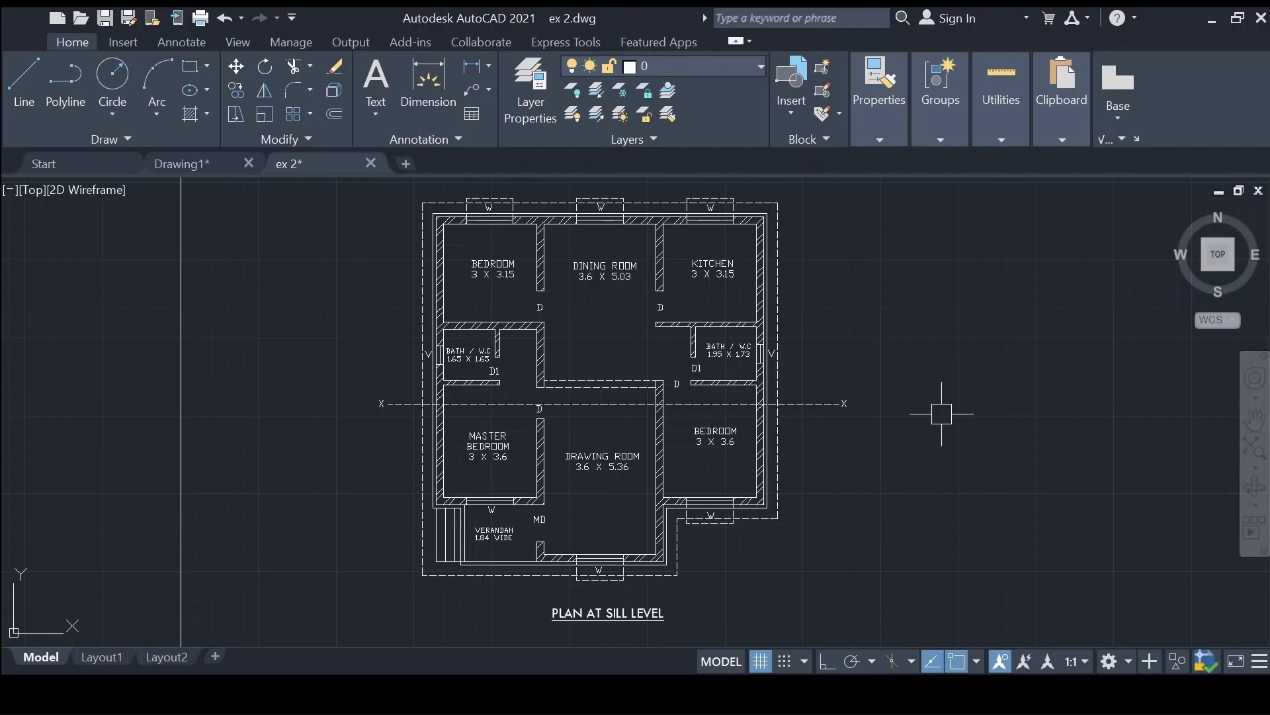
Step: Examine the sill-level floor plan and the empty space around it inside the drawing border
scroll(563, 430, "down", 3)
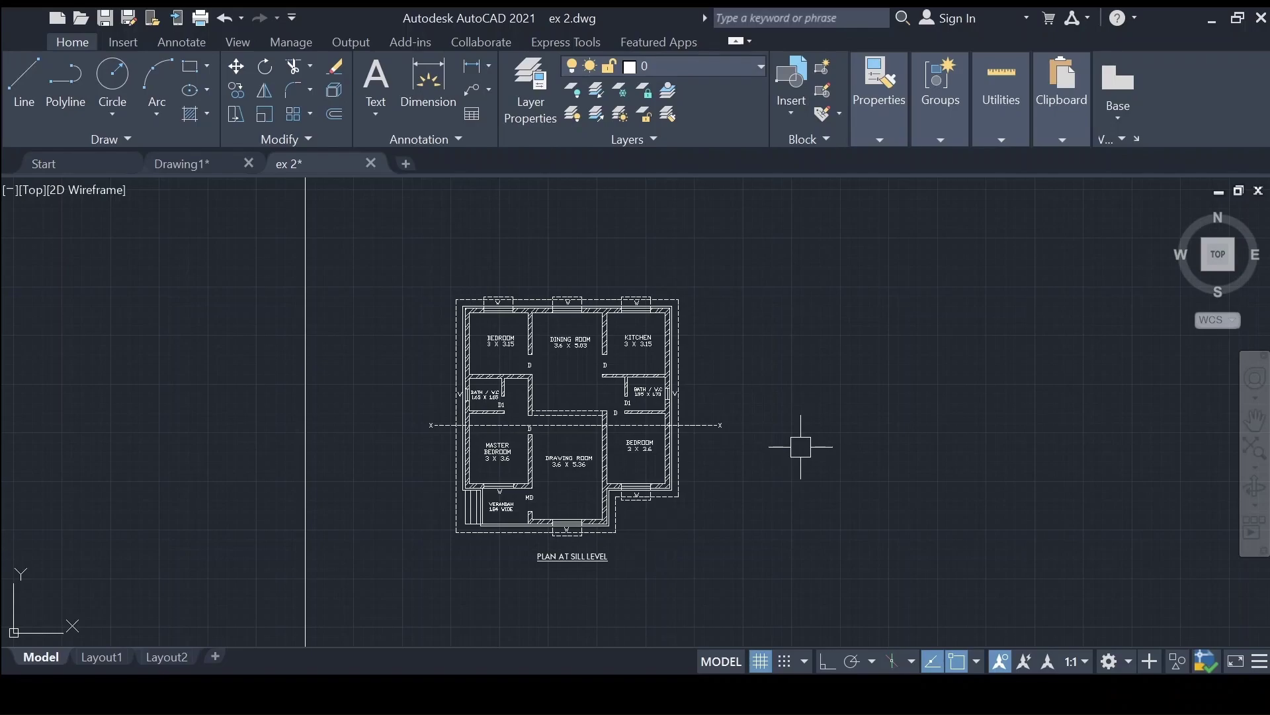
scroll(577, 438, "up", 2)
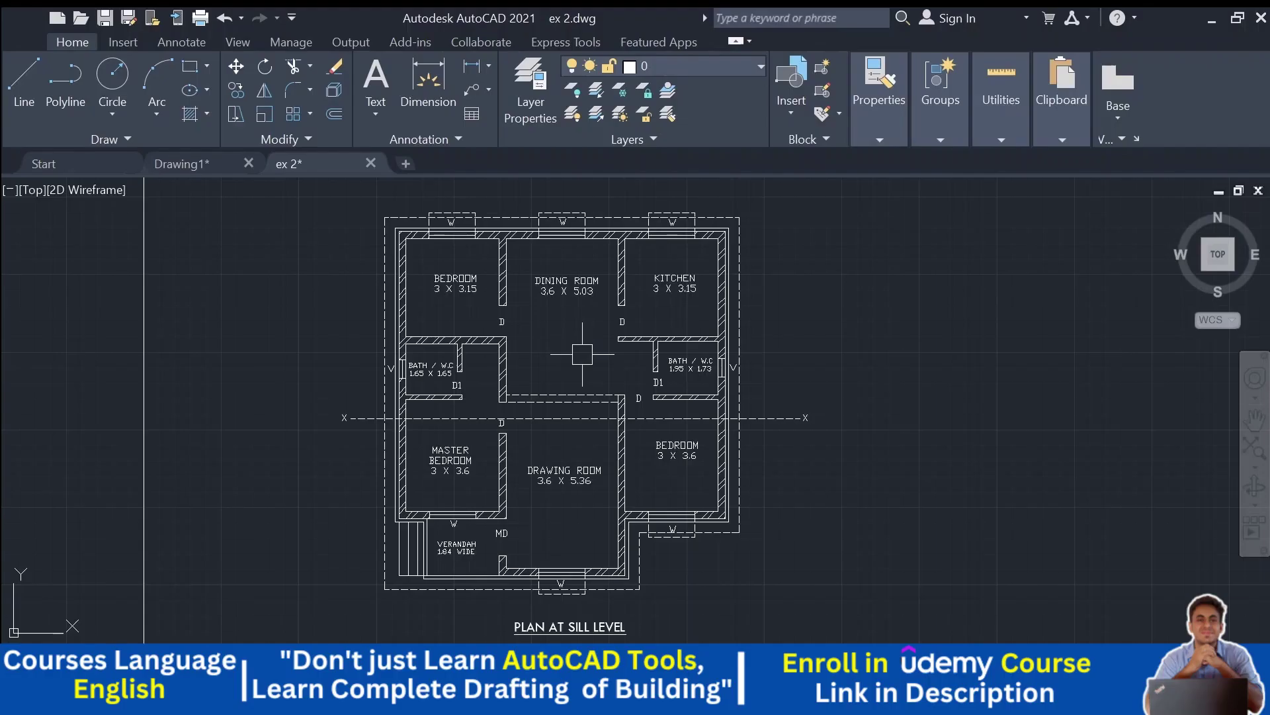
scroll(651, 409, "down", 2)
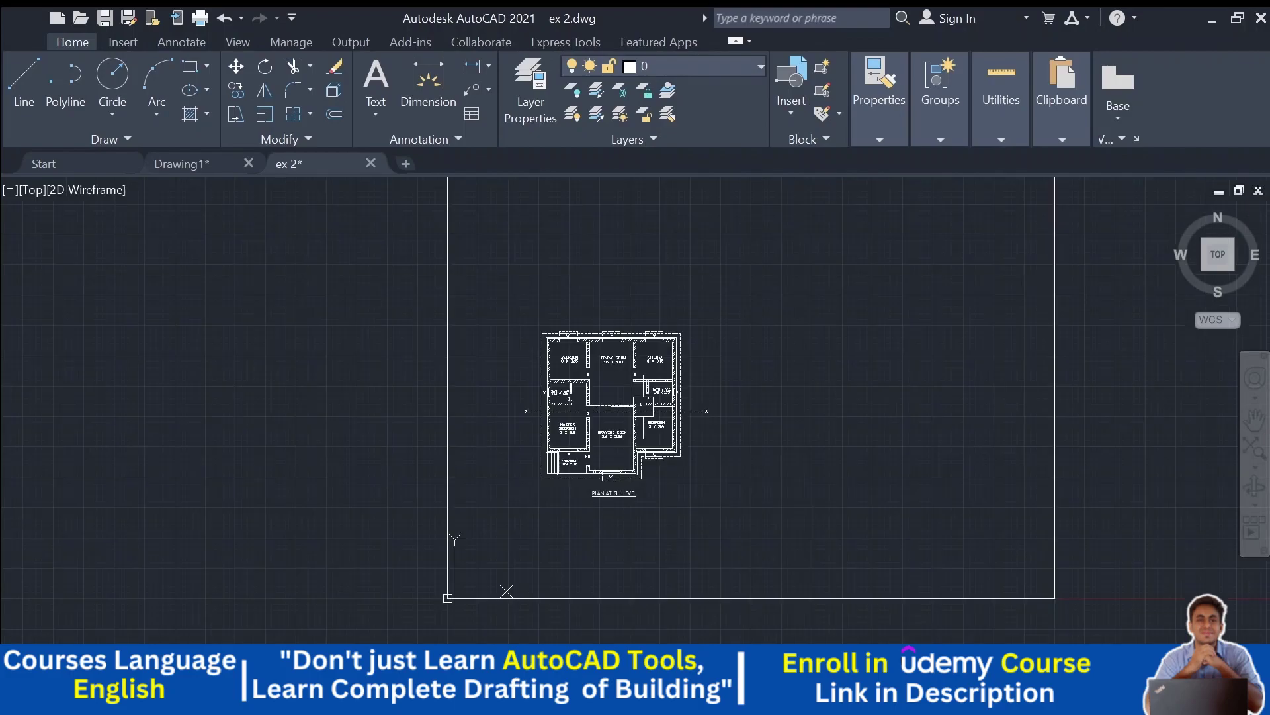
middle_click_drag(651, 408, 591, 337)
scroll(552, 354, "up", 1)
middle_click_drag(589, 403, 579, 479)
middle_click_drag(726, 496, 737, 495)
middle_click_drag(794, 437, 796, 467)
middle_click_drag(828, 416, 746, 485)
scroll(715, 513, "up", 1)
scroll(871, 447, "down", 1)
scroll(693, 496, "down", 1)
scroll(649, 519, "up", 1)
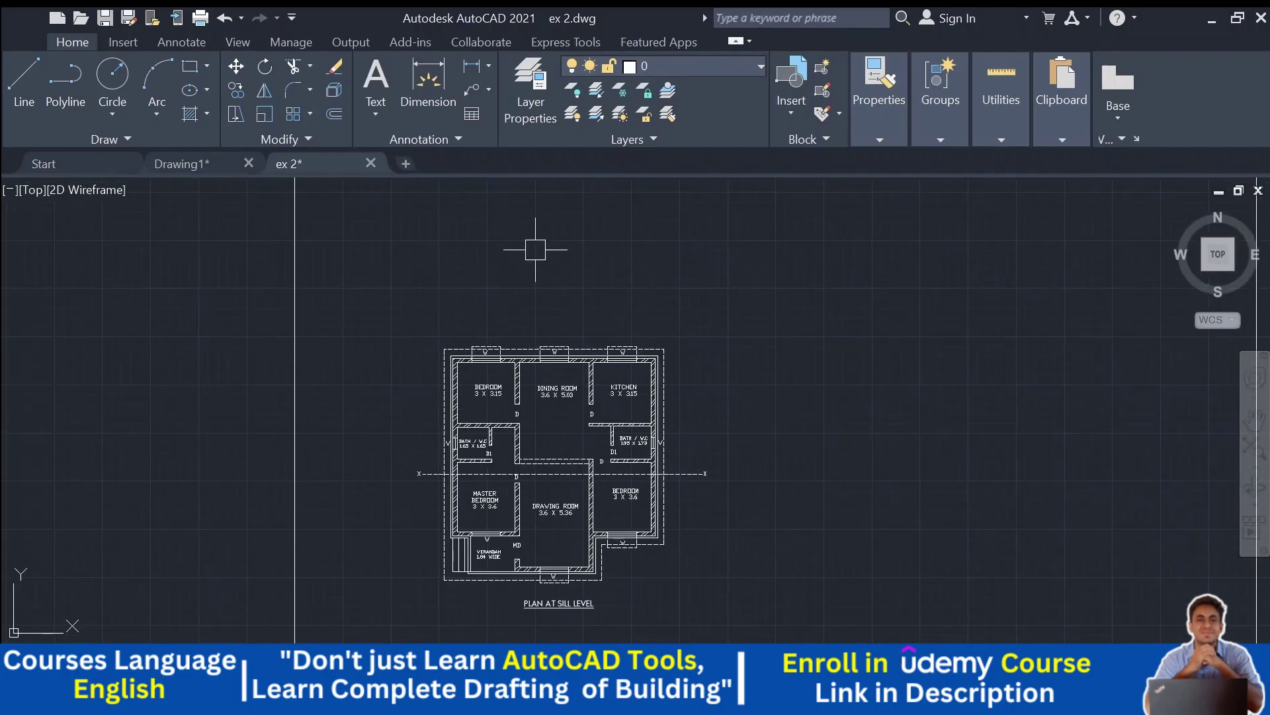
scroll(530, 269, "down", 2)
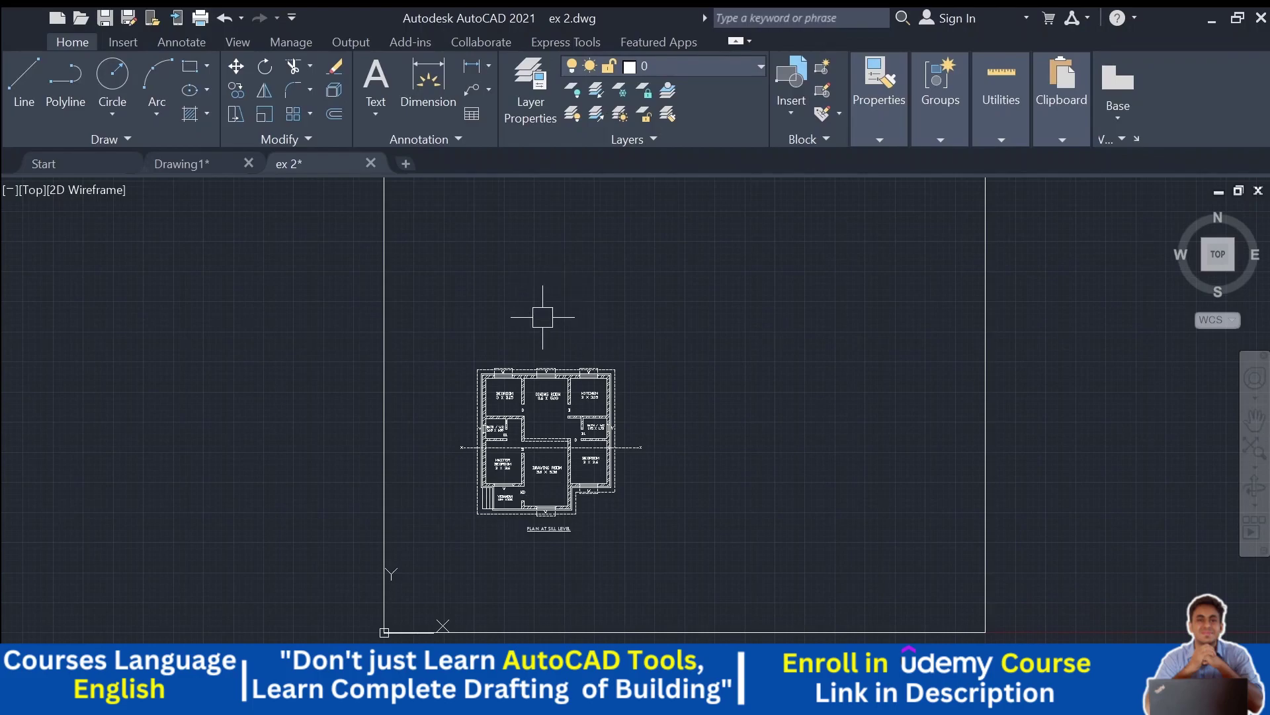
middle_click_drag(545, 316, 542, 339)
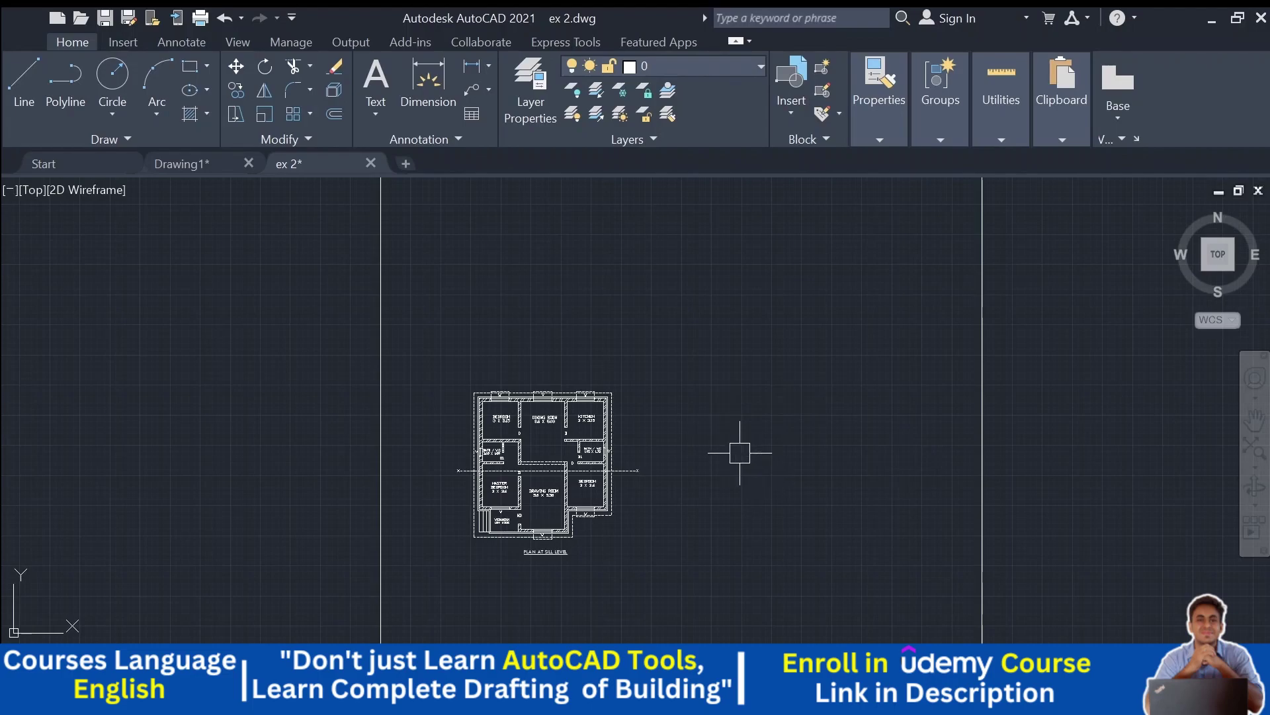
Step: Examine the plan's rooms, door and window openings, verandah and section line X-X
scroll(546, 441, "up", 2)
middle_click_drag(573, 419, 615, 435)
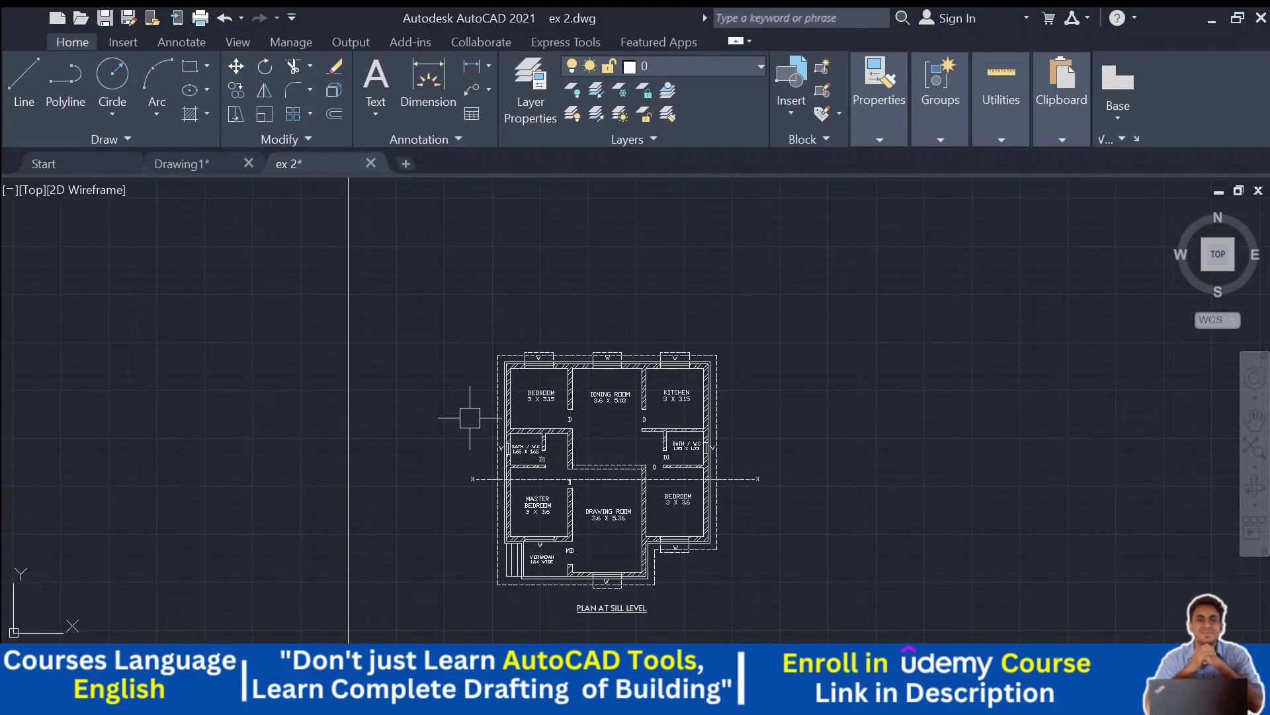
middle_click_drag(469, 418, 459, 400)
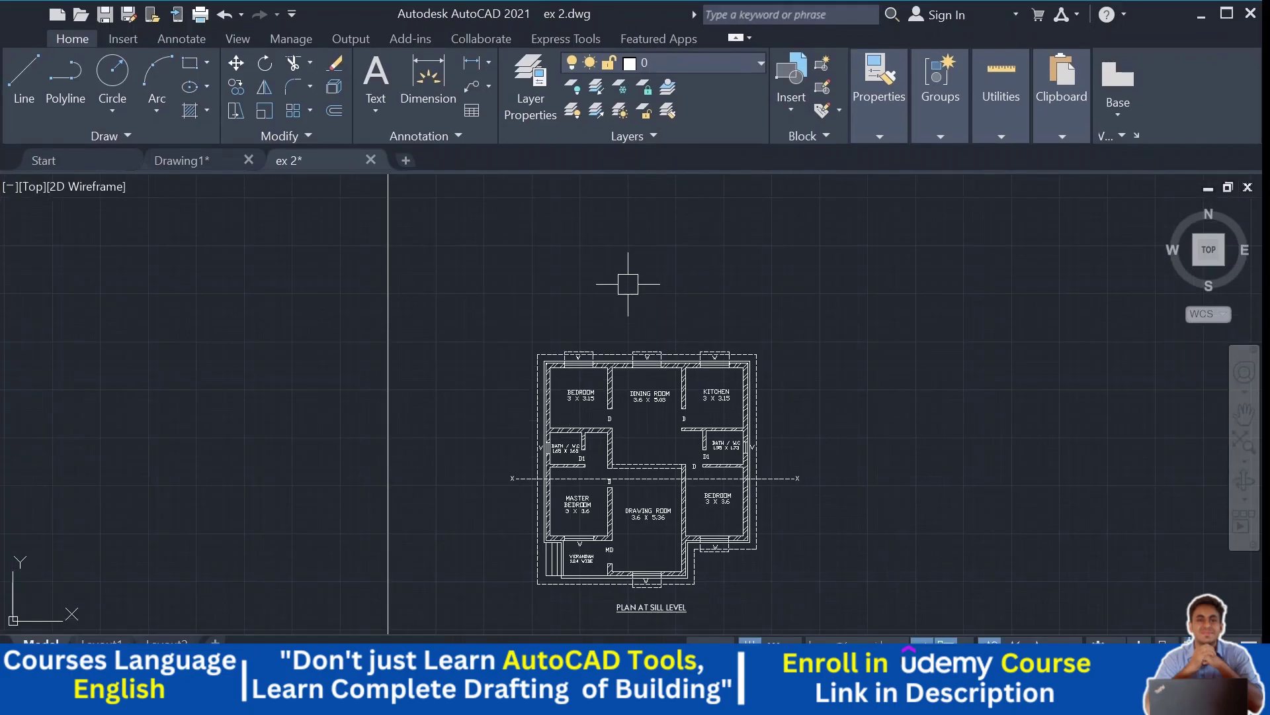
middle_click_drag(626, 283, 587, 270)
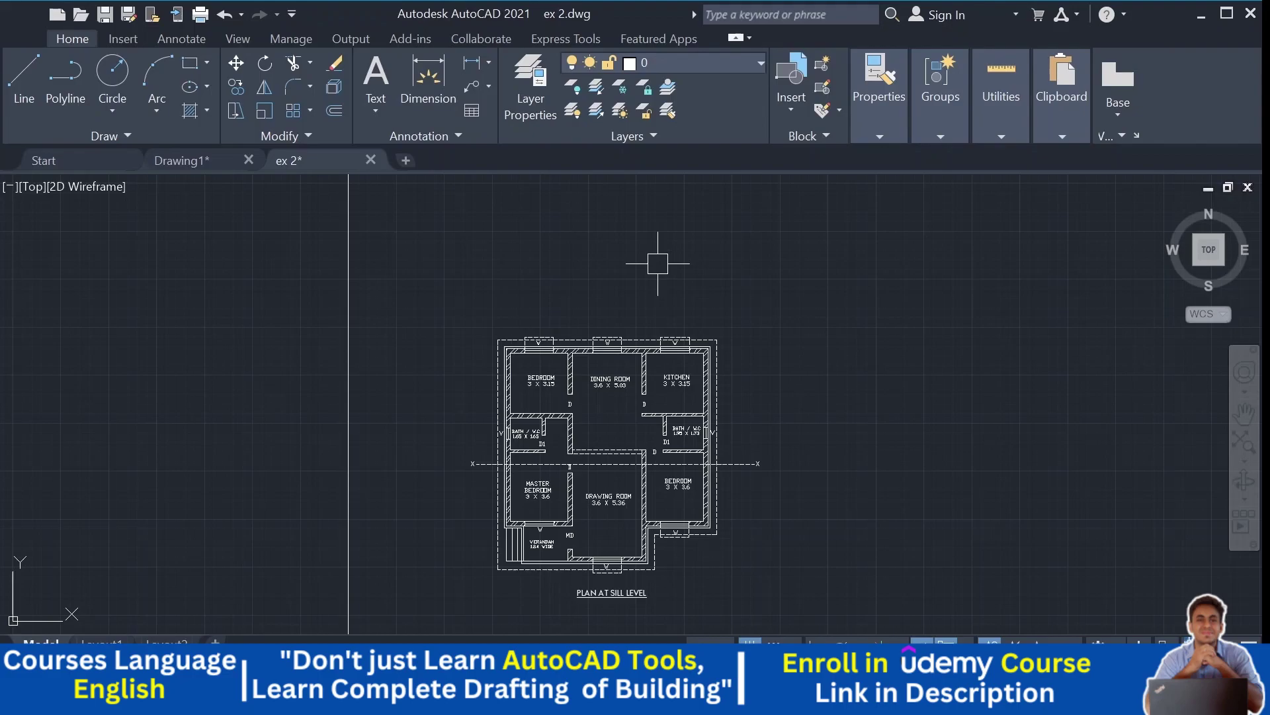
middle_click_drag(739, 404, 766, 343)
scroll(610, 537, "up", 1)
middle_click_drag(675, 488, 646, 540)
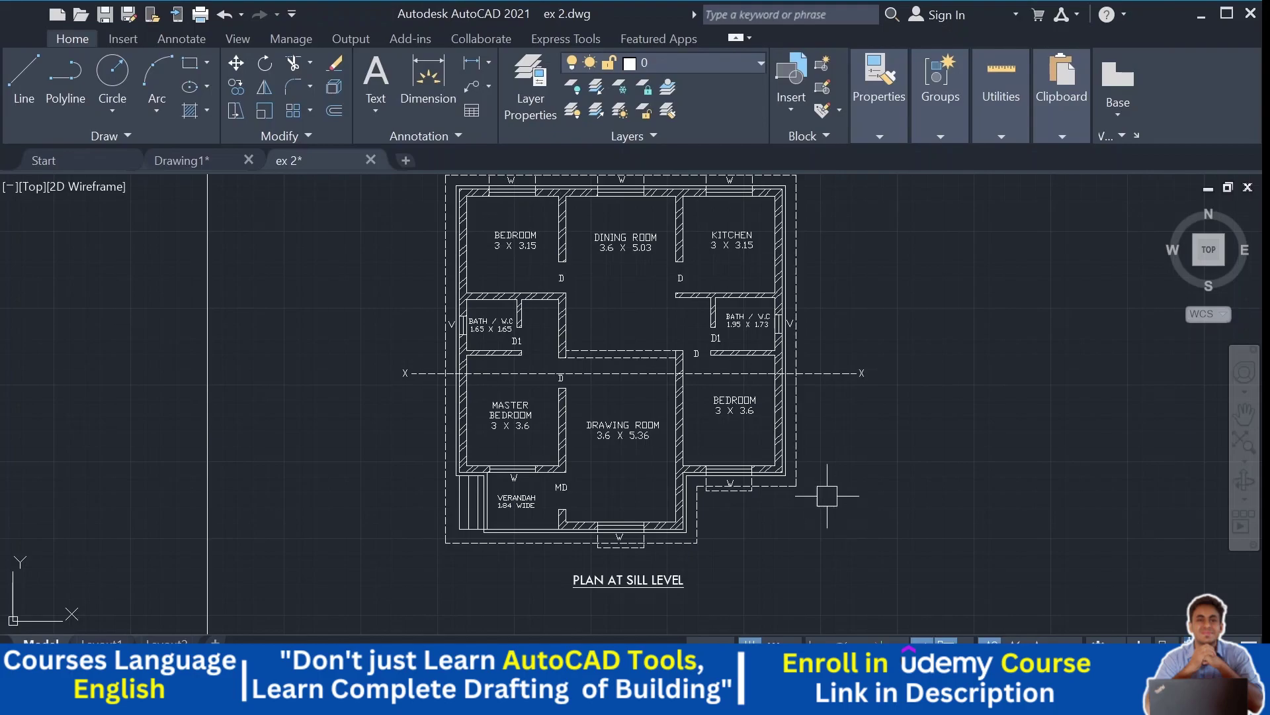
middle_click_drag(825, 494, 825, 427)
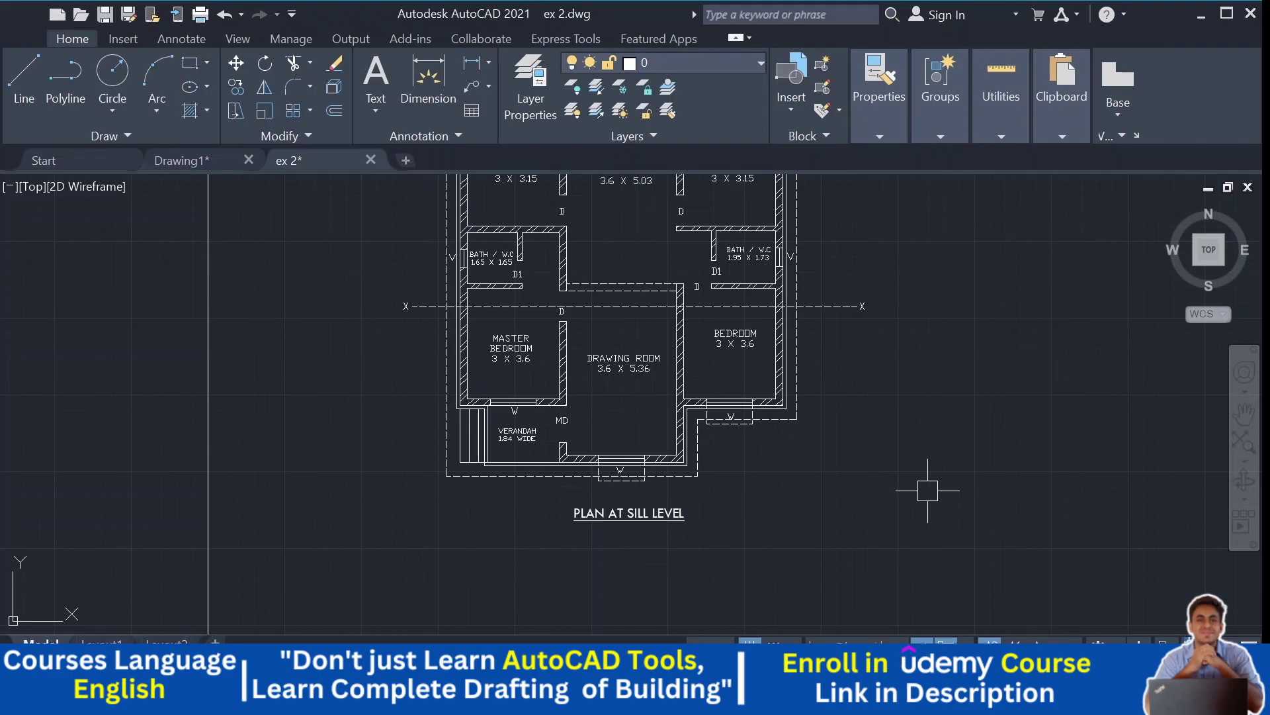
middle_click_drag(925, 490, 922, 490)
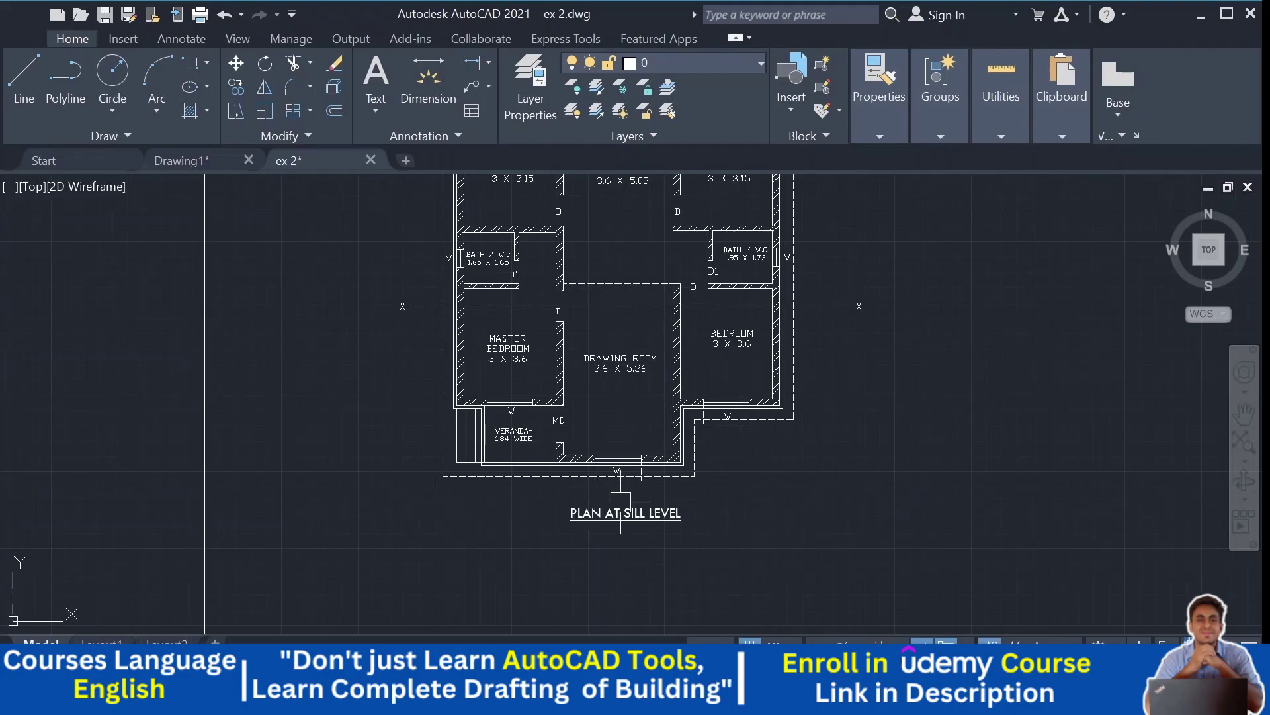
middle_click_drag(784, 495, 764, 454)
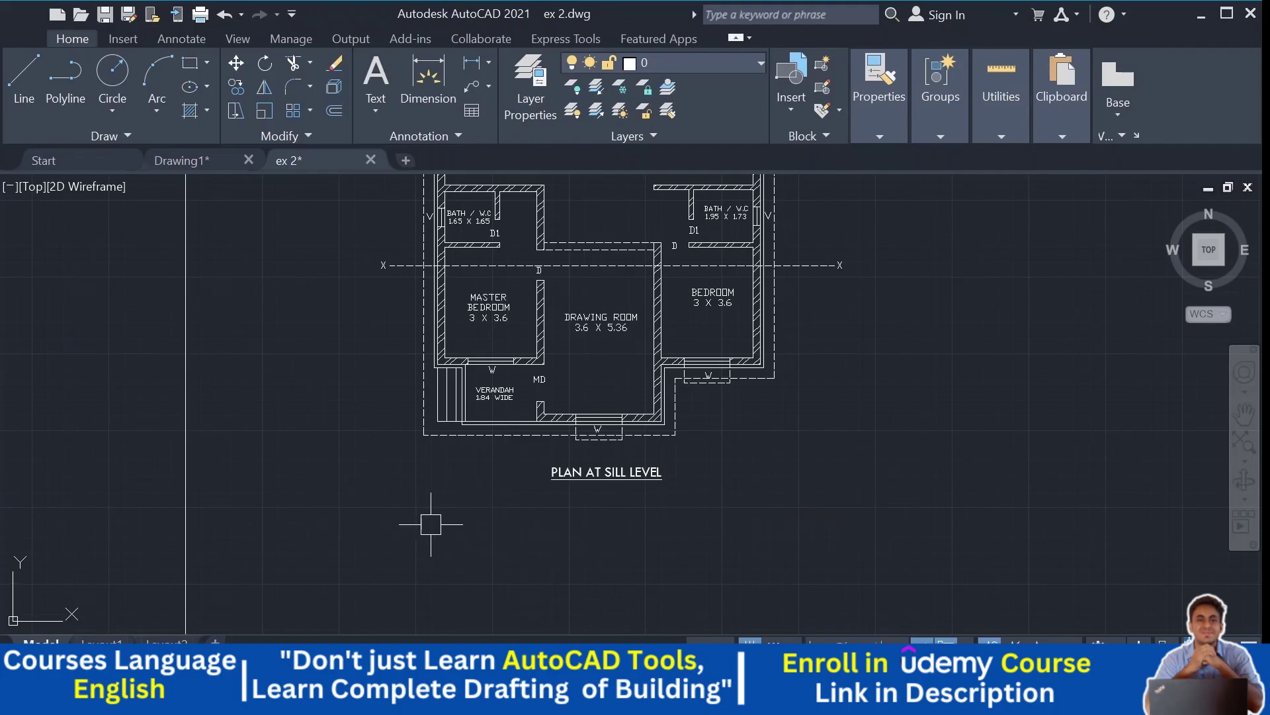
middle_click_drag(788, 510, 756, 557)
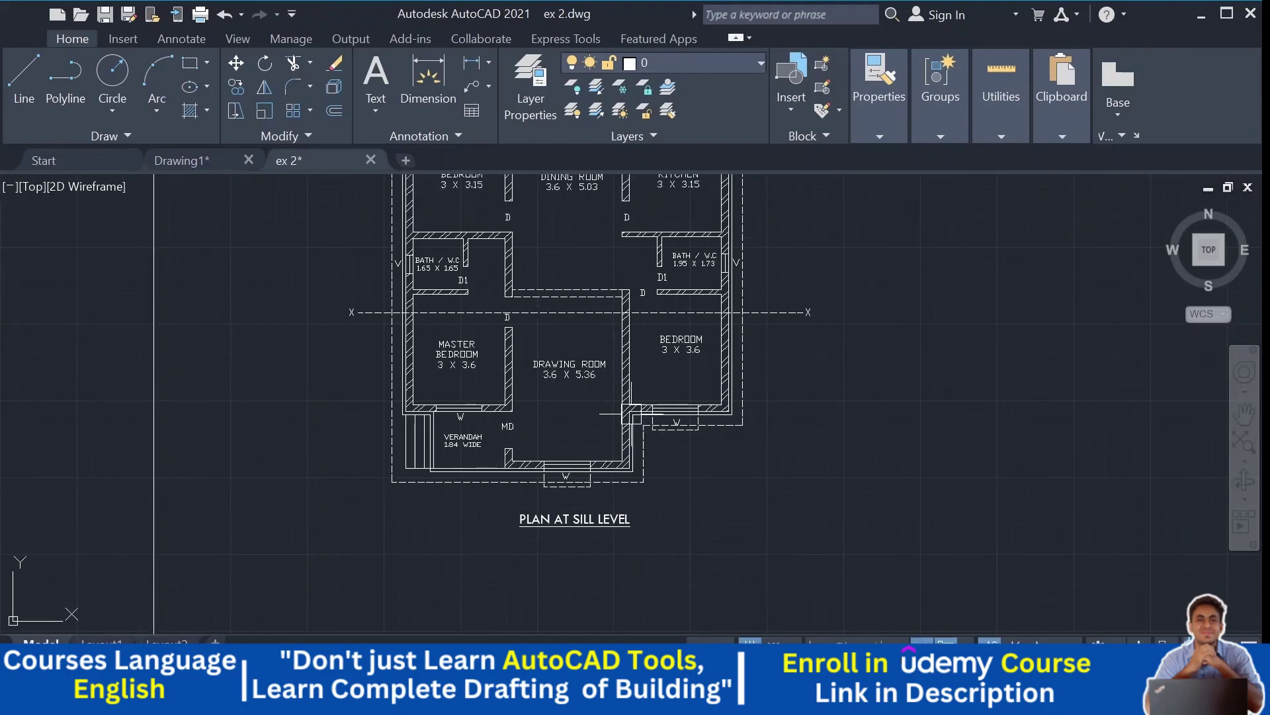
middle_click_drag(612, 414, 611, 461)
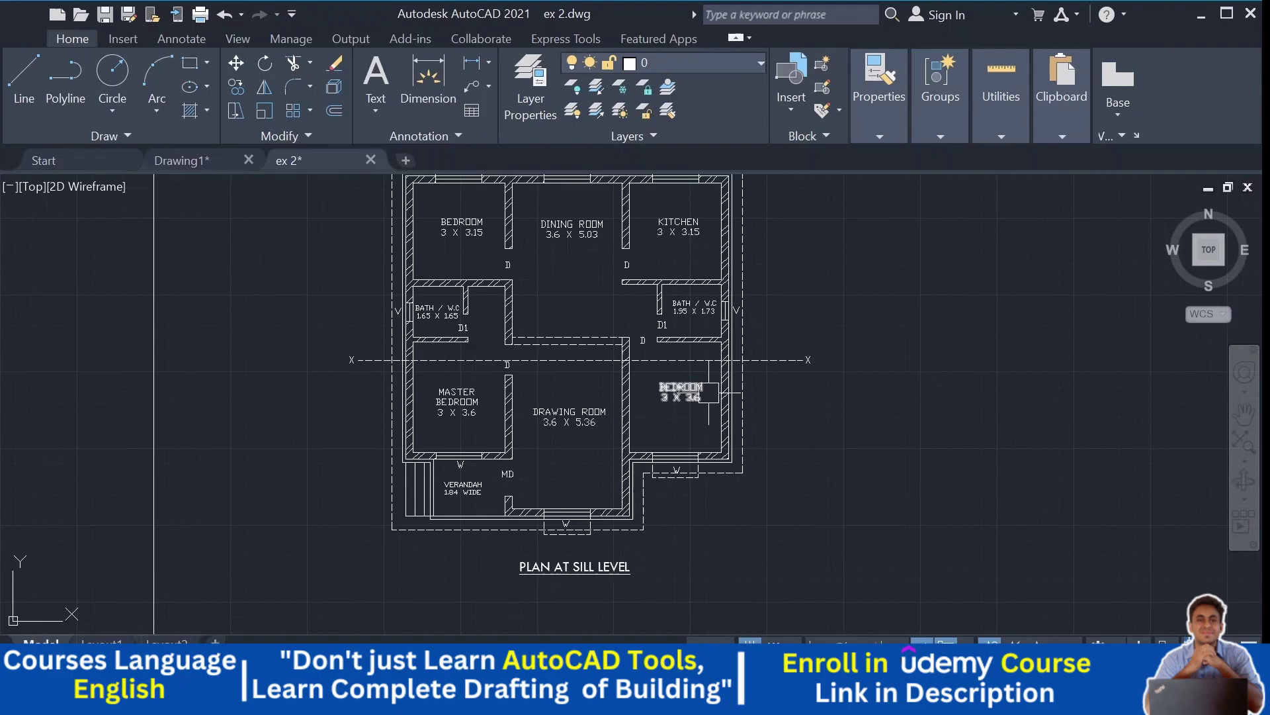
middle_click_drag(909, 411, 906, 389)
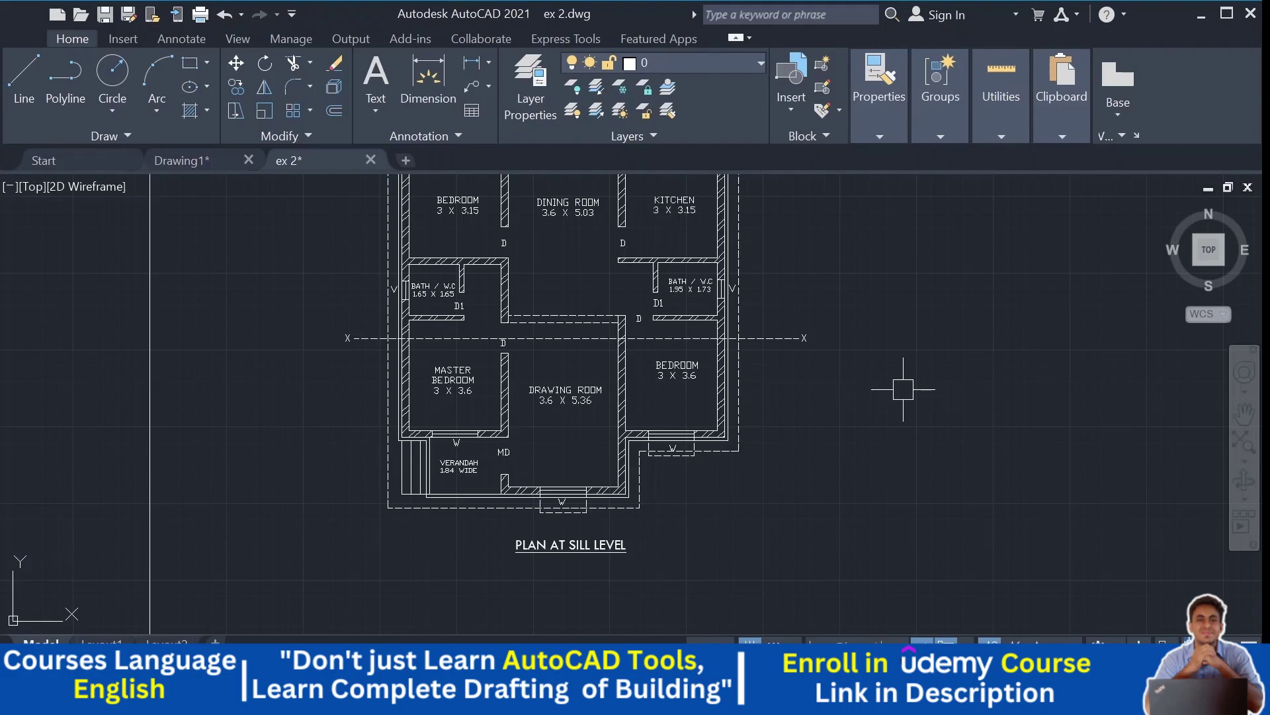
Step: Draw a long horizontal ground line above the floor plan, spanning most of the drawing border's width
scroll(903, 389, "down", 1)
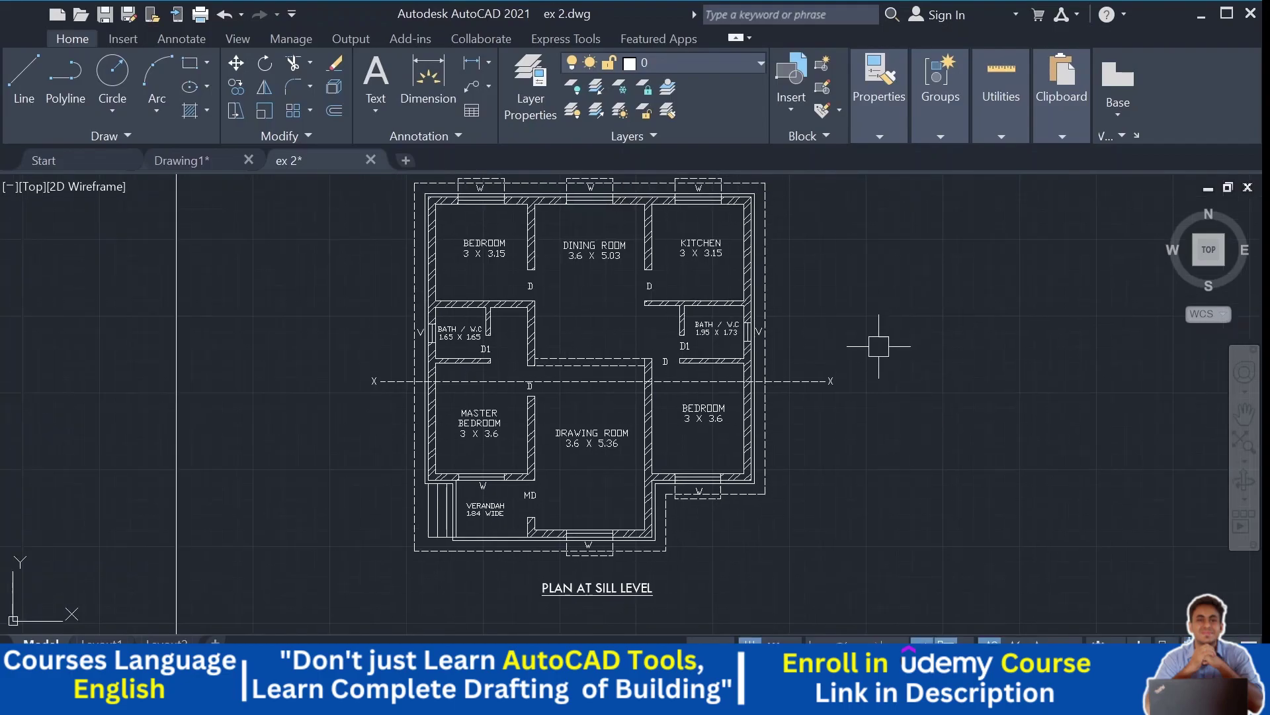
scroll(889, 322, "down", 1)
middle_click_drag(889, 322, 833, 407)
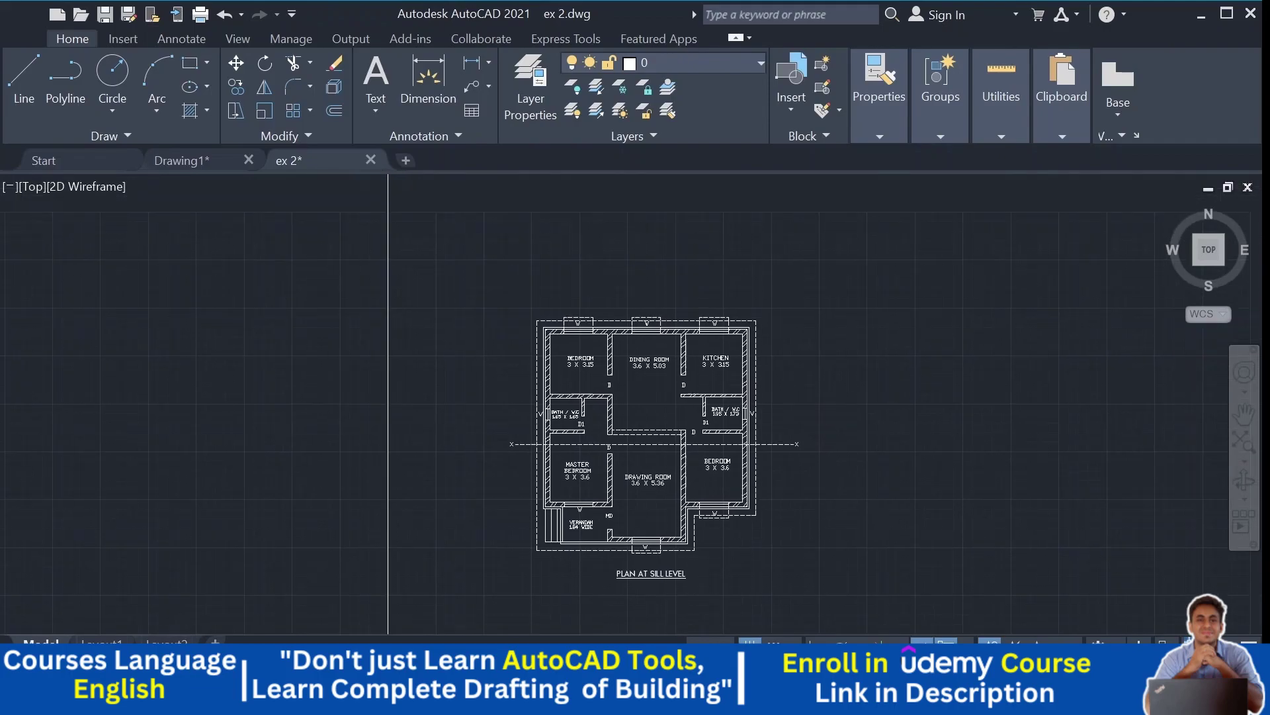
left_click(29, 83)
left_click(468, 280)
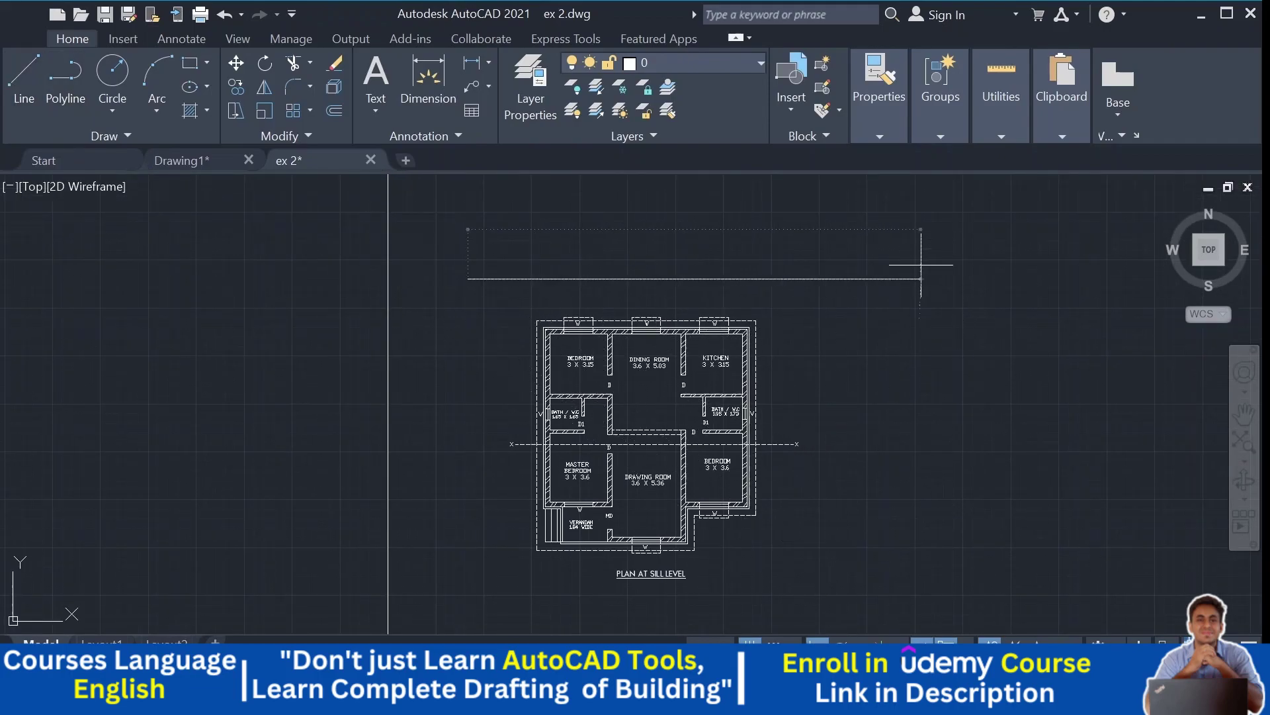
scroll(992, 271, "down", 2)
middle_click_drag(992, 269, 804, 342)
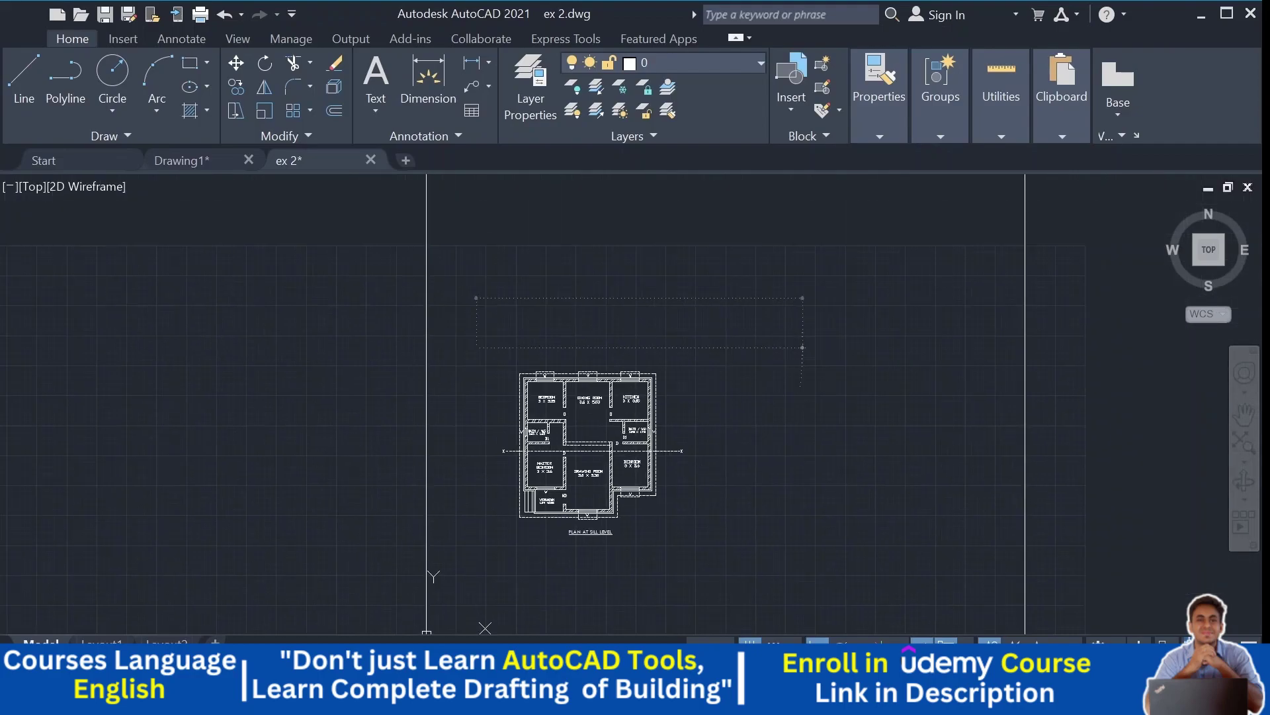
left_click(957, 337)
key("Escape")
Step: Stretch the left end of the ground line horizontally outward, closer to the drawing border
scroll(490, 357, "up", 3)
left_click(490, 311)
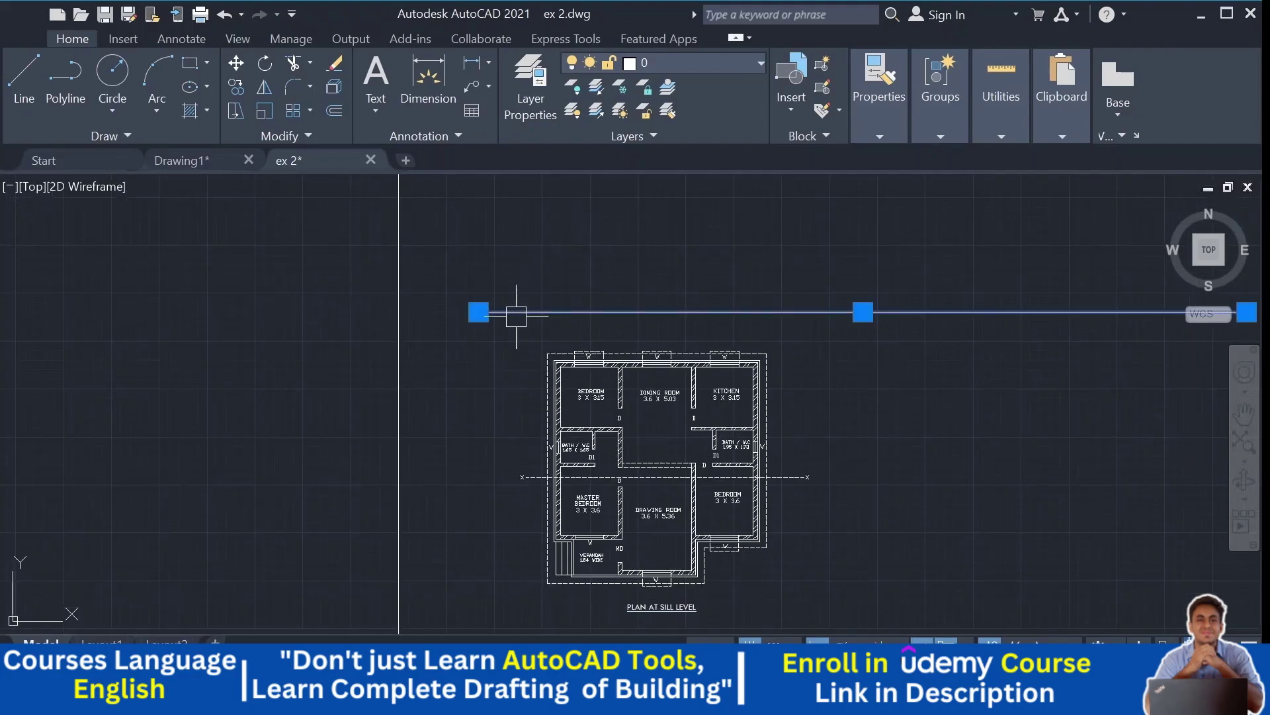
left_click(479, 312)
left_click(441, 312)
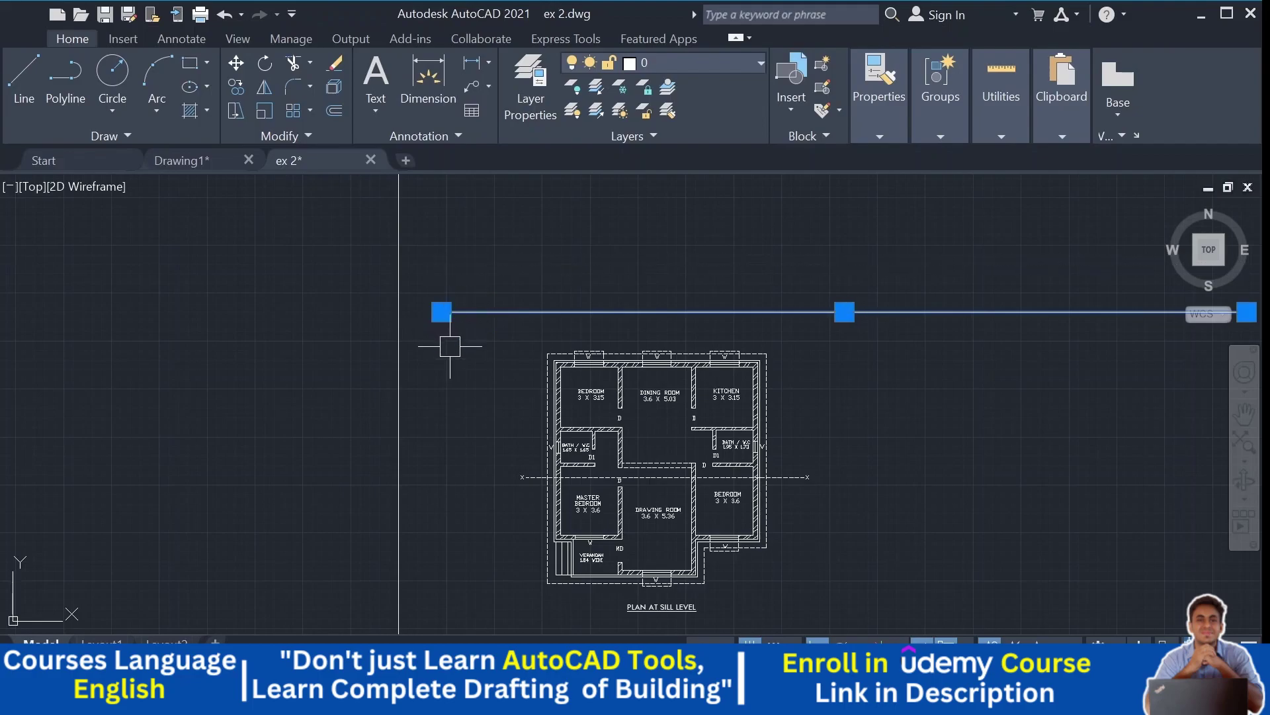
key("Escape")
Step: Copy the MD door label from beside the verandah to just above the left end of the ground line
scroll(619, 466, "up", 4)
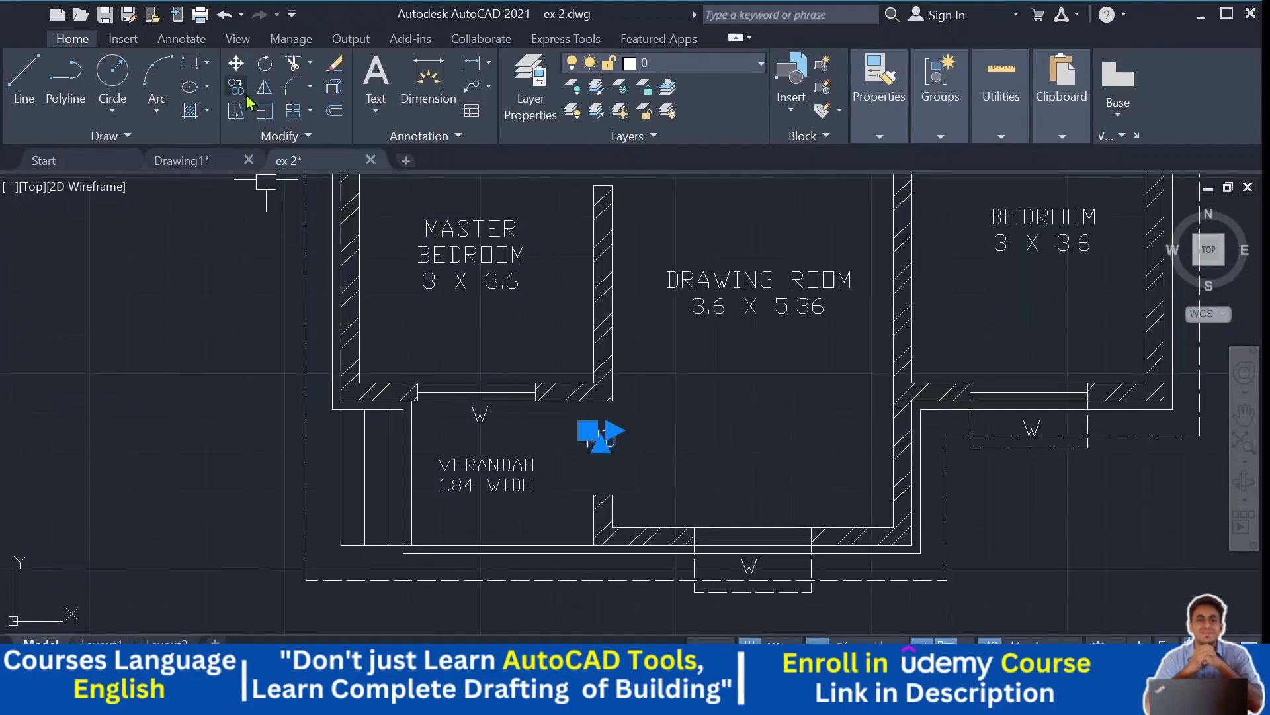
middle_click_drag(592, 437, 653, 635)
scroll(601, 561, "down", 2)
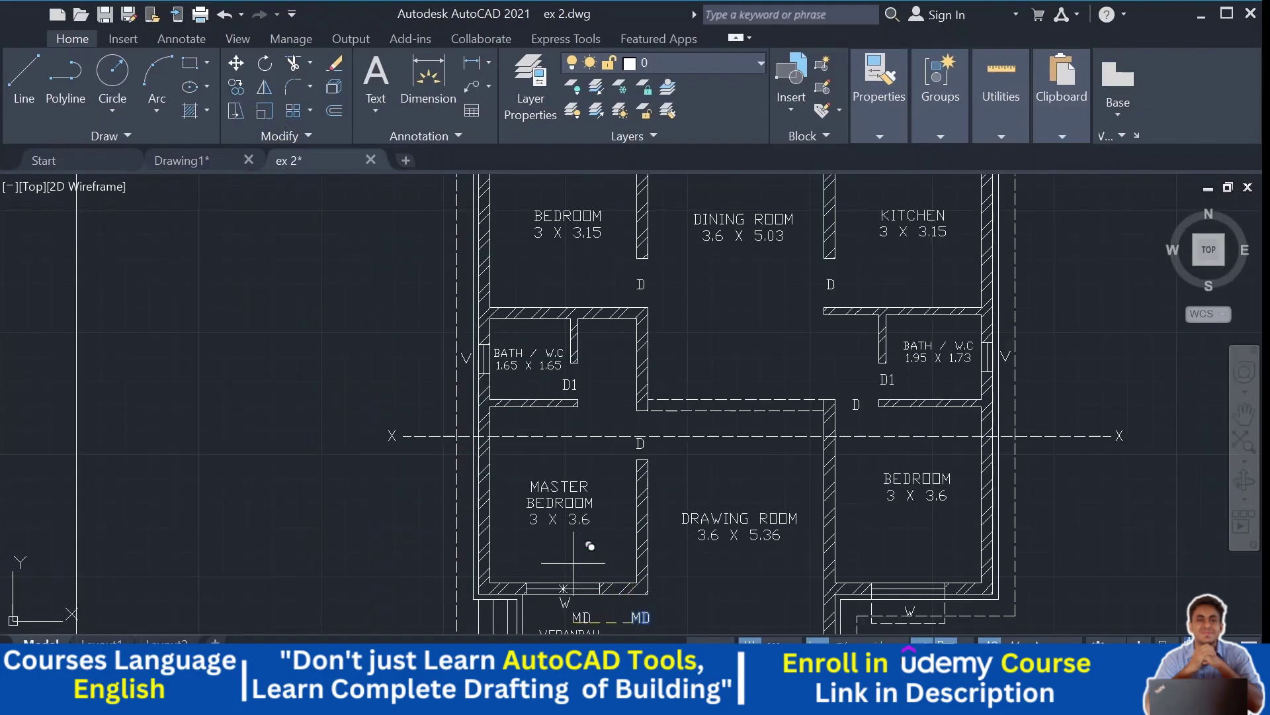
middle_click_drag(329, 333, 400, 490)
middle_click_drag(410, 313, 527, 556)
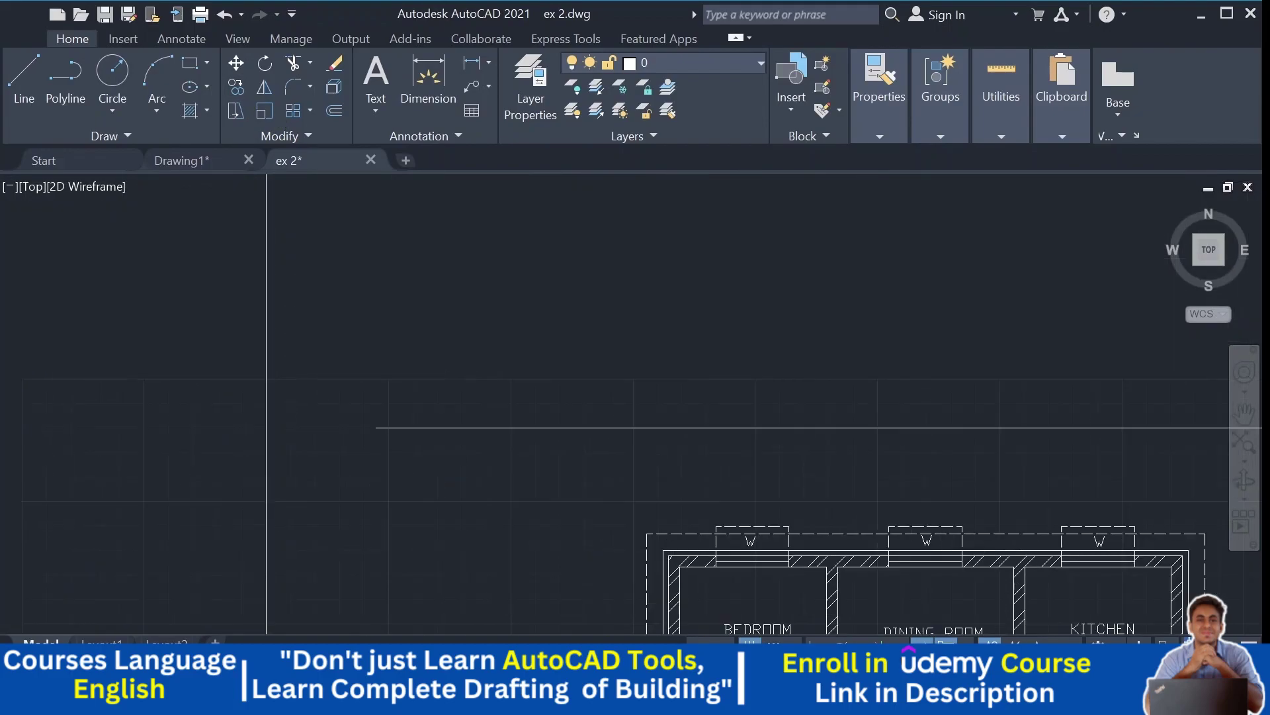
scroll(424, 400, "up", 2)
scroll(385, 434, "up", 4)
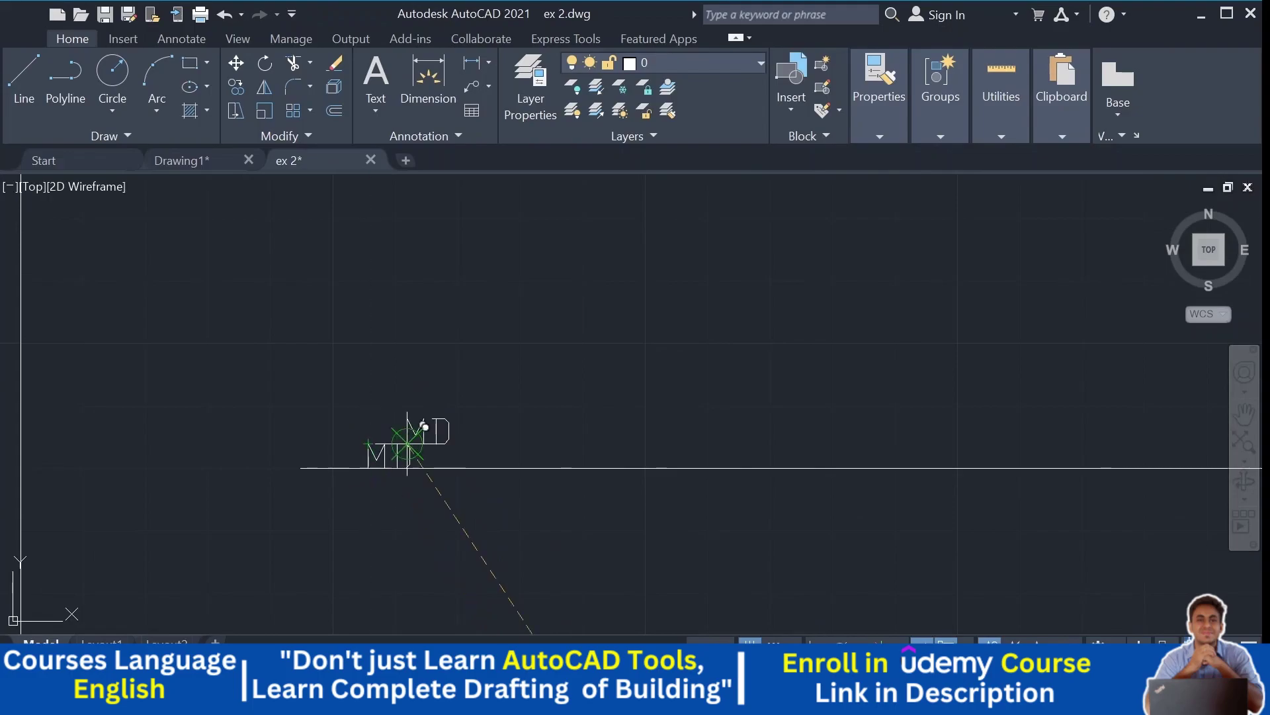
left_click(461, 364)
key("Escape")
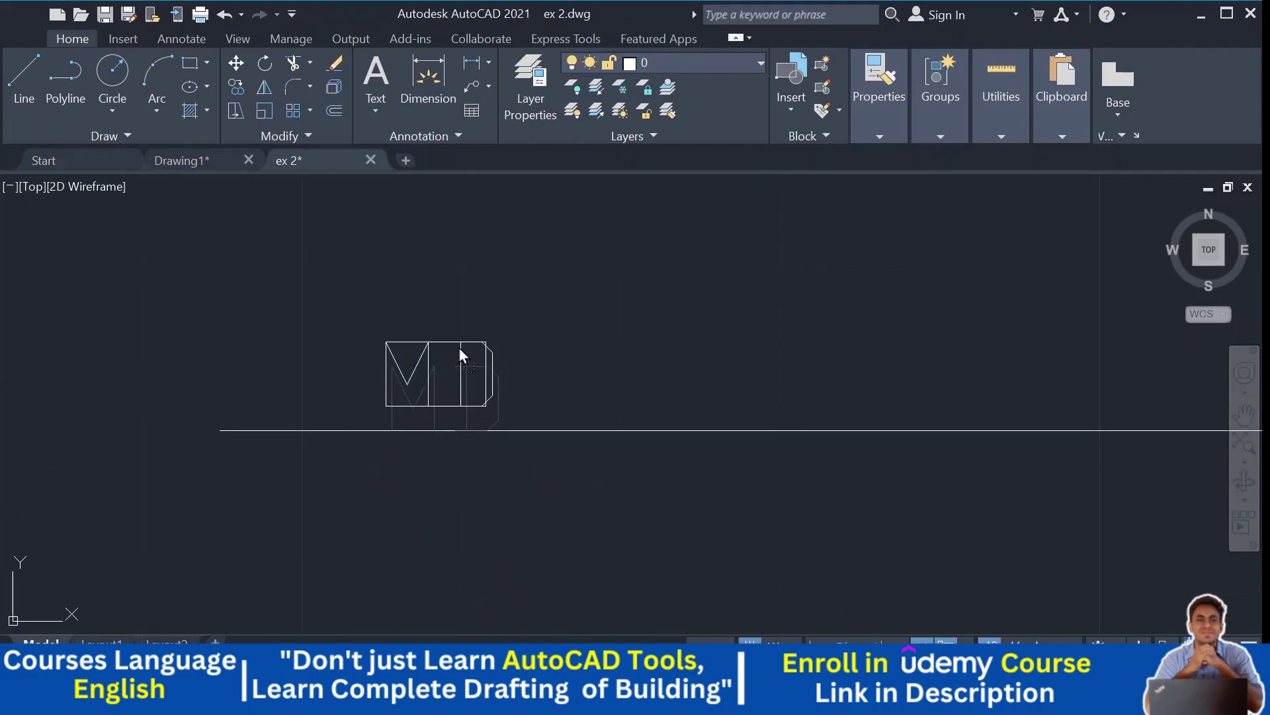
Step: Change the copied label's text to GL and set its text height to 0.4
scroll(615, 338, "down", 4)
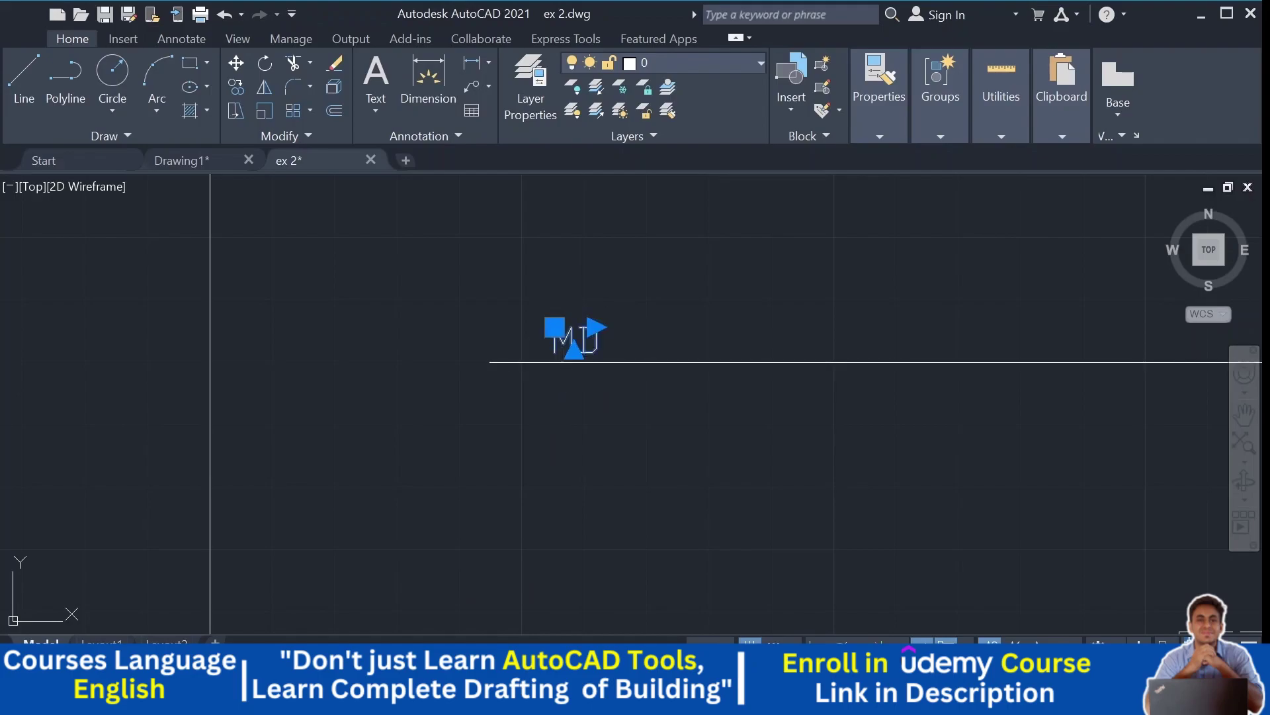
double_click(573, 341)
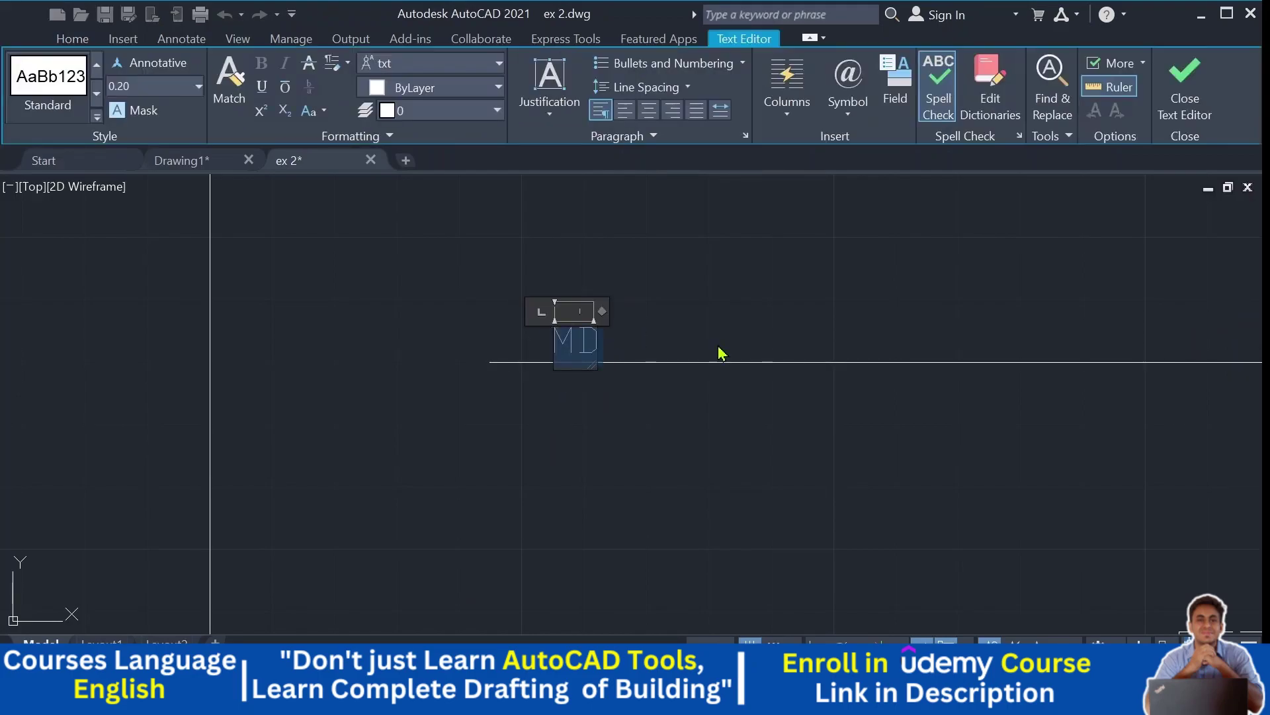
type("GL")
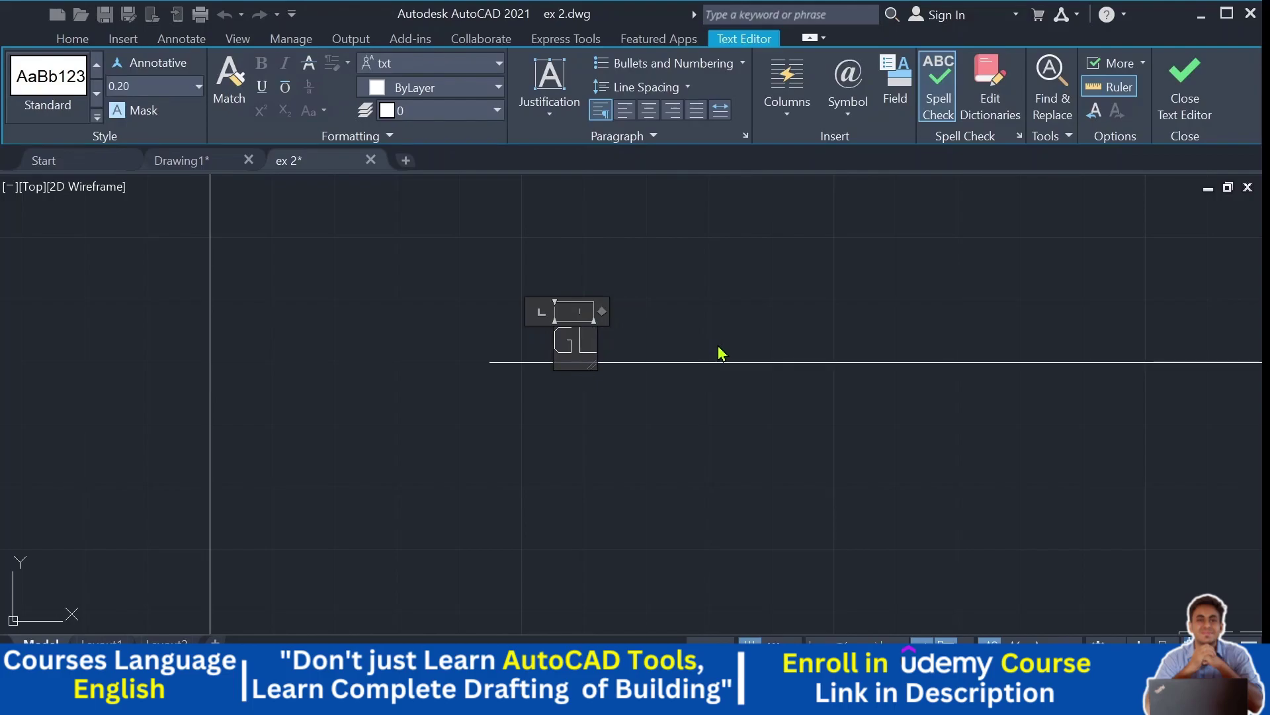
left_click_drag(580, 336, 333, 339)
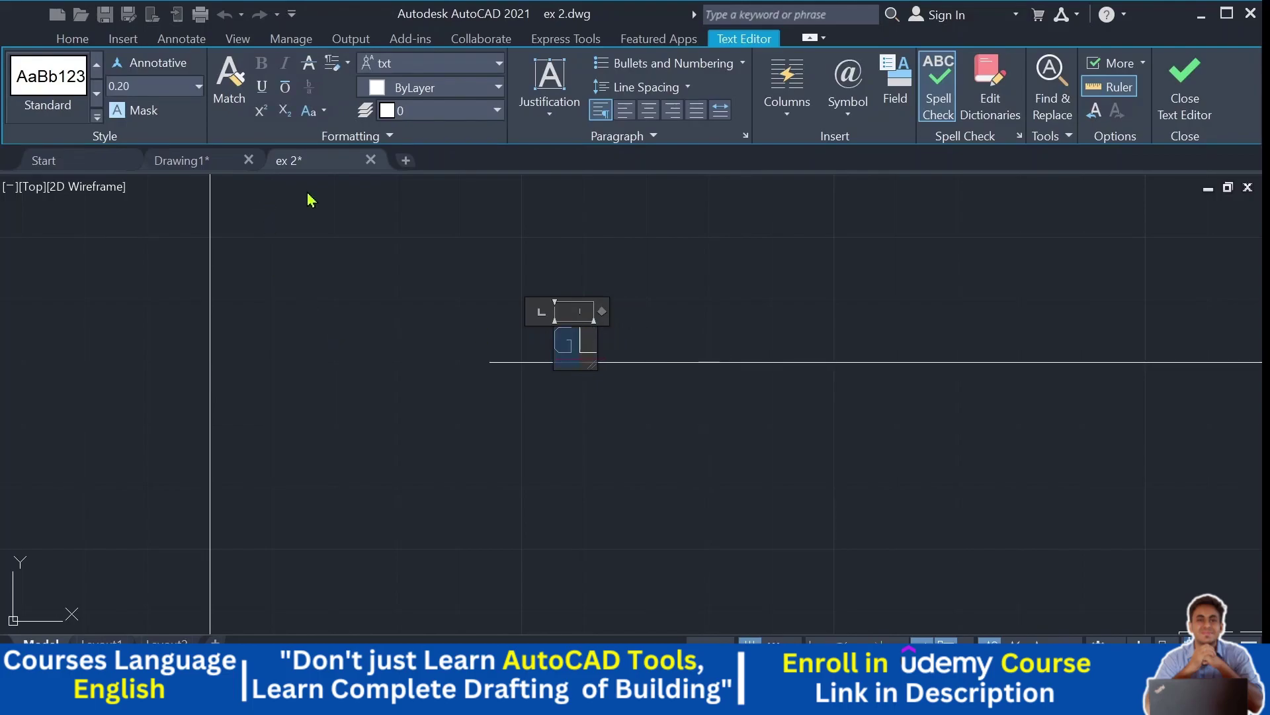
left_click(158, 90)
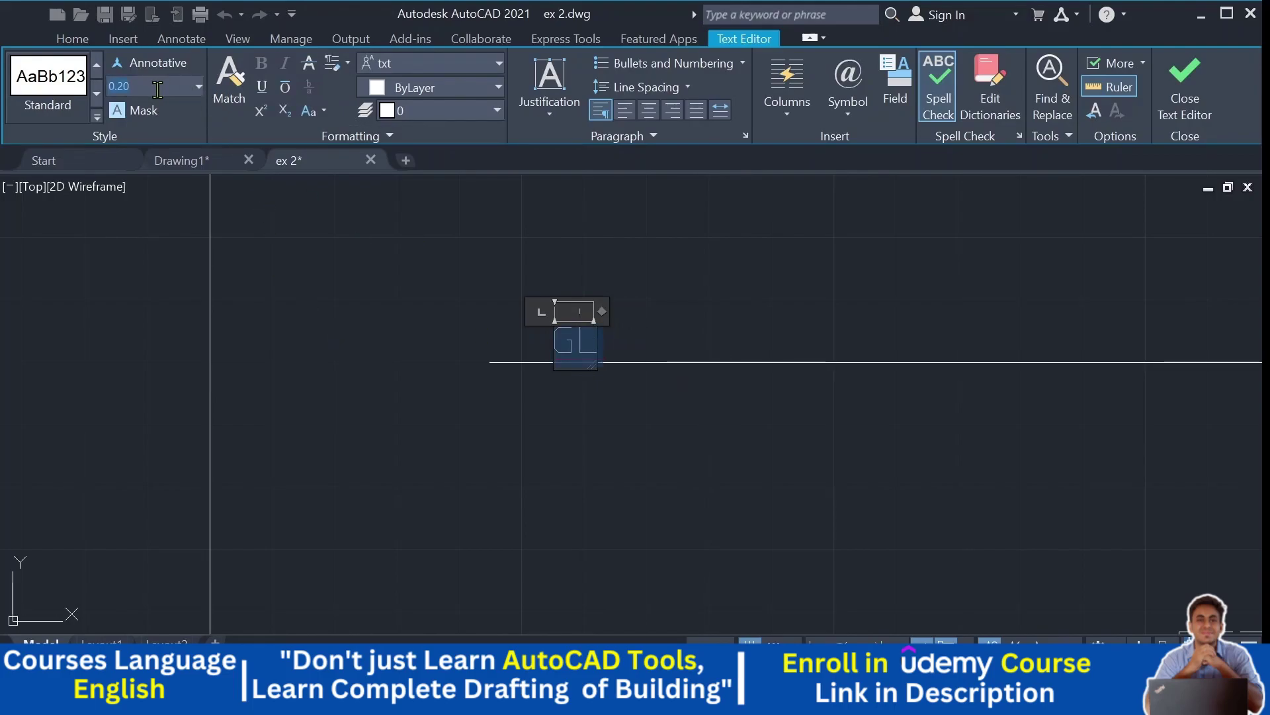
key("BackSpace")
type(".4")
key("Return")
left_click(635, 291)
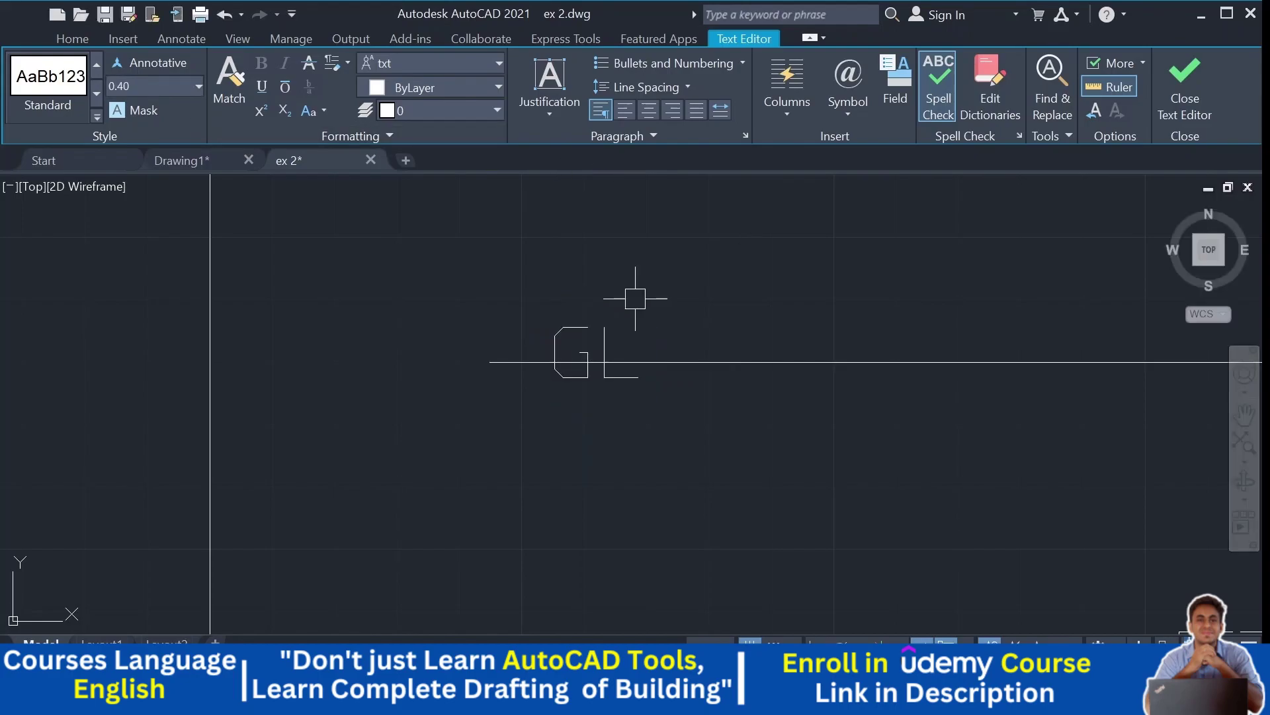
Step: Move the GL label up so it sits clear above the left end of the ground line
left_click(567, 328)
key("Escape")
scroll(675, 371, "down", 4)
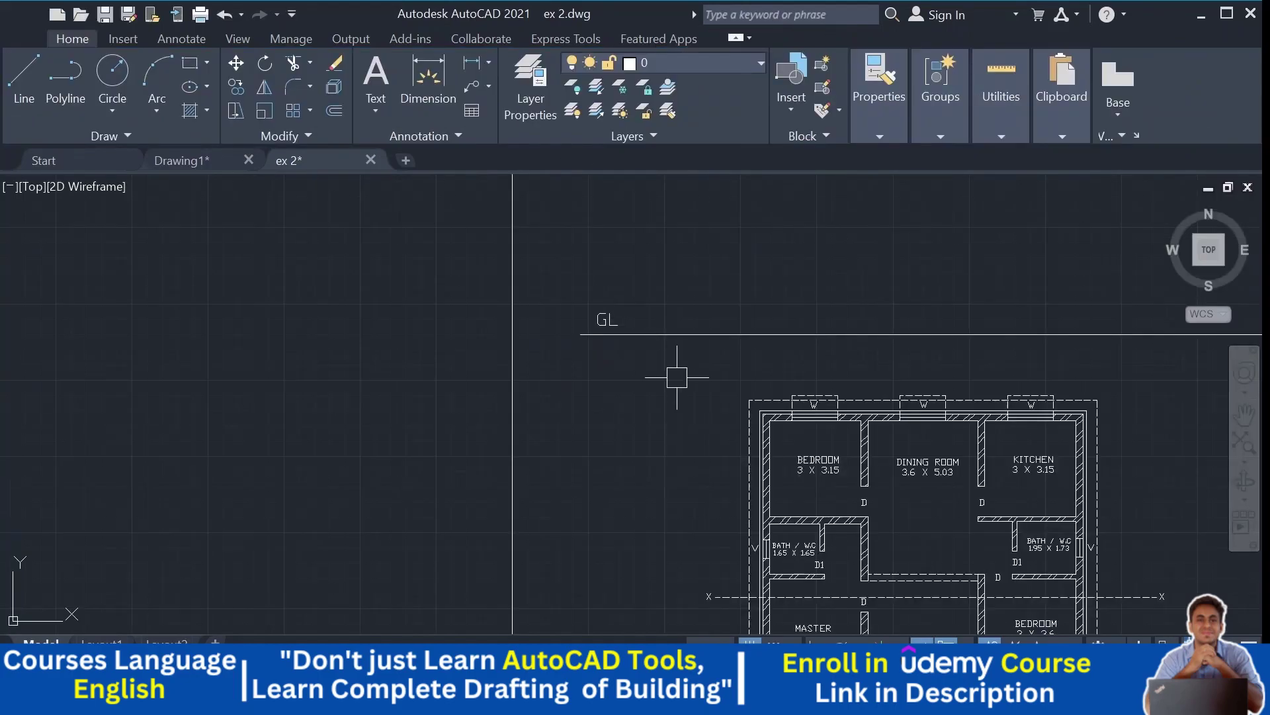
middle_click_drag(675, 371, 471, 397)
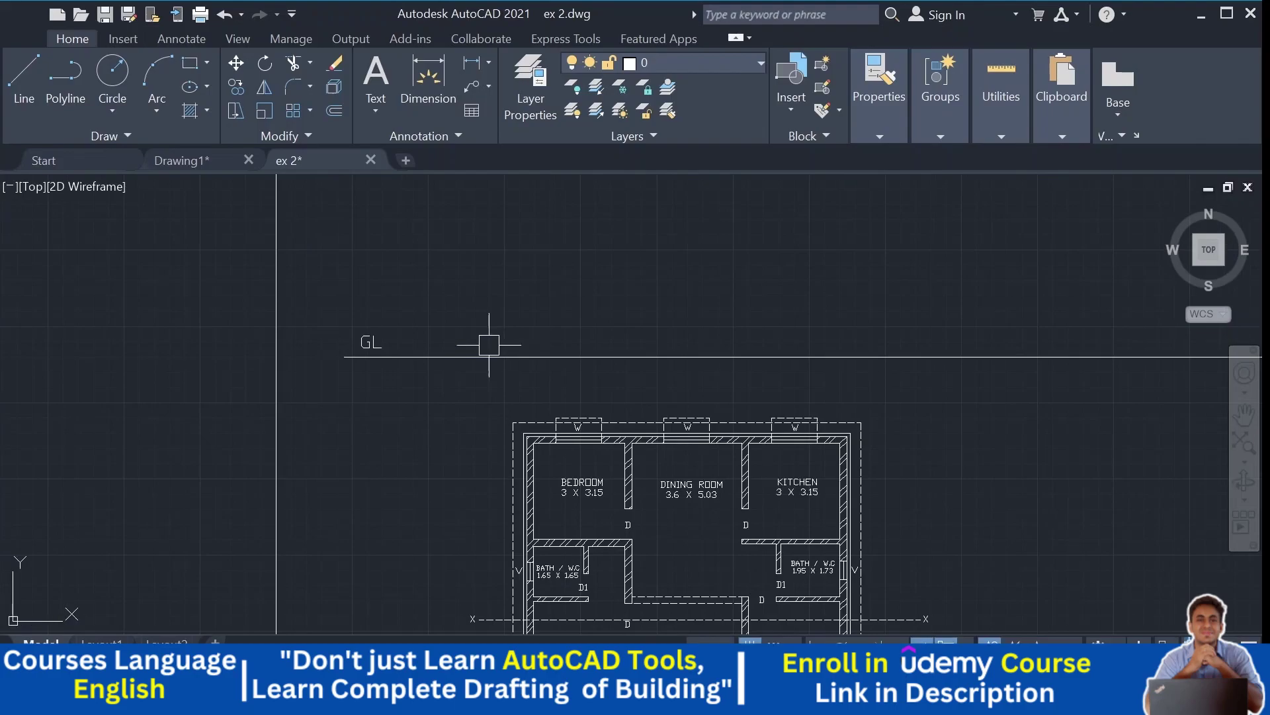
mouse_move(488, 352)
middle_mouse_down()
mouse_move(363, 343)
mouse_move(299, 316)
middle_mouse_up()
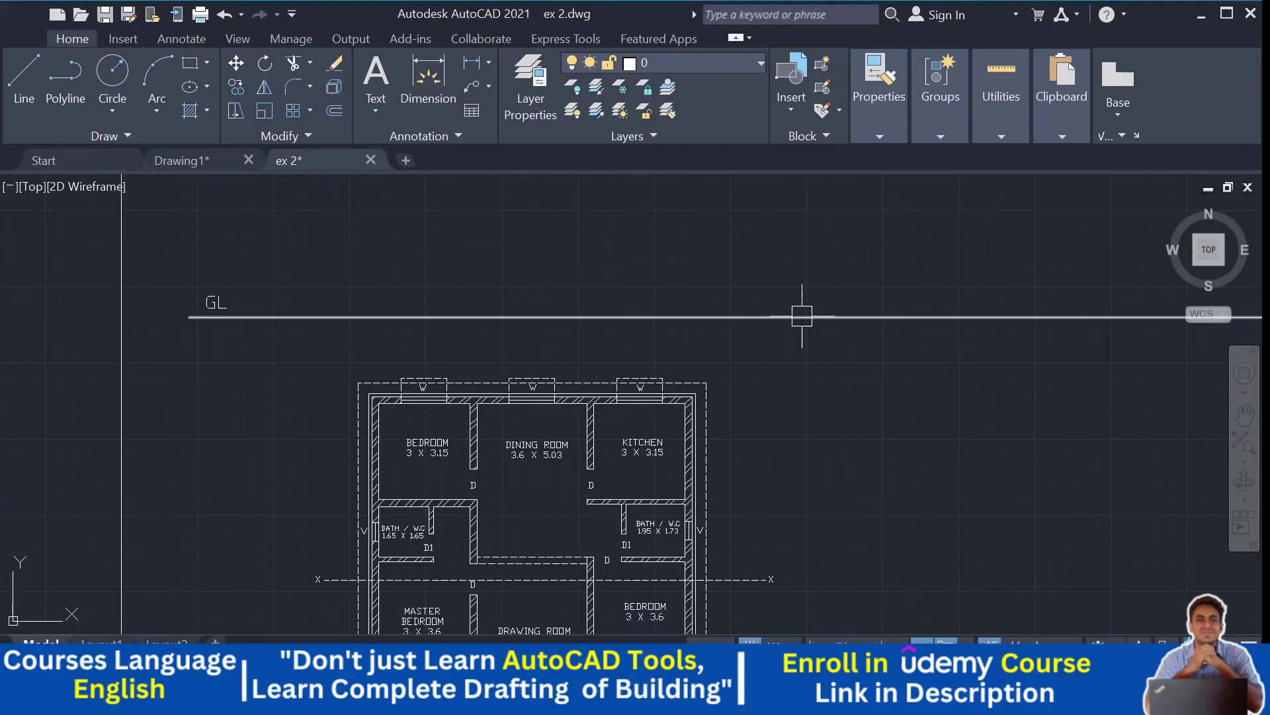
middle_click_drag(783, 332, 718, 366)
middle_click_drag(443, 297, 465, 319)
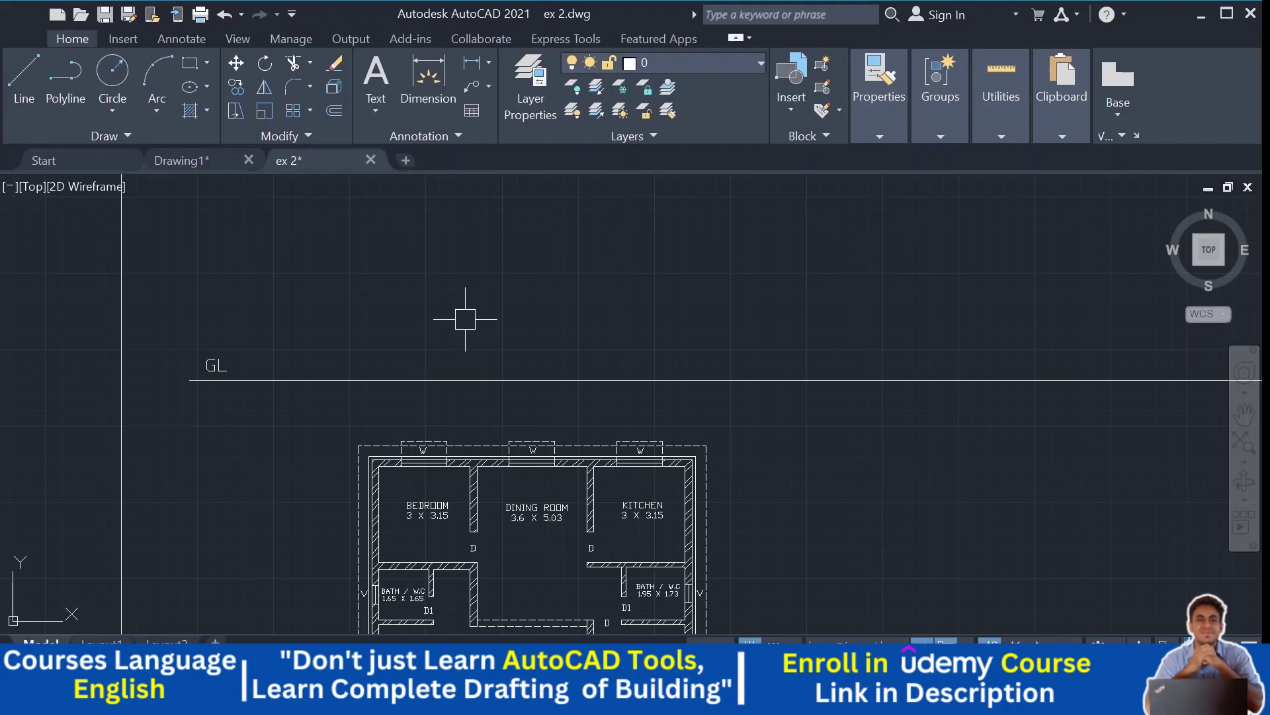
Step: Draw a small closed triangle pointing up towards the plan, centred just below the PLAN AT SILL LEVEL title, as the viewing-direction marker
middle_click_drag(535, 396, 533, 240)
middle_click_drag(567, 347, 590, 153)
middle_click_drag(627, 373, 621, 333)
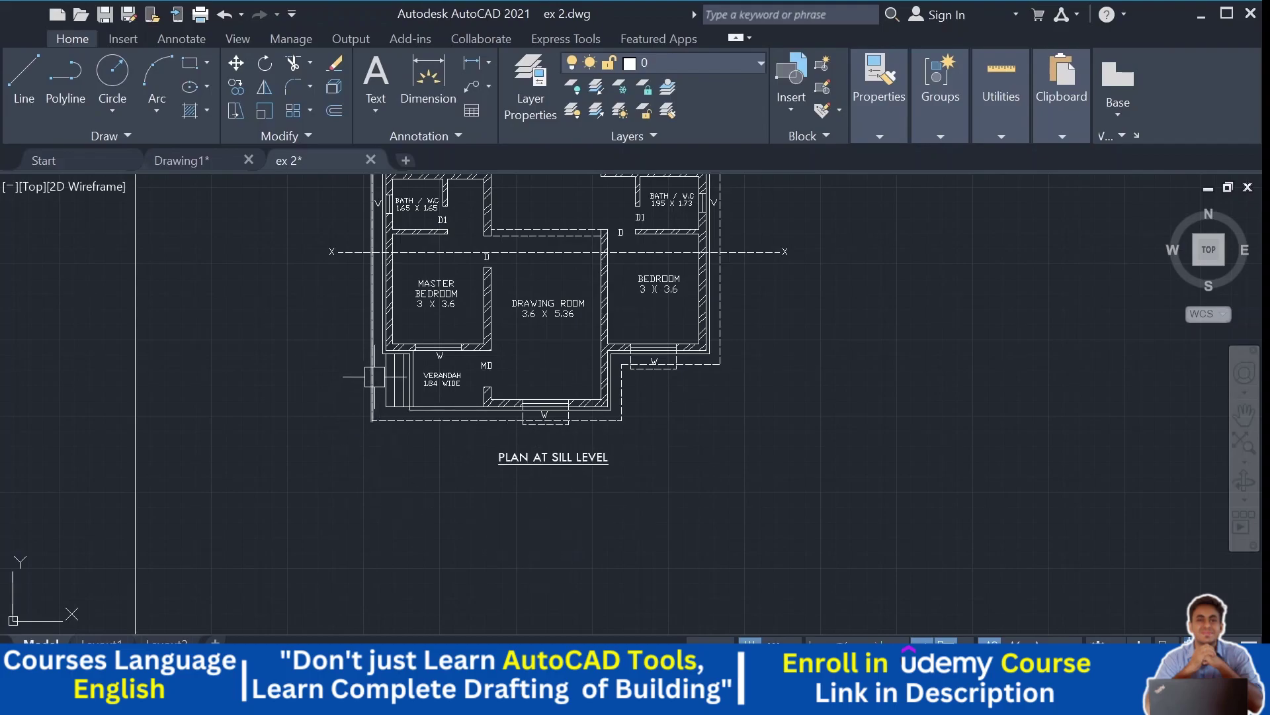
middle_click_drag(456, 492, 417, 483)
scroll(473, 397, "up", 2)
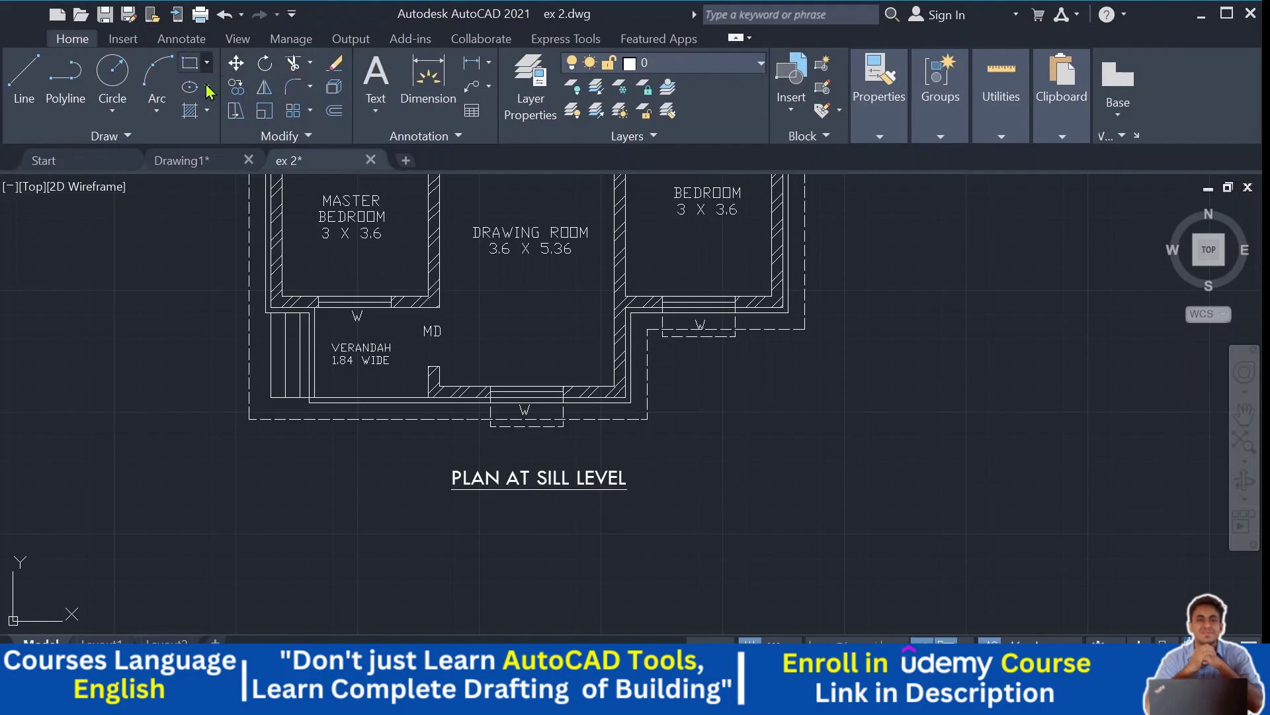
left_click(24, 76)
middle_click_drag(525, 517, 499, 414)
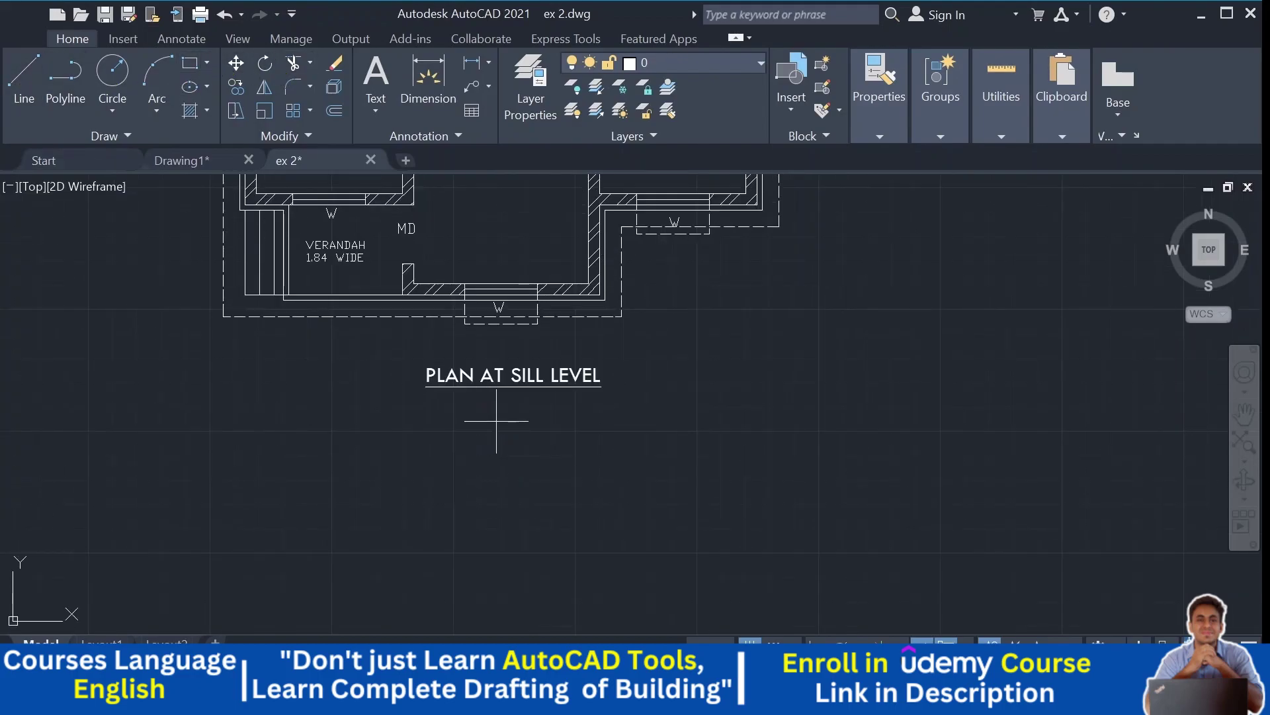
left_click(472, 457)
left_click(524, 456)
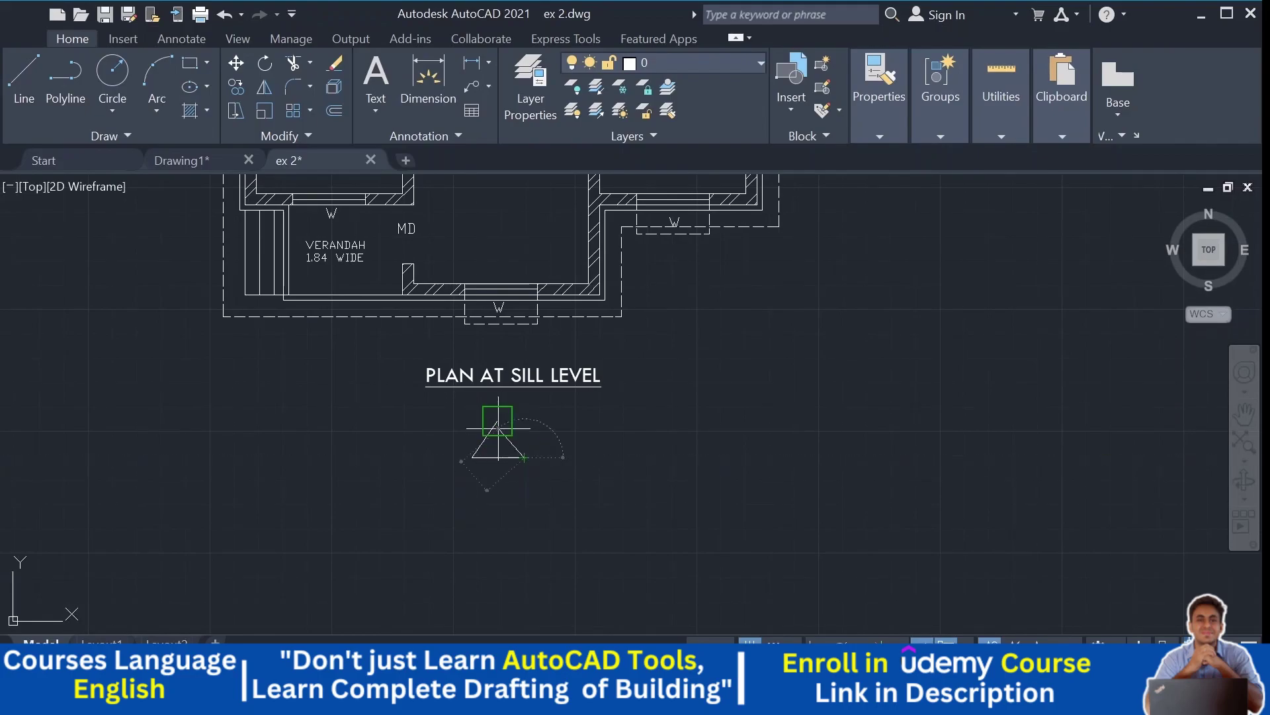
left_click(496, 425)
key("Escape")
mouse_move(500, 476)
middle_mouse_down()
mouse_move(545, 528)
mouse_move(534, 512)
mouse_move(507, 575)
middle_mouse_up()
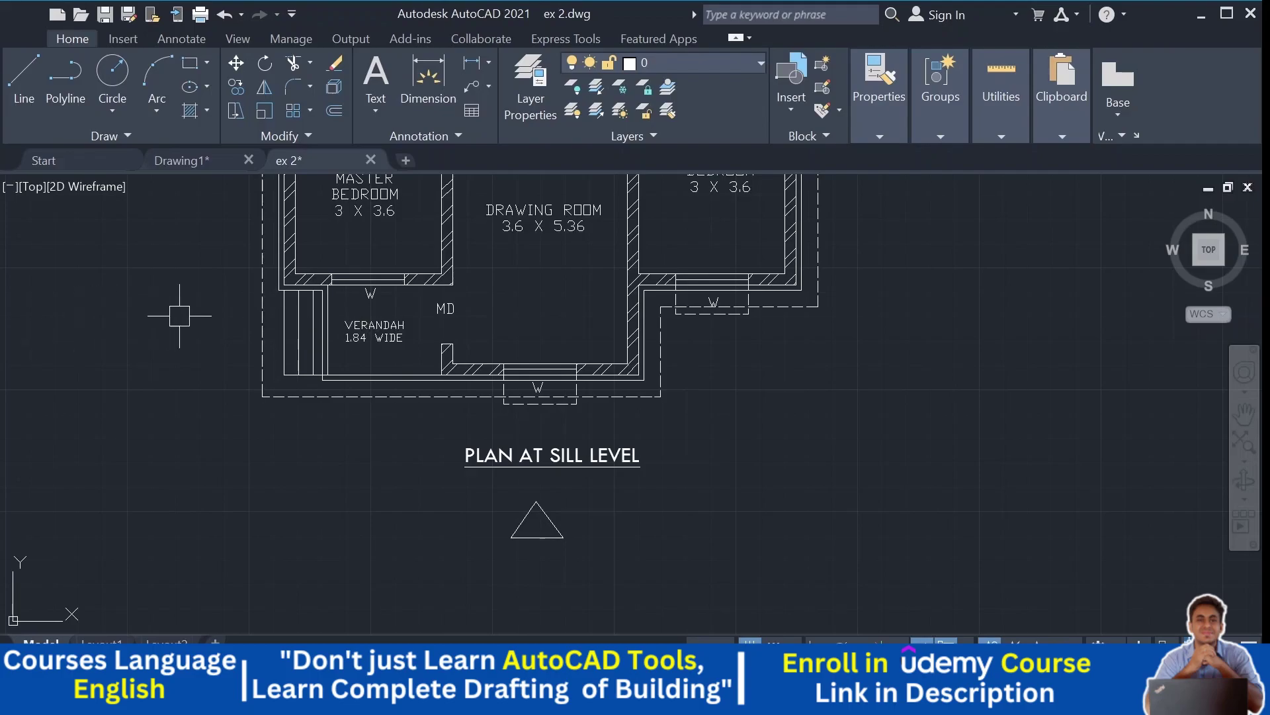
Step: Examine the front side and outer corners of the plan above the triangle marker, comparing them with the ground line
middle_click_drag(412, 416, 391, 406)
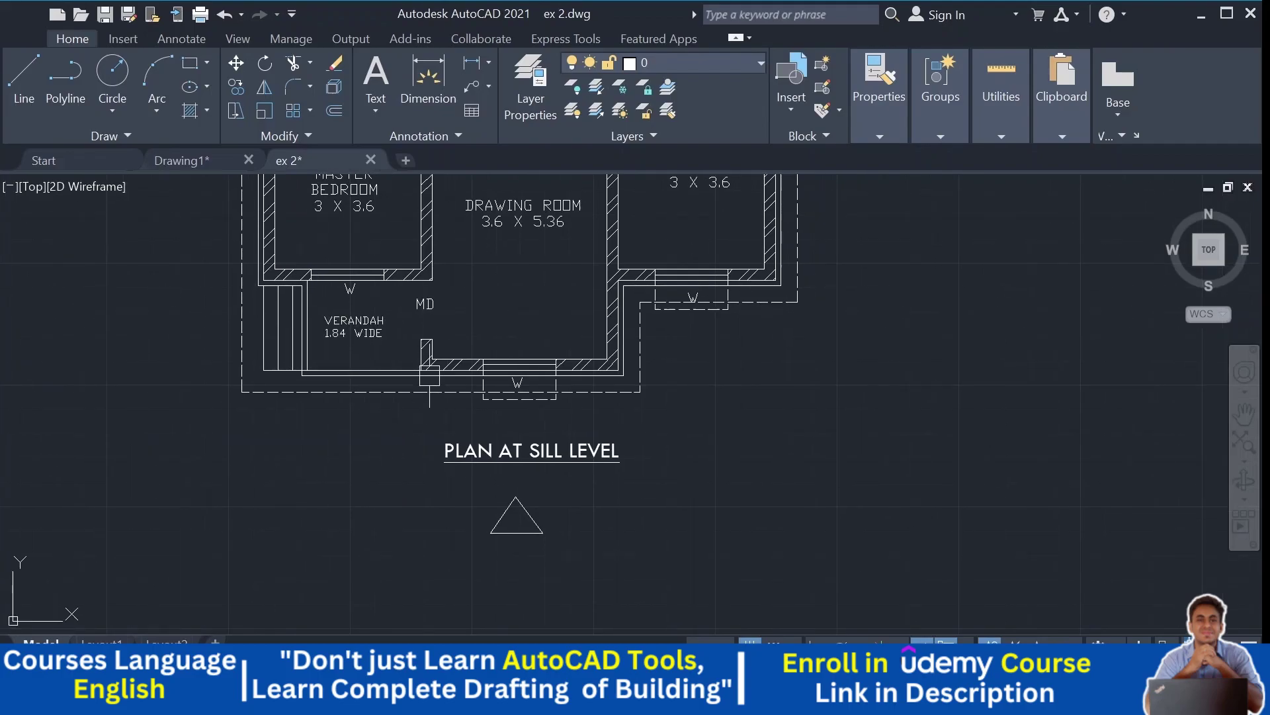
middle_click_drag(622, 390, 620, 397)
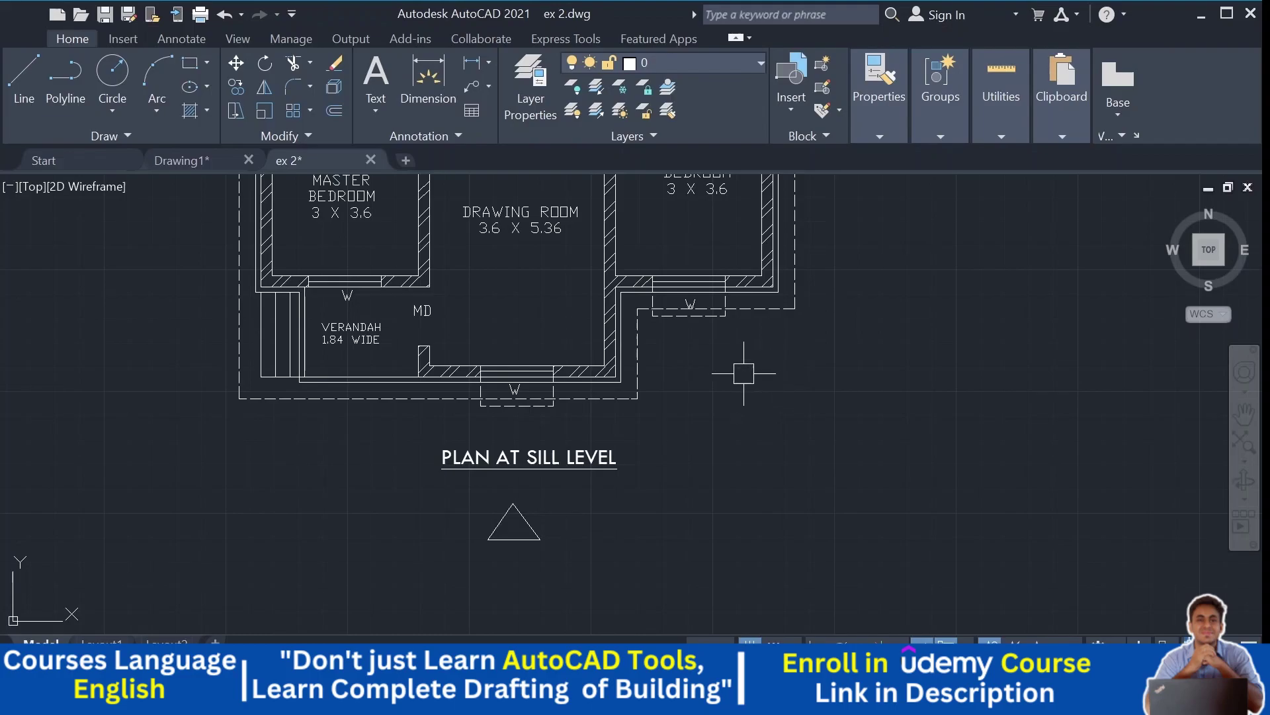
scroll(744, 377, "down", 1)
middle_click_drag(738, 404, 717, 629)
middle_click_drag(632, 311, 627, 435)
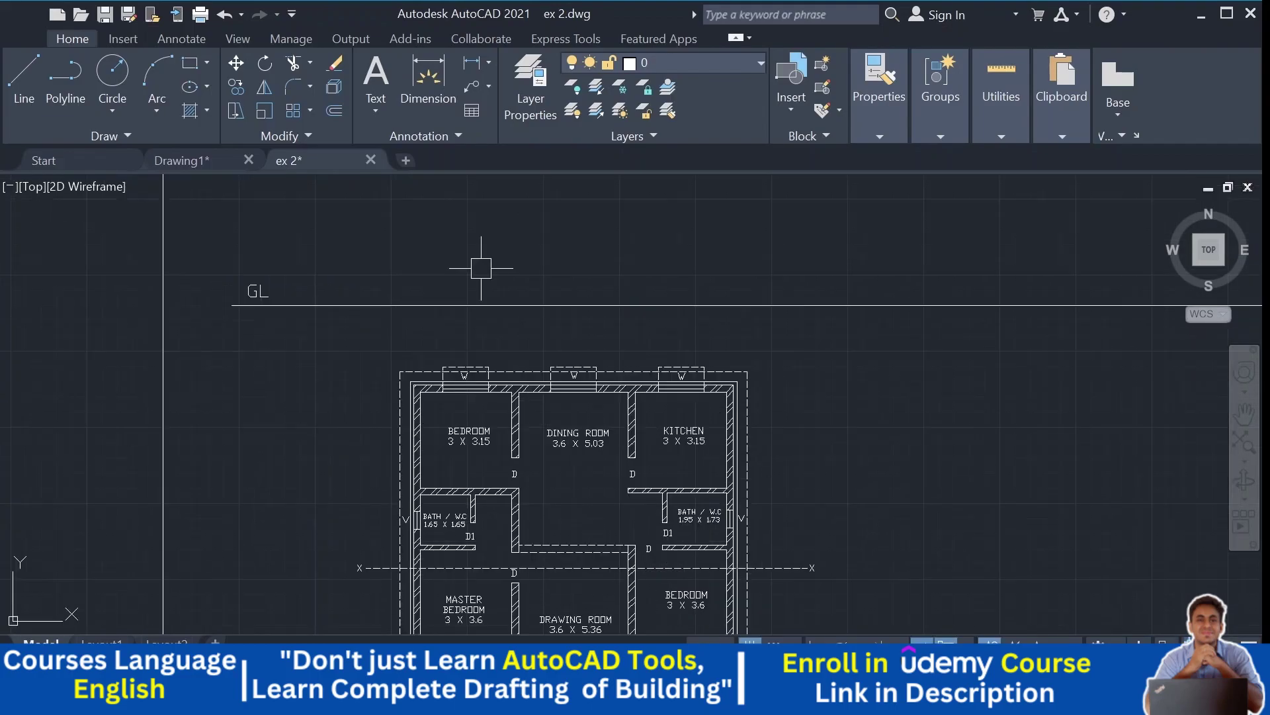
middle_click_drag(618, 331, 589, 326)
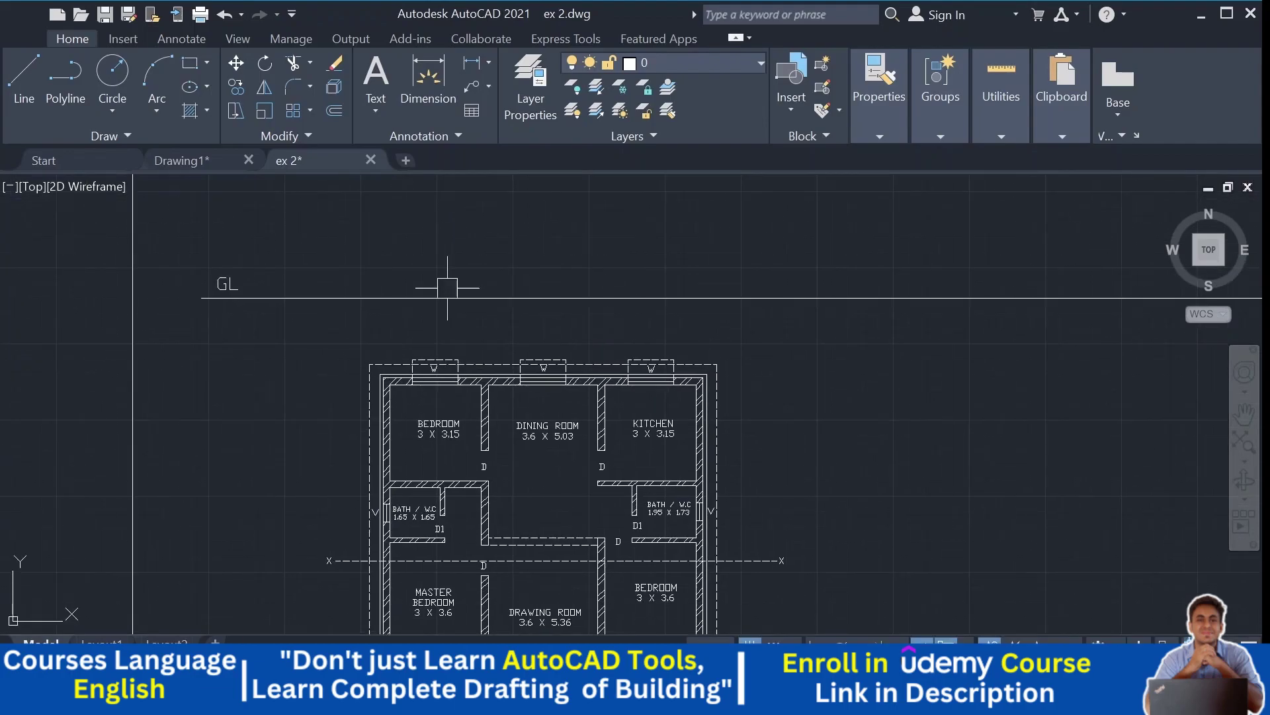
middle_click_drag(749, 441, 733, 465)
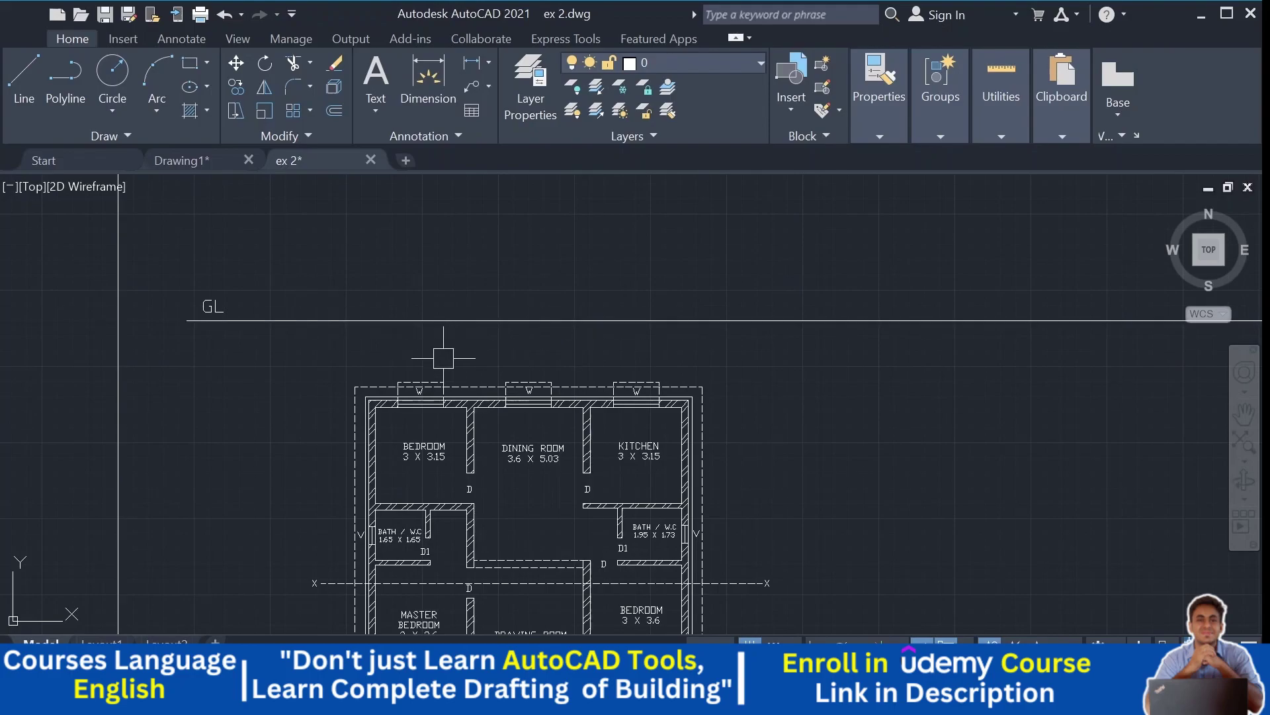
middle_click_drag(443, 358, 427, 408)
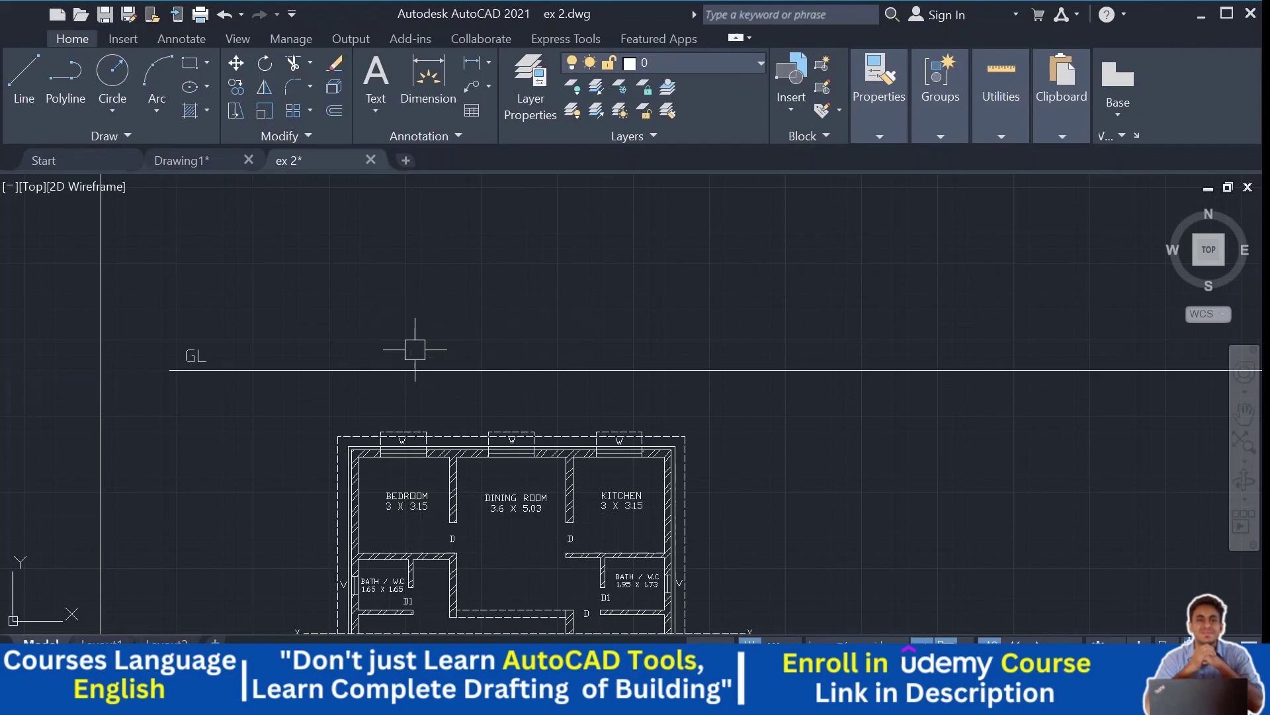
middle_click_drag(632, 428, 612, 329)
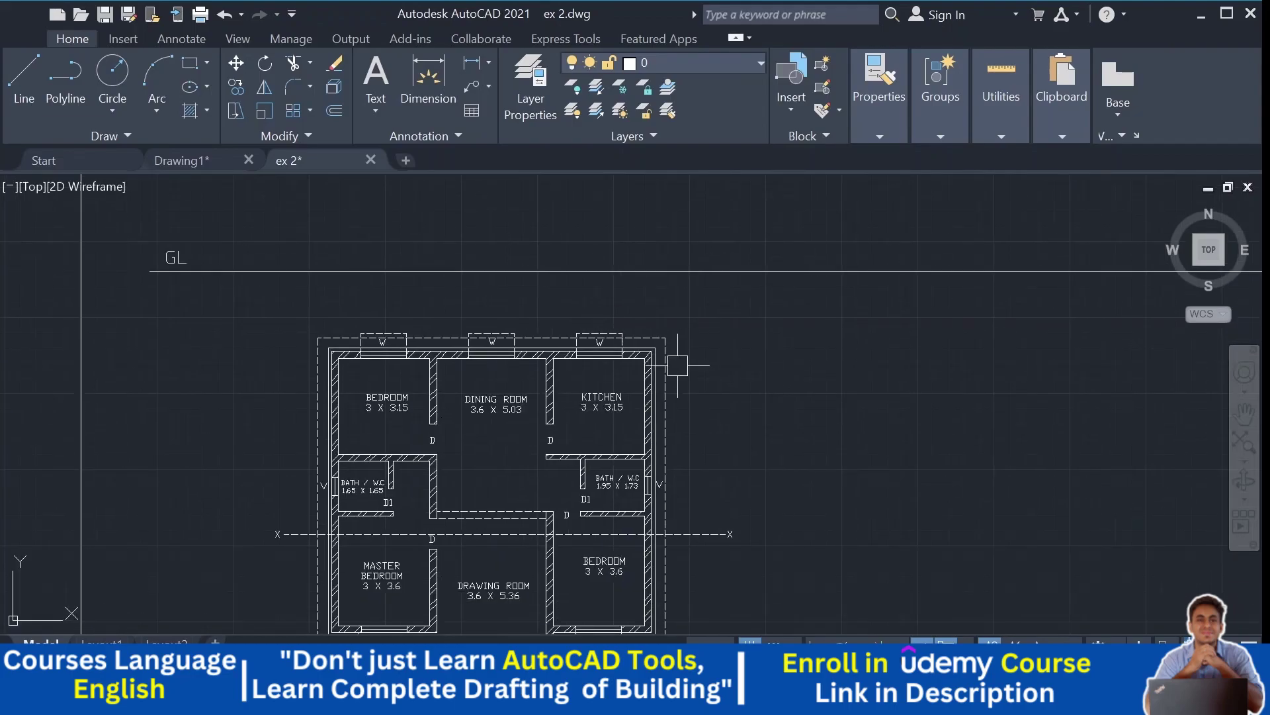
scroll(678, 368, "up", 2)
scroll(599, 329, "up", 1)
scroll(629, 321, "down", 5)
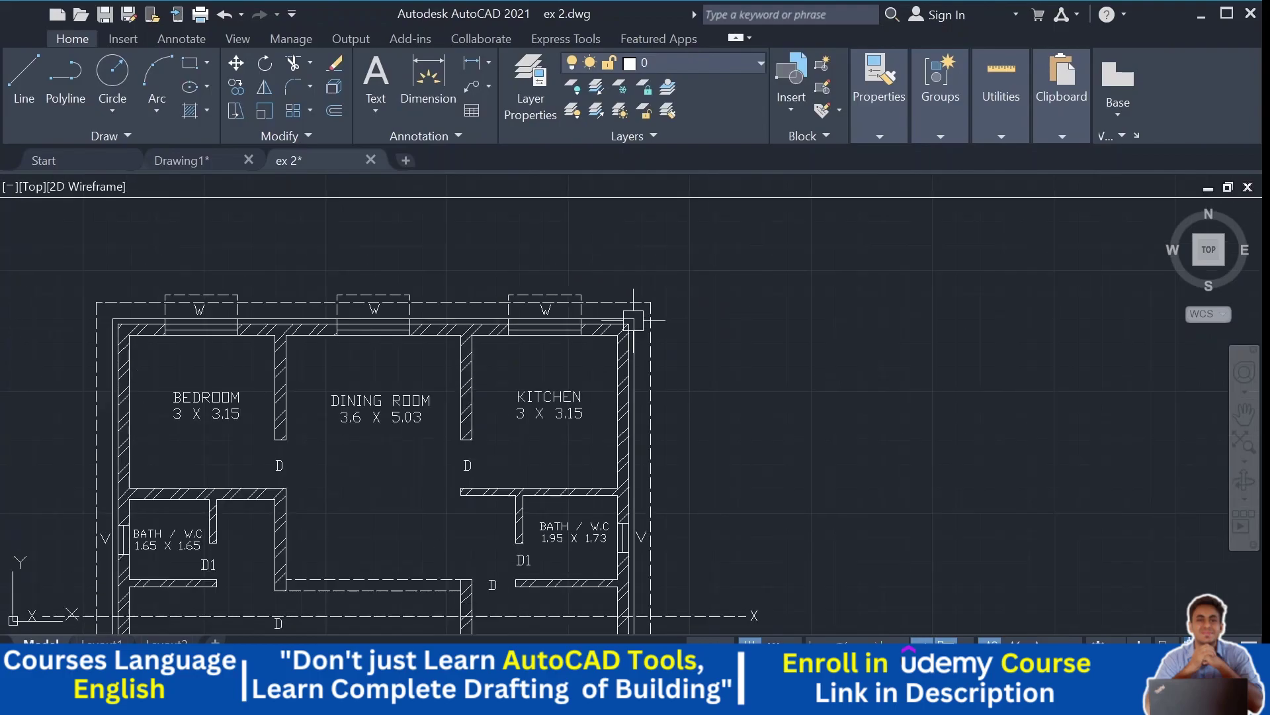
scroll(632, 514, "down", 3)
middle_click_drag(646, 343, 647, 199)
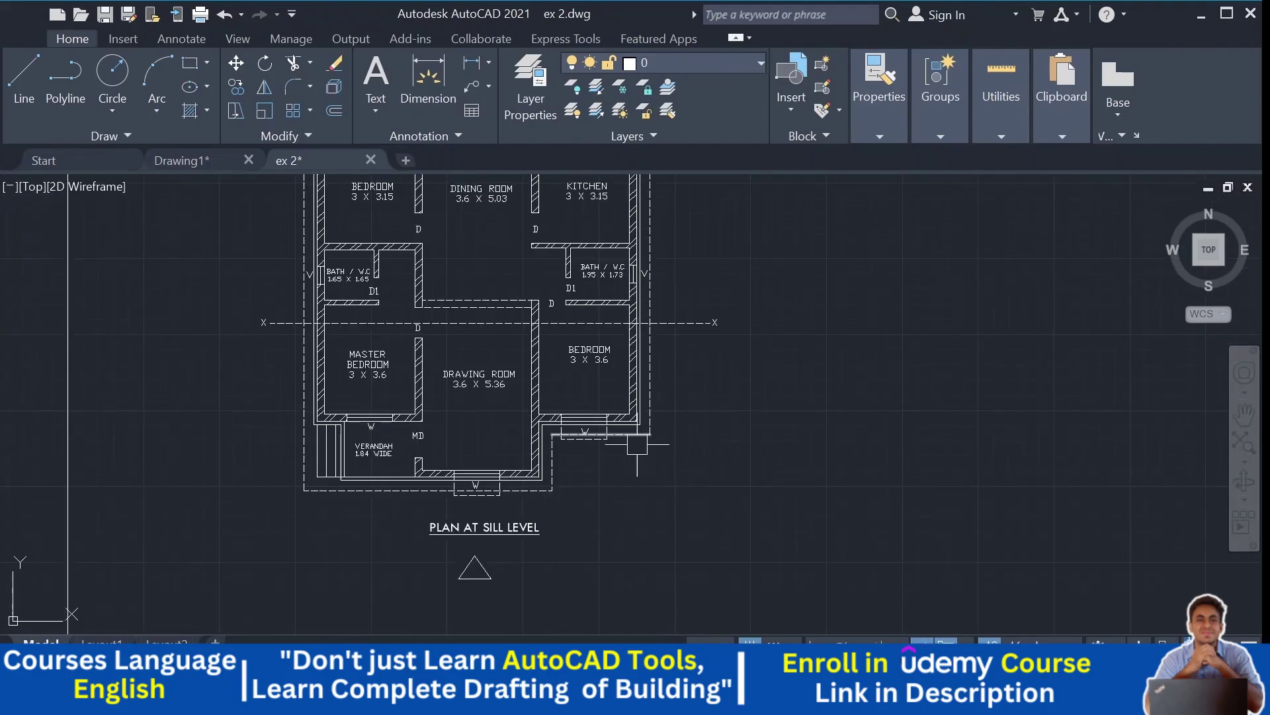
middle_click_drag(315, 391, 316, 424)
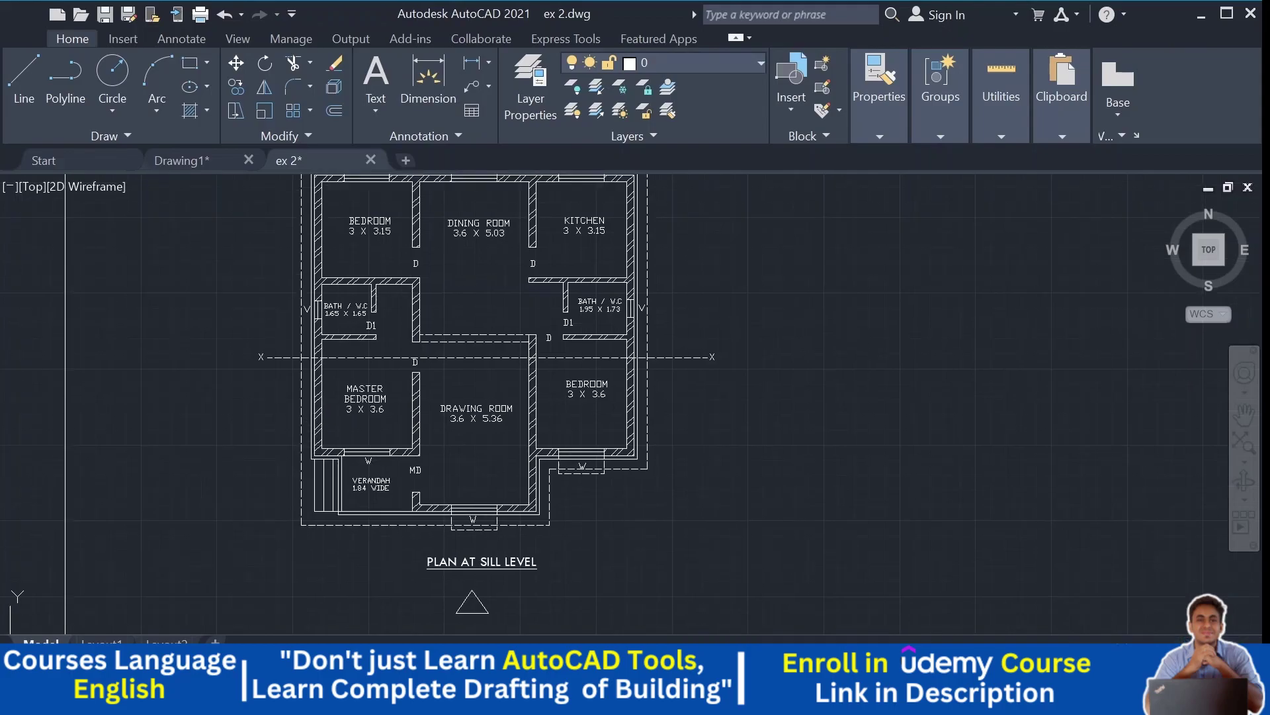
middle_click_drag(535, 347, 562, 455)
middle_click_drag(534, 202, 537, 309)
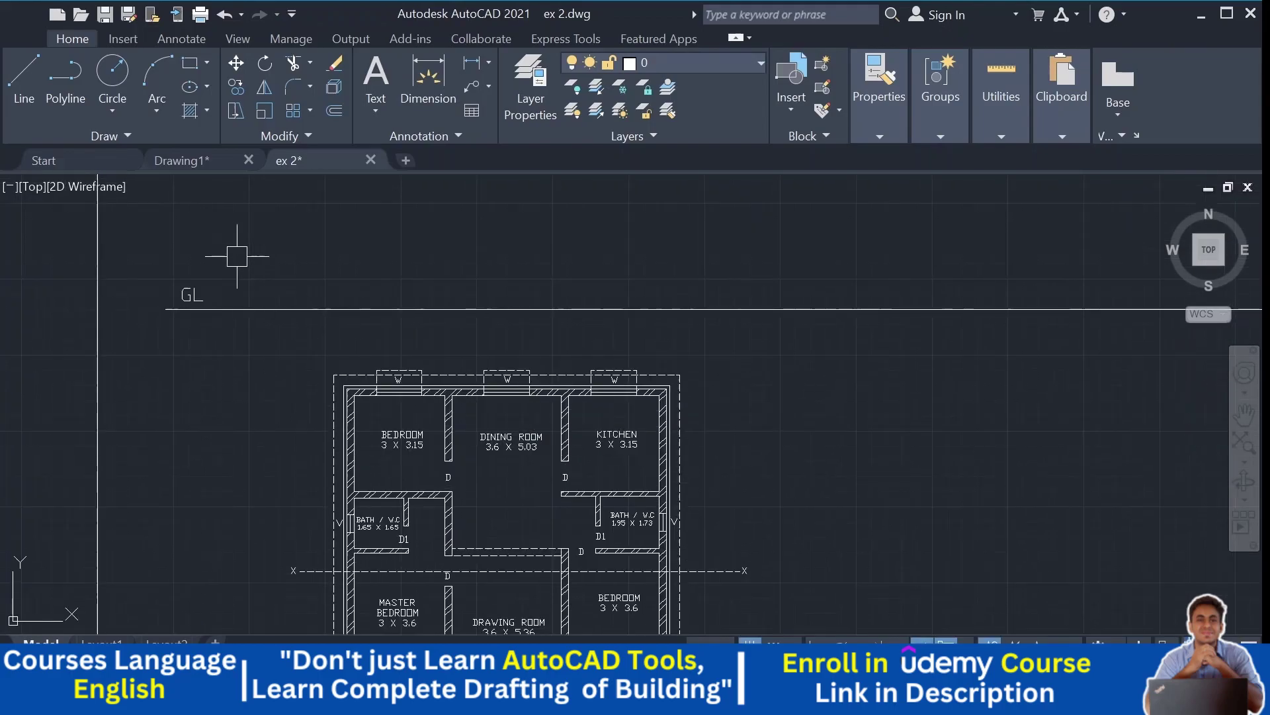
middle_click_drag(342, 248, 379, 293)
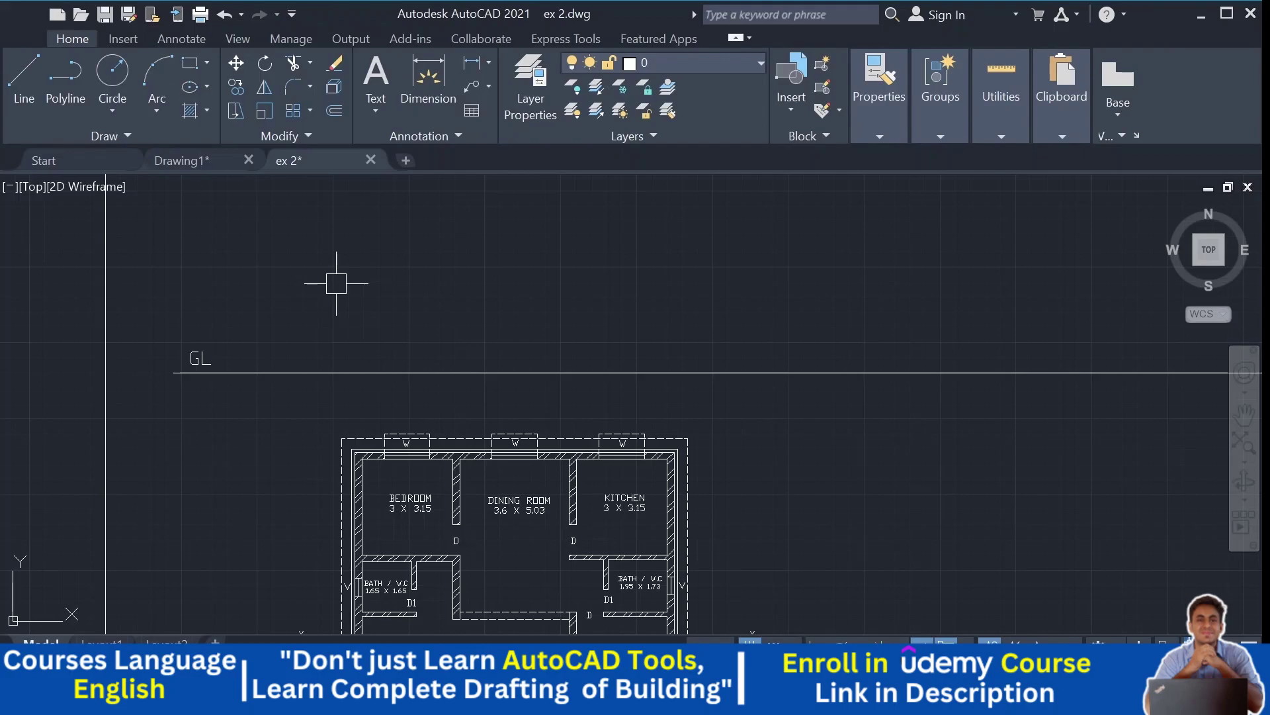
middle_click_drag(335, 338, 329, 375)
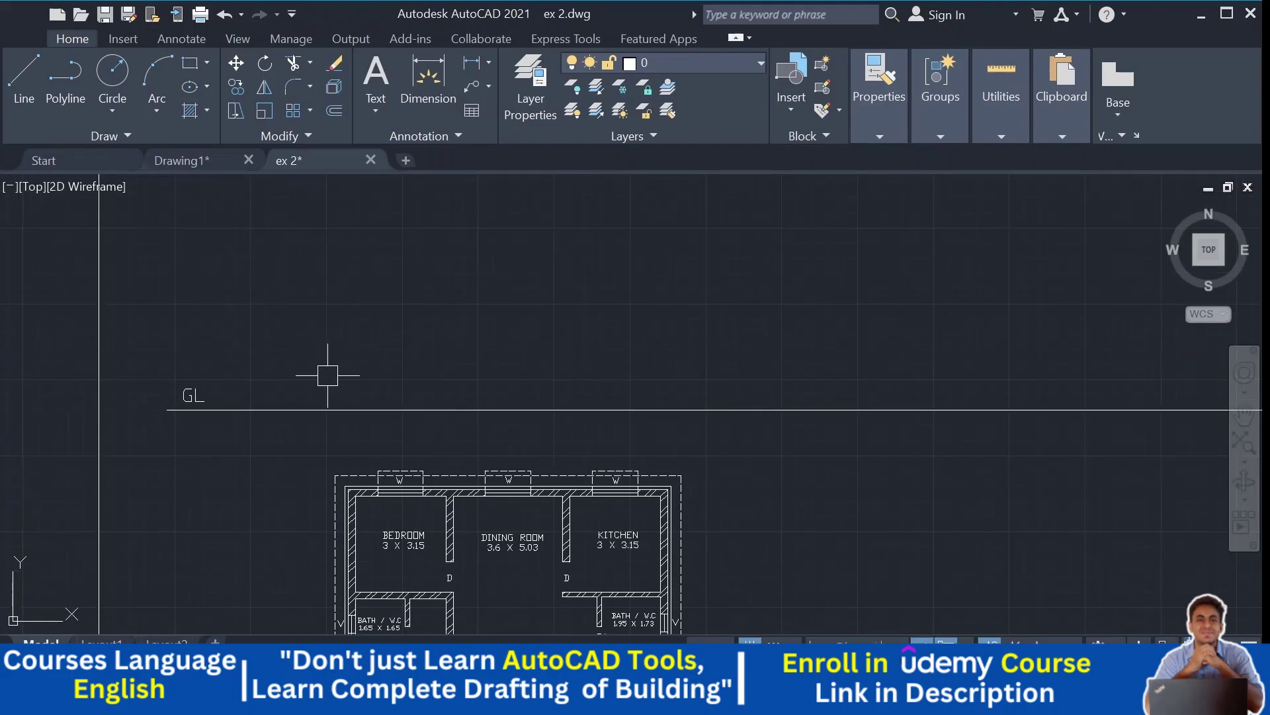
middle_click_drag(408, 369, 417, 380)
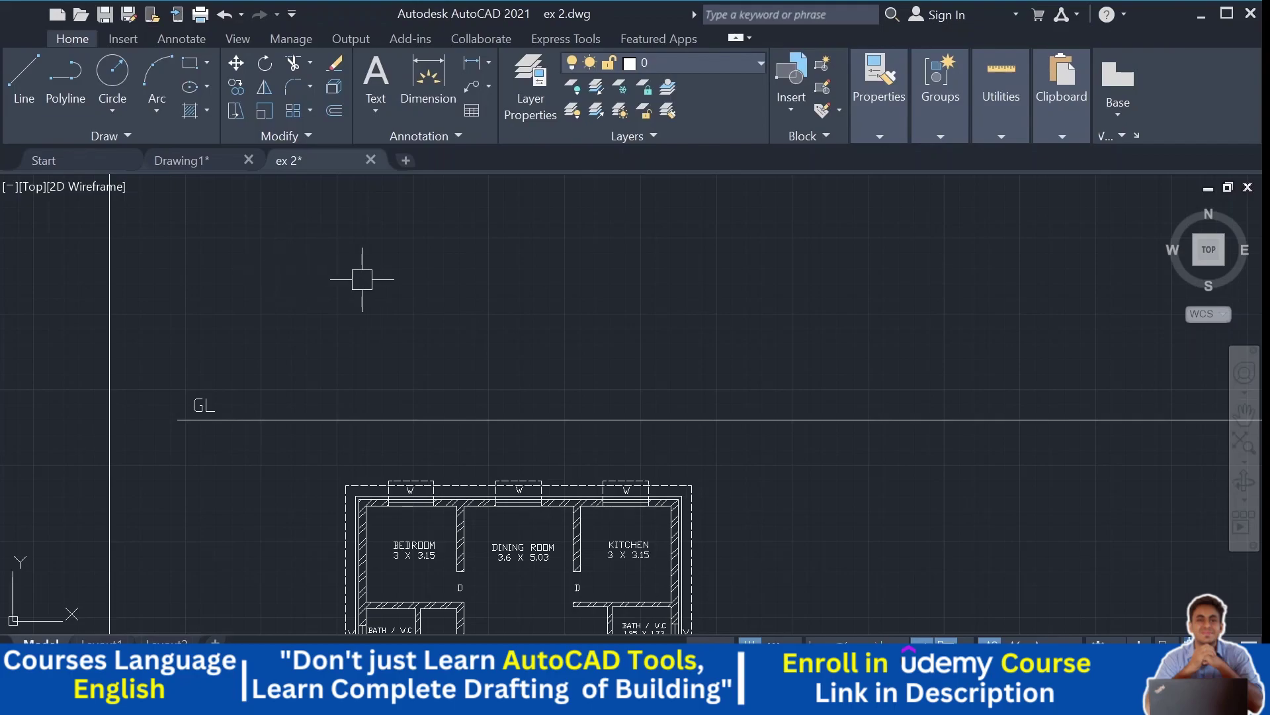
middle_click_drag(360, 275, 363, 316)
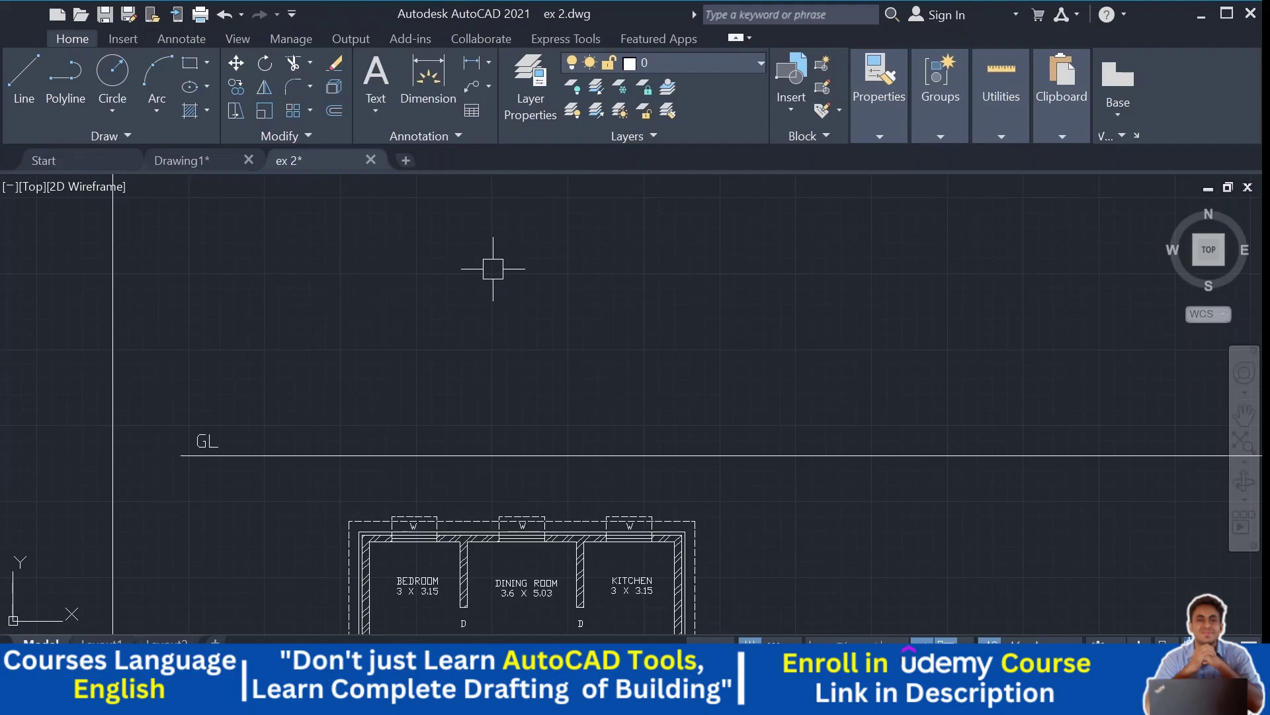
middle_click_drag(495, 280, 496, 315)
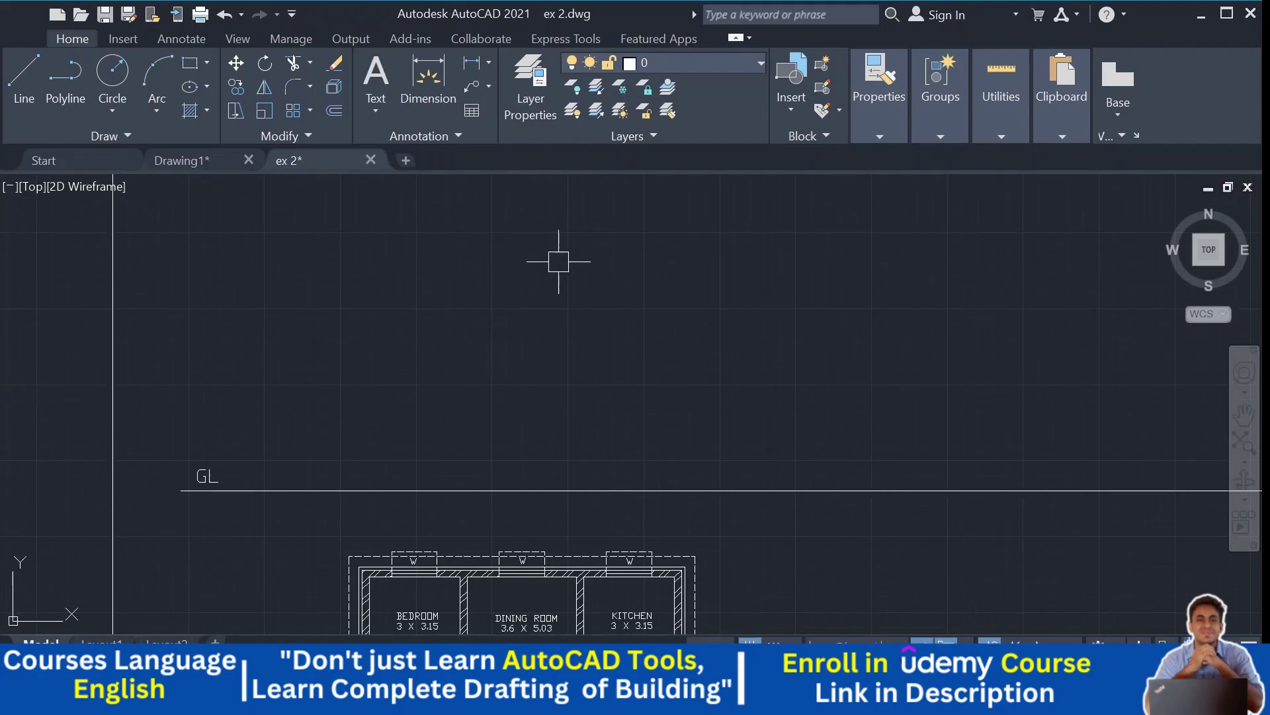
middle_click_drag(423, 456, 424, 405)
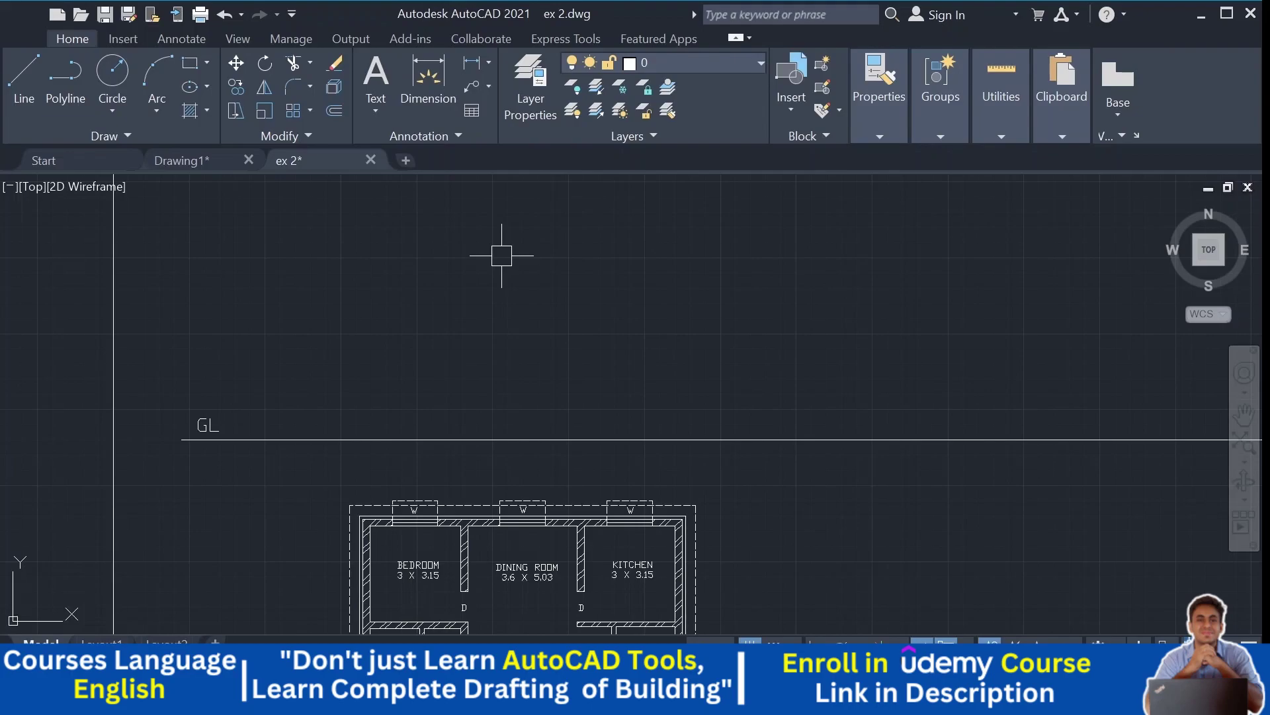
Step: Switch to the Drawing1 file and open its text block of calculations and opening sizes for editing
left_click(193, 162)
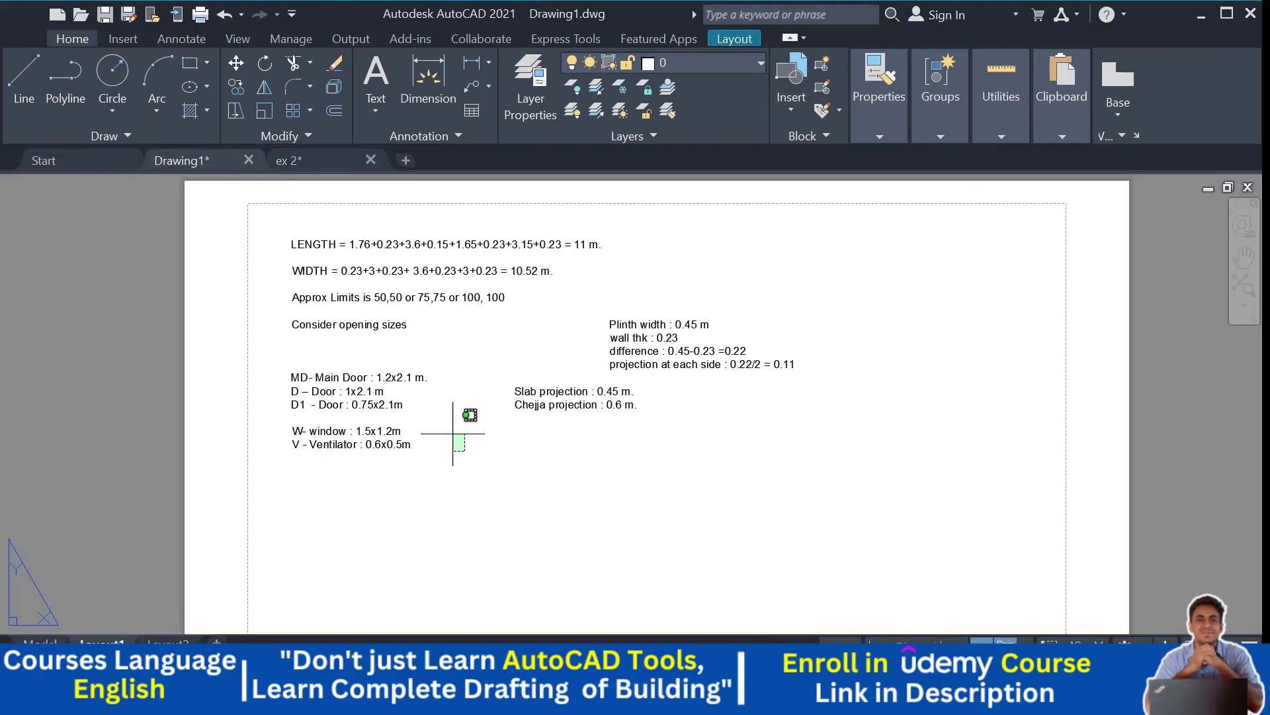
left_click(557, 396)
double_click(595, 417)
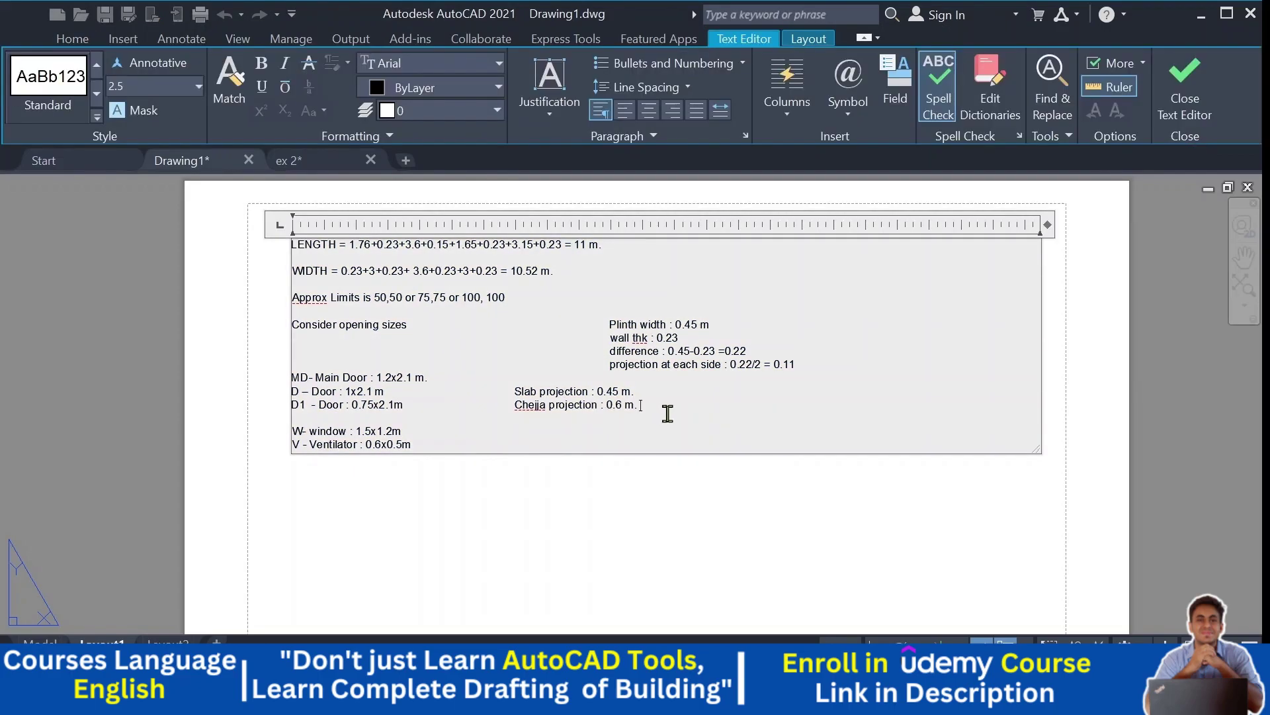
key("Return")
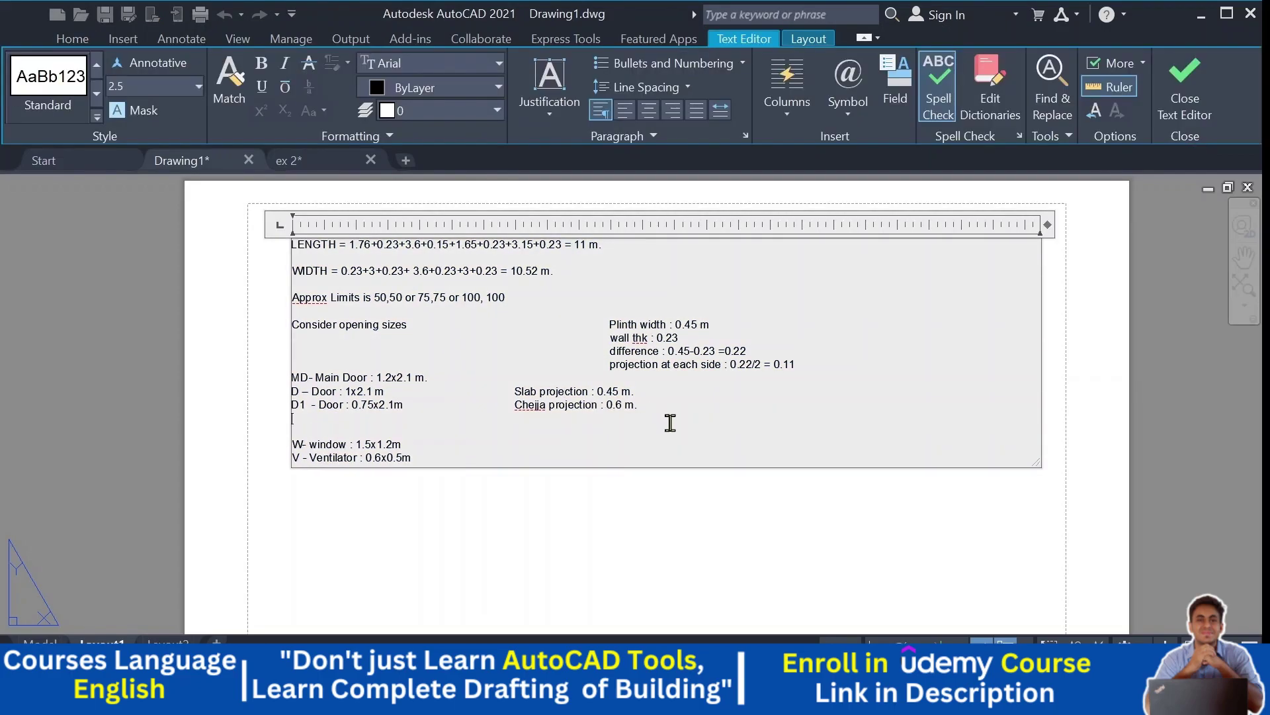
key("BackSpace")
key("Down")
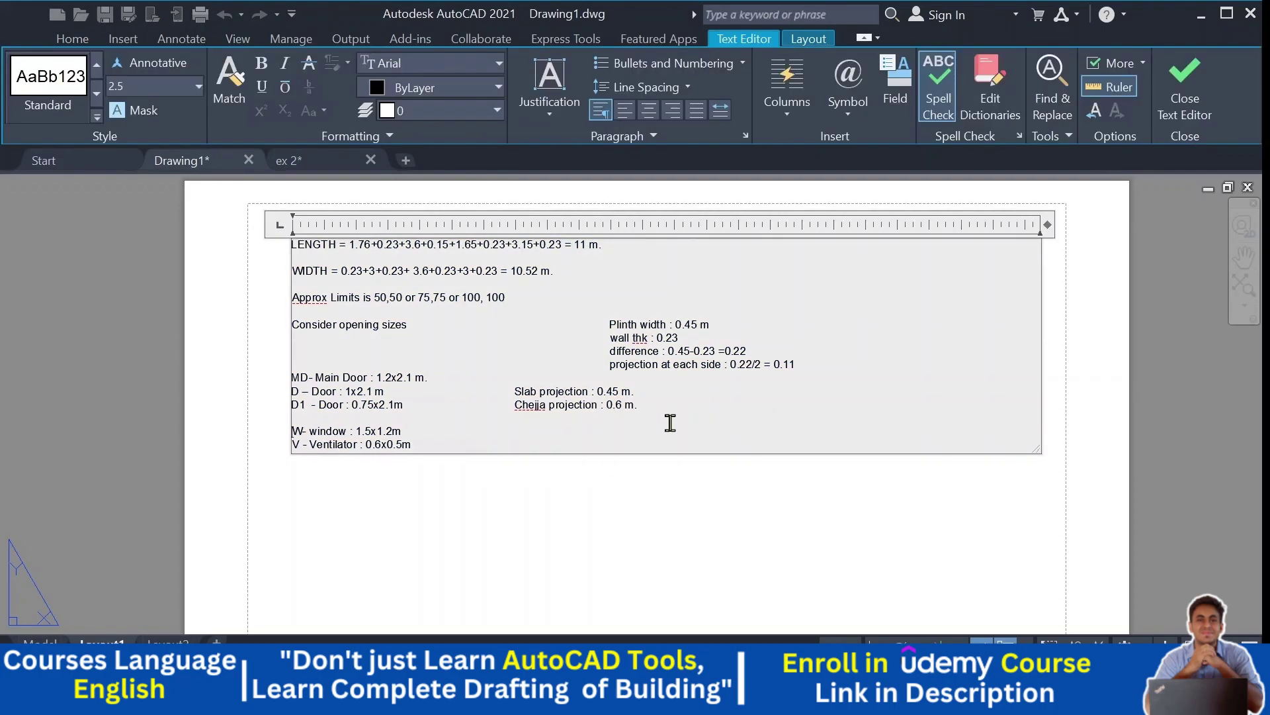
key("Return")
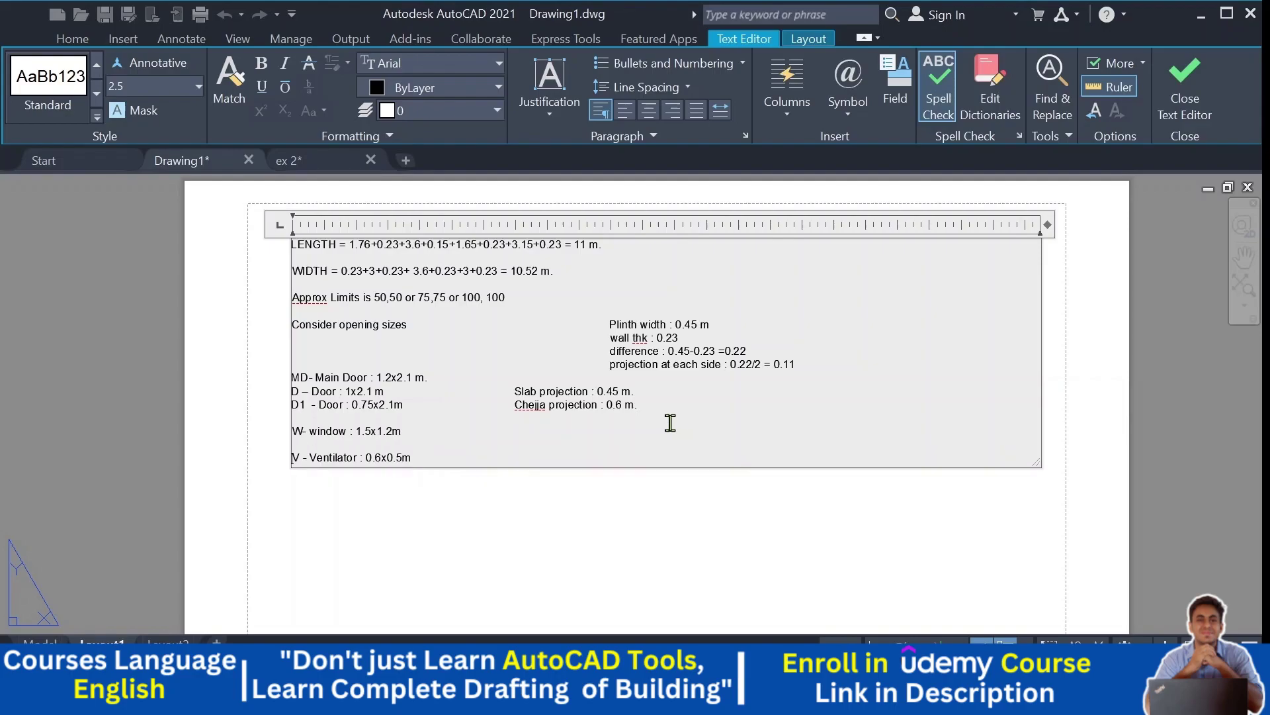
key("BackSpace")
key("Return")
key("BackSpace")
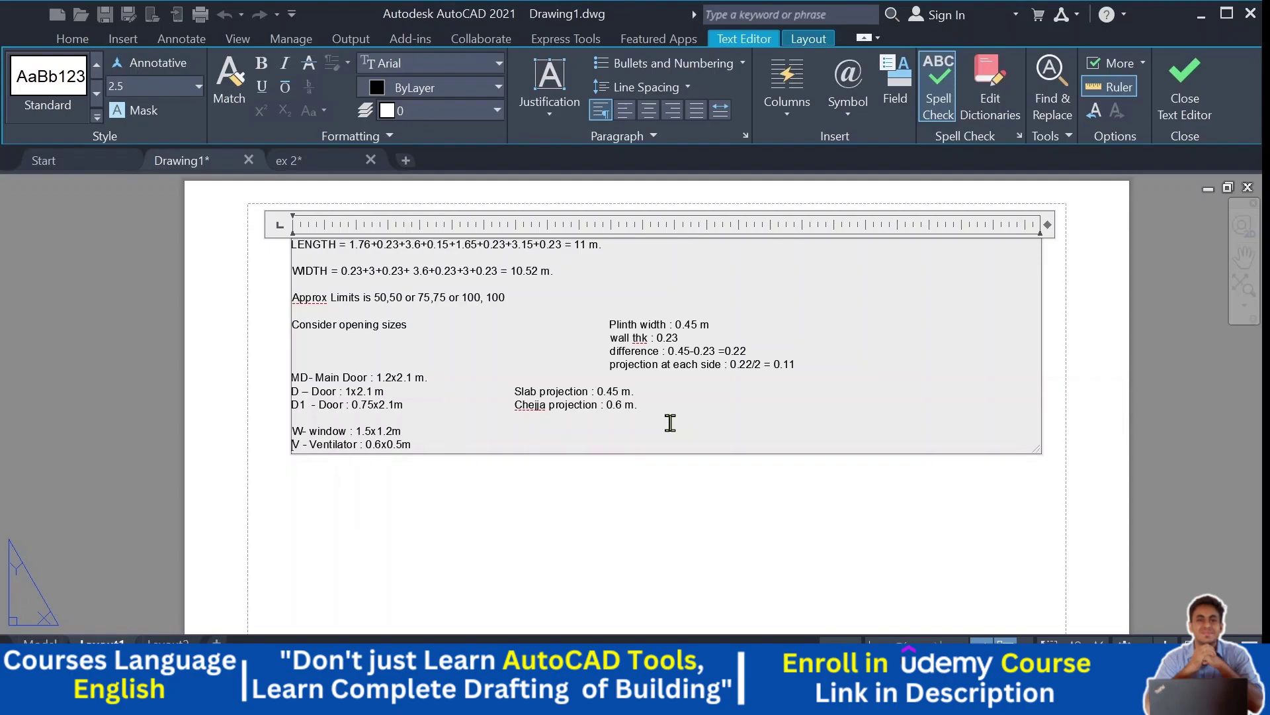
Step: Add the heading FRONT ELEVATION below the ventilator size line in the notes, separated from it by two blank lines
key("Right")
key("Right")
key("Right")
key("Return")
key("Return")
key("Return")
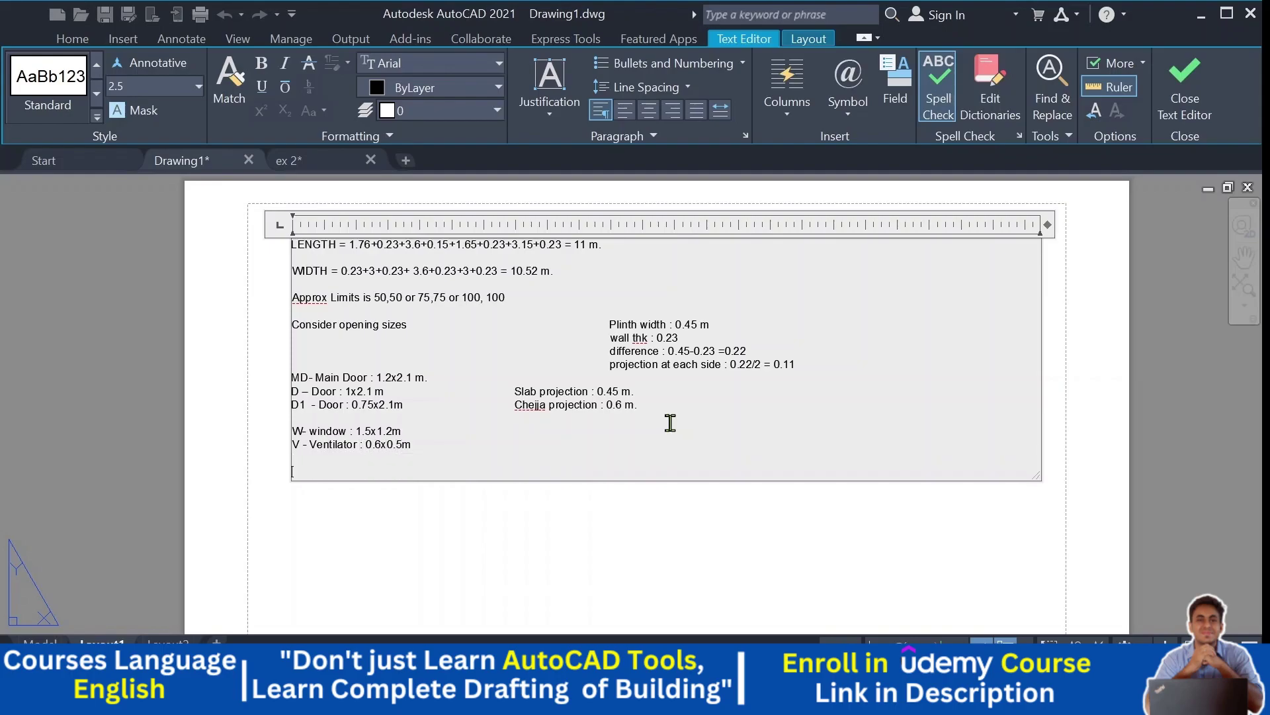
type("fRONT")
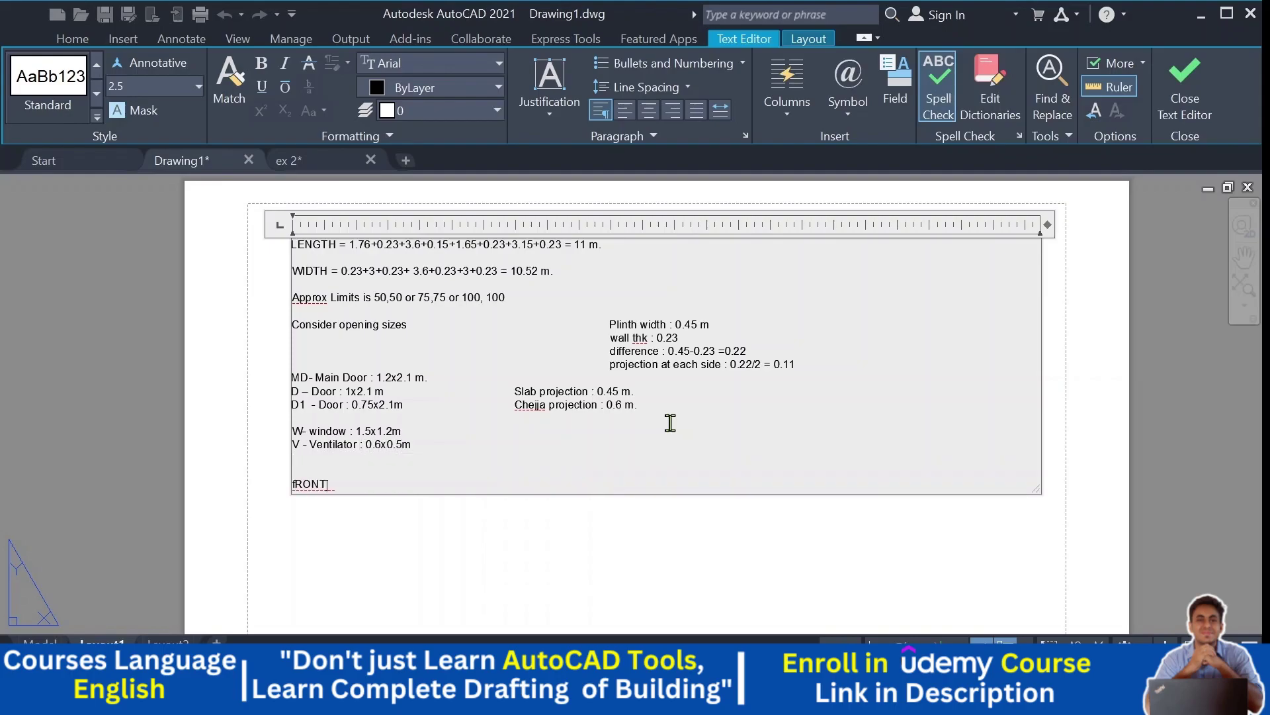
key("BackSpace")
key("BackSpace")
key("BackSpace")
key("BackSpace")
key("BackSpace")
type("RONT ELEVATION")
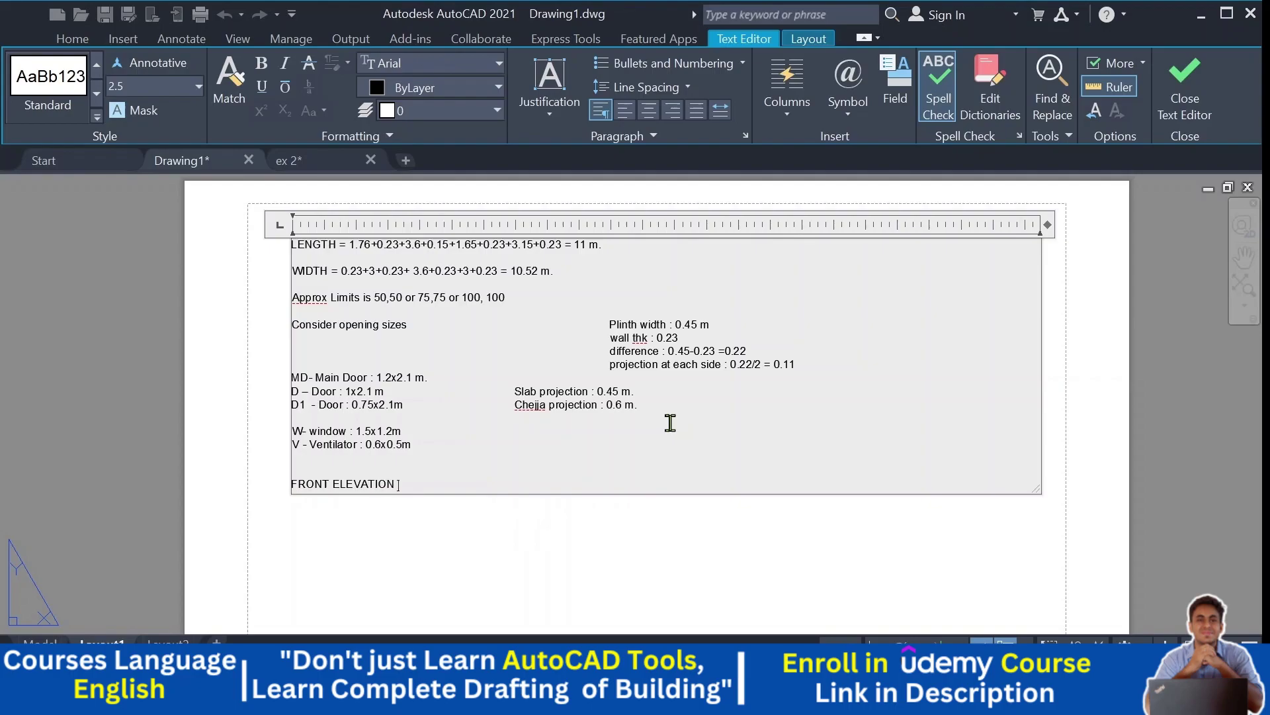
Step: Add the line "Ground Level : 0.0" under the FRONT ELEVATION heading, separated from it by one blank line
key("Return")
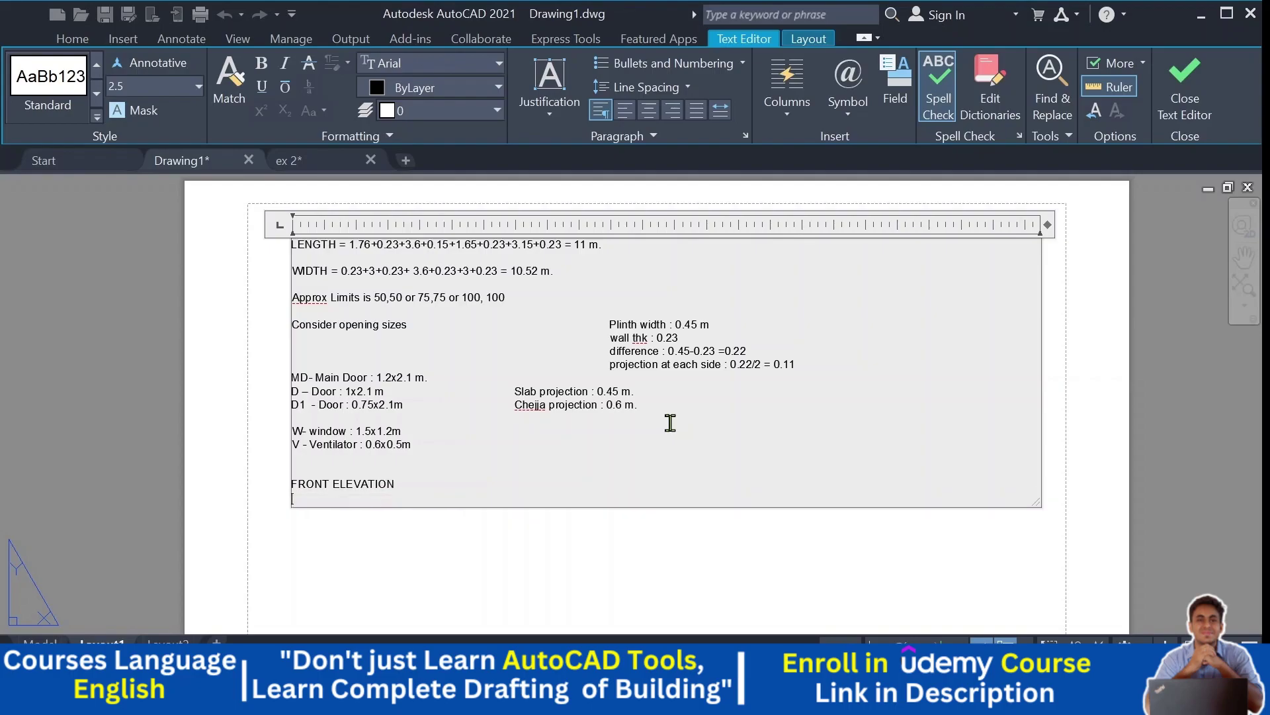
key("Return")
type("Ground")
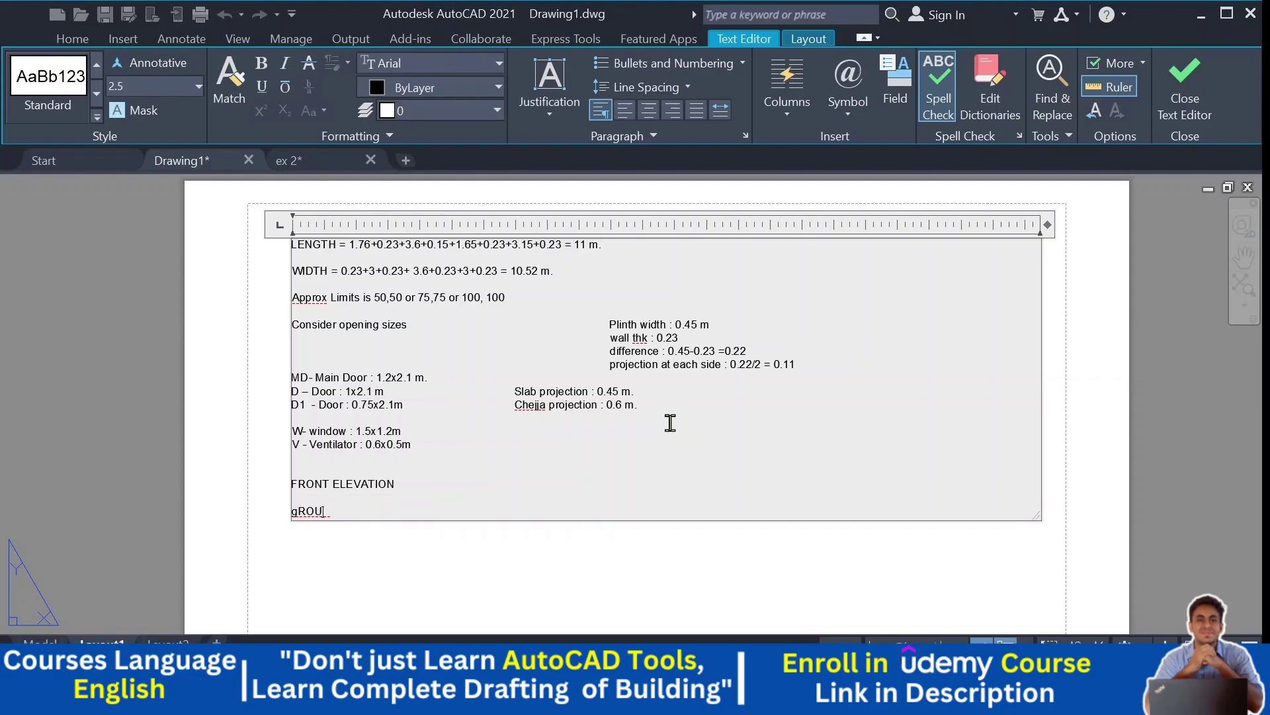
type(" Level : 0.0")
key("Return")
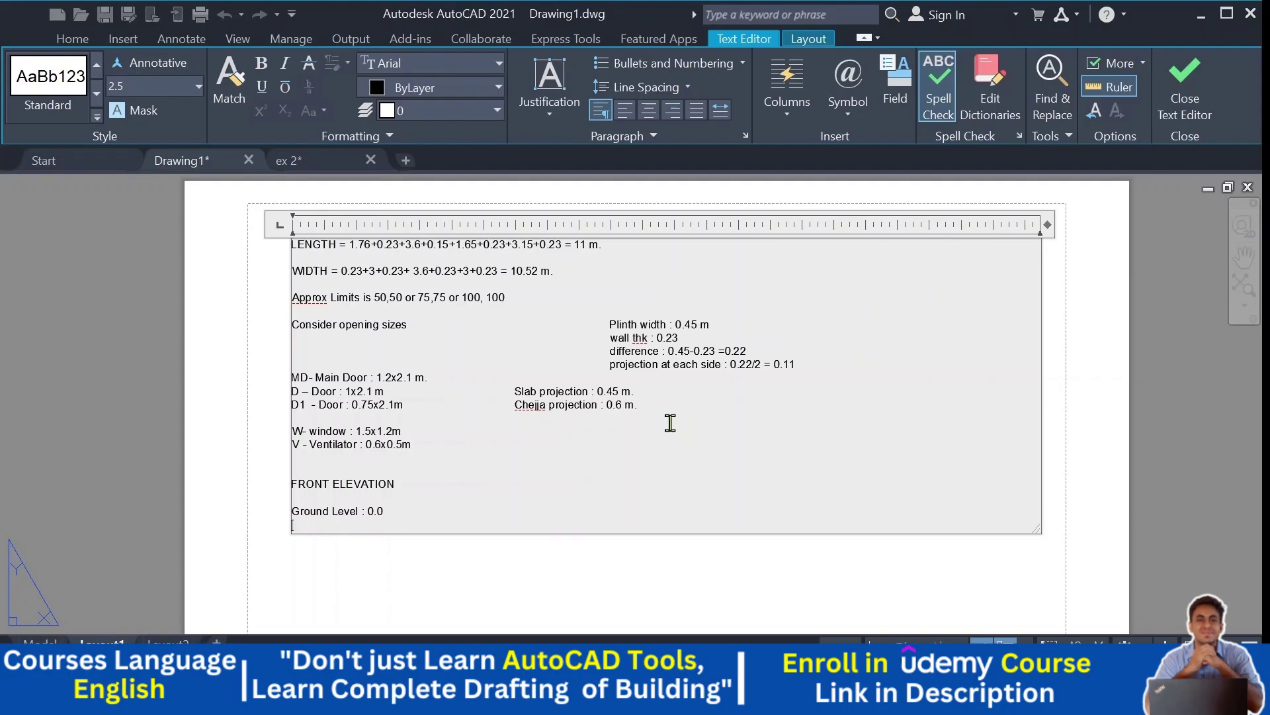
Step: Add the line "Plinth Level : 0.45 m" below the ground level line in the notes
type("Plinth Level :")
type("0.45 m")
key("Return")
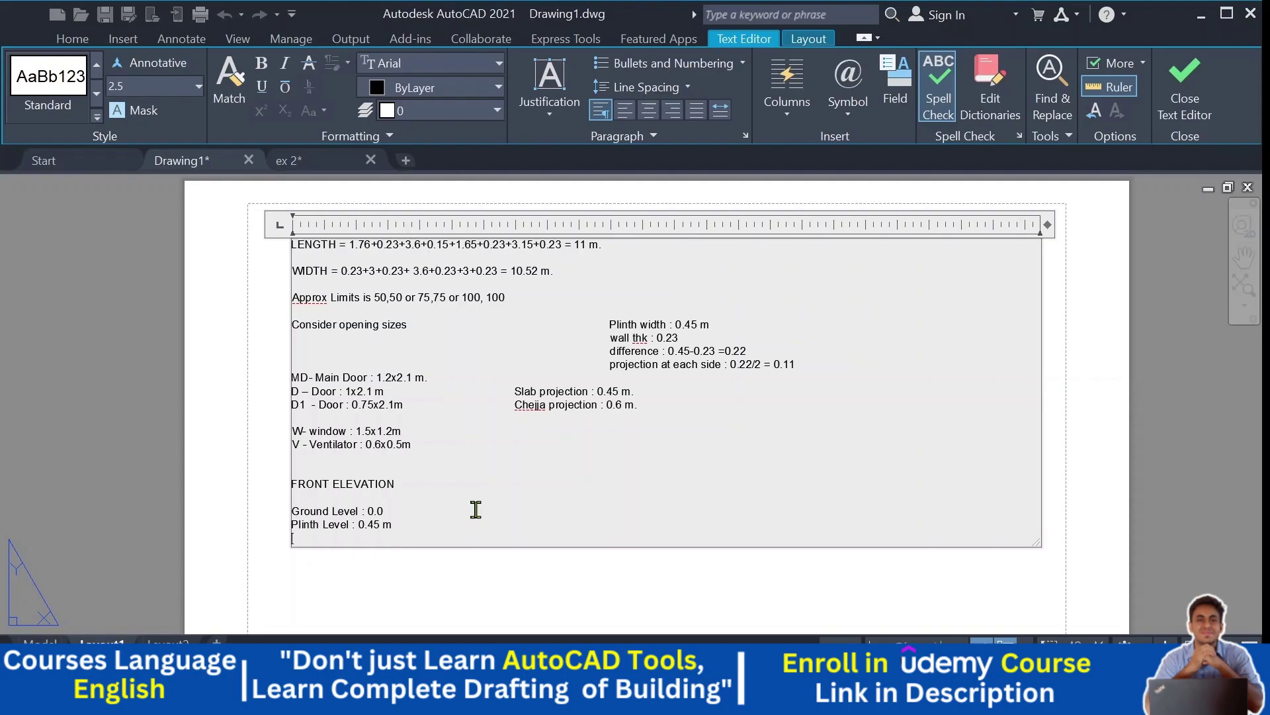
Step: Add the line "SILL LEVEL : 2.1-1.2 = 0.9 M" below the plinth level line
type("SILL")
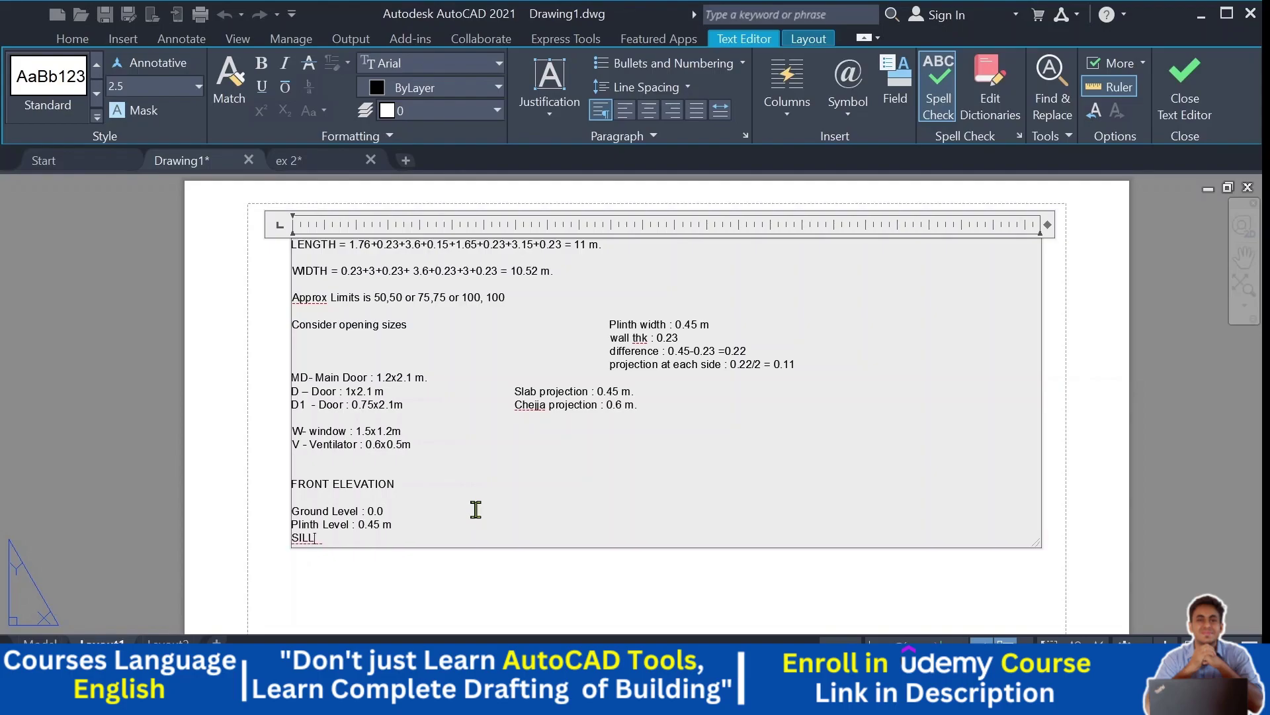
type(" LEVEL : 2.1-")
type("1.2 =")
type("0.9 M")
key("Return")
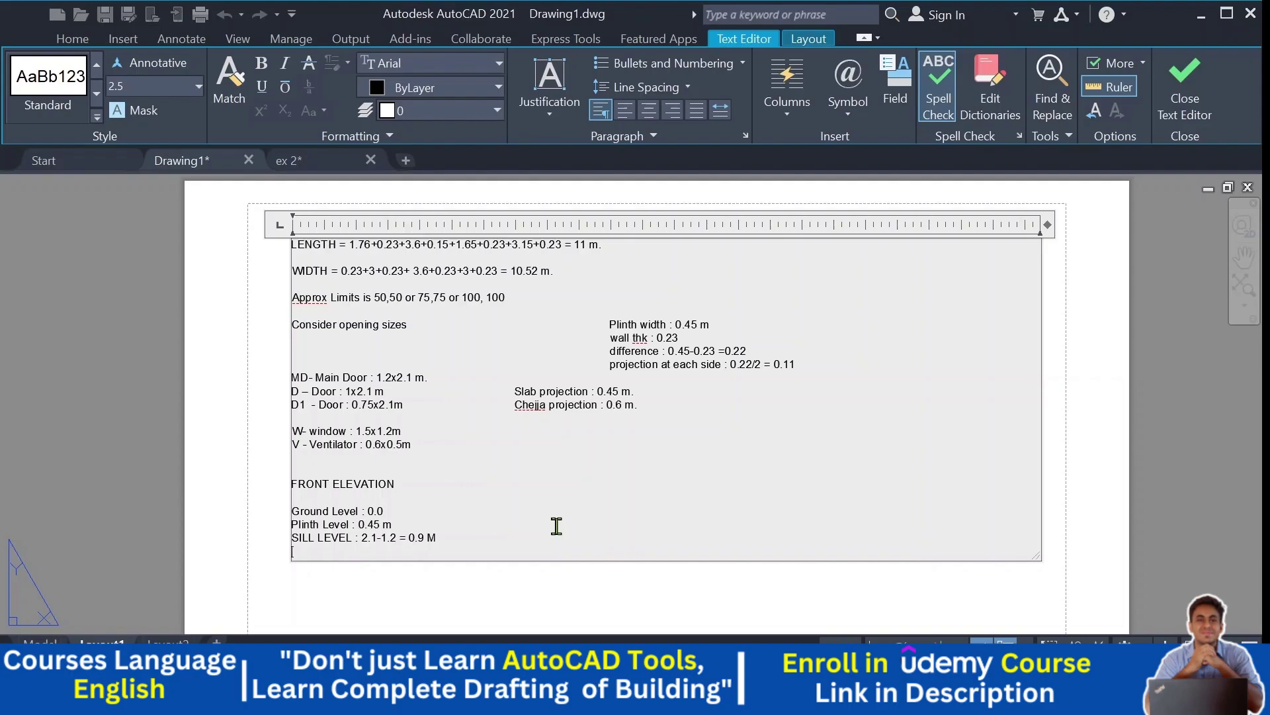
Step: Add the line "LINTEL LEVEL : 2.1 M" below the sill level line
type("N")
key("BackSpace")
key("BackSpace")
key("BackSpace")
type("LINTEL LEVEL : 2.1 M")
key("Return")
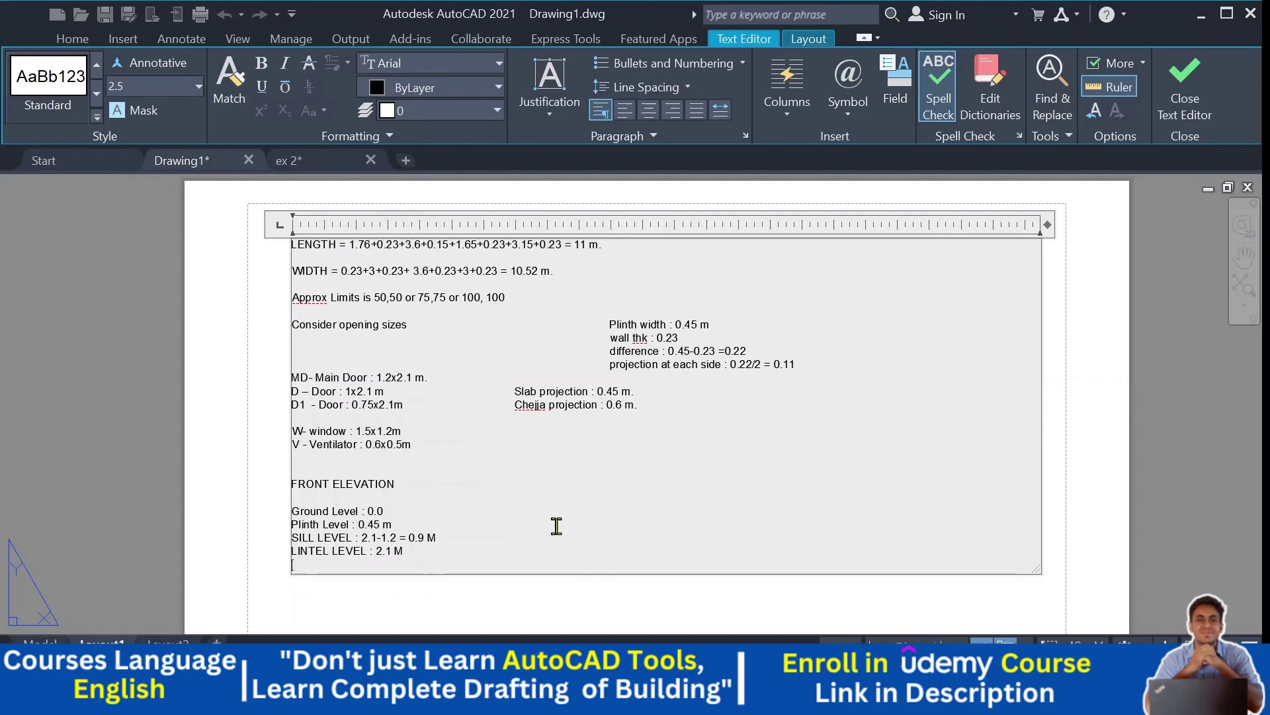
Step: Add the line "SLAB LEVEL : 3 M" below the lintel level line
type("SLAB LEVEL")
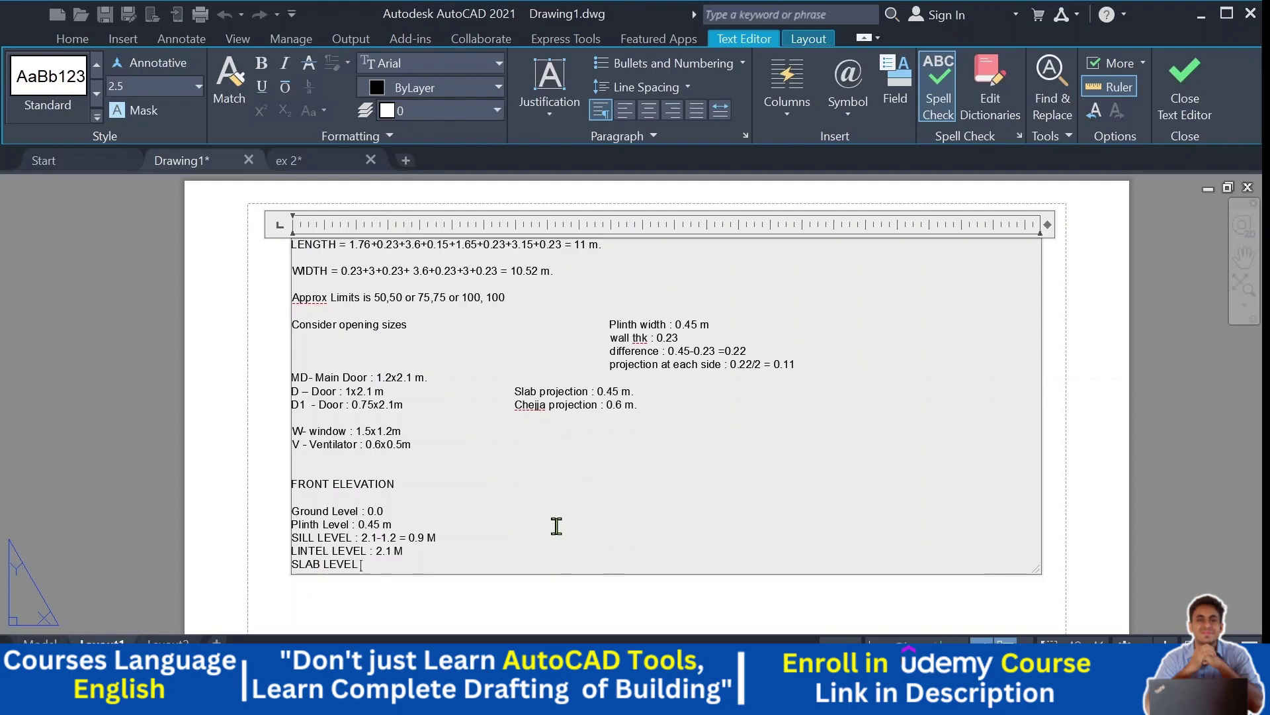
type(" : 3 M")
key("Return")
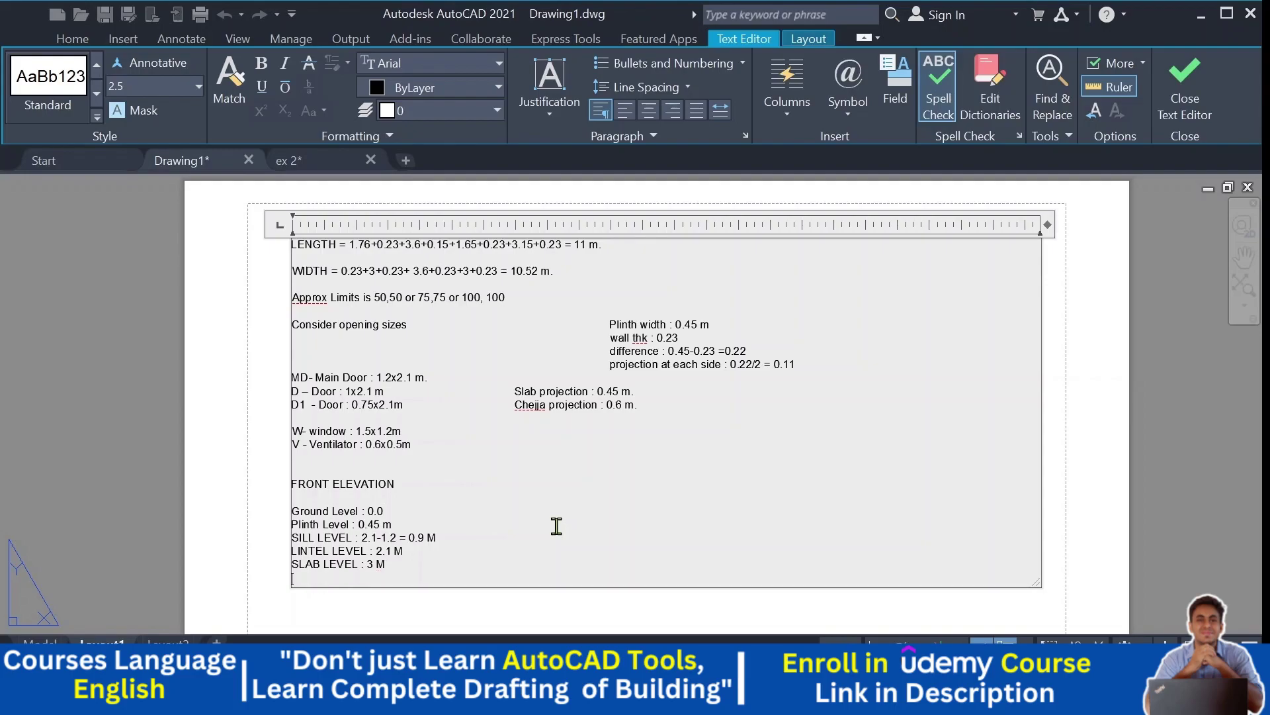
Step: Add the line "PARAPET LEVEL : 1 M" below the slab level line
type("PARAPET LEVEL :")
type("1 M")
key("Return")
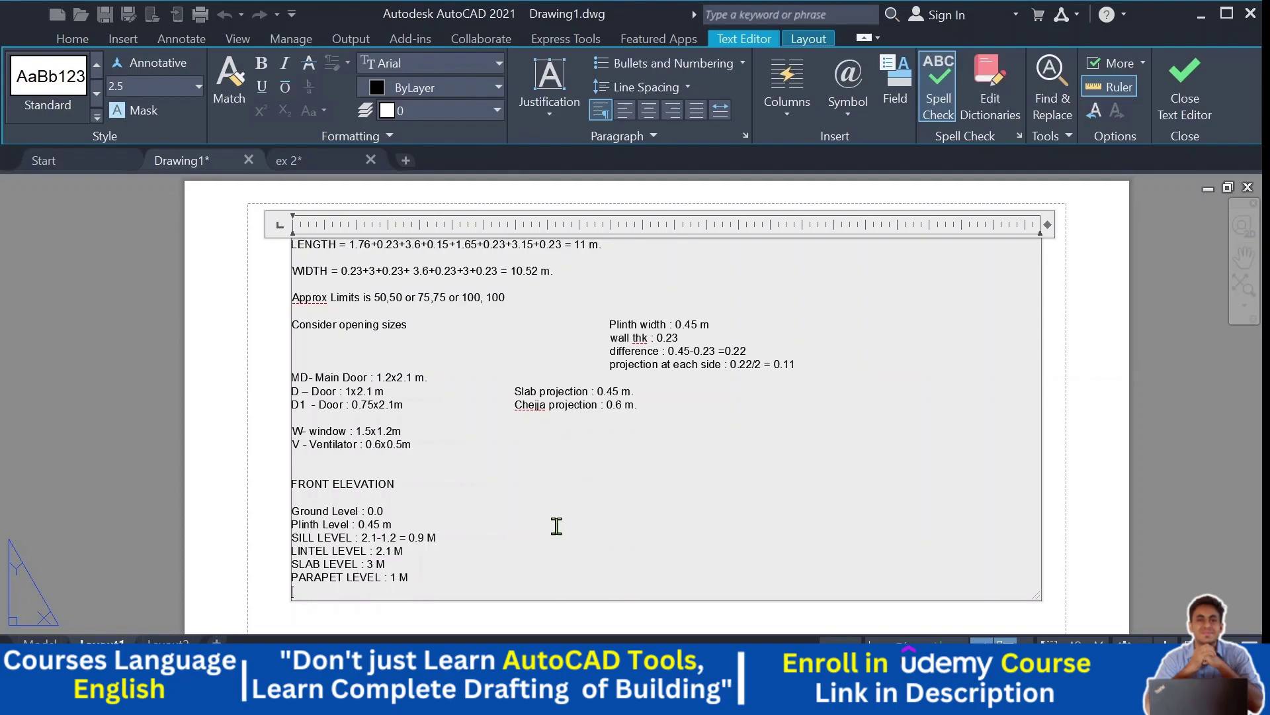
Step: Change the parapet level value in the notes to 4M
key("BackSpace")
key("BackSpace")
key("BackSpace")
key("BackSpace")
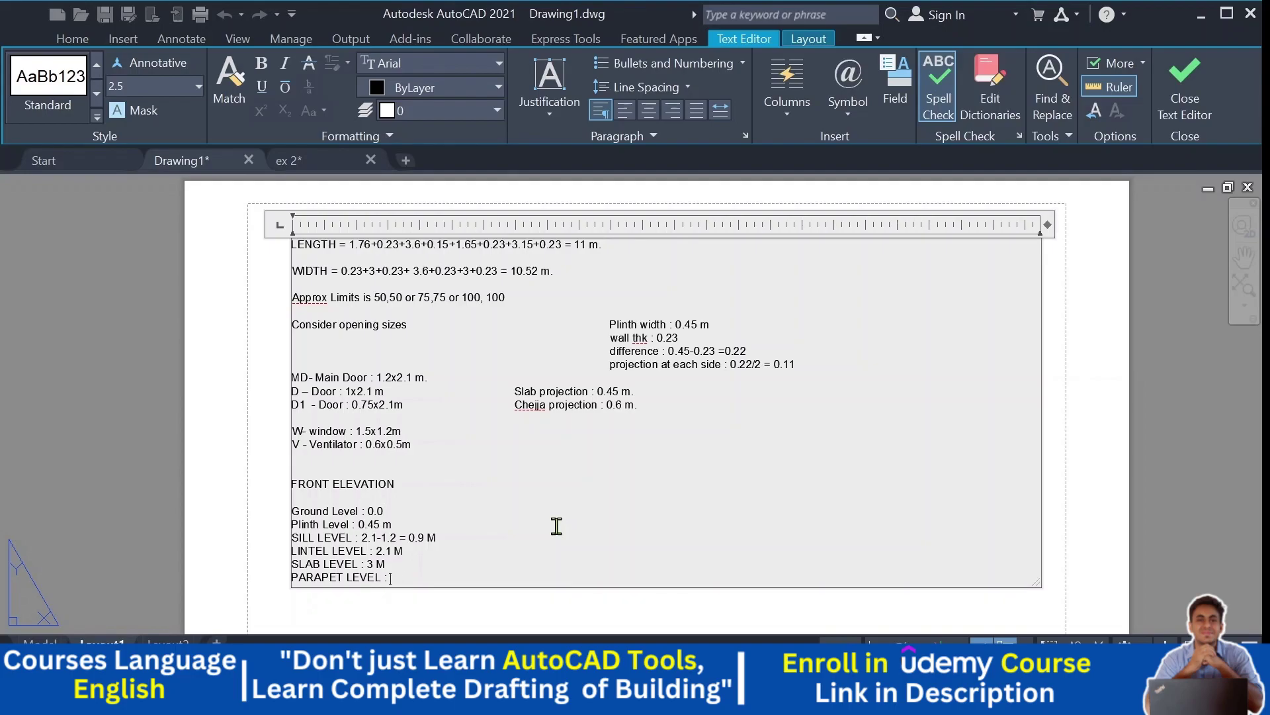
type("4M")
Step: Append the remark "Ht. of the parapet : 1m" after the parapet level on the same line
type("Ht. of the parat")
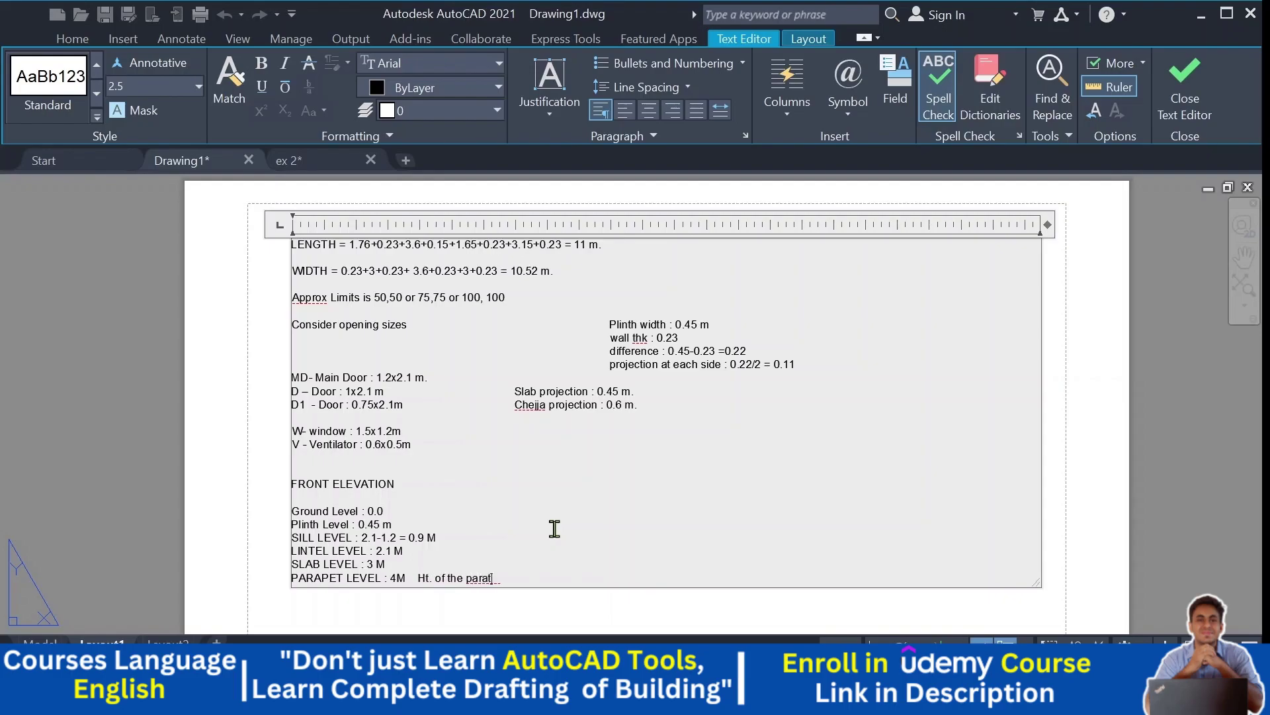
key("BackSpace")
type("pet")
key("BackSpace")
type(": 1m")
Step: Set the text height of the whole notes block to 3 and finish editing it
left_click_drag(543, 578, 286, 239)
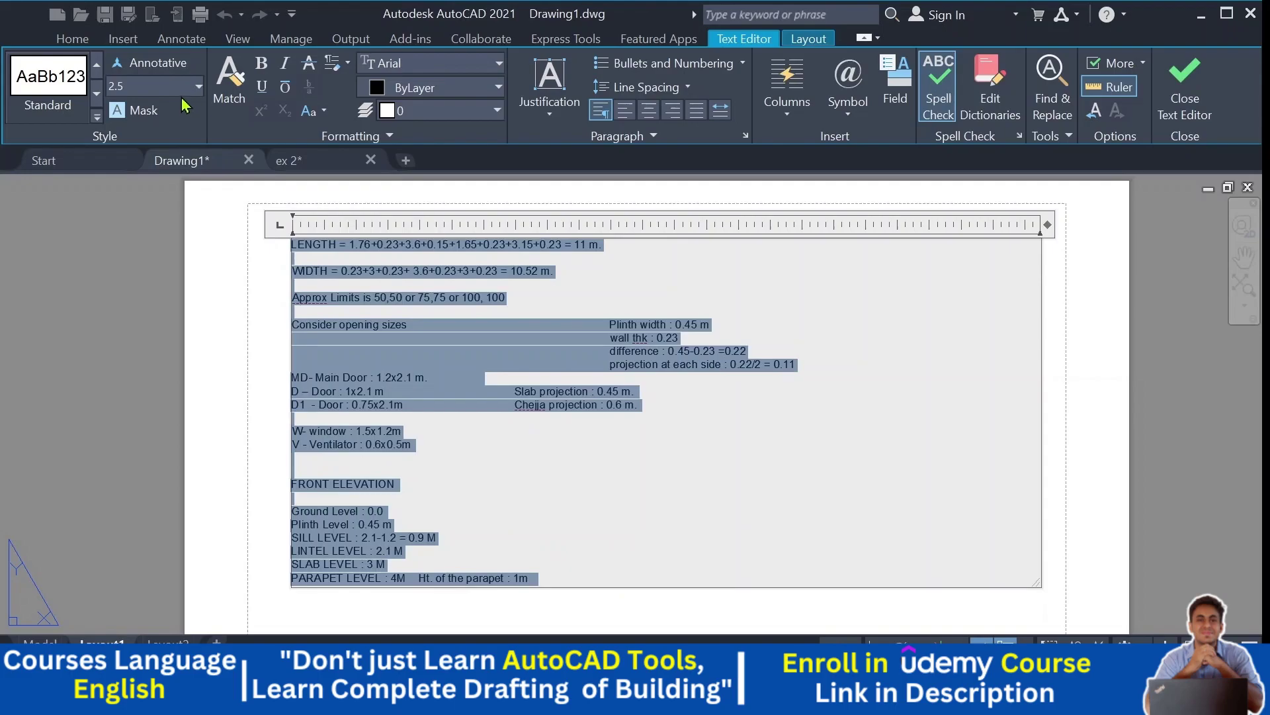
left_click(162, 80)
type("3")
key("Return")
left_click(523, 458)
scroll(524, 458, "down", 2)
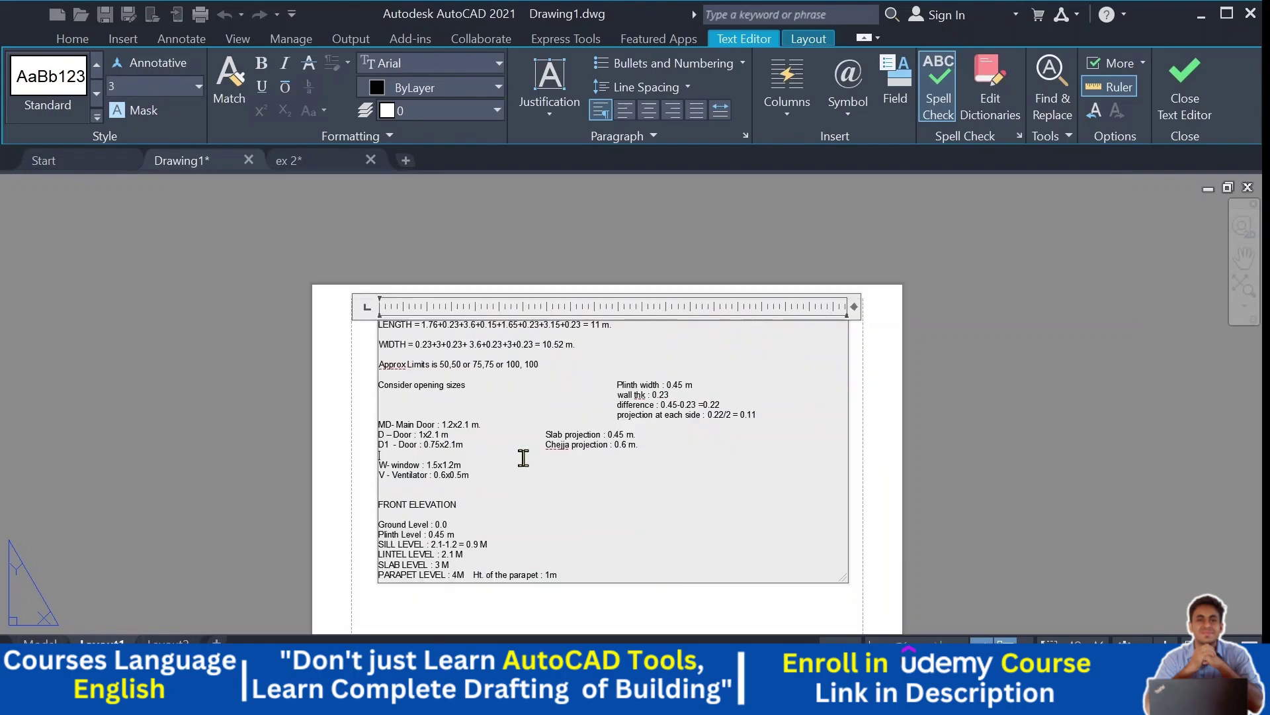
scroll(525, 469, "up", 3)
middle_click_drag(488, 406, 548, 468)
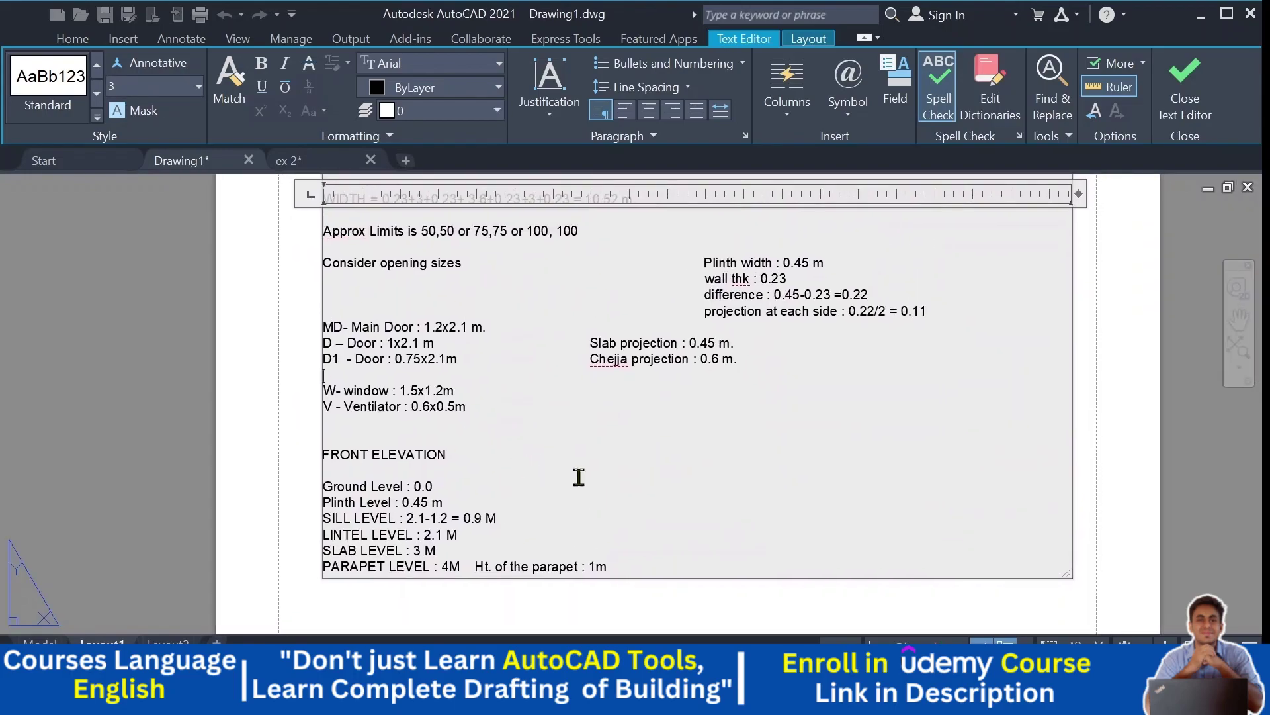
left_click(642, 554)
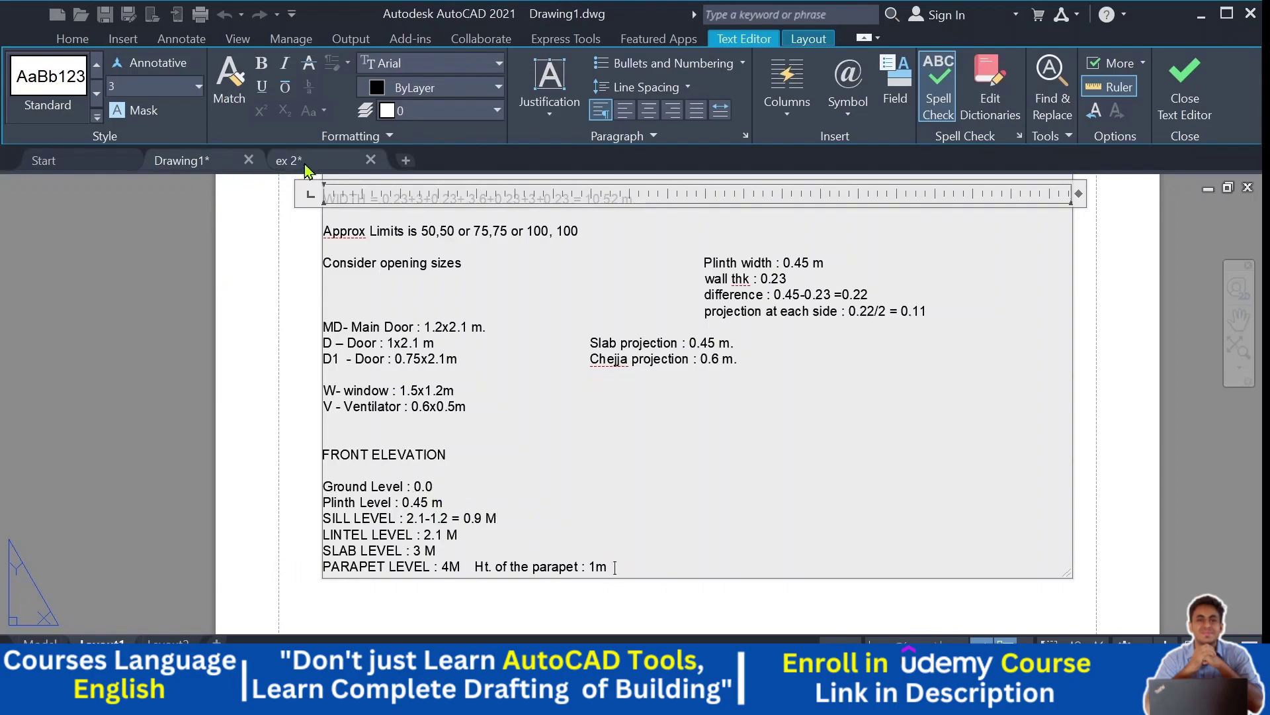
left_click(283, 331)
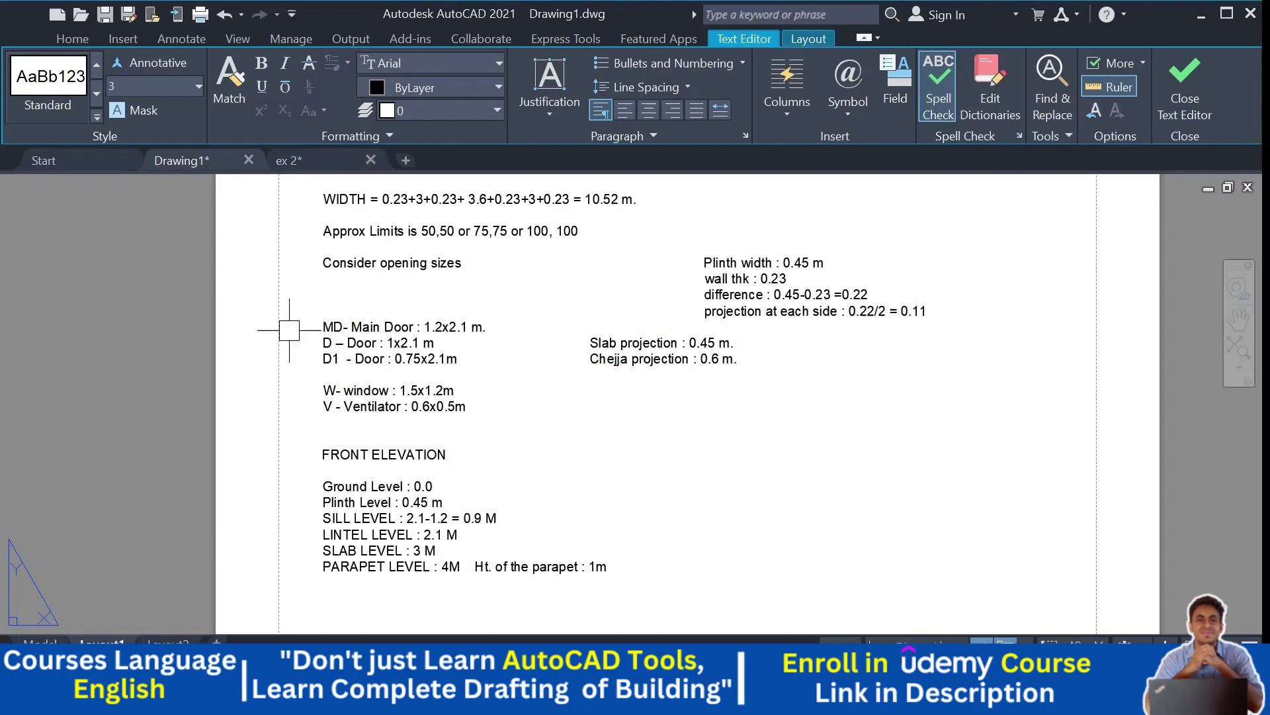
Step: Switch to the ex 2 file and offset the GL ground line upward by the noted plinth level of 0.45 m
left_click(291, 160)
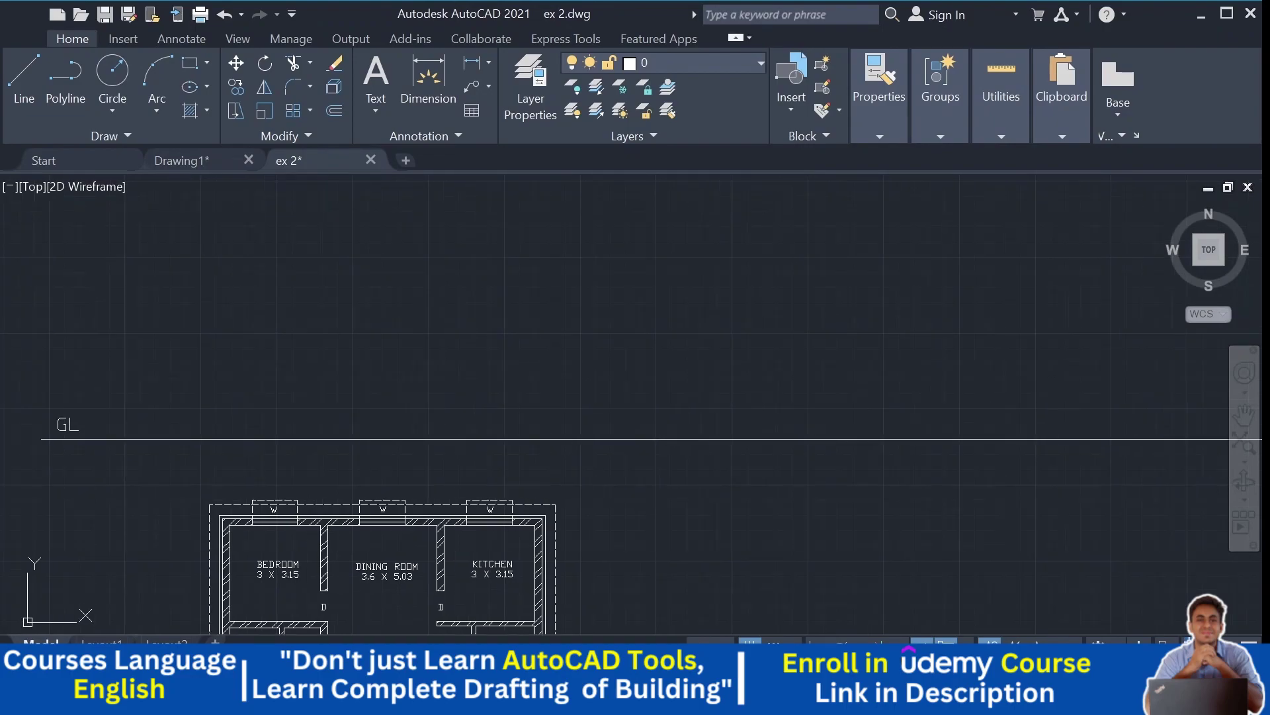
middle_click_drag(431, 364, 445, 326)
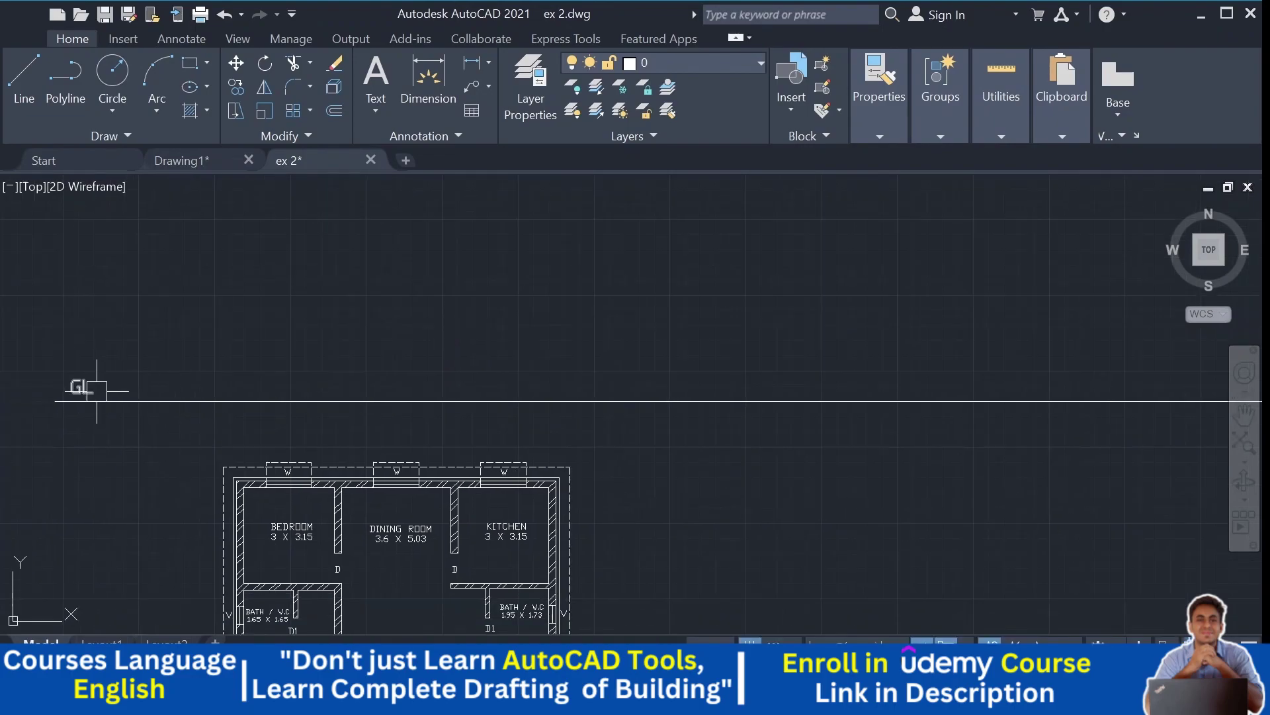
left_click(169, 161)
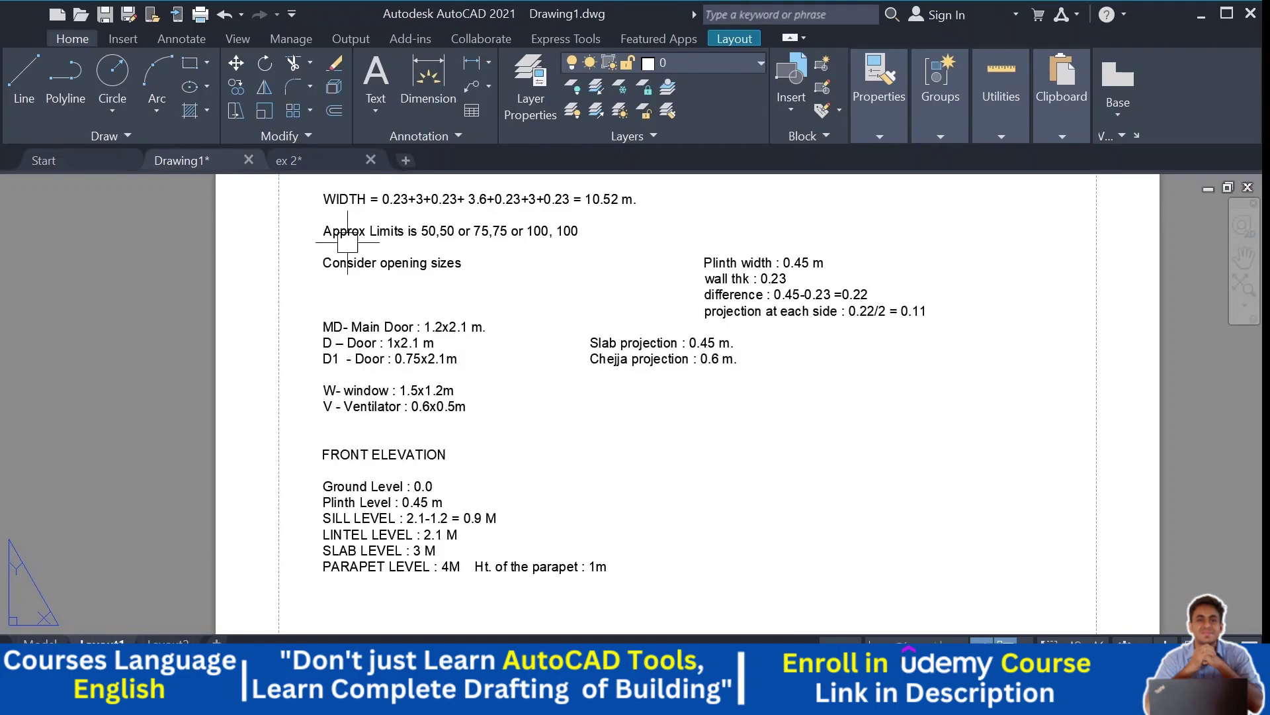
left_click(316, 165)
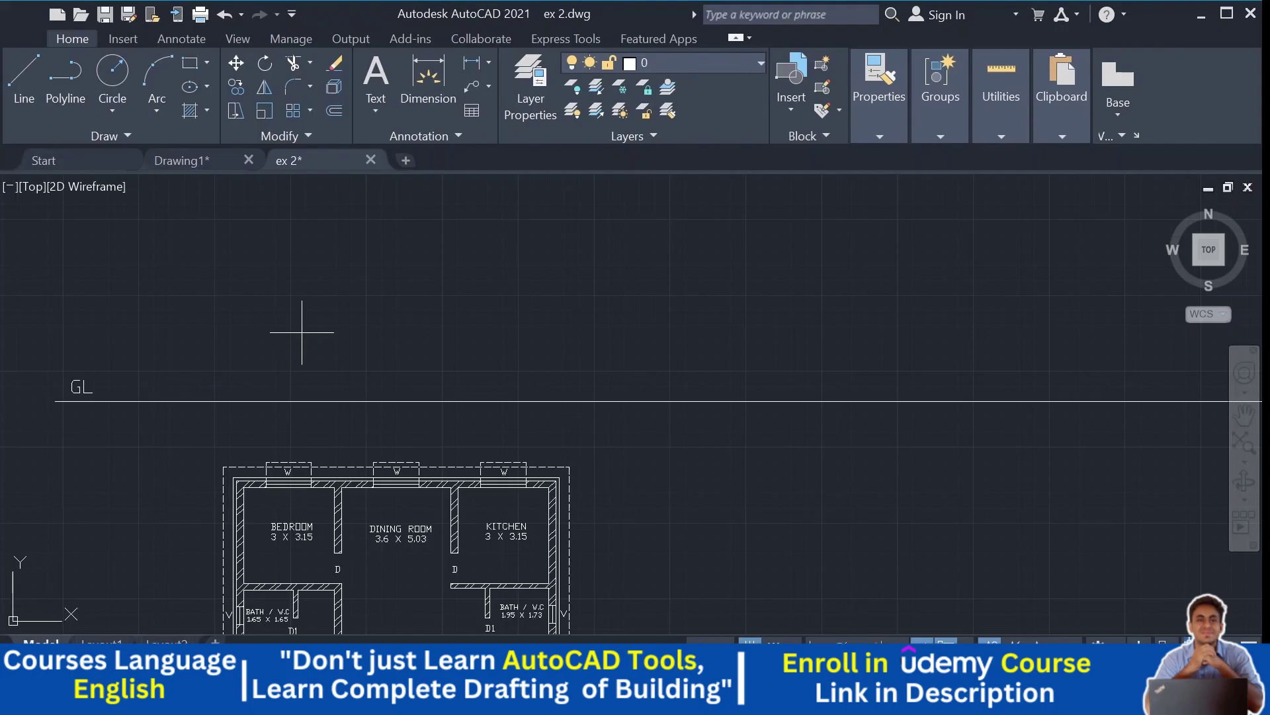
left_click(290, 401)
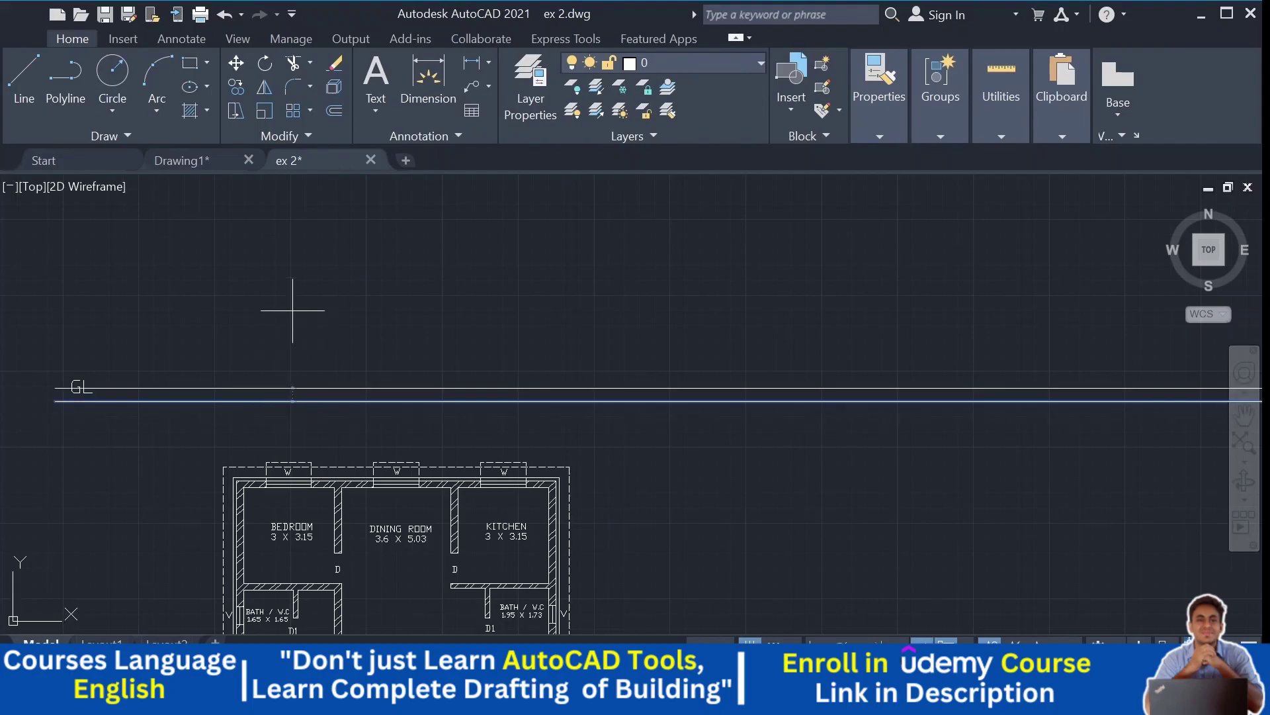
left_click(292, 310)
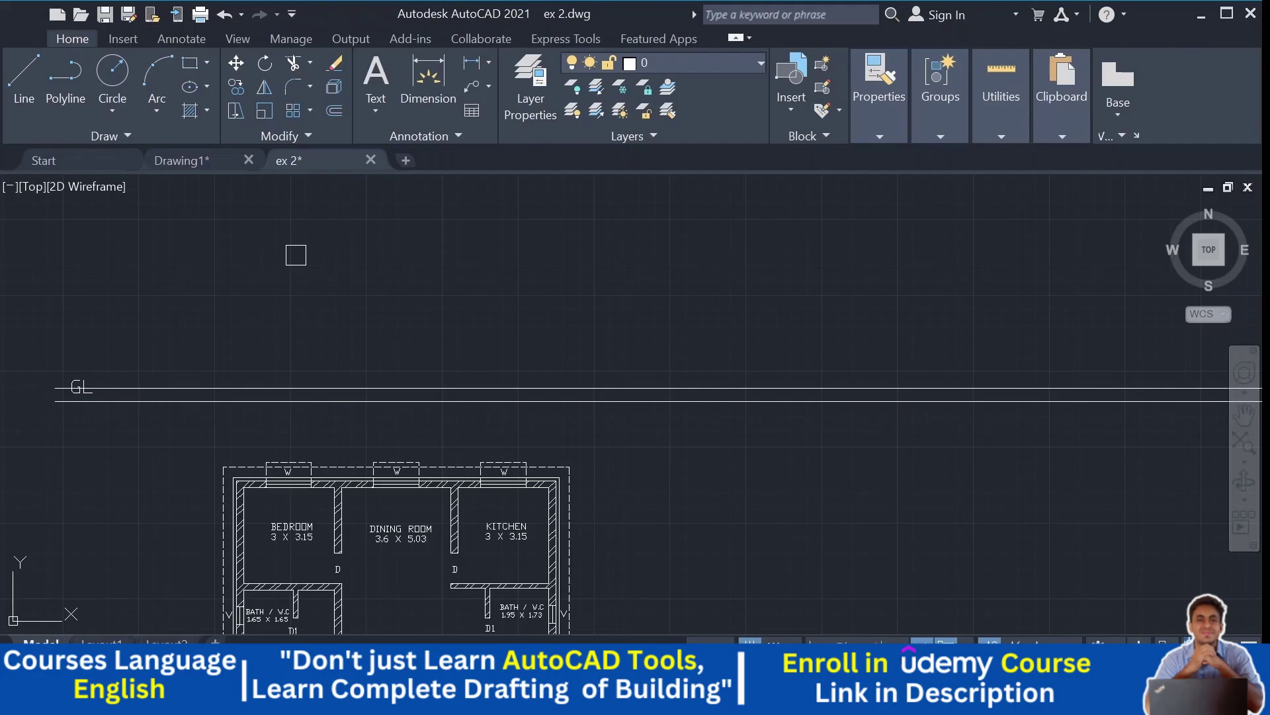
Step: Move the GL label off the lines to just beyond the left end of the ground line
scroll(143, 334, "up", 1)
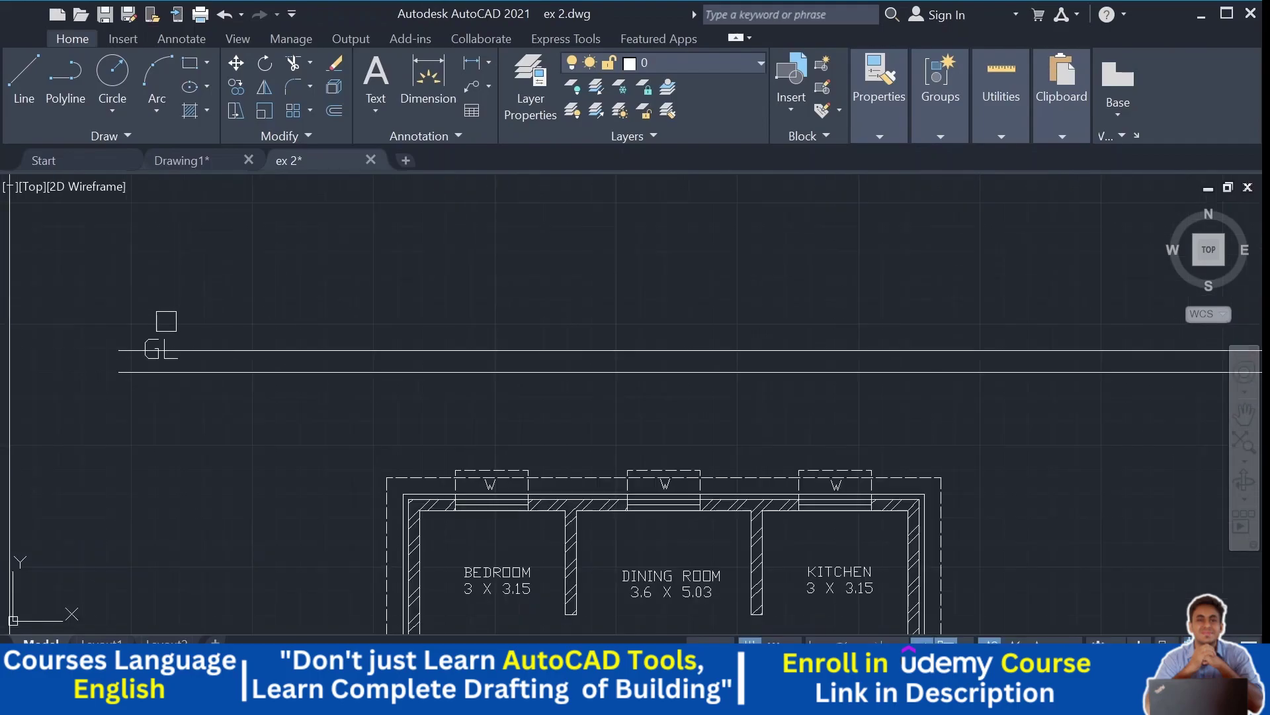
scroll(165, 320, "up", 1)
scroll(159, 343, "up", 2)
middle_click_drag(156, 340, 510, 324)
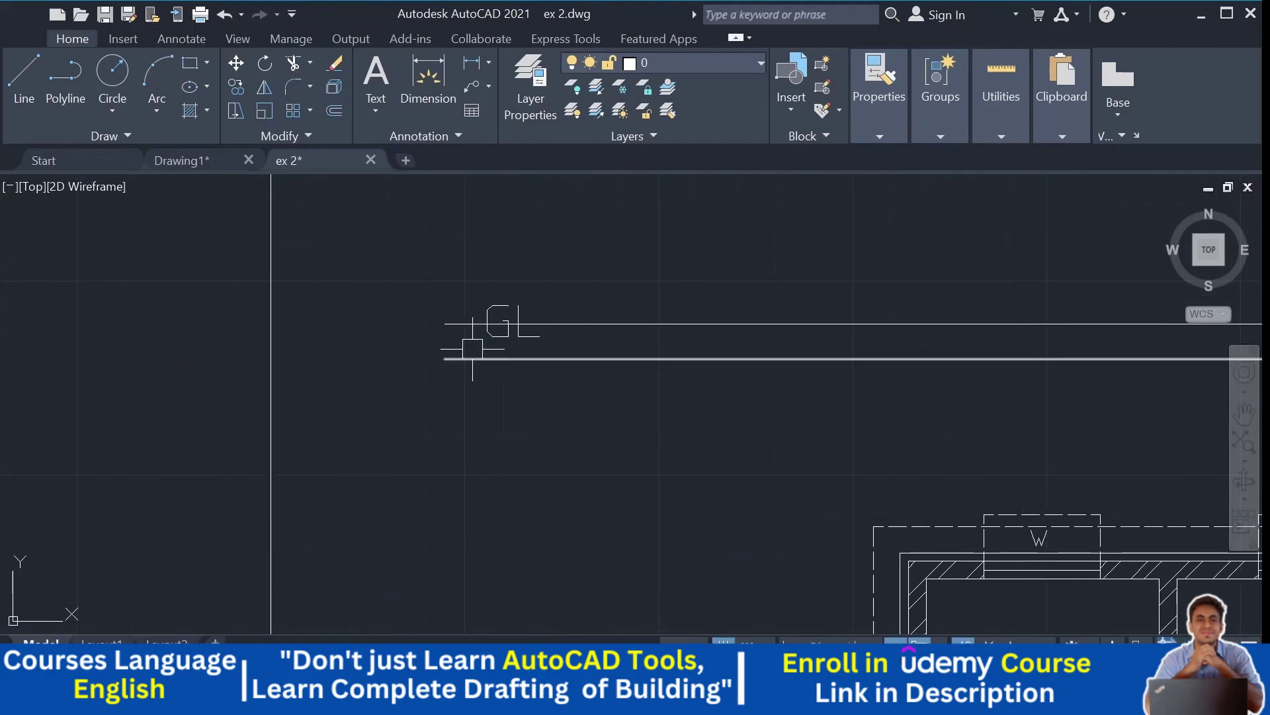
left_click(500, 335)
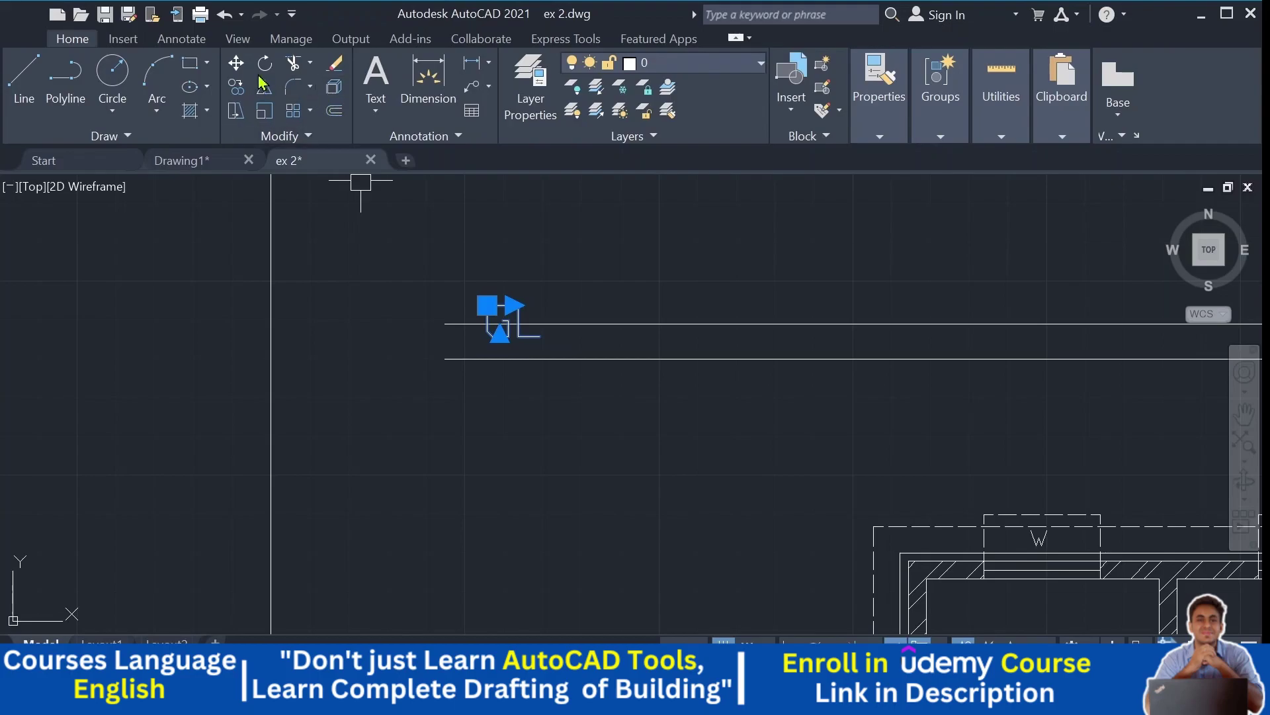
key("Escape")
left_click(487, 337)
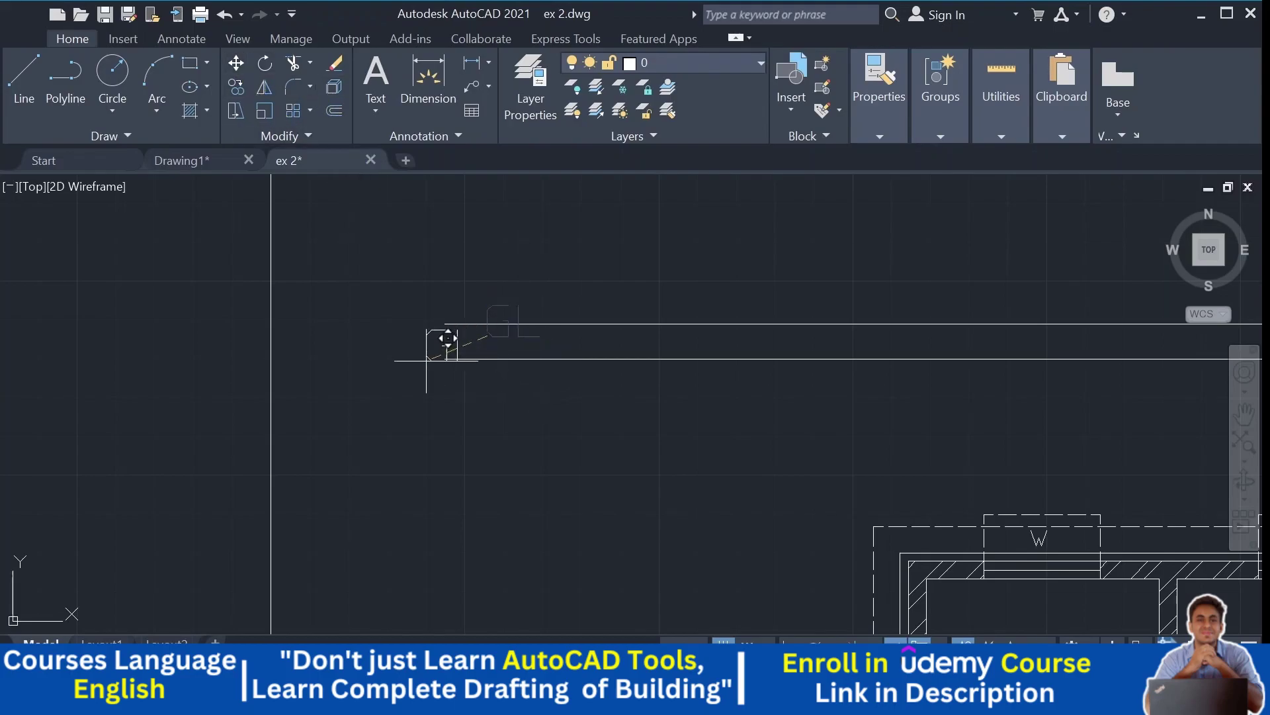
left_click_drag(375, 369, 372, 371)
Step: Set the GL label's text height to 0.25
double_click(386, 361)
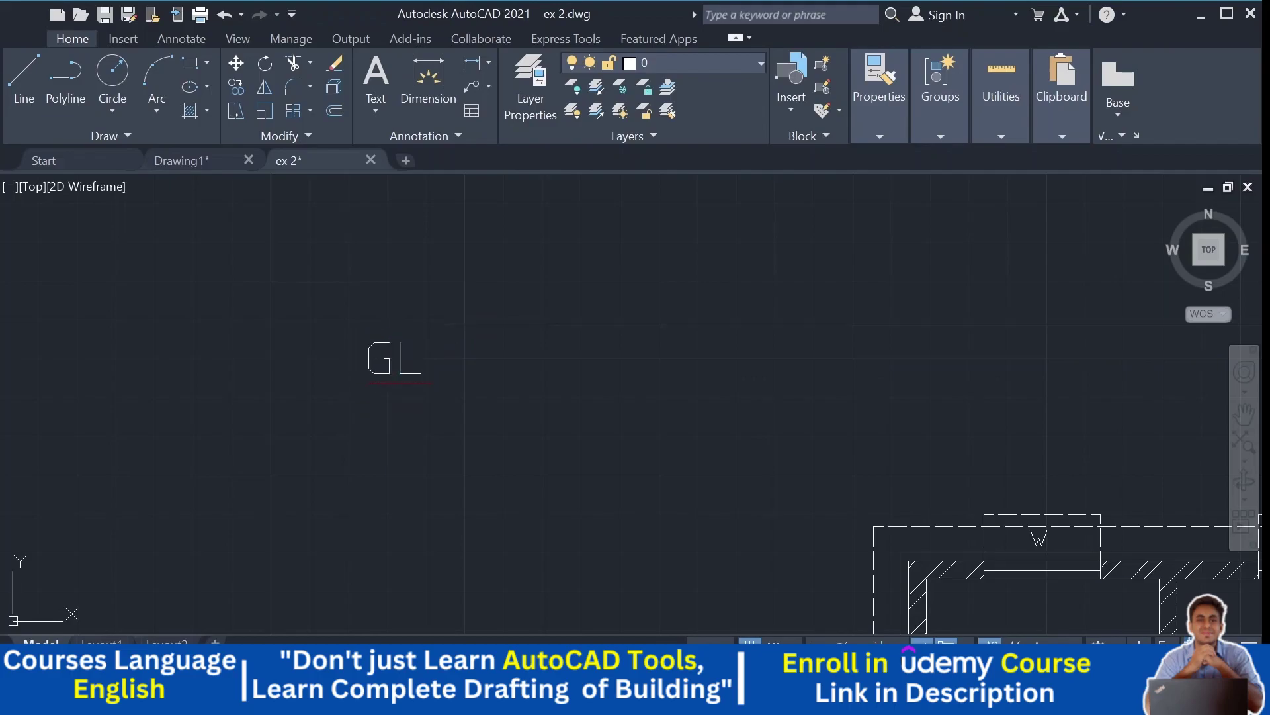
left_click(161, 88)
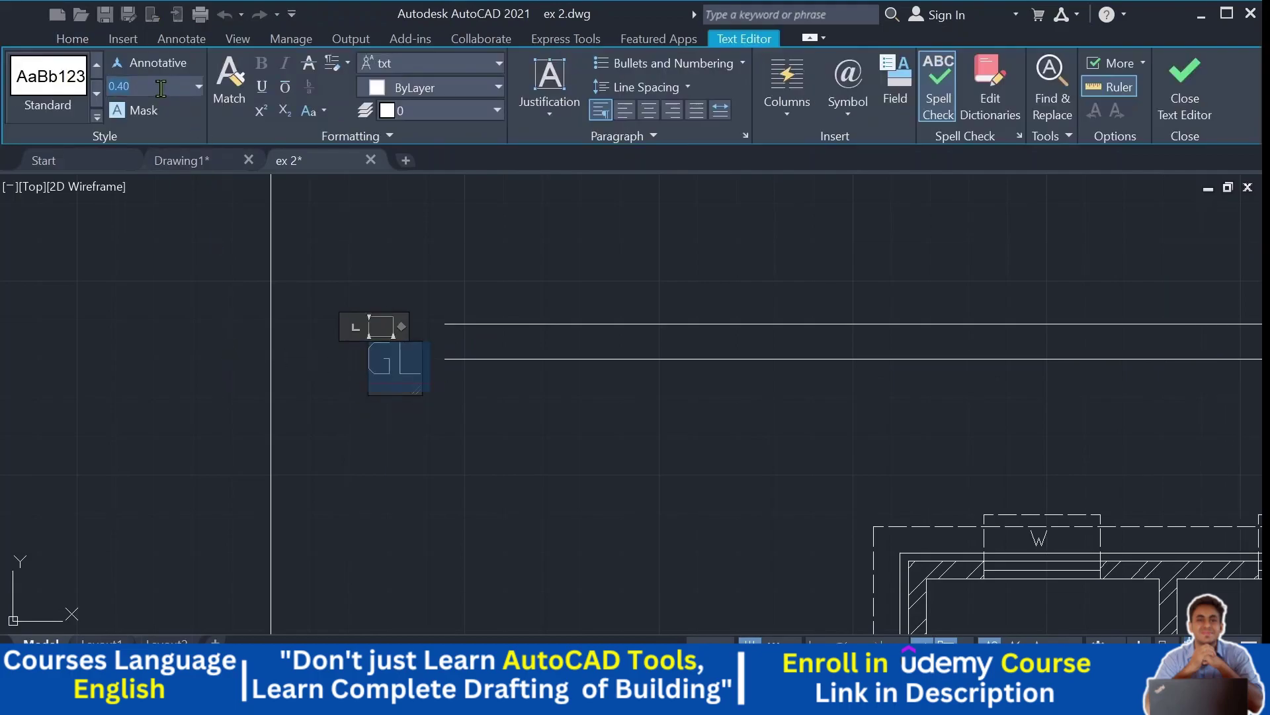
key("BackSpace")
type("0.25")
key("Return")
left_click(326, 360)
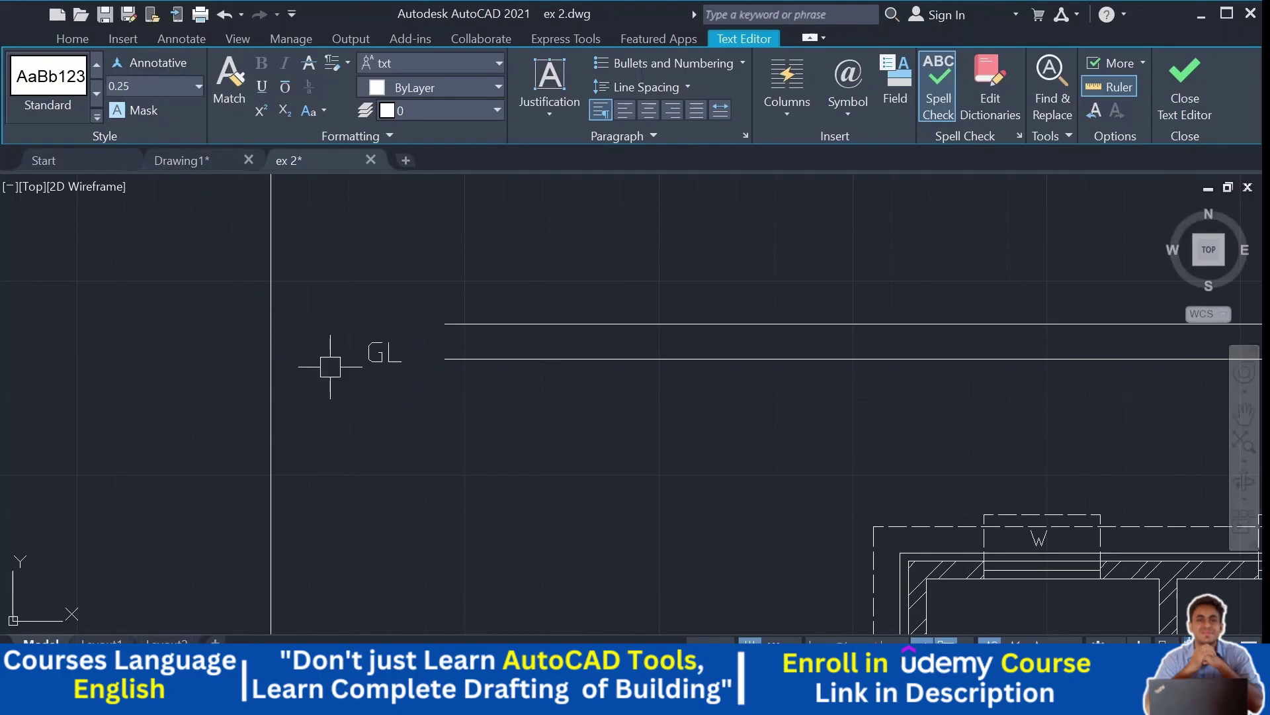
Step: Copy the GL label straight up beside the left end of the plinth line
left_click(368, 355)
left_click(237, 88)
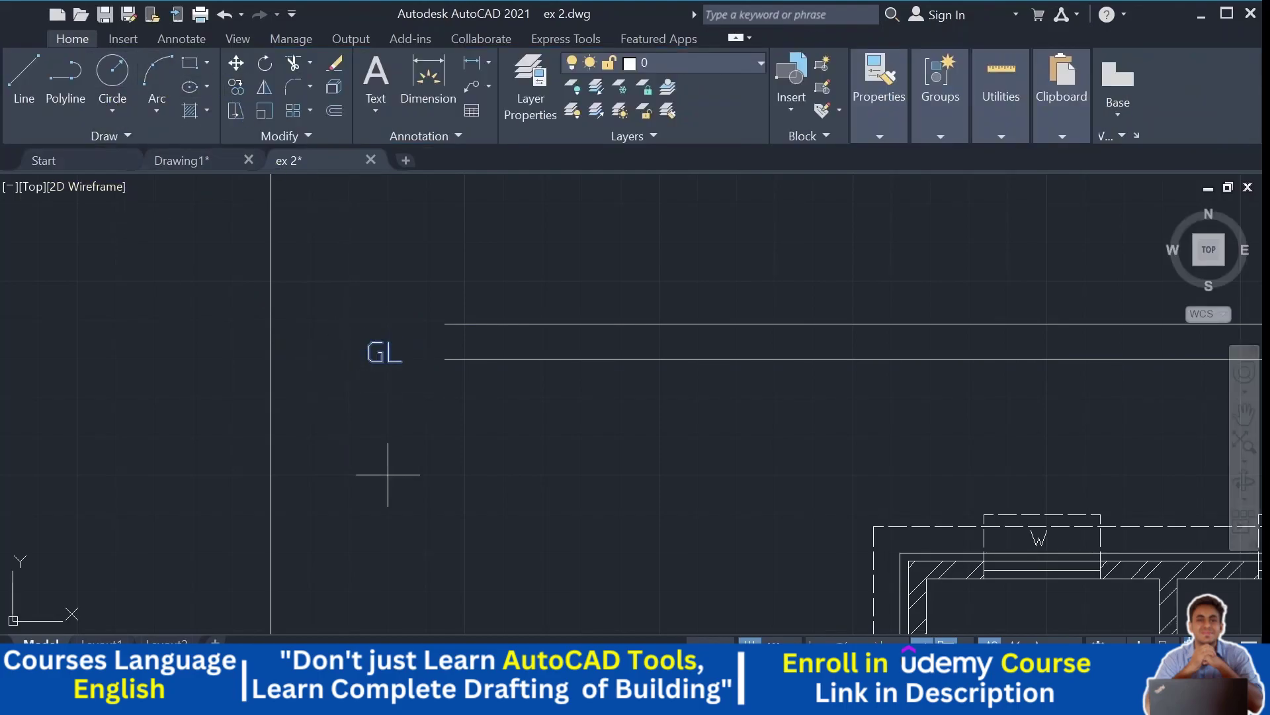
left_click(373, 522)
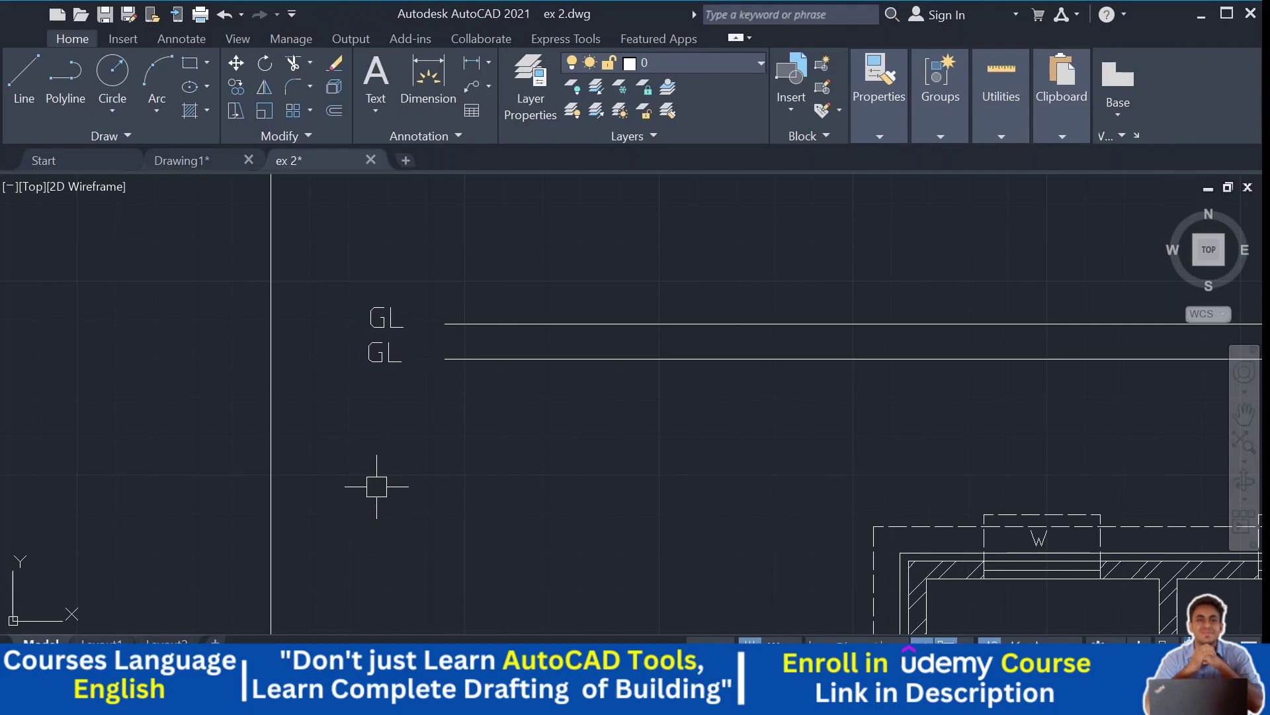
Step: Change the text of the copied GL label beside the plinth line to PLINTH
scroll(380, 332, "up", 4)
double_click(381, 313)
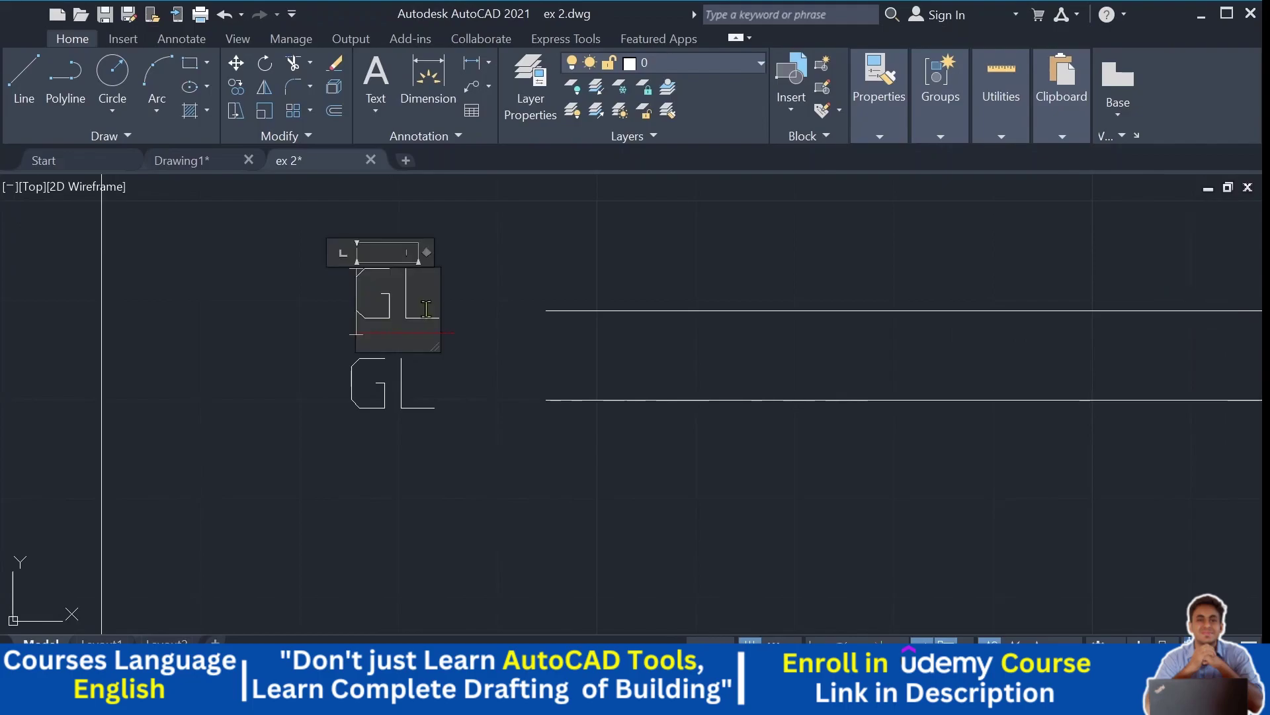
left_click_drag(405, 304, 305, 305)
key("BackSpace")
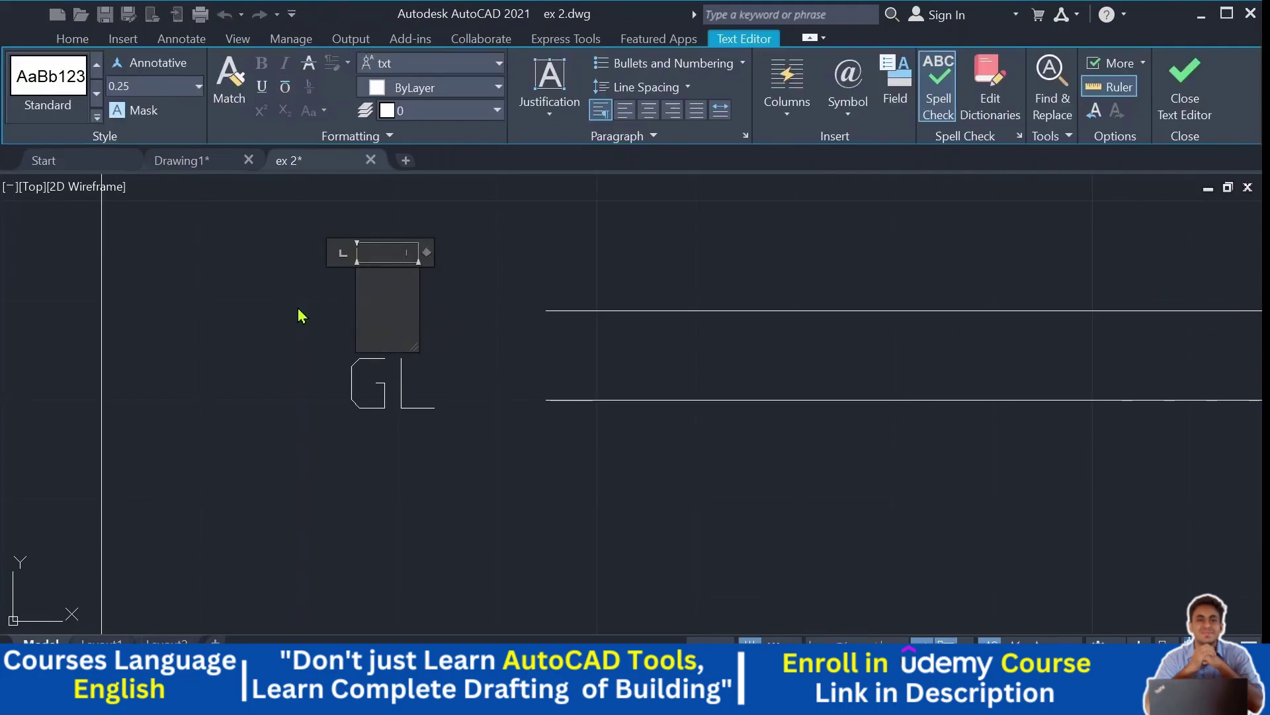
type("PLINTH")
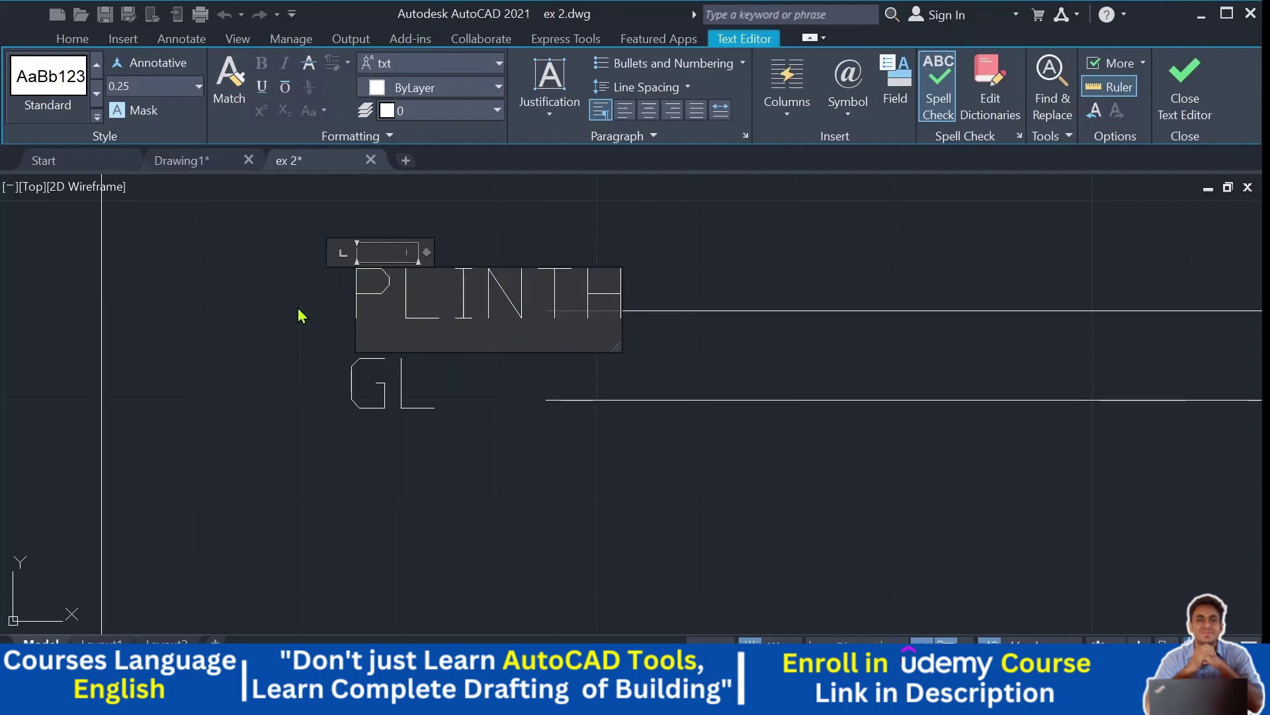
scroll(665, 284, "down", 1)
left_click(680, 295)
Step: Move the PLINTH label just above its line and shift the GL label horizontally closer to the ground line's end
middle_click_drag(649, 300, 533, 367)
left_click(395, 341)
key("Escape")
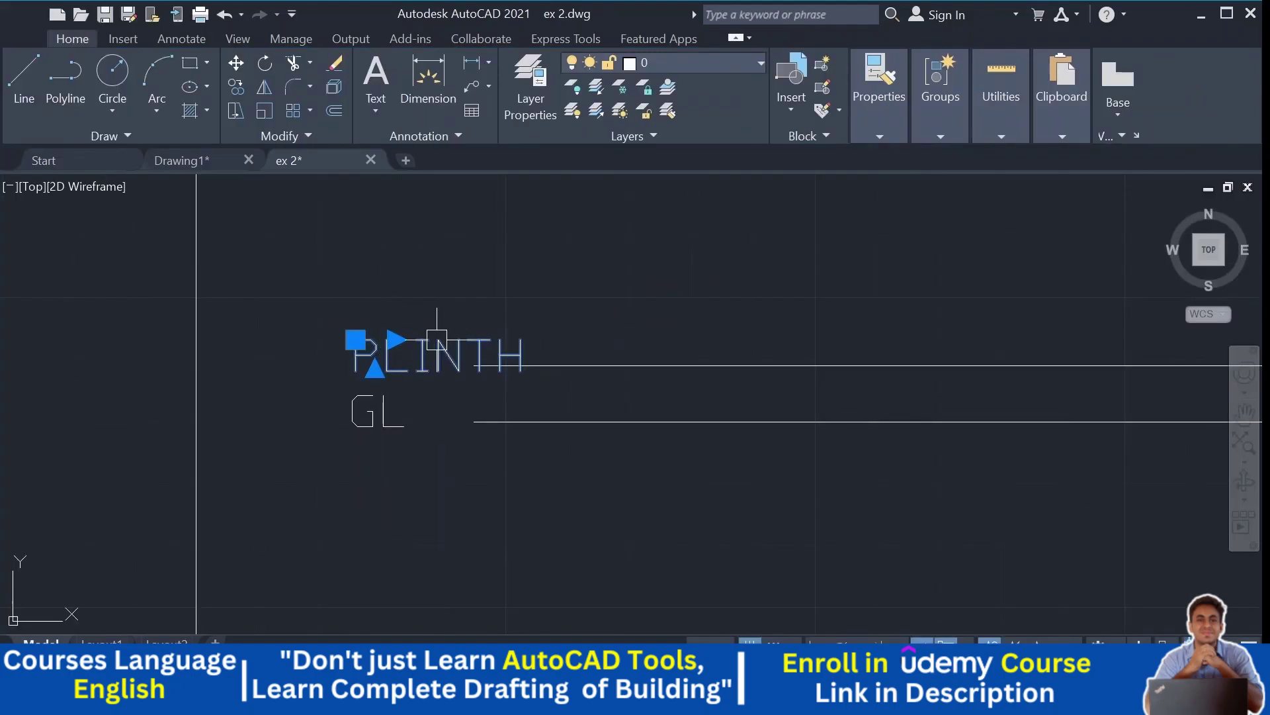
left_click_drag(437, 346, 435, 321)
left_click(366, 397)
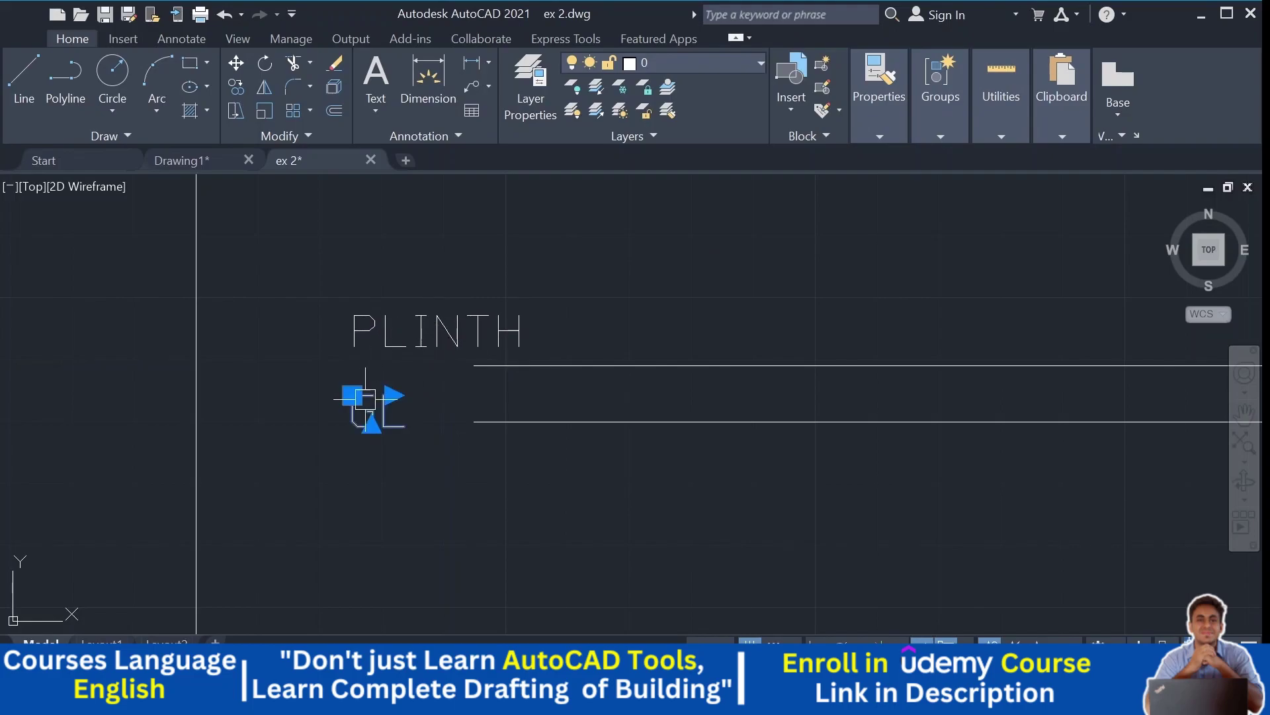
left_click_drag(367, 409, 418, 409)
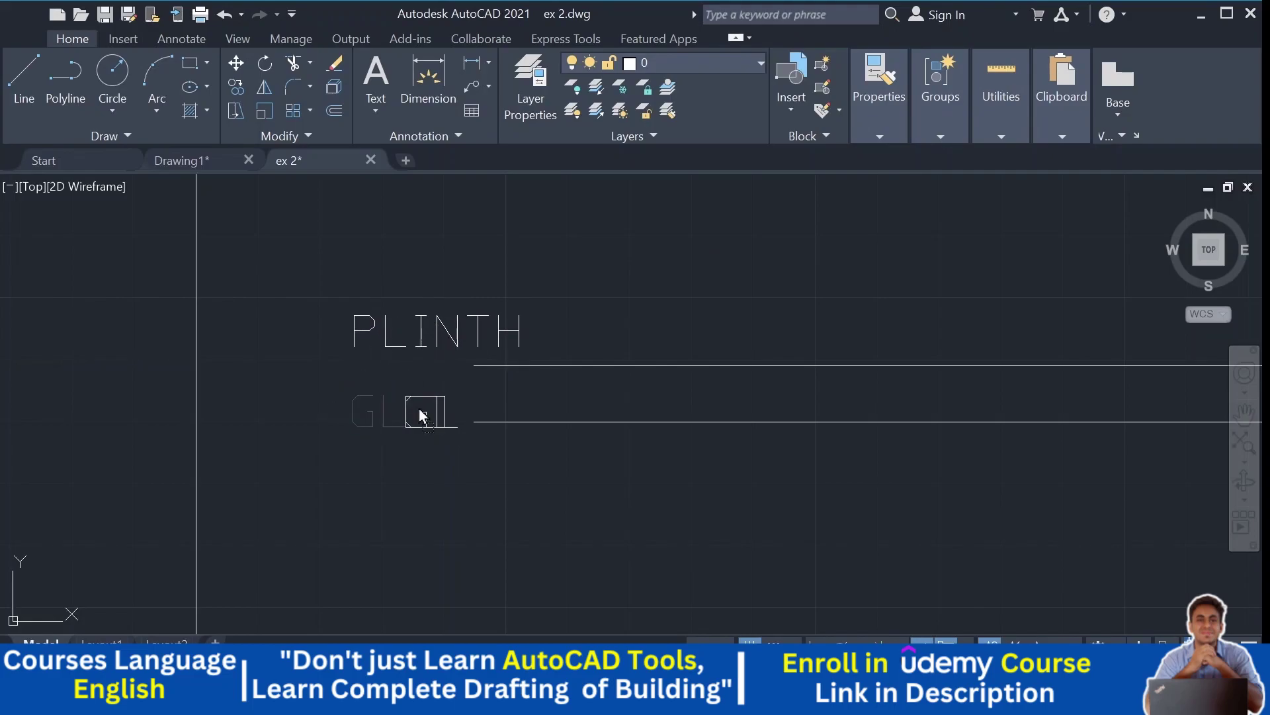
left_click(420, 416)
Step: Check the sill level noted in Drawing1, and offset the plinth line in ex 2 upward by 0.9 m
scroll(50, 428, "down", 4)
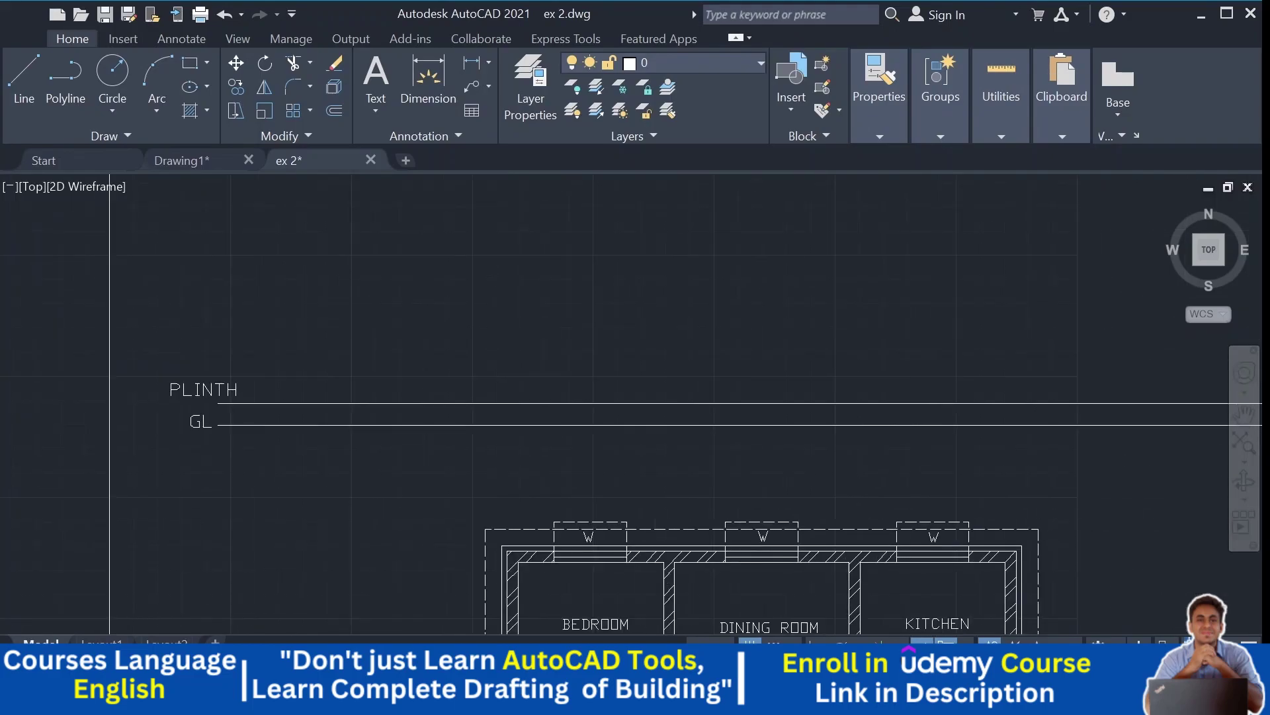
left_click(182, 160)
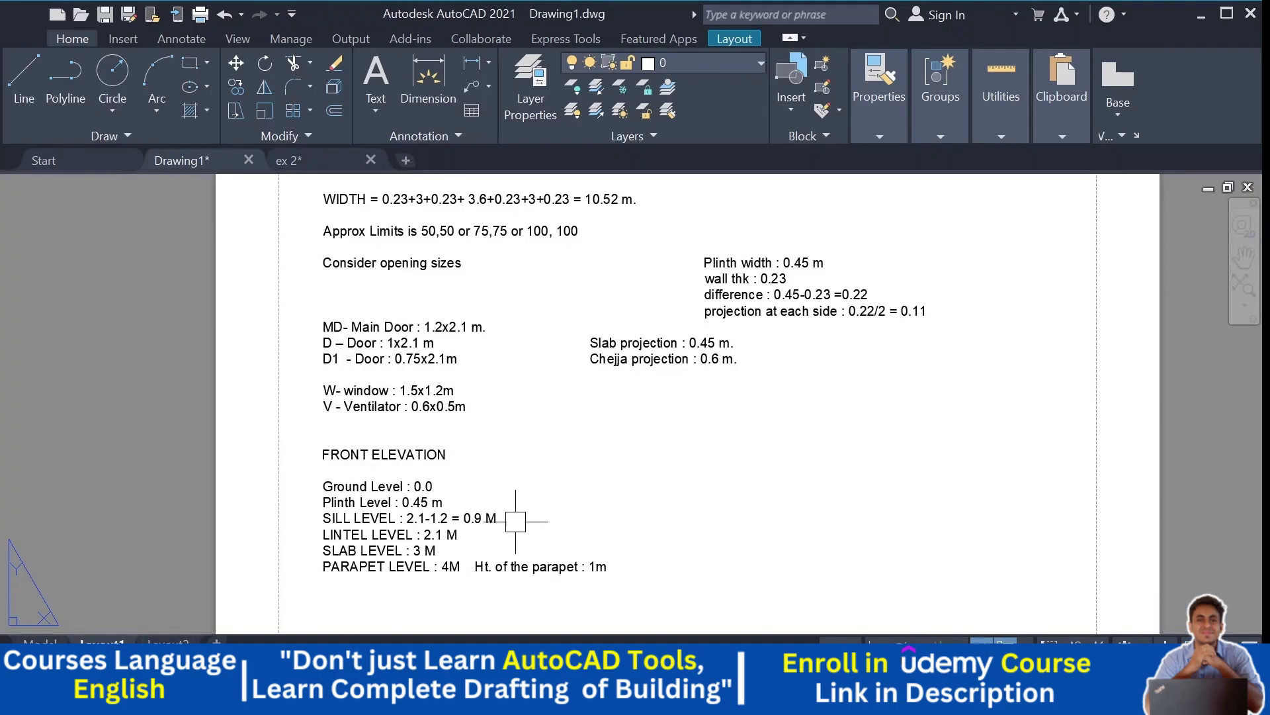
left_click(289, 160)
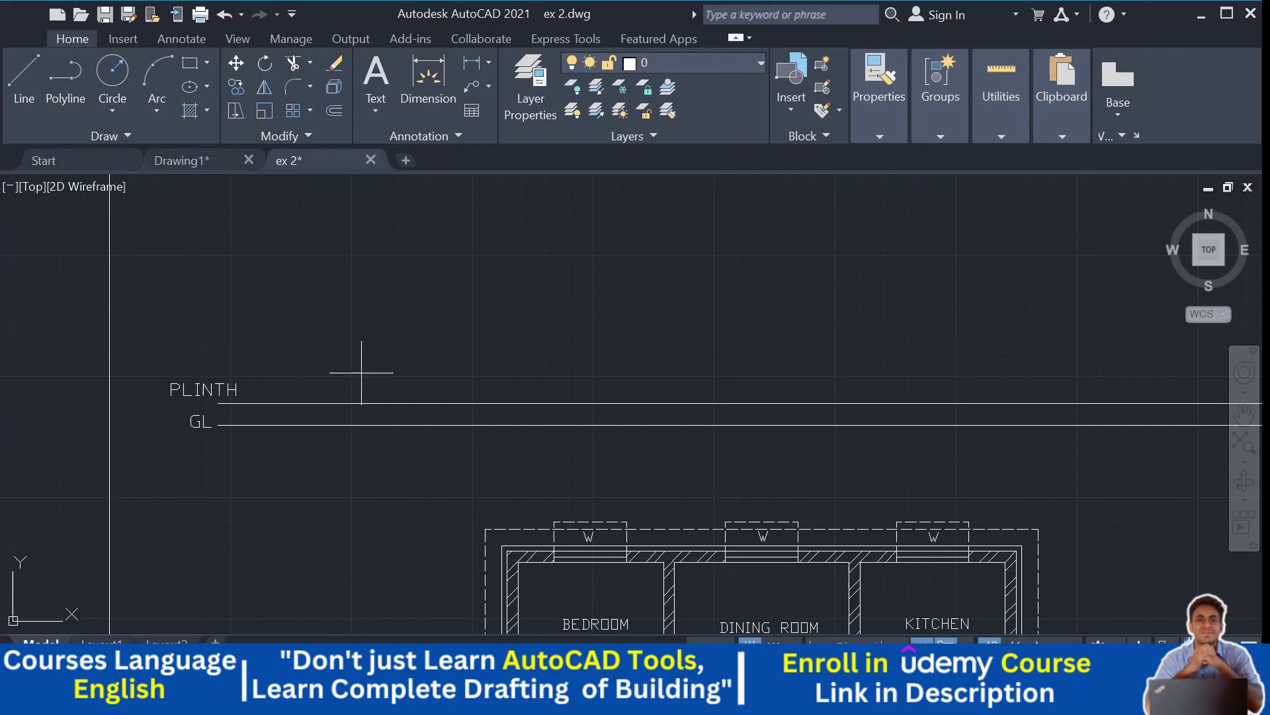
left_click(354, 403)
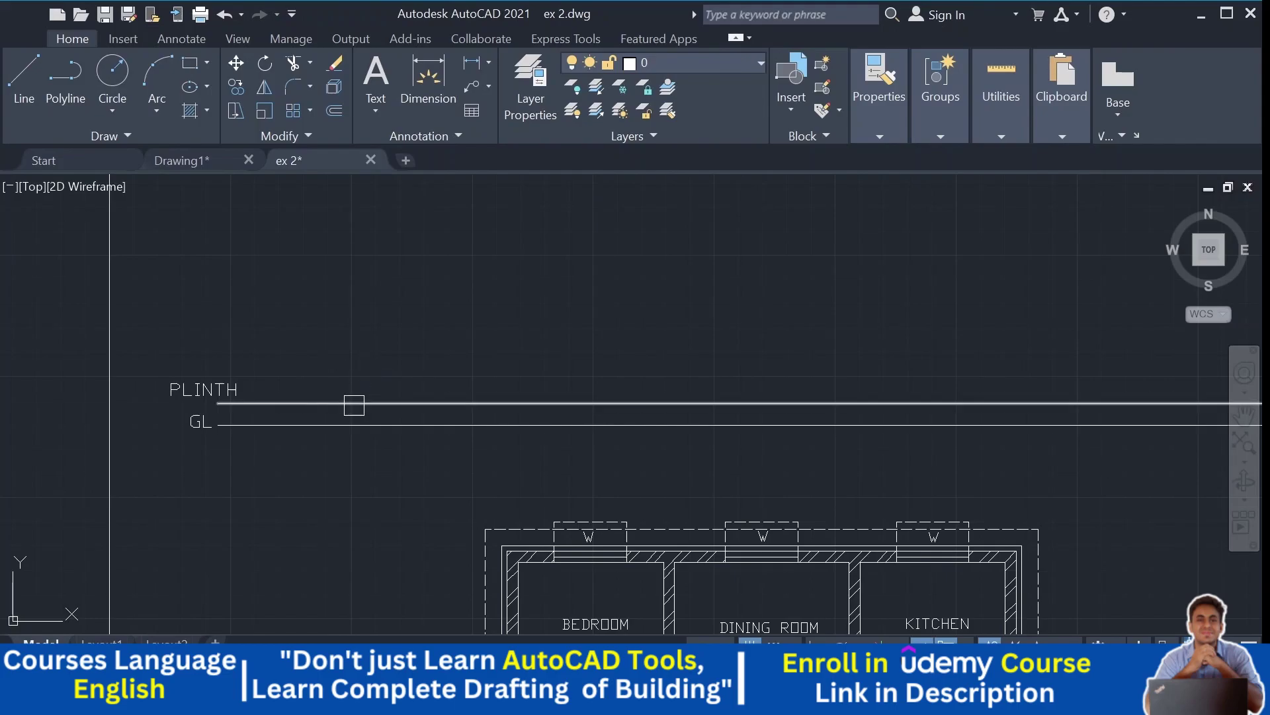
left_click(345, 283)
Step: Copy the PLINTH label straight up beside the new sill line and change the copy's text to SILL
left_click(175, 387)
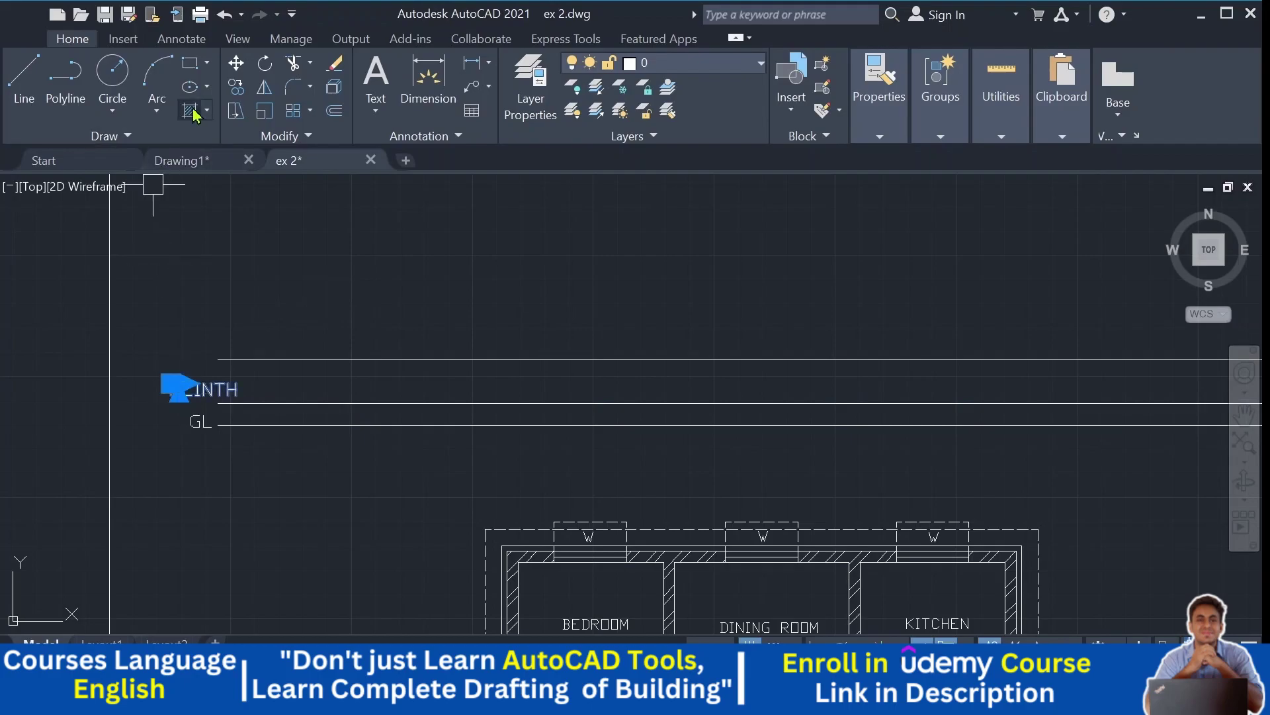
left_click(276, 499)
key("Escape")
double_click(196, 356)
double_click(181, 347)
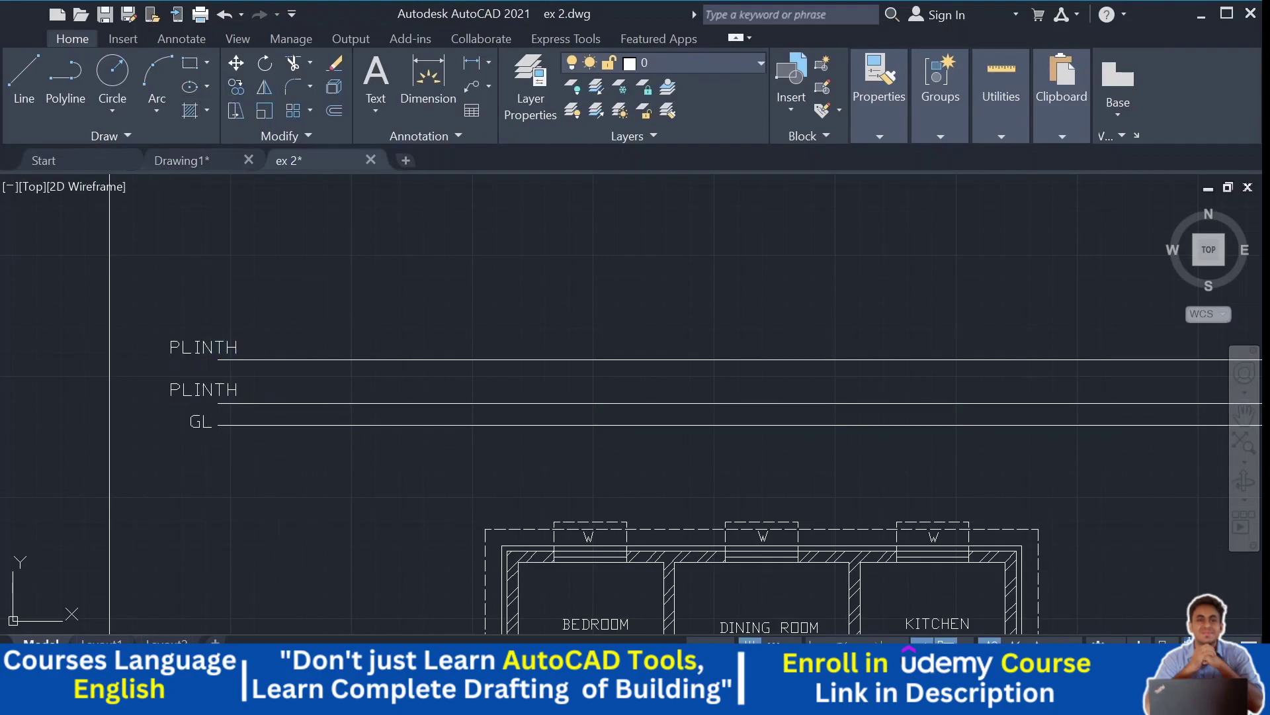
type("SILL")
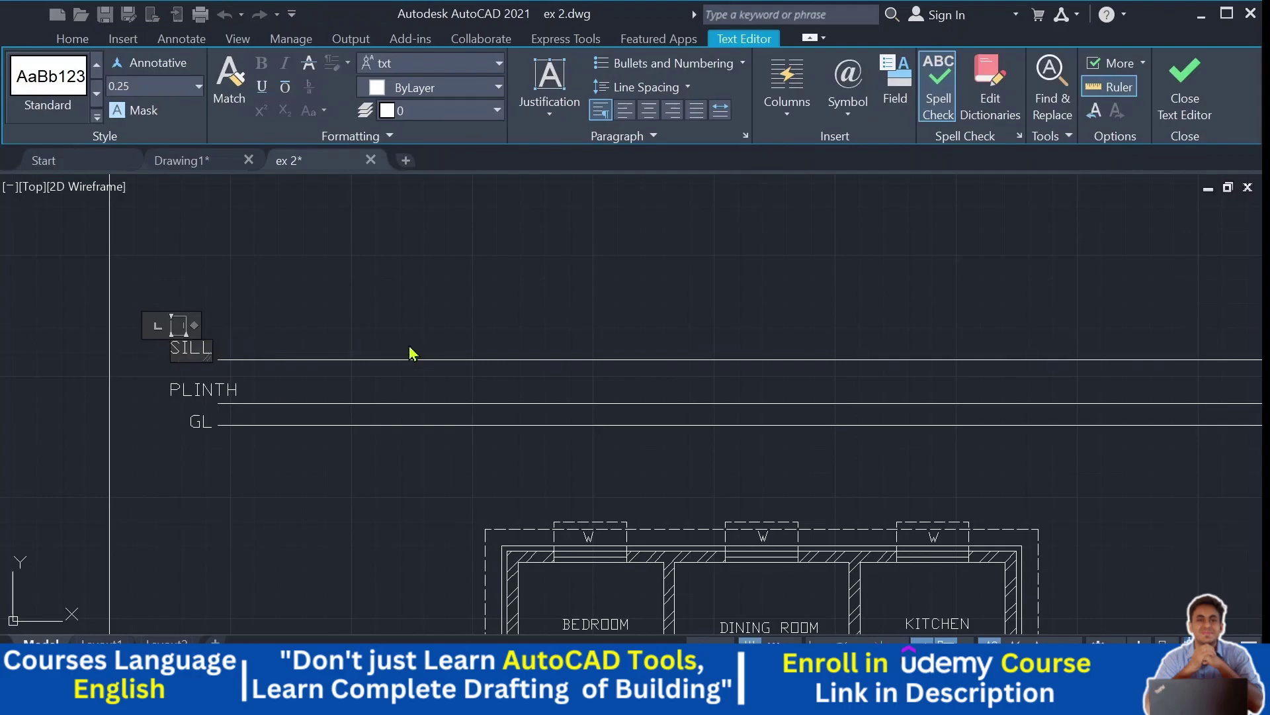
left_click(410, 353)
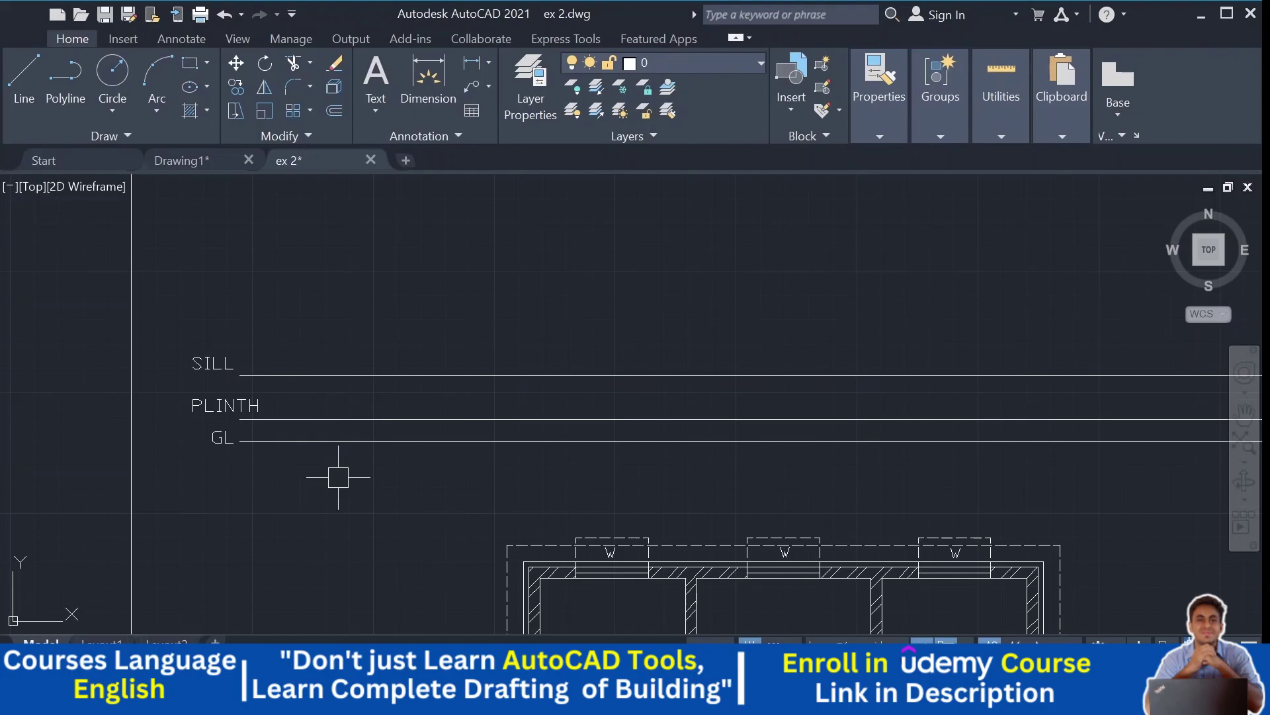
Step: Check the lintel level noted in Drawing1, and offset the plinth line in ex 2 upward by 2.1 m
left_click(185, 161)
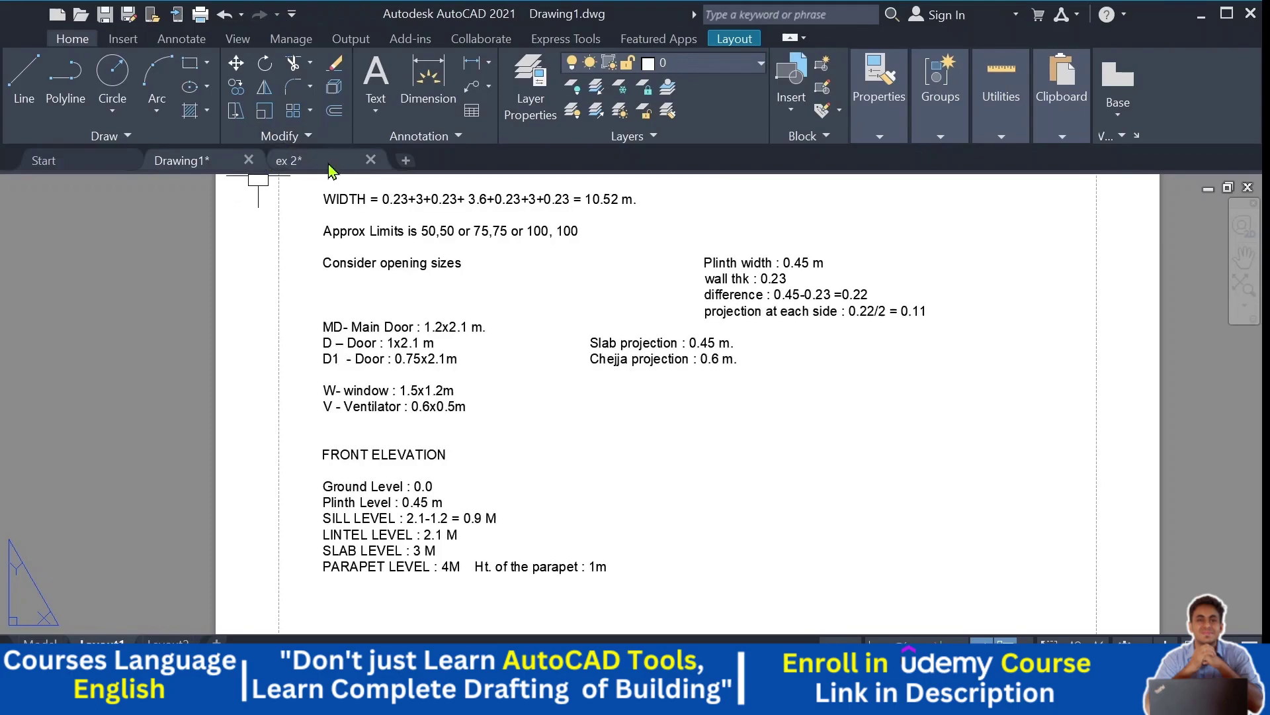
left_click(289, 160)
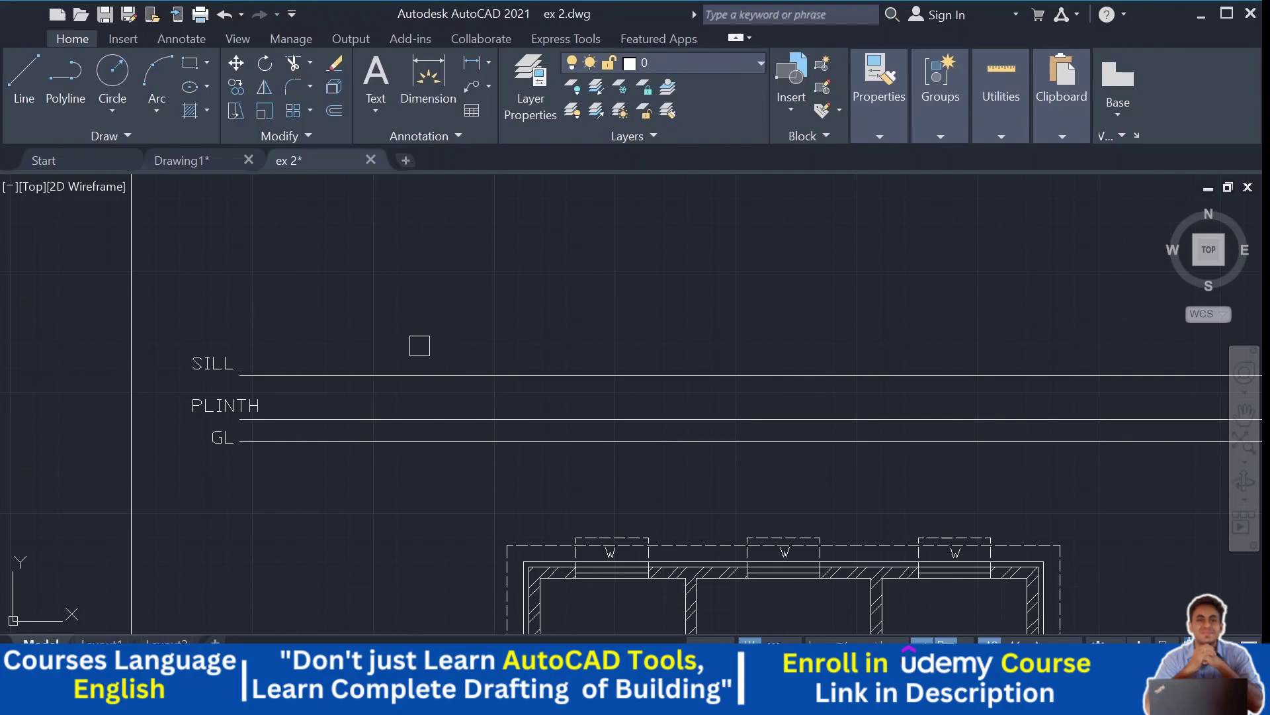
left_click(394, 419)
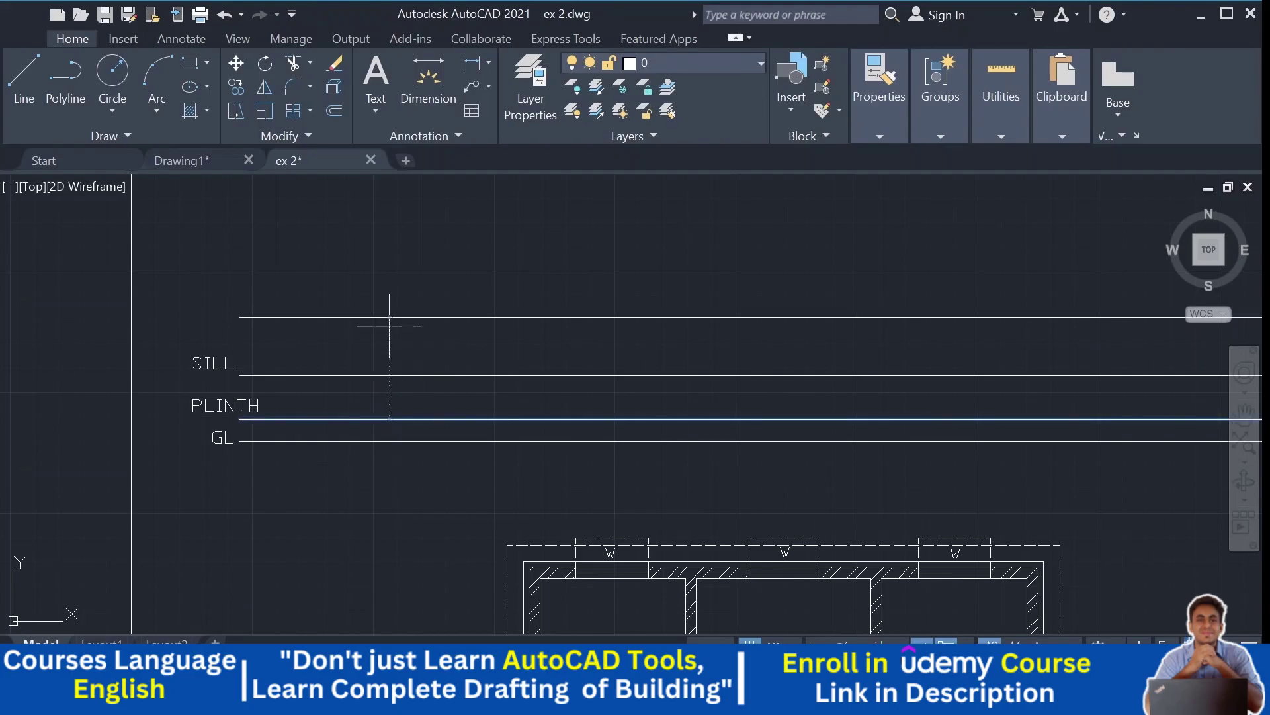
left_click(378, 249)
Step: Copy the SILL label straight up beside the end of the new lintel line
left_click(198, 363)
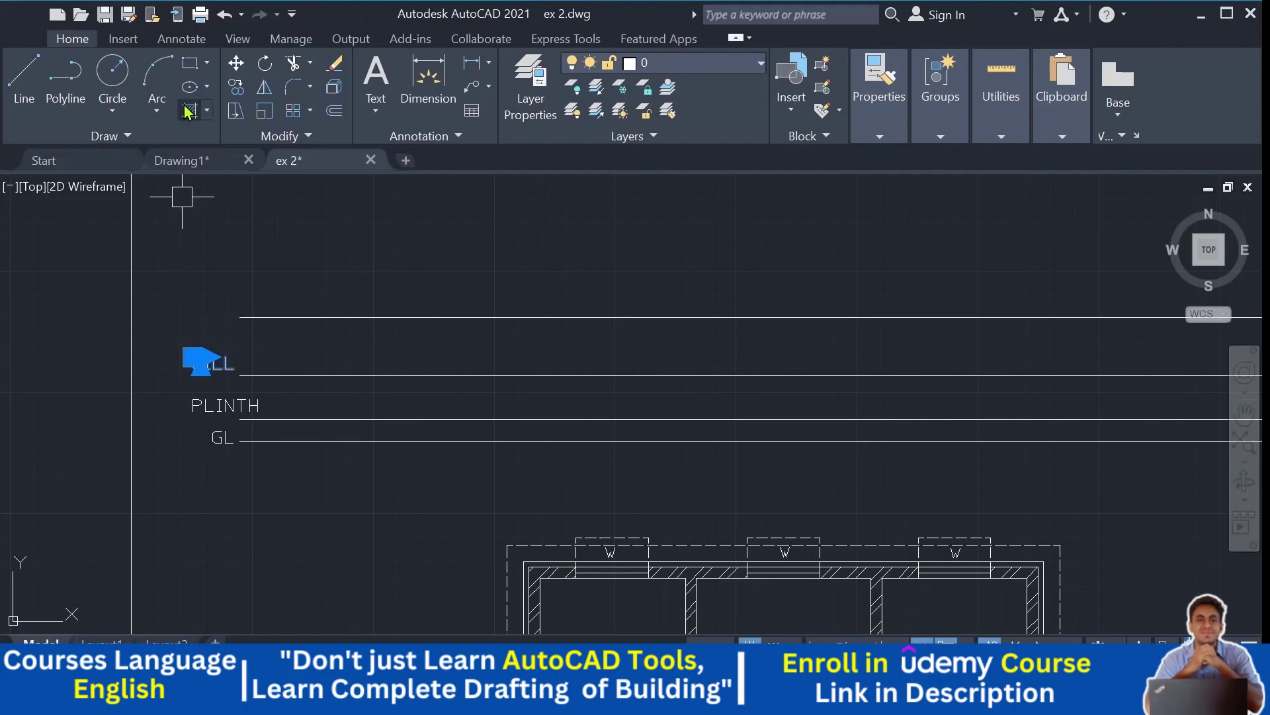
left_click(233, 89)
left_click(286, 526)
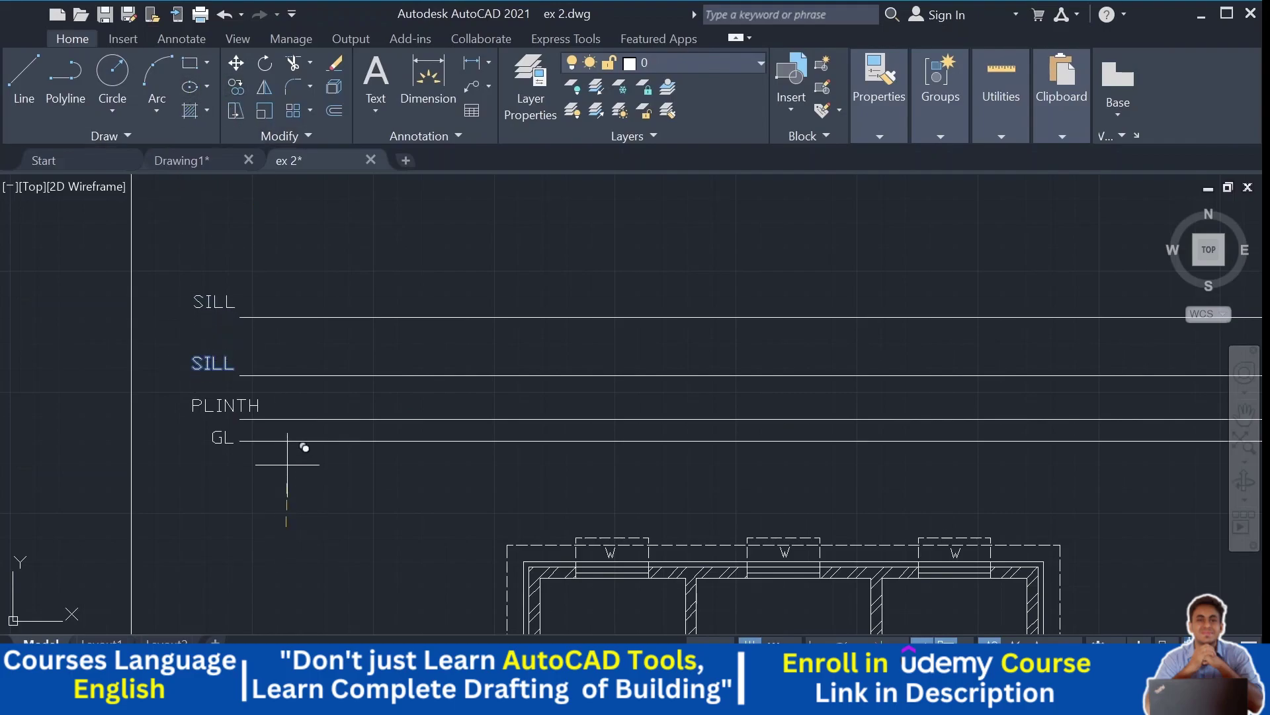
left_click(288, 464)
key("Escape")
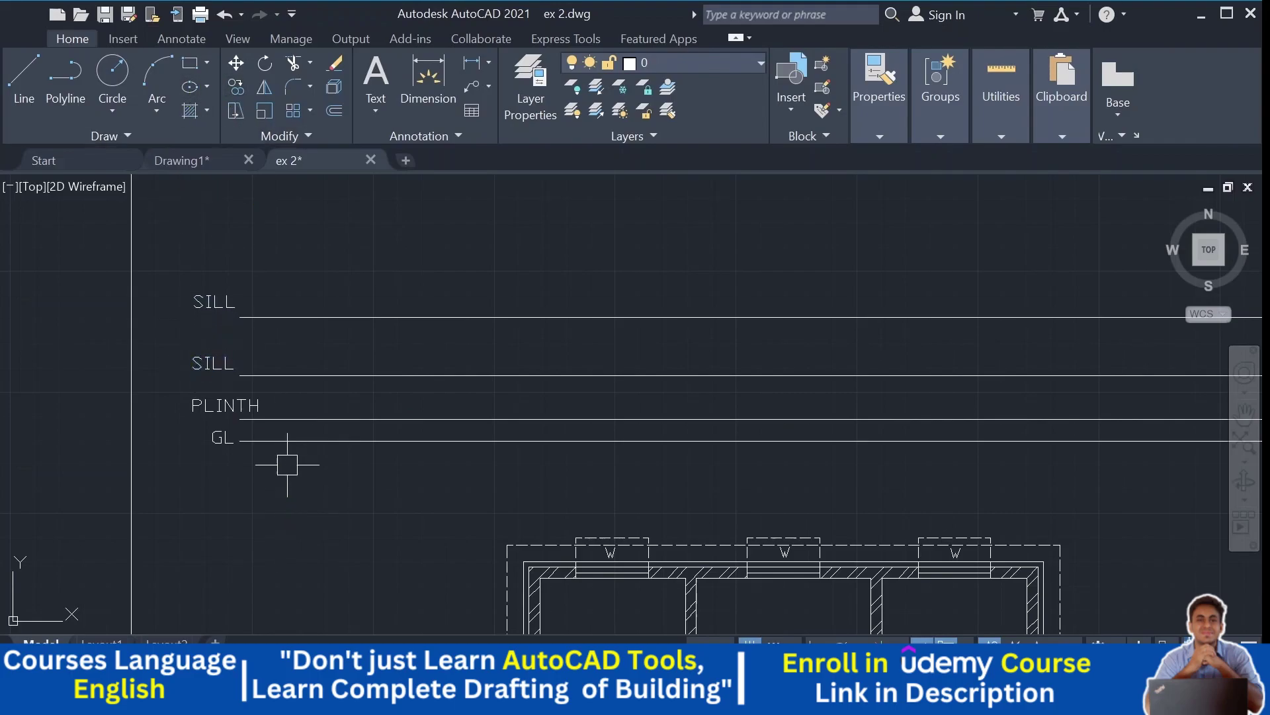
Step: Change the text of the copied SILL label at the lintel line to LINTEL
double_click(208, 299)
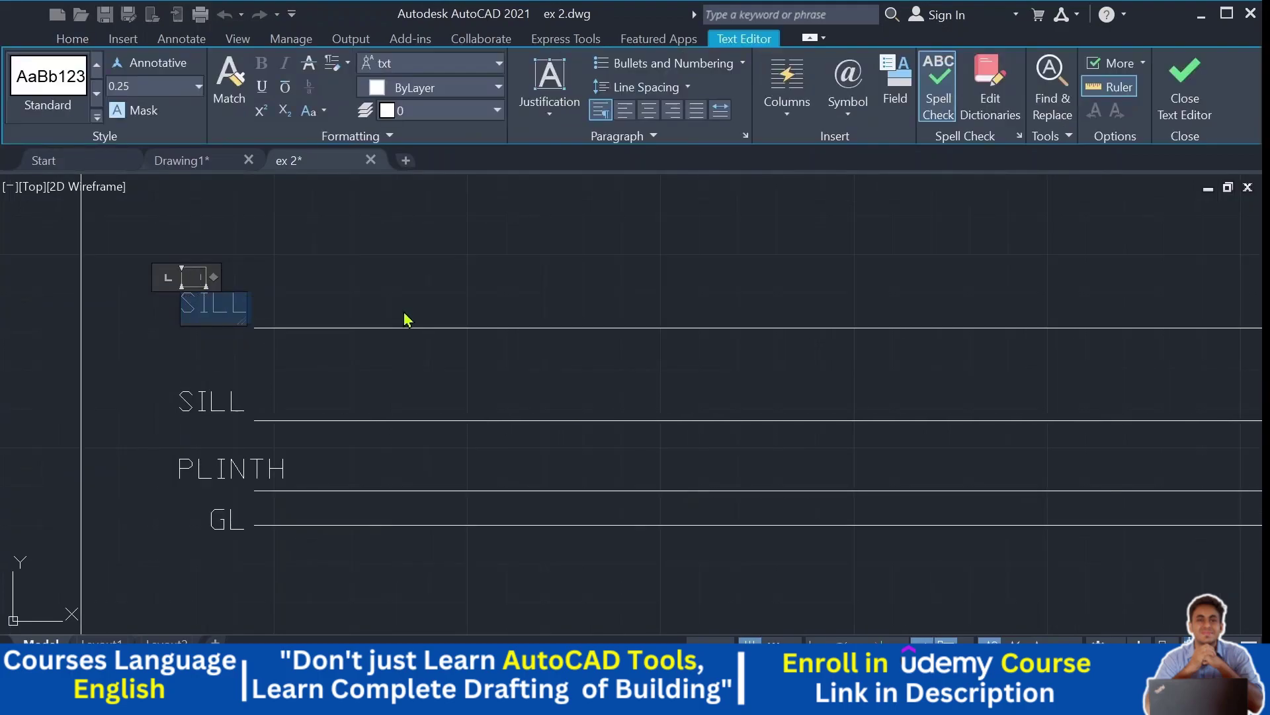
type("LINT")
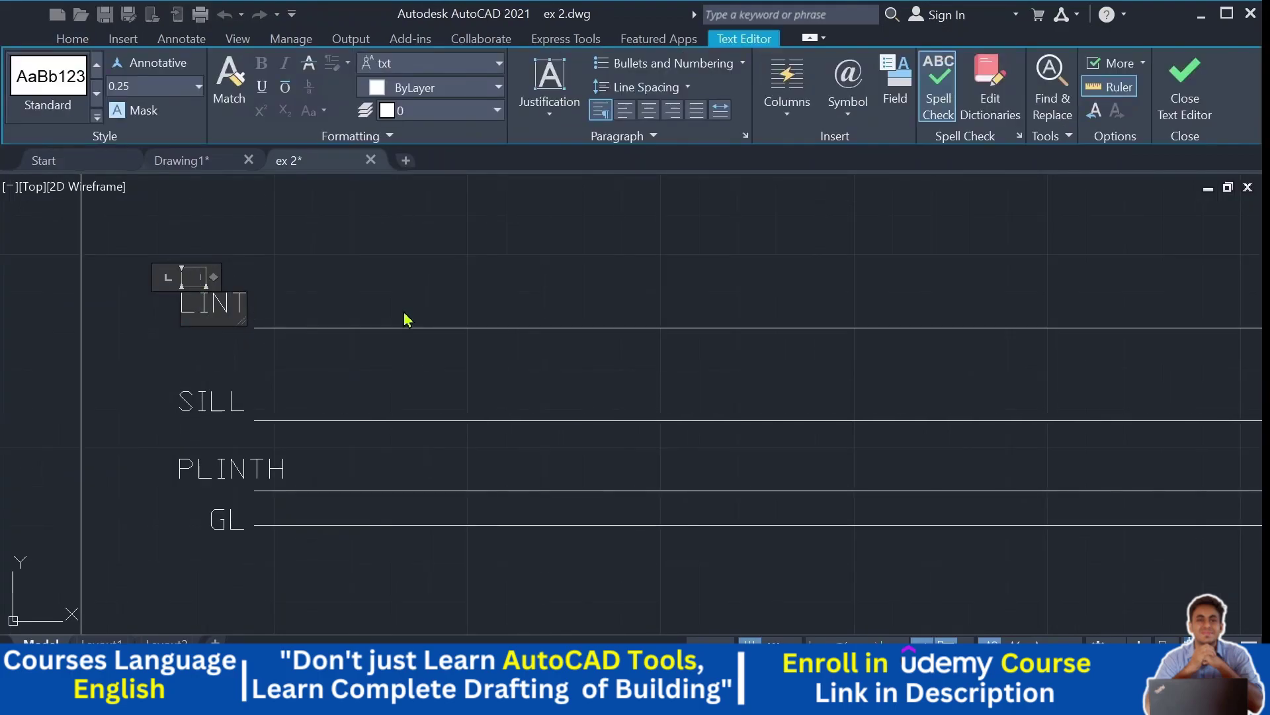
type("EL")
left_click(477, 275)
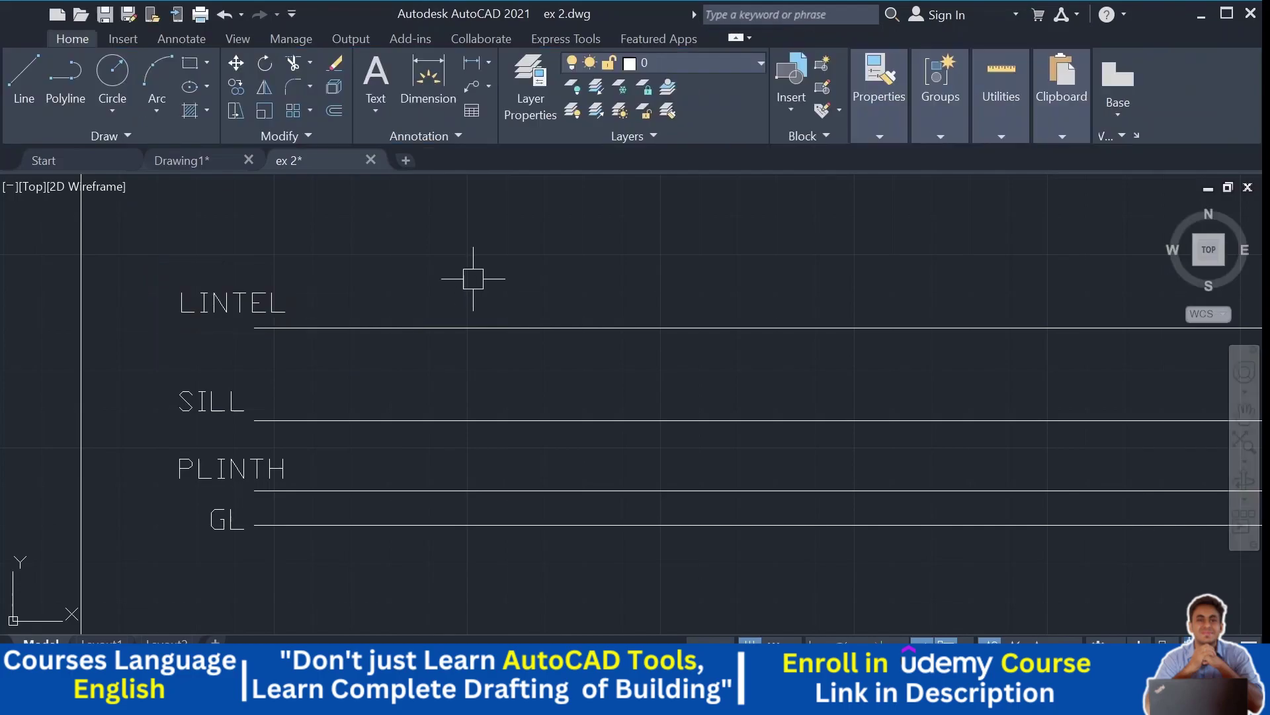
Step: Check the slab level noted in Drawing1, and offset the plinth line in ex 2 upward by 3 m
scroll(370, 440, "down", 2)
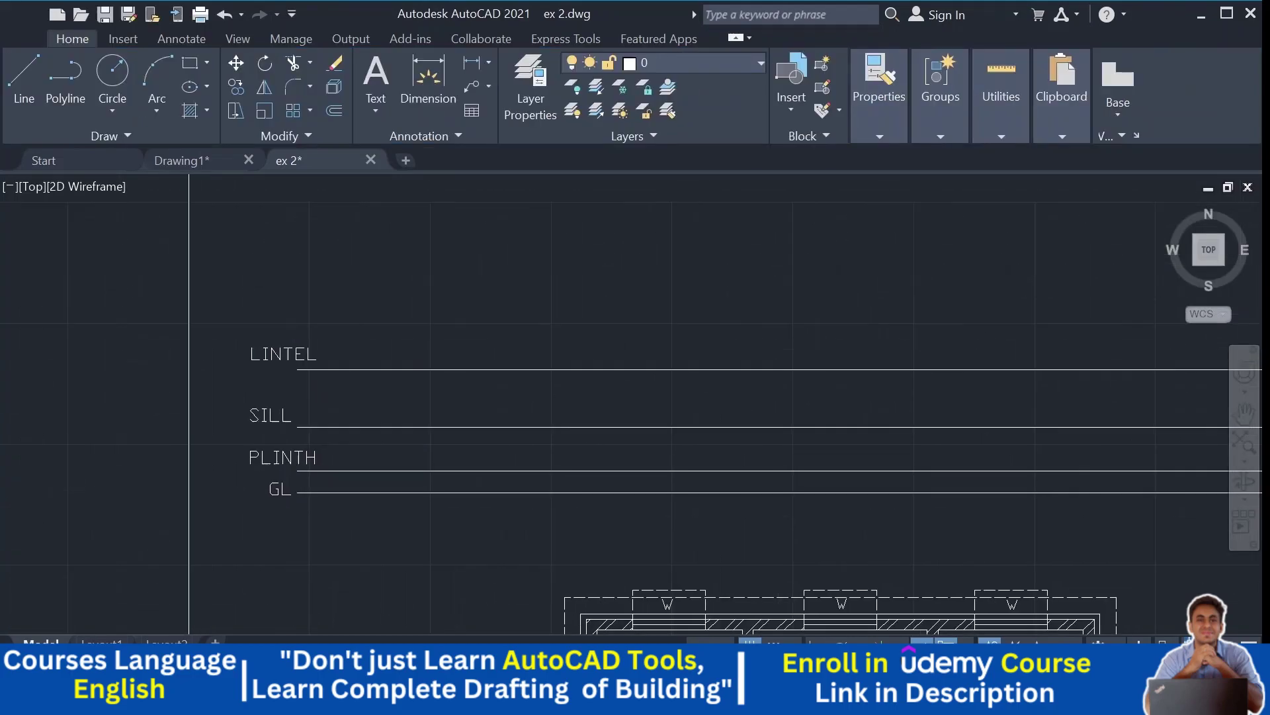
left_click(178, 162)
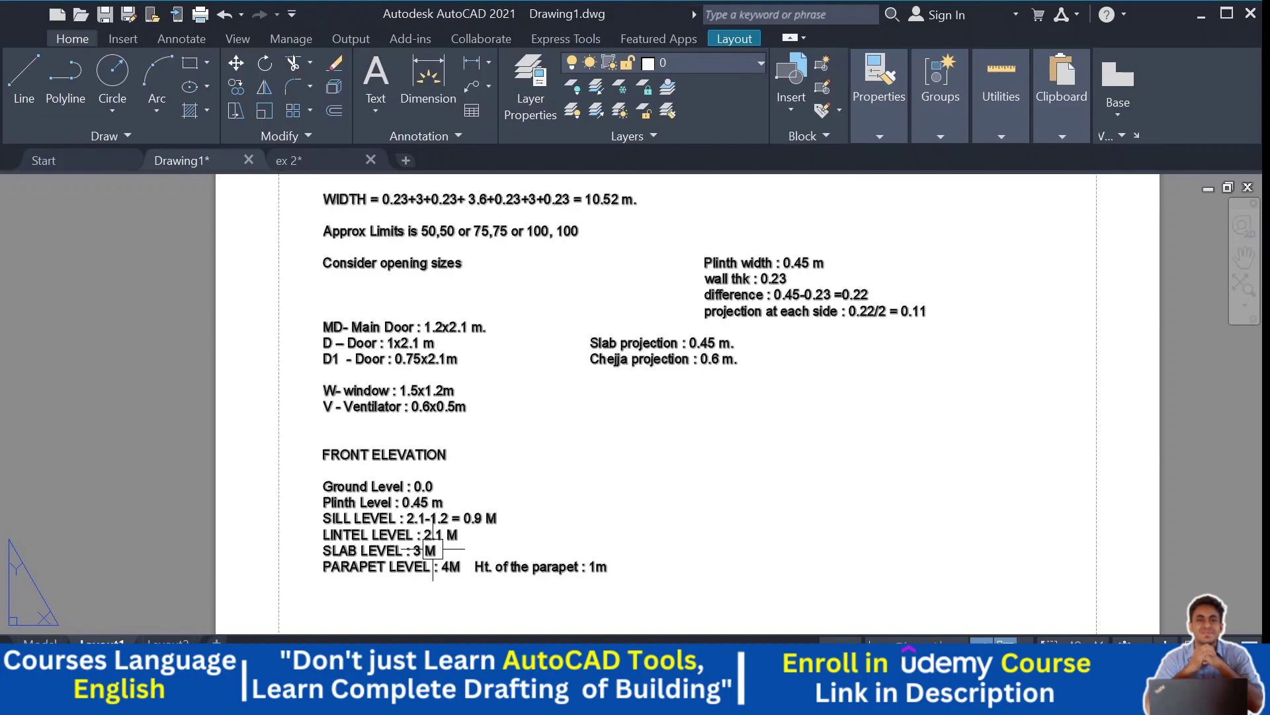
left_click(314, 162)
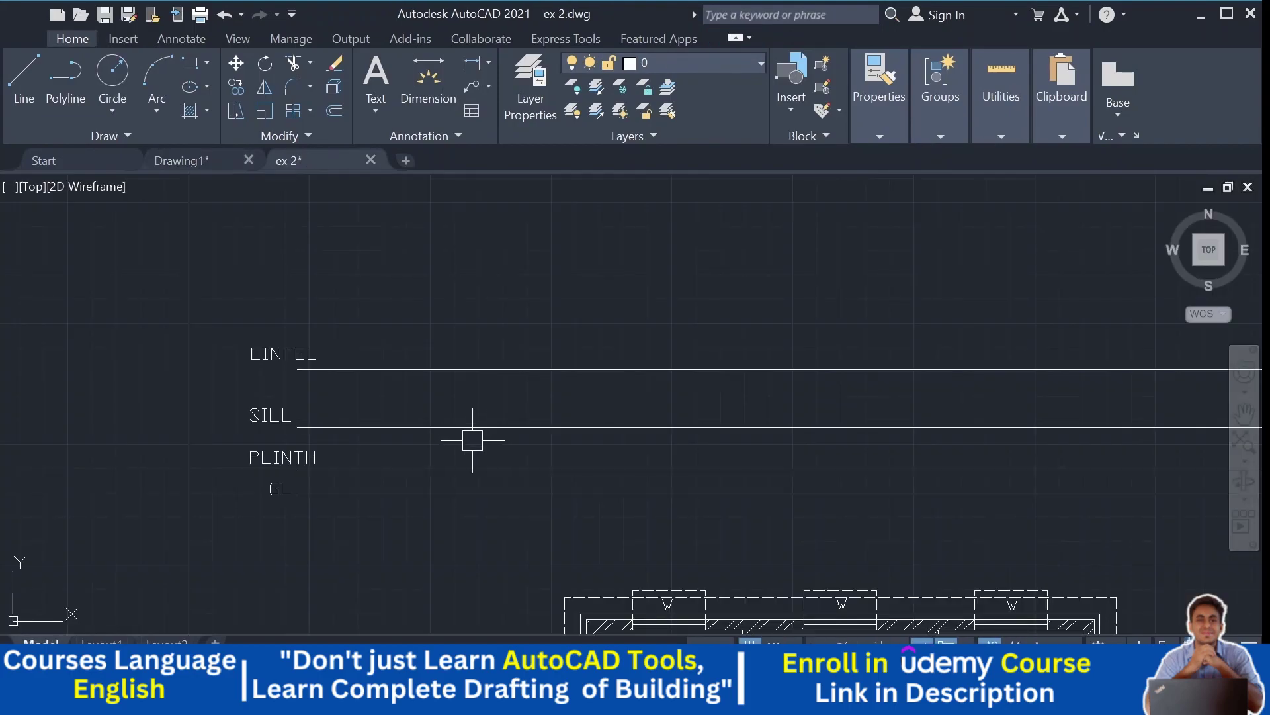
middle_click_drag(472, 440, 355, 392)
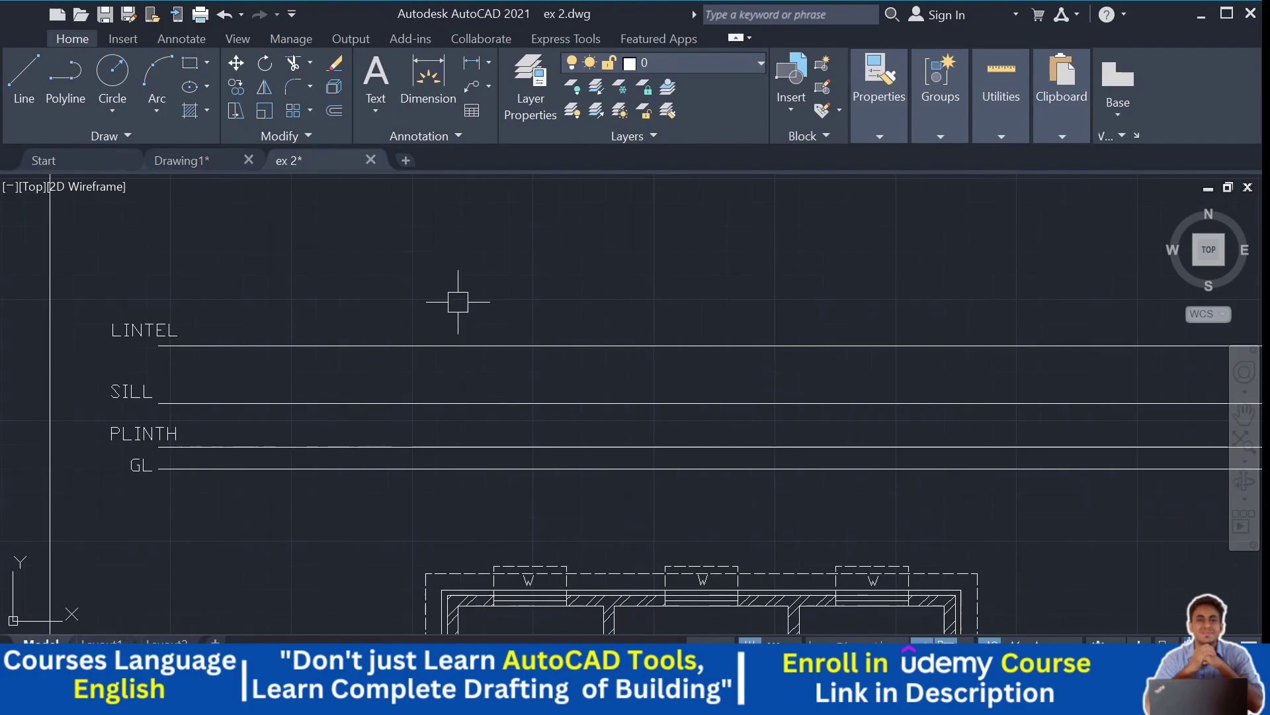
type("l")
key("Return")
scroll(390, 449, "down", 2)
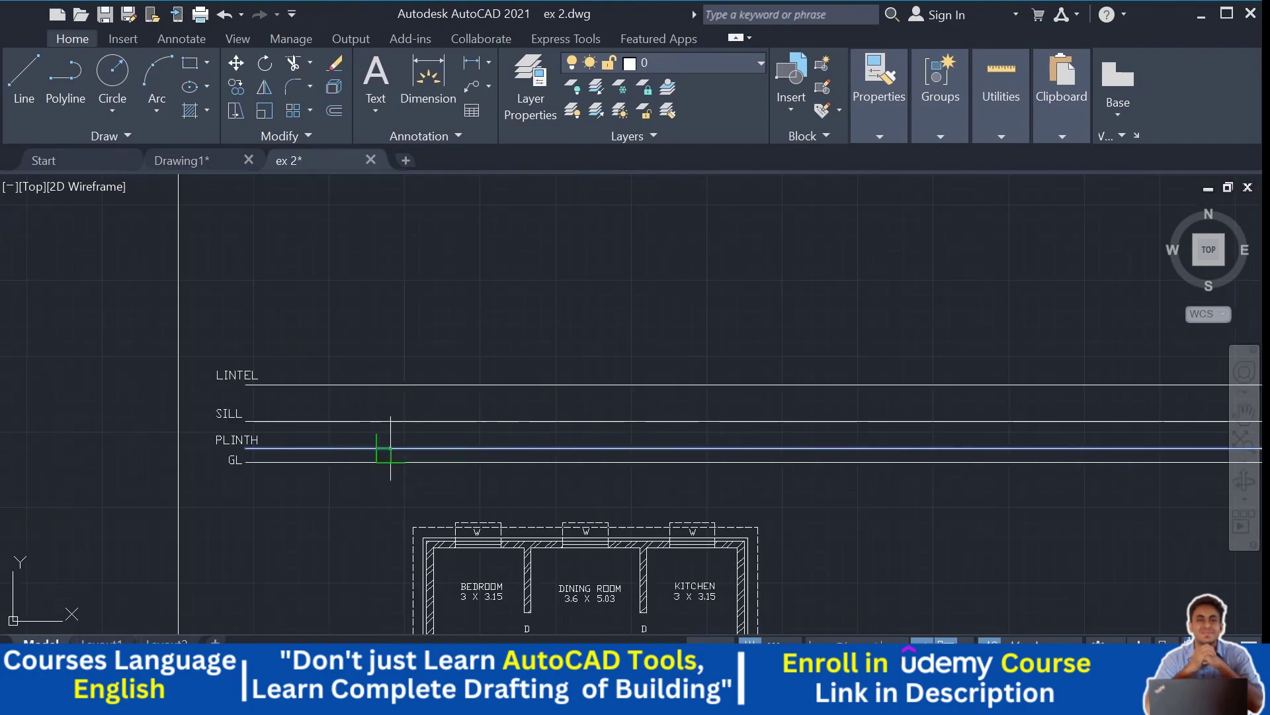
left_click(384, 250)
Step: Copy the LINTEL label straight up beside the end of the new slab line
left_click(228, 372)
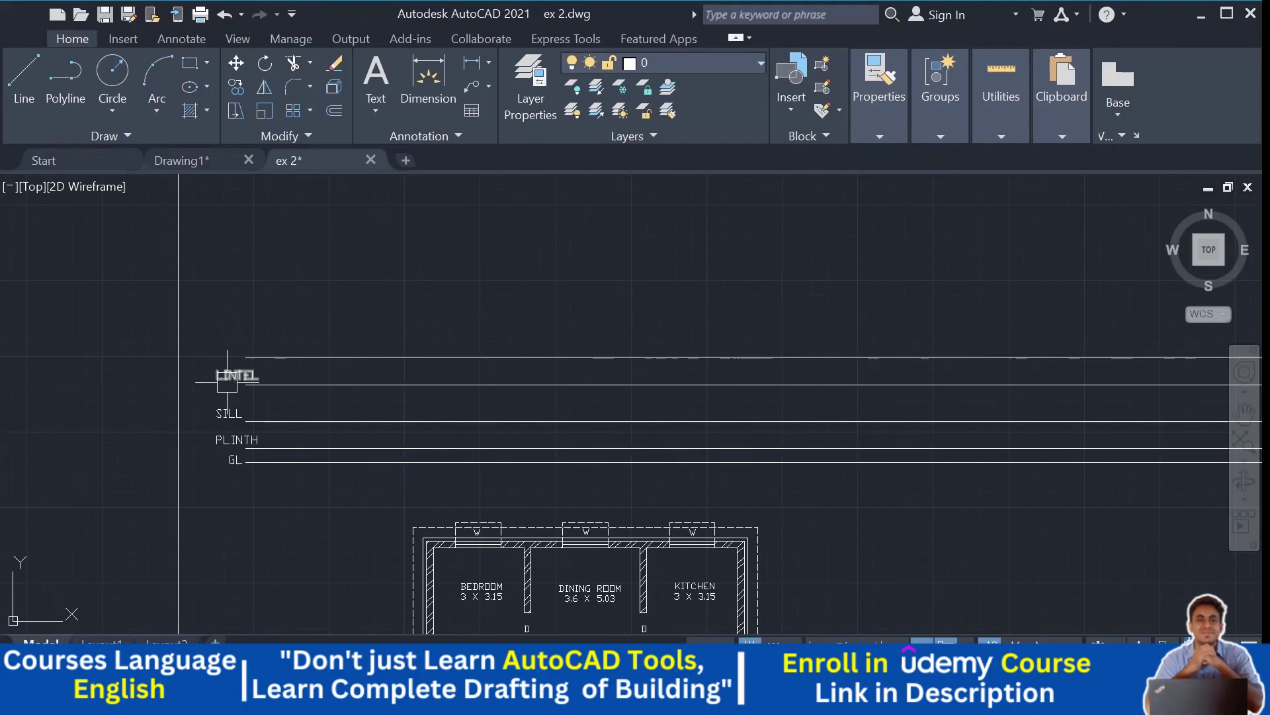
scroll(228, 371, "up", 2)
left_click(238, 91)
scroll(299, 324, "down", 2)
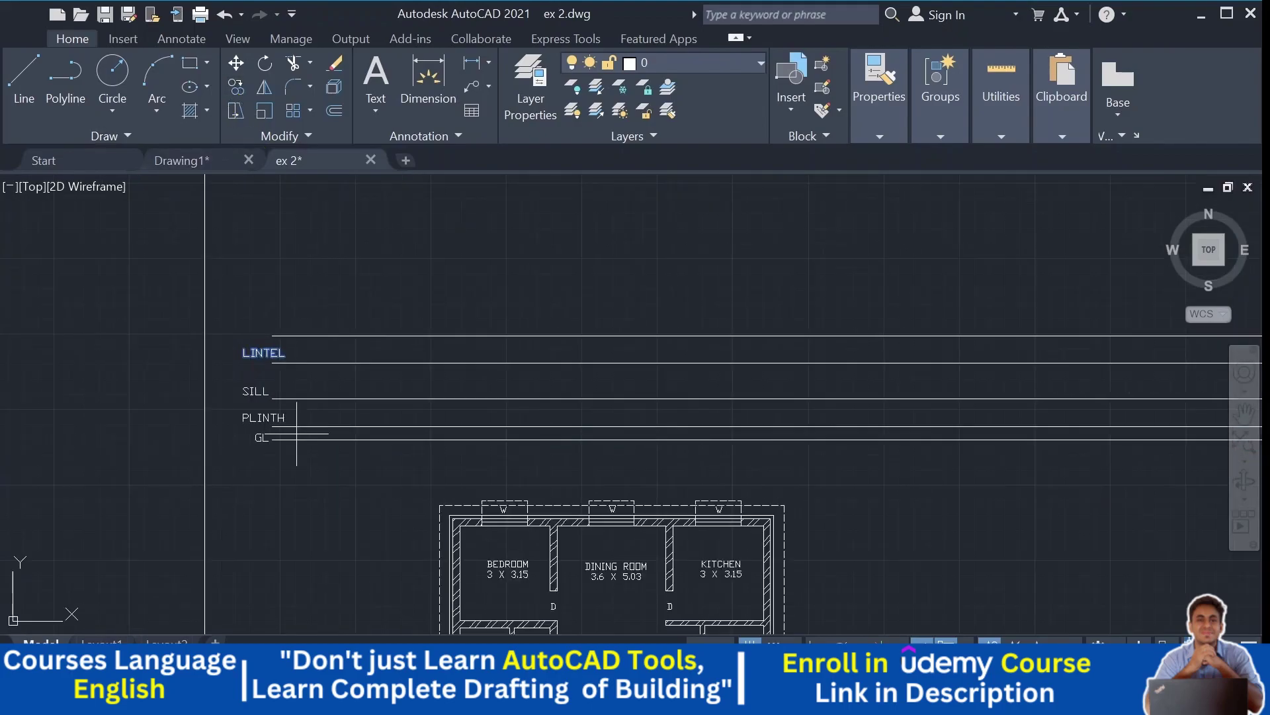
left_click(287, 552)
Step: Change the text of the copied LINTEL label at the slab line to SLAB
scroll(261, 295, "up", 2)
scroll(253, 336, "up", 1)
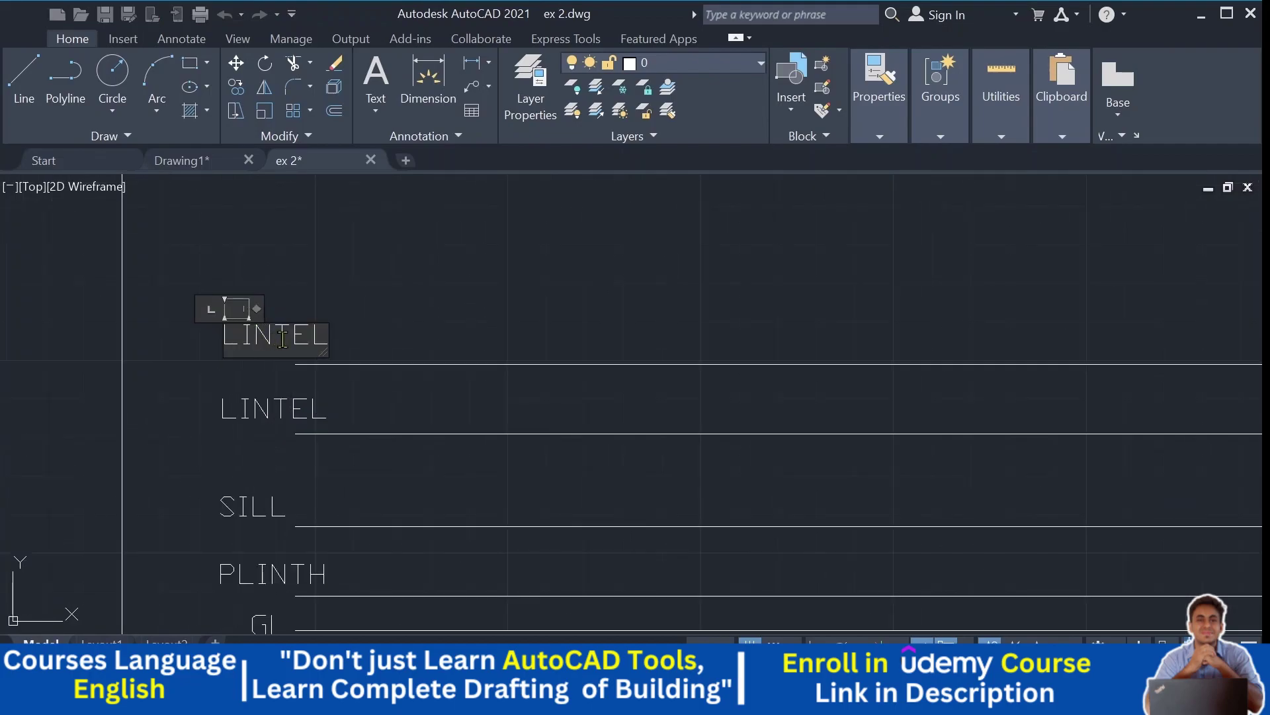
double_click(268, 335)
type("SLAB")
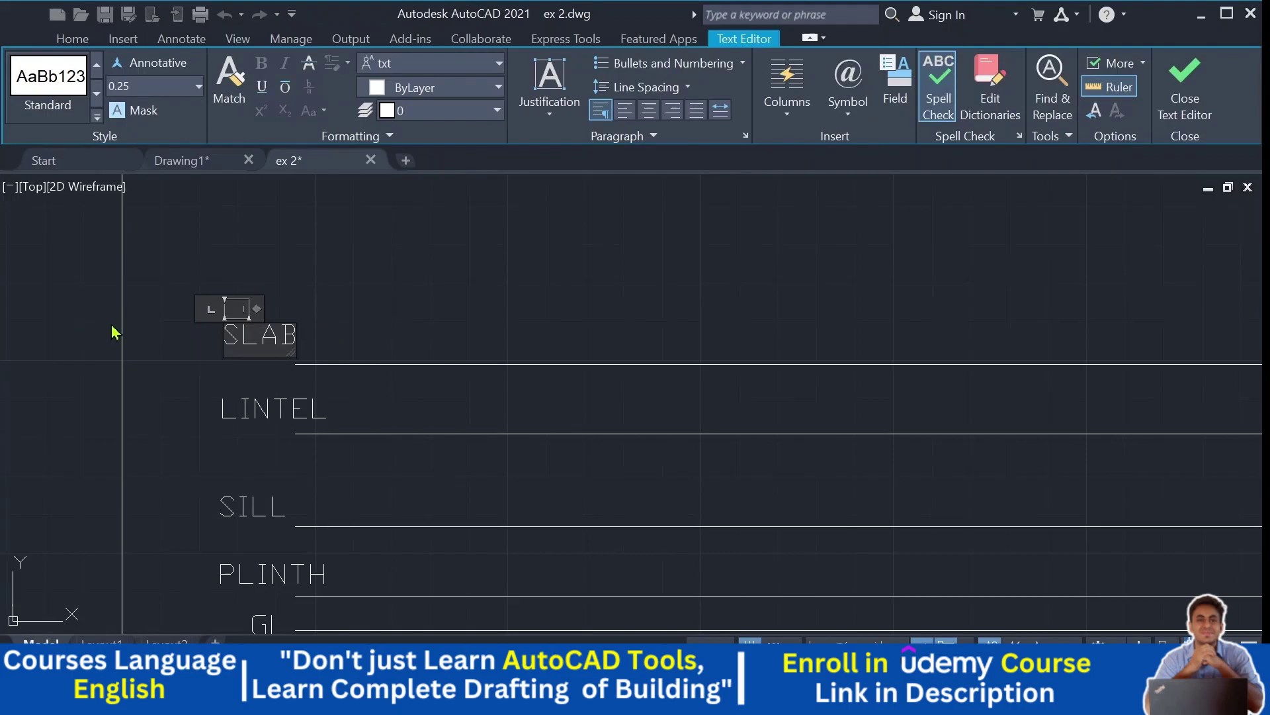
left_click(477, 289)
Step: Check the parapet level noted in Drawing1, and offset the plinth line in ex 2 upward by 4 m
scroll(477, 301, "down", 2)
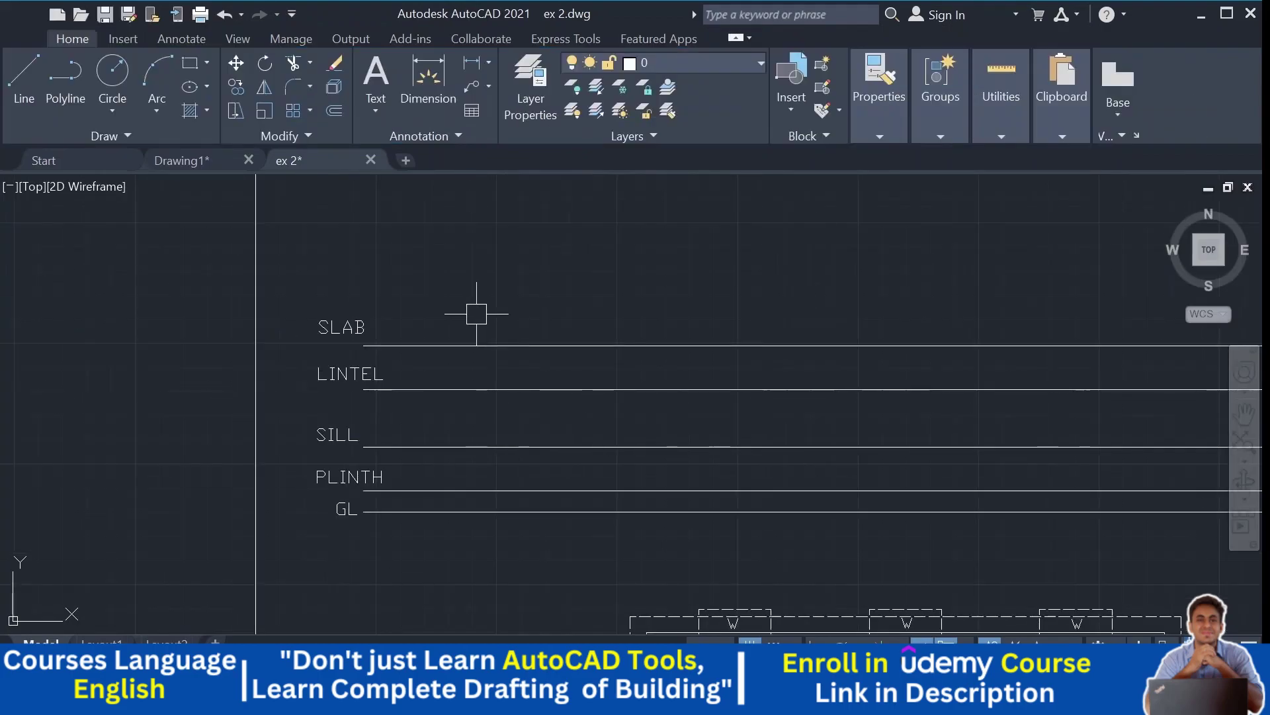
left_click(189, 166)
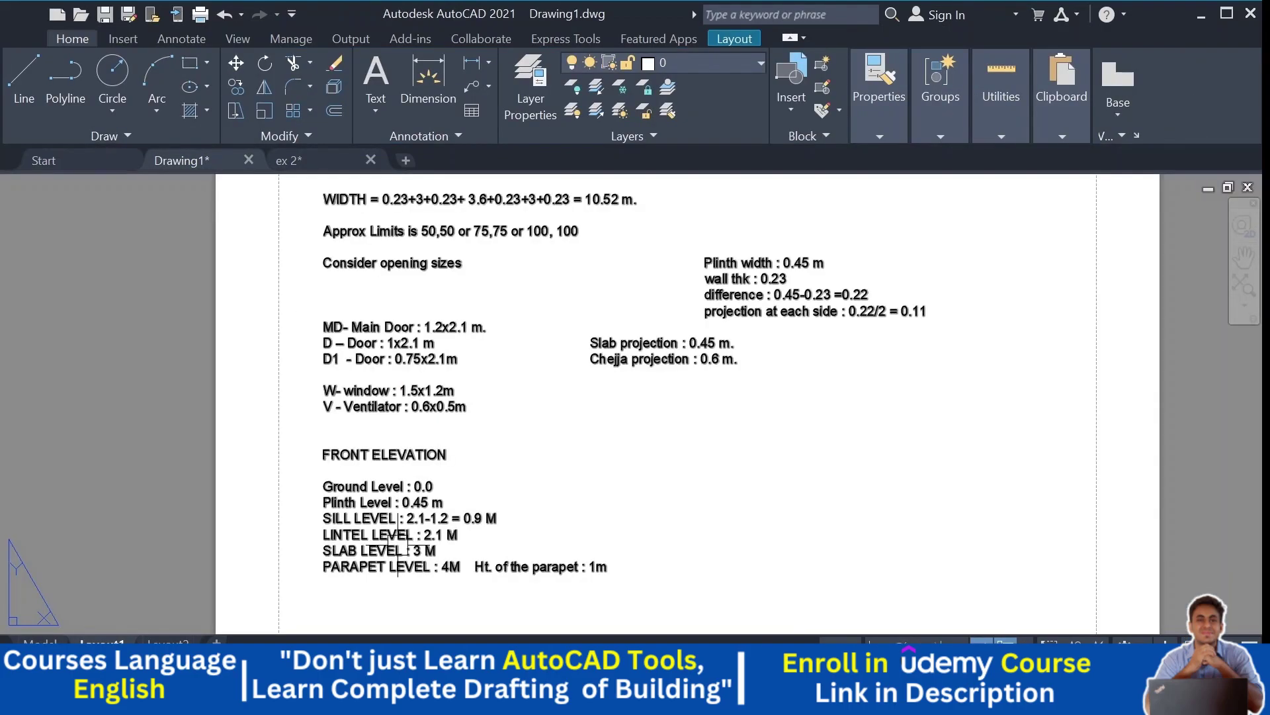
left_click(319, 164)
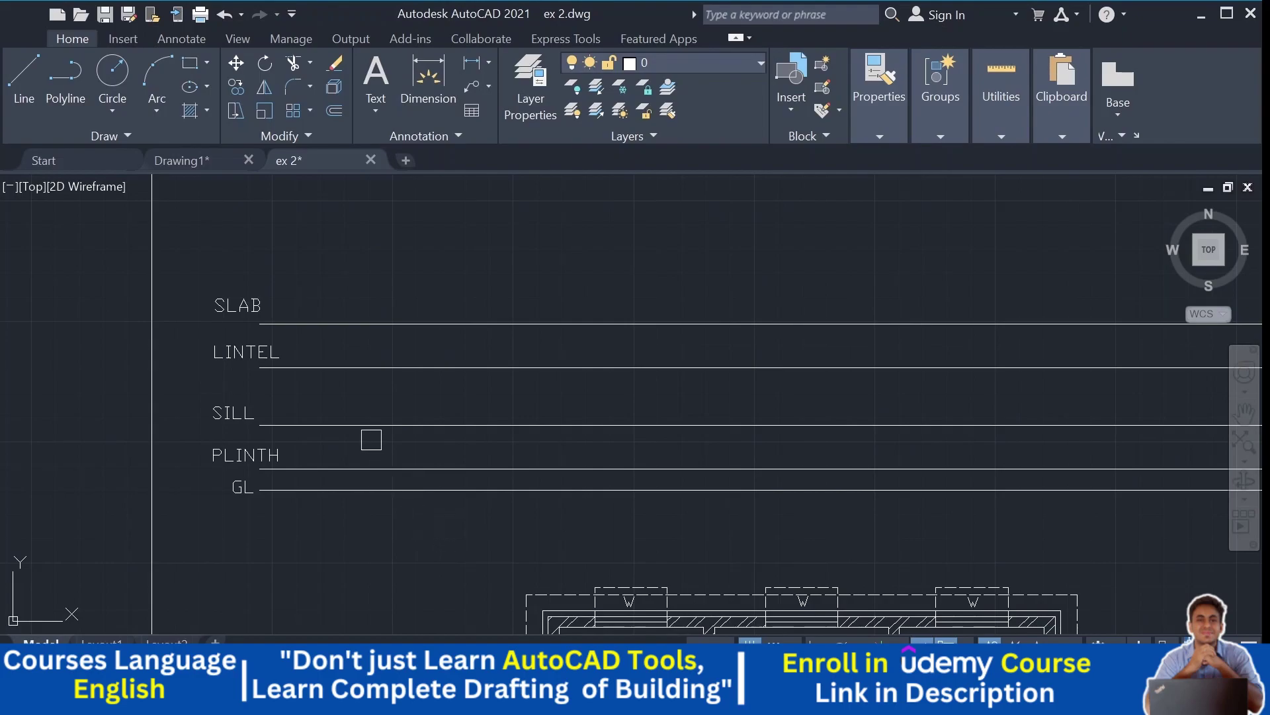
left_click(375, 464)
left_click(370, 217)
key("Escape")
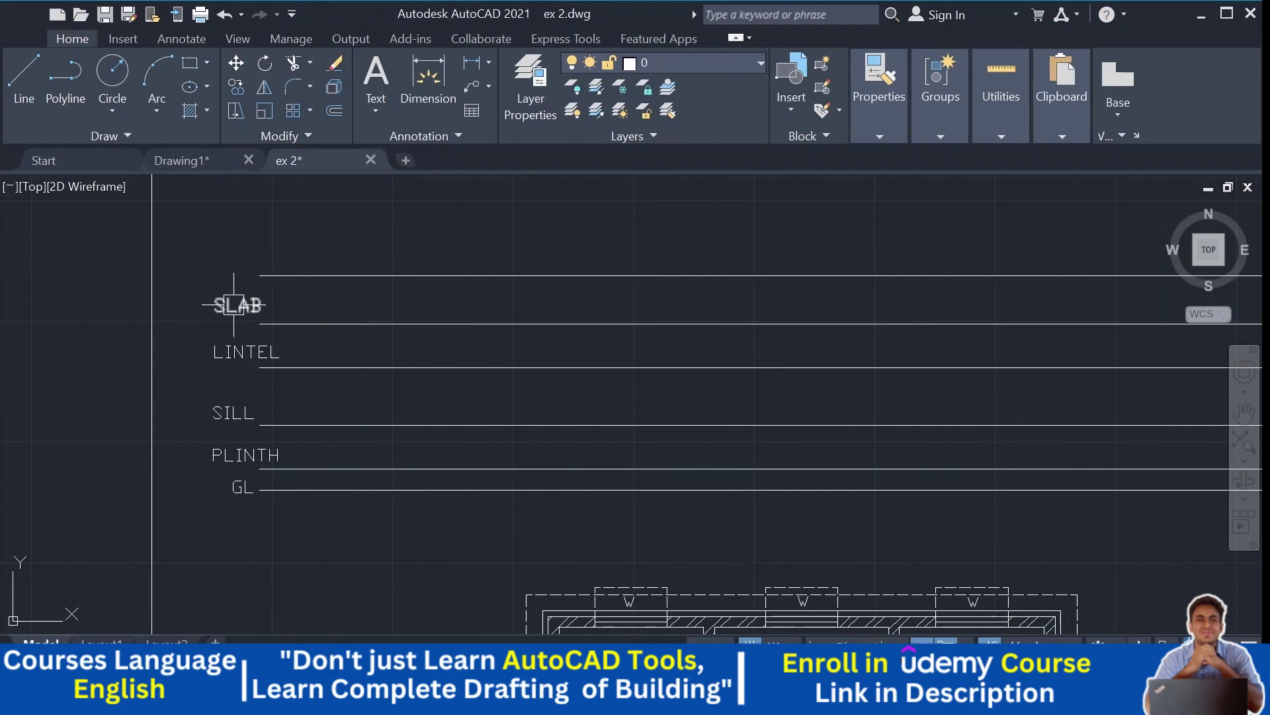
Step: Copy the SLAB label straight up beside the end of the new parapet line
left_click(234, 304)
scroll(265, 311, "down", 2)
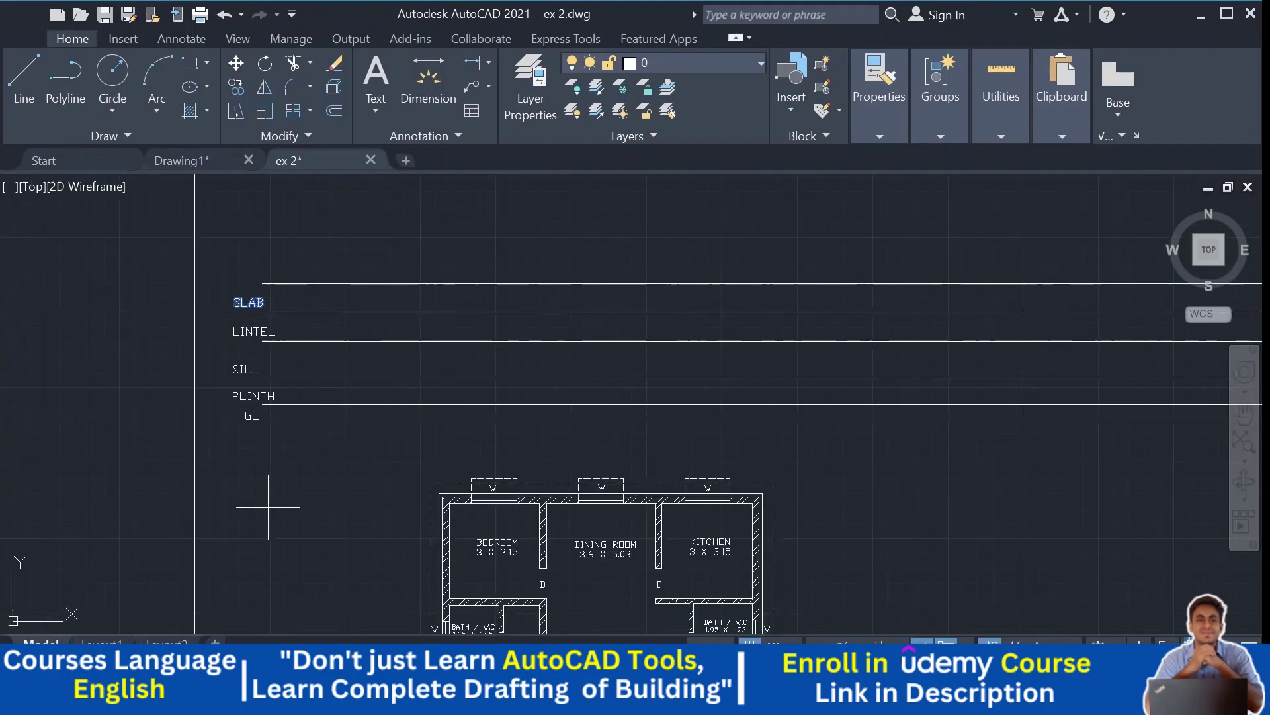
scroll(252, 264, "up", 4)
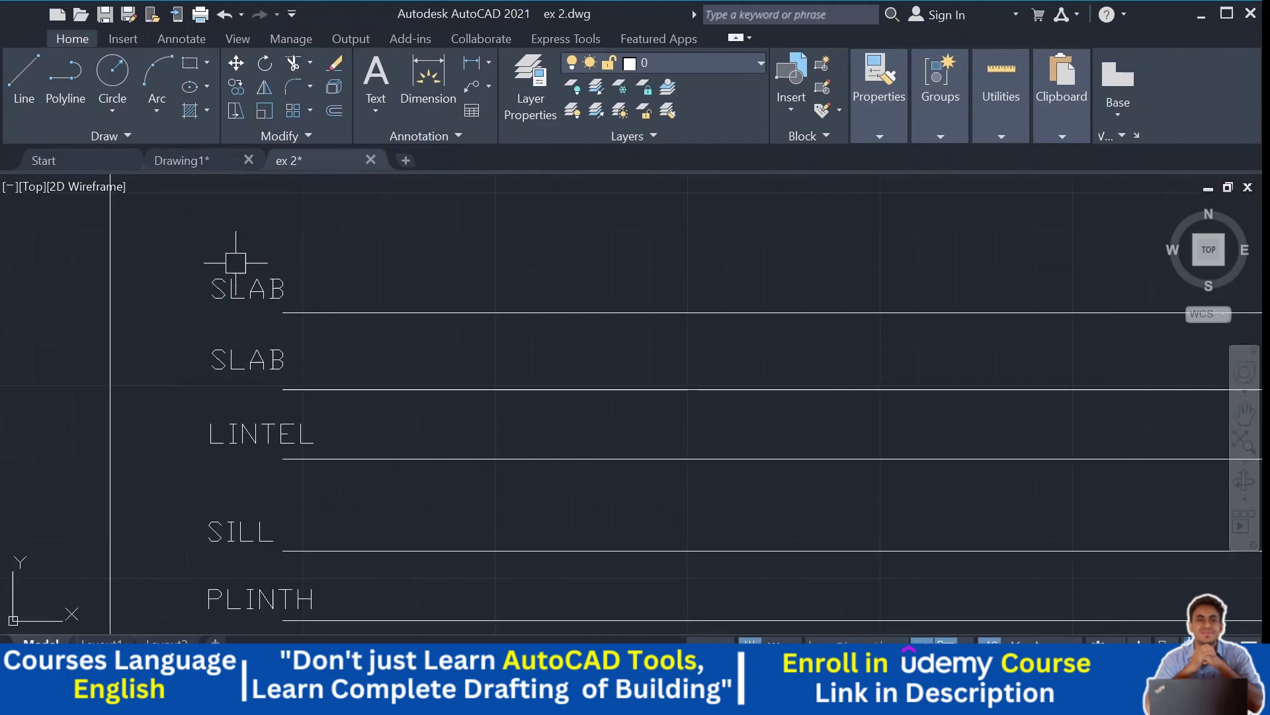
Step: Change the text of the copied SLAB label at the parapet line to PARAPET
double_click(225, 289)
left_click_drag(212, 289, 408, 289)
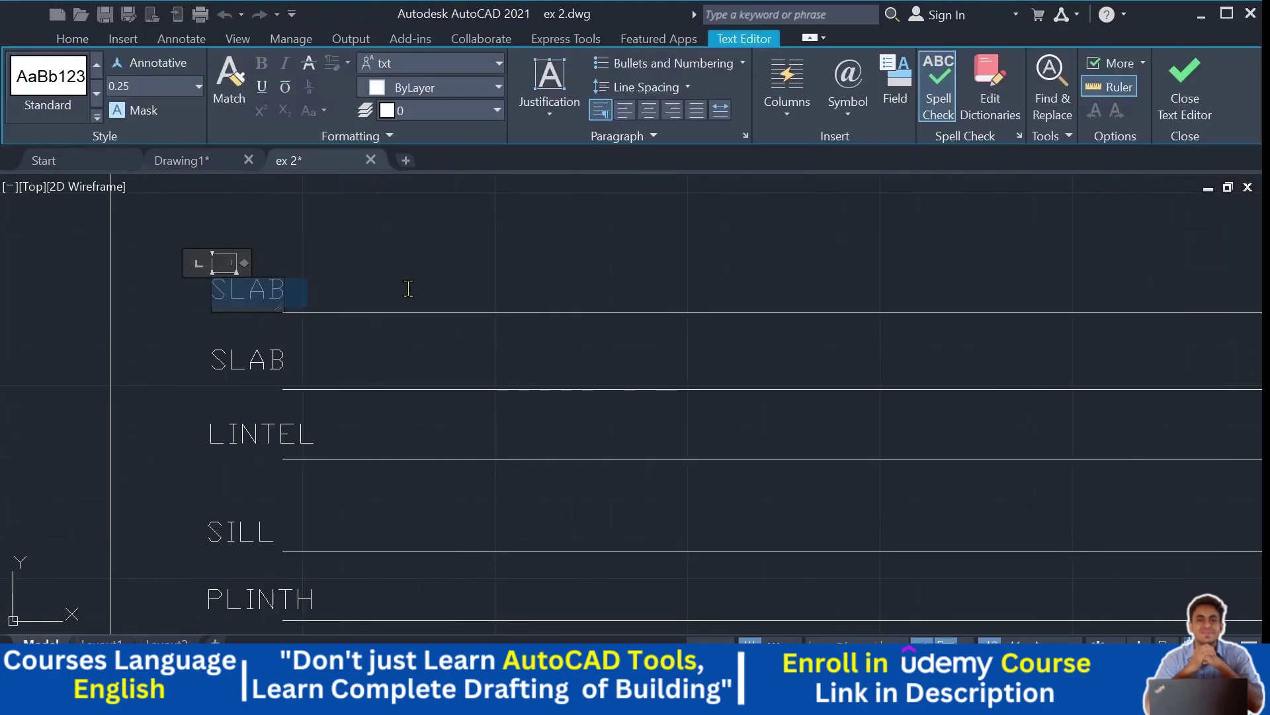
type("PARAPET")
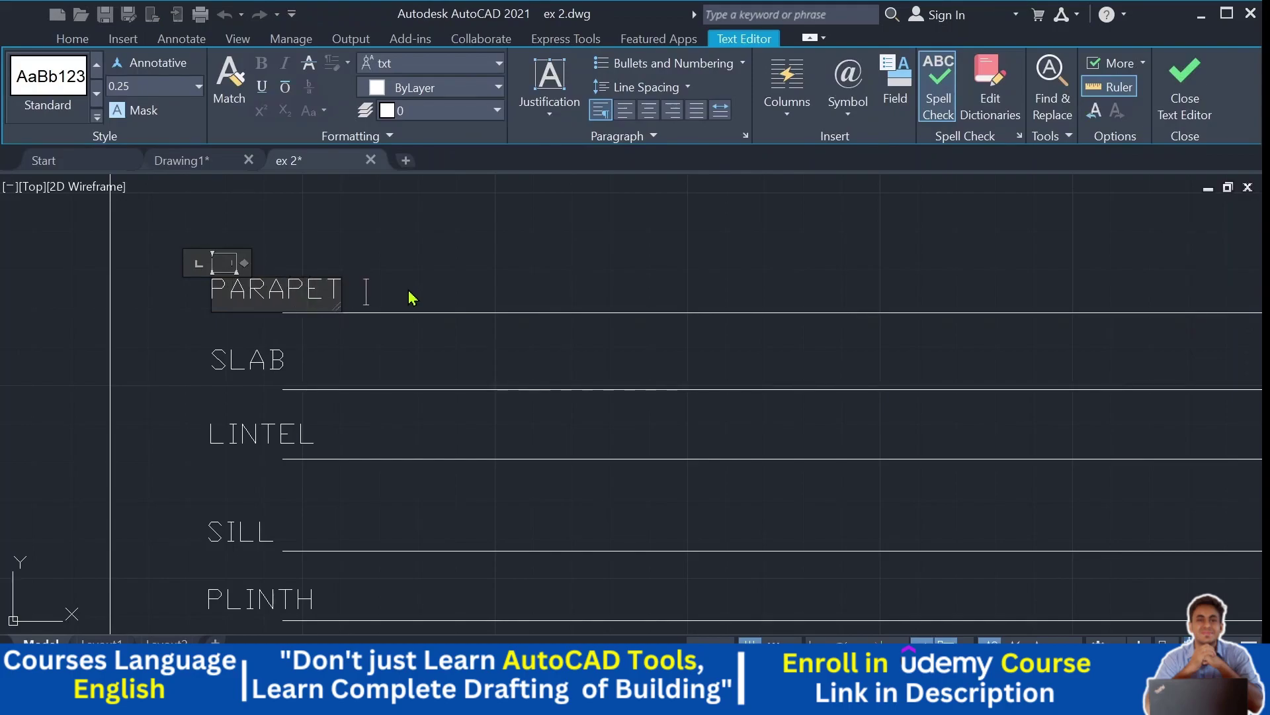
left_click(409, 297)
scroll(488, 269, "down", 3)
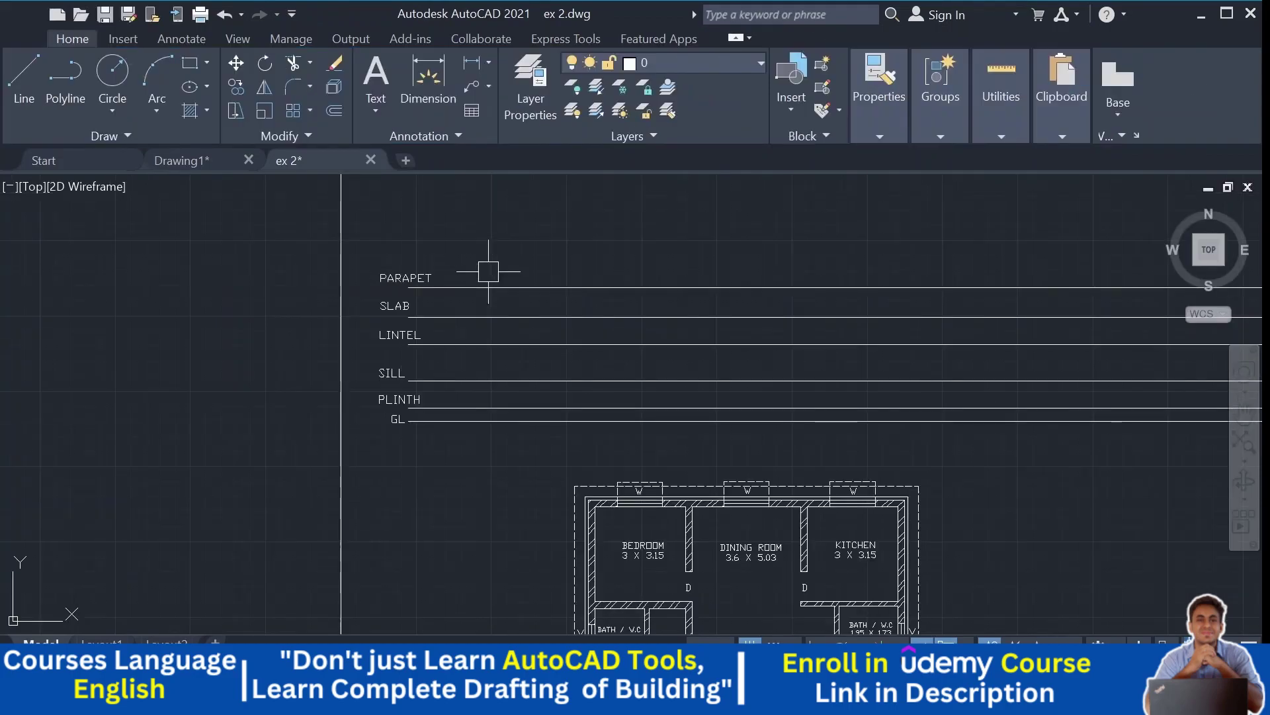
Step: Move the PLINTH label horizontally so that it starts at the left end of the plinth line
scroll(397, 397, "up", 4)
left_click(401, 390)
scroll(371, 425, "up", 2)
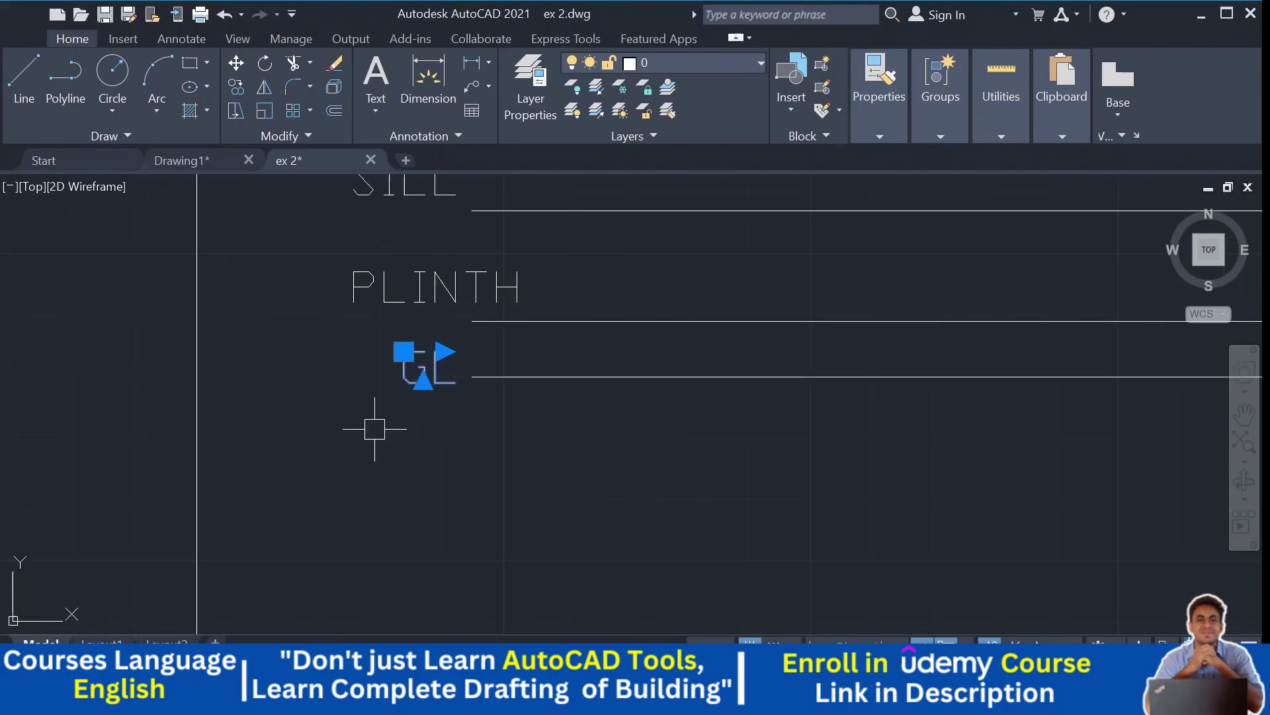
key("Escape")
scroll(397, 334, "down", 1)
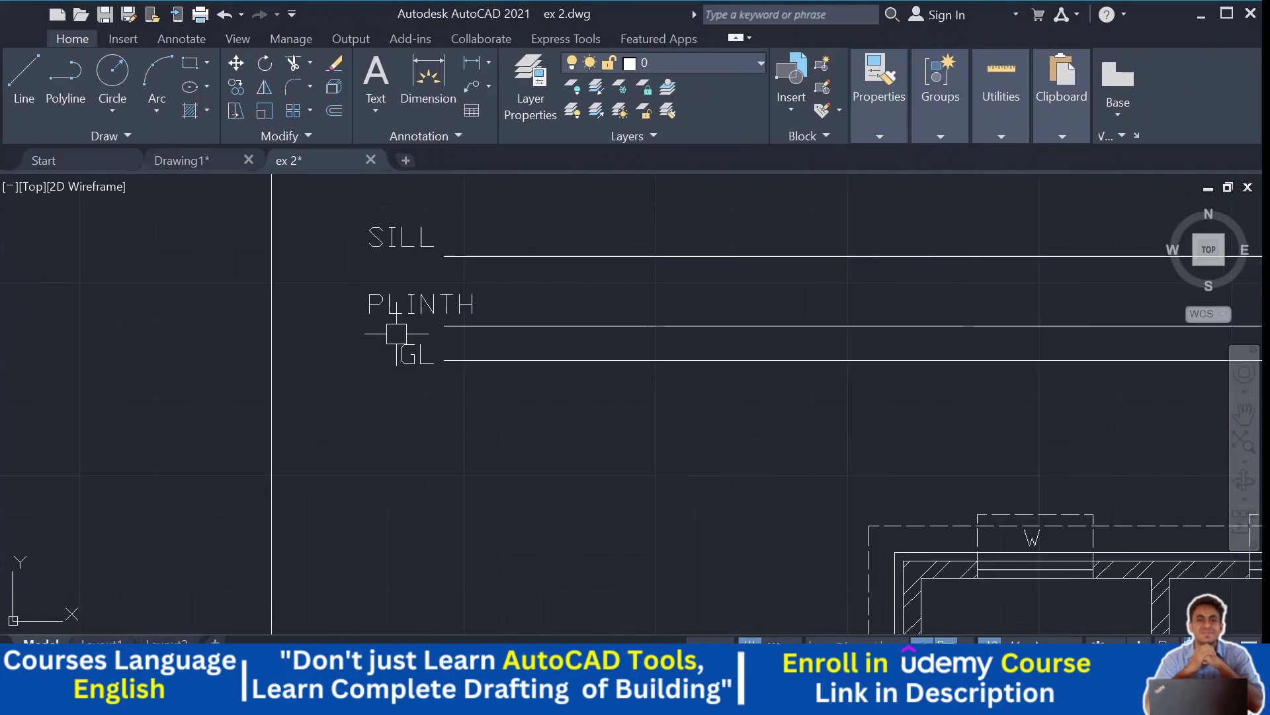
middle_click_drag(398, 335, 368, 379)
left_click(353, 358)
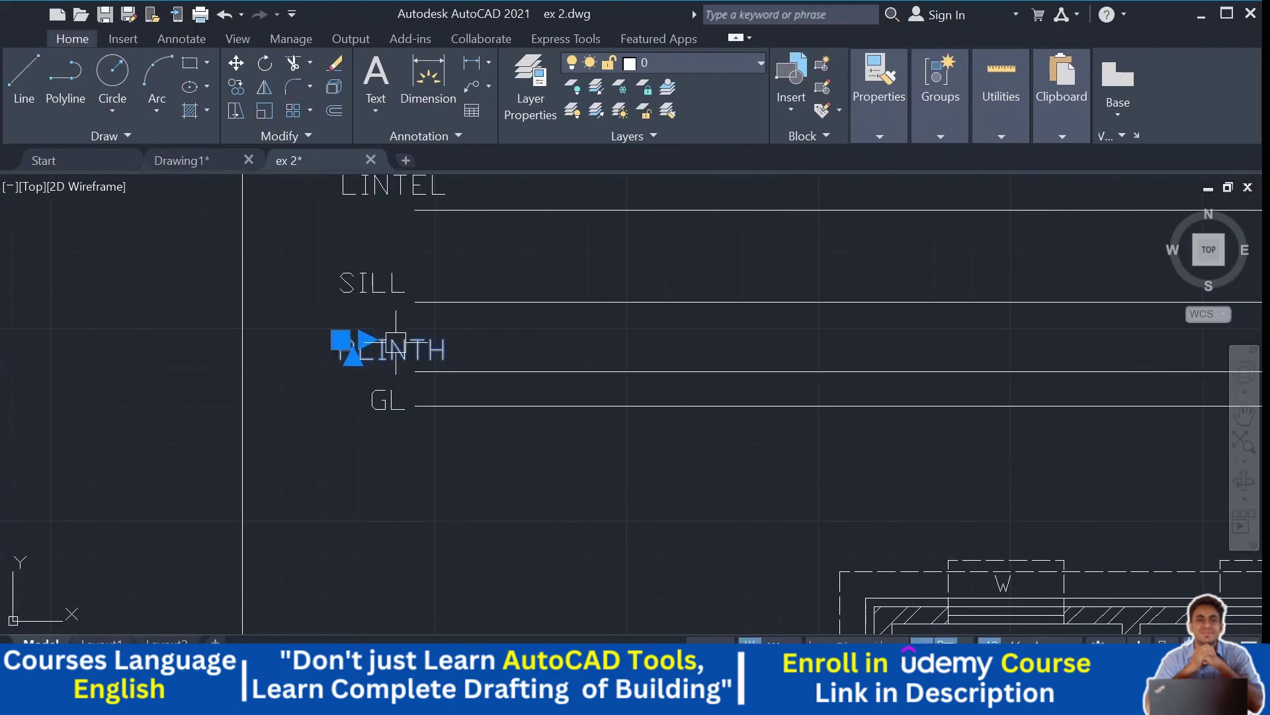
left_click_drag(396, 342, 423, 349)
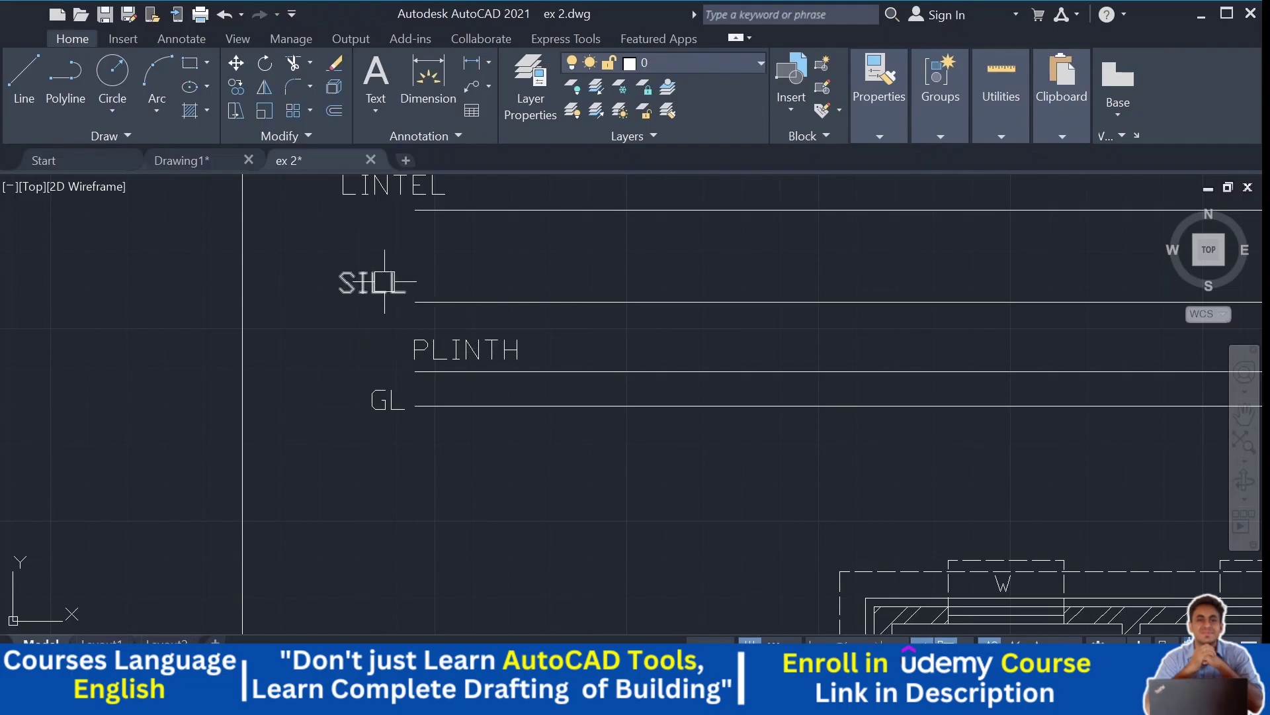
Step: Move the SILL, LINTEL, SLAB and PARAPET labels together to the right so they start at the left ends of their lines
left_click(368, 284)
middle_click_drag(369, 284, 353, 450)
left_click(341, 346)
left_click(324, 271)
middle_click_drag(323, 271, 322, 337)
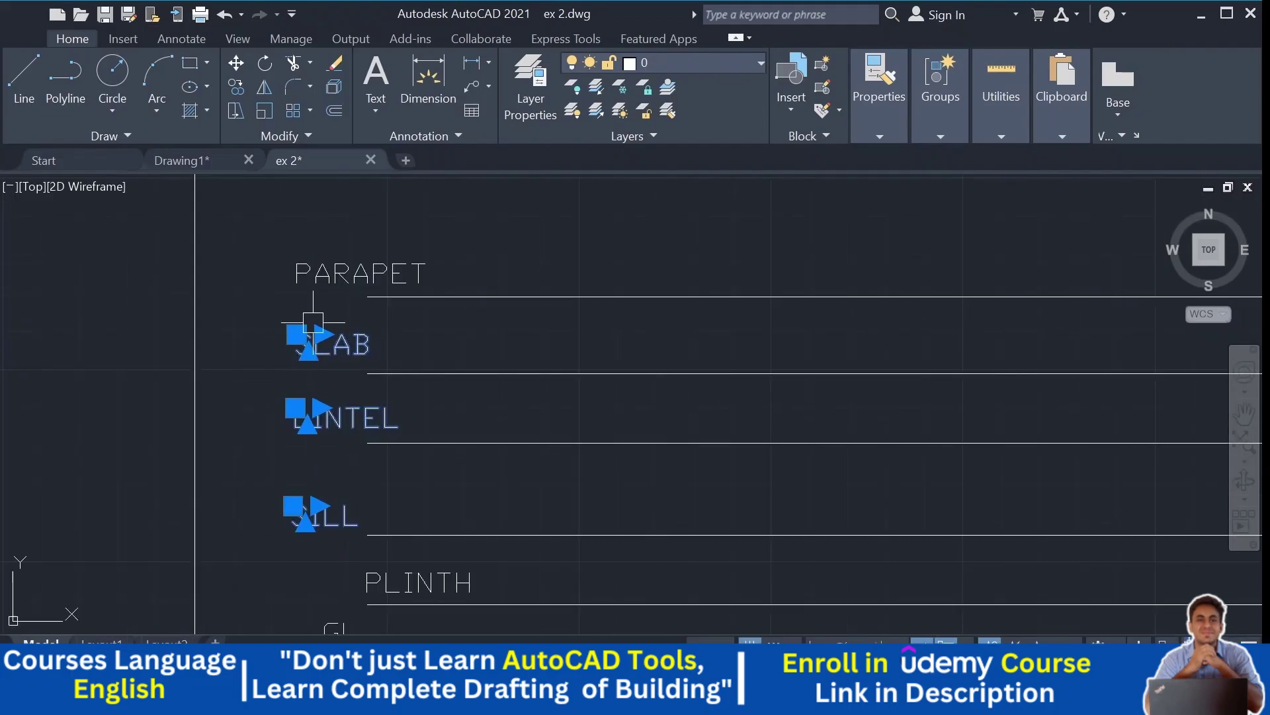
left_click(305, 273)
left_click(235, 66)
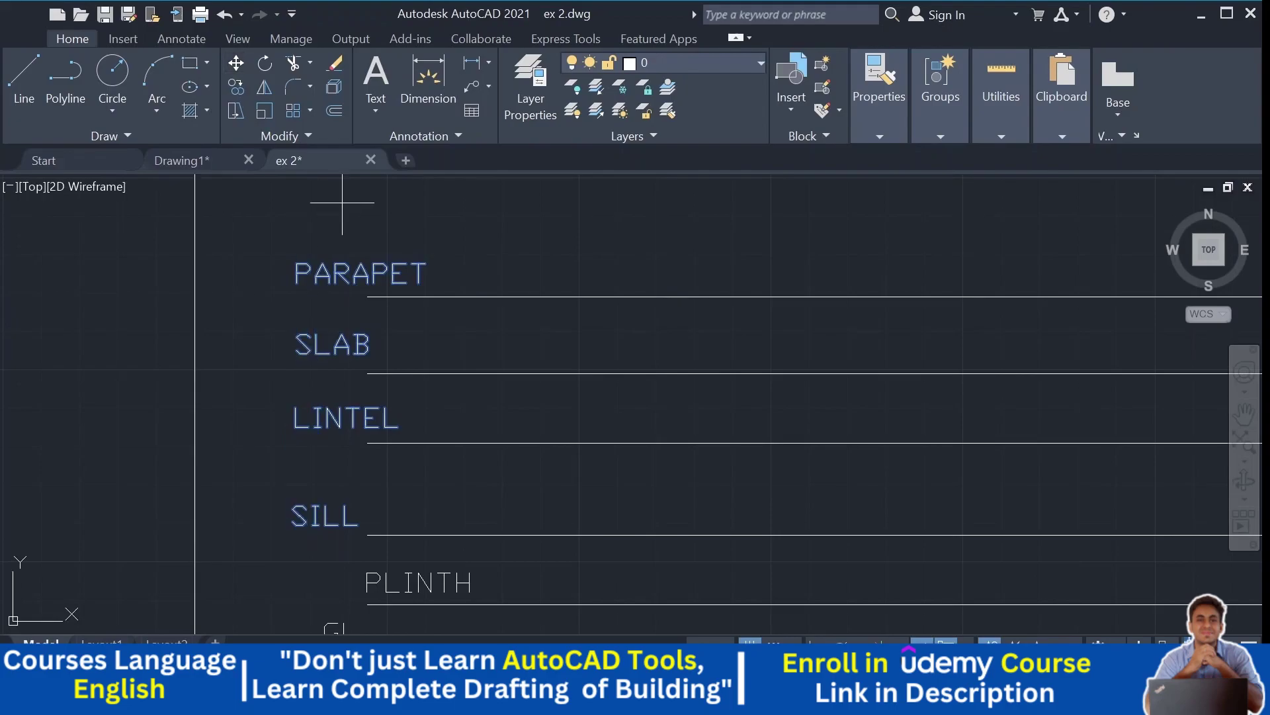
scroll(340, 204, "down", 4)
left_click(430, 195)
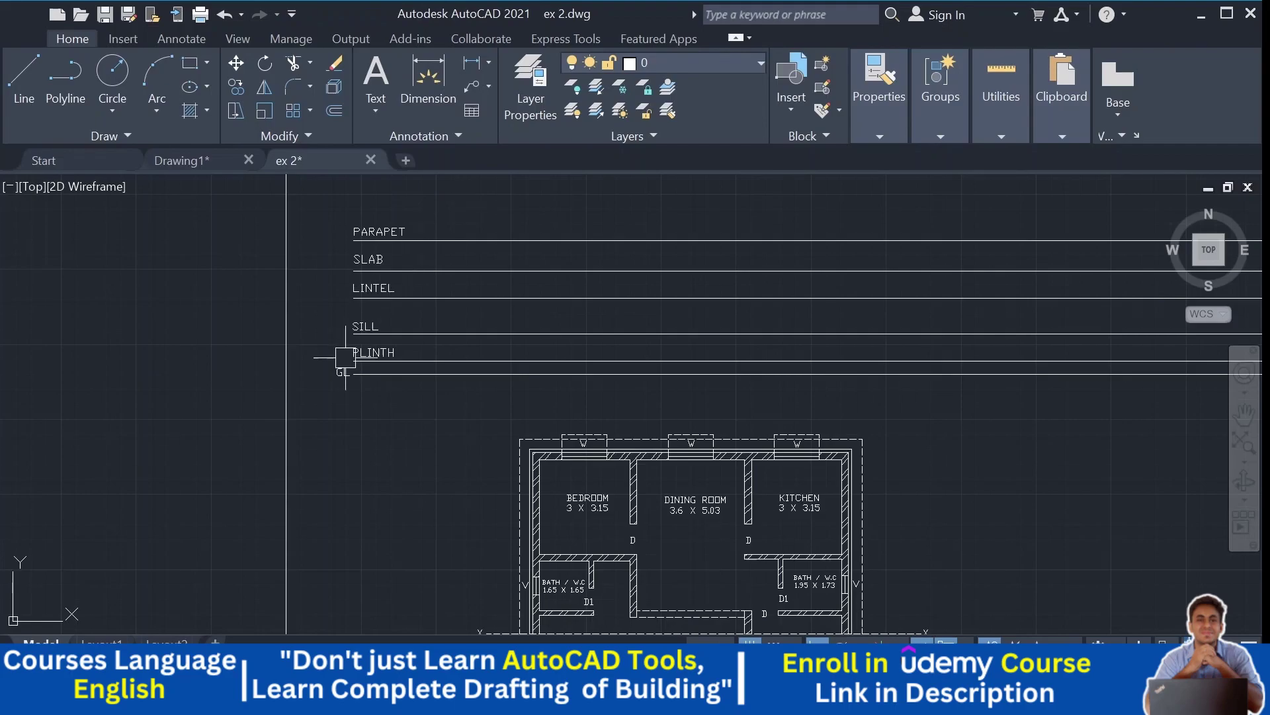
Step: Move the GL label so that it sits just above the left end of the ground-level line
scroll(344, 357, "up", 4)
left_click(344, 319)
left_click(343, 319)
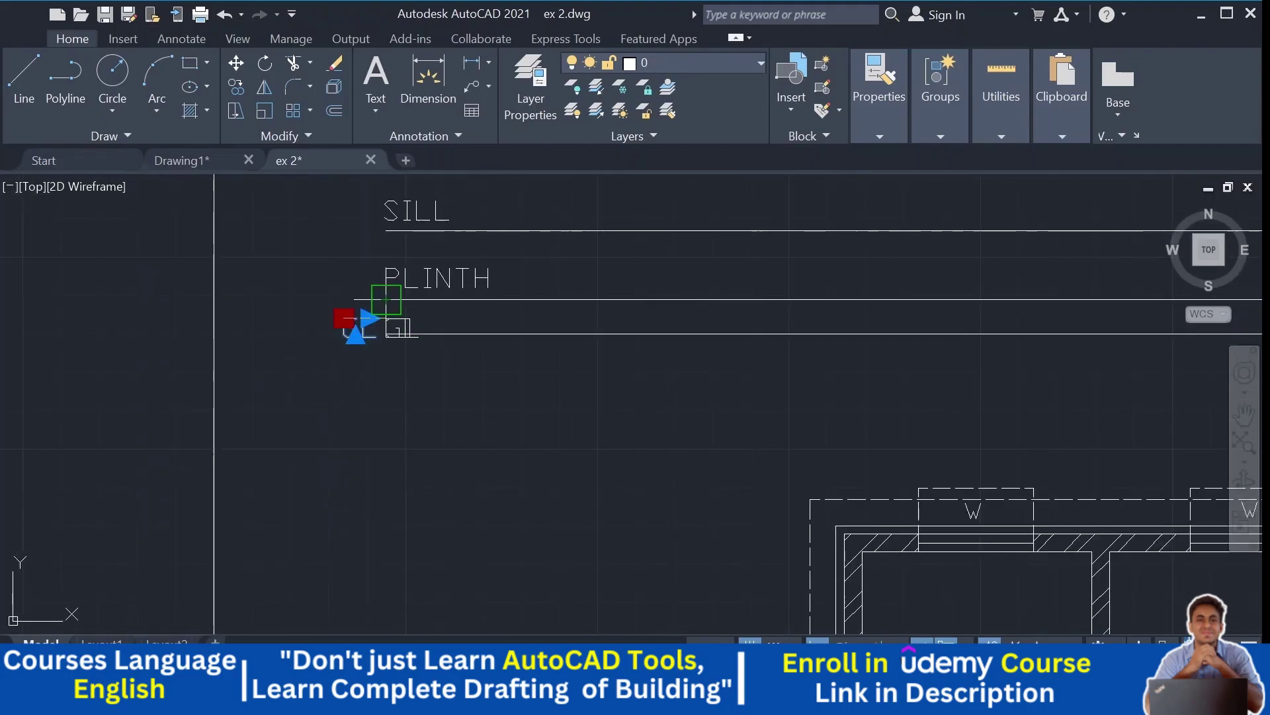
scroll(385, 315, "up", 3)
left_click(380, 339)
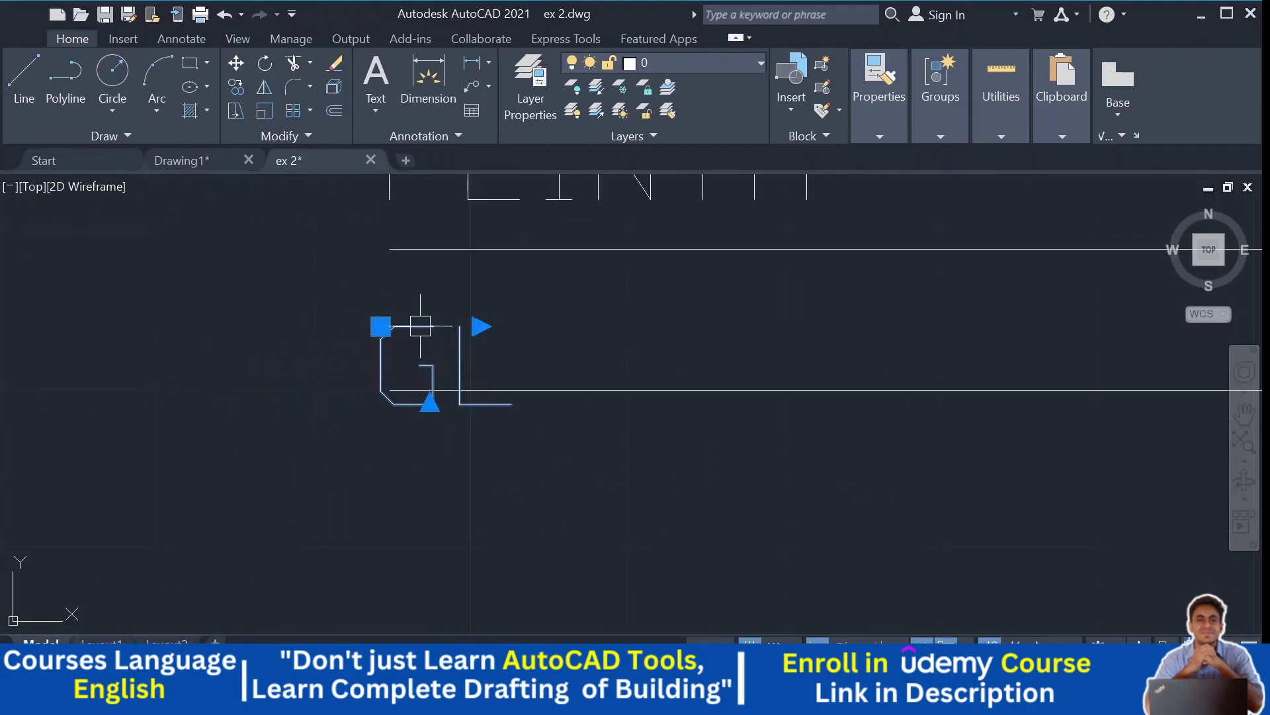
left_click_drag(421, 327, 424, 305)
scroll(441, 369, "down", 5)
Step: Examine the labelled level lines against the sill-level plan below, including its front side, openings, verandah and projections
mouse_move(506, 379)
middle_mouse_down()
mouse_move(416, 450)
mouse_move(346, 446)
middle_mouse_up()
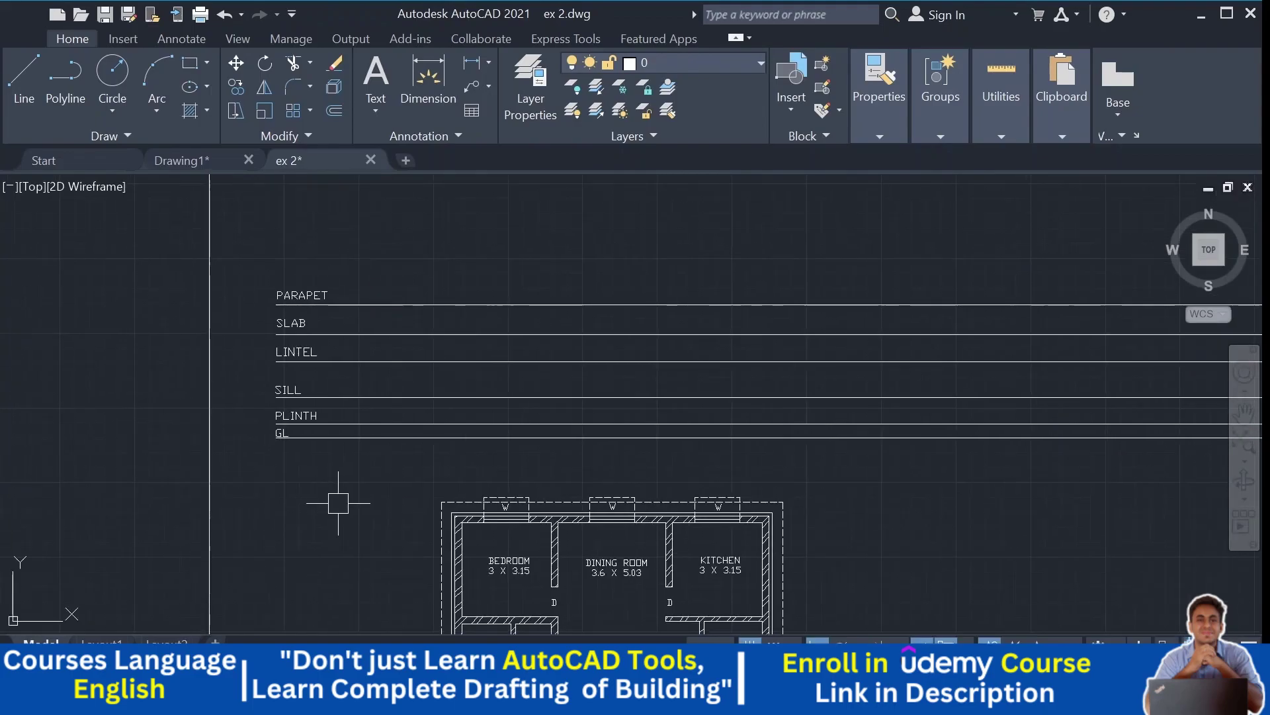
middle_click_drag(338, 503, 270, 527)
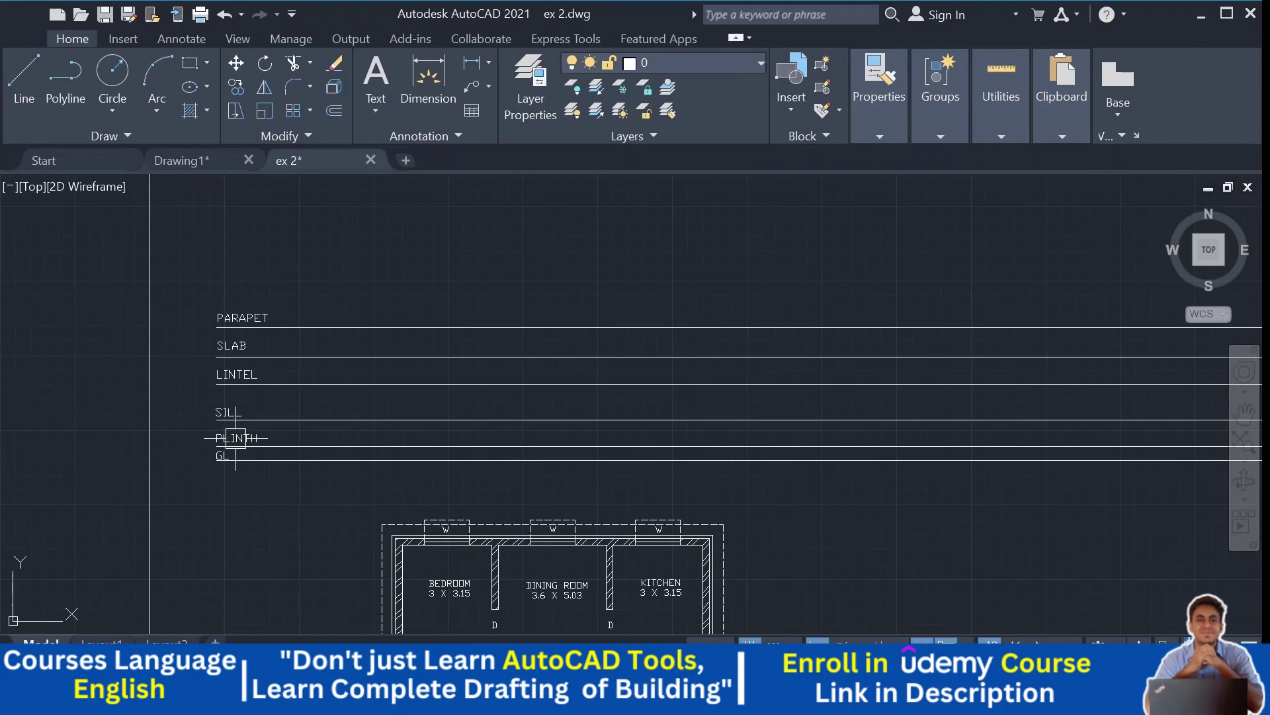
middle_click_drag(235, 438, 210, 438)
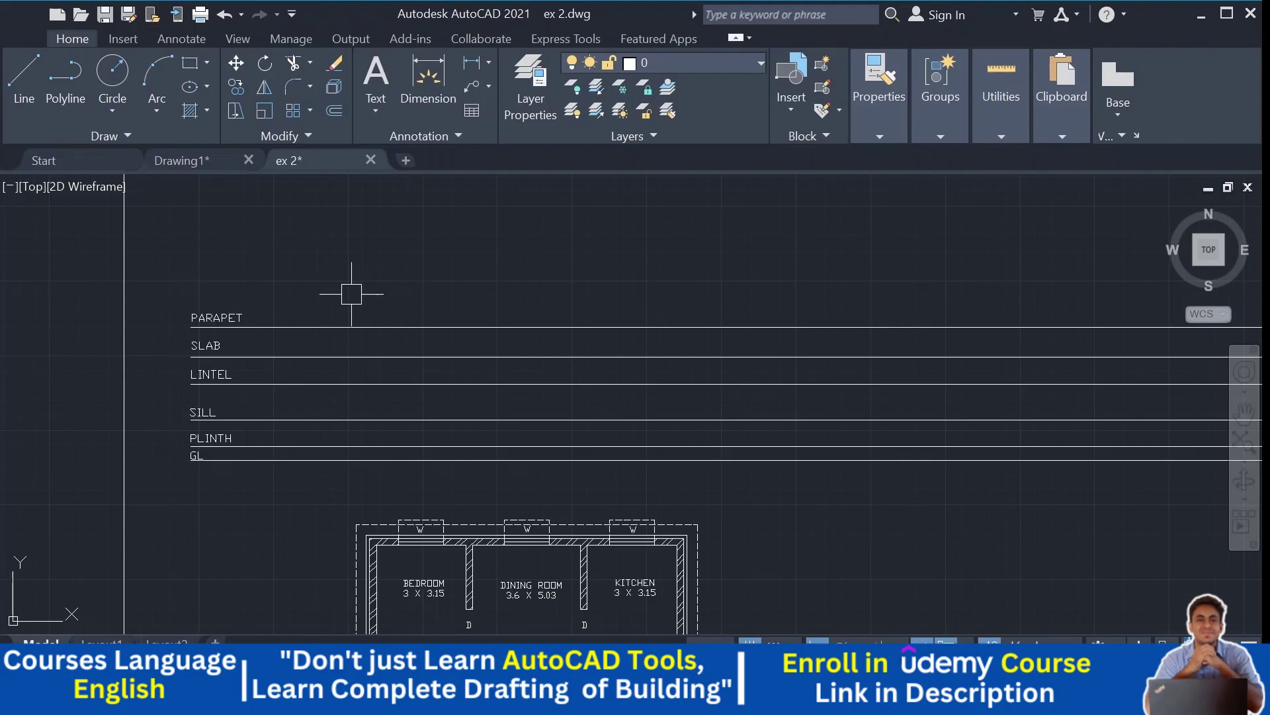
scroll(348, 280, "down", 1)
mouse_move(417, 380)
middle_mouse_down()
mouse_move(380, 338)
mouse_move(344, 194)
middle_mouse_up()
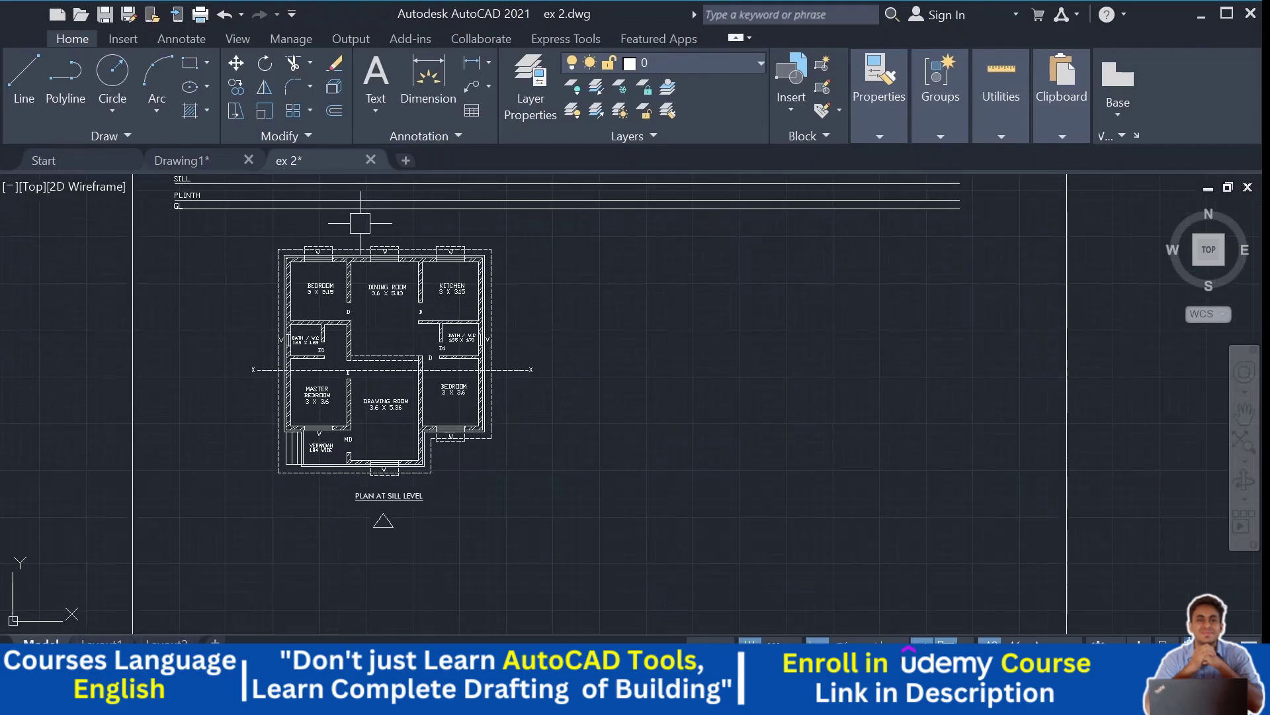
middle_click_drag(319, 464, 335, 536)
middle_click_drag(279, 465, 280, 496)
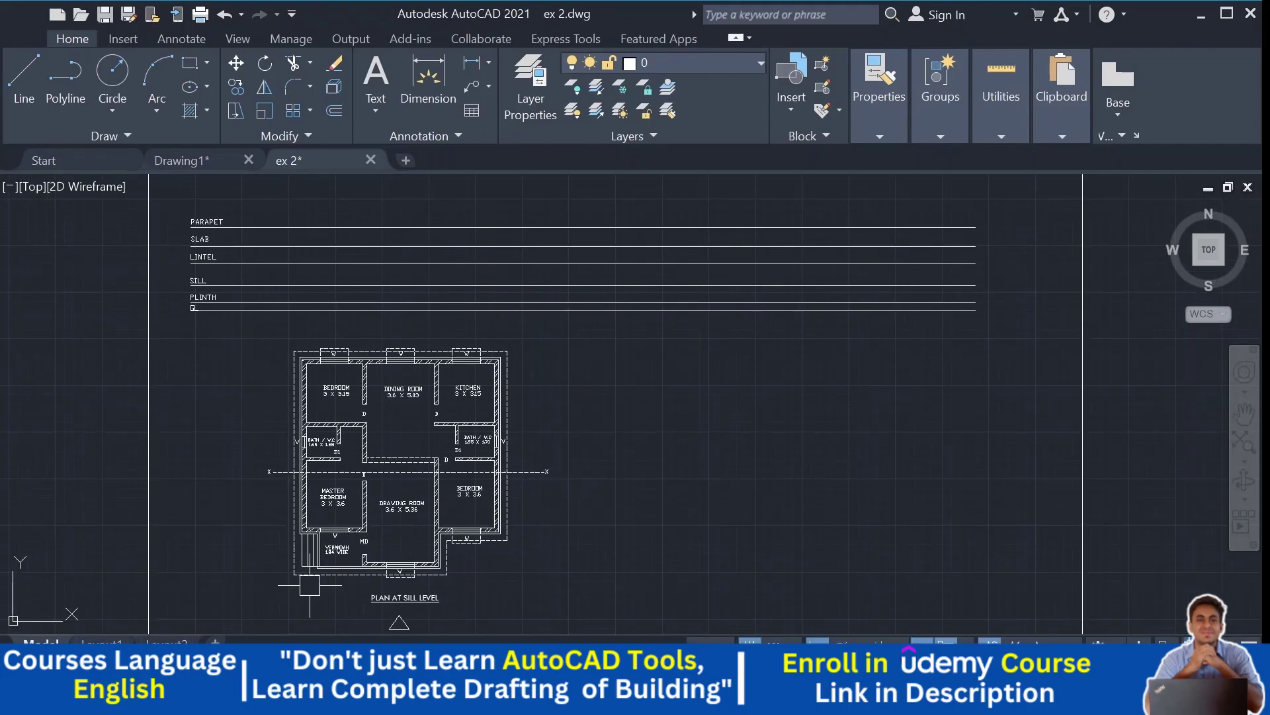
mouse_move(421, 587)
middle_mouse_down()
mouse_move(431, 543)
mouse_move(472, 578)
middle_mouse_up()
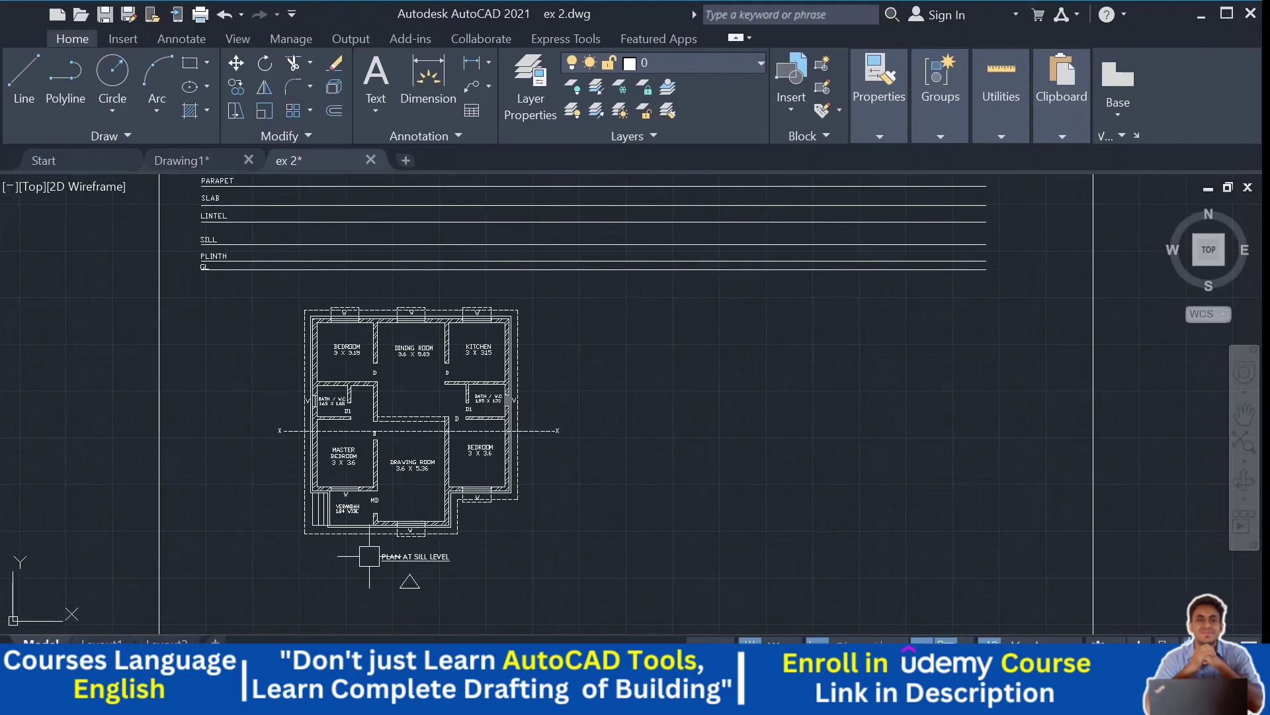
middle_click_drag(334, 209, 339, 252)
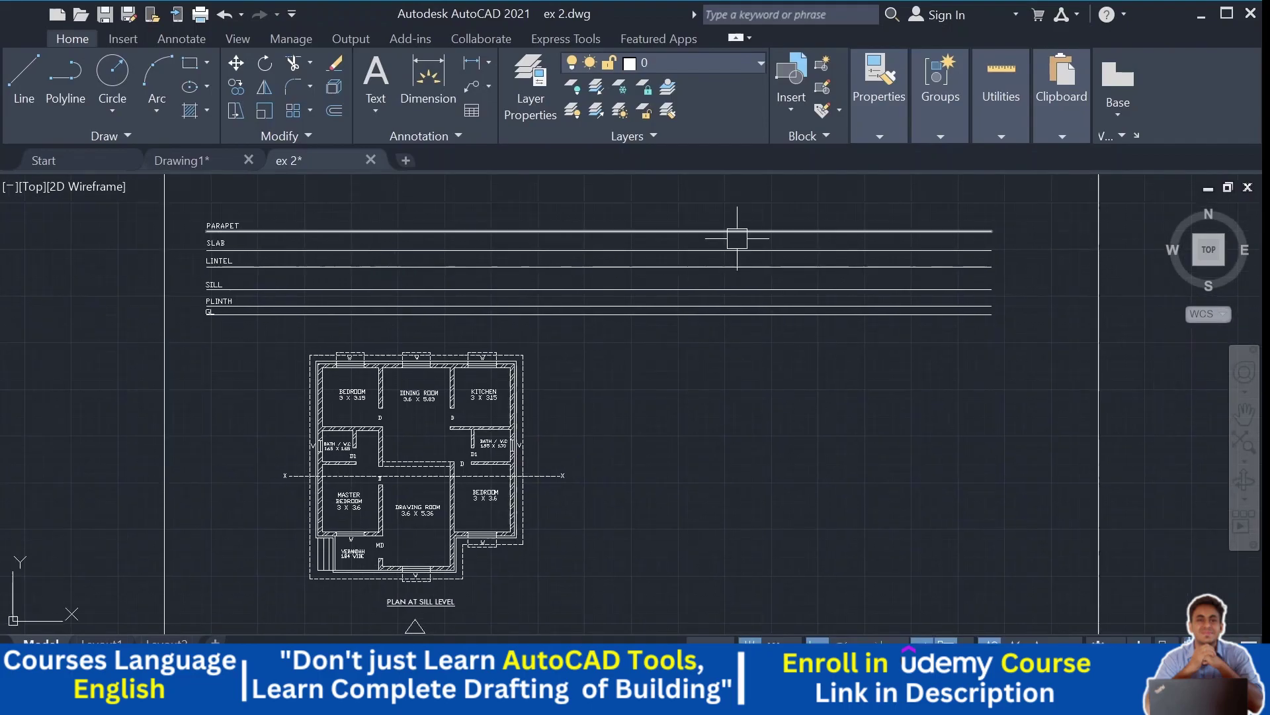
middle_click_drag(513, 460, 528, 343)
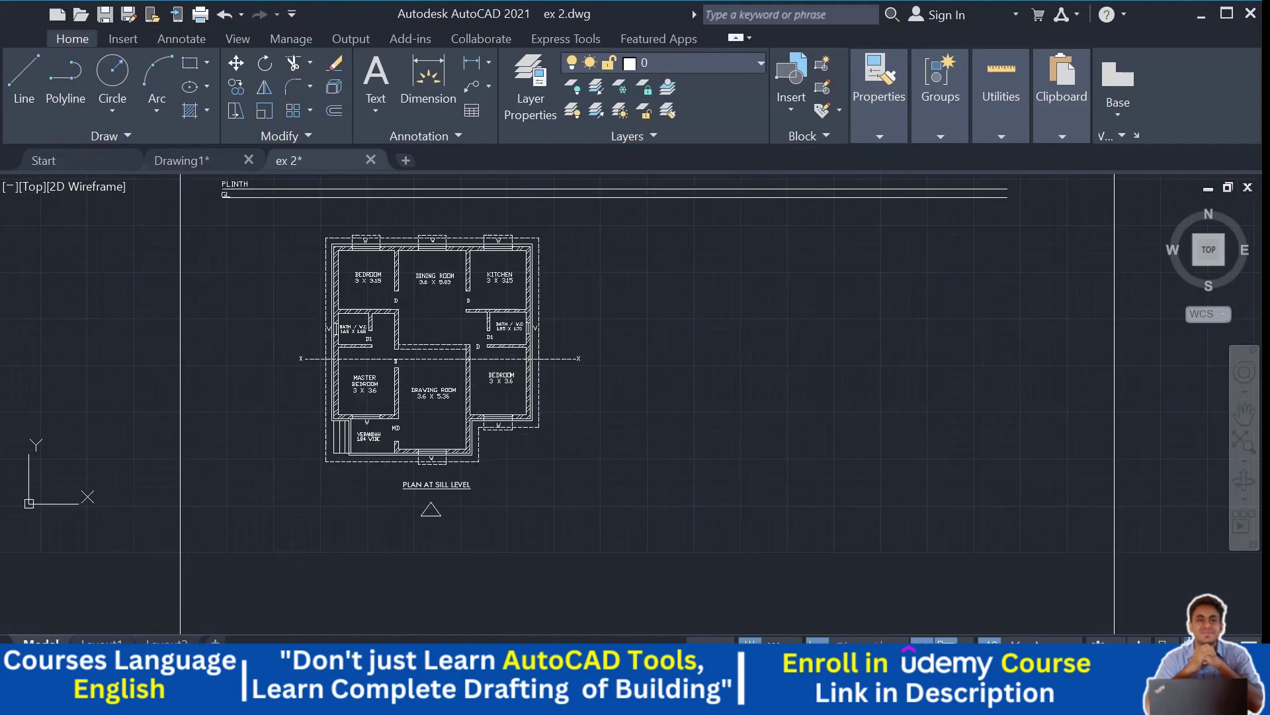
middle_click_drag(402, 459, 398, 518)
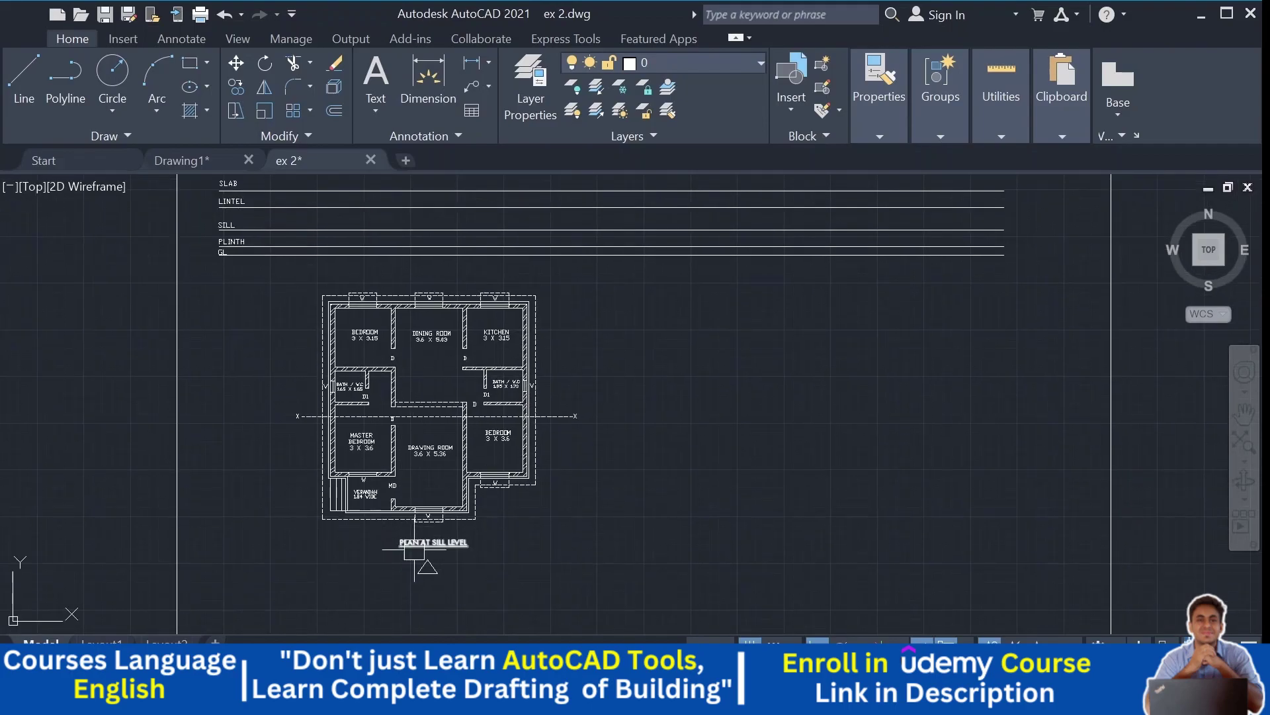
middle_click_drag(358, 206, 362, 258)
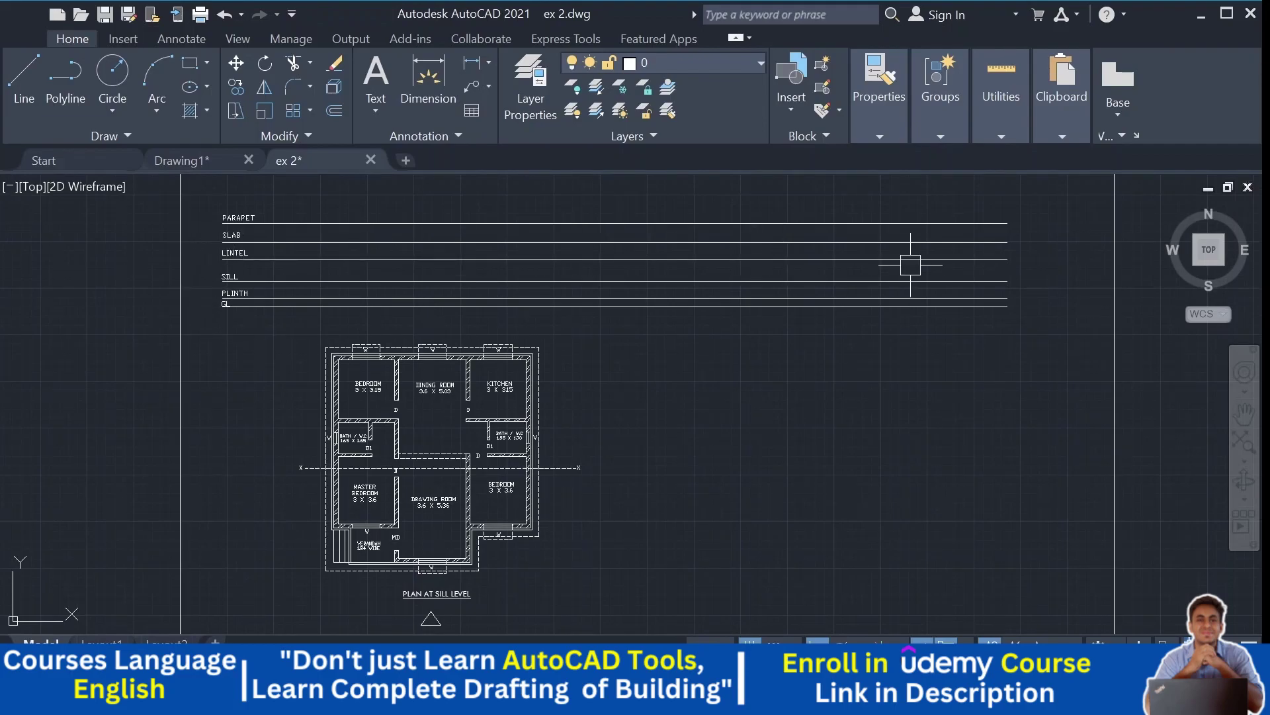
middle_click_drag(765, 521, 780, 448)
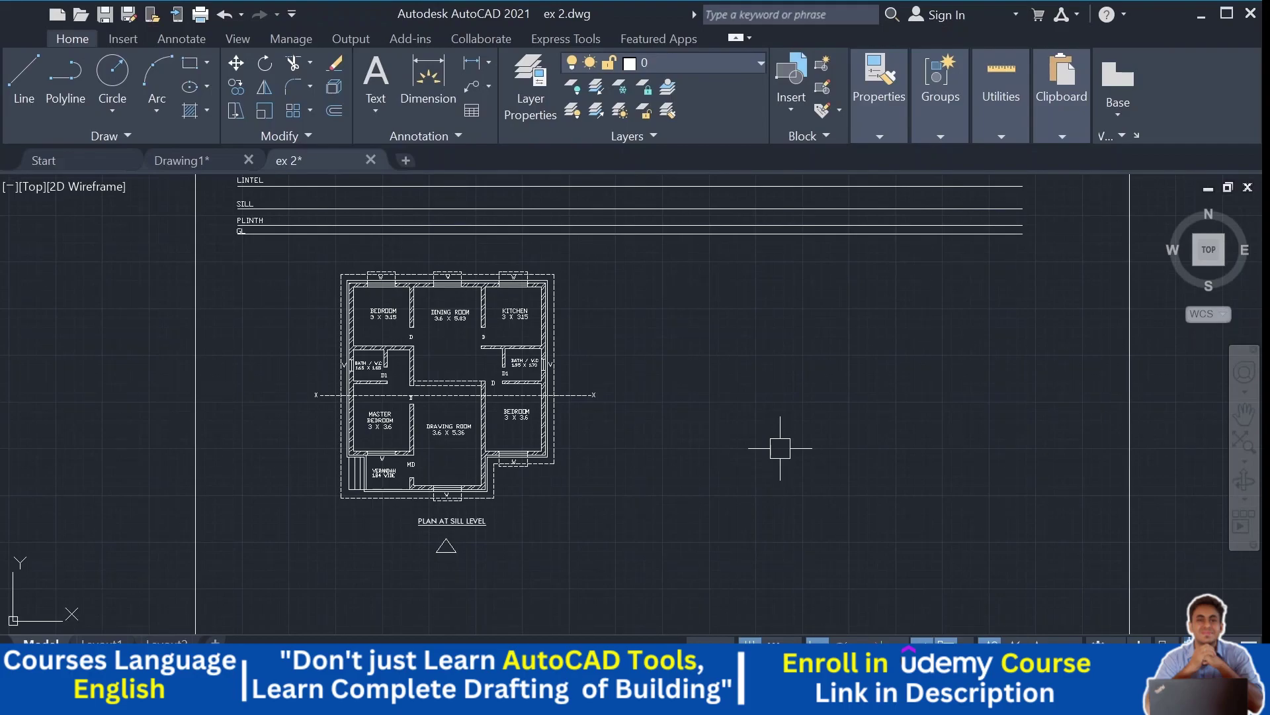
middle_click_drag(653, 446, 578, 539)
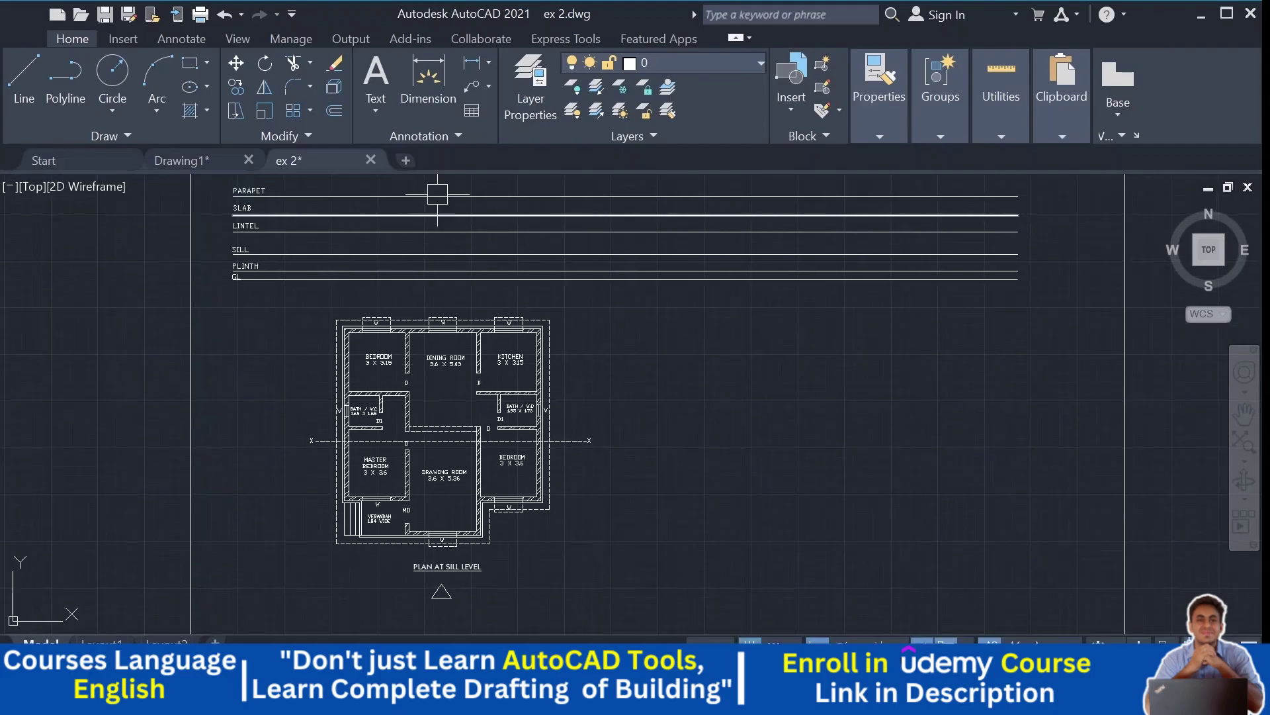
middle_click_drag(868, 453, 862, 412)
middle_click_drag(468, 519, 469, 408)
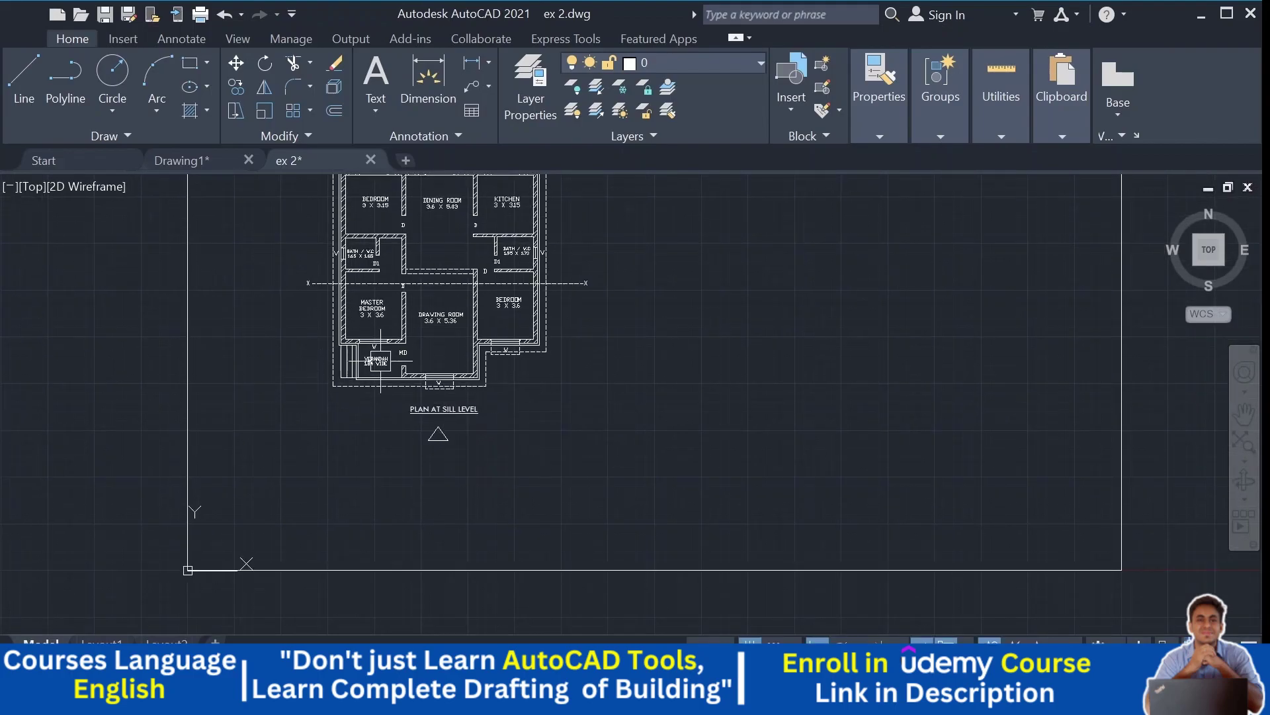
middle_click_drag(665, 452, 666, 626)
middle_click_drag(656, 390, 609, 304)
middle_click_drag(352, 503, 368, 337)
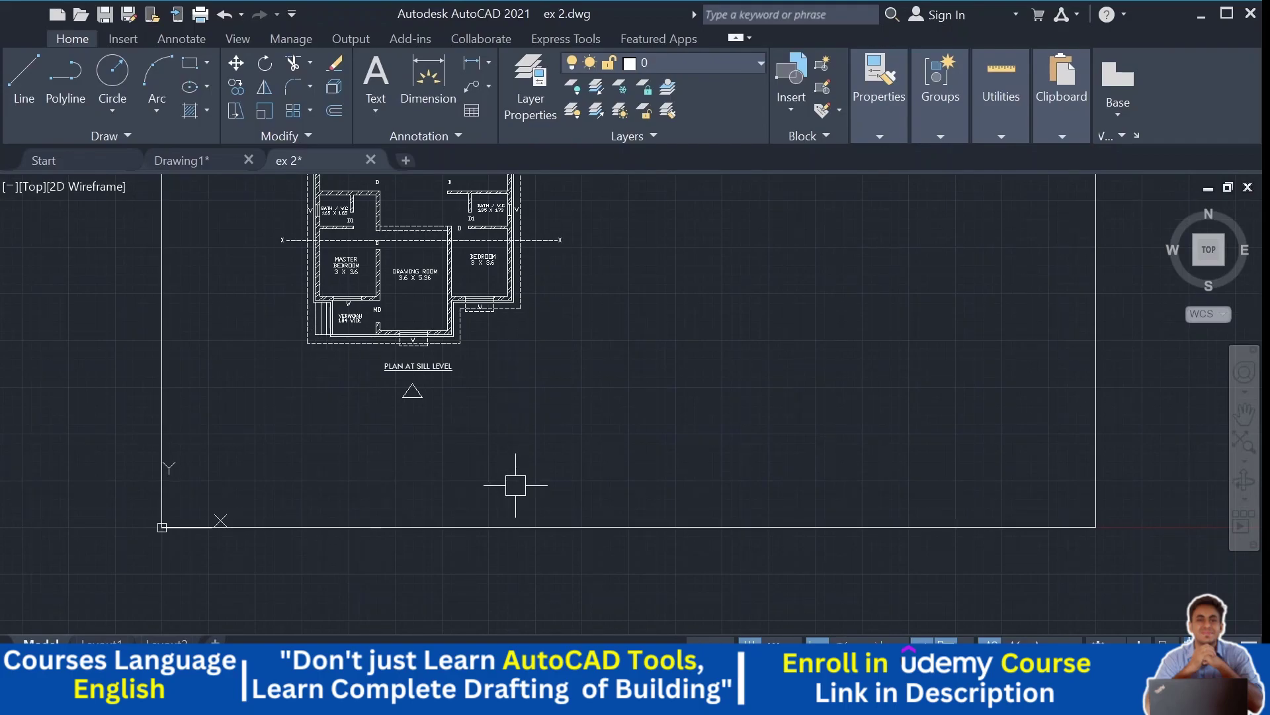
middle_click_drag(339, 293, 341, 307)
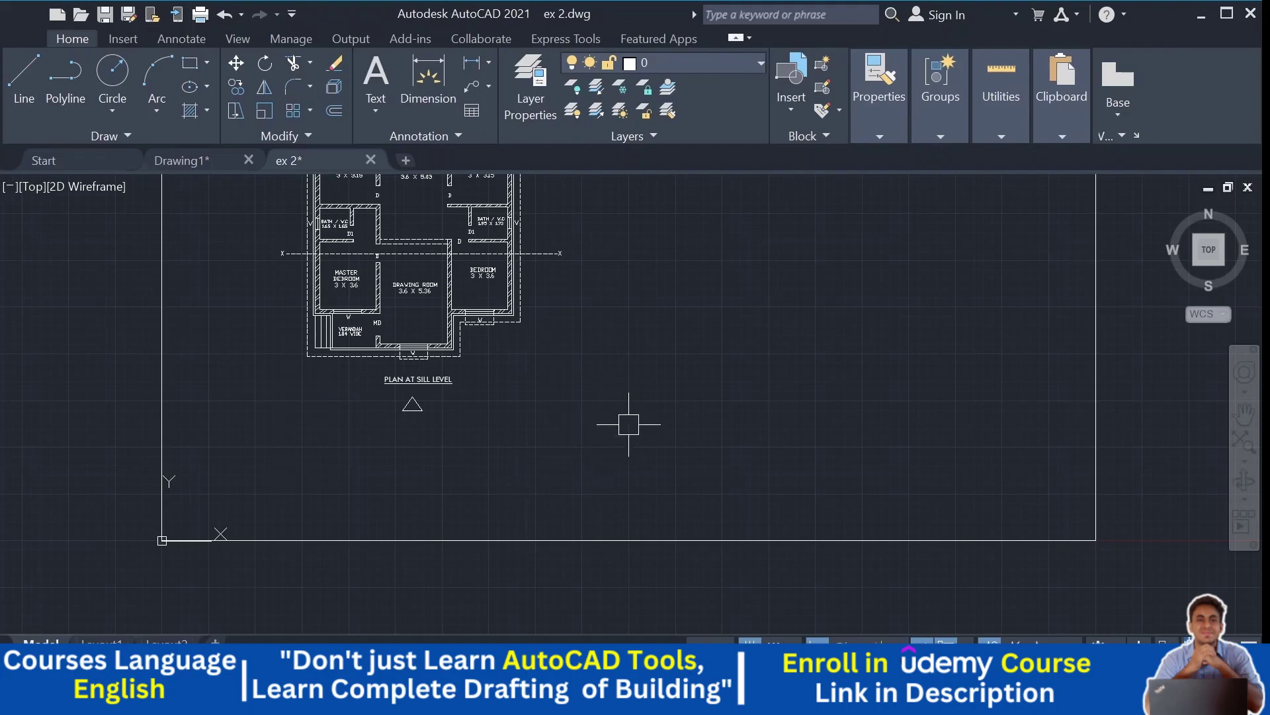
middle_click_drag(629, 433, 618, 650)
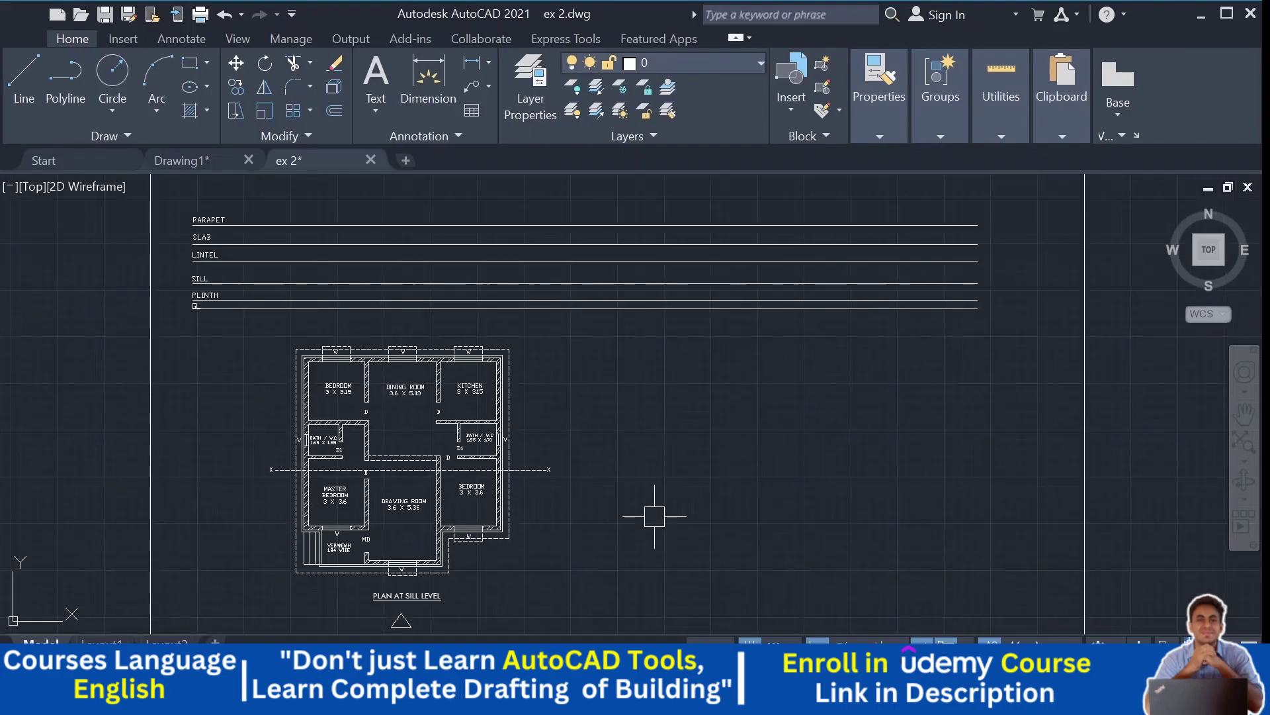
scroll(275, 312, "up", 2)
middle_click_drag(346, 358, 343, 294)
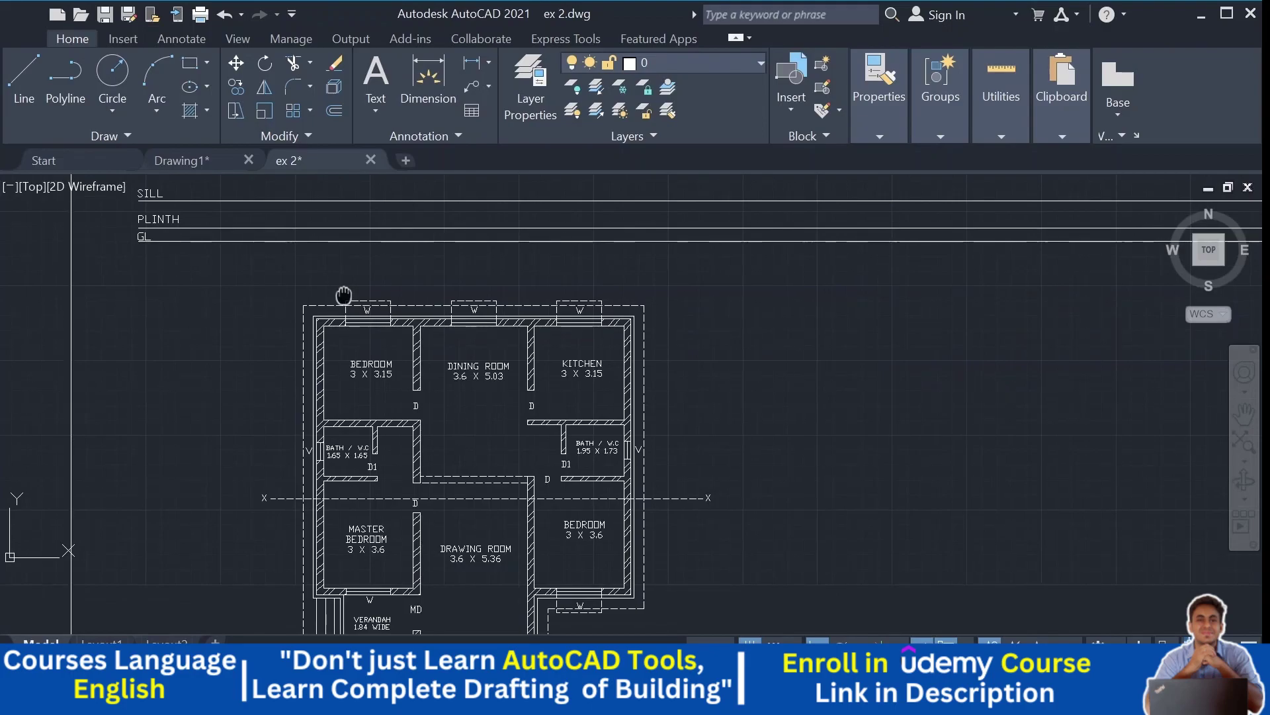
Step: Examine the plinth outline and its corners along the plan's front side, from the verandah steps to the right-hand bedroom
scroll(238, 286, "up", 2)
middle_click_drag(313, 328, 304, 343)
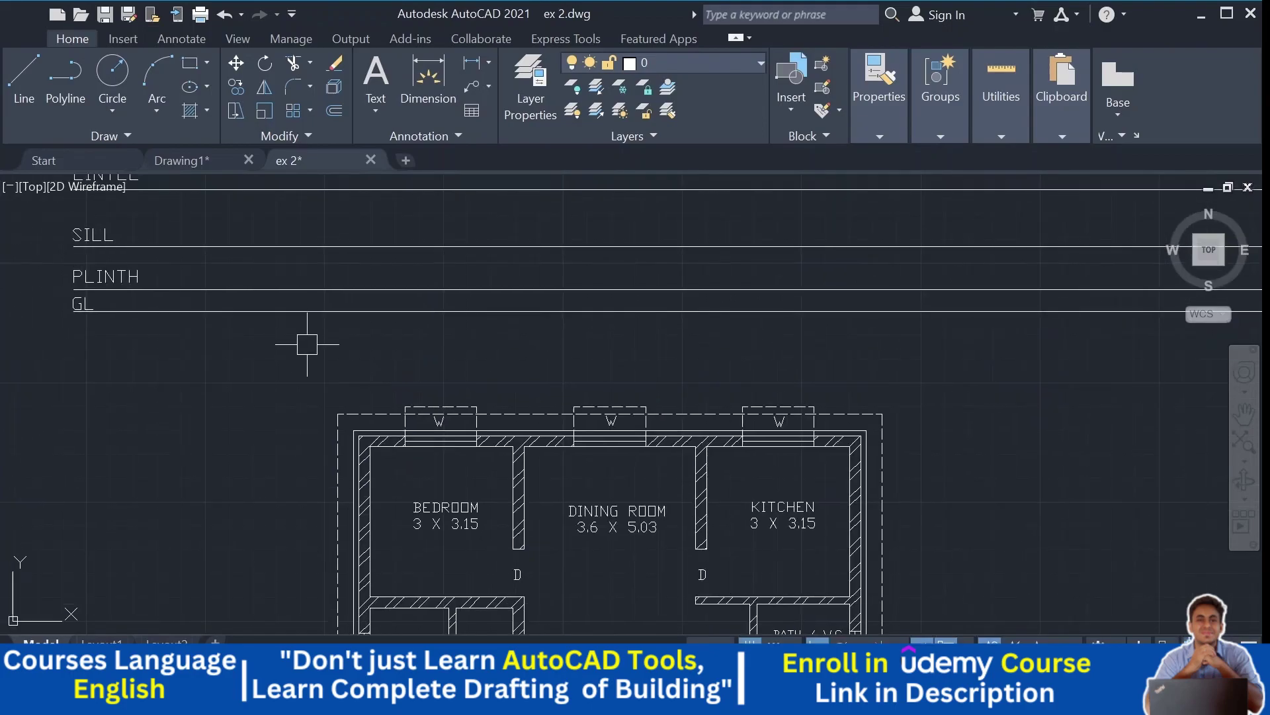
scroll(304, 343, "down", 3)
middle_click_drag(310, 471, 159, 430)
scroll(265, 437, "up", 1)
scroll(184, 442, "up", 4)
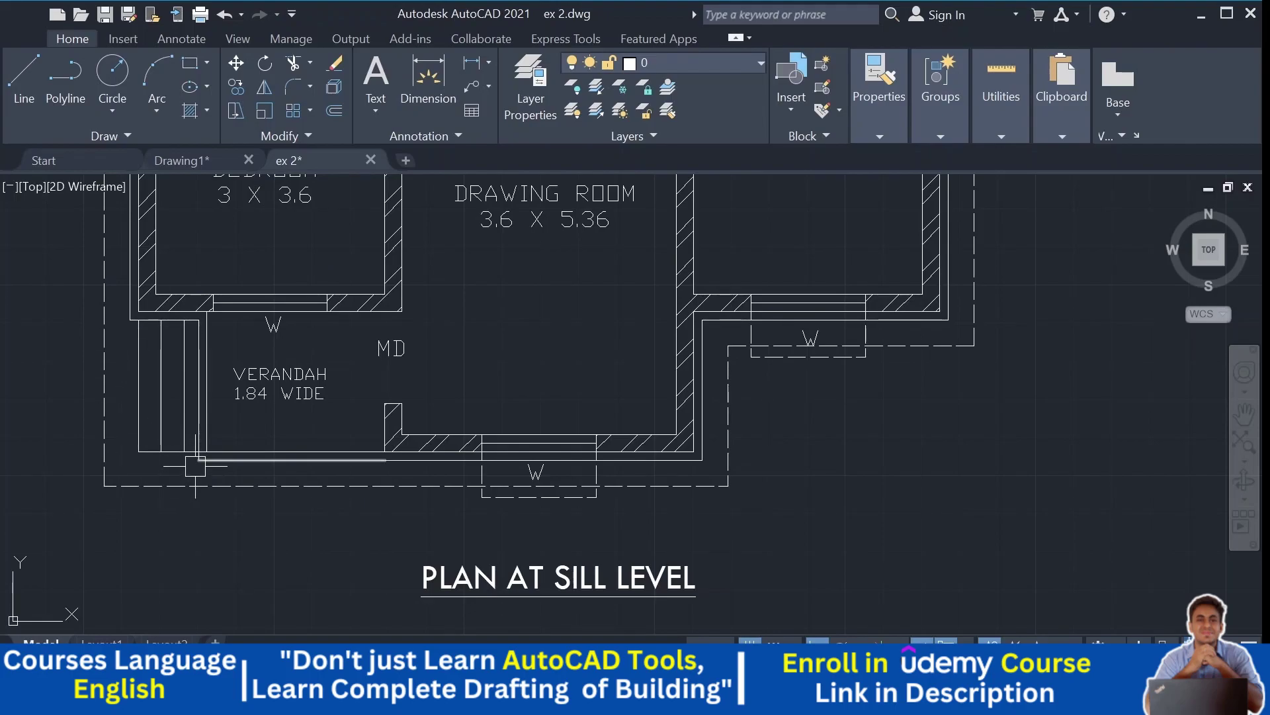
middle_click_drag(743, 487, 589, 509)
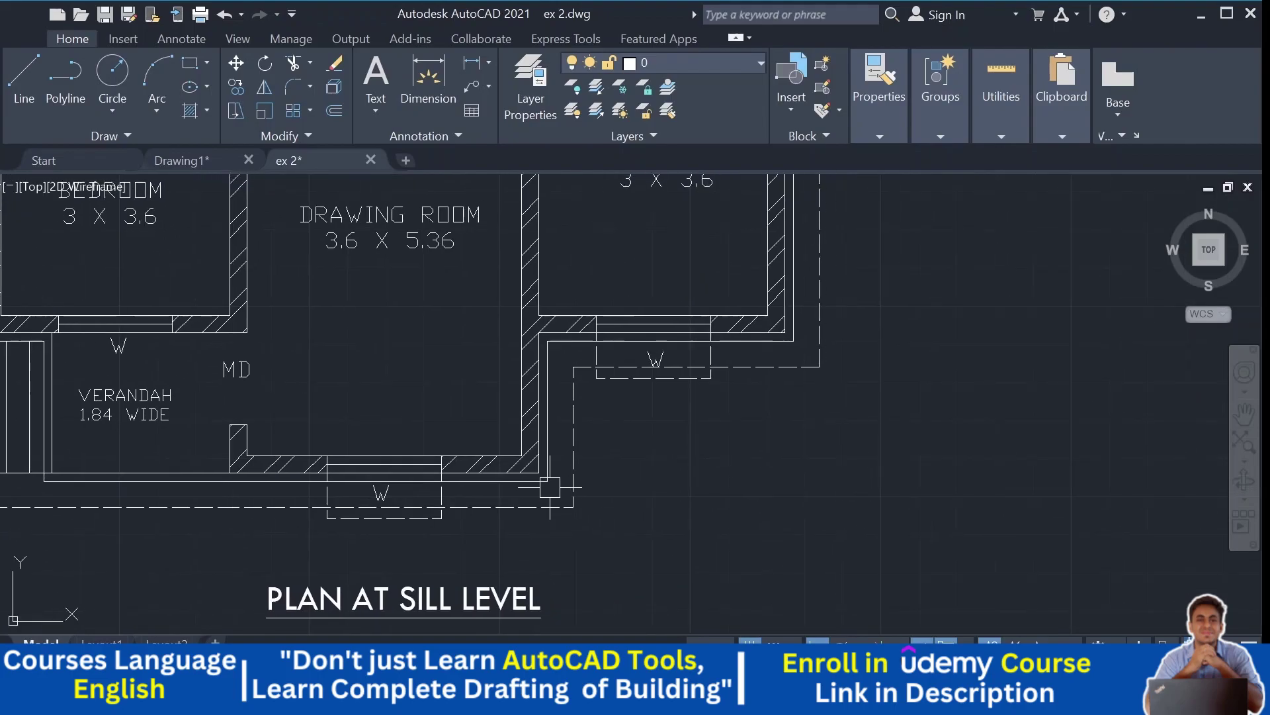
scroll(774, 345, "down", 2)
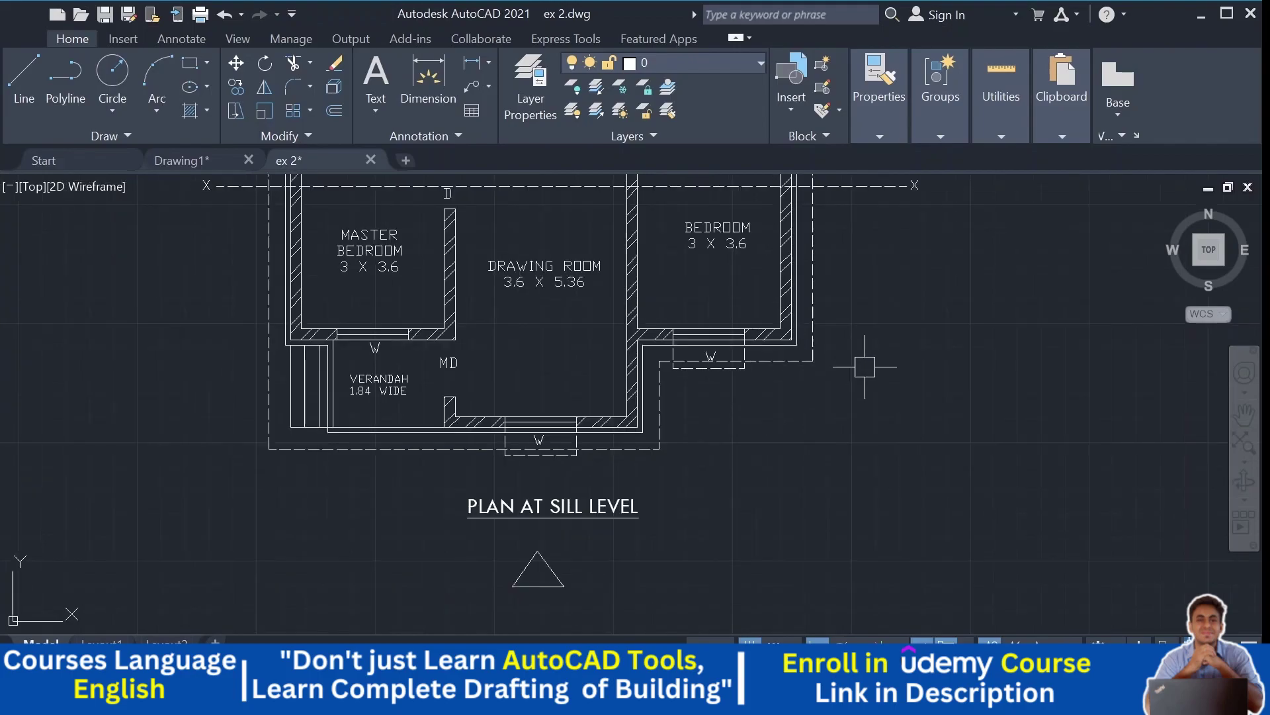
middle_click_drag(847, 378, 811, 463)
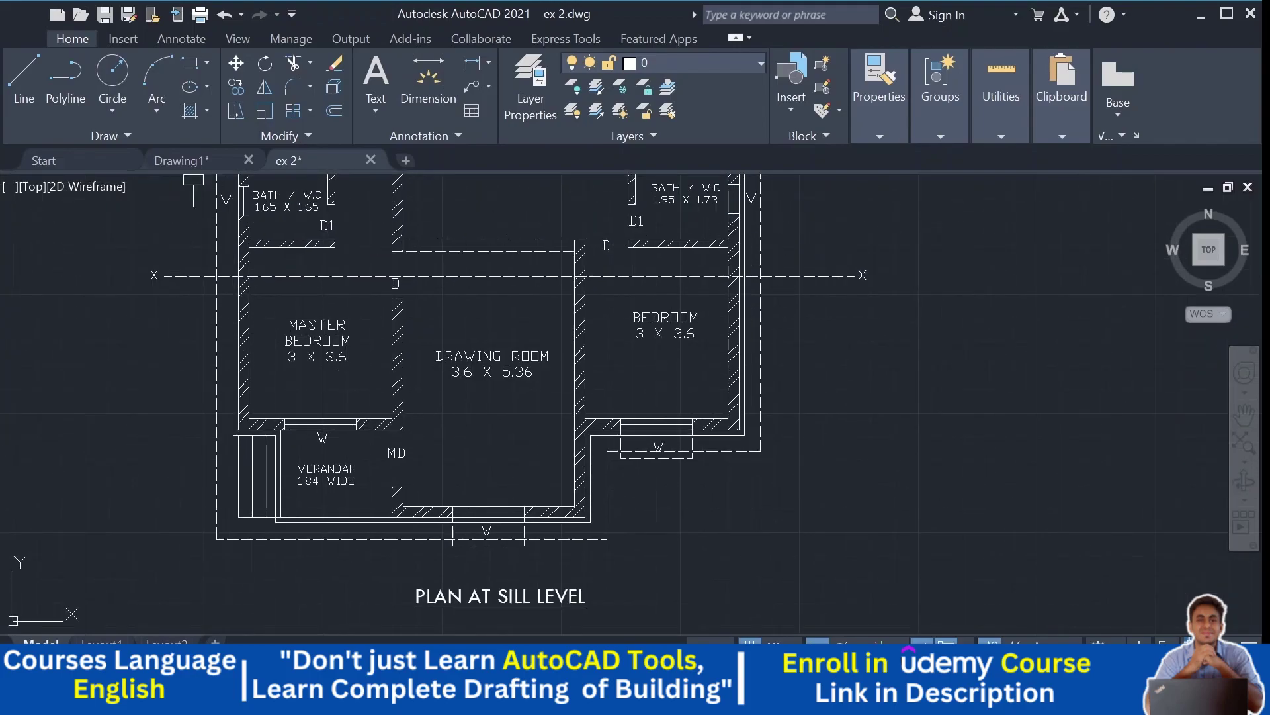
Step: Draw vertical construction lines through the plan's outer left plinth corner and the front plinth corner beside the verandah steps
left_click(114, 137)
scroll(228, 433, "up", 2)
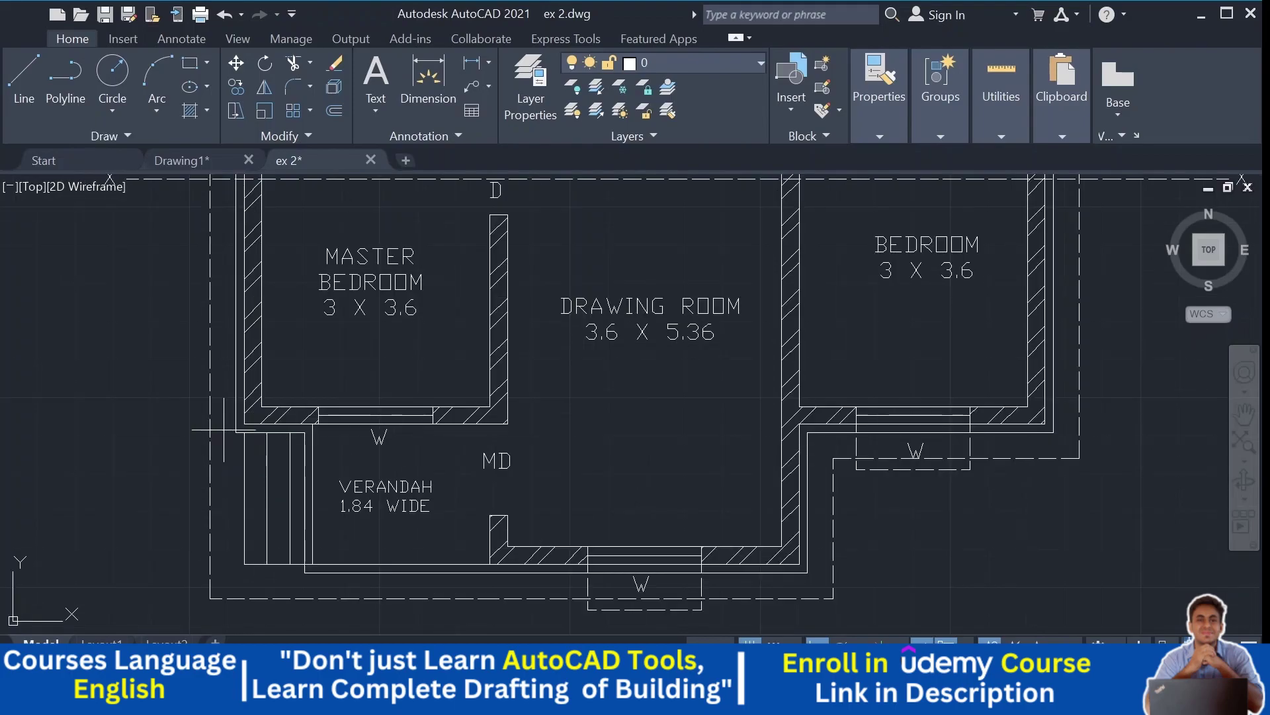
scroll(225, 431, "down", 5)
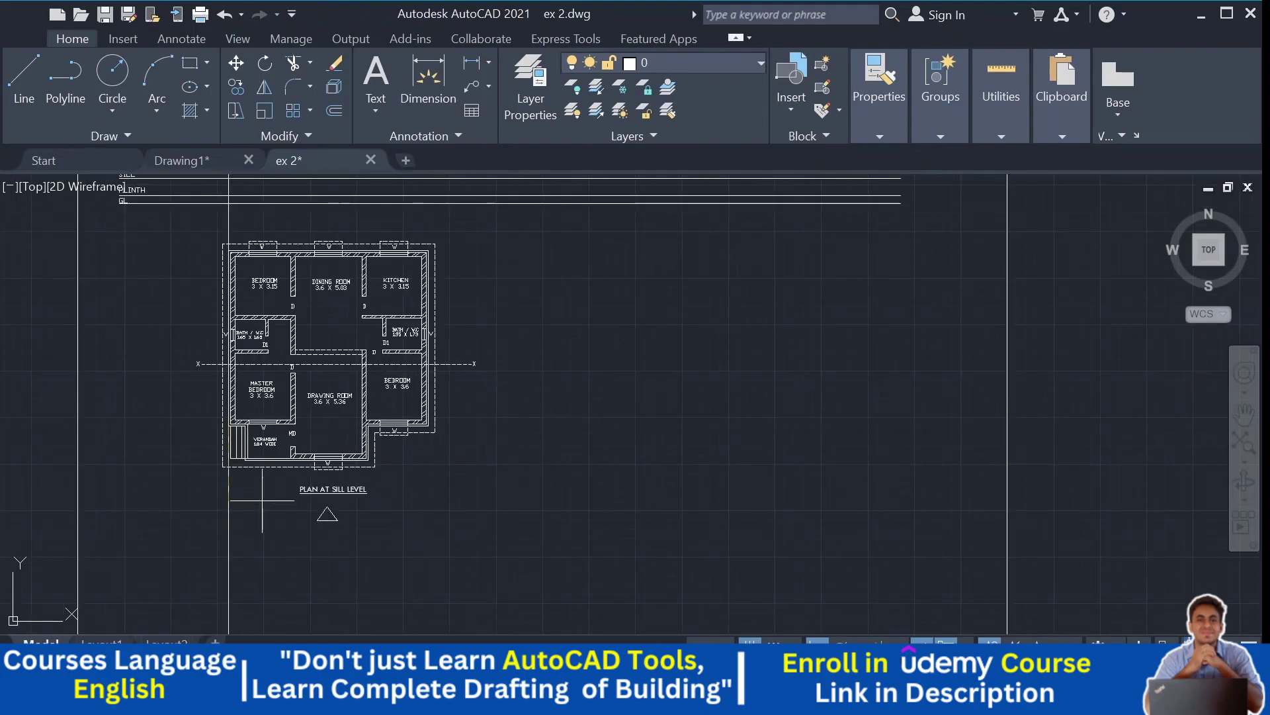
scroll(255, 479, "up", 8)
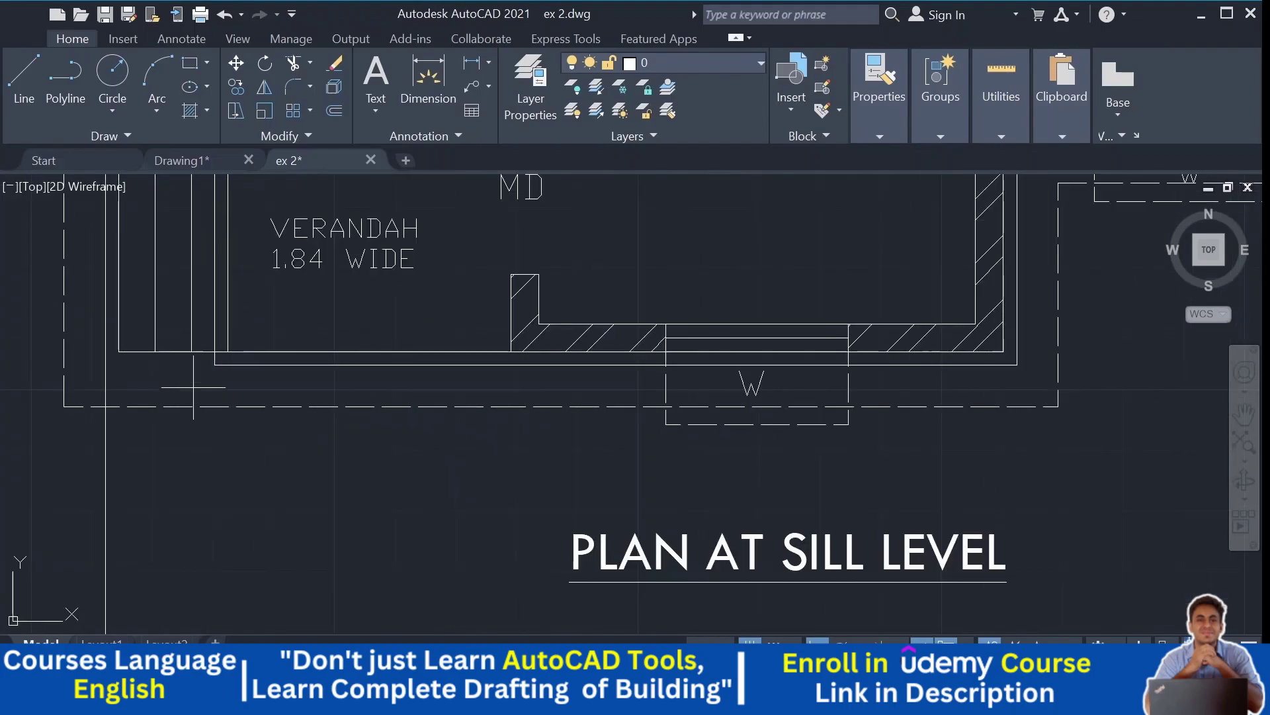
left_click(215, 365)
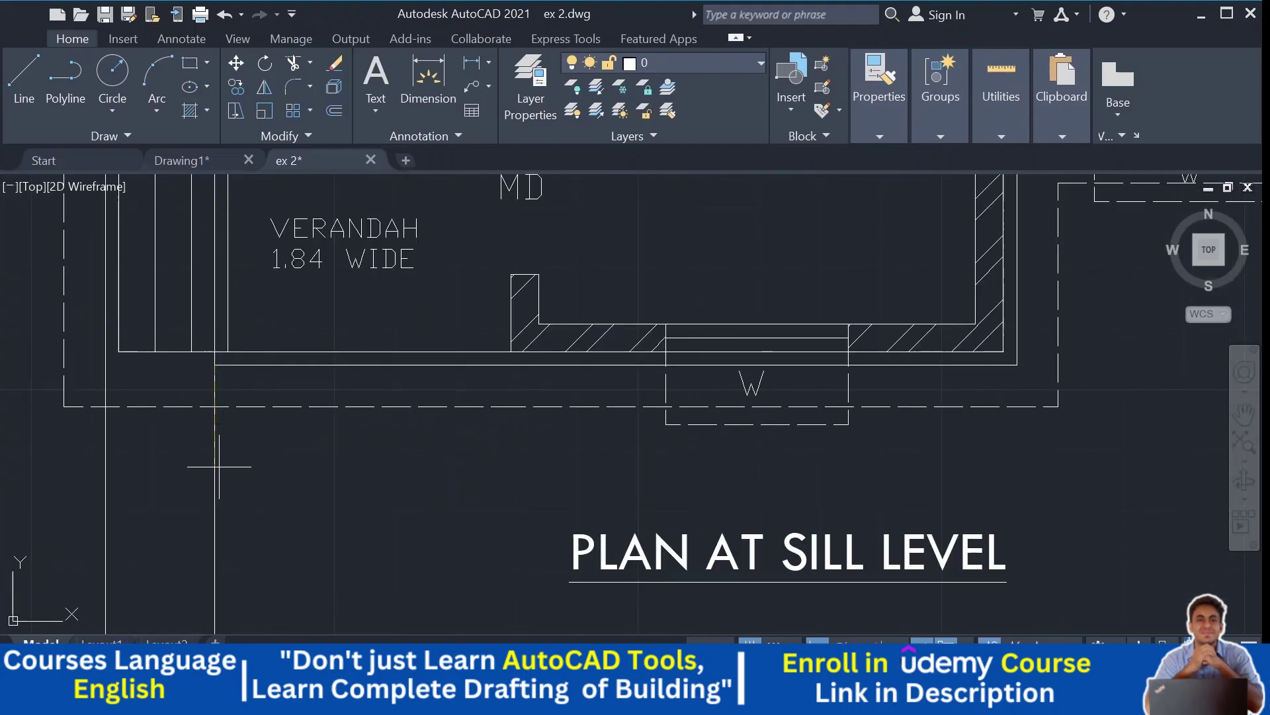
key("Escape")
scroll(427, 488, "down", 5)
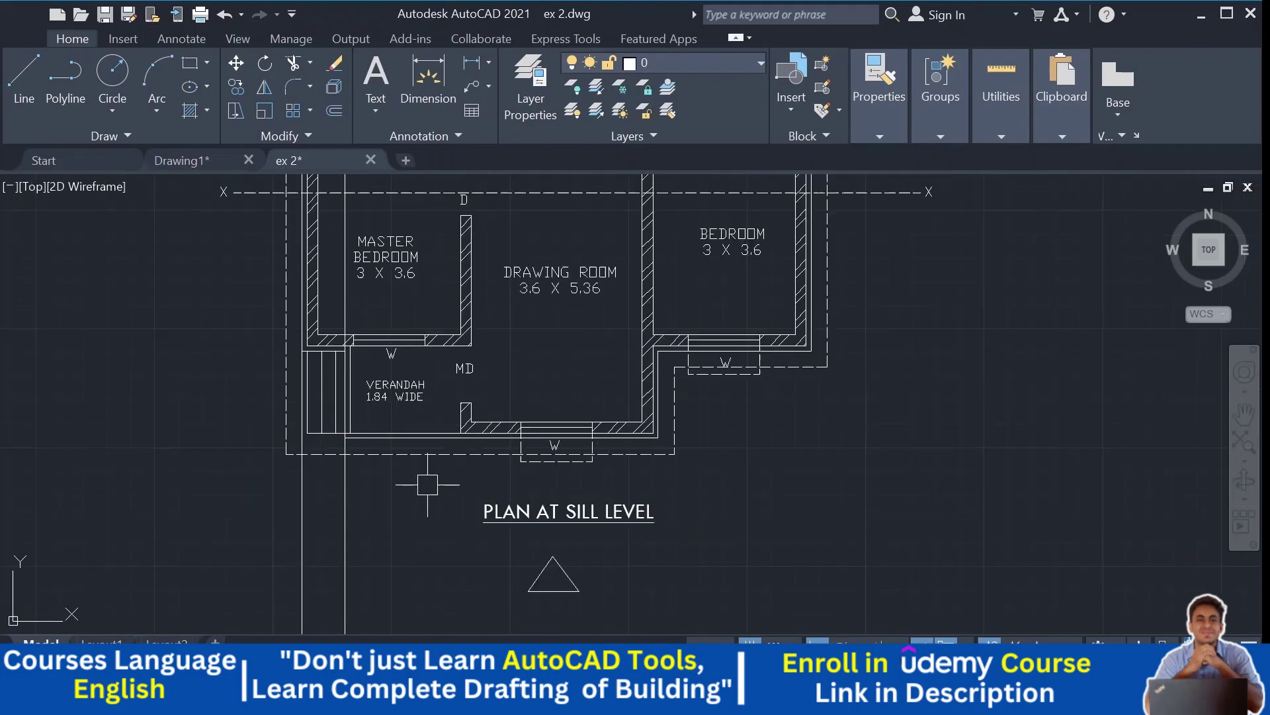
Step: Draw vertical construction lines through the drawing room's front-right plinth corner and the right-hand bedroom's outer plinth corner
middle_click_drag(428, 485, 201, 460)
scroll(523, 447, "up", 5)
middle_click_drag(407, 438, 499, 472)
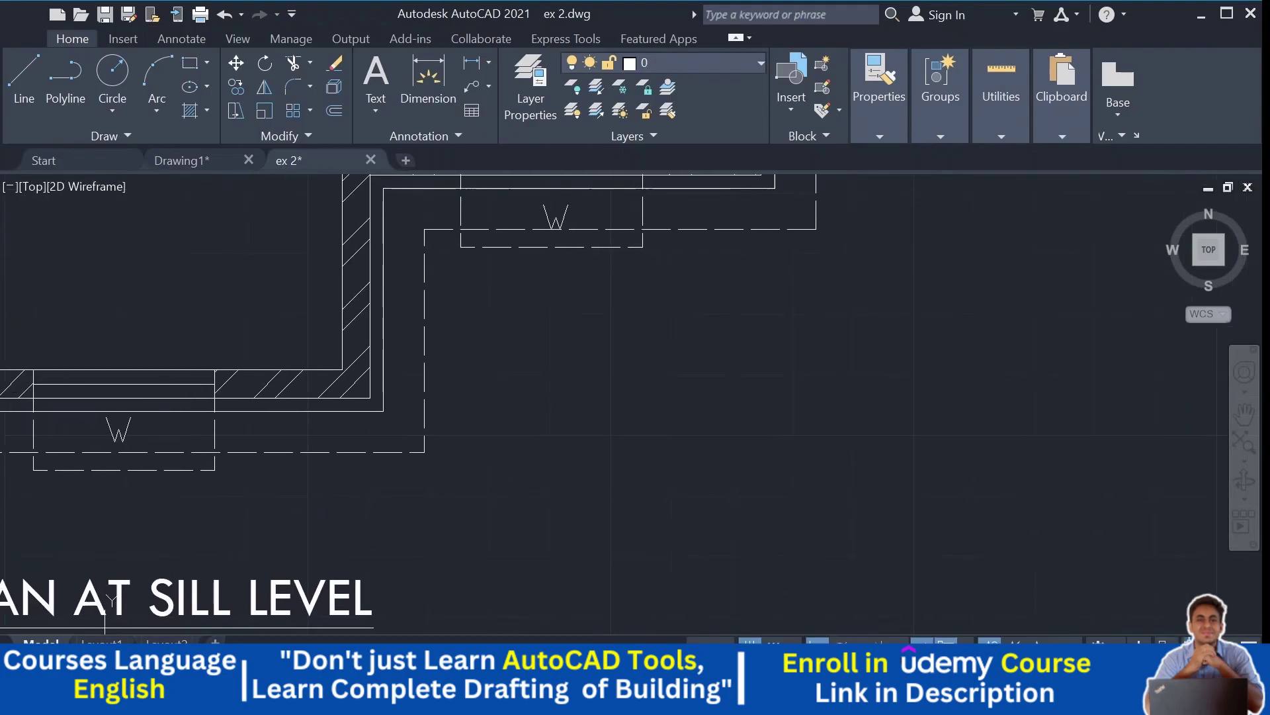
left_click(383, 411)
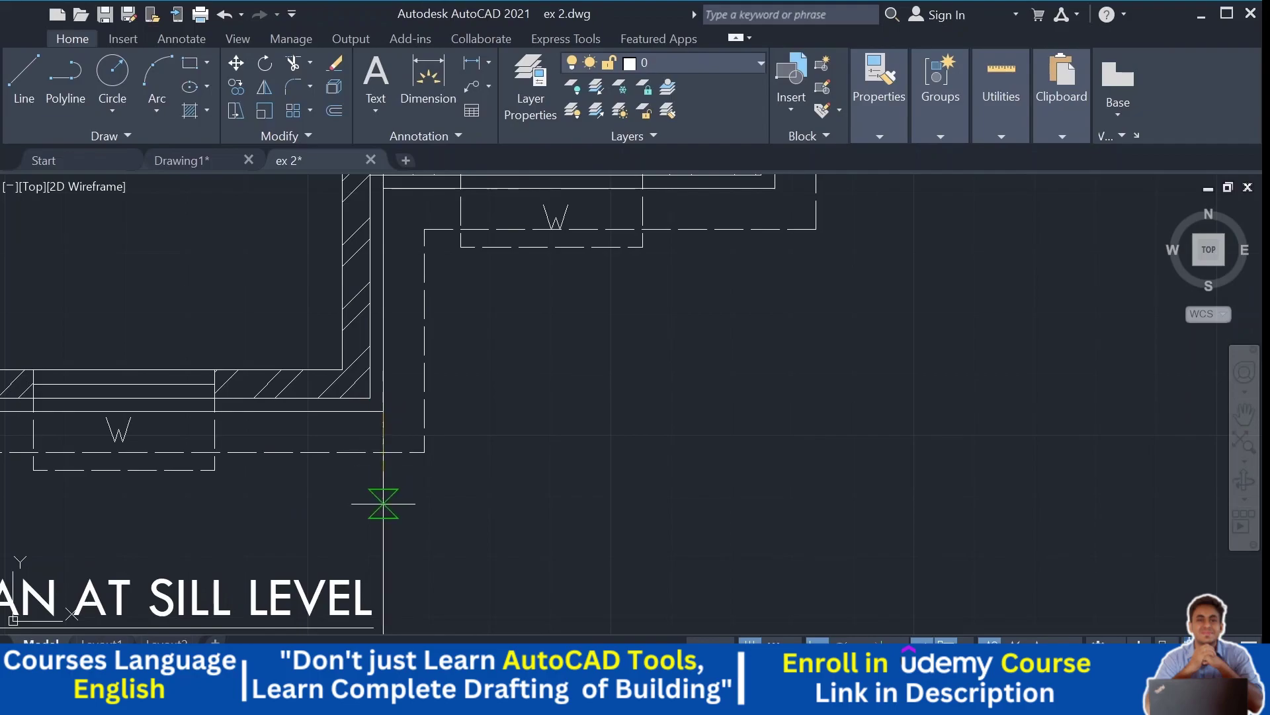
middle_click_drag(792, 276, 588, 471)
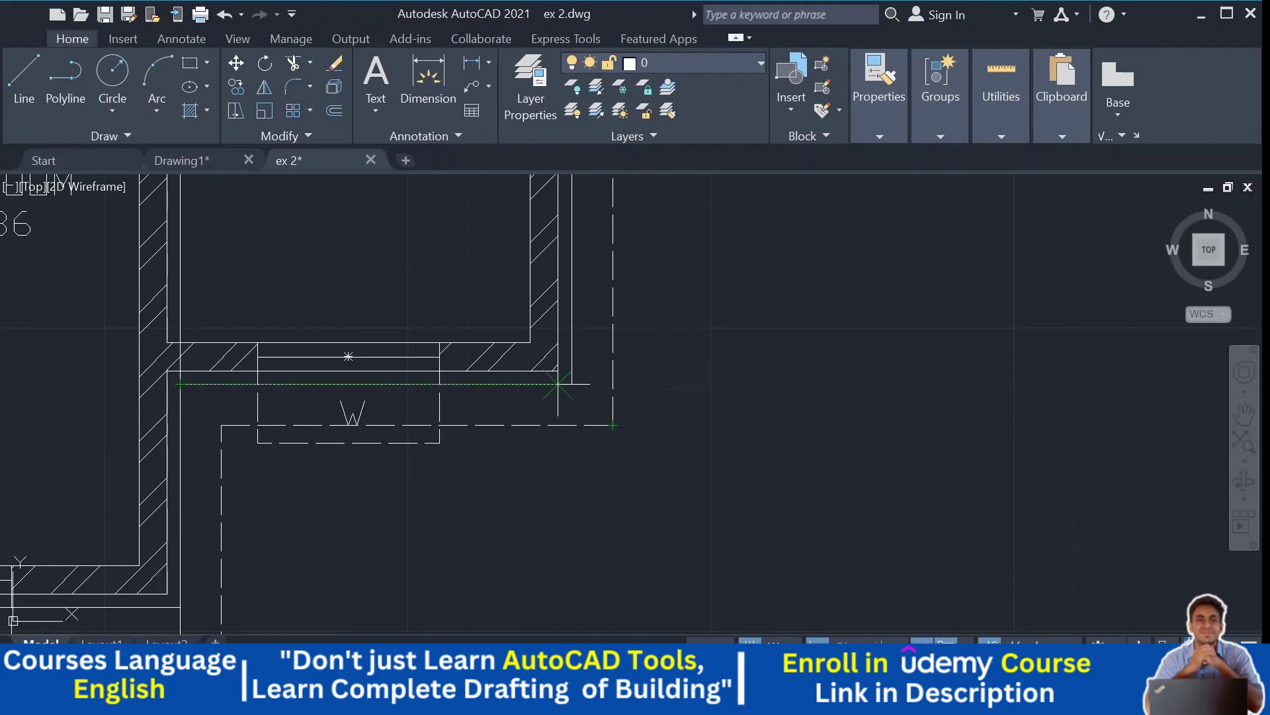
left_click(572, 384)
left_click(573, 384)
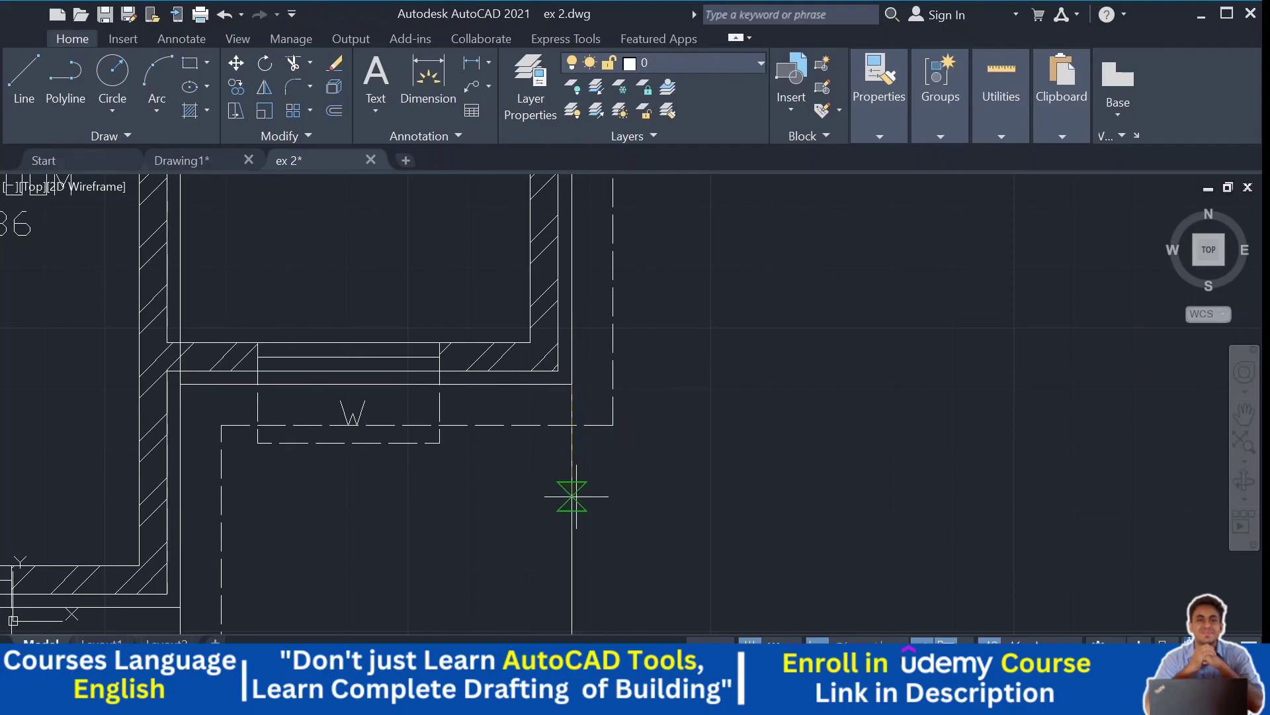
key("Escape")
Step: Trim the four vertical construction lines above the parapet line and between the sill and plinth lines
scroll(577, 496, "down", 2)
middle_click_drag(656, 364, 711, 615)
scroll(660, 361, "down", 1)
middle_click_drag(661, 363, 602, 496)
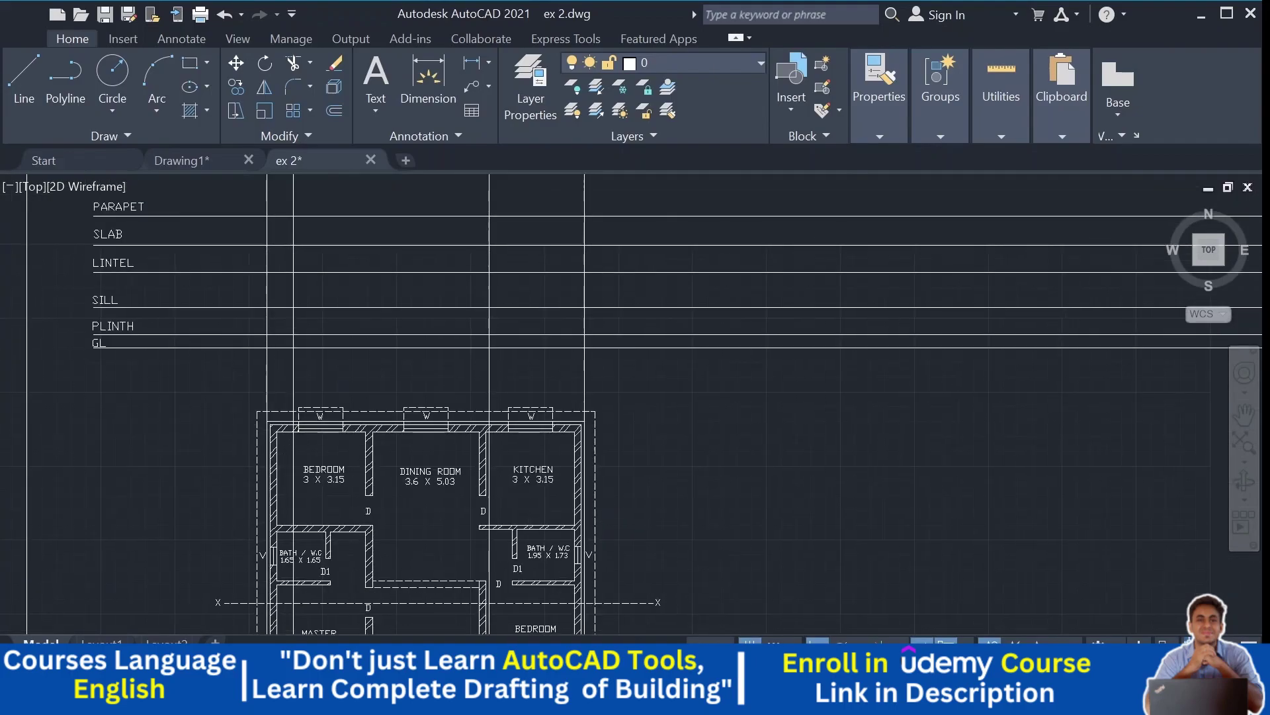
middle_click_drag(443, 339, 431, 371)
middle_click_drag(351, 405, 320, 476)
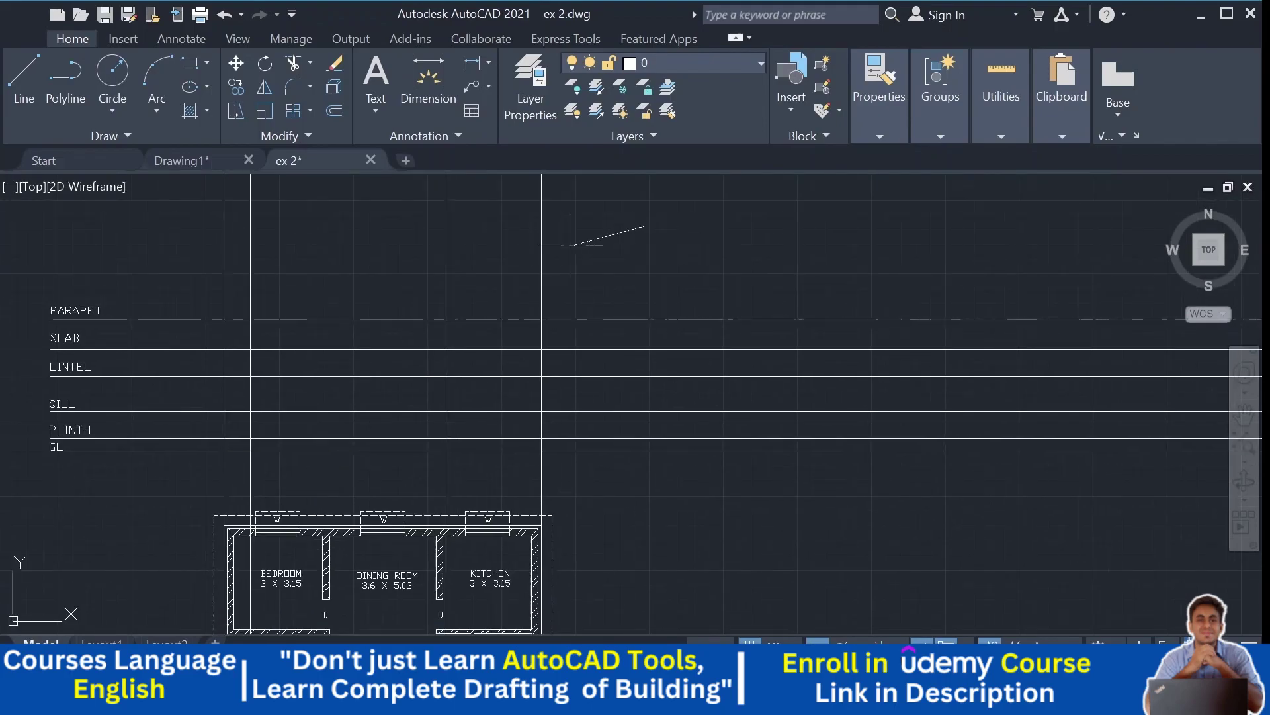
scroll(582, 430, "up", 2)
scroll(573, 421, "down", 2)
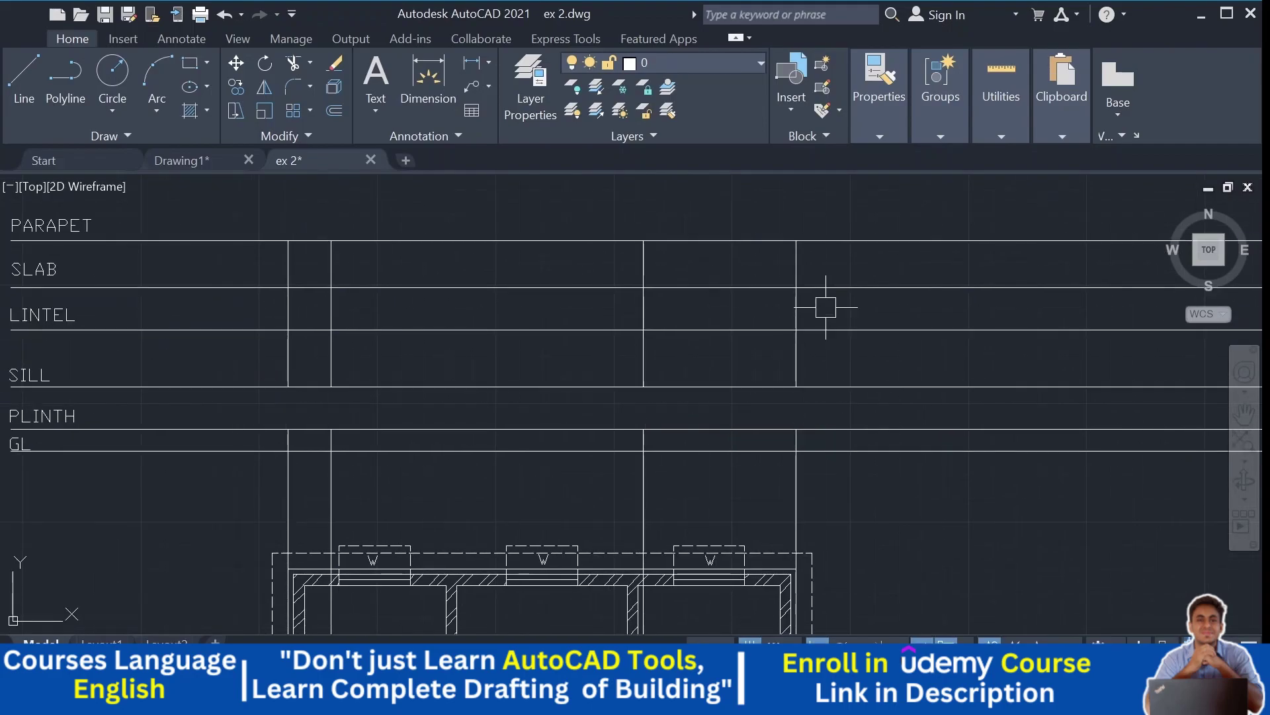
Step: Delete the four leftover vertical pieces between the sill and parapet lines
left_click(833, 240)
left_click(180, 257)
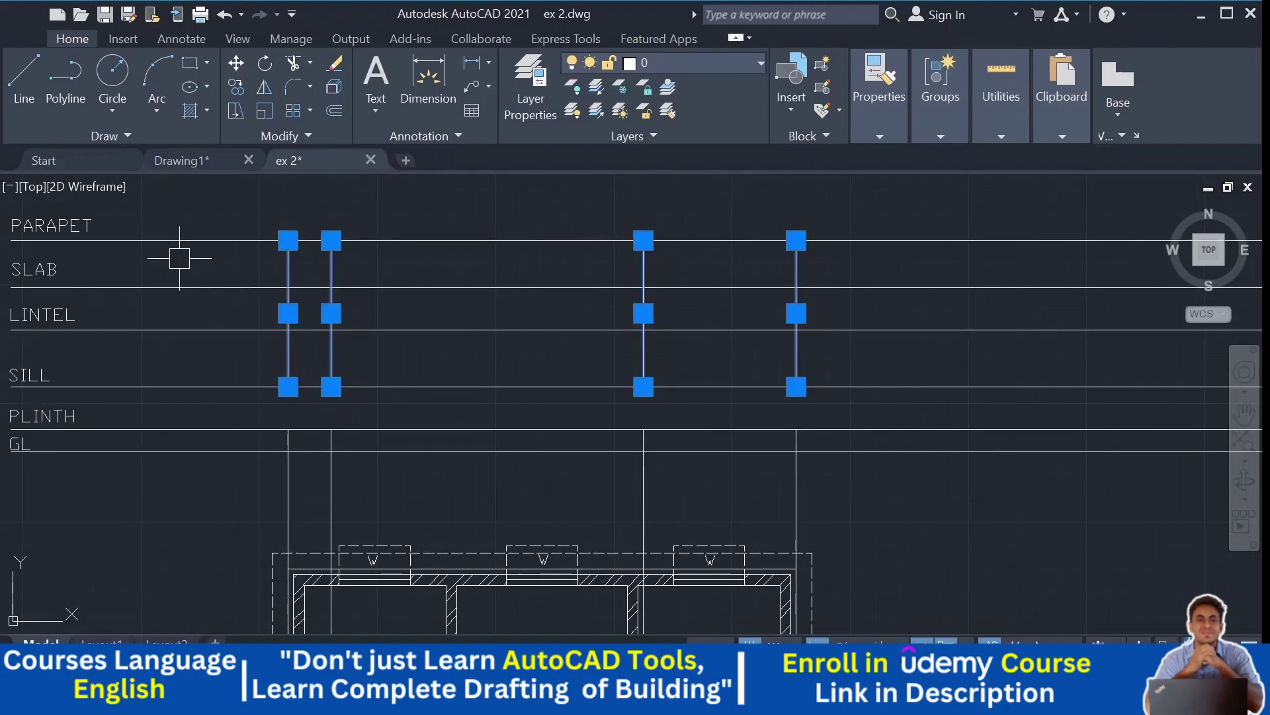
key("Delete")
Step: Trim the four vertical construction lines below the ground-level line, keeping their pieces between GL and plinth
mouse_move(411, 346)
middle_mouse_down()
mouse_move(476, 283)
mouse_move(466, 295)
middle_mouse_up()
scroll(346, 421, "up", 1)
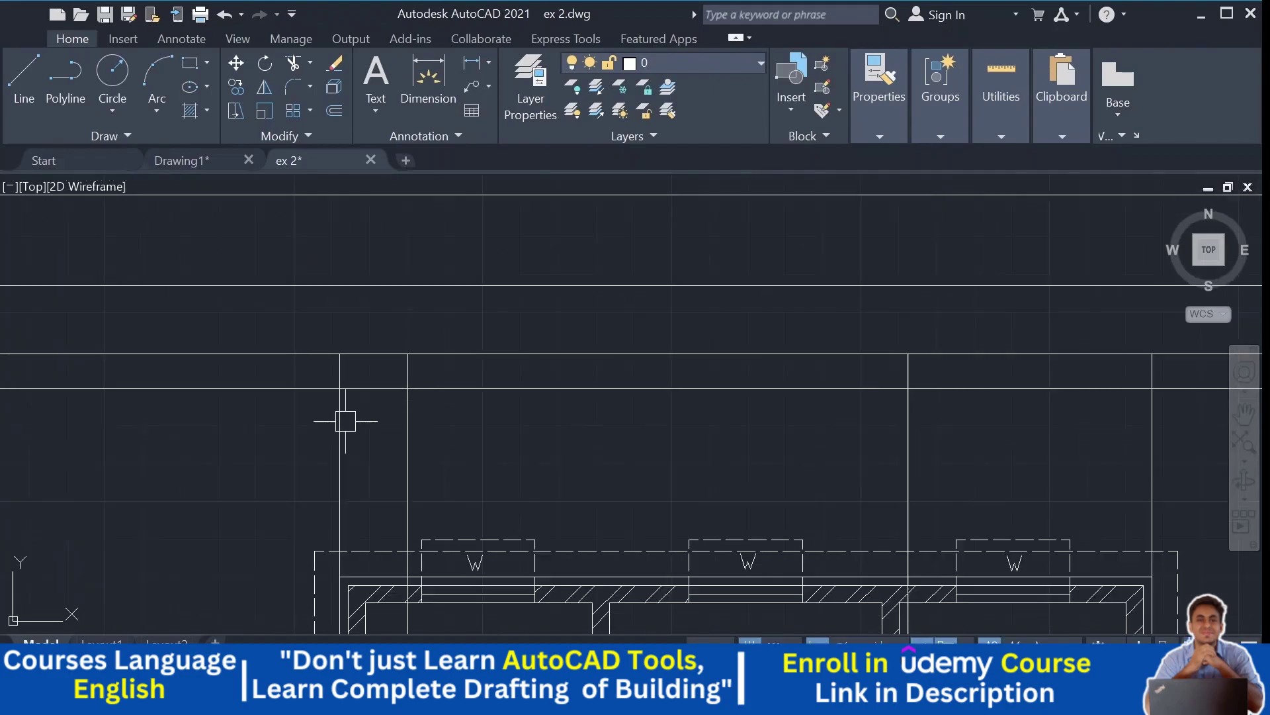
middle_click_drag(363, 422, 349, 431)
scroll(351, 430, "down", 1)
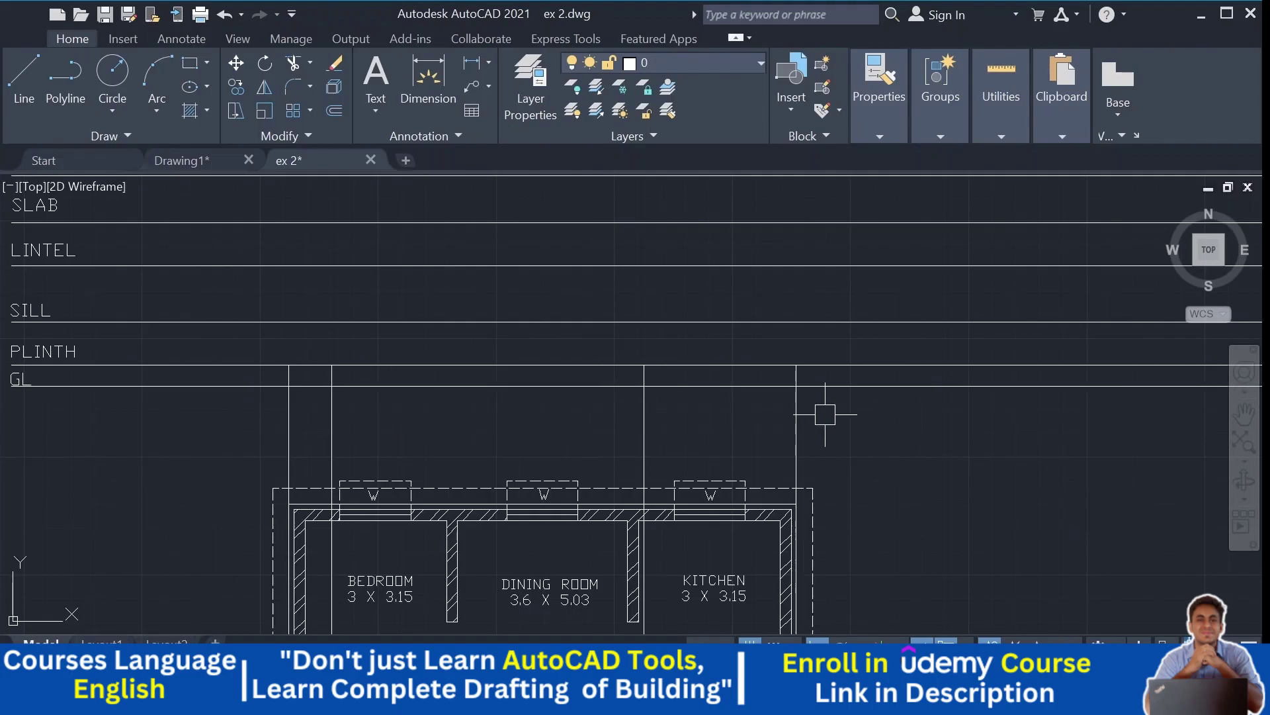
mouse_move(829, 414)
left_mouse_down()
mouse_move(483, 377)
mouse_move(269, 391)
mouse_move(365, 416)
left_mouse_up()
middle_click_drag(447, 430, 428, 171)
scroll(548, 311, "down", 2)
key("Escape")
Step: Delete the four leftover construction-line pieces extending below the plan
middle_click_drag(703, 573, 700, 422)
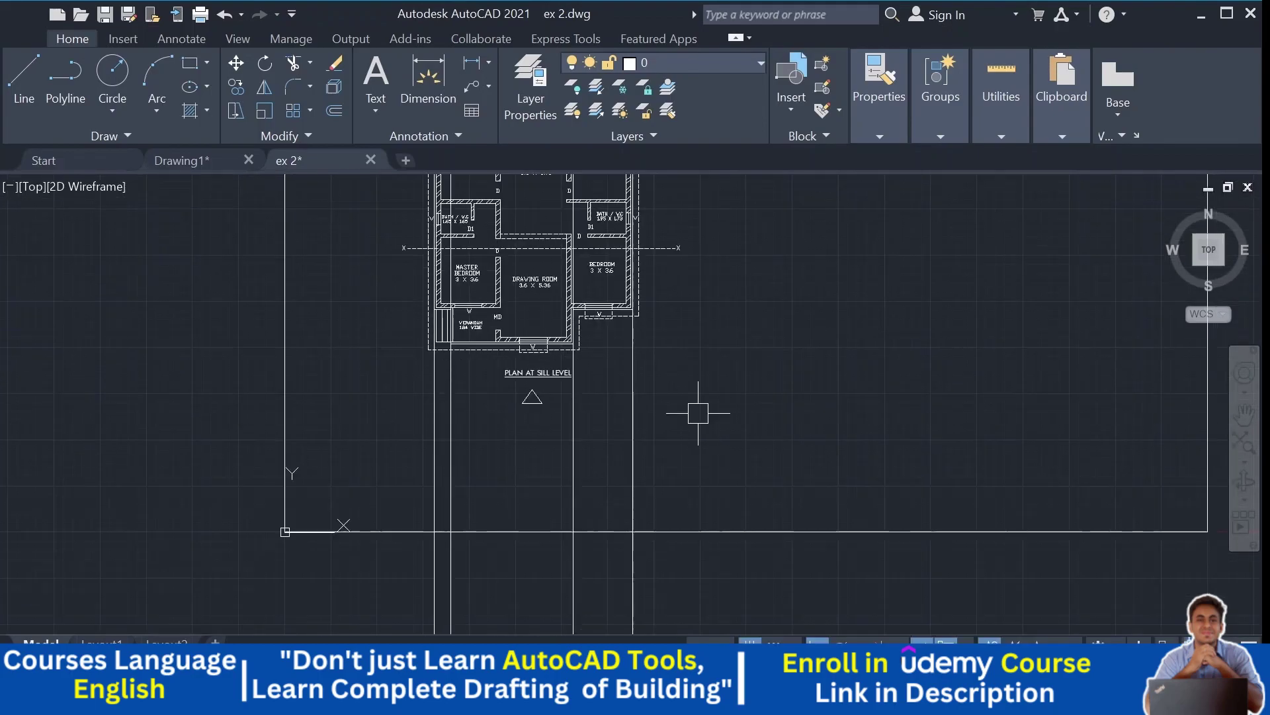
left_click(689, 435)
left_click(397, 442)
key("Delete")
Step: Examine the plinth edges between the GL and plinth lines, and the outer wall corners and windows along the plan's front
middle_click_drag(430, 331, 462, 617)
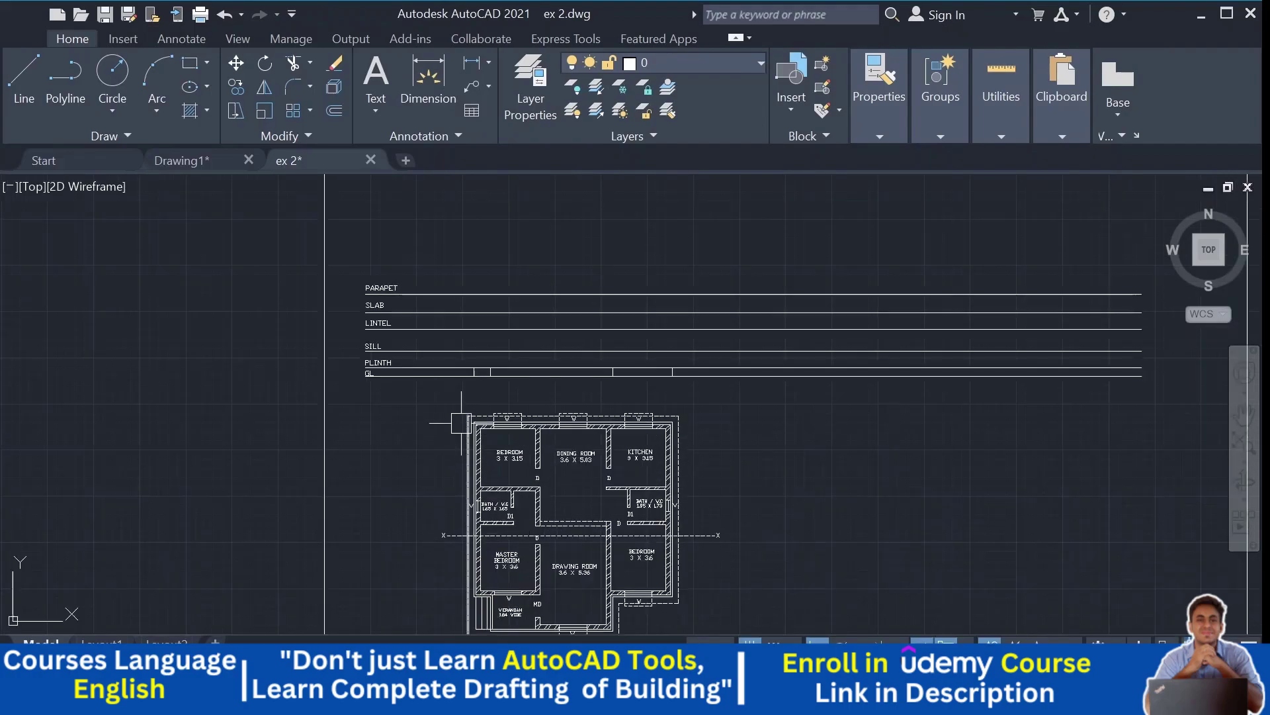
scroll(475, 400, "up", 4)
scroll(293, 272, "up", 4)
middle_click_drag(706, 443, 405, 437)
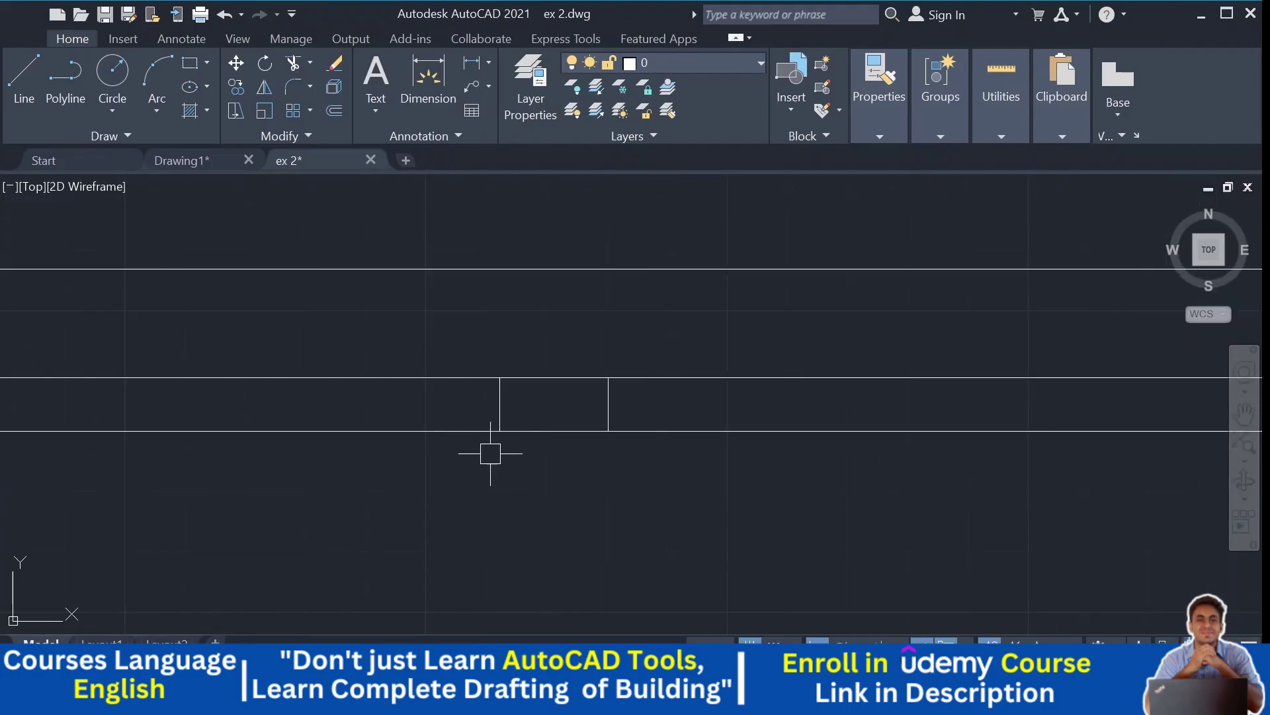
scroll(547, 414, "down", 4)
scroll(384, 420, "up", 3)
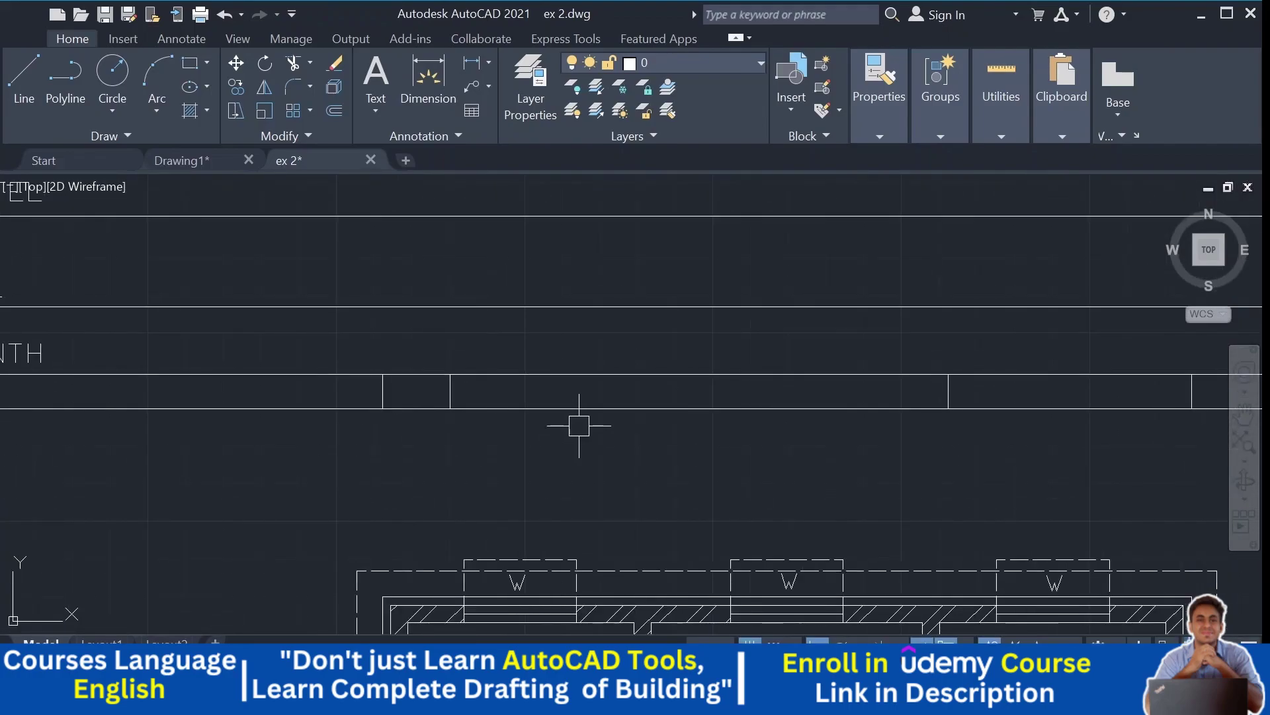
scroll(579, 426, "down", 2)
middle_click_drag(754, 411, 704, 246)
middle_click_drag(591, 500, 540, 334)
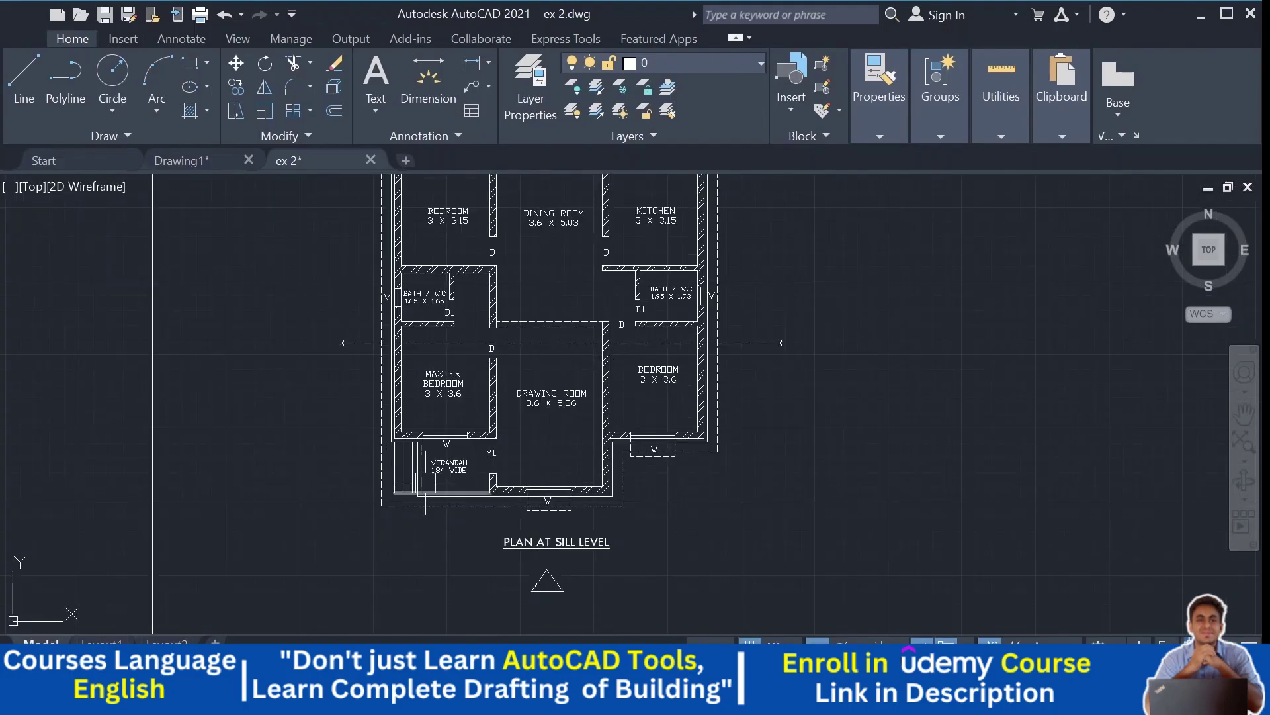
middle_click_drag(718, 475, 703, 626)
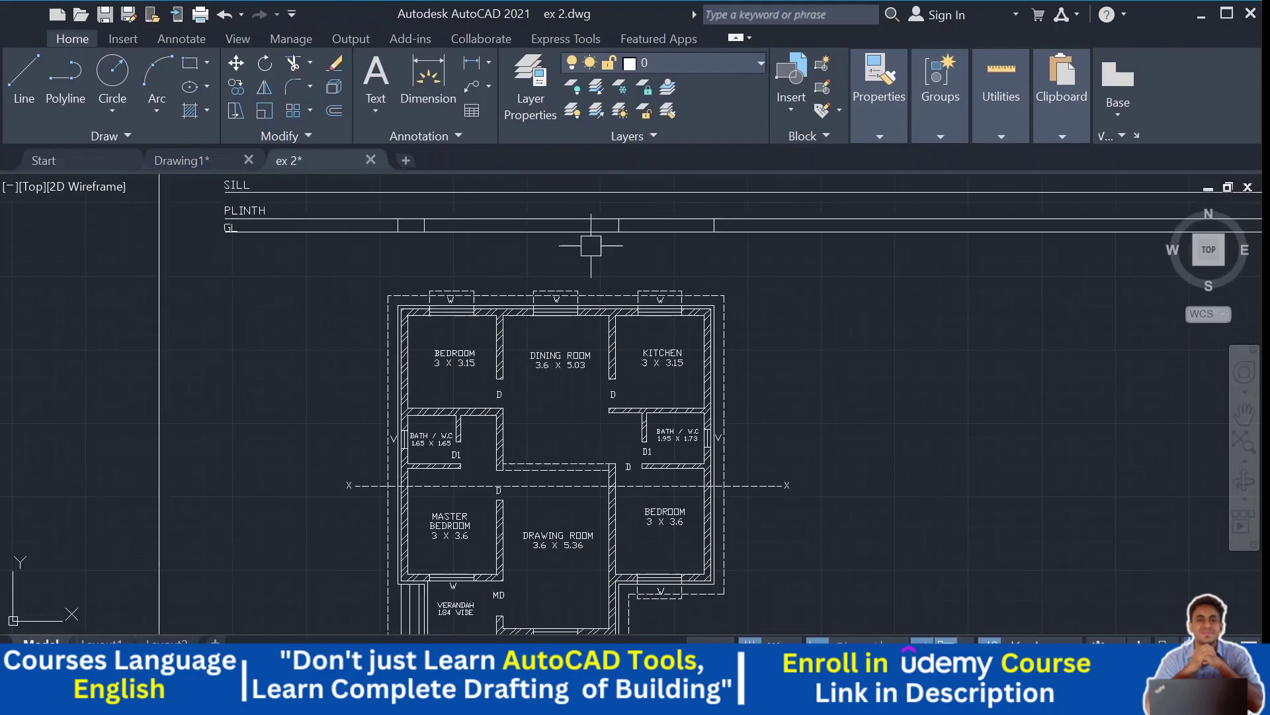
mouse_move(551, 488)
middle_mouse_down()
mouse_move(542, 380)
mouse_move(573, 563)
middle_mouse_up()
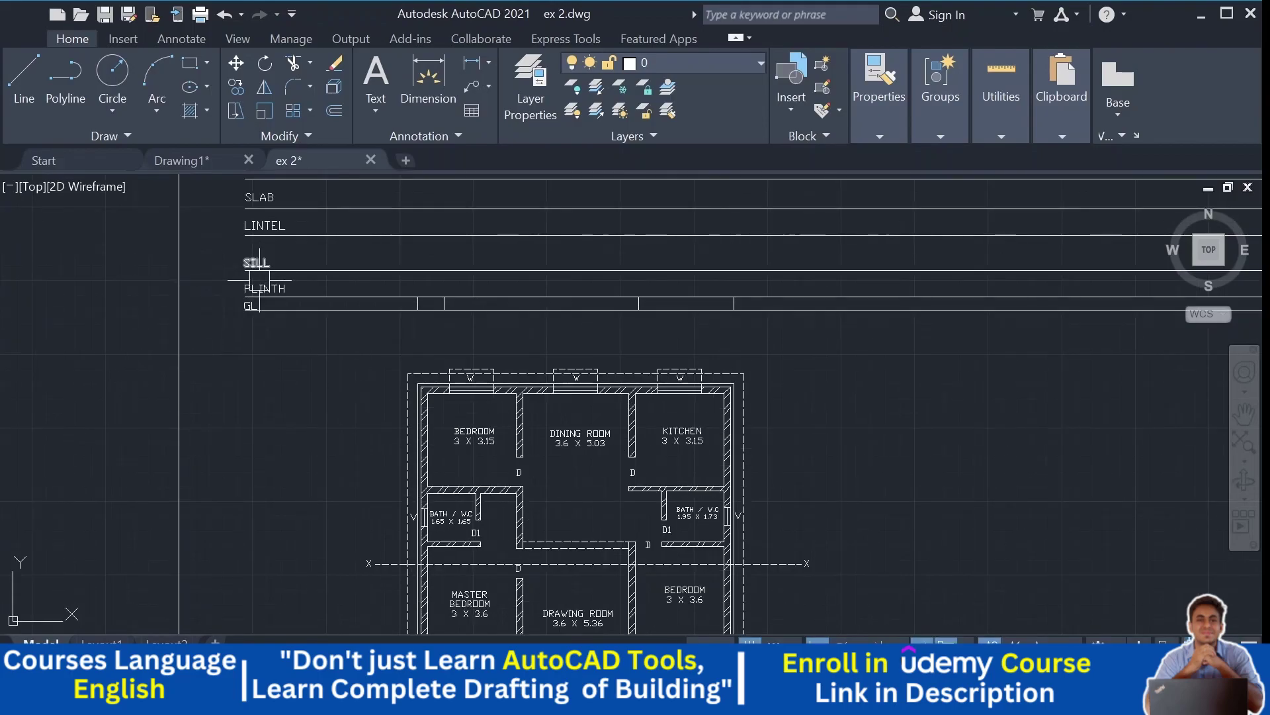
middle_click_drag(424, 622, 374, 419)
scroll(375, 463, "up", 3)
middle_click_drag(367, 464, 295, 397)
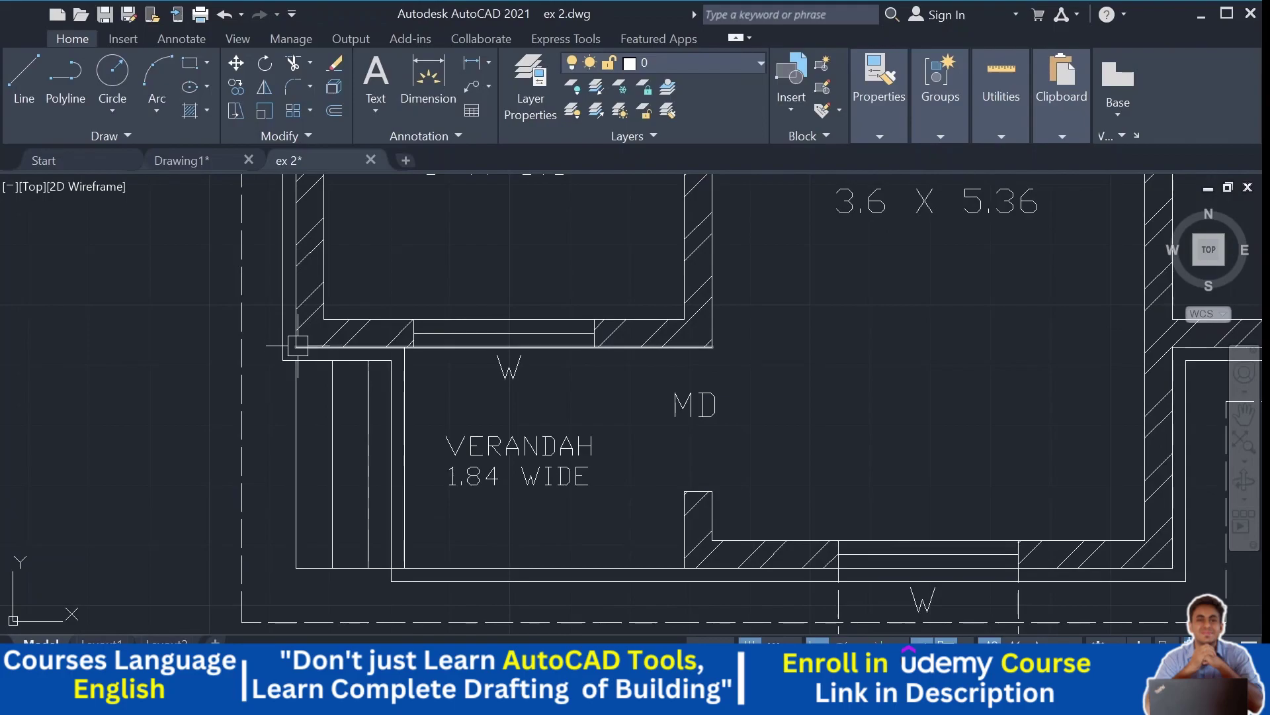
middle_click_drag(298, 346, 98, 227)
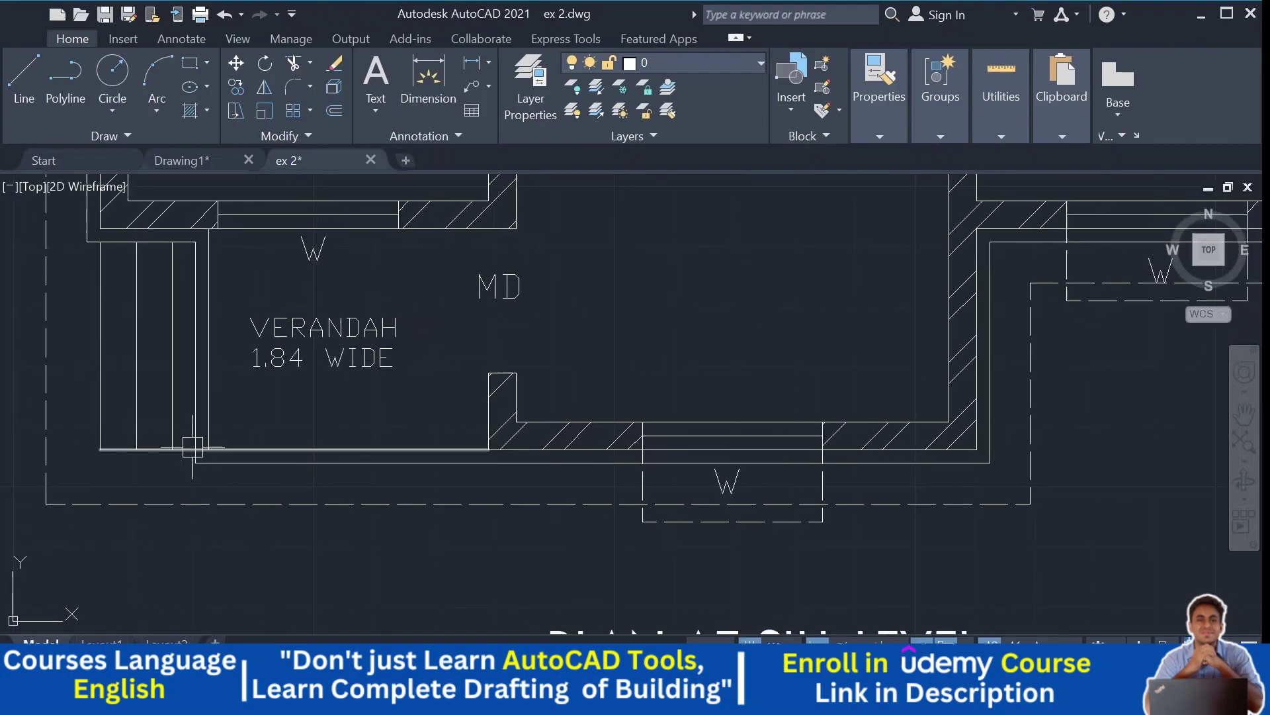
middle_click_drag(431, 459, 93, 490)
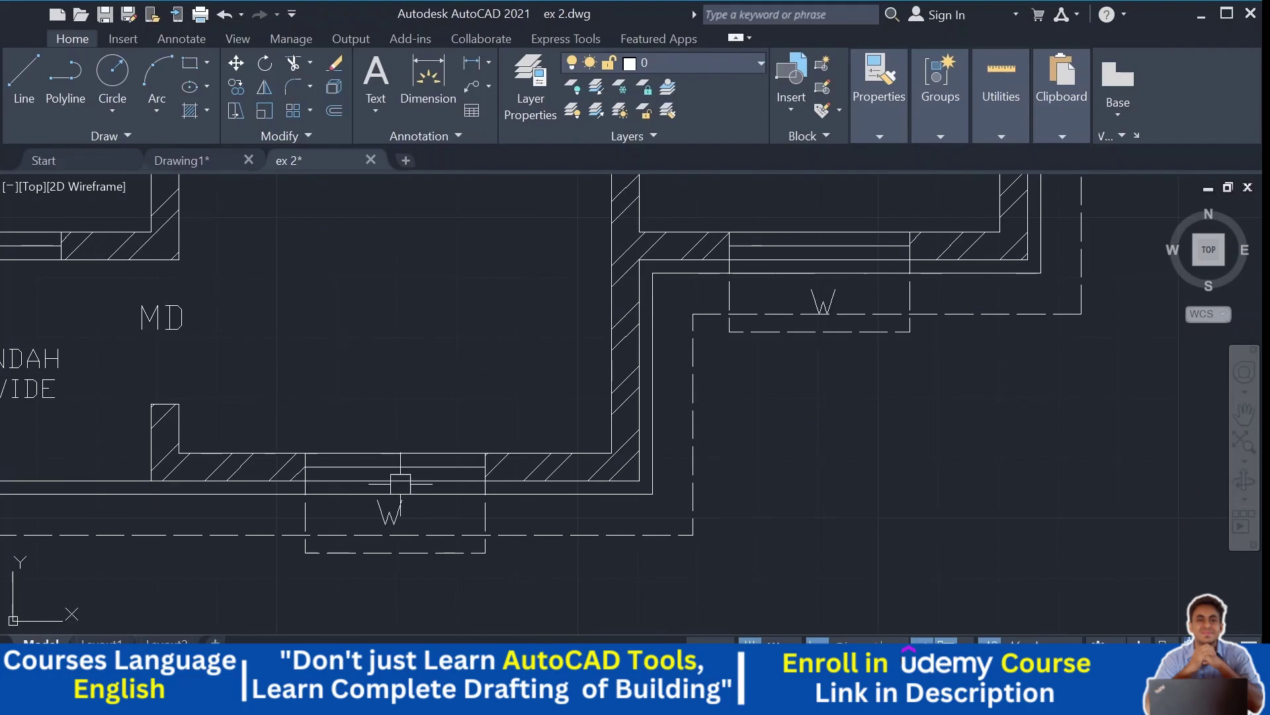
middle_click_drag(627, 473, 547, 535)
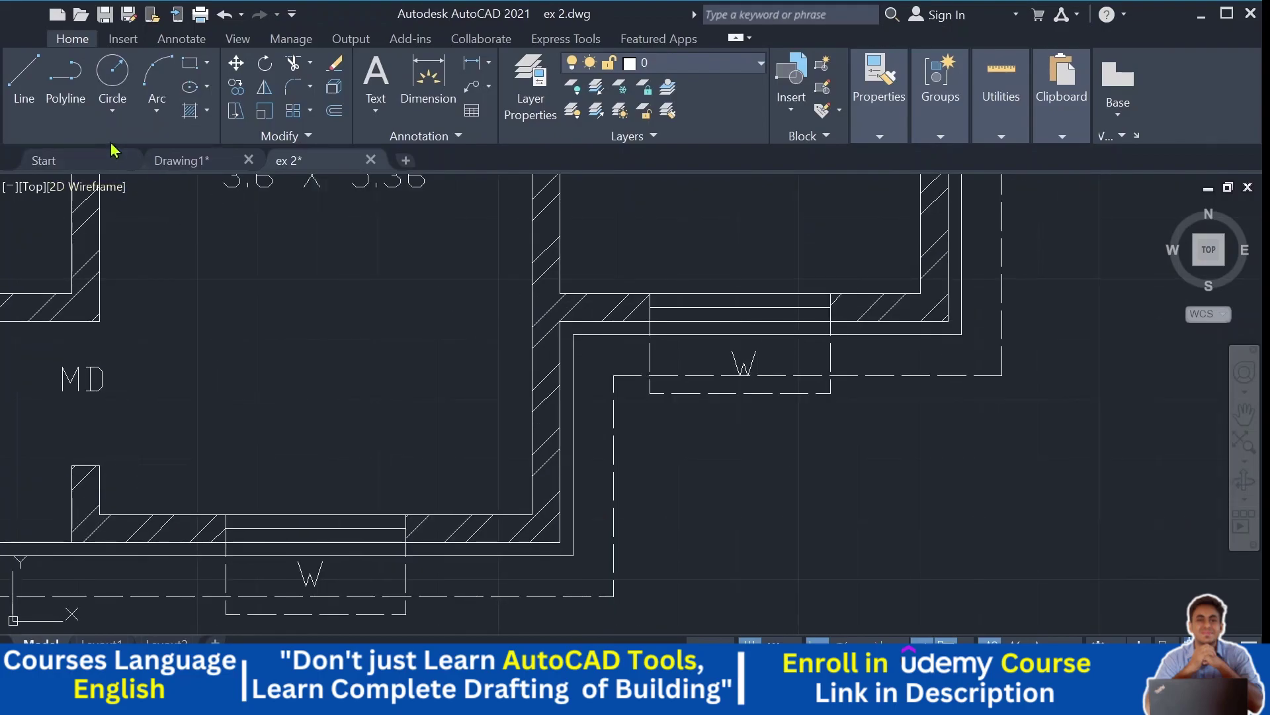
Step: Draw vertical construction lines through the outer corners of the master bedroom and right-hand bedroom walls and both front corners of the drawing room
scroll(286, 322, "down", 5)
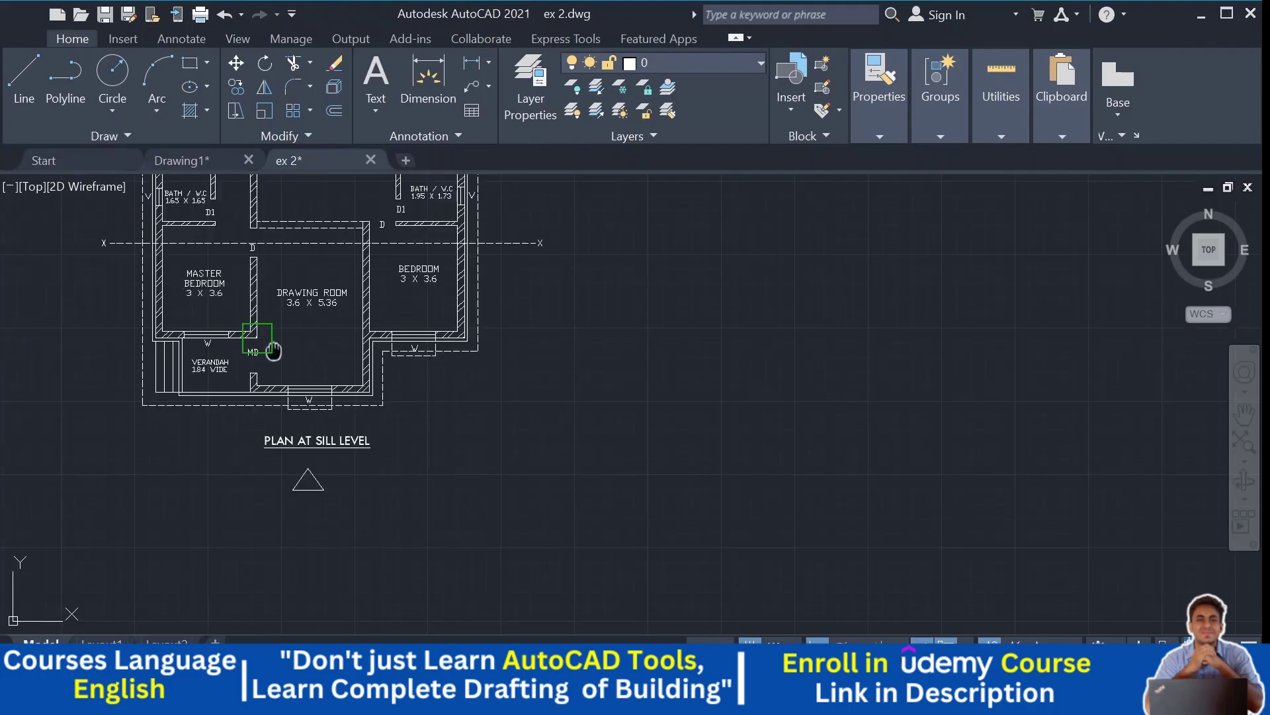
scroll(264, 341, "up", 8)
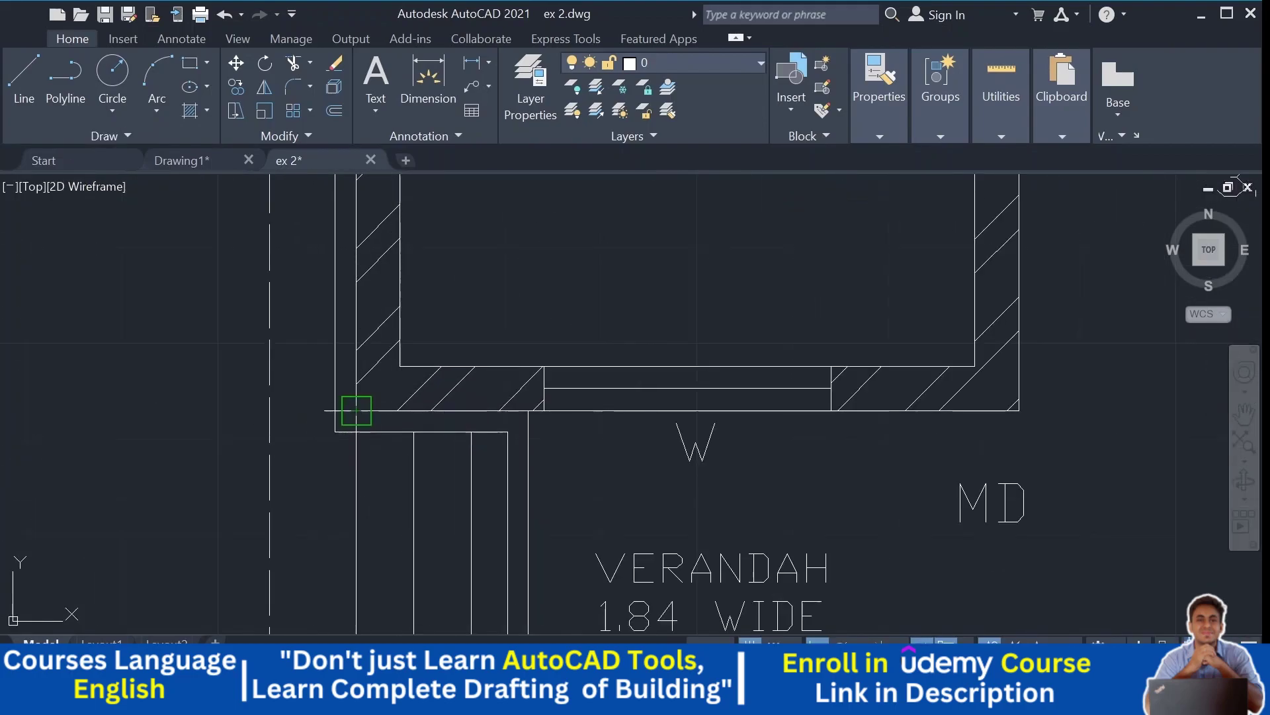
scroll(350, 414, "down", 5)
scroll(311, 435, "up", 3)
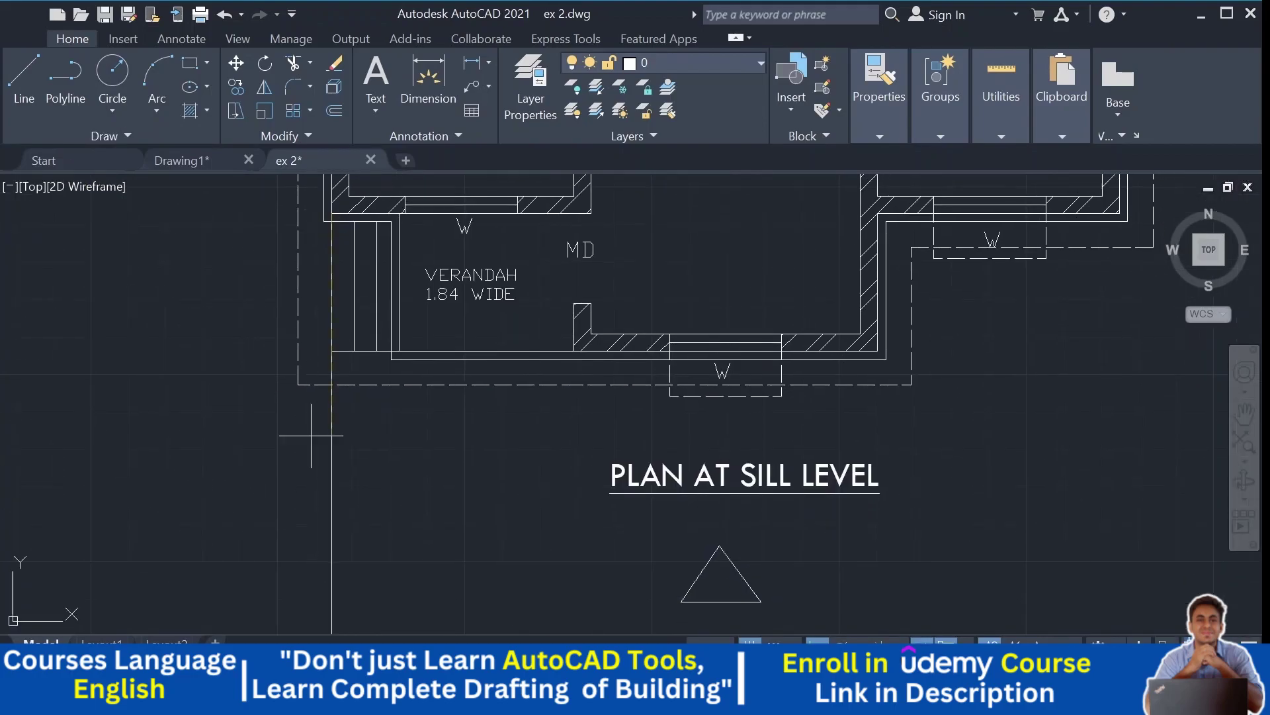
scroll(574, 356, "up", 6)
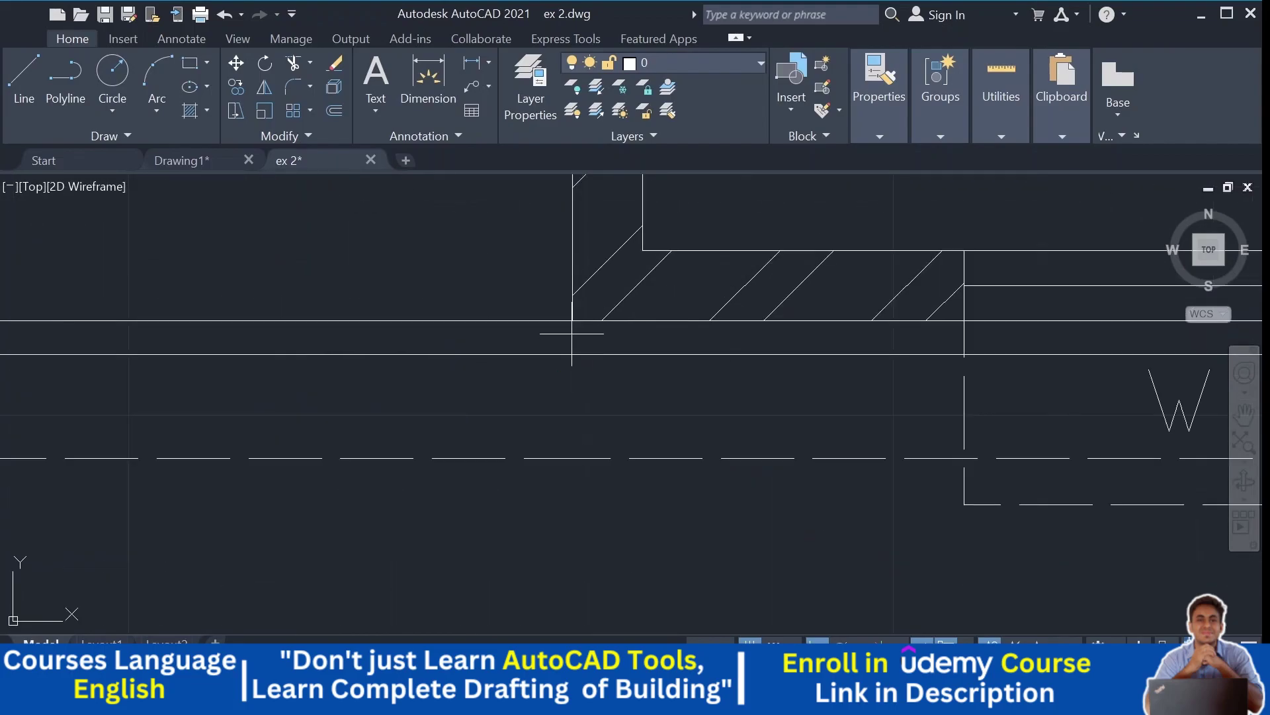
scroll(563, 511, "down", 5)
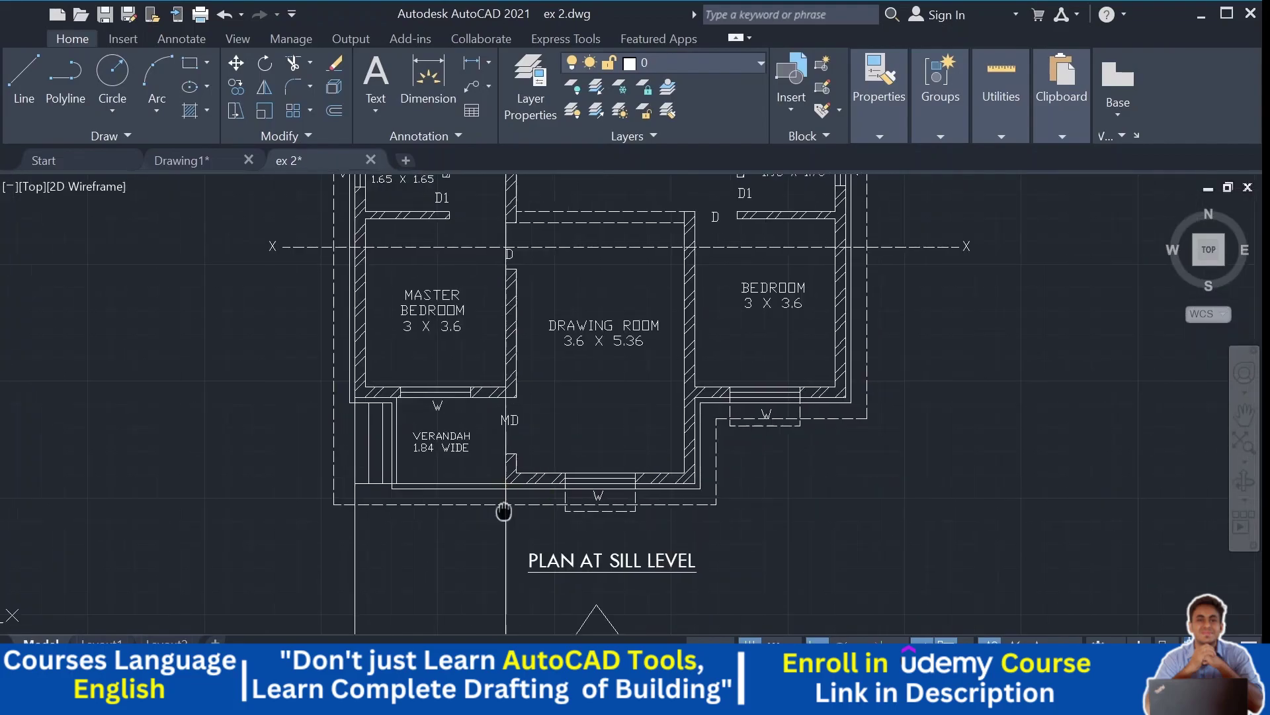
scroll(426, 439, "up", 6)
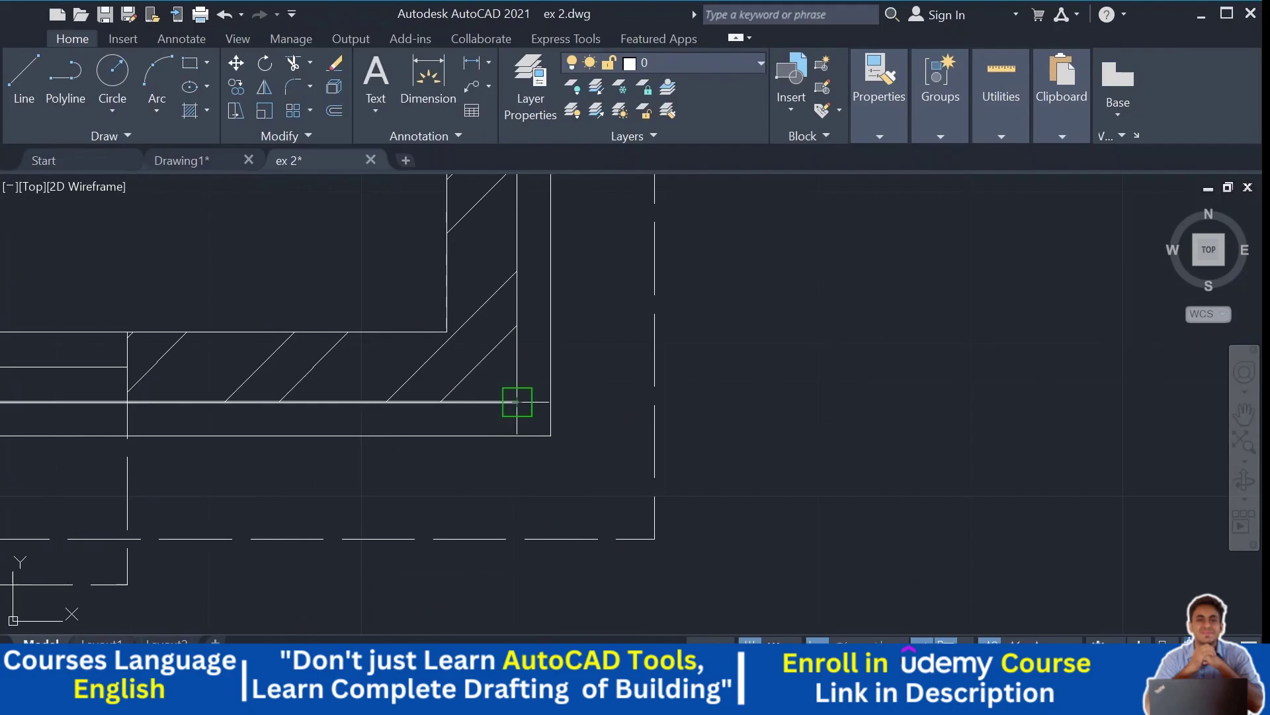
scroll(518, 401, "down", 4)
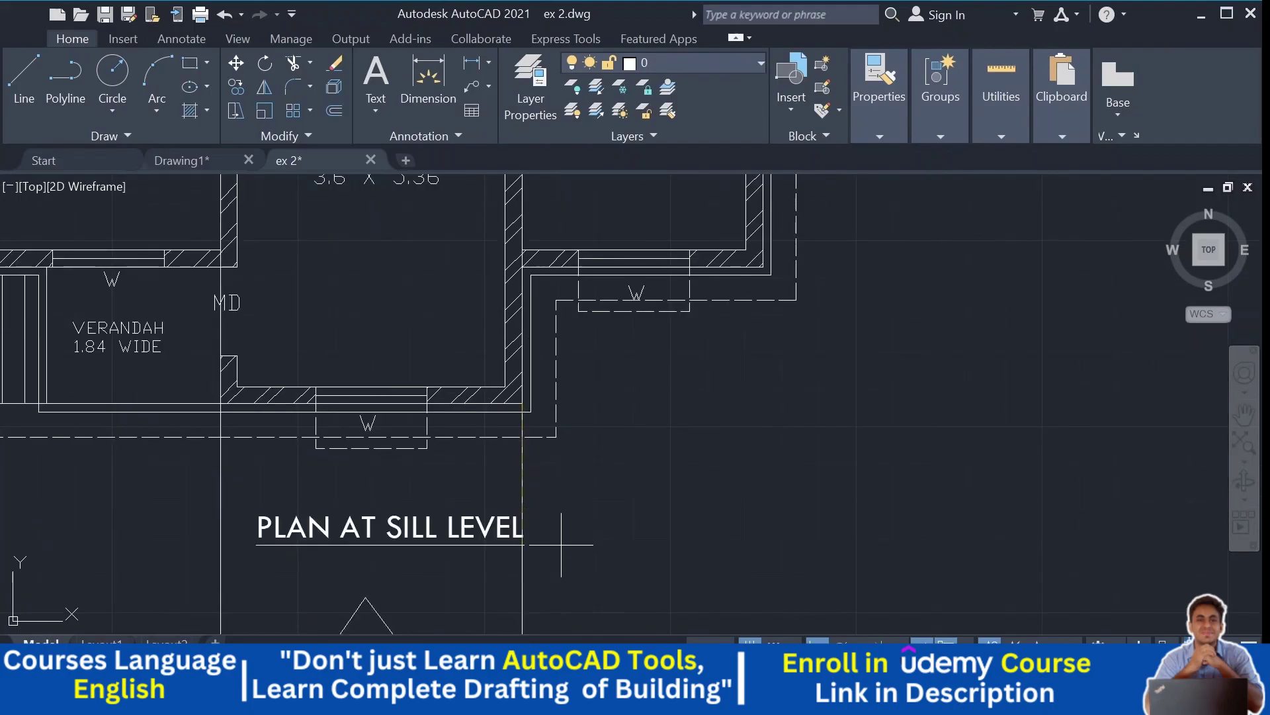
middle_click_drag(610, 490, 519, 560)
scroll(691, 376, "up", 3)
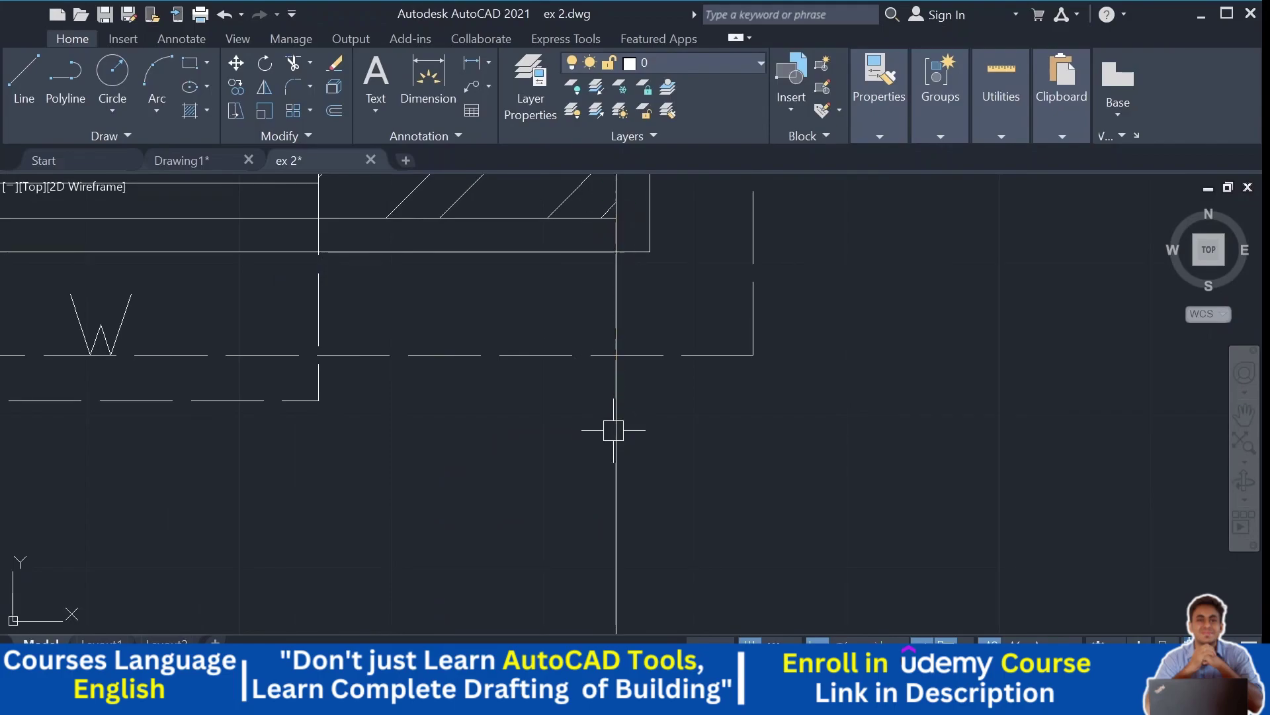
scroll(616, 431, "down", 3)
Step: Examine the four wall projection lines where they cross the elevation's level lines and meet the plan's front wall corners
middle_click_drag(373, 424, 423, 609)
scroll(426, 457, "down", 2)
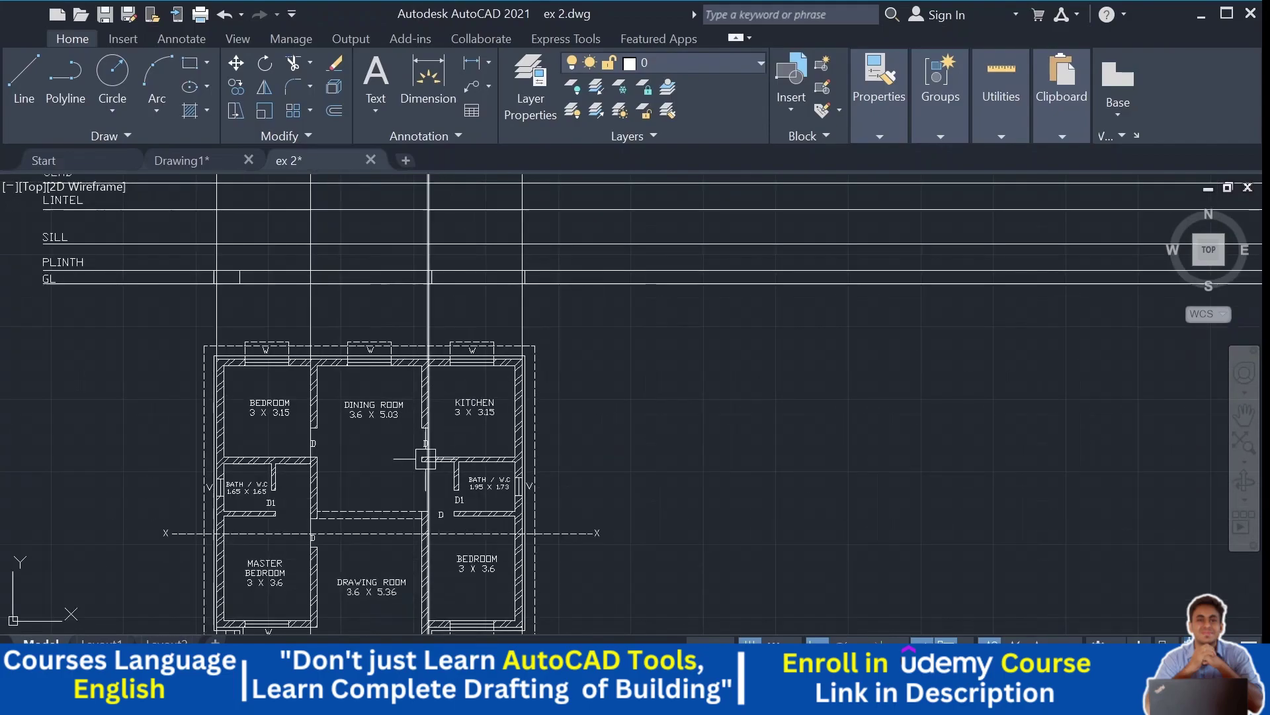
middle_click_drag(427, 402, 433, 553)
scroll(221, 489, "up", 1)
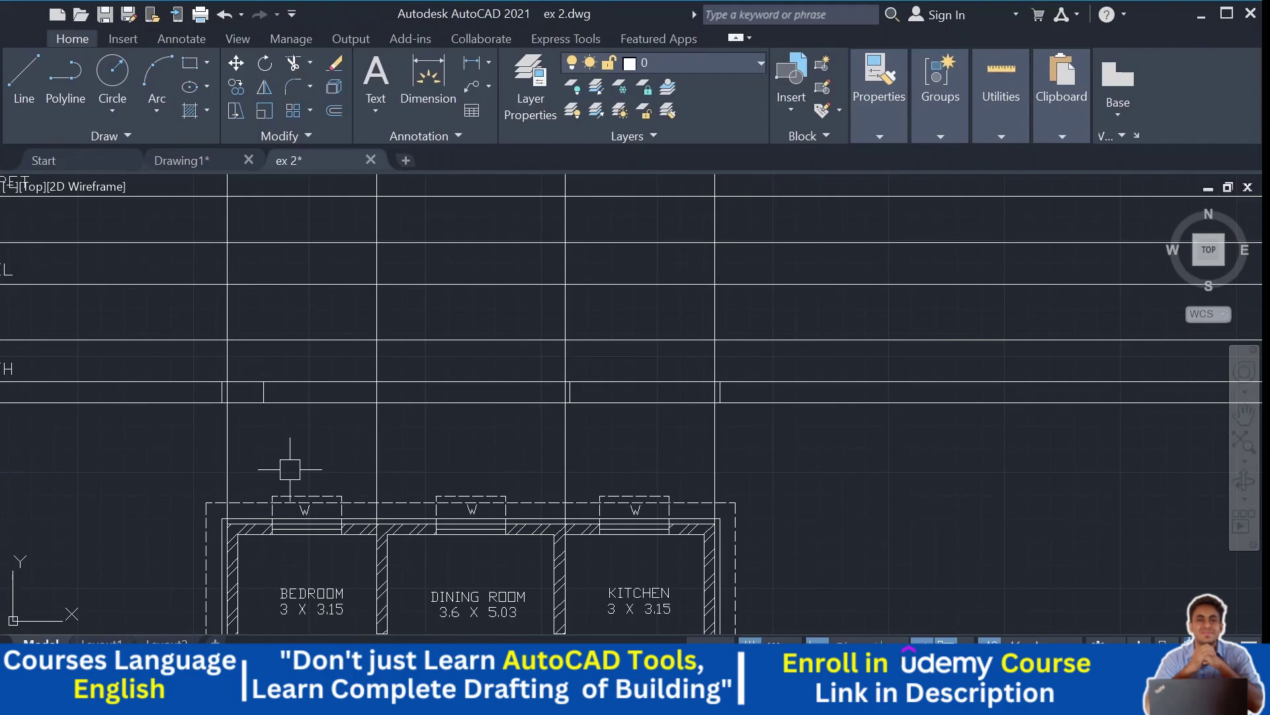
middle_click_drag(288, 392, 334, 456)
middle_click_drag(405, 499, 357, 264)
scroll(357, 264, "down", 2)
middle_click_drag(304, 519, 329, 277)
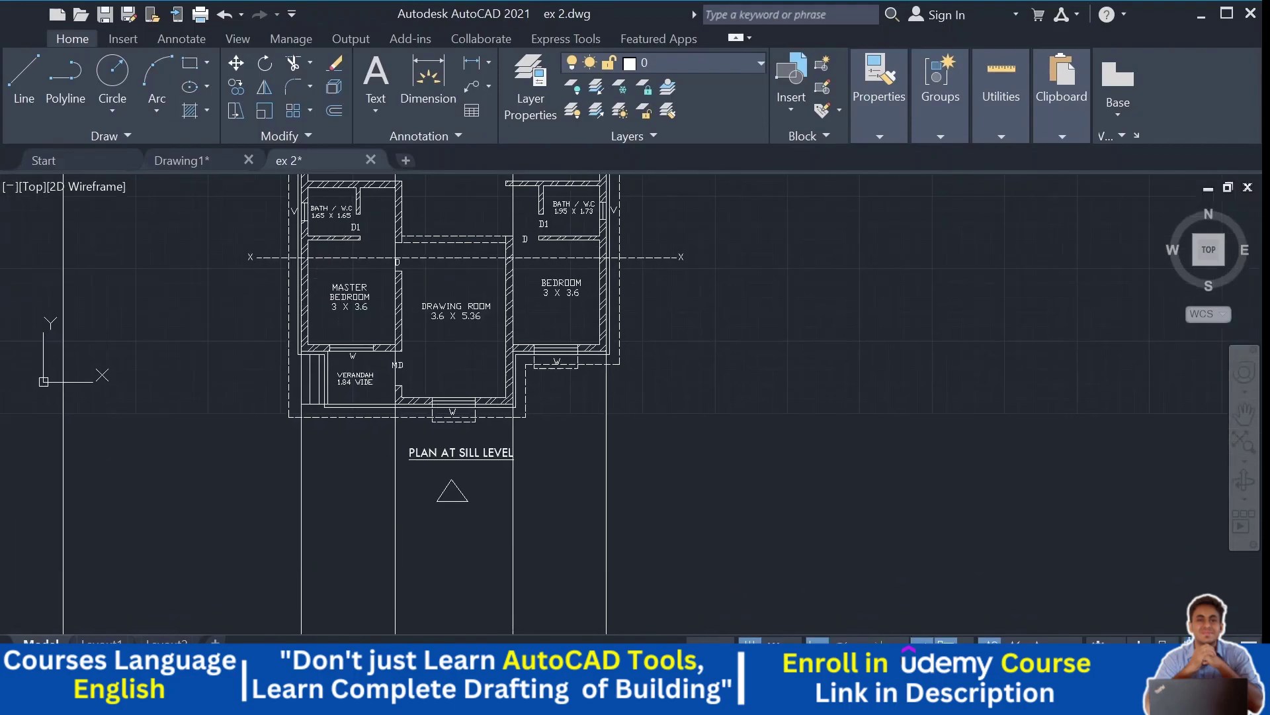
scroll(288, 363, "up", 3)
middle_click_drag(308, 406, 294, 504)
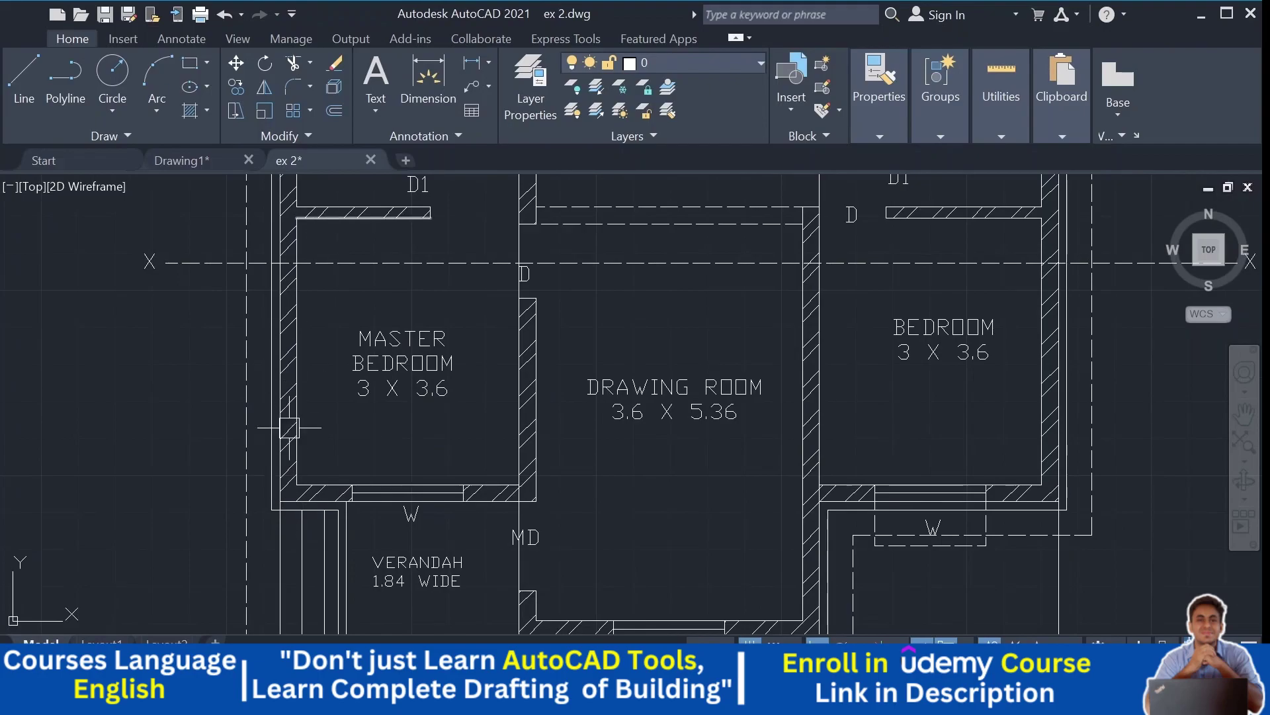
middle_click_drag(289, 482, 261, 334)
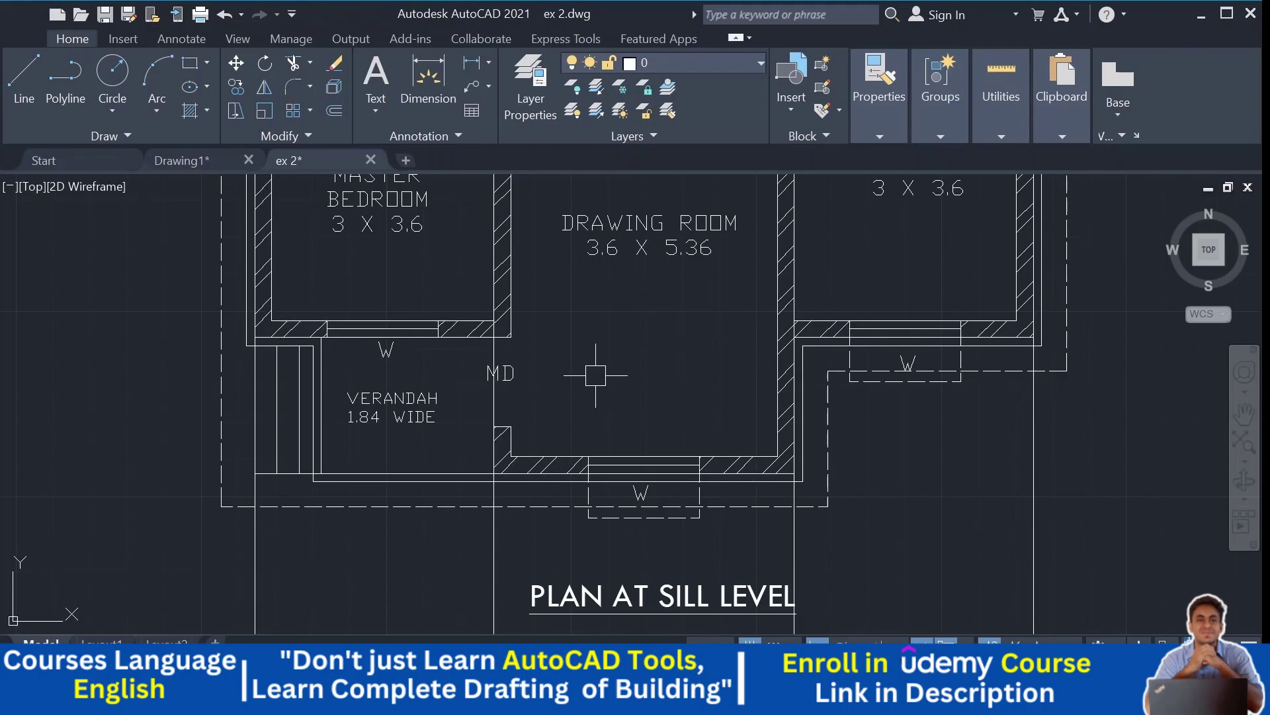
Step: Trim the four wall projection lines between the plinth and GL lines of the elevation
middle_click_drag(269, 380, 265, 396)
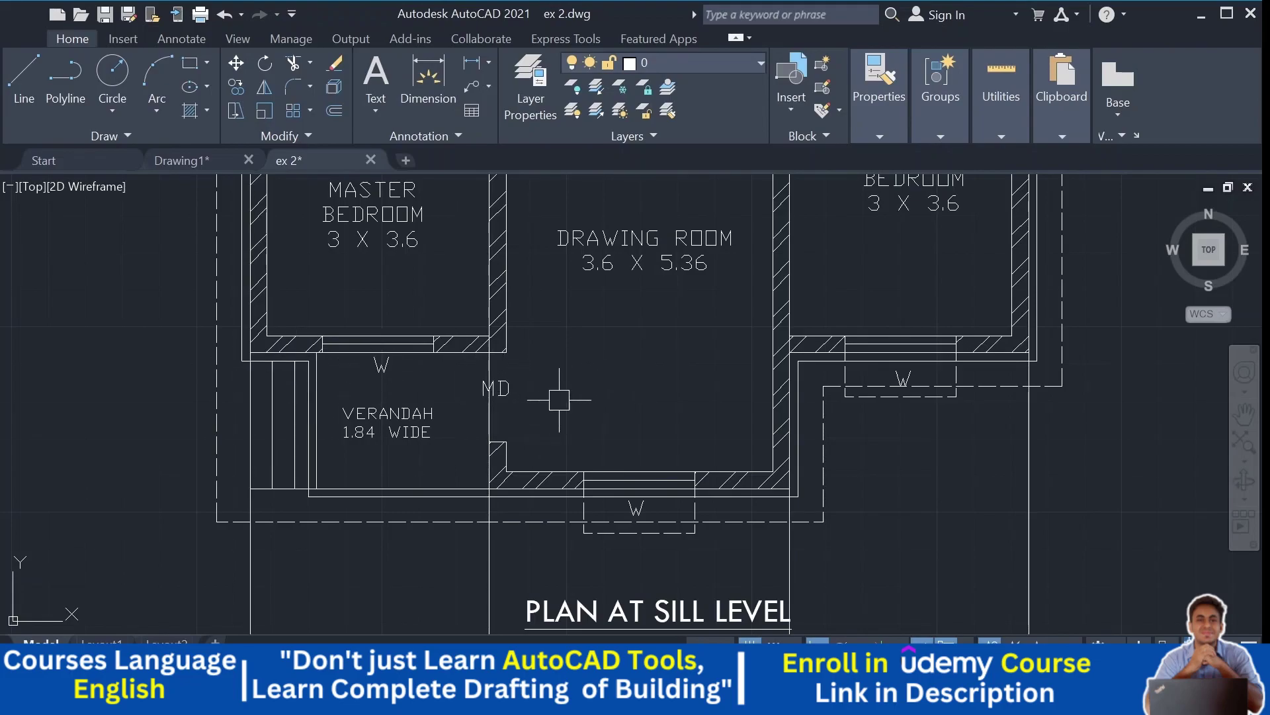
middle_click_drag(562, 404, 550, 546)
scroll(551, 546, "down", 2)
middle_click_drag(534, 358, 548, 621)
middle_click_drag(500, 320, 493, 510)
middle_click_drag(426, 460, 410, 477)
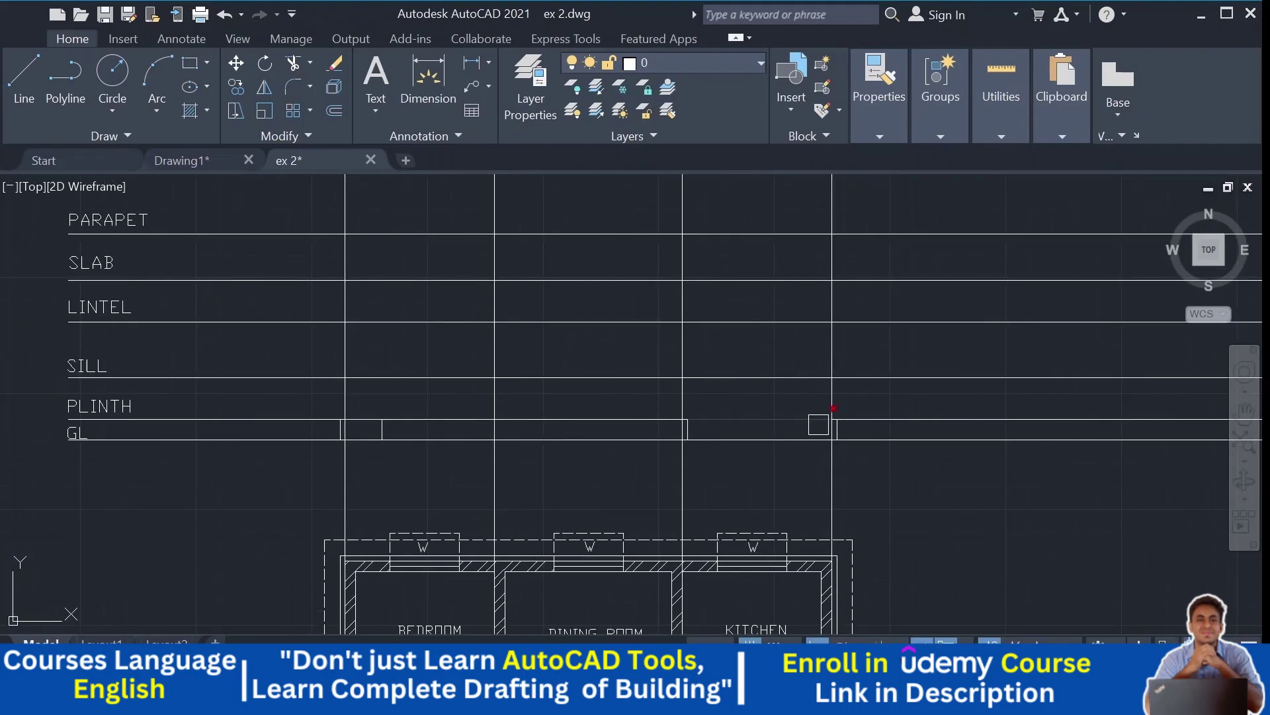
scroll(833, 409, "up", 2)
scroll(684, 460, "up", 3)
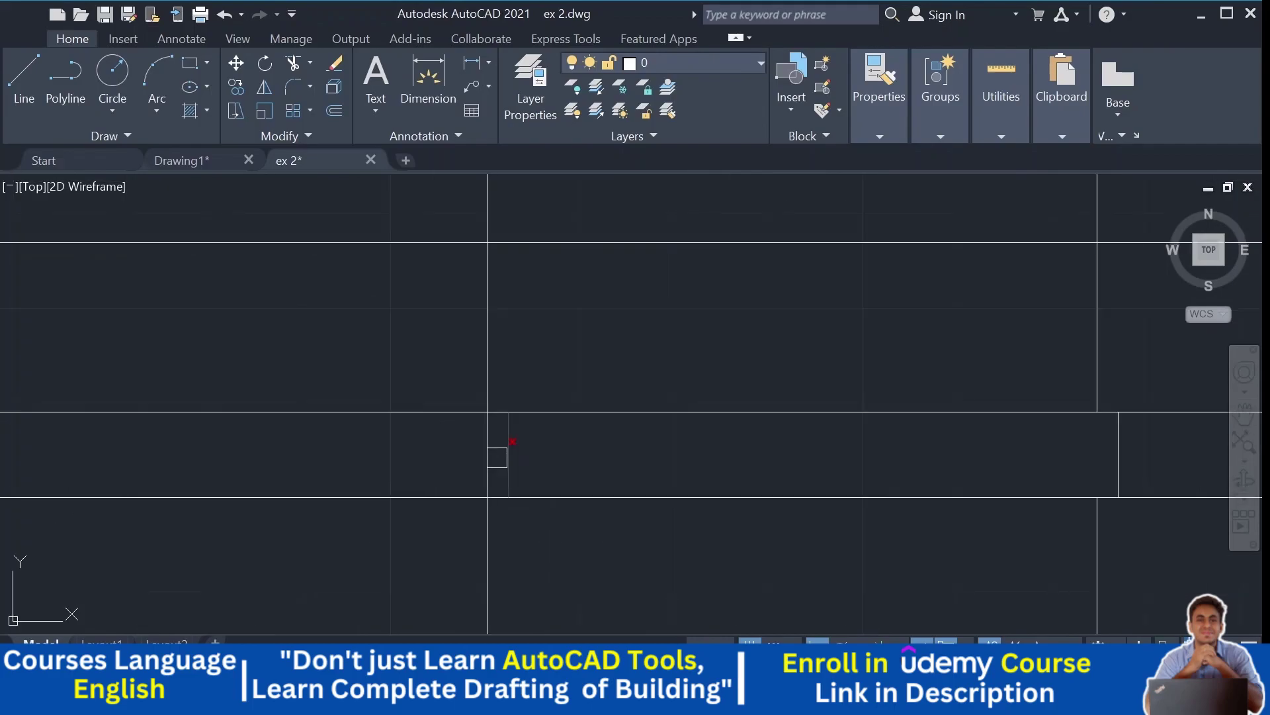
scroll(484, 453, "down", 3)
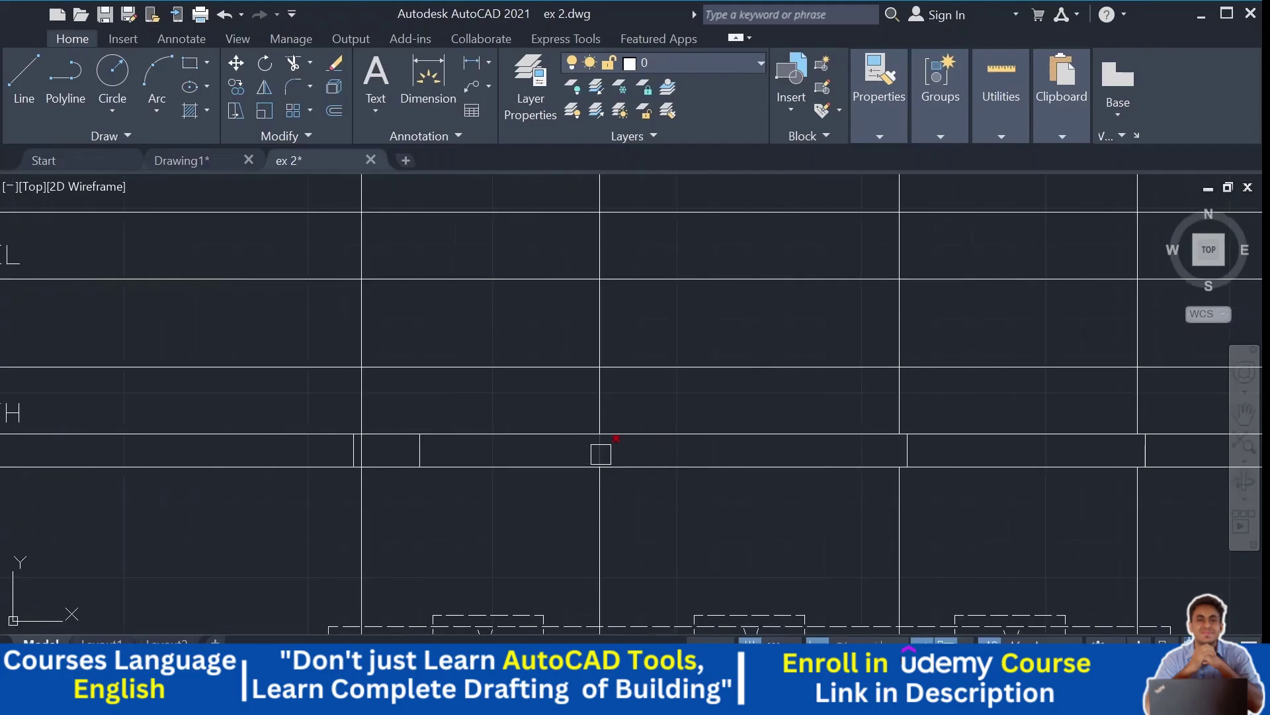
scroll(390, 444, "down", 2)
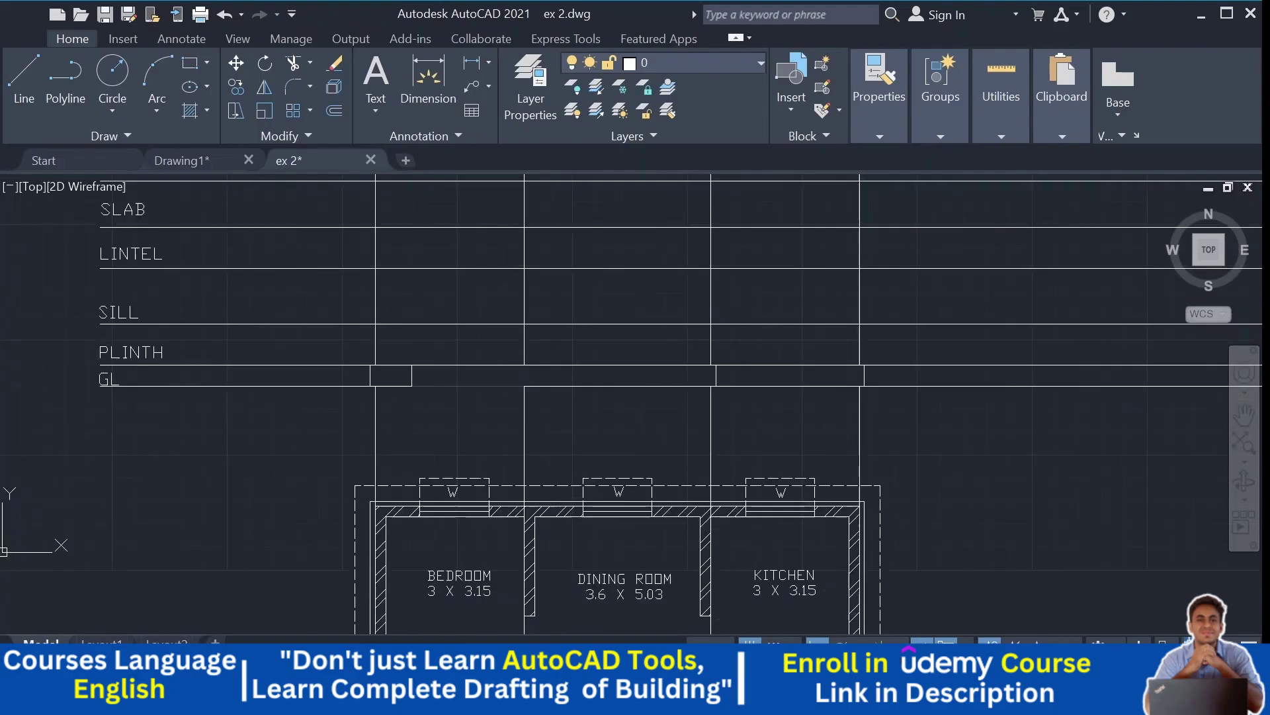
Step: Delete the four leftover wall projection line pieces running from the GL line down through the plan
left_click(917, 411)
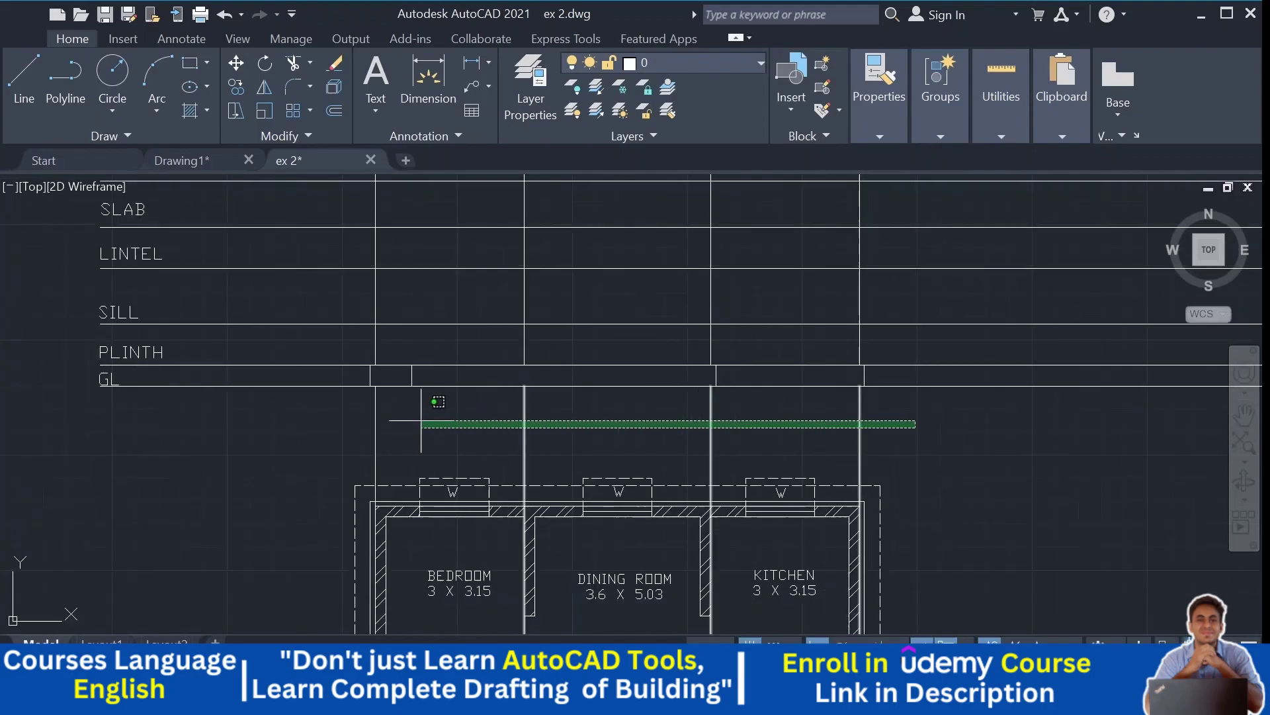
left_click(296, 418)
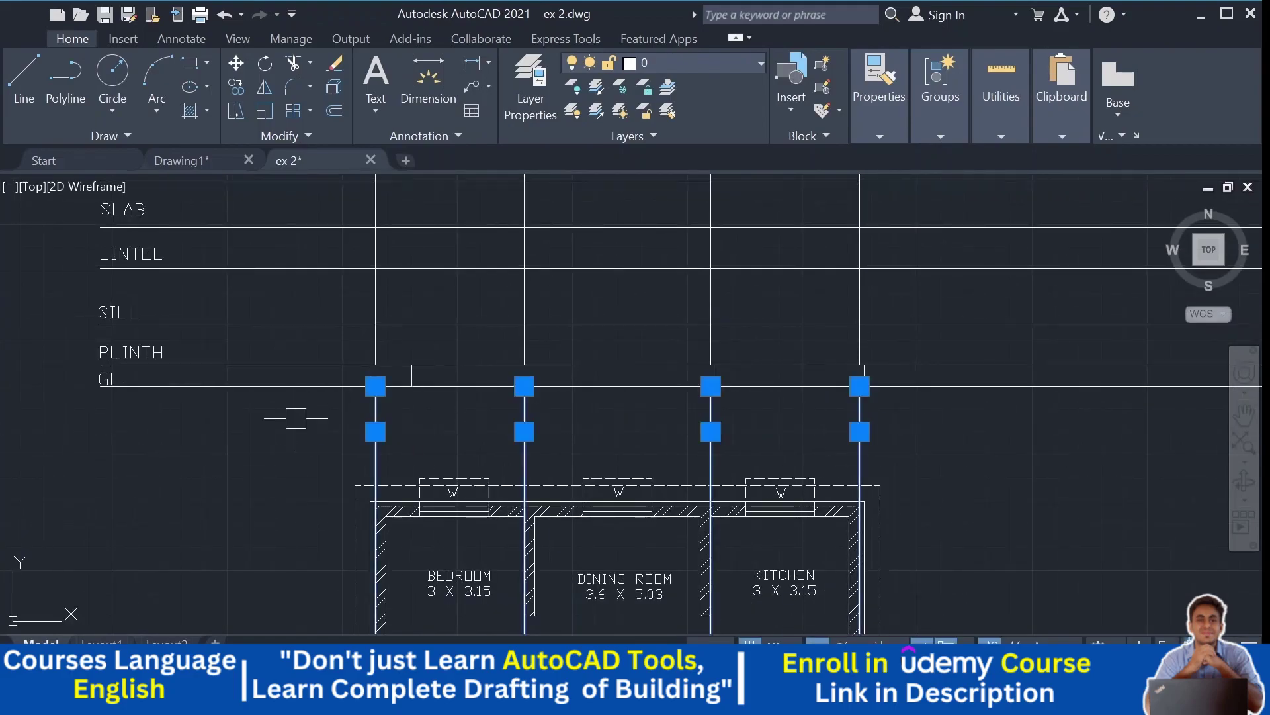
key("Delete")
Step: Trim the four wall projection lines above the parapet line
middle_click_drag(344, 287, 332, 443)
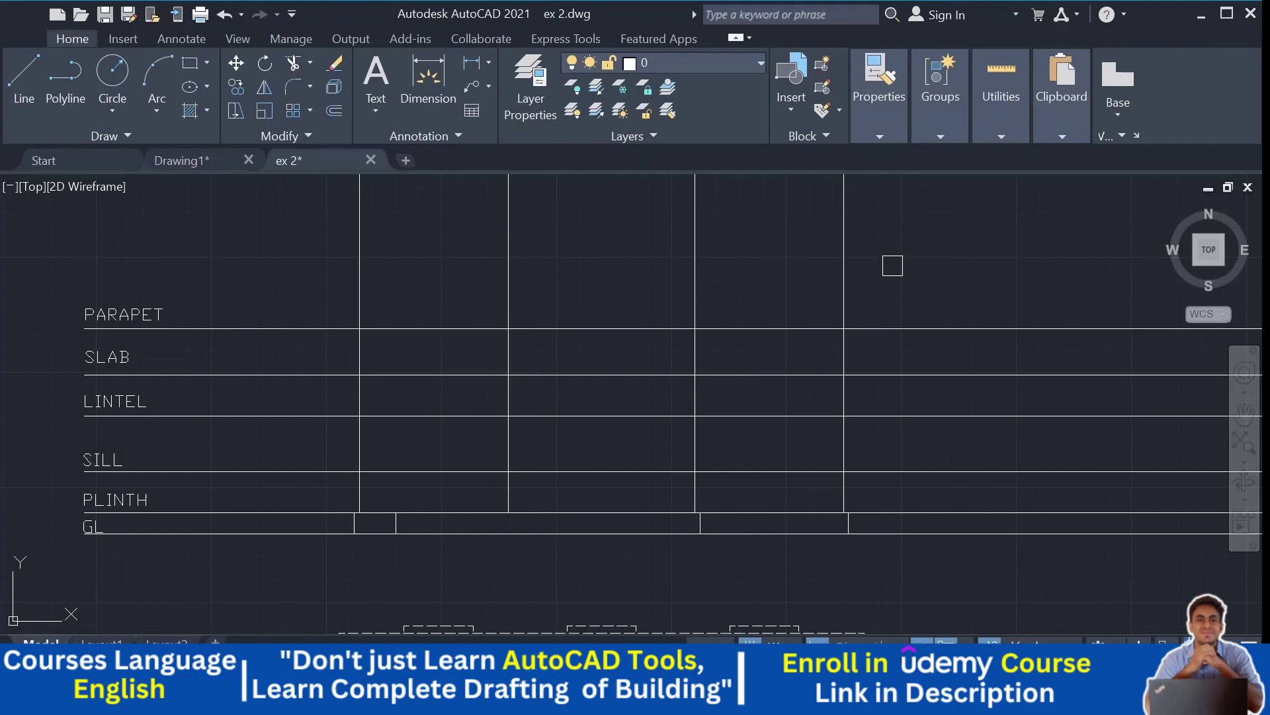
left_click_drag(892, 265, 329, 270)
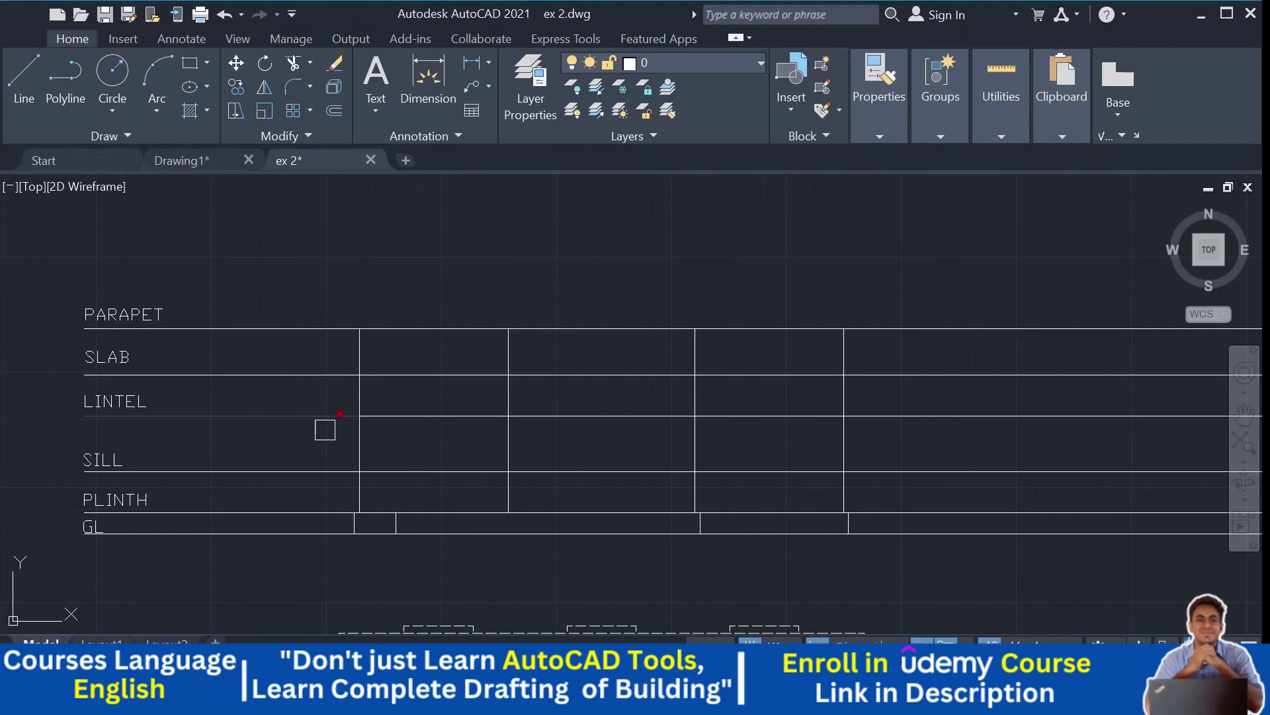
middle_click_drag(327, 428, 315, 350)
middle_click_drag(299, 459, 326, 491)
key("Escape")
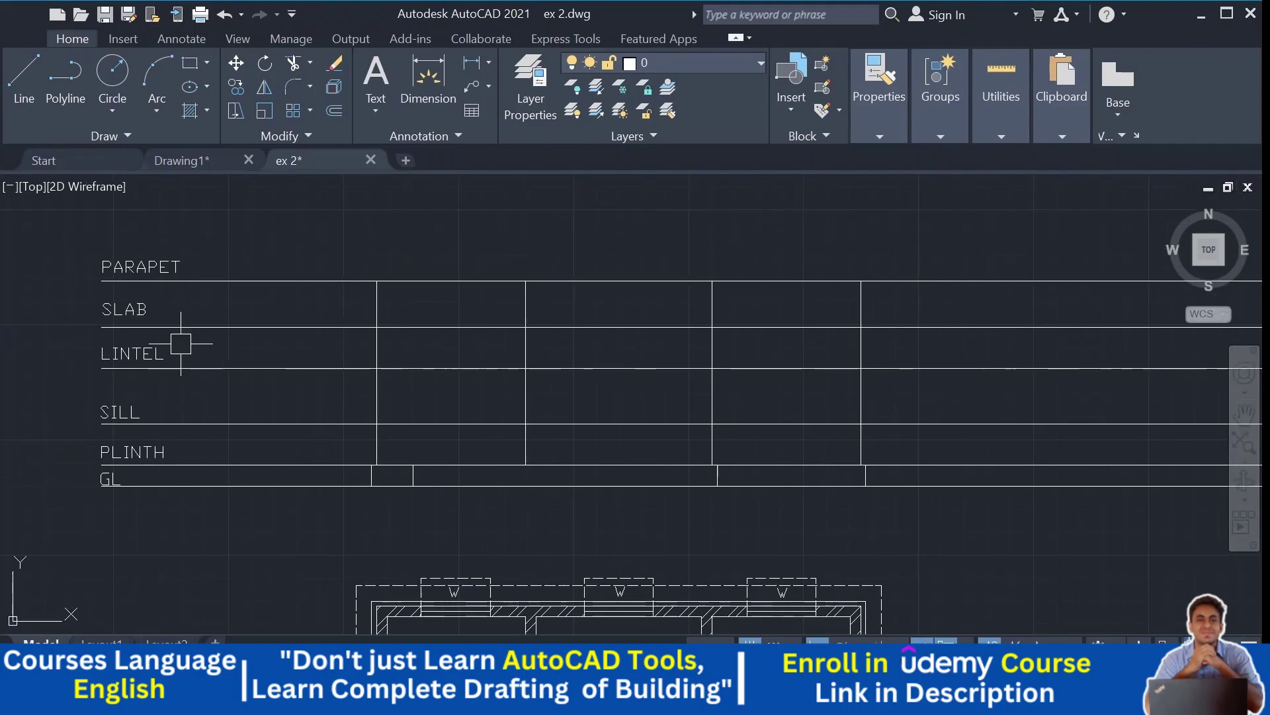
Step: Draw a vertical cutting line across all six level lines, between the level labels and the elevation's left wall edge
left_click(28, 83)
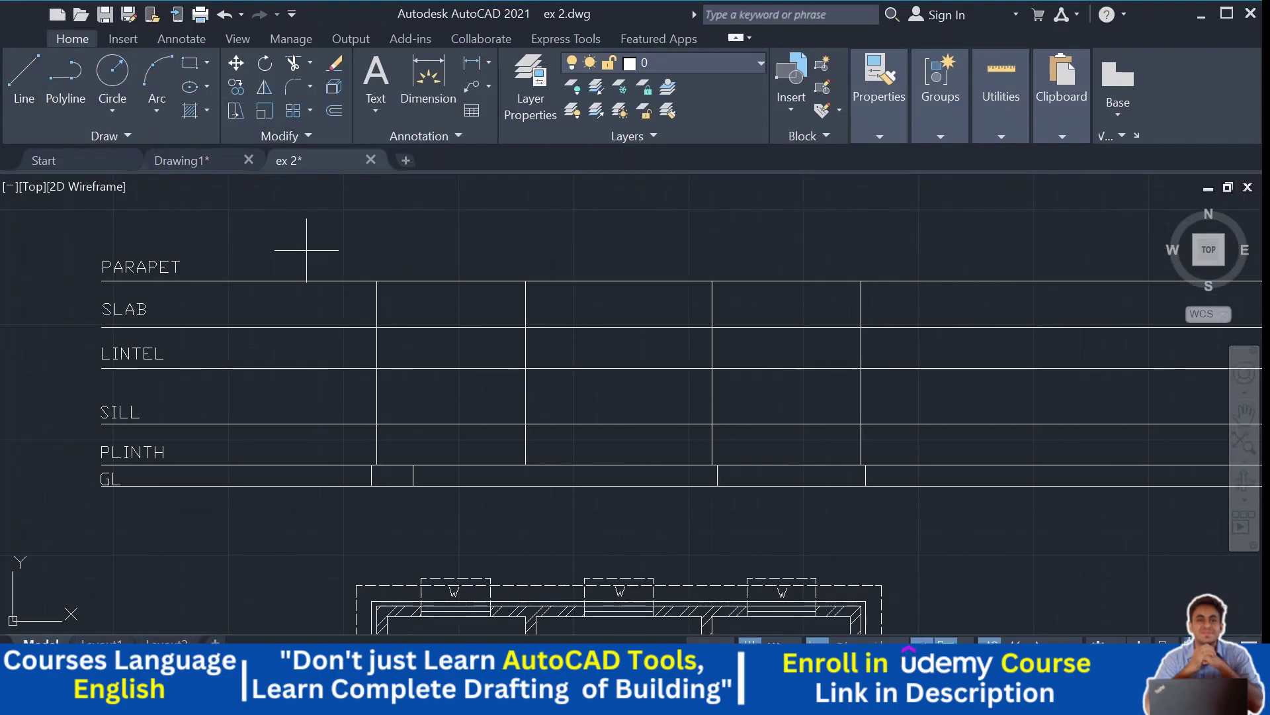
left_click(307, 251)
left_click(292, 487)
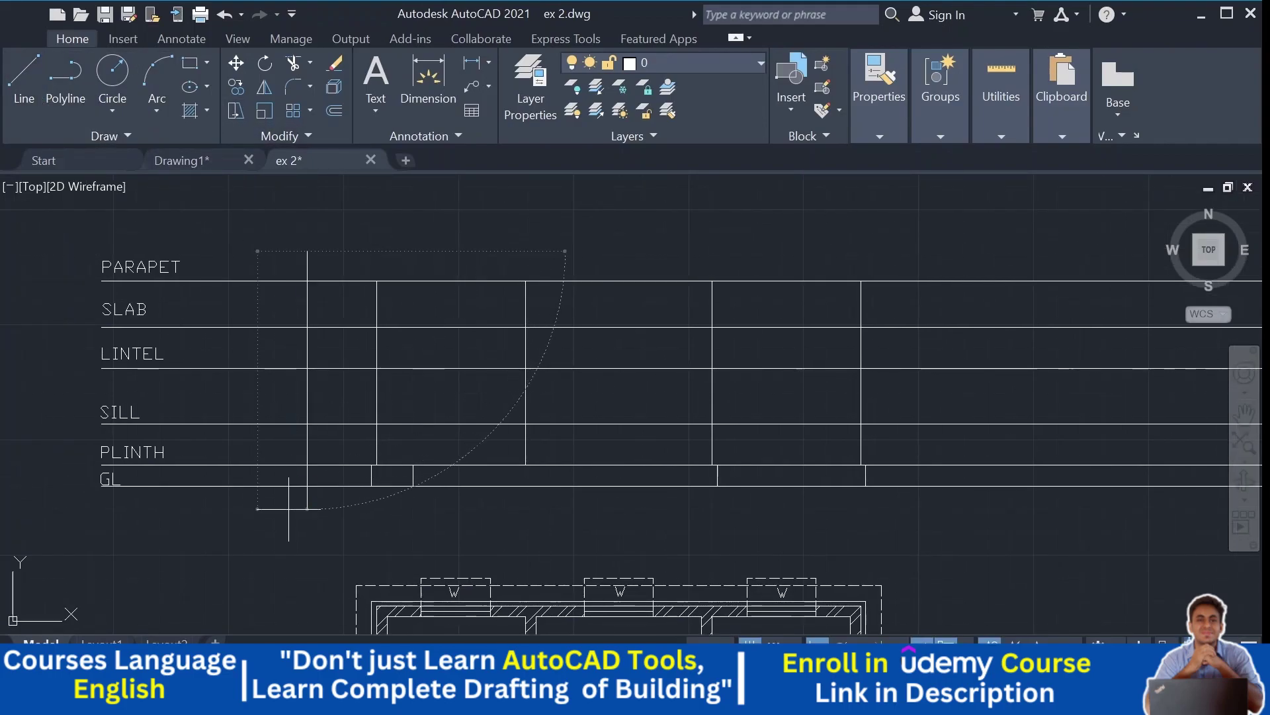
Step: Trim the six level lines between the vertical cutting line and the elevation's left edge, and delete the cutting line
key("Escape")
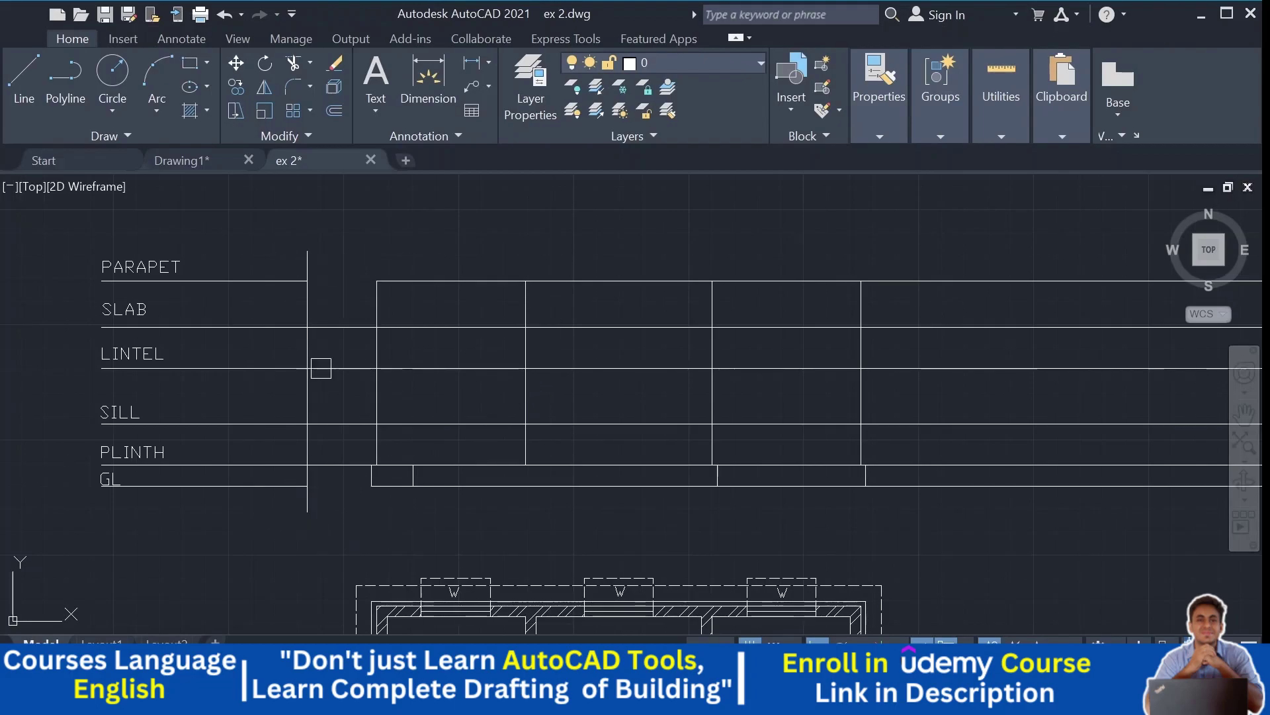
left_click(323, 464)
left_click(329, 424)
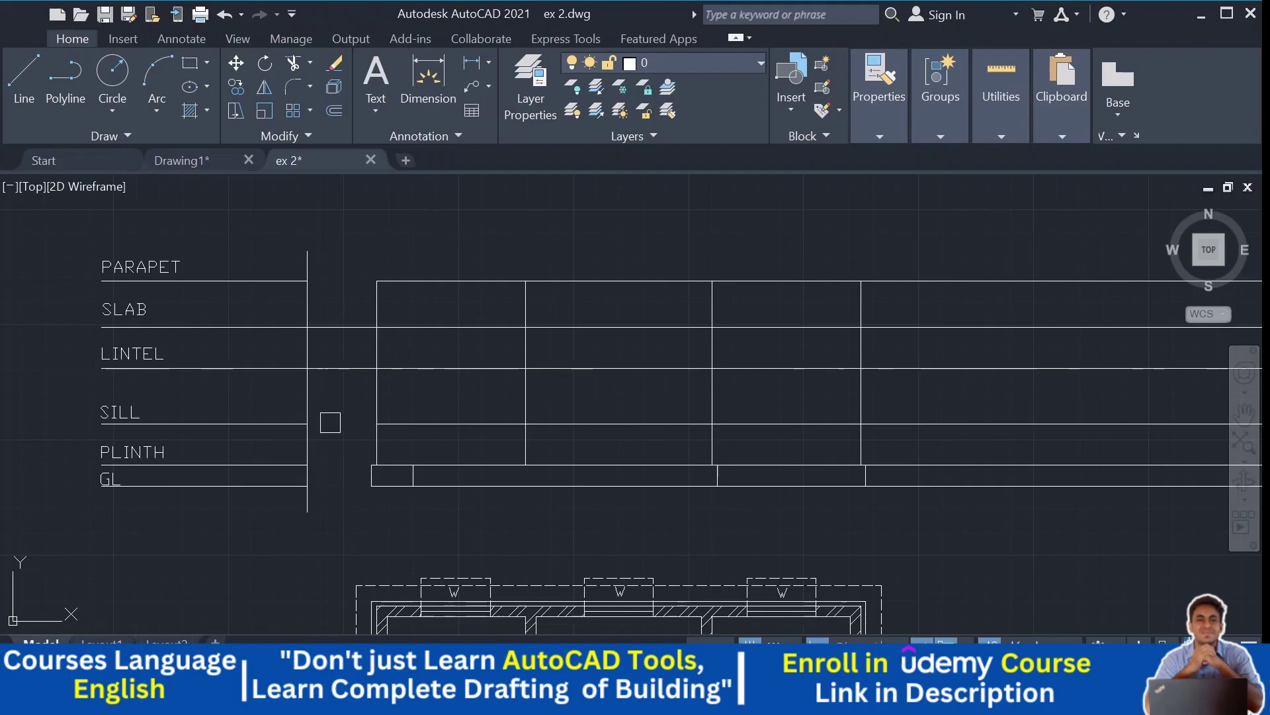
left_click(331, 368)
key("Escape")
left_click(307, 251)
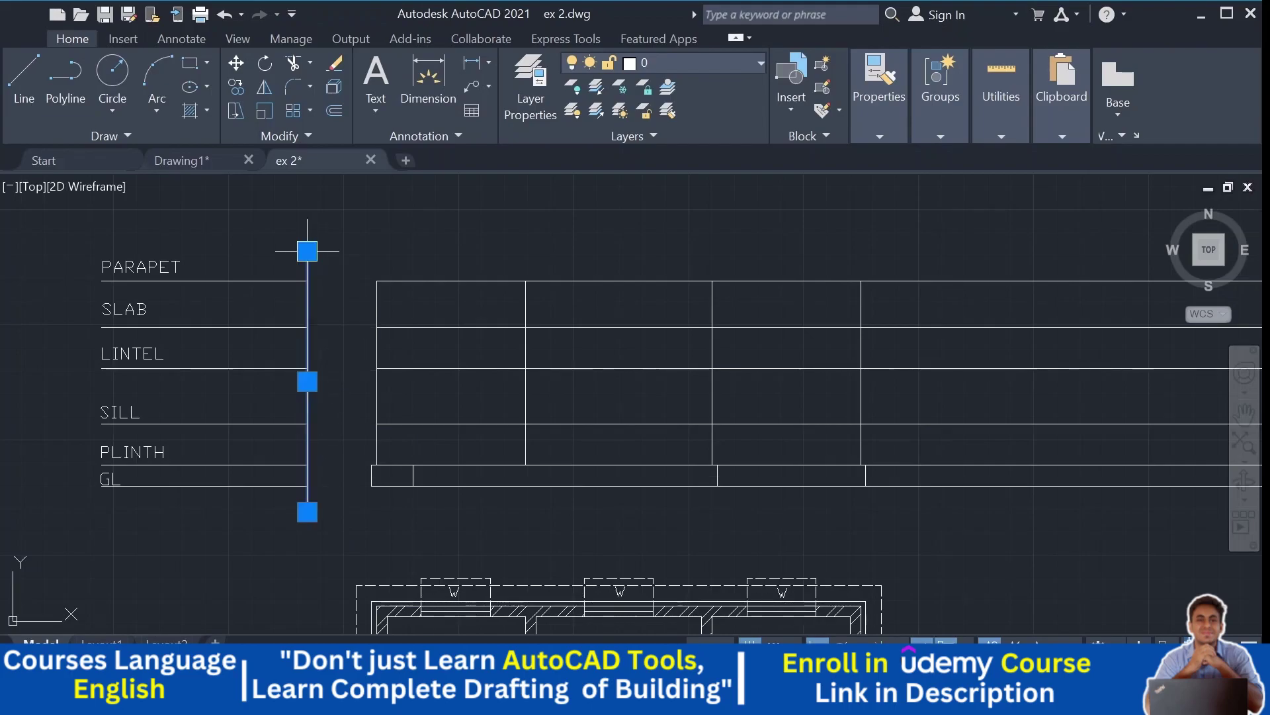
key("Delete")
Step: Change the six short level lines beneath the PARAPET to GL labels to a dashed linetype
scroll(272, 304, "down", 3)
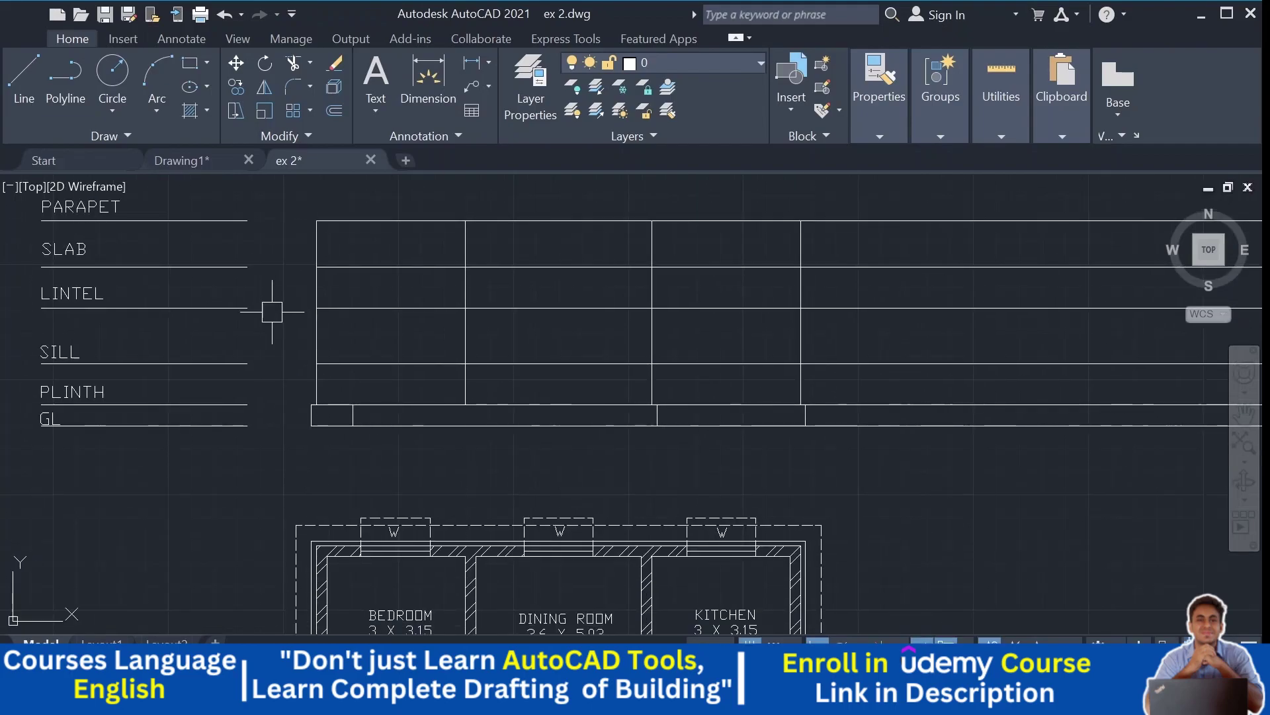
left_click_drag(228, 199, 166, 418)
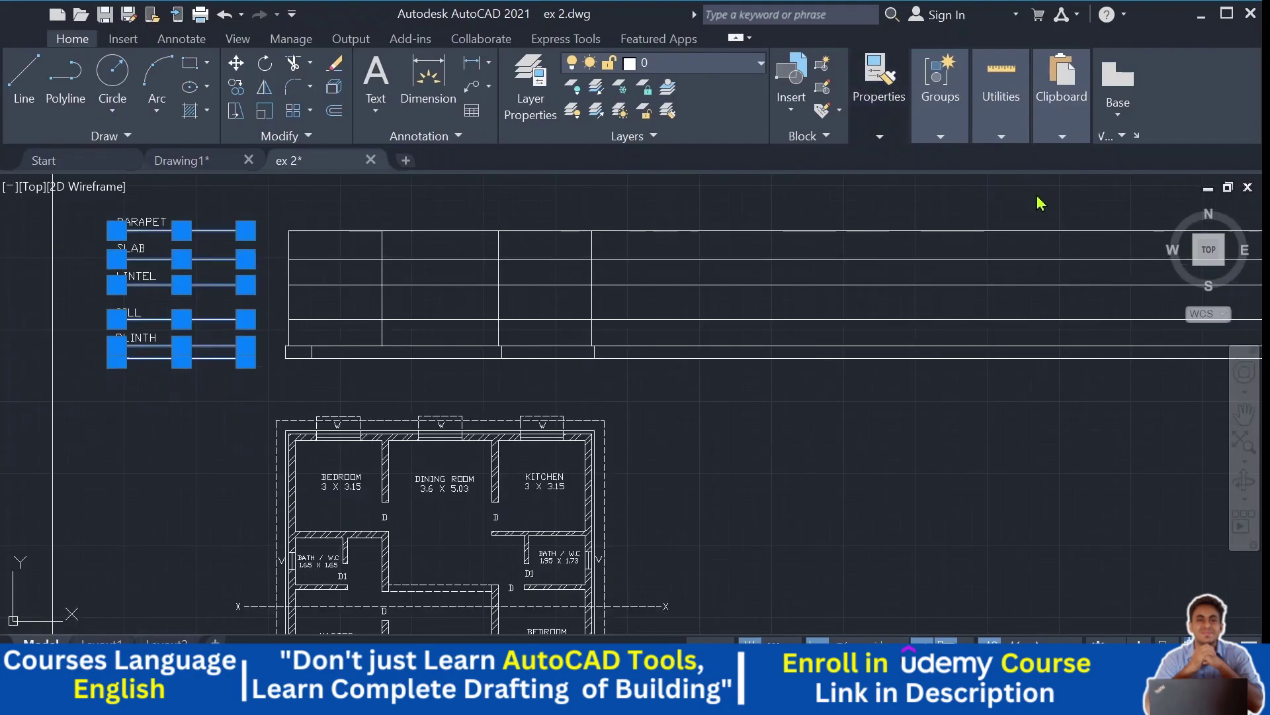
key("Escape")
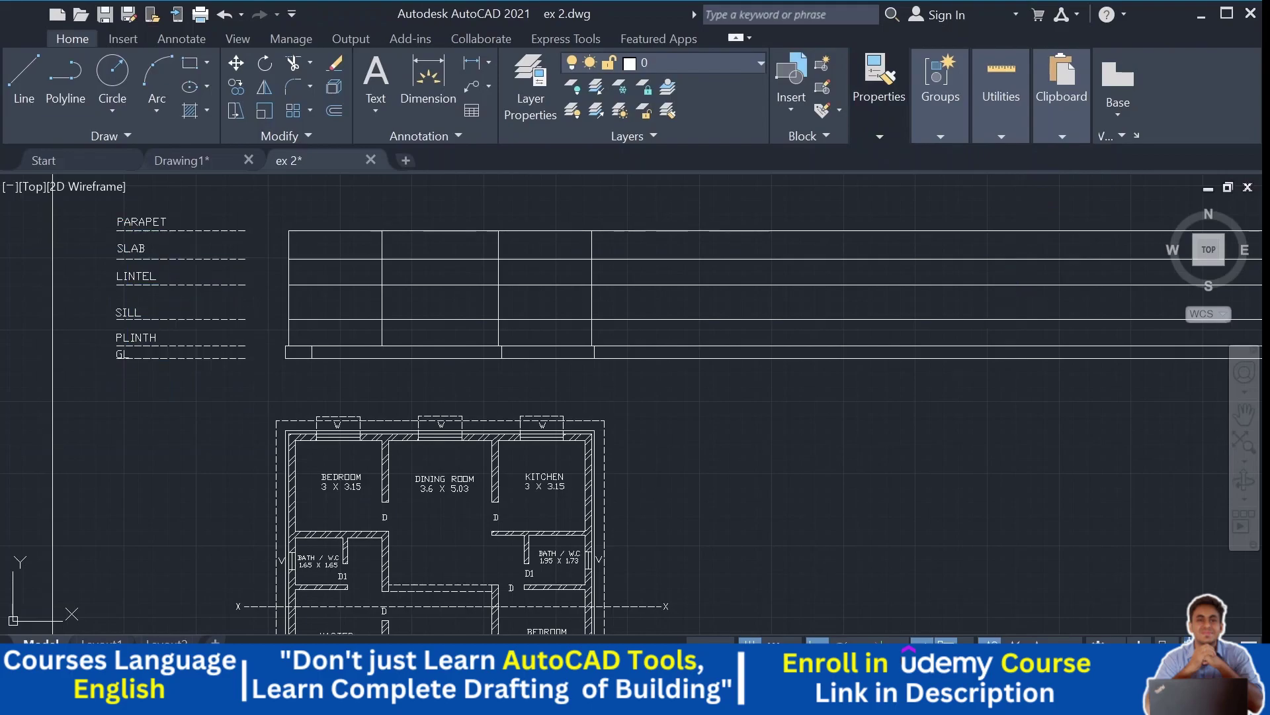
Step: Trim the six level lines beyond the right-hand wall and plinth edges of the elevation
scroll(297, 351, "up", 1)
middle_click_drag(307, 353, 171, 386)
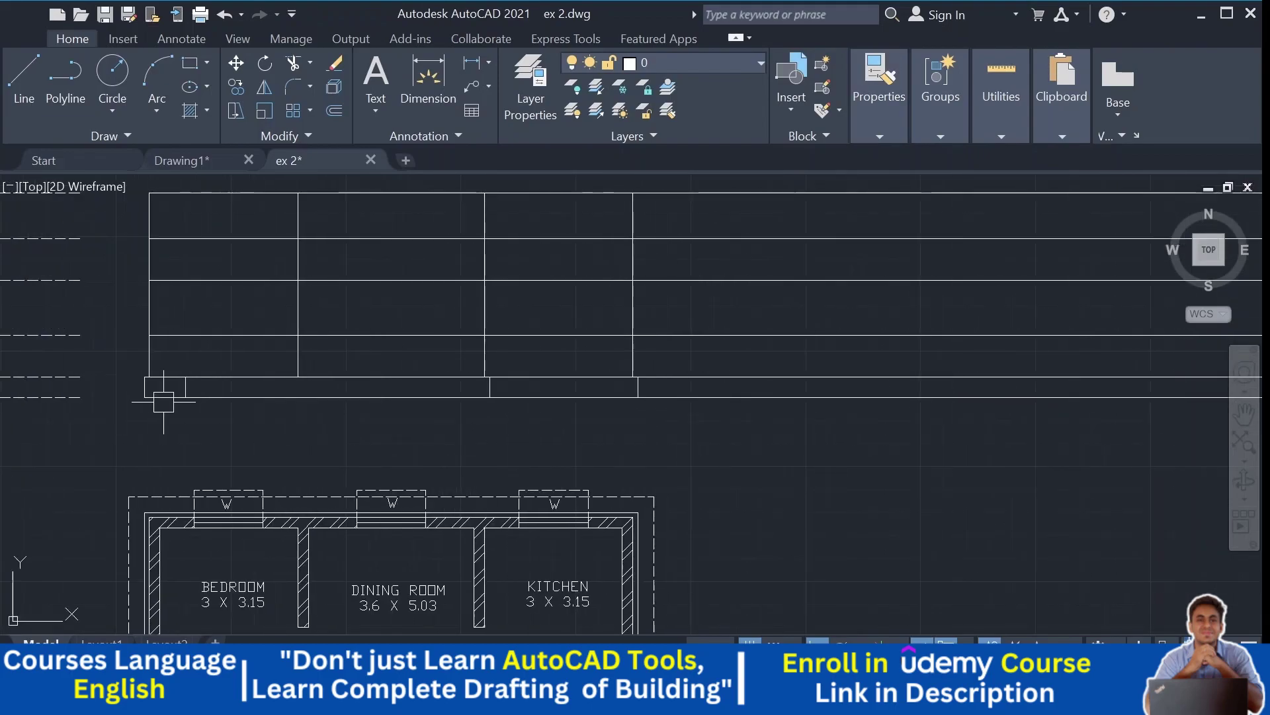
middle_click_drag(695, 416, 567, 456)
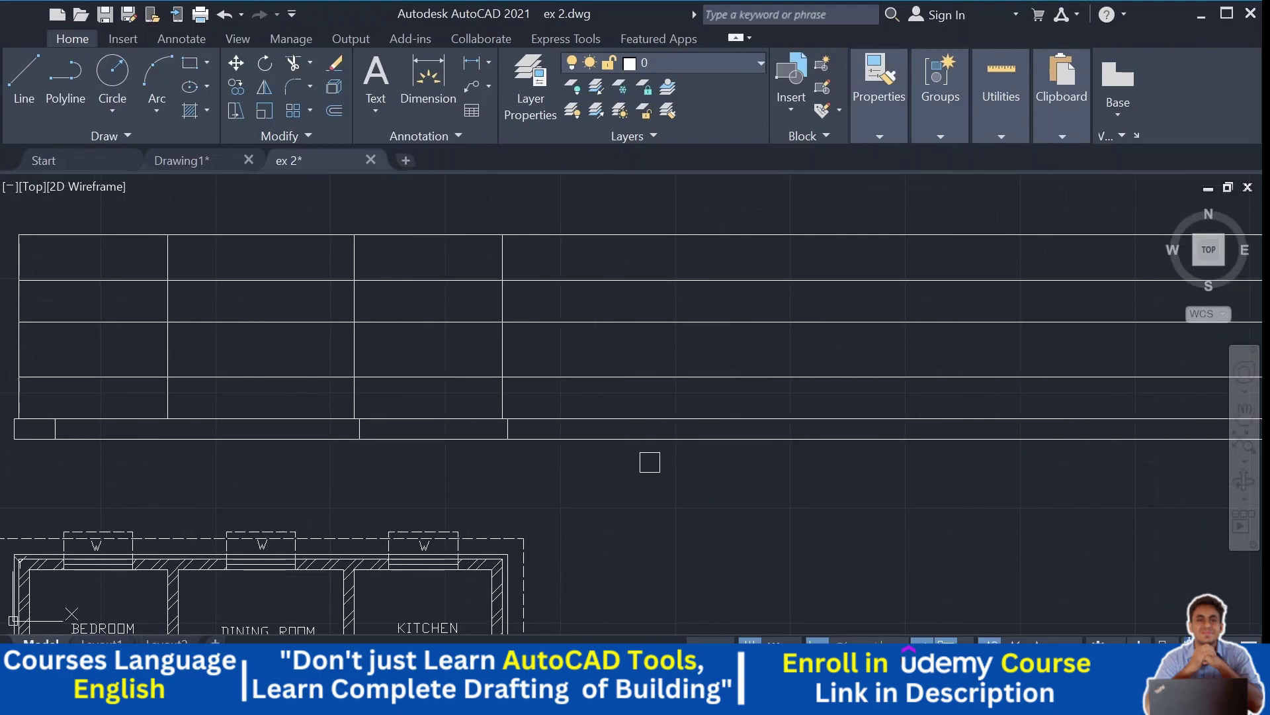
left_click(654, 459)
left_click(571, 232)
middle_click_drag(636, 321, 790, 346)
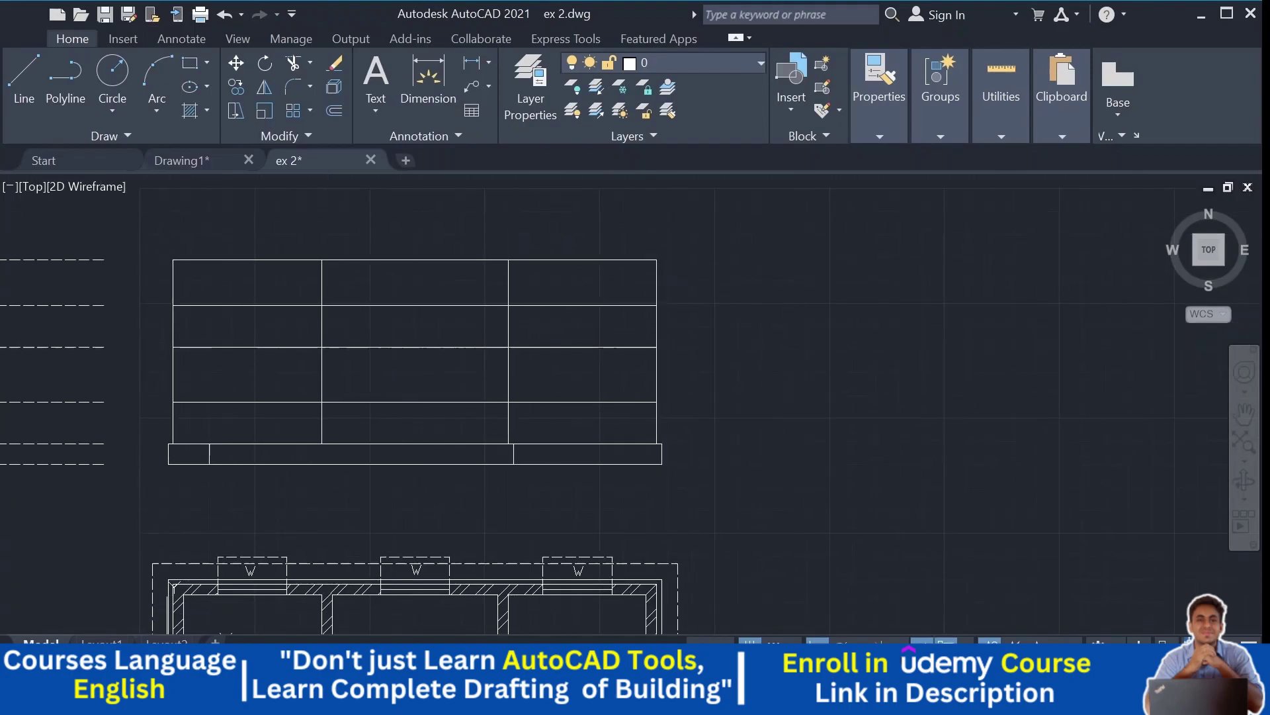
Step: Examine the elevation outline against the dashed PARAPET, SLAB, LINTEL, SILL, PLINTH and GL level lines
scroll(792, 345, "down", 2)
scroll(401, 359, "up", 1)
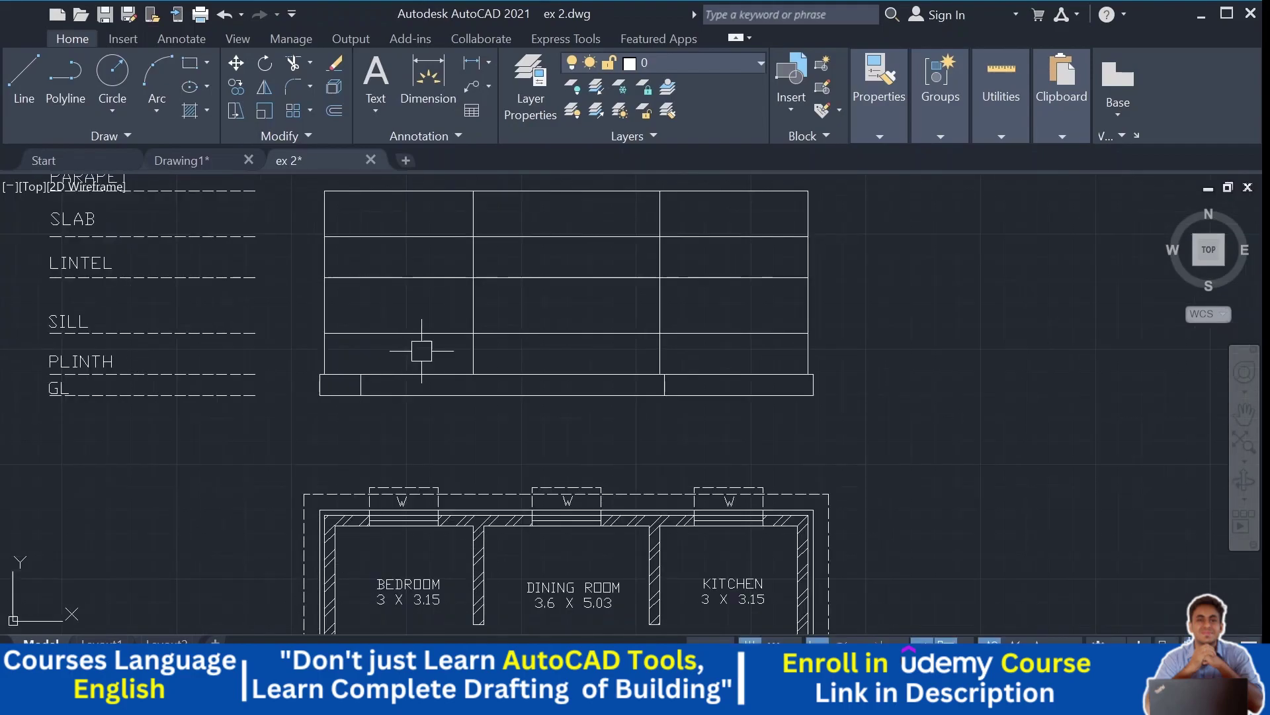
middle_click_drag(423, 350, 393, 395)
scroll(393, 395, "down", 1)
middle_click_drag(512, 454, 496, 411)
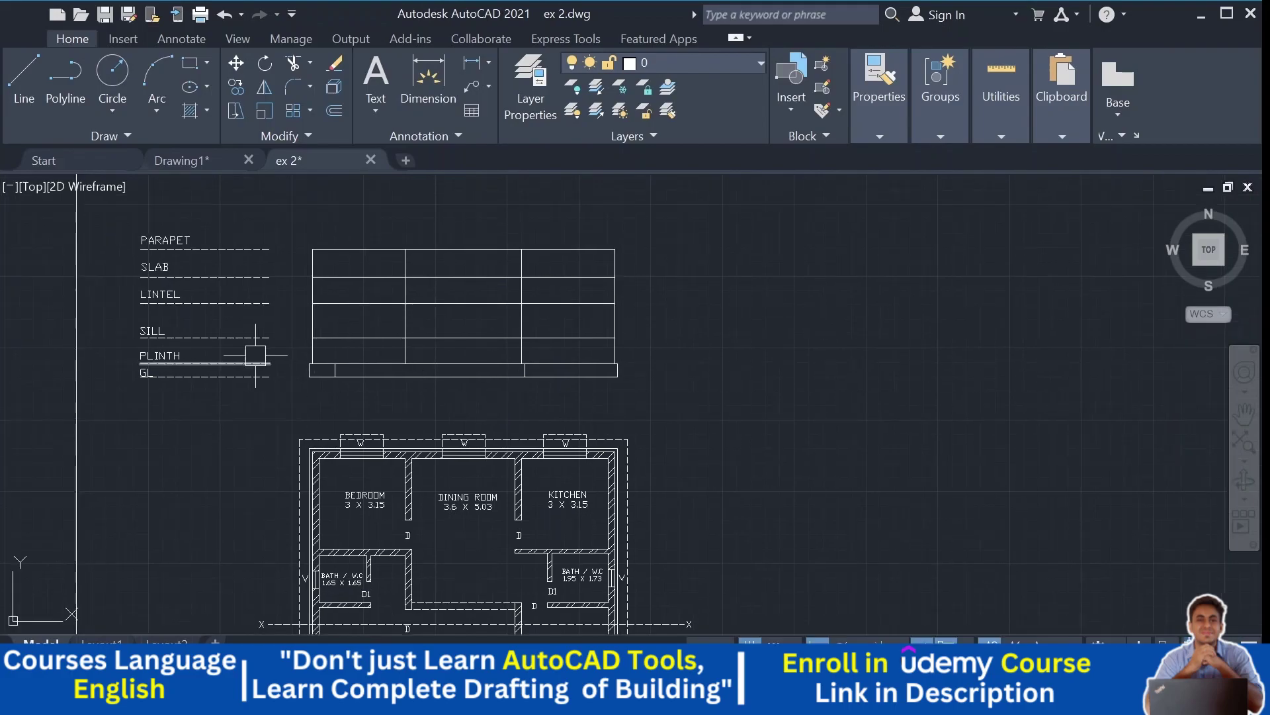
scroll(179, 285, "up", 1)
middle_click_drag(255, 289, 257, 304)
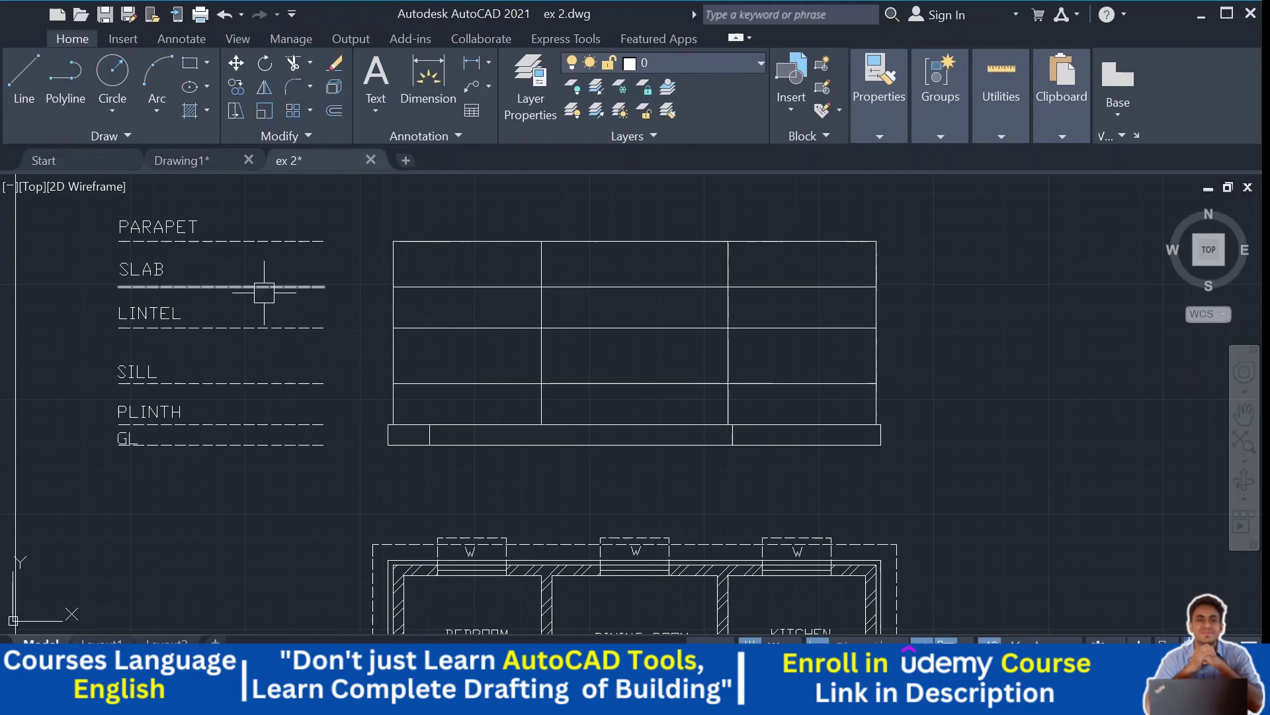
middle_click_drag(376, 290, 354, 343)
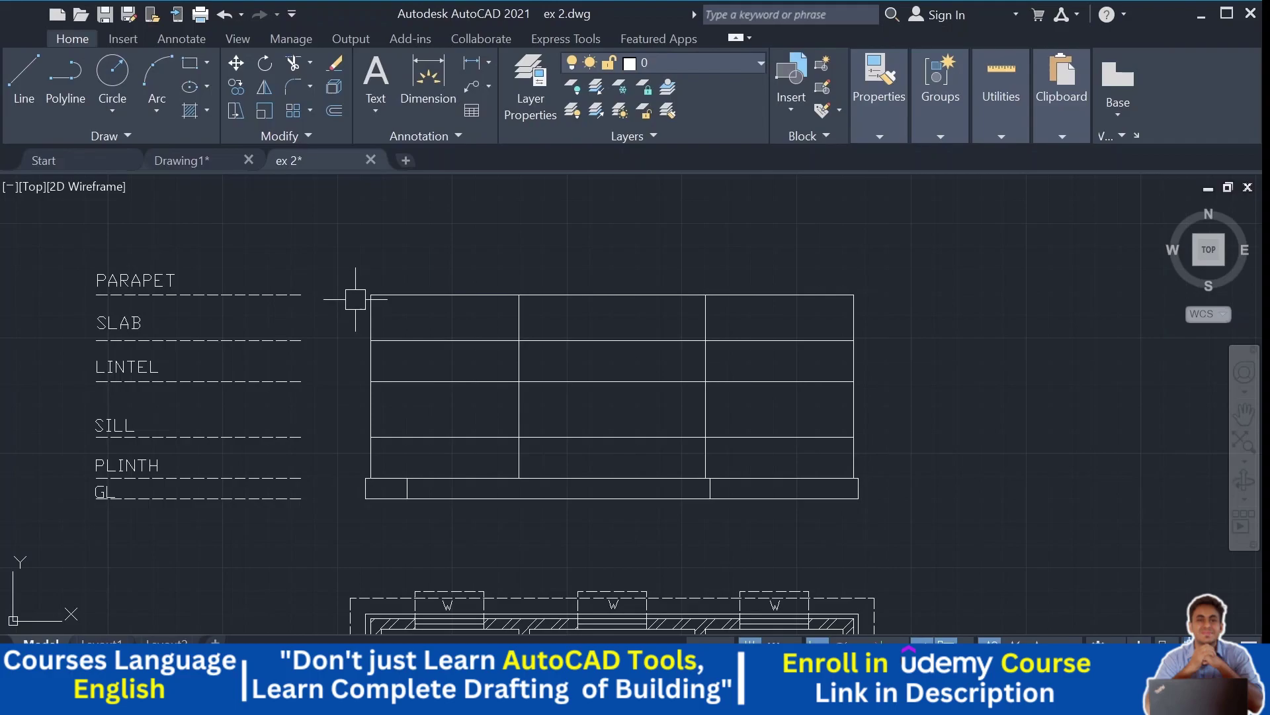
Step: Examine the plan from the rear rooms to its front side, including the verandah, front windows and the area below the title
middle_click_drag(457, 371, 333, 228)
middle_click_drag(547, 409, 555, 264)
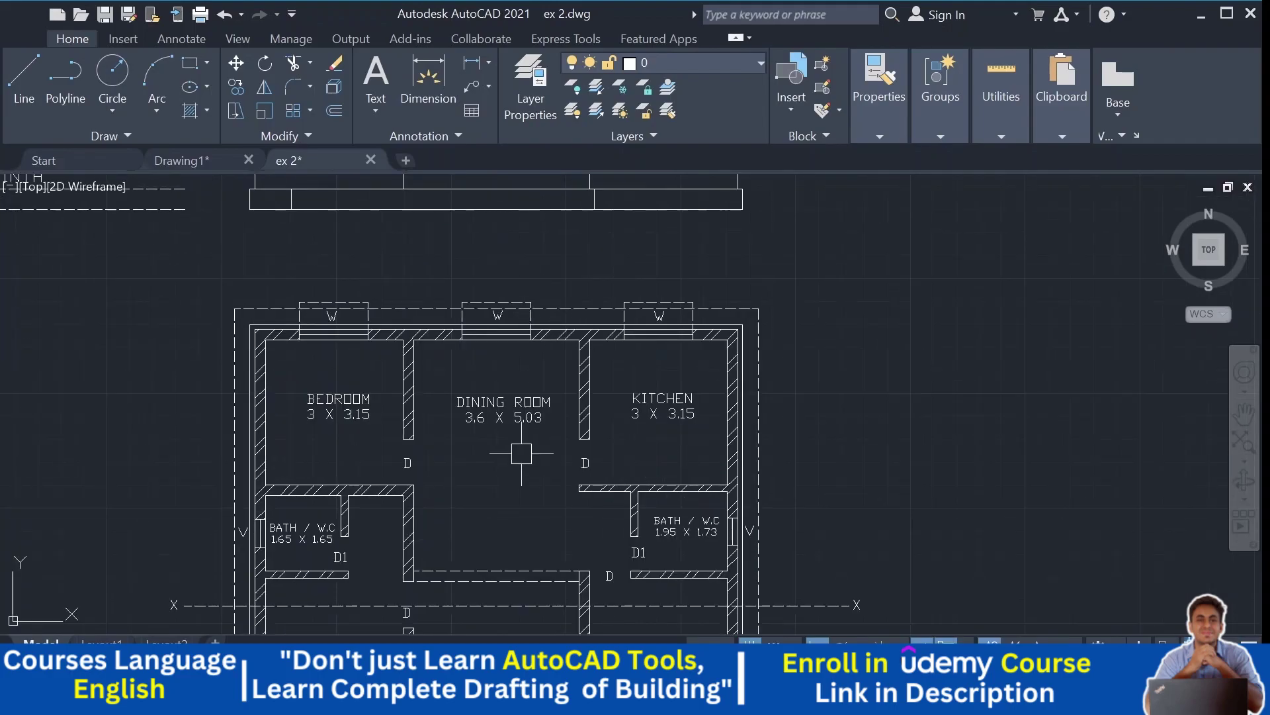
scroll(521, 454, "down", 1)
middle_click_drag(520, 424, 499, 301)
middle_click_drag(477, 460, 477, 455)
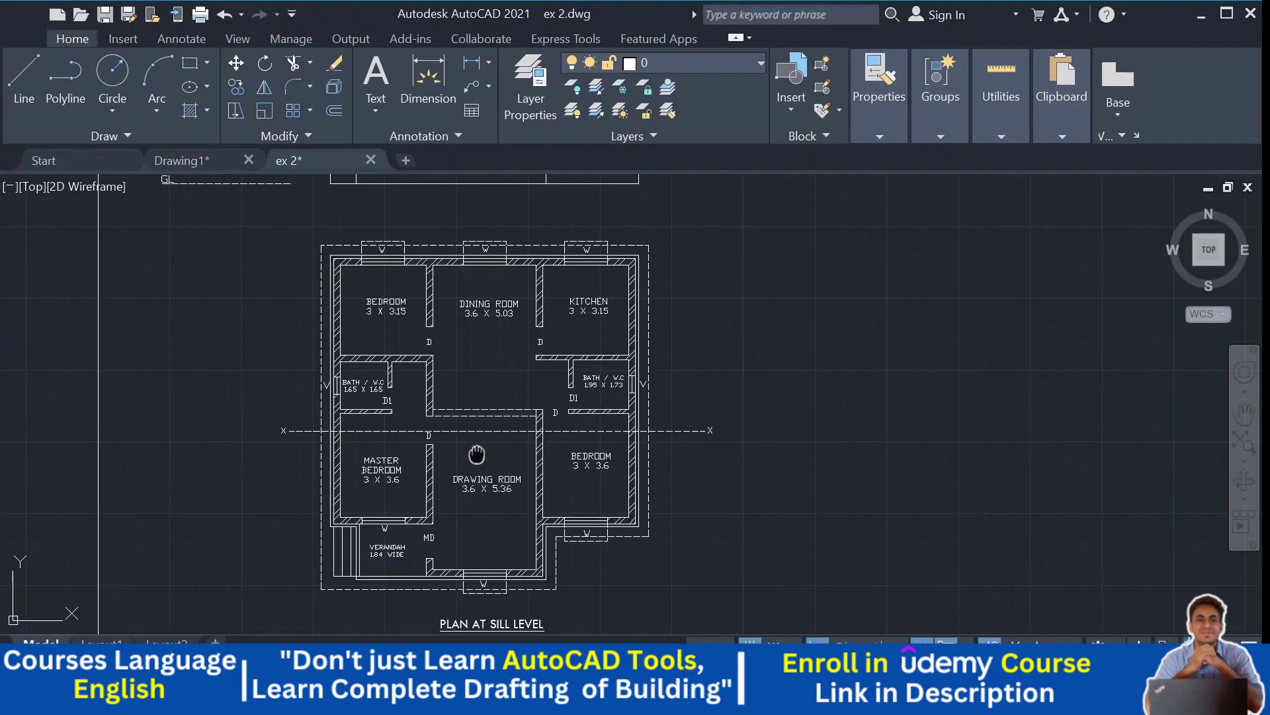
middle_click_drag(466, 603, 443, 454)
scroll(417, 520, "up", 1)
middle_click_drag(580, 516, 569, 556)
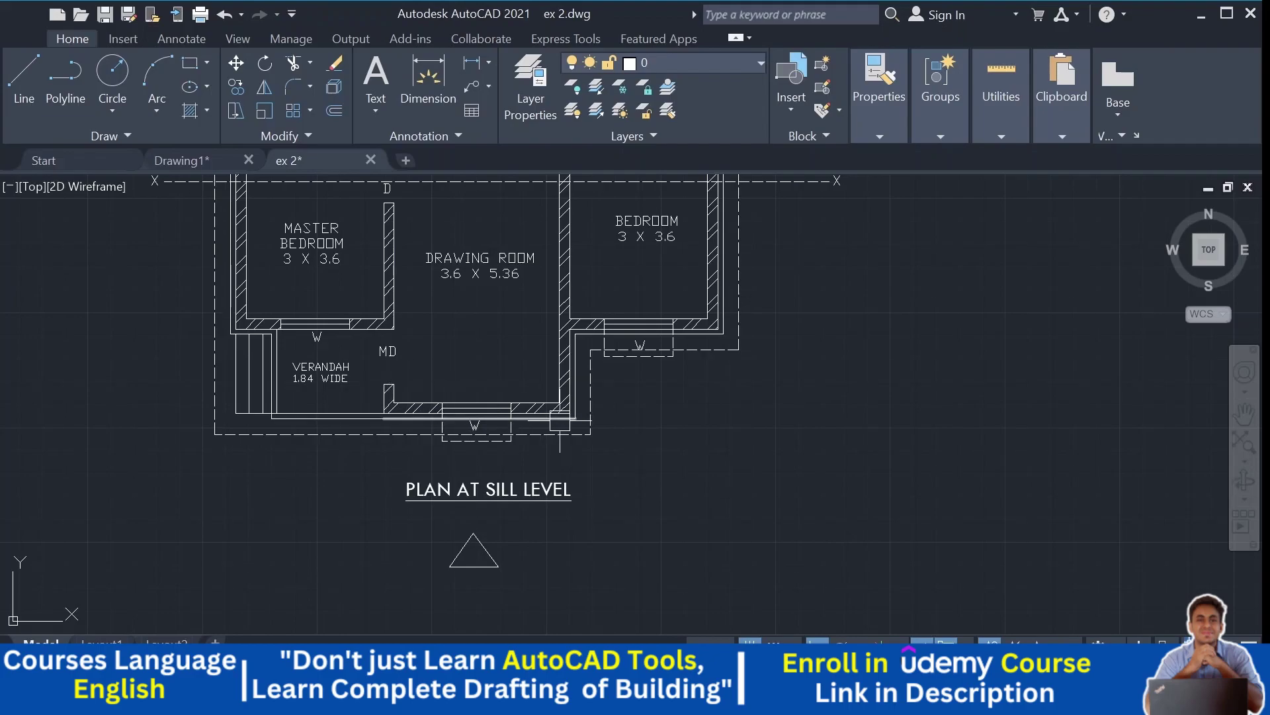
middle_click_drag(560, 419, 586, 505)
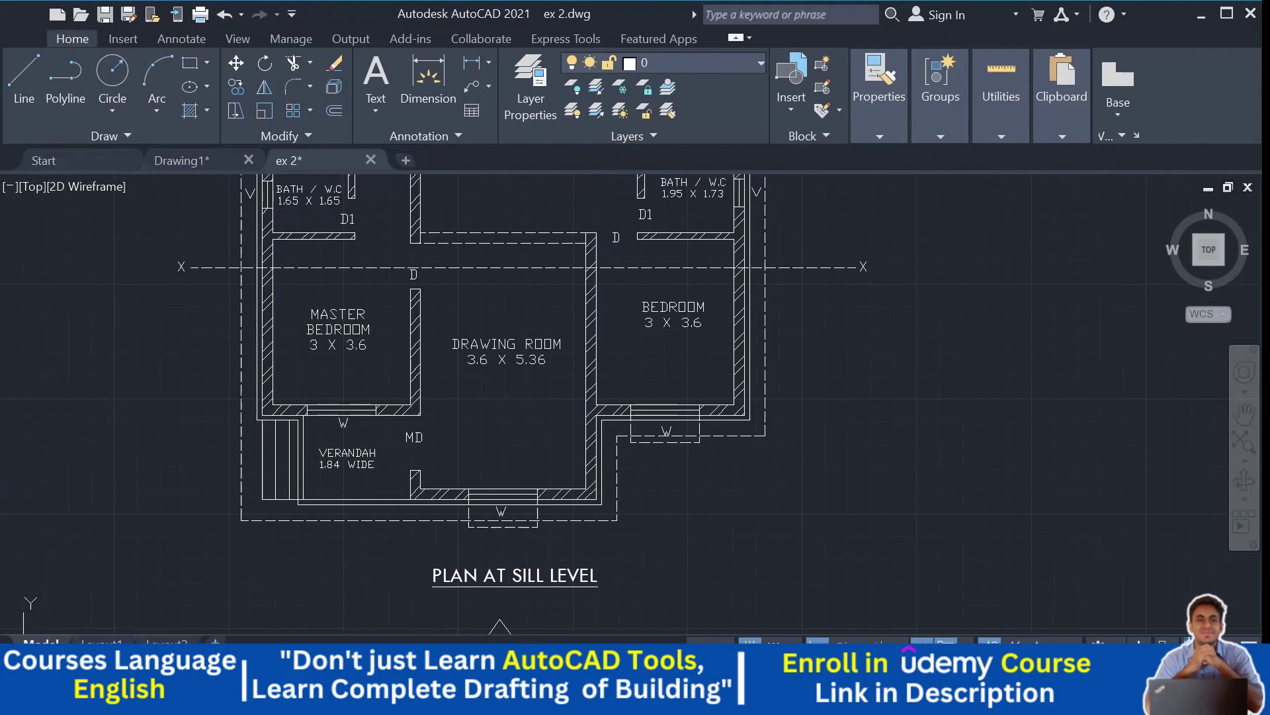
Step: Examine the verandah step edges beside the master bedroom corner and the matching left end of the elevation's plinth
middle_click_drag(237, 432, 240, 473)
scroll(241, 474, "up", 3)
scroll(333, 460, "up", 1)
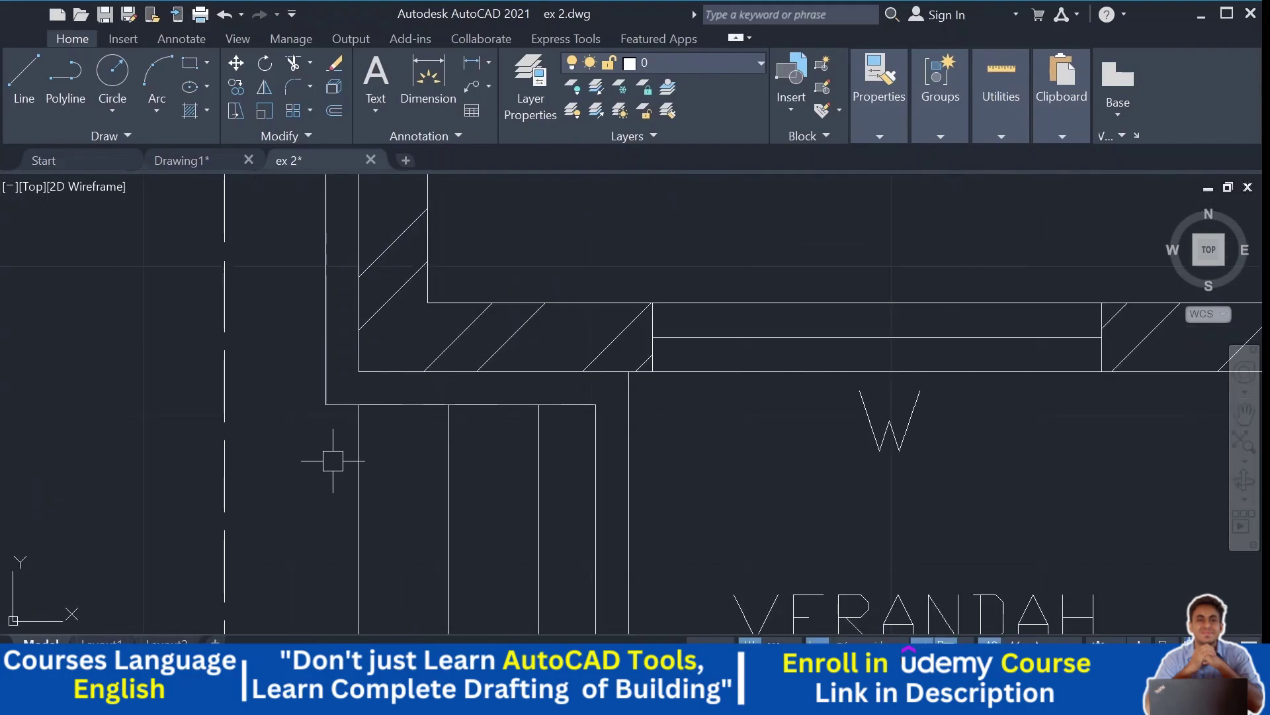
scroll(313, 416, "down", 5)
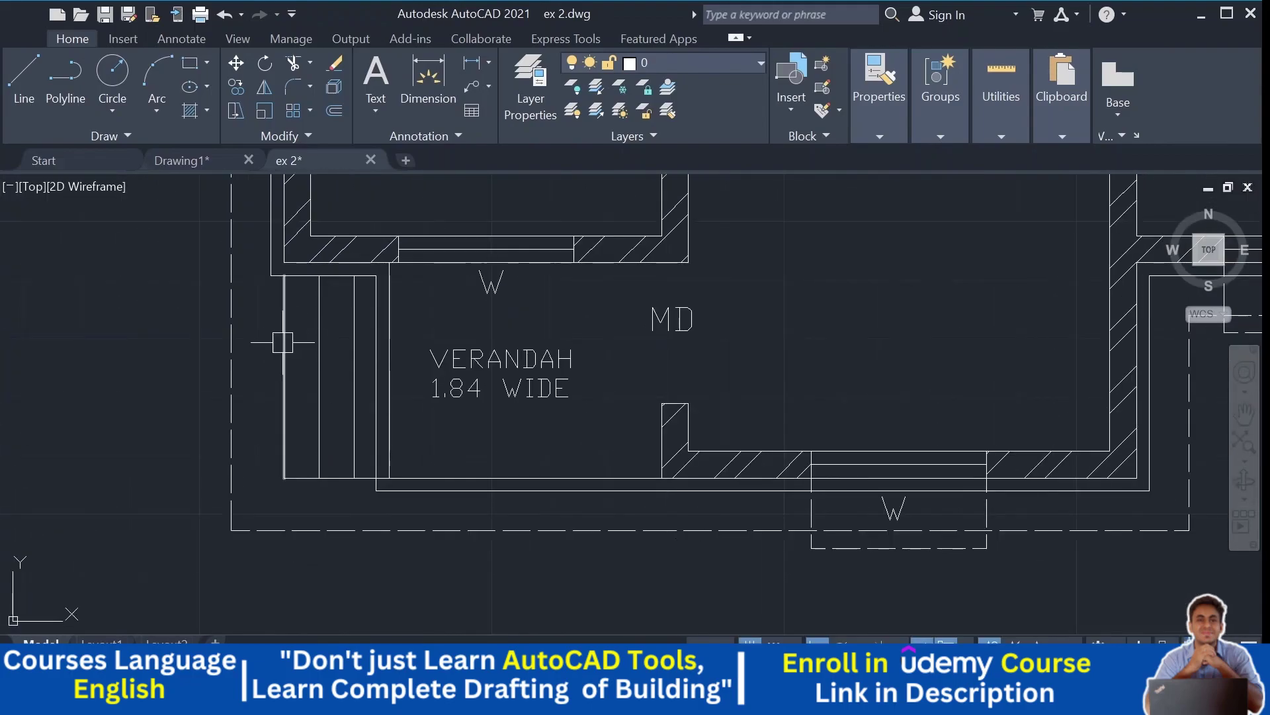
middle_click_drag(286, 263, 313, 466)
scroll(318, 477, "down", 5)
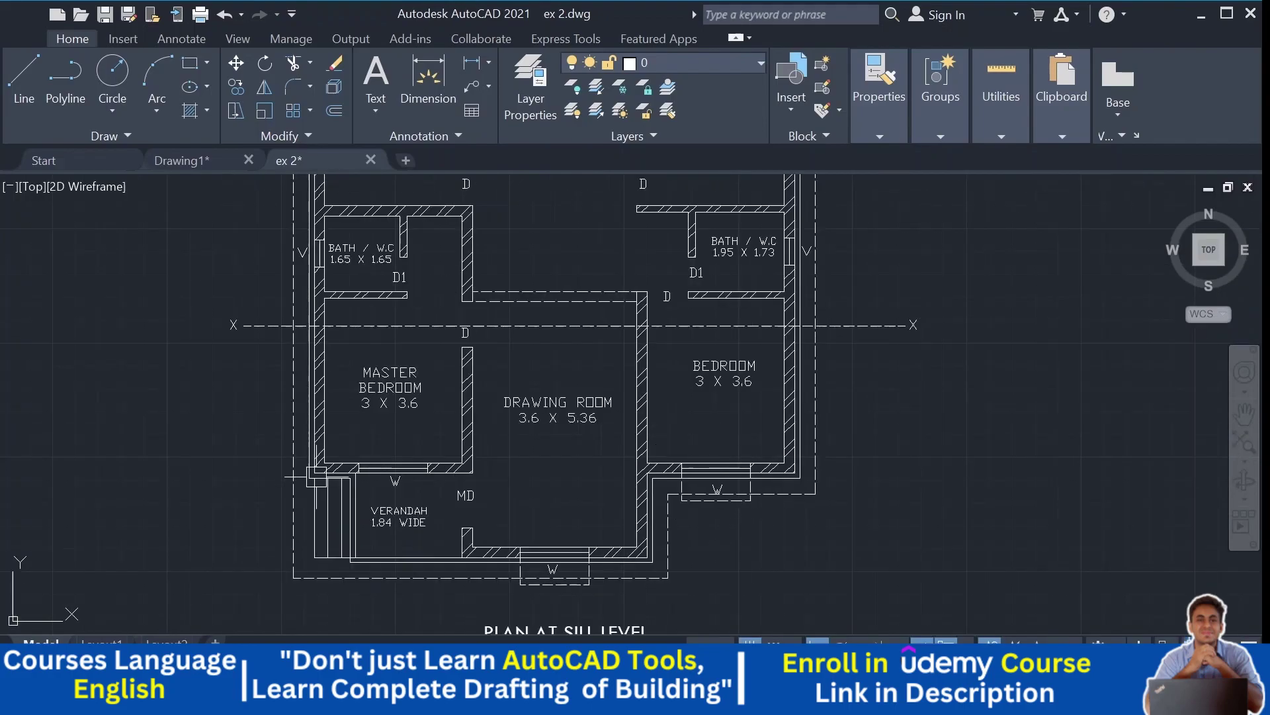
middle_click_drag(359, 327, 369, 590)
mouse_move(385, 279)
middle_mouse_down()
mouse_move(387, 464)
mouse_move(377, 213)
mouse_move(403, 398)
mouse_move(401, 370)
middle_mouse_up()
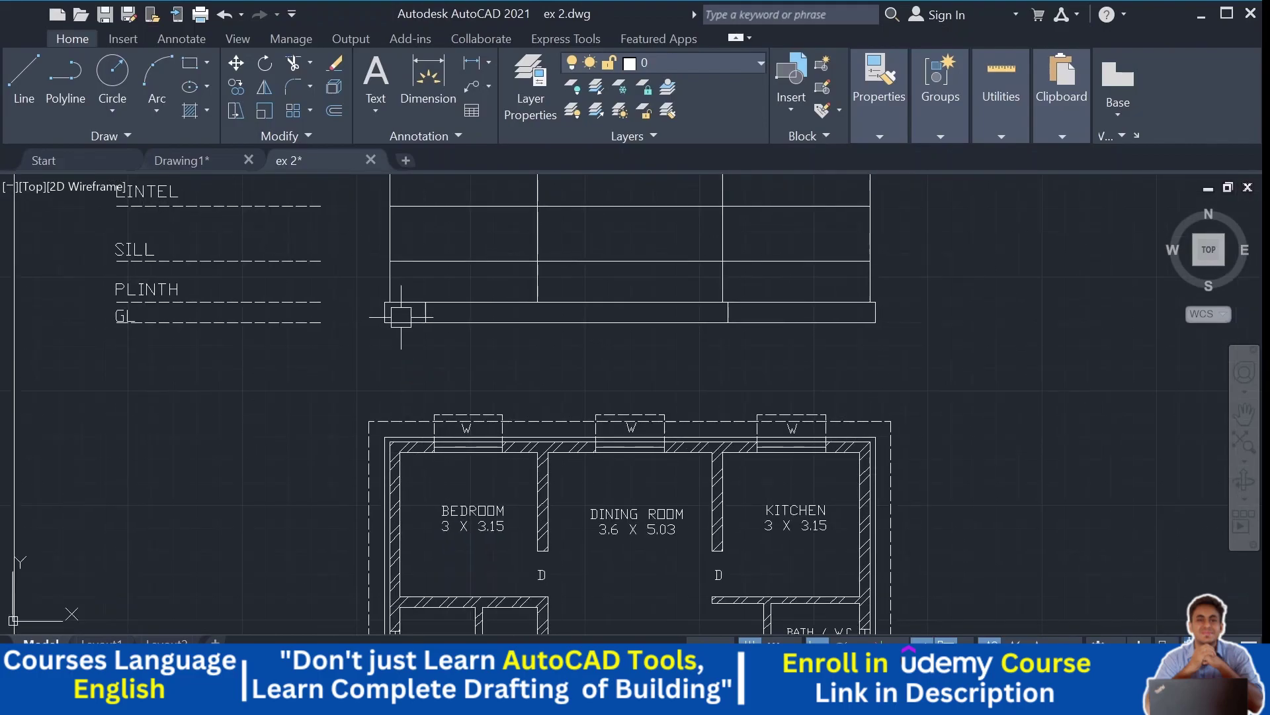
scroll(391, 314, "up", 6)
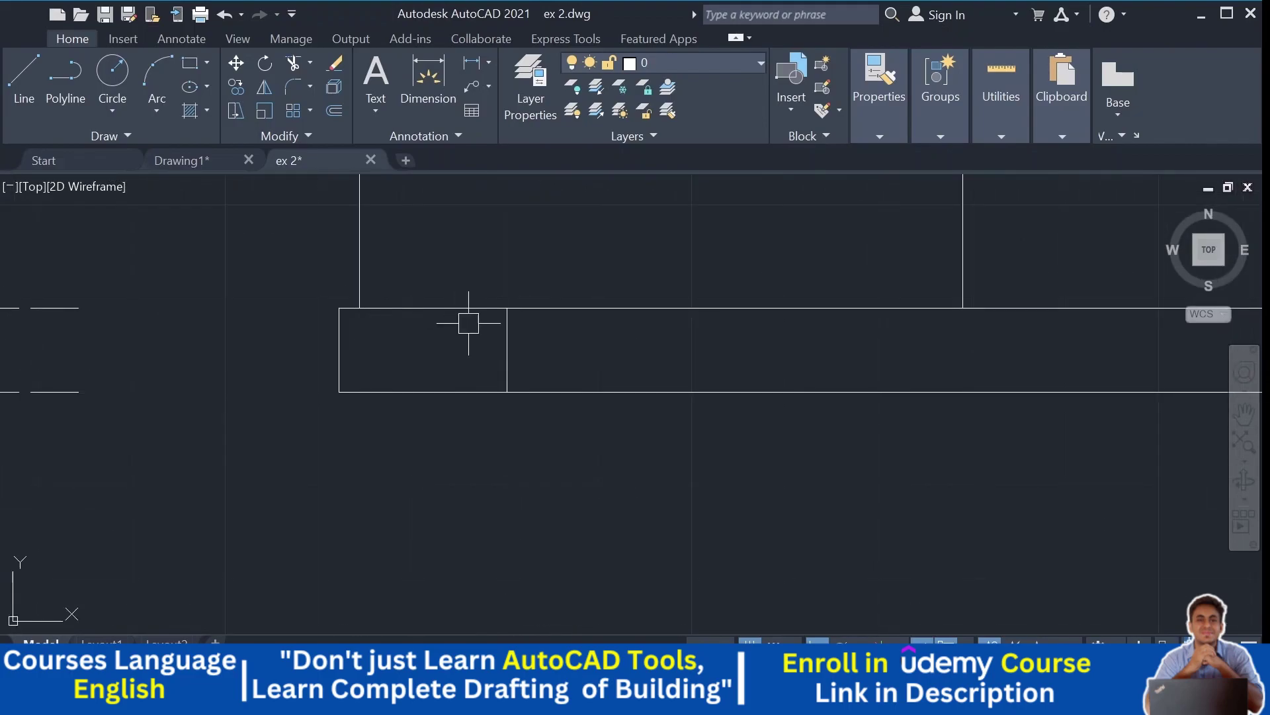
scroll(466, 344, "down", 2)
scroll(407, 341, "up", 2)
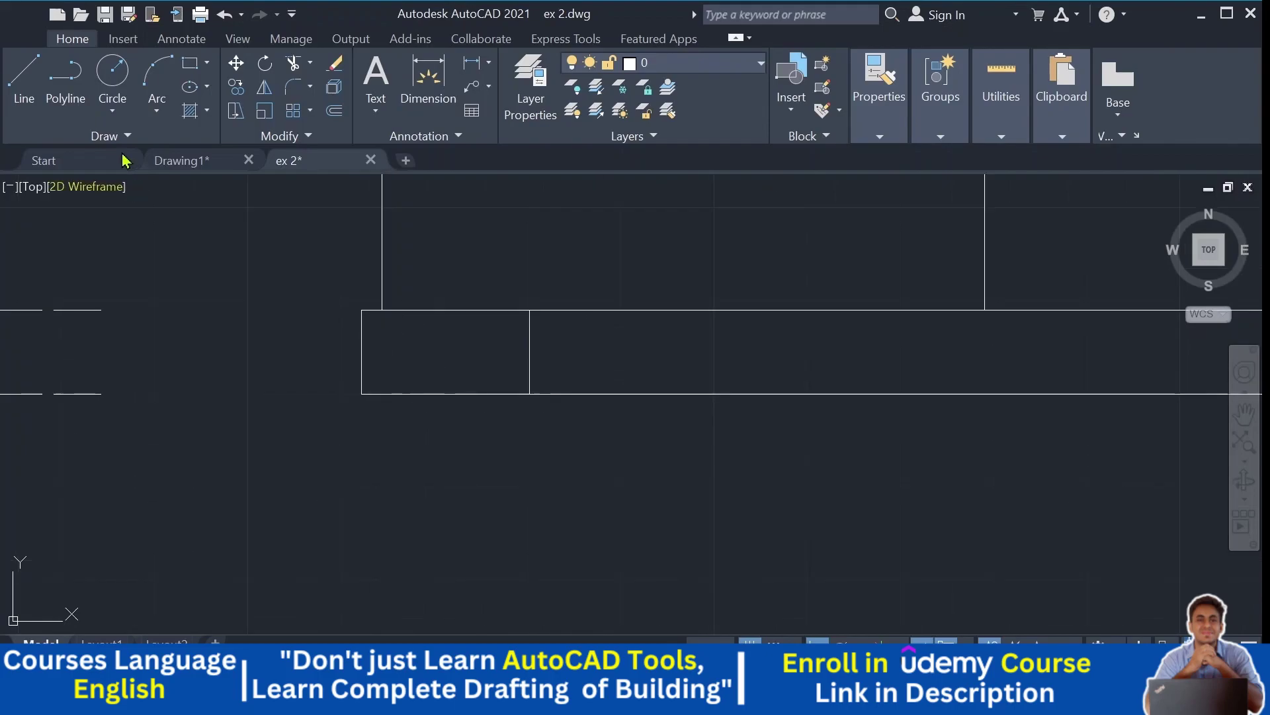
Step: Draw the stepped verandah stair profile from the ground line up to the plinth line, below the elevation's left wall edge, with 6-inch risers
scroll(420, 329, "up", 2)
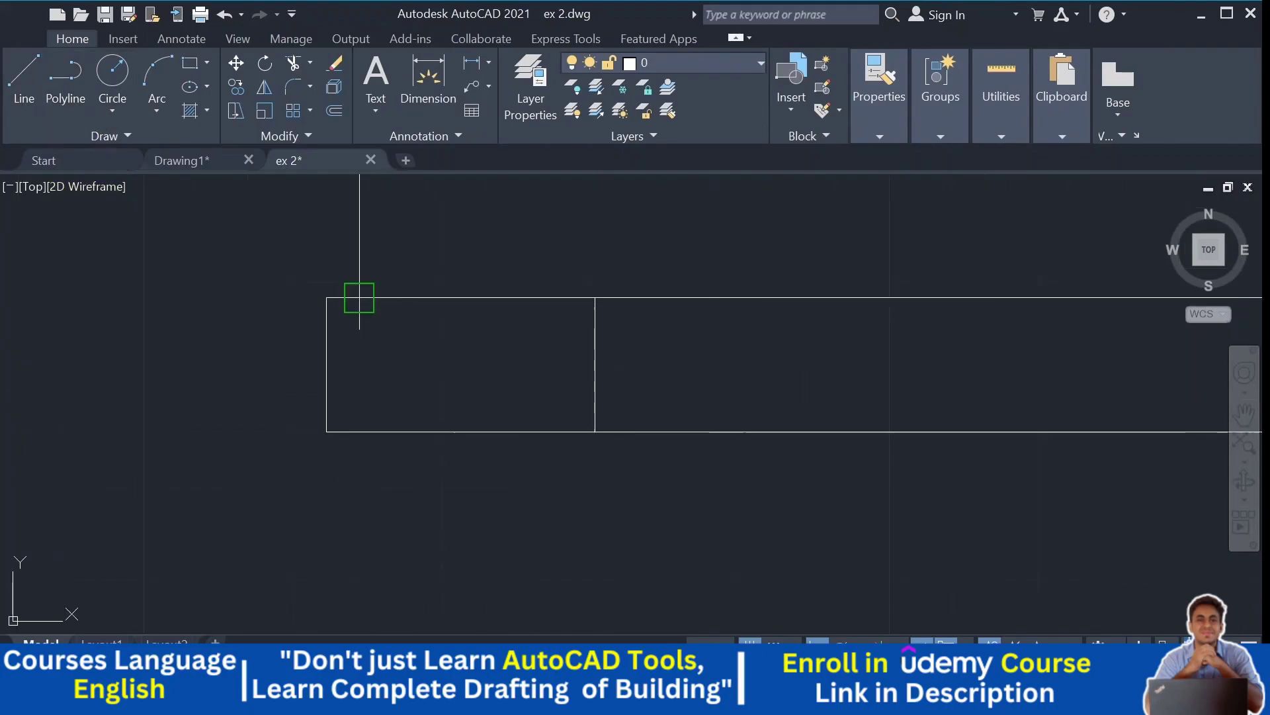
left_click(359, 432)
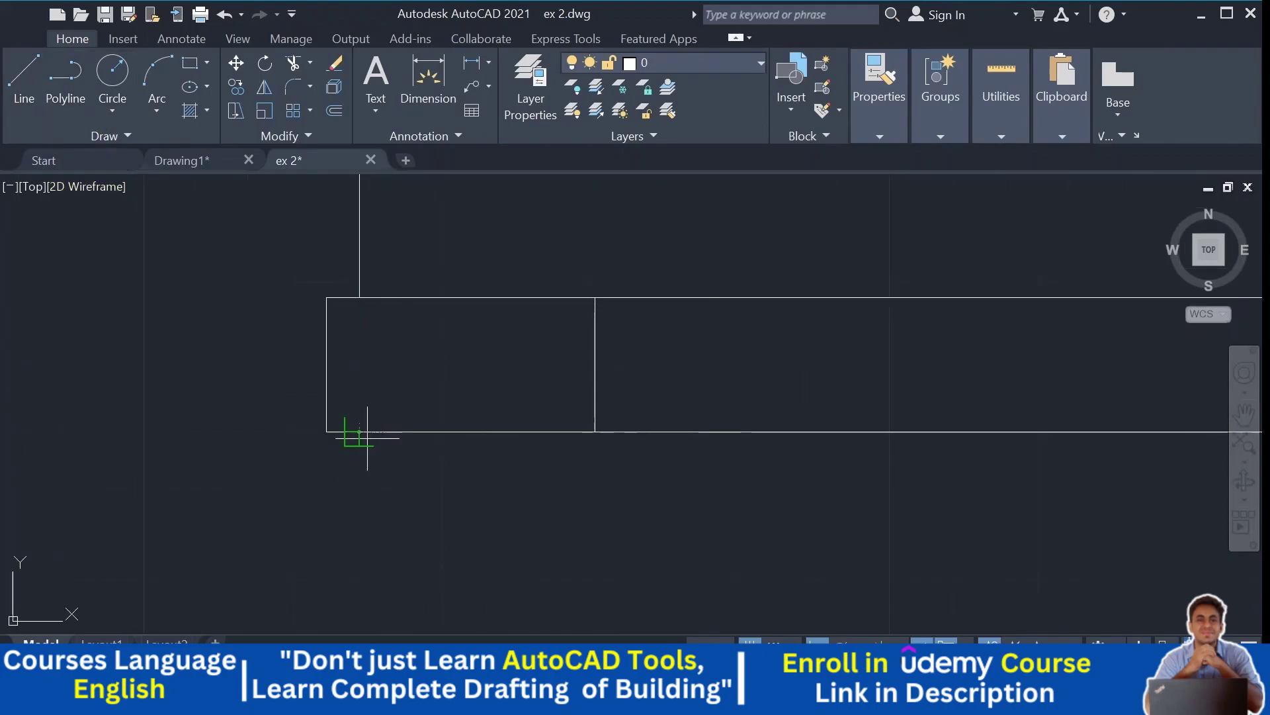
left_click(370, 369)
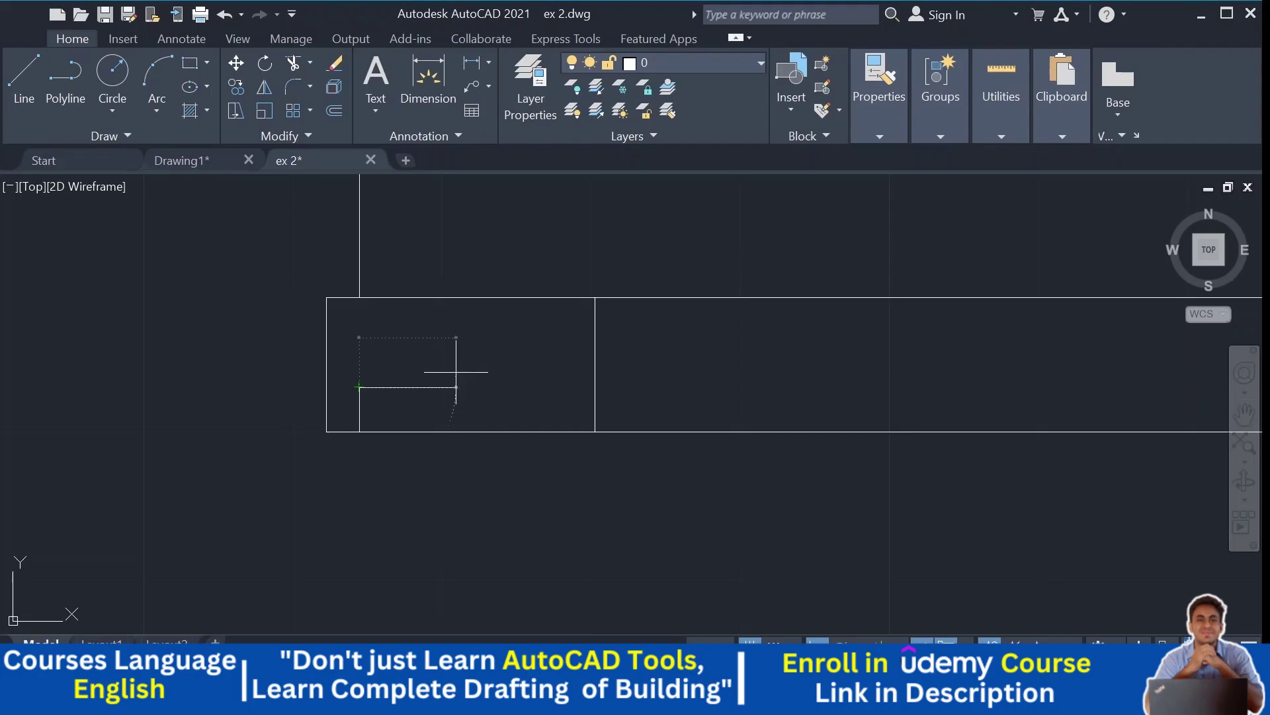
left_click(449, 387)
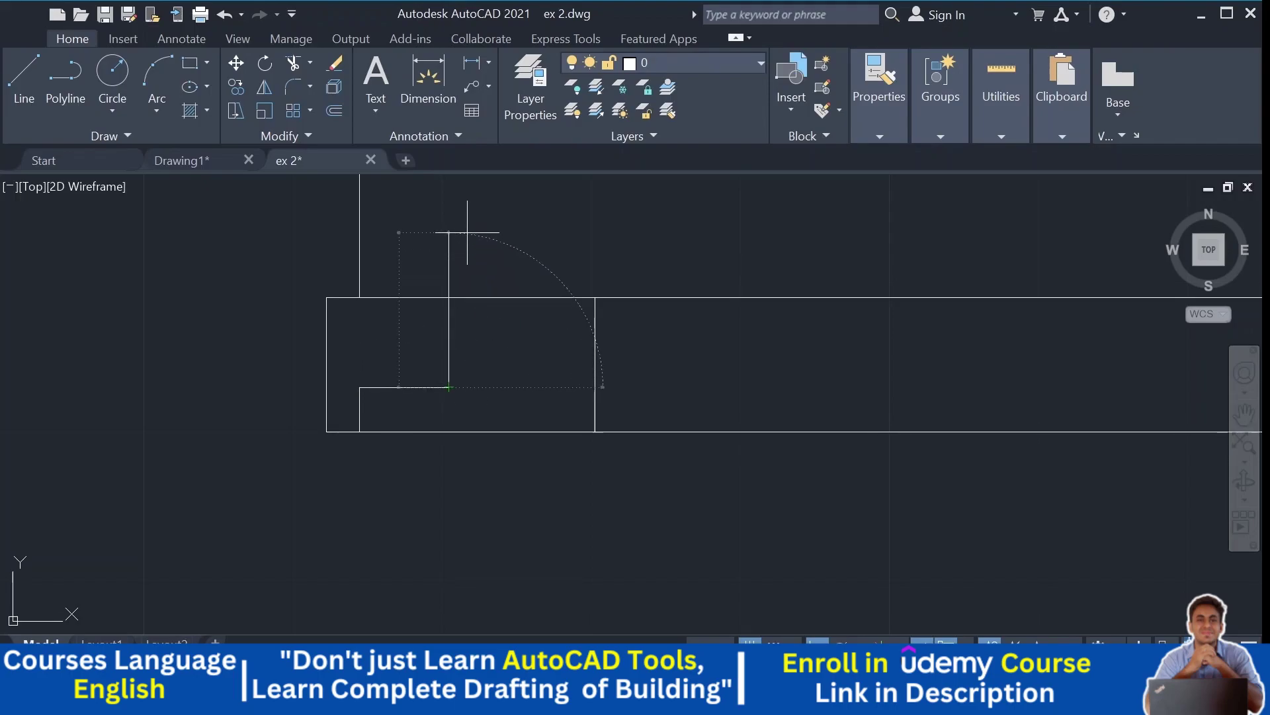
type("6")
key("Return")
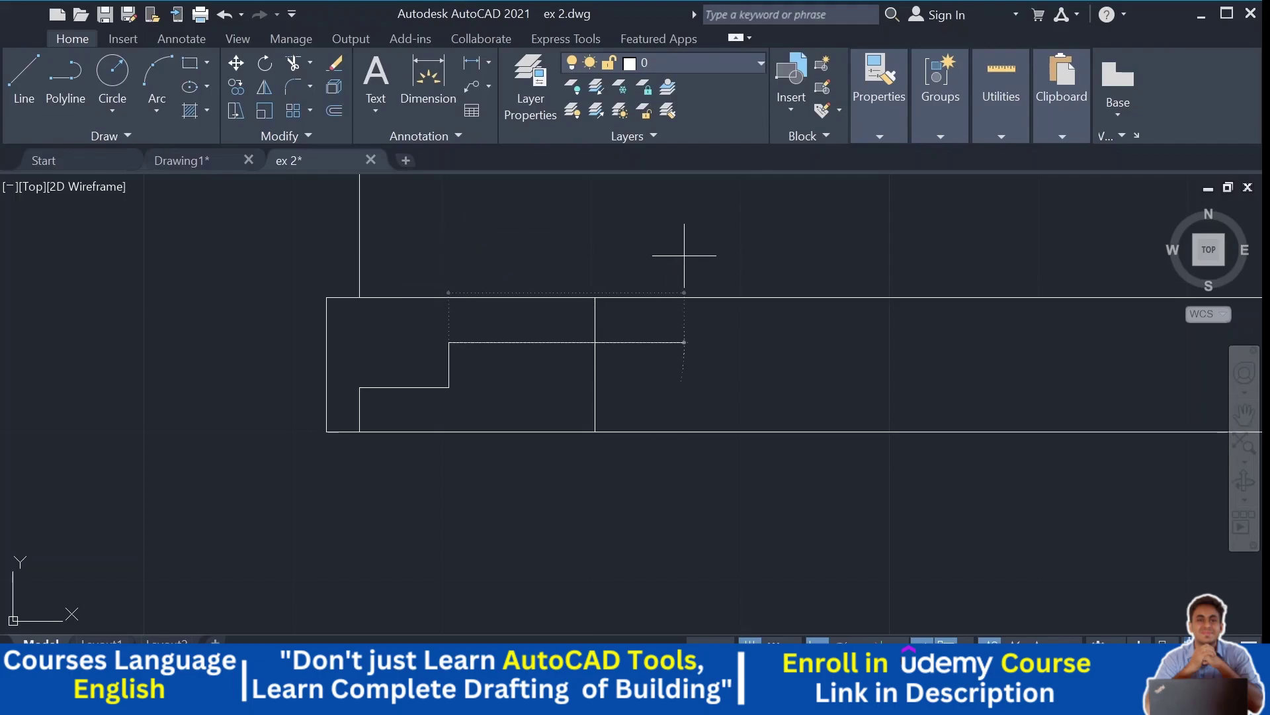
left_click(538, 342)
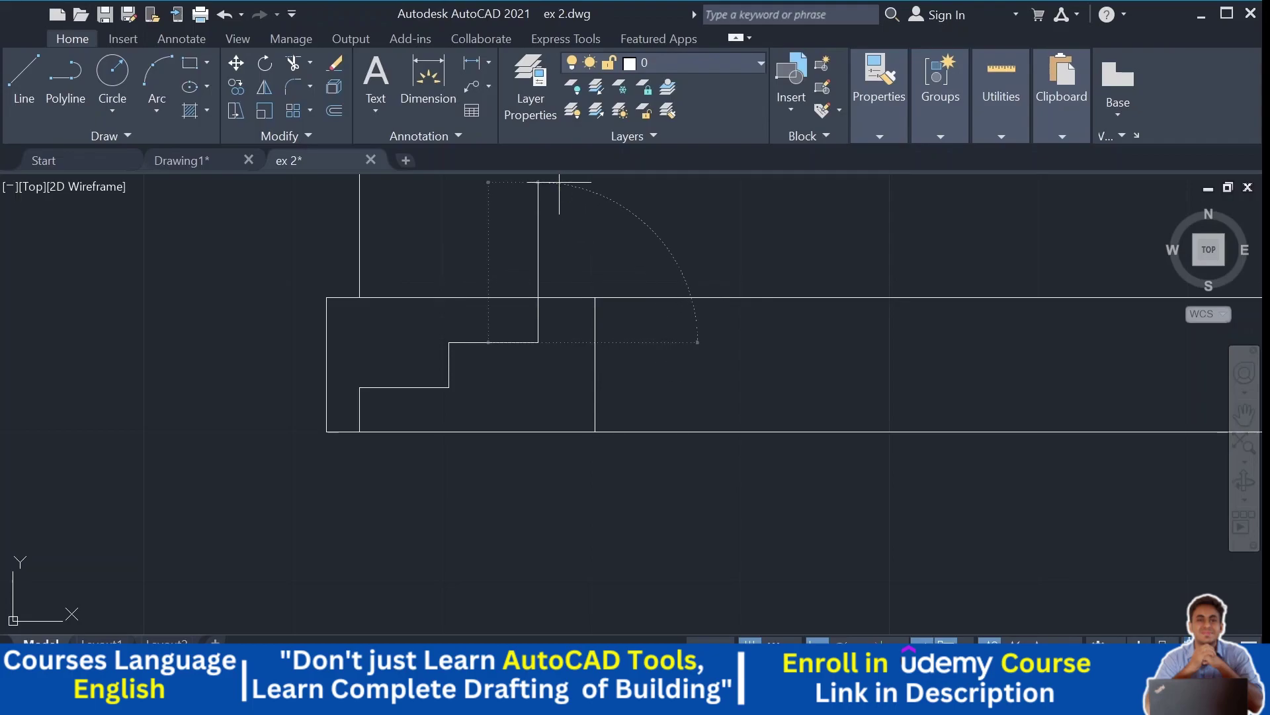
type("6")
key("Return")
key("Escape")
Step: Examine the plan's verandah, its steps and the front wall against the stepped profile and level lines of the elevation
scroll(570, 354, "down", 2)
middle_click_drag(619, 392, 465, 392)
scroll(463, 406, "down", 1)
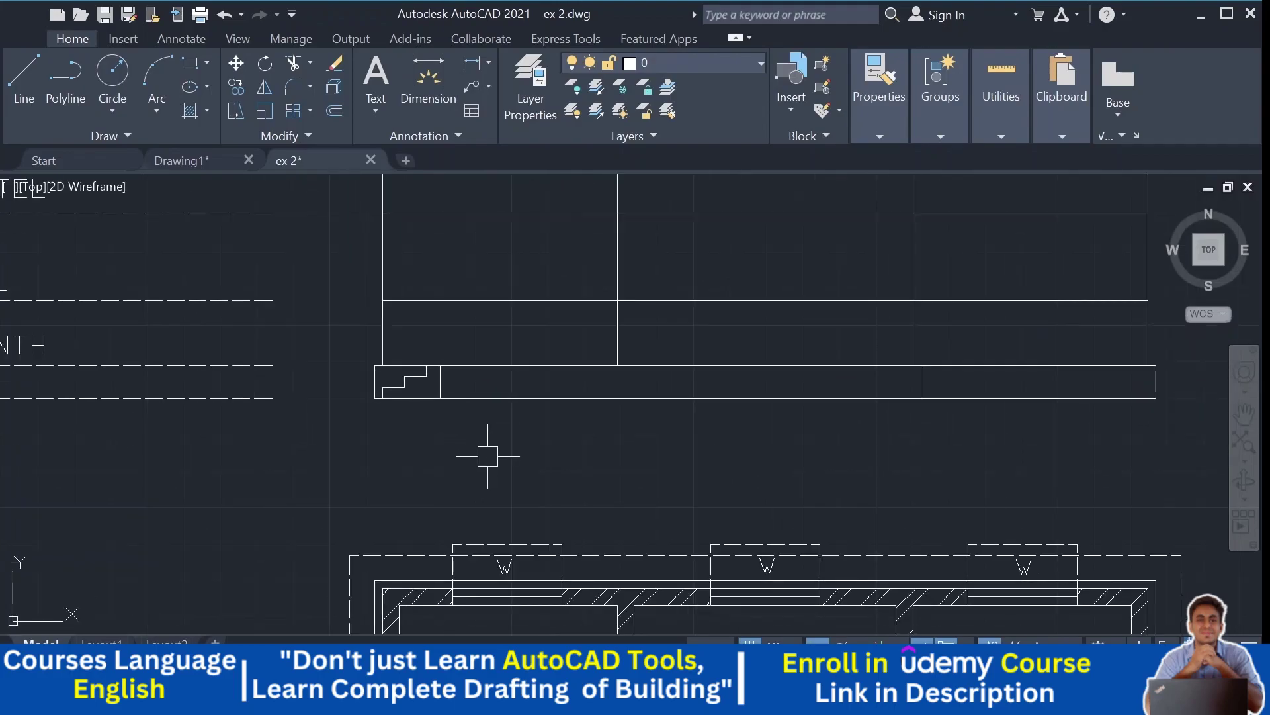
middle_click_drag(488, 454, 467, 375)
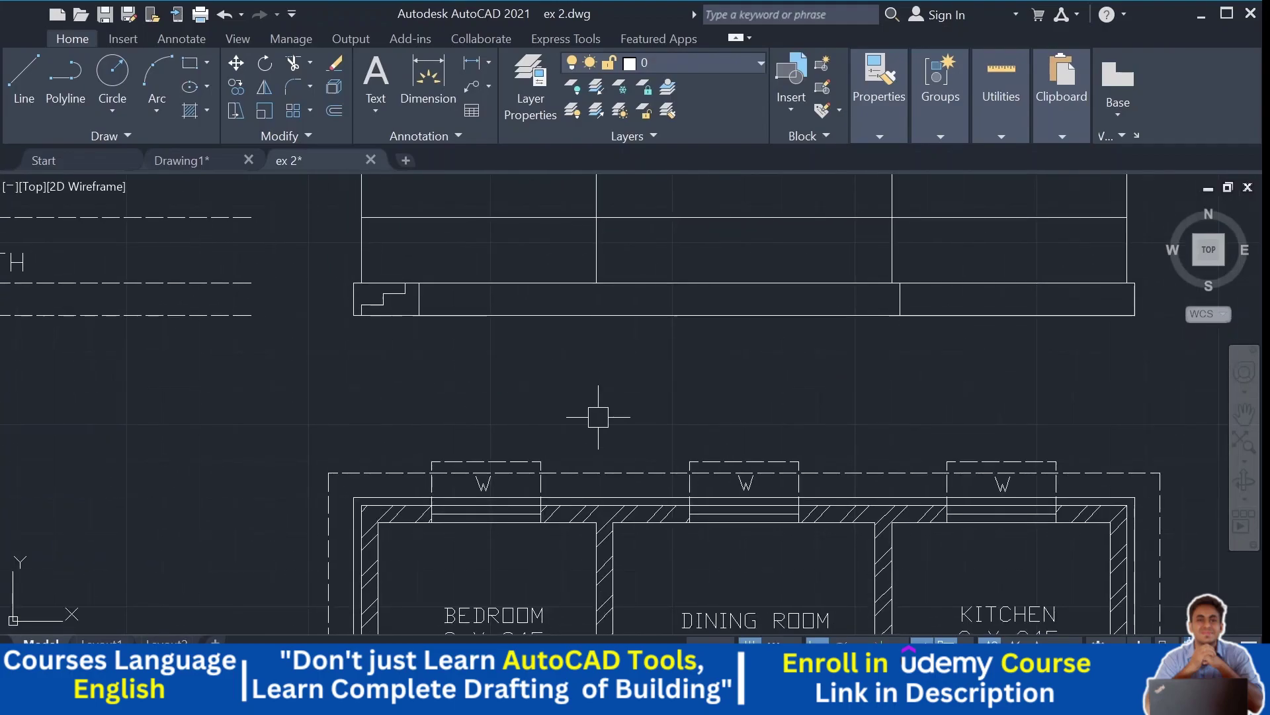
middle_click_drag(596, 417, 529, 285)
scroll(497, 407, "down", 3)
middle_click_drag(480, 456, 427, 130)
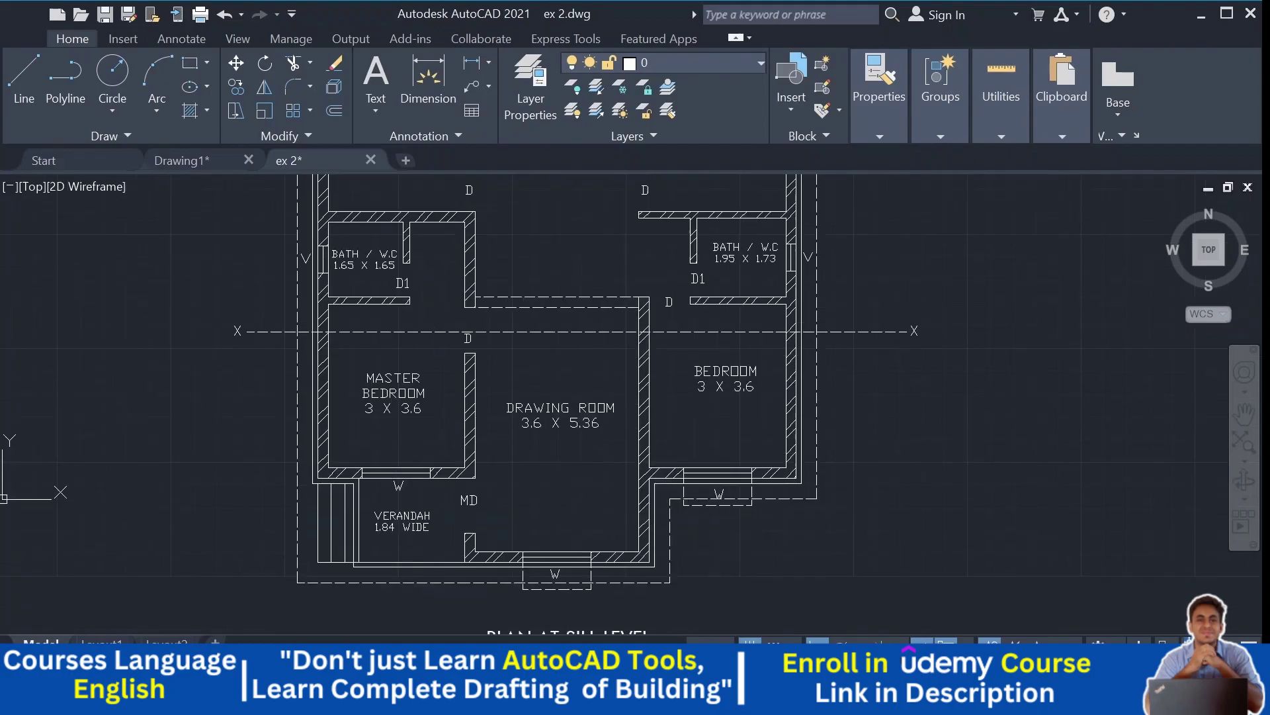
middle_click_drag(430, 457, 429, 410)
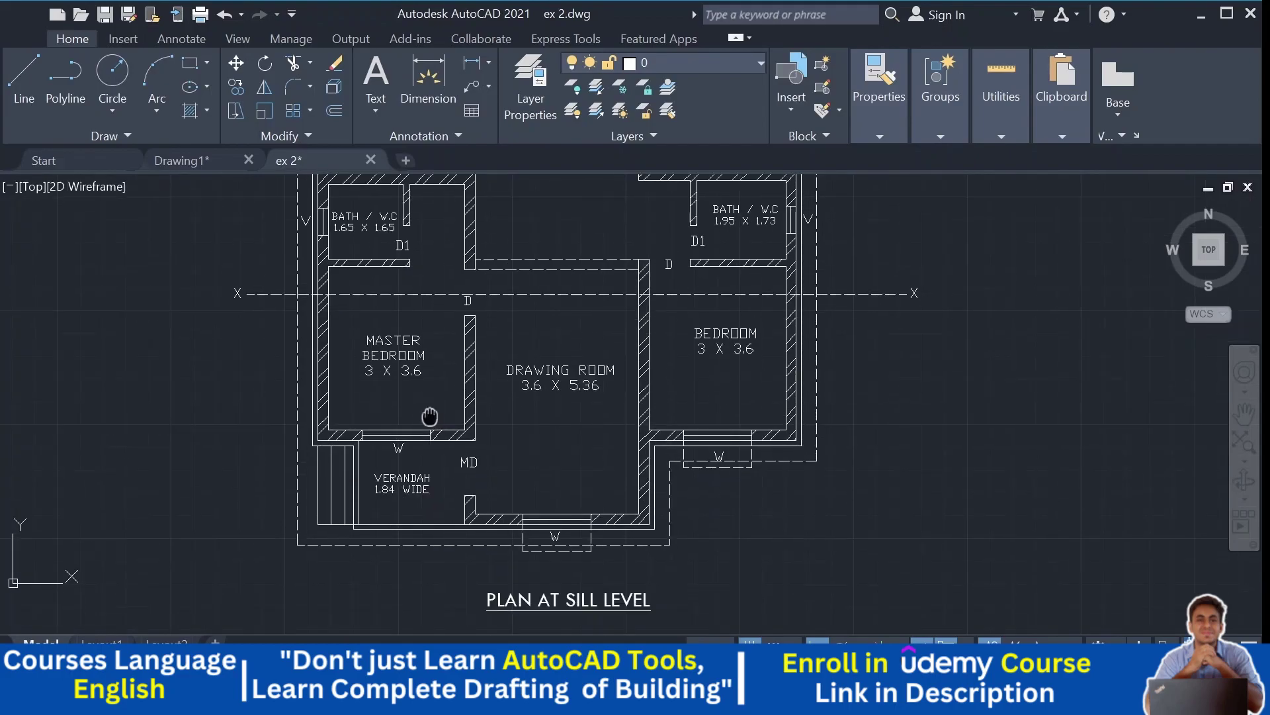
scroll(378, 504, "up", 2)
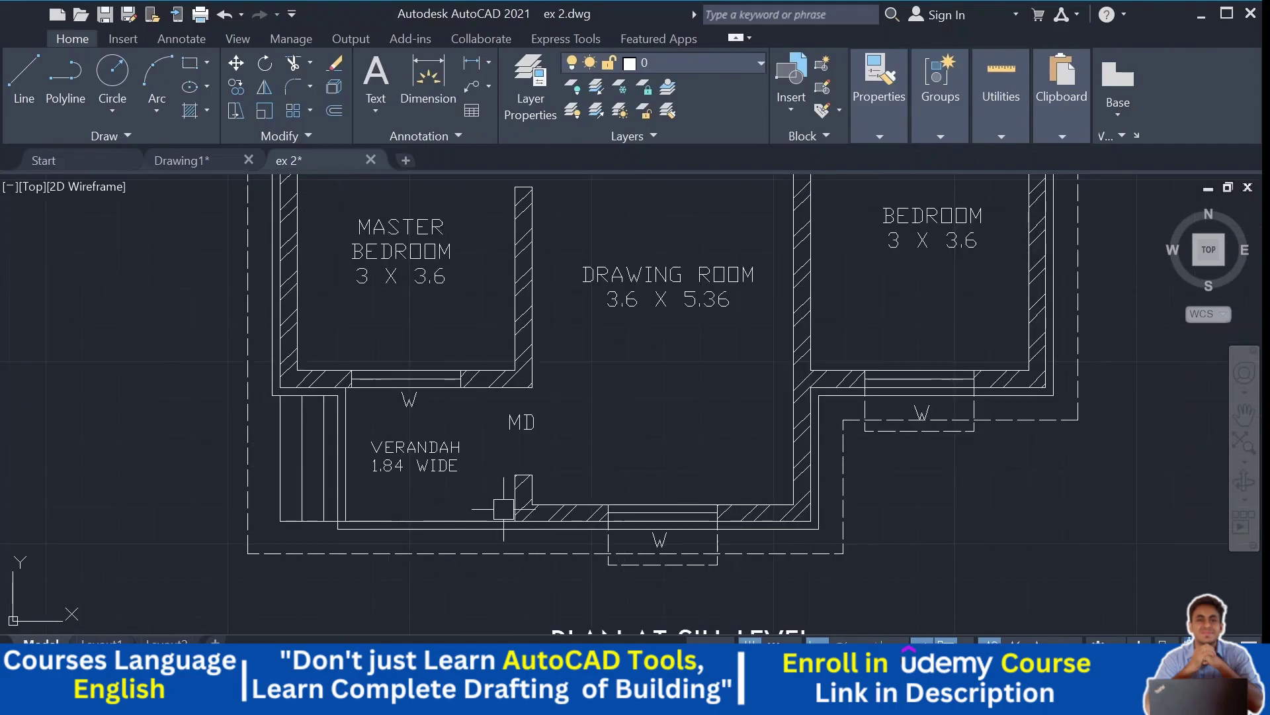
middle_click_drag(499, 508, 497, 520)
scroll(499, 485, "down", 2)
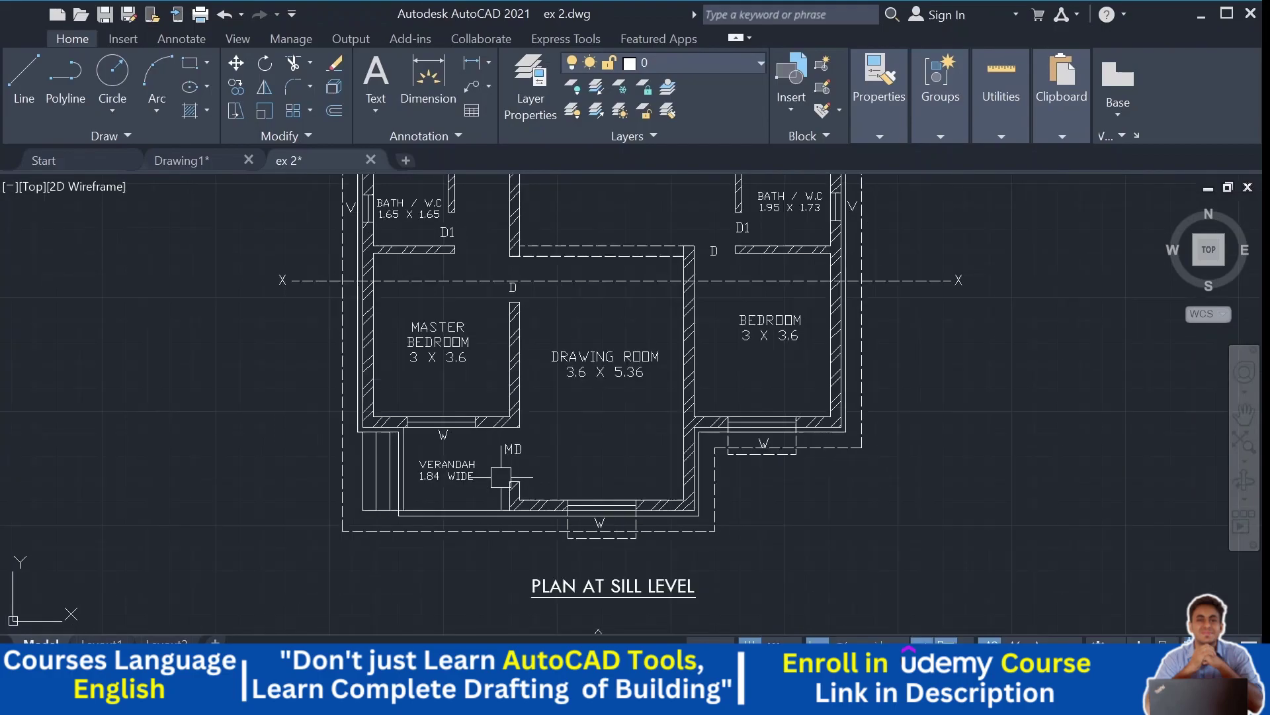
middle_click_drag(500, 358, 514, 614)
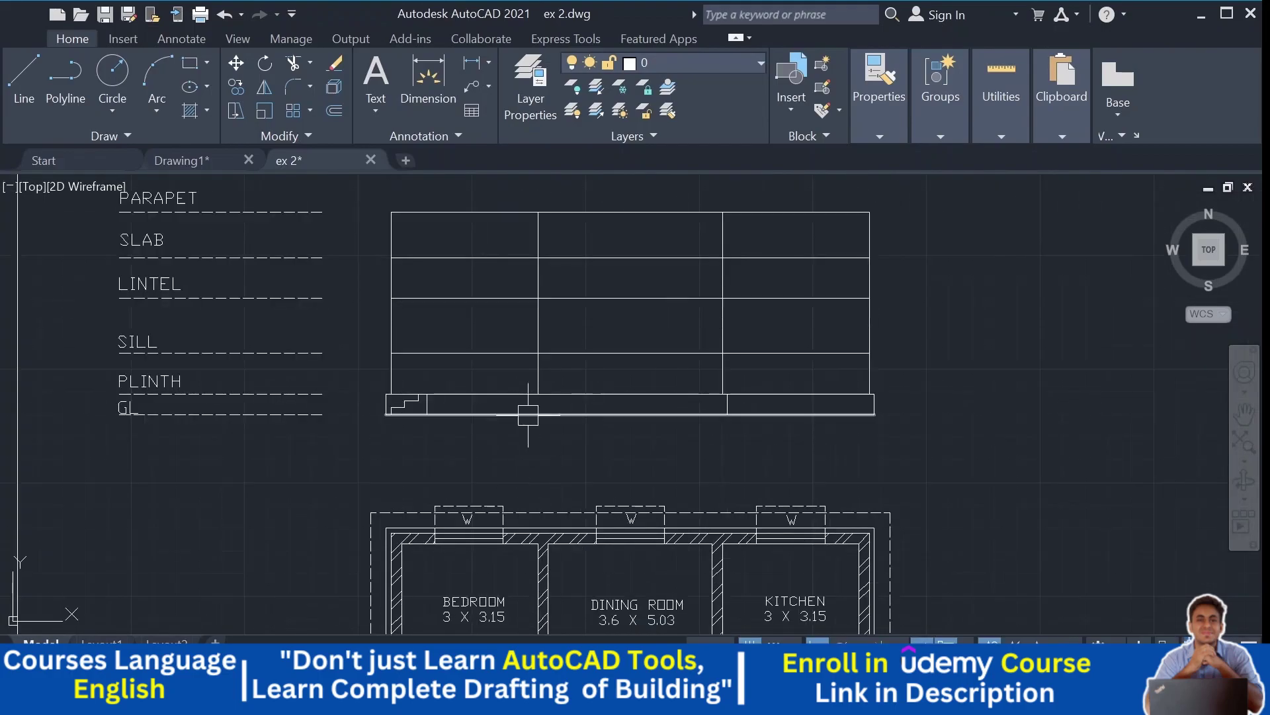
scroll(527, 415, "up", 2)
middle_click_drag(522, 358, 530, 426)
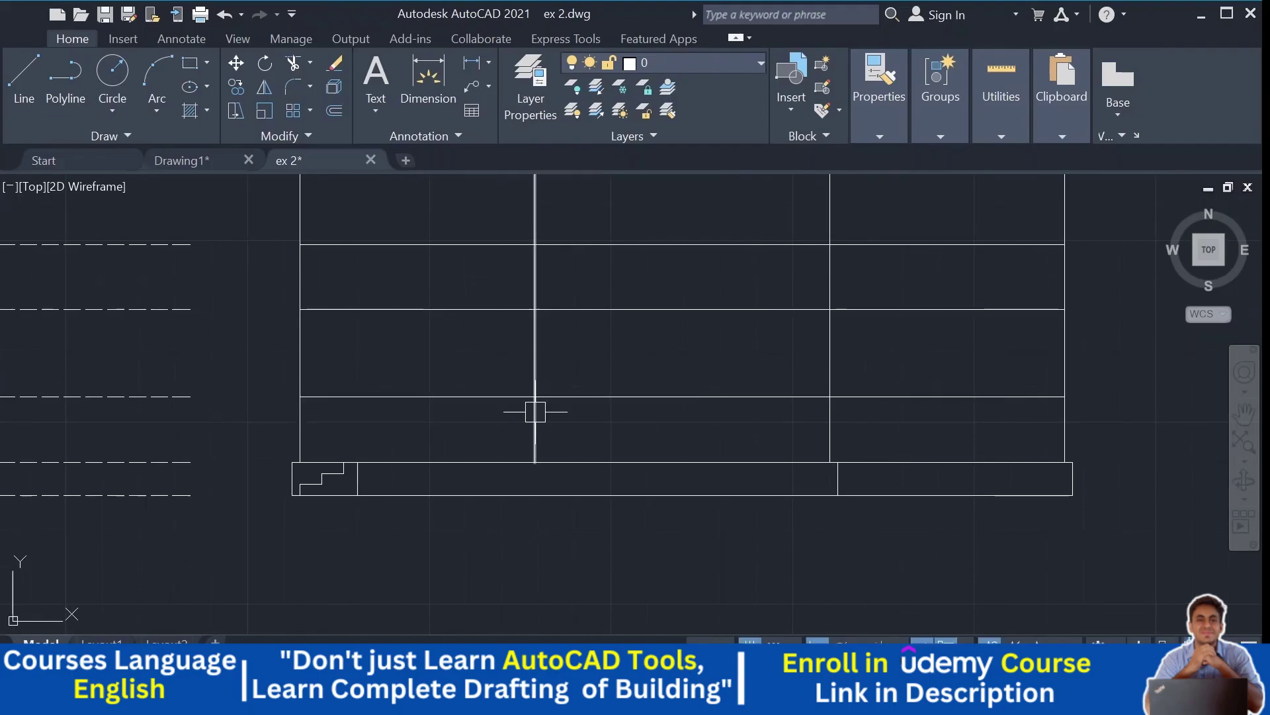
middle_click_drag(530, 411, 533, 320)
scroll(490, 523, "down", 2)
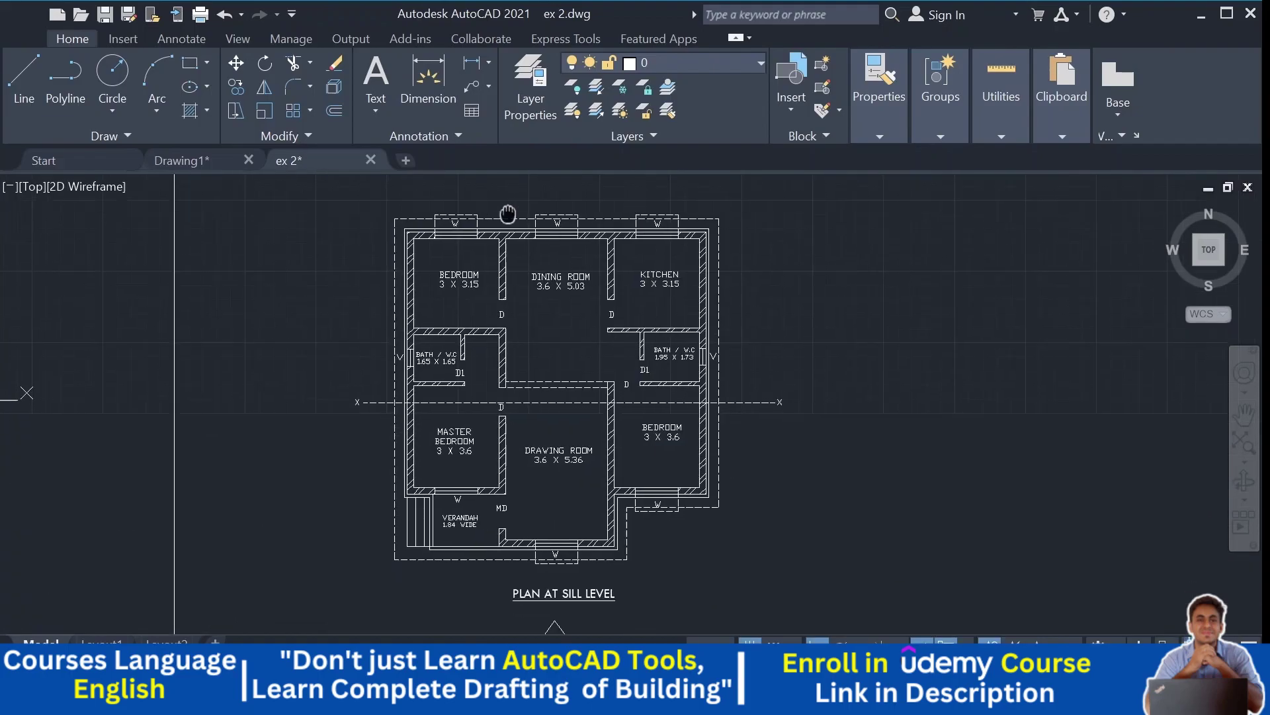
scroll(432, 555, "up", 4)
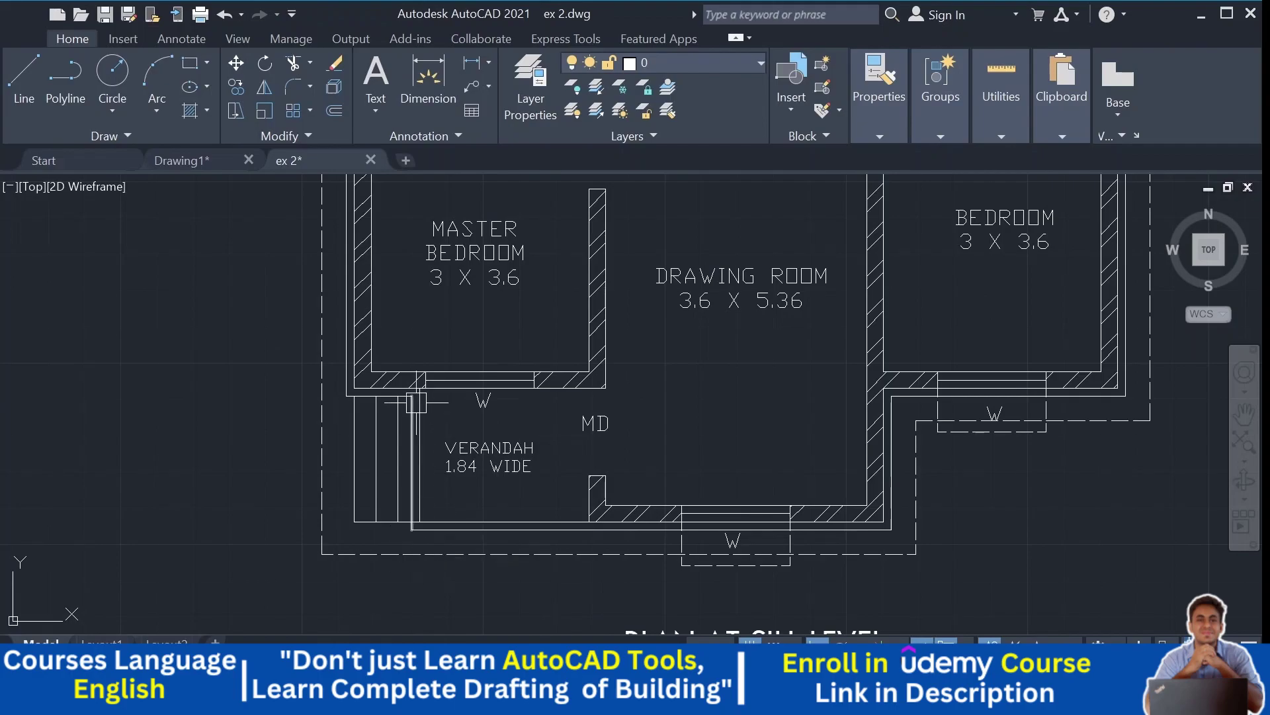
Step: Project a vertical construction line from the inner edge of the verandah's side parapet, beside the steps, up through the elevation
scroll(351, 482, "up", 2)
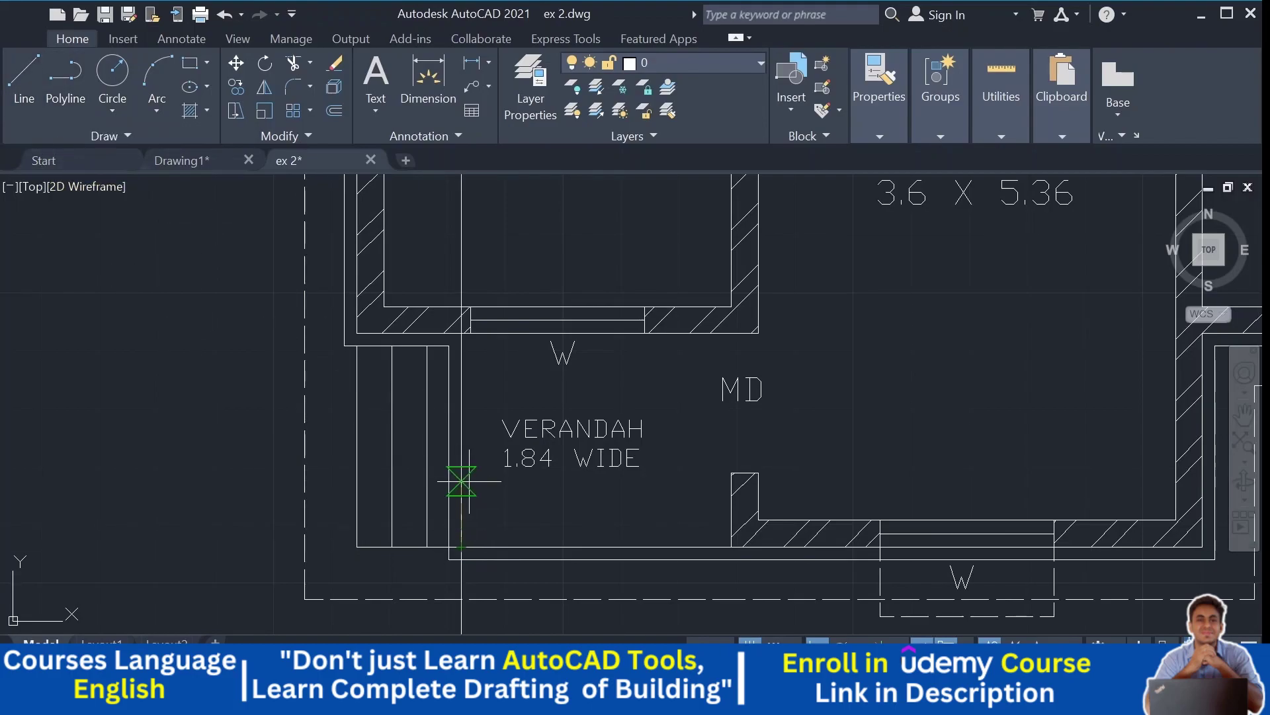
scroll(454, 468, "down", 3)
middle_click_drag(493, 225, 482, 493)
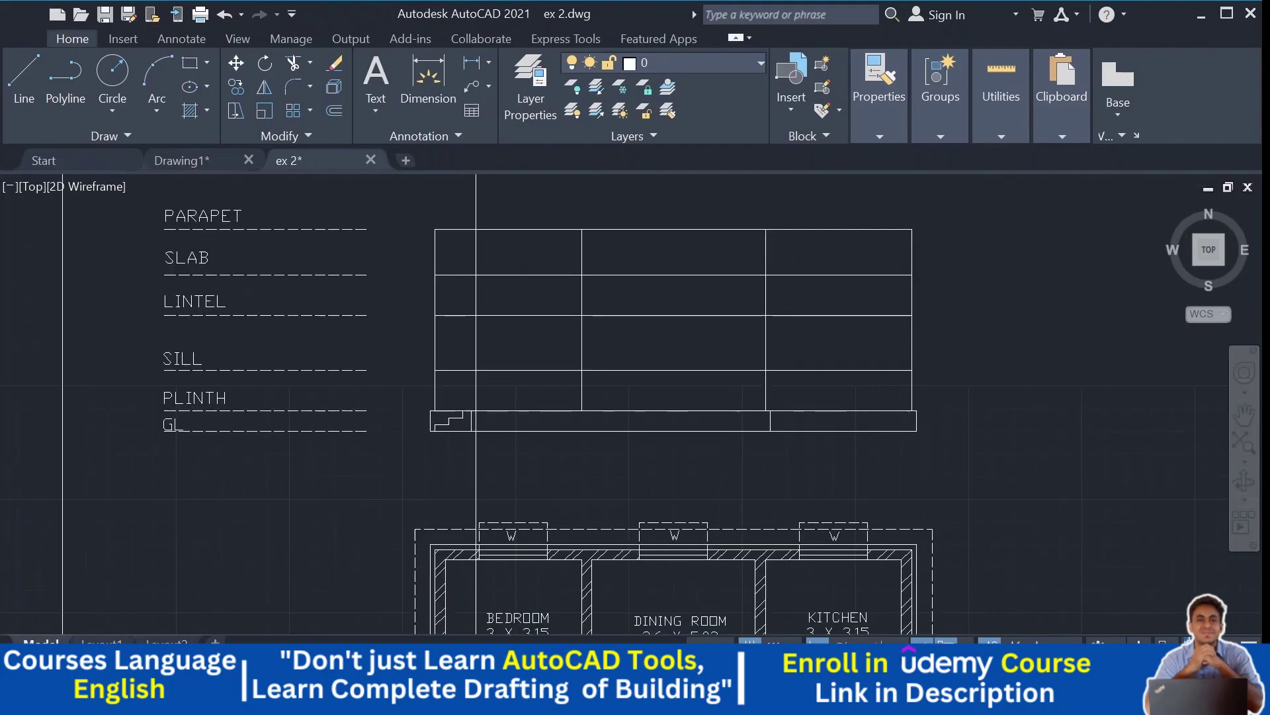
Step: Delete the short vertical plinth line between the stair profile and the new construction line
scroll(500, 422, "up", 5)
scroll(437, 432, "up", 4)
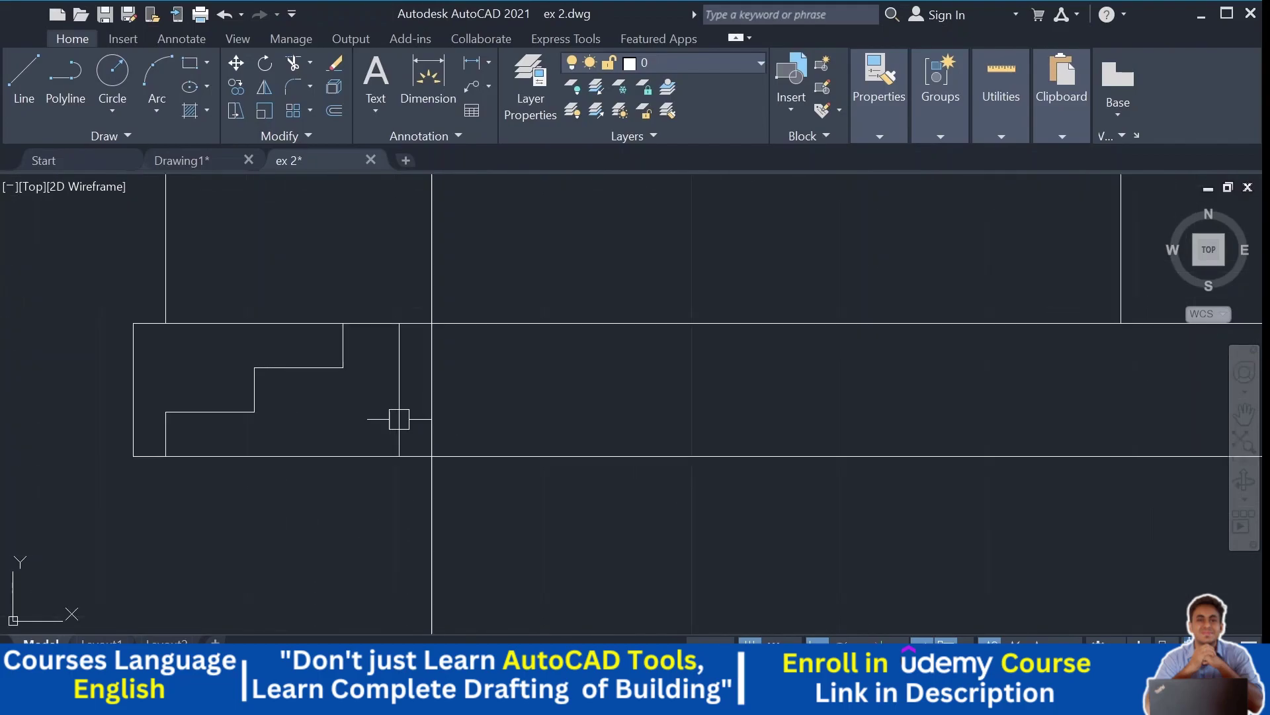
left_click(398, 409)
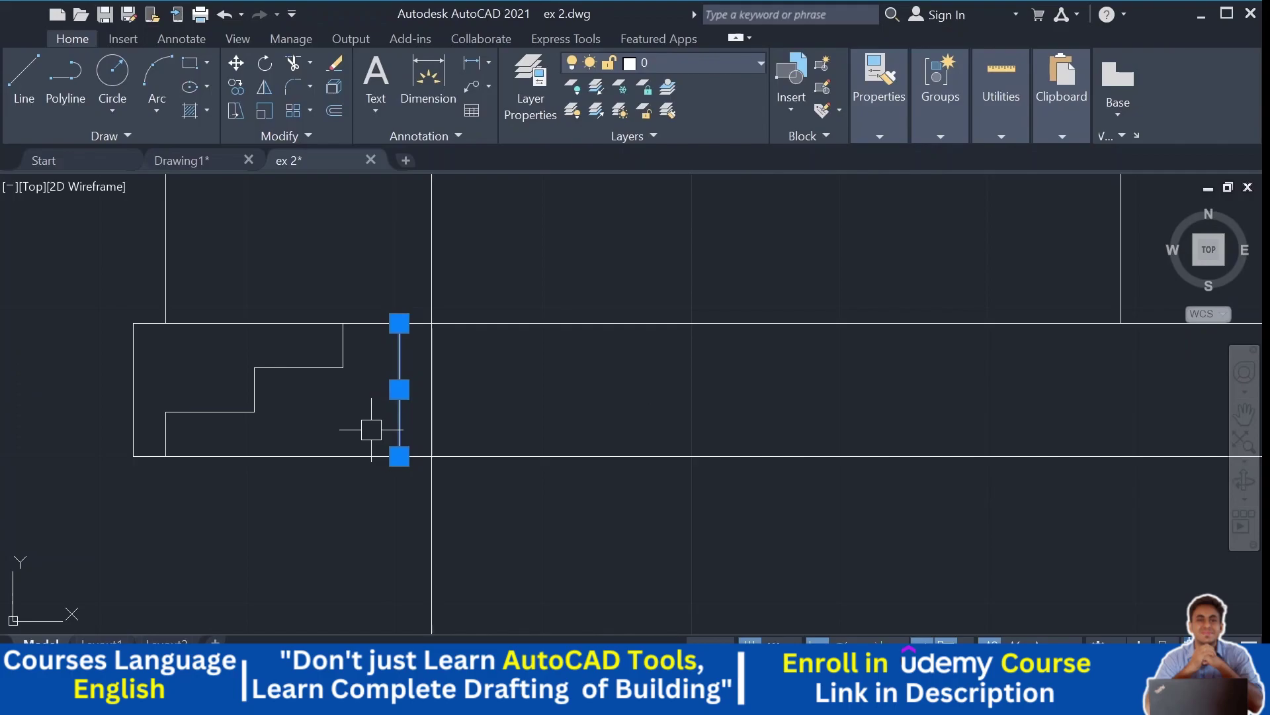
key("Delete")
Step: Trim the construction line above the sill line and below the ground line, and trim the sill line's portion above the stairs
scroll(463, 368, "down", 4)
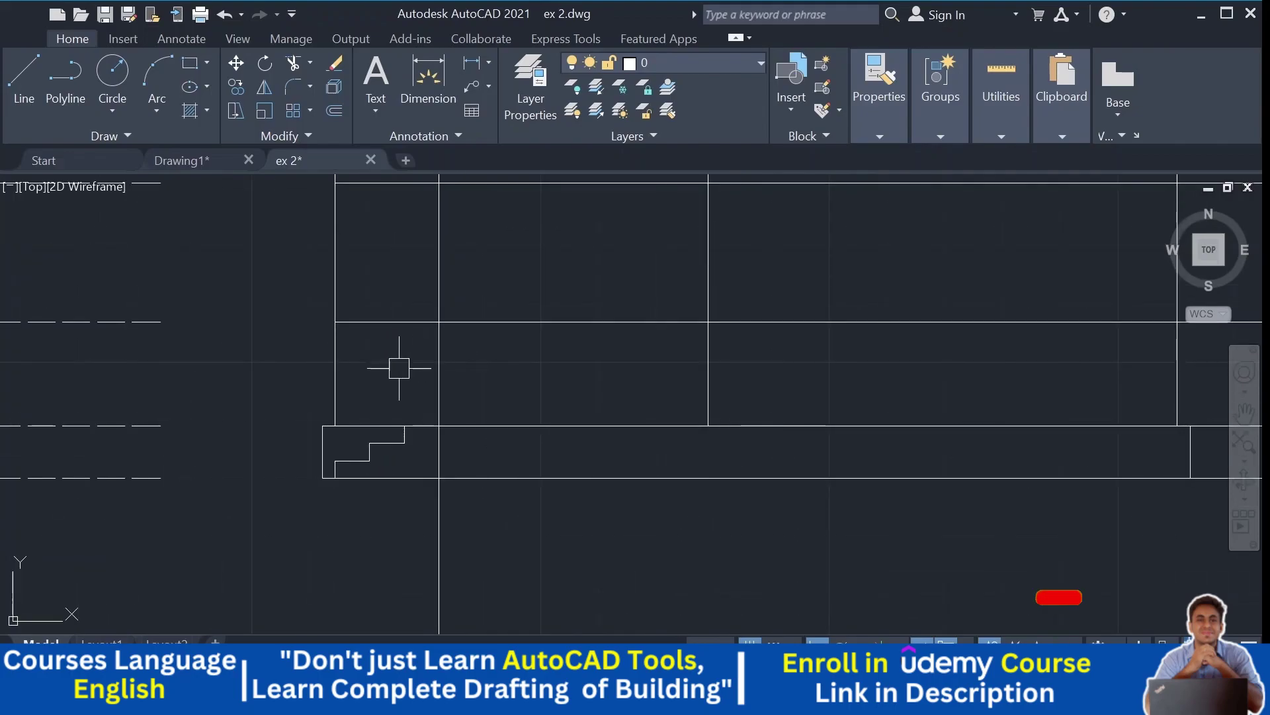
scroll(399, 369, "down", 5)
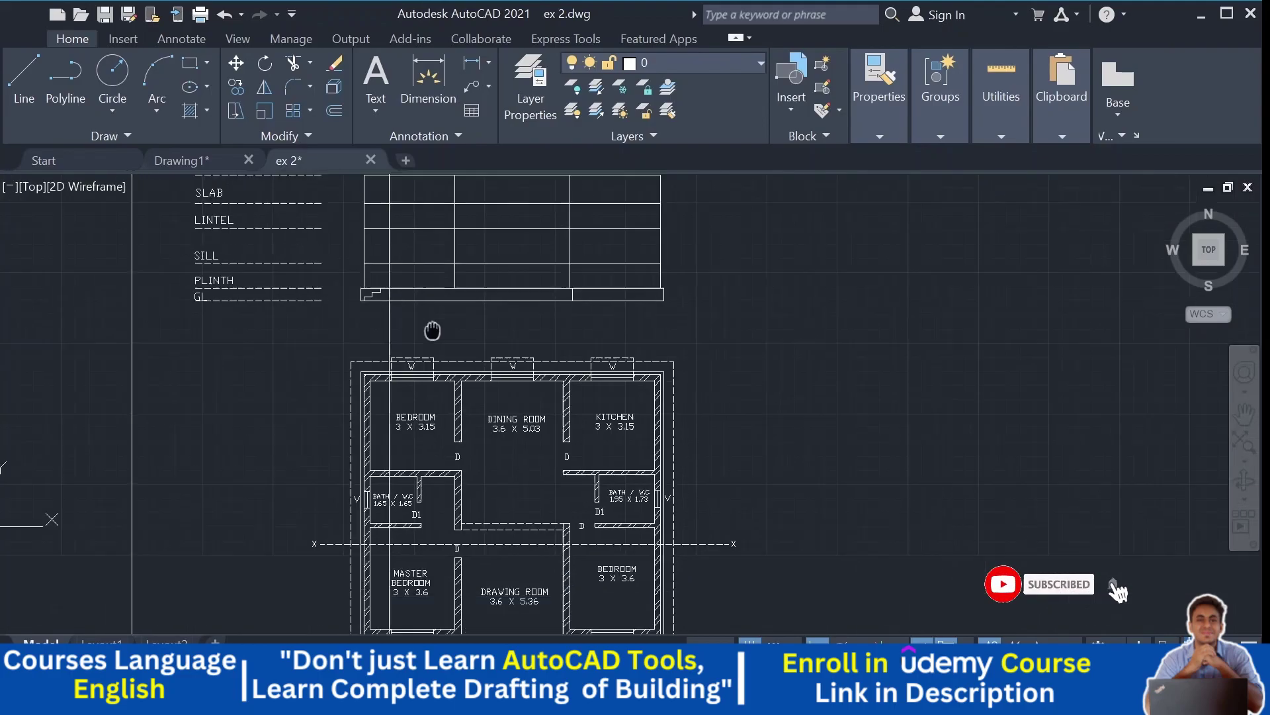
mouse_move(431, 332)
middle_mouse_down()
mouse_move(436, 273)
mouse_move(421, 357)
middle_mouse_up()
scroll(420, 352, "up", 2)
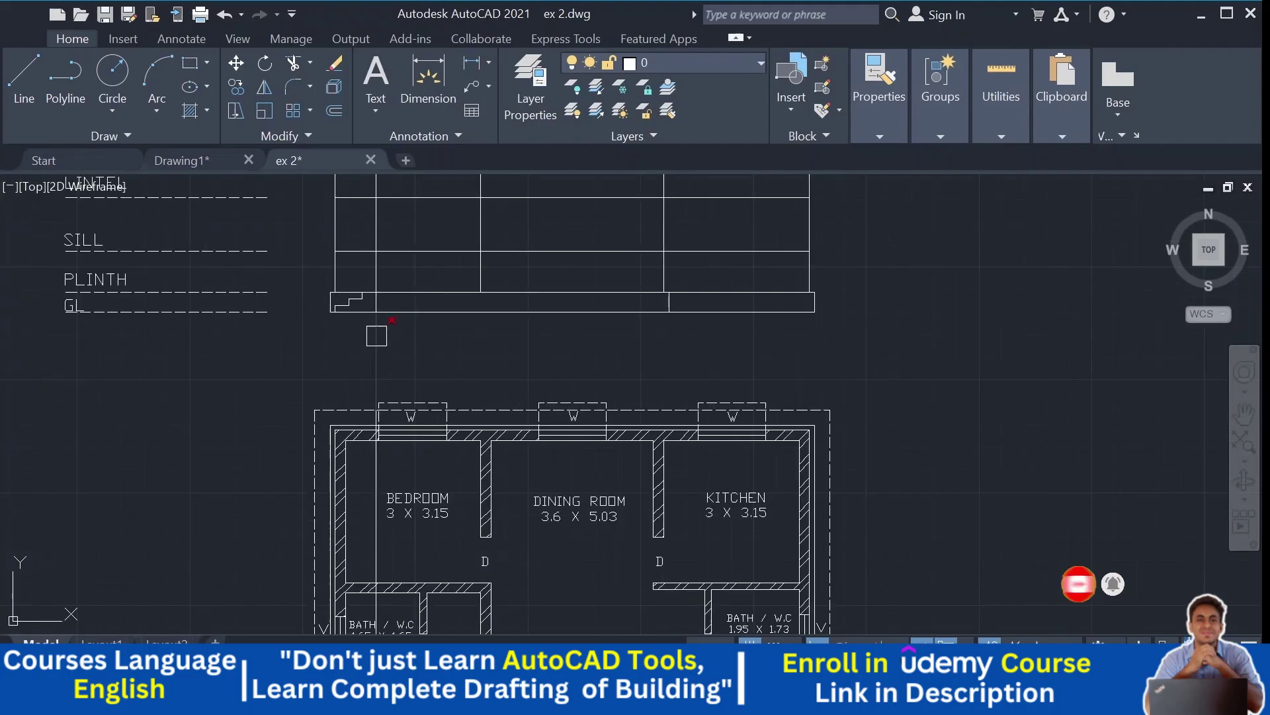
scroll(377, 317, "up", 4)
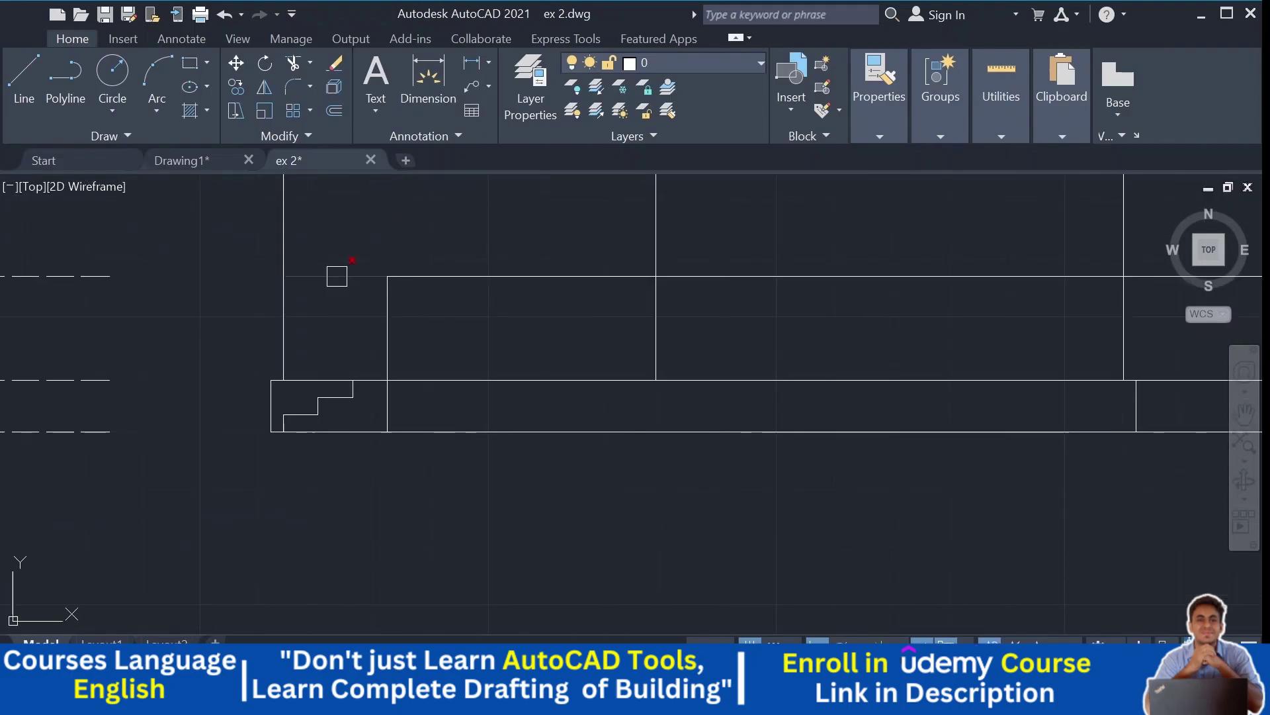
scroll(382, 336, "down", 2)
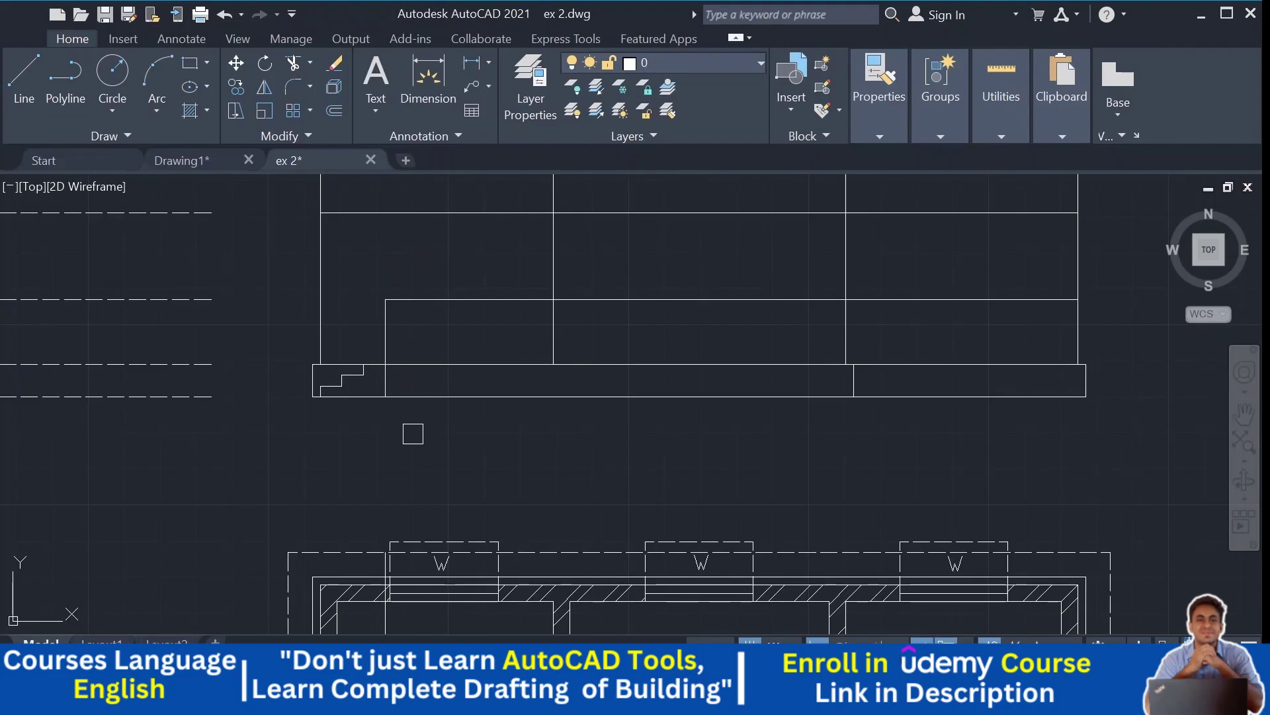
Step: Delete the leftover portion of the construction line running through the plan and below it
middle_click_drag(413, 433, 400, 179)
scroll(422, 199, "down", 2)
middle_click_drag(508, 309, 505, 295)
middle_click_drag(401, 515, 446, 262)
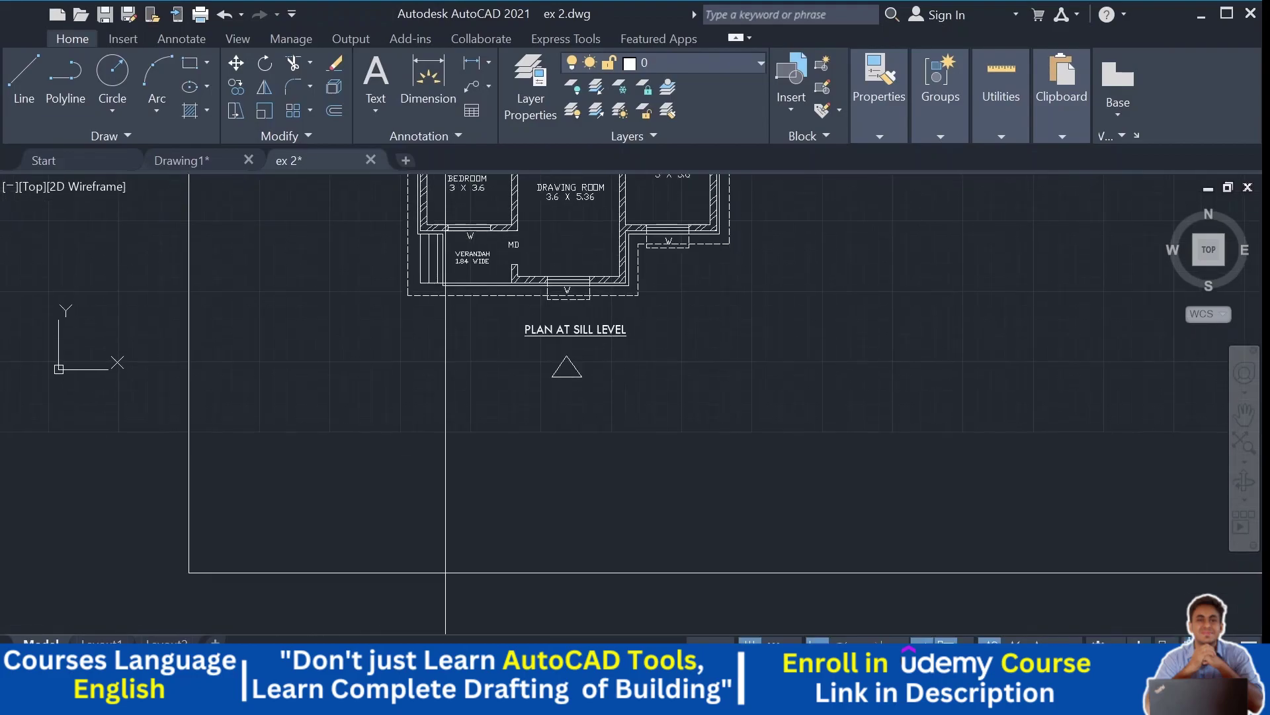
left_click(472, 393)
left_click(383, 403)
key("Delete")
Step: Examine the trimmed verandah parapet in the elevation and the plan's front side around the drawing room window
middle_click_drag(503, 199, 456, 447)
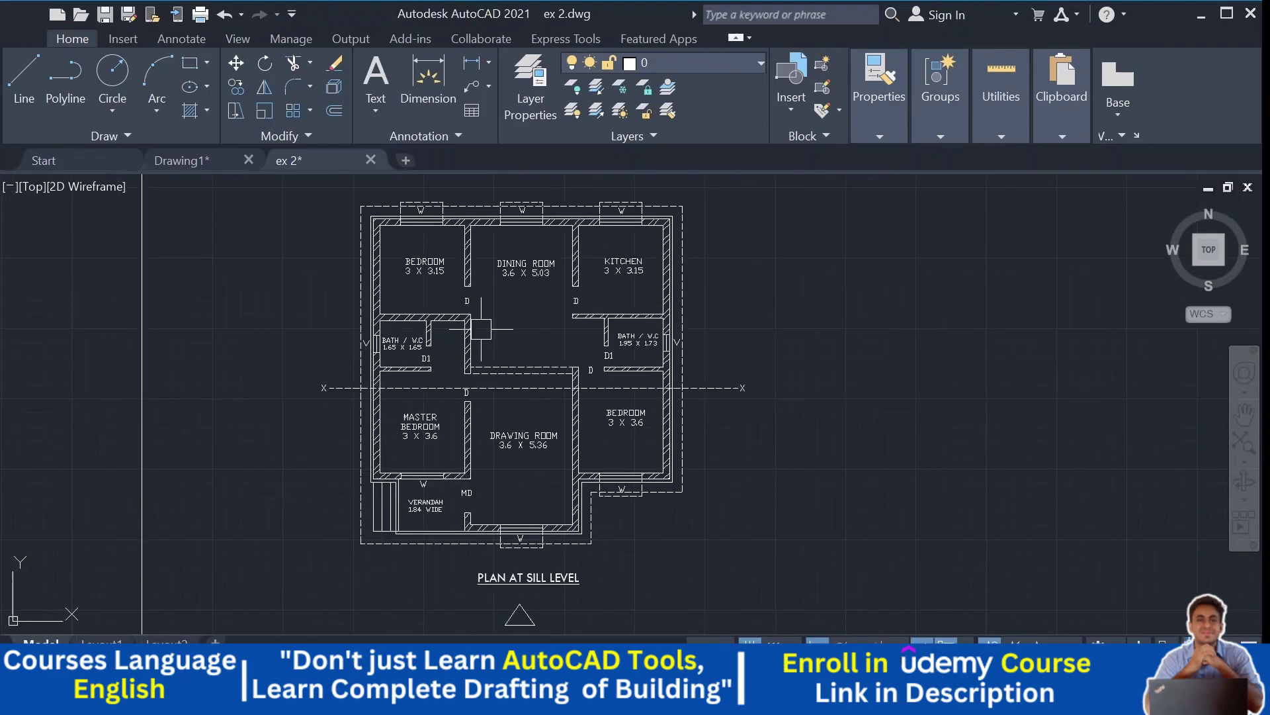
middle_click_drag(482, 329, 481, 603)
scroll(454, 374, "up", 3)
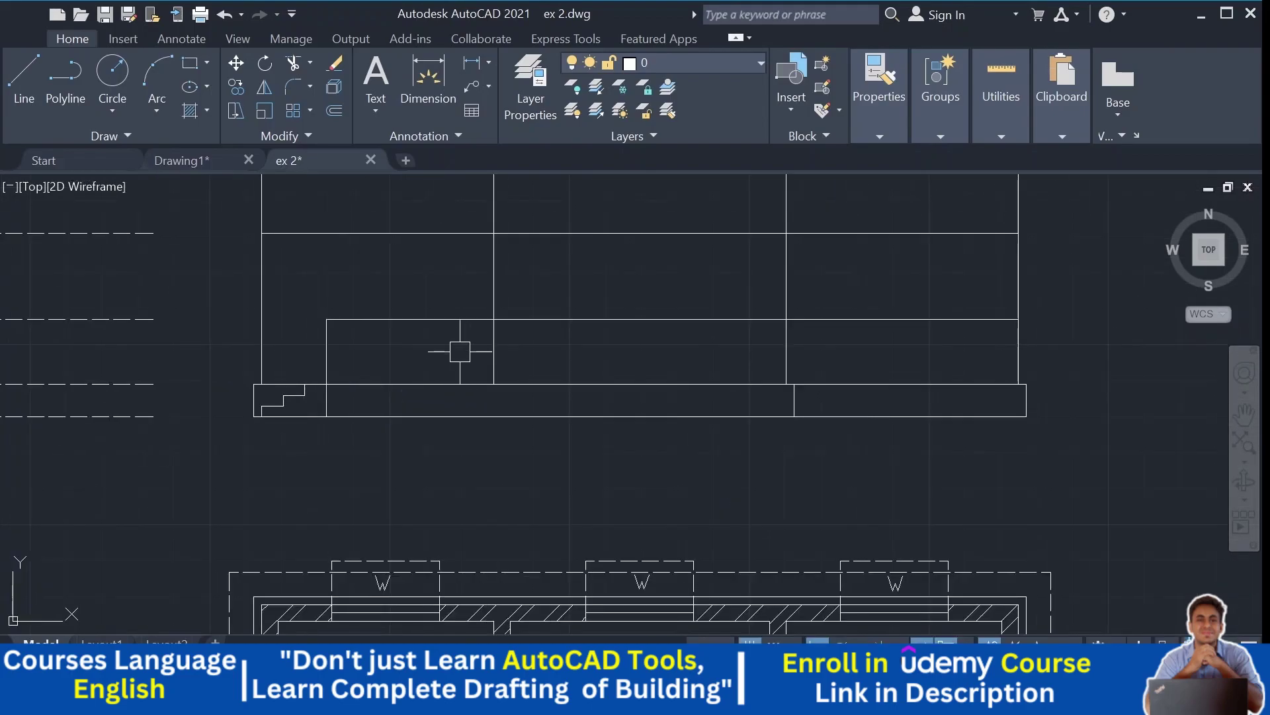
middle_click_drag(400, 351, 570, 360)
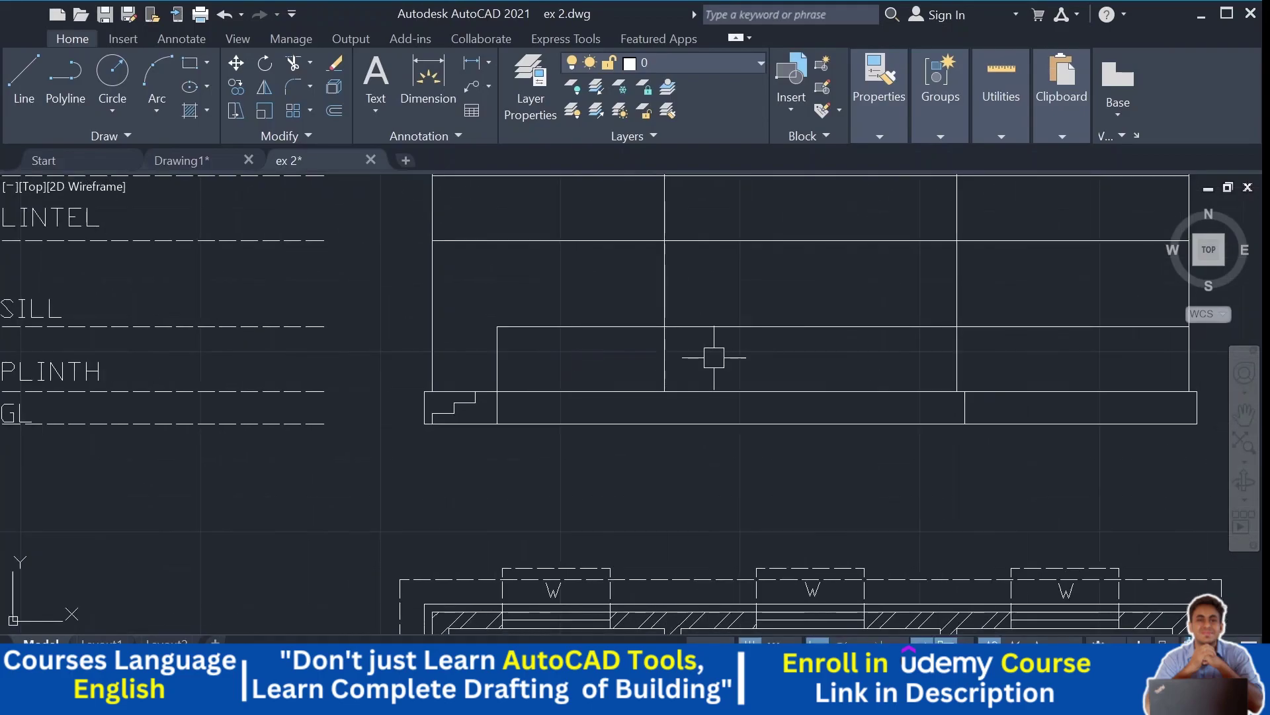
scroll(714, 357, "down", 2)
middle_click_drag(715, 360, 610, 355)
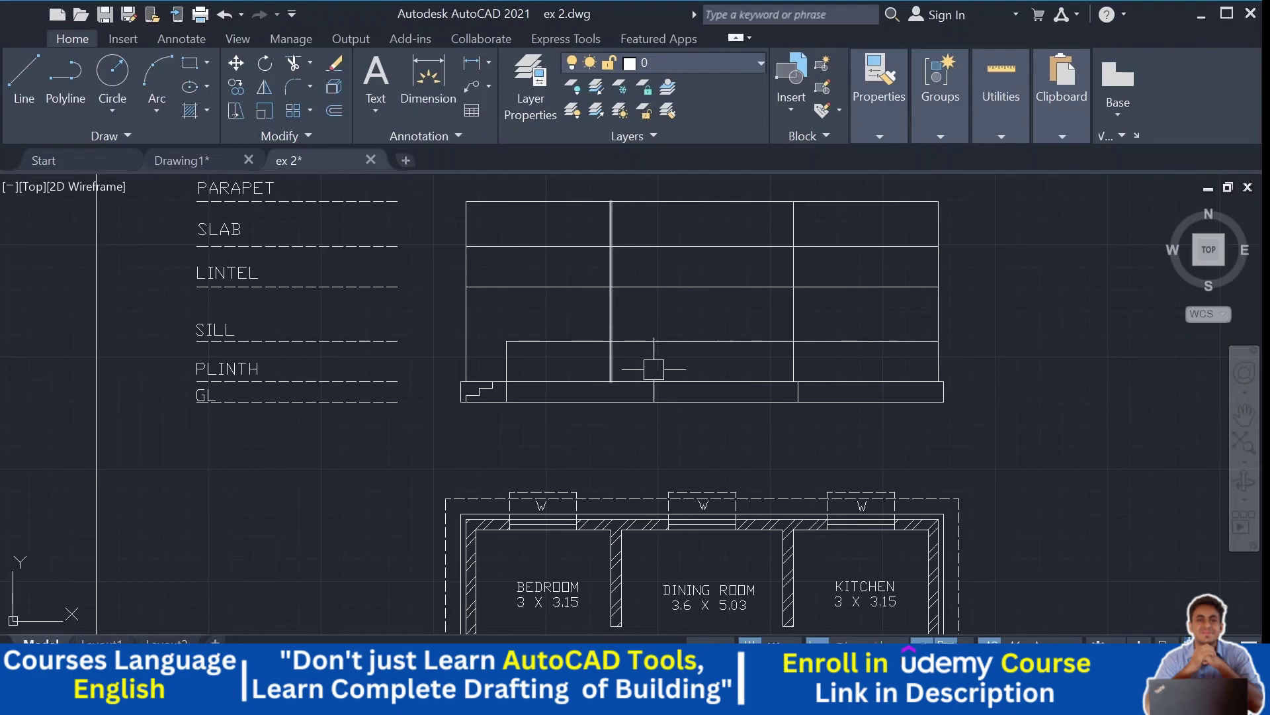
middle_click_drag(654, 612, 581, 224)
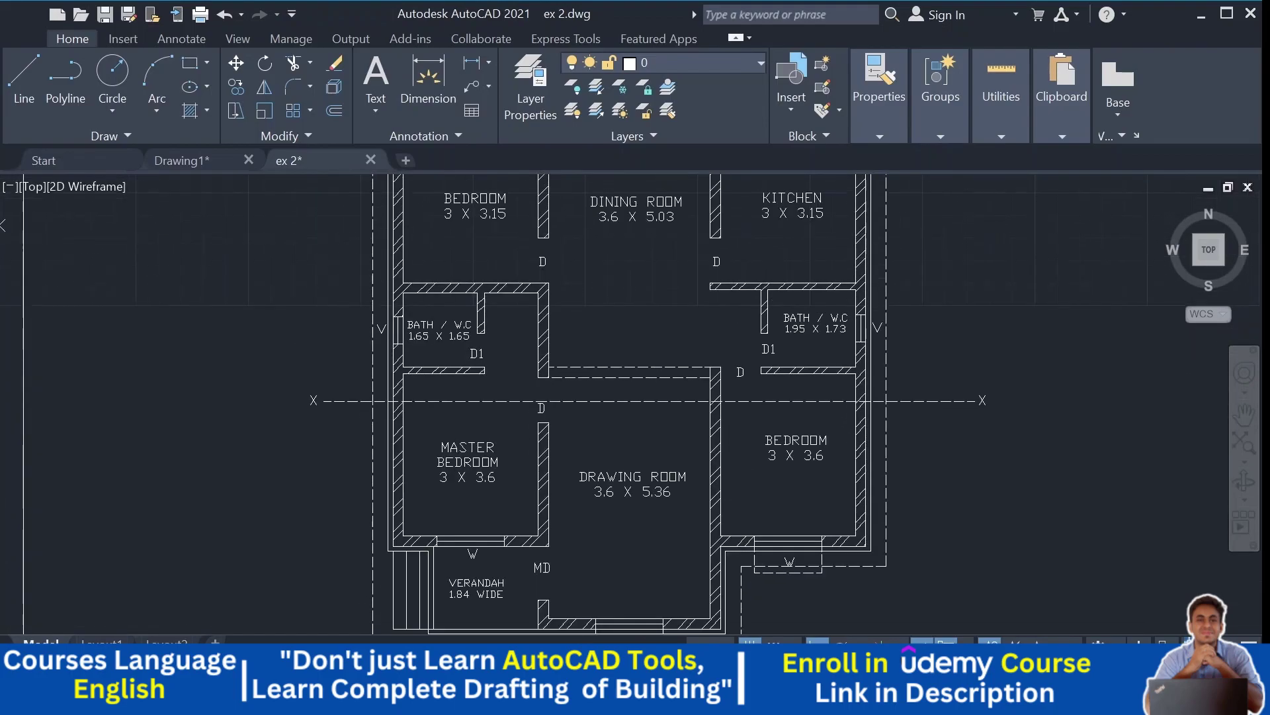
middle_click_drag(617, 545, 606, 489)
middle_click_drag(650, 542, 549, 430)
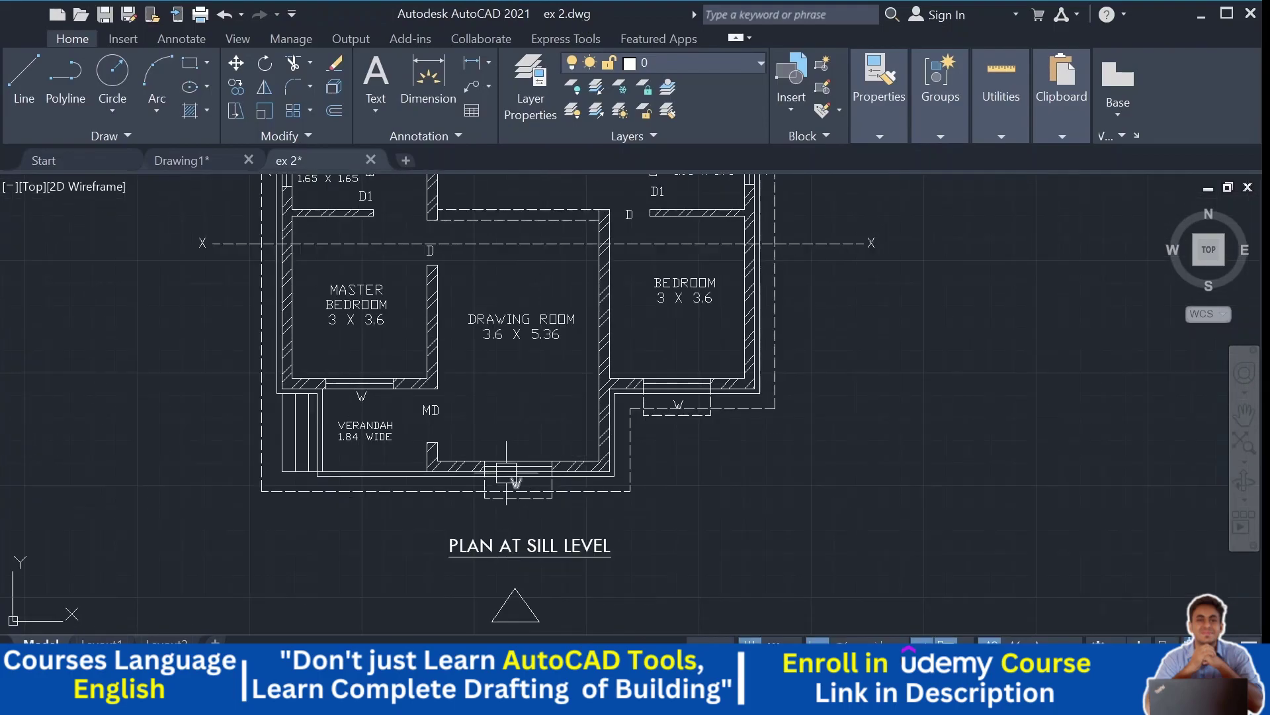
Step: Project vertical construction lines from both jambs of the drawing room's front window up through the elevation
scroll(454, 454, "up", 4)
left_click(104, 138)
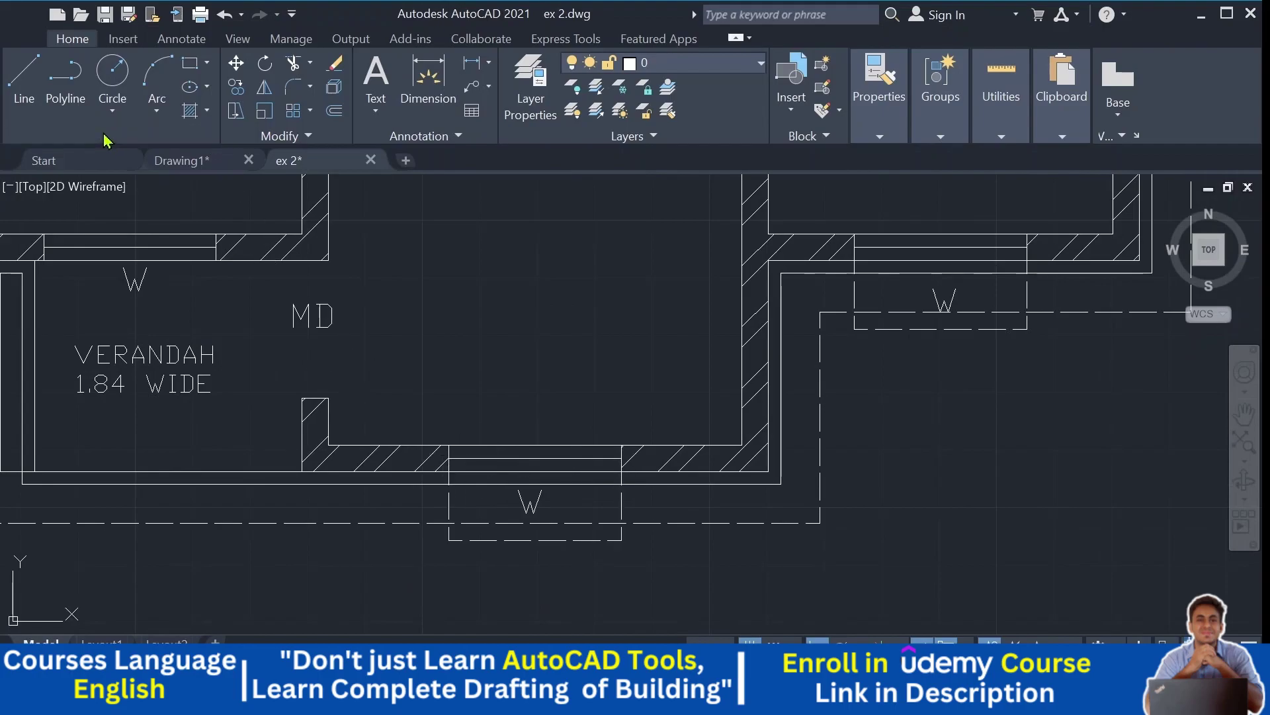
left_click(448, 444)
left_click(449, 339)
key("Escape")
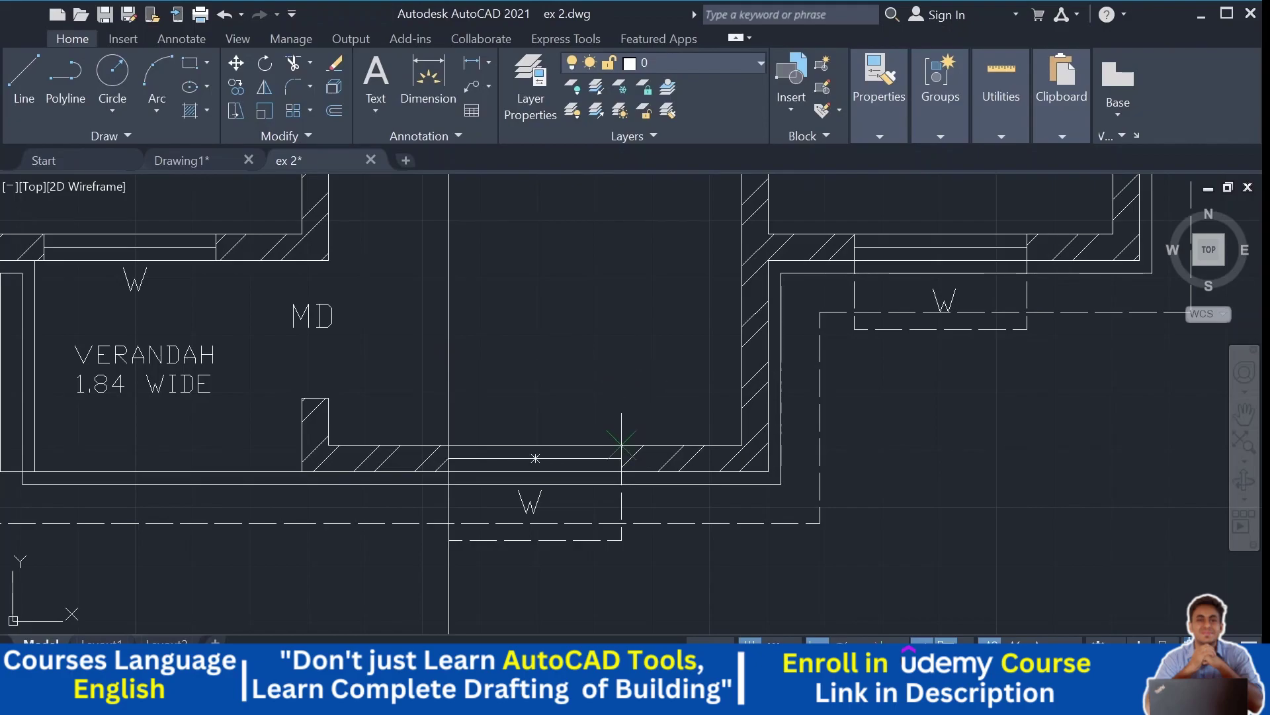
scroll(618, 369, "down", 5)
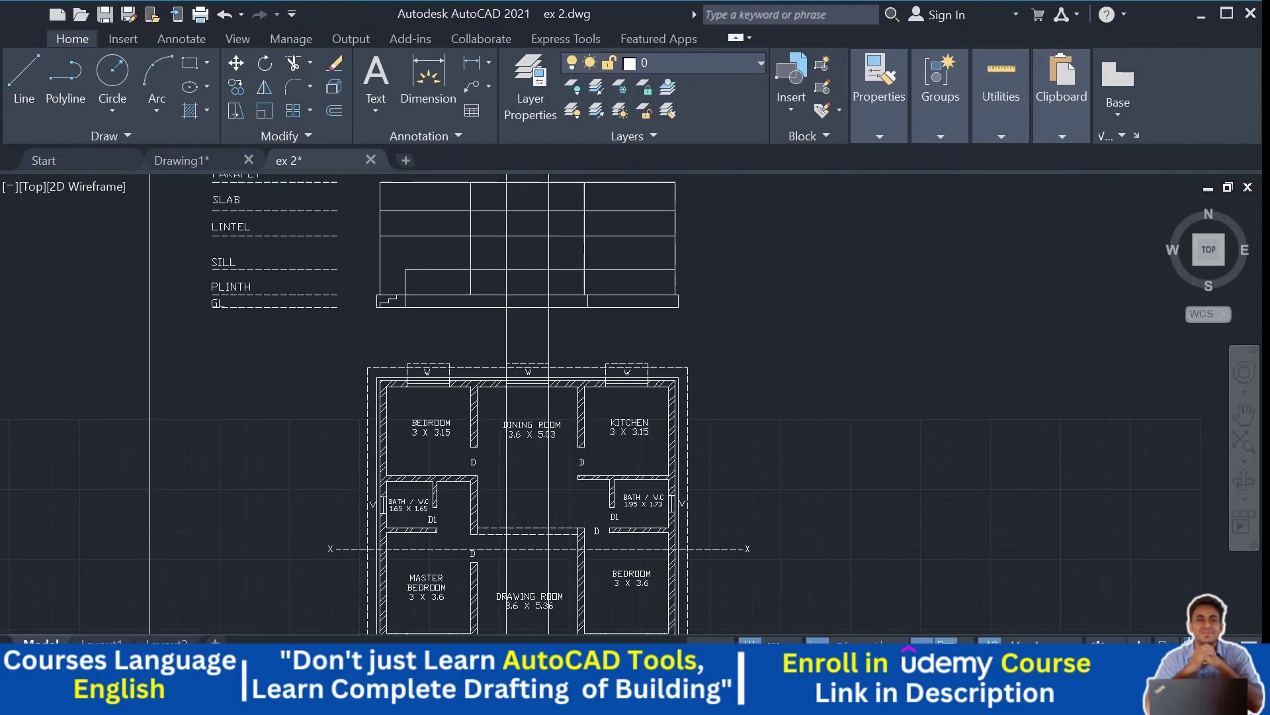
Step: Trim the drawing room window's two vertical projection lines between plinth and sill and between lintel and slab in the elevation
middle_click_drag(522, 324, 503, 414)
scroll(530, 377, "up", 4)
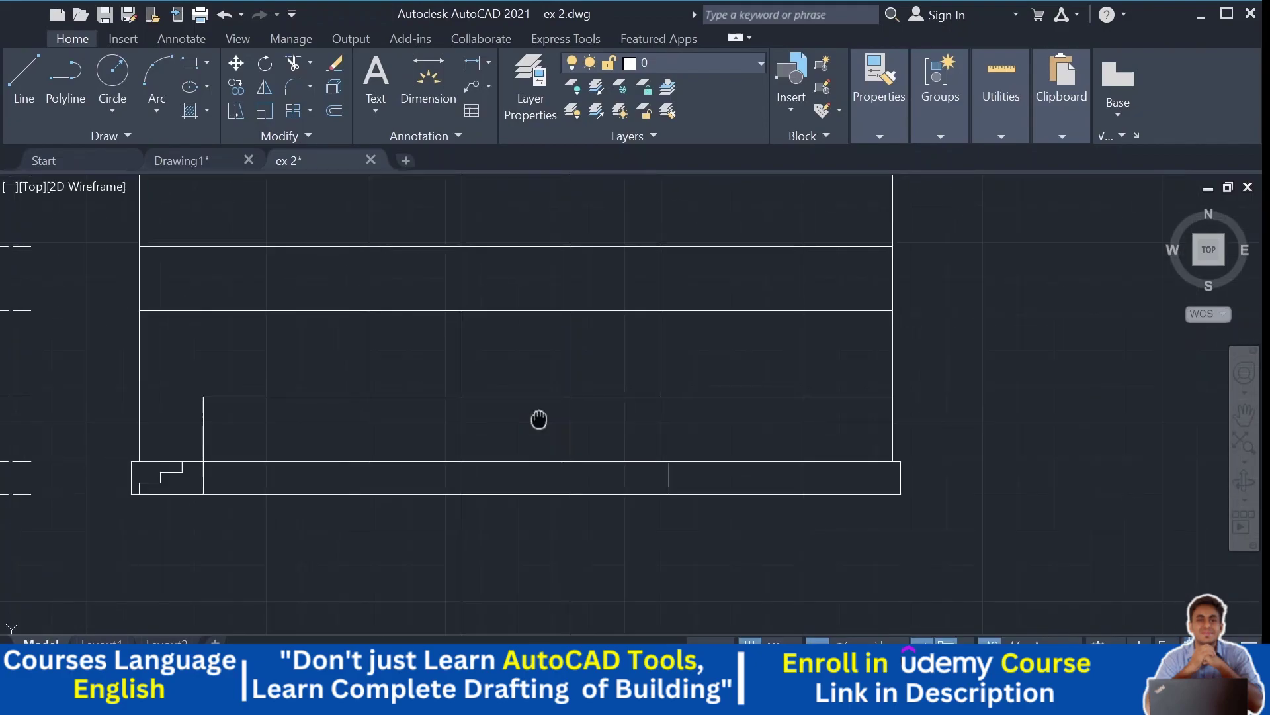
middle_click_drag(582, 292, 945, 414)
left_click(845, 331)
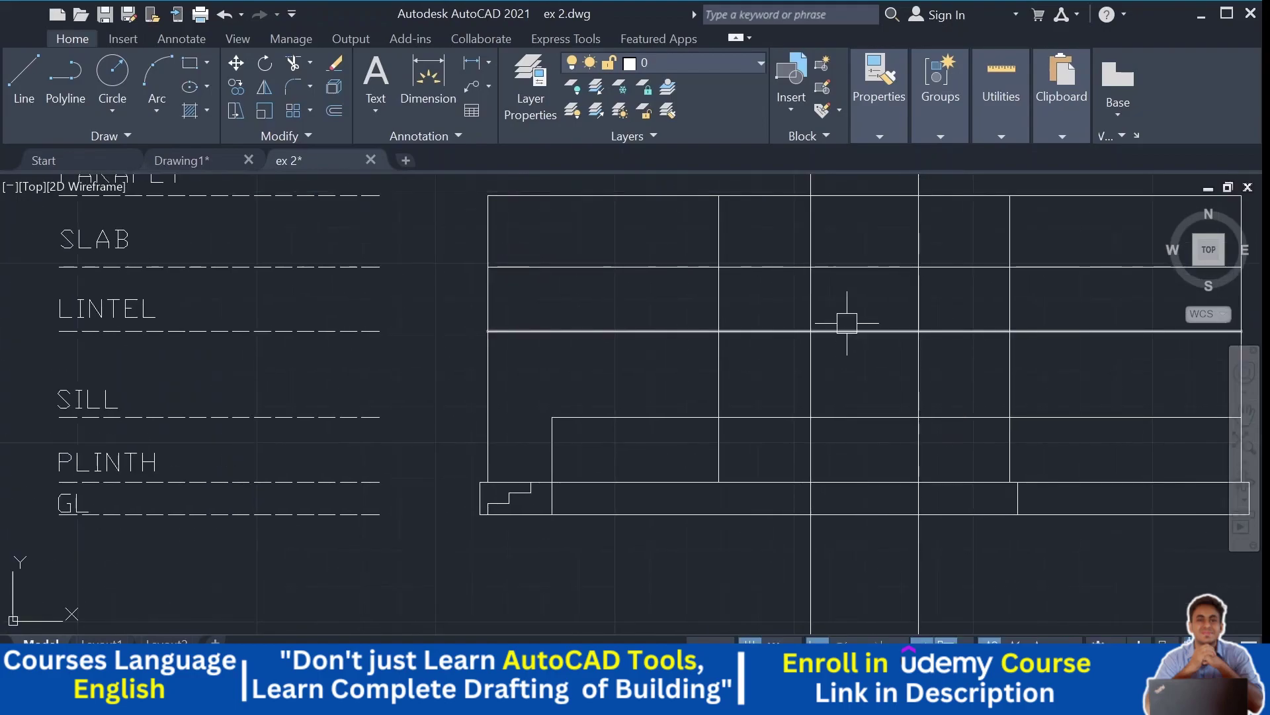
type("tr")
key("Return")
left_click(947, 441)
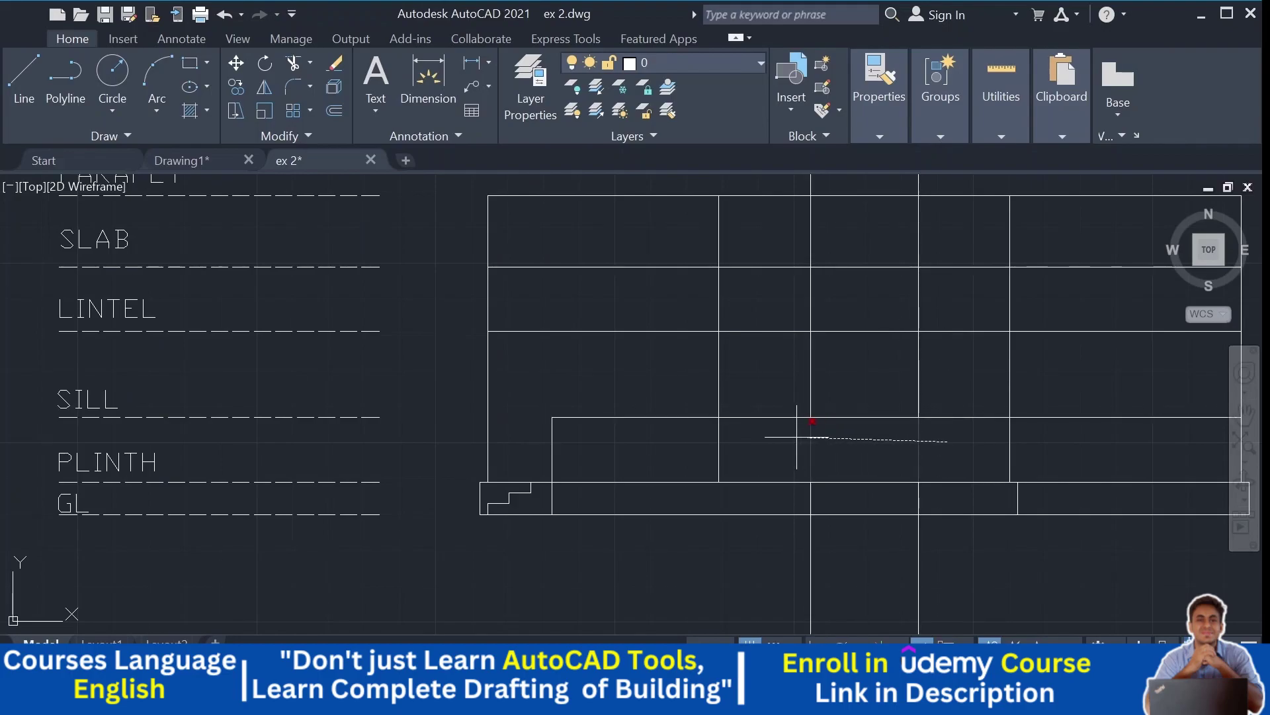
left_click(798, 437)
left_click(797, 293)
middle_click_drag(844, 305, 767, 370)
key("Escape")
Step: Delete the leftover pieces of the drawing room window's construction lines above the slab line and below the plinth line
left_click(891, 201)
left_click(626, 204)
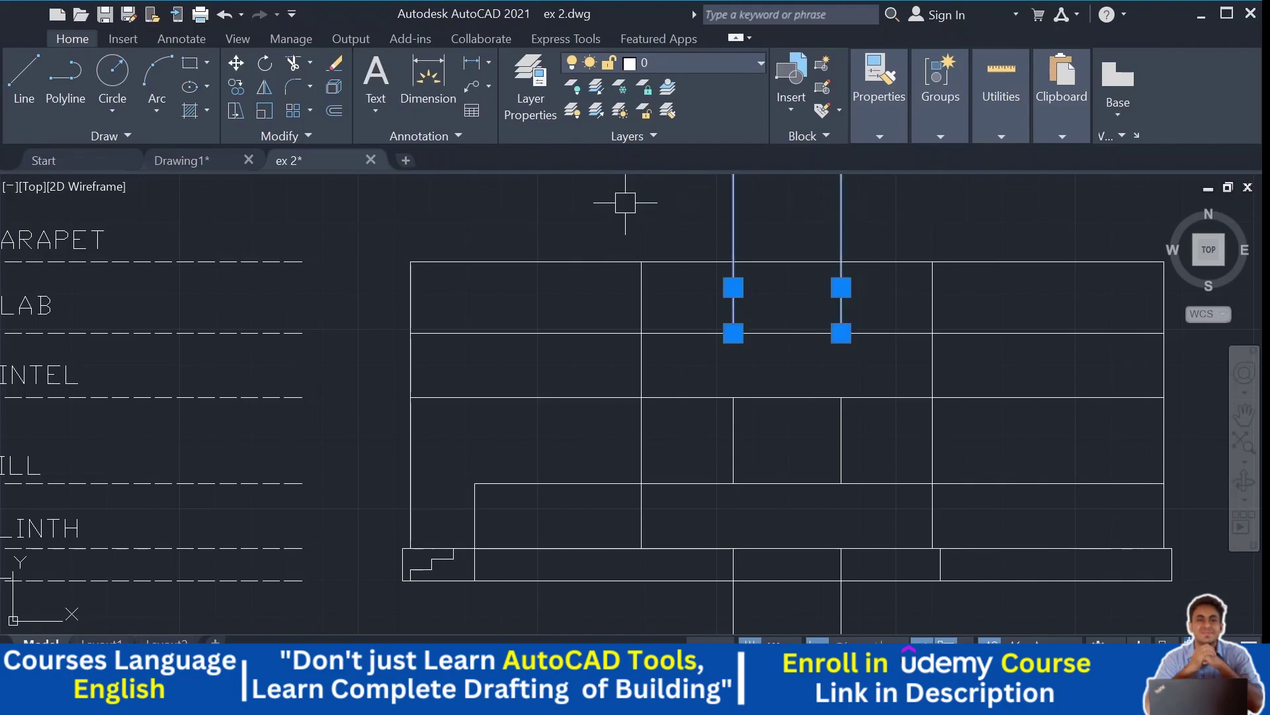
middle_click_drag(886, 615, 817, 430)
left_click(824, 445)
left_click(823, 445)
left_click(592, 439)
key("Delete")
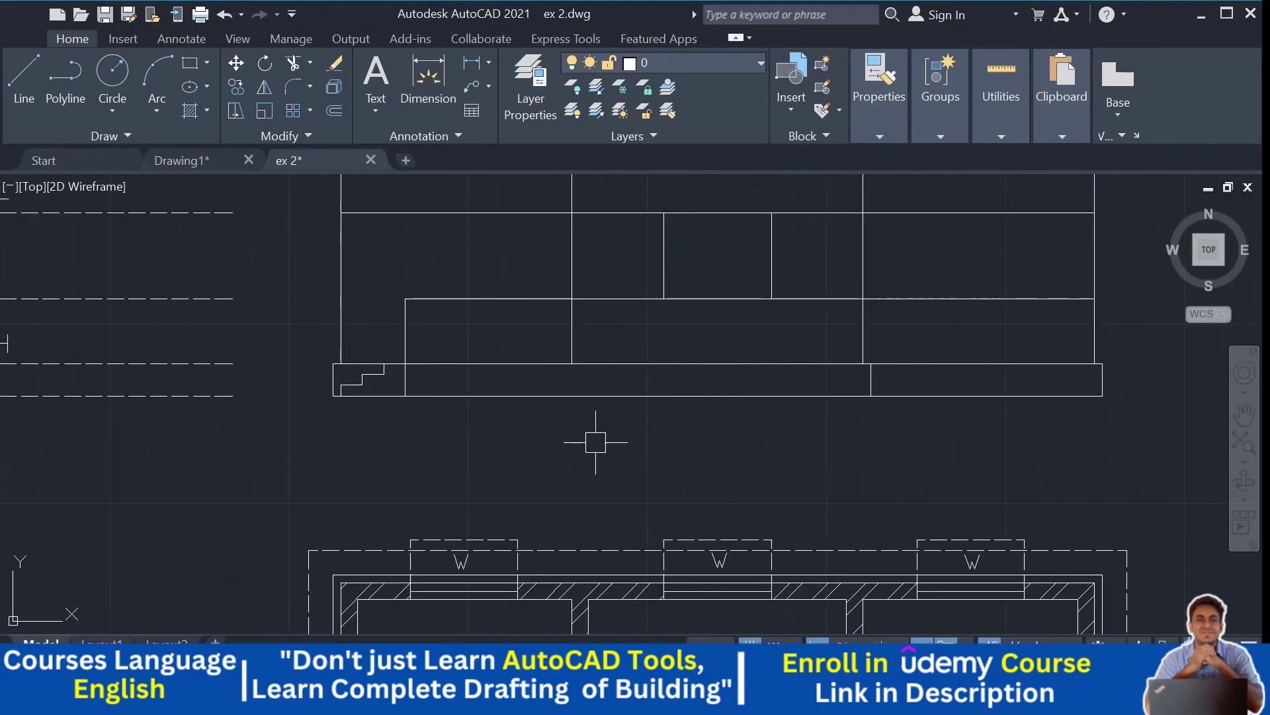
Step: Trim the lintel and sill lines on both sides of the drawing room window, leaving only its rectangular outline
middle_click_drag(659, 352, 646, 405)
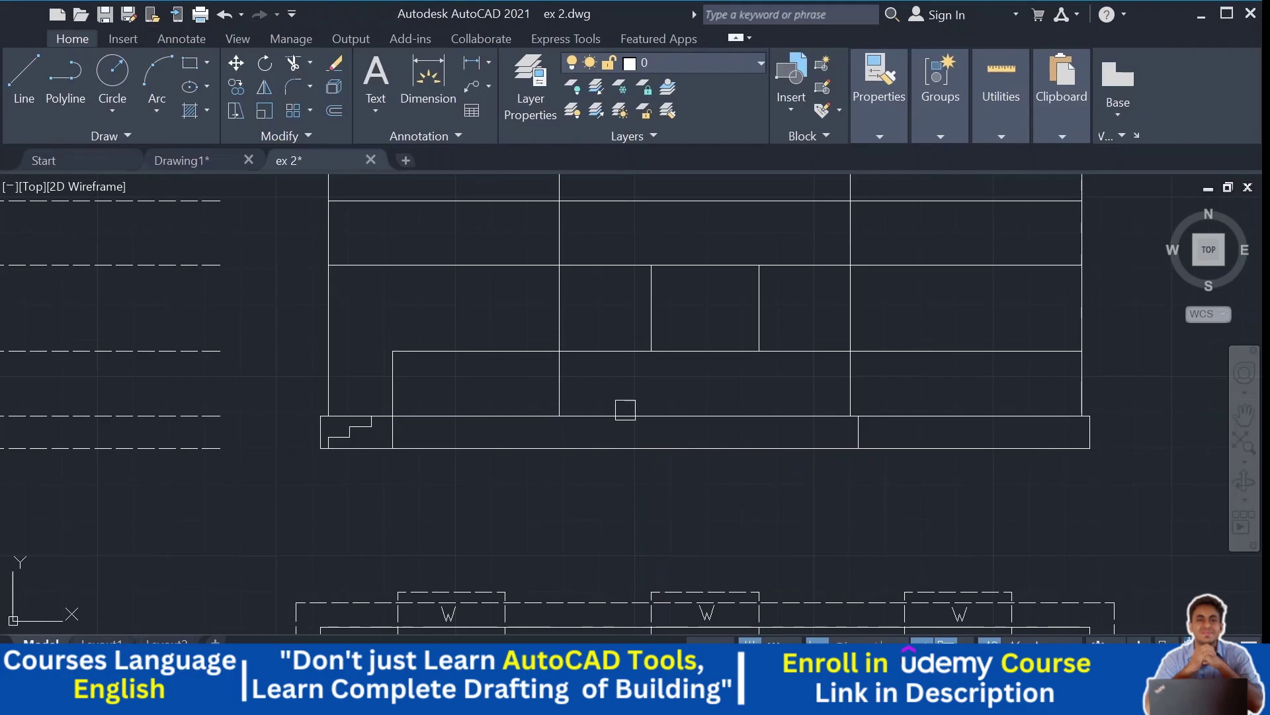
left_click_drag(618, 370, 606, 239)
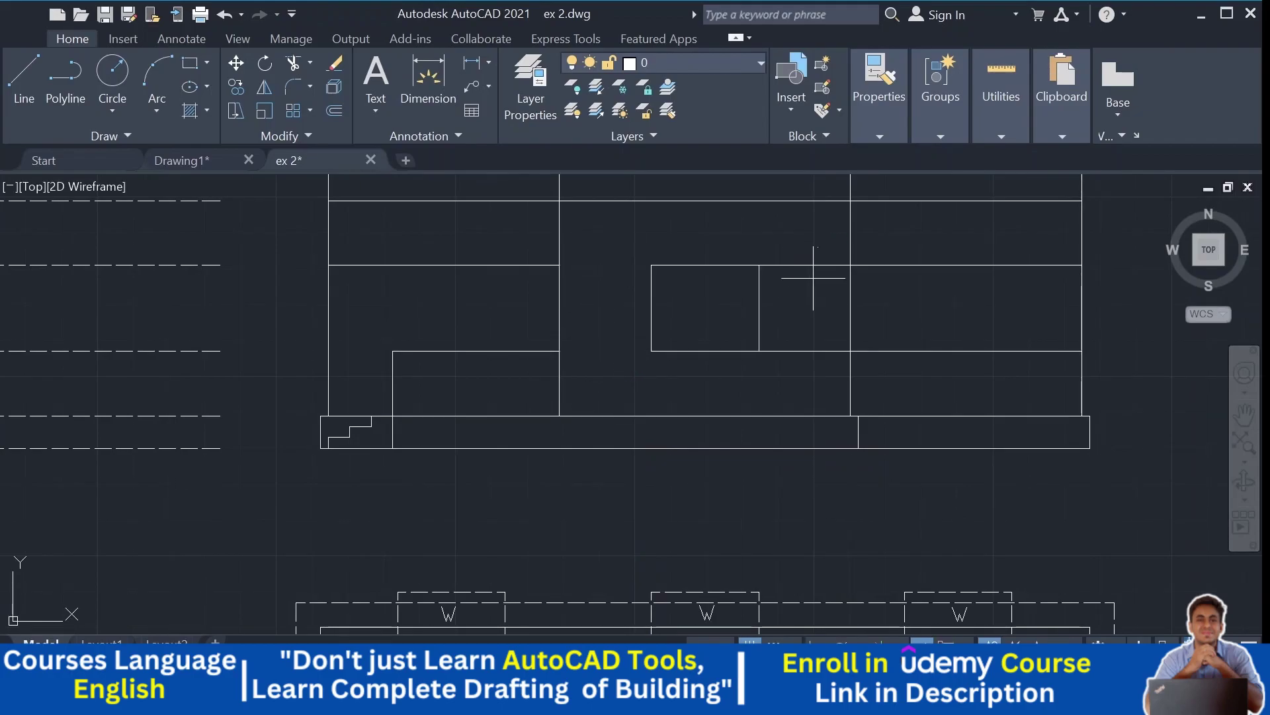
scroll(542, 344, "down", 3)
Step: Examine the front side of the plan around the bedroom beside the drawing room and its matching section in the elevation
middle_click_drag(898, 437, 866, 345)
scroll(690, 473, "up", 2)
middle_click_drag(716, 447, 846, 298)
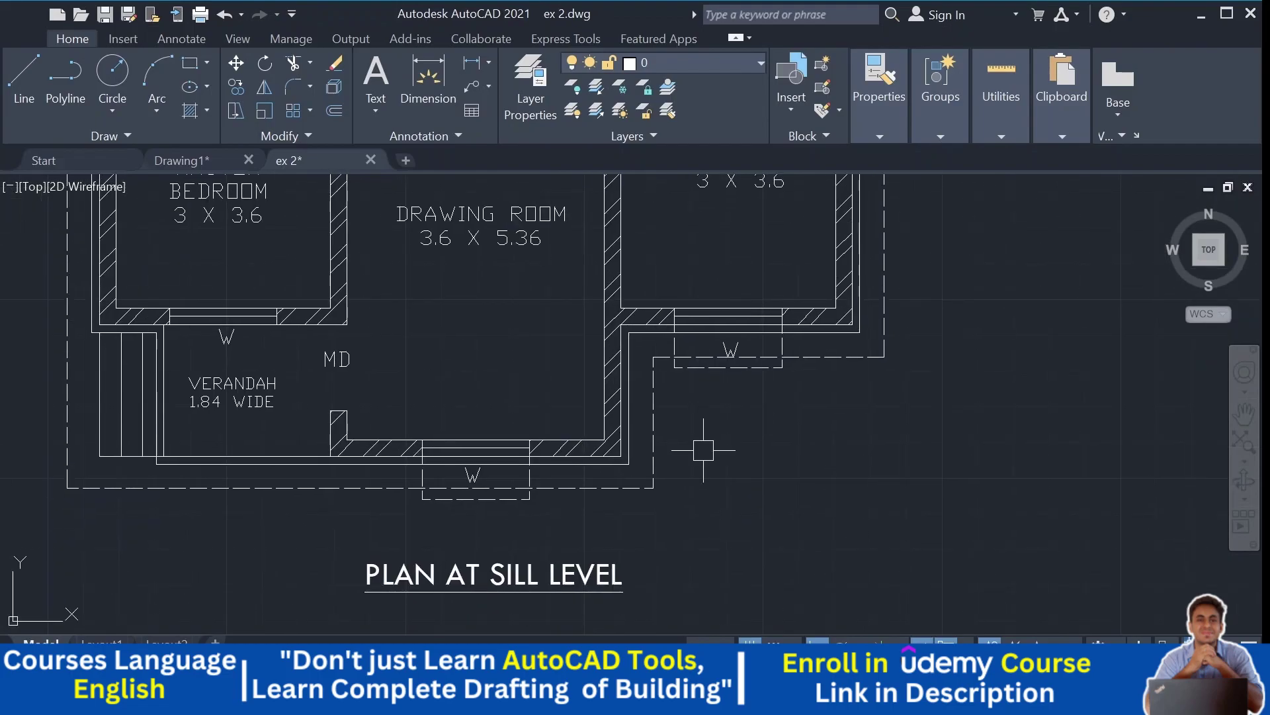
scroll(704, 451, "down", 4)
scroll(654, 240, "up", 4)
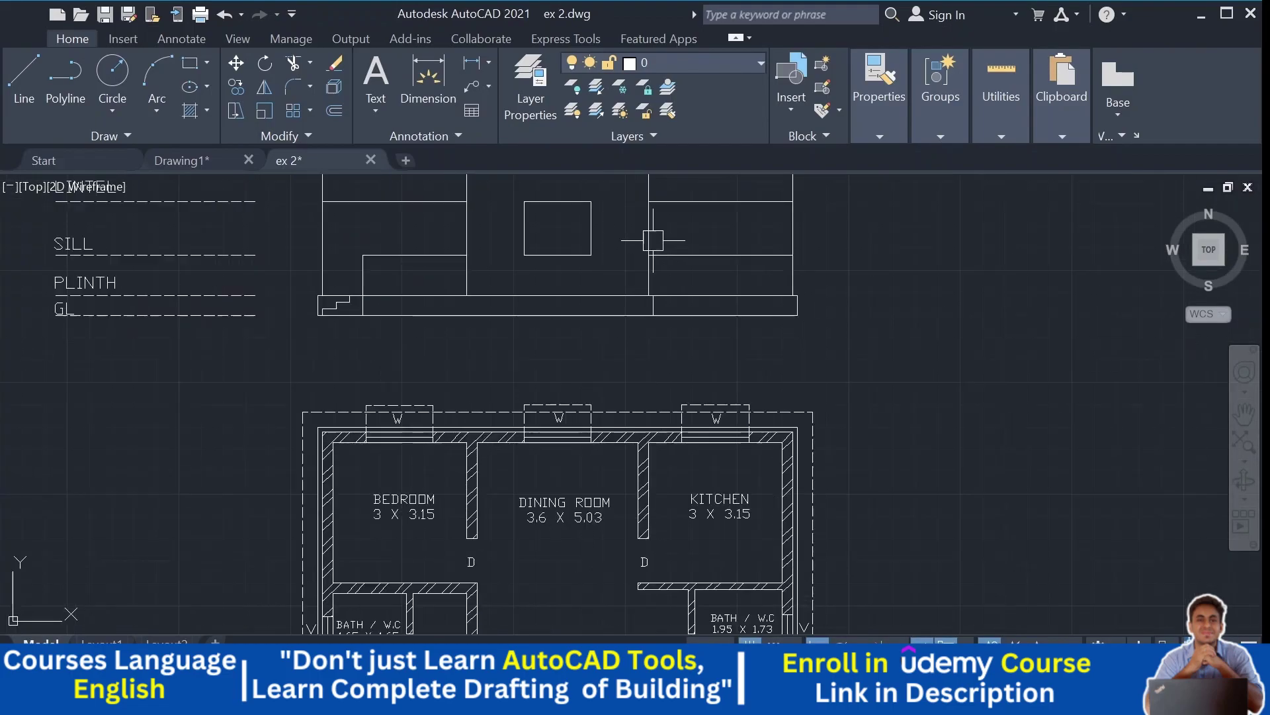
middle_click_drag(653, 240, 655, 343)
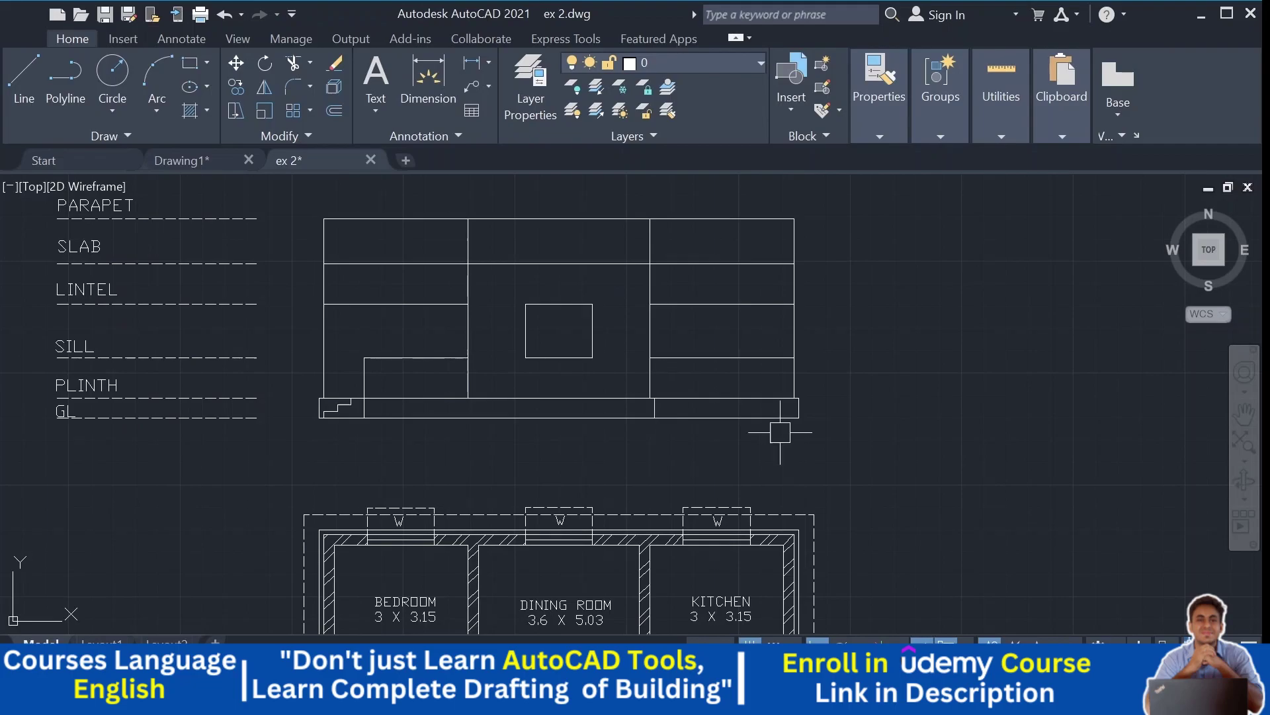
scroll(780, 432, "down", 2)
middle_click_drag(865, 462, 808, 307)
middle_click_drag(830, 437, 814, 285)
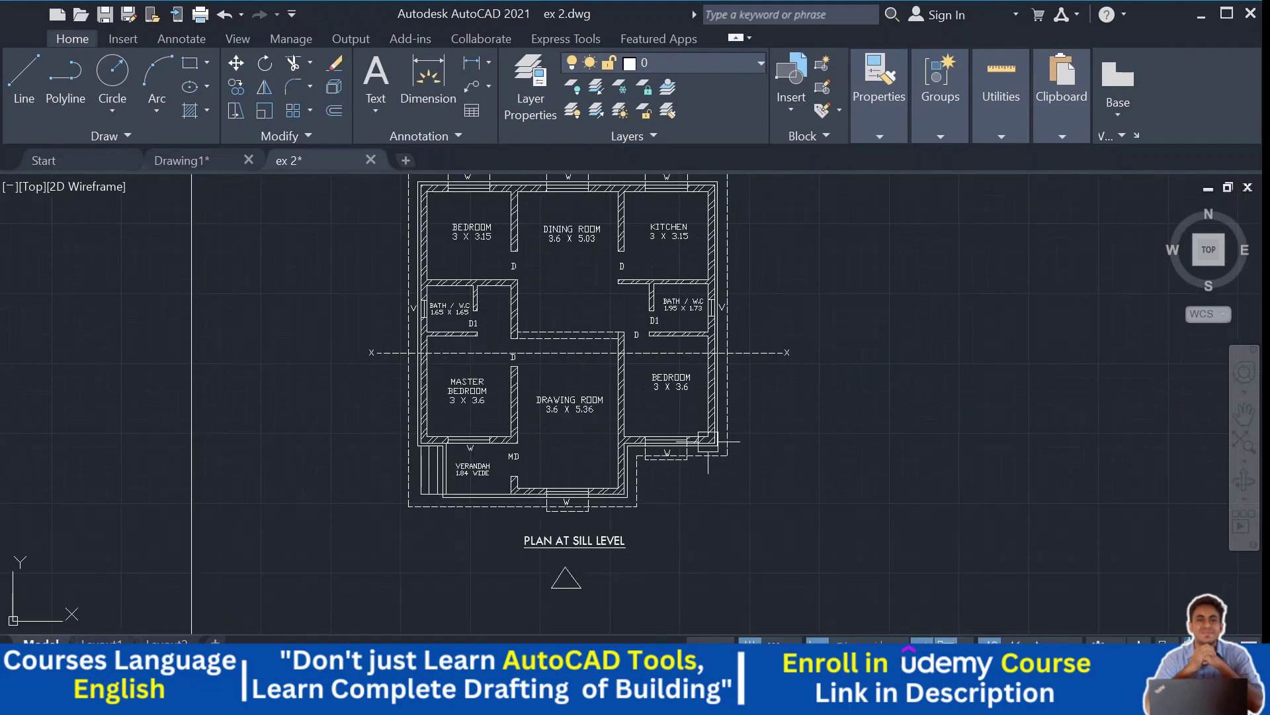
middle_click_drag(688, 475, 725, 610)
mouse_move(647, 247)
middle_mouse_down()
mouse_move(656, 342)
mouse_move(696, 169)
mouse_move(700, 263)
mouse_move(621, 260)
mouse_move(564, 119)
middle_mouse_up()
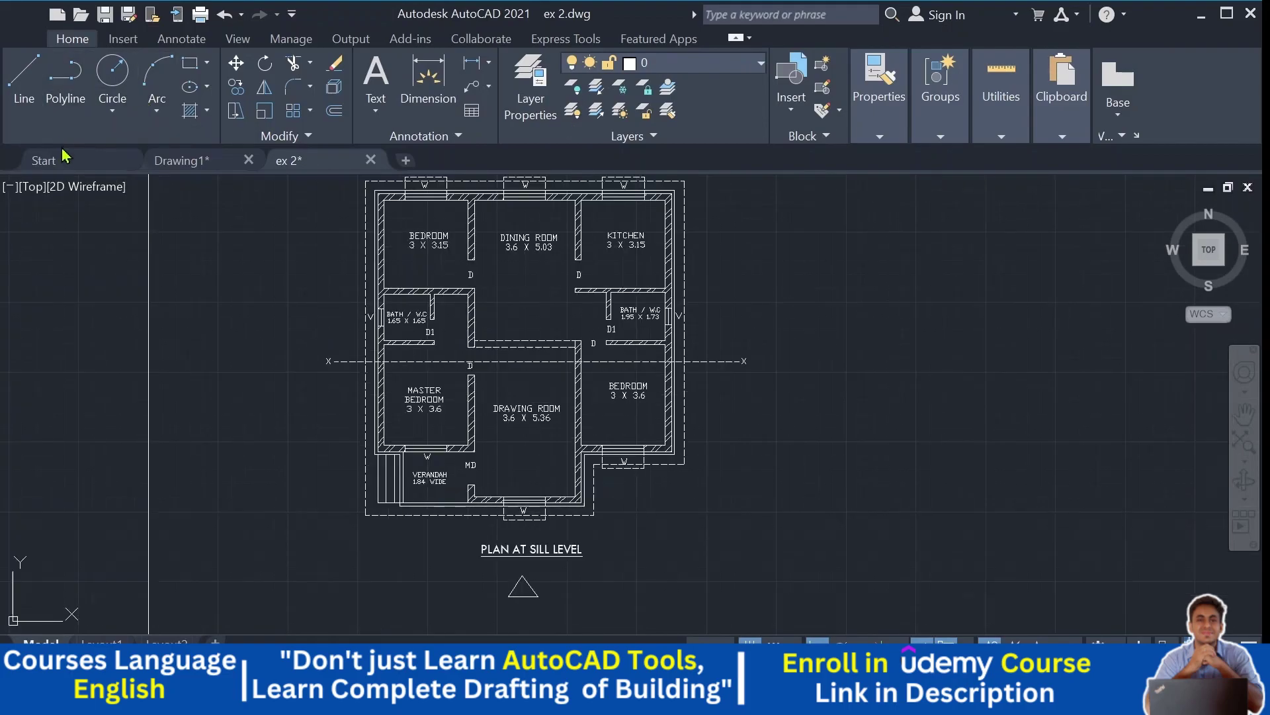
Step: Project vertical construction lines from both jambs of the bedroom's front window up through the elevation
scroll(511, 408, "up", 6)
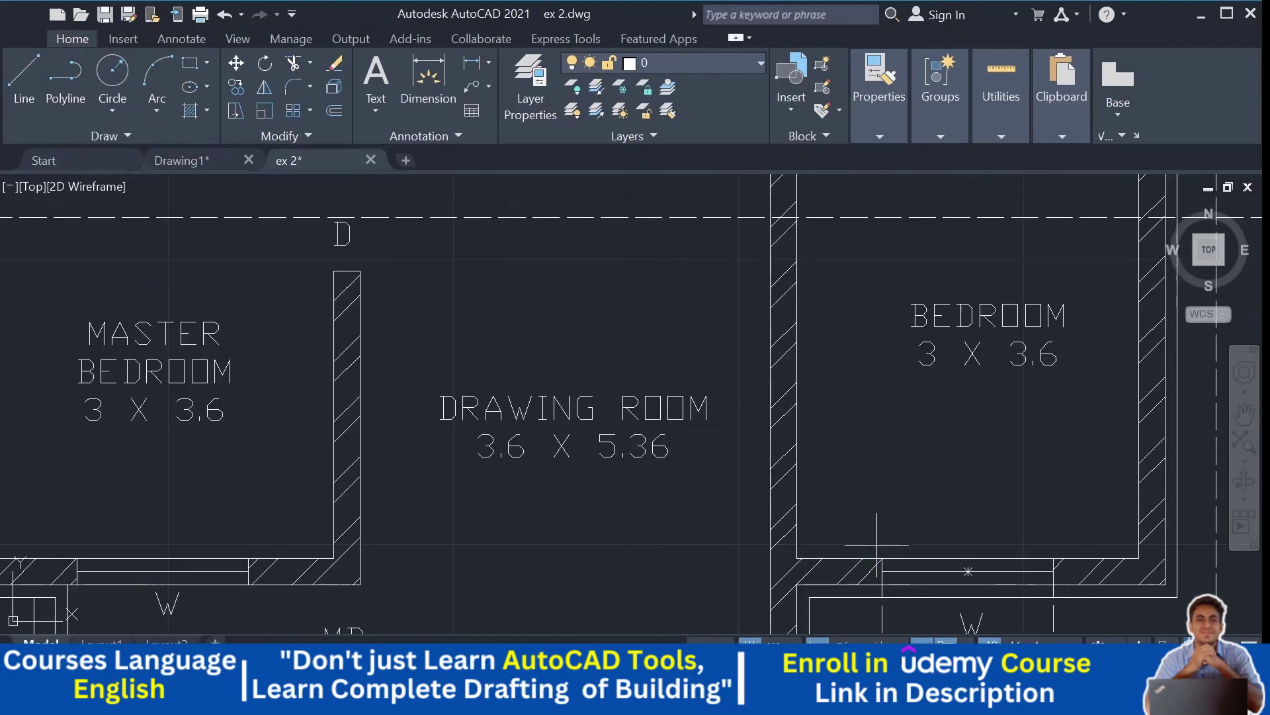
middle_click_drag(852, 460, 448, 375)
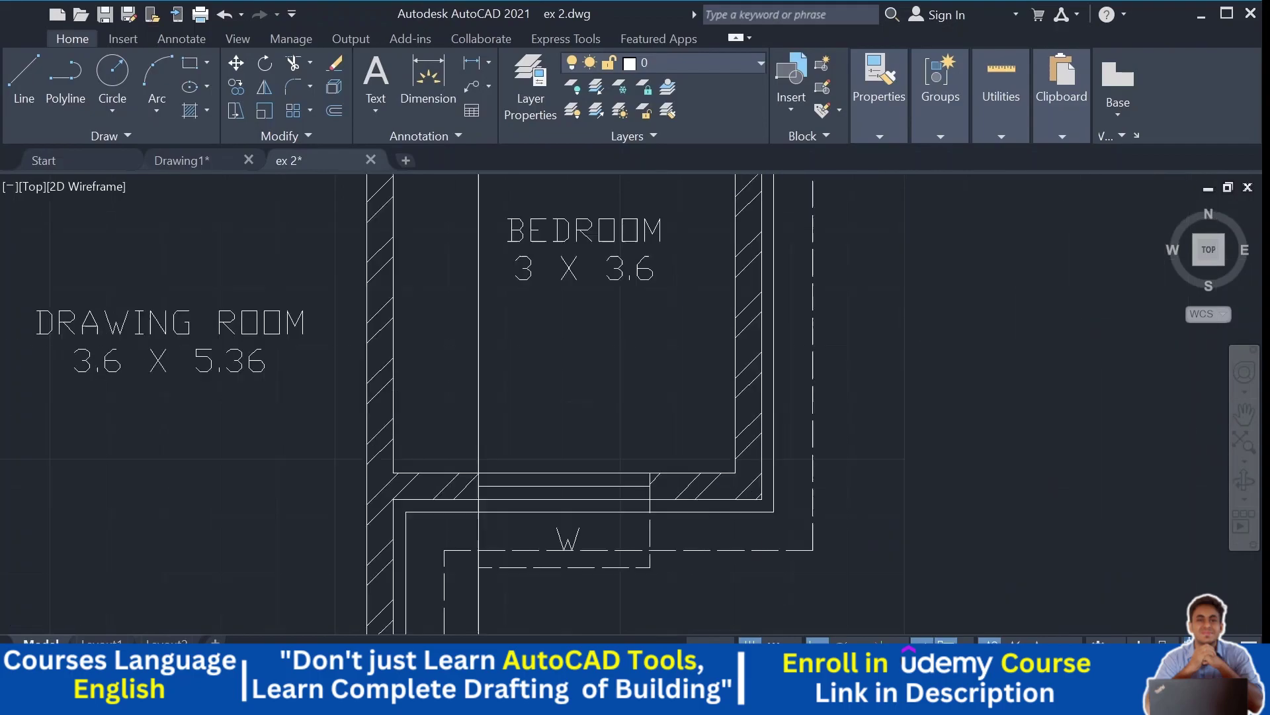
left_click(650, 471)
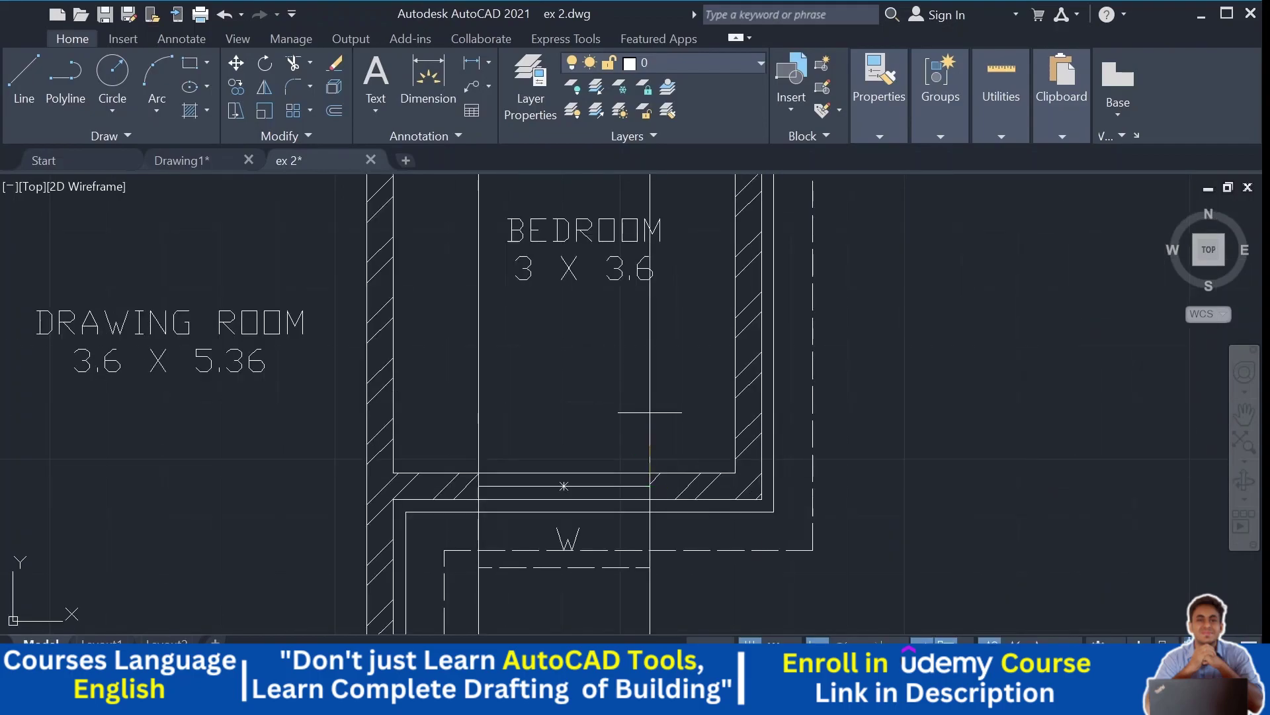
scroll(663, 408, "down", 3)
middle_click_drag(688, 295, 679, 537)
scroll(629, 291, "up", 2)
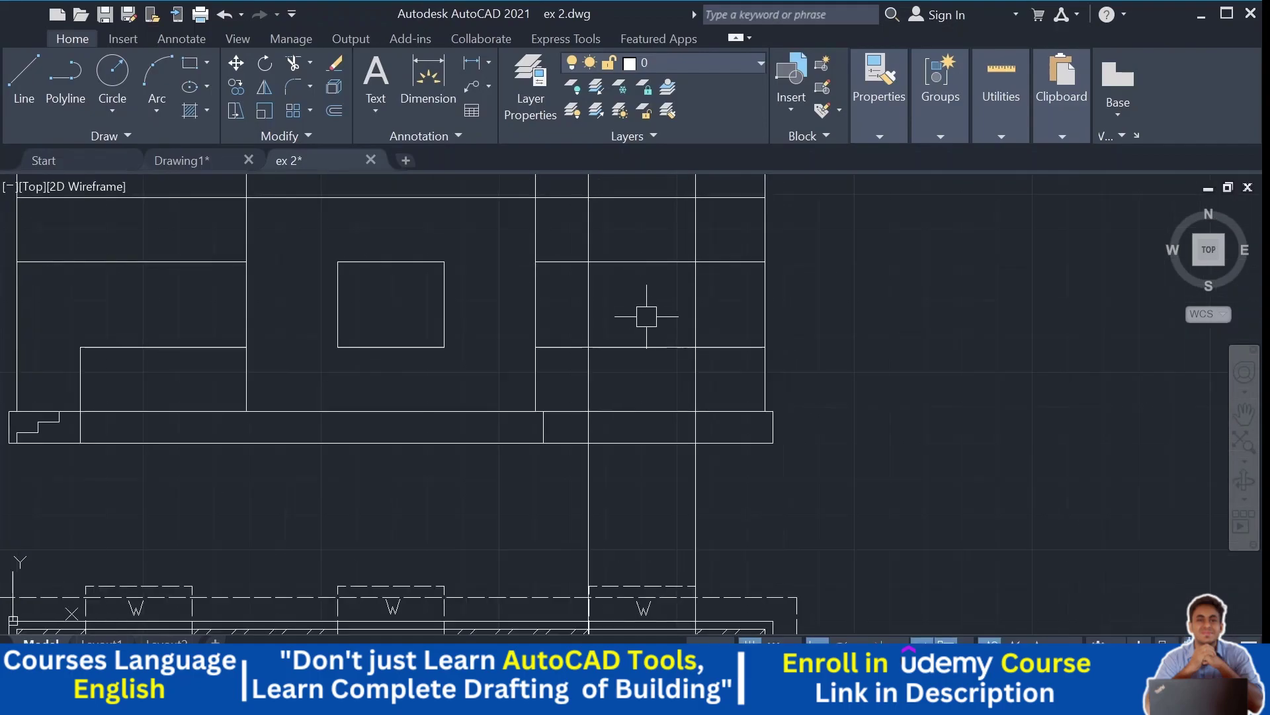
Step: Trim the bedroom window's projection lines and the surrounding lintel and sill lines to leave a rectangular window outline
middle_click_drag(645, 328, 606, 415)
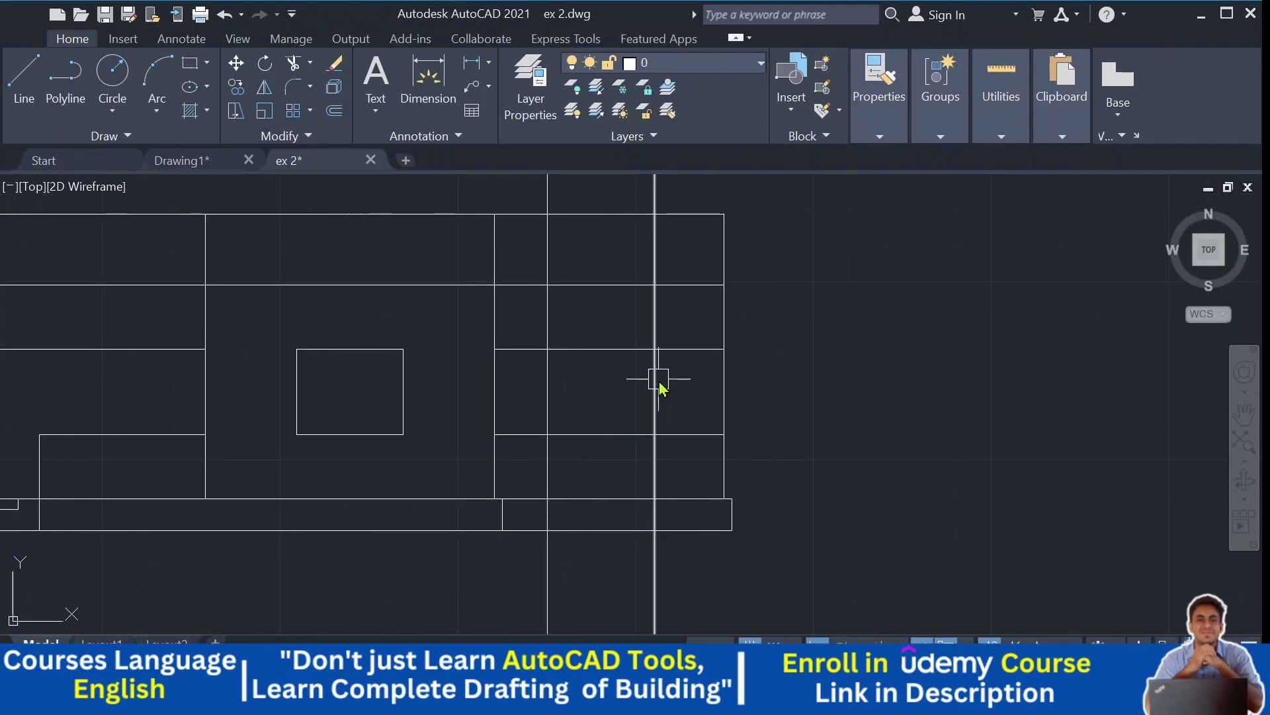
type("tr")
key("space")
left_click(655, 305)
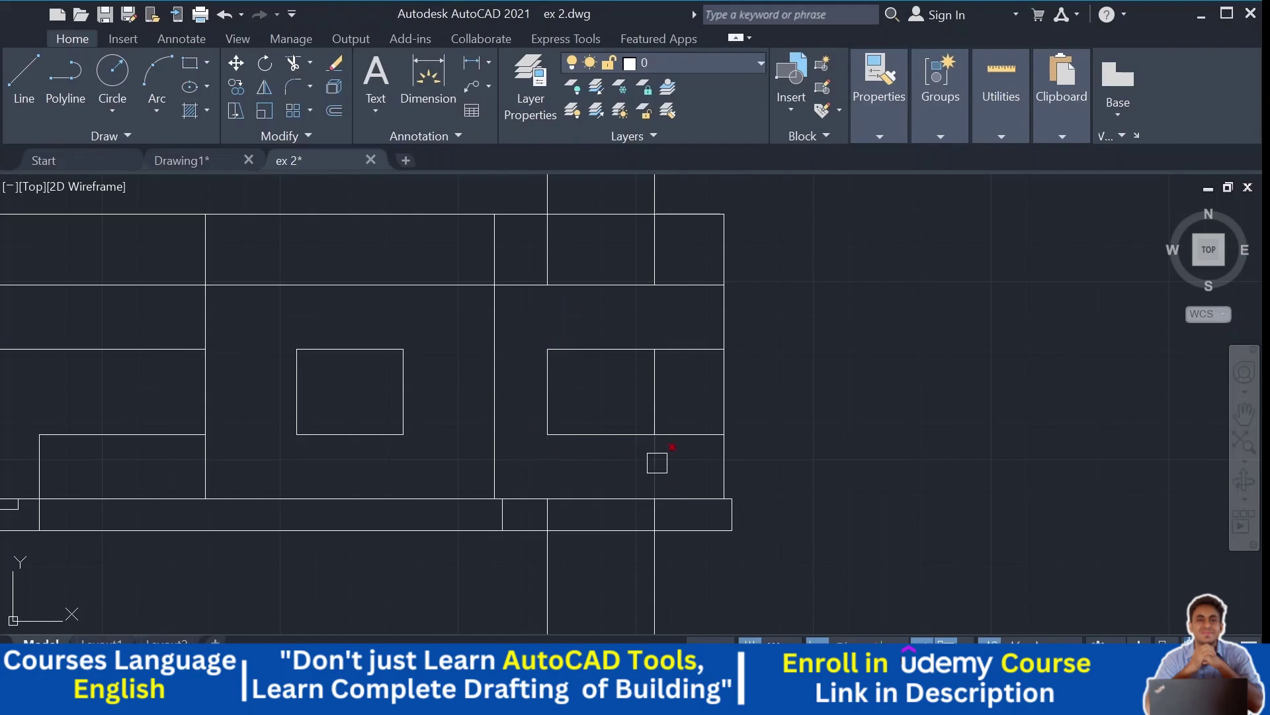
middle_click_drag(683, 346, 690, 429)
scroll(689, 429, "down", 2)
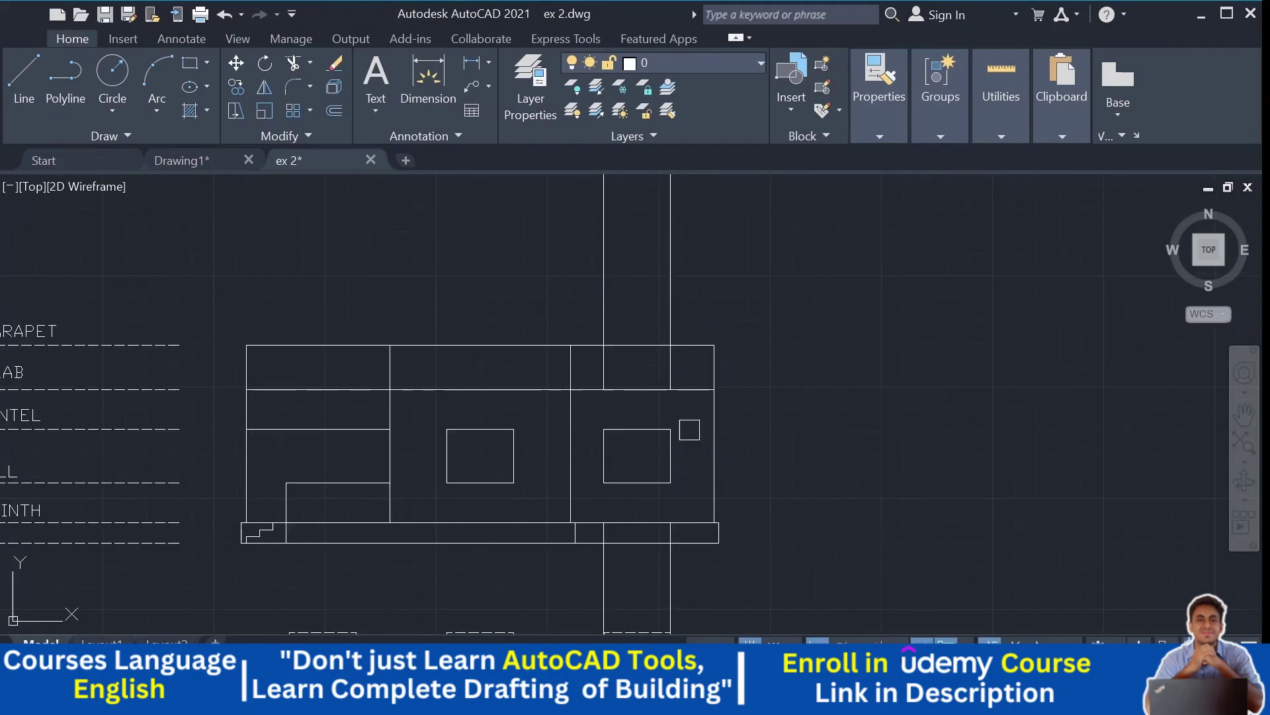
key("Escape")
Step: Delete the leftover pieces of the bedroom window's construction lines above the slab line and below the plinth line
left_click(750, 237)
left_click(527, 261)
middle_click_drag(728, 562, 704, 382)
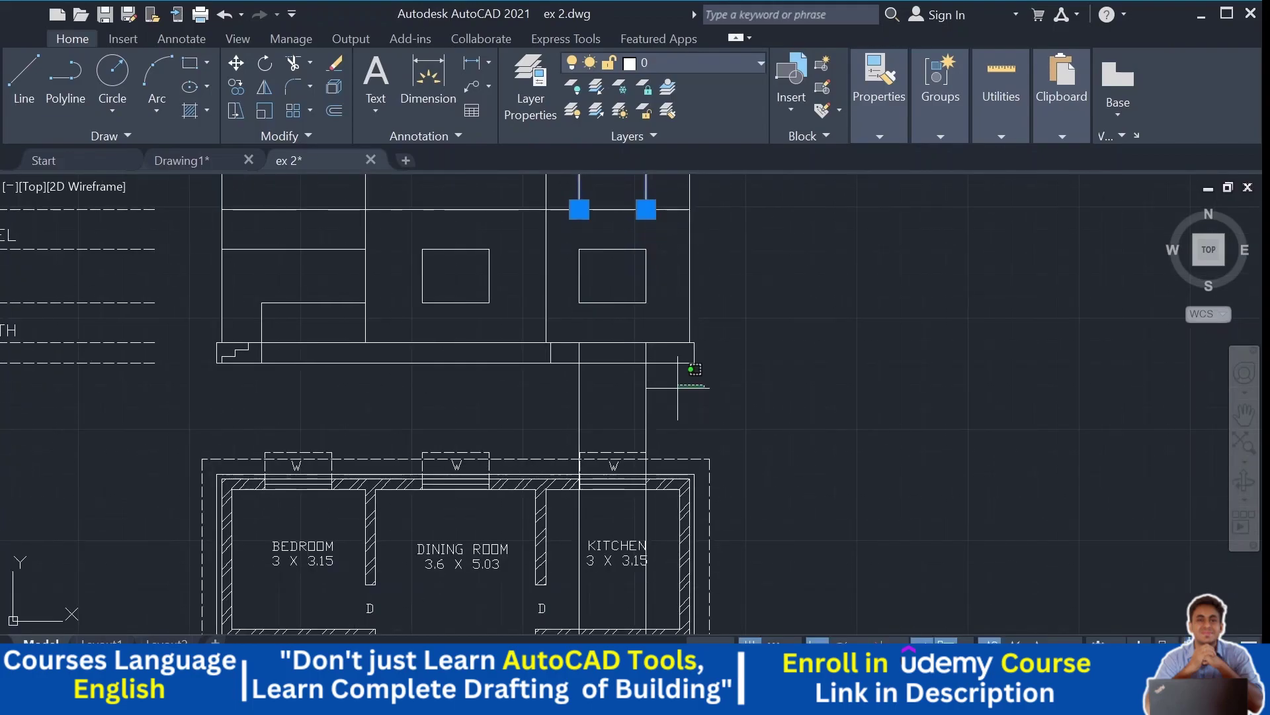
key("Delete")
middle_click_drag(875, 346, 889, 436)
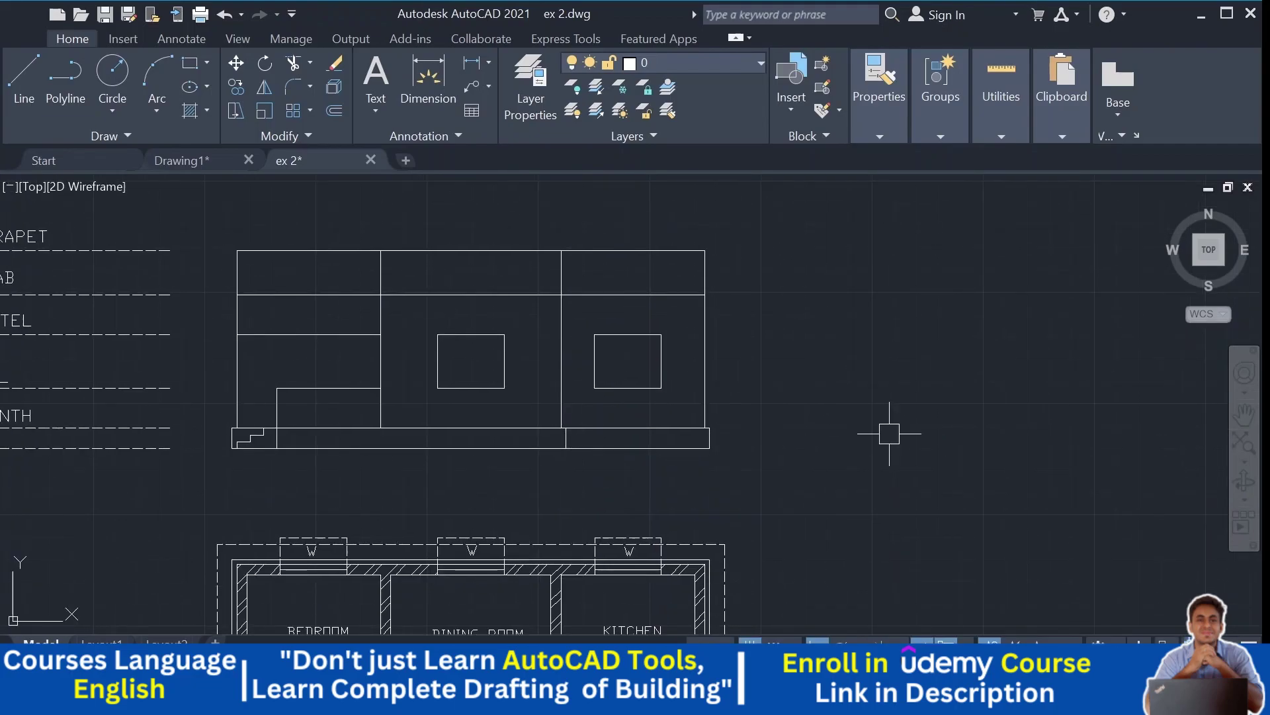
Step: Trim the verandah parapet's vertical edge between the plinth line and the ground line, beside the steps
scroll(889, 433, "down", 1)
mouse_move(889, 433)
middle_mouse_down()
mouse_move(845, 107)
mouse_move(848, 193)
middle_mouse_up()
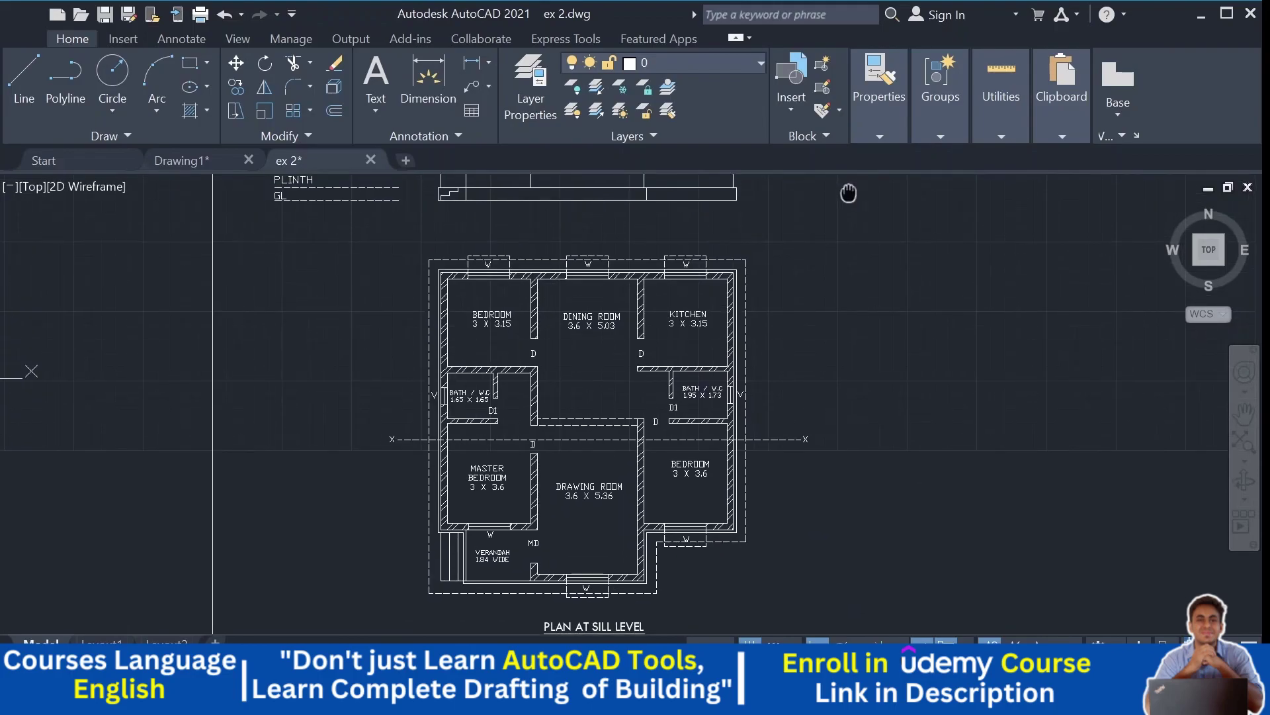
middle_click_drag(848, 193, 883, 356)
scroll(485, 354, "up", 3)
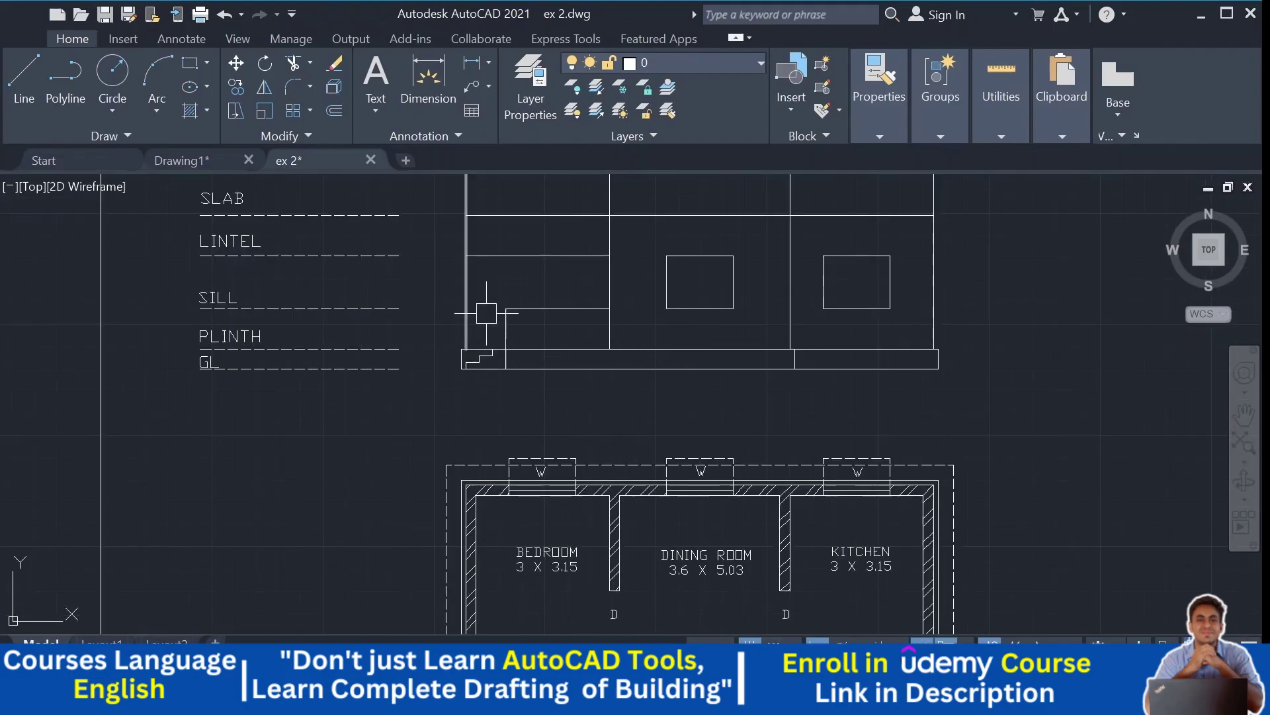
scroll(532, 384, "up", 2)
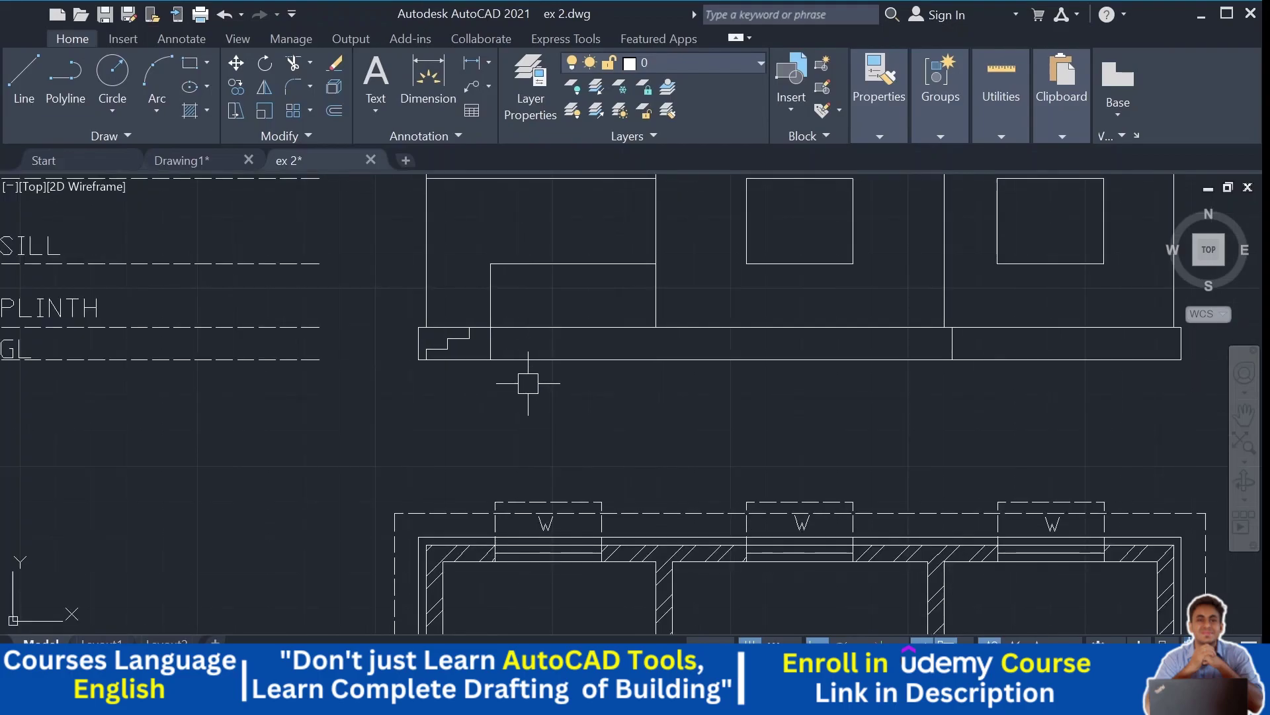
type("tr")
key("Return")
scroll(523, 410, "down", 2)
middle_click_drag(510, 397, 419, 428)
Step: Examine the verandah steps, parapet, windows and level lines of the elevation in relation to the plan
scroll(518, 427, "down", 1)
middle_click_drag(527, 419, 522, 348)
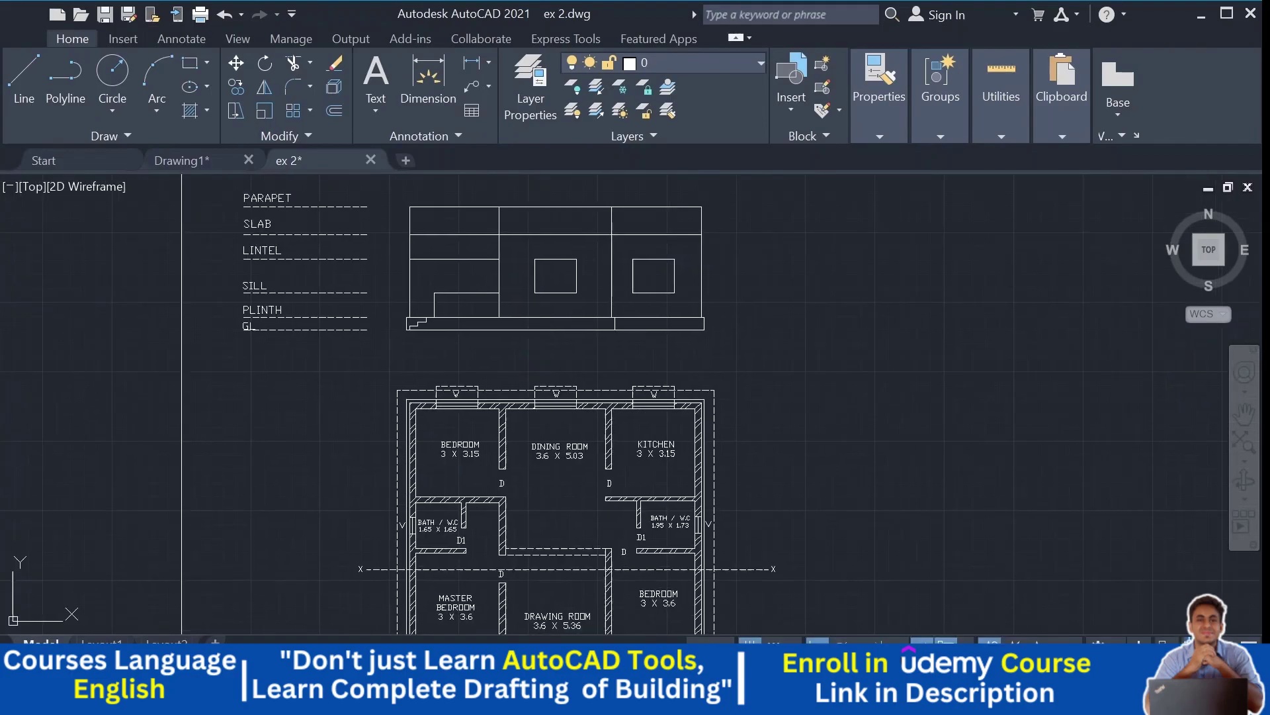
scroll(424, 326, "up", 1)
scroll(397, 336, "up", 5)
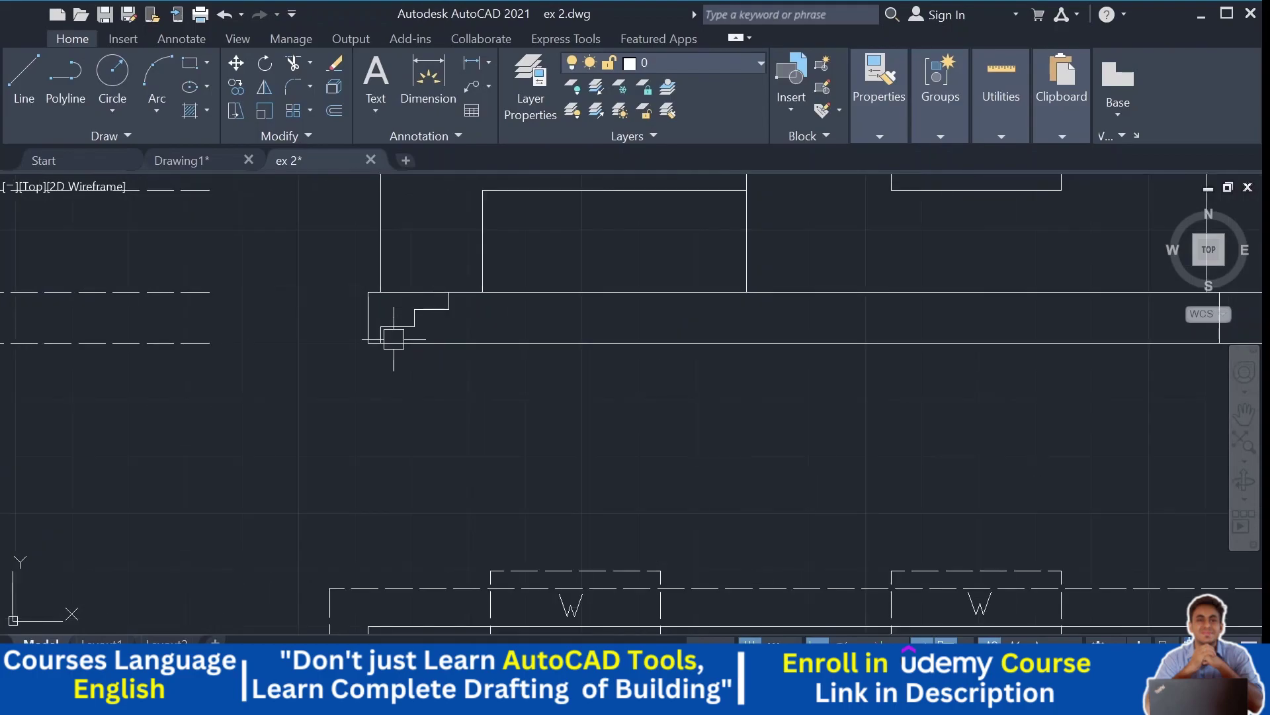
middle_click_drag(425, 312, 420, 377)
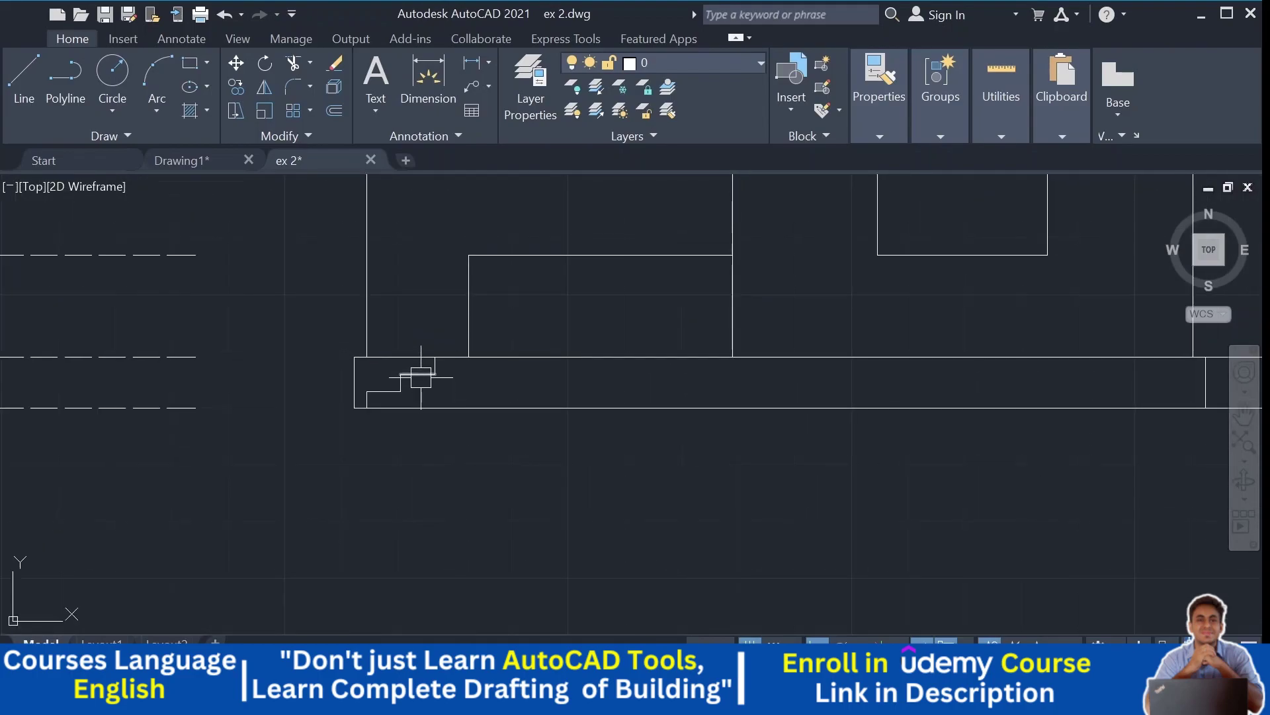
scroll(421, 377, "down", 3)
scroll(430, 371, "up", 2)
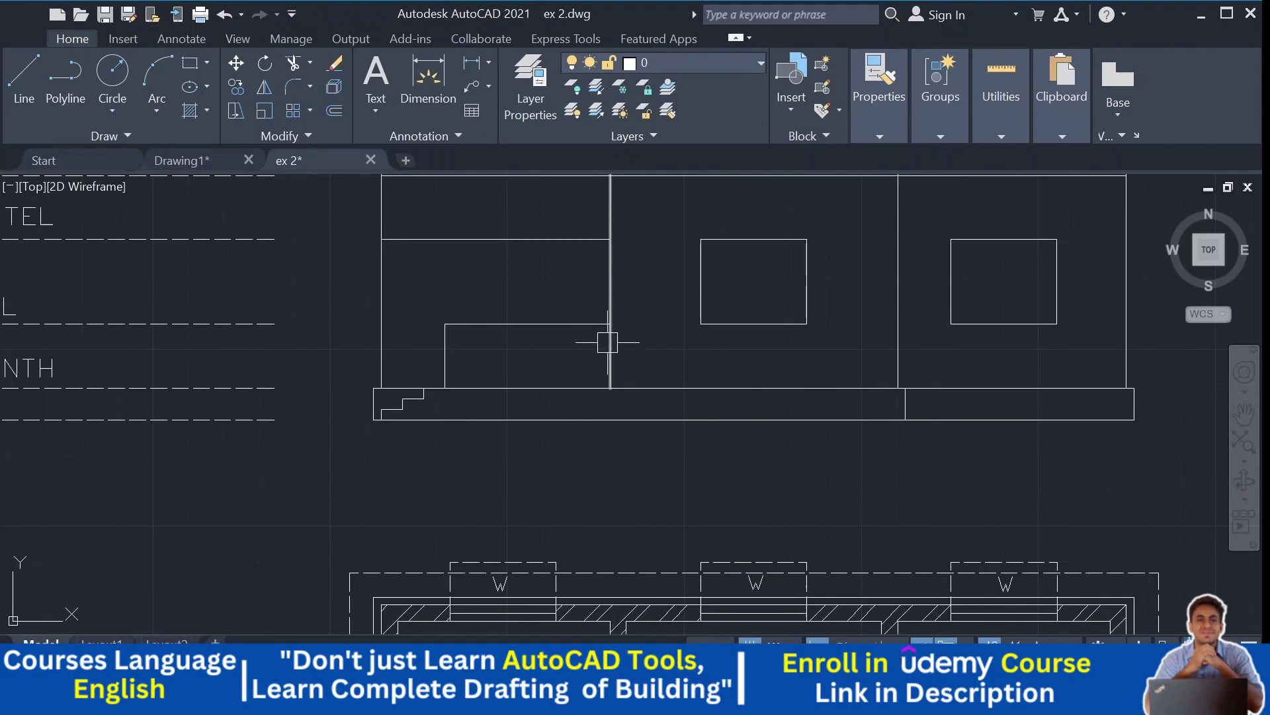
middle_click_drag(420, 369, 410, 433)
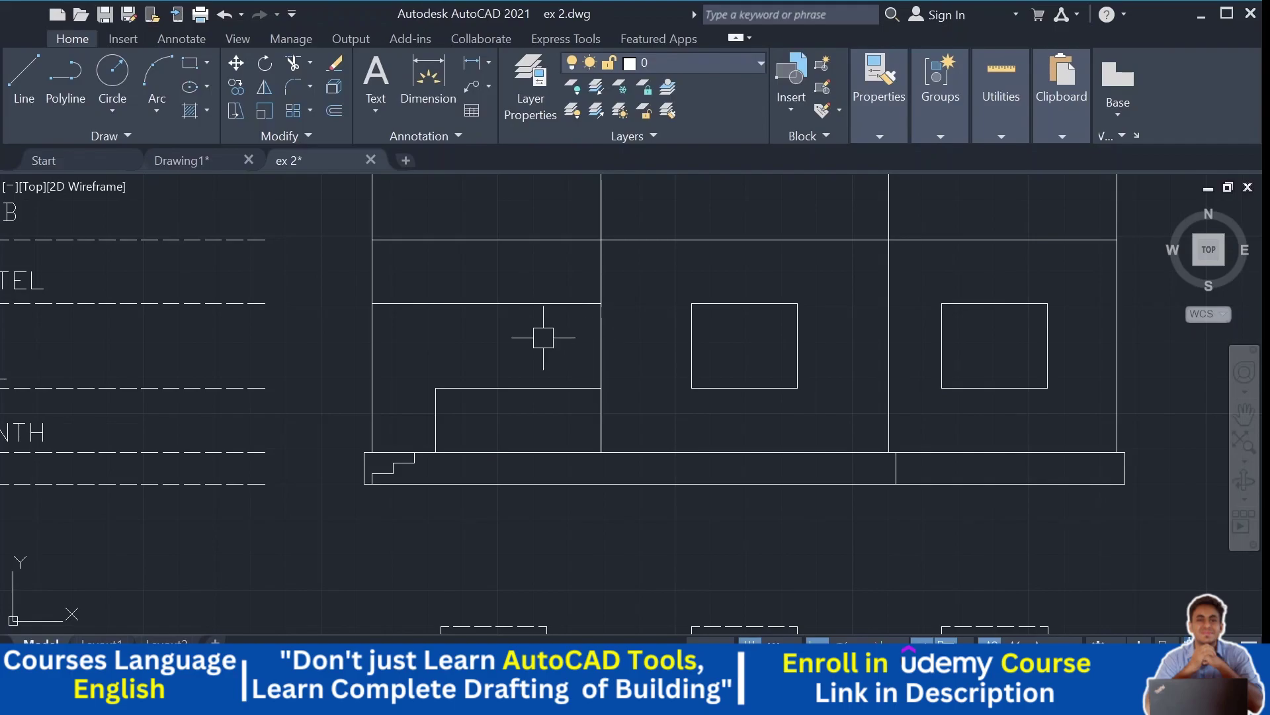
middle_click_drag(561, 343, 516, 409)
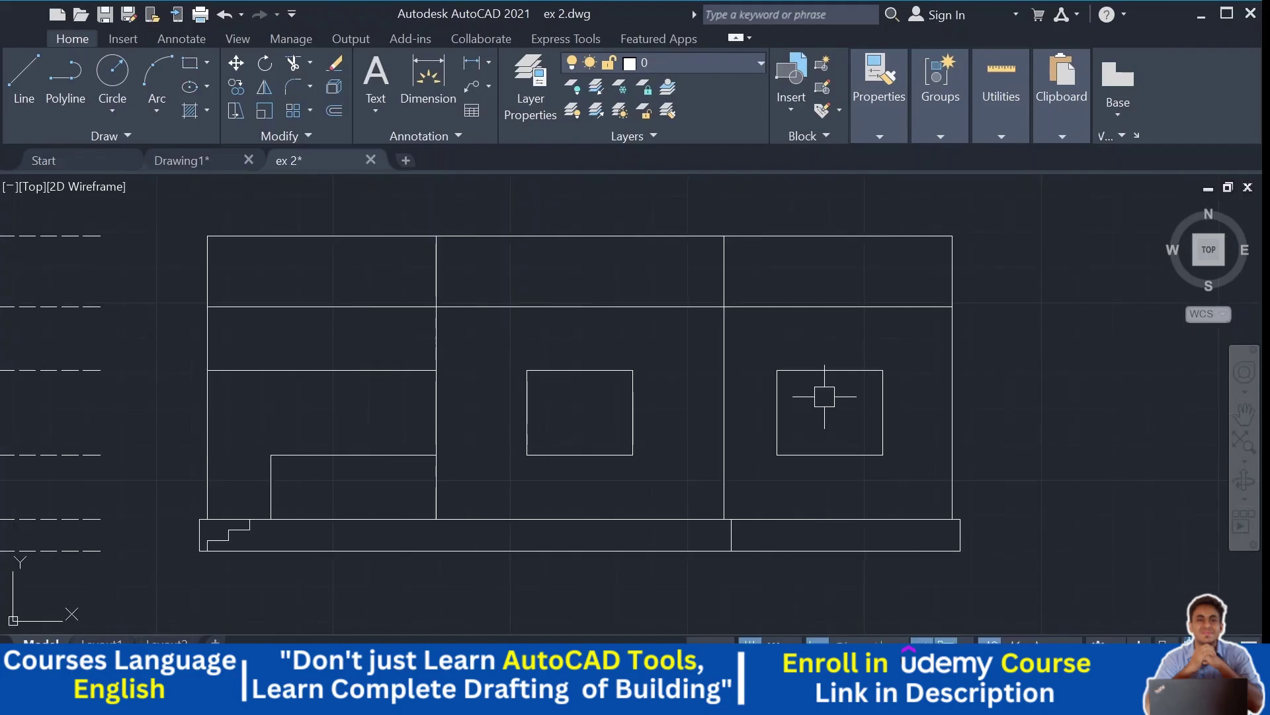
middle_click_drag(824, 397, 1030, 369)
middle_click_drag(578, 360, 668, 405)
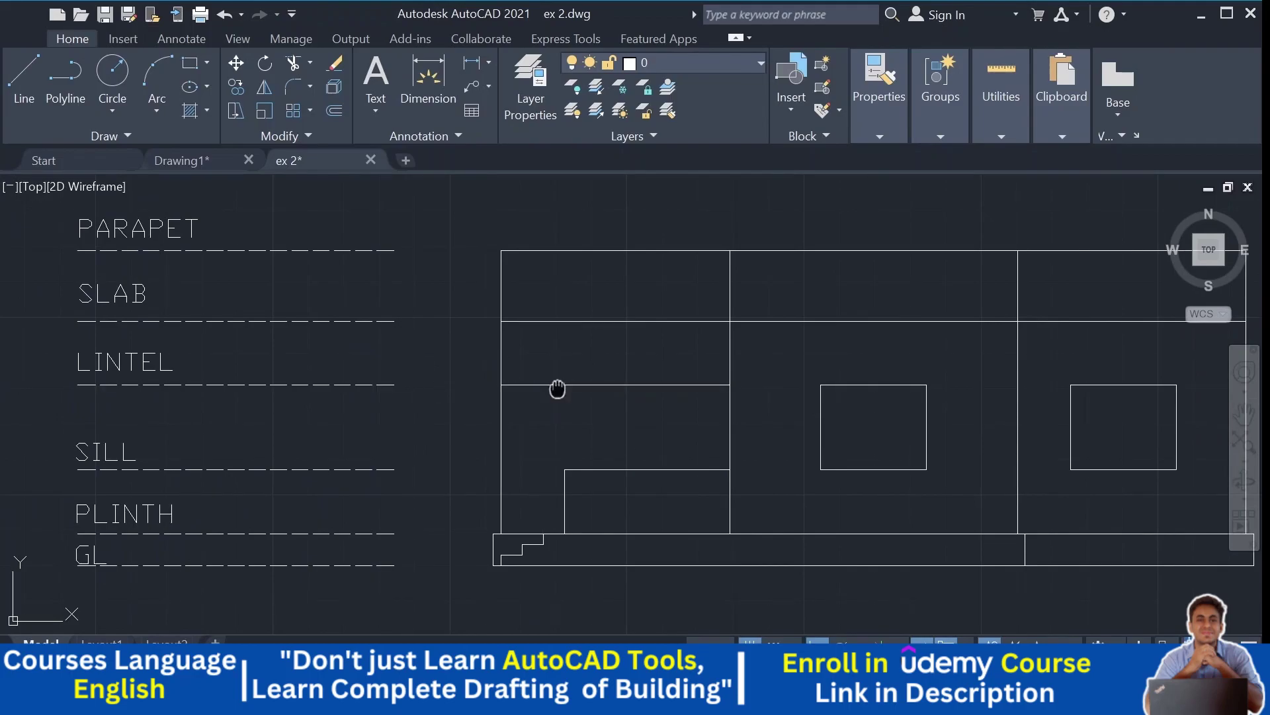
scroll(486, 369, "down", 1)
scroll(486, 369, "down", 1)
mouse_move(629, 574)
middle_mouse_down()
mouse_move(546, 379)
mouse_move(520, 260)
mouse_move(506, 328)
mouse_move(556, 530)
middle_mouse_up()
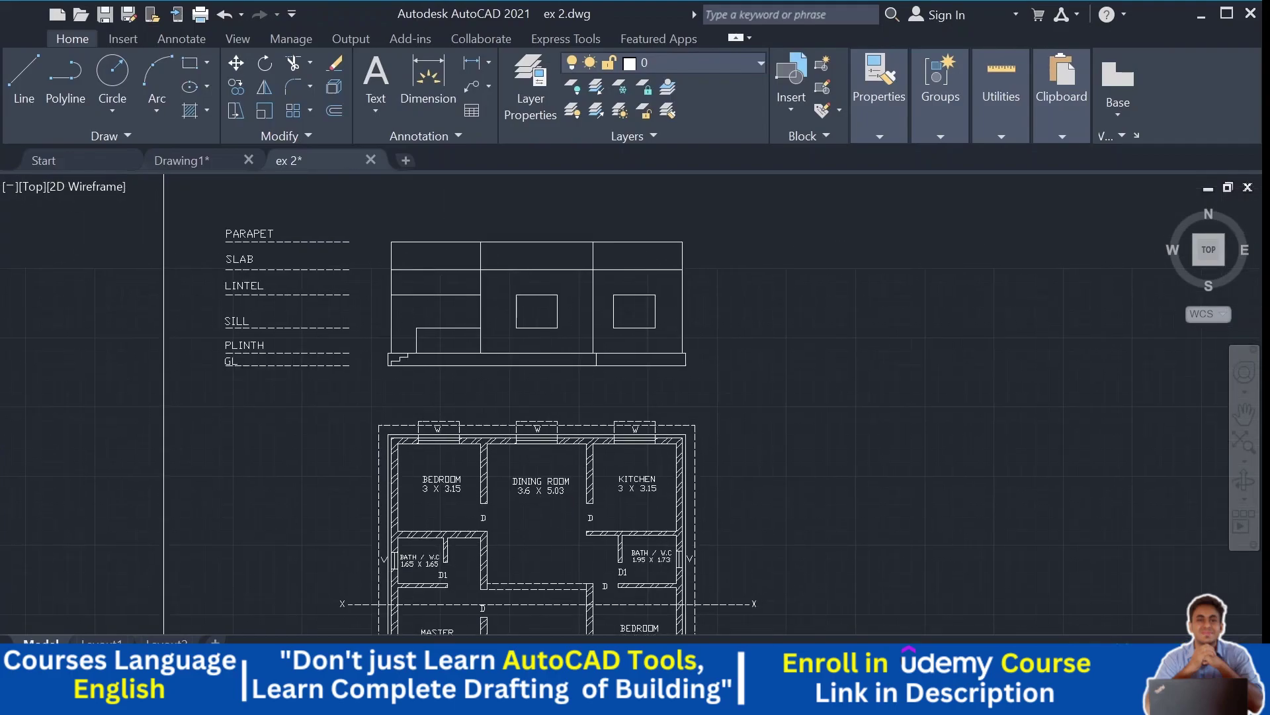
scroll(450, 277, "up", 2)
scroll(454, 298, "up", 2)
middle_click_drag(454, 299, 293, 285)
mouse_move(649, 299)
middle_mouse_down()
mouse_move(655, 329)
mouse_move(677, 320)
middle_mouse_up()
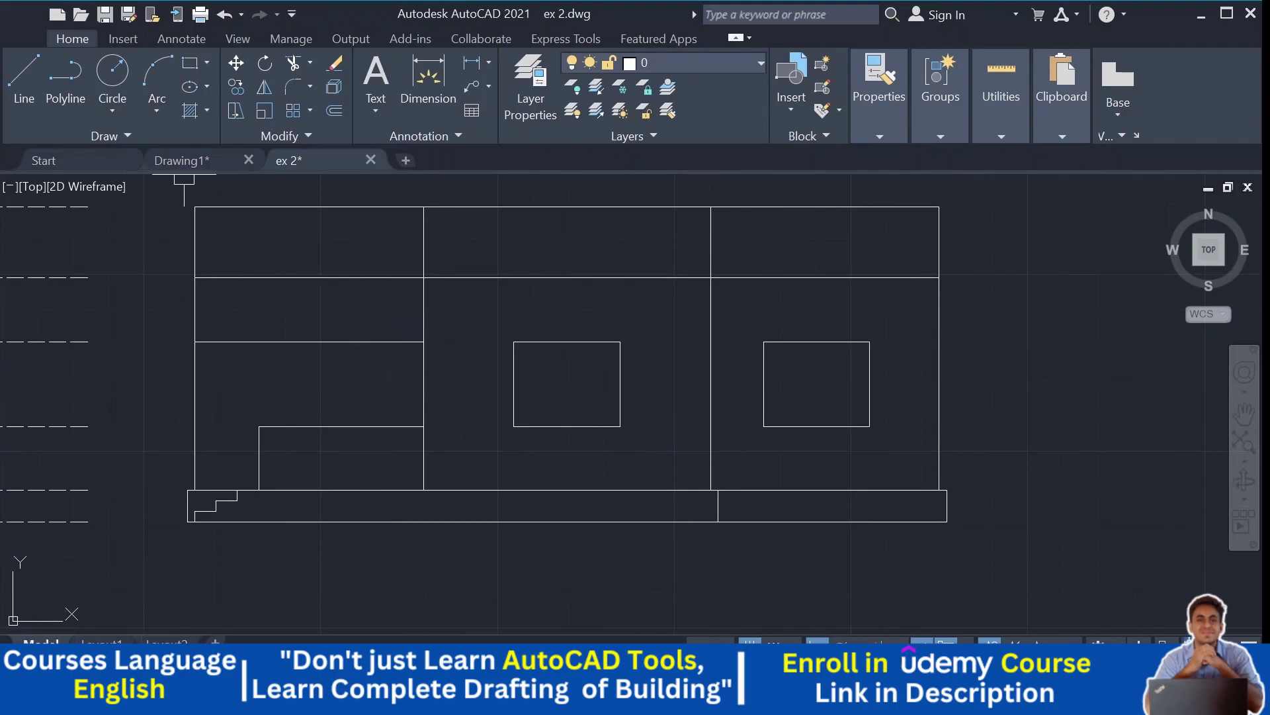
Step: Switch to Drawing1 and add the note "THK OF LINTEL : 0.15 M" below the parapet level line, separated by a blank line
left_click(180, 161)
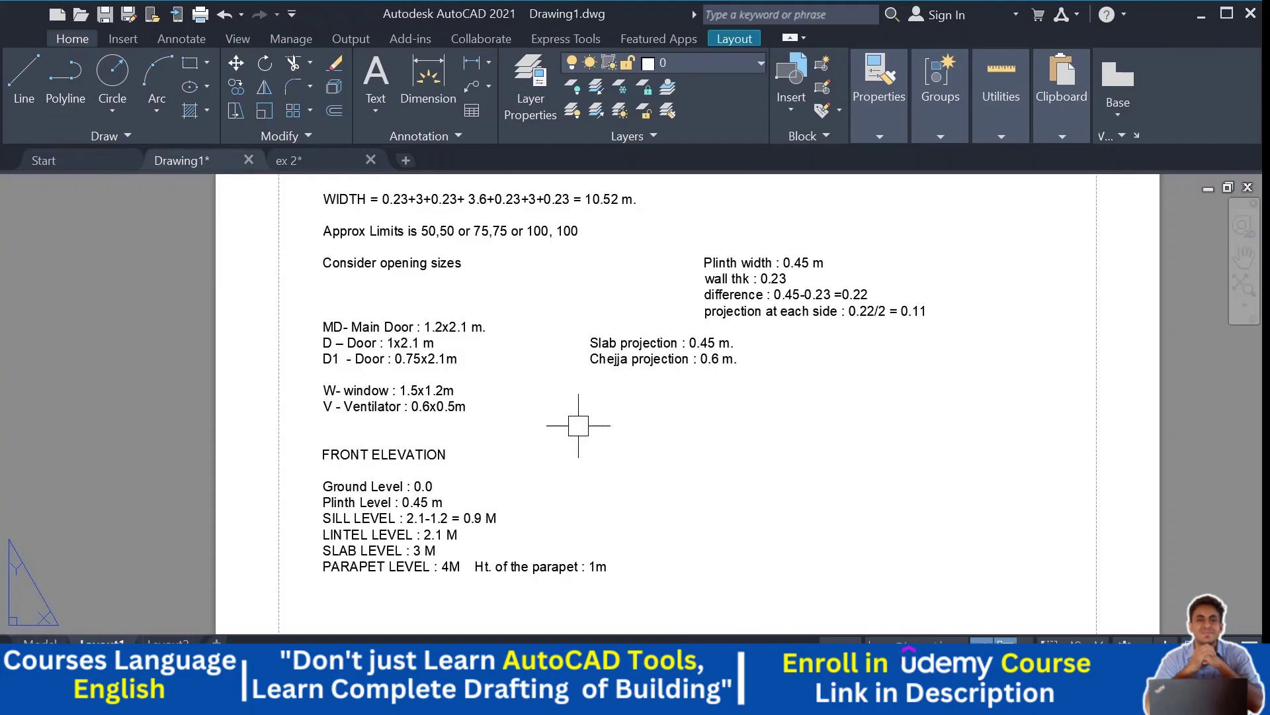
scroll(739, 513, "down", 1)
middle_click_drag(740, 513, 738, 367)
scroll(629, 431, "up", 3)
middle_click_drag(776, 410, 900, 500)
scroll(907, 482, "down", 1)
double_click(863, 462)
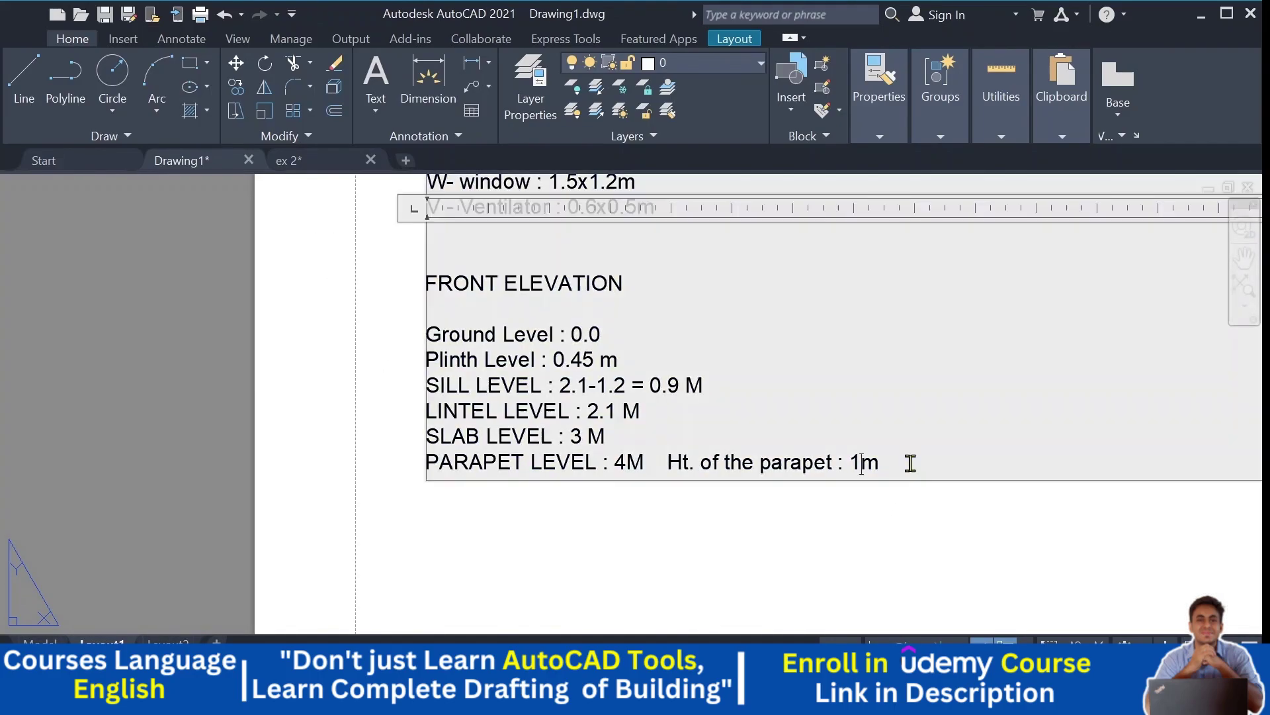
key("Return")
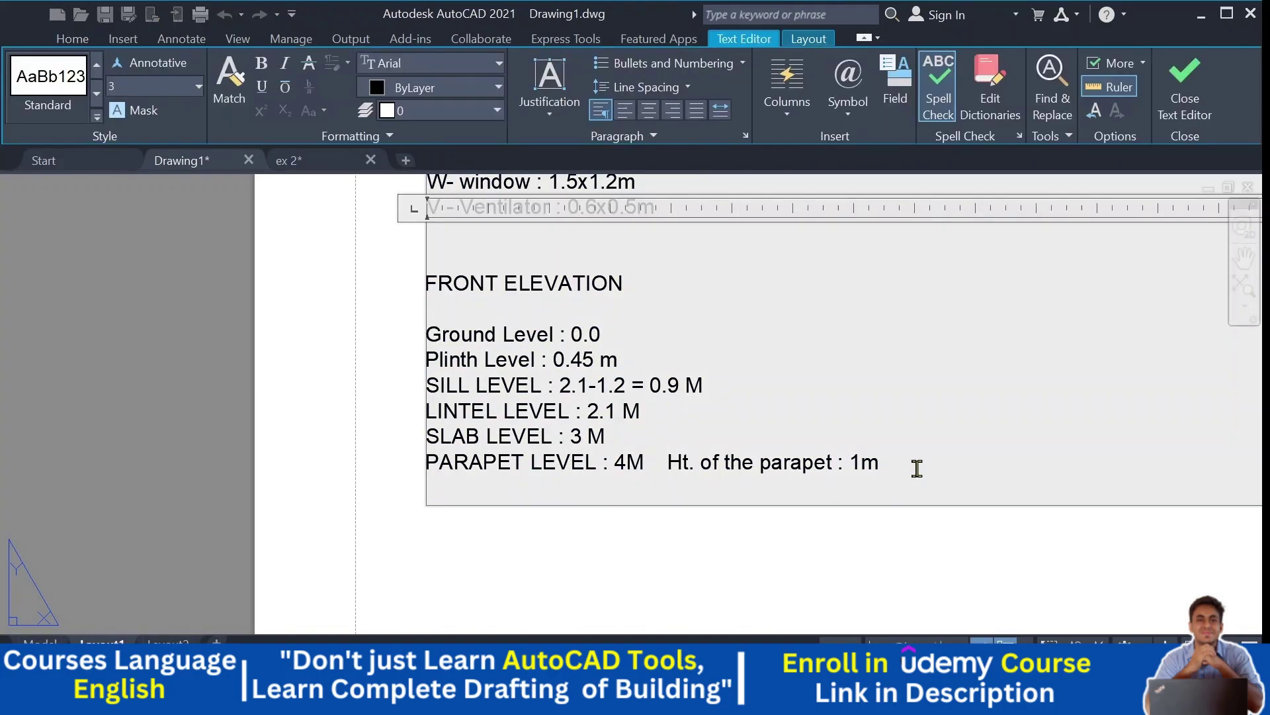
key("Return")
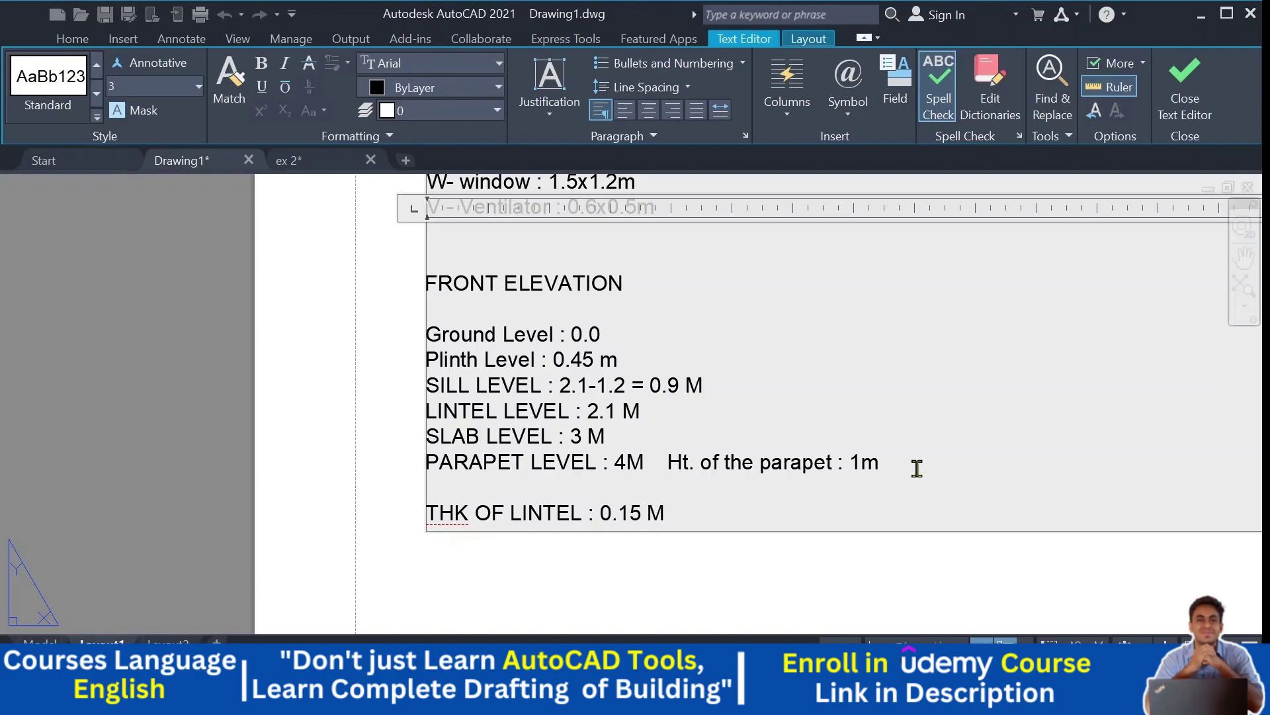
Step: Add the note "THK OF SLAB : 0.125 M" under the lintel thickness and finish editing the text
key("Return")
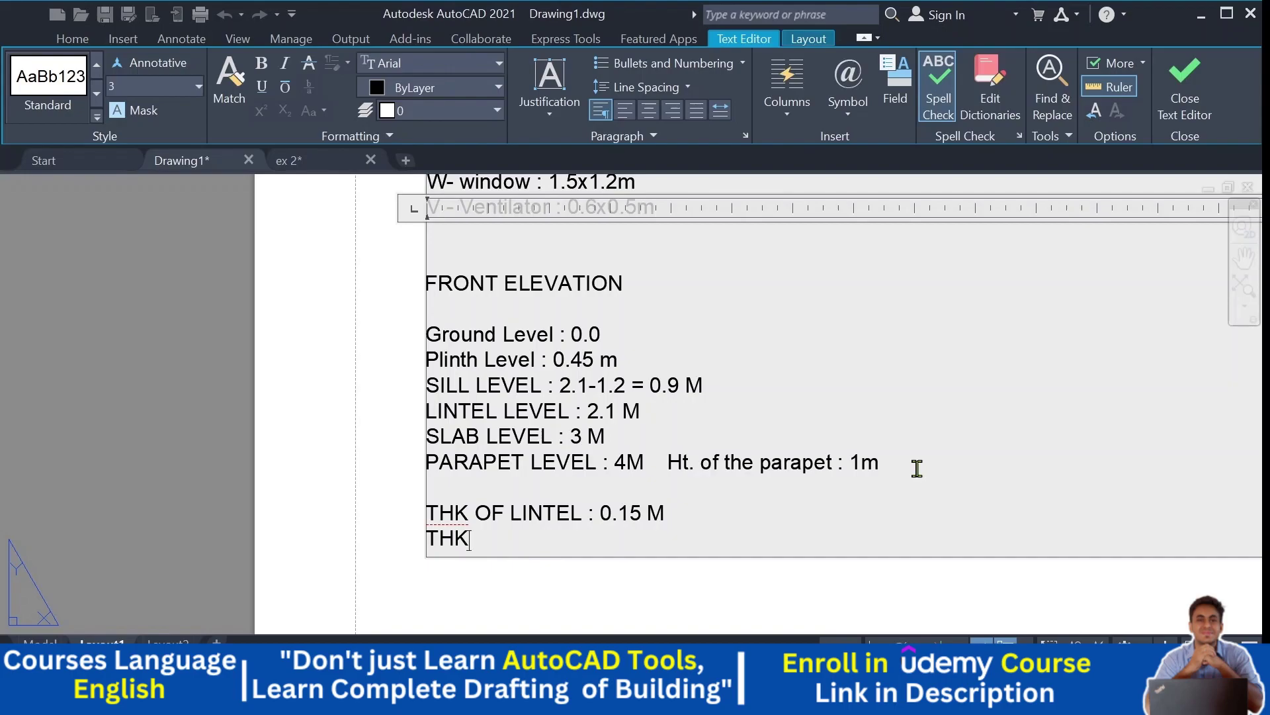
type("THK OF SLAB : 0.125 M")
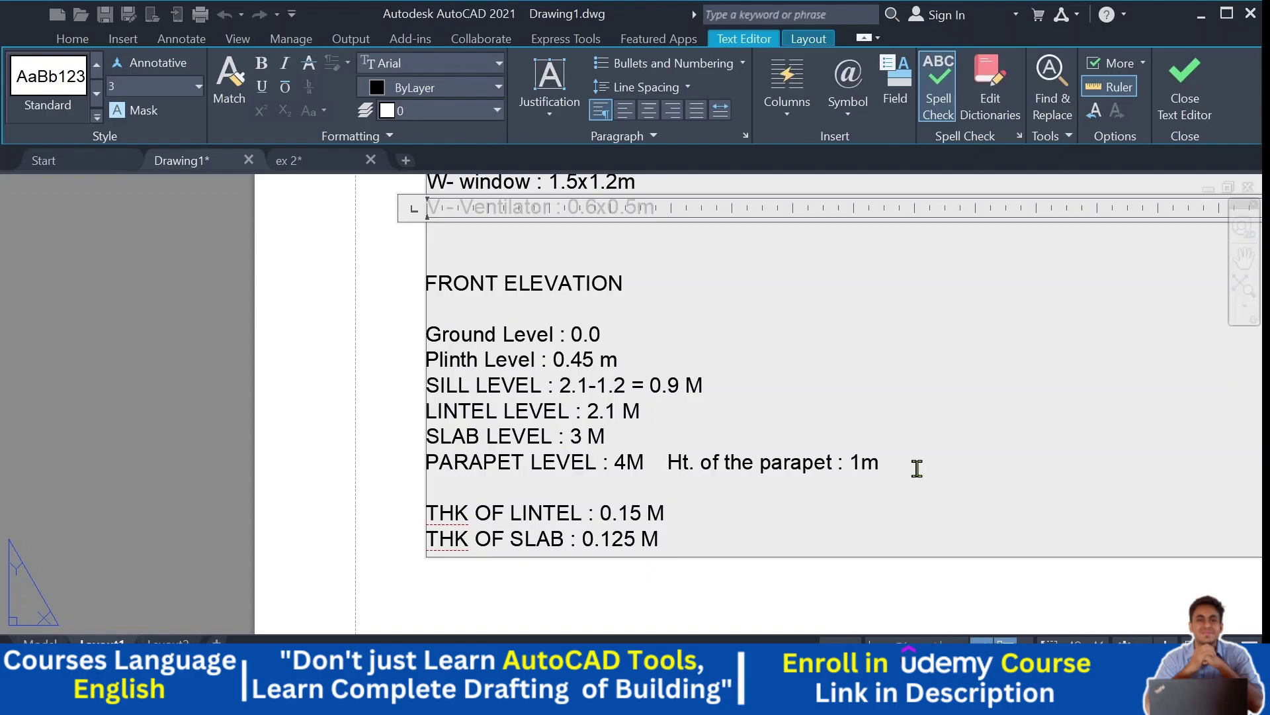
scroll(917, 467, "down", 3)
middle_click_drag(916, 459, 581, 501)
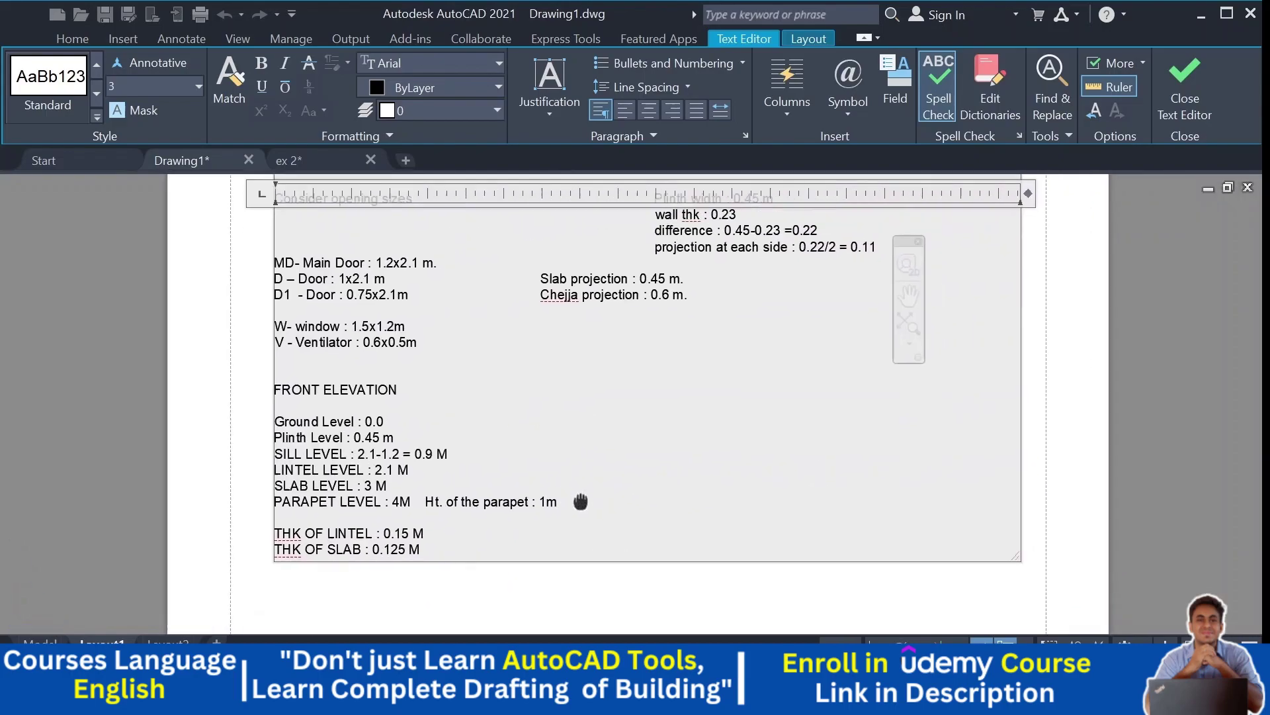
left_click(1086, 407)
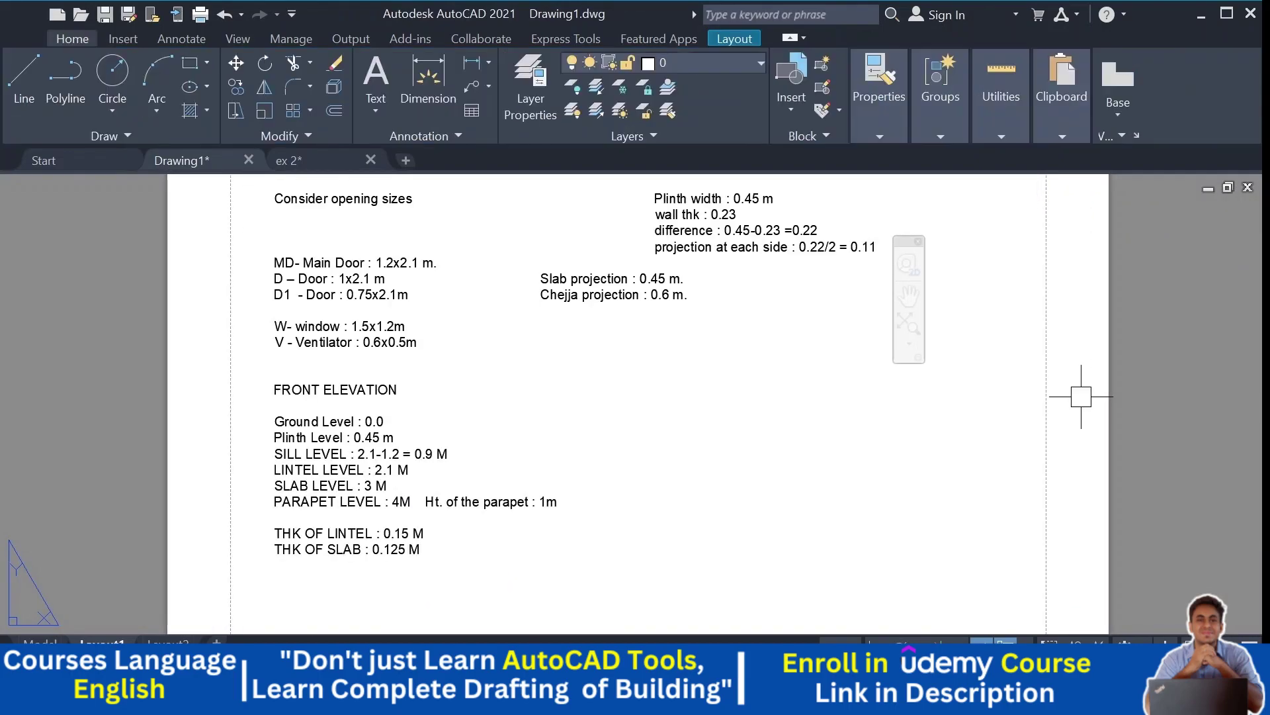
middle_click_drag(574, 476, 707, 463)
mouse_move(575, 528)
middle_mouse_down()
mouse_move(544, 542)
mouse_move(579, 529)
middle_mouse_up()
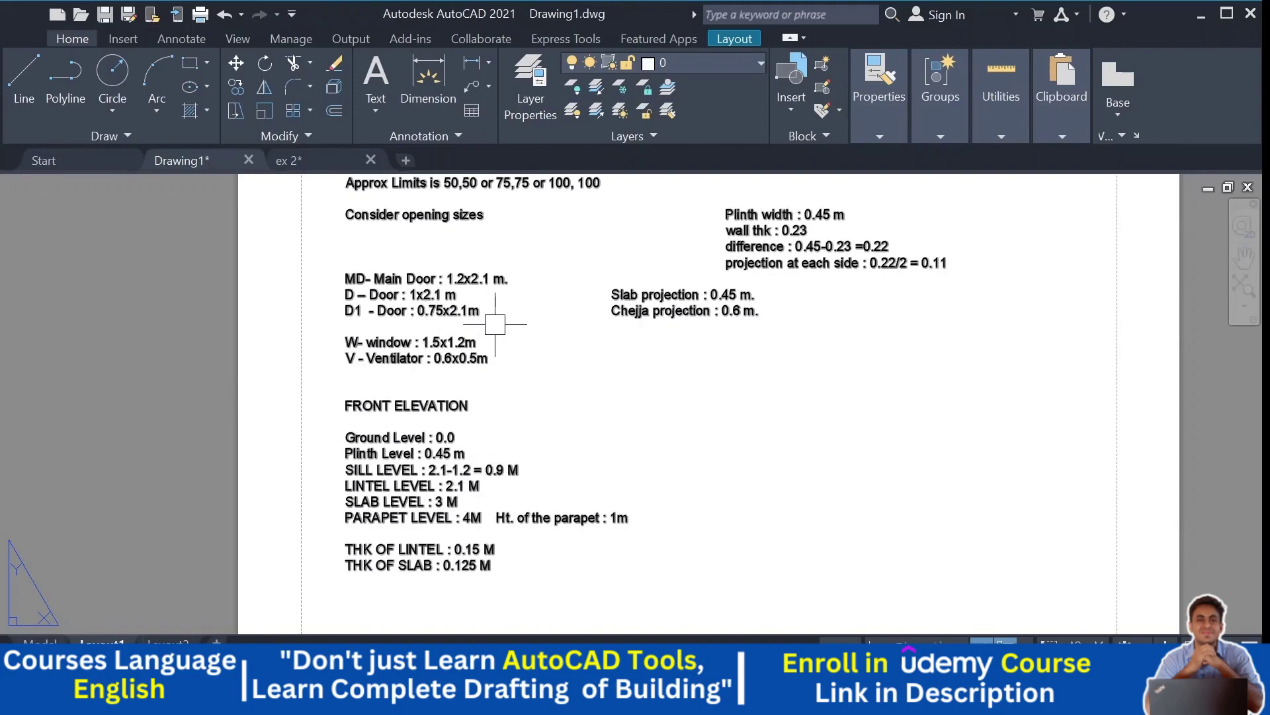
middle_click_drag(454, 566, 395, 491)
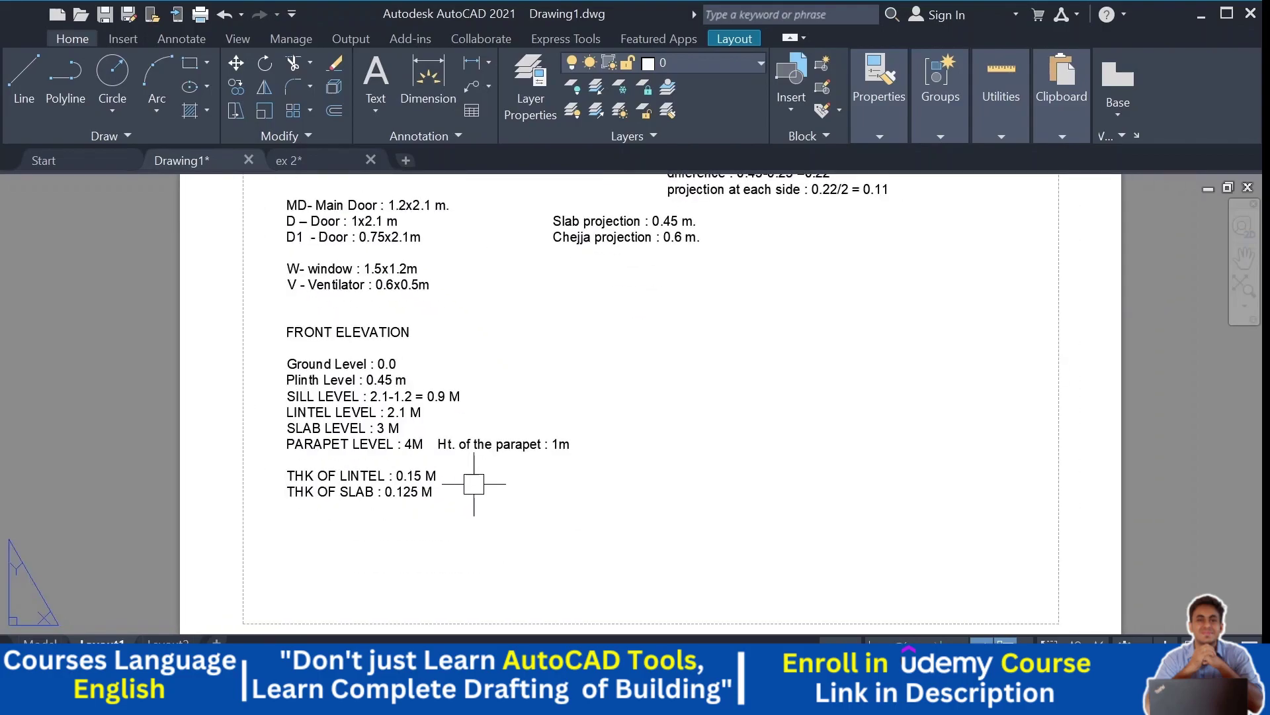
Step: Switch to ex 2 and offset the elevation's slab line upward by the slab thickness of 0.125 m
left_click(326, 166)
mouse_move(408, 448)
middle_mouse_down()
mouse_move(675, 490)
mouse_move(441, 479)
middle_mouse_up()
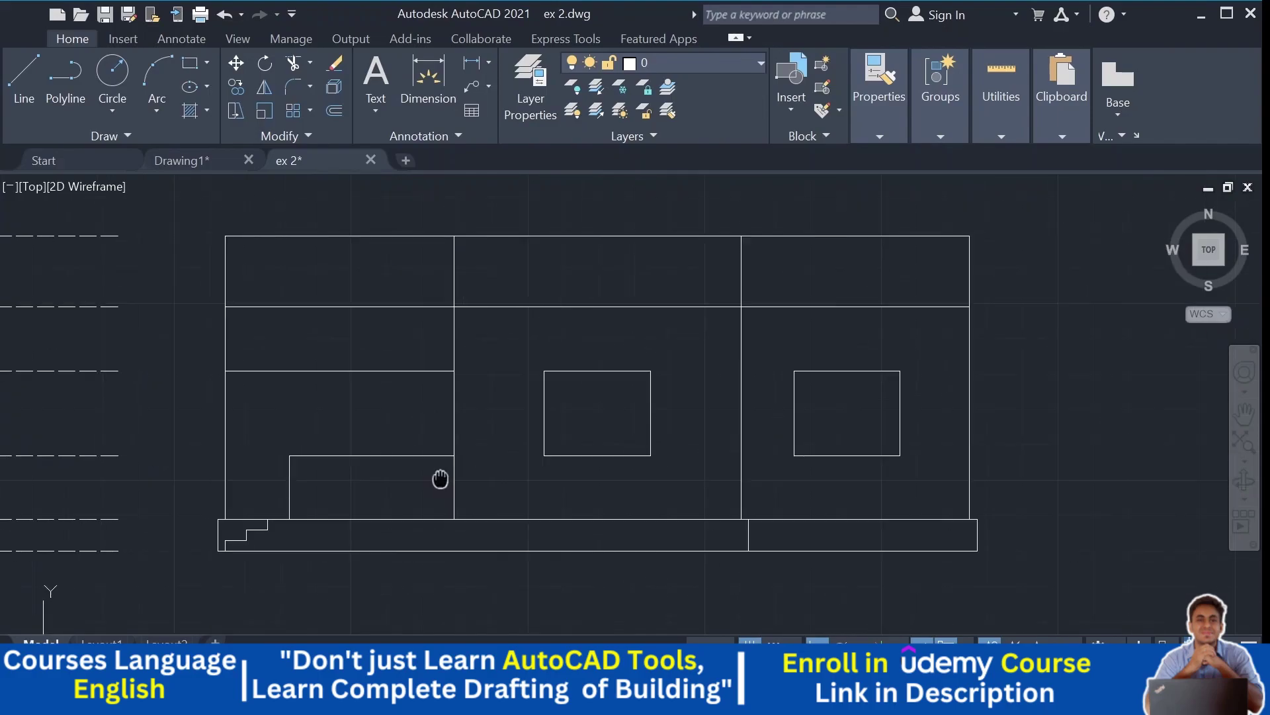
scroll(518, 473, "down", 2)
scroll(465, 415, "up", 2)
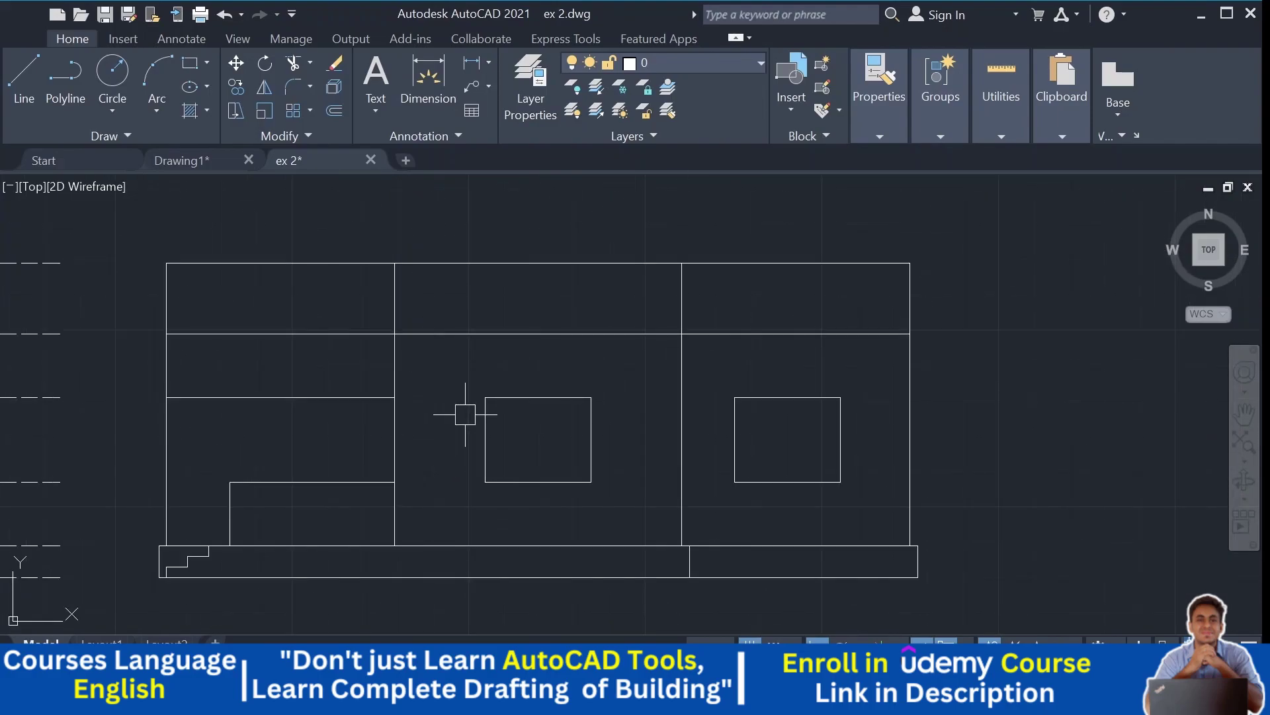
middle_click_drag(465, 414, 471, 439)
mouse_move(271, 391)
middle_mouse_down()
mouse_move(474, 436)
mouse_move(438, 404)
middle_mouse_up()
scroll(474, 432, "down", 1)
scroll(416, 375, "up", 2)
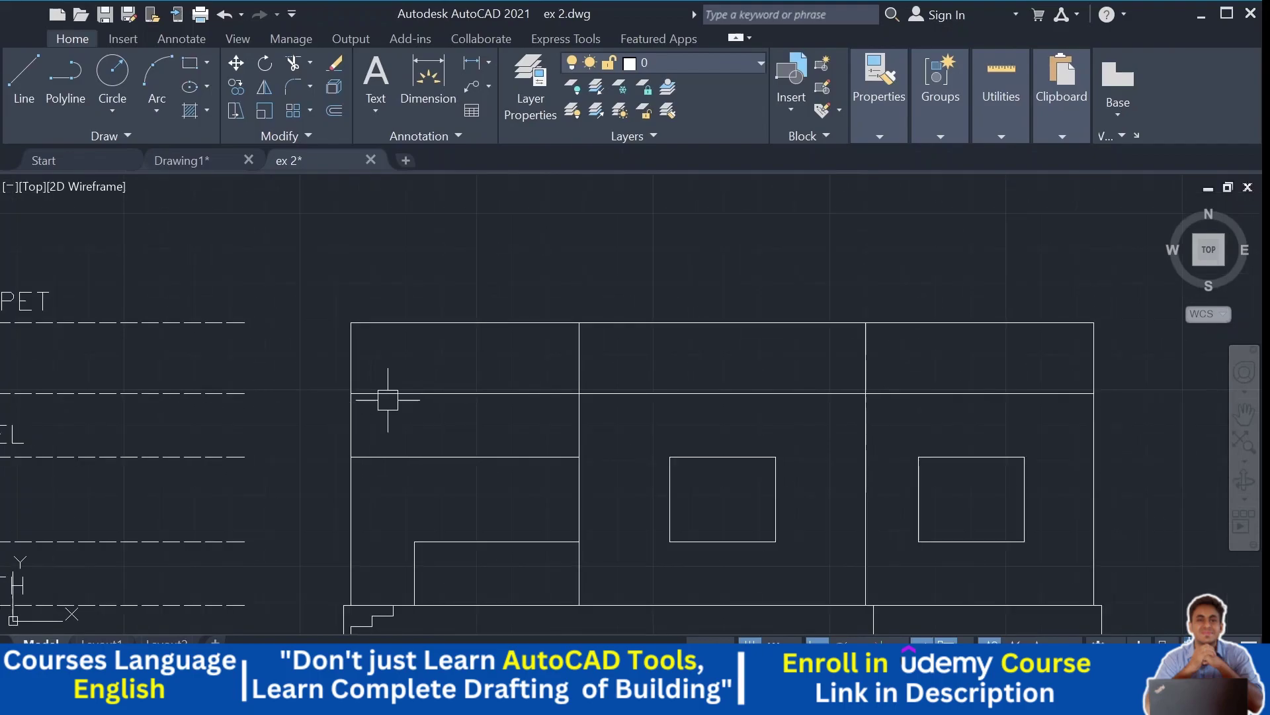
type("l")
key("Return")
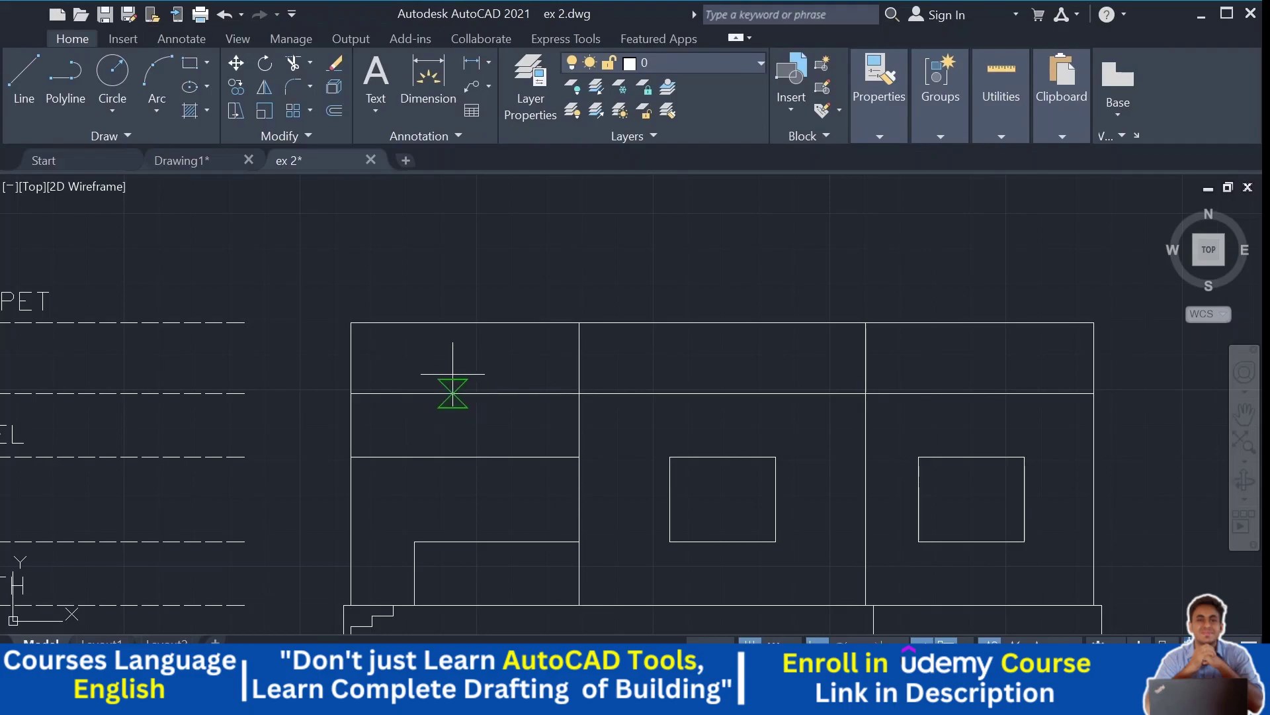
key("Return")
left_click(451, 392)
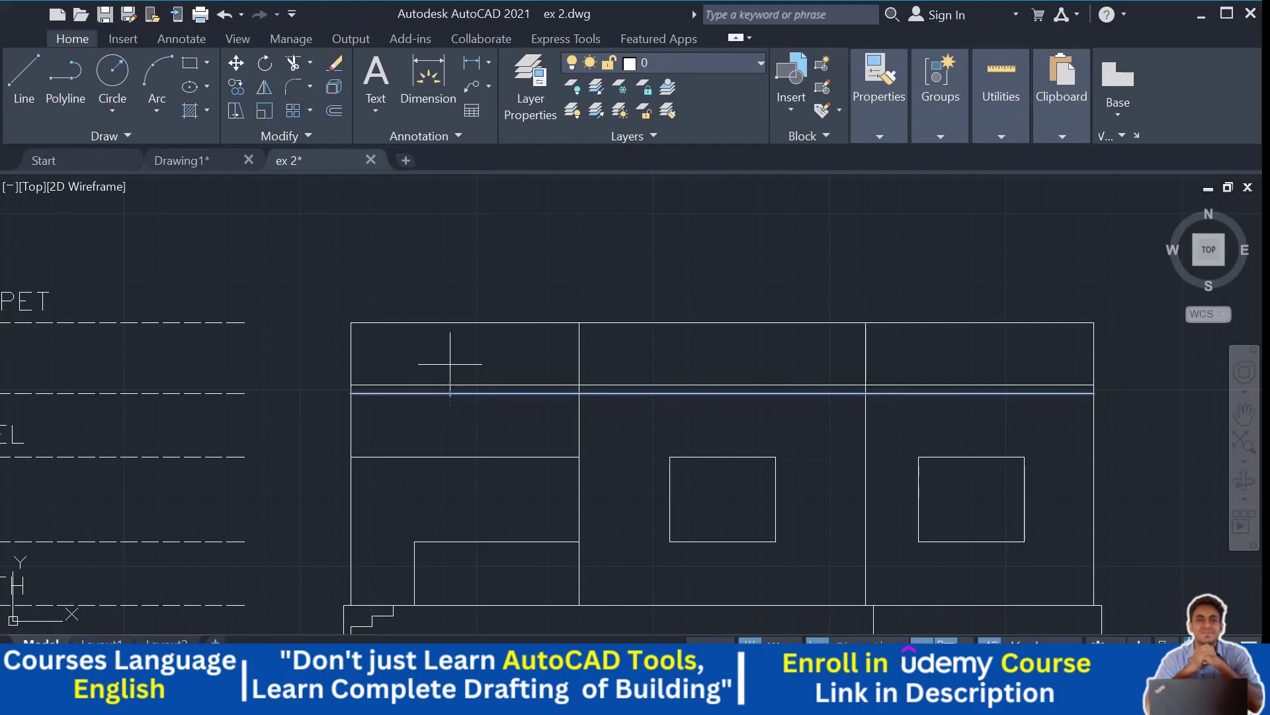
left_click(449, 355)
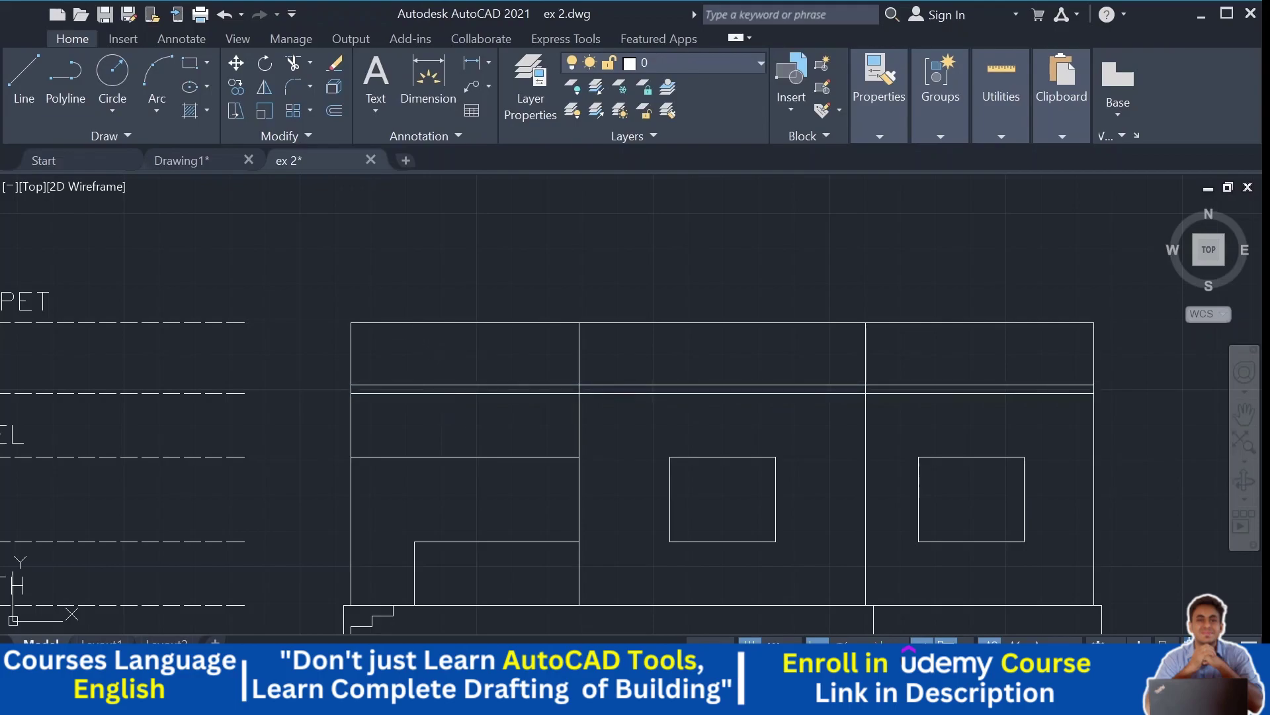
Step: Measure the vertical distance between the parapet's top line and the slab's upper line at the verandah end
middle_click_drag(561, 305, 626, 335)
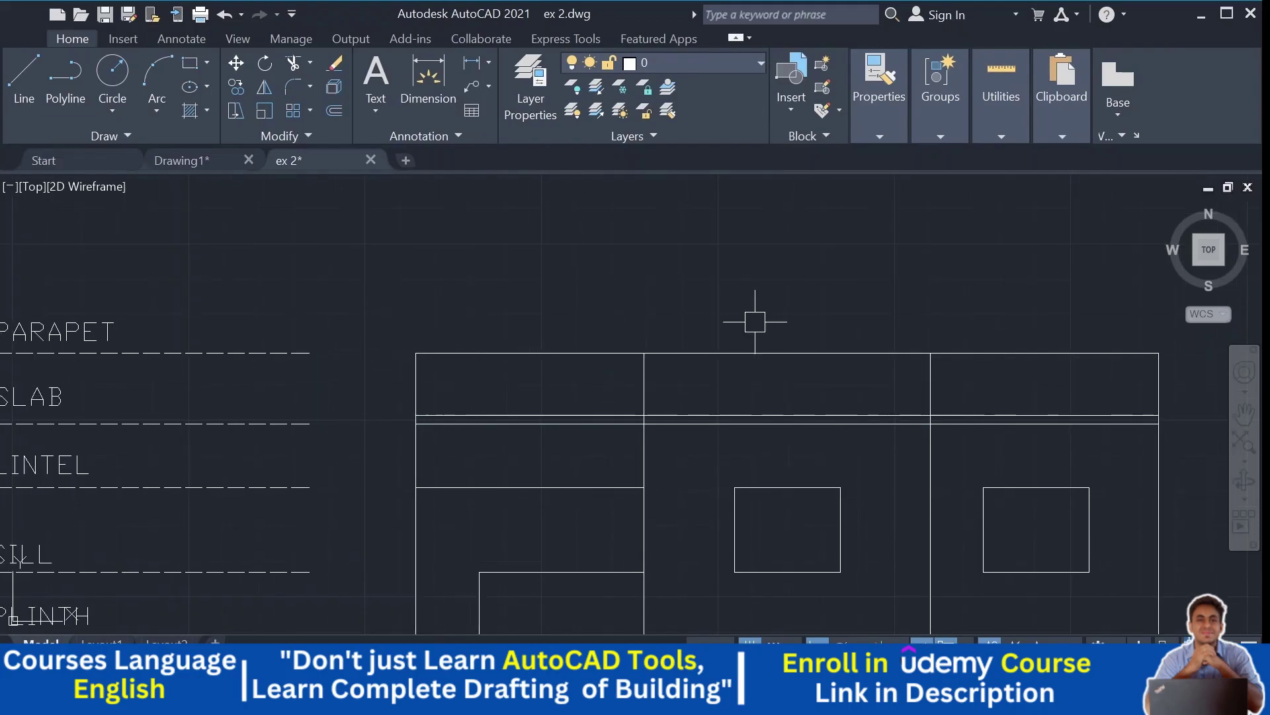
middle_click_drag(1052, 320, 893, 321)
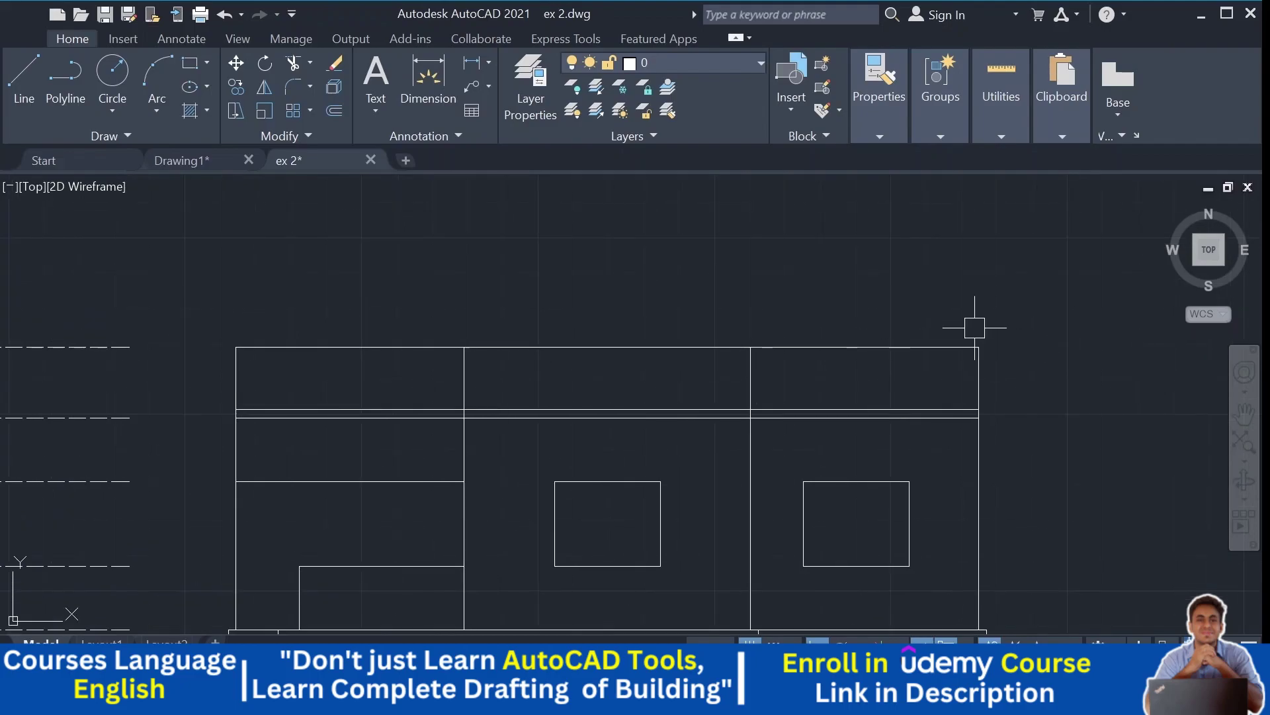
middle_click_drag(335, 363, 399, 364)
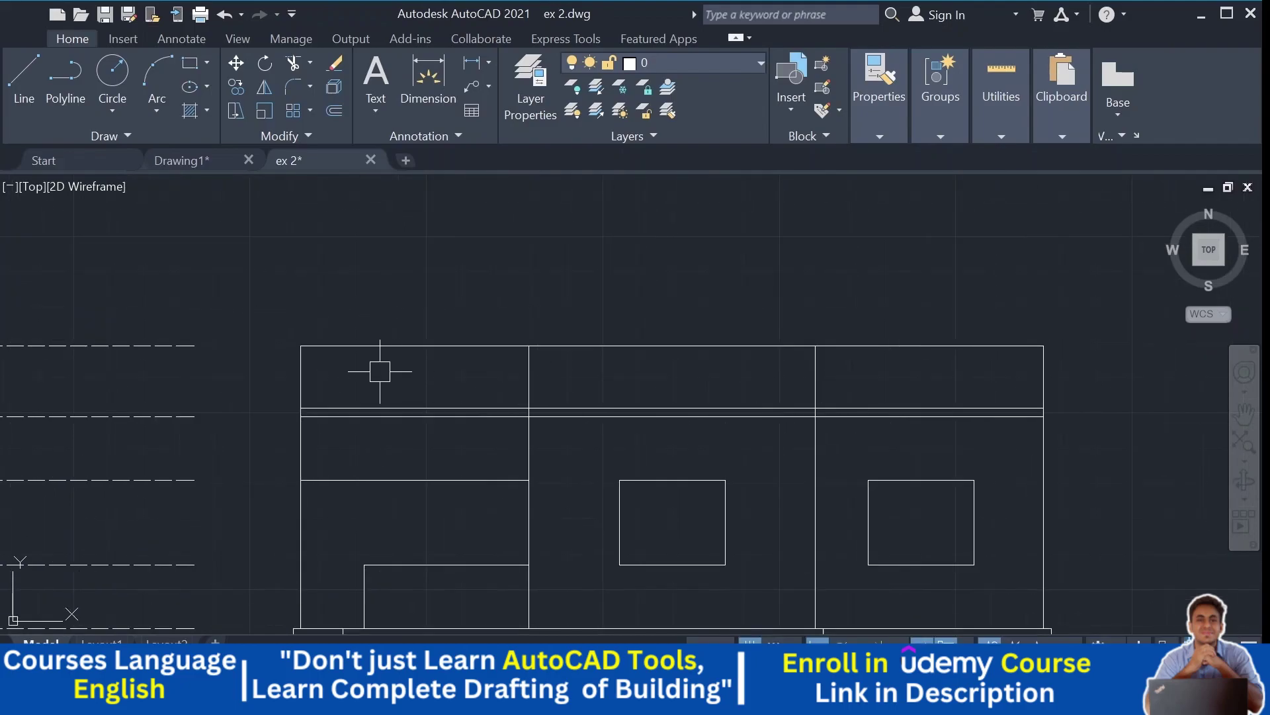
left_click(300, 346)
left_click(301, 408)
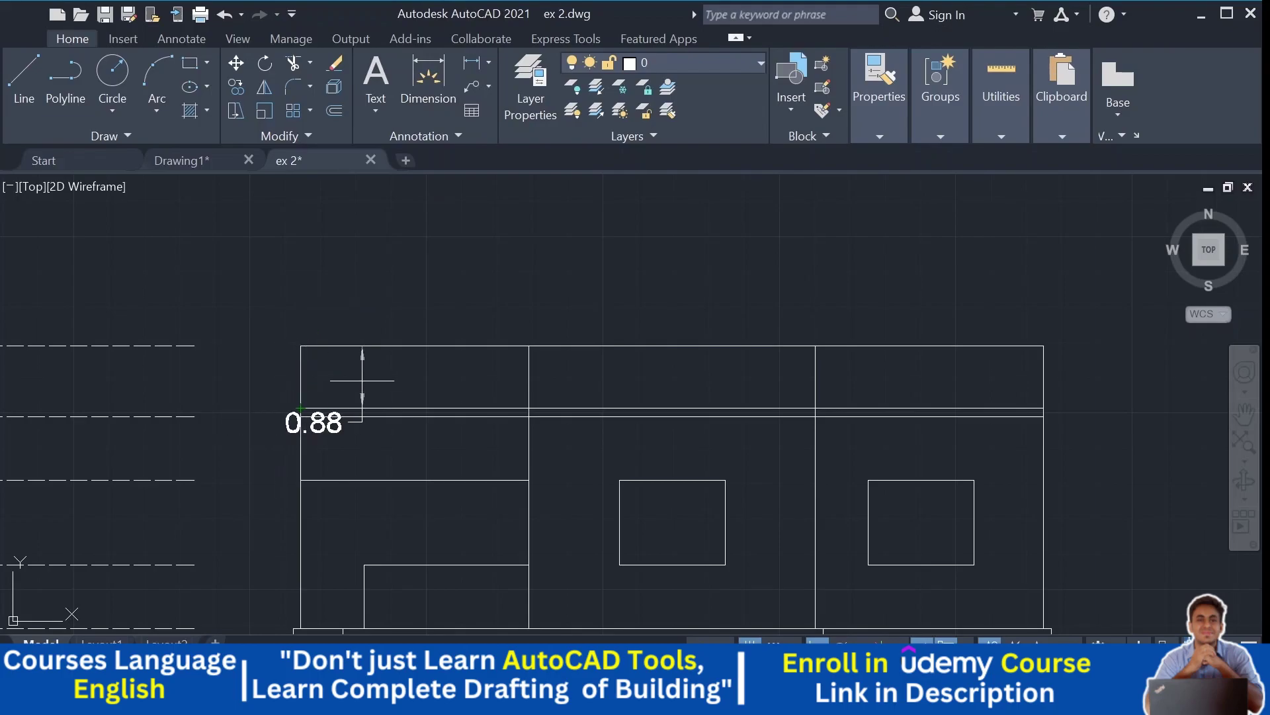
key("Escape")
Step: Delete the horizontal parapet top line of the elevation
left_click(709, 349)
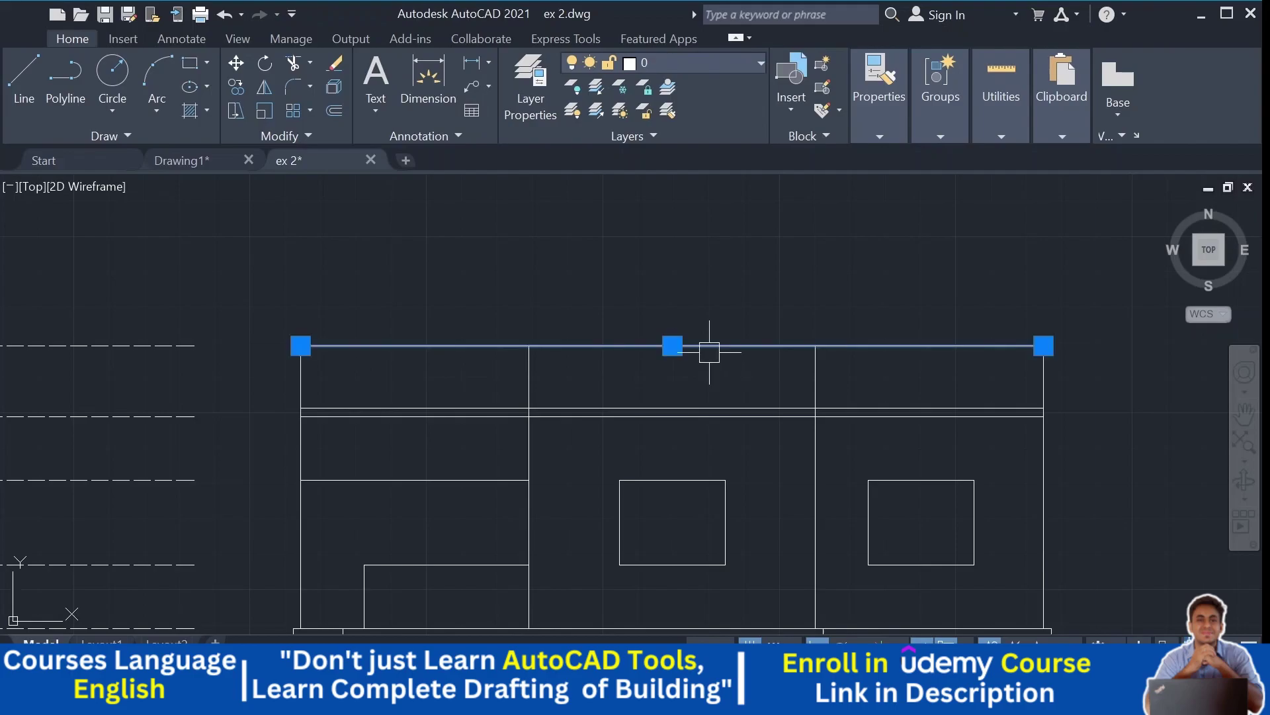
key("Escape")
scroll(549, 363, "down", 3)
left_click(283, 352)
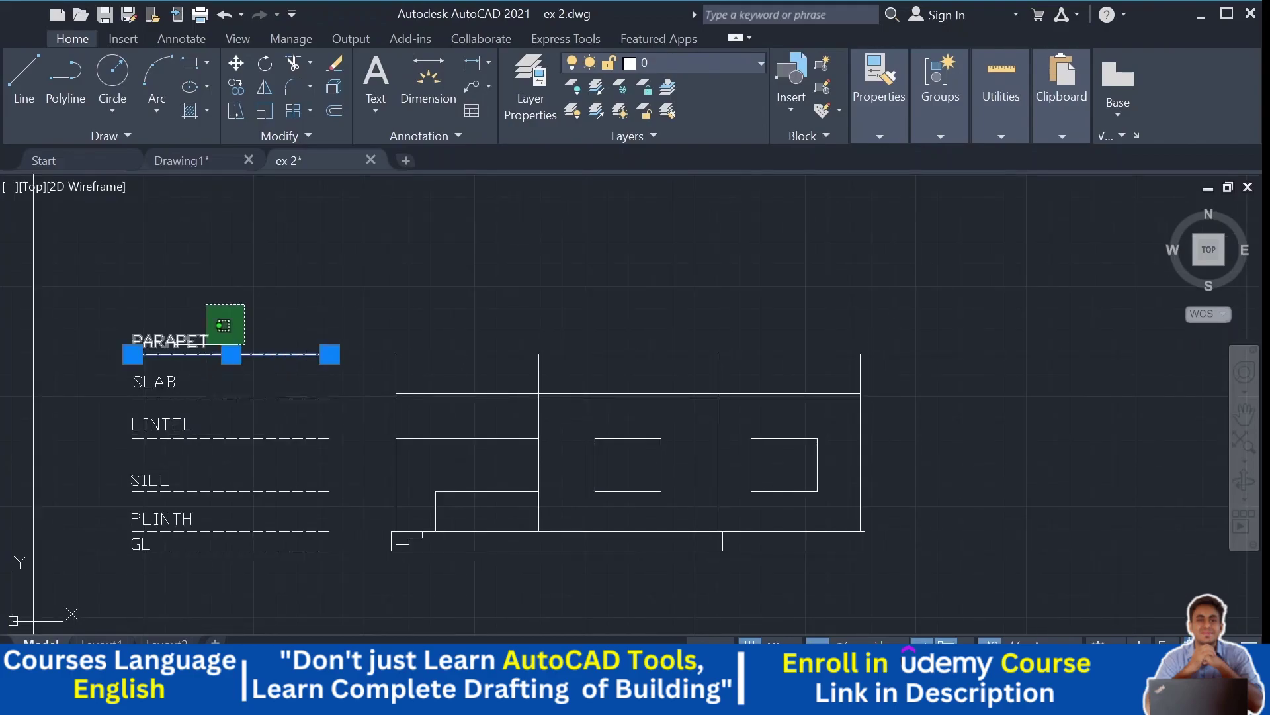
left_click(223, 326)
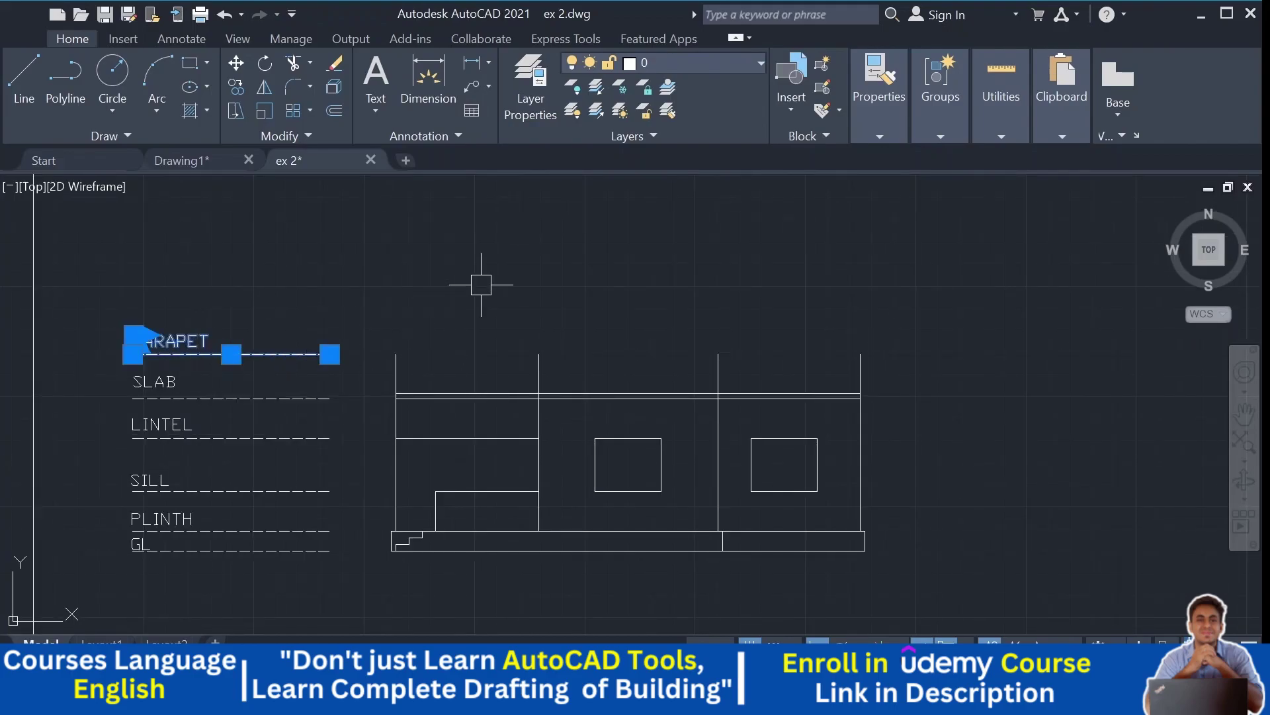
key("Escape")
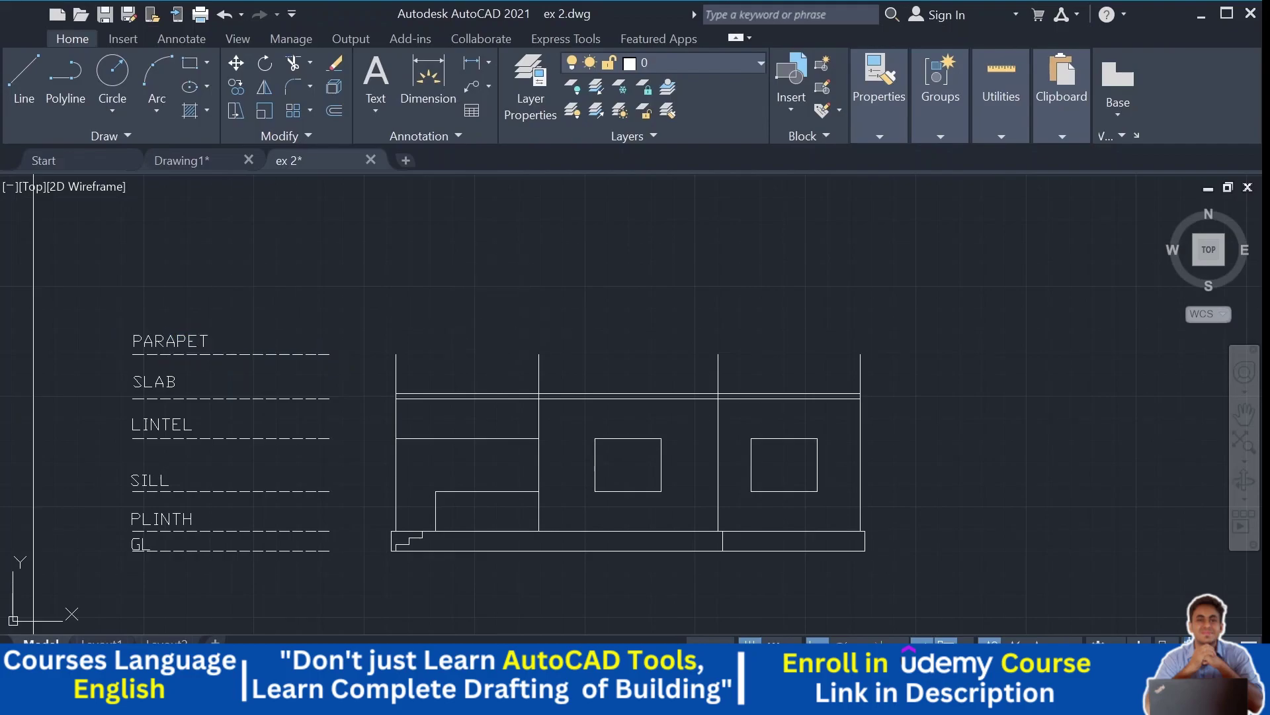
Step: Offset the slab's upper line 1 m upward as the parapet top and extend the four vertical wall lines to it
key("Return")
left_click(474, 392)
left_click(482, 310)
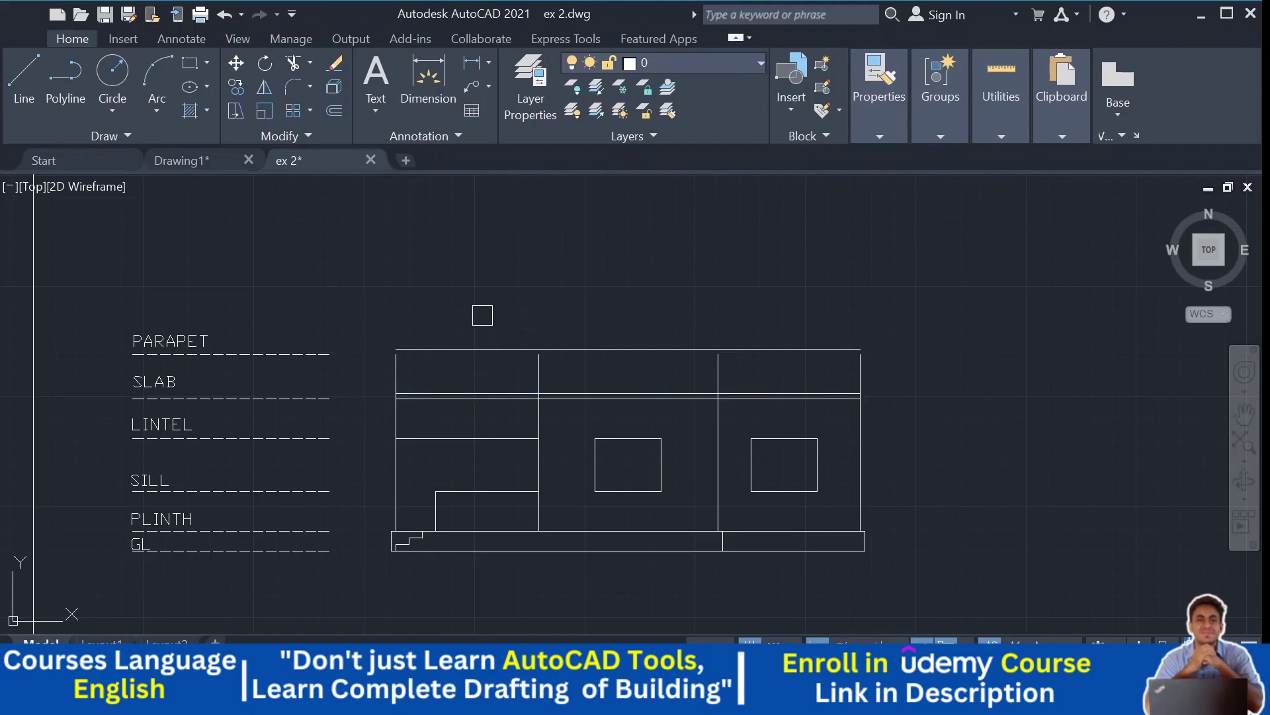
key("Escape")
left_click_drag(897, 369, 393, 367)
key("Escape")
Step: Move the PARAPET label and its dashed level line up to the height of the elevation's parapet top line
scroll(324, 351, "up", 2)
left_click_drag(247, 278, 120, 377)
middle_click_drag(355, 311, 363, 368)
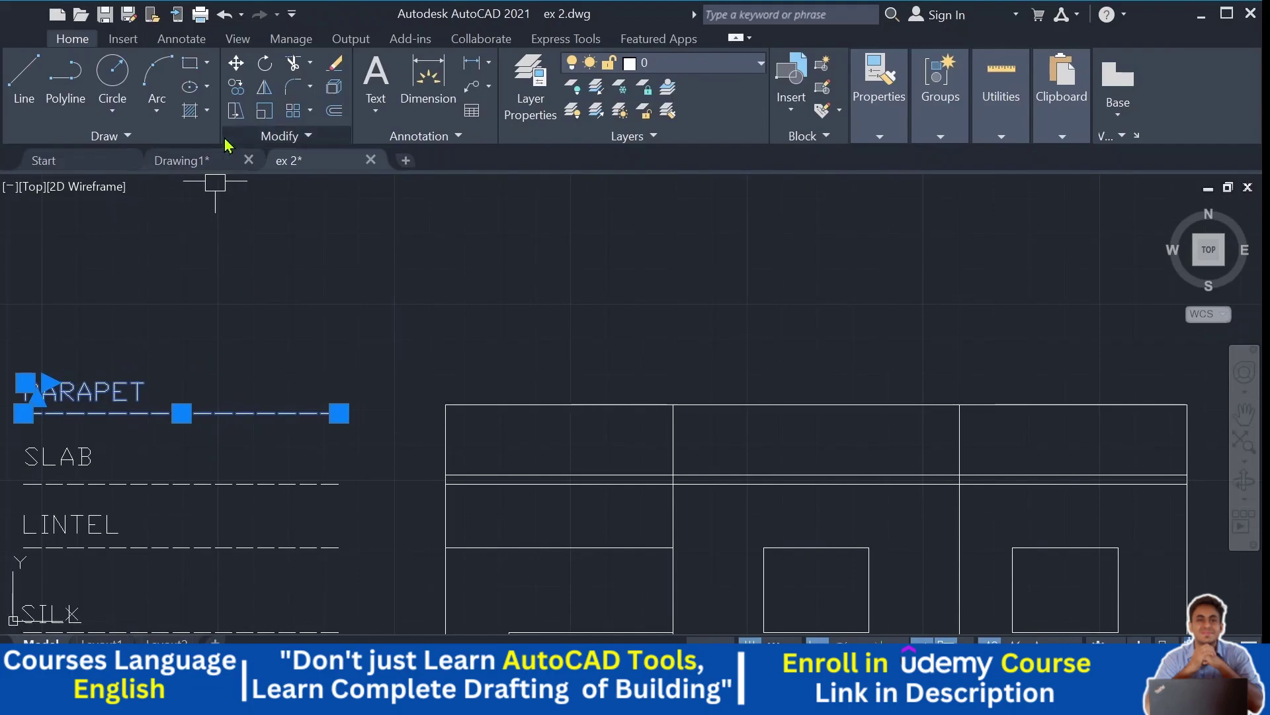
left_click(235, 63)
left_click(448, 306)
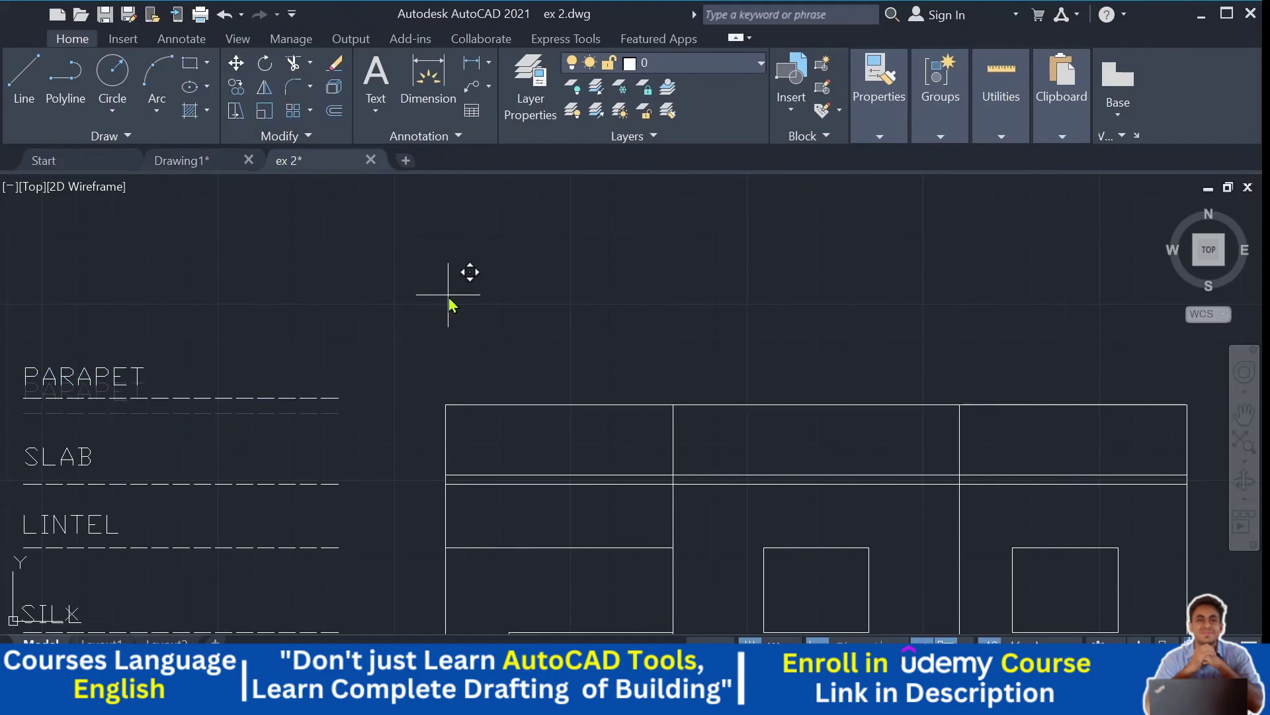
scroll(522, 301, "down", 2)
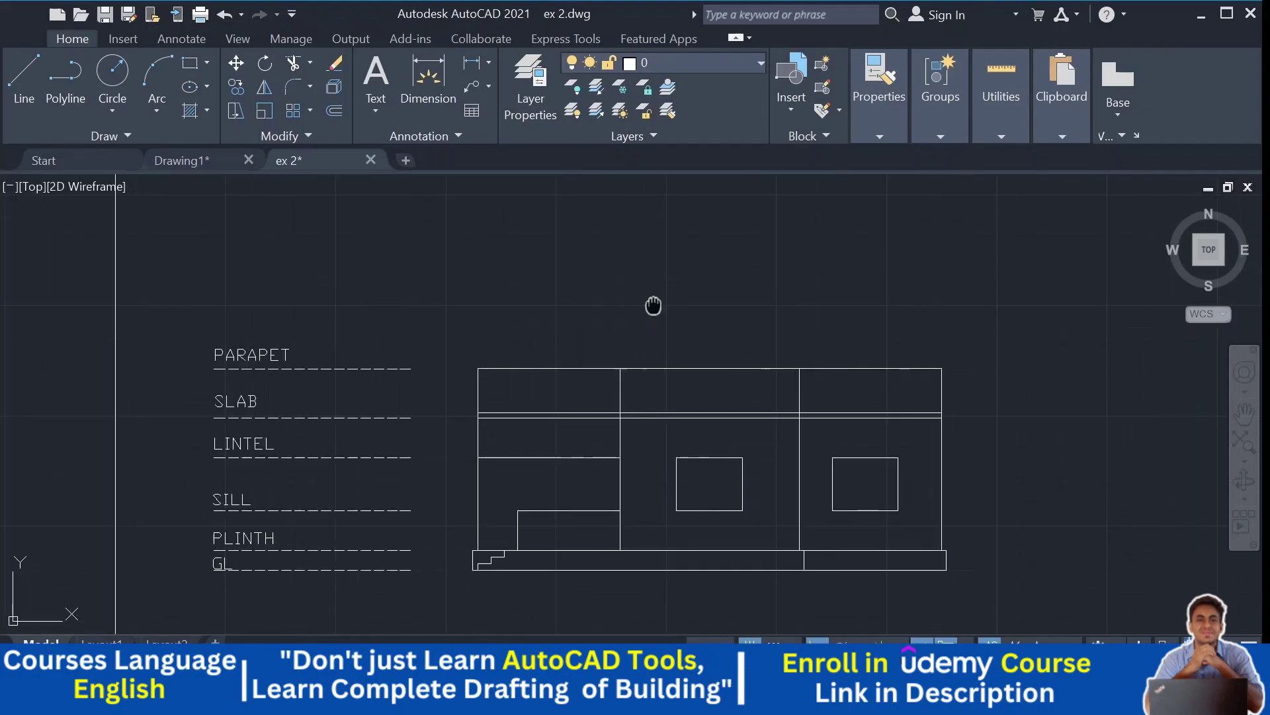
Step: Delete the horizontal lintel line above the verandah in the elevation
middle_click_drag(653, 305, 561, 278)
mouse_move(935, 336)
middle_mouse_down()
mouse_move(887, 298)
mouse_move(871, 311)
middle_mouse_up()
left_click(364, 374)
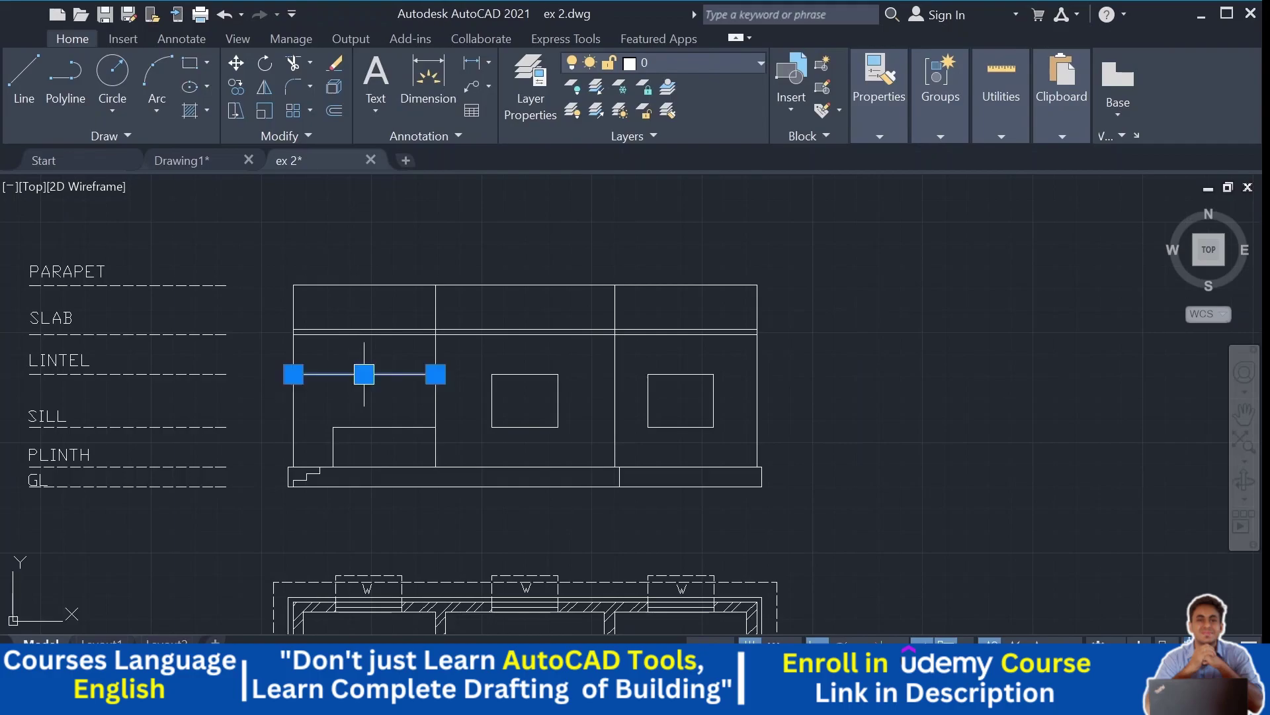
key("Delete")
Step: Examine the sill-level plan's dashed slab and chajja projections and wall edges in relation to the elevation
middle_click_drag(982, 428, 943, 415)
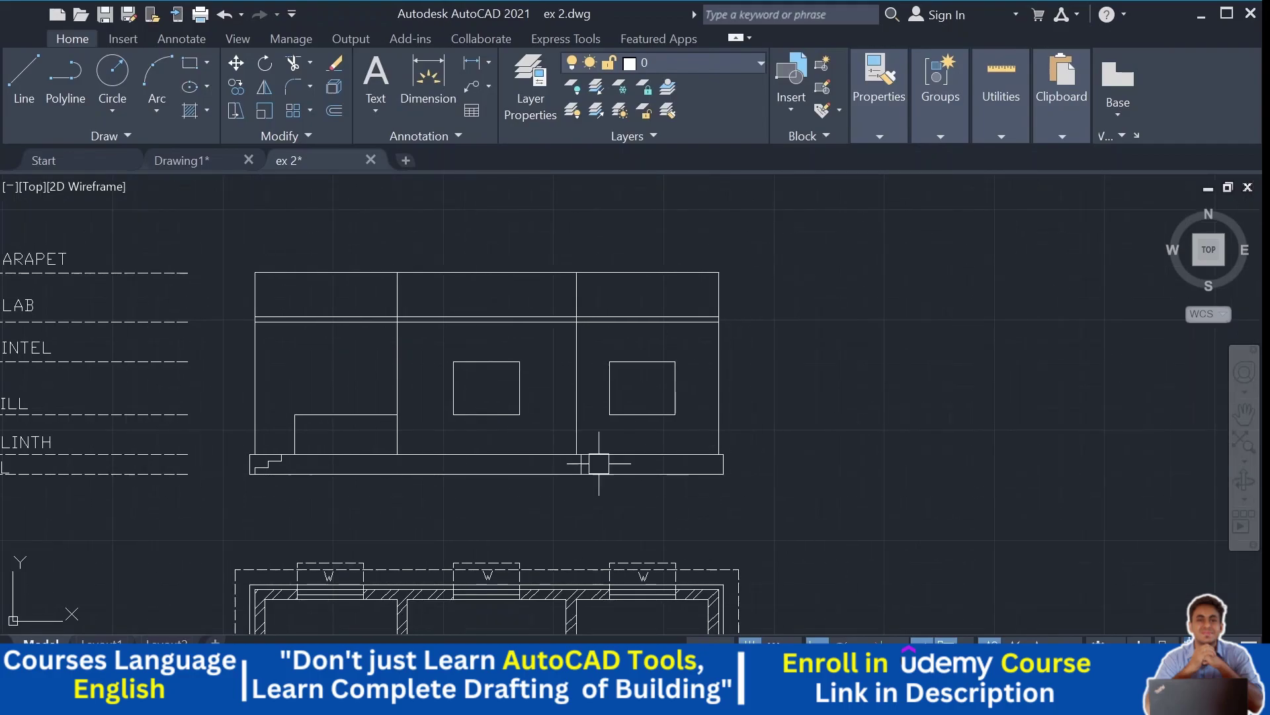
middle_click_drag(599, 463, 605, 466)
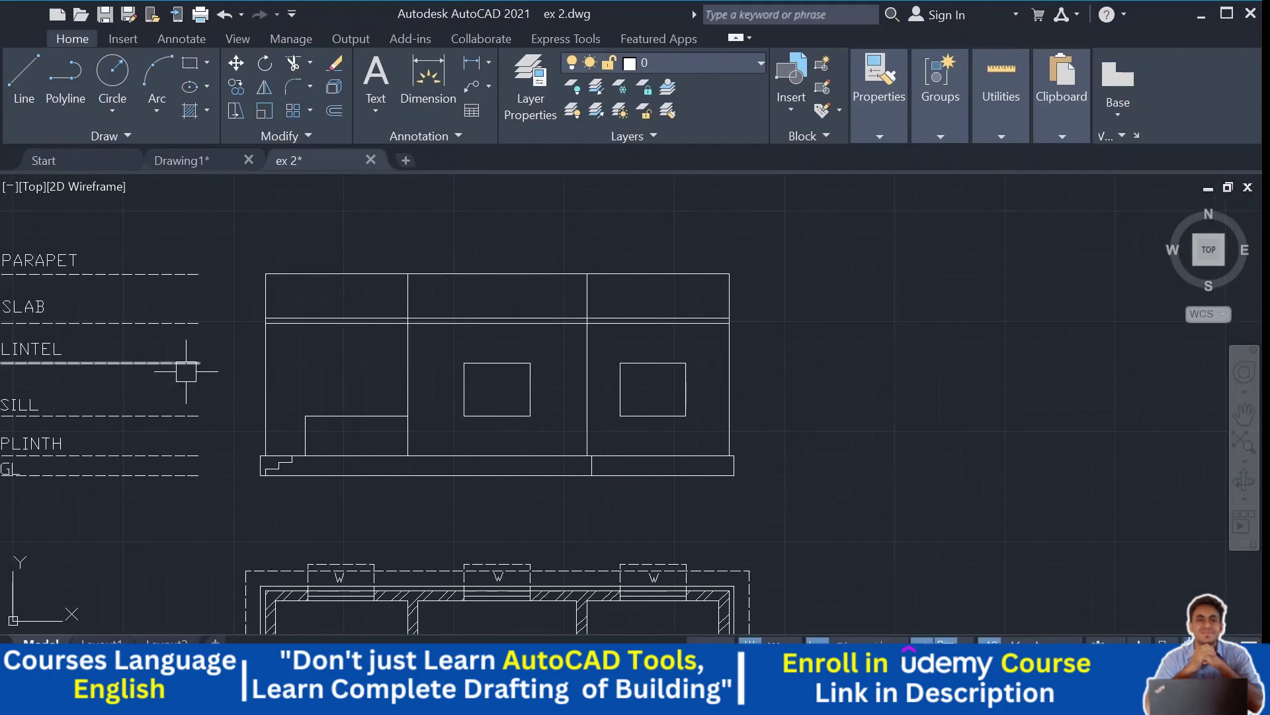
scroll(536, 440, "down", 1)
middle_click_drag(652, 463, 624, 268)
middle_click_drag(592, 460, 565, 284)
scroll(303, 516, "up", 1)
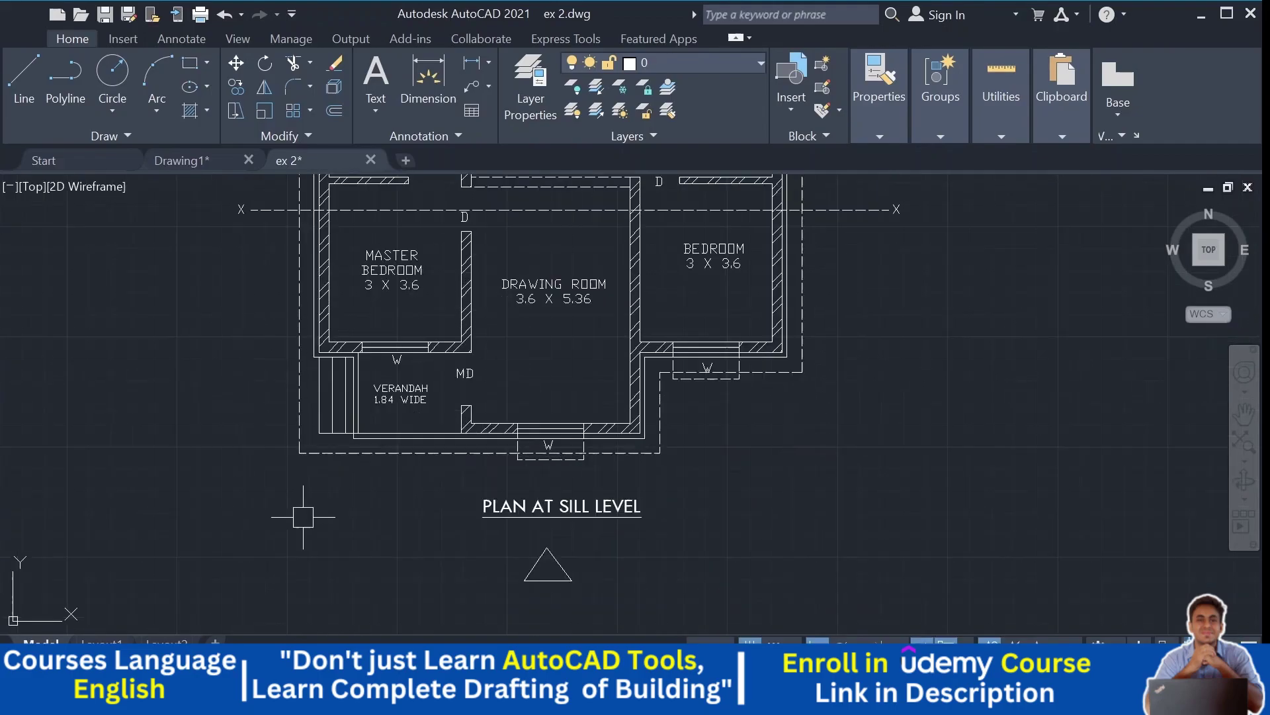
middle_click_drag(314, 484, 309, 510)
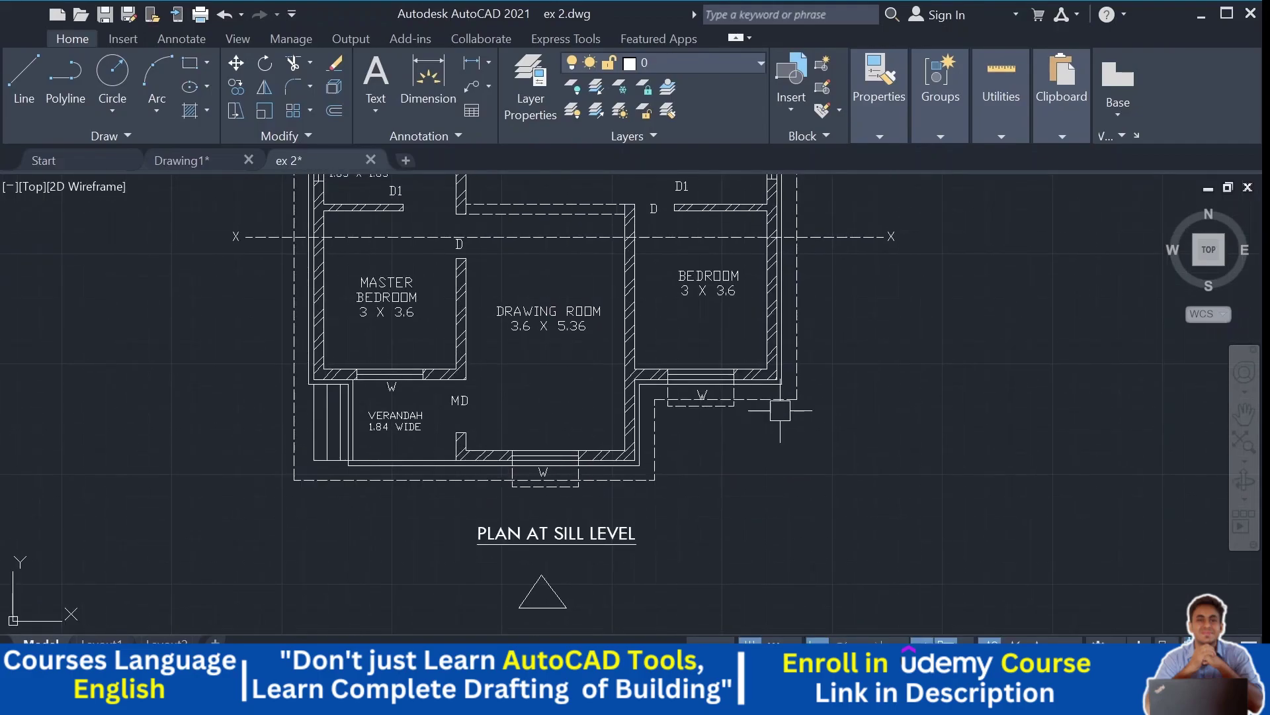
middle_click_drag(814, 481, 813, 589)
middle_click_drag(757, 388, 750, 446)
middle_click_drag(593, 185, 601, 417)
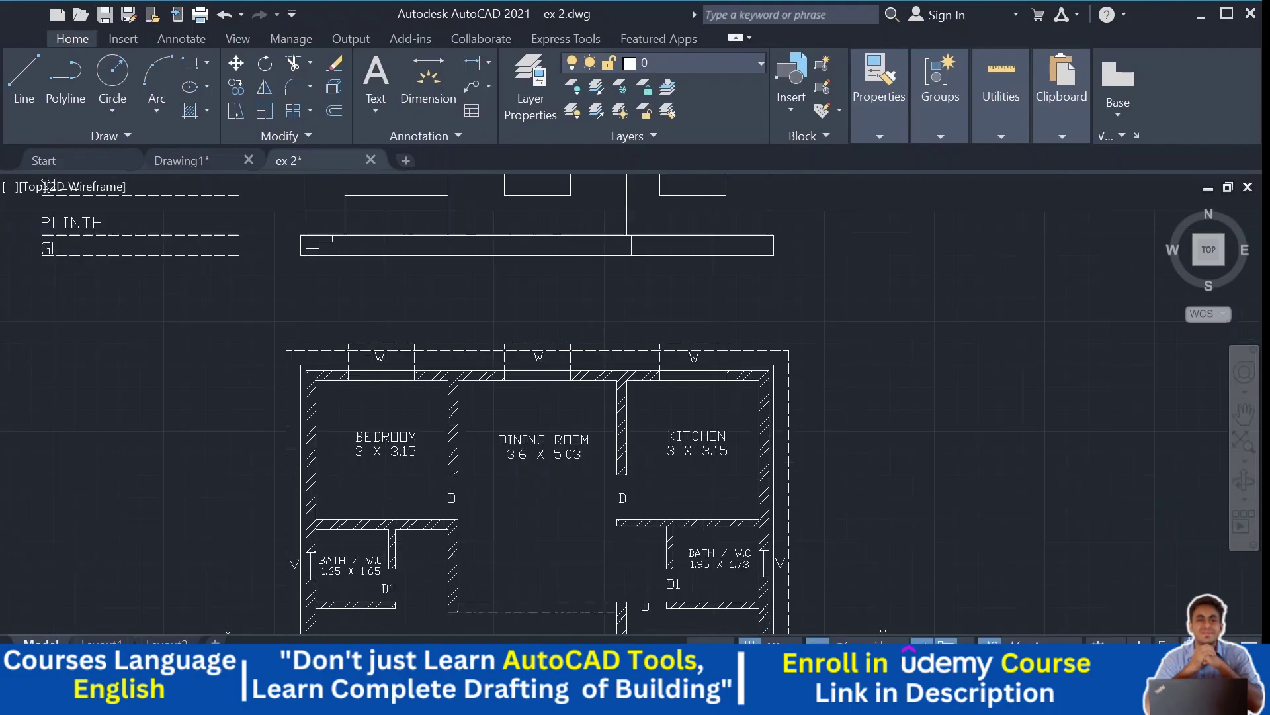
middle_click_drag(580, 311, 595, 468)
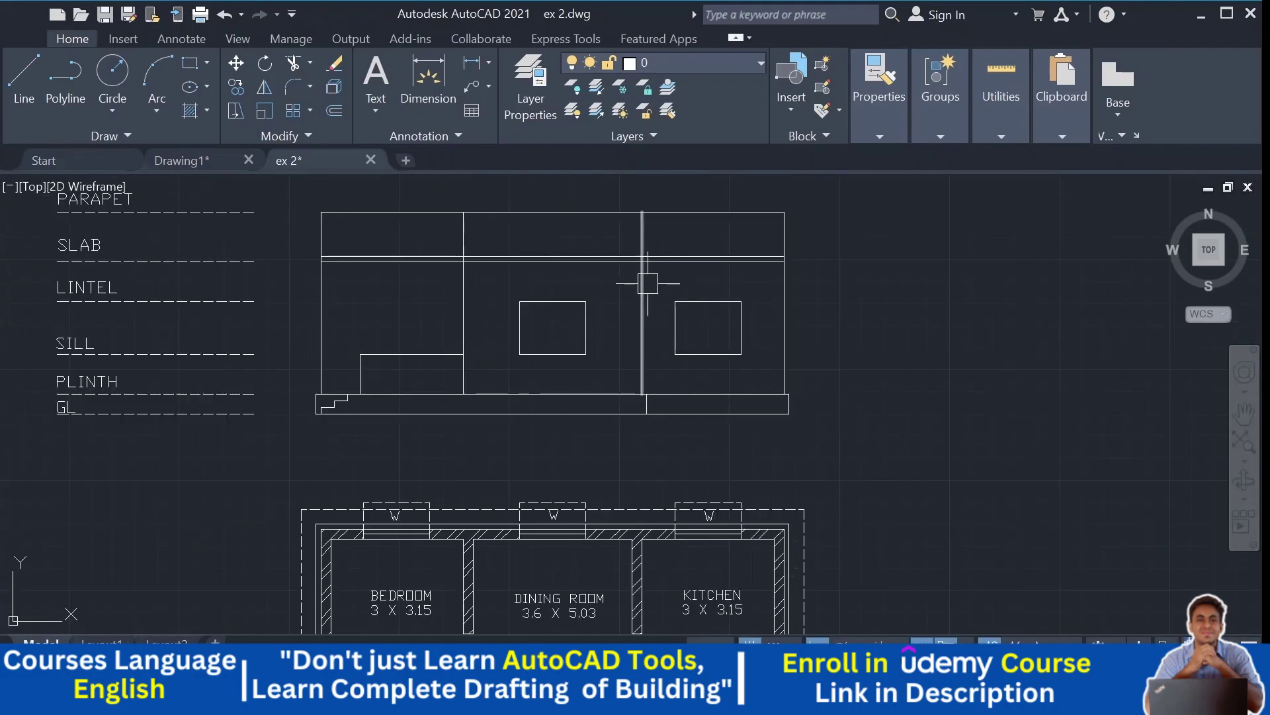
Step: Examine the gap between the dashed slab projection and the wall edge beside the verandah steps in the sill-level plan
middle_click_drag(666, 264, 682, 331)
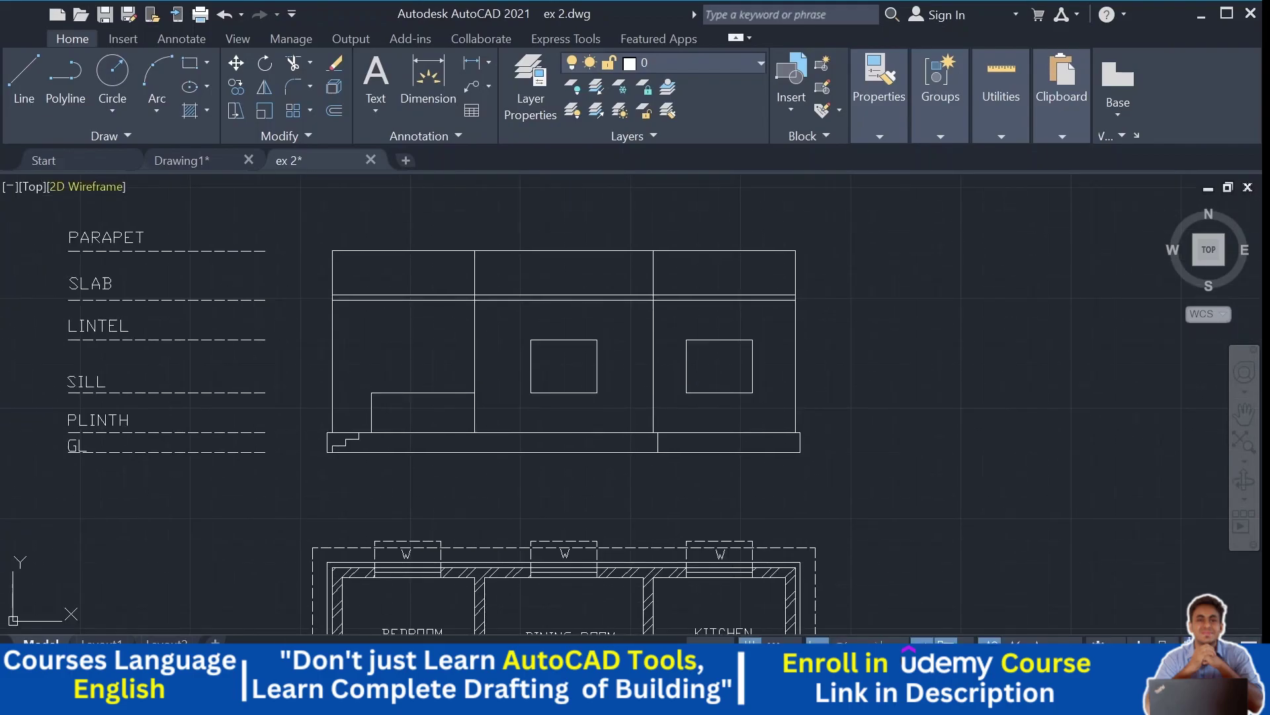
scroll(409, 348, "down", 4)
scroll(347, 442, "up", 6)
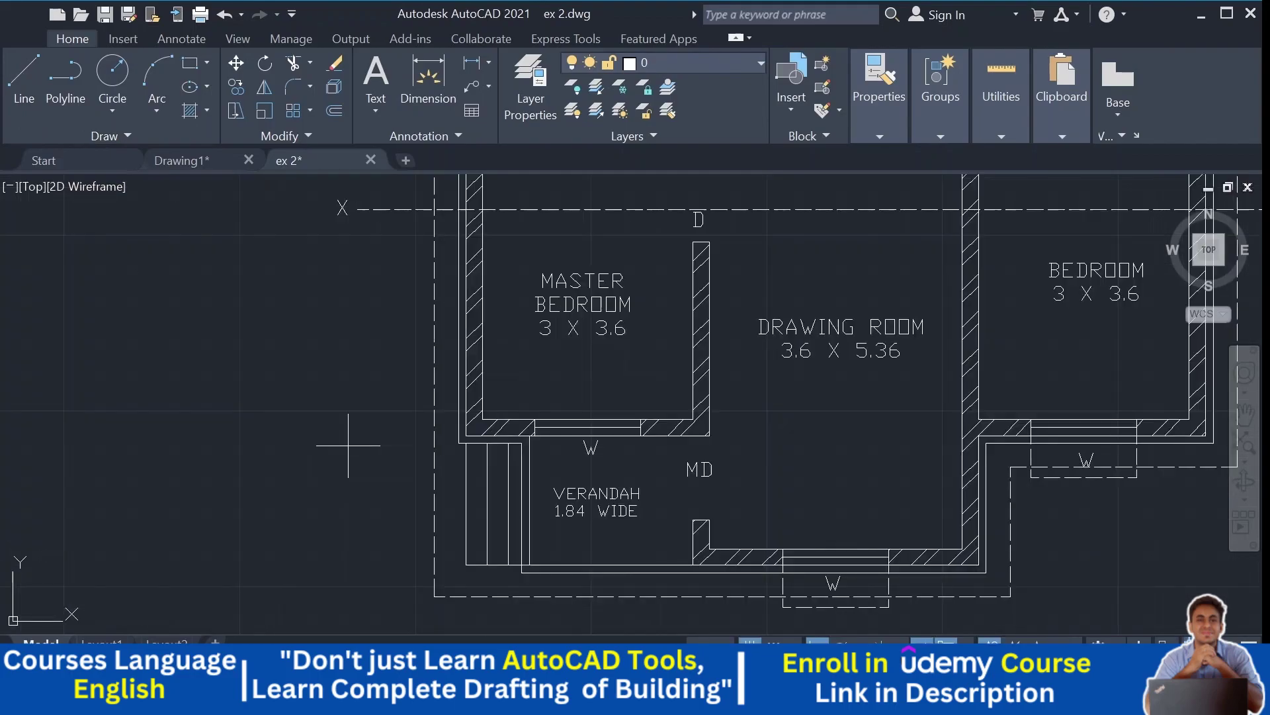
scroll(430, 430, "up", 4)
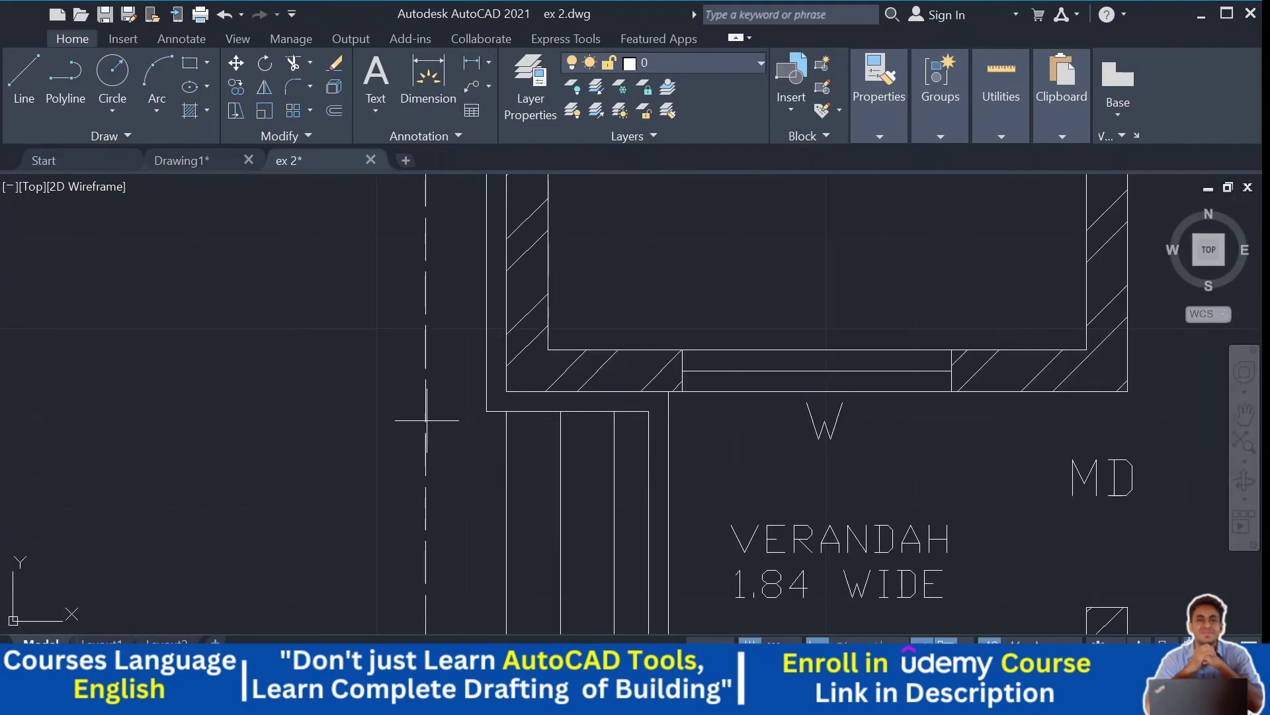
left_click(495, 383)
left_click(423, 396)
key("Escape")
scroll(327, 387, "down", 6)
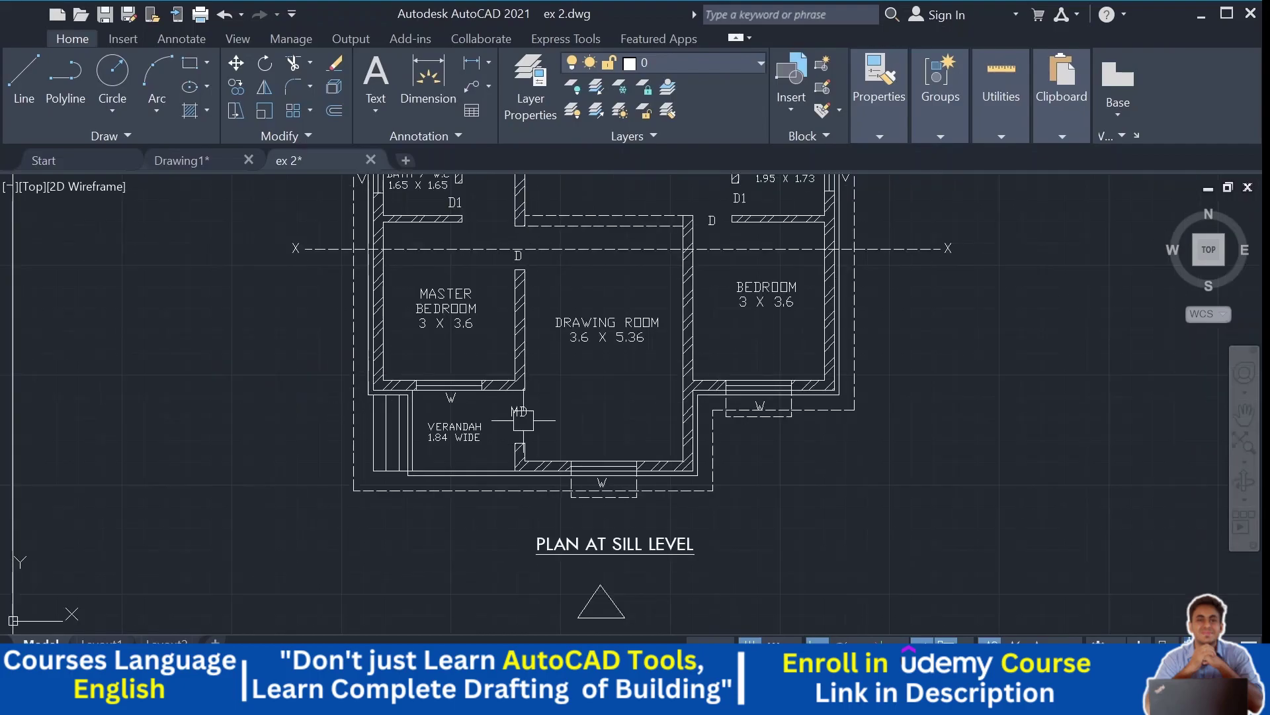
middle_click_drag(524, 420, 402, 419)
middle_click_drag(397, 308, 451, 547)
middle_click_drag(397, 265, 475, 474)
Step: Draw the slab's overhang beyond the verandah-side outer wall in the elevation, closing its end with a vertical line
left_click(37, 98)
scroll(324, 367, "up", 4)
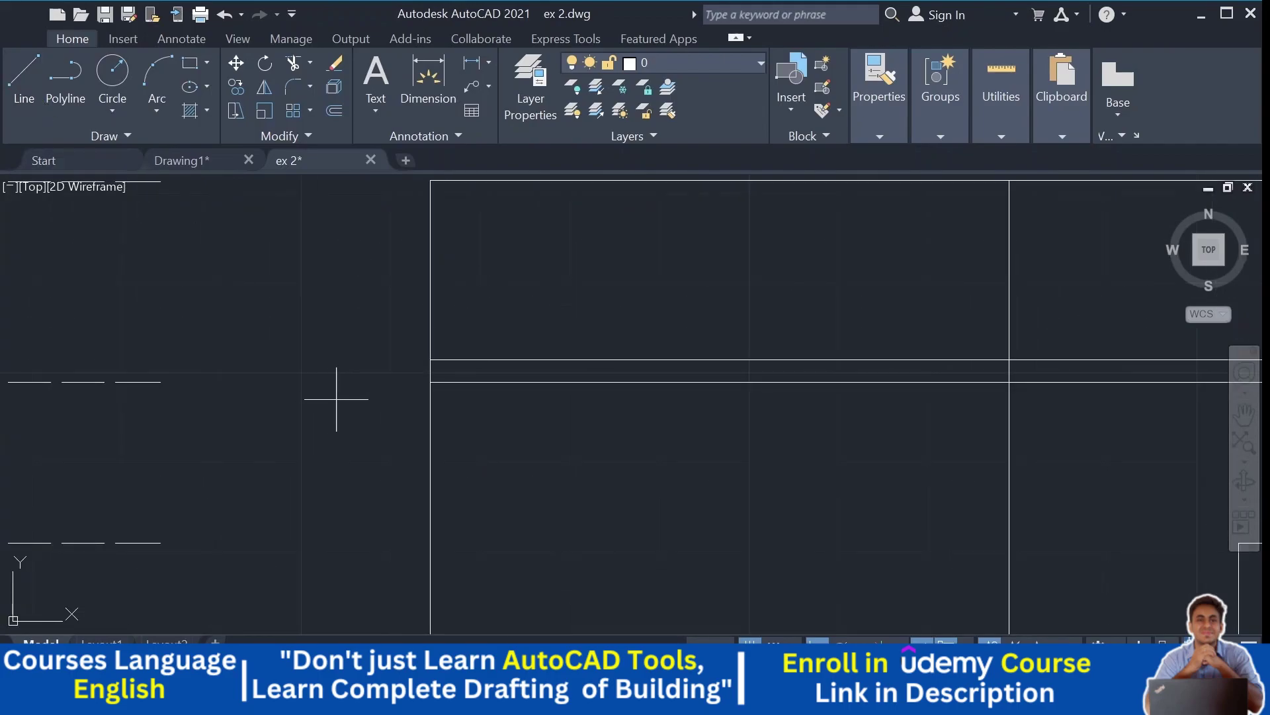
left_click(430, 382)
key("Return")
left_click(332, 290)
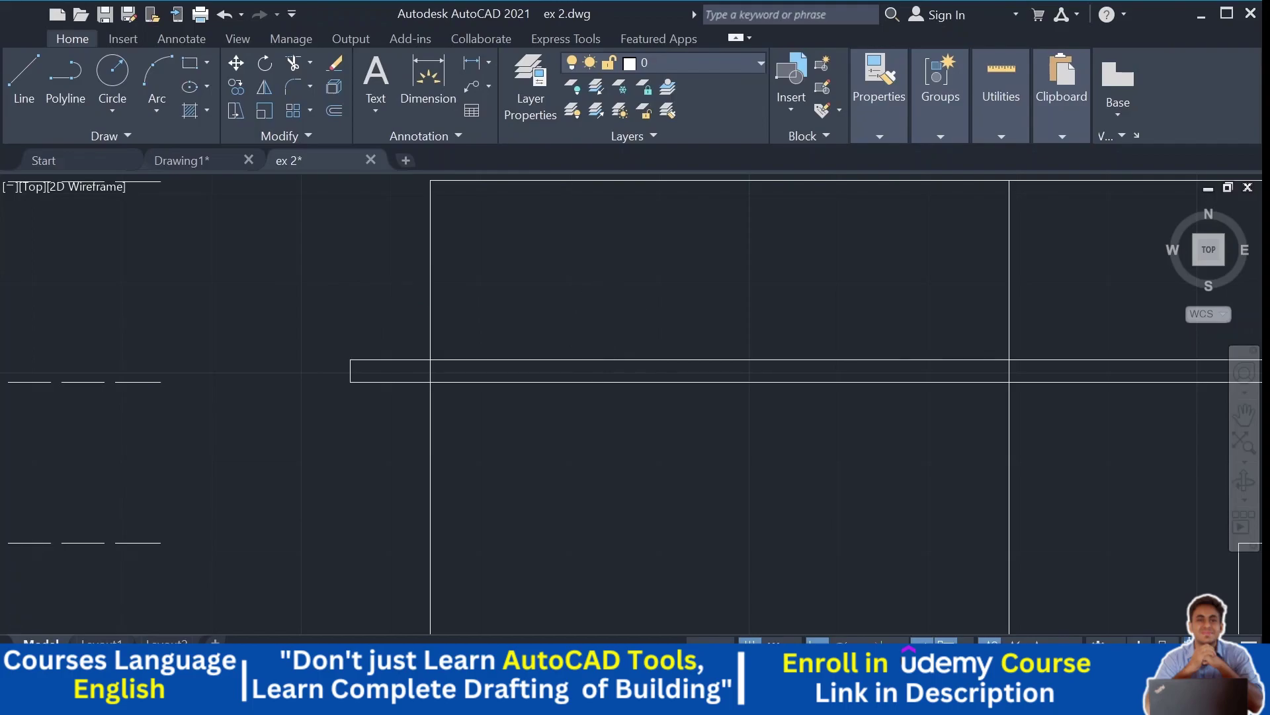
Step: Offset the wall line between the two windows toward the outer wall and trim it to the slab thickness
scroll(652, 354, "down", 3)
scroll(695, 377, "up", 4)
scroll(719, 382, "up", 4)
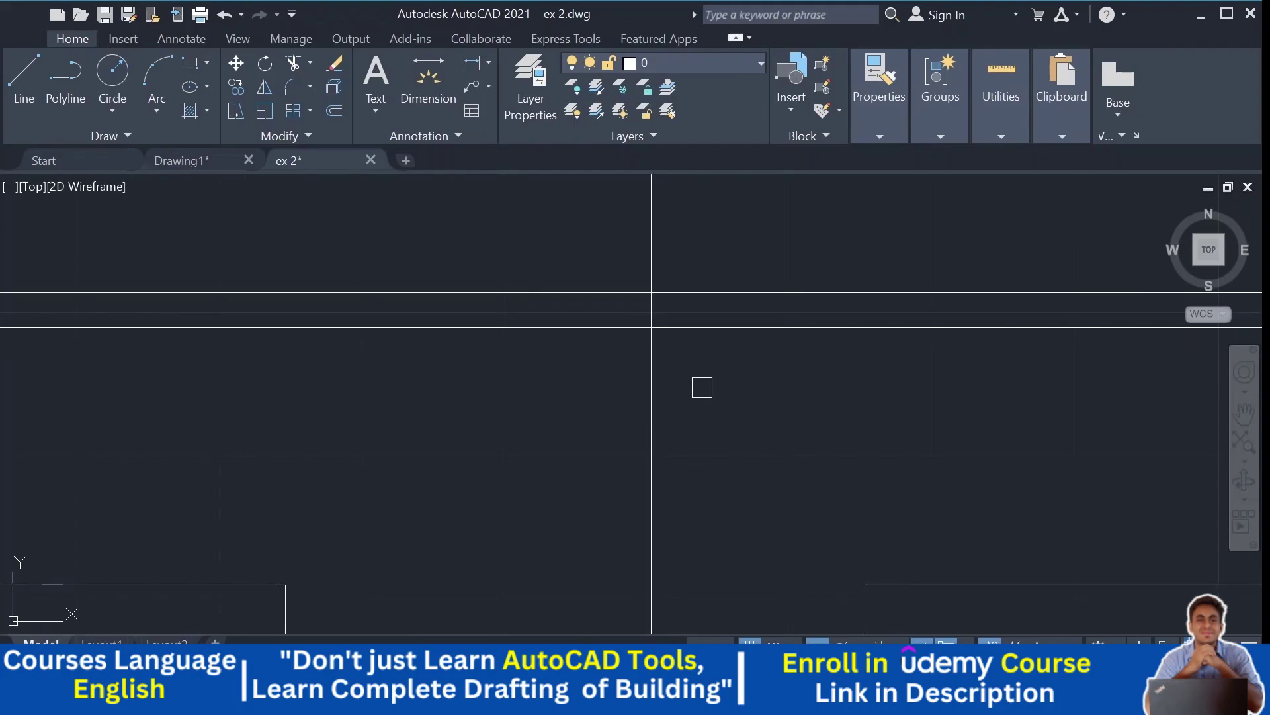
left_click(652, 379)
left_click(867, 370)
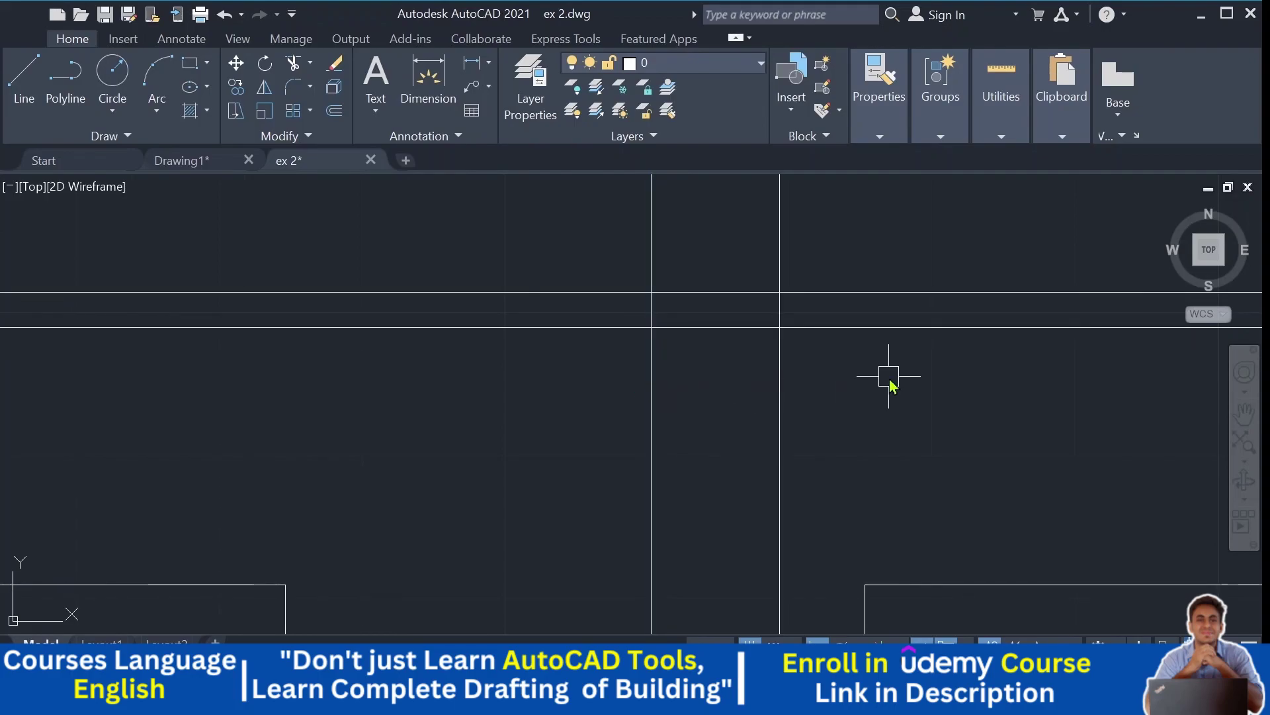
scroll(811, 378, "down", 4)
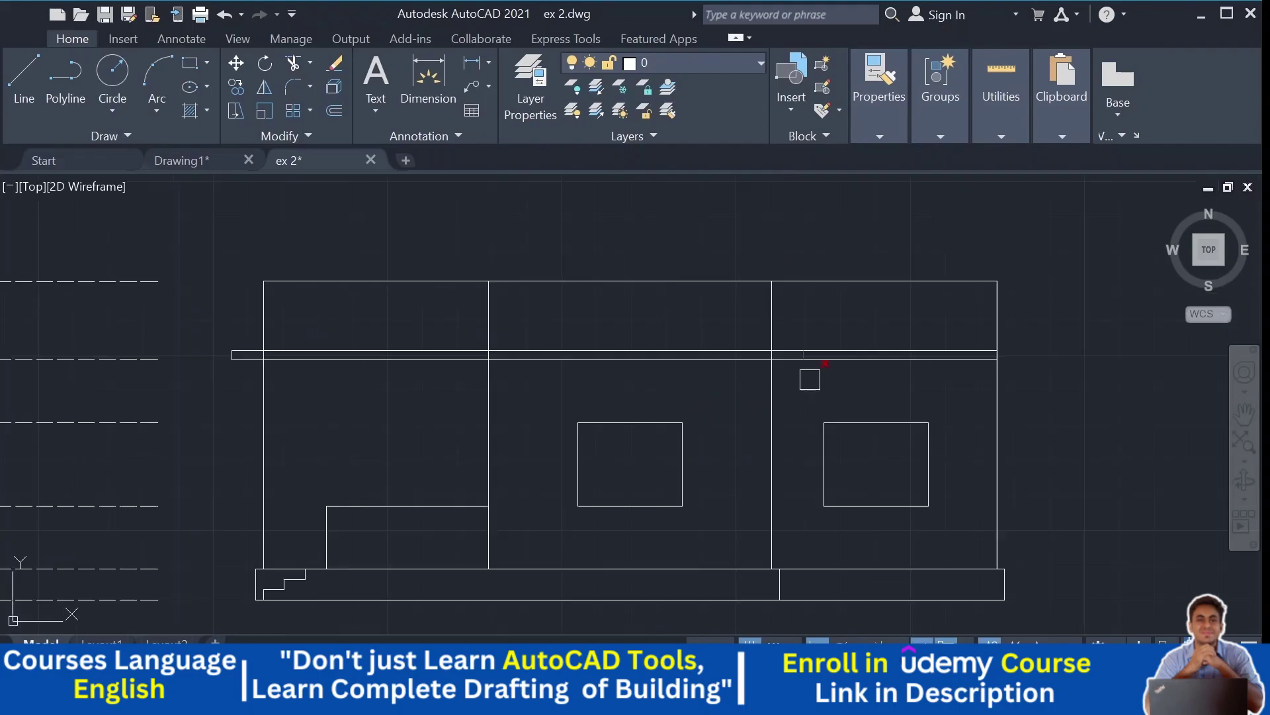
scroll(662, 345, "down", 2)
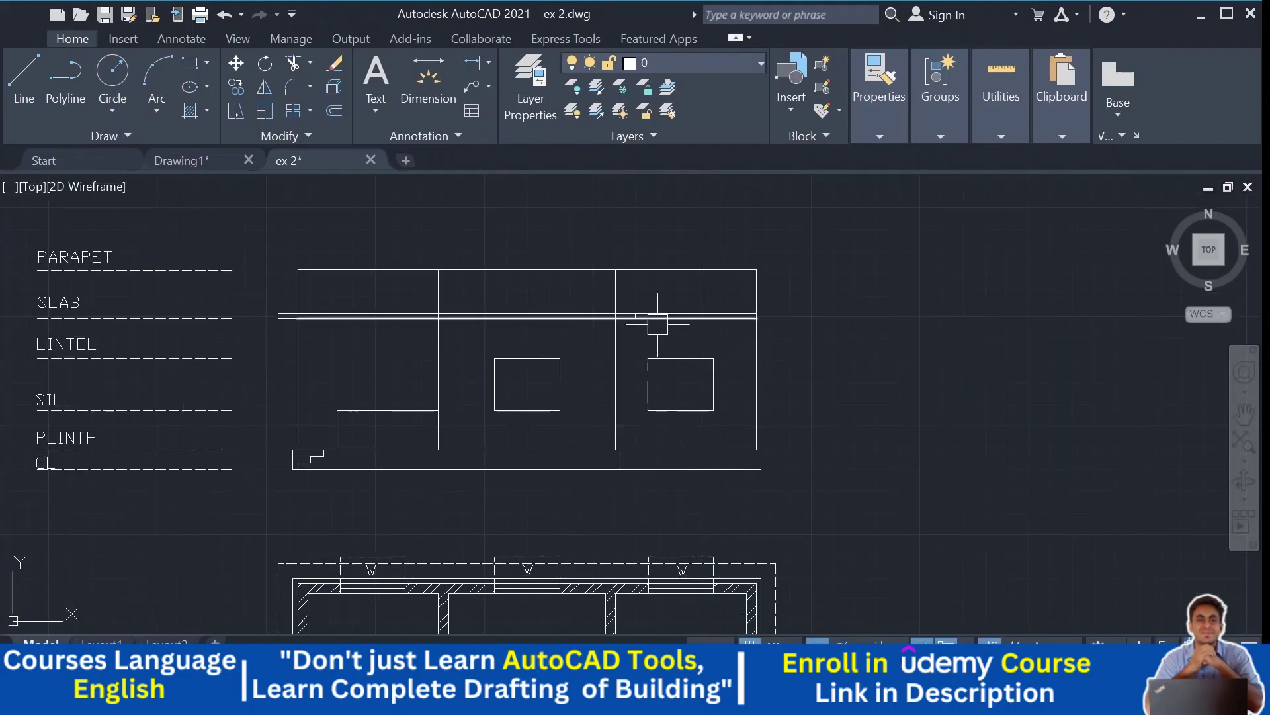
middle_click_drag(856, 333, 831, 371)
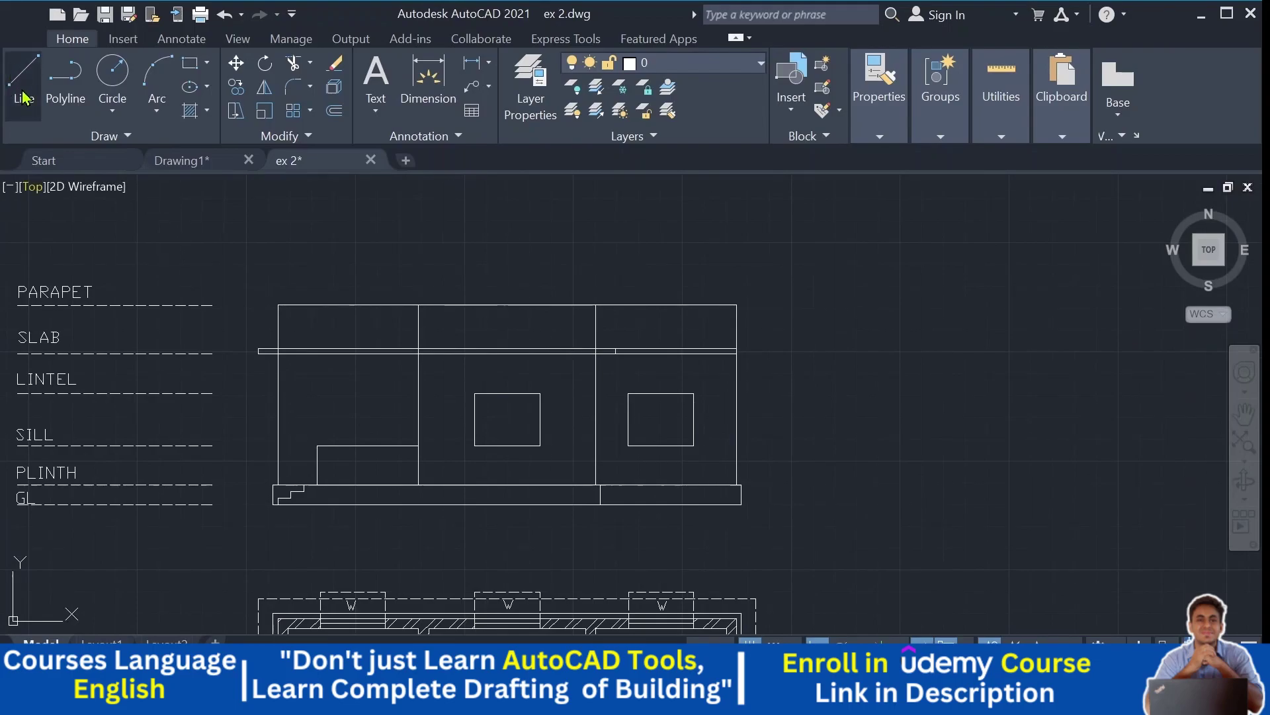
Step: Draw the slab's overhang outline beyond the elevation's outer wall on the side opposite the verandah
scroll(738, 351, "up", 4)
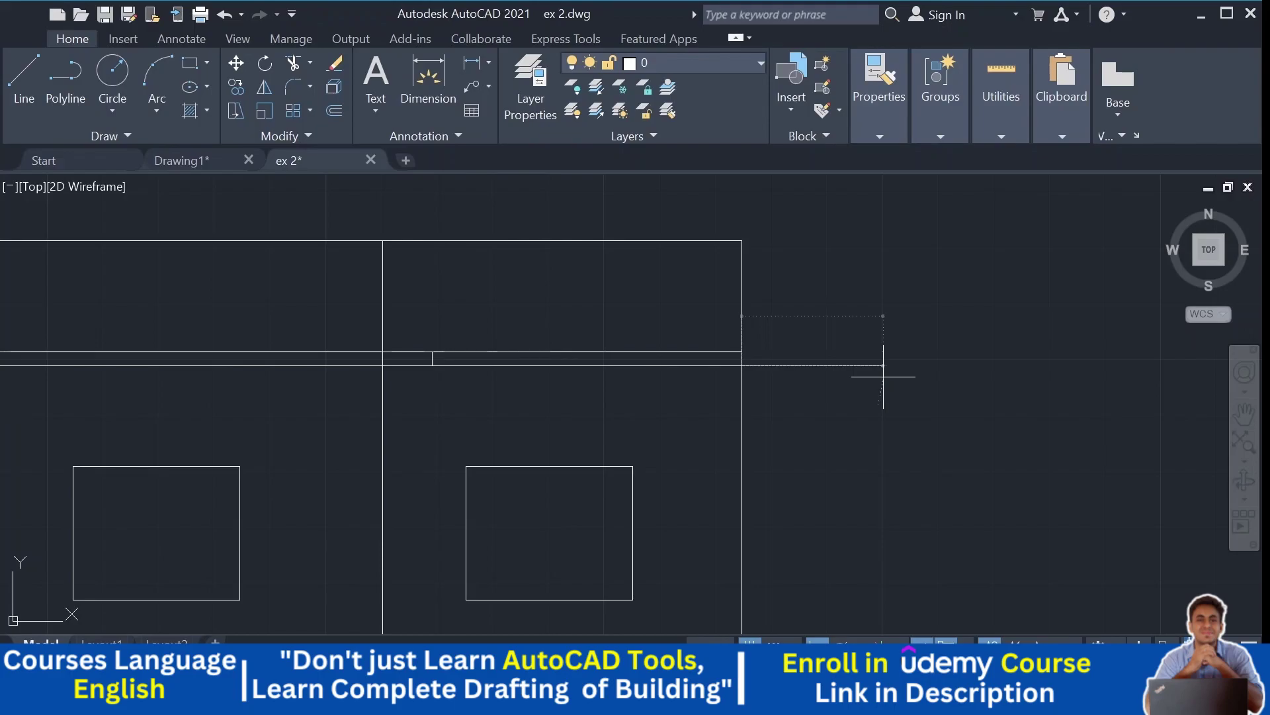
key("Return")
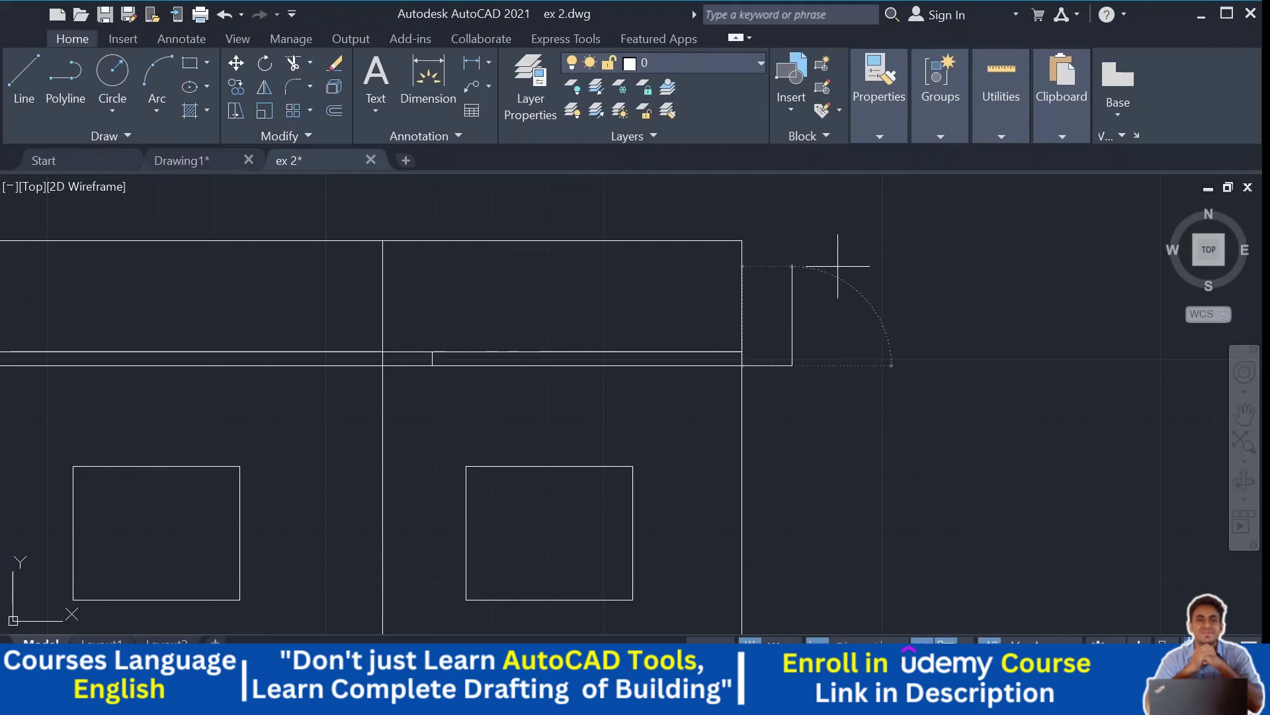
left_click(792, 351)
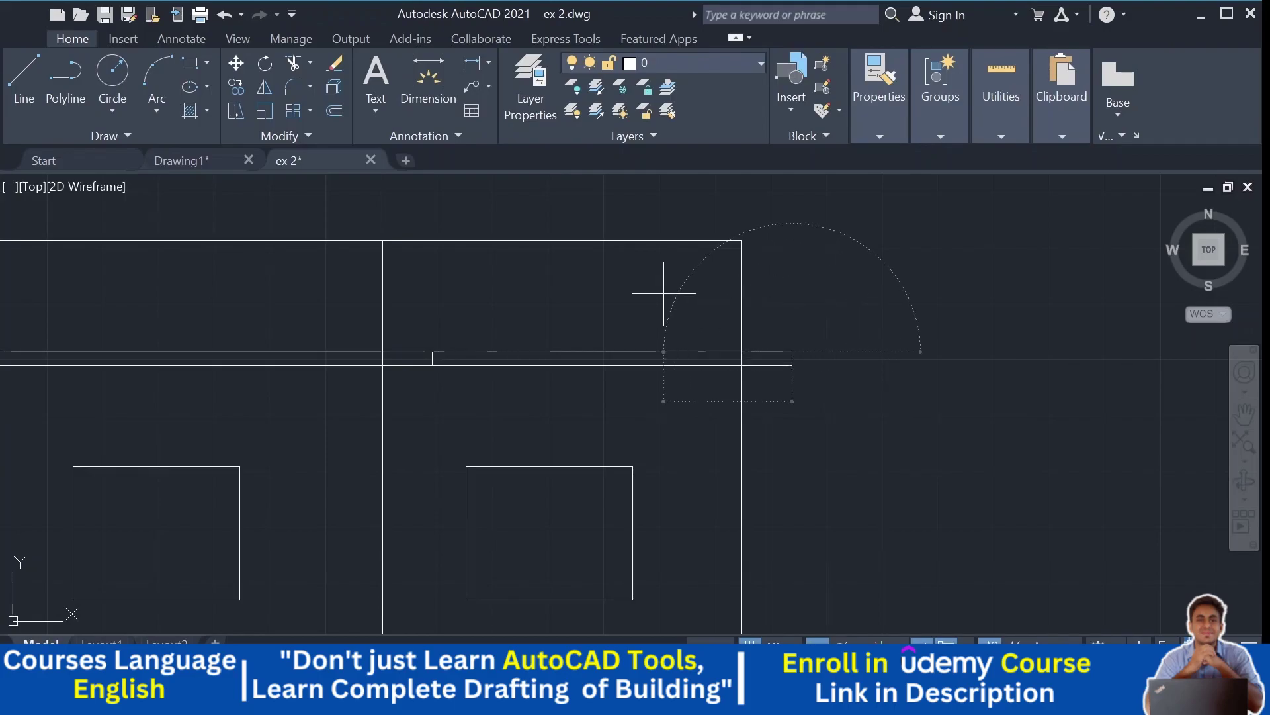
key("Return")
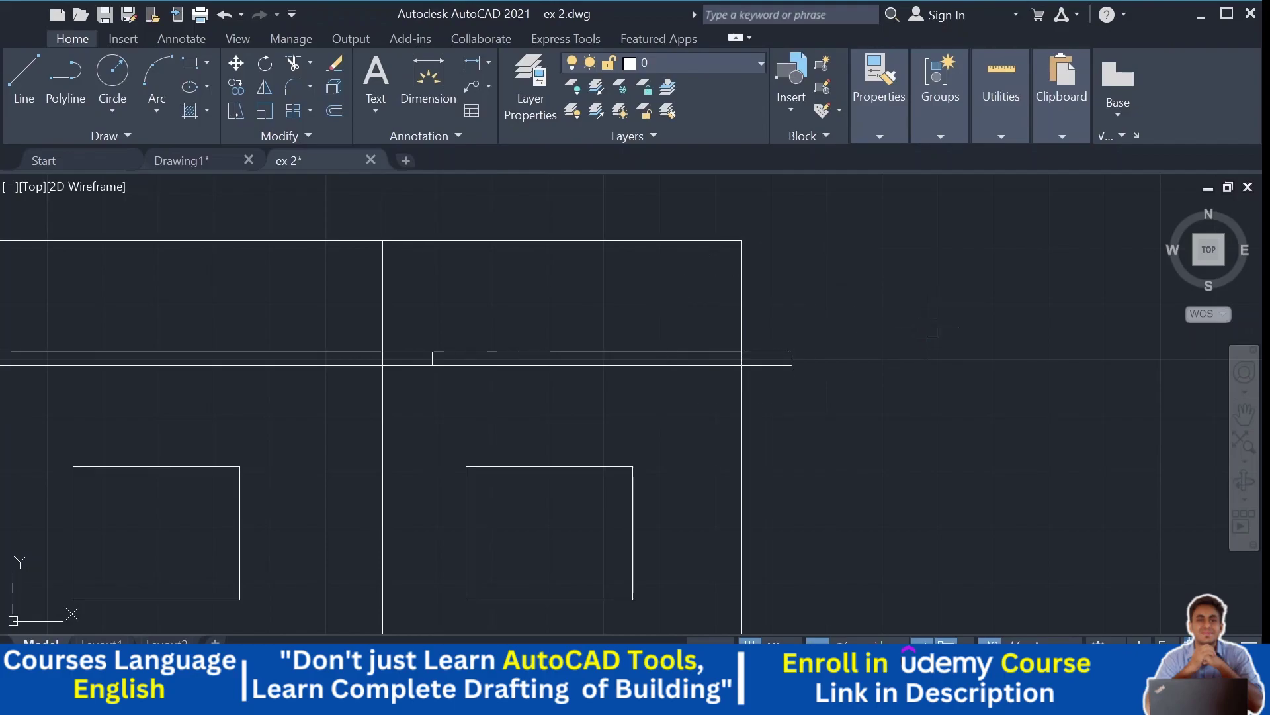
Step: Trim the elevation's outer wall lines where they cross the slab thickness
scroll(753, 376, "up", 3)
scroll(797, 346, "down", 6)
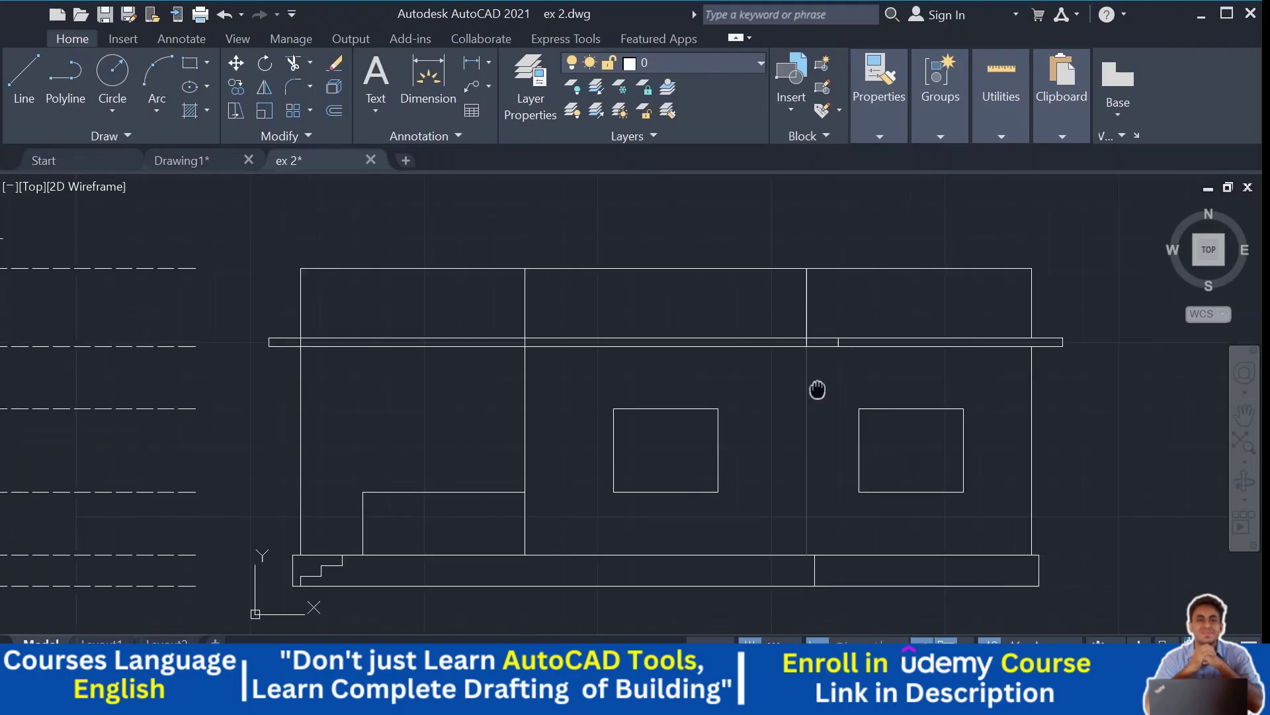
scroll(335, 357, "up", 3)
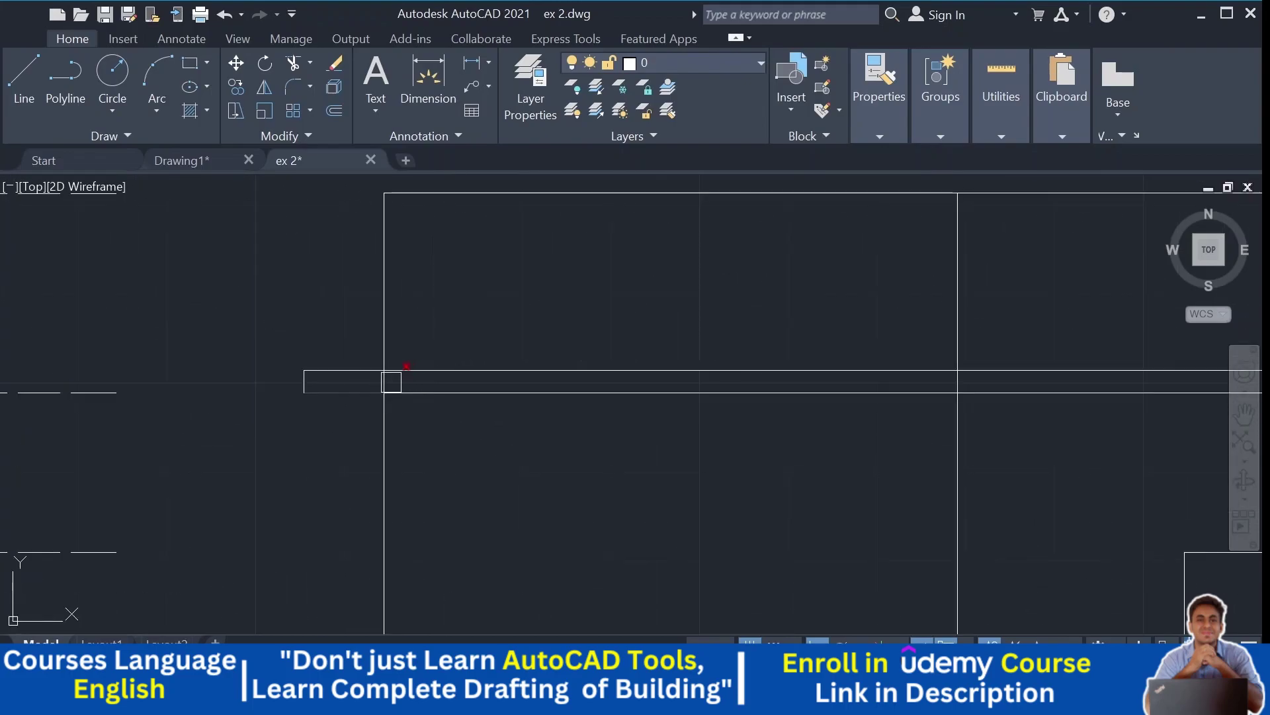
scroll(390, 382, "down", 4)
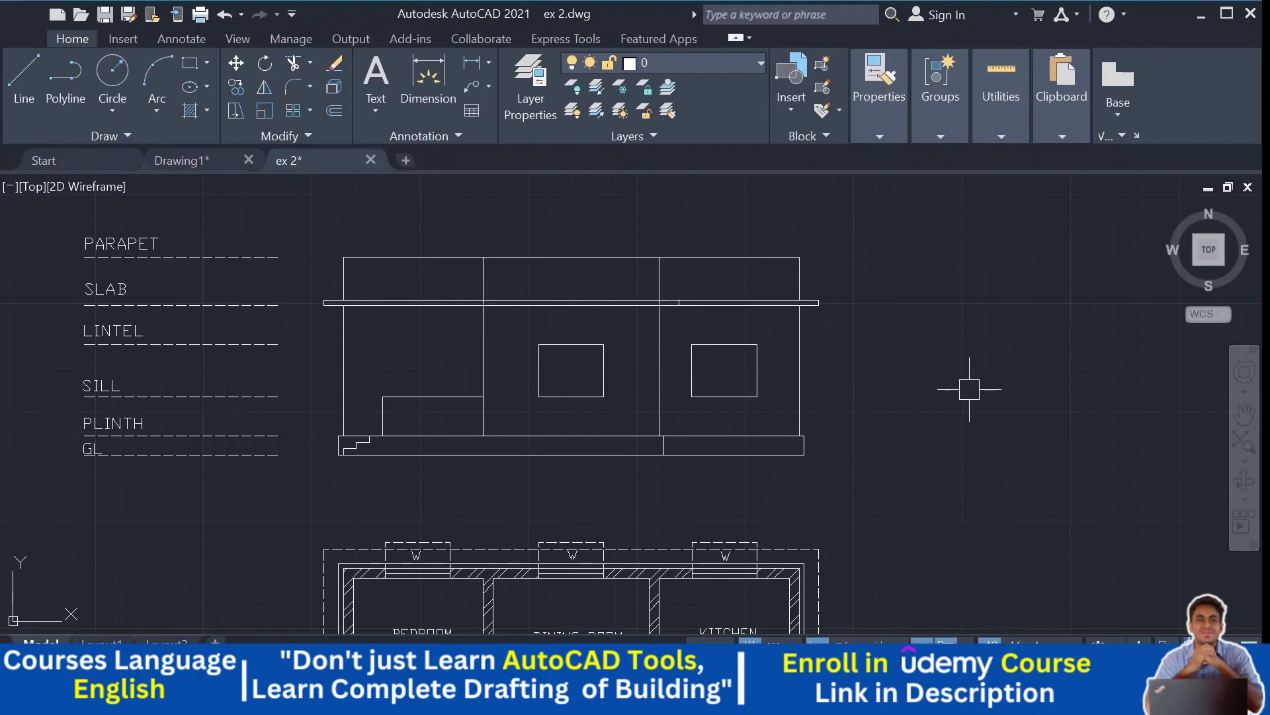
mouse_move(968, 391)
middle_mouse_down()
mouse_move(978, 400)
mouse_move(914, 408)
middle_mouse_up()
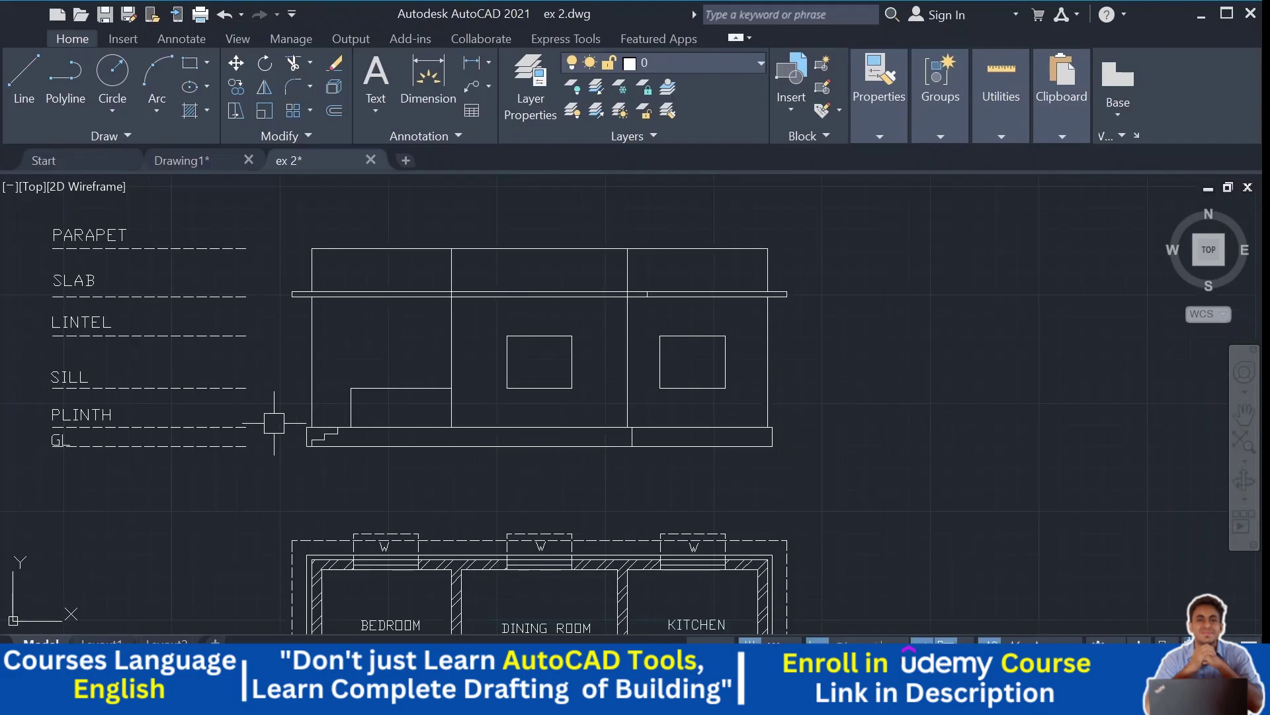
middle_click_drag(972, 419, 944, 431)
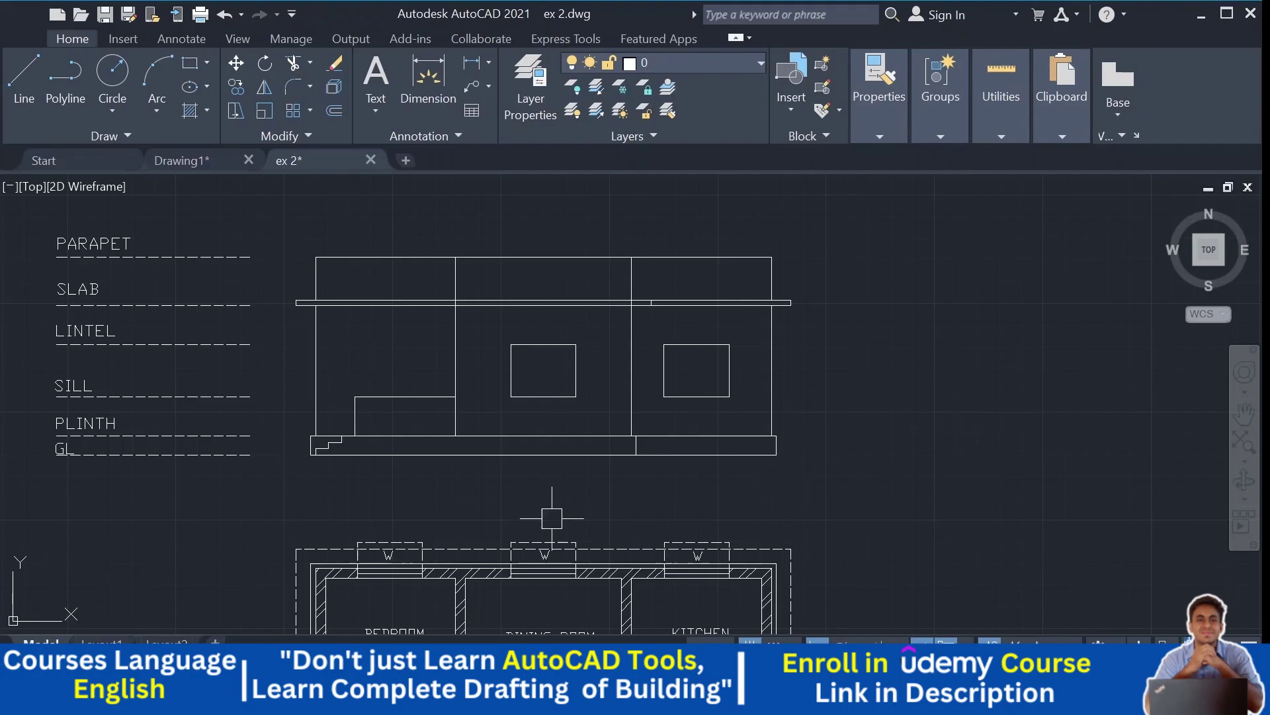
scroll(527, 360, "up", 6)
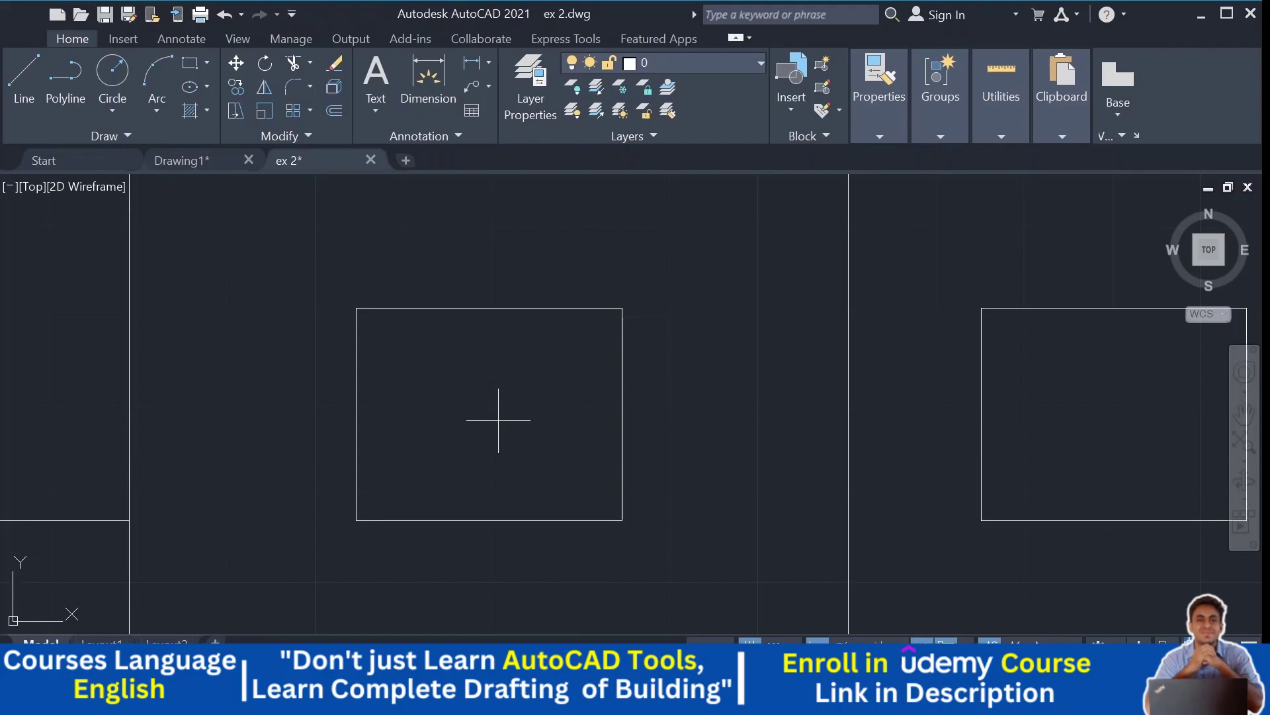
left_click(487, 309)
left_click(488, 355)
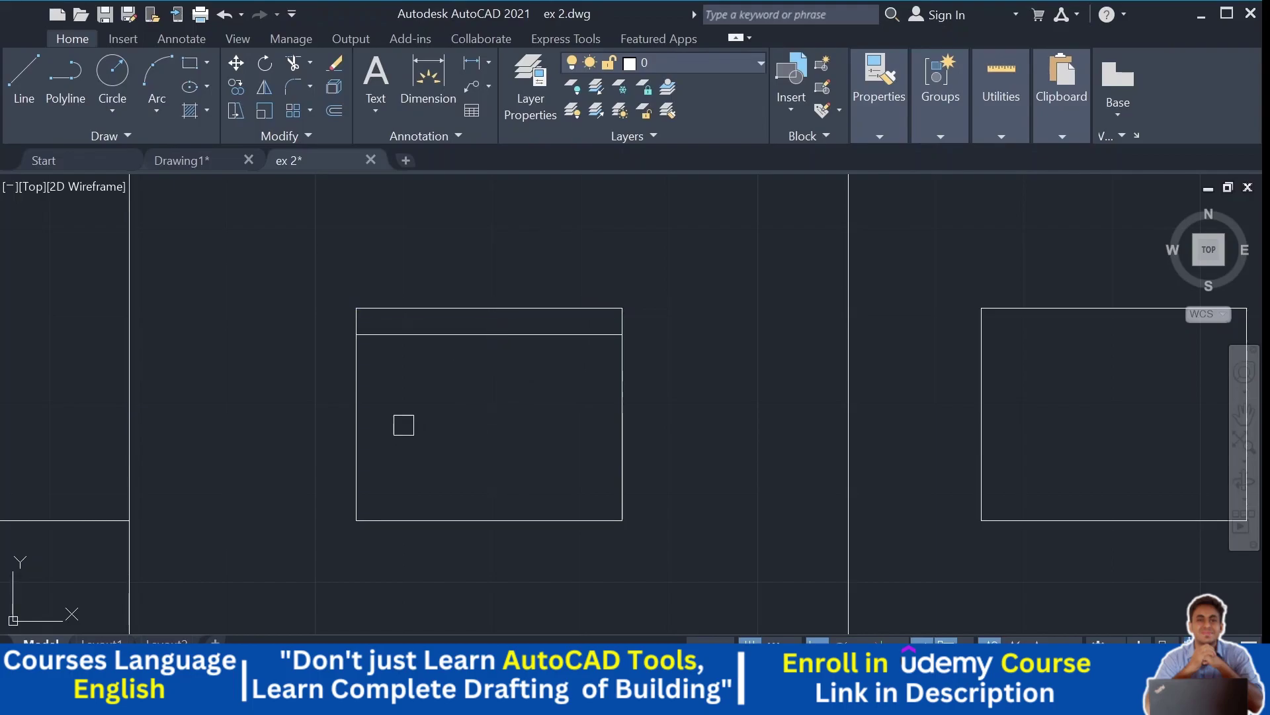
left_click(484, 334)
key("Delete")
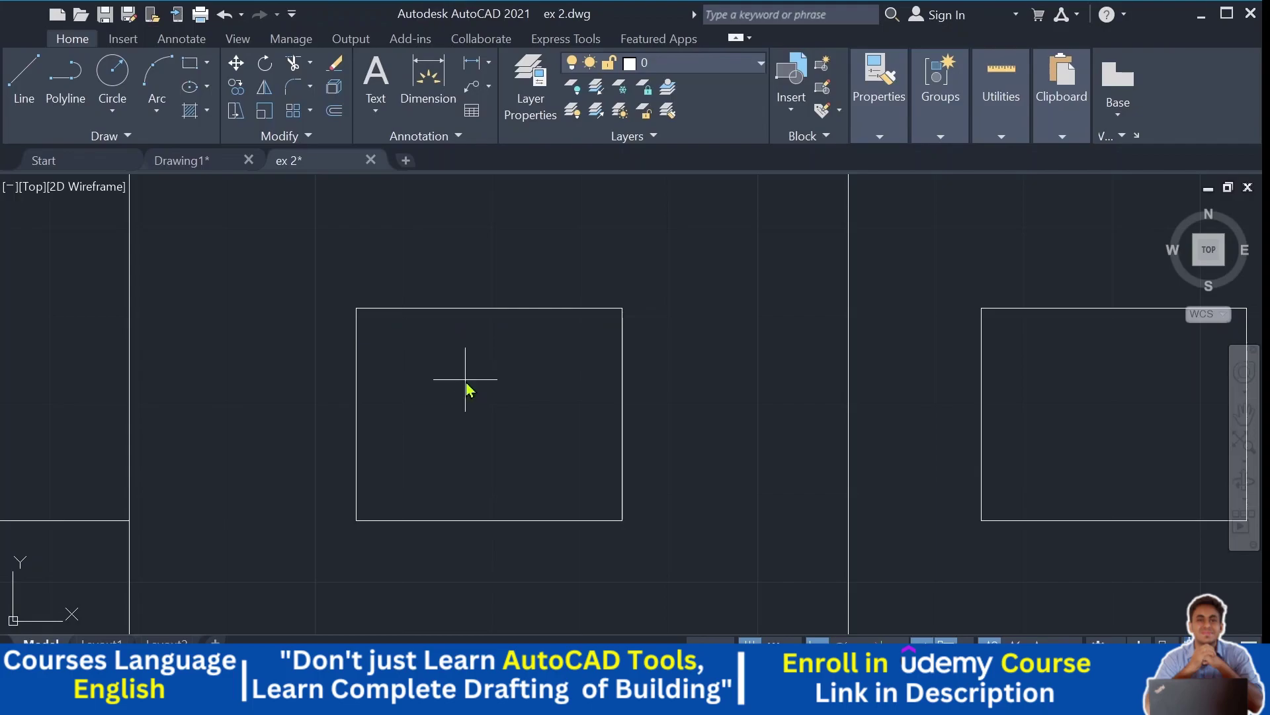
Step: Offset all four edges of the window nearer the verandah inward to form its frame
left_click(493, 309)
left_click(485, 414)
left_click(357, 415)
left_click(524, 406)
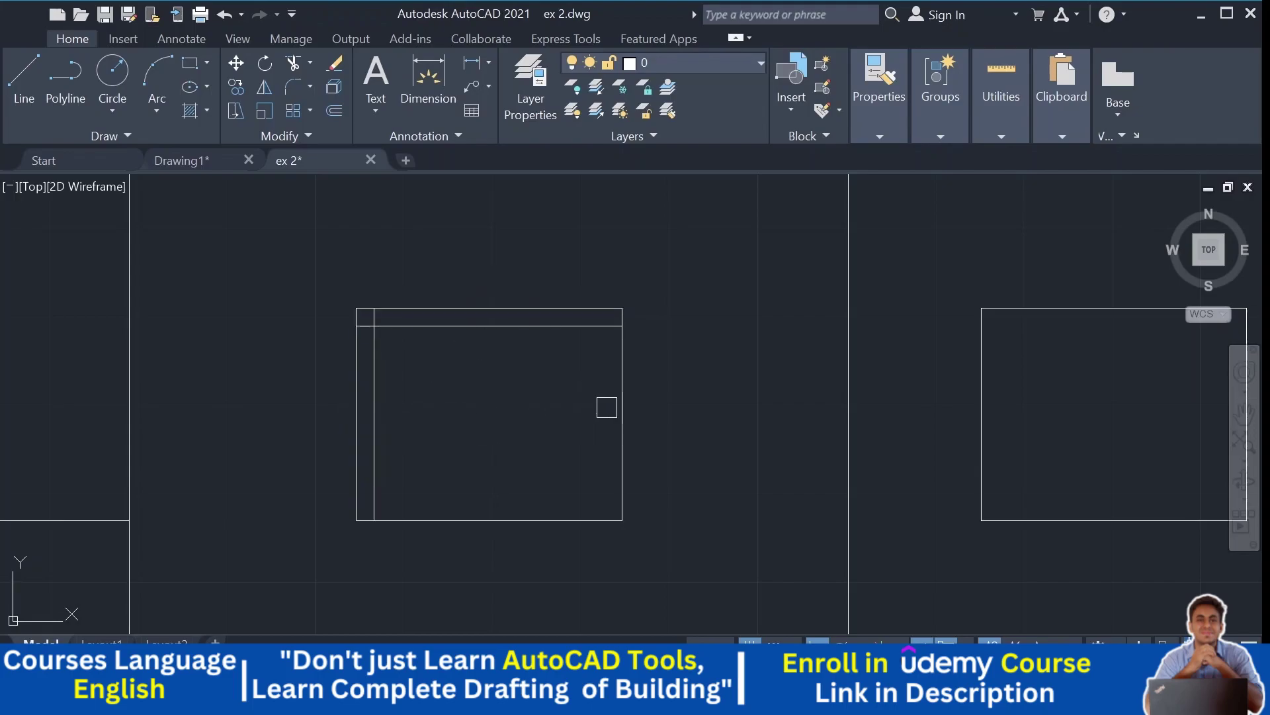
left_click(621, 409)
left_click(539, 399)
left_click(491, 516)
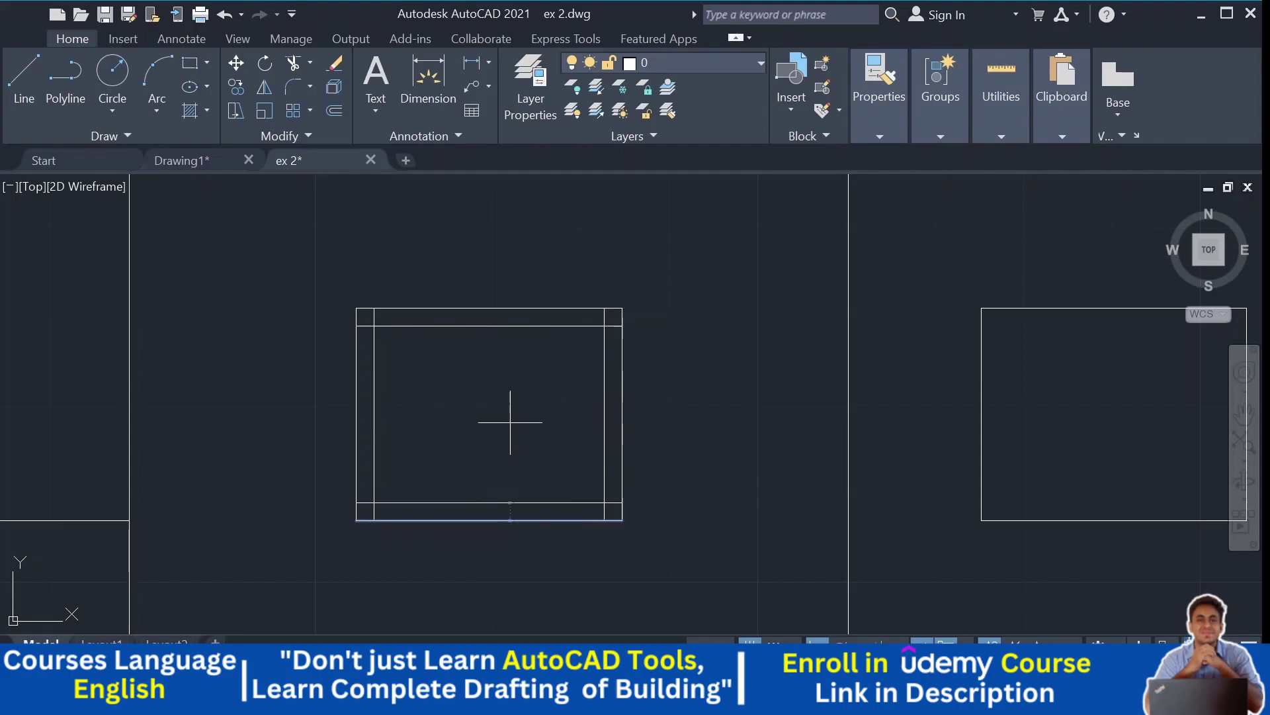
left_click(510, 421)
Step: Offset the four edges of the second window, farther from the verandah, inward by the same frame width
scroll(630, 434, "down", 3)
left_click(526, 367)
left_click(614, 374)
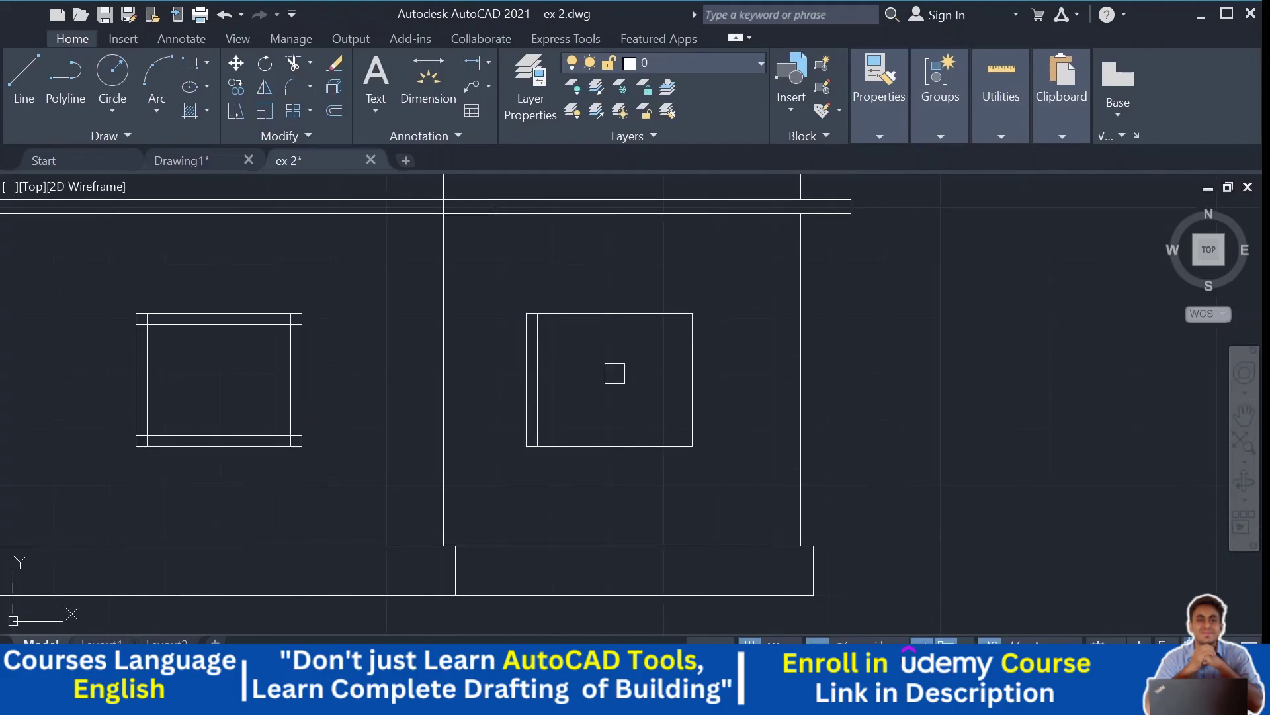
left_click(610, 314)
left_click(608, 370)
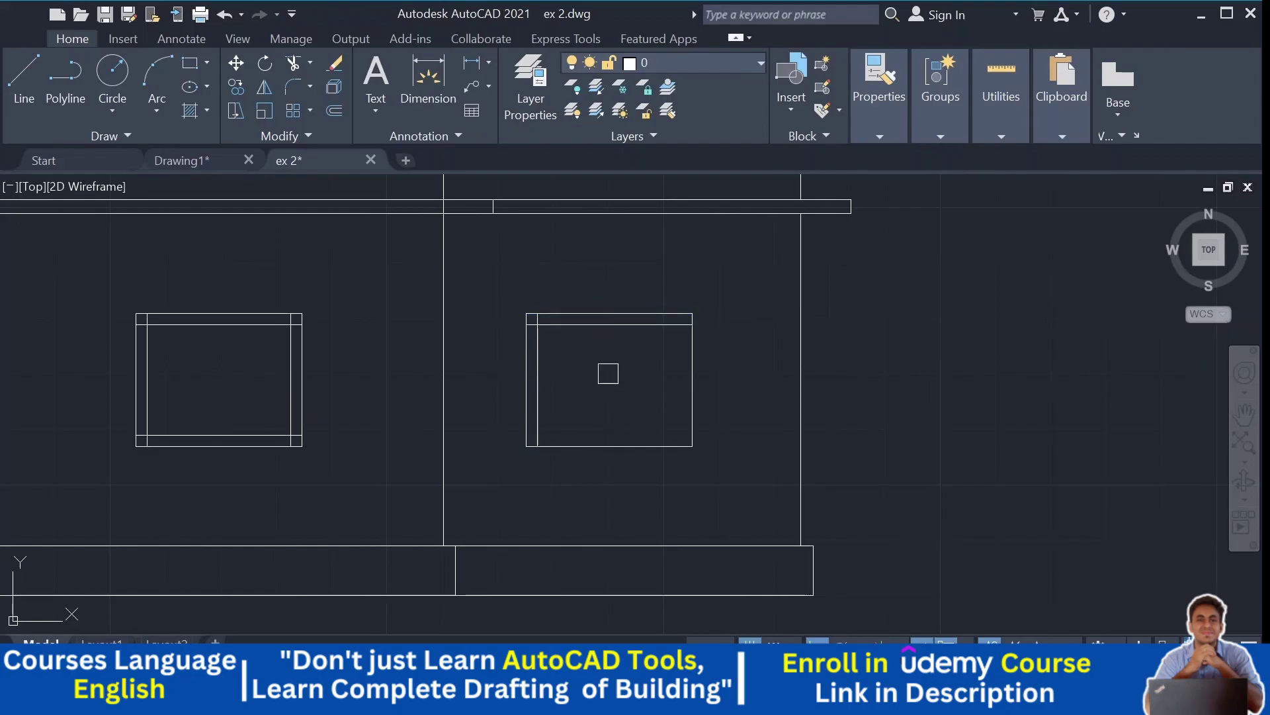
left_click(608, 445)
left_click(609, 366)
left_click(692, 370)
left_click(617, 370)
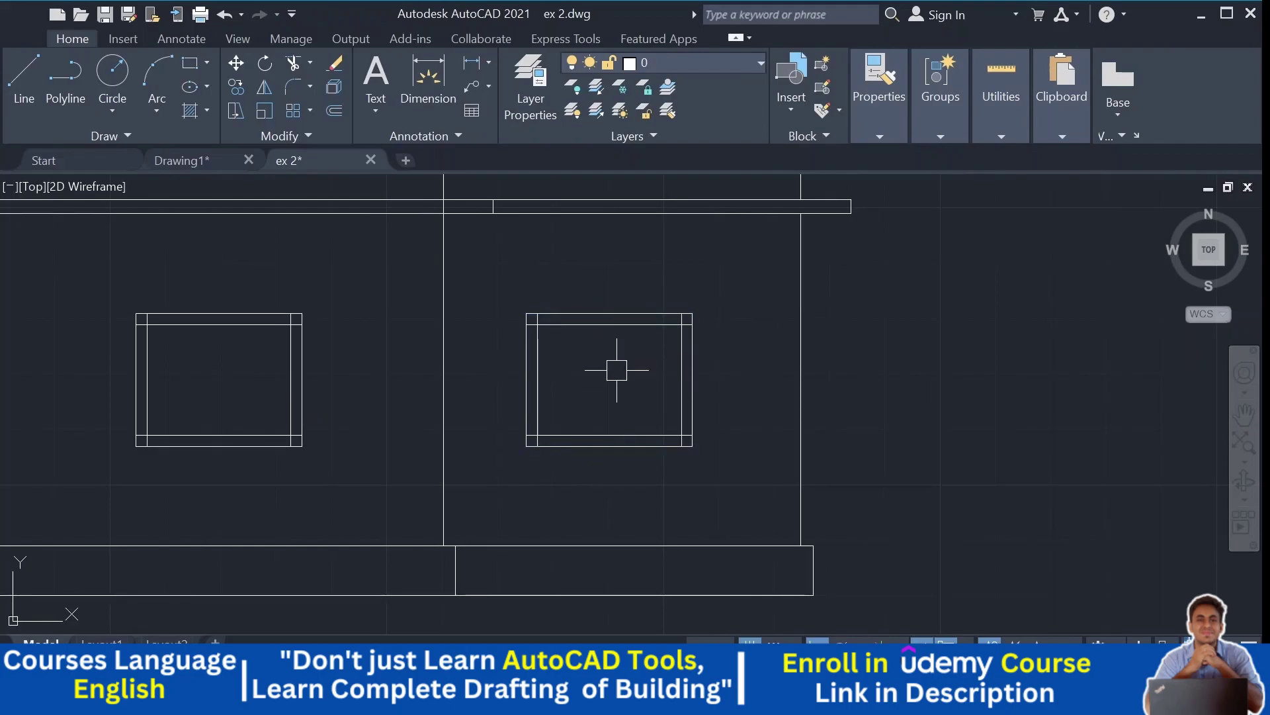
Step: Trim the overlapping frame line ends at the corners of the window nearer the verandah
scroll(310, 314, "up", 5)
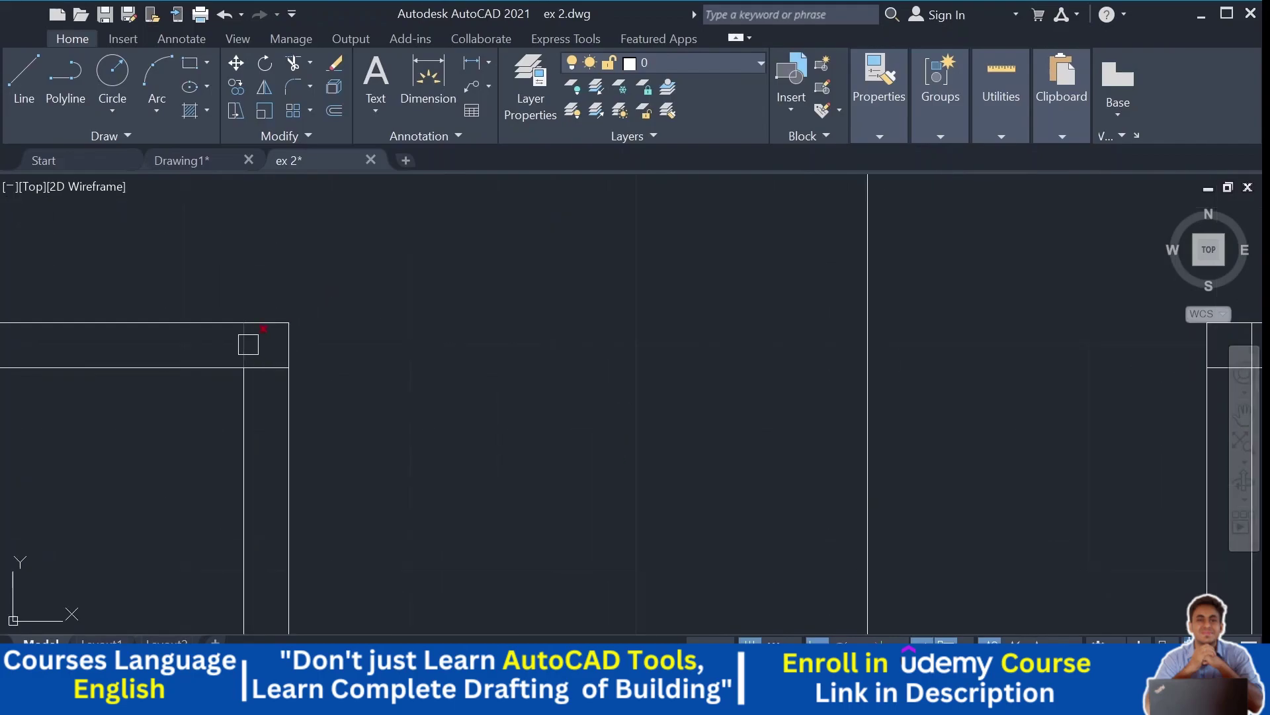
scroll(262, 360, "down", 6)
scroll(404, 383, "up", 6)
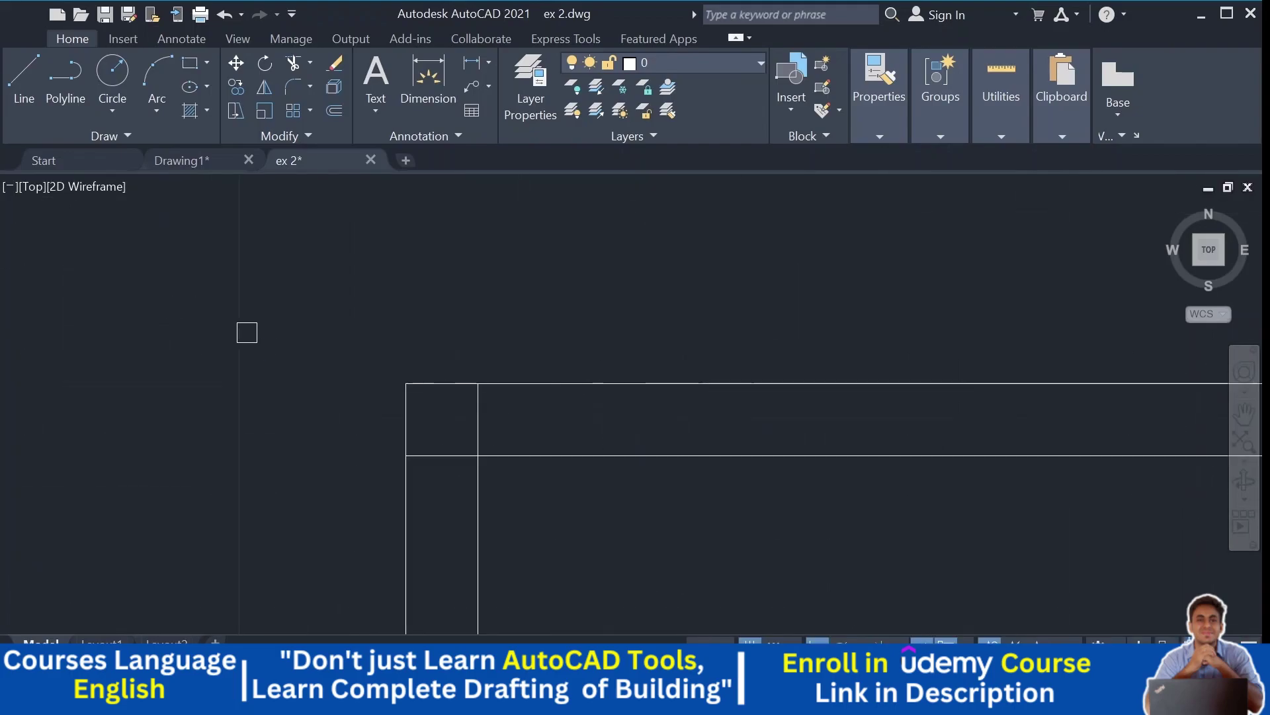
scroll(466, 430, "down", 5)
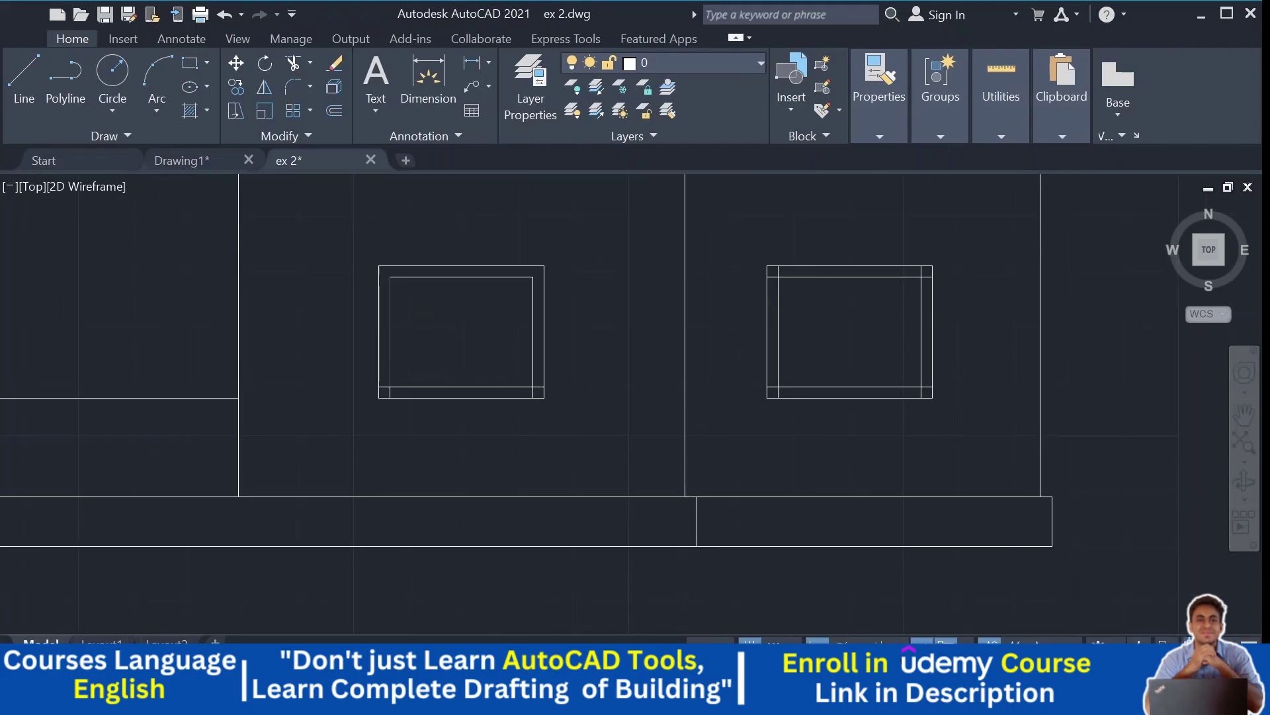
scroll(396, 410, "up", 5)
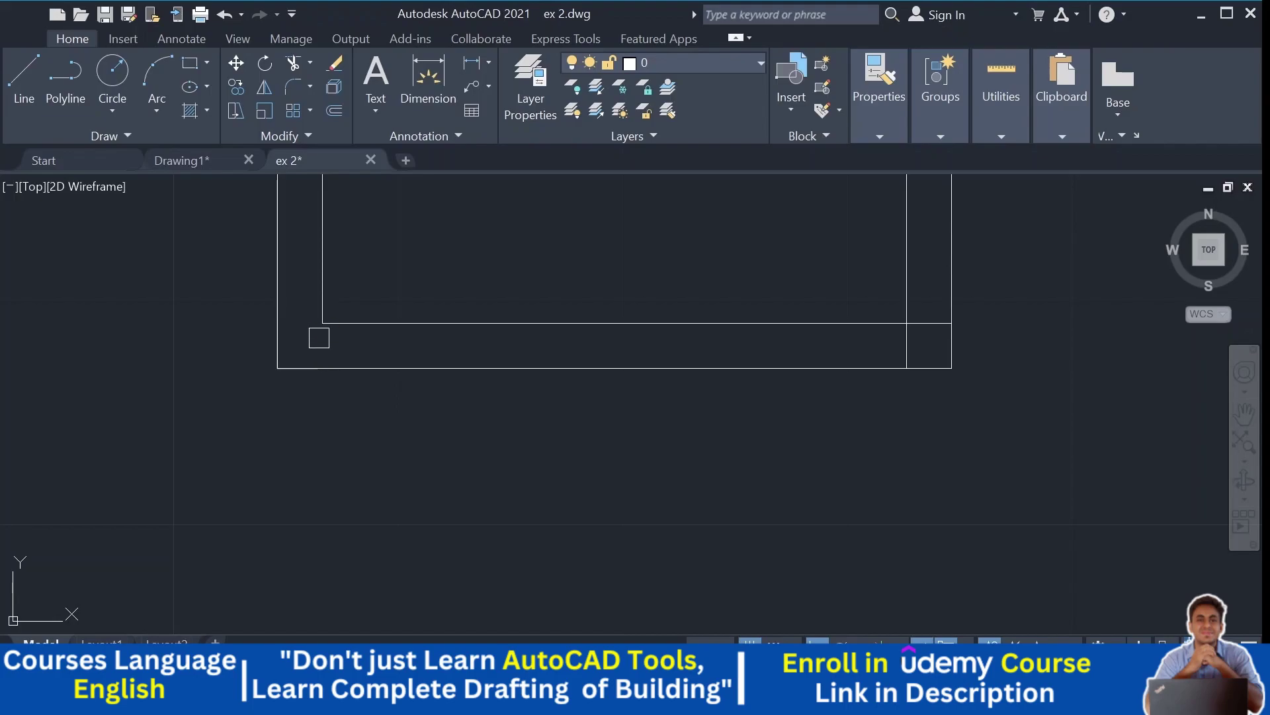
middle_click_drag(712, 348, 309, 406)
scroll(551, 391, "up", 2)
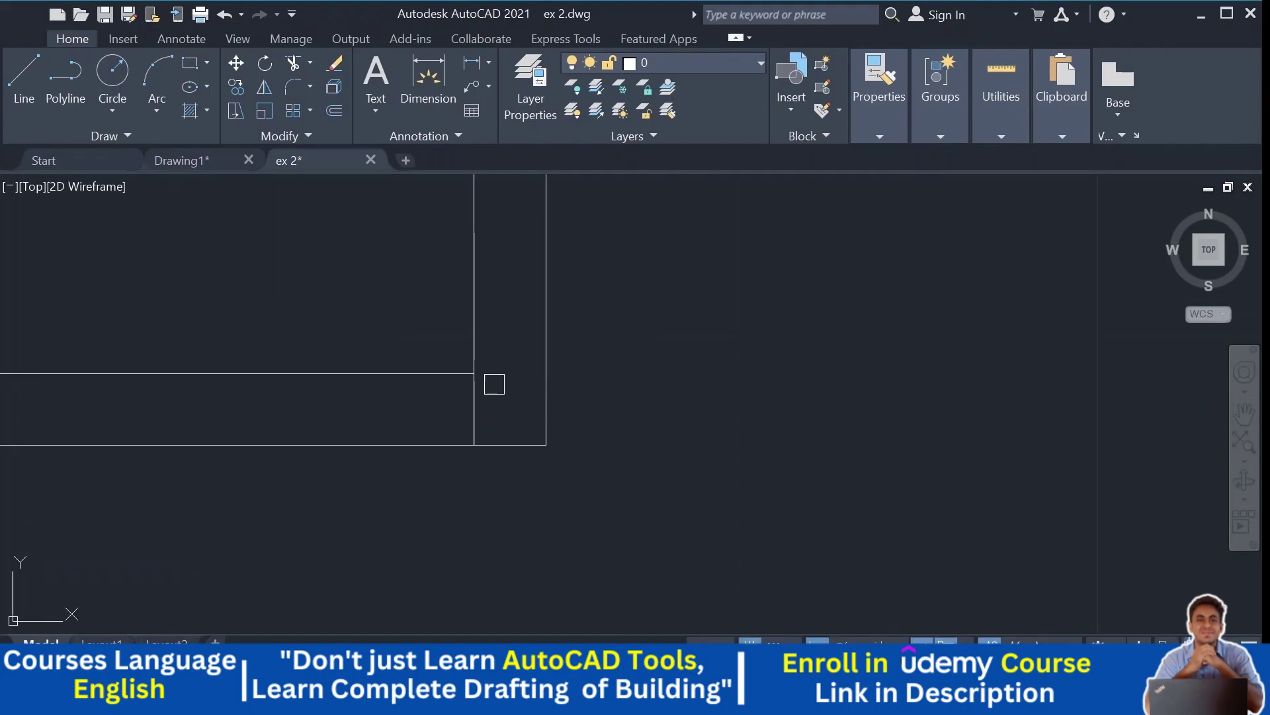
Step: Trim the overlapping frame line ends at the corners of the window farther from the verandah
scroll(484, 392, "down", 4)
scroll(604, 384, "up", 5)
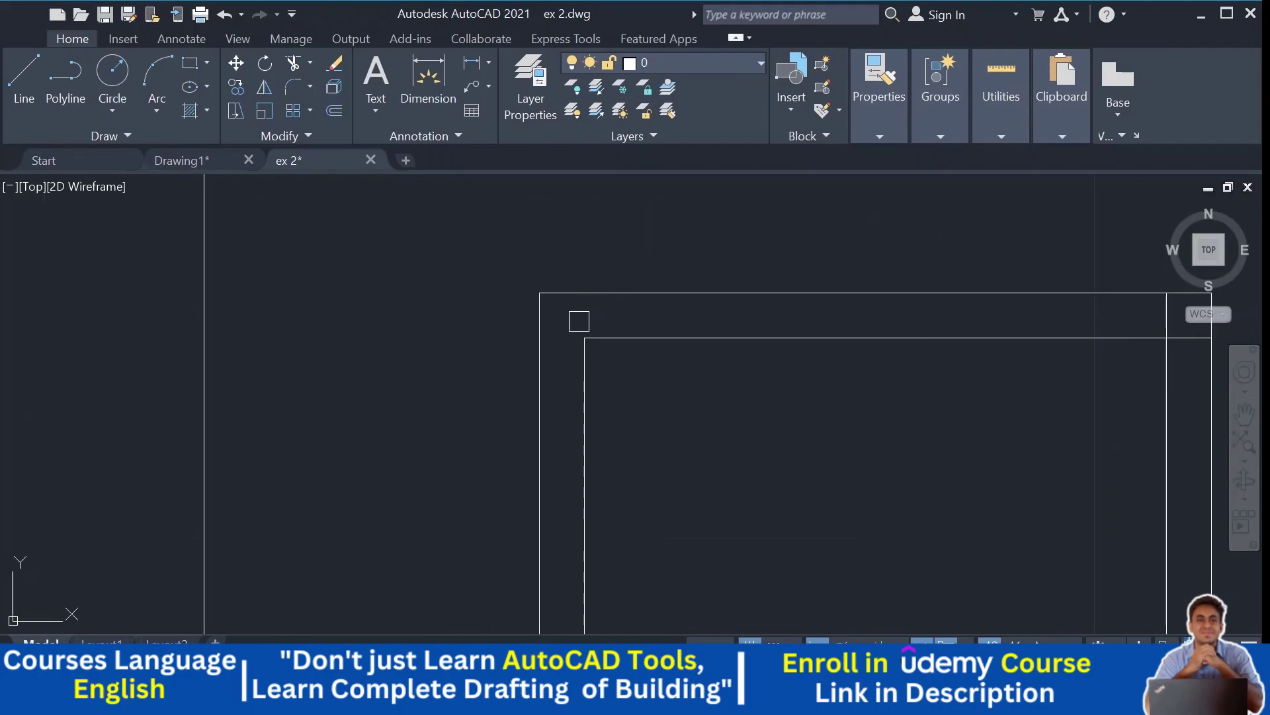
scroll(748, 391, "down", 3)
scroll(746, 391, "up", 5)
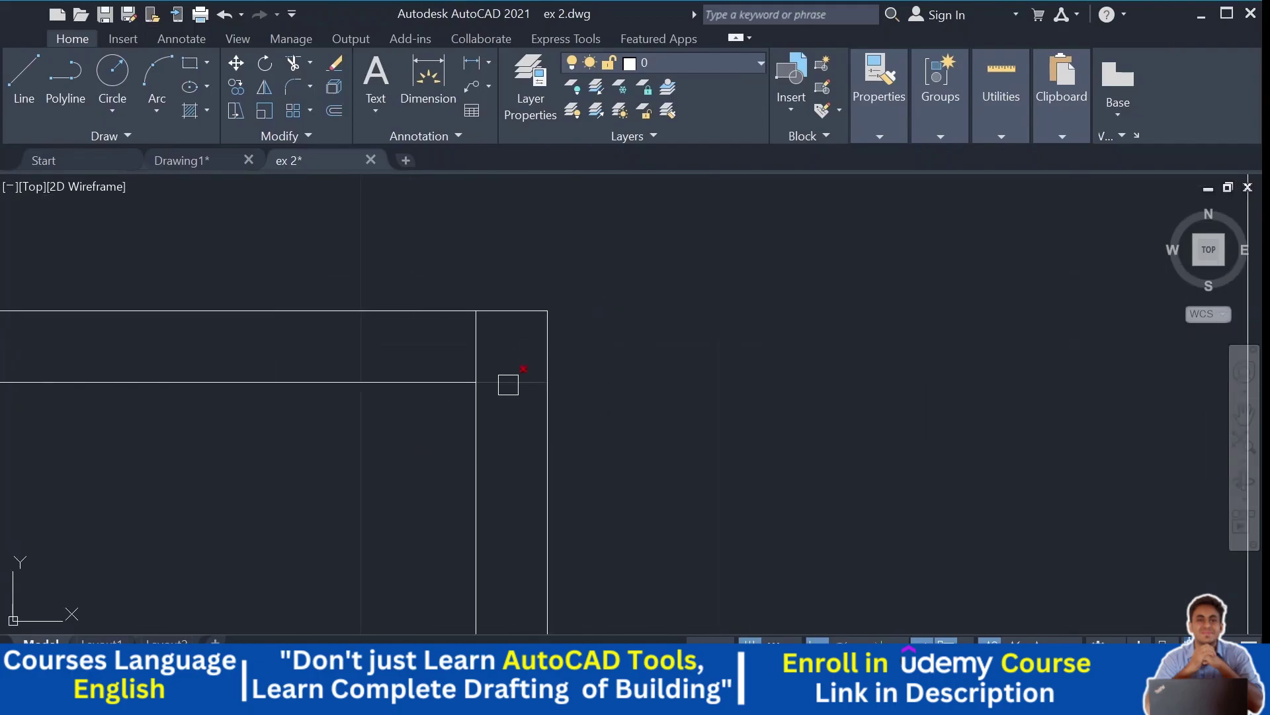
scroll(473, 346, "down", 3)
scroll(563, 397, "up", 4)
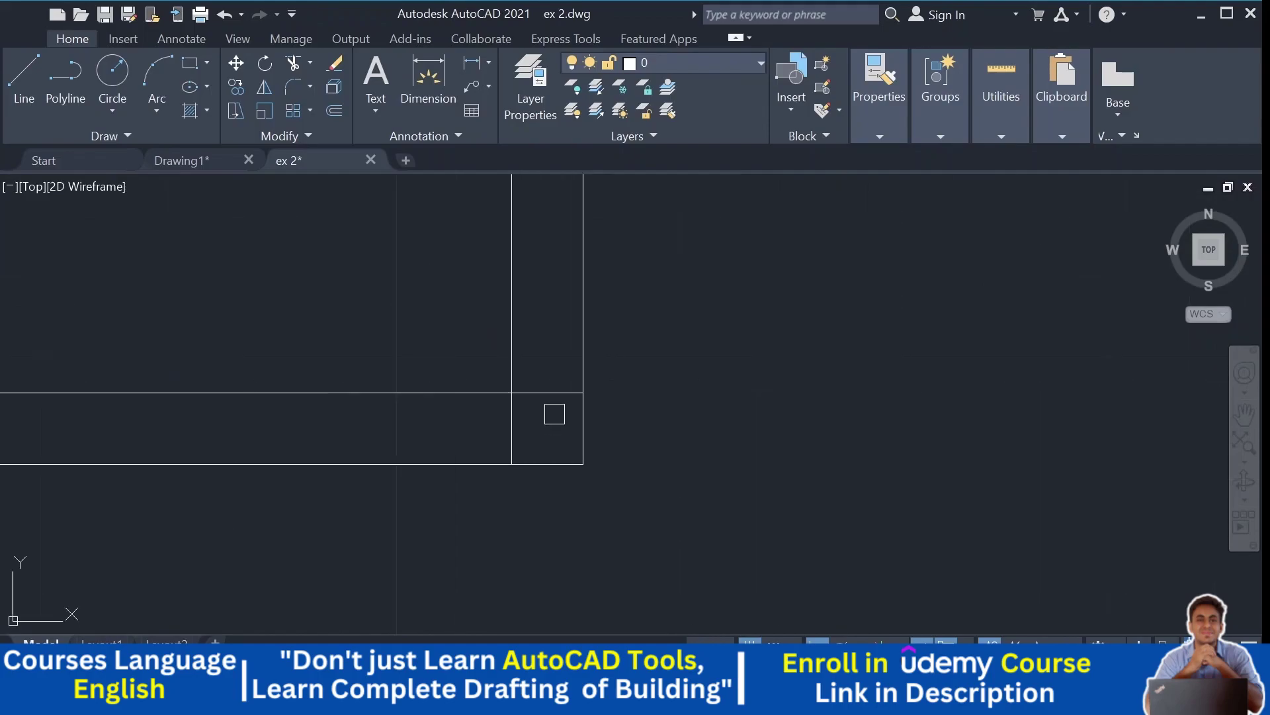
scroll(514, 431, "down", 3)
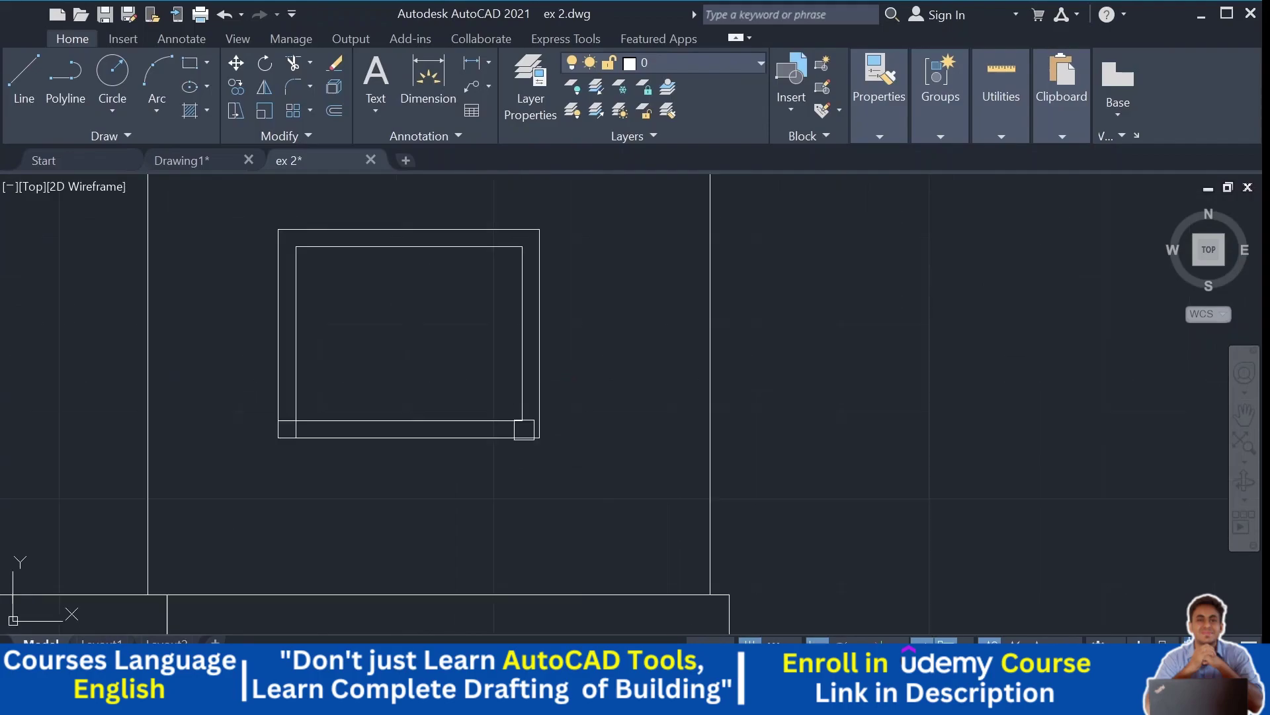
scroll(312, 408, "up", 3)
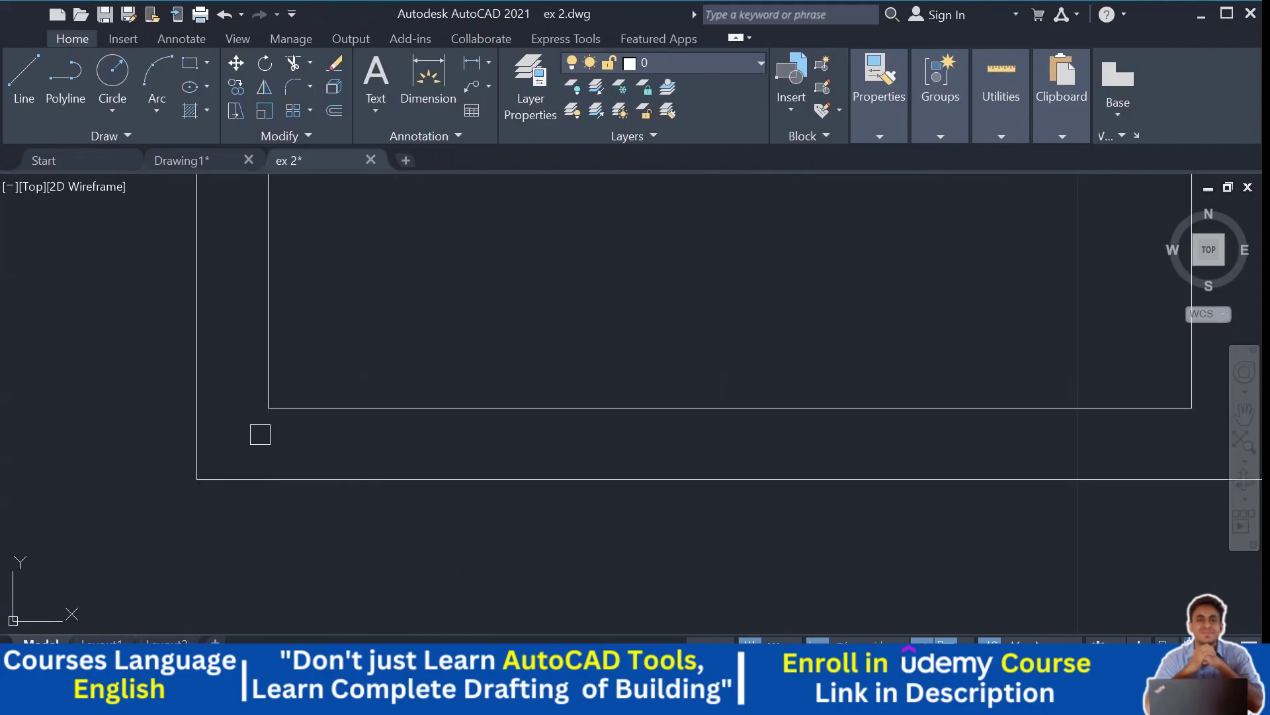
scroll(260, 434, "down", 4)
scroll(405, 368, "down", 1)
Step: Draw a vertical line between the midpoints of the inner frame's upper and lower edges in both windows
middle_click_drag(627, 356, 772, 389)
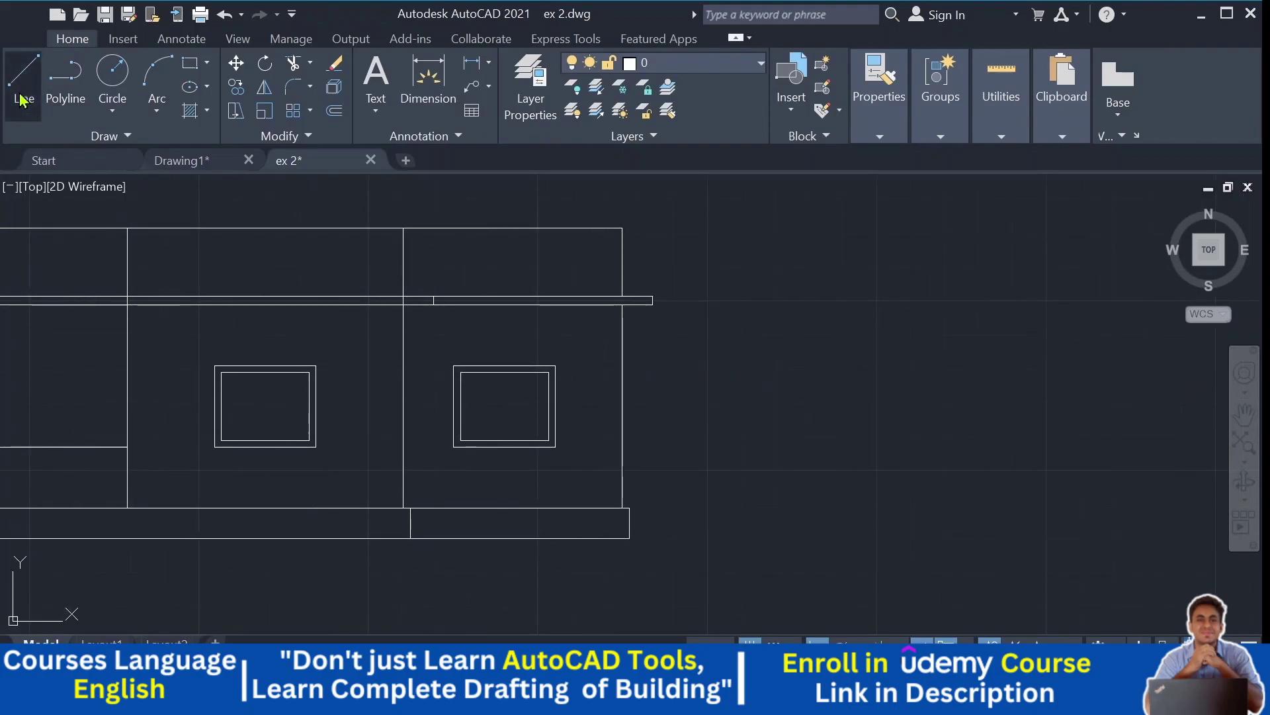
scroll(293, 375, "up", 2)
scroll(275, 374, "up", 2)
left_click(233, 368)
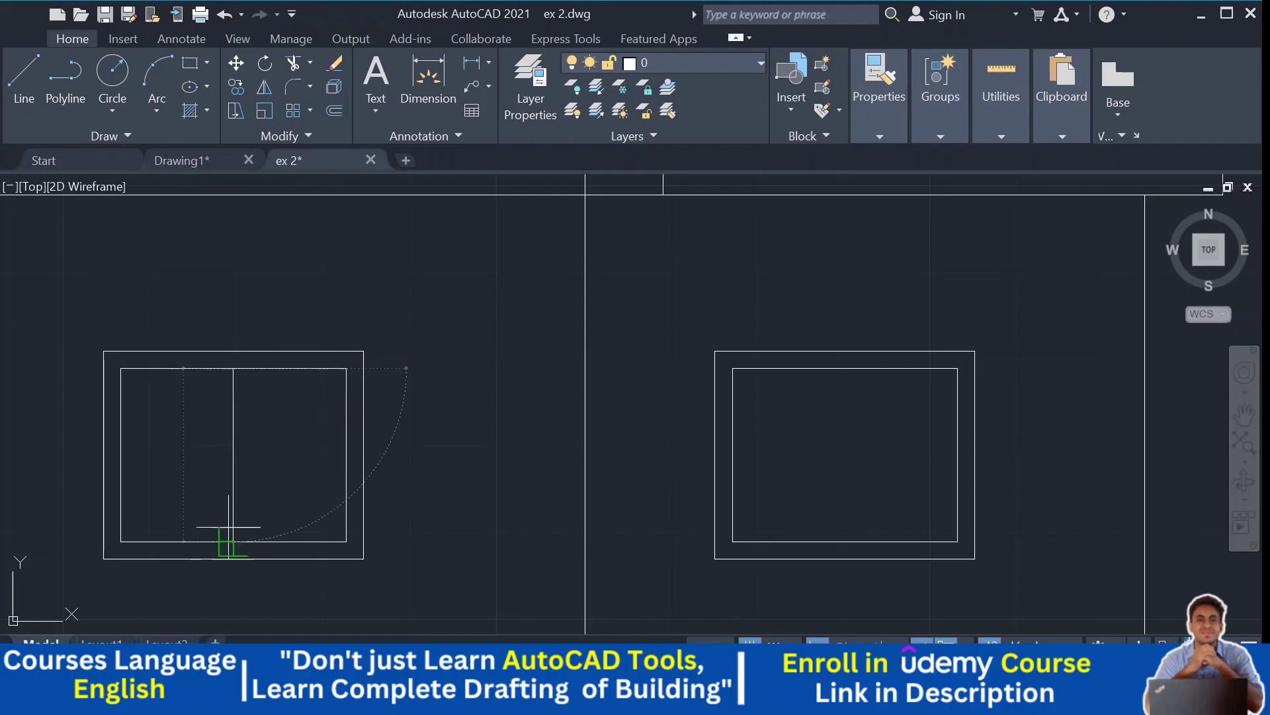
left_click(233, 542)
key("space")
key("space")
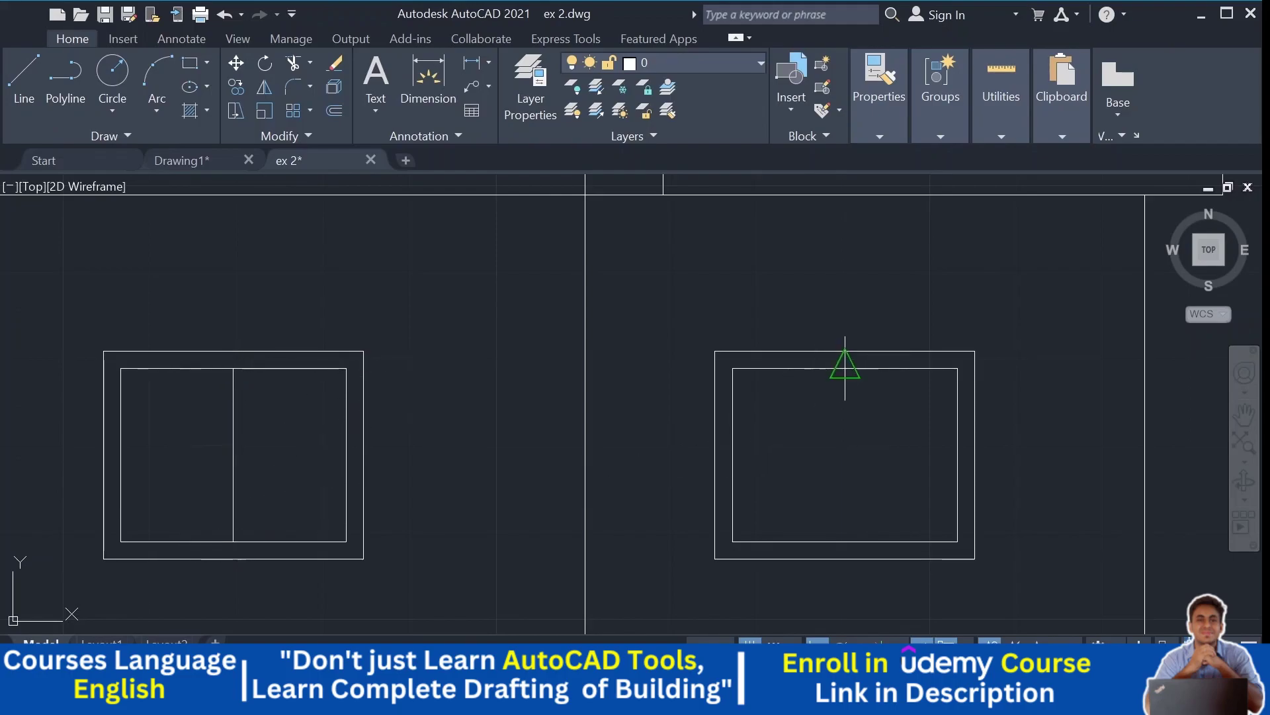
left_click(845, 367)
left_click(845, 541)
key("Return")
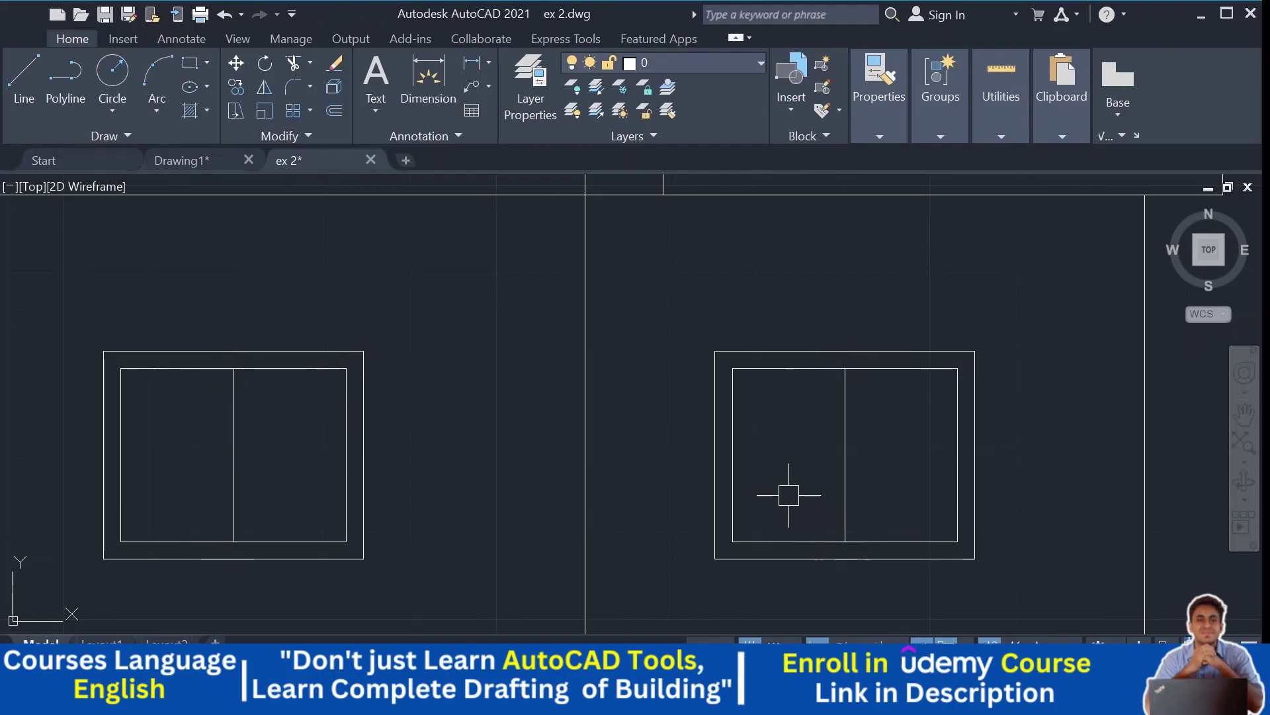
Step: Offset the low verandah wall's upper edge downward and its outer vertical edge inward to form a border
scroll(797, 474, "down", 4)
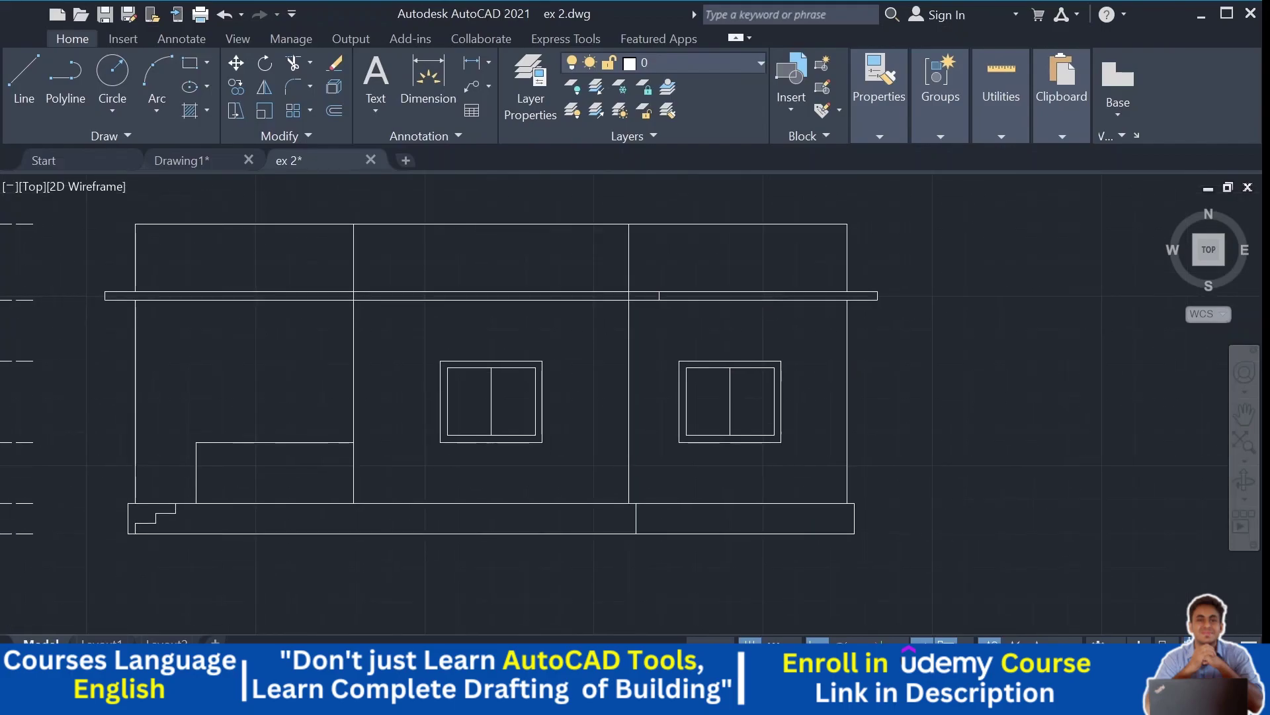
middle_click_drag(1026, 444, 945, 369)
scroll(926, 351, "down", 2)
scroll(893, 334, "up", 1)
scroll(419, 391, "up", 4)
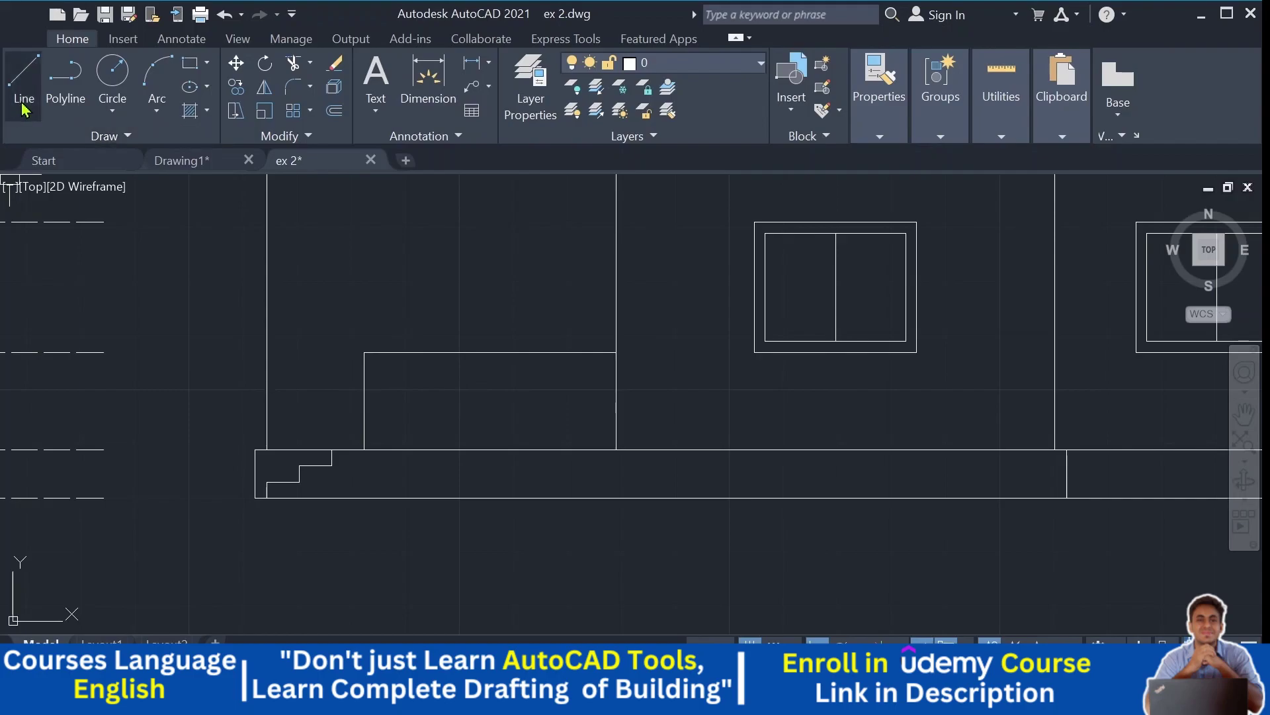
type("l")
key("Return")
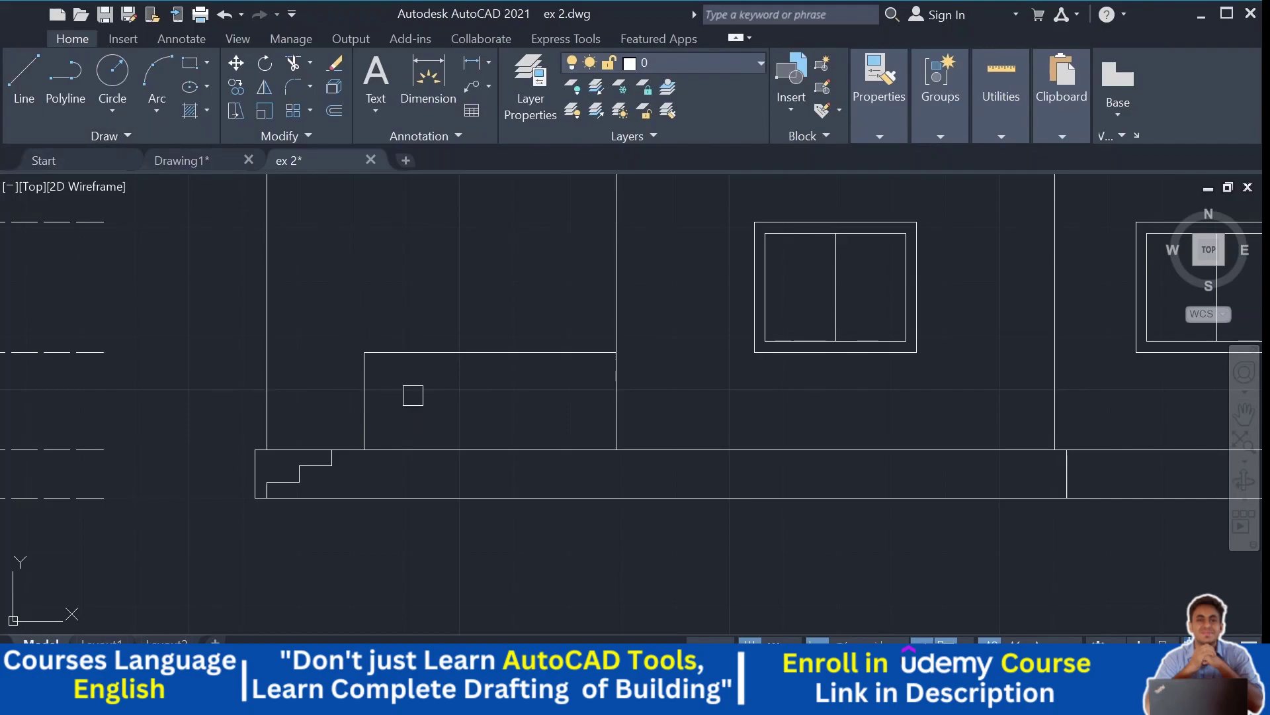
left_click(417, 353)
left_click(424, 416)
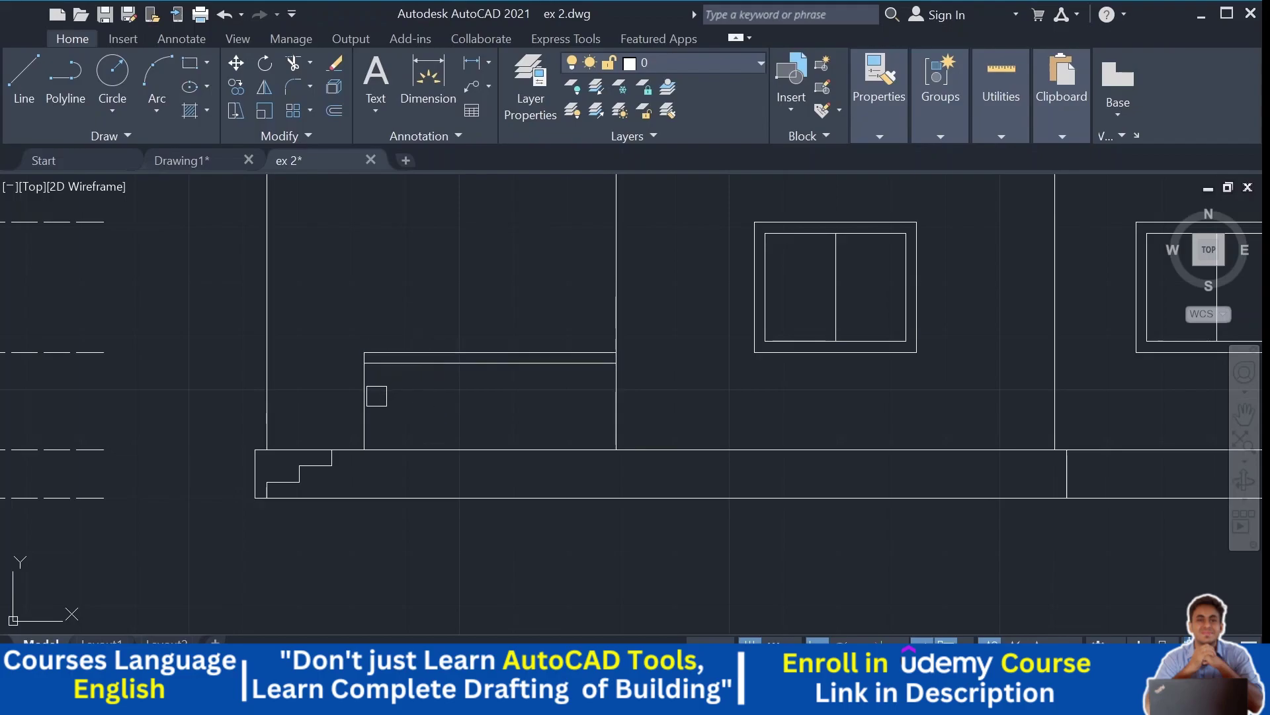
left_click(365, 396)
left_click(437, 402)
Step: Trim the overlapping border line ends at the outer upper corner of the low verandah wall
scroll(371, 357, "up", 6)
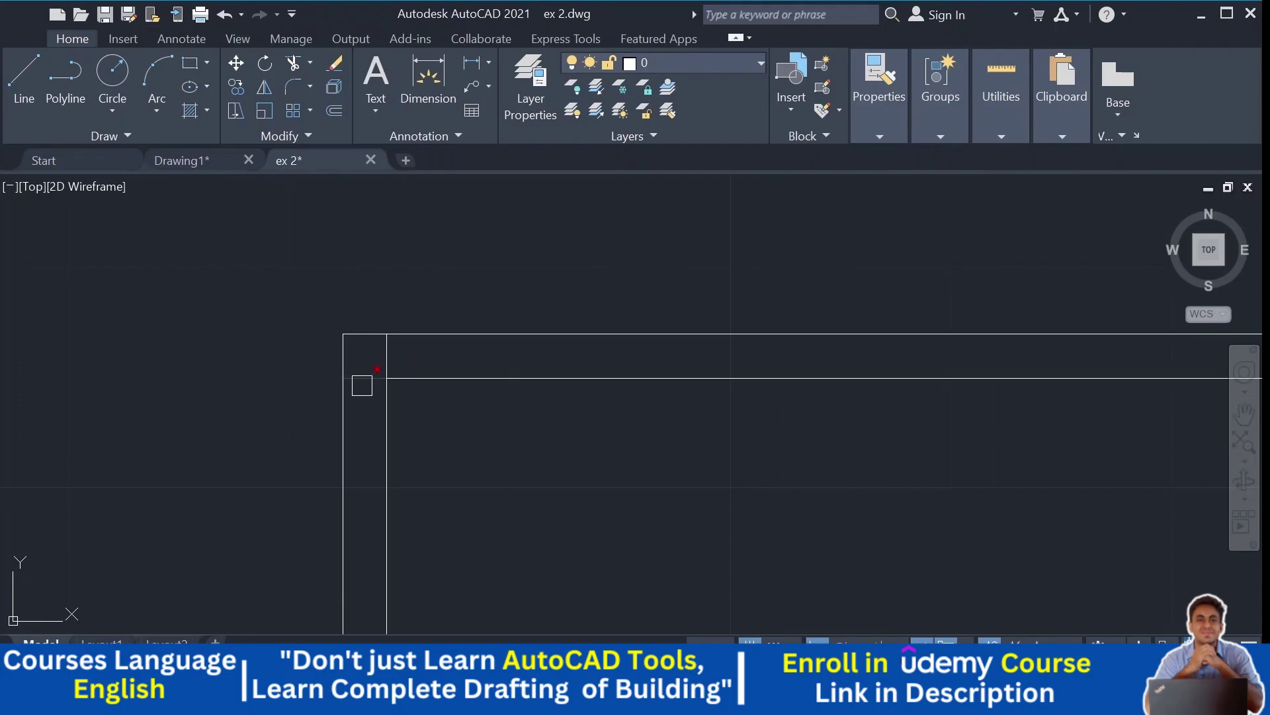
scroll(397, 371, "down", 5)
scroll(562, 442, "up", 1)
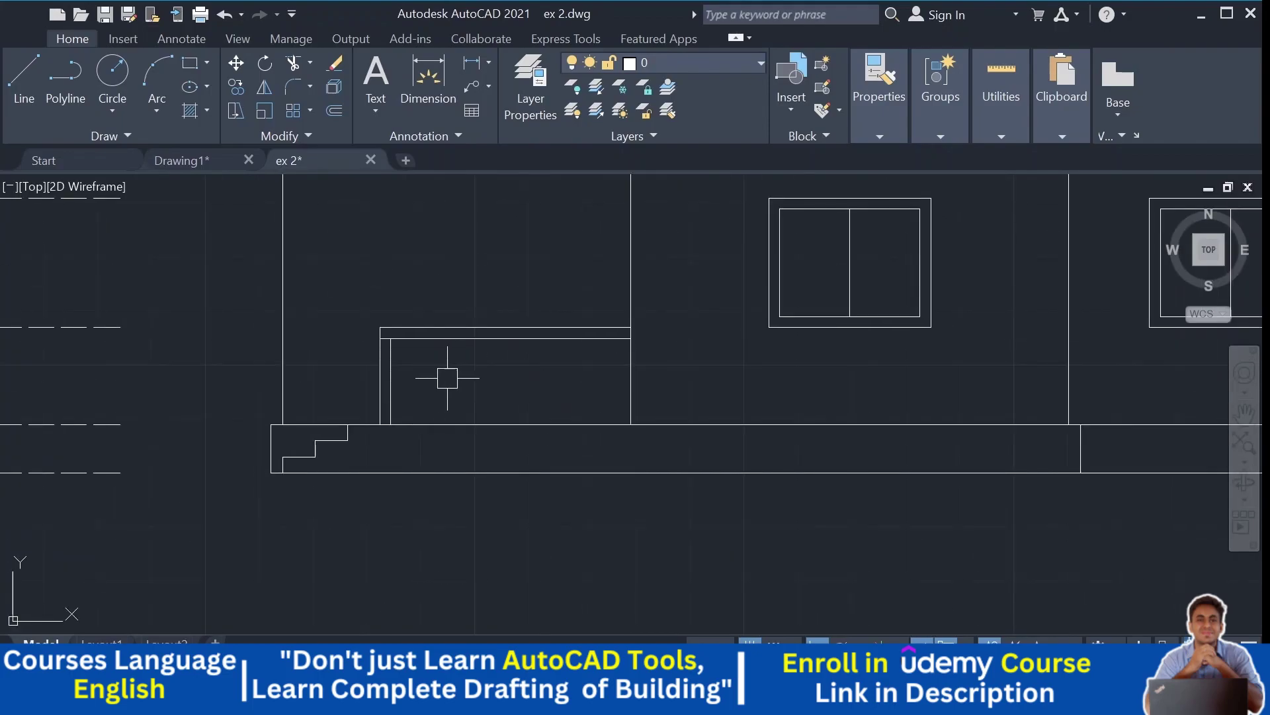
Step: Copy the low verandah wall's pair of vertical border lines to two further positions along the wall
scroll(407, 380, "up", 2)
left_click(403, 386)
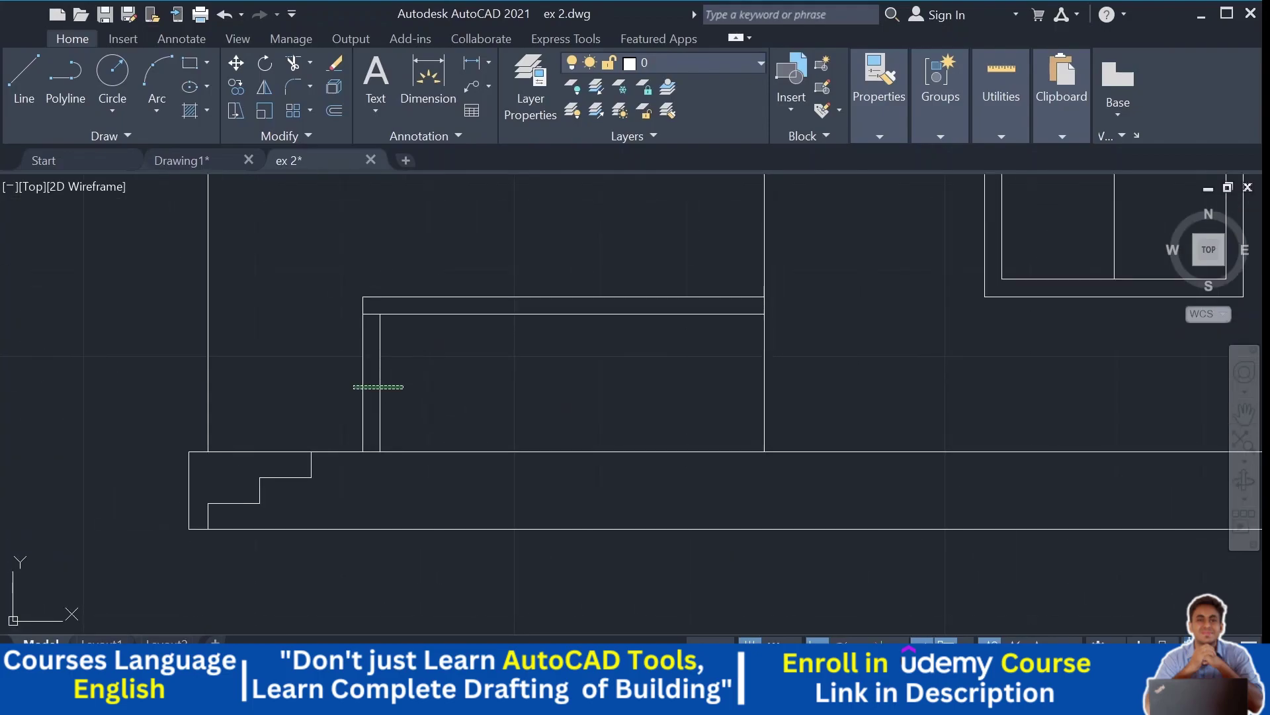
left_click(351, 386)
left_click(237, 88)
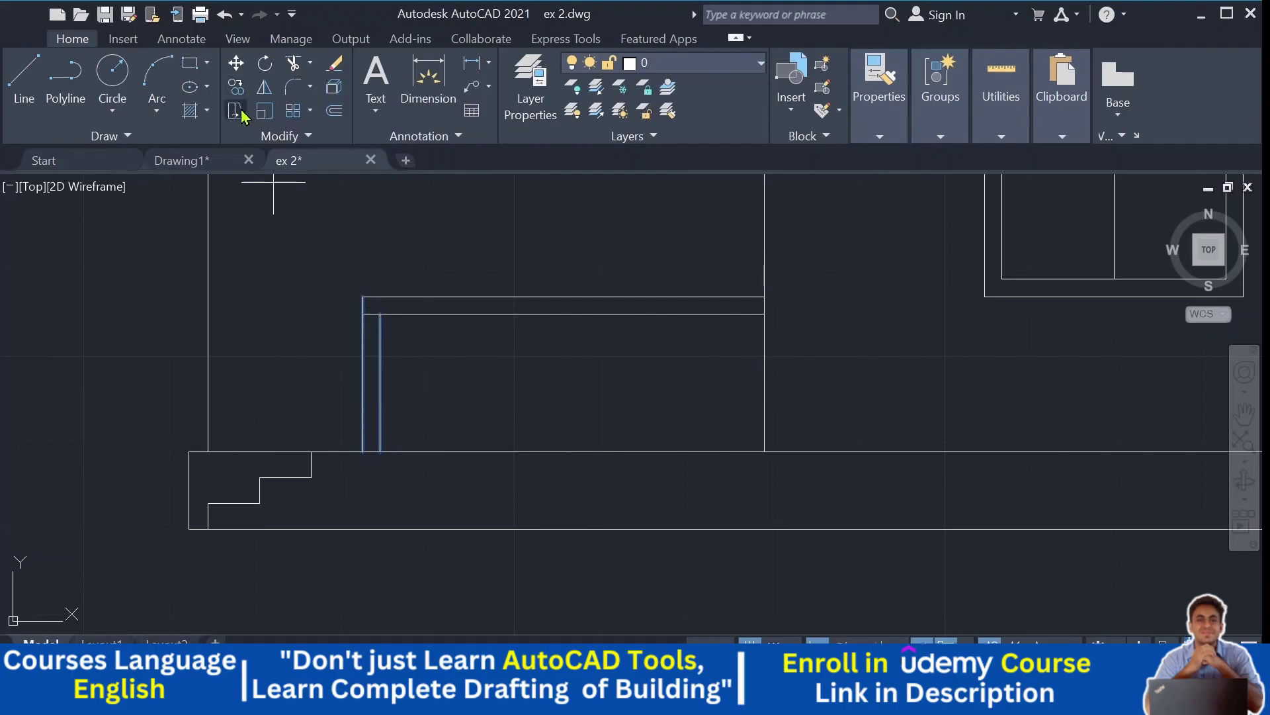
left_click(363, 314)
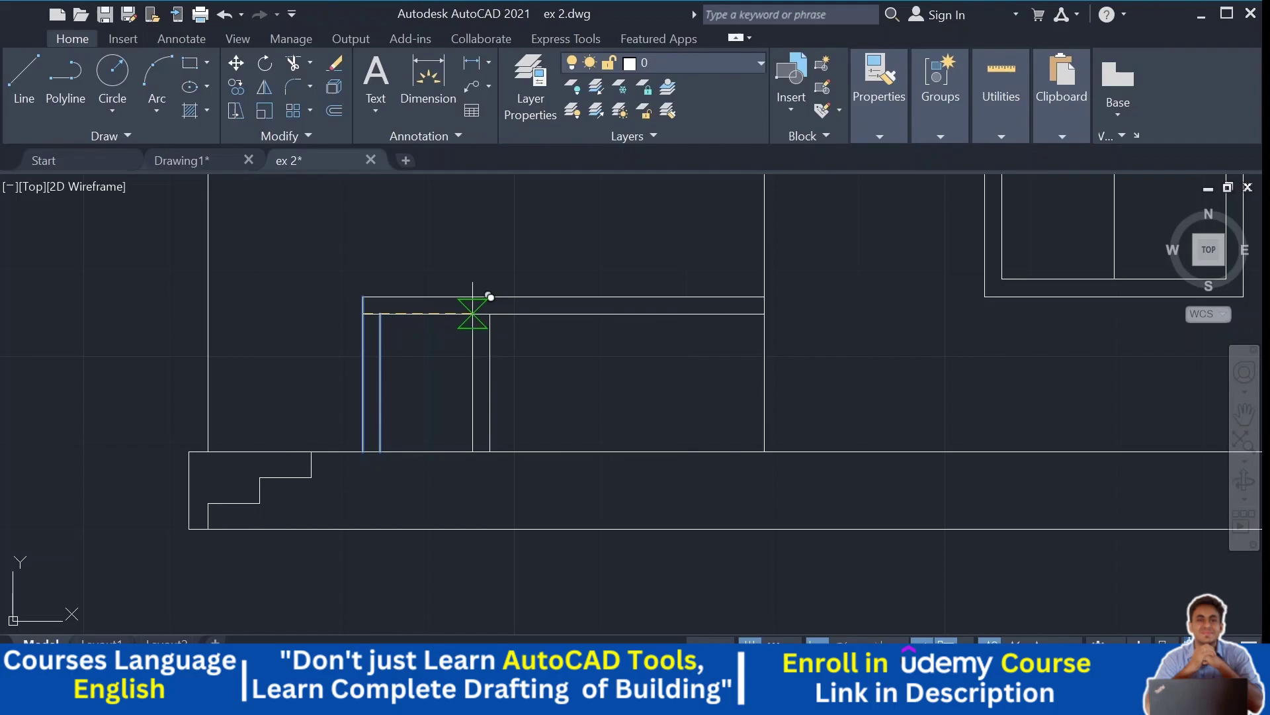
key("Return")
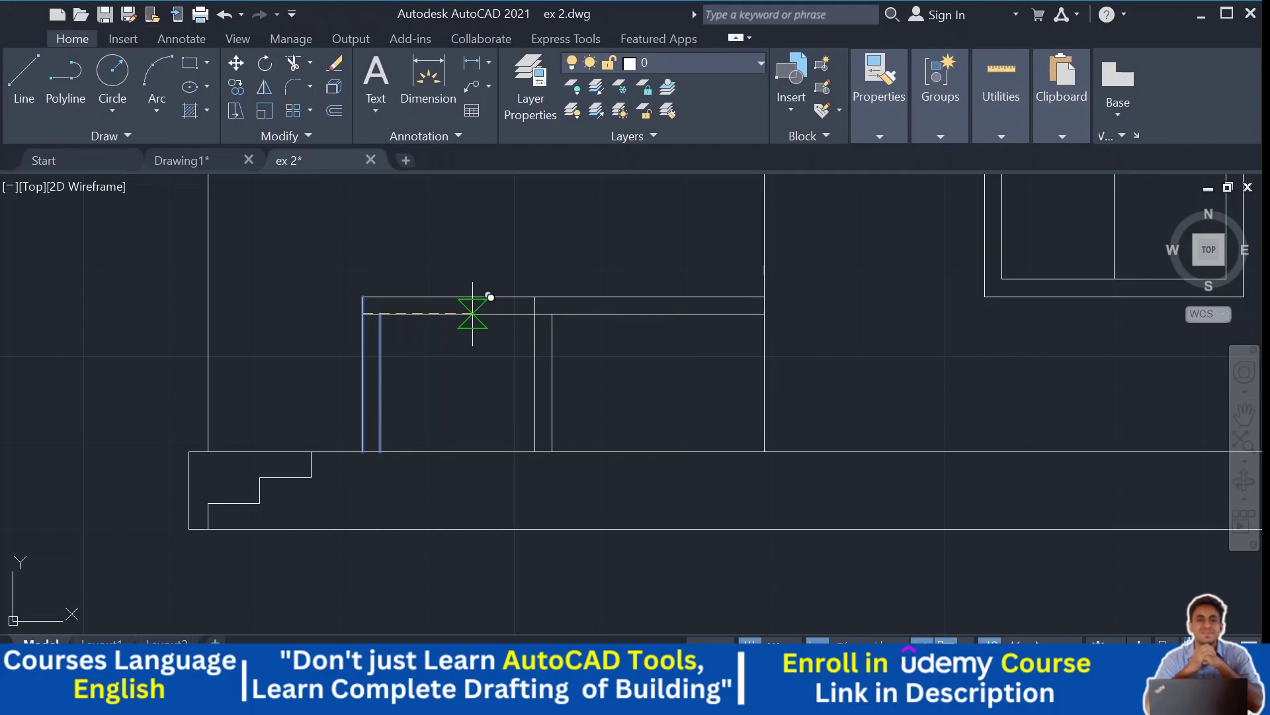
key("Return")
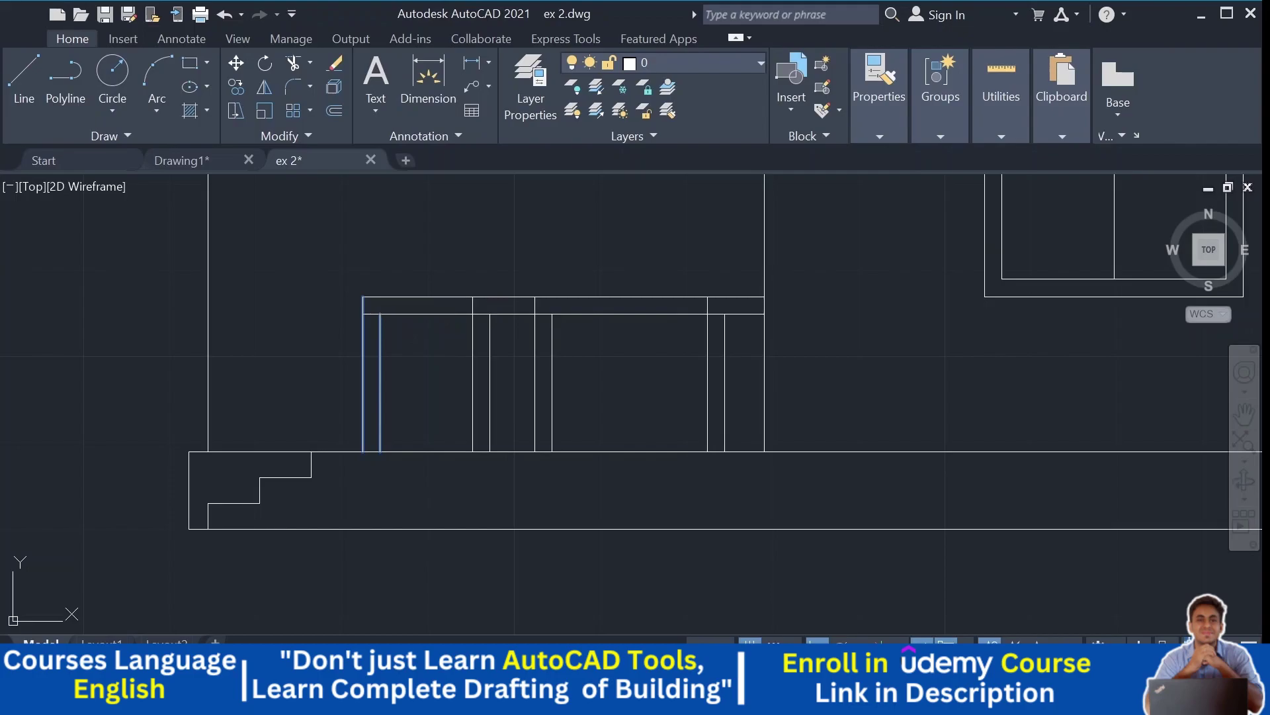
key("Escape")
Step: Delete the copied vertical line pairs from the low verandah wall
scroll(820, 360, "down", 3)
middle_click_drag(821, 361, 665, 359)
scroll(664, 369, "up", 2)
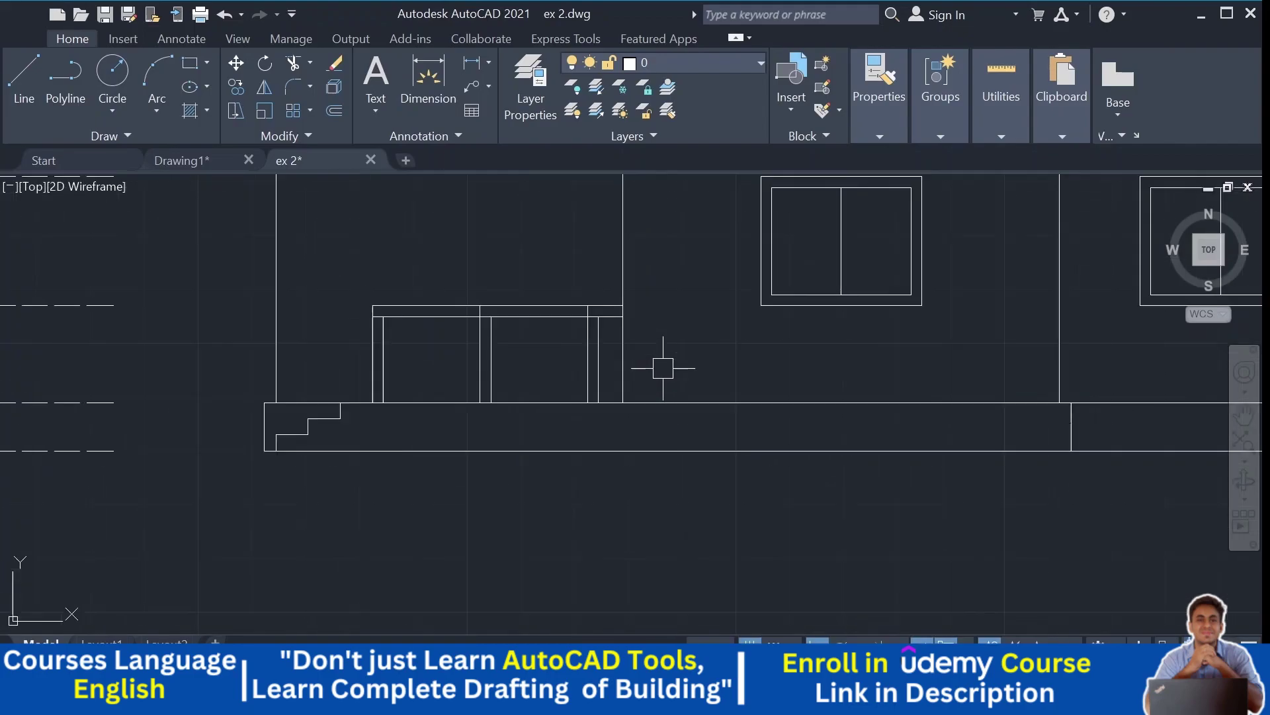
middle_click_drag(763, 364, 878, 344)
scroll(731, 346, "up", 1)
scroll(731, 346, "up", 2)
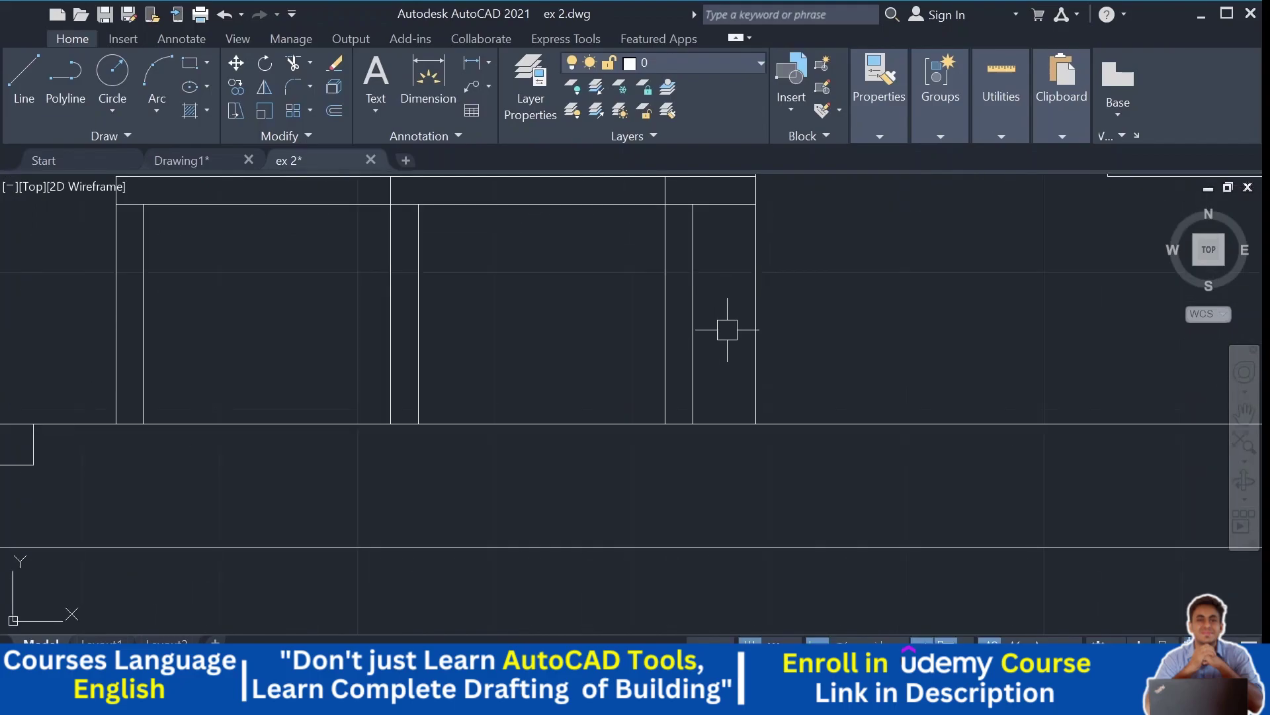
left_click(729, 329)
left_click(298, 316)
key("Delete")
scroll(297, 318, "down", 4)
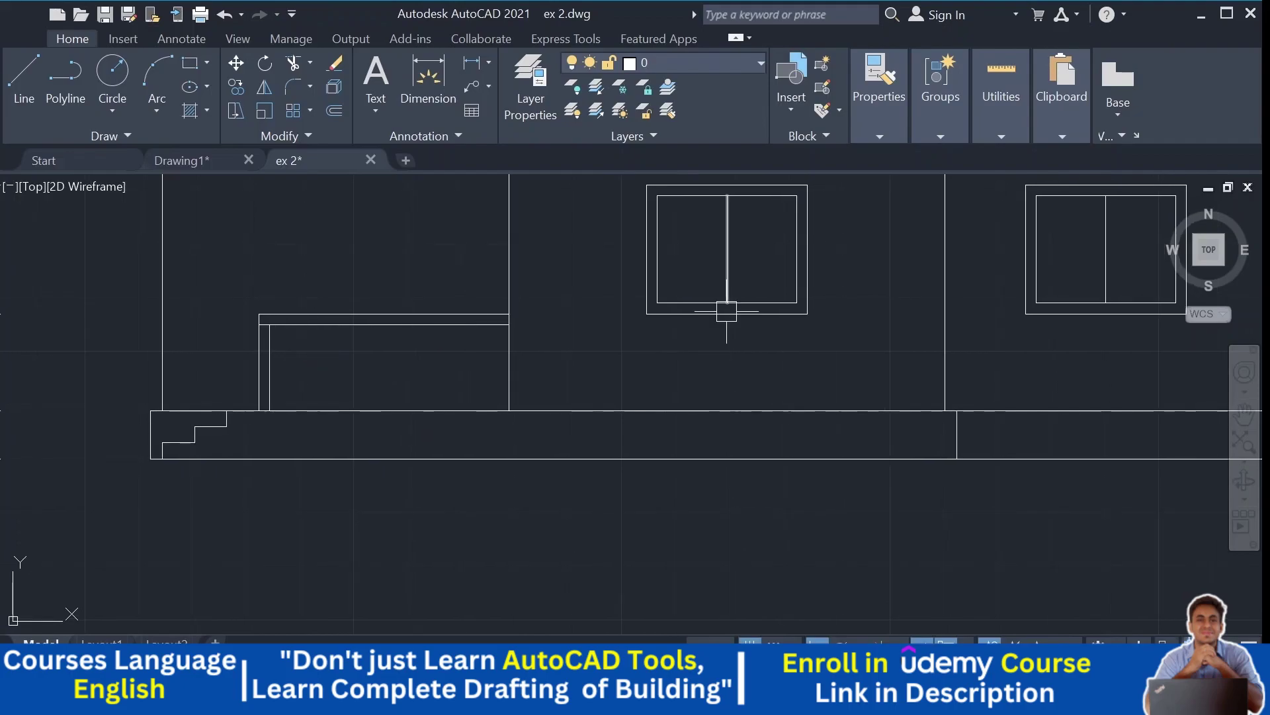
Step: Draw a rectangle inside the low verandah wall, inset slightly from the border, the main wall line and the plinth
middle_click_drag(673, 363, 675, 380)
middle_click_drag(476, 387, 530, 383)
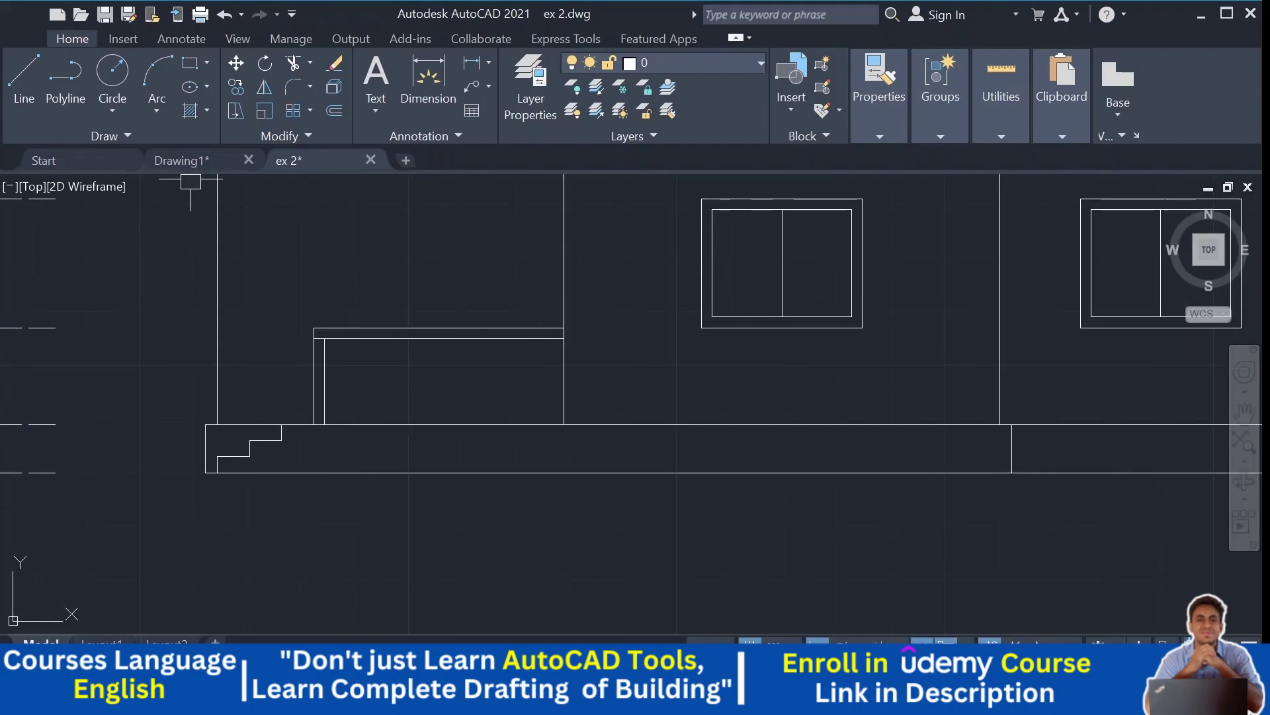
scroll(371, 334, "up", 4)
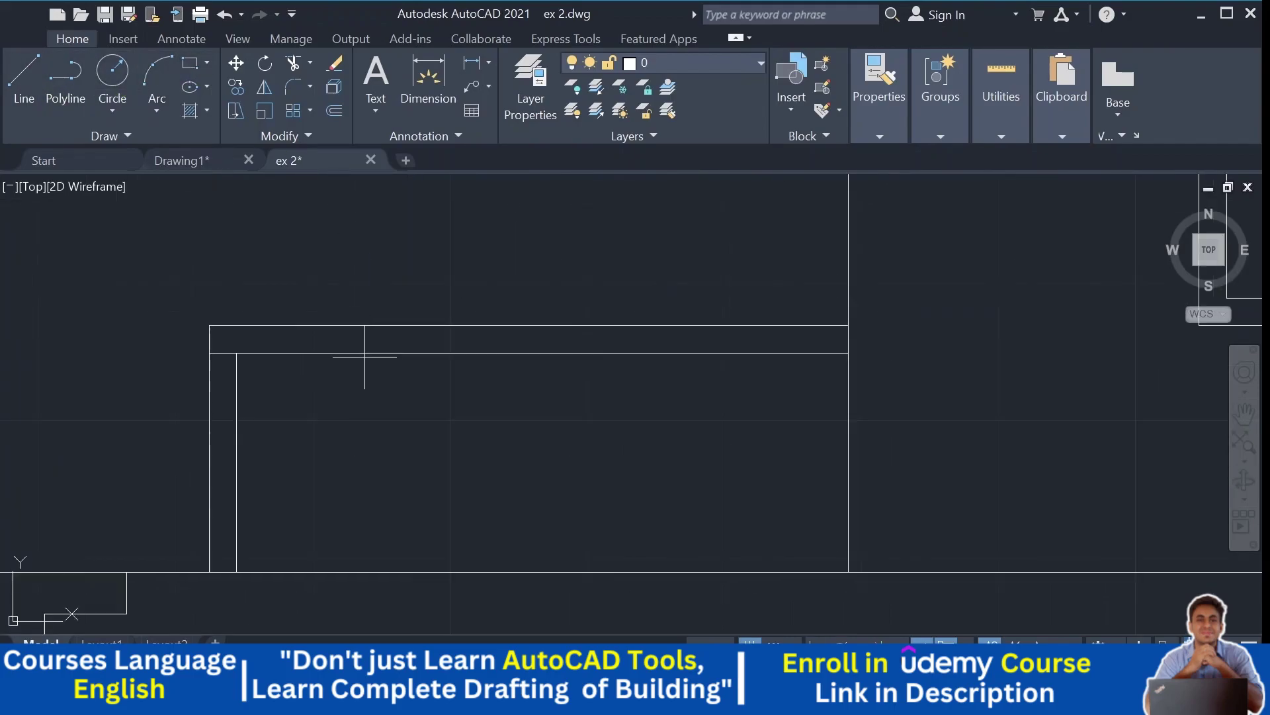
scroll(259, 374, "up", 2)
scroll(244, 363, "down", 5)
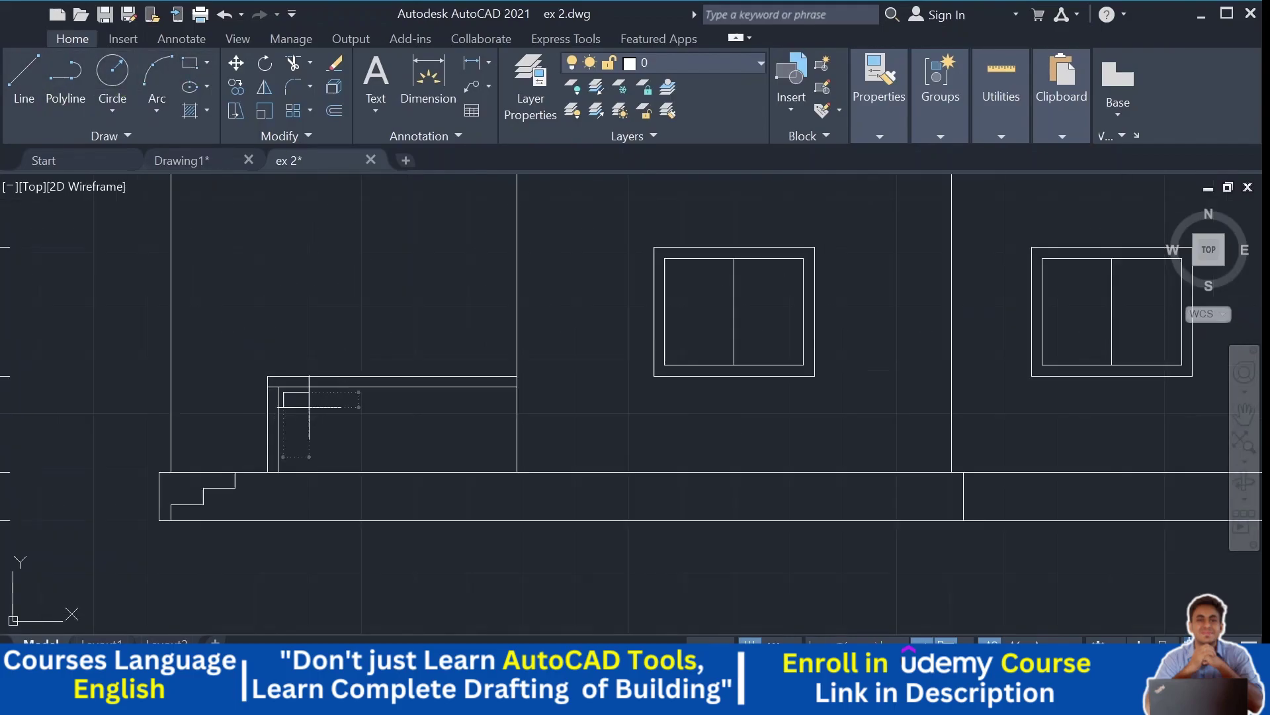
scroll(488, 468, "up", 5)
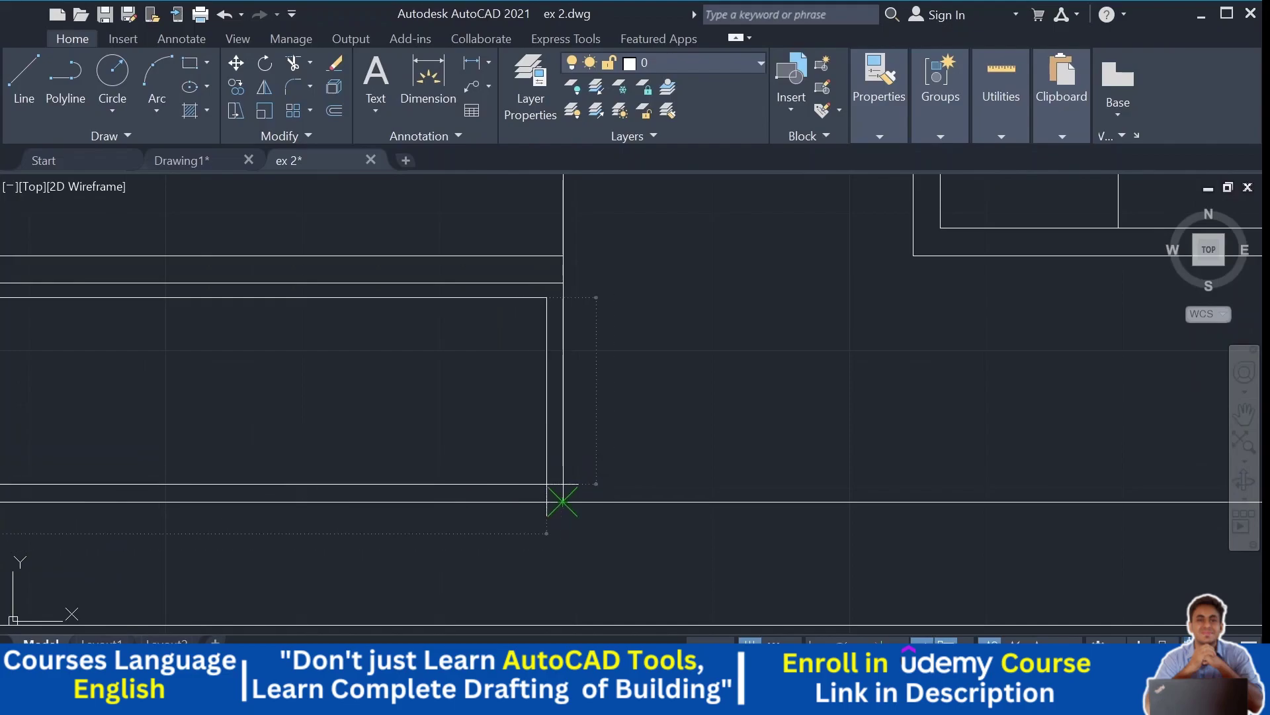
scroll(564, 501, "up", 2)
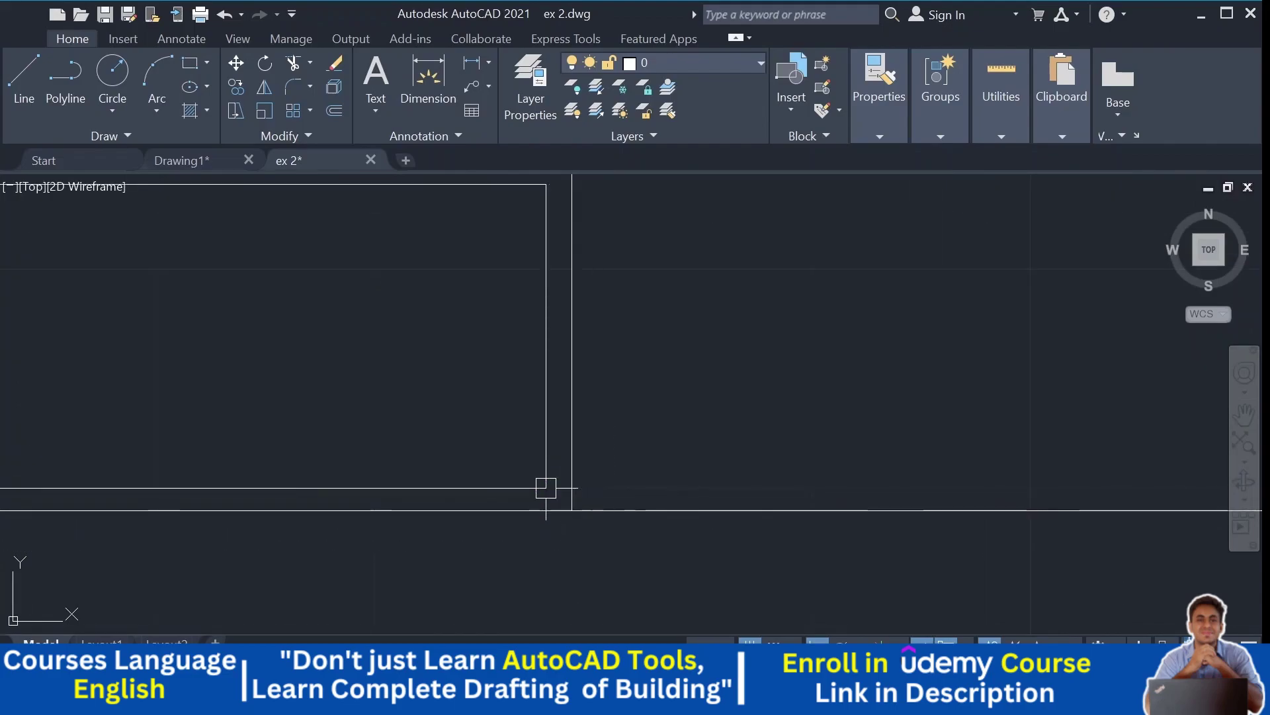
scroll(629, 405, "down", 5)
scroll(525, 377, "up", 5)
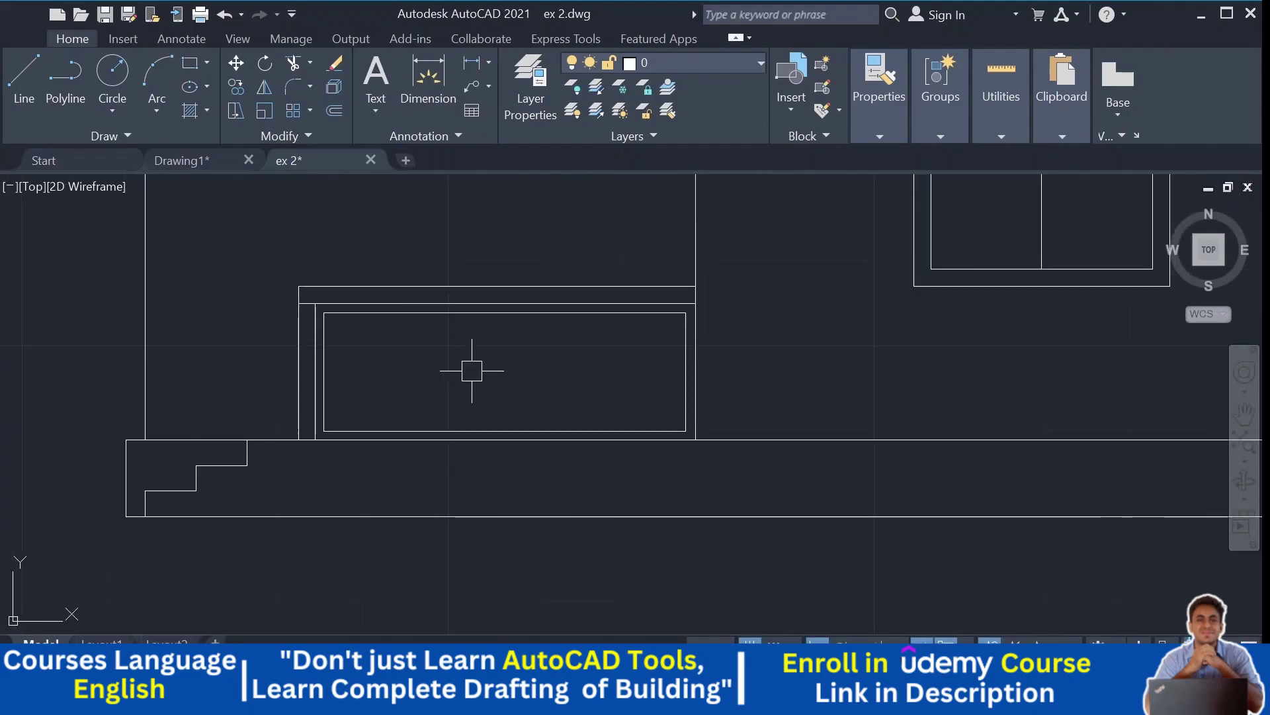
Step: Divide the verandah wall's inner rectangle with a vertical line between the midpoints of its upper and lower edges
middle_click_drag(472, 371, 395, 387)
left_click(23, 74)
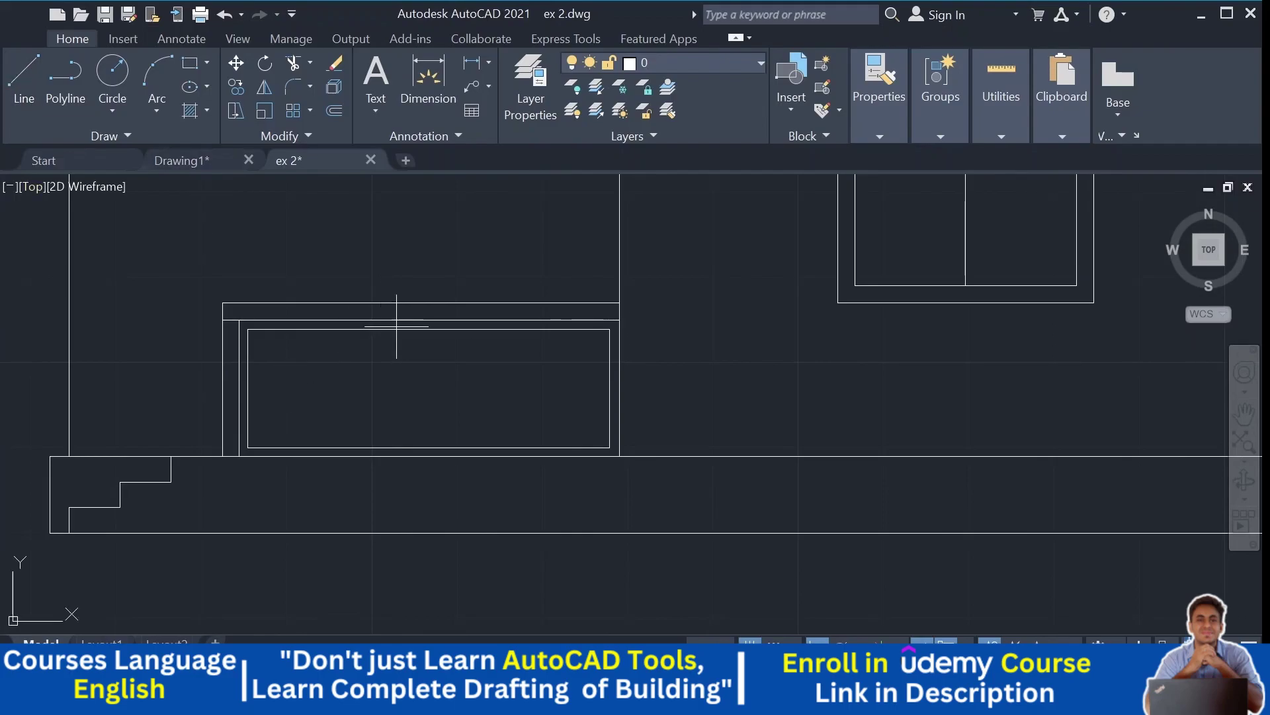
left_click(421, 319)
key("Escape")
key("space")
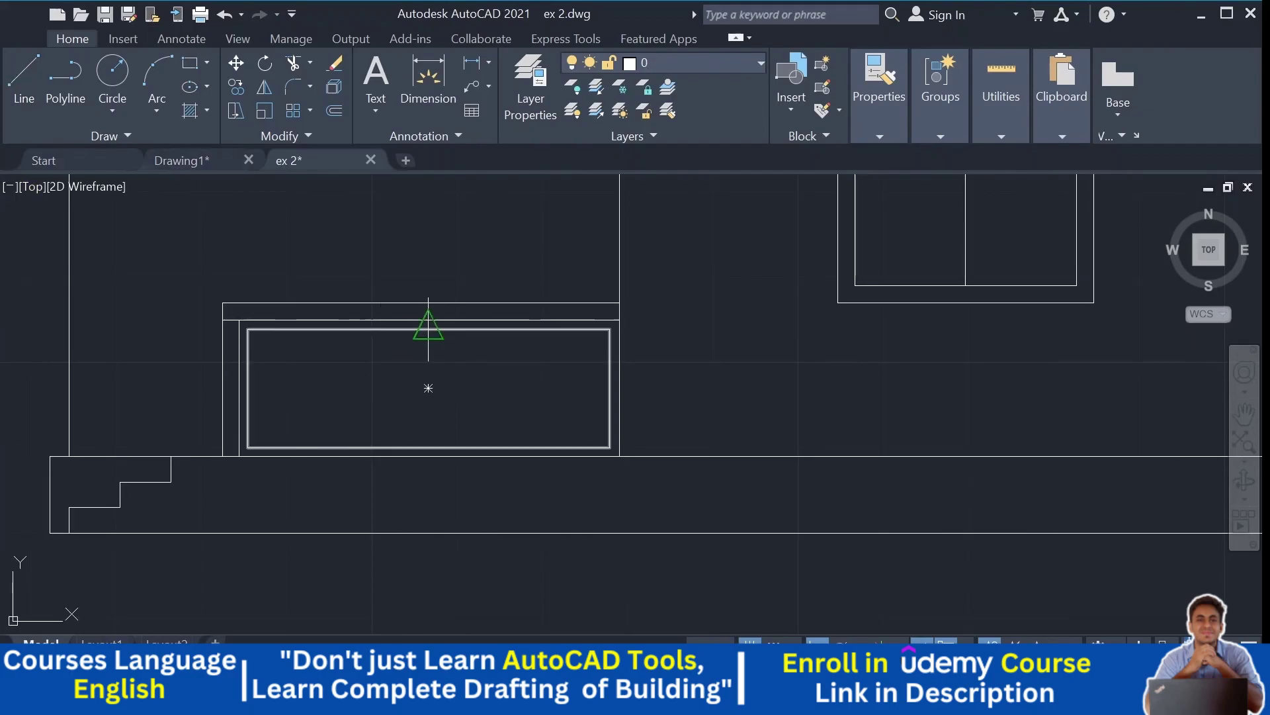
left_click(428, 329)
left_click(428, 447)
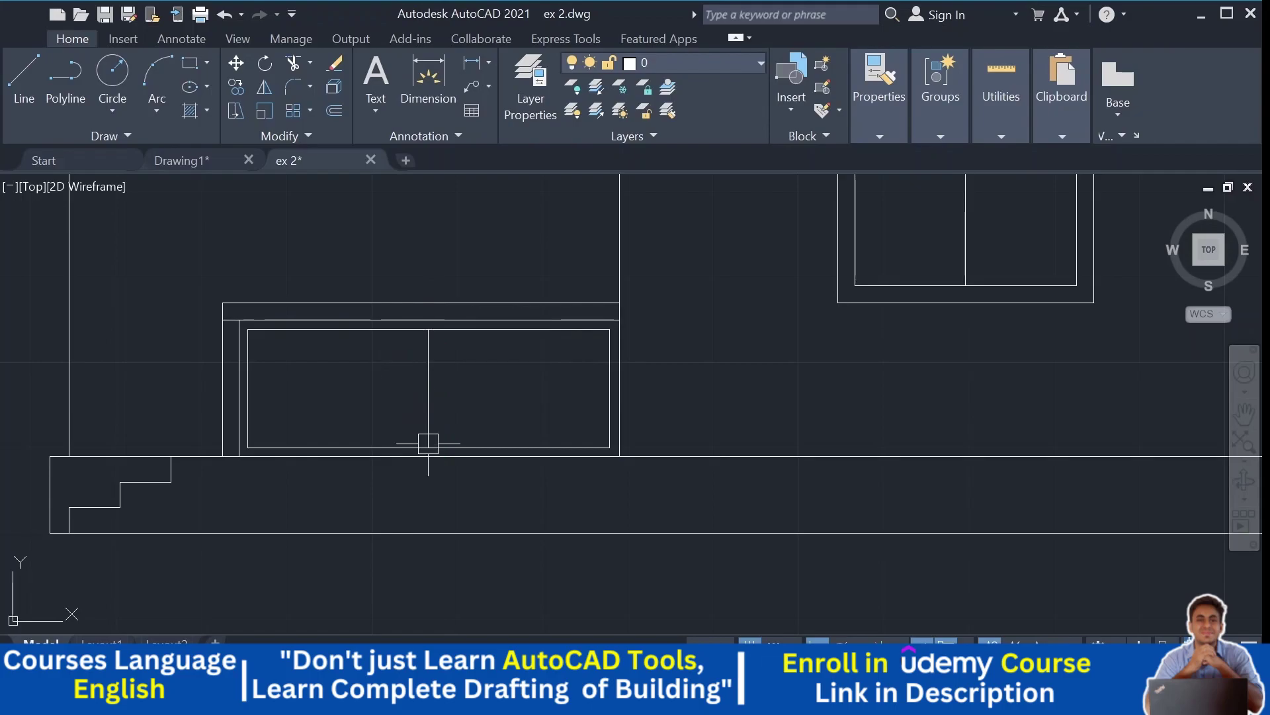
key("Escape")
Step: Examine the front elevation against the sill-level plan and locate the master bedroom window that opens onto the verandah
scroll(504, 375, "down", 4)
scroll(709, 402, "down", 1)
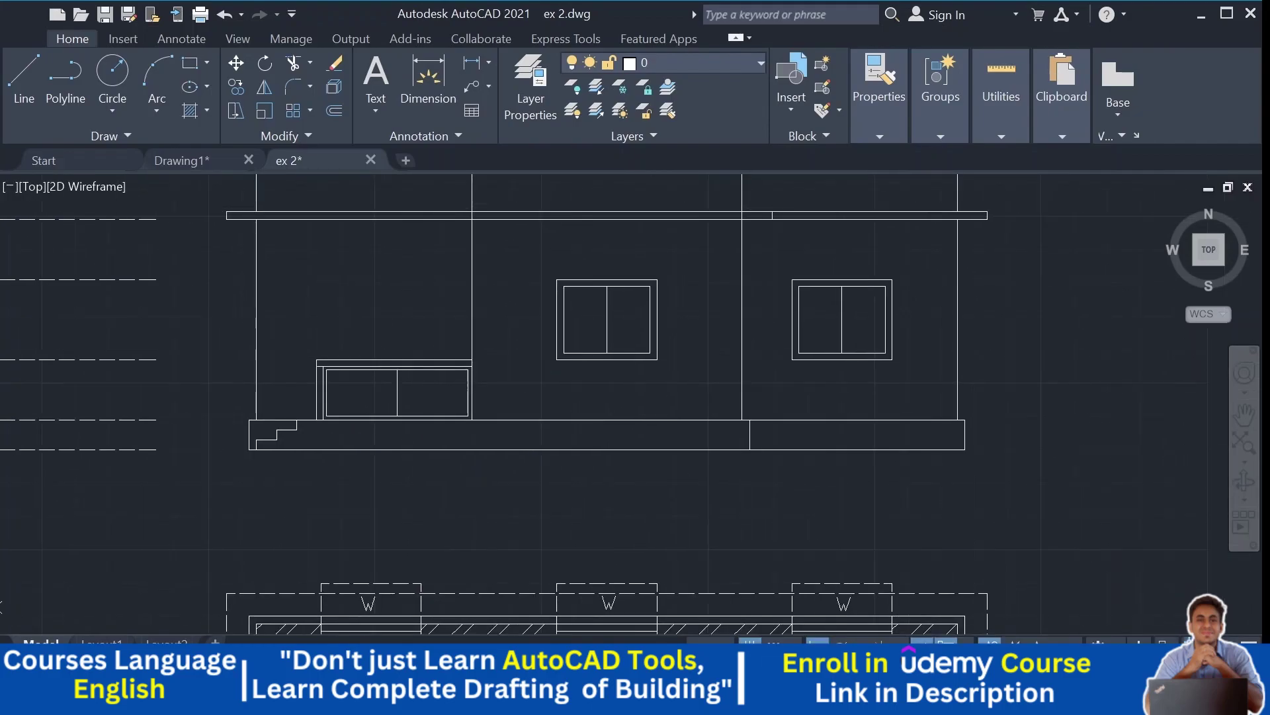
middle_click_drag(816, 382, 788, 433)
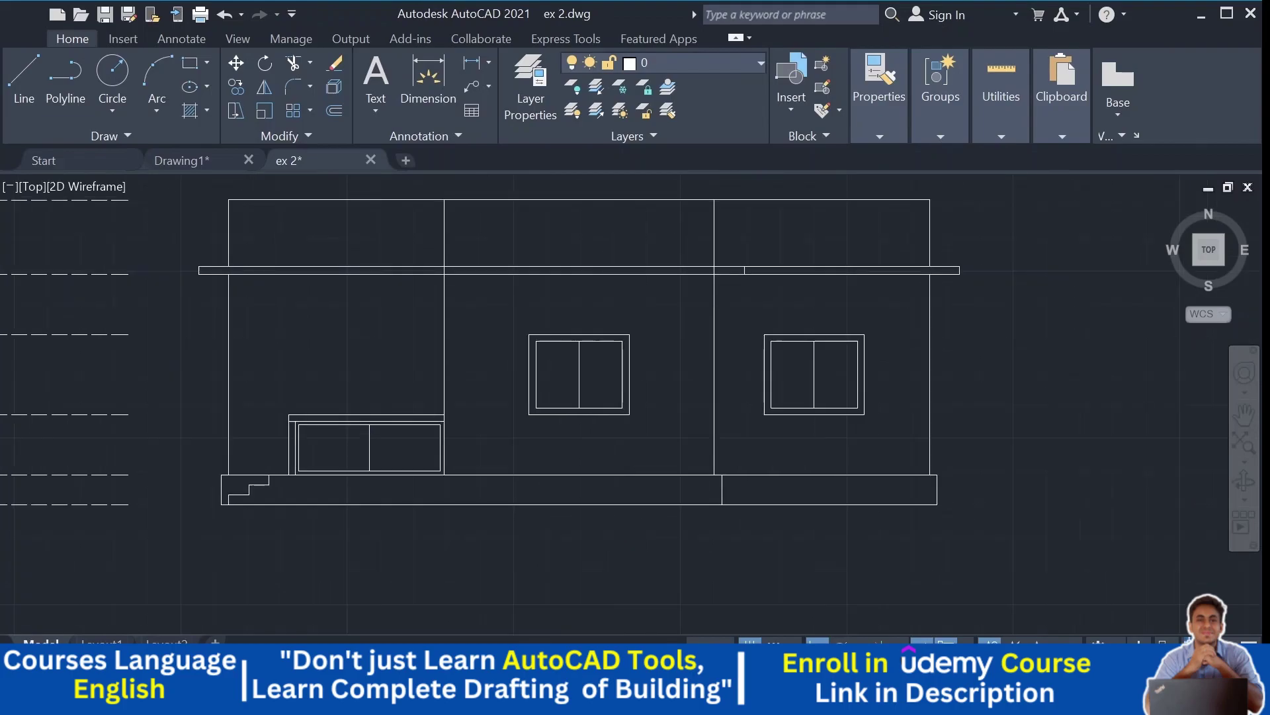
scroll(788, 434, "down", 1)
middle_click_drag(898, 622, 800, 351)
middle_click_drag(800, 395, 814, 226)
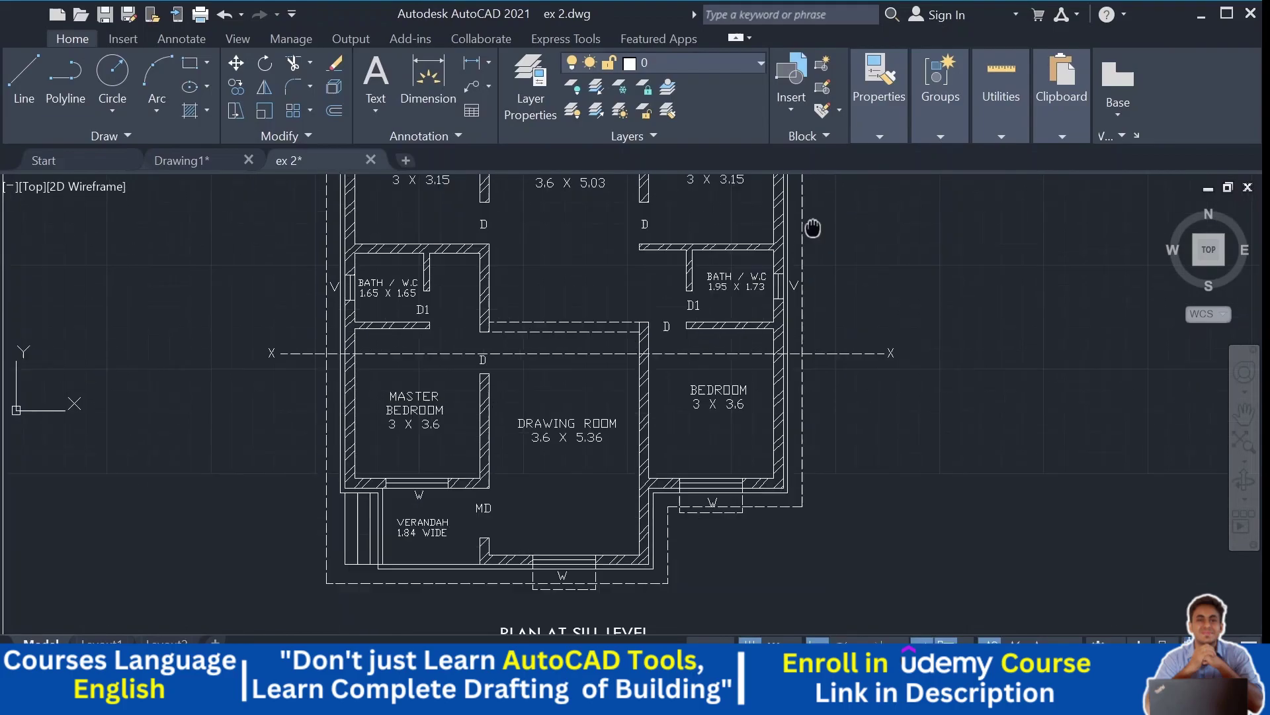
scroll(397, 523, "up", 5)
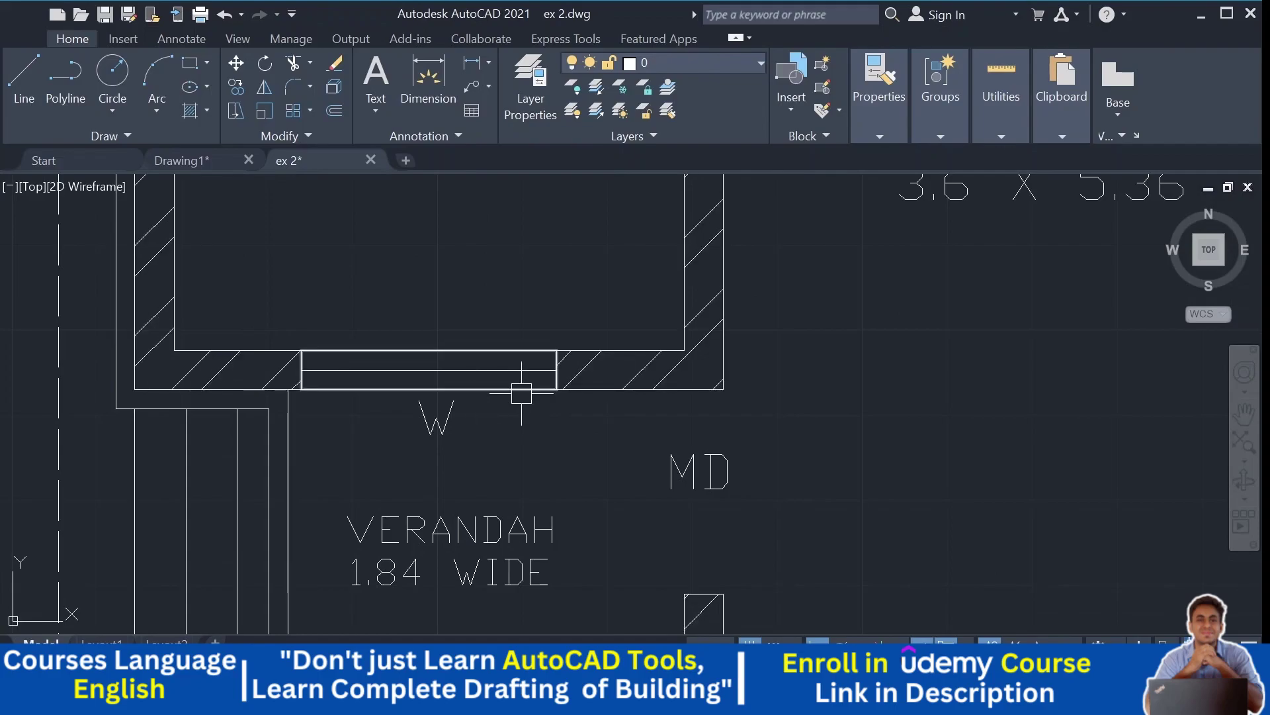
scroll(440, 442, "down", 5)
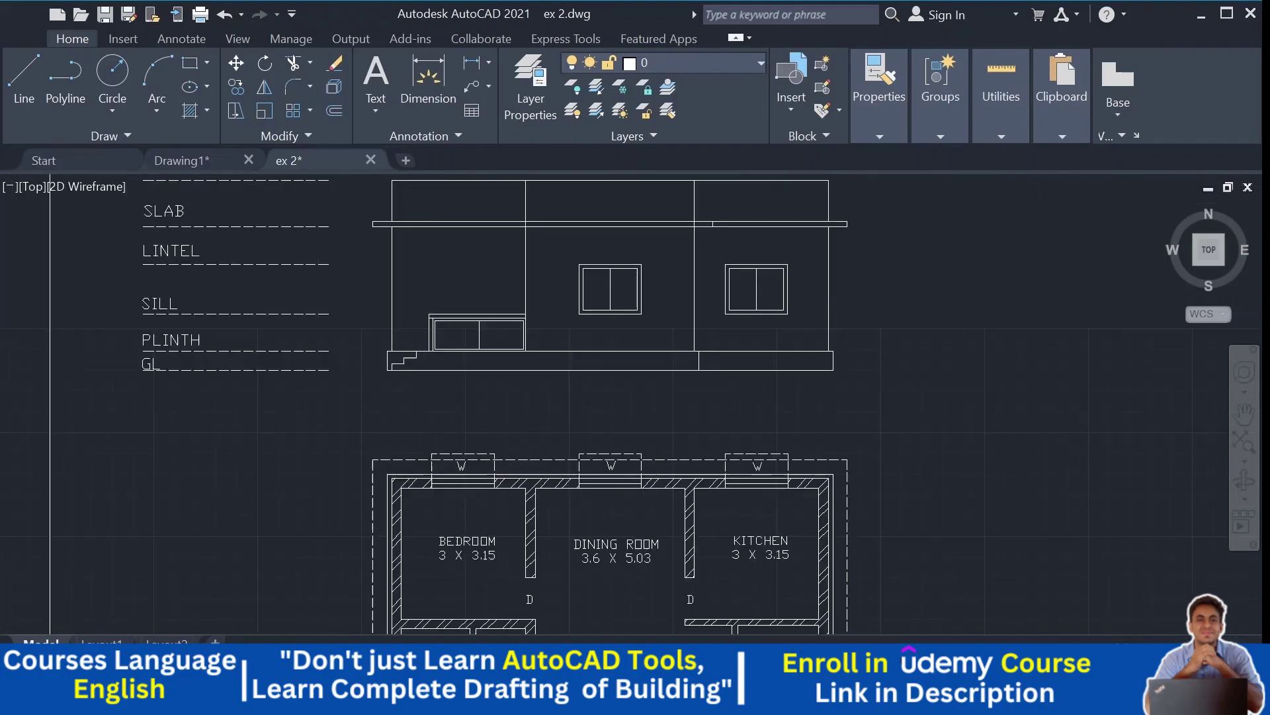
middle_click_drag(512, 605, 484, 304)
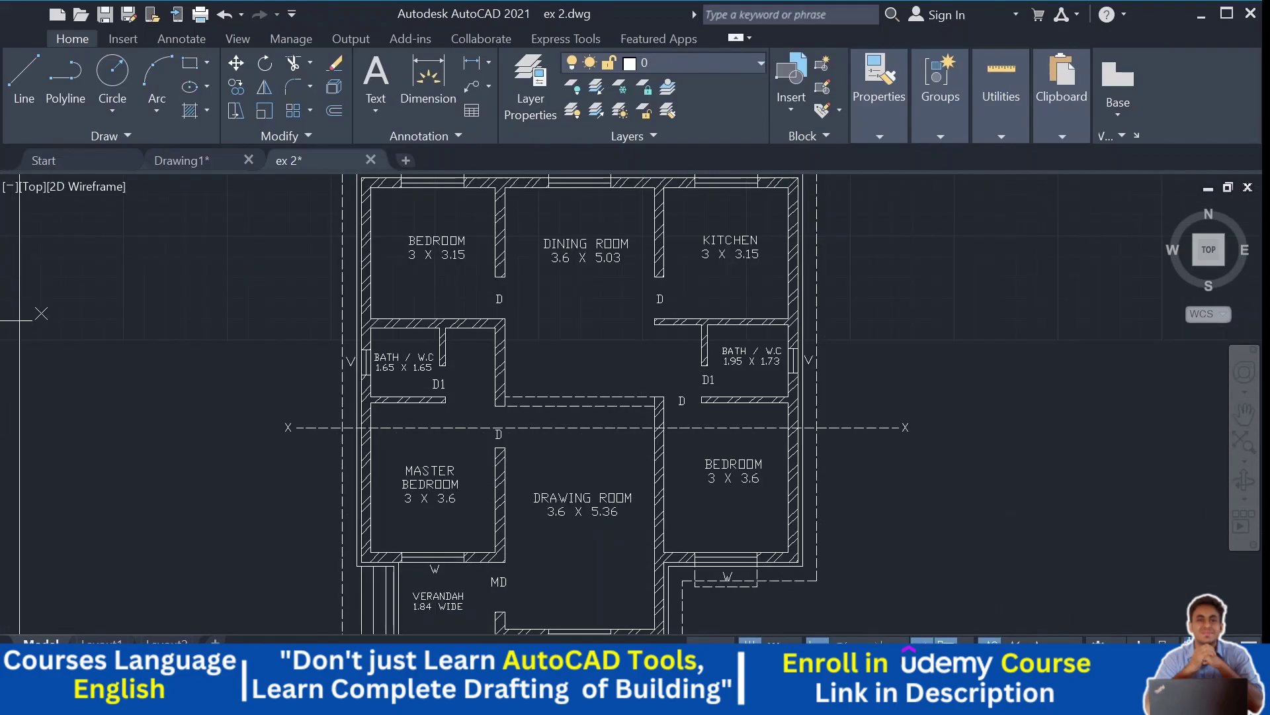
middle_click_drag(466, 497, 452, 370)
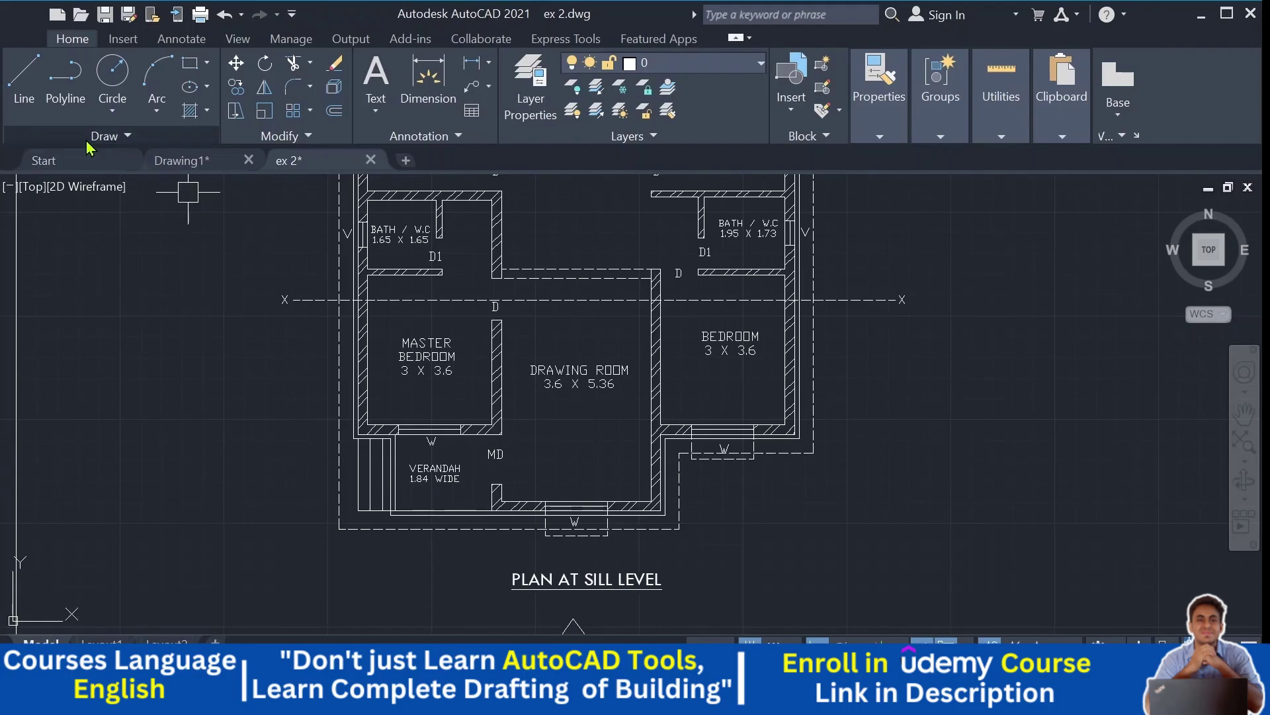
scroll(431, 439, "up", 7)
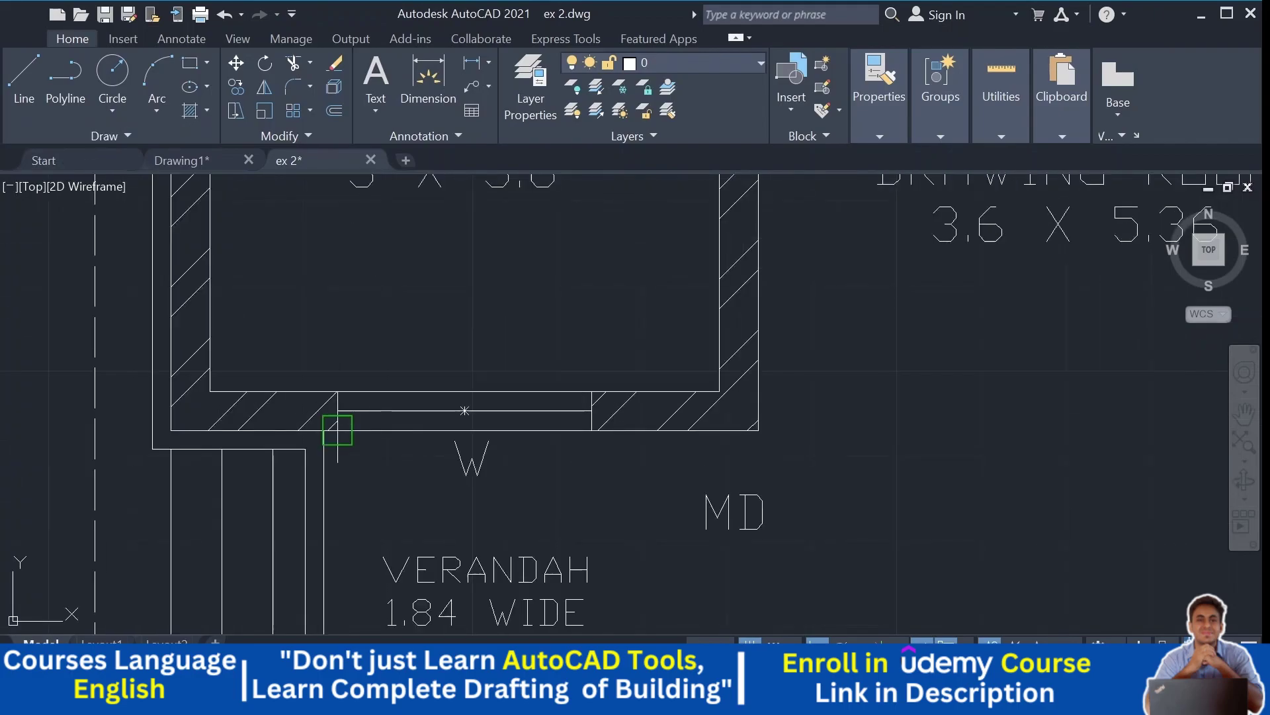
left_click(337, 430)
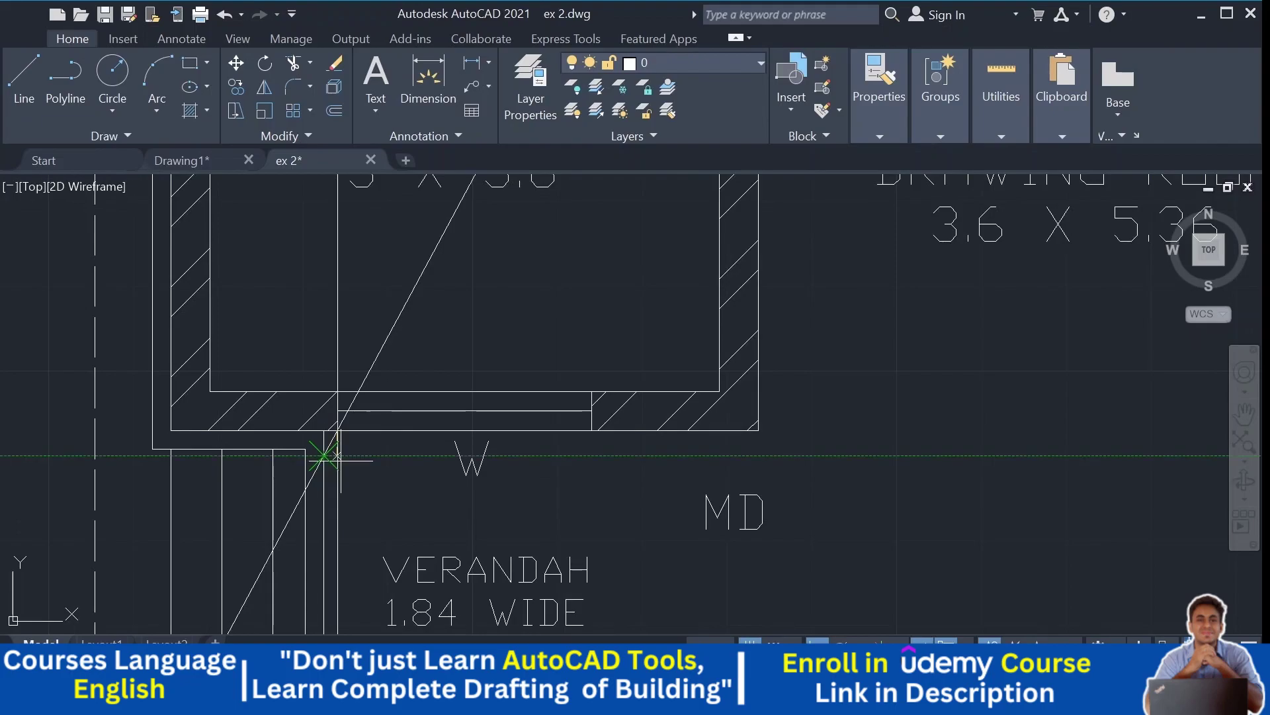
left_click(390, 327)
key("Delete")
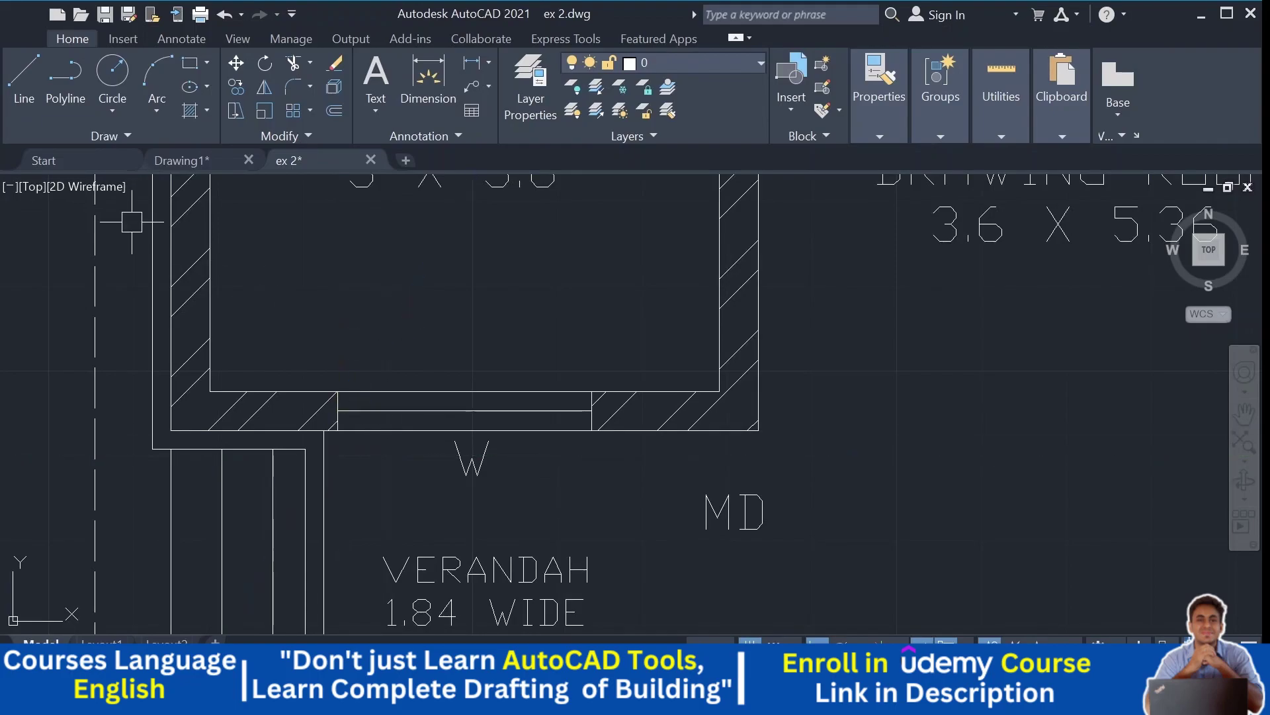
Step: Draw vertical construction lines through both ends of the master bedroom window beside the verandah in the plan
left_click(94, 138)
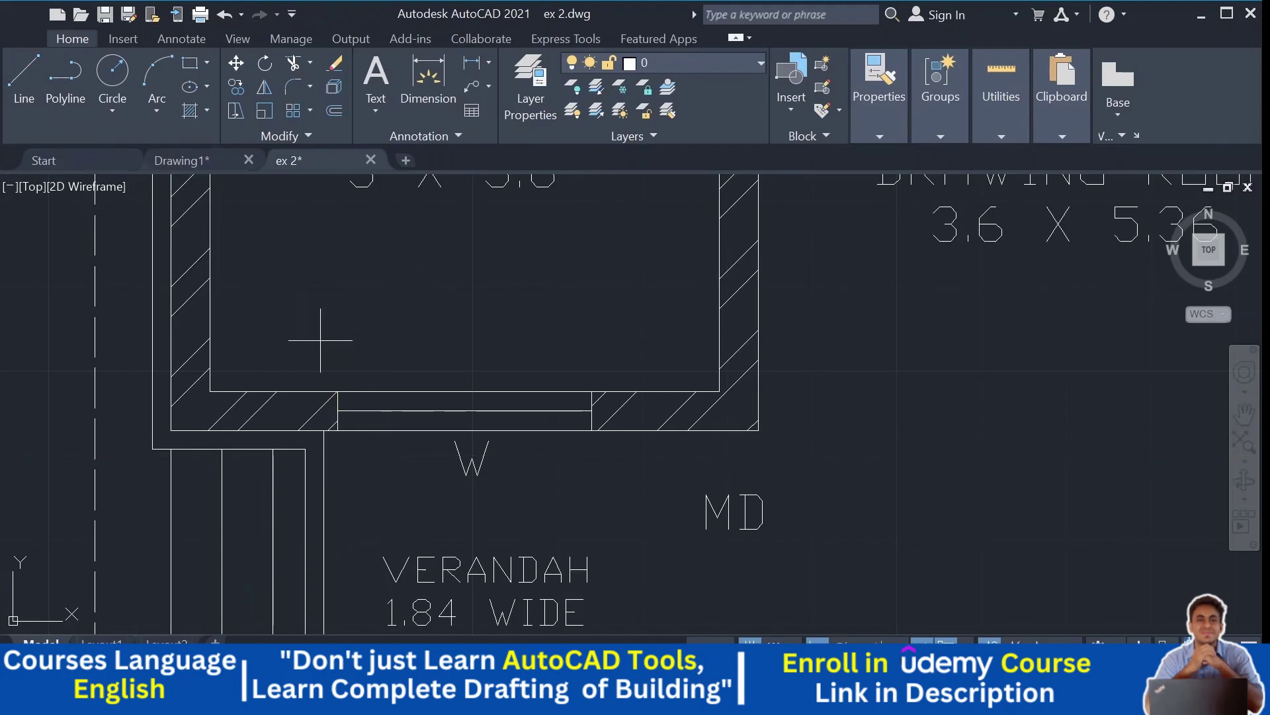
left_click(338, 391)
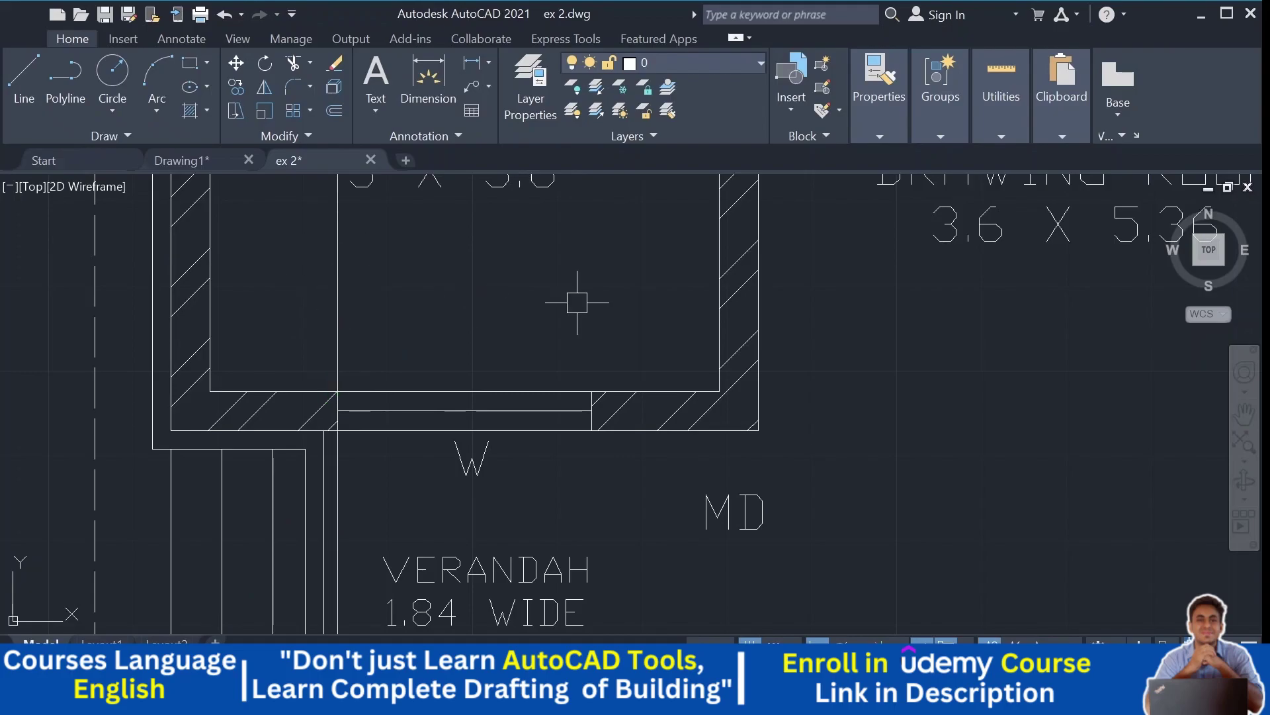
left_click(591, 391)
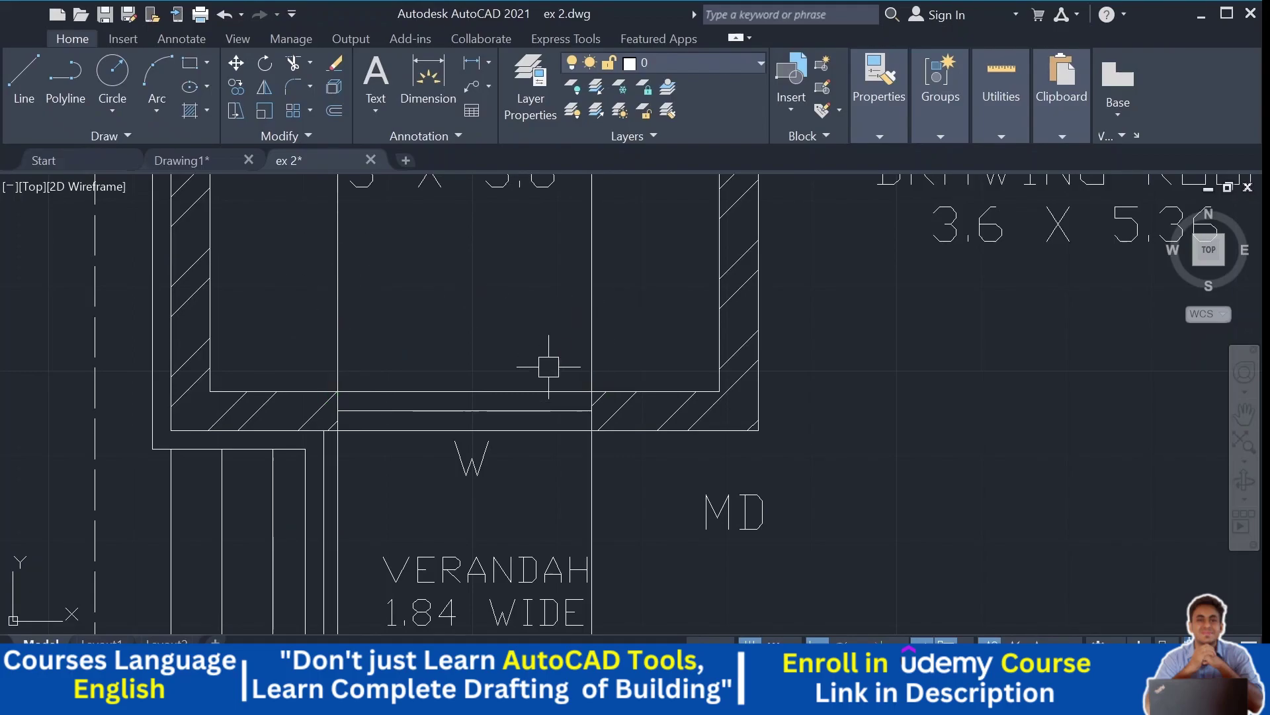
Step: Draw the verandah window's head line at lintel level between its two vertical construction lines in the elevation
scroll(549, 366, "down", 10)
middle_click_drag(544, 256, 518, 391)
scroll(488, 328, "up", 5)
middle_click_drag(582, 362, 558, 374)
scroll(218, 390, "up", 1)
middle_click_drag(650, 360, 633, 374)
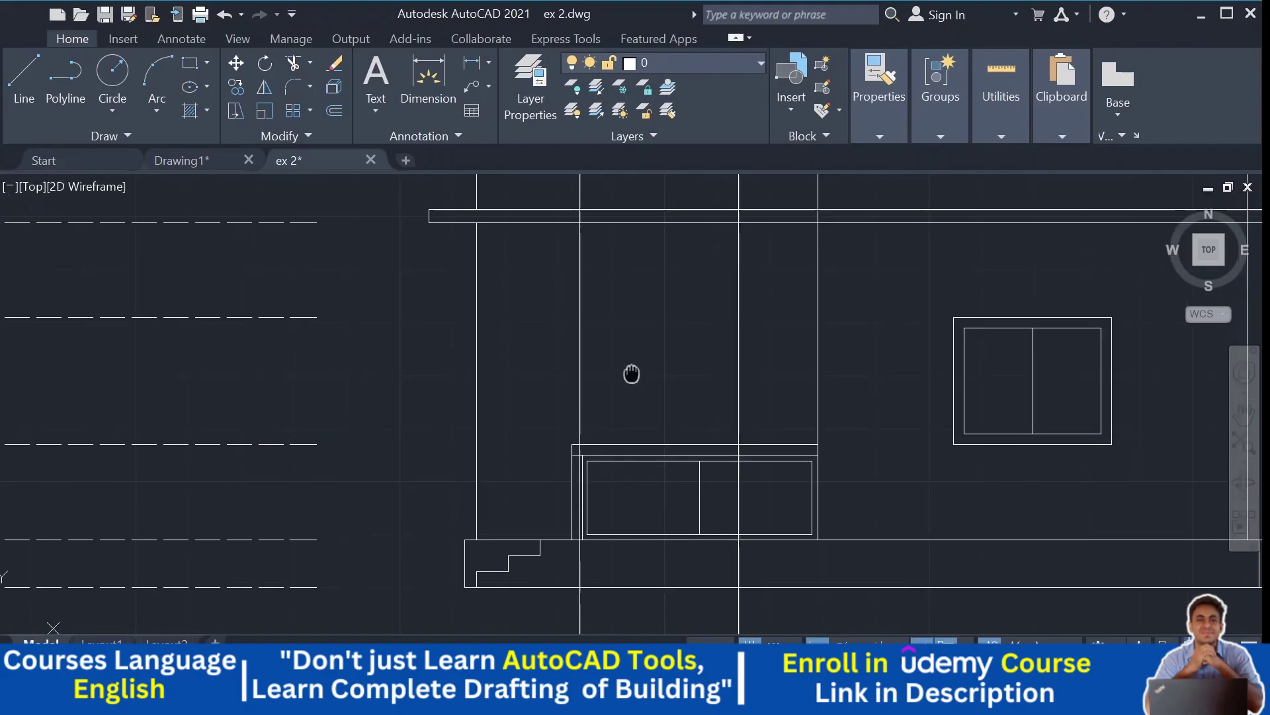
left_click(36, 100)
scroll(316, 317, "down", 2)
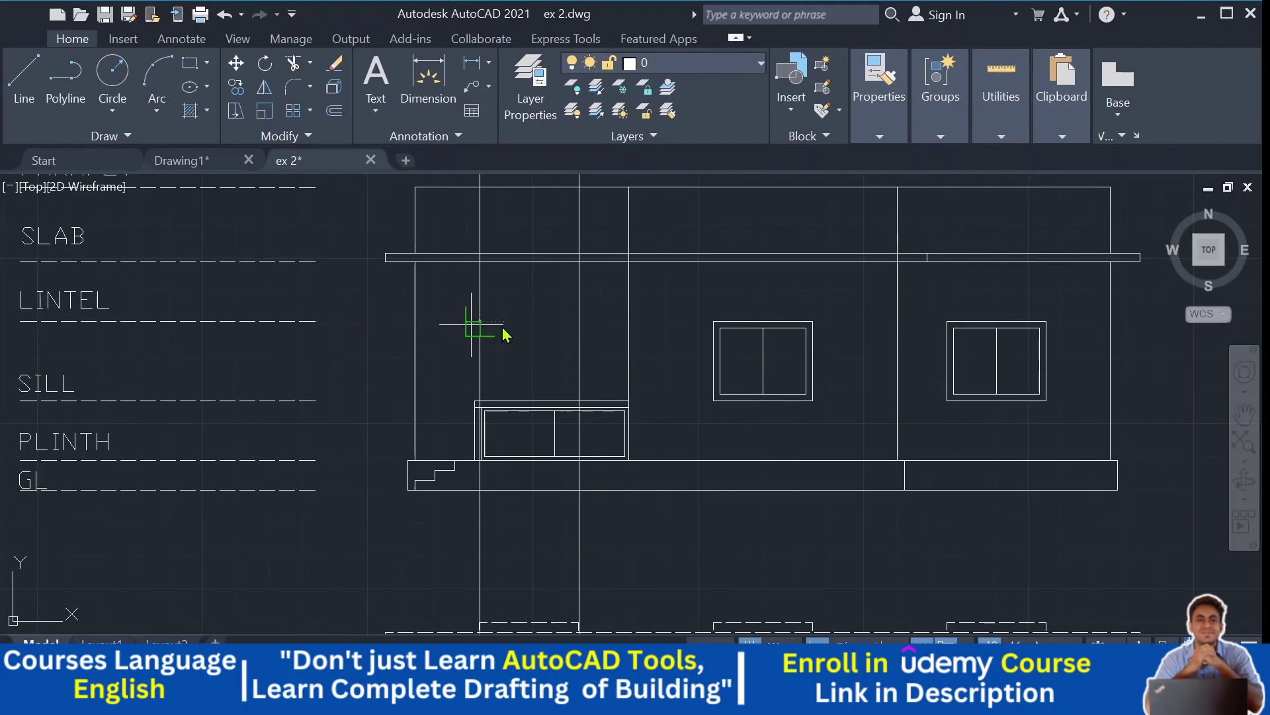
left_click(579, 322)
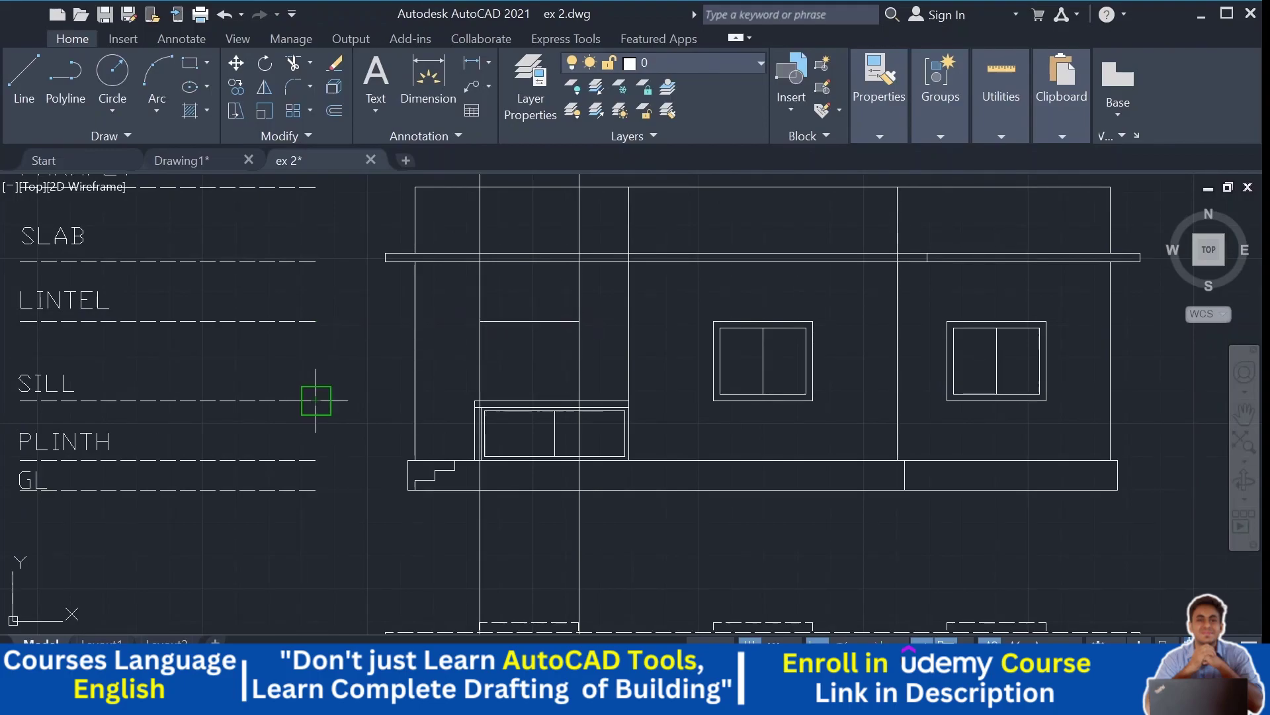
Step: Trim the two construction lines so the verandah window's sides run from lintel level to the low wall's top edge
scroll(475, 400, "up", 2)
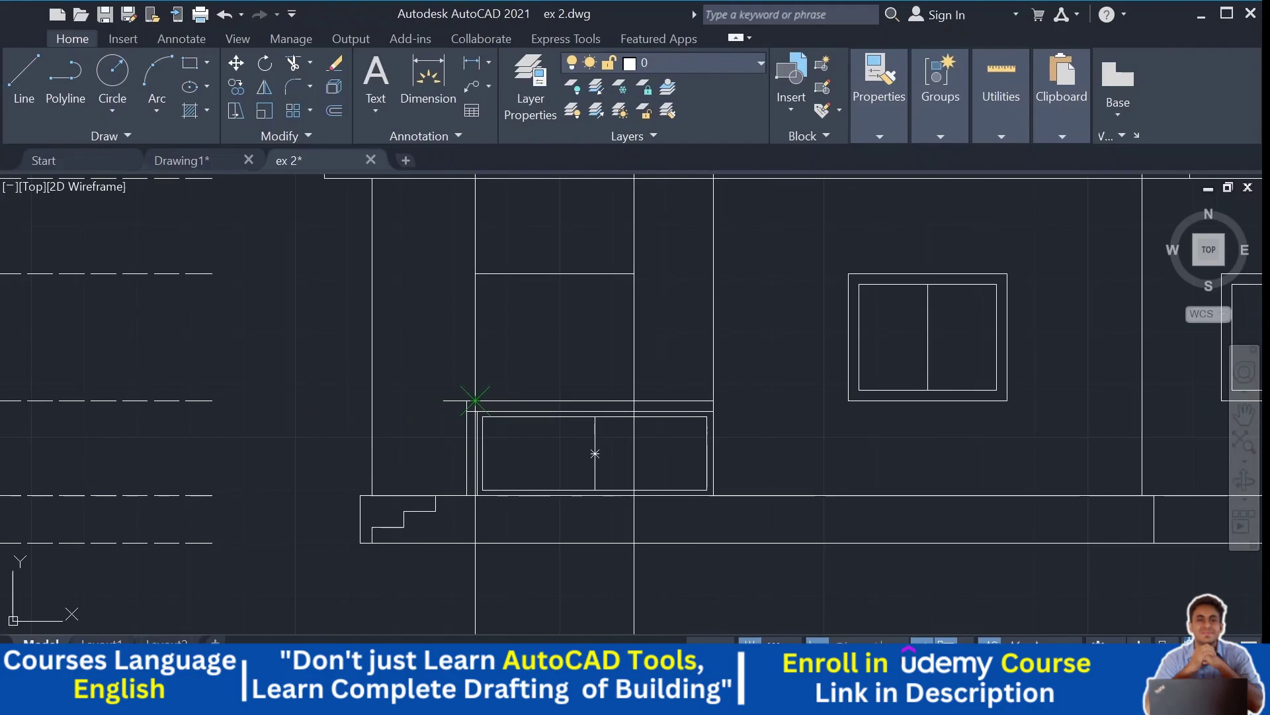
scroll(475, 400, "up", 2)
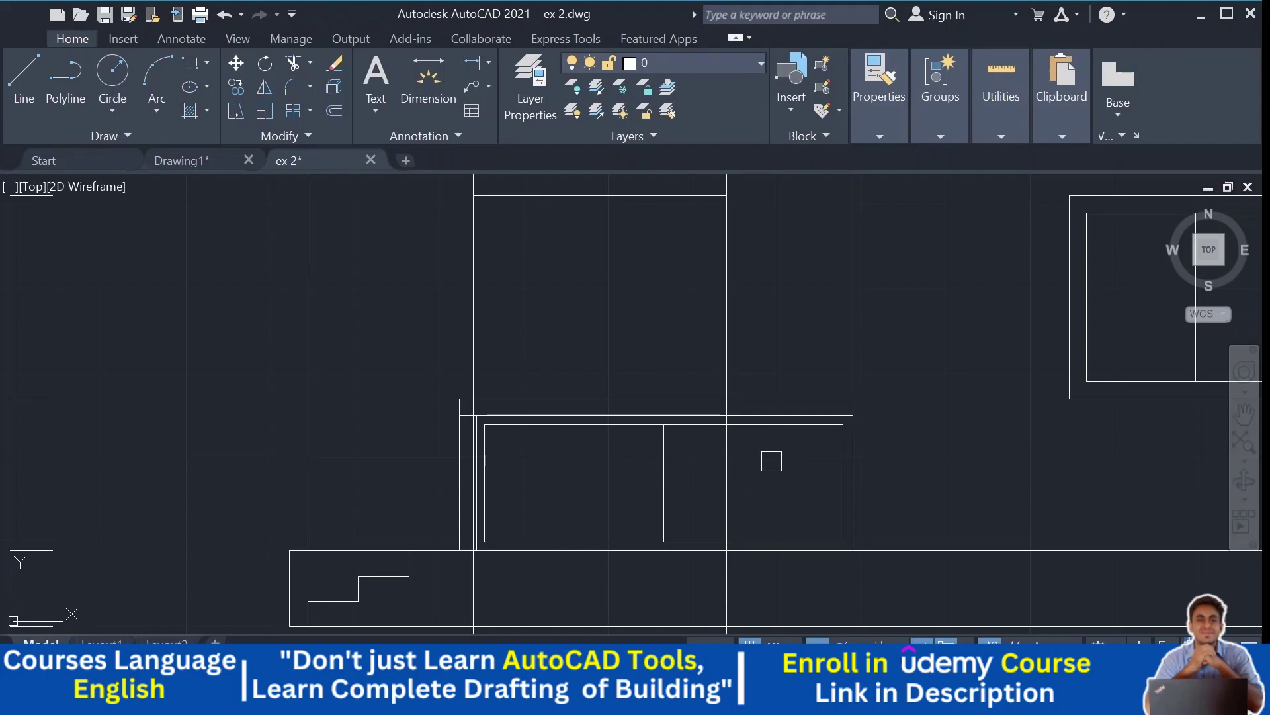
scroll(730, 406, "up", 3)
scroll(79, 400, "down", 3)
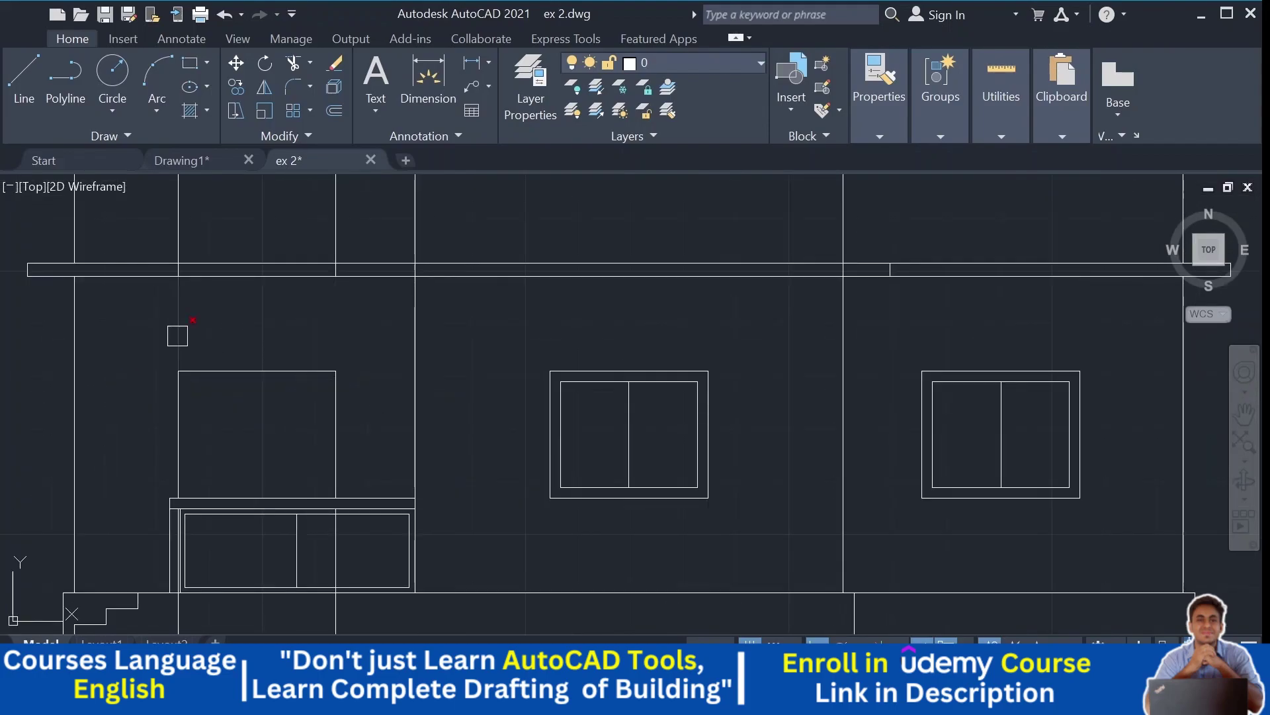
left_click(177, 336)
Step: Delete the leftover construction lines above the slab and those running down from the low verandah wall through the plan
scroll(258, 348, "down", 1)
middle_click_drag(322, 352, 442, 461)
key("Escape")
left_click(451, 243)
left_click(231, 255)
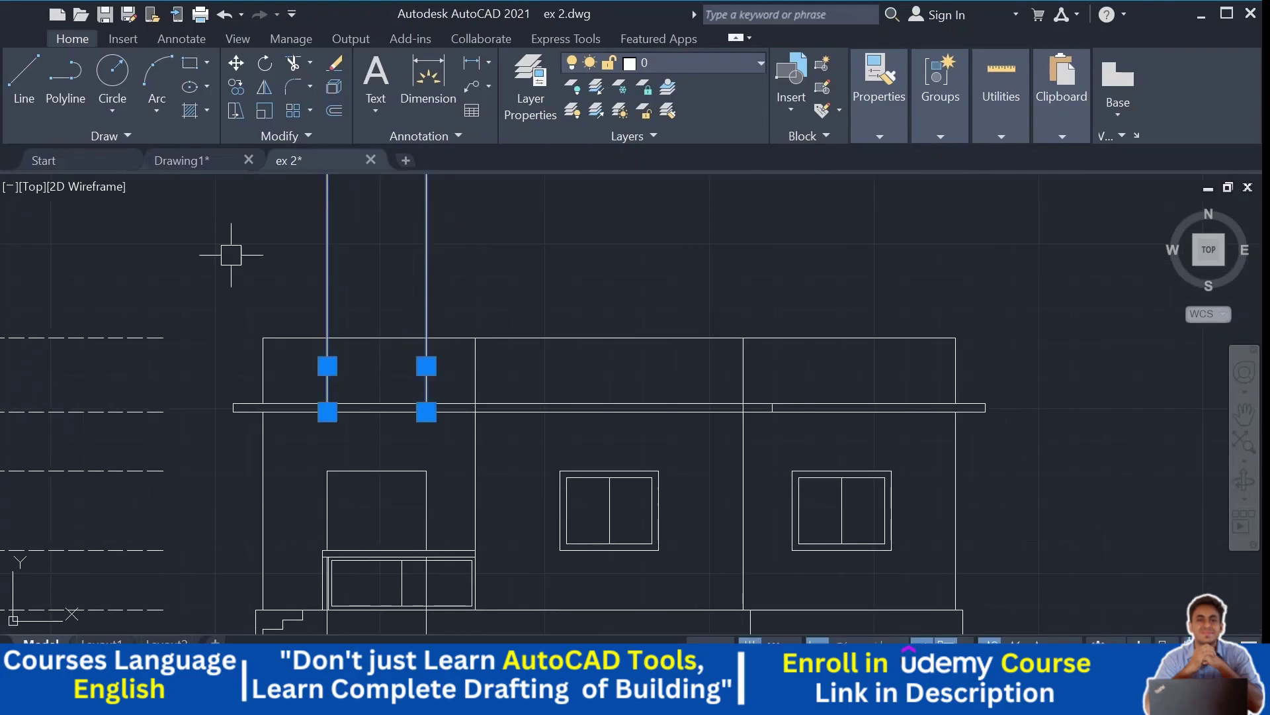
middle_click_drag(590, 370, 705, 44)
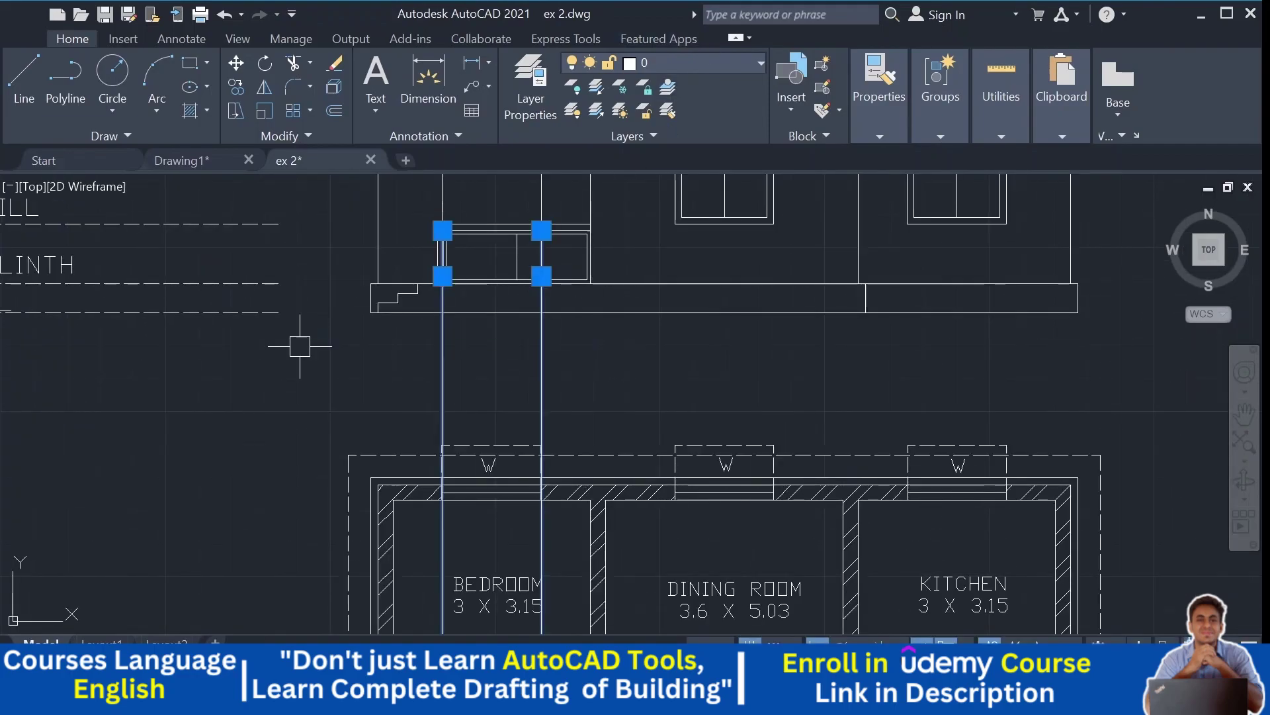
key("Escape")
scroll(529, 411, "down", 2)
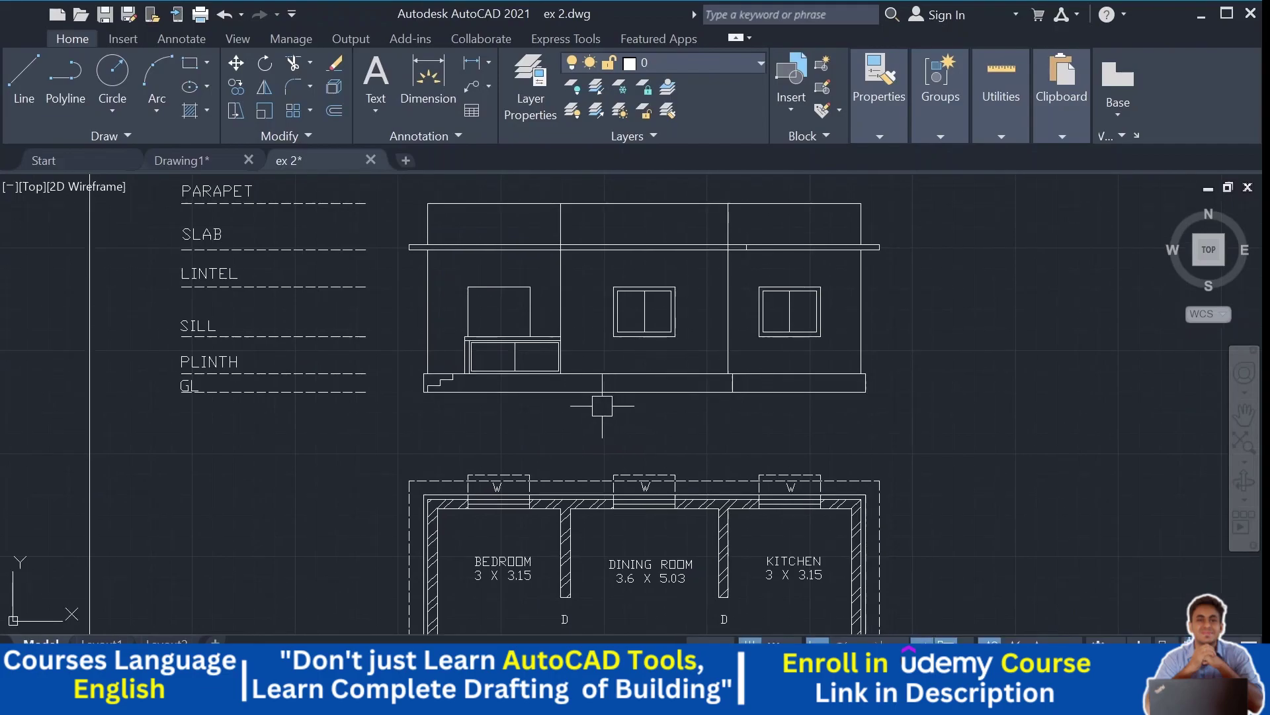
Step: Copy the middle window's inner frame and centre divider into the verandah window outline, matching the outer frame's corner
scroll(646, 308, "up", 6)
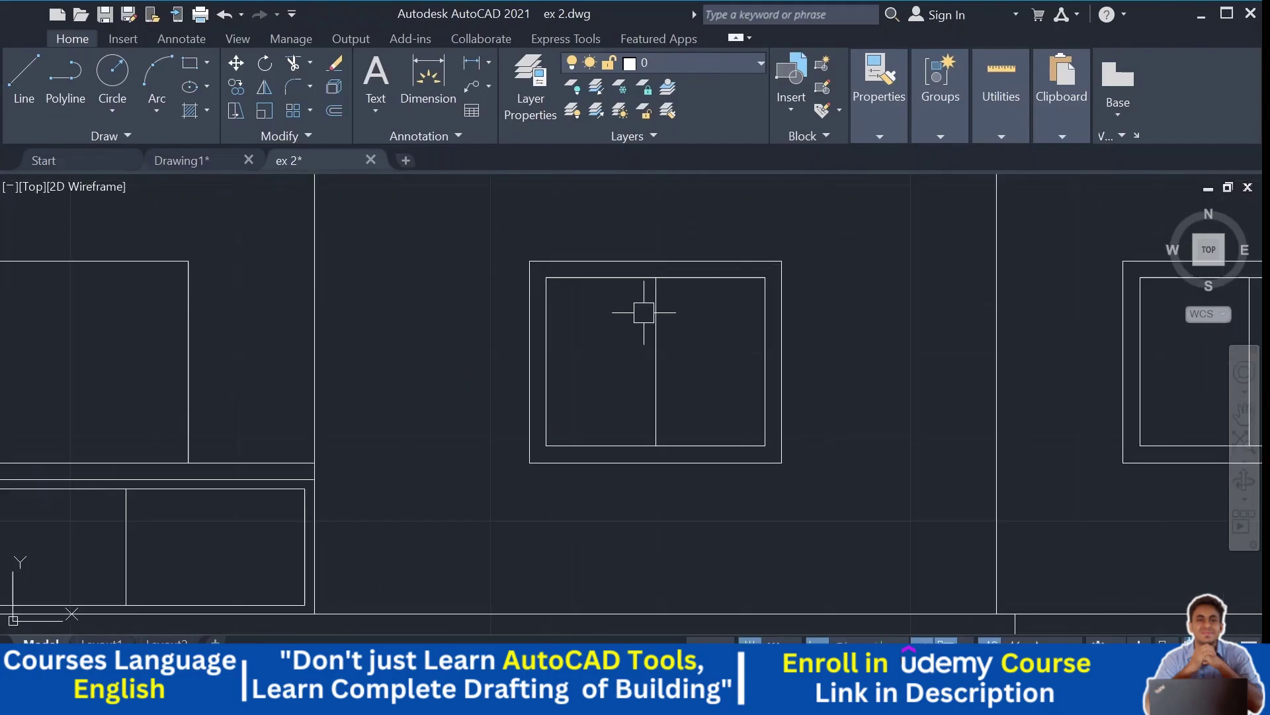
scroll(698, 269, "up", 3)
left_click(683, 264)
left_click(502, 354)
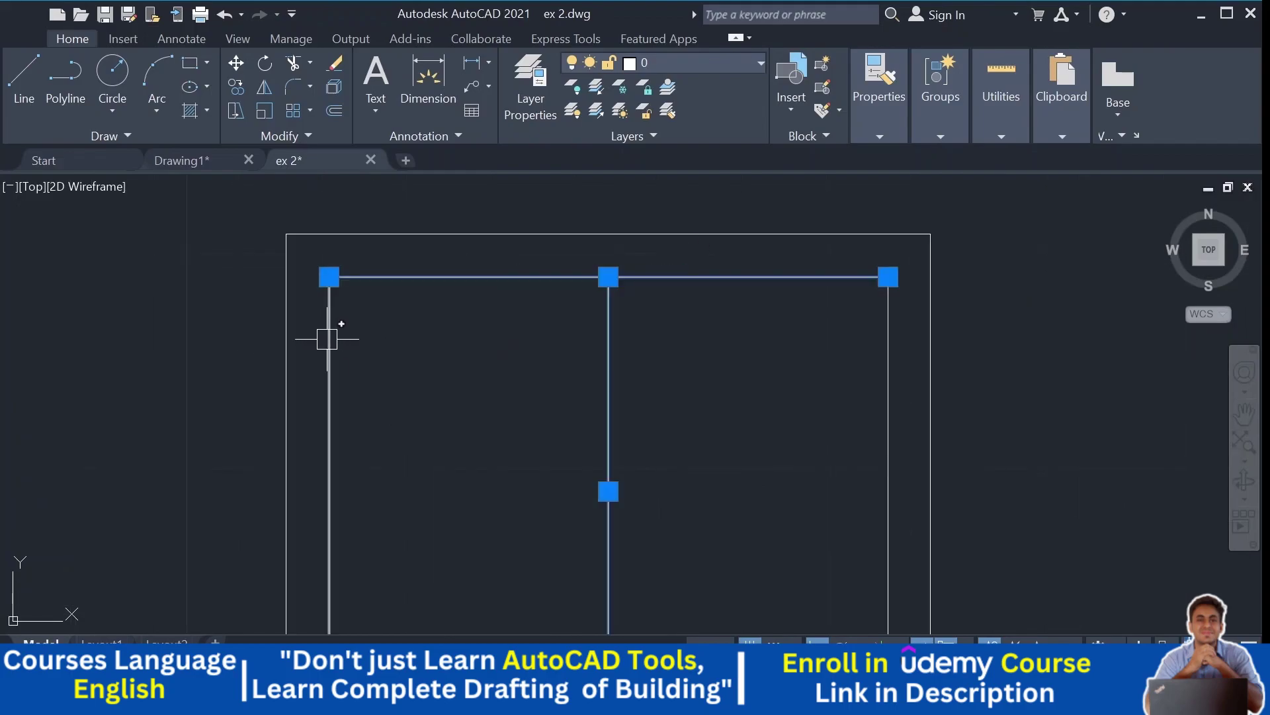
scroll(465, 384, "down", 5)
scroll(593, 331, "up", 5)
left_click(600, 318)
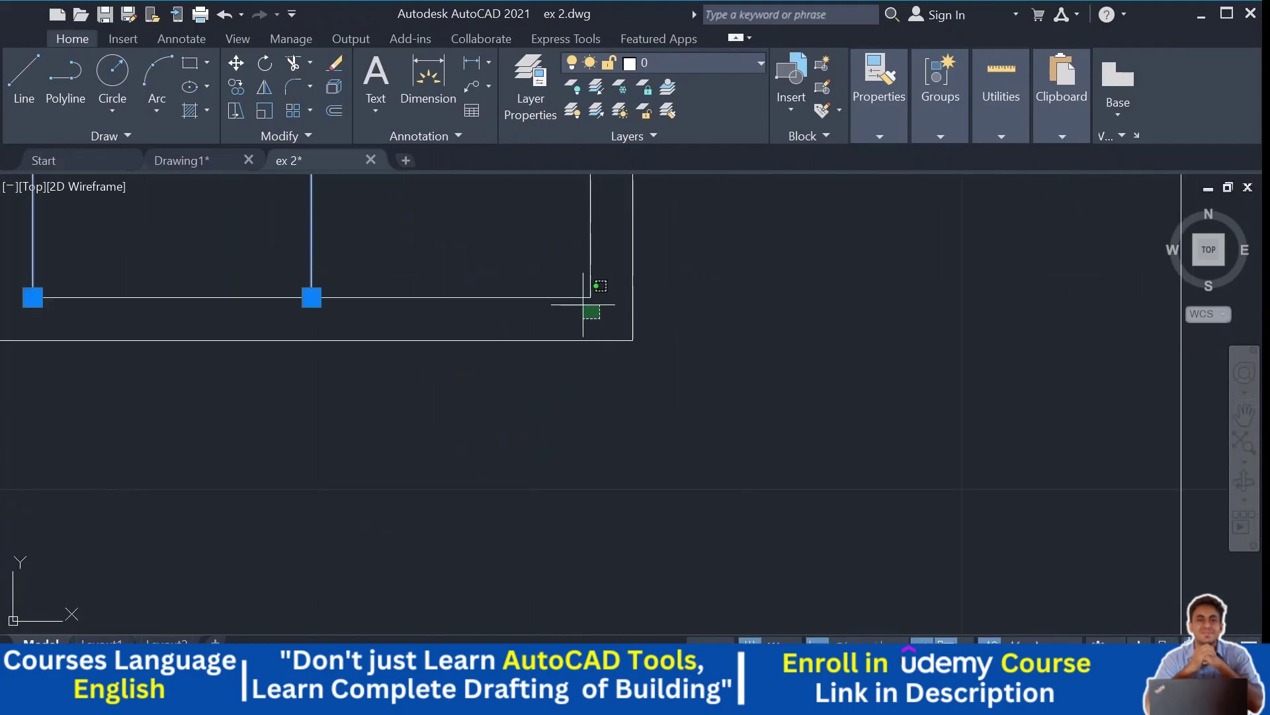
left_click(568, 283)
left_click(235, 87)
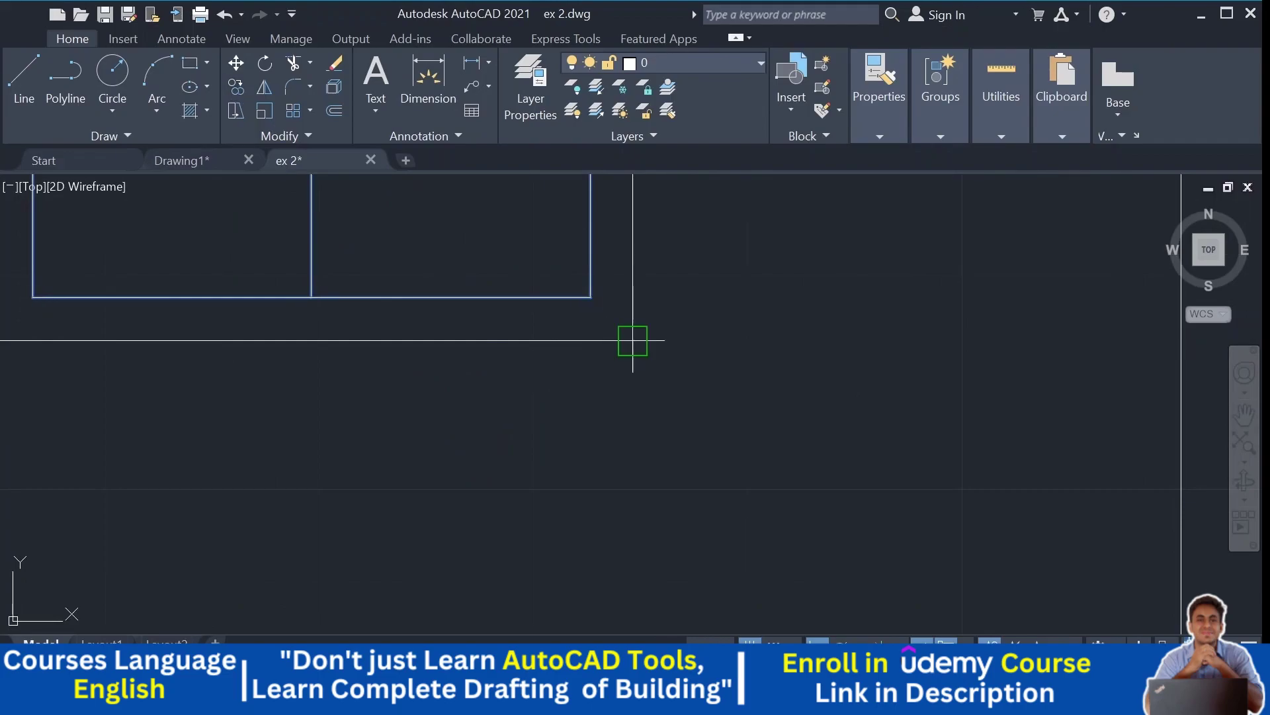
scroll(335, 298, "down", 4)
scroll(411, 368, "up", 6)
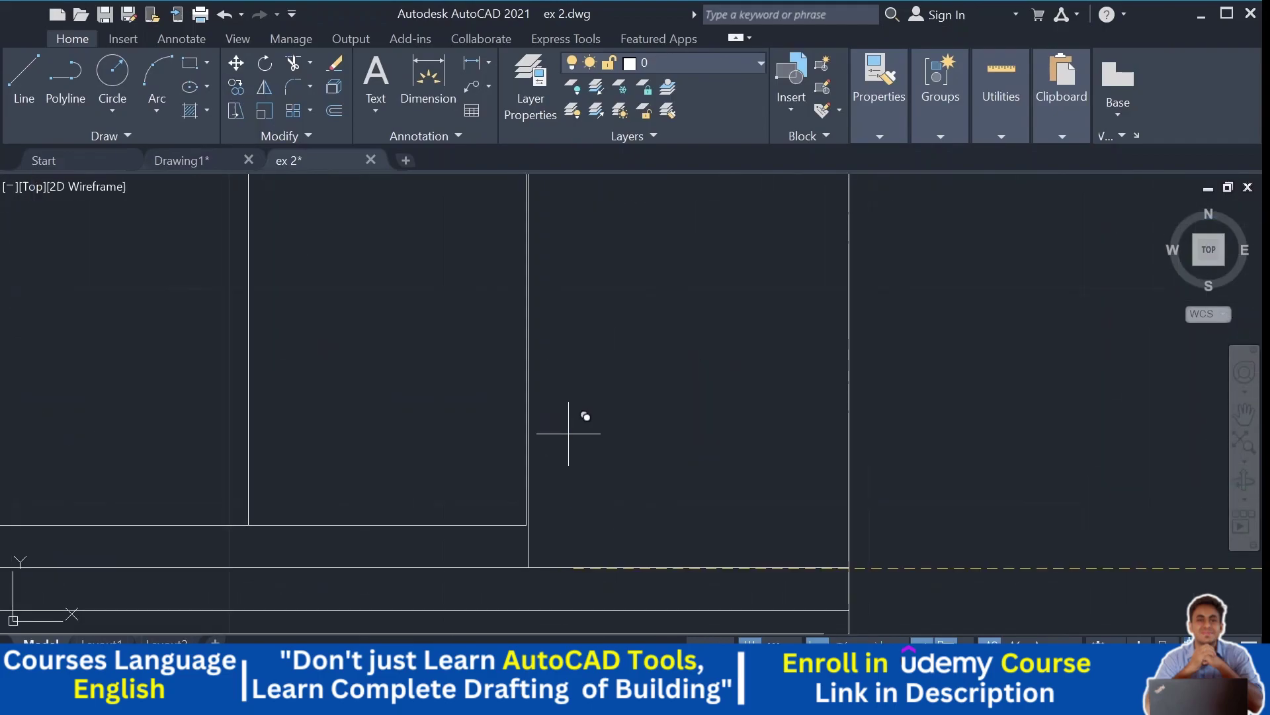
scroll(566, 479, "down", 4)
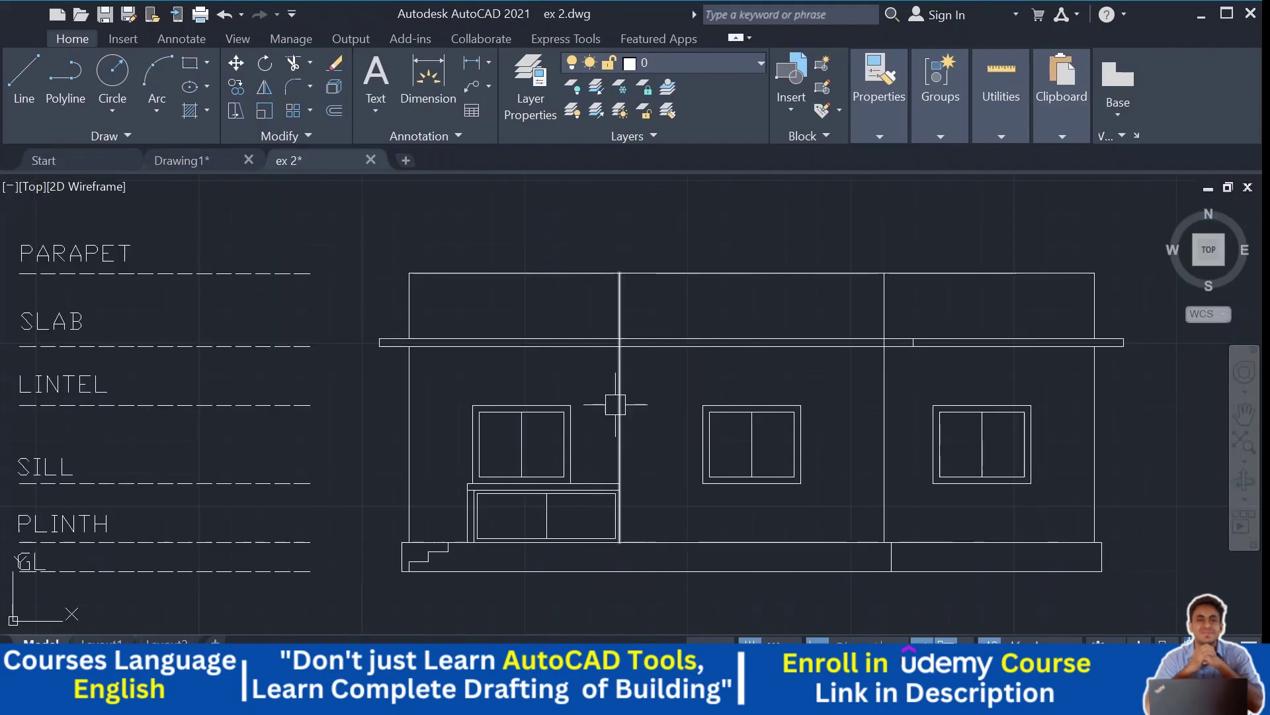
Step: Move all six level lines with their labels, from PARAPET to GL, horizontally a little further away from the elevation
middle_click_drag(615, 403, 474, 276)
scroll(640, 377, "down", 1)
mouse_move(816, 364)
middle_mouse_down()
mouse_move(803, 388)
mouse_move(814, 391)
middle_mouse_up()
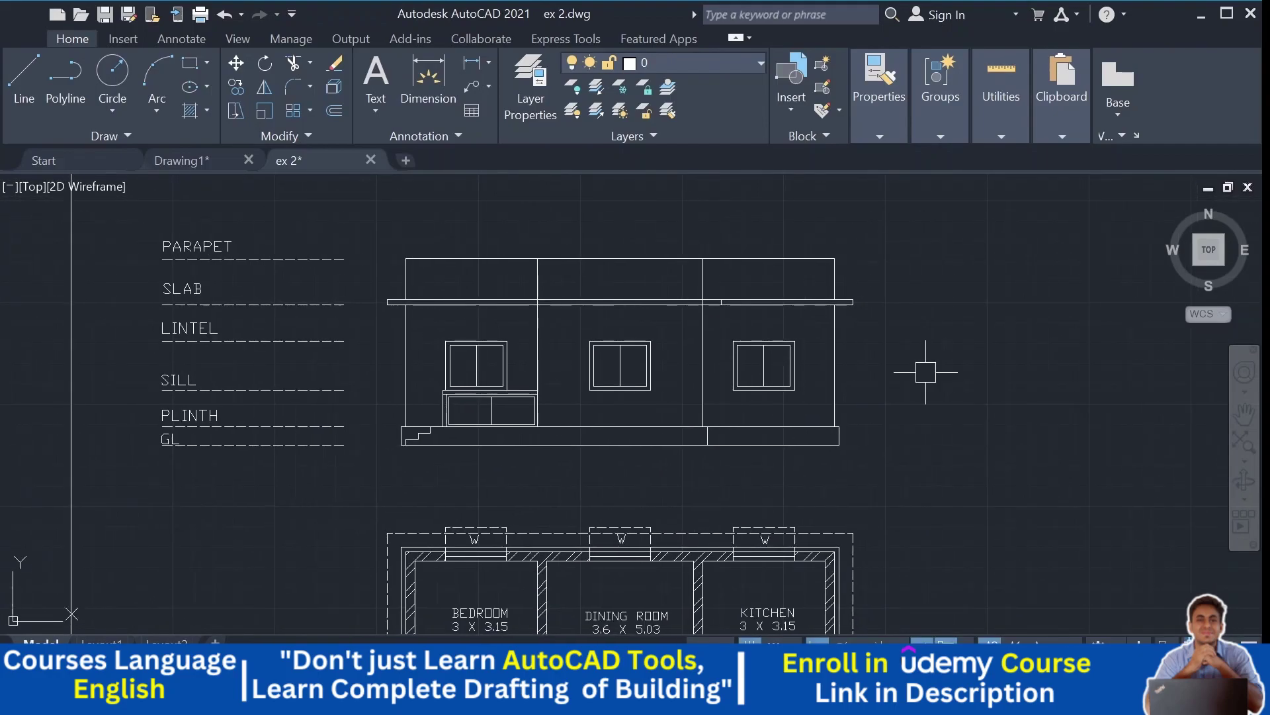
left_click(344, 216)
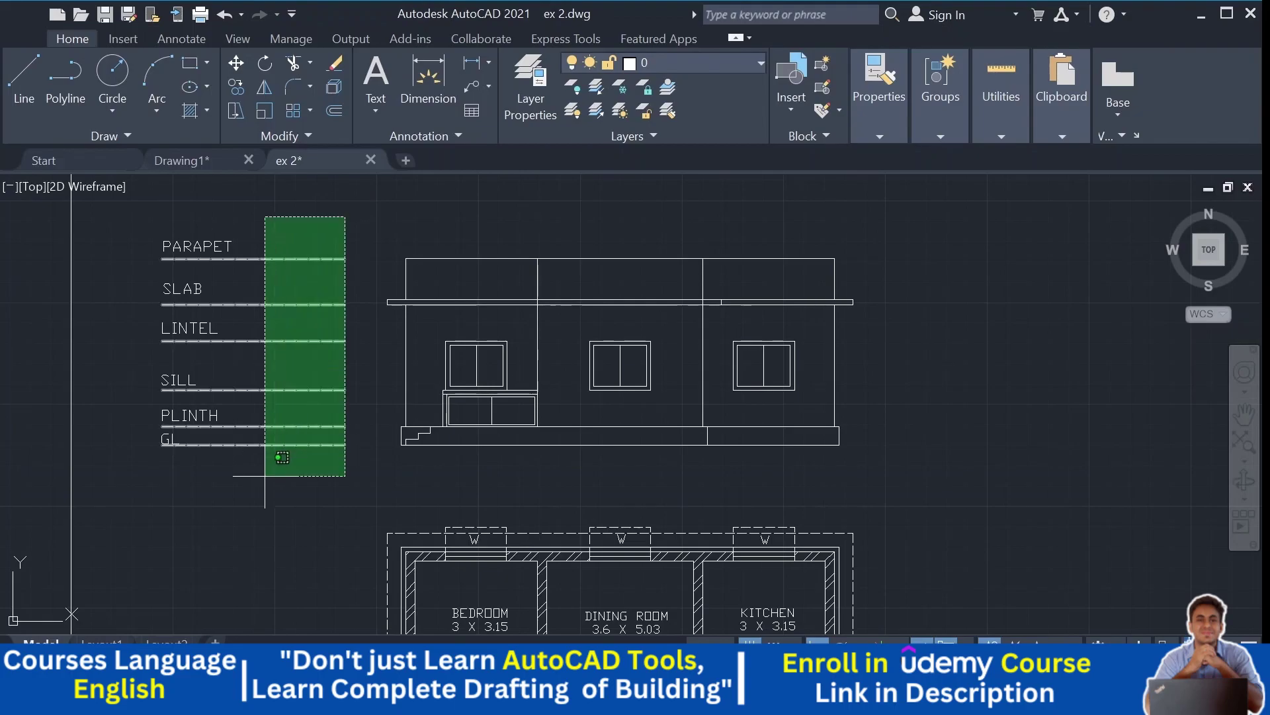
left_click(265, 475)
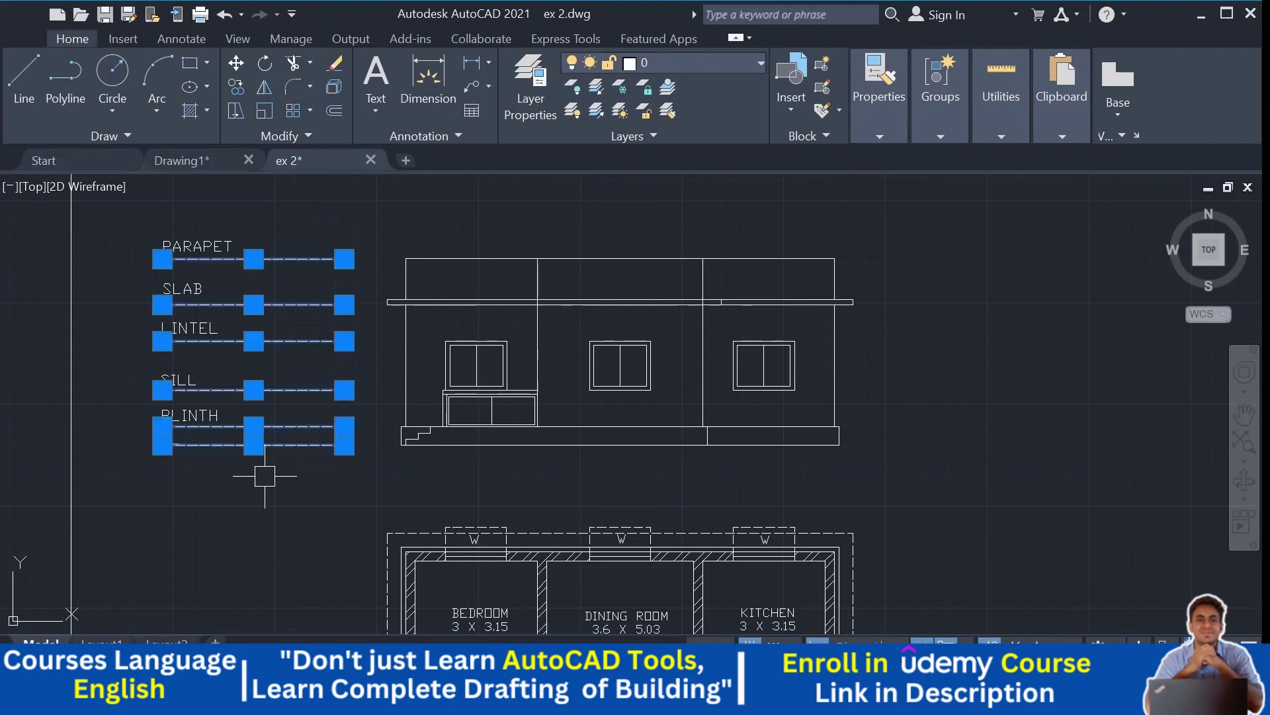
left_click(245, 200)
left_click(225, 365)
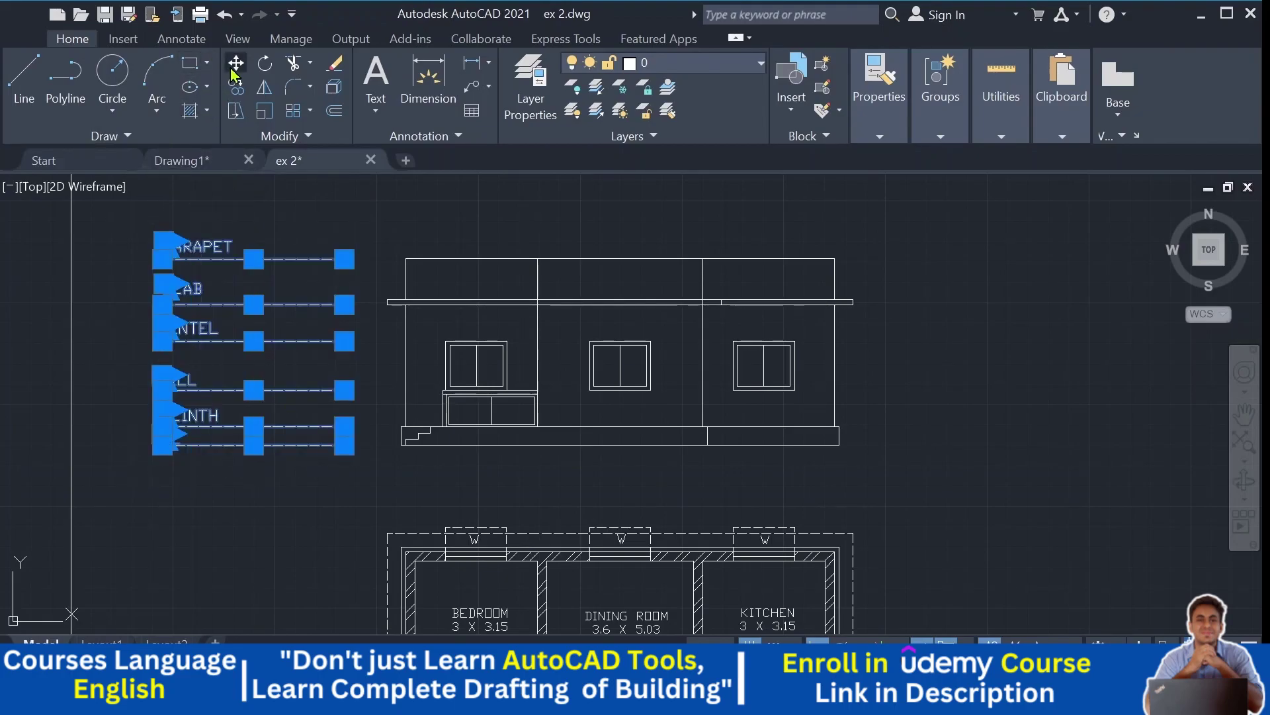
key("Escape")
left_click(993, 446)
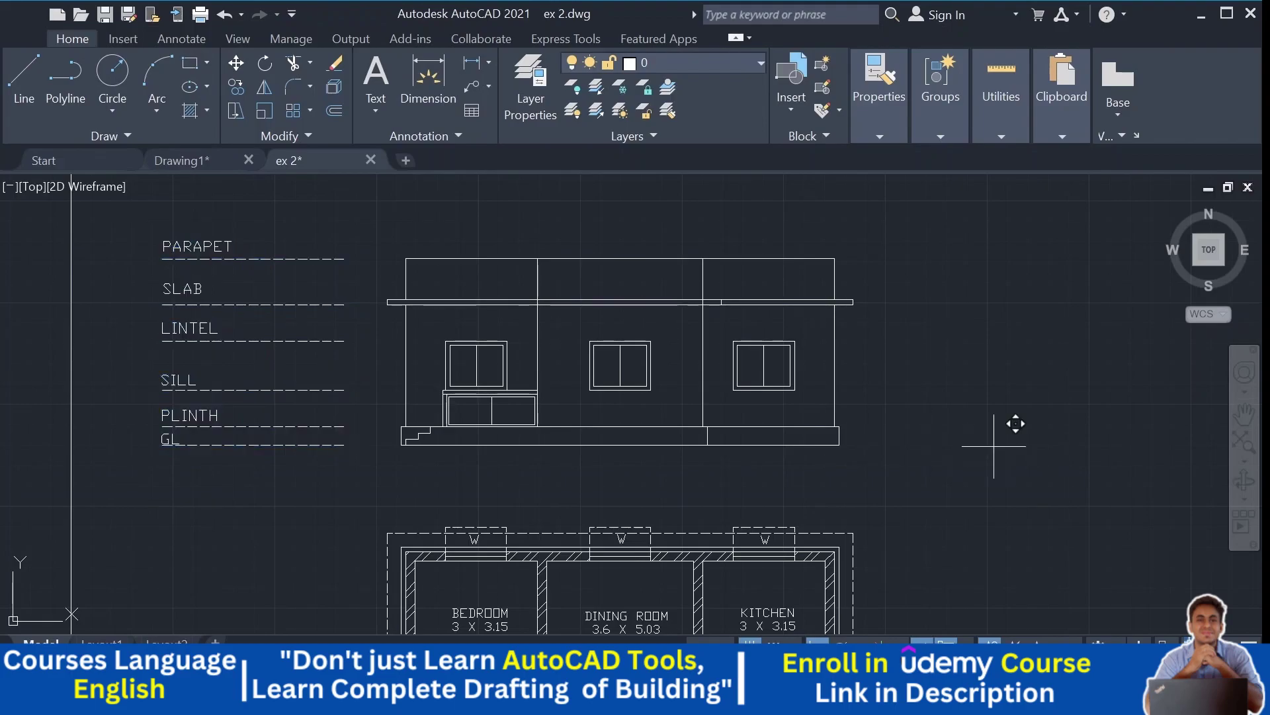
left_click(951, 445)
middle_click_drag(386, 459, 372, 457)
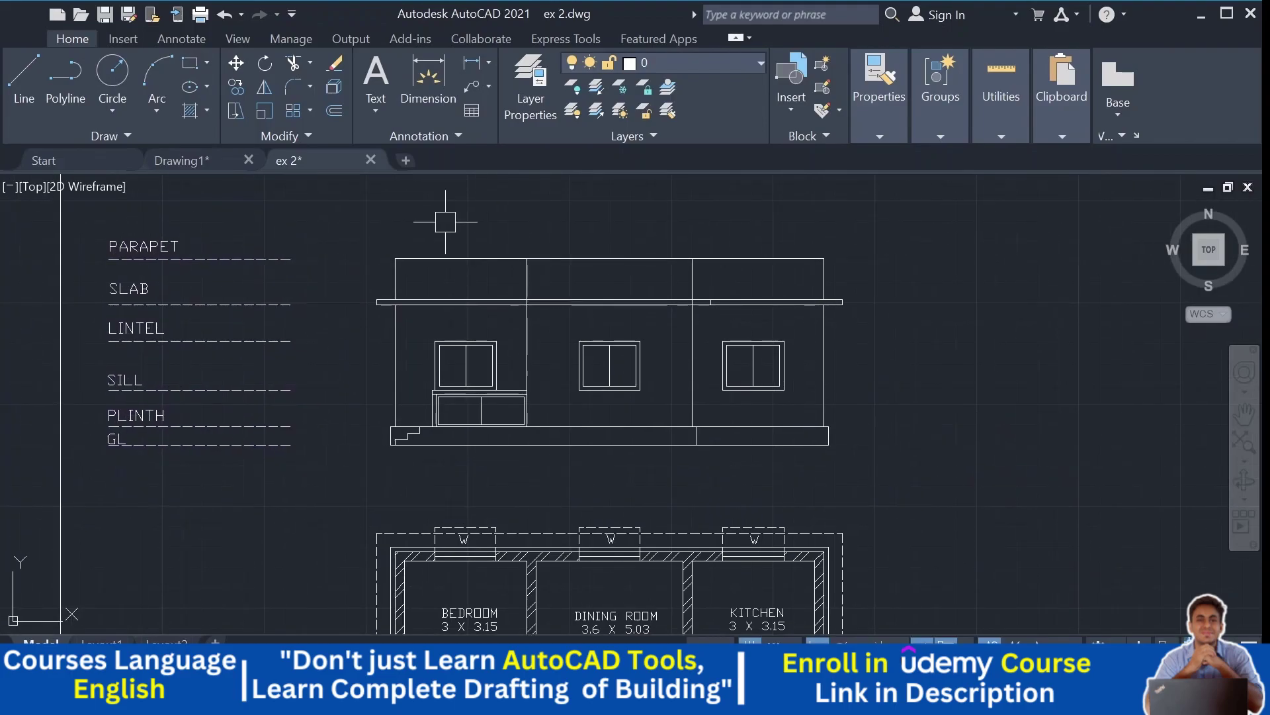
mouse_move(383, 420)
middle_mouse_down()
mouse_move(307, 397)
mouse_move(264, 419)
middle_mouse_up()
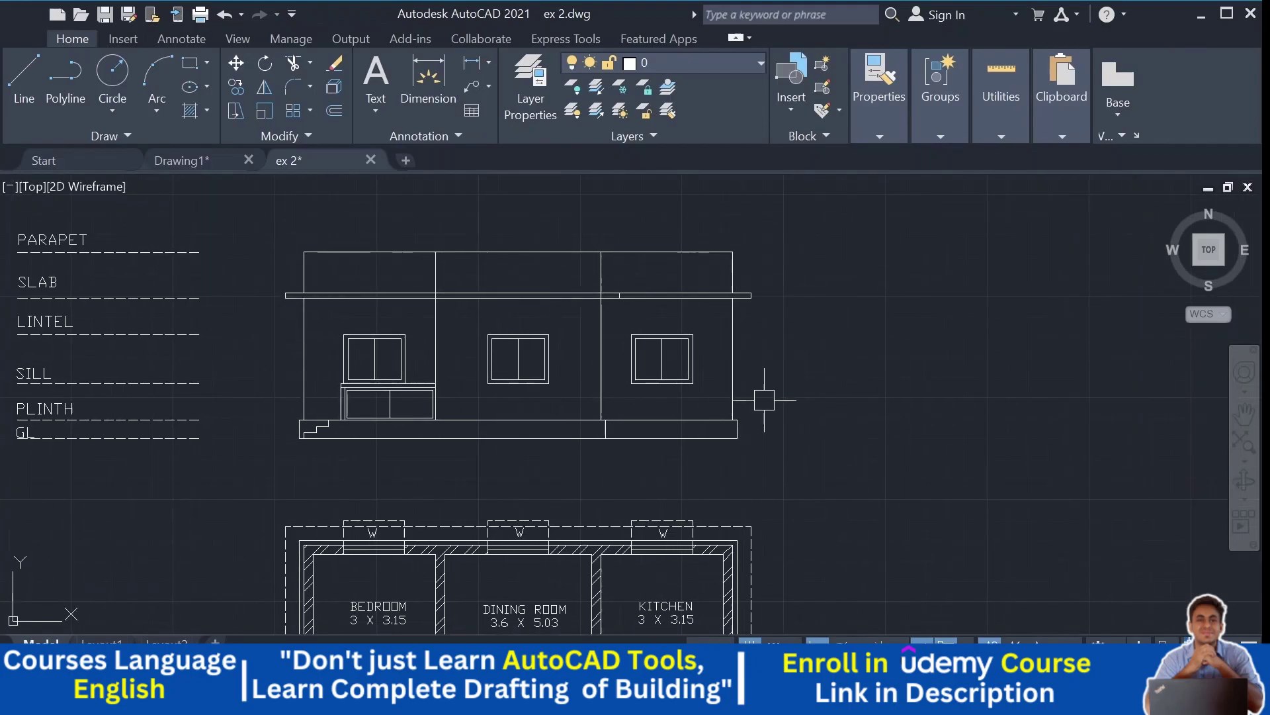
left_click(735, 420)
key("Escape")
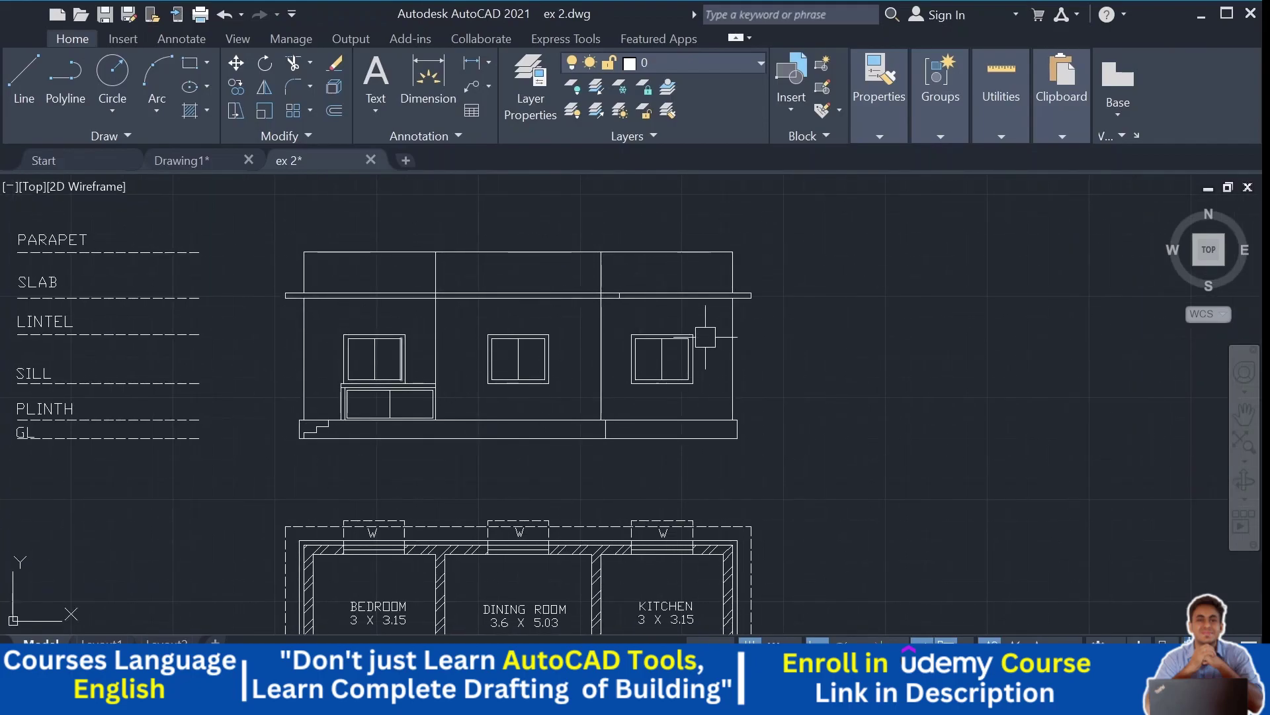
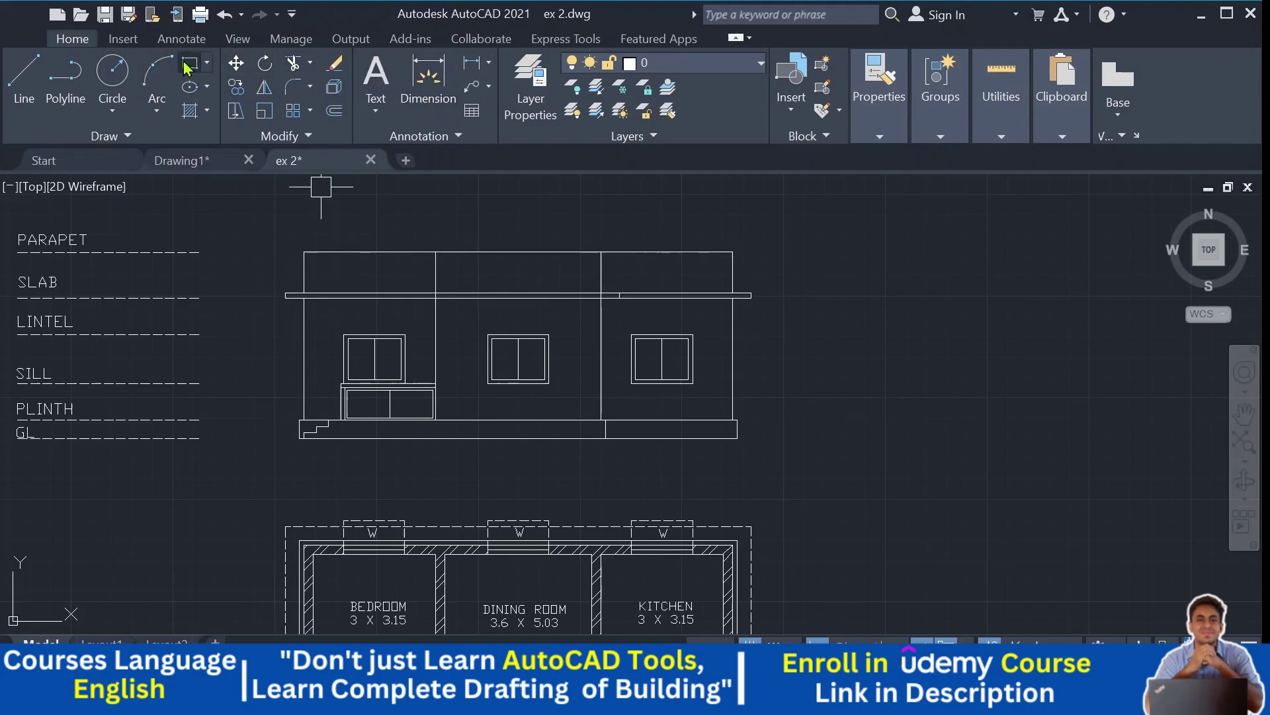
Step: Draw a long horizontal rectangle inside the parapet bay above the verandah window
scroll(325, 264, "up", 4)
left_click(293, 284)
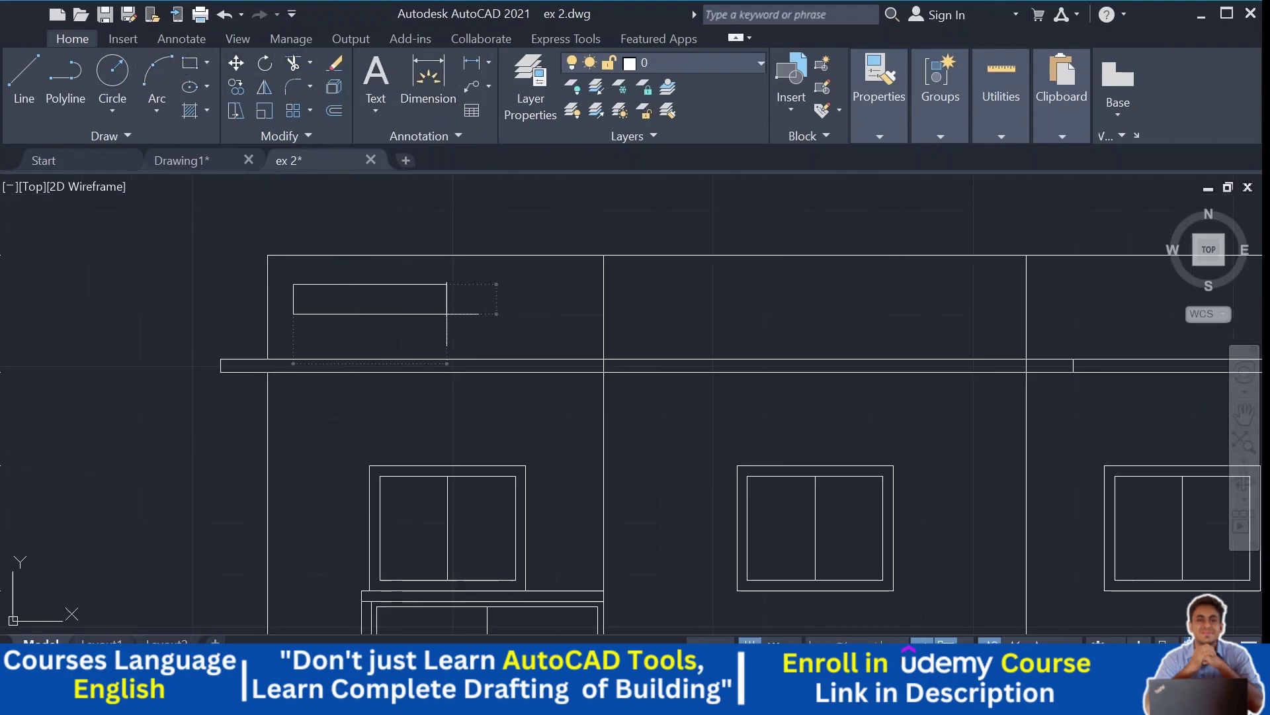
left_click(557, 323)
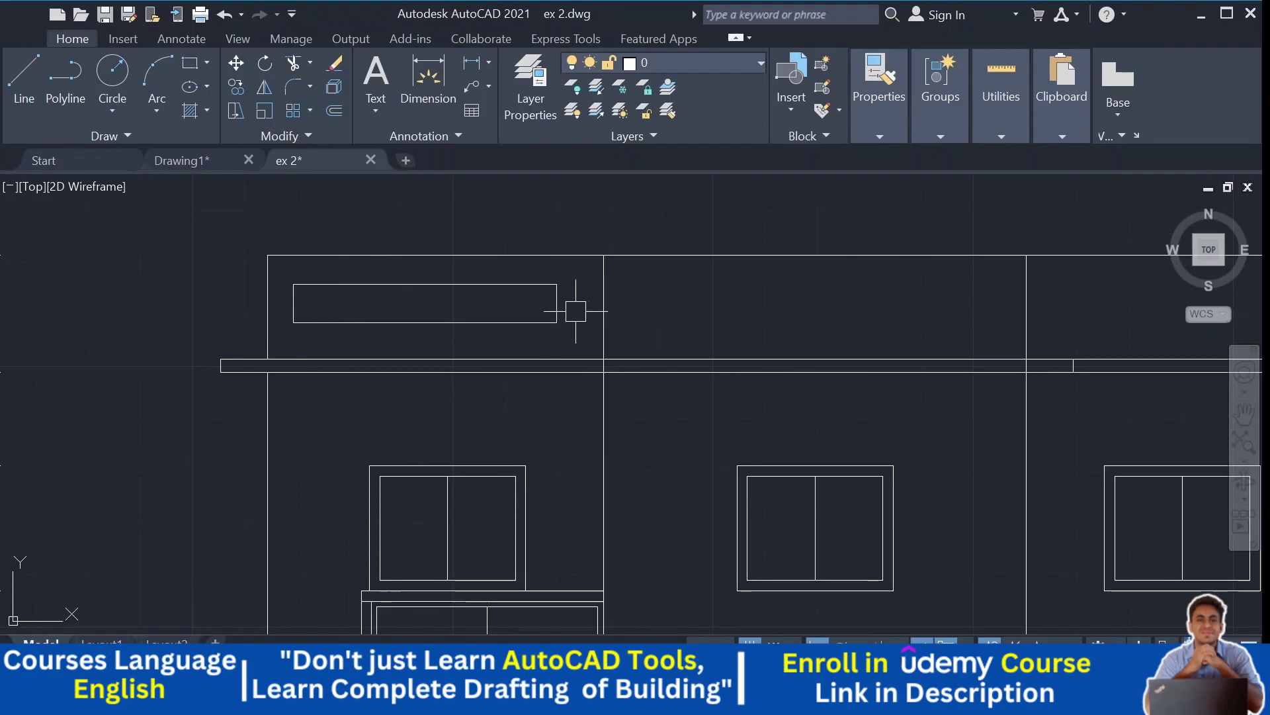
scroll(687, 288, "down", 2)
middle_click_drag(666, 307, 452, 305)
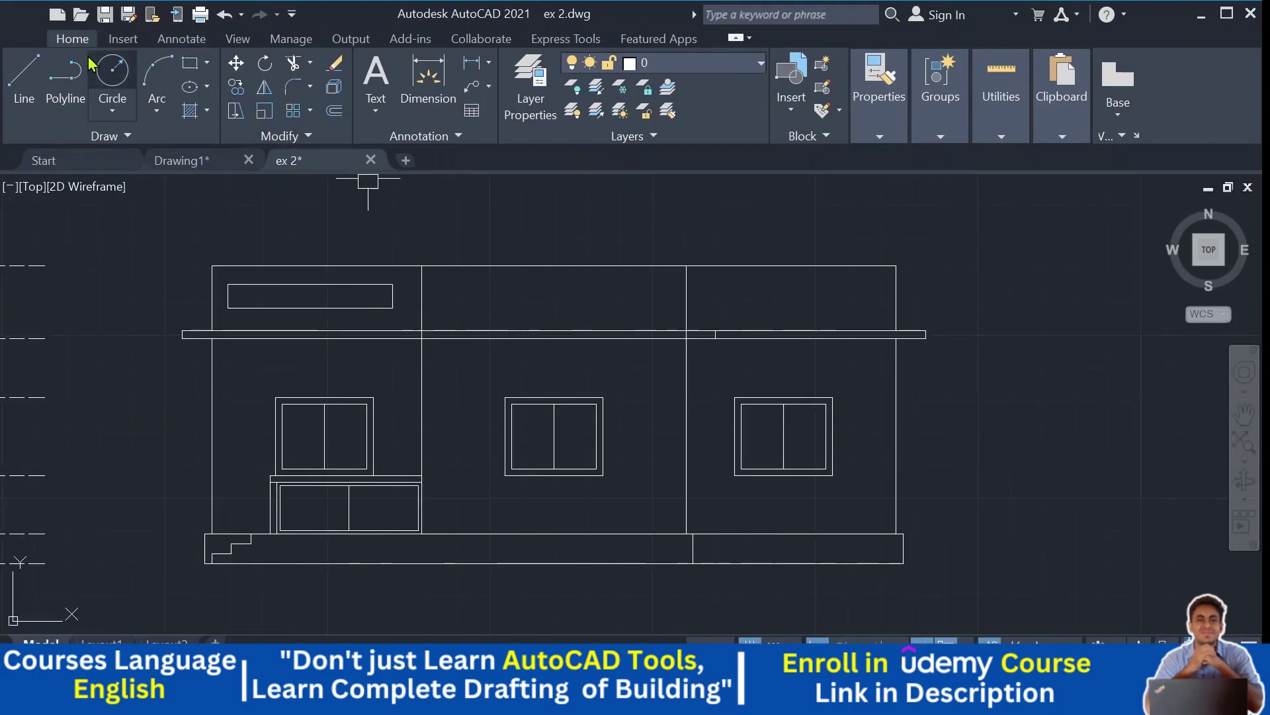
Step: Offset the vertical line between the first and middle bays slightly into the middle bay and trim it at the slab's top edge
scroll(463, 284, "up", 4)
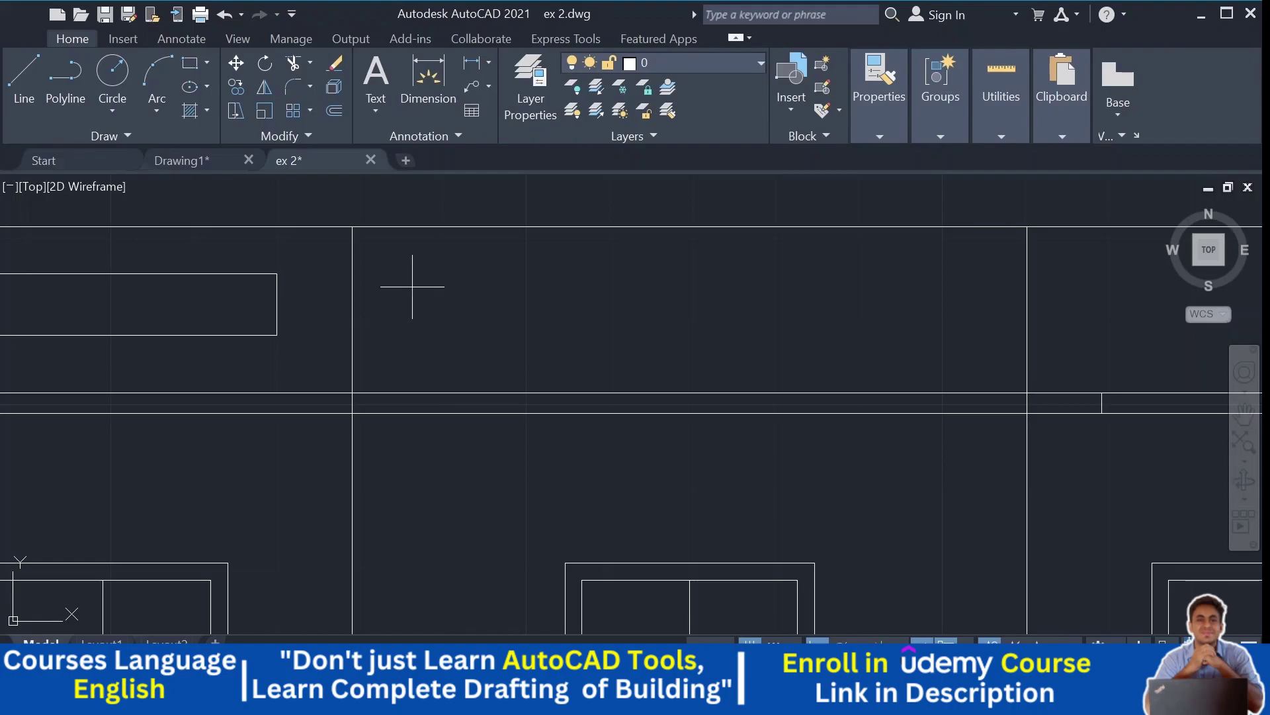
left_click(360, 278)
left_click(360, 279)
key("Escape")
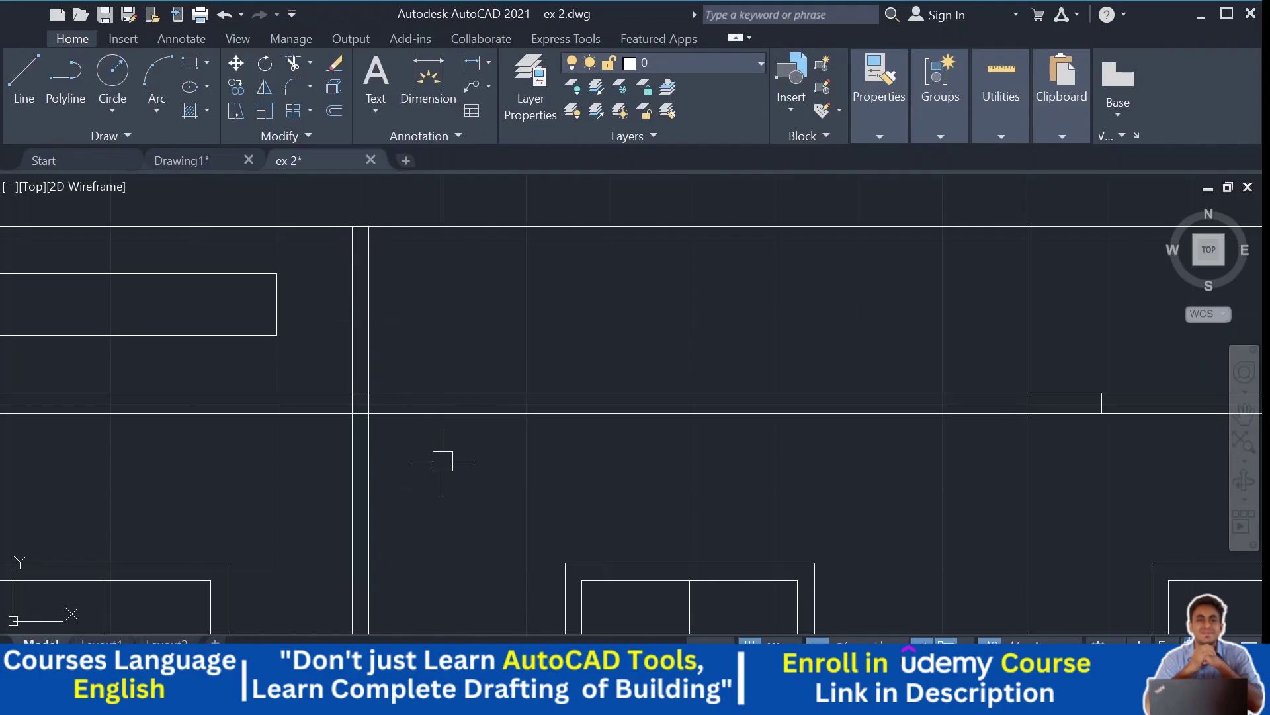
scroll(394, 452, "up", 4)
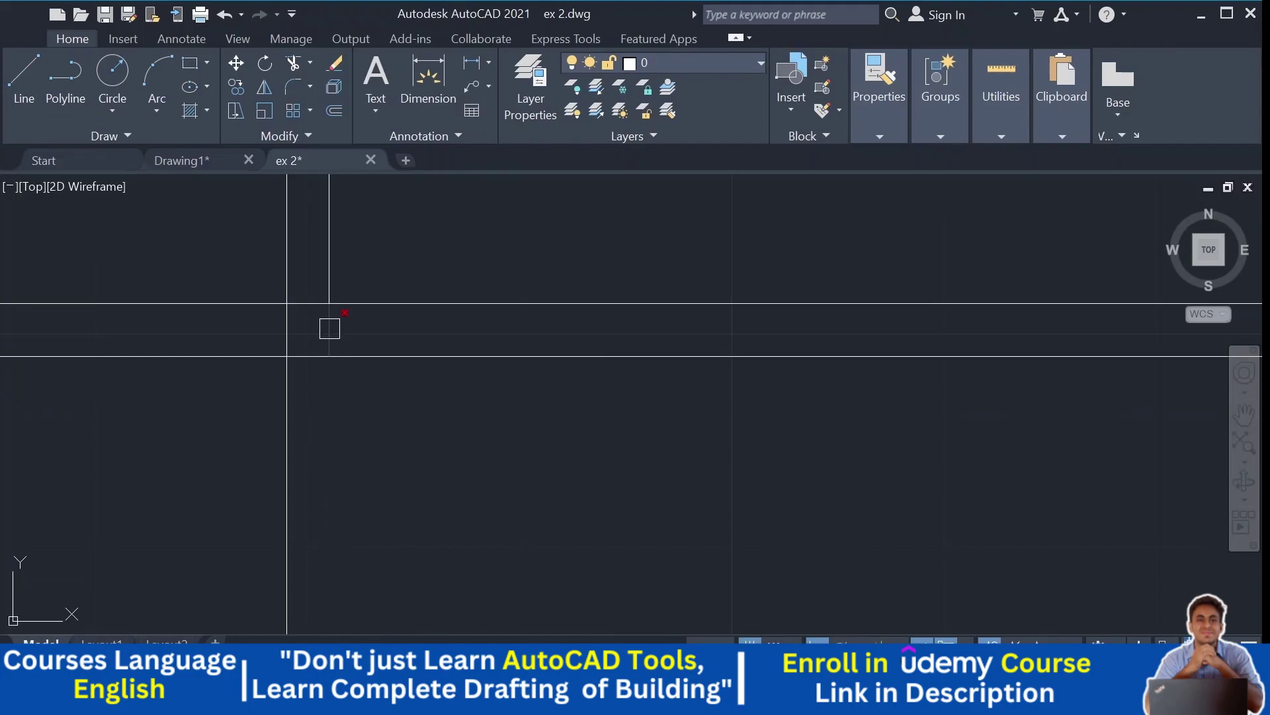
scroll(329, 329, "down", 5)
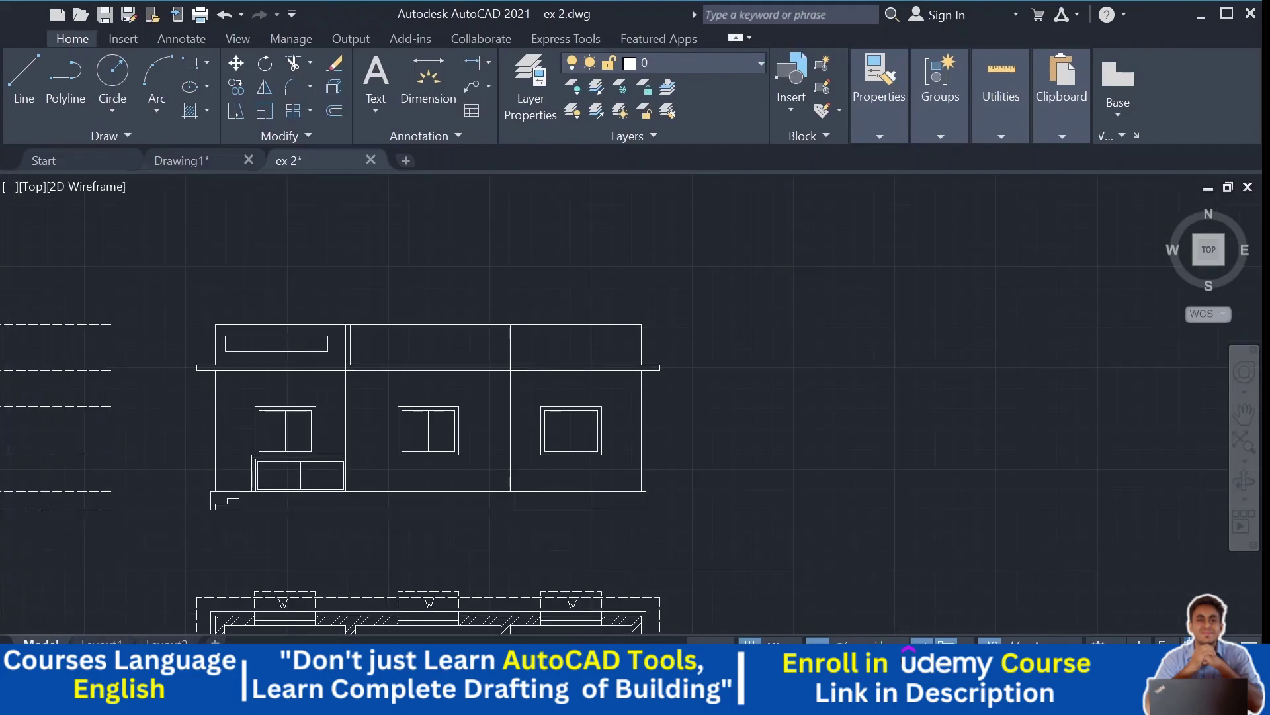
Step: Try a path array of the short parapet line along the slab's top edge, and delete the array
scroll(399, 368, "up", 4)
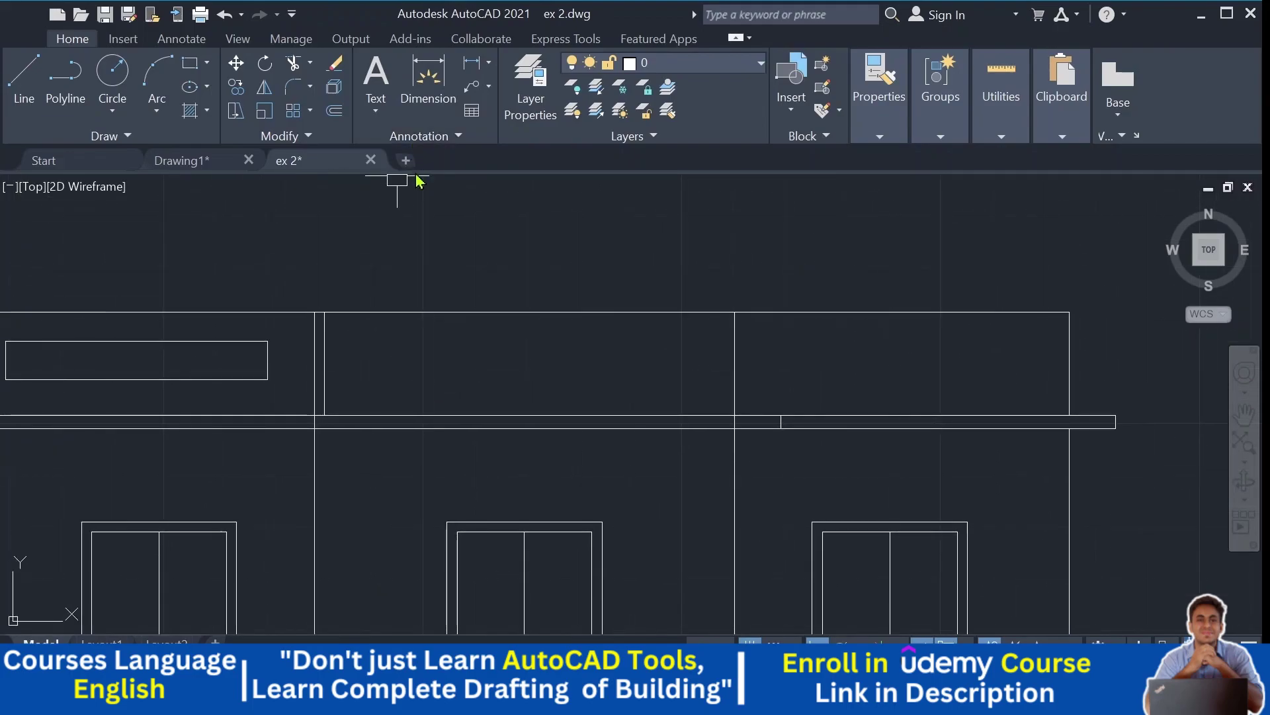
middle_click_drag(416, 180, 424, 206)
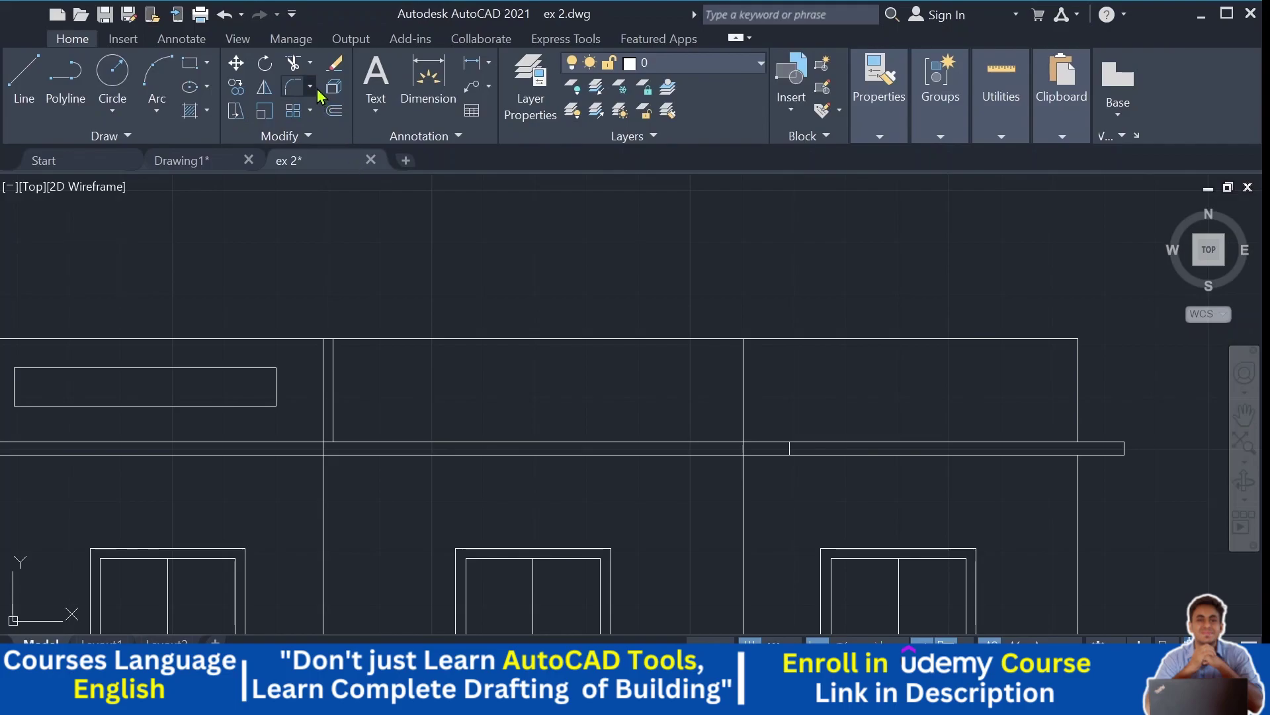
left_click(292, 110)
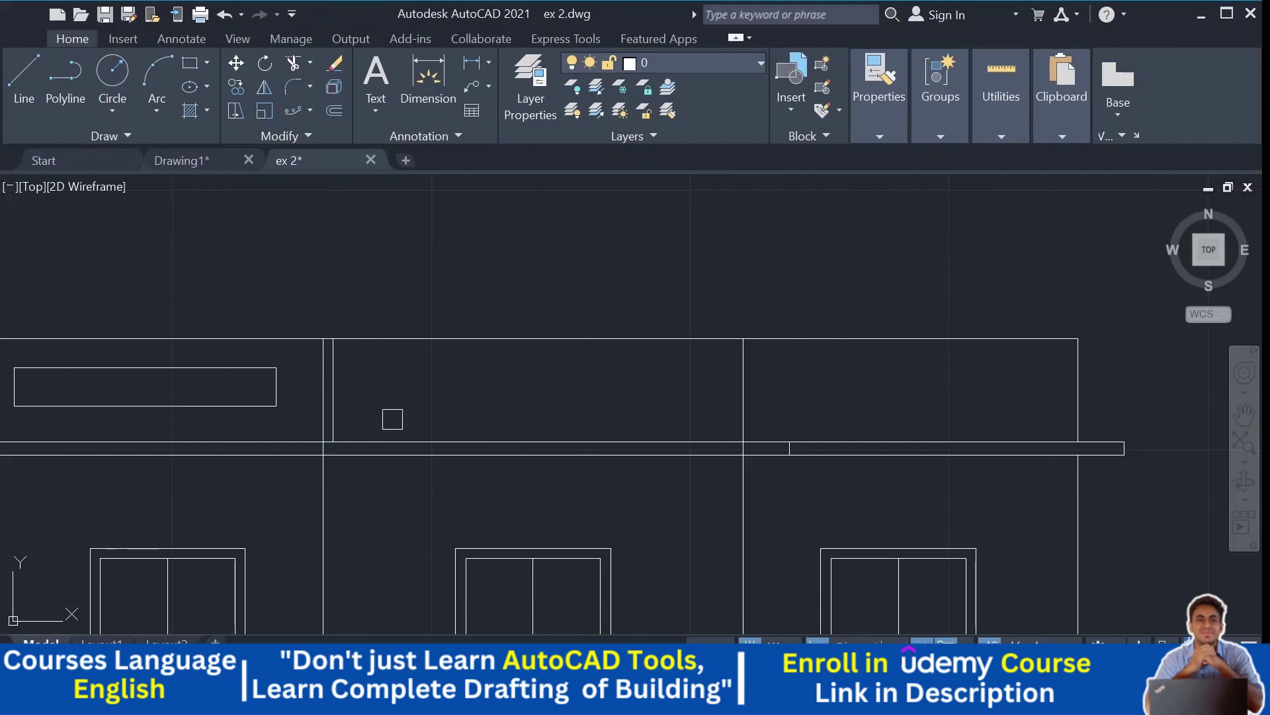
left_click(391, 441)
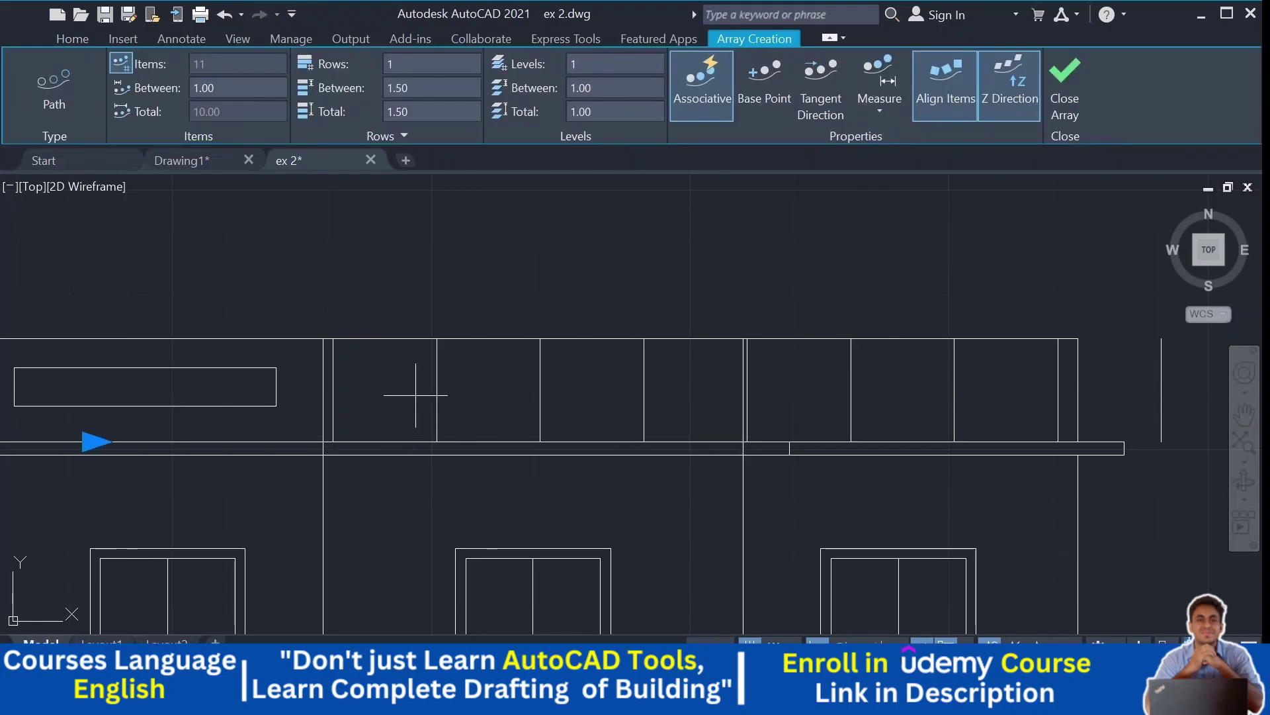
key("Return")
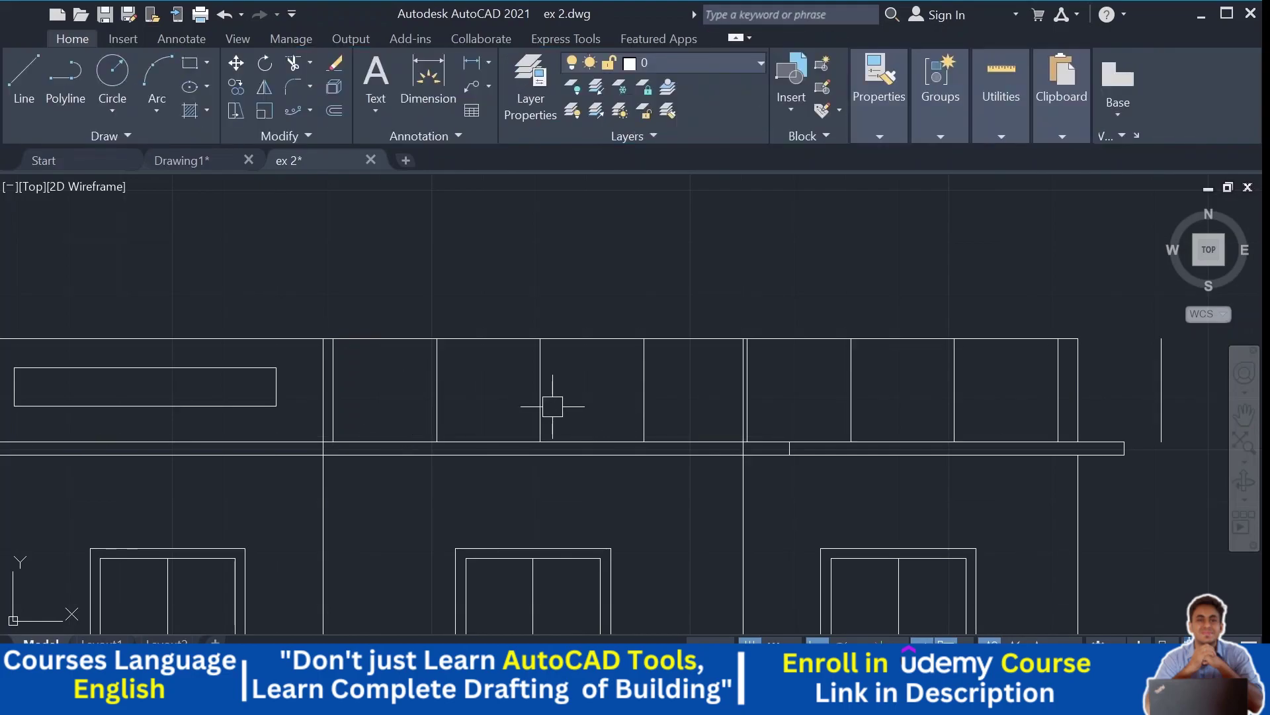
left_click(434, 395)
key("Delete")
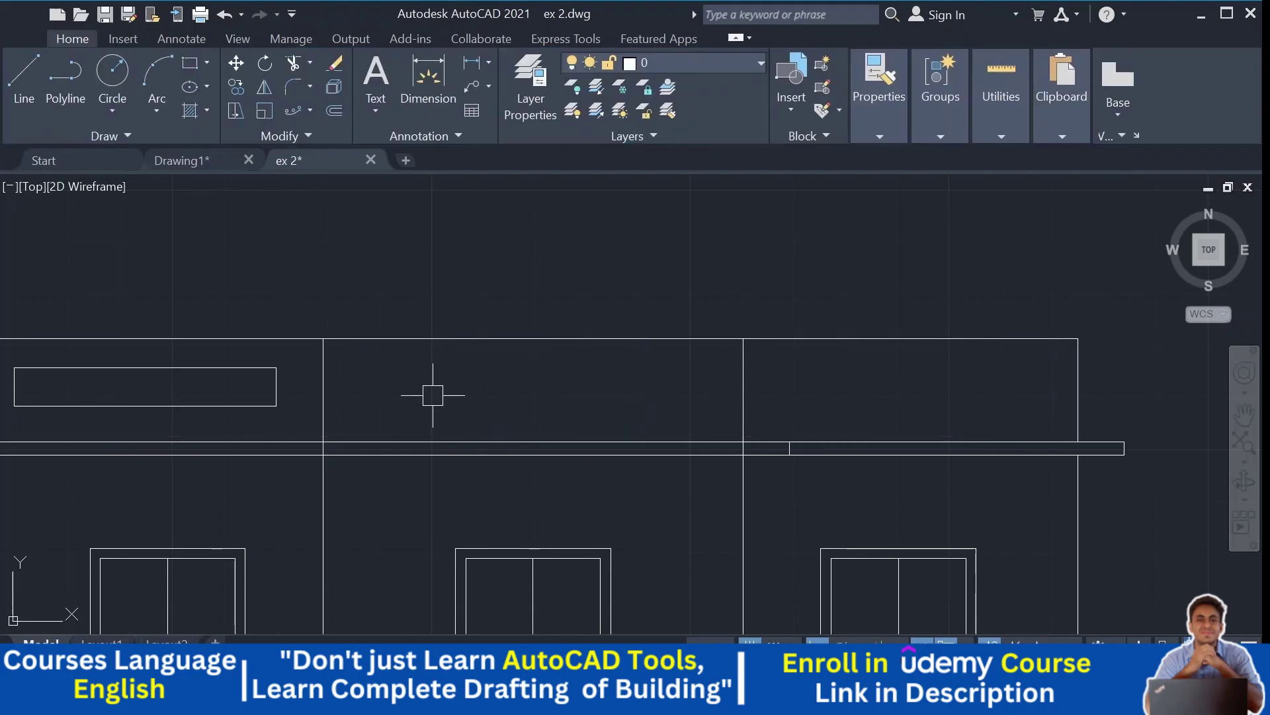
Step: Draw a small circle in the middle parapet bay, close to the rectangle's bay
scroll(432, 395, "down", 2)
scroll(431, 395, "up", 2)
scroll(667, 376, "down", 1)
middle_click_drag(667, 376, 598, 329)
middle_click_drag(422, 305, 428, 329)
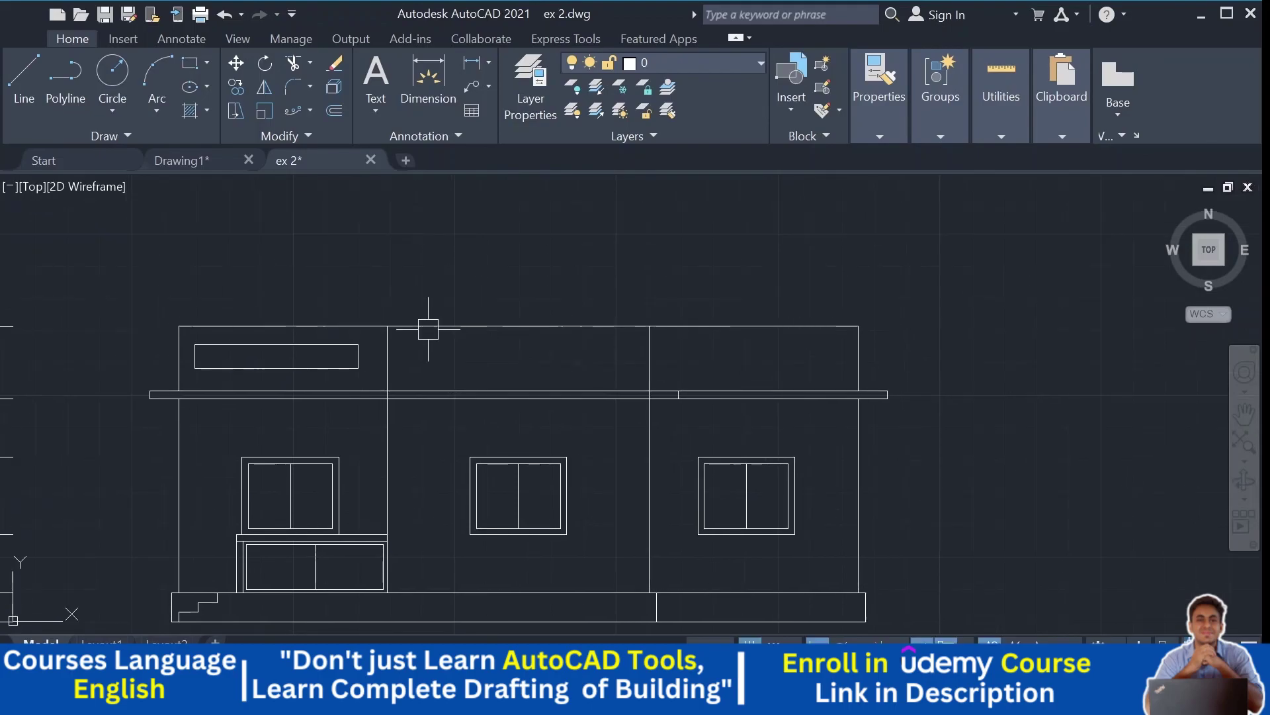
scroll(392, 361, "up", 4)
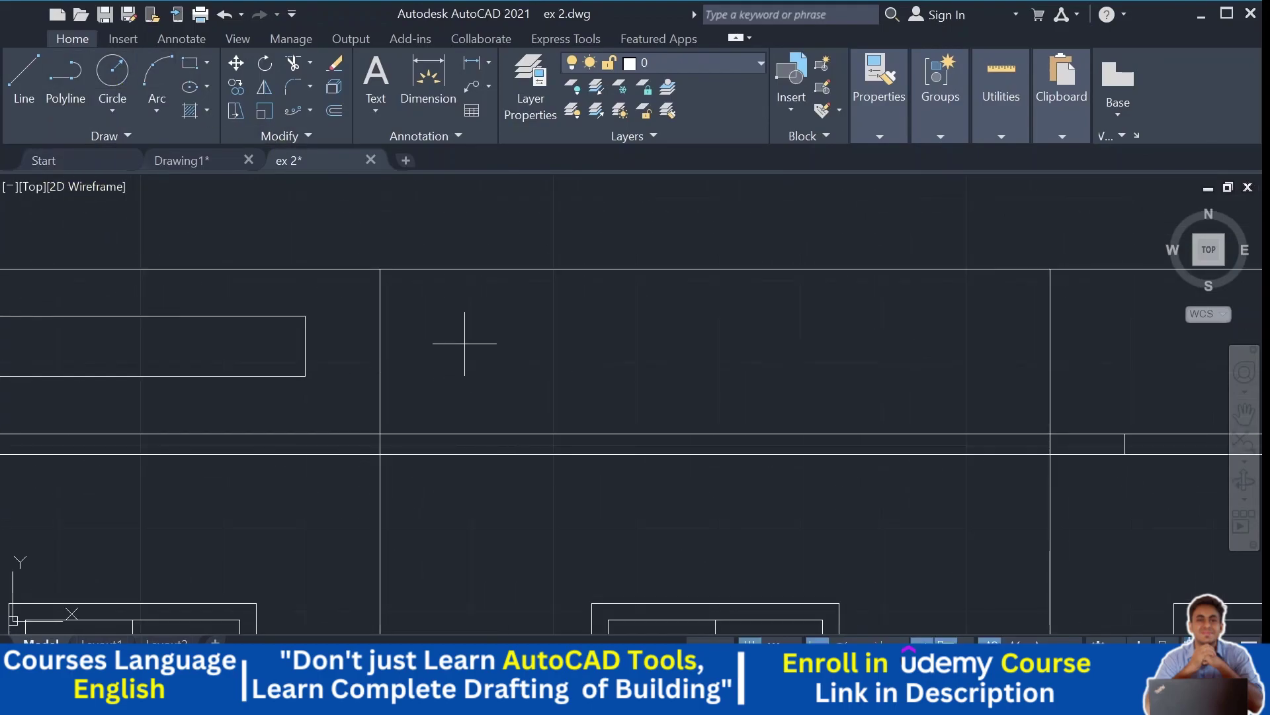
left_click(462, 329)
left_click(482, 350)
scroll(493, 363, "down", 4)
scroll(417, 331, "up", 4)
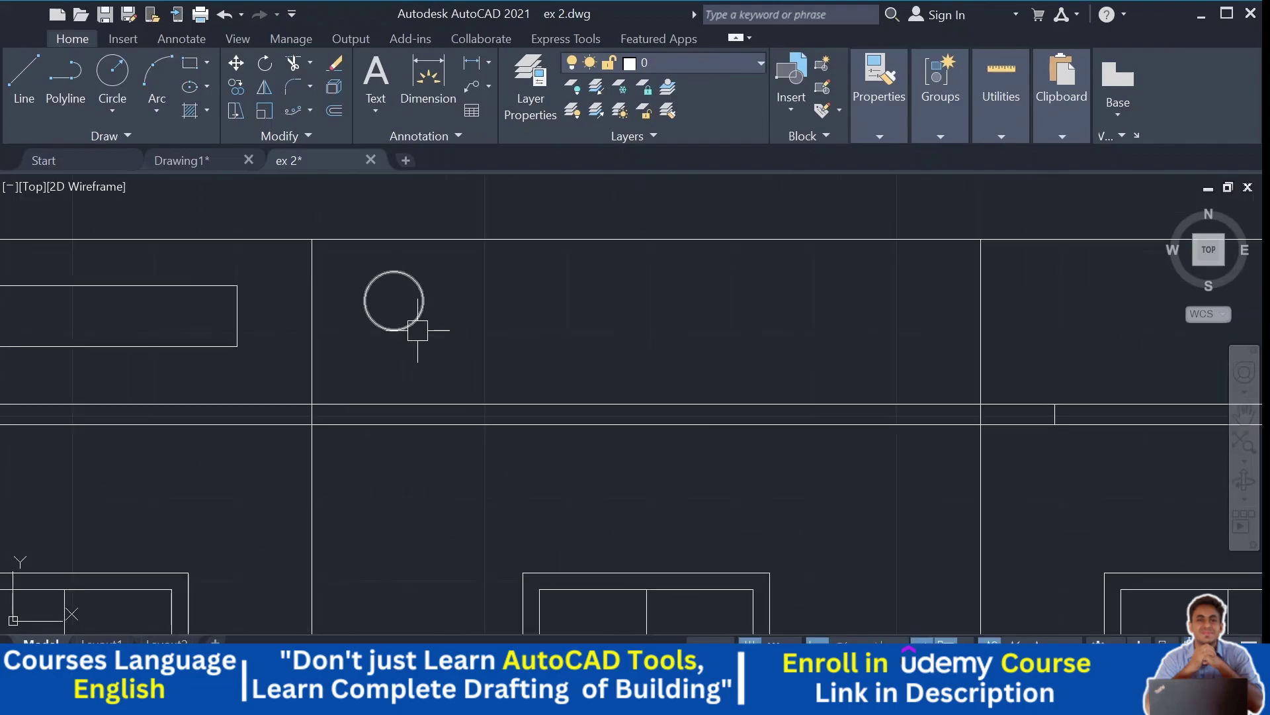
Step: Copy the circle horizontally three times to form an evenly spaced row of four across the middle parapet bay
left_click(416, 323)
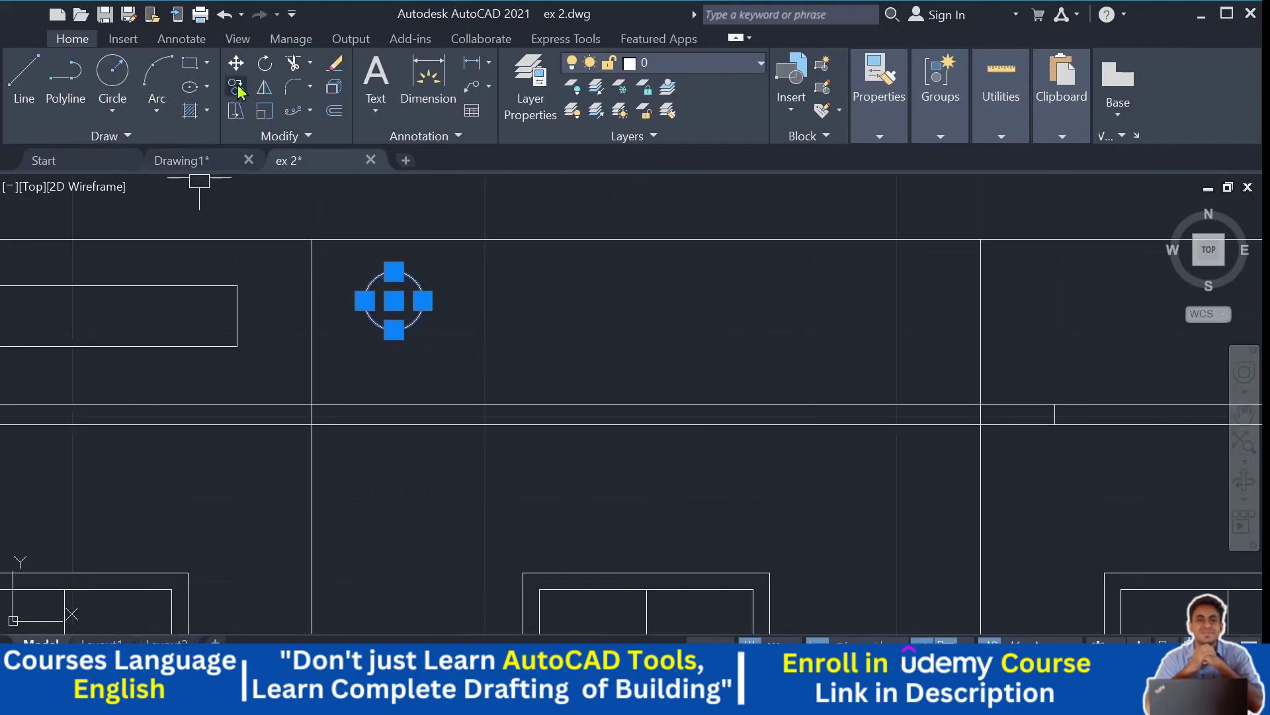
left_click(237, 88)
left_click(394, 301)
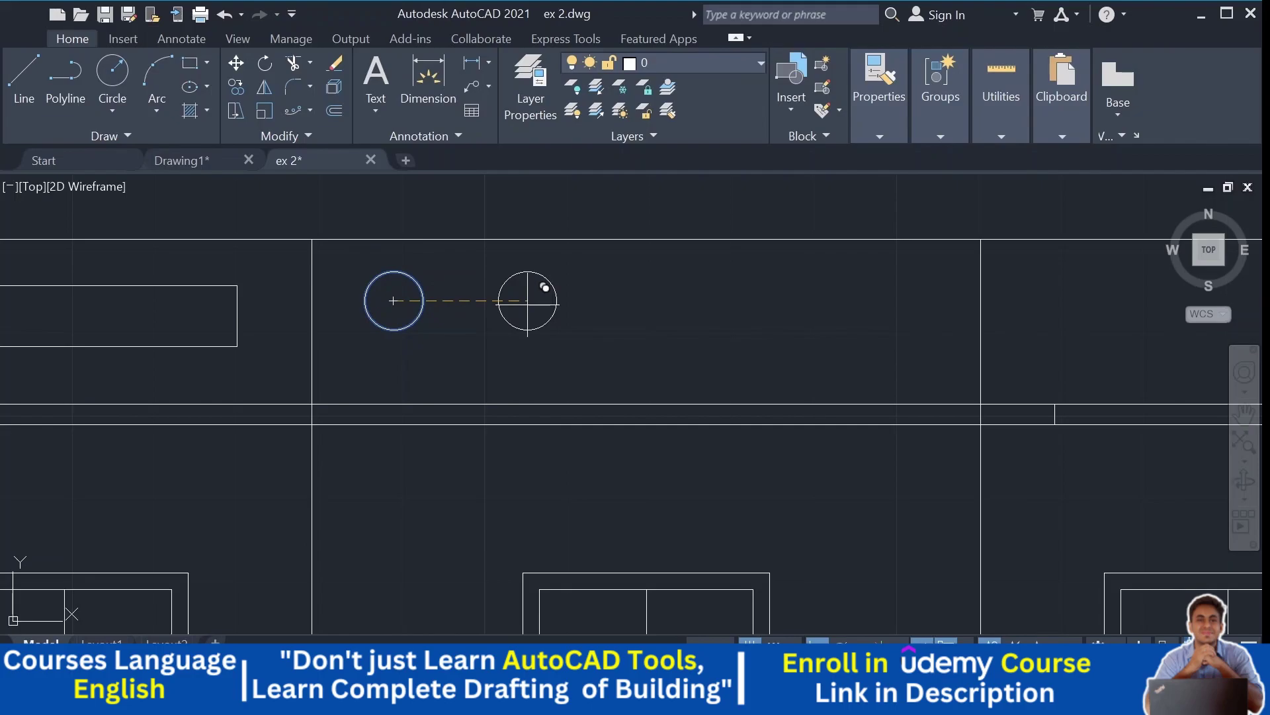
left_click(559, 301)
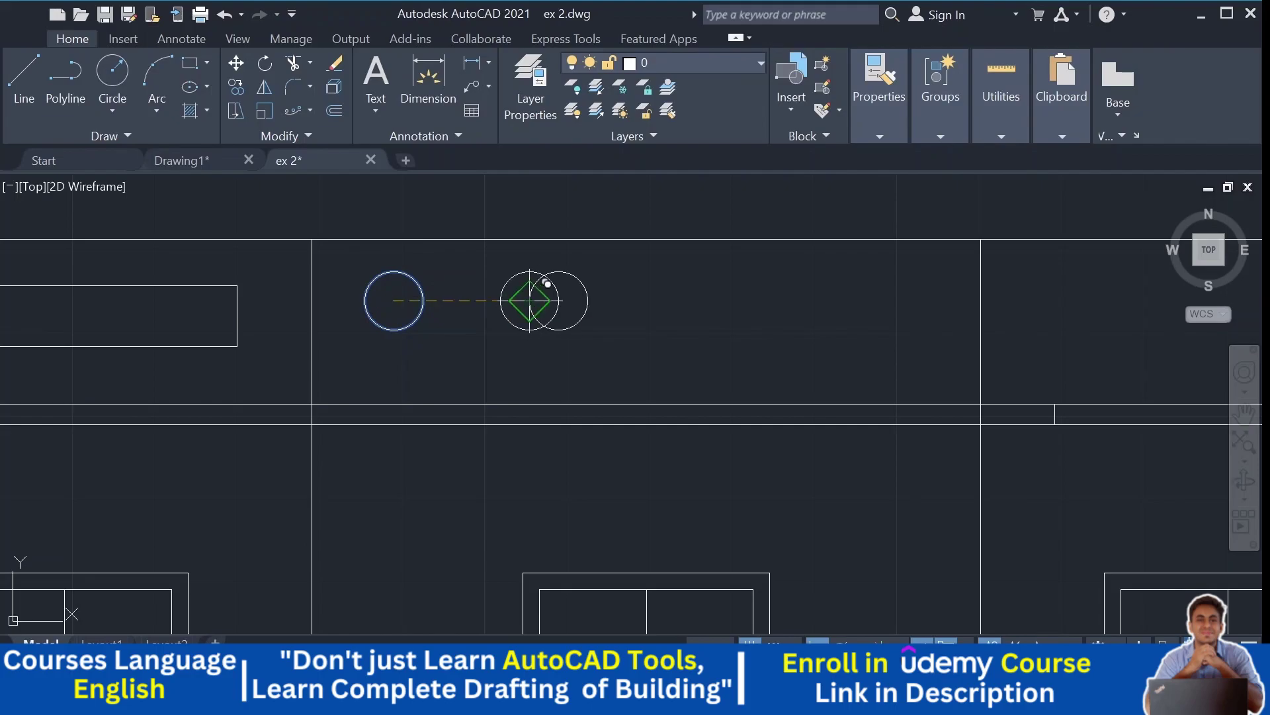
type("500")
key("Return")
key("Escape")
scroll(632, 372, "down", 5)
scroll(632, 372, "up", 2)
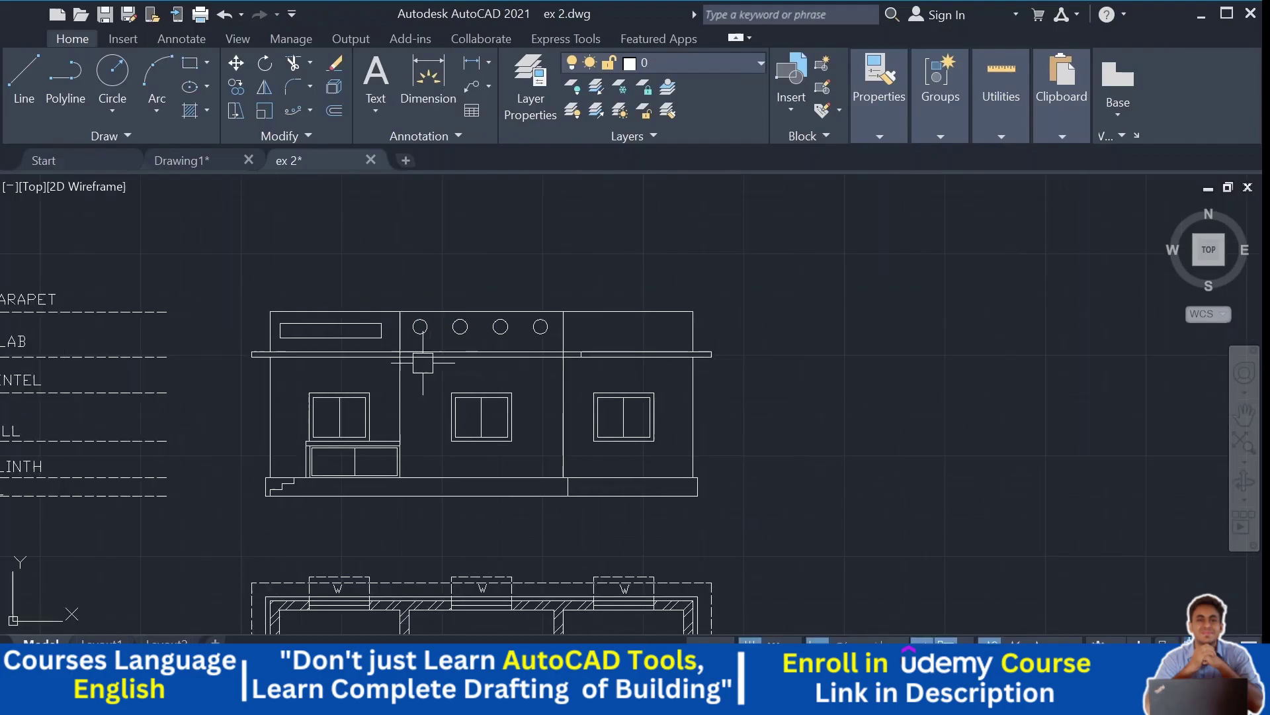
middle_click_drag(632, 372, 443, 337)
middle_click_drag(605, 338, 712, 338)
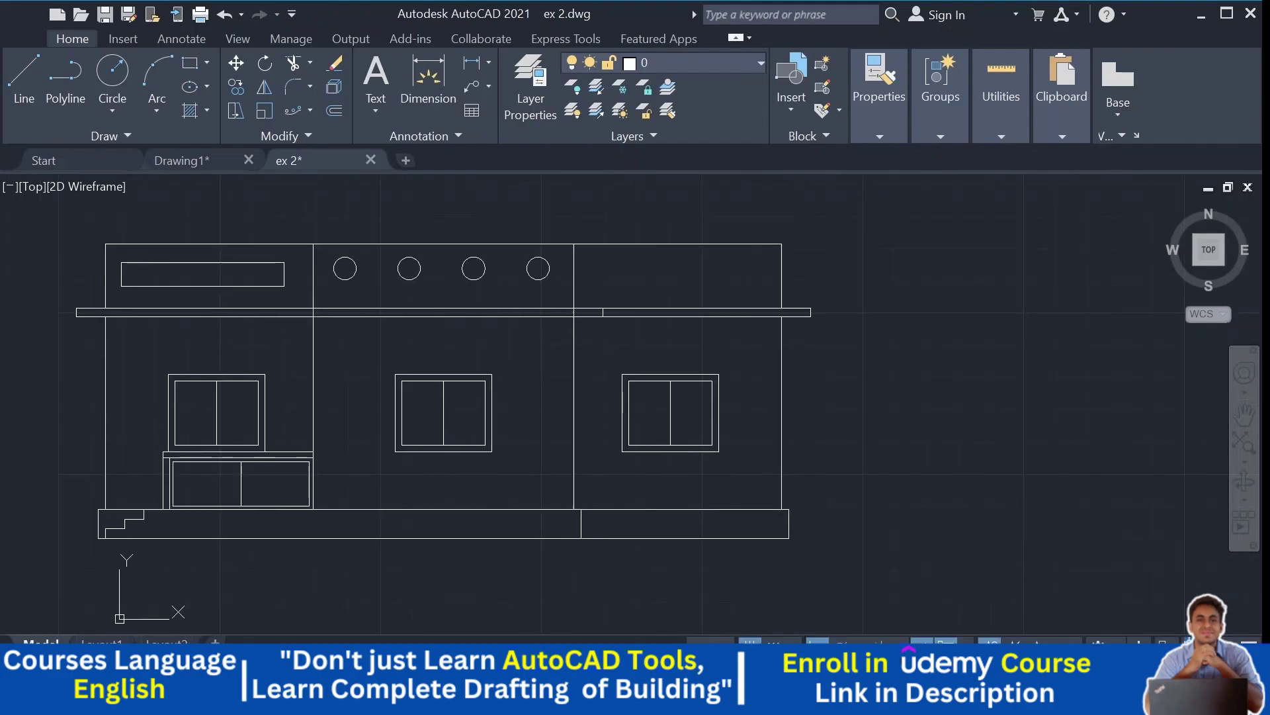
Step: Move the four parapet circles straight down so their centres align with the midpoint of the rectangle's side
scroll(314, 252, "up", 2)
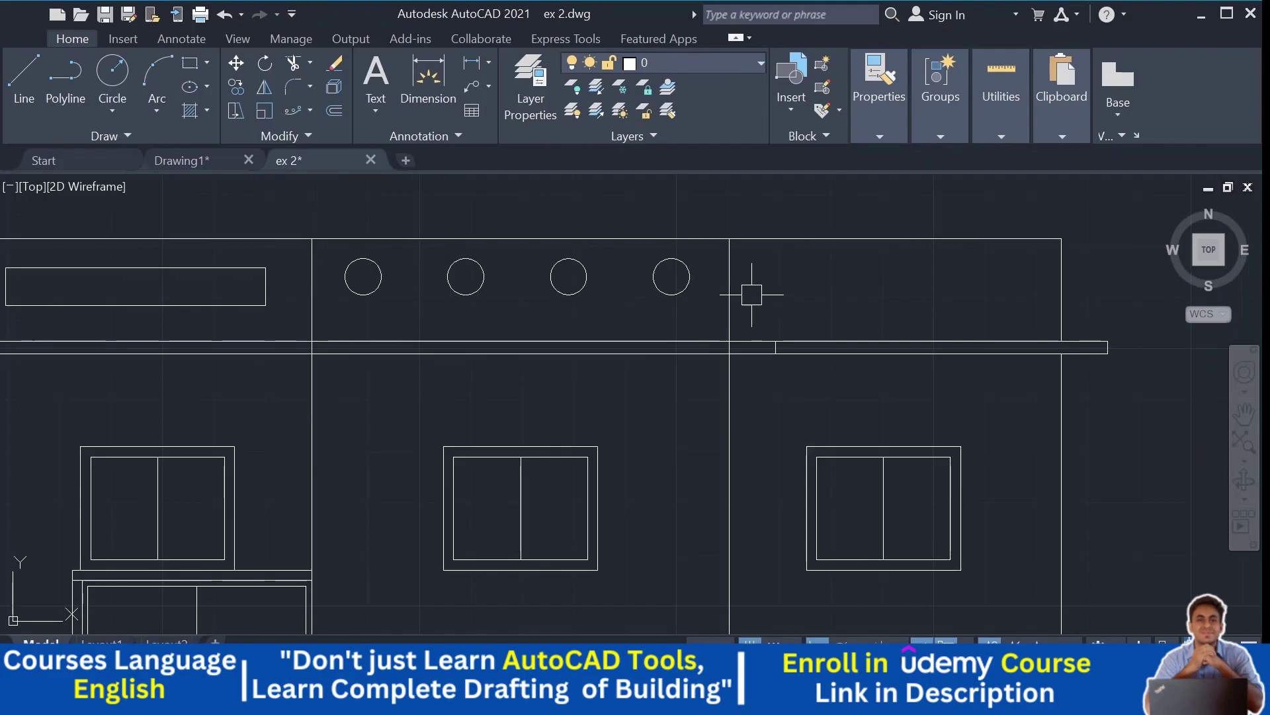
left_click(694, 272)
left_click(709, 252)
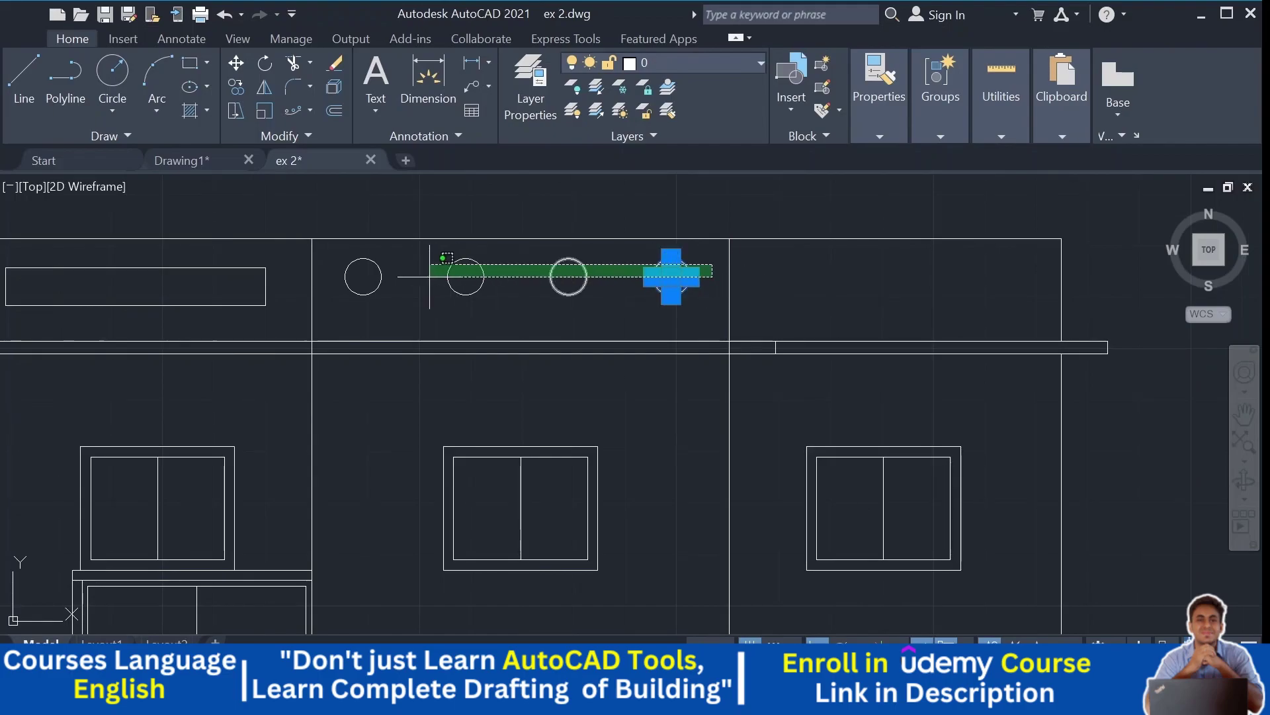
left_click(324, 292)
left_click(236, 71)
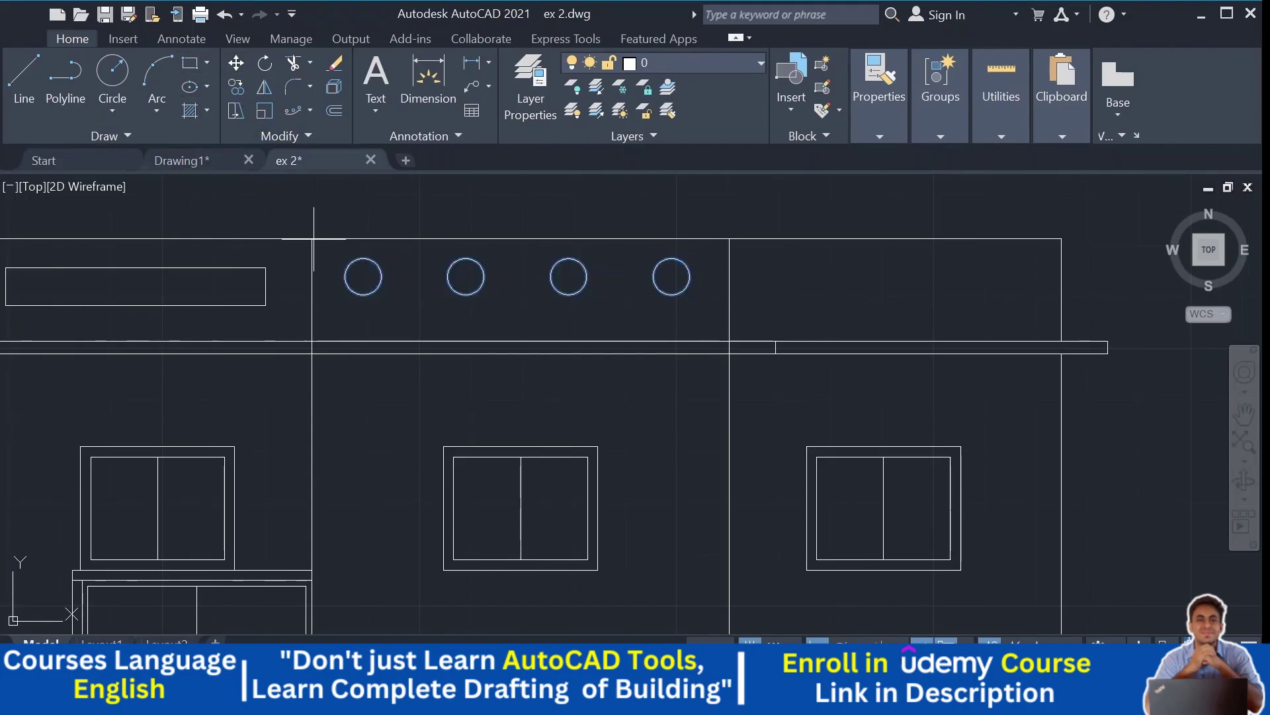
scroll(342, 273, "up", 4)
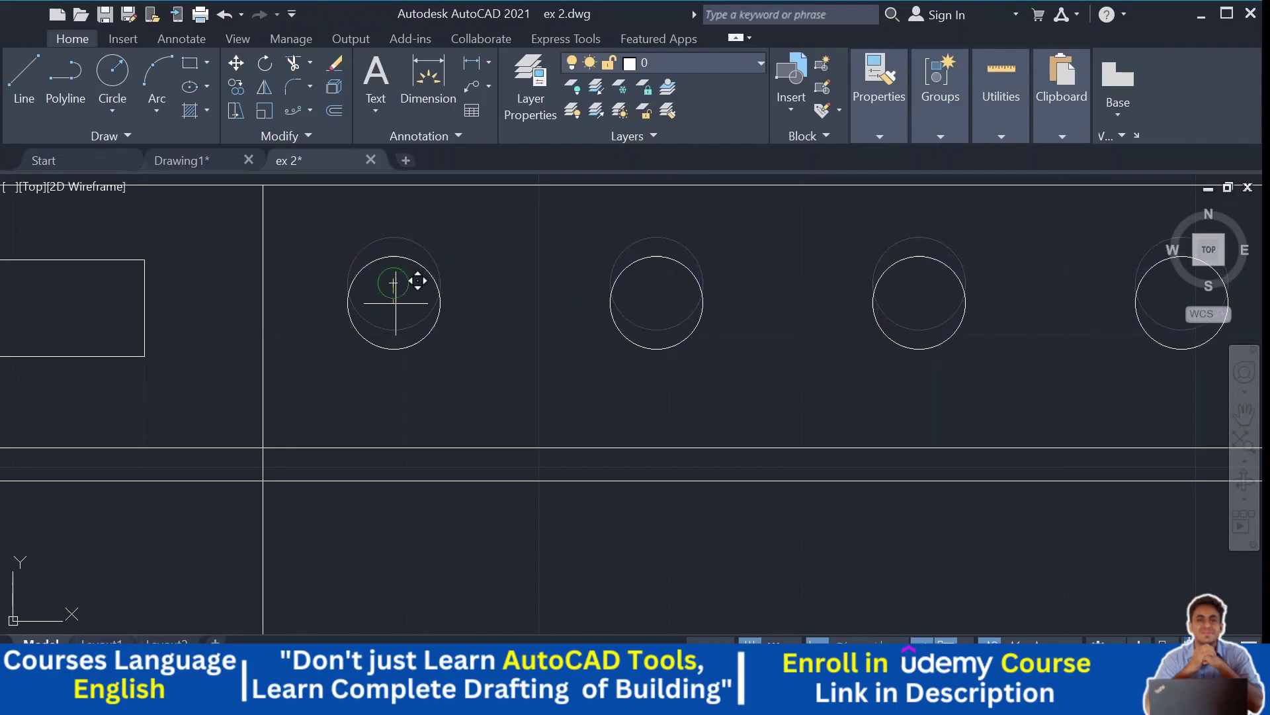
left_click(394, 283)
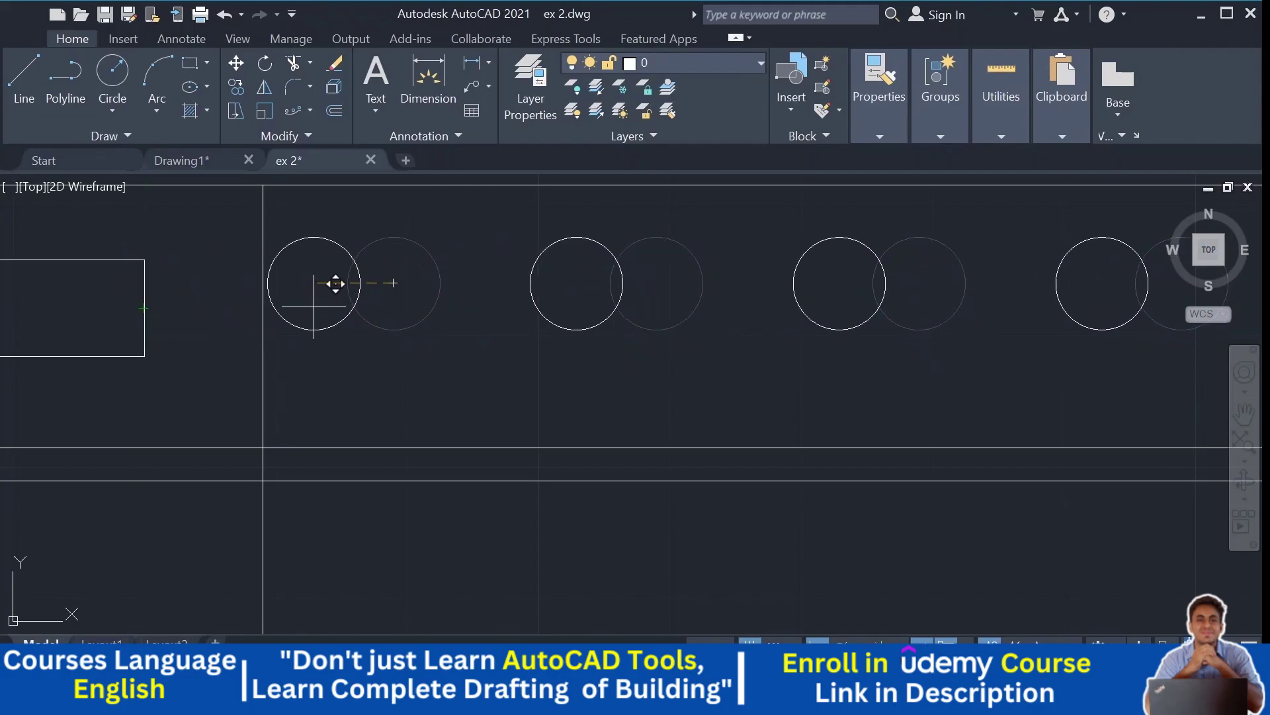
left_click(394, 308)
scroll(463, 311, "down", 5)
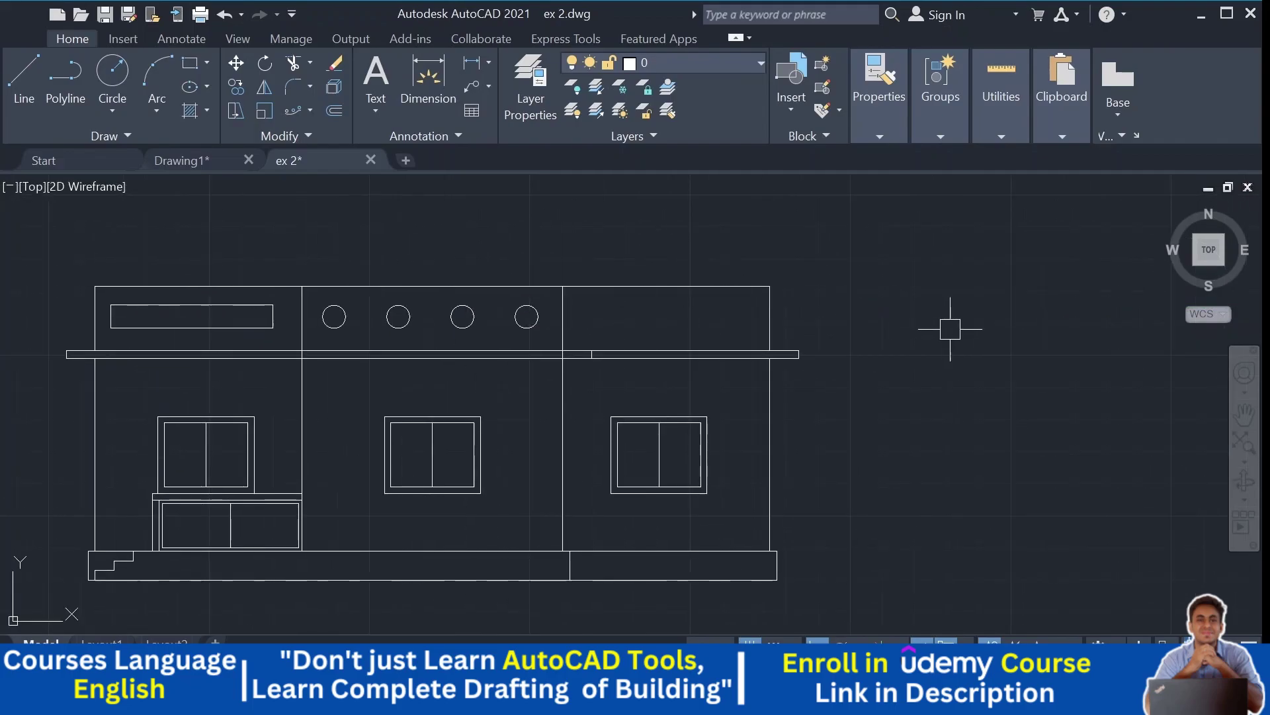
scroll(939, 324, "down", 3)
middle_click_drag(871, 308, 750, 269)
scroll(702, 292, "up", 2)
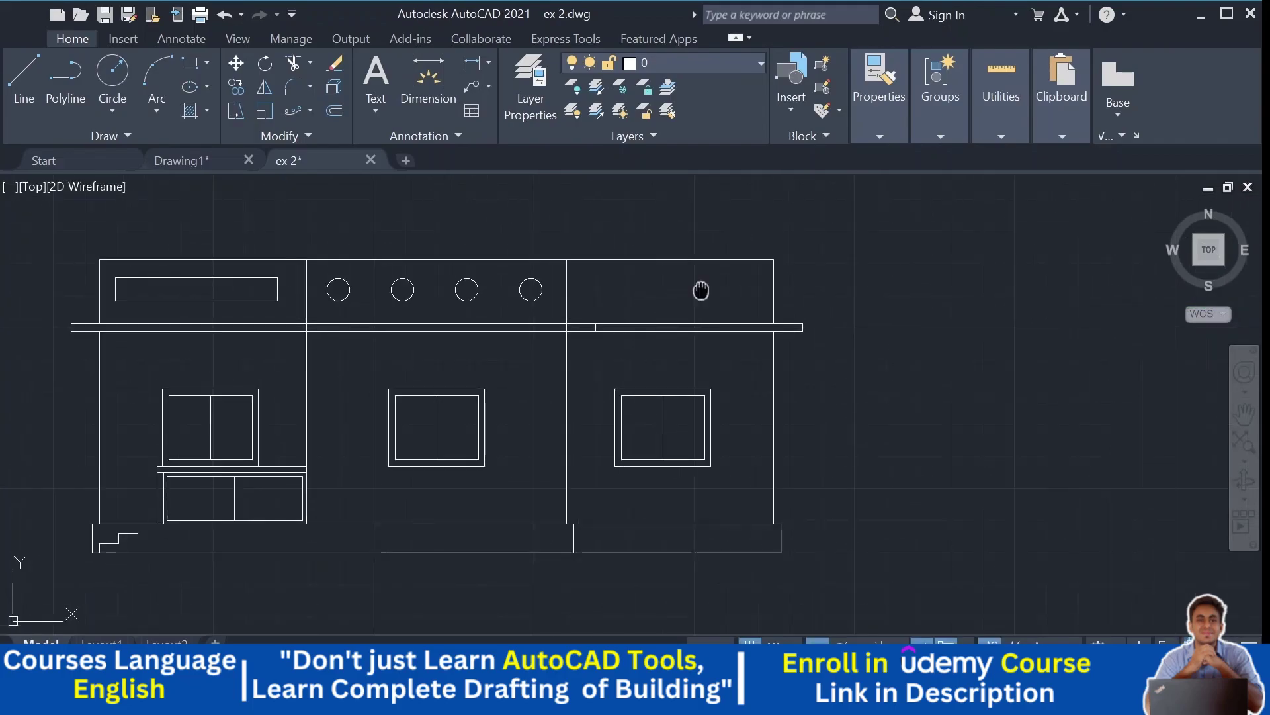
middle_click_drag(698, 286, 649, 295)
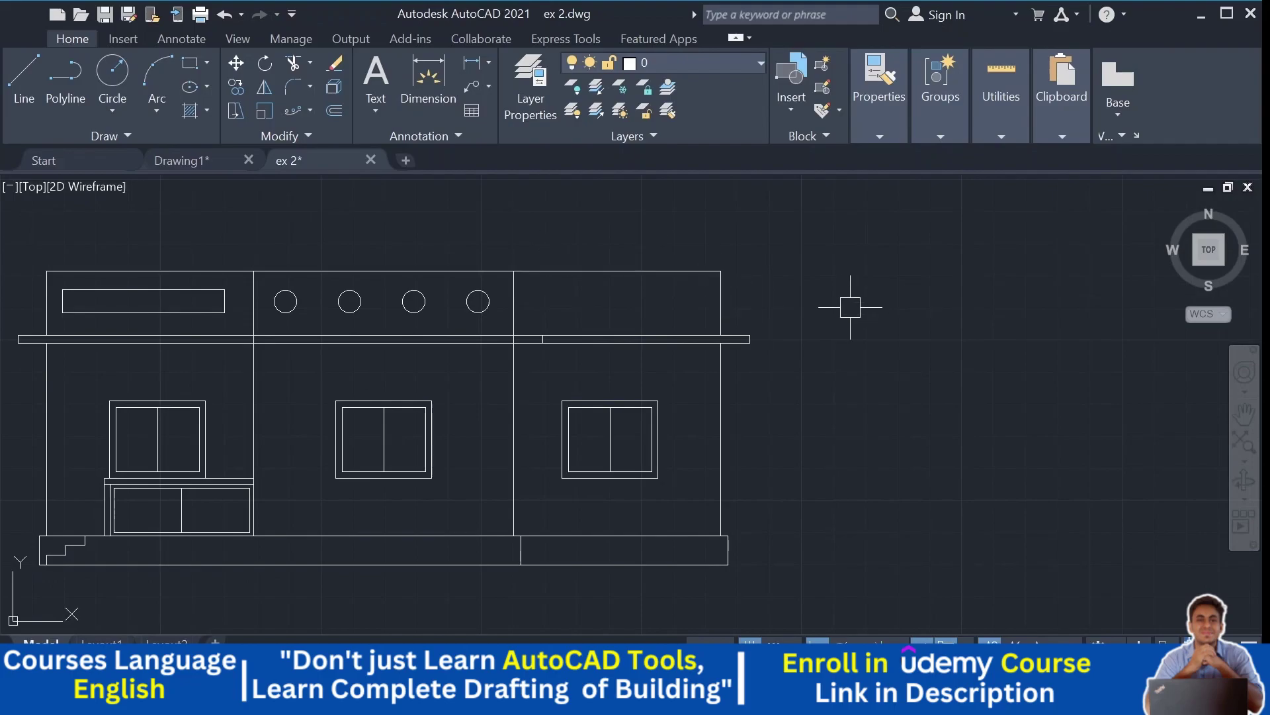
scroll(814, 307, "down", 2)
mouse_move(833, 331)
middle_mouse_down()
mouse_move(870, 306)
mouse_move(844, 326)
middle_mouse_up()
middle_click_drag(349, 383, 371, 374)
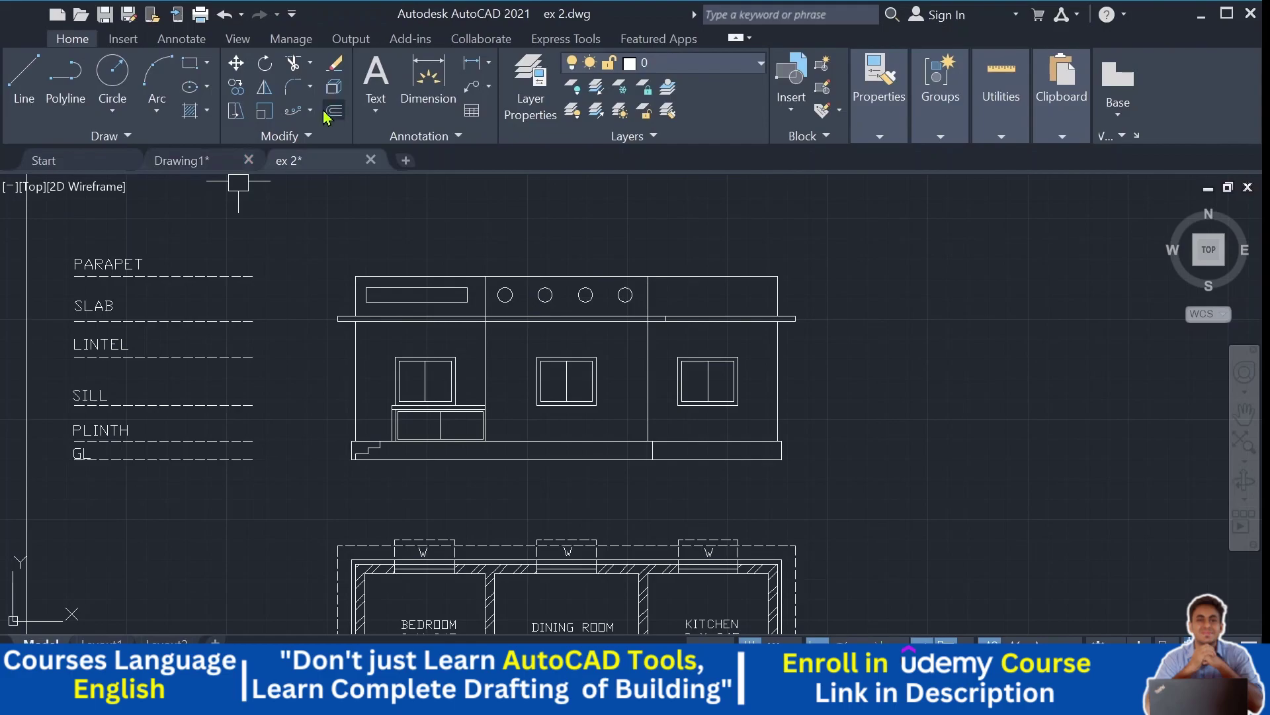
Step: Add a vertical dimension of the plinth's height beside the end with the steps
scroll(322, 488, "up", 6)
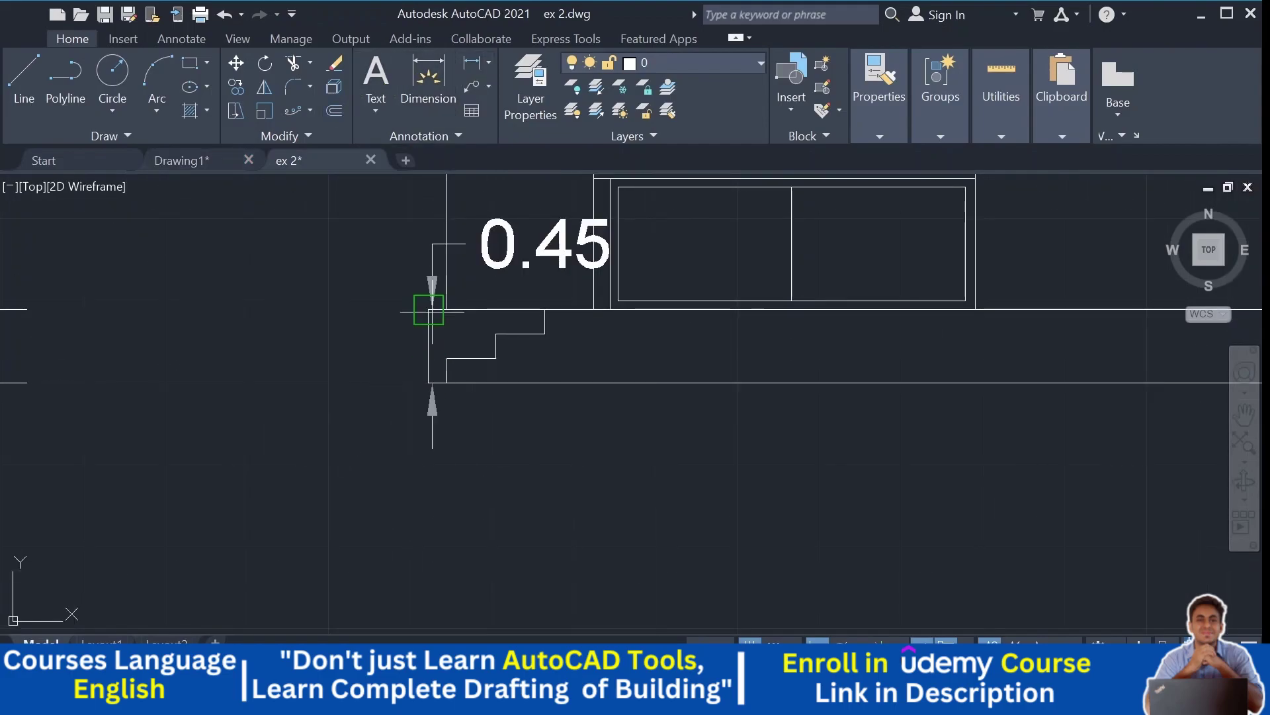
type("di")
key("Return")
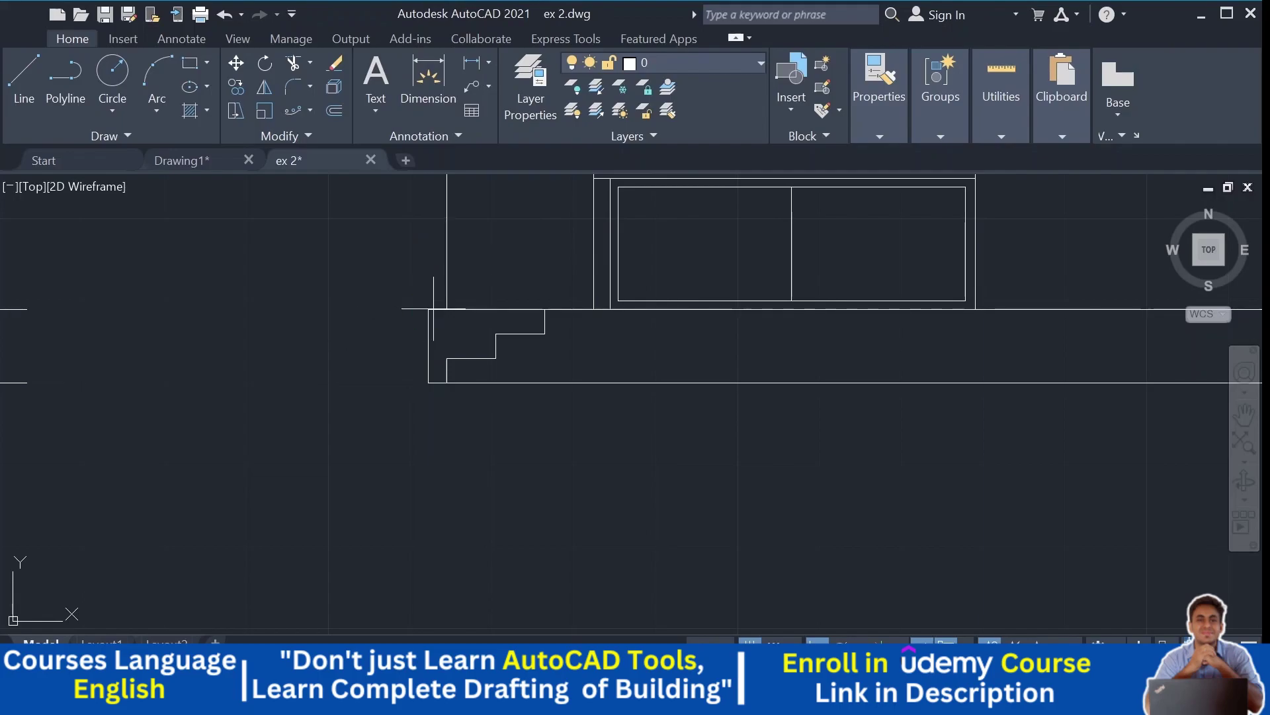
left_click(428, 309)
left_click(428, 382)
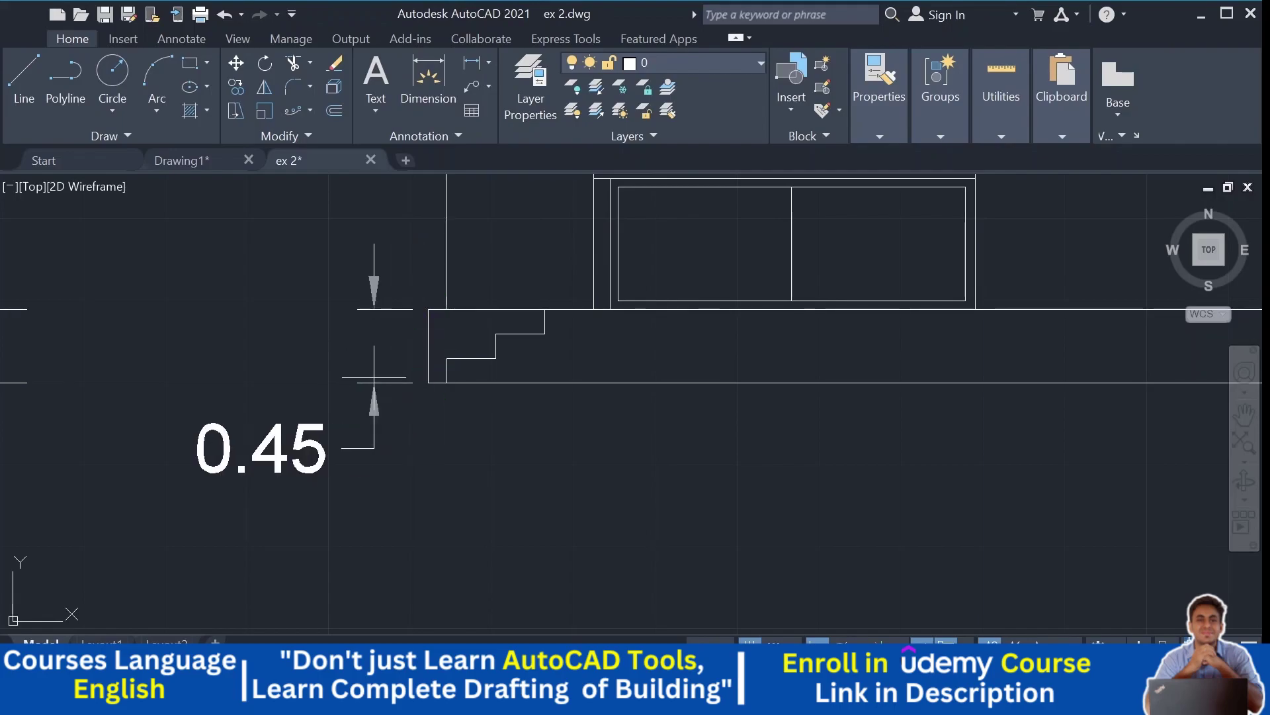
left_click(379, 380)
middle_click_drag(379, 380, 347, 471)
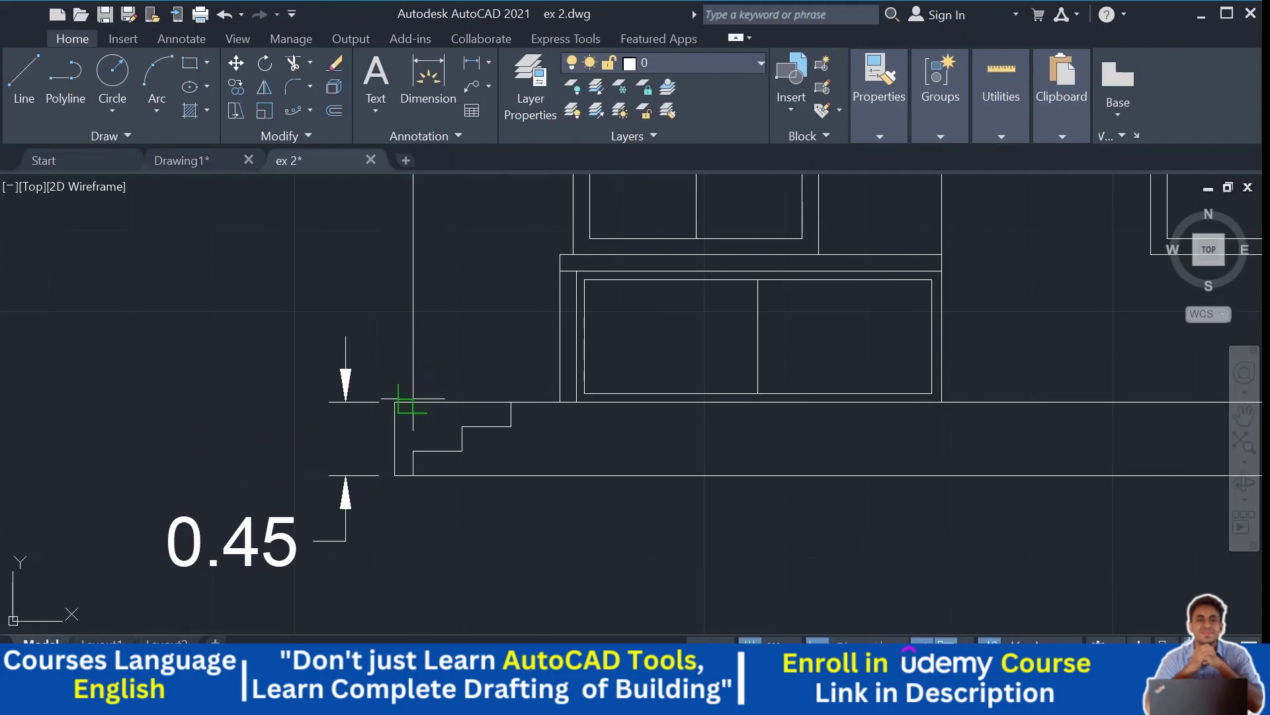
middle_click_drag(414, 283, 413, 416)
scroll(410, 402, "down", 2)
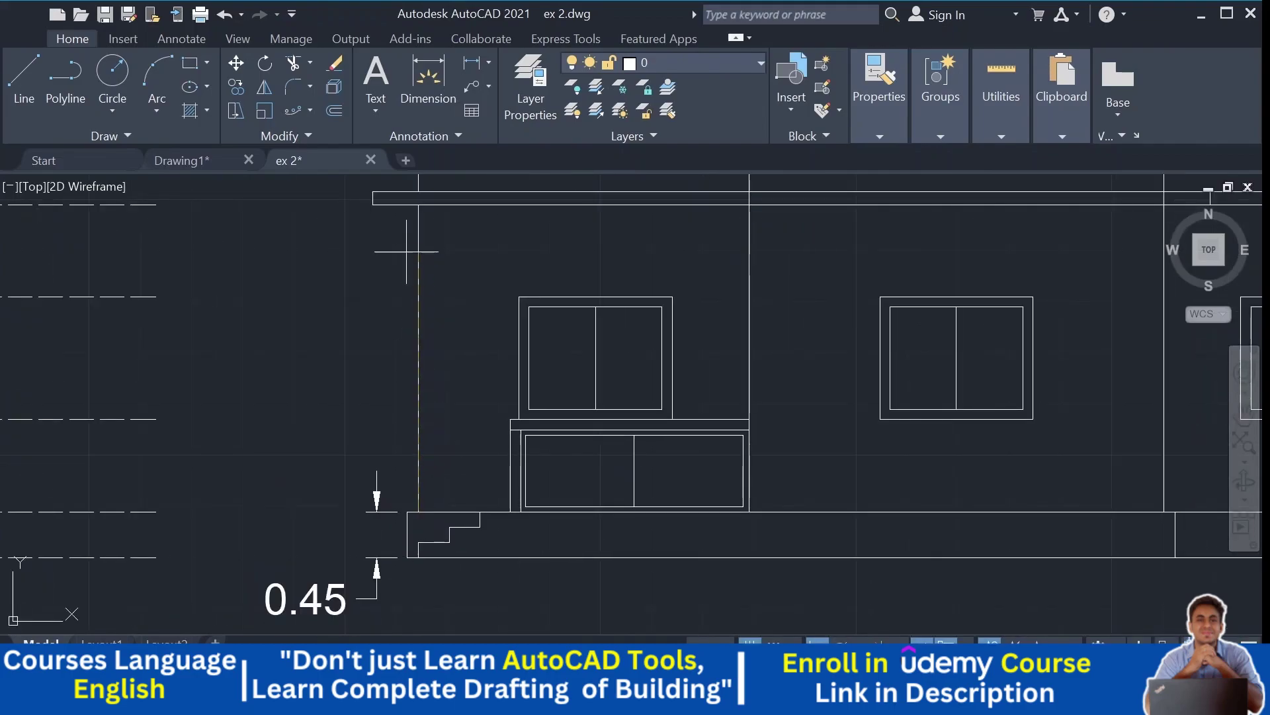
left_click(419, 204)
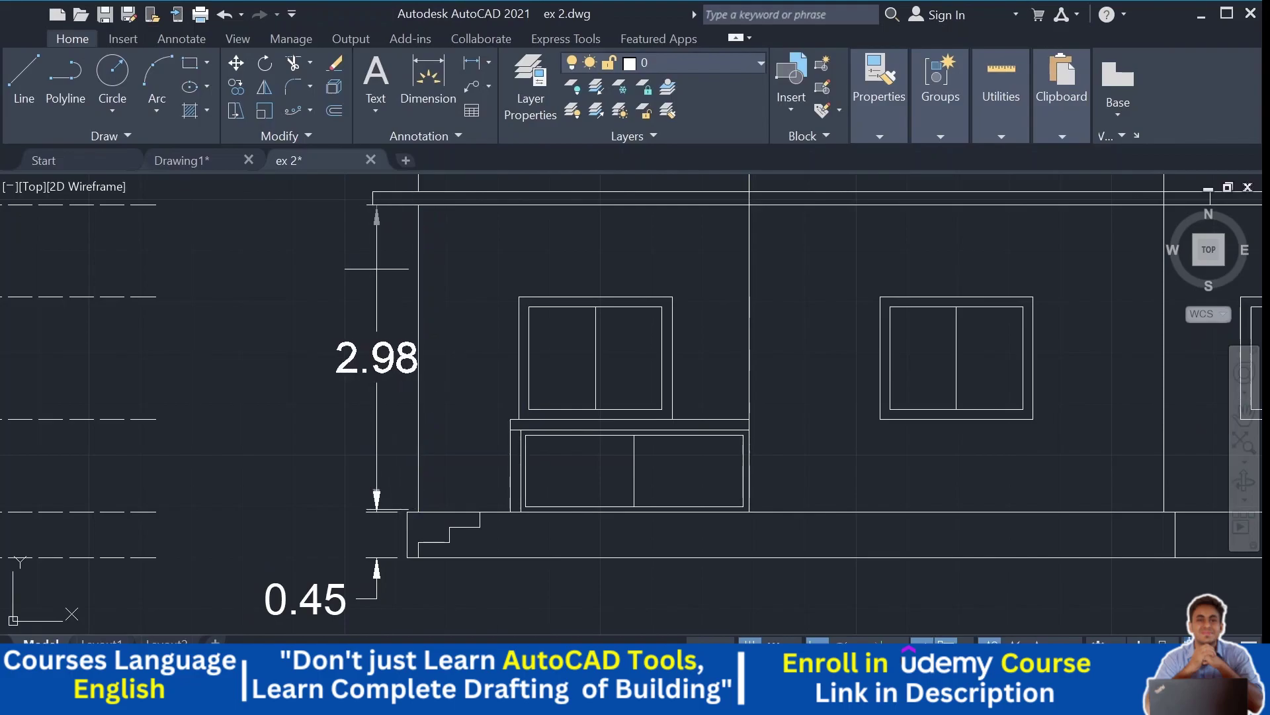
scroll(588, 545, "down", 3)
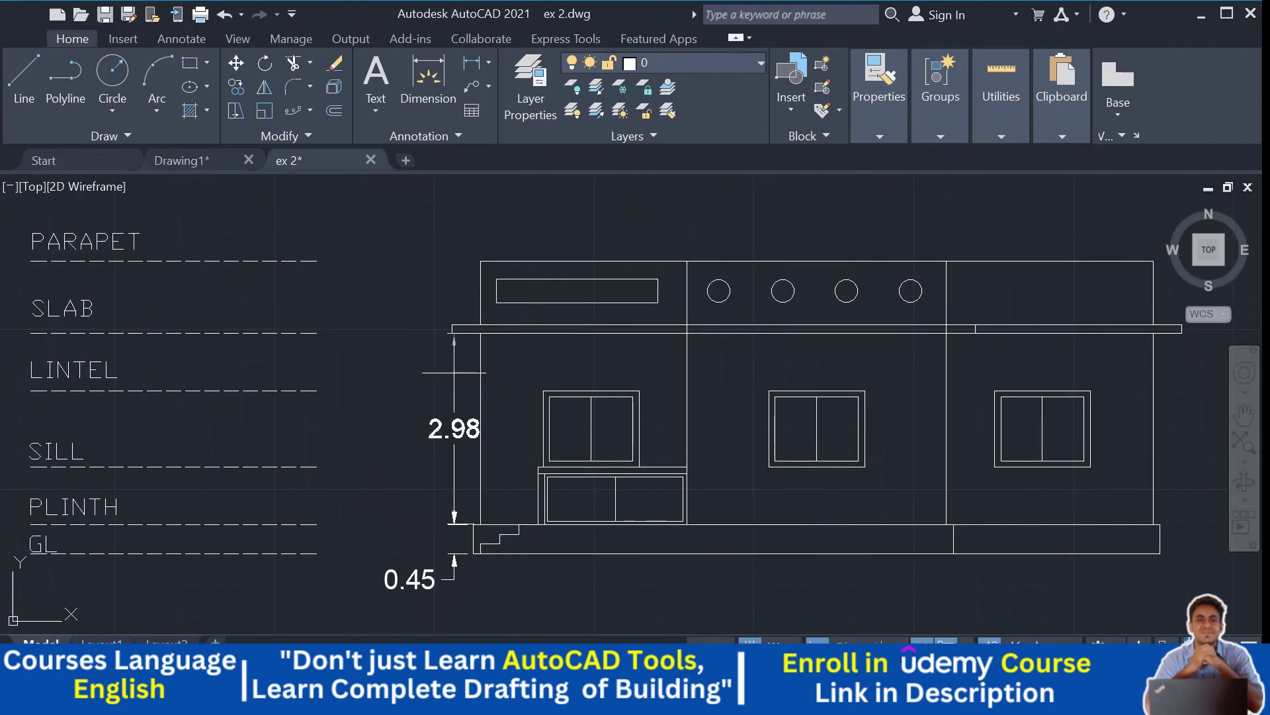
key("Escape")
mouse_move(426, 397)
middle_mouse_down()
mouse_move(398, 358)
mouse_move(419, 346)
middle_mouse_up()
scroll(503, 444, "up", 2)
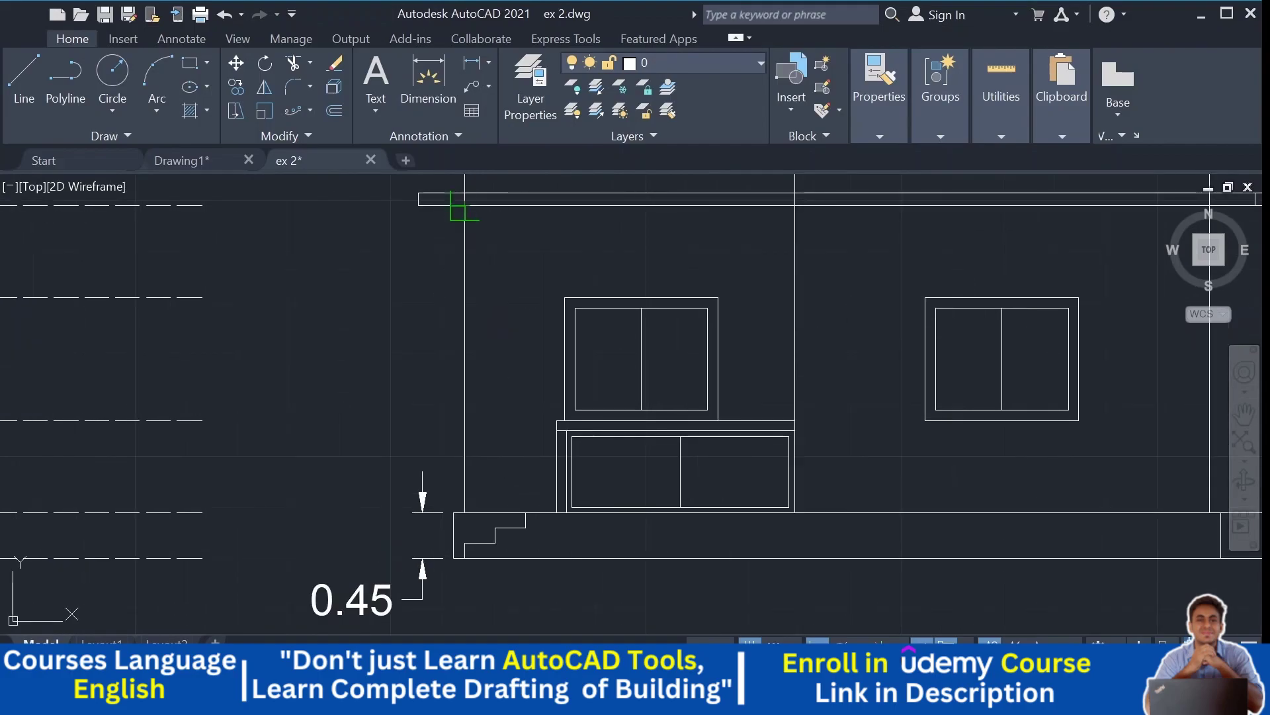
scroll(496, 496, "up", 3)
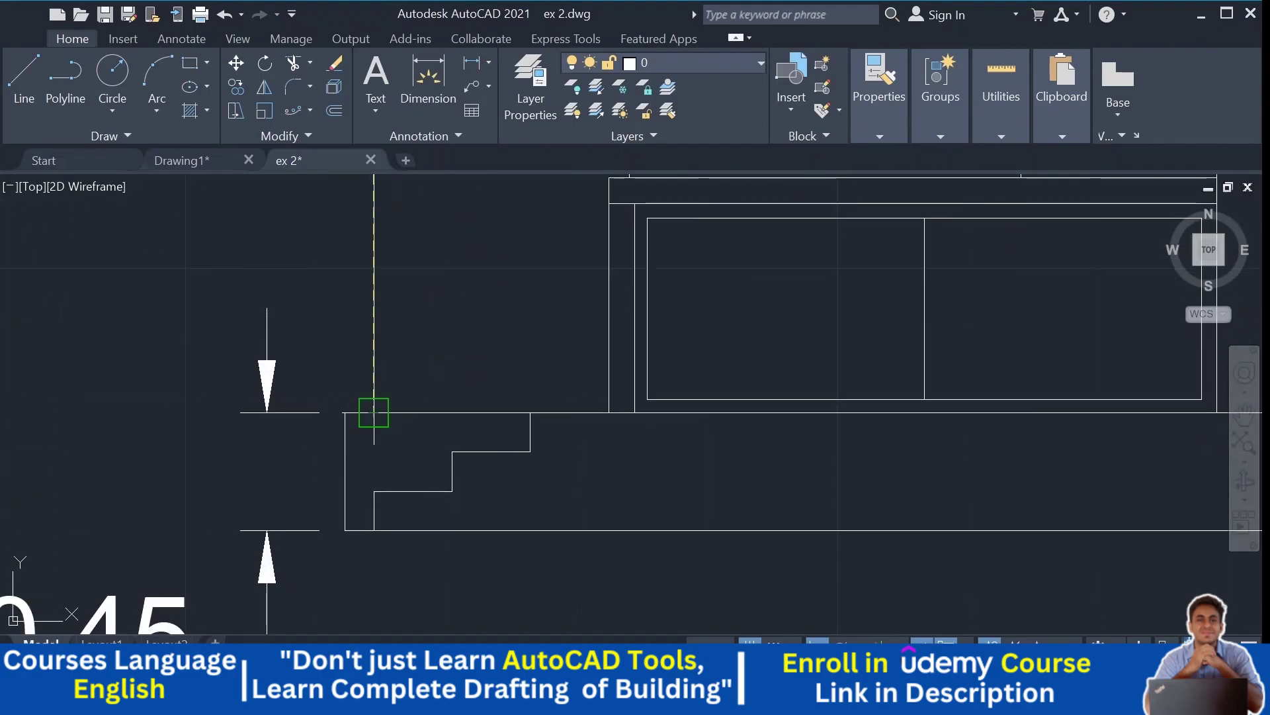
scroll(377, 412, "down", 4)
scroll(389, 411, "up", 4)
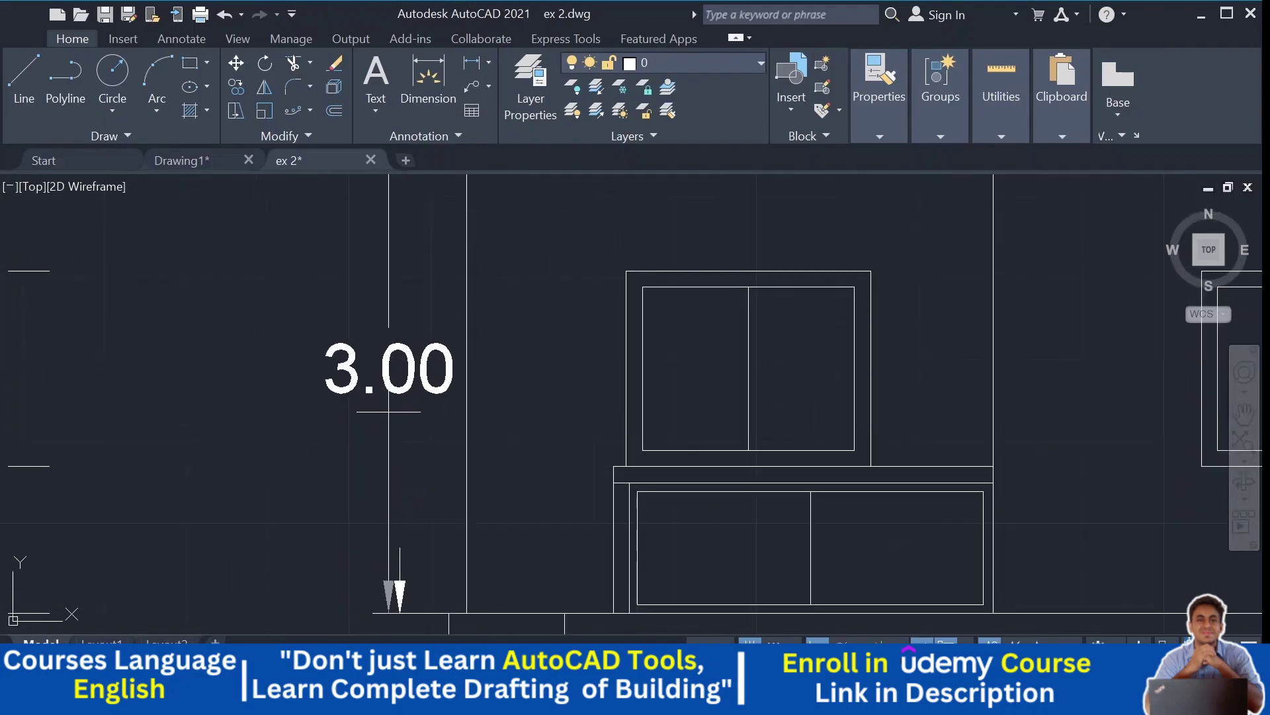
scroll(389, 412, "down", 1)
mouse_move(388, 411)
middle_mouse_down()
mouse_move(383, 312)
mouse_move(401, 328)
mouse_move(535, 322)
mouse_move(408, 349)
middle_mouse_up()
scroll(383, 312, "up", 1)
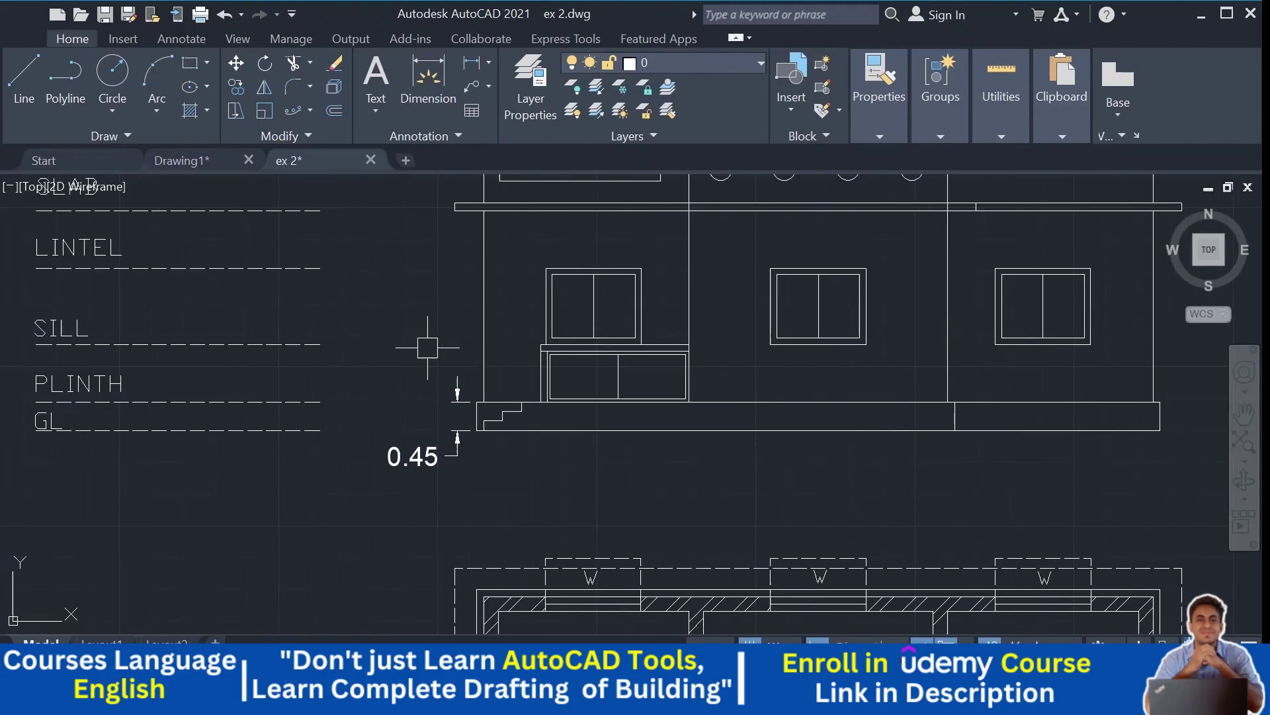
Step: Add a vertical dimension from the plinth top to the window lintel level, in line with the plinth dimension
mouse_move(545, 283)
middle_mouse_down()
mouse_move(518, 308)
mouse_move(238, 313)
middle_mouse_up()
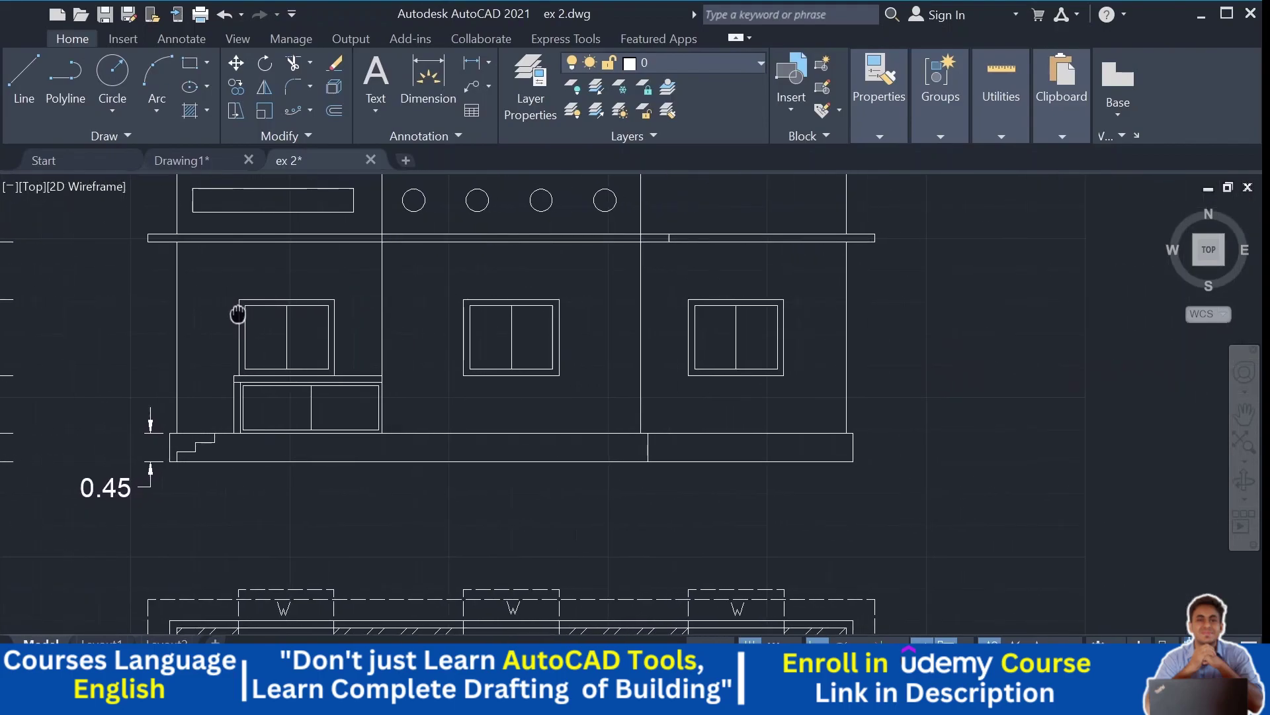
middle_click_drag(922, 314, 1042, 309)
scroll(210, 263, "up", 1)
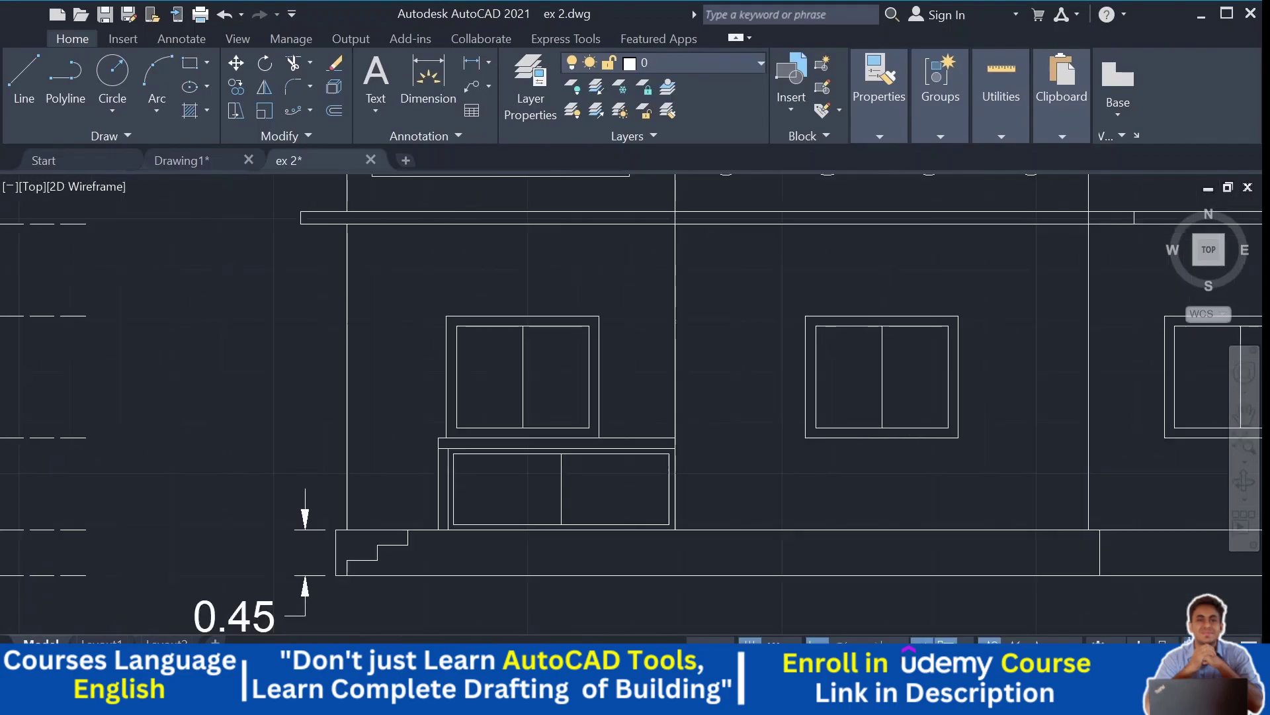
scroll(312, 247, "up", 2)
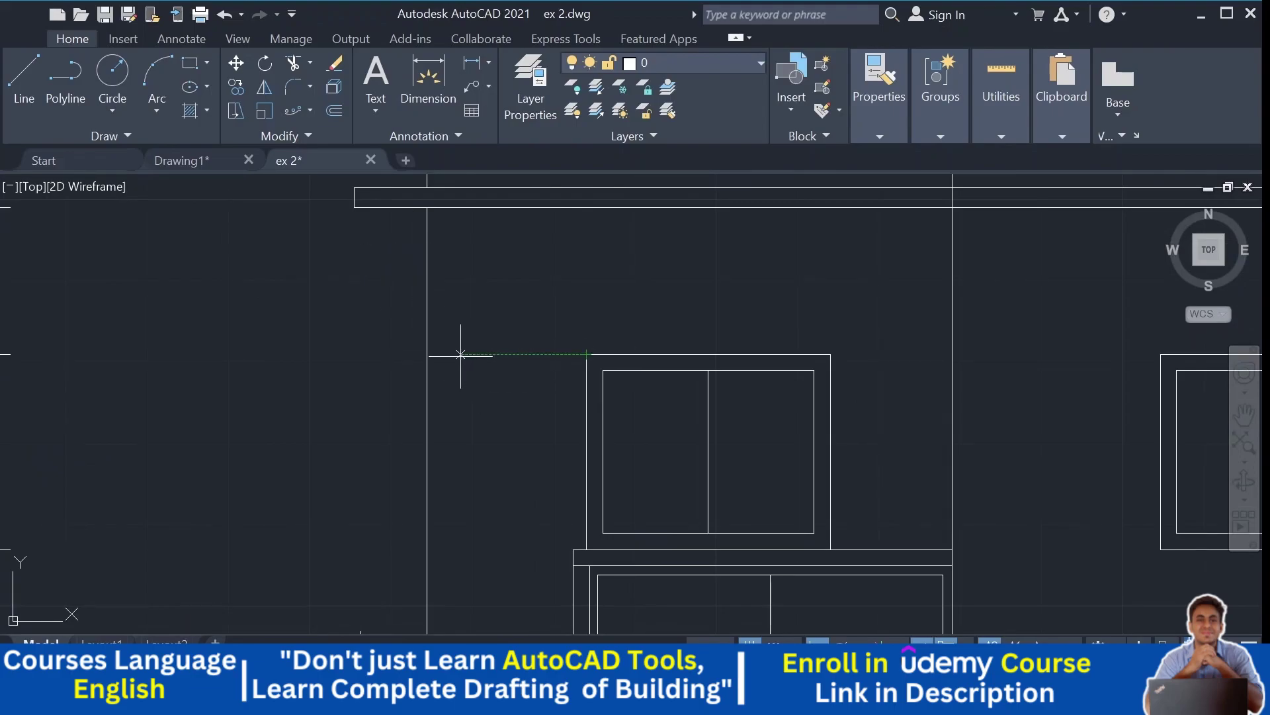
scroll(428, 354, "down", 4)
scroll(405, 276, "up", 5)
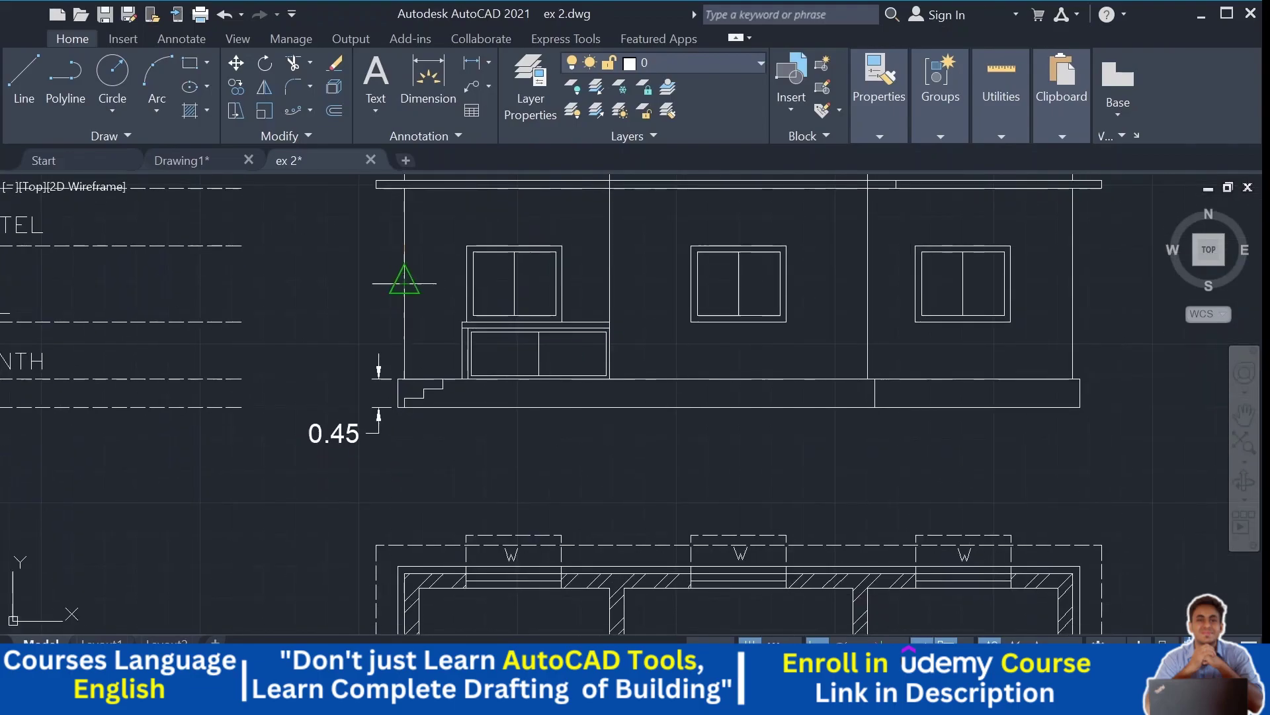
left_click(390, 422)
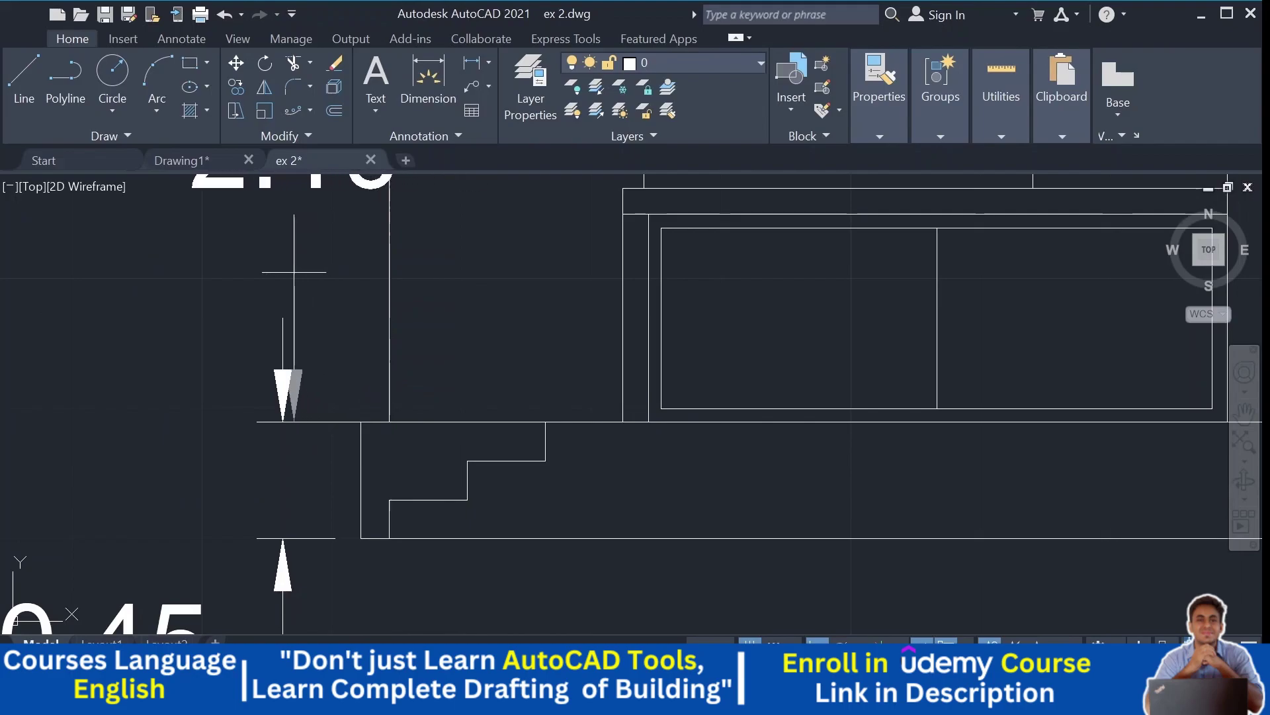
scroll(284, 265, "down", 3)
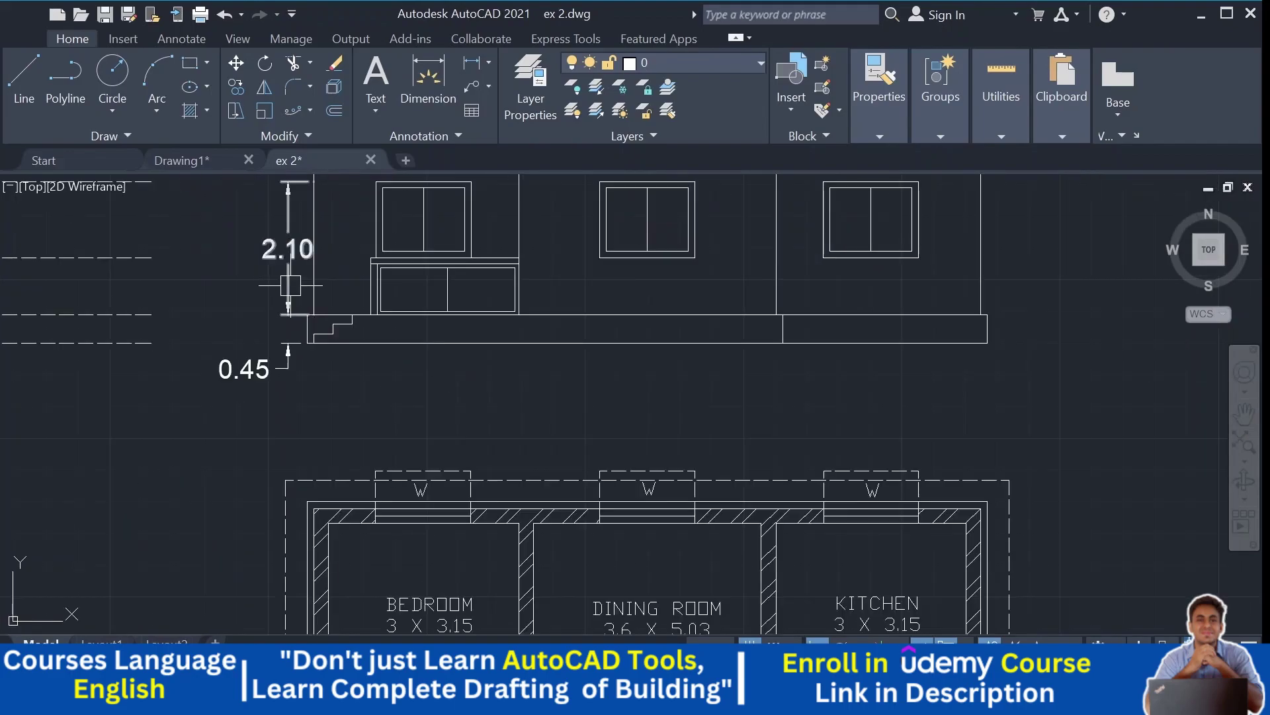
scroll(316, 257, "up", 4)
scroll(316, 257, "down", 3)
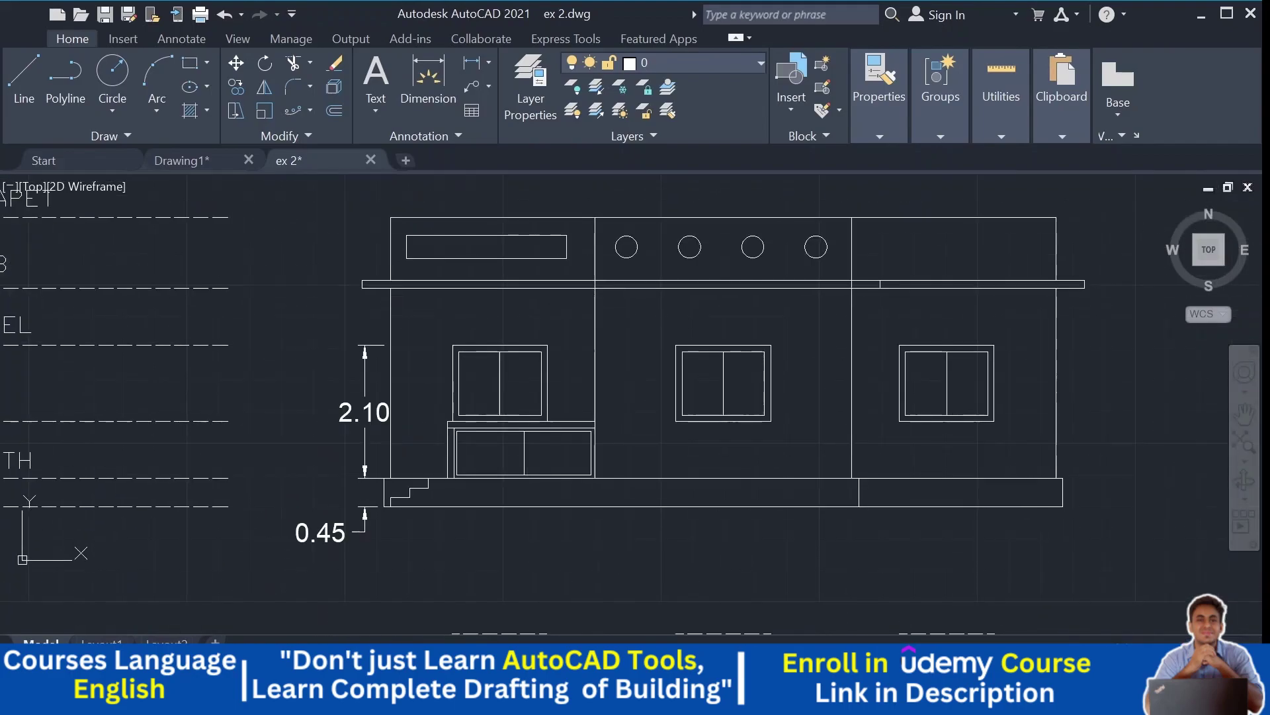
Step: Add a vertical dimension from the slab underside to the plinth top, outside the lintel height dimension
scroll(380, 305, "up", 3)
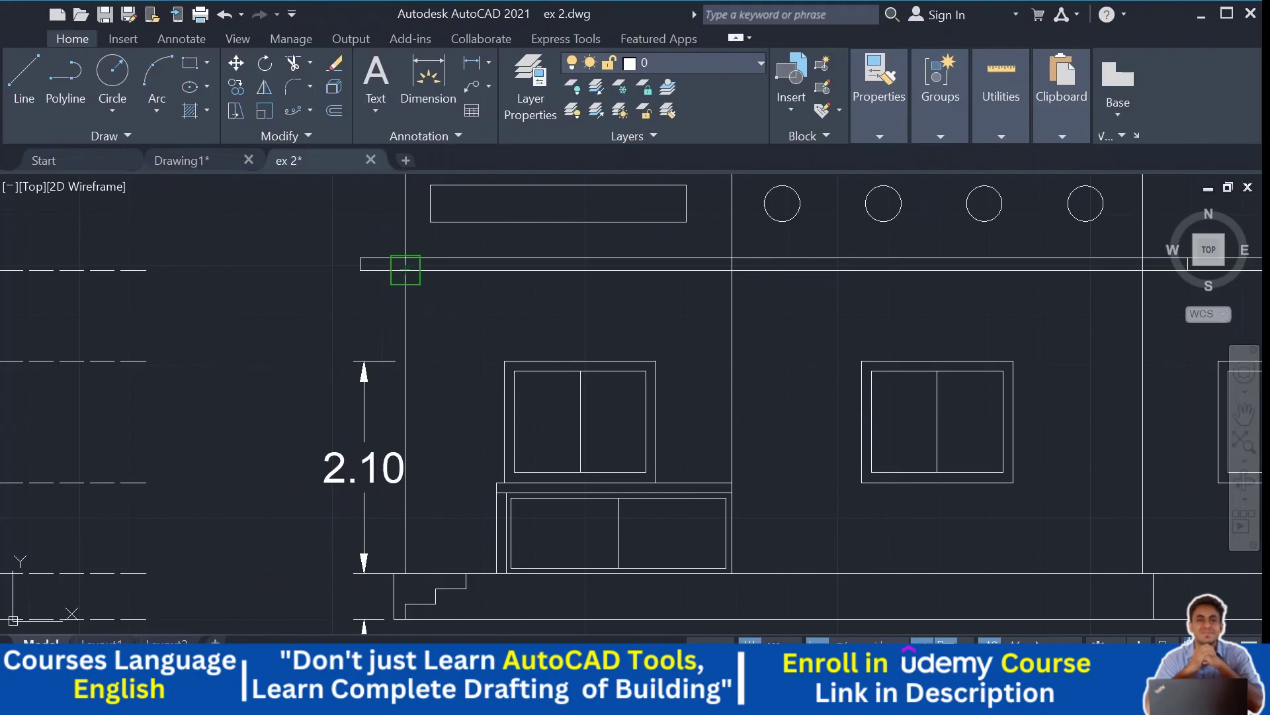
left_click(395, 578)
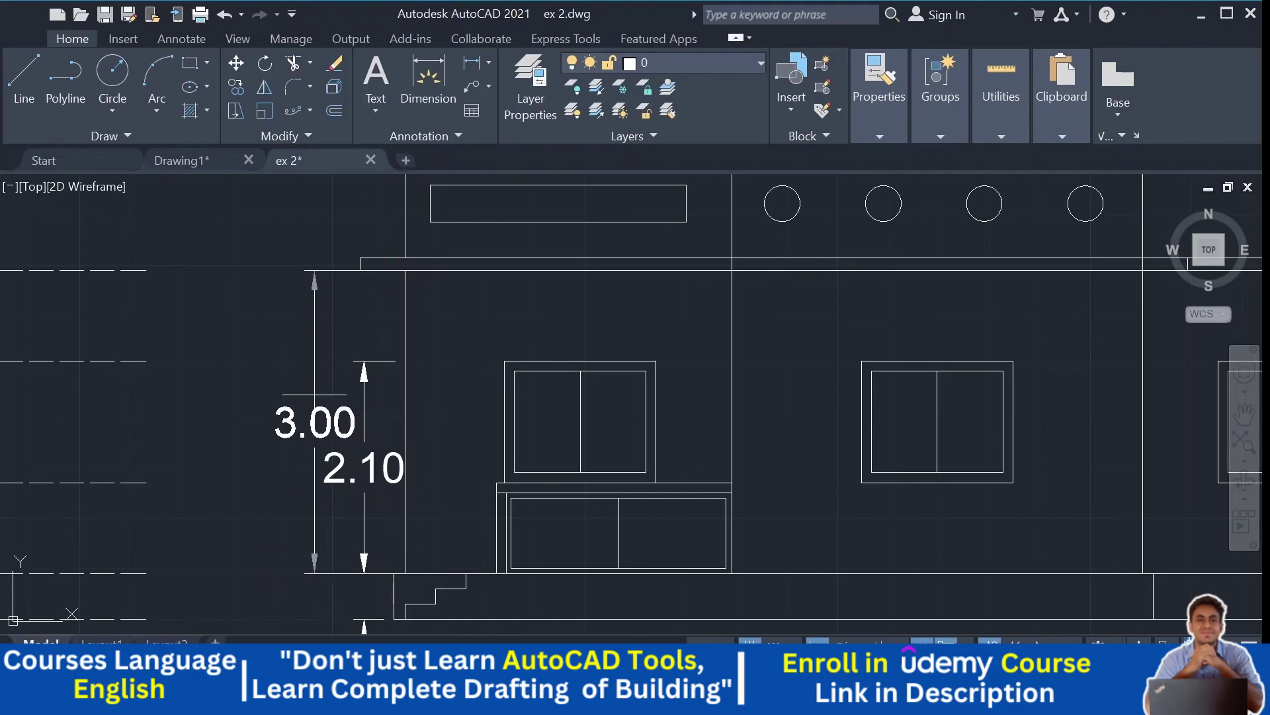
left_click(299, 366)
scroll(325, 281, "down", 4)
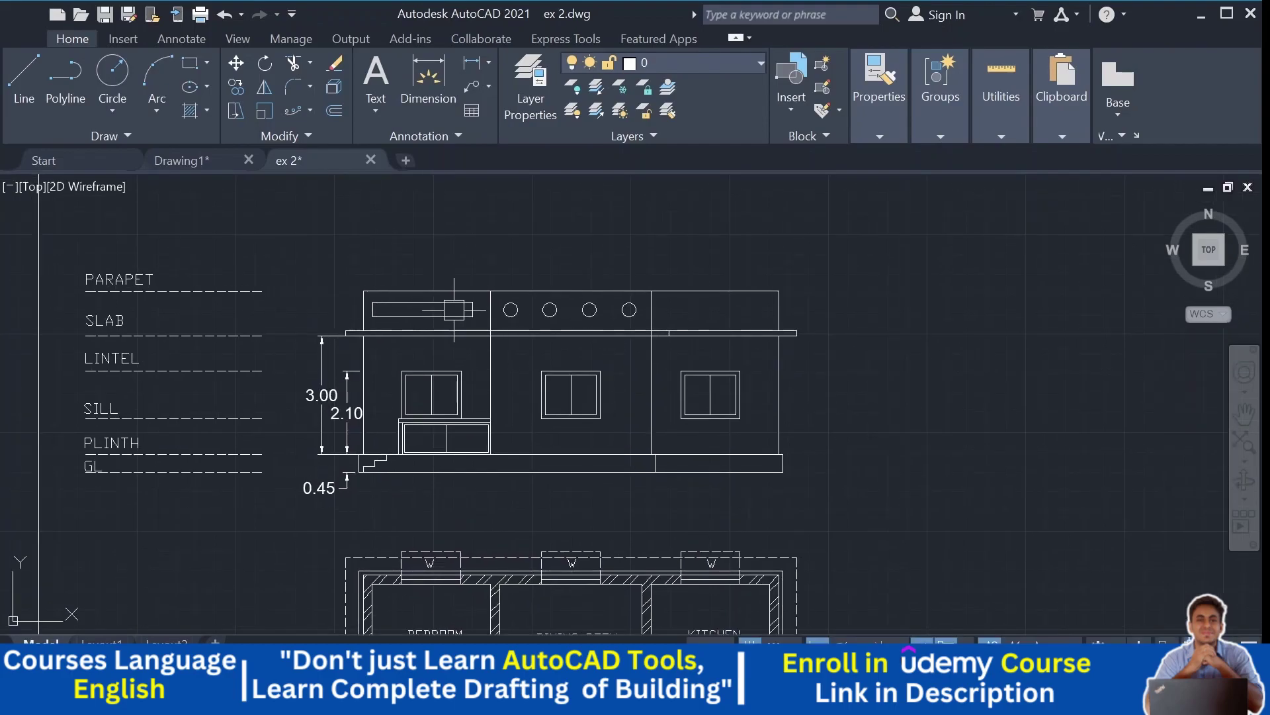
Step: Dimension the roof slab's thickness at its projecting end, in line with the plinth-to-slab dimension
scroll(340, 307, "up", 5)
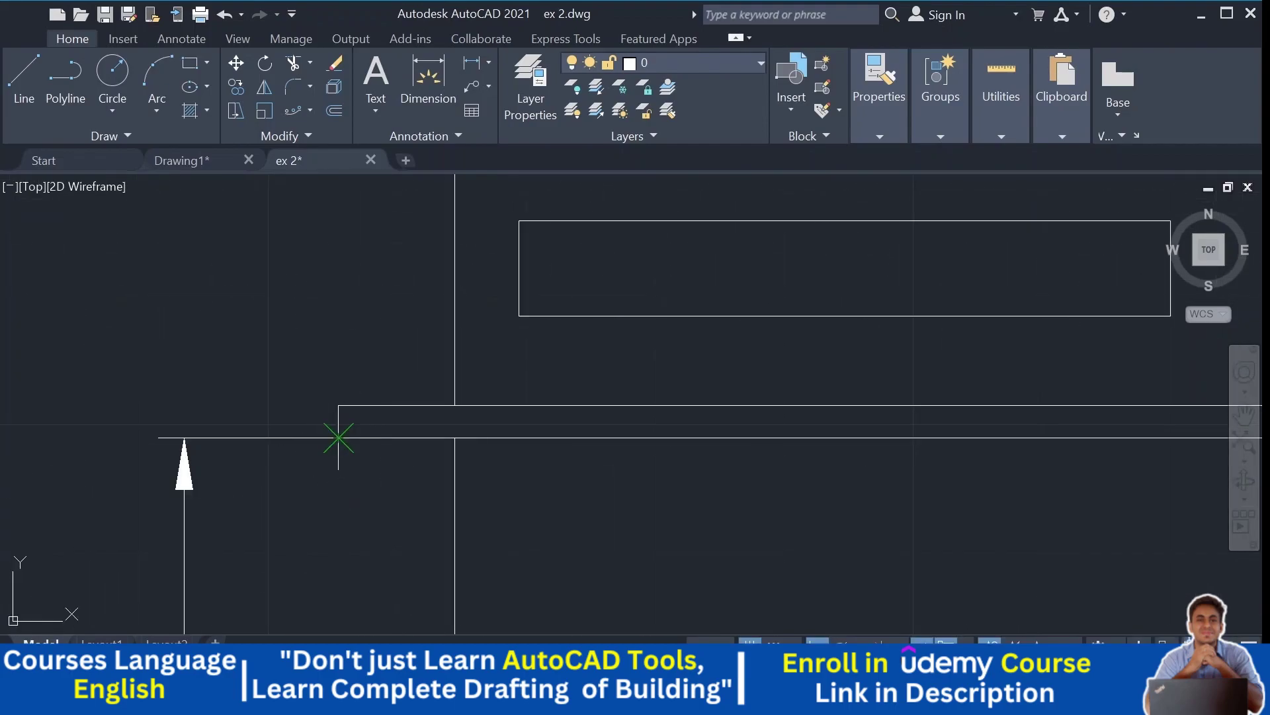
key("space")
left_click(339, 405)
left_click(338, 437)
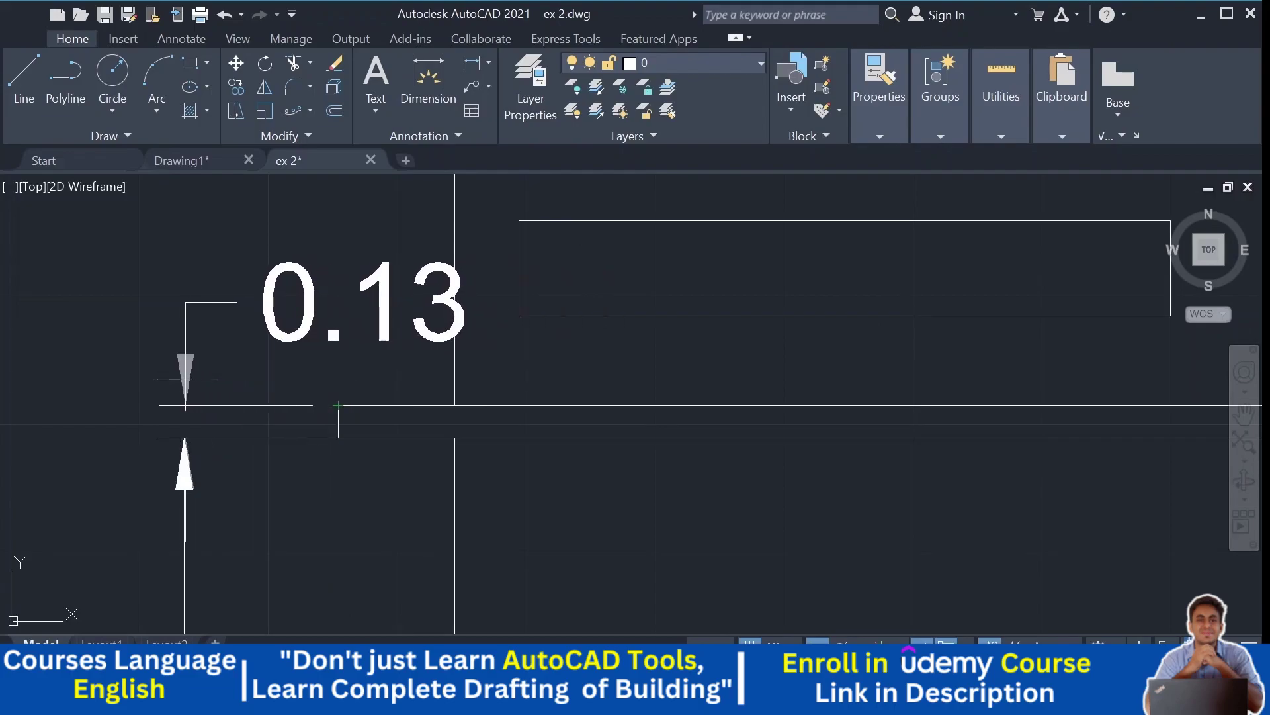
left_click(184, 379)
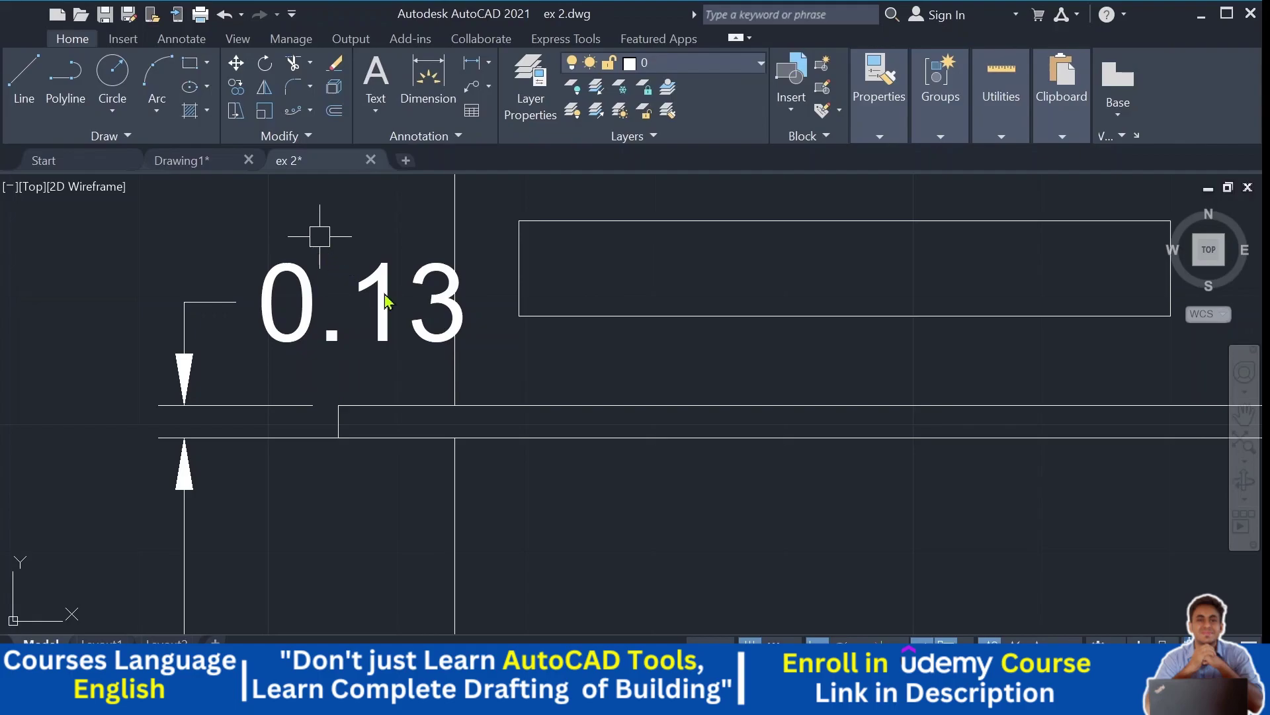
Step: Modify the dimension style to show three decimal places and use a smaller text height
type("d")
key("Return")
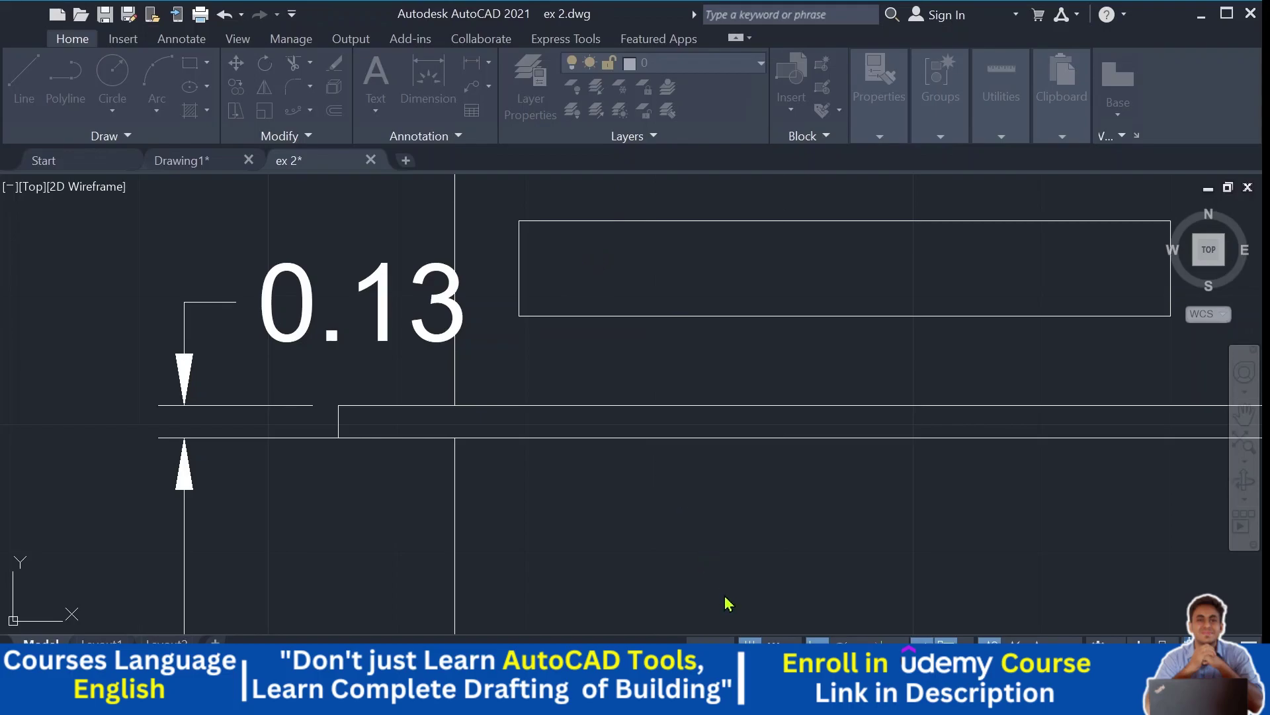
scroll(615, 502, "down", 2)
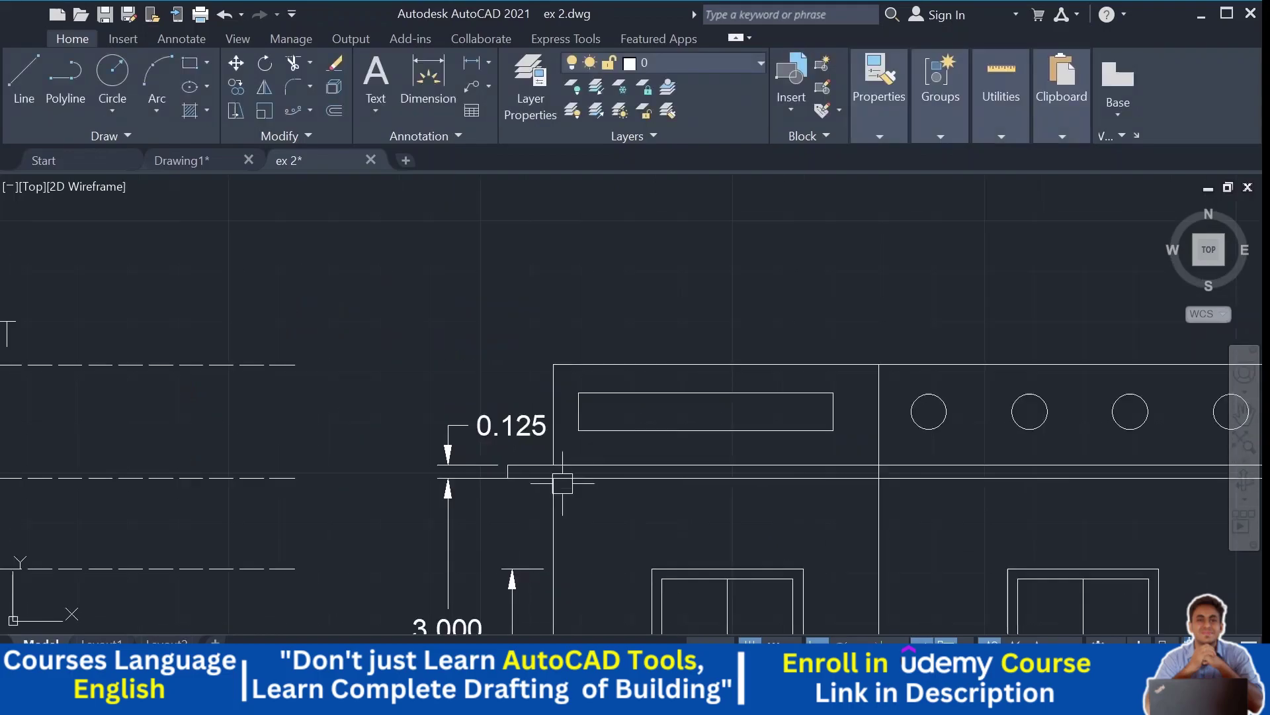
Step: Add a vertical dimension of the parapet's height from the slab top, in line with the slab thickness dimension
scroll(457, 370, "down", 1)
mouse_move(490, 416)
middle_mouse_down()
mouse_move(421, 215)
mouse_move(411, 284)
middle_mouse_up()
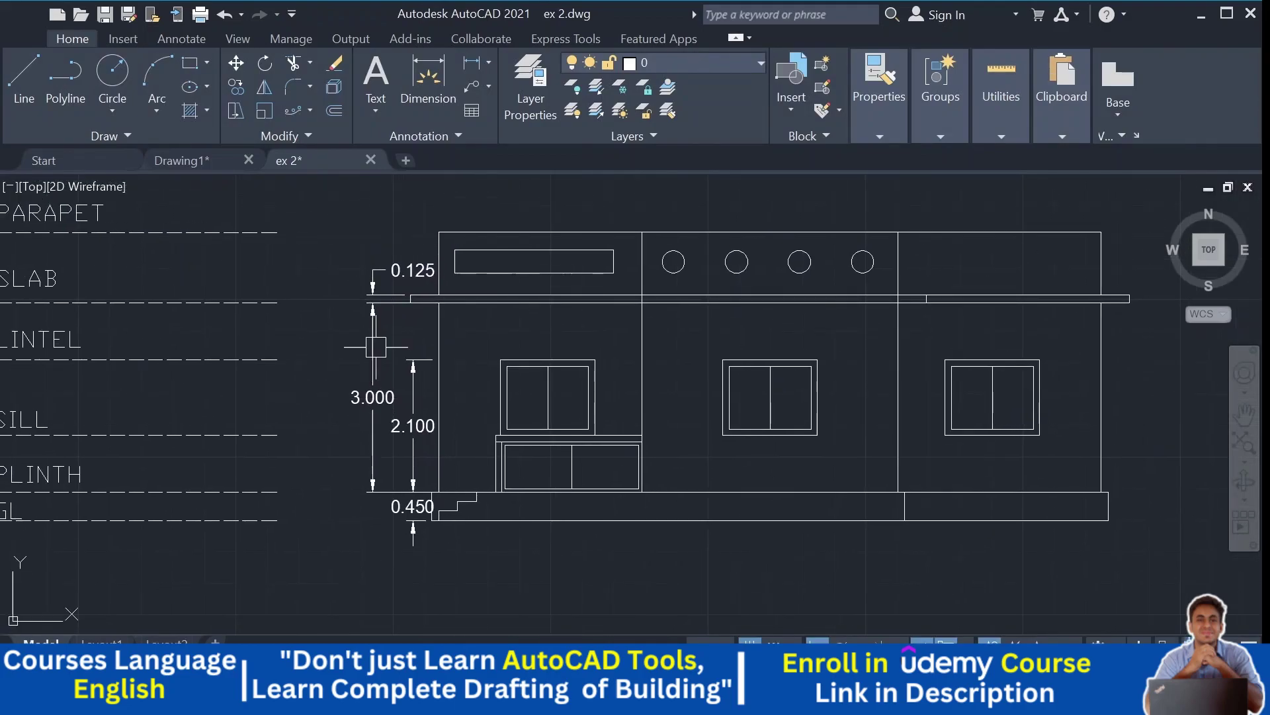
middle_click_drag(450, 235, 329, 262)
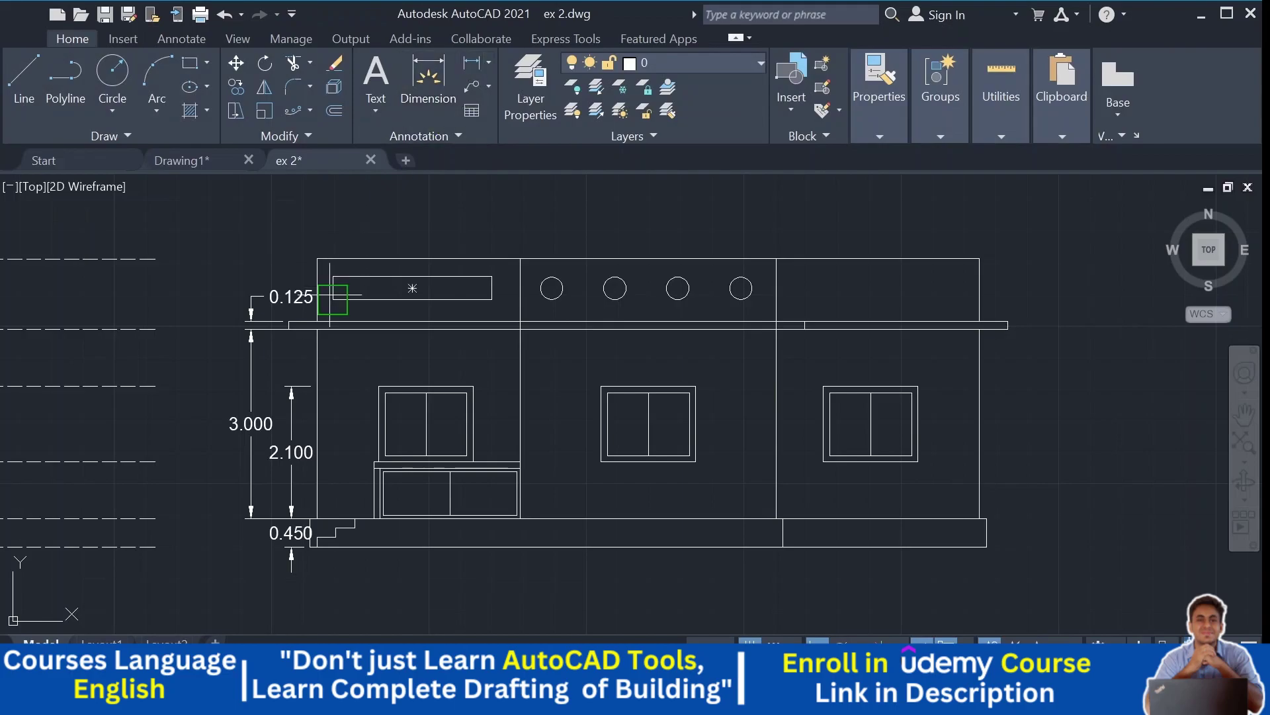
scroll(331, 318, "up", 4)
left_click(293, 328)
middle_click_drag(293, 328, 398, 448)
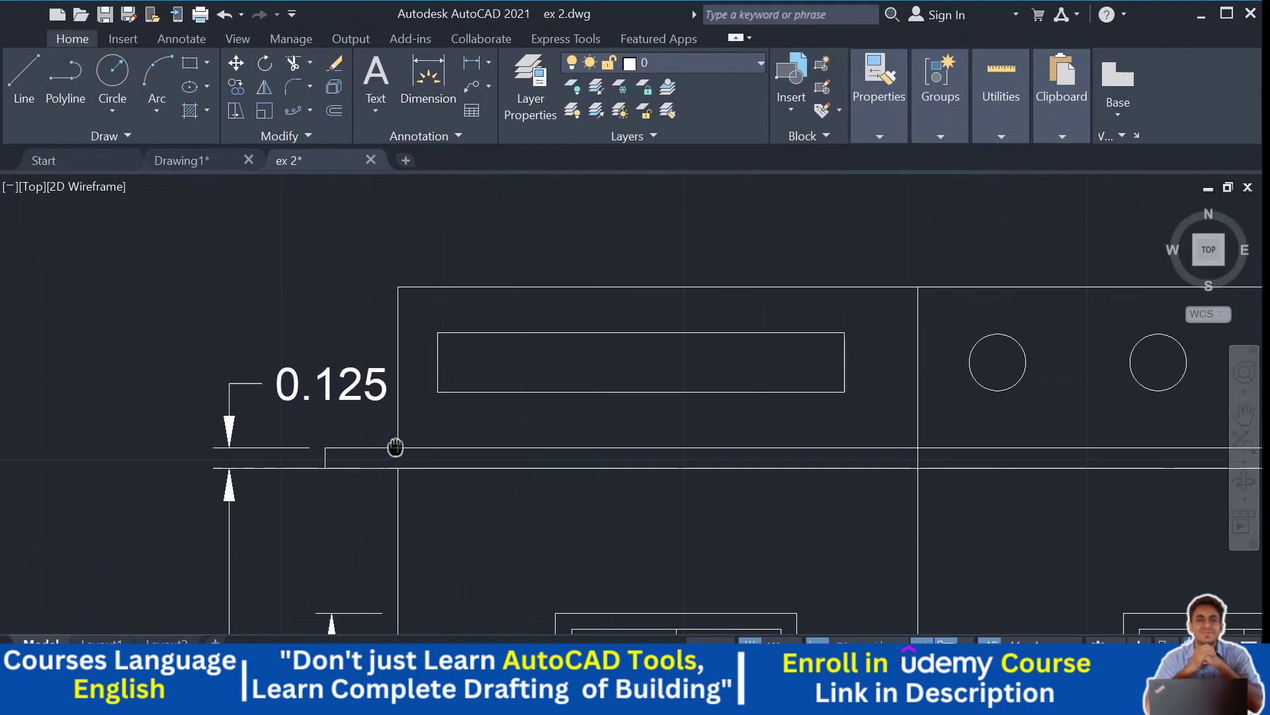
left_click(397, 286)
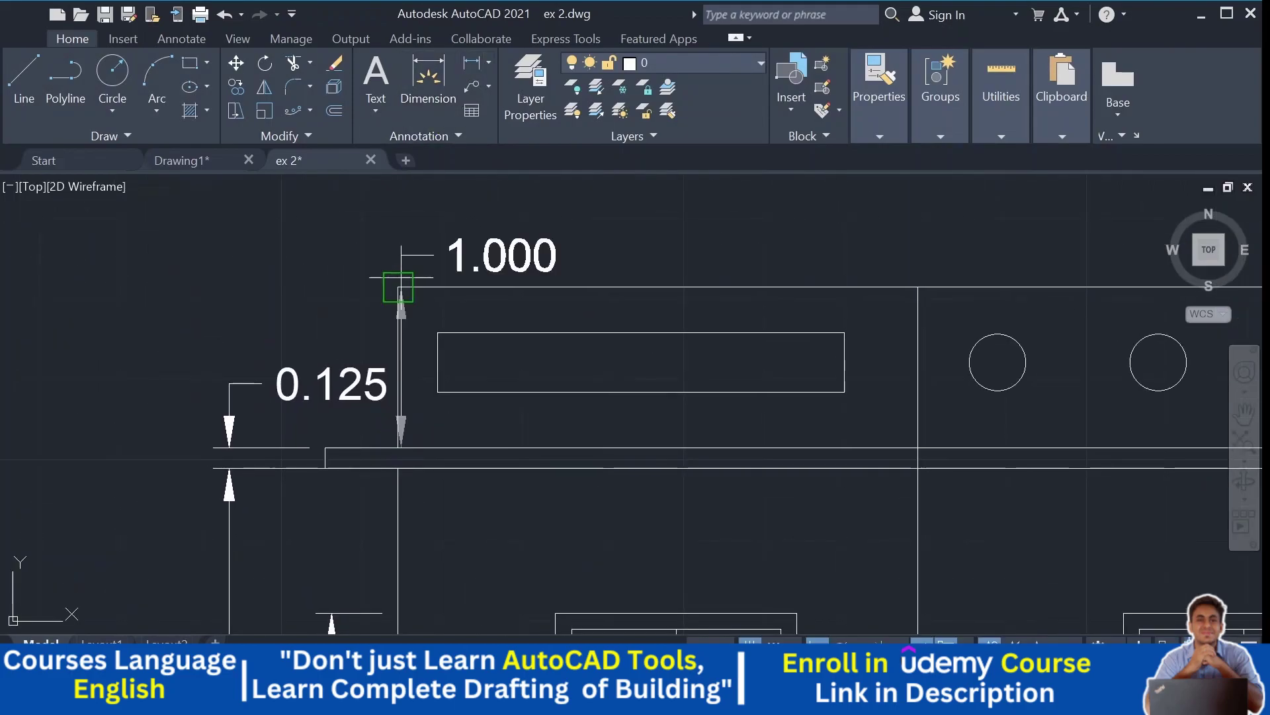
left_click(229, 230)
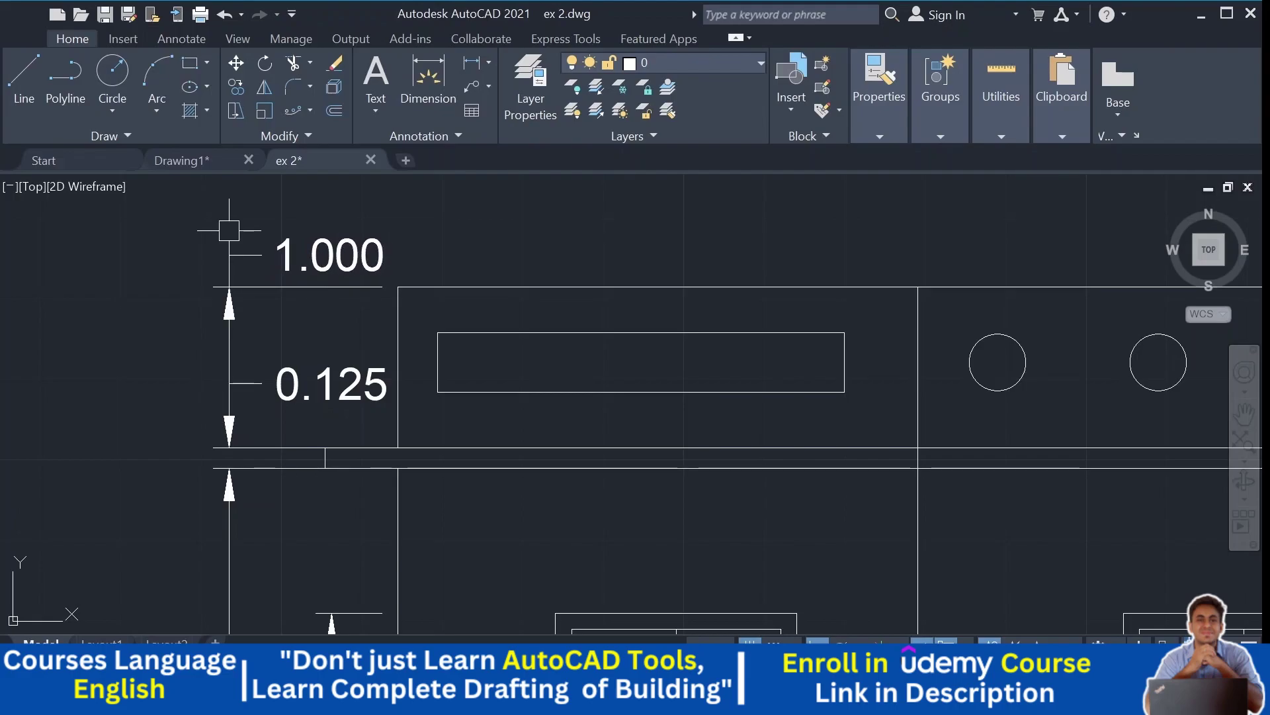
Step: Examine the completed front elevation and its vertical dimensions from ground level to the parapet top
scroll(391, 236, "down", 4)
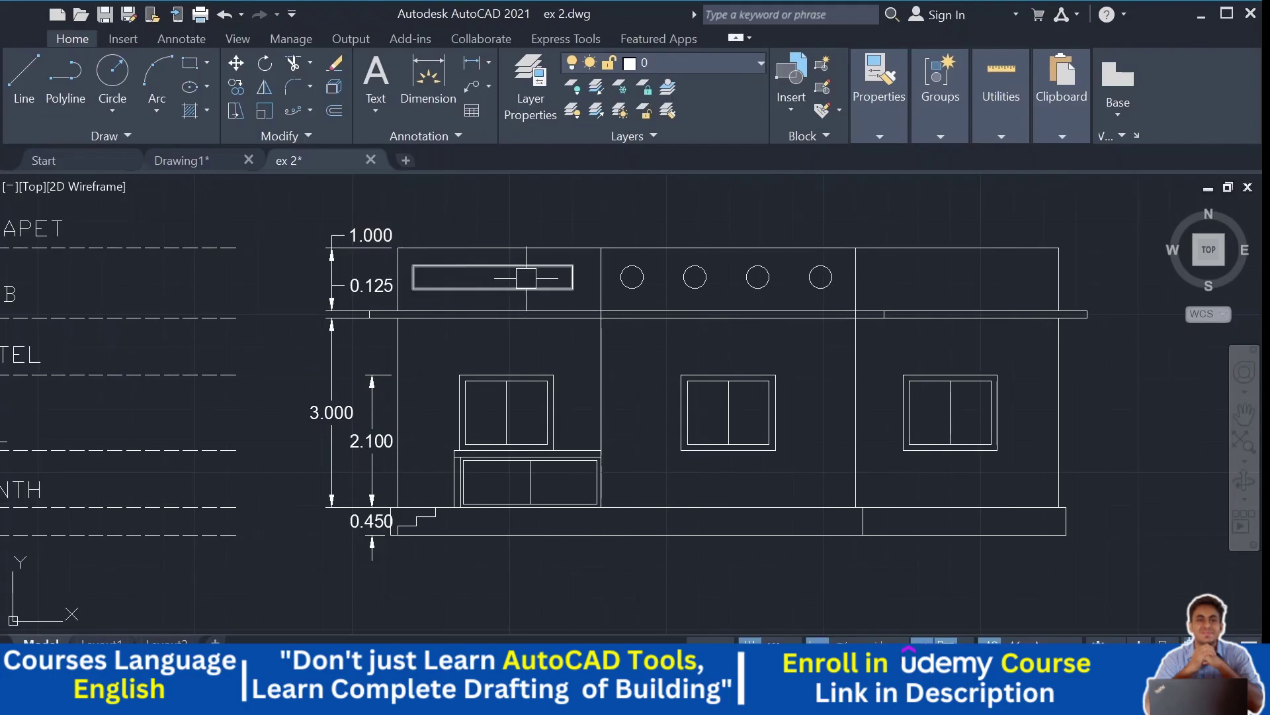
middle_click_drag(484, 397, 425, 236)
middle_click_drag(615, 474, 585, 559)
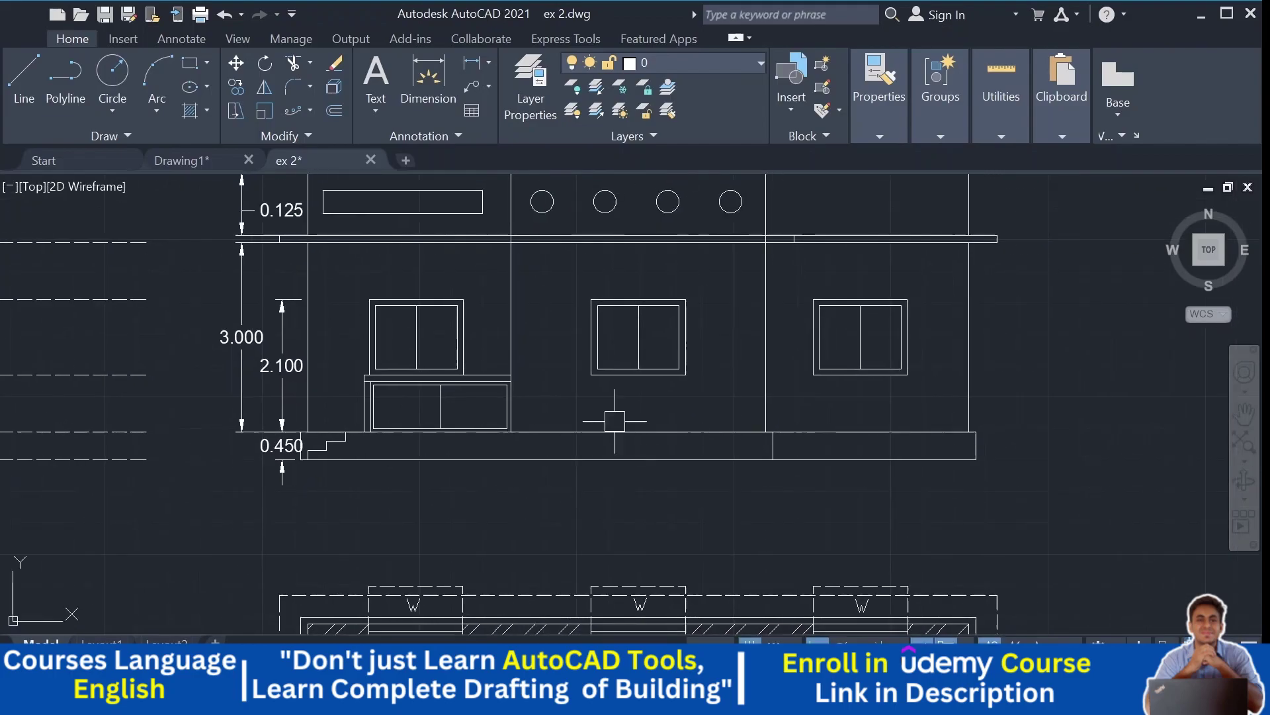
middle_click_drag(443, 394, 447, 418)
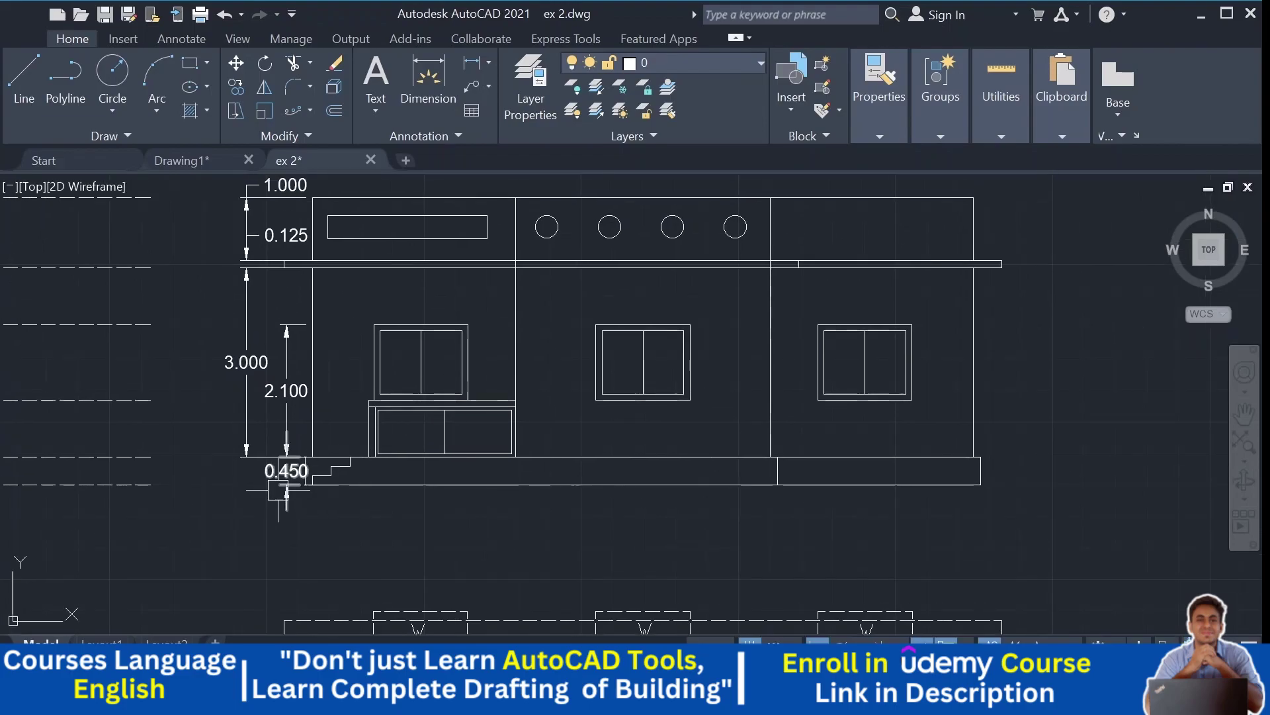
mouse_move(279, 490)
middle_mouse_down()
mouse_move(343, 433)
mouse_move(331, 478)
middle_mouse_up()
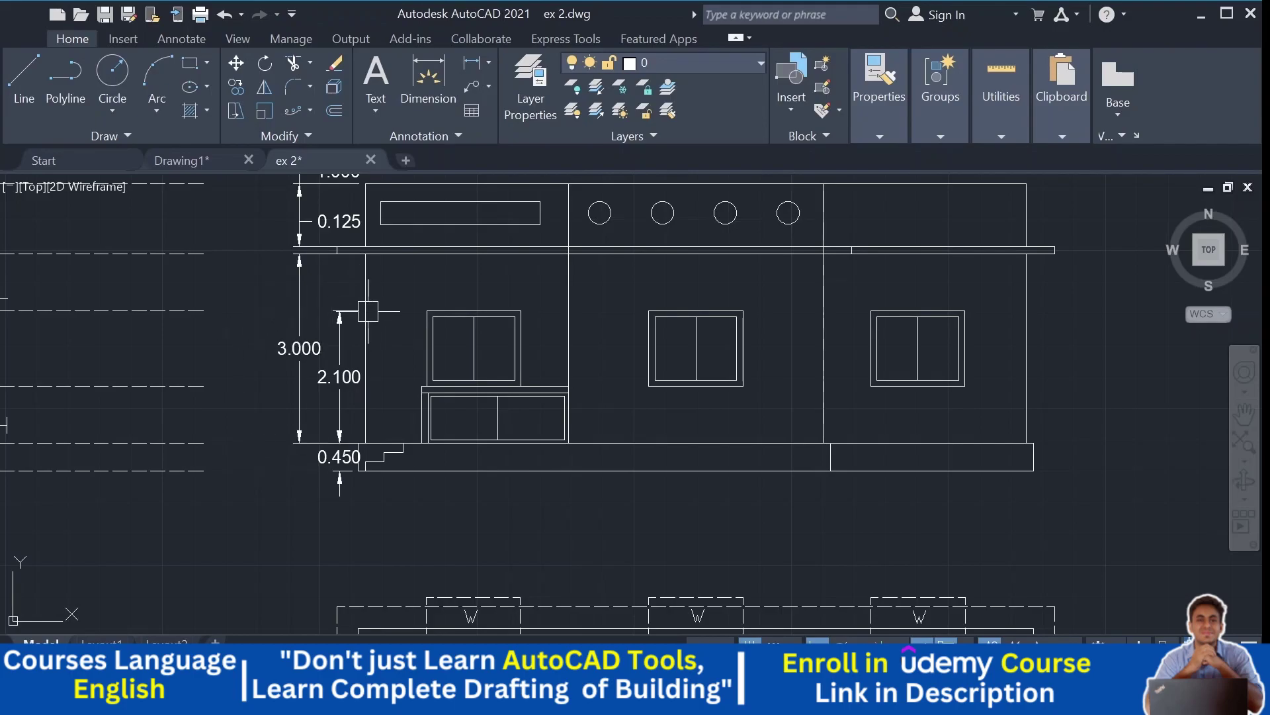
middle_click_drag(369, 311, 368, 320)
scroll(319, 478, "up", 2)
scroll(300, 422, "down", 2)
middle_click_drag(296, 392, 193, 419)
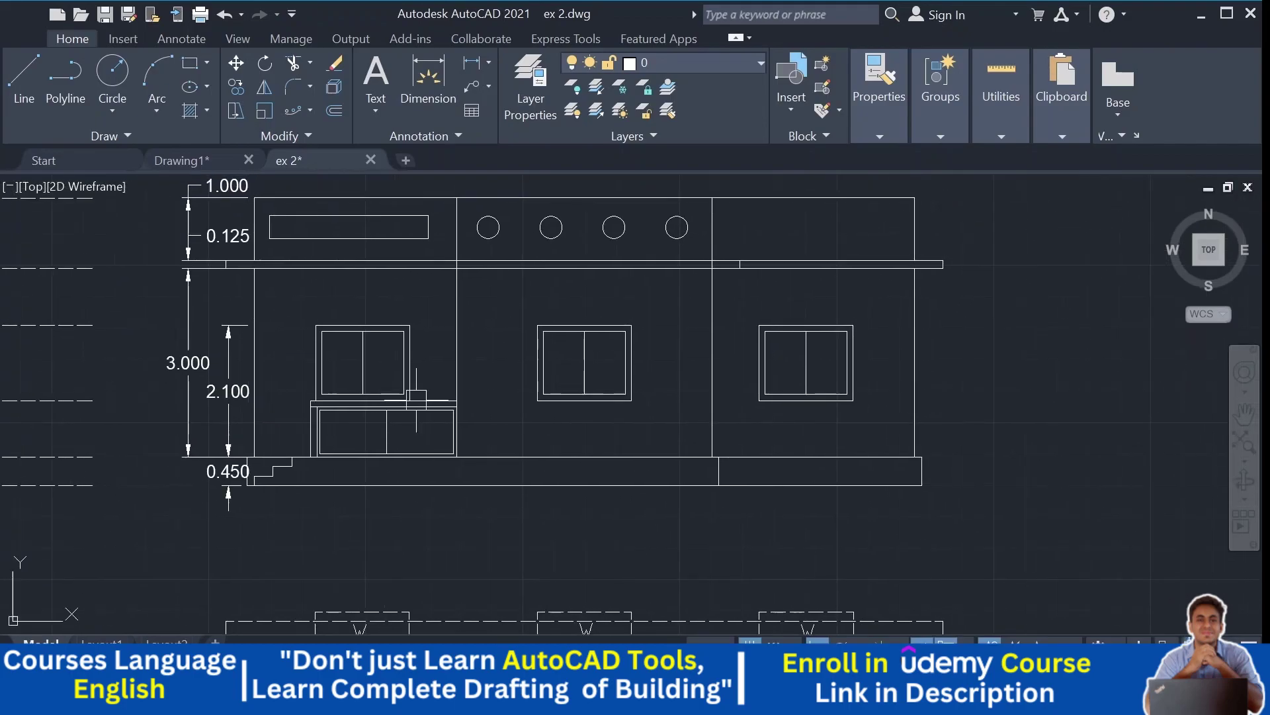
middle_click_drag(794, 406, 873, 399)
middle_click_drag(240, 341, 233, 440)
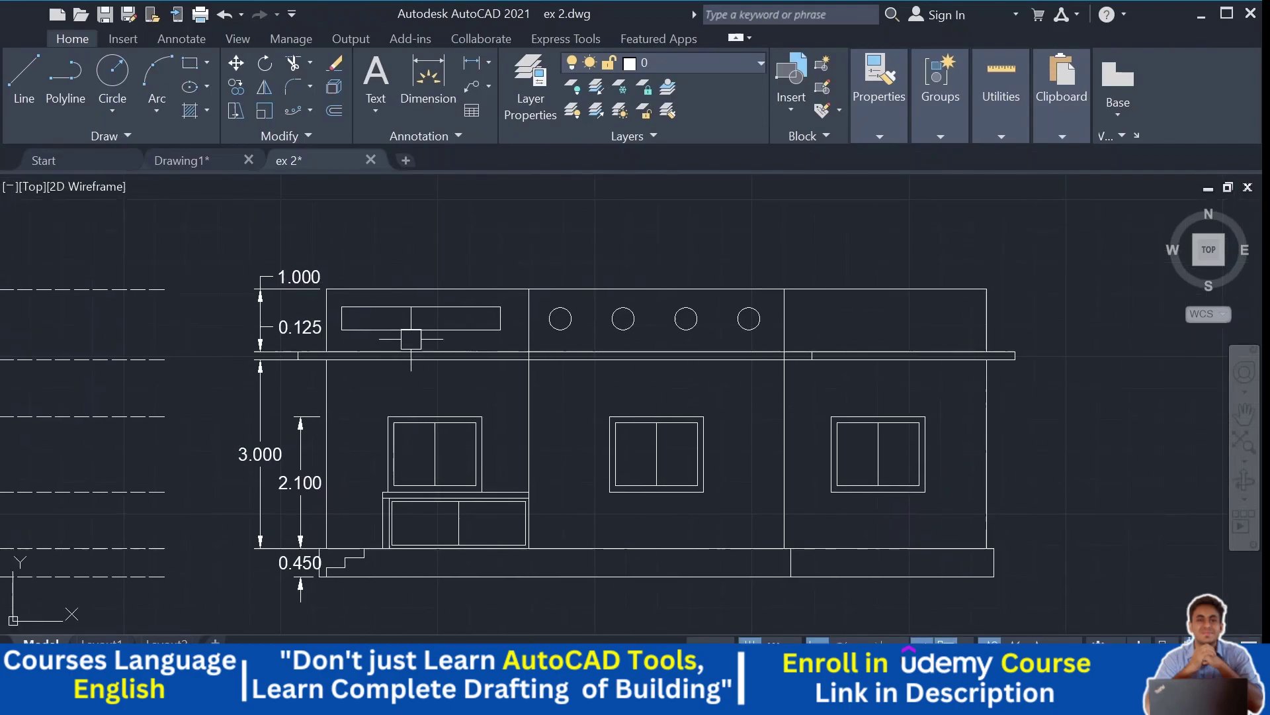
middle_click_drag(491, 431, 502, 354)
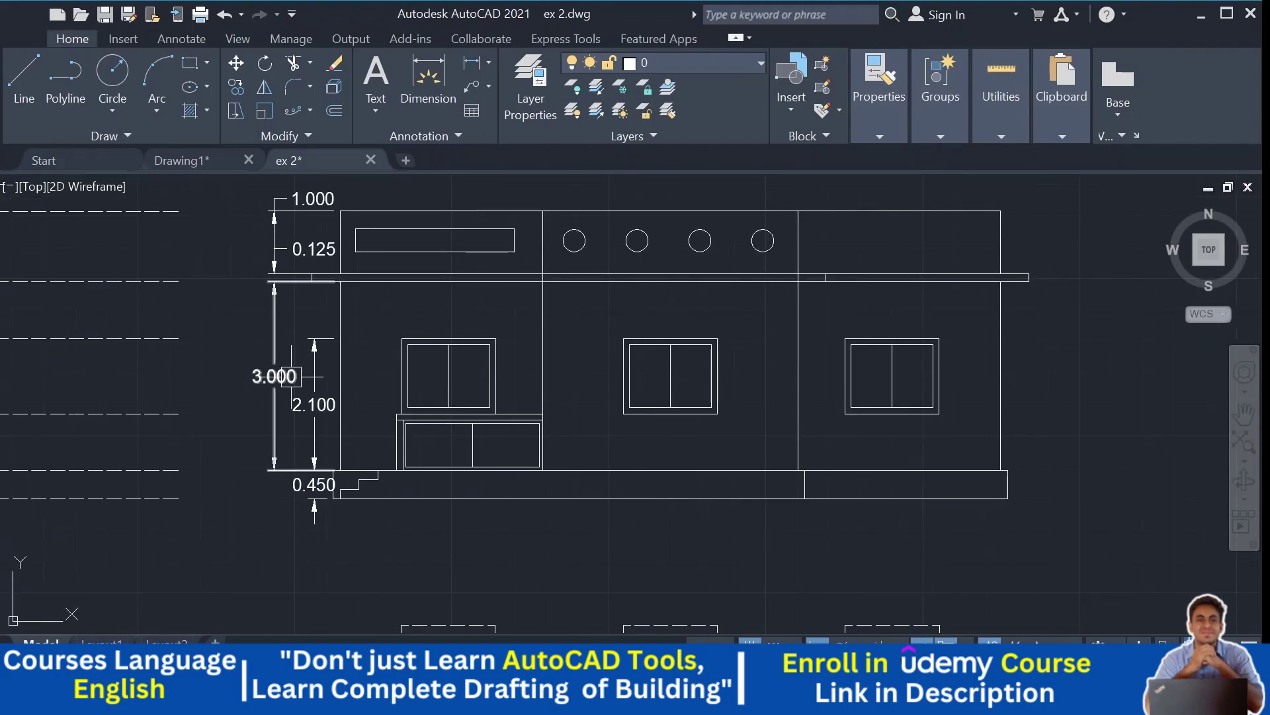
scroll(847, 377, "down", 2)
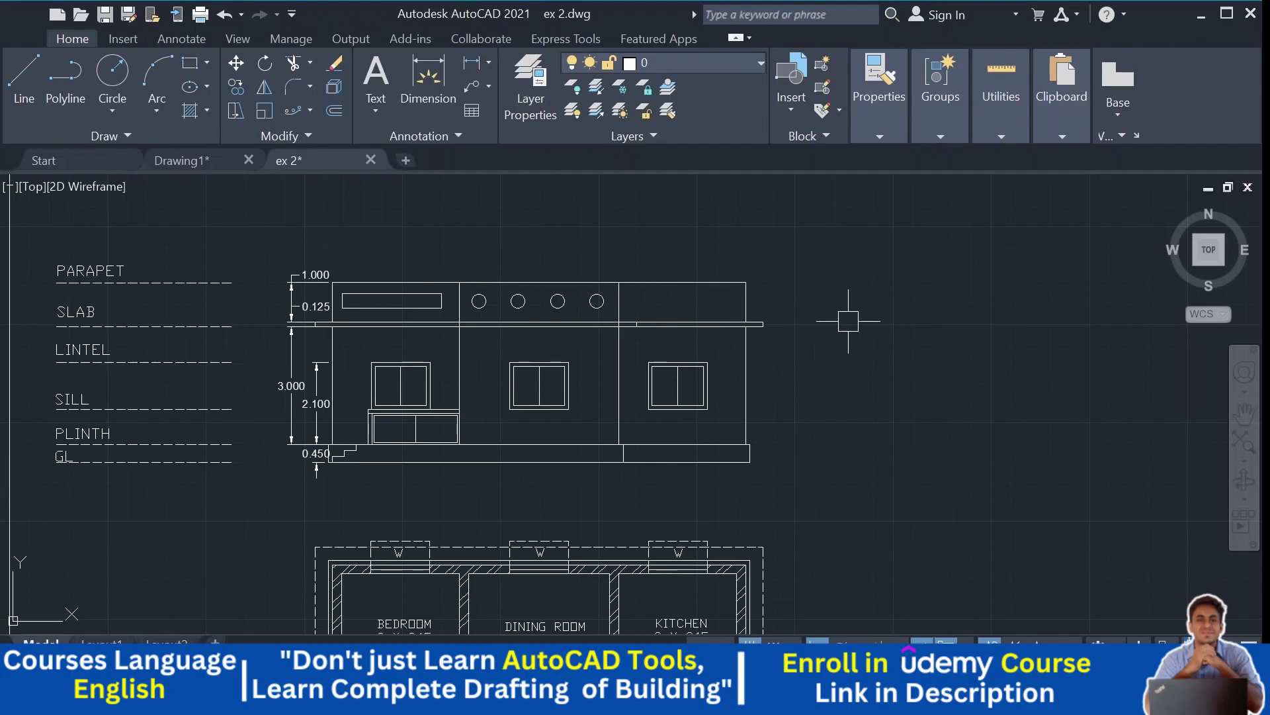
middle_click_drag(139, 513, 140, 528)
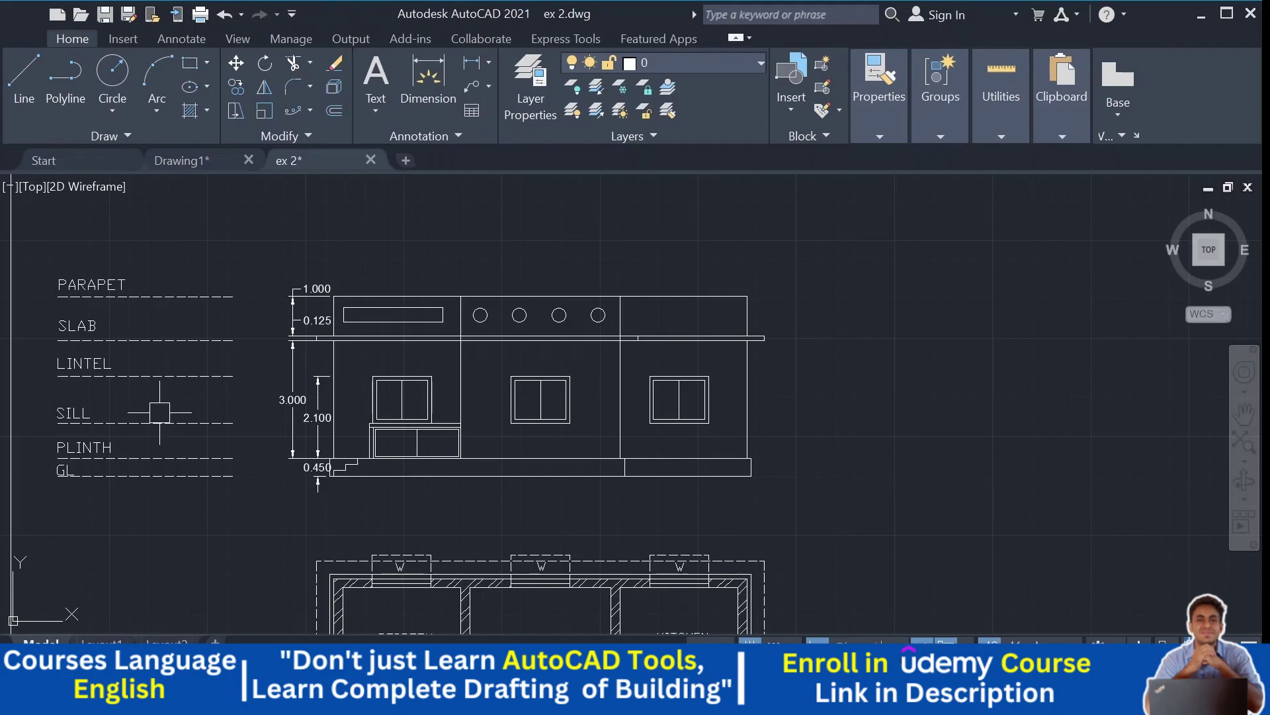
middle_click_drag(629, 473, 601, 466)
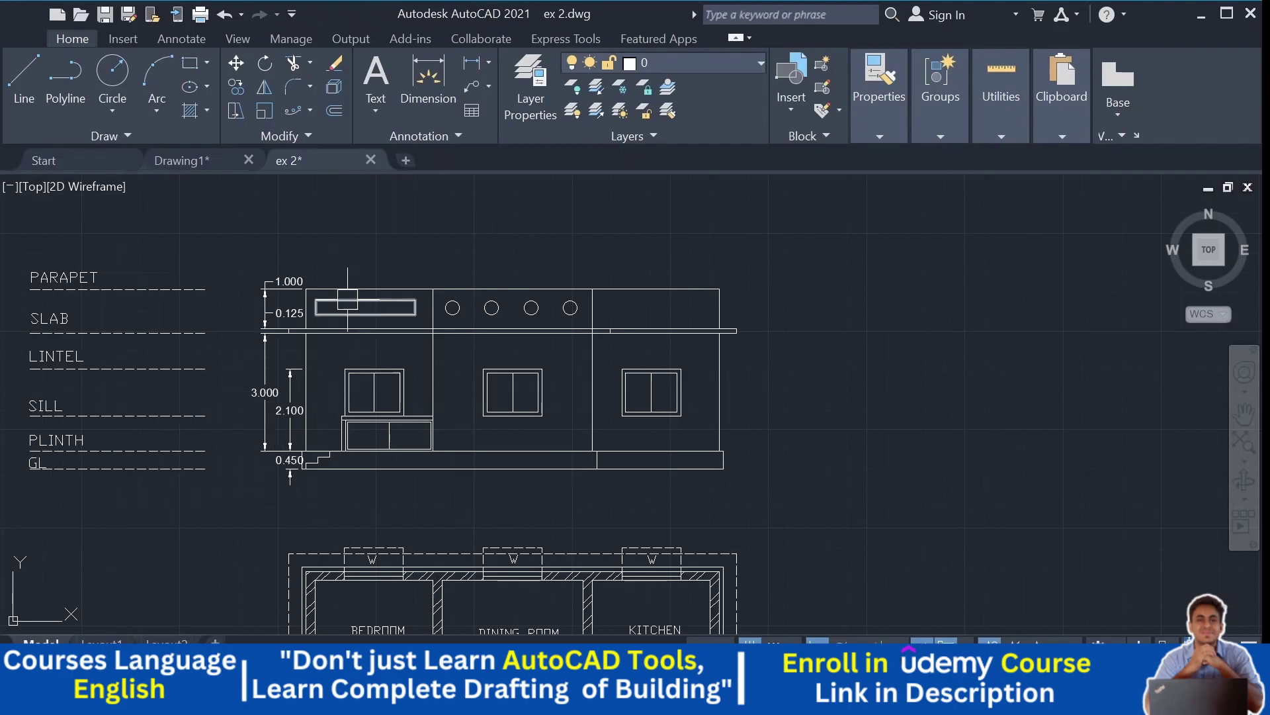
Step: Copy the "PLAN AT SILL LEVEL" title from below the plan into the gap between the front elevation and the plan
mouse_move(603, 451)
middle_mouse_down()
mouse_move(578, 401)
mouse_move(535, 204)
middle_mouse_up()
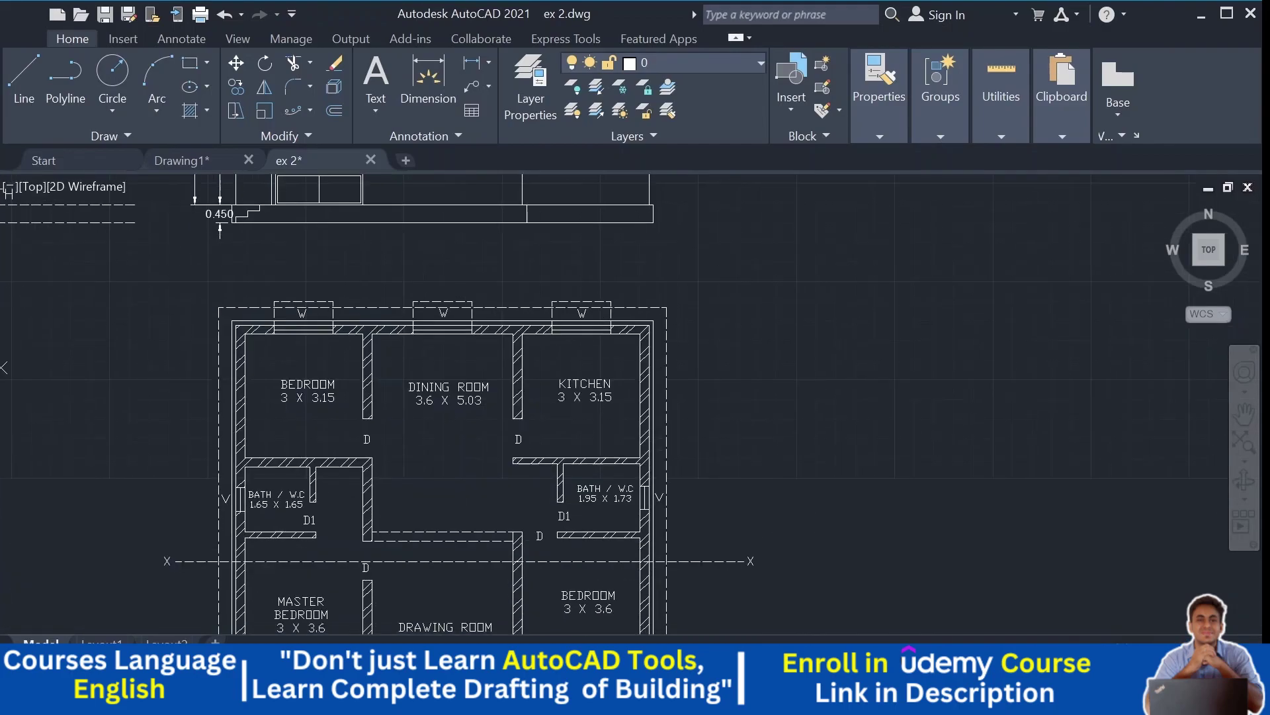
scroll(598, 372, "down", 1)
middle_click_drag(622, 422, 567, 236)
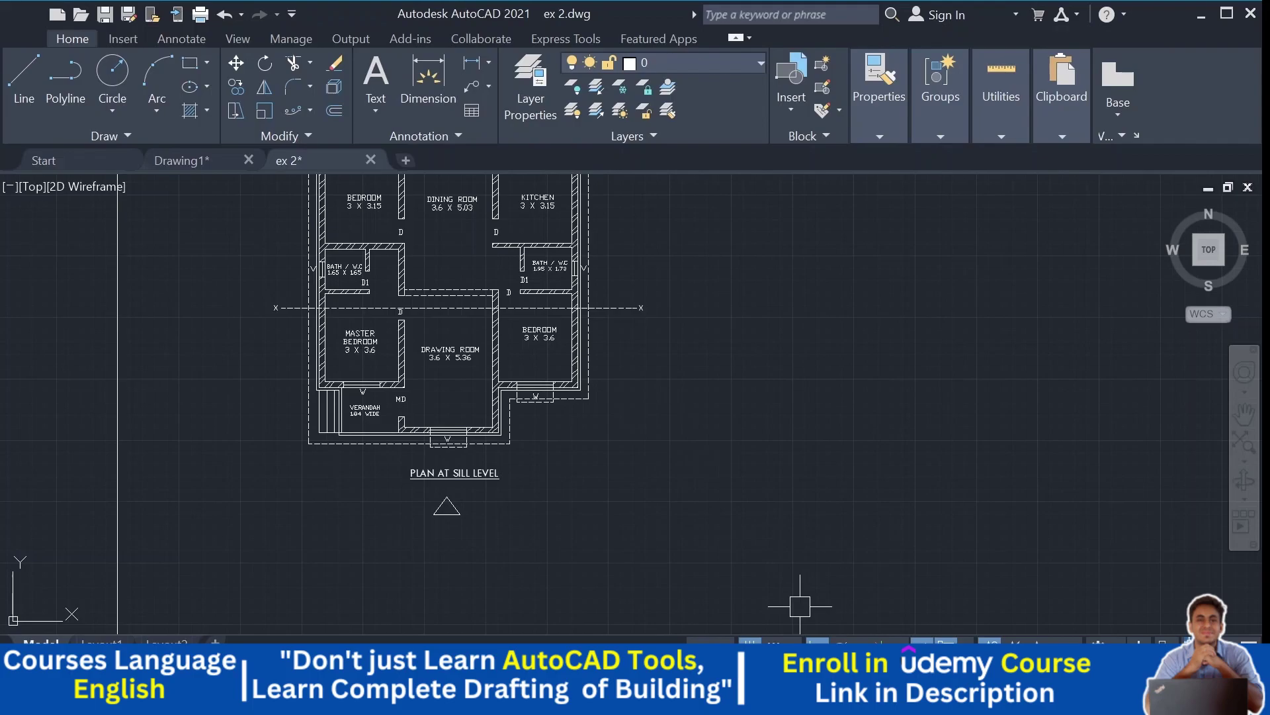
middle_click_drag(667, 465, 681, 639)
mouse_move(595, 363)
middle_mouse_down()
mouse_move(600, 463)
mouse_move(600, 225)
middle_mouse_up()
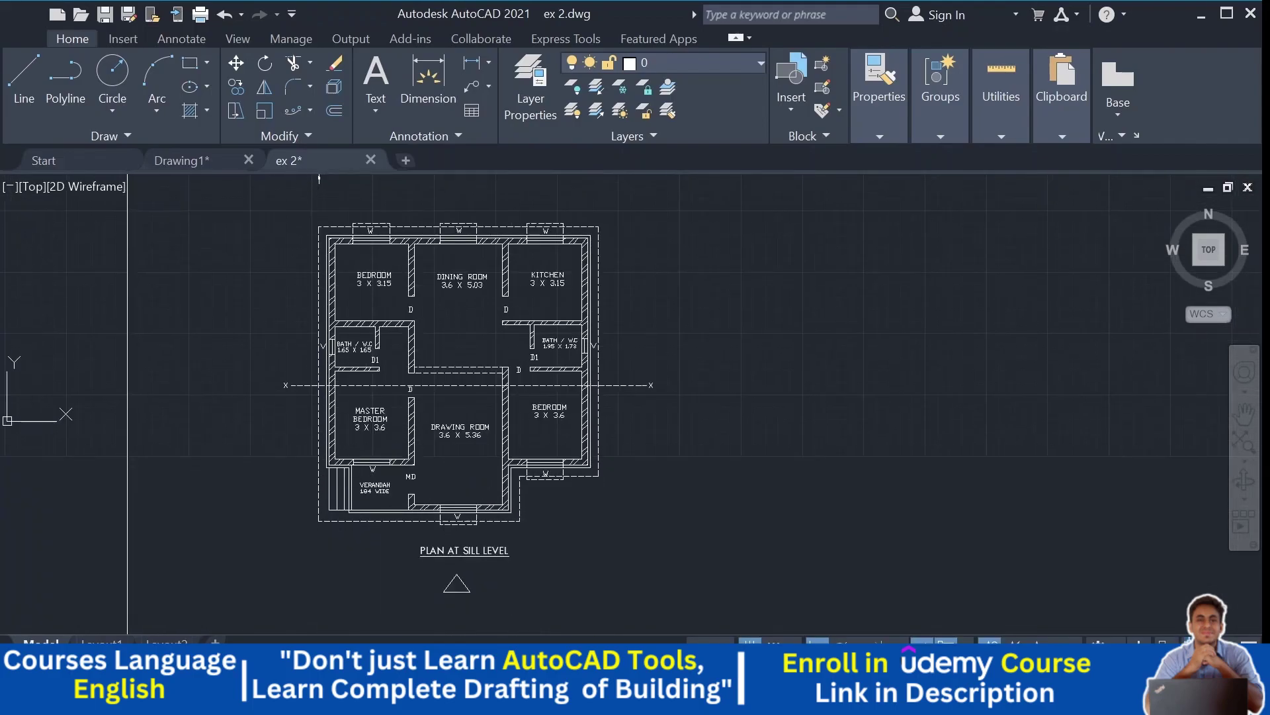
left_click(478, 549)
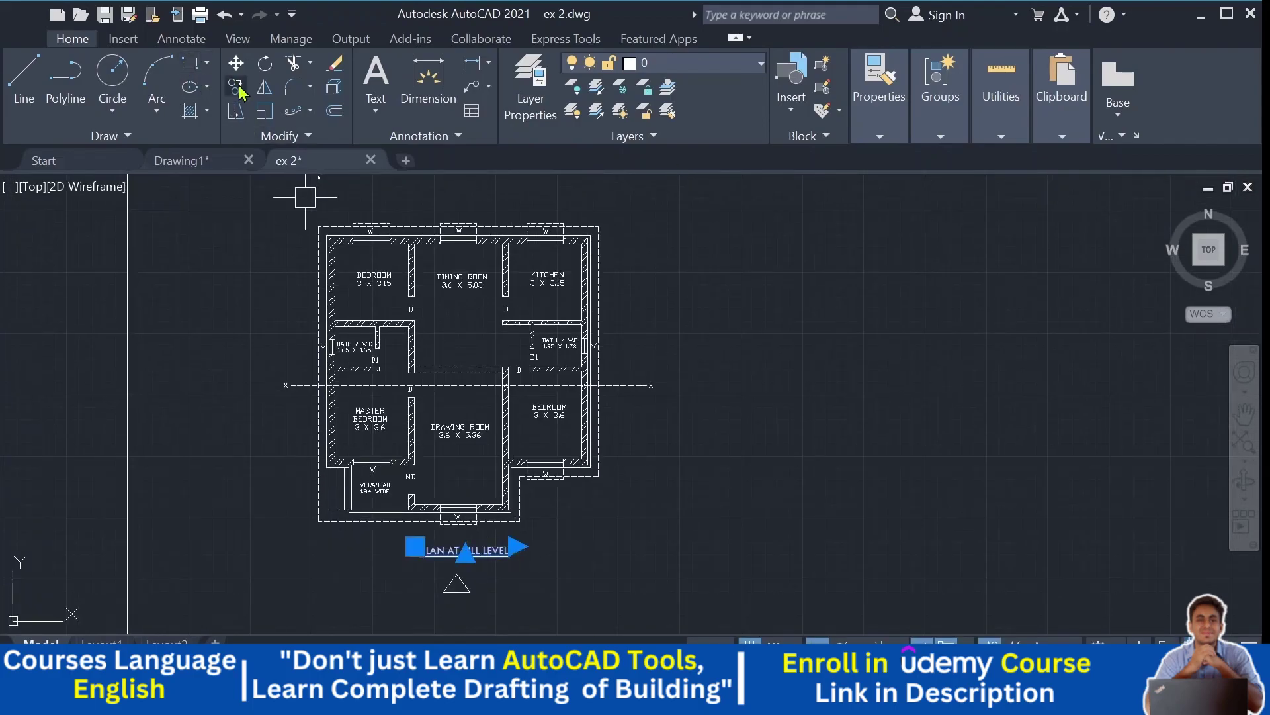
key("m")
key("space")
left_click(701, 520)
middle_click_drag(684, 376, 704, 617)
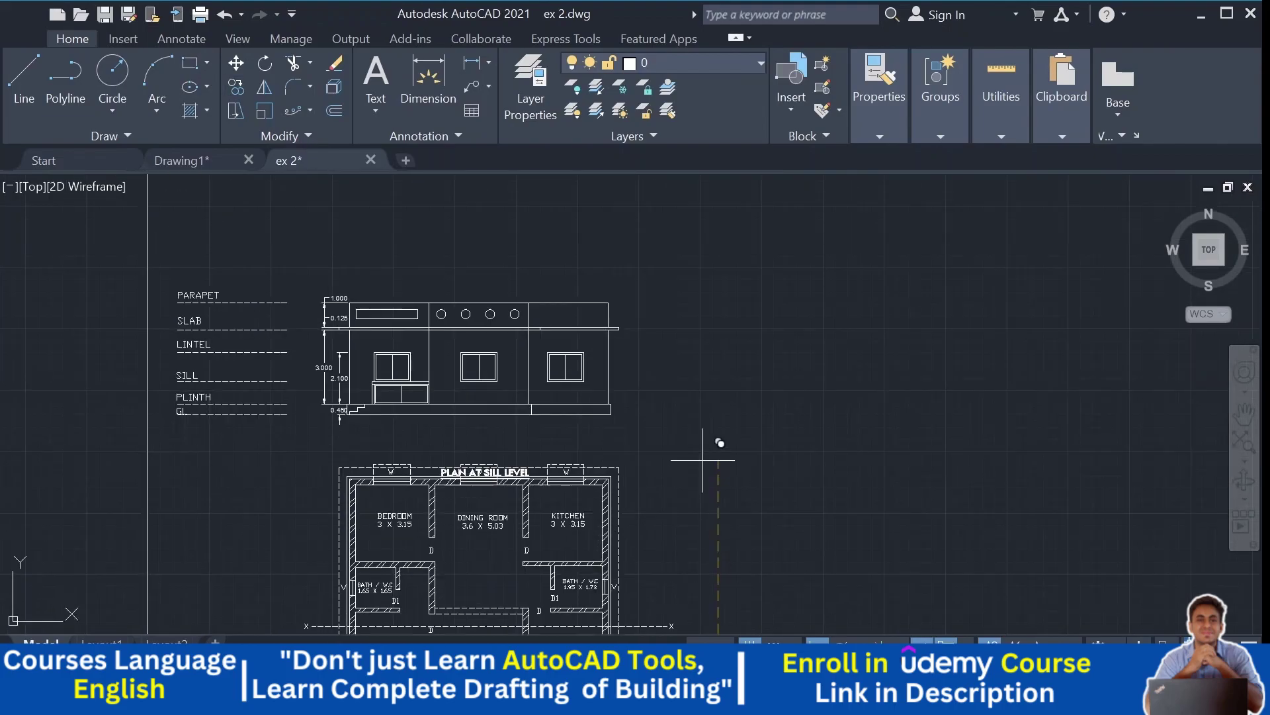
left_click(702, 436)
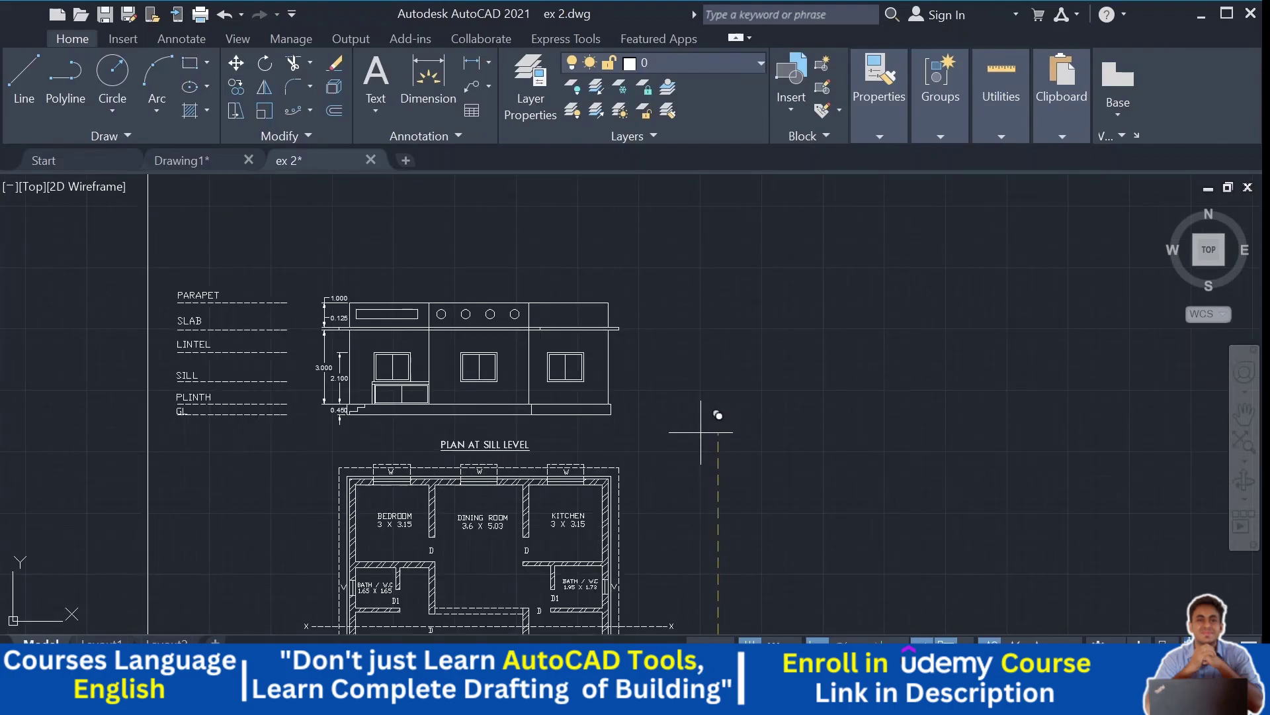
Step: Change the copied title's text to "FRONT ELEVATION"
scroll(420, 442, "up", 2)
left_click(538, 447)
double_click(538, 447)
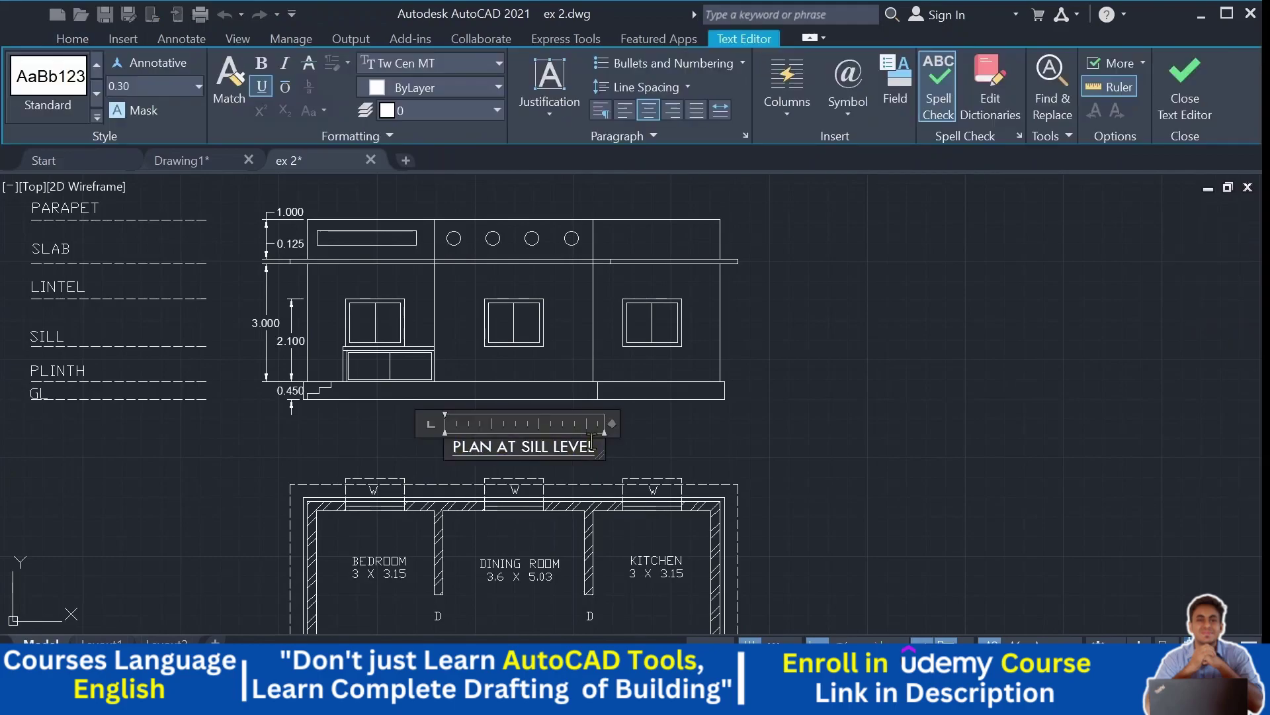
left_click_drag(597, 446, 257, 440)
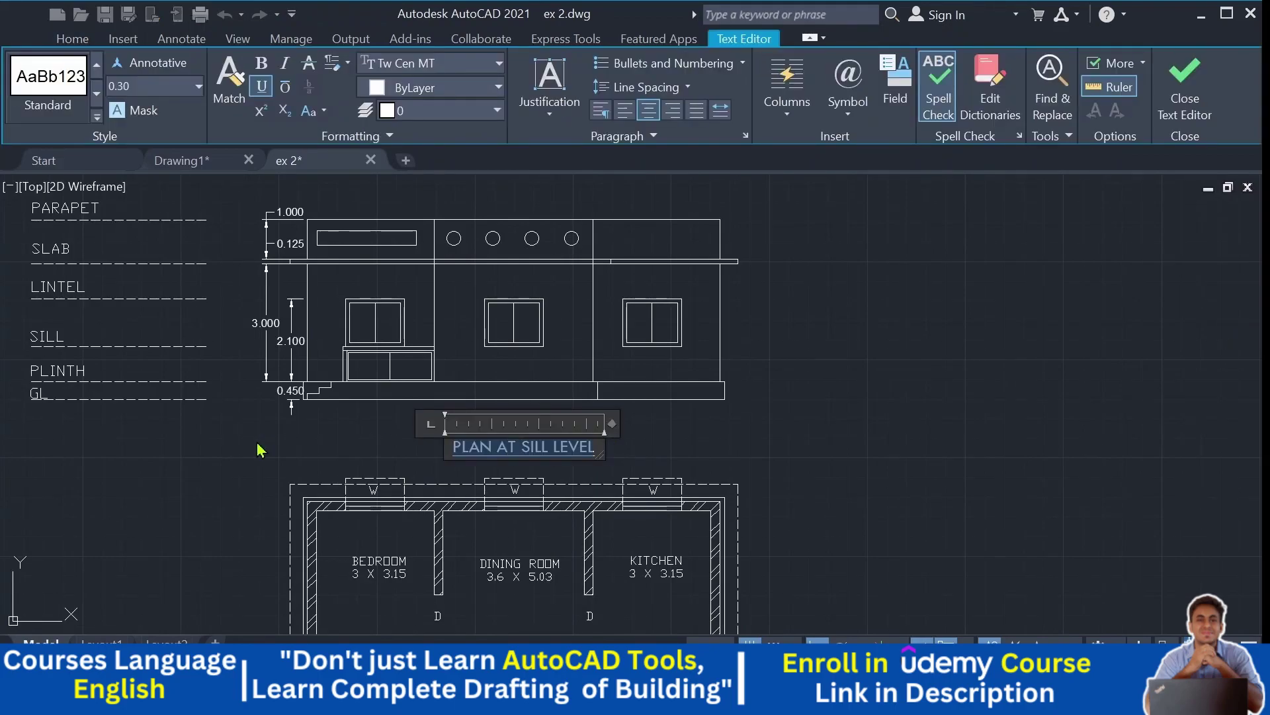
type("FRONT ELEVA")
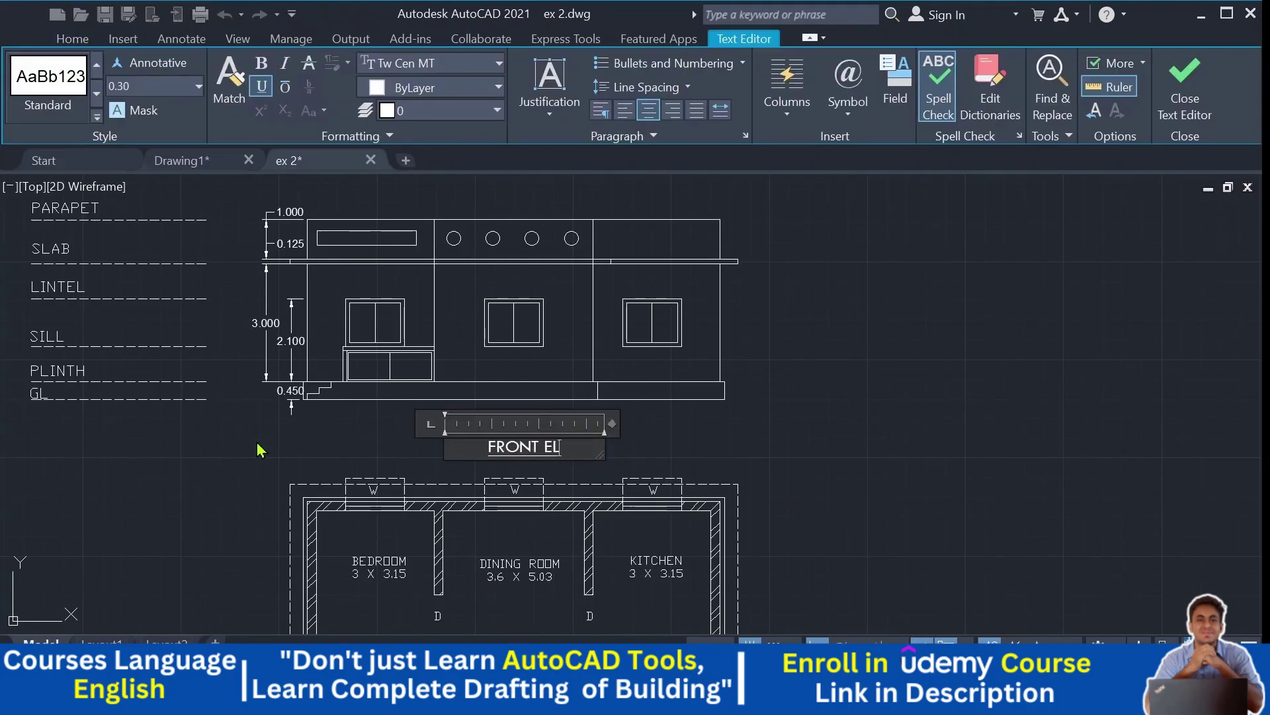
type("ON")
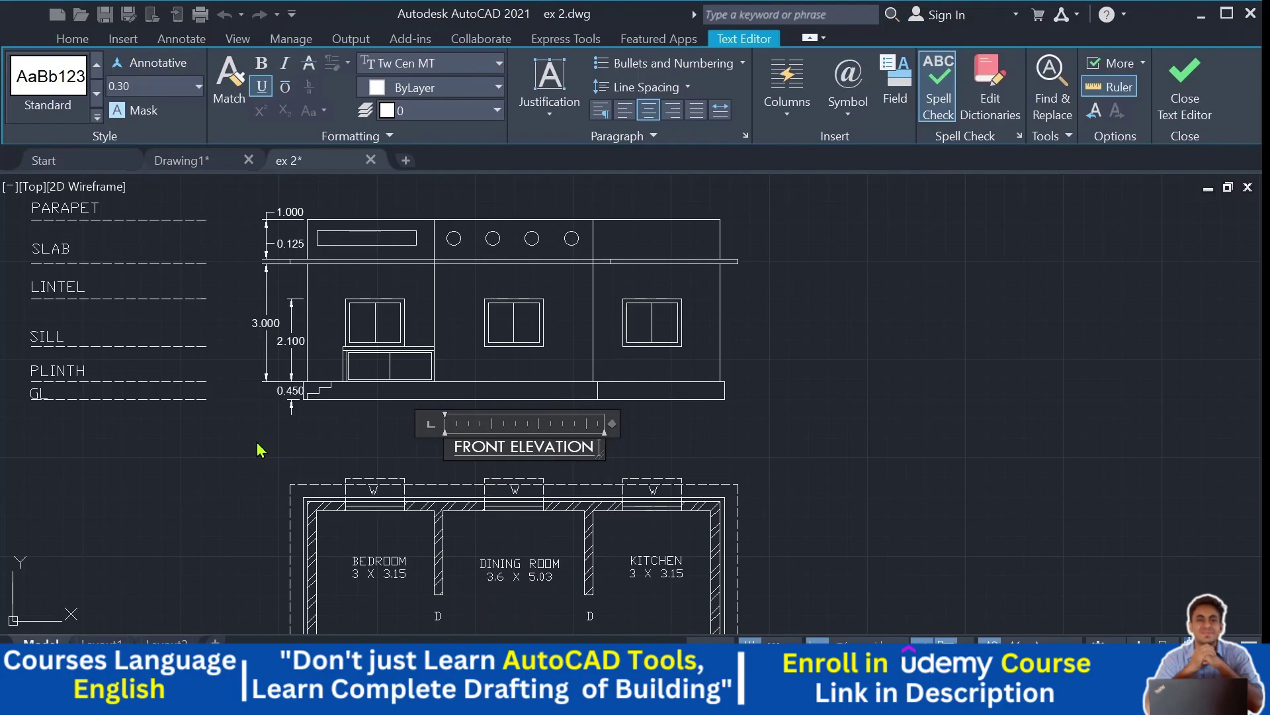
left_click(896, 456)
Step: Shift the "FRONT ELEVATION" title slightly so that it is centred beneath the elevation
middle_click_drag(712, 390, 708, 417)
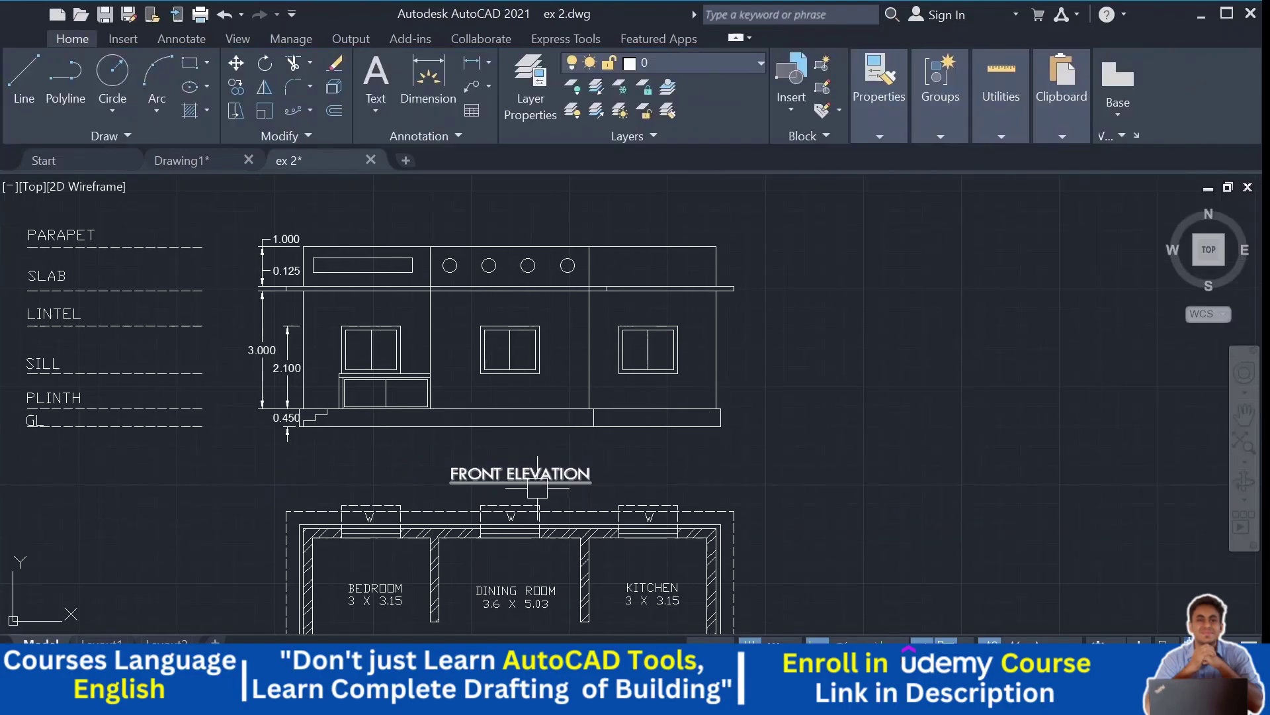
left_click(534, 474)
left_click_drag(488, 472, 475, 467)
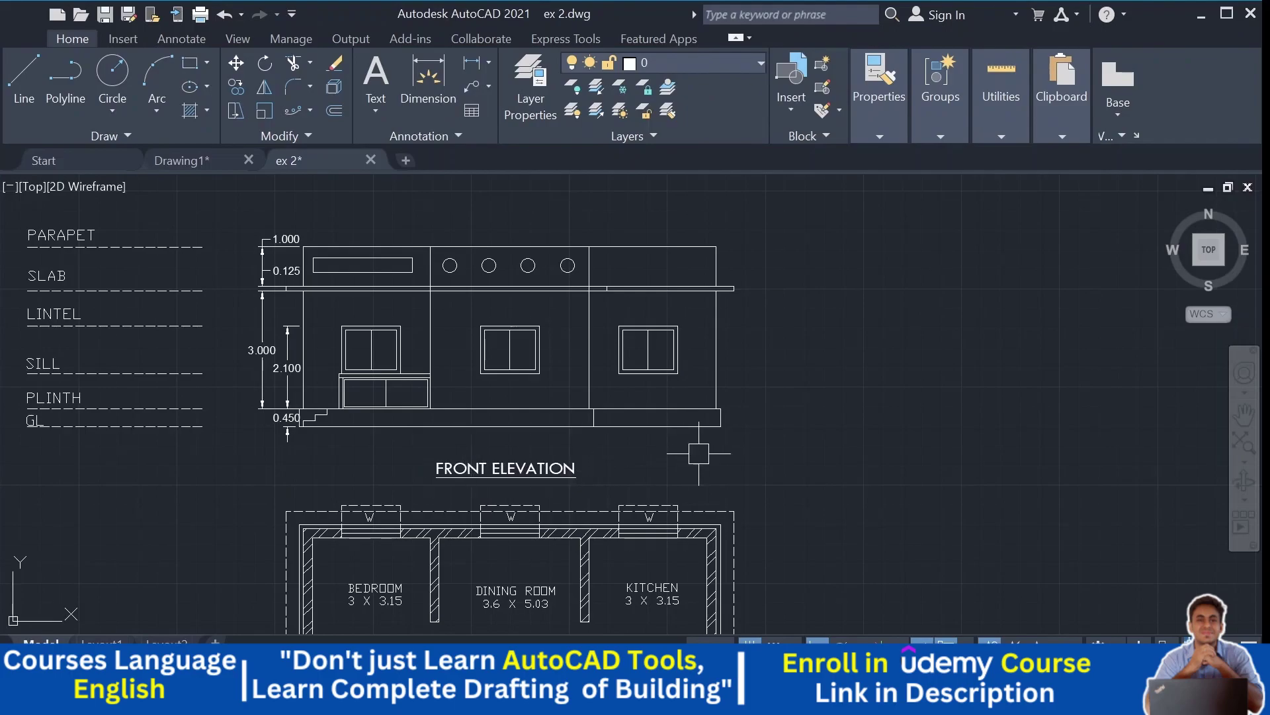
Step: Examine the titled front elevation against its level lines and the plan, including the ground line at its base
mouse_move(817, 443)
middle_mouse_down()
mouse_move(855, 455)
mouse_move(933, 447)
mouse_move(931, 470)
mouse_move(765, 371)
middle_mouse_up()
scroll(930, 470, "down", 4)
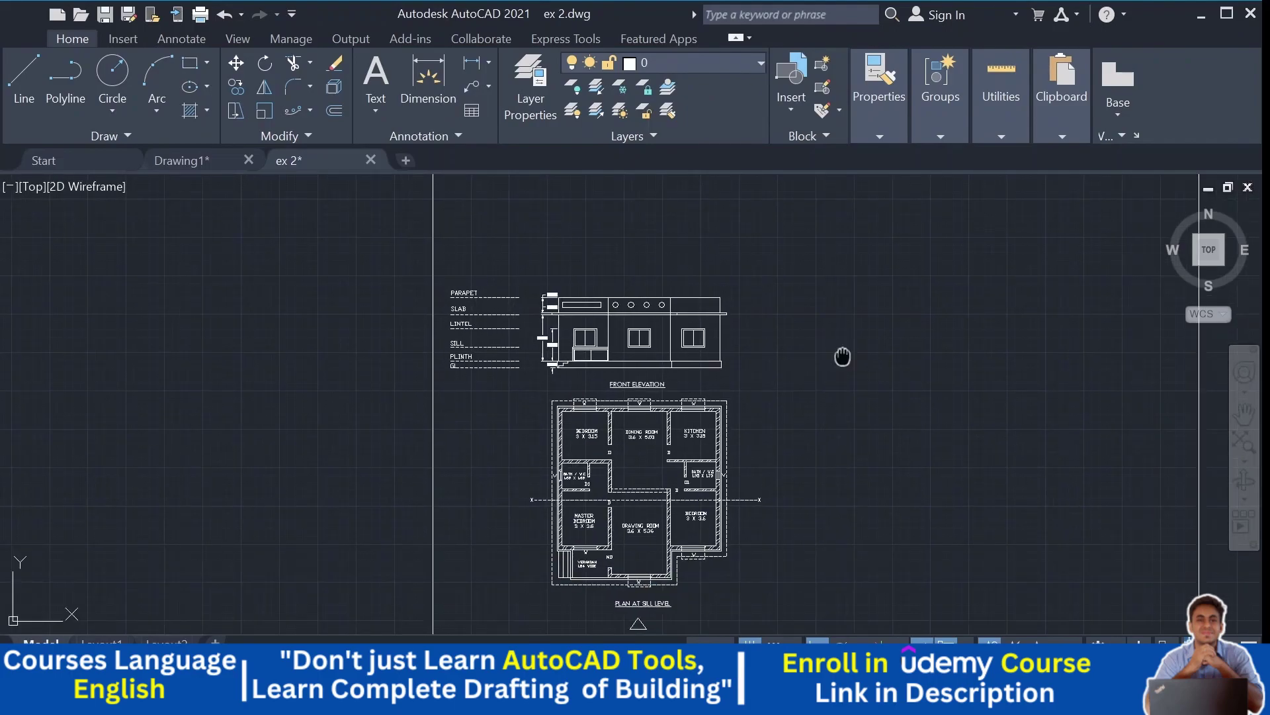
mouse_move(843, 357)
middle_mouse_down()
mouse_move(828, 354)
mouse_move(827, 330)
middle_mouse_up()
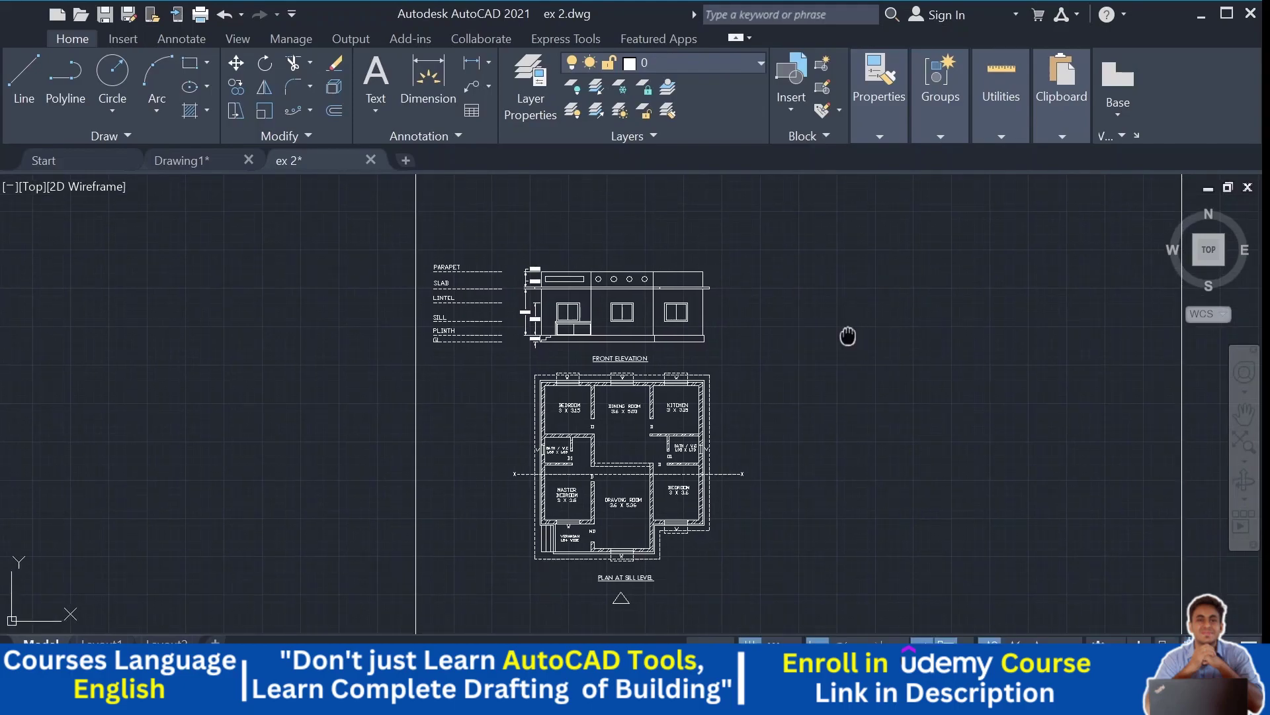
scroll(816, 276, "up", 5)
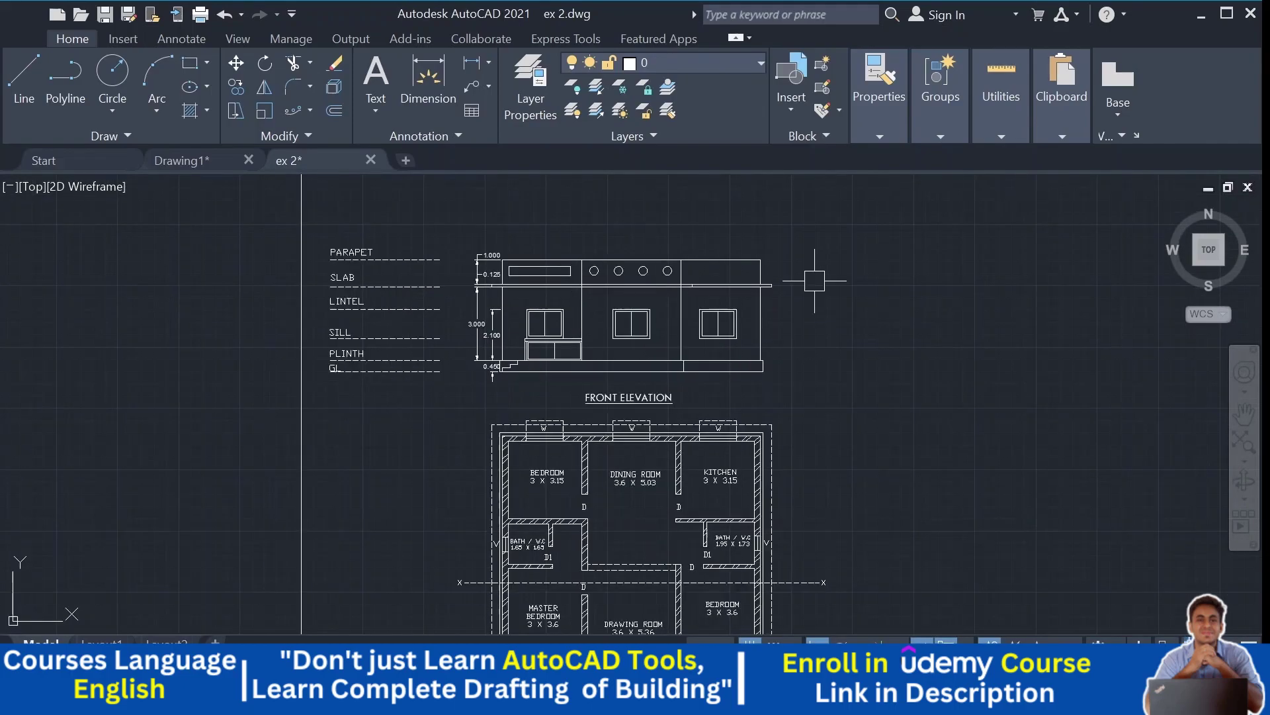
middle_click_drag(845, 339, 923, 339)
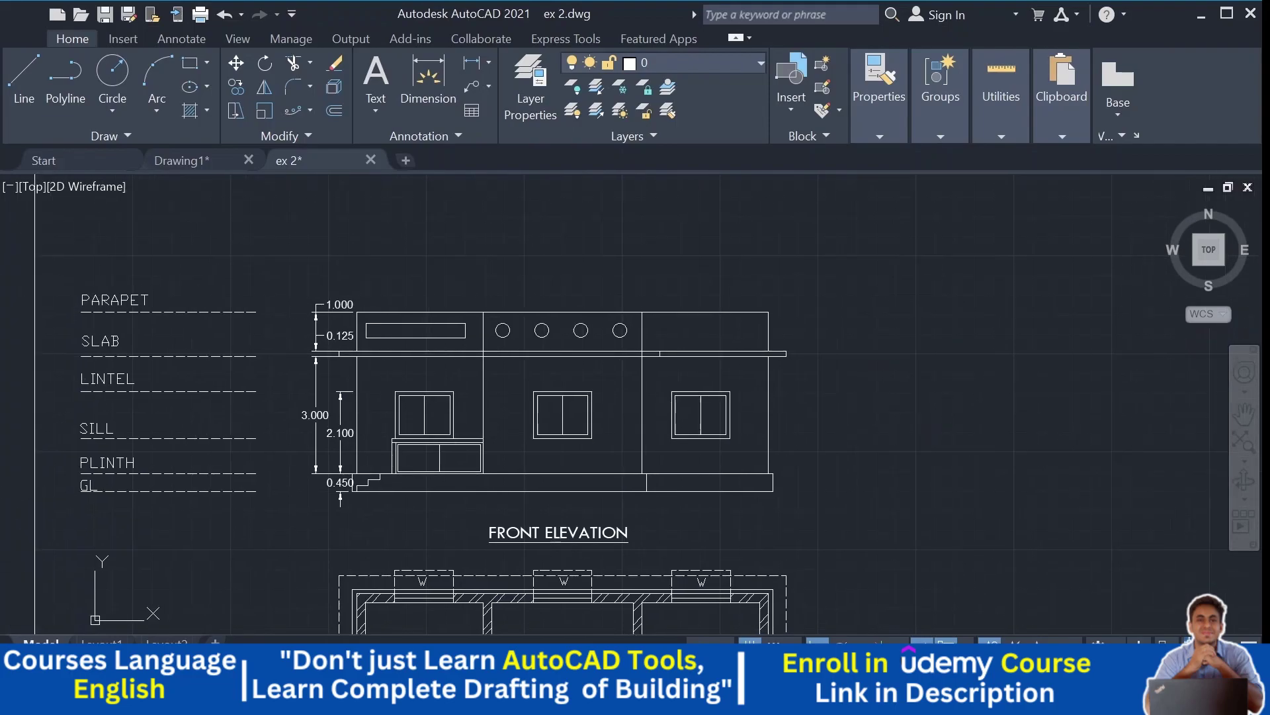
left_click(419, 492)
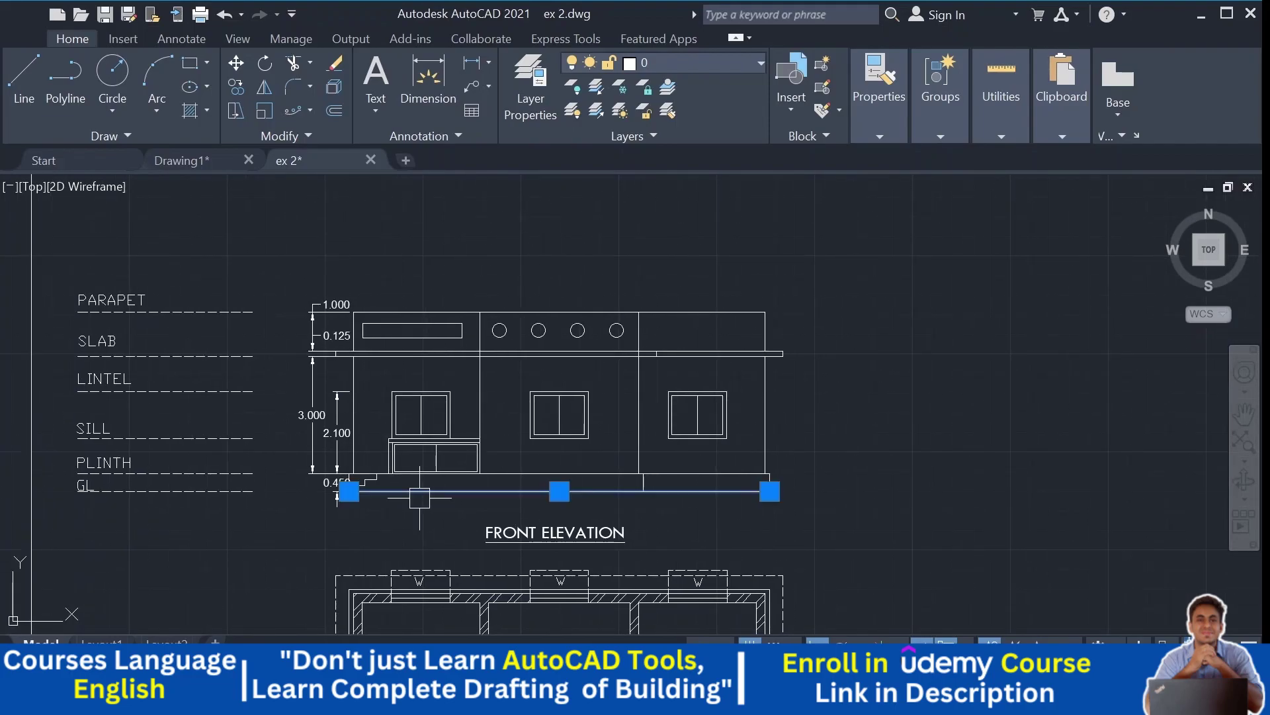
key("Escape")
middle_click_drag(902, 394, 924, 412)
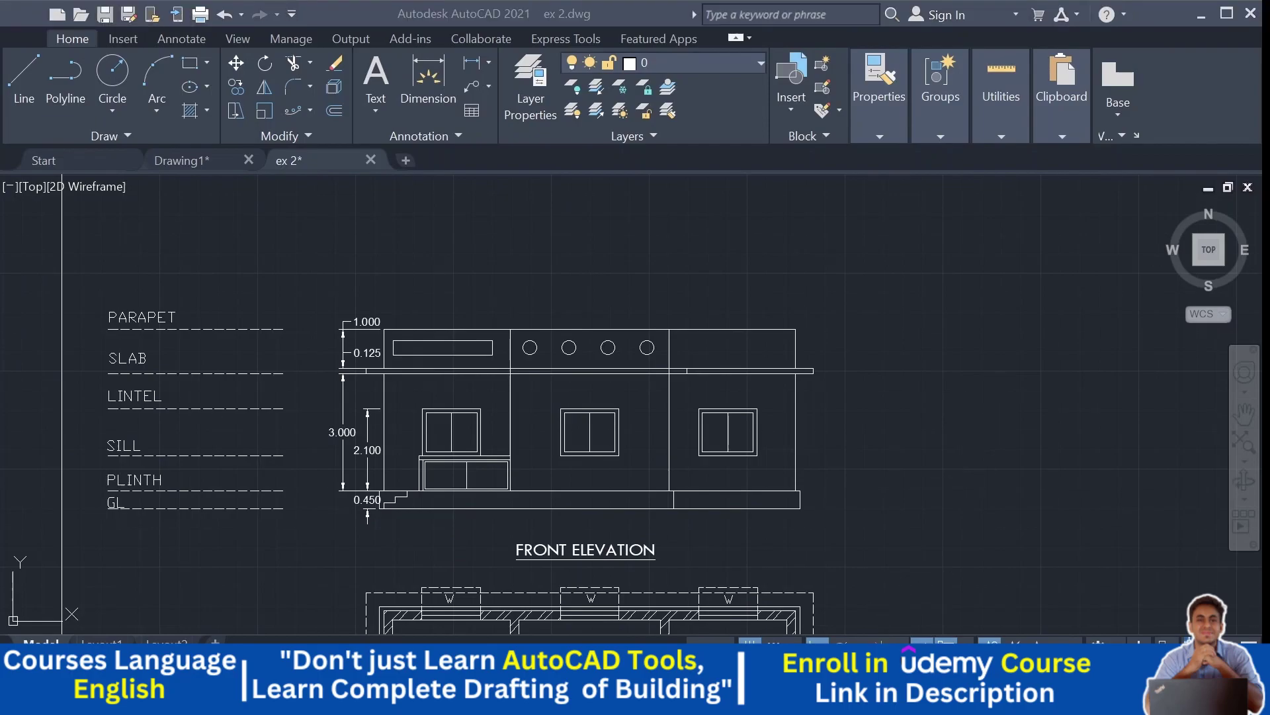
middle_click_drag(589, 436, 622, 356)
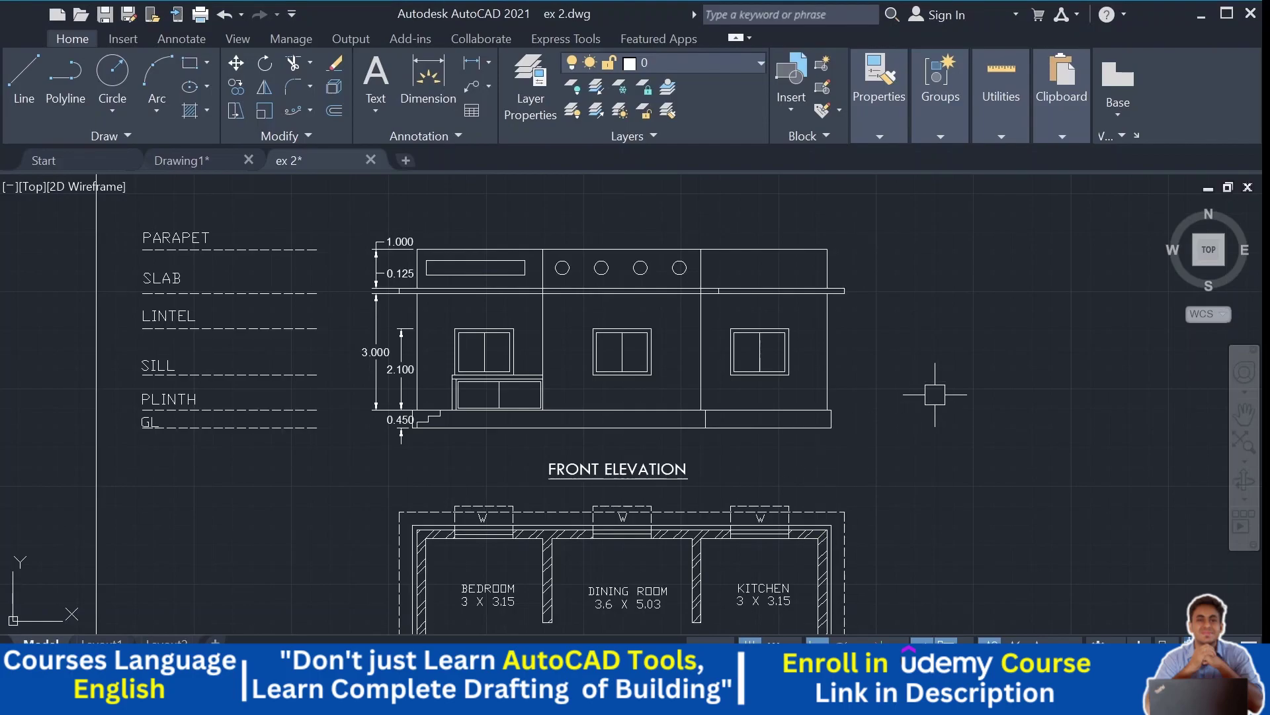
Step: Examine section line X-X on the sill-level plan and the walls, doors and rooms it passes through
mouse_move(935, 395)
middle_mouse_down()
mouse_move(848, 383)
mouse_move(811, 328)
mouse_move(786, 431)
mouse_move(774, 235)
middle_mouse_up()
middle_click_drag(808, 439, 793, 370)
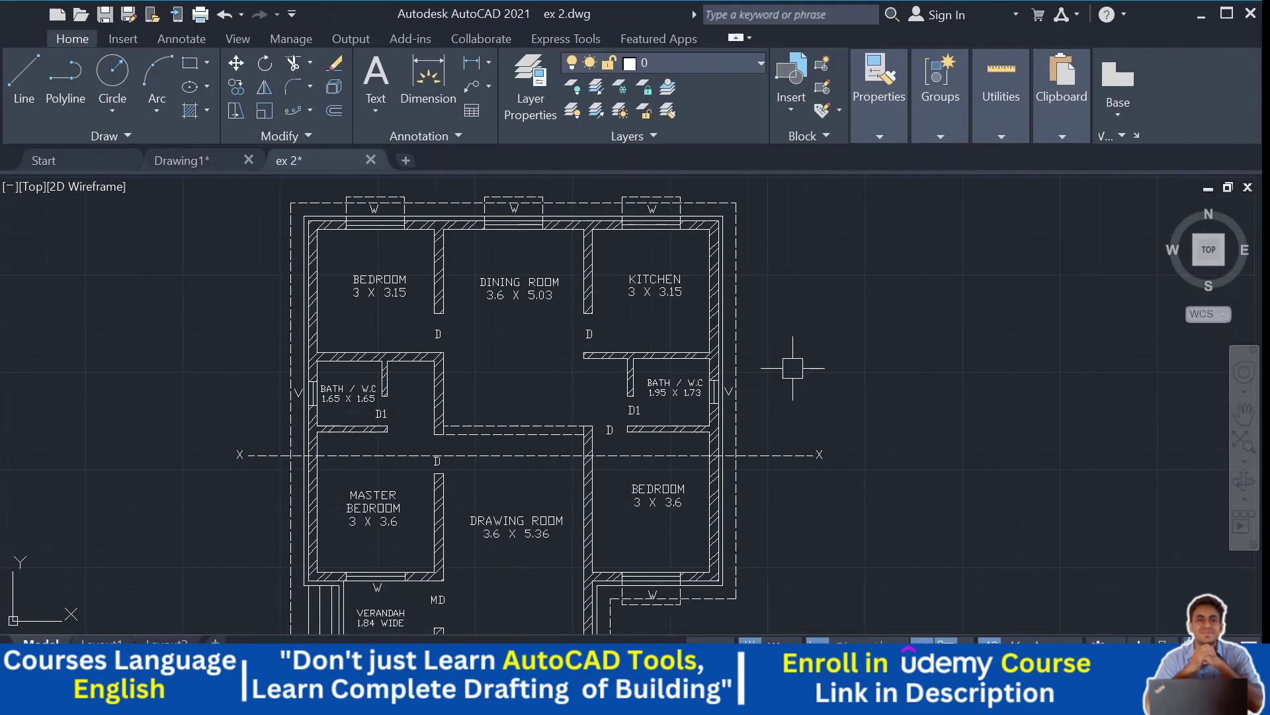
middle_click_drag(835, 334, 867, 399)
scroll(853, 414, "down", 2)
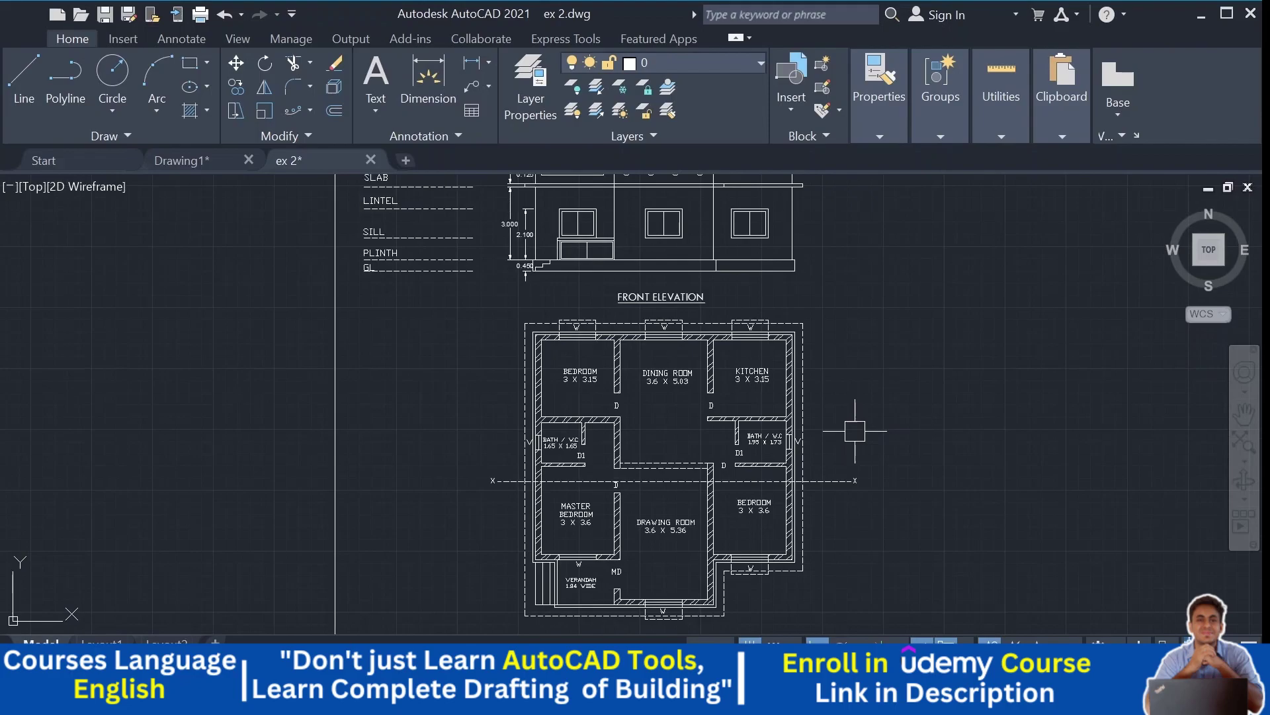
scroll(470, 459, "up", 2)
middle_click_drag(549, 433, 492, 465)
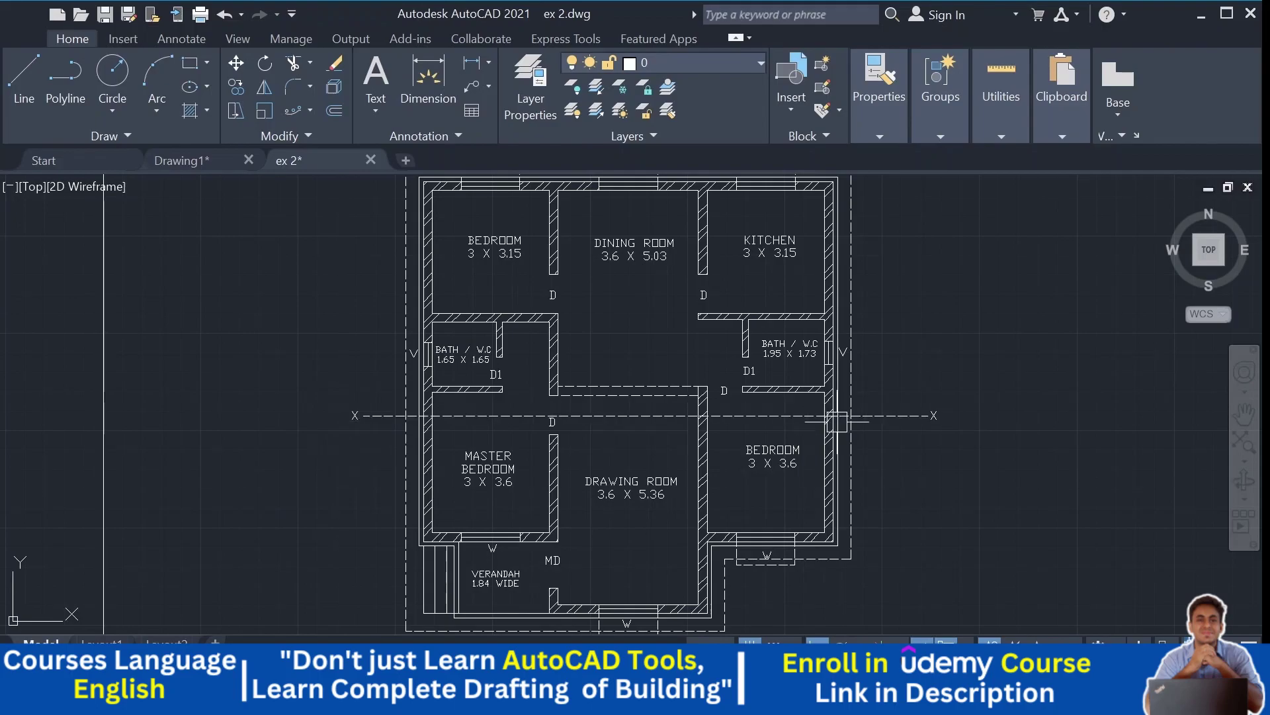
middle_click_drag(369, 491, 309, 469)
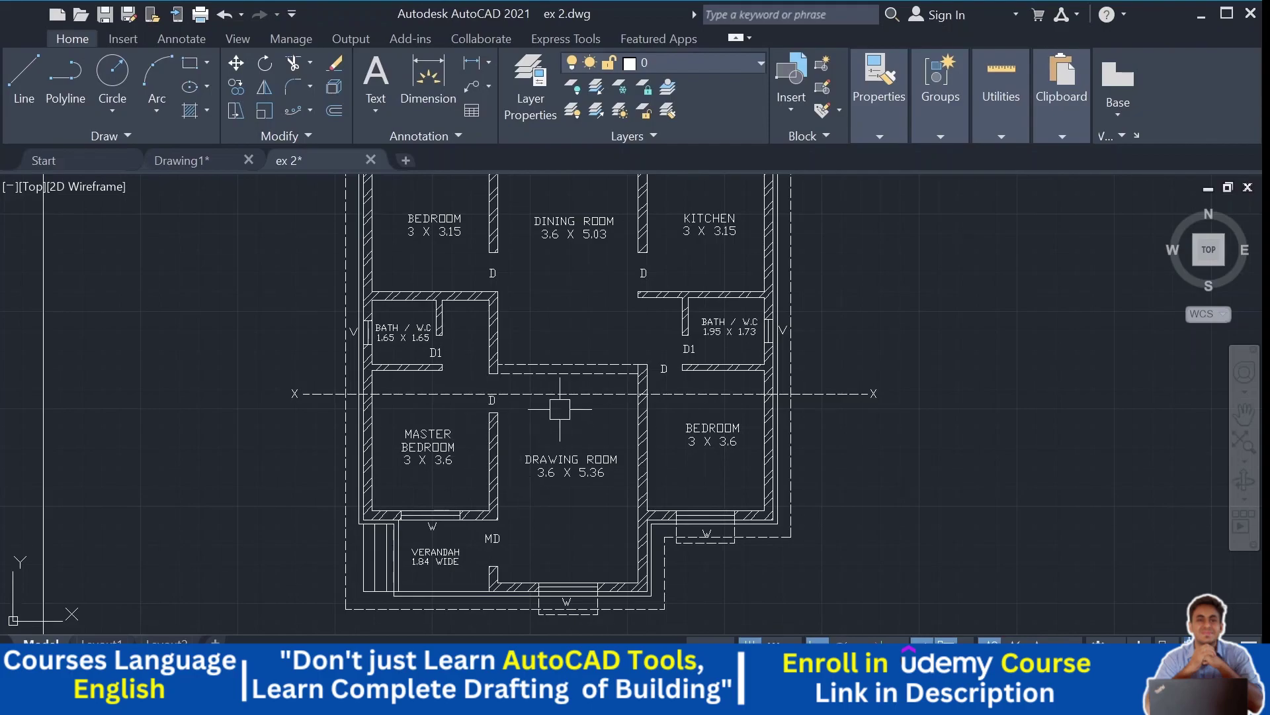
middle_click_drag(559, 411, 521, 447)
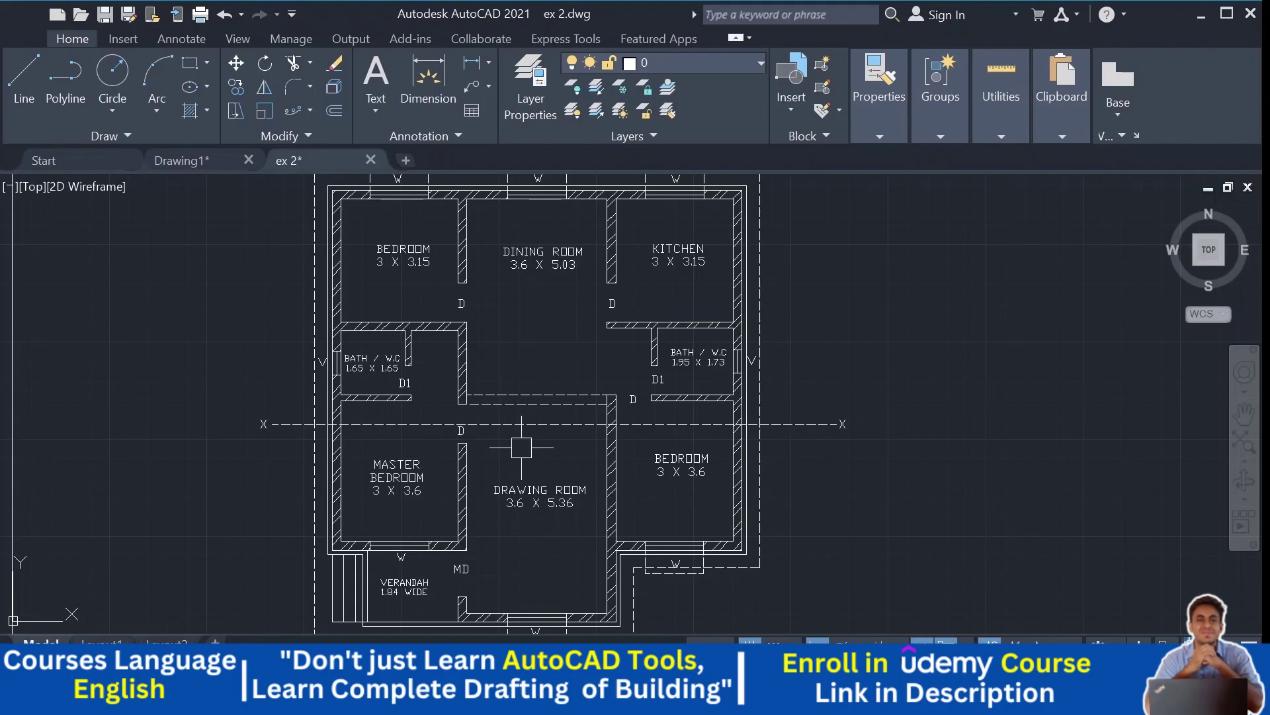
scroll(410, 424, "down", 3)
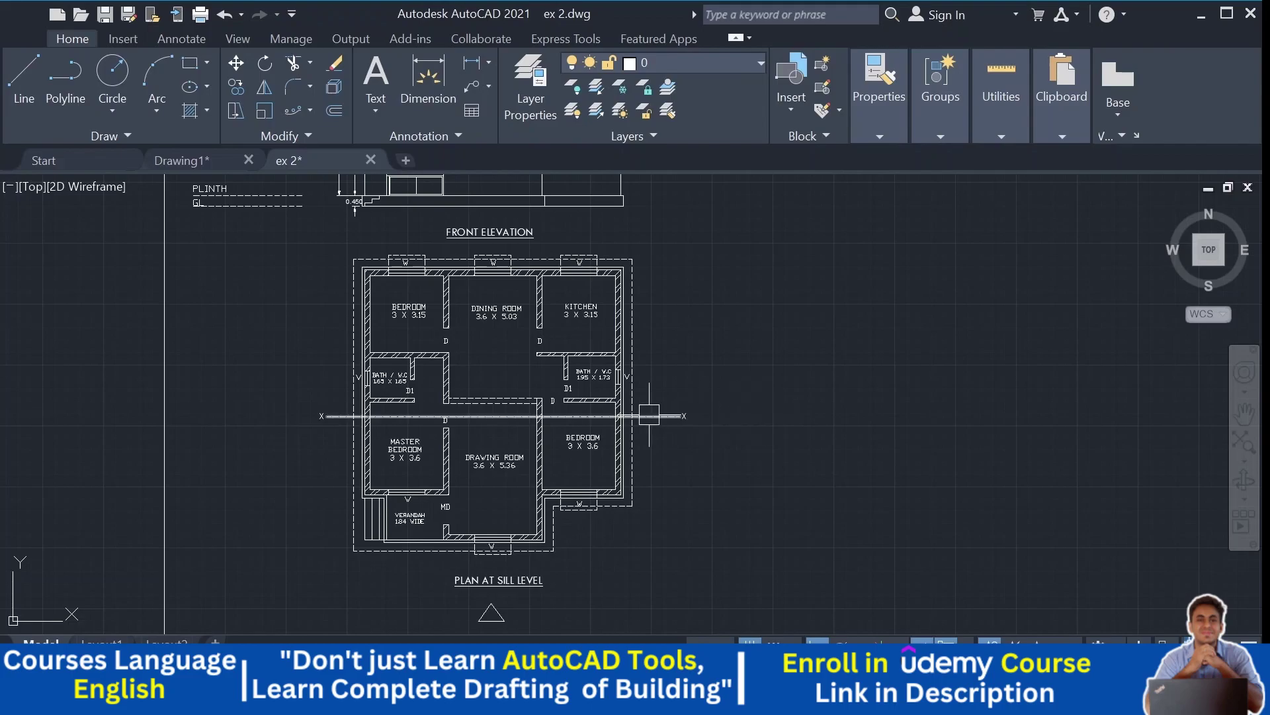
scroll(649, 416, "up", 3)
scroll(768, 417, "down", 3)
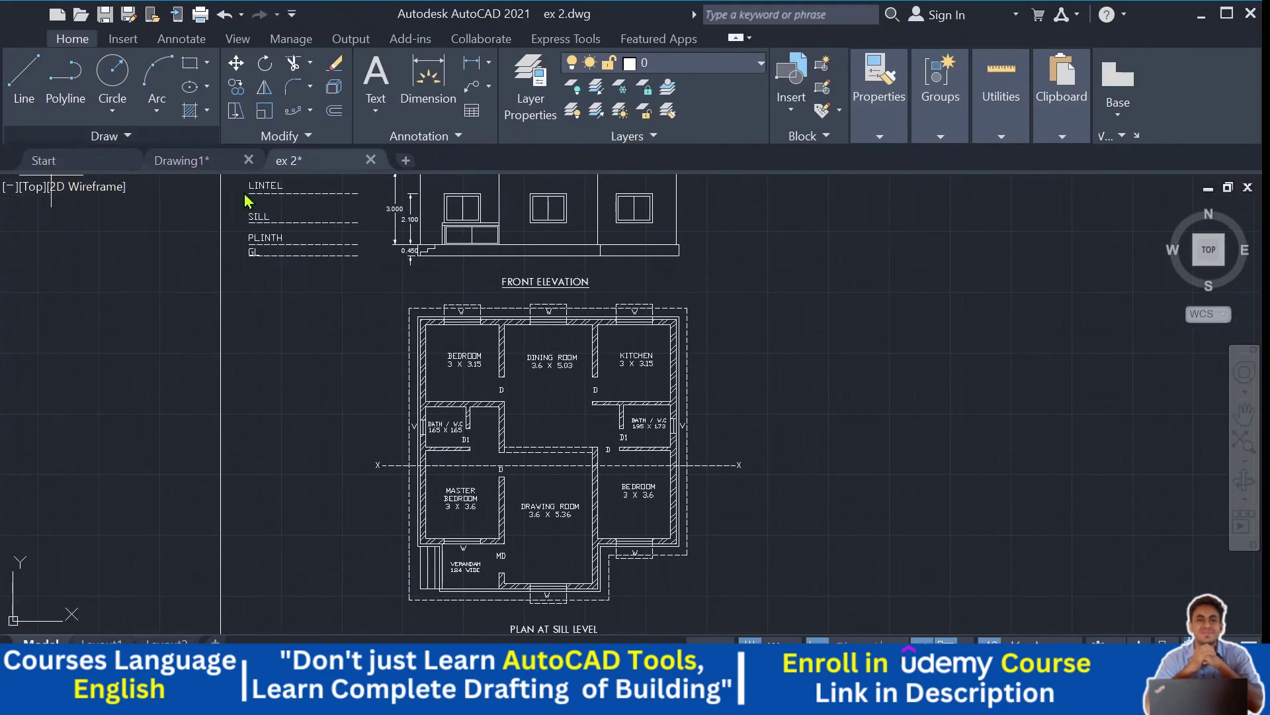
Step: Draw a vertical line from the midpoint of section line X-X up through the dining room to just above the plan
scroll(496, 477, "up", 4)
middle_click_drag(629, 439, 617, 501)
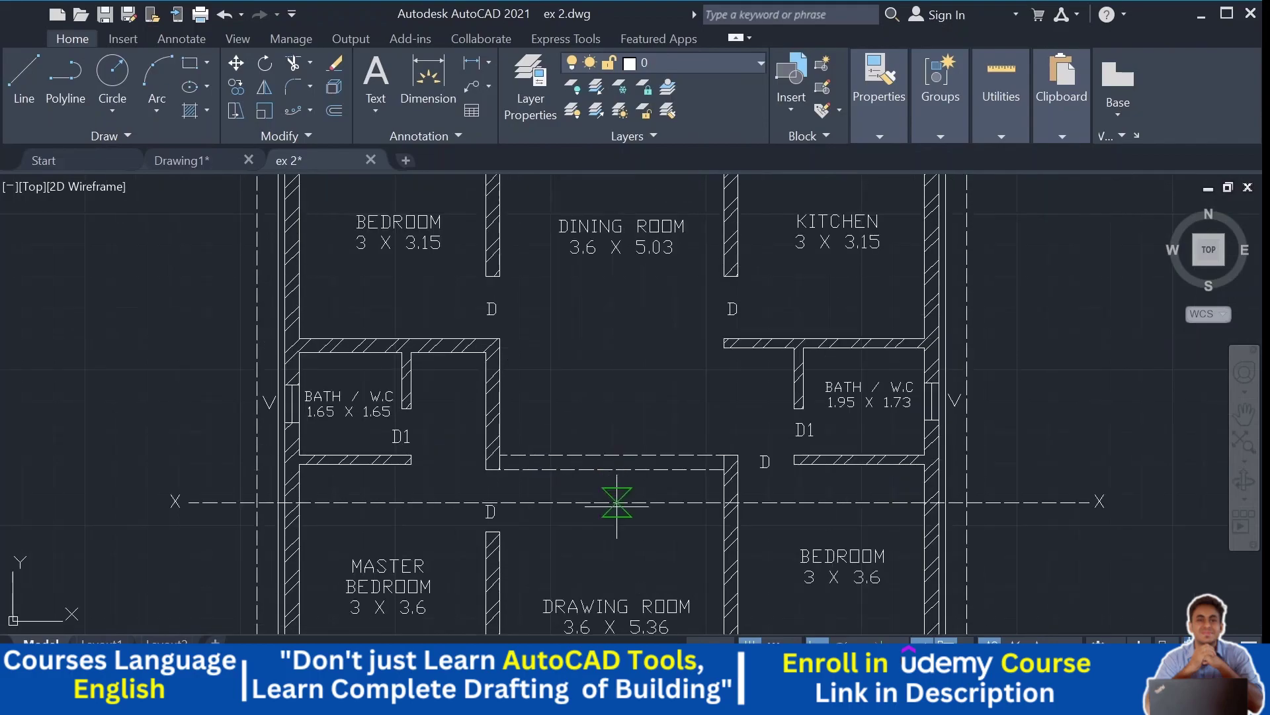
scroll(616, 501, "down", 4)
scroll(604, 511, "up", 2)
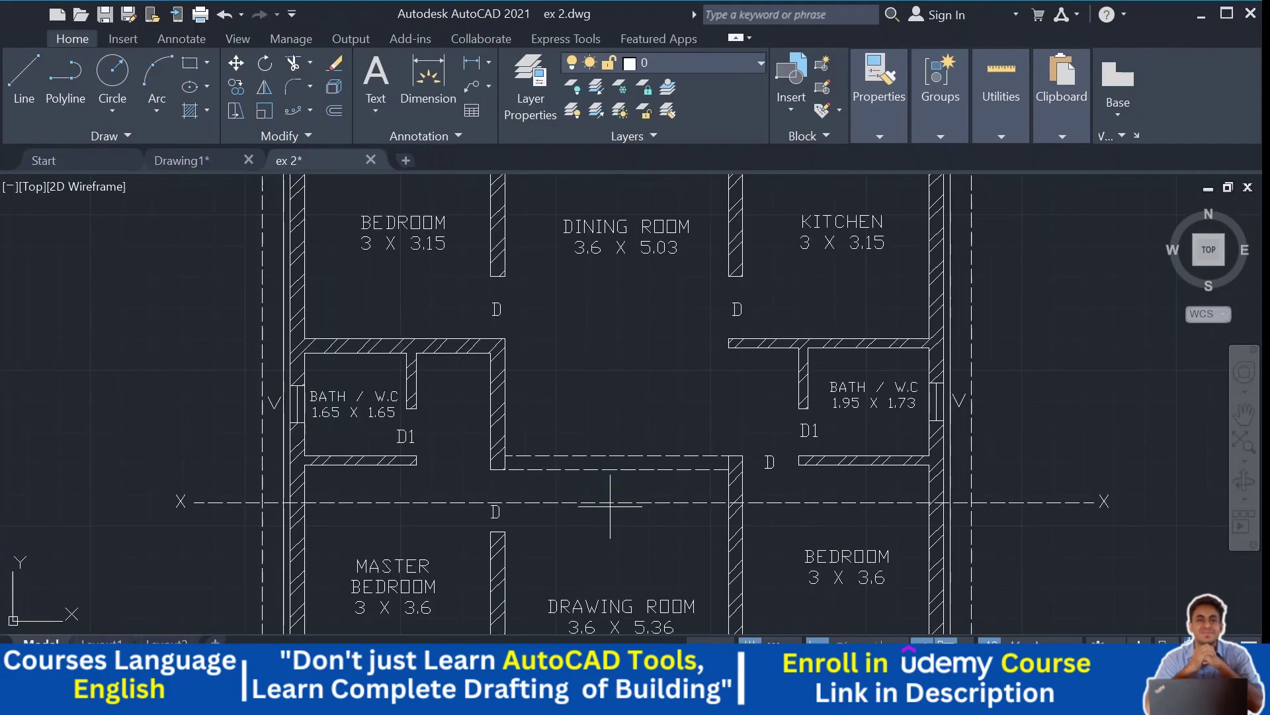
middle_click_drag(609, 501, 615, 627)
middle_click_drag(596, 437, 596, 547)
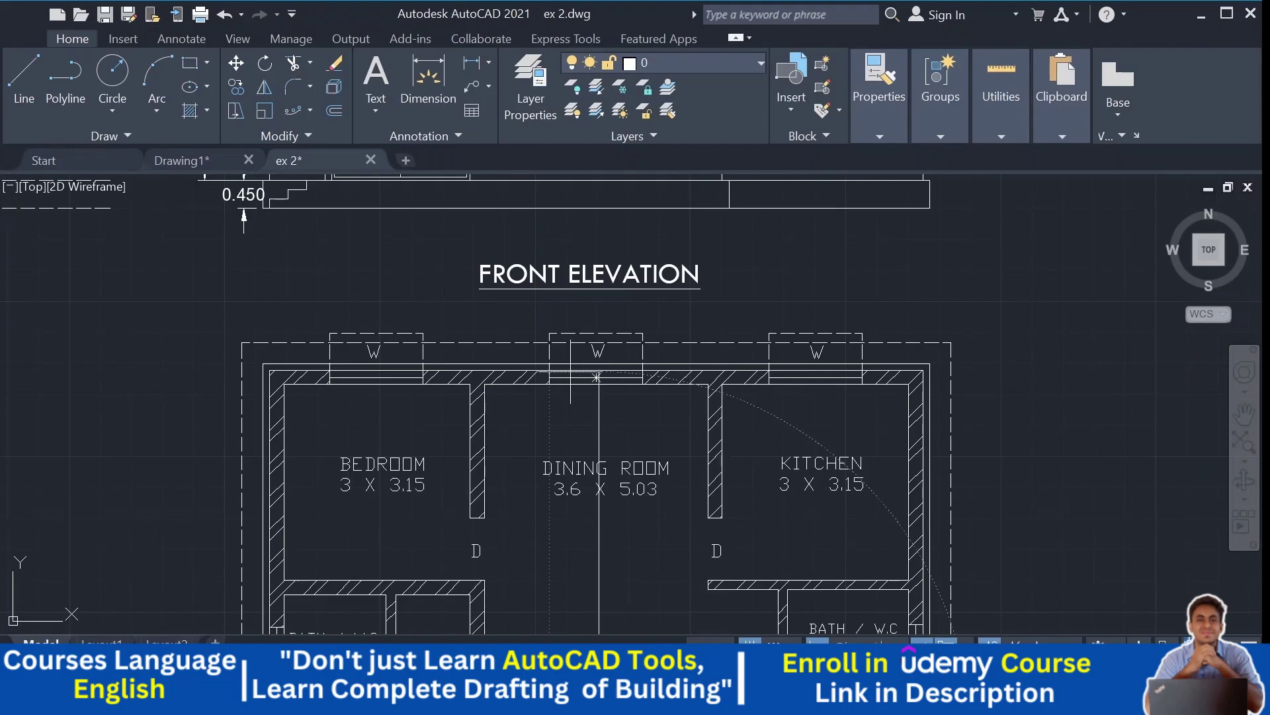
scroll(592, 298, "up", 2)
scroll(590, 299, "up", 1)
scroll(604, 303, "down", 3)
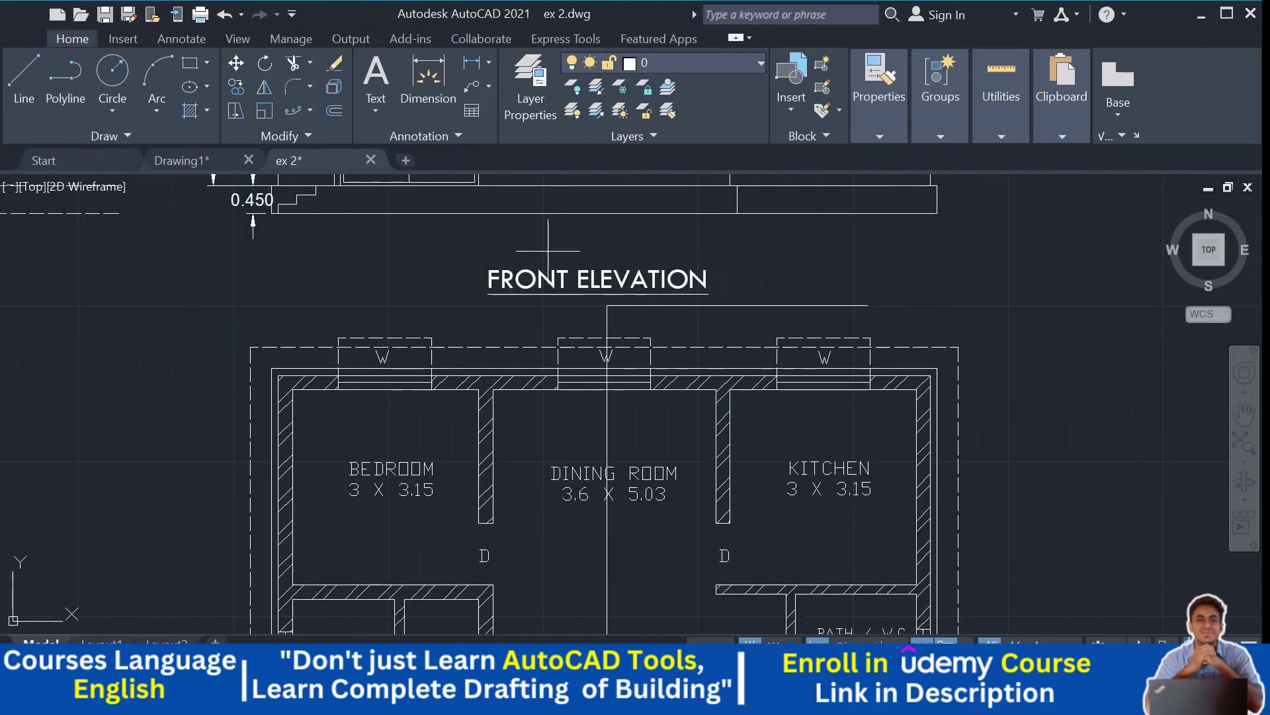
left_click(510, 264)
left_click_drag(509, 281, 506, 253)
scroll(587, 299, "down", 4)
middle_click_drag(605, 457, 563, 362)
scroll(563, 362, "up", 4)
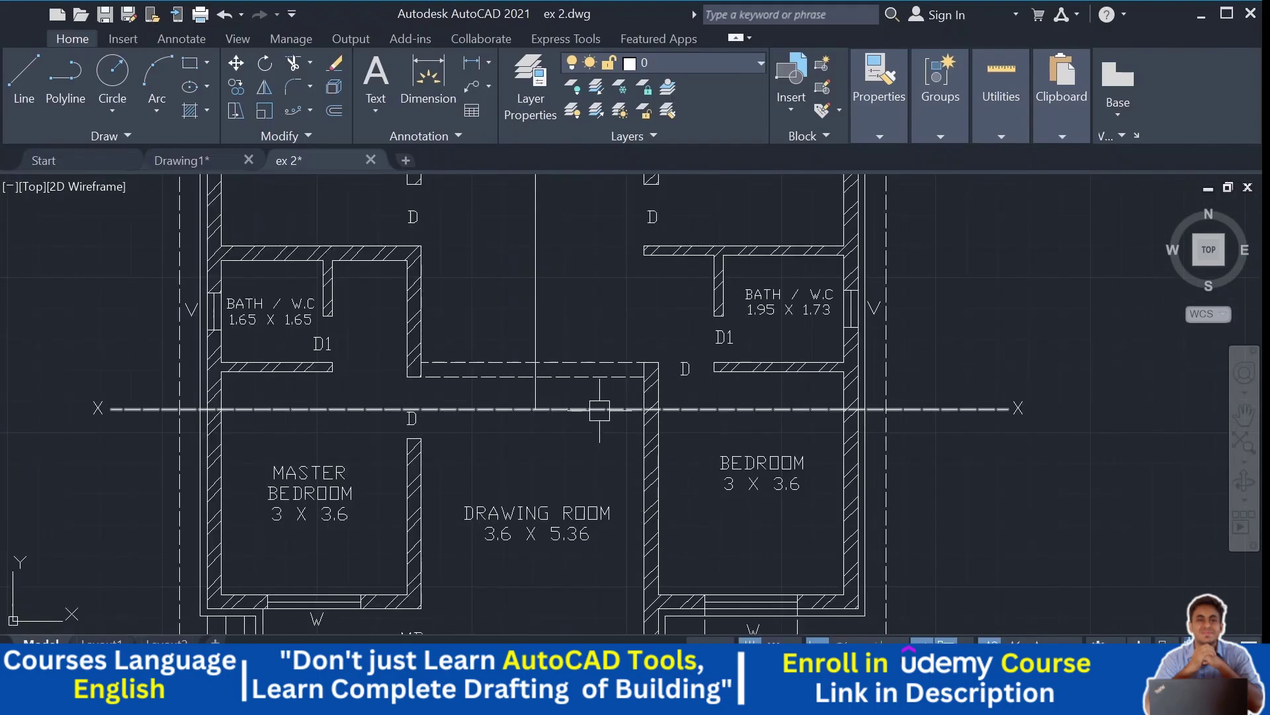
left_click(598, 411)
key("Escape")
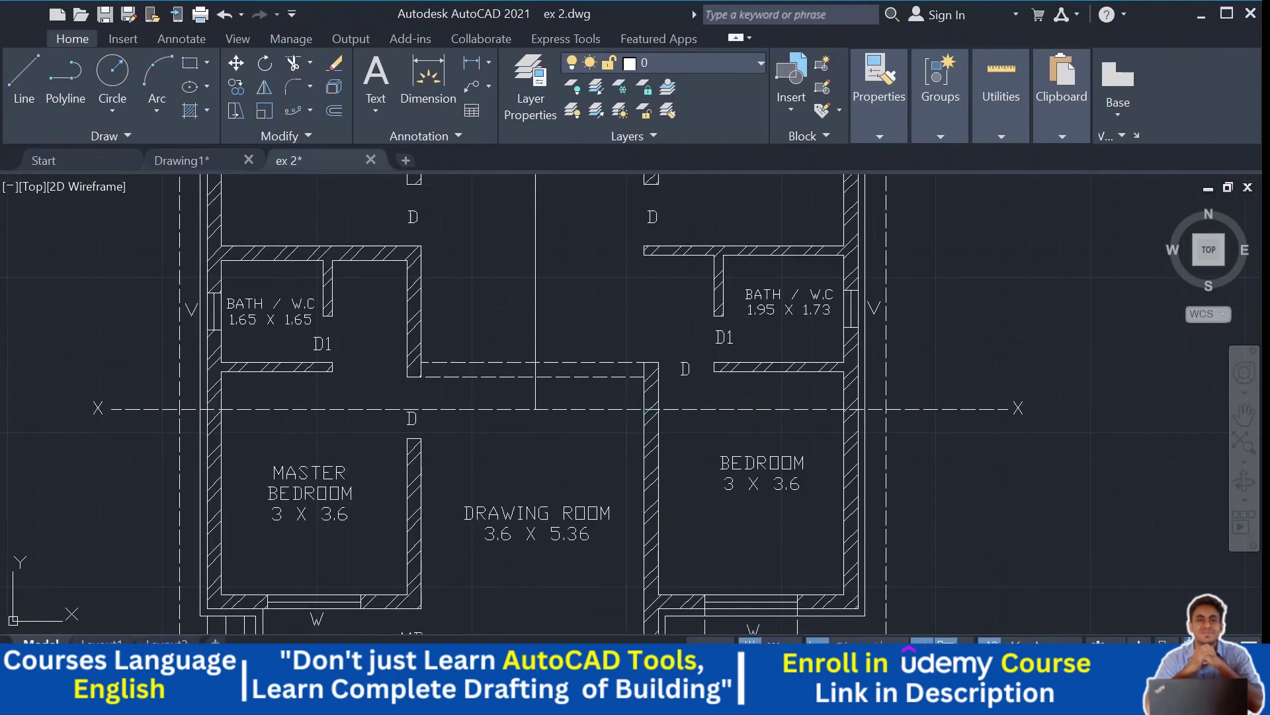
Step: Erase the right-hand half of section line X-X, keeping its X label beside the bedroom
left_click(814, 410)
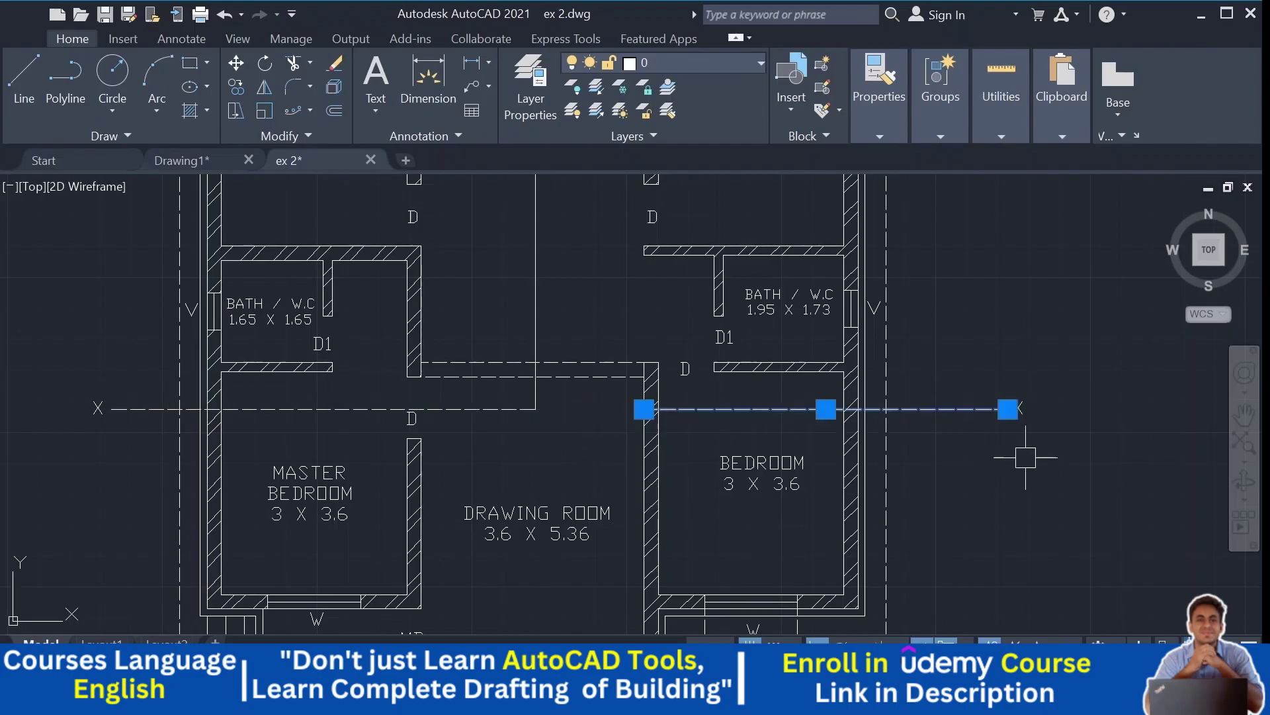
key("Escape")
scroll(1021, 448, "down", 2)
middle_click_drag(1021, 448, 931, 576)
left_click(928, 534)
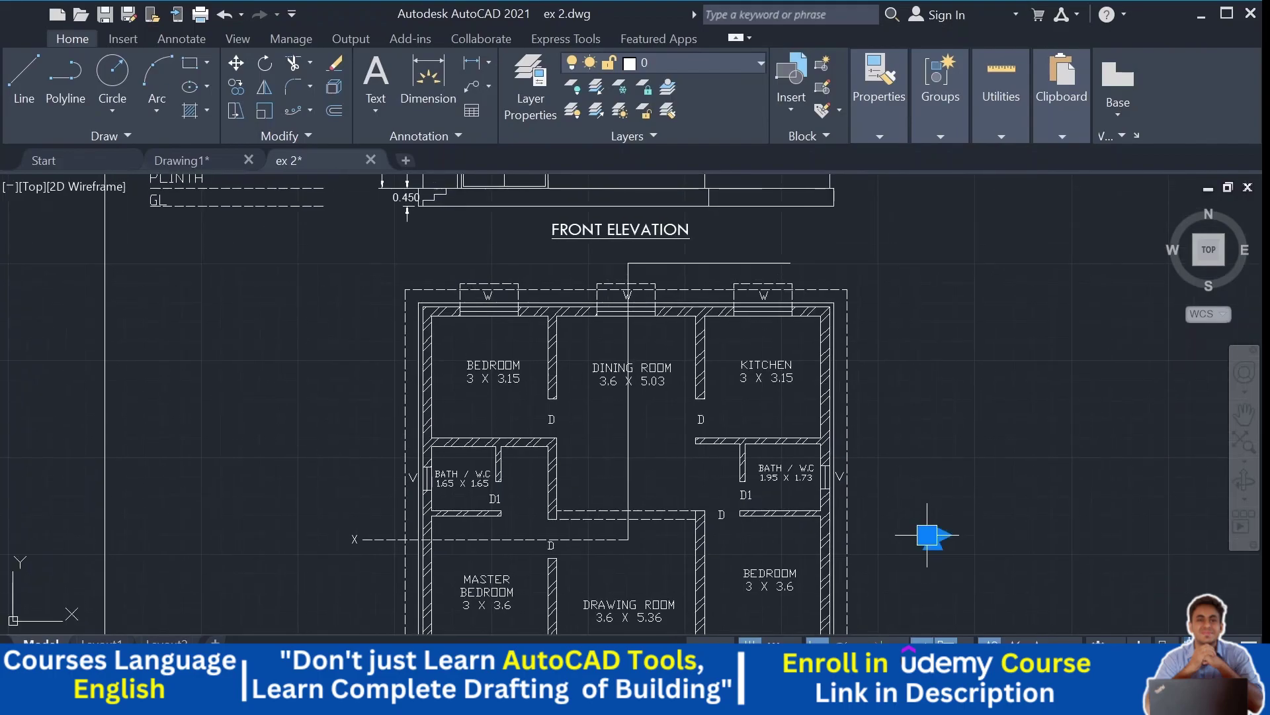
left_click(933, 540)
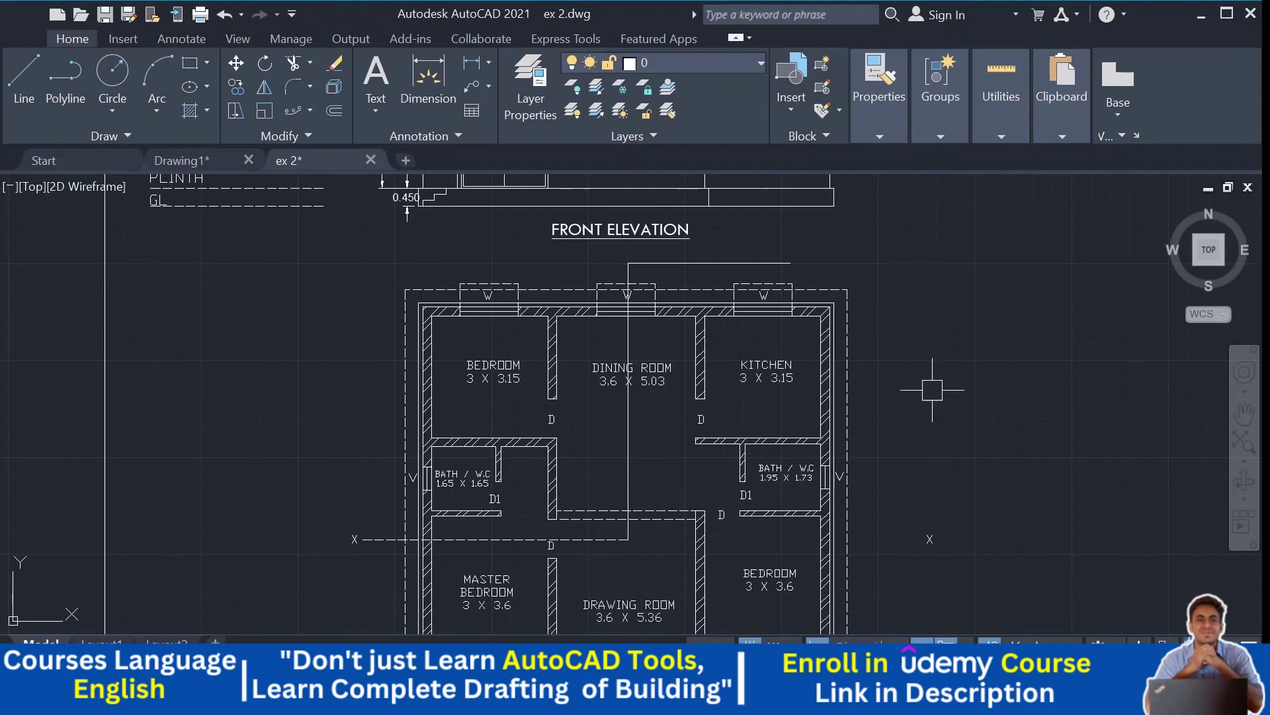
key("Escape")
Step: Undo the section line edits and the vertical offset line, restoring the straight section line X-X across the plan
scroll(922, 397, "down", 2)
scroll(542, 456, "up", 1)
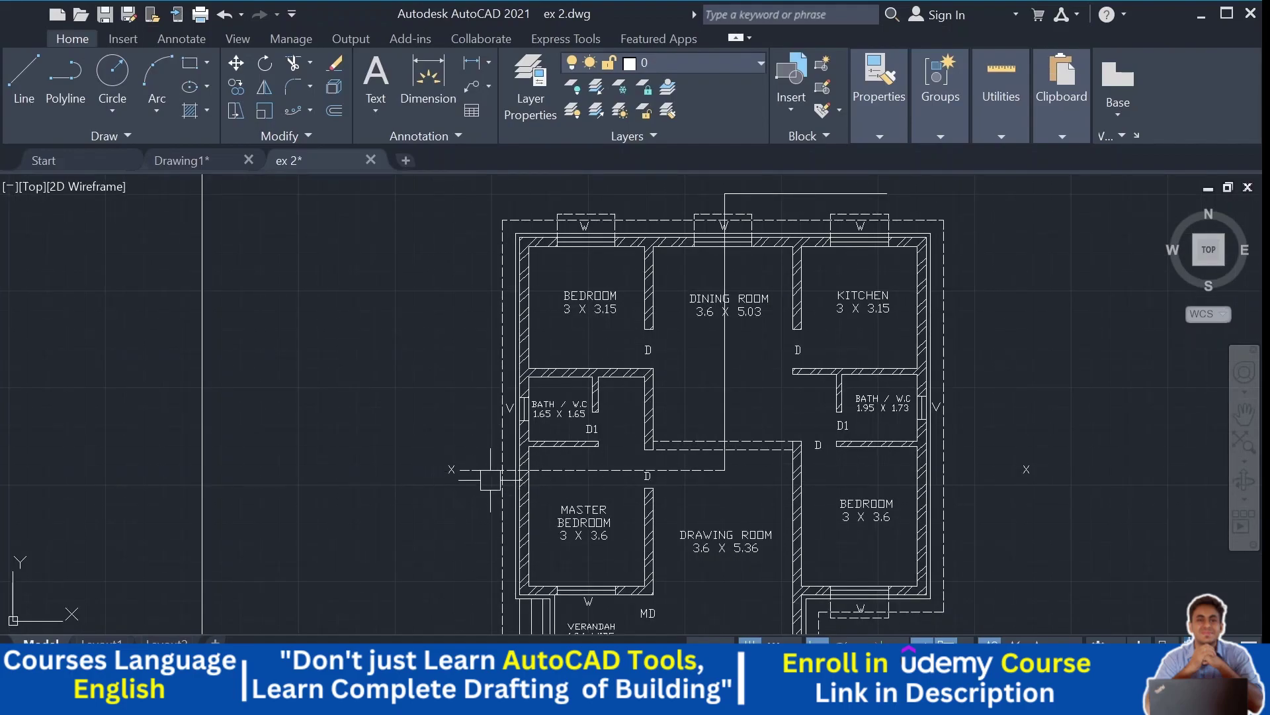
middle_click_drag(696, 495, 622, 534)
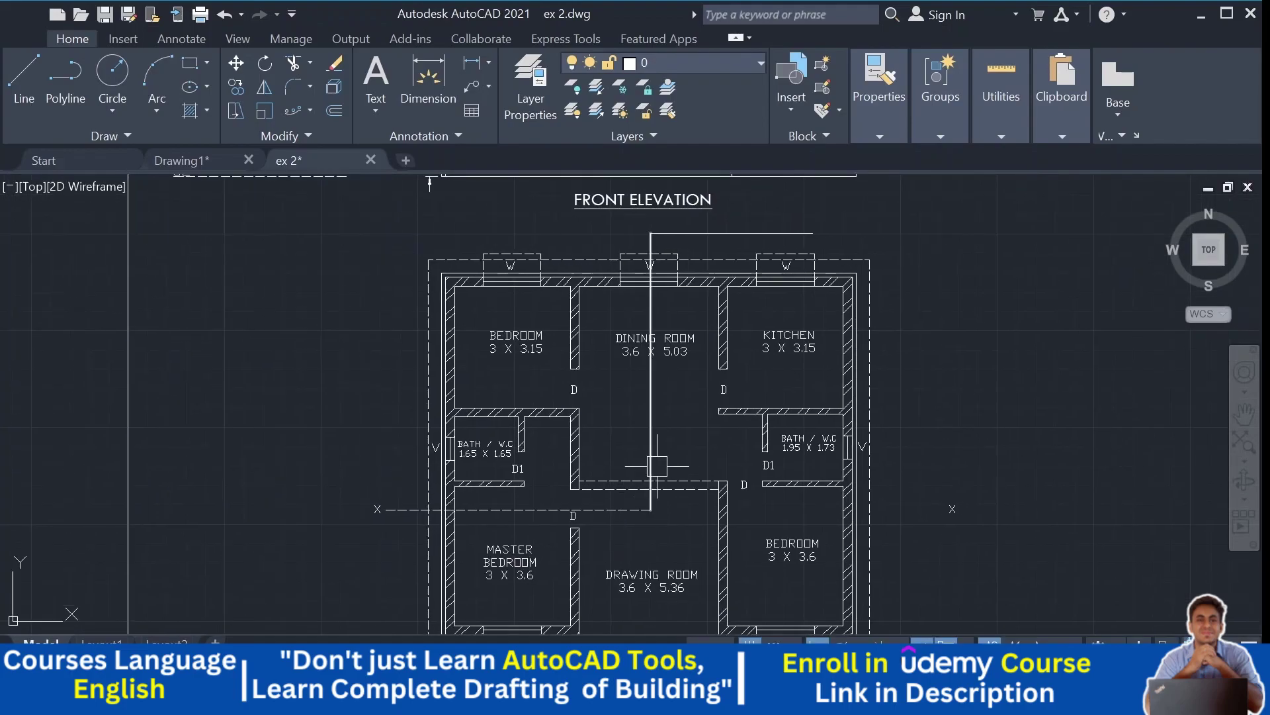
middle_click_drag(657, 481, 657, 510)
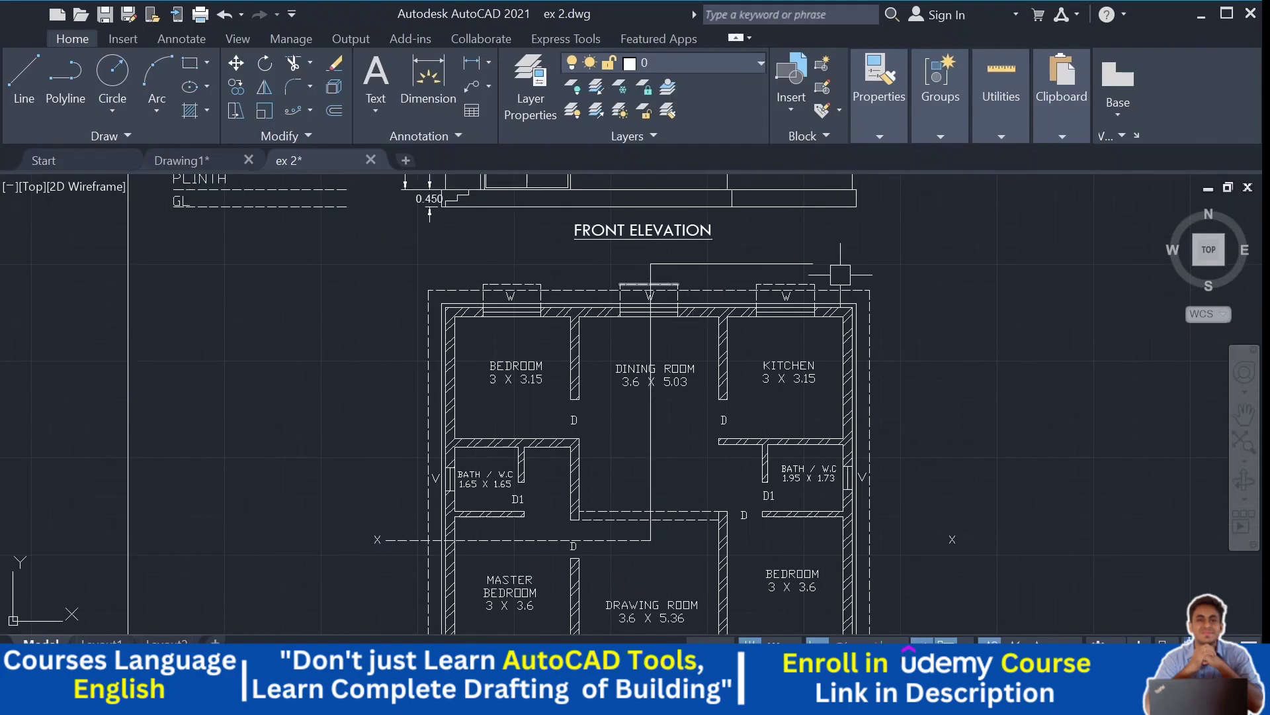
scroll(890, 376, "down", 2)
middle_click_drag(890, 376, 810, 385)
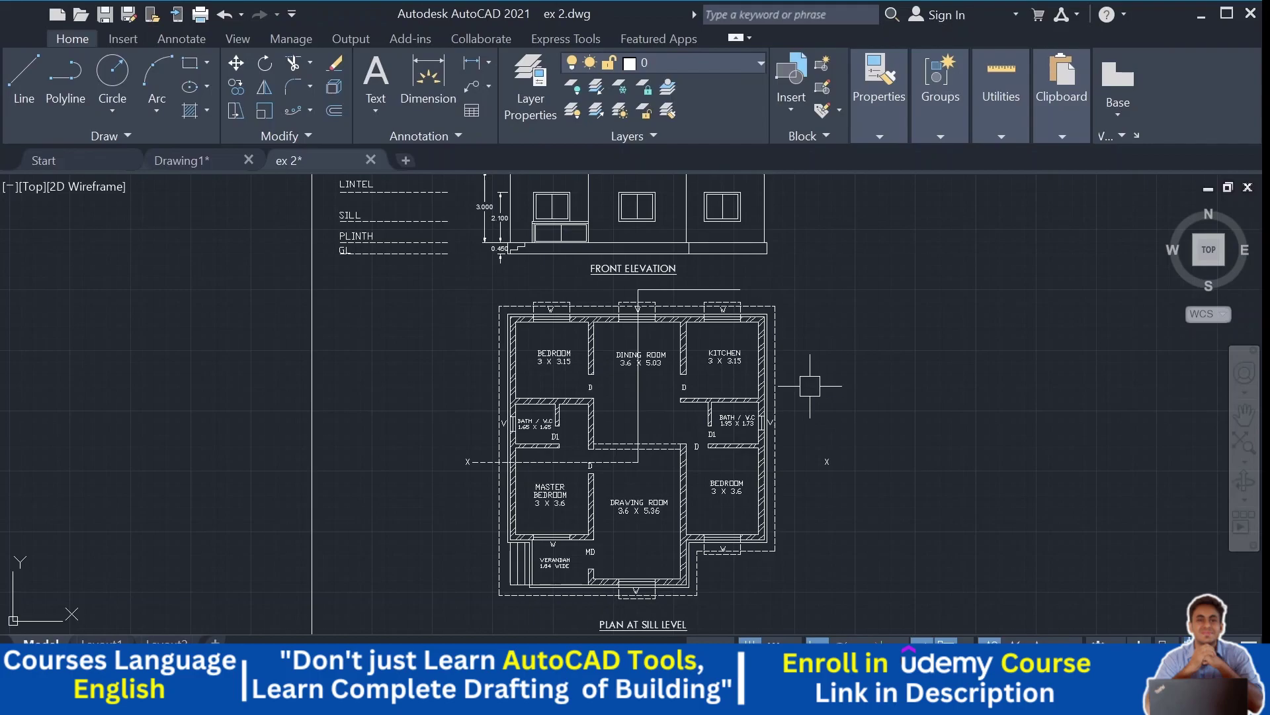
scroll(810, 385, "up", 2)
scroll(810, 386, "up", 2)
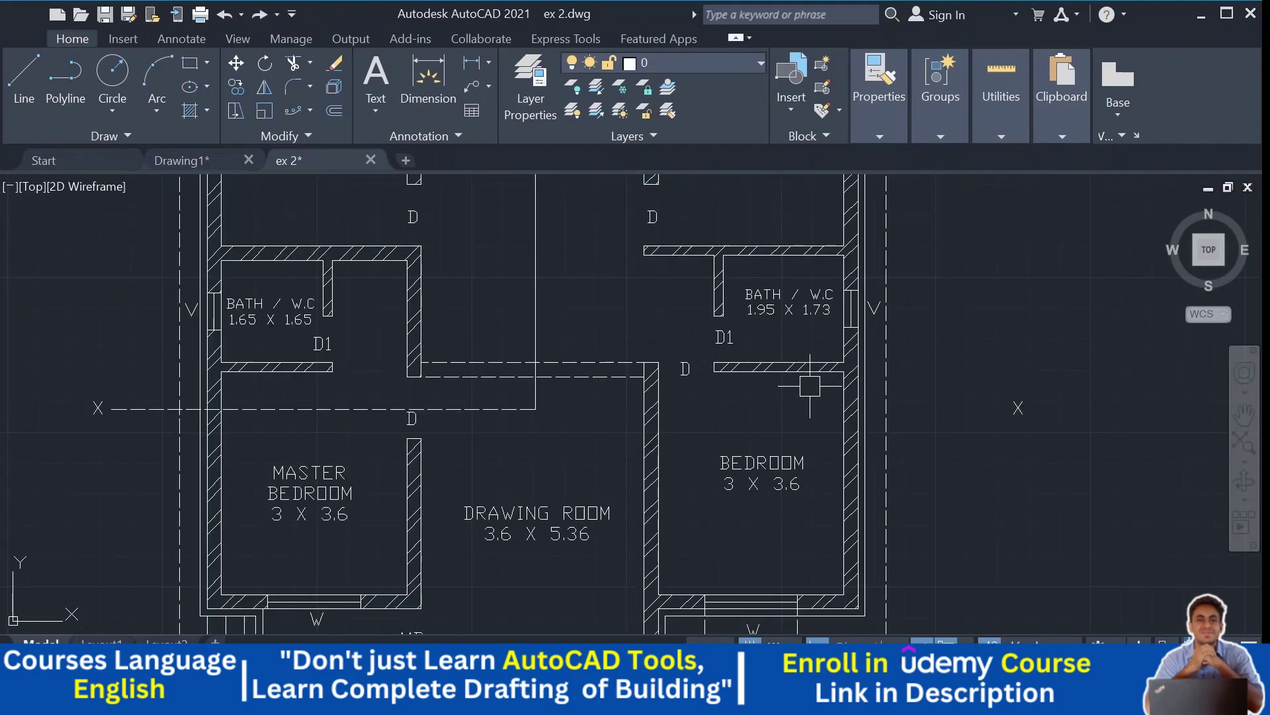
scroll(810, 386, "down", 2)
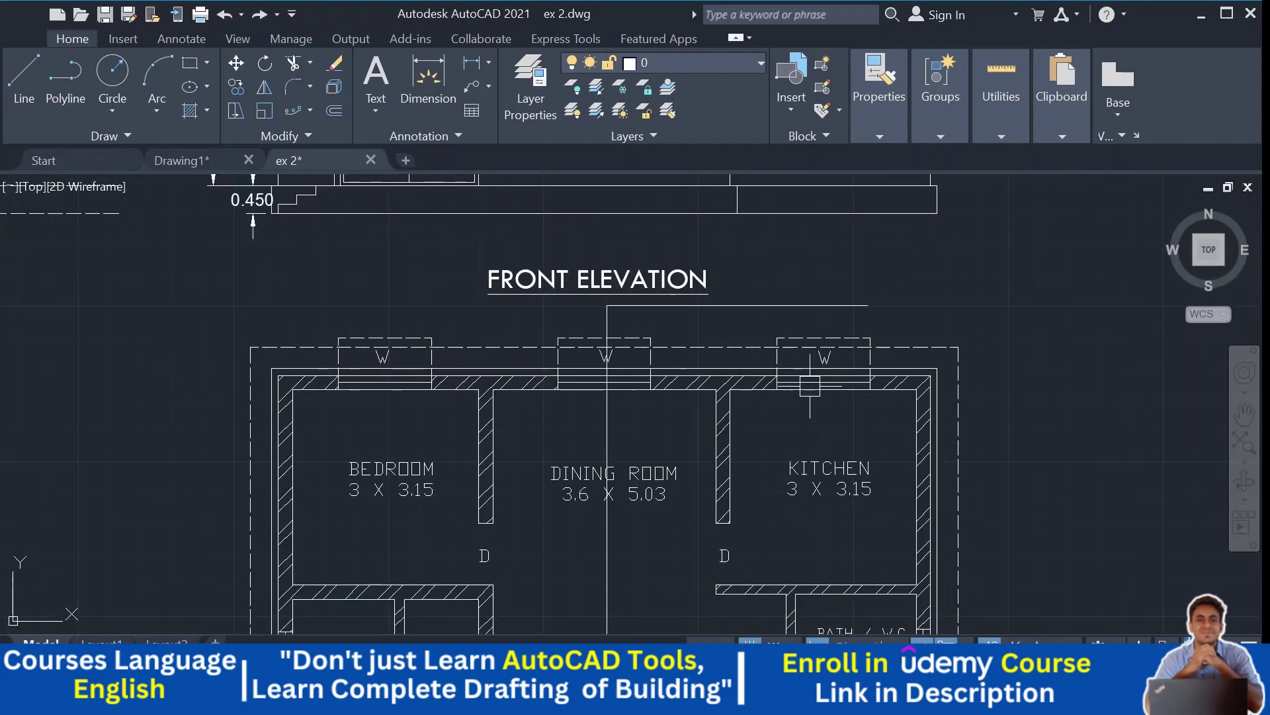
scroll(809, 386, "down", 2)
scroll(811, 429, "up", 2)
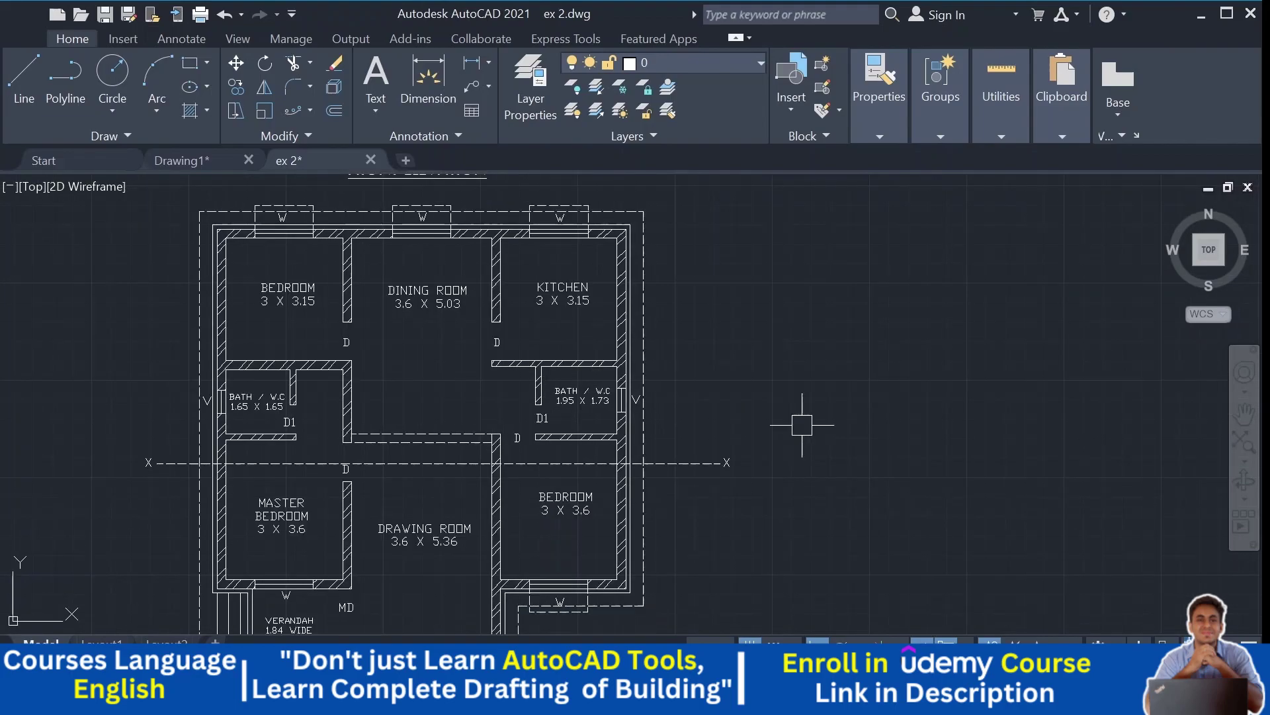
Step: Examine where the straight section line X-X enters and leaves the plan, including the verandah side and outer walls
middle_click_drag(197, 451, 247, 400)
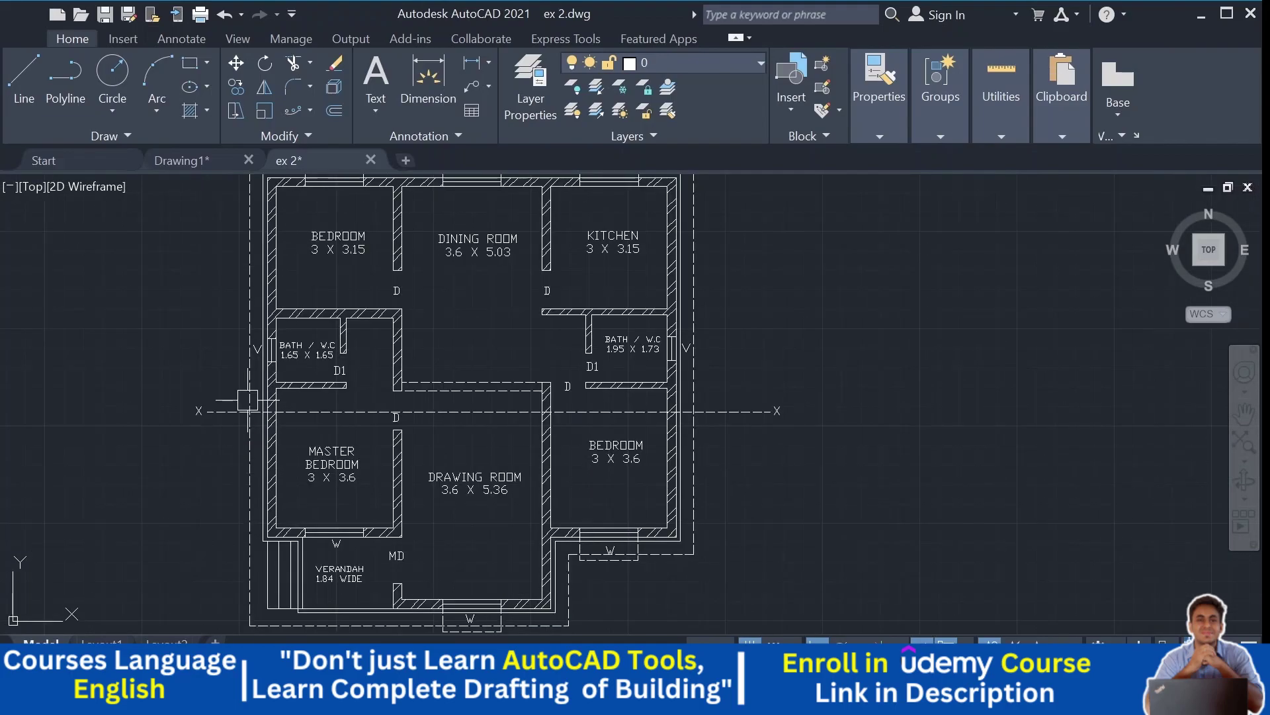
middle_click_drag(821, 444, 873, 488)
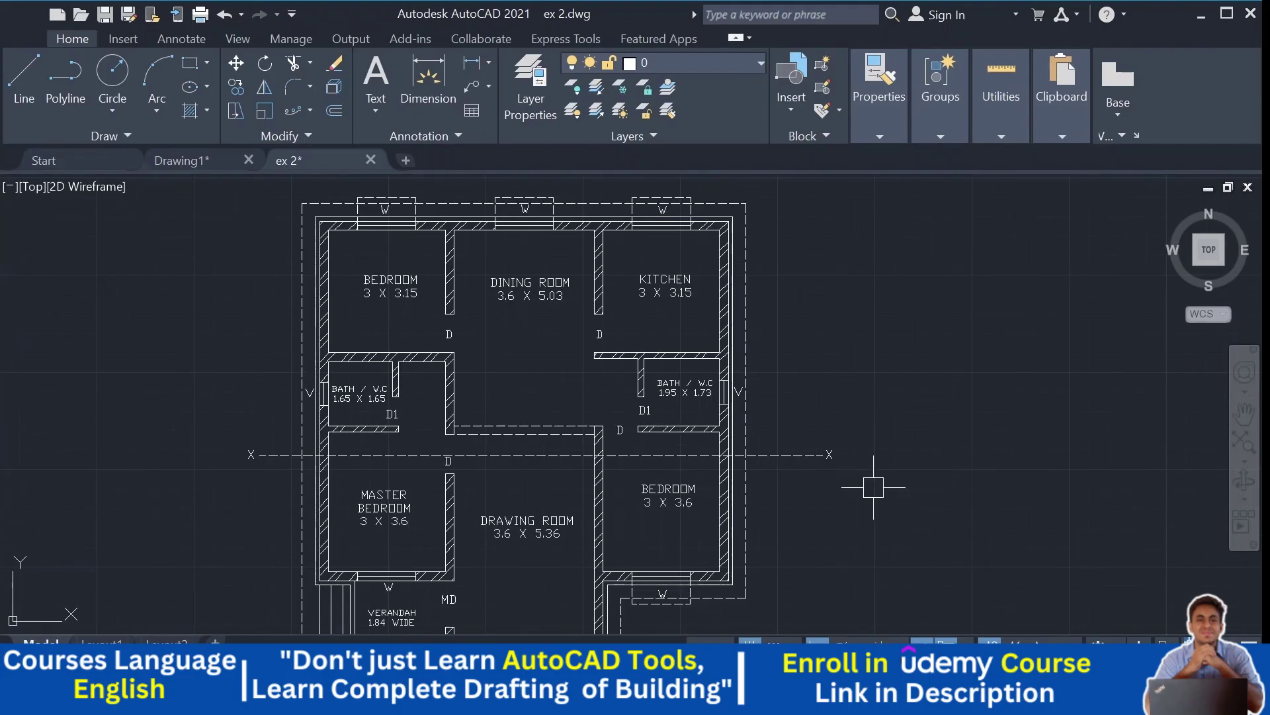
middle_click_drag(874, 488, 885, 374)
scroll(658, 333, "down", 2)
scroll(582, 352, "up", 2)
middle_click_drag(567, 354, 551, 308)
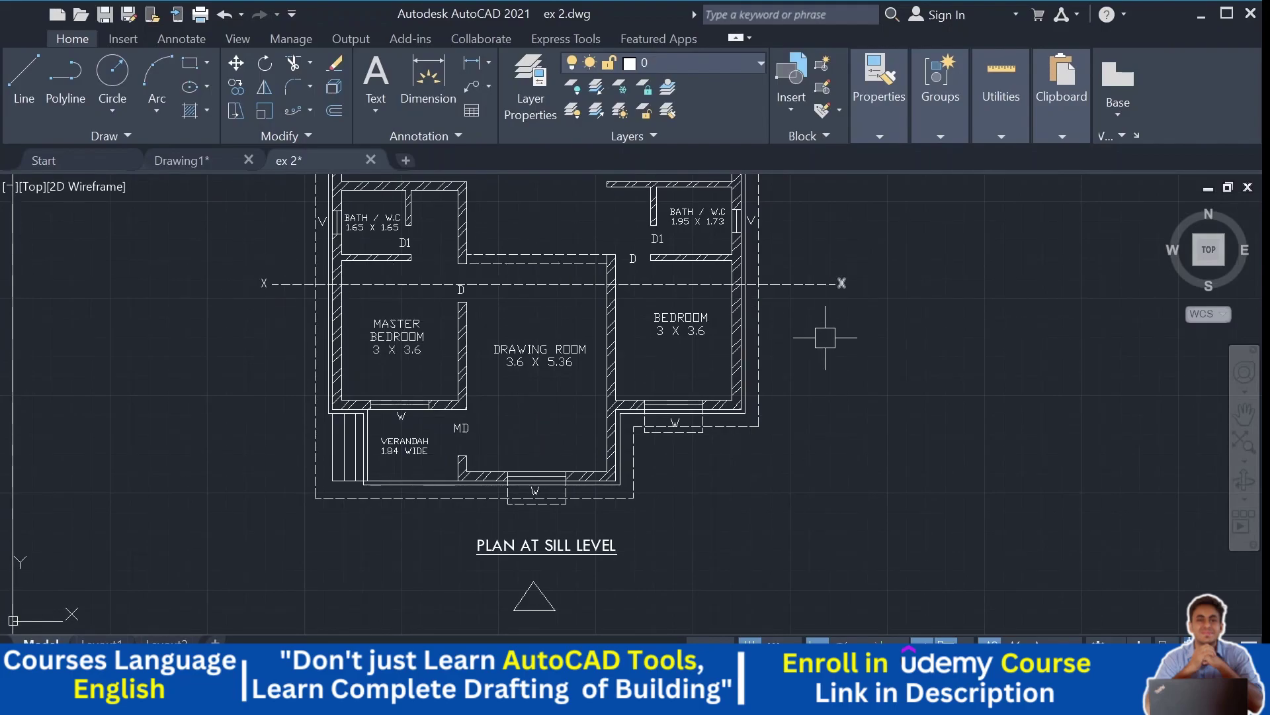
middle_click_drag(825, 337, 809, 283)
middle_click_drag(406, 325, 408, 365)
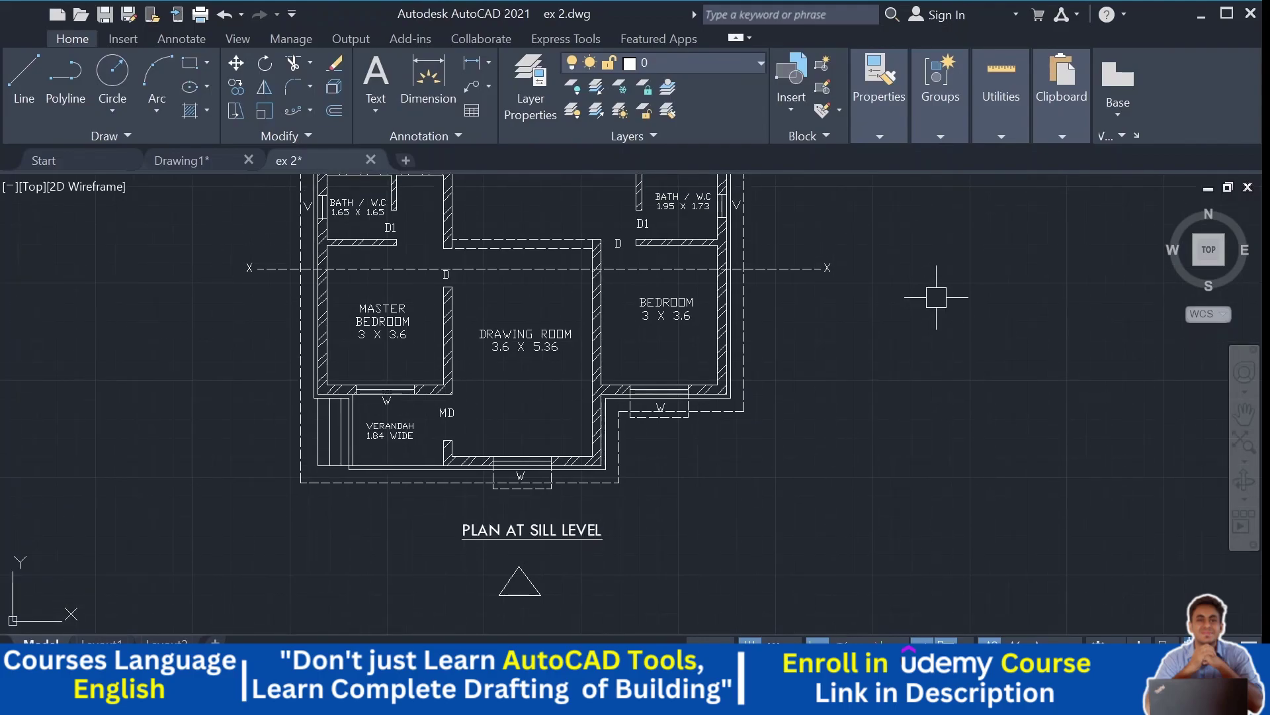
middle_click_drag(651, 548, 653, 516)
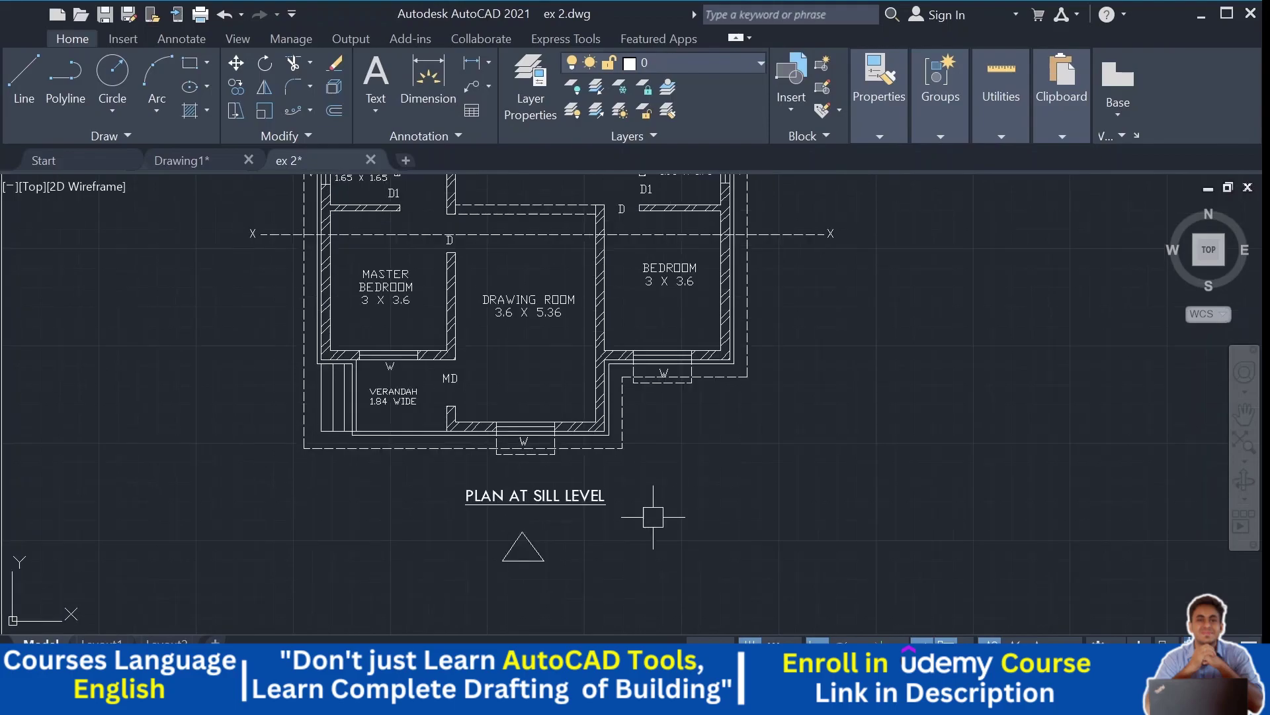
middle_click_drag(570, 549, 564, 579)
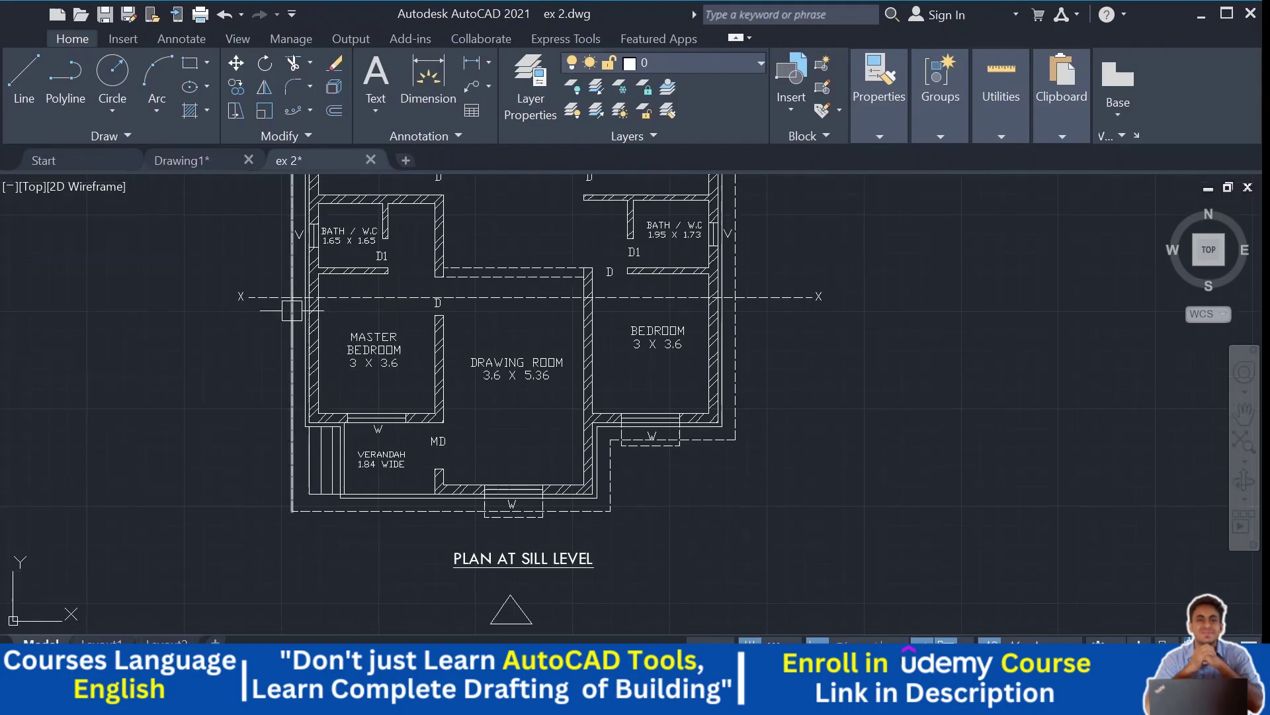
middle_click_drag(314, 307, 308, 317)
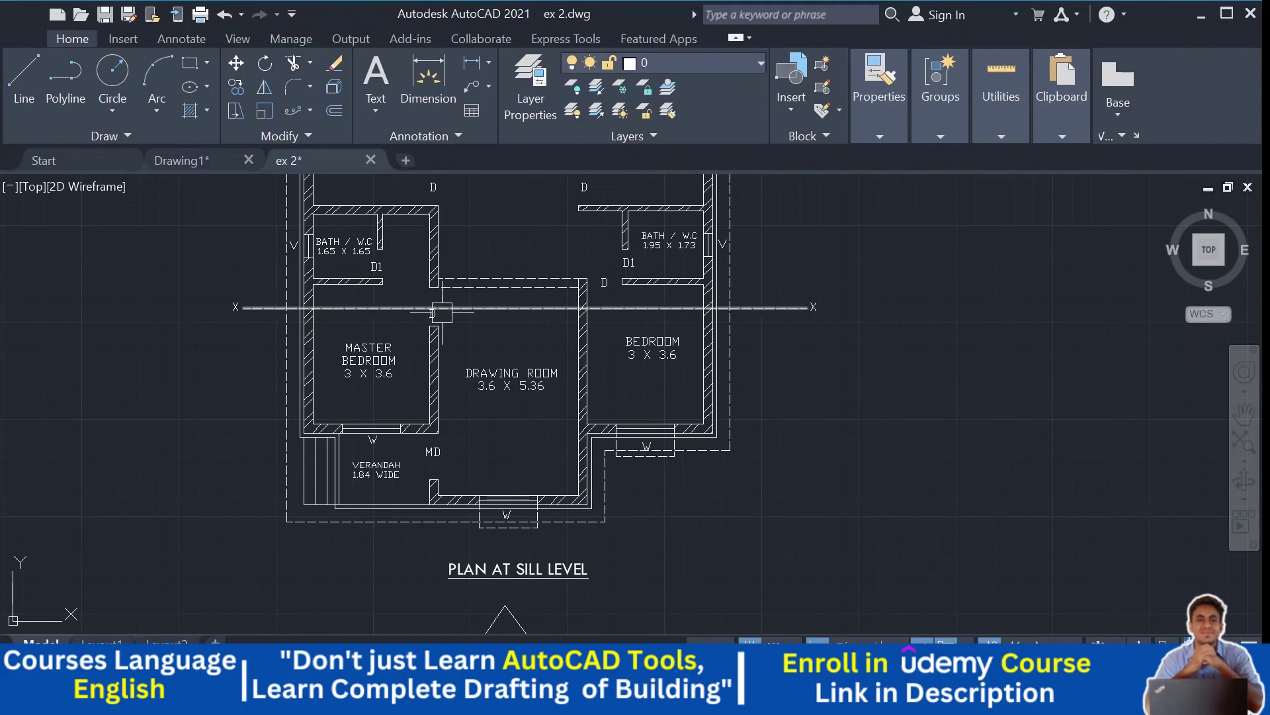
Step: Examine the dashed pair of lines between the dining room and drawing room beside section line X-X
middle_click_drag(483, 333, 388, 449)
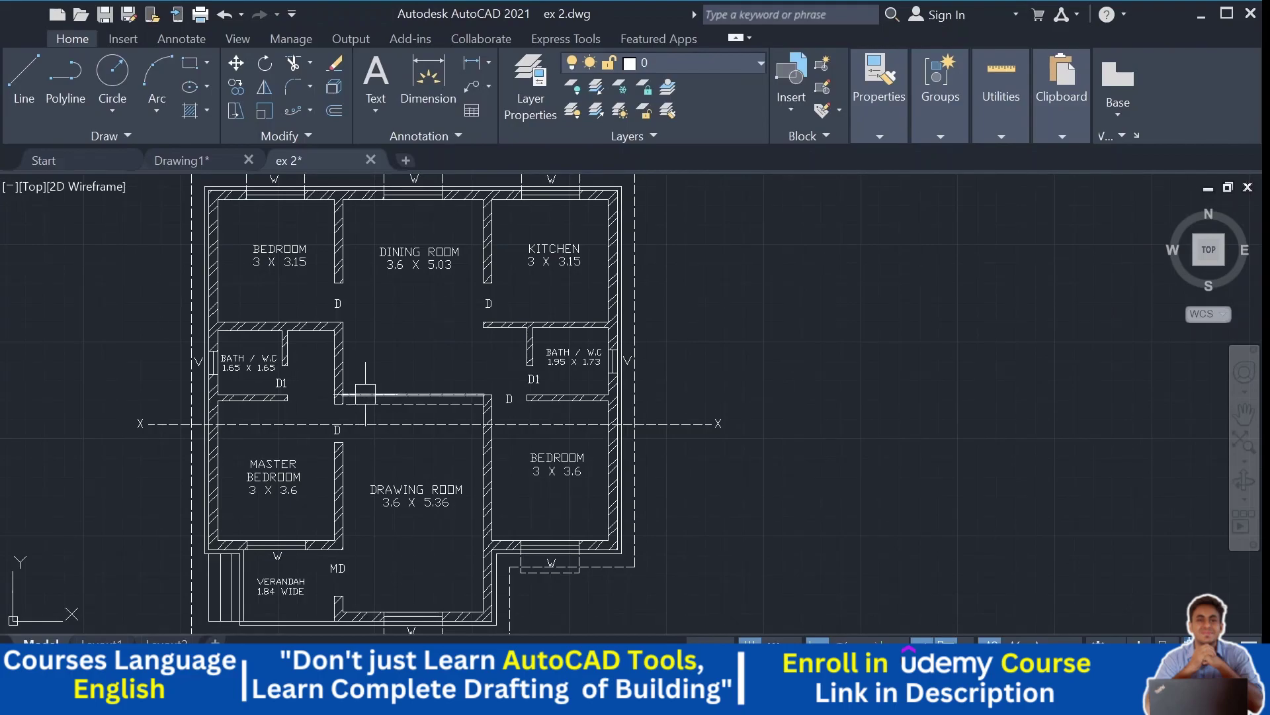
left_click(366, 394)
middle_click_drag(429, 403, 423, 379)
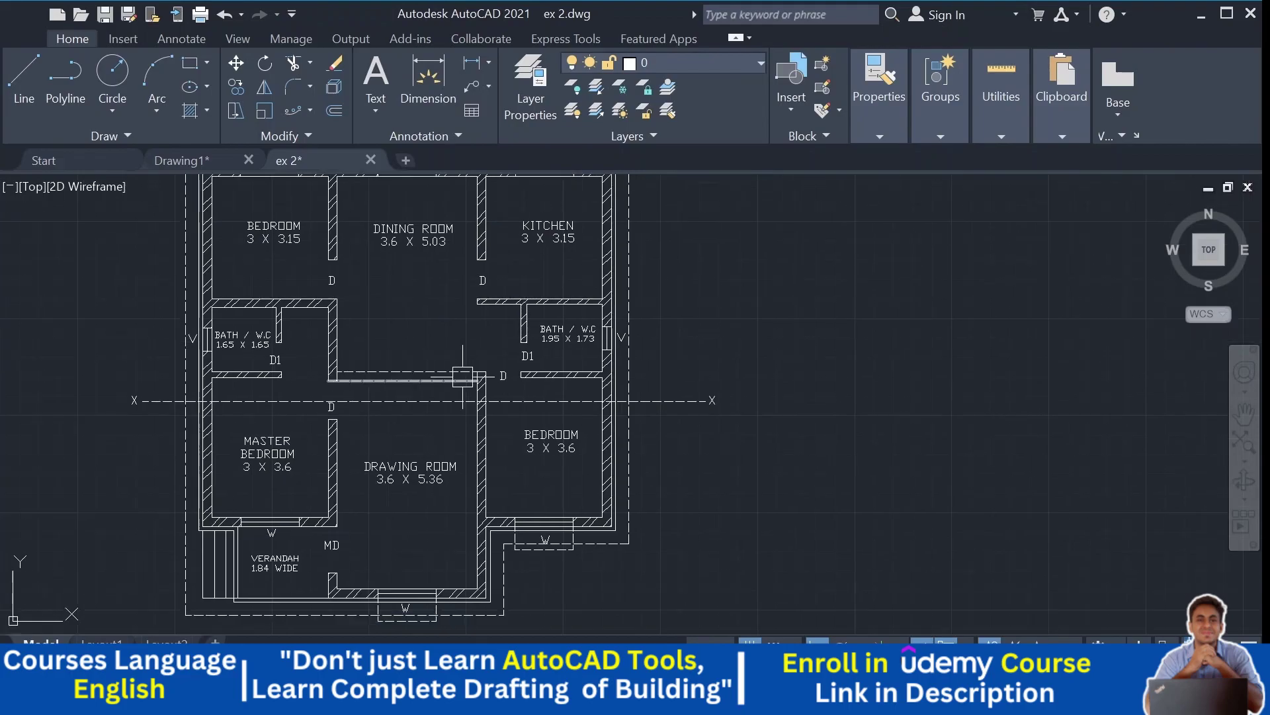
left_click(422, 380)
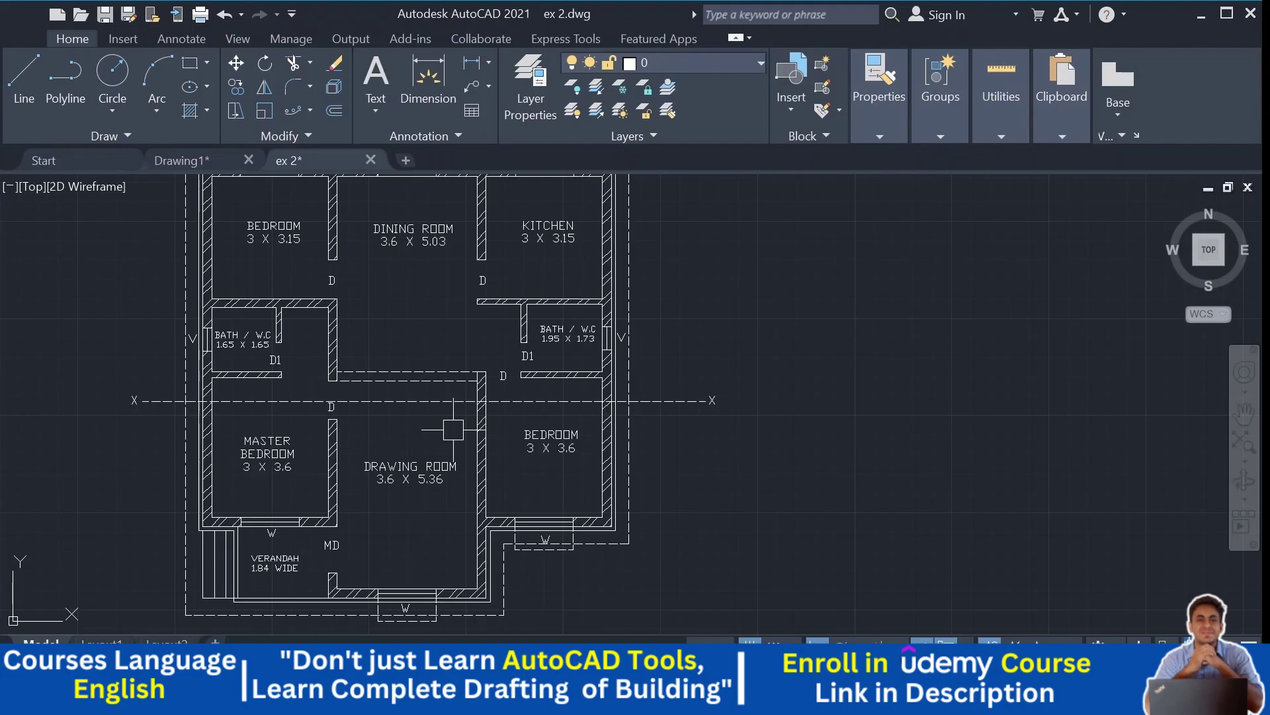
middle_click_drag(453, 430, 424, 497)
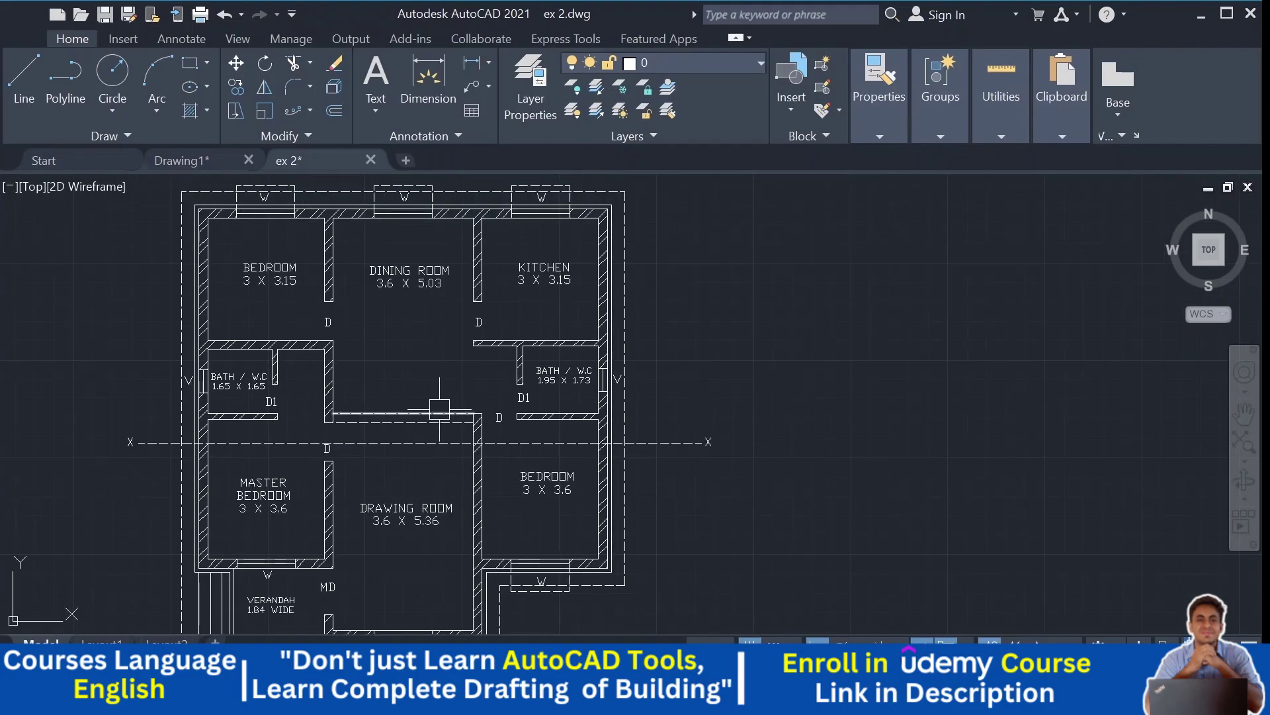
middle_click_drag(439, 409, 441, 416)
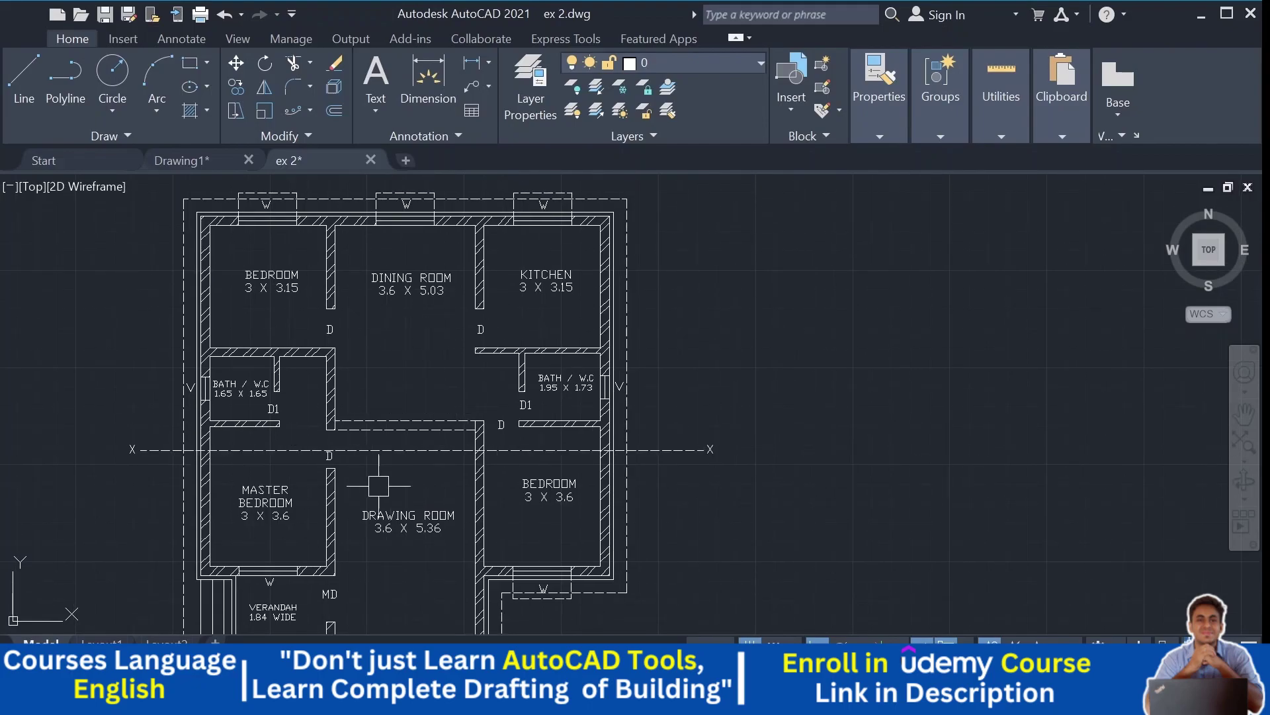
Step: Examine the dining room window and the bedroom doors beyond section line X-X for what the section has to show
scroll(457, 232, "down", 2)
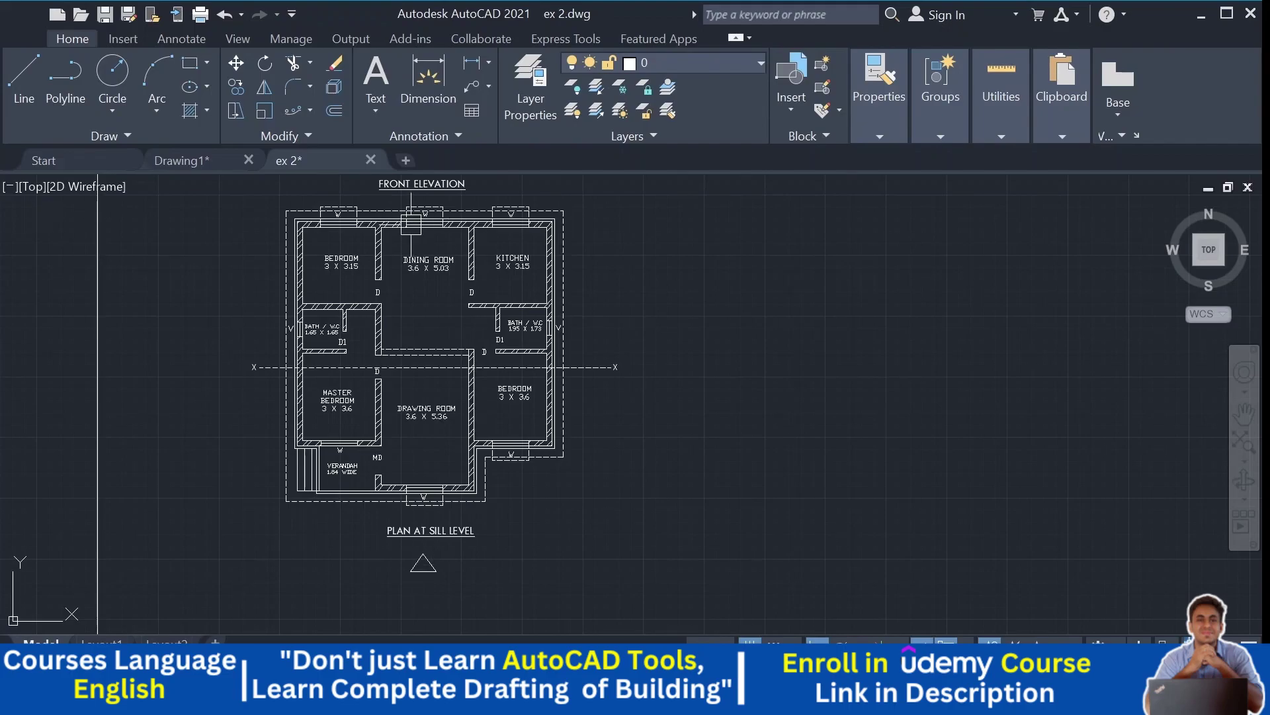
scroll(487, 353, "up", 4)
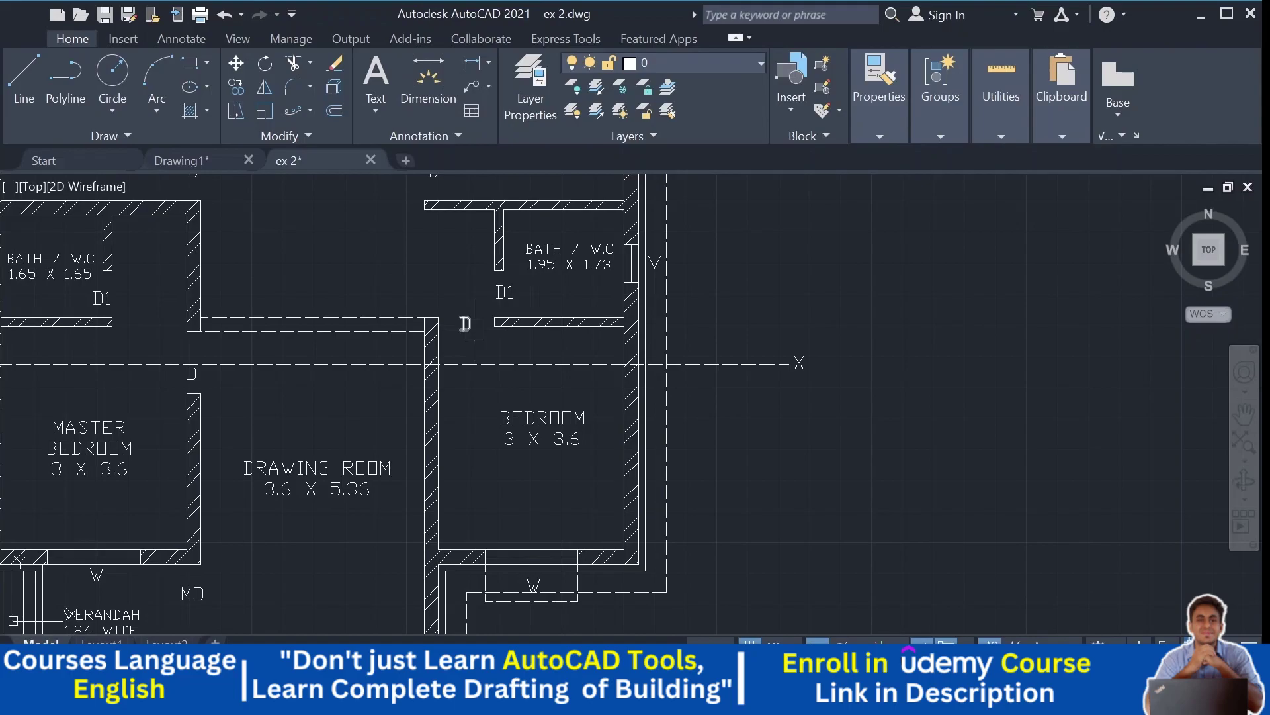
scroll(449, 263, "down", 2)
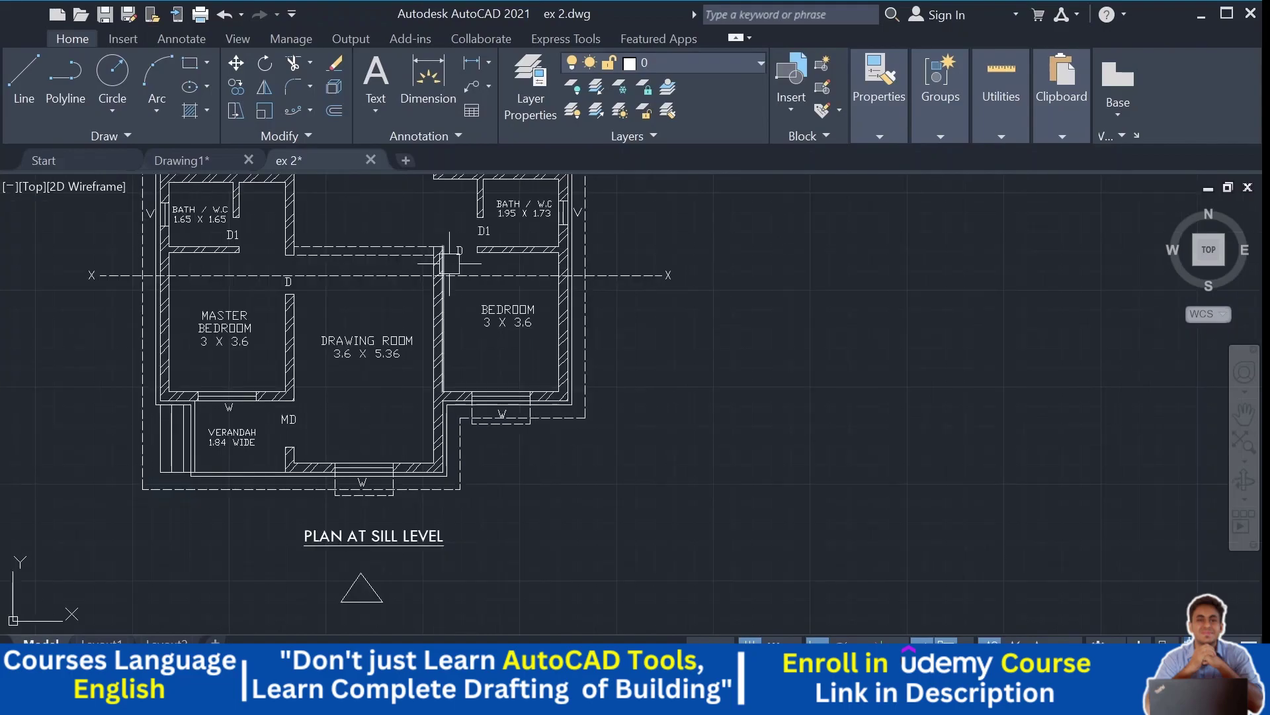
left_click(551, 275)
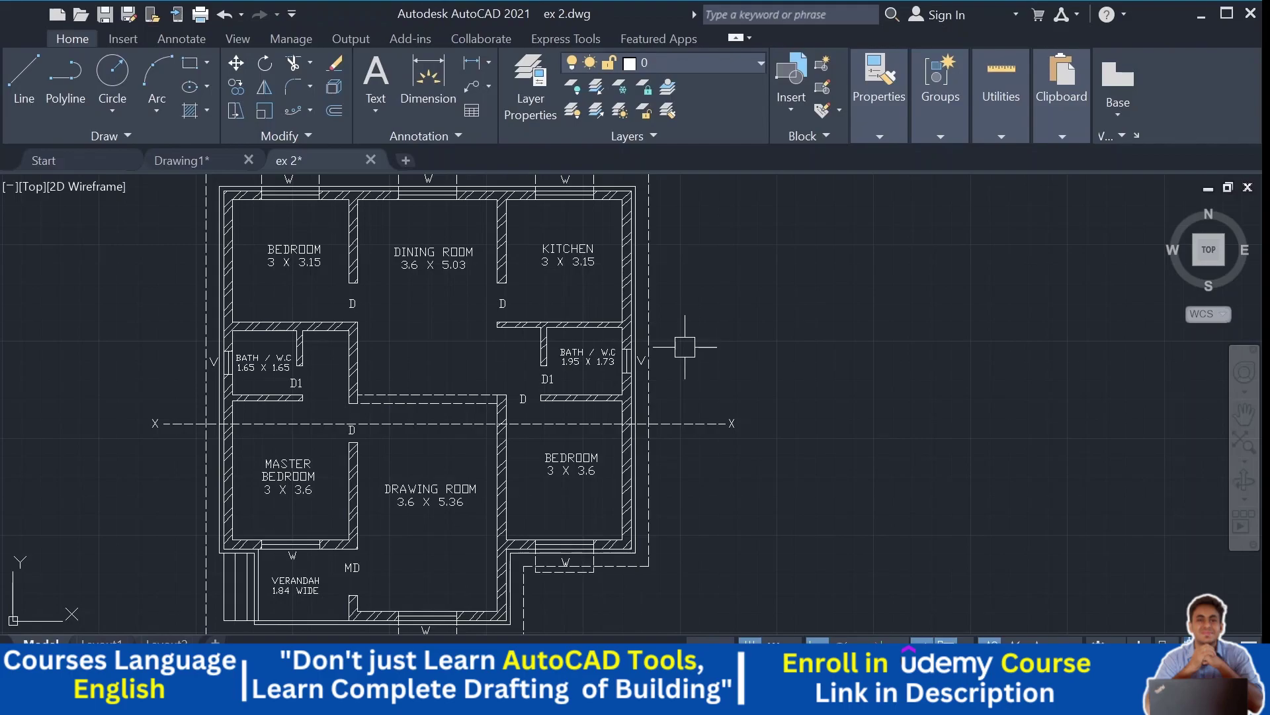
middle_click_drag(354, 432, 358, 399)
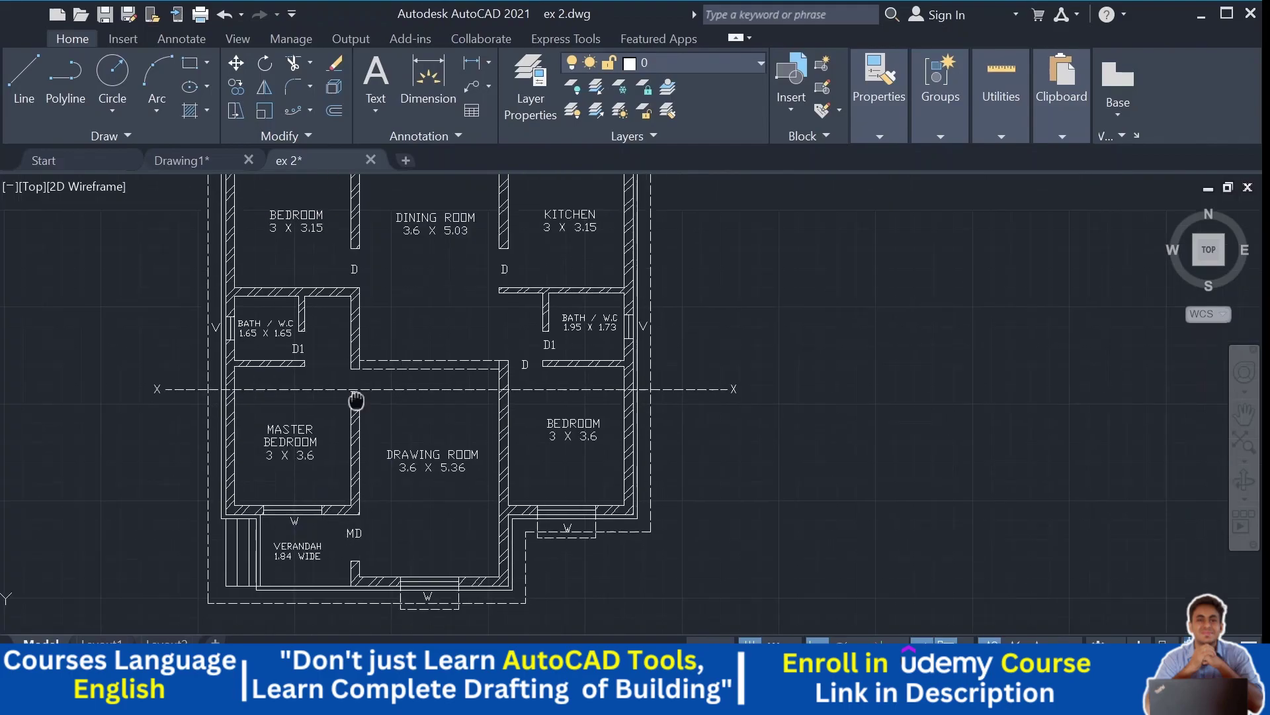
scroll(451, 368, "down", 3)
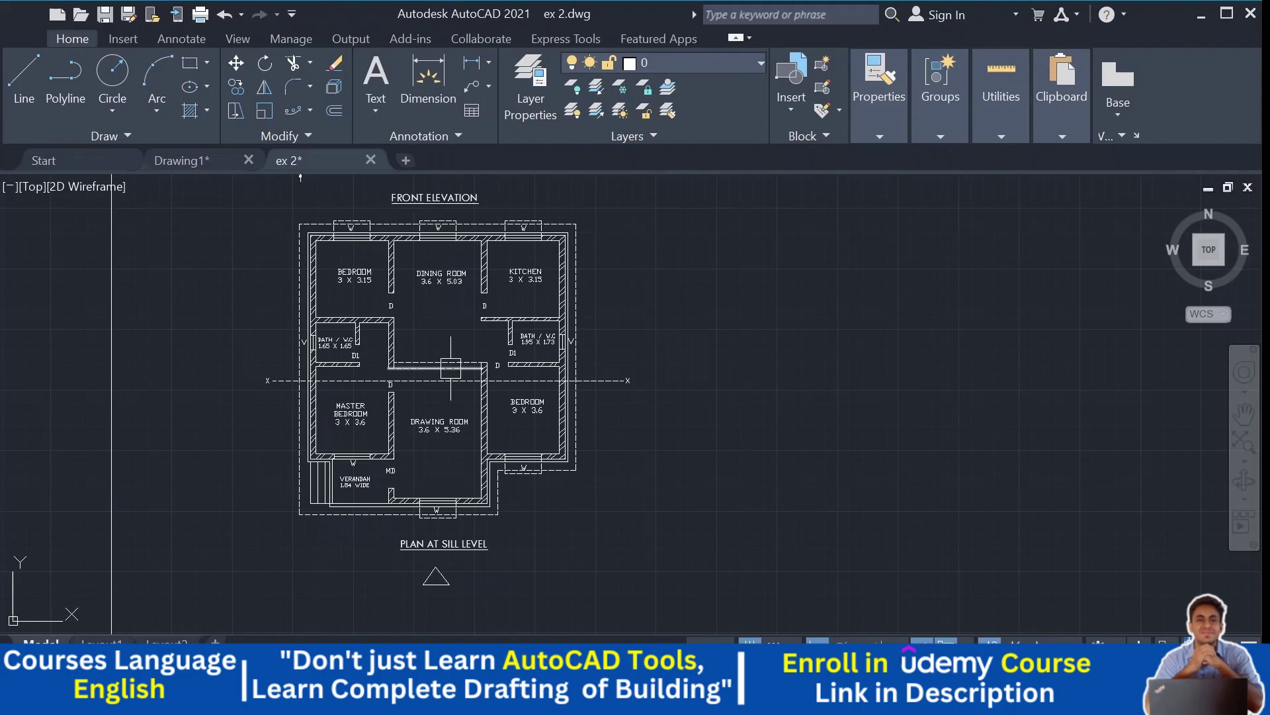
scroll(504, 372, "up", 2)
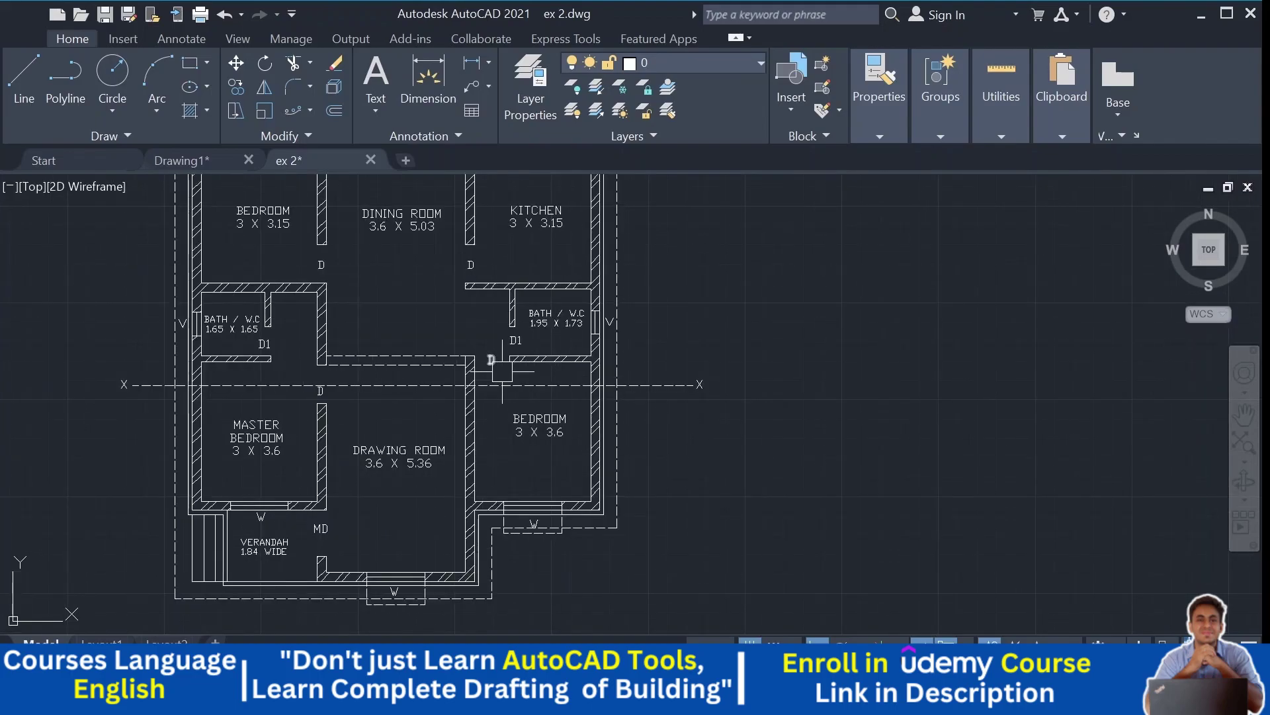
Step: Draw a horizontal line from the right end of the front elevation's ground line out across the empty area beside it
scroll(598, 471, "down", 2)
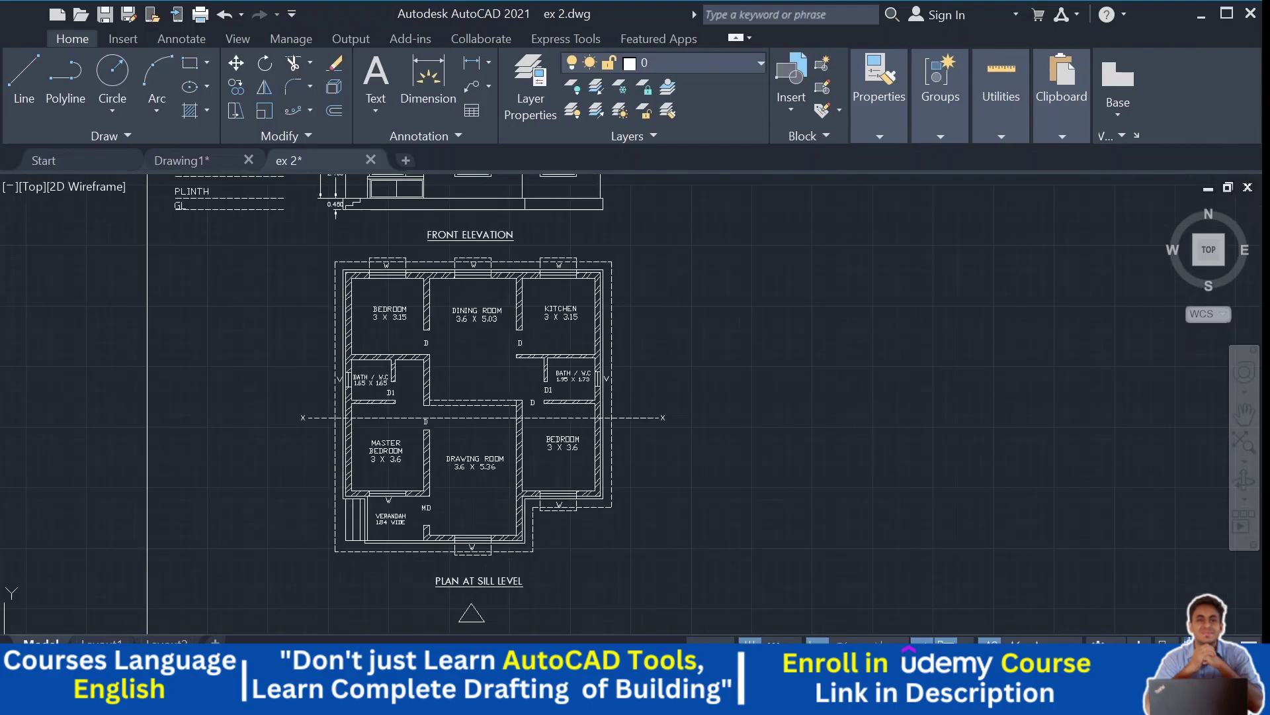
middle_click_drag(686, 422, 683, 458)
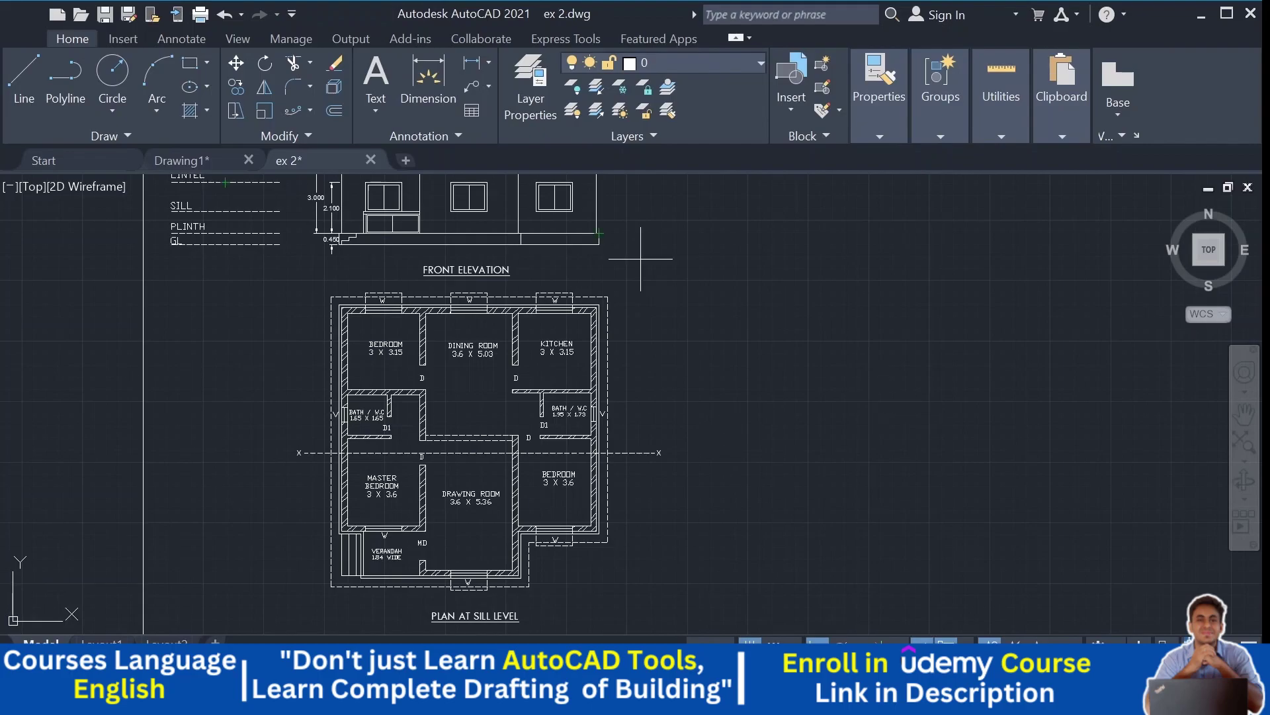
scroll(635, 248, "up", 2)
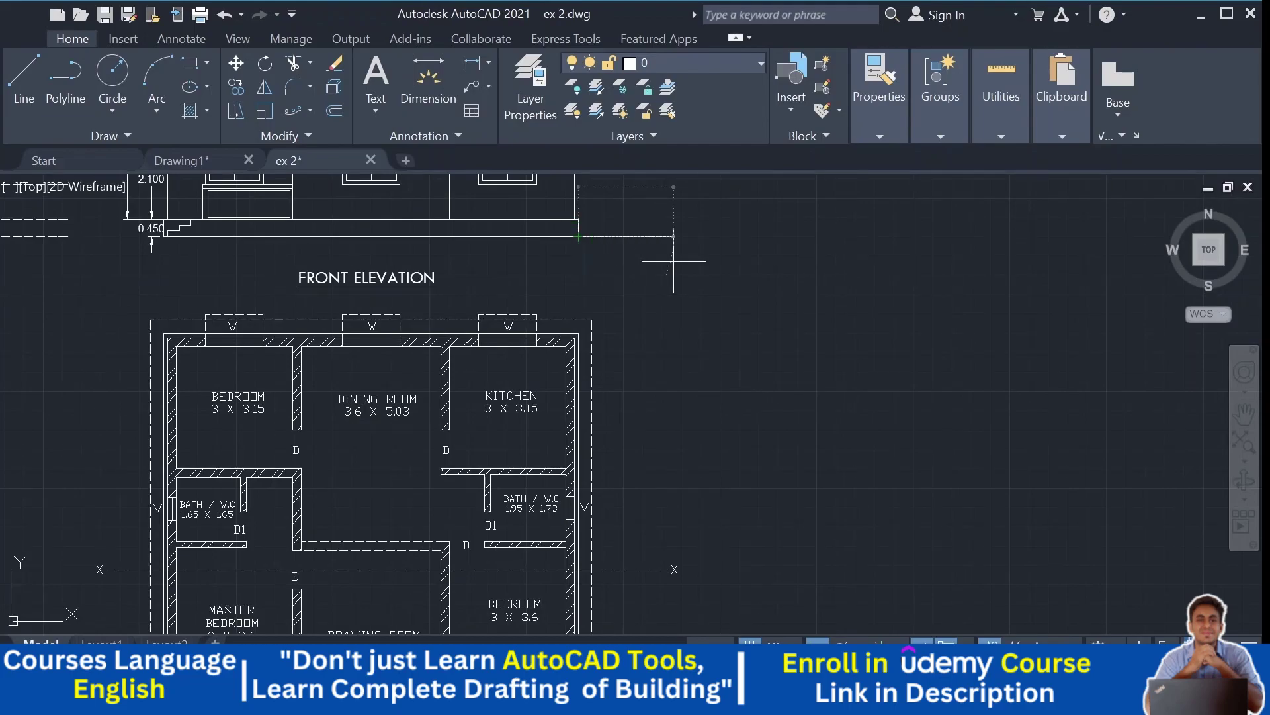
scroll(333, 450, "down", 2)
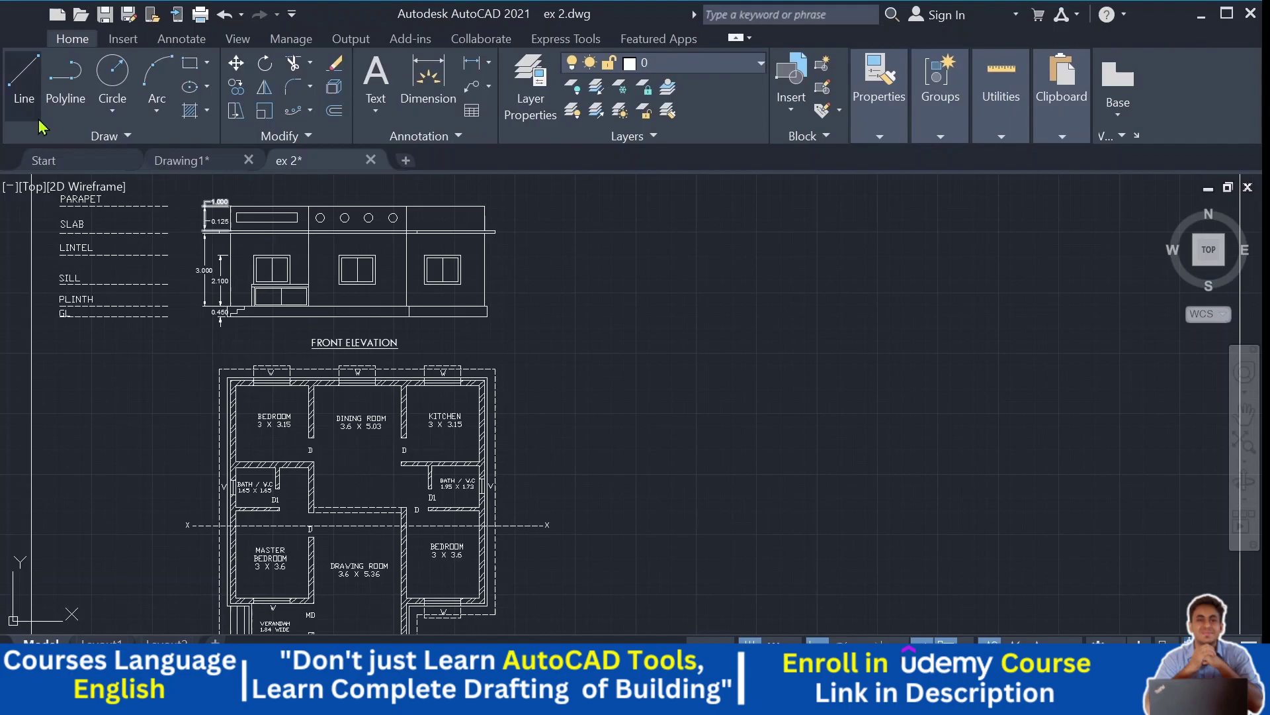
left_click(38, 120)
left_click(987, 316)
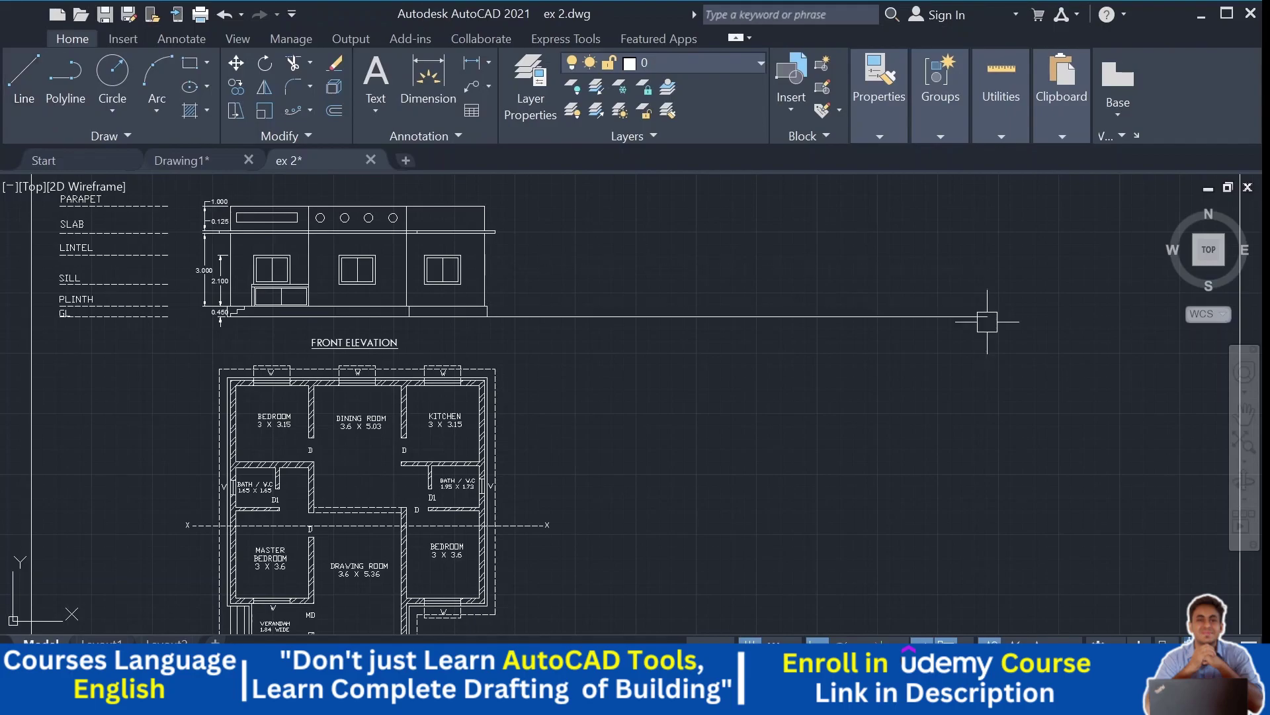
left_click(487, 316)
middle_click_drag(742, 370, 754, 367)
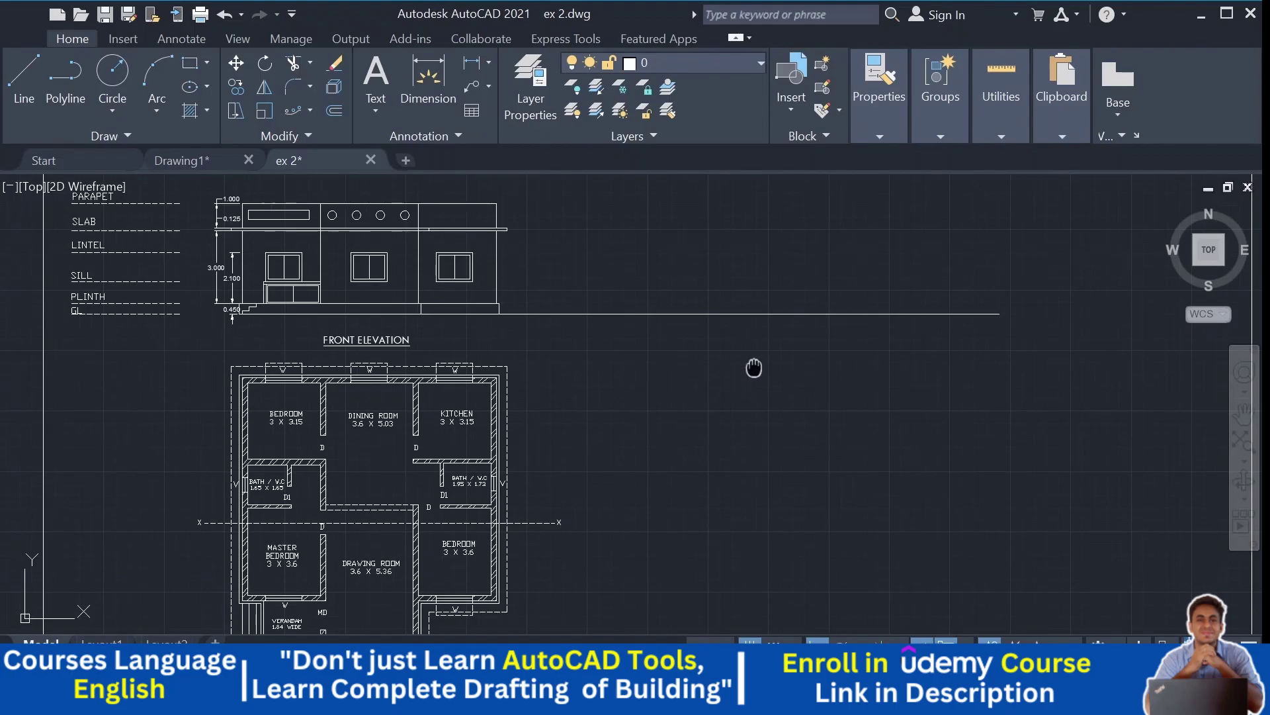
Step: Switch to Drawing1, open its specification text for editing and start a new paragraph below the slab thickness line
middle_click_drag(755, 368, 776, 386)
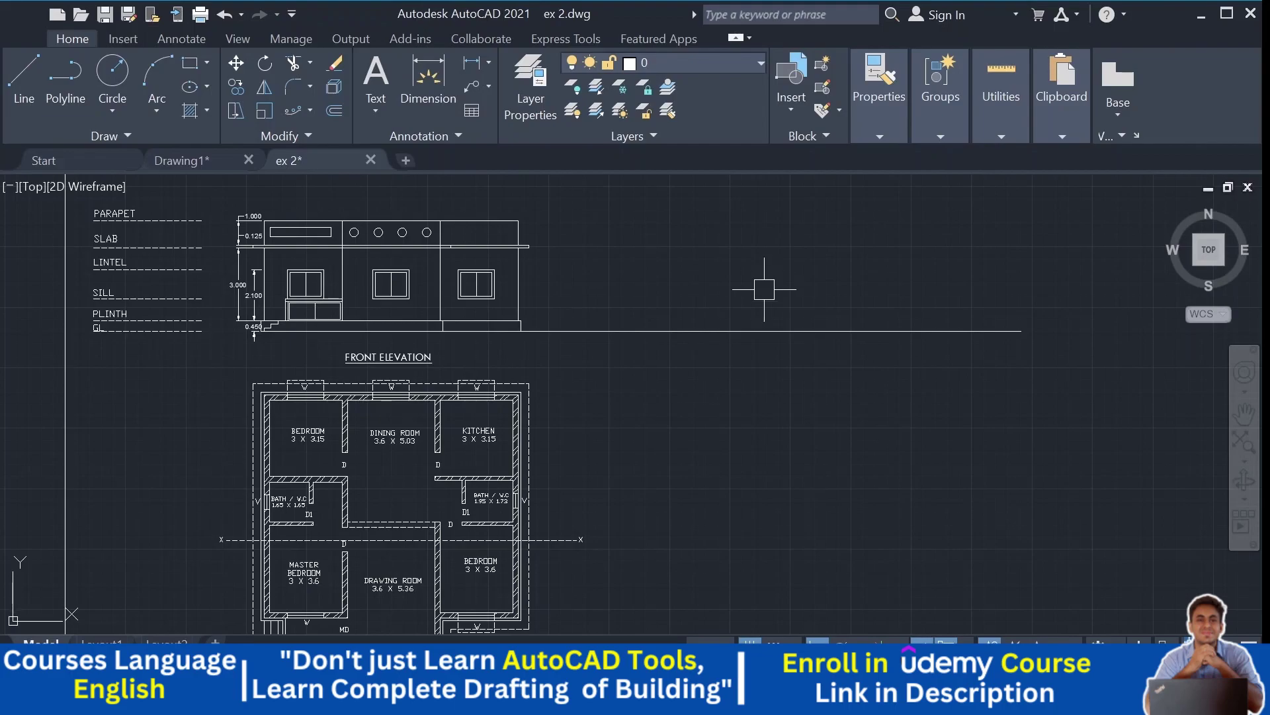
middle_click_drag(131, 363, 131, 386)
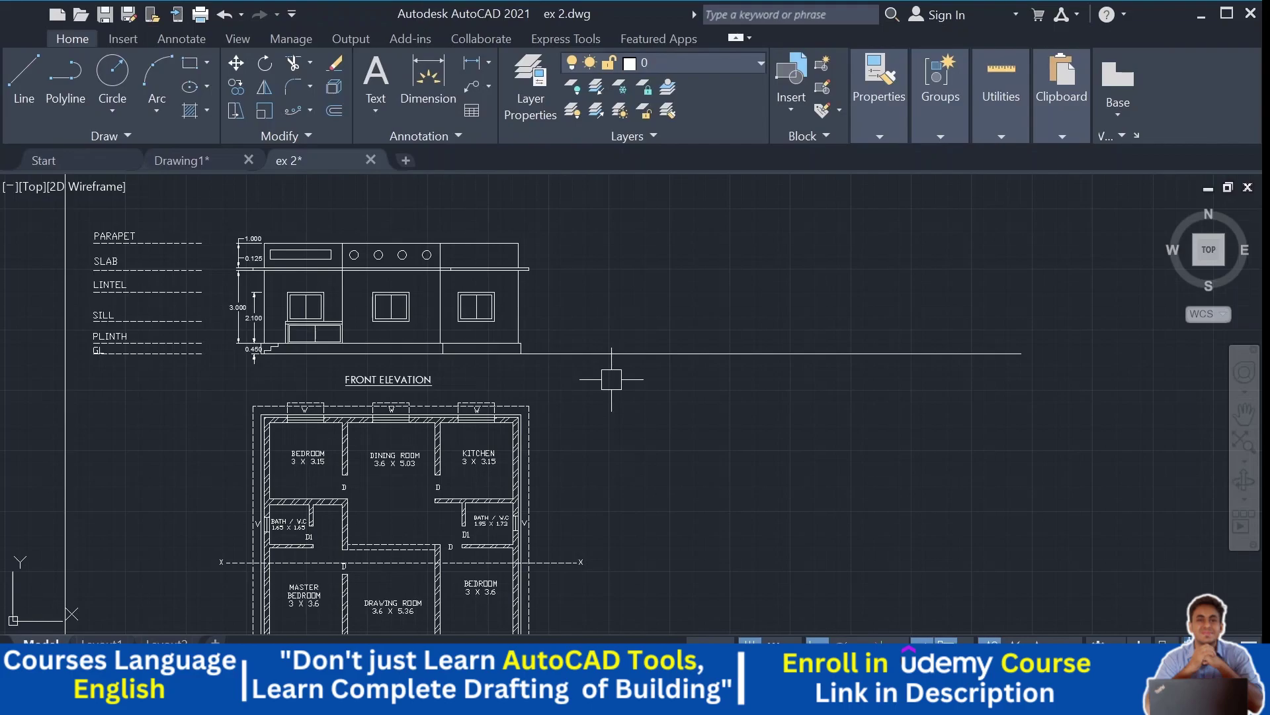
left_click(199, 162)
left_click(203, 165)
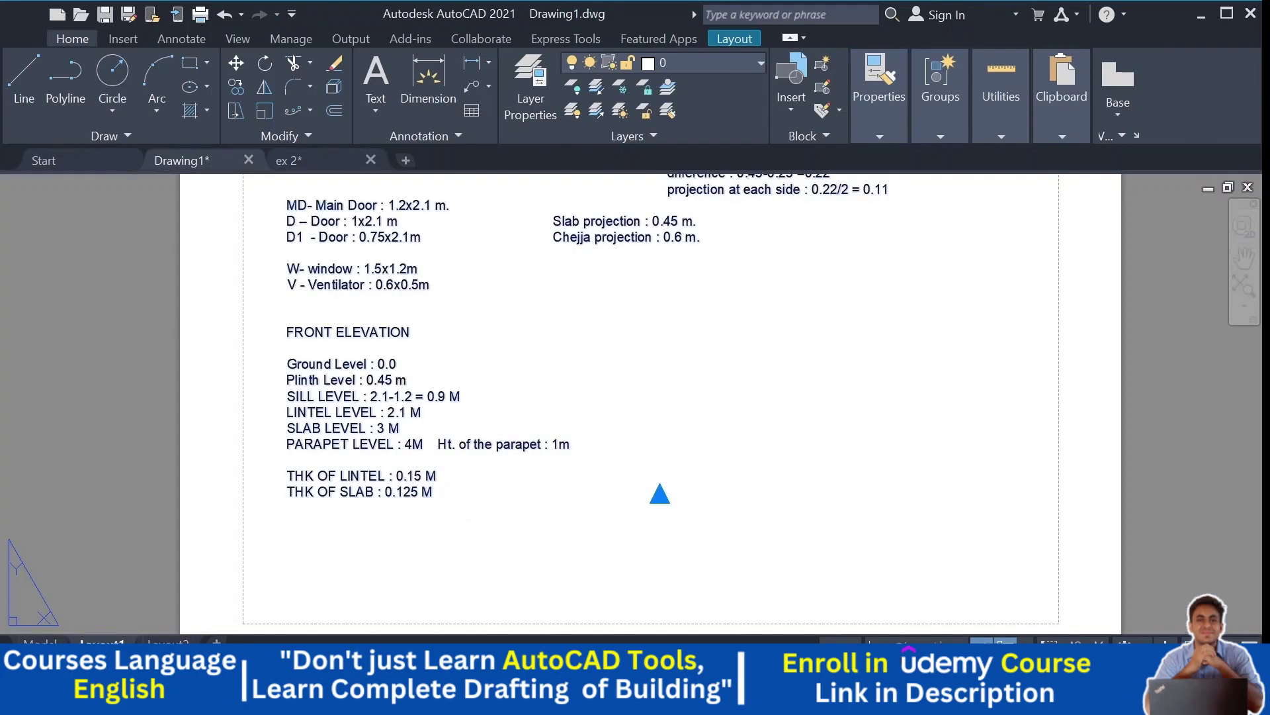
double_click(506, 512)
left_click(446, 498)
key("Return")
key("Return")
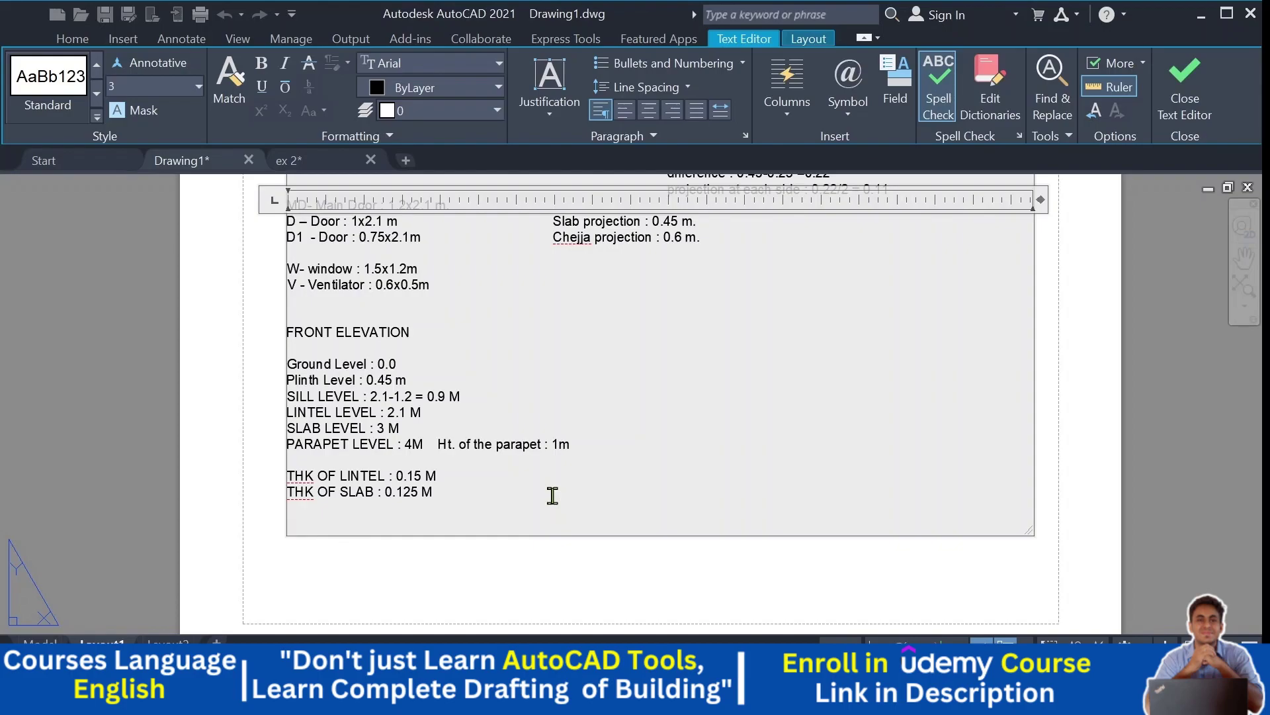
Step: Add the heading "SECTION AT X-X" to the notes, followed by a blank line
type("SECTION AT X-X")
key("Return")
key("Return")
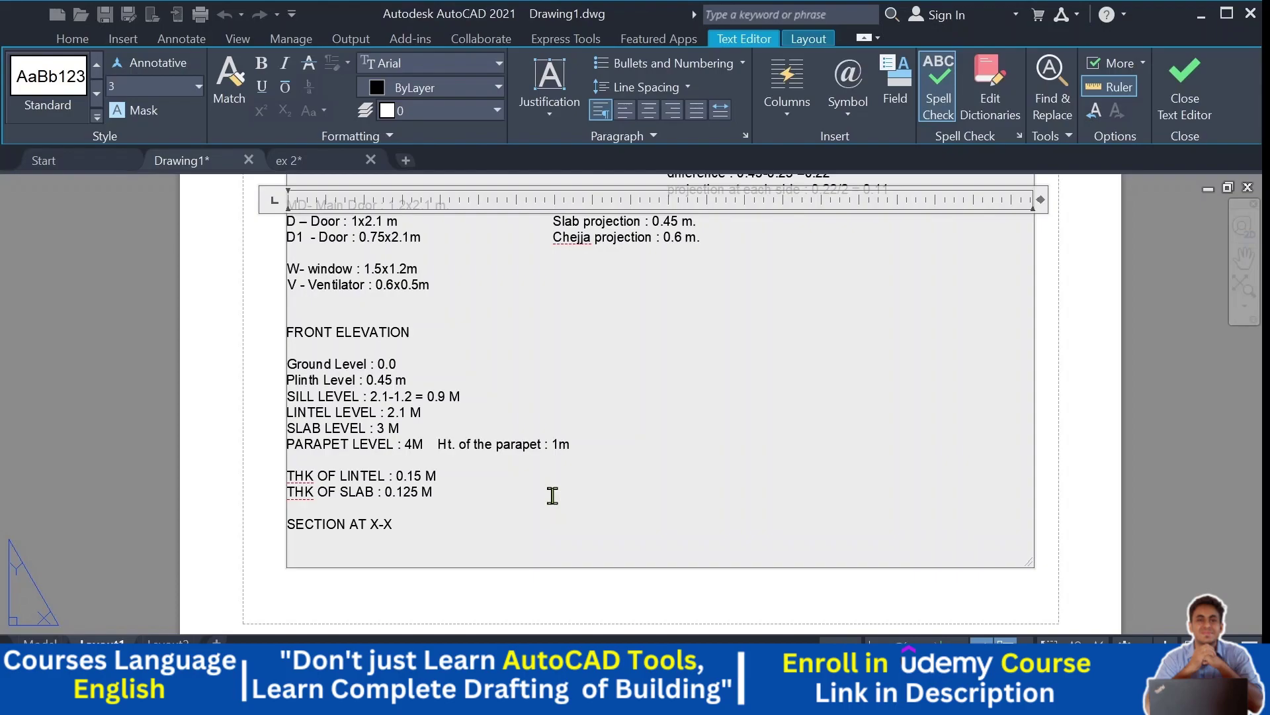
Step: Enter the note "BELOW THE GROUND PCC OF THK 0.1 M" under the section heading
type("BE,")
key("BackSpace")
key("BackSpace")
type("ELOW THE GROUND")
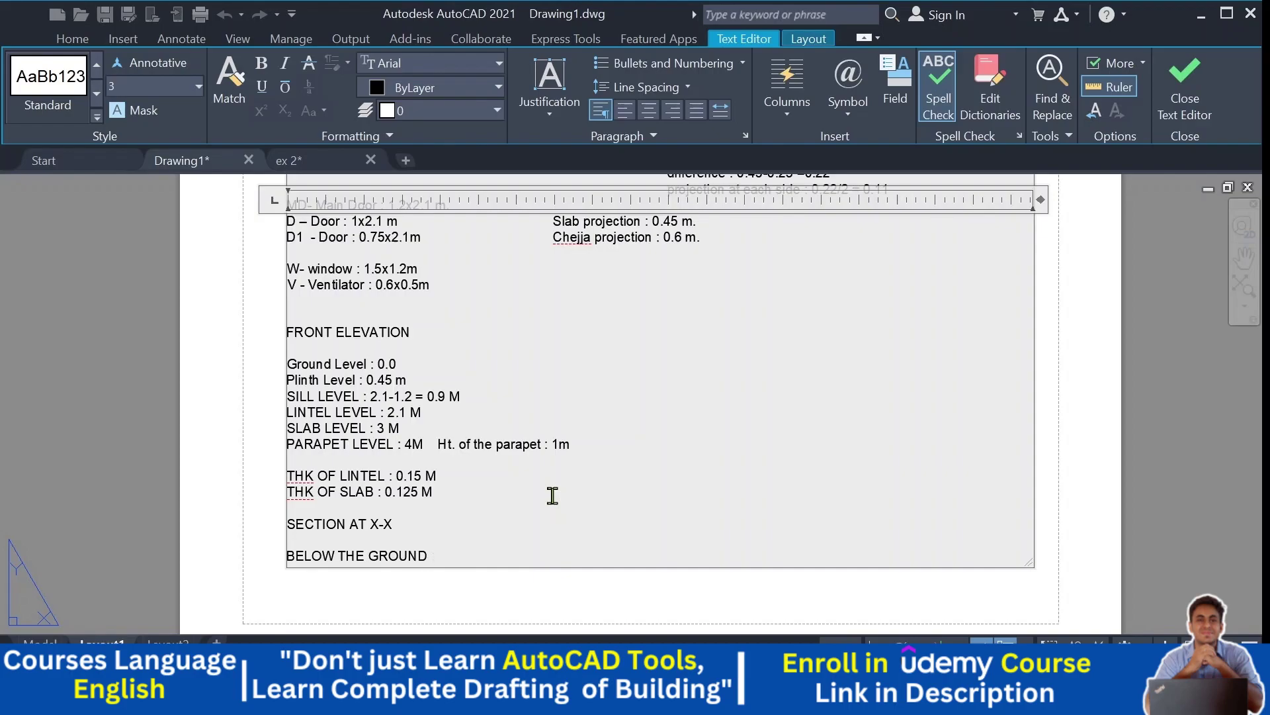
type(" OF THK")
key("BackSpace")
key("BackSpace")
key("BackSpace")
key("BackSpace")
key("BackSpace")
key("BackSpace")
key("BackSpace")
type("pcc")
key("BackSpace")
key("BackSpace")
key("BackSpace")
type("PCC OF THK 0.1")
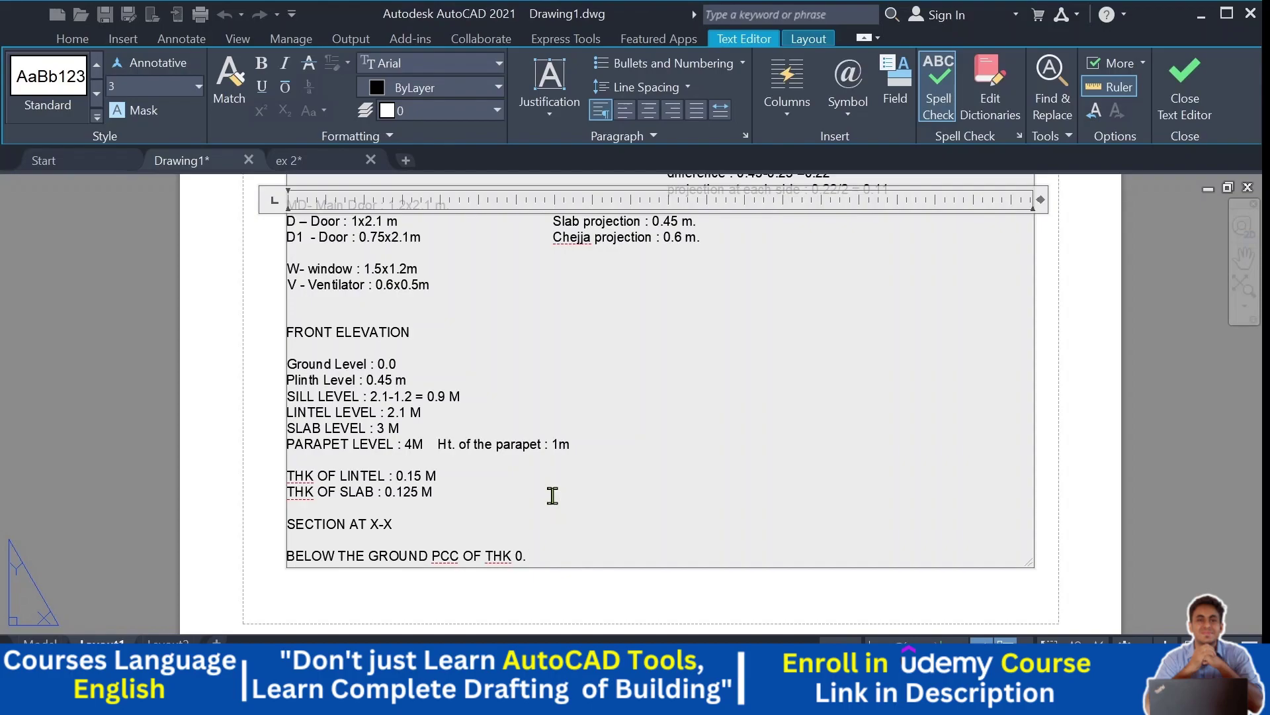
type(" M")
key("Return")
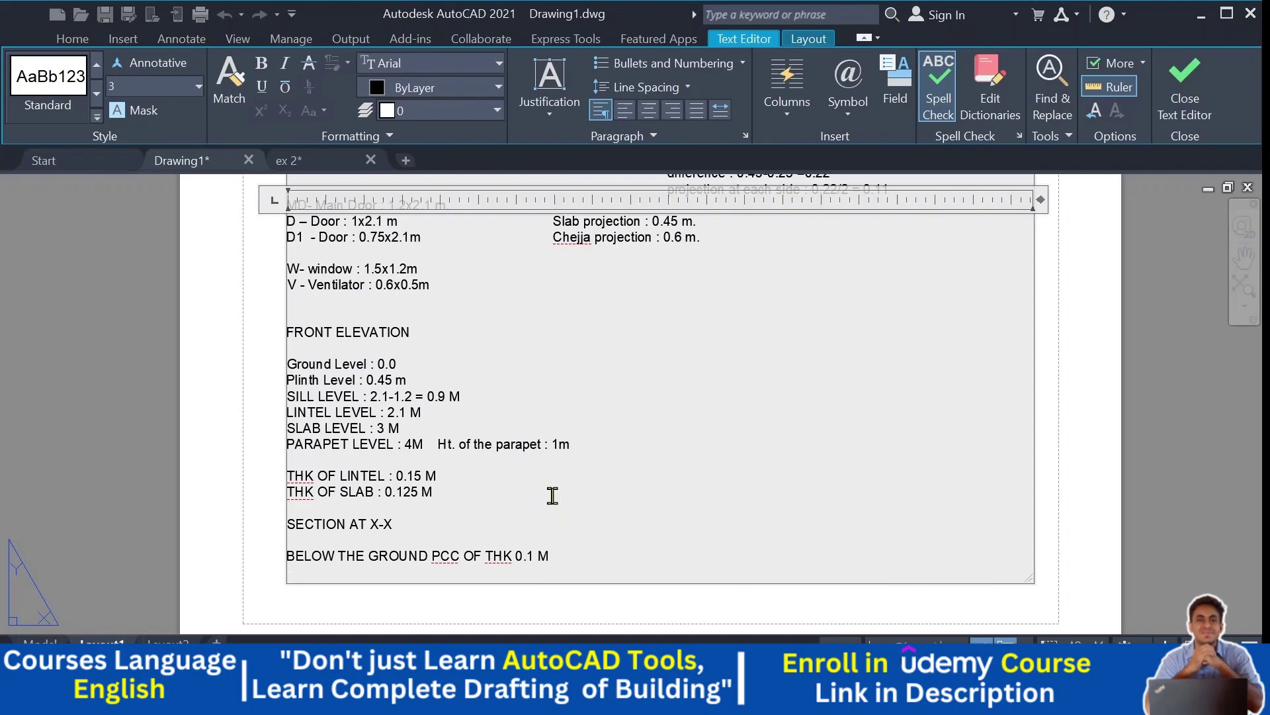
Step: Add the line "TWO STEP STONE MASONRY" below the PCC note, correcting the spelling of the last word
type("TE")
key("BackSpace")
type("WO STEP STONE ")
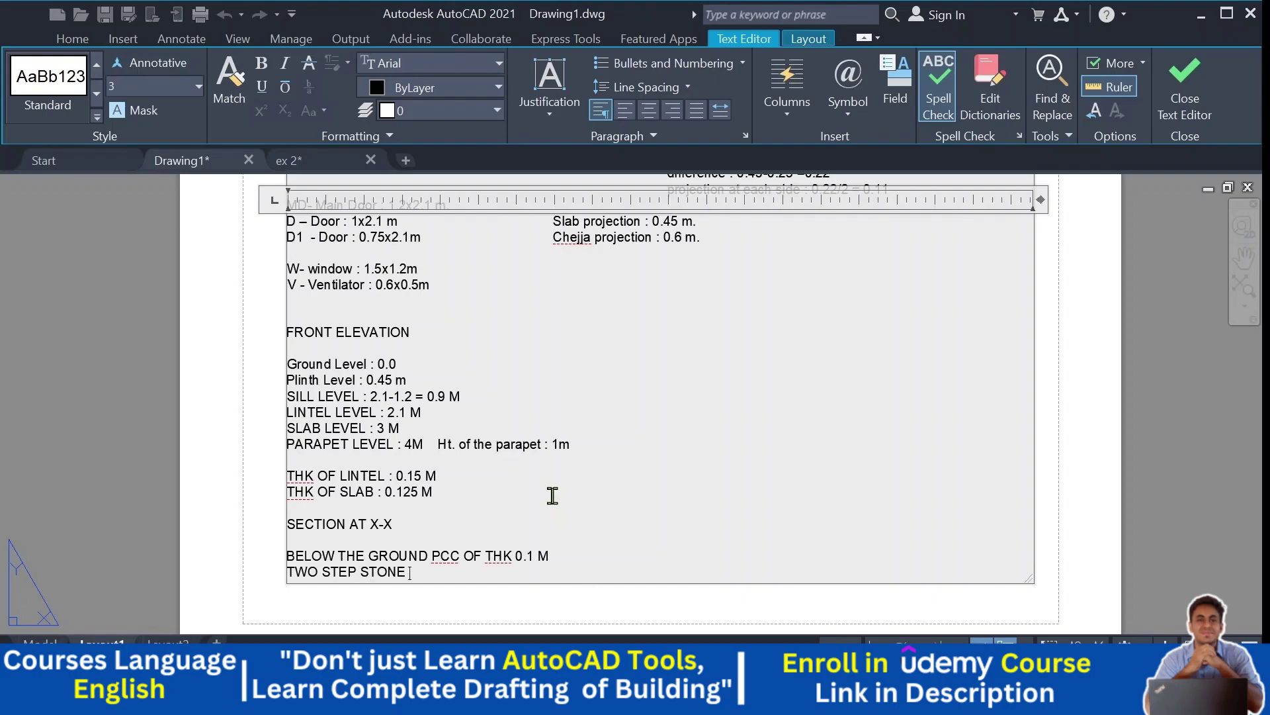
type("MASANORY")
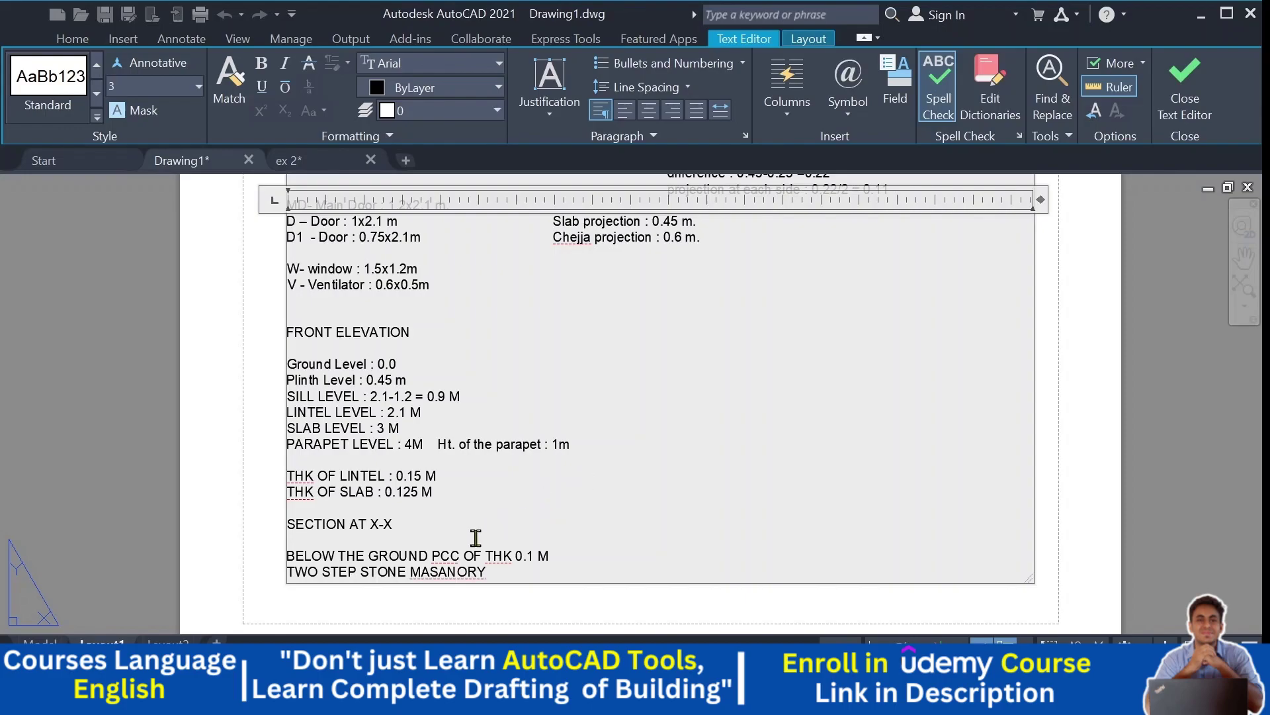
left_click(573, 32)
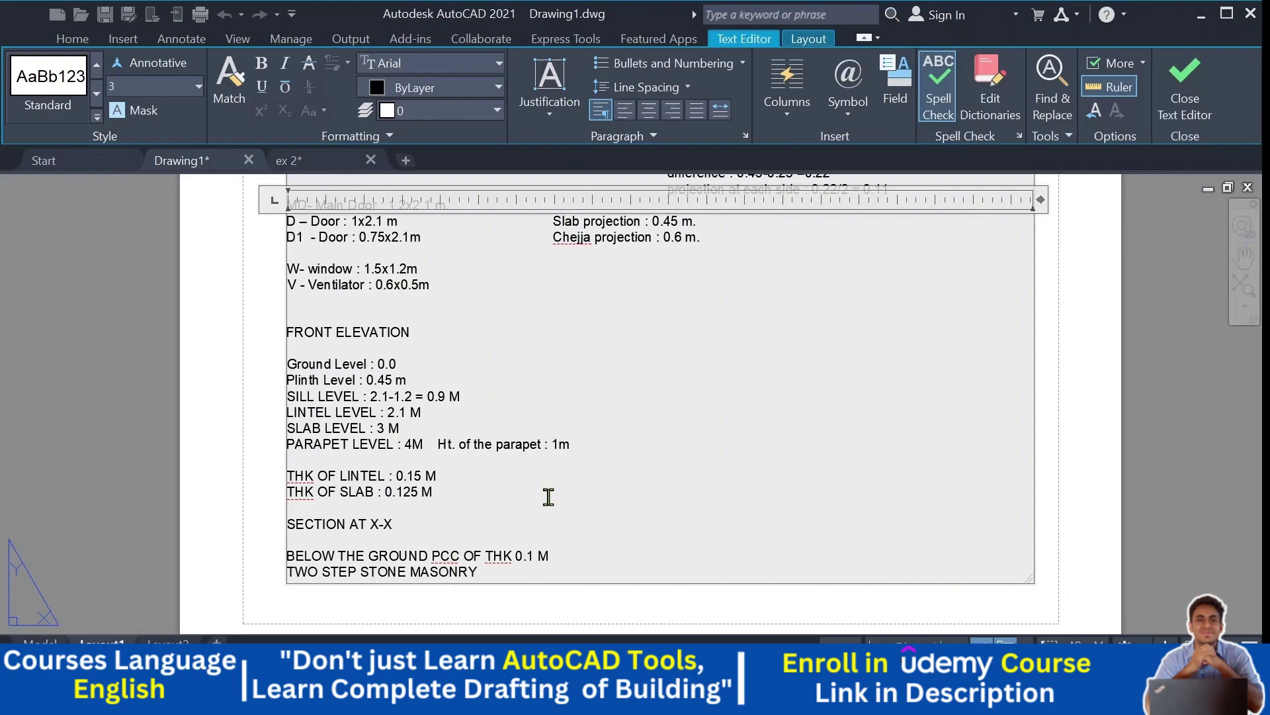
key("Return")
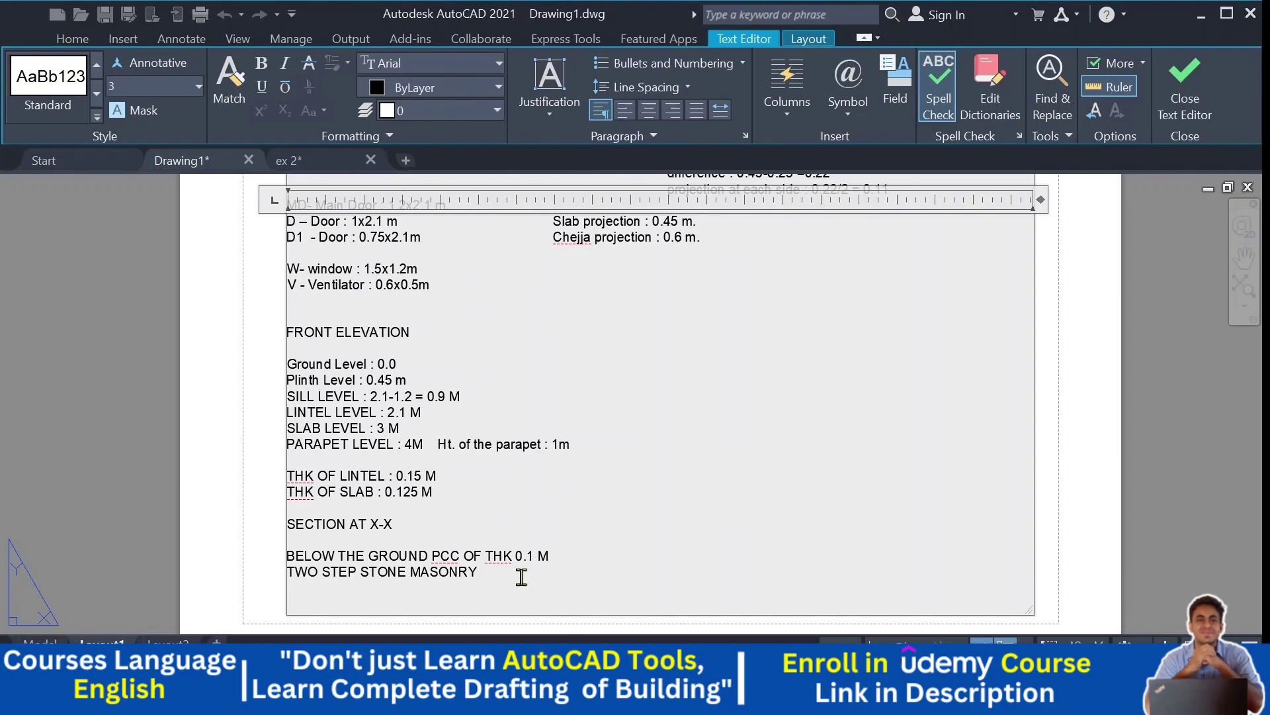
Step: Enter the first footing step note "1ST STEP OF SIZE 0.8X0.5 M" below the stone masonry line
scroll(520, 576, "down", 3)
scroll(519, 516, "up", 2)
middle_click_drag(519, 516, 554, 301)
scroll(478, 411, "up", 2)
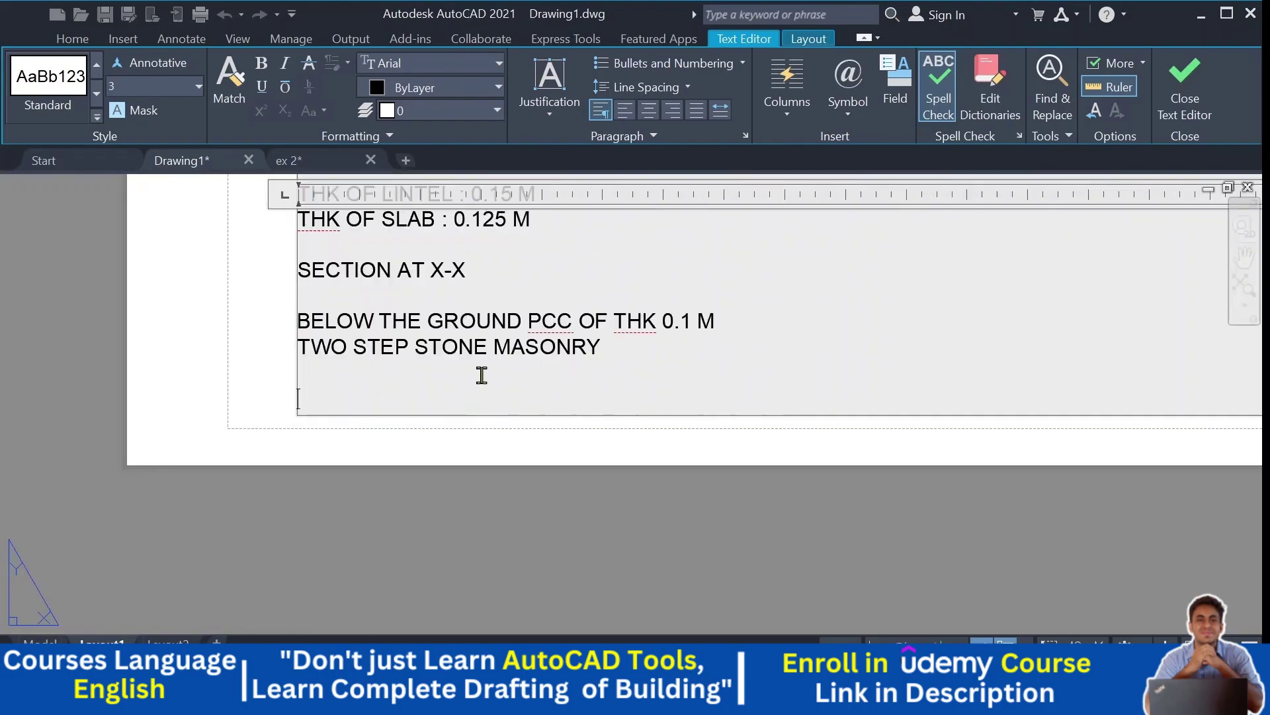
middle_click_drag(482, 375, 403, 503)
scroll(397, 502, "down", 1)
middle_click_drag(556, 452, 561, 464)
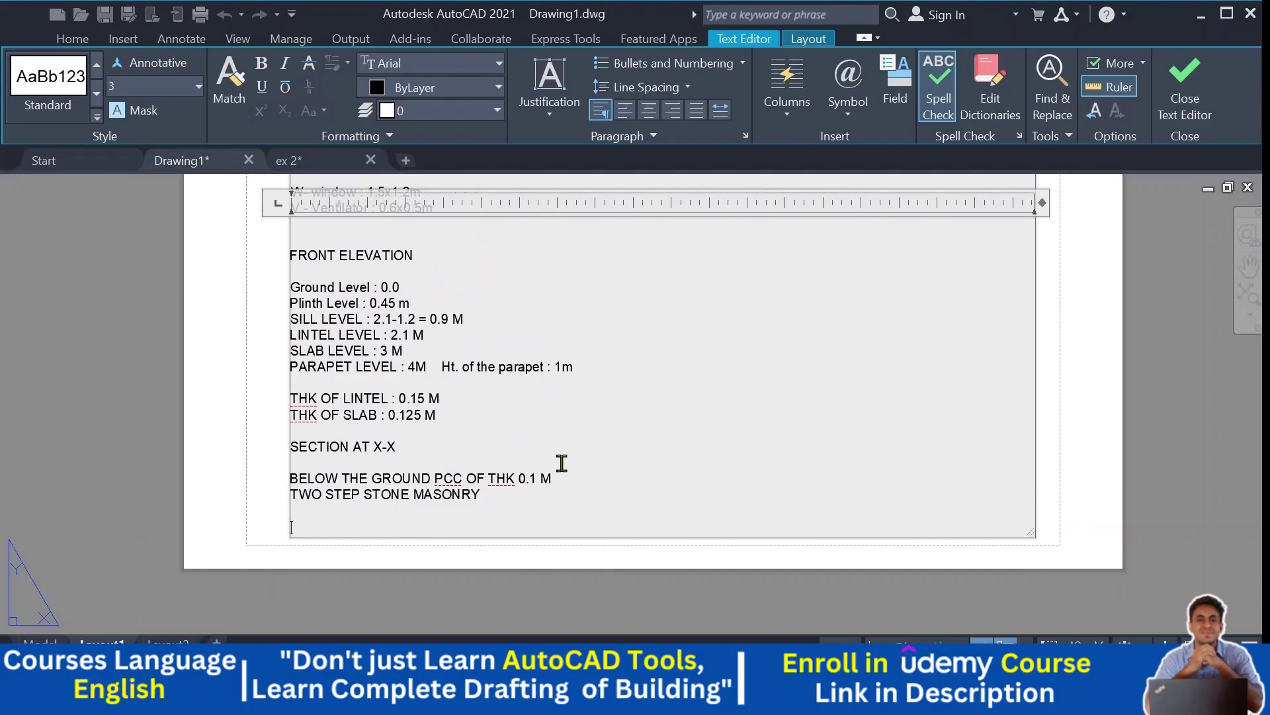
type("1ST STEP O")
key("BackSpace")
type("P OF SIZE")
type("0.8X")
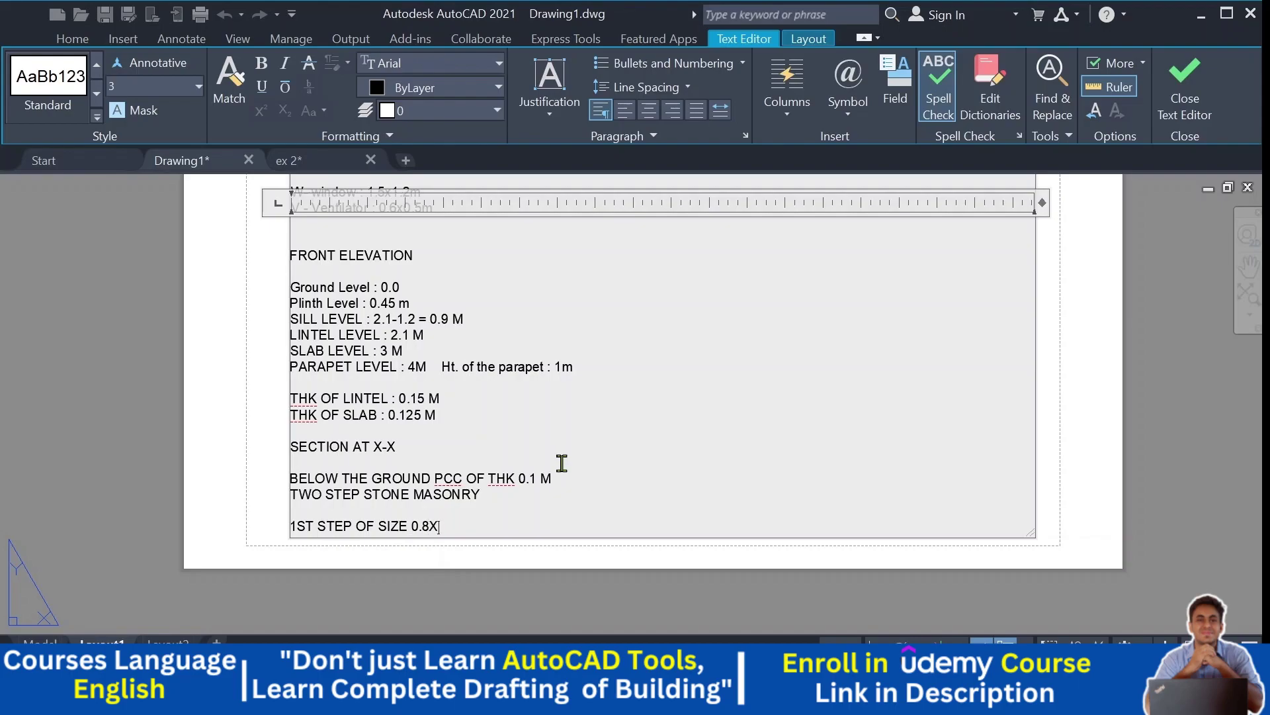
type("0.5 M")
key("Return")
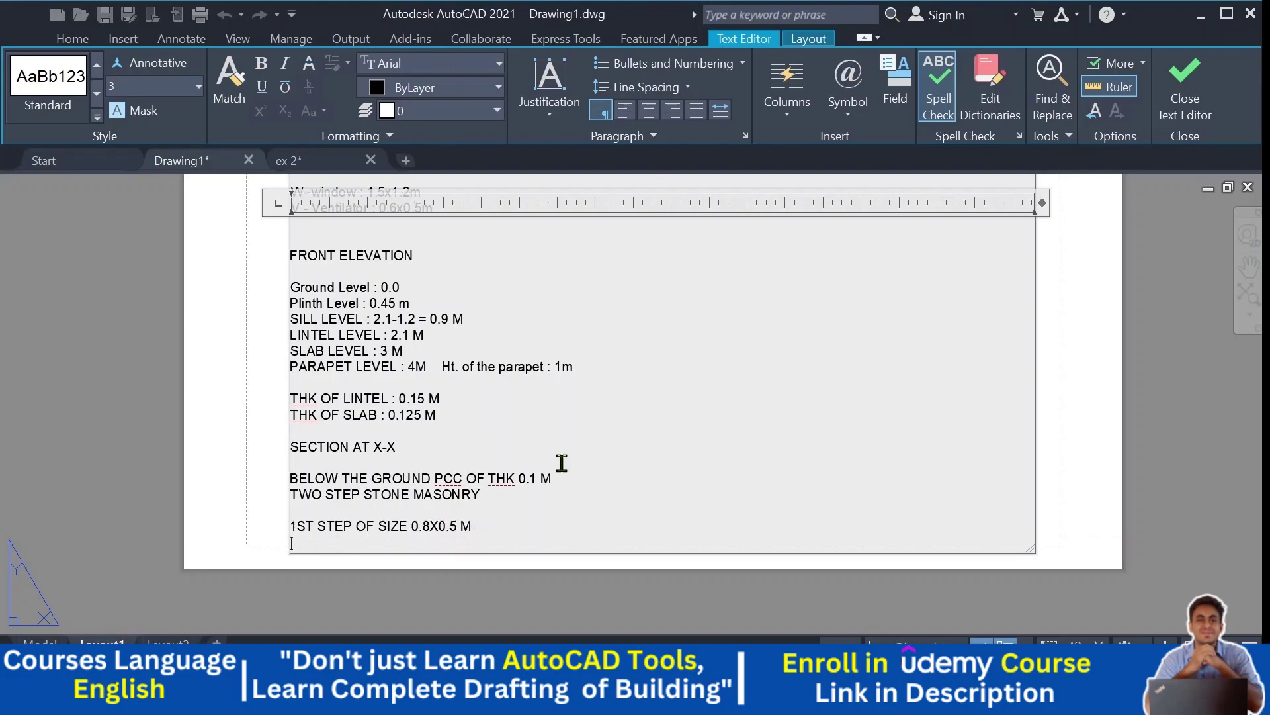
Step: Enter the second footing step note "2ND STEP OF SIZE 0.6X0.5 M" below the first step
type("2ND STEP OF SIZE ")
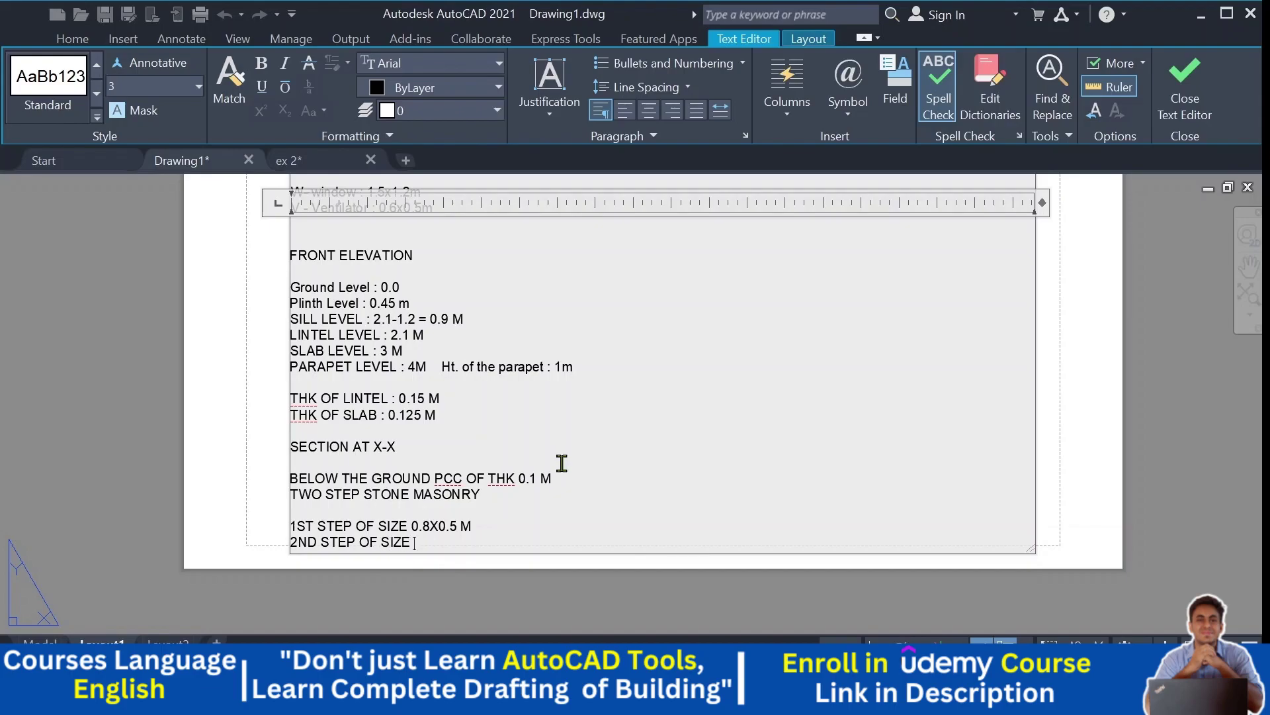
type("0.6X0.5 M")
key("Return")
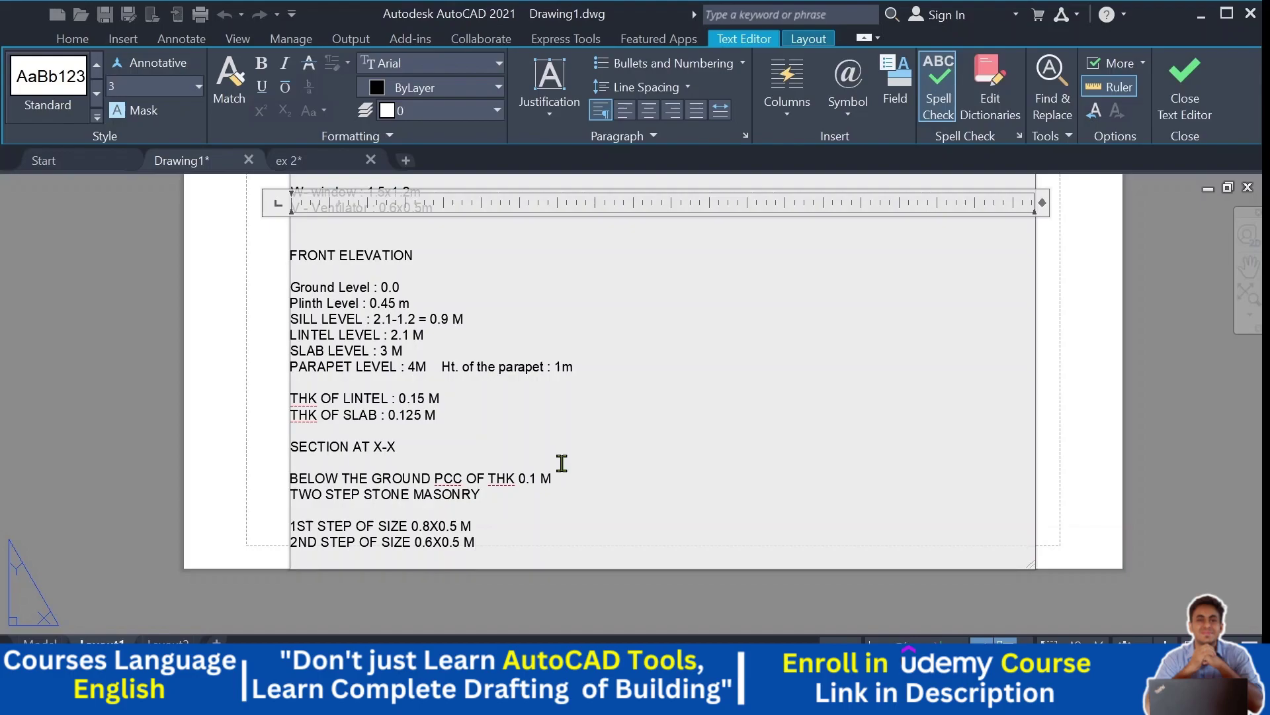
Step: Add the line "PLINTH OF SIZE 0.45M" below the footing steps and finish editing the text
type("PLINTH O")
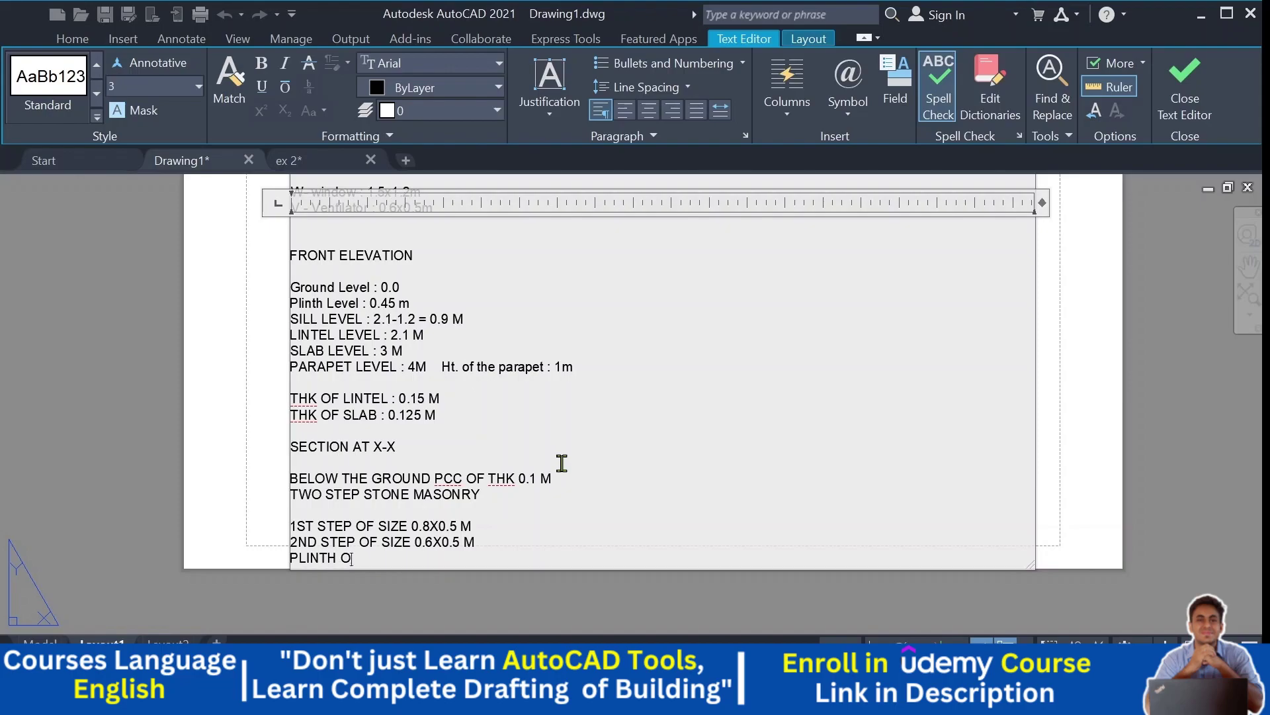
type("F SIZE")
type("O")
type(".45 M")
key("BackSpace")
key("BackSpace")
key("BackSpace")
key("BackSpace")
key("BackSpace")
key("BackSpace")
type("0.45M")
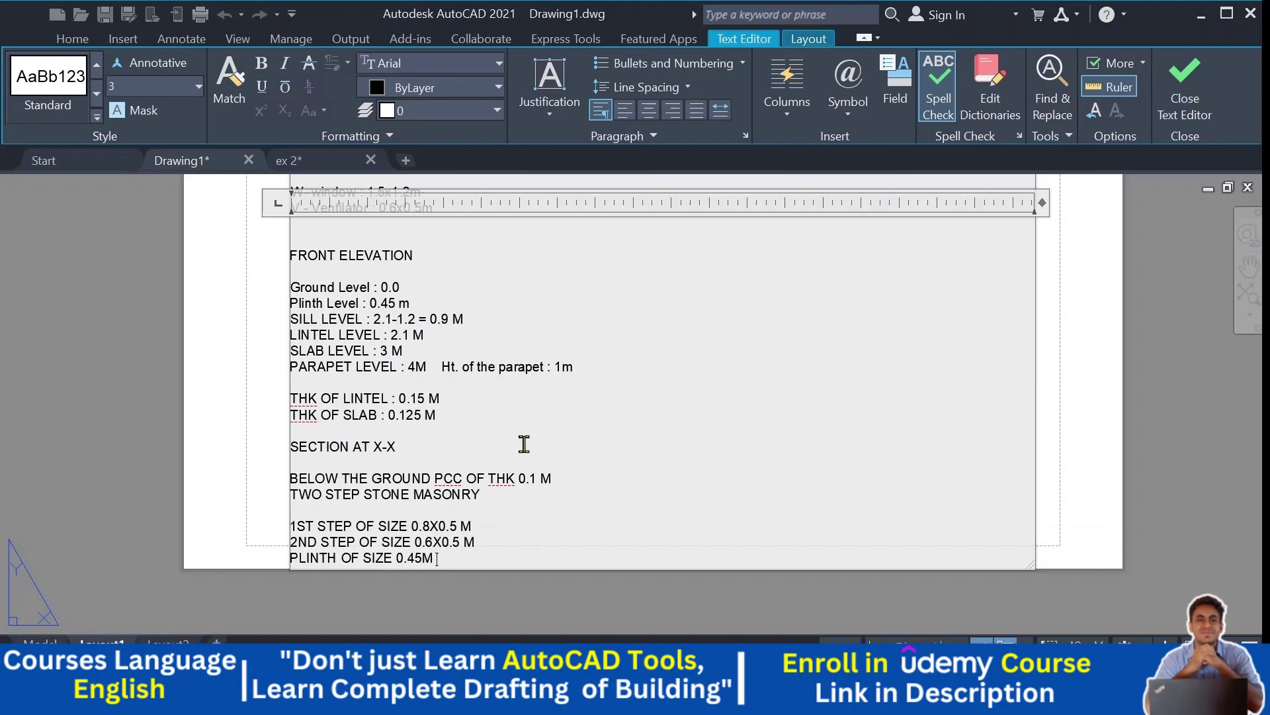
left_click(272, 411)
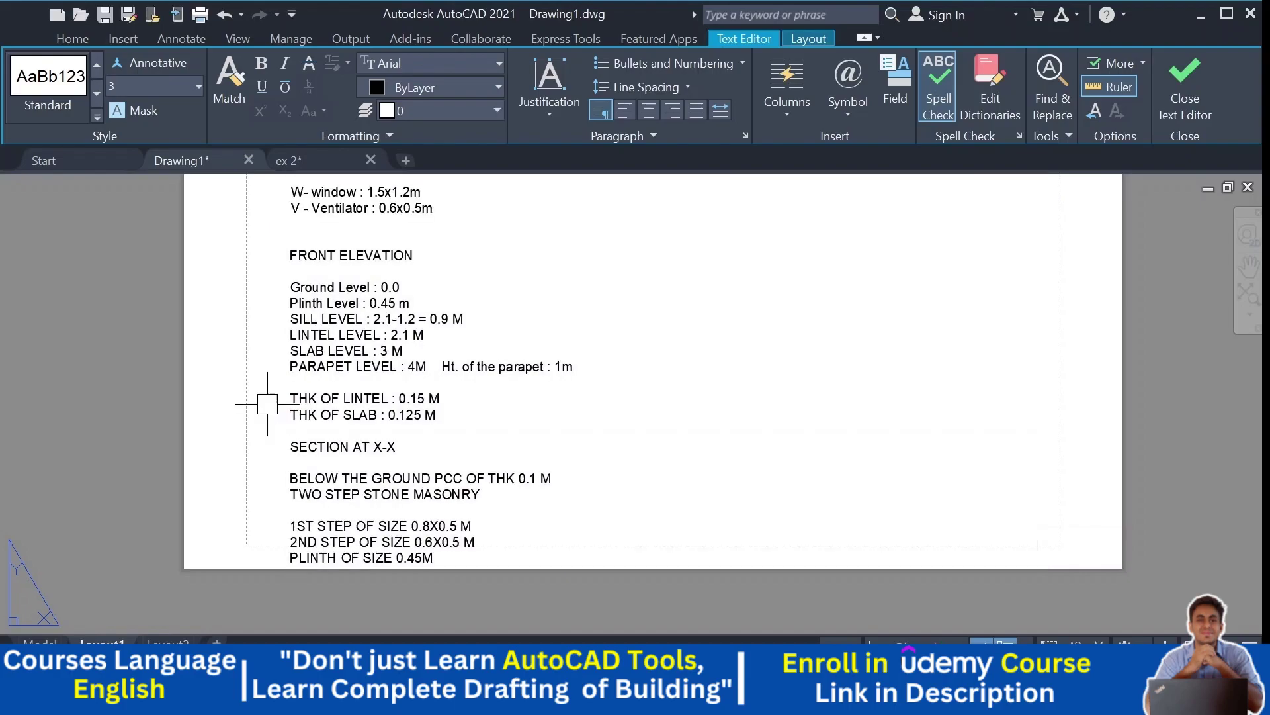
Step: Move the notes text block slightly up so its last lines fit inside the sheet's dashed margin
double_click(363, 440)
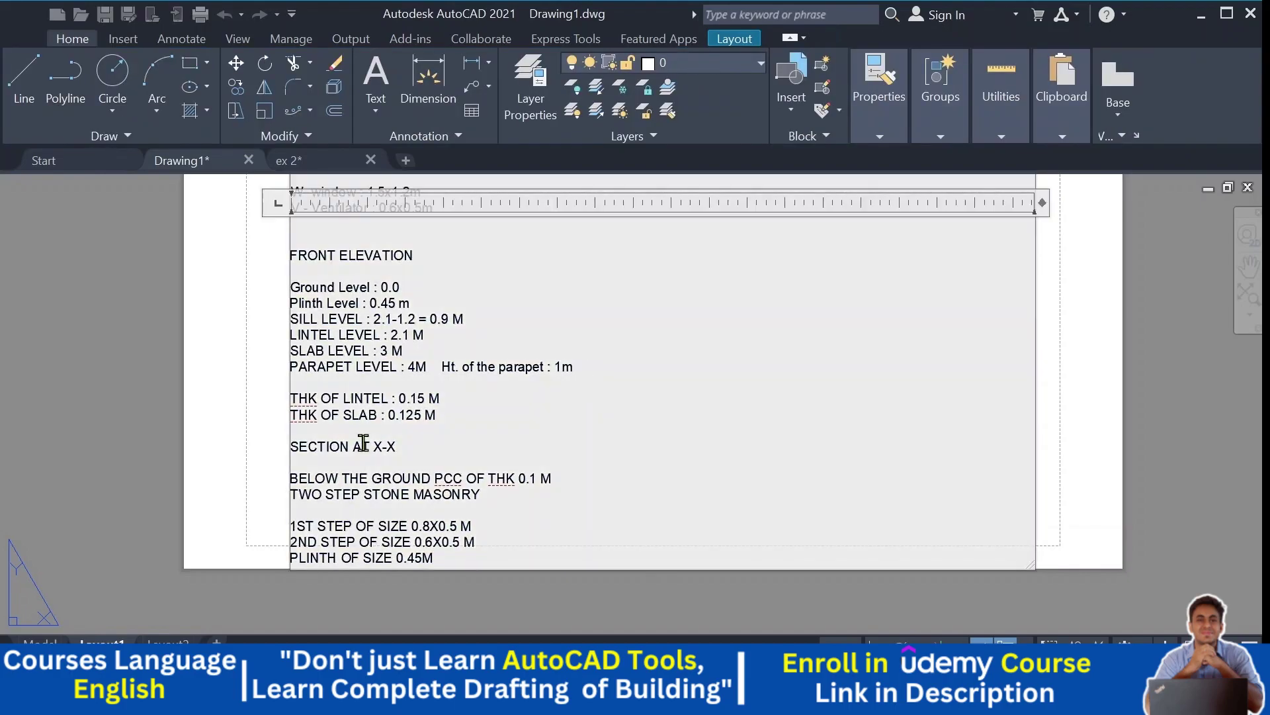
left_click(290, 268)
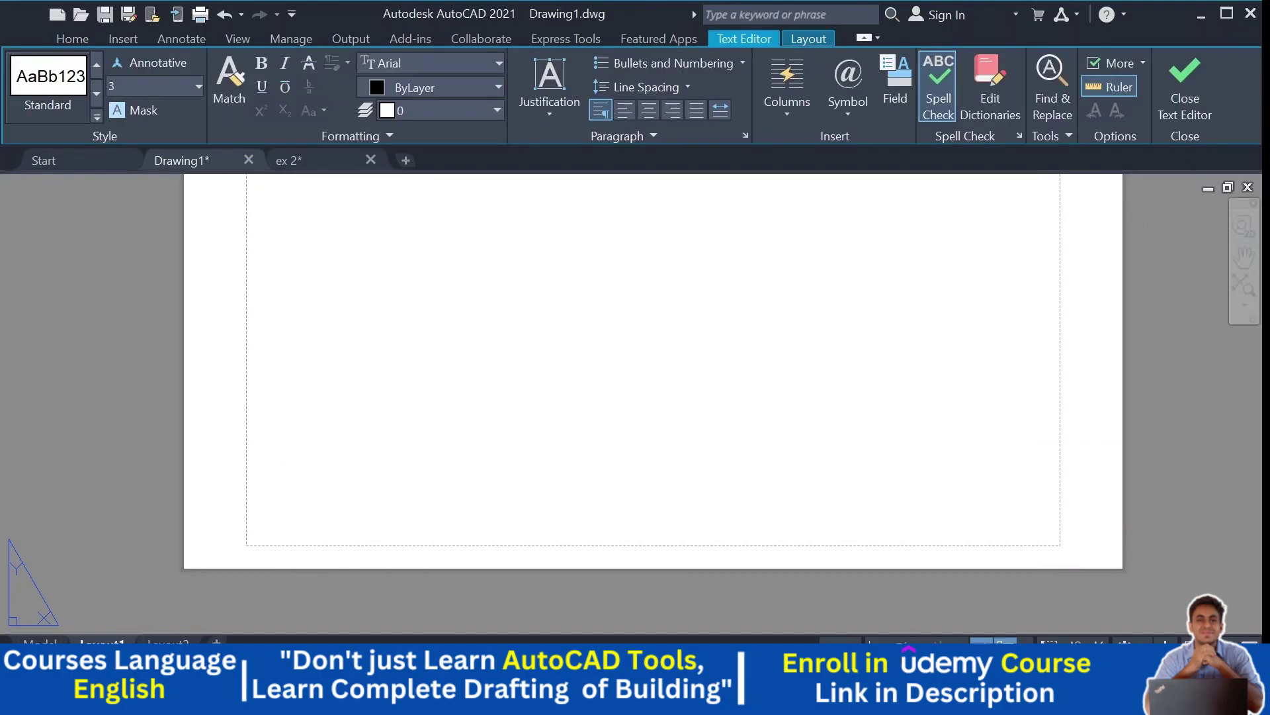
left_click_drag(342, 284, 351, 227)
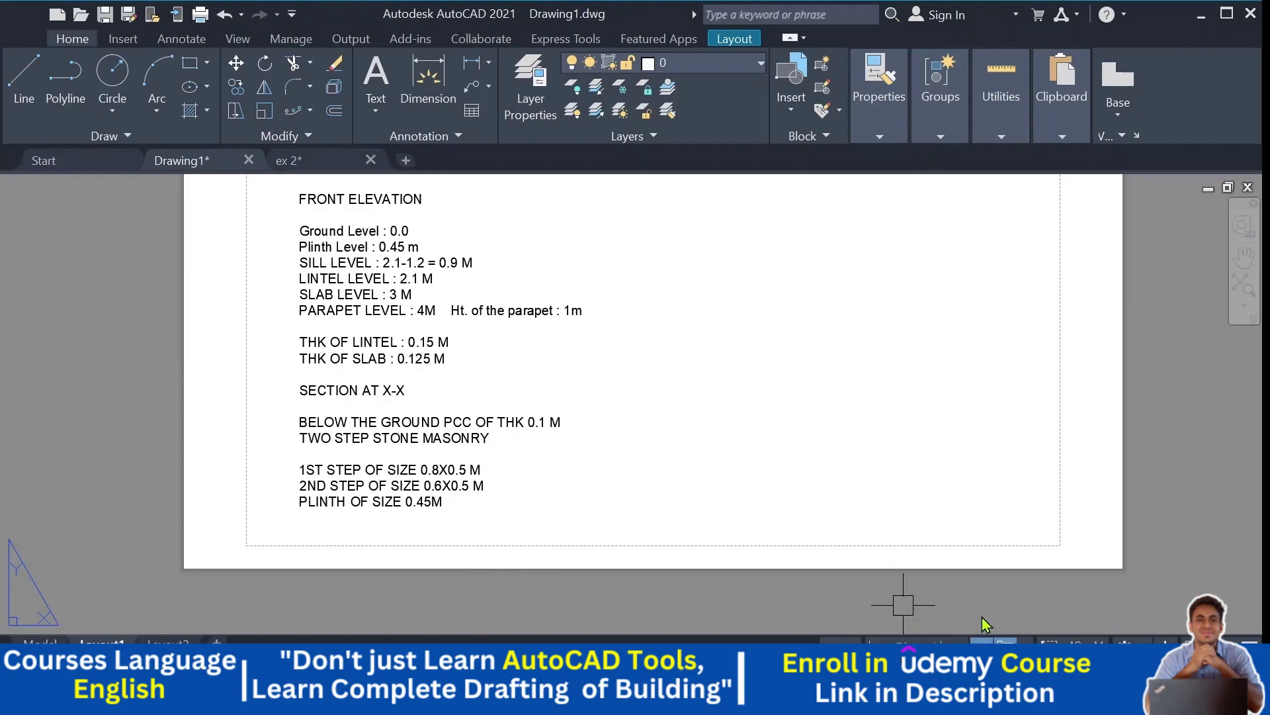
Step: Switch back to ex 2 and compare the projected ground line beside the front elevation with section line X-X in the plan
key("ctrl+Tab")
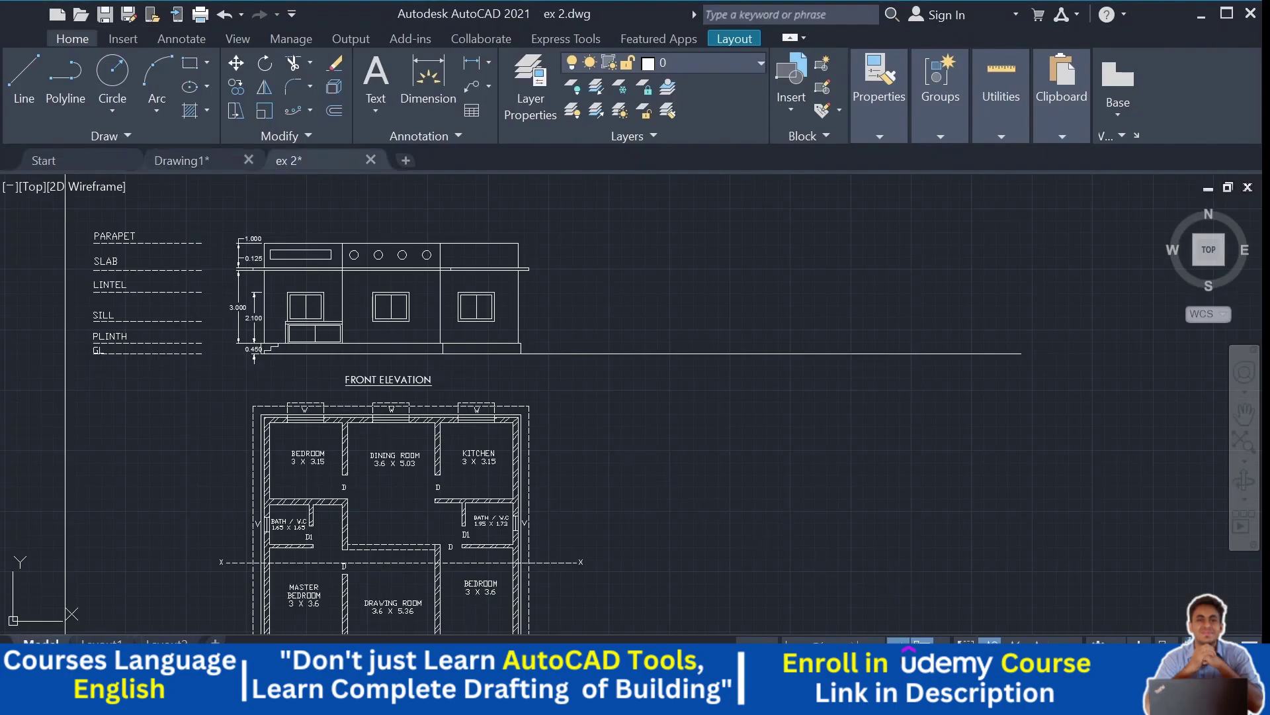
middle_click_drag(727, 325, 759, 271)
scroll(751, 340, "up", 2)
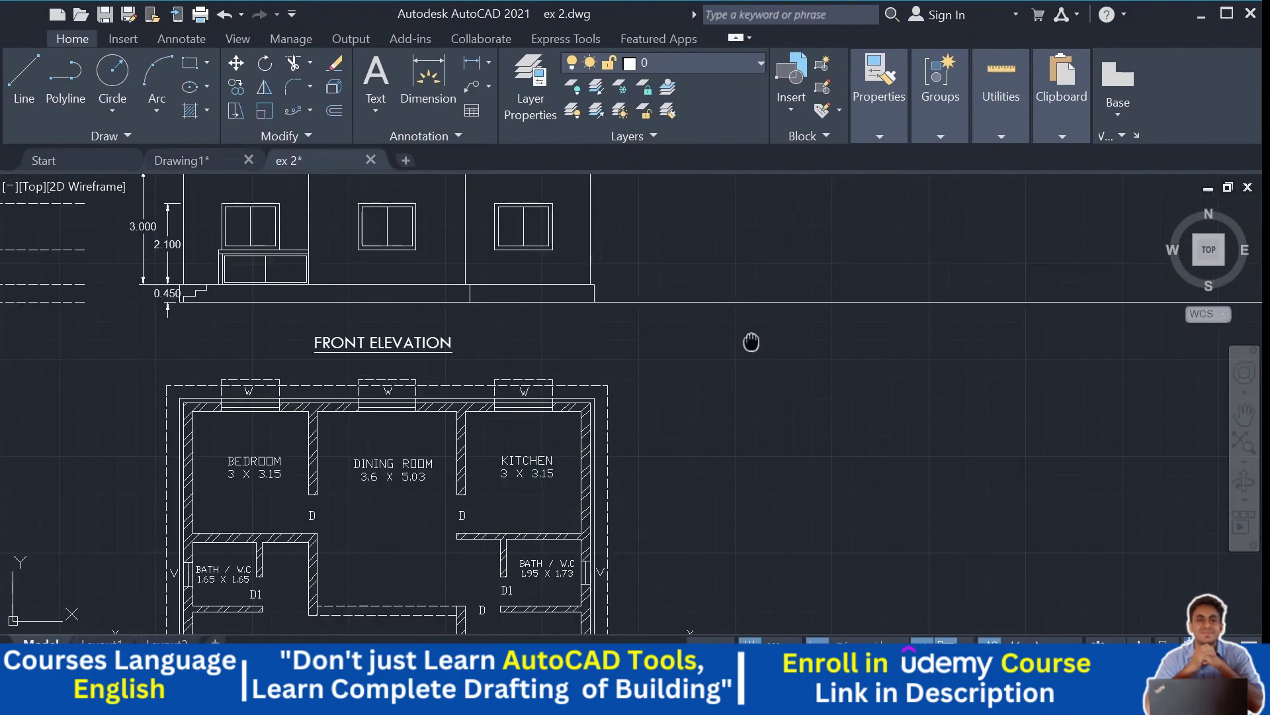
mouse_move(751, 340)
middle_mouse_down()
mouse_move(676, 415)
mouse_move(619, 372)
middle_mouse_up()
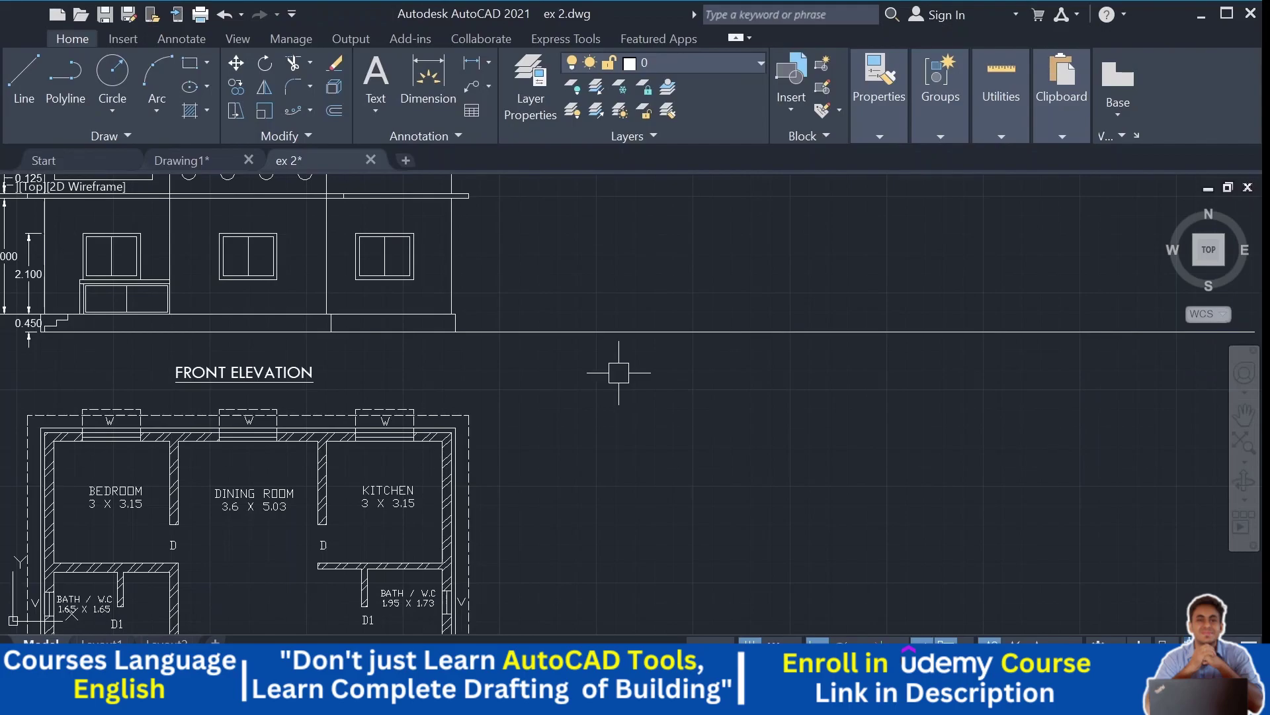
middle_click_drag(581, 456, 668, 262)
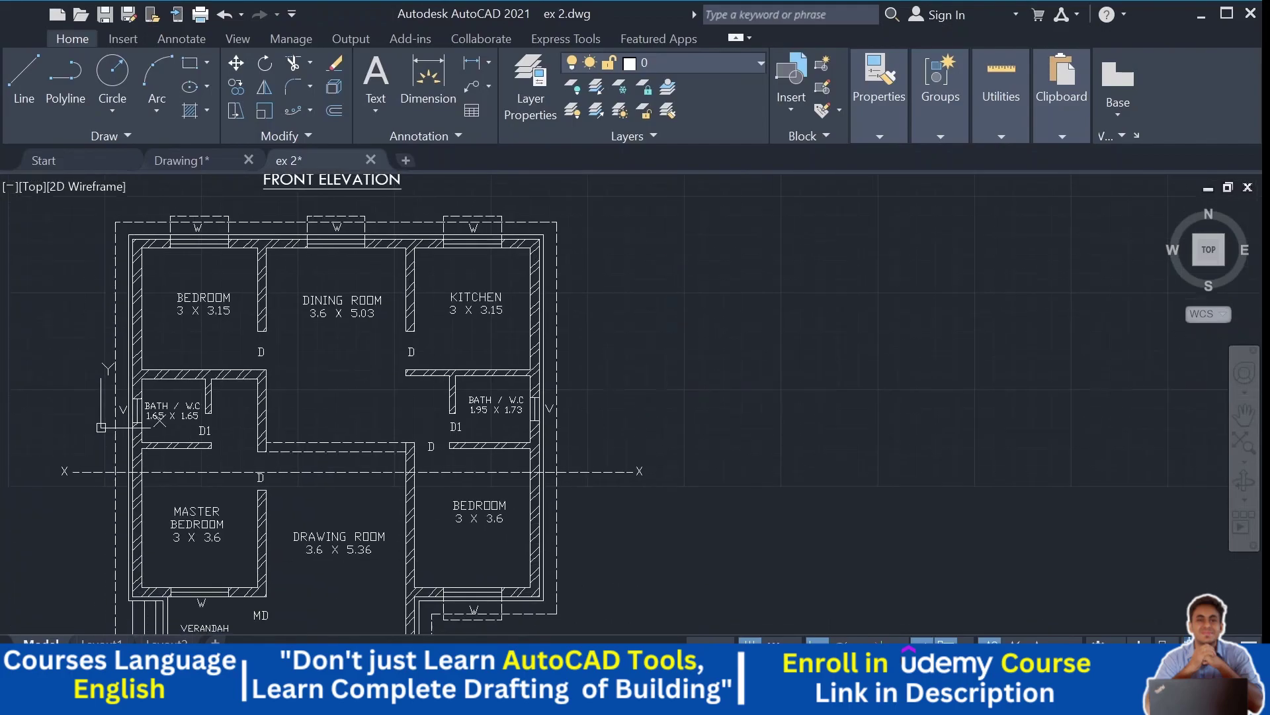
middle_click_drag(649, 417, 597, 388)
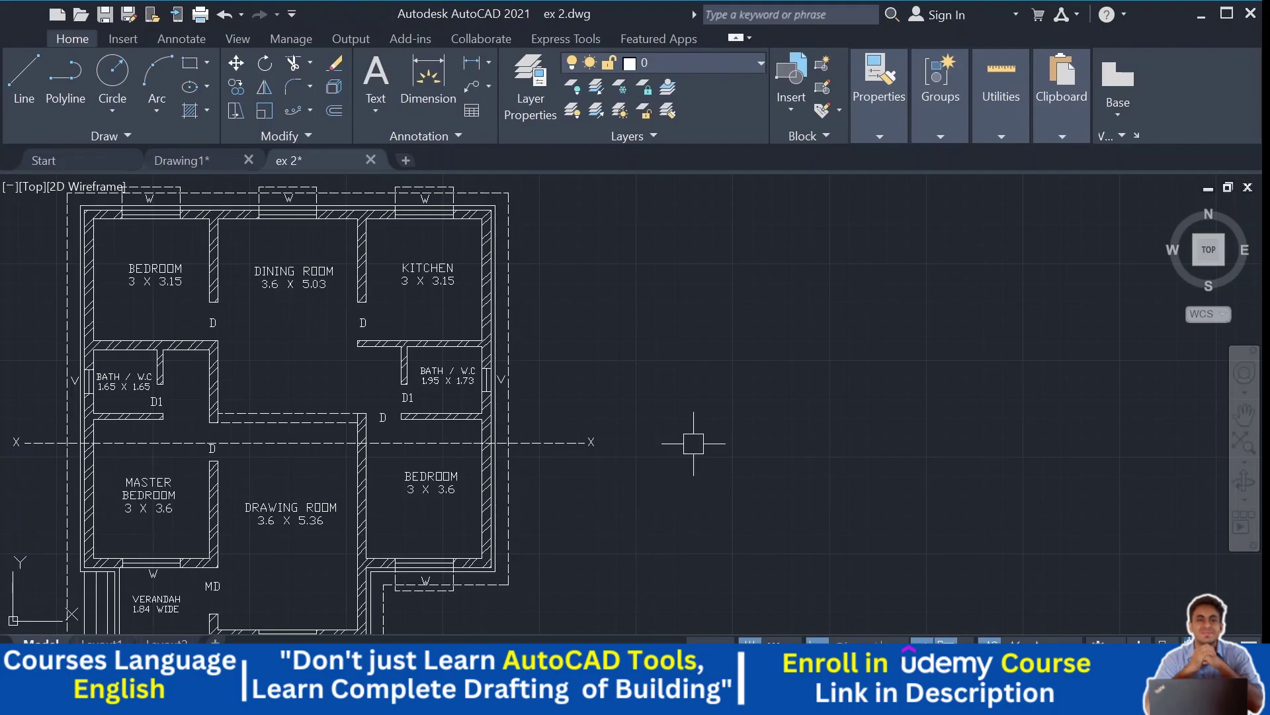
scroll(693, 444, "down", 3)
middle_click_drag(258, 268, 197, 336)
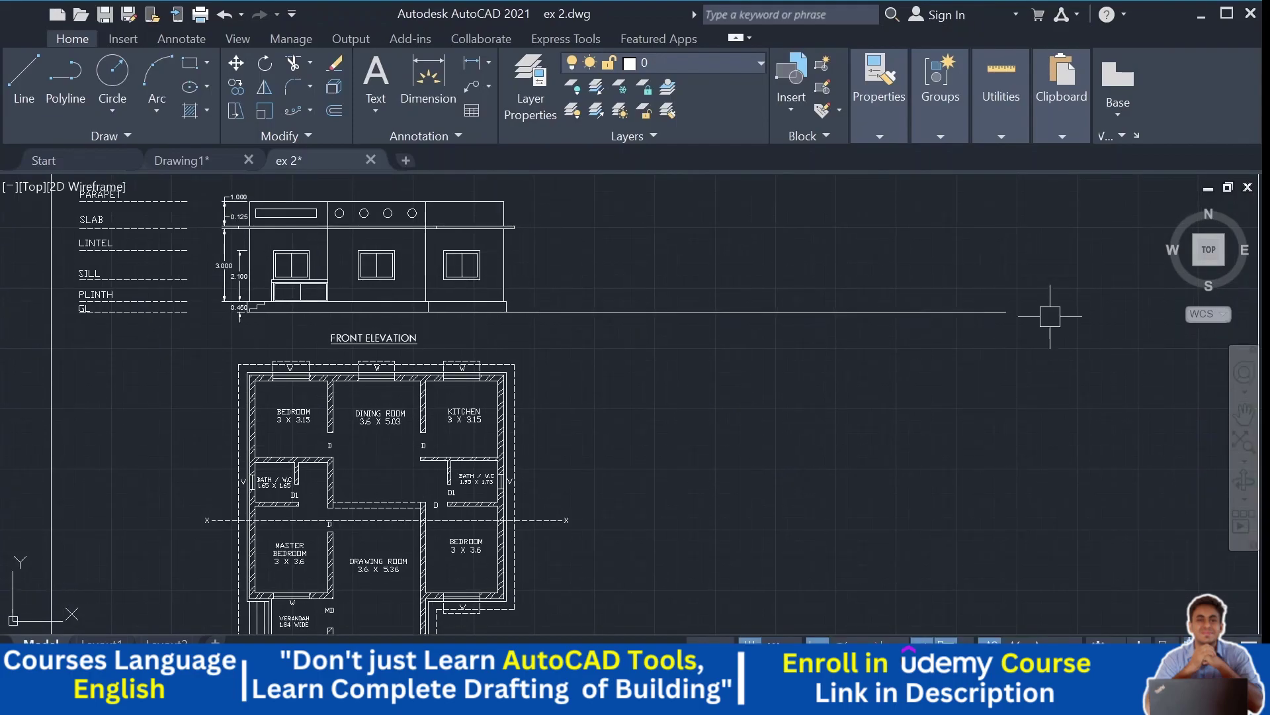
middle_click_drag(183, 593, 212, 503)
middle_click_drag(670, 475, 615, 562)
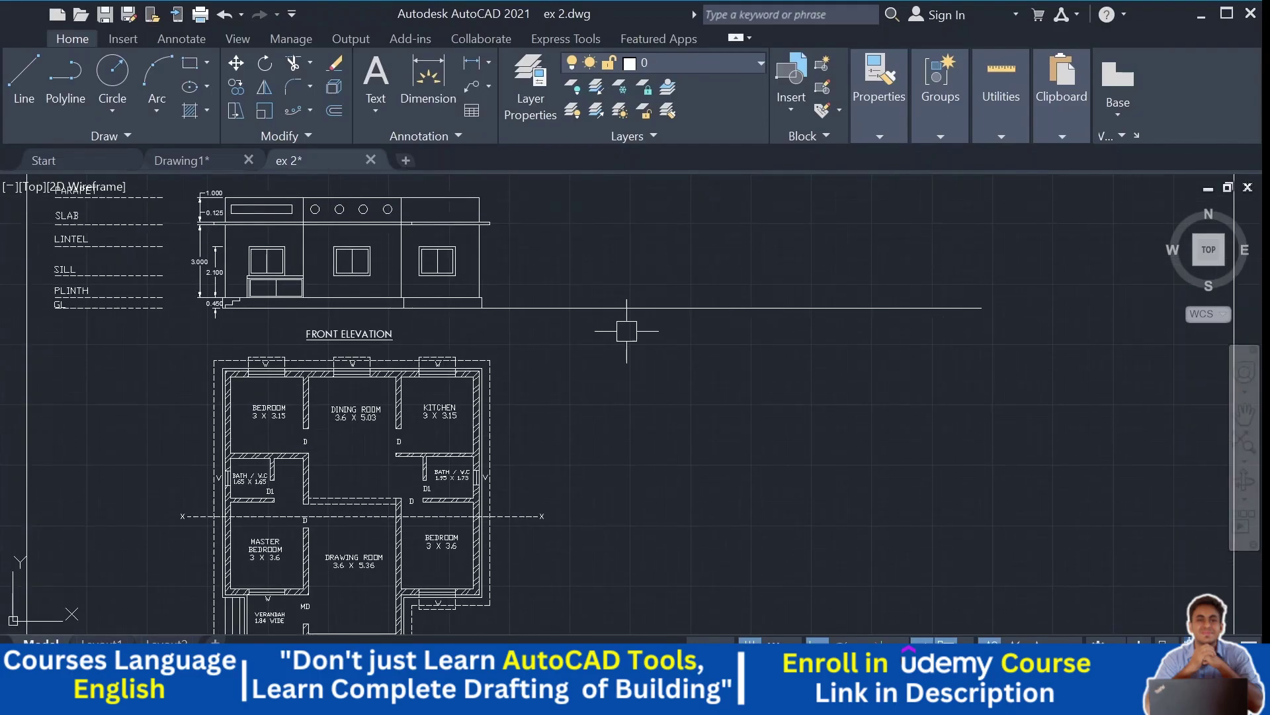
Step: Examine which walls section line X-X cuts across the master bedroom, drawing room and bedroom
scroll(655, 377, "down", 1)
scroll(245, 397, "up", 5)
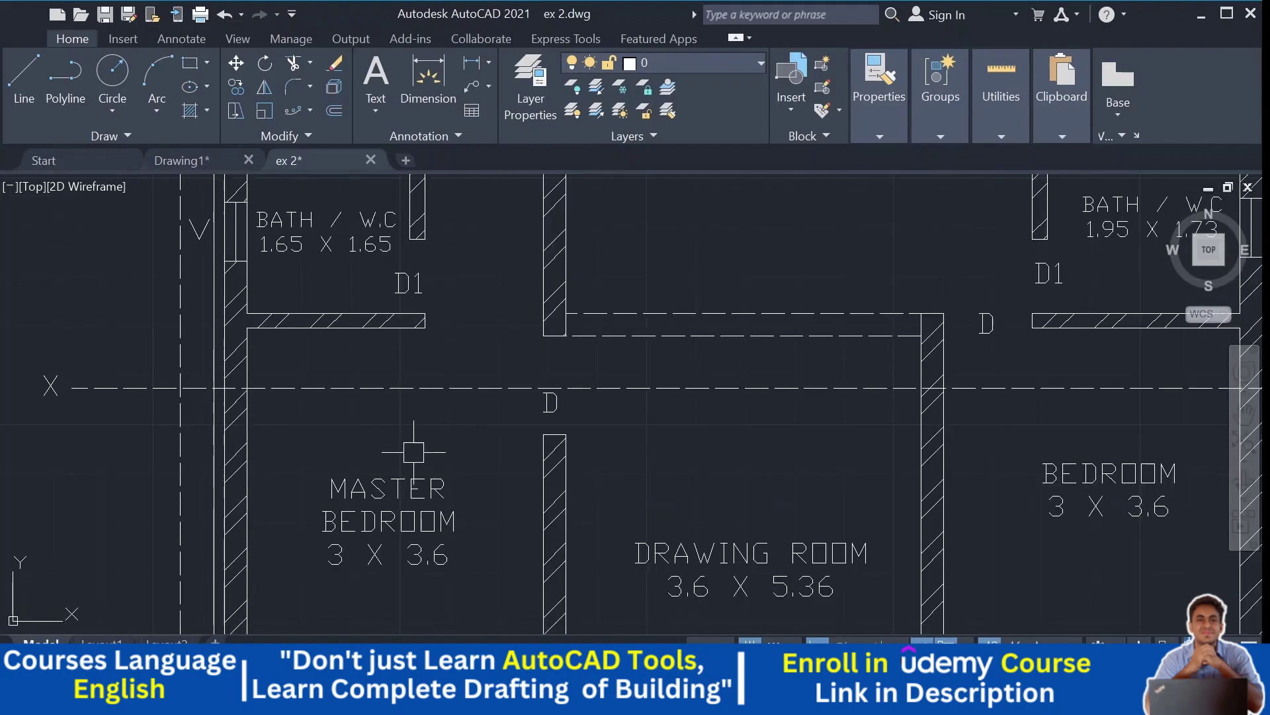
scroll(397, 444, "down", 2)
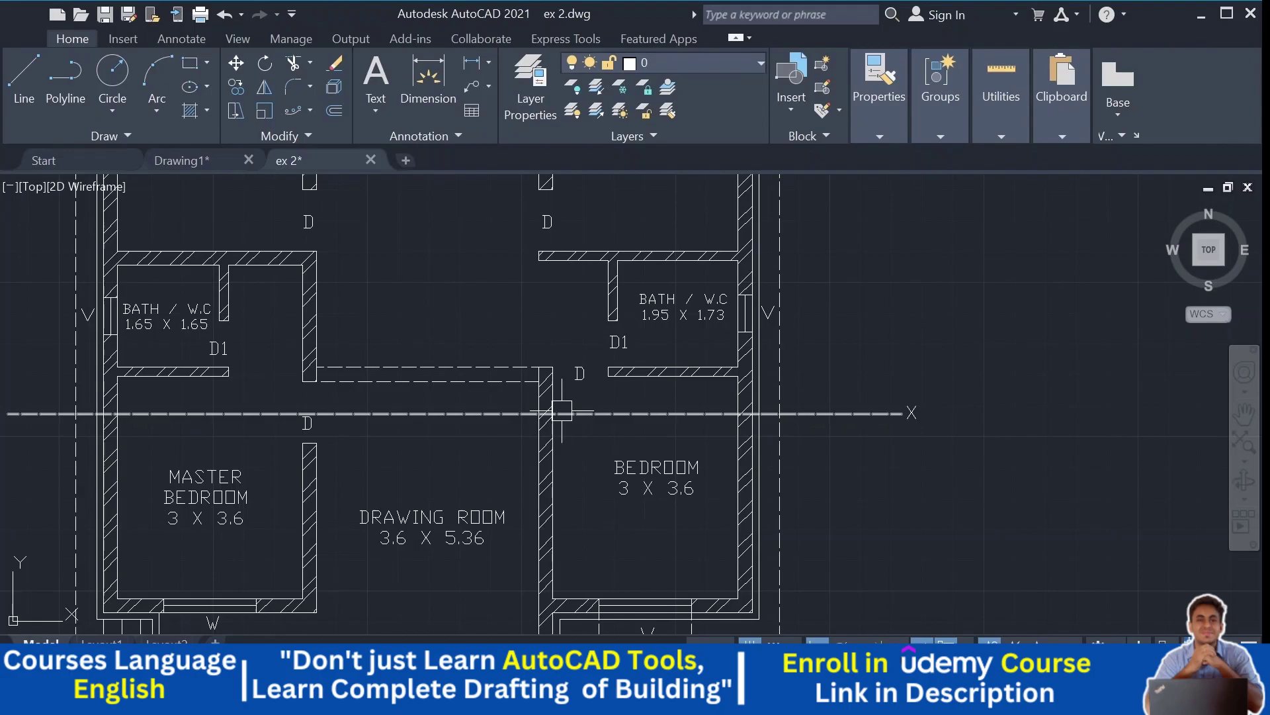
scroll(714, 441, "down", 2)
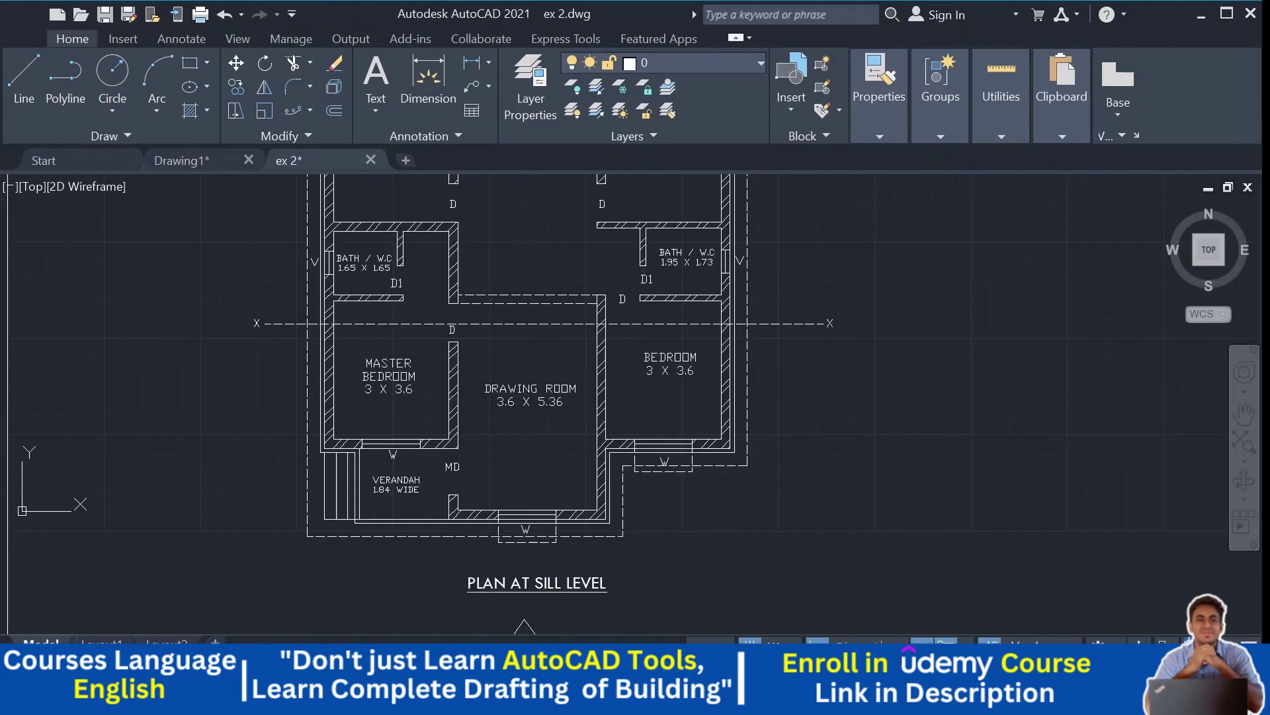
scroll(298, 361, "up", 3)
scroll(379, 430, "down", 2)
scroll(379, 430, "down", 4)
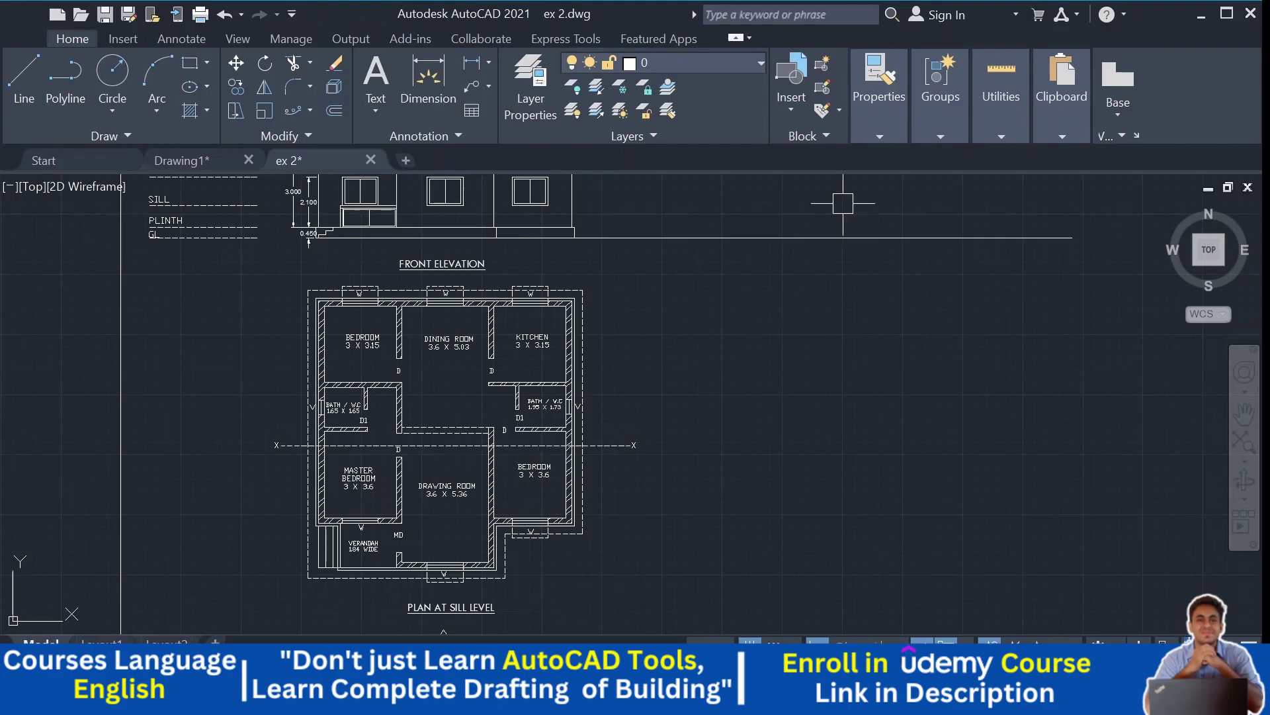
Step: Draw short lines across the master bedroom's two side walls, continuing the inner face of its front wall at both corners near the verandah
left_click(77, 131)
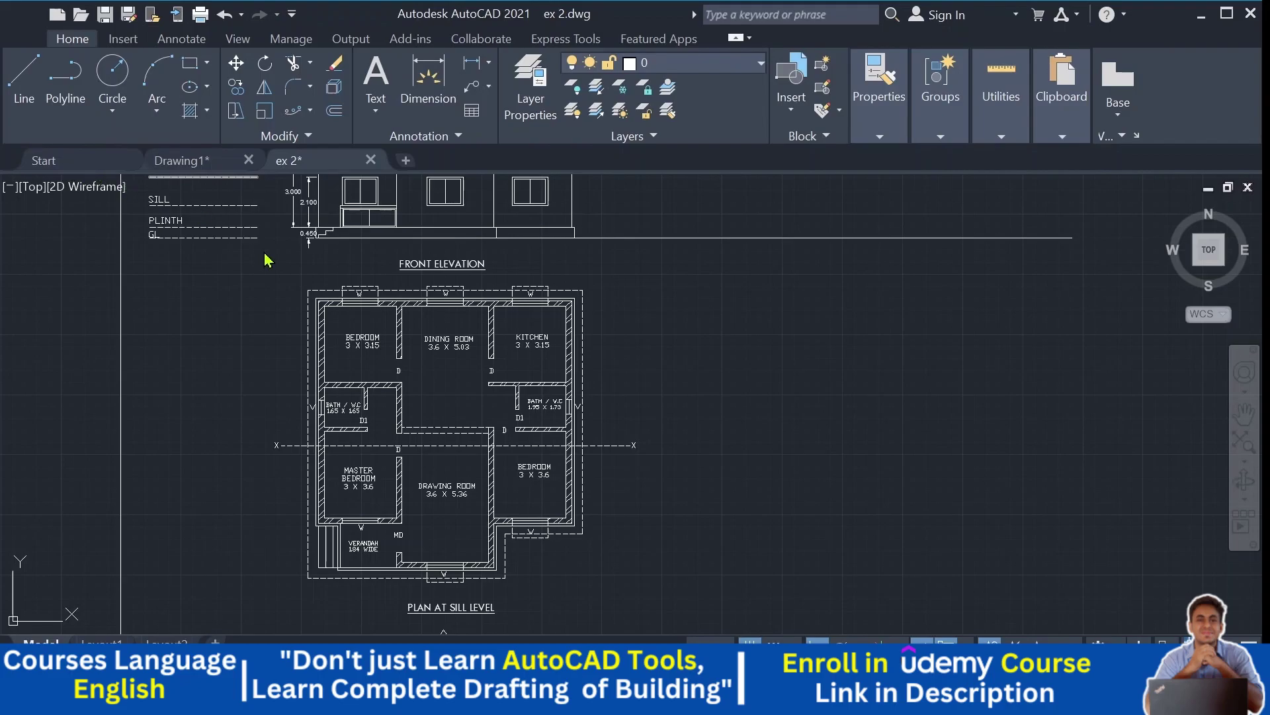
scroll(285, 503, "up", 10)
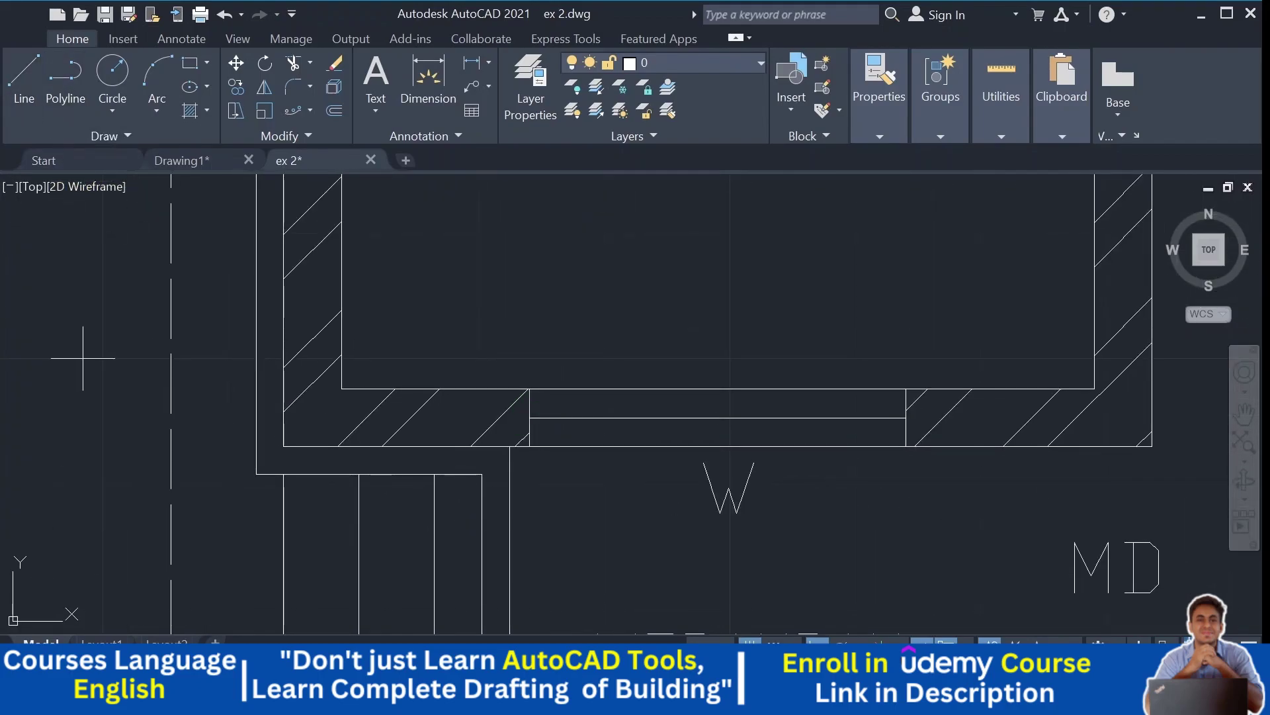
scroll(344, 390, "up", 4)
left_click(329, 374)
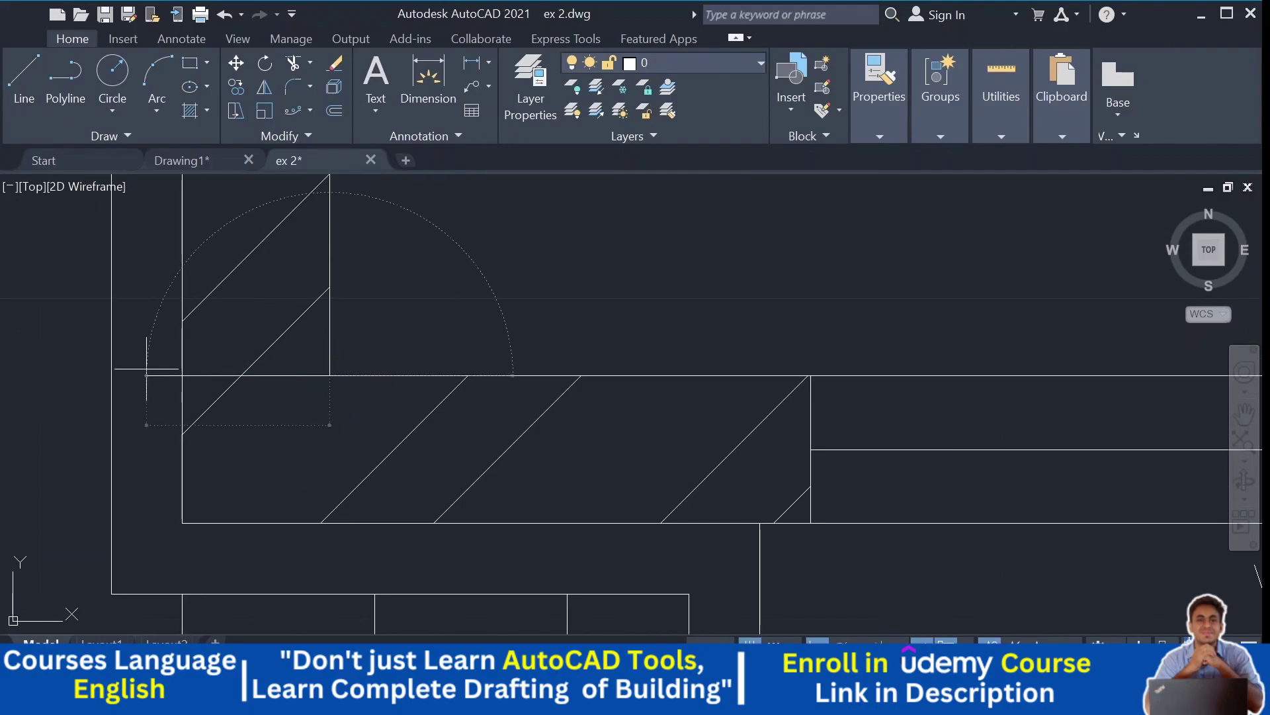
scroll(419, 312, "down", 6)
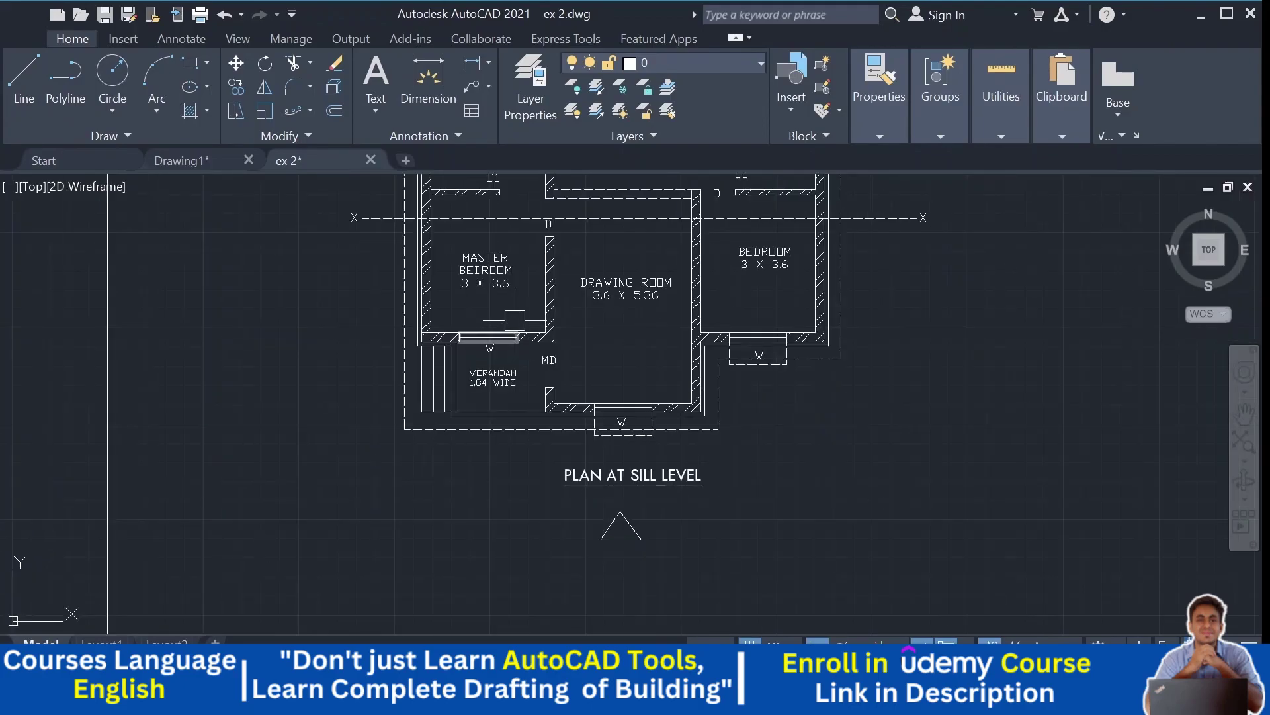
scroll(562, 346, "up", 10)
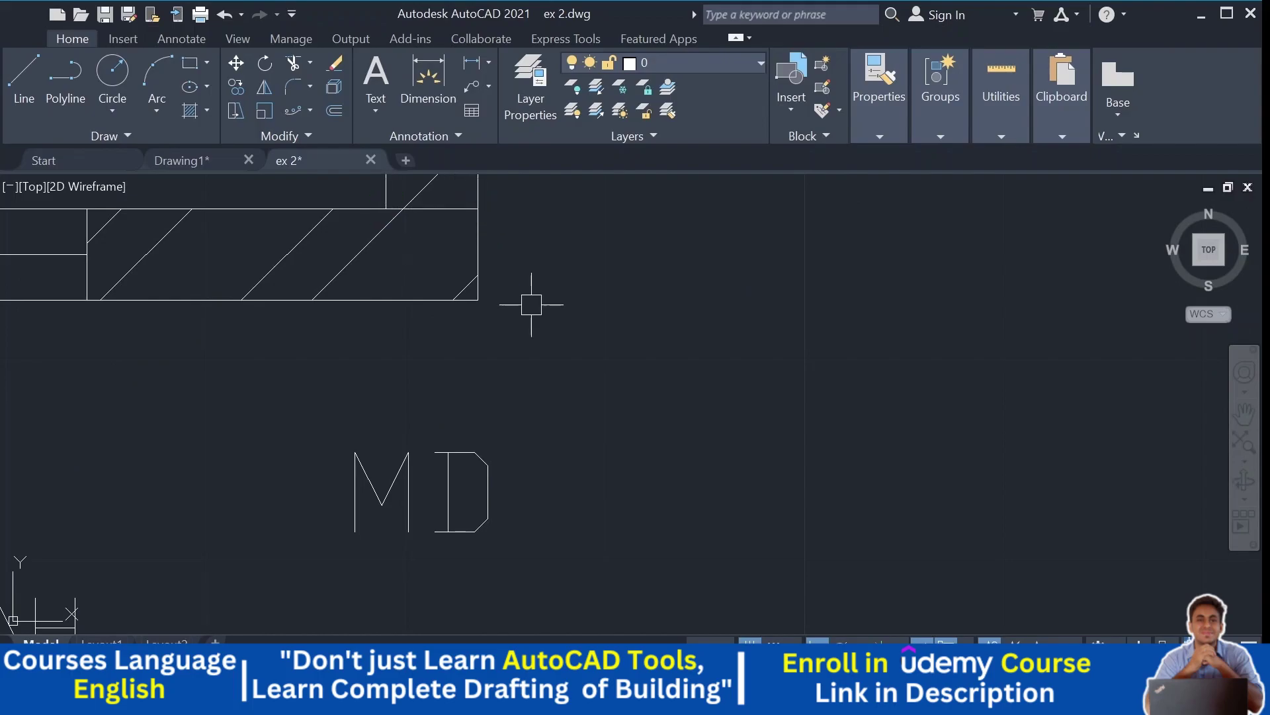
scroll(528, 295, "down", 5)
scroll(629, 307, "down", 1)
middle_click_drag(542, 409, 453, 460)
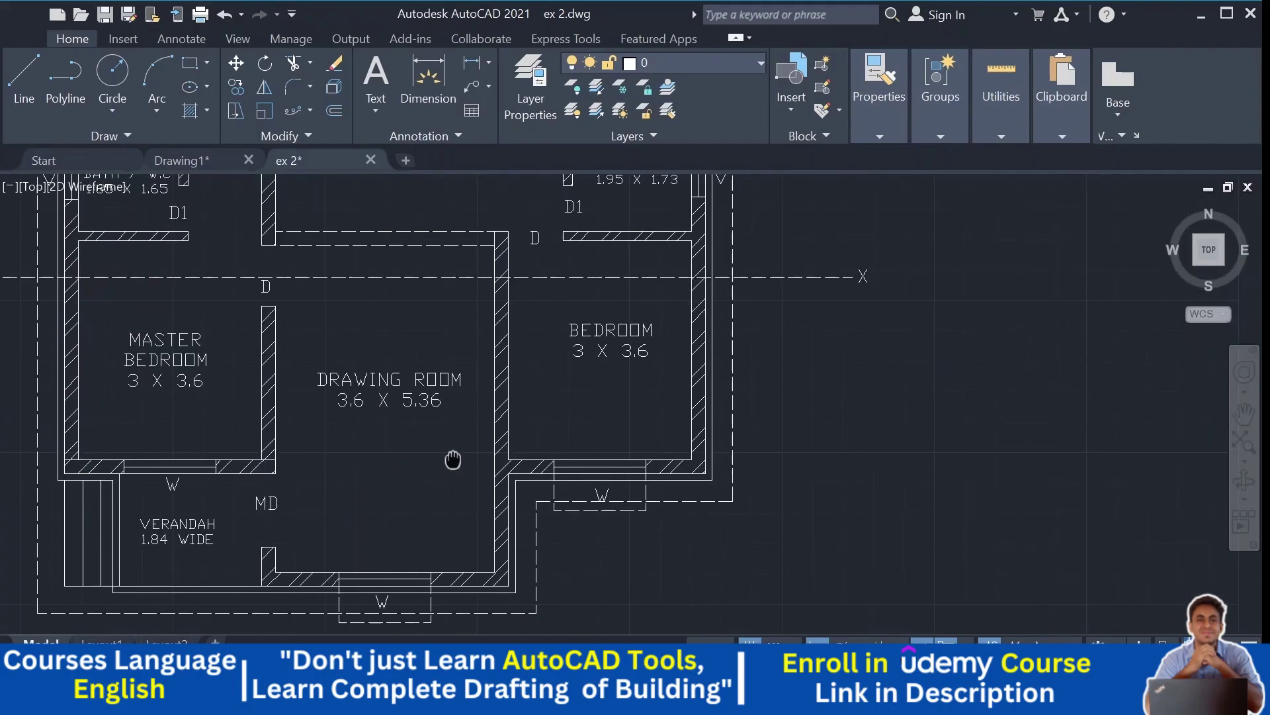
Step: Draw short lines across the two side walls of the 3 x 3.6 bedroom, level with its front wall's inner face
scroll(703, 278, "up", 4)
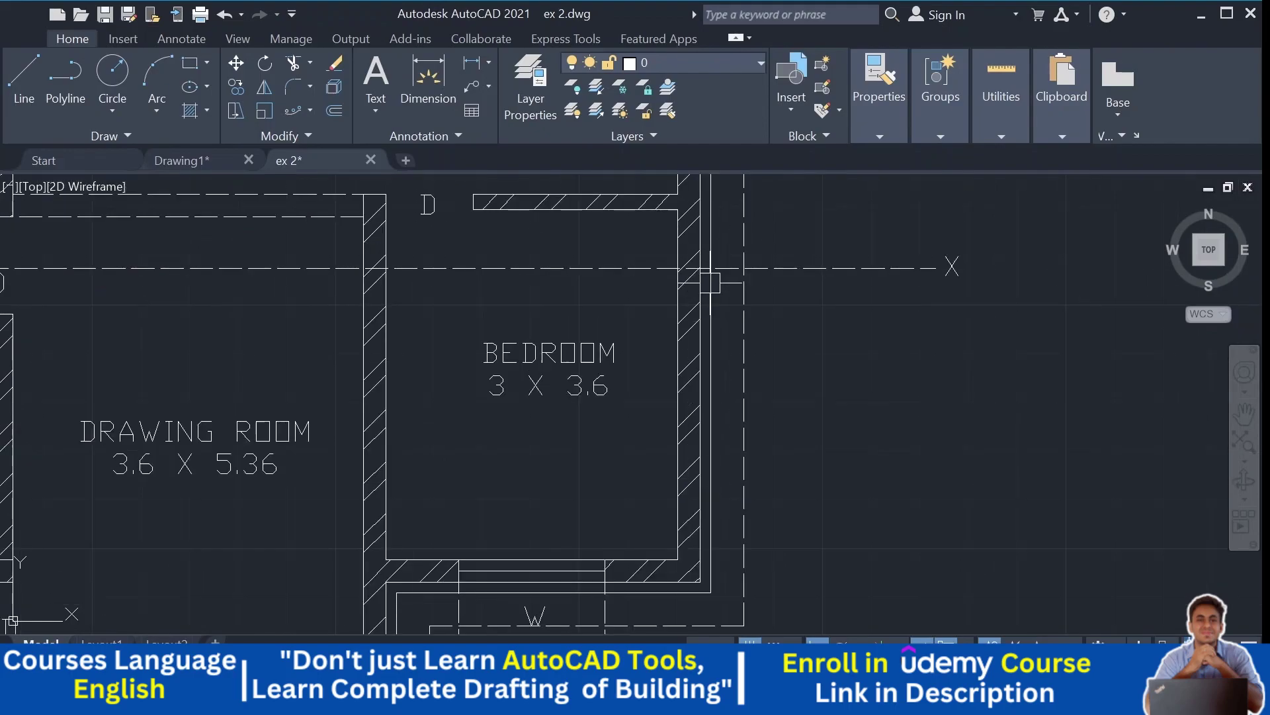
mouse_move(691, 224)
middle_mouse_down()
mouse_move(706, 258)
mouse_move(748, 80)
middle_mouse_up()
middle_click_drag(235, 598, 308, 451)
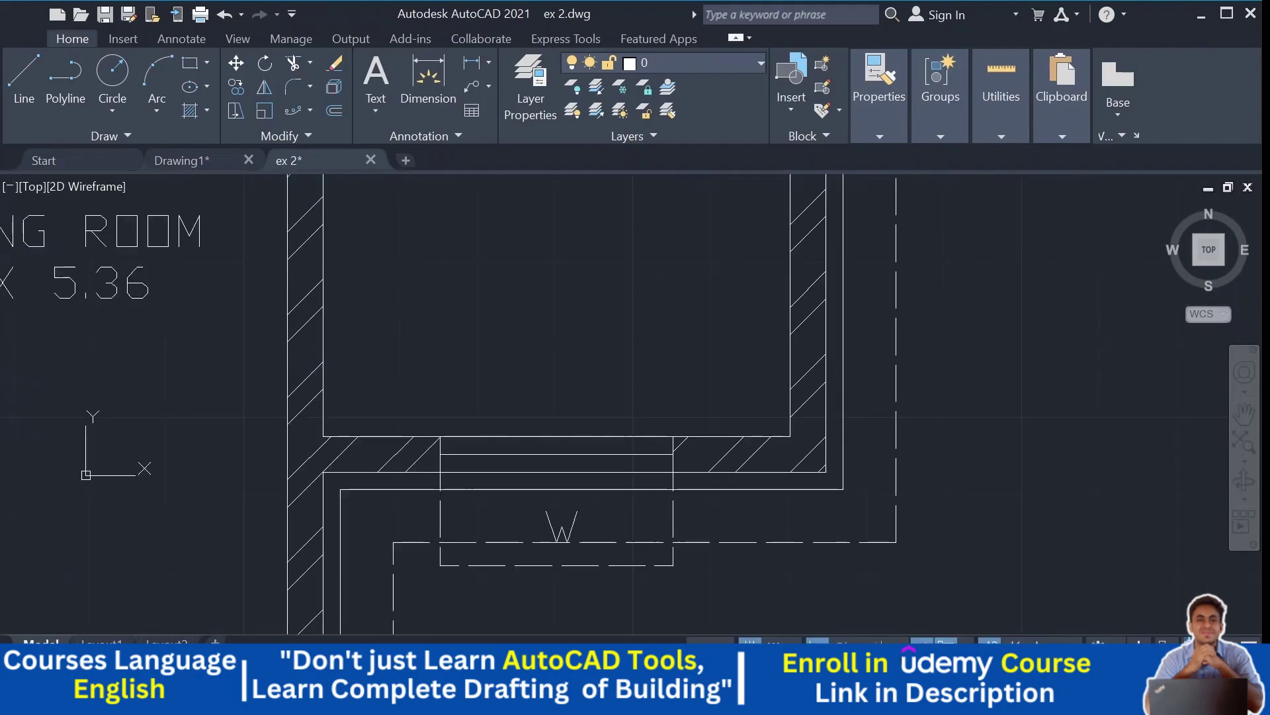
scroll(308, 451, "up", 4)
key("l")
key("Return")
left_click(345, 415)
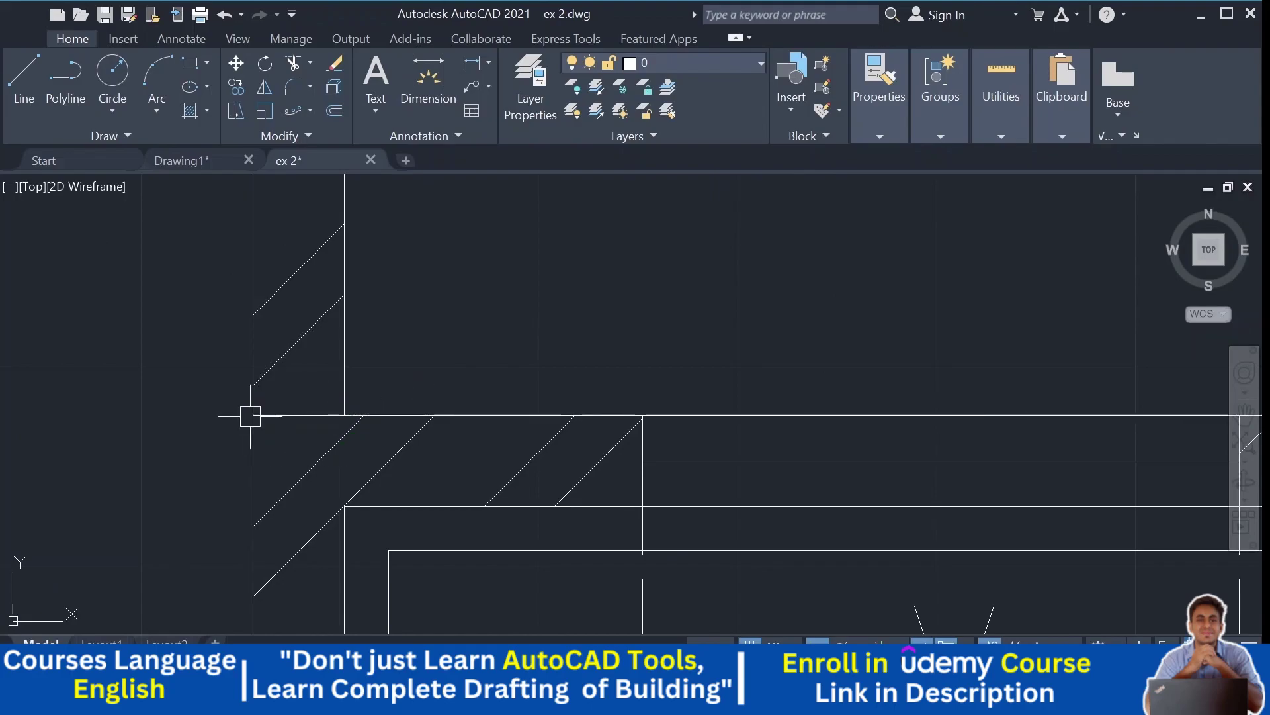
scroll(252, 417, "down", 6)
scroll(429, 433, "up", 4)
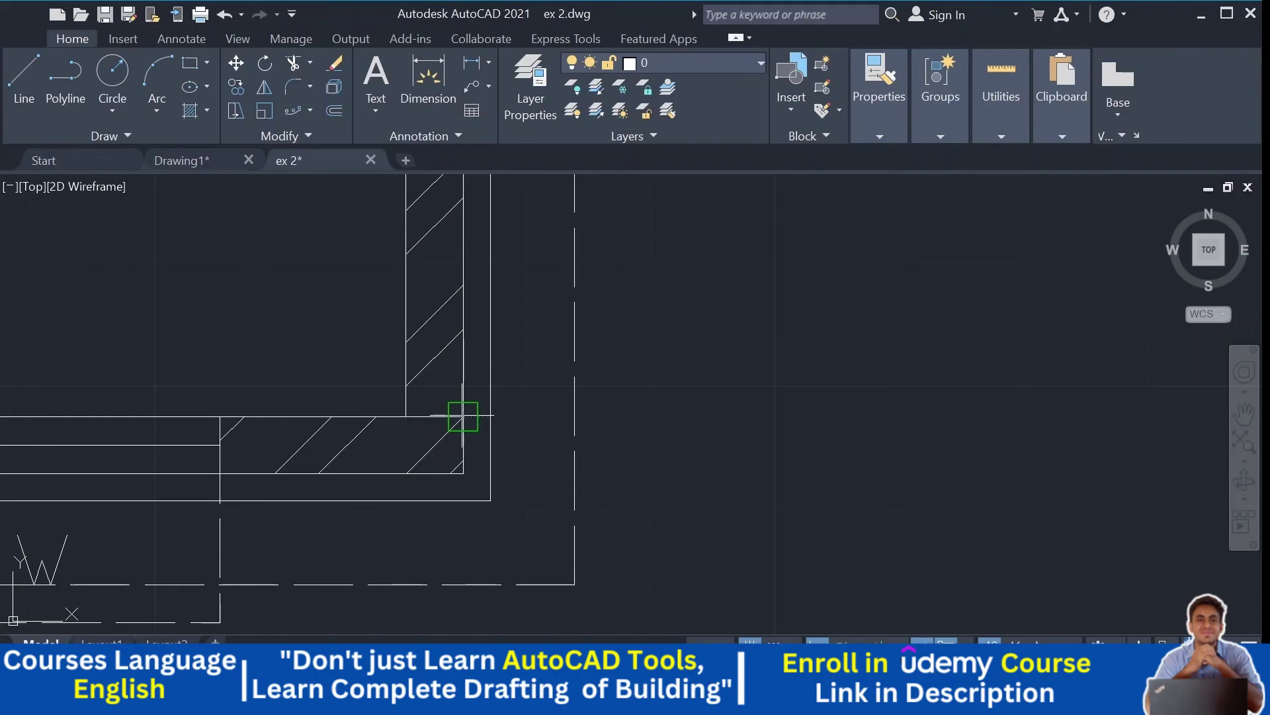
scroll(455, 417, "down", 8)
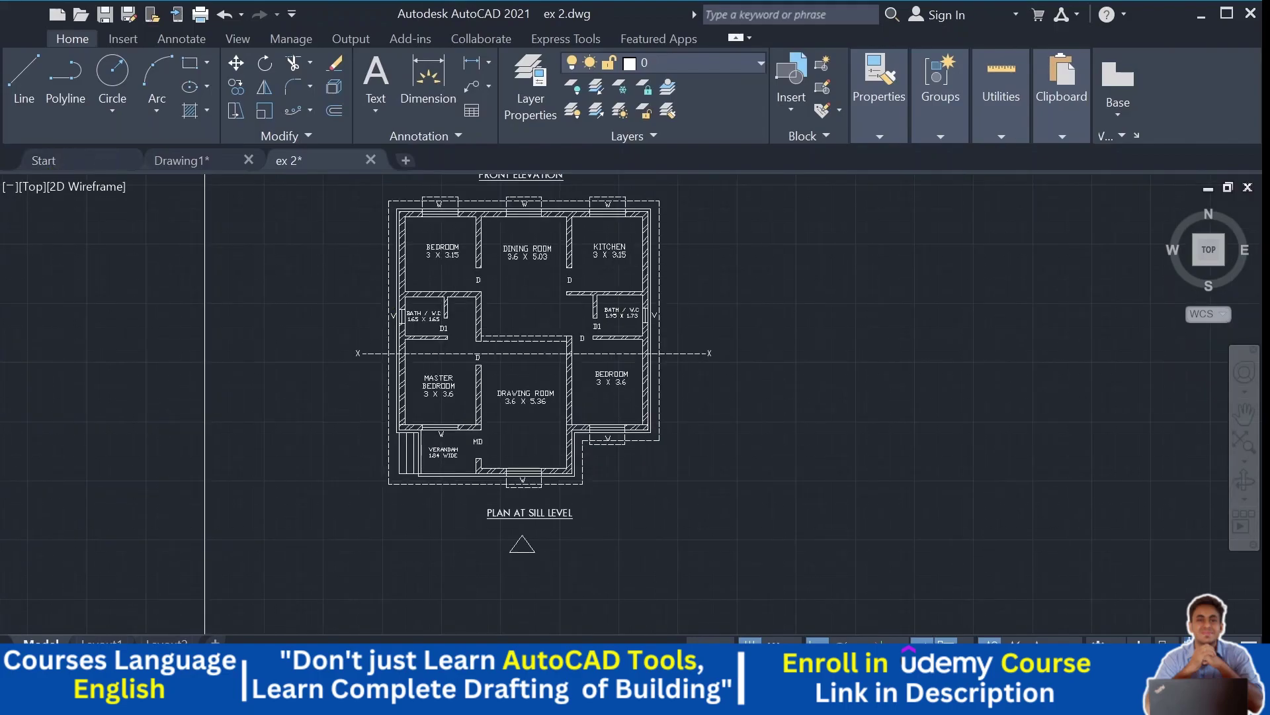
Step: Place vertical construction lines through the midpoints of the short lines across the master bedroom's two side walls
scroll(371, 417, "up", 10)
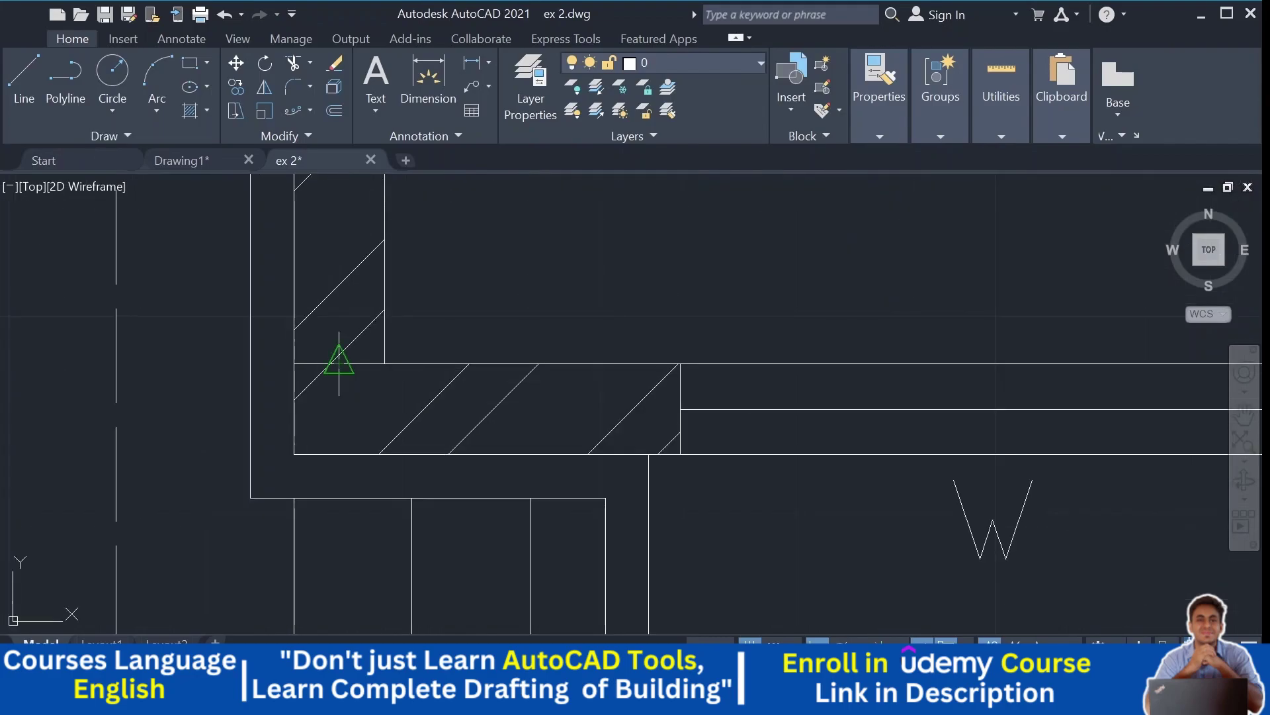
left_click(339, 363)
scroll(335, 406, "down", 5)
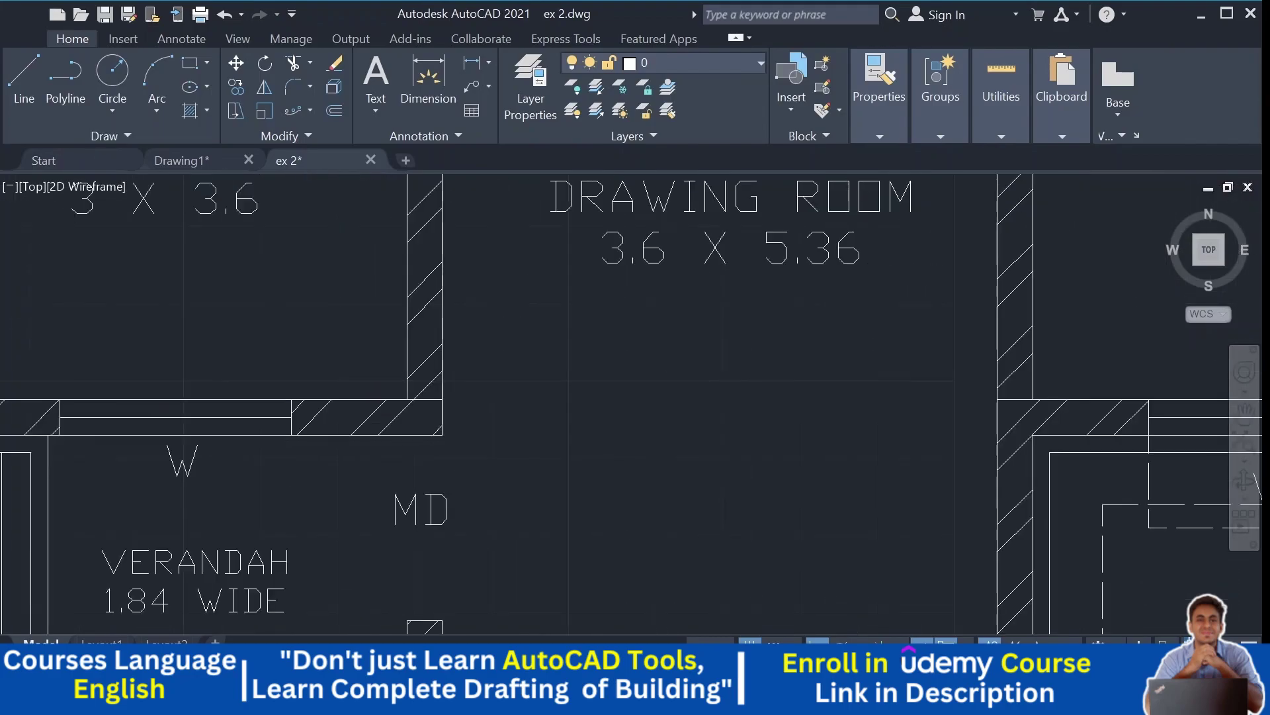
scroll(489, 427, "up", 7)
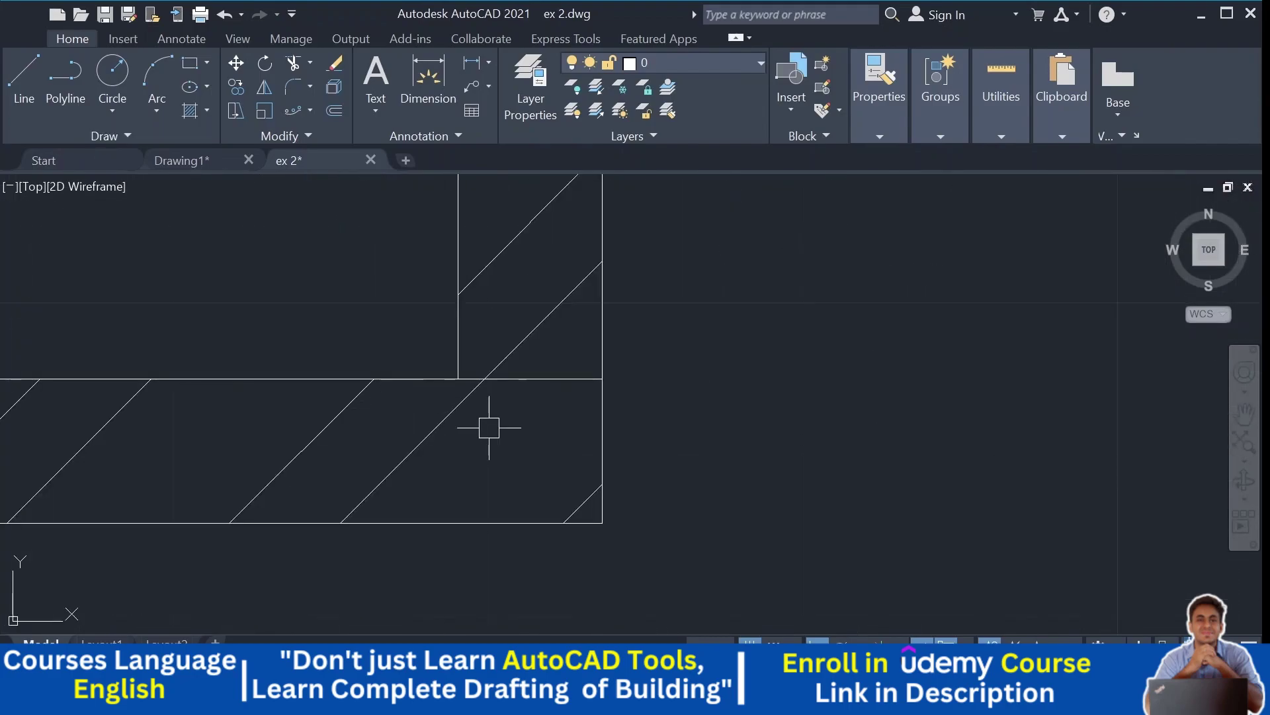
left_click(531, 379)
key("Escape")
Step: Place vertical construction lines through the thickness midpoints of the two side walls of the 3 x 3.6 bedroom
scroll(521, 442, "down", 3)
scroll(689, 431, "up", 2)
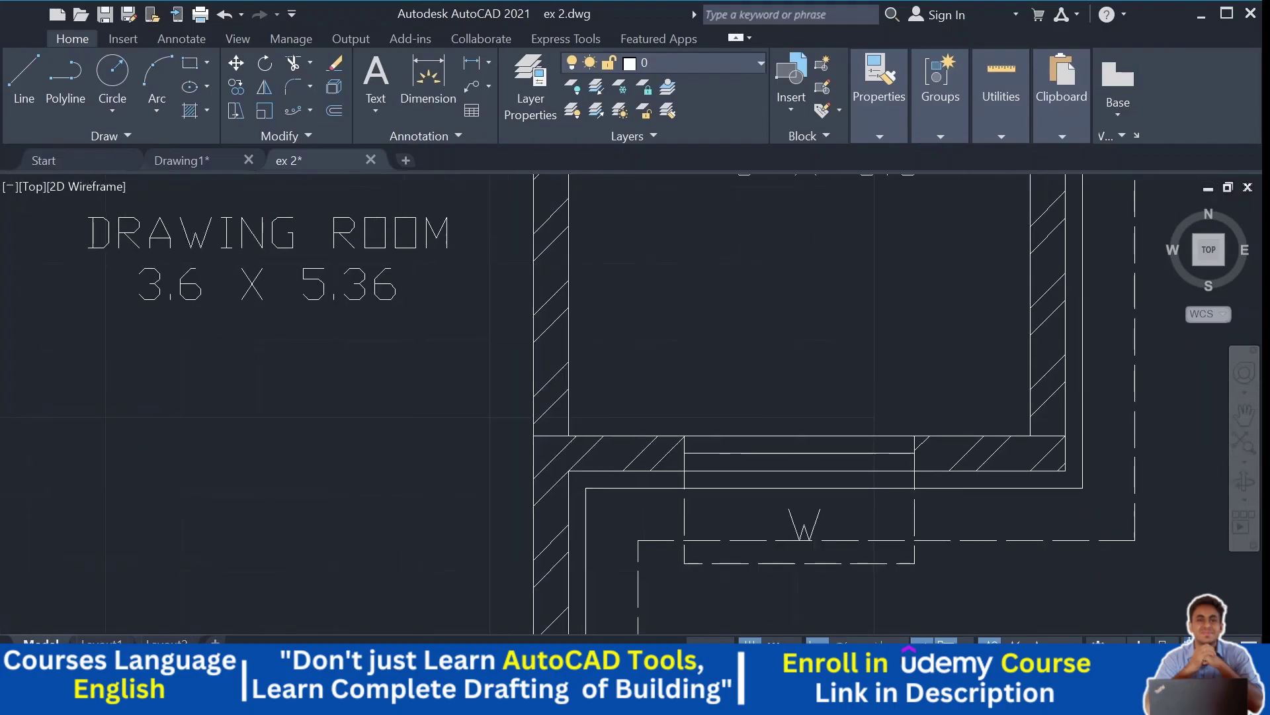
scroll(556, 445, "up", 3)
key("space")
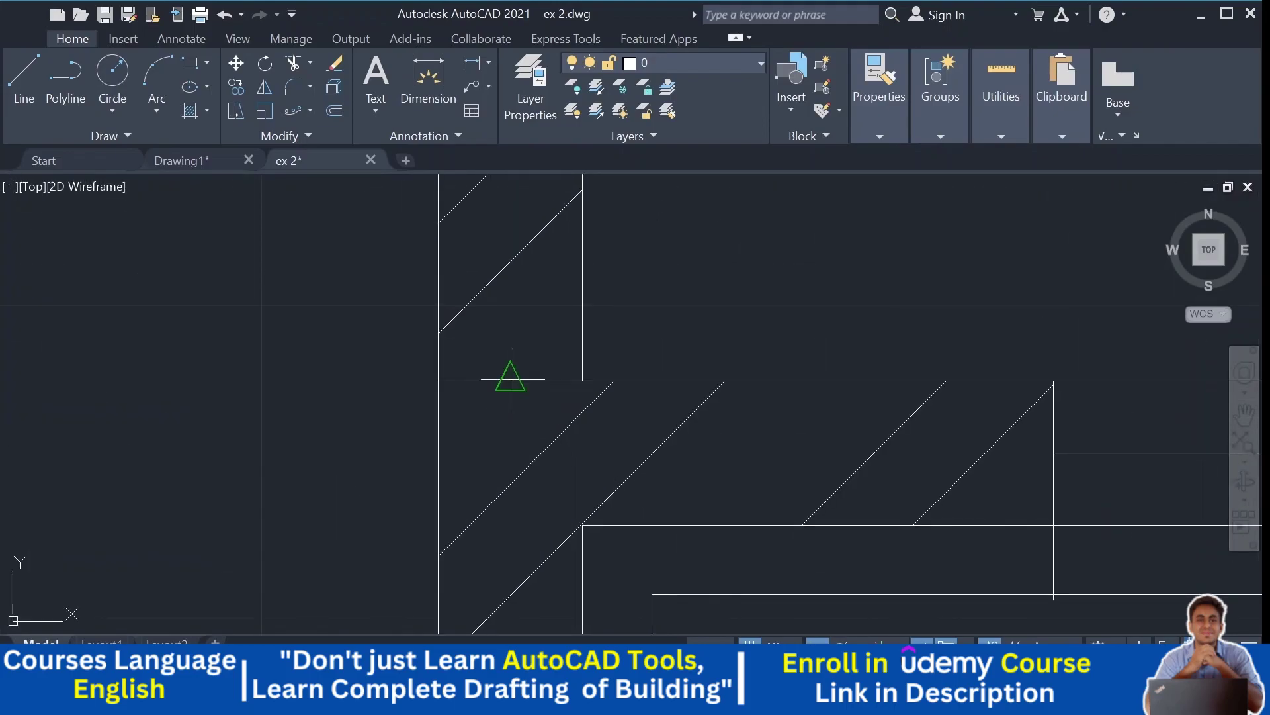
left_click(510, 380)
key("Escape")
scroll(497, 420, "down", 2)
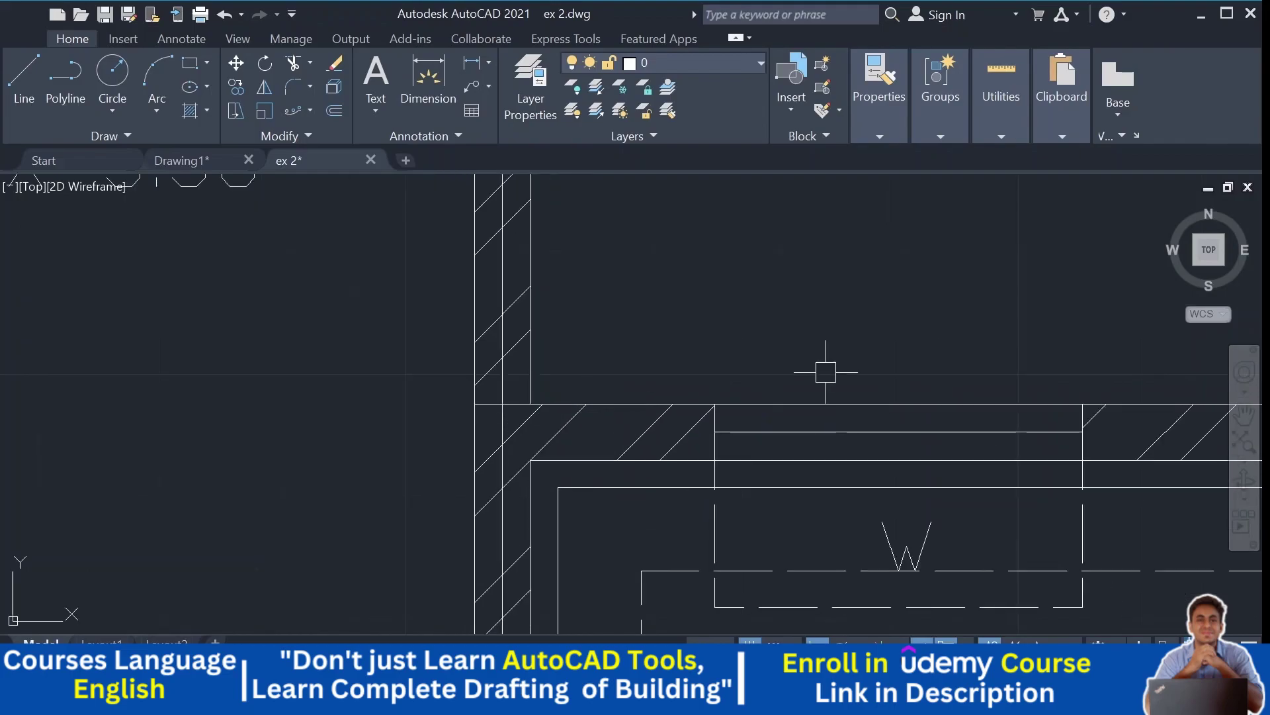
middle_click_drag(1218, 370, 545, 411)
scroll(544, 411, "down", 1)
scroll(607, 448, "up", 2)
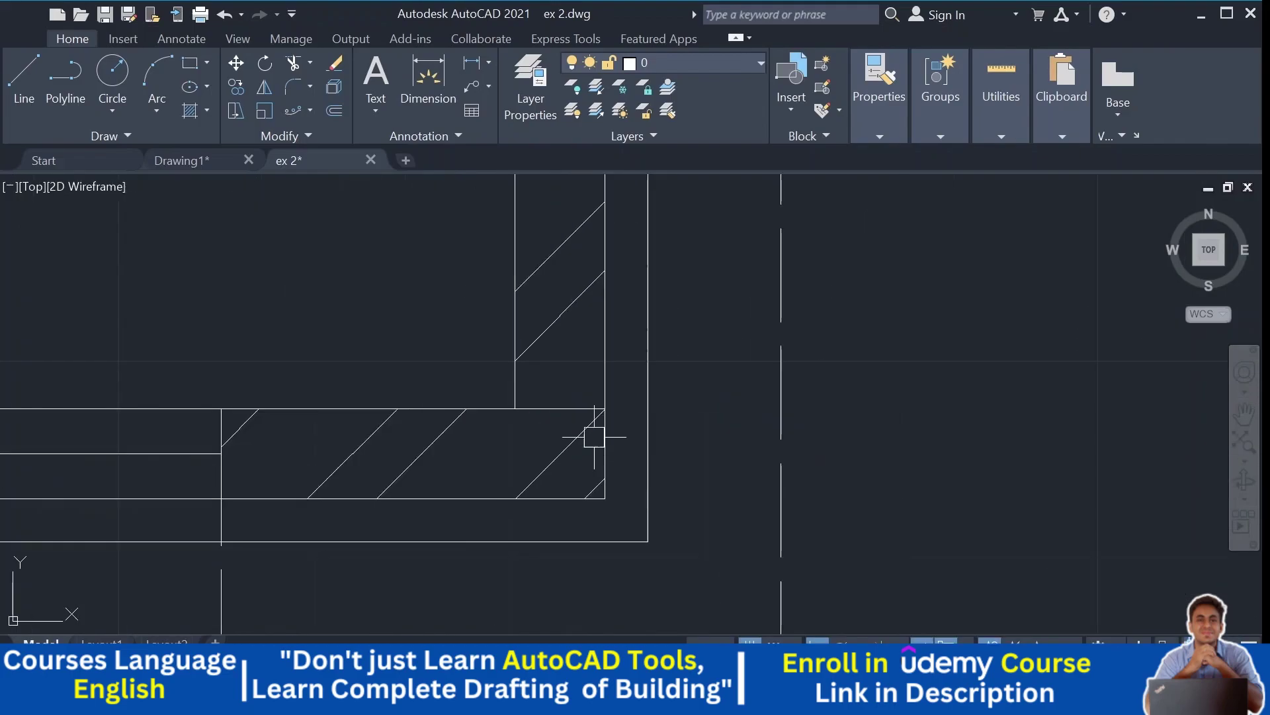
key("space")
left_click(545, 429)
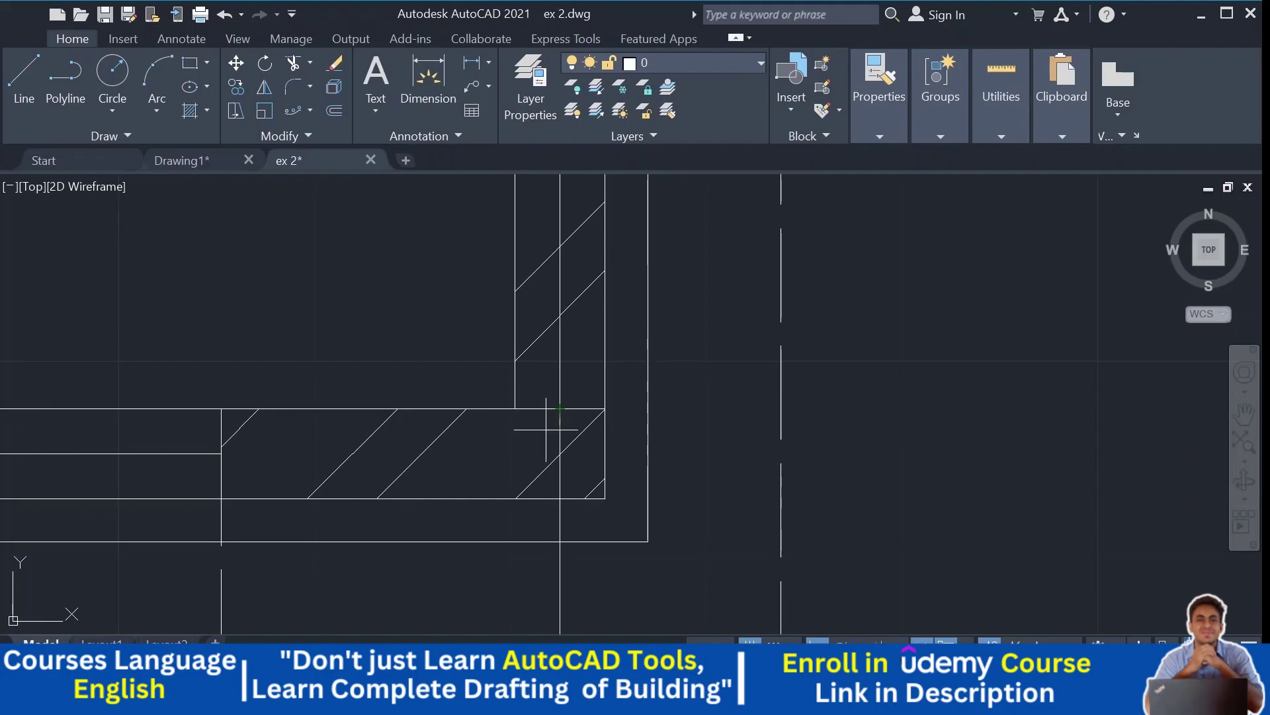
scroll(546, 429, "down", 5)
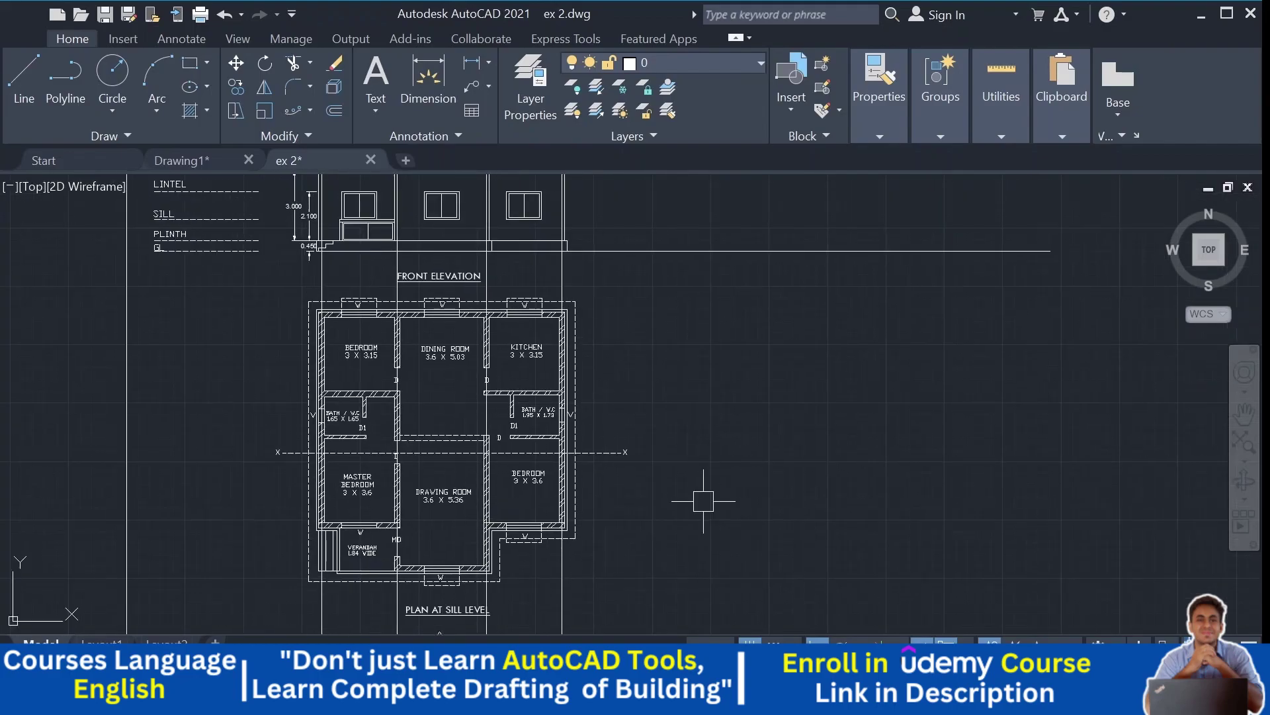
Step: Copy the four vertical wall centre lines onto the extended ground line beside the front elevation
middle_click_drag(704, 501, 691, 250)
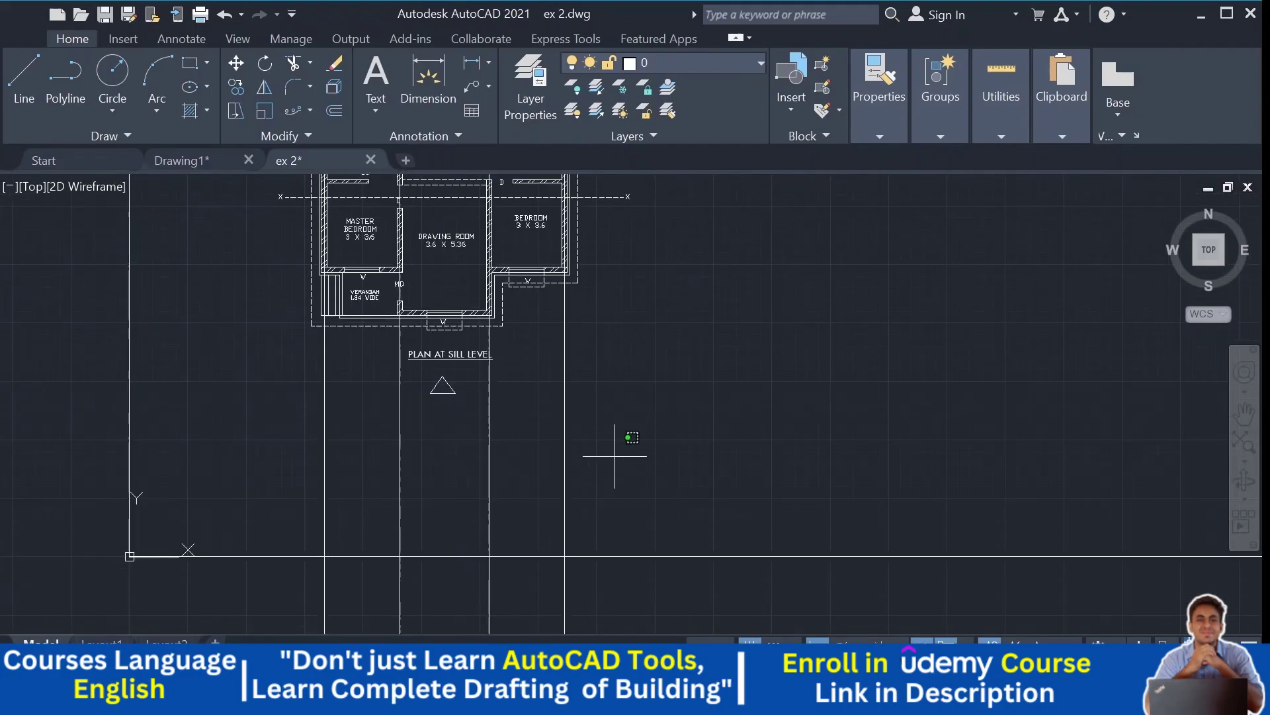
left_click(612, 451)
left_click(312, 467)
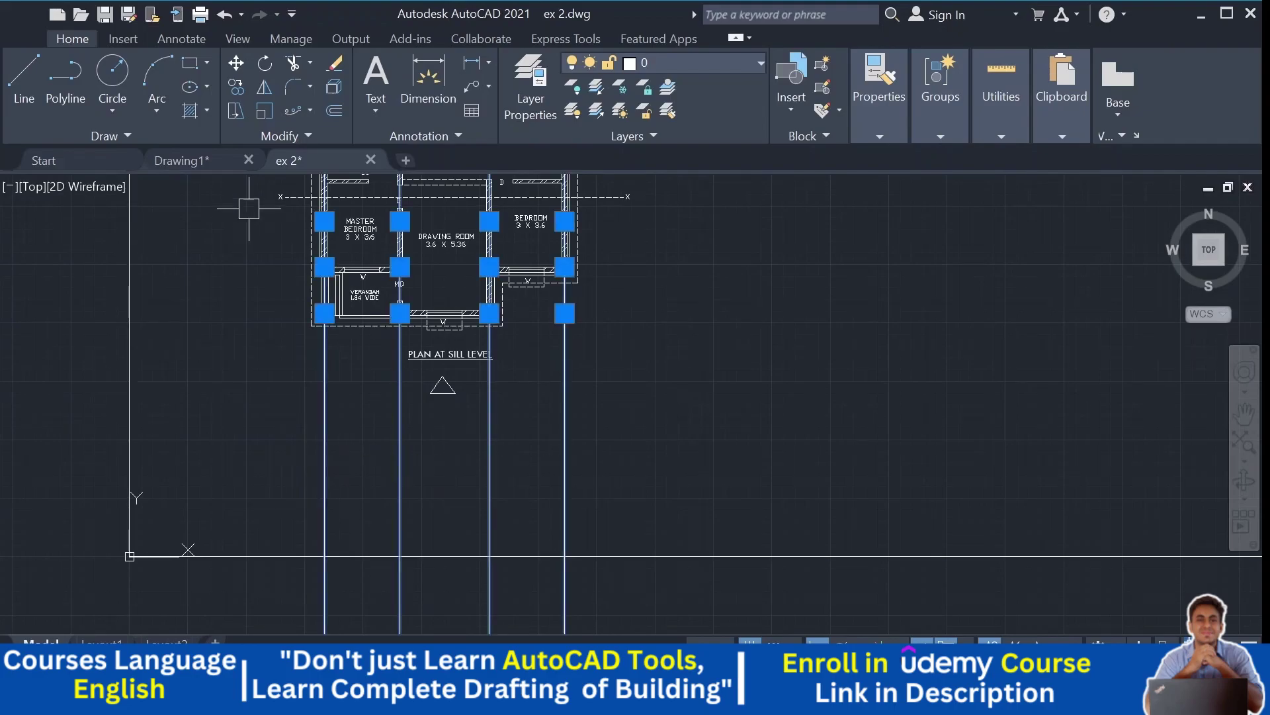
left_click(238, 90)
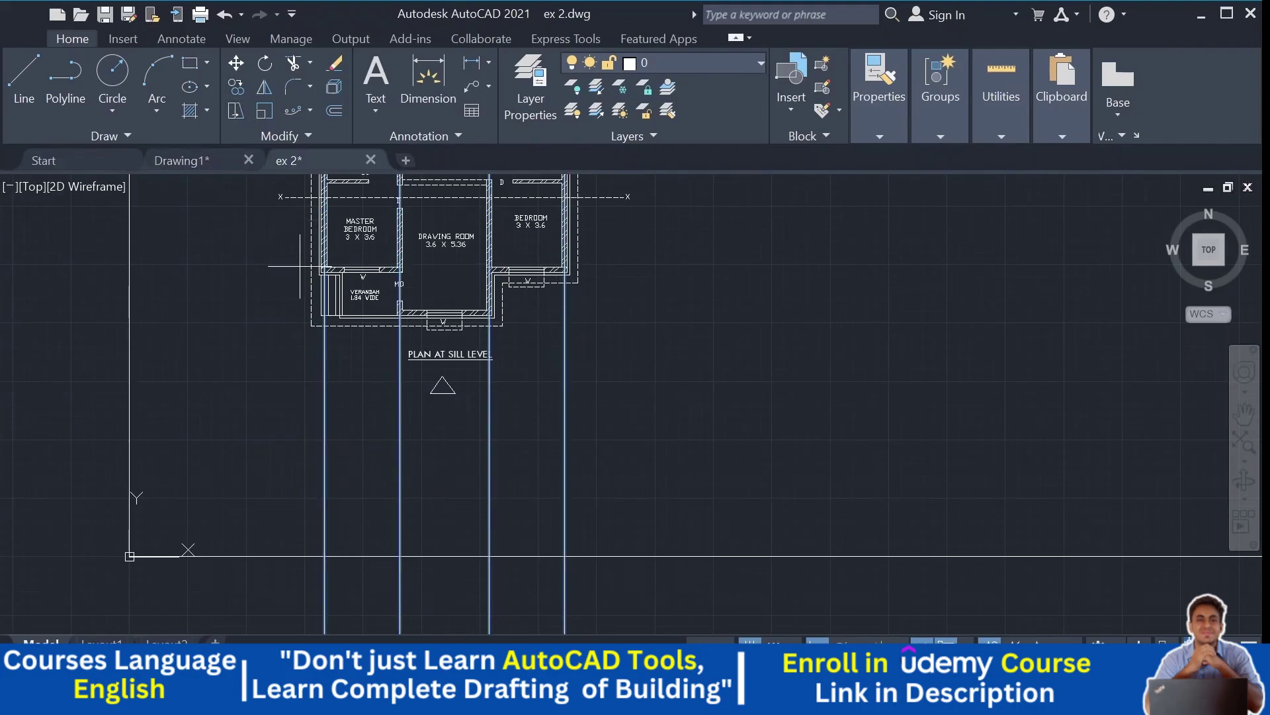
left_click(324, 370)
middle_click_drag(693, 354, 544, 684)
middle_click_drag(551, 426, 573, 491)
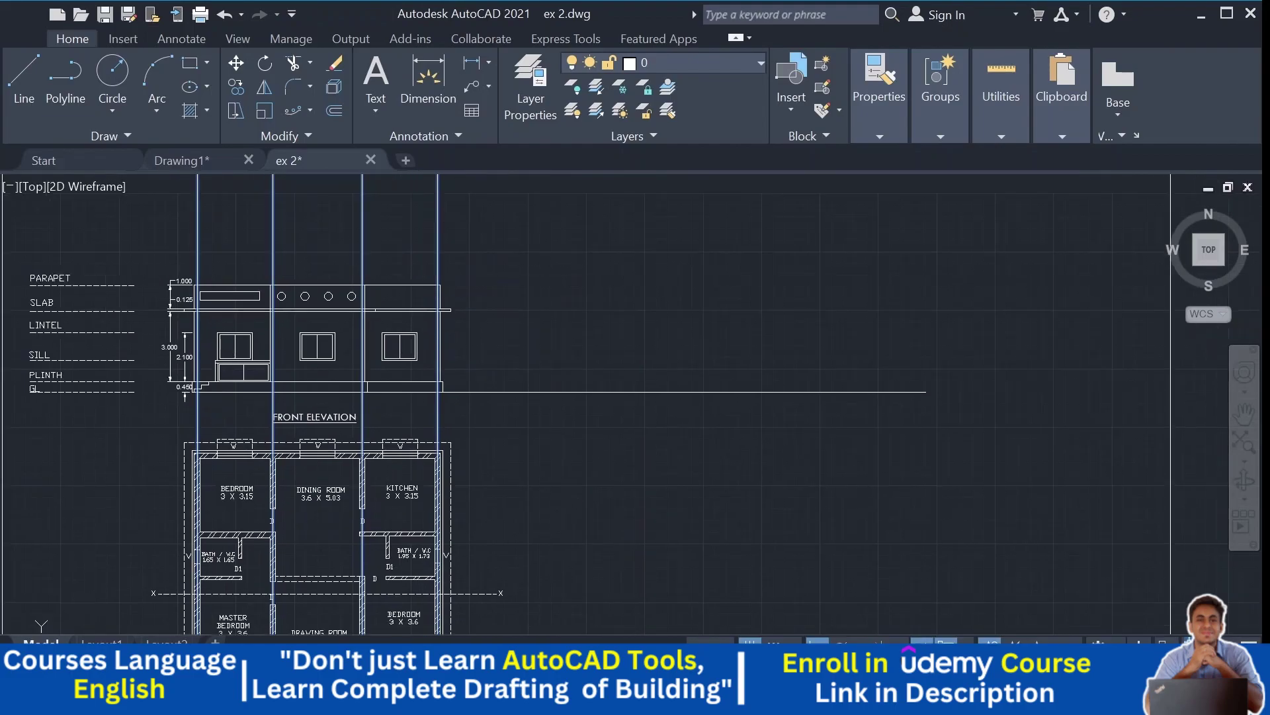
left_click(562, 391)
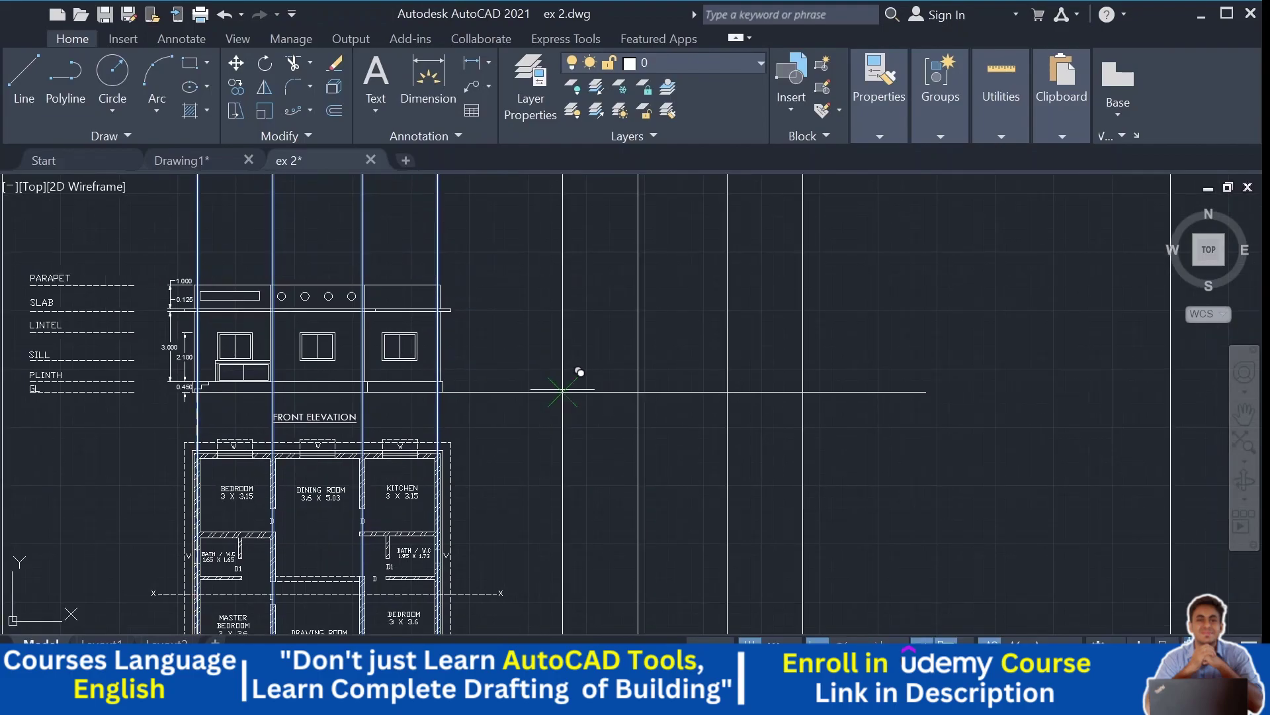
left_click(563, 391)
key("Escape")
Step: Erase the four original vertical construction lines running through the plan and front elevation
scroll(567, 389, "down", 4)
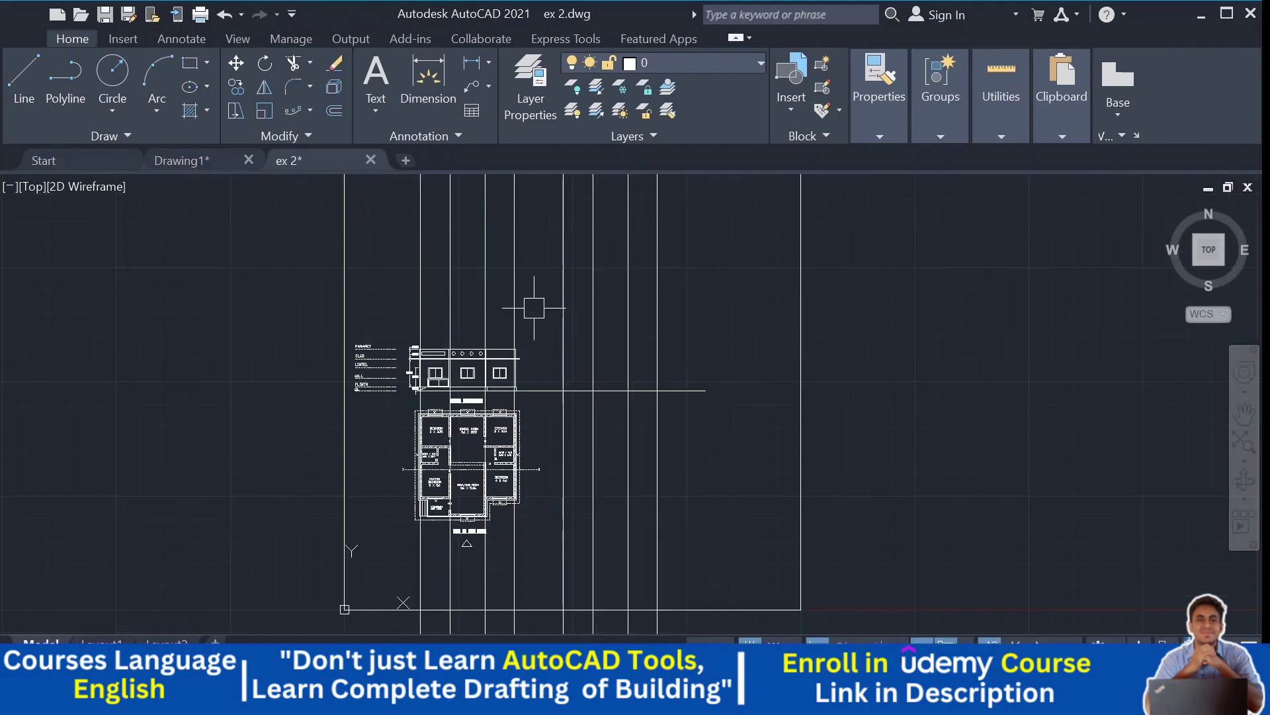
left_click(527, 270)
left_click(401, 282)
key("Escape")
Step: Examine how the copied wall centre lines cross the ground line and correspond to the walls cut by section line X-X
scroll(510, 404, "up", 6)
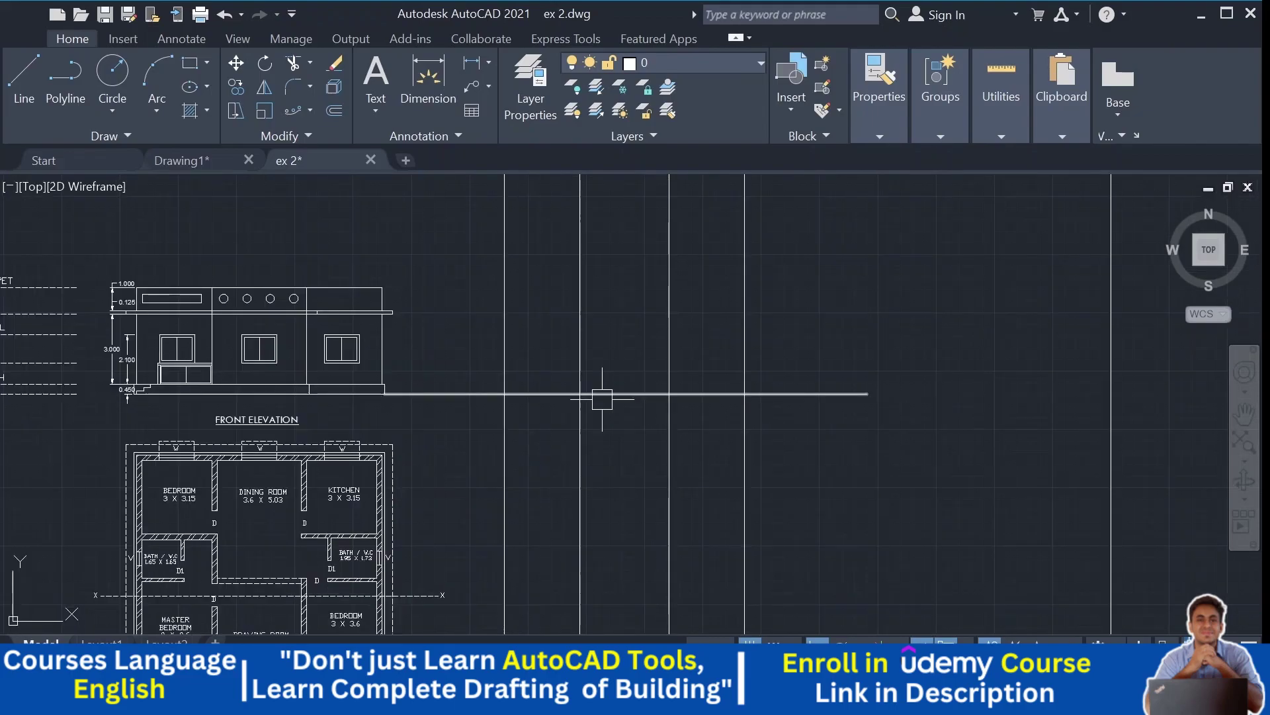
scroll(503, 378, "up", 5)
scroll(458, 369, "up", 1)
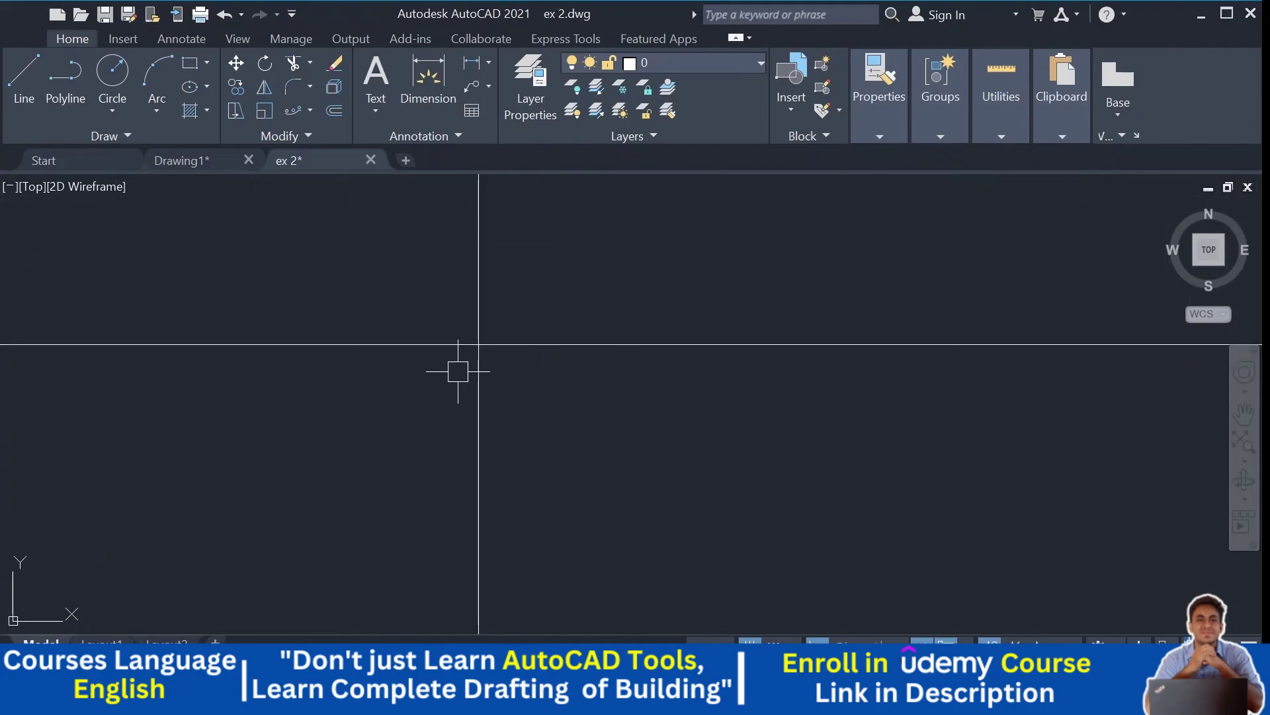
scroll(456, 423, "down", 1)
scroll(463, 424, "down", 5)
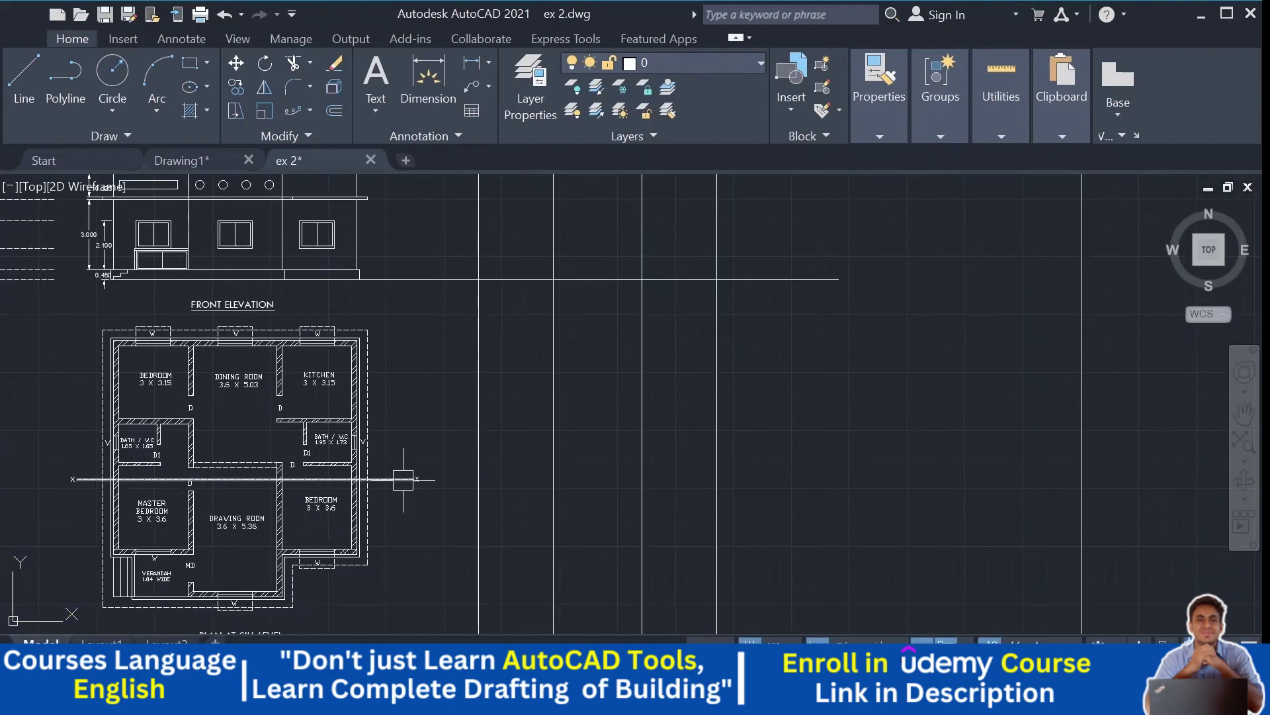
middle_click_drag(401, 480, 377, 510)
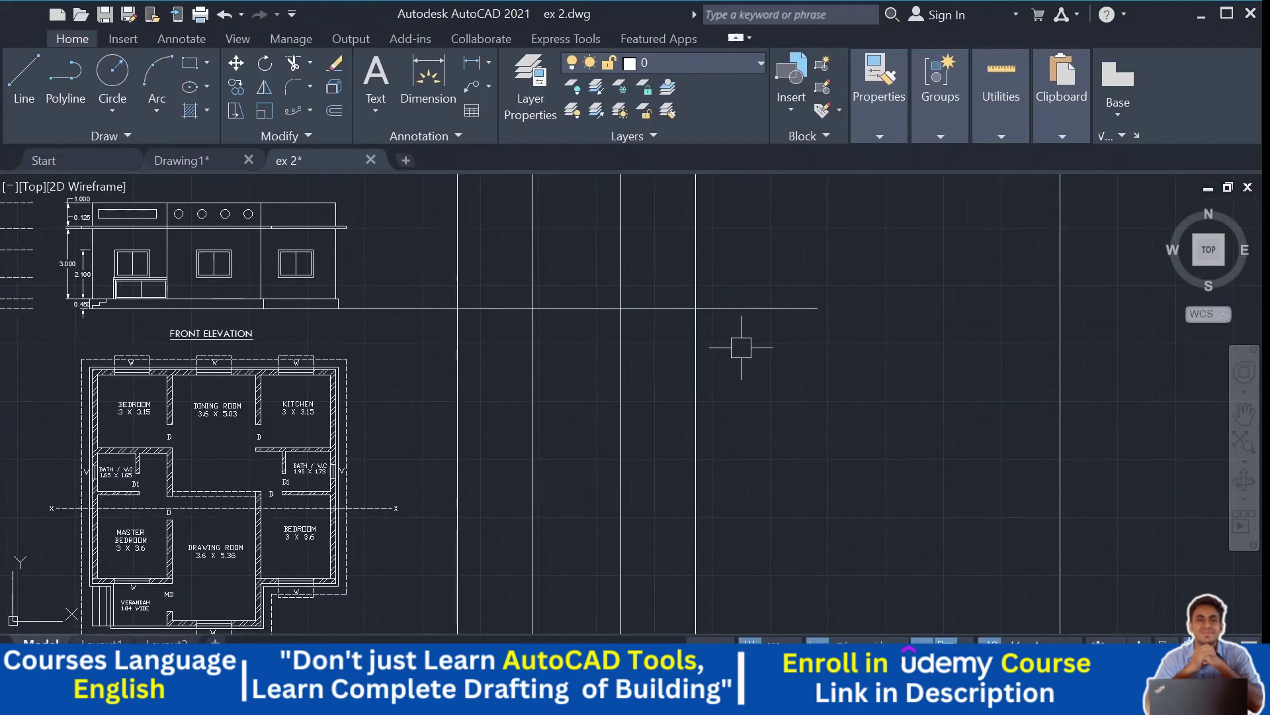
middle_click_drag(737, 347, 733, 393)
middle_click_drag(127, 503, 154, 439)
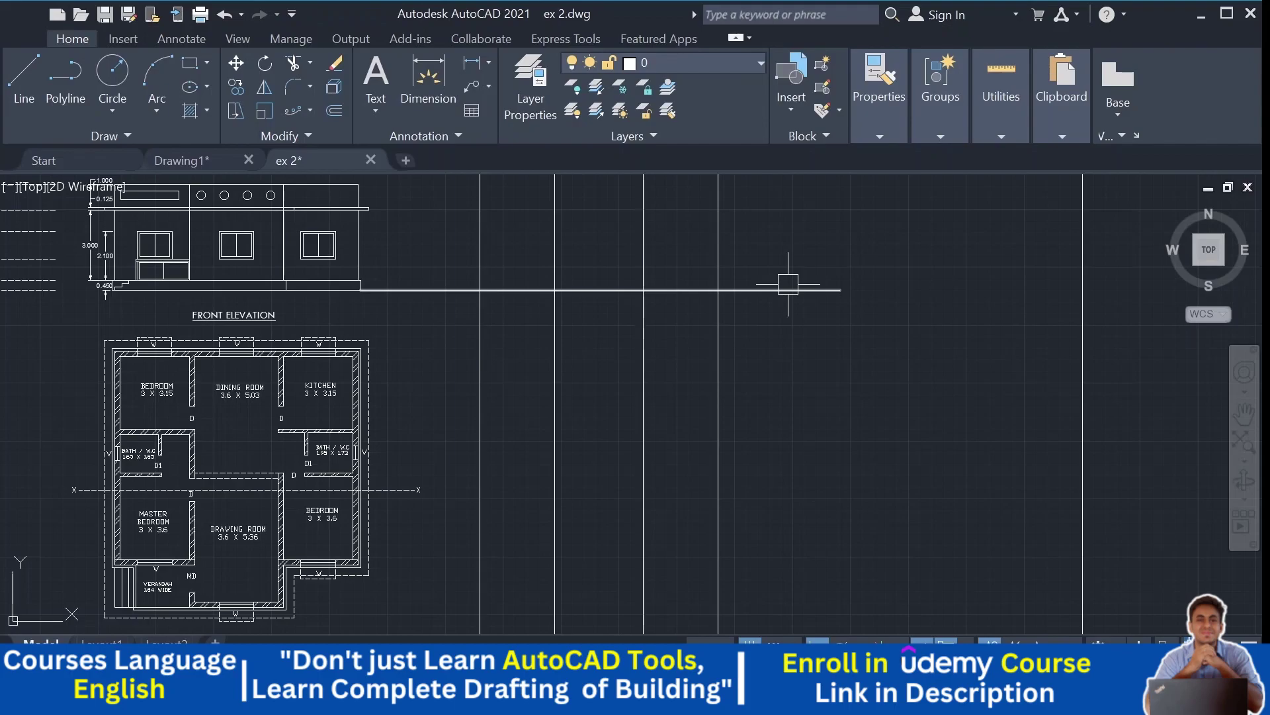
scroll(452, 245, "up", 2)
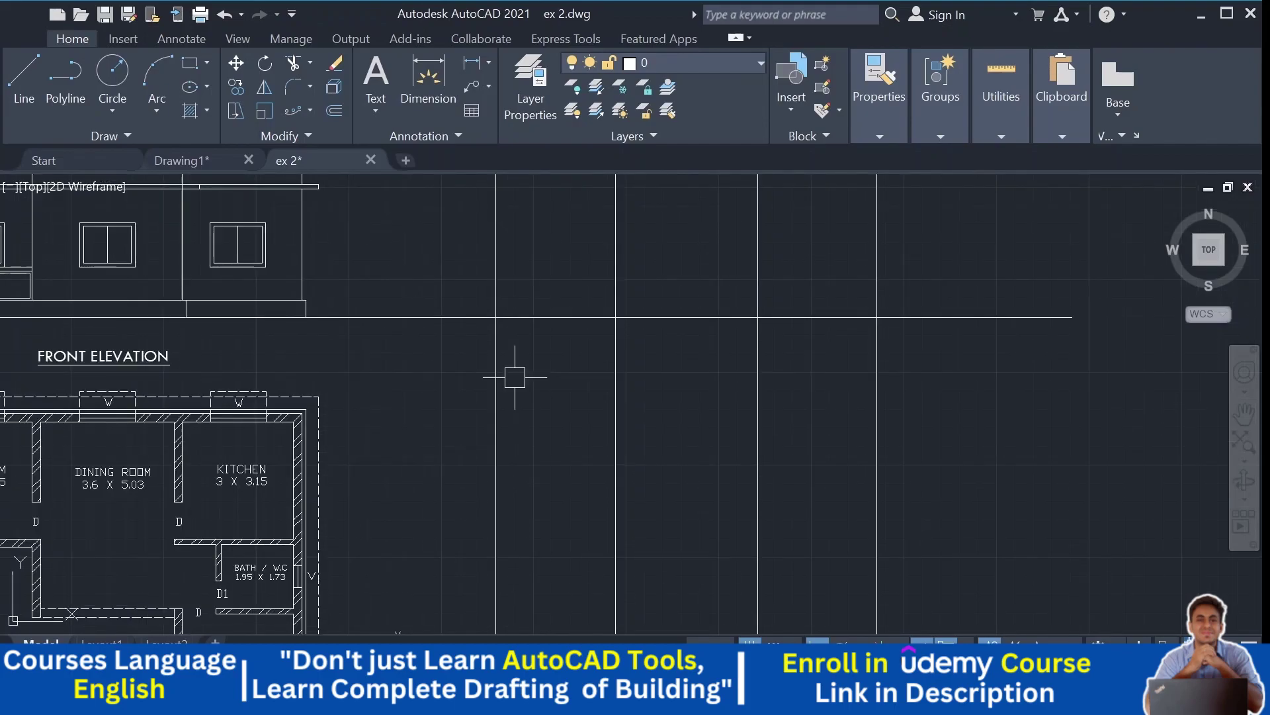
scroll(463, 371, "up", 3)
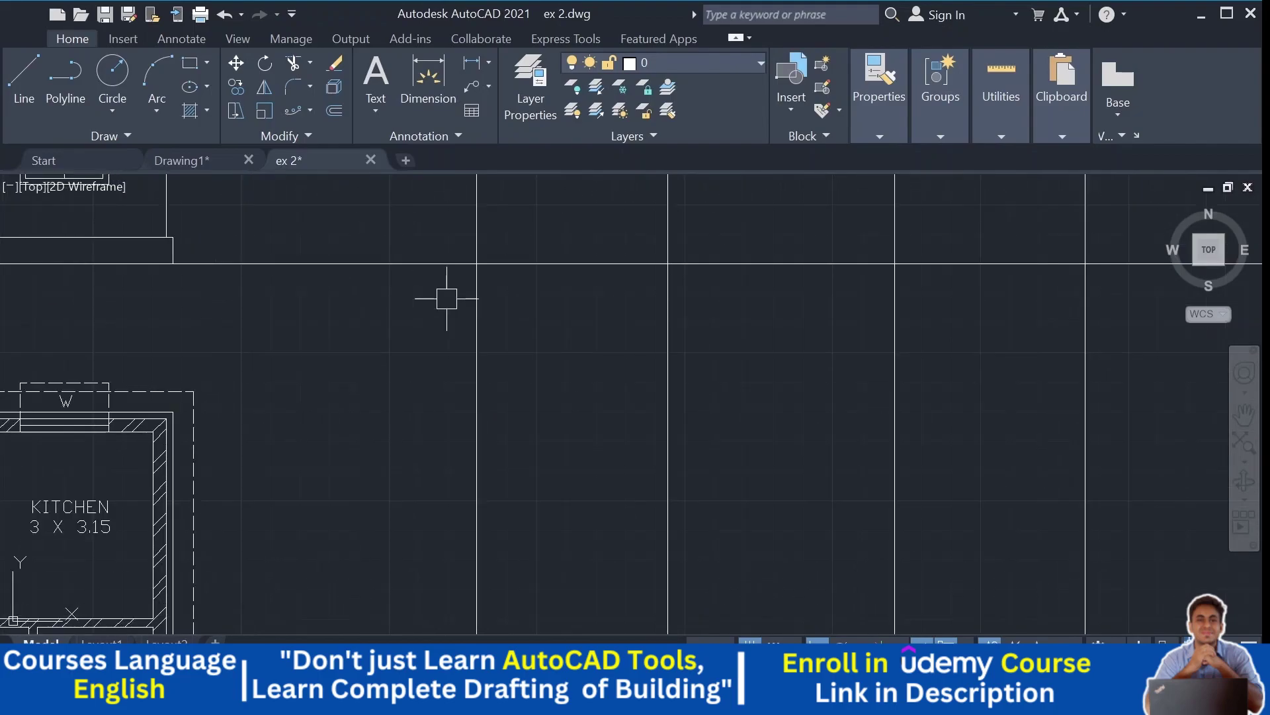
scroll(443, 301, "down", 1)
scroll(434, 379, "down", 1)
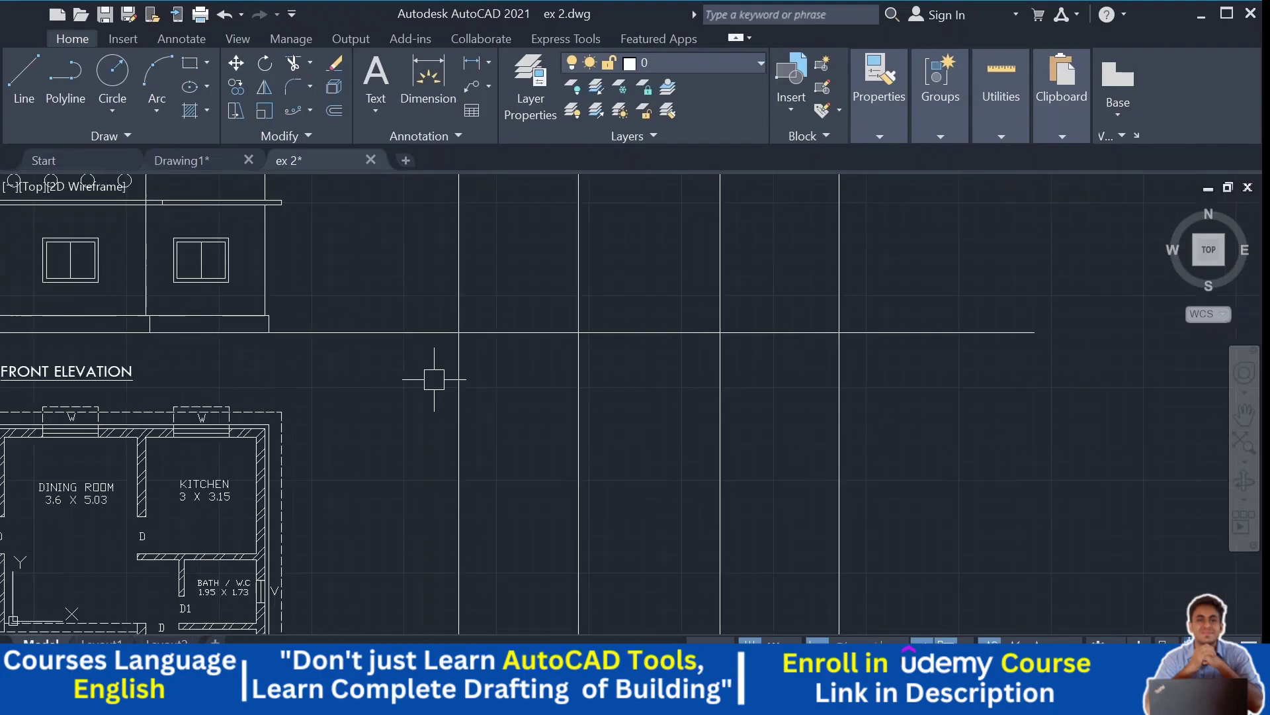
middle_click_drag(511, 347, 513, 426)
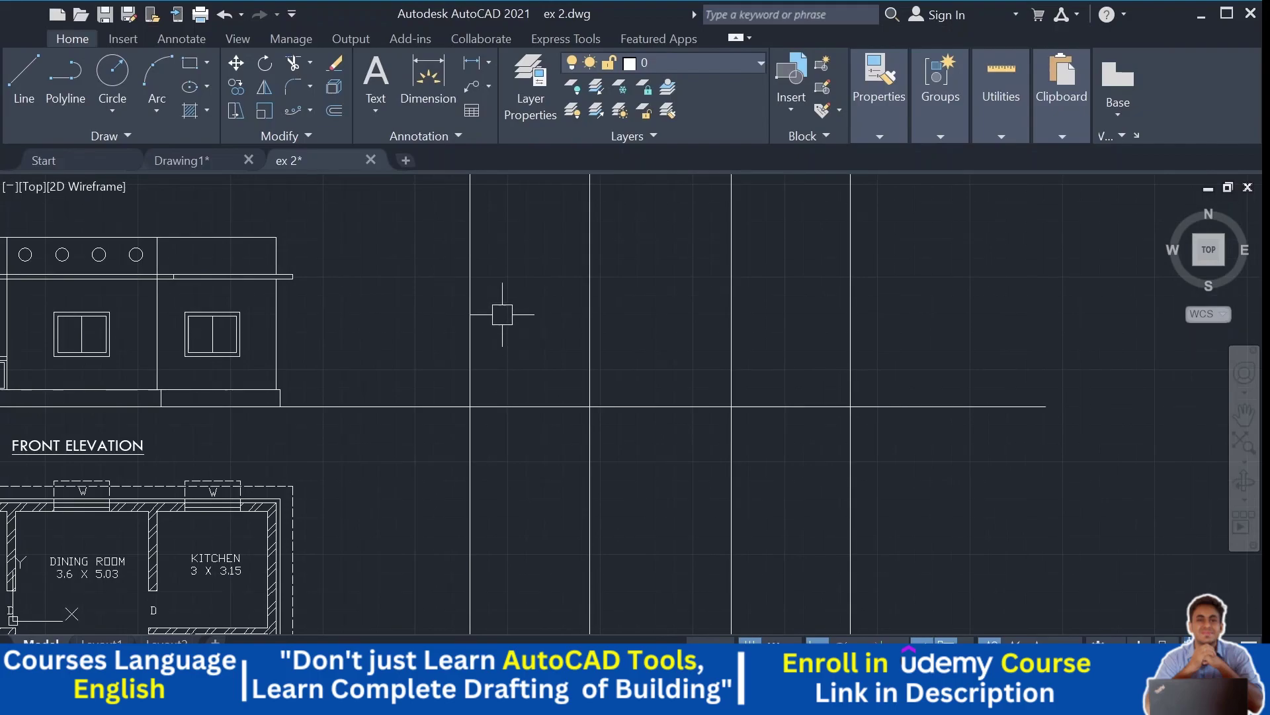
Step: Switch to Drawing1 and review the section X-X notes on PCC thickness, stone masonry step sizes and plinth size
middle_click_drag(502, 313, 505, 342)
mouse_move(494, 286)
middle_mouse_down()
mouse_move(497, 322)
mouse_move(503, 226)
middle_mouse_up()
scroll(463, 358, "up", 2)
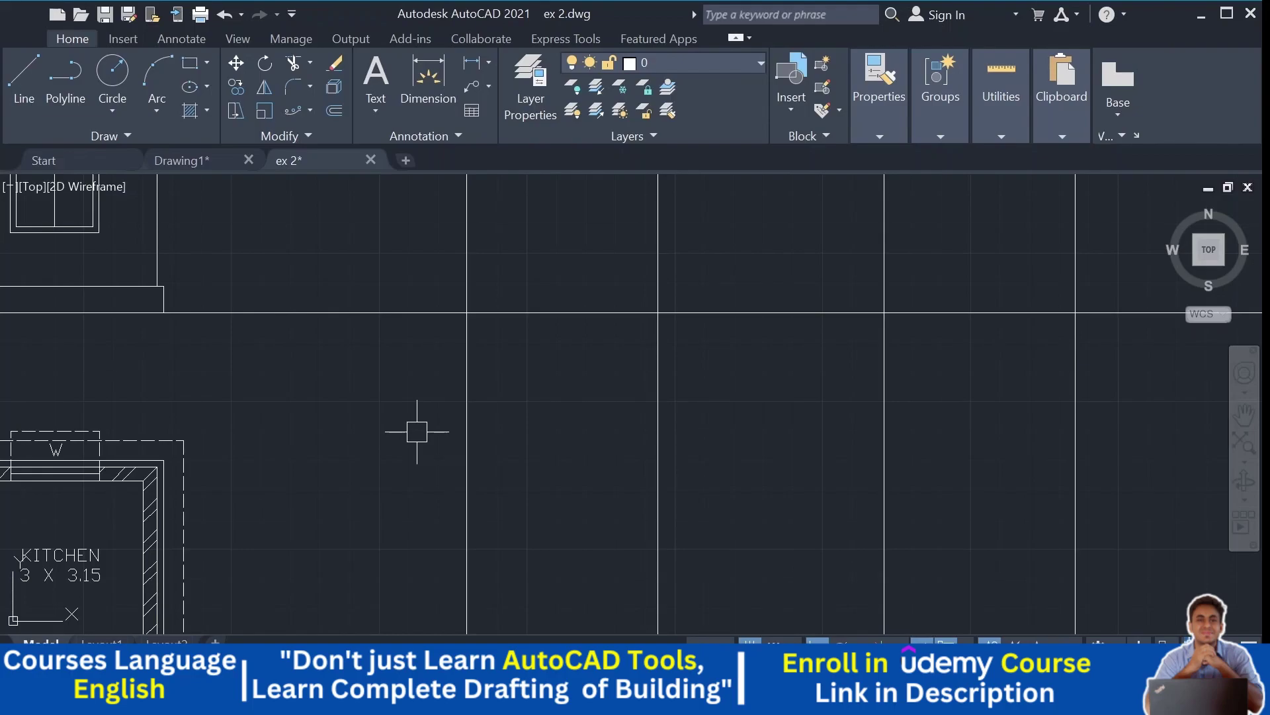
left_click(194, 161)
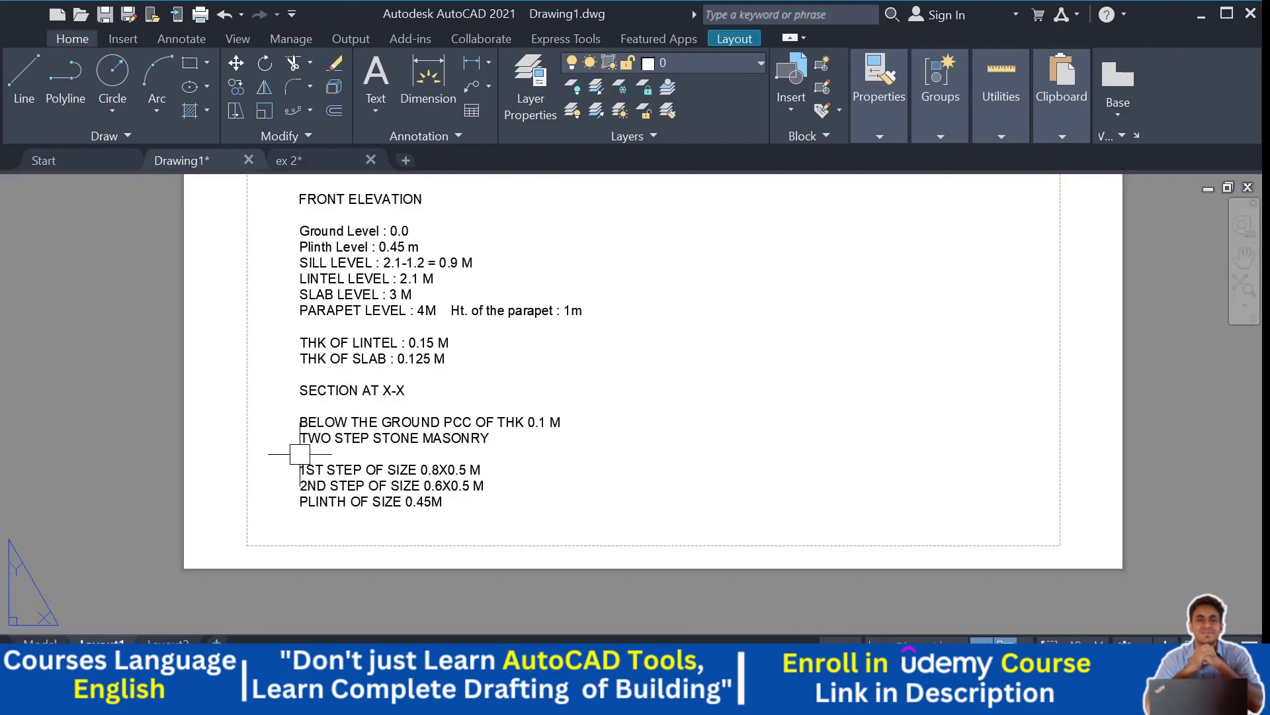
scroll(309, 459, "up", 3)
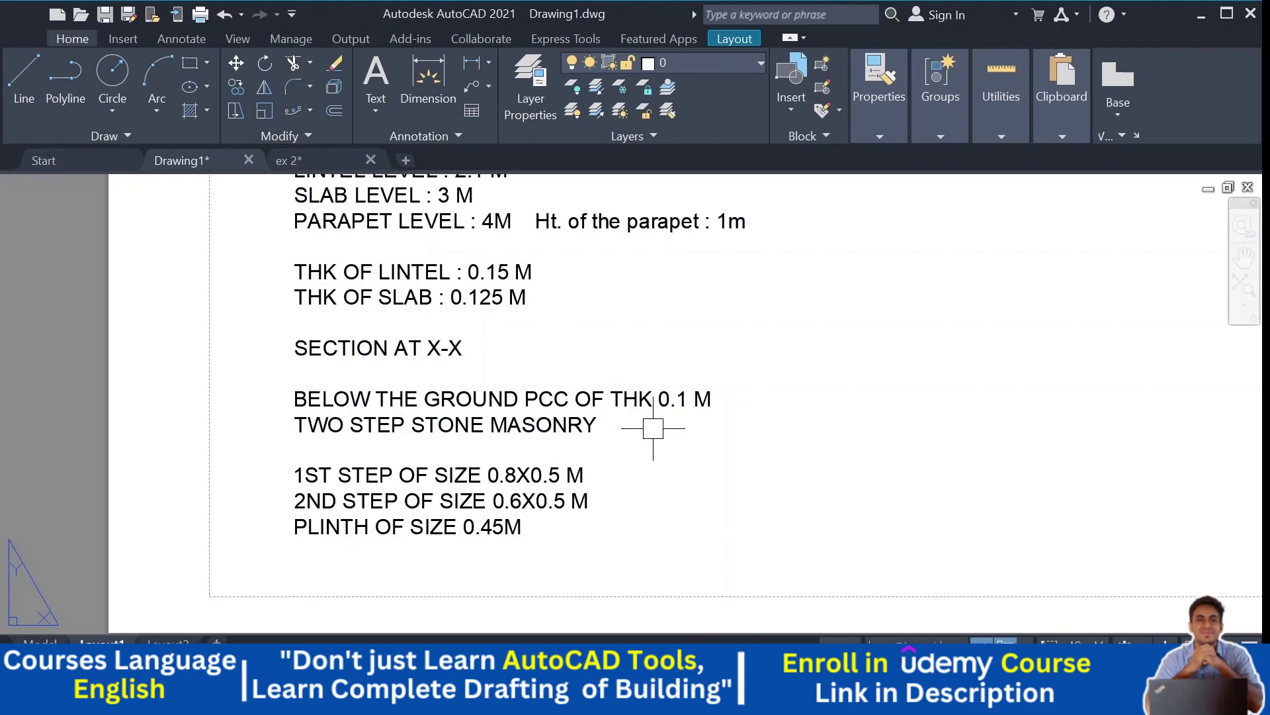
middle_click_drag(657, 482, 593, 383)
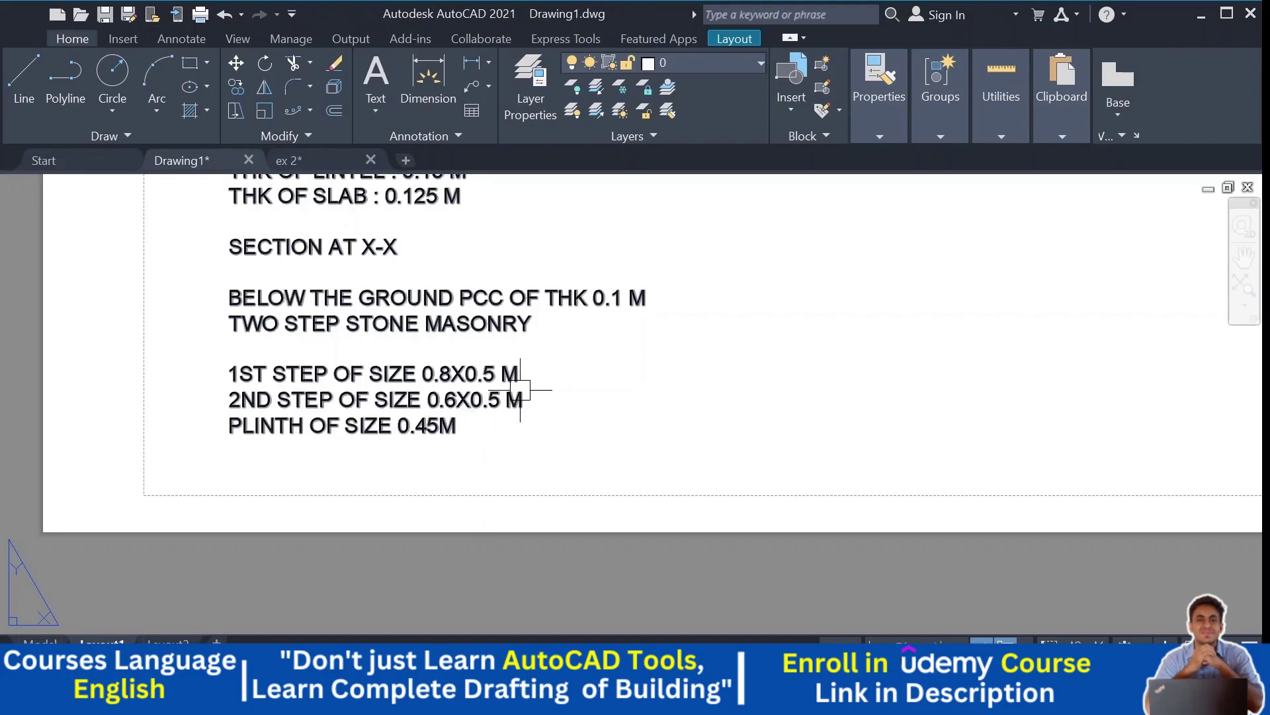
middle_click_drag(520, 390, 569, 427)
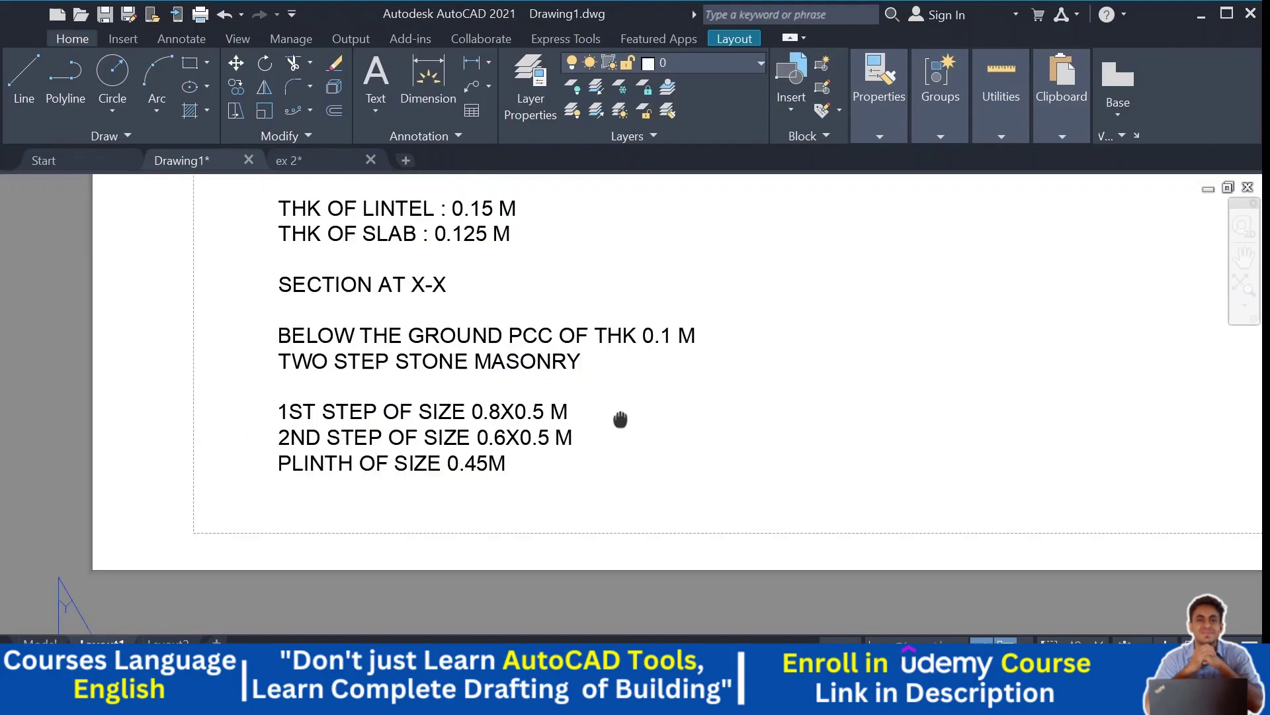
Step: Return to ex 2 and offset the extended ground line downward to mark the foundation base of the section
left_click(306, 166)
scroll(406, 360, "down", 3)
middle_click_drag(405, 360, 522, 368)
scroll(525, 351, "down", 2)
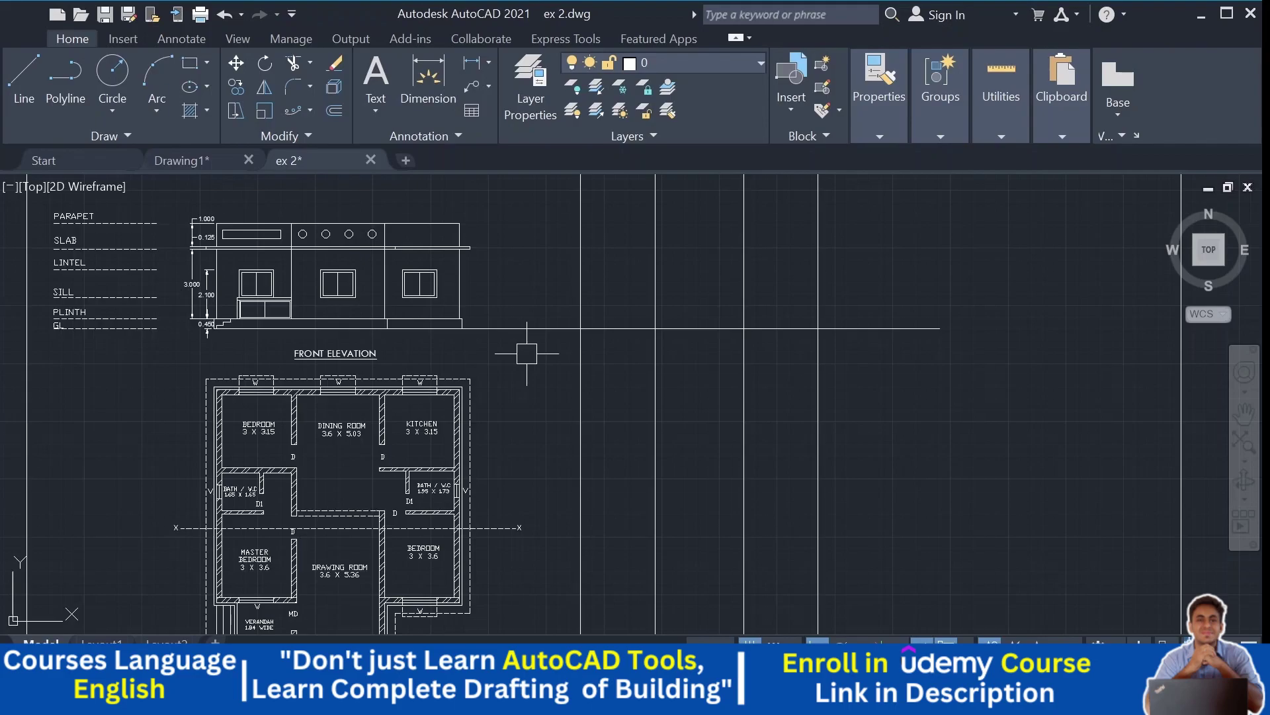
scroll(522, 349, "up", 2)
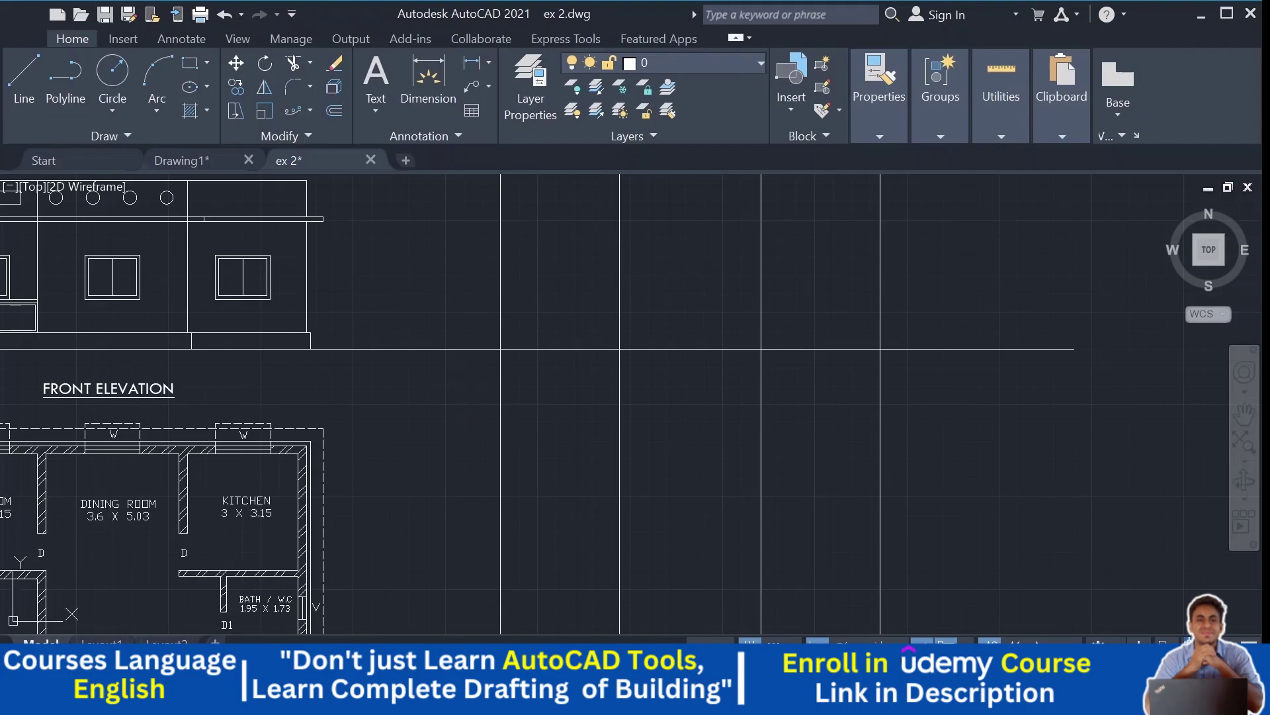
left_click(459, 435)
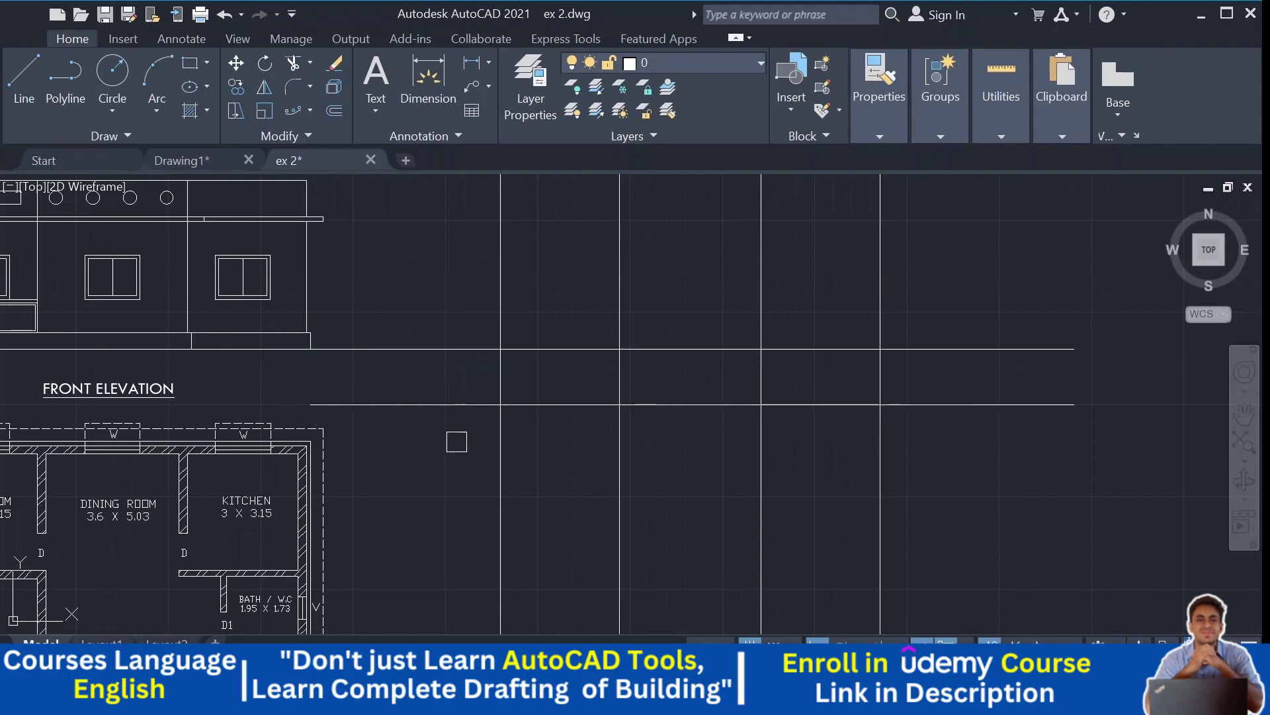
Step: Trim the four vertical wall centre lines where they extend below the offset foundation line
middle_click_drag(448, 434, 429, 377)
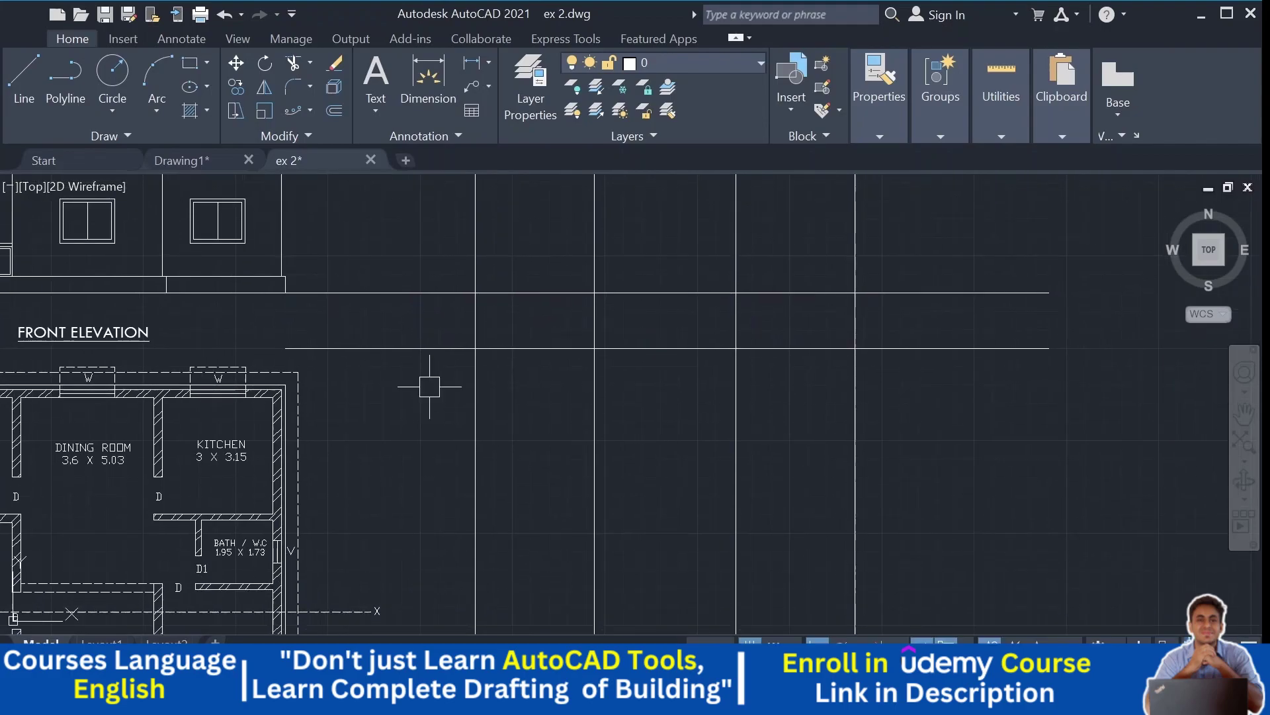
type("tr")
key("Return")
left_click(911, 397)
left_click(468, 410)
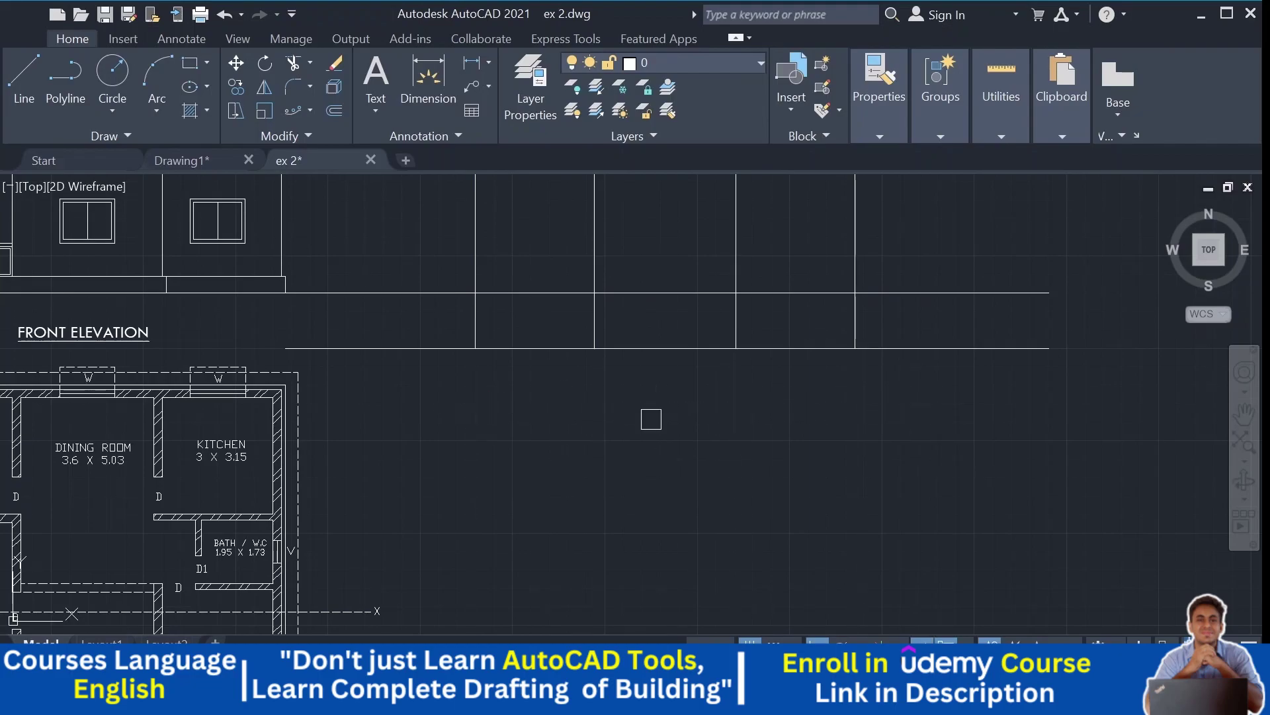
Step: Switch to Drawing1 and check the section X-X notes for the PCC and masonry step sizes
mouse_move(479, 381)
middle_mouse_down()
mouse_move(590, 426)
mouse_move(573, 430)
mouse_move(527, 400)
middle_mouse_up()
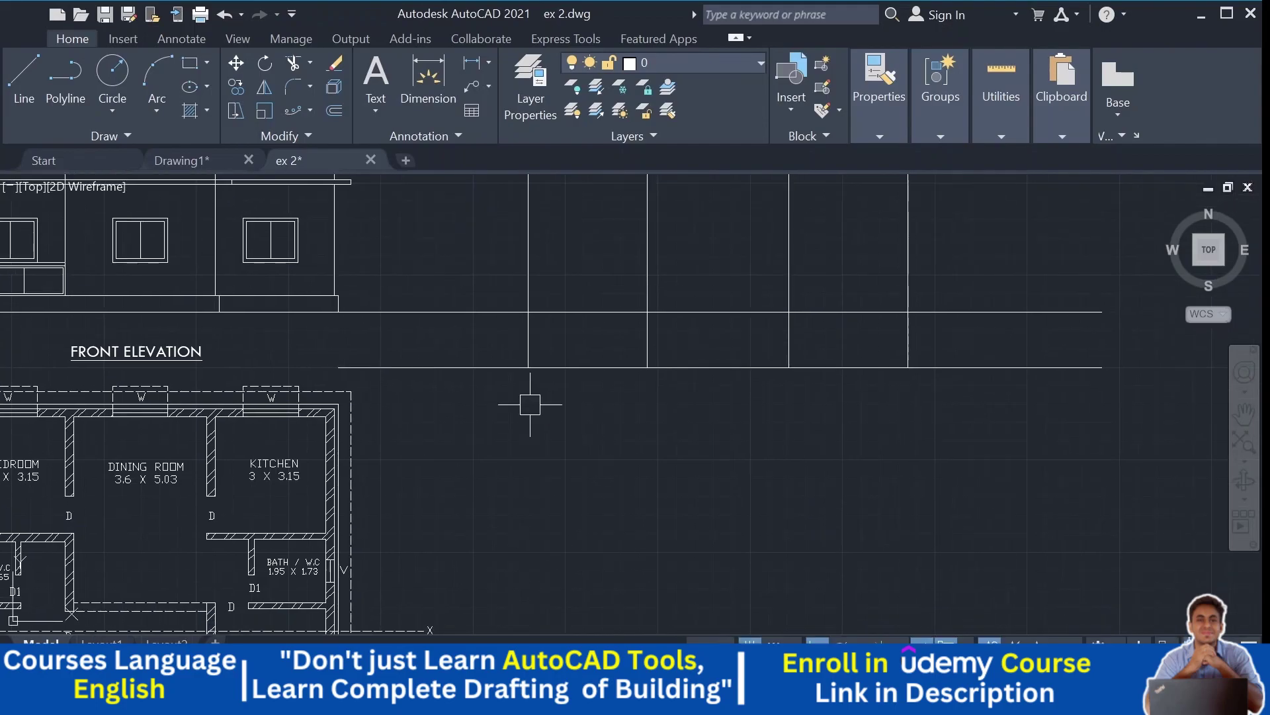
scroll(530, 405, "up", 2)
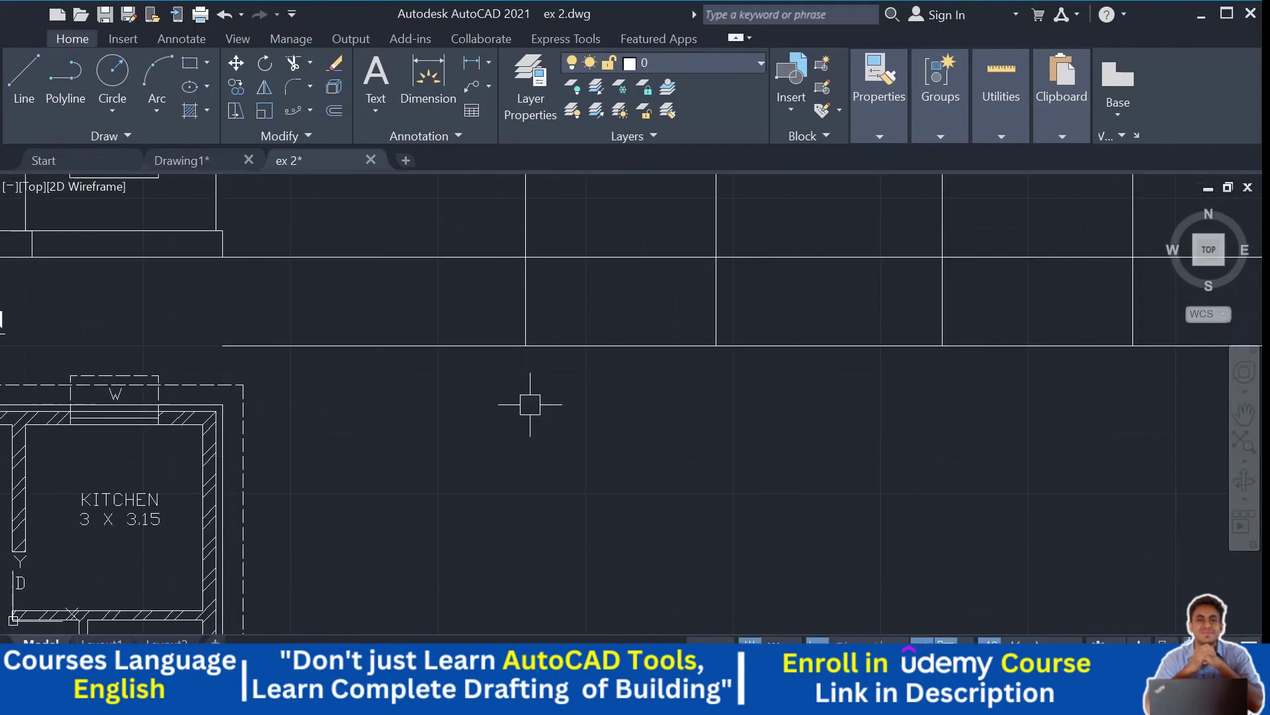
middle_click_drag(530, 405, 530, 409)
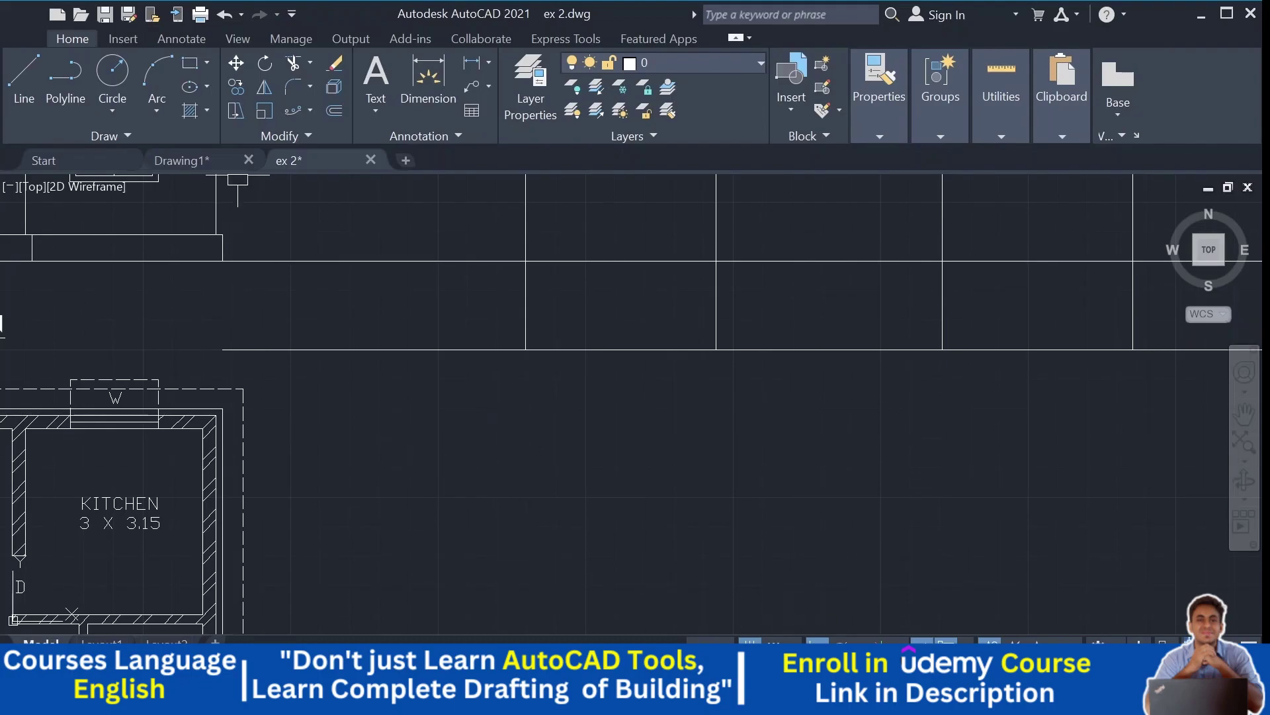
left_click(173, 161)
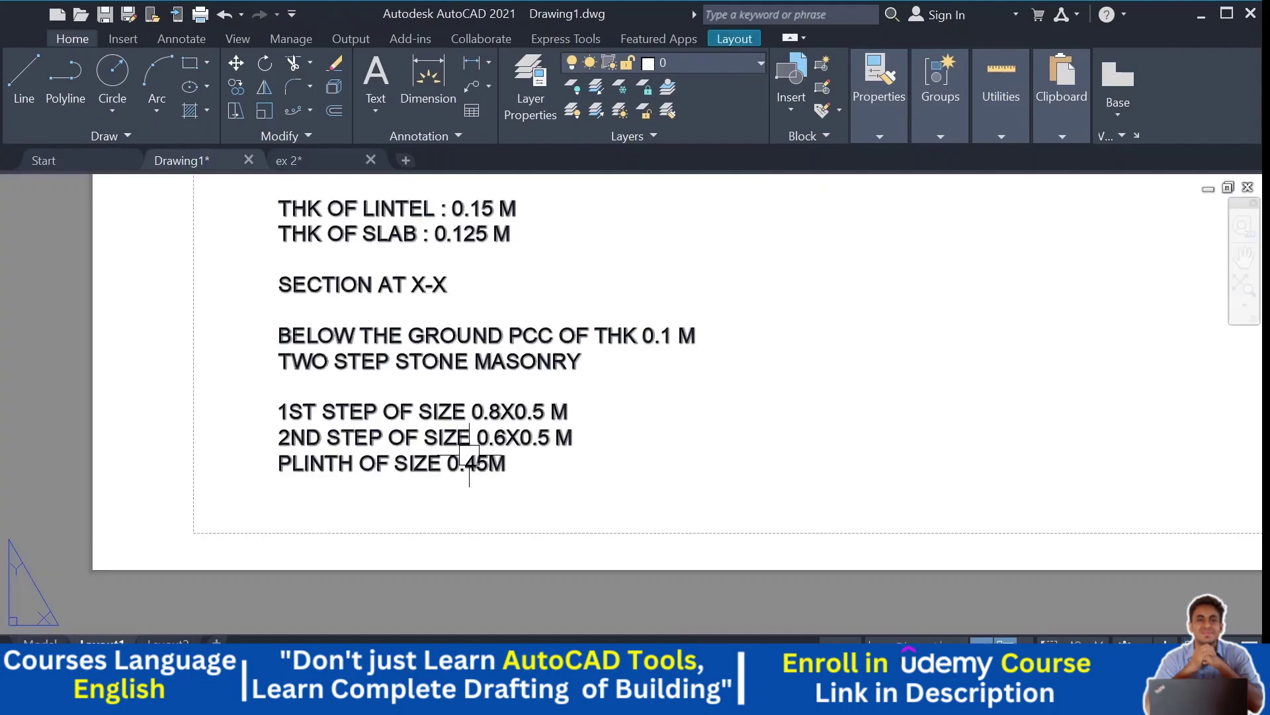
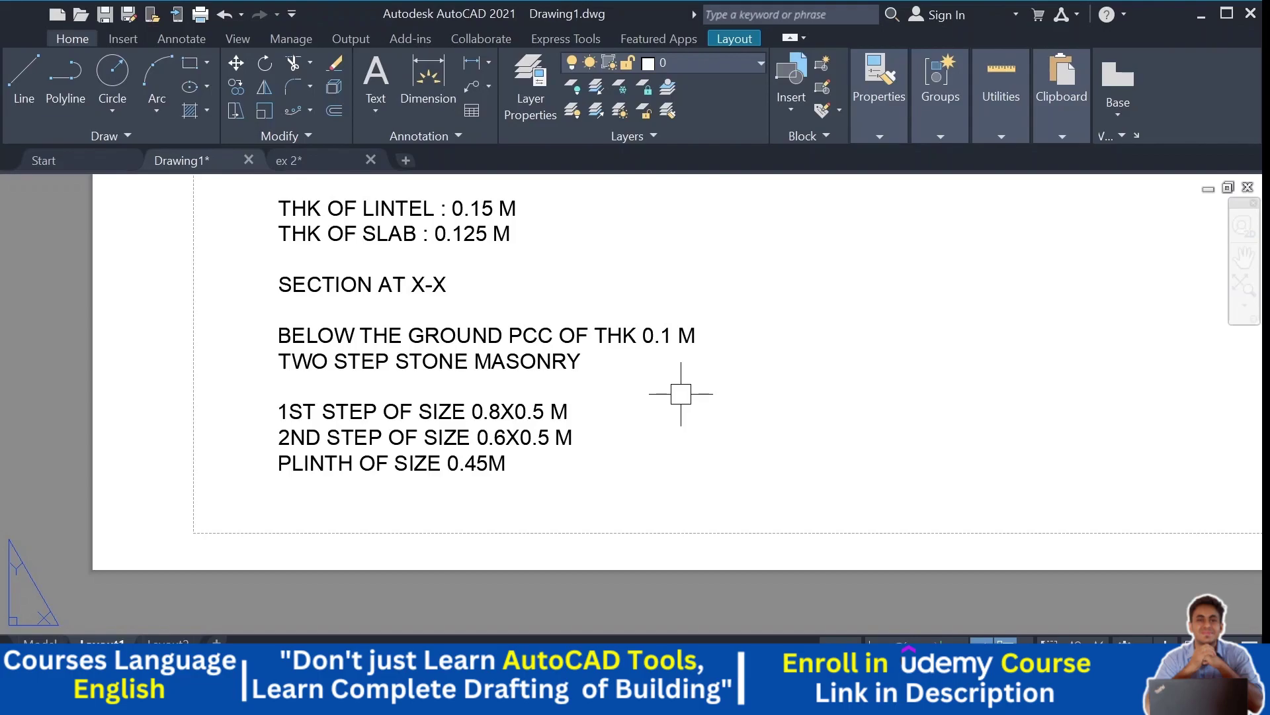
Step: Switch to ex 2 and offset the first wall centre line 0.5 m to each side for the foundation pit
left_click(334, 166)
middle_click_drag(344, 216, 323, 235)
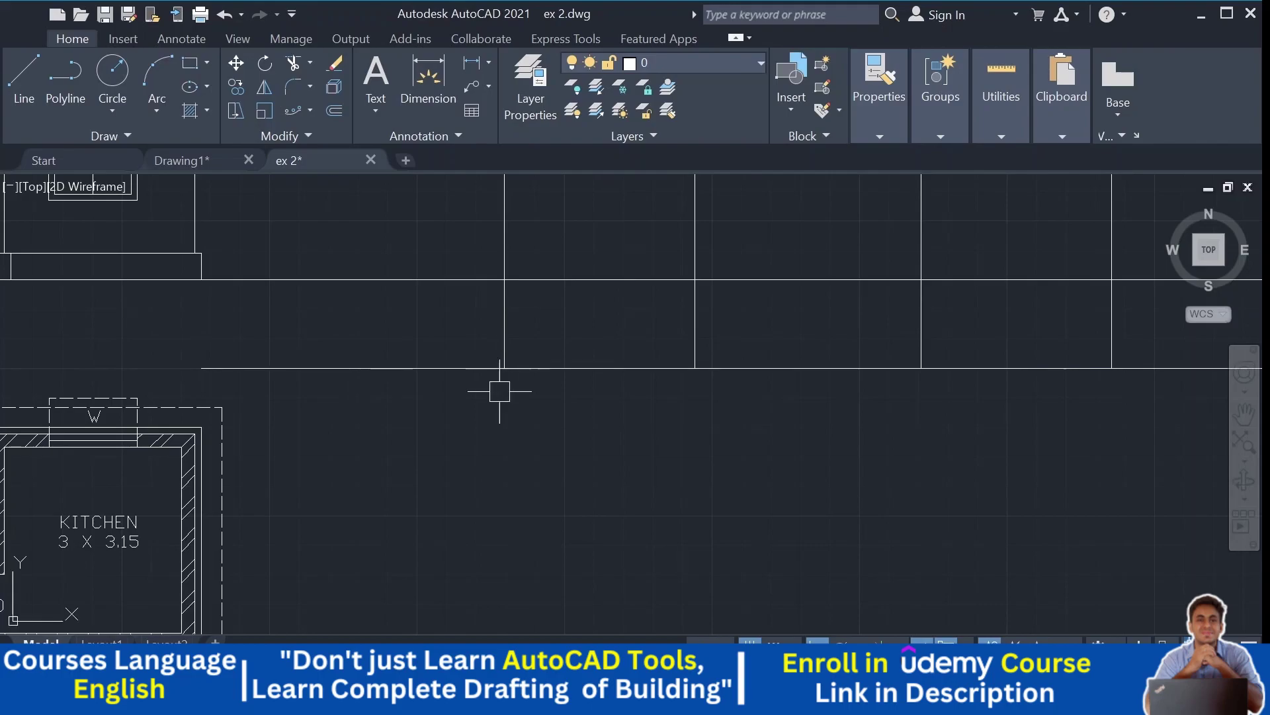
middle_click_drag(499, 391, 497, 396)
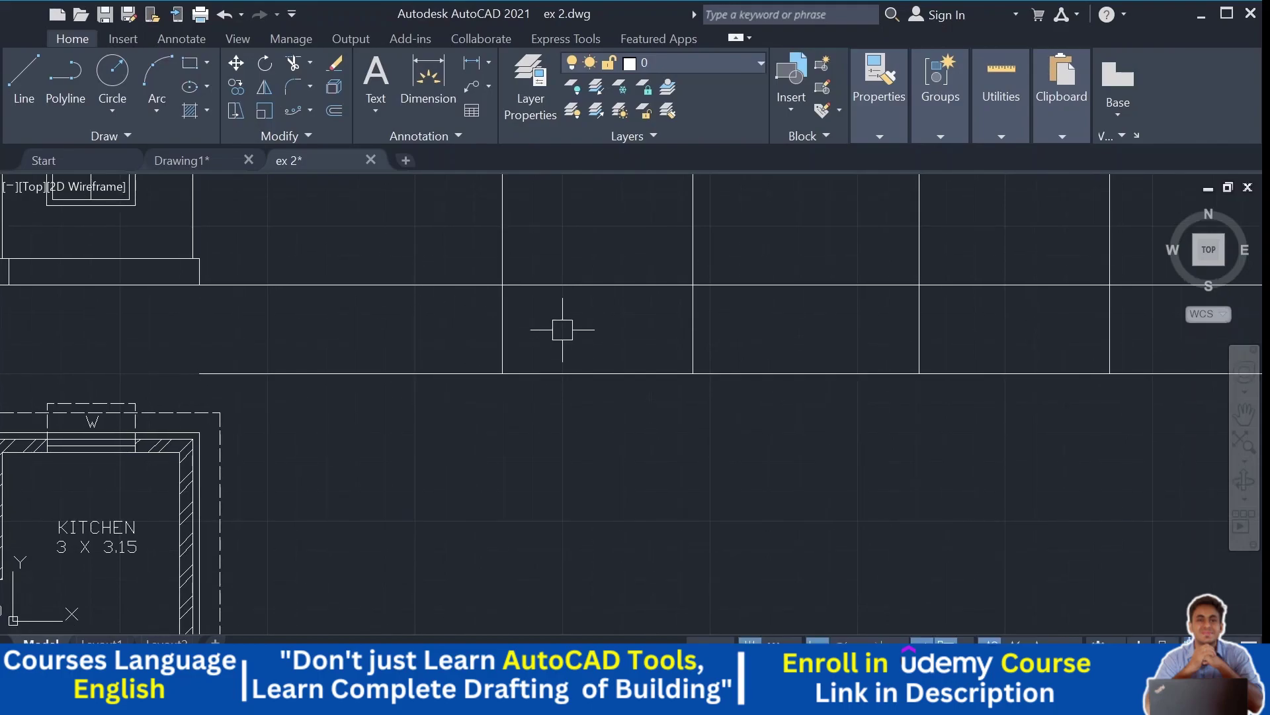
type("l")
key("Return")
key("Return")
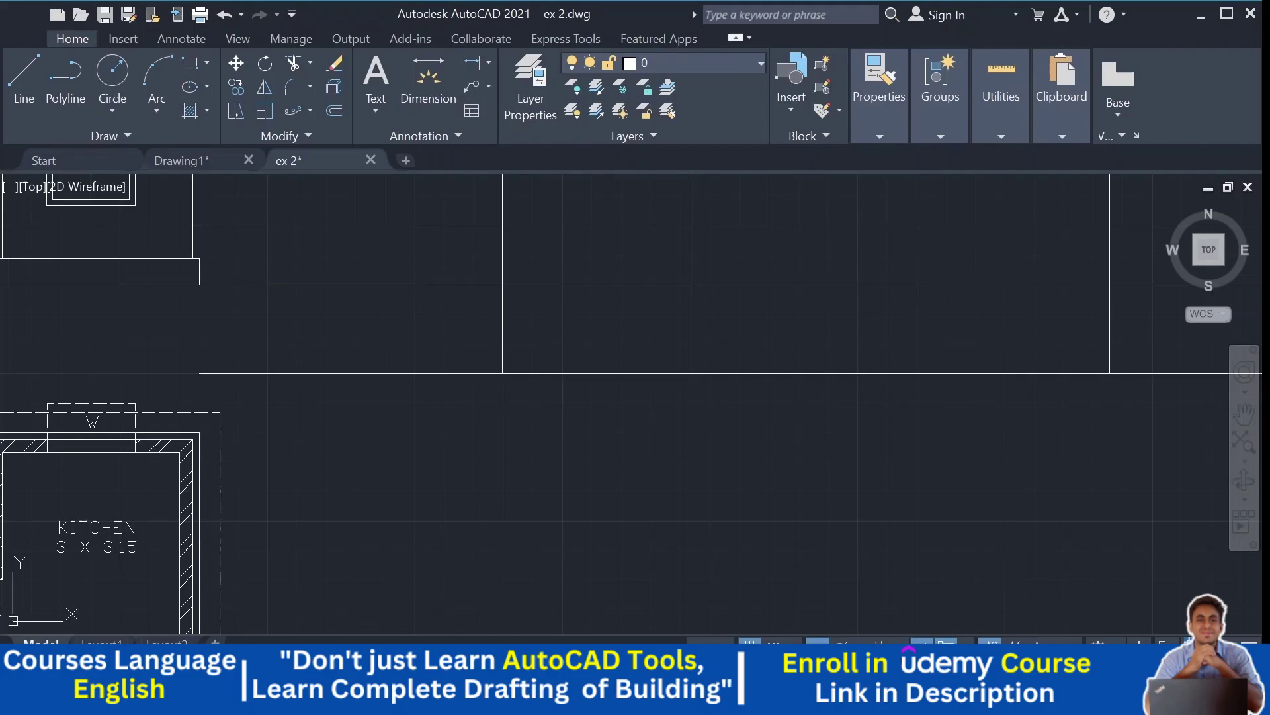
left_click(507, 329)
left_click(326, 320)
left_click(503, 331)
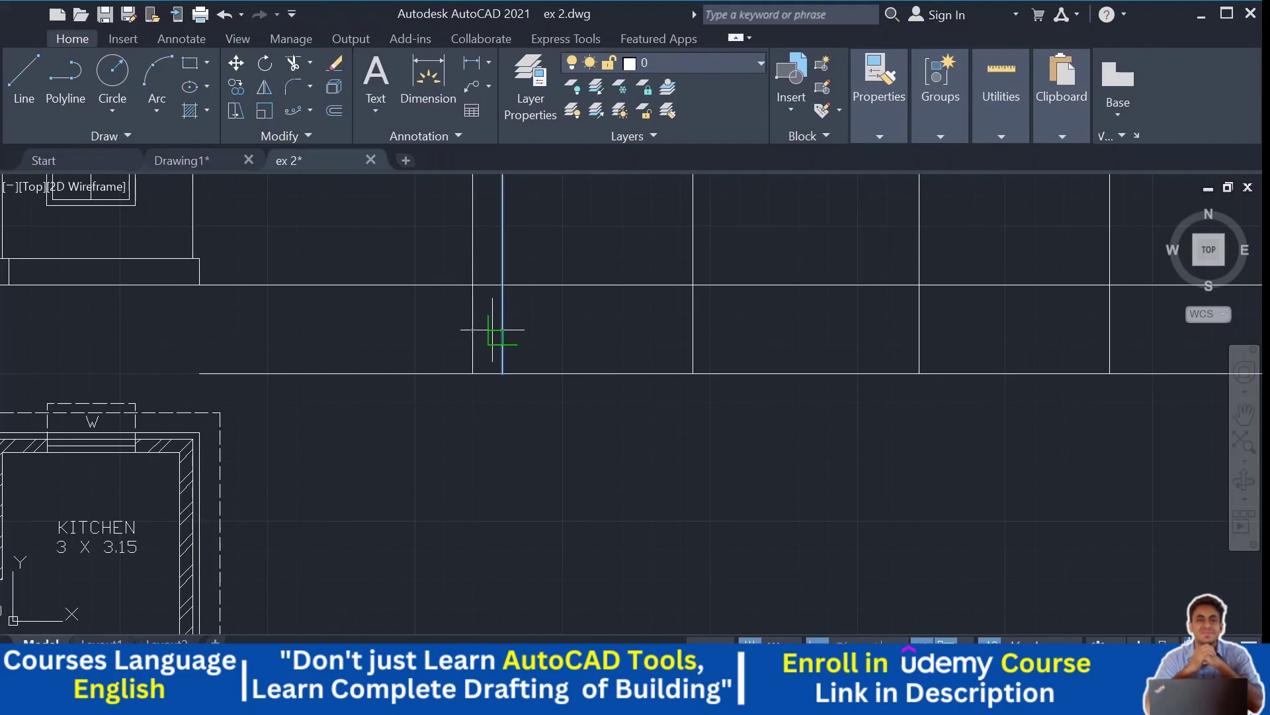
left_click(582, 330)
key("Return")
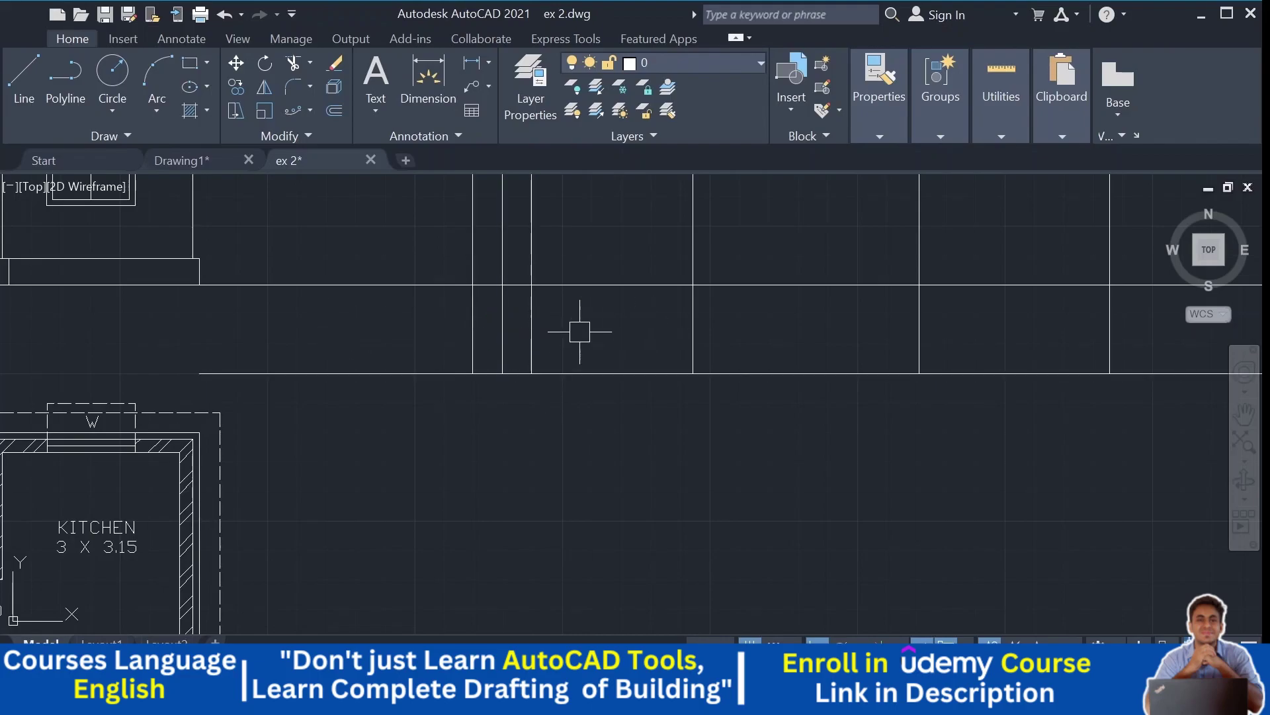
Step: Trim the pit lines above ground and the base line outside the pit, and delete the leftover base line
left_click(526, 240)
left_click(471, 257)
left_click(503, 348)
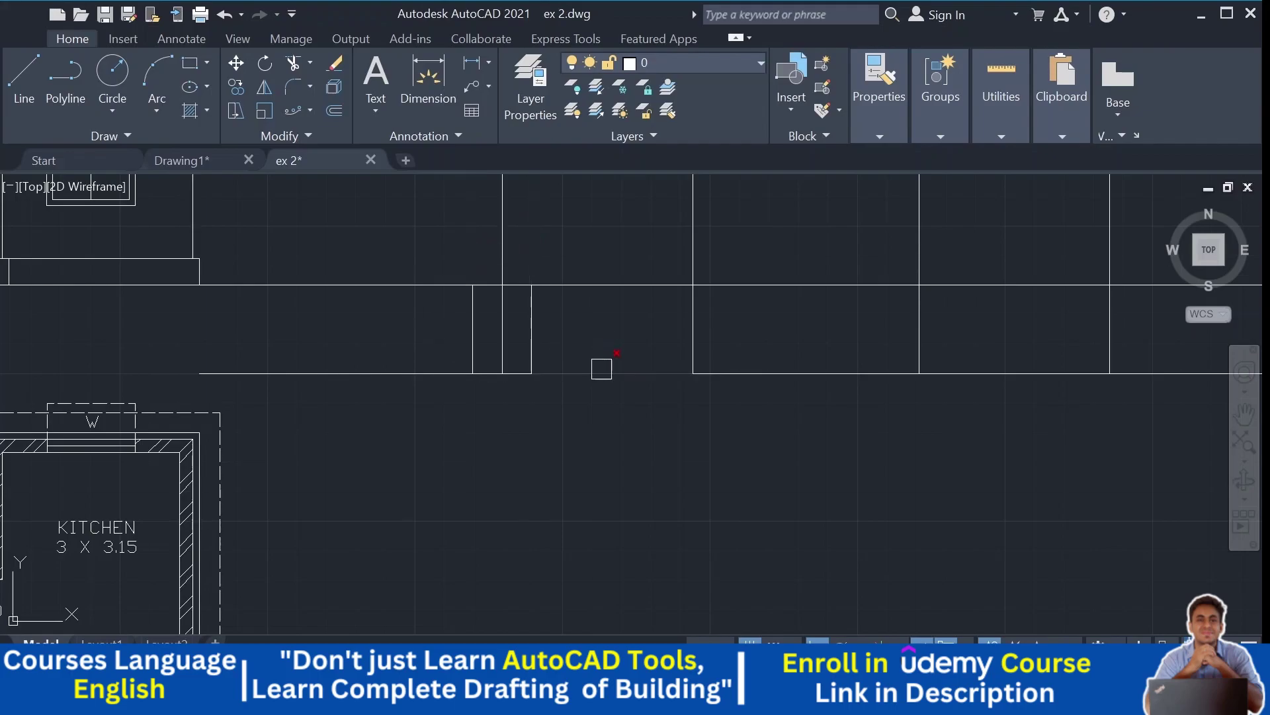
left_click(598, 368)
left_click(391, 372)
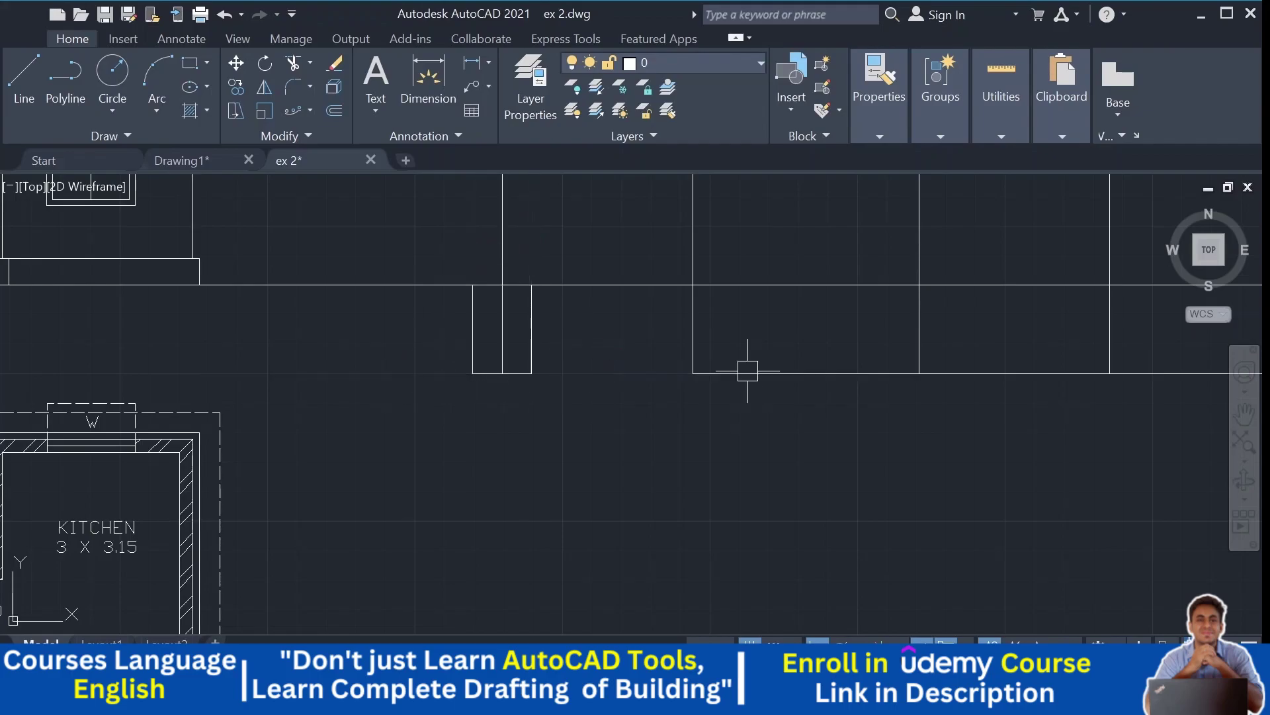
left_click(746, 373)
key("Delete")
Step: Measure the foundation pit's depth and width with temporary dimensions
scroll(525, 349, "up", 2)
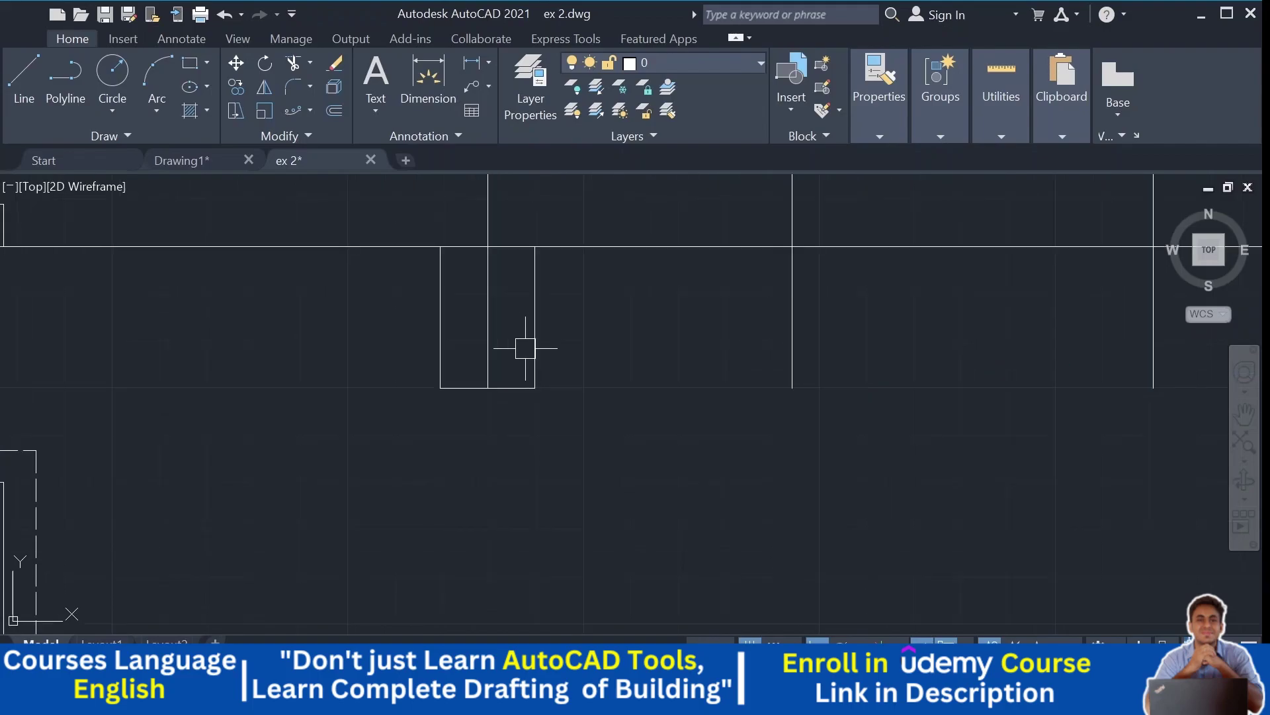
left_click(472, 73)
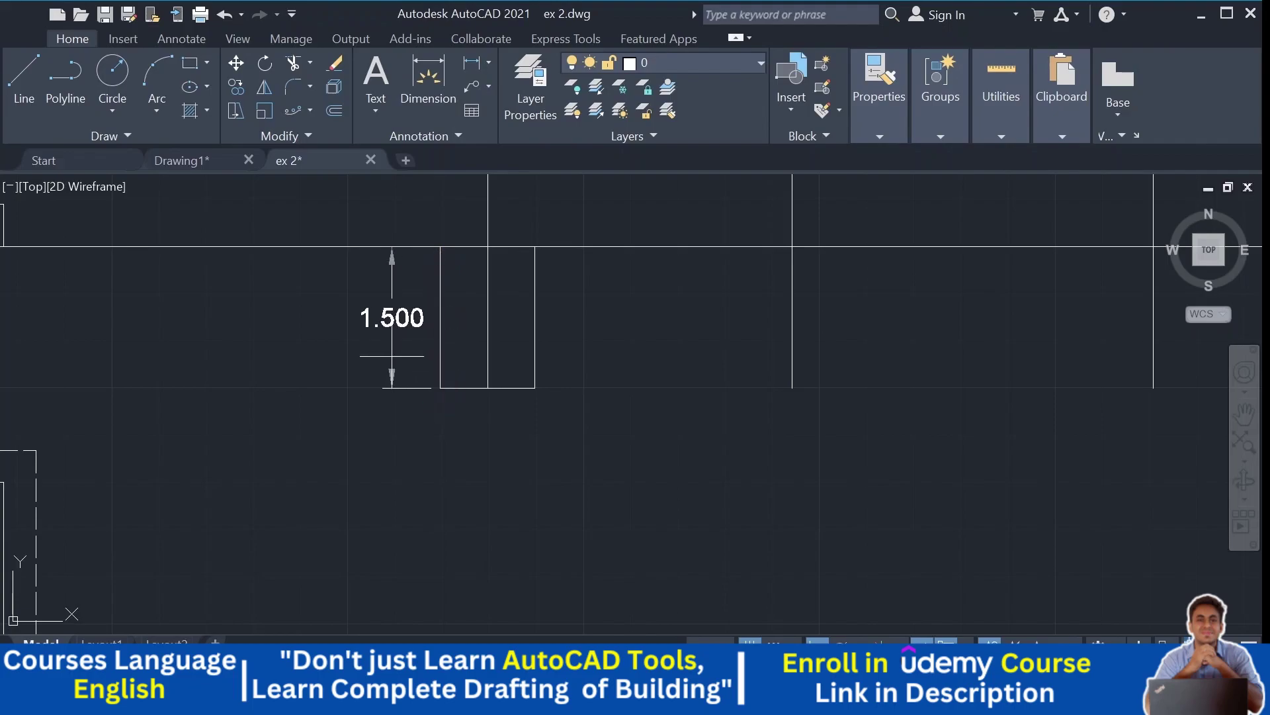
scroll(392, 356, "up", 2)
left_click(469, 406)
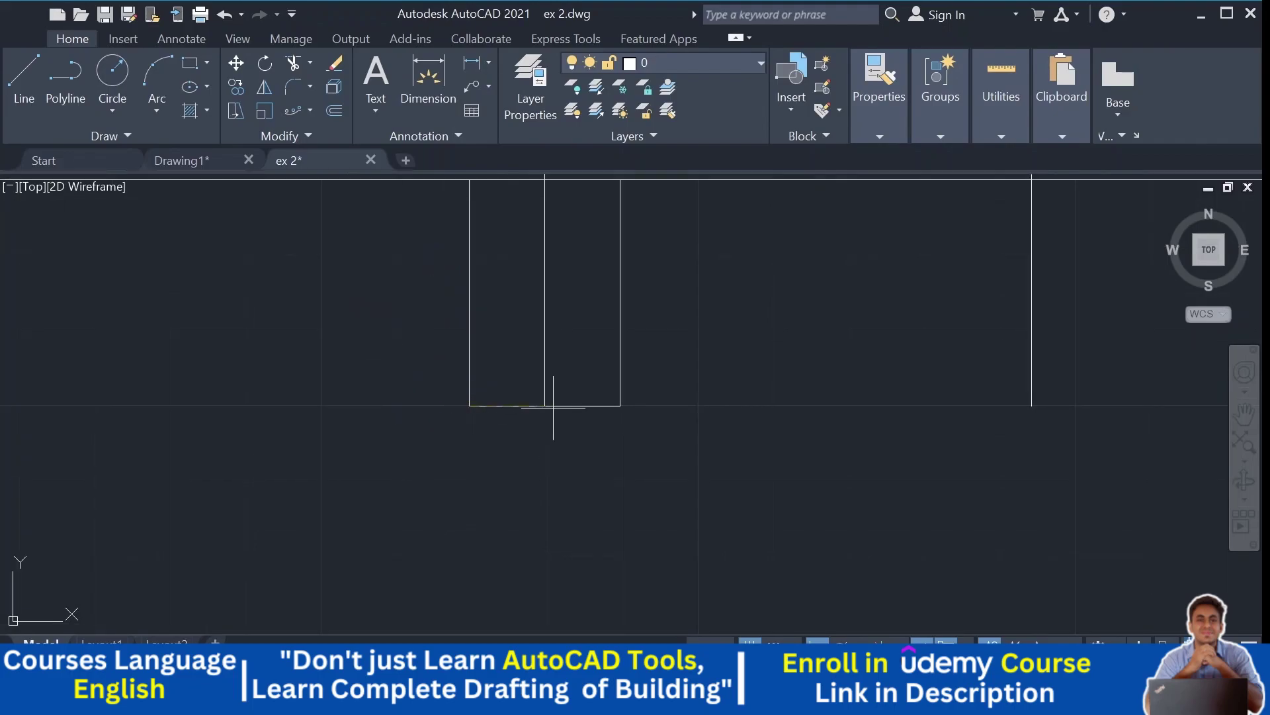
left_click(620, 406)
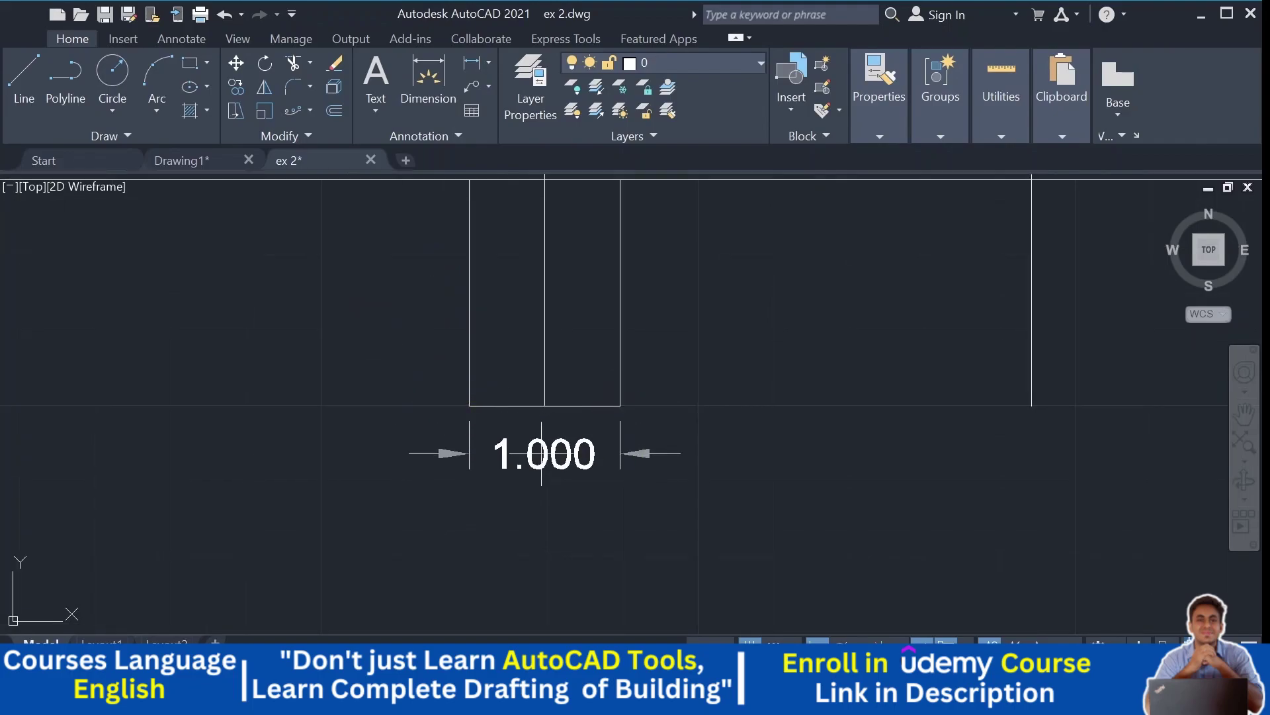
key("Escape")
scroll(653, 440, "down", 2)
middle_click_drag(721, 433, 663, 414)
scroll(522, 370, "up", 2)
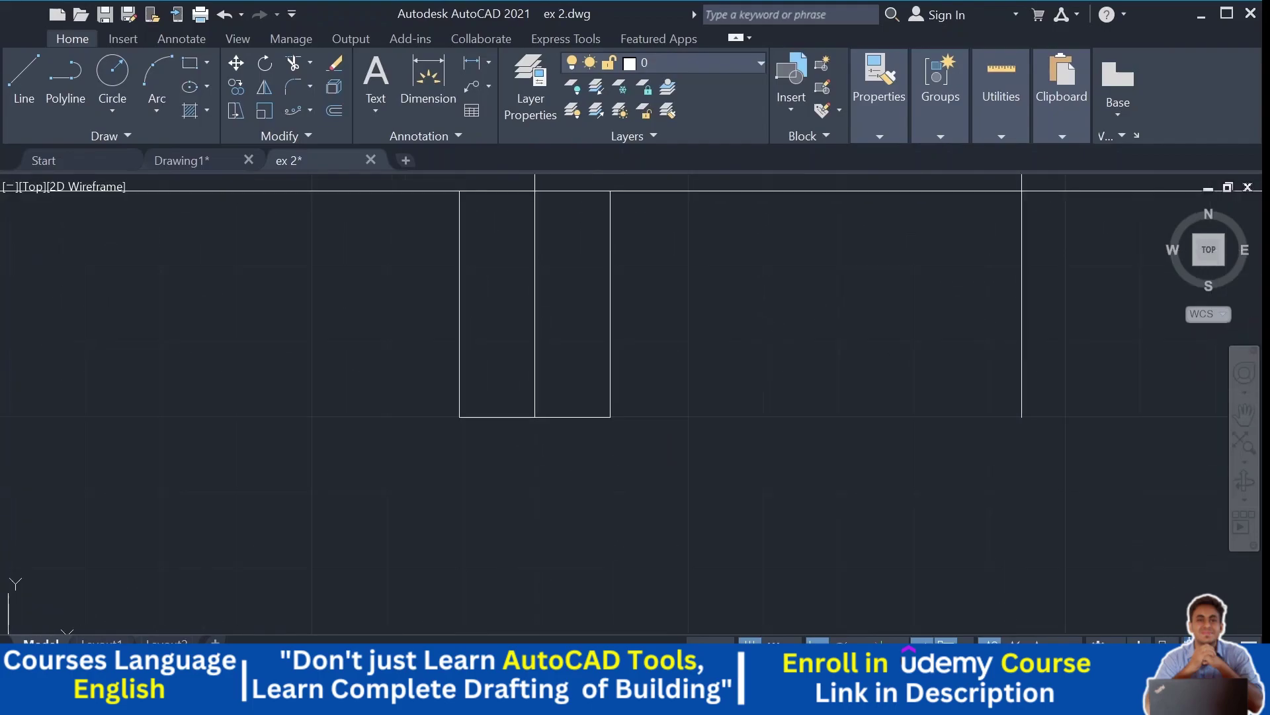
scroll(626, 458, "down", 2)
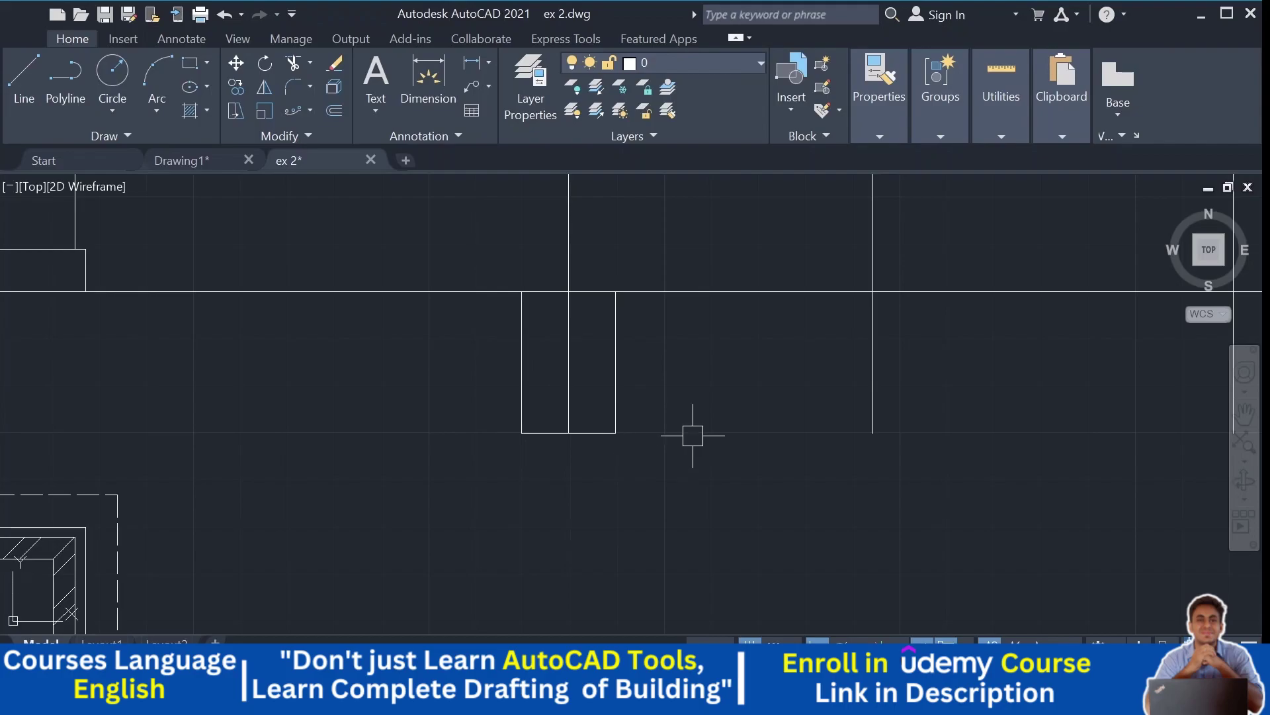
Step: Offset the pit's base line 0.1 m upward to form the PCC layer
scroll(587, 440, "up", 2)
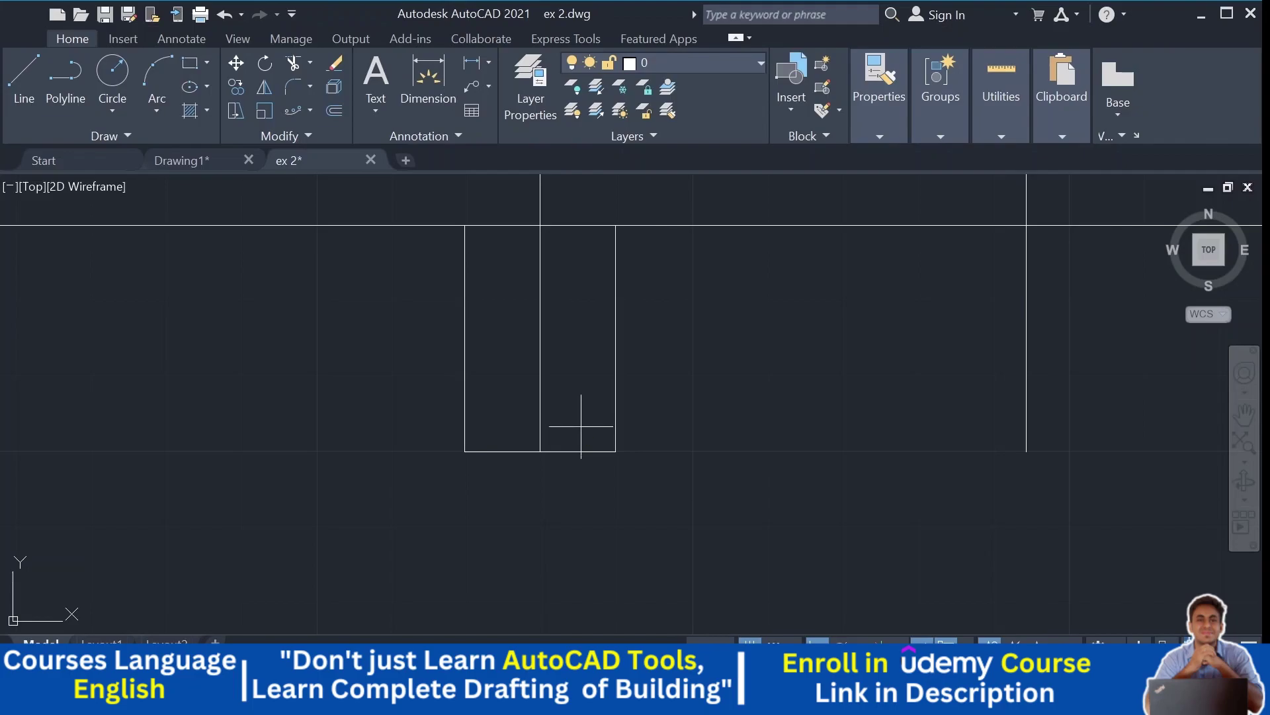
left_click(579, 451)
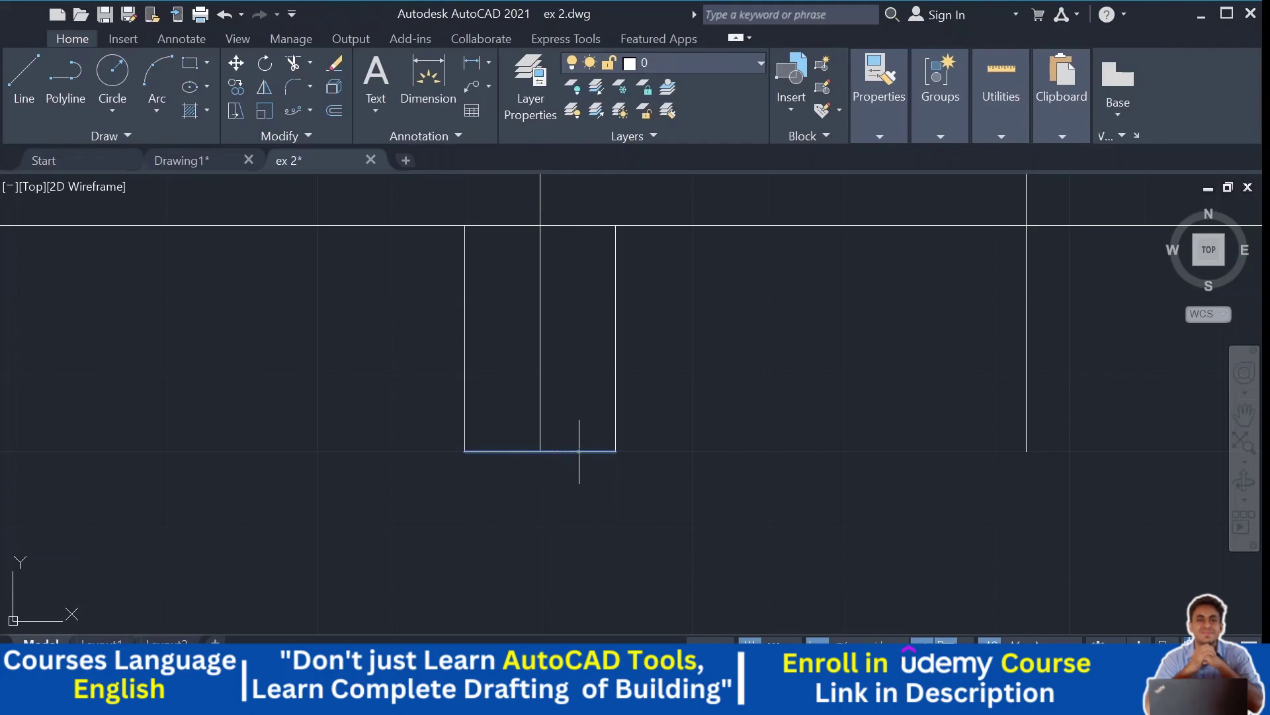
left_click(579, 360)
middle_click_drag(728, 392, 716, 405)
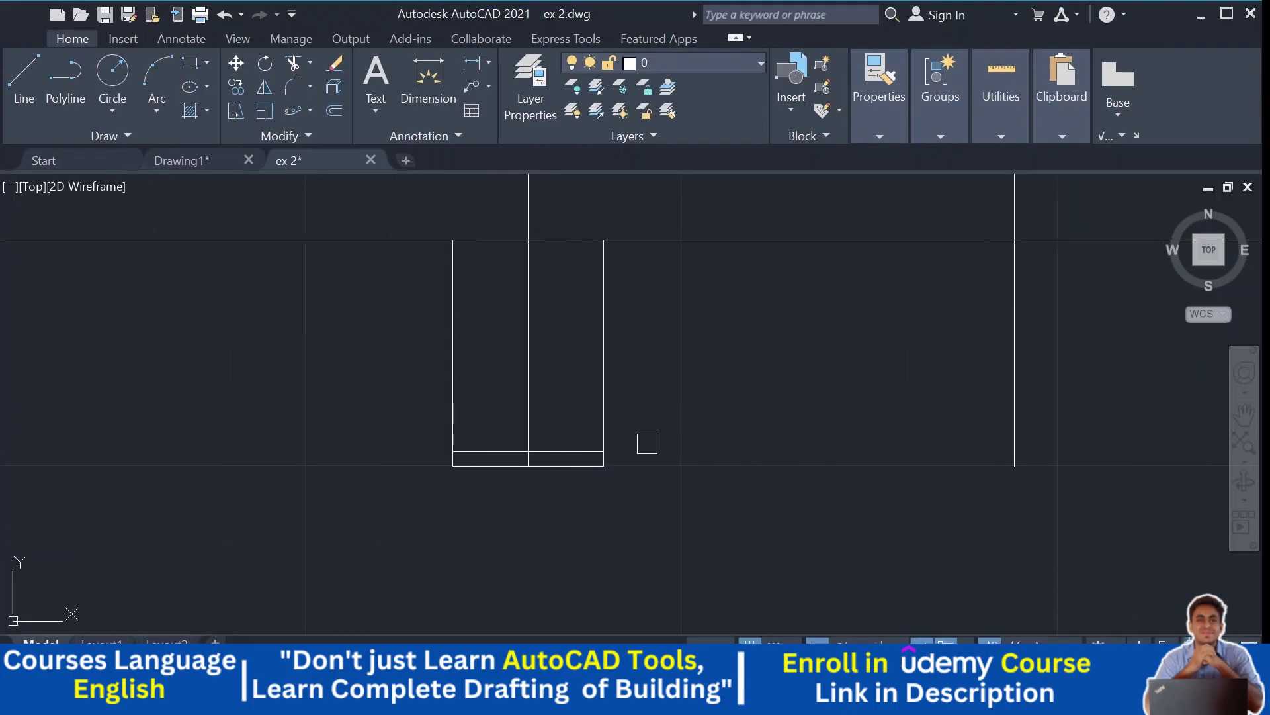
key("Escape")
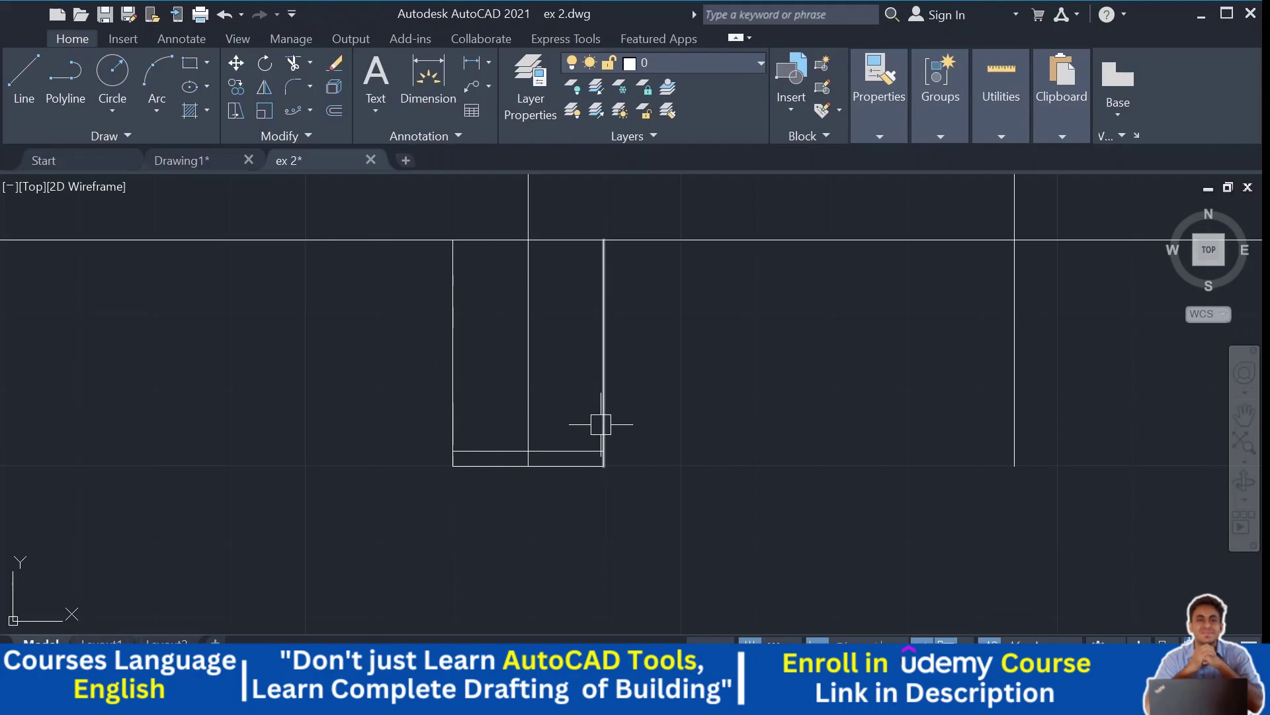
Step: Check the first step's size in Drawing1 and offset the wall centre line 0.4 m to each side in ex 2
middle_click_drag(598, 423, 597, 427)
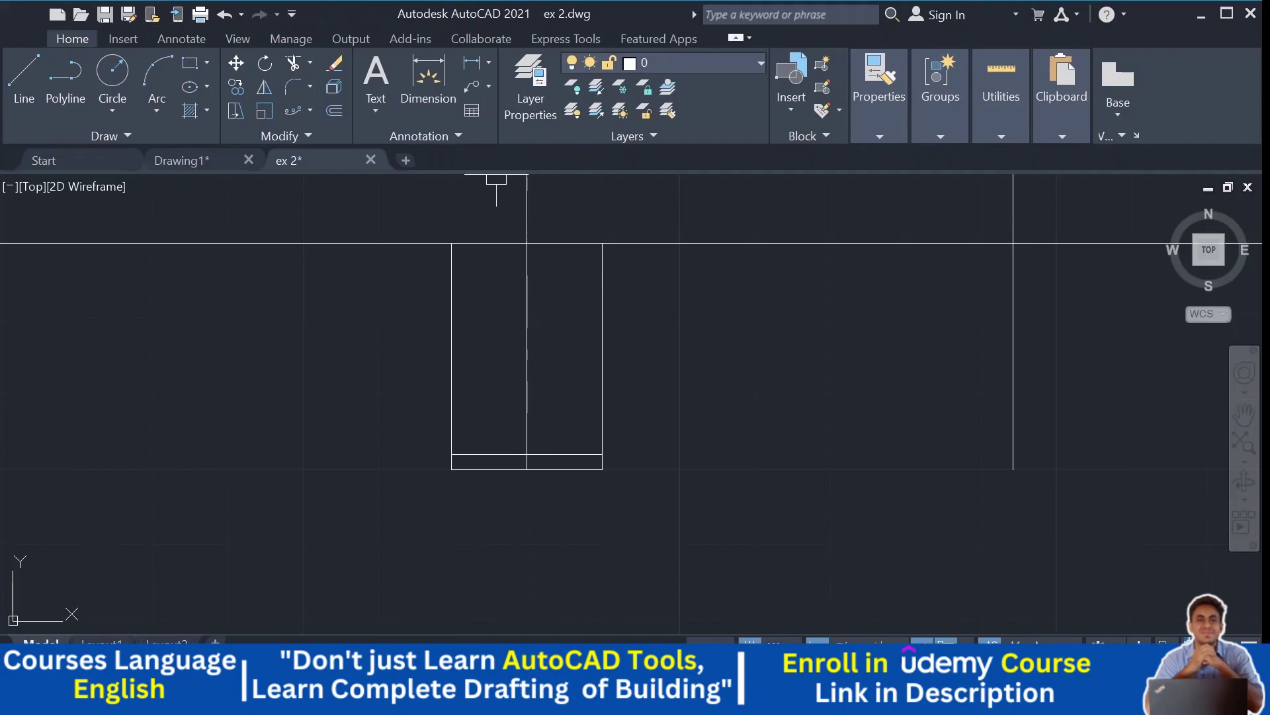
scroll(648, 377, "down", 1)
mouse_move(651, 381)
middle_mouse_down()
mouse_move(651, 440)
mouse_move(662, 410)
middle_mouse_up()
scroll(592, 431, "up", 2)
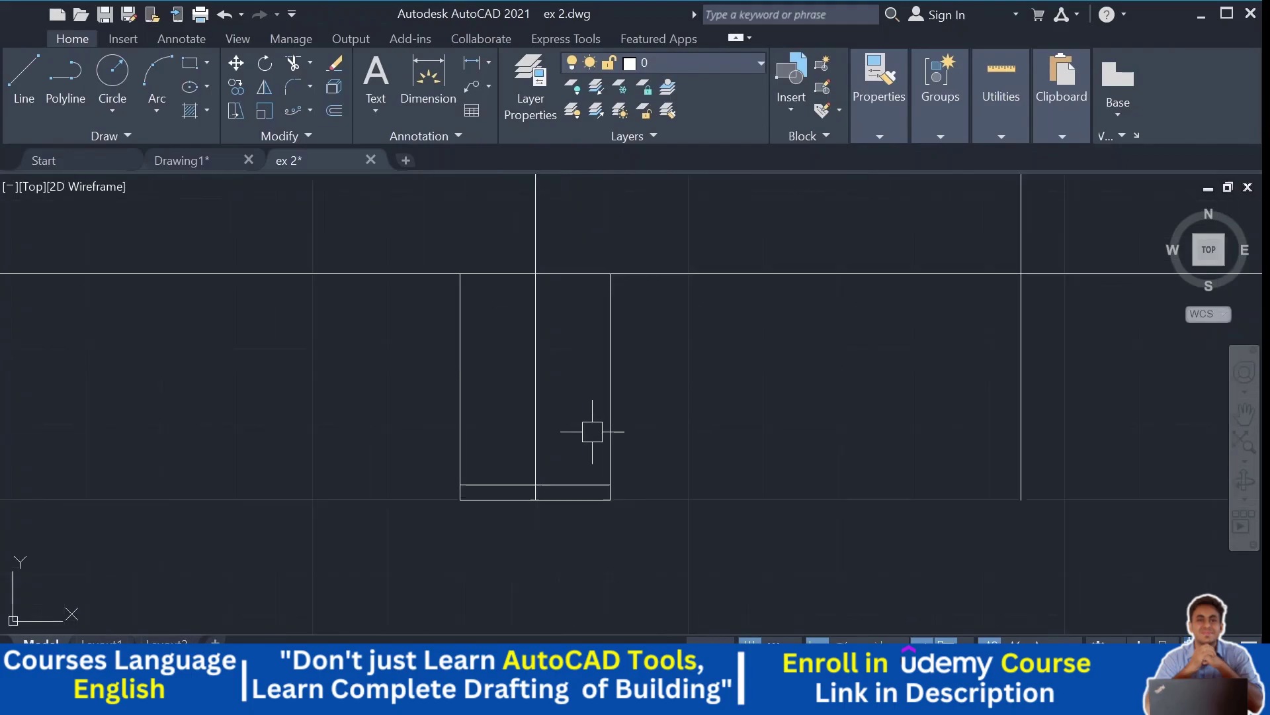
left_click(201, 165)
key("Return")
left_click(535, 431)
left_click(487, 421)
left_click(535, 418)
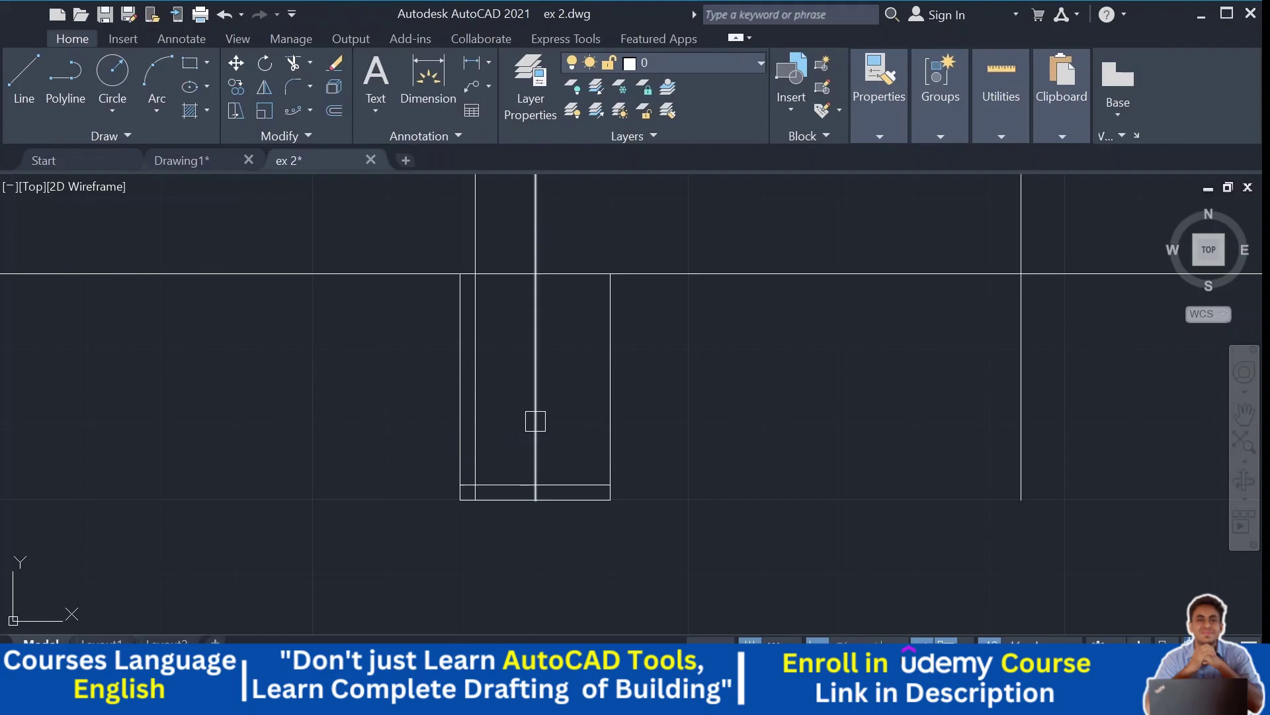
left_click(820, 420)
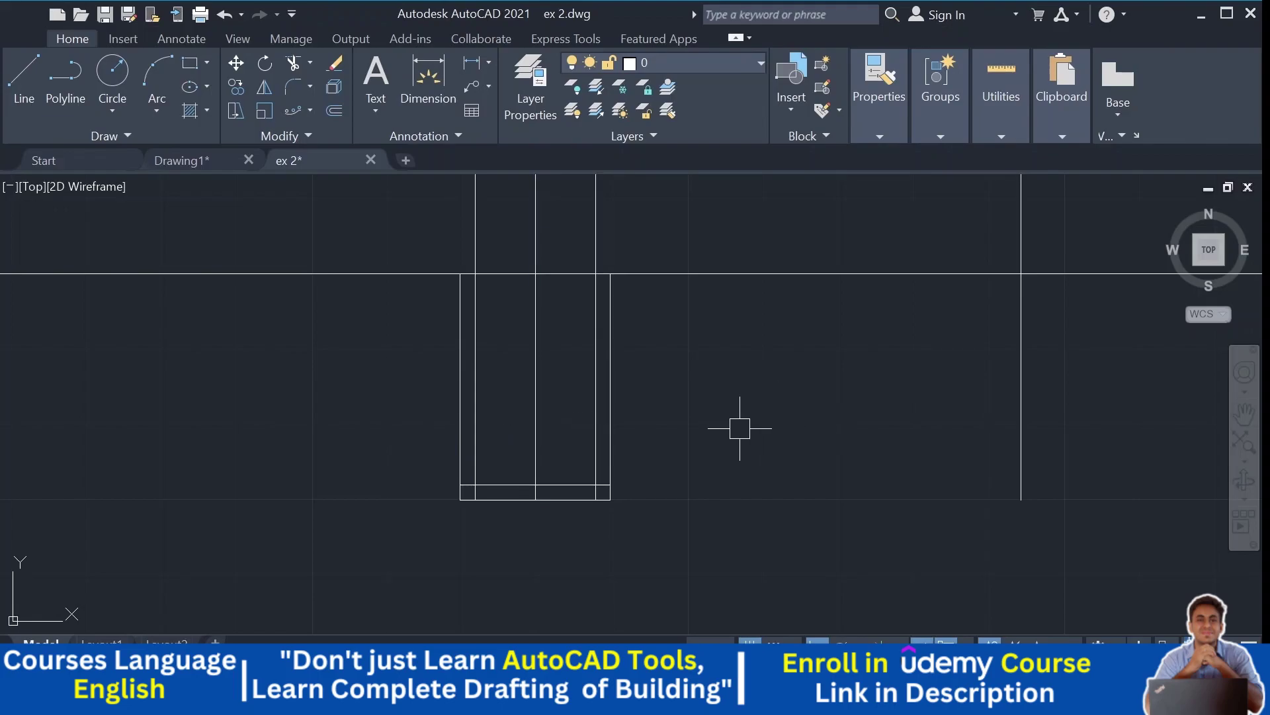
key("Escape")
Step: Offset the PCC's top line 0.5 m upward to mark the top of the first masonry step
key("Return")
left_click(572, 485)
left_click(560, 333)
Step: Trim the first masonry step's side lines above its top edge and the top line beyond its sides, keeping the pit sides
left_click(311, 69)
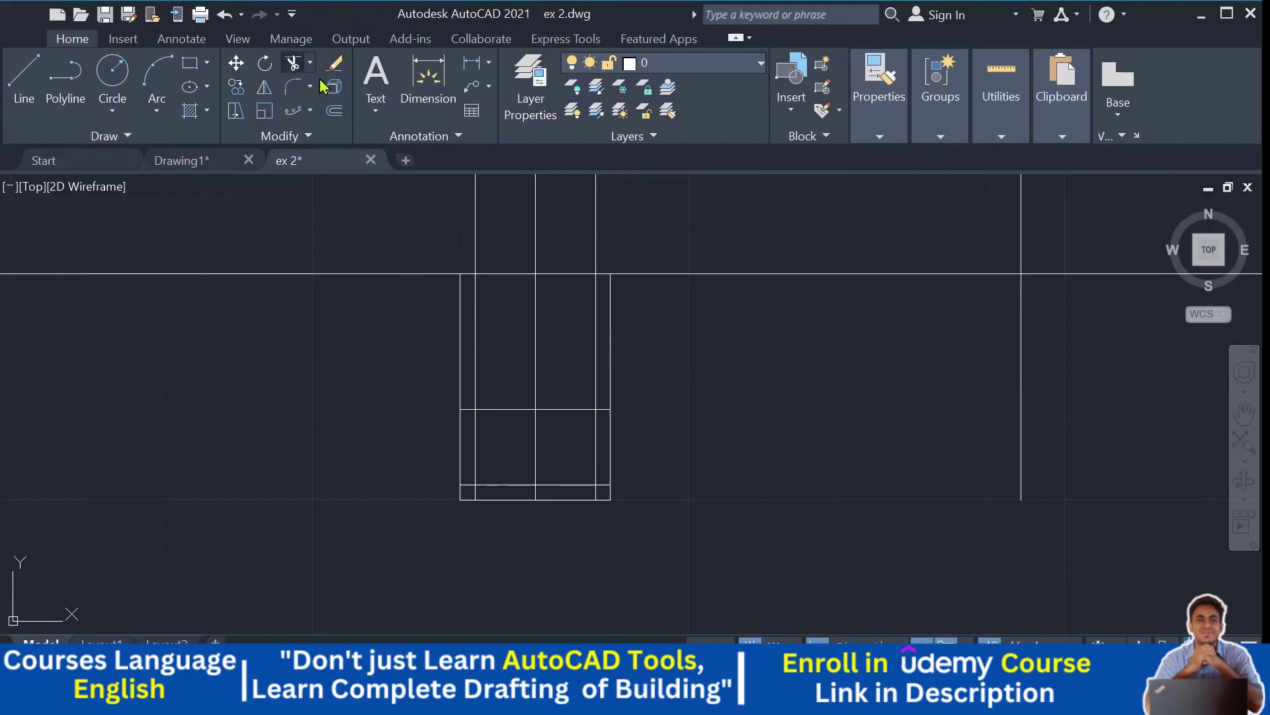
scroll(478, 403, "up", 4)
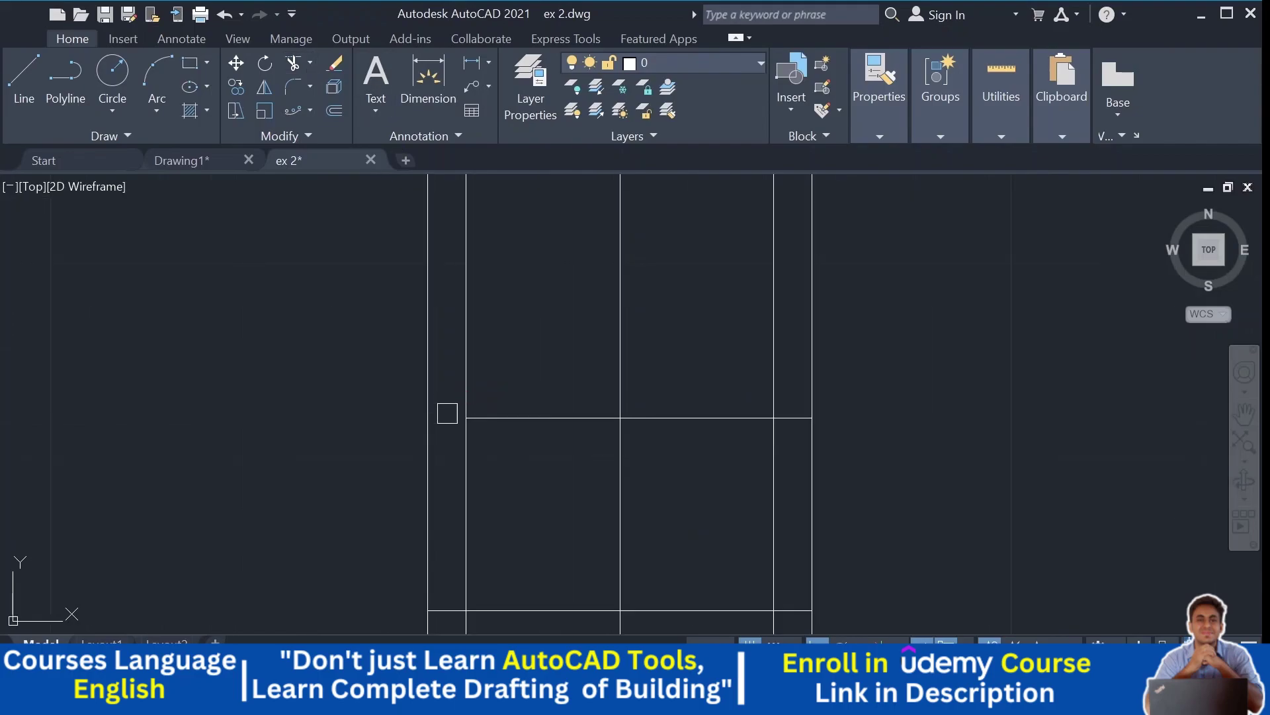
left_click(467, 360)
scroll(754, 405, "down", 2)
left_click(772, 394)
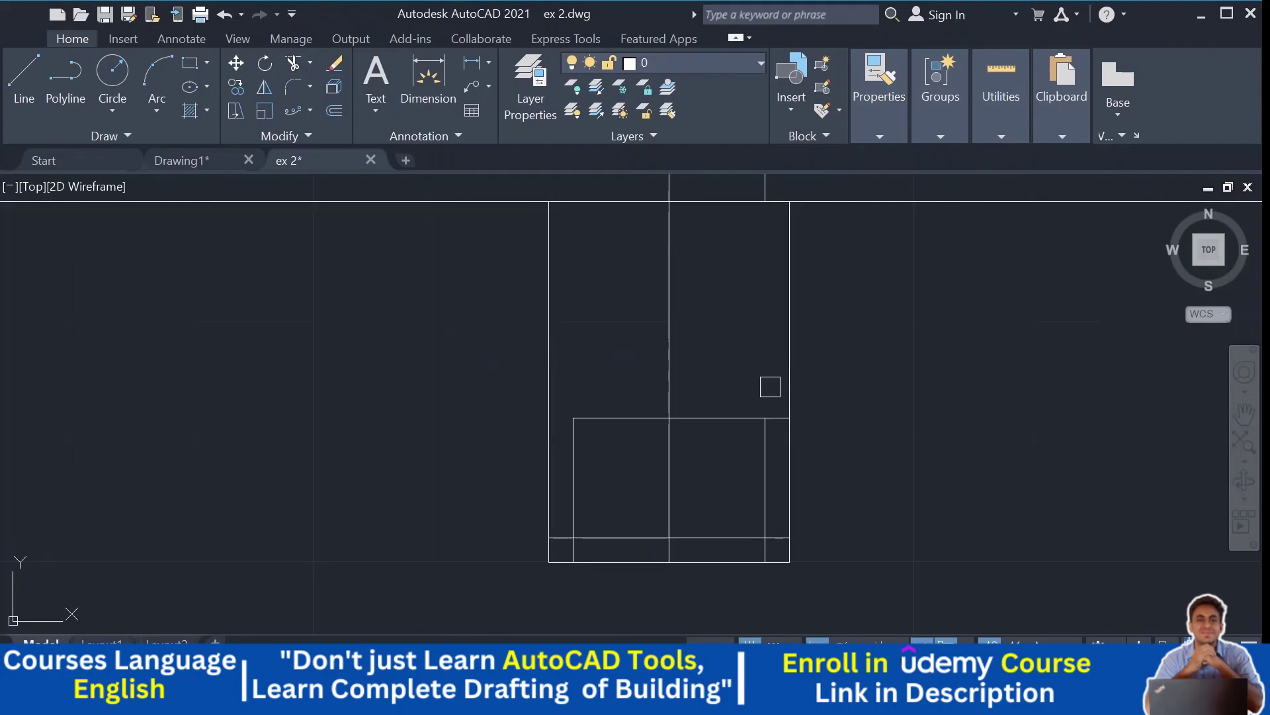
left_click(785, 407)
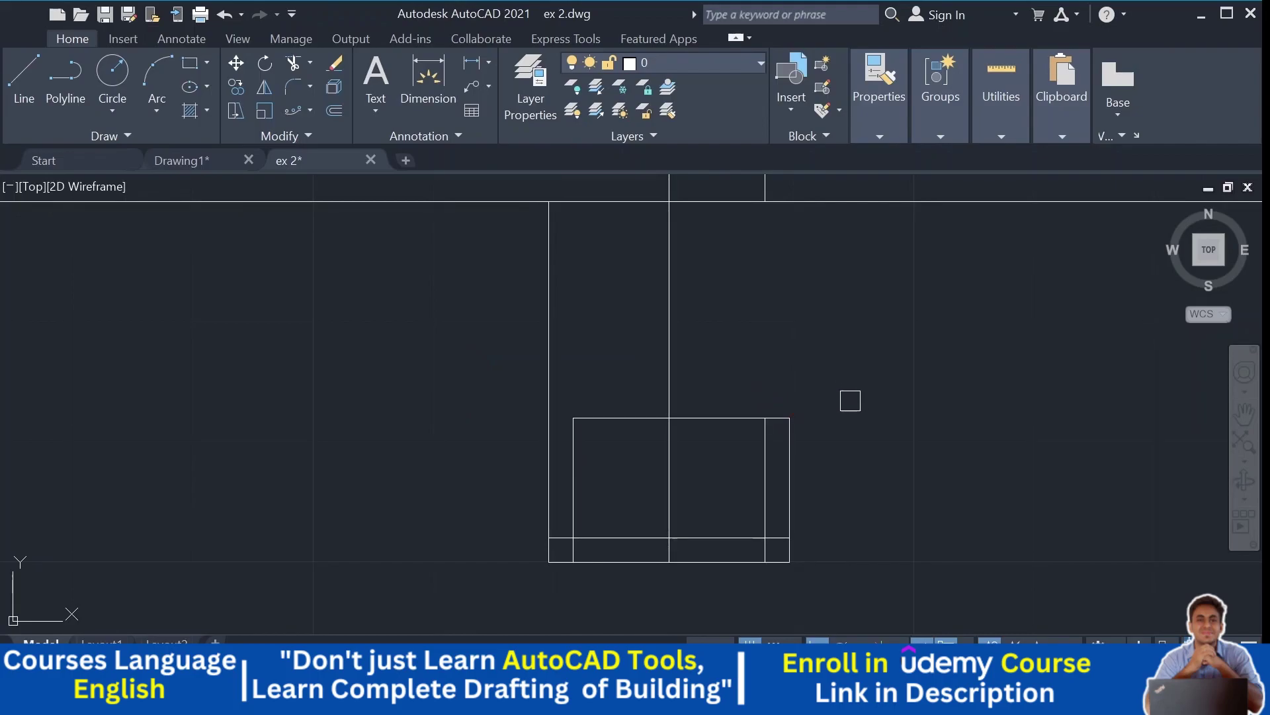
key("ctrl+z")
scroll(741, 422, "up", 1)
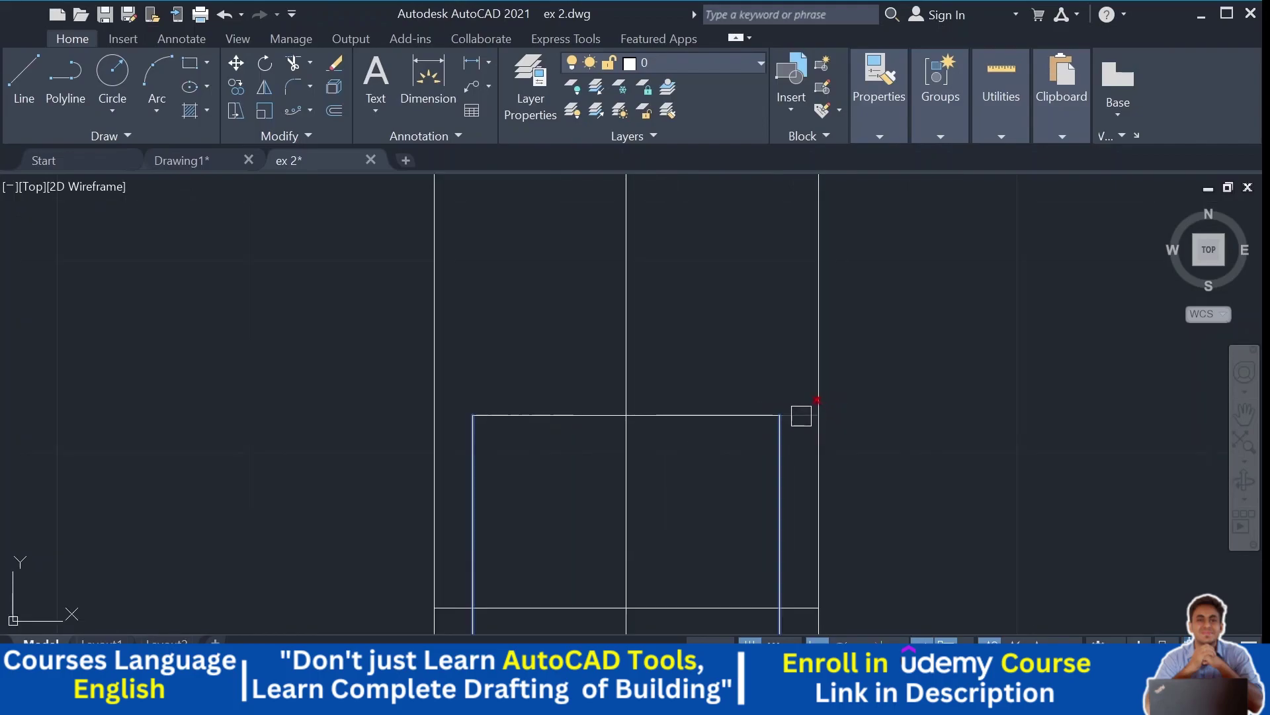
left_click(803, 415)
scroll(825, 408, "down", 2)
Step: Trim the vertical lines out of the PCC layer and delete the leftover offset line above ground
middle_click_drag(826, 409, 802, 300)
scroll(787, 407, "up", 2)
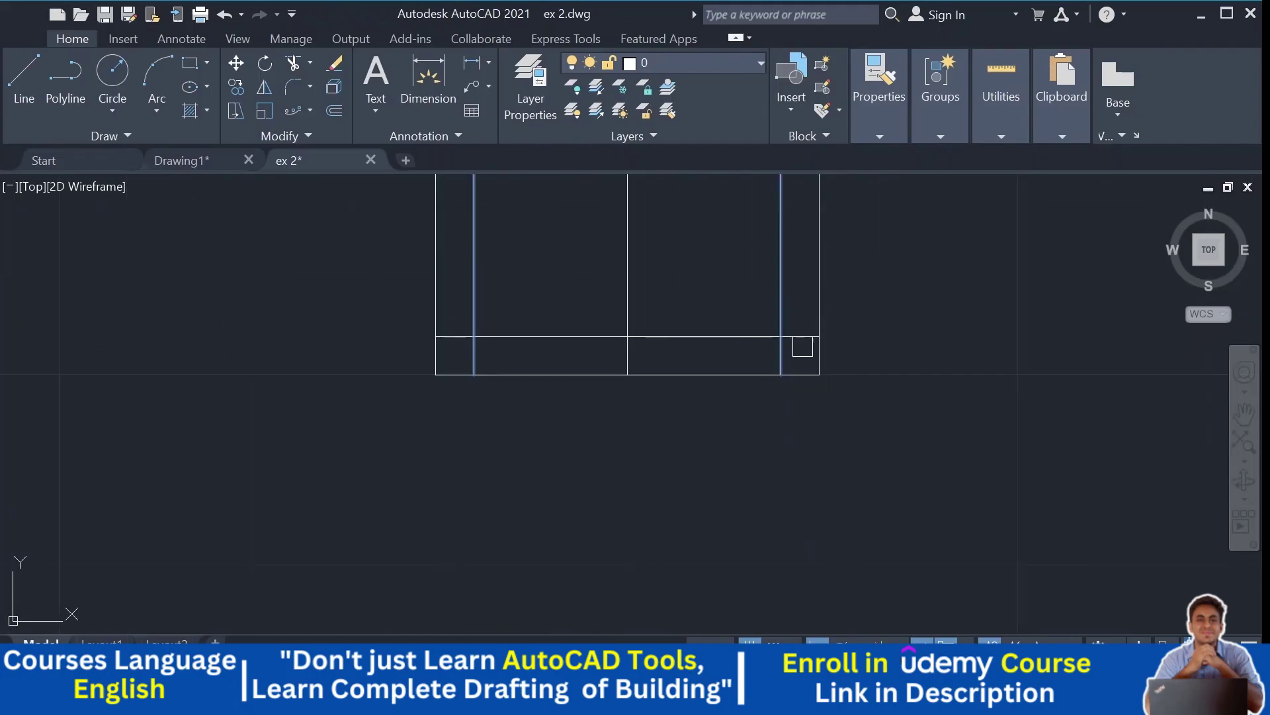
left_click(786, 355)
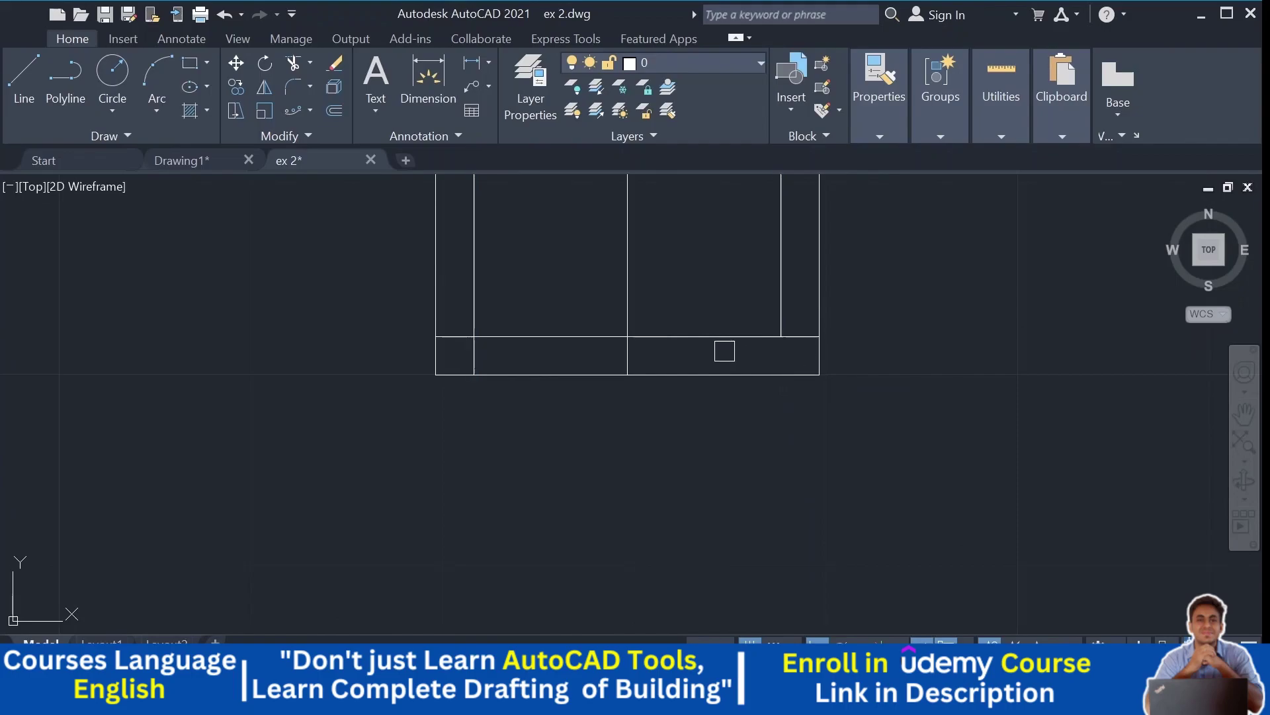
left_click(469, 354)
scroll(666, 340, "down", 4)
middle_click_drag(669, 379, 672, 393)
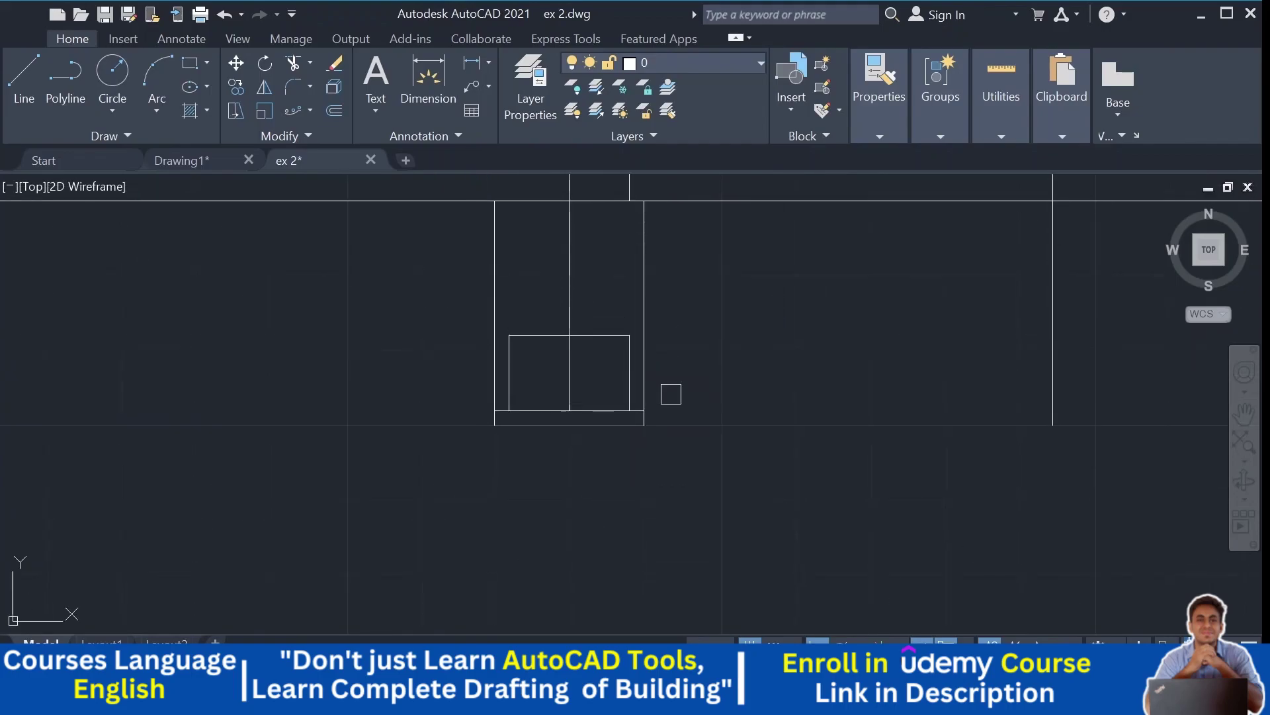
middle_click_drag(712, 316, 720, 460)
key("Escape")
left_click(636, 285)
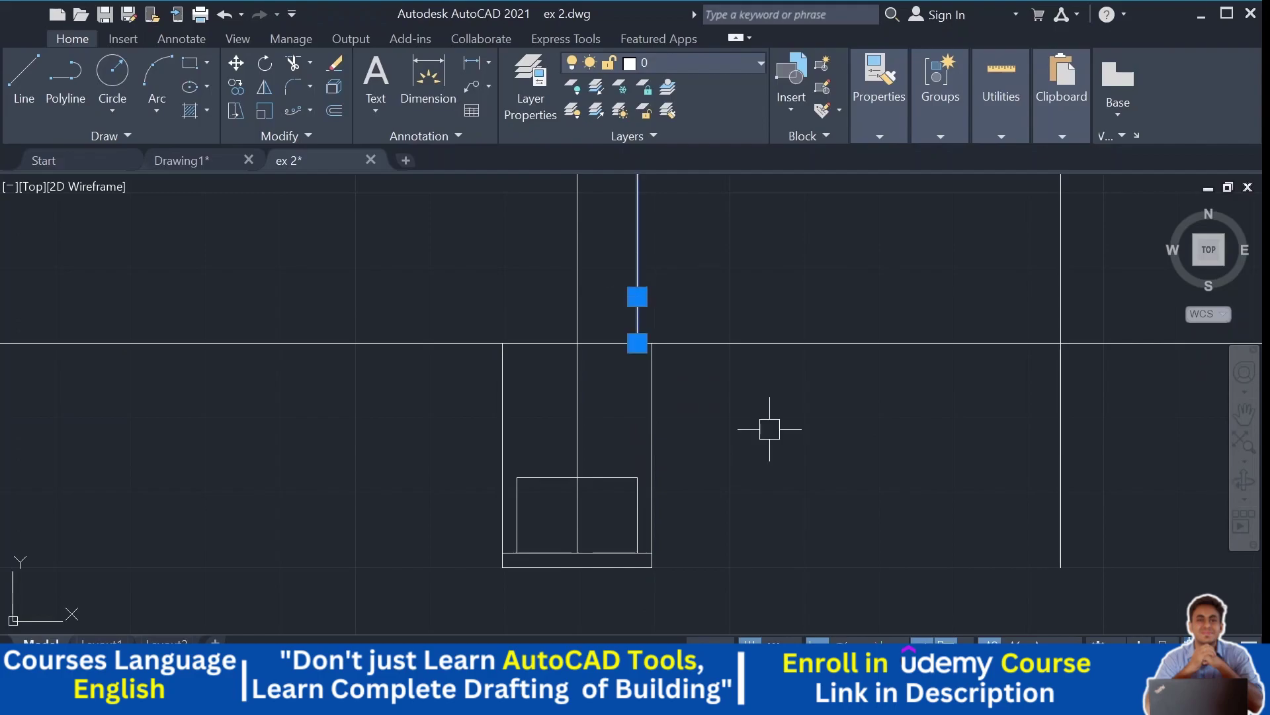
key("Delete")
Step: Check the second masonry step's size in the Drawing1 notes and return to ex 2
scroll(621, 419, "up", 3)
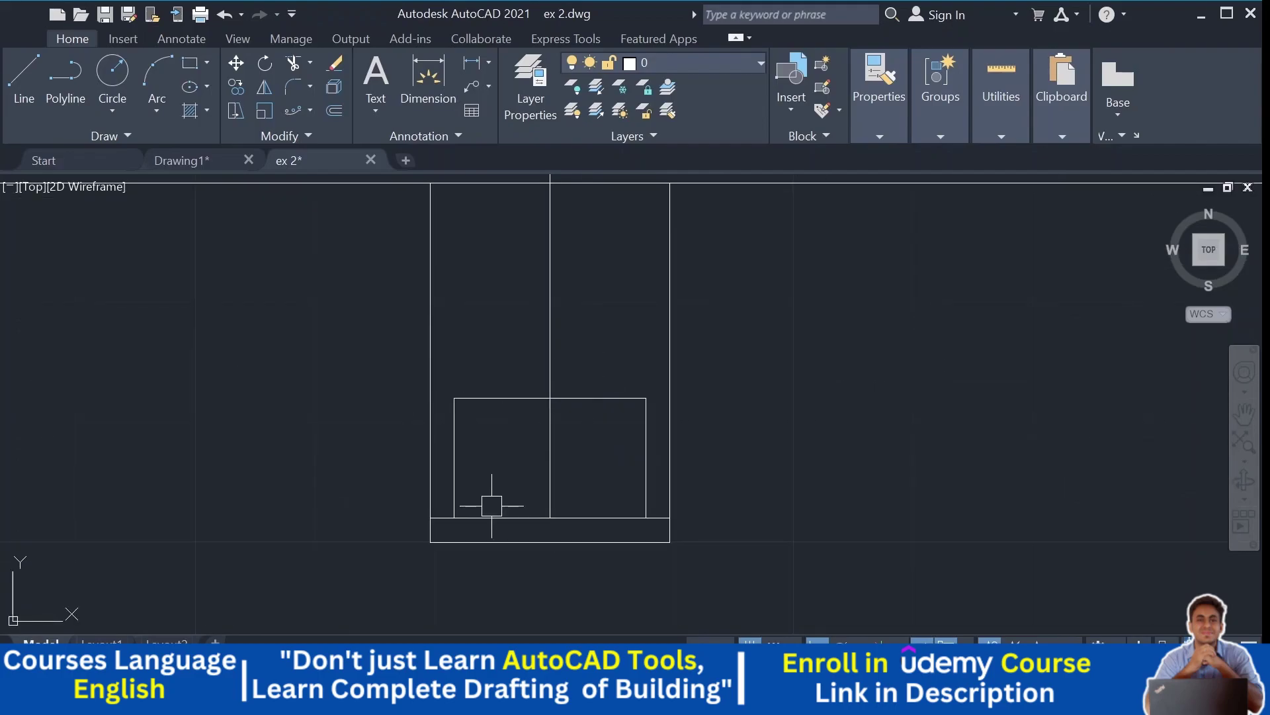
middle_click_drag(597, 343, 604, 431)
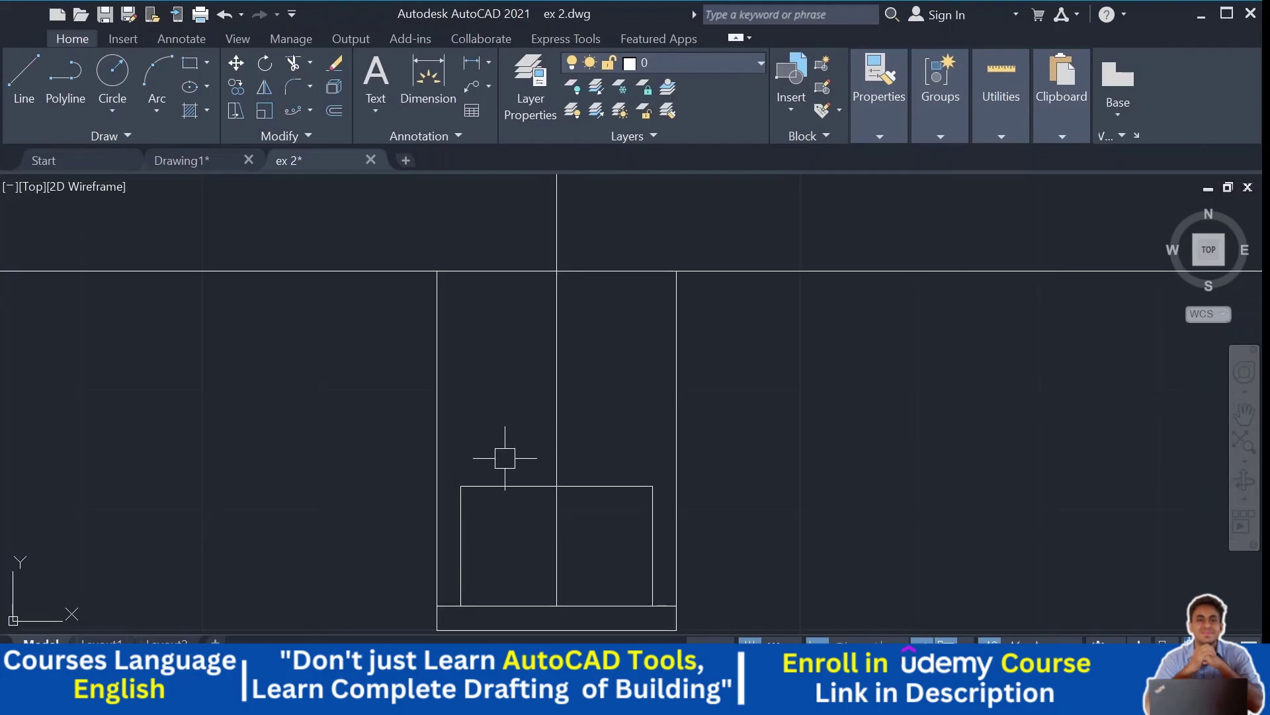
scroll(505, 457, "down", 2)
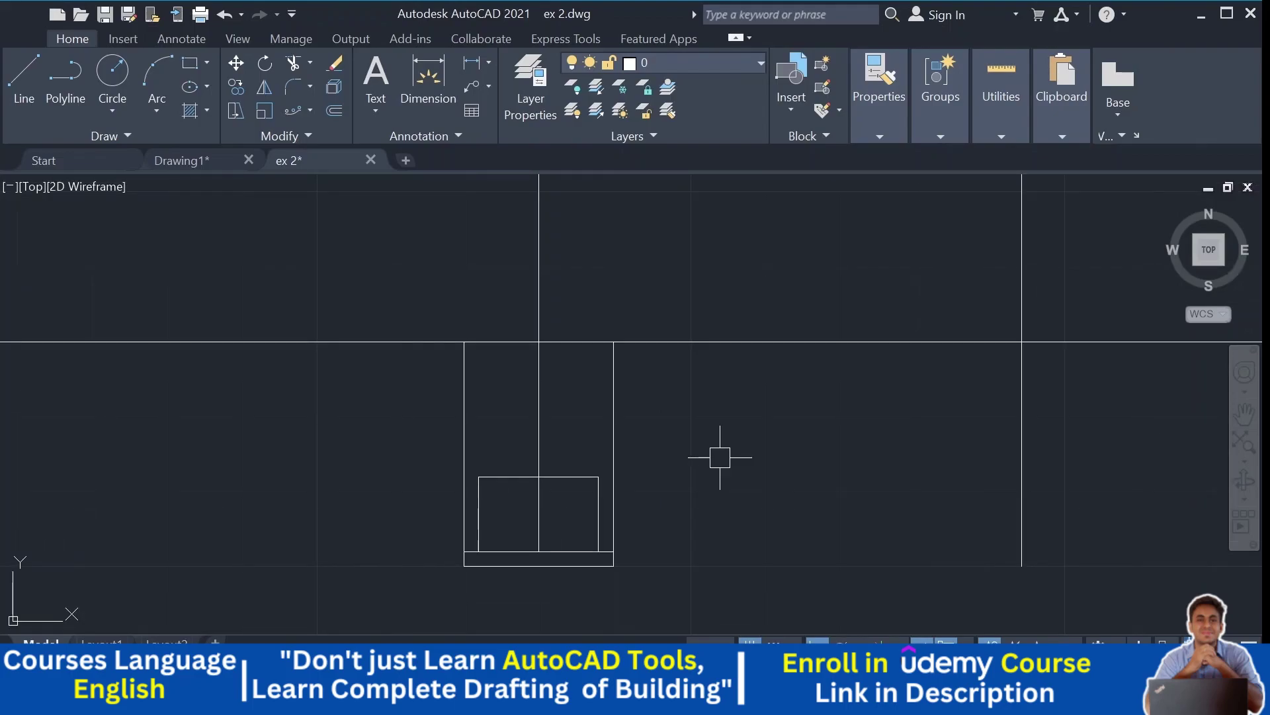
left_click(194, 160)
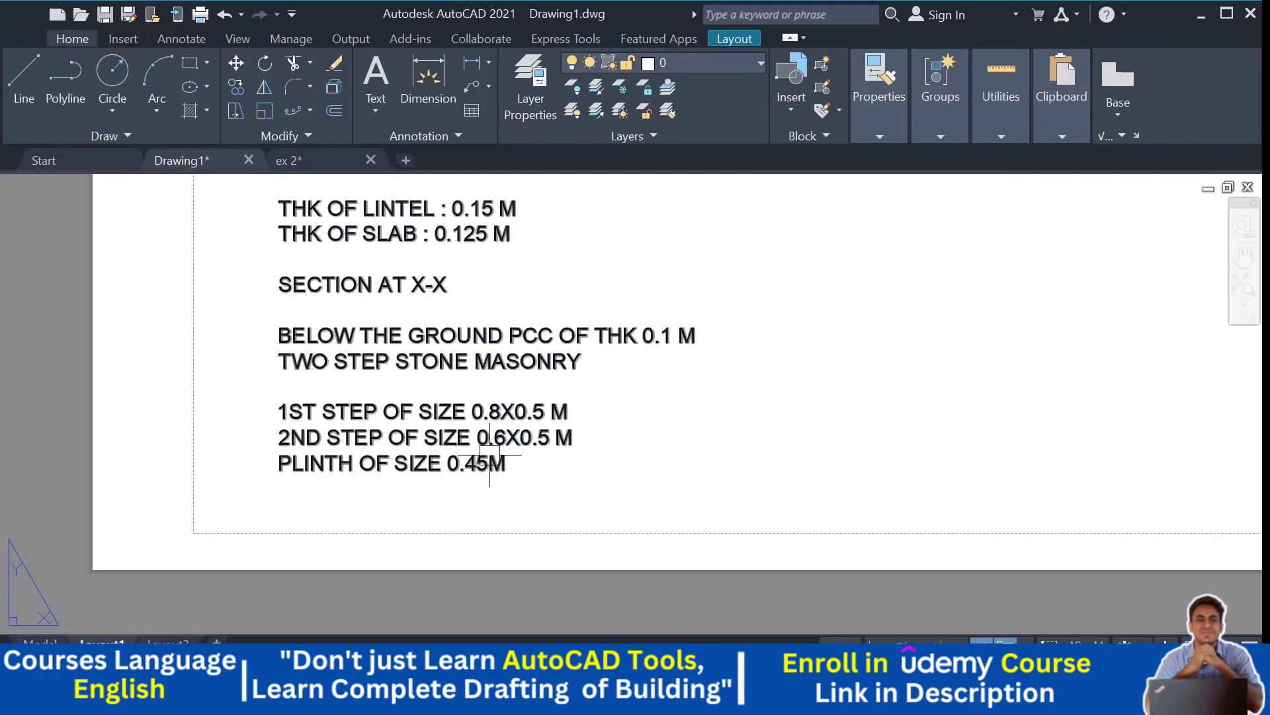
left_click(308, 167)
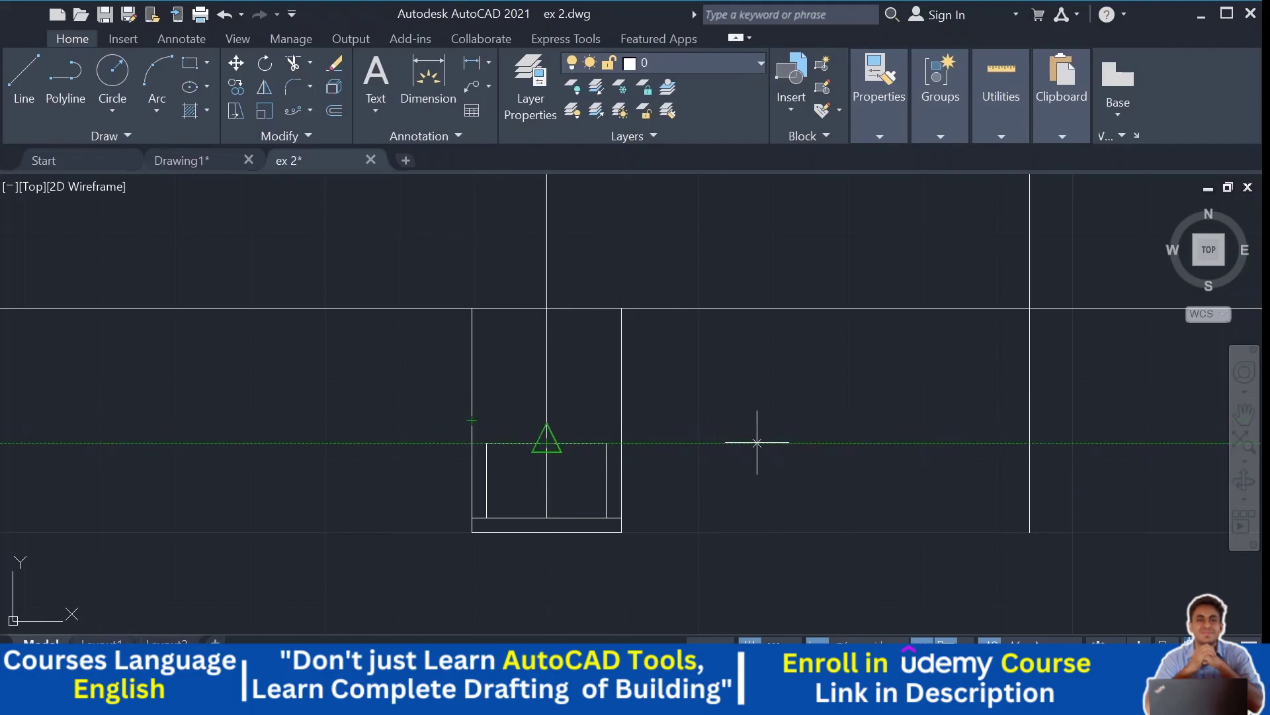
Step: Offset the wall centre line to both sides to mark the second masonry step's 0.6 m width
scroll(581, 411, "up", 5)
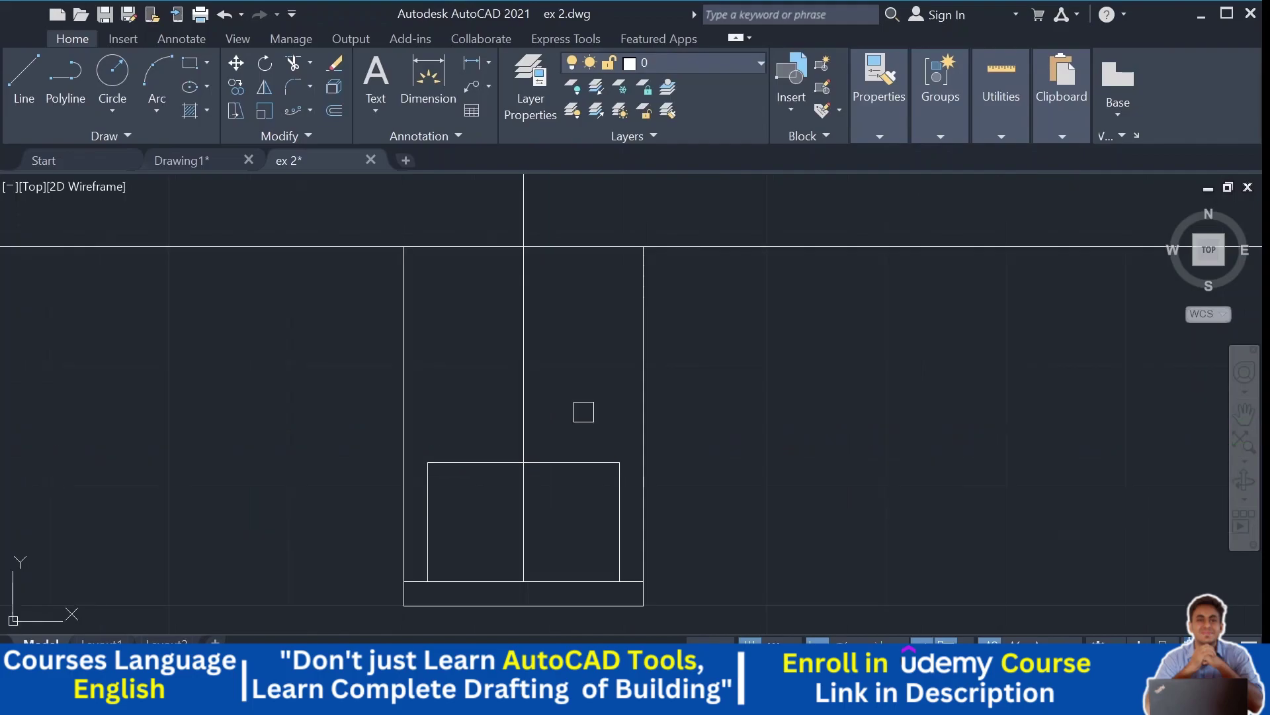
left_click(487, 418)
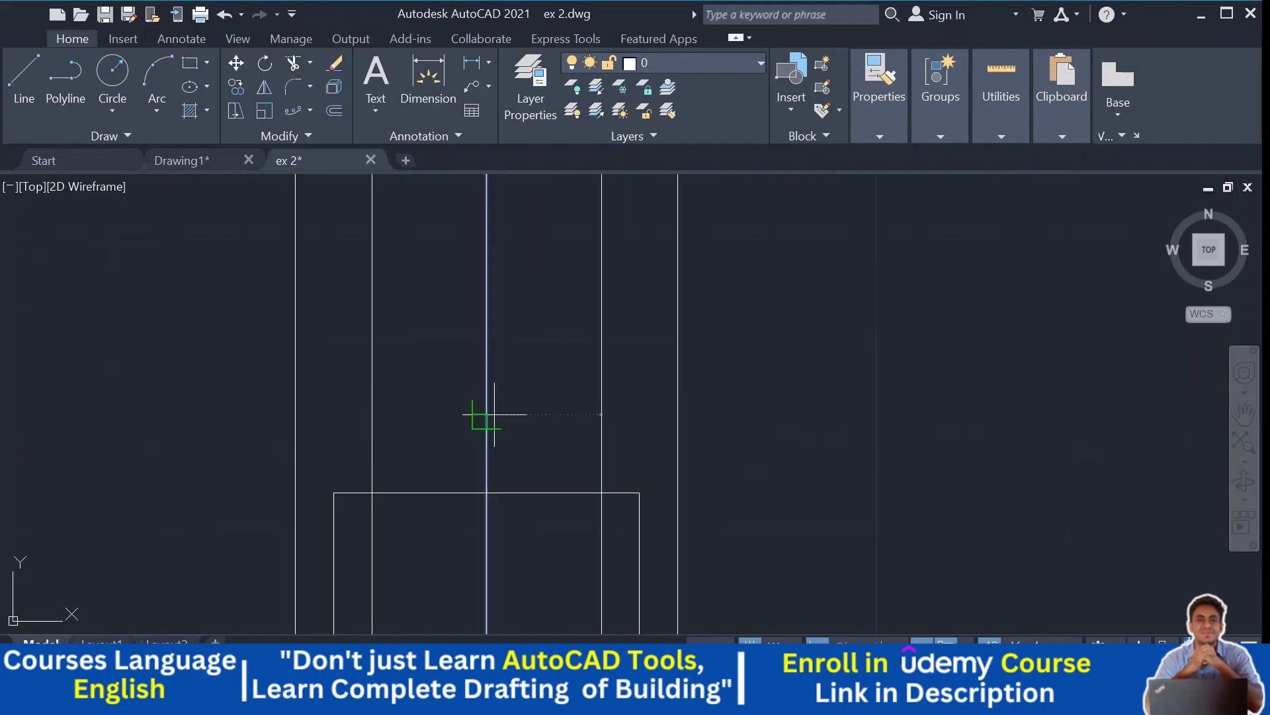
left_click(771, 412)
scroll(815, 411, "down", 5)
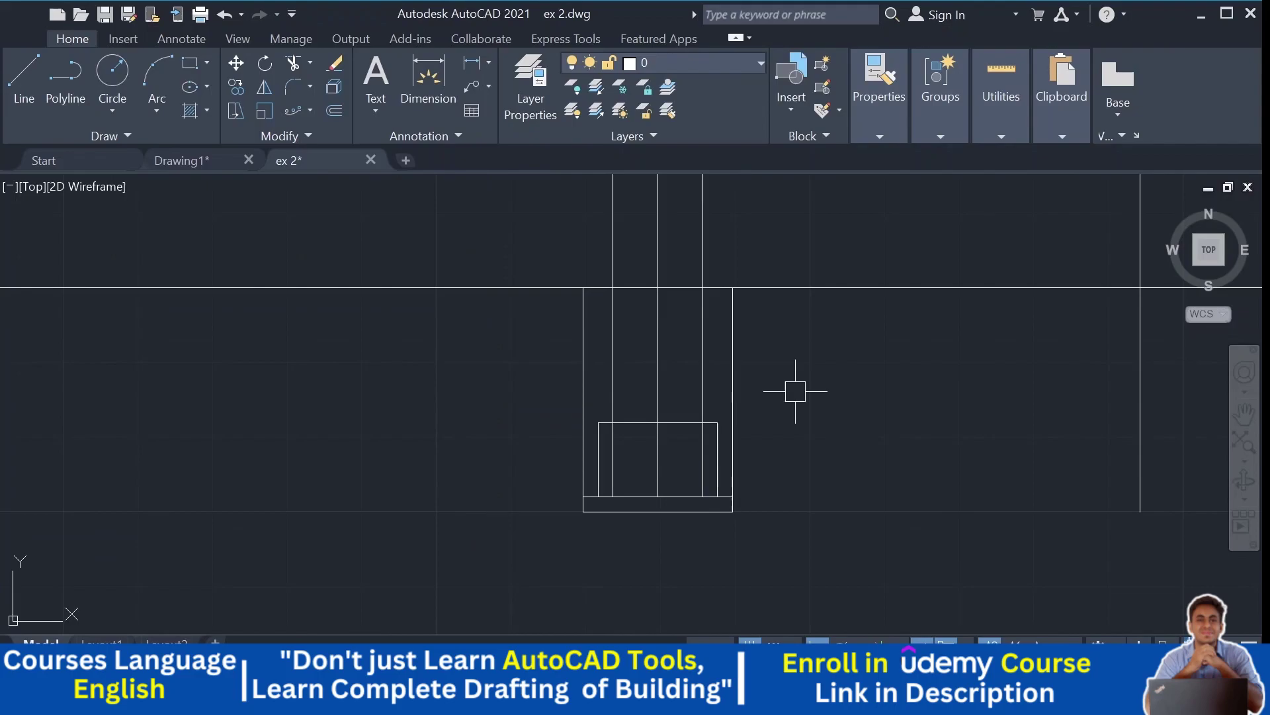
Step: Offset the first masonry step's top line 0.5 m upward to mark the top of the second step
key("space")
scroll(767, 391, "up", 3)
left_click(616, 445)
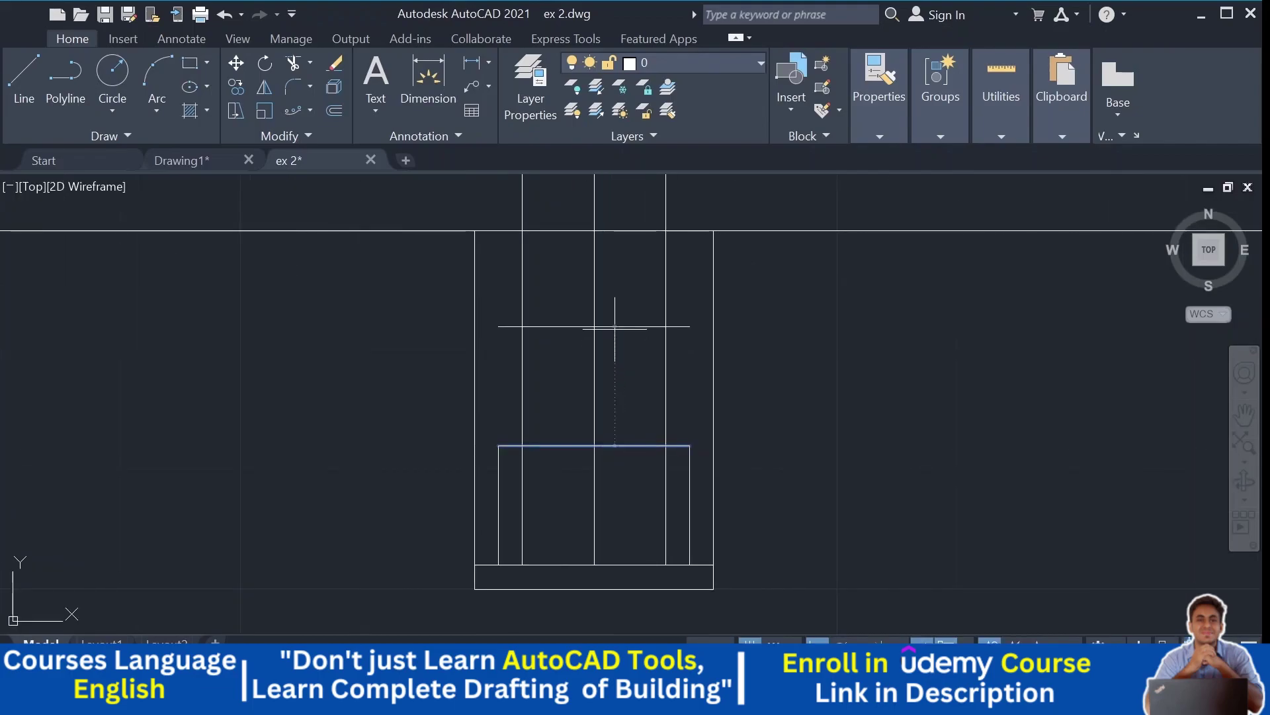
left_click(615, 327)
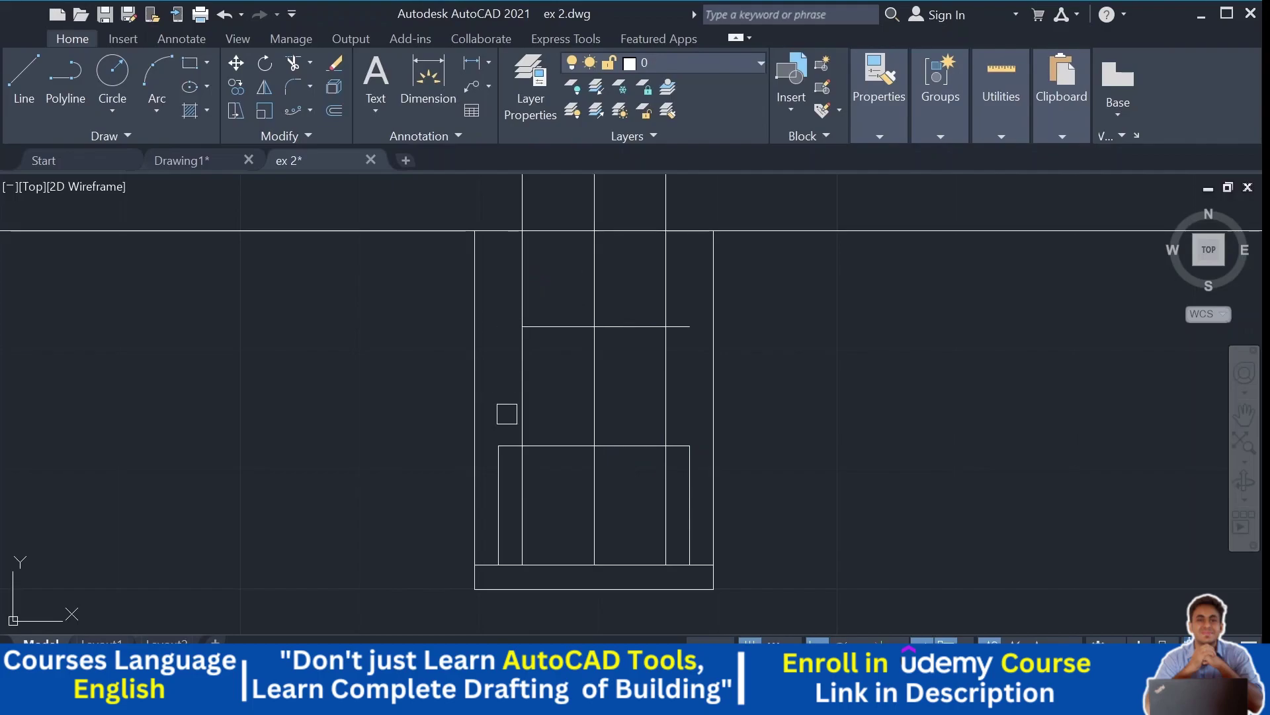
Step: Trim the second step's side lines inside the first step and above its top edge, and its top line beyond the sides
left_click(524, 474)
left_click(666, 477)
left_click(686, 327)
left_click(530, 292)
middle_click_drag(636, 220, 654, 312)
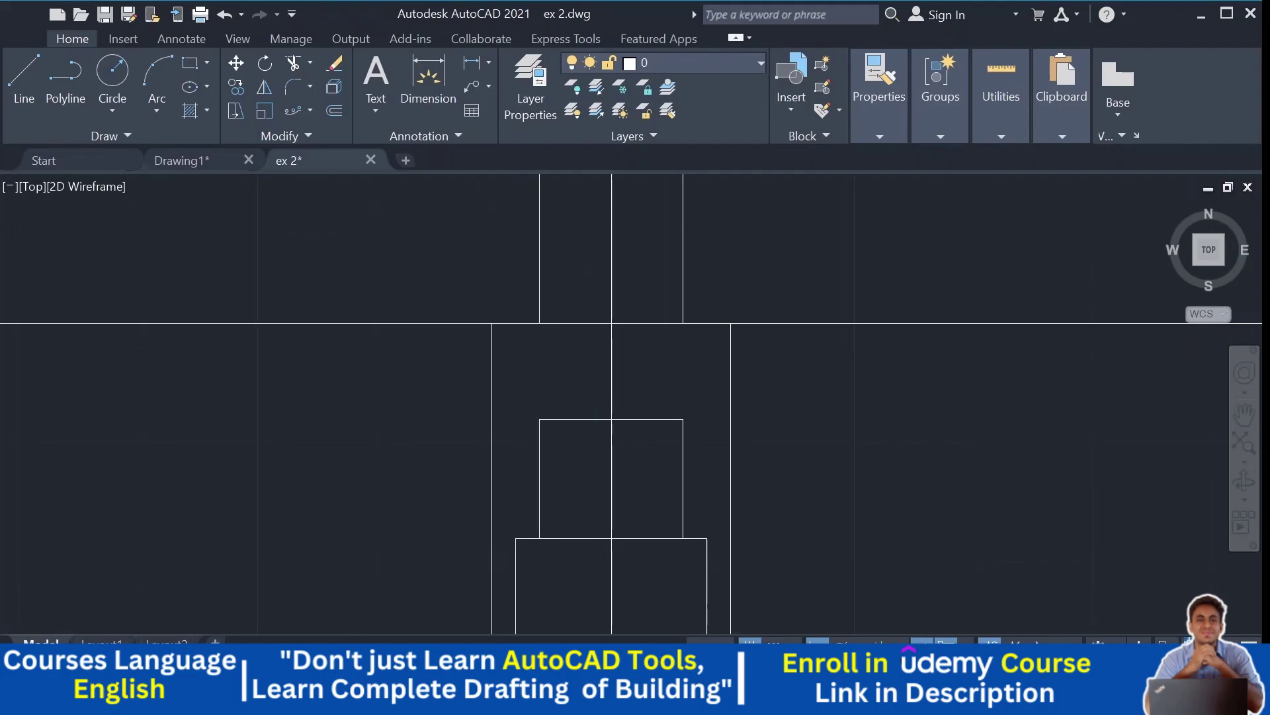
Step: Delete the two leftover side lines of the second masonry step above ground level, keeping the centre line
key("Escape")
left_click(683, 277)
left_click(539, 268)
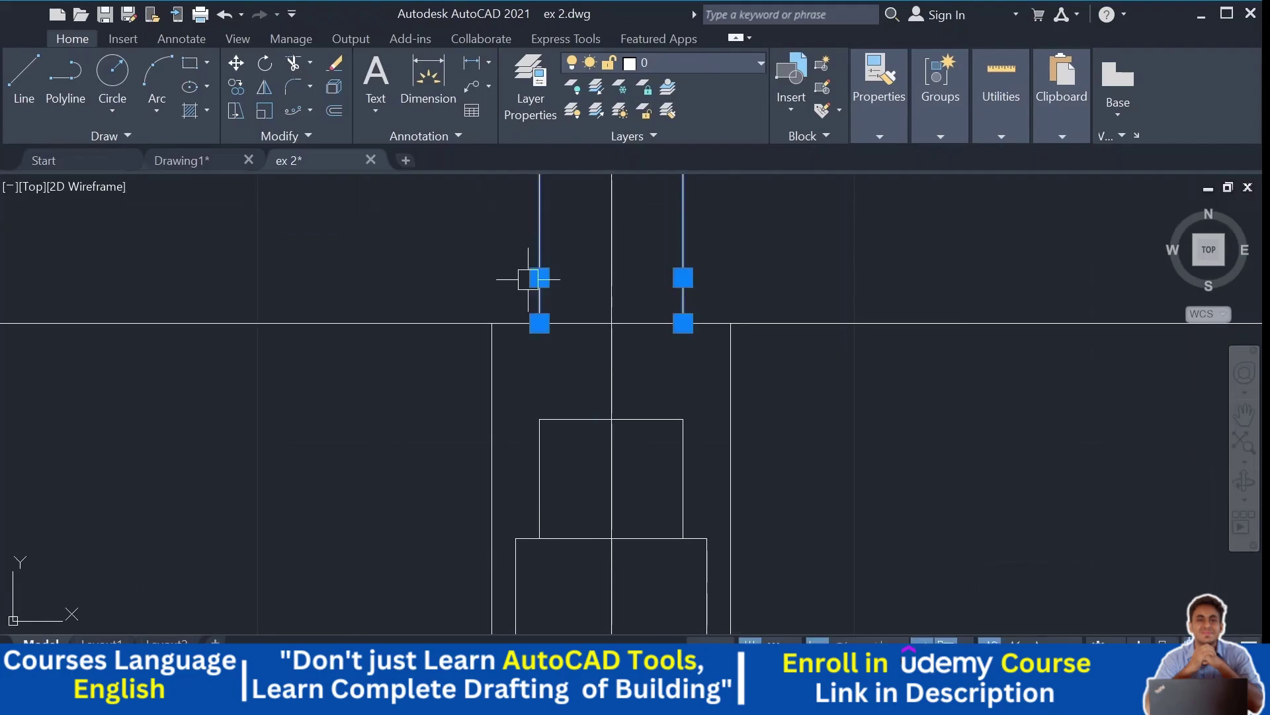
key("Delete")
scroll(781, 397, "down", 3)
mouse_move(802, 410)
middle_mouse_down()
mouse_move(726, 308)
mouse_move(720, 326)
middle_mouse_up()
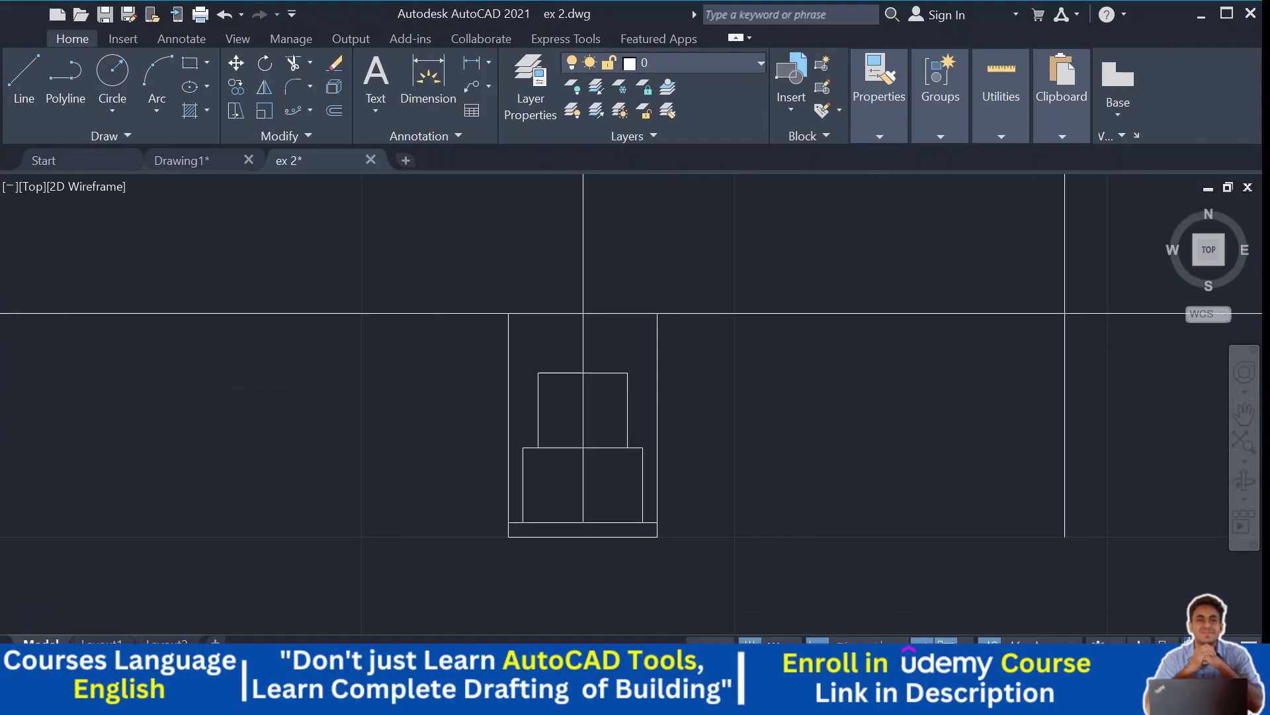
Step: Check the plinth size in the Drawing1 notes and return to ex 2
scroll(554, 339, "up", 2)
scroll(554, 340, "down", 4)
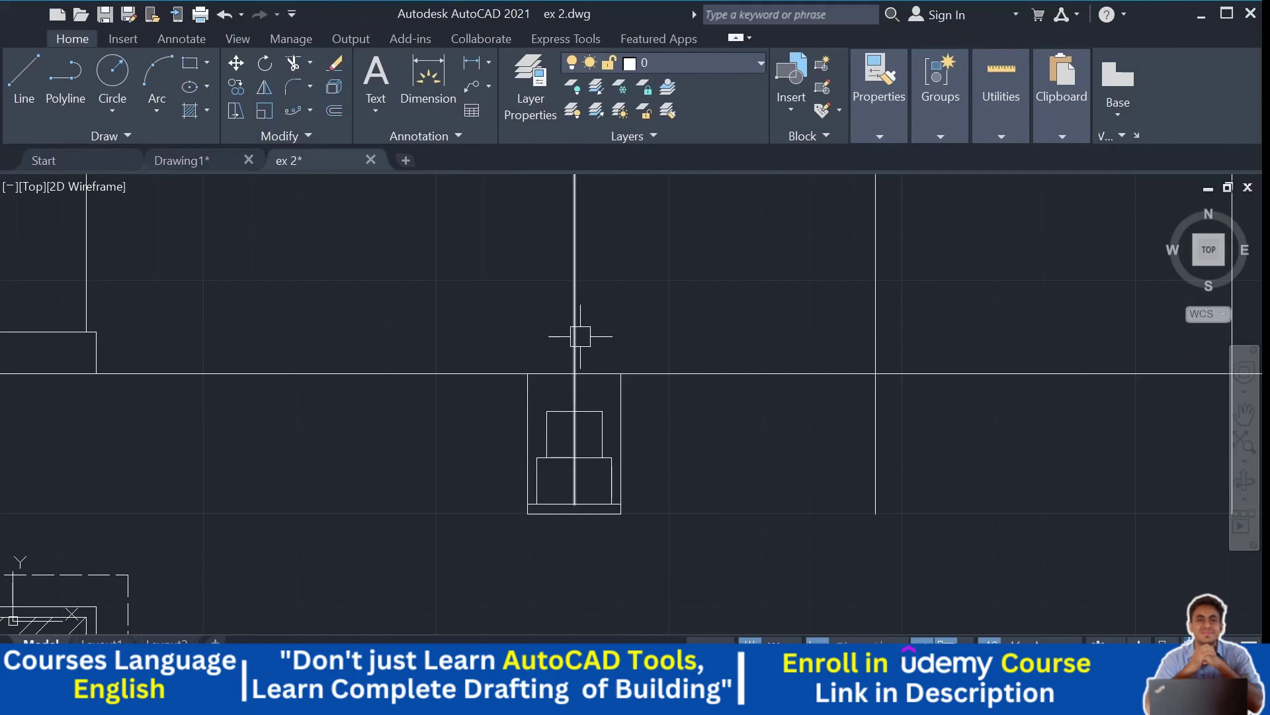
scroll(599, 351, "up", 2)
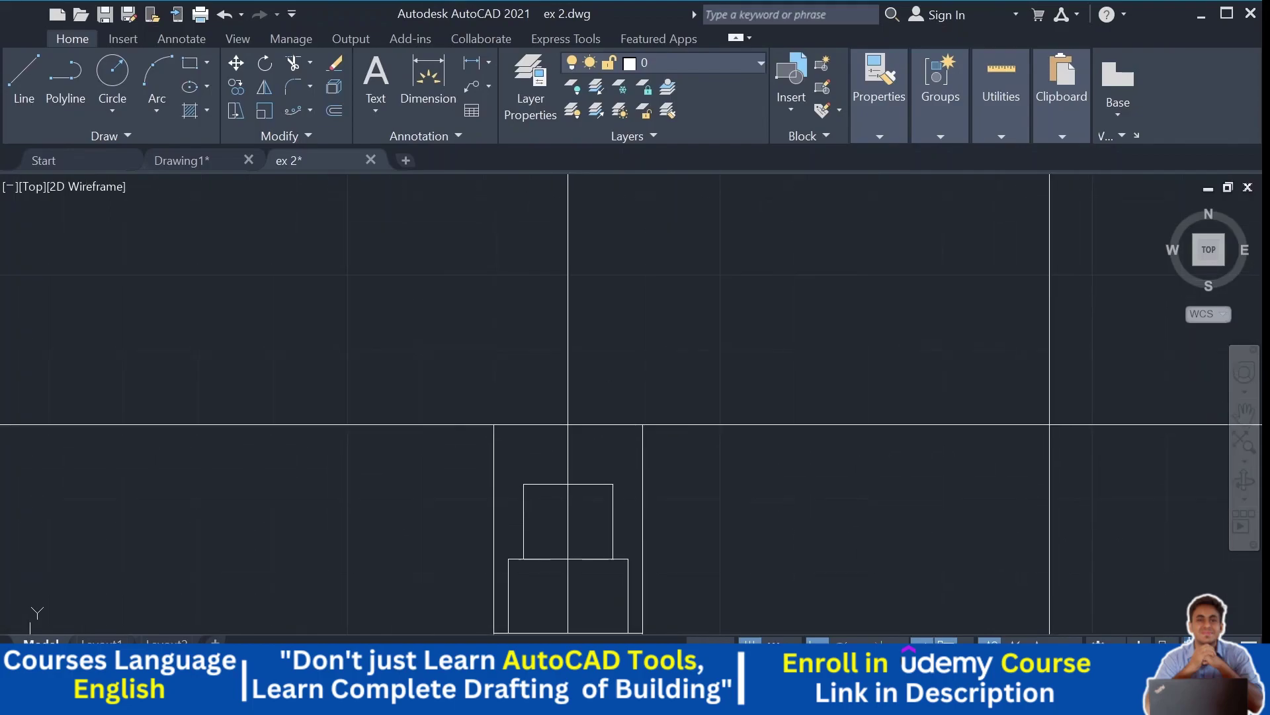
scroll(567, 340, "down", 2)
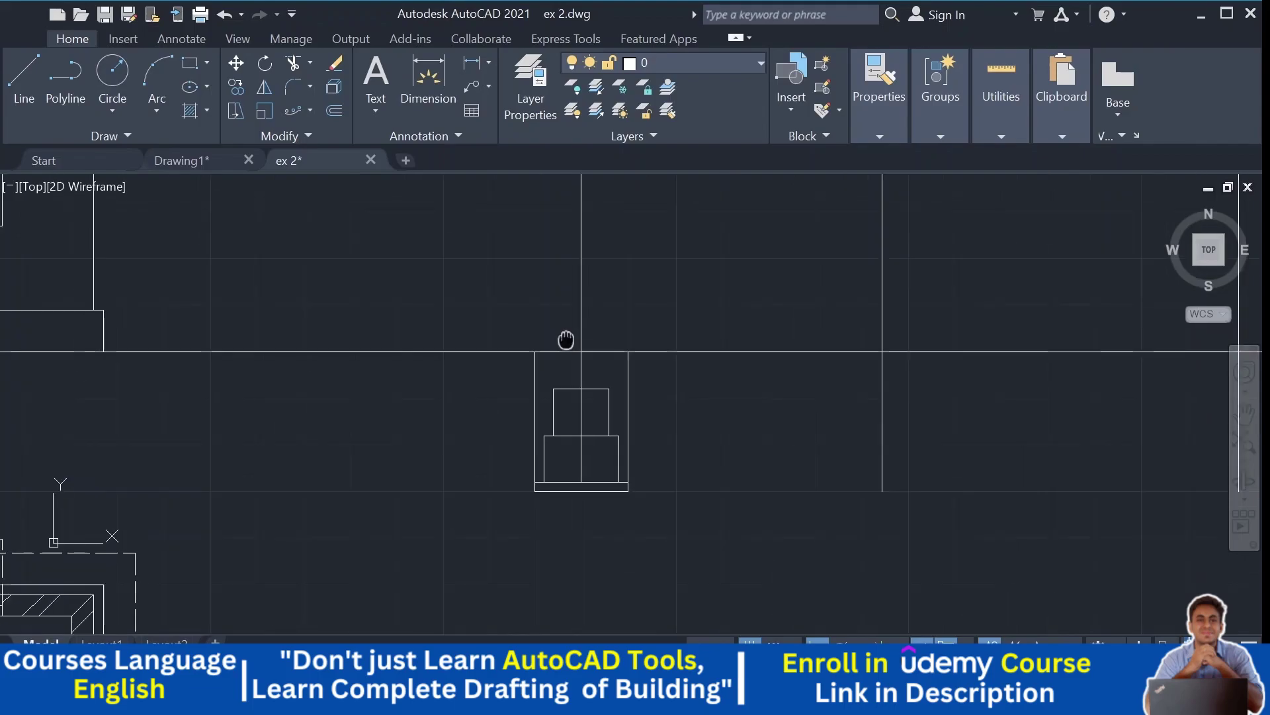
middle_click_drag(529, 511, 529, 538)
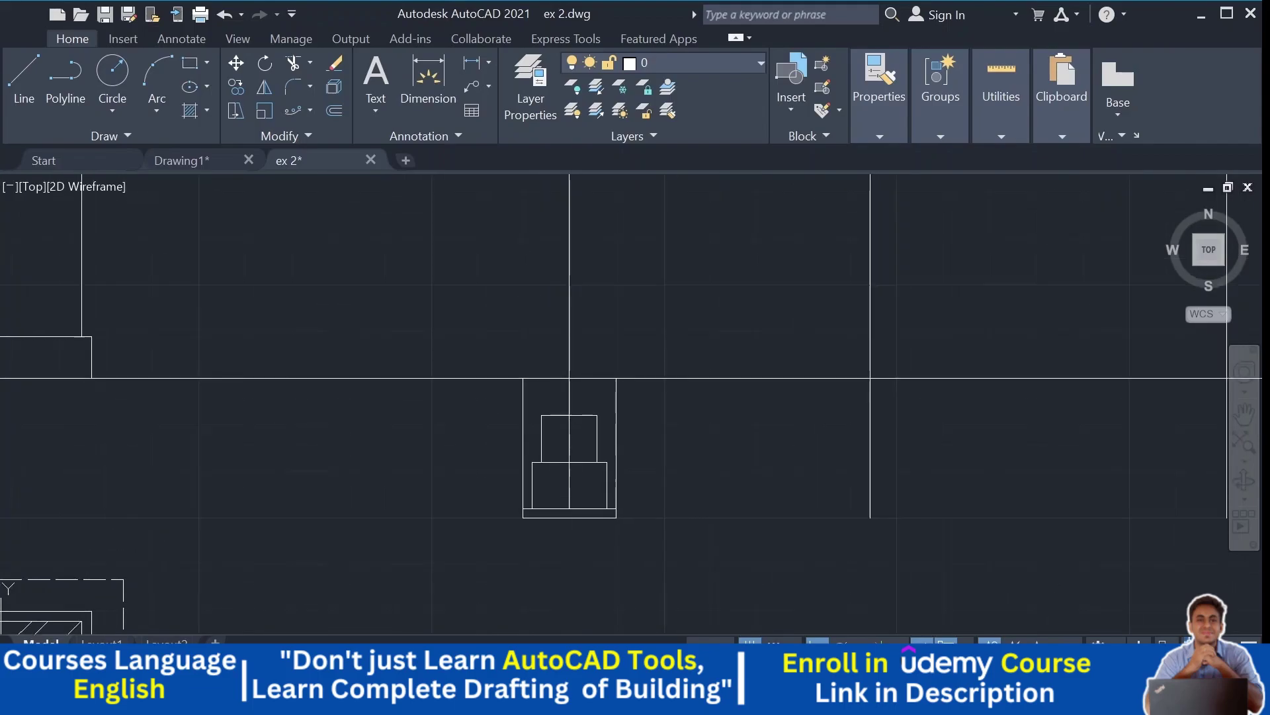
scroll(582, 387, "up", 2)
scroll(582, 386, "down", 2)
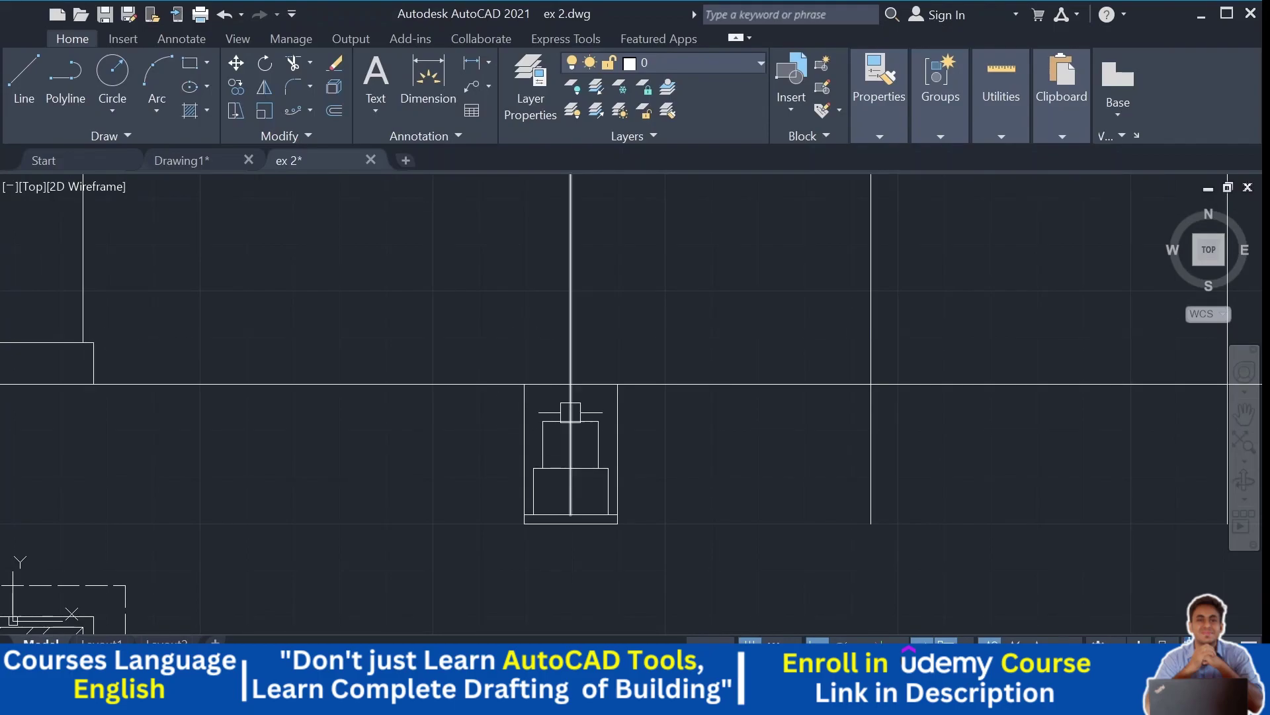
left_click(197, 156)
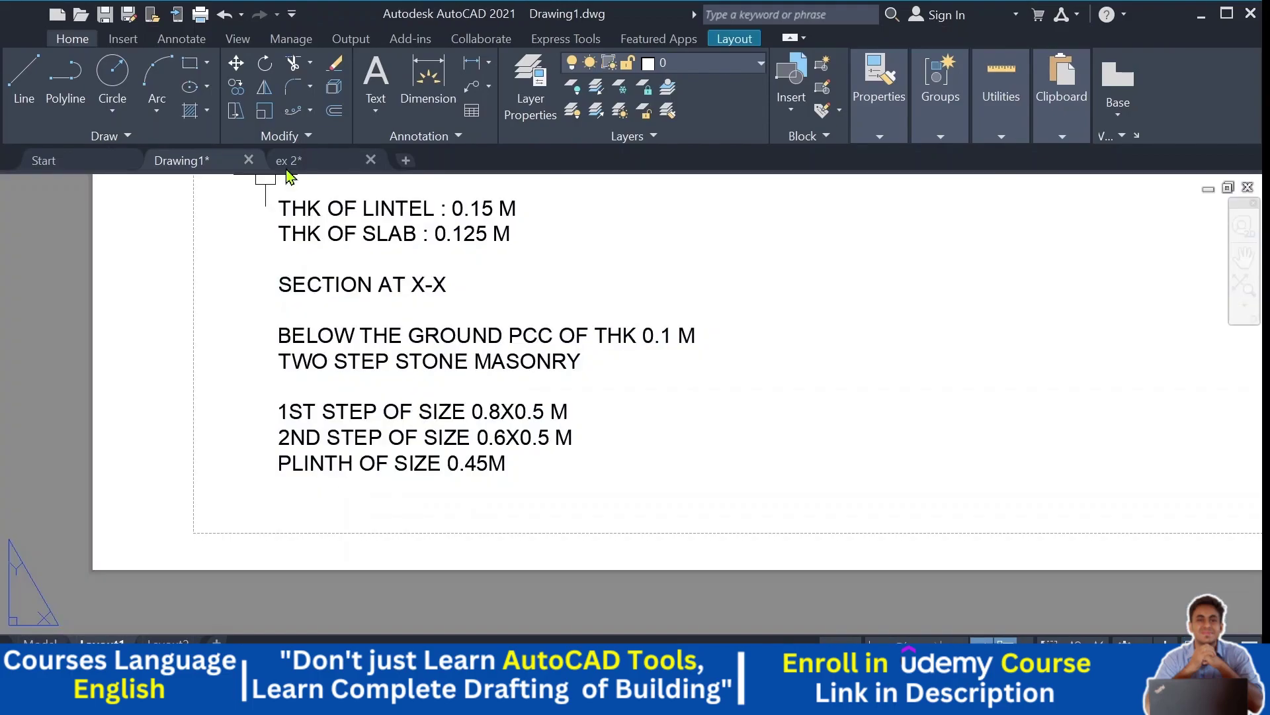
left_click(315, 164)
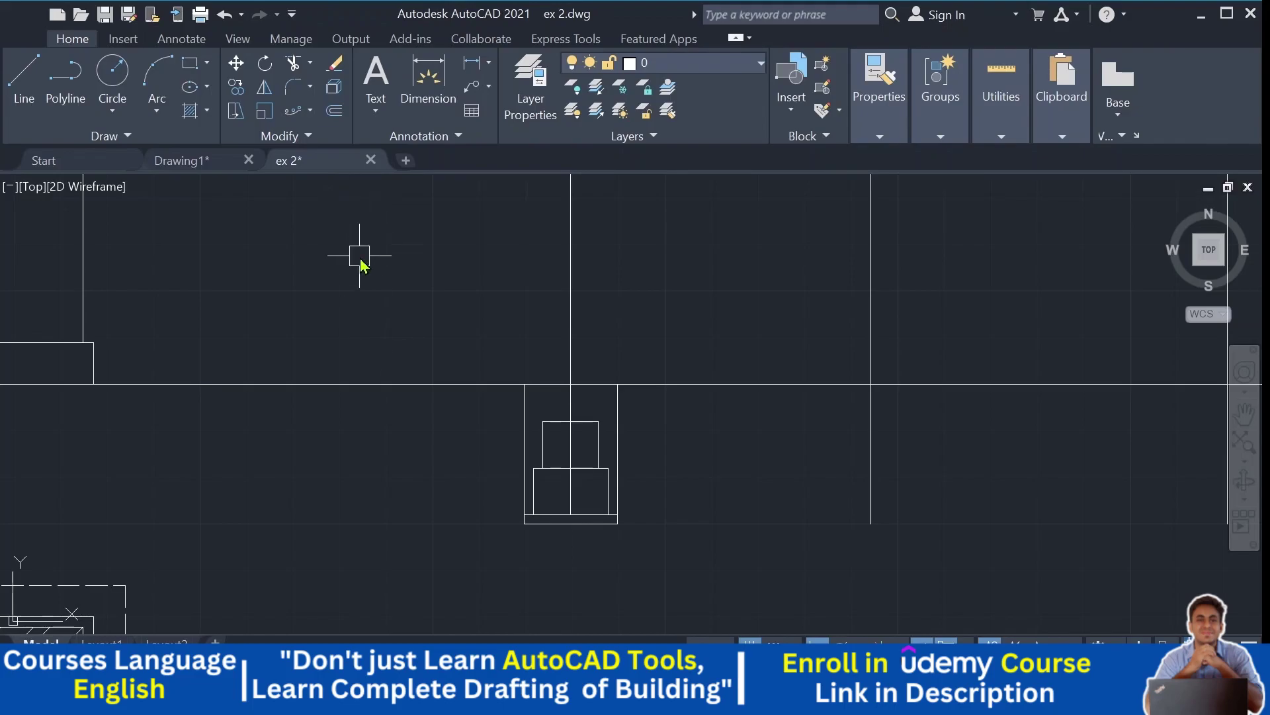
Step: Offset the wall centre line to both sides to mark the plinth's 0.45 m width
scroll(545, 357, "up", 3)
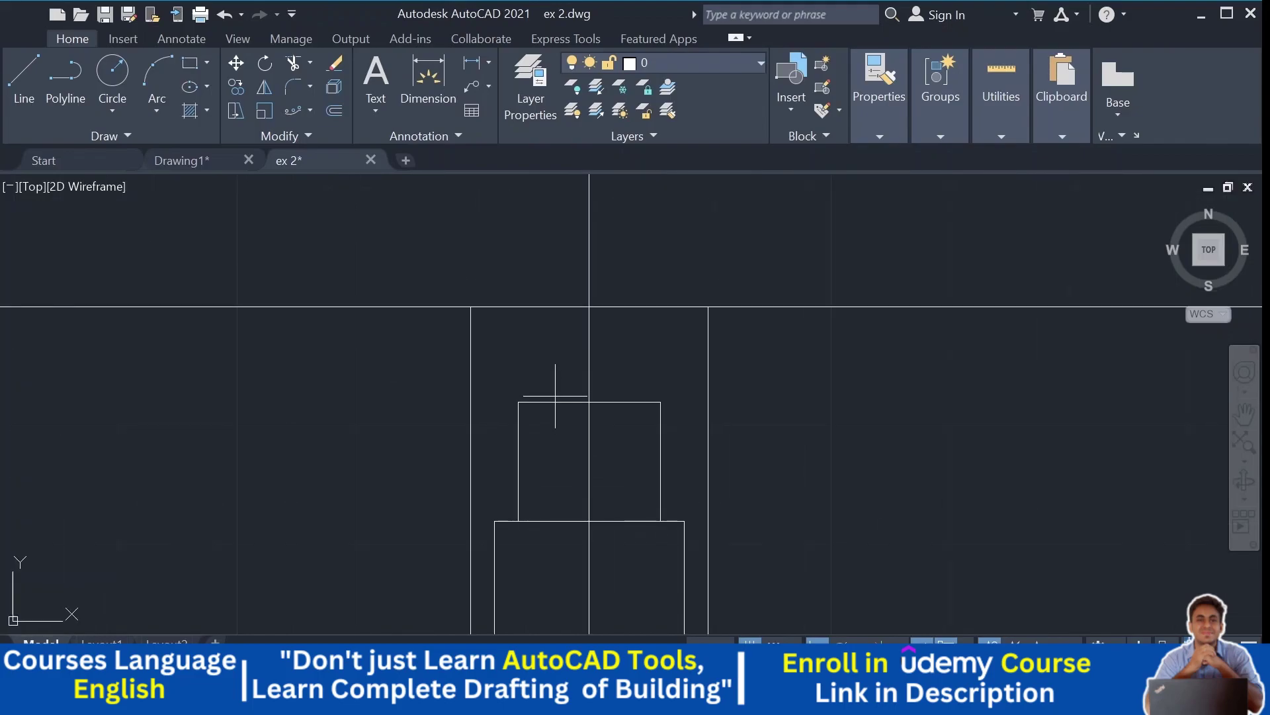
scroll(551, 360, "down", 1)
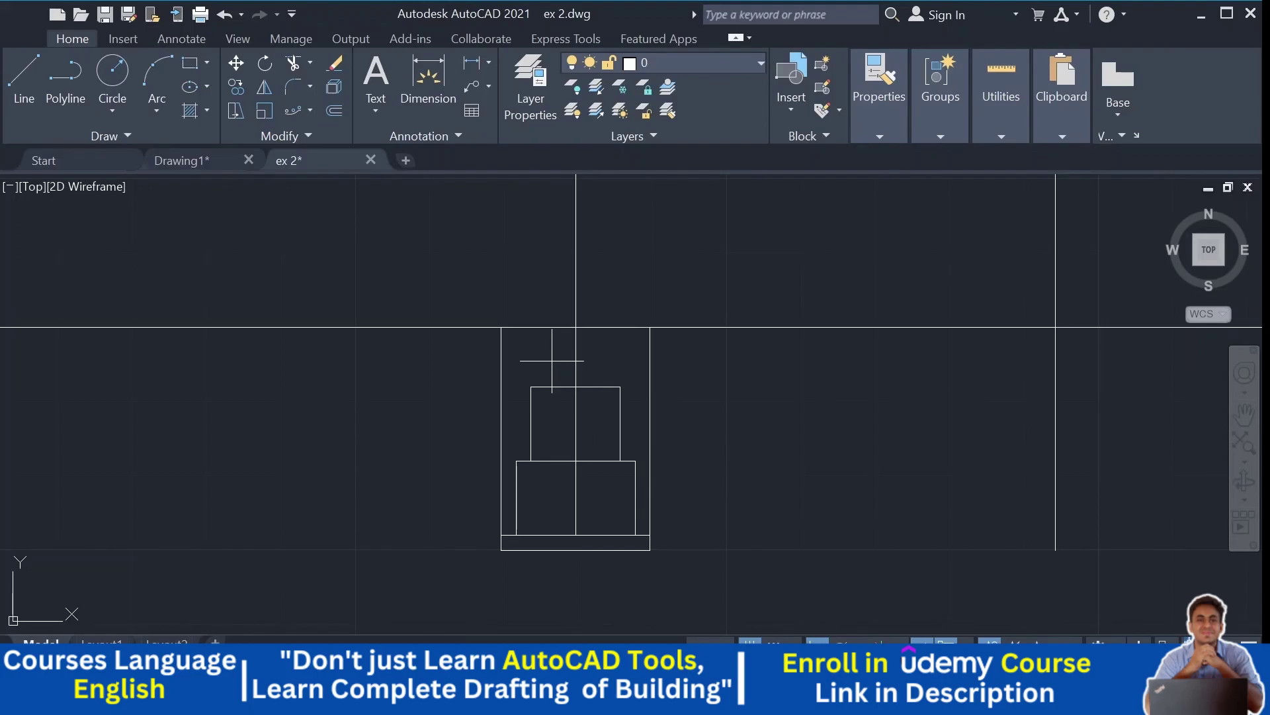
left_click(567, 356)
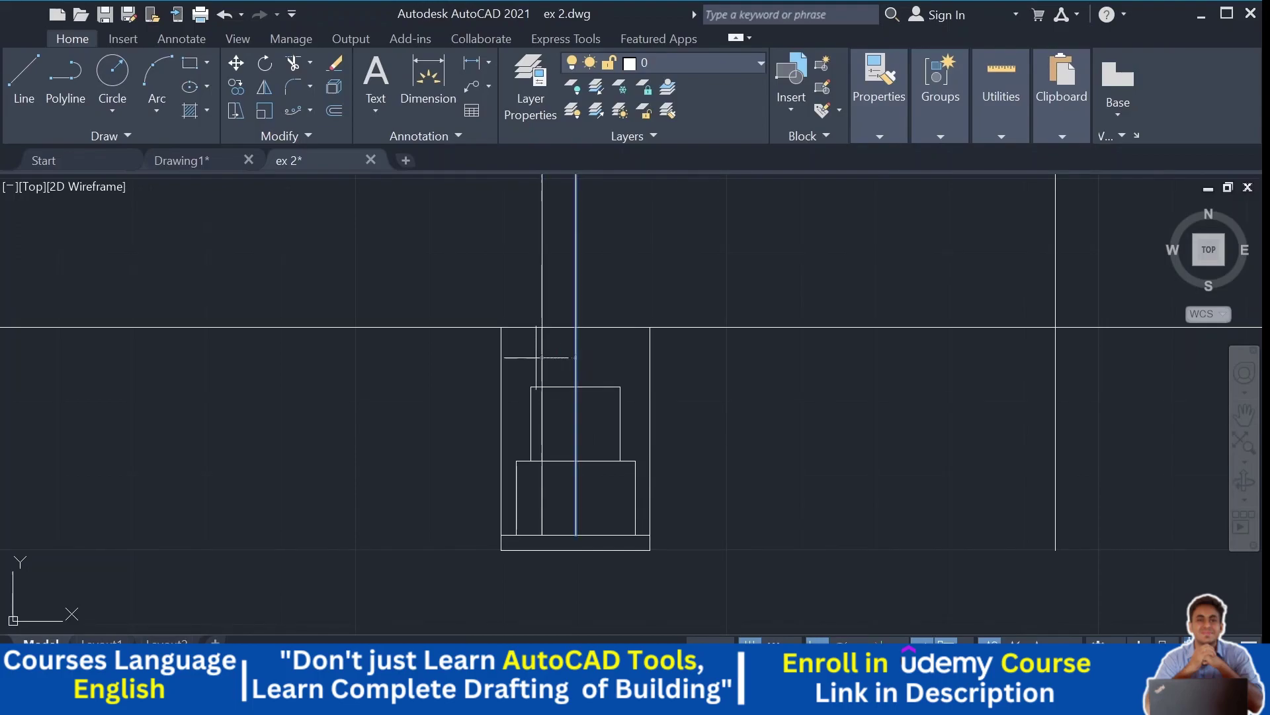
left_click(304, 352)
left_click(573, 358)
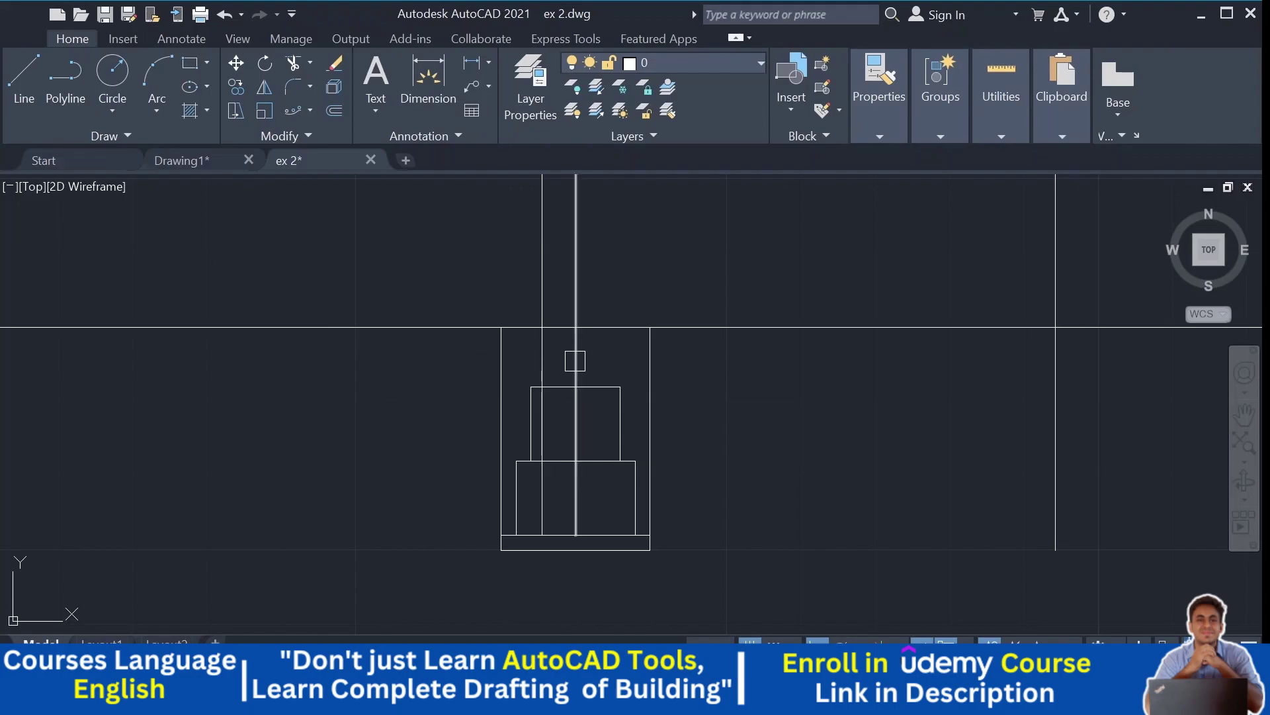
left_click(827, 367)
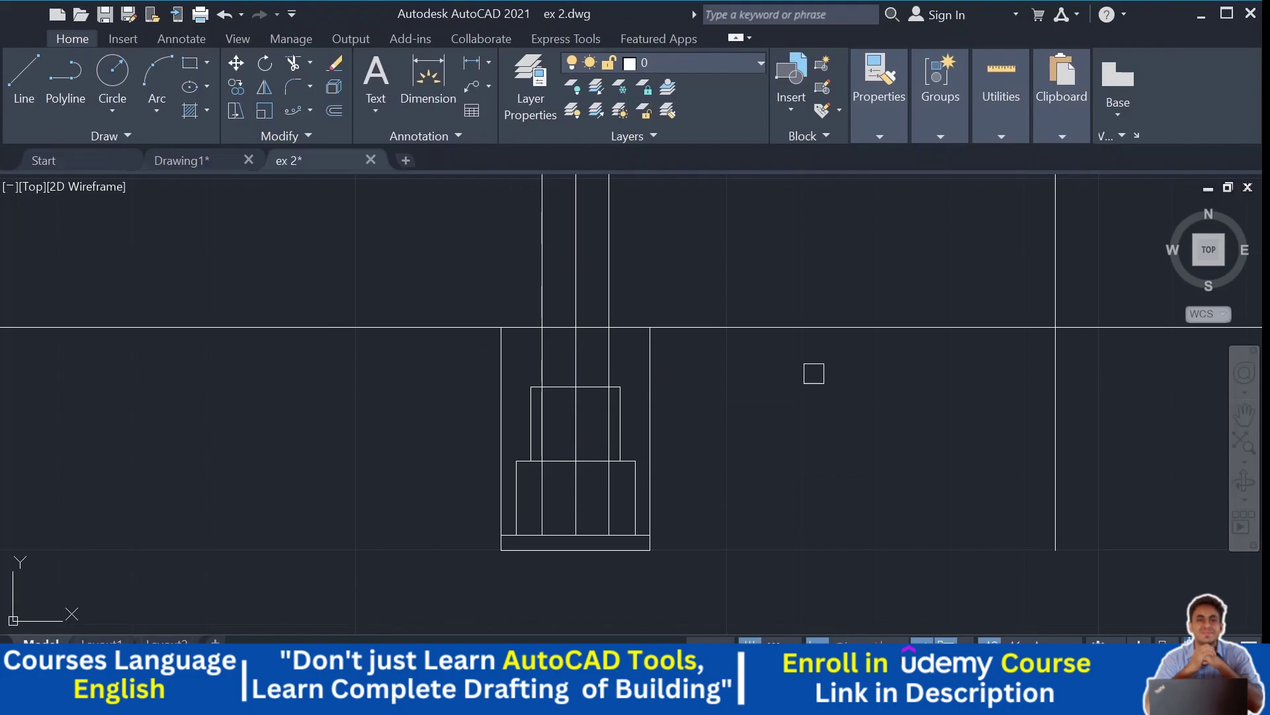
Step: Trim the plinth lines inside the second masonry step and delete their leftover pieces inside the first step
scroll(588, 410, "up", 2)
left_click(589, 414)
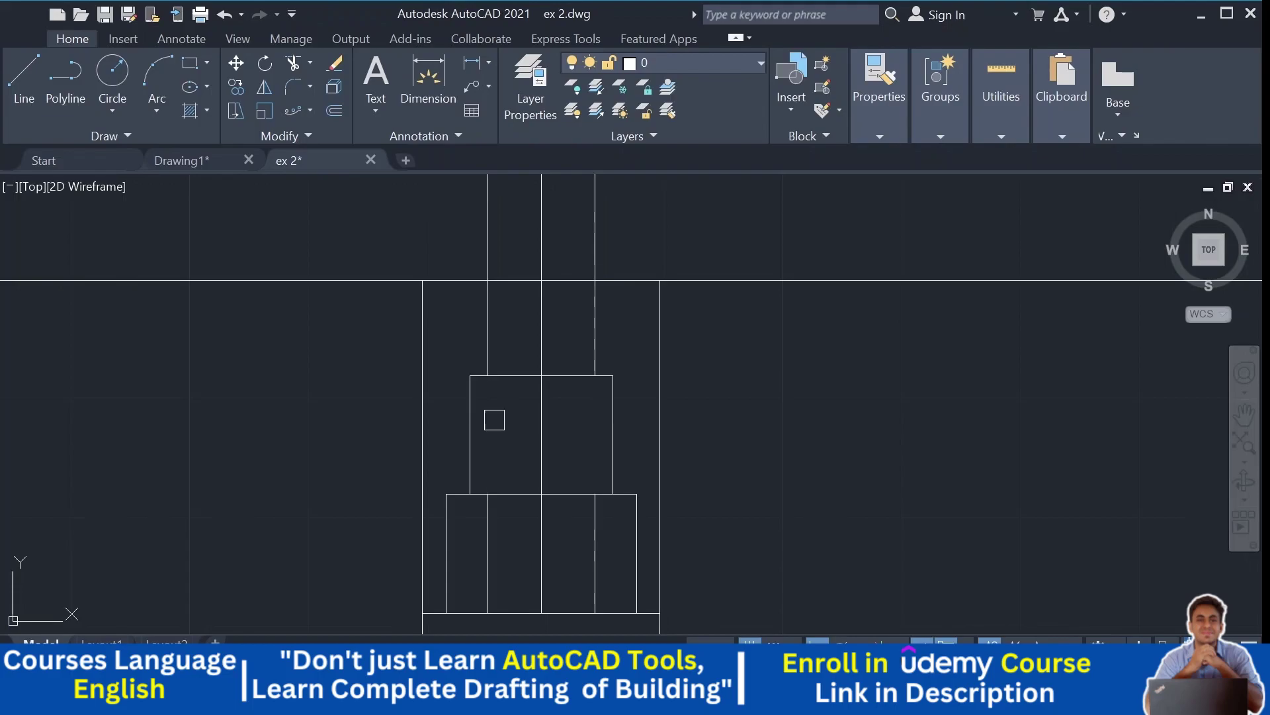
scroll(544, 425, "down", 2)
middle_click_drag(547, 427, 547, 351)
key("Escape")
left_click(573, 429)
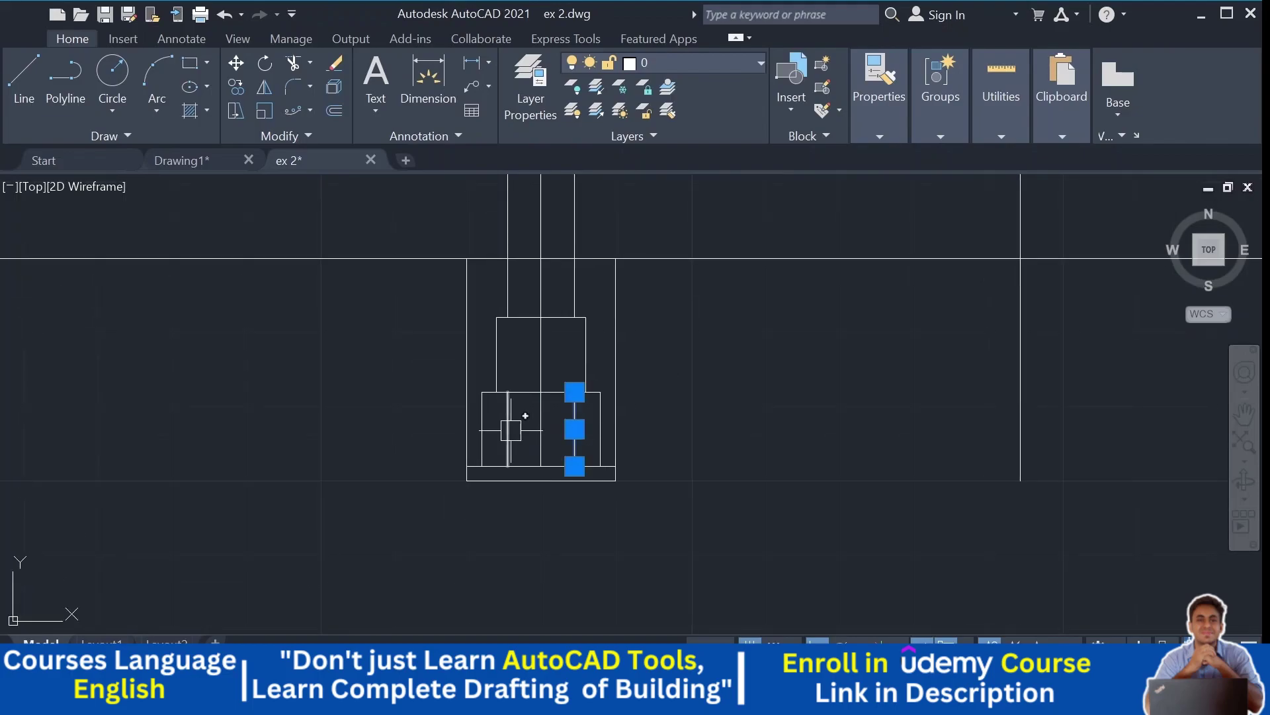
left_click(508, 415)
key("Delete")
Step: Draw a horizontal line from the front elevation's plinth top corner across and beyond the section's plinth side lines
scroll(706, 332, "down", 2)
scroll(181, 408, "up", 1)
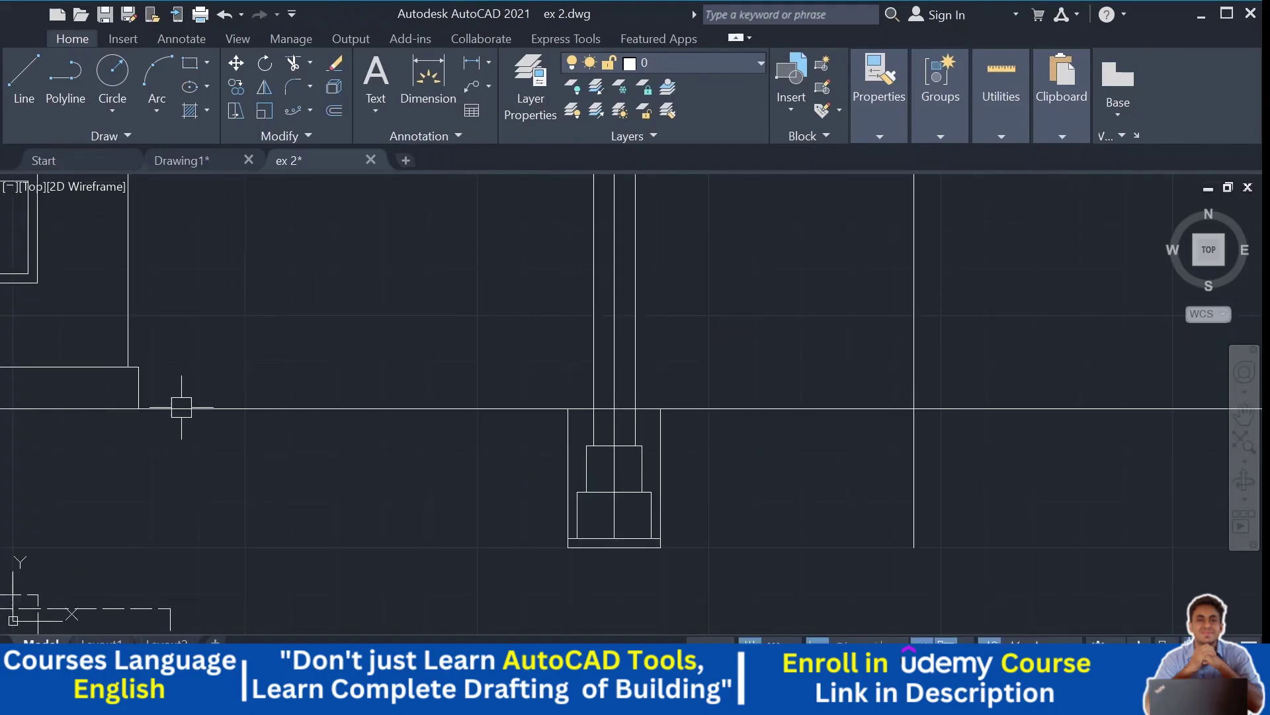
left_click(139, 317)
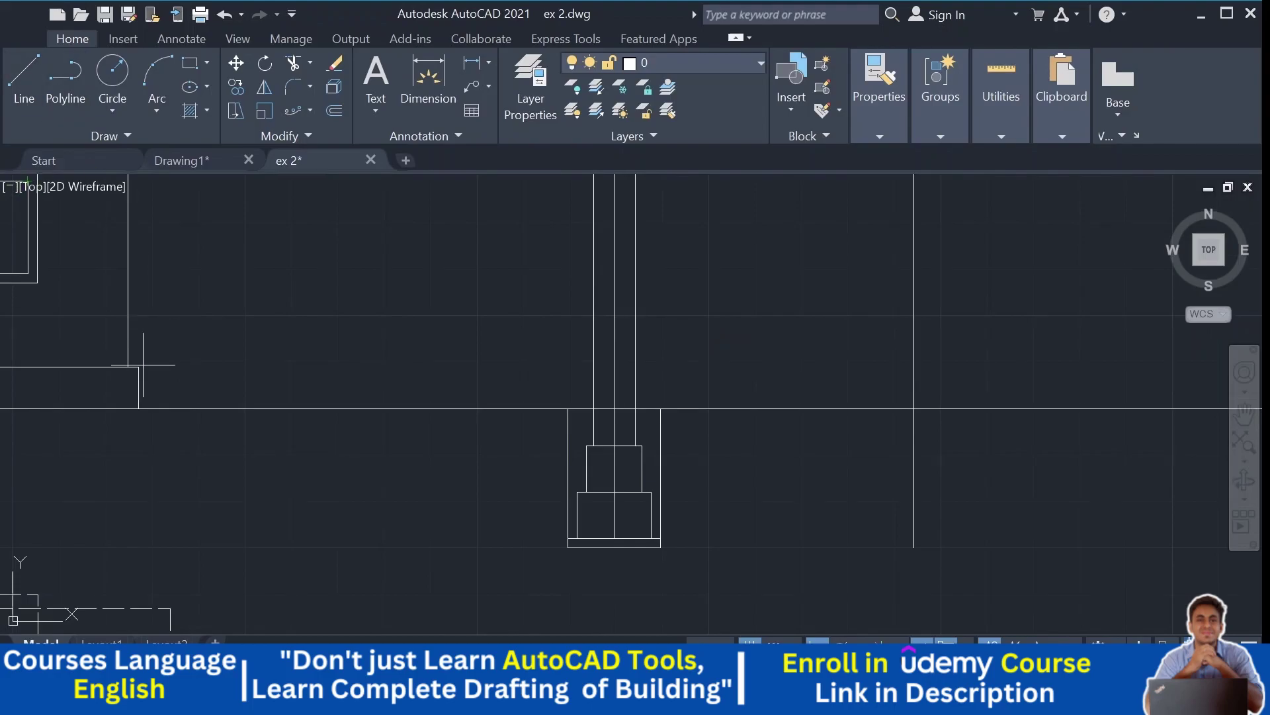
left_click(729, 365)
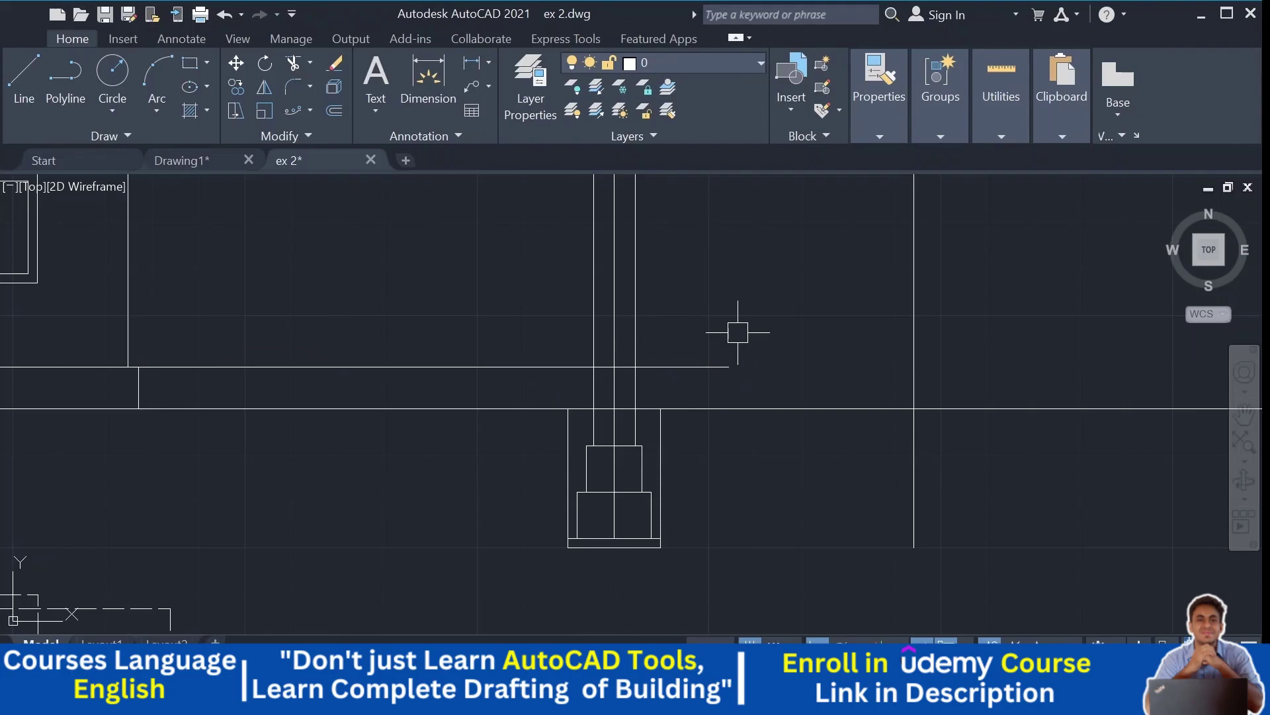
Step: Trim the plinth-level line between the elevation and the plinth, and the plinth side lines above that level
left_click(346, 363)
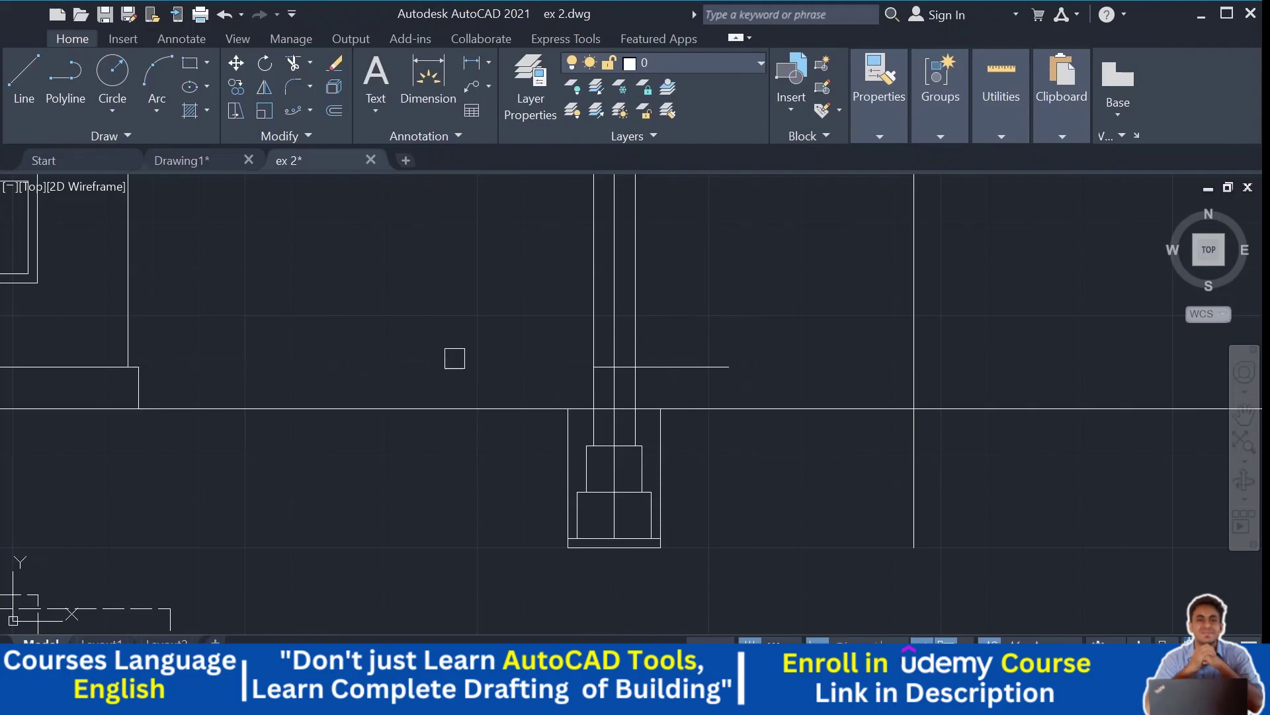
left_click(646, 322)
left_click(600, 330)
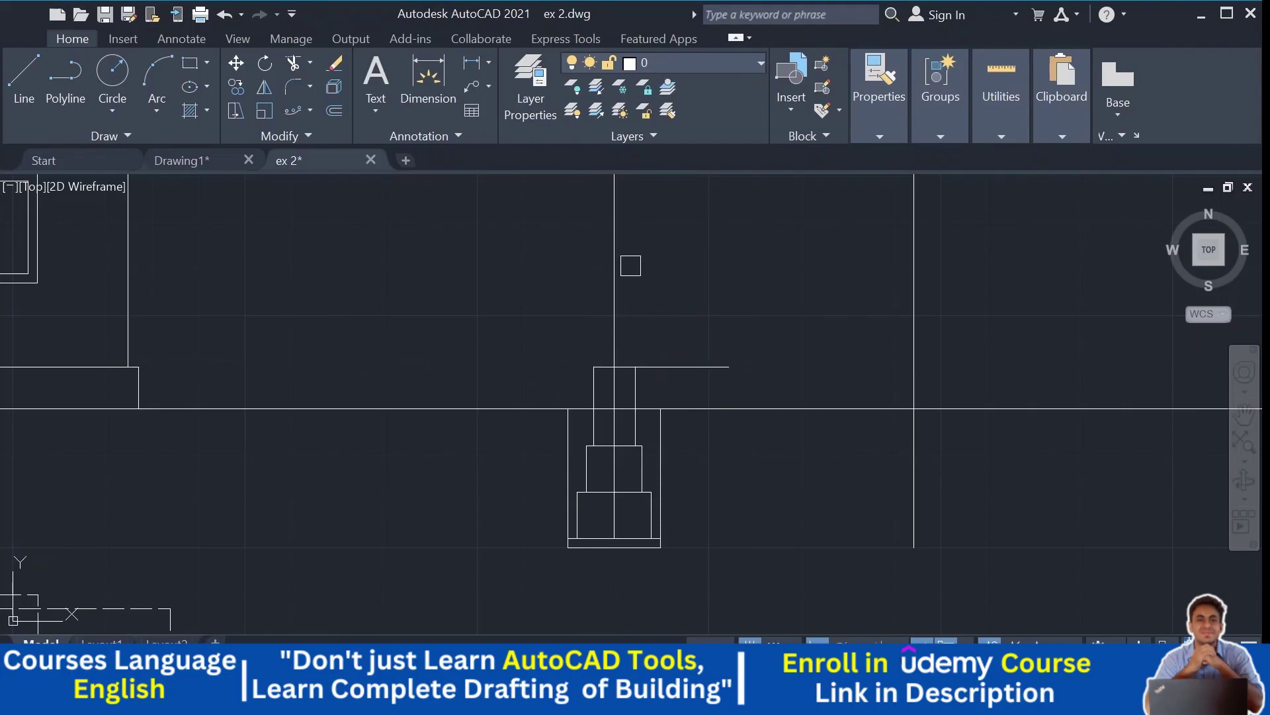
middle_click_drag(708, 466, 697, 418)
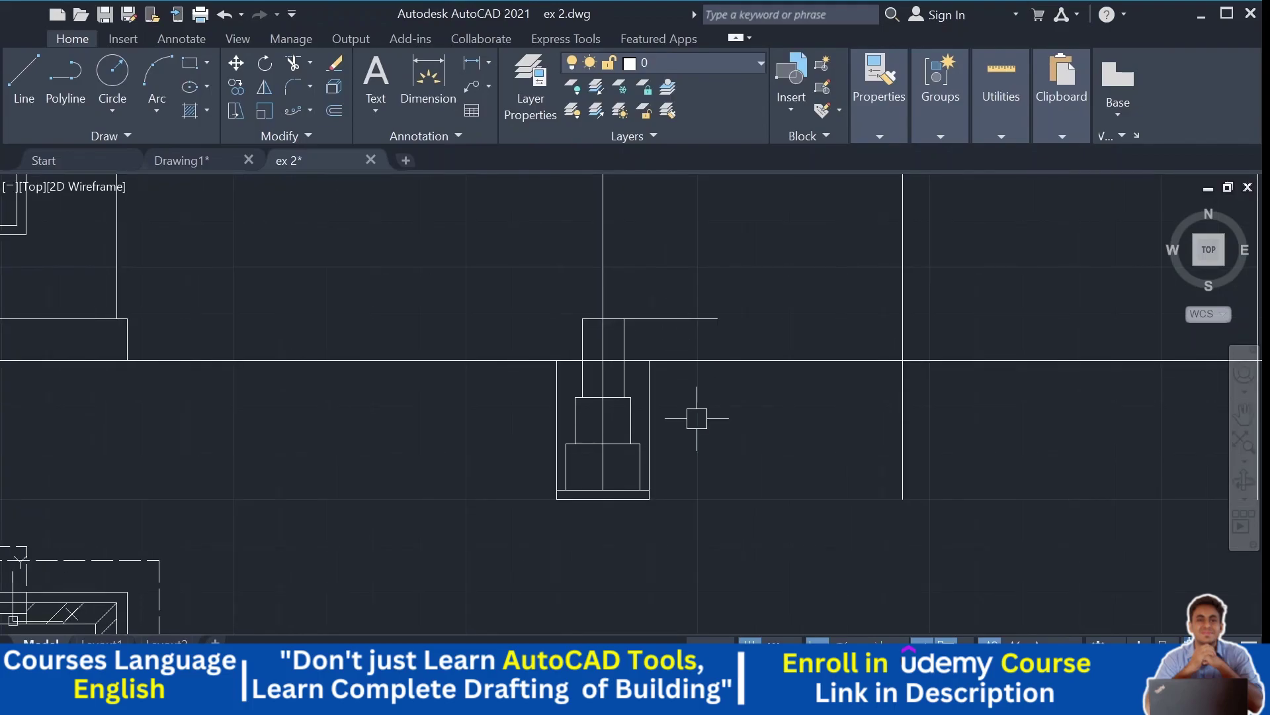
Step: Trim both pit side lines above the PCC layer
left_click(649, 423)
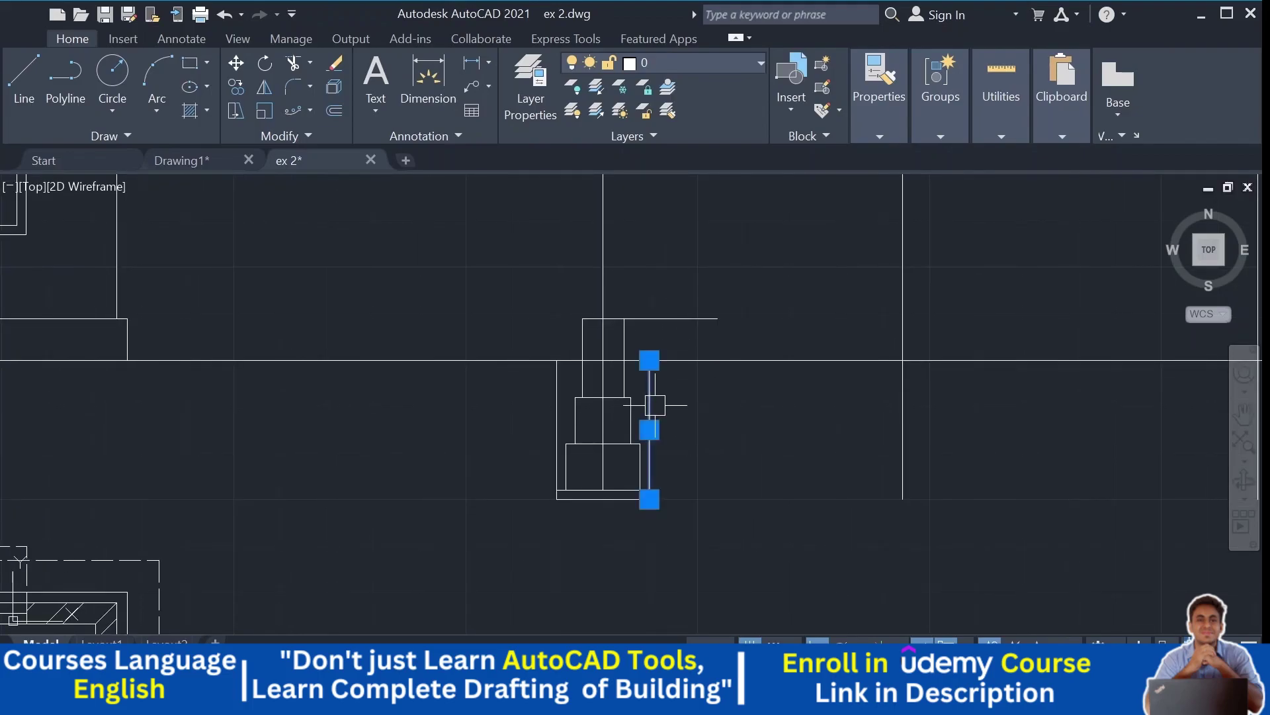
key("Escape")
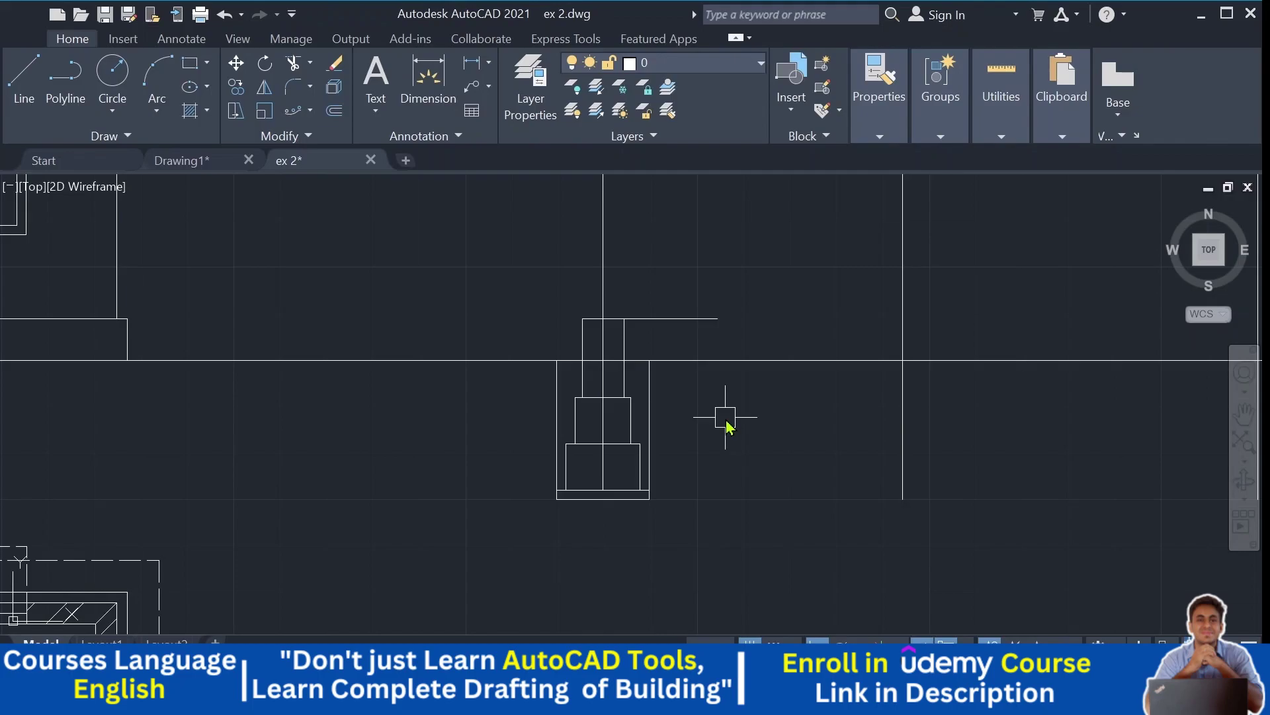
key("space")
left_click(553, 418)
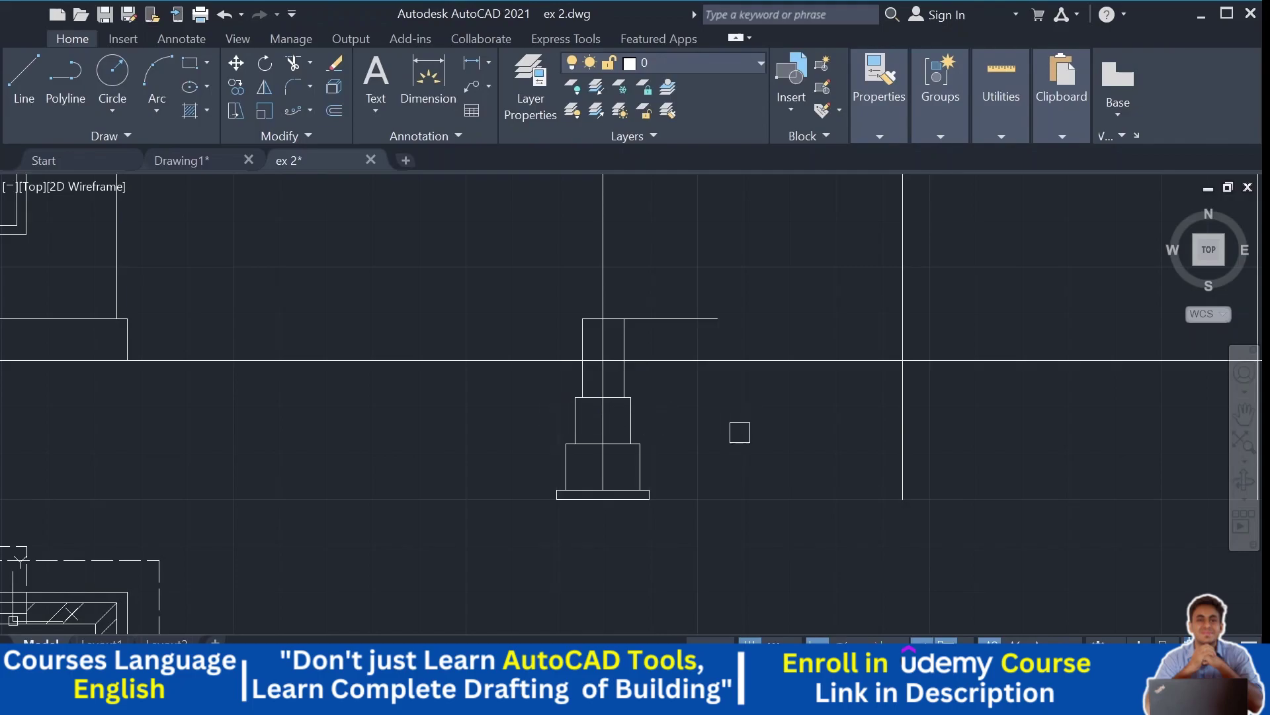
Step: Examine the stepped foundation and plinth profile against the ground line, the front elevation and the neighbouring wall centre line
middle_click_drag(740, 433, 735, 455)
scroll(734, 455, "down", 1)
mouse_move(687, 340)
middle_mouse_down()
mouse_move(688, 402)
mouse_move(643, 369)
mouse_move(672, 352)
mouse_move(674, 323)
middle_mouse_up()
scroll(630, 422, "up", 1)
scroll(650, 368, "up", 3)
scroll(737, 366, "down", 2)
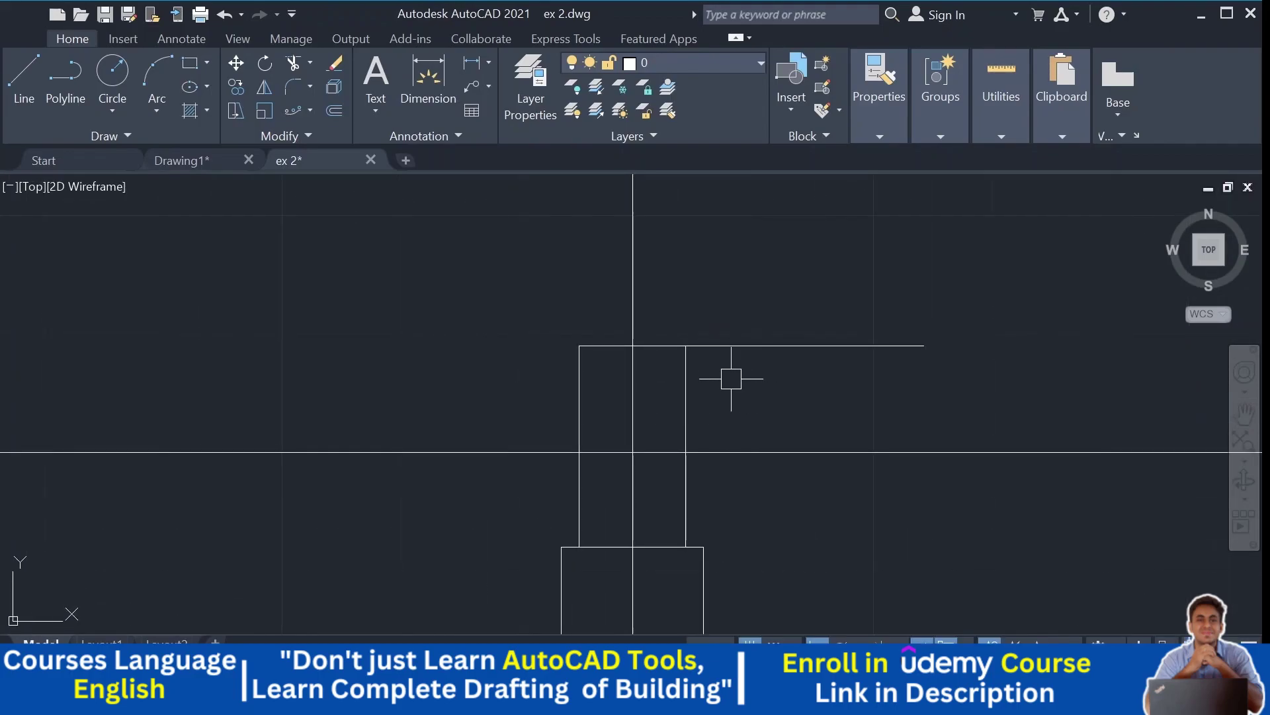
scroll(584, 403, "down", 2)
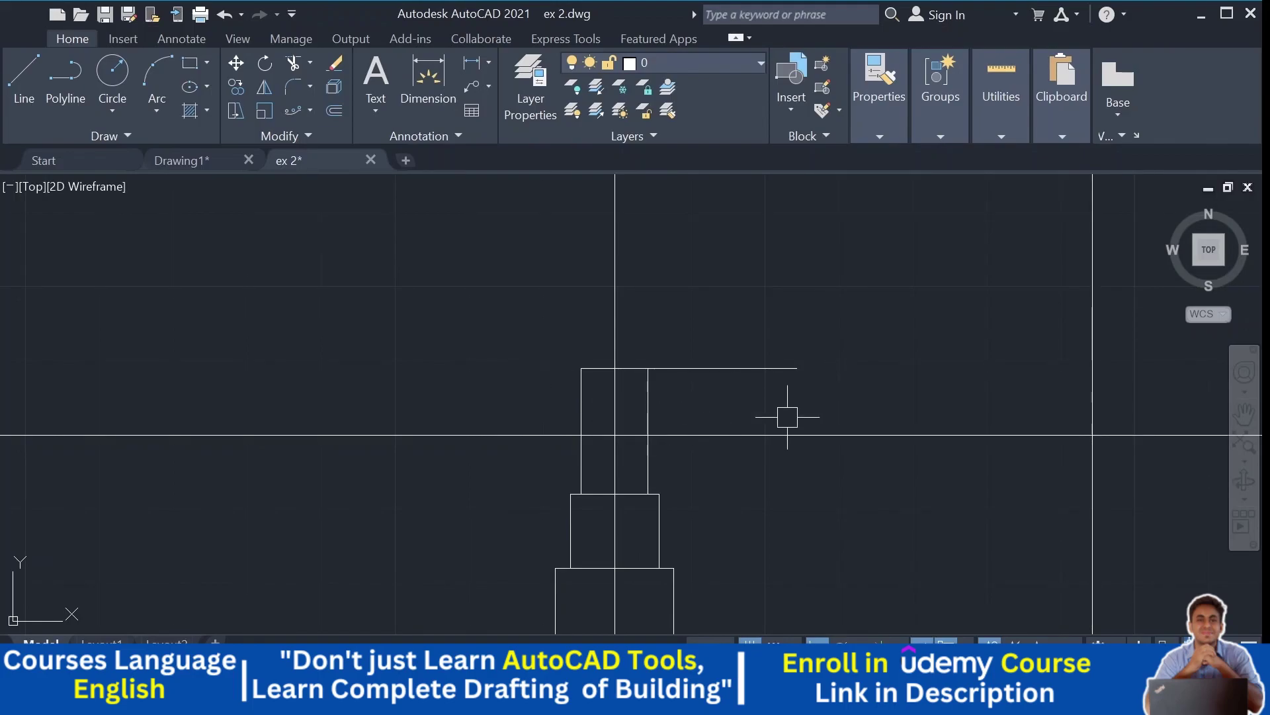
scroll(784, 407, "down", 2)
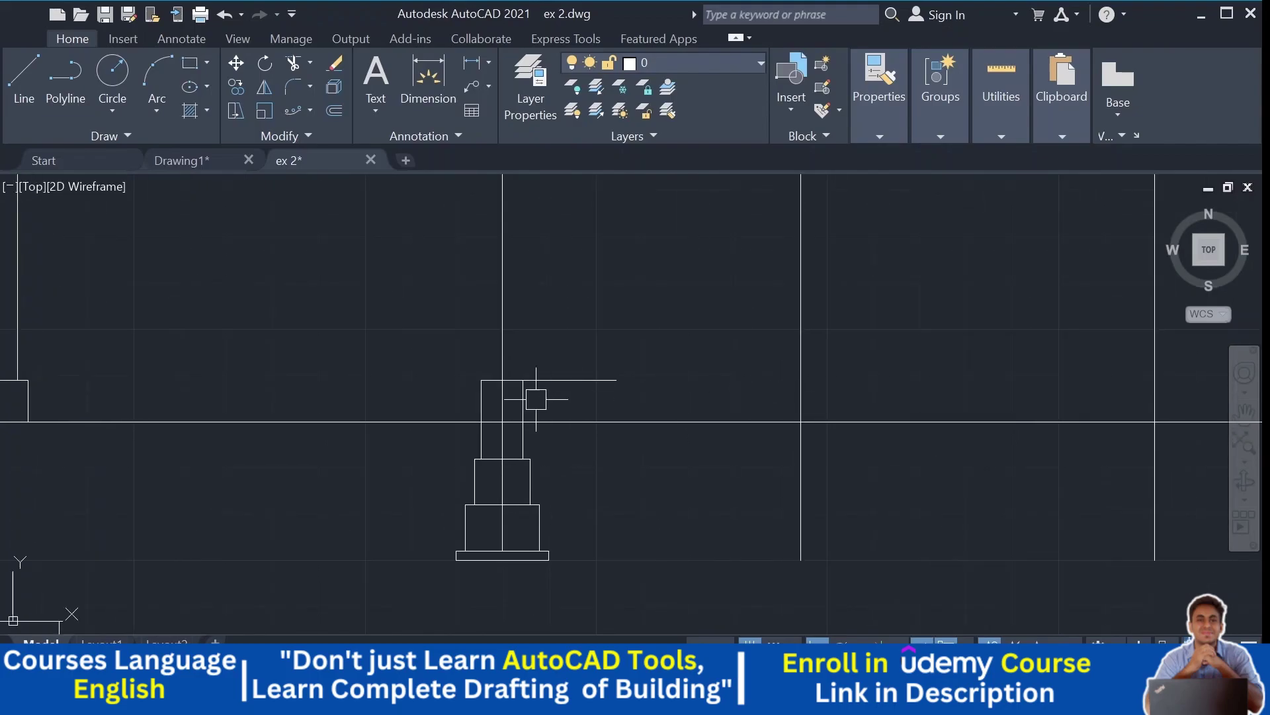
middle_click_drag(732, 397, 884, 397)
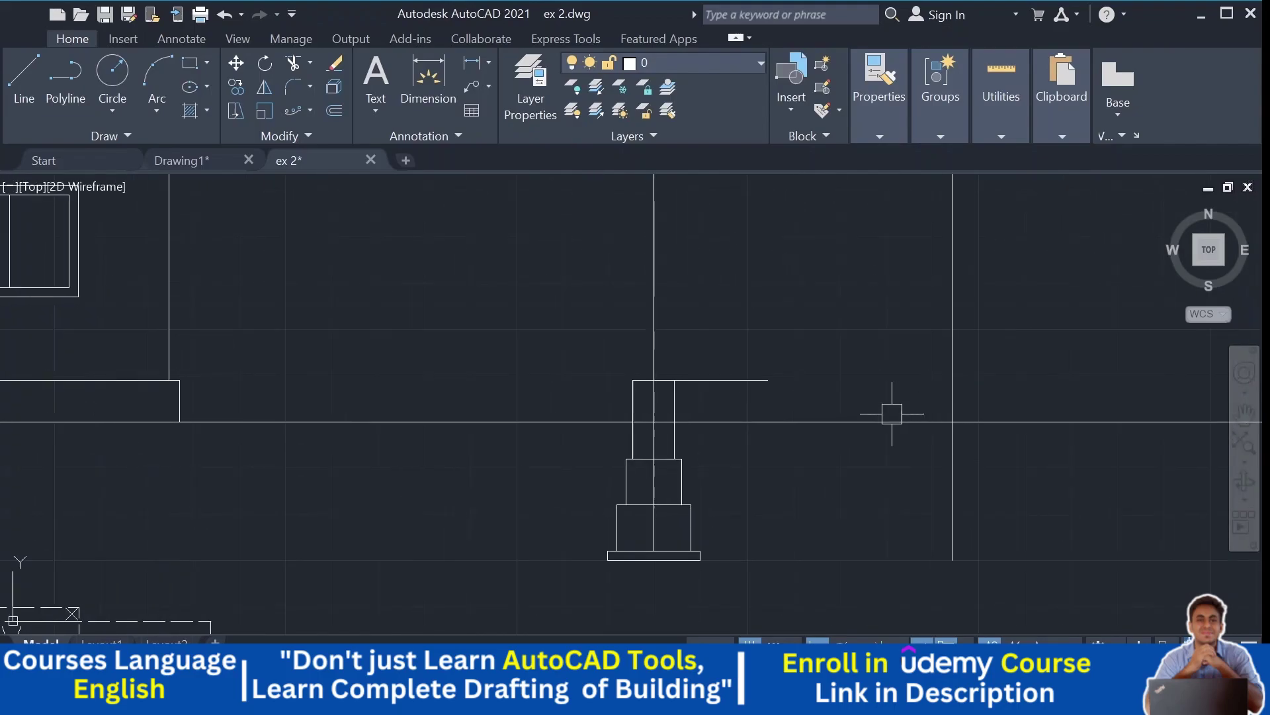
middle_click_drag(810, 410, 752, 434)
middle_click_drag(737, 363, 715, 410)
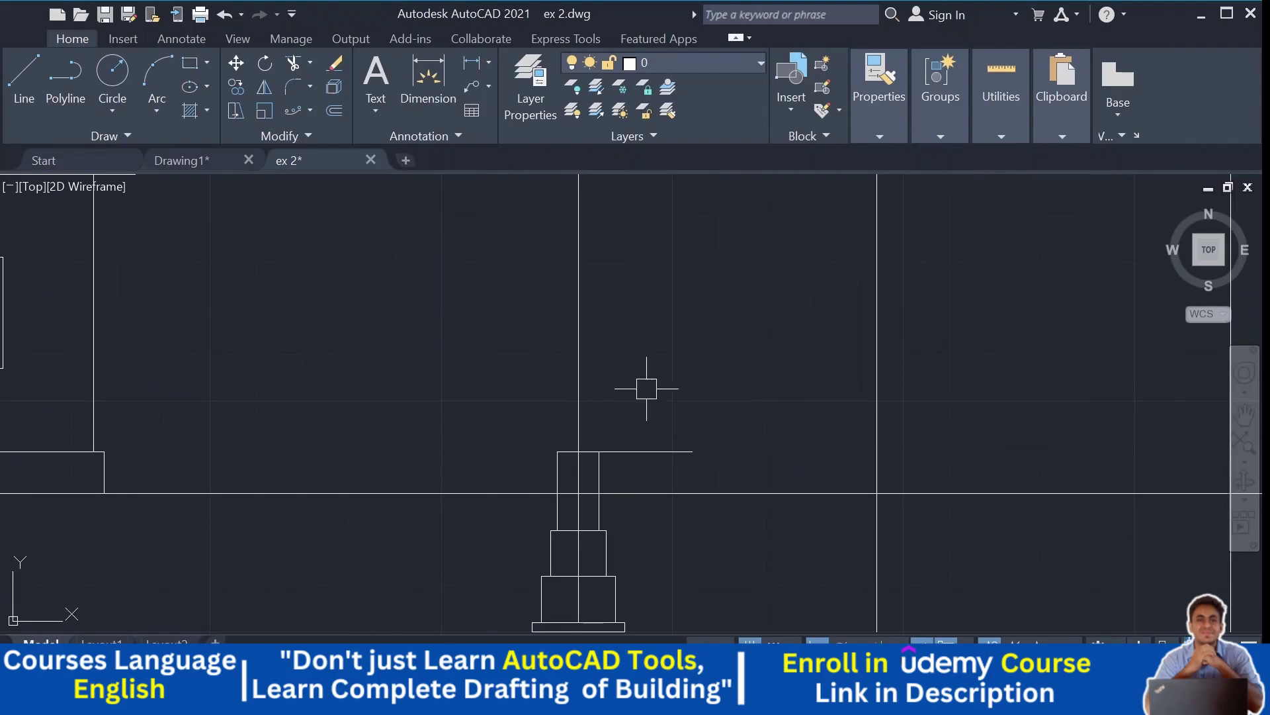
Step: Offset the section's first wall centre line to both sides to form the wall faces above the plinth
scroll(727, 471, "down", 2)
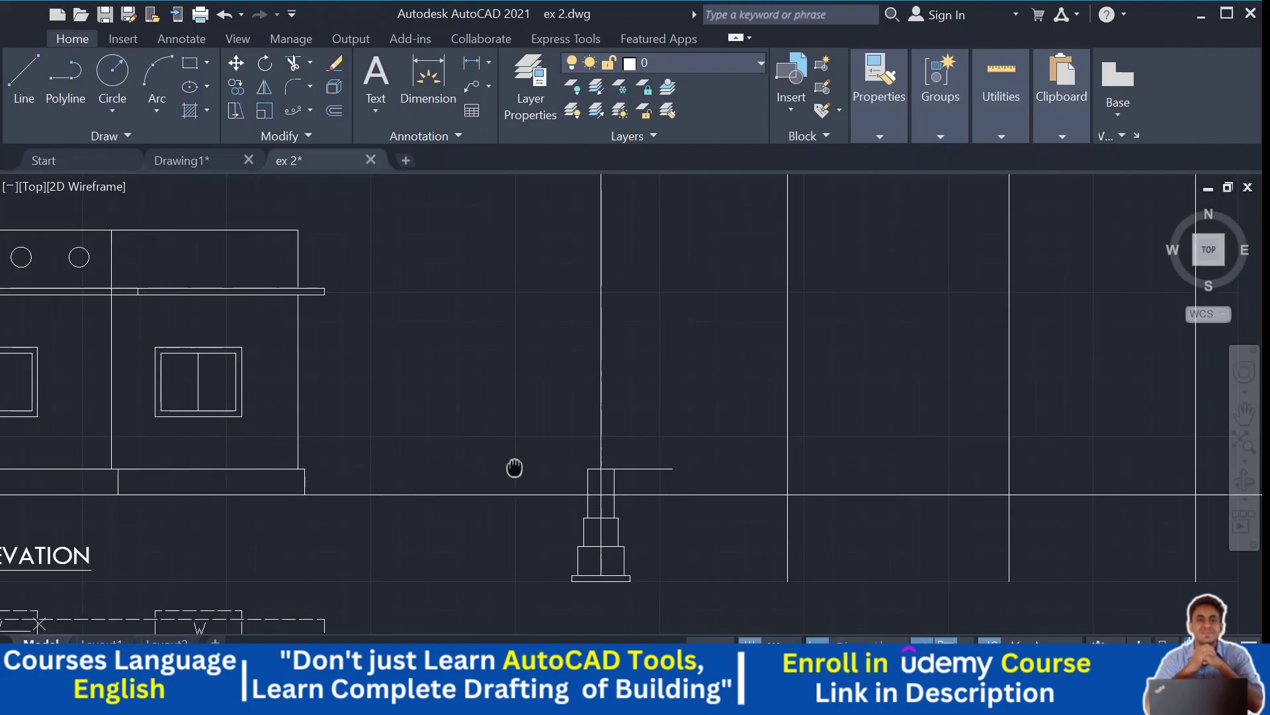
scroll(595, 450, "up", 1)
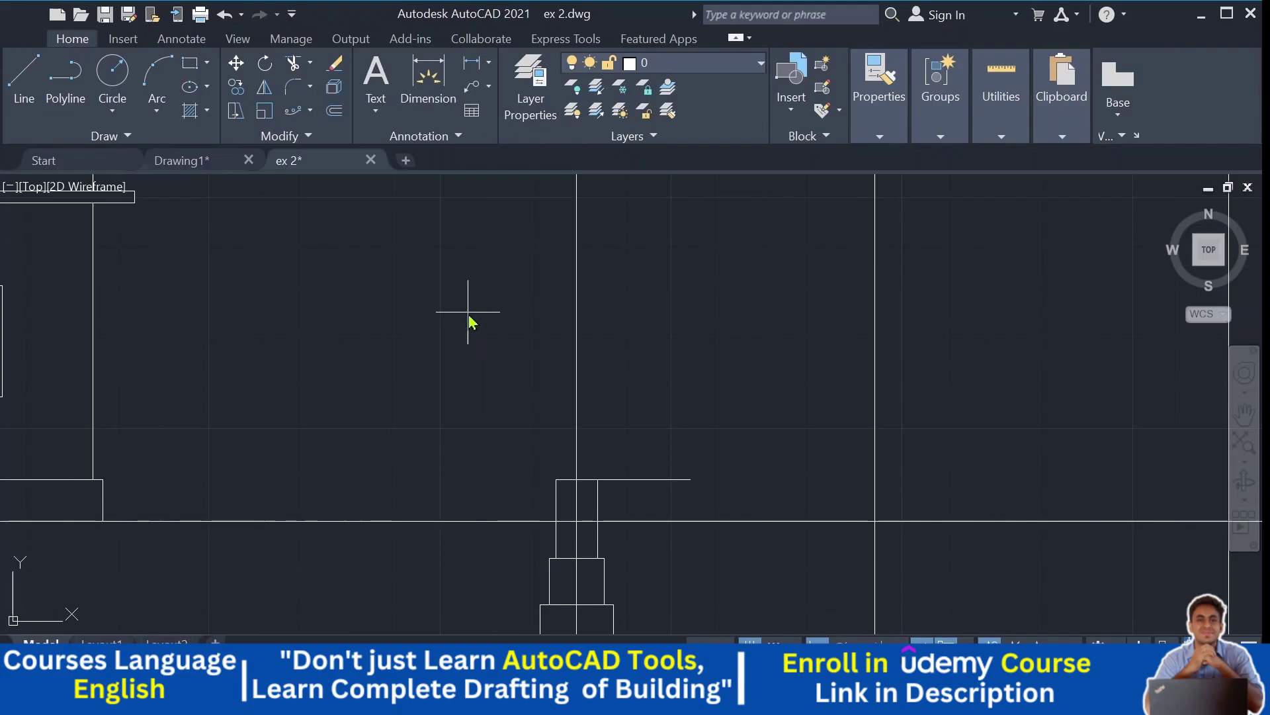
key("space")
left_click(575, 339)
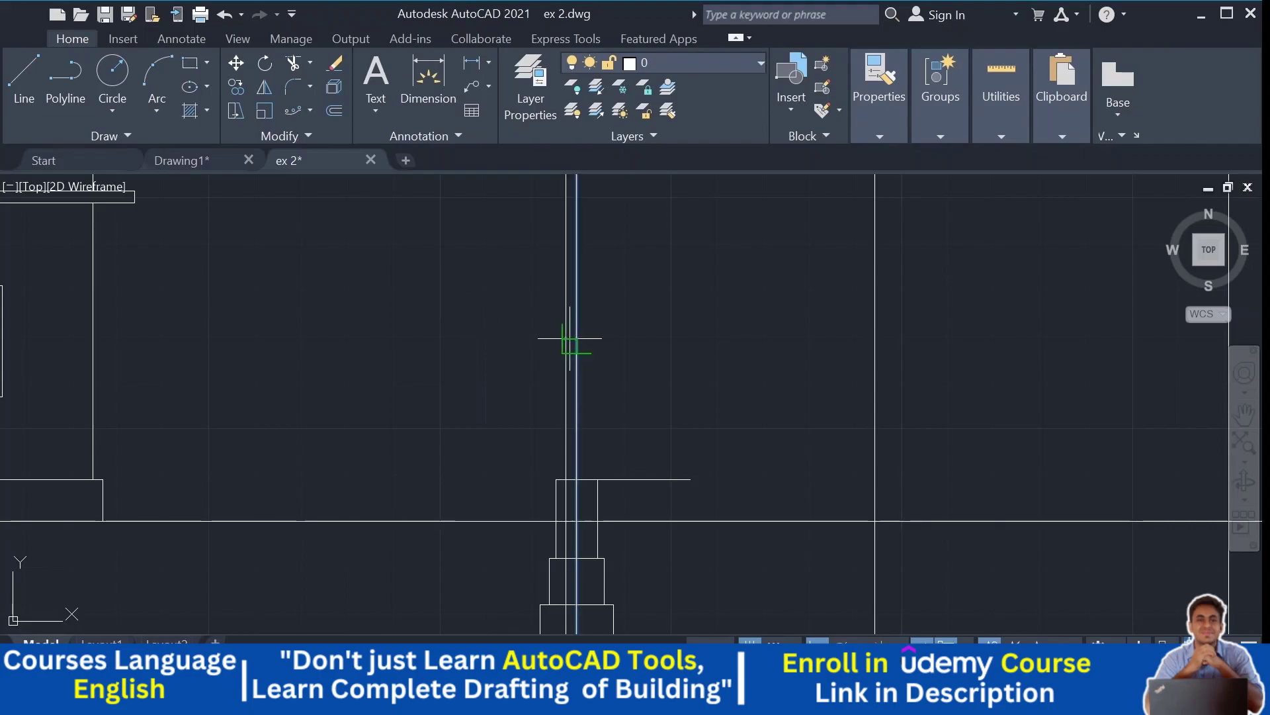
left_click(470, 342)
left_click(576, 368)
left_click(743, 368)
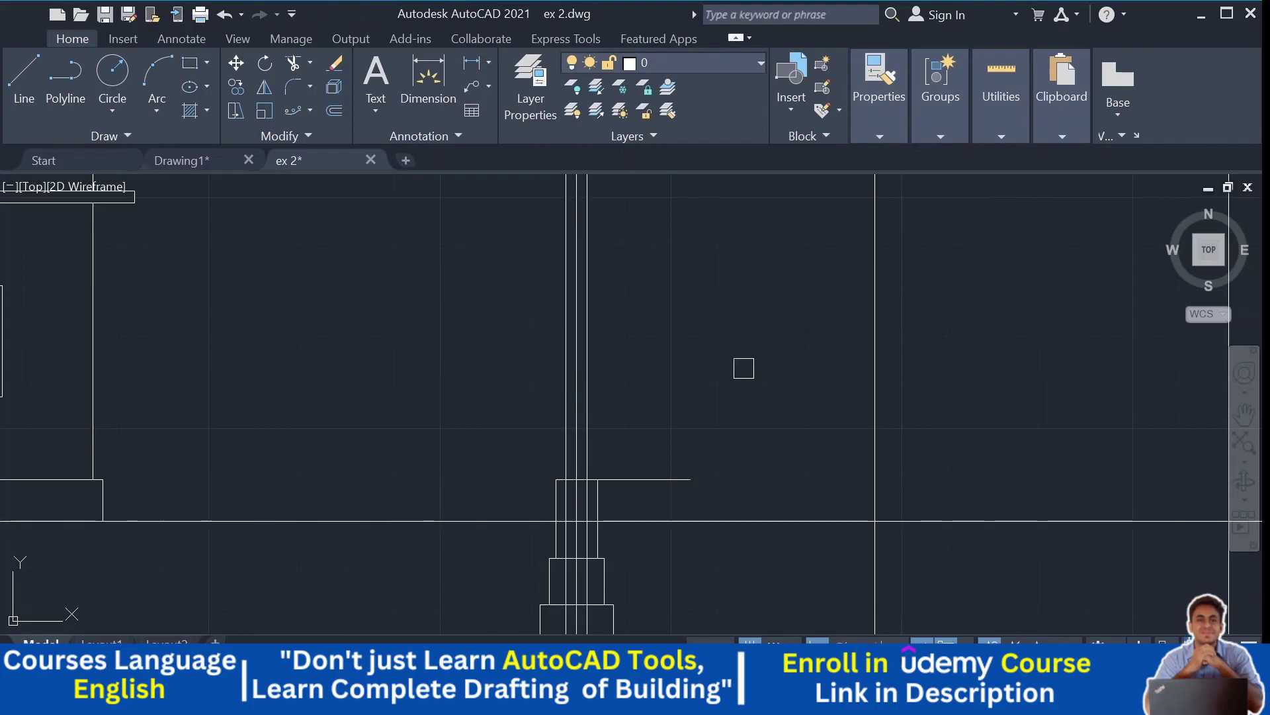
Step: Trim the wall face lines inside the plinth and delete their leftover pieces below ground level
scroll(569, 490, "up", 6)
scroll(672, 473, "down", 3)
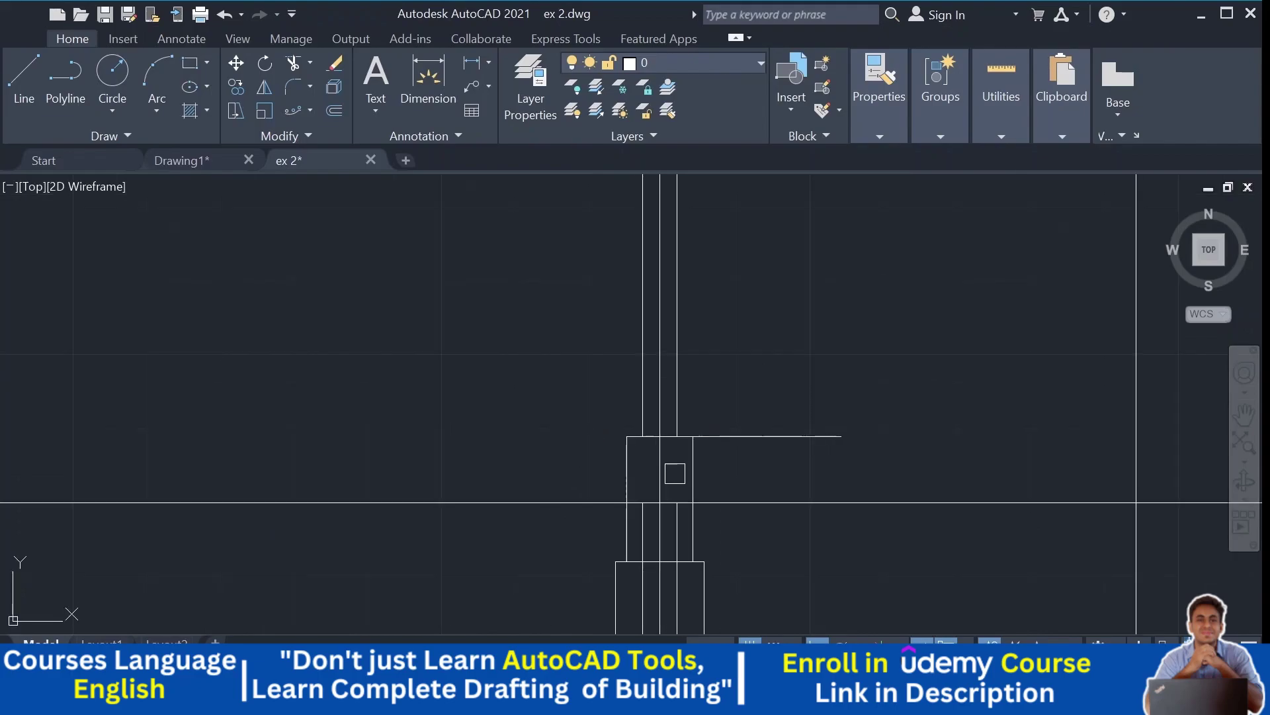
left_click(633, 422)
left_click(598, 426)
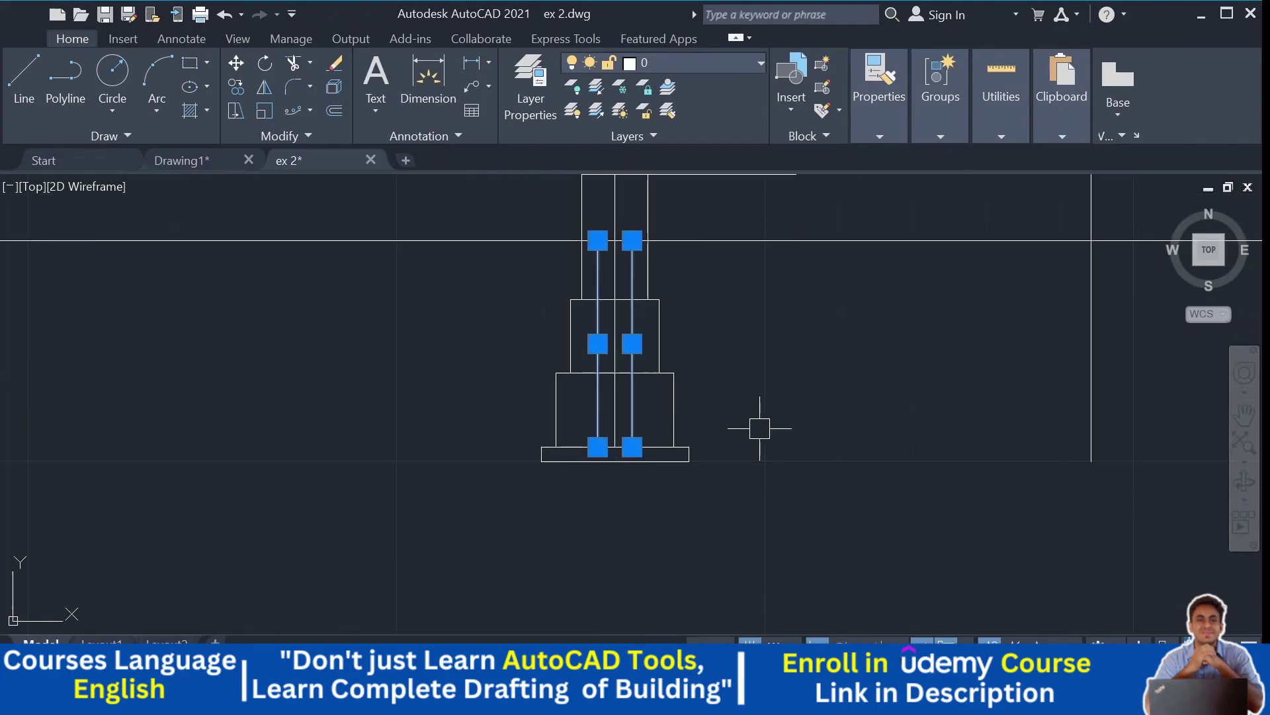
key("Delete")
Step: Draw a horizontal line from the front elevation window's top corner across and beyond the section wall
scroll(765, 421, "down", 2)
middle_click_drag(765, 422, 699, 532)
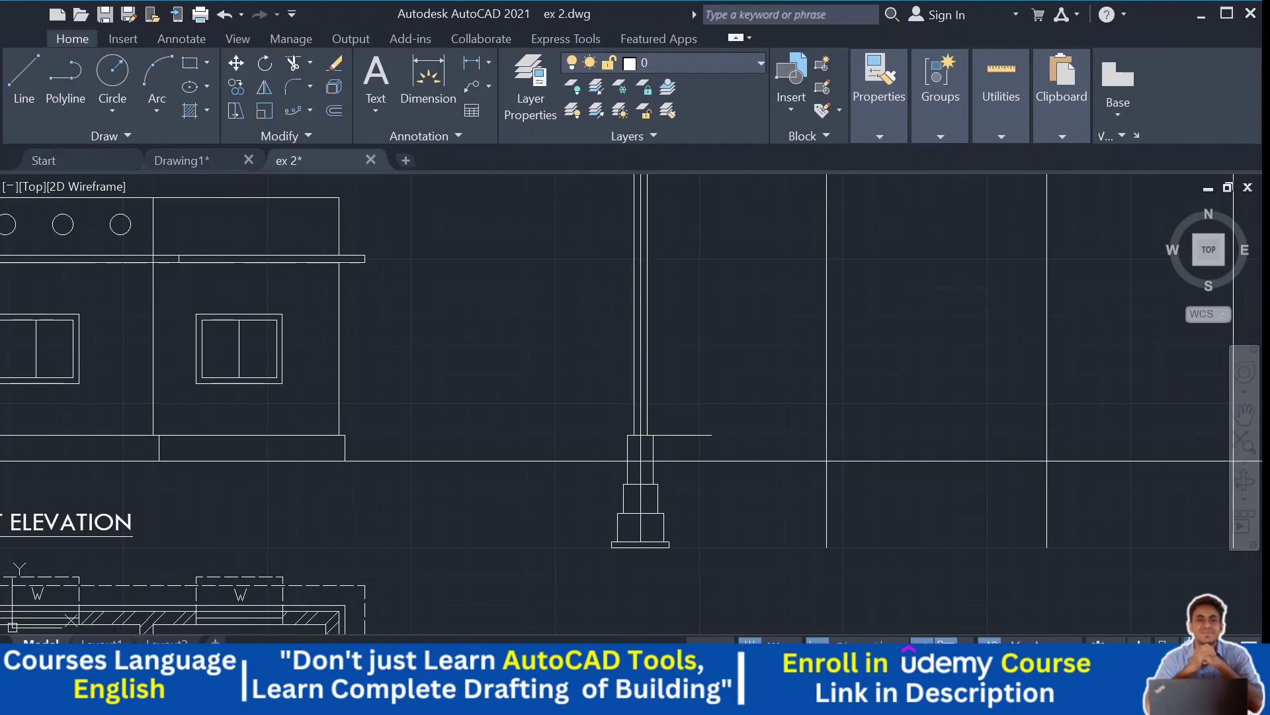
left_click(25, 103)
scroll(283, 312, "up", 3)
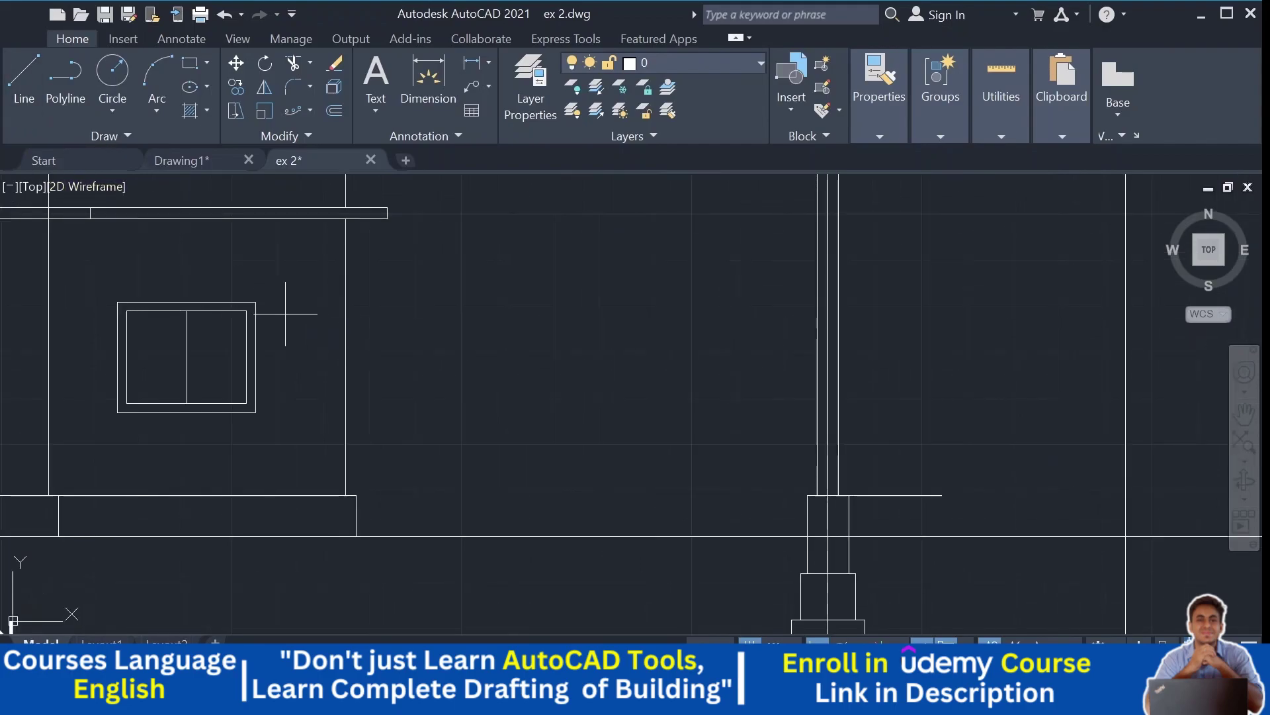
left_click(255, 301)
left_click(916, 302)
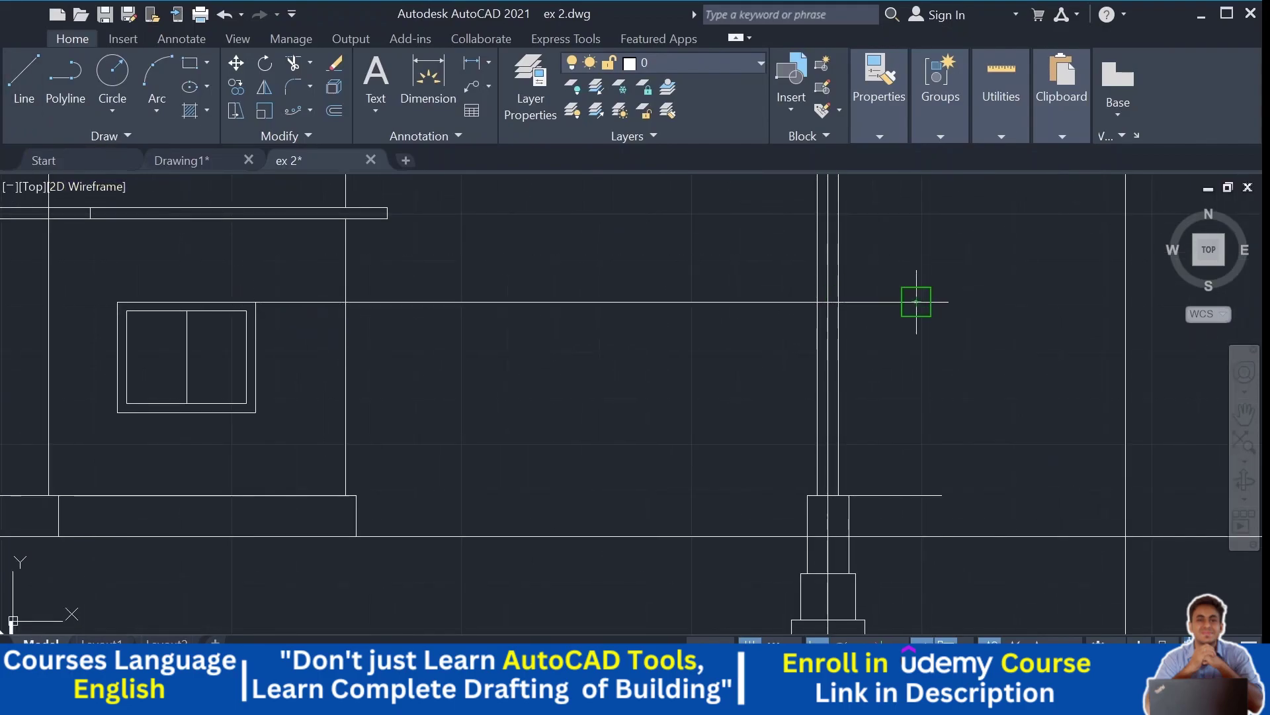
key("Escape")
Step: Draw horizontal lines from the lower and upper corners of the elevation's projecting slab across the section wall
middle_click_drag(720, 286, 714, 340)
key("space")
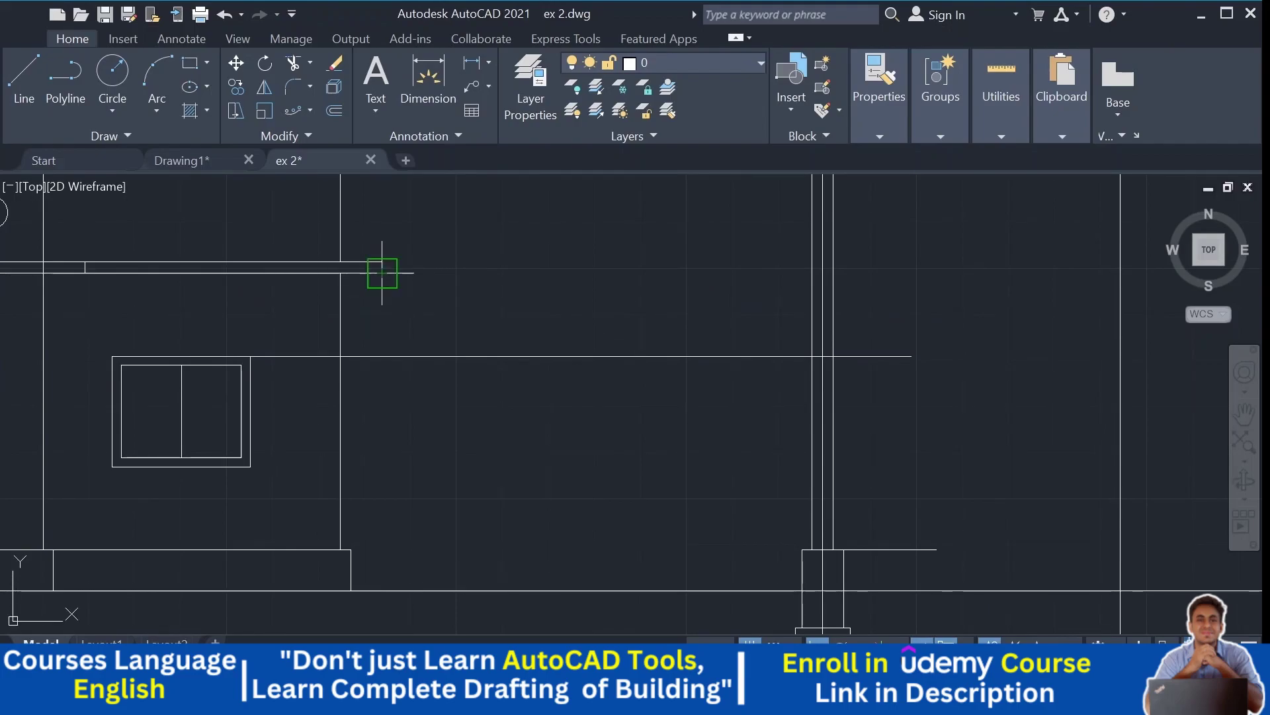
left_click(976, 272)
key("Return")
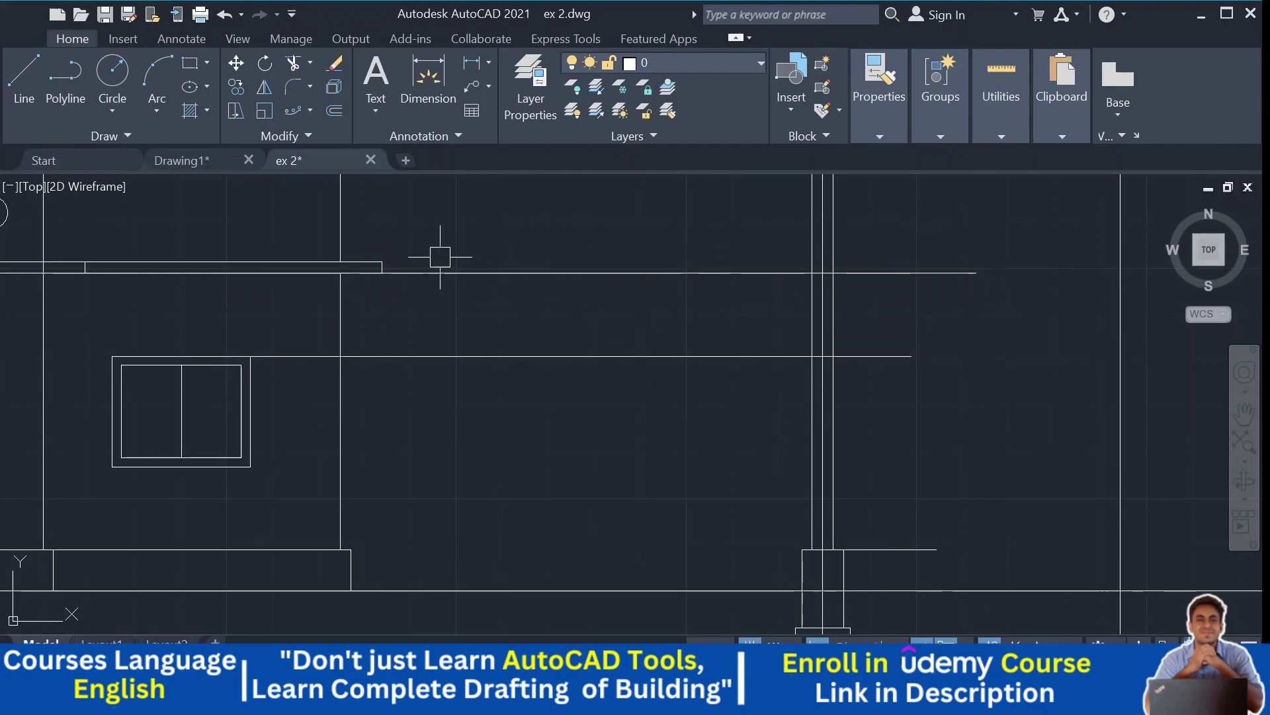
key("Return")
left_click(382, 262)
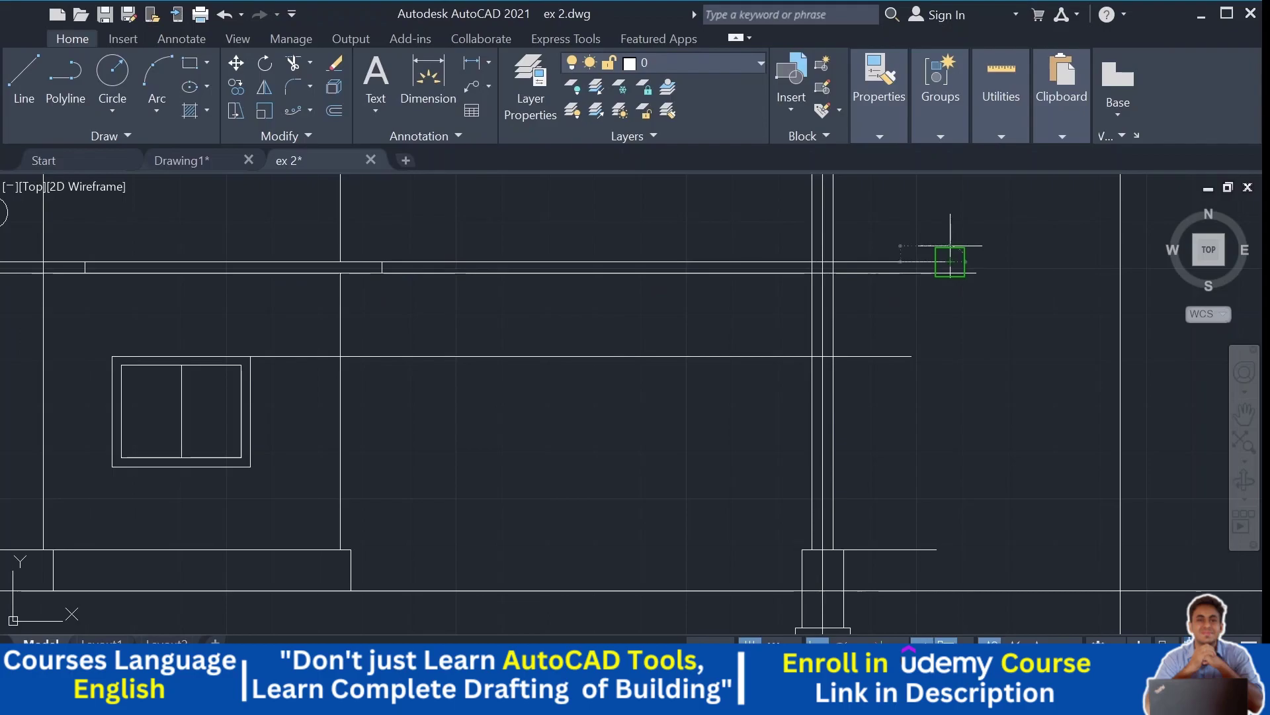
key("Return")
Step: Draw a horizontal line from the elevation's parapet top corner across and beyond the section wall
middle_click_drag(951, 246, 924, 351)
key("Return")
left_click(315, 273)
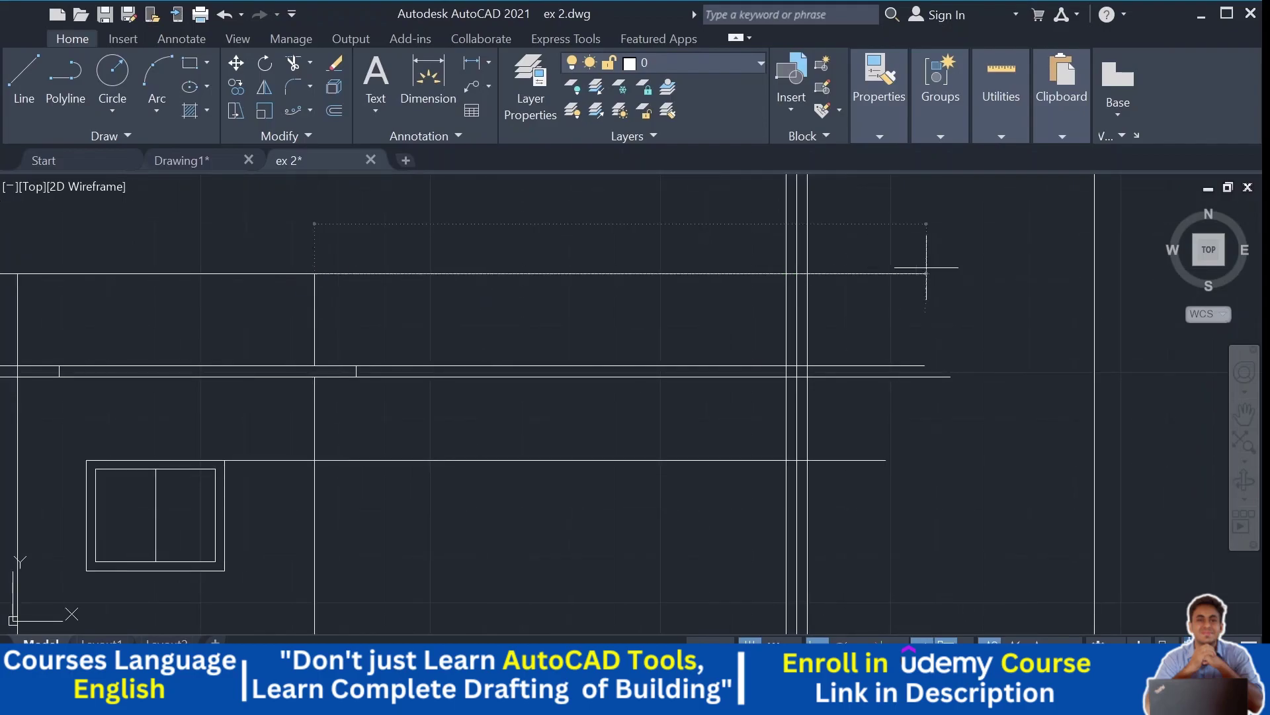
left_click(941, 267)
key("Return")
Step: Trim the window-top, slab and parapet level lines between the front elevation and the section wall
scroll(940, 267, "down", 1)
middle_click_drag(789, 369, 657, 335)
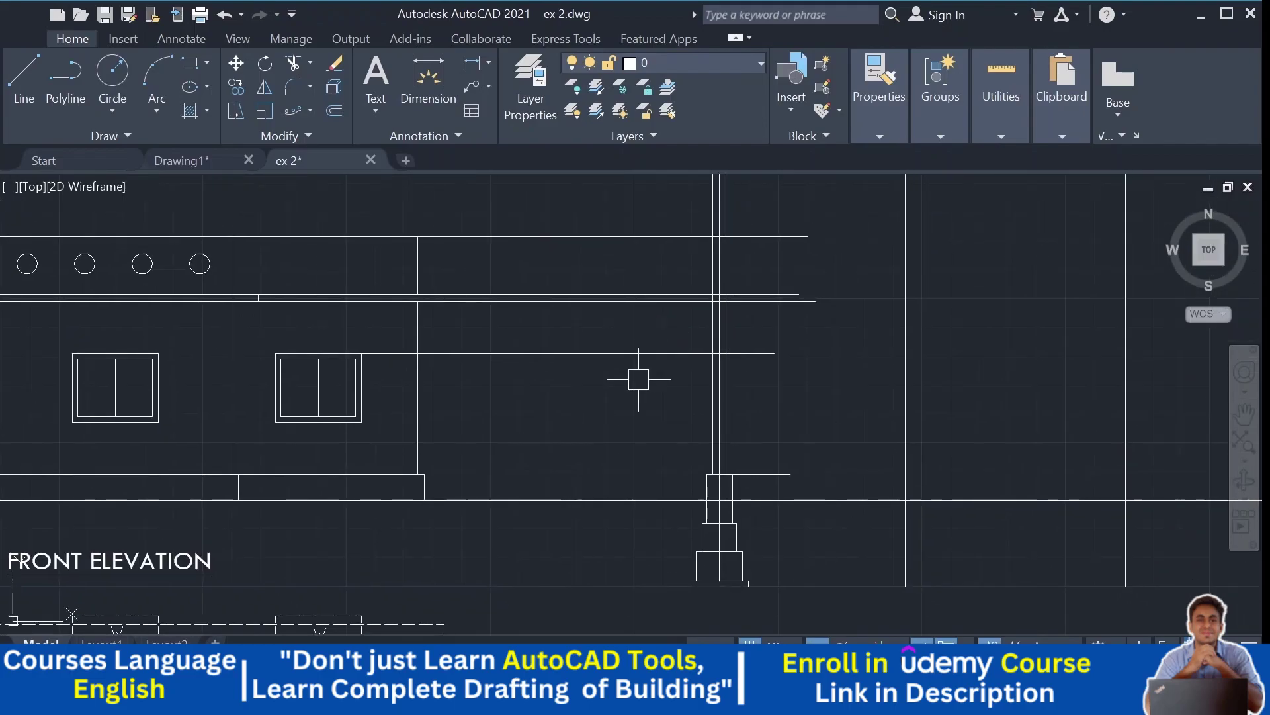
left_click(639, 379)
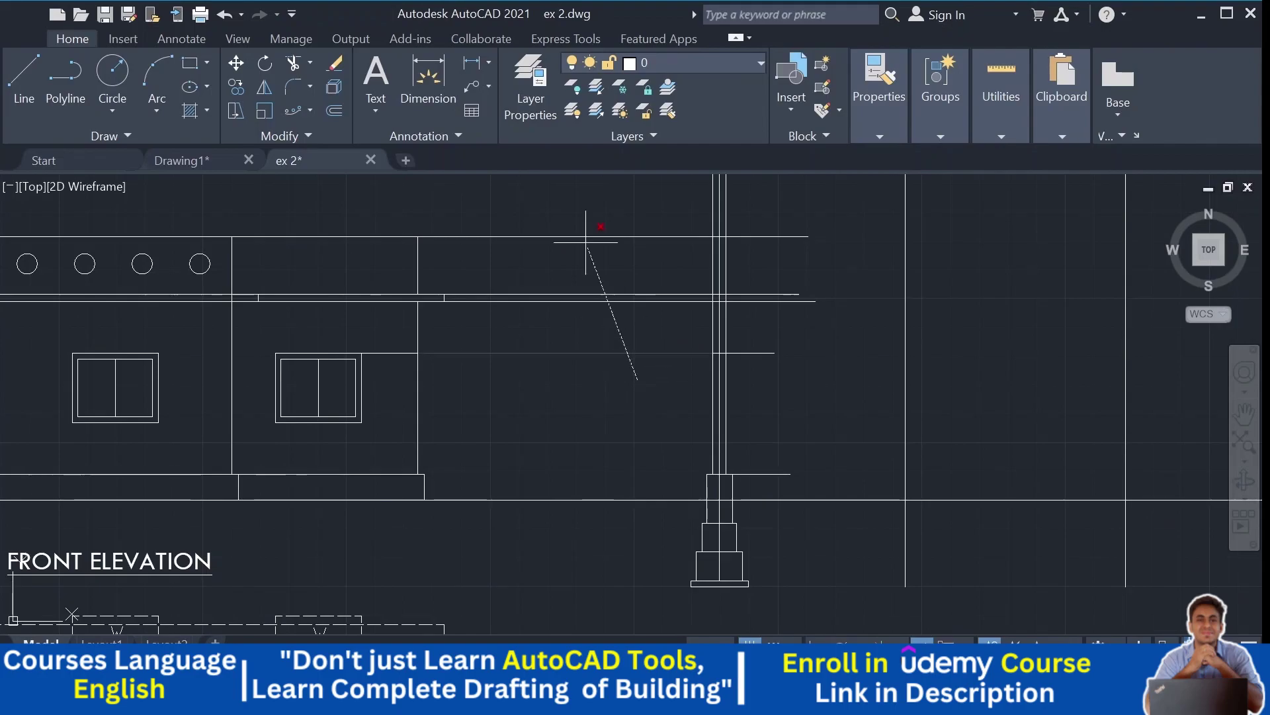
left_click(582, 228)
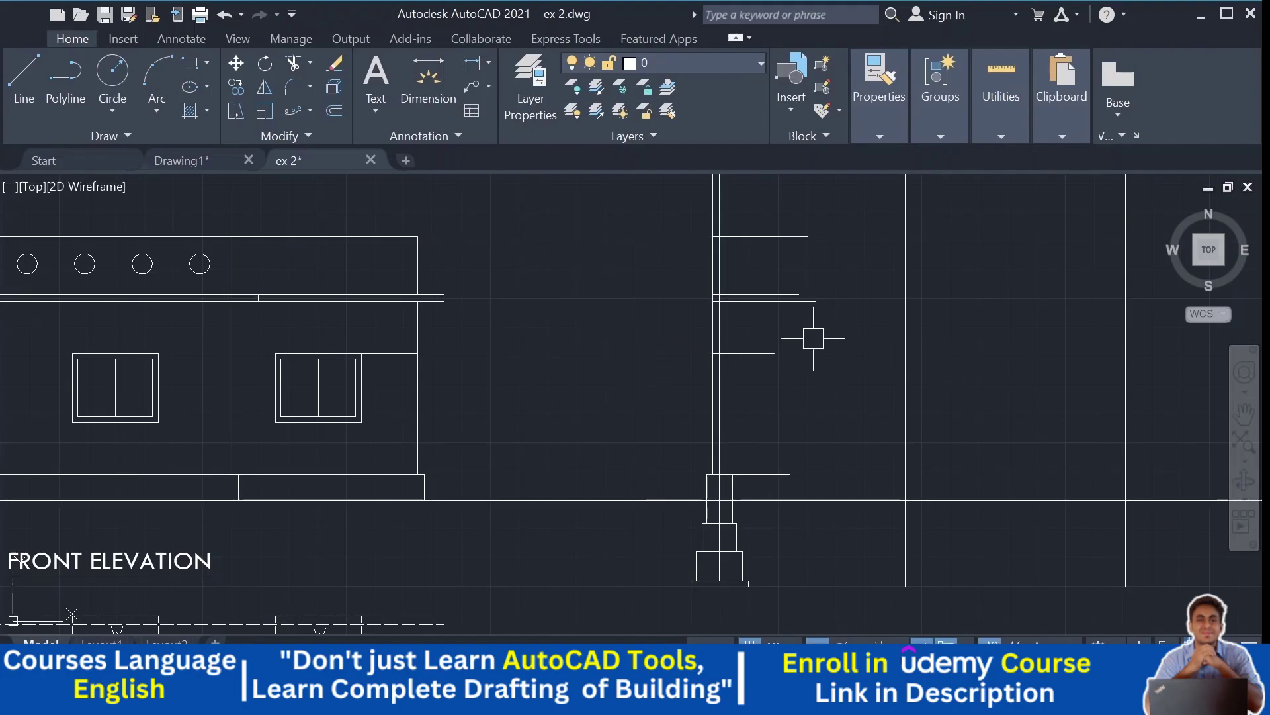
Step: Draw a horizontal line from the window's bottom corner across the section wall and trim it between the elevation and that wall
scroll(794, 377, "up", 2)
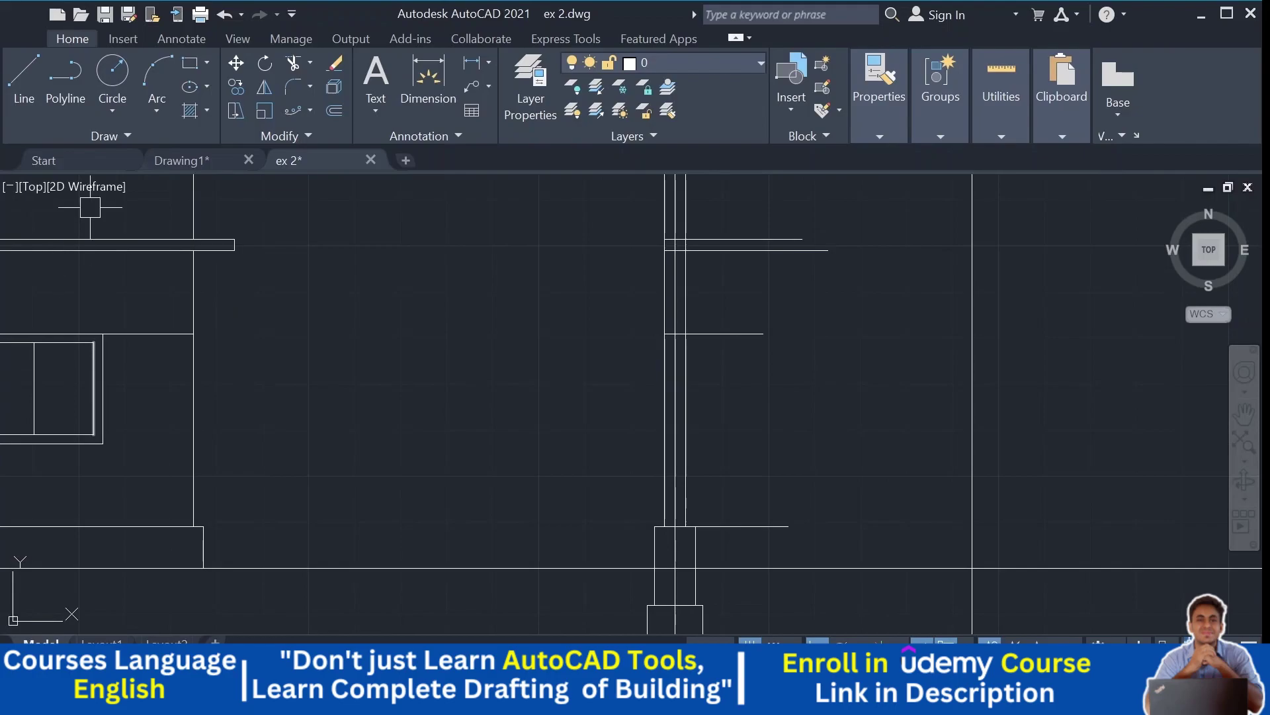
left_click(23, 86)
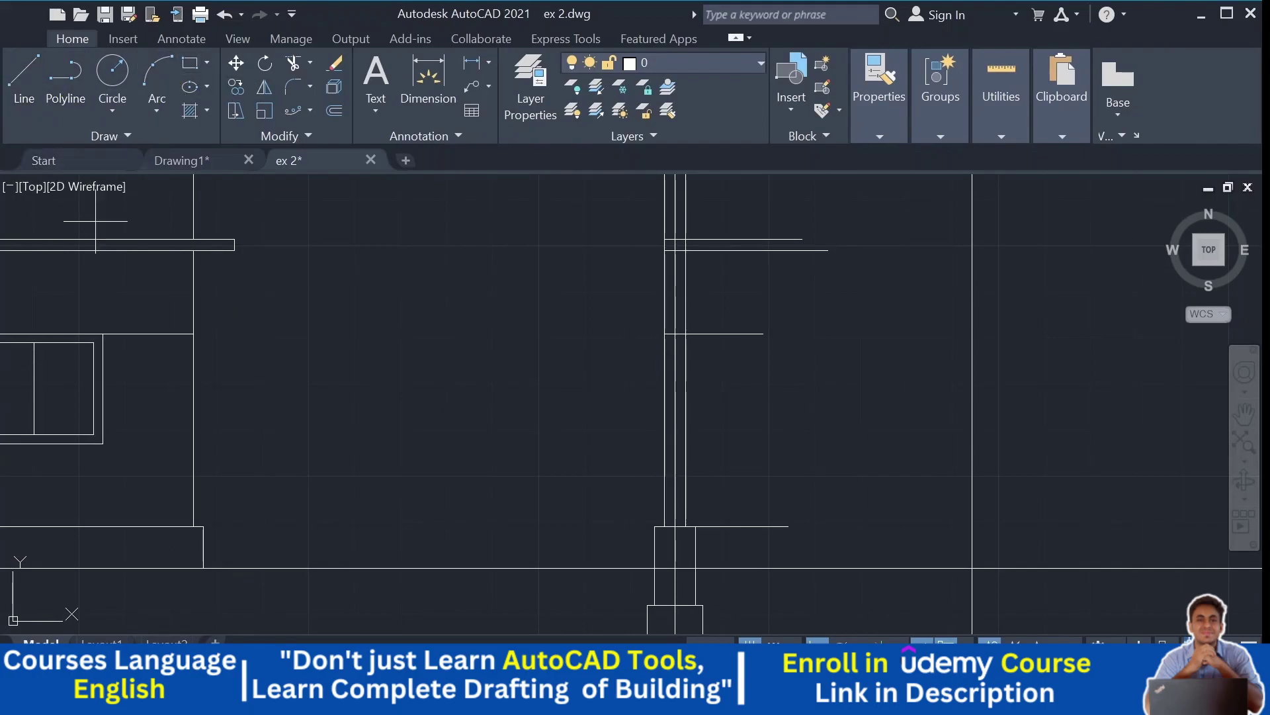
left_click(103, 443)
left_click(844, 443)
key("Return")
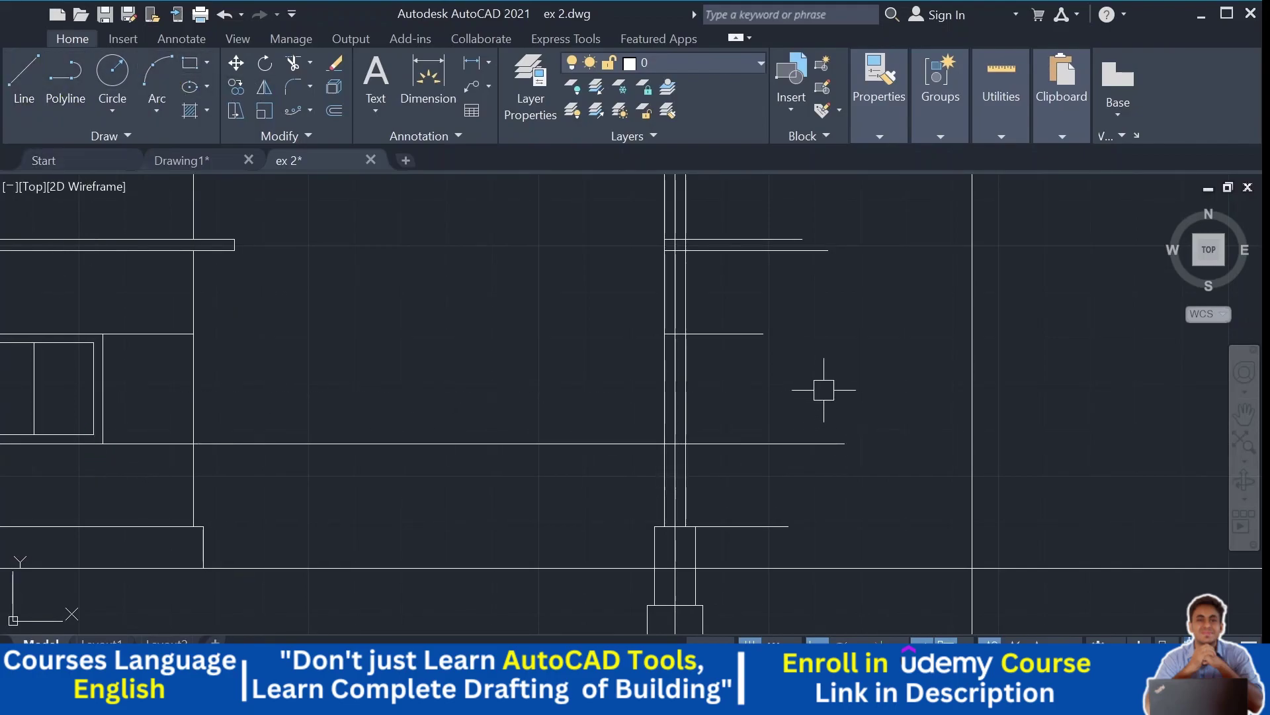
type("tr")
key("Return")
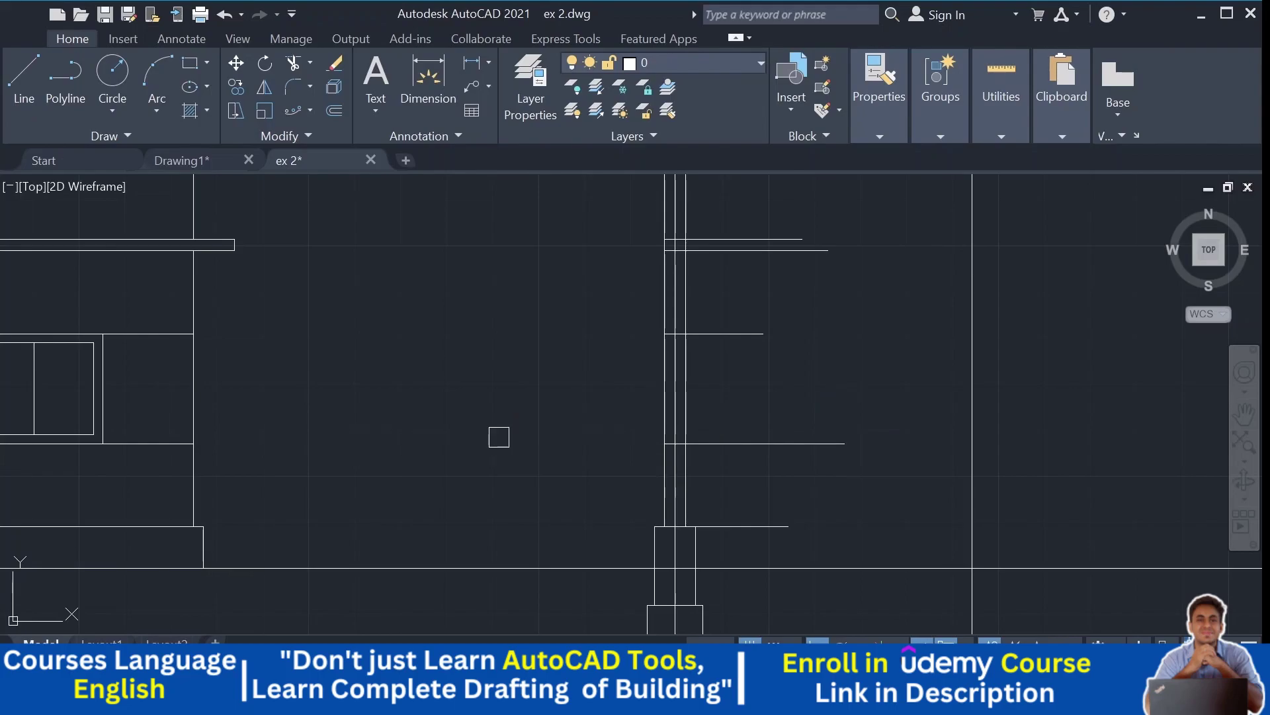
Step: Trim the section wall's face lines and centre line above the parapet top level
scroll(553, 421, "down", 2)
middle_click_drag(590, 307, 593, 381)
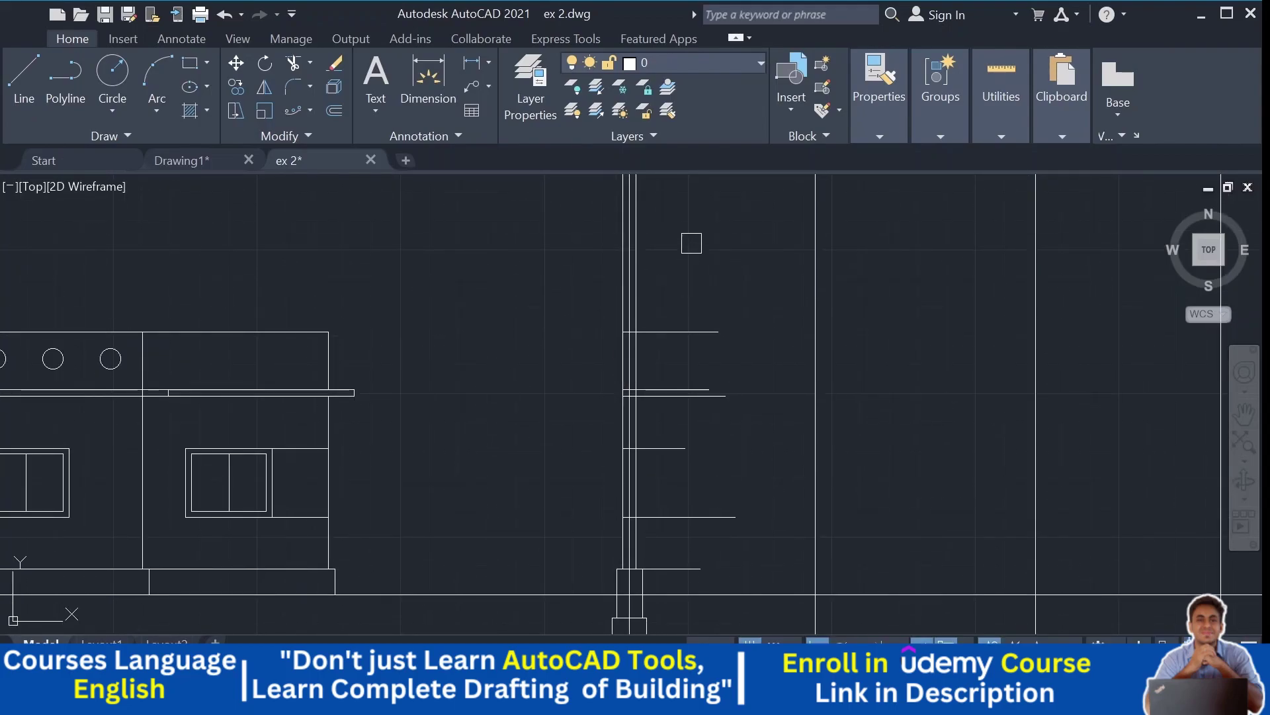
left_click_drag(688, 245, 536, 283)
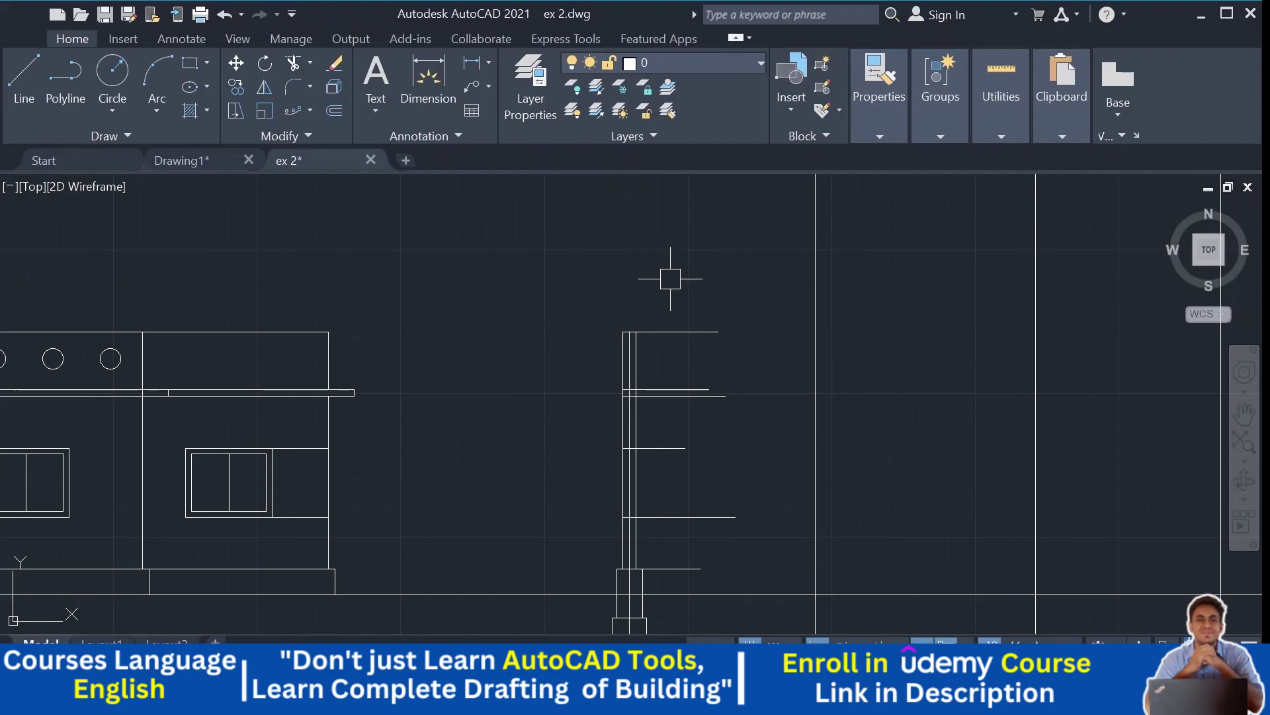
Step: Delete the centre line running through the section's first wall and its foundation
scroll(670, 279, "down", 2)
scroll(538, 397, "up", 3)
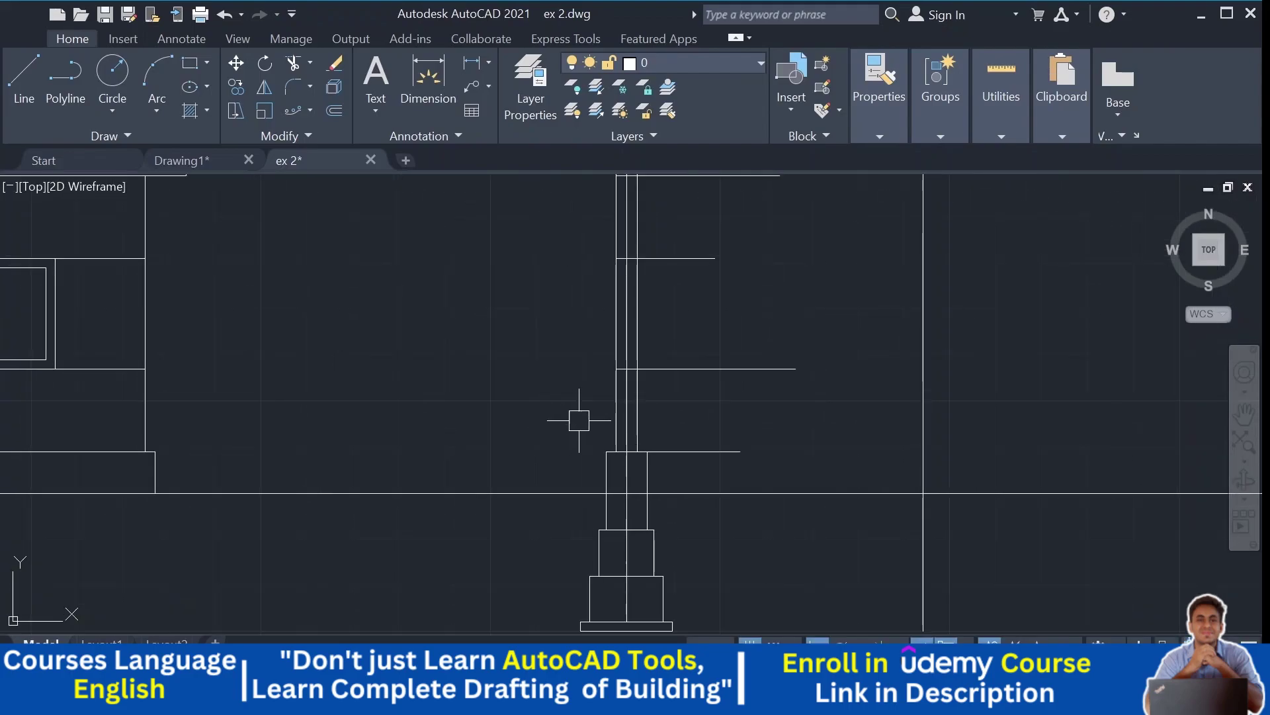
scroll(579, 420, "down", 1)
scroll(576, 321, "up", 1)
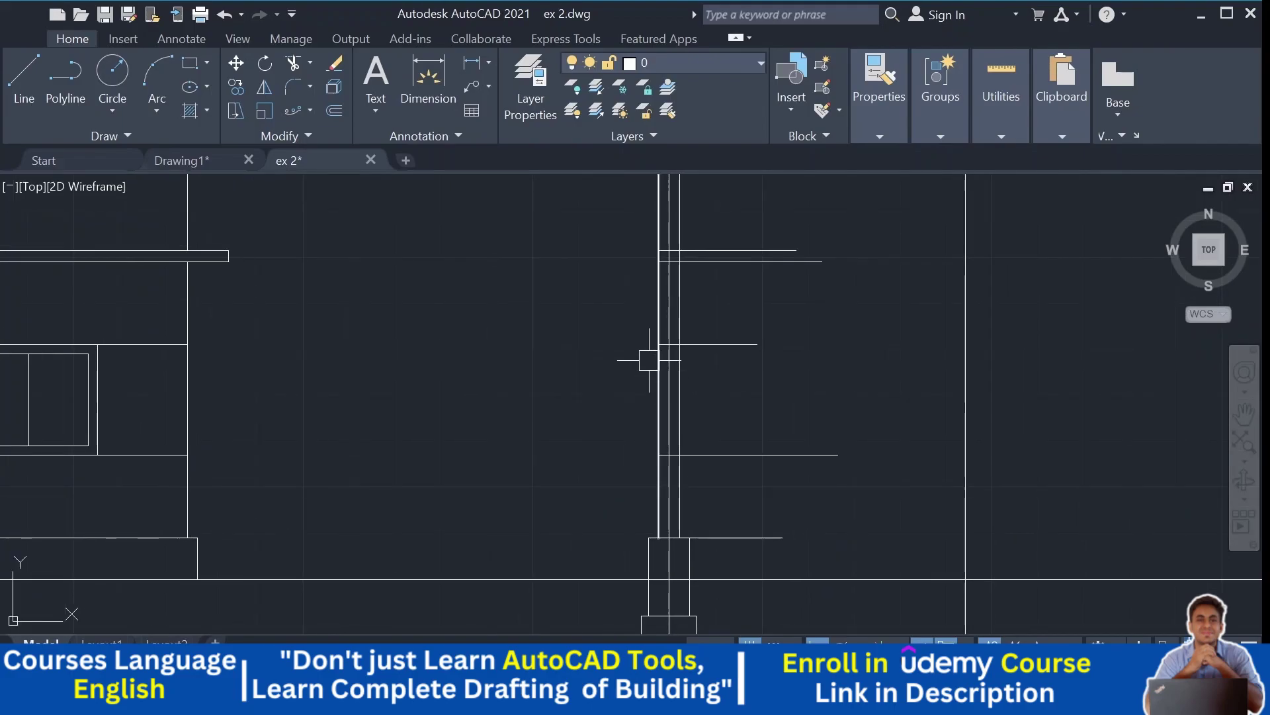
middle_click_drag(779, 453, 738, 376)
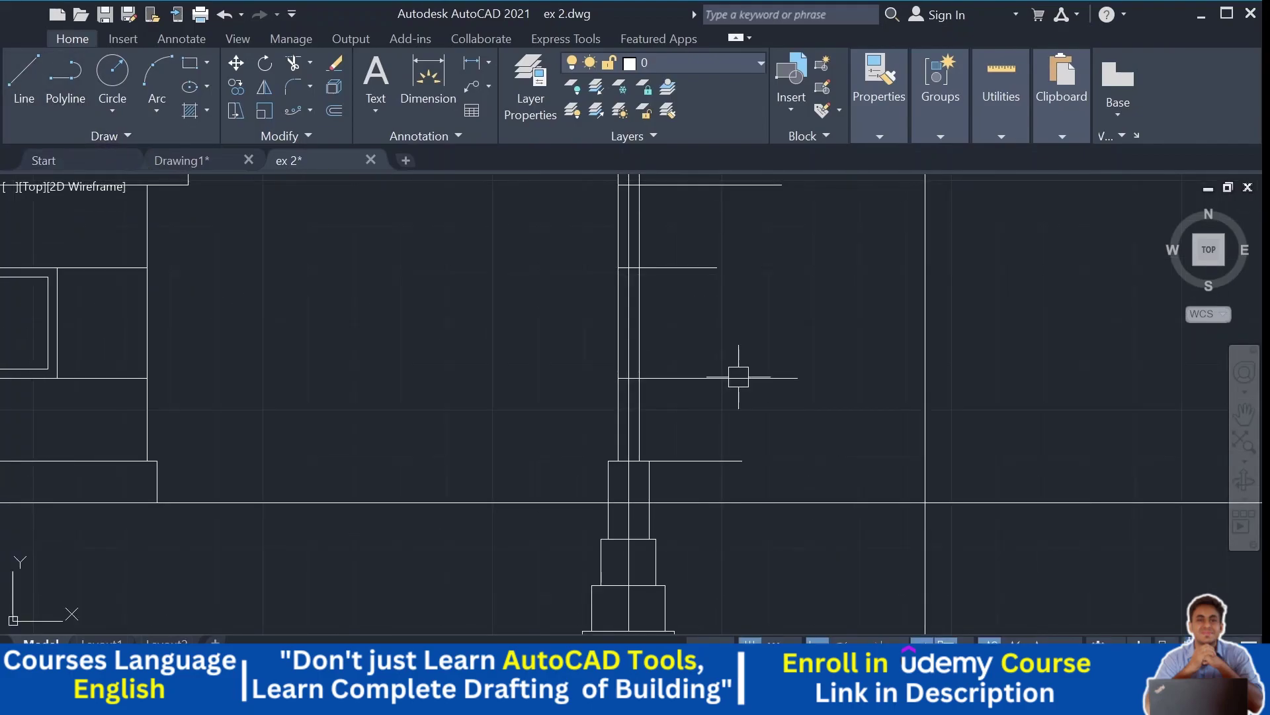
middle_click_drag(657, 448, 644, 298)
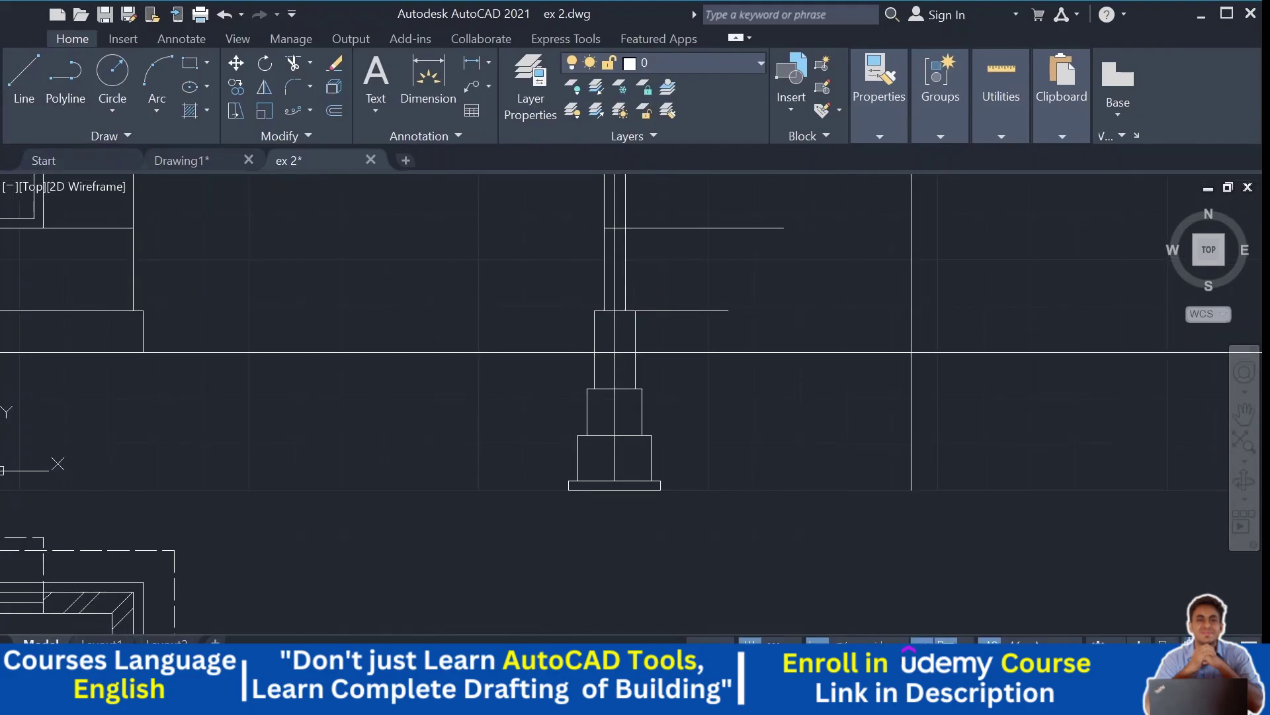
scroll(629, 454, "down", 1)
scroll(658, 304, "up", 1)
left_click(615, 459)
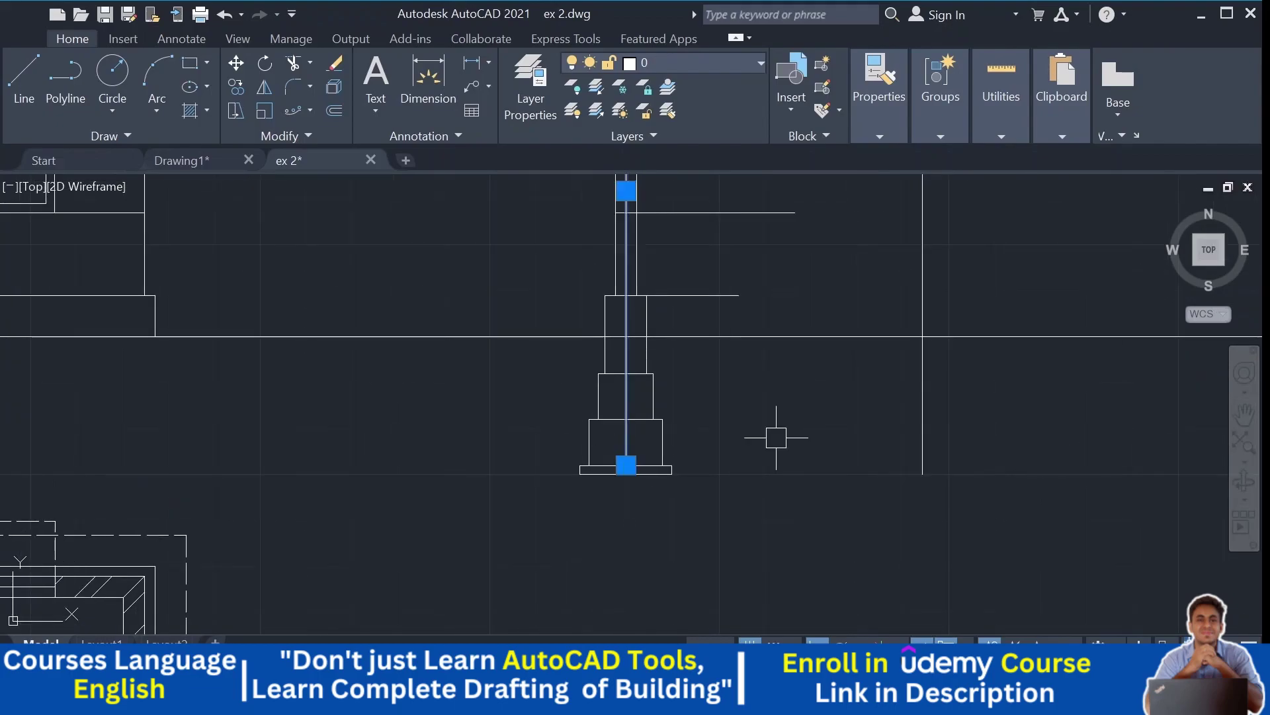
key("Escape")
Step: Offset the window-top level line upward in the section to mark the top of the lintel
scroll(703, 474, "down", 1)
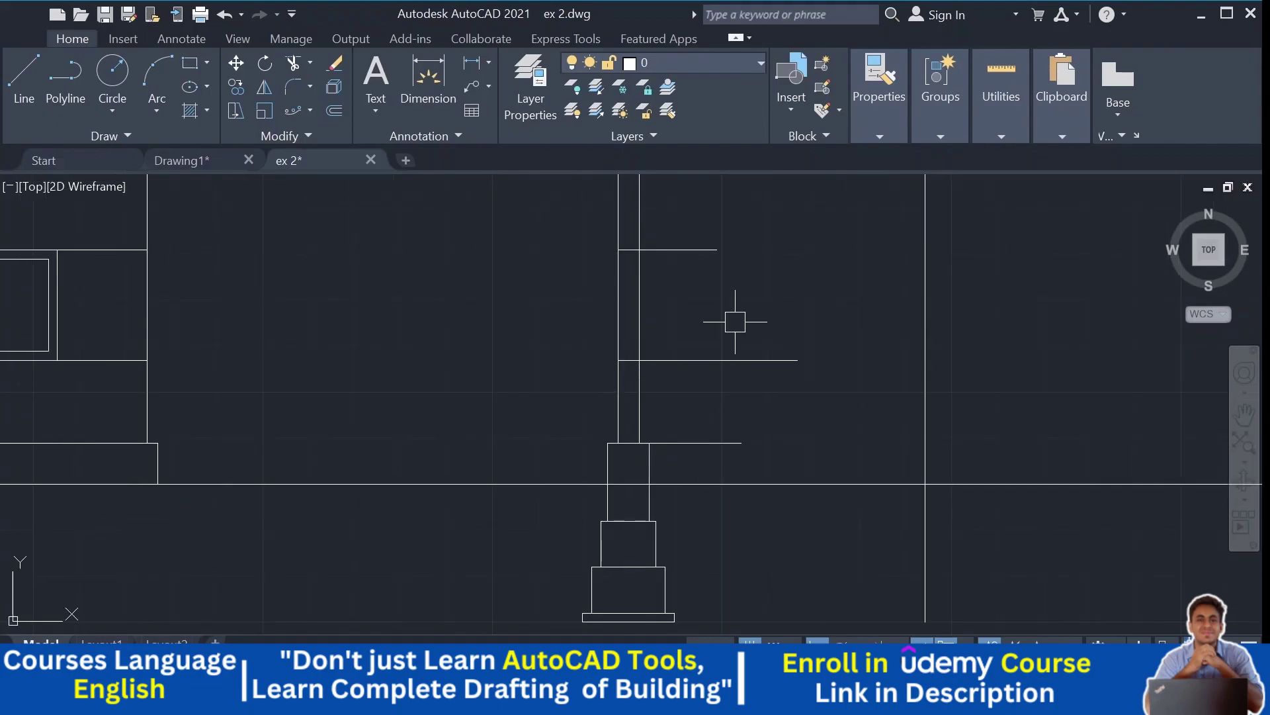
scroll(739, 318, "down", 1)
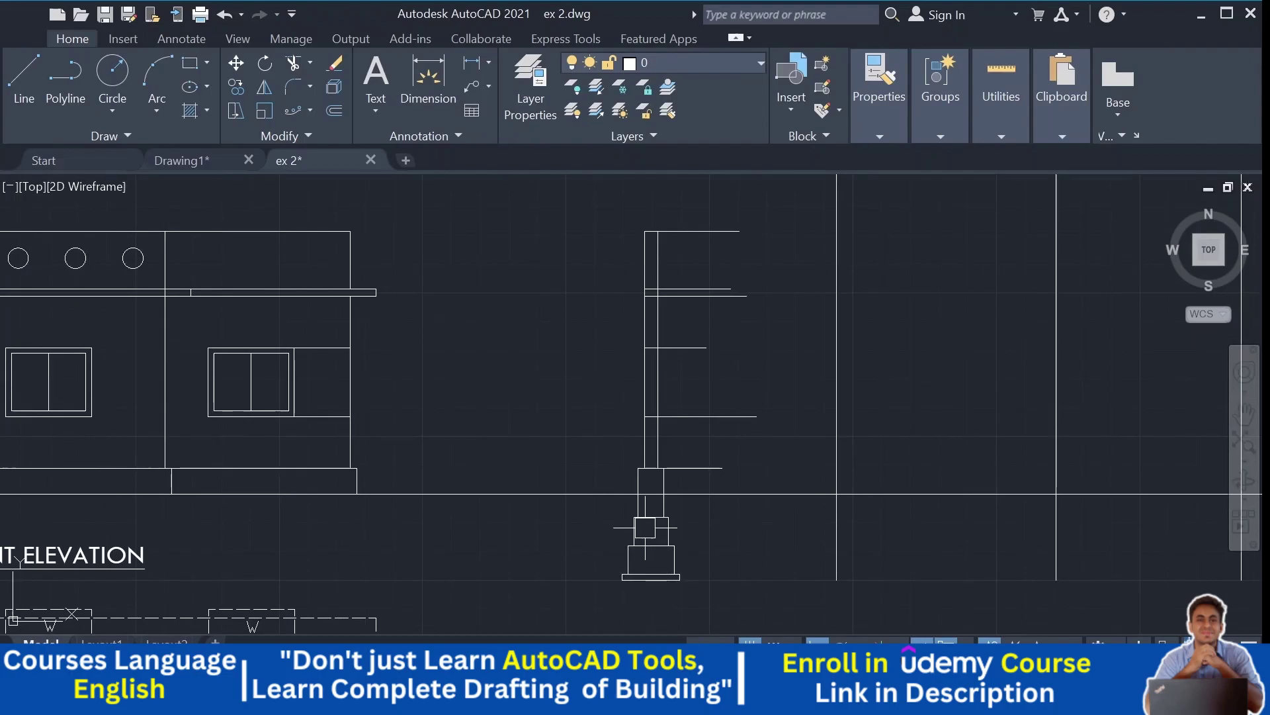
middle_click_drag(645, 528, 646, 560)
middle_click_drag(635, 260, 632, 306)
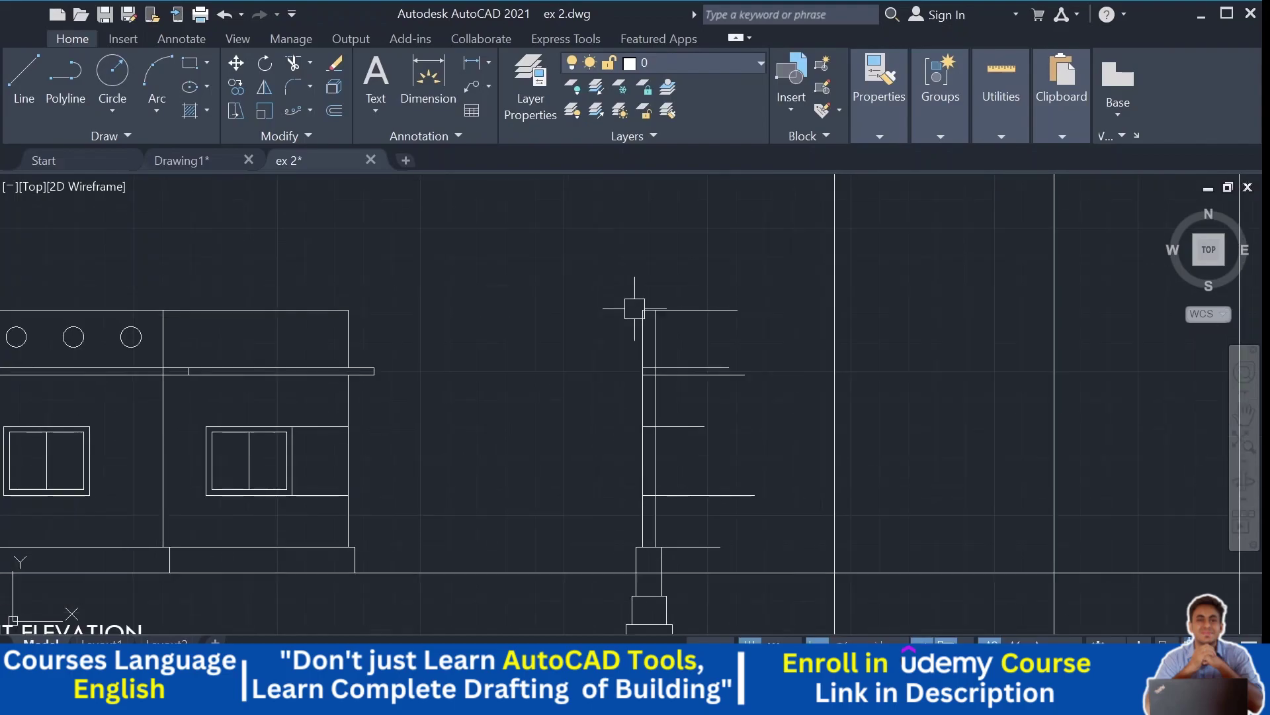
scroll(697, 439, "up", 3)
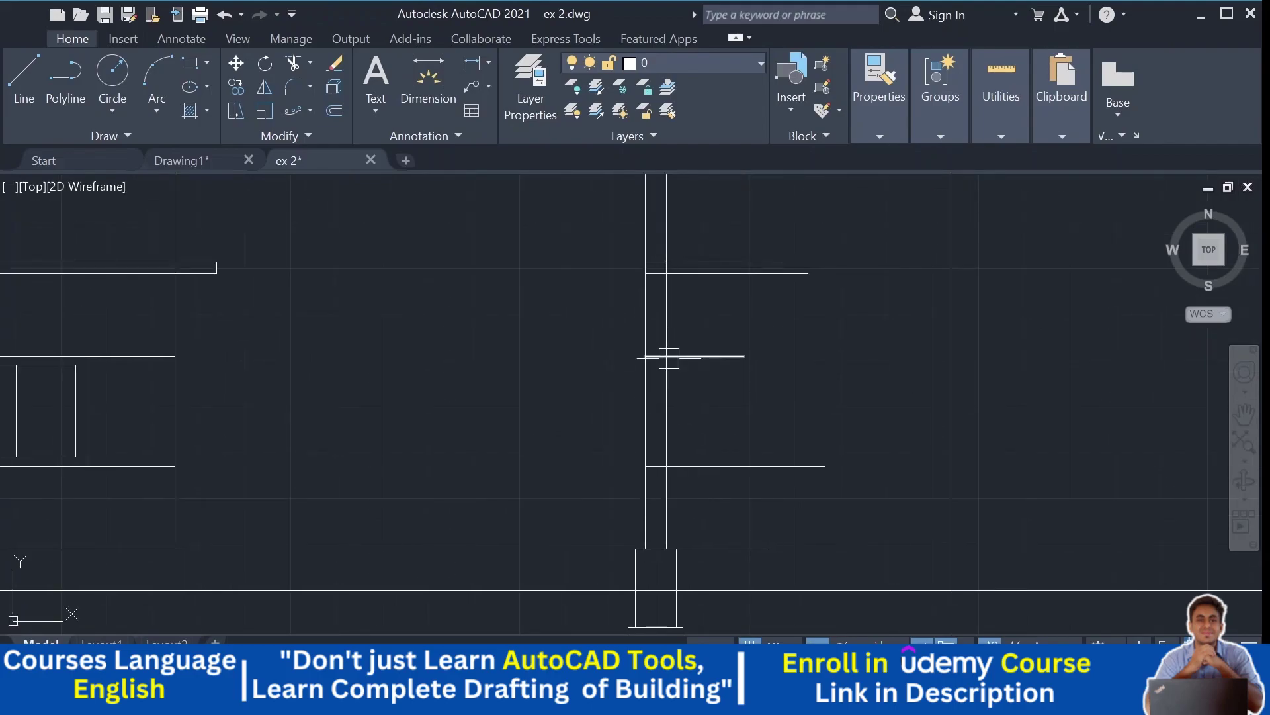
scroll(675, 375, "up", 2)
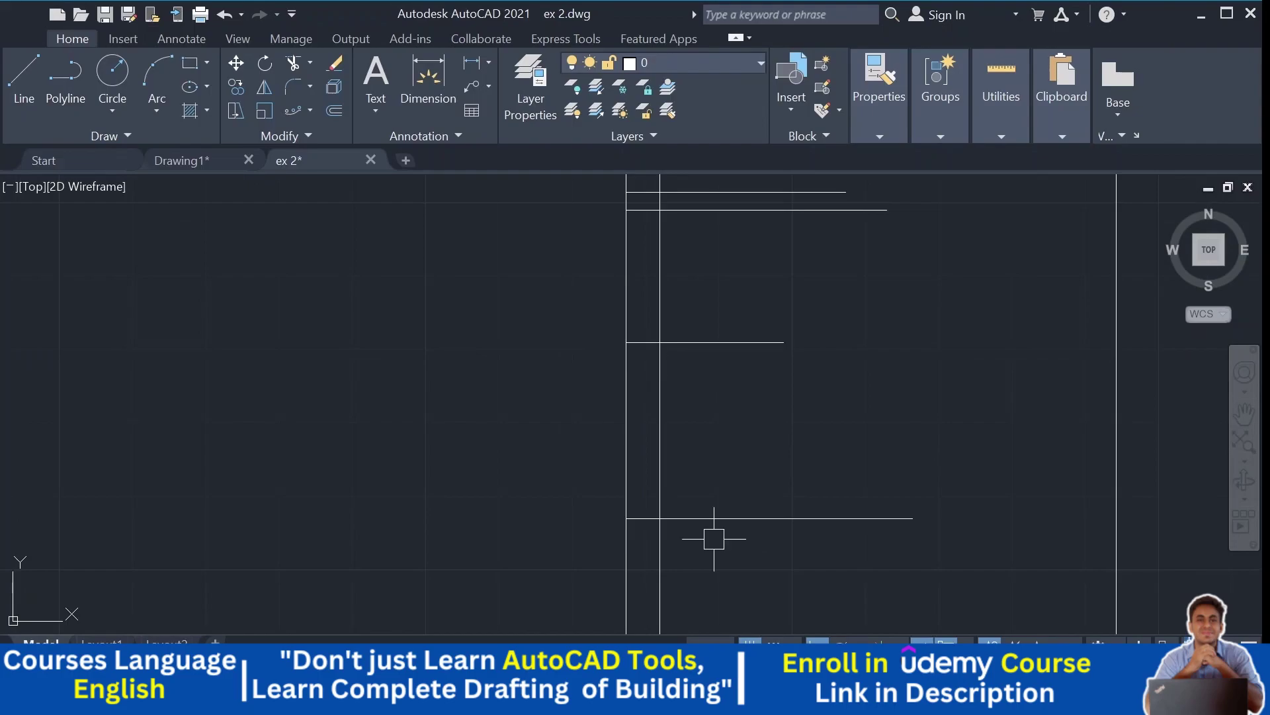
middle_click_drag(684, 341, 699, 442)
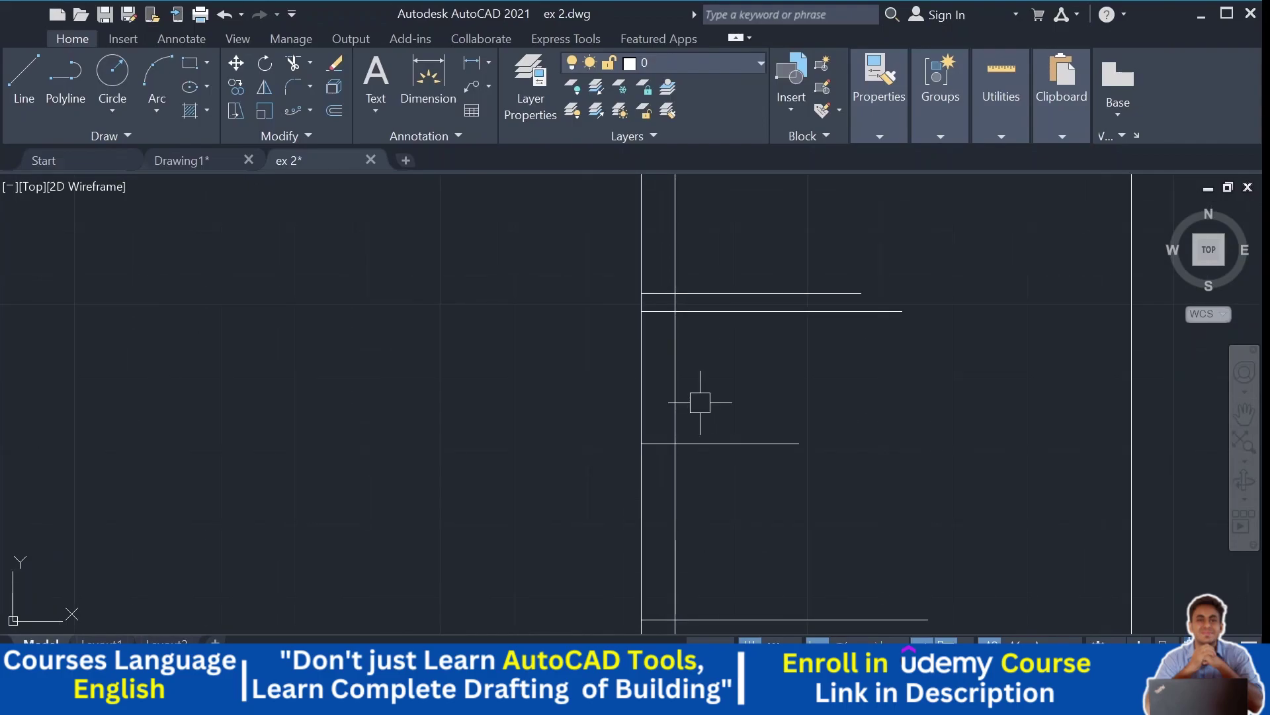
key("space")
left_click(735, 441)
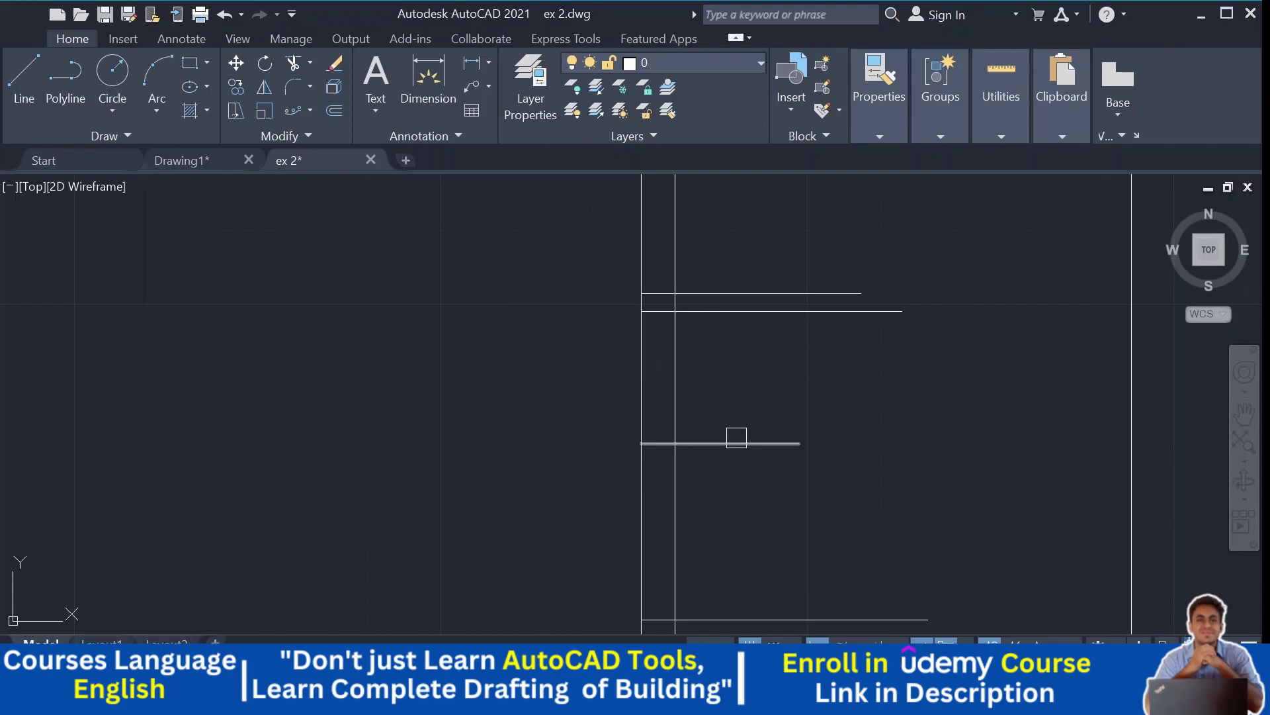
left_click(734, 365)
middle_click_drag(735, 362, 735, 414)
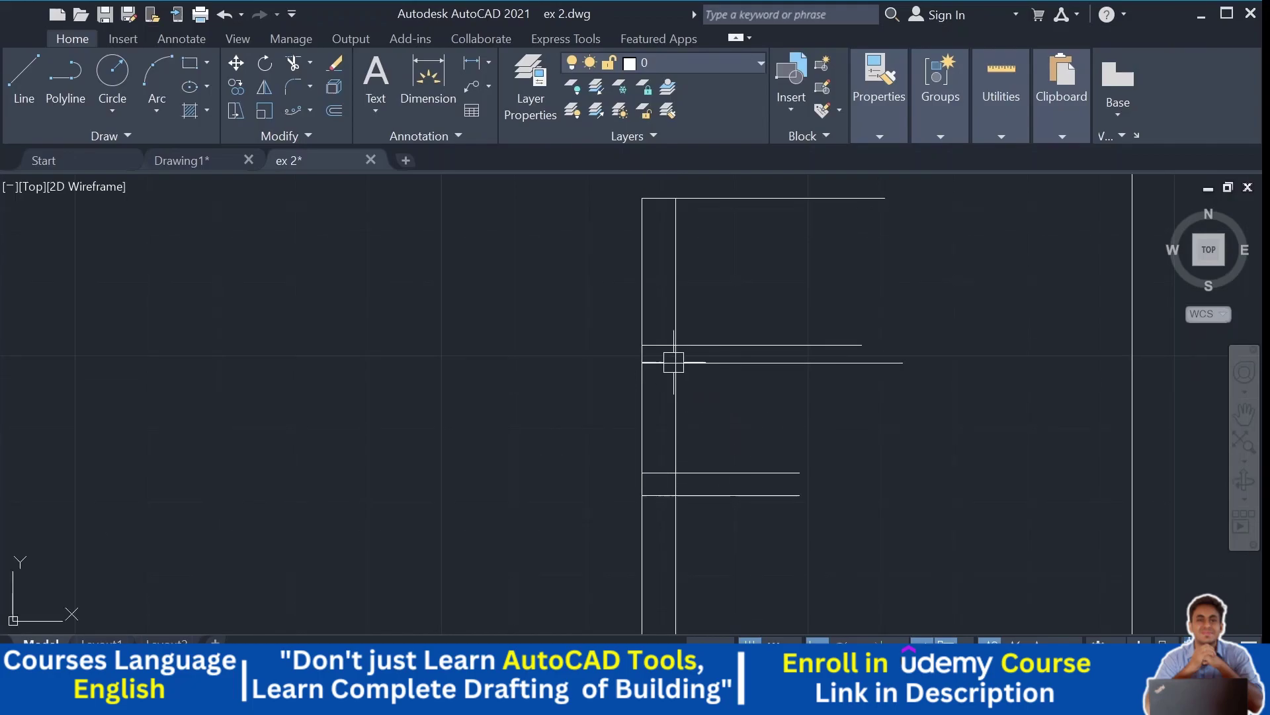
Step: Draw a horizontal line outward from the outer wall face at the lintel's bottom level as the sunshade's underside
scroll(805, 389, "down", 3)
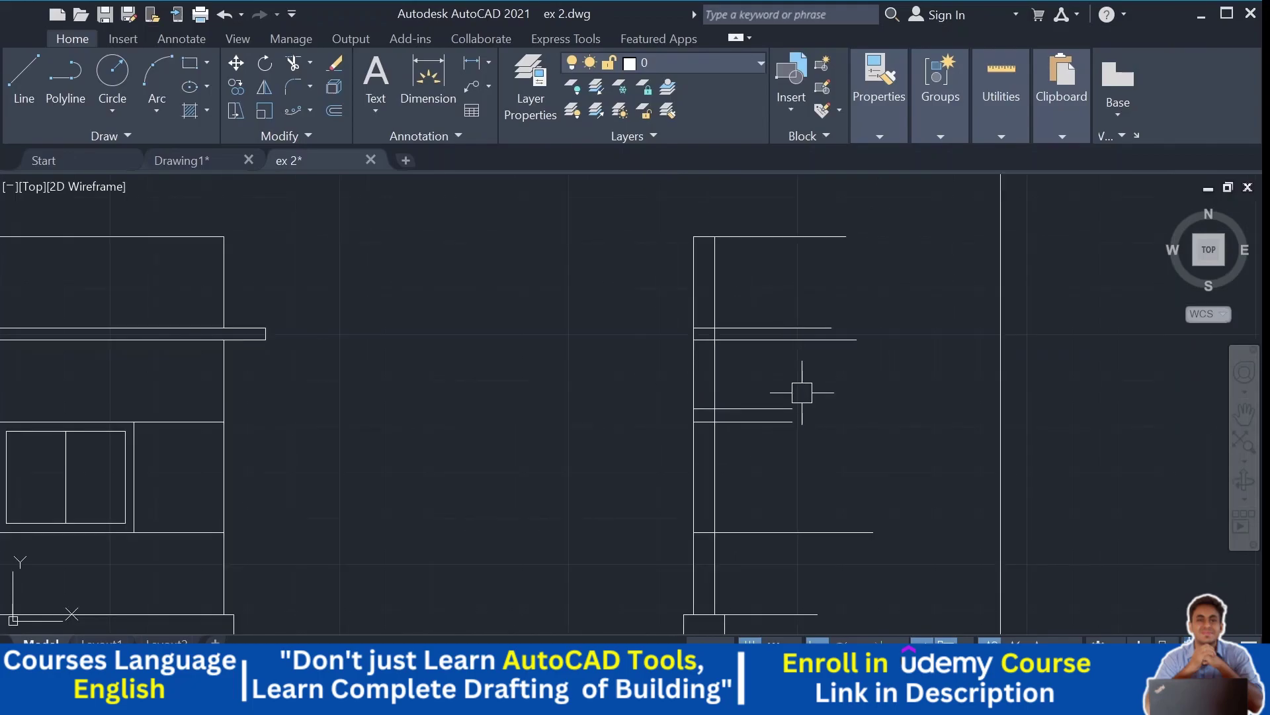
scroll(687, 401, "up", 2)
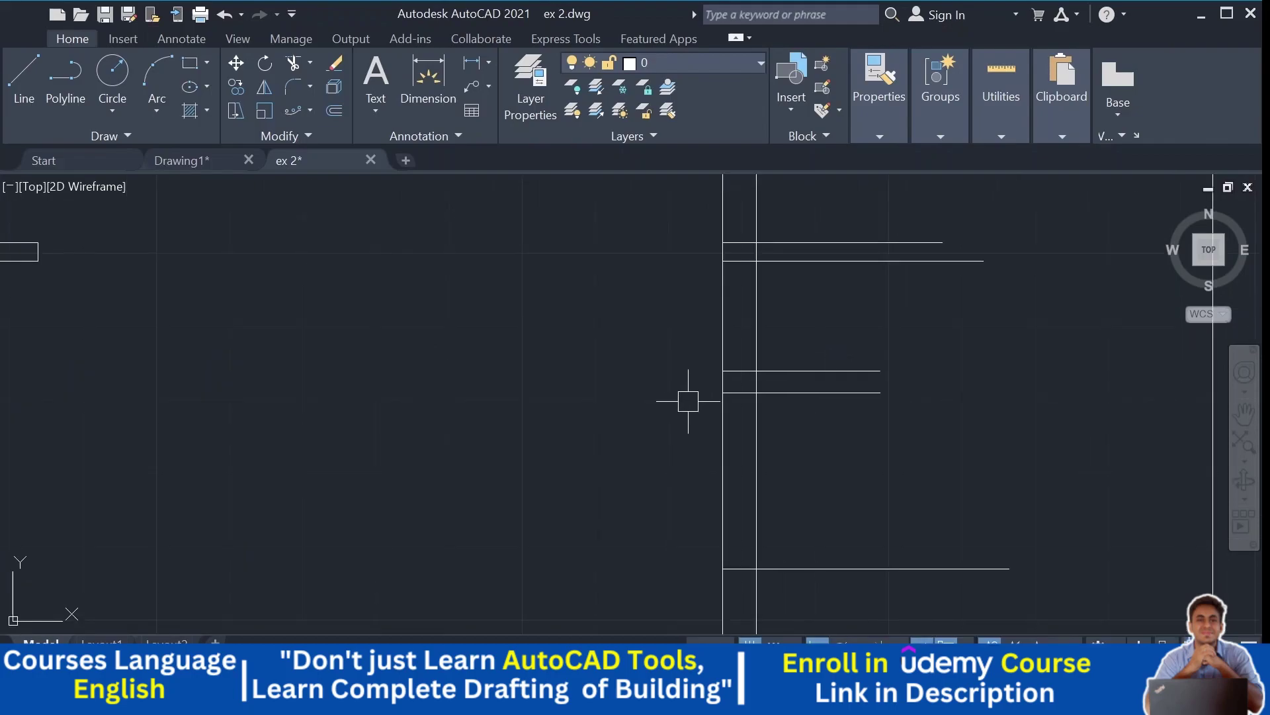
left_click(18, 107)
middle_click_drag(503, 314, 601, 259)
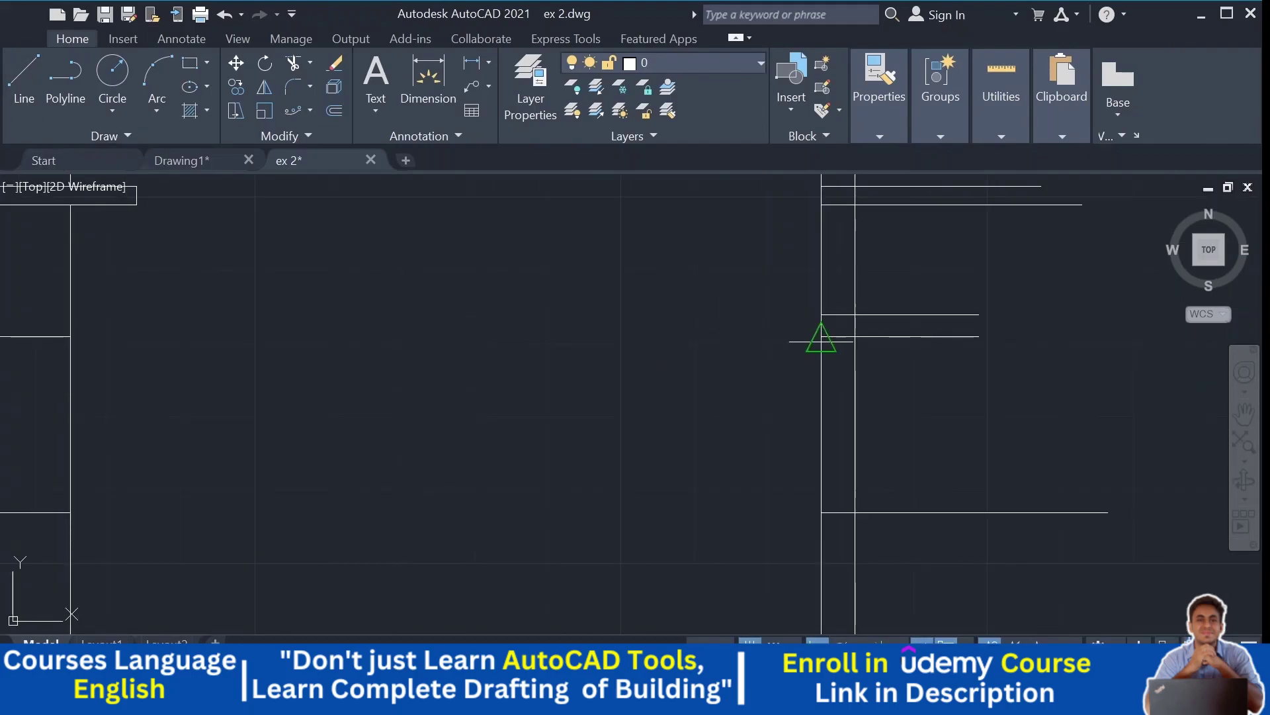
scroll(821, 334, "up", 2)
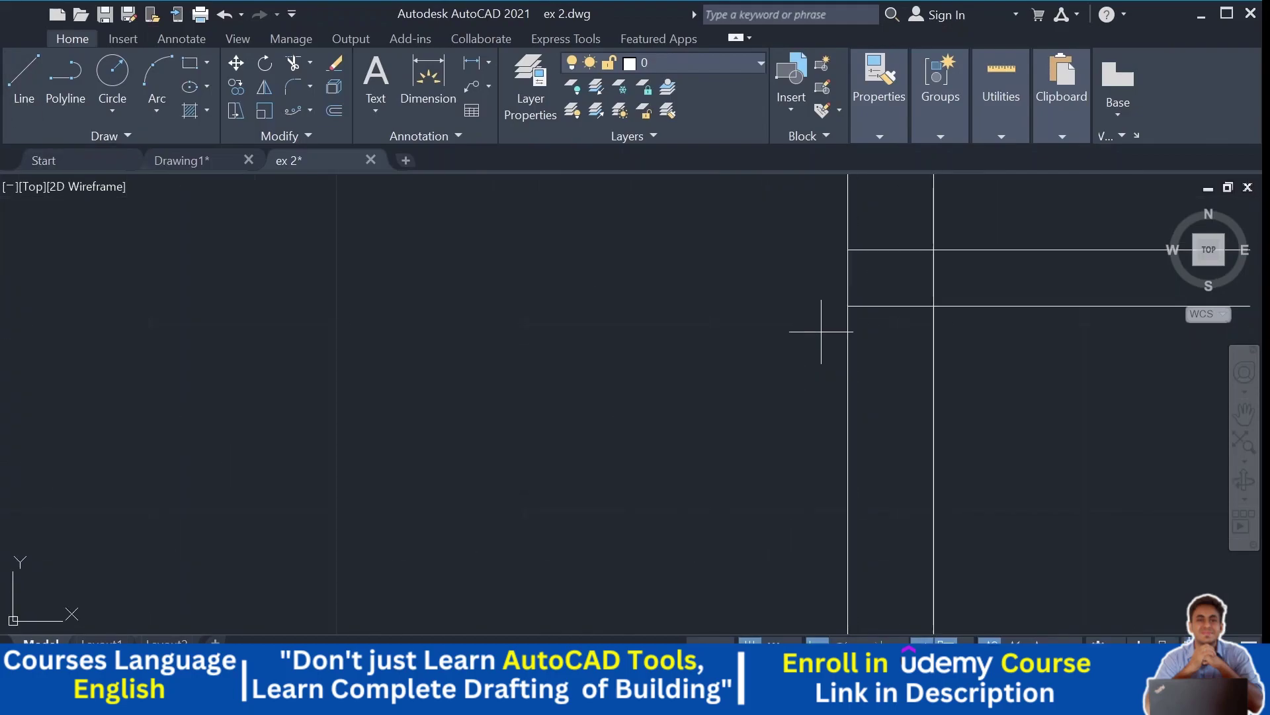
left_click(848, 307)
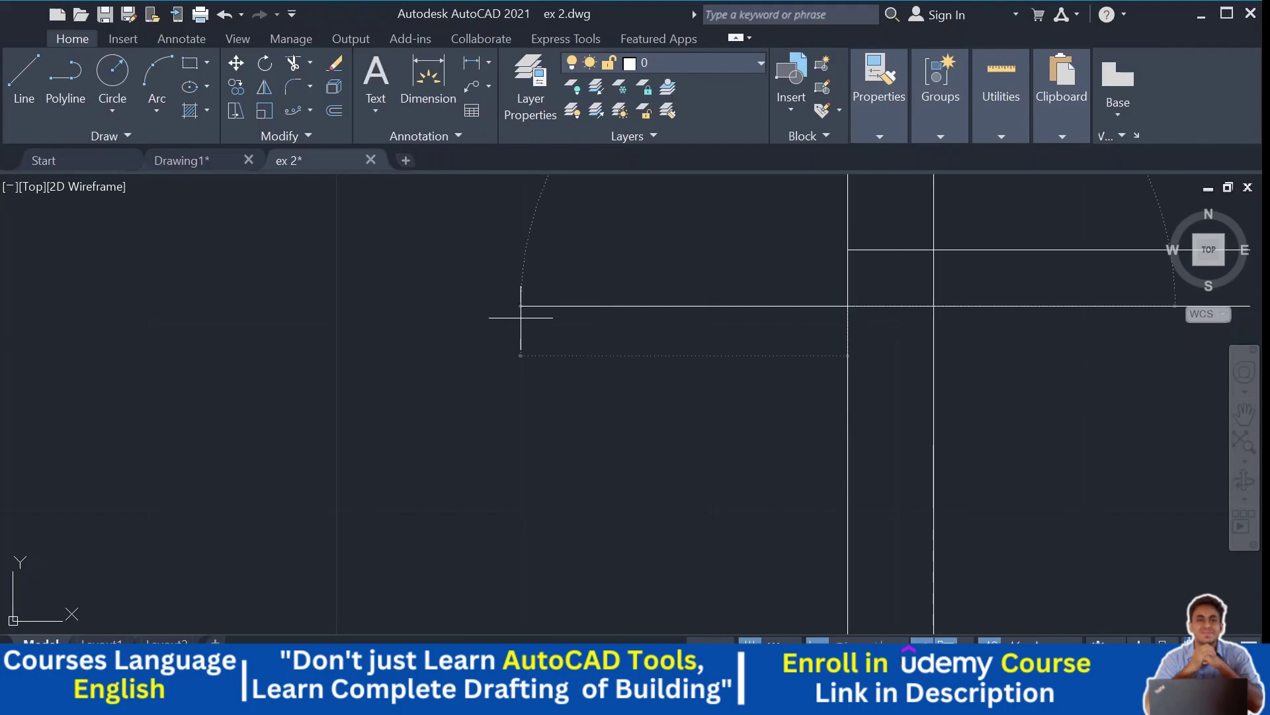
scroll(520, 317, "down", 4)
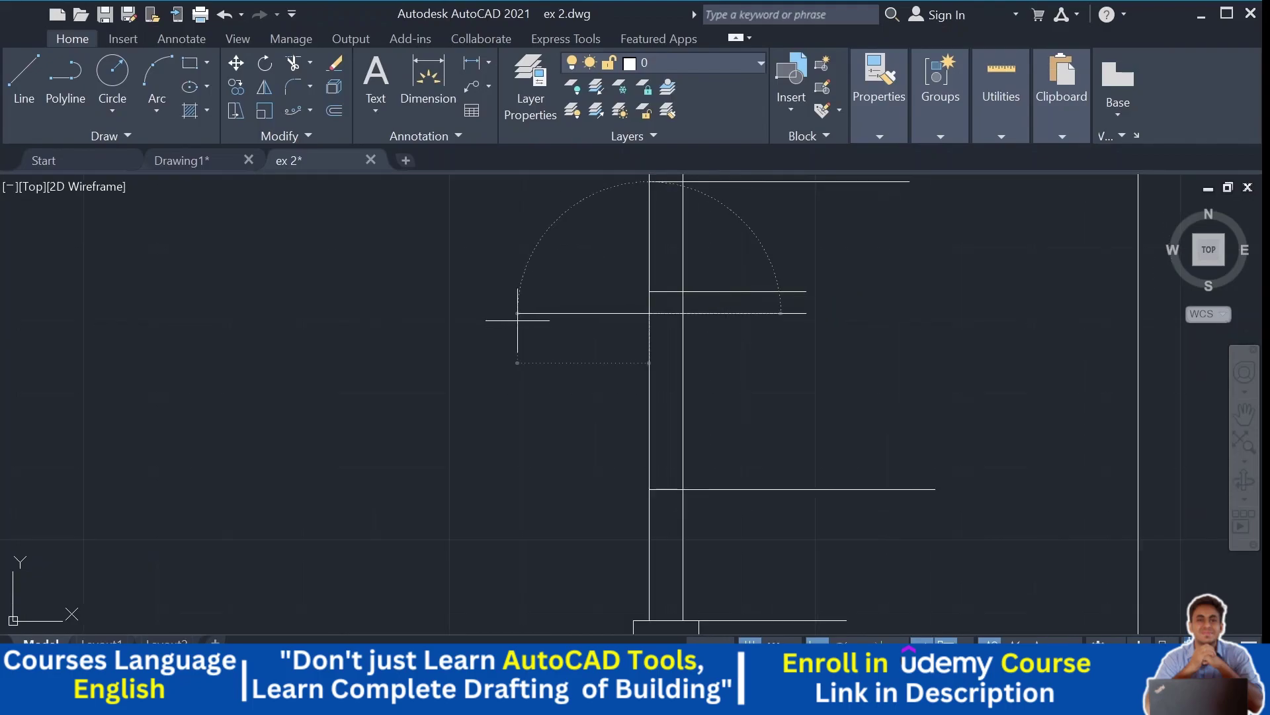
middle_click_drag(517, 320, 502, 346)
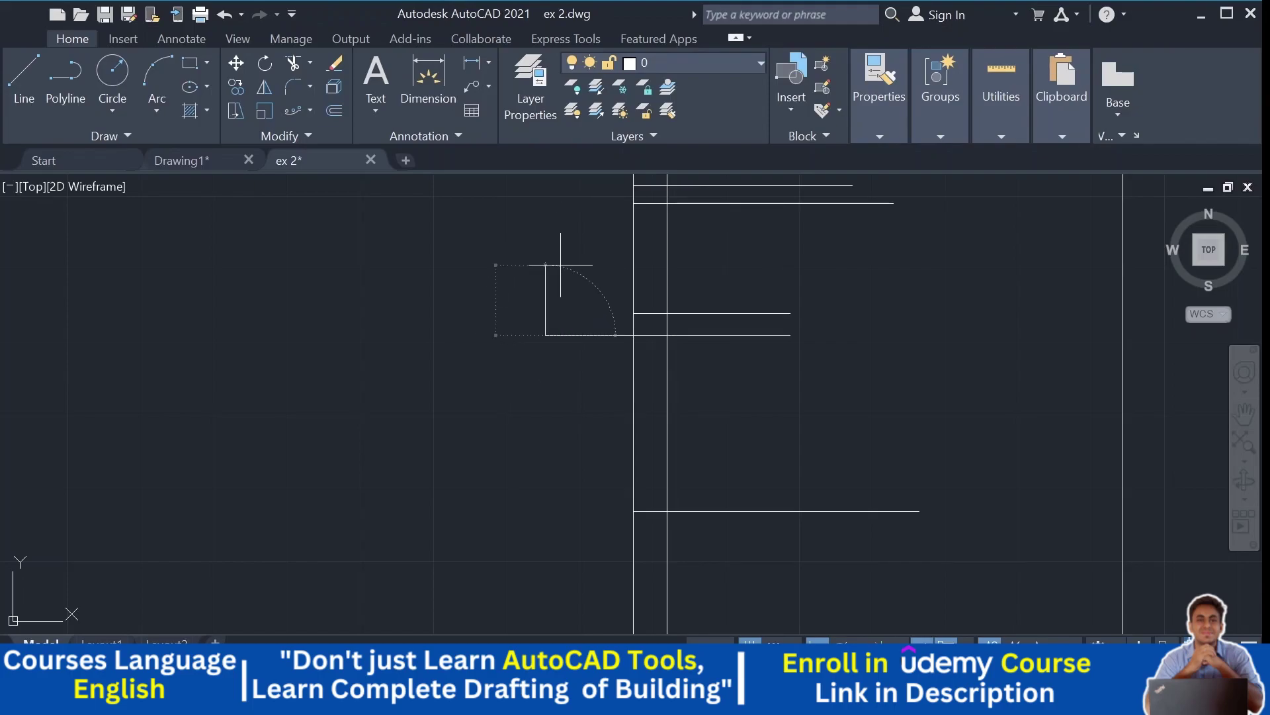
scroll(560, 265, "up", 2)
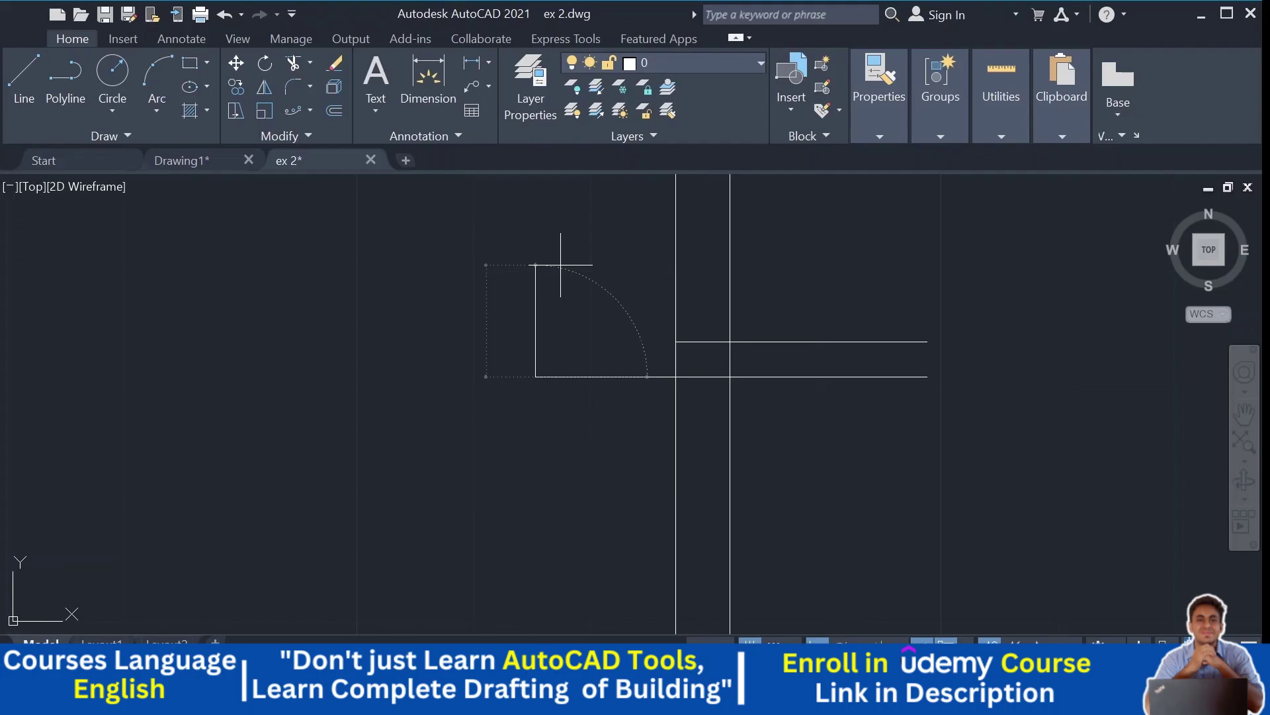
key("Escape")
scroll(577, 315, "down", 1)
middle_click_drag(577, 316, 525, 312)
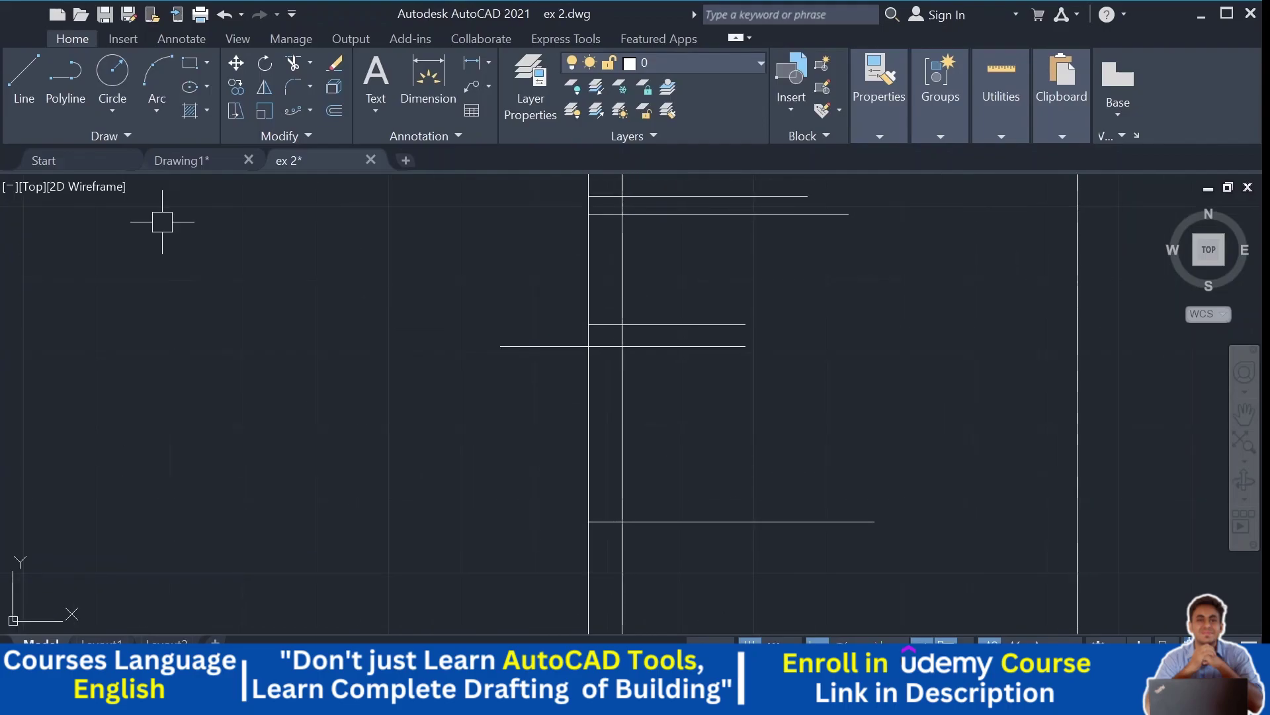
Step: Close the sunshade outline with a short vertical end edge and a sloping top line back to the lintel's upper outer corner
scroll(533, 389, "up", 2)
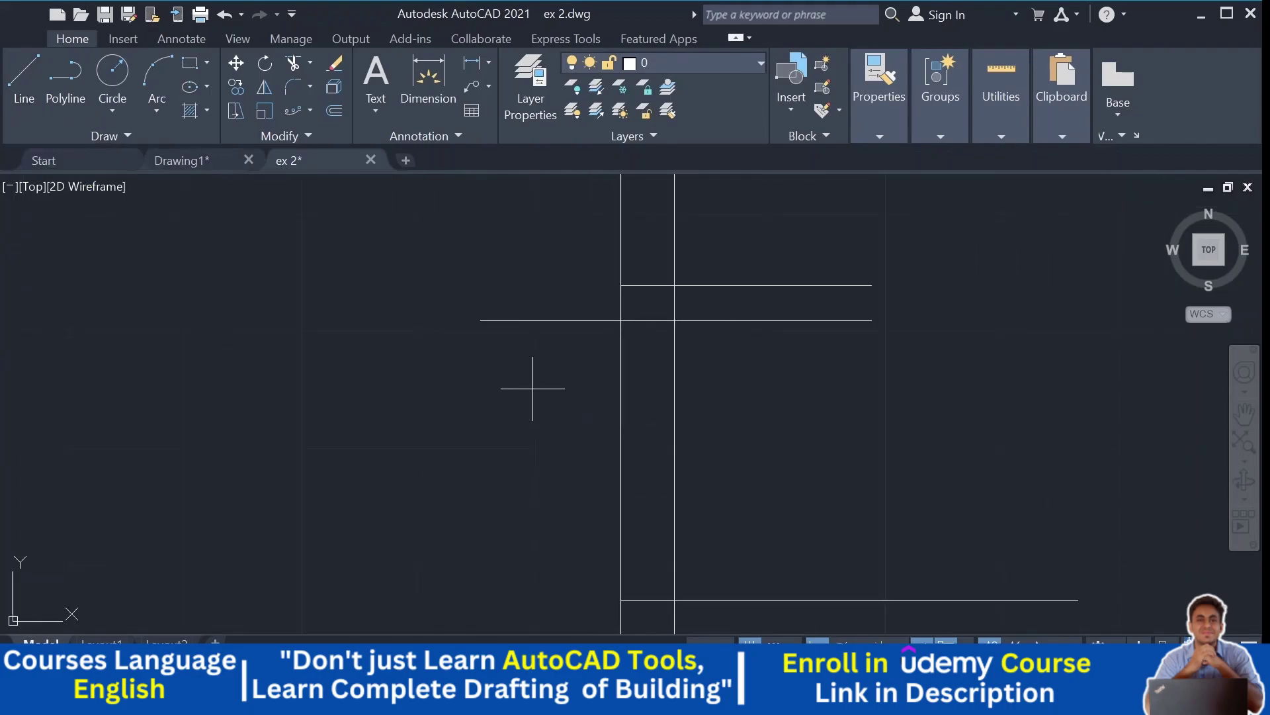
scroll(469, 356, "up", 2)
middle_click_drag(471, 358, 457, 440)
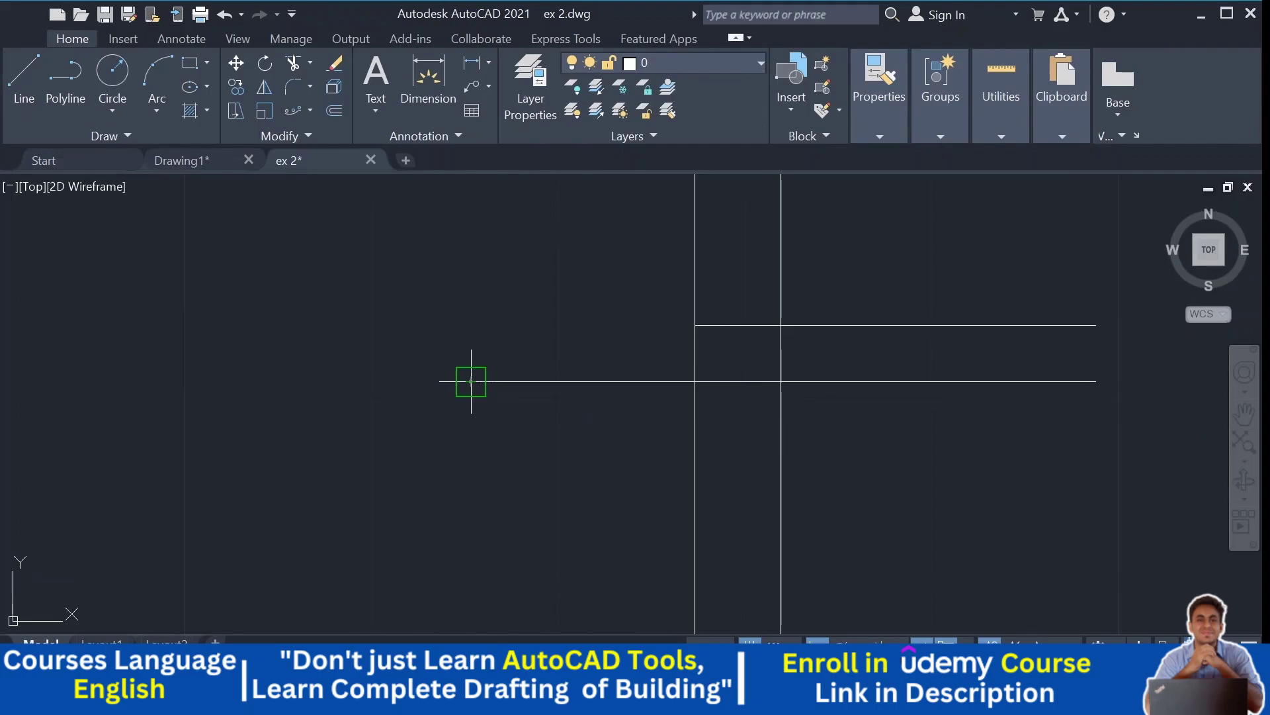
left_click(471, 381)
left_click(471, 343)
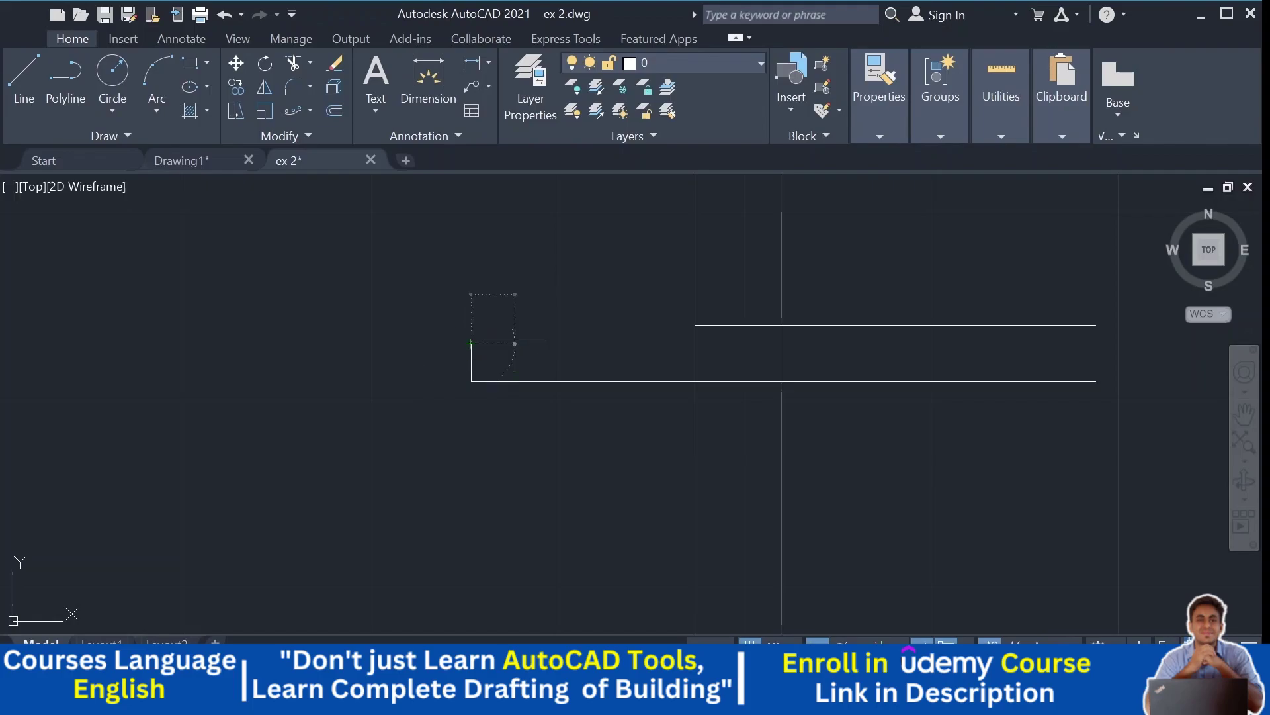
left_click(695, 325)
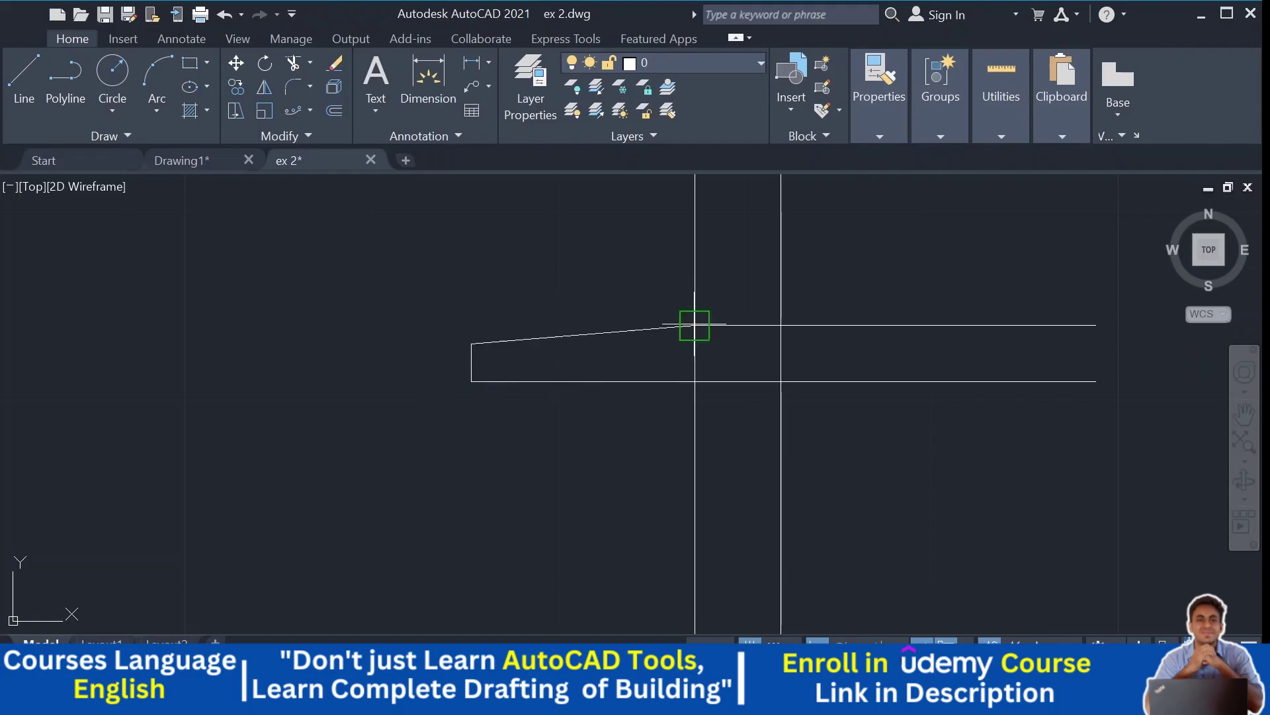
left_click(695, 325)
scroll(630, 383, "down", 4)
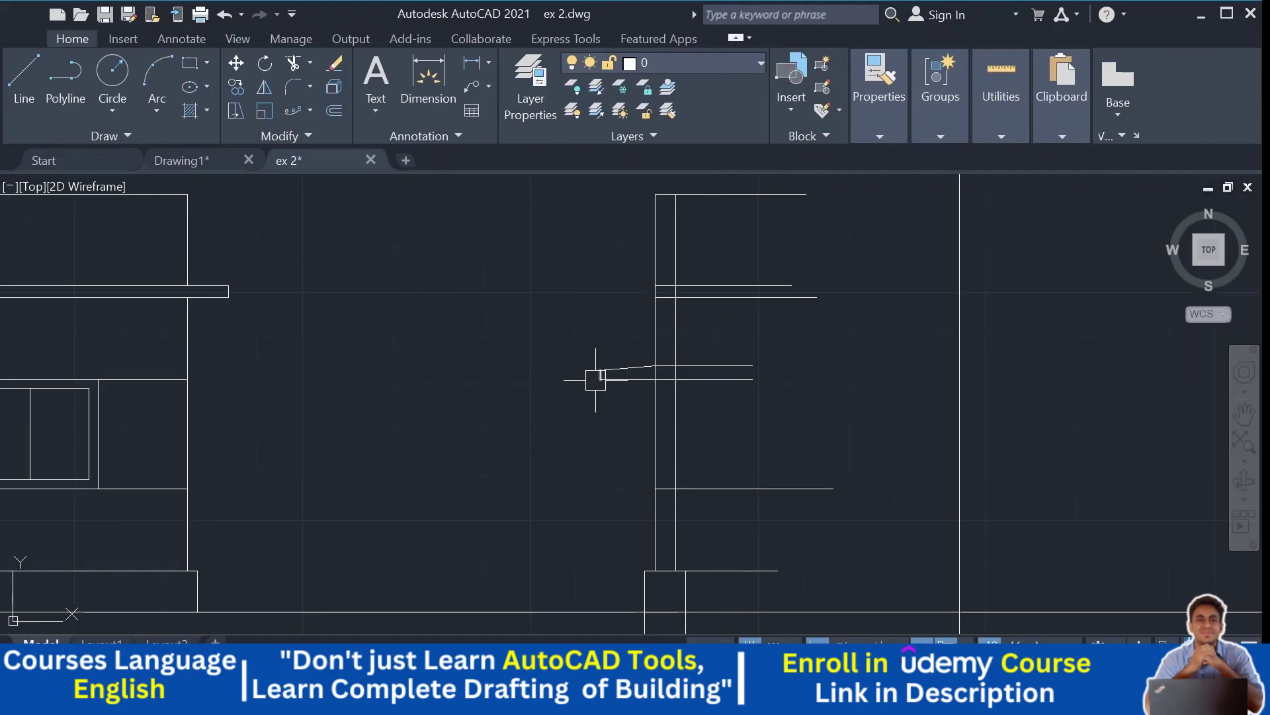
Step: Draw the roof slab's projection outside the wall, with its underside, vertical end edge and top line back to the wall
scroll(596, 377, "up", 3)
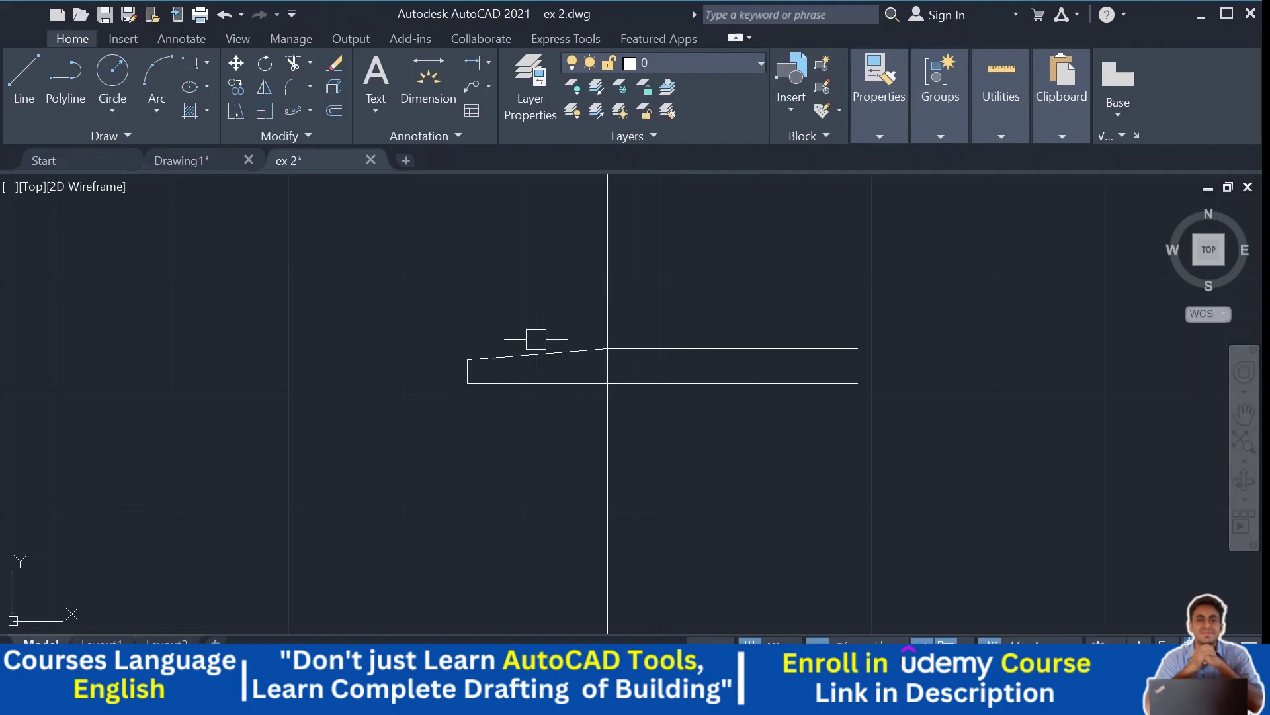
scroll(399, 381, "down", 2)
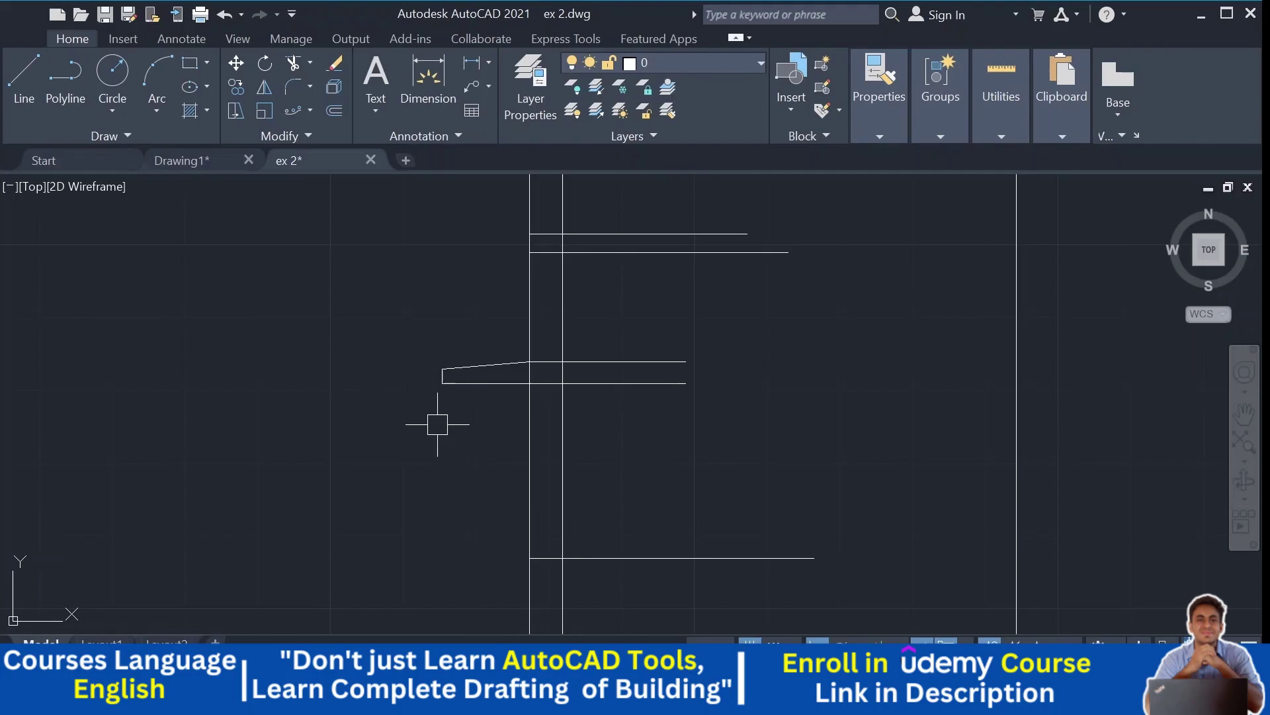
middle_click_drag(803, 431, 737, 400)
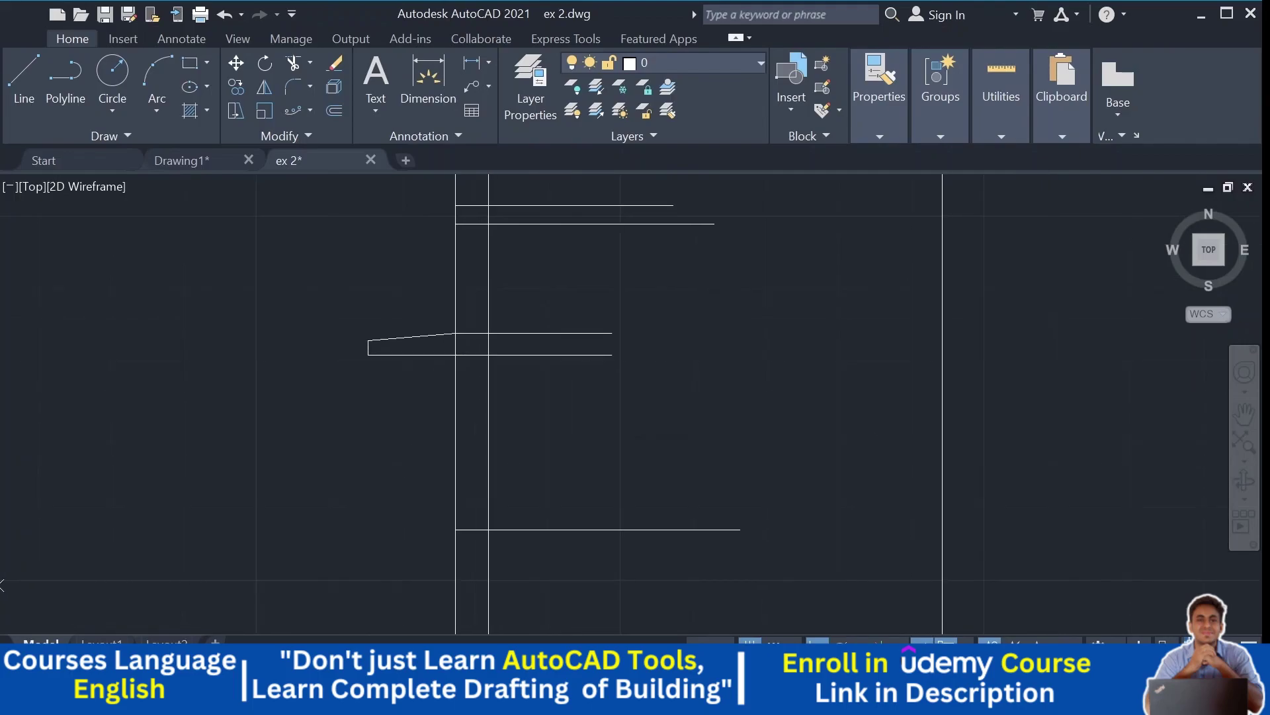
middle_click_drag(678, 361, 682, 487)
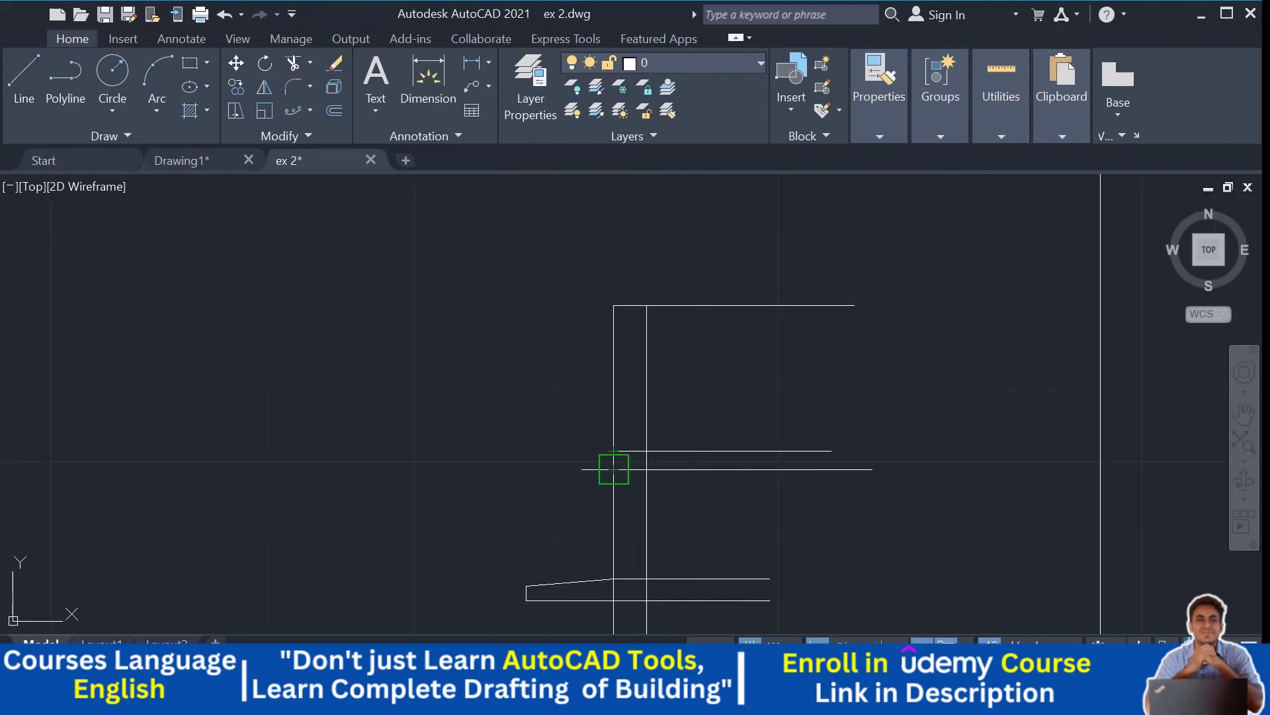
left_click(614, 469)
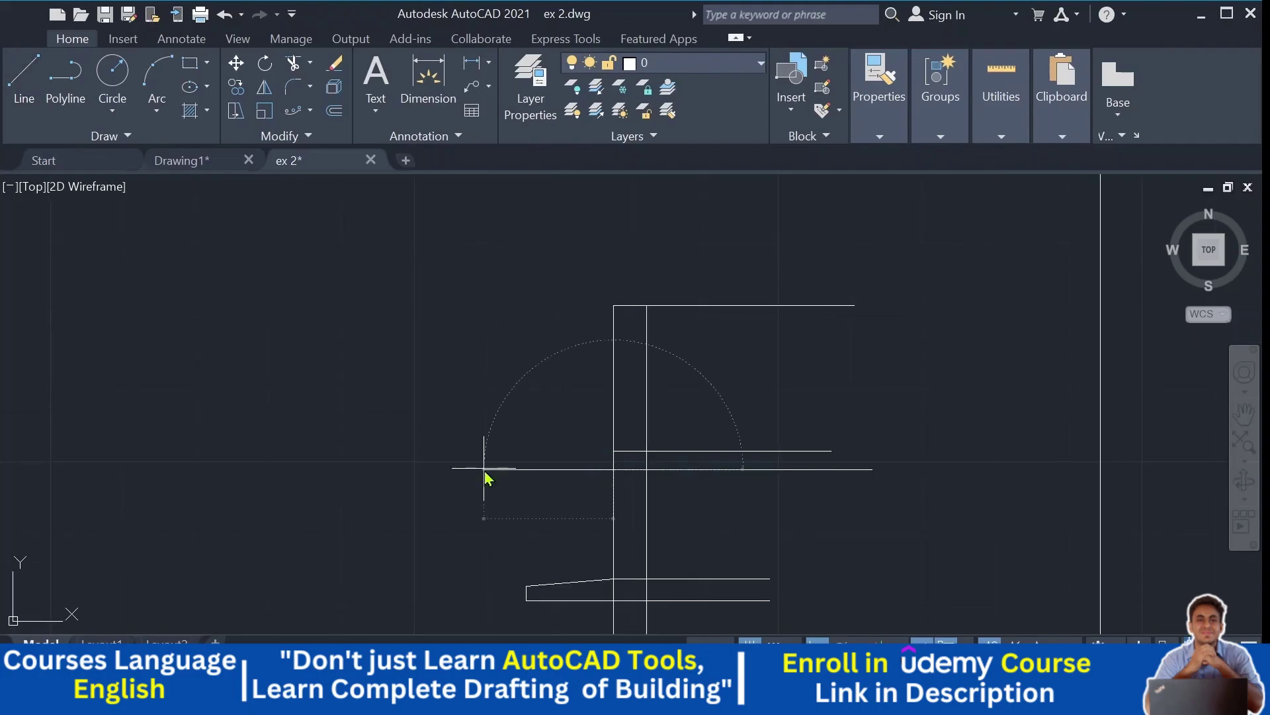
key("Return")
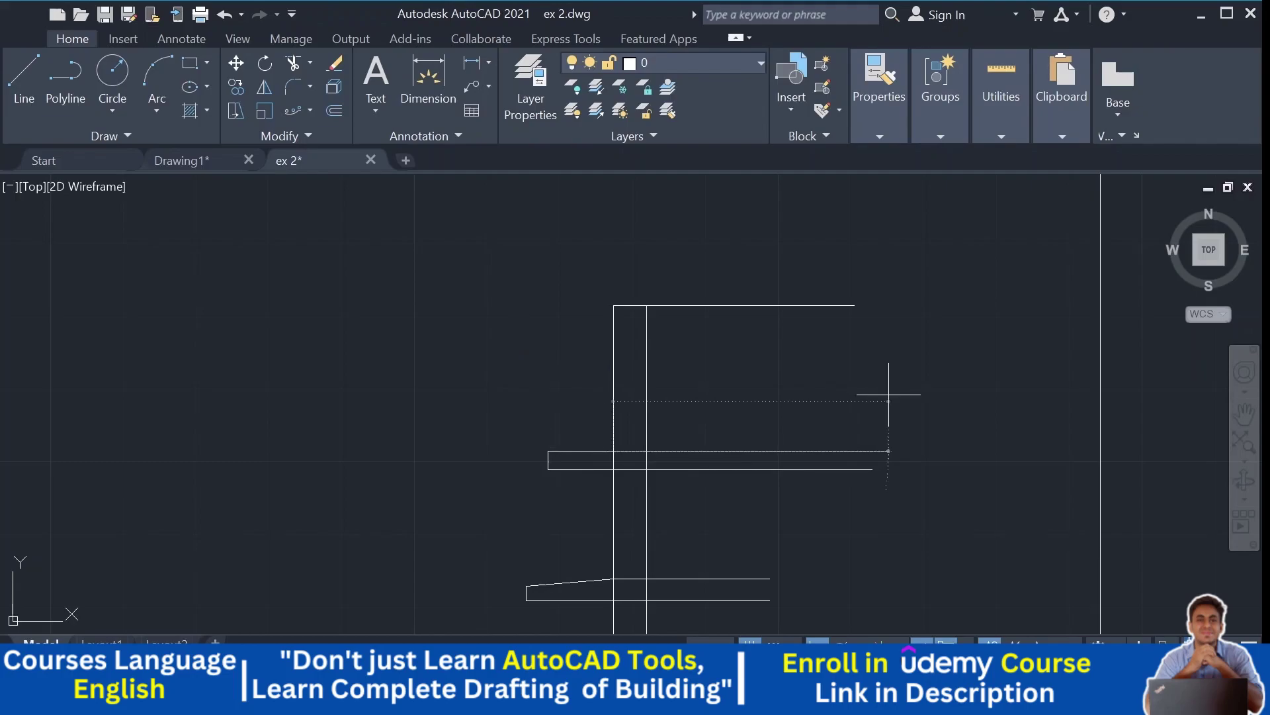
scroll(845, 397, "down", 3)
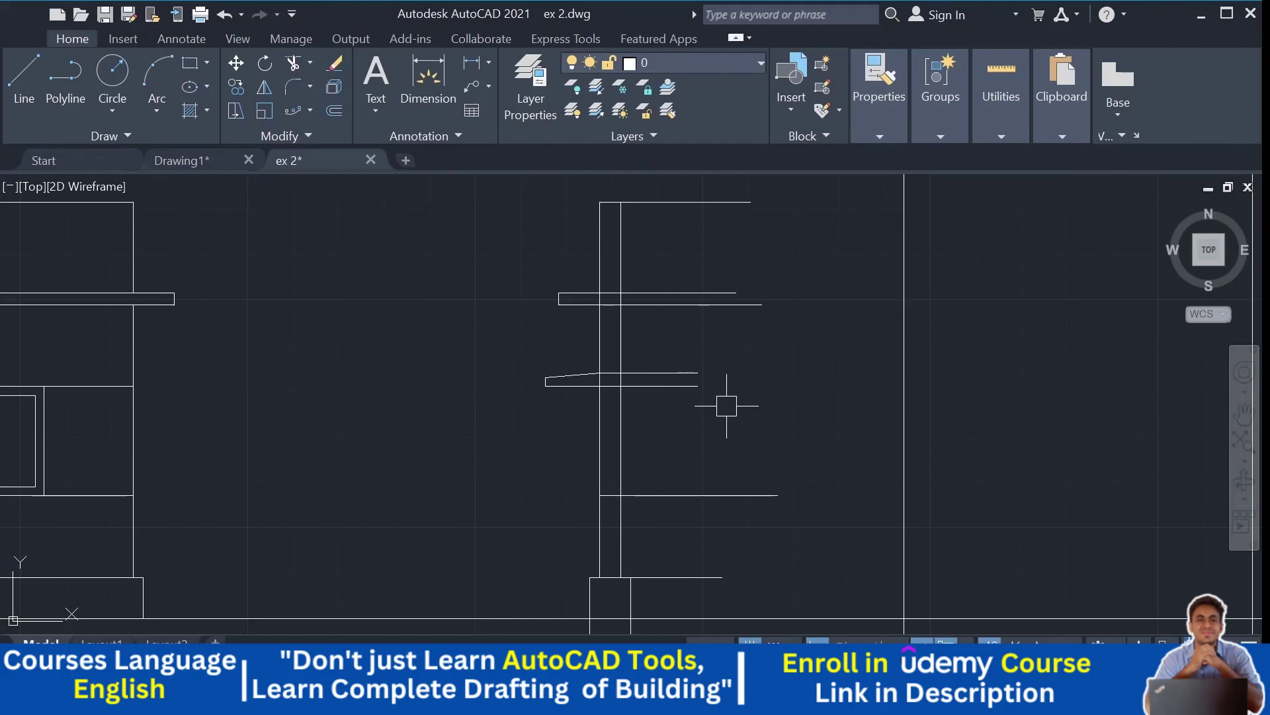
Step: Examine the floor plan along section line X-X for the walls, windows and sunshades that the cut passes through
middle_click_drag(726, 409, 683, 317)
scroll(773, 409, "down", 2)
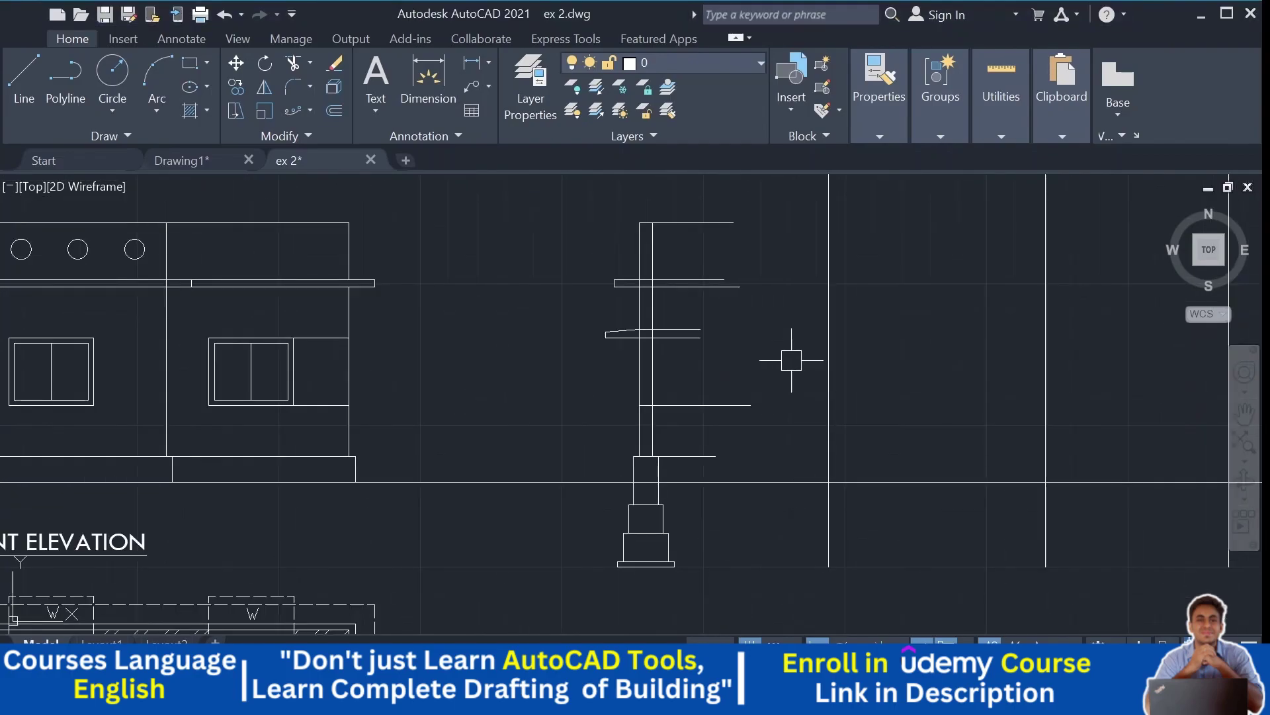
scroll(728, 369, "down", 1)
middle_click_drag(169, 422, 562, 280)
middle_click_drag(793, 440, 338, 524)
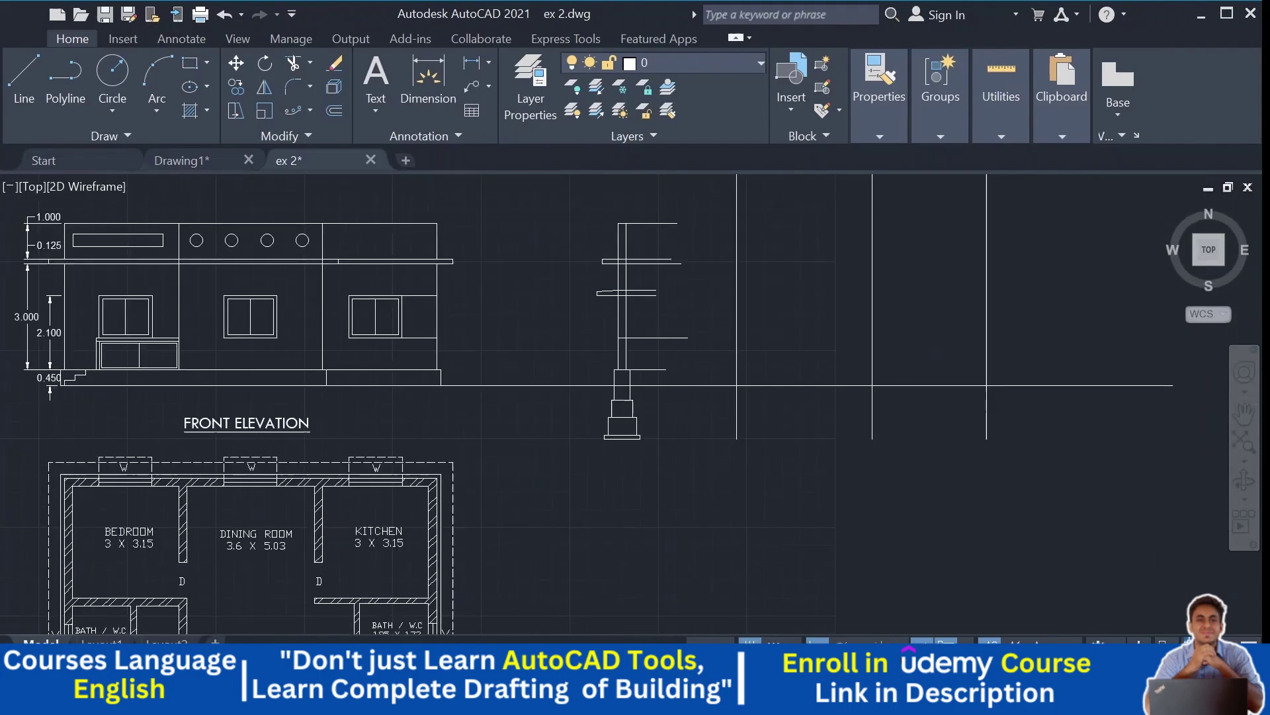
middle_click_drag(728, 347, 805, 181)
middle_click_drag(462, 501, 527, 360)
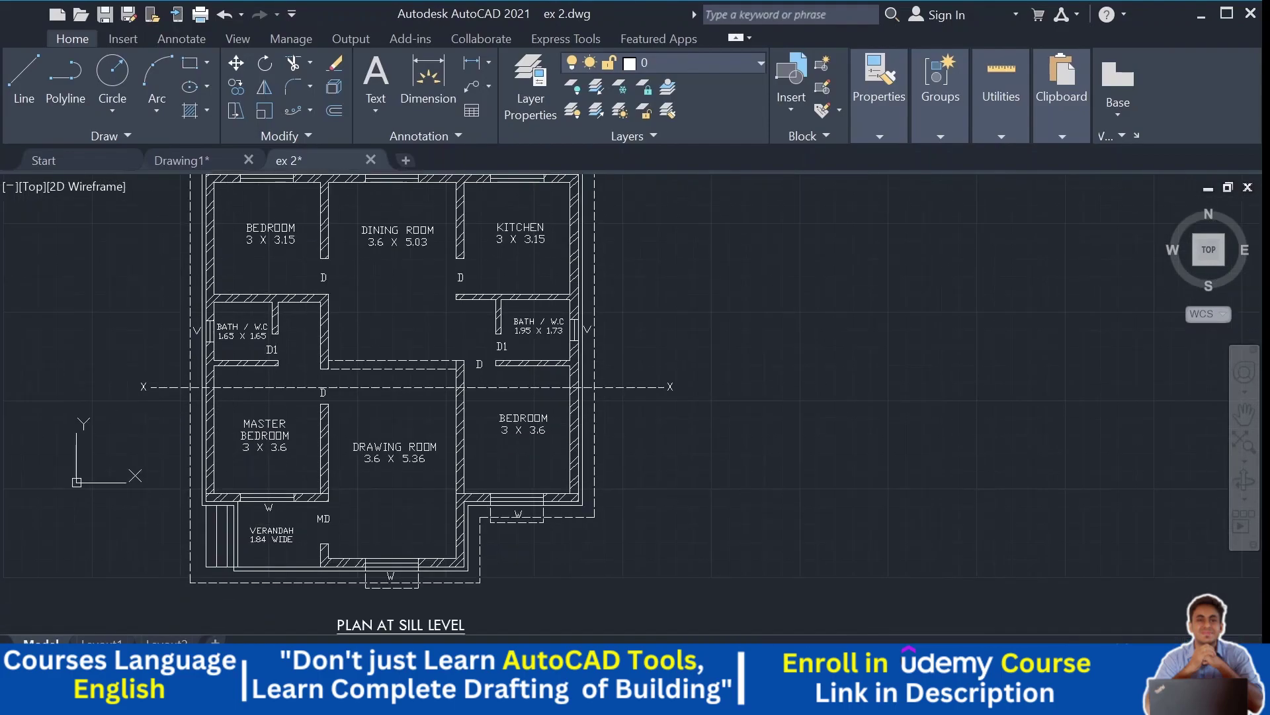
scroll(341, 408, "down", 1)
middle_click_drag(328, 418, 253, 553)
middle_click_drag(173, 543, 170, 488)
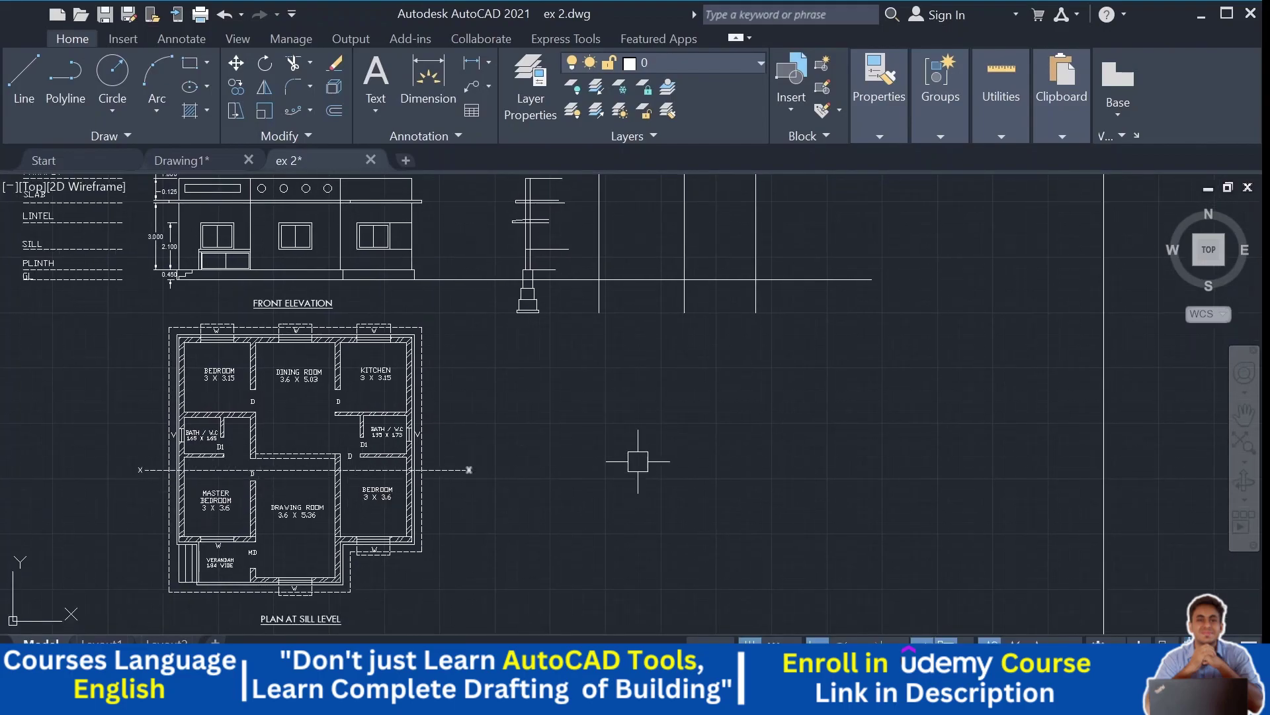
middle_click_drag(638, 461, 637, 490)
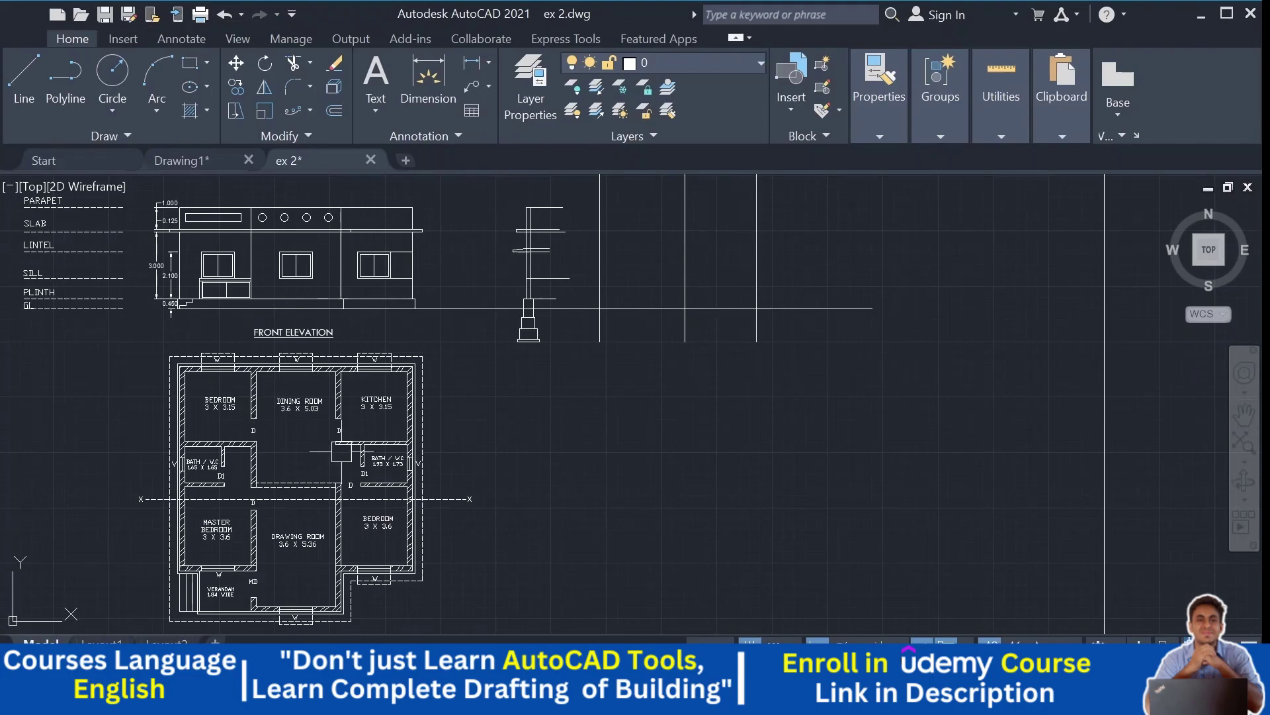
scroll(173, 461, "up", 2)
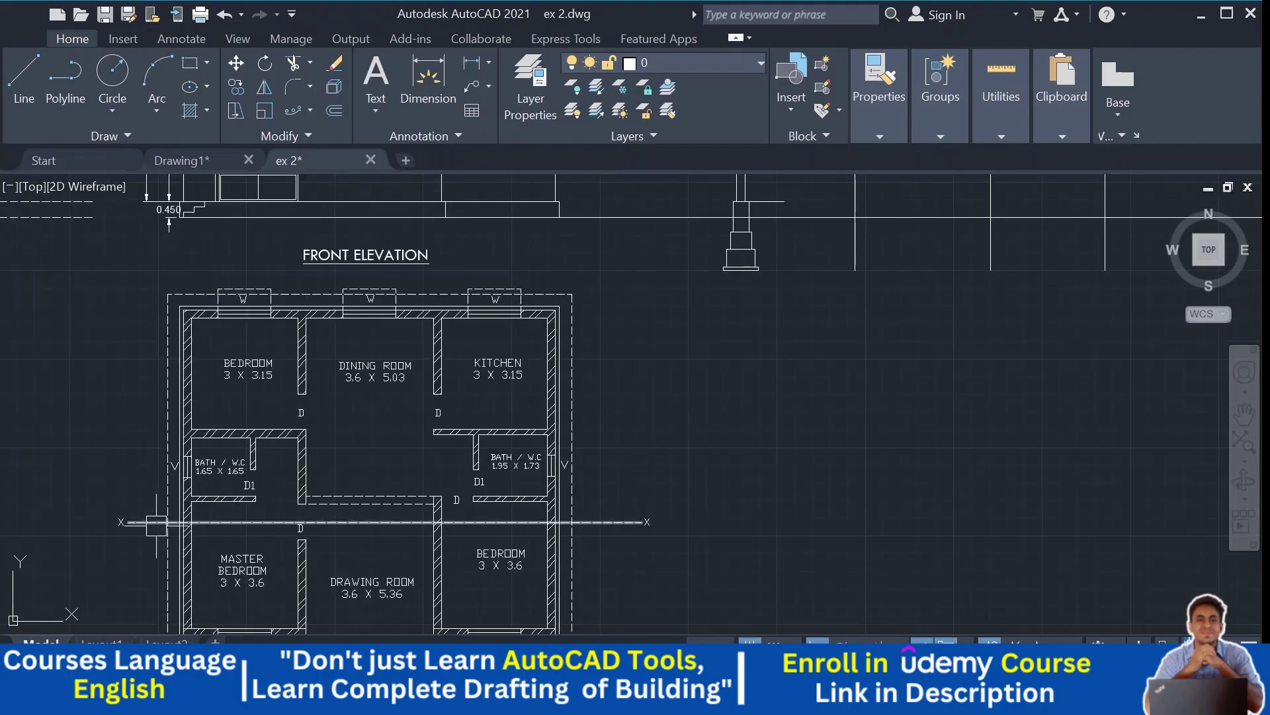
scroll(198, 588, "up", 4)
scroll(411, 414, "down", 2)
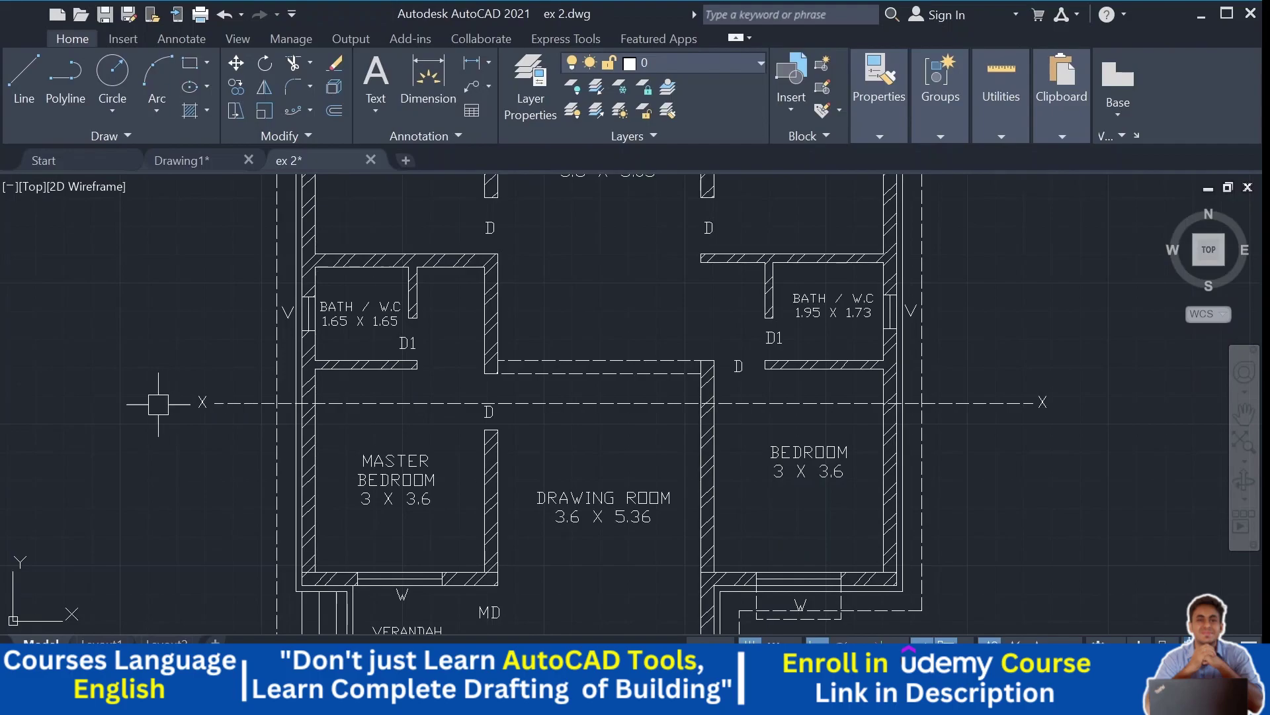
scroll(314, 465, "down", 1)
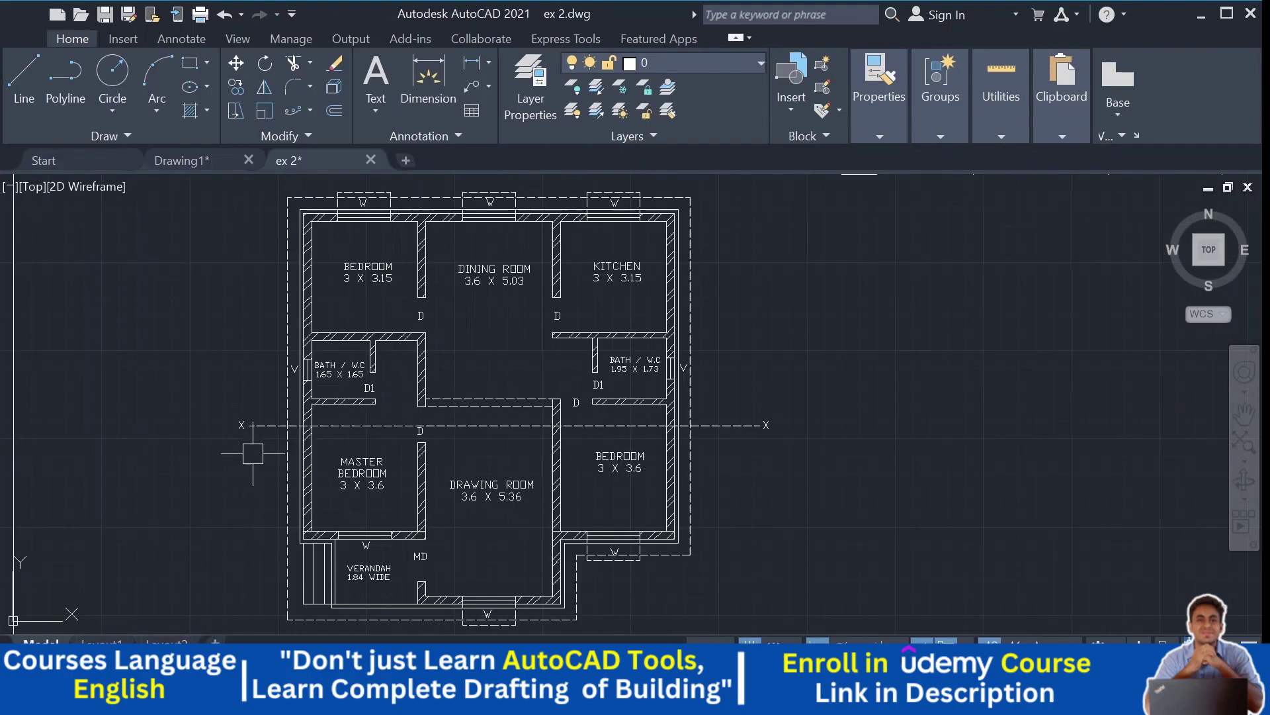
middle_click_drag(859, 182, 750, 384)
scroll(728, 291, "up", 3)
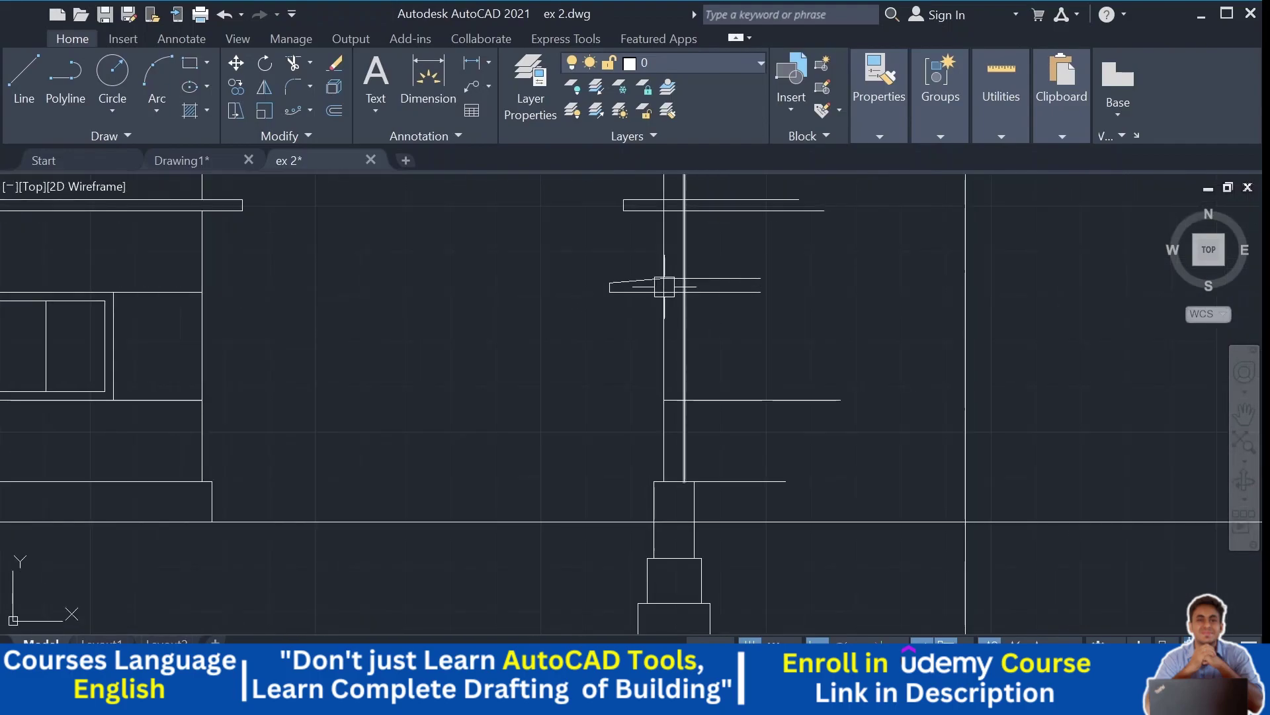
scroll(965, 522, "down", 4)
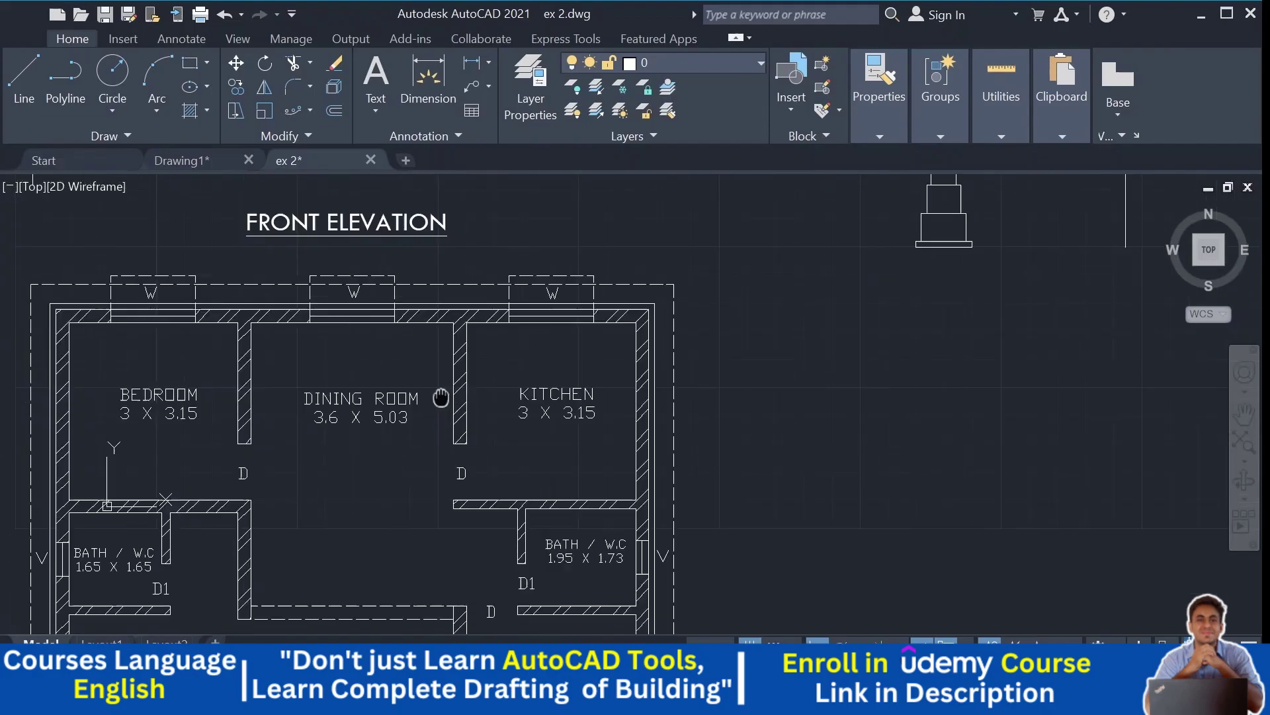
scroll(344, 454, "up", 3)
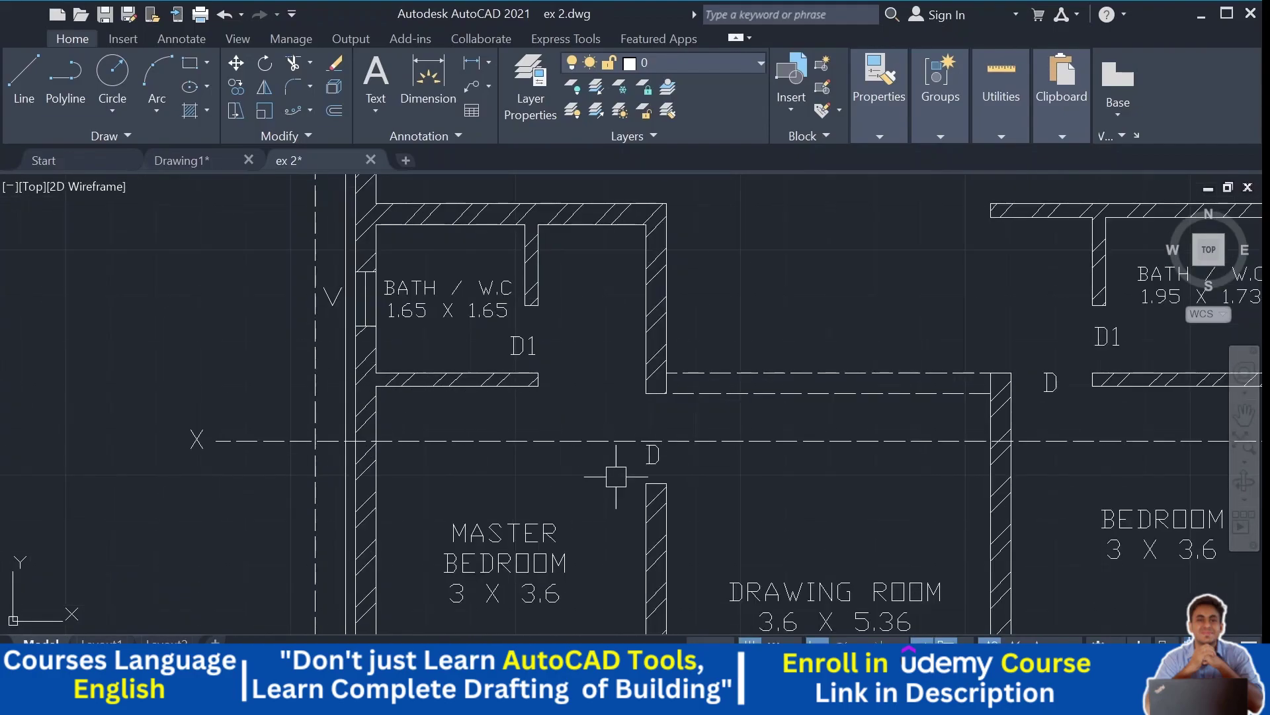
scroll(609, 467, "down", 2)
middle_click_drag(729, 448, 462, 545)
Step: Delete the sill-level line from the section's first wall
middle_click_drag(791, 219, 721, 337)
scroll(822, 335, "up", 2)
middle_click_drag(853, 360, 835, 281)
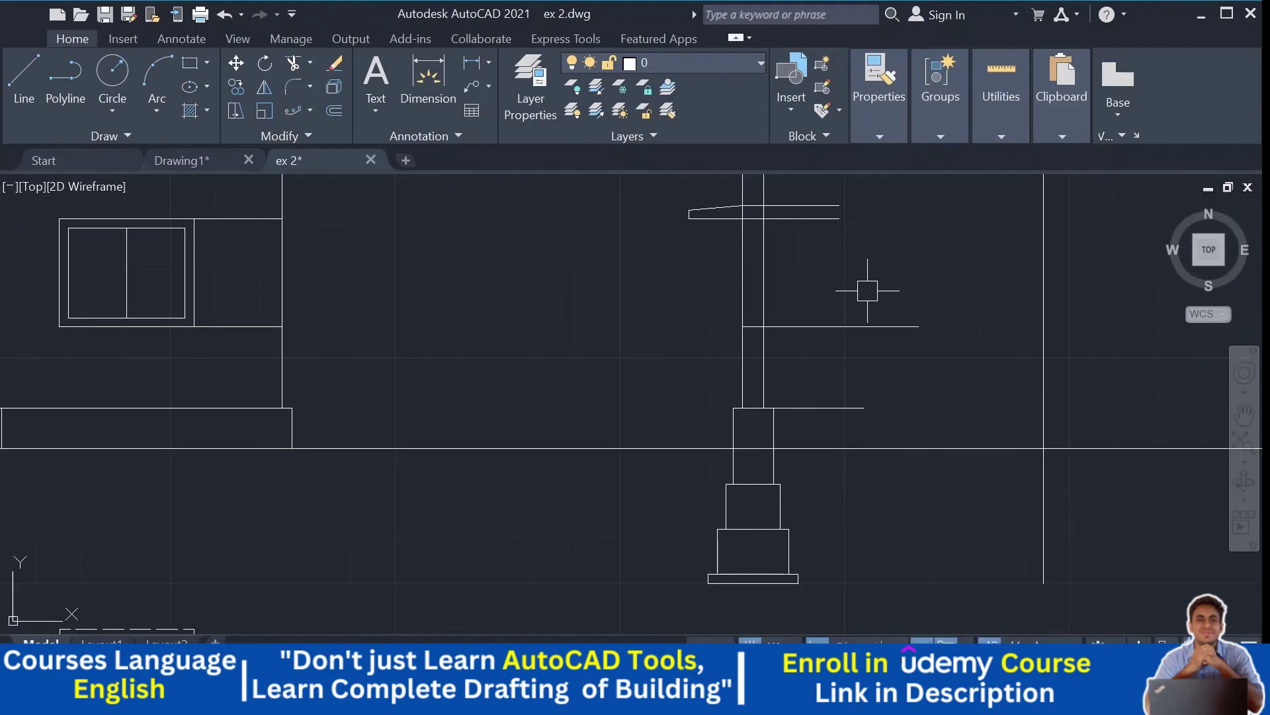
left_click(876, 287)
left_click(835, 356)
key("Delete")
Step: Delete the sunshade outline projecting from the lintel, keeping the two lintel lines
middle_click_drag(700, 229, 669, 309)
scroll(669, 309, "up", 1)
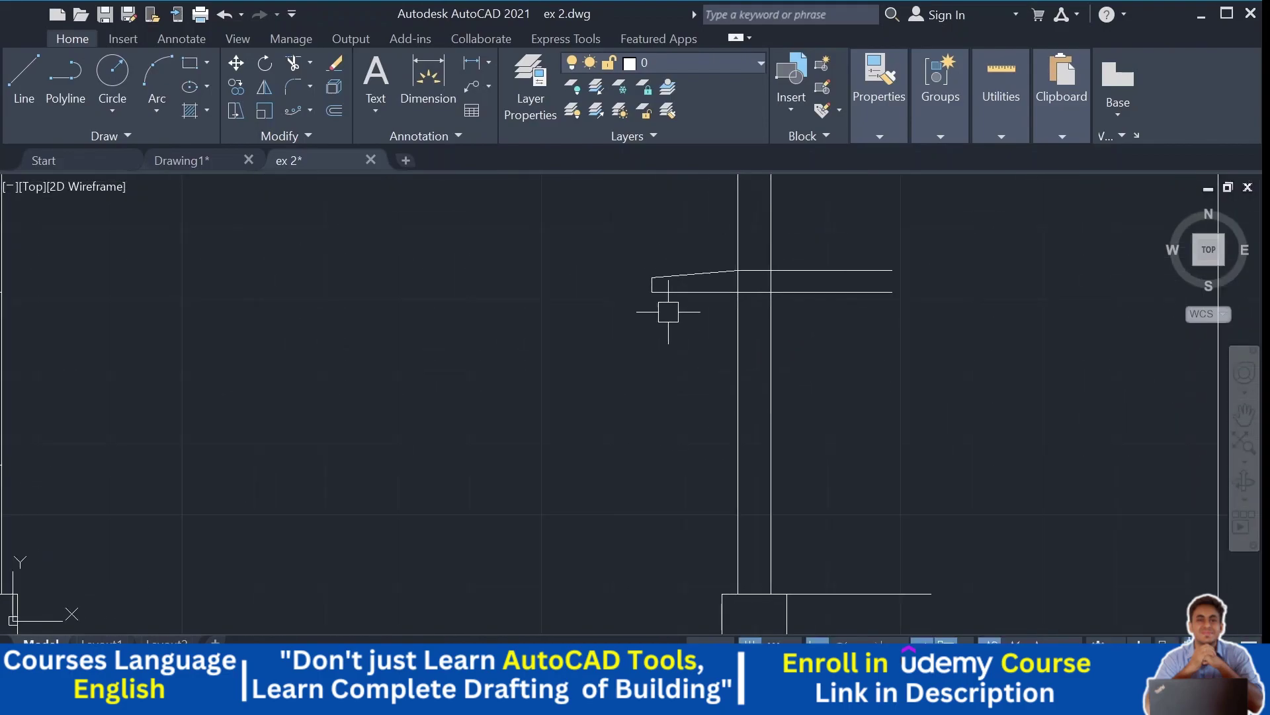
left_click(678, 314)
left_click(645, 262)
key("Delete")
scroll(998, 327, "down", 3)
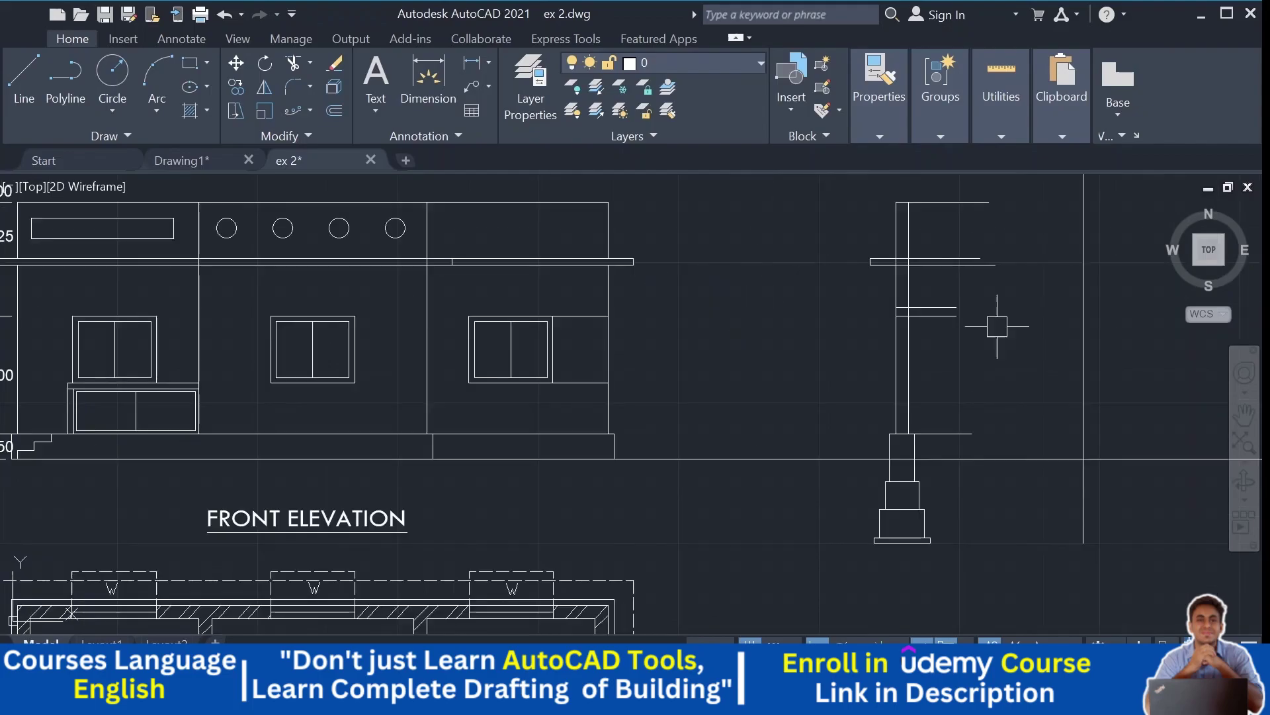
Step: Examine the floor plan along section line X-X against the elevation and the first section wall
scroll(939, 341, "up", 1)
scroll(941, 341, "down", 2)
middle_click_drag(763, 378, 872, 239)
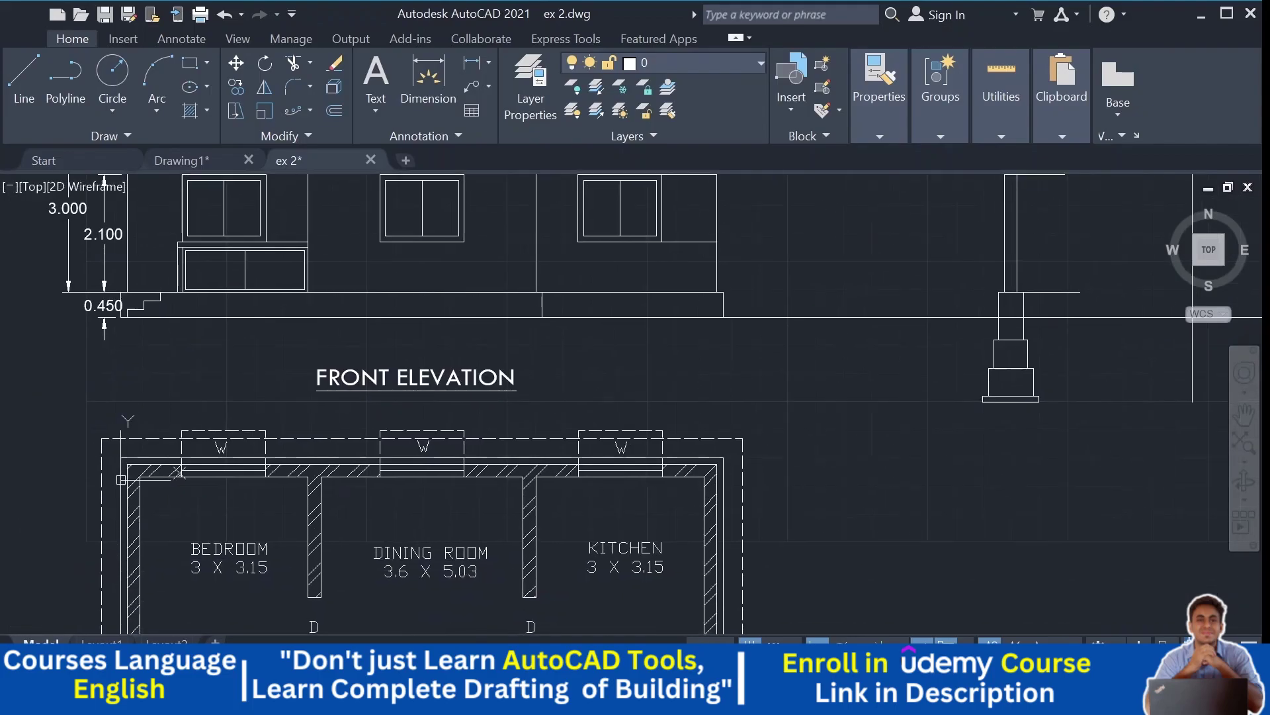
scroll(877, 256, "down", 4)
middle_click_drag(630, 474, 557, 389)
scroll(547, 388, "up", 2)
middle_click_drag(706, 328, 594, 333)
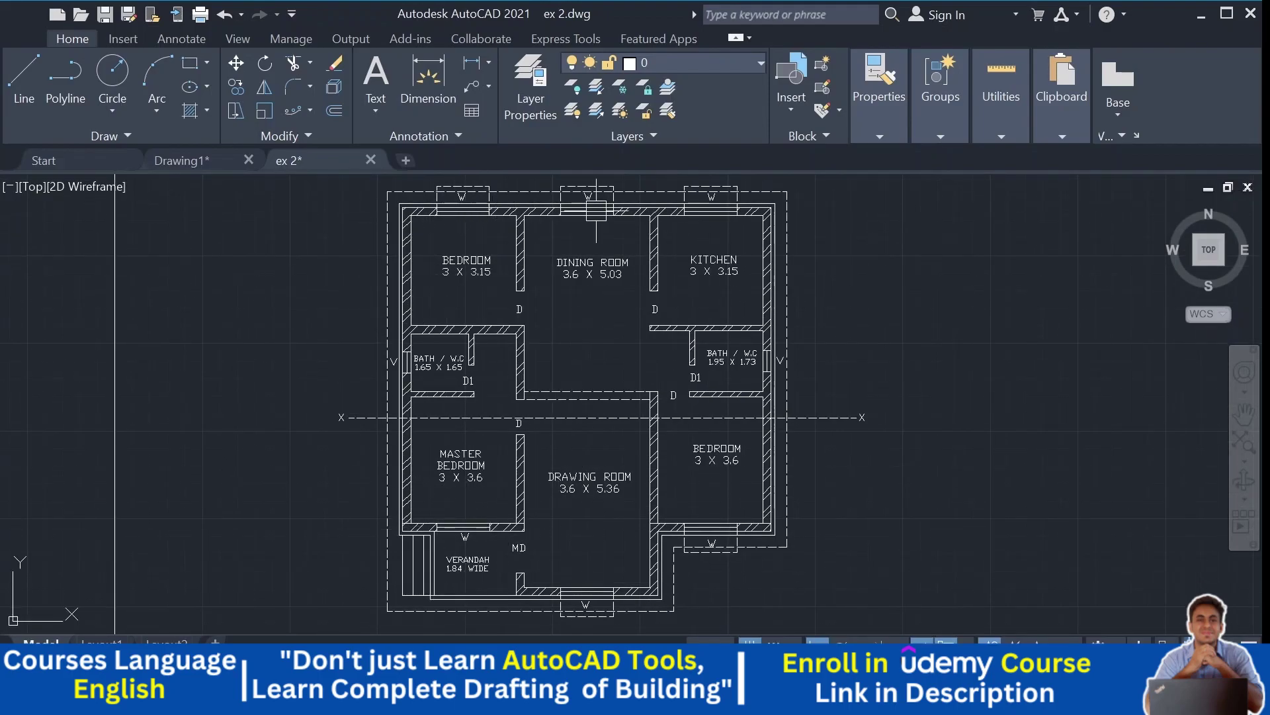
scroll(668, 436, "down", 1)
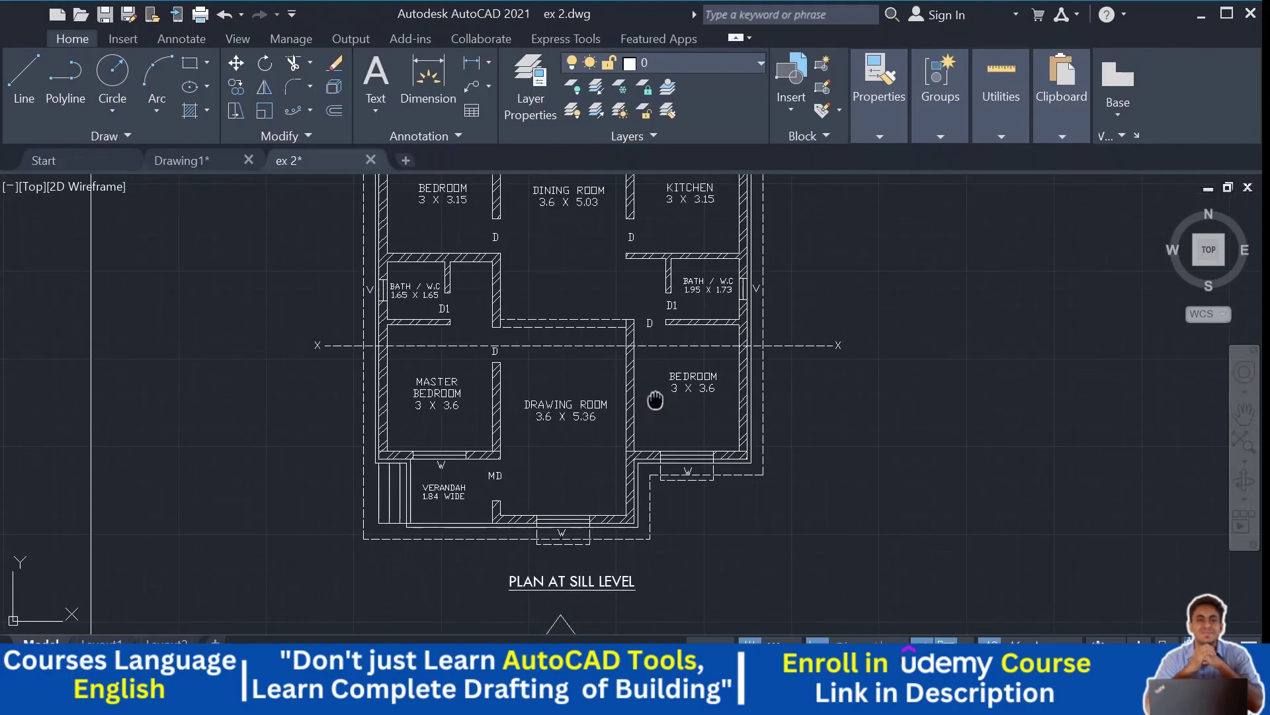
middle_click_drag(498, 410, 498, 454)
scroll(503, 455, "down", 2)
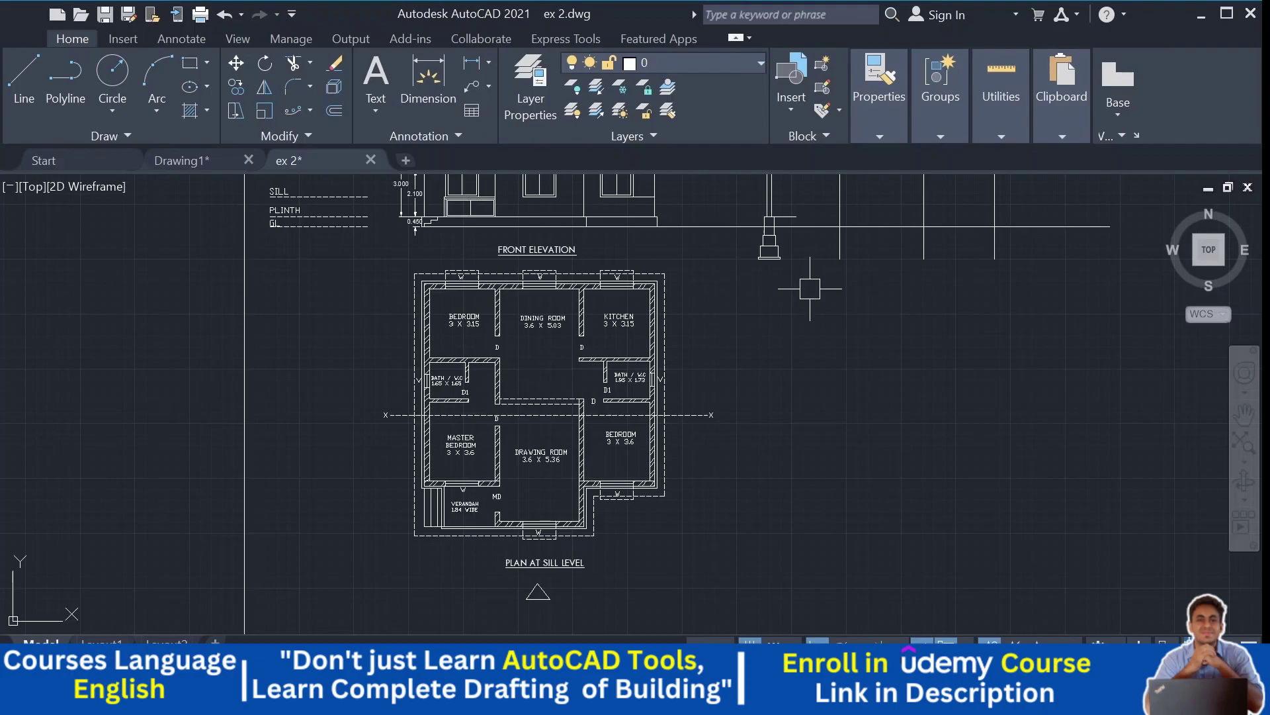
middle_click_drag(820, 258, 739, 453)
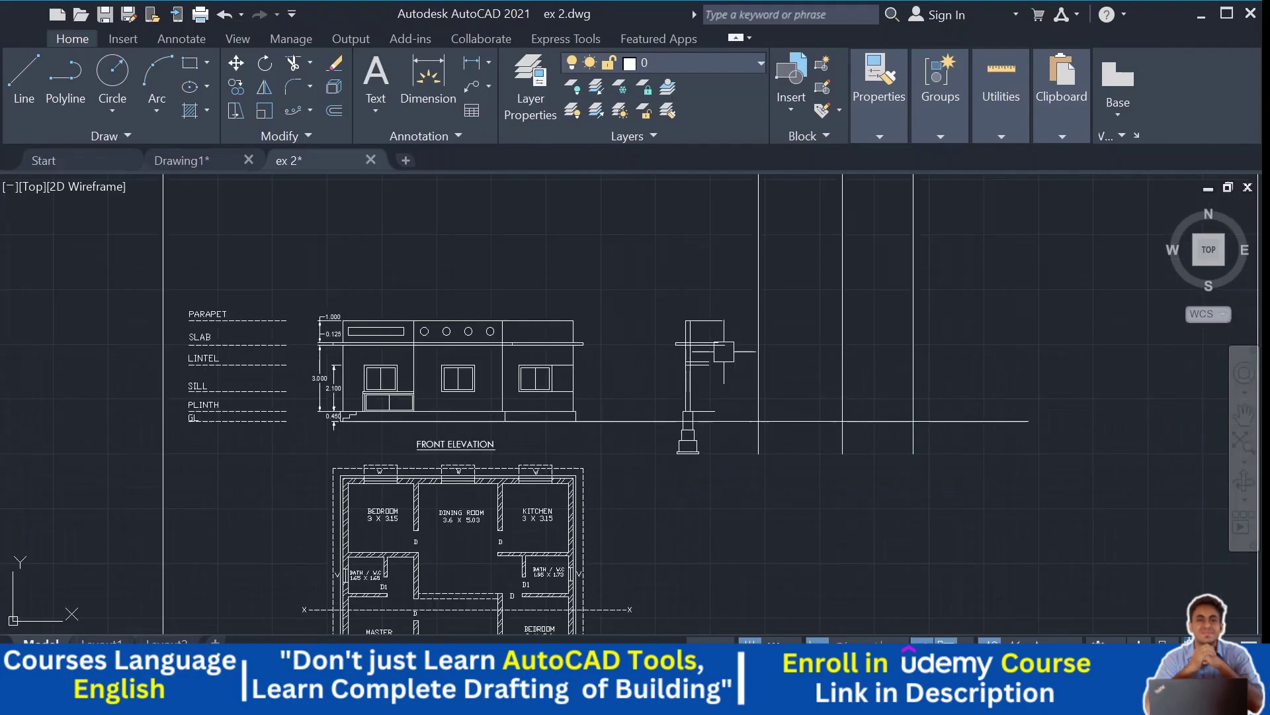
Step: Trim the parapet, slab, lintel and plinth lines that extend past the inner face of the section's first wall
scroll(724, 352, "up", 4)
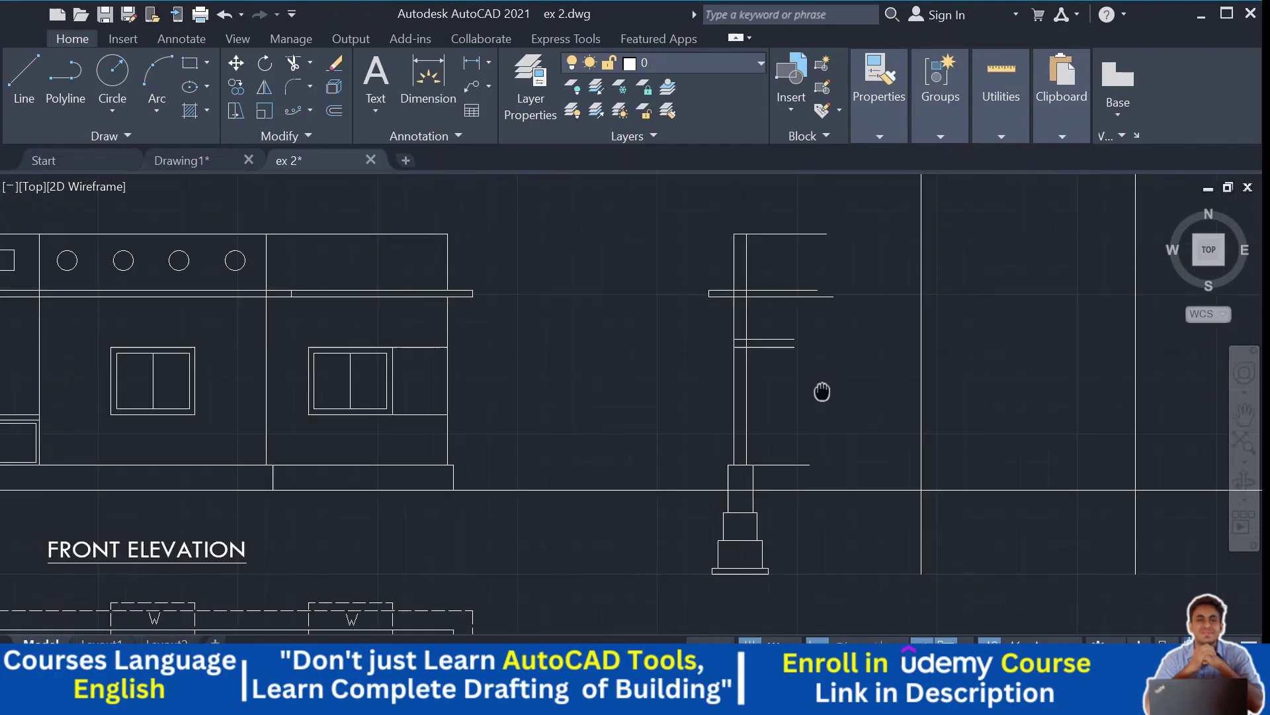
scroll(711, 318, "up", 2)
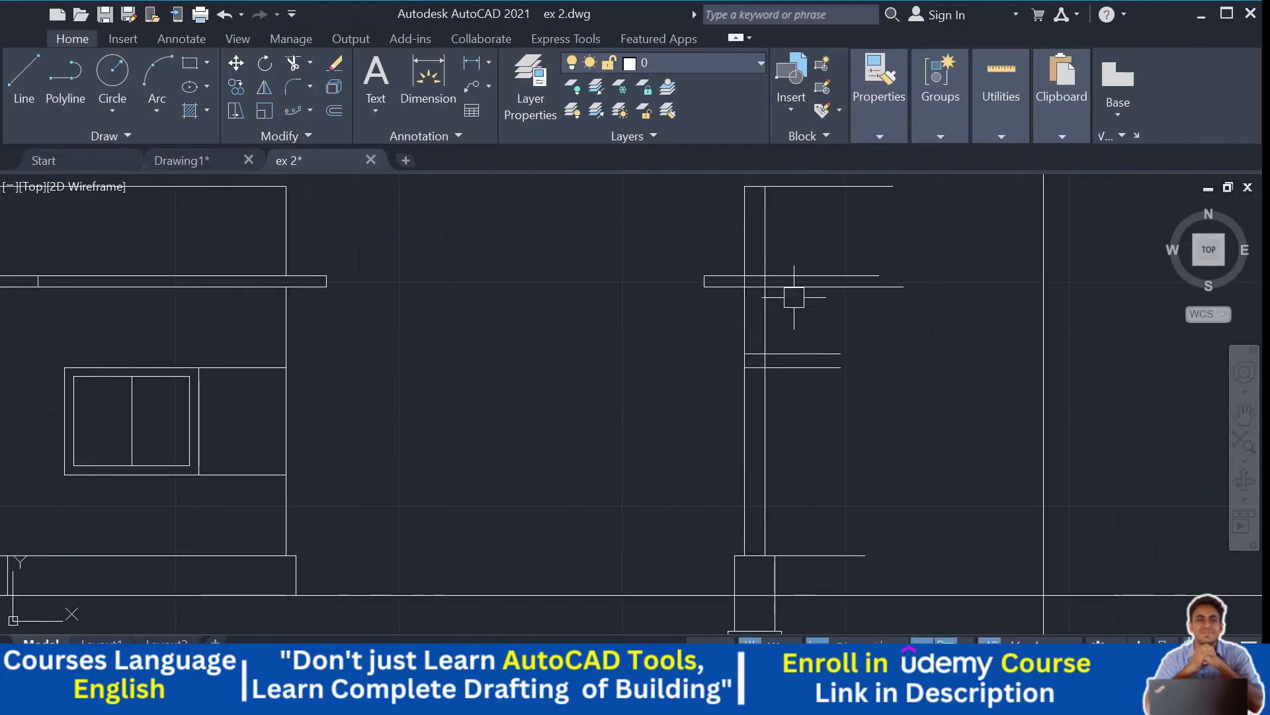
middle_click_drag(793, 314, 763, 400)
scroll(817, 313, "down", 2)
middle_click_drag(867, 394, 784, 254)
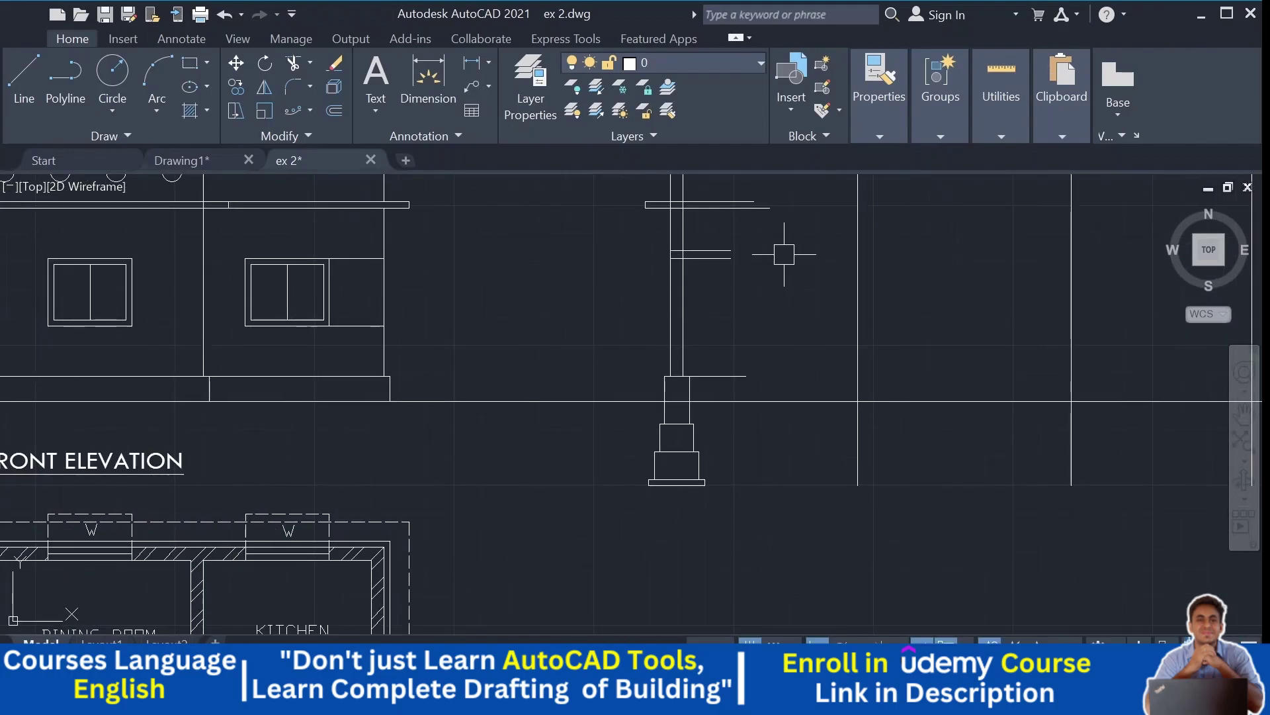
mouse_move(743, 332)
middle_mouse_down()
mouse_move(741, 351)
mouse_move(763, 364)
middle_mouse_up()
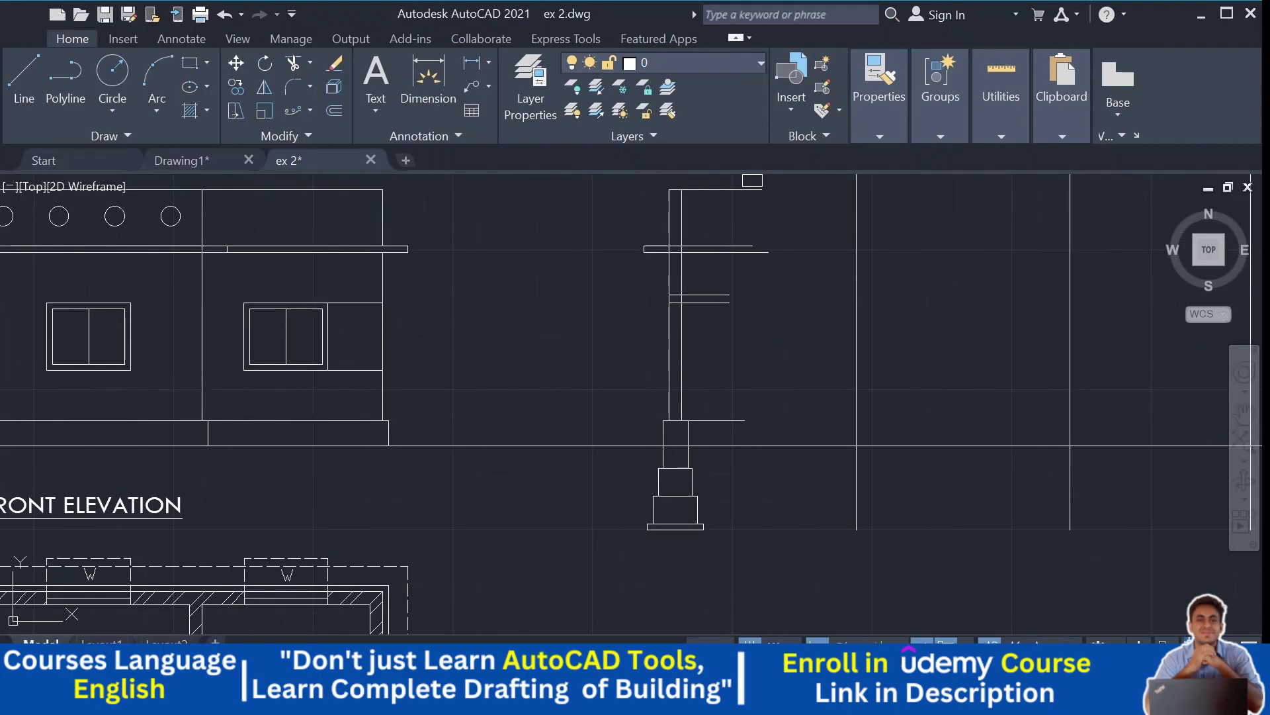
mouse_move(752, 181)
left_mouse_down()
mouse_move(715, 312)
mouse_move(730, 415)
left_mouse_up()
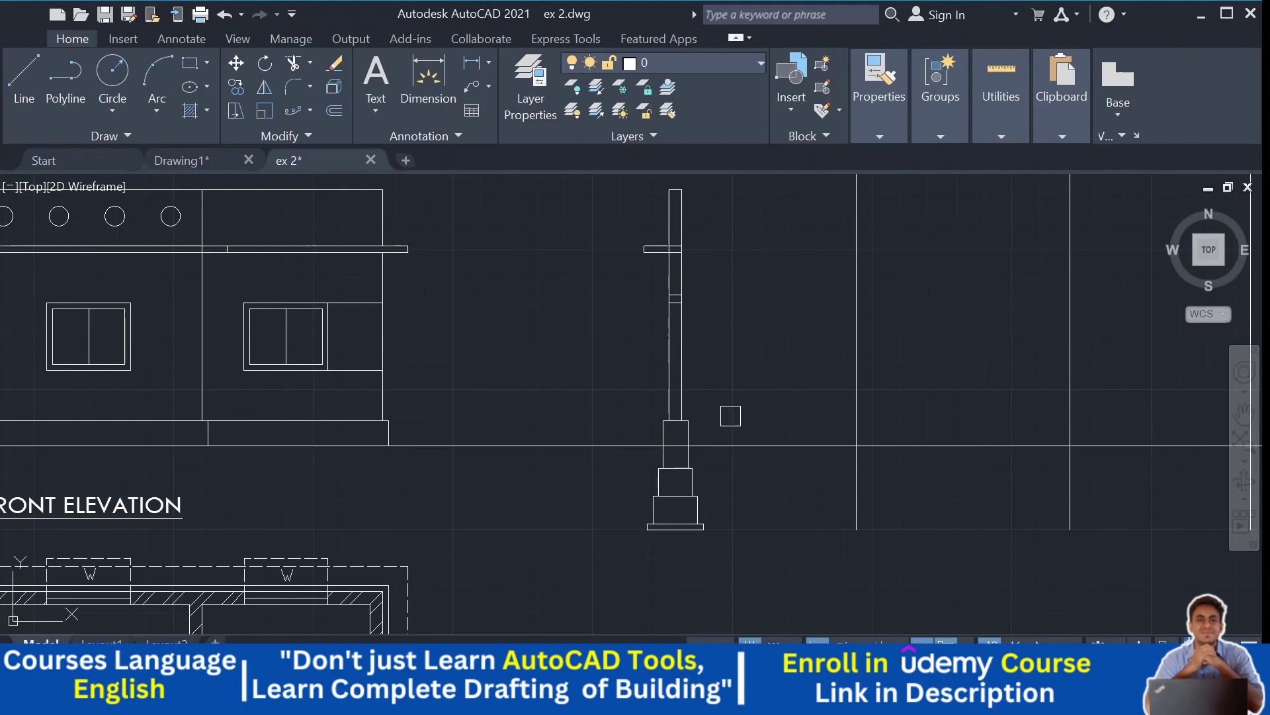
Step: Trim the first wall's outer face line where it crosses the thickness of the roof slab
scroll(671, 276, "up", 6)
scroll(692, 378, "down", 4)
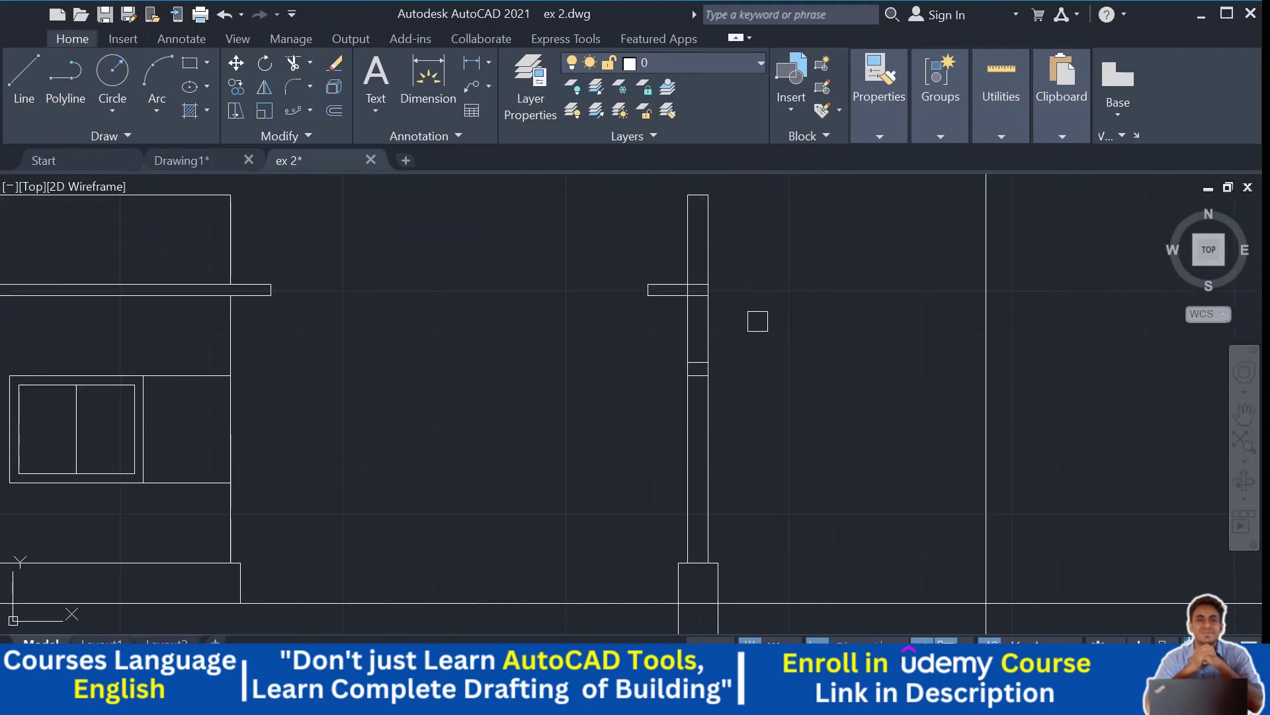
scroll(701, 292, "up", 4)
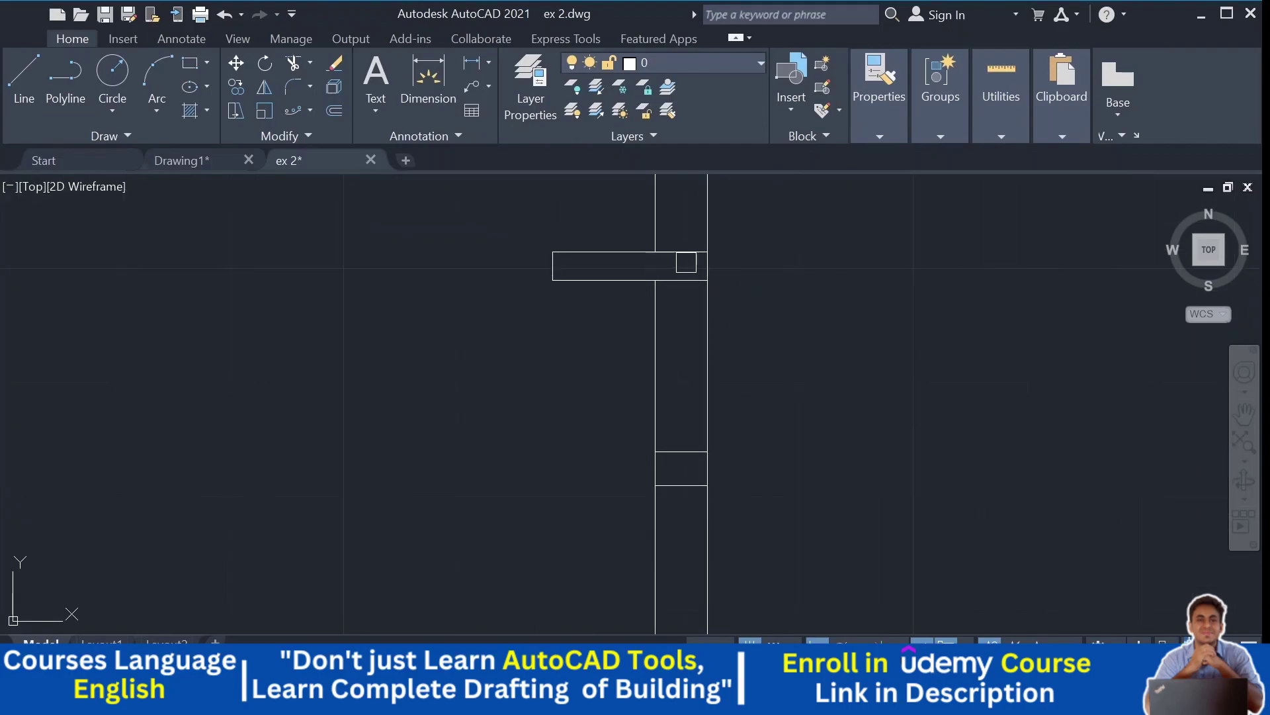
scroll(856, 322, "down", 3)
Step: Offset the plinth-top line of the first wall downward to add a thin course line inside its base
middle_click_drag(873, 357, 821, 267)
scroll(824, 316, "down", 3)
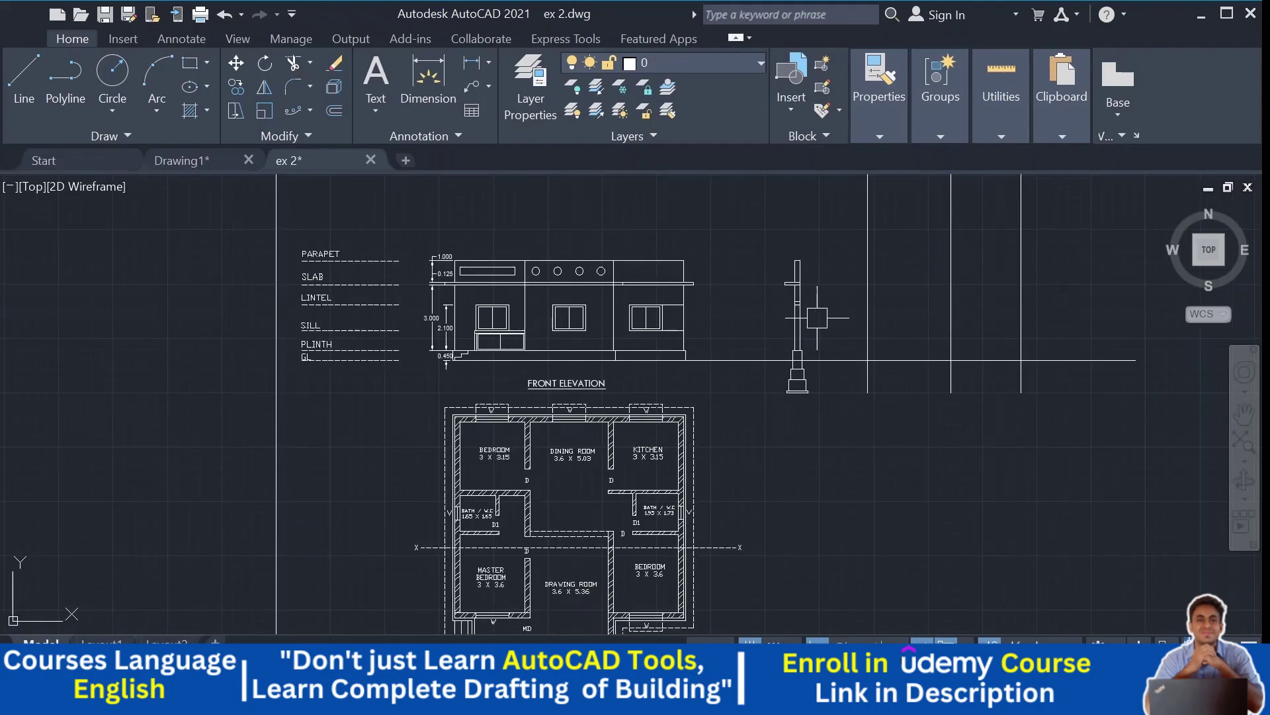
mouse_move(743, 426)
middle_mouse_down()
mouse_move(695, 405)
mouse_move(732, 403)
mouse_move(720, 453)
middle_mouse_up()
scroll(721, 454, "up", 2)
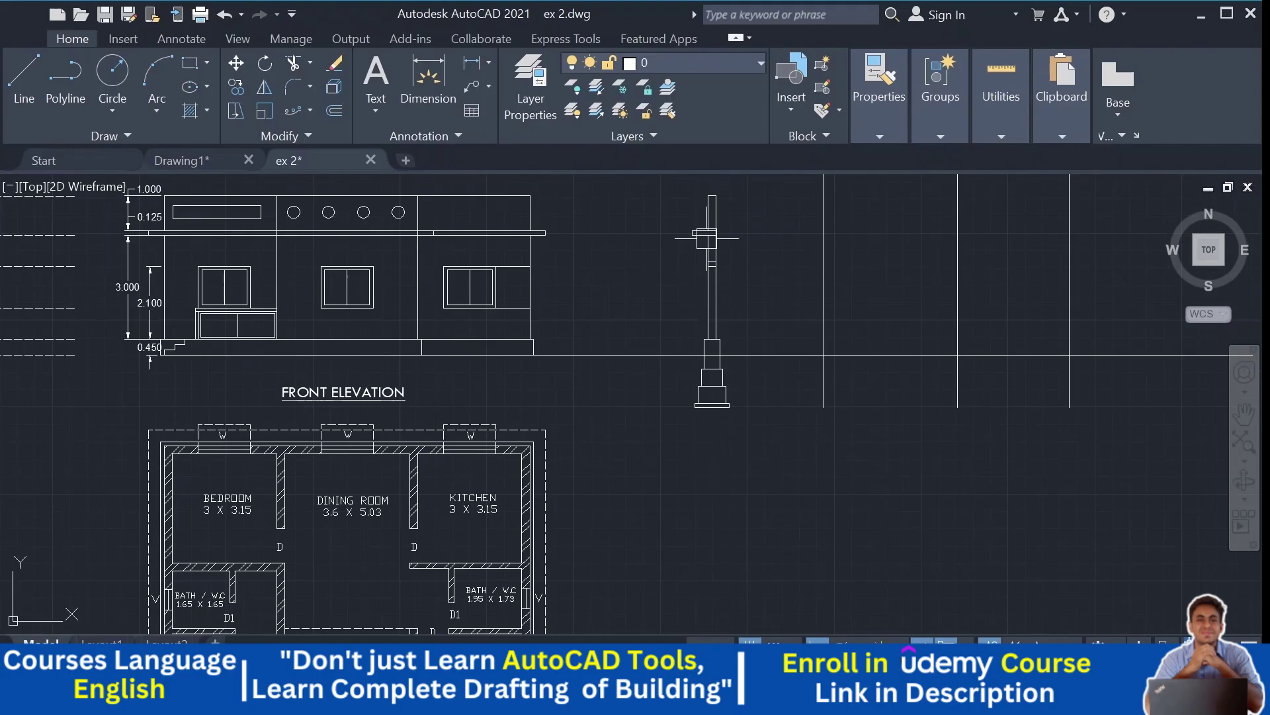
scroll(712, 397, "up", 6)
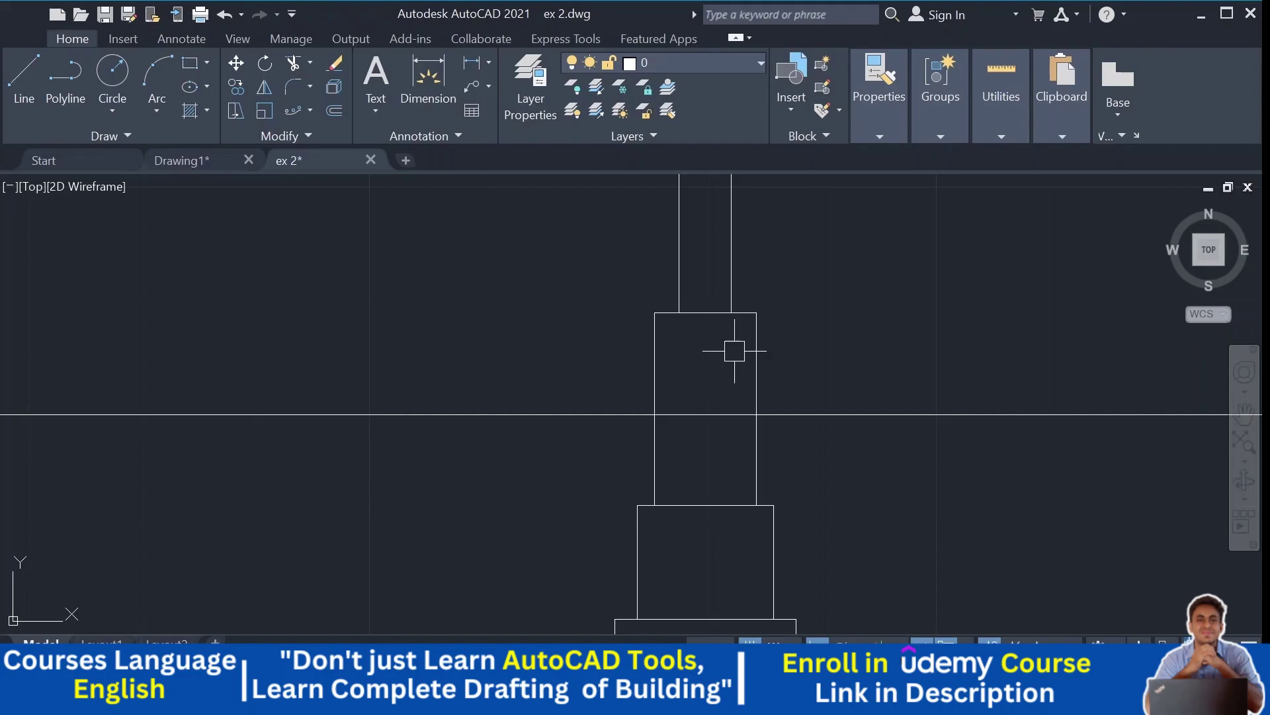
key("space")
middle_click_drag(808, 566, 701, 258)
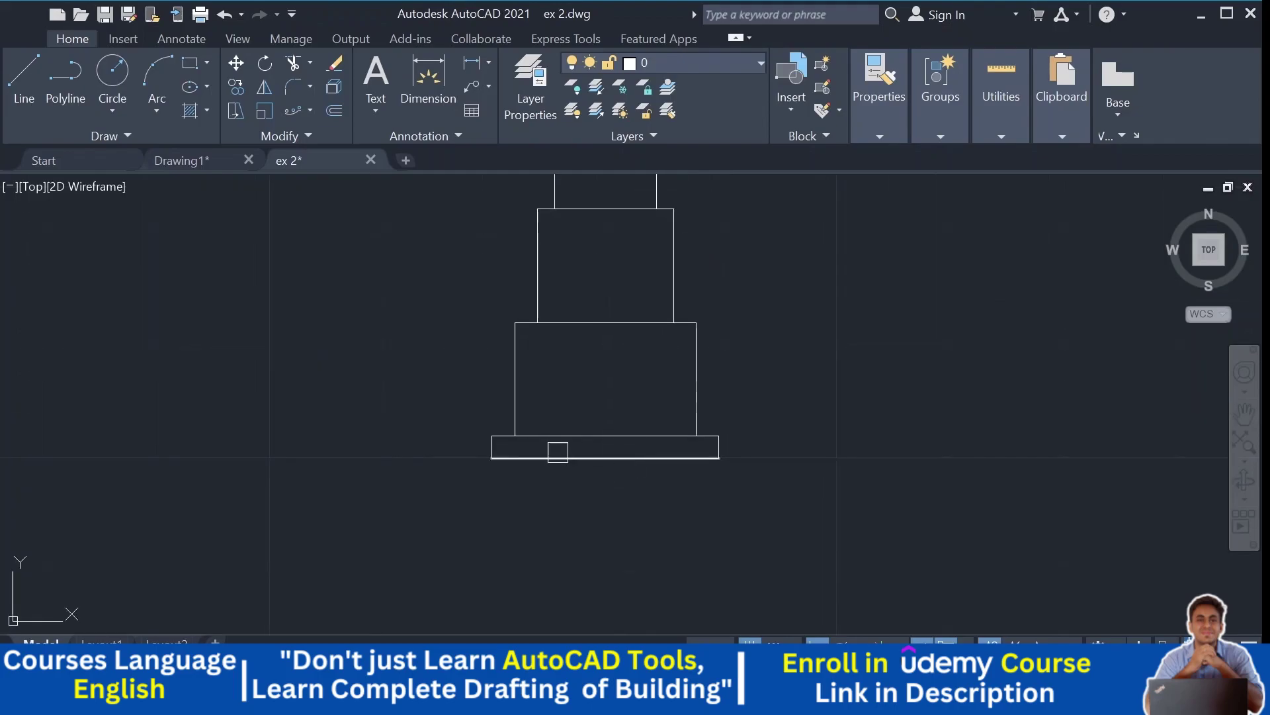
middle_click_drag(585, 454, 608, 611)
middle_click_drag(656, 286, 667, 386)
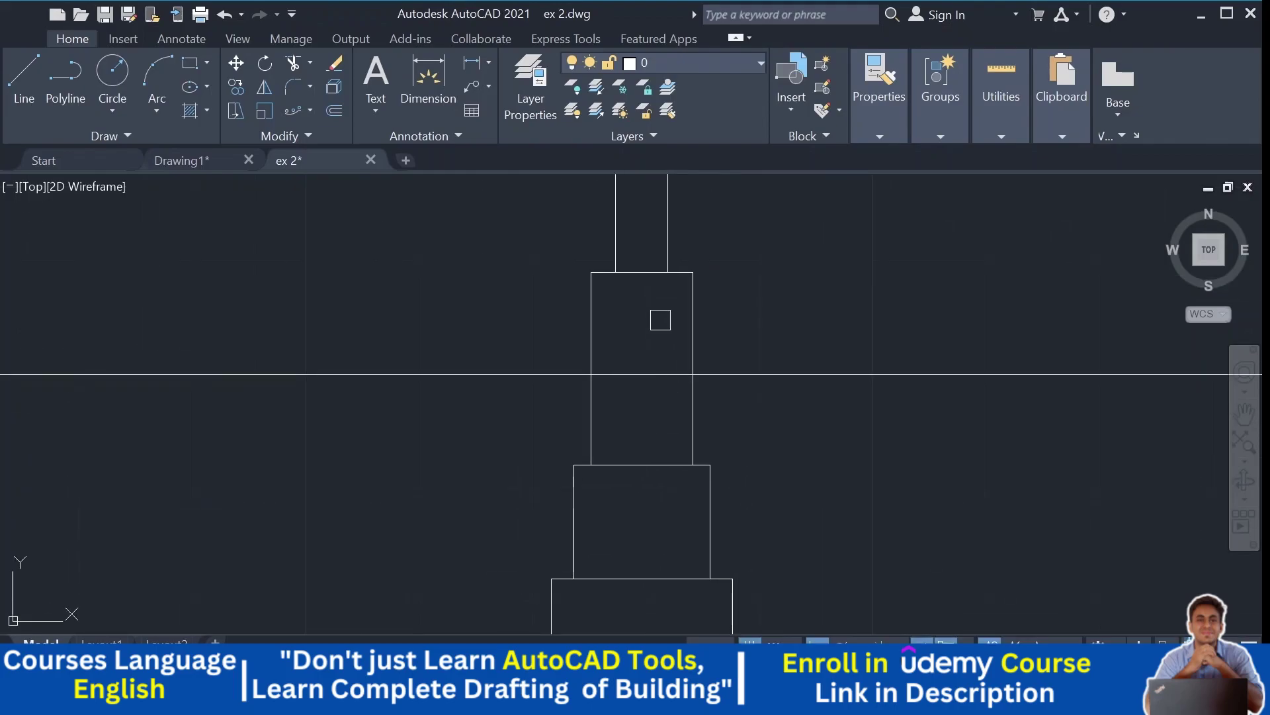
left_click(643, 273)
left_click(645, 308)
scroll(761, 331, "down", 5)
scroll(646, 350, "up", 2)
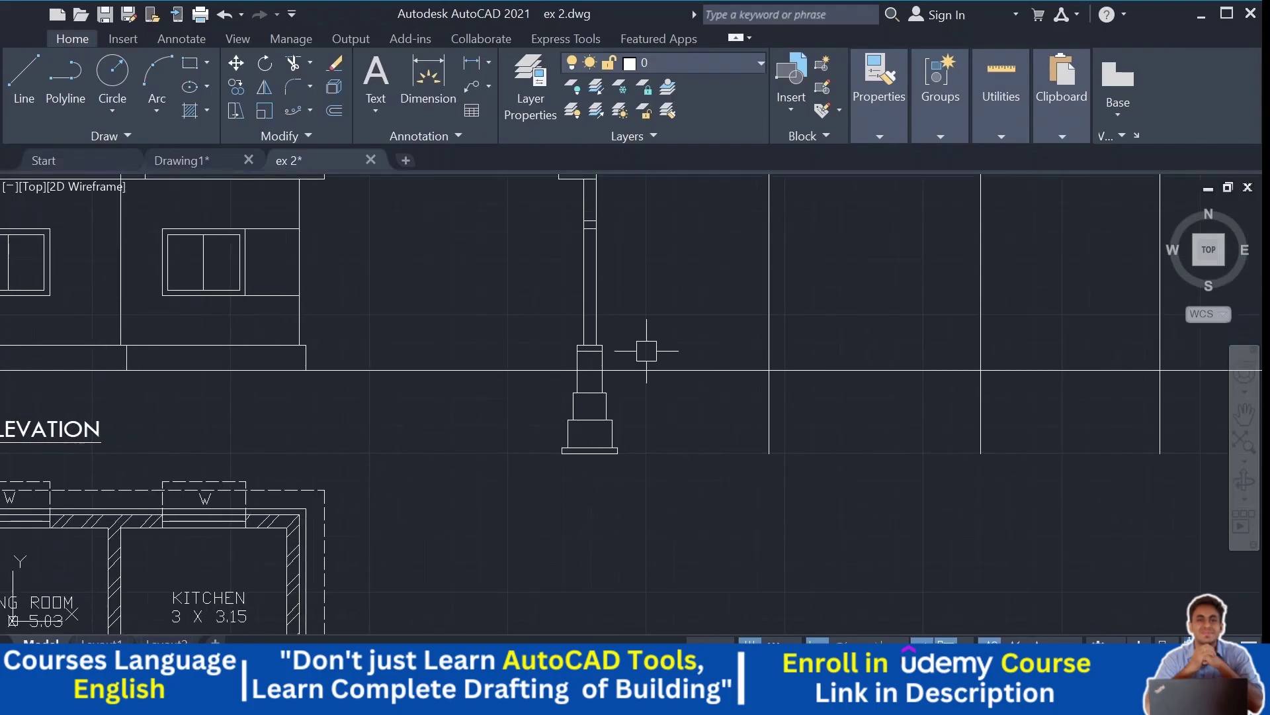
Step: Compare the walls cut by section line X-X in the floor plan with the vertical wall lines drawn for the section
scroll(661, 368, "down", 1)
middle_click_drag(677, 417, 714, 357)
scroll(714, 375, "down", 1)
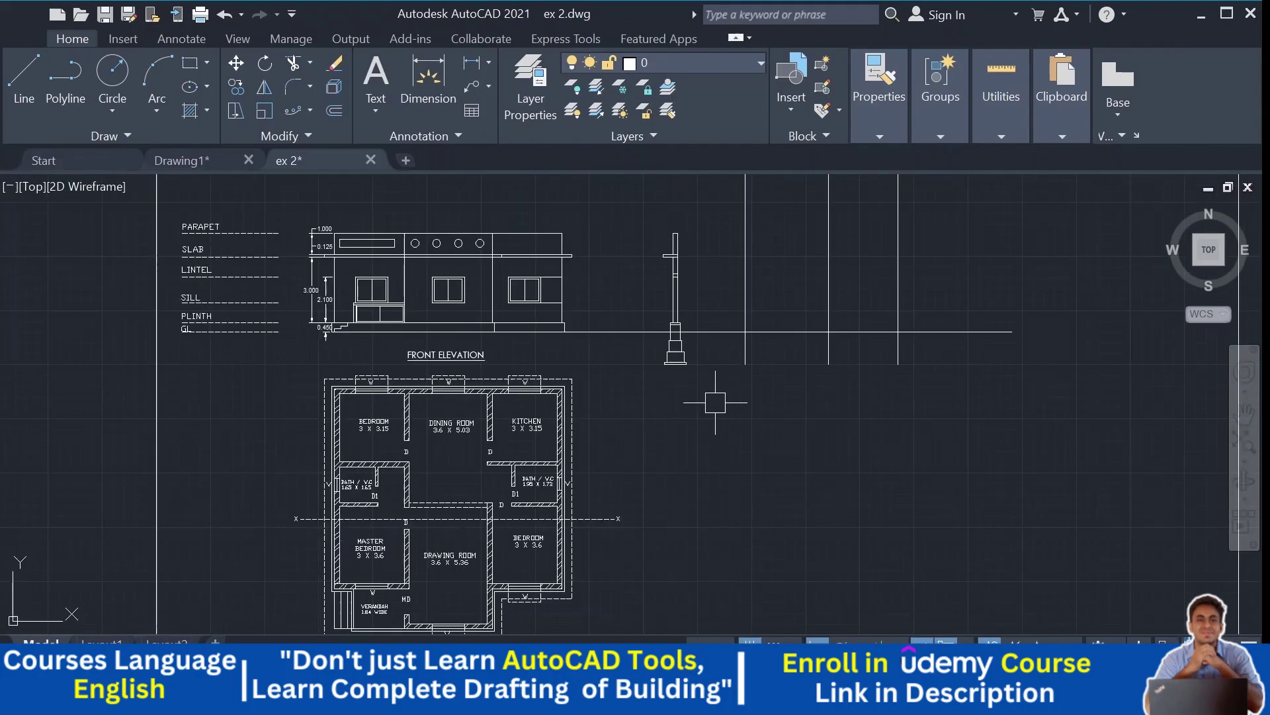
scroll(669, 434, "up", 1)
scroll(642, 417, "up", 2)
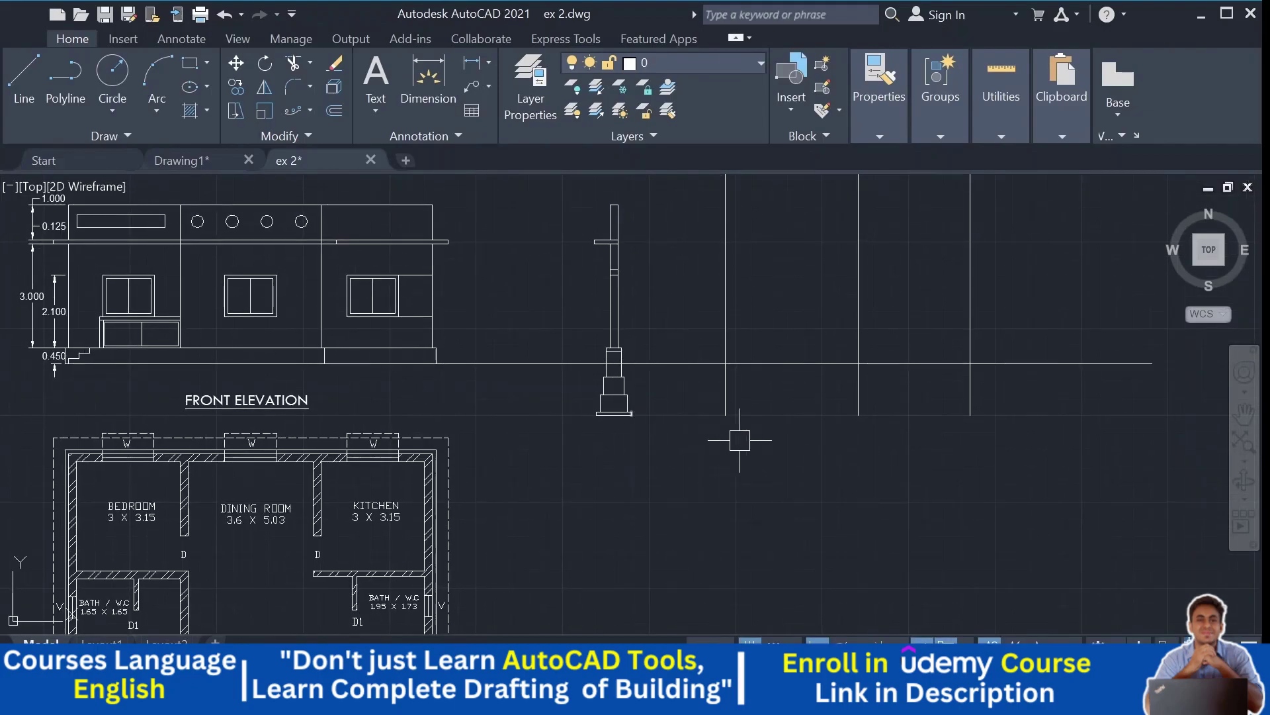
scroll(704, 476, "down", 3)
scroll(331, 476, "up", 3)
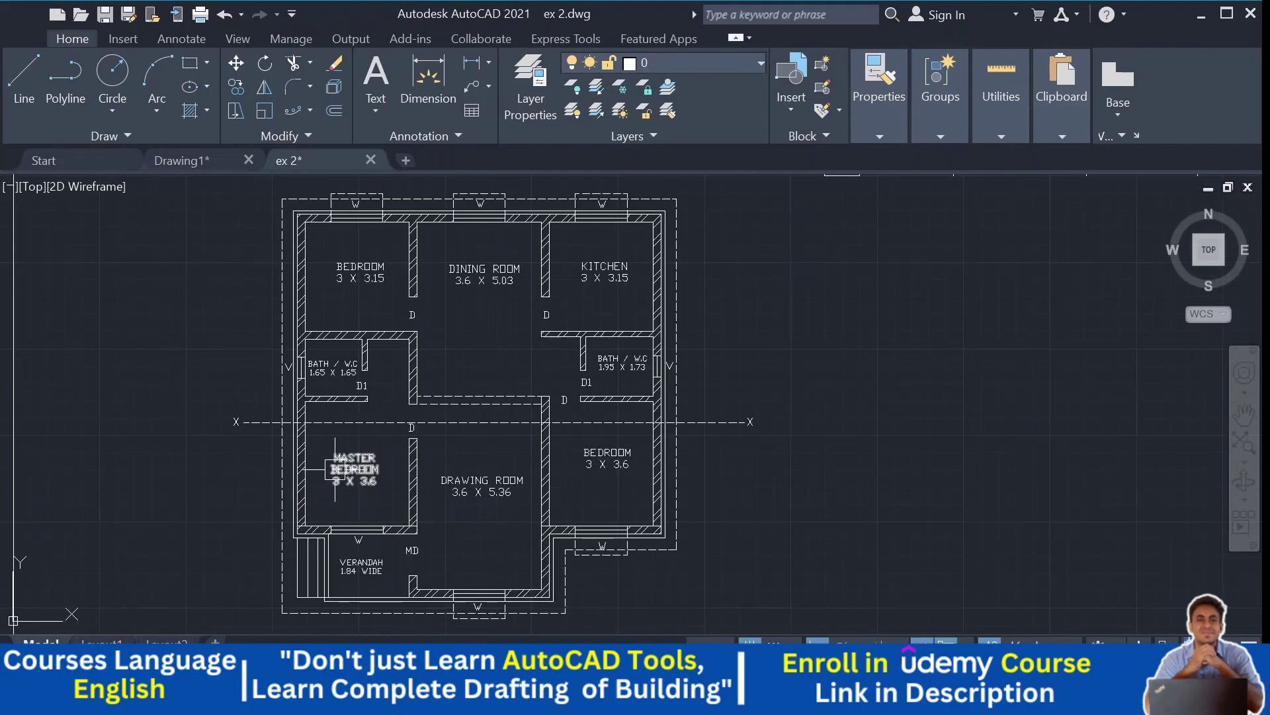
middle_click_drag(739, 443, 688, 525)
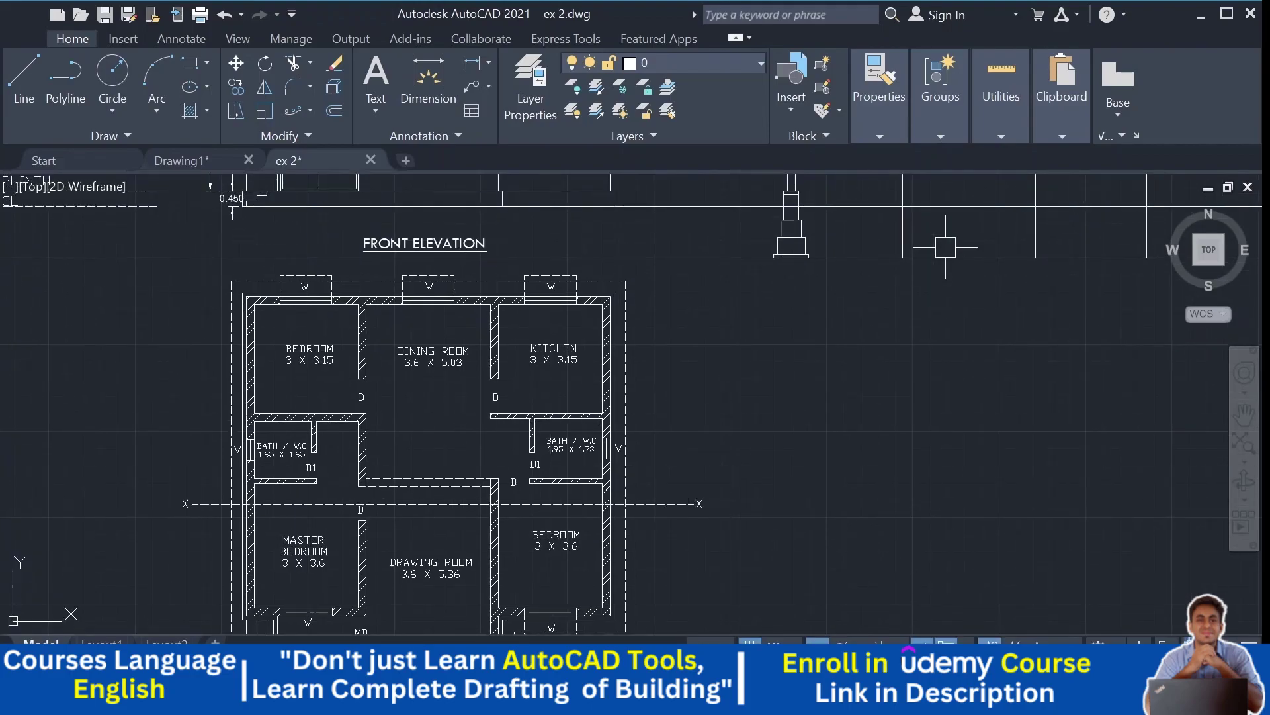
middle_click_drag(801, 402, 697, 531)
middle_click_drag(794, 467, 815, 335)
mouse_move(768, 223)
middle_mouse_down()
mouse_move(808, 298)
mouse_move(761, 374)
middle_mouse_up()
middle_click_drag(749, 198, 771, 340)
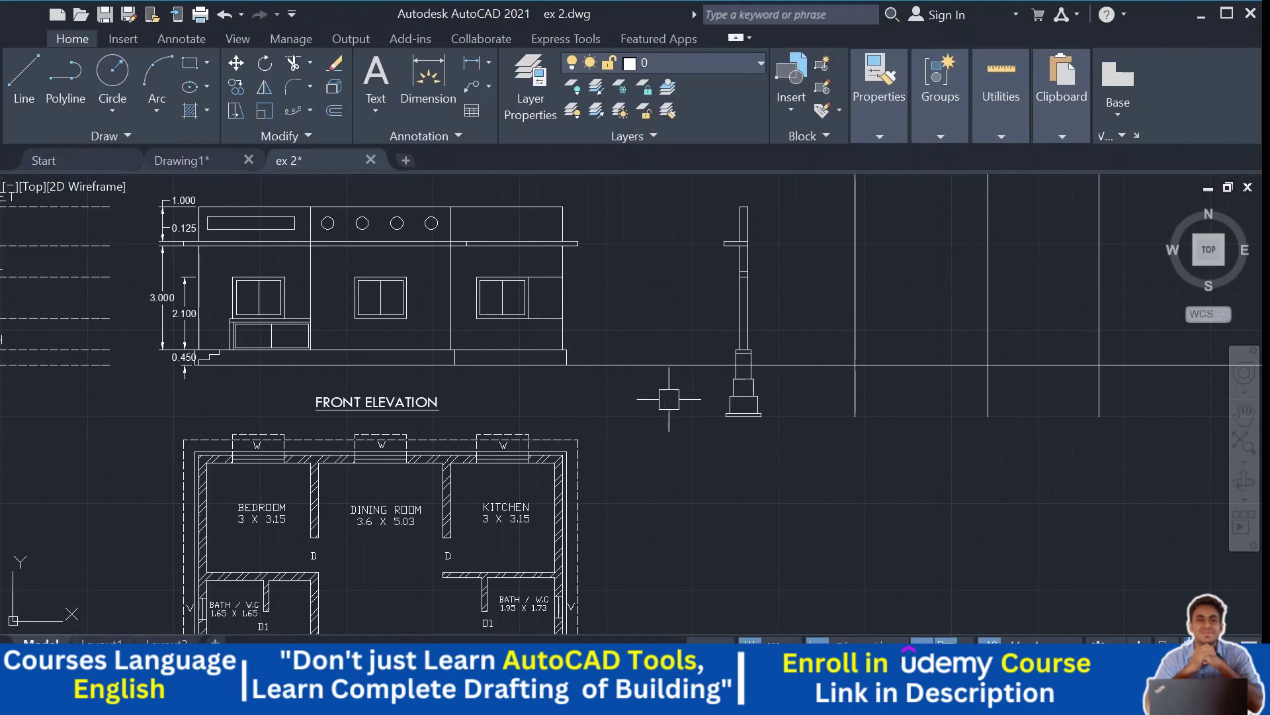
middle_click_drag(668, 397, 692, 223)
mouse_move(570, 407)
middle_mouse_down()
mouse_move(594, 451)
mouse_move(624, 350)
mouse_move(507, 549)
middle_mouse_up()
scroll(751, 344, "up", 2)
scroll(751, 344, "down", 5)
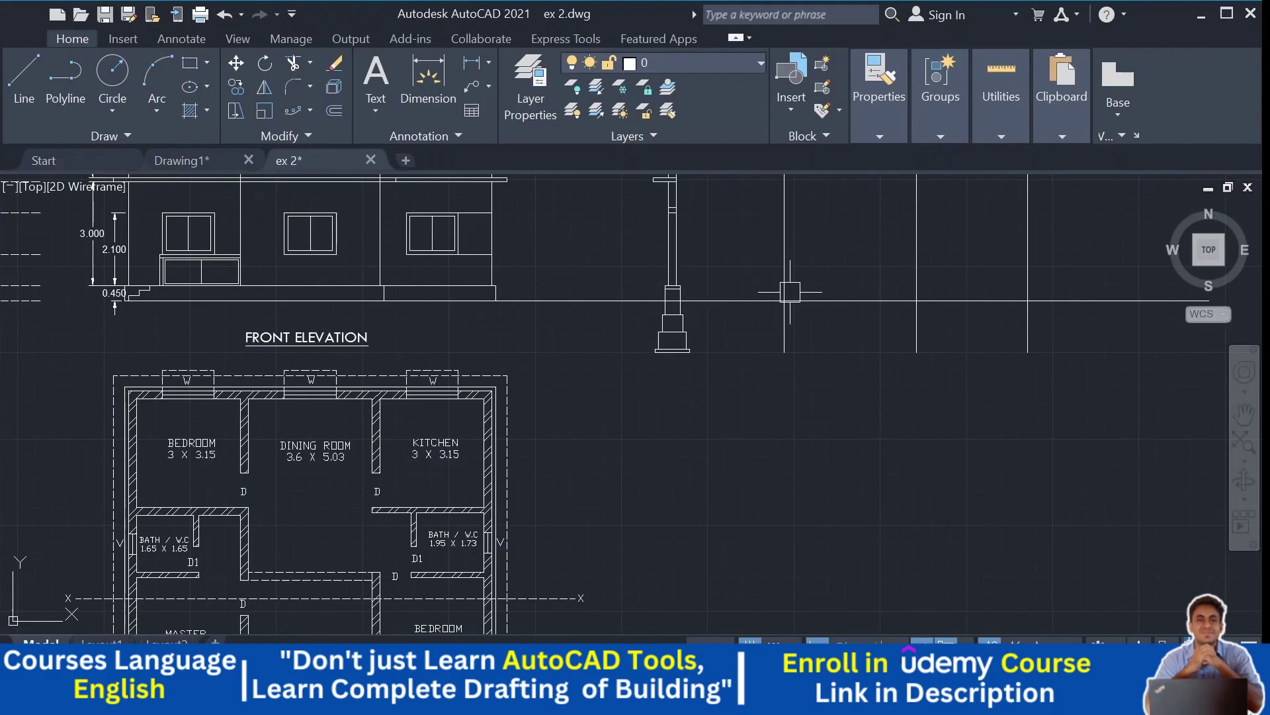
Step: Measure the distance from the first wall's outer face to its centre at the plinth top
scroll(674, 290, "up", 5)
middle_click_drag(682, 304, 680, 359)
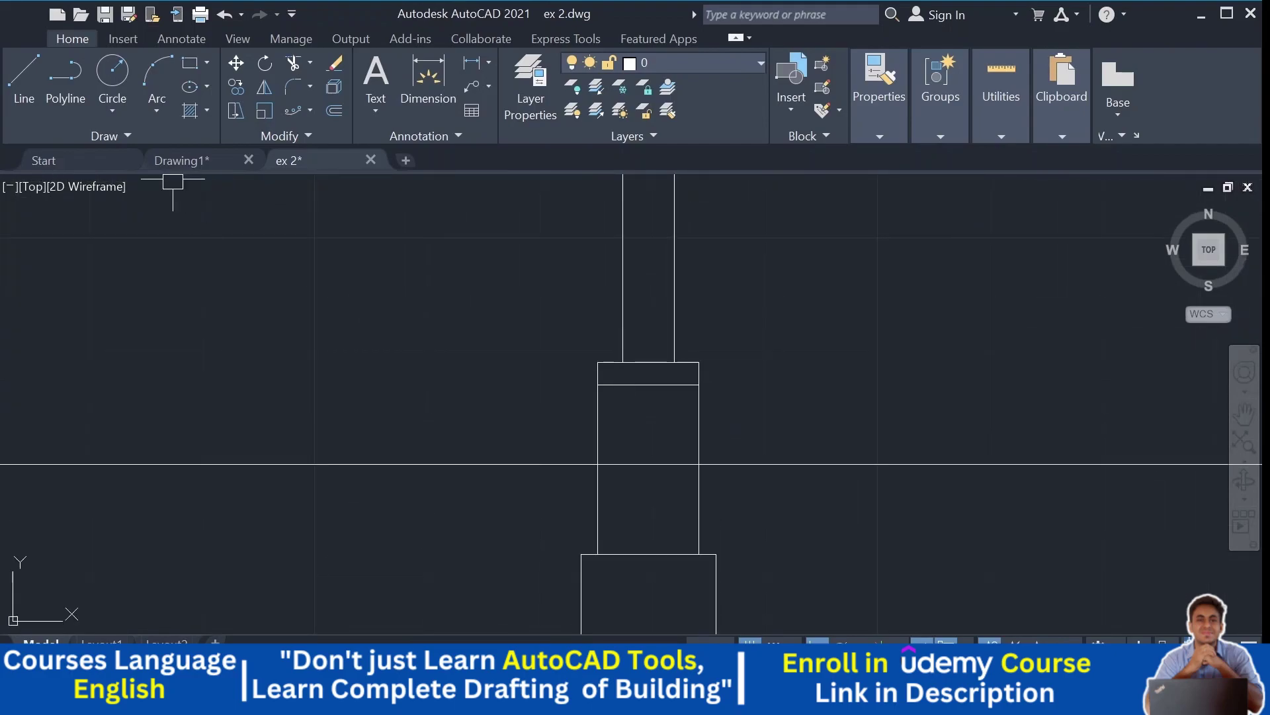
left_click(24, 74)
scroll(641, 361, "up", 4)
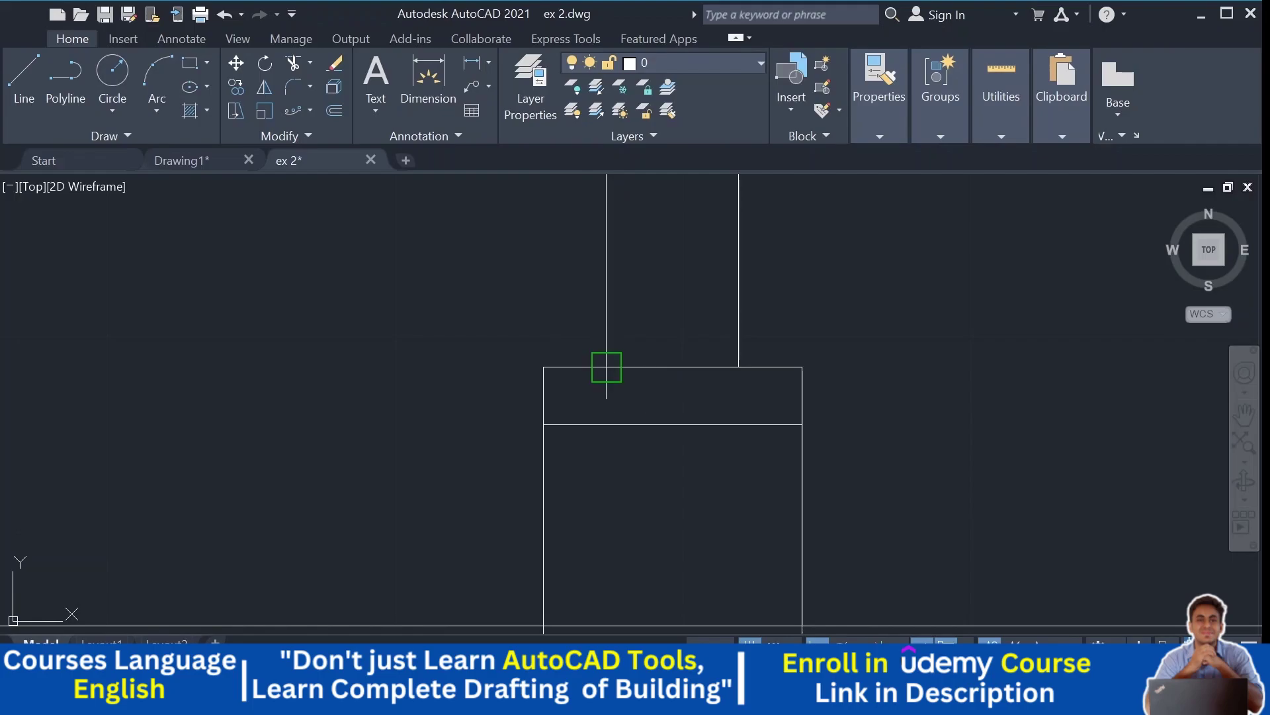
scroll(672, 364, "down", 8)
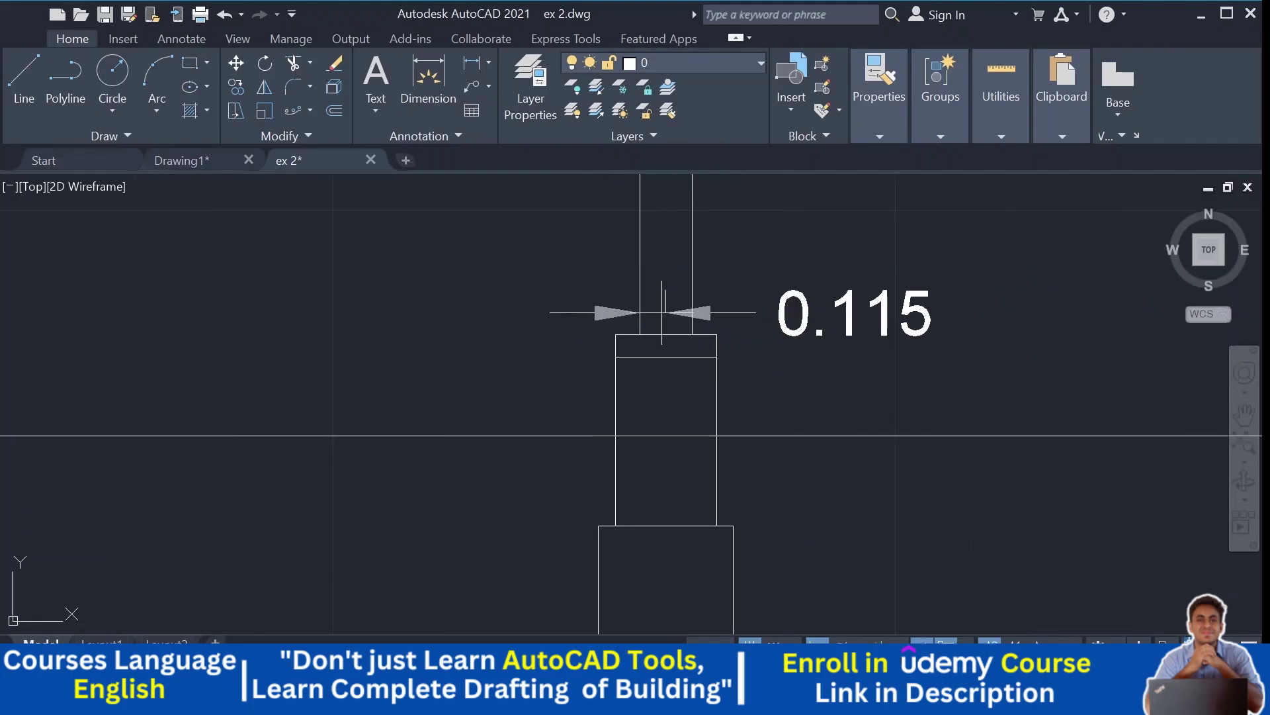
scroll(692, 365, "up", 4)
Step: Copy the complete first wall section from its plinth-top midpoint onto the three remaining vertical wall lines
left_click(701, 397)
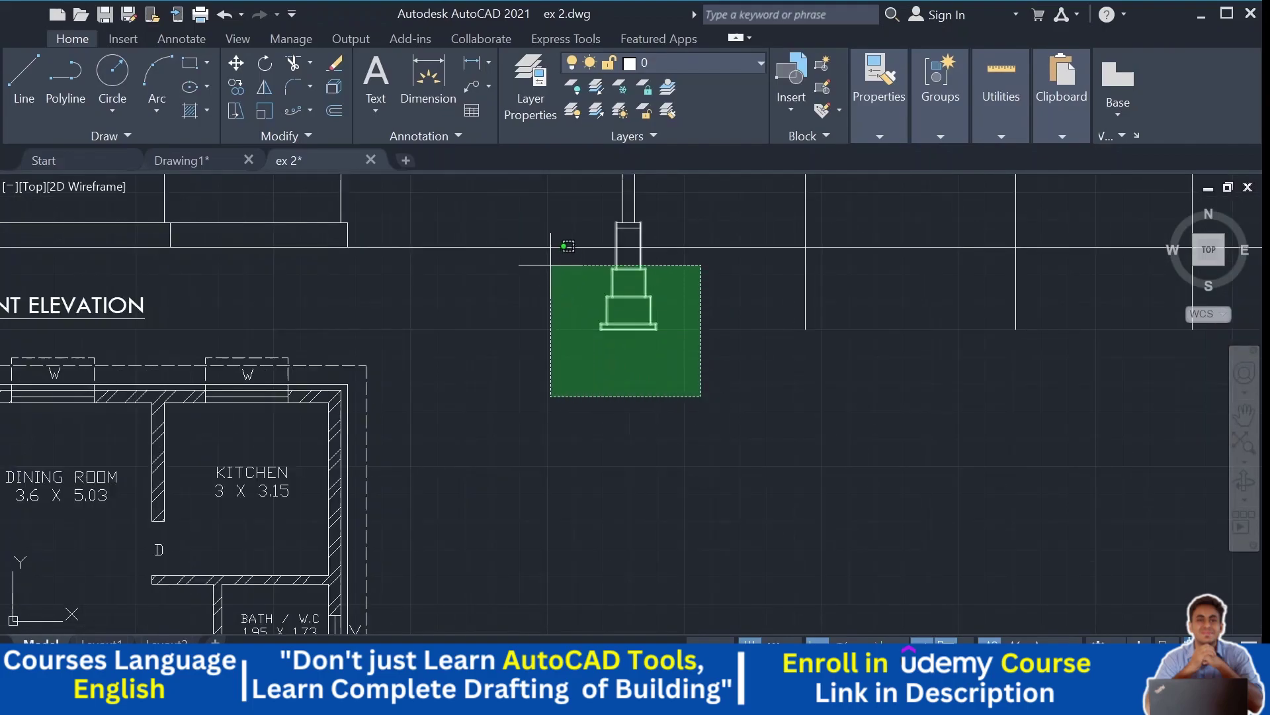
left_click(553, 264)
middle_click_drag(646, 327, 674, 461)
scroll(673, 461, "down", 2)
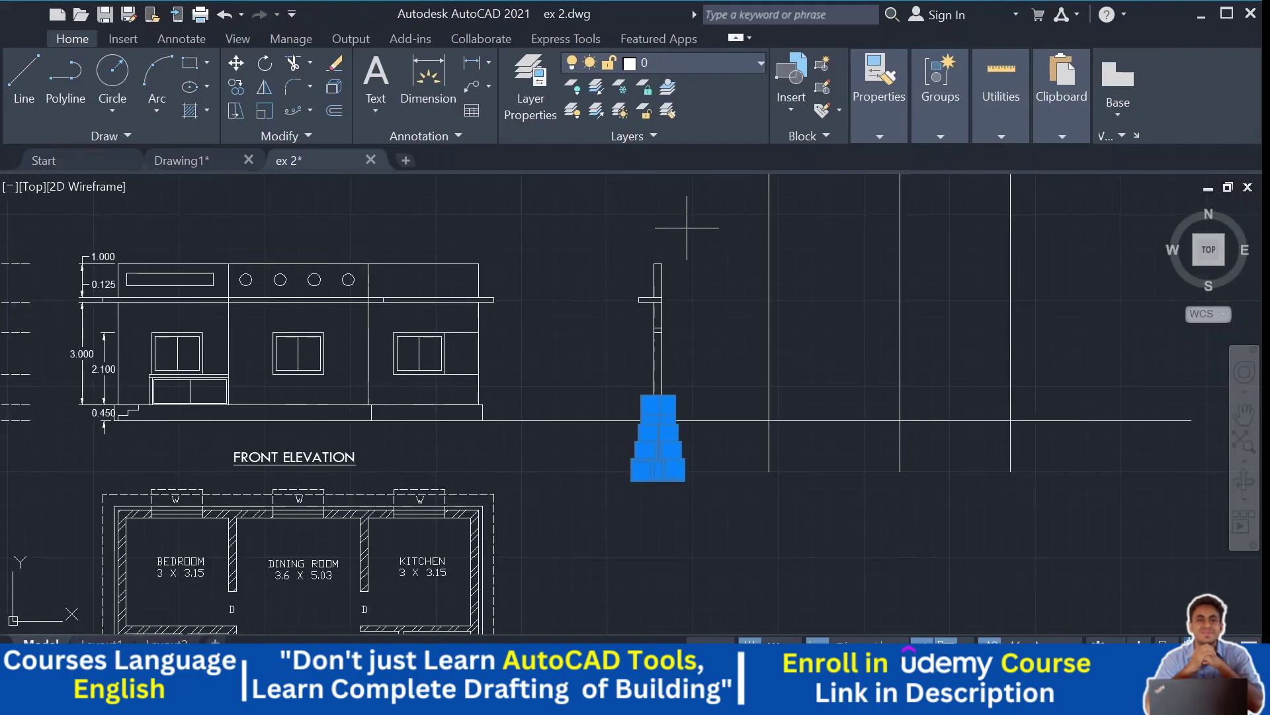
left_click(687, 227)
left_click(589, 351)
scroll(652, 391, "up", 4)
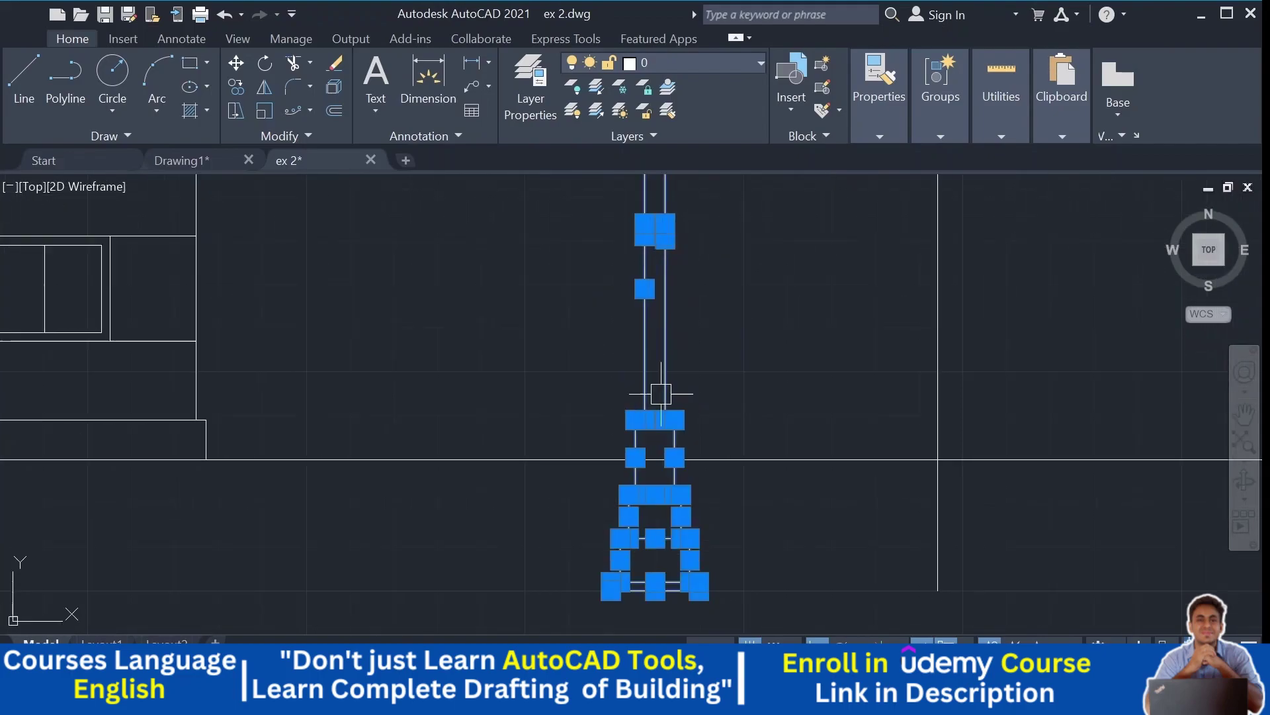
left_click(742, 348)
left_click(556, 476)
scroll(673, 396, "down", 1)
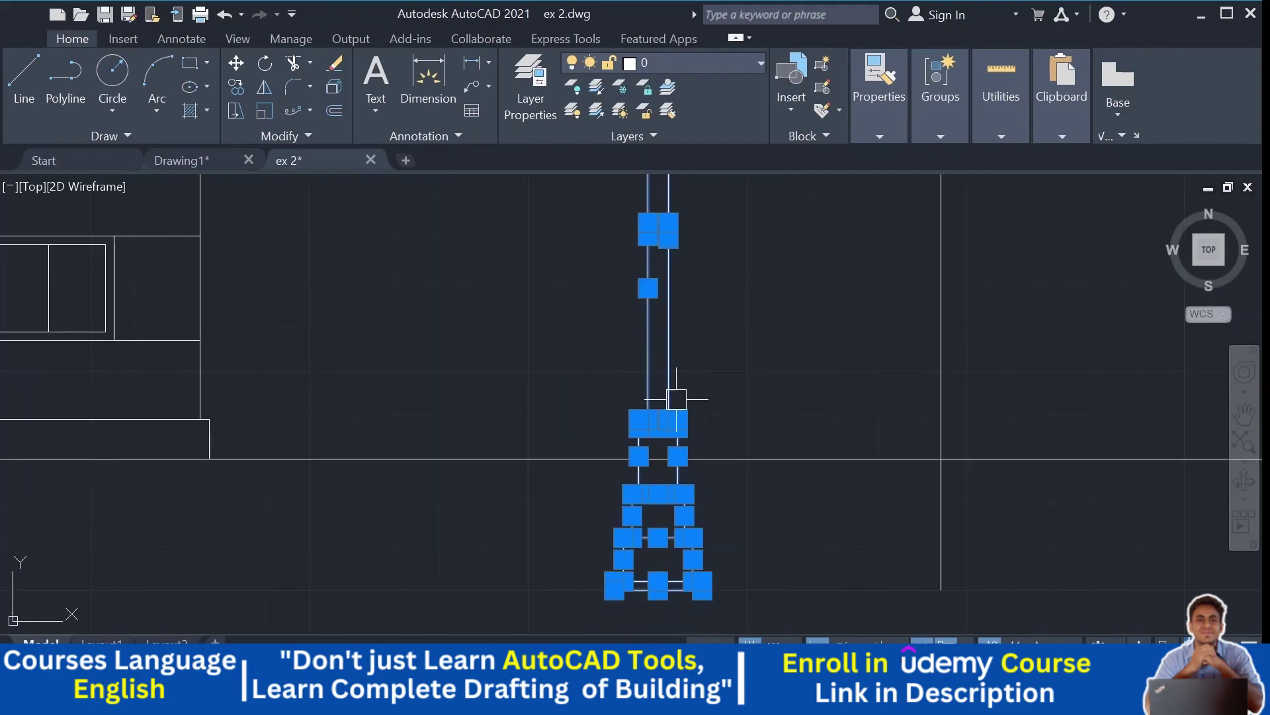
middle_click_drag(632, 495, 606, 441)
scroll(605, 433, "up", 2)
middle_click_drag(705, 395, 612, 450)
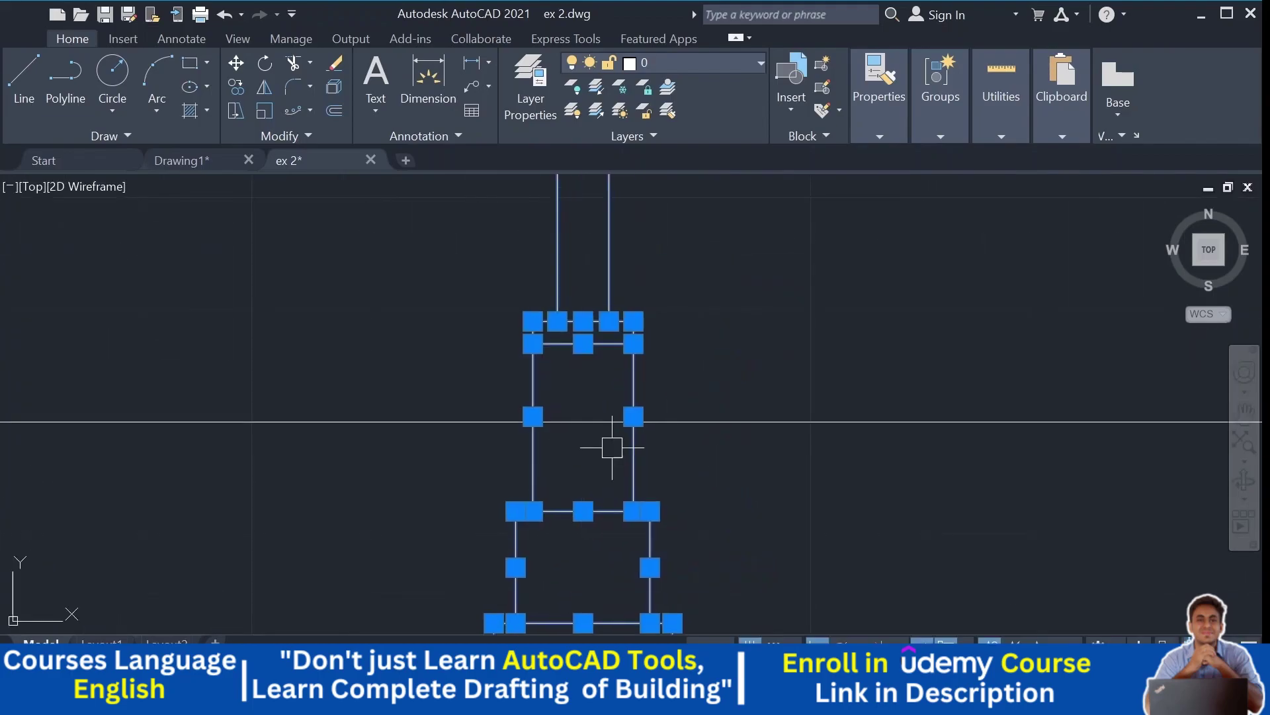
key("Escape")
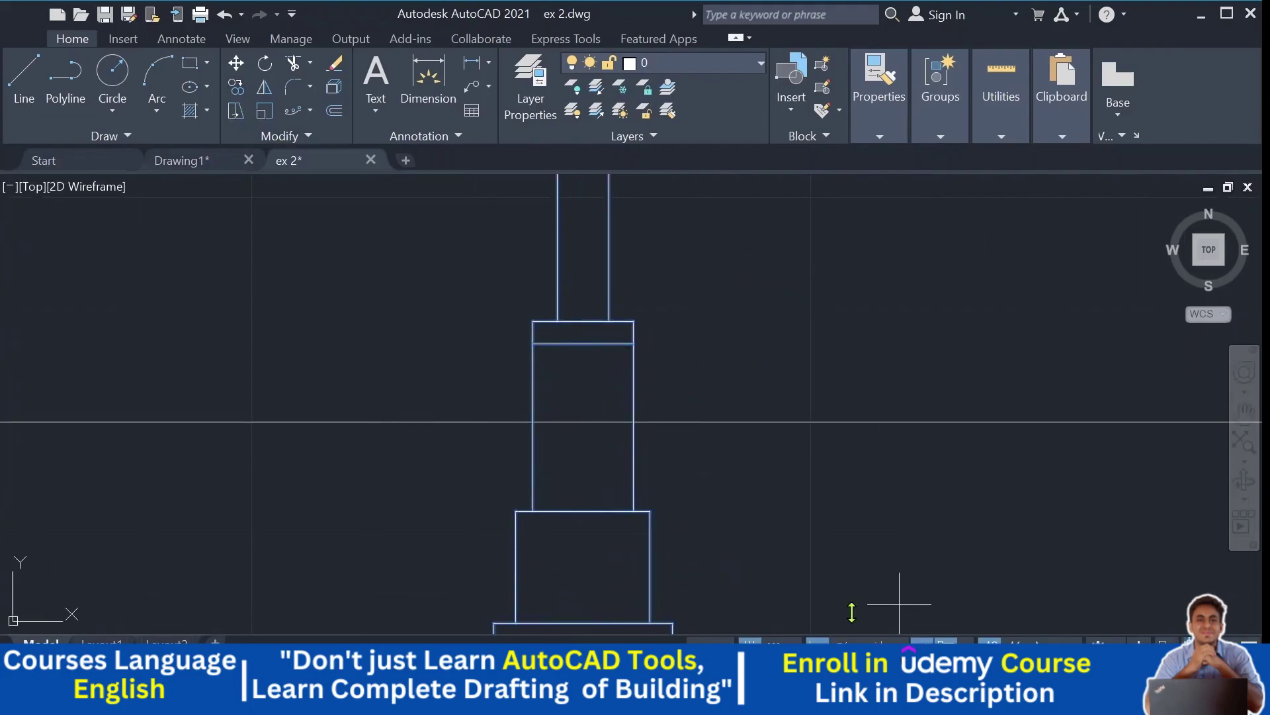
left_click(583, 321)
scroll(583, 321, "down", 3)
scroll(625, 314, "down", 1)
middle_click_drag(628, 315, 557, 344)
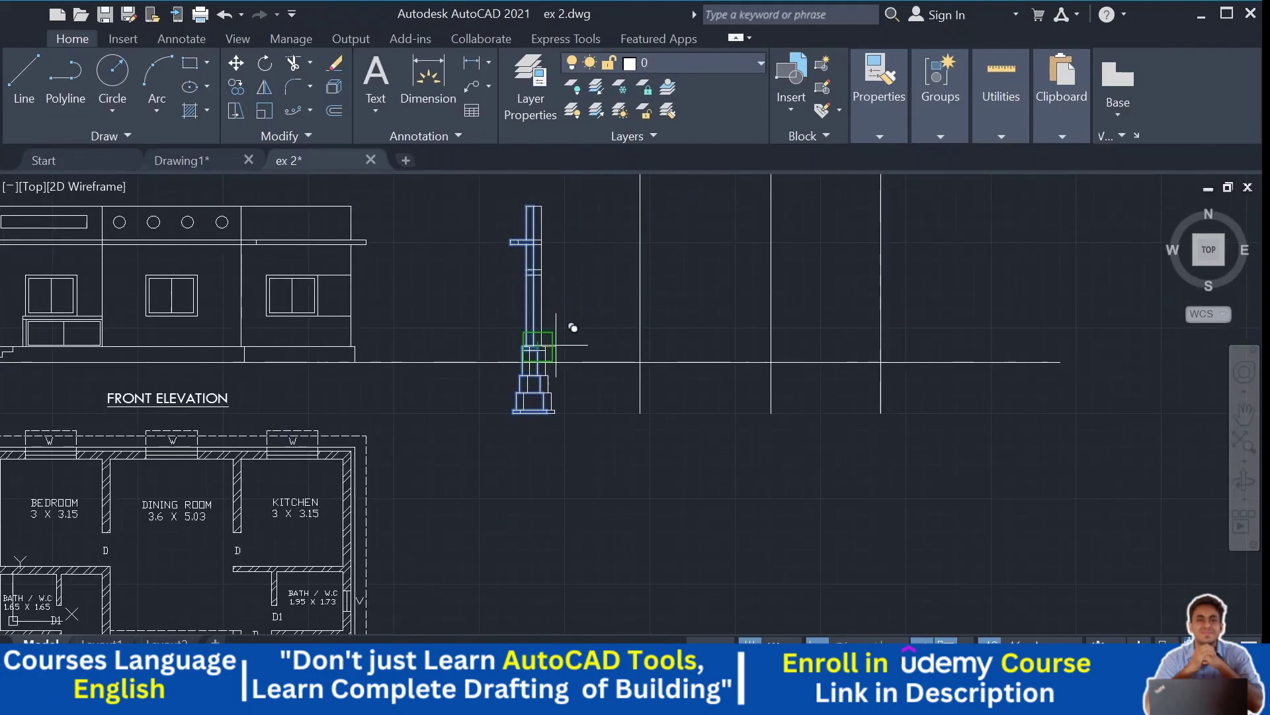
left_click(657, 328)
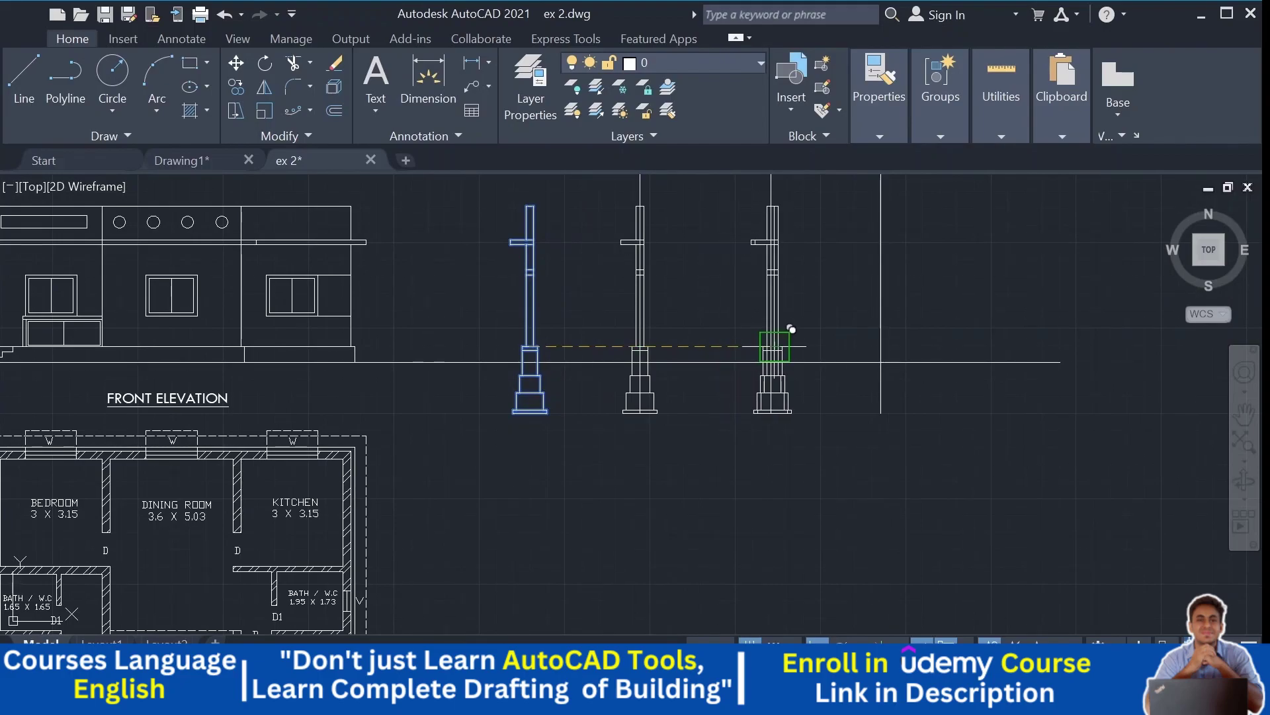
left_click(788, 329)
left_click(898, 328)
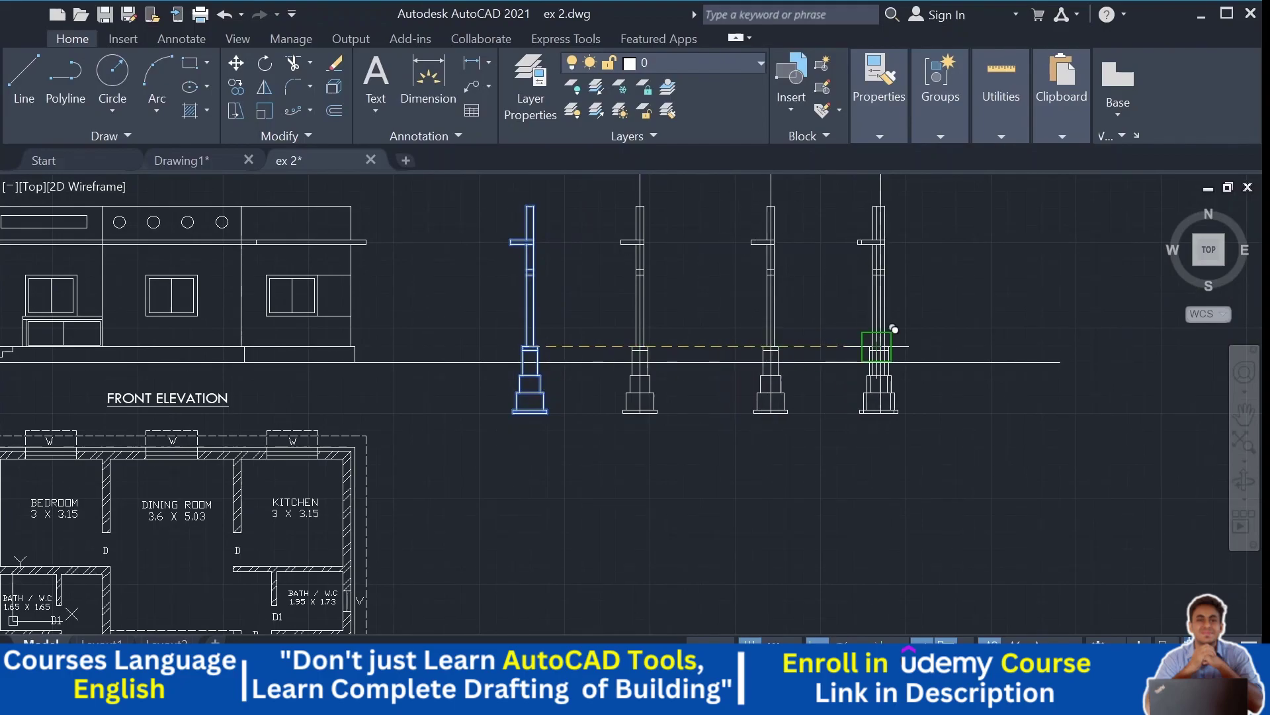
key("Escape")
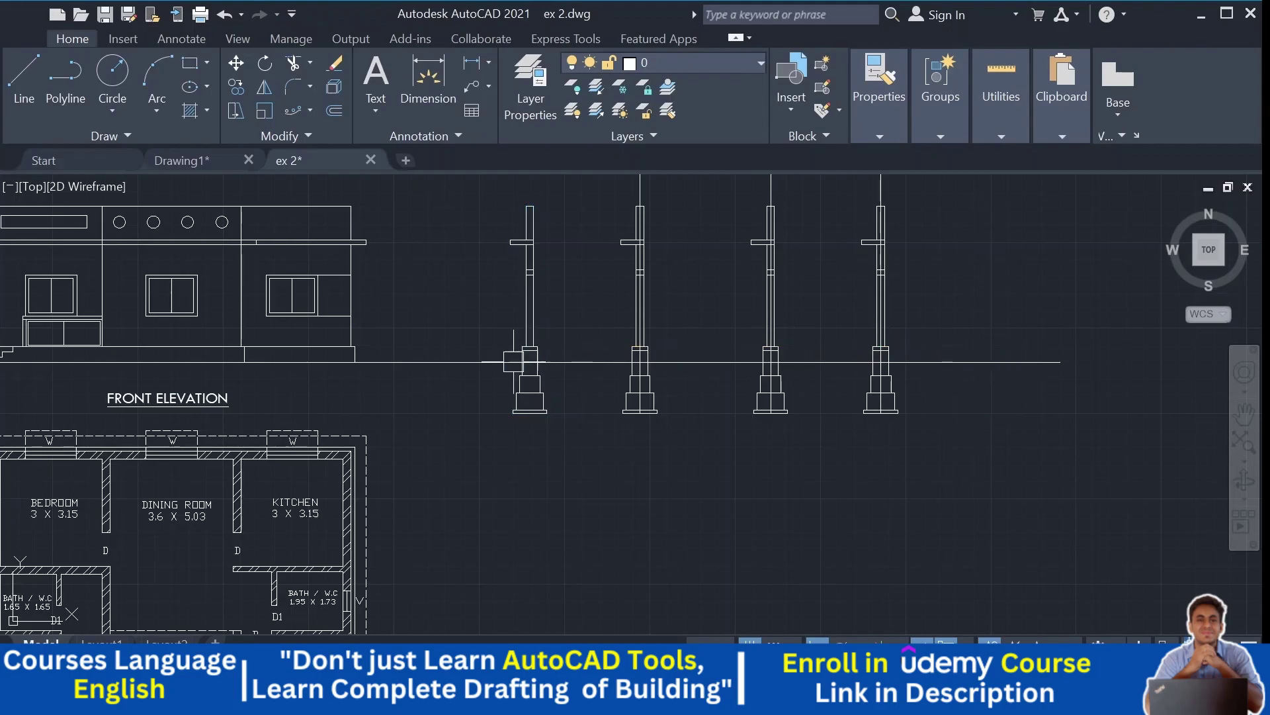
Step: Delete the projecting roof slab outline from the copied second and third walls
scroll(758, 329, "up", 2)
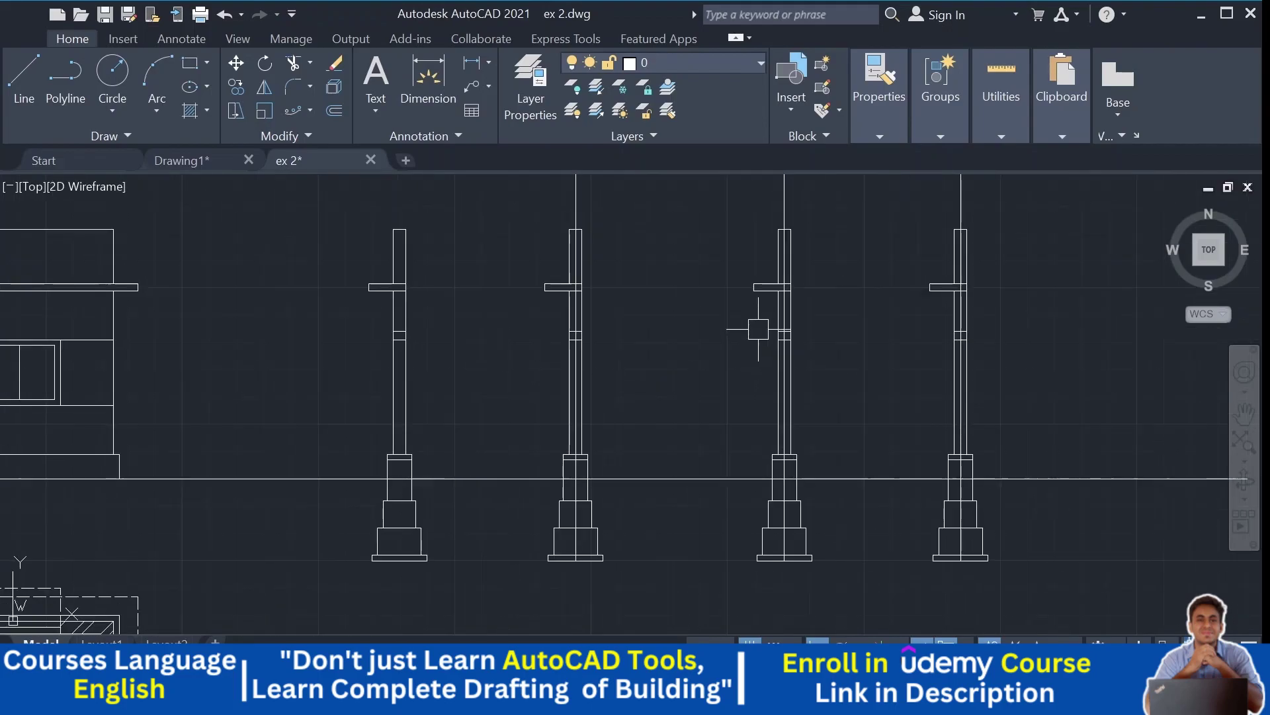
left_click(758, 287)
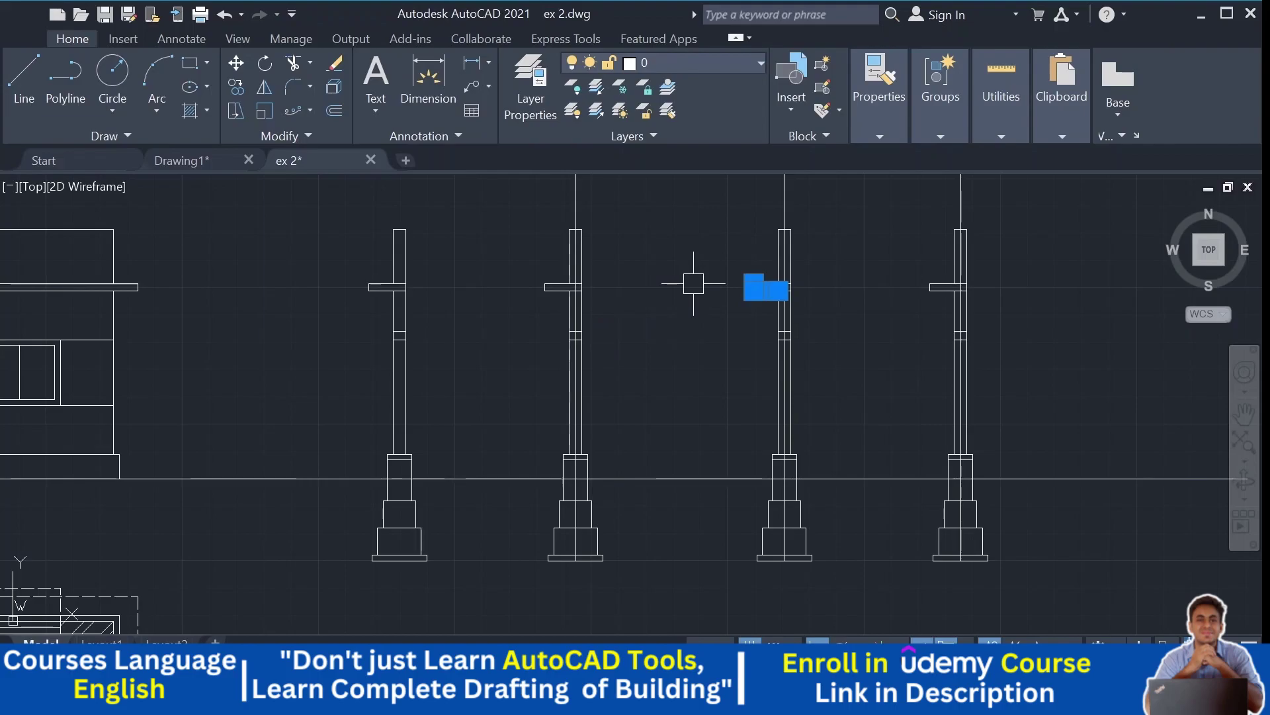
scroll(689, 281, "up", 2)
key("Escape")
left_click(805, 317)
left_click(775, 263)
key("Delete")
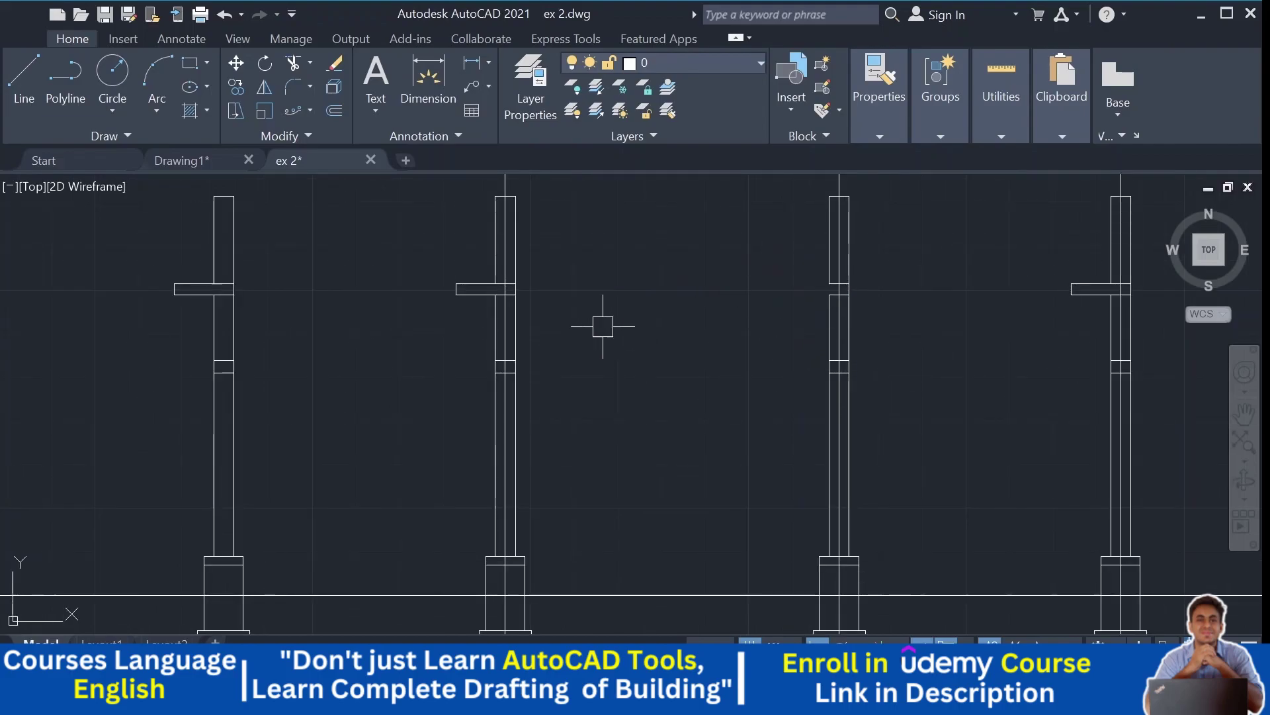
left_click(434, 249)
key("Delete")
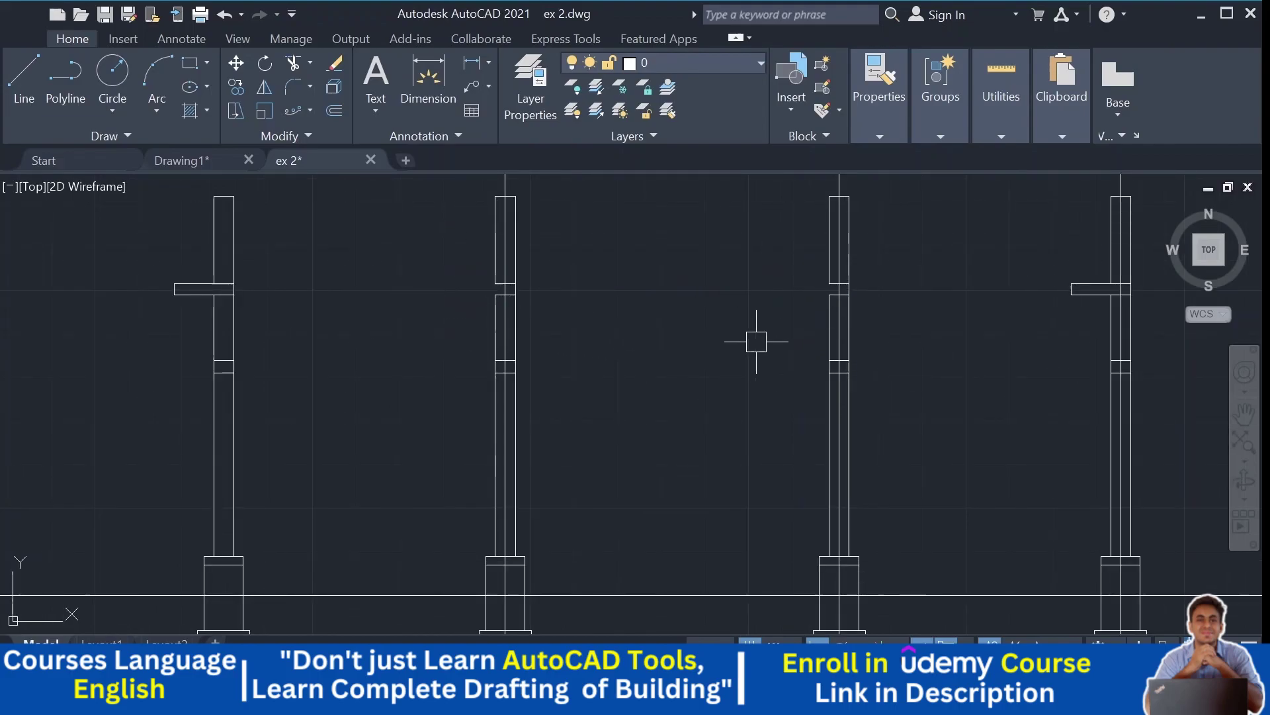
Step: Draw plinth-top floor lines joining the first wall to the second and the second wall to the third
middle_click_drag(693, 302, 725, 423)
scroll(724, 422, "down", 4)
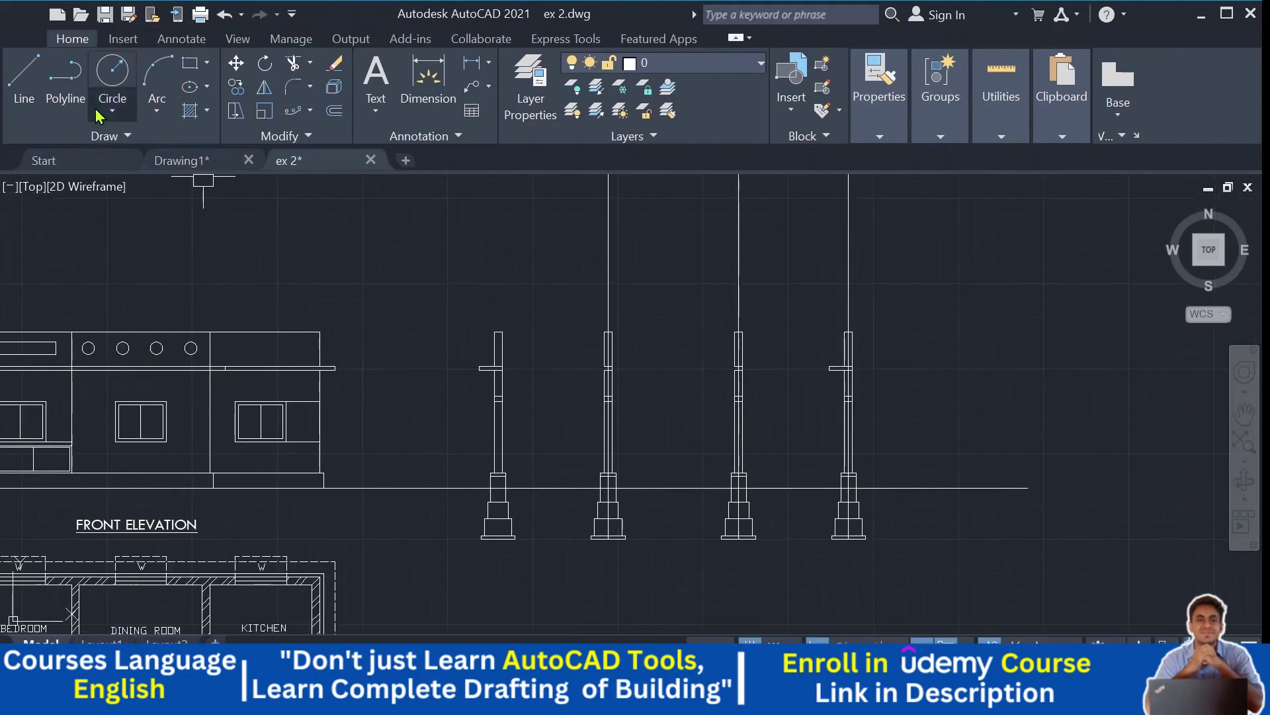
scroll(582, 483, "up", 4)
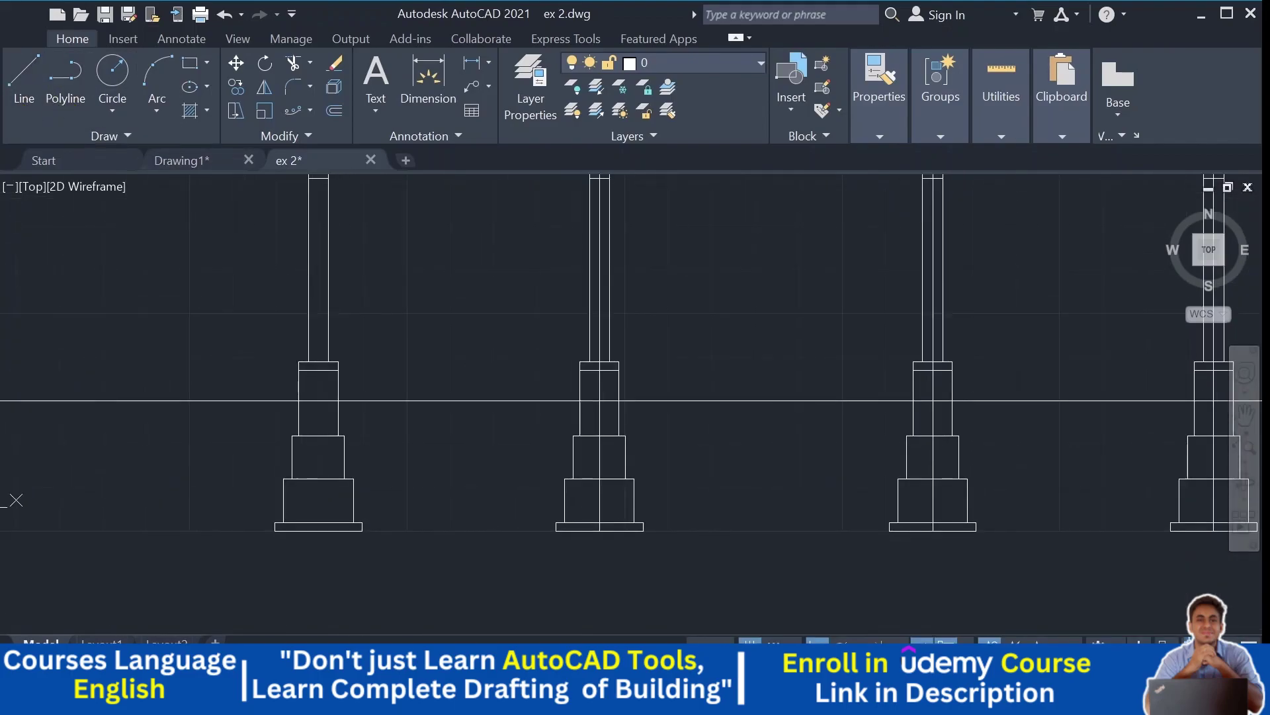
left_click(338, 361)
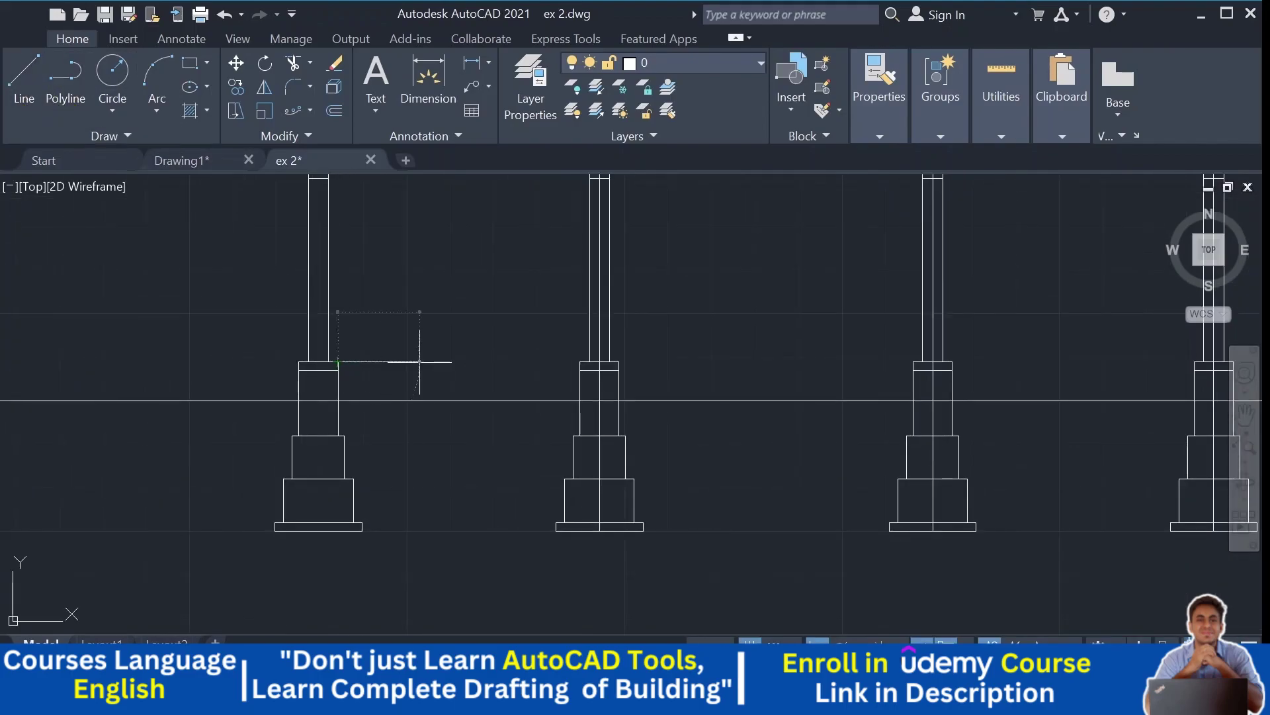
left_click(580, 361)
key("Escape")
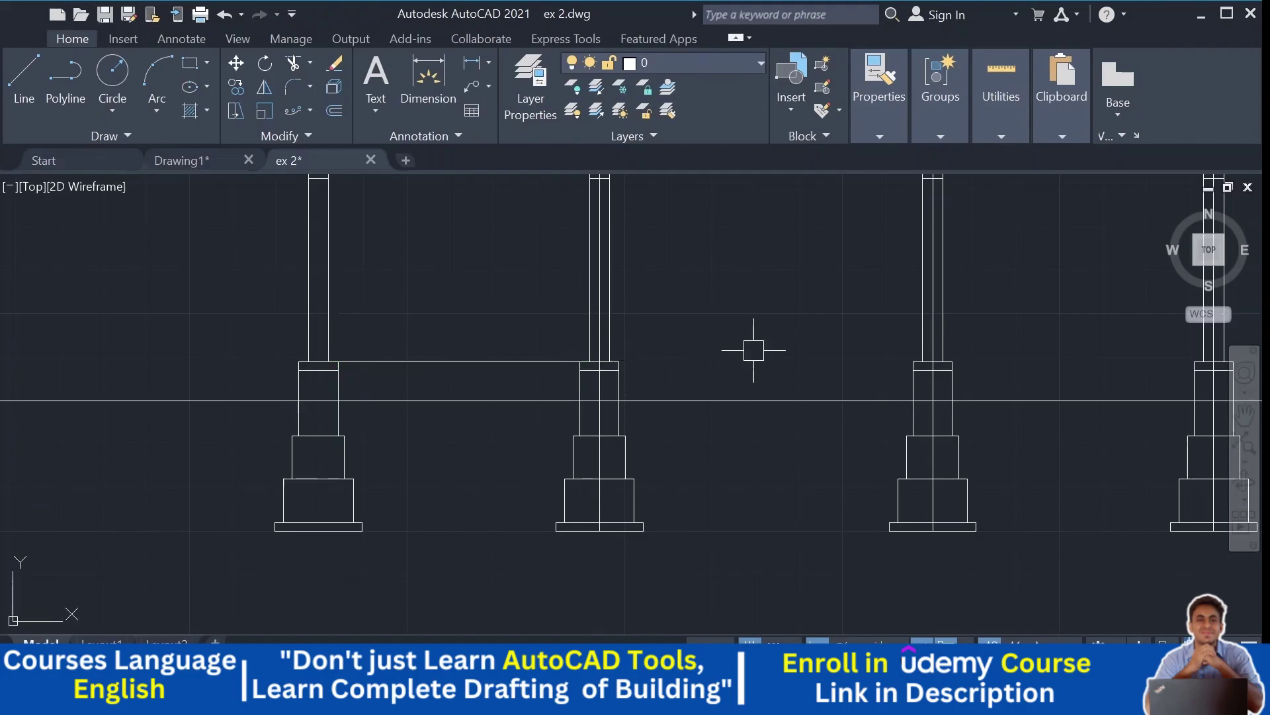
left_click(619, 361)
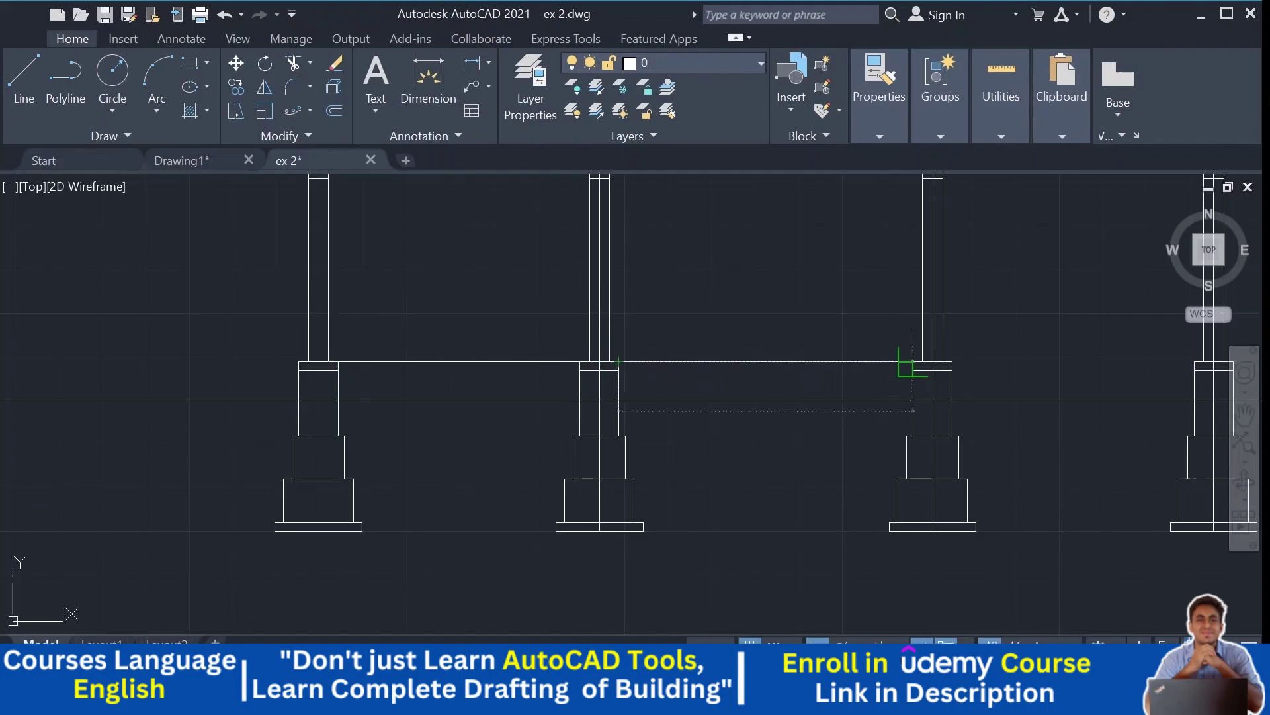
left_click(913, 362)
Step: Draw the plinth-top floor line from the third wall's base to the fourth wall's base
middle_click_drag(858, 373, 606, 380)
scroll(707, 379, "up", 2)
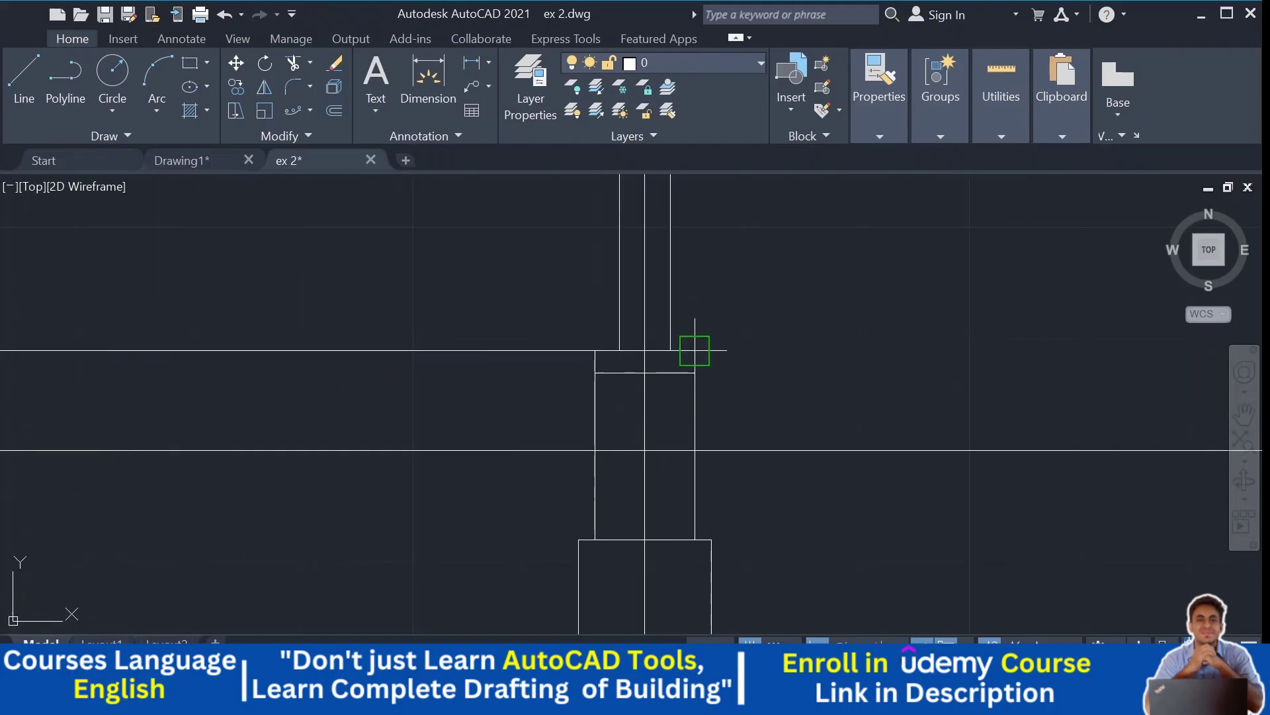
scroll(695, 351, "down", 4)
scroll(930, 354, "up", 2)
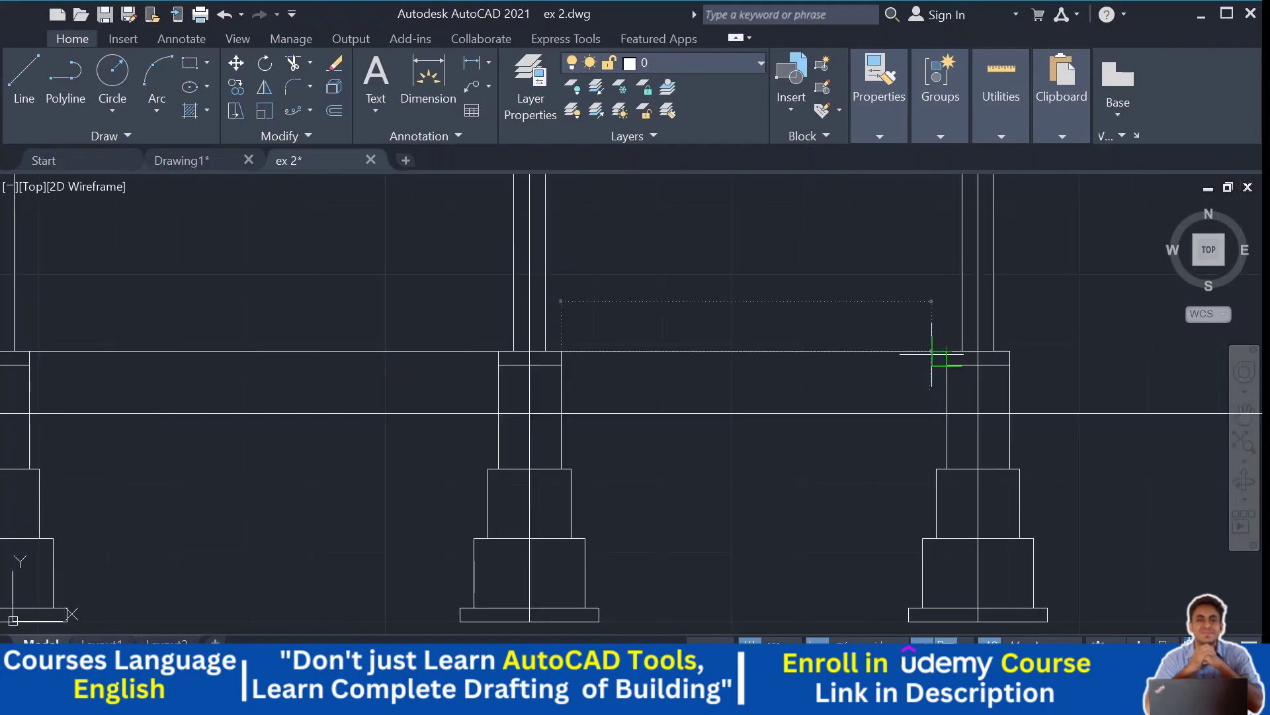
left_click(939, 354)
key("Escape")
Step: Draw the upper and lower lintel lines between the first and second walls
scroll(940, 354, "down", 2)
middle_click_drag(604, 283, 788, 428)
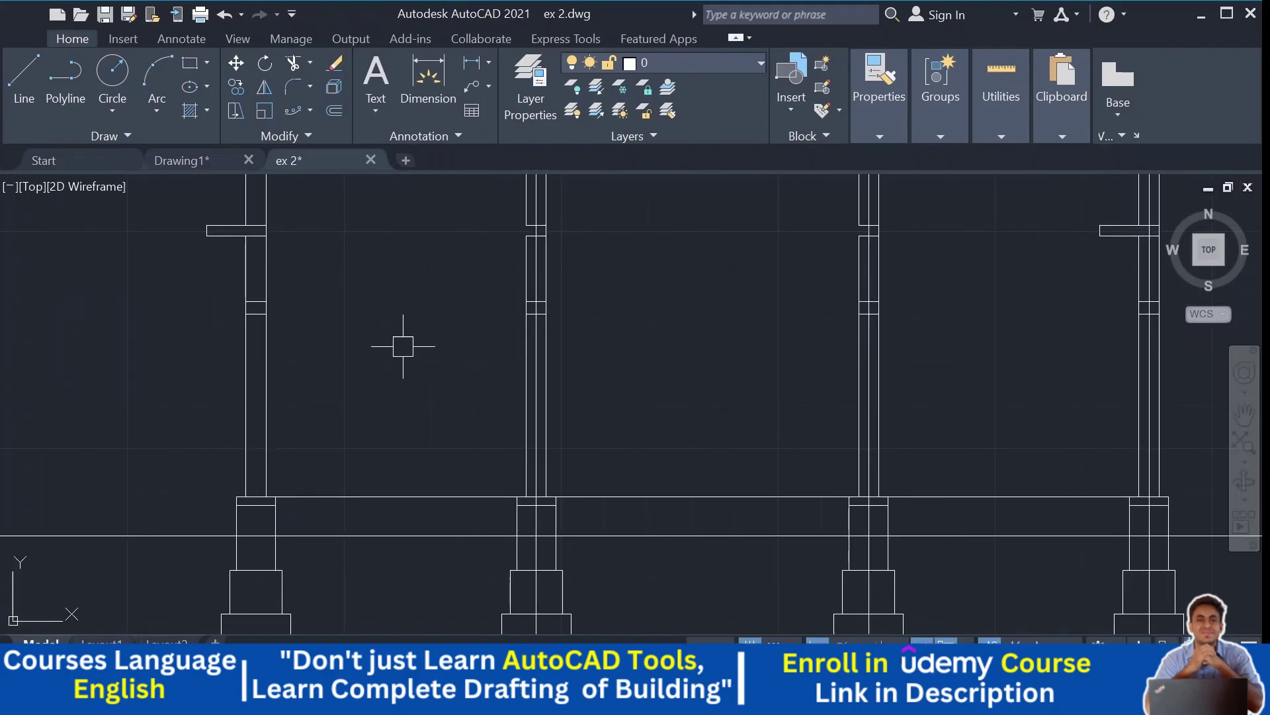
key("space")
scroll(292, 301, "up", 1)
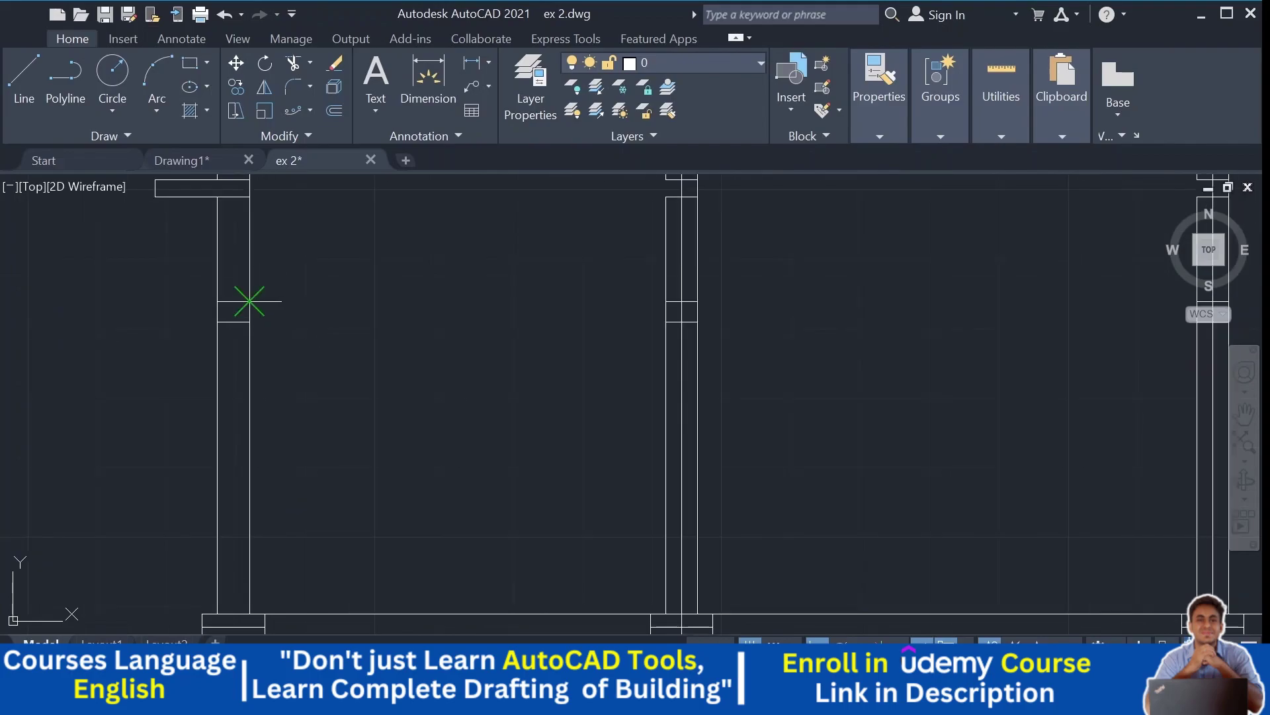
left_click(250, 301)
left_click(675, 301)
key("Escape")
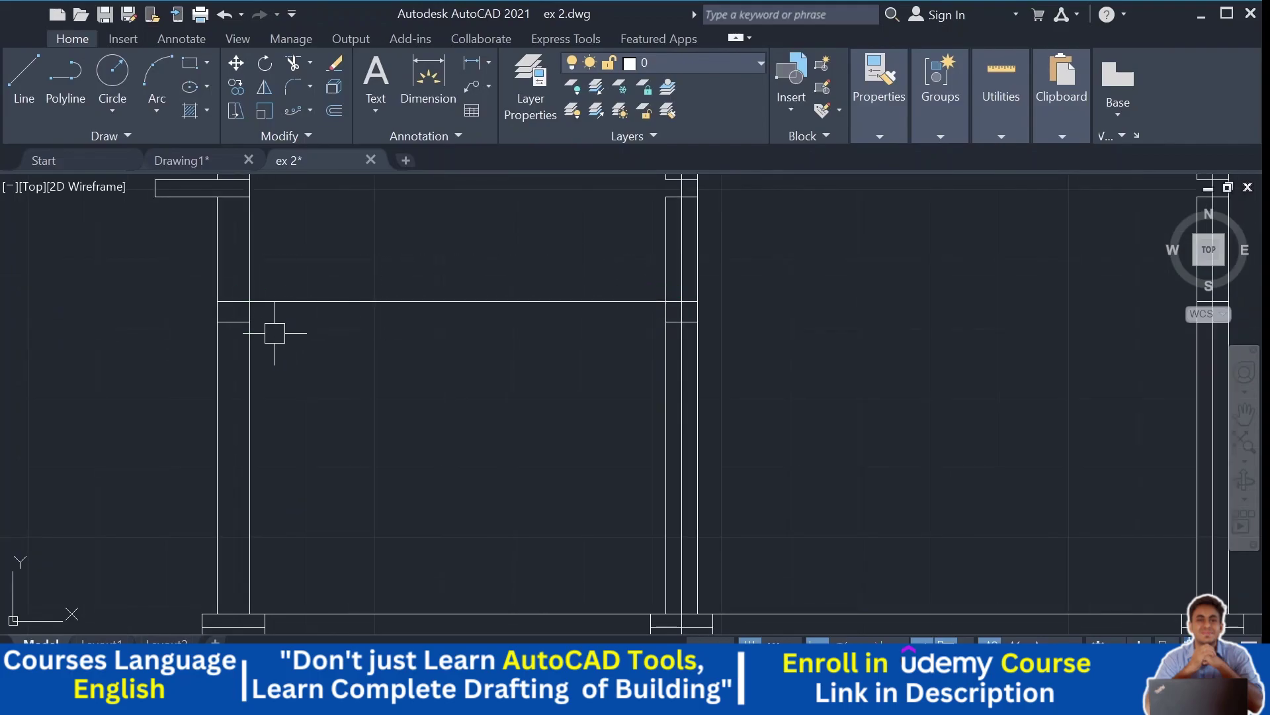
left_click(250, 322)
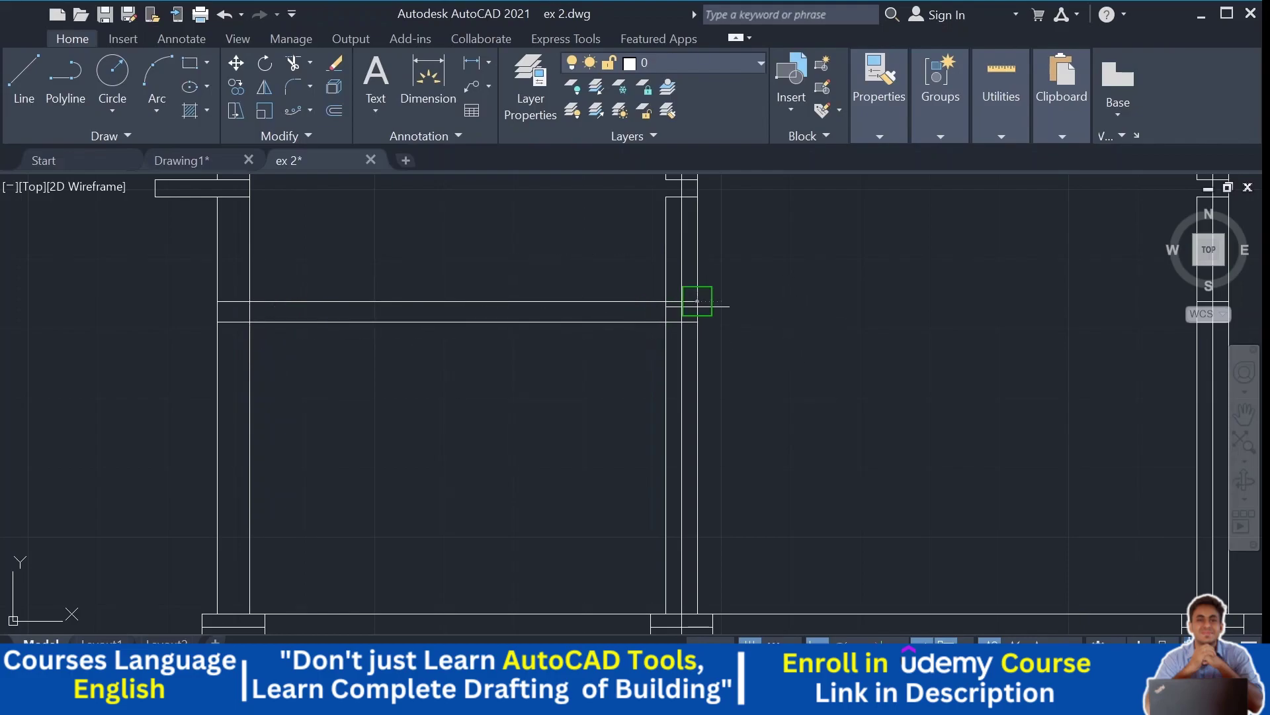
Step: Continue the upper and lower lintel lines from the second wall to the third wall
left_click(698, 304)
middle_click_drag(900, 320, 585, 327)
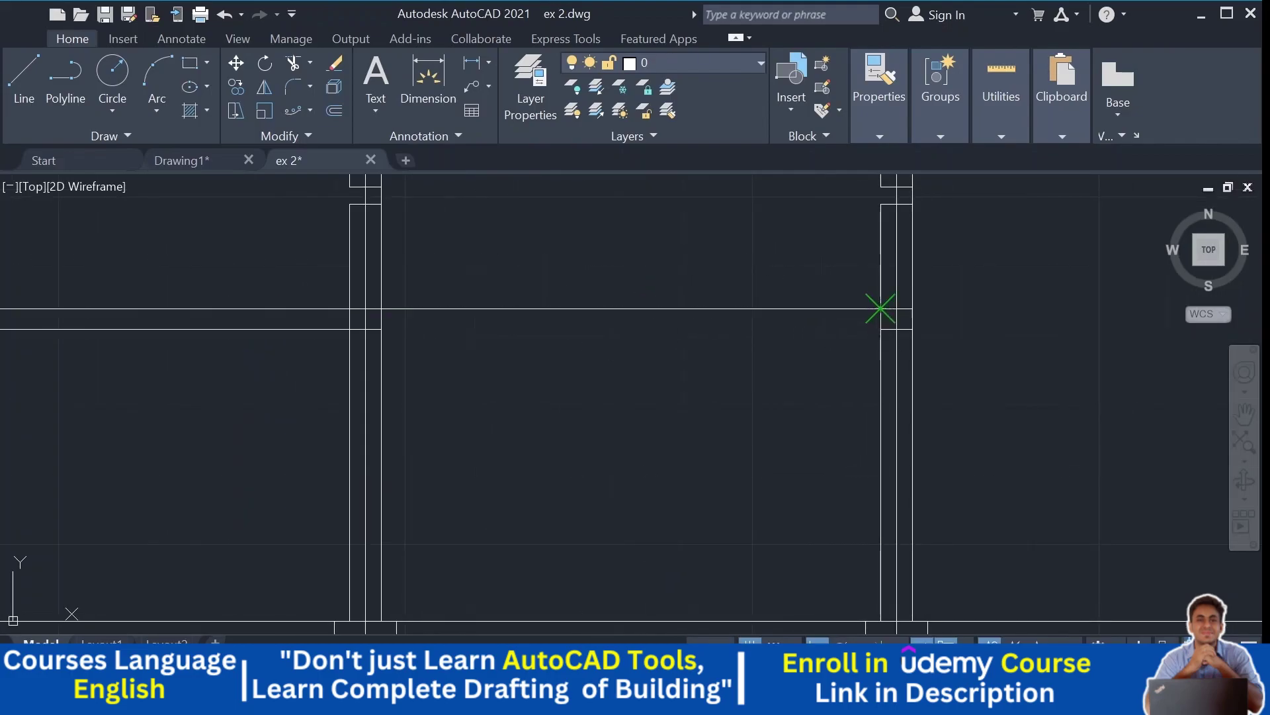
left_click(880, 309)
key("Escape")
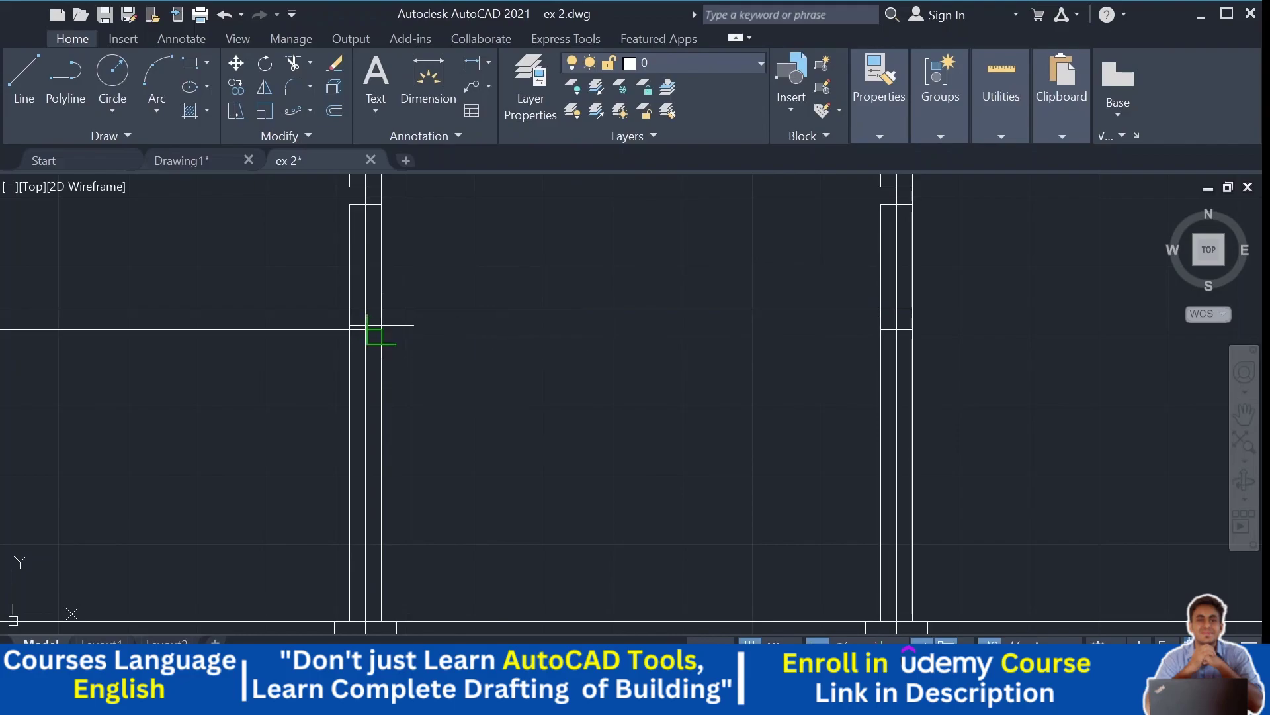
scroll(871, 330, "down", 5)
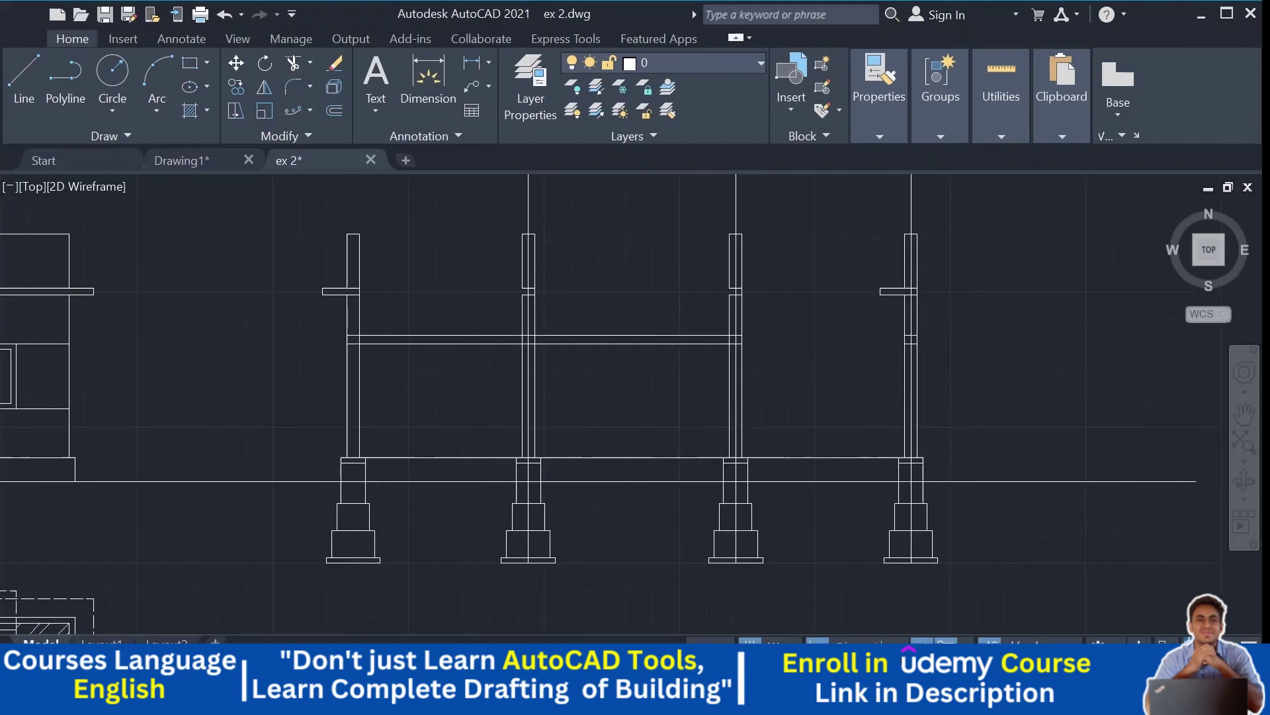
Step: Draw the upper and lower lintel lines between the third and fourth walls
scroll(624, 355, "up", 5)
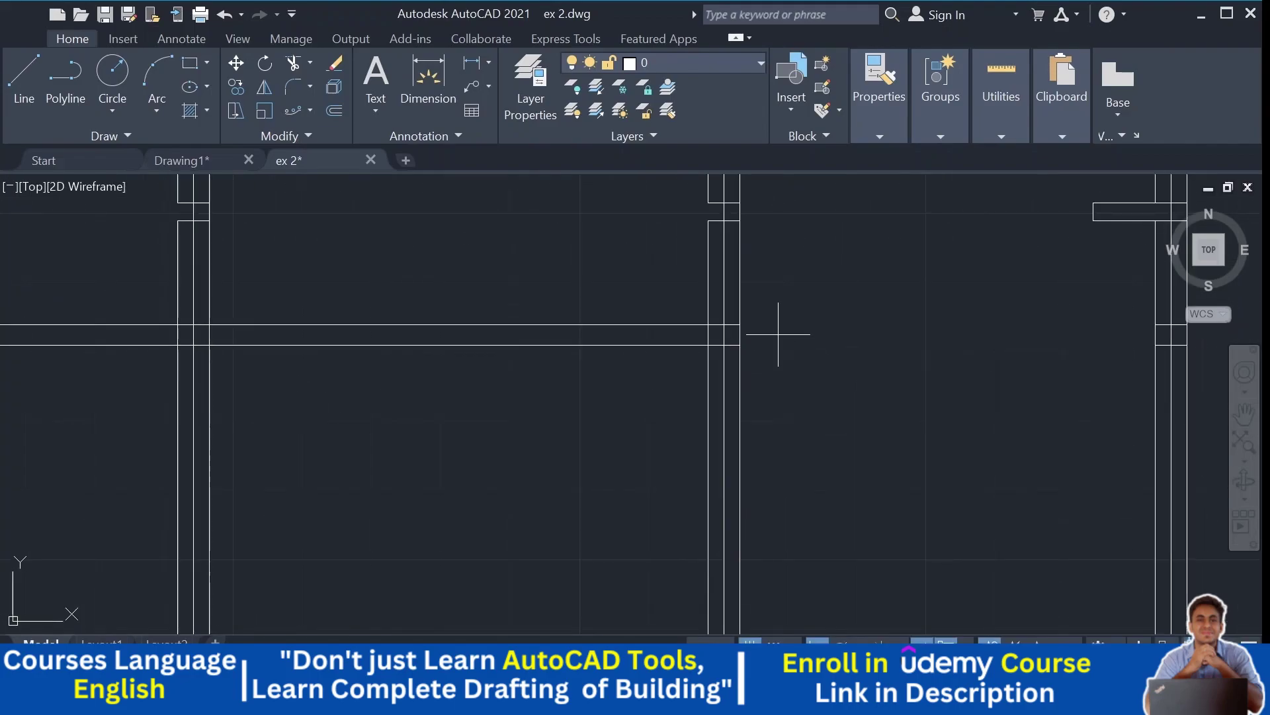
left_click(743, 325)
middle_click_drag(917, 326, 694, 345)
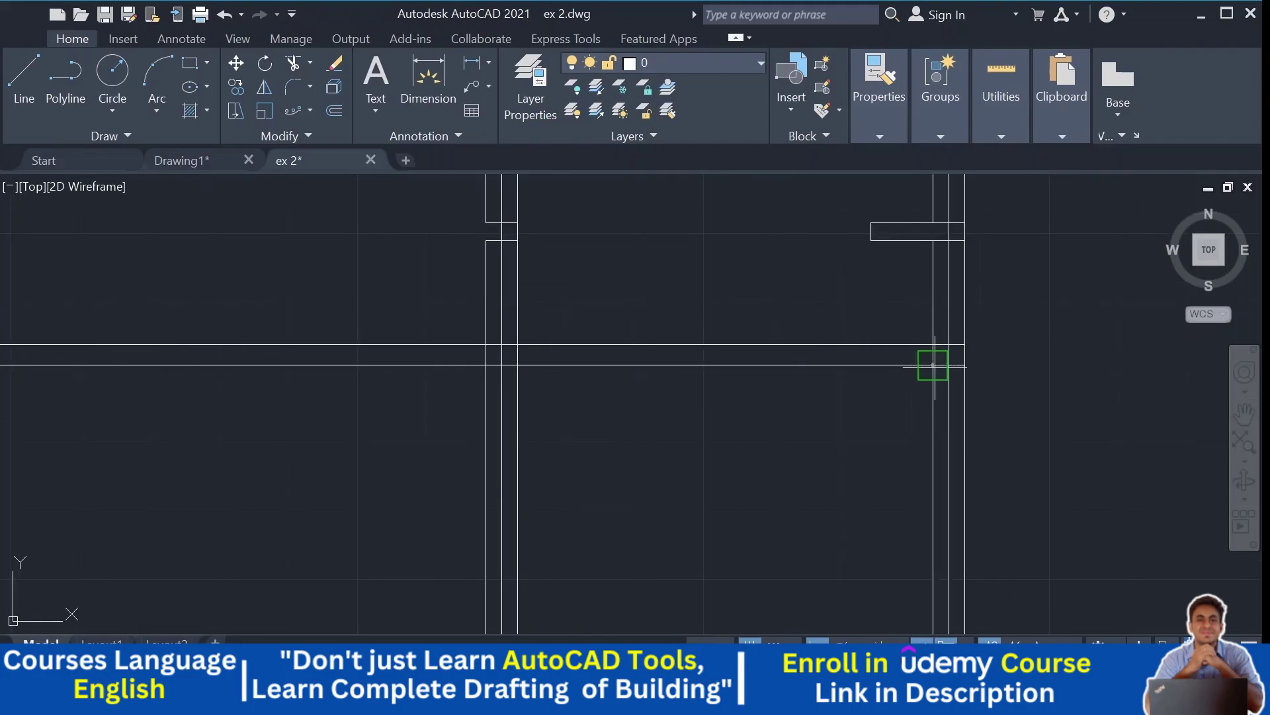
Step: Delete the roof slab projection on the inner side of the fourth wall
scroll(896, 391, "down", 2)
scroll(888, 284, "up", 2)
left_click(890, 291)
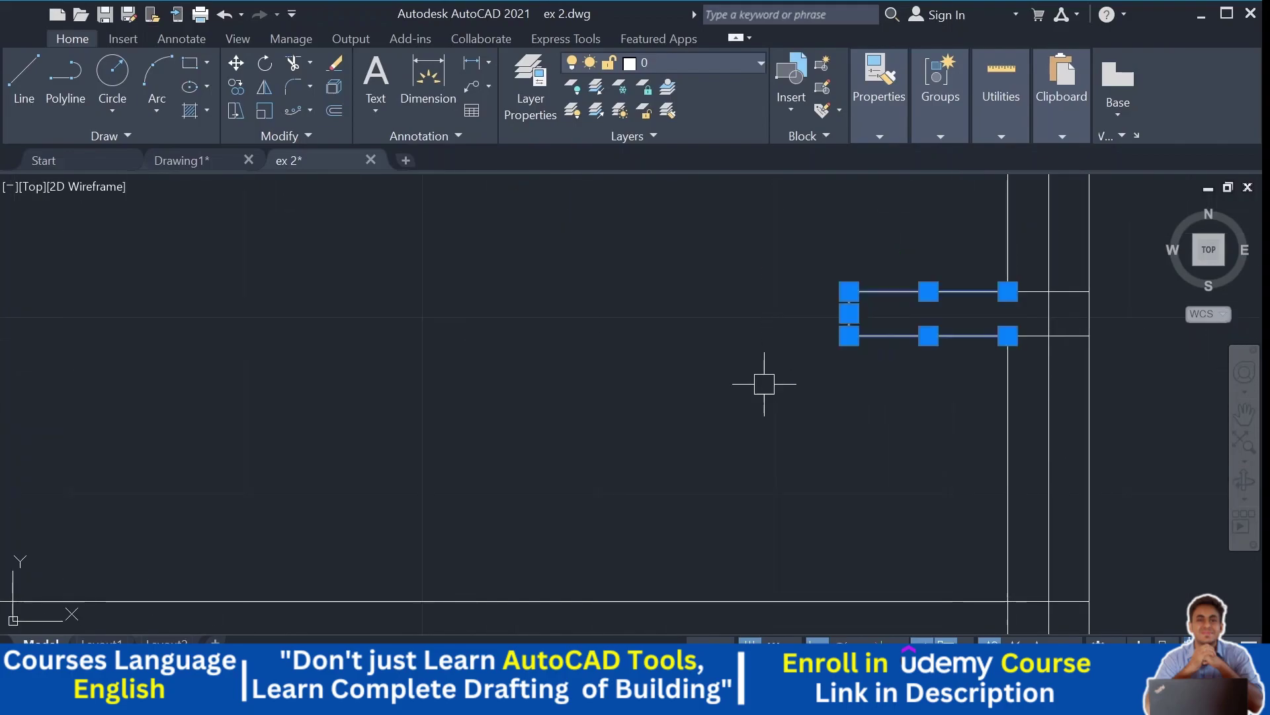
key("Escape")
Step: Extend the upper and lower roof slab lines from the first wall to the second wall
scroll(728, 378, "down", 5)
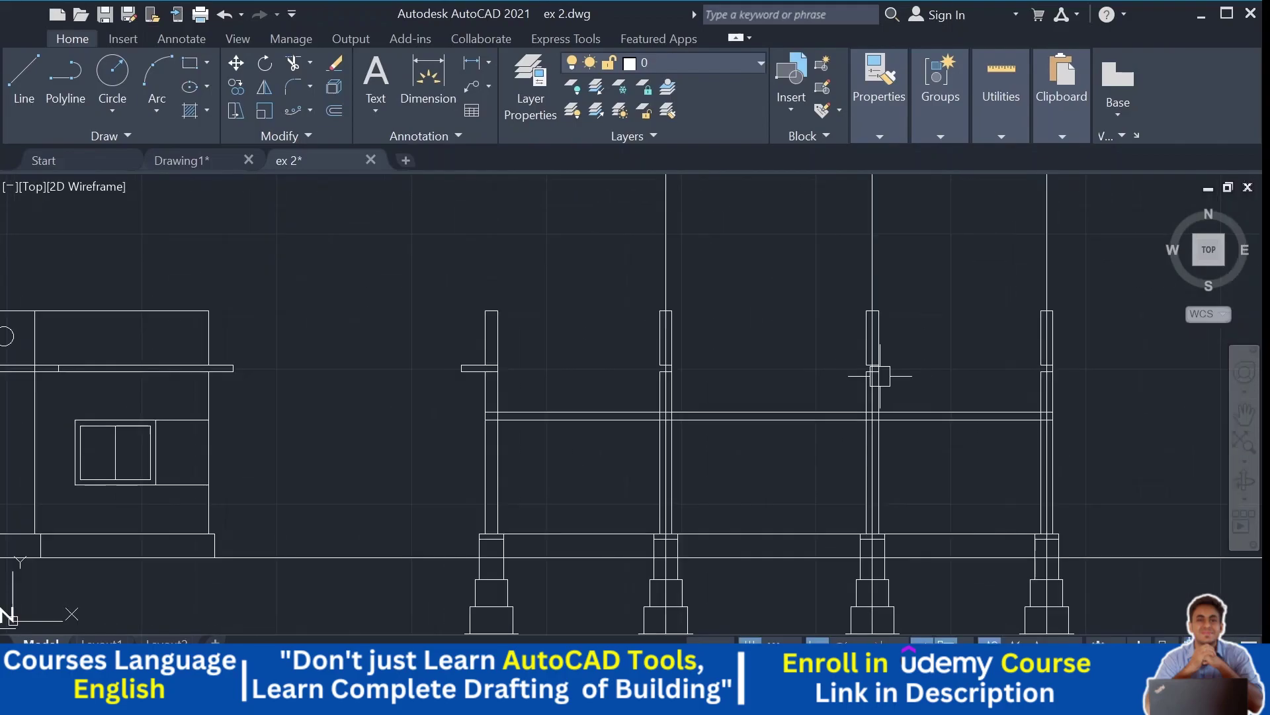
scroll(392, 358, "up", 3)
middle_click_drag(698, 388, 411, 388)
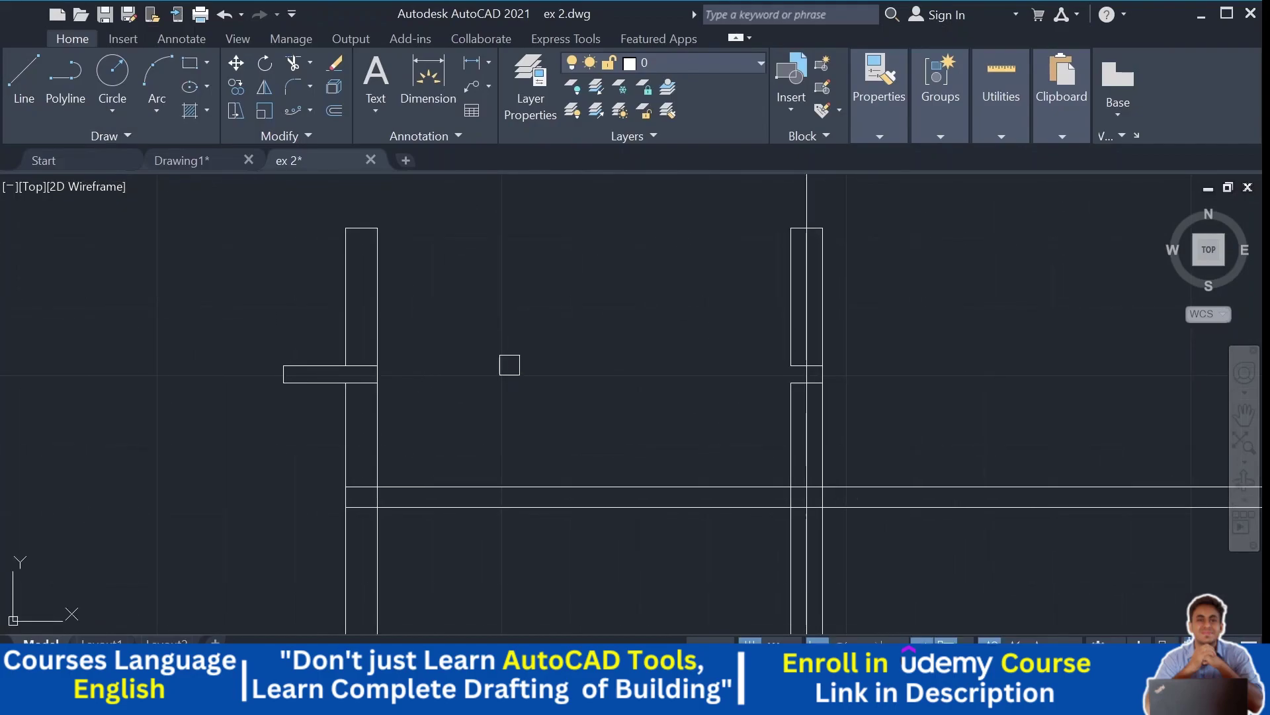
left_click(364, 366)
left_click(369, 381)
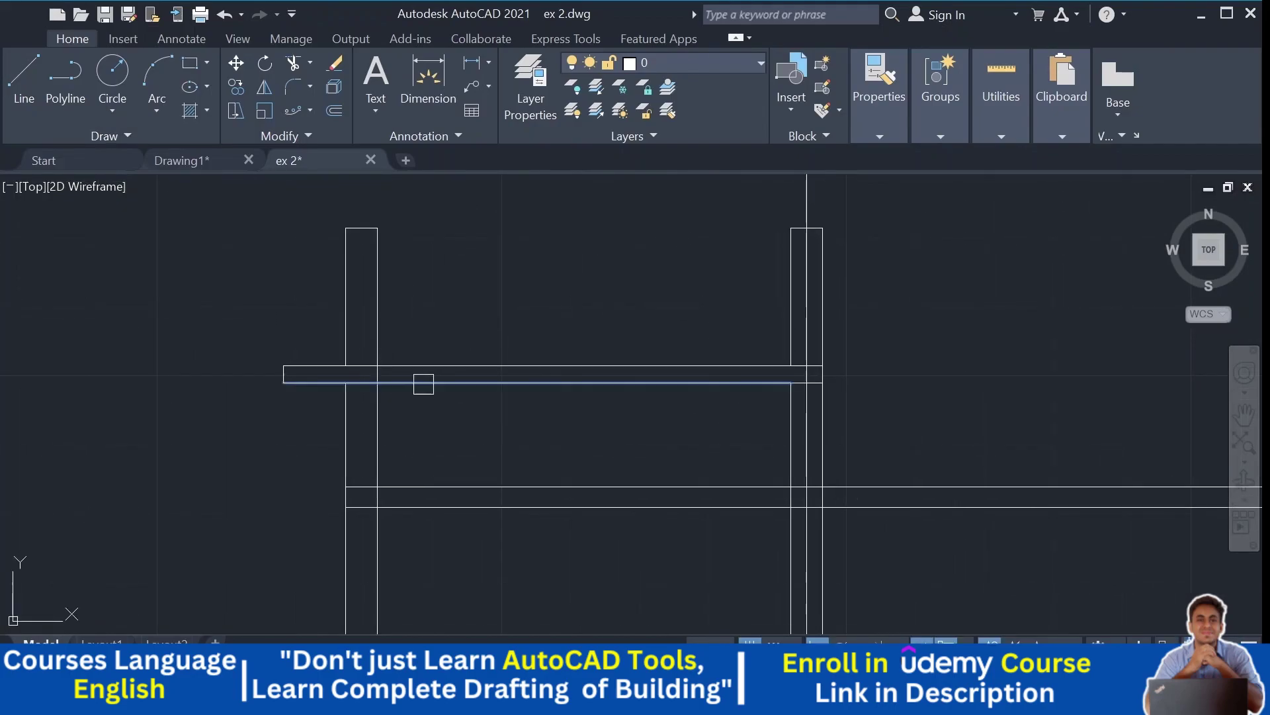
Step: Extend the upper and lower roof slab lines from the second wall to the third wall
middle_click_drag(612, 365, 208, 368)
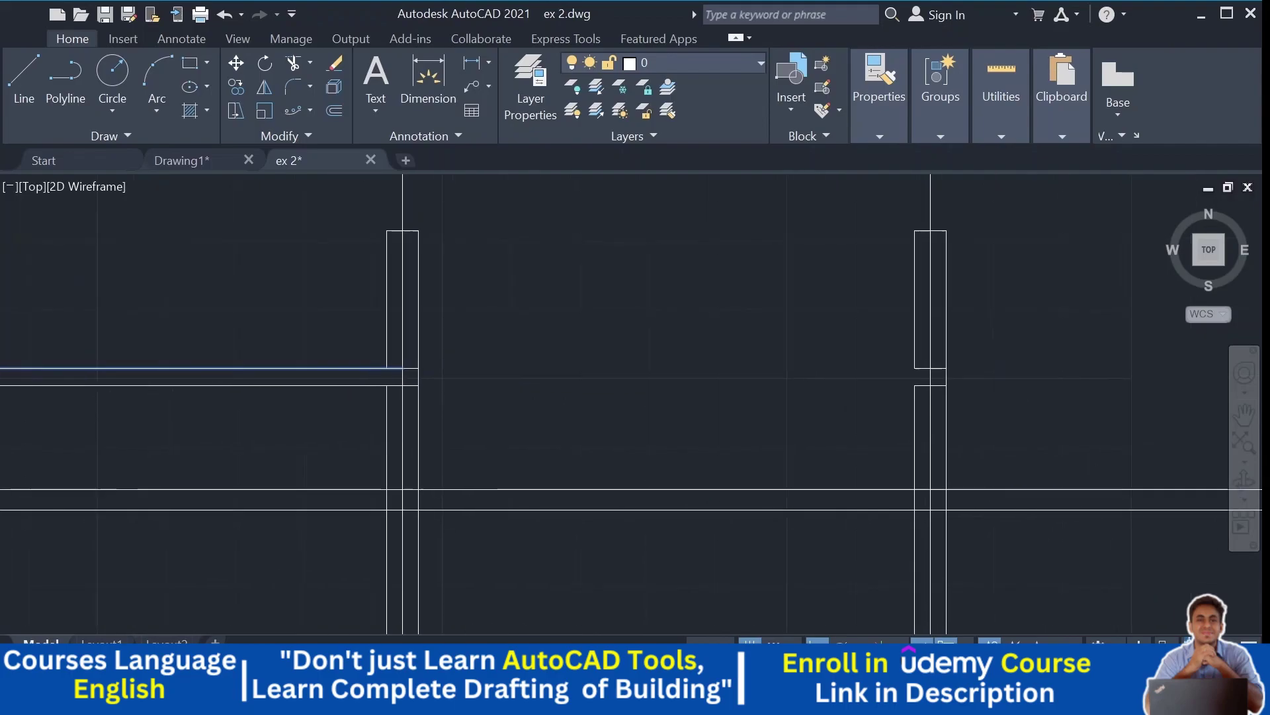
left_click(283, 368)
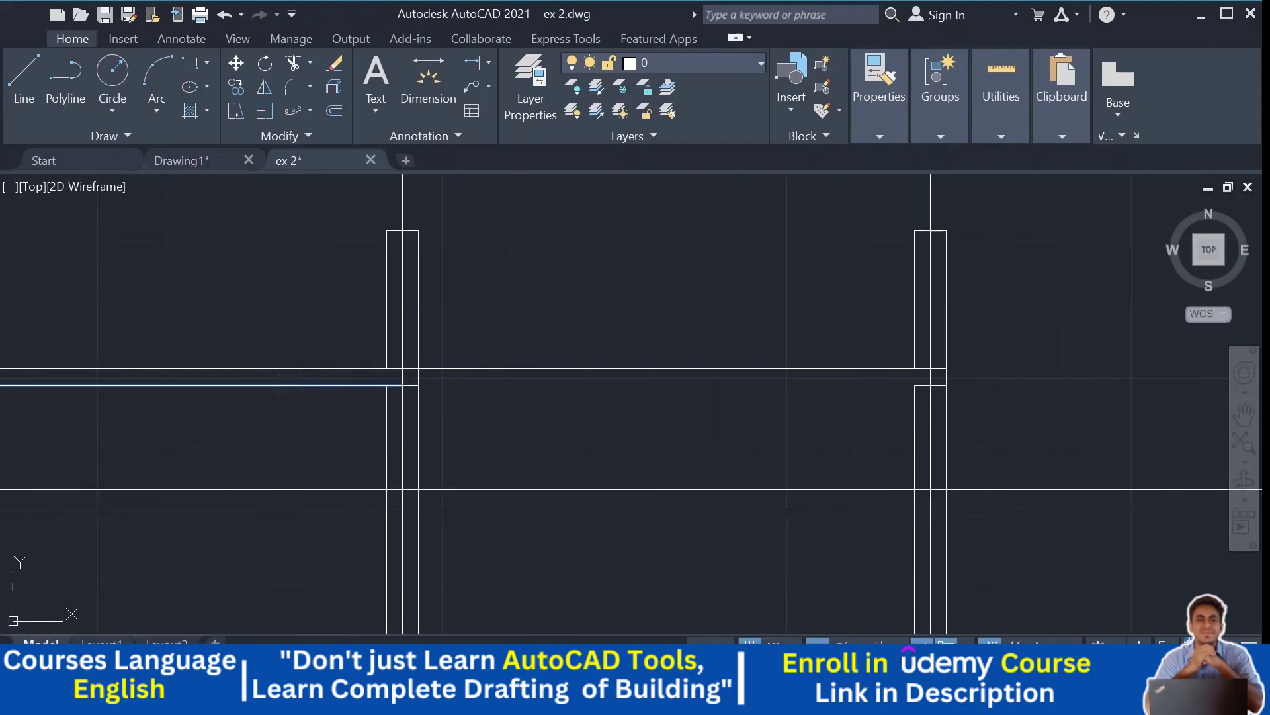
left_click(288, 384)
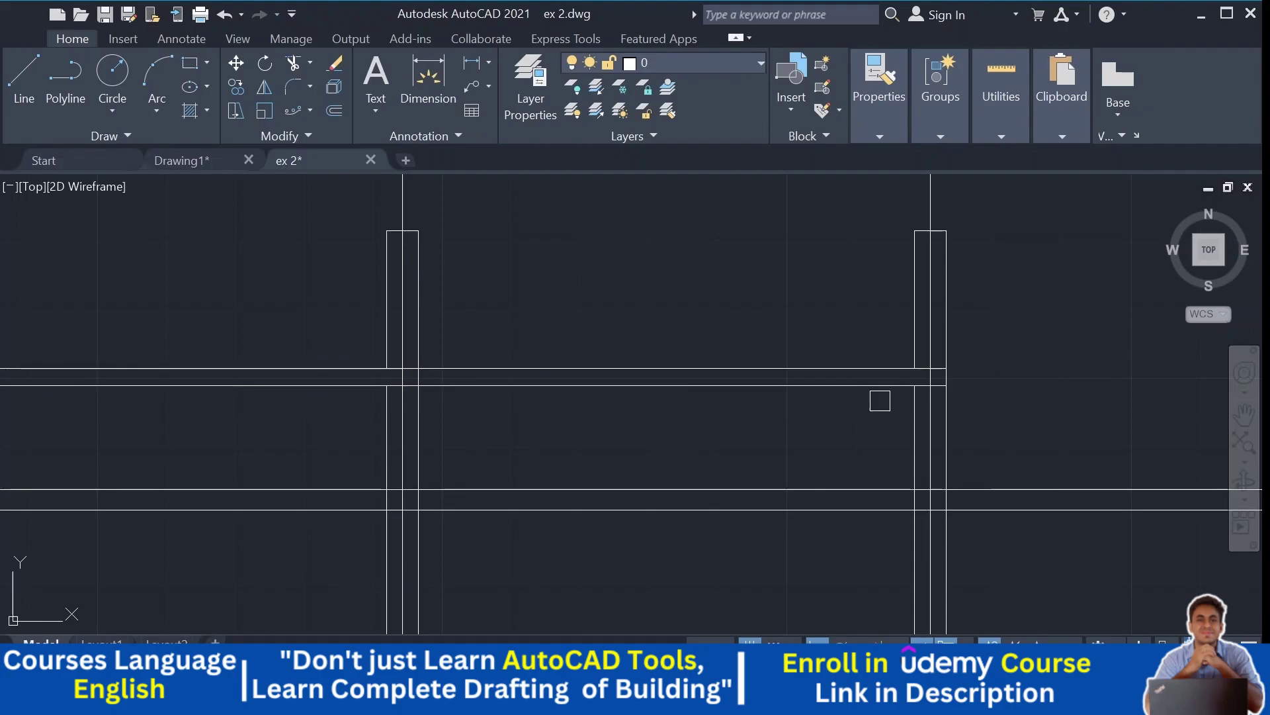
Step: Extend both roof slab lines from the third wall to the outer face of the fourth wall
middle_click_drag(876, 400, 383, 391)
scroll(340, 374, "down", 2)
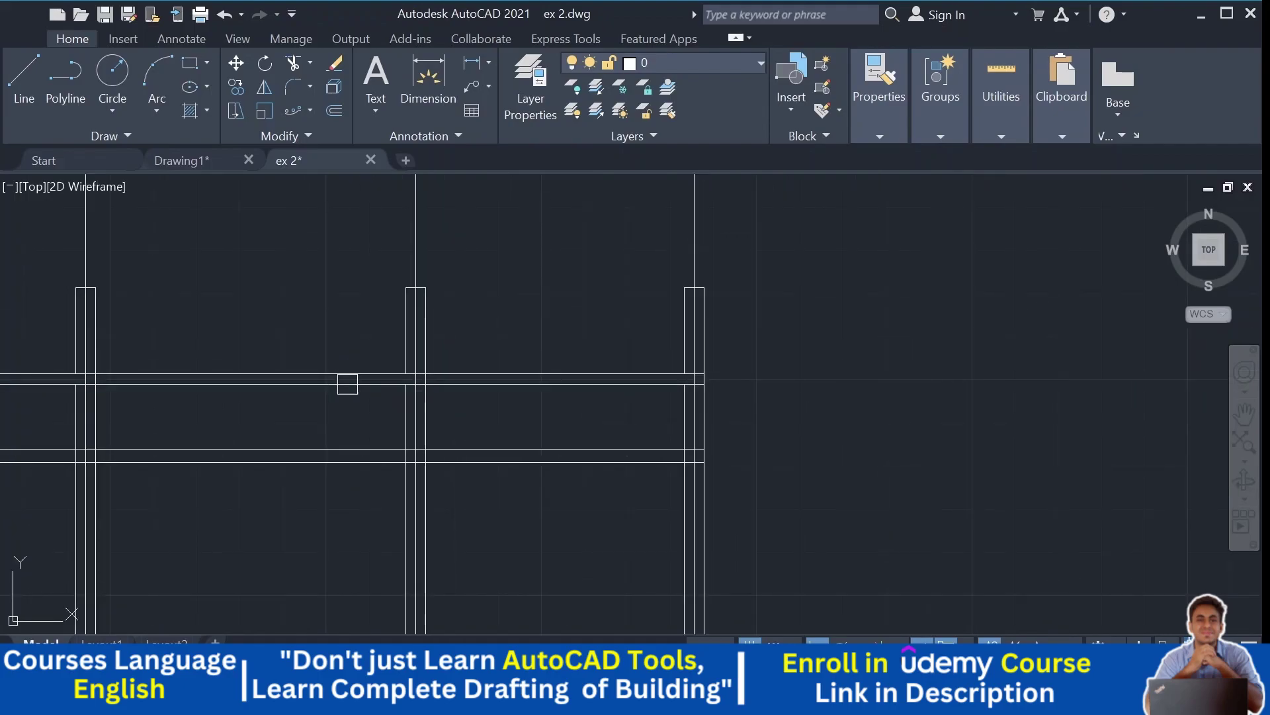
scroll(625, 388, "up", 1)
Step: Draw the roof slab projection outward from the fourth wall's outer face, with its underside, end edge and top line at slab level
middle_click_drag(793, 392, 613, 388)
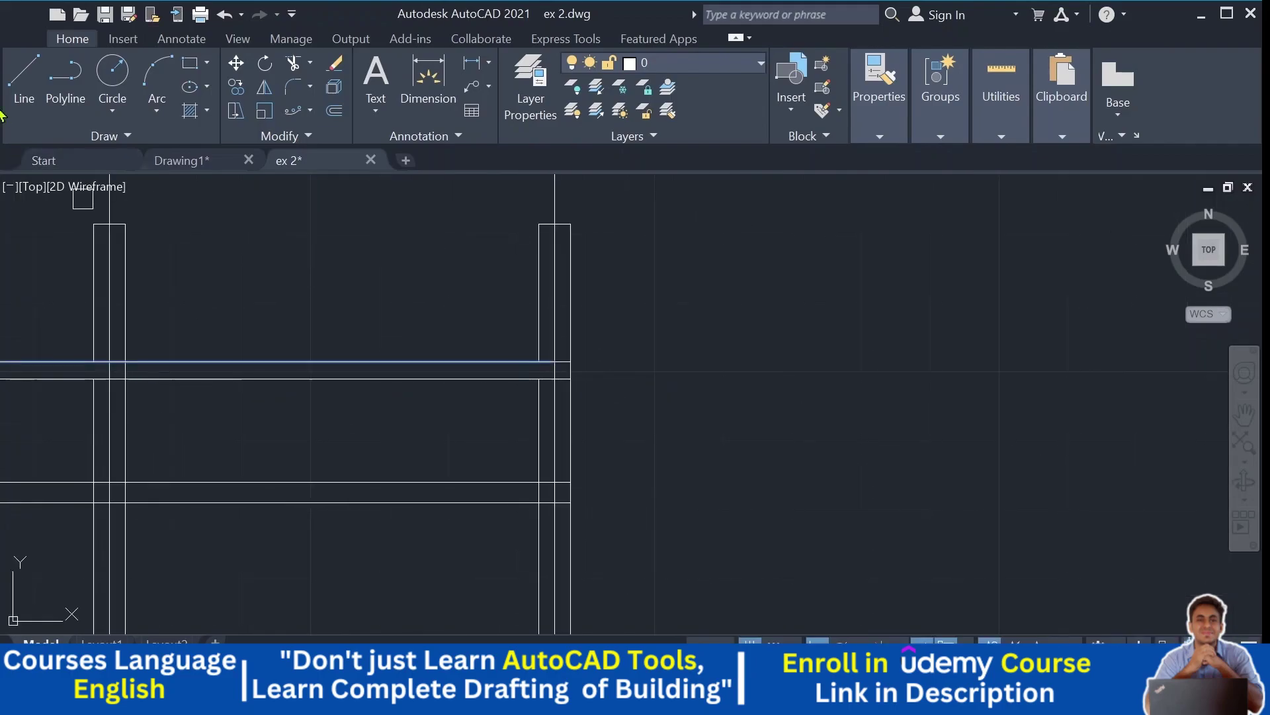
left_click(36, 92)
scroll(628, 384, "up", 4)
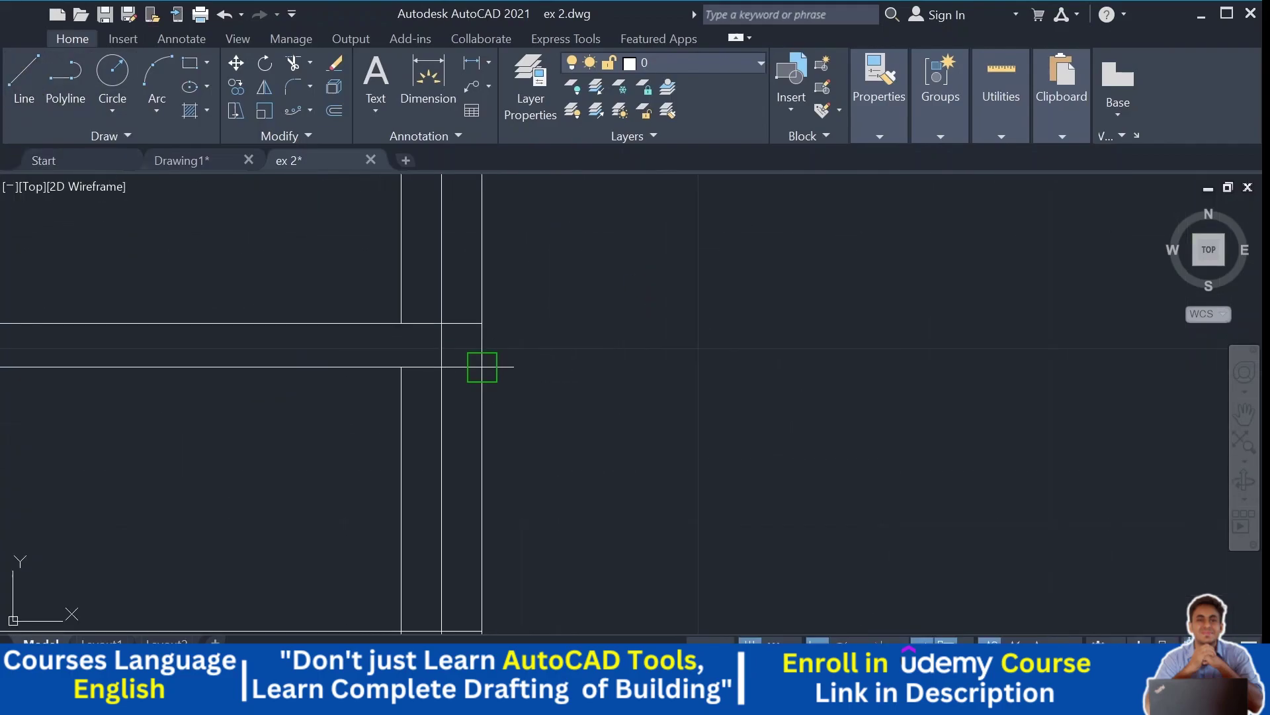
left_click(483, 367)
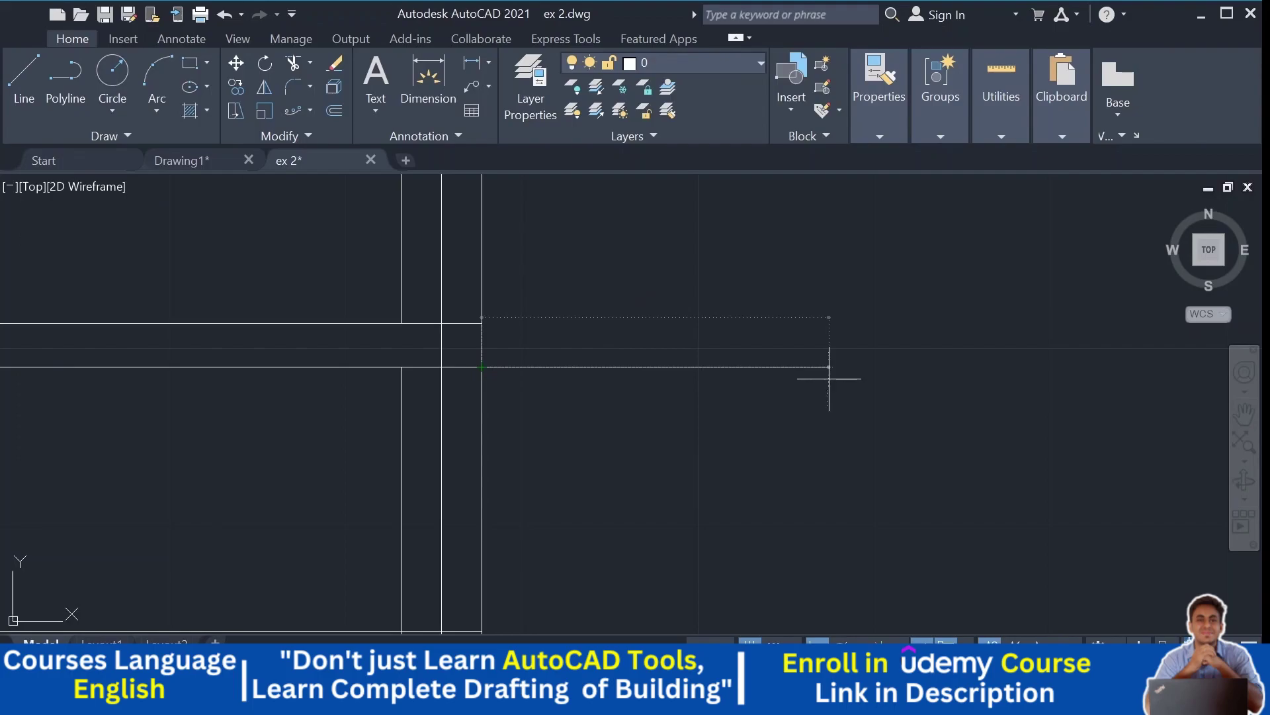
left_click(640, 367)
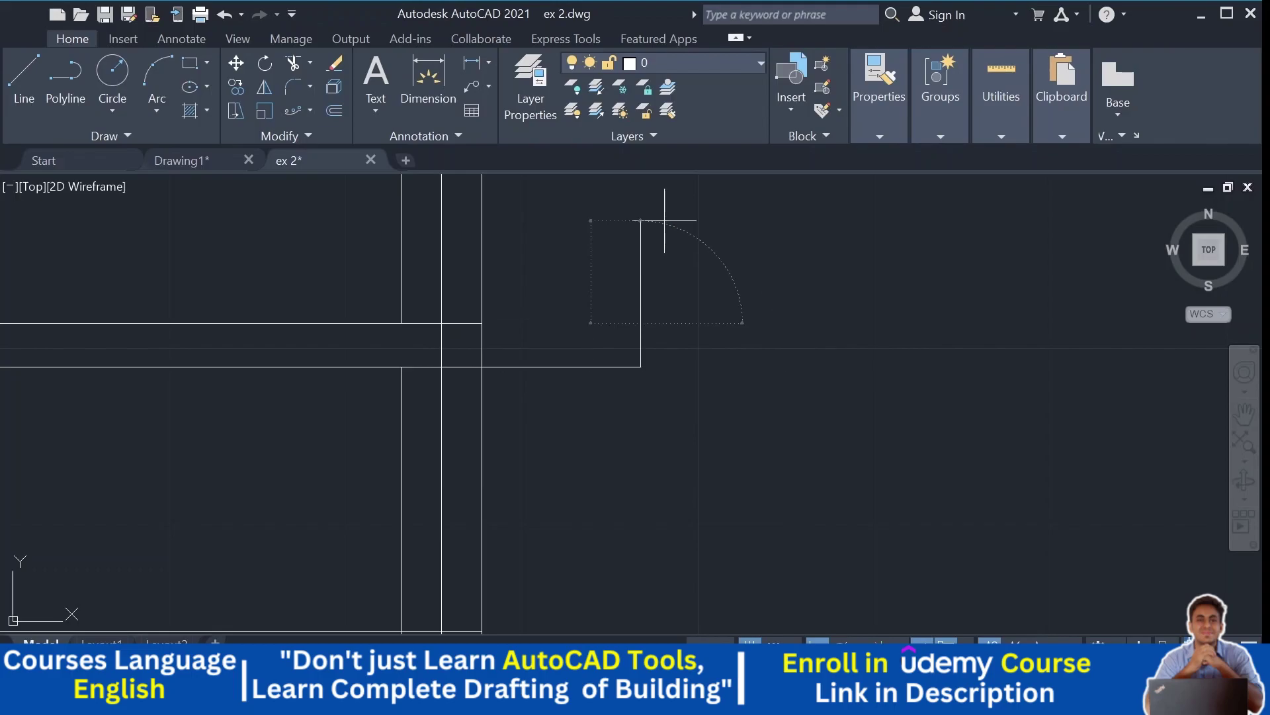
left_click(640, 323)
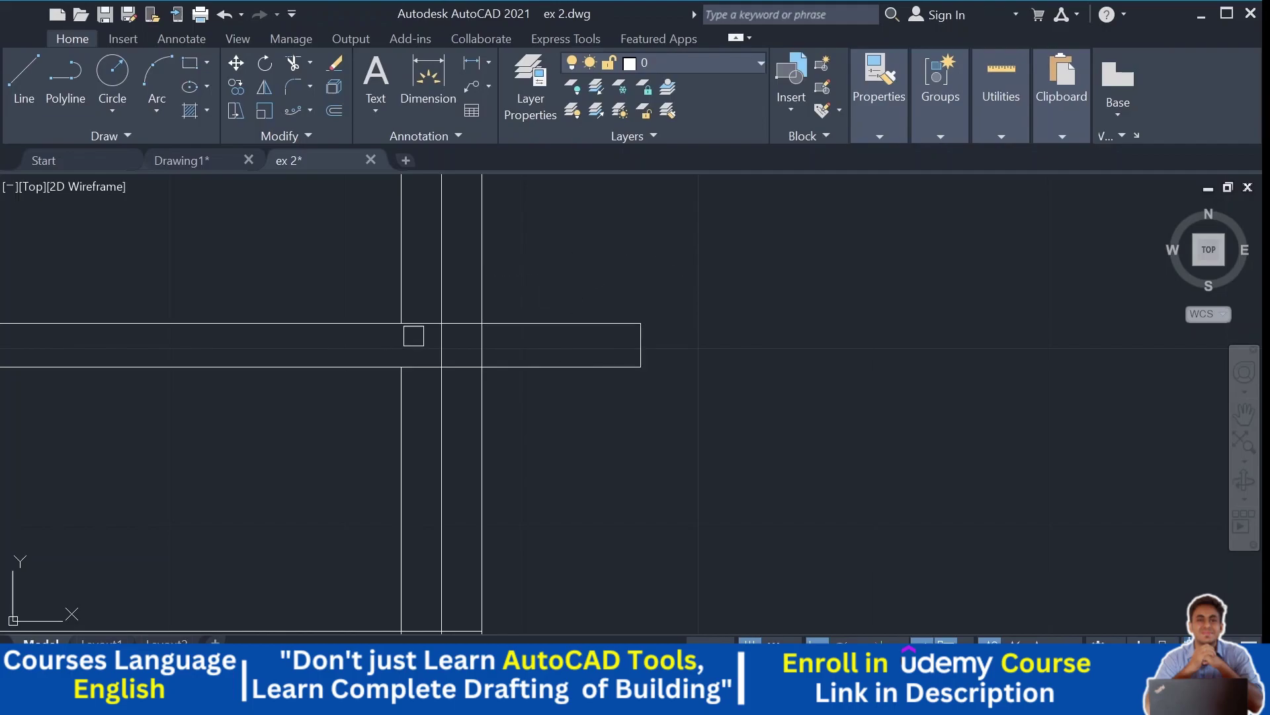
Step: Trim the rightmost wall's edge out of the roof slab and delete the vertical projection lines above the section's walls
scroll(666, 346, "down", 2)
scroll(559, 353, "down", 3)
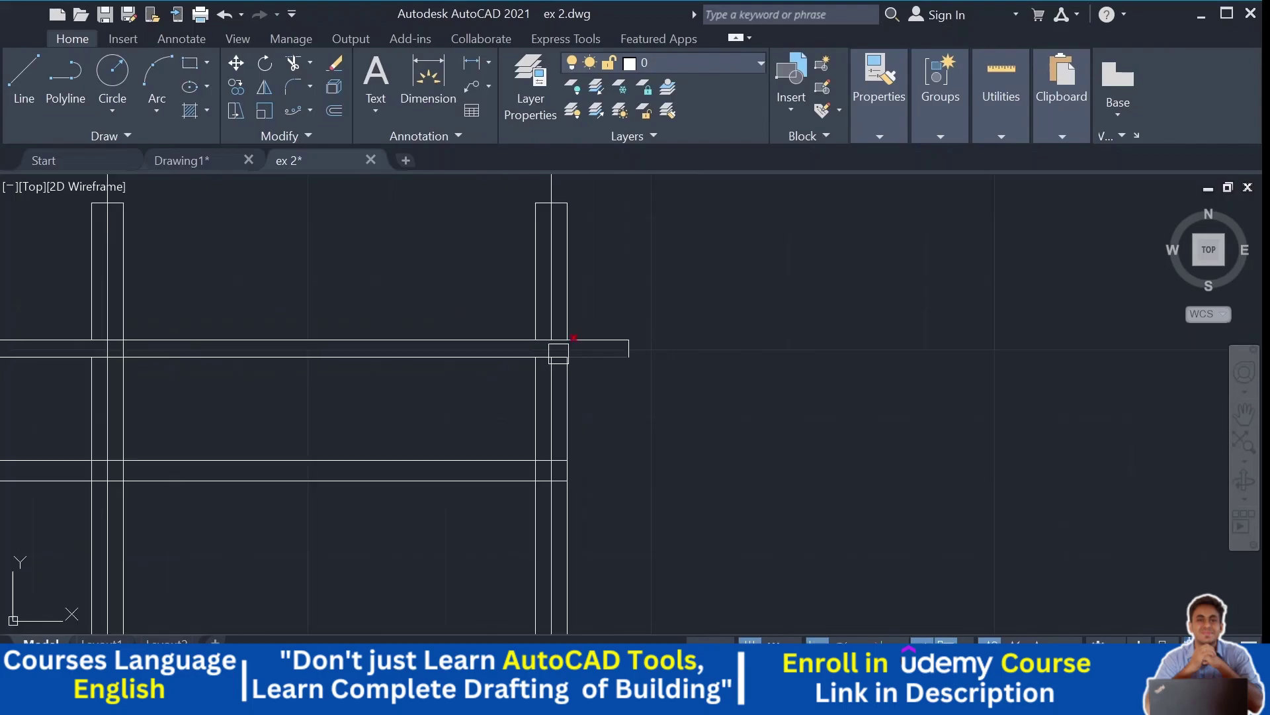
scroll(745, 289, "down", 1)
scroll(773, 242, "down", 1)
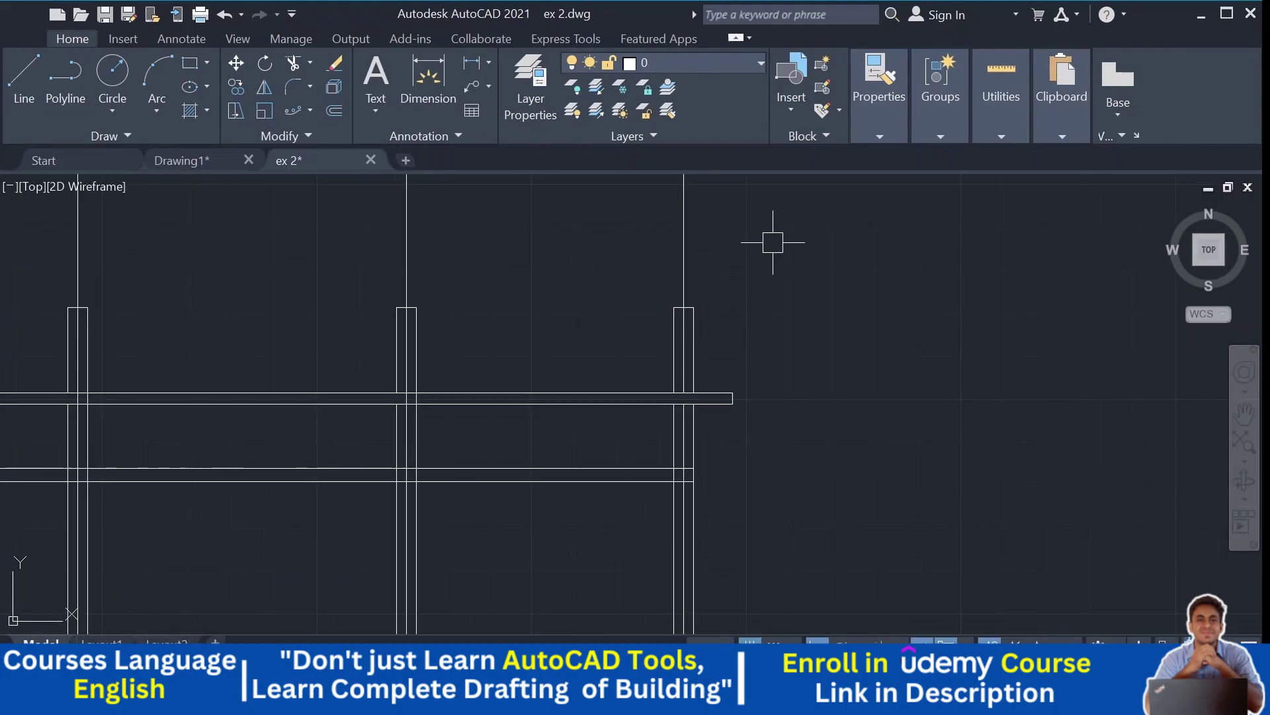
left_click(773, 242)
left_click(57, 247)
key("Delete")
scroll(254, 272, "down", 4)
middle_click_drag(290, 255, 454, 255)
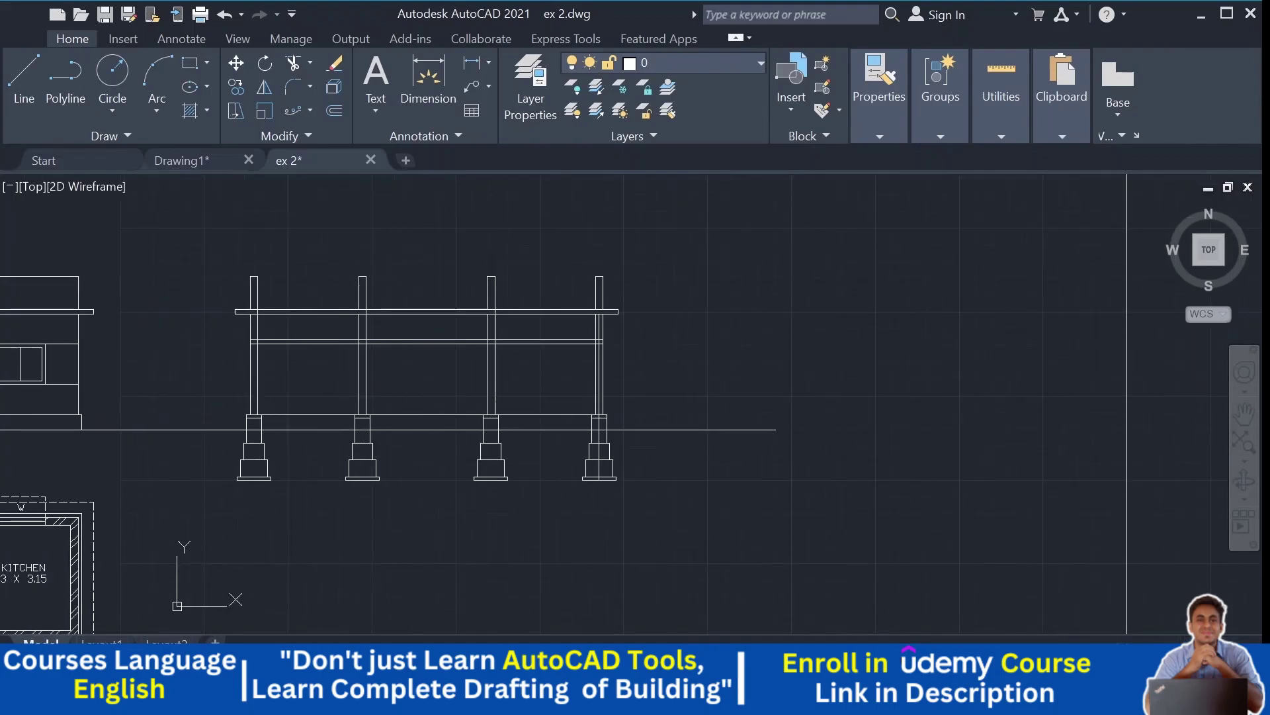
Step: Trim the remaining vertical wall edges where they pass through the roof slab at the section's other three walls
scroll(502, 340, "up", 2)
scroll(783, 325, "up", 2)
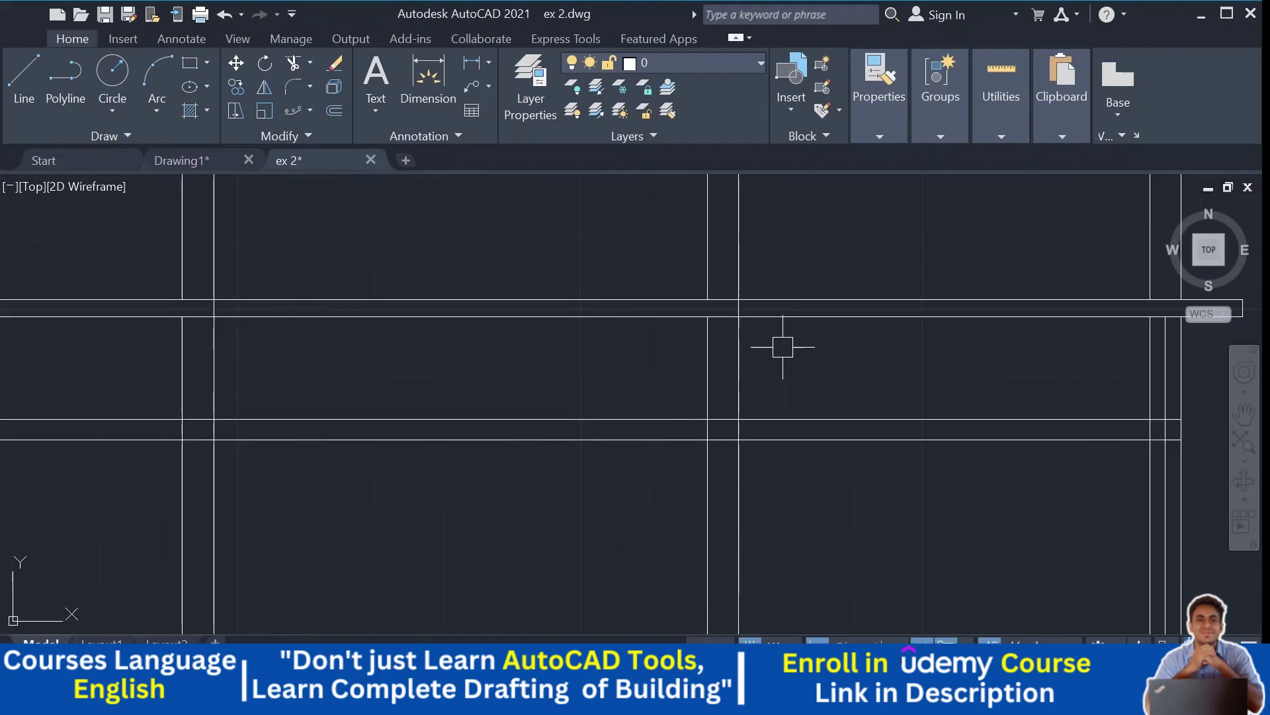
scroll(782, 346, "down", 3)
scroll(742, 312, "up", 5)
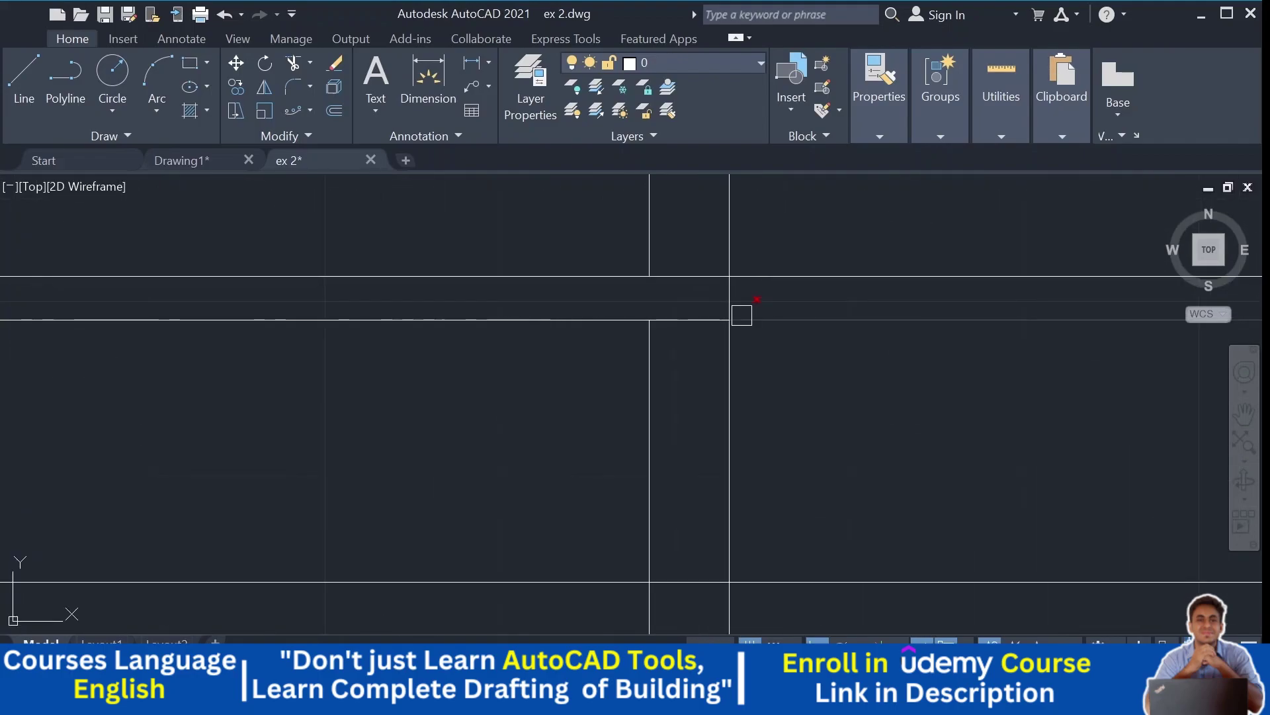
scroll(734, 306, "down", 3)
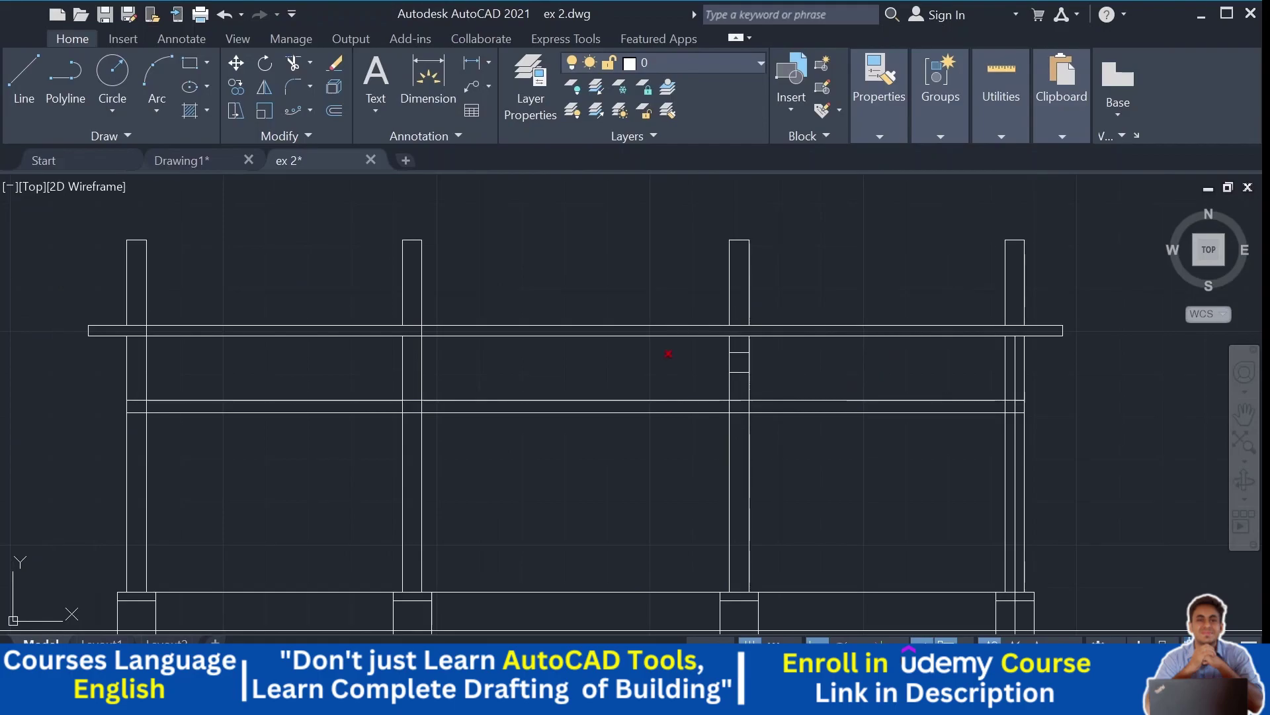
scroll(411, 368, "up", 4)
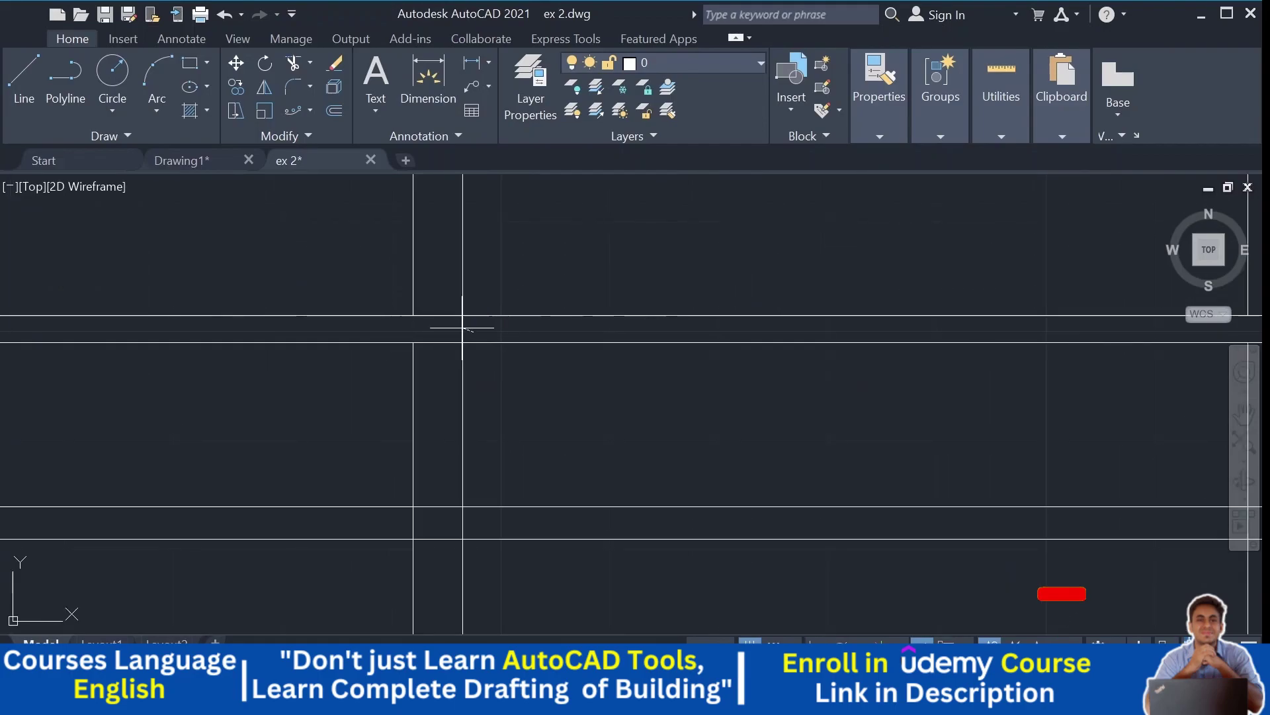
scroll(488, 346, "down", 4)
scroll(426, 347, "up", 5)
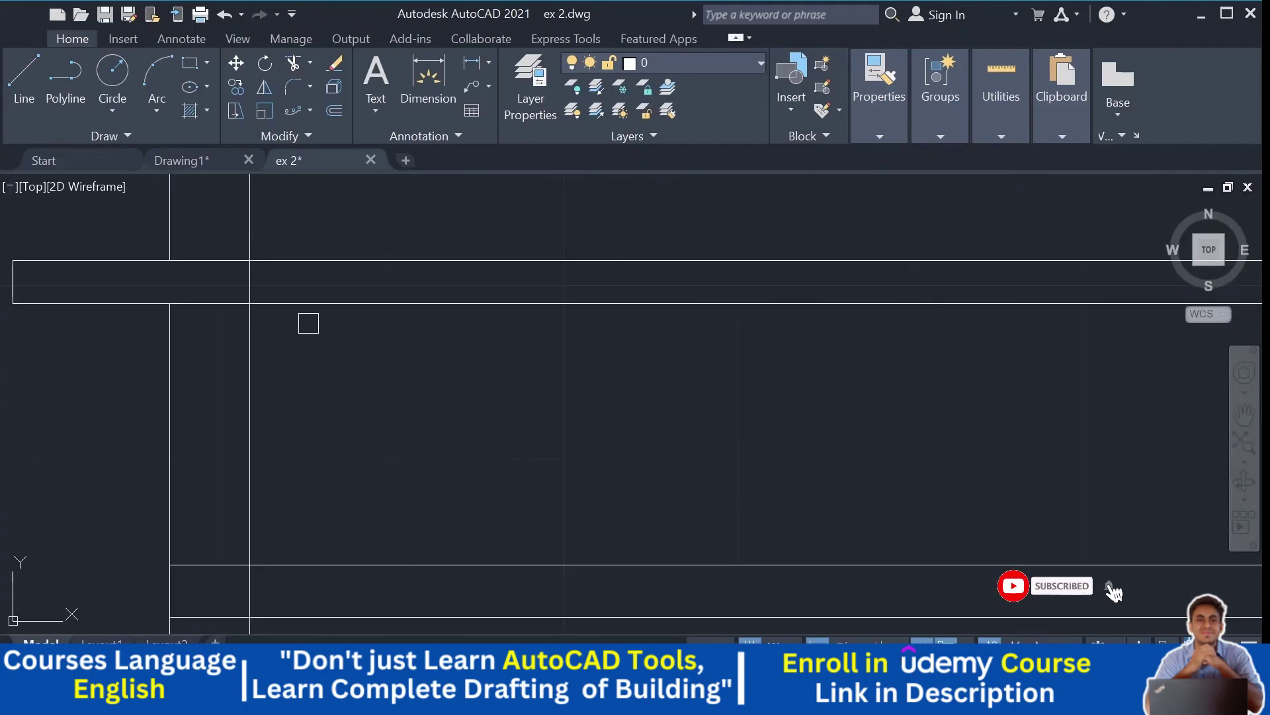
scroll(503, 361, "down", 4)
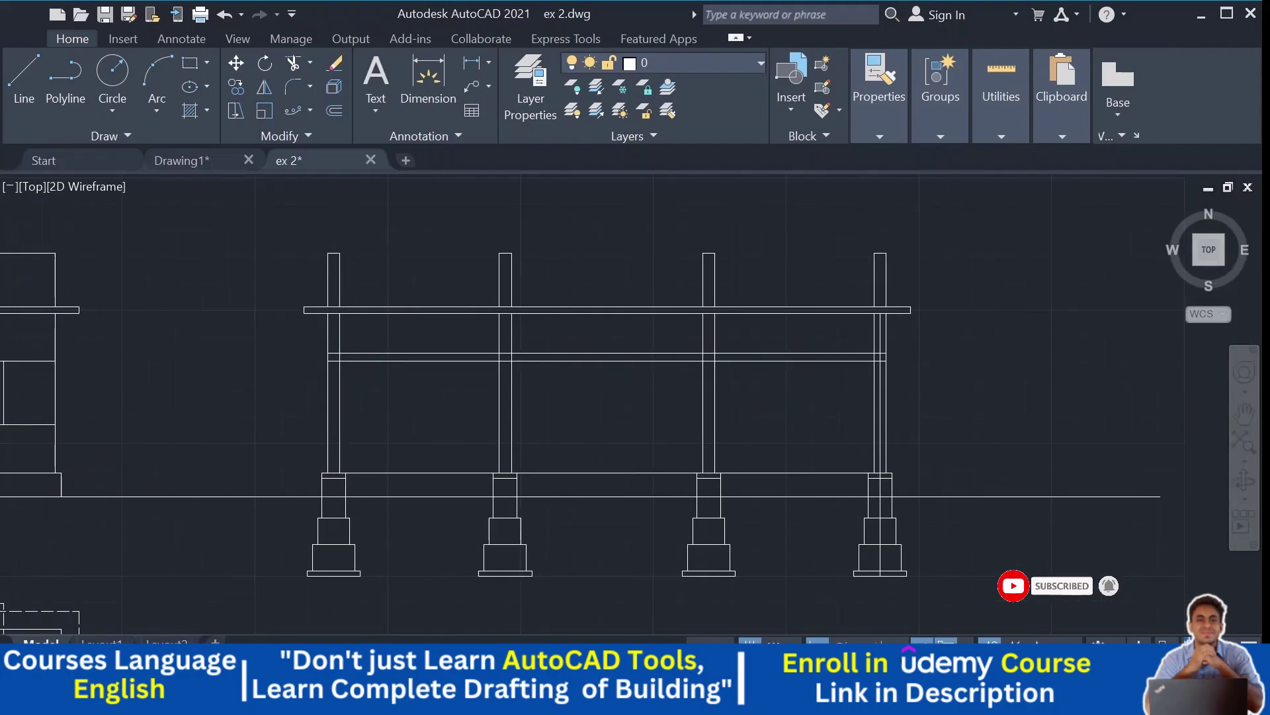
Step: Compare the walls above the section's slab with the front elevation and the plan along section line X-X
scroll(674, 417, "down", 1)
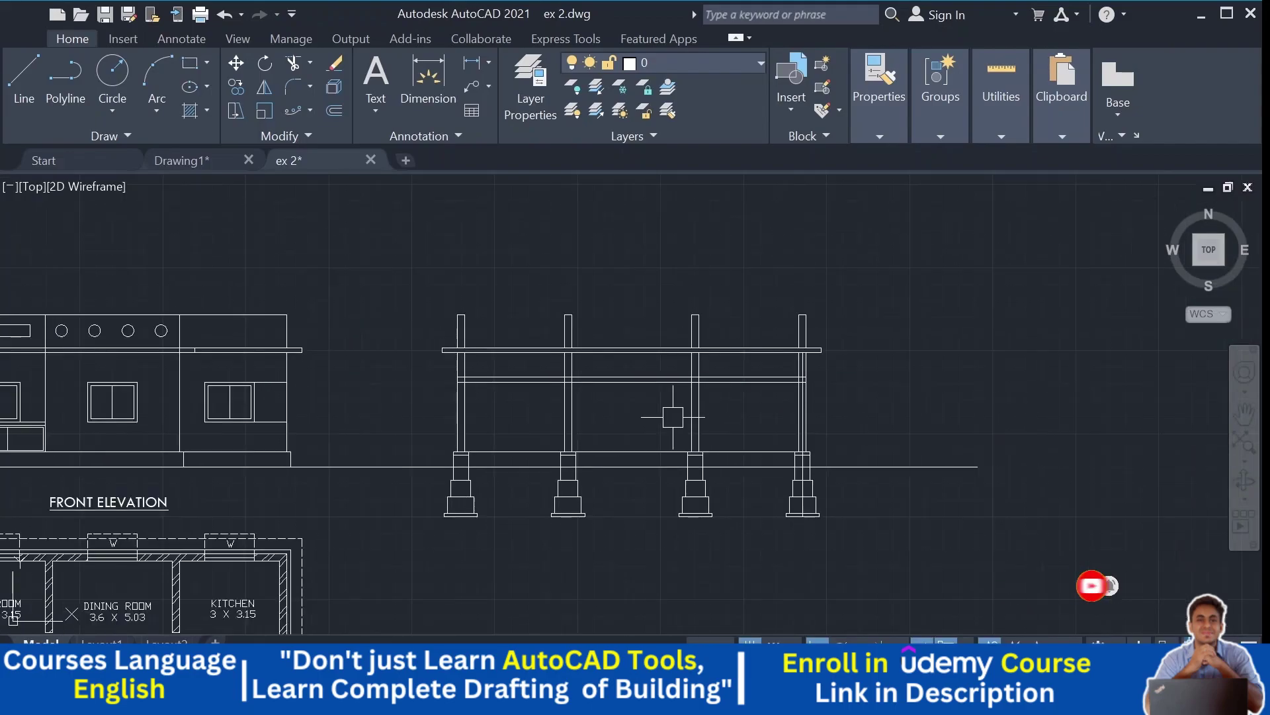
mouse_move(673, 417)
middle_mouse_down()
mouse_move(769, 327)
mouse_move(666, 417)
middle_mouse_up()
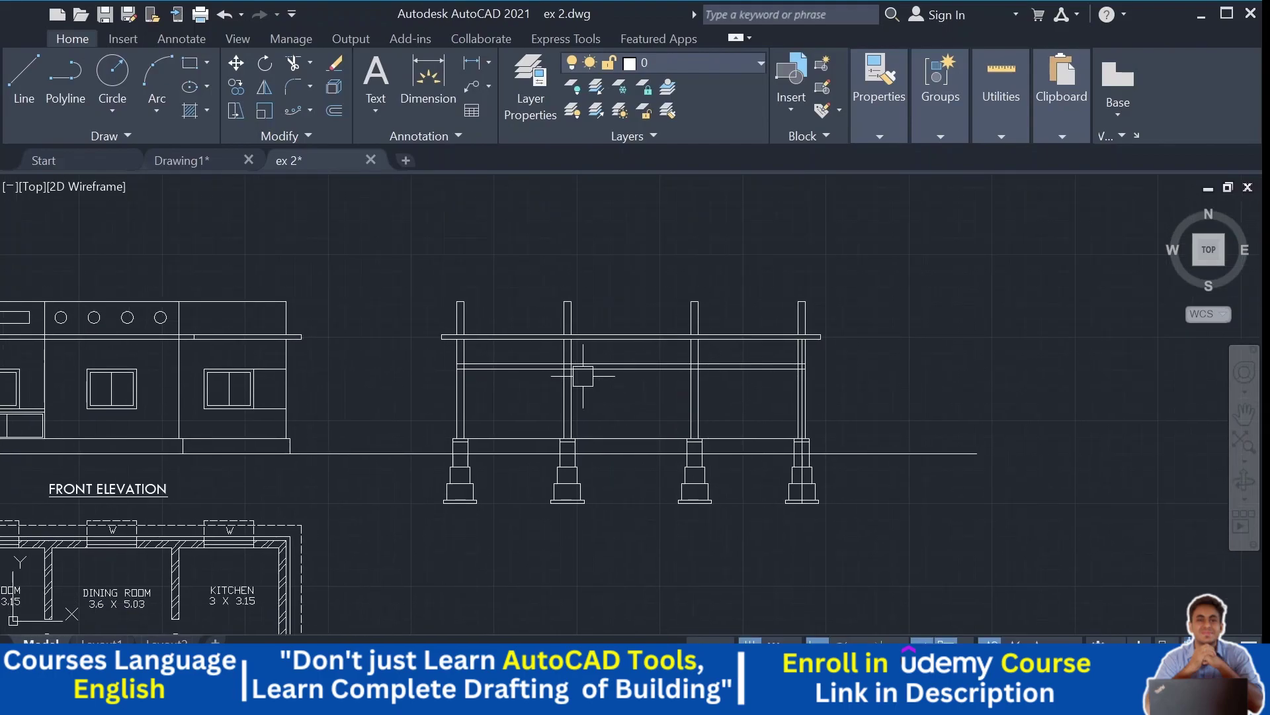
scroll(529, 325, "up", 1)
middle_click_drag(530, 325, 434, 360)
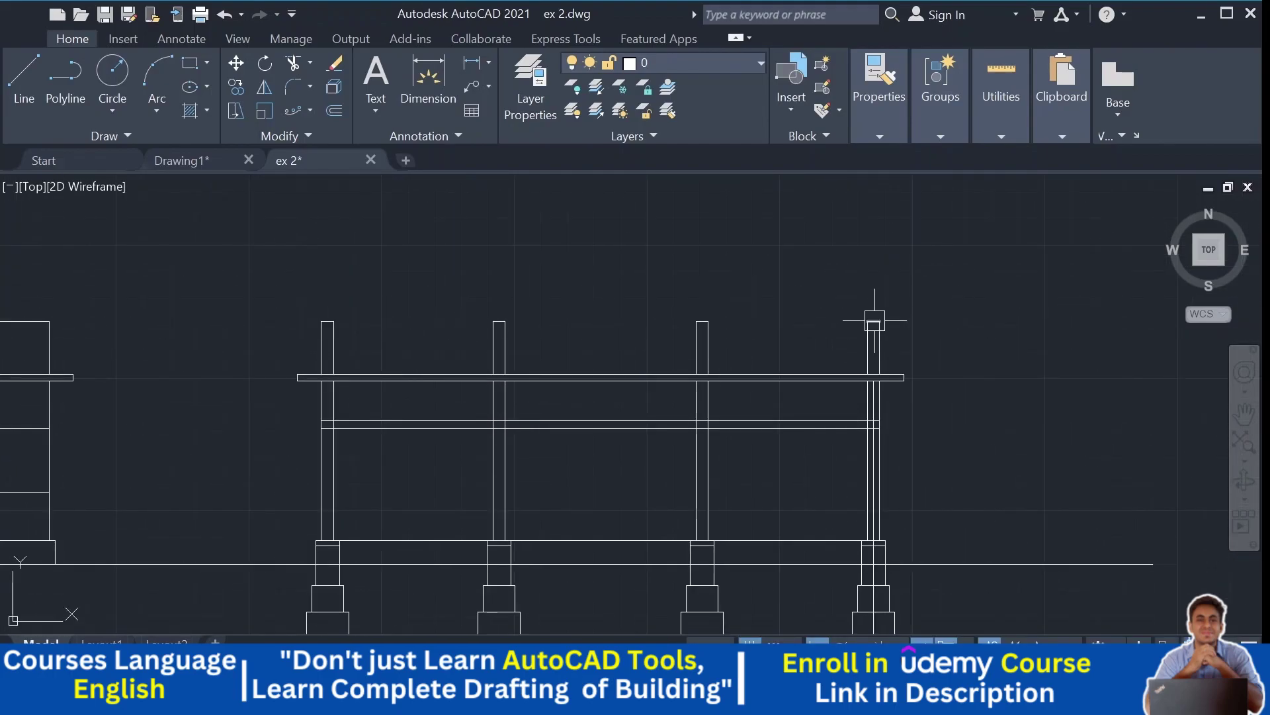
scroll(860, 324, "down", 4)
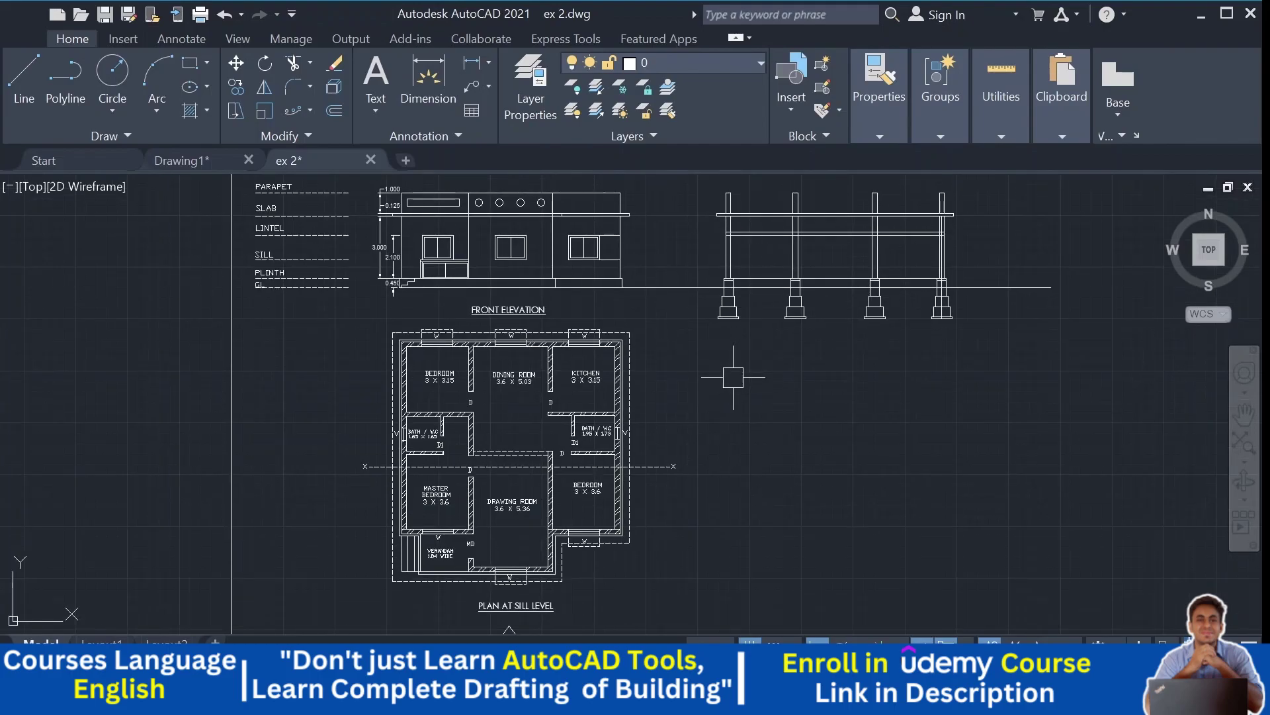
scroll(435, 469, "up", 2)
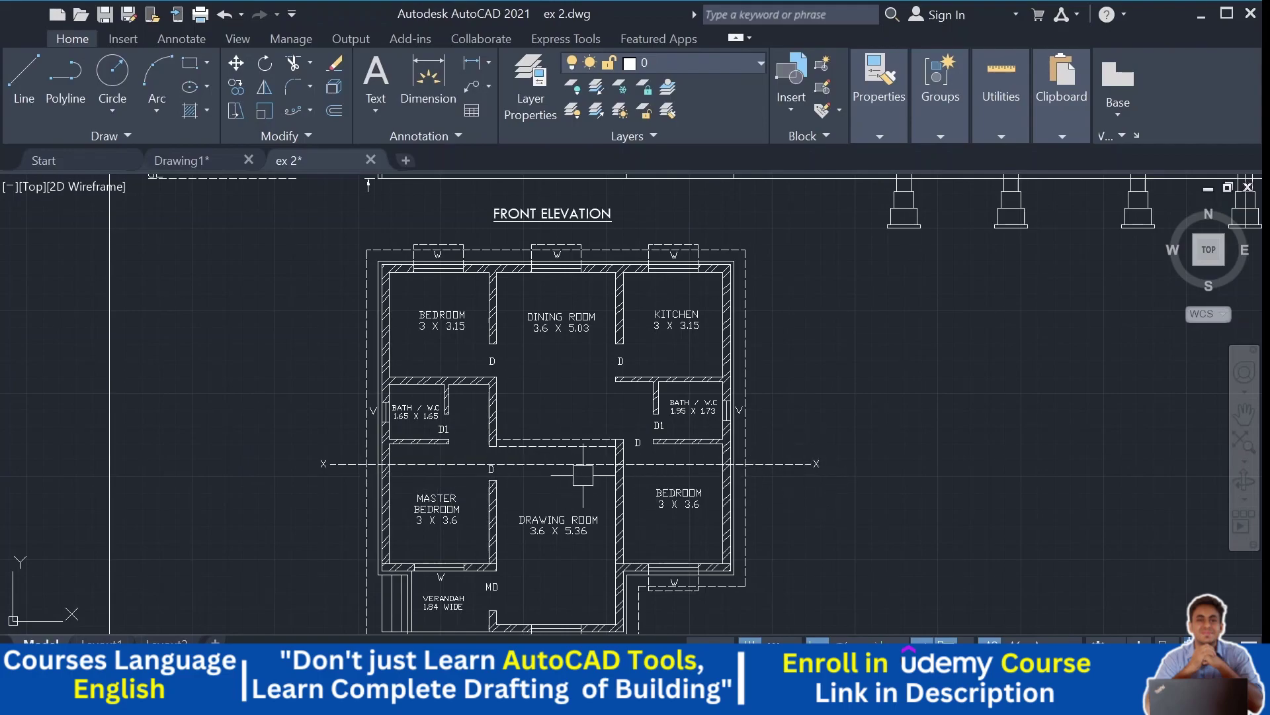
scroll(559, 497, "down", 2)
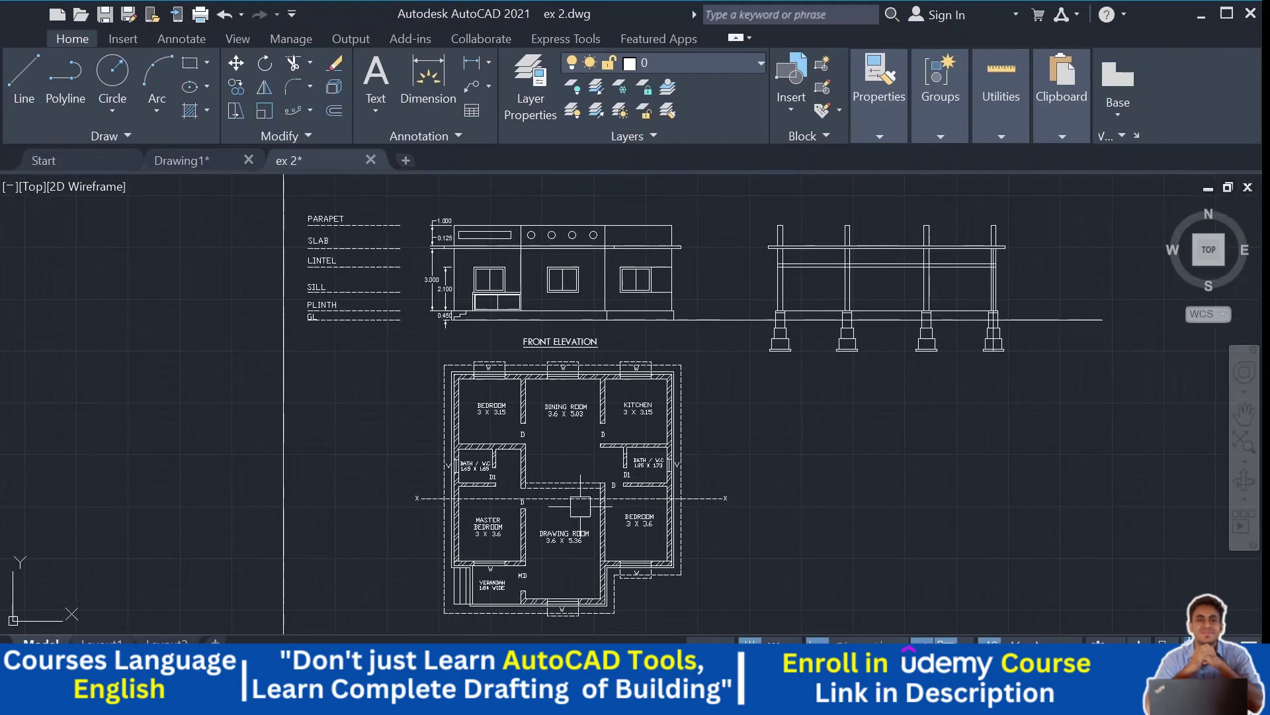
scroll(530, 586, "up", 2)
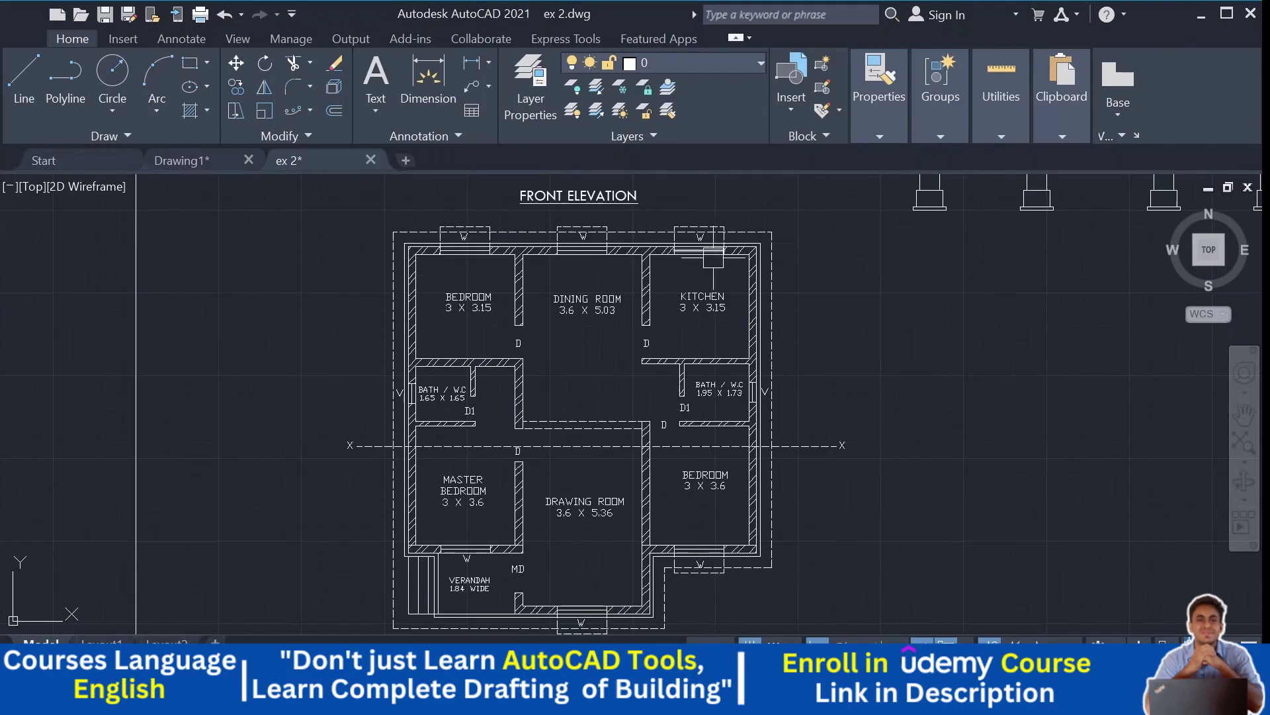
middle_click_drag(651, 549, 656, 480)
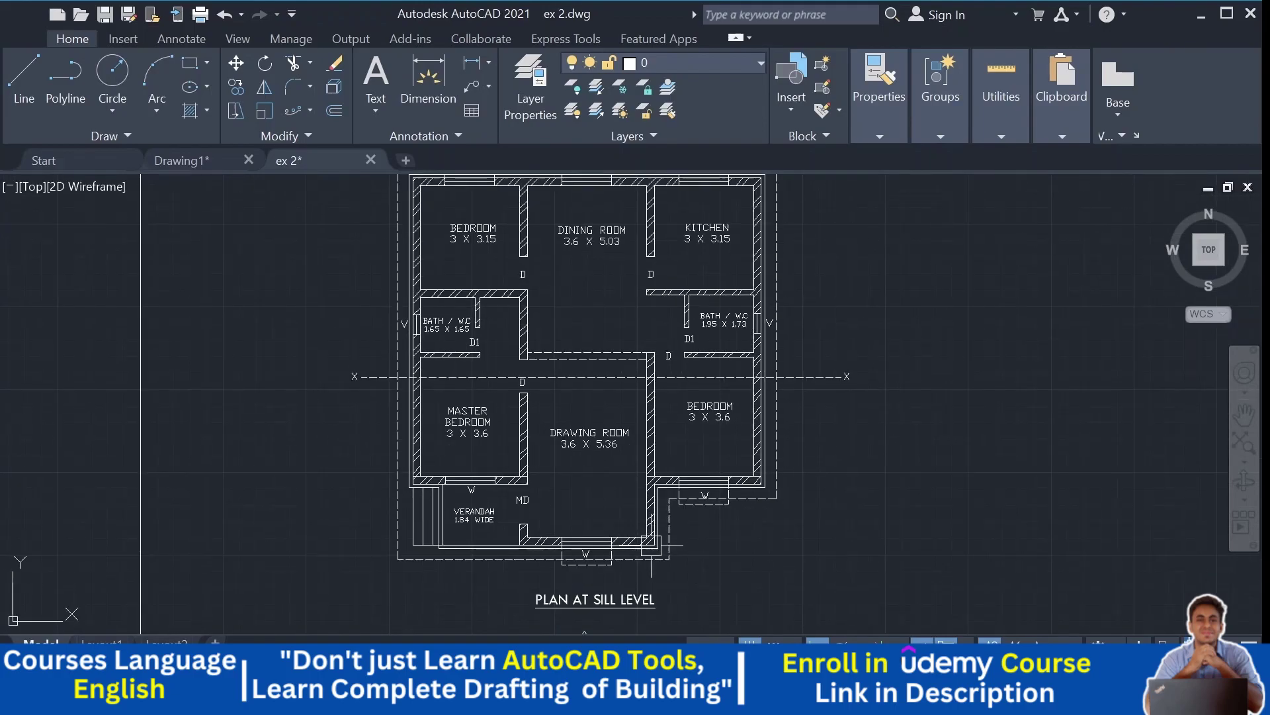
scroll(429, 488, "down", 2)
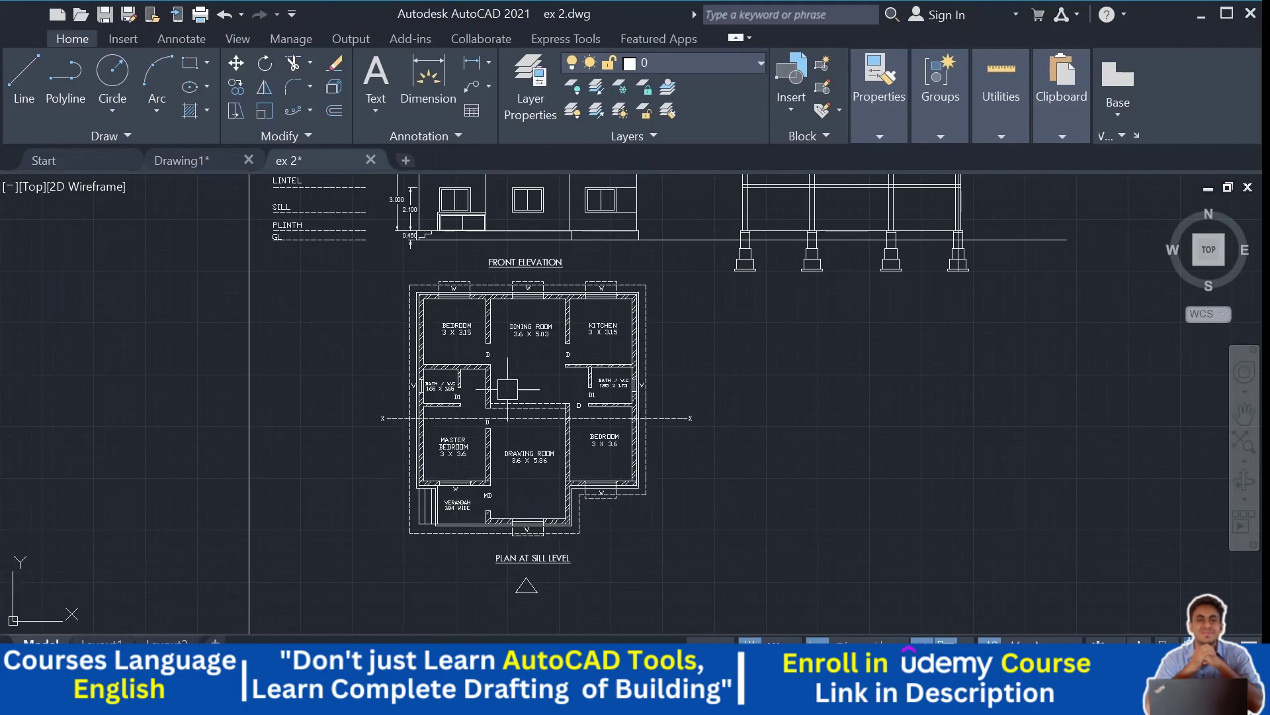
scroll(510, 396, "up", 2)
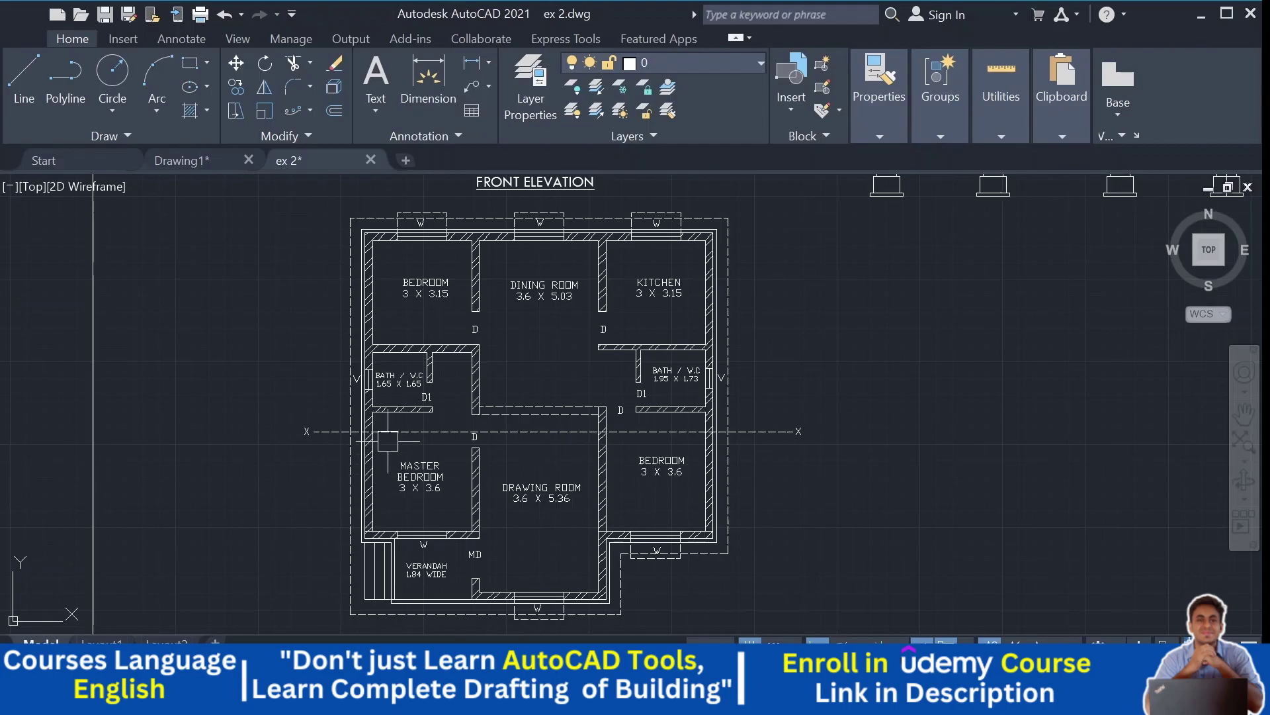
scroll(525, 450, "down", 2)
scroll(666, 471, "up", 2)
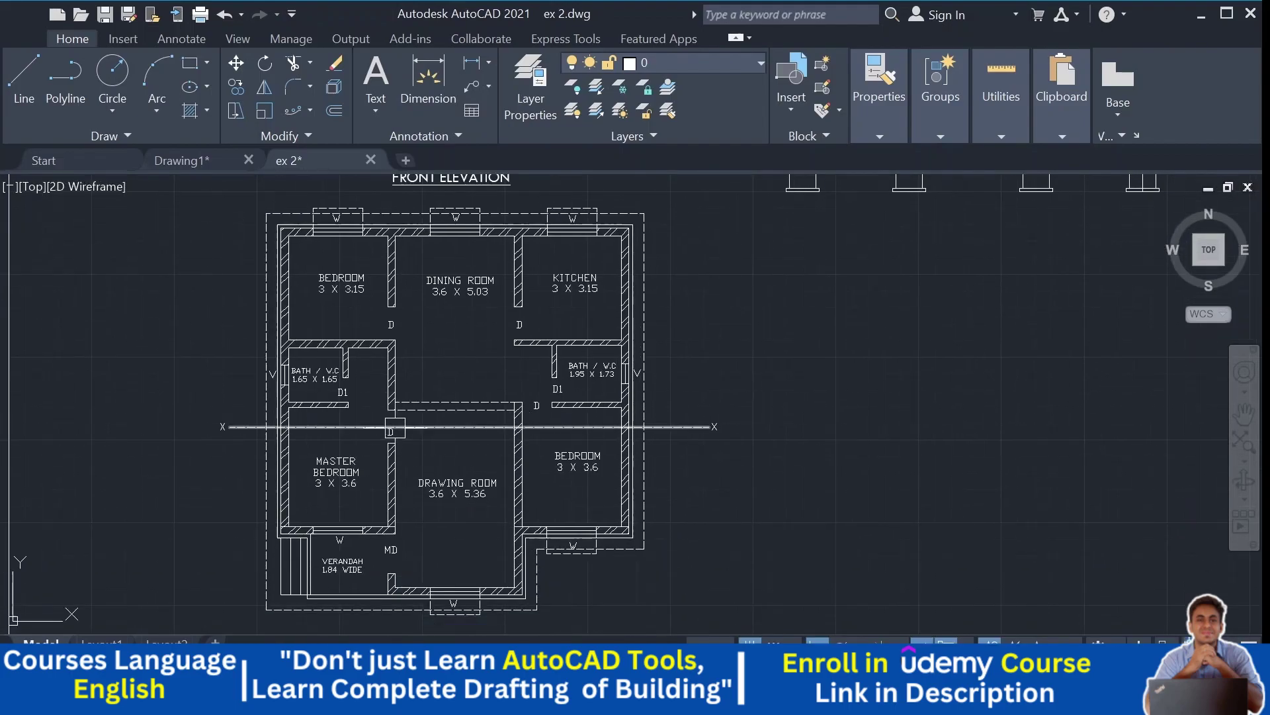
mouse_move(914, 350)
middle_mouse_down()
mouse_move(794, 490)
mouse_move(771, 632)
middle_mouse_up()
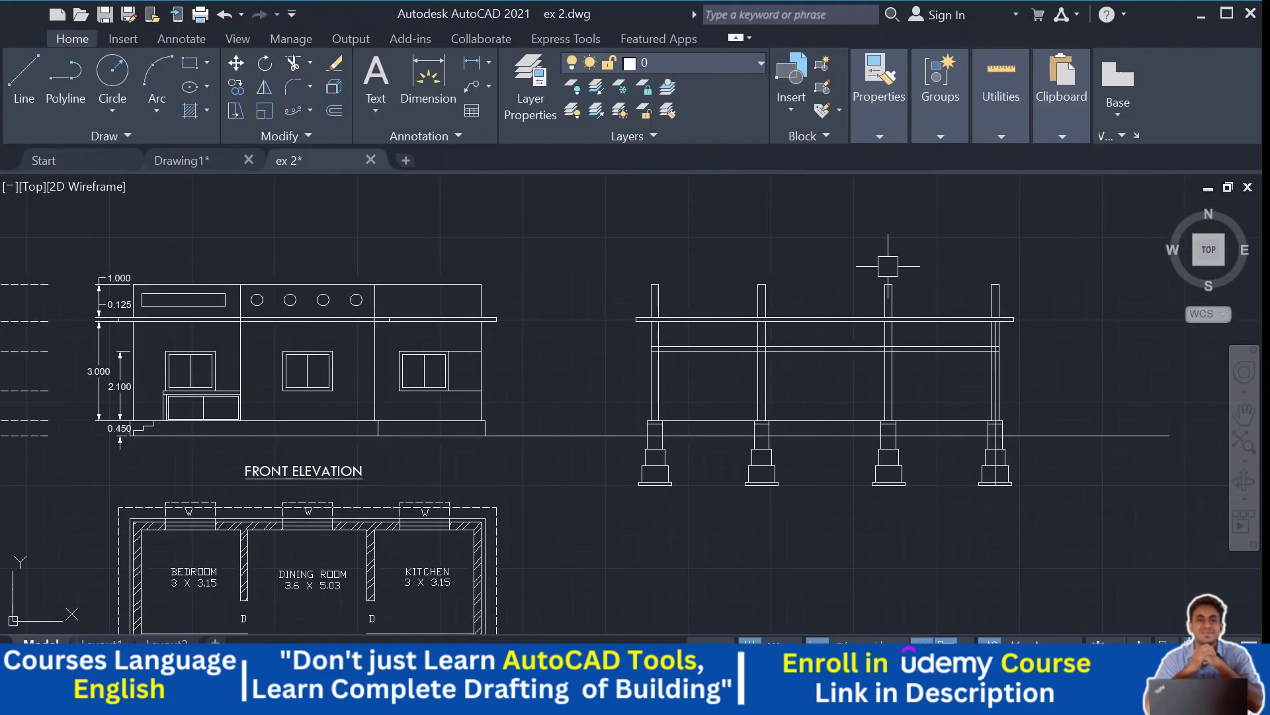
Step: Delete the parapet stubs above the slab over the section's two inner walls
scroll(888, 266, "up", 2)
left_click(917, 264)
left_click(629, 317)
key("Delete")
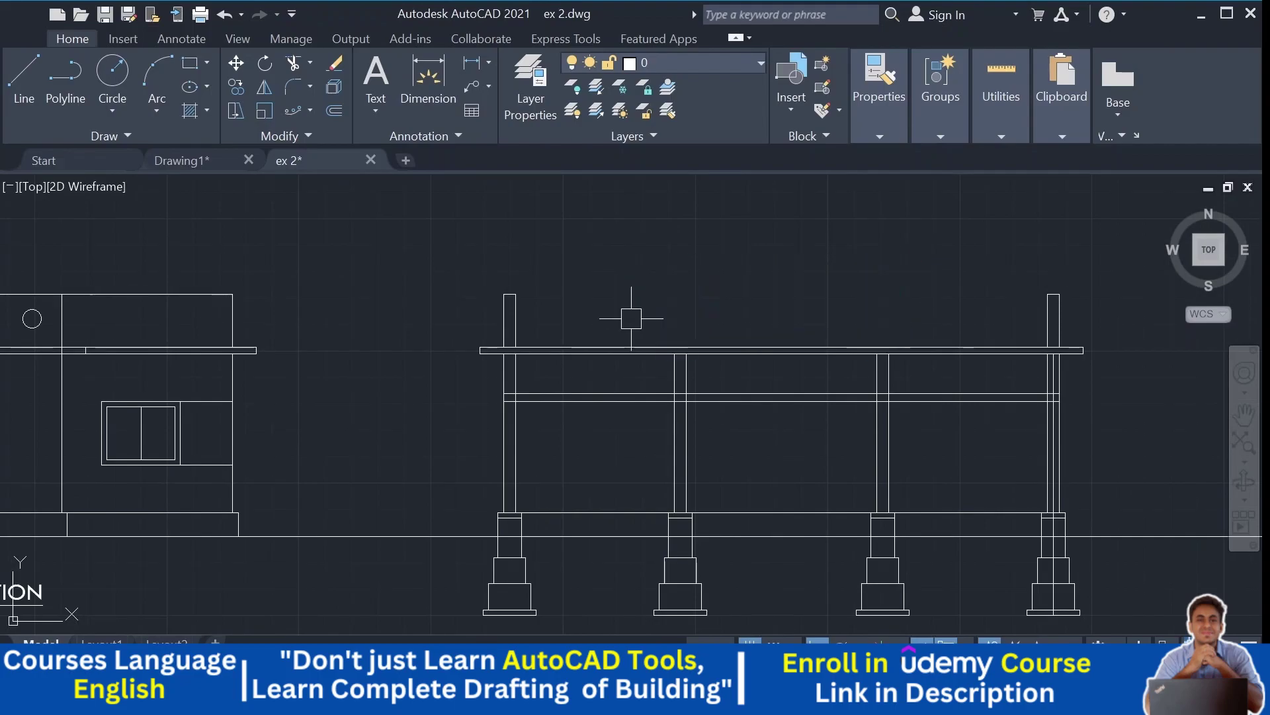
Step: Draw a horizontal line joining the tops of the two outer parapets in the section
middle_click_drag(714, 296, 681, 295)
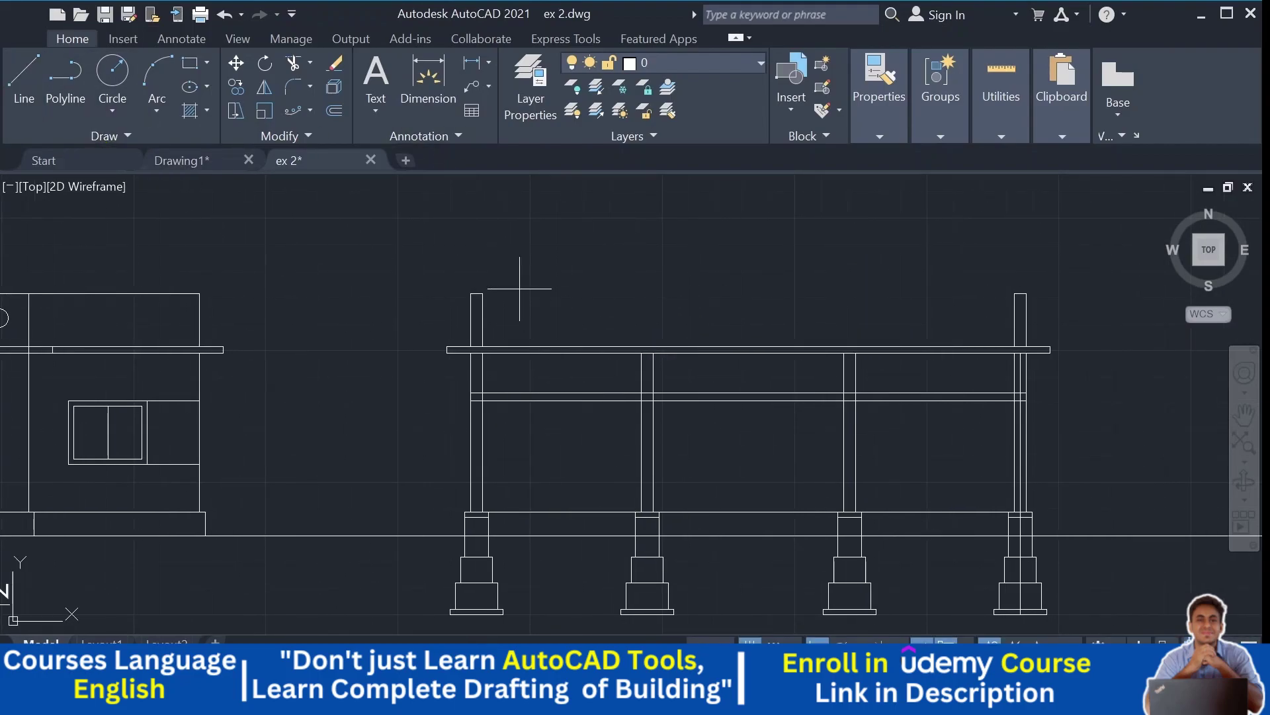
left_click(1014, 293)
key("Return")
middle_click_drag(891, 292, 774, 273)
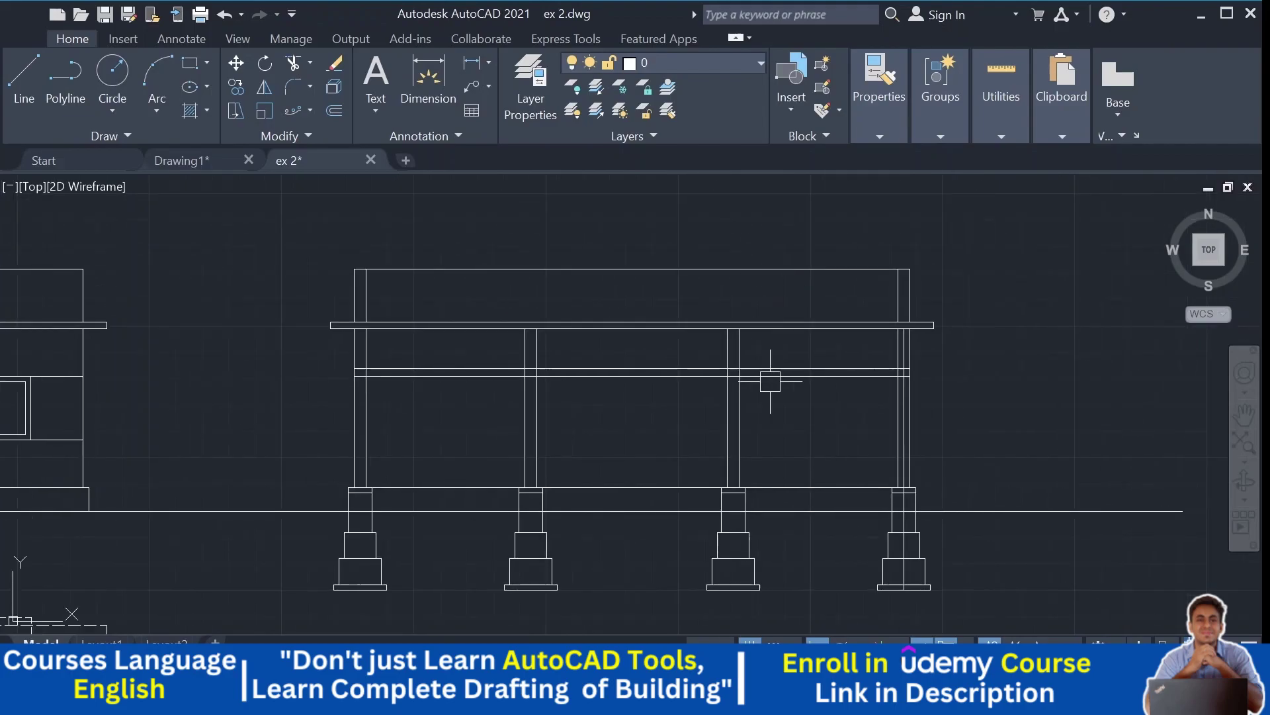
Step: Delete the leftover vertical centre line running through the section's rightmost wall and footing
middle_click_drag(598, 436, 627, 364)
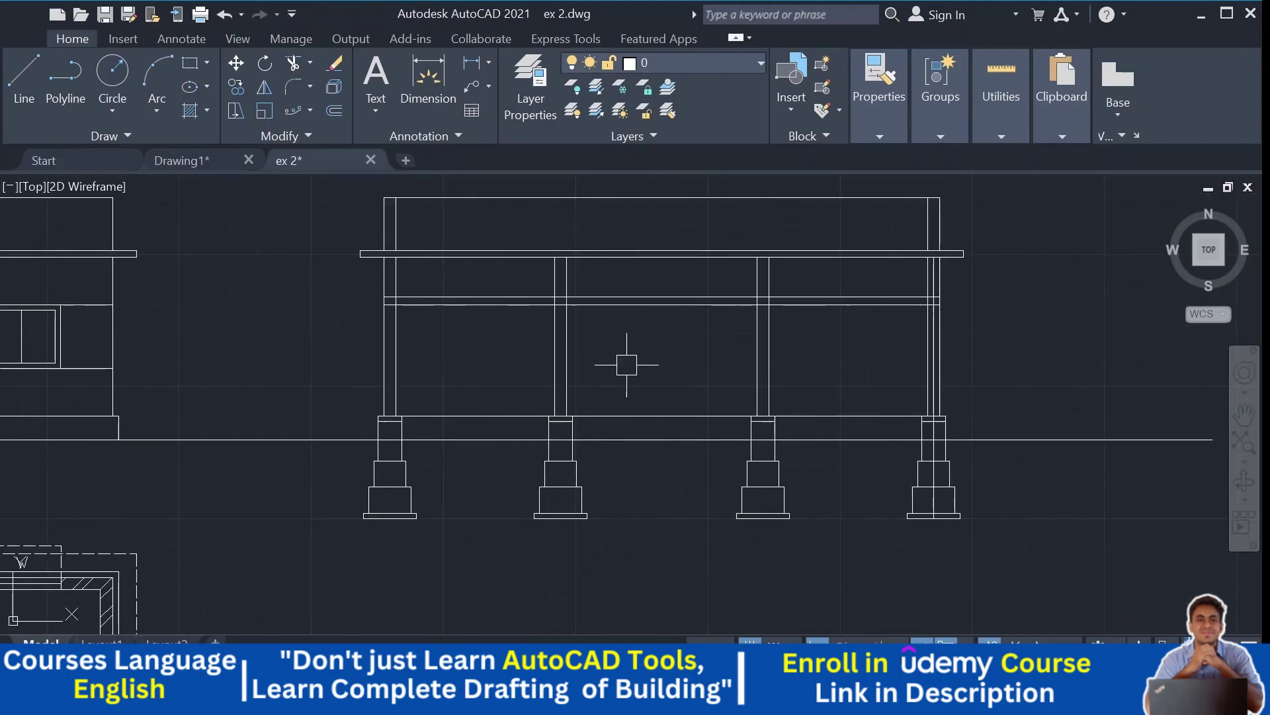
scroll(910, 503, "up", 4)
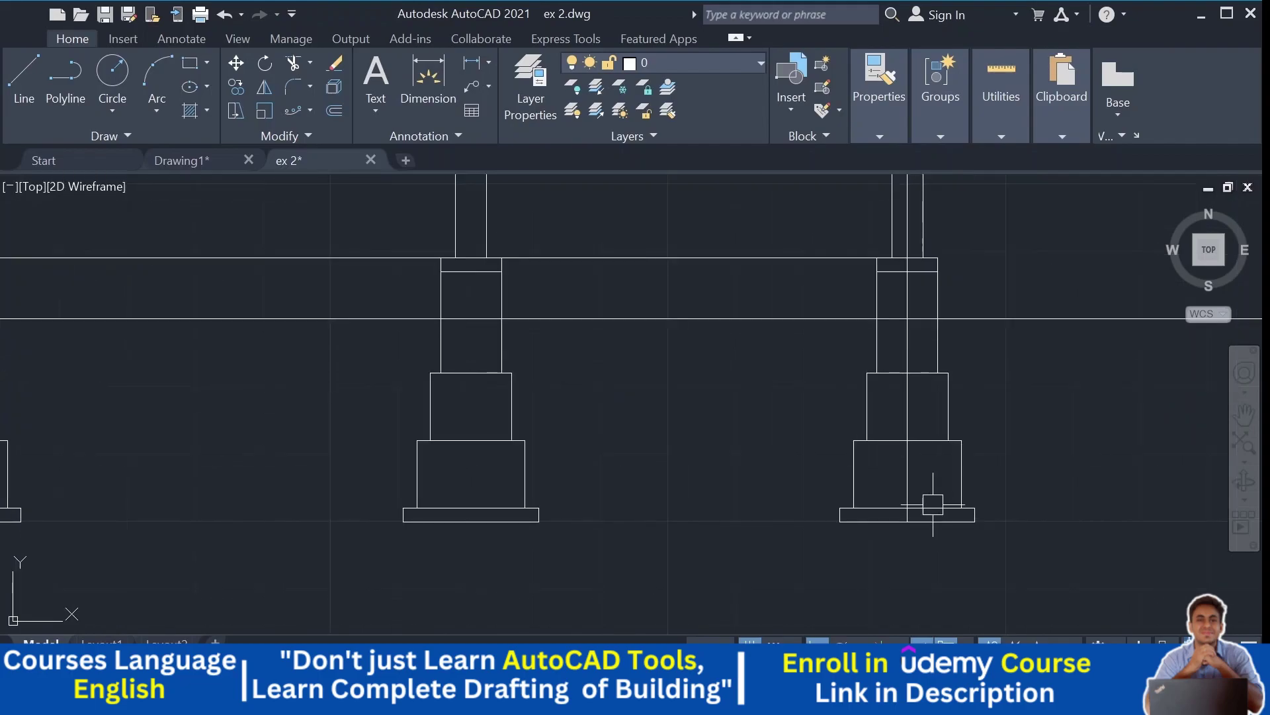
left_click(909, 487)
key("Delete")
scroll(908, 488, "down", 2)
mouse_move(505, 334)
middle_mouse_down()
mouse_move(701, 487)
mouse_move(598, 341)
mouse_move(624, 408)
middle_mouse_up()
scroll(701, 487, "down", 2)
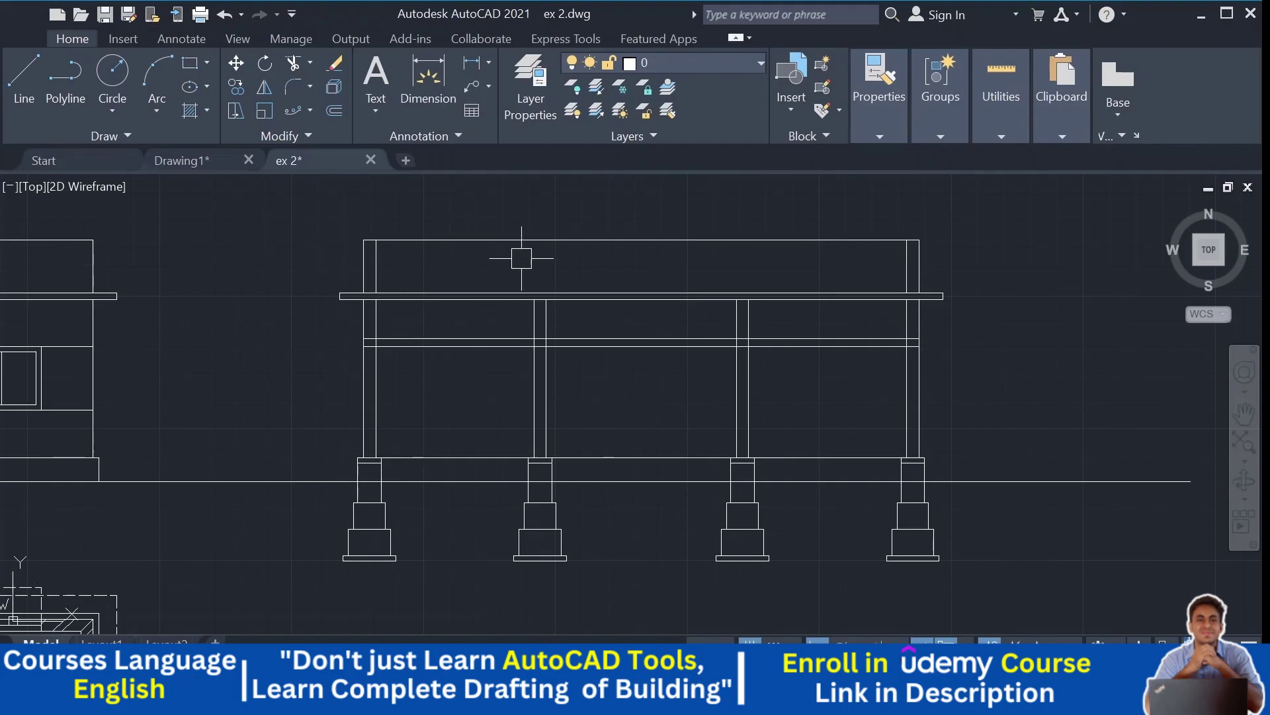
Step: Examine the door openings and walls that section line X-X cuts in the plan against the section's inner walls
scroll(540, 377, "down", 3)
middle_click_drag(569, 390, 728, 295)
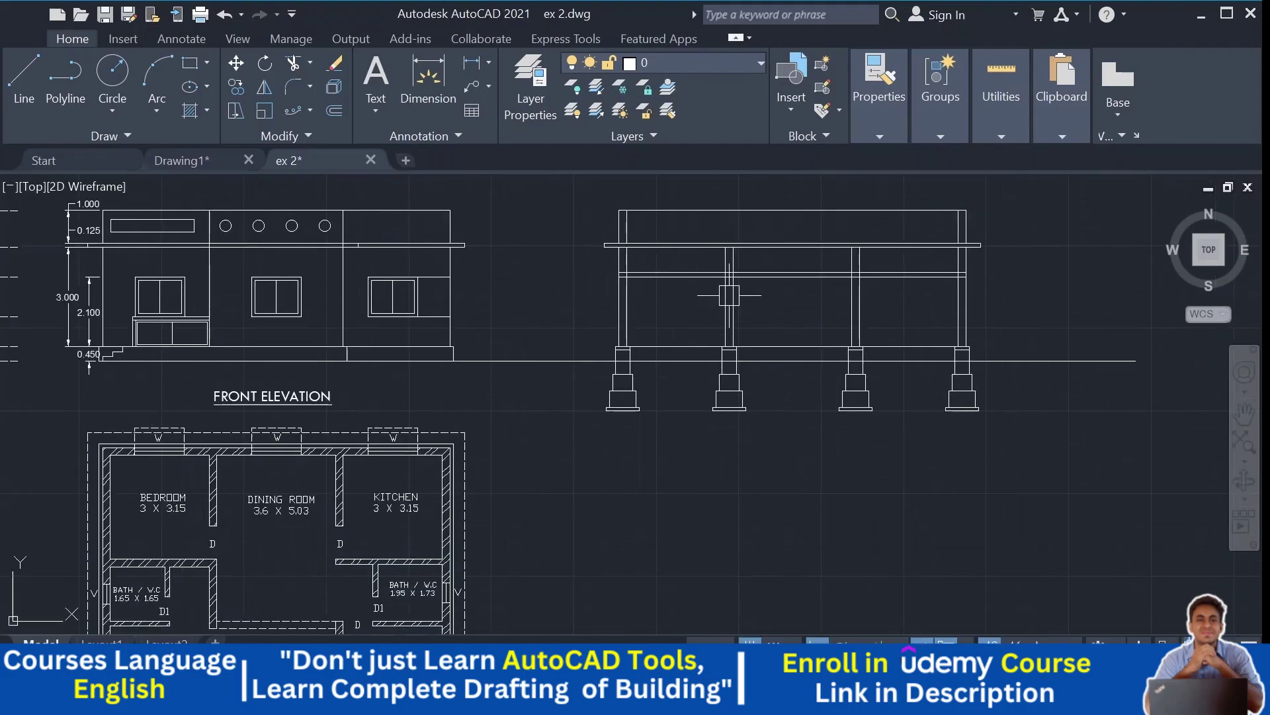
middle_click_drag(633, 431, 745, 258)
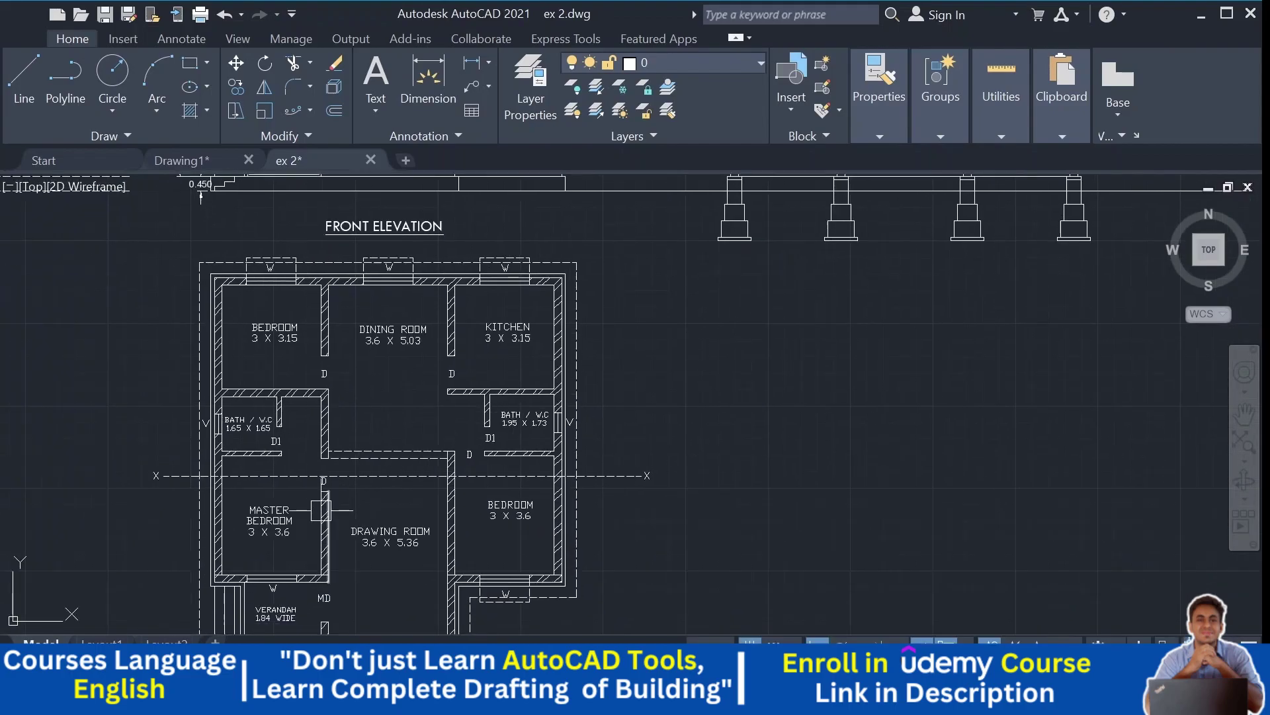
scroll(278, 523, "up", 4)
scroll(219, 507, "down", 6)
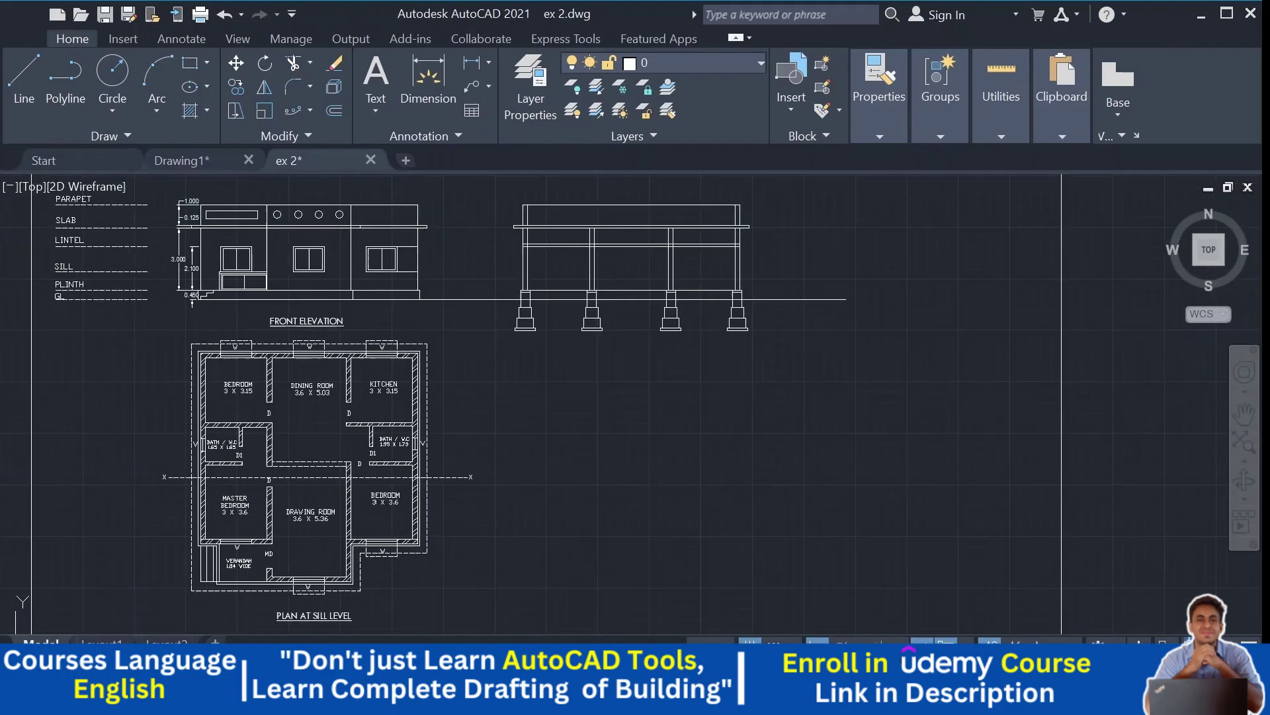
scroll(246, 471, "up", 2)
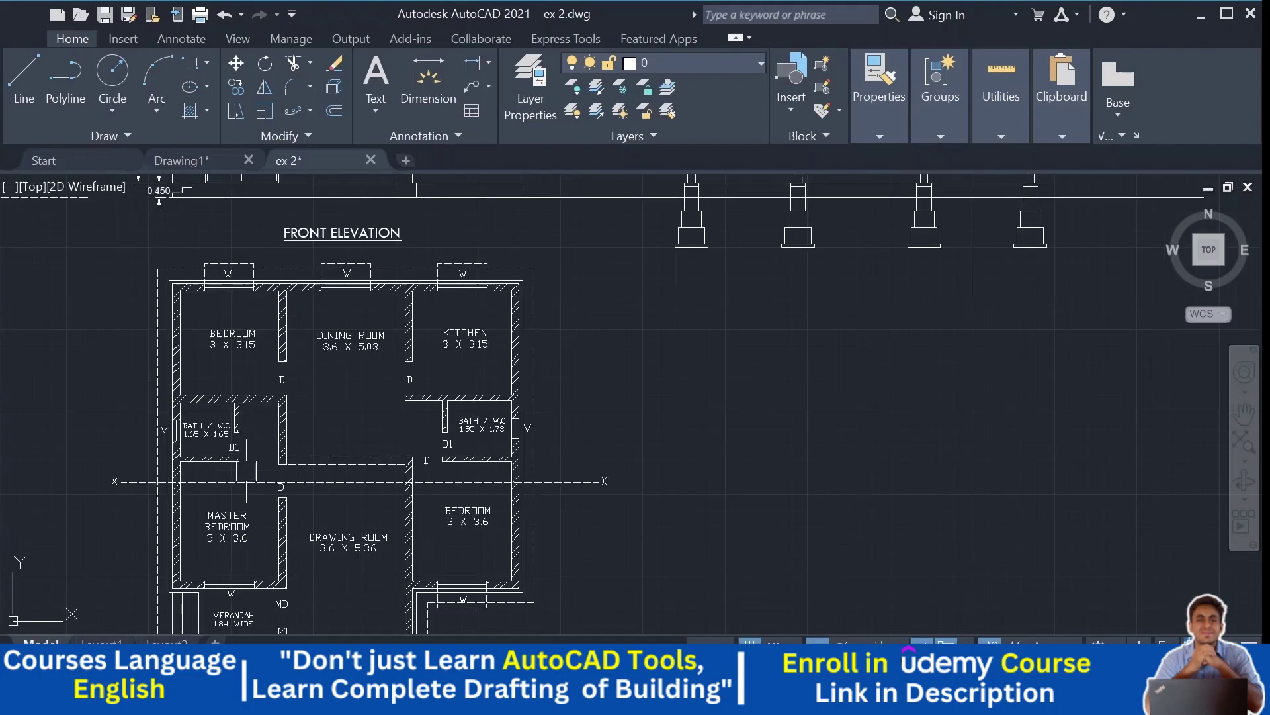
middle_click_drag(246, 471, 228, 572)
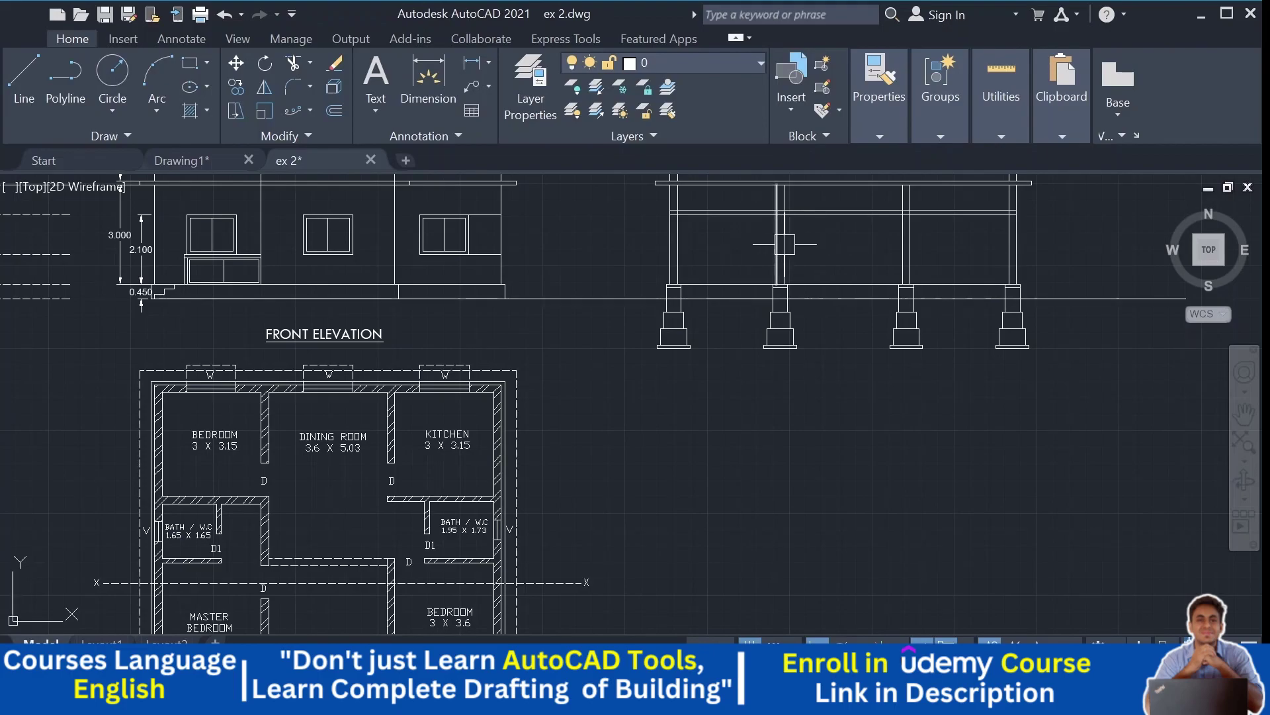
Step: Measure the height from the lintel's underside to the plinth line at the section's second wall
scroll(784, 244, "up", 4)
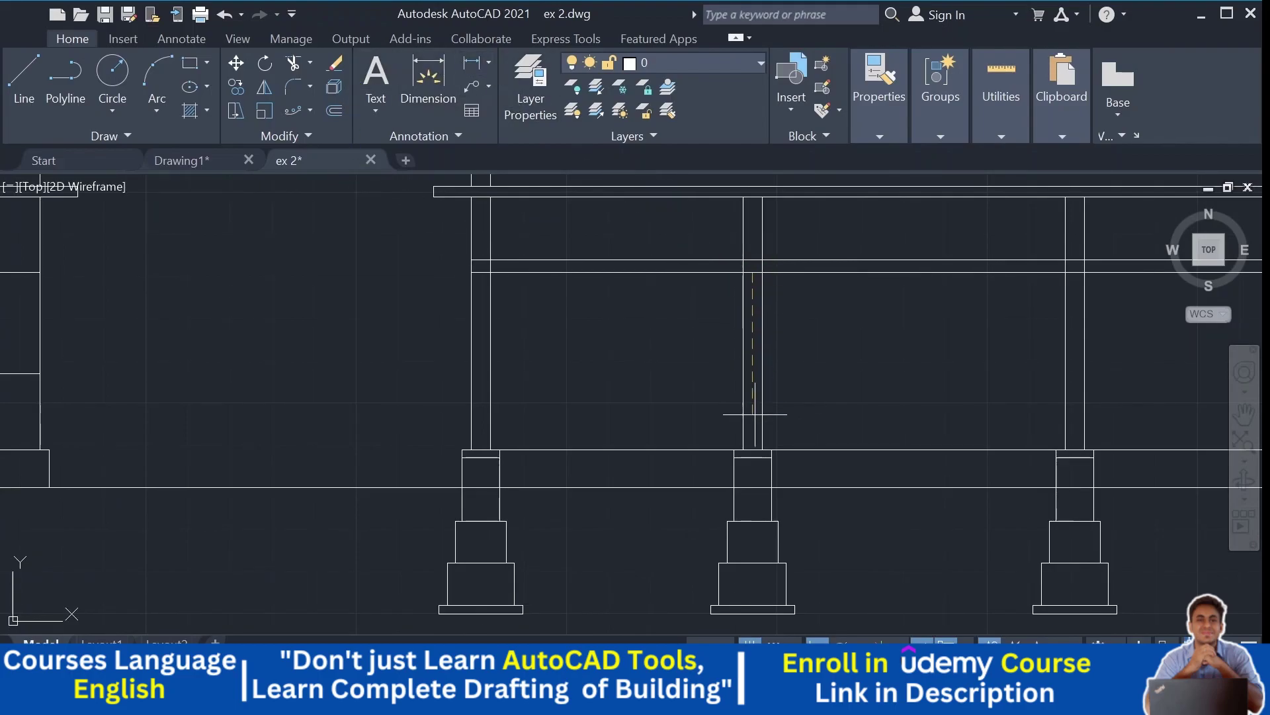
scroll(750, 443, "up", 4)
left_click(754, 450)
scroll(751, 449, "down", 2)
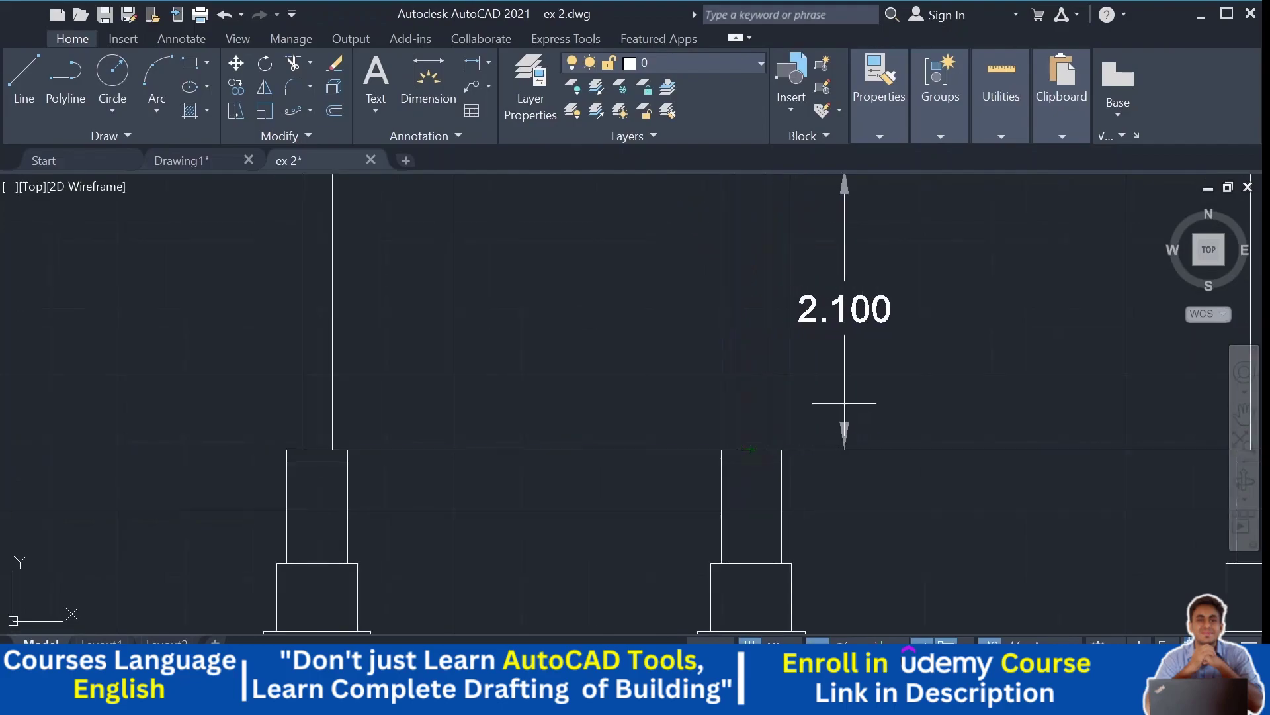
key("Escape")
middle_click_drag(842, 382, 821, 510)
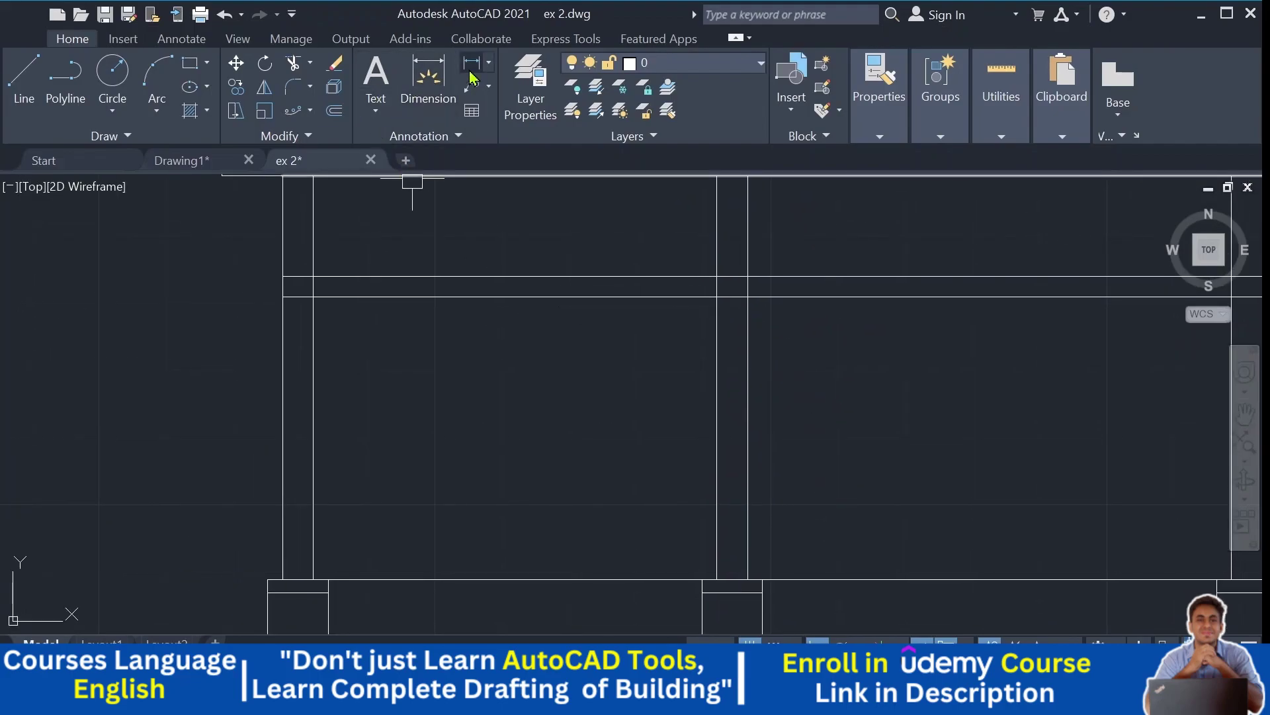
Step: Draw a vertical line at the middle of the section's second wall, from the lintel's underside to the plinth line
left_click(27, 76)
scroll(730, 297, "up", 2)
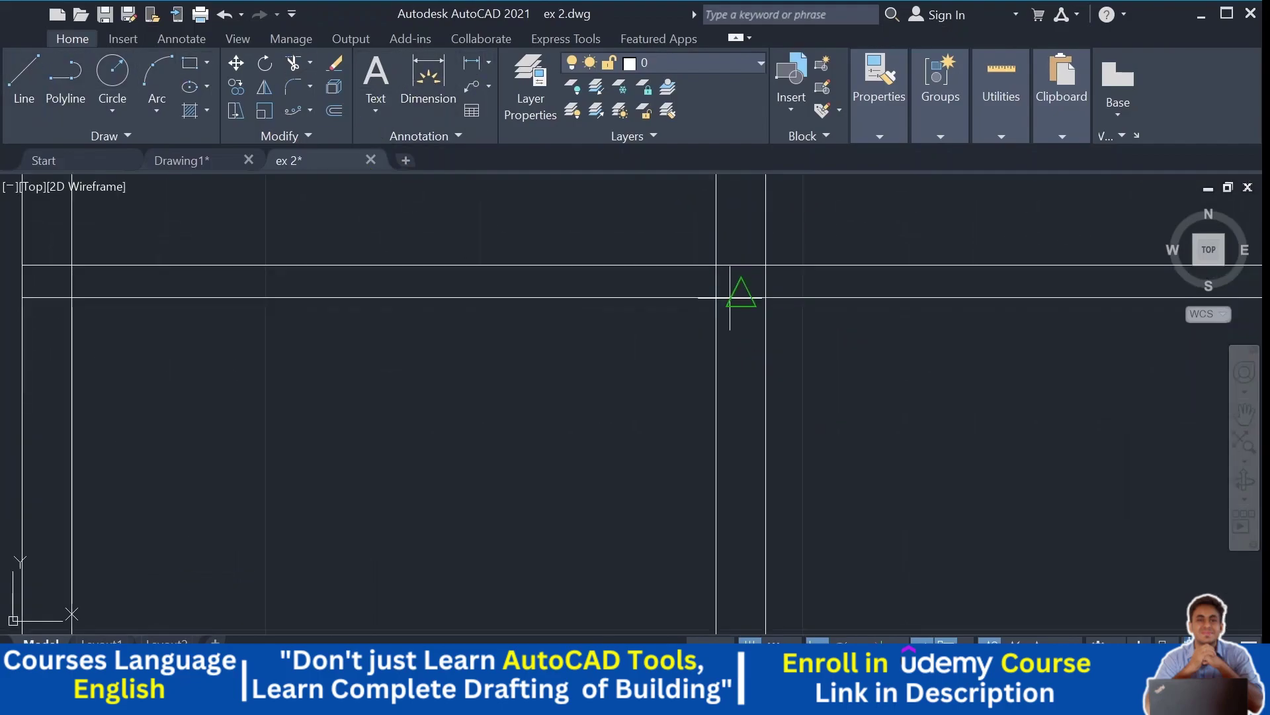
left_click(741, 297)
middle_click_drag(717, 499, 700, 249)
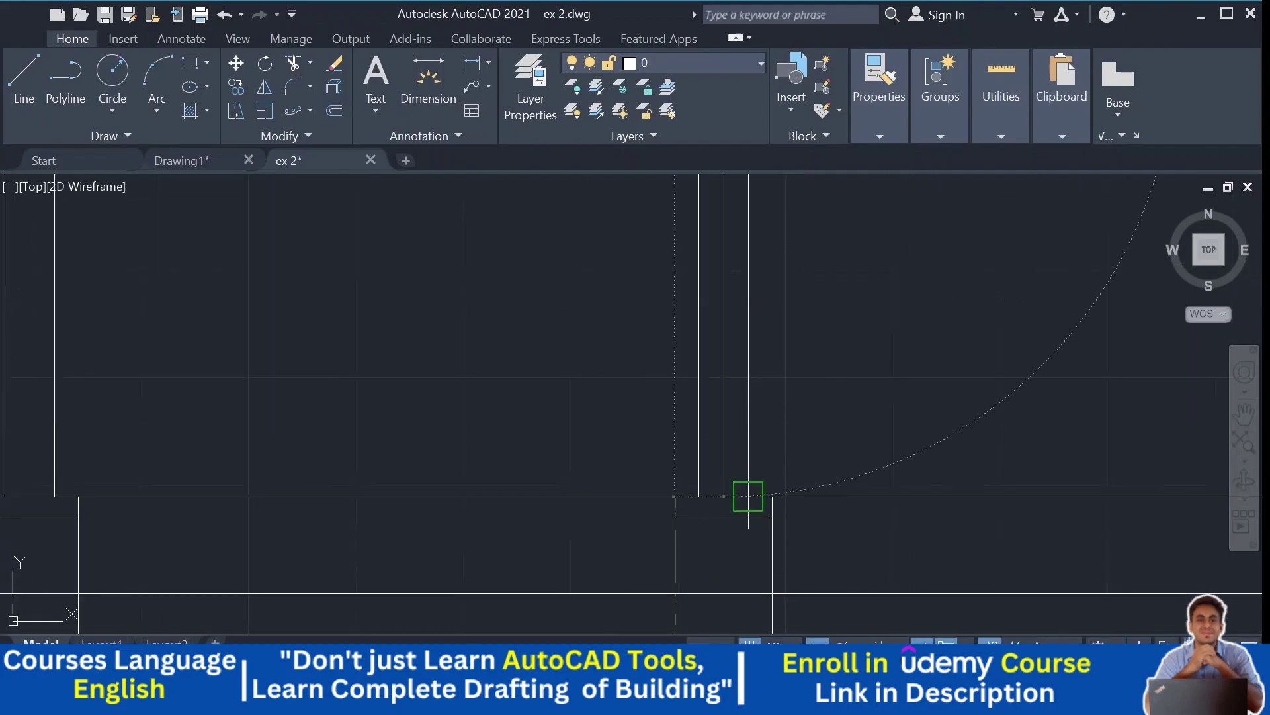
scroll(724, 516, "up", 3)
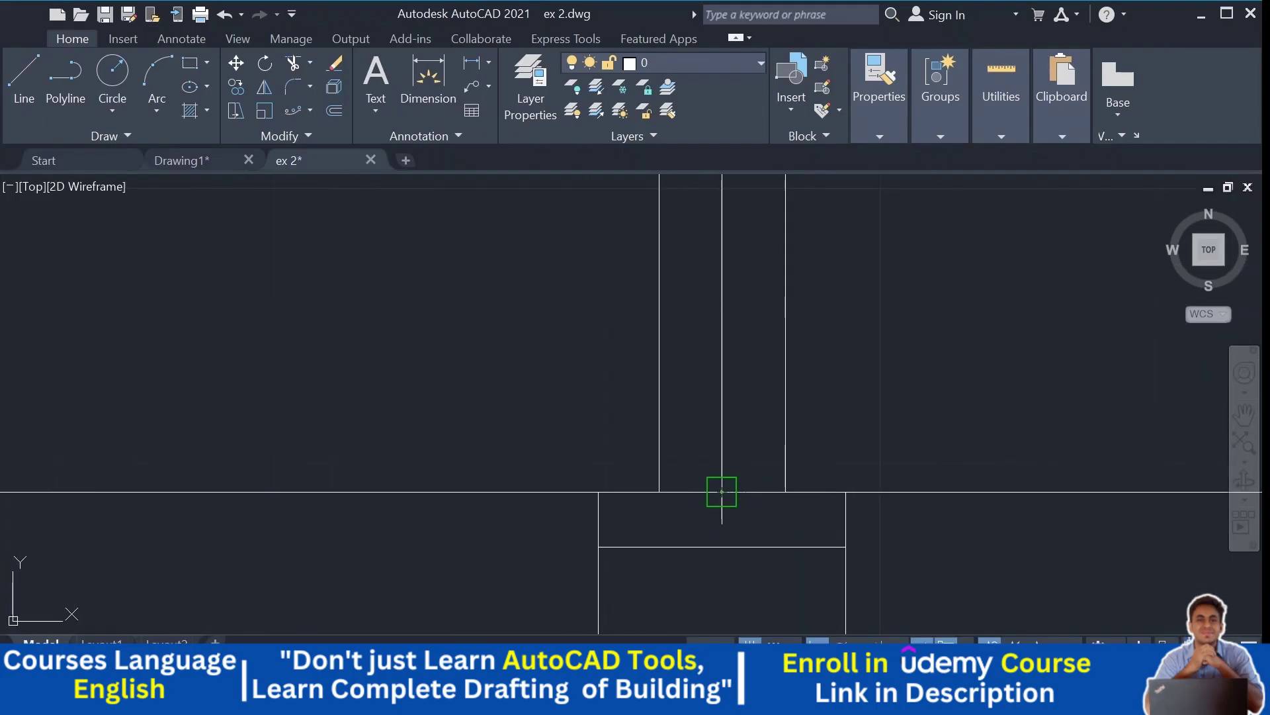
left_click(721, 492)
key("Return")
scroll(722, 495, "down", 6)
scroll(840, 418, "down", 1)
middle_click_drag(840, 419, 817, 352)
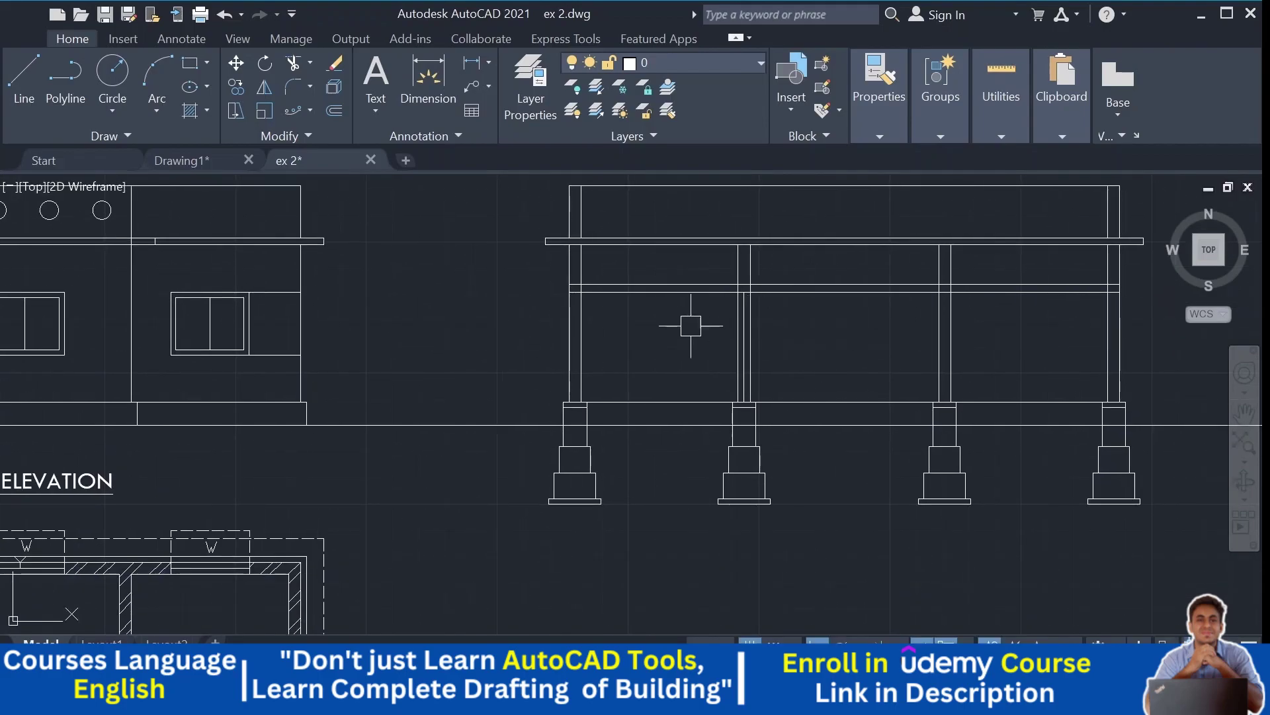
Step: Examine the plan along section line X-X for the openings visible beyond the cut in the dining and drawing room bay
scroll(691, 325, "down", 1)
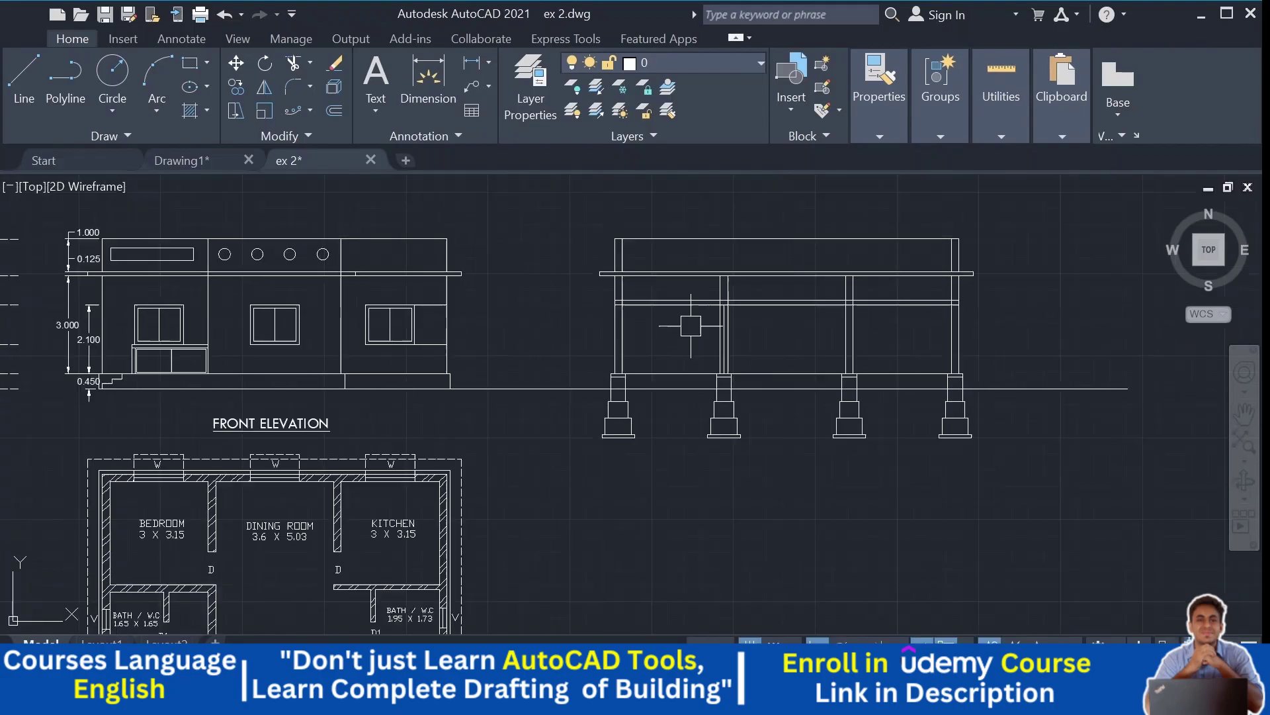
middle_click_drag(682, 374, 740, 201)
scroll(736, 200, "down", 1)
scroll(417, 394, "up", 2)
middle_click_drag(418, 394, 256, 484)
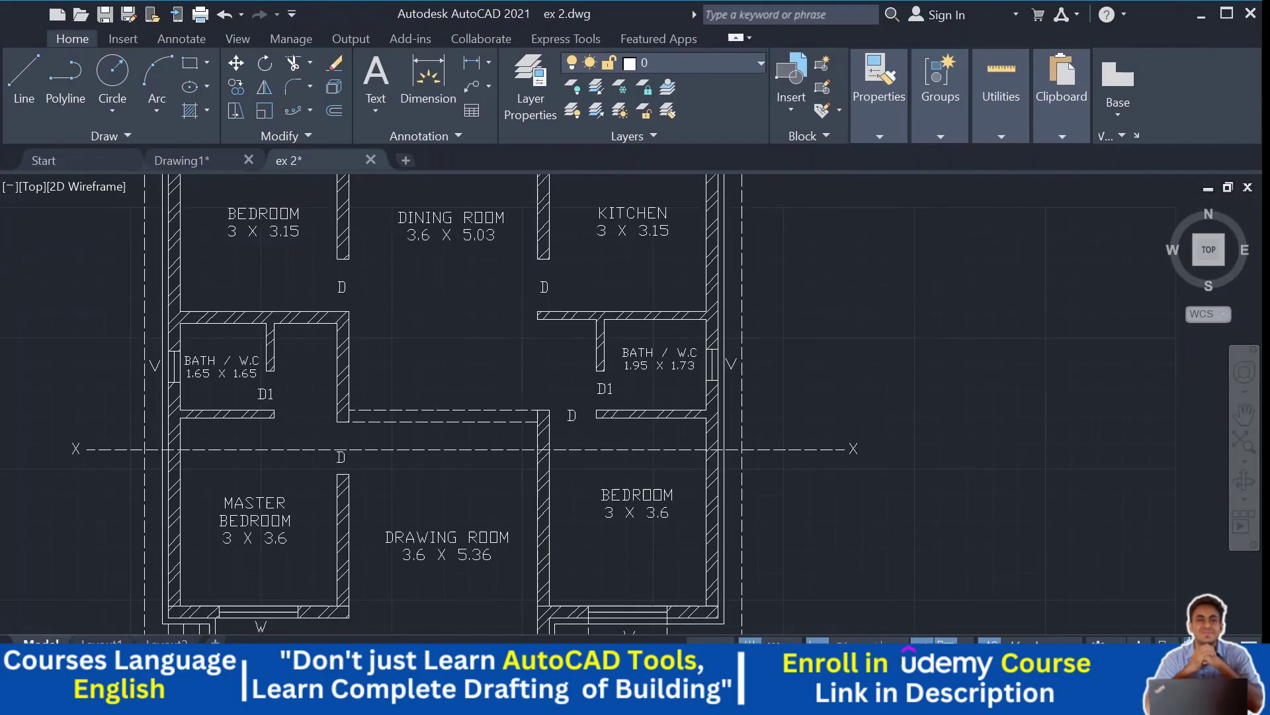
middle_click_drag(536, 482, 503, 586)
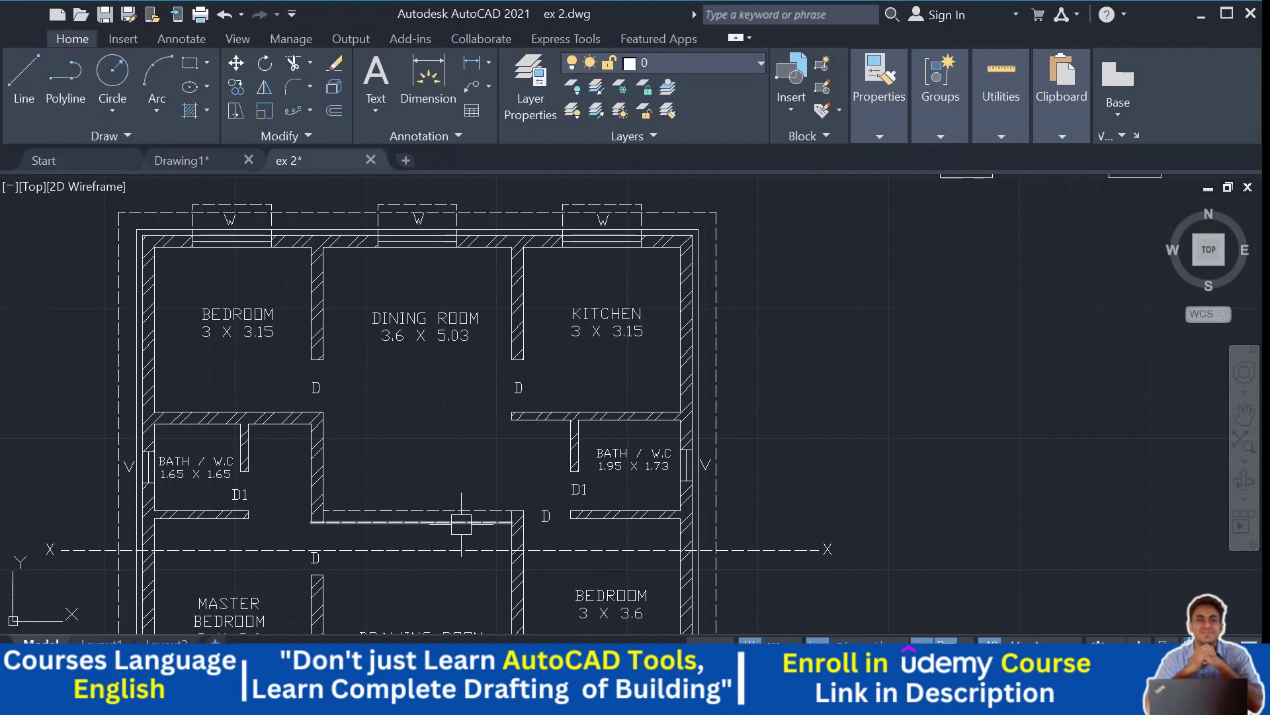
middle_click_drag(375, 498, 390, 404)
scroll(379, 454, "down", 2)
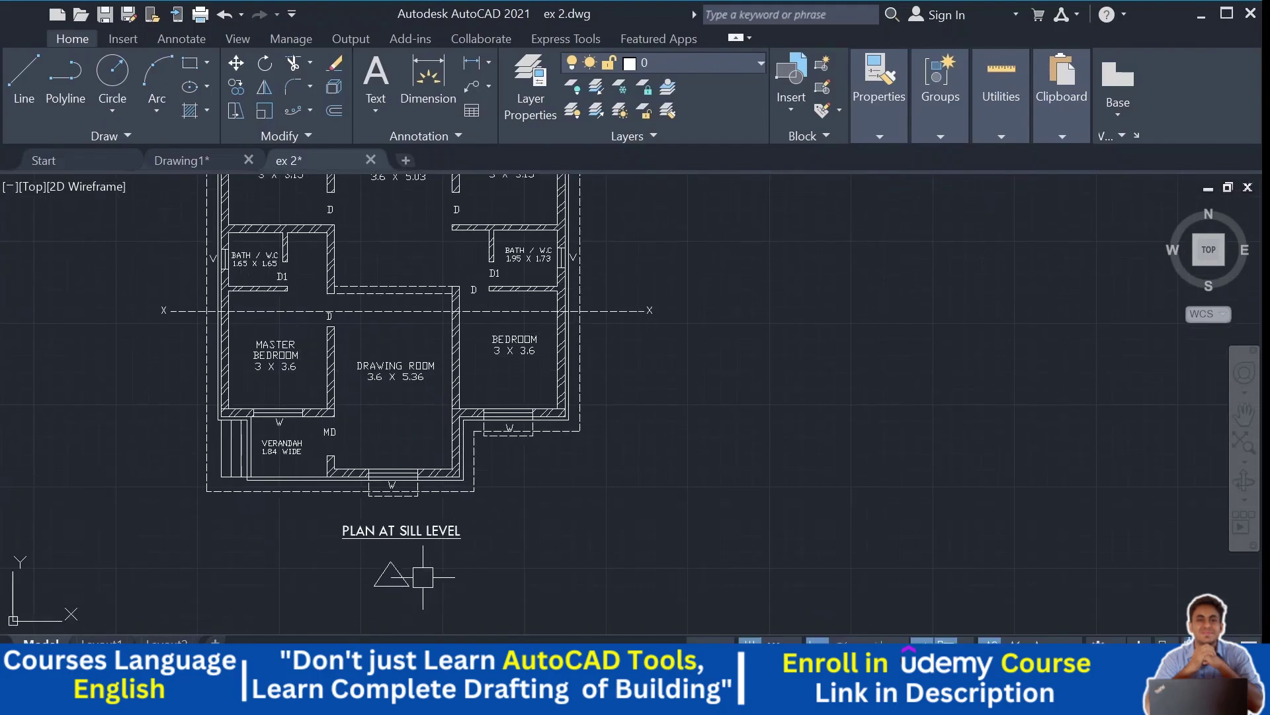
middle_click_drag(423, 577, 438, 633)
middle_click_drag(419, 215, 384, 530)
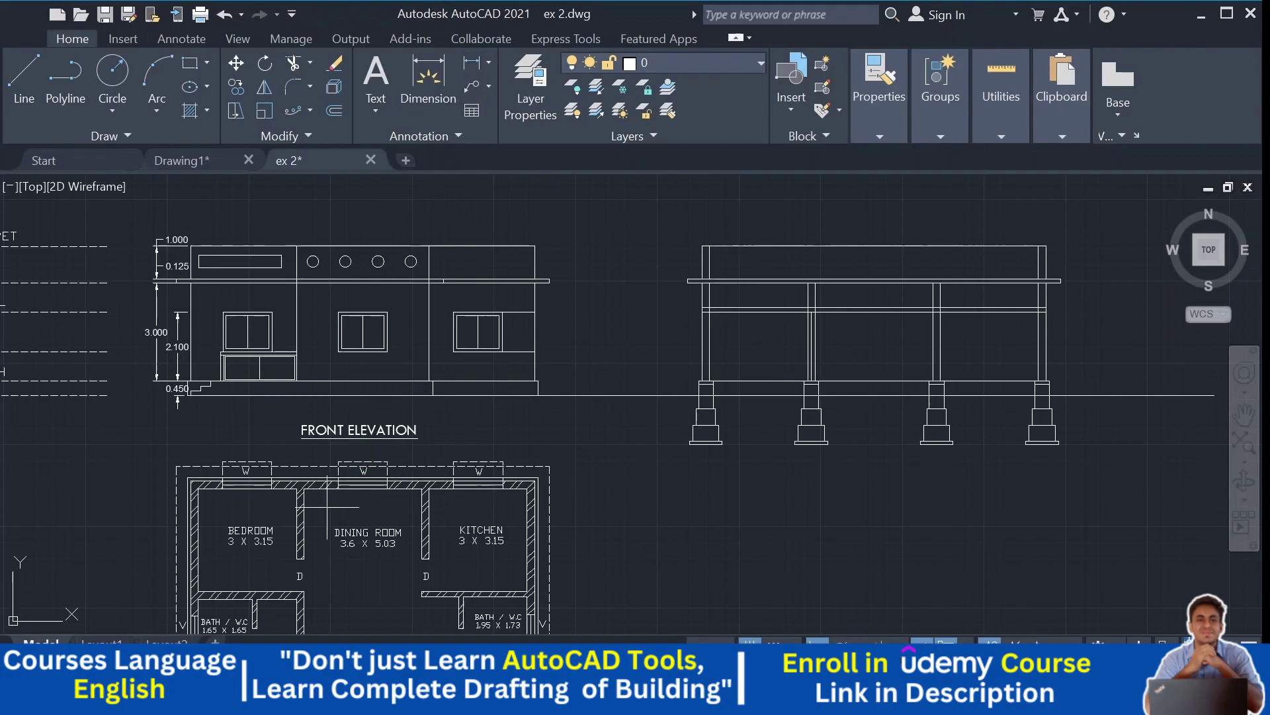
Step: Measure the distance from each side of the dining room's window to the adjacent inner wall face in the plan
scroll(305, 506, "up", 5)
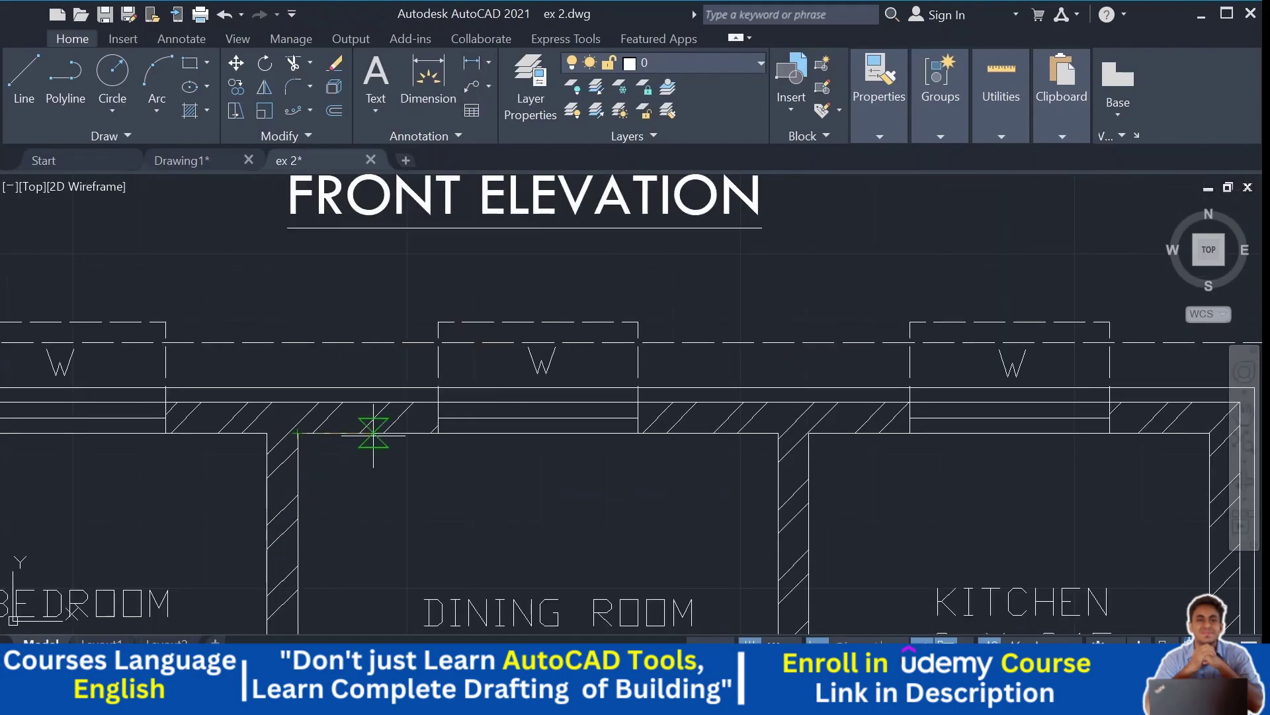
left_click(438, 433)
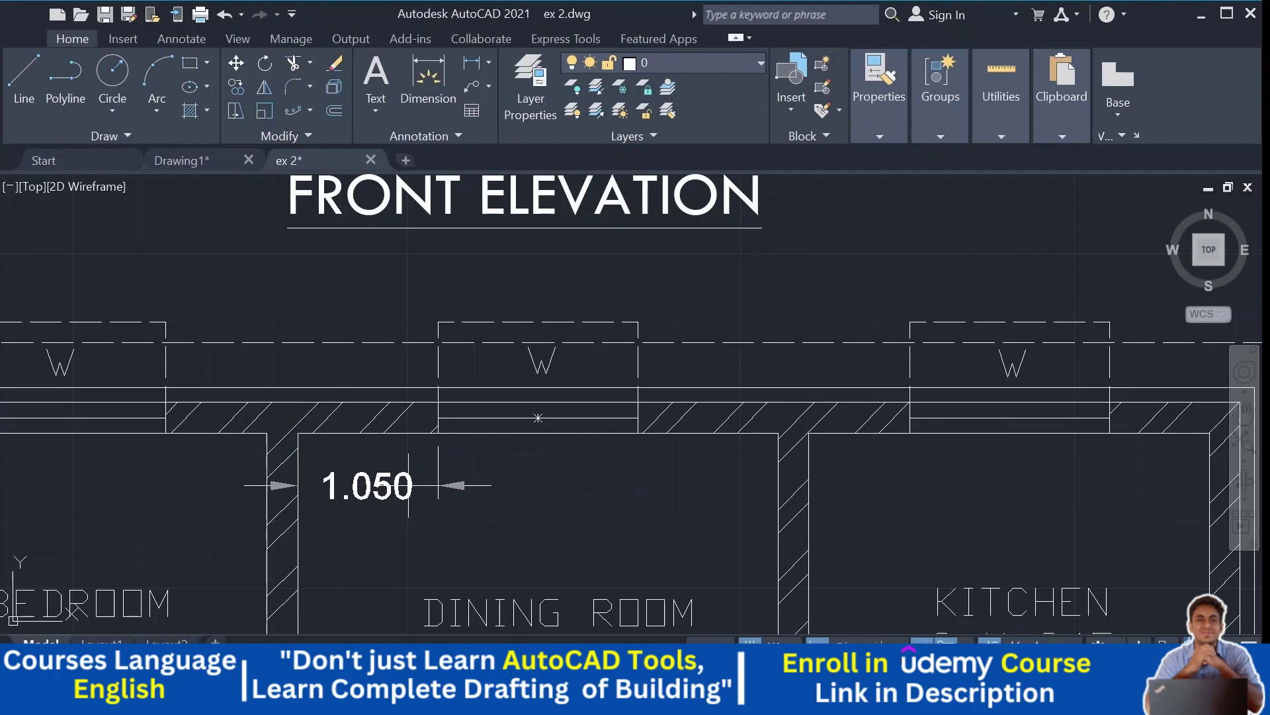
key("Escape")
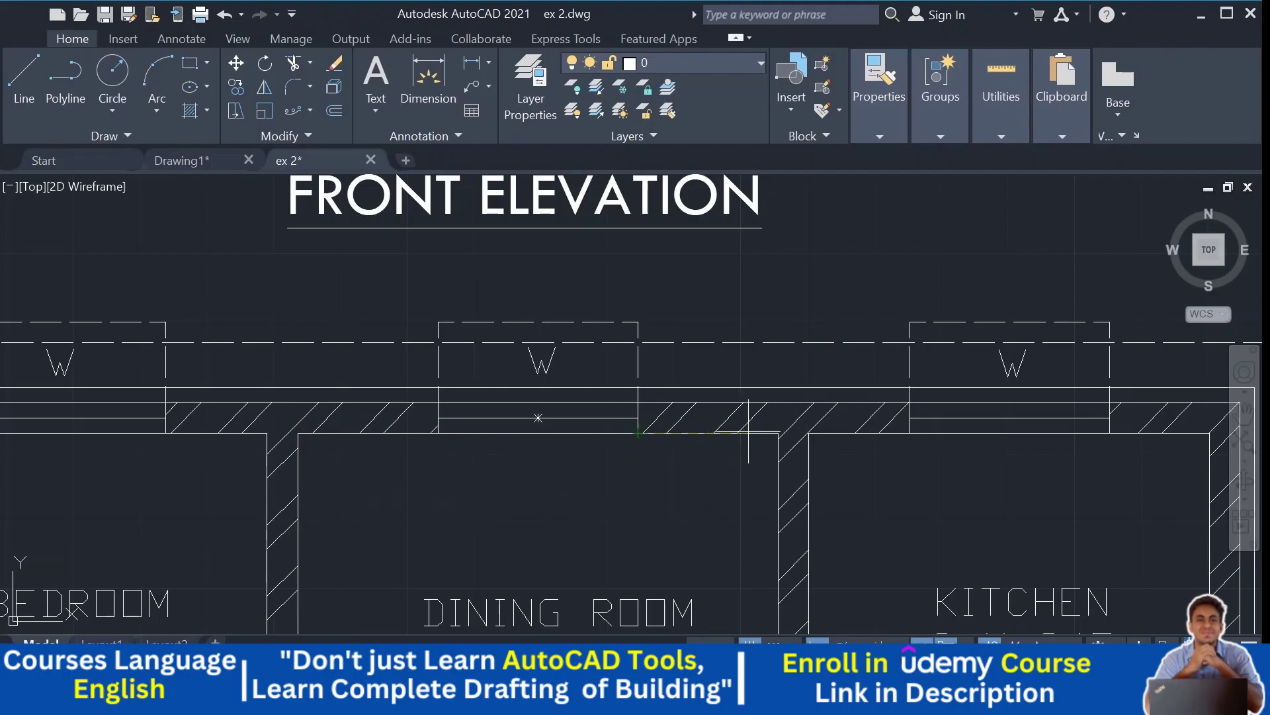
left_click(778, 433)
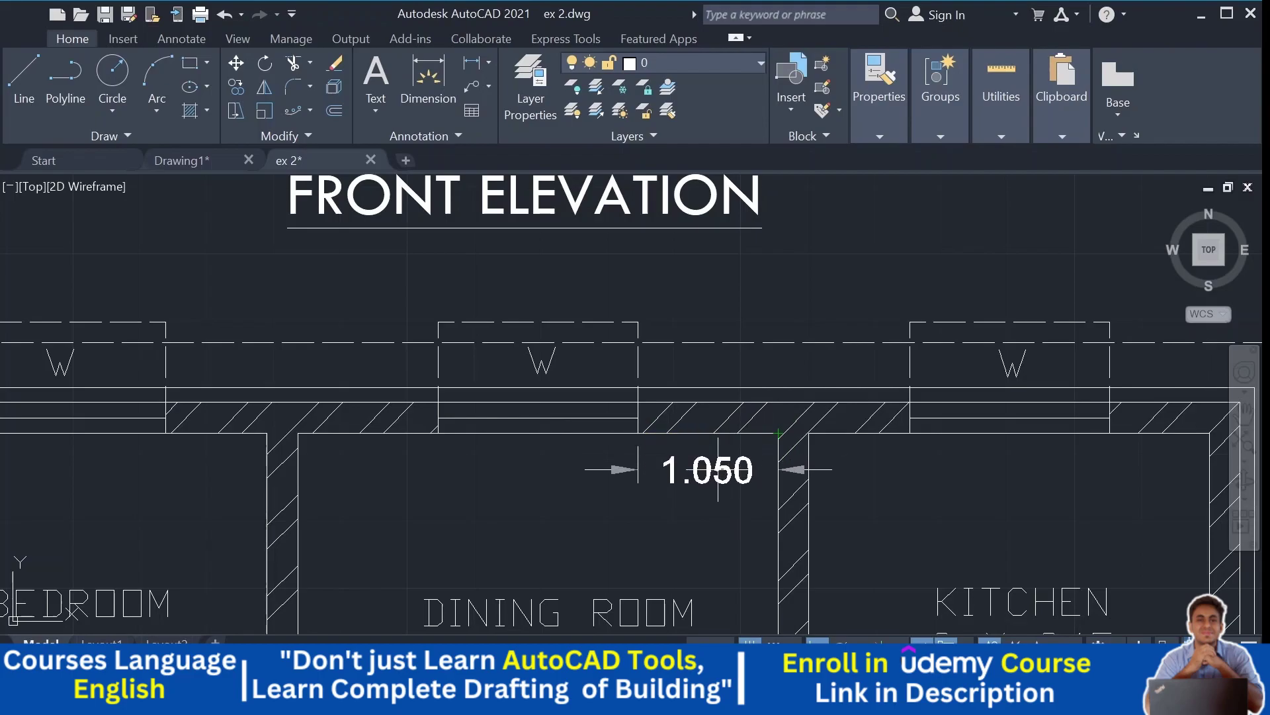
scroll(718, 469, "down", 6)
mouse_move(799, 437)
middle_mouse_down()
mouse_move(826, 413)
mouse_move(702, 450)
middle_mouse_up()
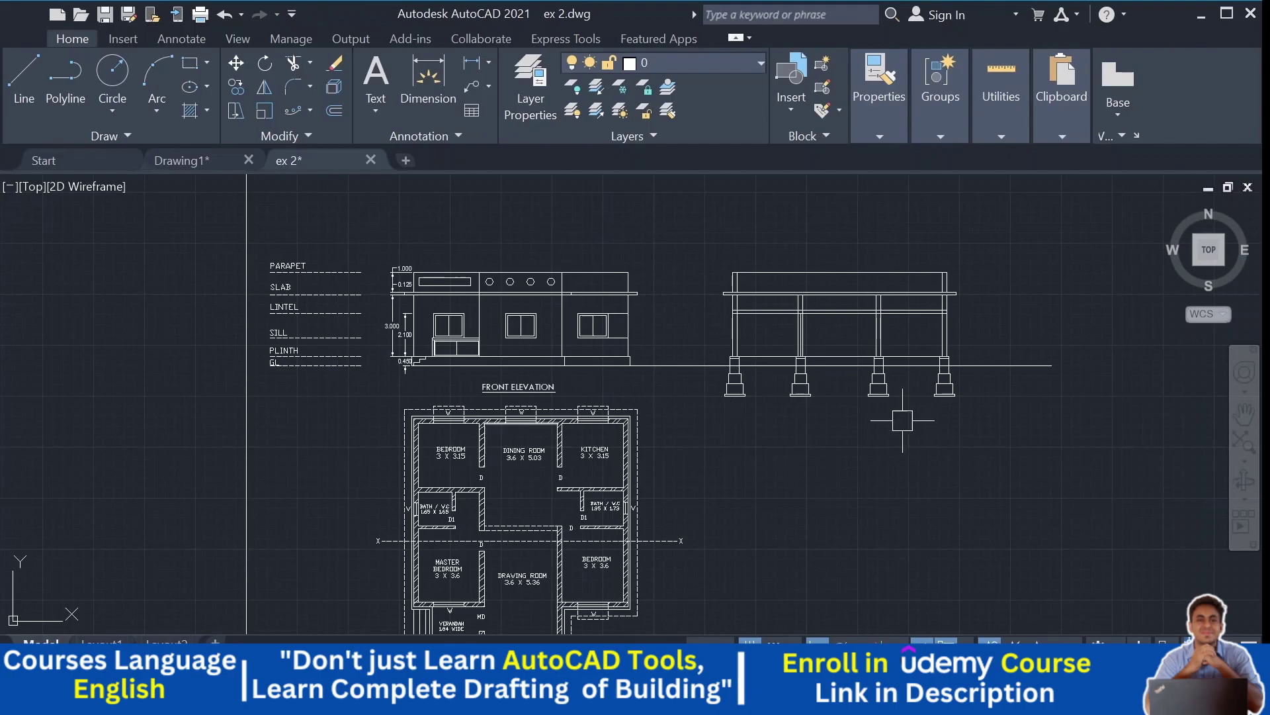
Step: Offset the inner faces of the section's second and third walls 1.05 m into the middle bay as window sides
scroll(860, 424, "up", 4)
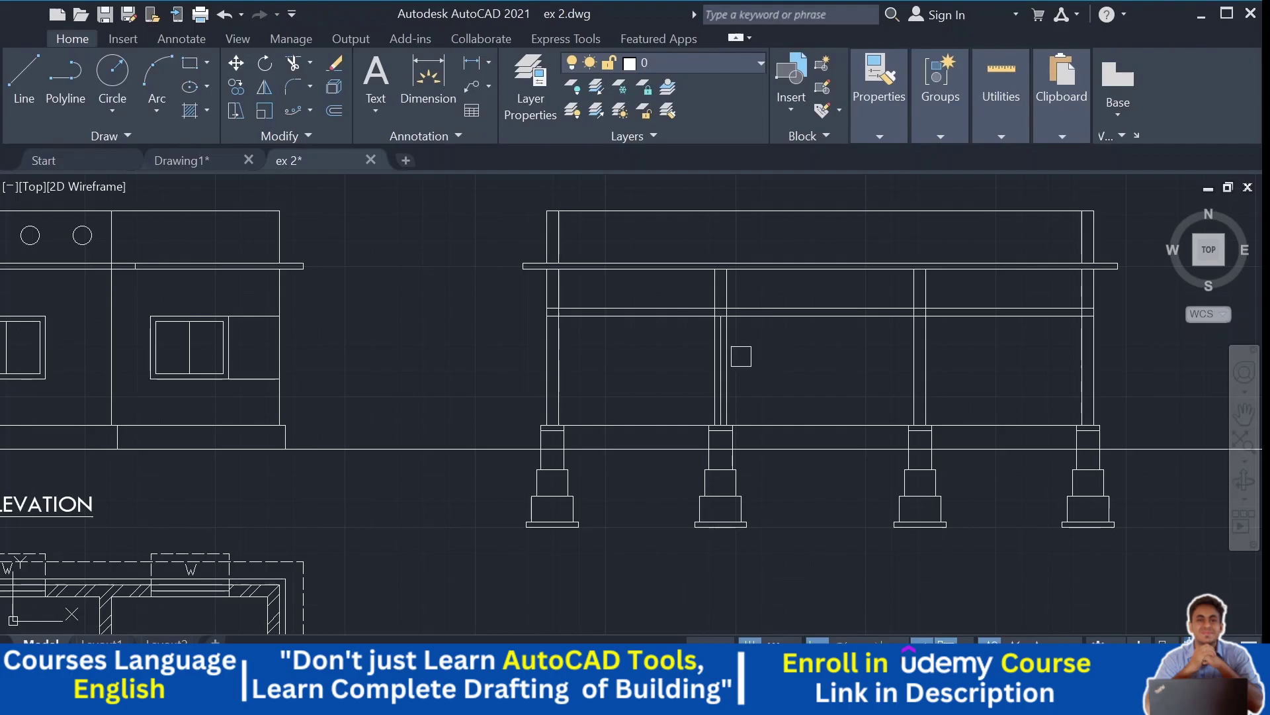
left_click(732, 357)
left_click(852, 364)
left_click(913, 364)
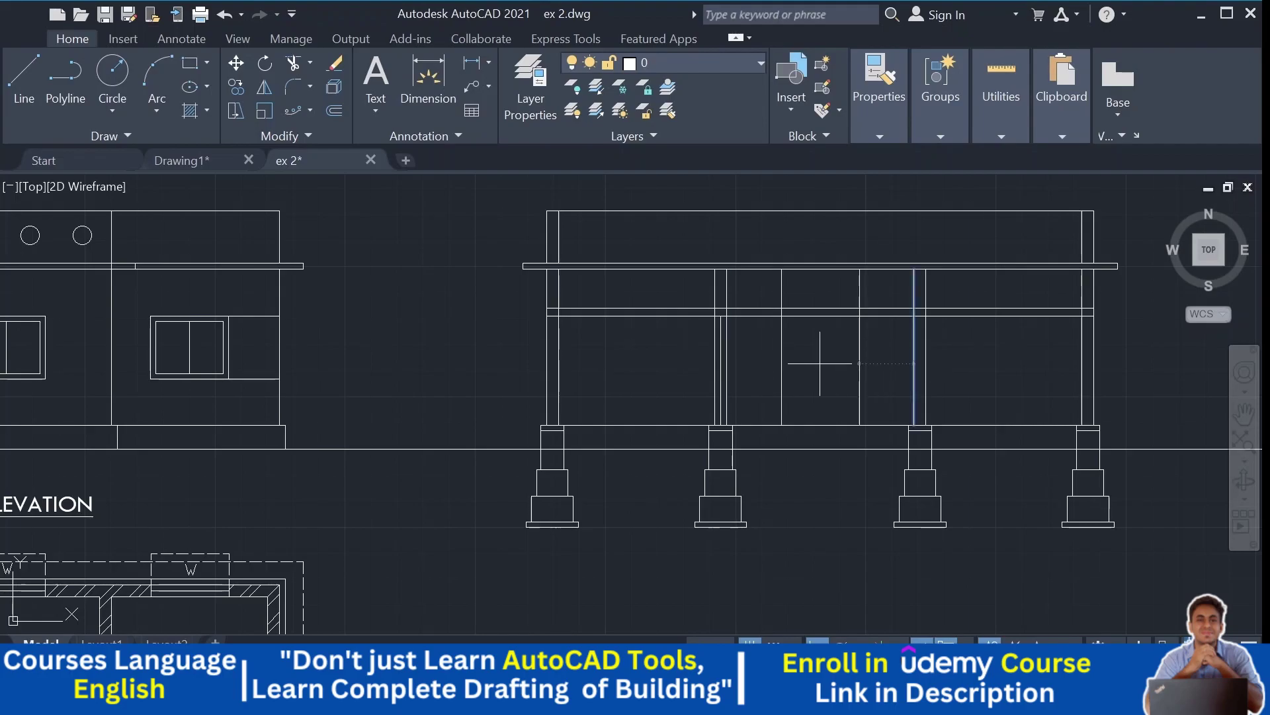
left_click(810, 363)
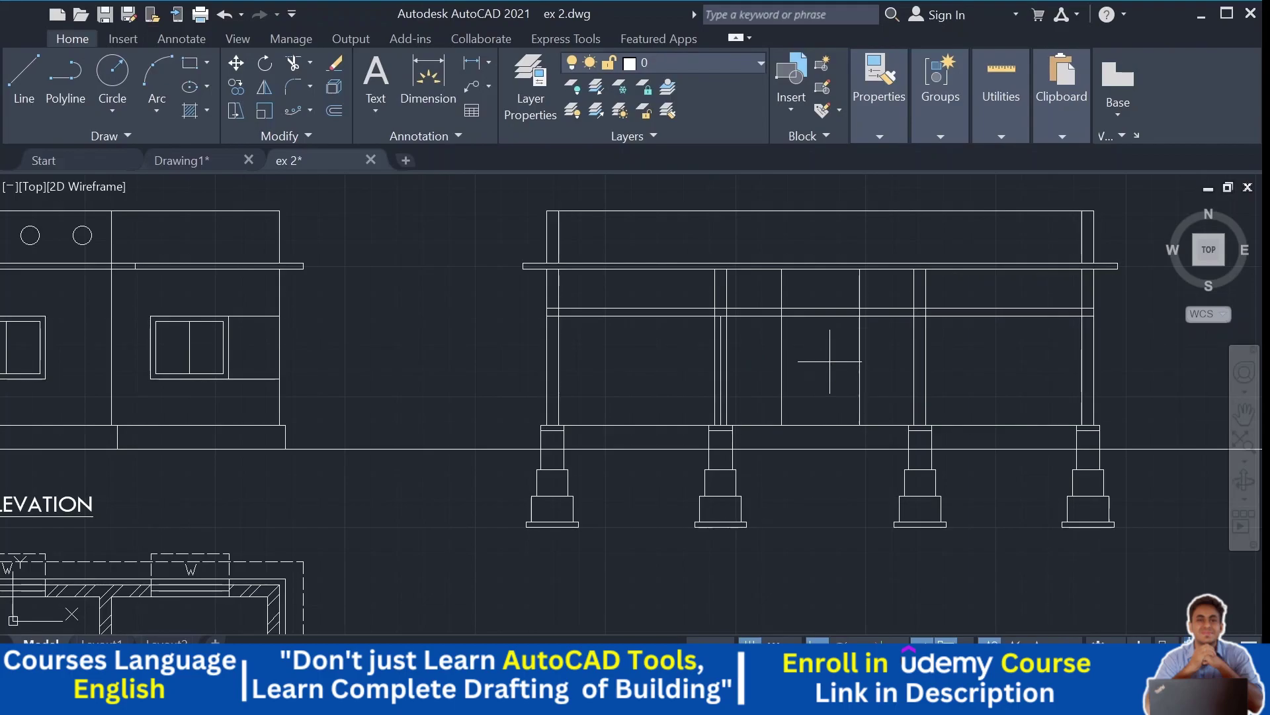
Step: Offset the lintel's underside 1.2 m down as the sill and trim the middle bay's lines to the window outline
left_click(829, 317)
left_click(818, 412)
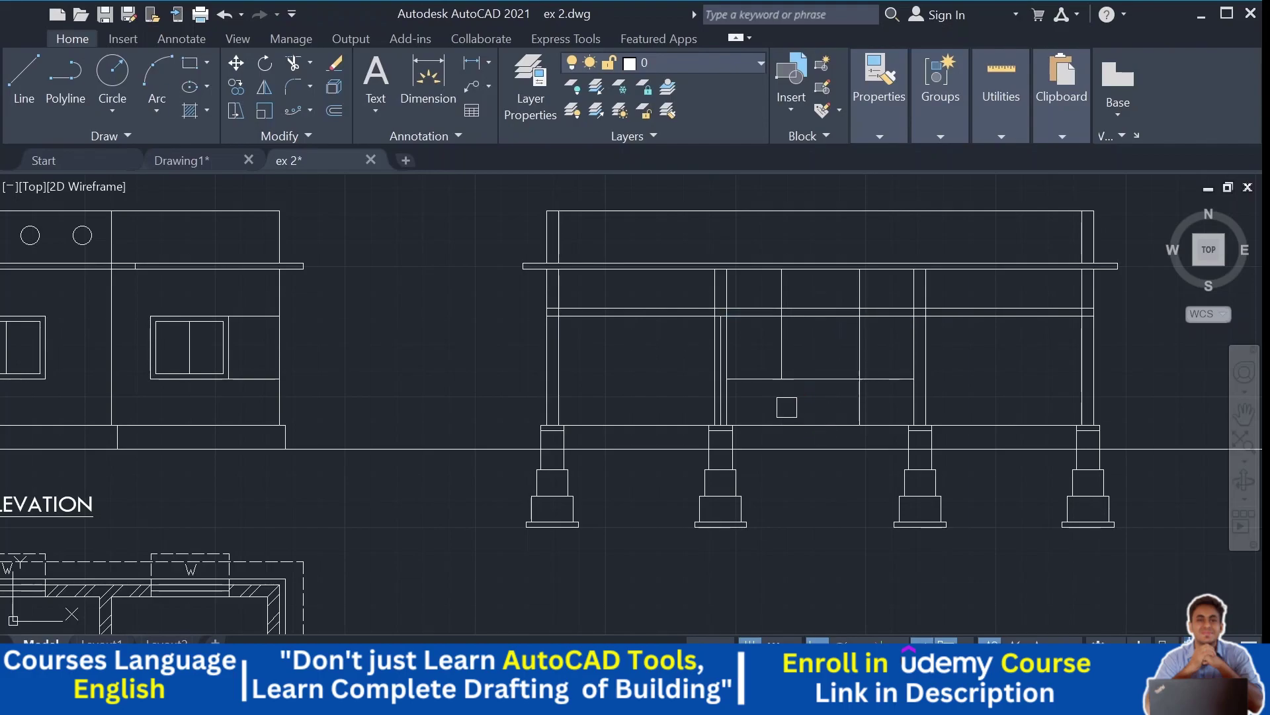
scroll(772, 305, "up", 4)
left_click(779, 303)
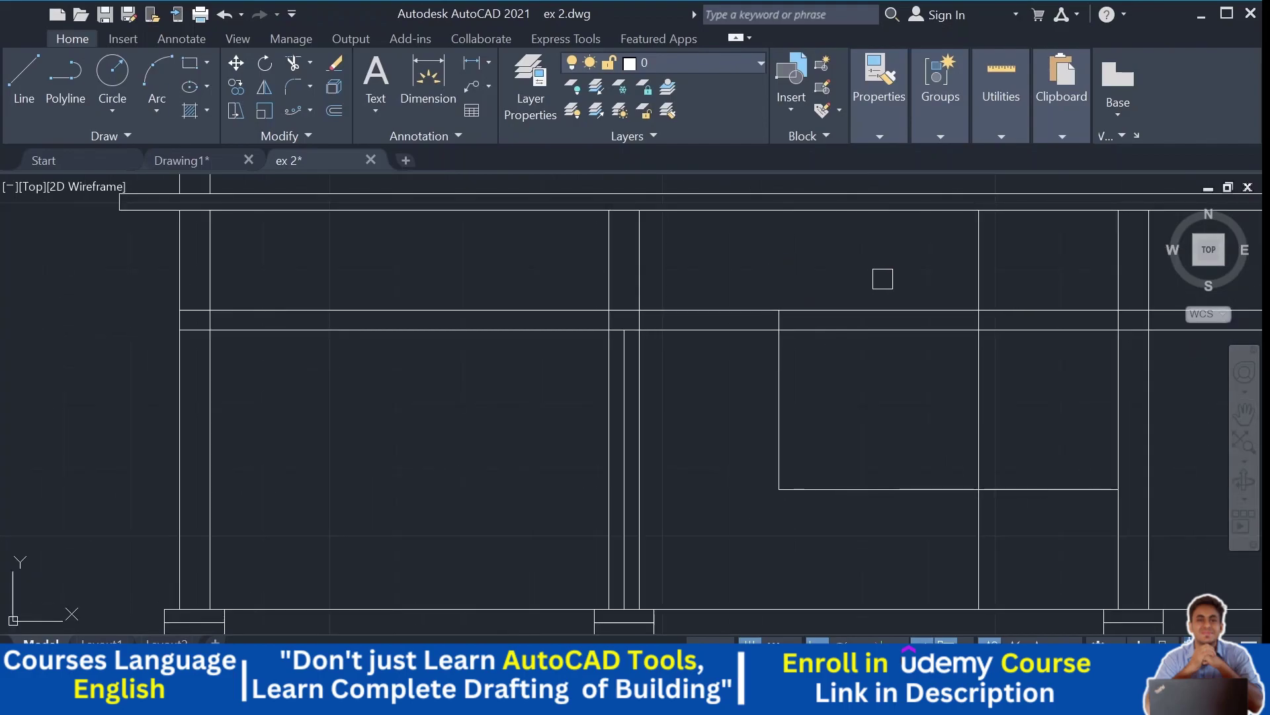
left_click(968, 526)
scroll(981, 522, "down", 2)
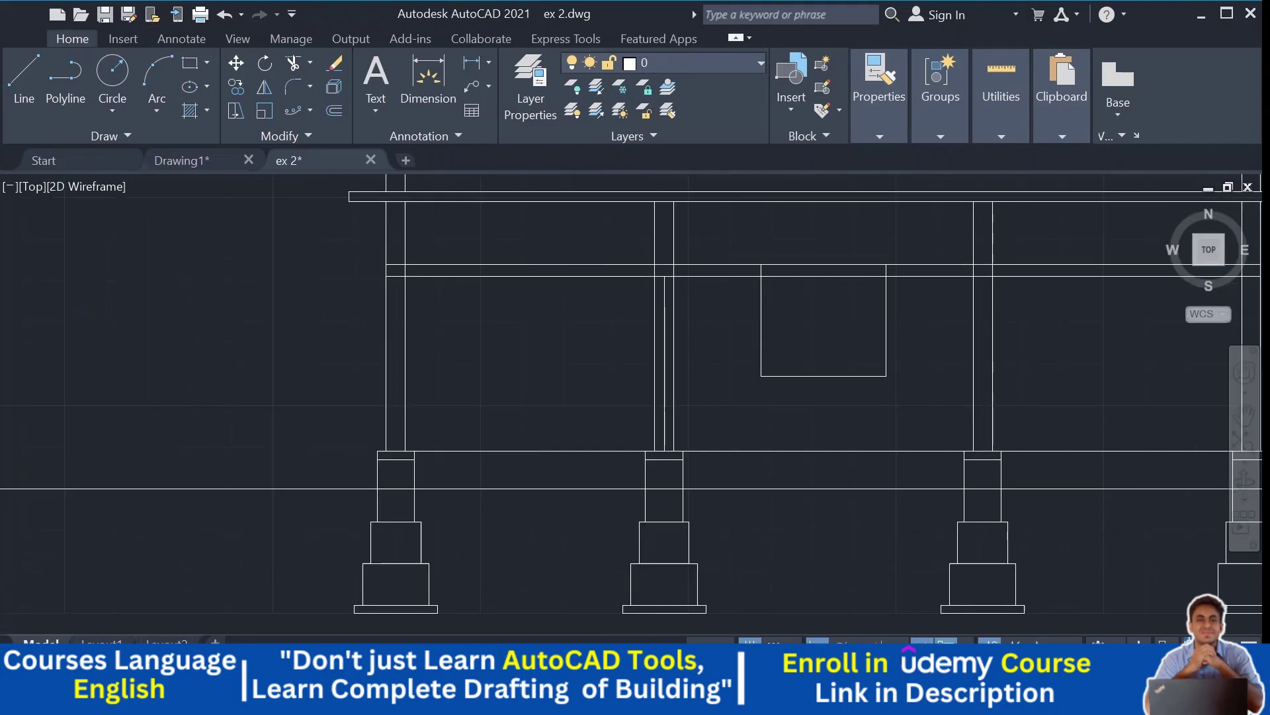
Step: Examine the plan beyond section line X-X for the doors and walls that appear in the section's right bay
scroll(897, 408, "down", 2)
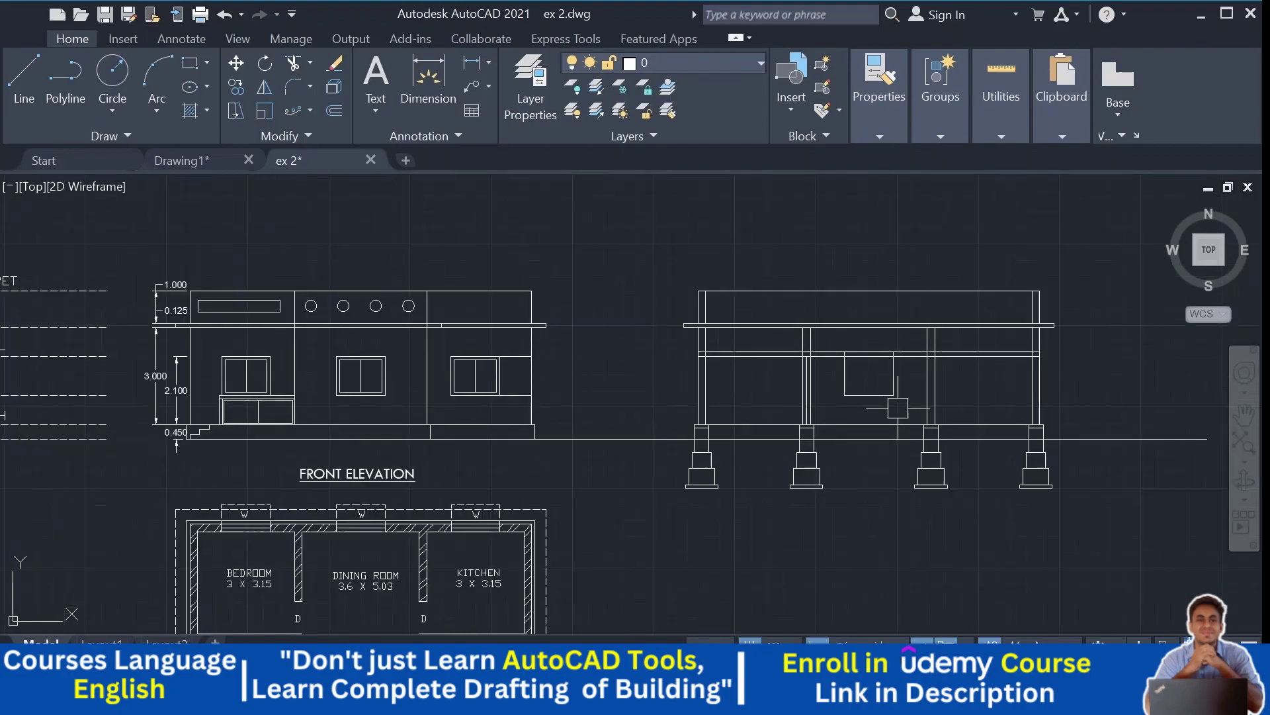
middle_click_drag(896, 408, 899, 313)
middle_click_drag(467, 469, 580, 330)
scroll(468, 470, "up", 2)
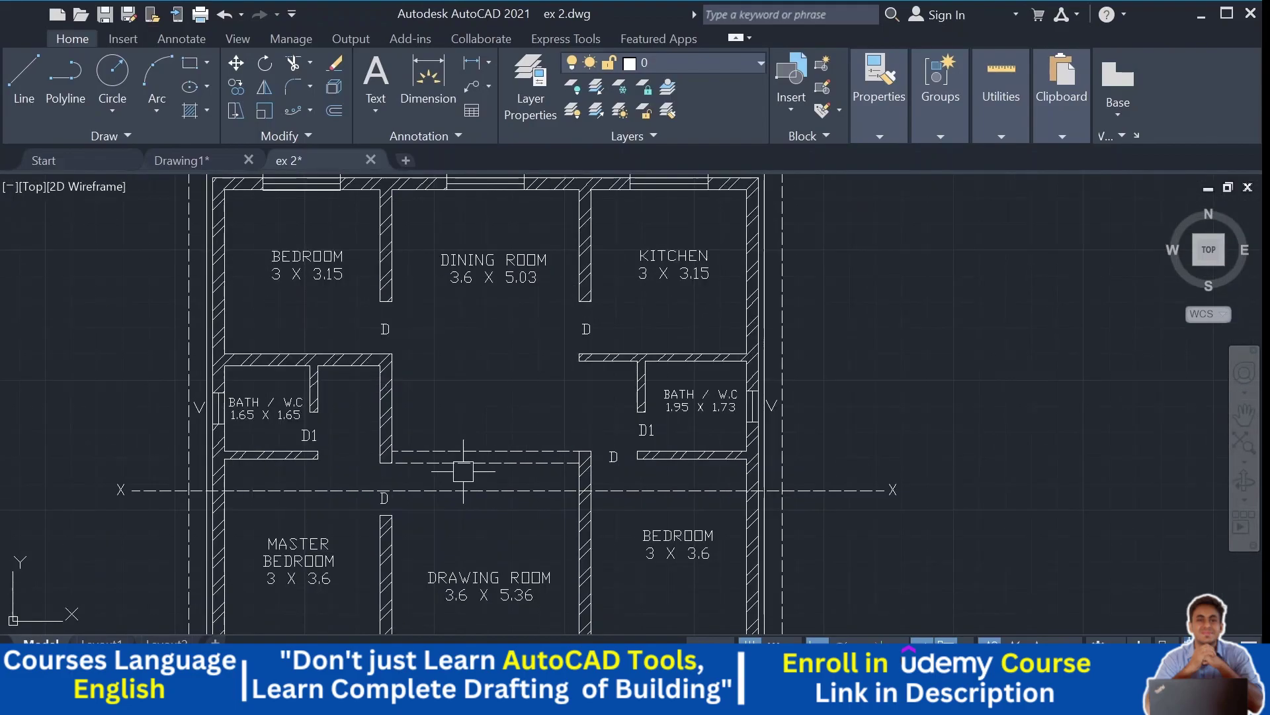
middle_click_drag(515, 419, 513, 468)
mouse_move(580, 507)
middle_mouse_down()
mouse_move(546, 338)
mouse_move(482, 497)
middle_mouse_up()
scroll(481, 497, "down", 2)
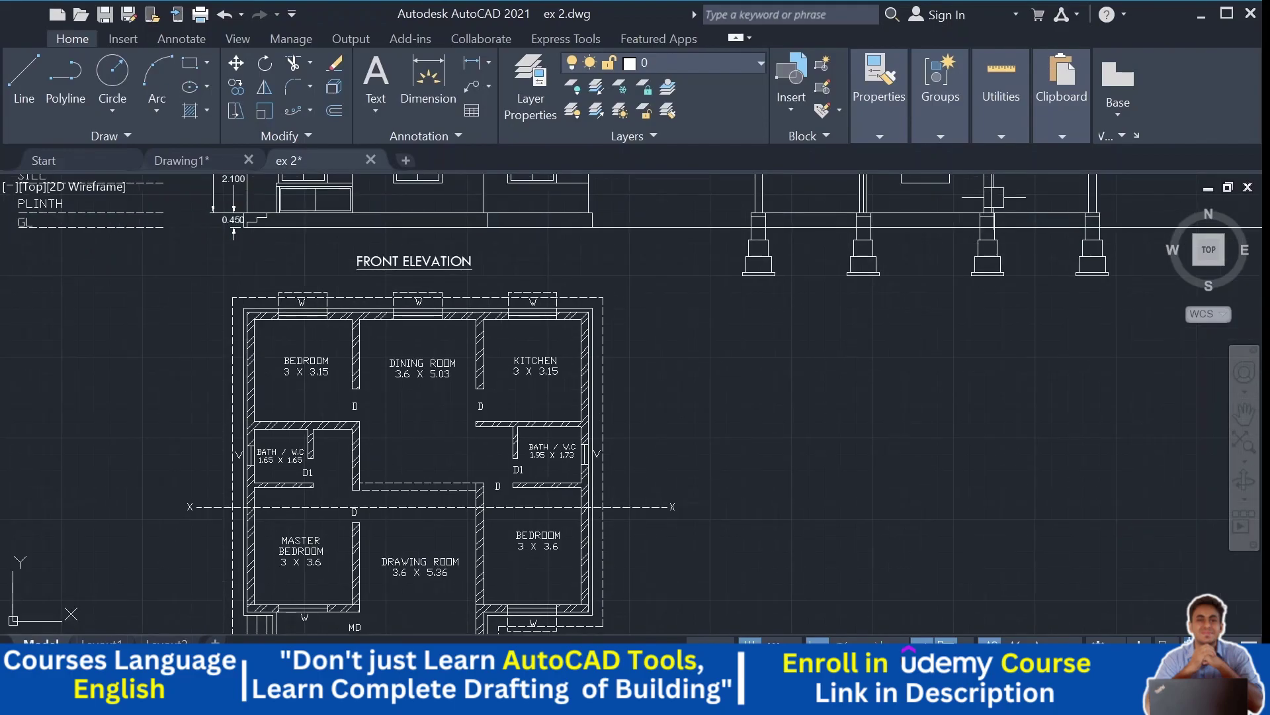
middle_click_drag(987, 244, 962, 322)
middle_click_drag(627, 503, 647, 384)
scroll(451, 466, "up", 2)
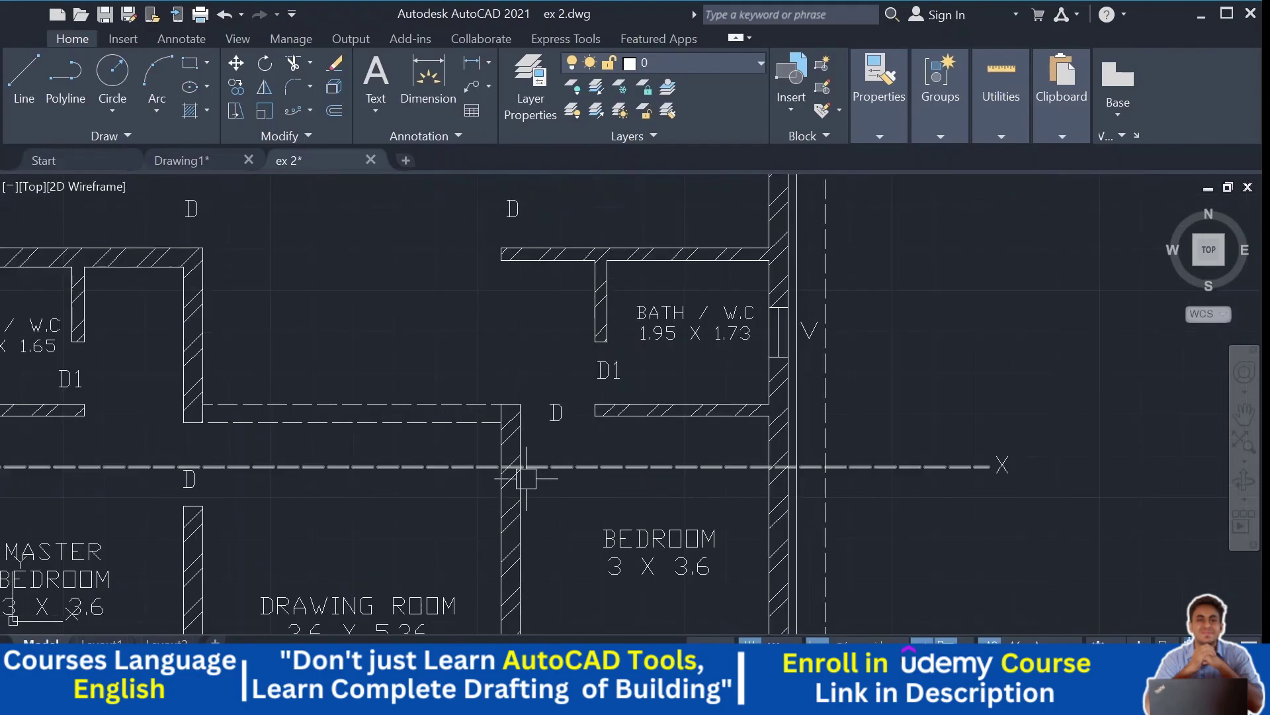
middle_click_drag(532, 418, 527, 455)
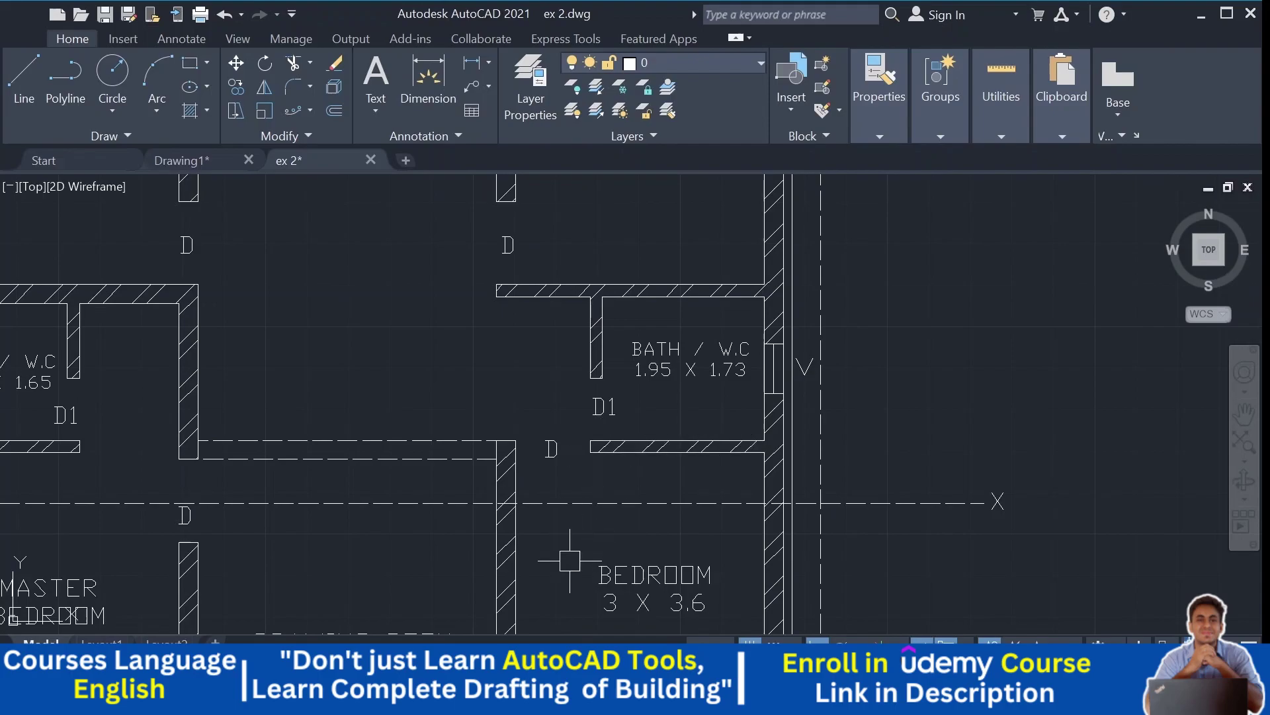
scroll(569, 559, "down", 1)
middle_click_drag(583, 521, 602, 323)
scroll(607, 343, "down", 1)
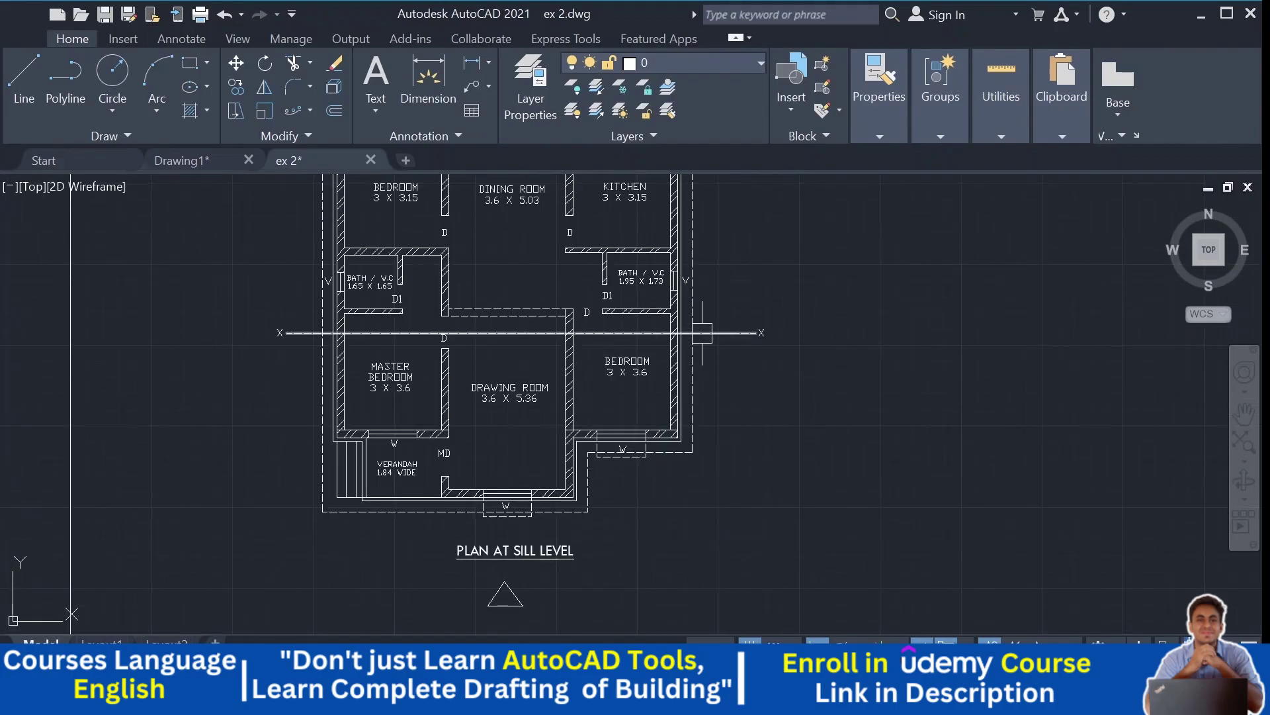
Step: Measure the width of door opening D between the drawing room wall and the bath wall, above the 3 x 3.6 bedroom
scroll(584, 331, "up", 4)
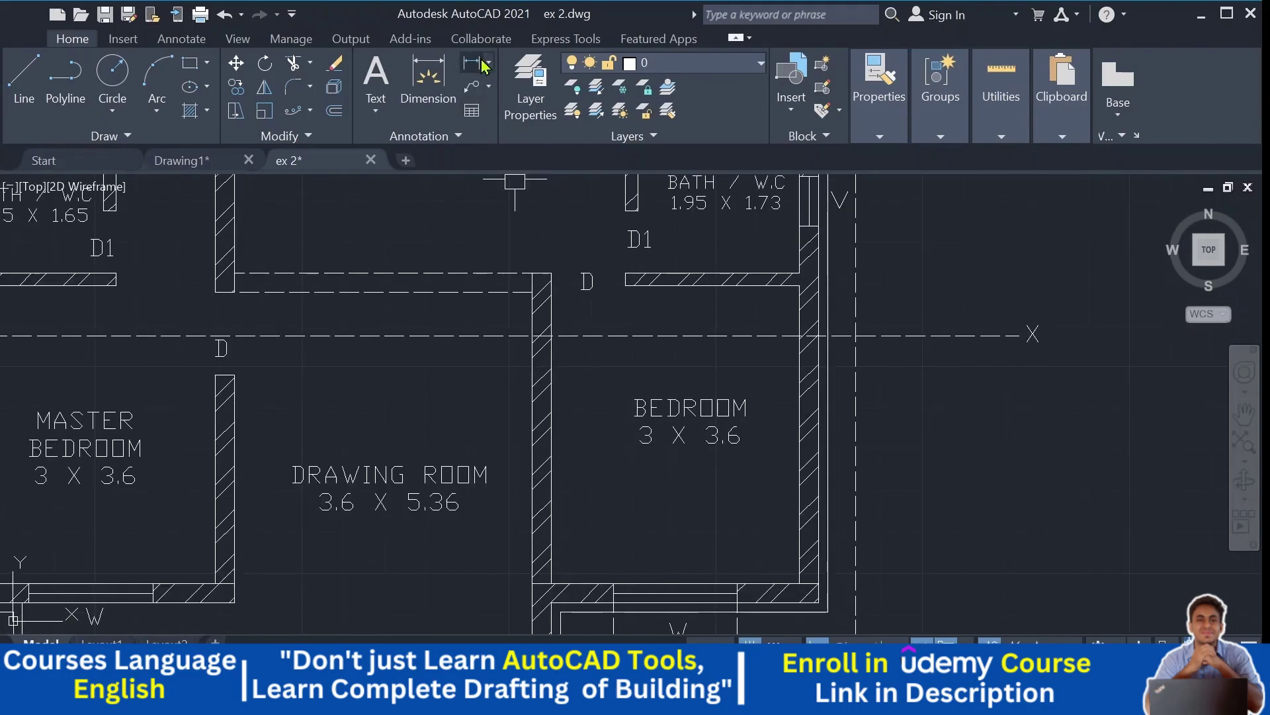
scroll(575, 286, "up", 4)
left_click(513, 240)
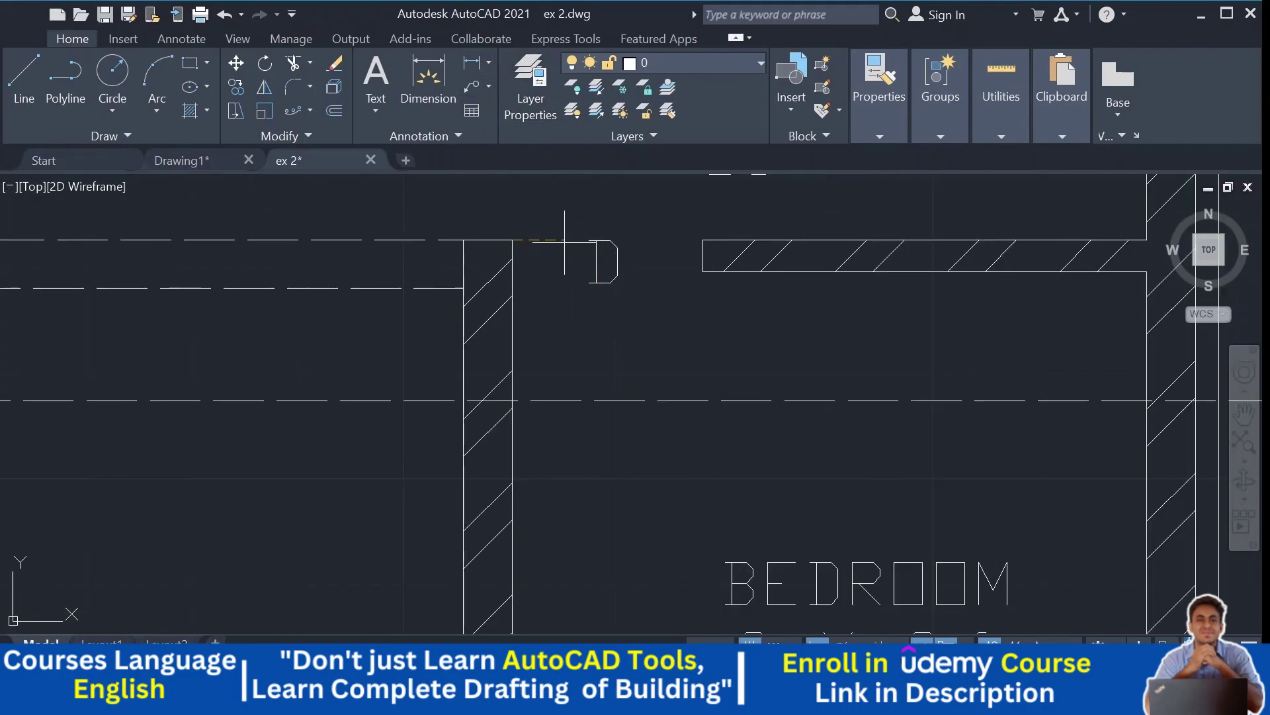
left_click(703, 239)
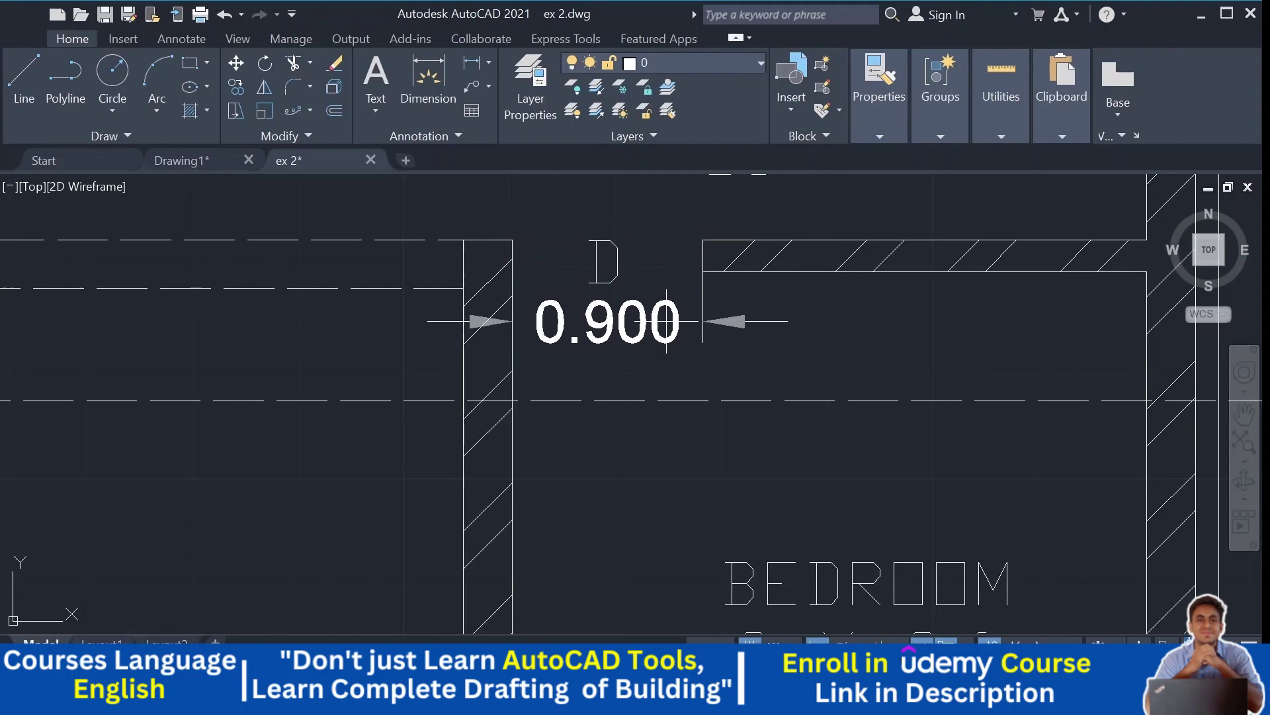
scroll(666, 321, "down", 2)
key("Escape")
scroll(626, 299, "up", 1)
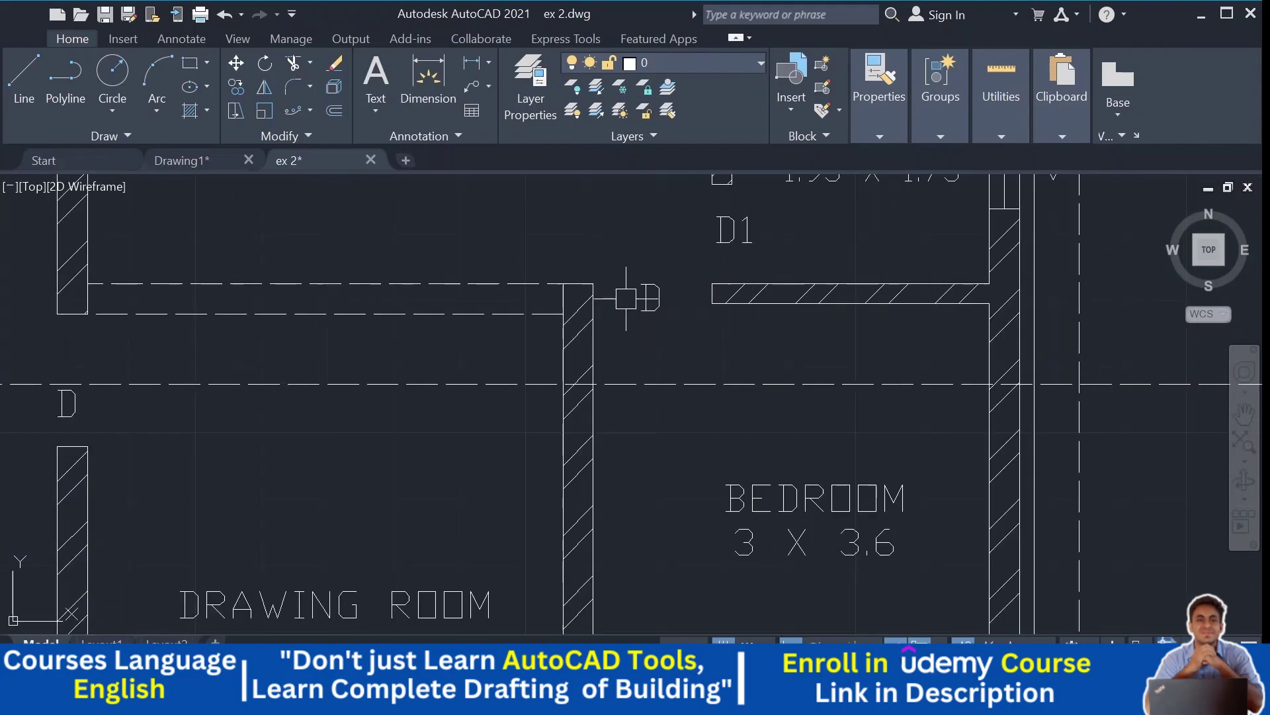
Step: Check the noted door opening sizes in Drawing1 and return to door opening D beside the bath wall in ex 2
left_click(201, 169)
scroll(520, 372, "down", 2)
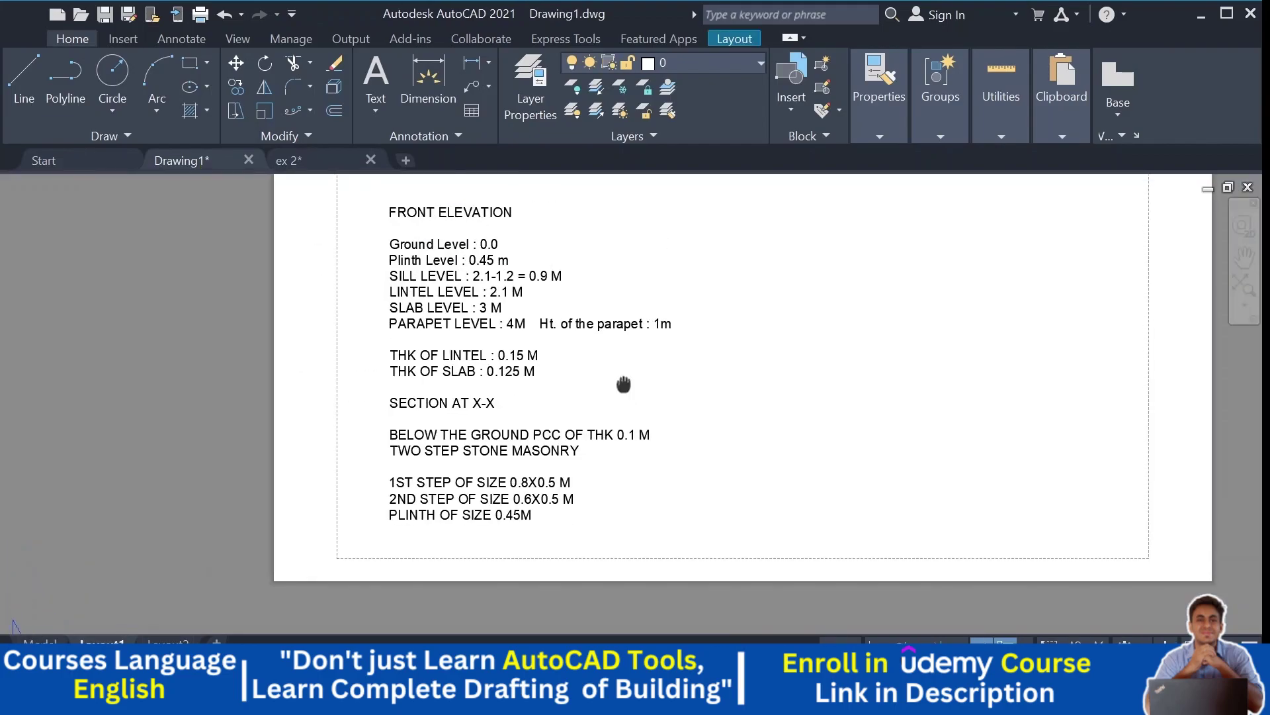
middle_click_drag(467, 265, 471, 440)
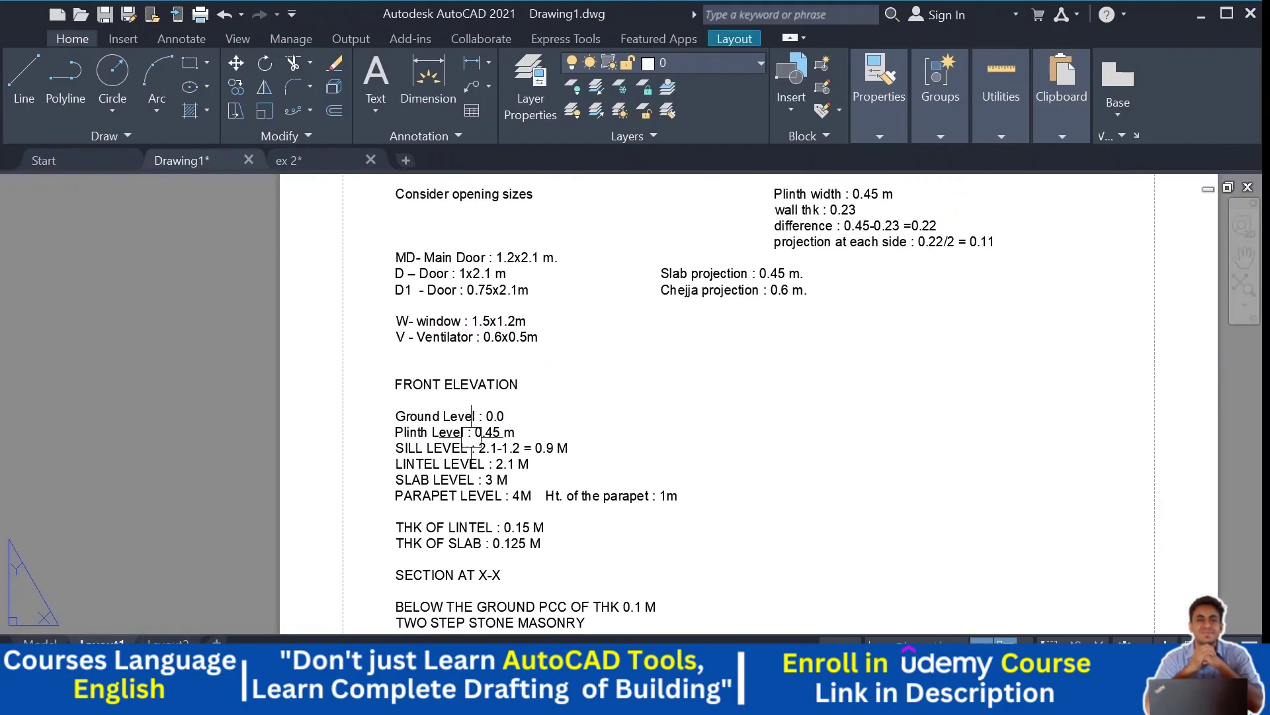
scroll(459, 320, "up", 2)
middle_click_drag(459, 322, 480, 528)
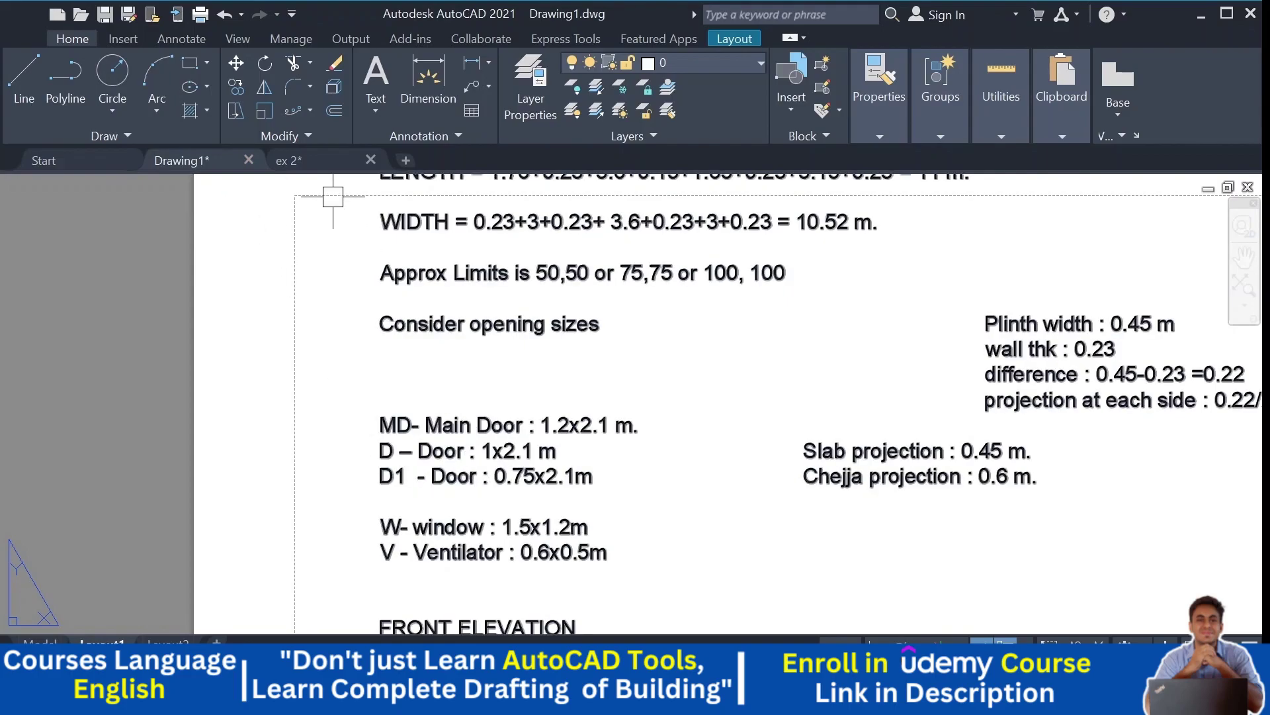
left_click(294, 161)
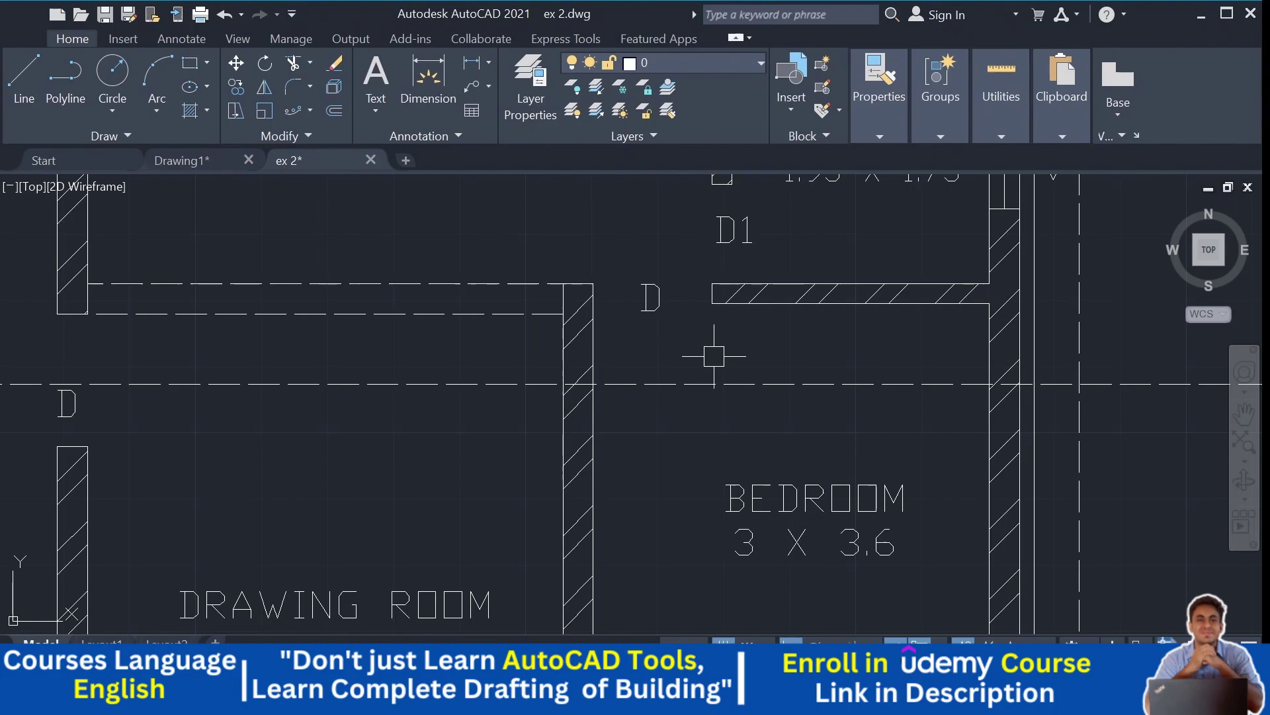
scroll(591, 288, "up", 2)
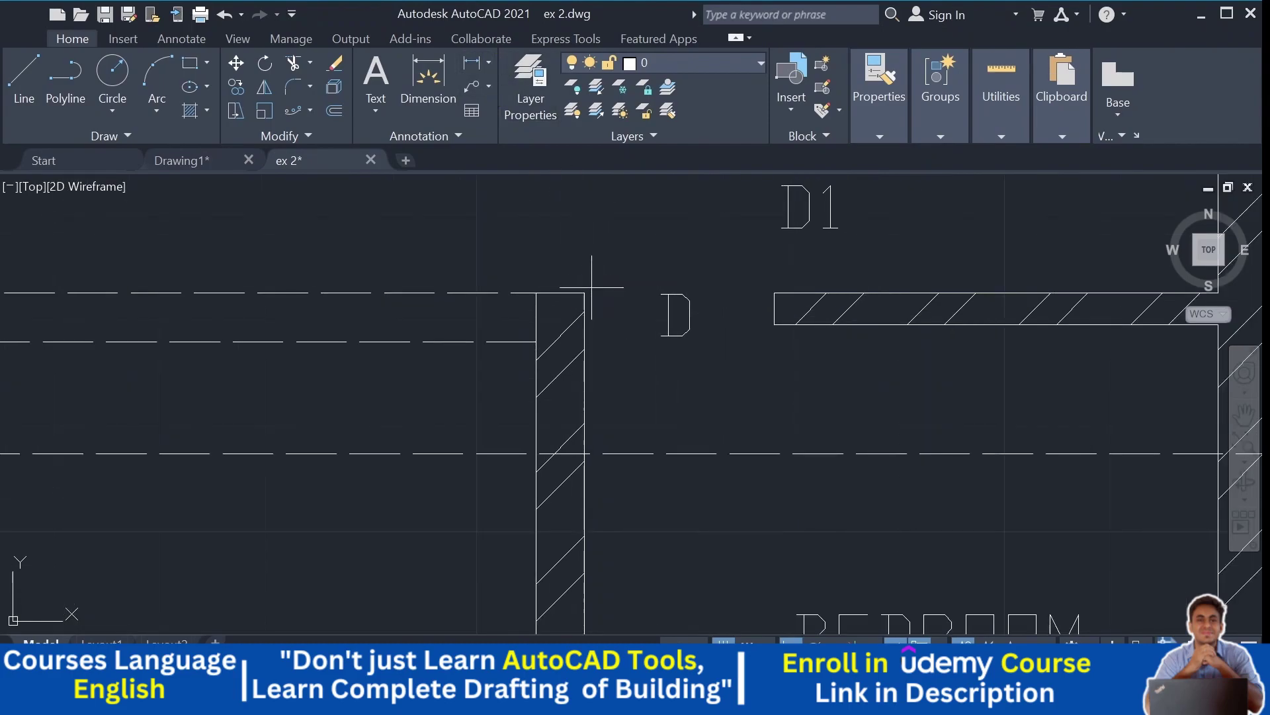
Step: Measure the door openings D beside the 1.95 x 1.73 bath wall and between the master bedroom and drawing room
left_click(774, 291)
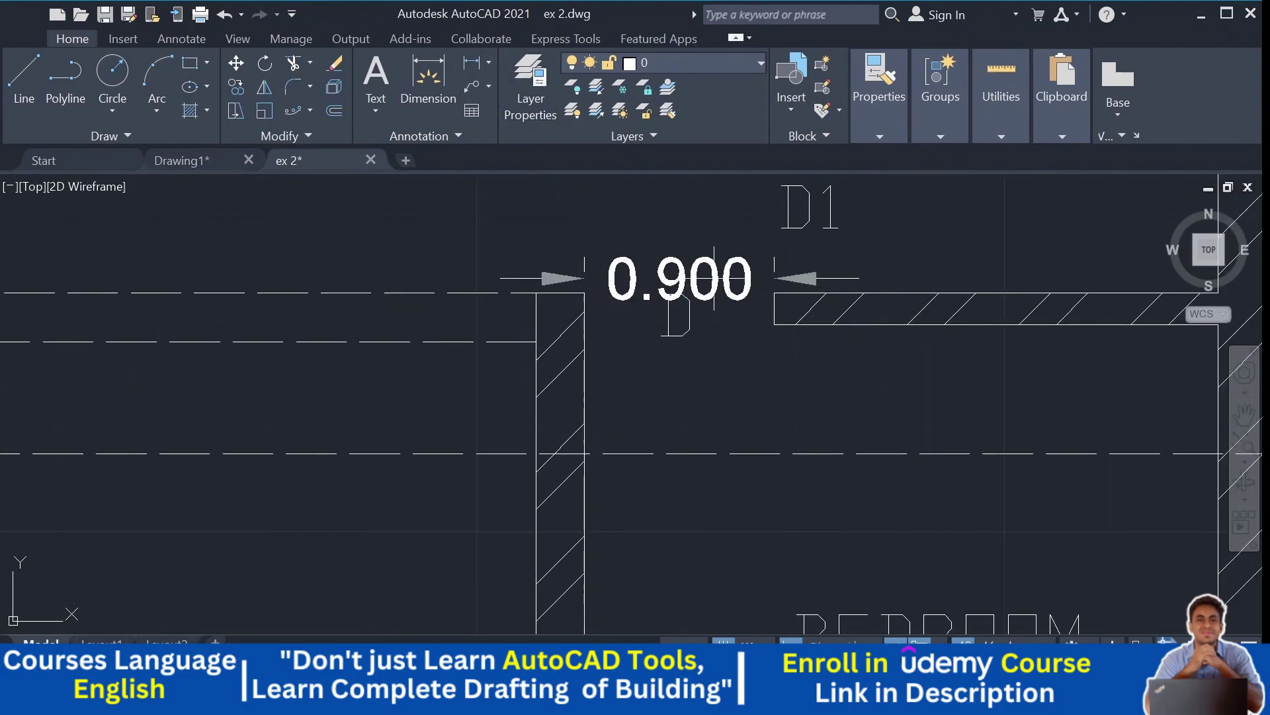
scroll(714, 278, "down", 2)
key("Escape")
middle_click_drag(429, 278, 633, 292)
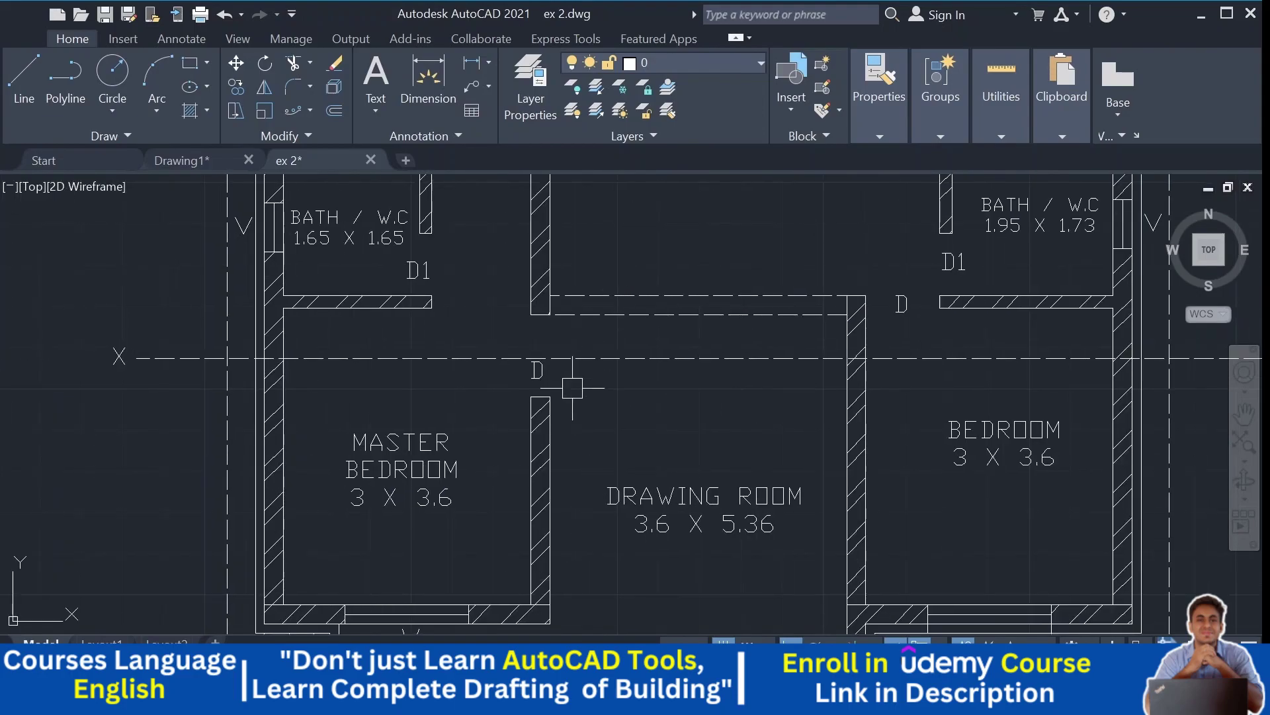
scroll(541, 324, "up", 4)
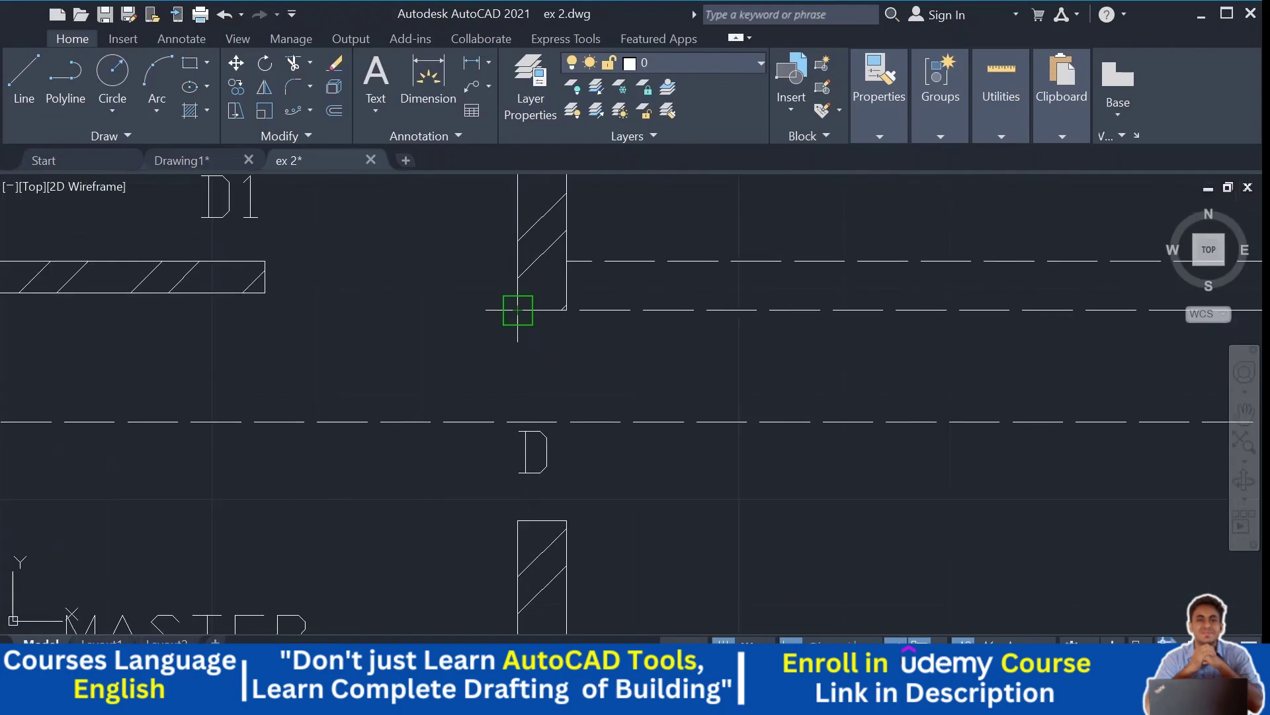
left_click(505, 523)
scroll(446, 417, "down", 3)
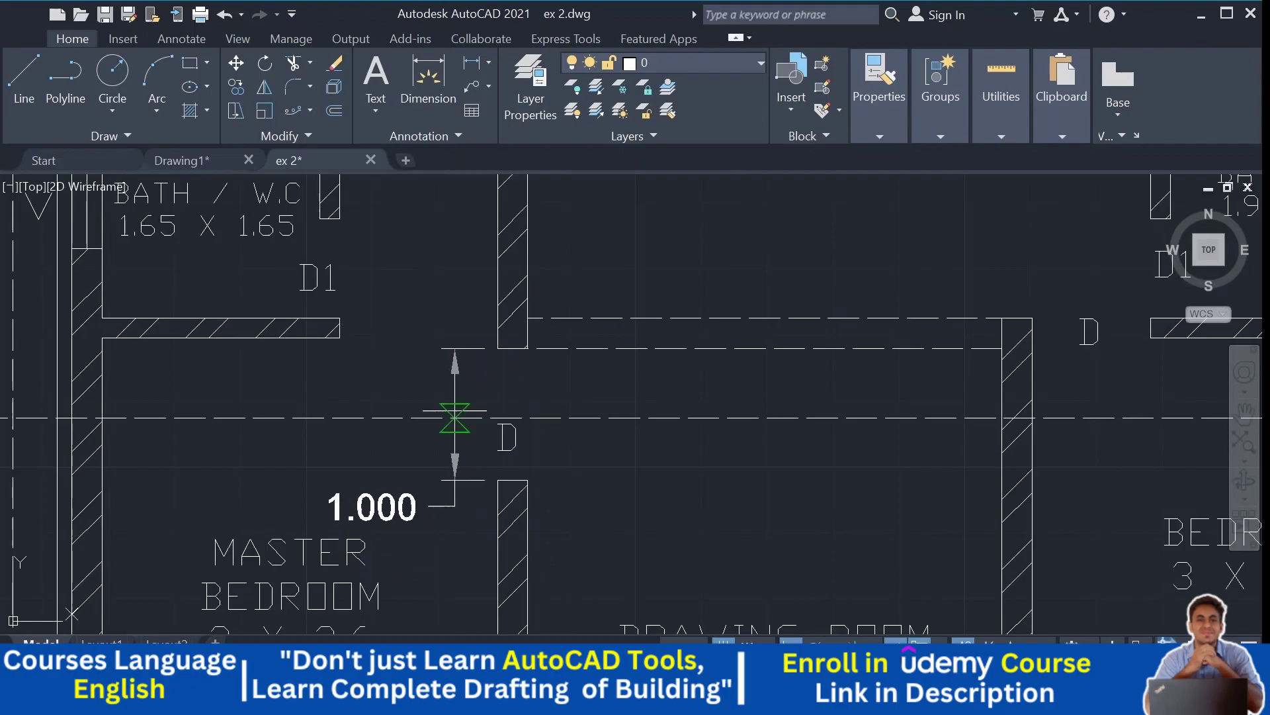
scroll(562, 380, "down", 2)
middle_click_drag(562, 398, 550, 451)
key("Escape")
Step: Measure the door openings D from the dining room to the 3 x 3.15 bedroom and to the kitchen
scroll(441, 287, "up", 4)
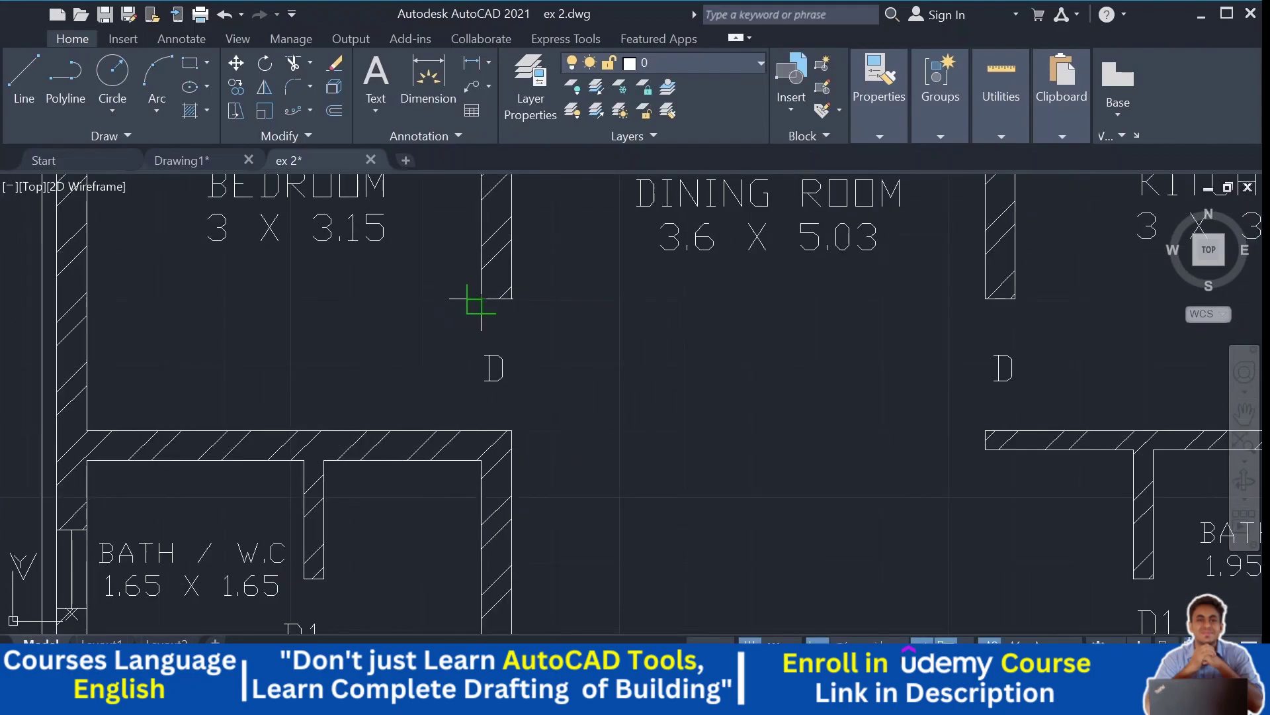
left_click(480, 431)
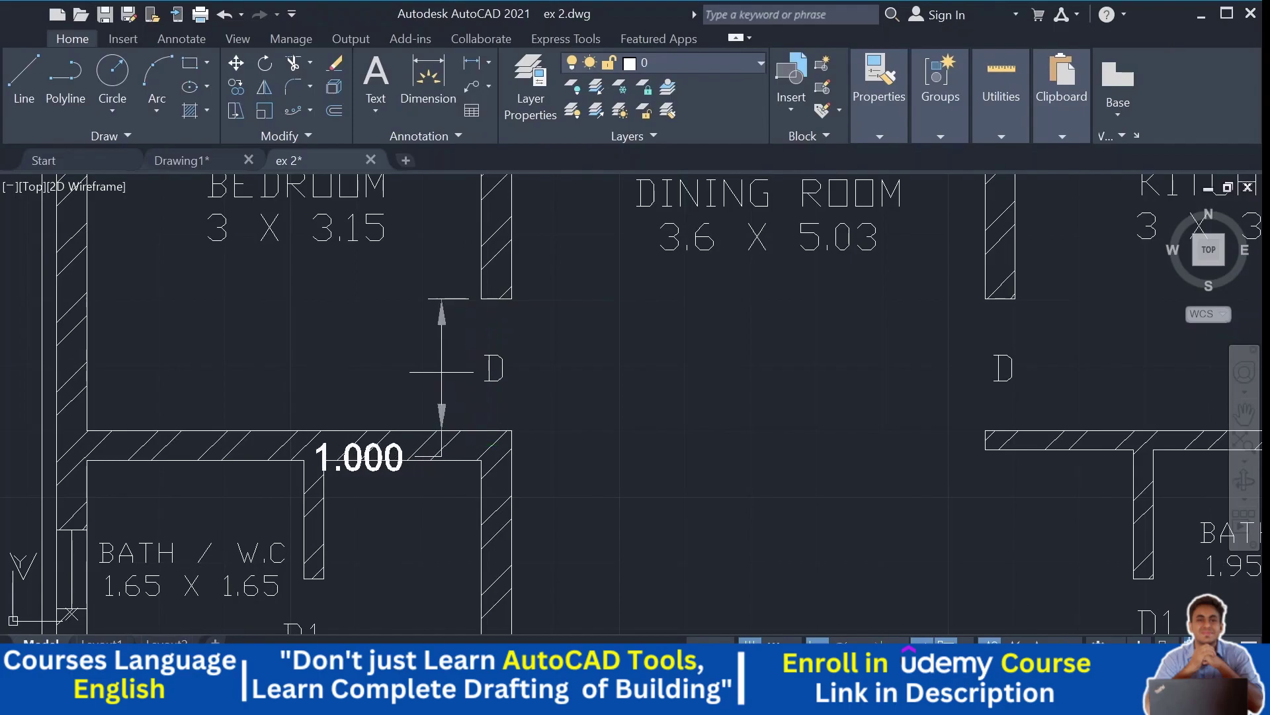
key("Escape")
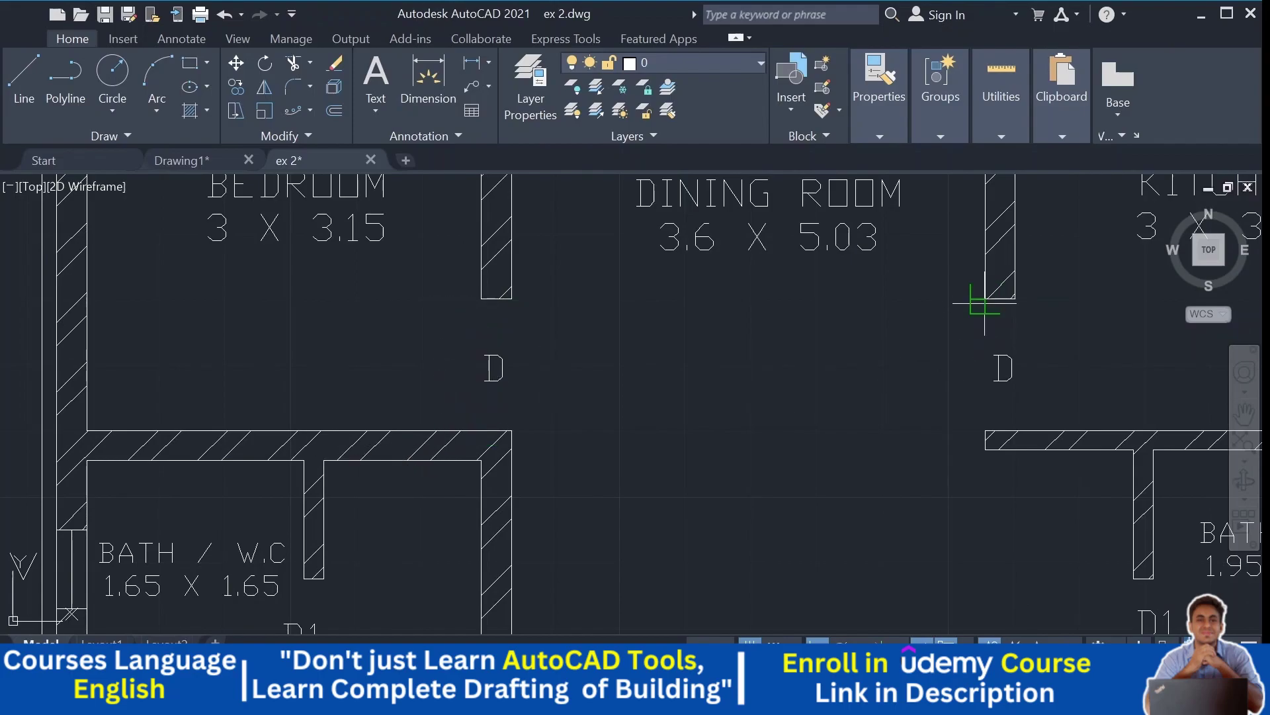
left_click(984, 431)
key("Escape")
Step: Examine the plan beyond section line X-X around door D, the 1.95 x 1.73 bath wall and the 3 x 3.6 bedroom
scroll(609, 296, "down", 4)
scroll(794, 450, "up", 2)
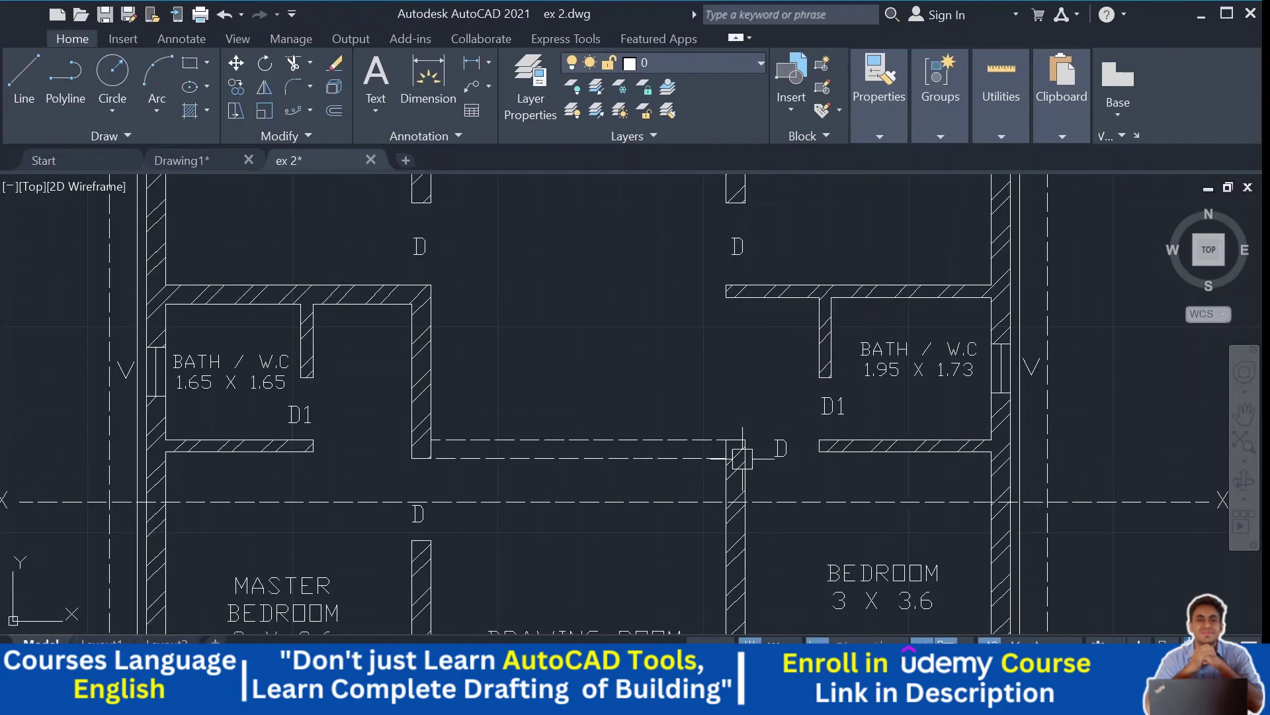
middle_click_drag(831, 488, 707, 453)
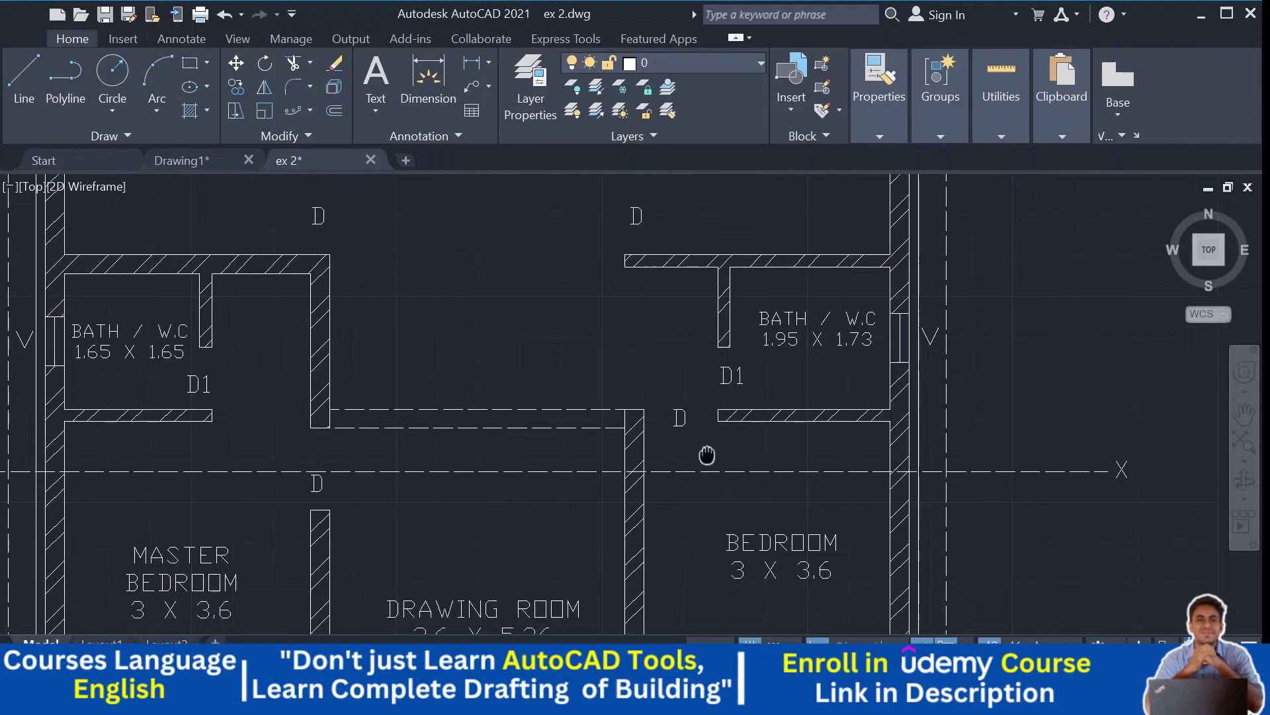
scroll(602, 408, "up", 2)
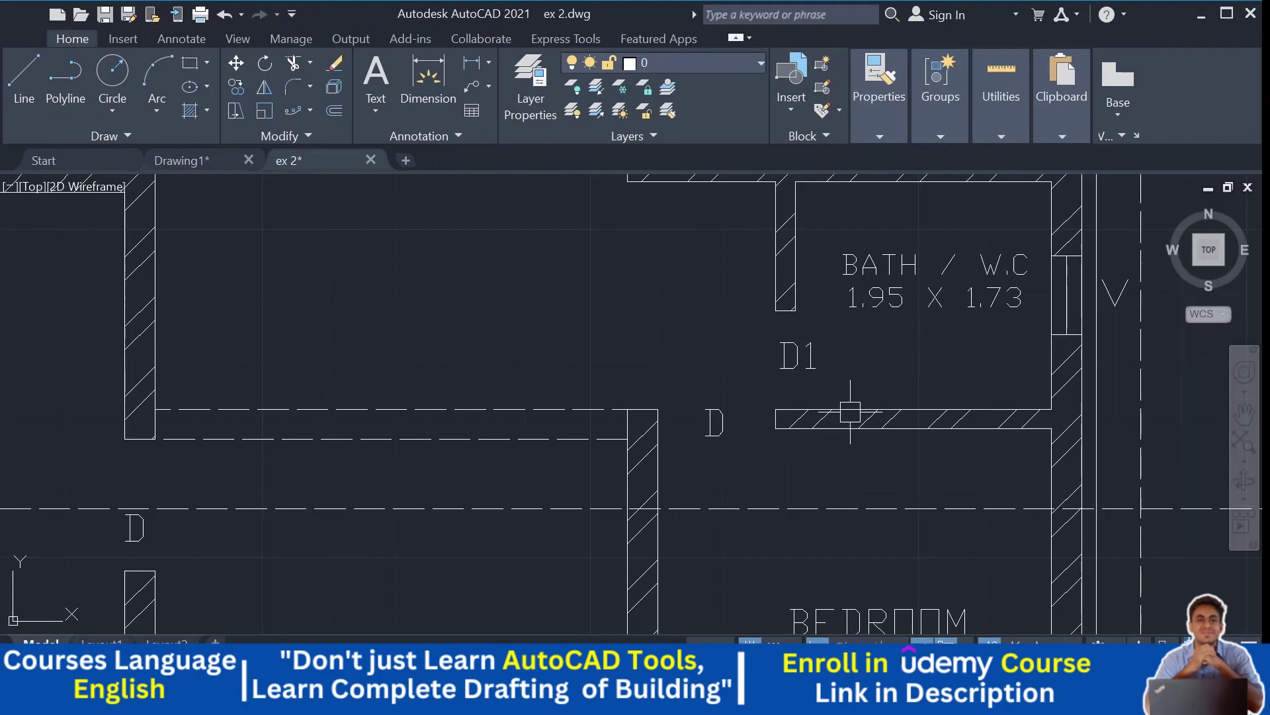
scroll(851, 411, "down", 5)
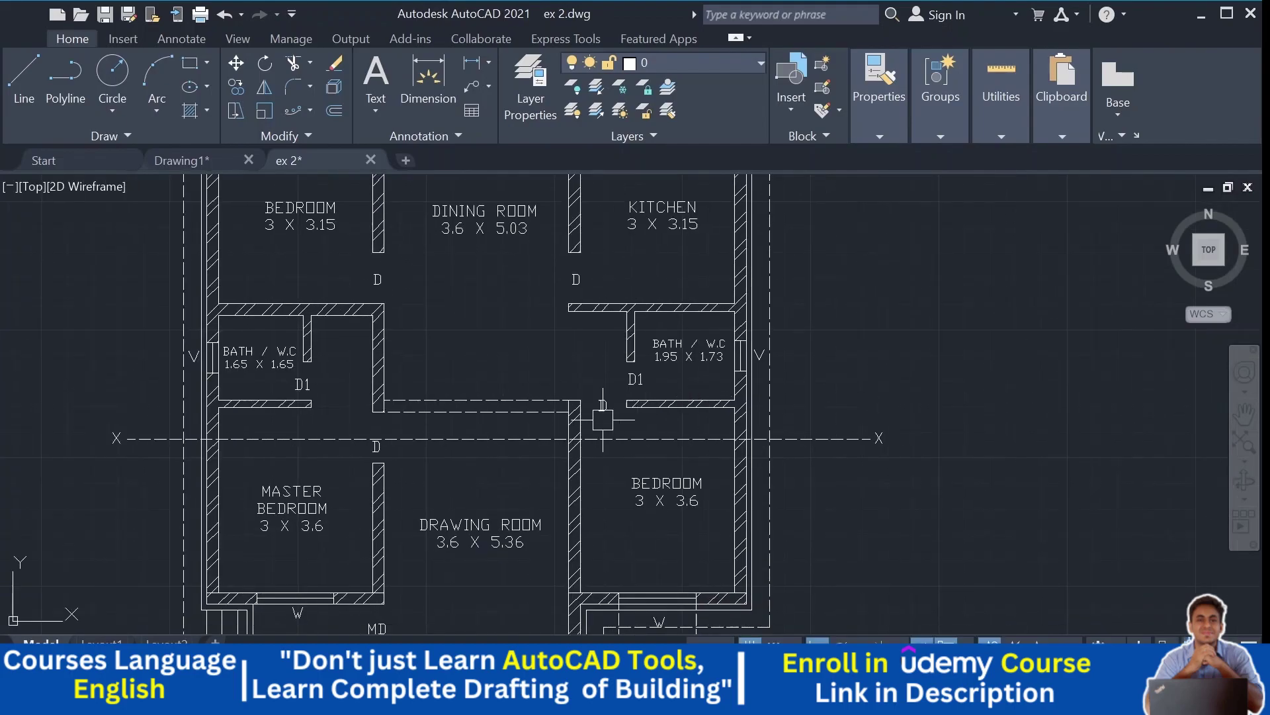
scroll(602, 420, "up", 2)
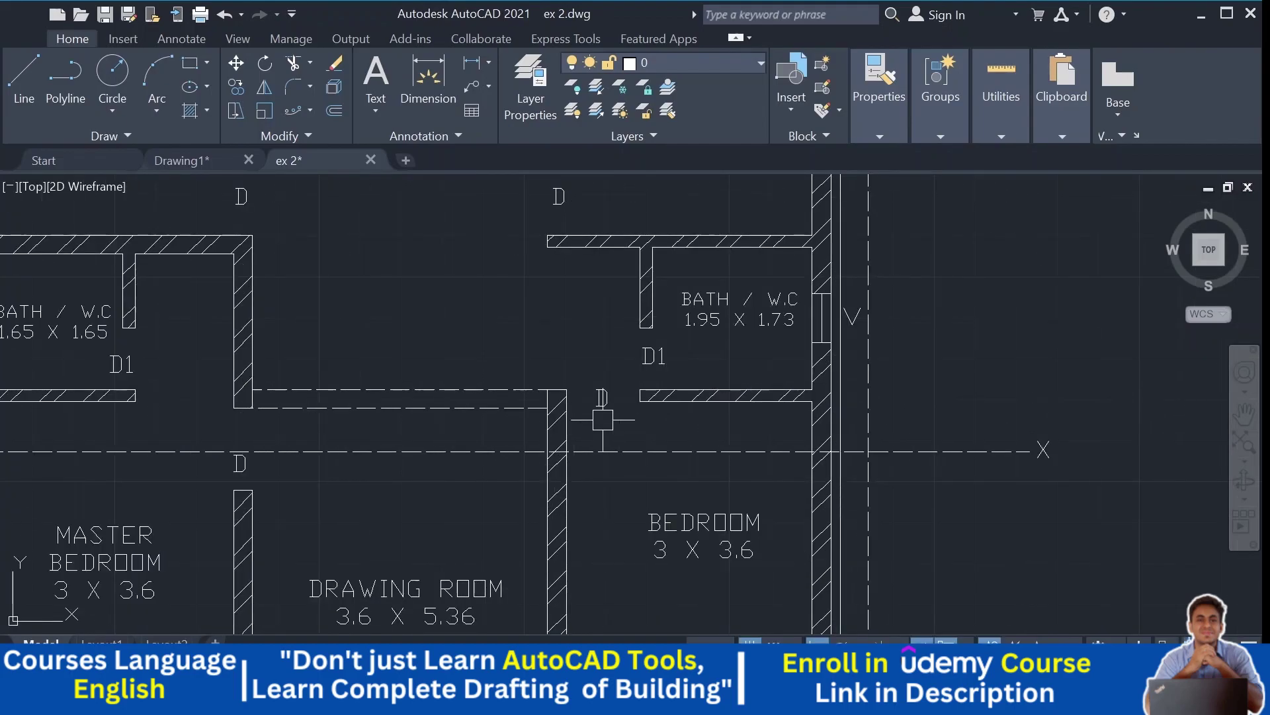
scroll(603, 419, "down", 2)
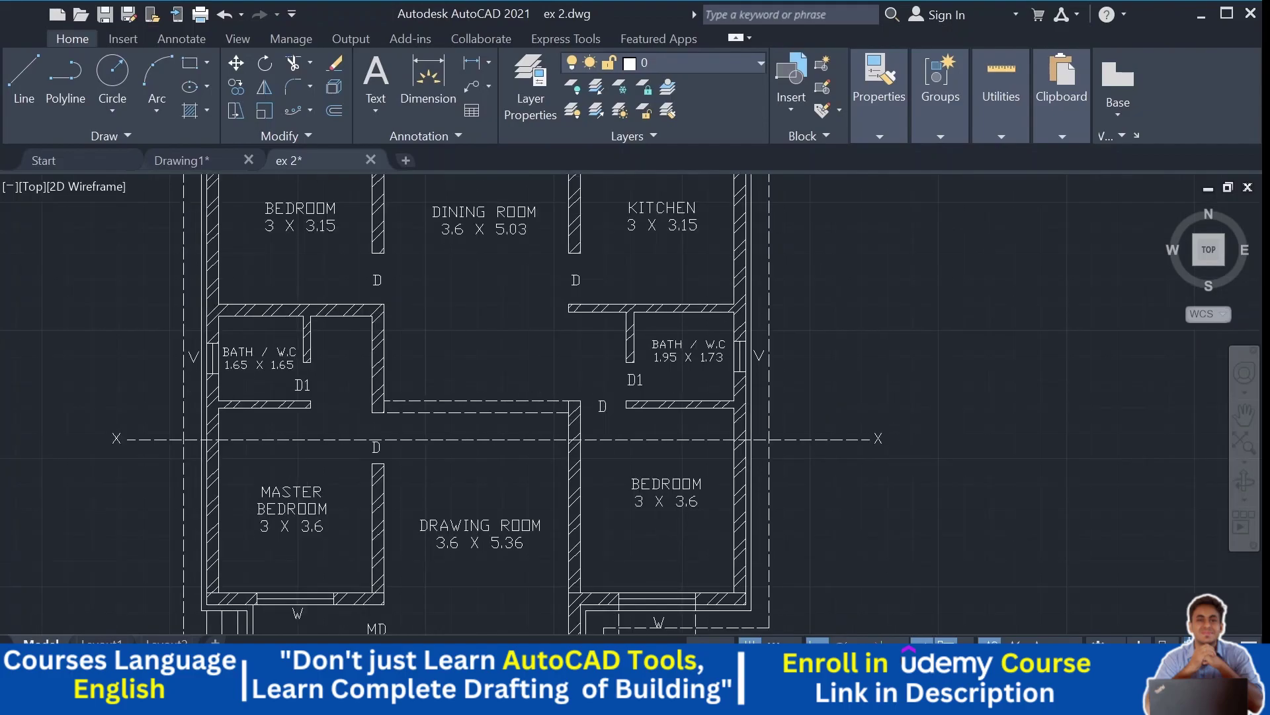
middle_click_drag(825, 377, 746, 435)
mouse_move(882, 347)
middle_mouse_down()
mouse_move(845, 422)
mouse_move(779, 431)
middle_mouse_up()
scroll(482, 577, "up", 4)
scroll(468, 524, "down", 4)
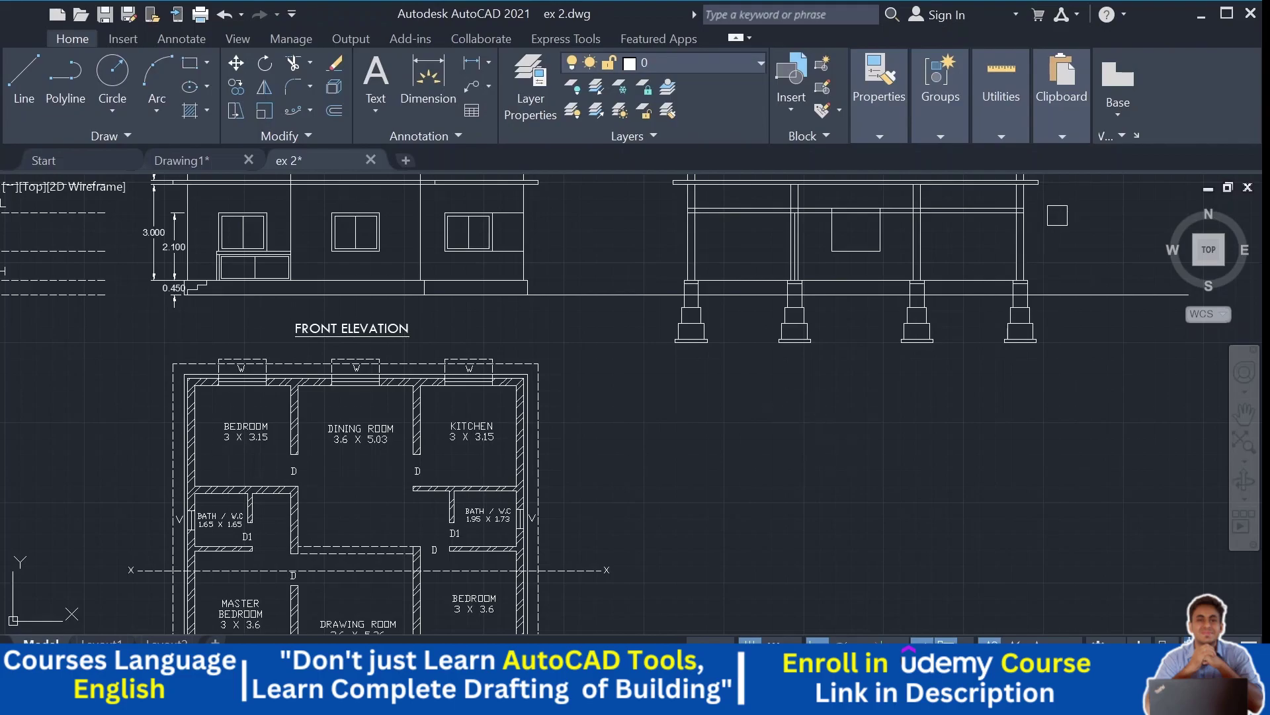
Step: Add door D's jamb line 0.9 m from the drawing room wall in the section's right bay and trim it above the lintel
scroll(1028, 192, "up", 4)
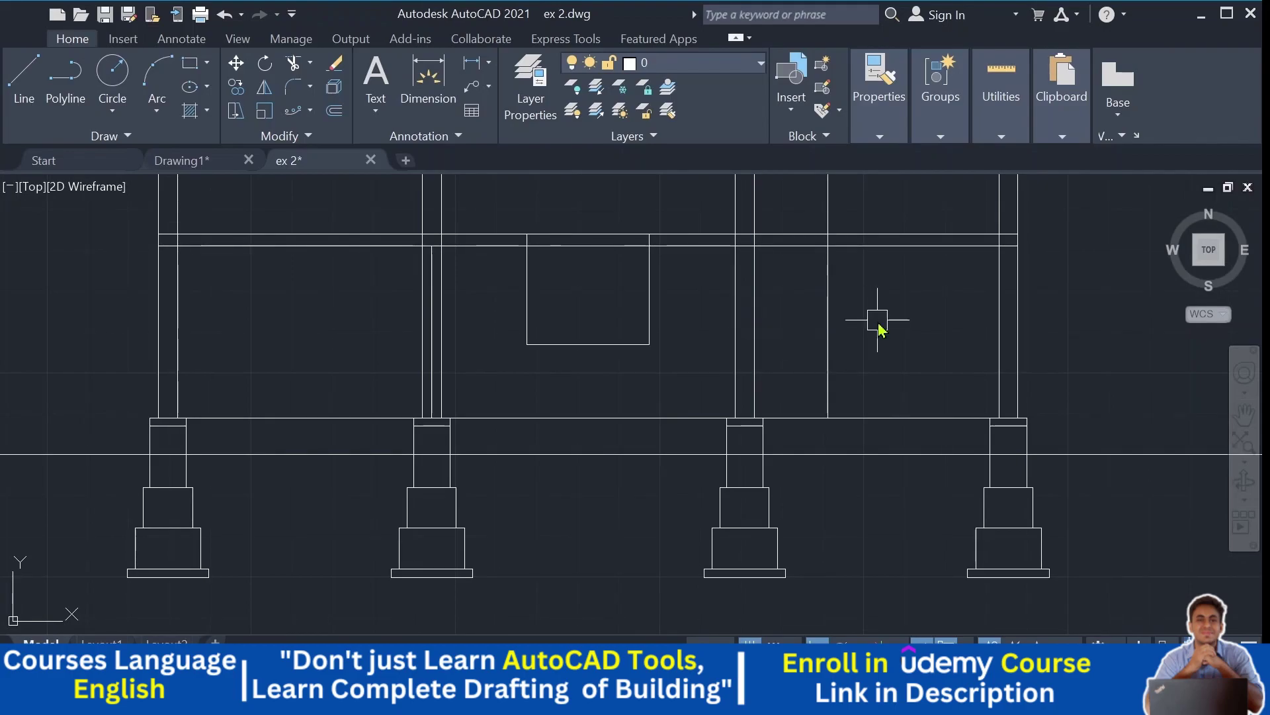
scroll(907, 379, "down", 1)
scroll(856, 289, "up", 3)
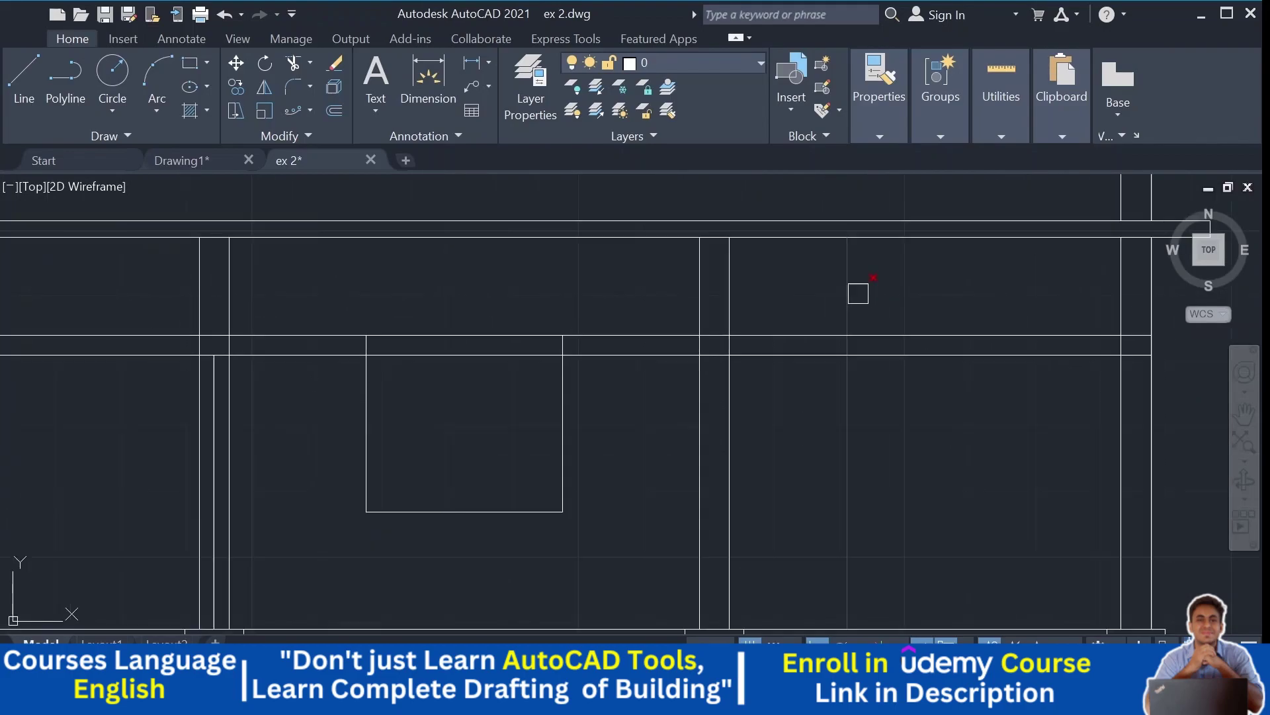
left_click(852, 290)
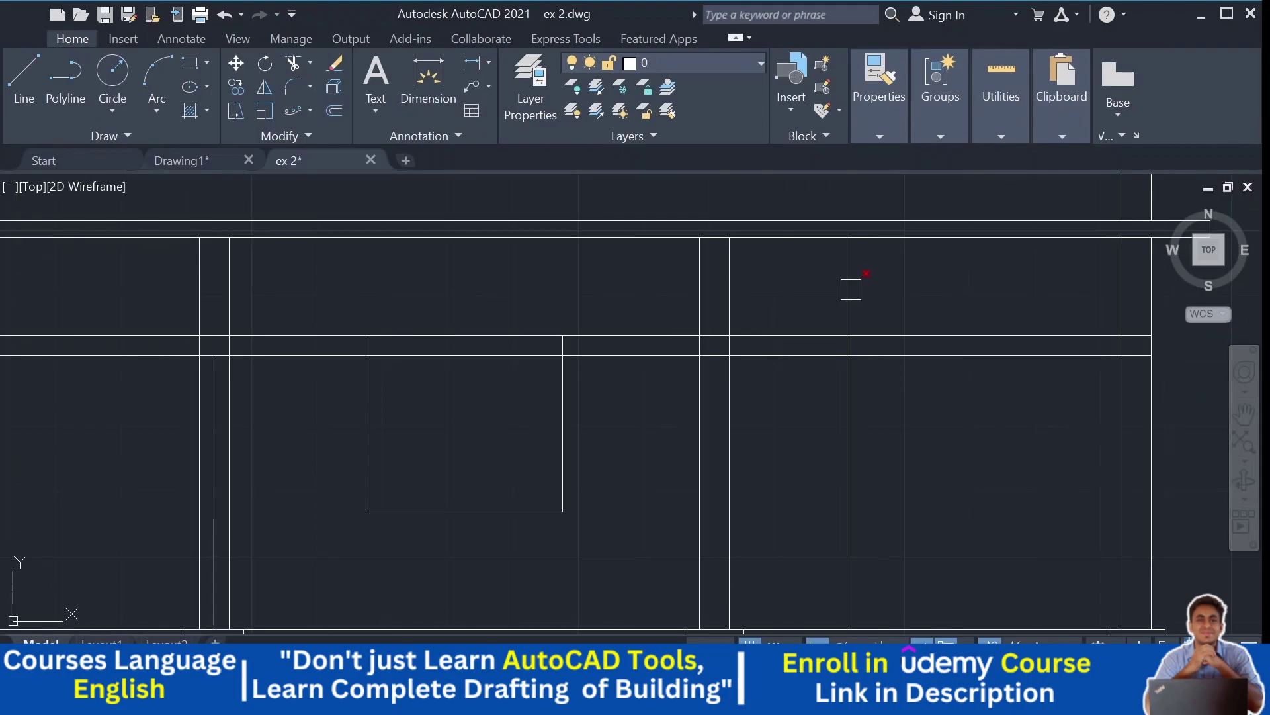
scroll(728, 369, "down", 3)
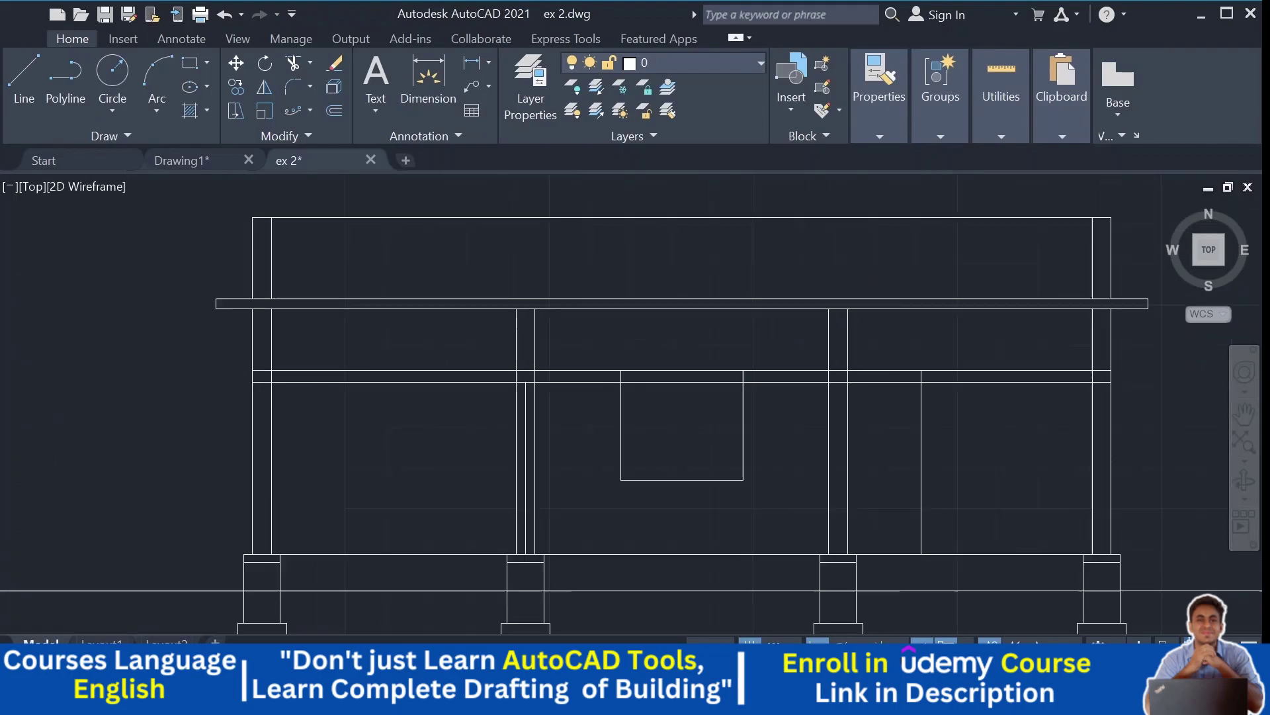
Step: Compare the section's right bay with the plan where line X-X crosses the 3 x 3.6 bedroom and its outer wall
scroll(1021, 322, "down", 1)
scroll(1026, 334, "down", 2)
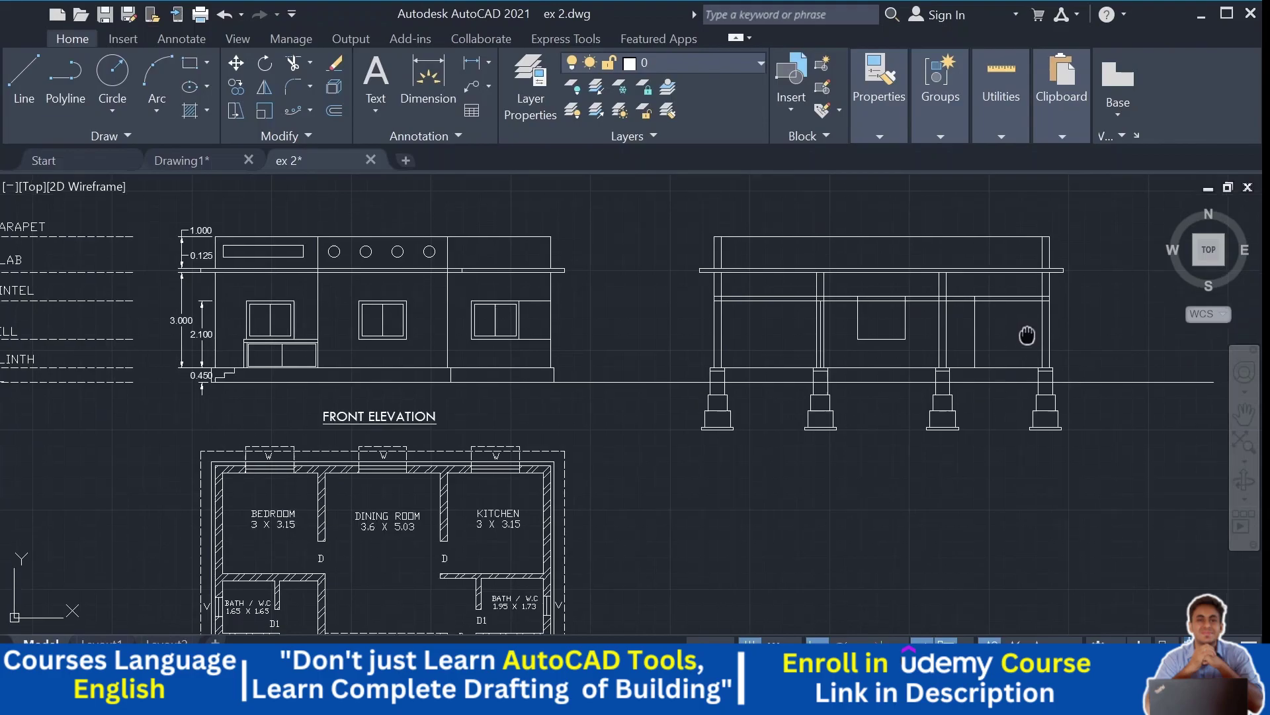
scroll(386, 425, "up", 4)
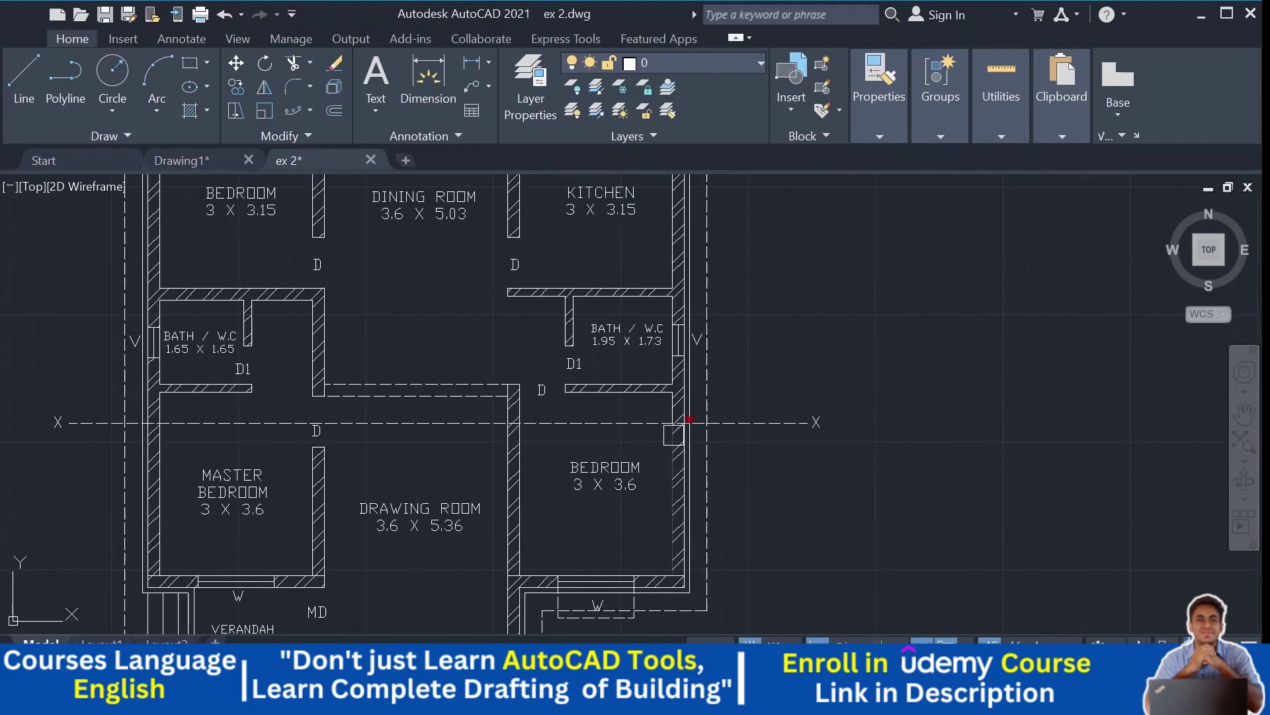
scroll(659, 427, "up", 2)
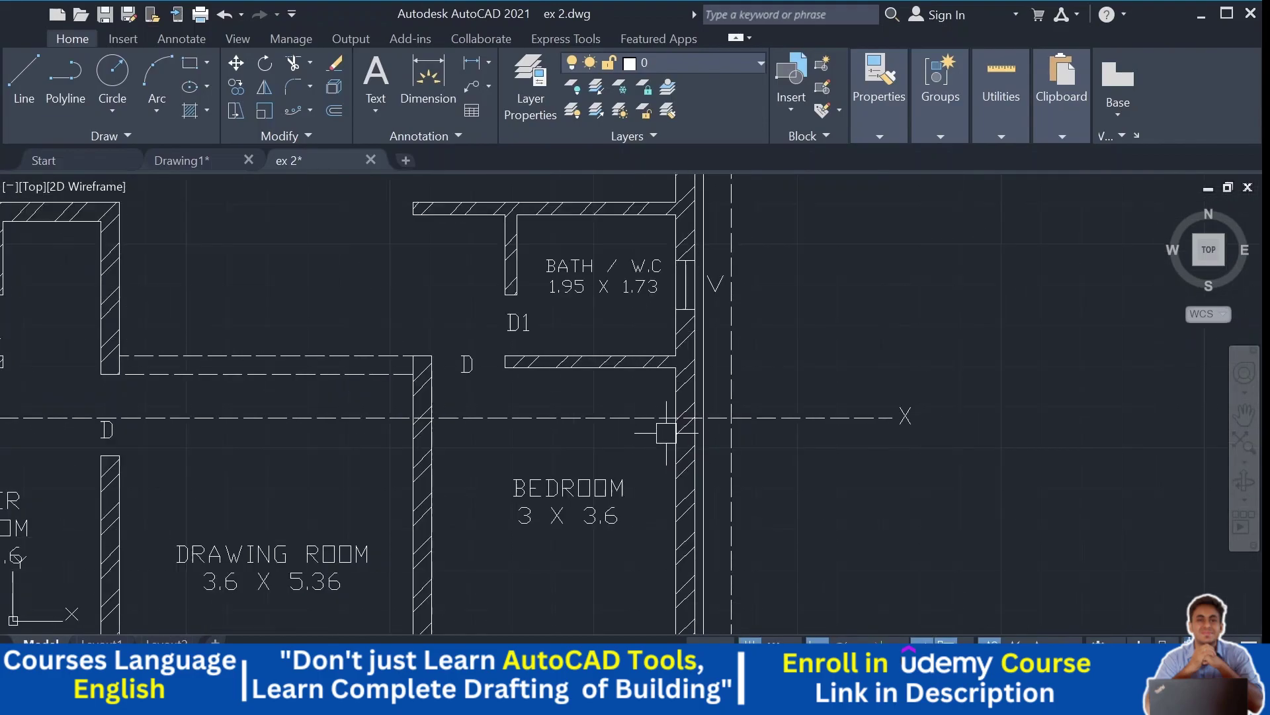
scroll(953, 379, "down", 2)
scroll(883, 390, "down", 1)
middle_click_drag(883, 390, 391, 588)
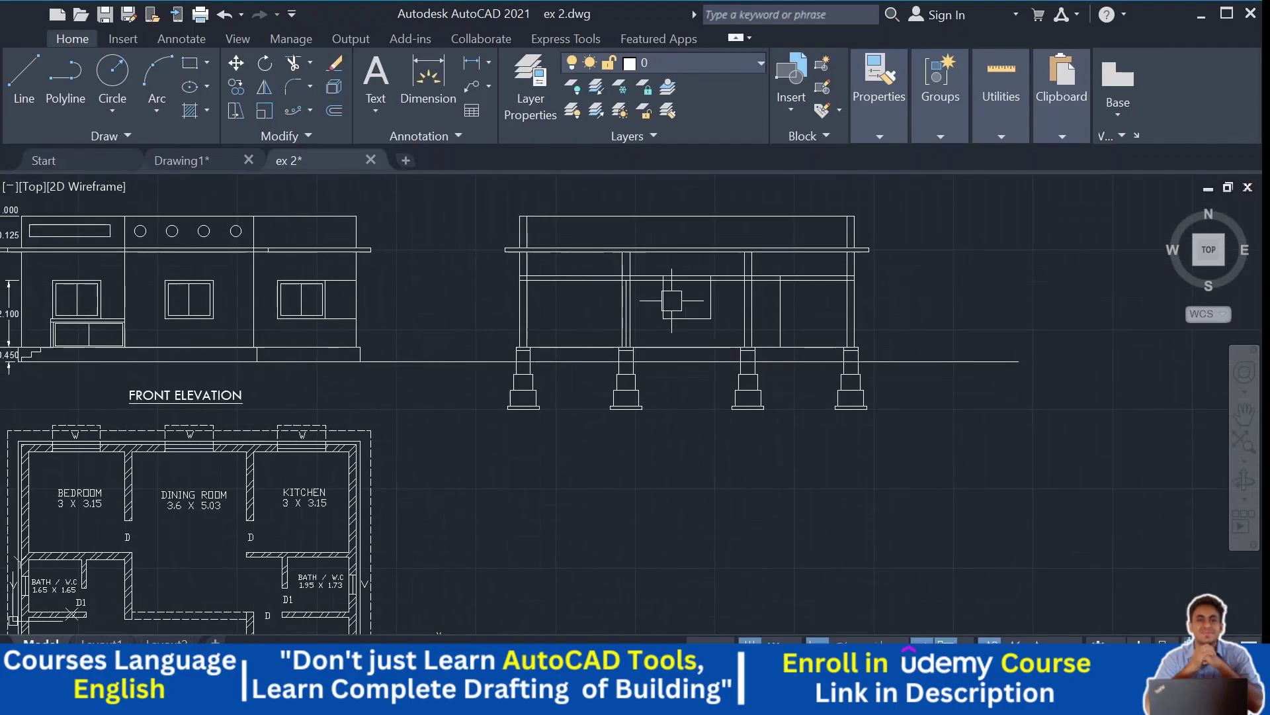
Step: Delete the lintel's top line between the walls in the section's right and middle bays
scroll(761, 332, "up", 2)
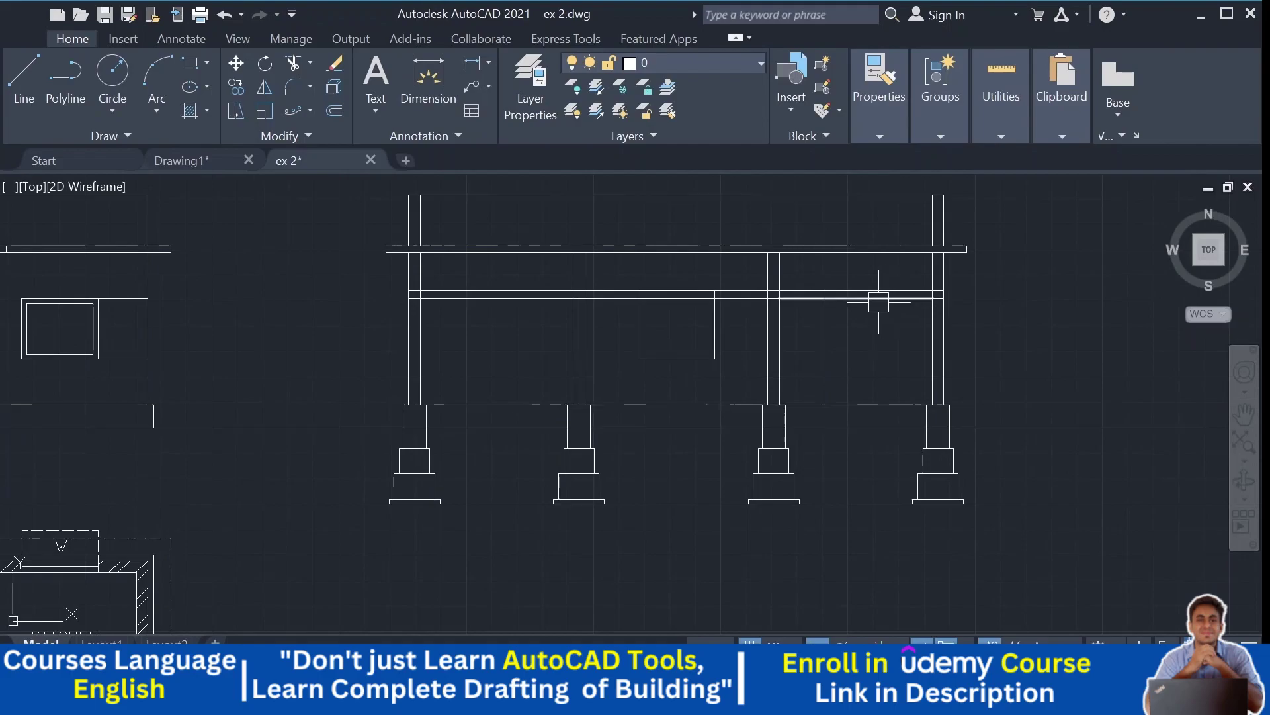
scroll(880, 292, "up", 2)
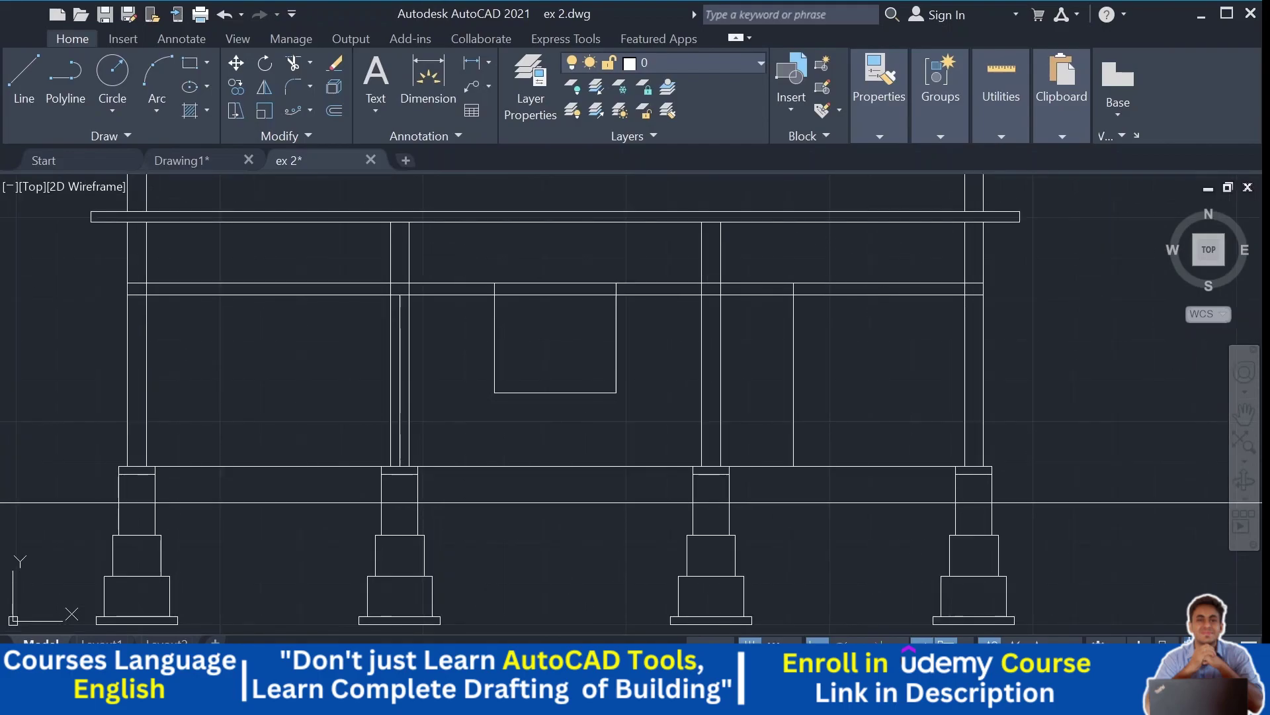
left_click(872, 276)
key("Delete")
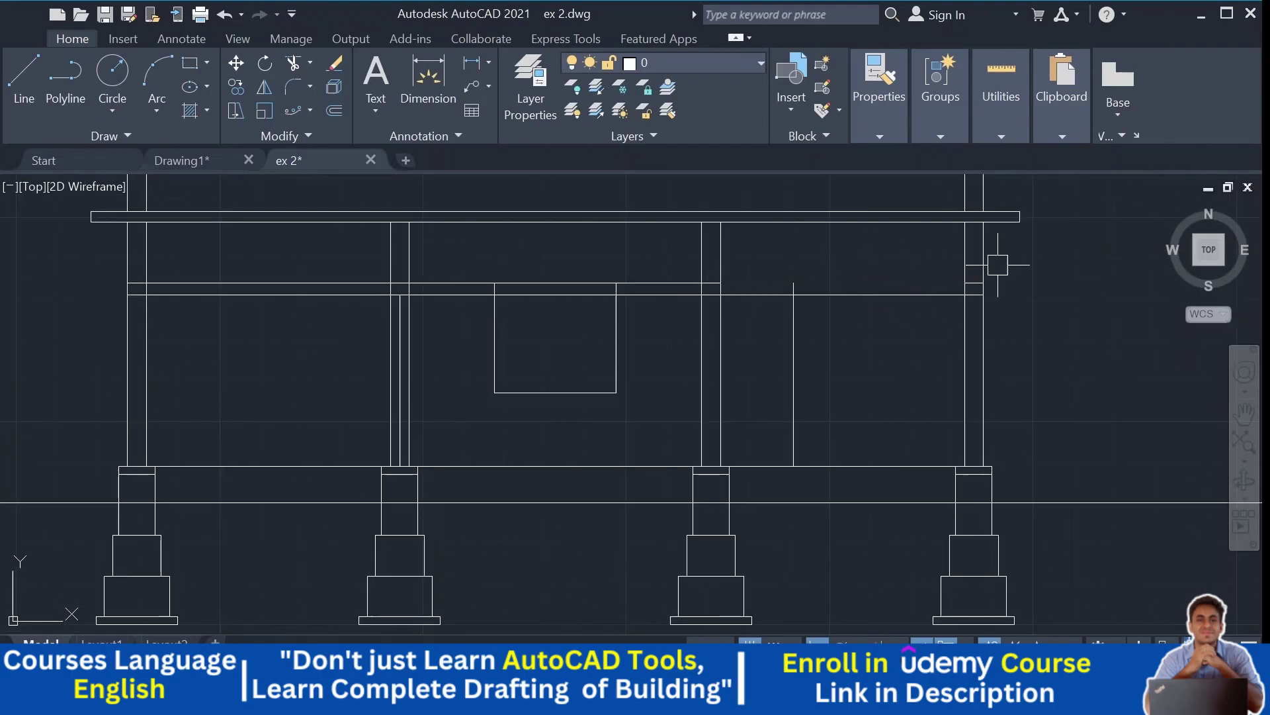
left_click(650, 280)
key("Delete")
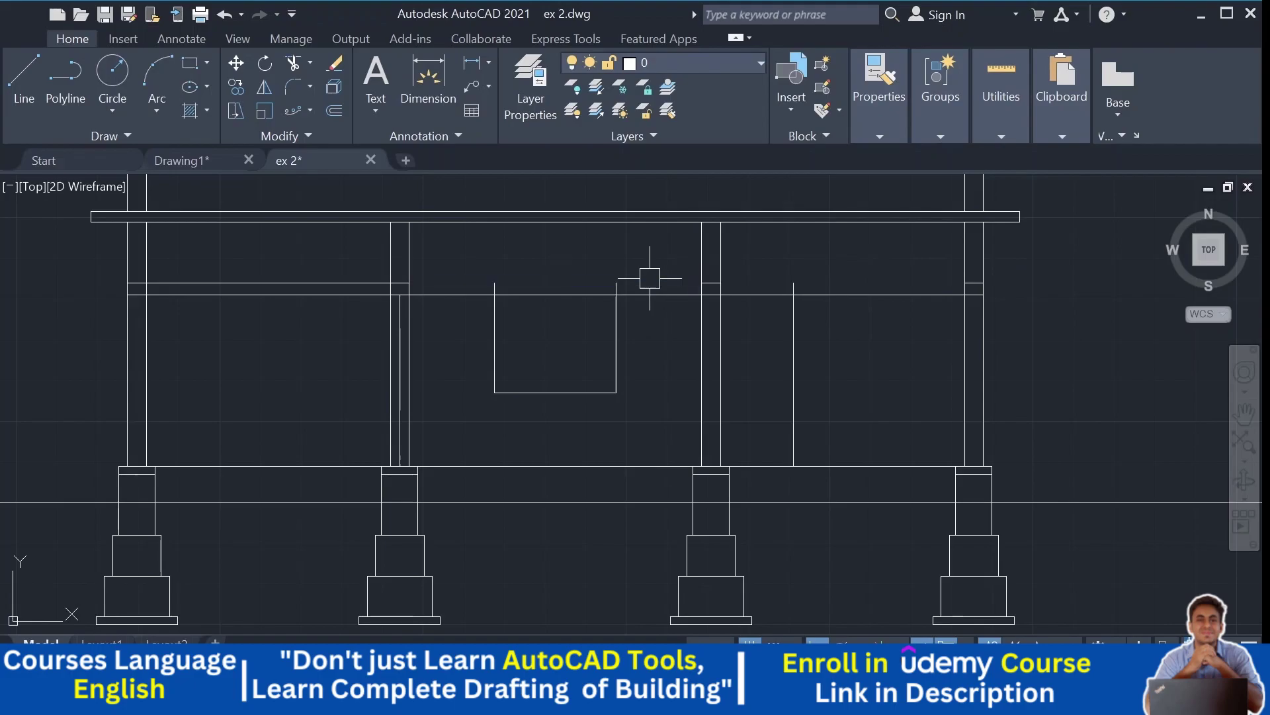
Step: Delete the lintel's top and underside lines between the walls in the section's left bay
left_click(300, 282)
key("Delete")
left_click(330, 296)
key("Delete")
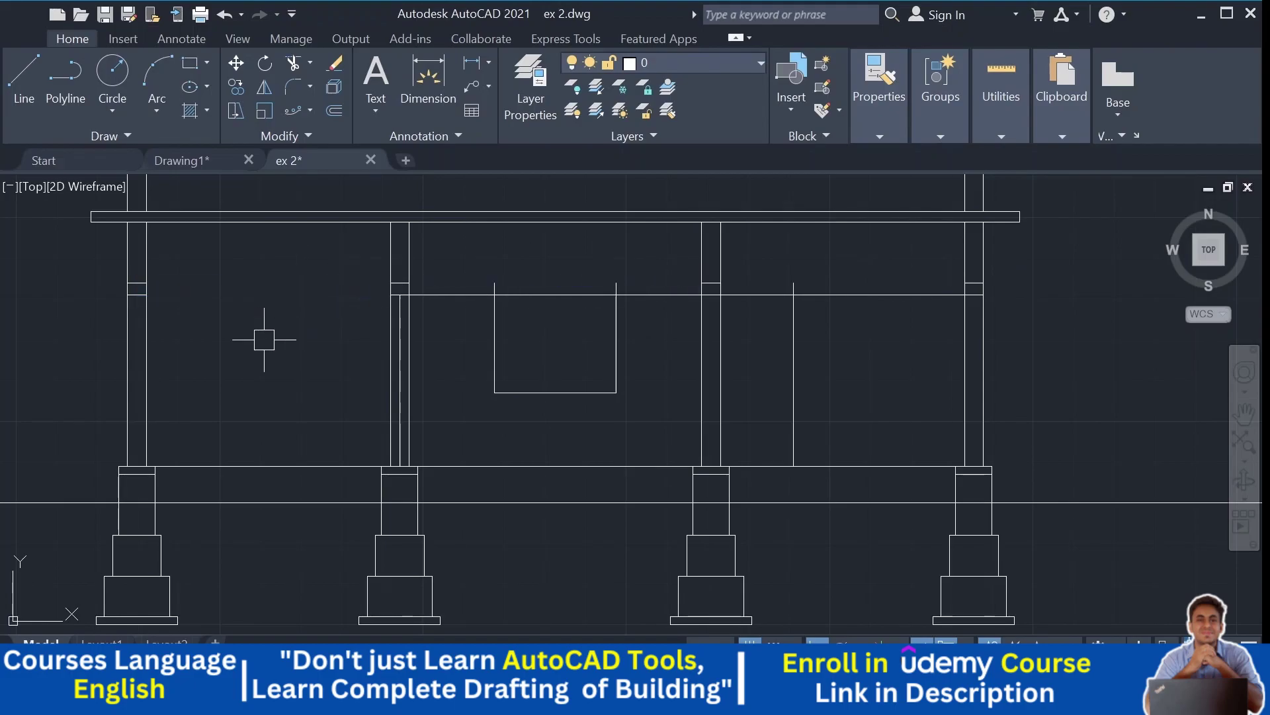
Step: Trim the lintel's underside and the jamb ends in the middle and right bays to the window and door D outlines
left_click(443, 295)
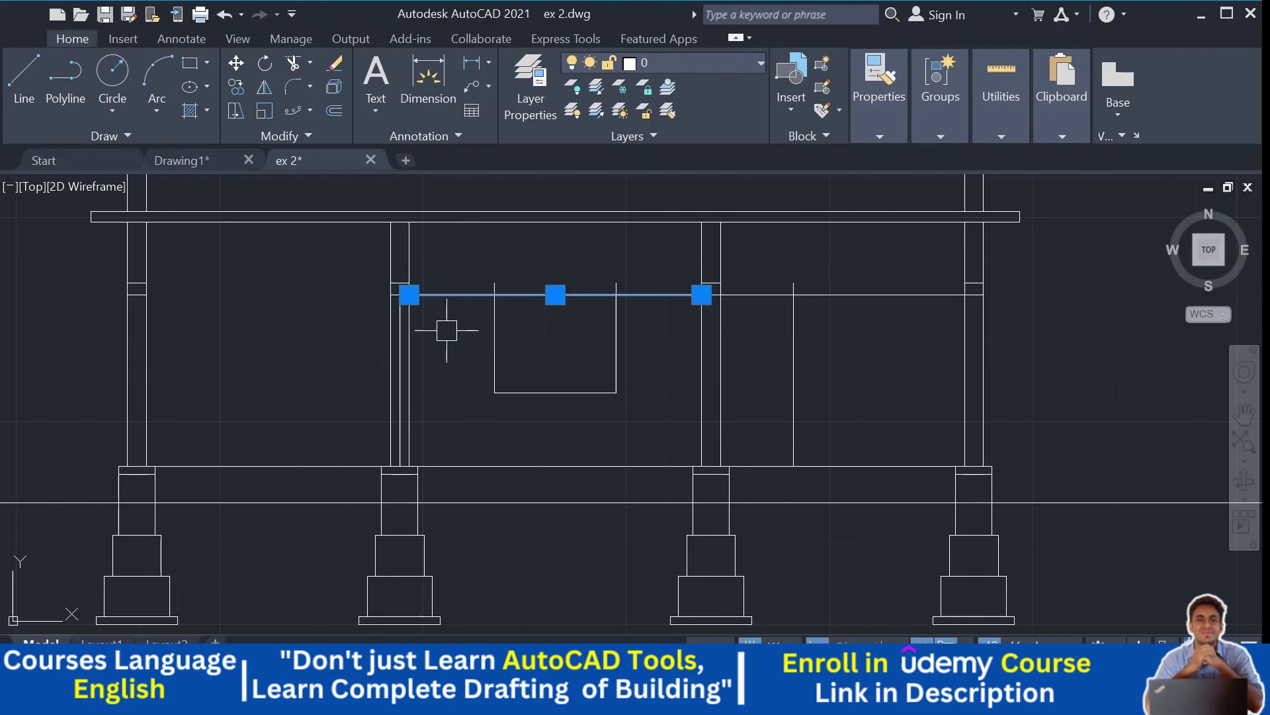
key("Escape")
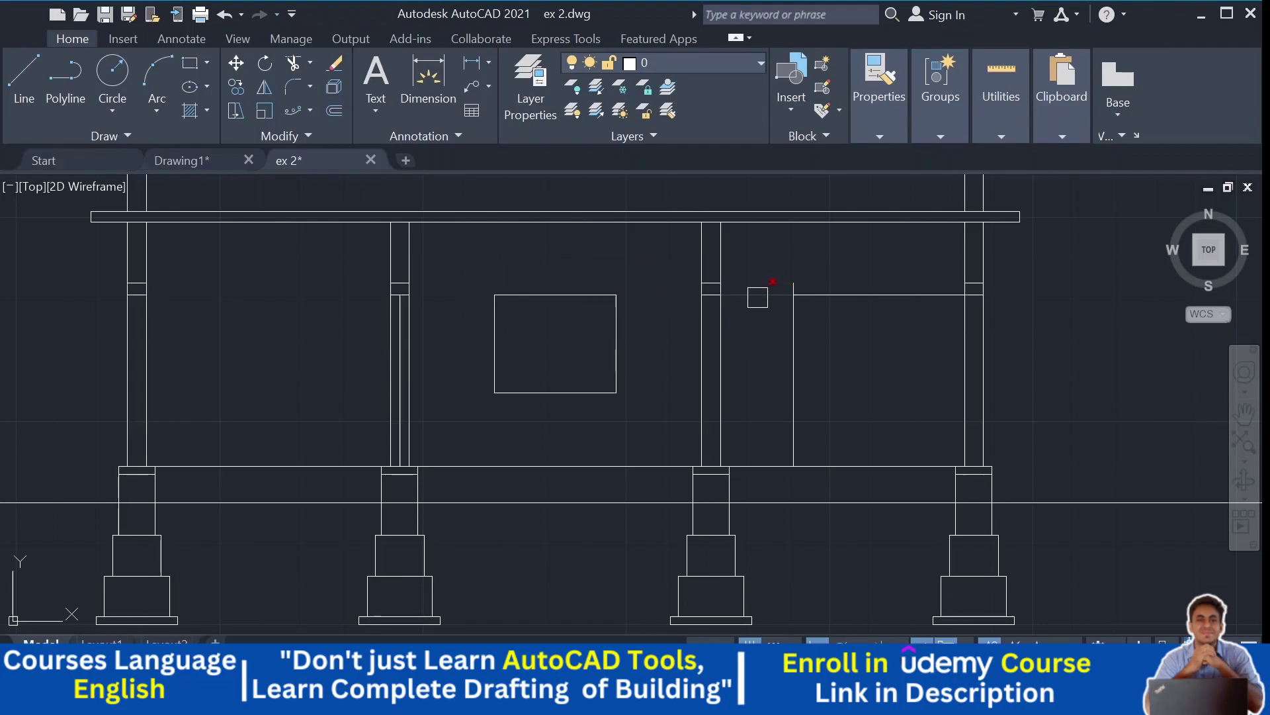
middle_click_drag(818, 366, 867, 355)
middle_click_drag(934, 315, 980, 332)
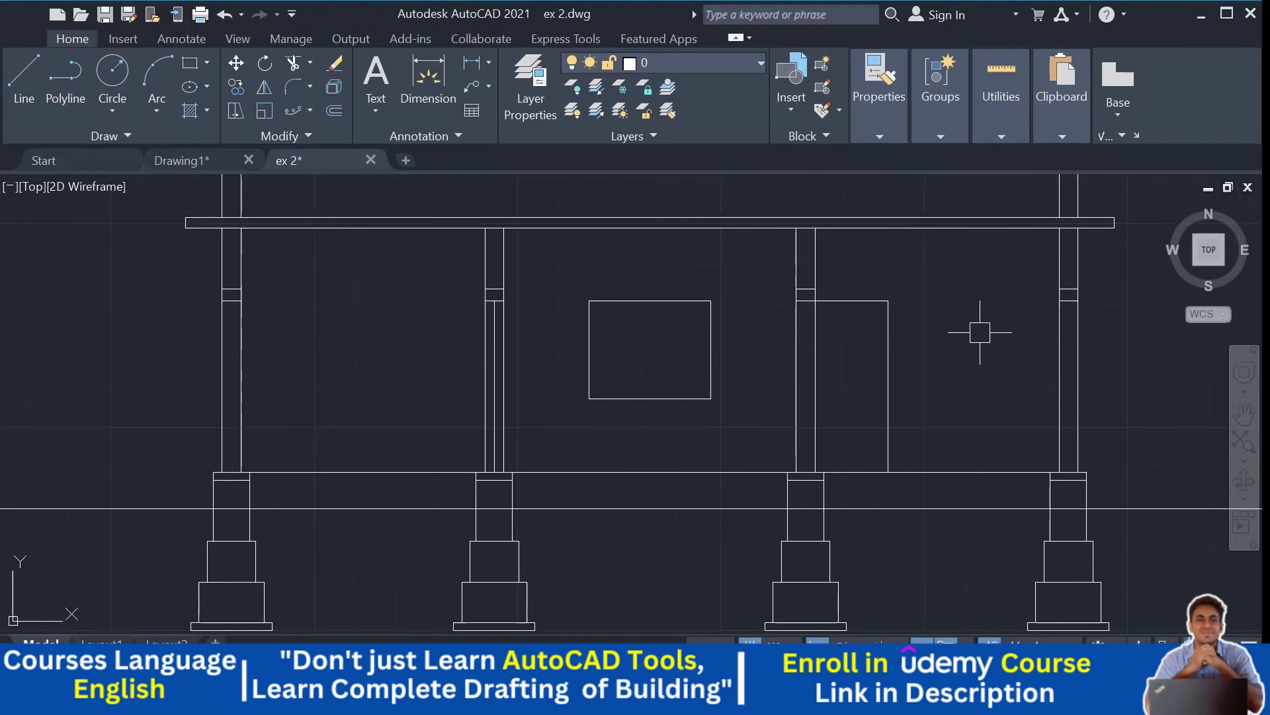
Step: Trim the ground line and the horizontal step lines inside the section's first two wall foundations from the left
scroll(936, 335, "down", 1)
scroll(936, 335, "down", 1)
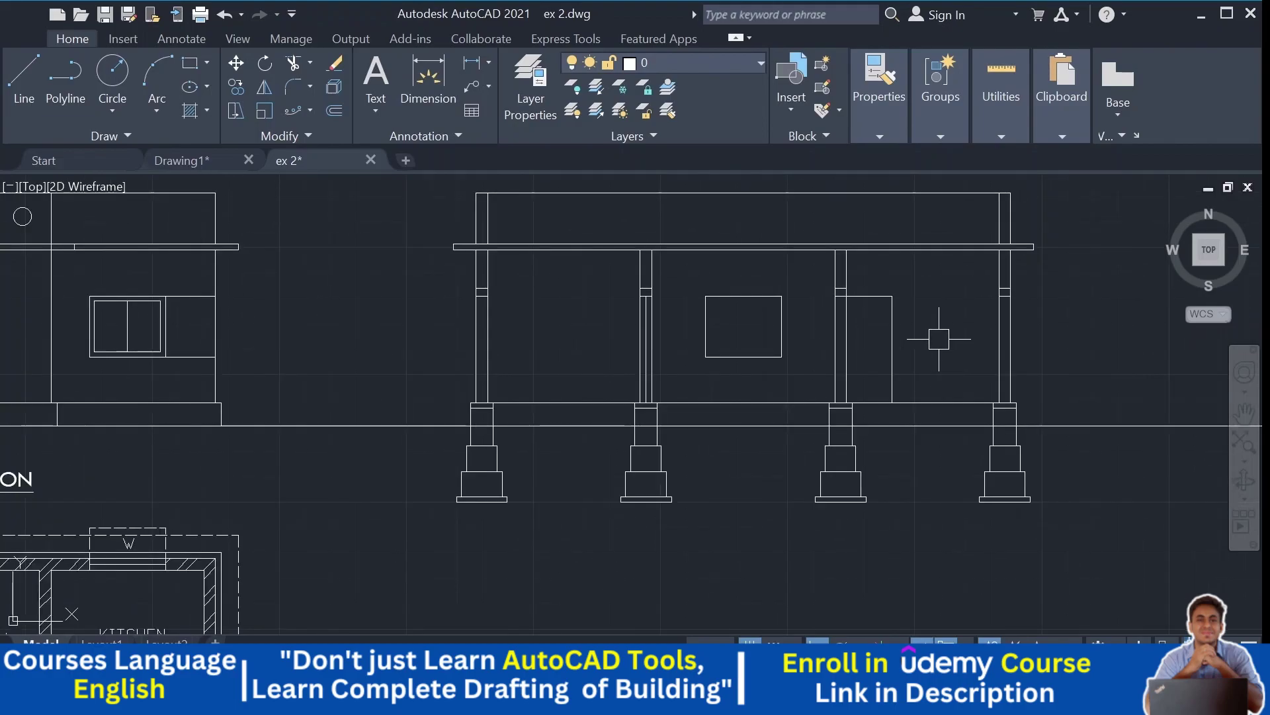
mouse_move(936, 335)
middle_mouse_down()
mouse_move(912, 361)
mouse_move(914, 346)
middle_mouse_up()
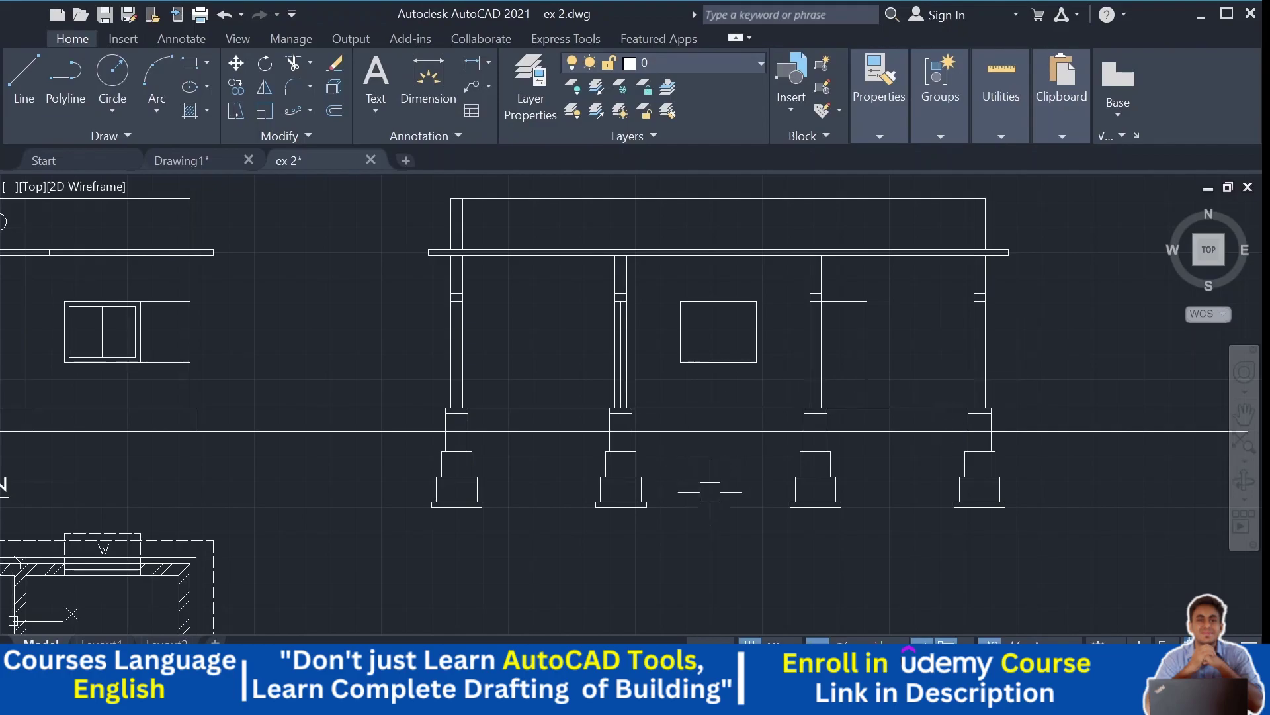
scroll(731, 471, "up", 2)
scroll(476, 464, "up", 2)
scroll(593, 415, "up", 2)
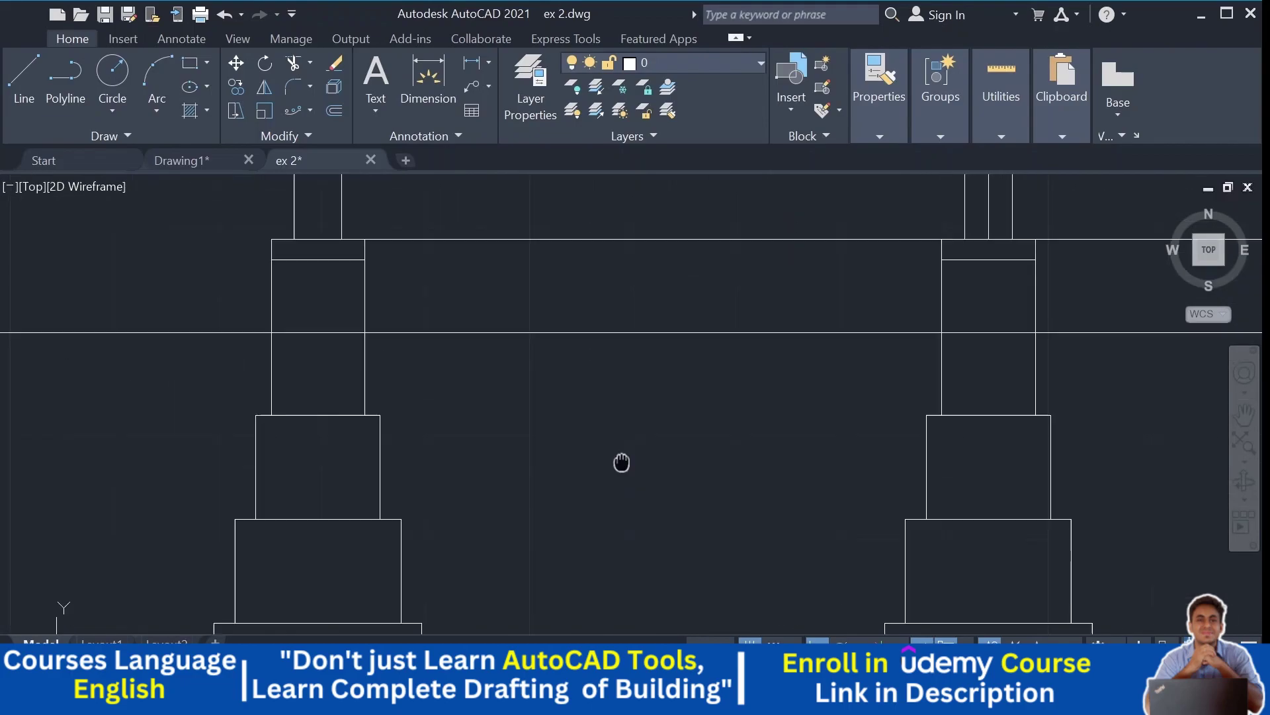
scroll(689, 471, "down", 1)
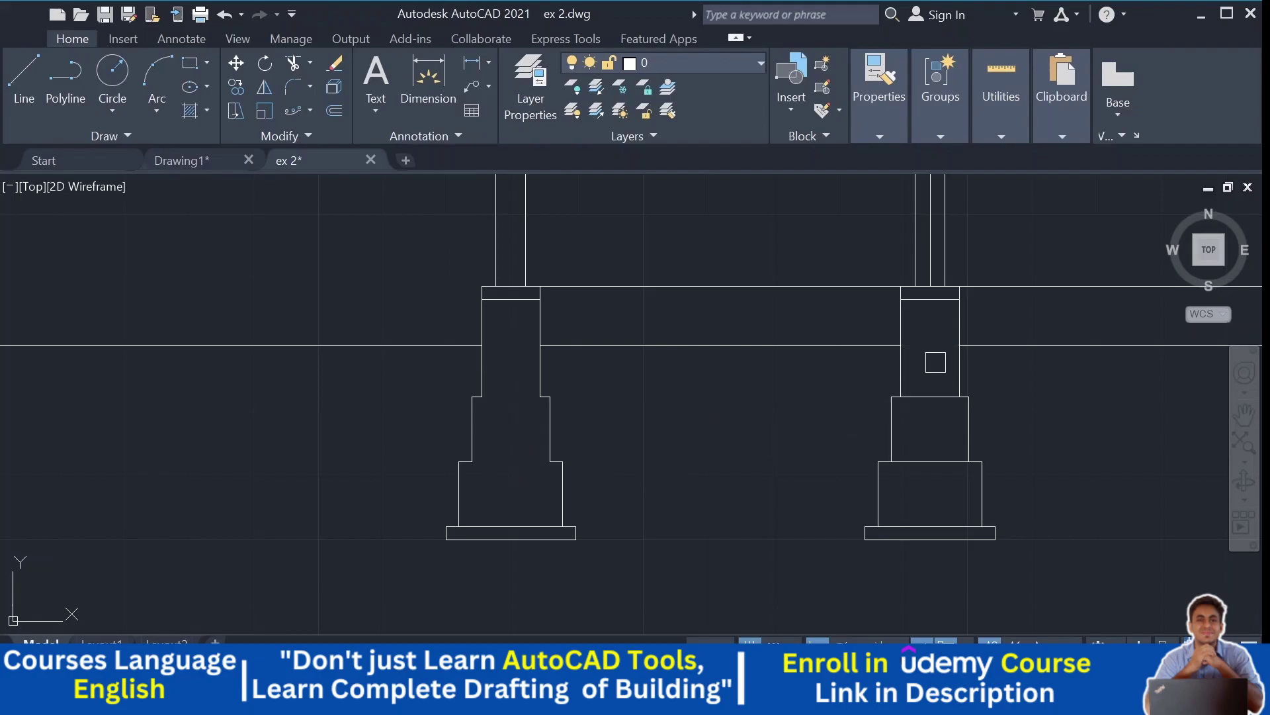
scroll(930, 469, "down", 2)
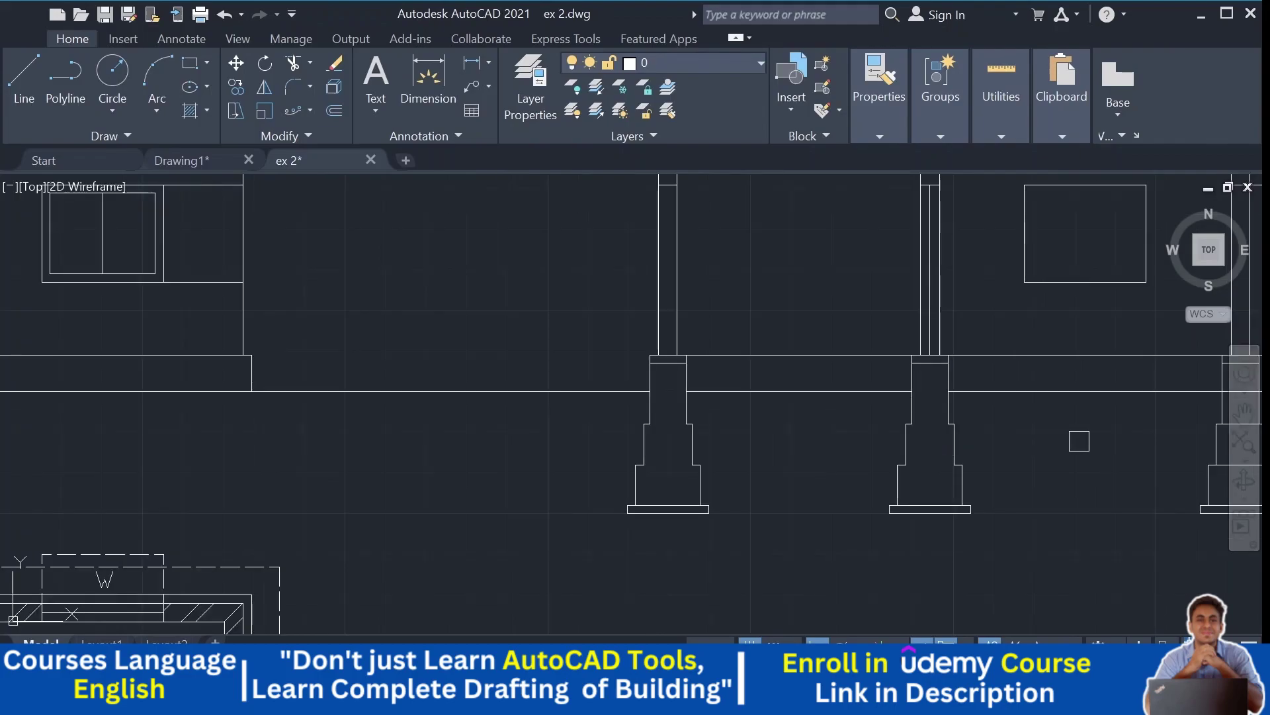
Step: Trim the ground line and the horizontal step lines inside the section's two remaining wall foundations
scroll(738, 420, "up", 1)
scroll(908, 402, "up", 2)
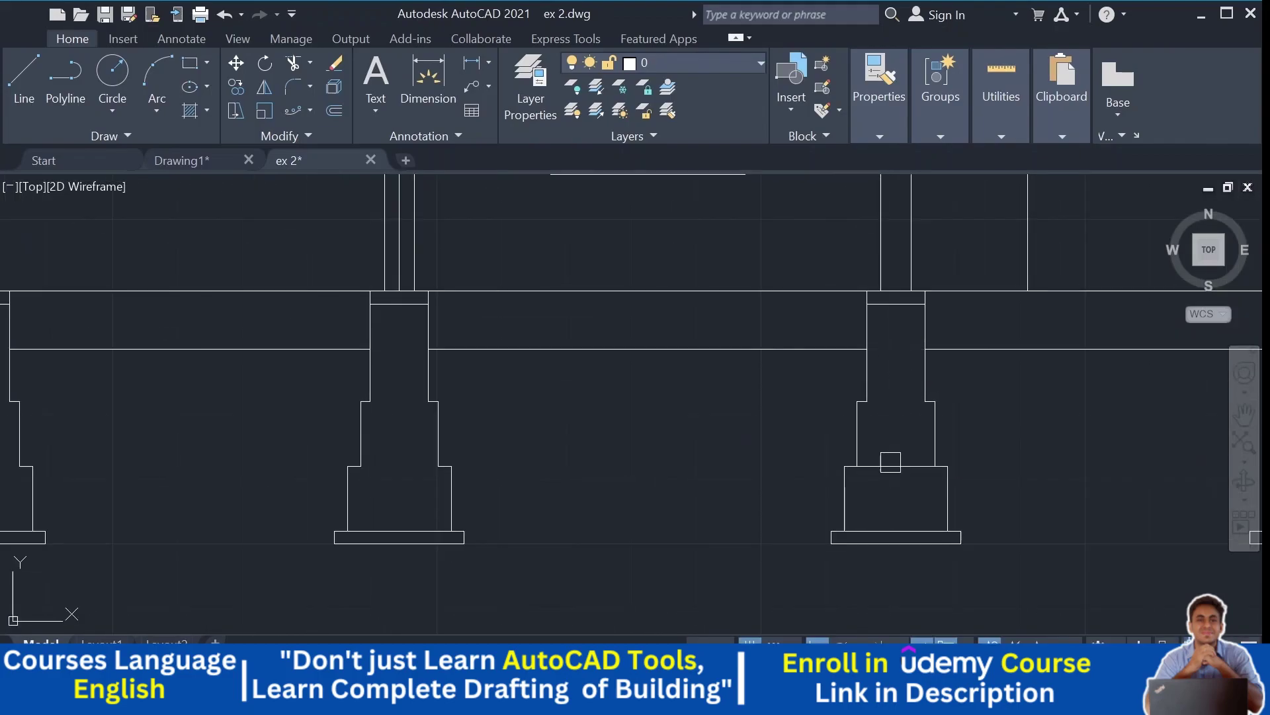
scroll(891, 462, "down", 3)
scroll(876, 429, "up", 1)
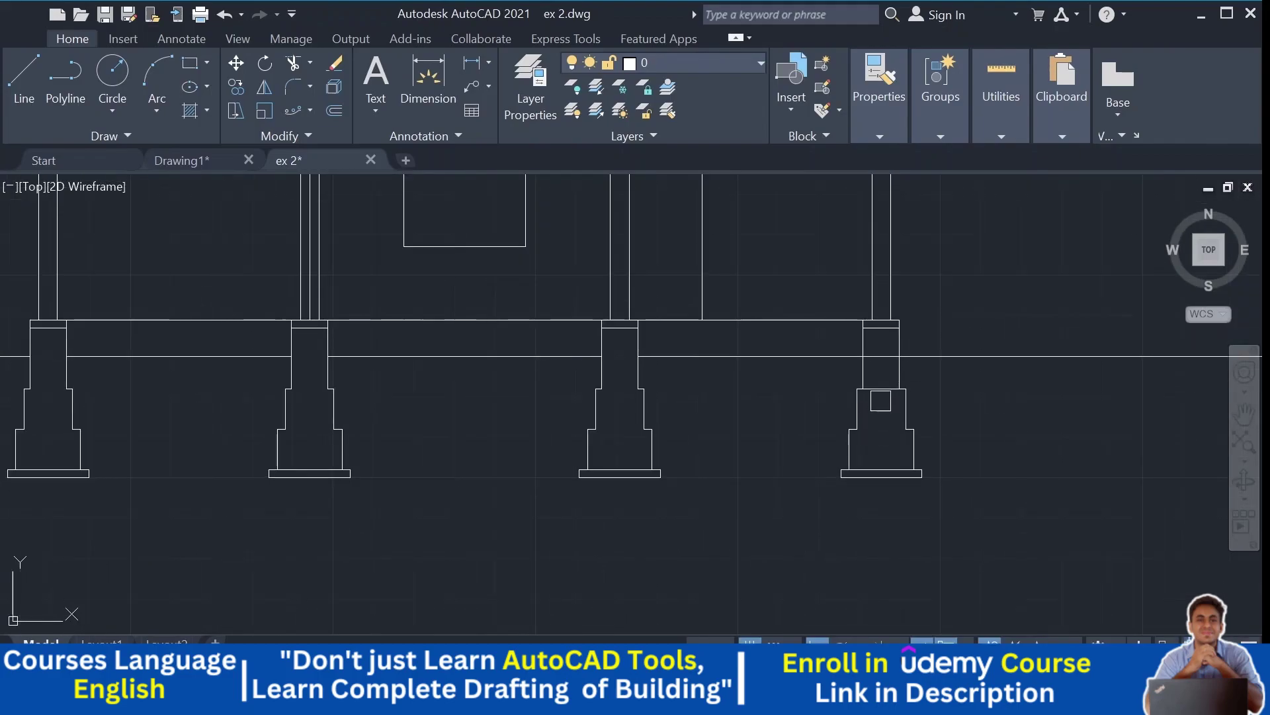
middle_click_drag(731, 423, 874, 462)
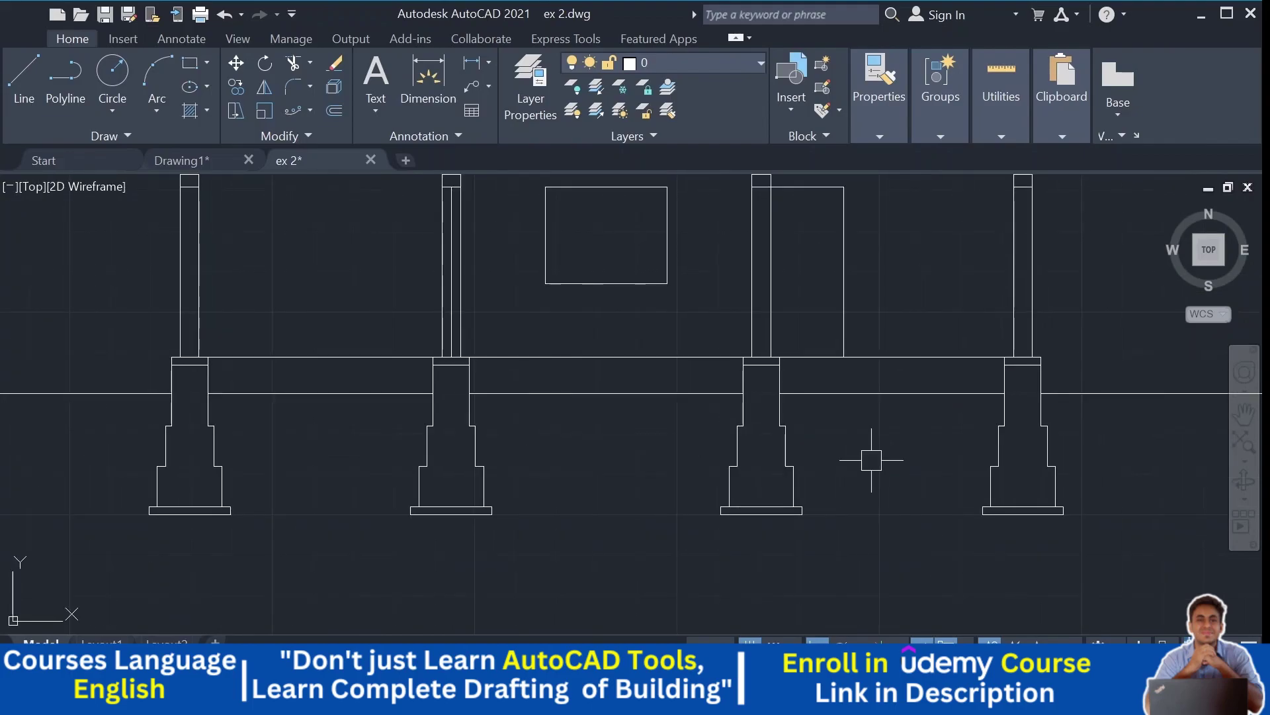
Step: Offset the left bay's floor line upward by the thickness of the band on top of the foundation walls
middle_click_drag(546, 383, 822, 412)
scroll(616, 408, "up", 3)
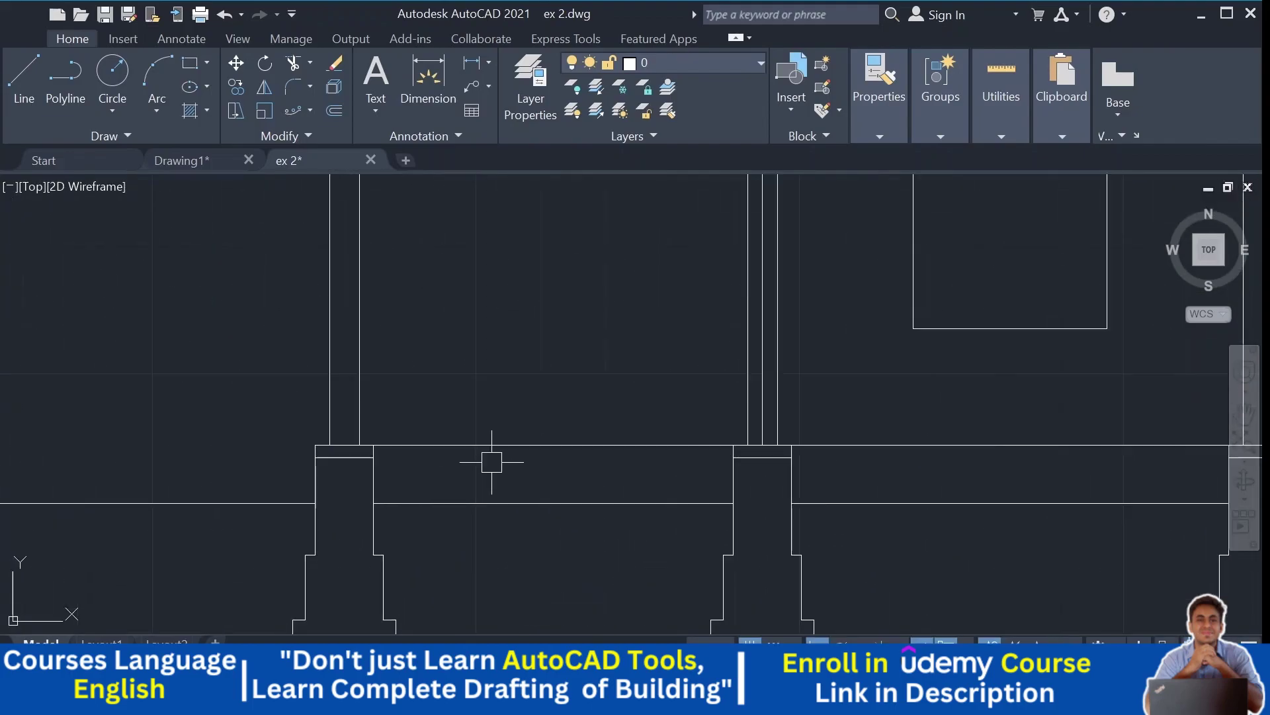
scroll(463, 463, "up", 1)
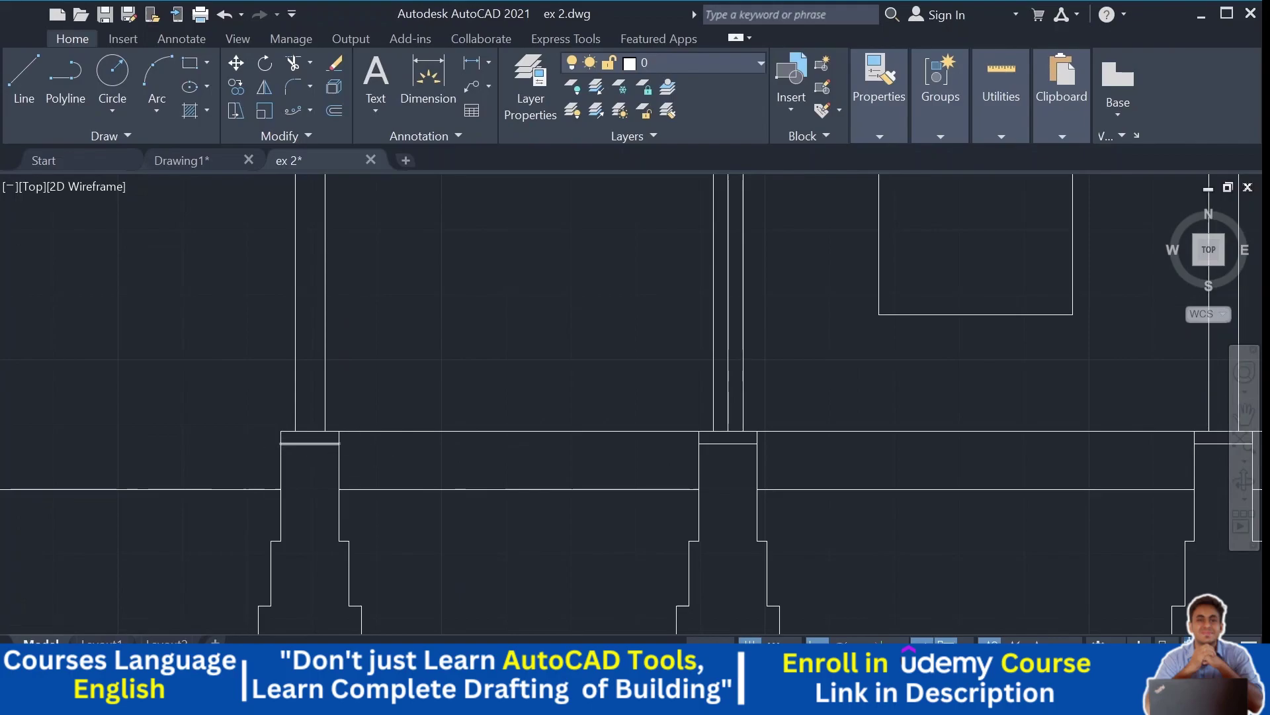
scroll(299, 429, "up", 1)
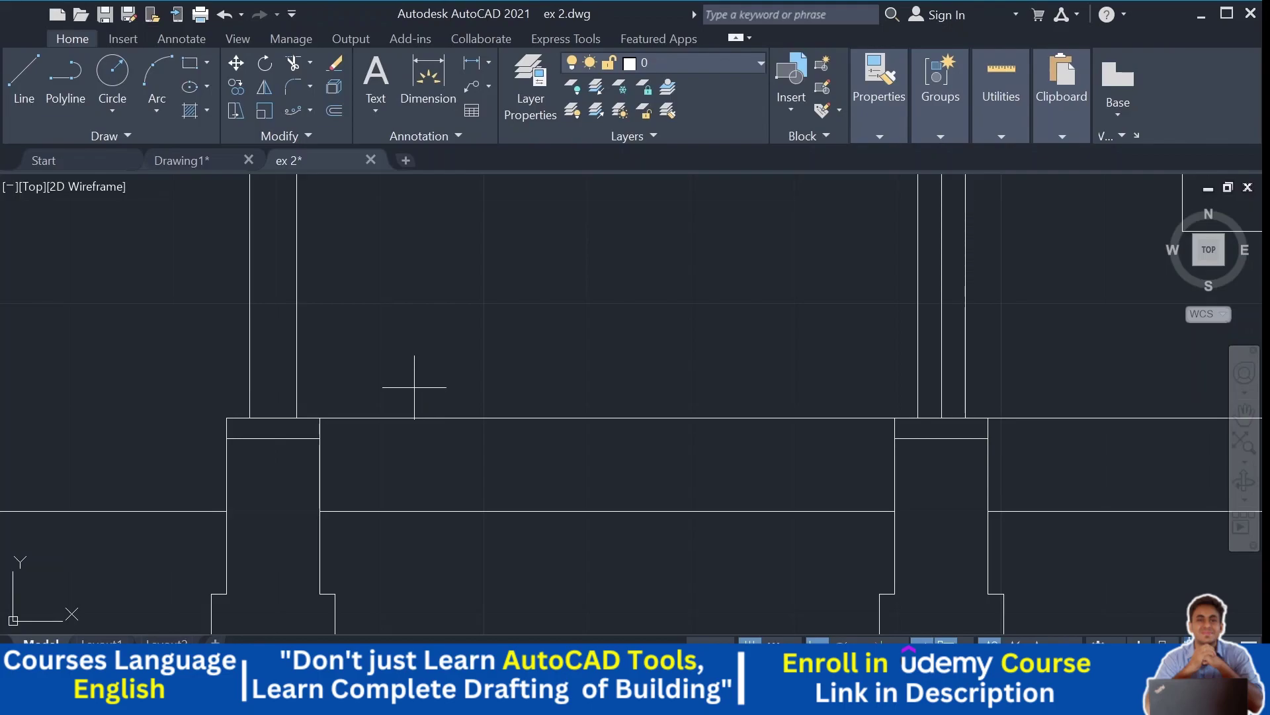
left_click(419, 416)
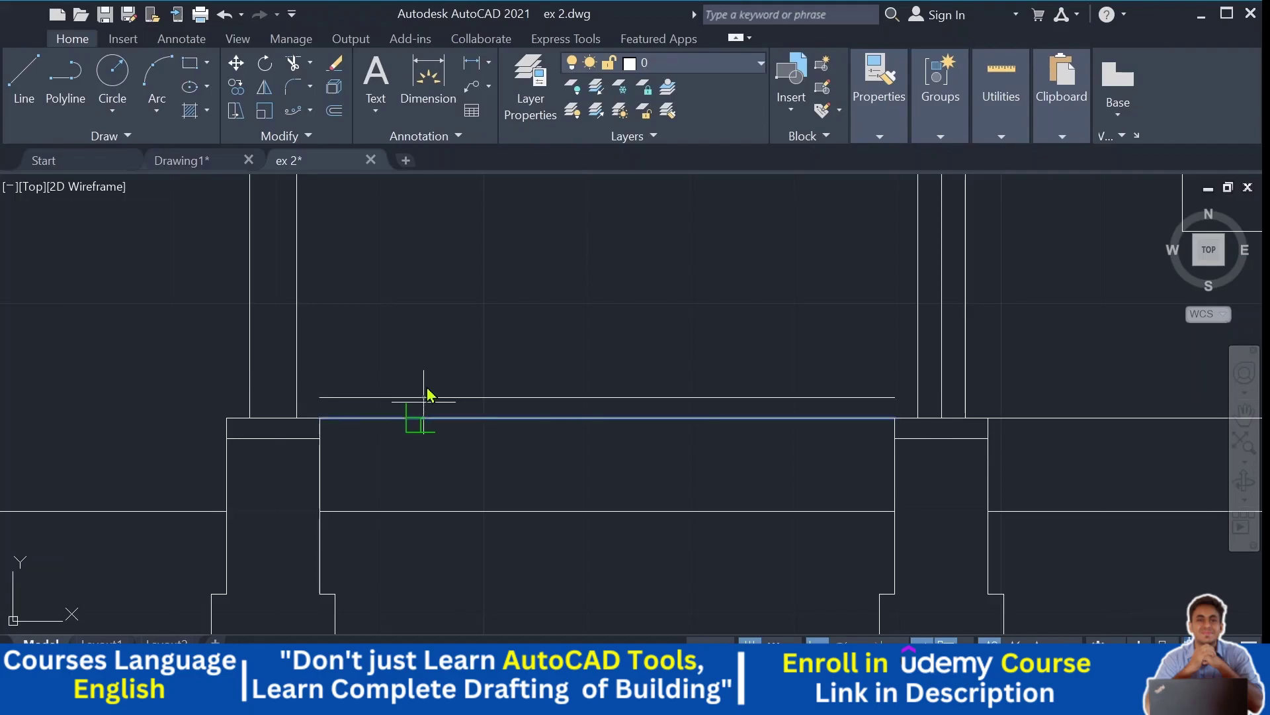
left_click(427, 394)
Step: Offset the floor lines of the middle and right bays upward by the same distance
middle_click_drag(831, 439, 521, 435)
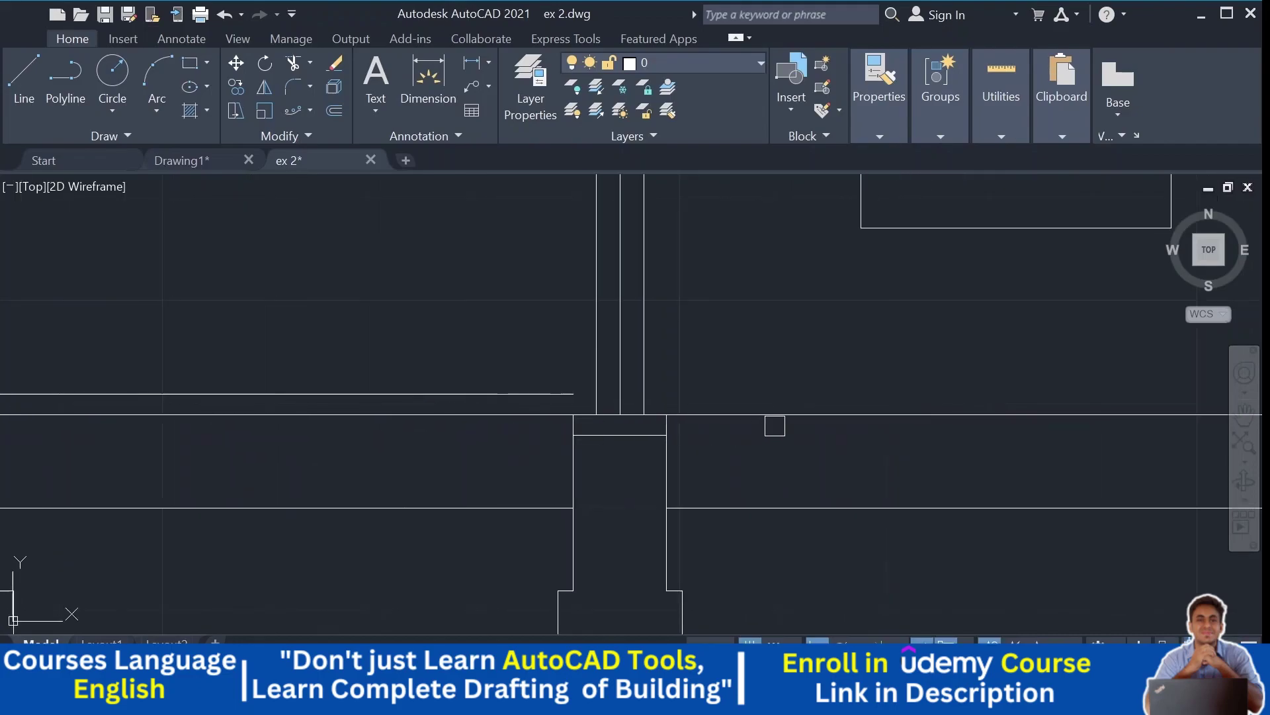
left_click(774, 416)
left_click(773, 352)
scroll(797, 432, "down", 4)
middle_click_drag(797, 433, 448, 416)
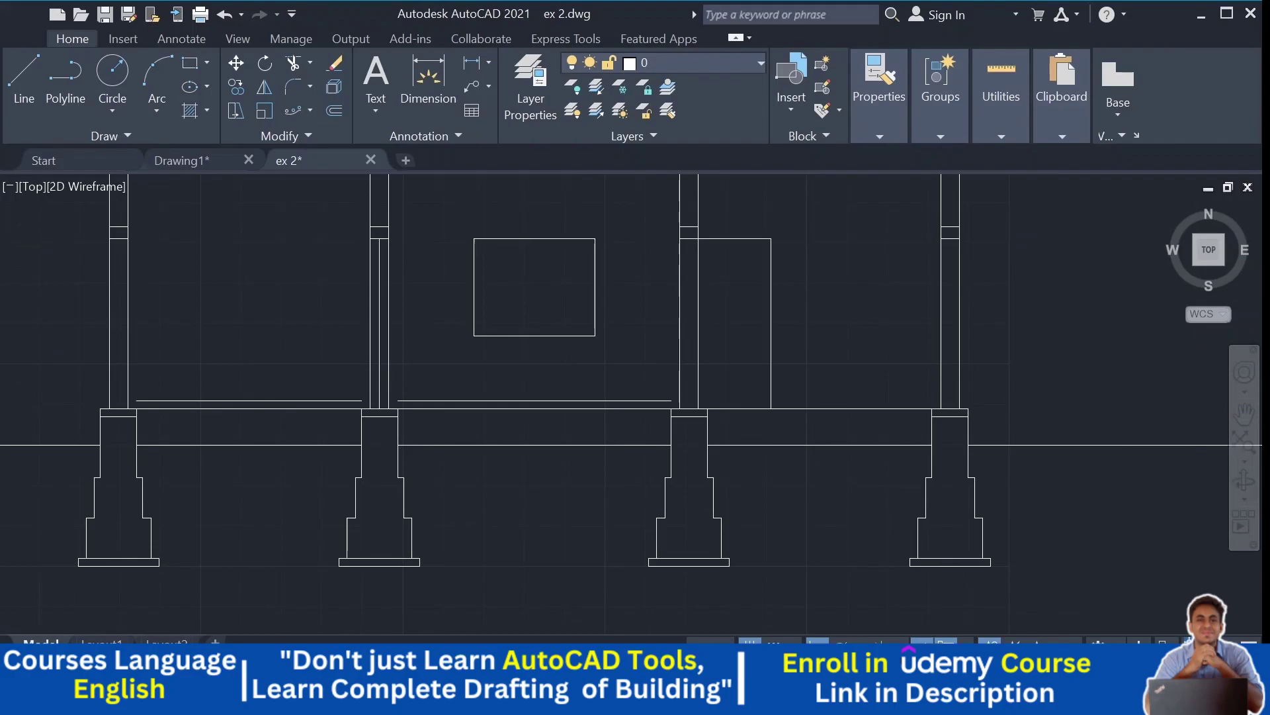
scroll(854, 423, "up", 2)
left_click(824, 401)
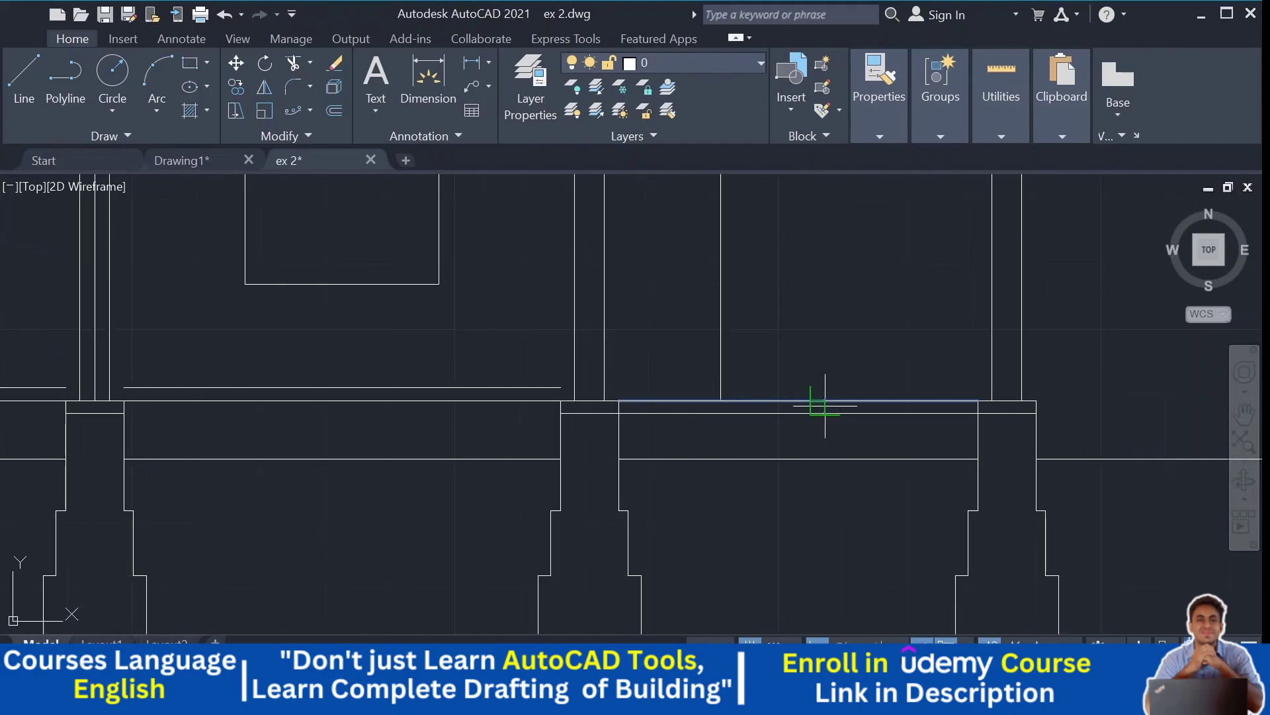
left_click(828, 322)
Step: Extend the offset floor lines in all three bays to the faces of the adjoining walls
middle_click_drag(657, 360, 1154, 315)
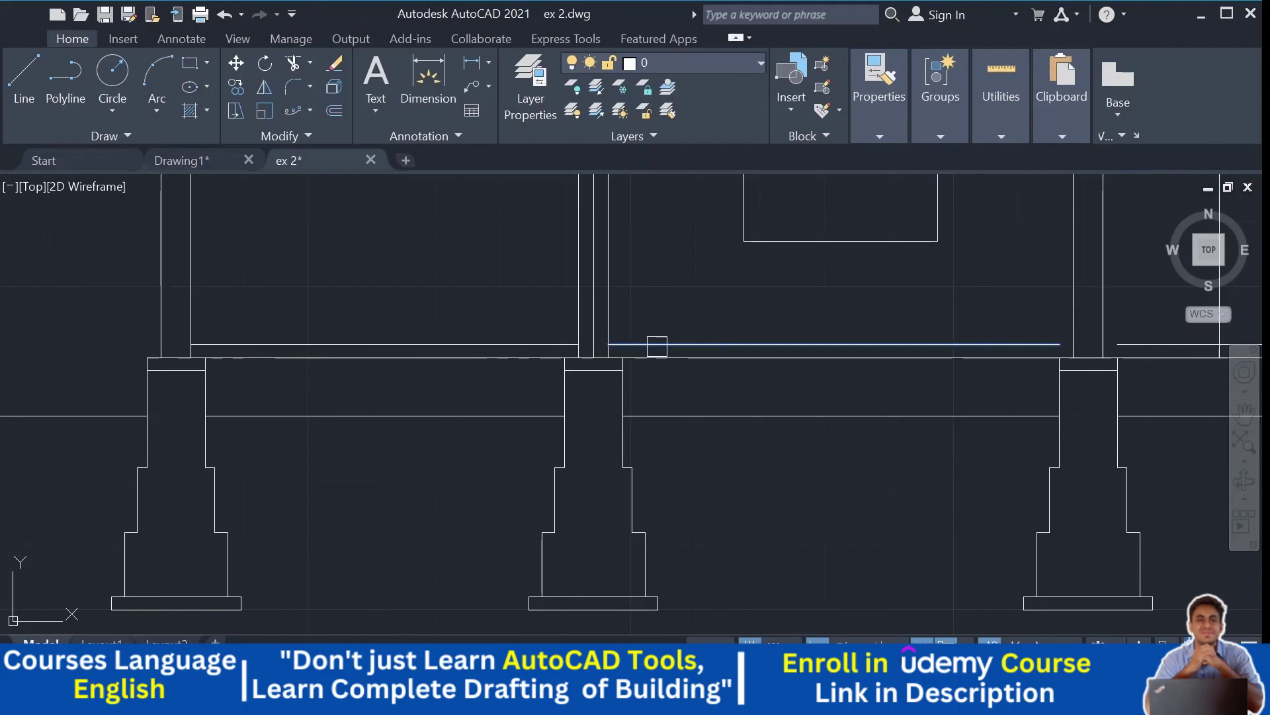
middle_click_drag(987, 417, 578, 433)
left_click(598, 354)
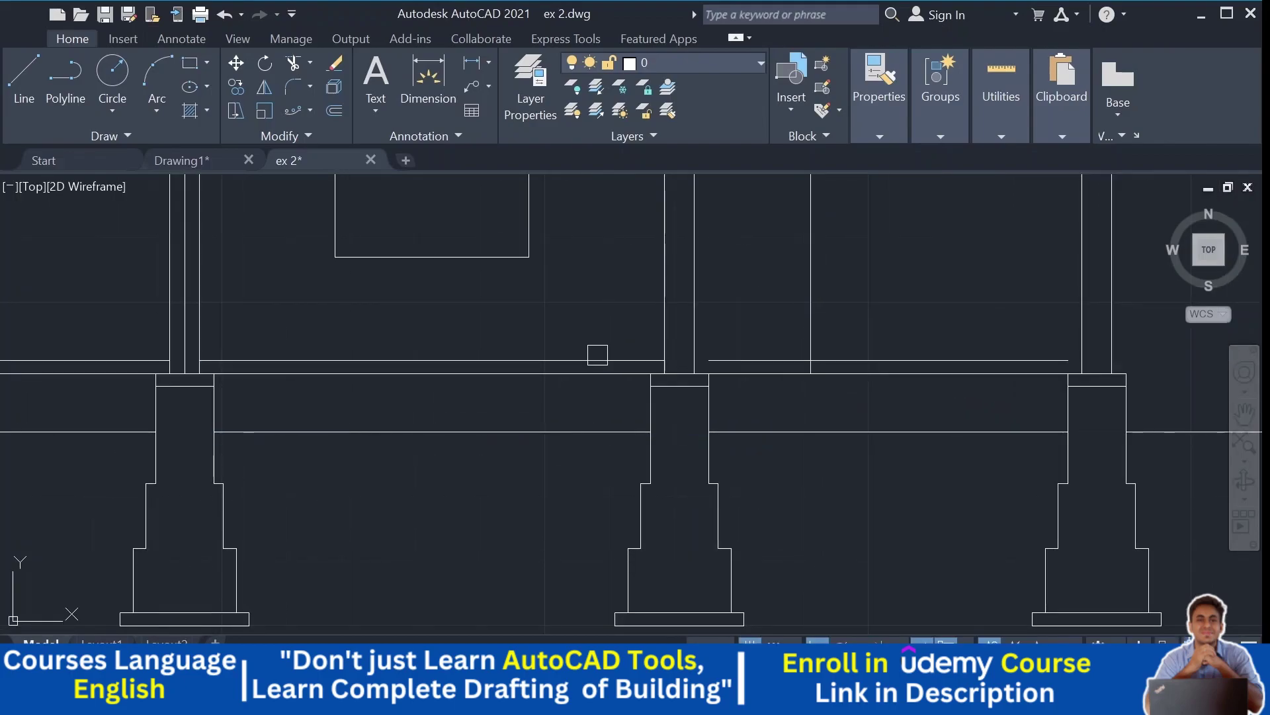
left_click(742, 357)
left_click(970, 361)
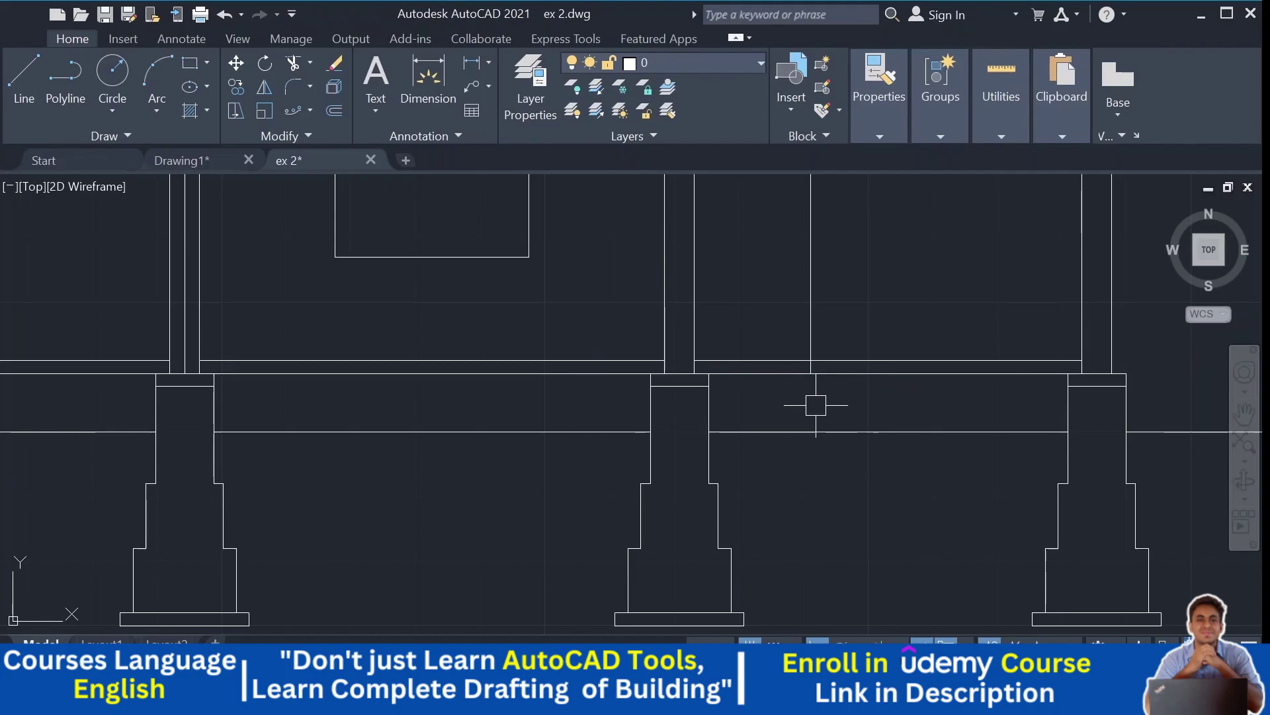
Step: Trim the jamb of door D in the right bay where it runs below the upper floor line
scroll(814, 369, "up", 4)
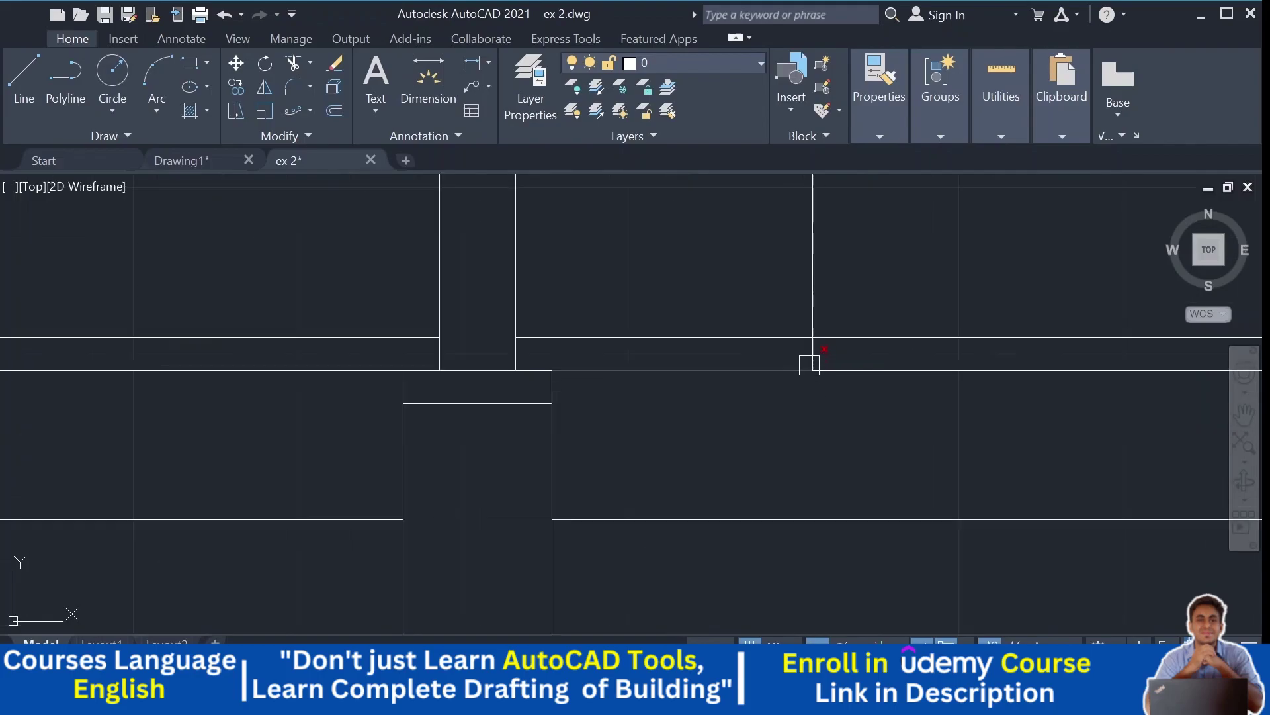
scroll(825, 454, "down", 5)
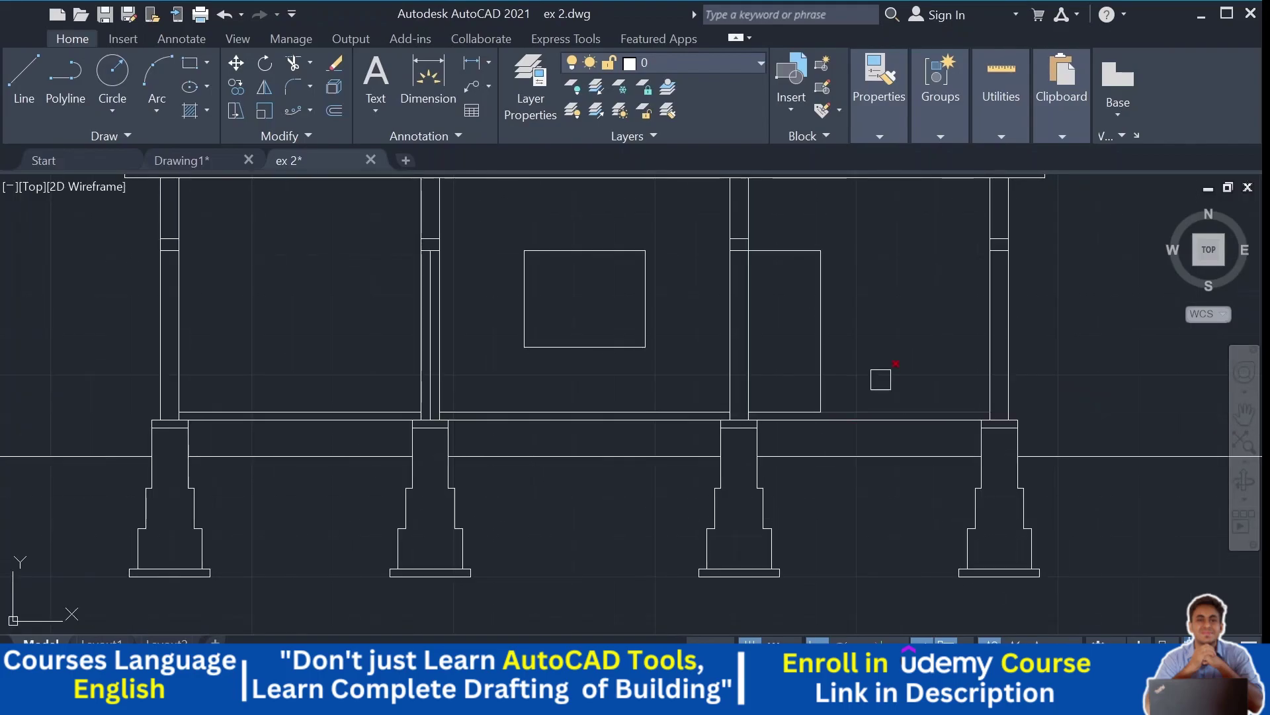
key("Escape")
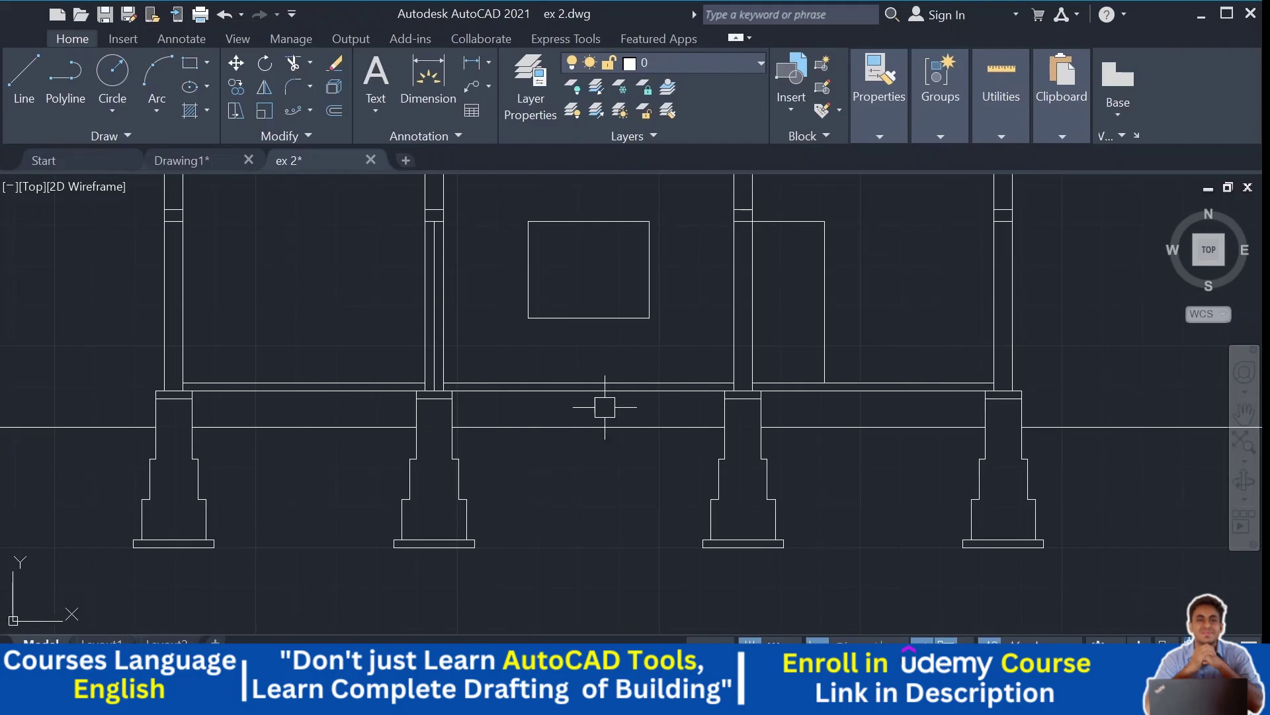
Step: Compare the section with the plan along line X-X, checking the dashed opening between the dining room and drawing room
middle_click_drag(604, 407, 663, 445)
middle_click_drag(553, 438, 588, 469)
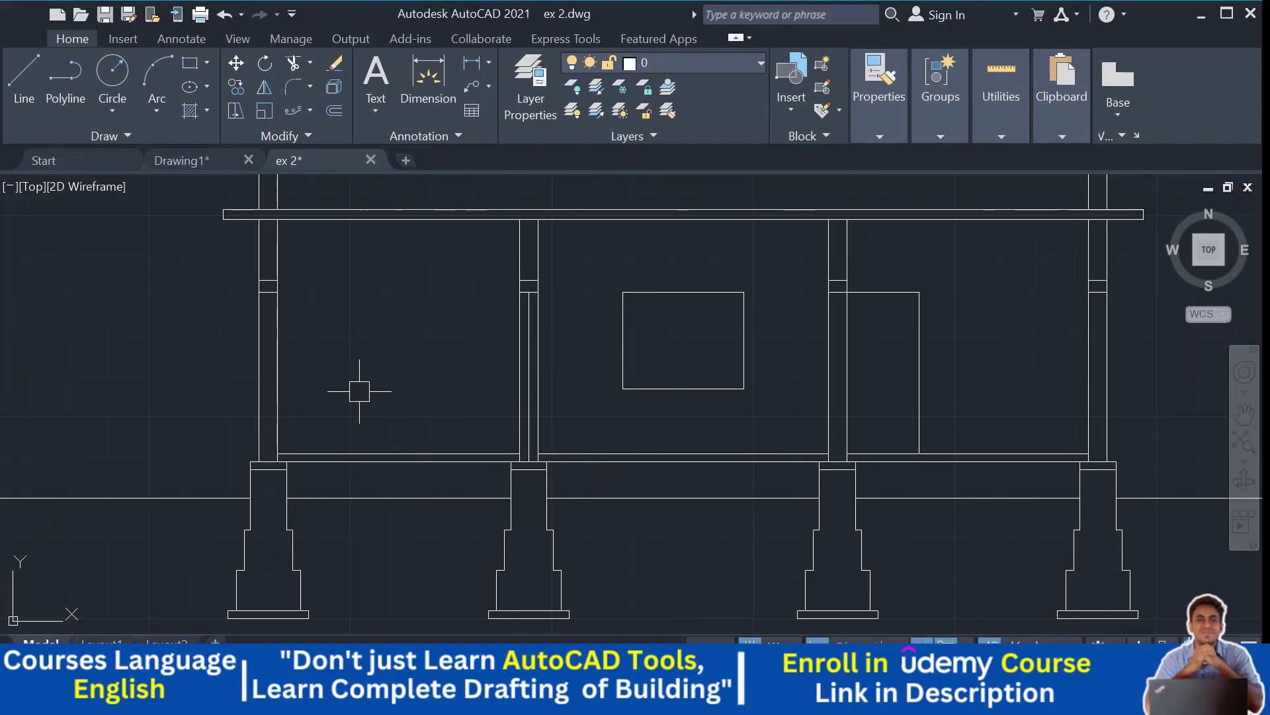
middle_click_drag(359, 391, 375, 405)
middle_click_drag(498, 253, 530, 314)
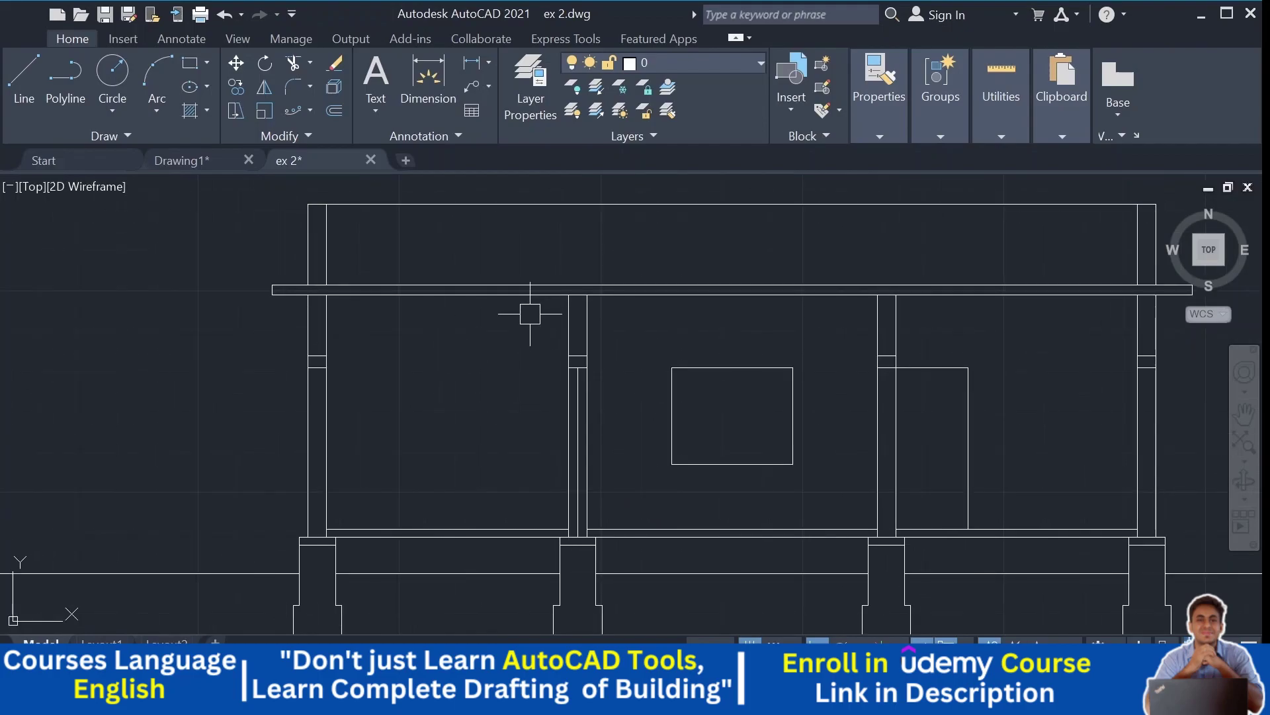
scroll(644, 332, "down", 2)
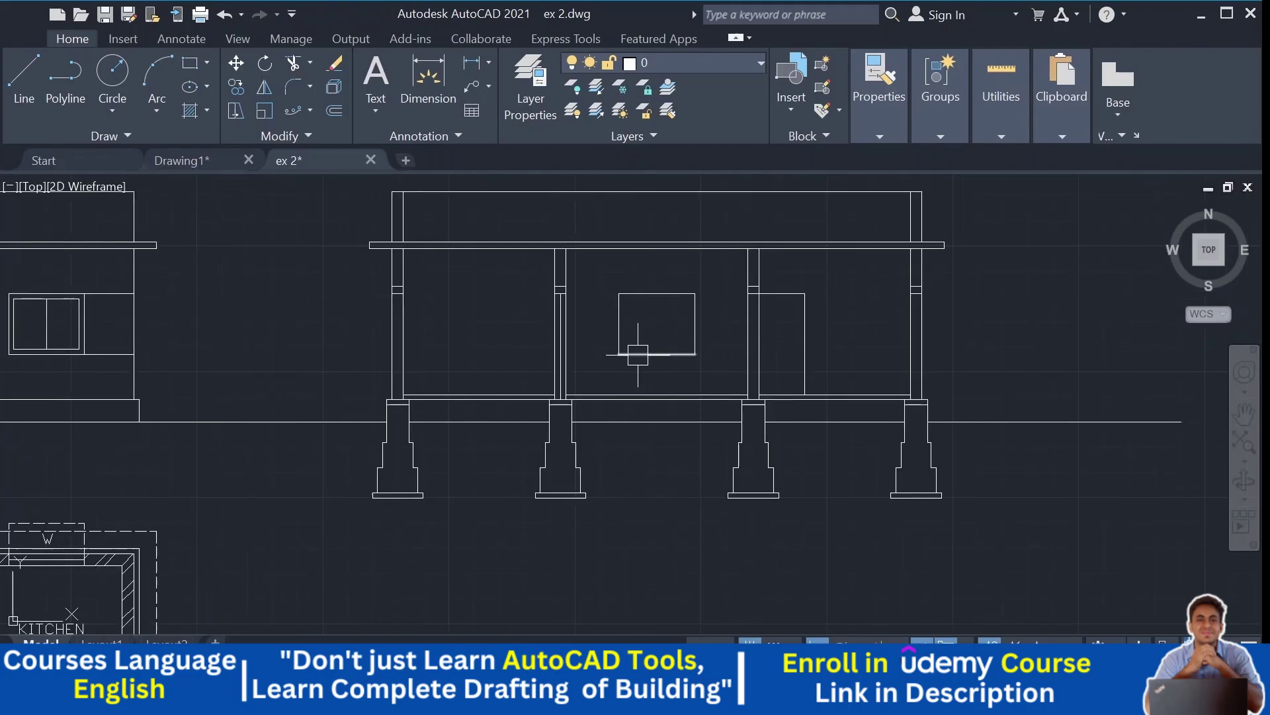
middle_click_drag(671, 496, 677, 508)
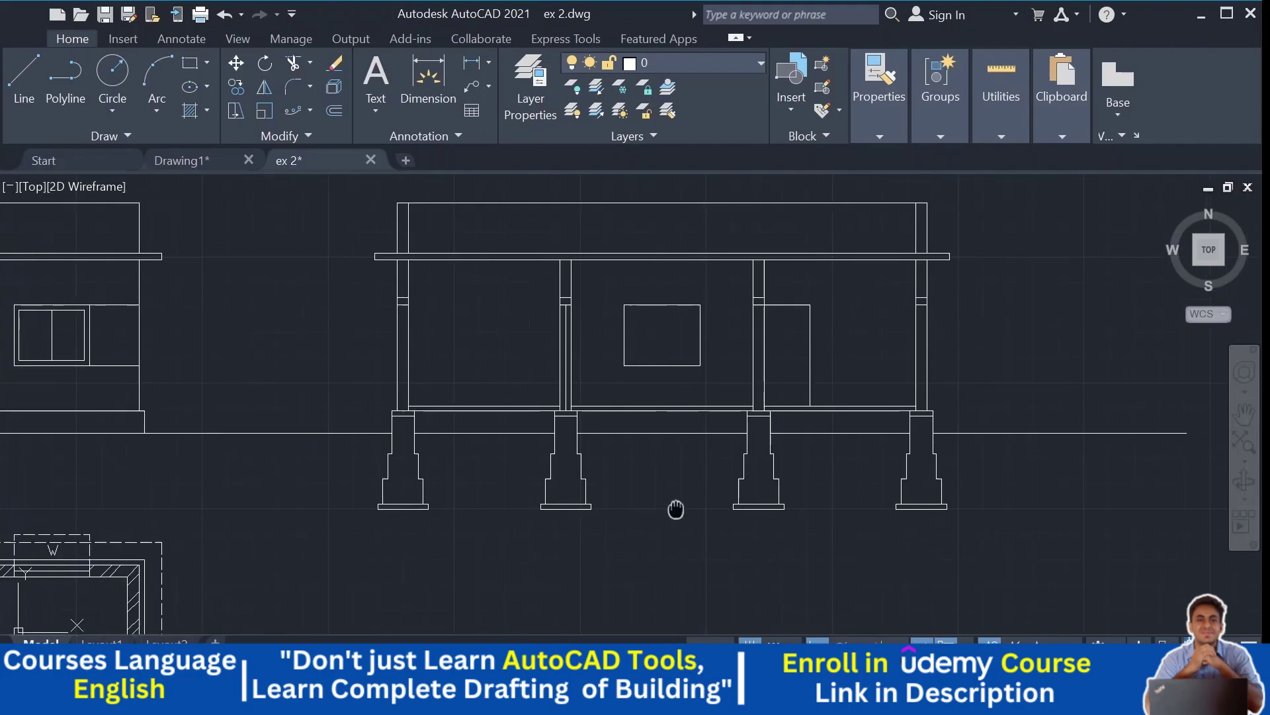
scroll(676, 508, "down", 2)
mouse_move(583, 520)
middle_mouse_down()
mouse_move(634, 376)
mouse_move(759, 275)
mouse_move(789, 294)
mouse_move(791, 340)
middle_mouse_up()
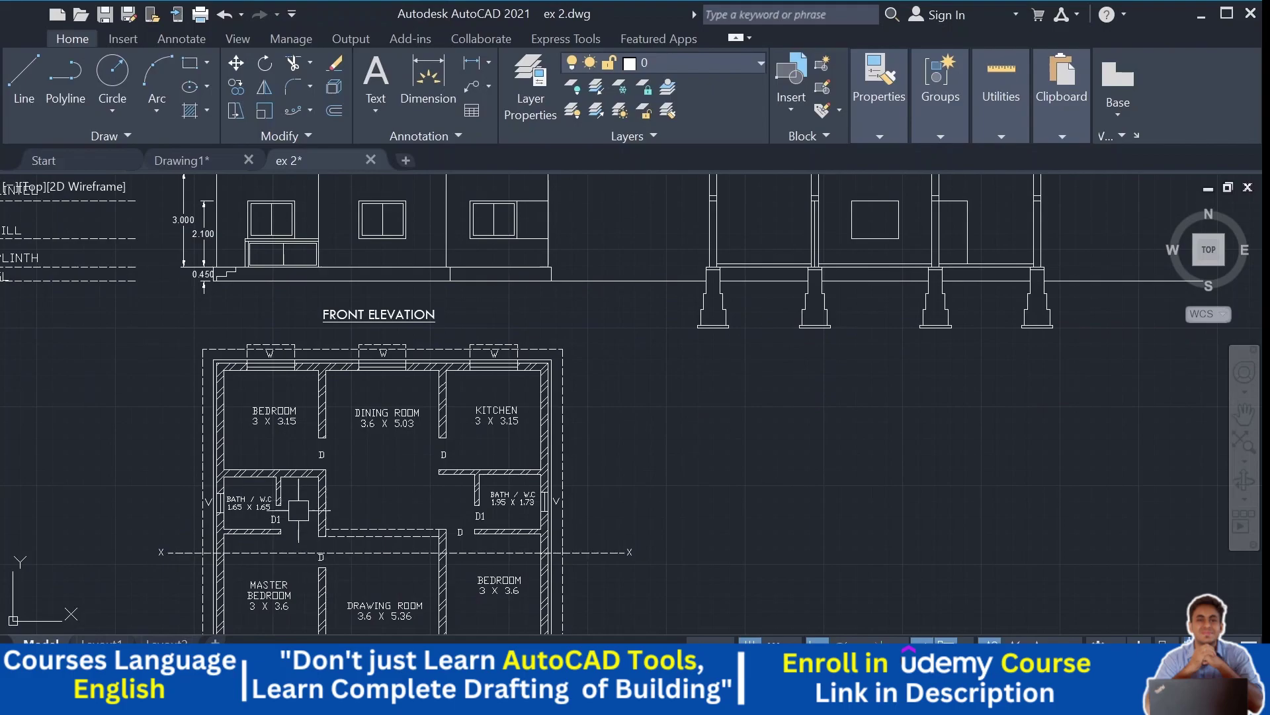
middle_click_drag(354, 549, 277, 530)
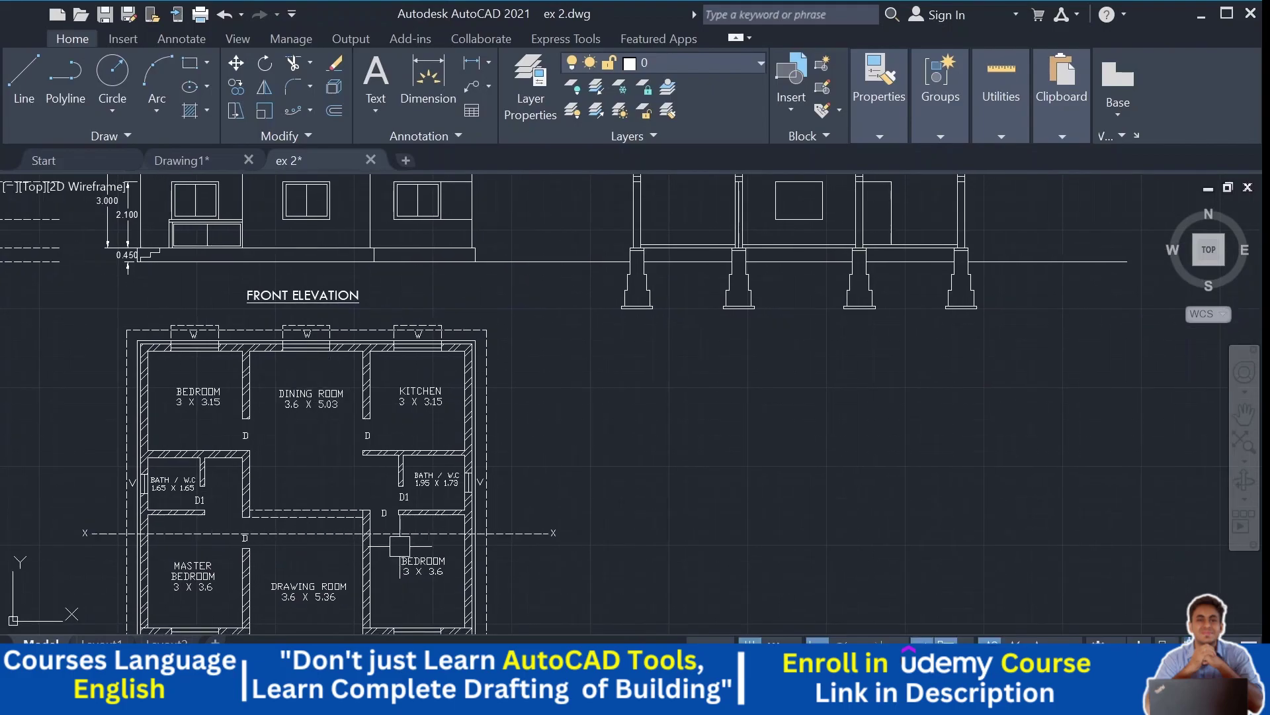
scroll(399, 547, "down", 3)
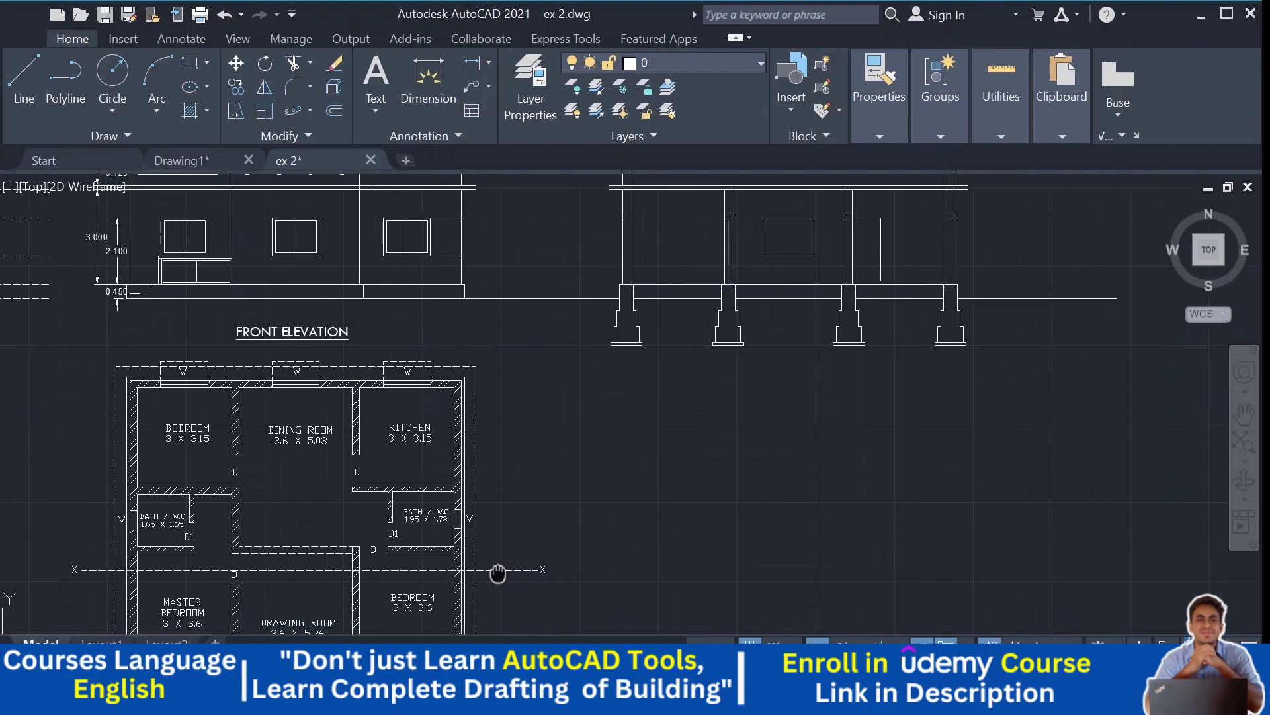
scroll(341, 509, "up", 4)
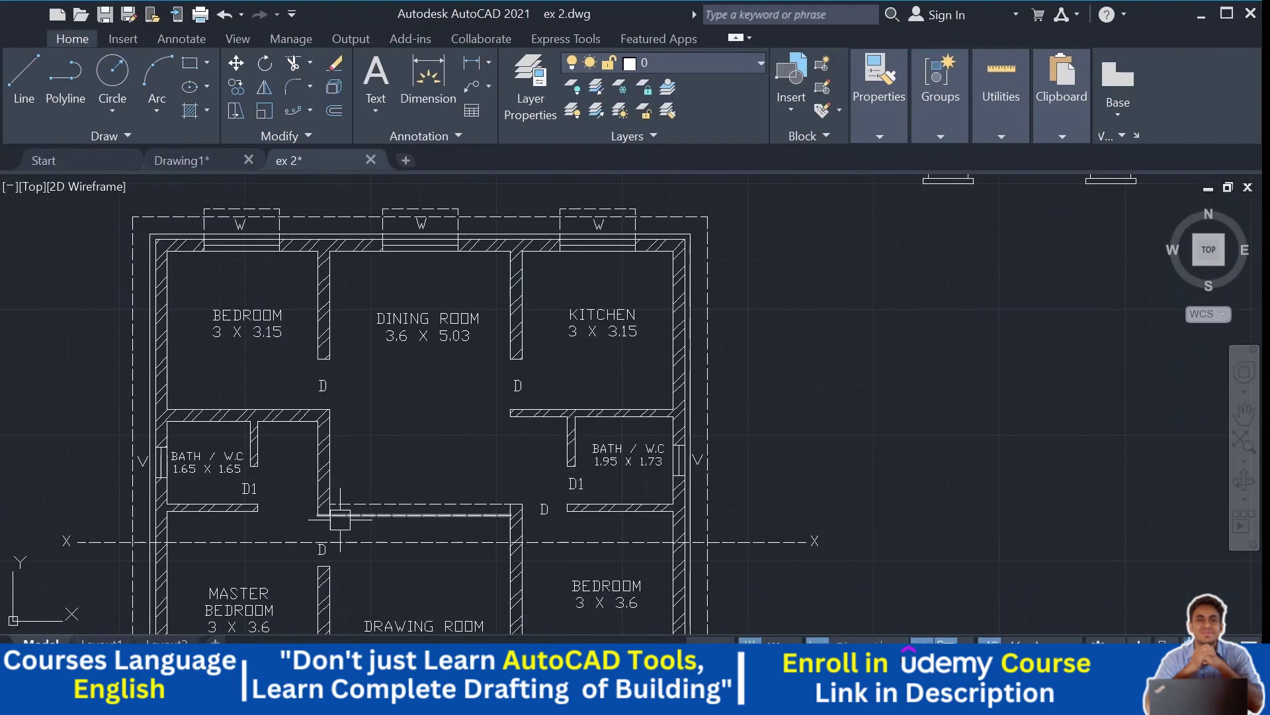
scroll(499, 514, "down", 4)
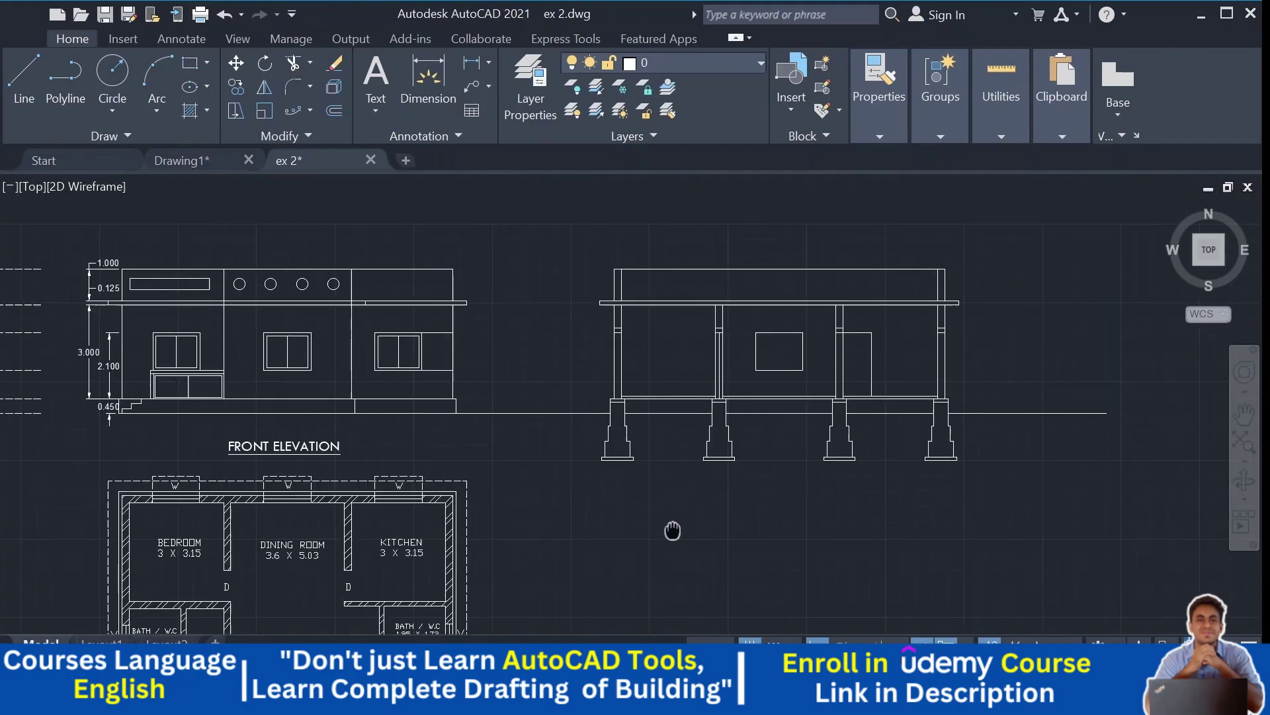
Step: Draw a three-point arc in the middle bay between the walls' lintel undersides, passing through the underside of the roof slab
scroll(724, 339, "up", 2)
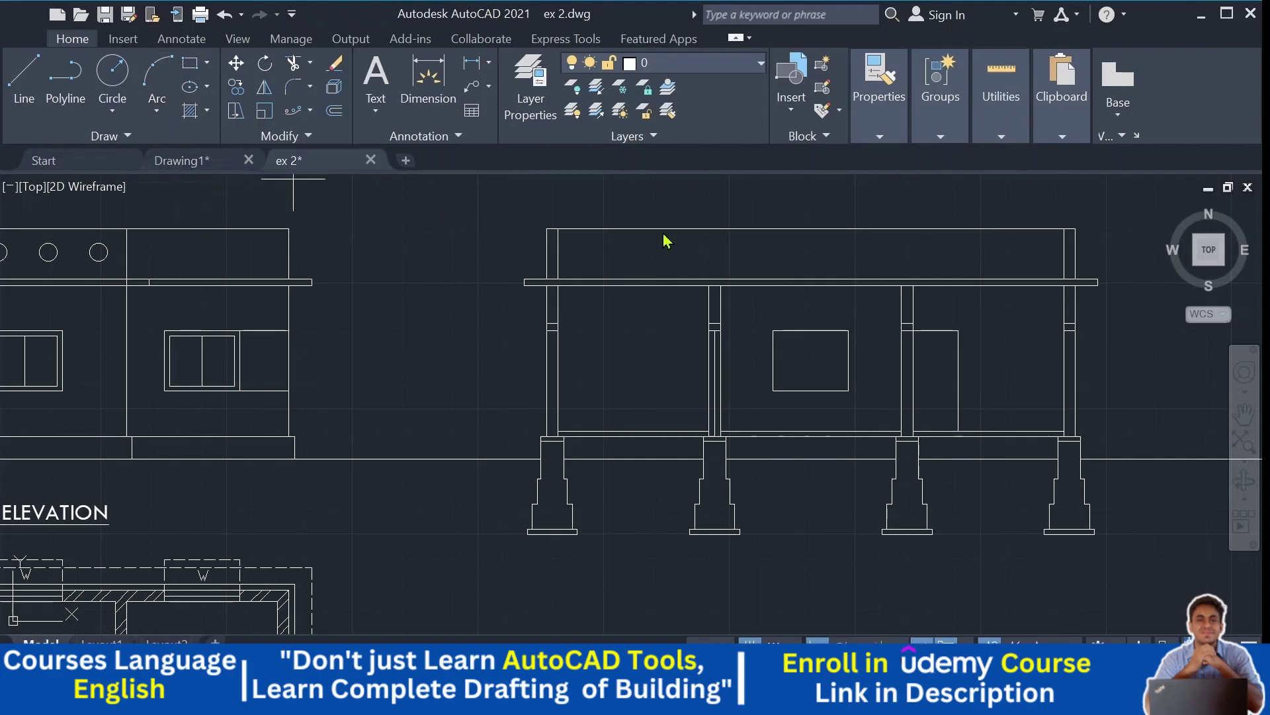
scroll(743, 332, "up", 2)
scroll(684, 331, "up", 2)
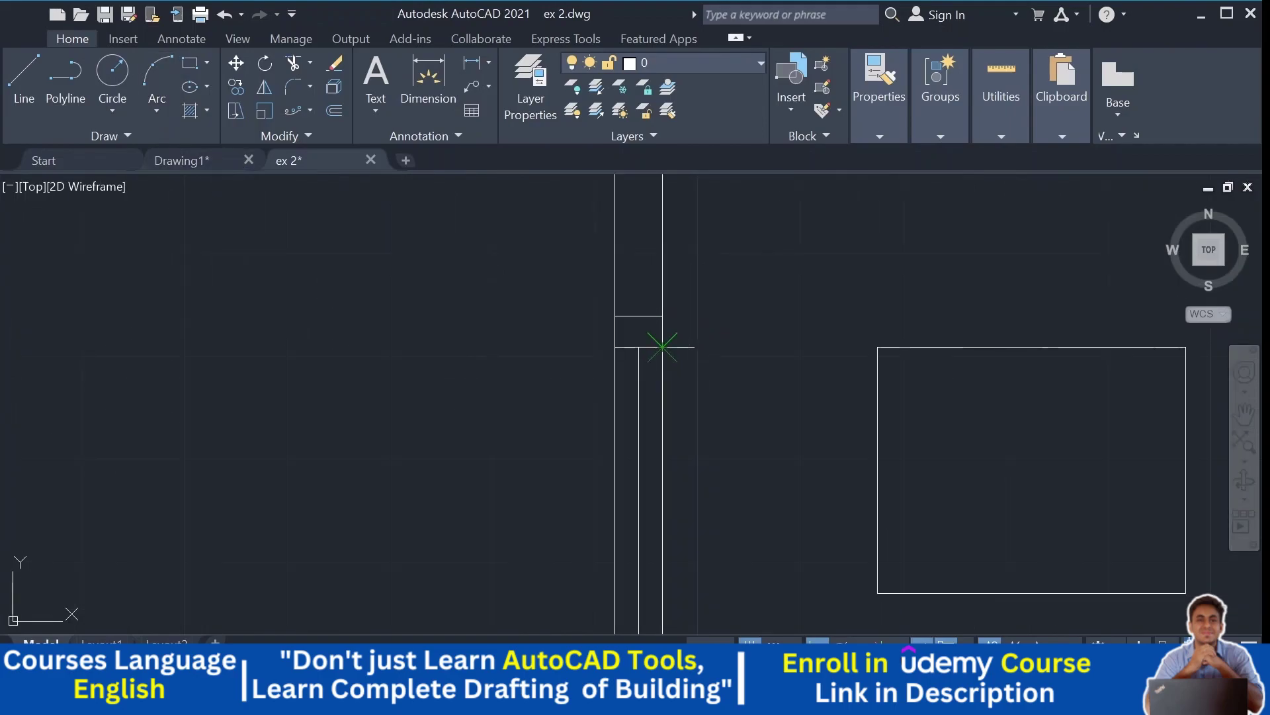
left_click(662, 346)
scroll(662, 347, "down", 2)
middle_click_drag(662, 346, 533, 409)
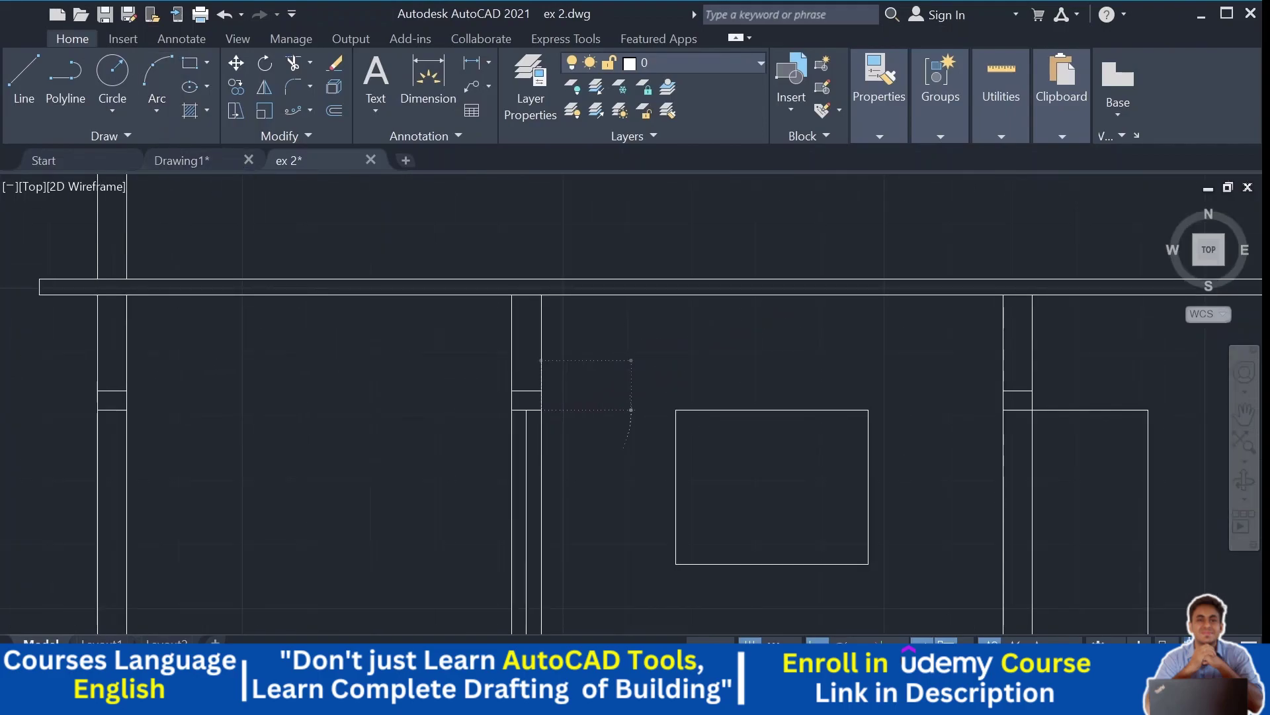
left_click(757, 292)
left_click(1004, 410)
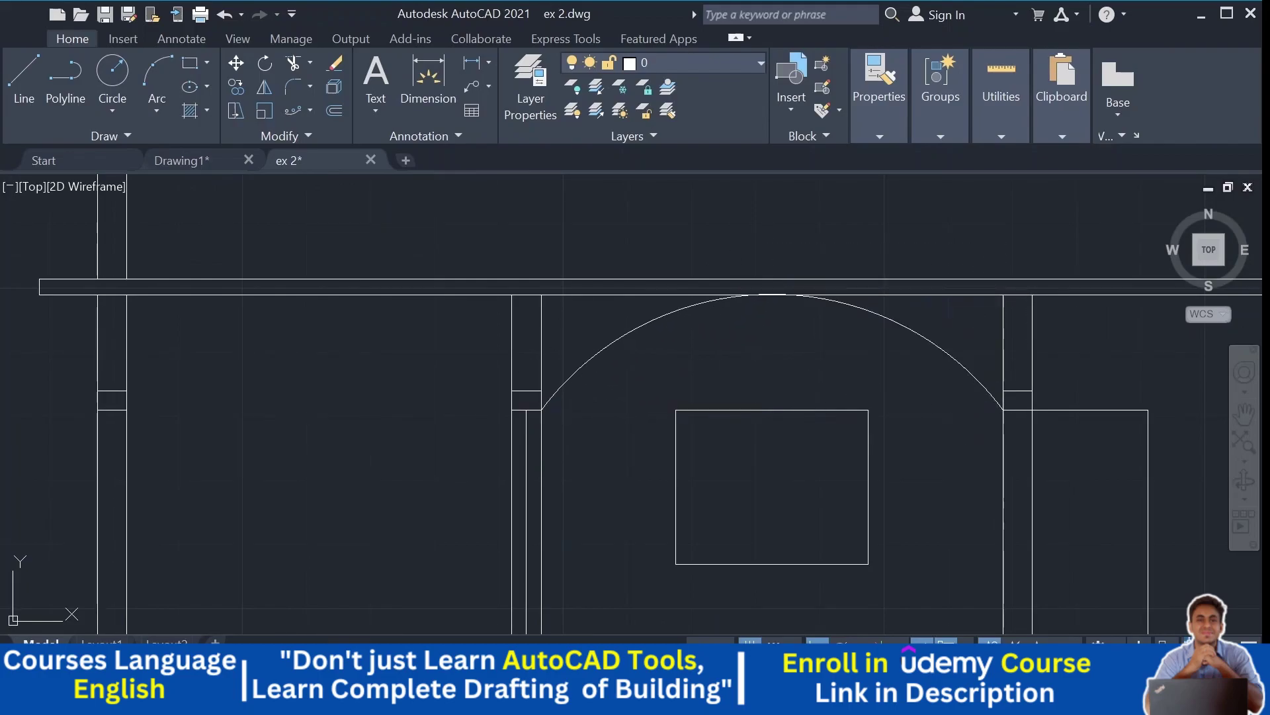
scroll(966, 418, "down", 2)
middle_click_drag(964, 431, 859, 347)
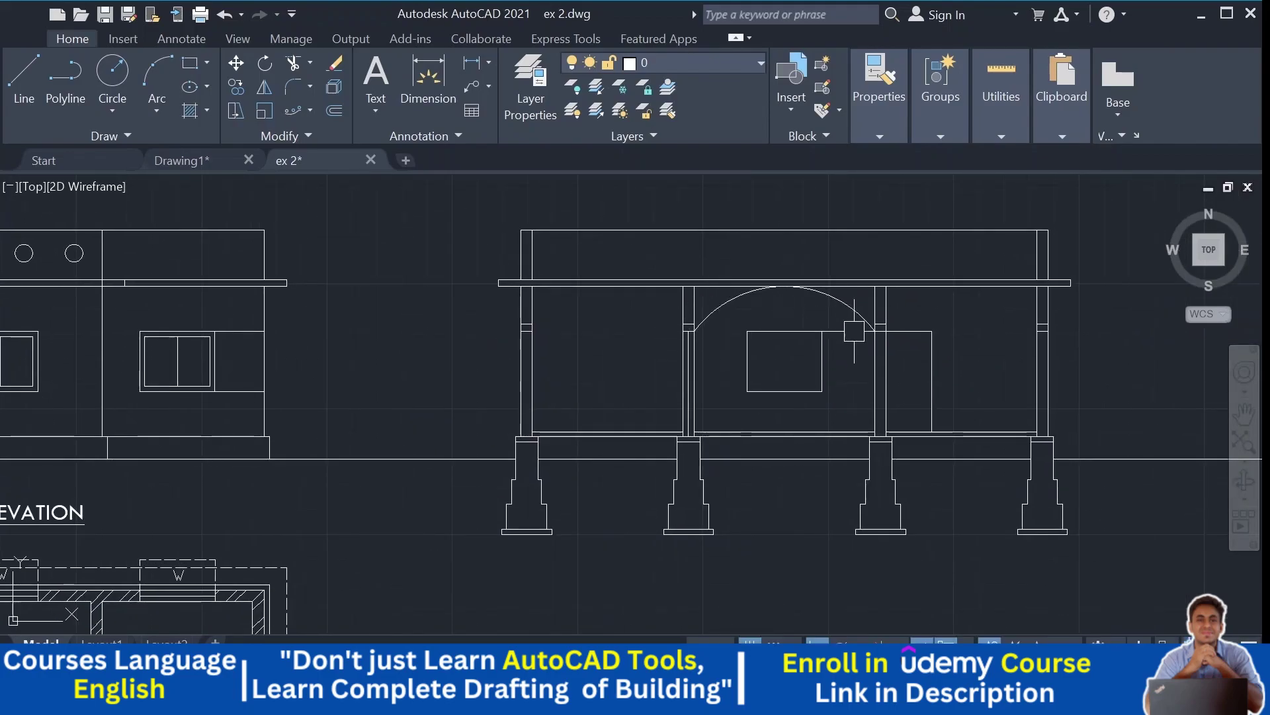
Step: Compare the middle bay's arc and openings in the section with the plan along line X-X
scroll(854, 331, "down", 4)
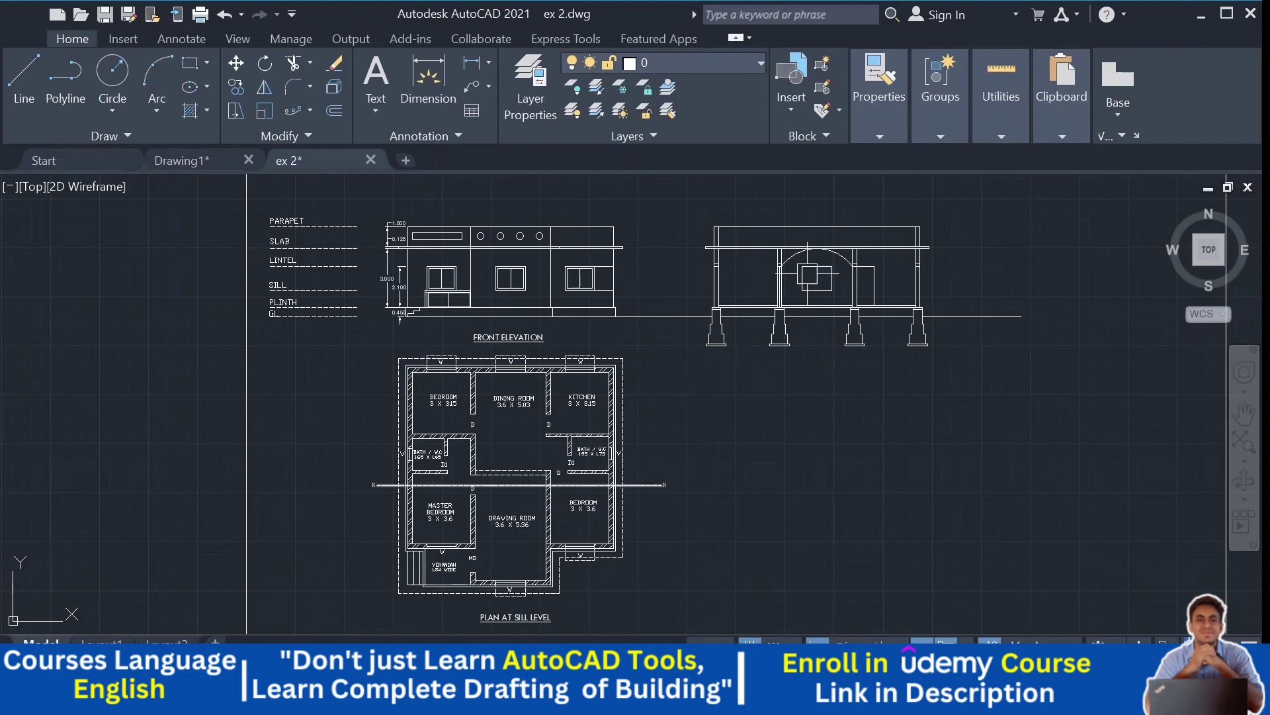
scroll(808, 274, "up", 2)
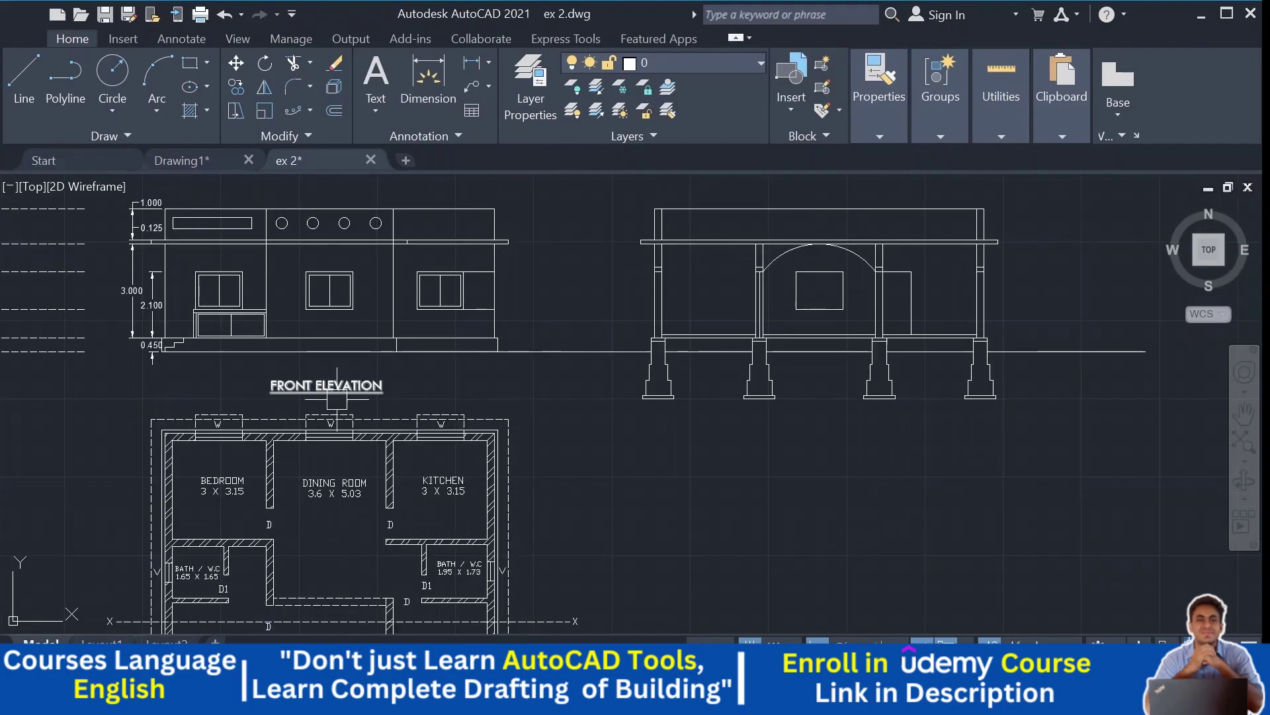
middle_click_drag(890, 433, 866, 482)
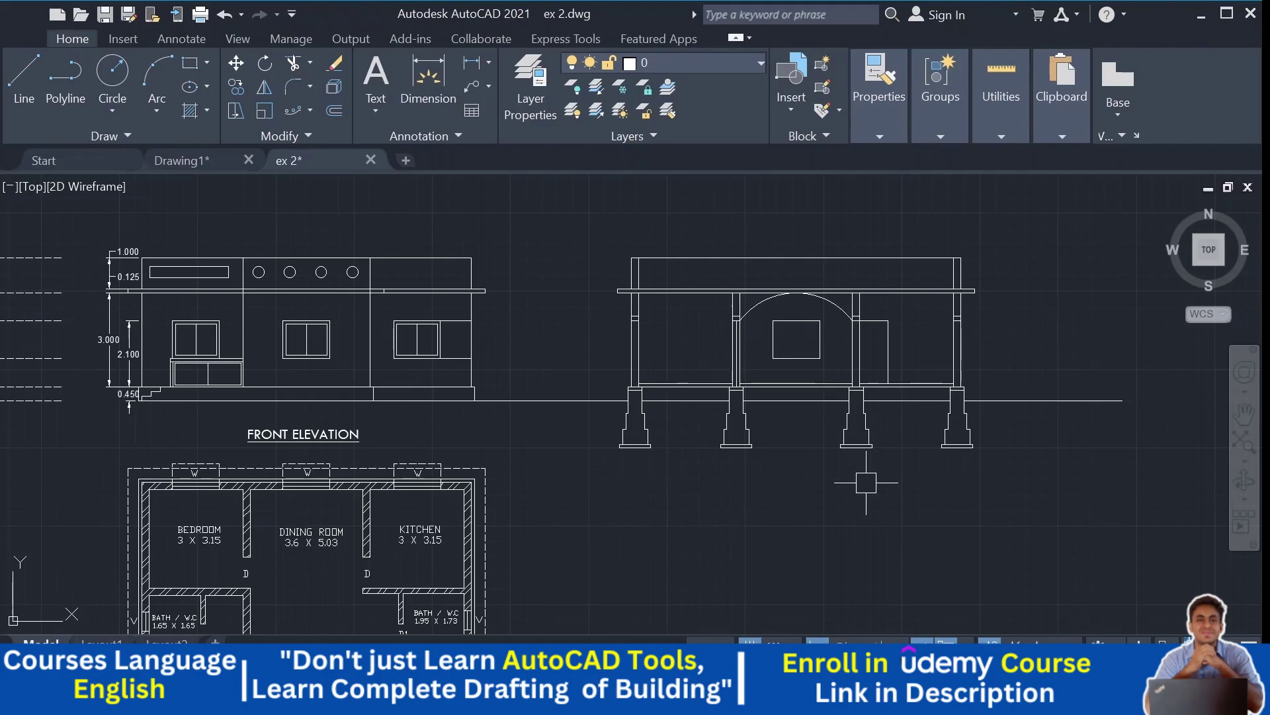
middle_click_drag(425, 583, 468, 454)
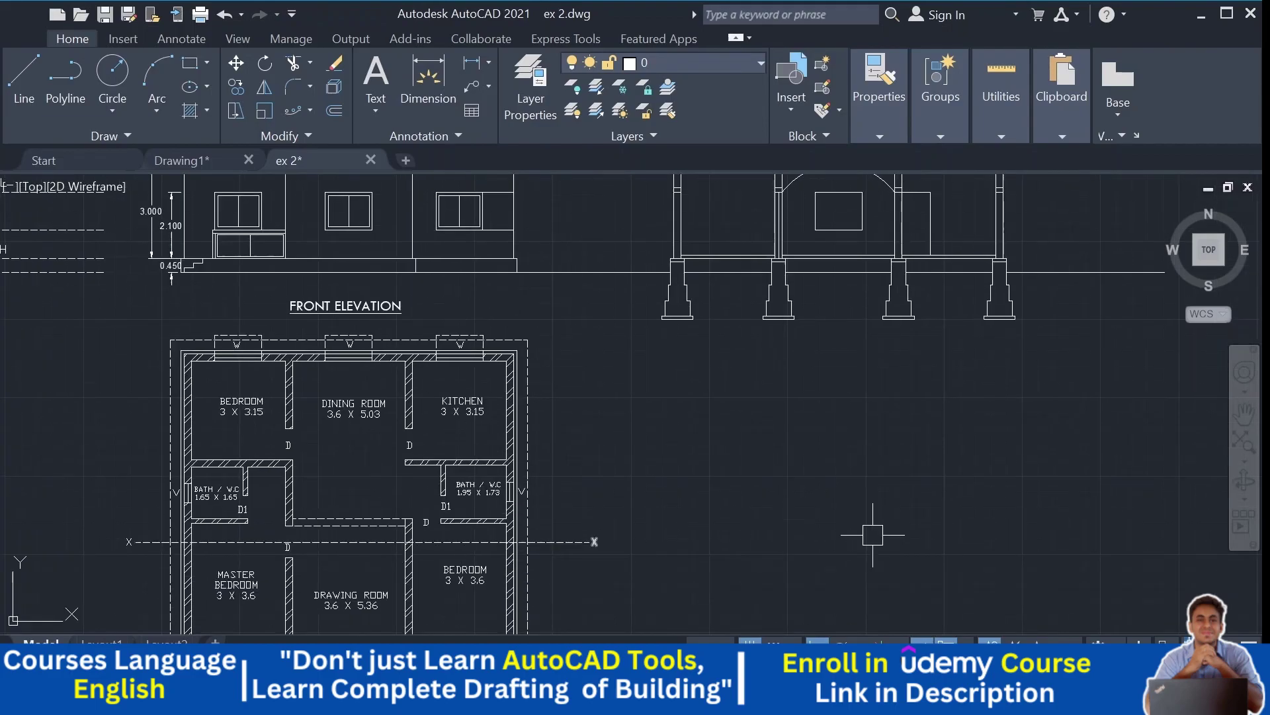
middle_click_drag(873, 534, 865, 592)
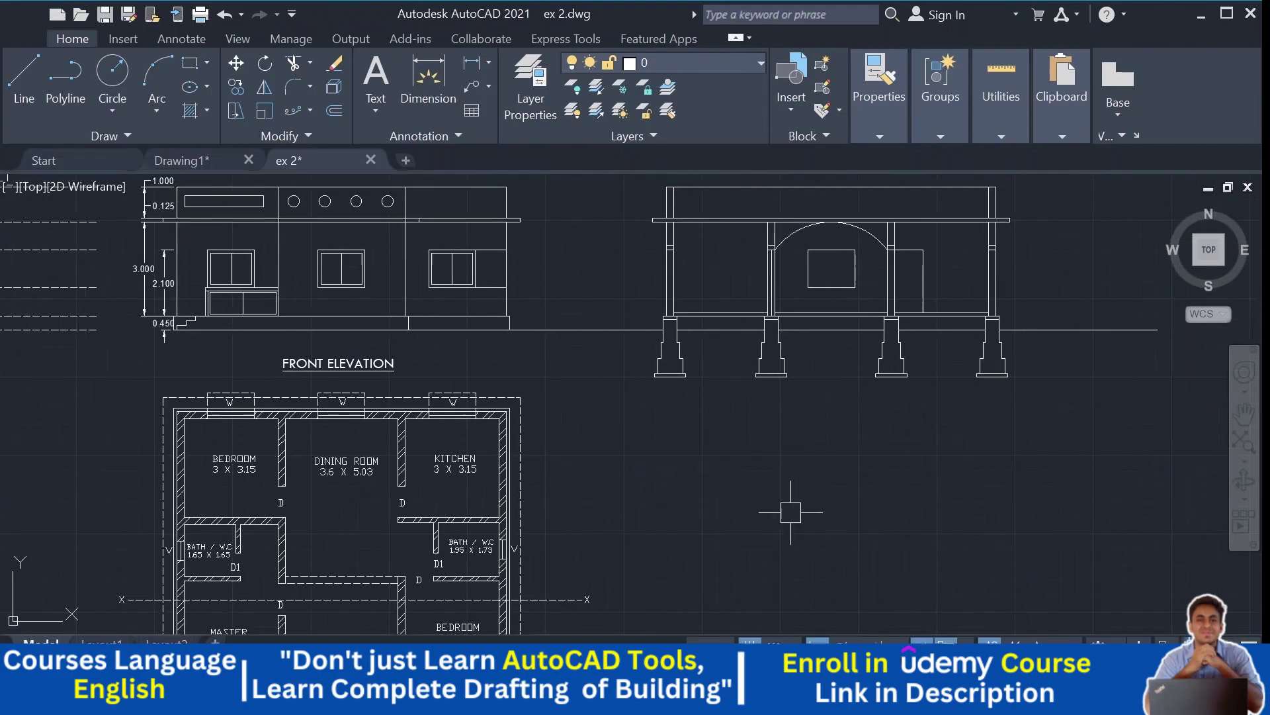
middle_click_drag(840, 400, 833, 462)
scroll(854, 330, "up", 4)
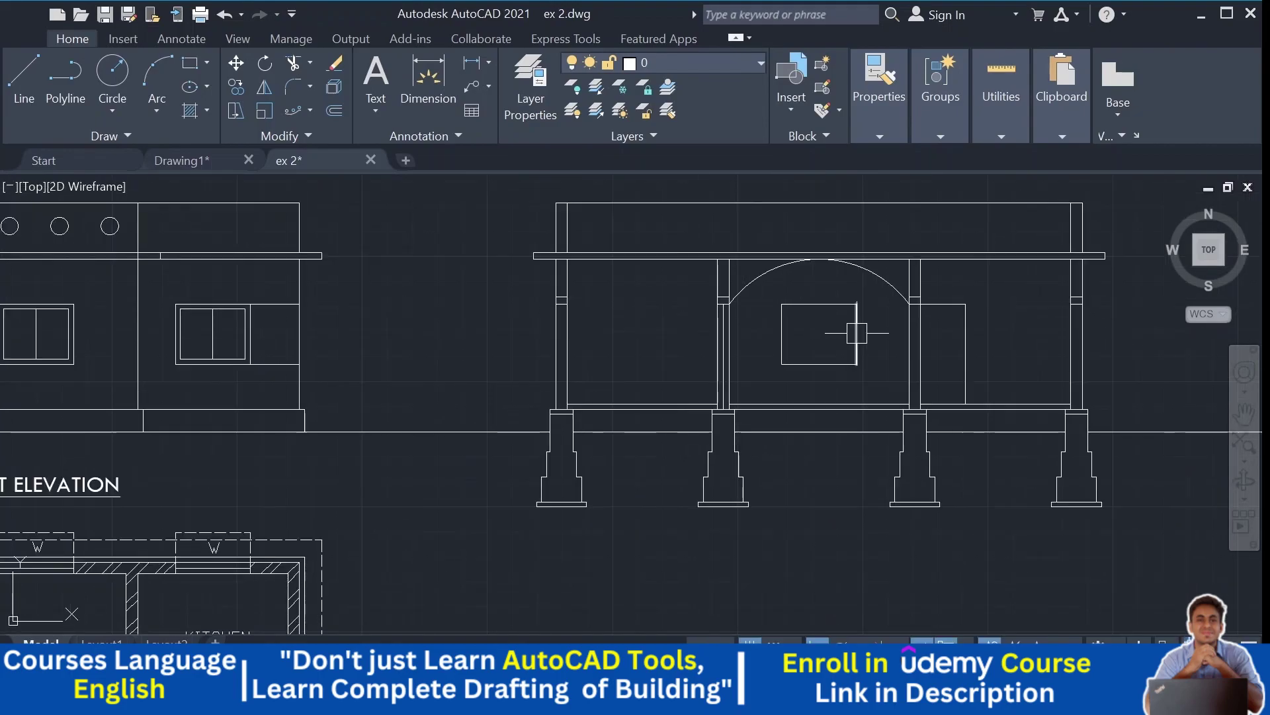
middle_click_drag(894, 330, 878, 407)
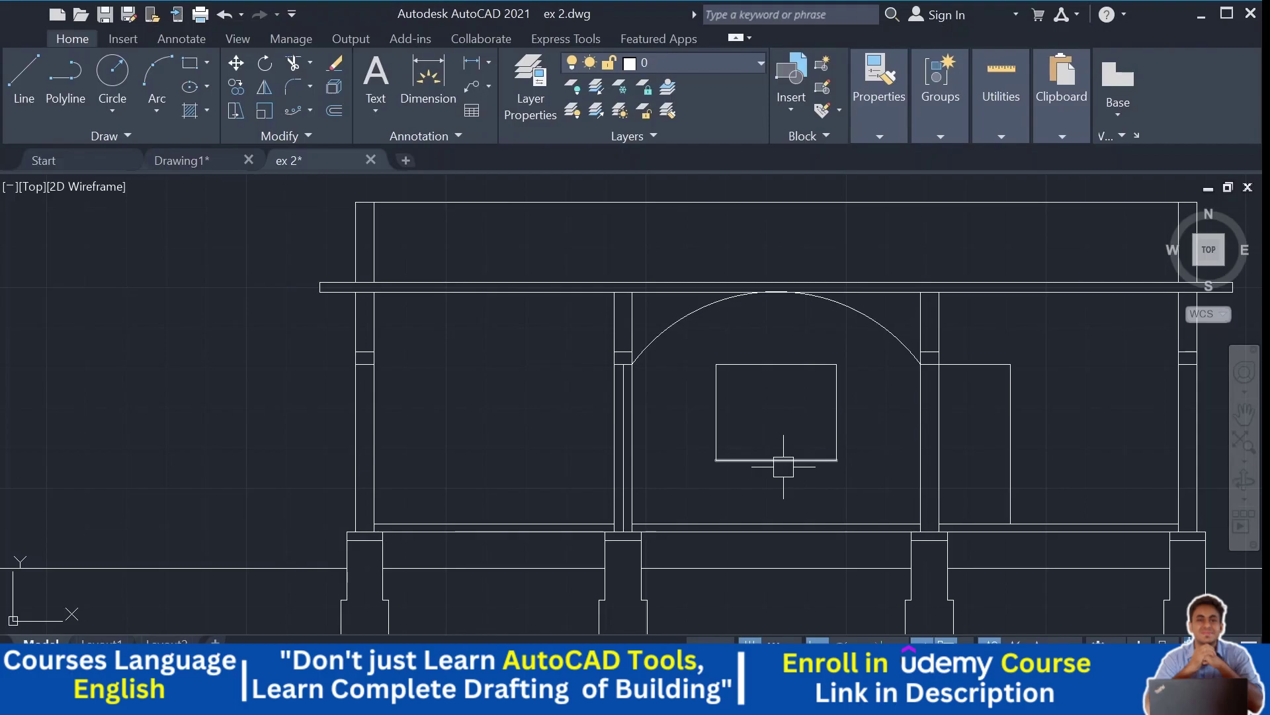
Step: Delete the arc between the two inner walls in the middle bay of the section
scroll(825, 463, "down", 2)
left_click(834, 323)
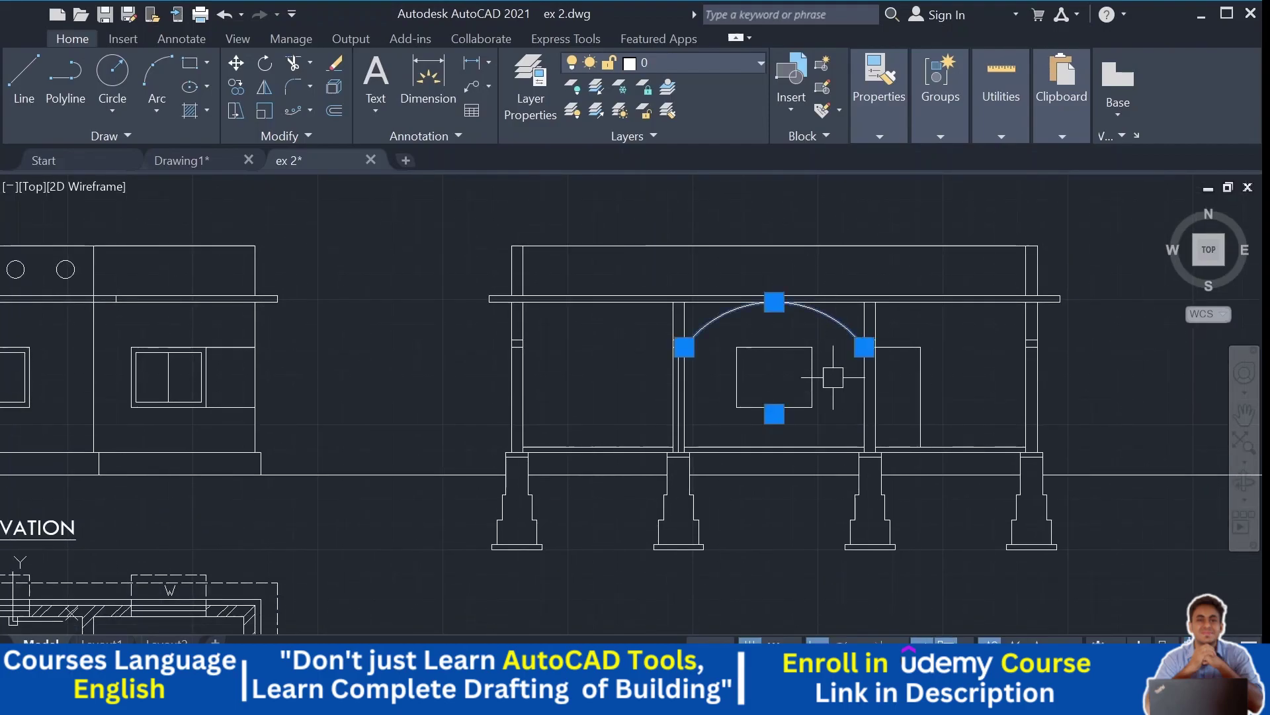
key("Delete")
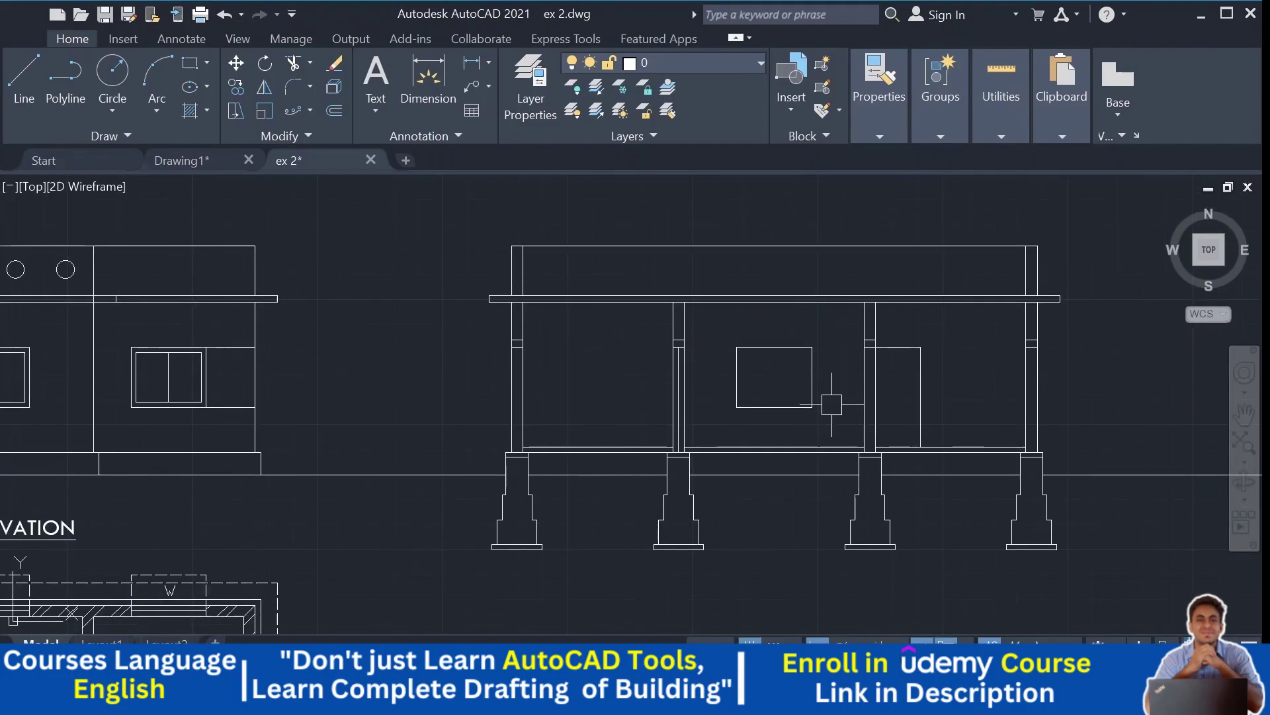
Step: Examine the section's stepped foundations, plinth and floor lines
mouse_move(661, 391)
middle_mouse_down()
mouse_move(639, 375)
mouse_move(629, 406)
middle_mouse_up()
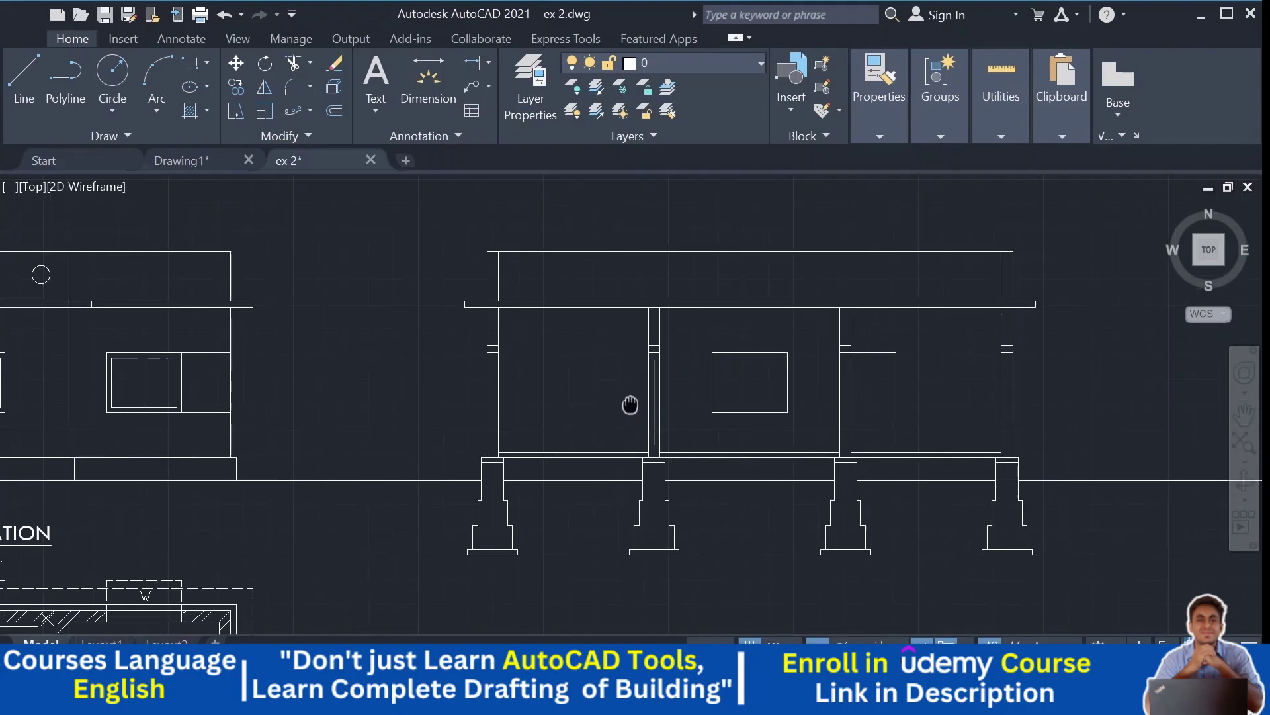
scroll(523, 493, "up", 2)
scroll(562, 411, "down", 1)
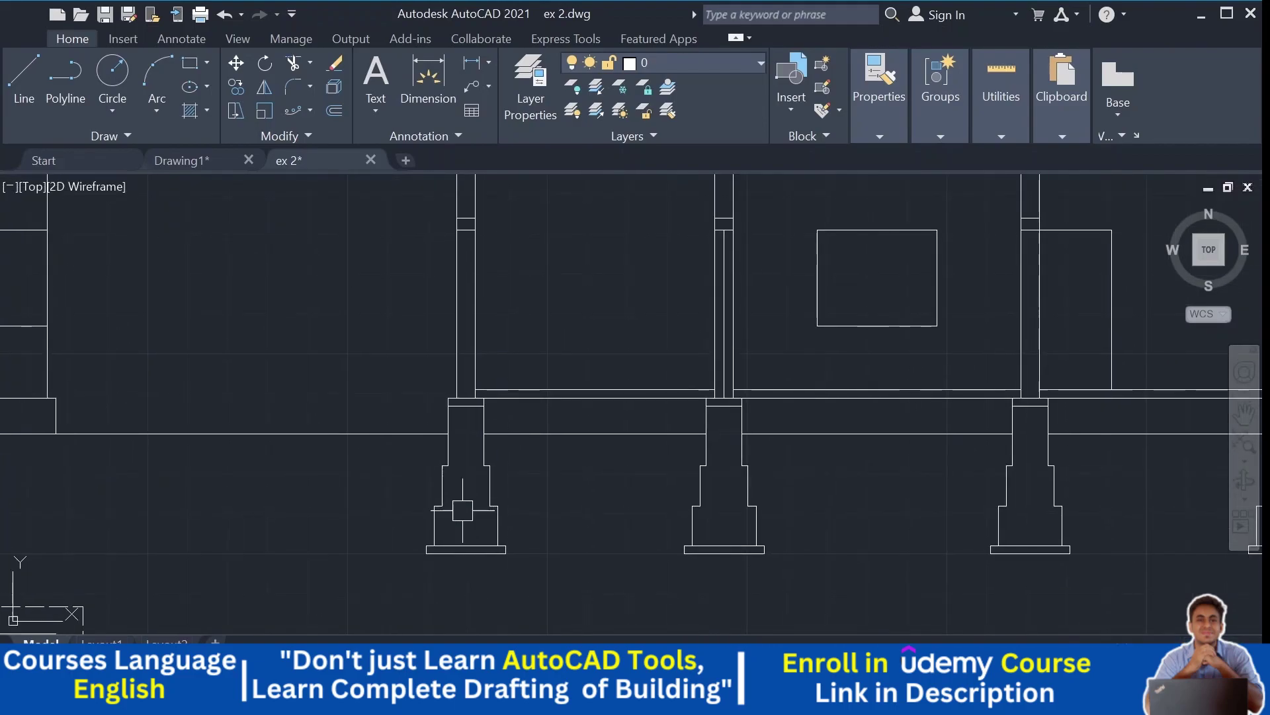
scroll(560, 419, "down", 2)
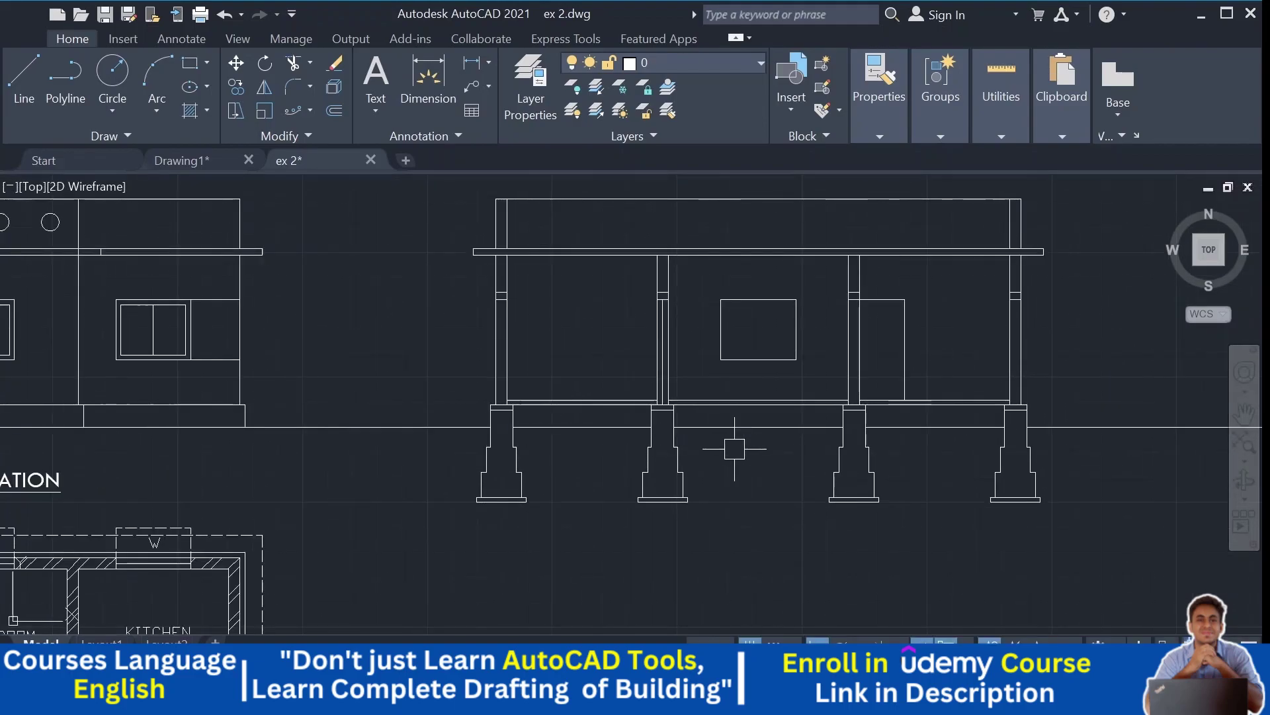
middle_click_drag(734, 440, 725, 469)
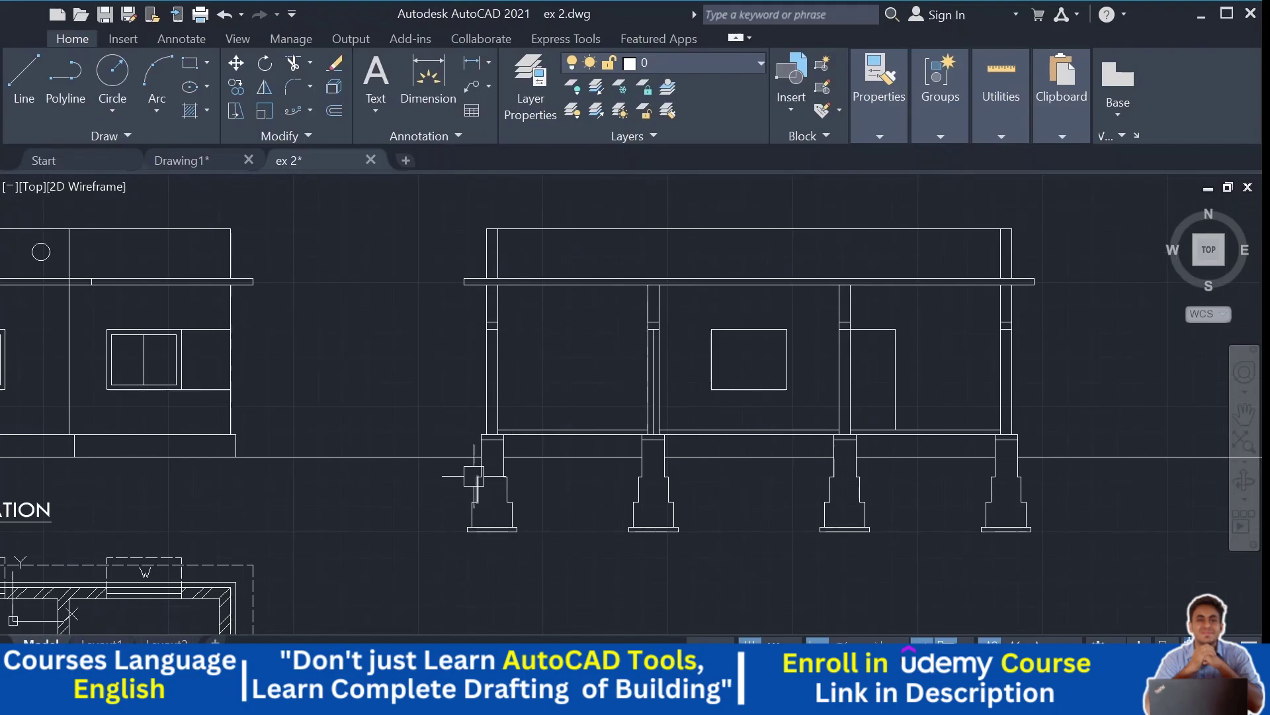
scroll(486, 438, "up", 2)
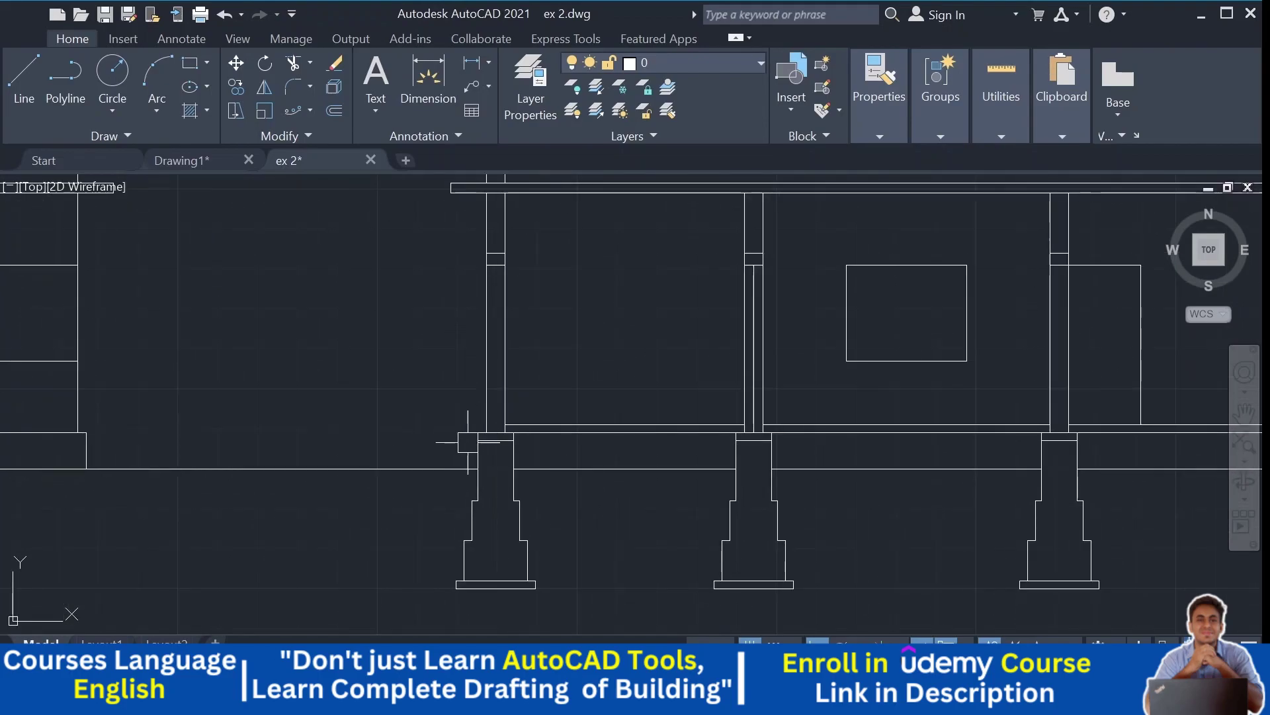
scroll(499, 462, "up", 1)
scroll(538, 362, "down", 2)
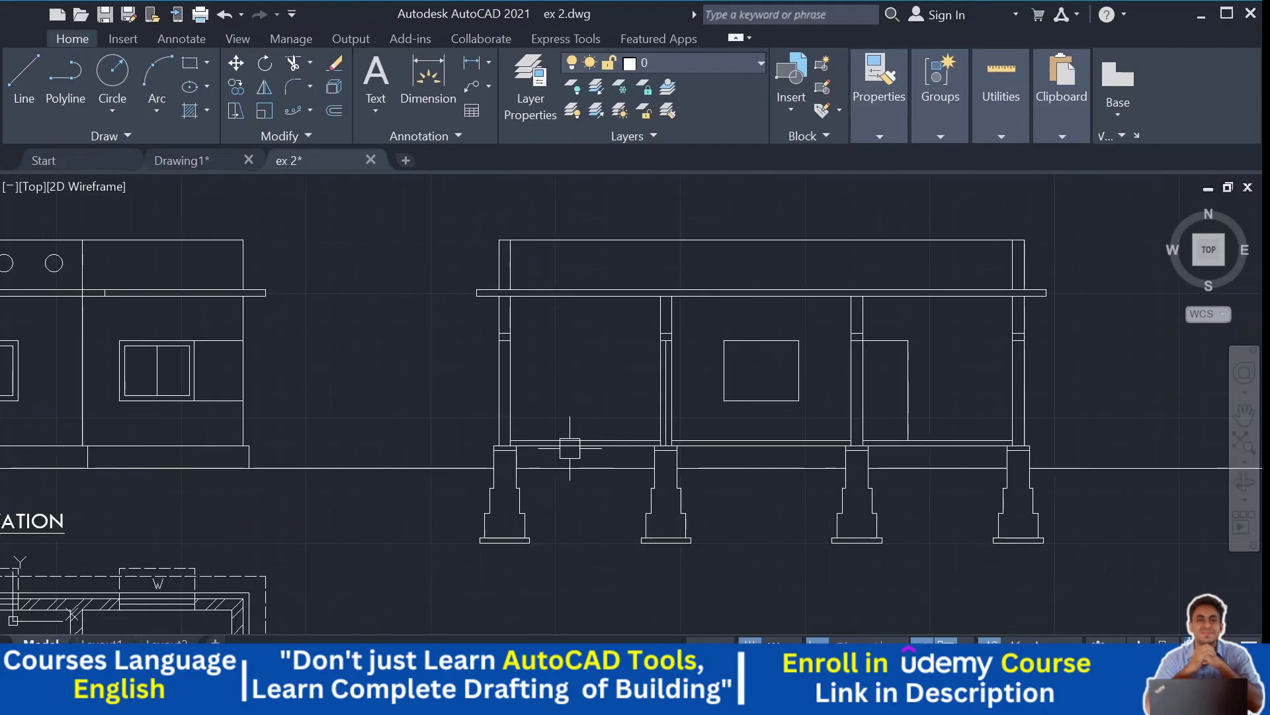
middle_click_drag(794, 434, 764, 446)
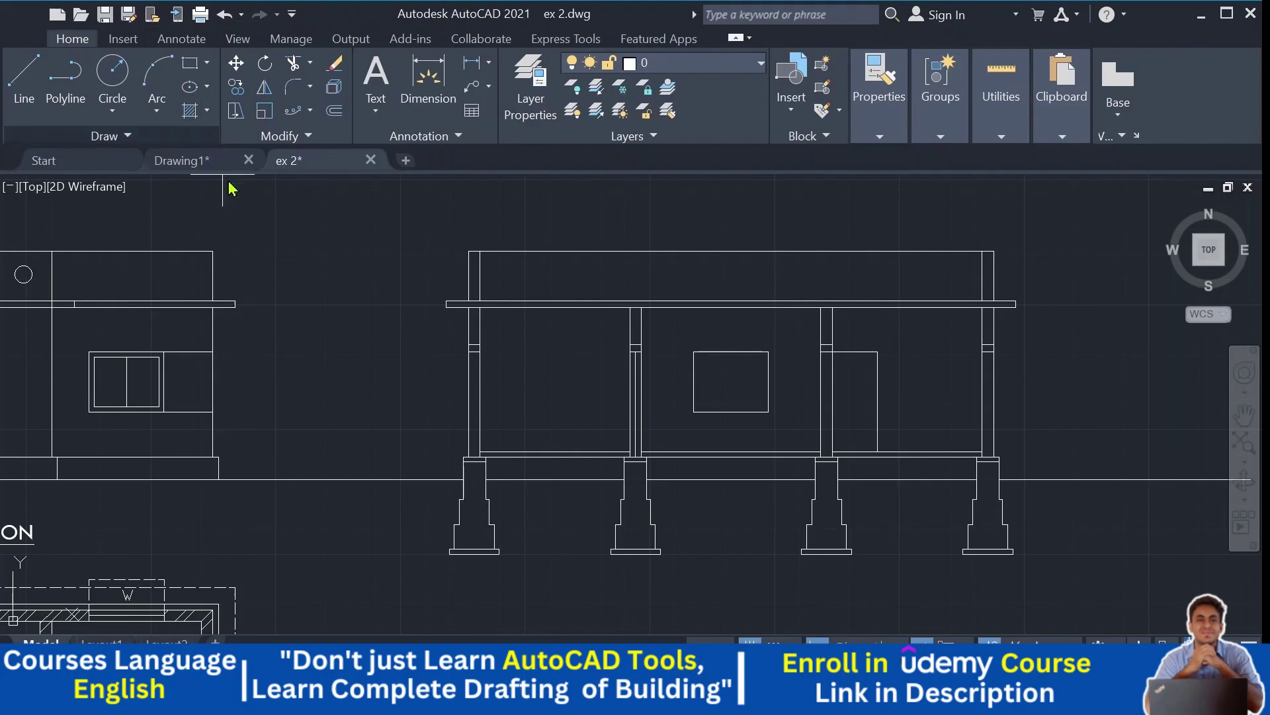
Step: Hatch the flat concrete bed under the leftmost foundation of the section with the AR-CONC pattern
middle_click_drag(374, 314, 383, 225)
scroll(505, 466, "up", 3)
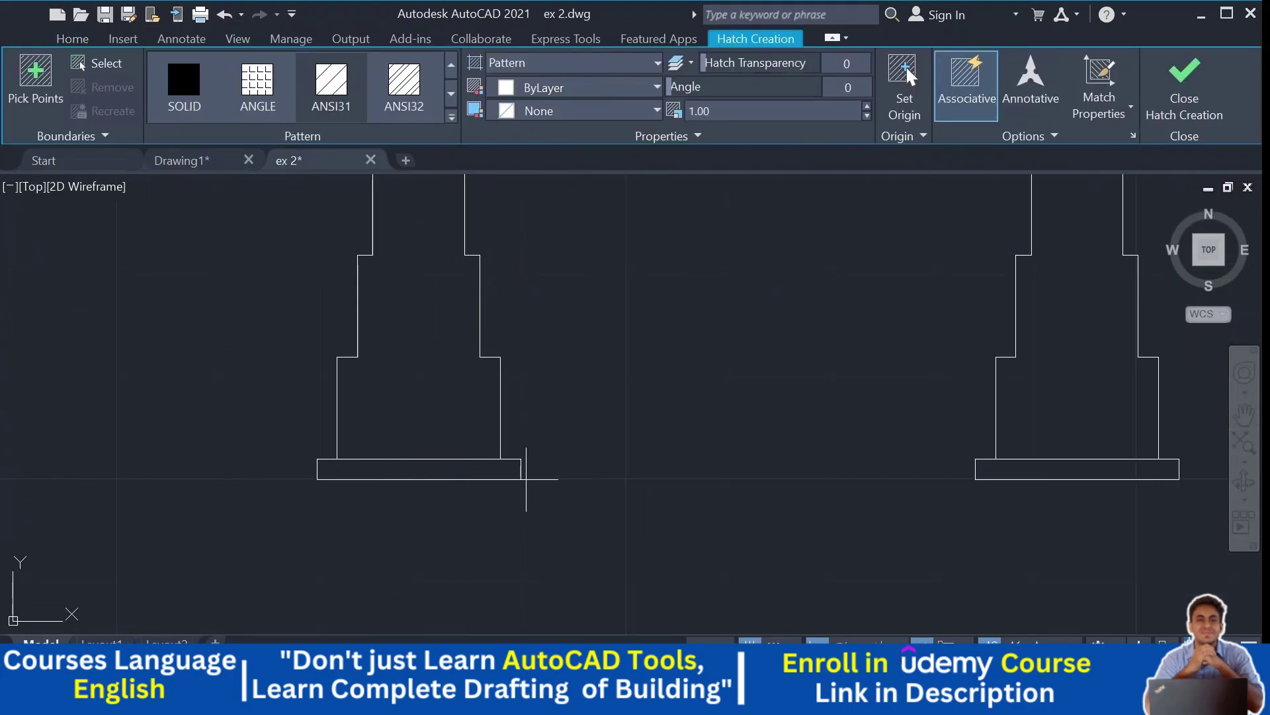
left_click(378, 473)
left_click(453, 99)
left_click(453, 99)
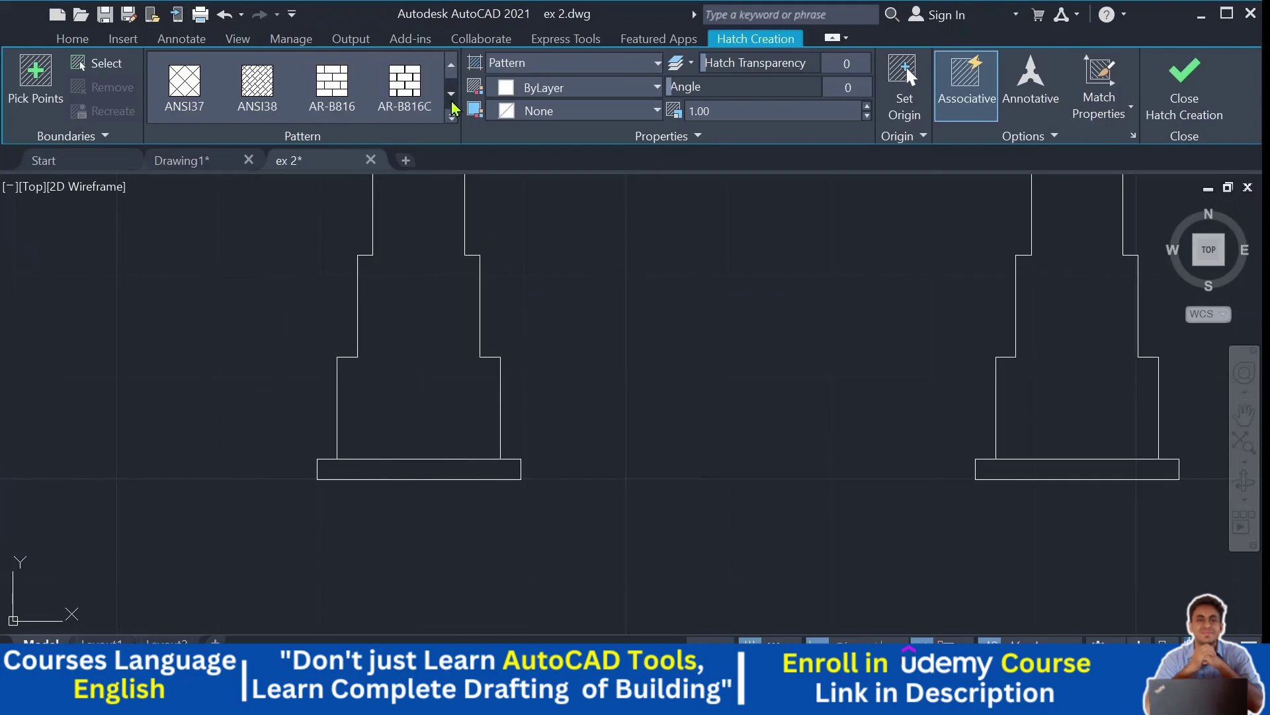
left_click(453, 99)
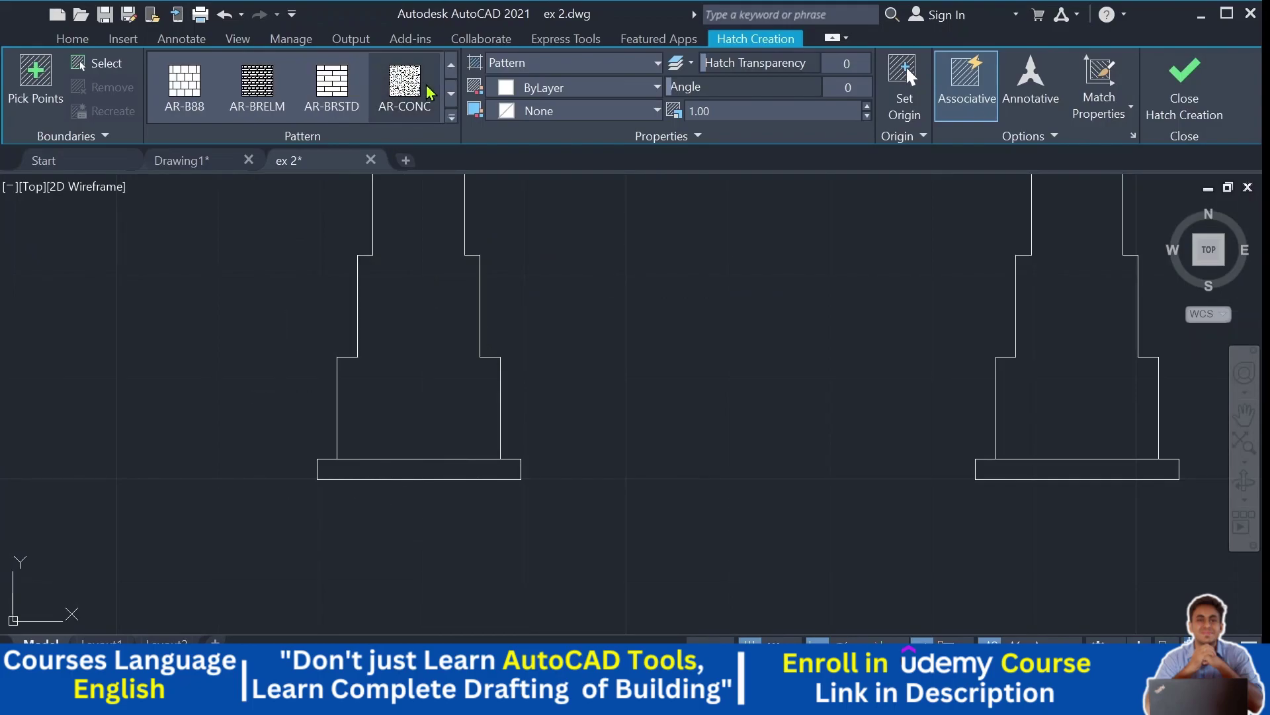
left_click(426, 92)
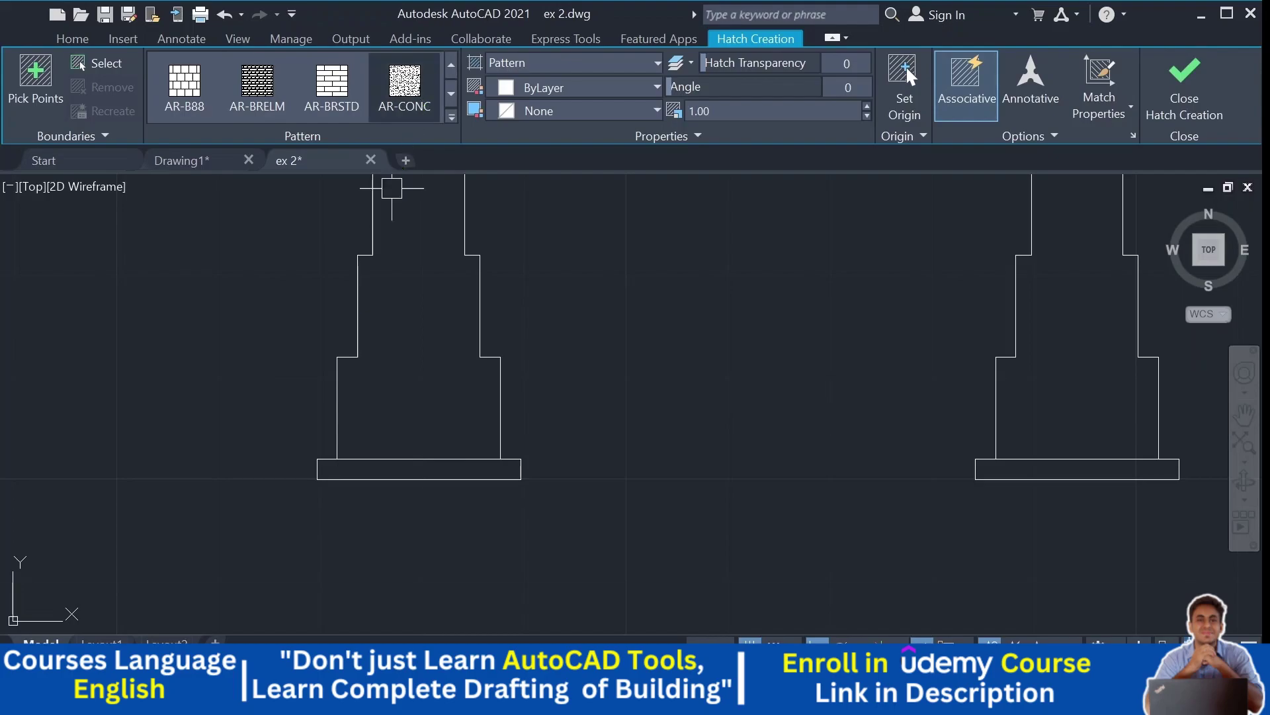
left_click(366, 473)
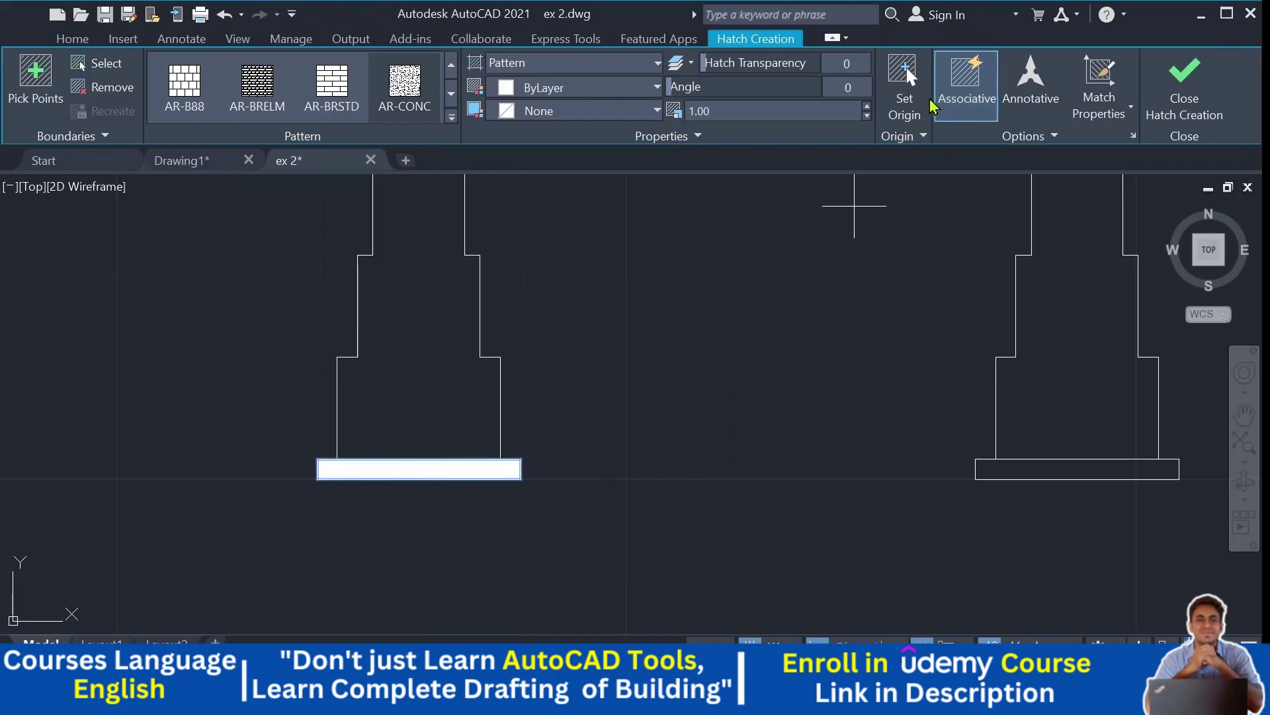
Step: Set the concrete bed's hatch scale to 10 and finish creating the hatch
left_click(869, 107)
left_click(868, 106)
left_click(778, 107)
type("10")
key("Return")
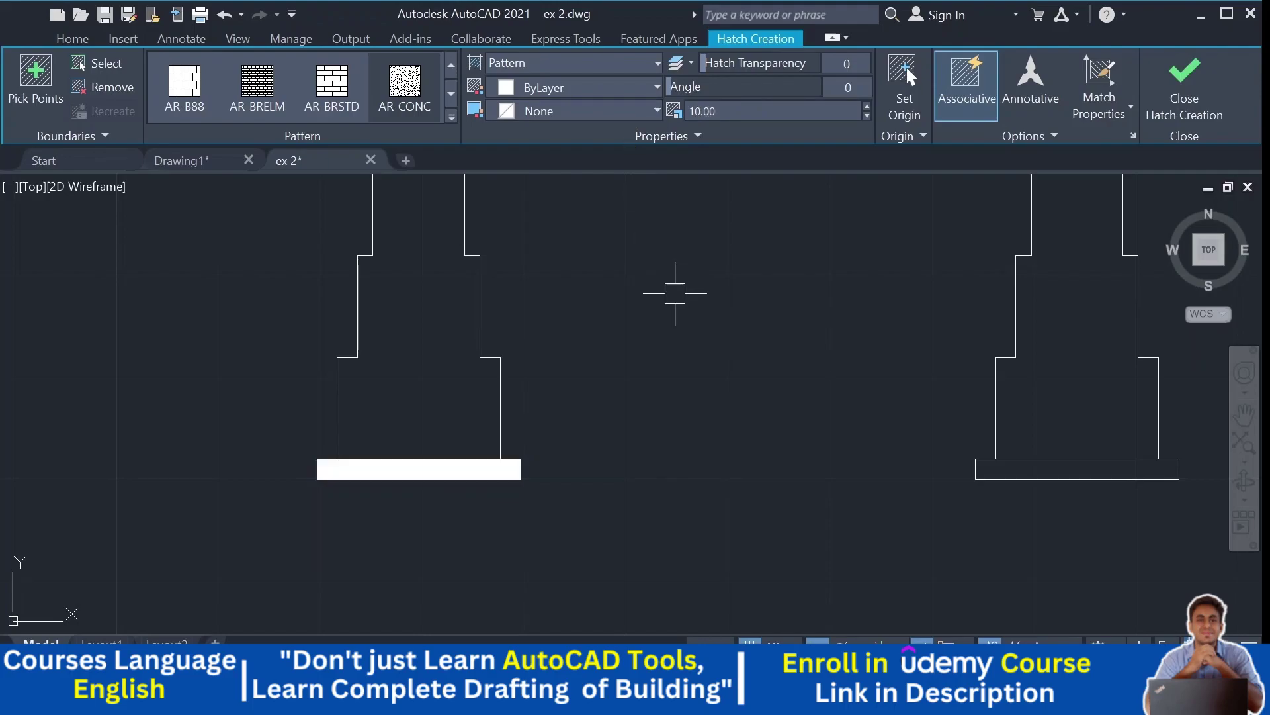
key("Return")
Step: Try a scale of 100 on the leftmost foundation bed's hatch
scroll(487, 433, "up", 4)
left_click(419, 497)
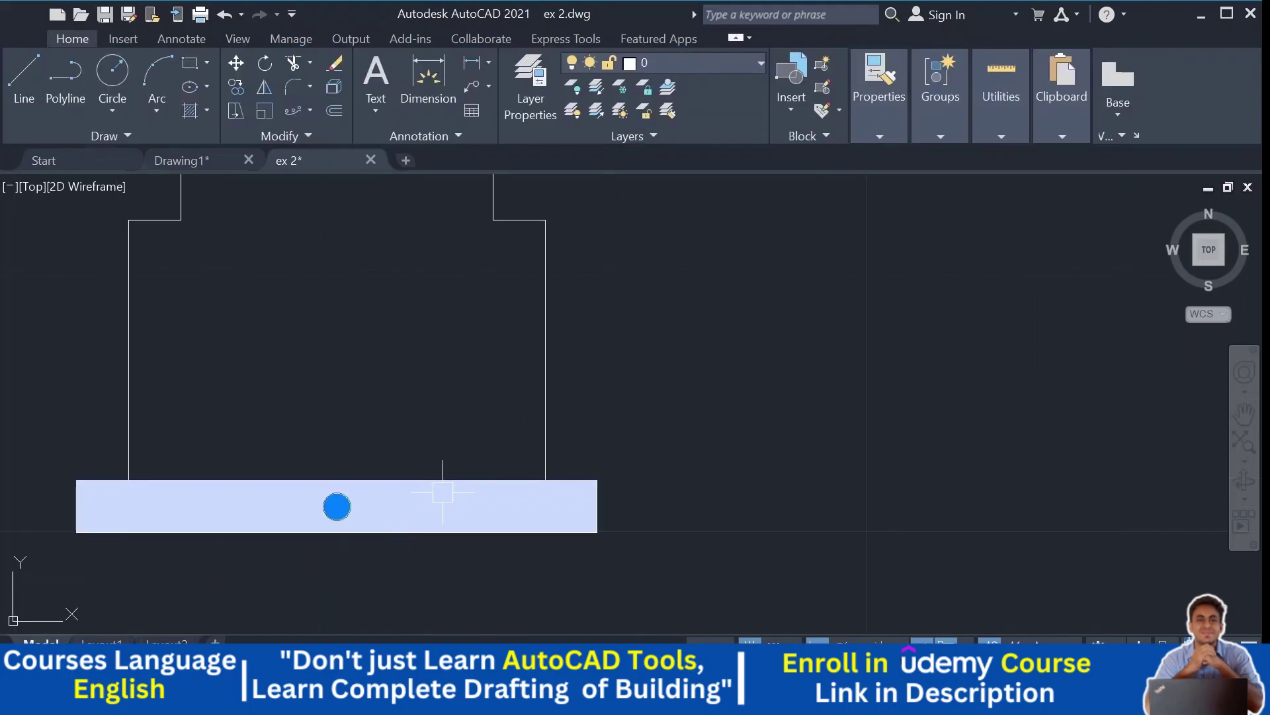
scroll(625, 424, "down", 2)
left_click(763, 117)
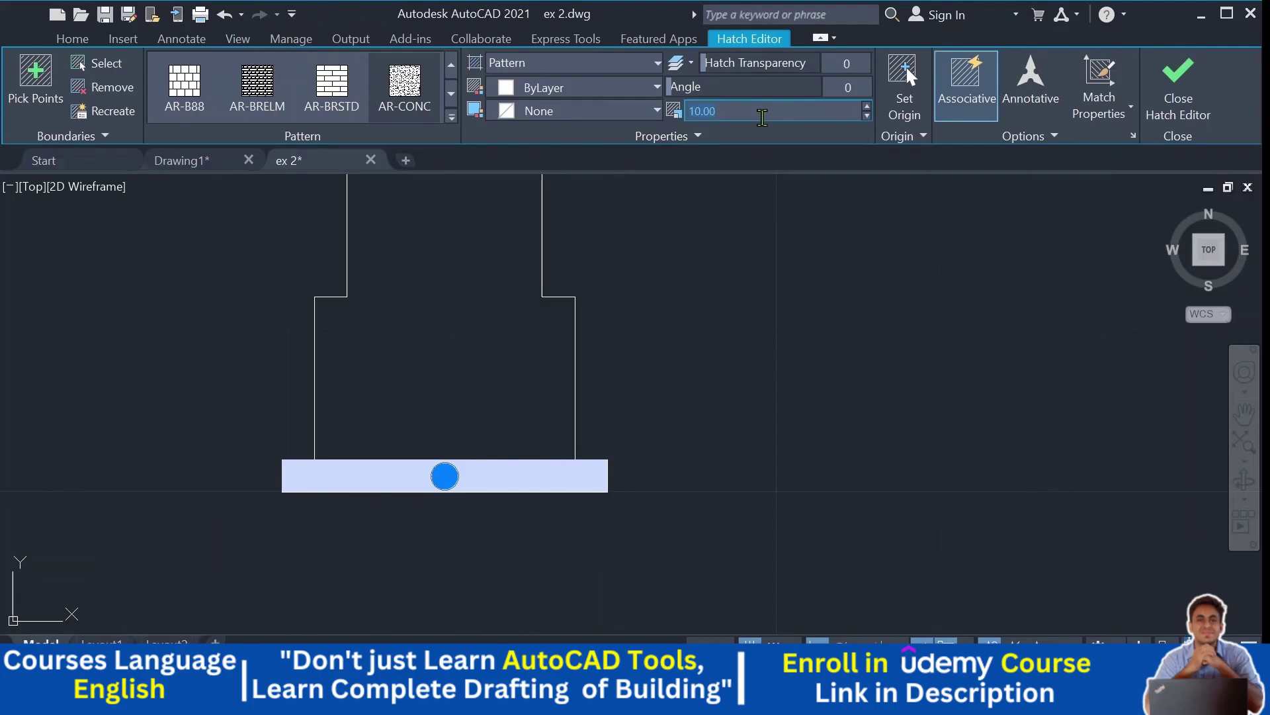
type("100")
key("Return")
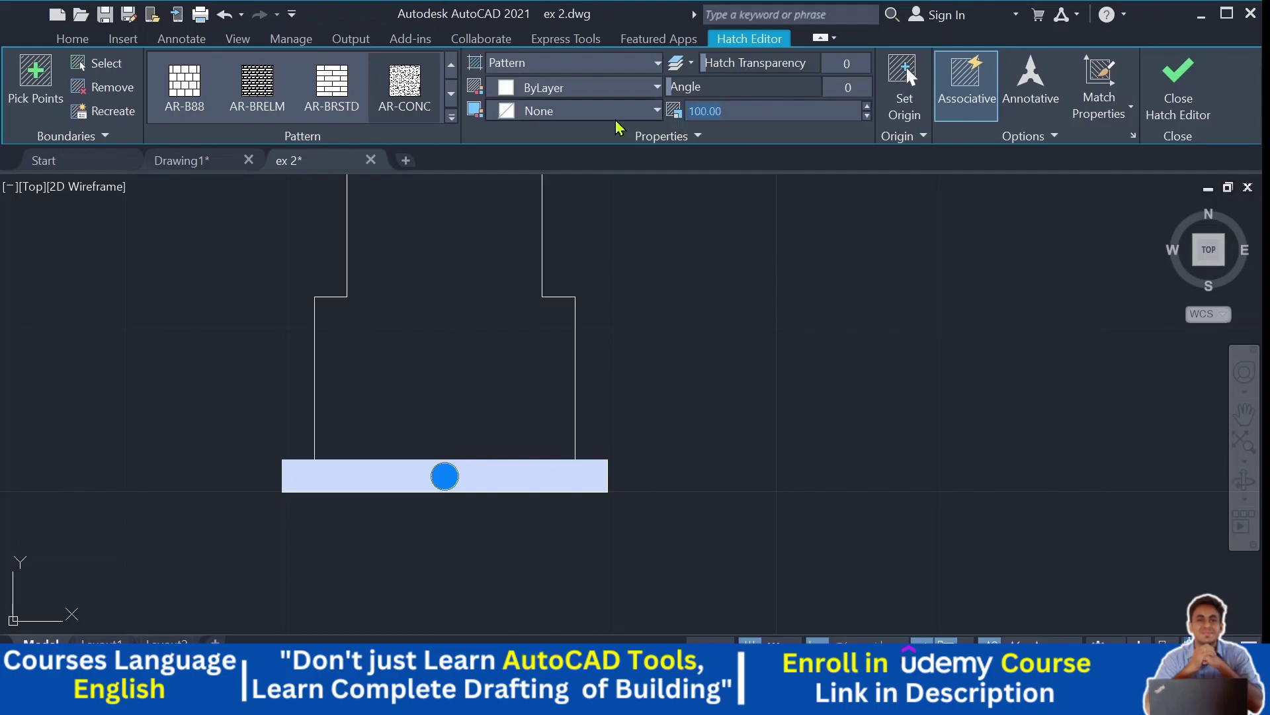
Step: Set the leftmost foundation bed's hatch scale to 0.01, keep the AR-CONC pattern, and finish editing
key("BackSpace")
type(".1")
key("Return")
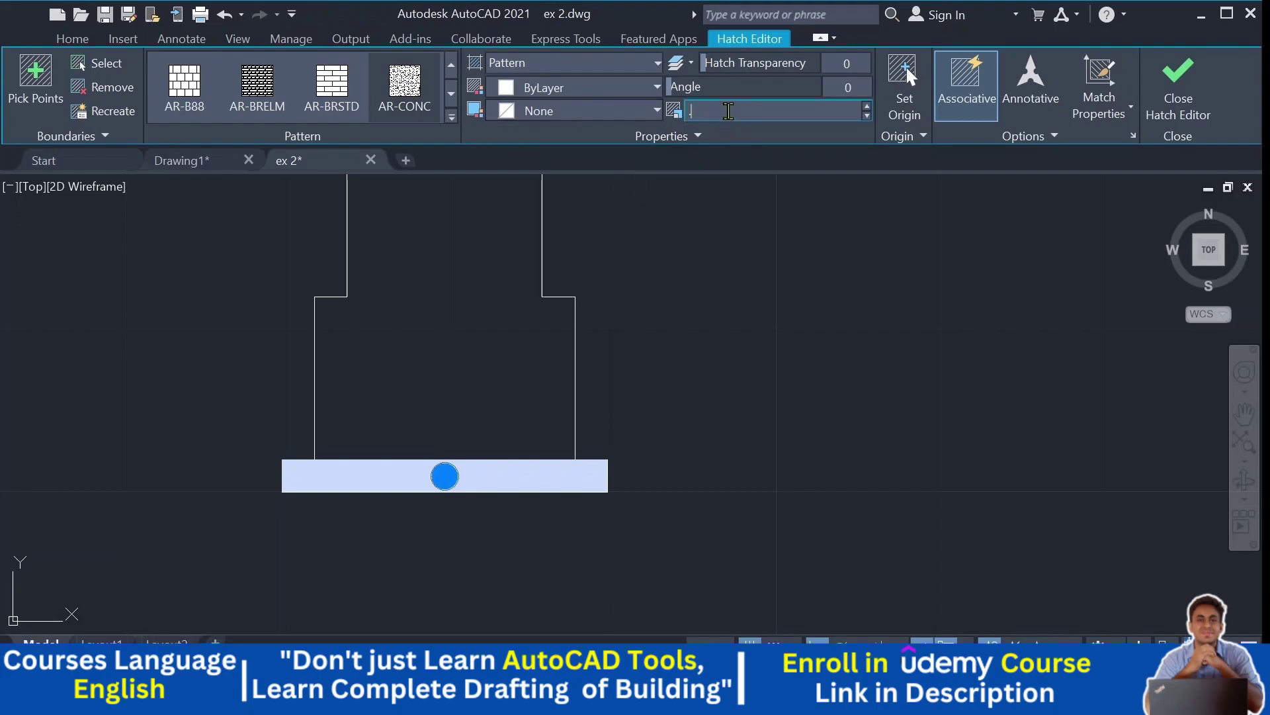
key("Return")
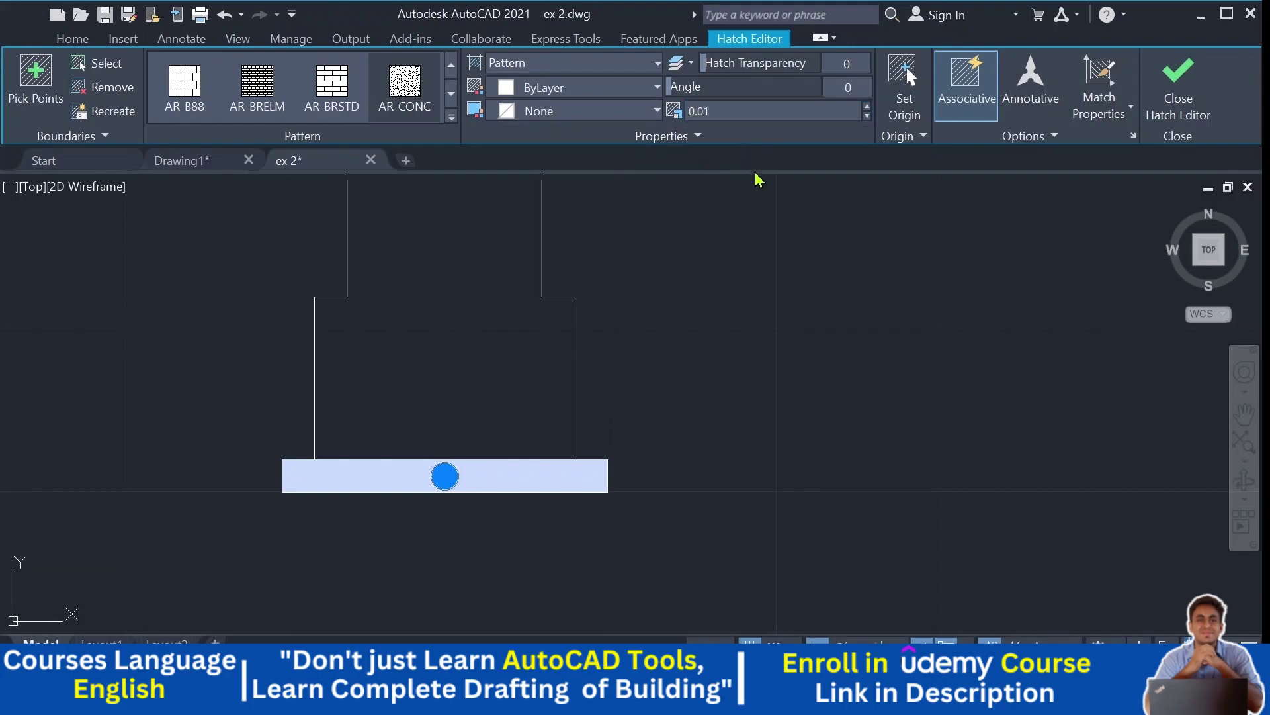
key("Escape")
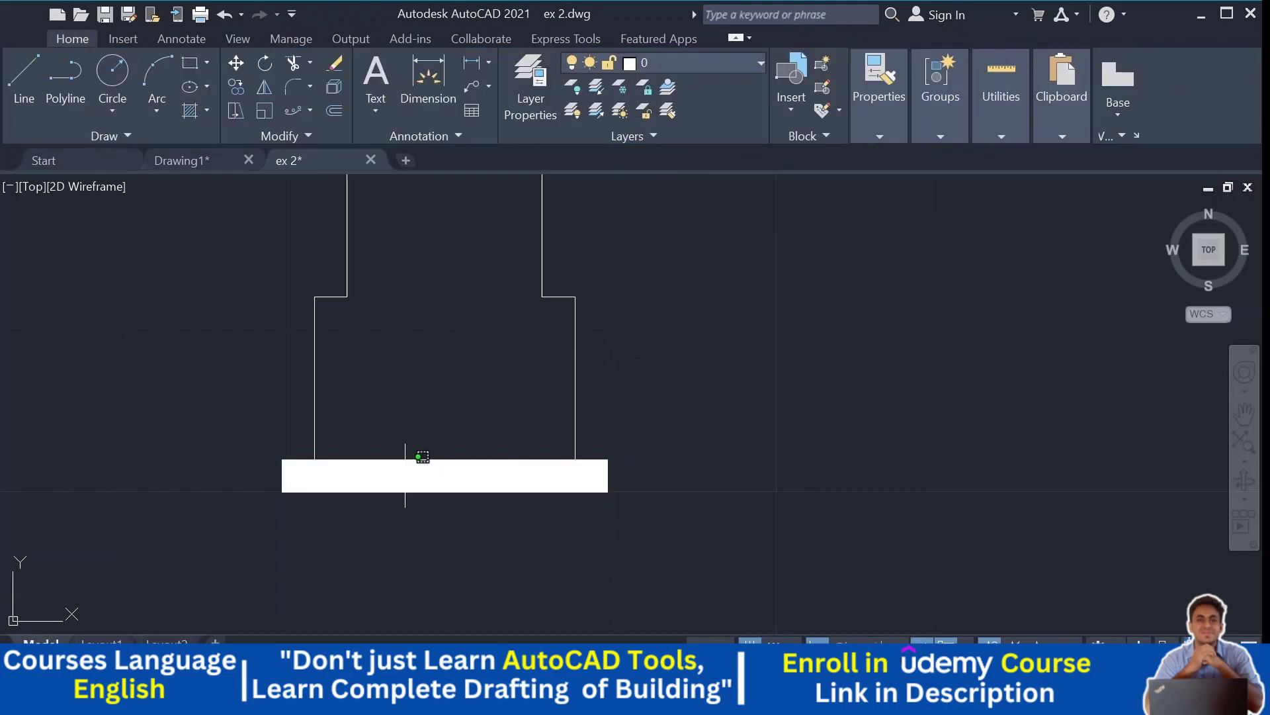
left_click(421, 471)
left_click(405, 83)
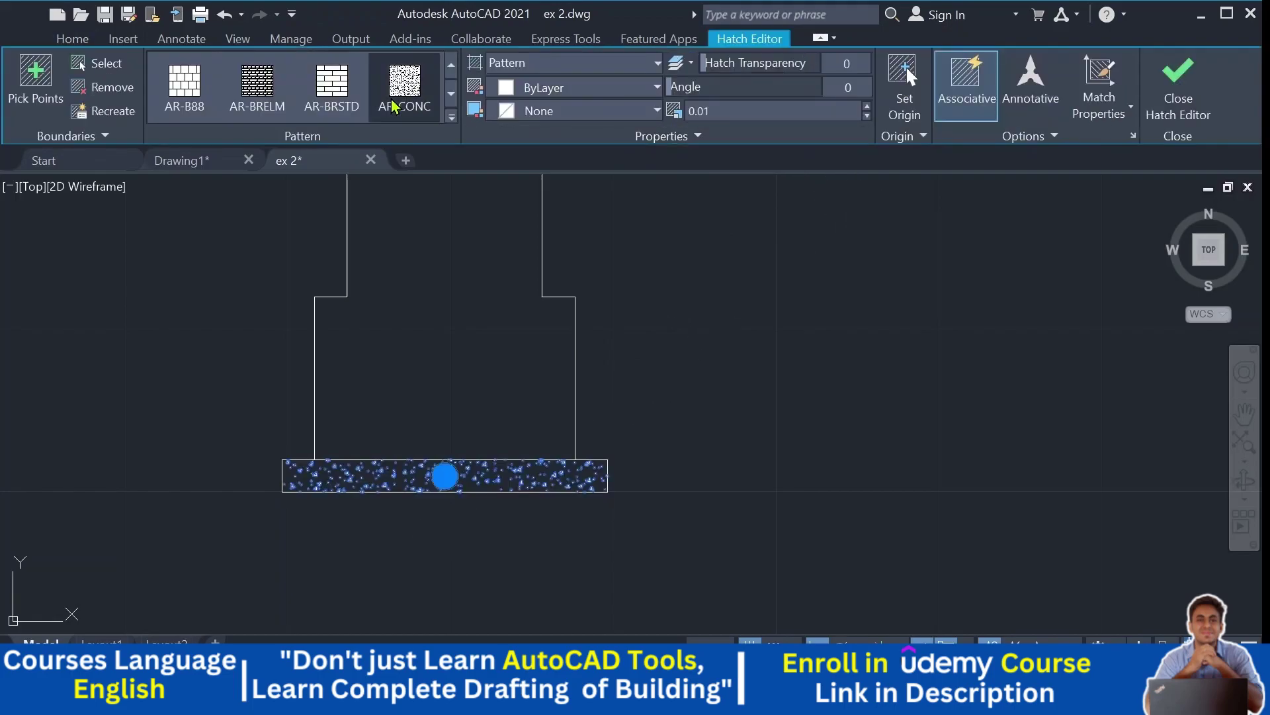
key("Escape")
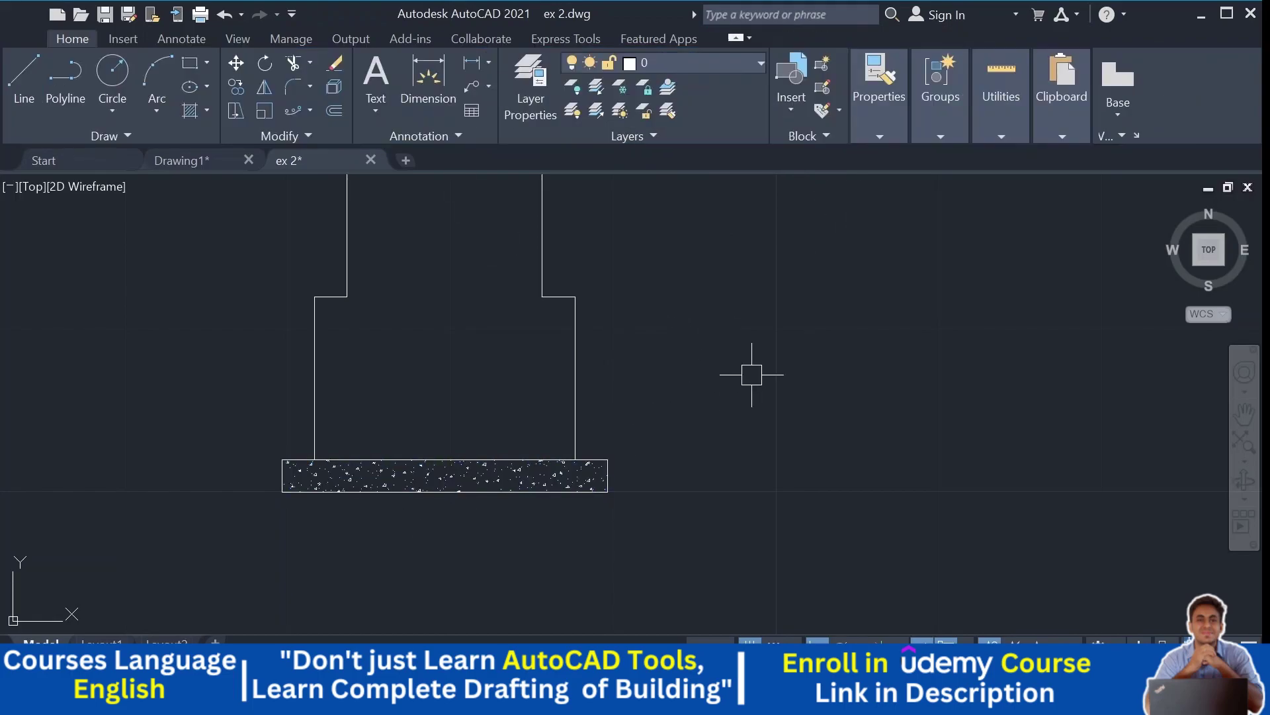
Step: Fine-tune the scale of the AR-CONC hatch in the leftmost foundation bed and finish editing it
left_click(516, 478)
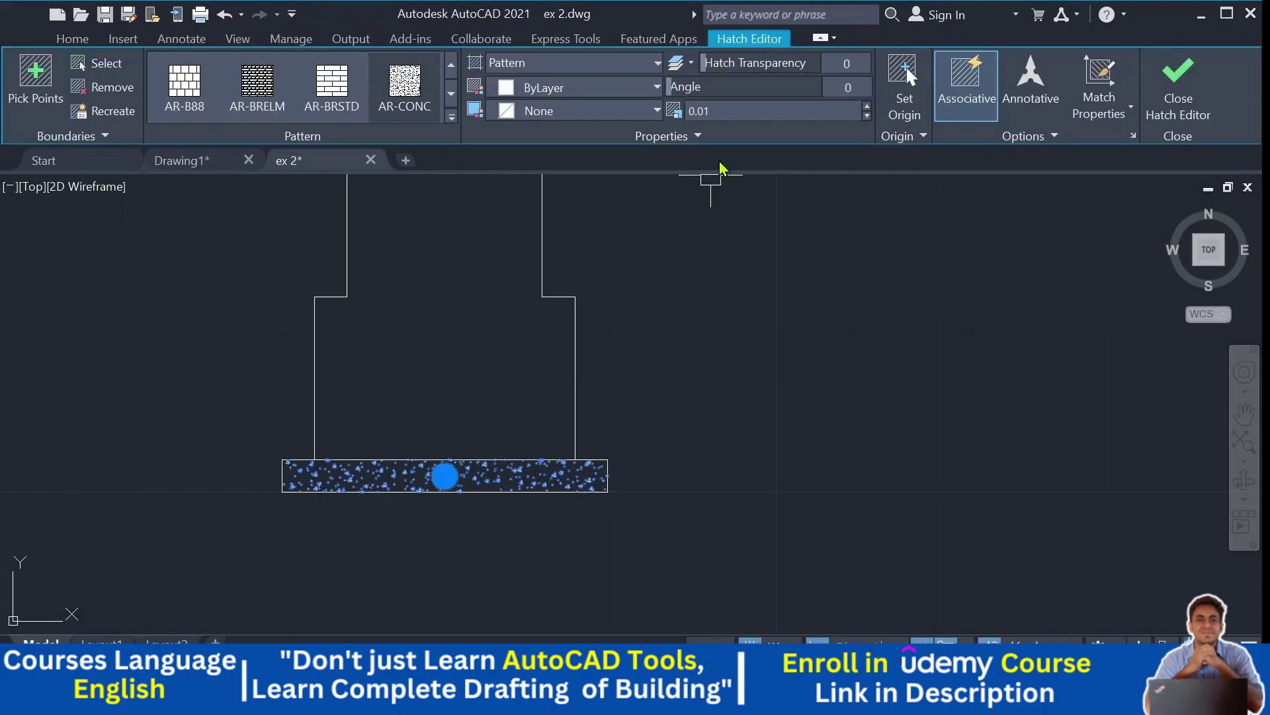
left_click(728, 111)
left_click(728, 114)
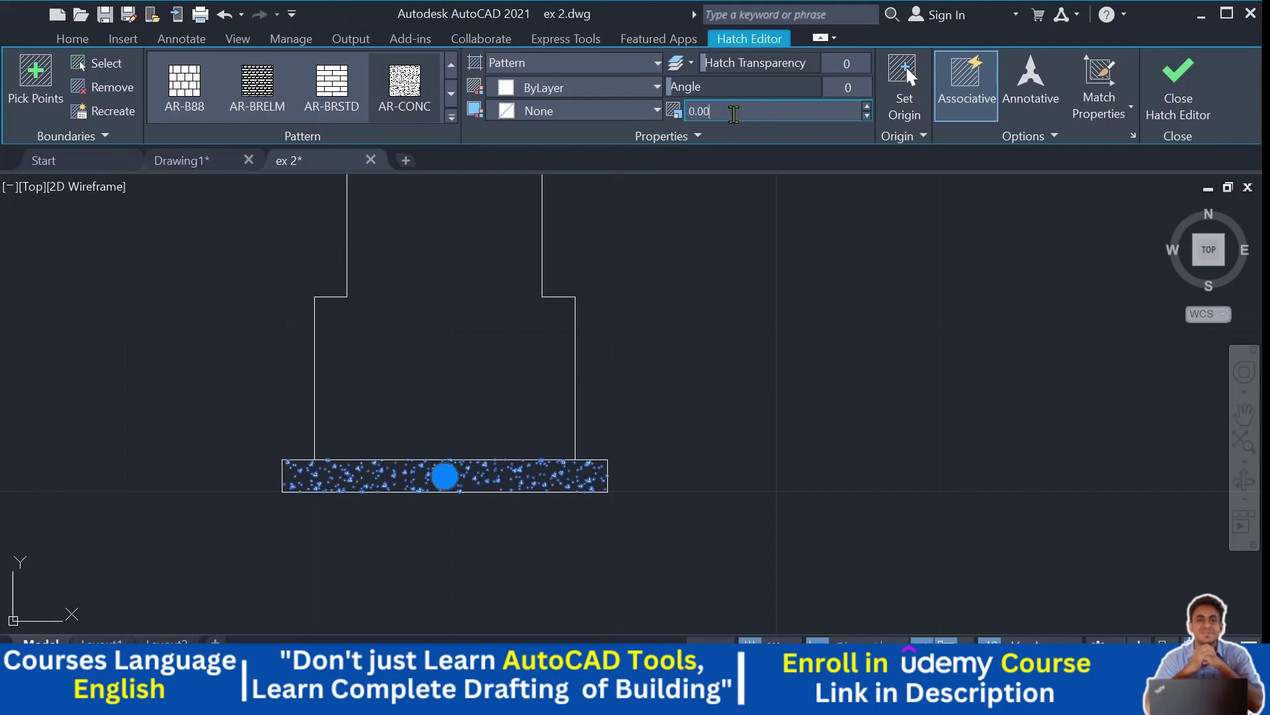
type("2")
key("Return")
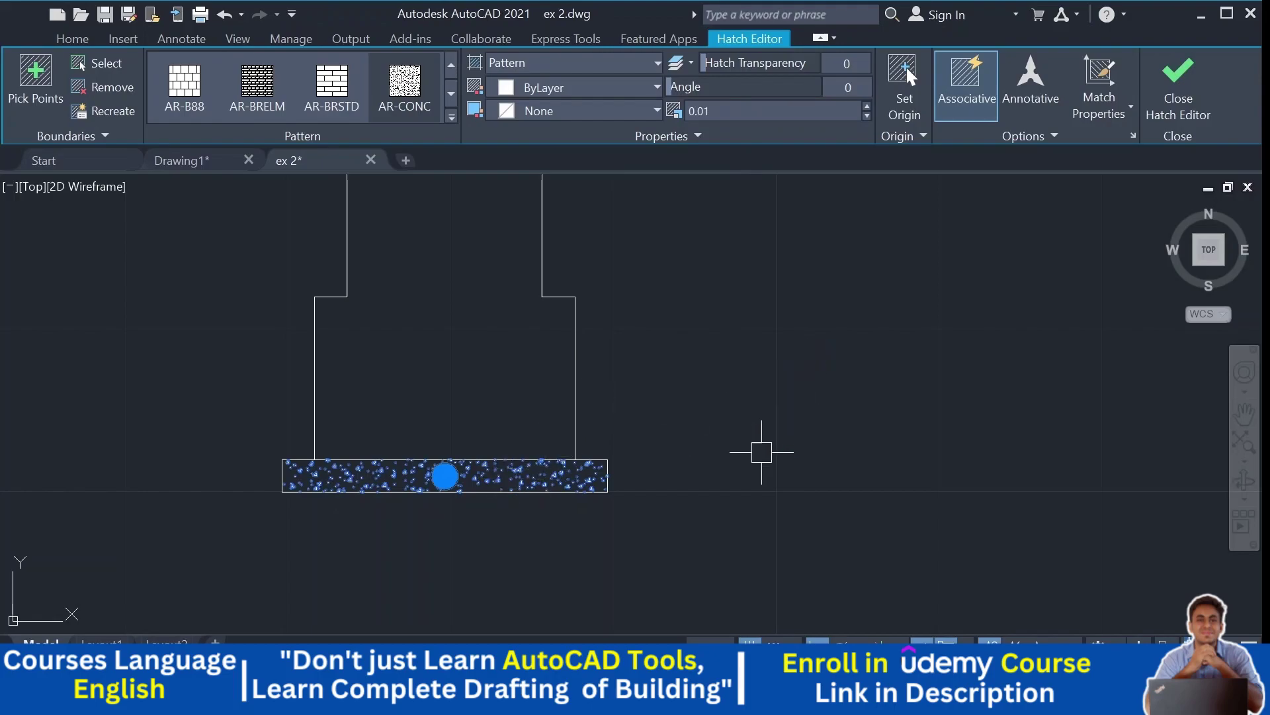
key("Return")
scroll(539, 454, "up", 4)
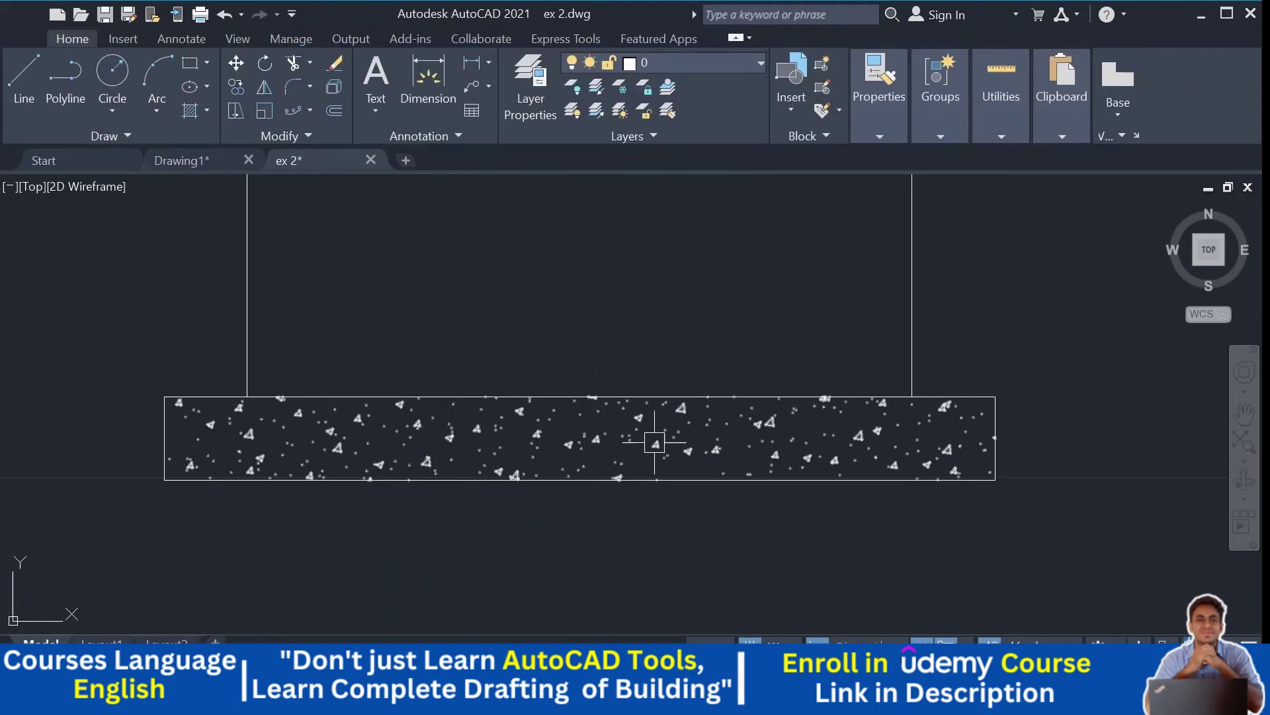
middle_click_drag(655, 442, 643, 439)
middle_click_drag(1115, 424, 1114, 434)
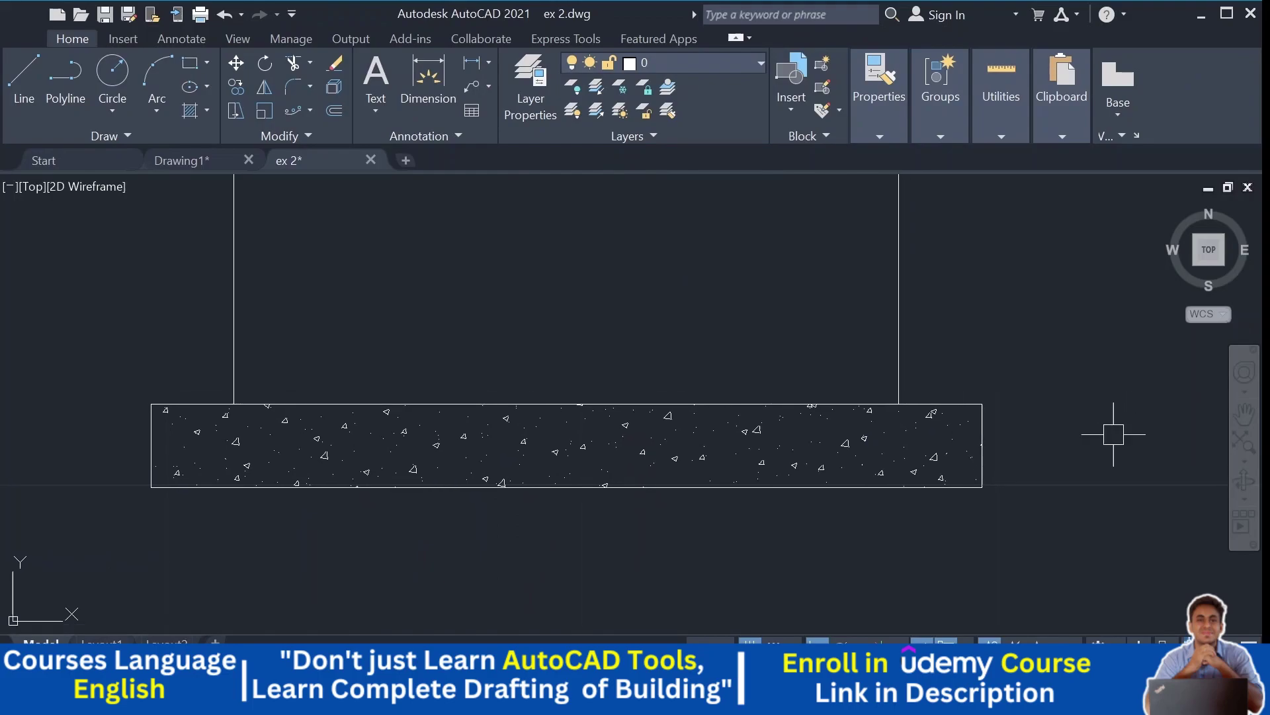
Step: Examine the concrete hatch in the leftmost foundation bed up close and in relation to the neighbouring footings
scroll(728, 456, "up", 2)
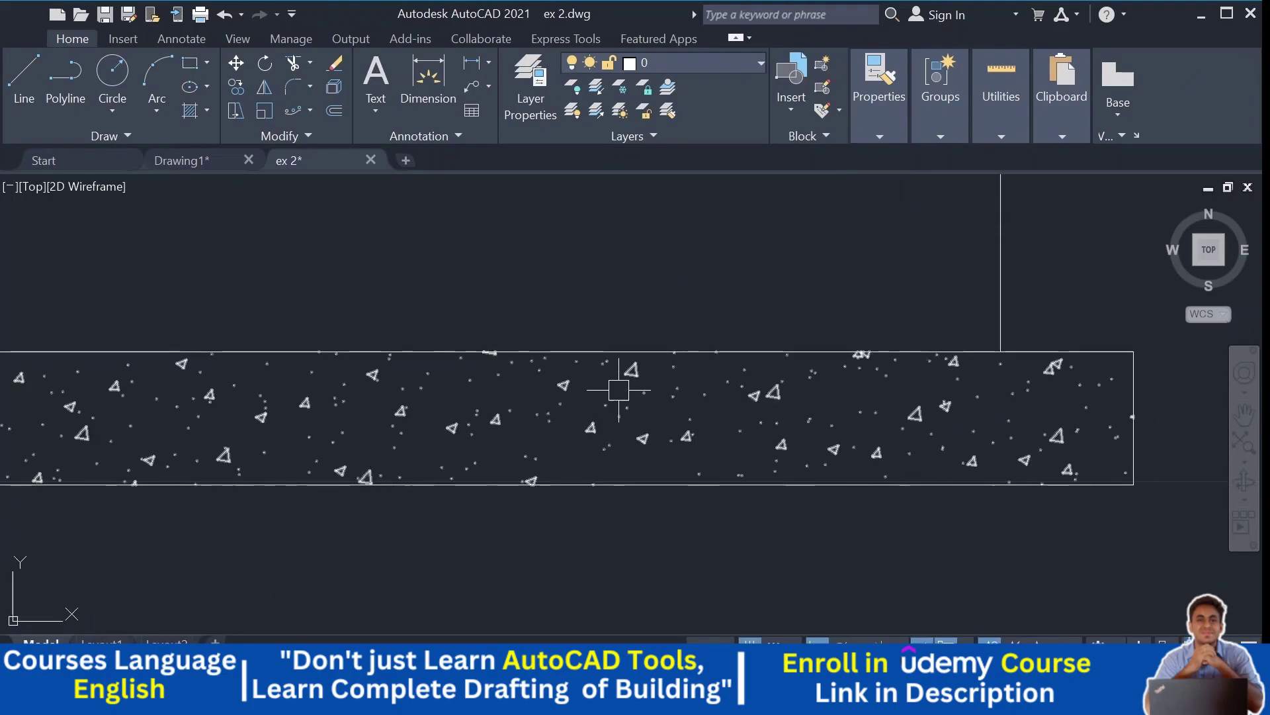
scroll(668, 411, "down", 2)
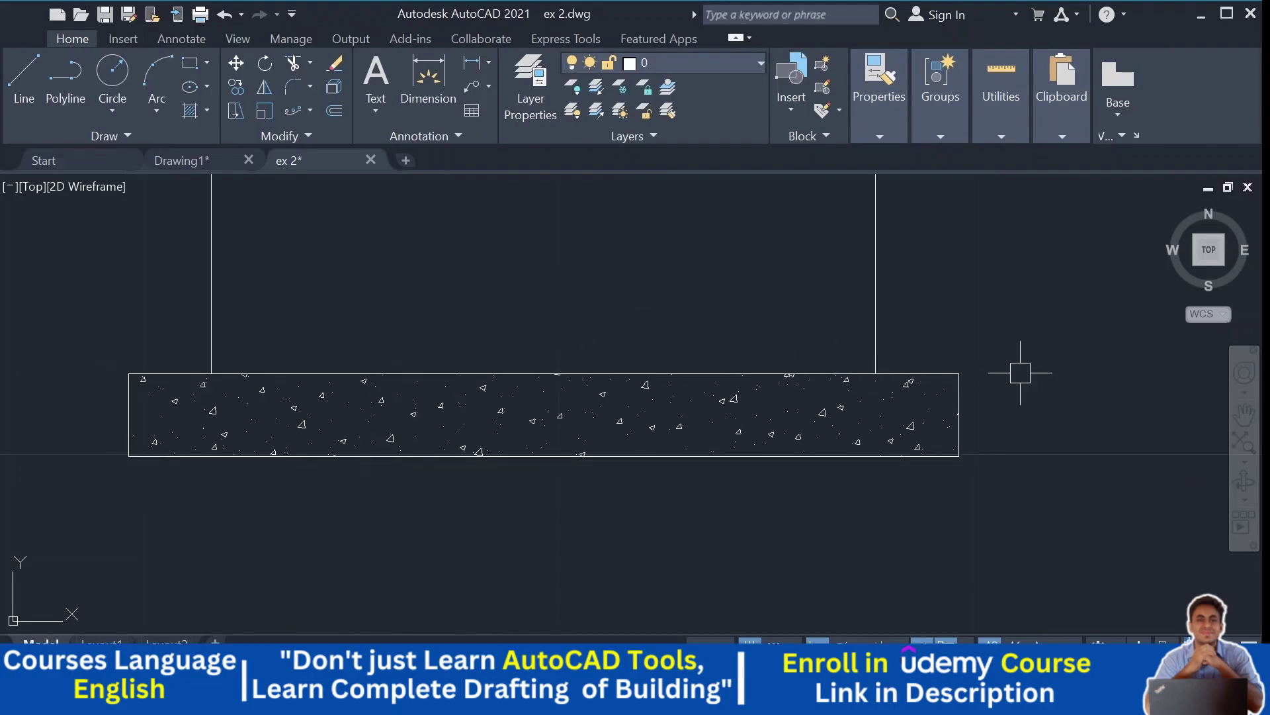
scroll(1020, 372, "down", 1)
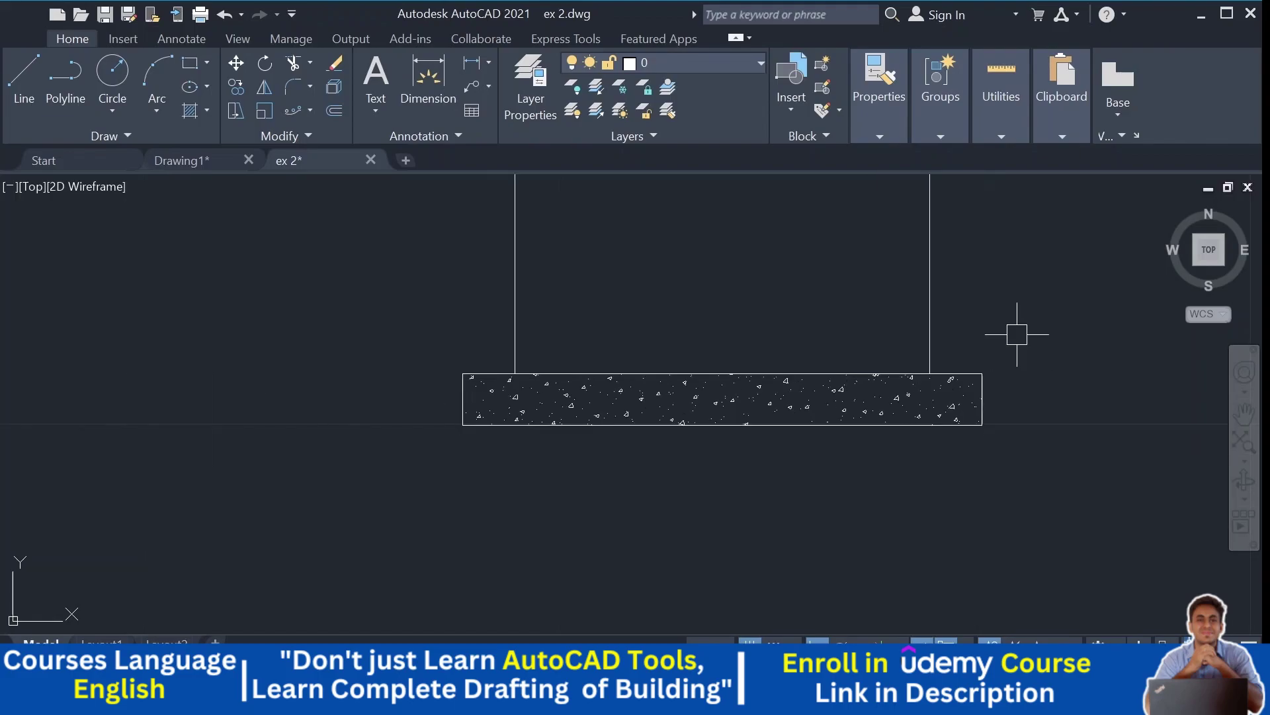
scroll(1001, 284, "down", 1)
middle_click_drag(990, 298, 815, 439)
scroll(815, 437, "down", 1)
mouse_move(844, 322)
middle_mouse_down()
mouse_move(779, 406)
mouse_move(761, 409)
mouse_move(748, 474)
mouse_move(746, 423)
mouse_move(735, 430)
middle_mouse_up()
scroll(745, 420, "down", 1)
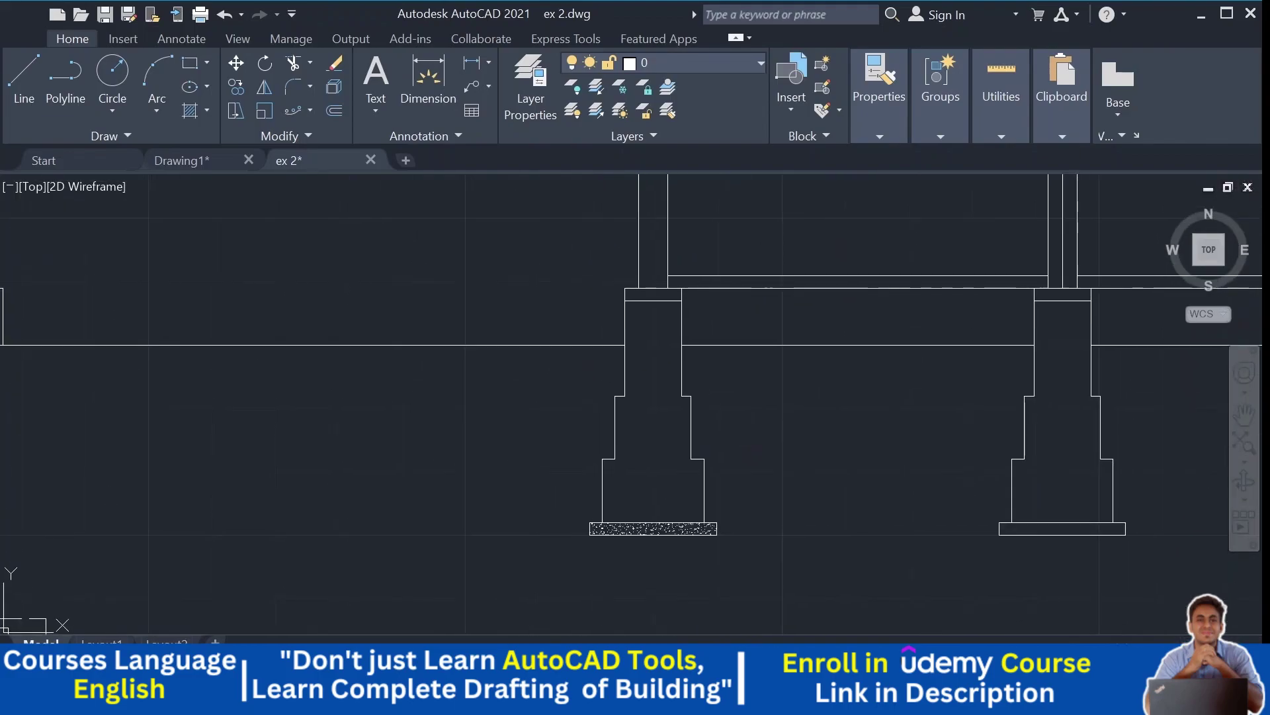
Step: Start a hatch with the ANSI33 pattern in the leftmost stepped footing above the concrete bed
left_click(188, 116)
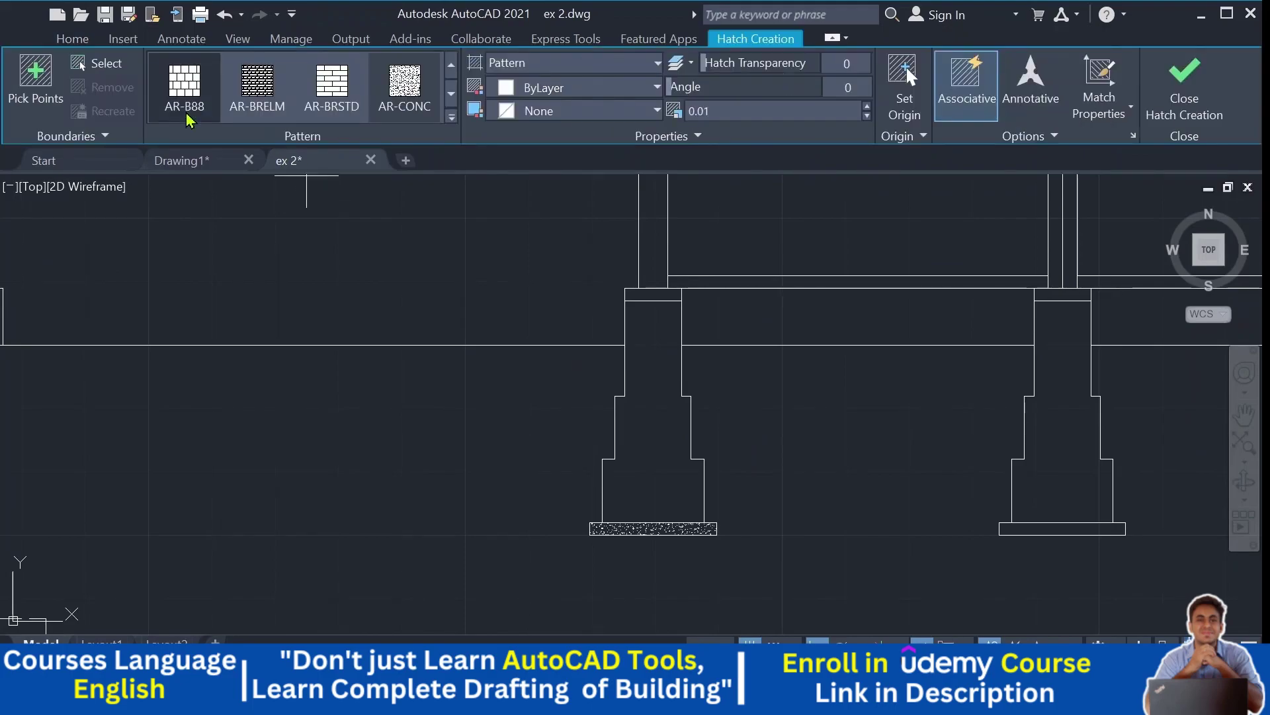
left_click(452, 93)
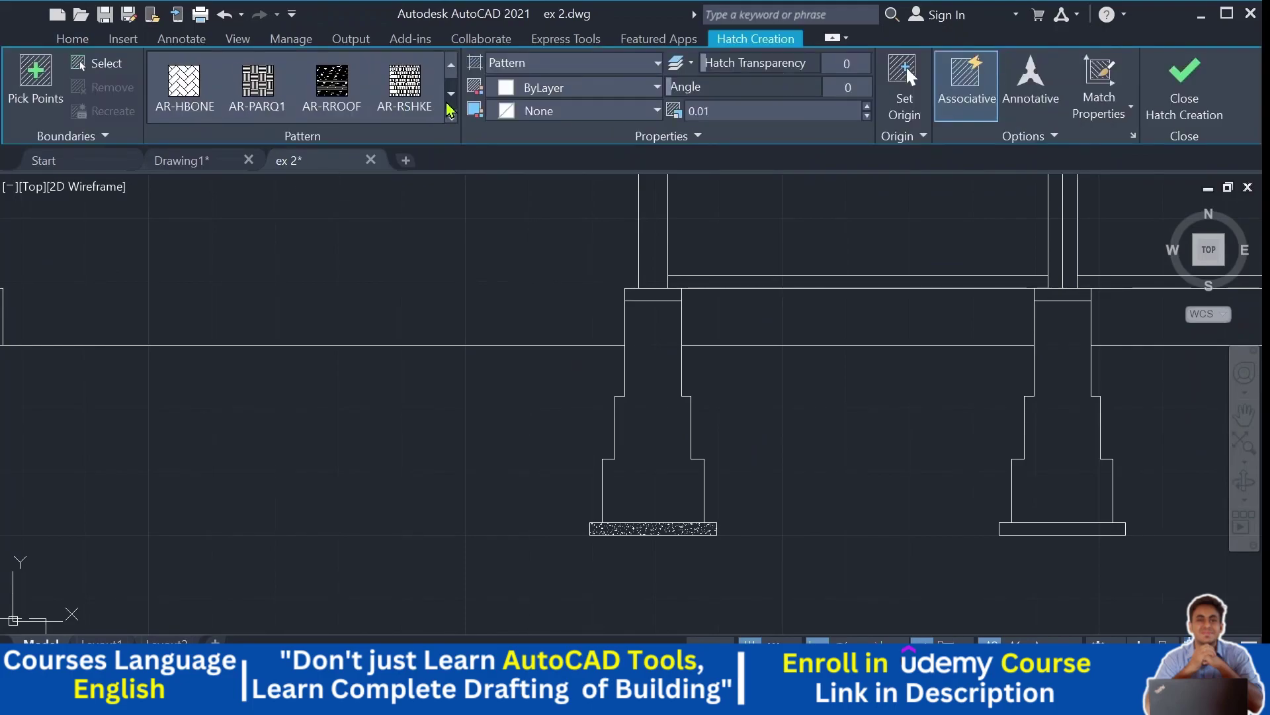
left_click(452, 93)
left_click(453, 66)
left_click(452, 66)
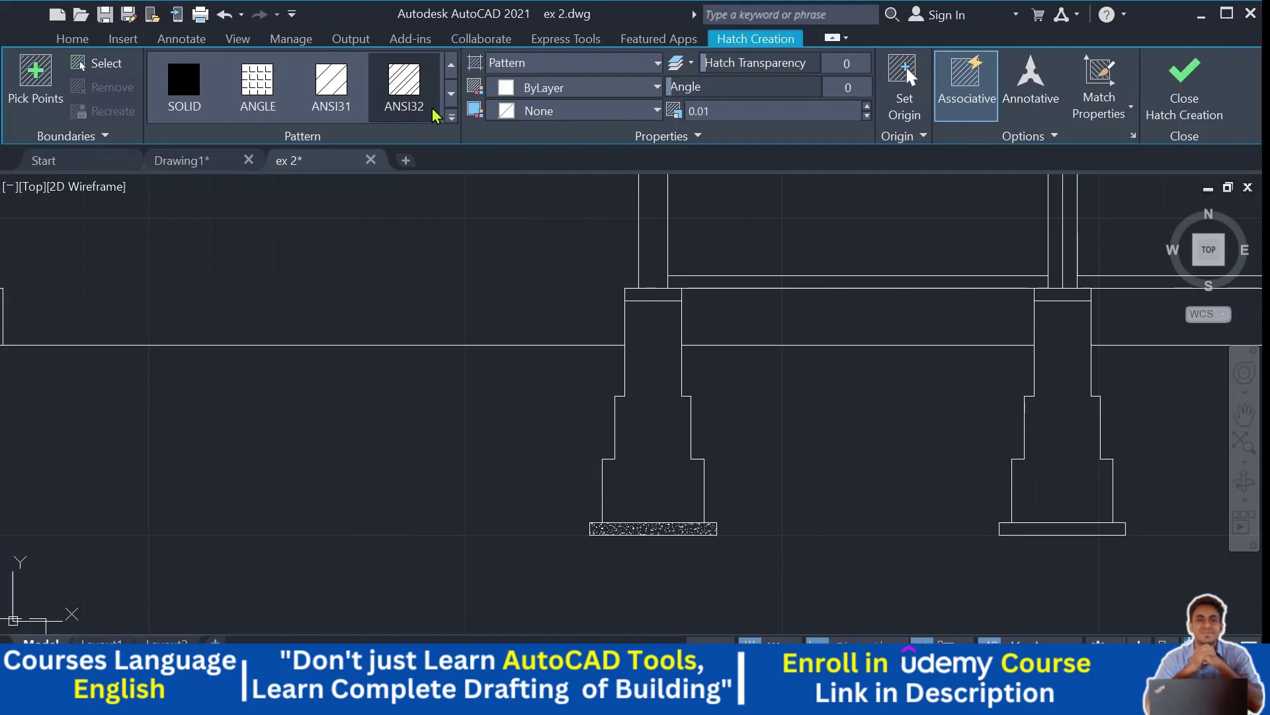
left_click(451, 96)
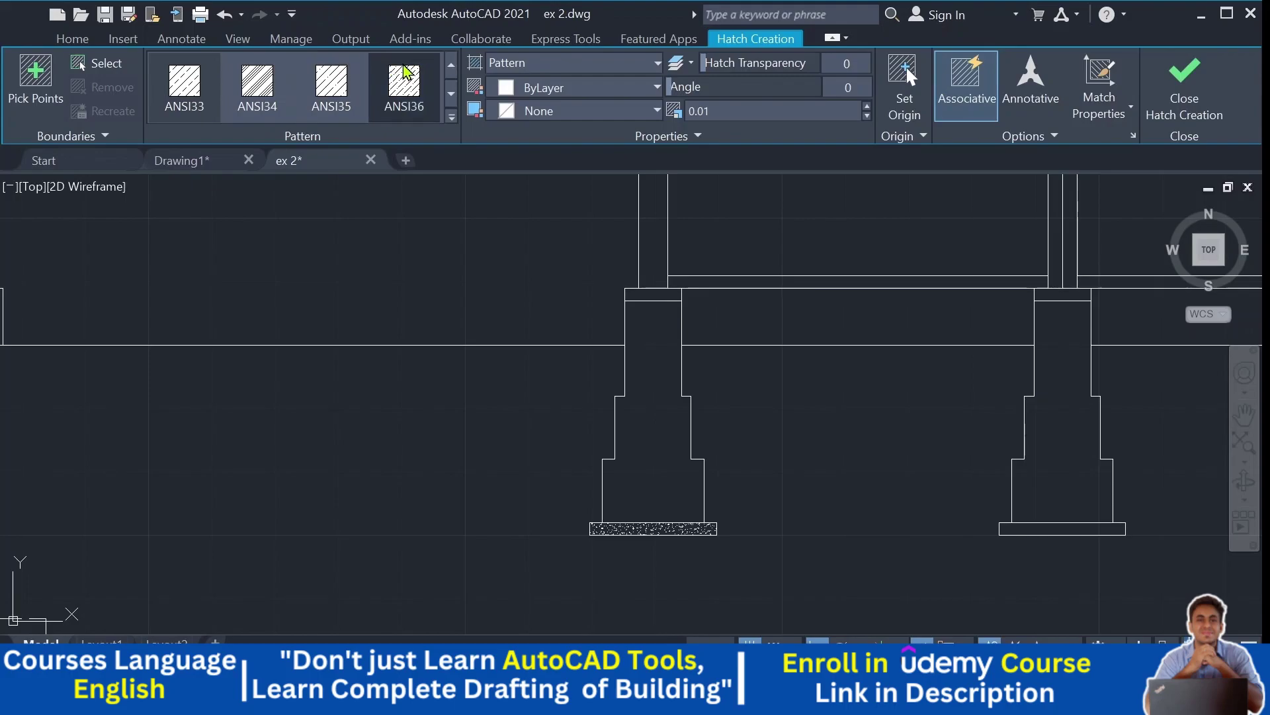
left_click(451, 64)
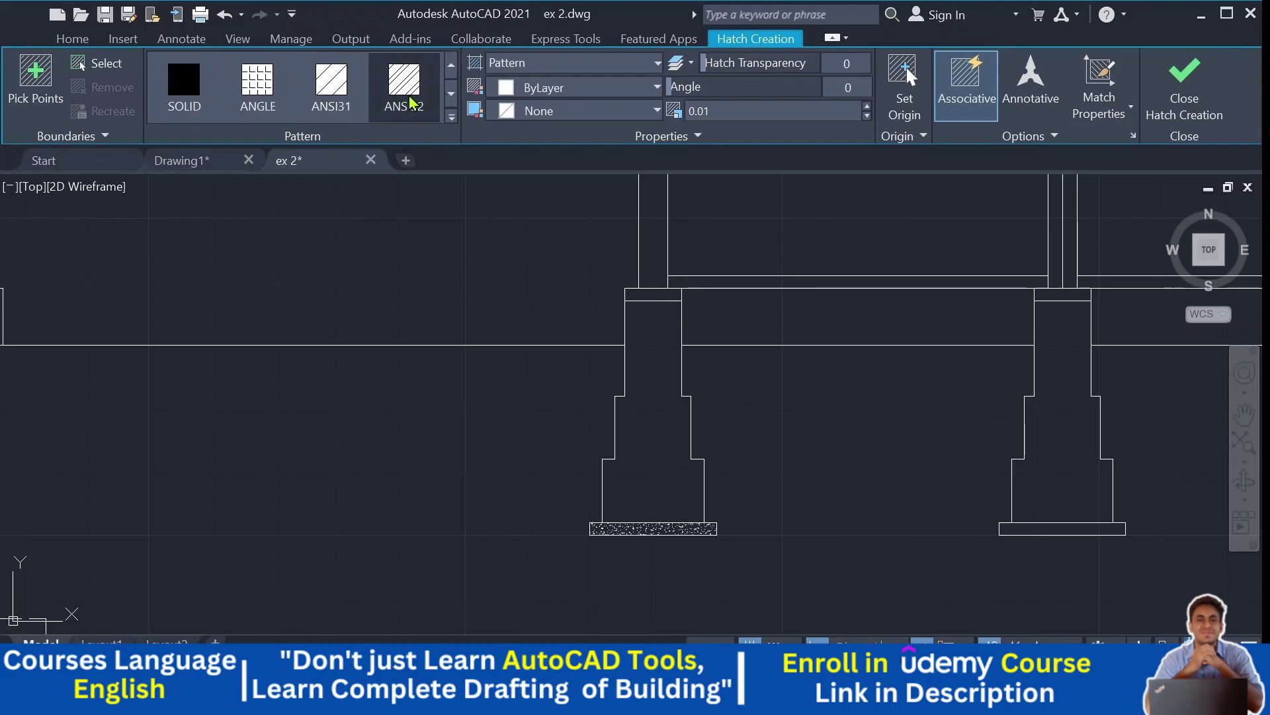
left_click(451, 93)
left_click(203, 105)
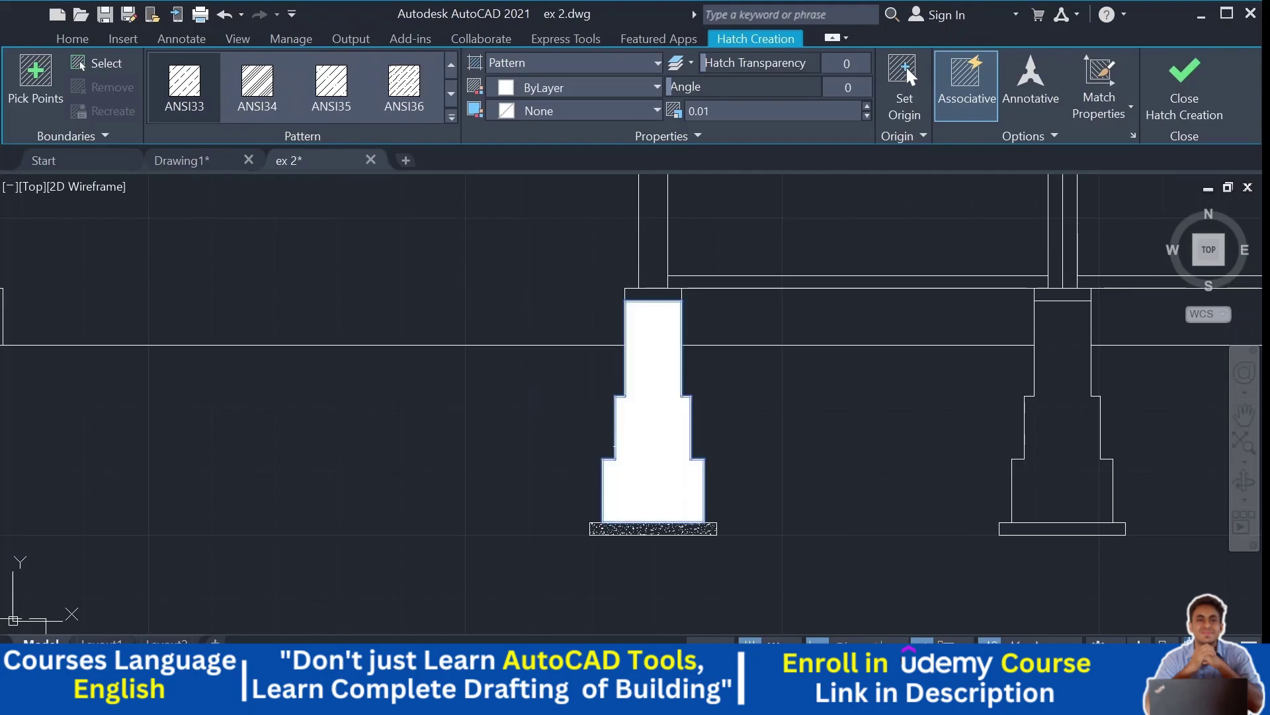
left_click(645, 446)
Step: Try a scale of 1 on the leftmost stepped footing's hatch
left_click(792, 112)
double_click(792, 113)
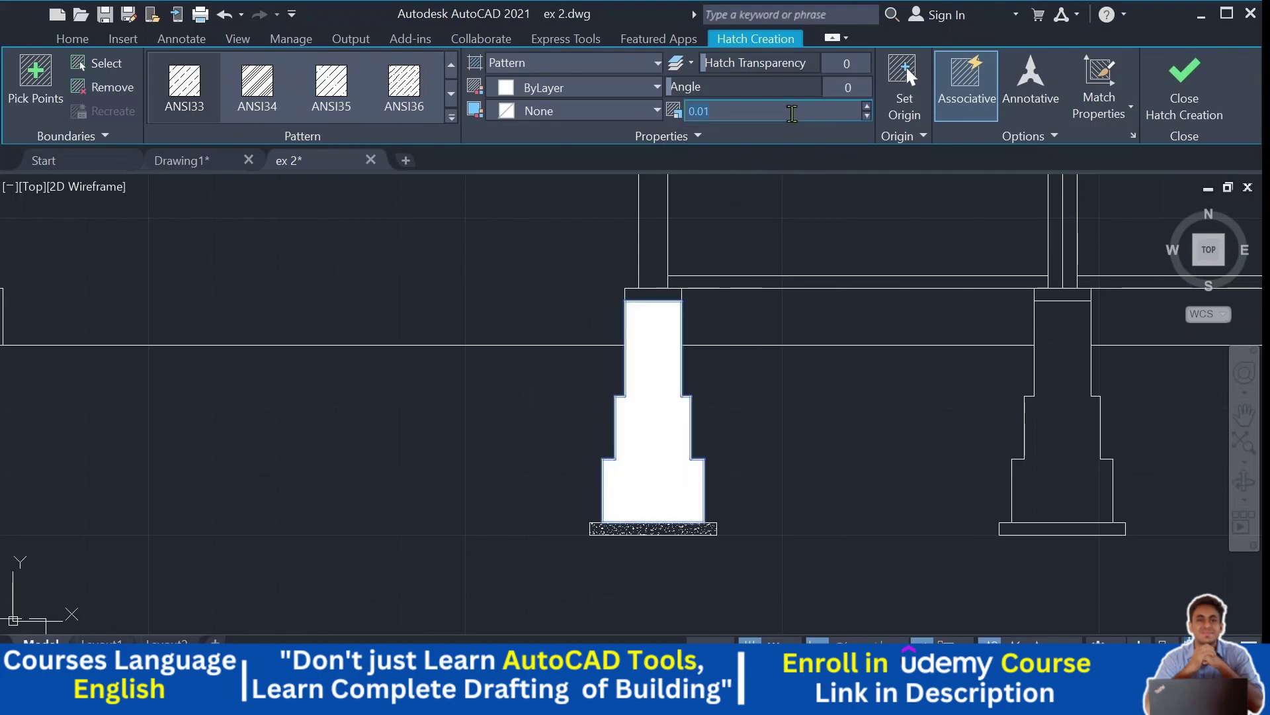
type("1")
key("Return")
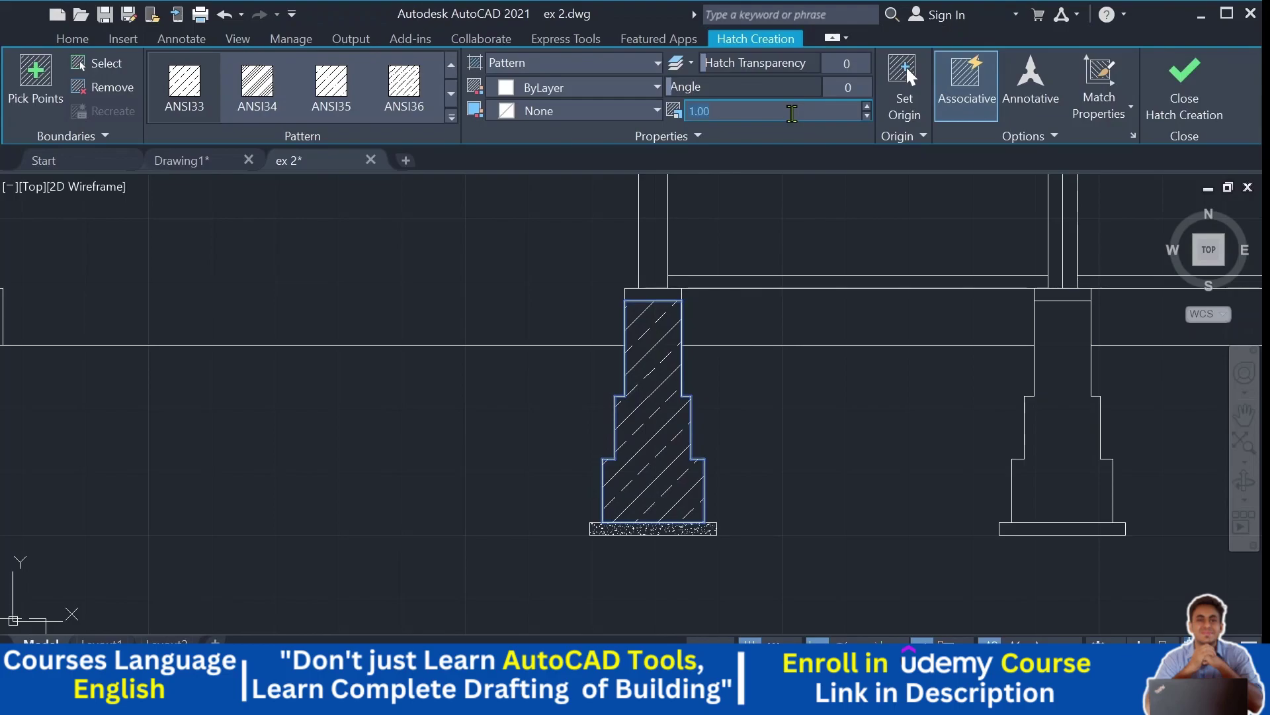
Step: Set the leftmost stepped footing's hatch scale to 0.5 and finish creating the hatch
type(".5")
key("Return")
key("Return")
Step: Start an AR-CONC hatch in the thin band on top of the leftmost stepped footing
scroll(768, 387, "down", 2)
mouse_move(767, 387)
middle_mouse_down()
mouse_move(674, 442)
mouse_move(670, 463)
middle_mouse_up()
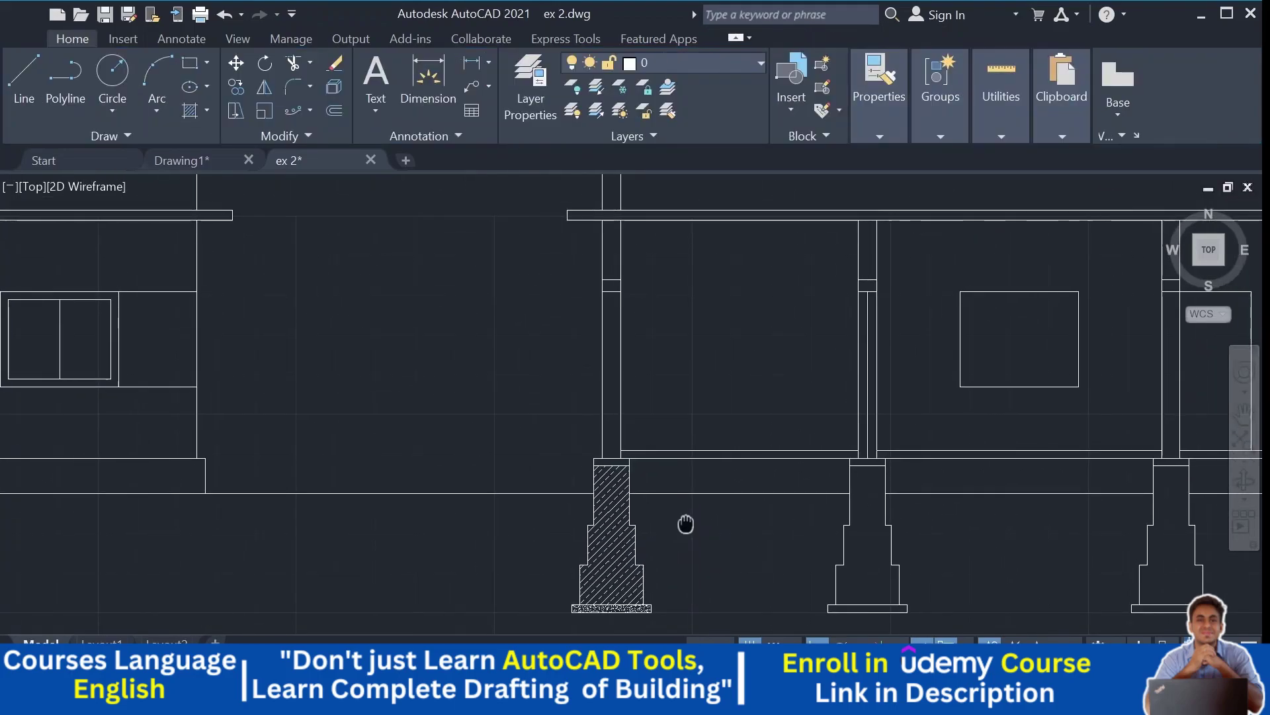
scroll(617, 523, "up", 2)
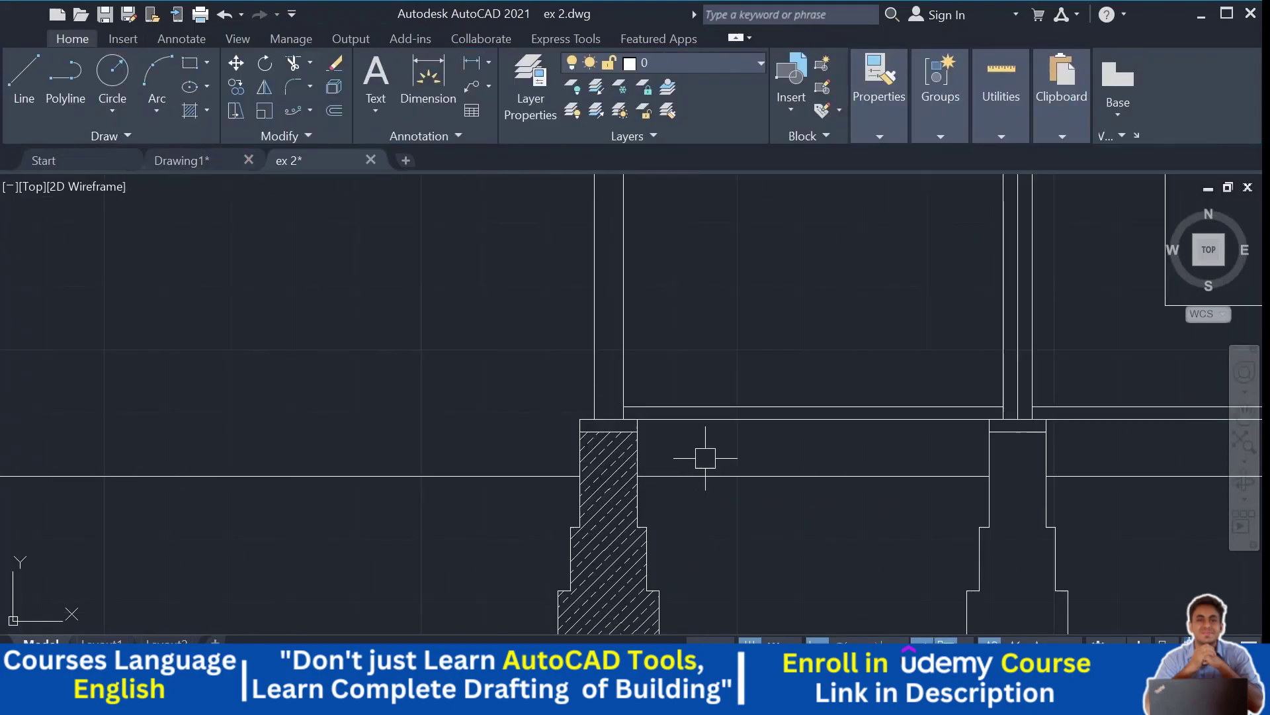
scroll(569, 431, "up", 1)
scroll(589, 434, "up", 1)
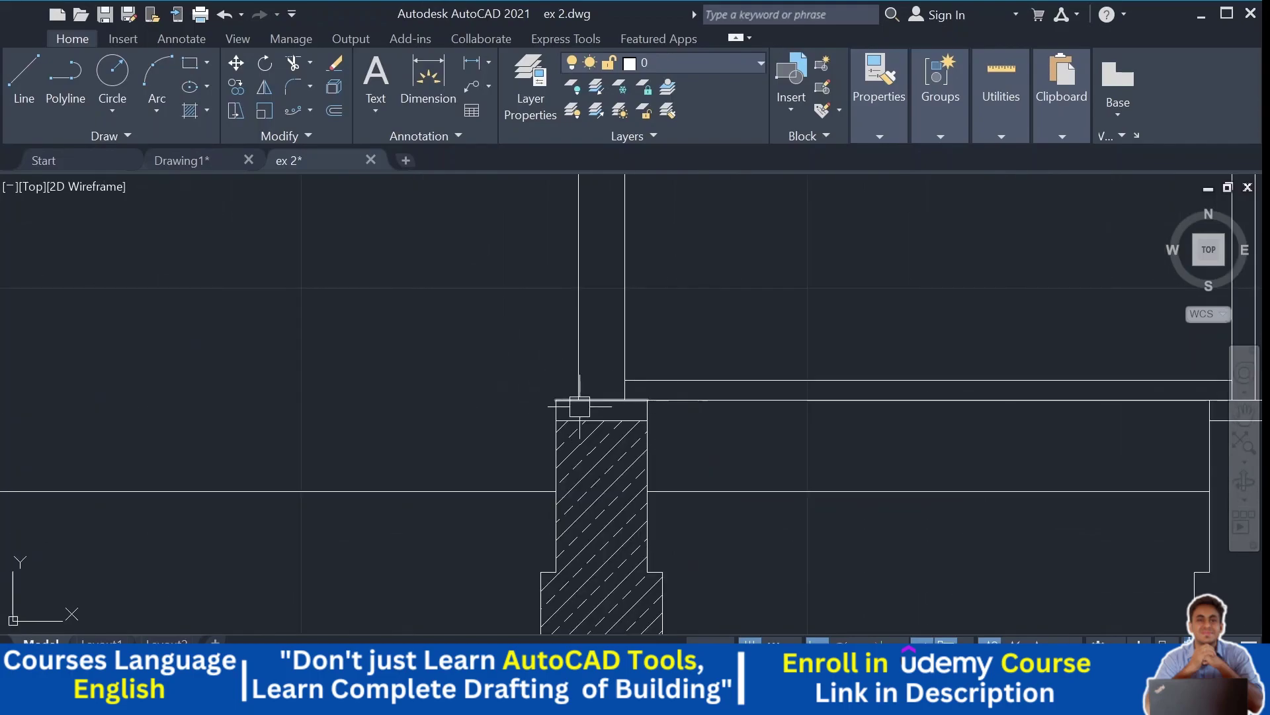
scroll(583, 407, "down", 3)
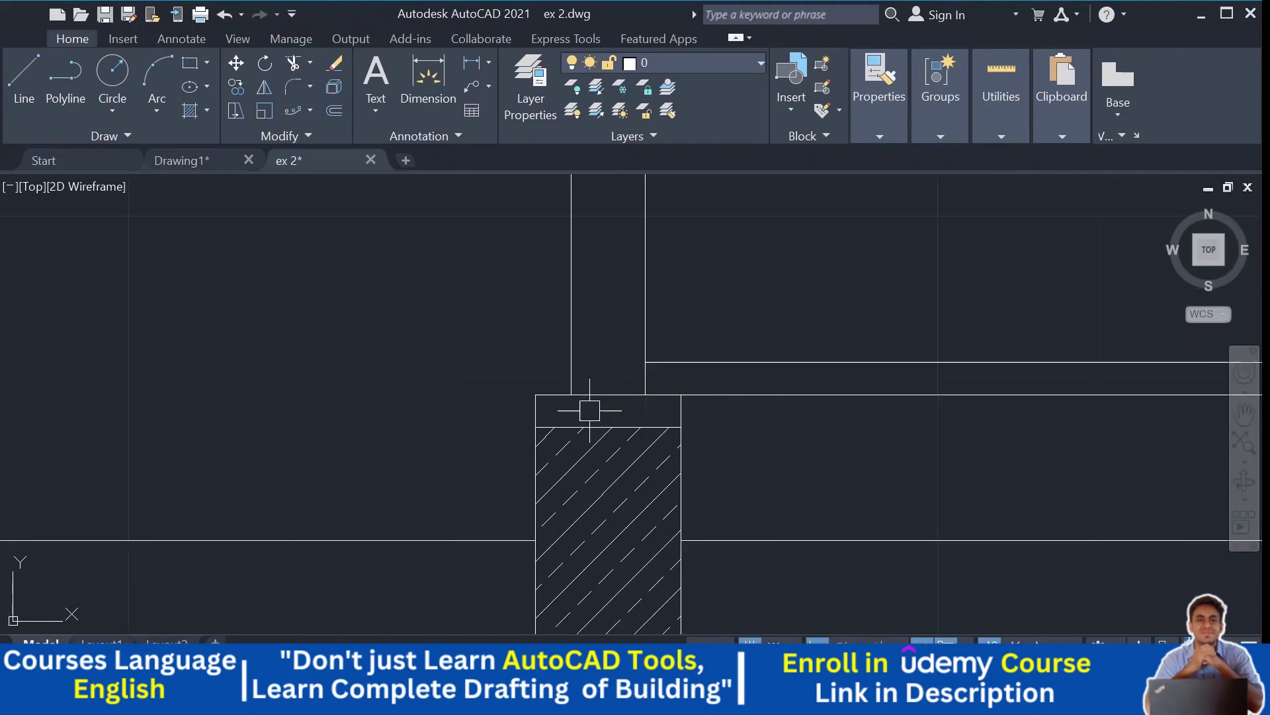
left_click(199, 111)
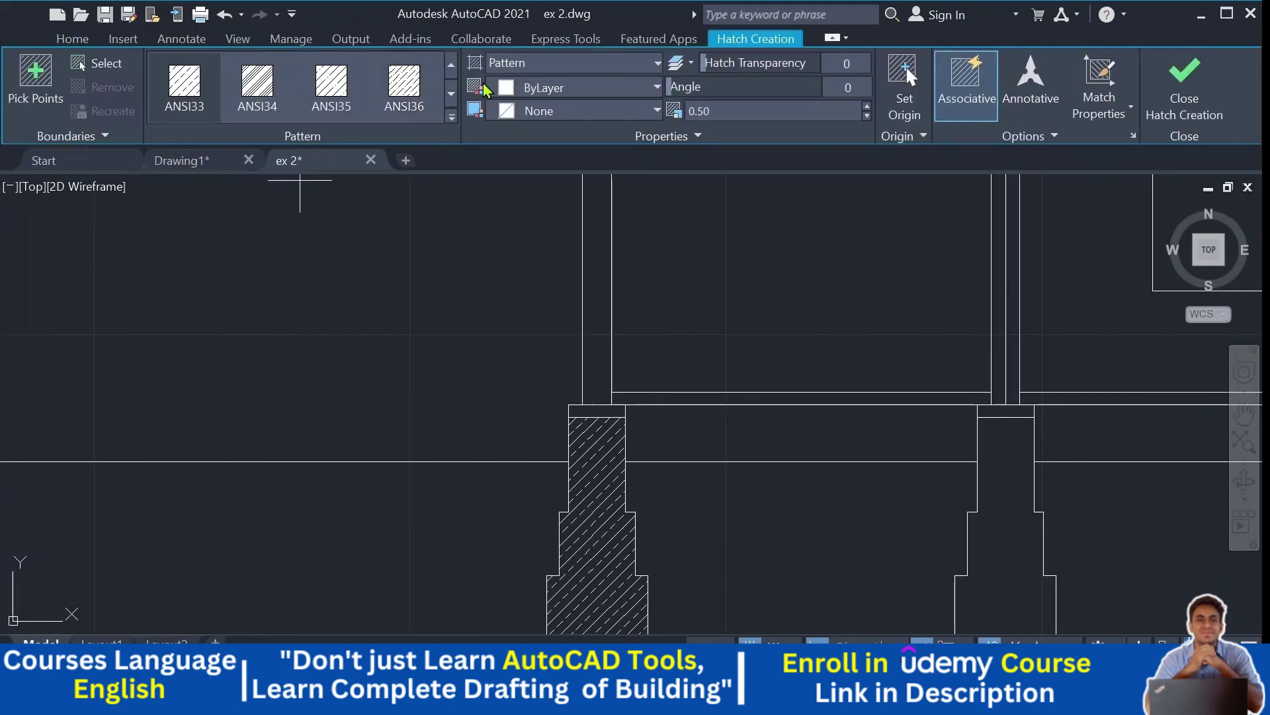
left_click(452, 95)
left_click(452, 95)
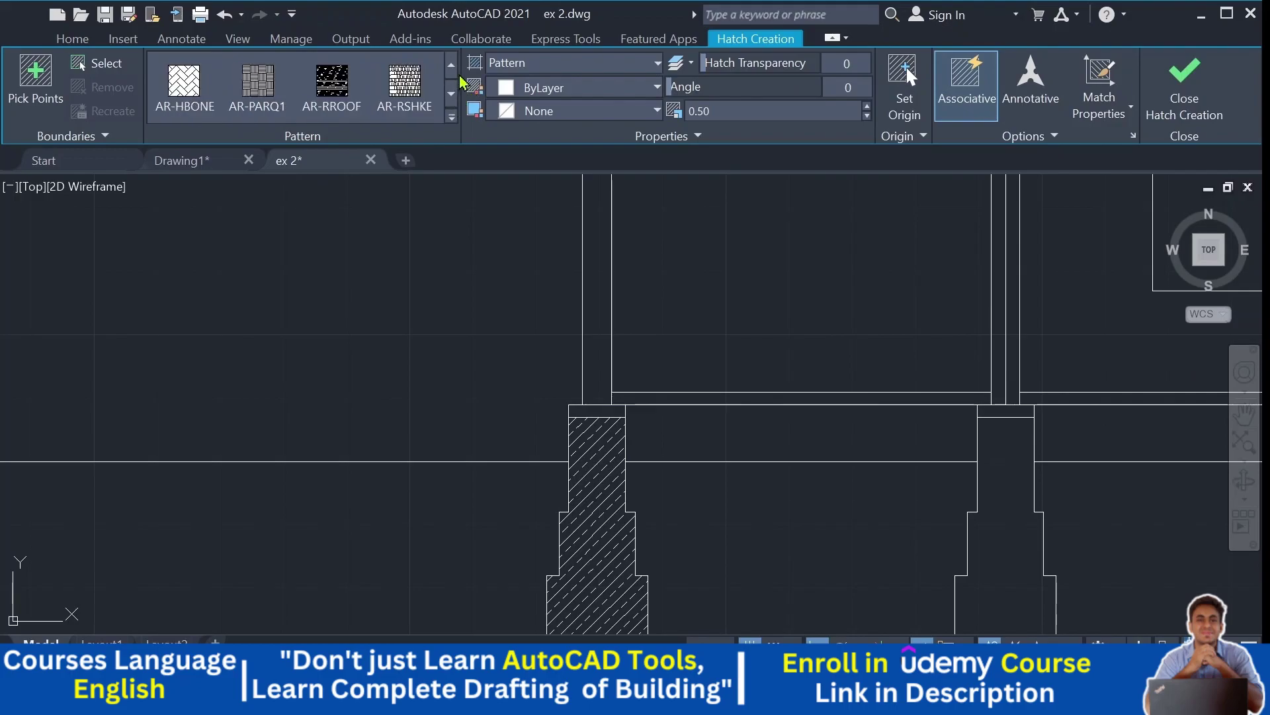
left_click(404, 86)
scroll(616, 408, "up", 2)
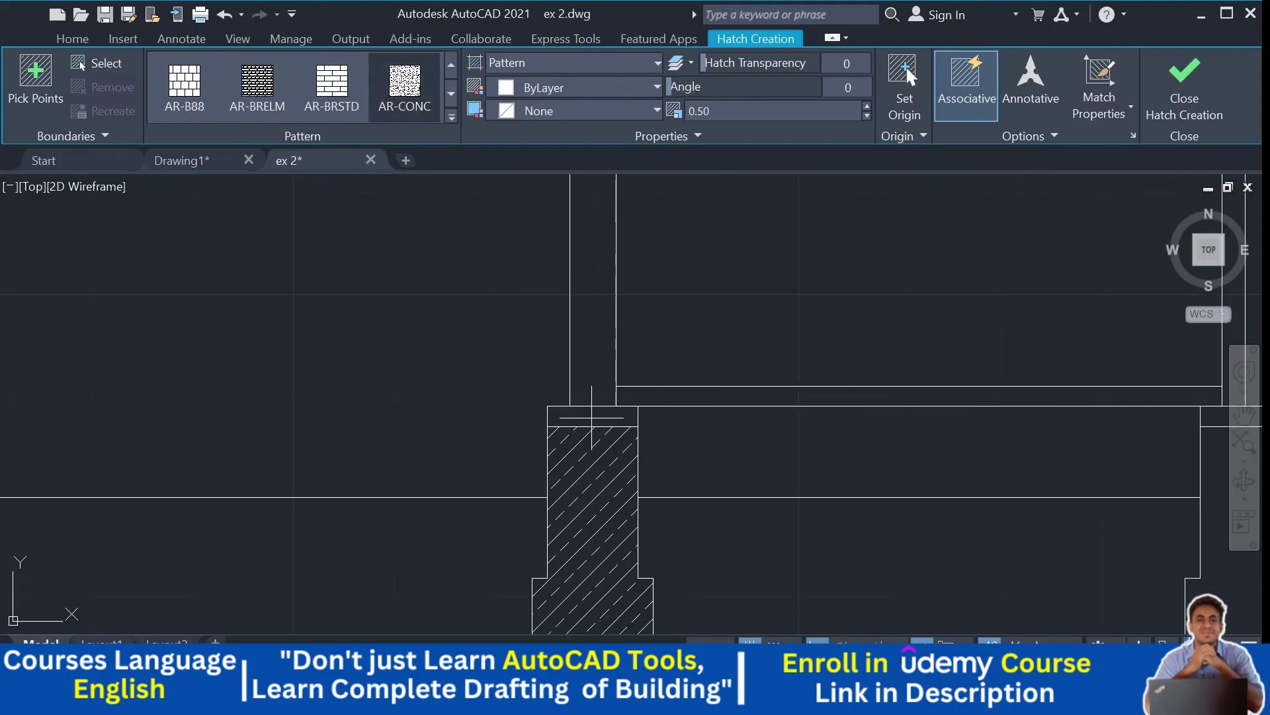
left_click(596, 416)
Step: Set the thin band's hatch scale to 0.001 and finish creating the hatch
left_click(729, 112)
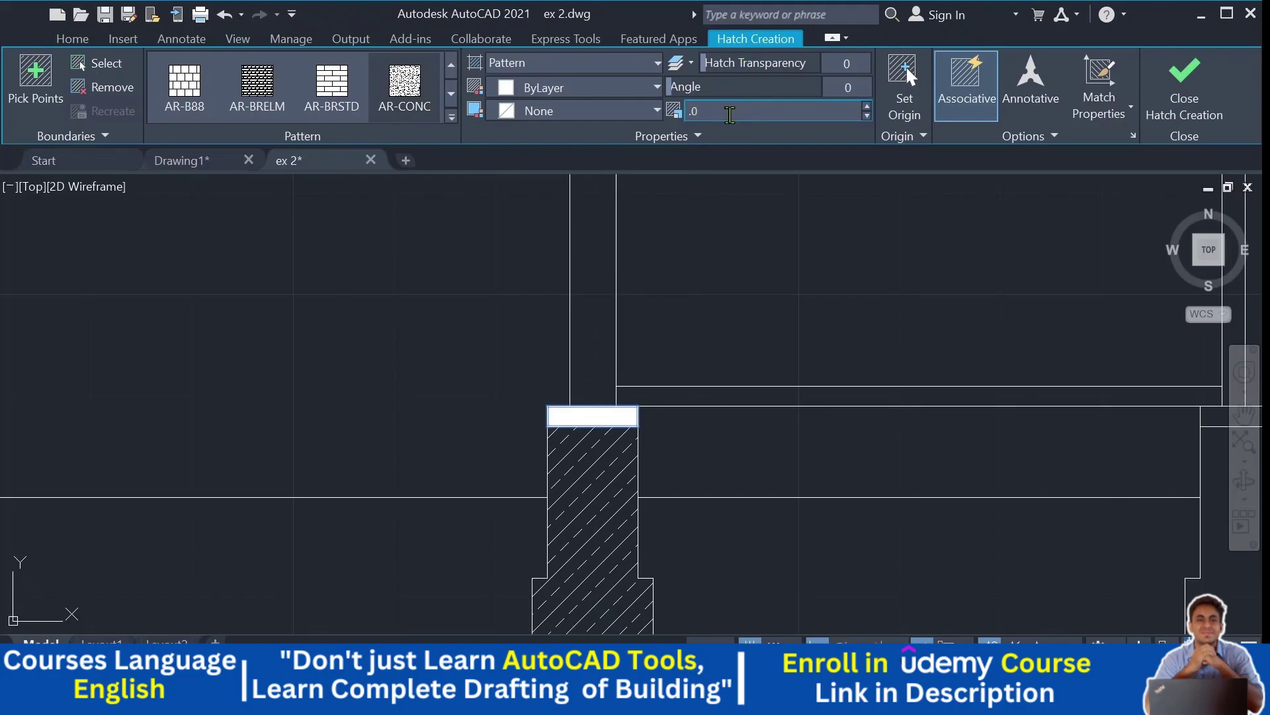
type(".001")
key("Return")
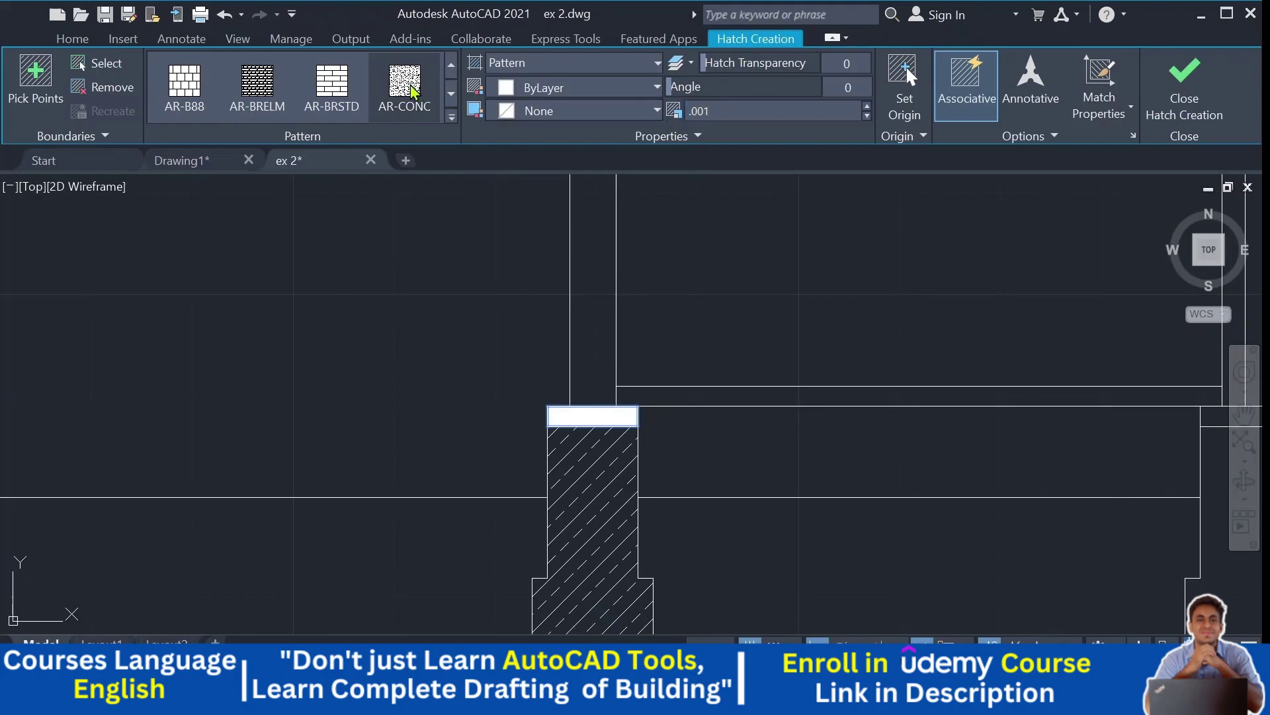
key("Return")
Step: Change the scale of the AR-CONC hatch in the thin band to 0.01 and finish editing it
scroll(596, 397, "up", 3)
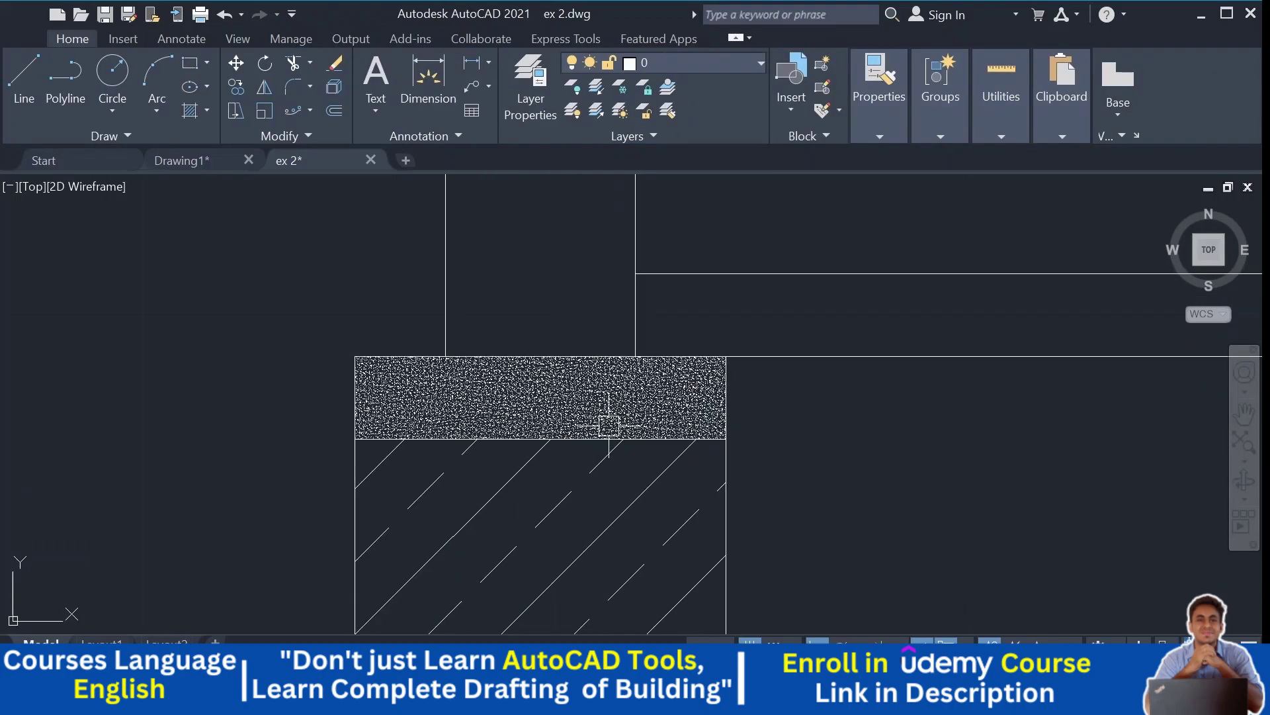
left_click(581, 397)
scroll(580, 401, "down", 2)
left_click(767, 110)
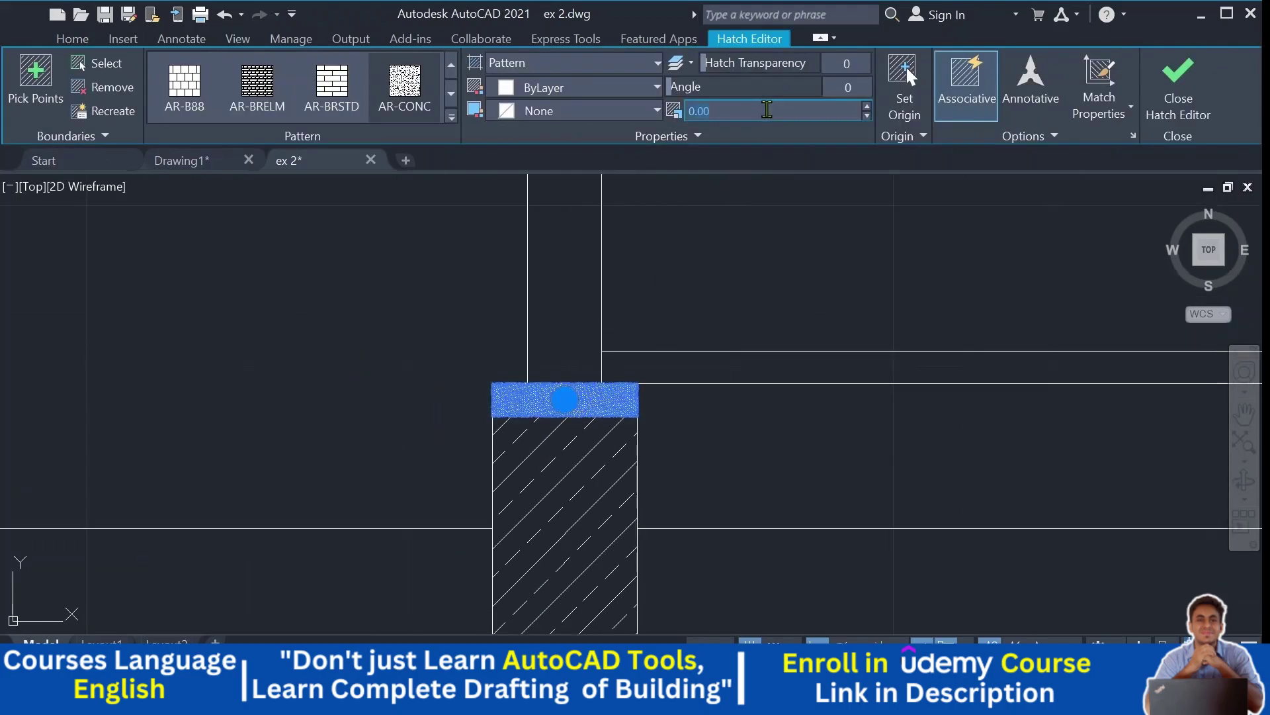
left_click(767, 110)
type("1")
key("BackSpace")
key("BackSpace")
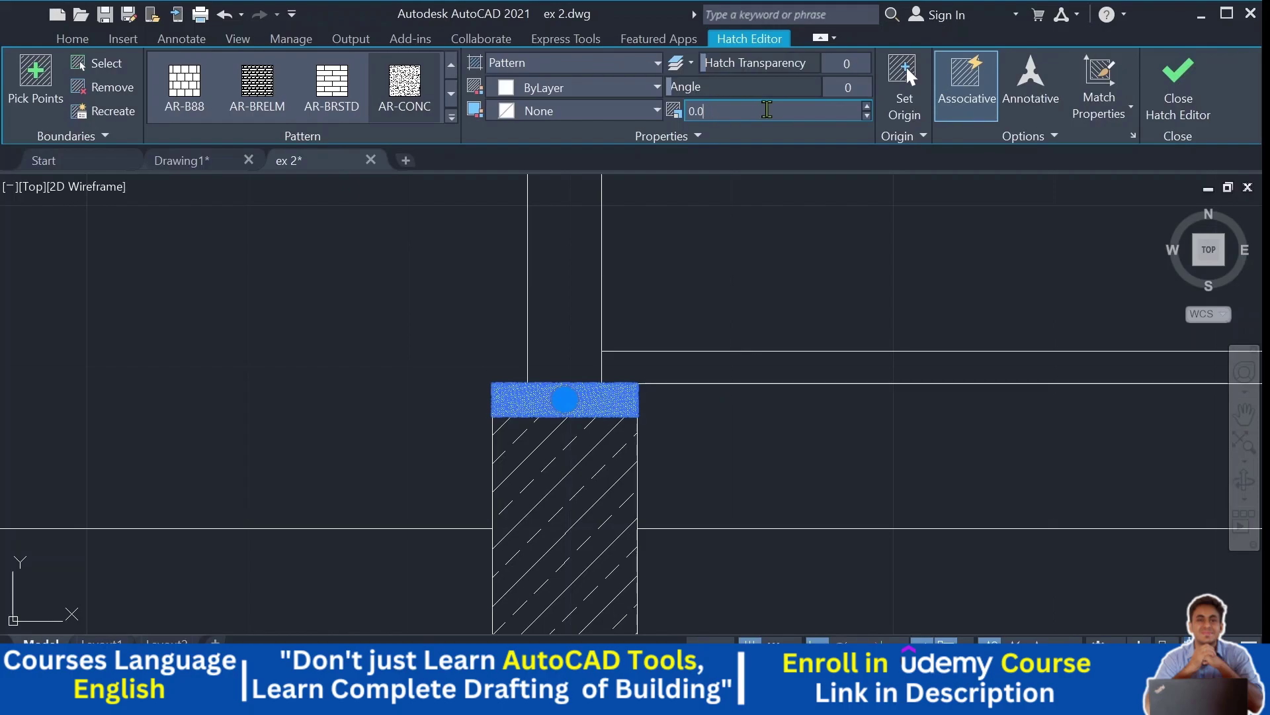
type("1")
key("Return")
key("Escape")
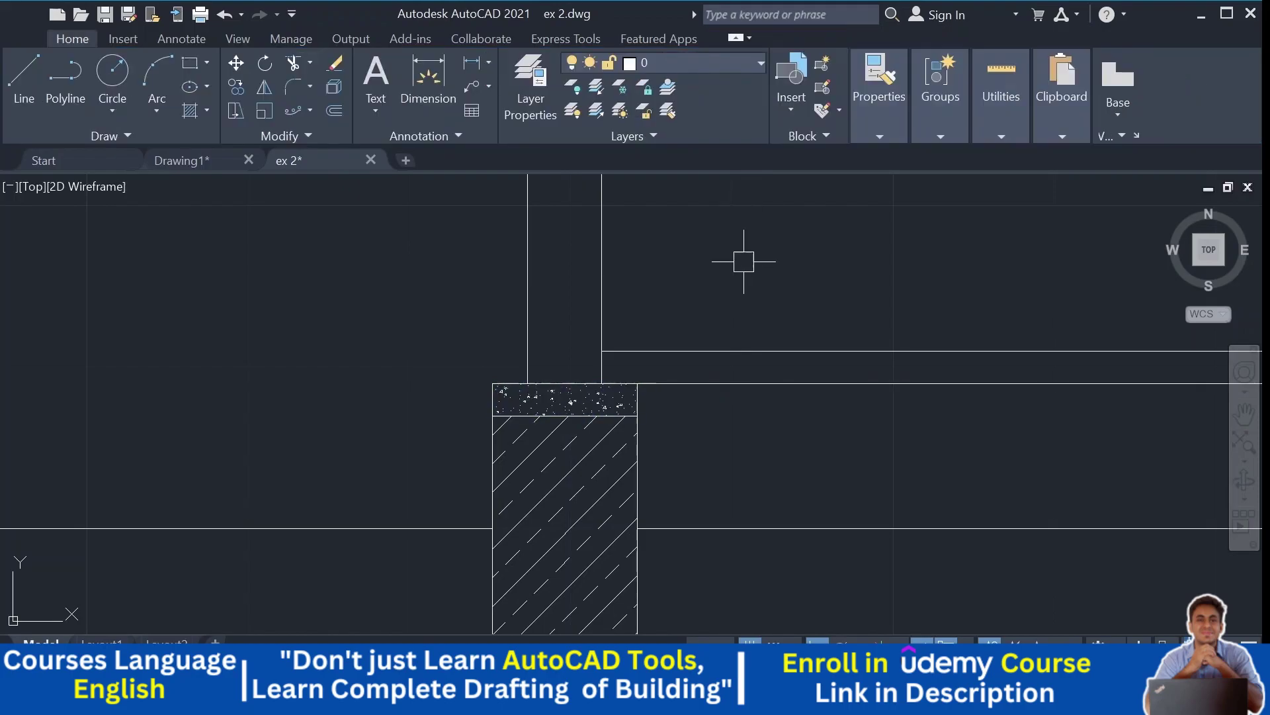
Step: Try a scale of 0.05 on the thin band's concrete hatch, restore 0.01, and finish editing
scroll(633, 345, "up", 3)
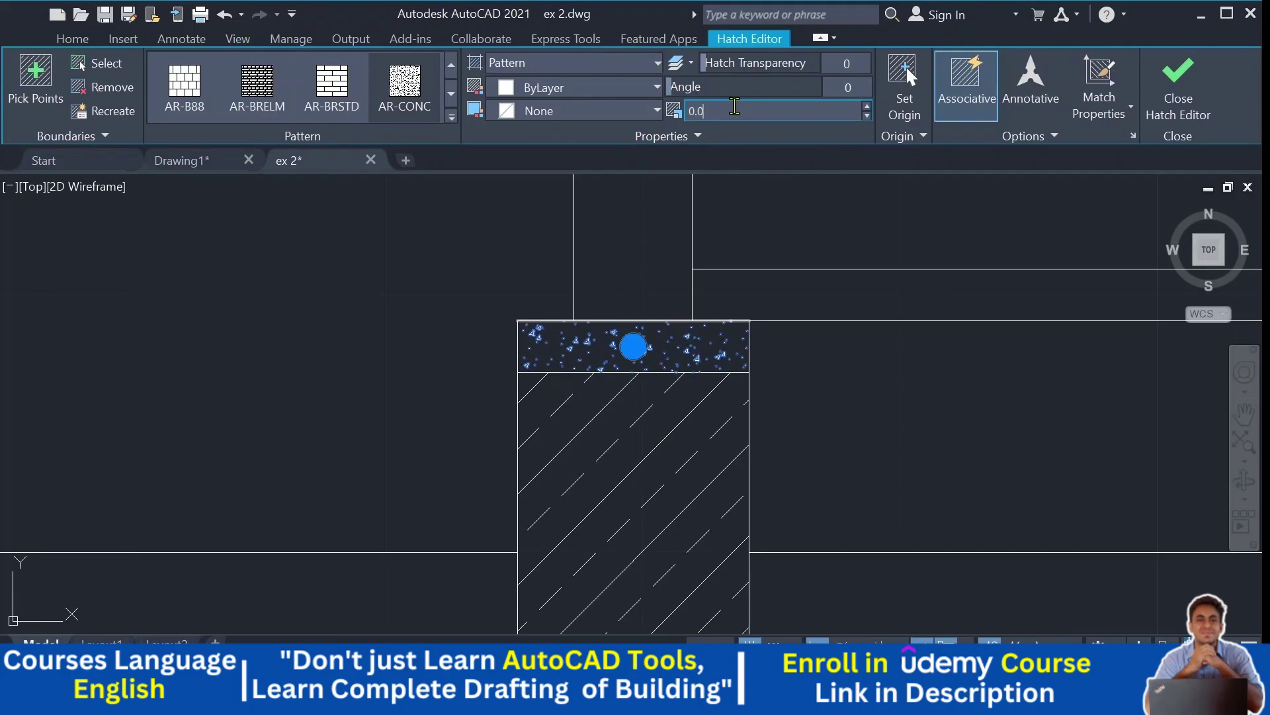
type("5")
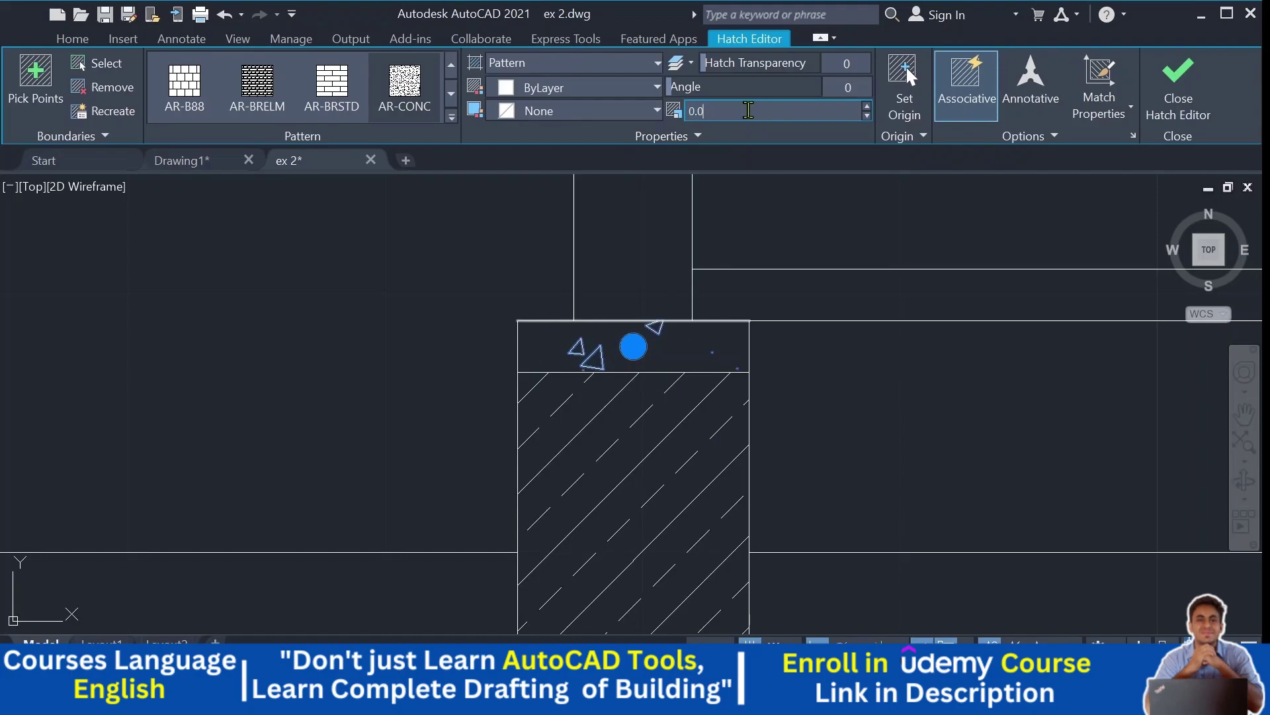
key("Return")
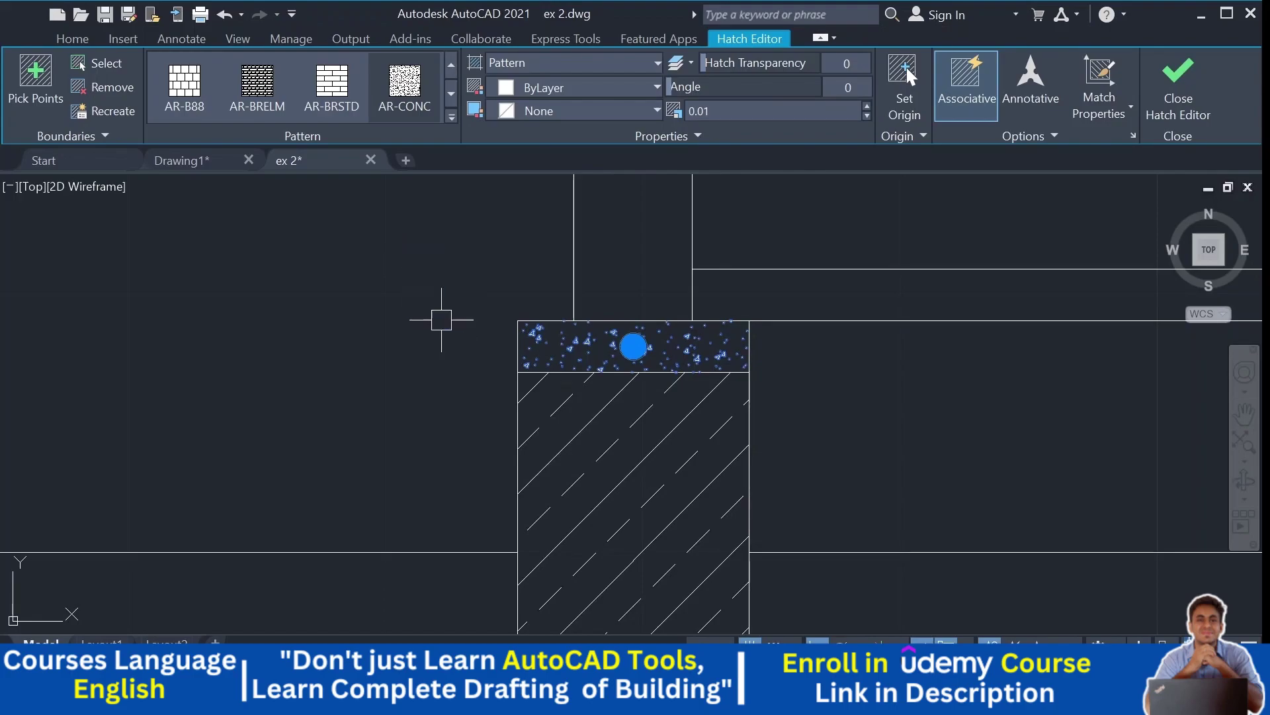
key("Escape")
Step: Hatch the leftmost wall's segments below and above the lintel and above the roof slab with the ANSI32 pattern
scroll(441, 319, "down", 1)
scroll(441, 320, "down", 1)
scroll(709, 354, "down", 1)
scroll(715, 467, "down", 1)
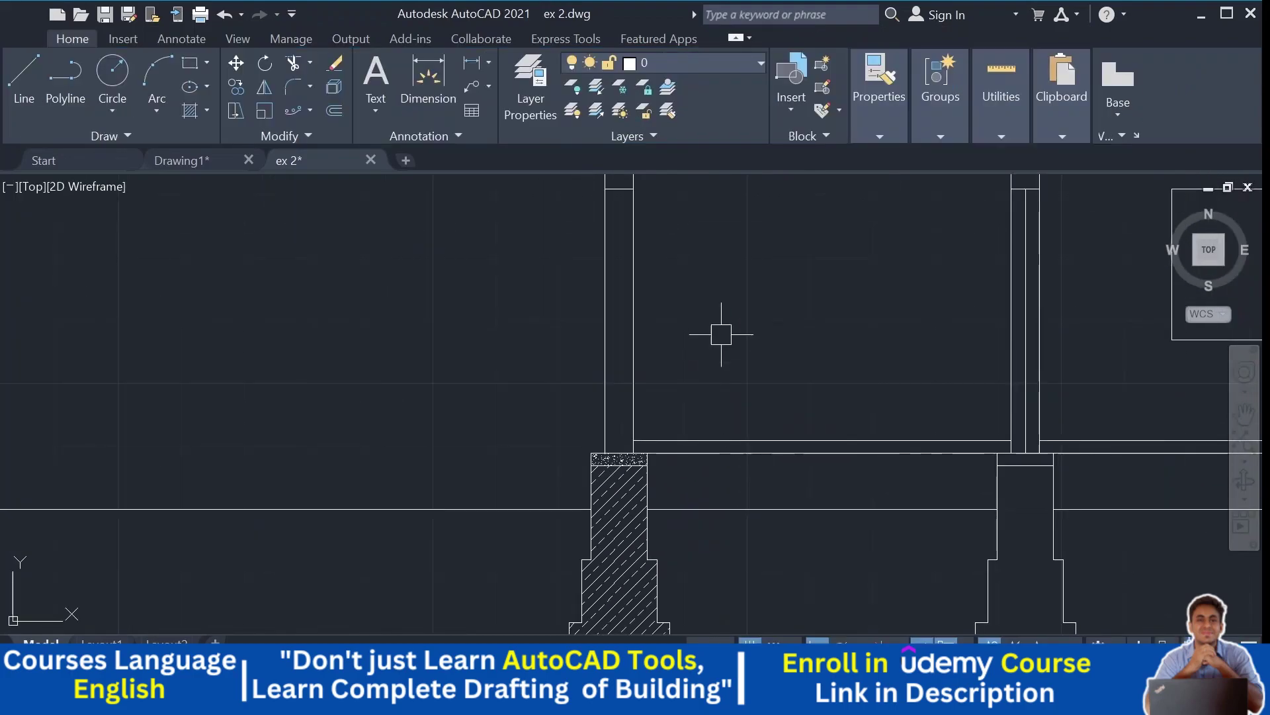
scroll(713, 352, "down", 1)
middle_click_drag(713, 352, 657, 455)
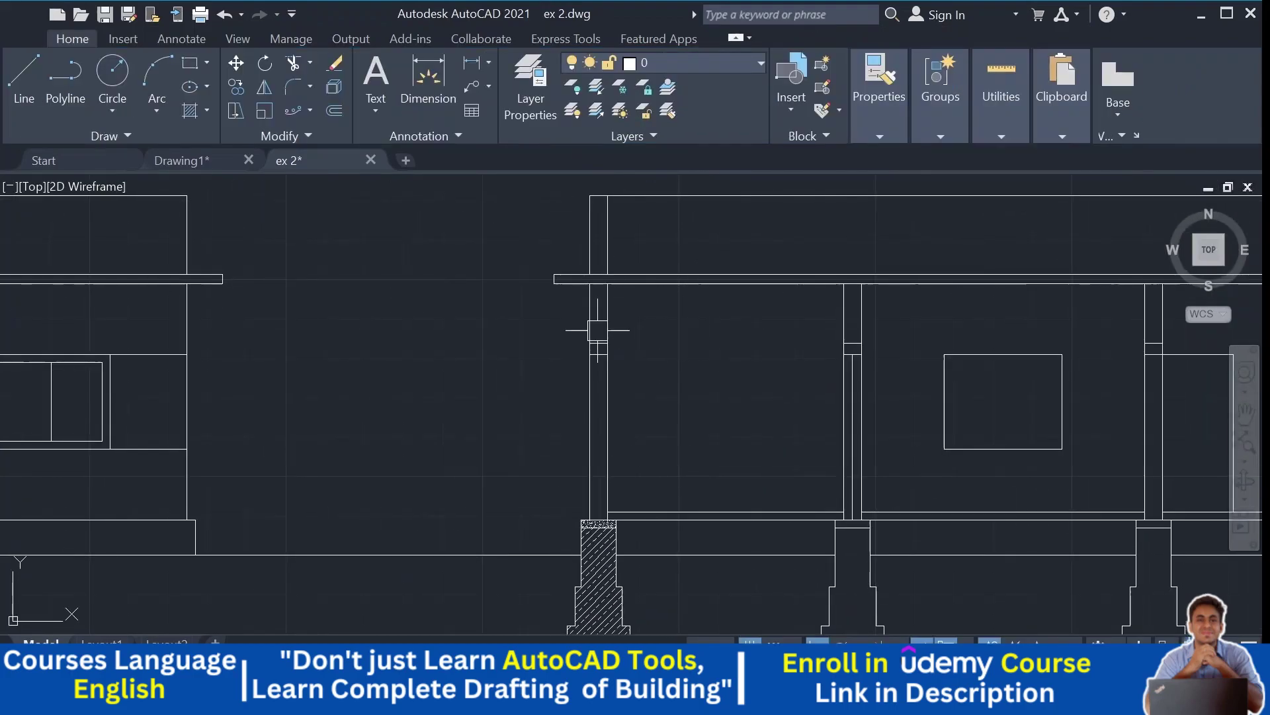
left_click(190, 111)
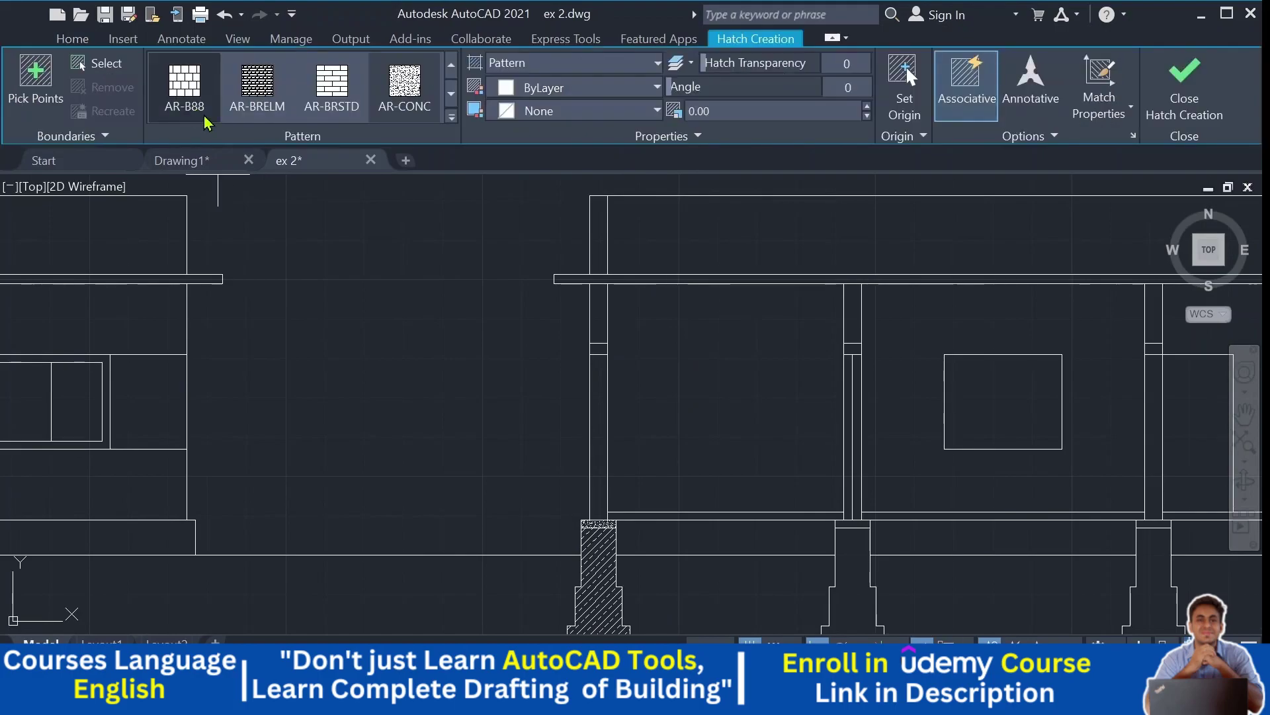
left_click(450, 66)
left_click(451, 66)
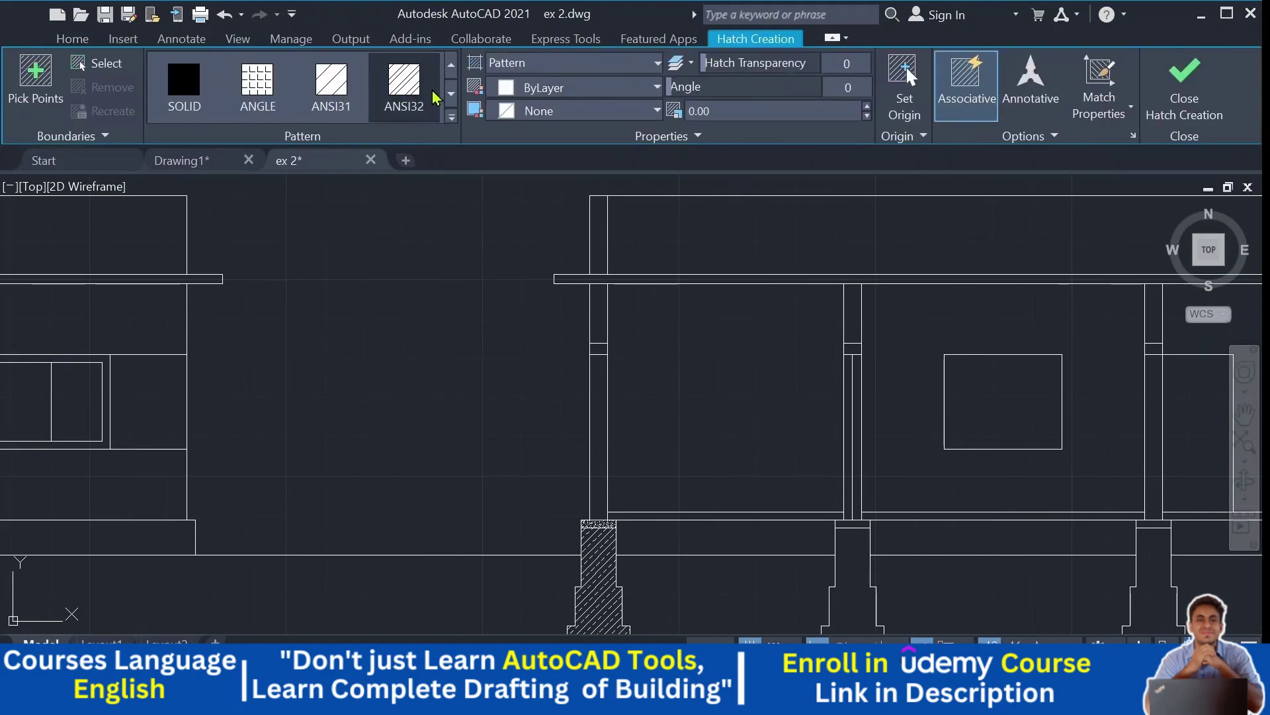
left_click(404, 83)
left_click(598, 400)
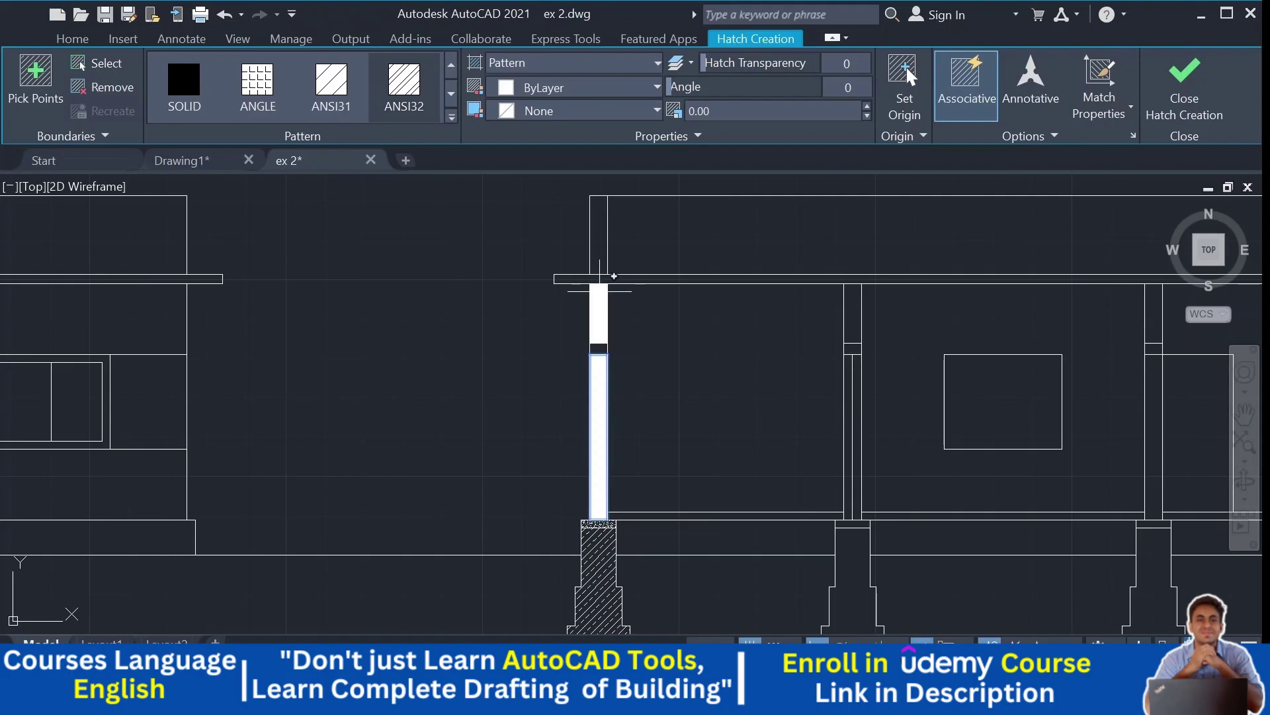
left_click(599, 231)
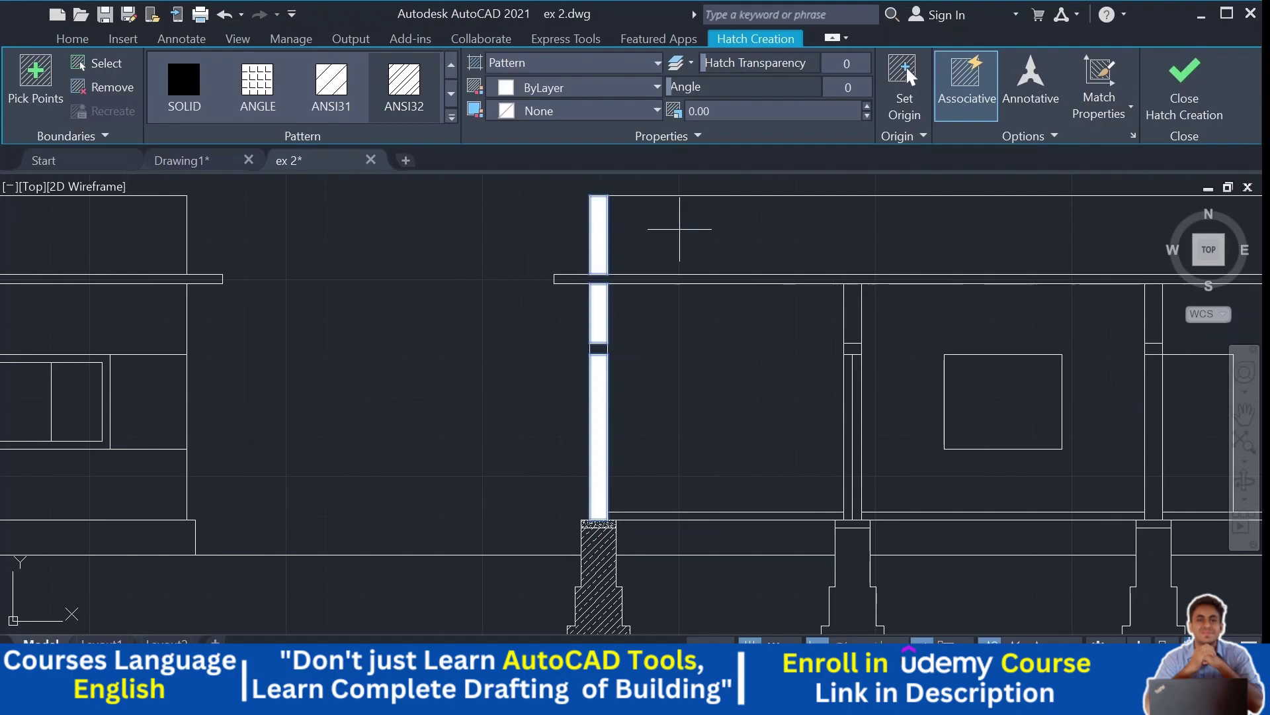
key("Return")
Step: Set the scale of the leftmost wall's ANSI32 hatch to 1 and finish editing it
scroll(591, 229, "up", 1)
left_click(588, 229)
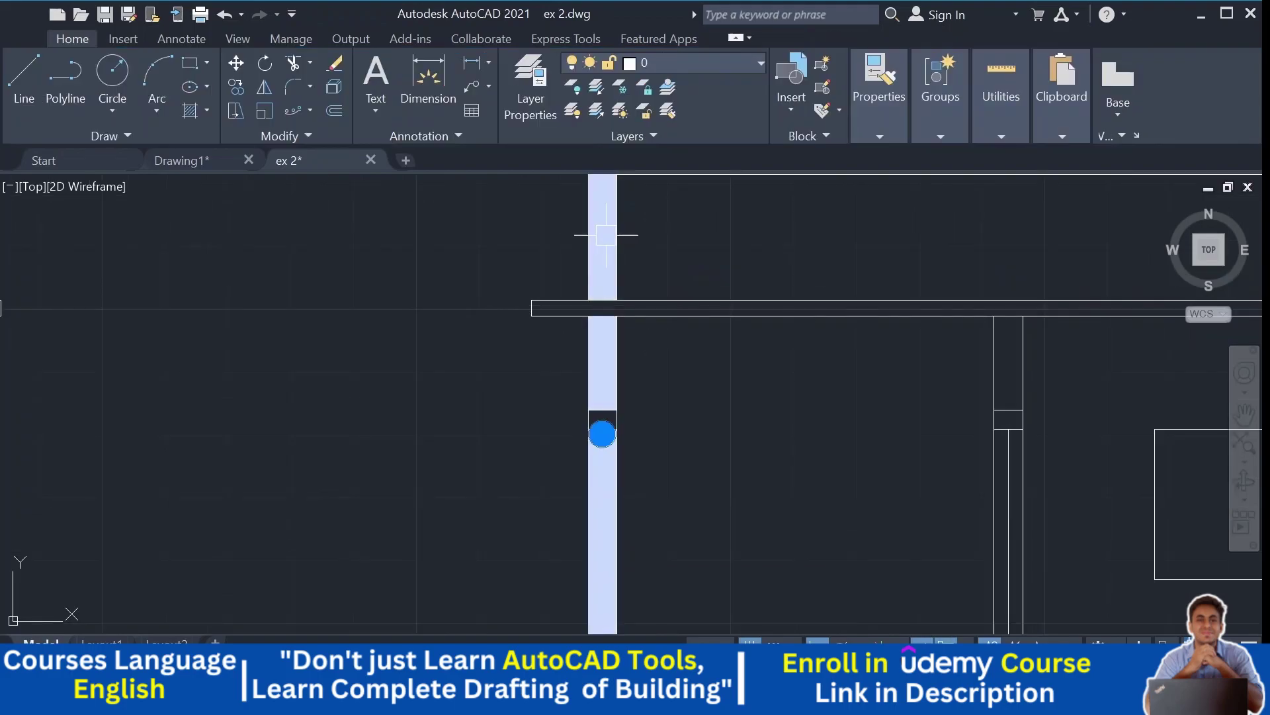
left_click(808, 113)
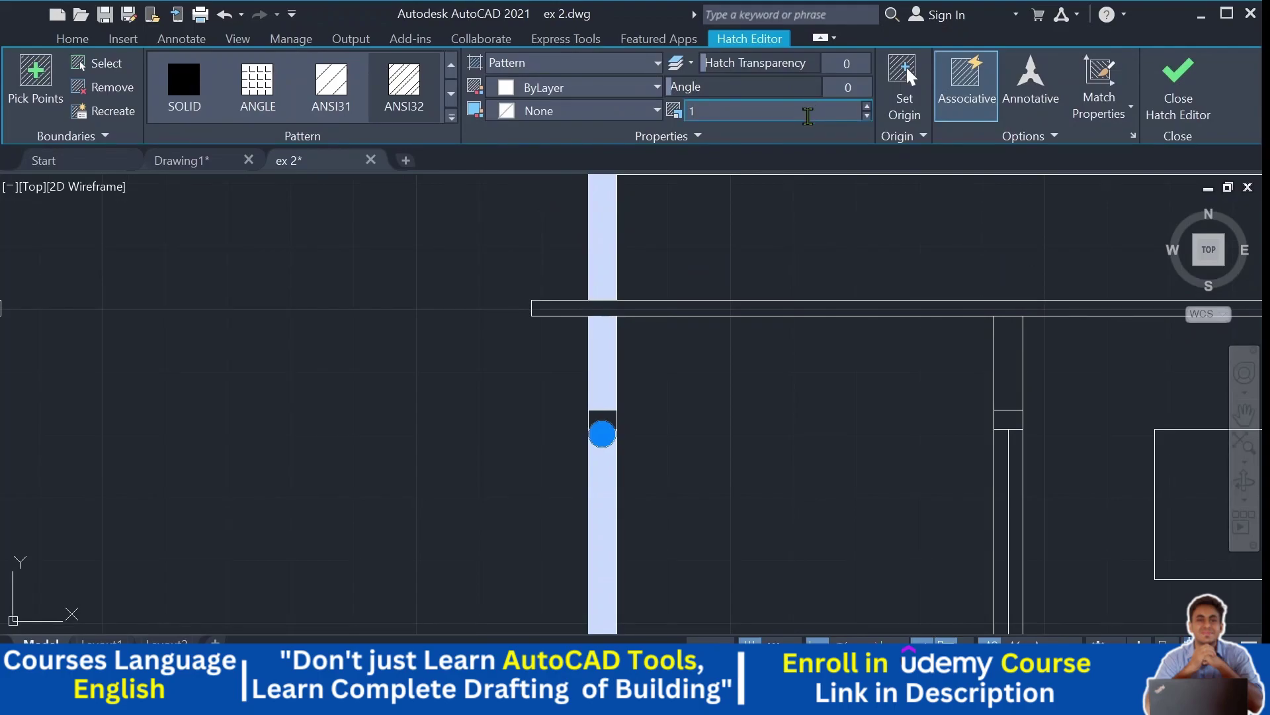
key("Return")
scroll(757, 364, "down", 4)
key("Escape")
middle_click_drag(587, 434, 532, 408)
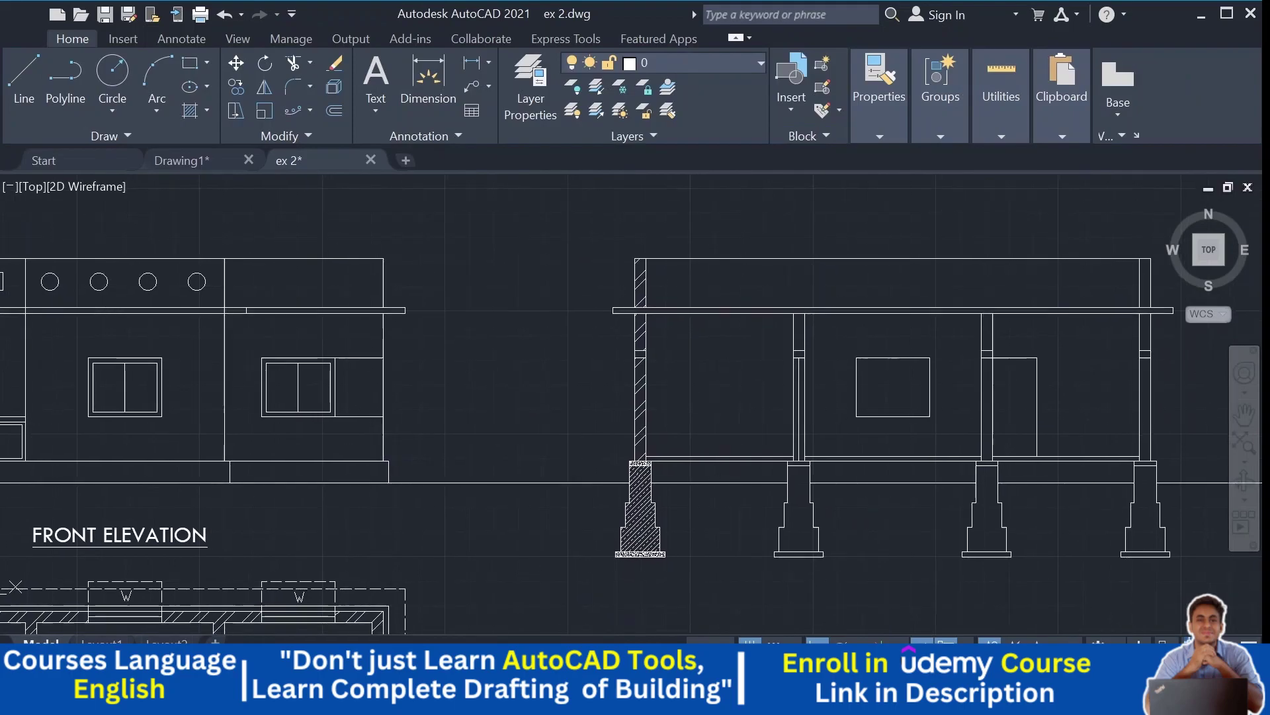
scroll(524, 391, "up", 8)
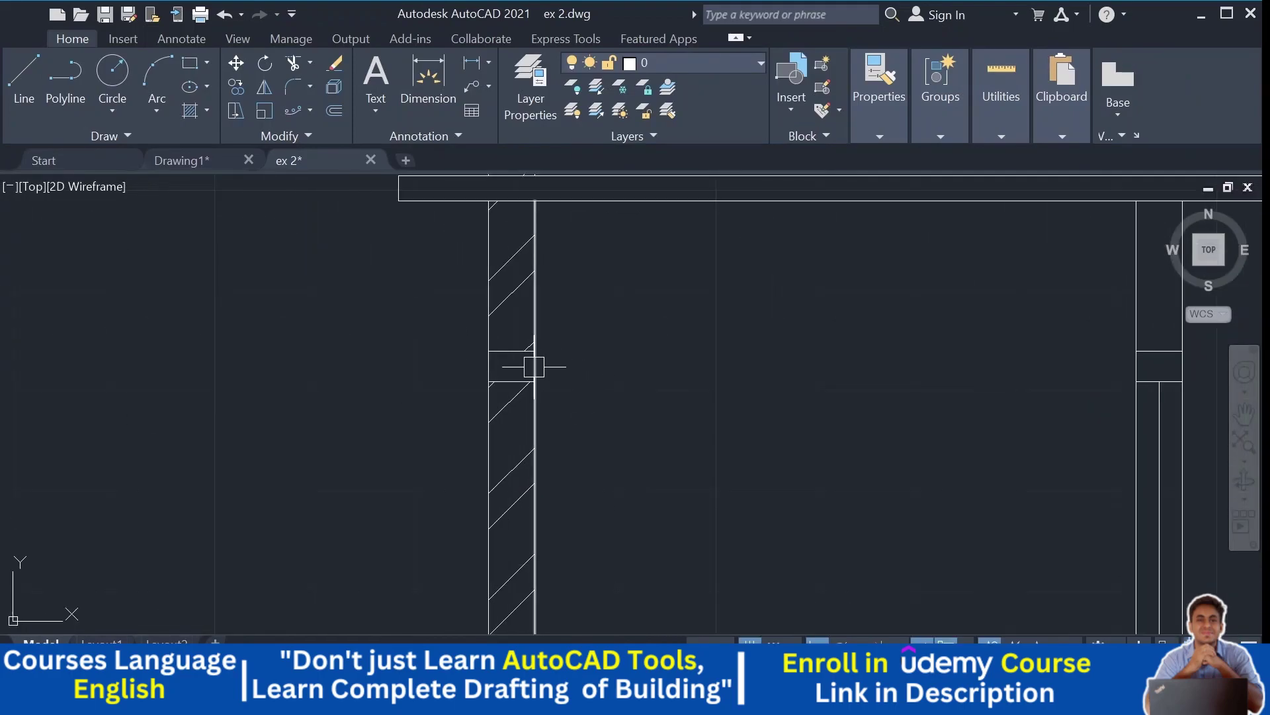
scroll(535, 366, "down", 4)
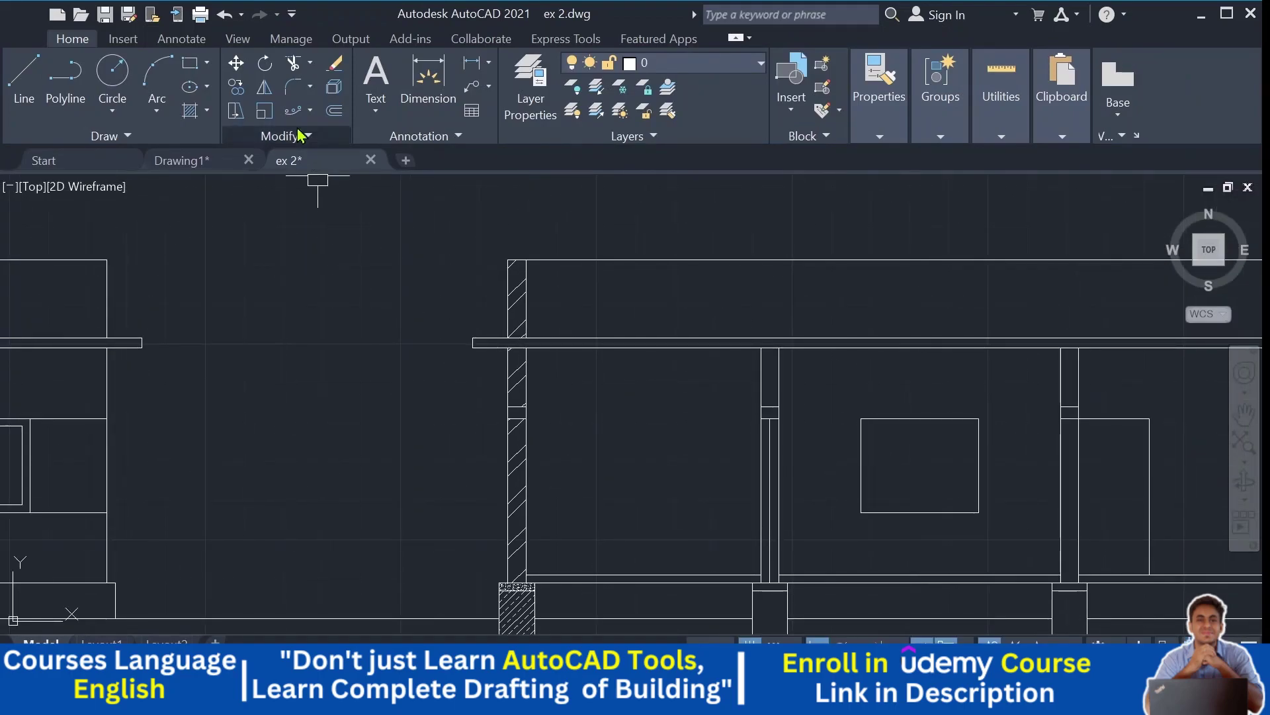
Step: Start a hatch with the AR-CONC pattern and apply it to the leftmost wall's lintel and the roof slab
left_click(190, 109)
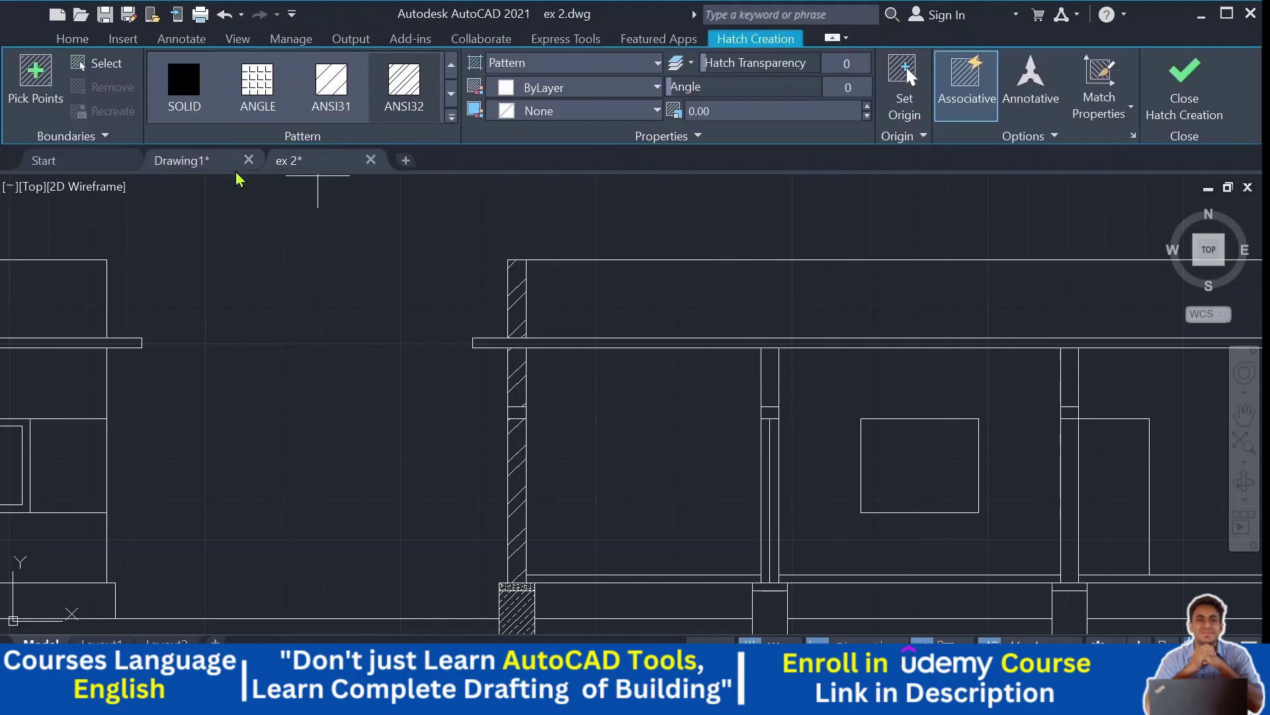
left_click(450, 96)
left_click(450, 96)
left_click(450, 96)
left_click(450, 95)
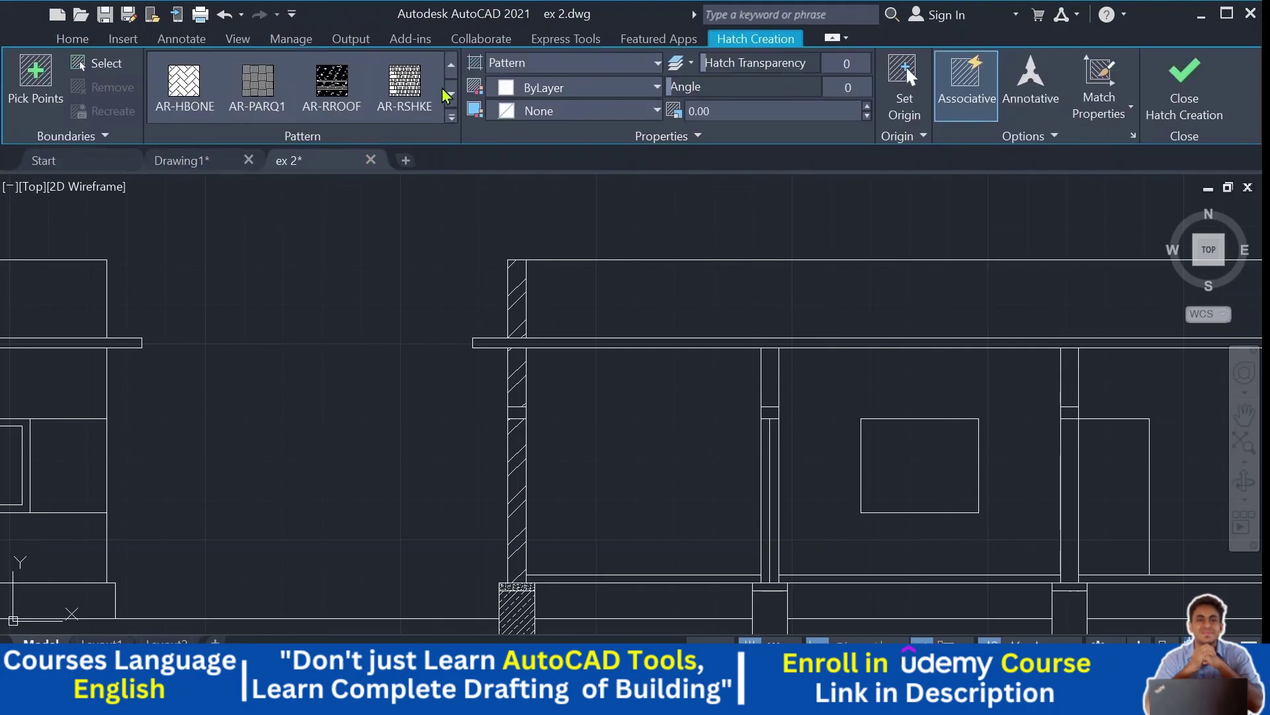
left_click(451, 64)
left_click(404, 82)
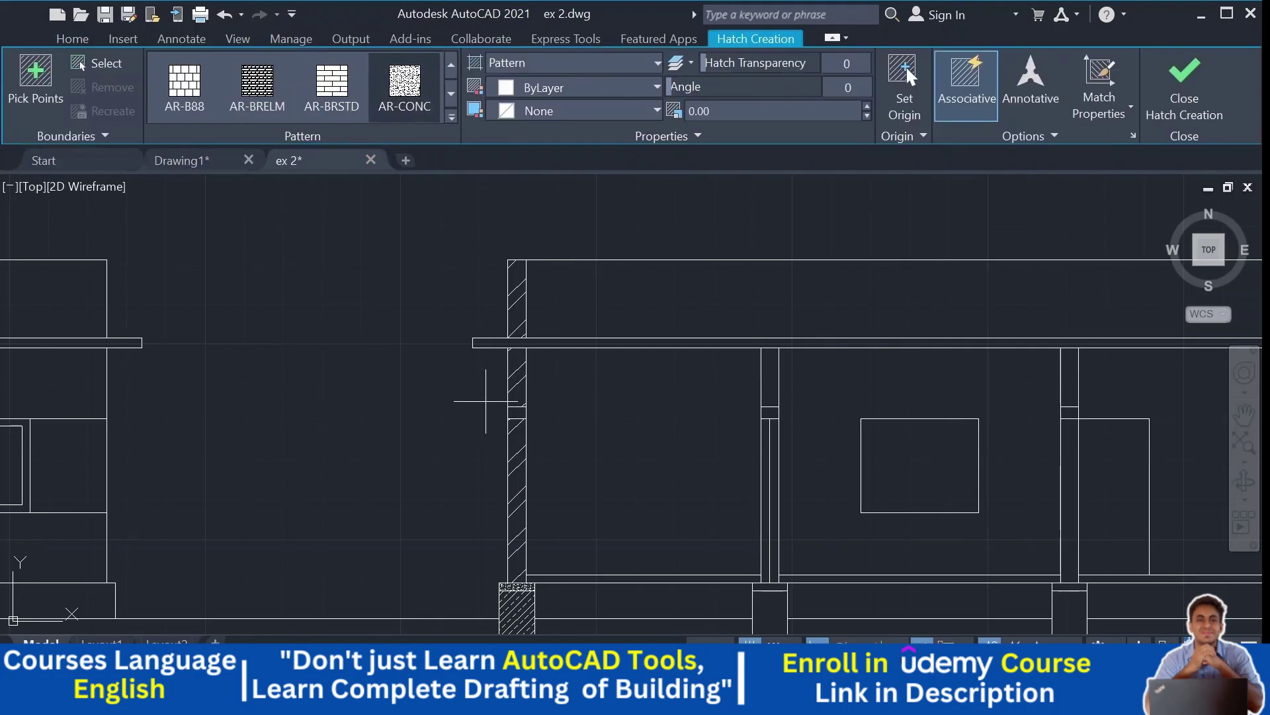
scroll(487, 401, "up", 5)
left_click(569, 434)
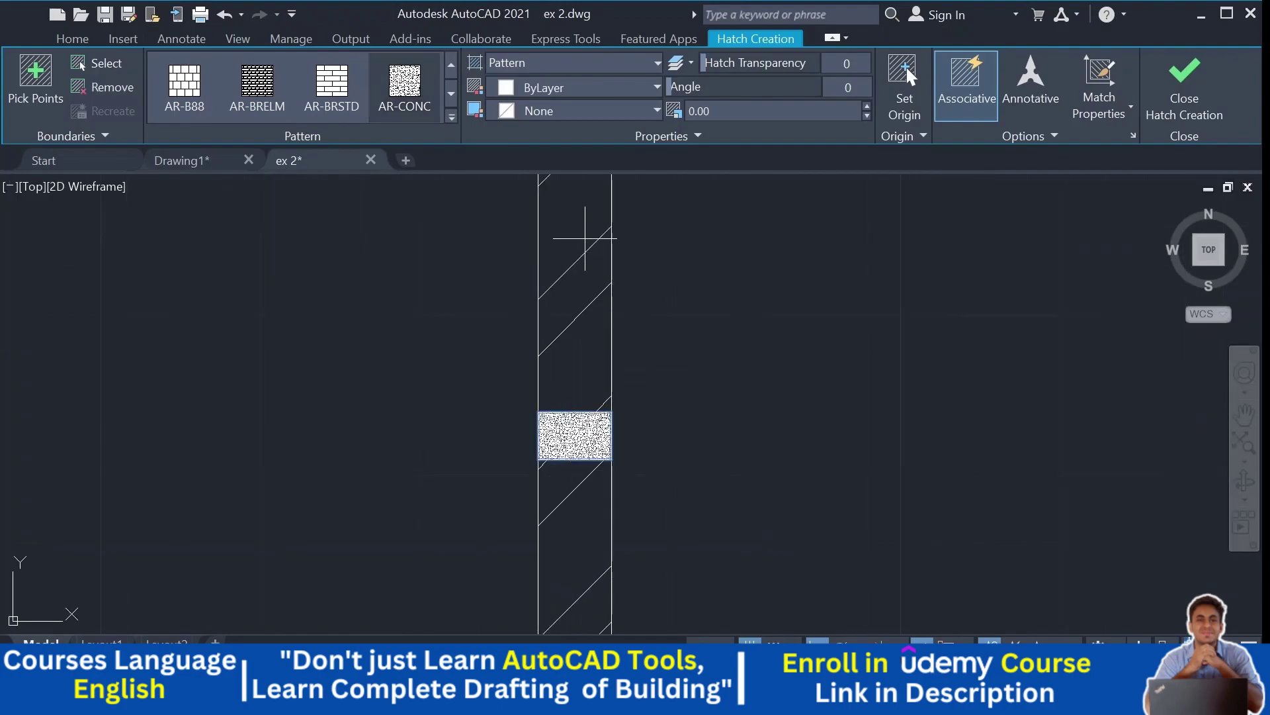
scroll(582, 265, "down", 3)
left_click(526, 334)
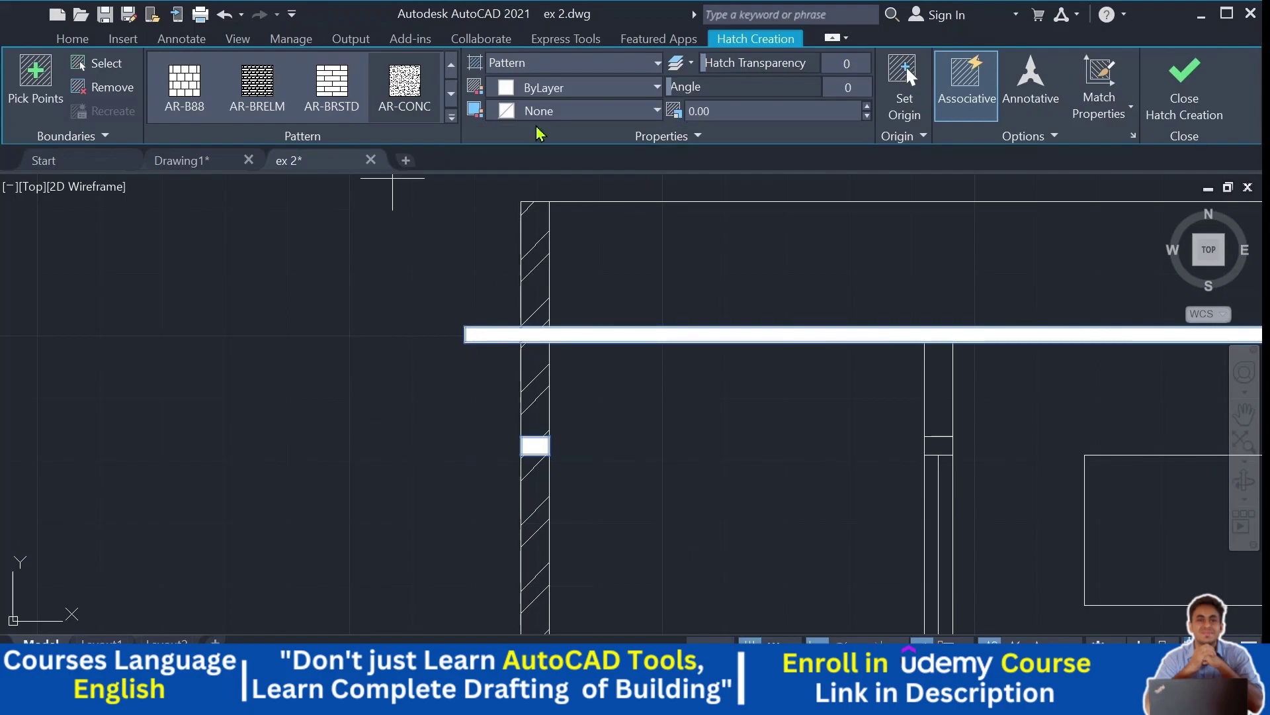
Step: Set the scale of the lintel and roof slab's concrete hatch to 0.01 and finish creating it
left_click(723, 110)
type(".01")
key("Return")
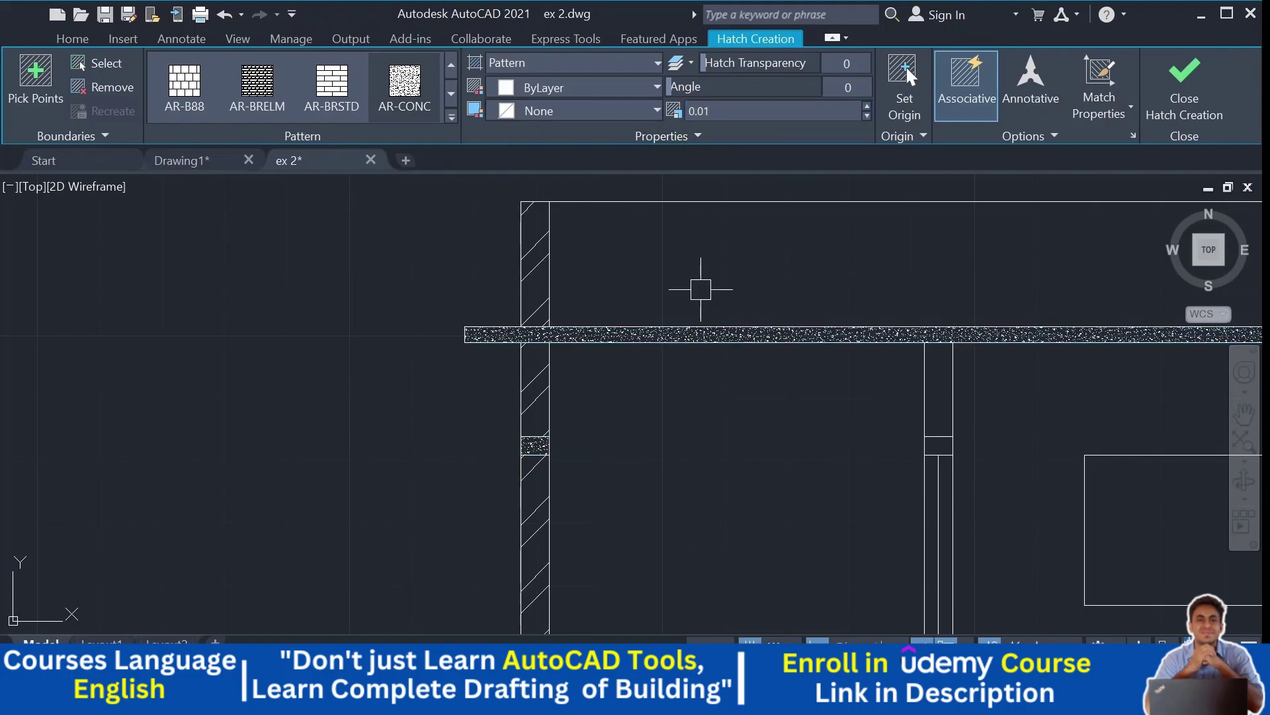
key("Return")
Step: Examine the hatching of the leftmost wall, its foundation and the roof slab in the section
scroll(681, 463, "down", 3)
mouse_move(681, 462)
middle_mouse_down()
mouse_move(583, 339)
mouse_move(602, 369)
mouse_move(613, 323)
middle_mouse_up()
scroll(583, 339, "up", 2)
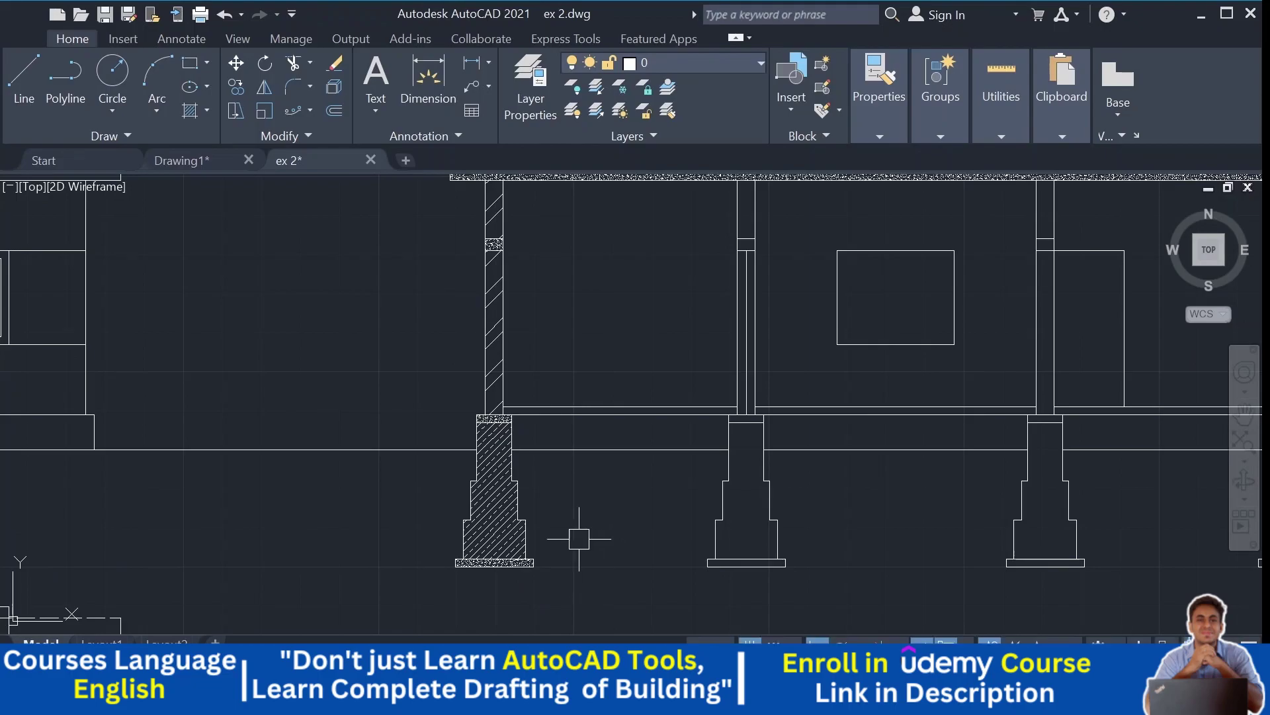
middle_click_drag(511, 495, 514, 619)
middle_click_drag(567, 485, 567, 500)
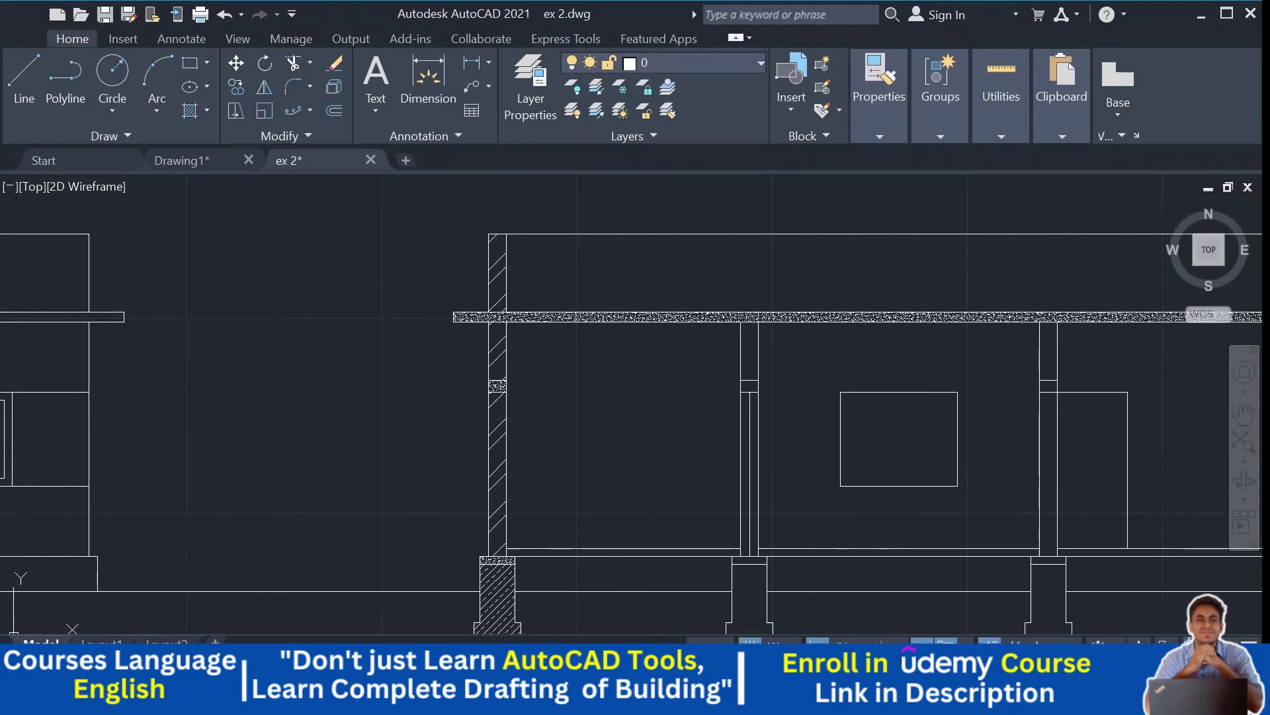
middle_click_drag(587, 445, 574, 594)
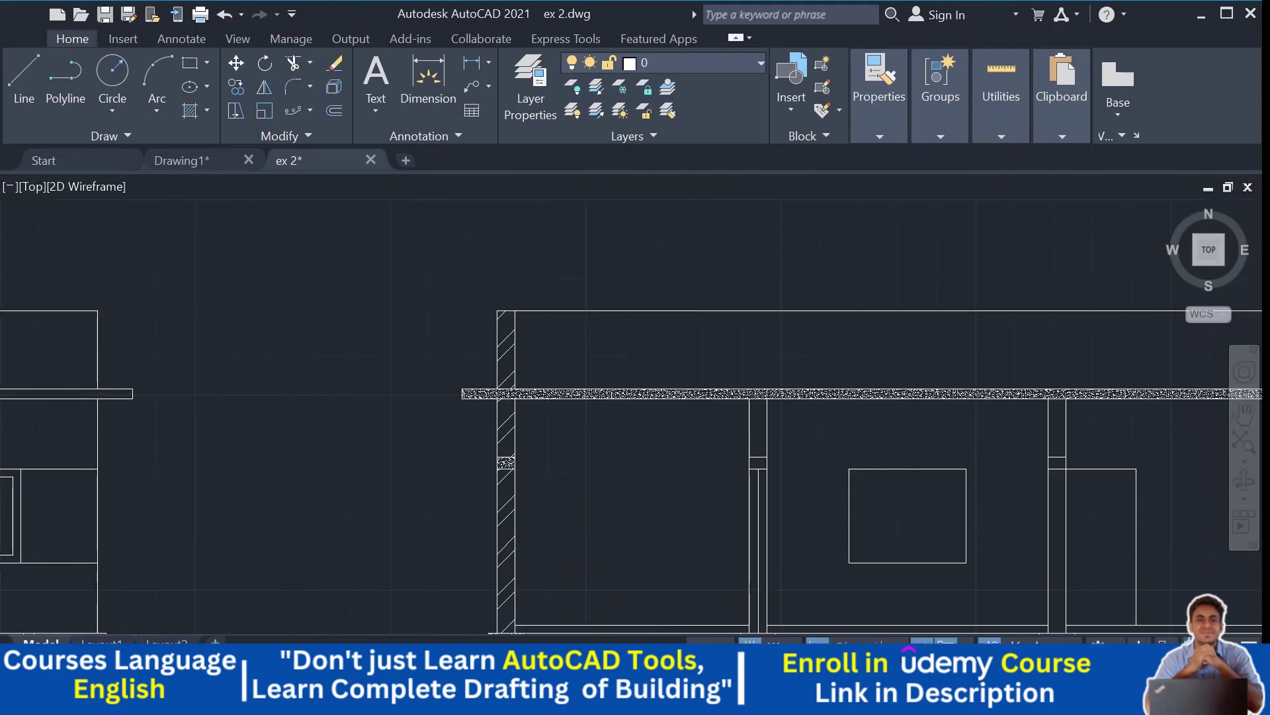
middle_click_drag(562, 454, 499, 268)
scroll(488, 399, "down", 3)
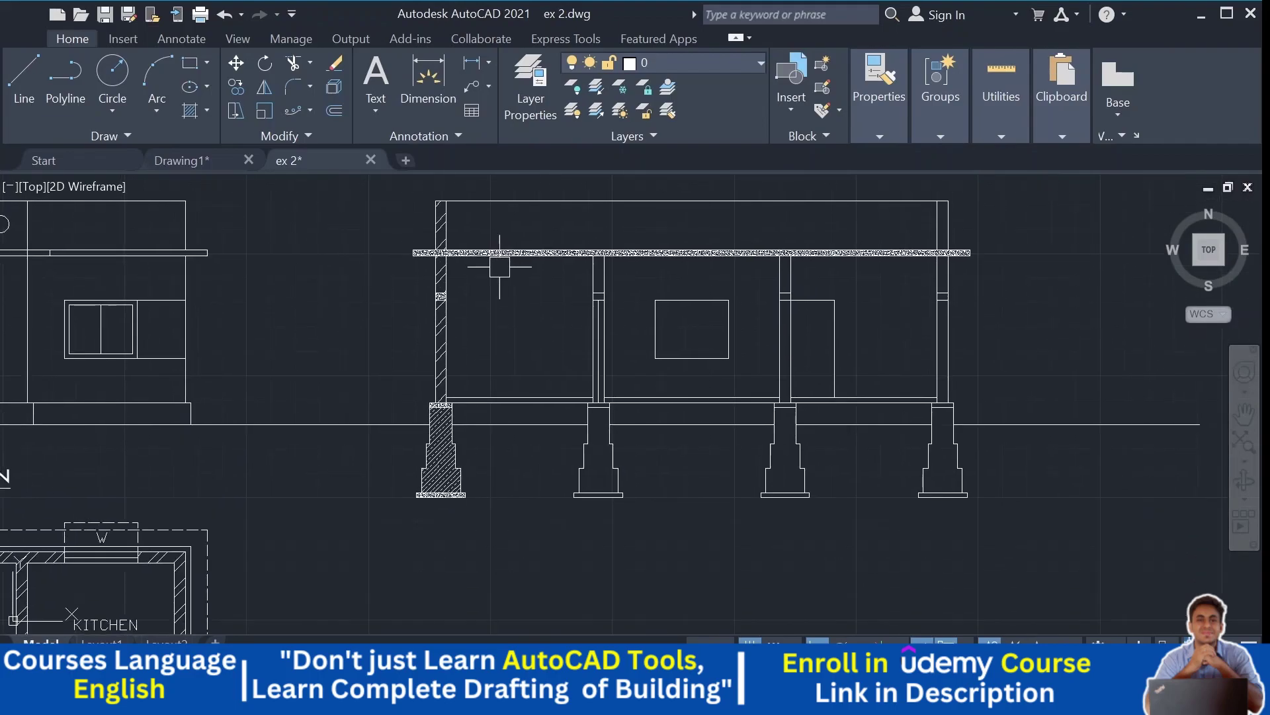
middle_click_drag(549, 365, 537, 422)
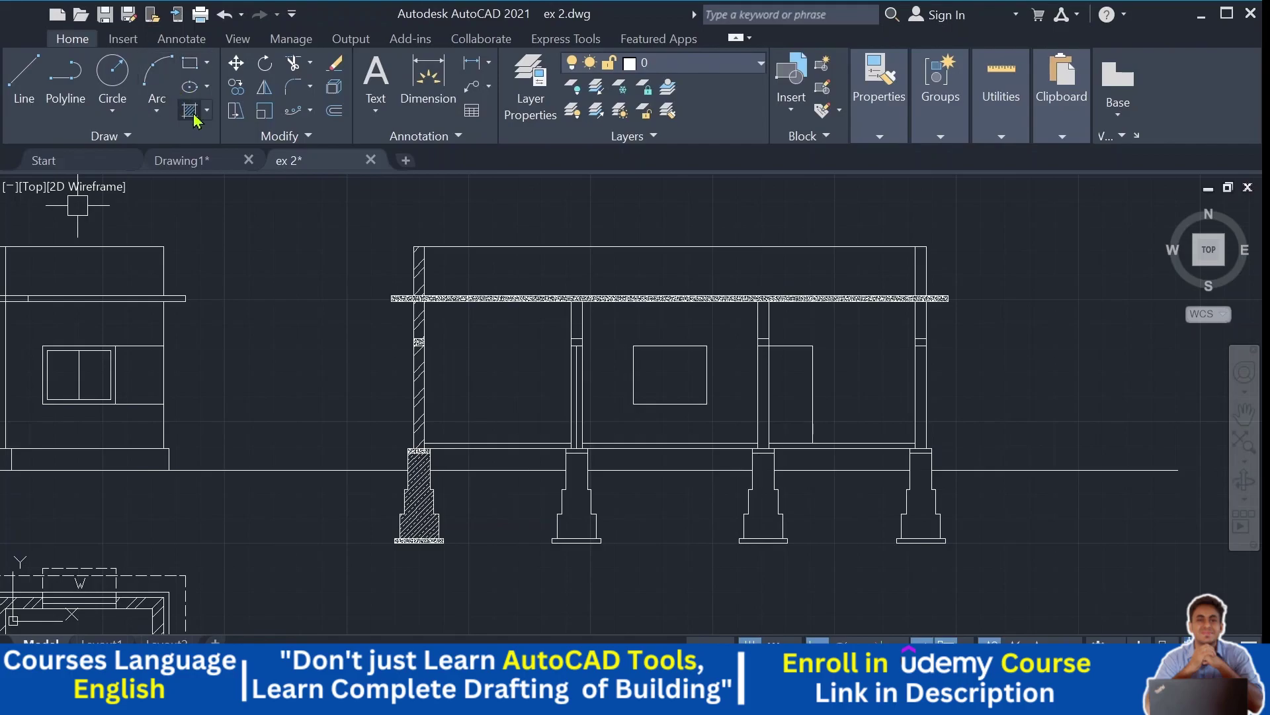
Step: Start another AR-CONC hatch and fill the thin concrete beds under the three remaining foundations
type("h")
key("Return")
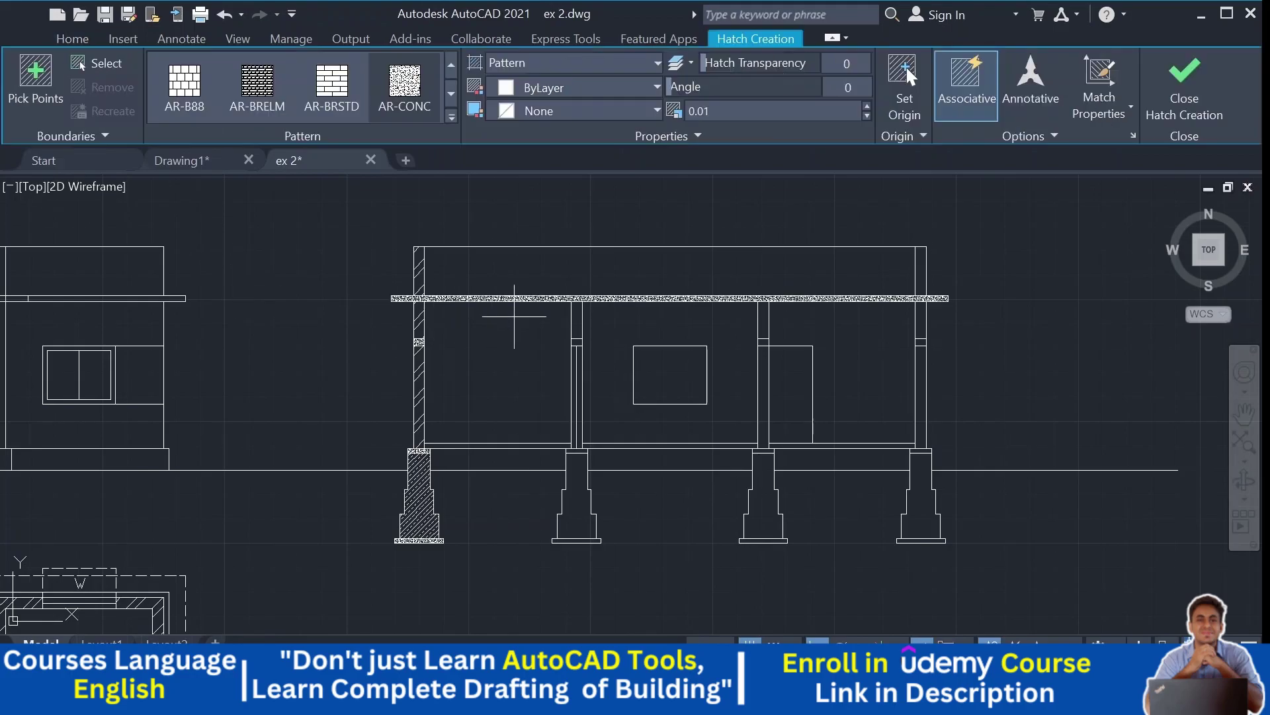
scroll(589, 518, "up", 6)
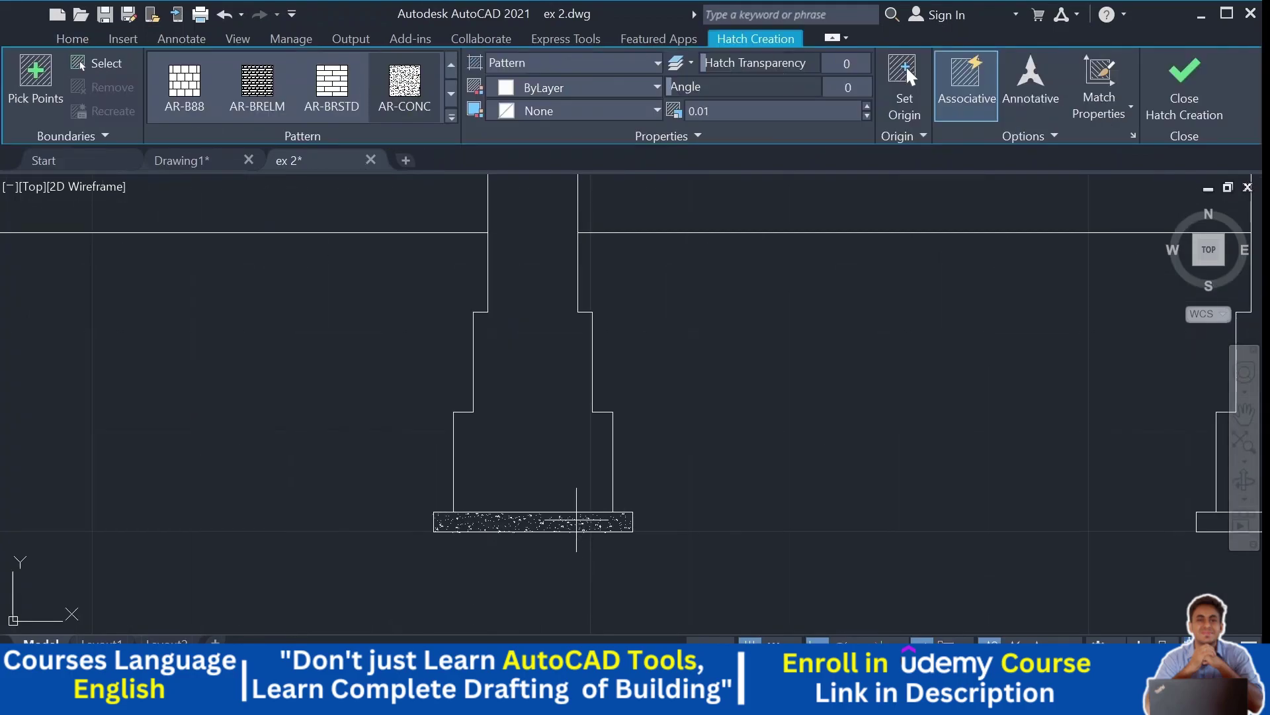
left_click(577, 540)
scroll(751, 515, "down", 4)
scroll(602, 463, "up", 4)
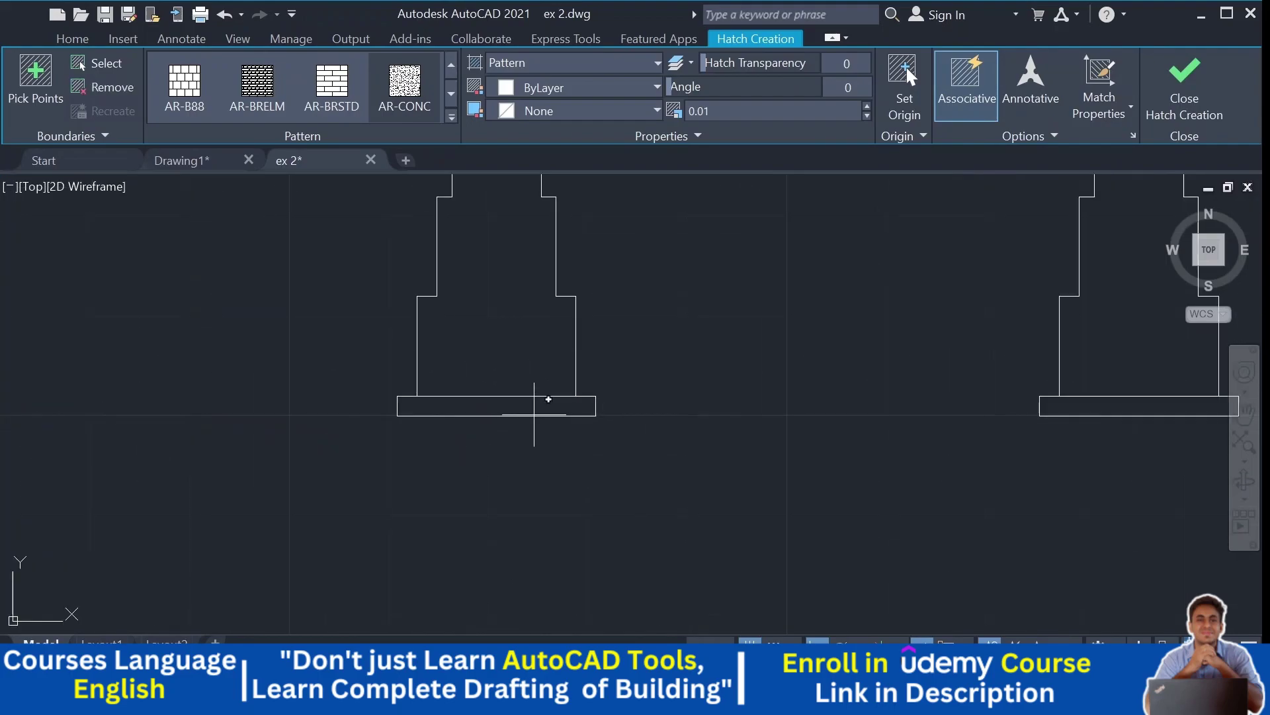
mouse_move(728, 424)
middle_mouse_down()
mouse_move(471, 456)
mouse_move(177, 457)
middle_mouse_up()
left_click(574, 436)
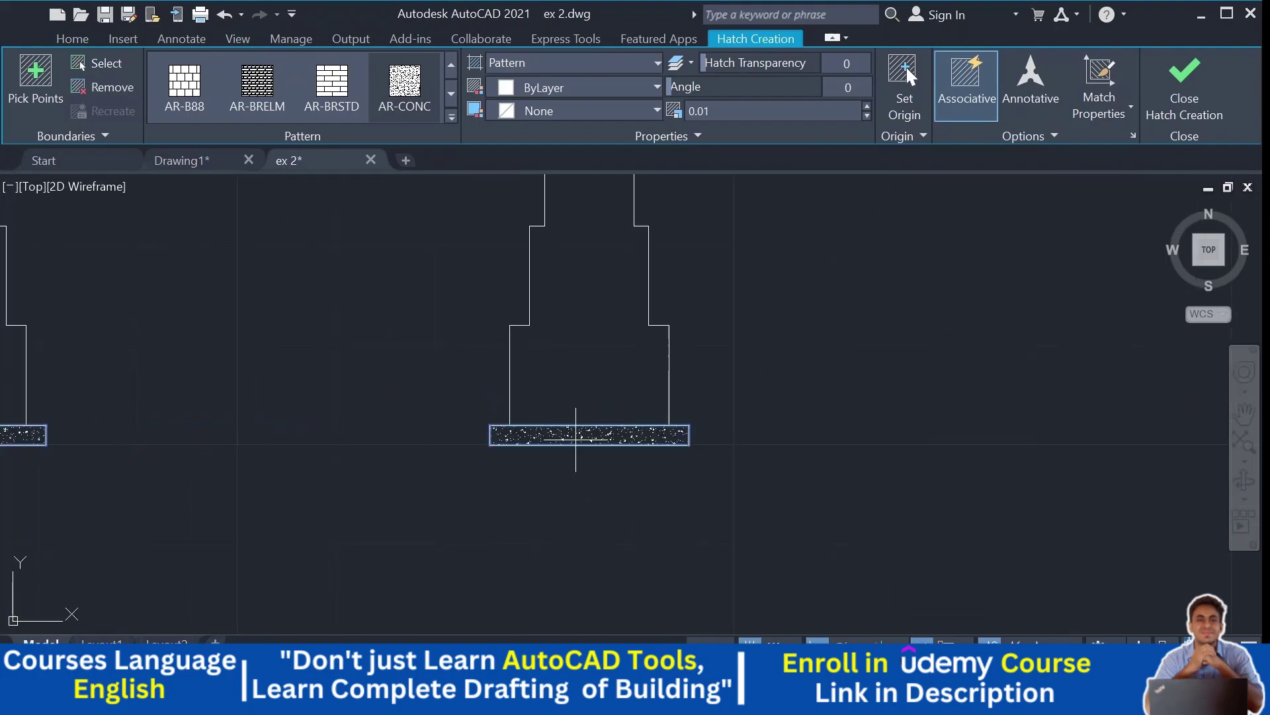
Step: Add the concrete bands on top of the three remaining foundations to the AR-CONC hatch
scroll(576, 436, "down", 2)
middle_click_drag(331, 406, 568, 551)
scroll(801, 359, "up", 4)
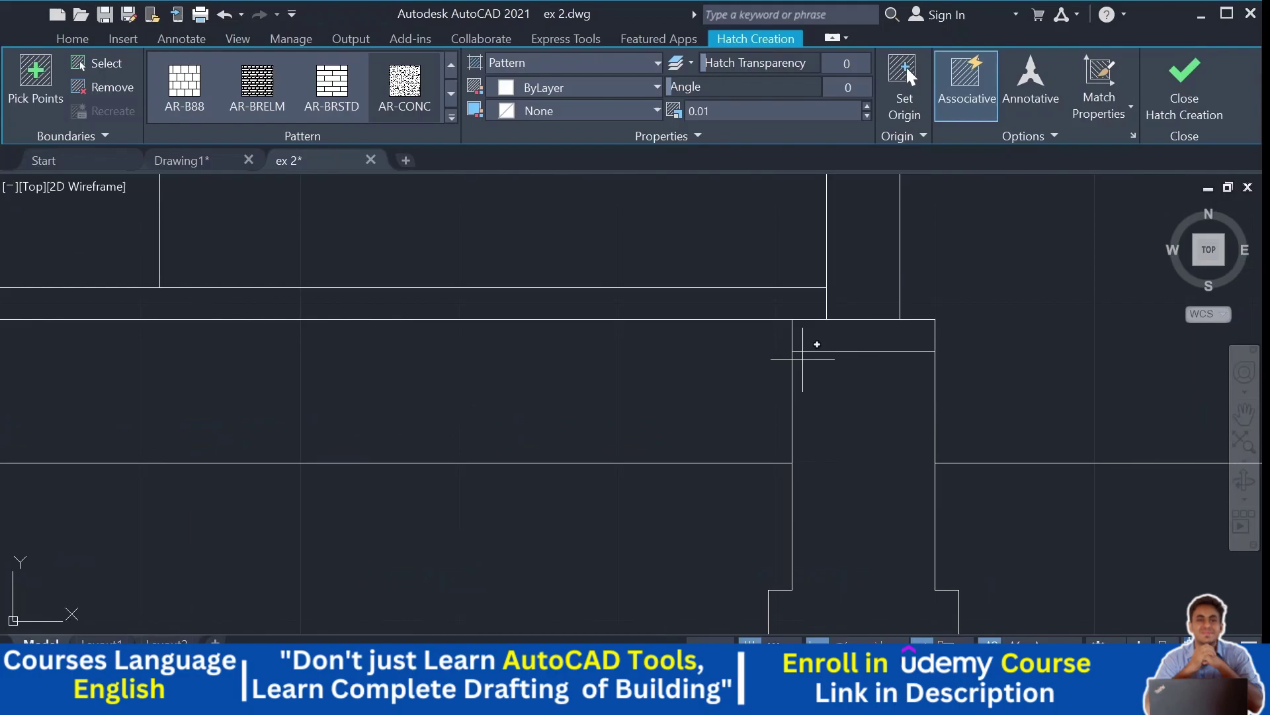
left_click(853, 339)
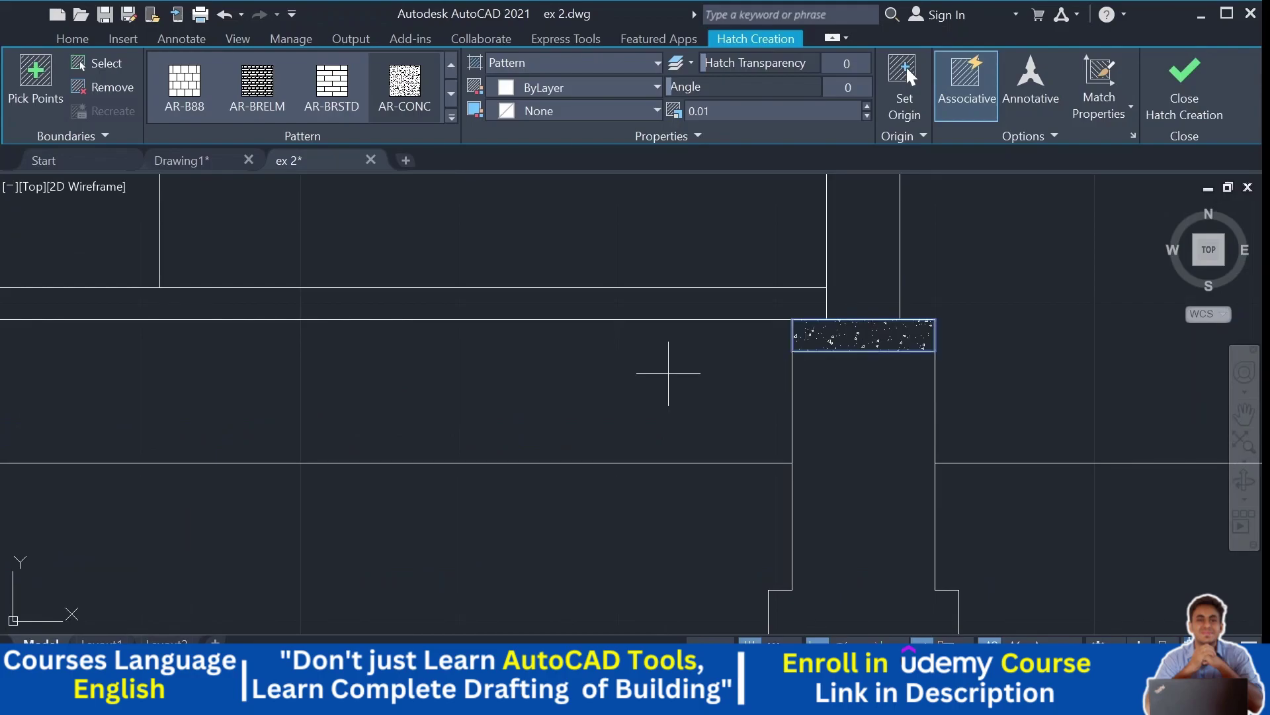
scroll(668, 373, "down", 4)
scroll(371, 354, "up", 4)
left_click(343, 355)
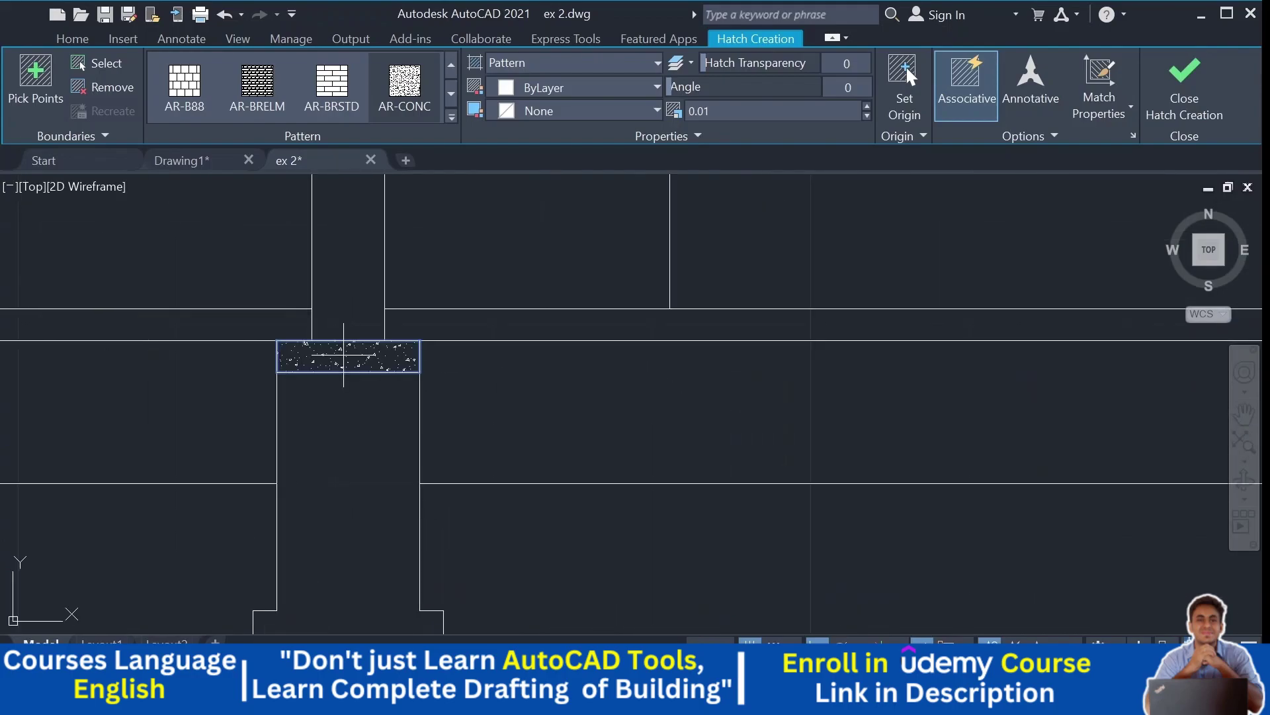
scroll(344, 355, "down", 3)
scroll(516, 373, "up", 4)
scroll(453, 388, "up", 2)
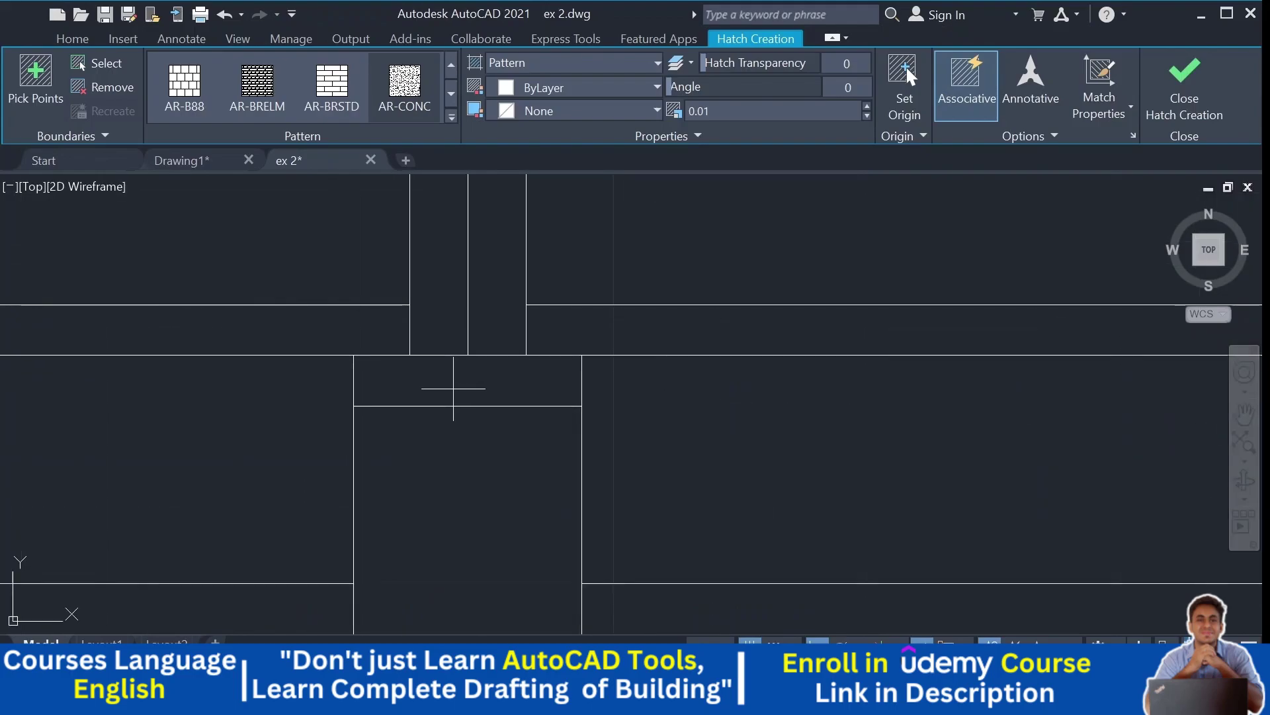
left_click(454, 388)
Step: Add the lintels of the three remaining walls to the AR-CONC hatch and finish creating it
scroll(534, 365, "down", 4)
scroll(501, 299, "up", 5)
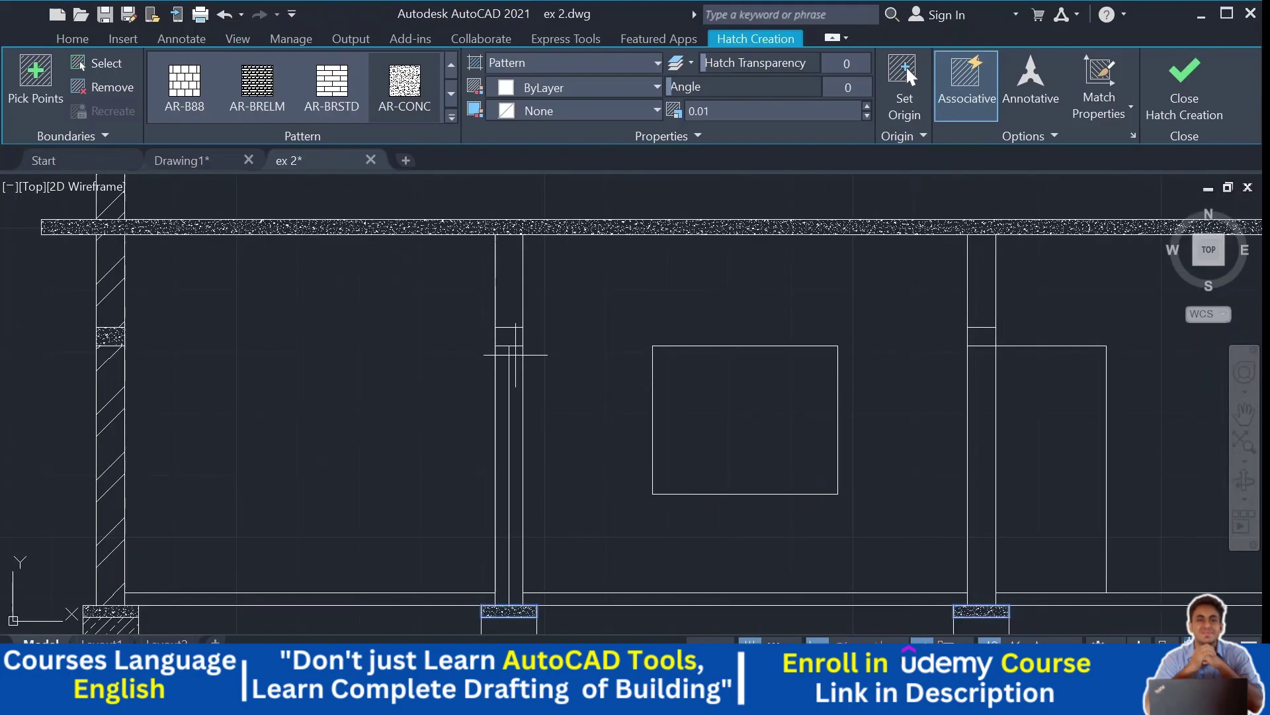
left_click(496, 306)
scroll(496, 306, "down", 3)
scroll(666, 364, "down", 1)
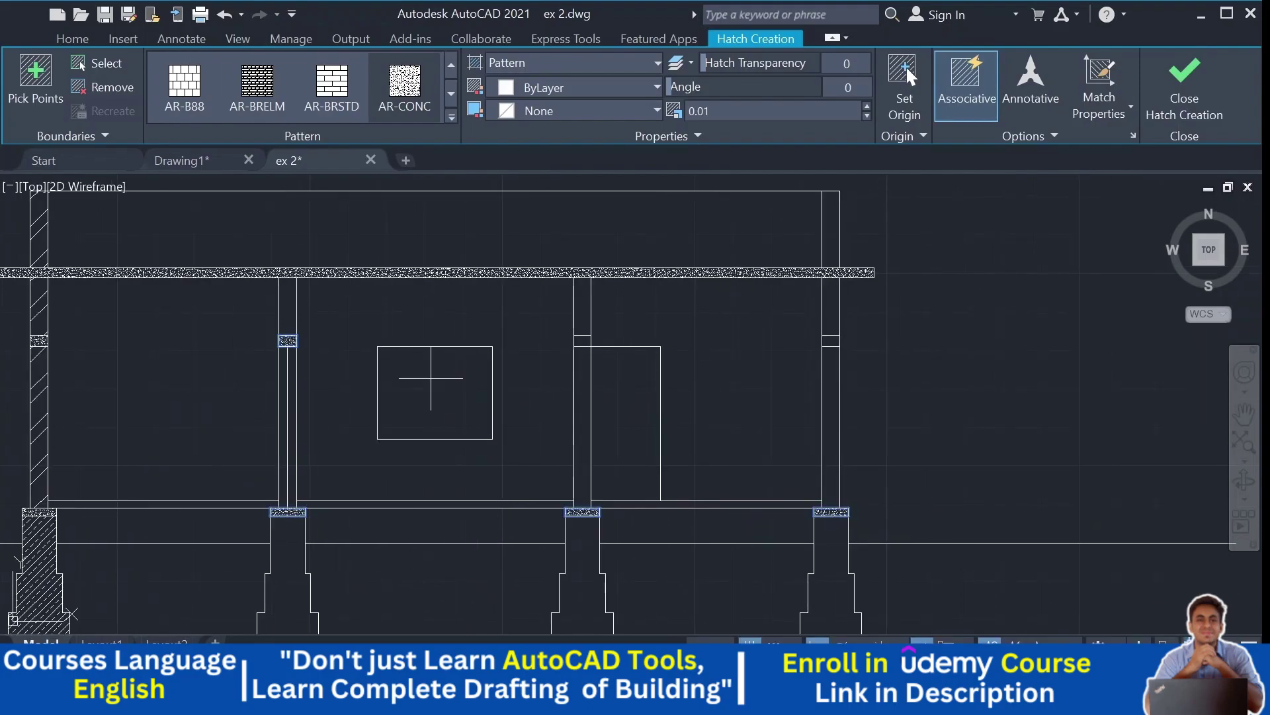
scroll(606, 337, "up", 5)
scroll(439, 352, "down", 5)
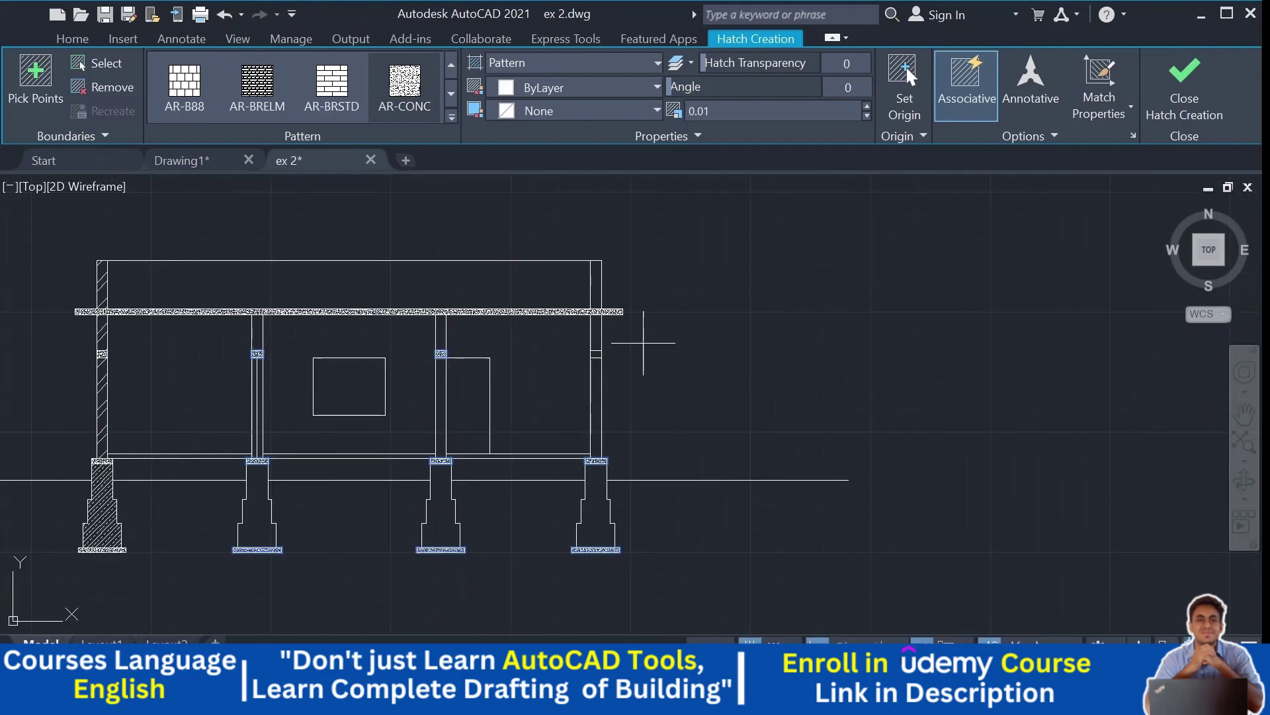
scroll(610, 350, "up", 5)
left_click(522, 354)
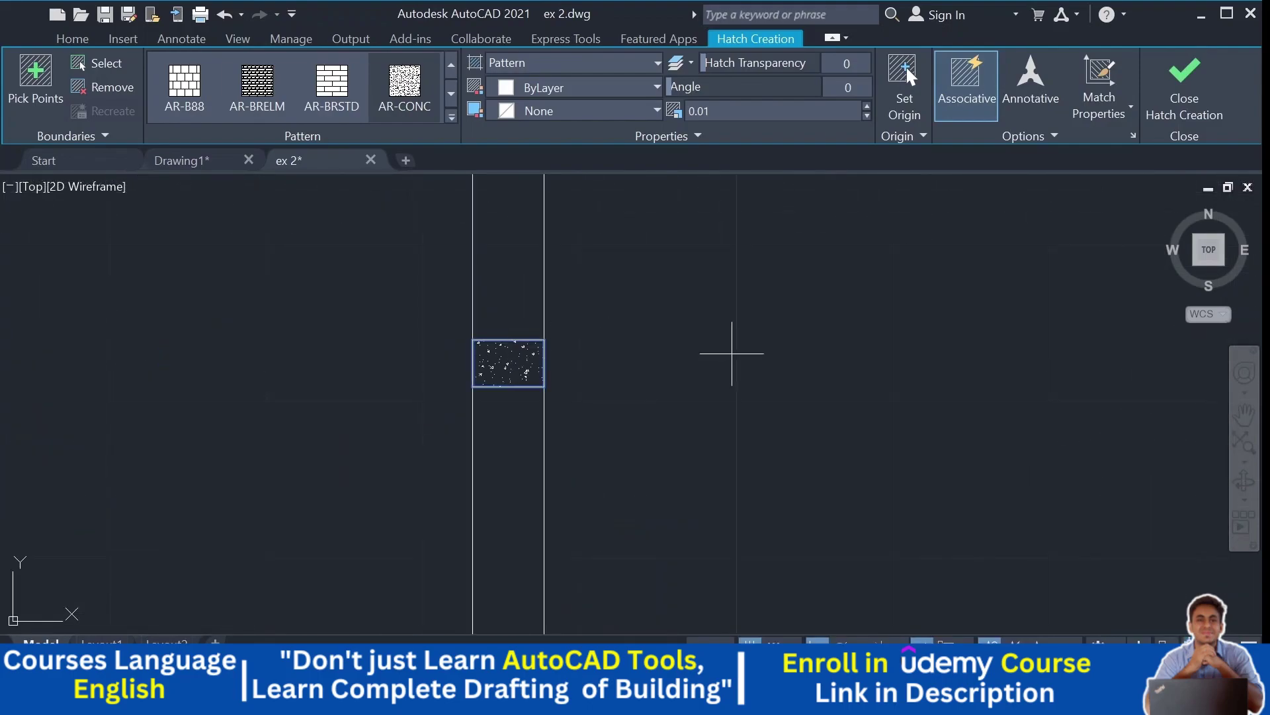
key("Return")
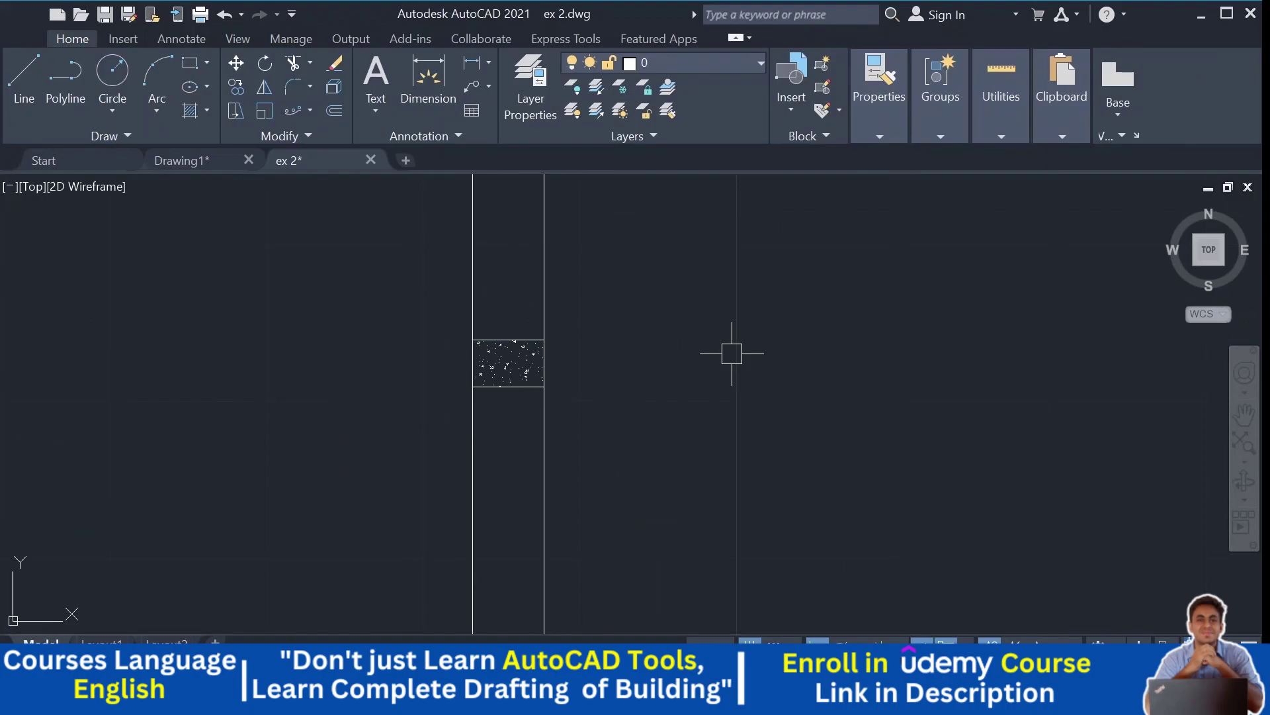
Step: Start a new hatch with the ANSI33 pattern and fill the three remaining stepped foundations of the section
left_click(190, 110)
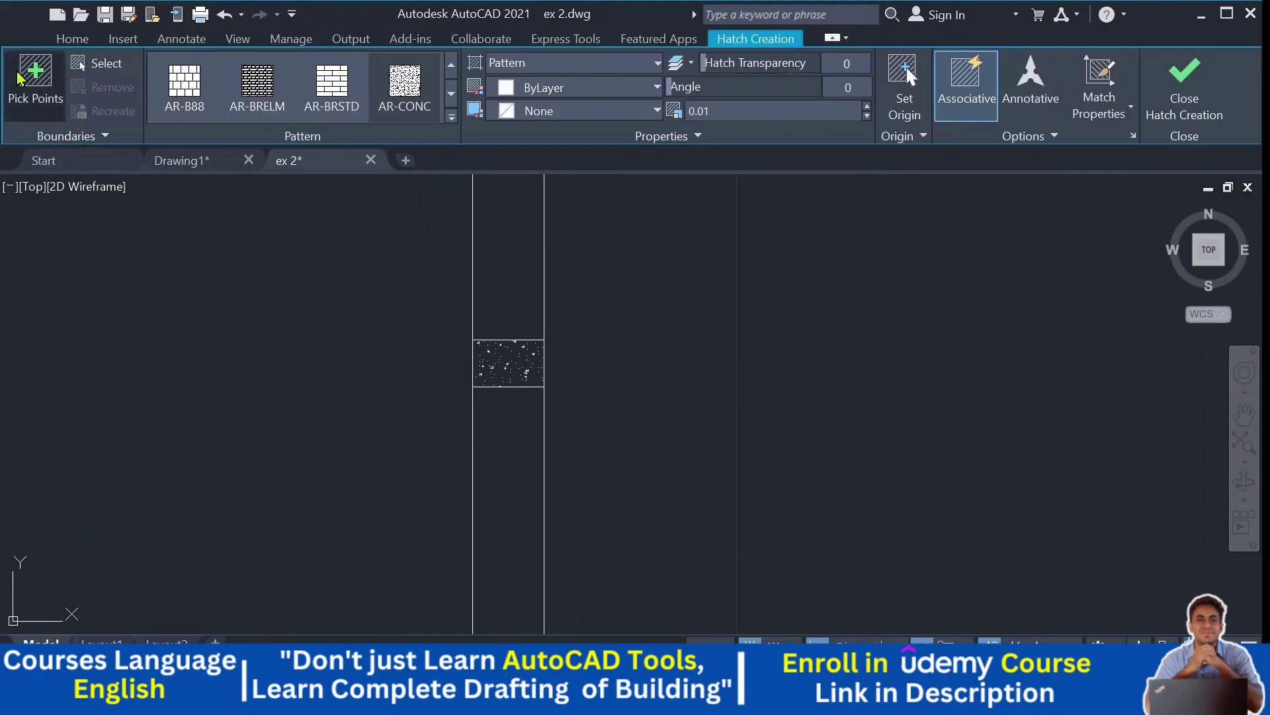
scroll(582, 292, "down", 3)
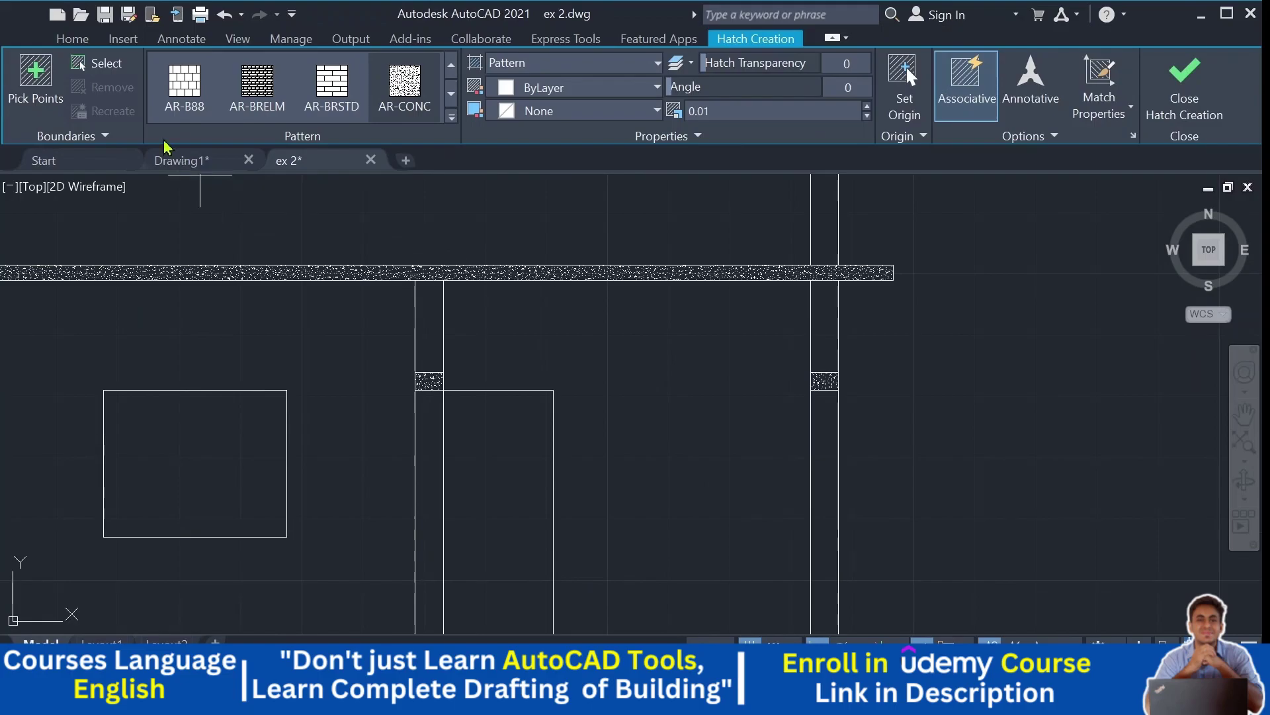
scroll(642, 424, "down", 5)
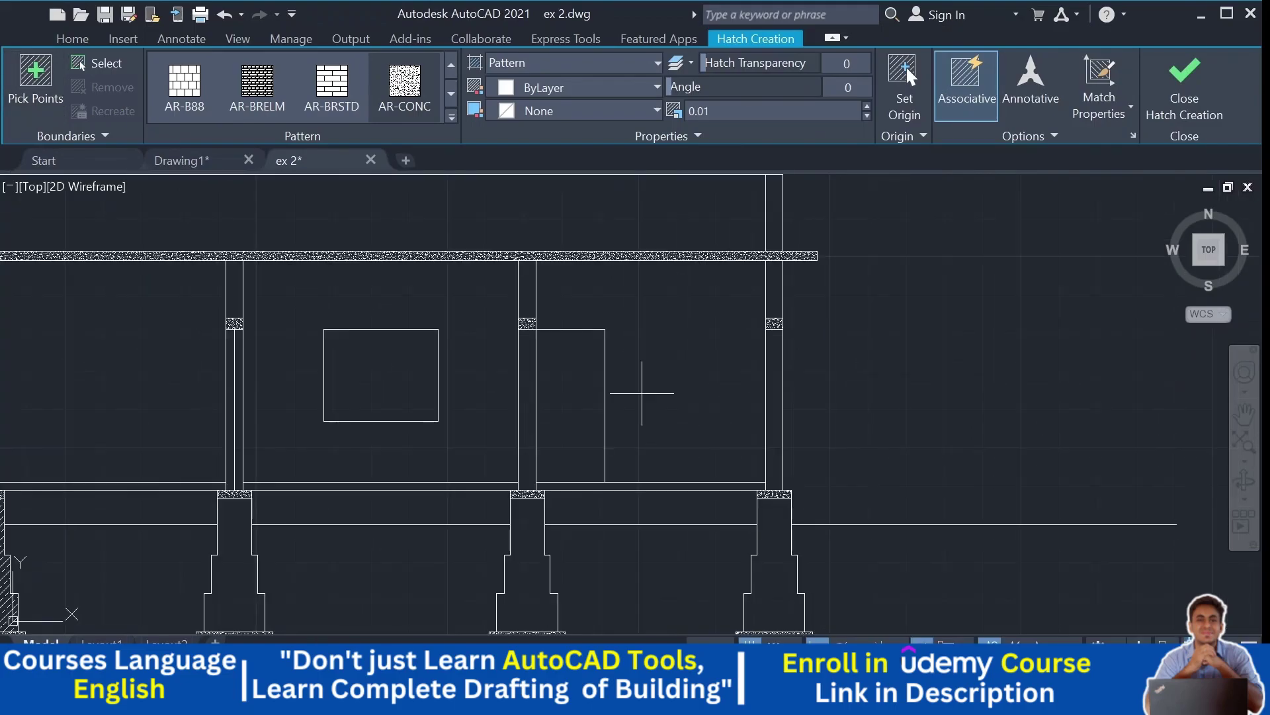
scroll(443, 90, "up", 4)
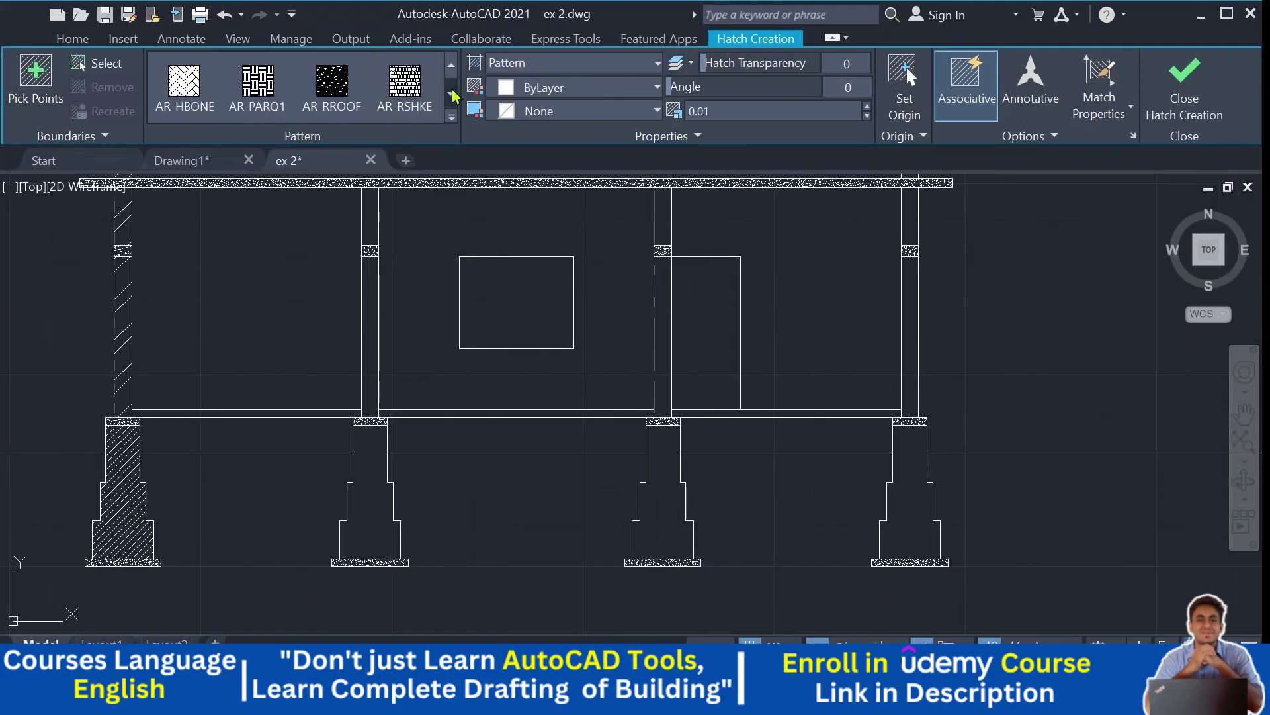
scroll(452, 90, "down", 1)
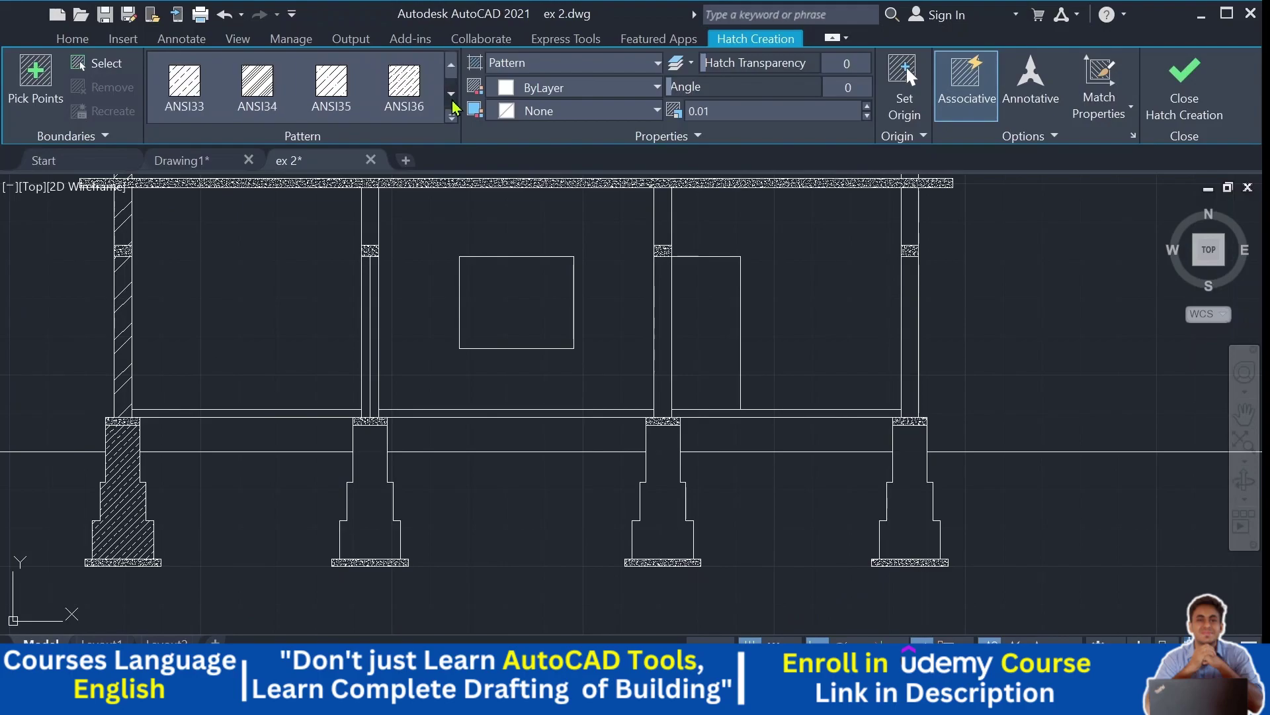
left_click(185, 83)
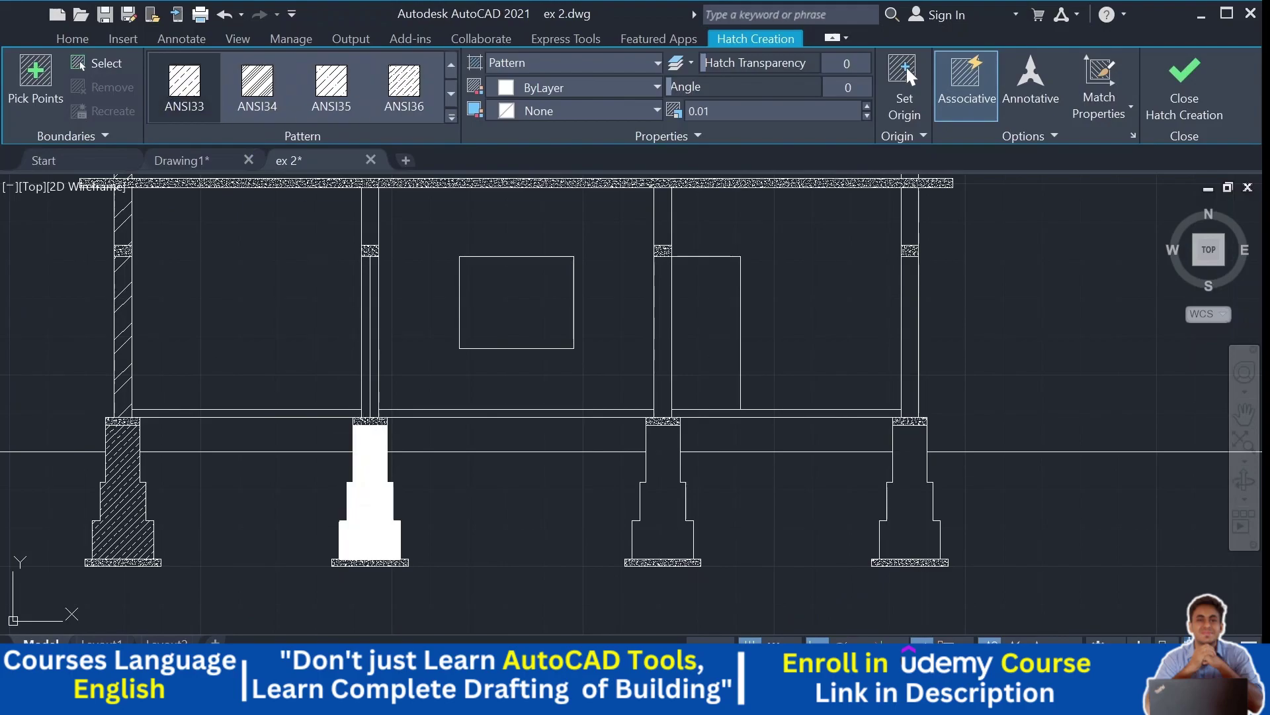
left_click(370, 503)
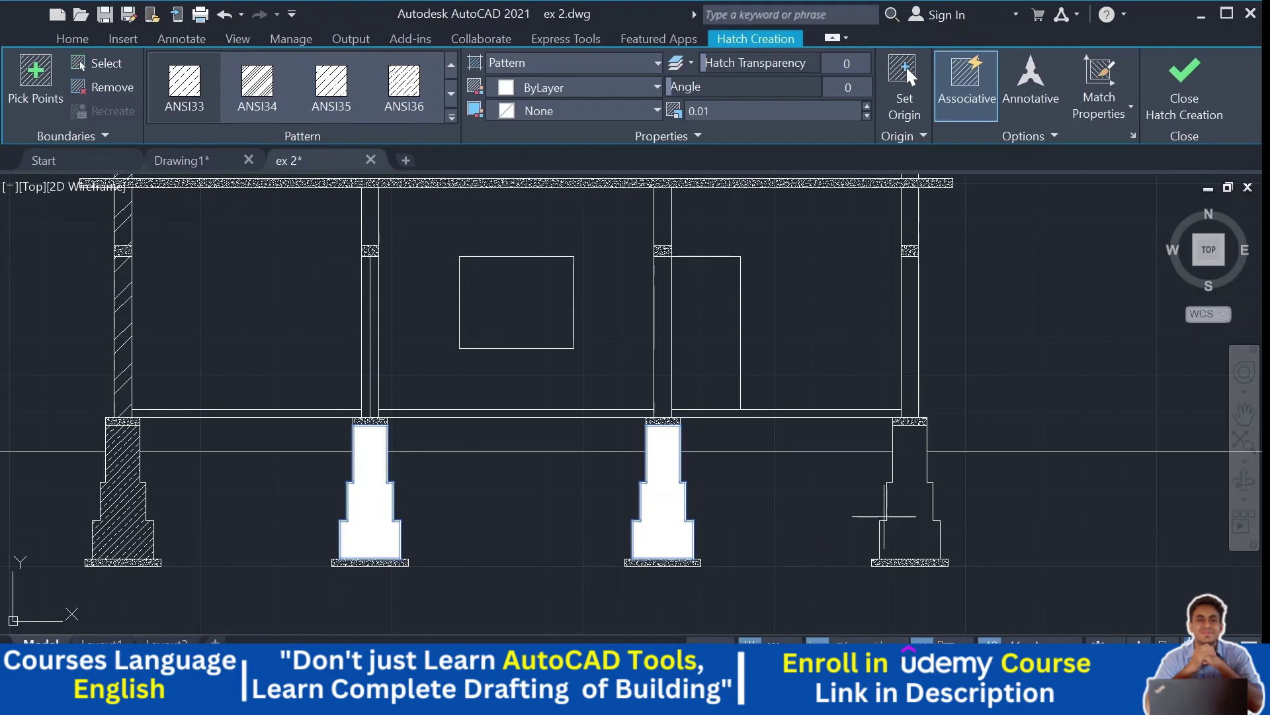
left_click(913, 516)
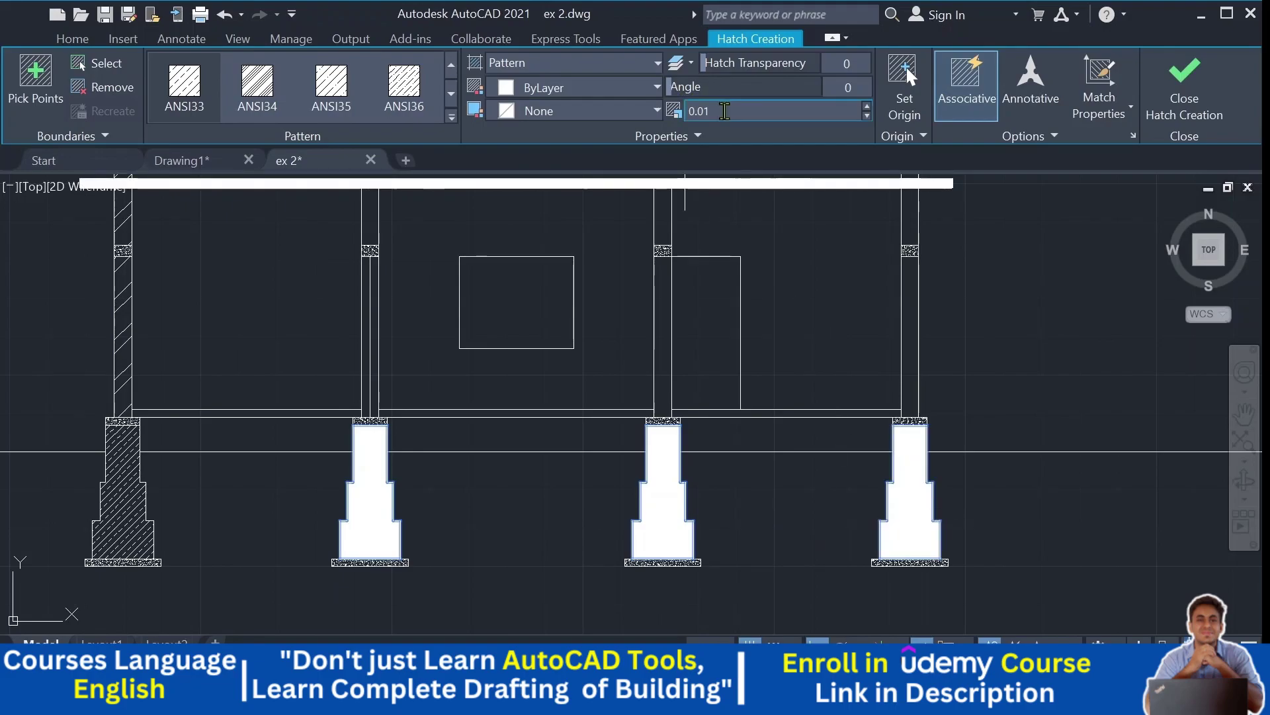
Step: Set the foundation hatch scale to 1 and finish creating it
type("1")
key("Return")
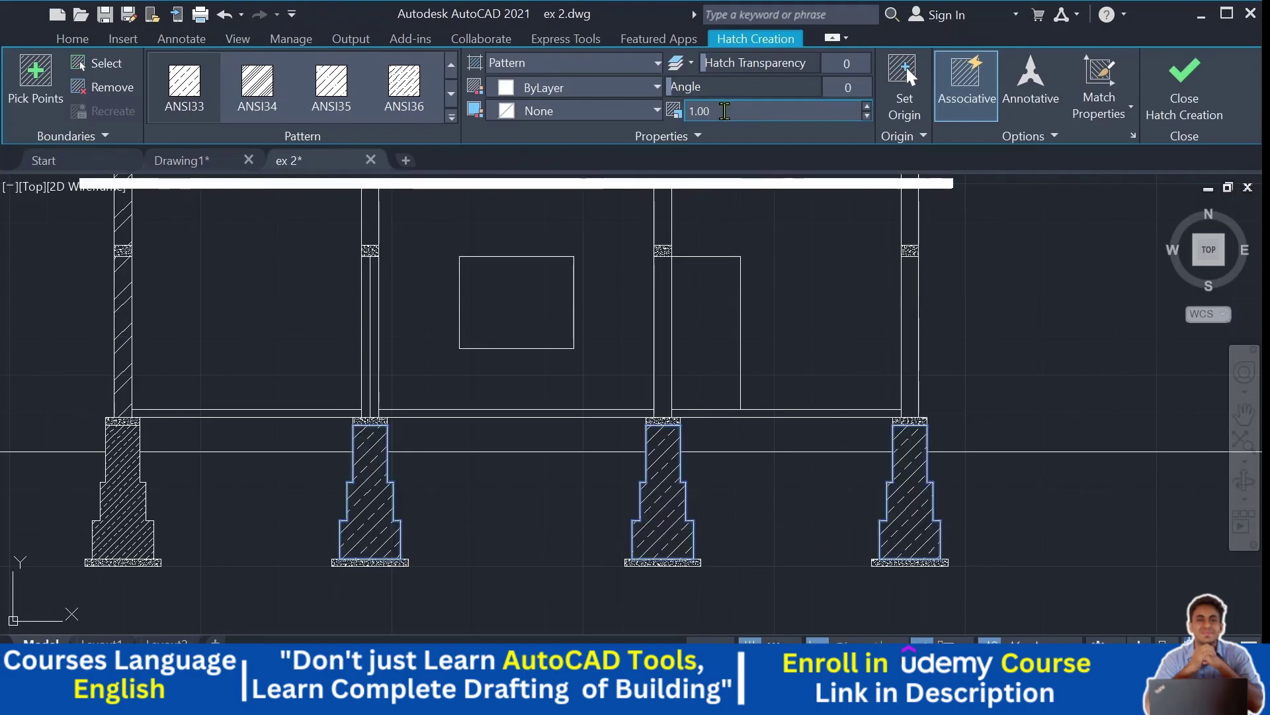
key("Return")
Step: Start an ANSI32 hatch and fill the two inner walls above their lintels and the third wall below its lintel
middle_click_drag(465, 380, 471, 439)
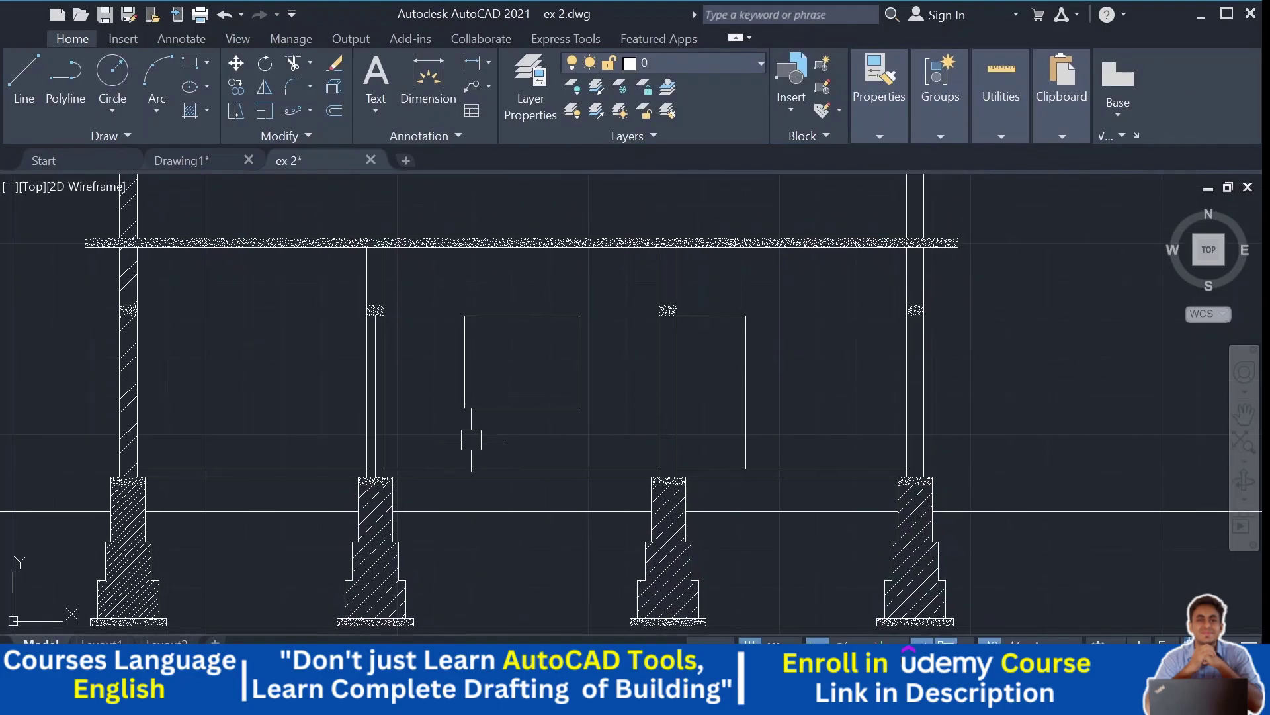
middle_click_drag(377, 270, 383, 313)
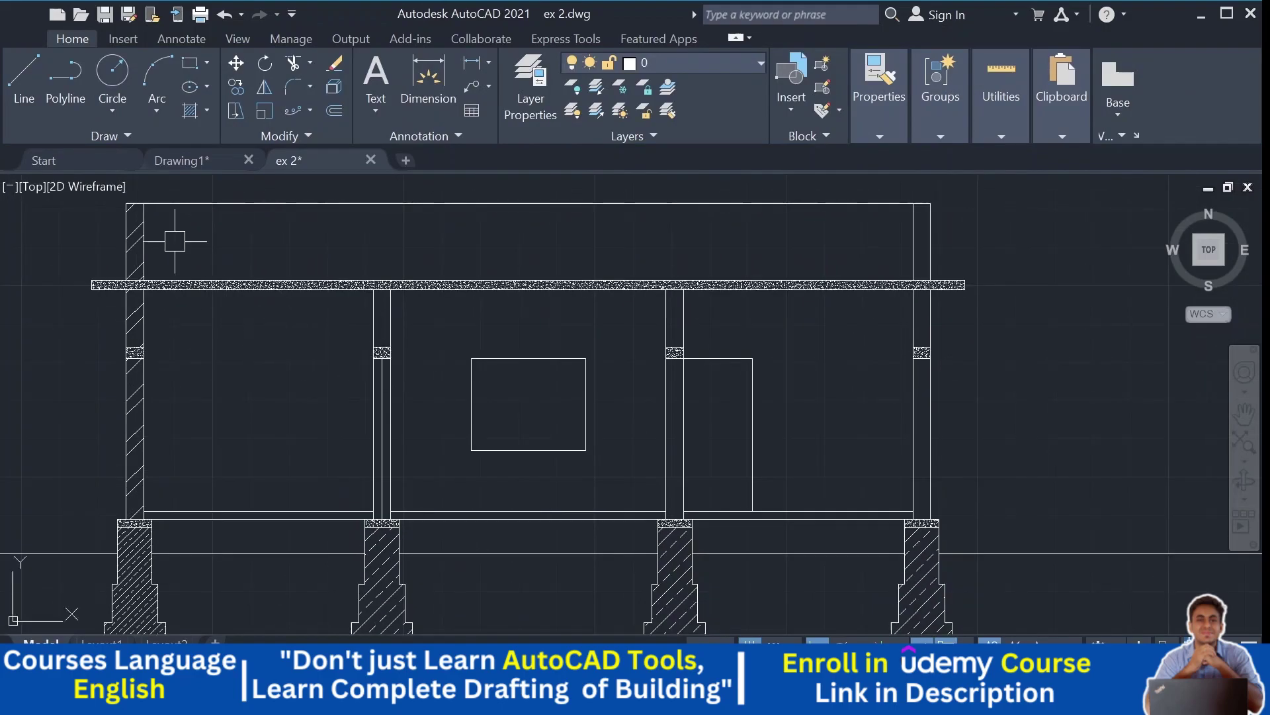
left_click(190, 111)
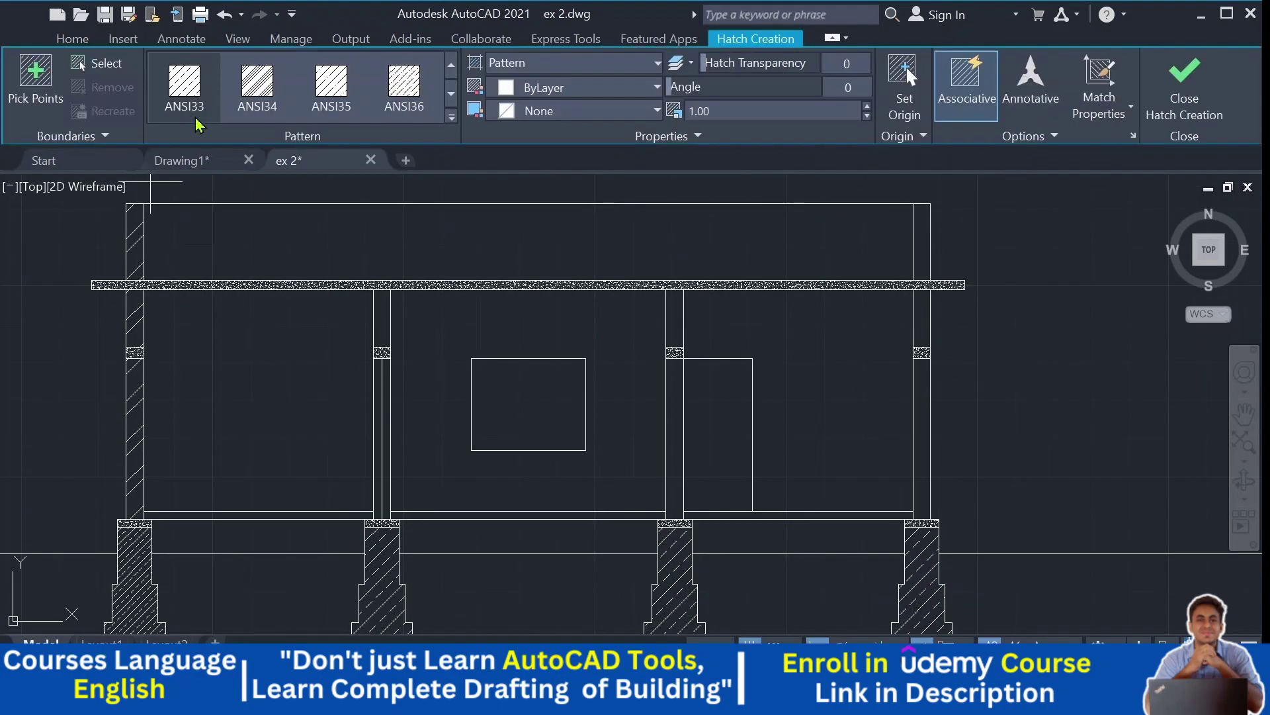
left_click(452, 65)
left_click(403, 83)
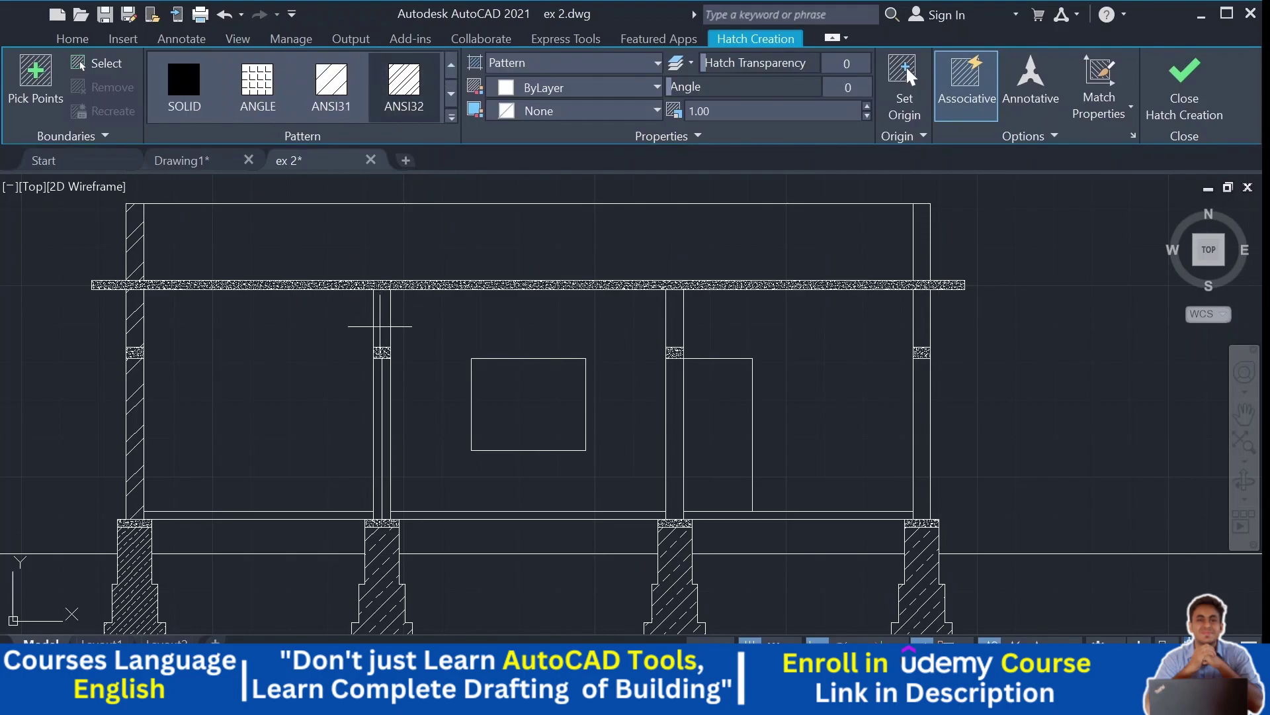
left_click(380, 326)
left_click(675, 319)
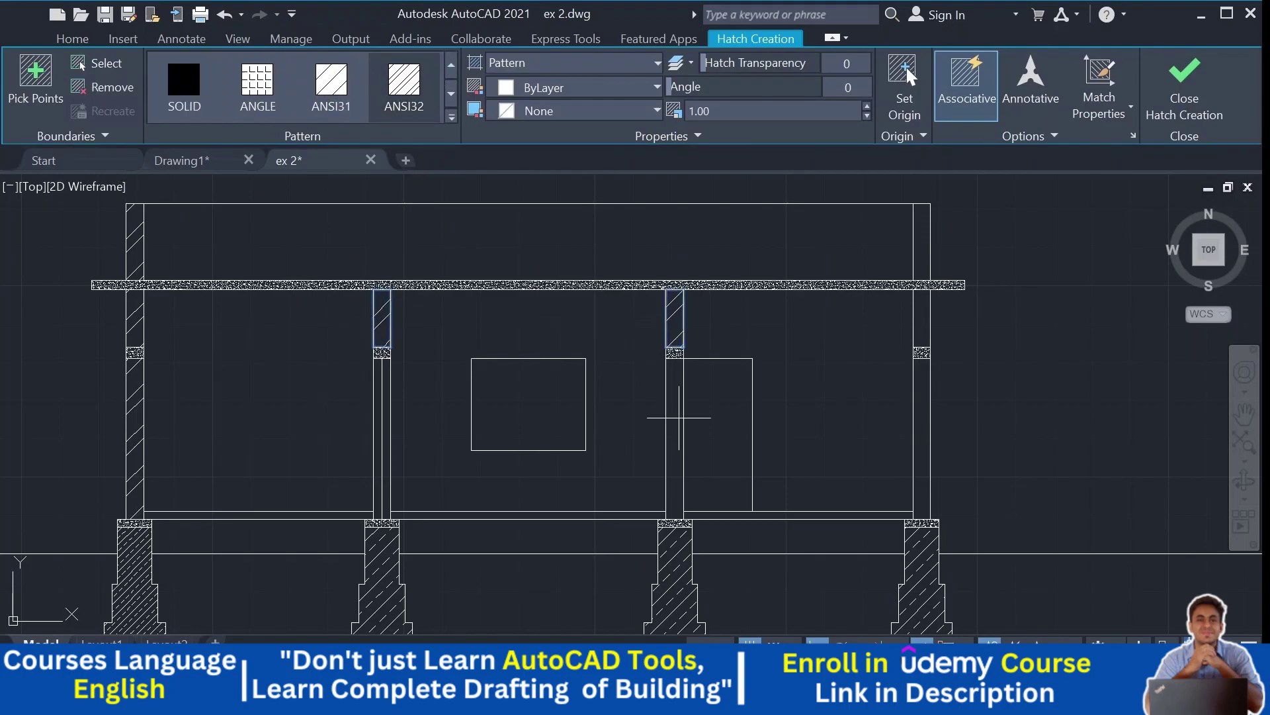
left_click(677, 428)
Step: Add the rightmost wall above its lintel, its parapet and its part below the lintel to the ANSI32 hatch and finish it
left_click(926, 317)
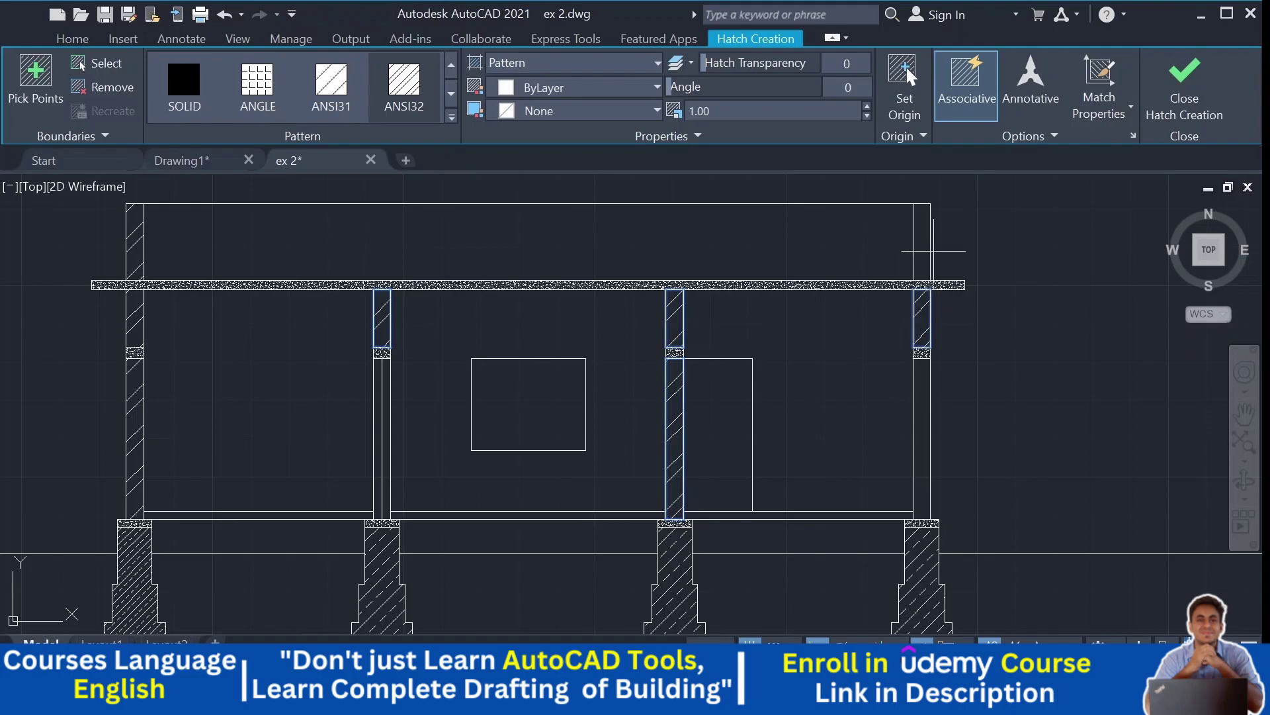
left_click(923, 240)
left_click(921, 424)
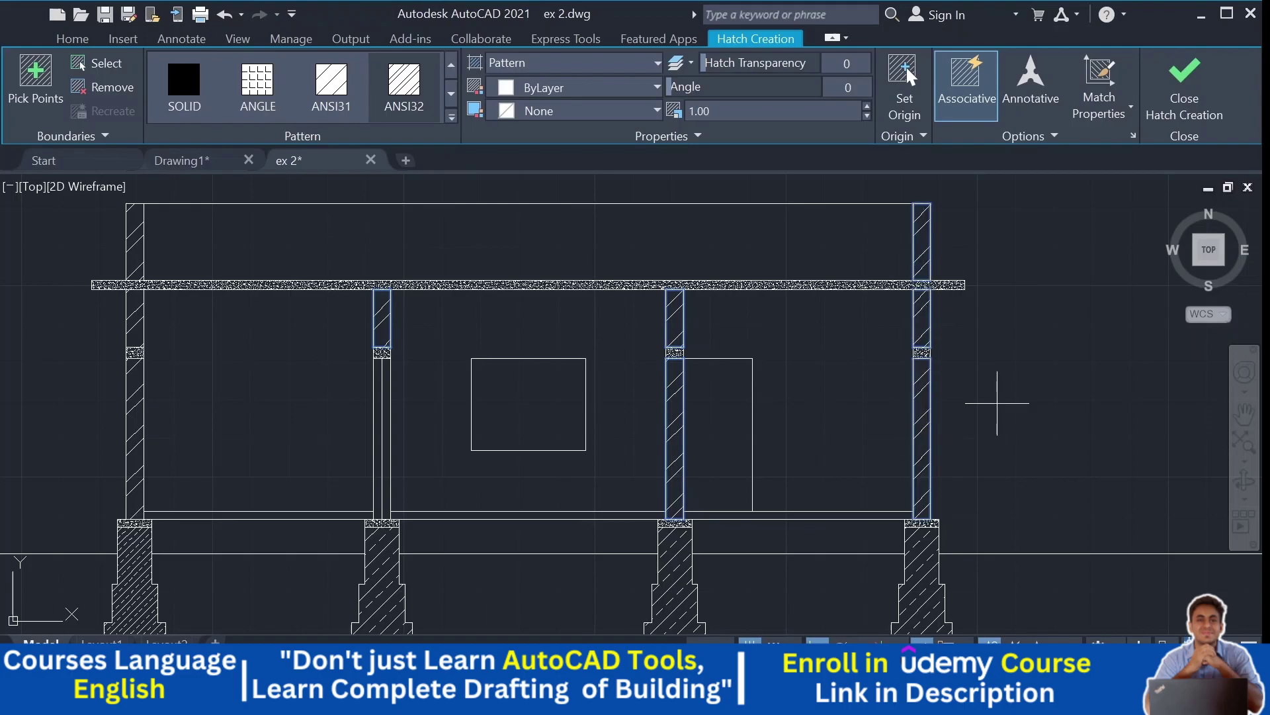
key("Return")
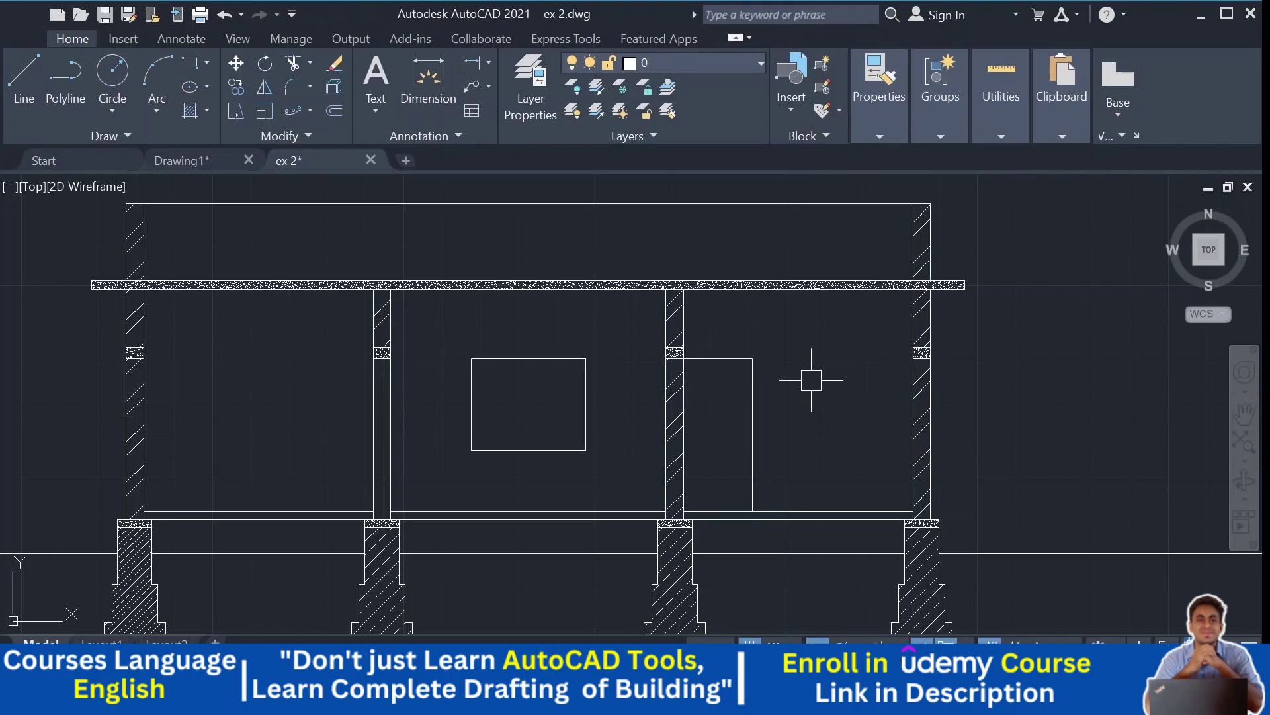
Step: Copy the GL label from the level labels beside the front elevation onto the ground line just before the section's leftmost foundation
mouse_move(811, 380)
middle_mouse_down()
mouse_move(831, 328)
mouse_move(887, 426)
mouse_move(898, 286)
middle_mouse_up()
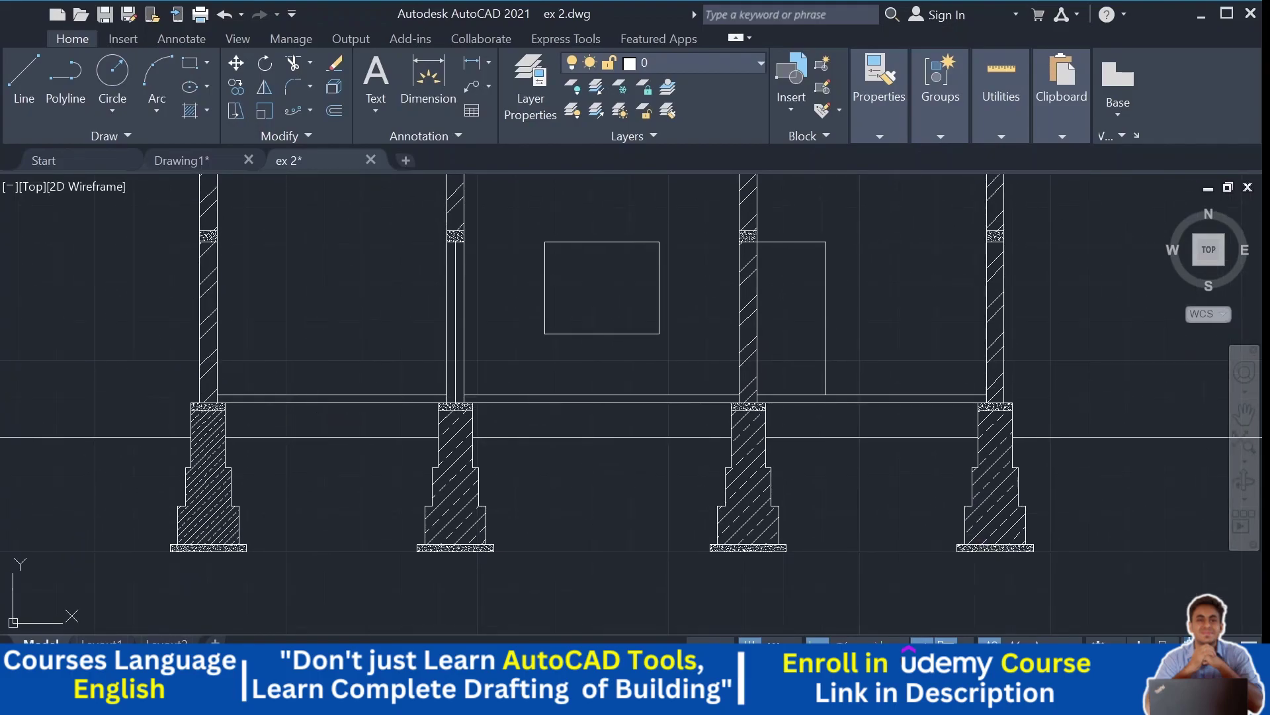
middle_click_drag(315, 420, 305, 460)
scroll(318, 448, "up", 2)
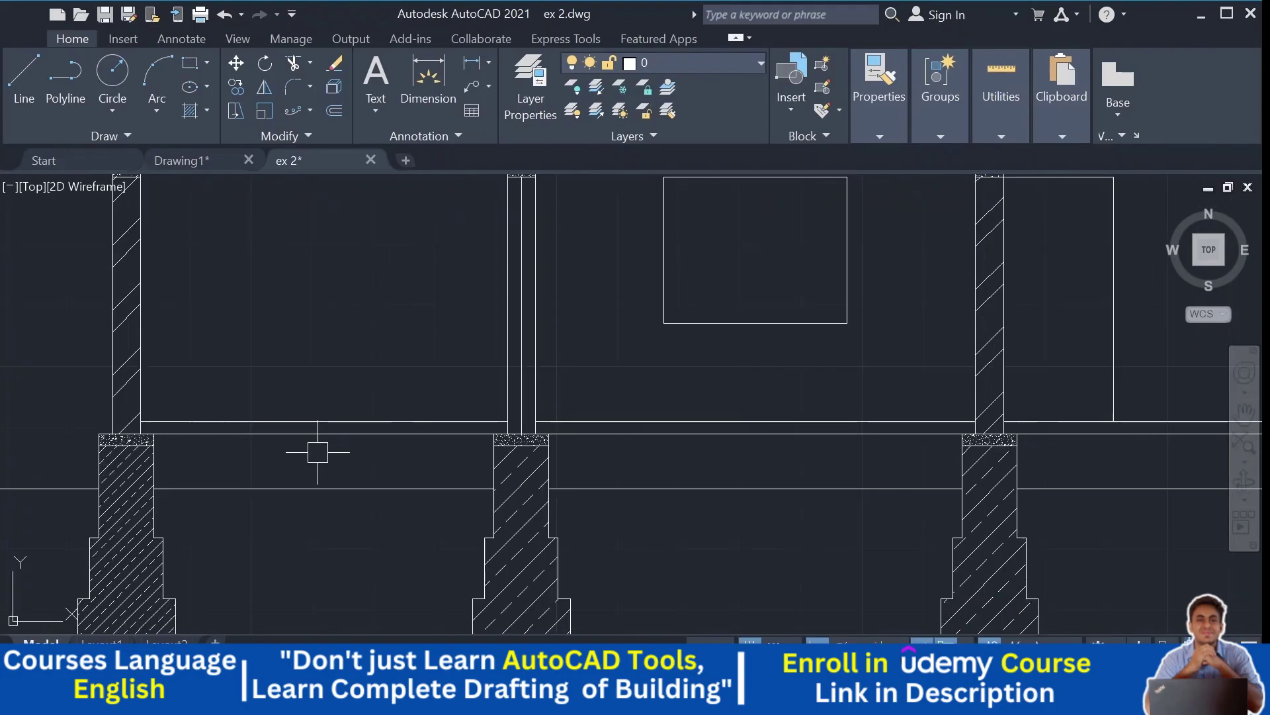
middle_click_drag(332, 508, 595, 505)
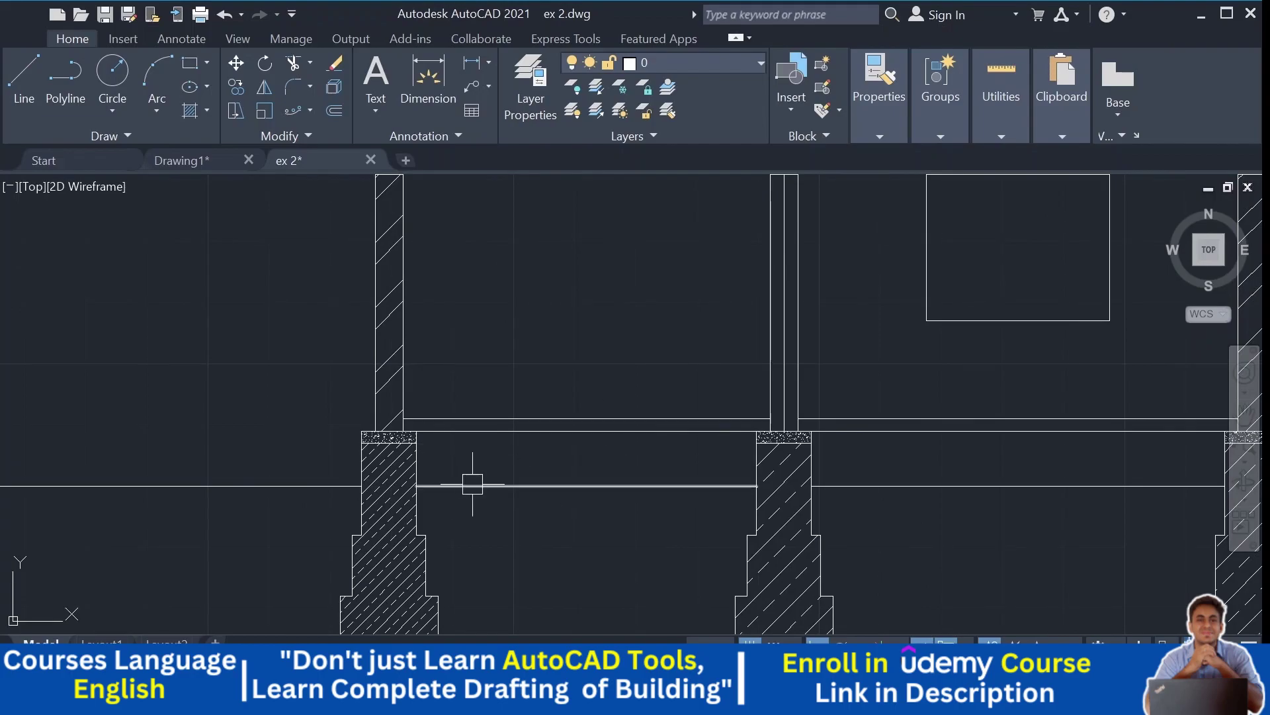
scroll(510, 485, "down", 2)
middle_click_drag(272, 485, 876, 475)
middle_click_drag(213, 488, 704, 471)
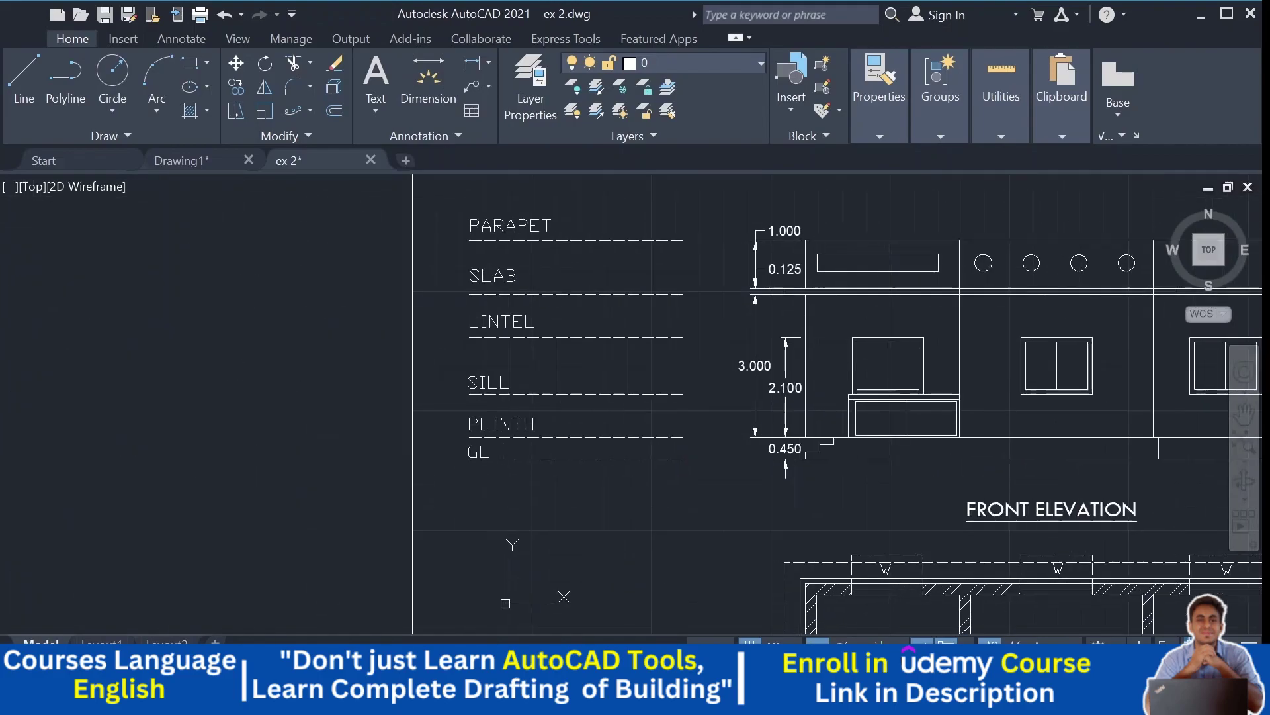
scroll(539, 434, "up", 3)
left_click(592, 440)
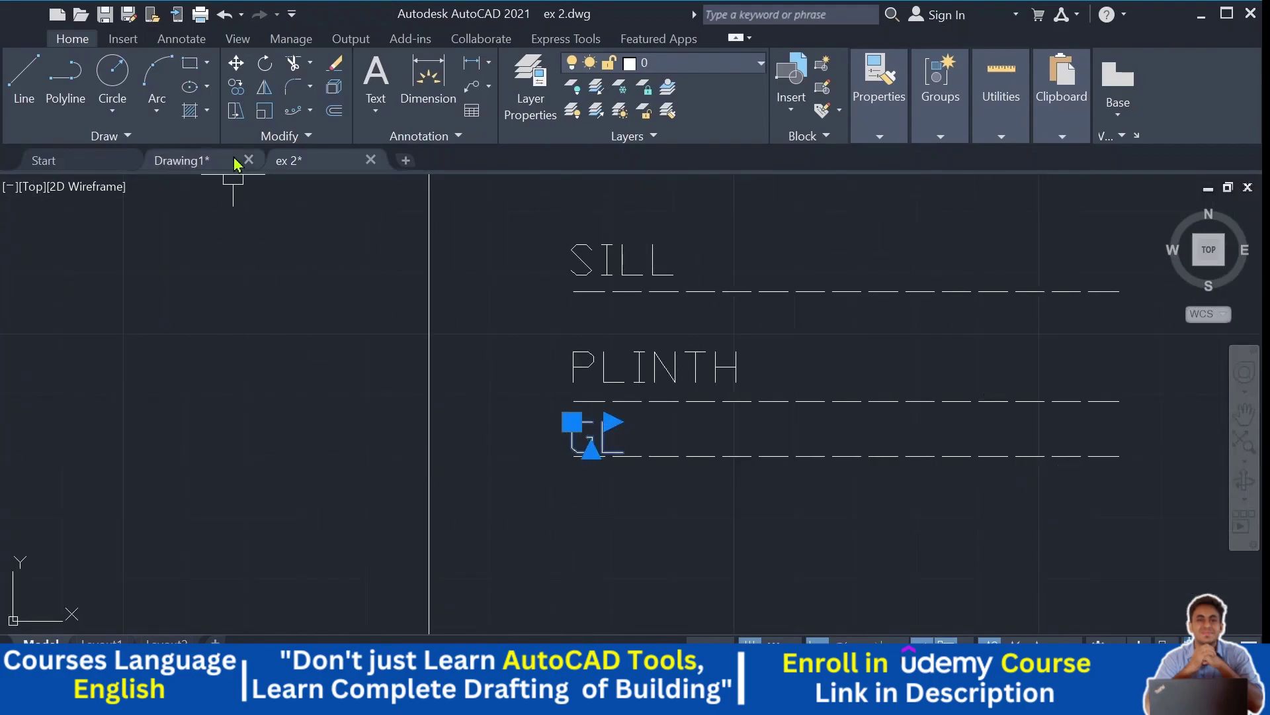
left_click(244, 94)
scroll(519, 530, "down", 1)
left_click(583, 510)
middle_click_drag(851, 519, 37, 482)
middle_click_drag(872, 490, 363, 505)
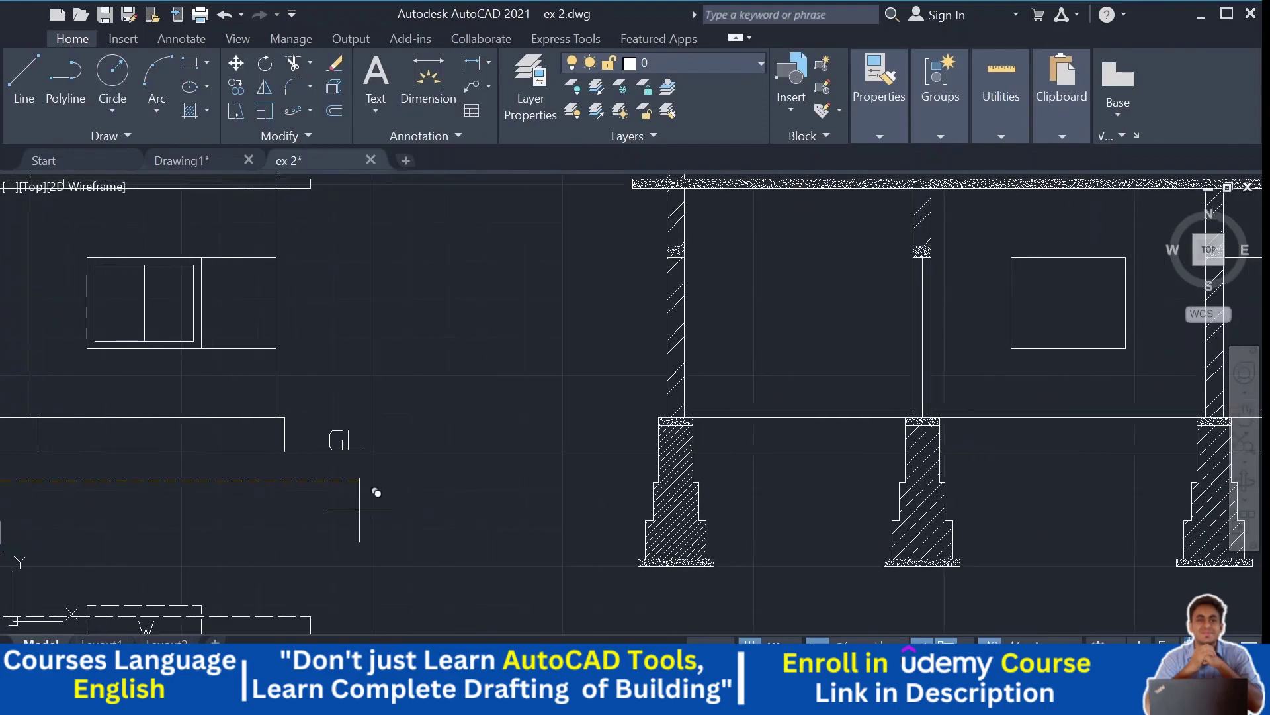
left_click(566, 517)
key("Escape")
Step: Examine the ground line, plinth and floor lines between the foundations of the section
middle_click_drag(752, 490, 346, 444)
scroll(301, 390, "up", 1)
middle_click_drag(231, 430, 275, 453)
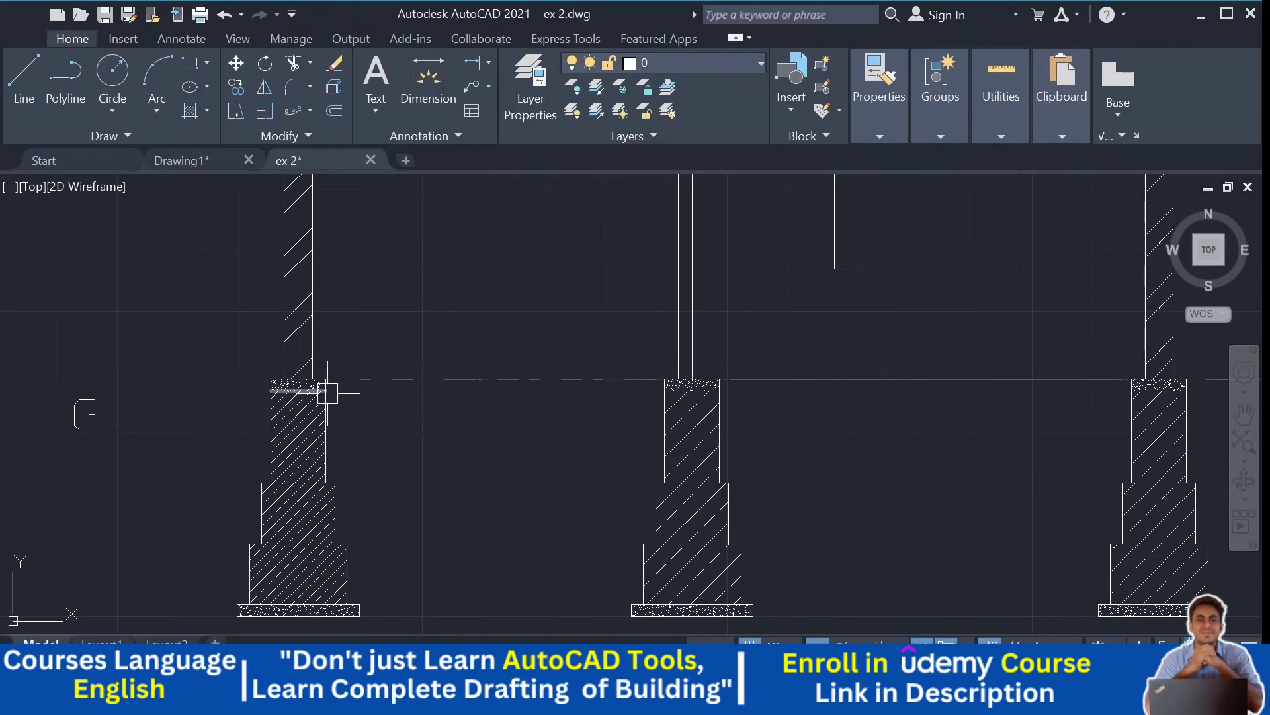
scroll(346, 397, "up", 2)
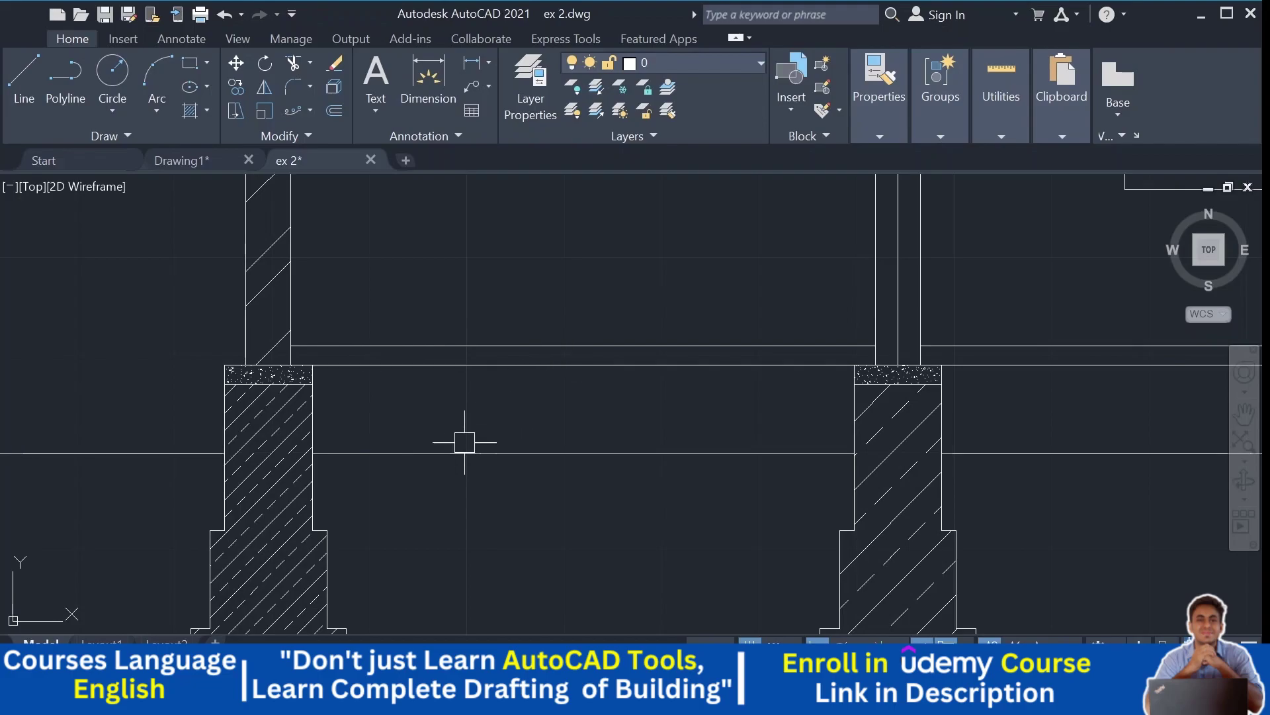
scroll(668, 433, "down", 2)
middle_click_drag(668, 433, 461, 419)
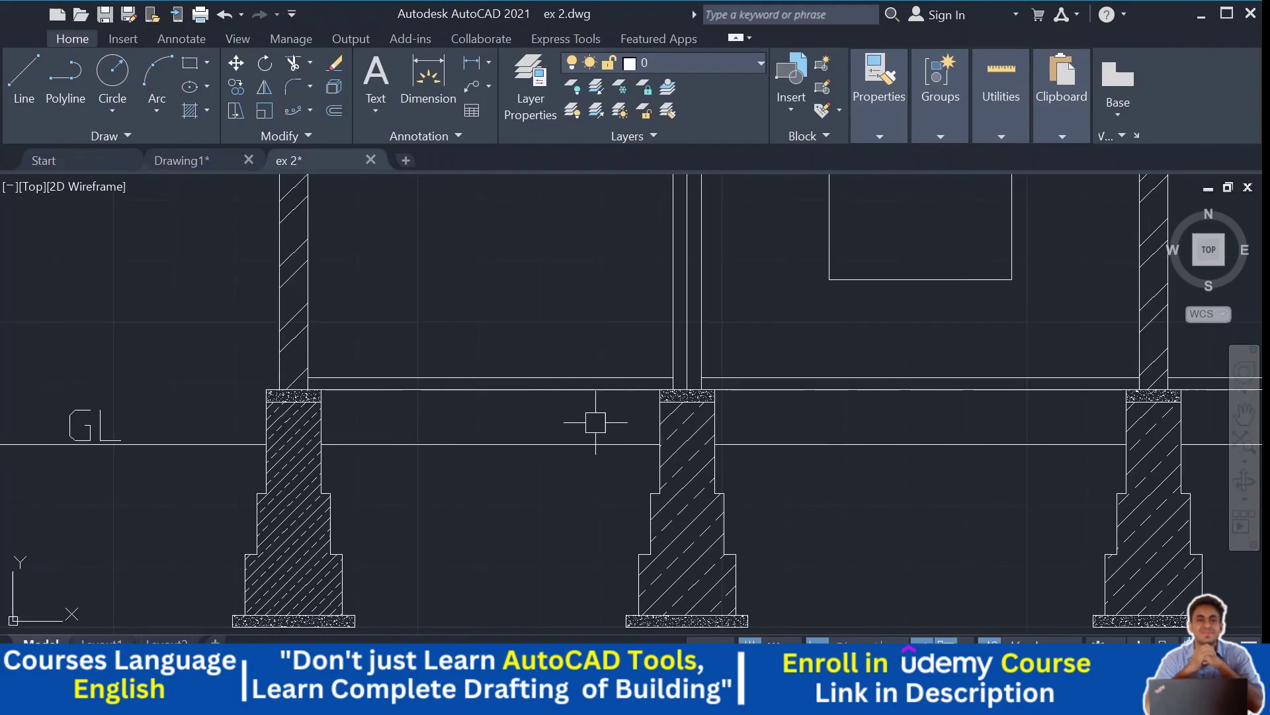
middle_click_drag(596, 422, 436, 424)
scroll(684, 415, "down", 1)
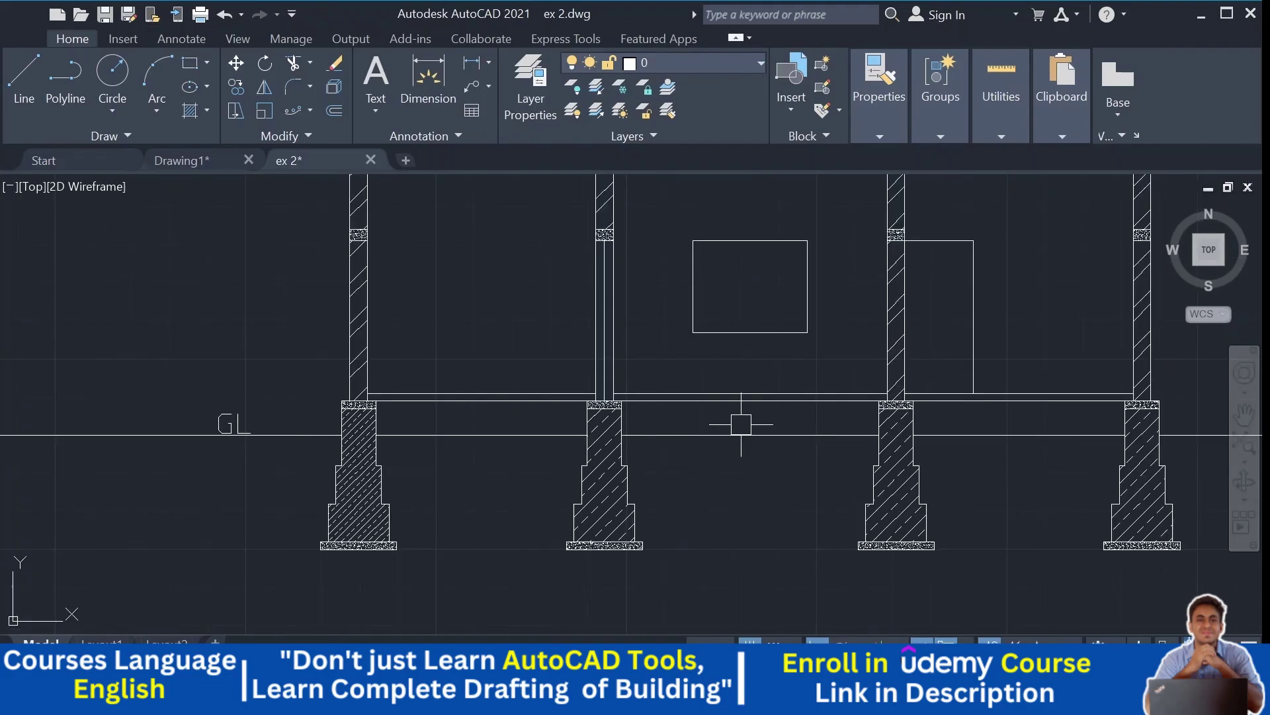
middle_click_drag(741, 425, 622, 429)
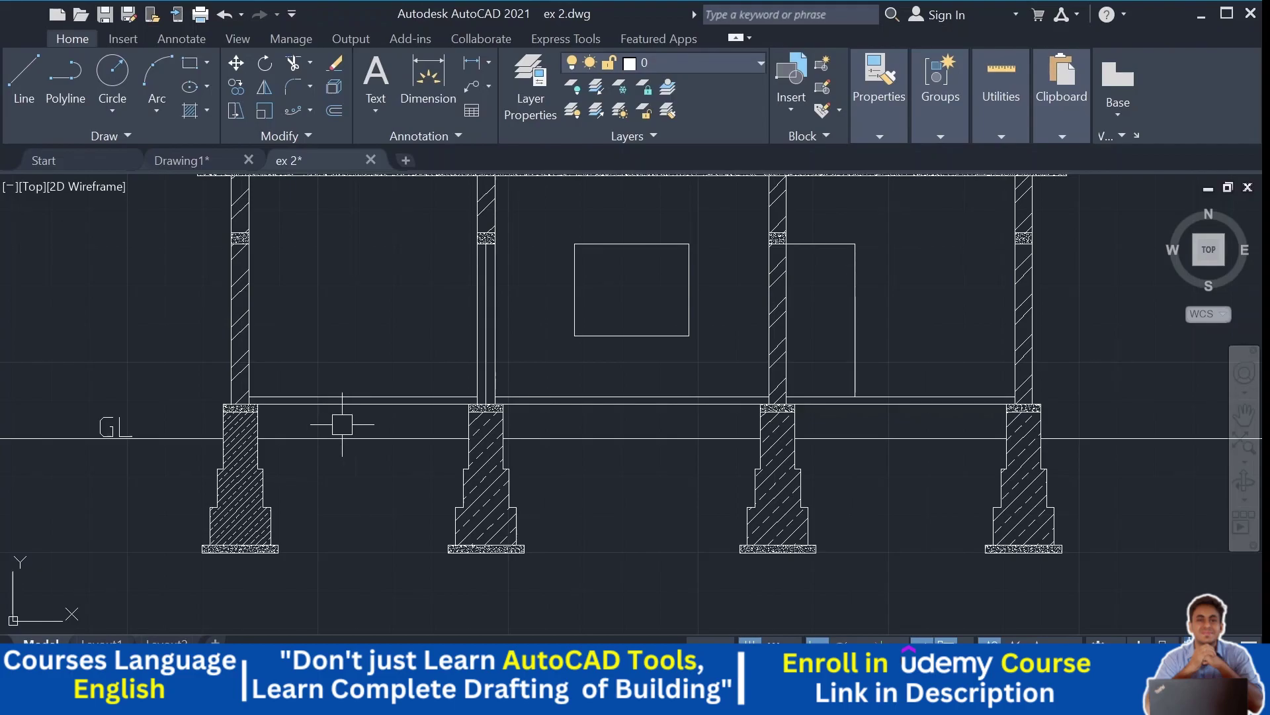
scroll(286, 417, "up", 2)
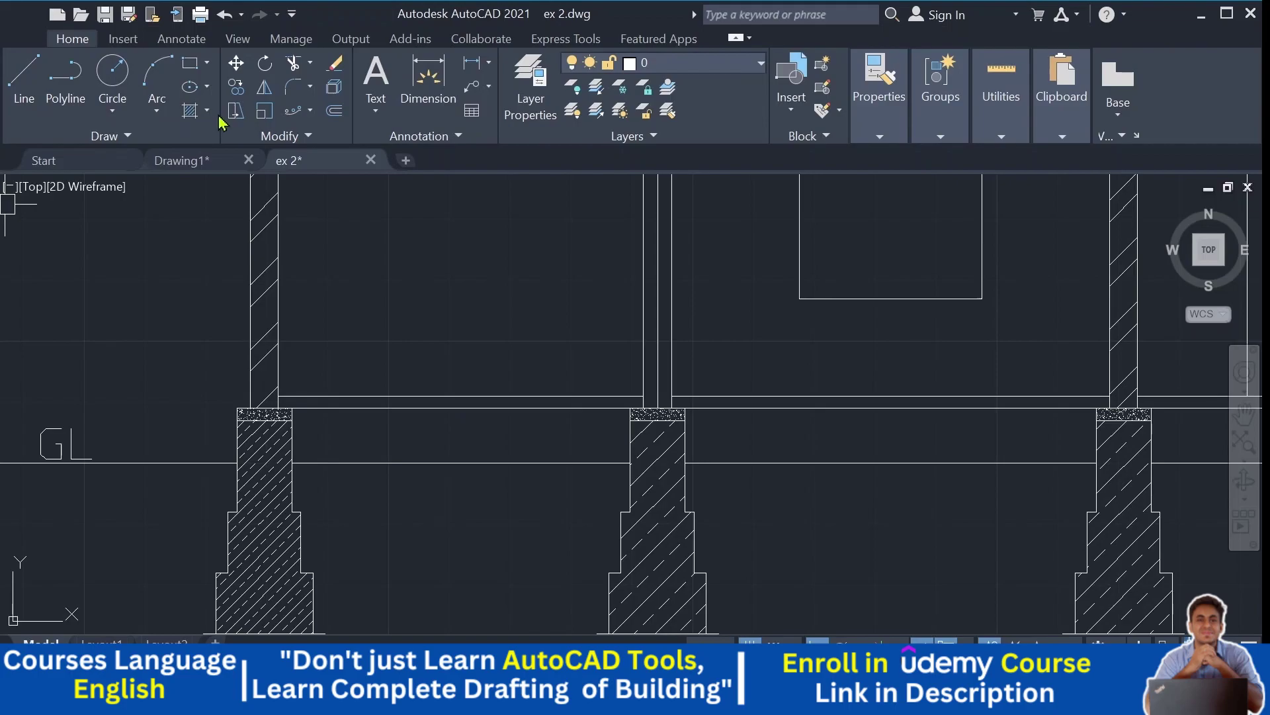
Step: Start an AR-SAND hatch and fill the three bays between the foundations, from the ground line up to the underside of the floor
left_click(190, 111)
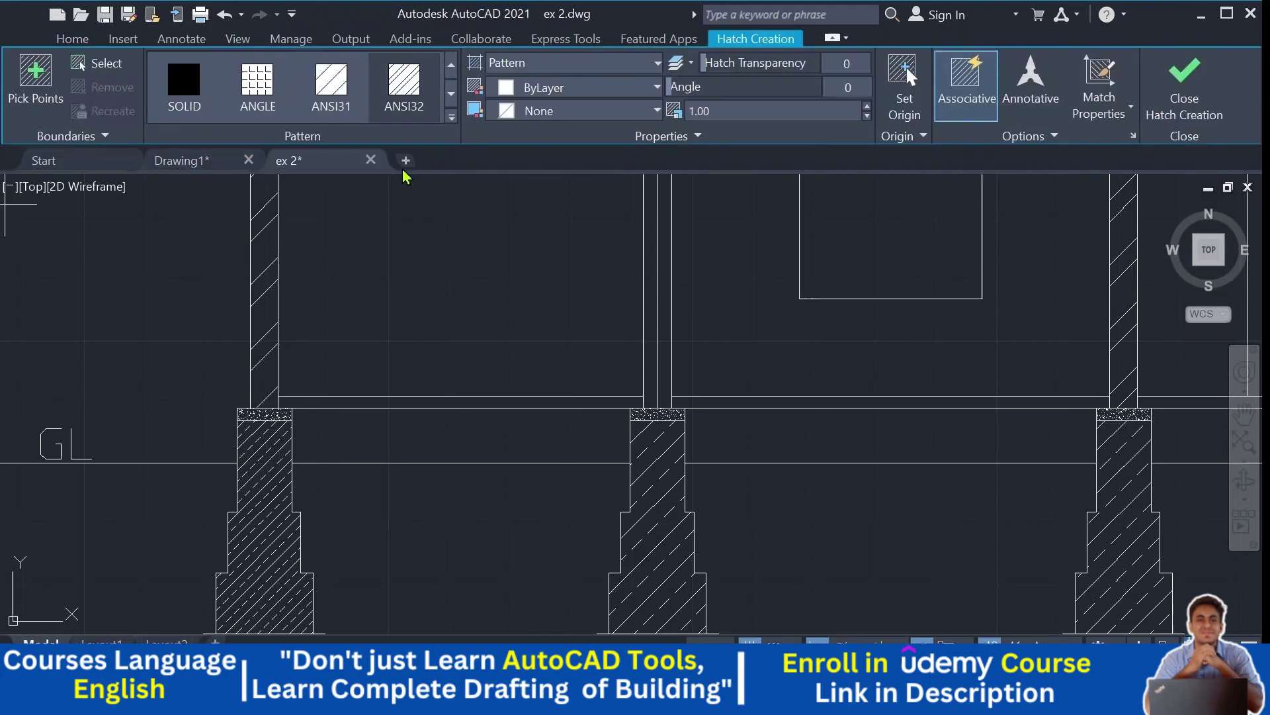
left_click(452, 94)
left_click(452, 95)
left_click(452, 94)
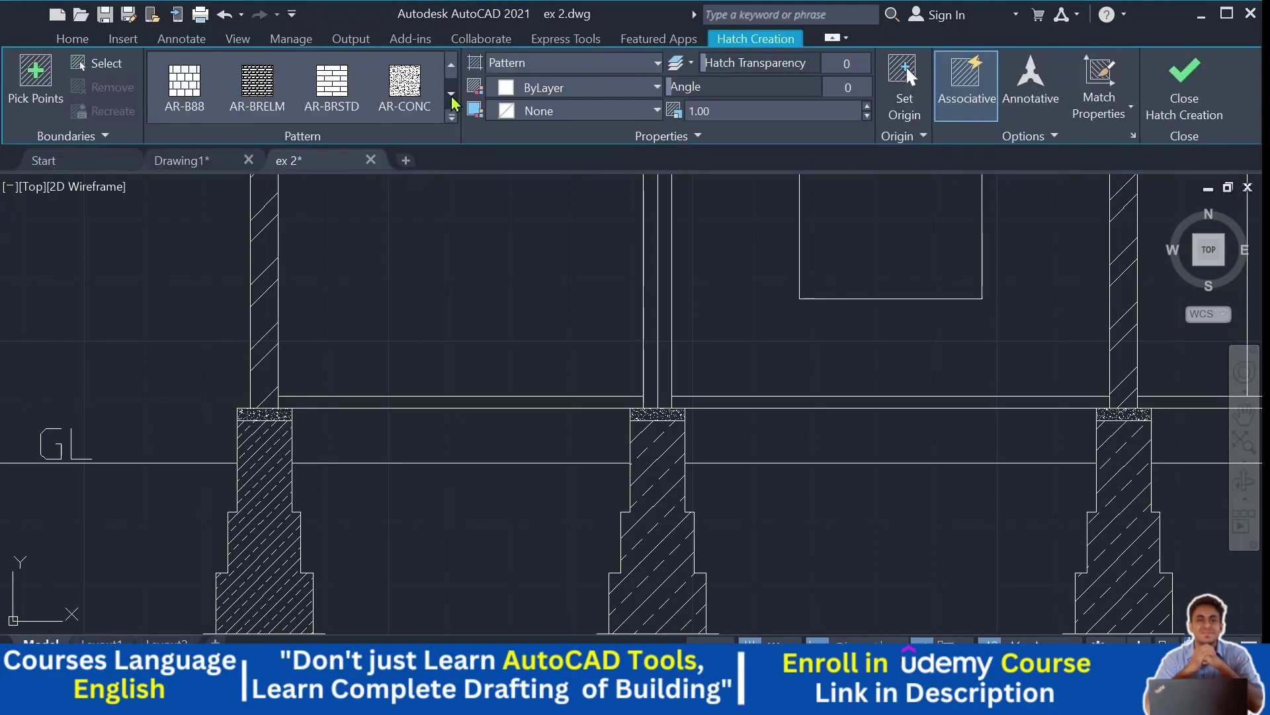
left_click(452, 95)
left_click(452, 95)
left_click(452, 95)
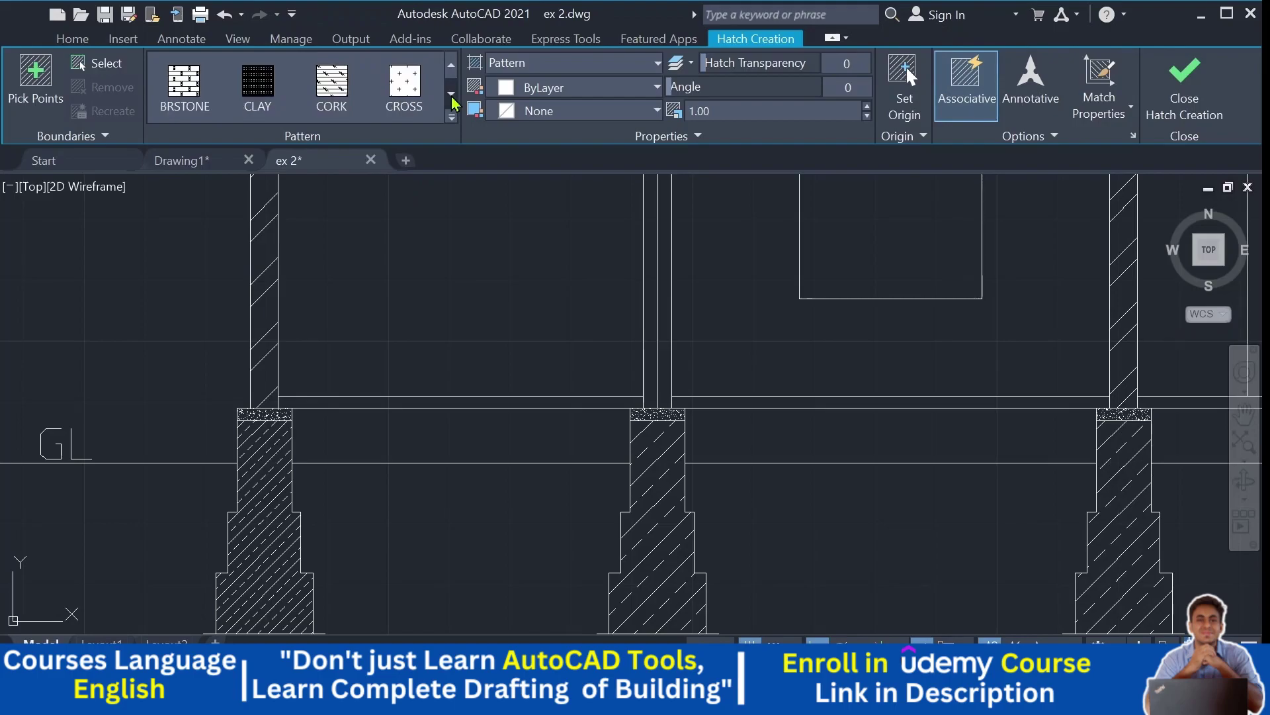
left_click(452, 95)
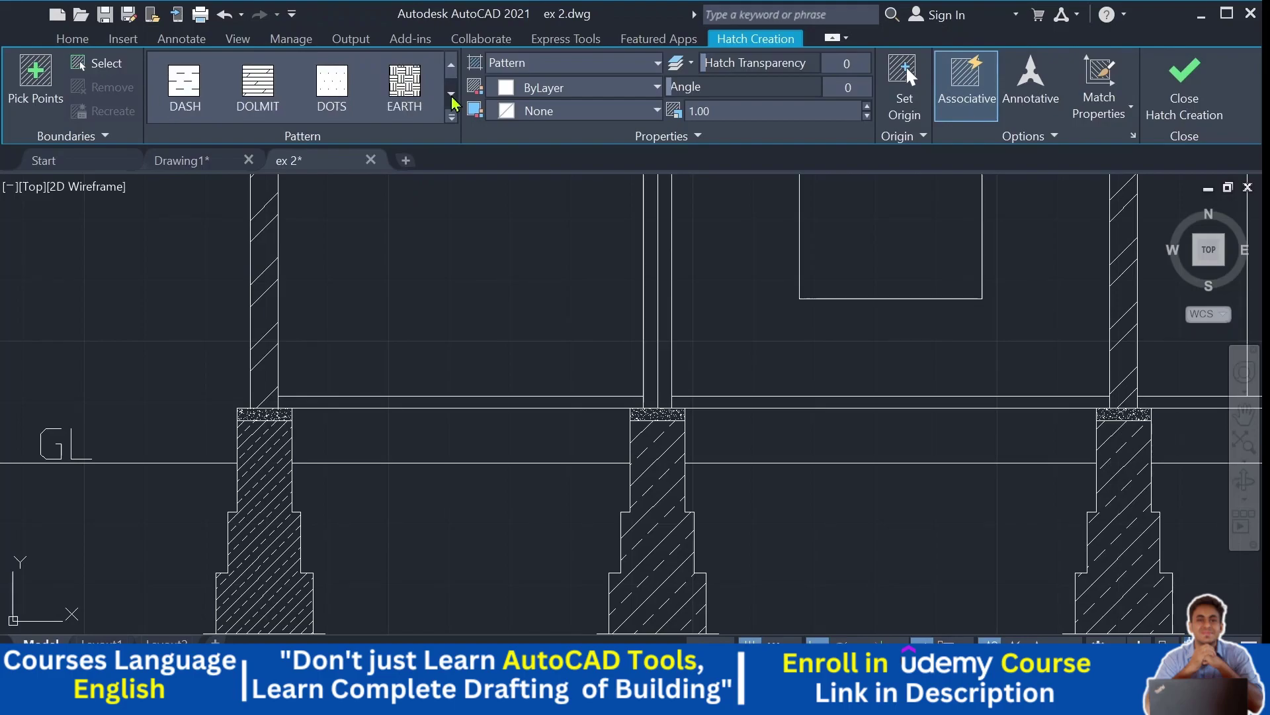
left_click(452, 94)
left_click(452, 95)
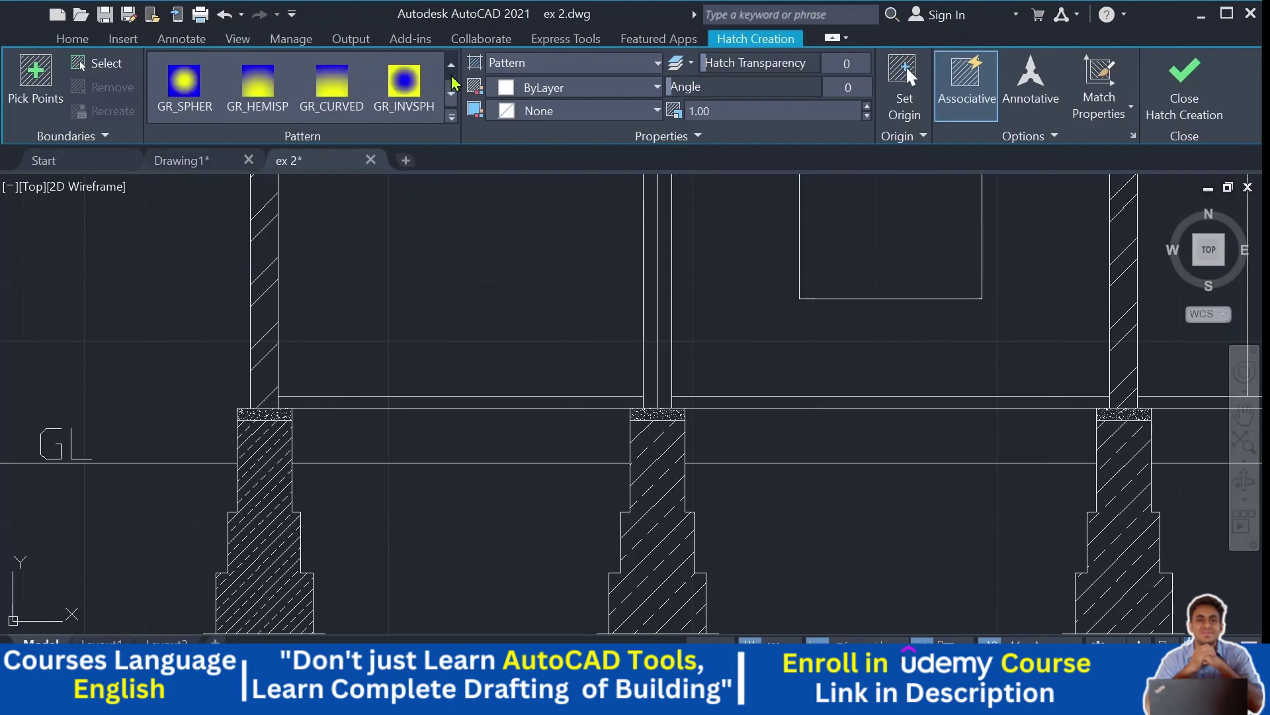
left_click(454, 66)
left_click(454, 66)
left_click(454, 66)
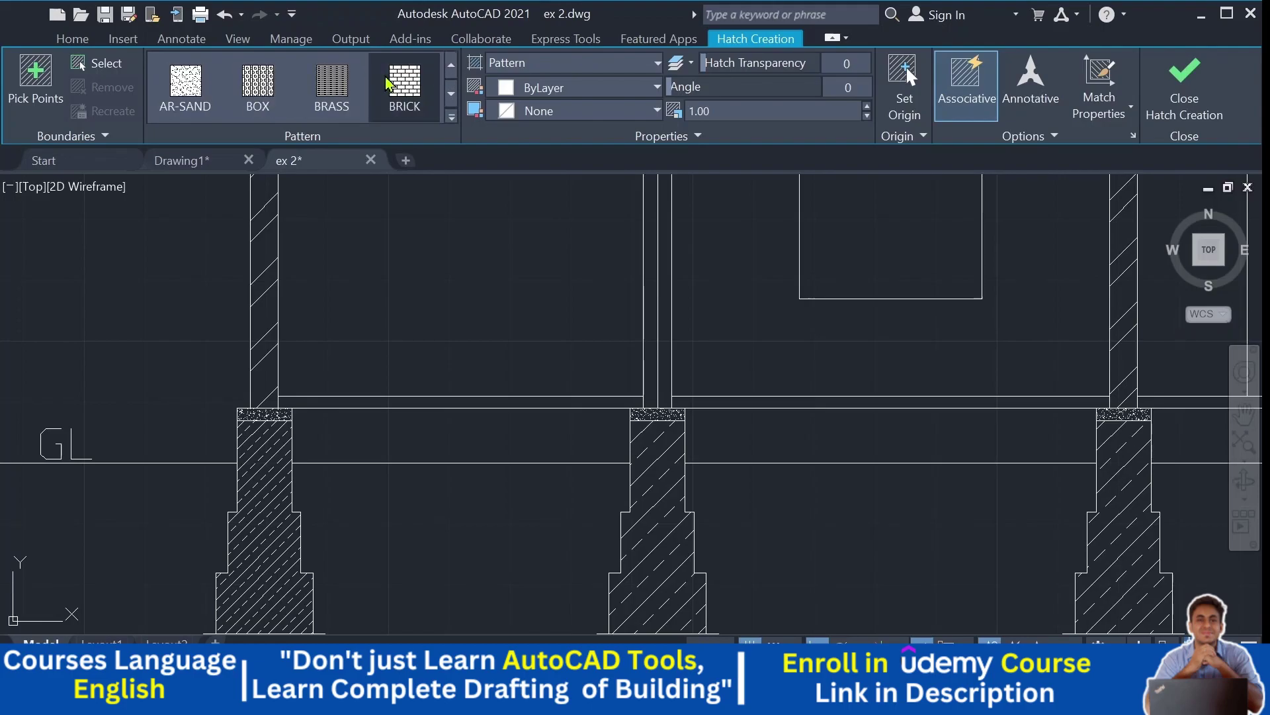
left_click(210, 98)
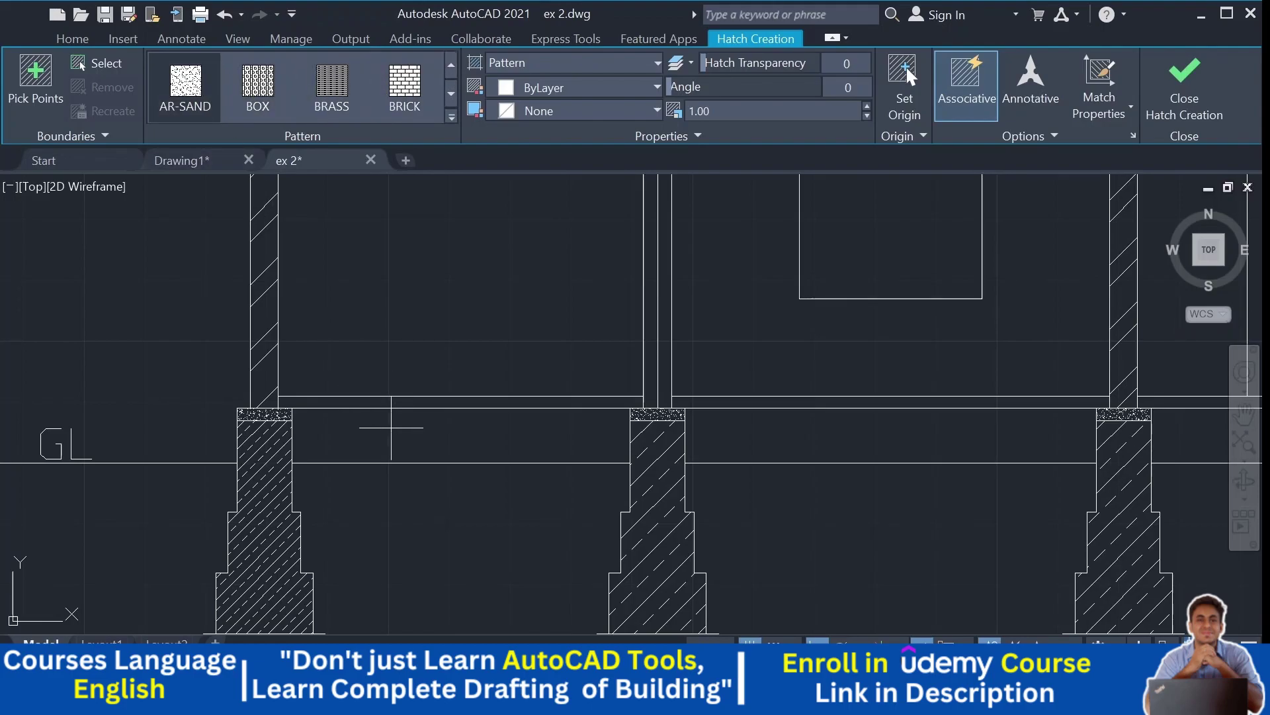
left_click(389, 431)
left_click(854, 442)
scroll(851, 440, "down", 1)
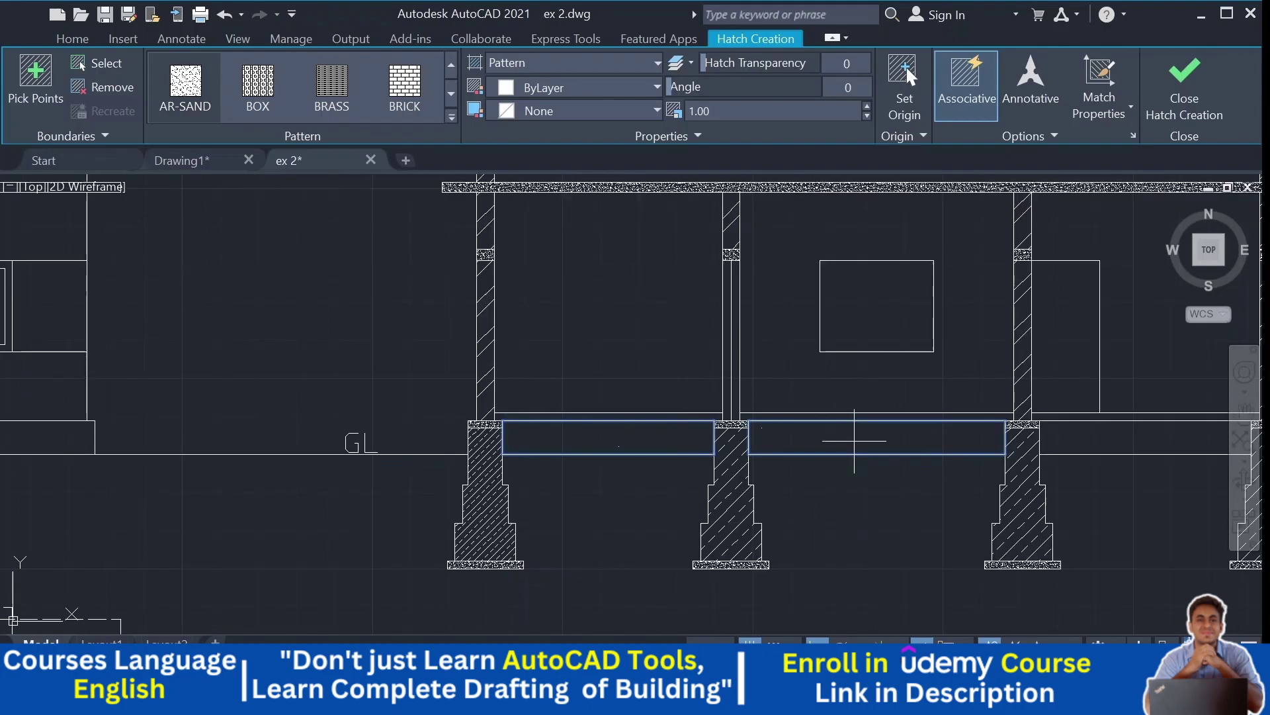
middle_click_drag(854, 442, 474, 417)
left_click(692, 411)
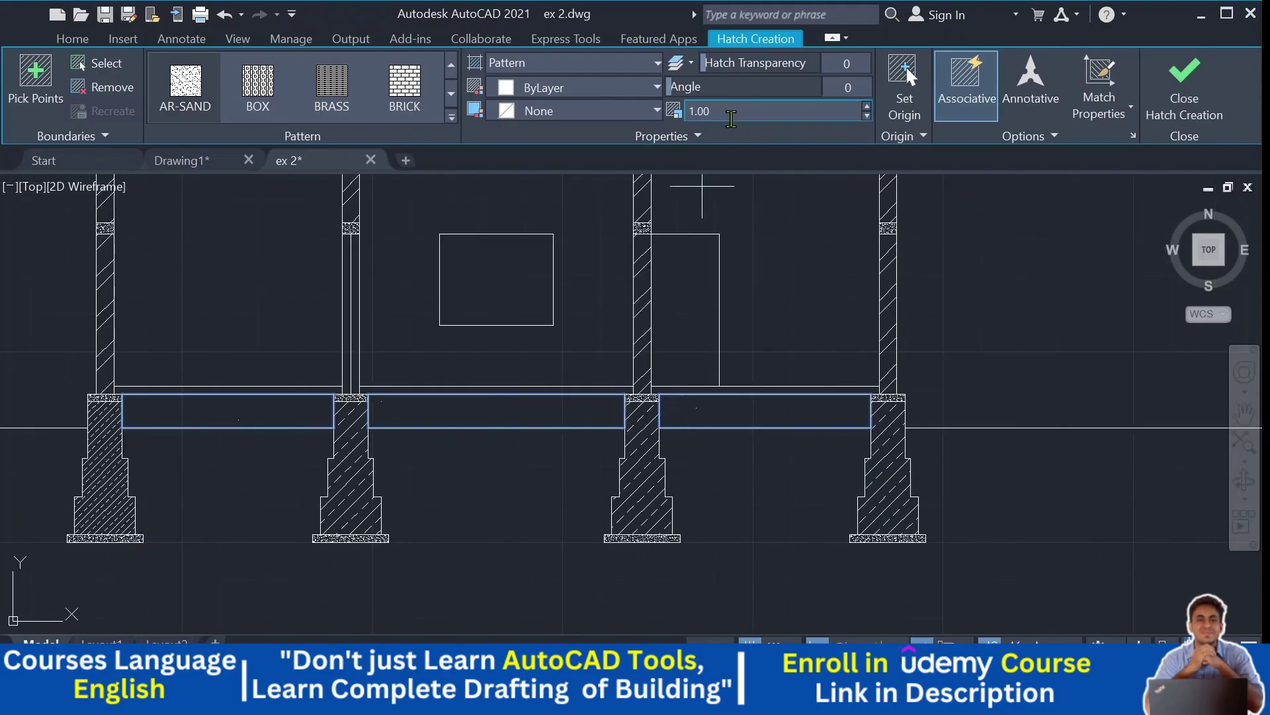
Step: Set the scale of the sand hatch in the three bays to 0.08 and finish the hatch
left_click(734, 110)
type(".01")
key("Return")
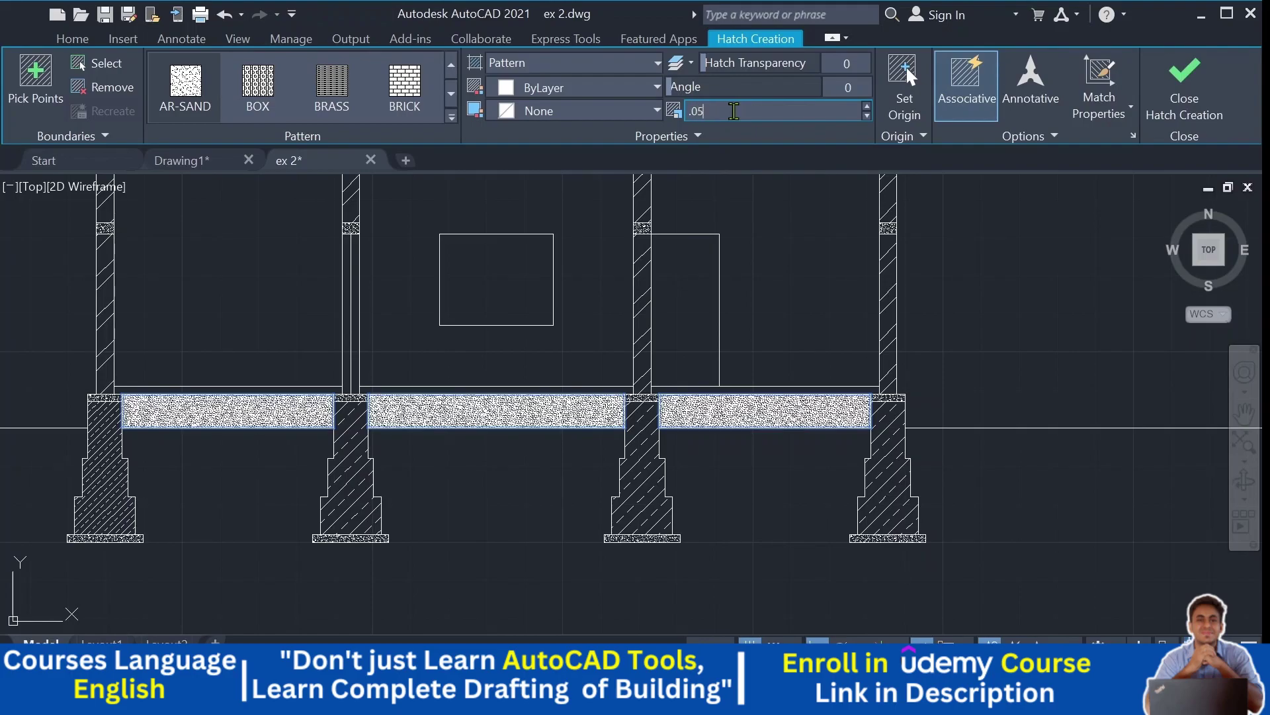
key("Return")
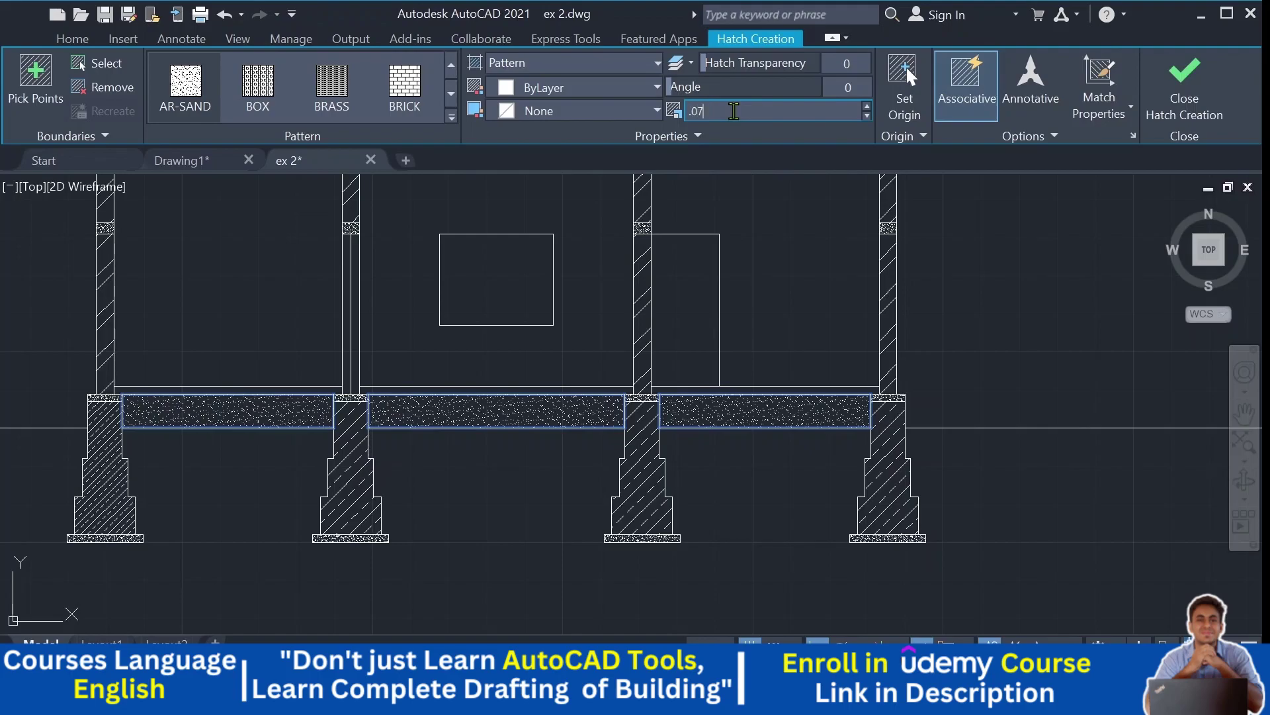
key("Return")
key("Return")
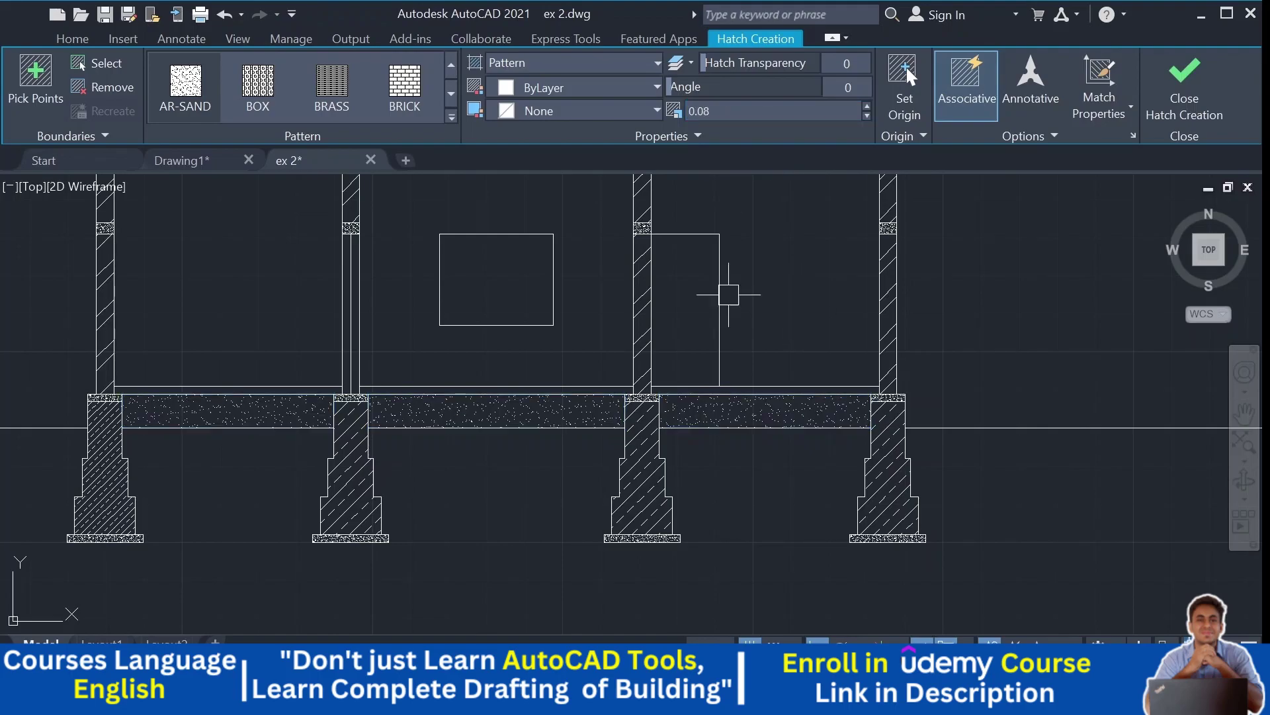
middle_click_drag(729, 295, 812, 304)
scroll(321, 397, "up", 2)
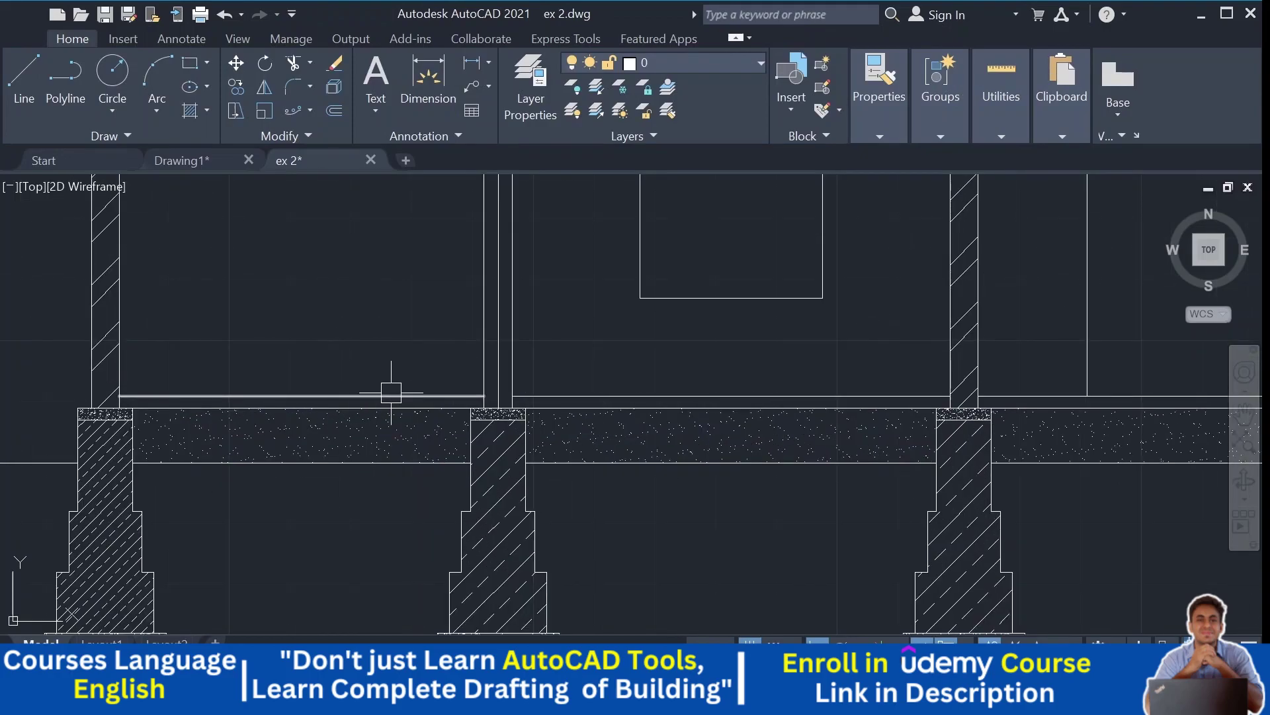
scroll(392, 398, "down", 2)
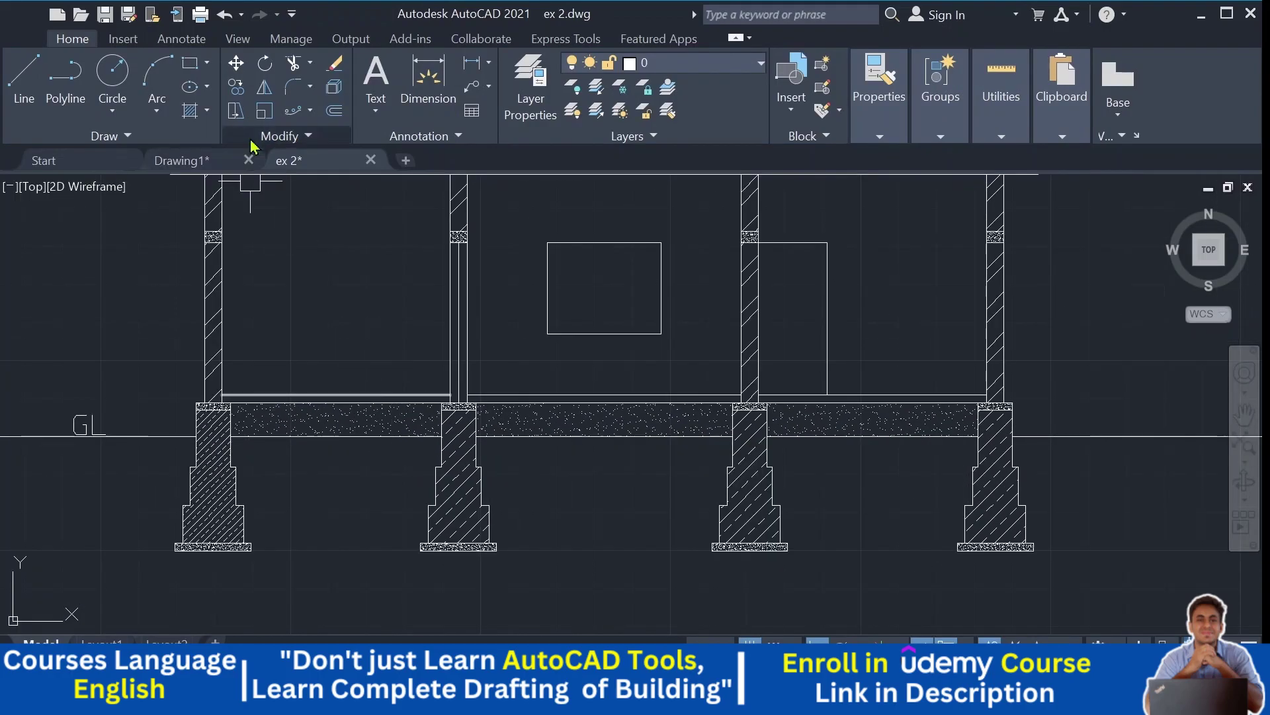
left_click(191, 114)
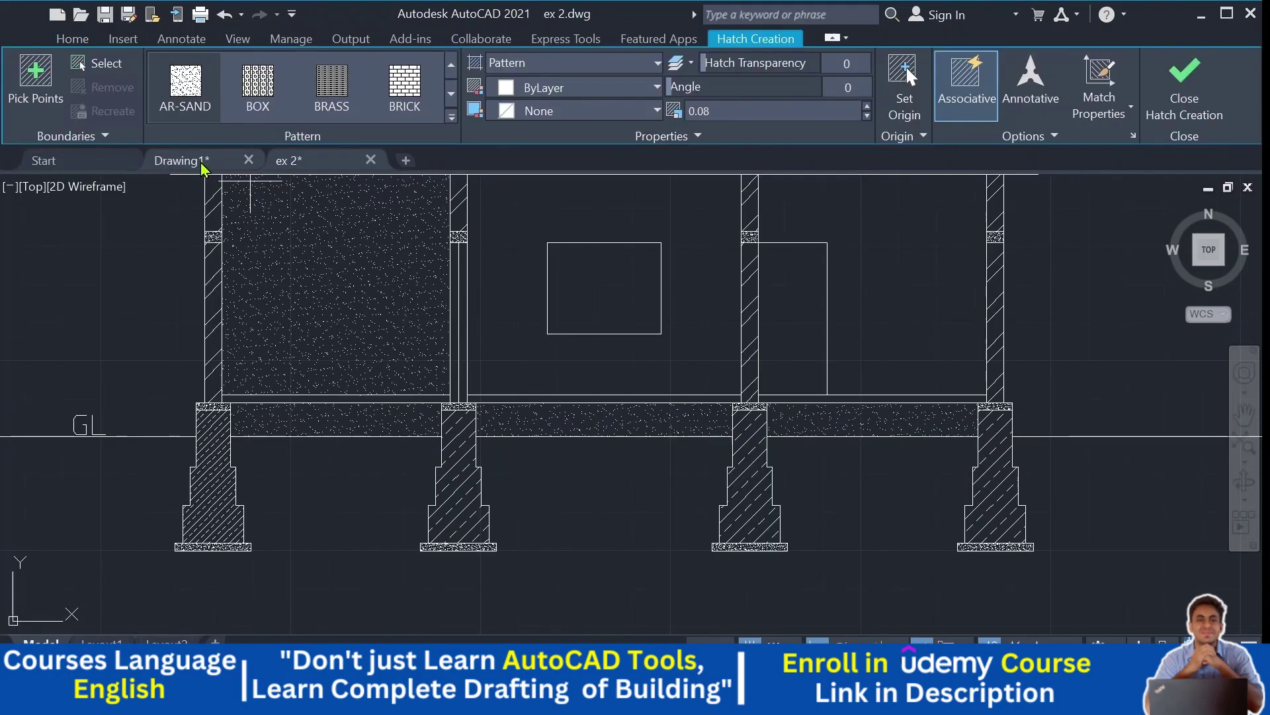
left_click(452, 67)
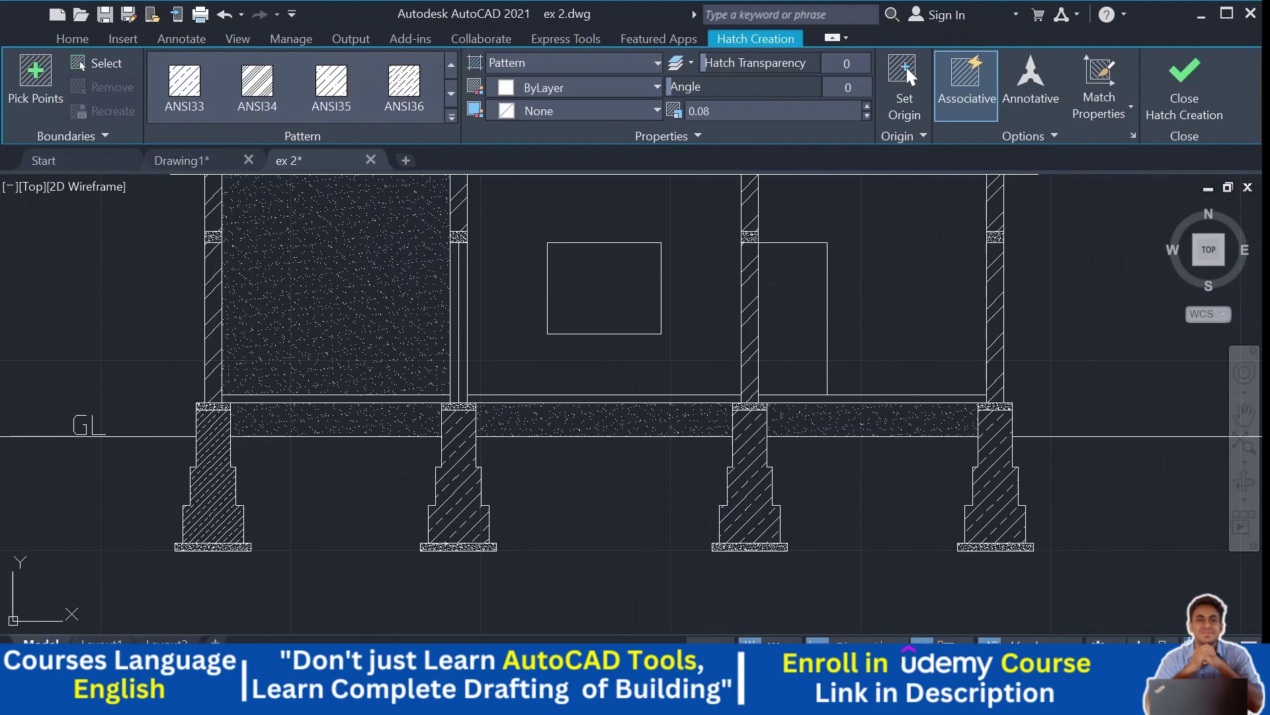
key("Escape")
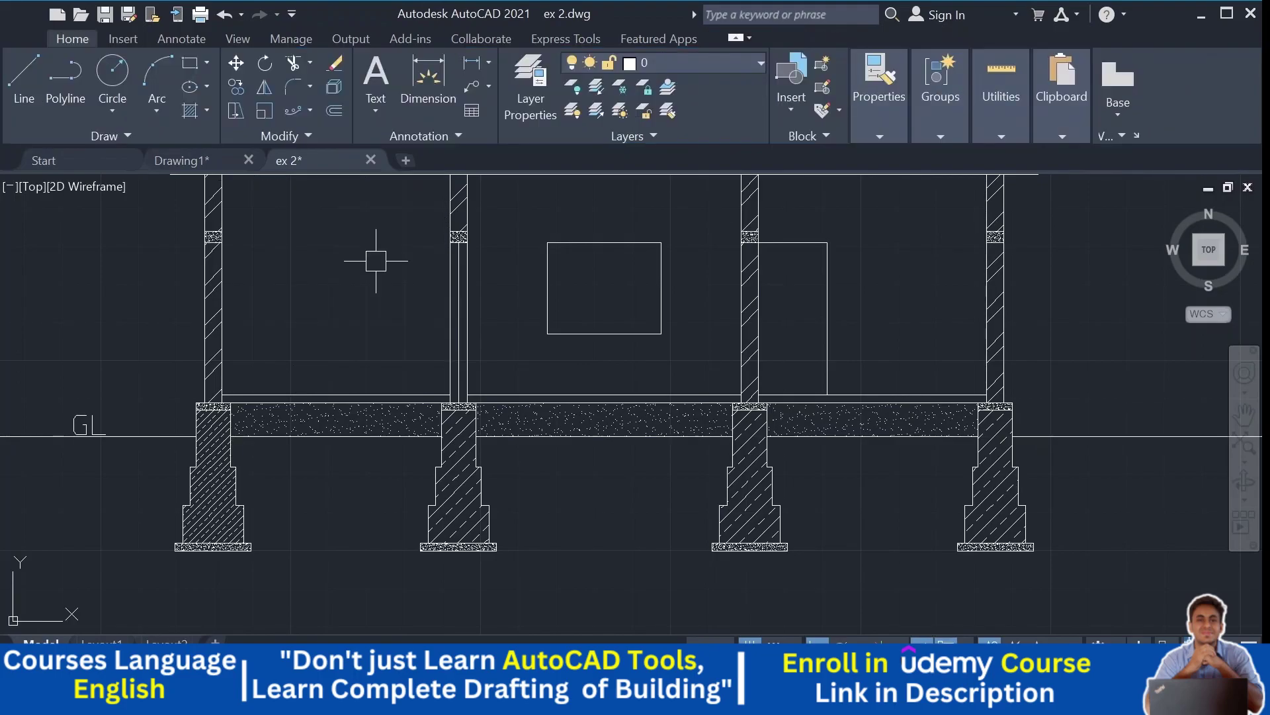
Step: Fill the three thin floor strips between the walls, just above the sand filling, with a SOLID hatch and finish it
left_click(191, 115)
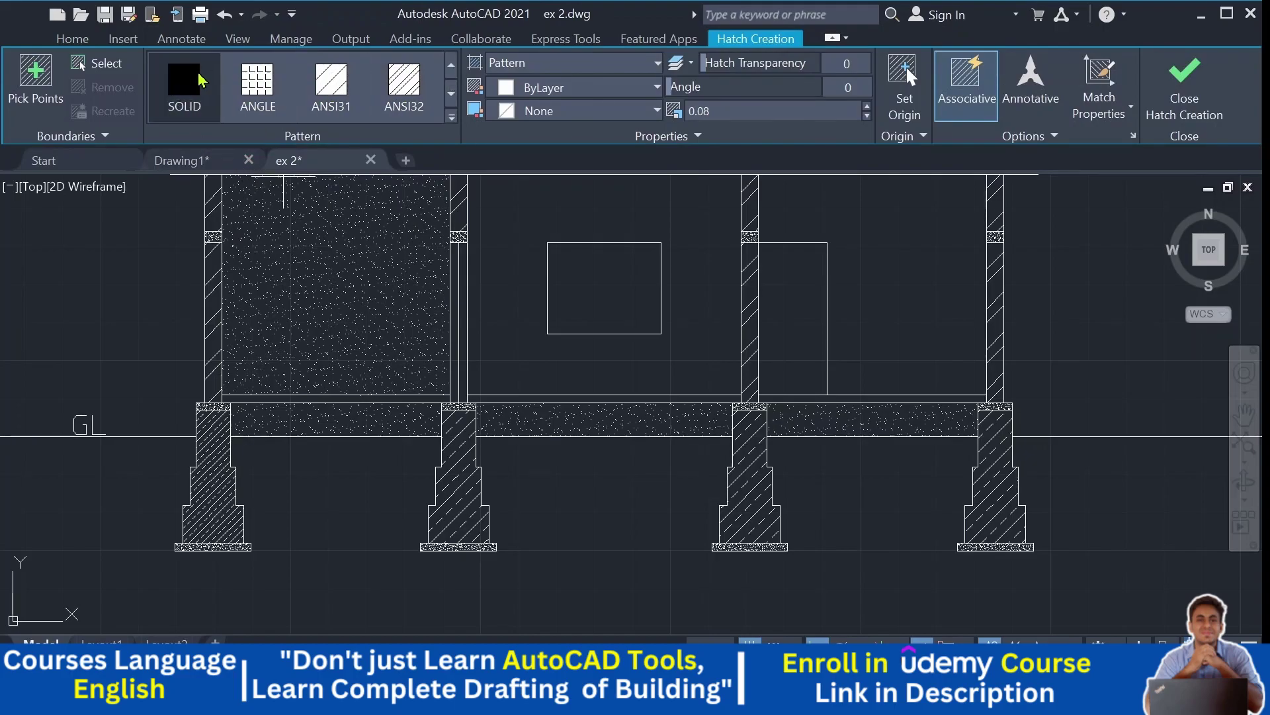
left_click(199, 80)
scroll(276, 397, "up", 4)
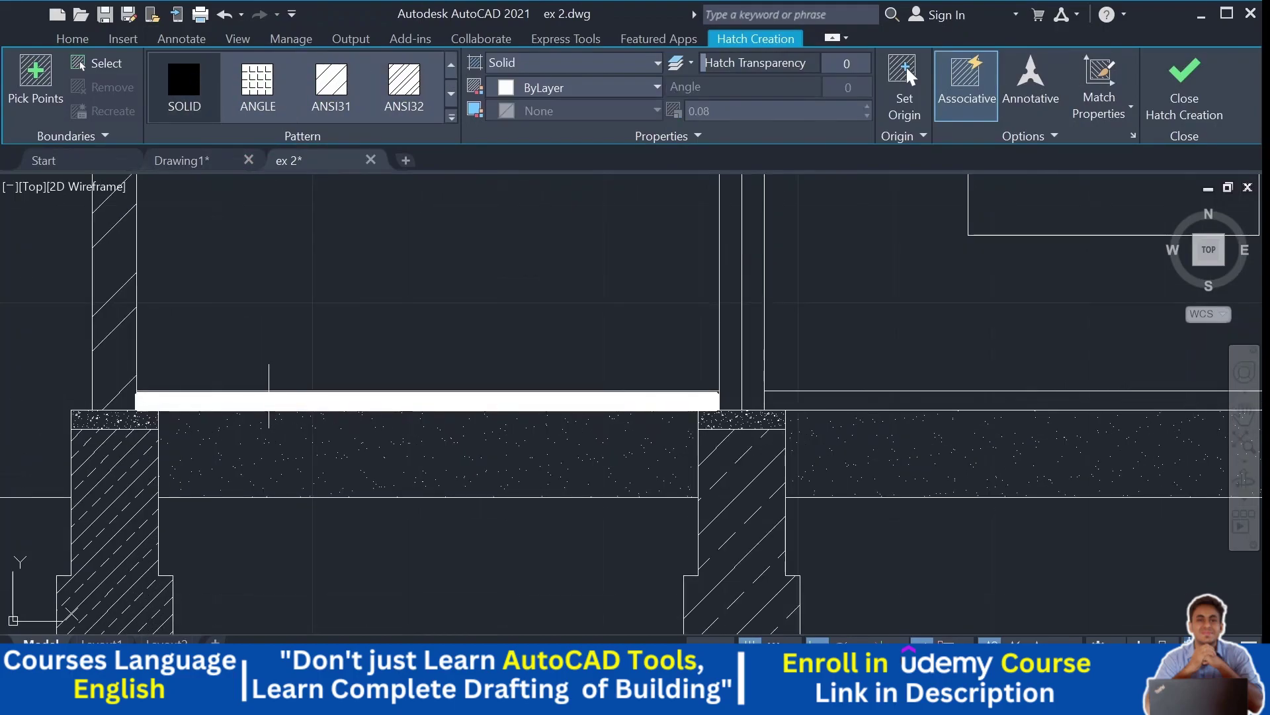
left_click(268, 397)
middle_click_drag(934, 424, 356, 409)
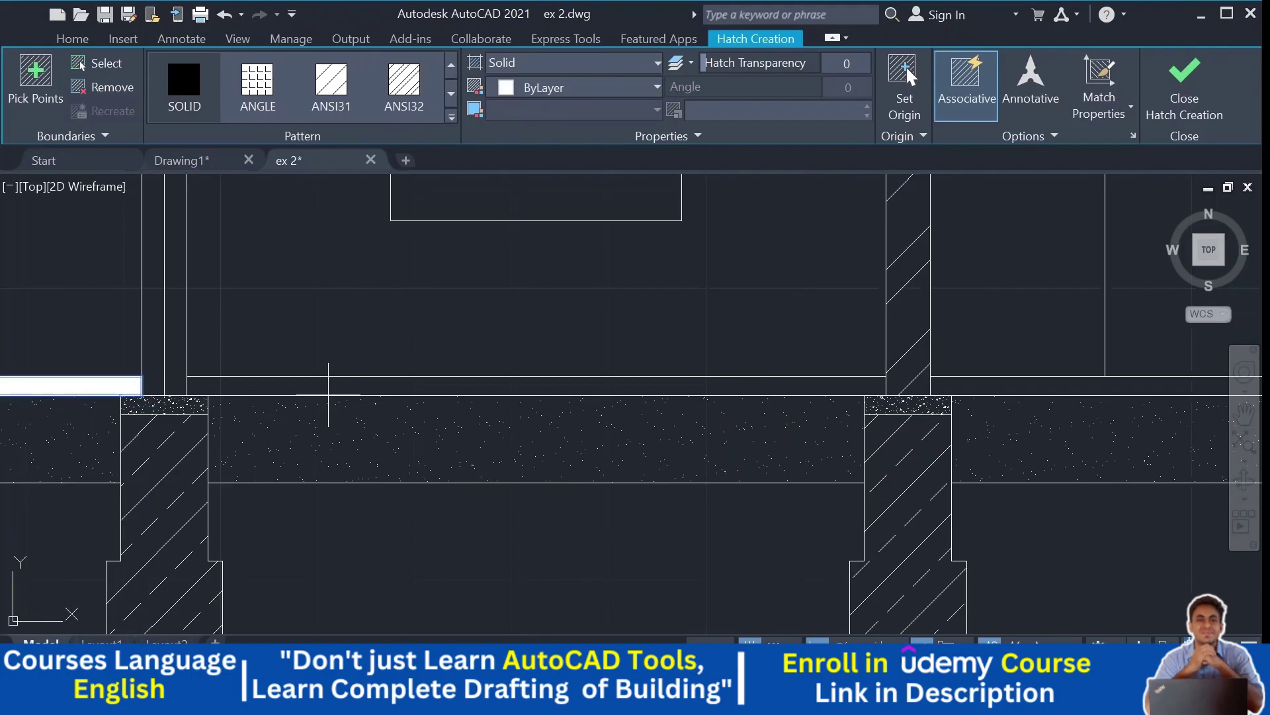
left_click(324, 388)
scroll(394, 388, "down", 1)
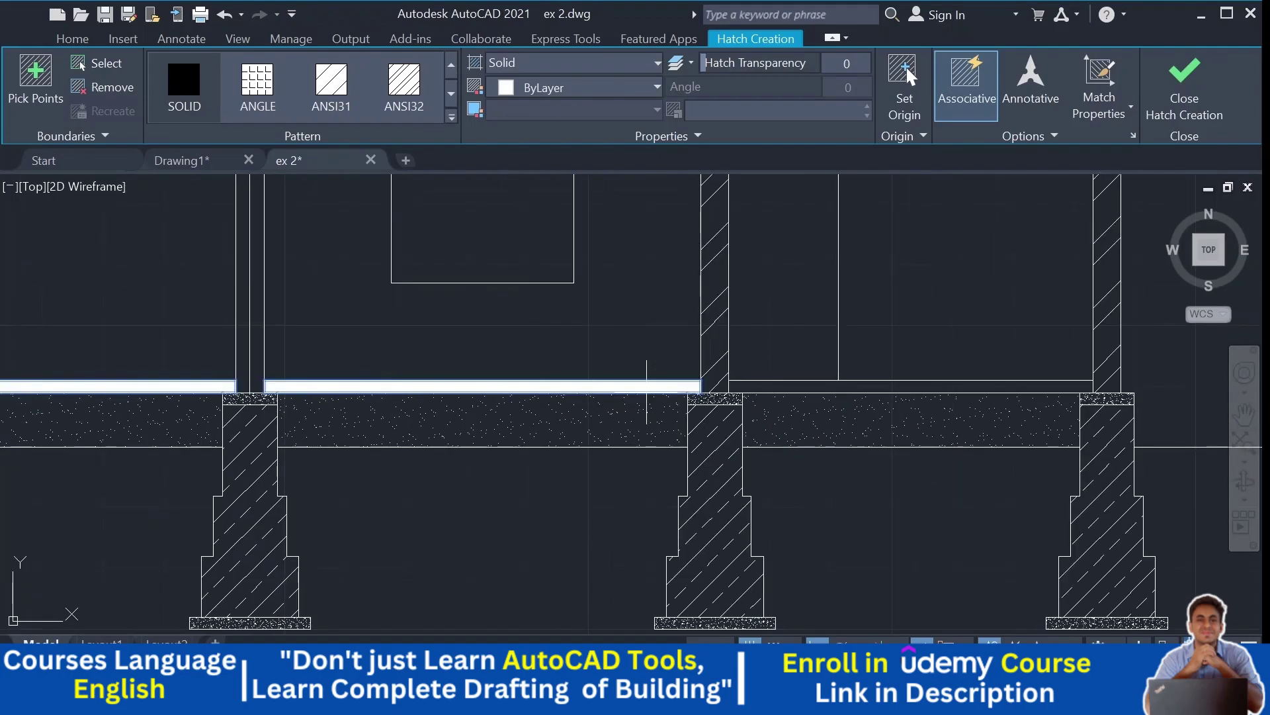
scroll(873, 390, "up", 1)
scroll(772, 374, "down", 4)
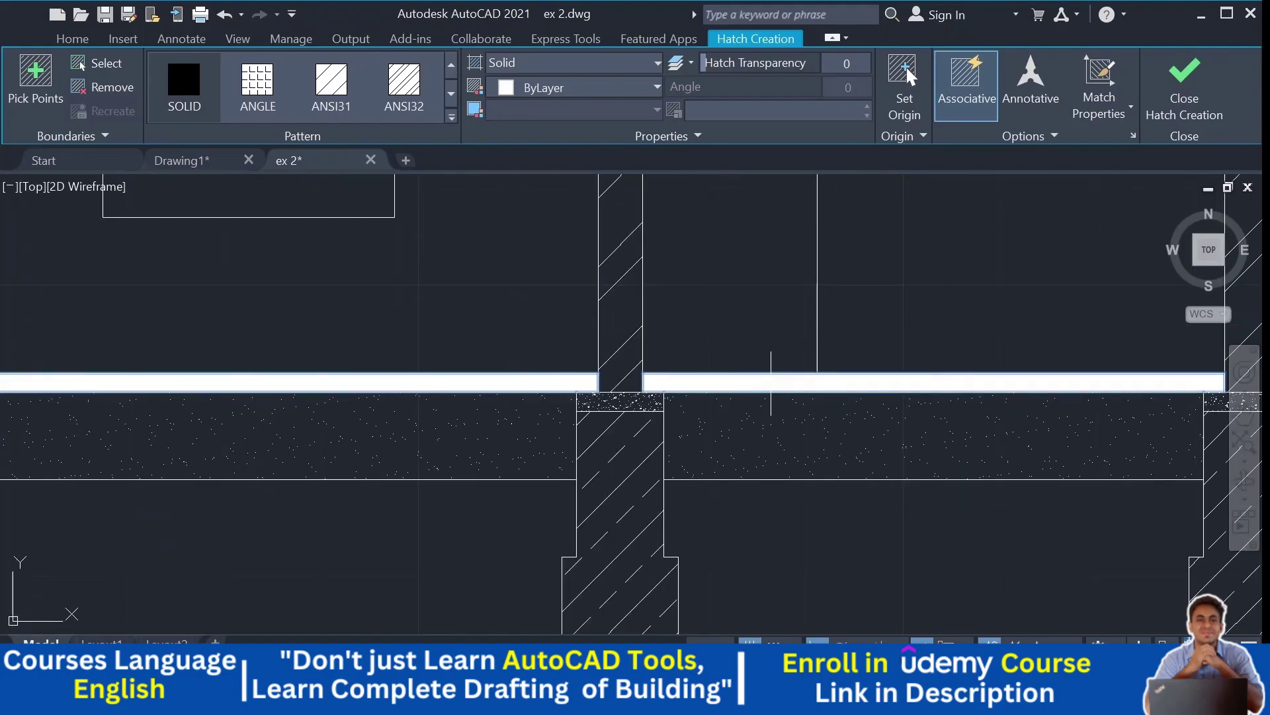
key("Return")
scroll(963, 284, "down", 3)
mouse_move(960, 284)
middle_mouse_down()
mouse_move(912, 351)
mouse_move(993, 313)
middle_mouse_up()
scroll(911, 351, "up", 1)
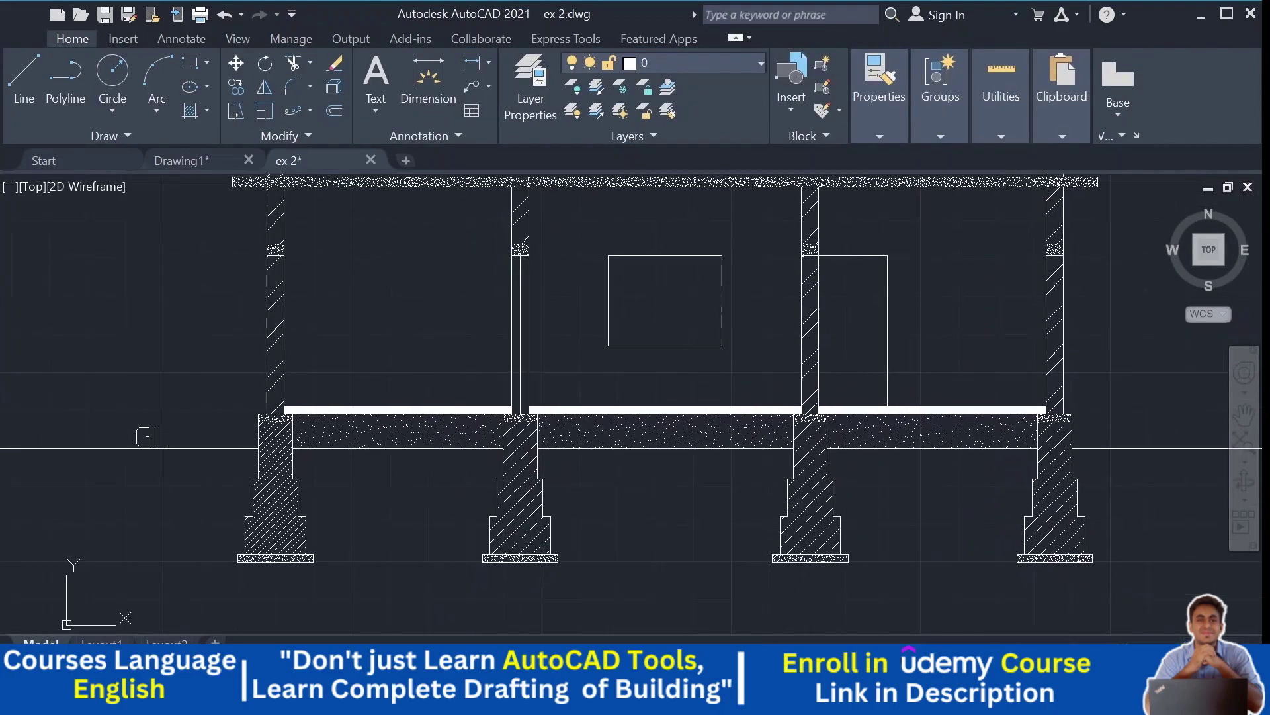
scroll(894, 421, "down", 2)
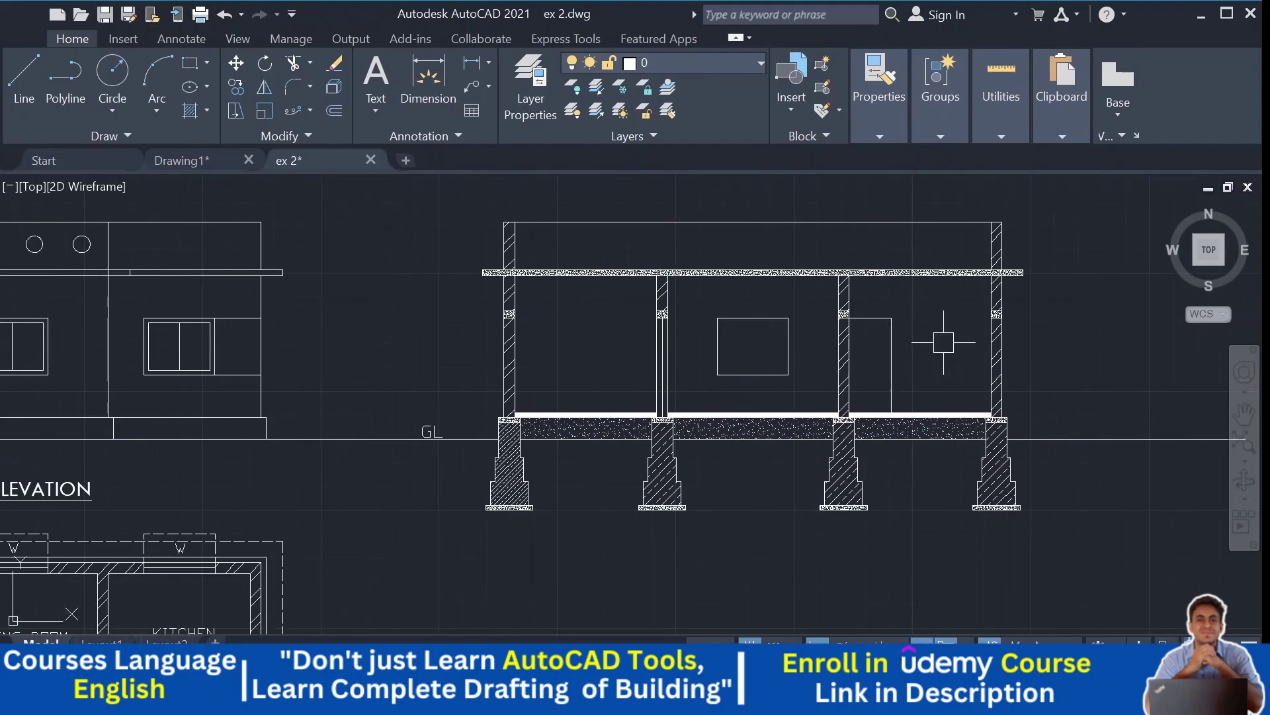
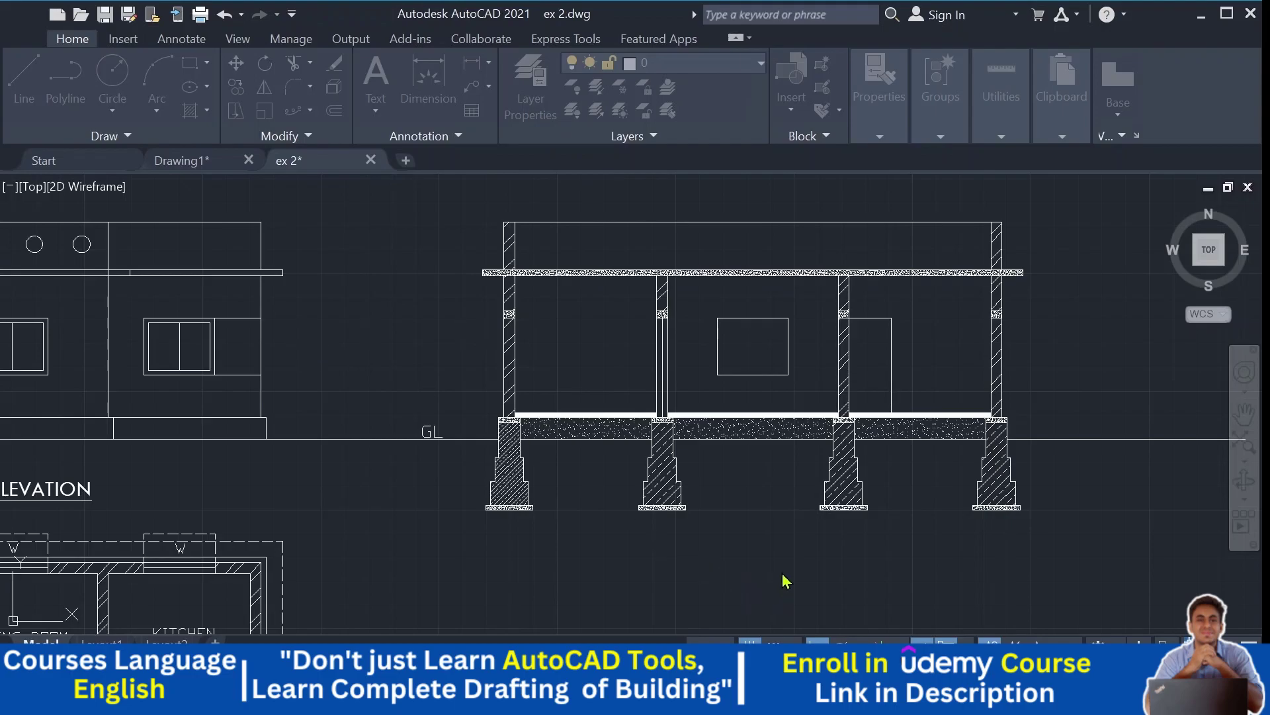
Step: Examine the level labels and the front elevation's height dimensions as reference for dimensioning the section
scroll(539, 489, "down", 1)
middle_click_drag(73, 618, 295, 539)
middle_click_drag(71, 322, 304, 338)
scroll(304, 338, "up", 1)
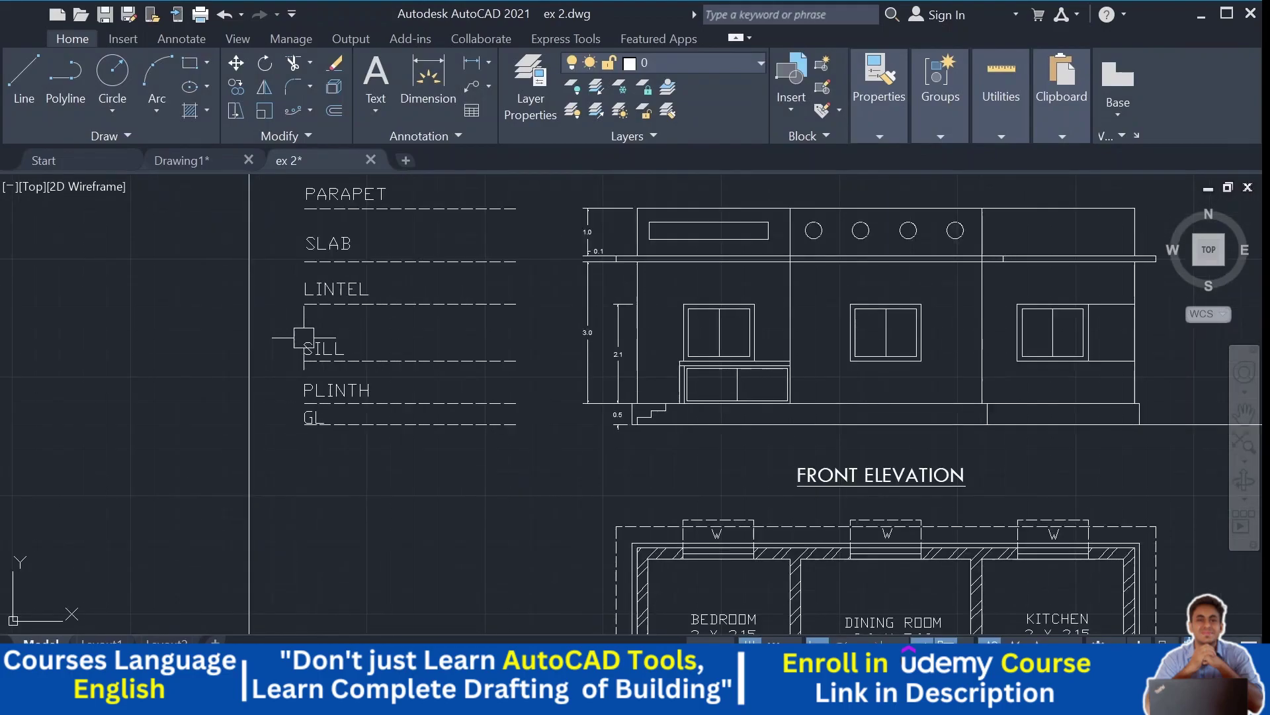
scroll(647, 329, "up", 1)
scroll(647, 328, "down", 4)
middle_click_drag(1035, 355, 622, 302)
scroll(739, 351, "up", 1)
middle_click_drag(702, 363, 739, 378)
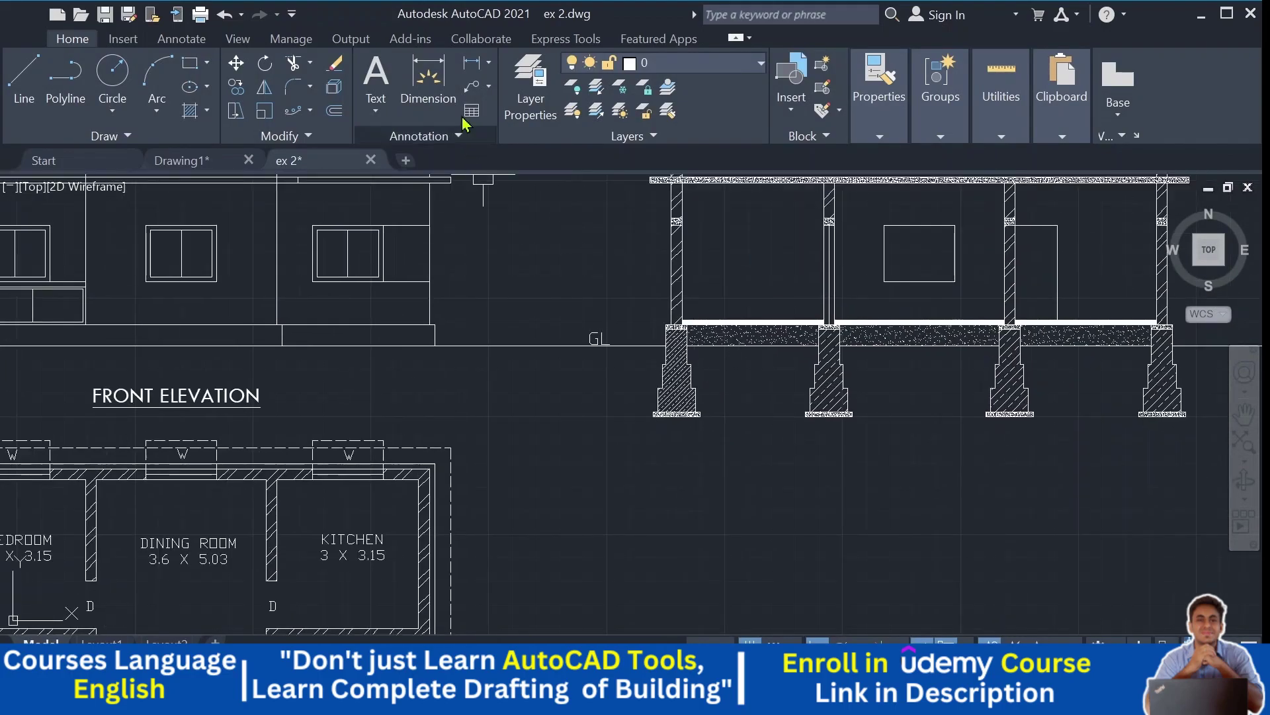
Step: Dimension the width of the concrete bed under the section's leftmost foundation, placing the dimension just below the bed
scroll(647, 431, "up", 6)
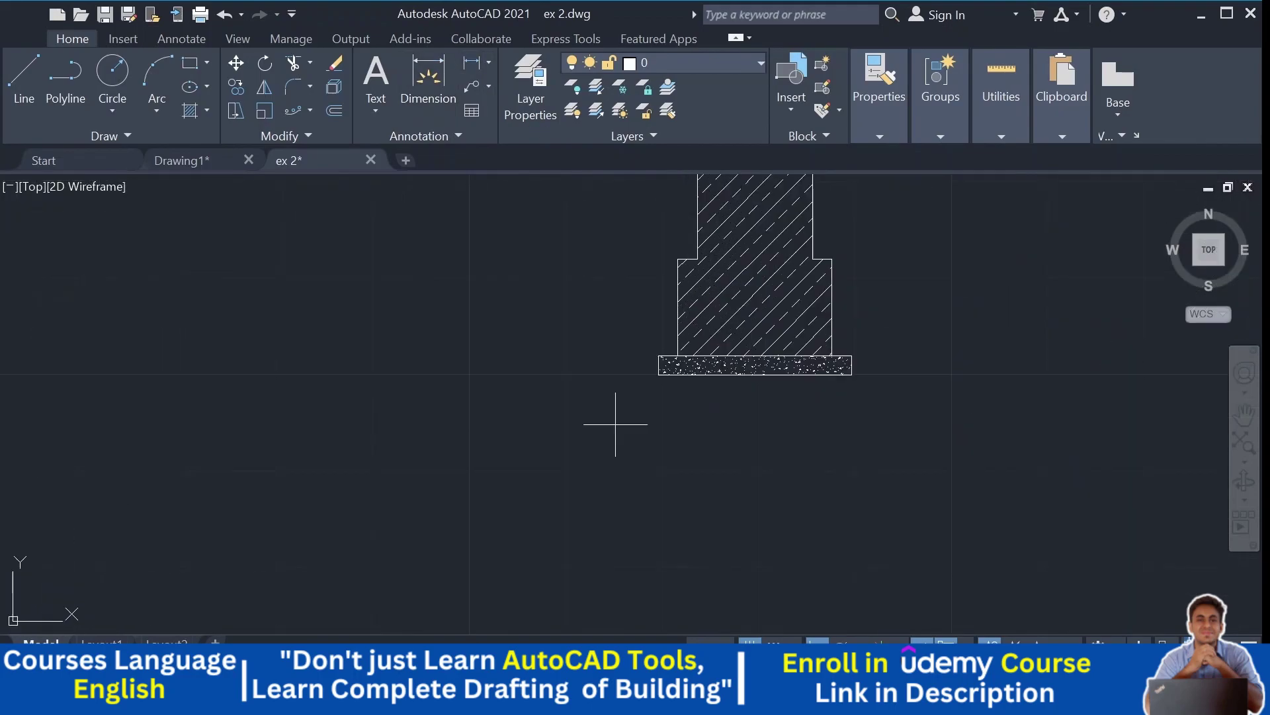
left_click(658, 375)
left_click(852, 375)
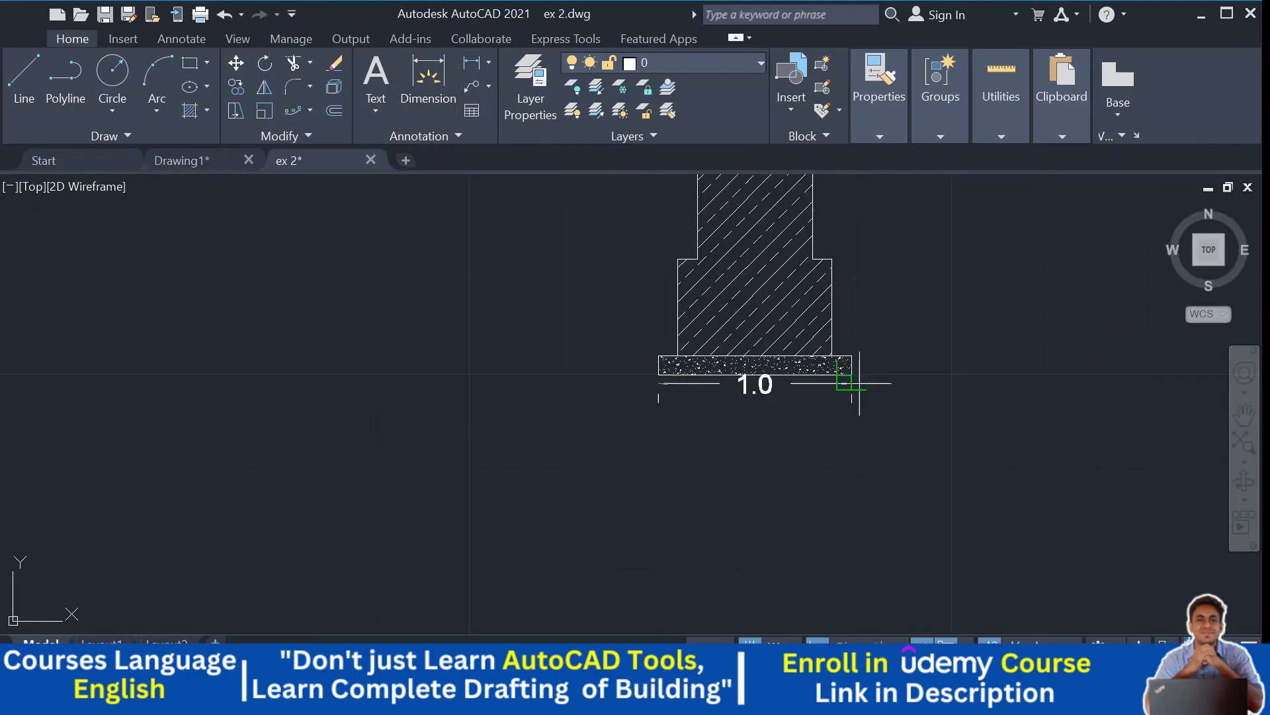
left_click(792, 402)
middle_click_drag(792, 356, 775, 400)
Step: Dimension the widths of the two footing steps above the concrete bed, placing each dimension across its step
key("space")
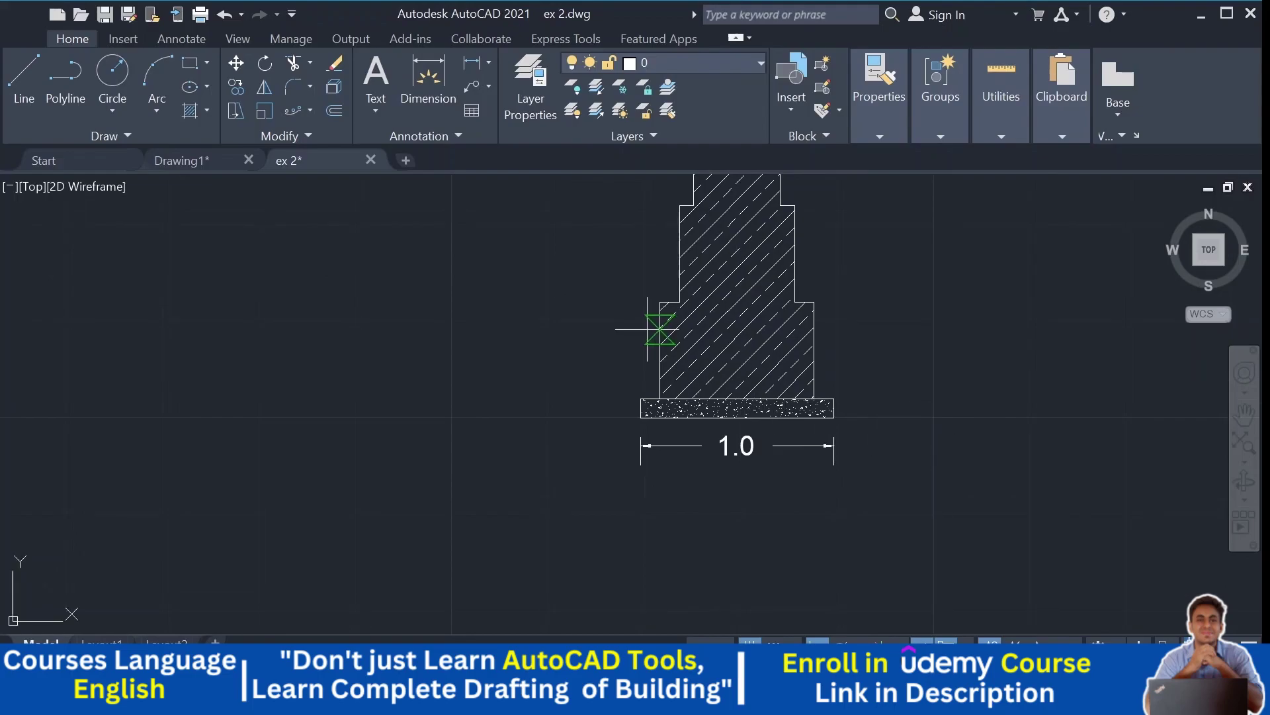
left_click(660, 349)
left_click(814, 350)
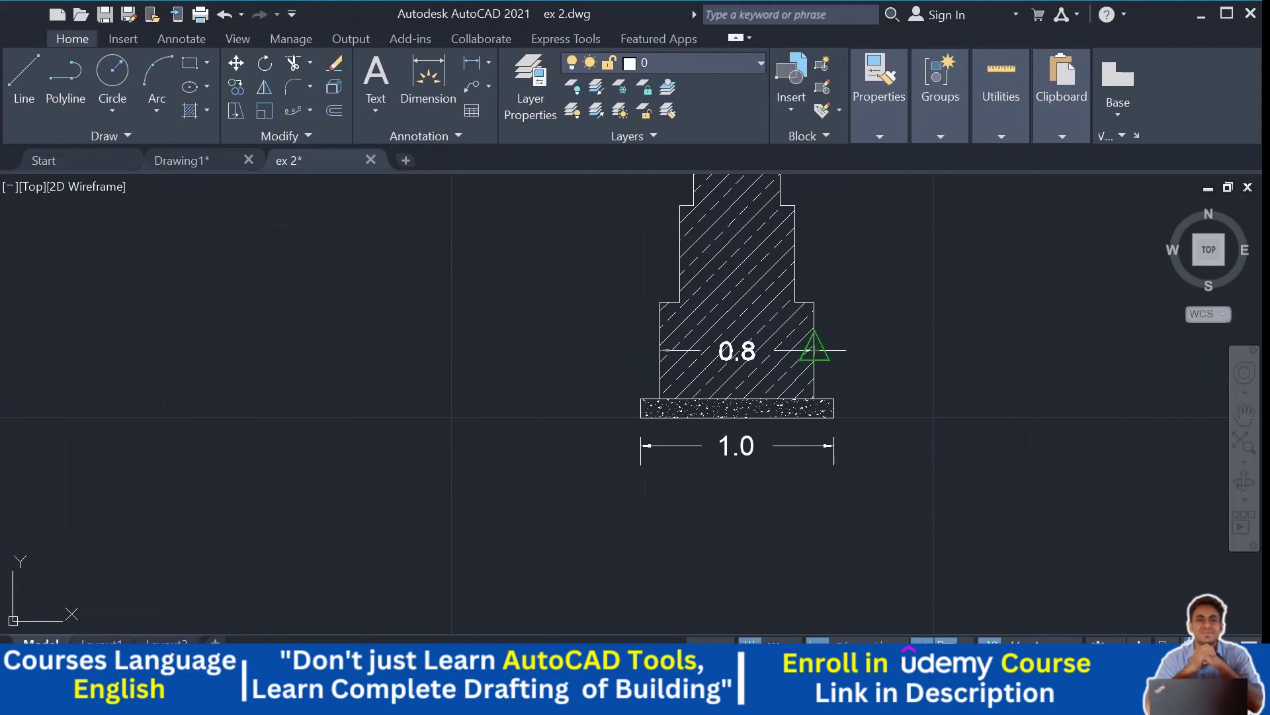
left_click(823, 343)
middle_click_drag(823, 343, 822, 418)
key("space")
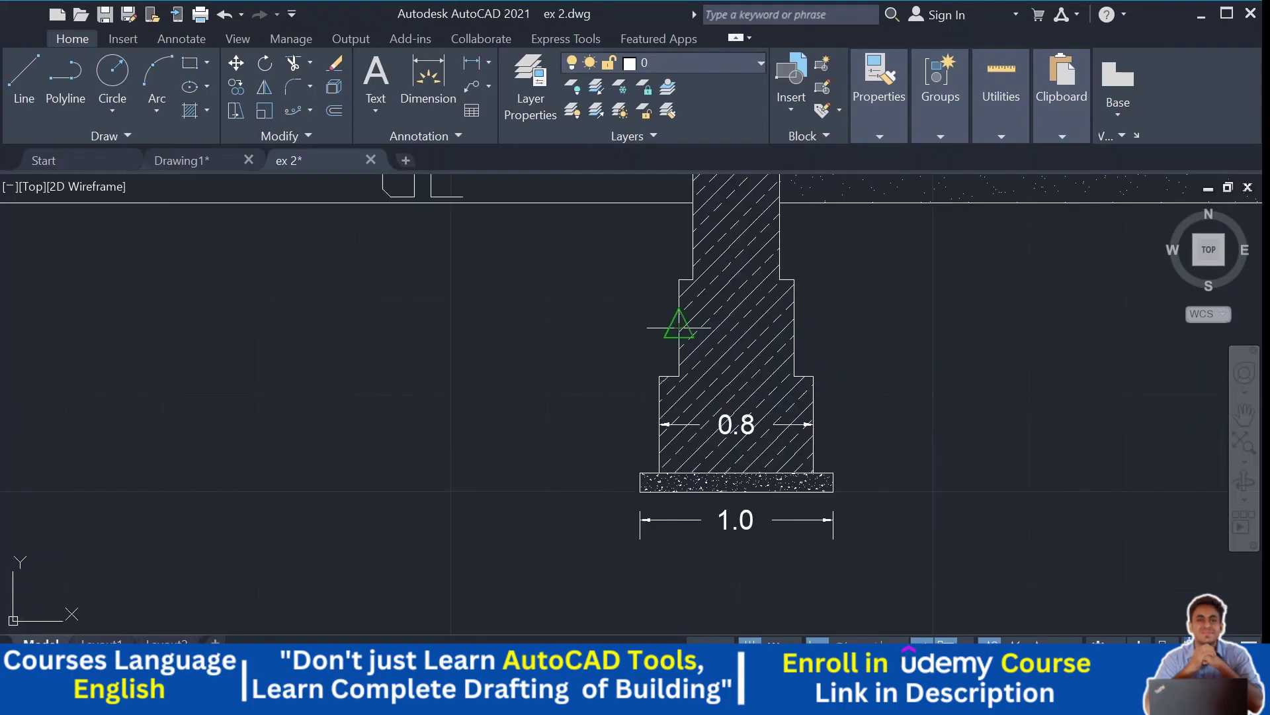
left_click(794, 326)
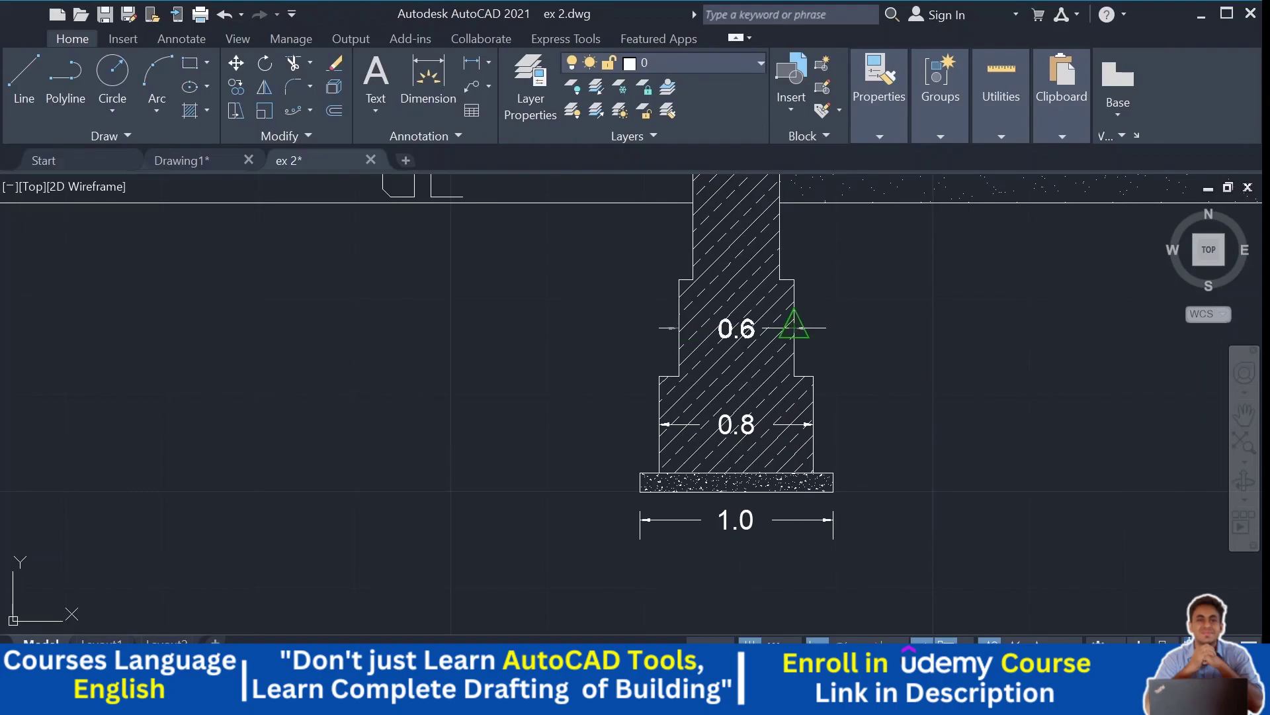
left_click(797, 327)
middle_click_drag(984, 286, 930, 384)
Step: Dimension the foundation wall's width just below ground level and set the dimension precision to two decimal places
left_click(689, 337)
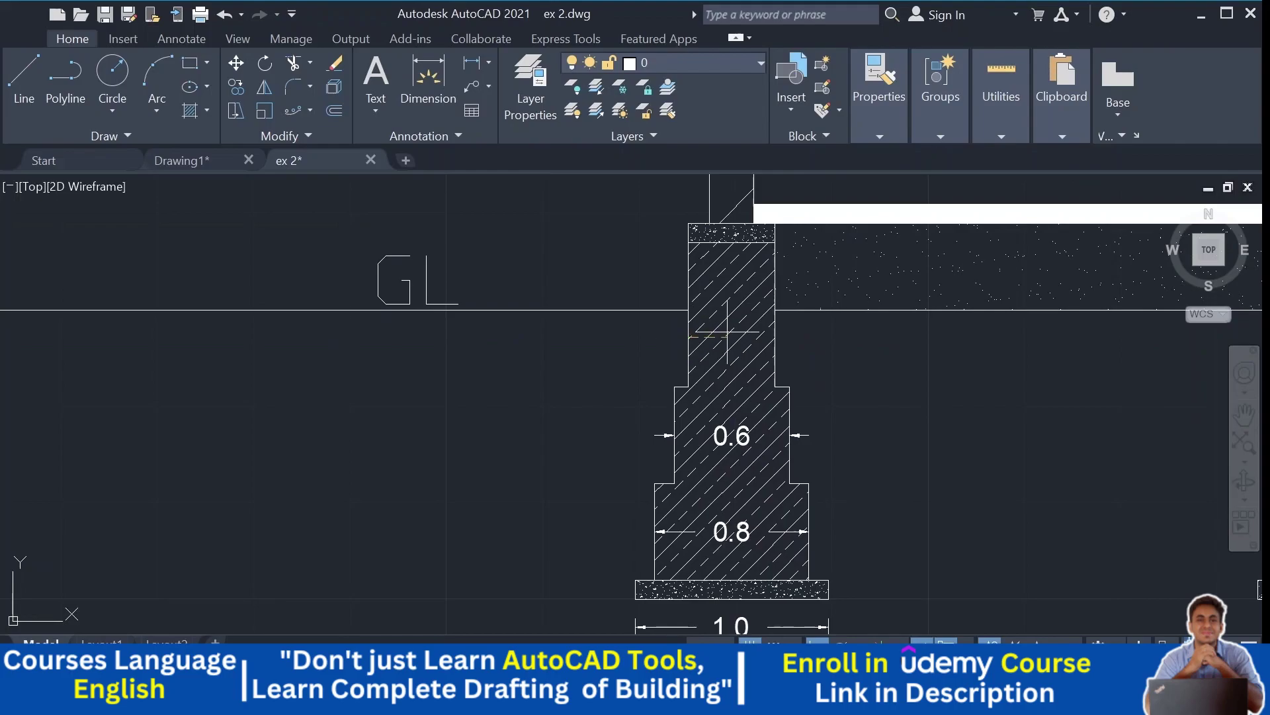
left_click(774, 338)
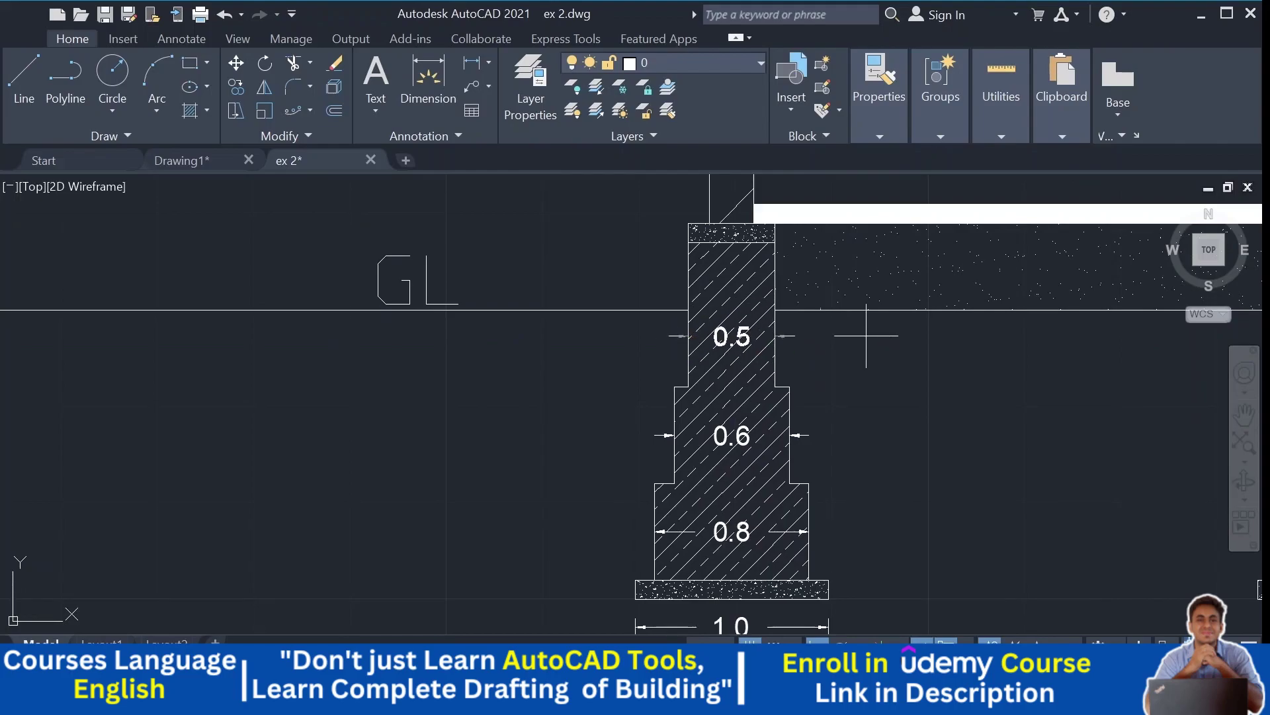
left_click(865, 336)
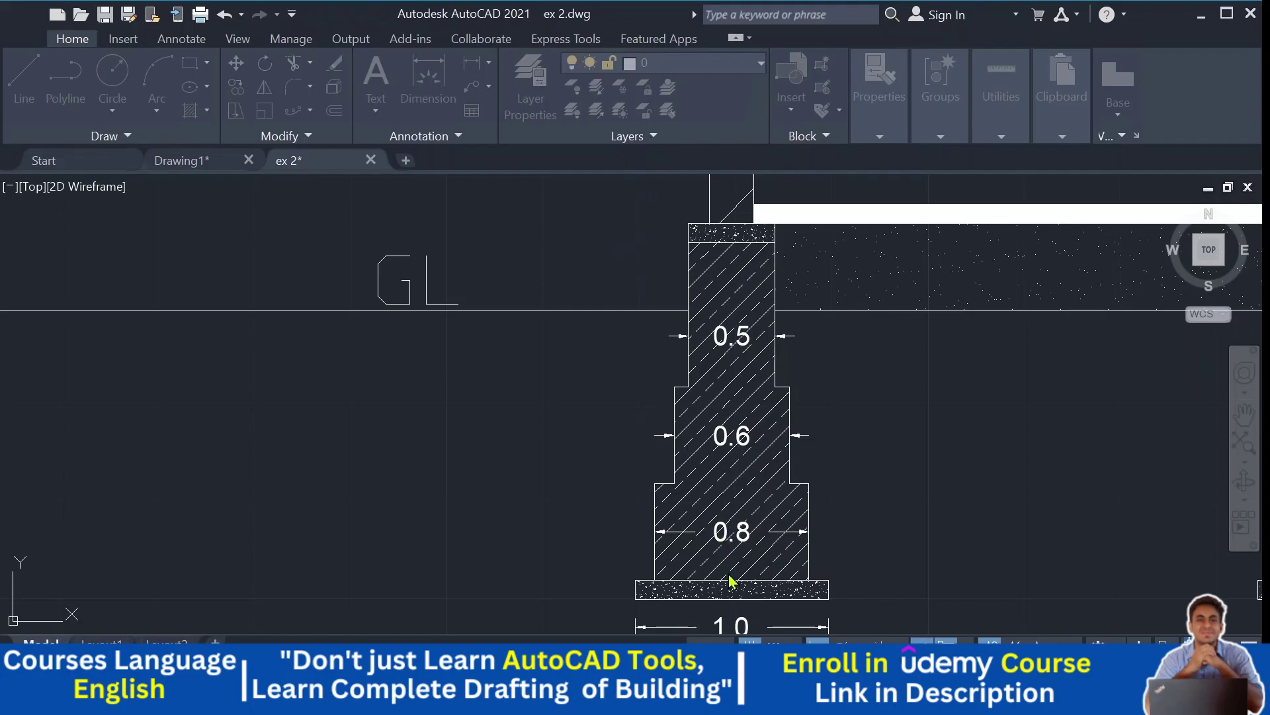
left_click(747, 501)
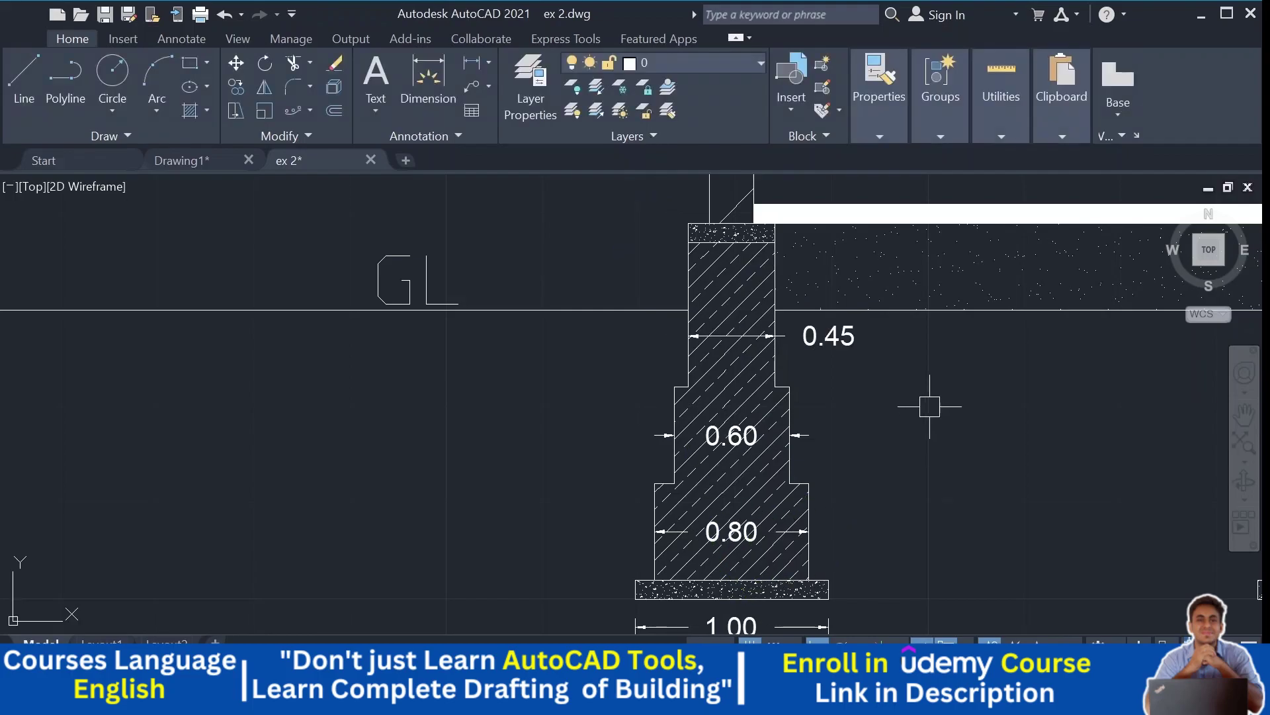
Step: Dimension the thickness of the leftmost wall, between the plinth and the lintel
middle_click_drag(921, 379, 918, 464)
middle_click_drag(654, 315, 624, 369)
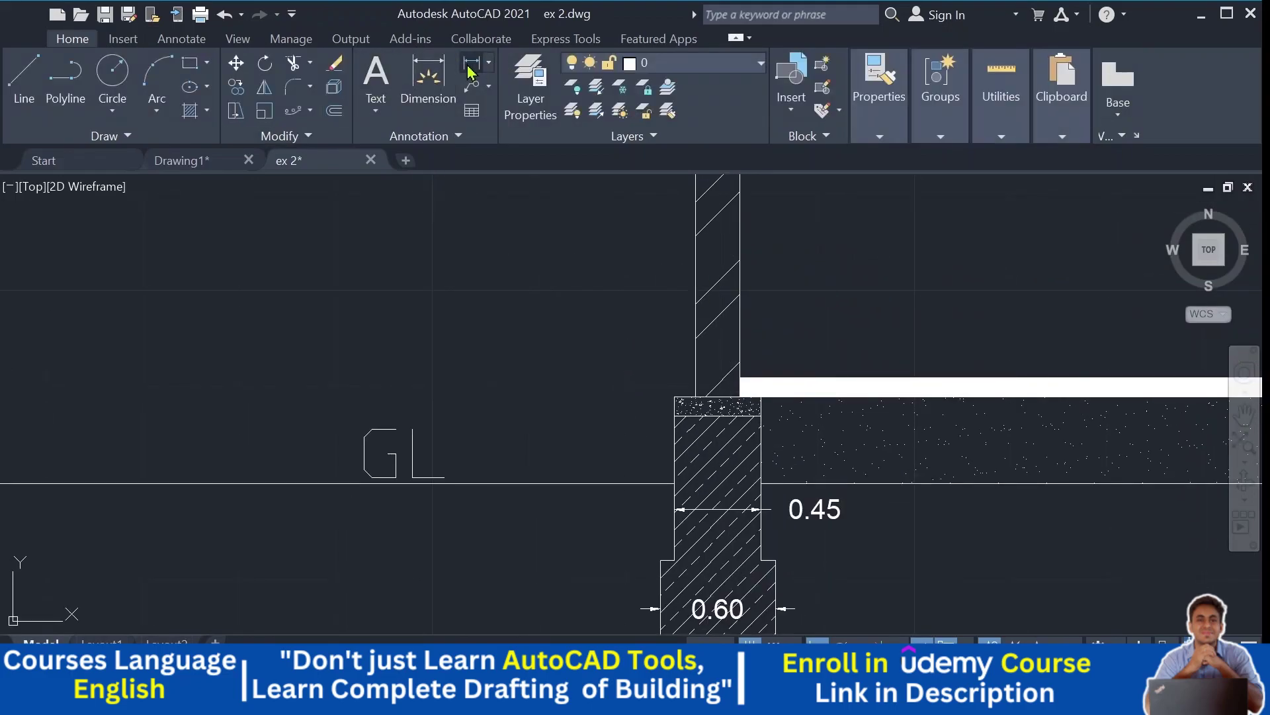
scroll(639, 310, "down", 2)
scroll(641, 311, "down", 1)
middle_click_drag(657, 347, 665, 437)
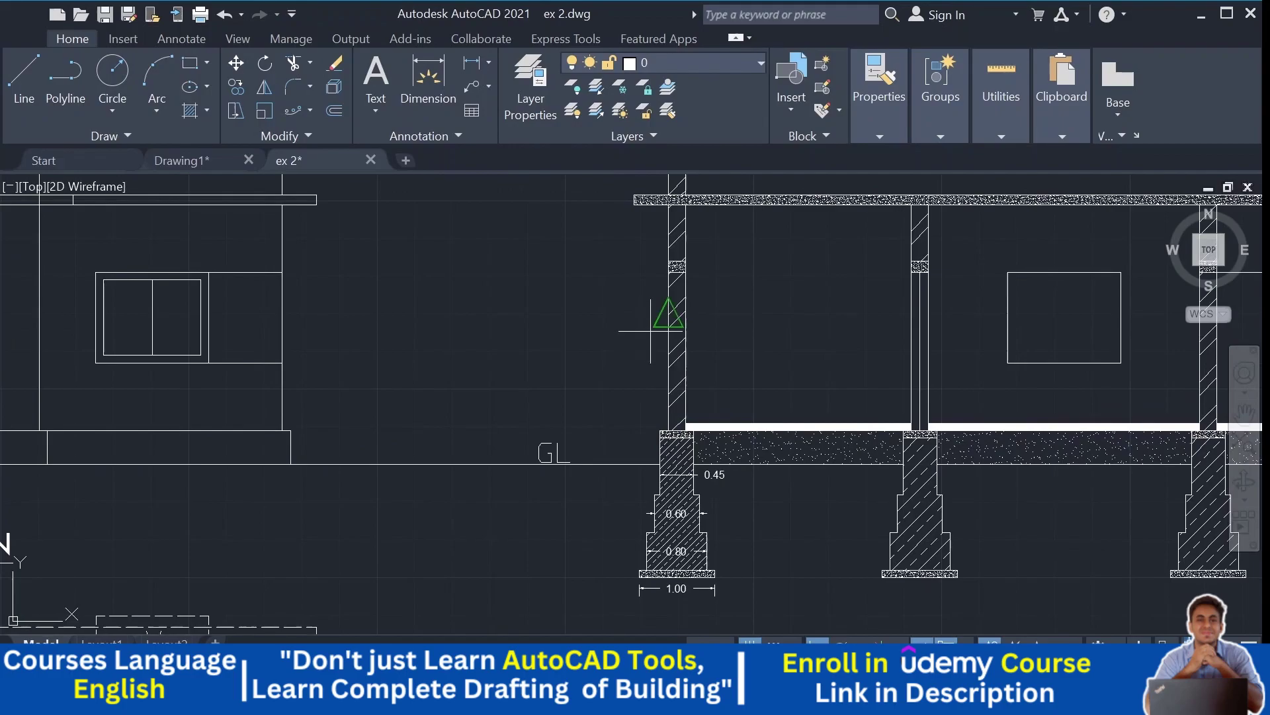
scroll(665, 336, "up", 2)
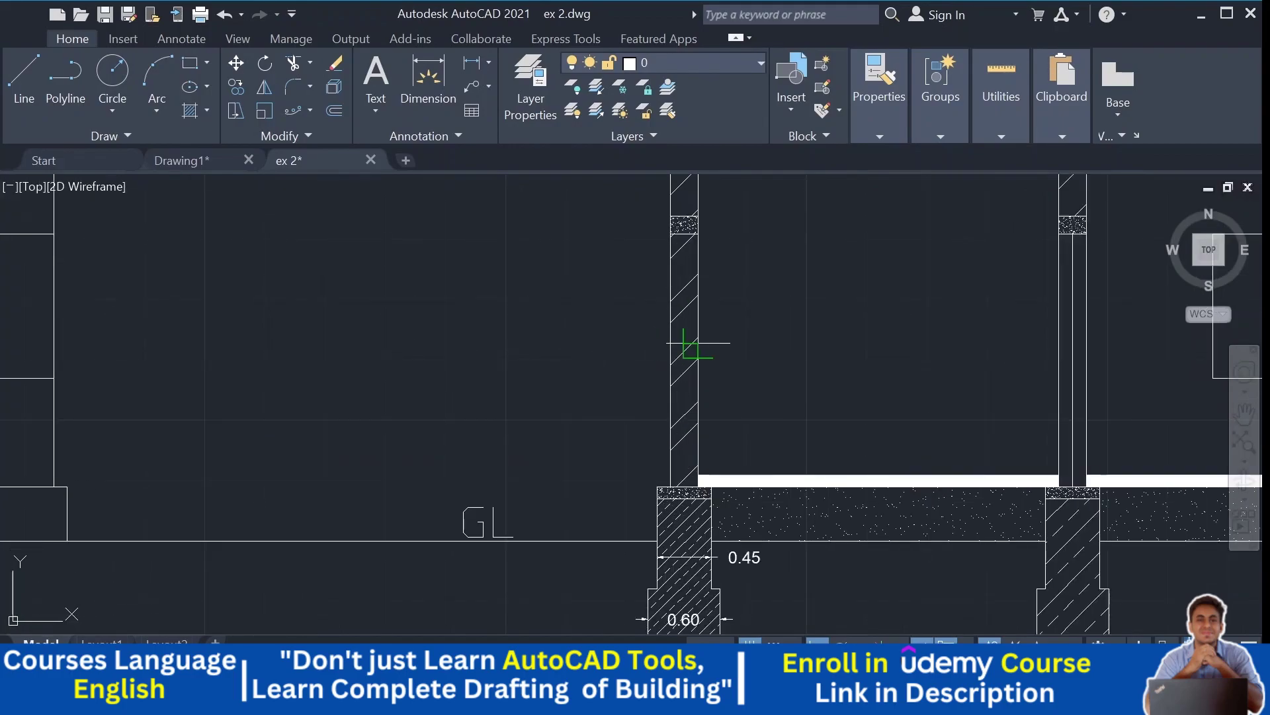
scroll(843, 290, "down", 2)
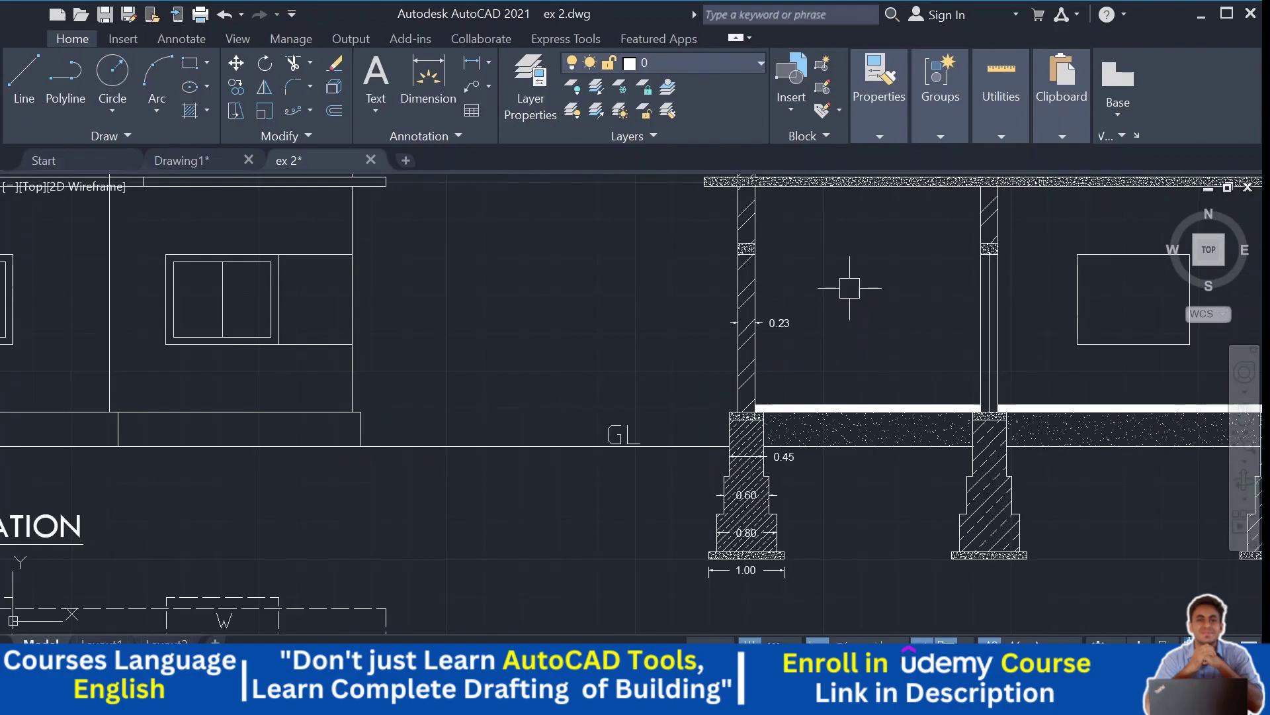
Step: Dimension the height of the concrete bed on the outer side of the leftmost foundation
middle_click_drag(842, 290, 816, 397)
middle_click_drag(795, 326, 793, 367)
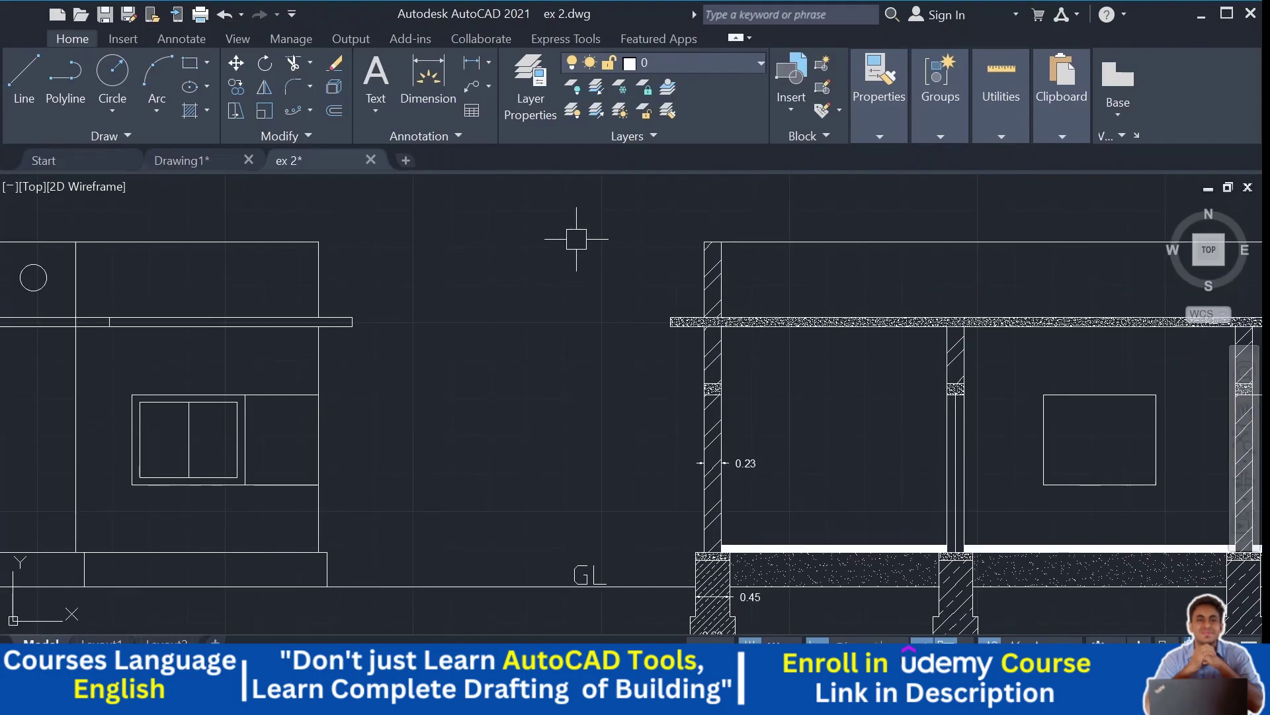
middle_click_drag(789, 513, 781, 305)
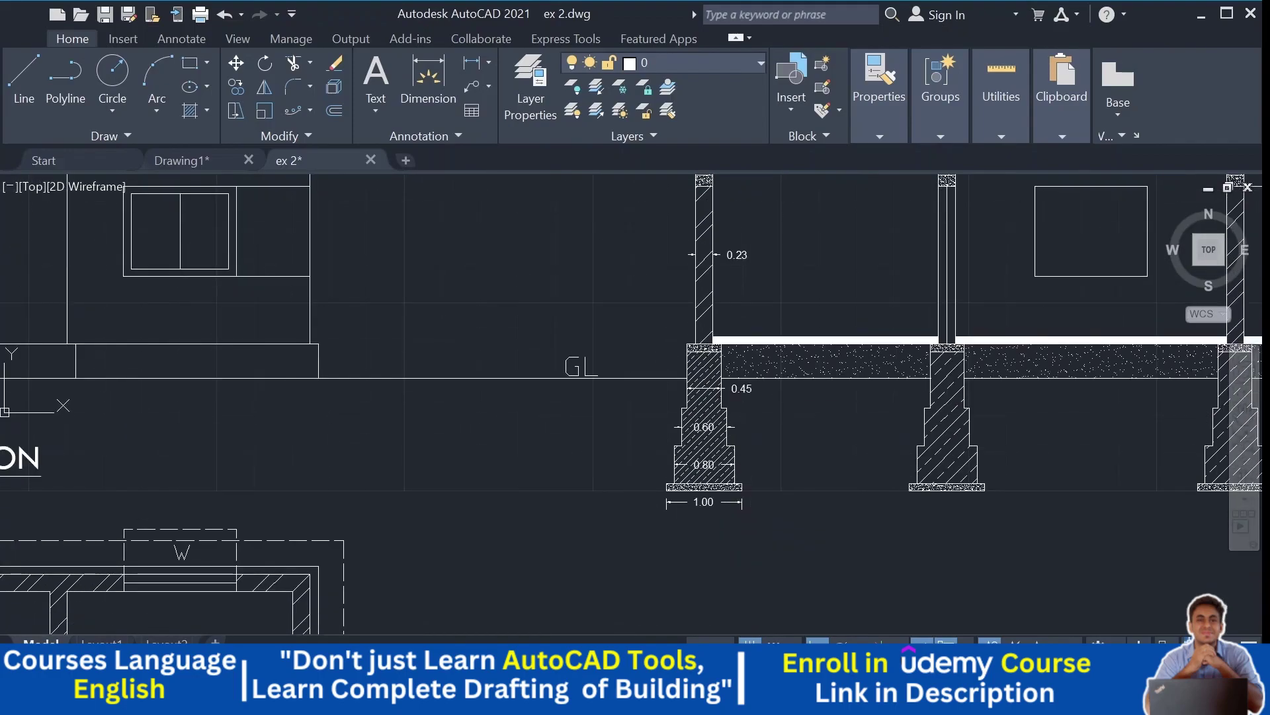
scroll(637, 506, "up", 4)
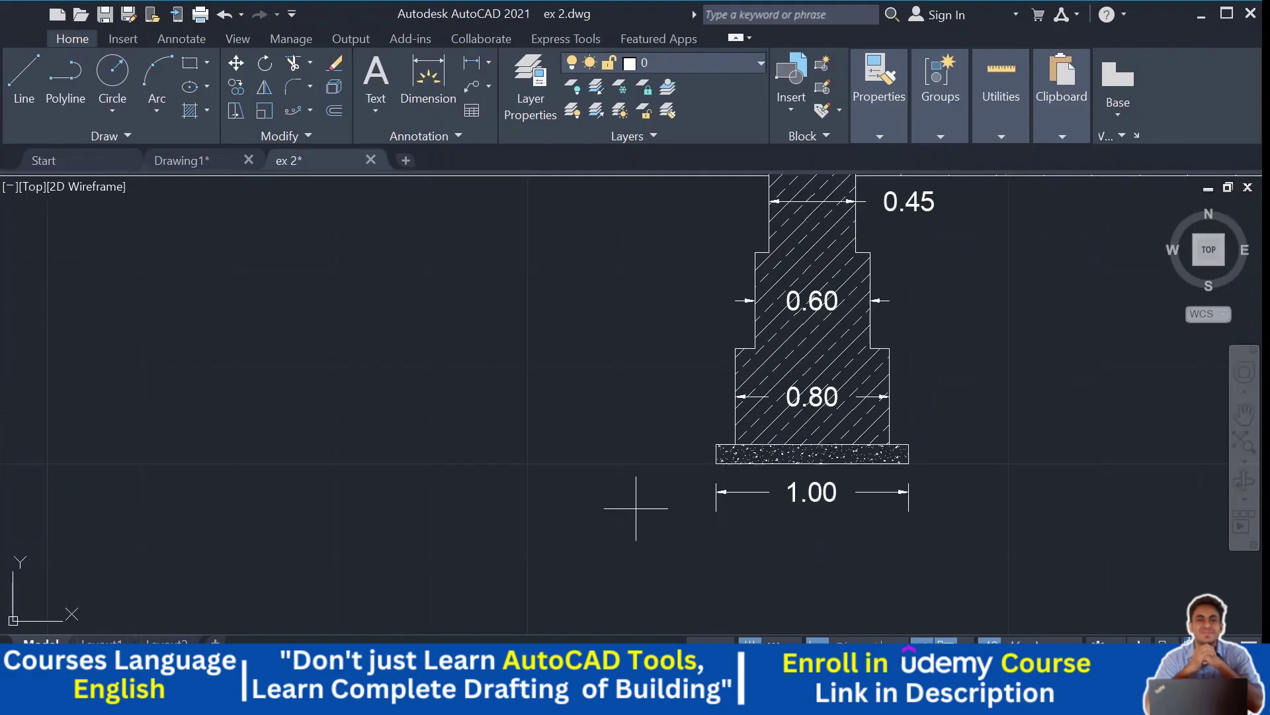
left_click(716, 445)
left_click(715, 463)
scroll(711, 464, "up", 2)
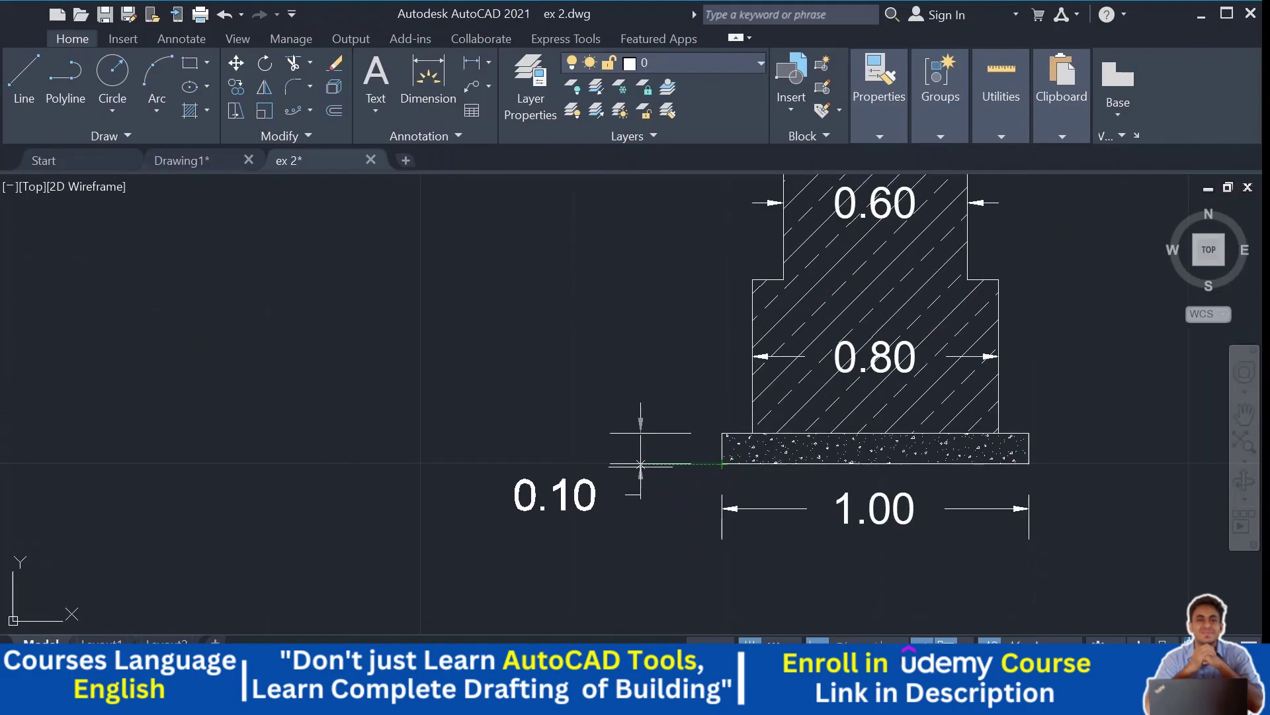
Step: Dimension the heights of the lower and upper footing steps, in line above the concrete bed's height dimension
middle_click_drag(650, 342, 650, 378)
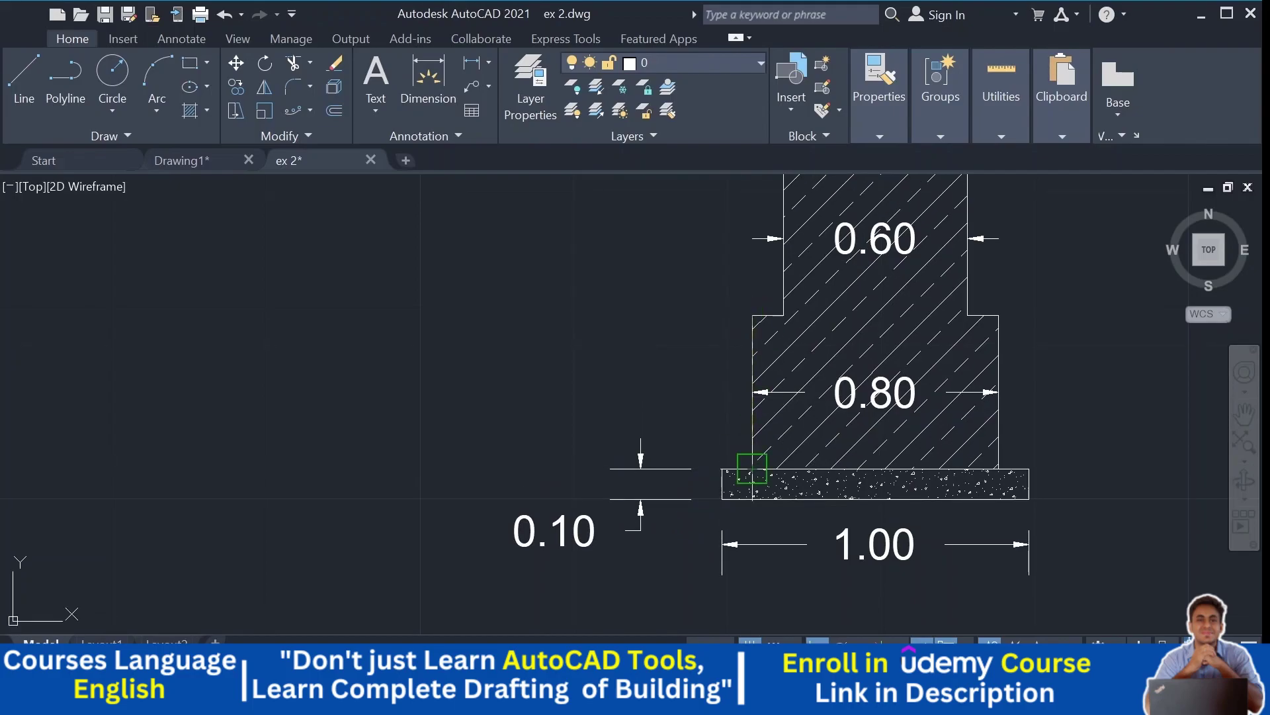
left_click(752, 468)
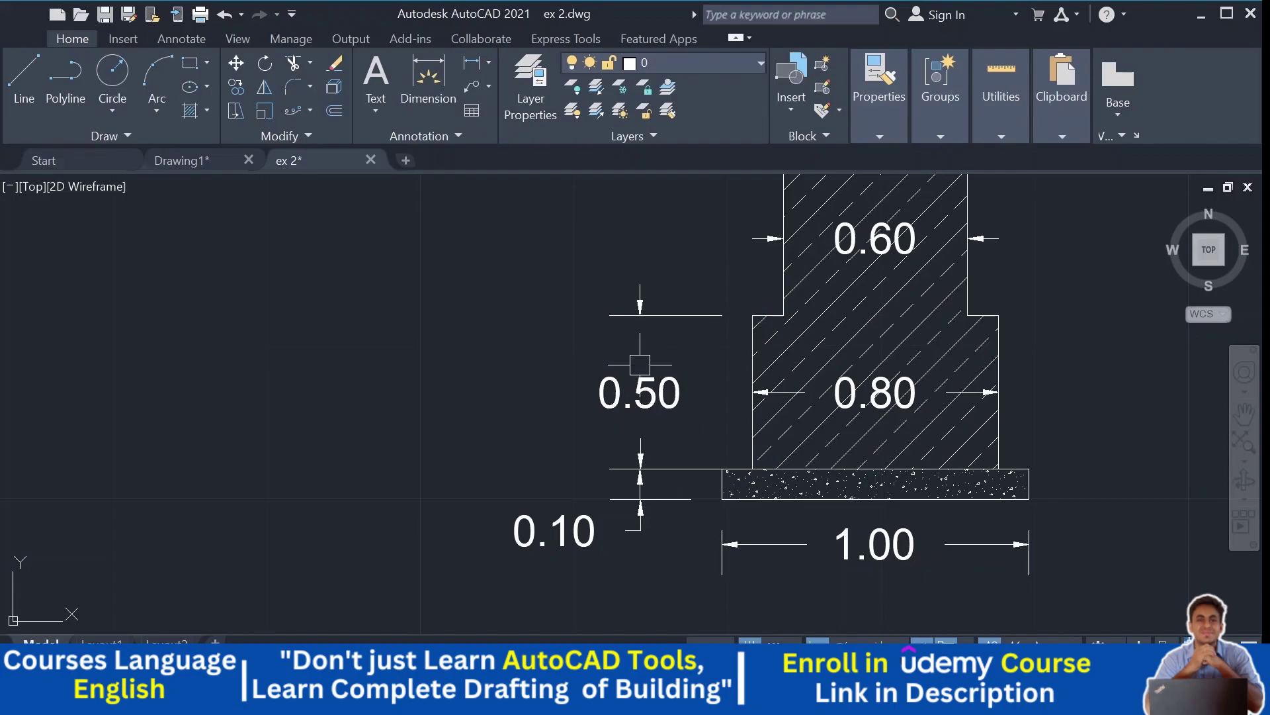
left_click(640, 364)
middle_click_drag(676, 338, 661, 482)
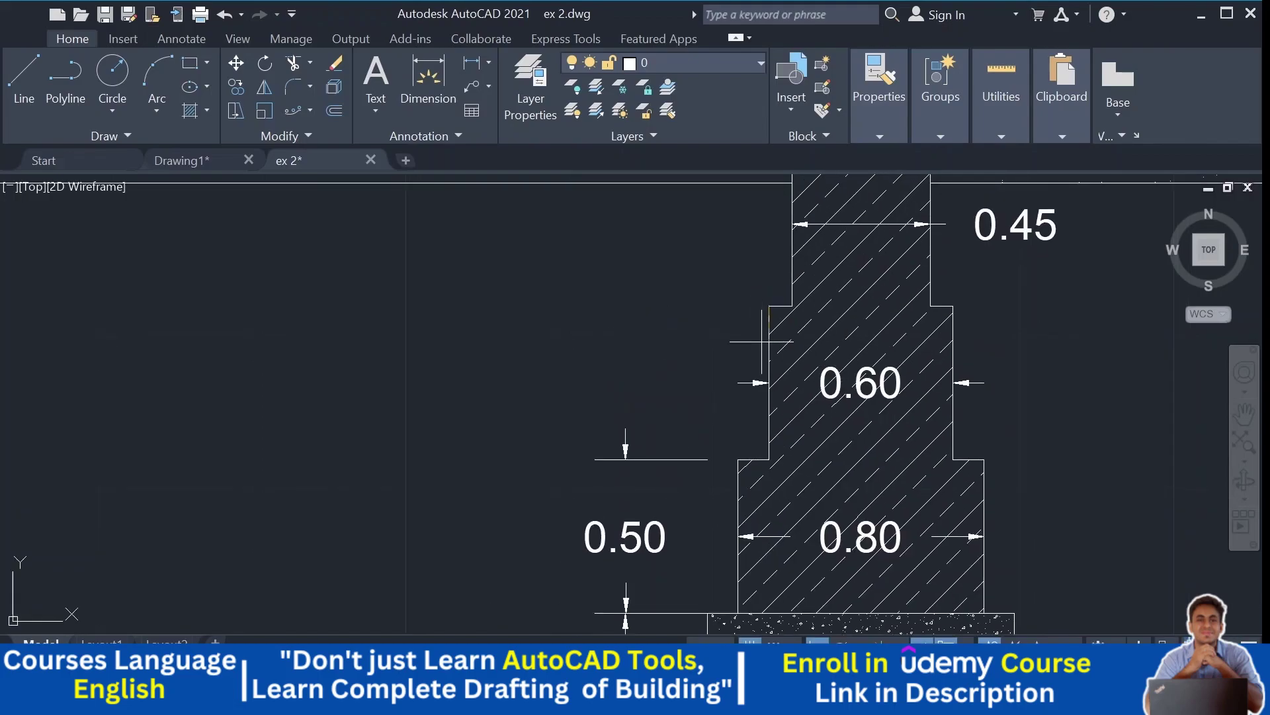
left_click(769, 459)
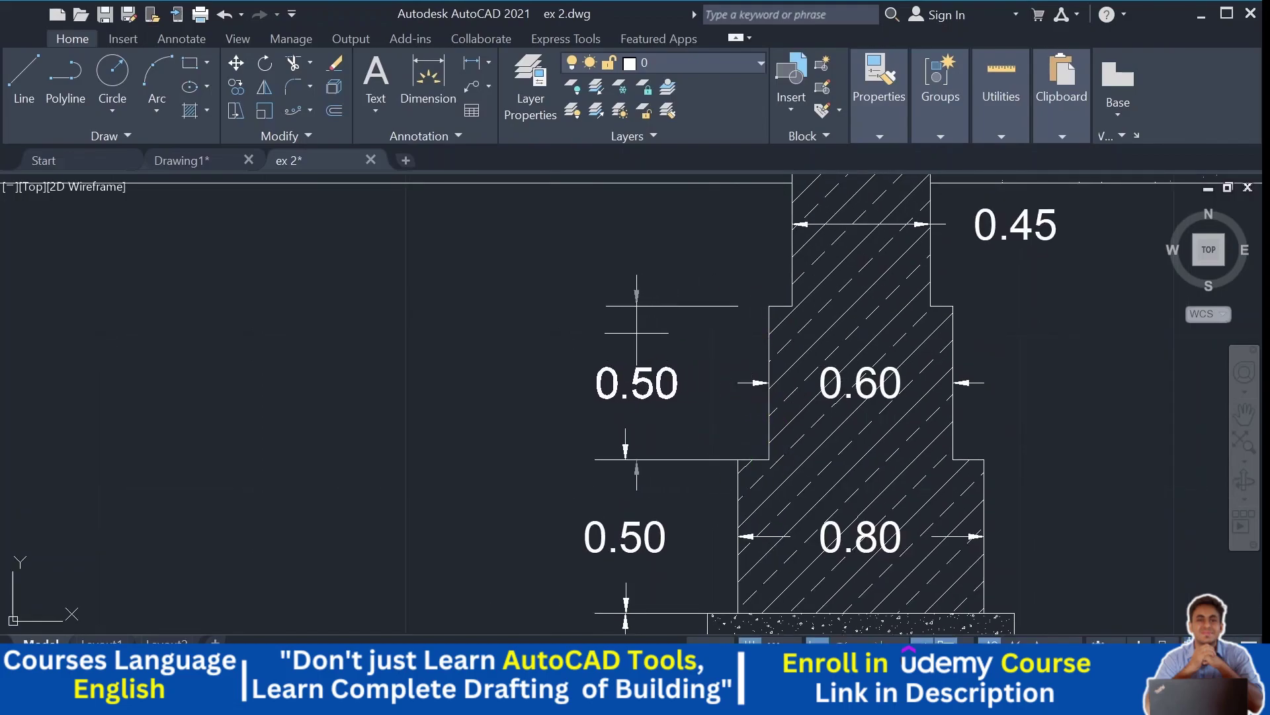
left_click(630, 333)
Step: Dimension the foundation wall's height from the upper footing step to ground level, and from ground level to the plinth top
middle_click_drag(684, 307, 688, 488)
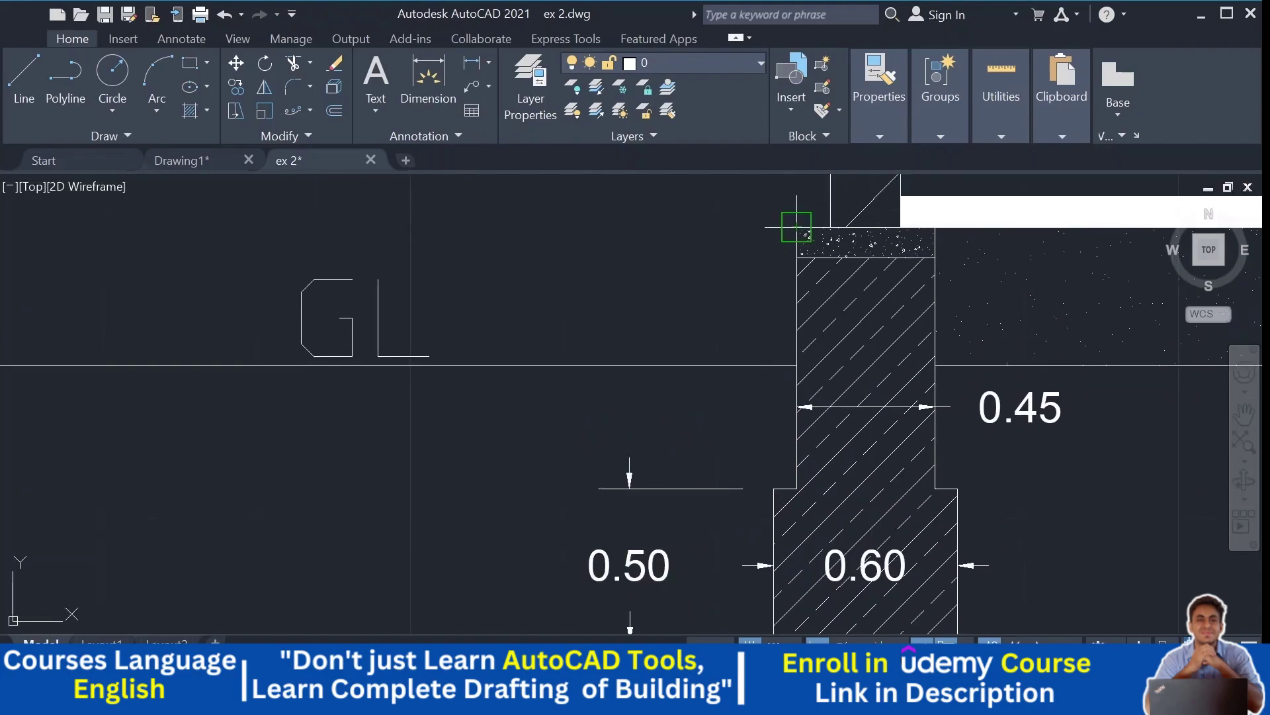
left_click(797, 365)
left_click(774, 488)
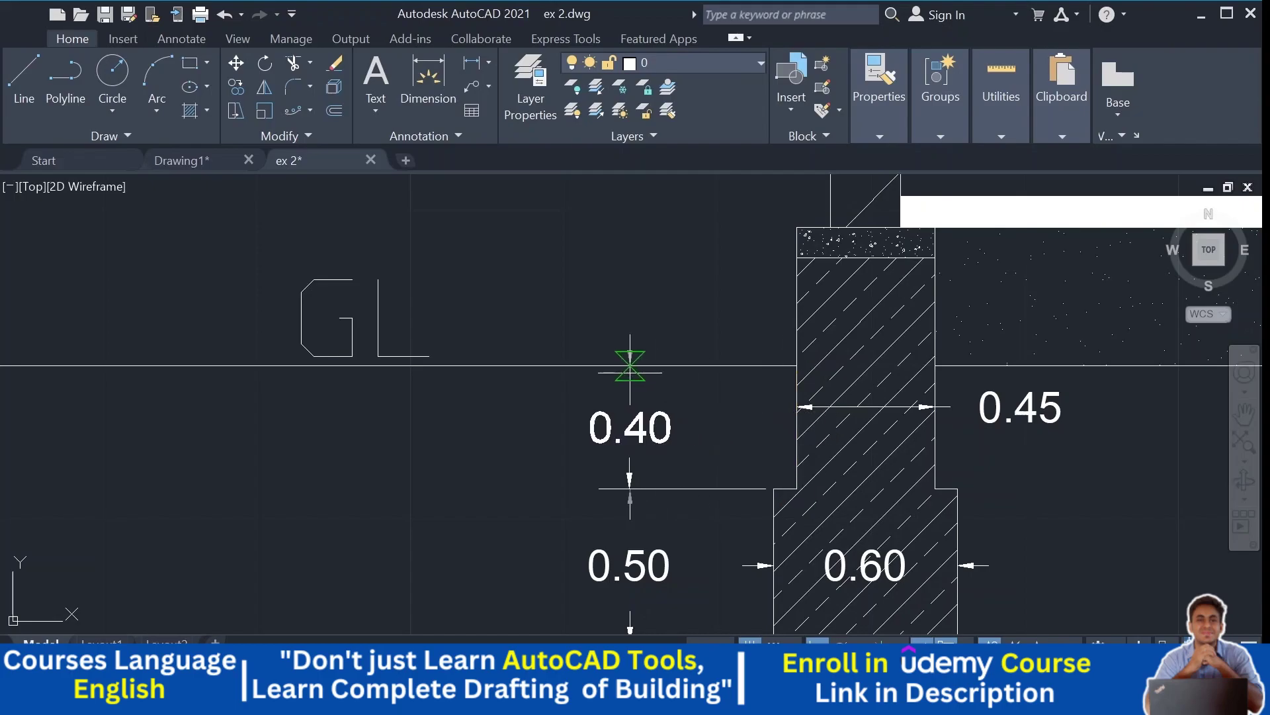
left_click(629, 360)
middle_click_drag(697, 336, 711, 446)
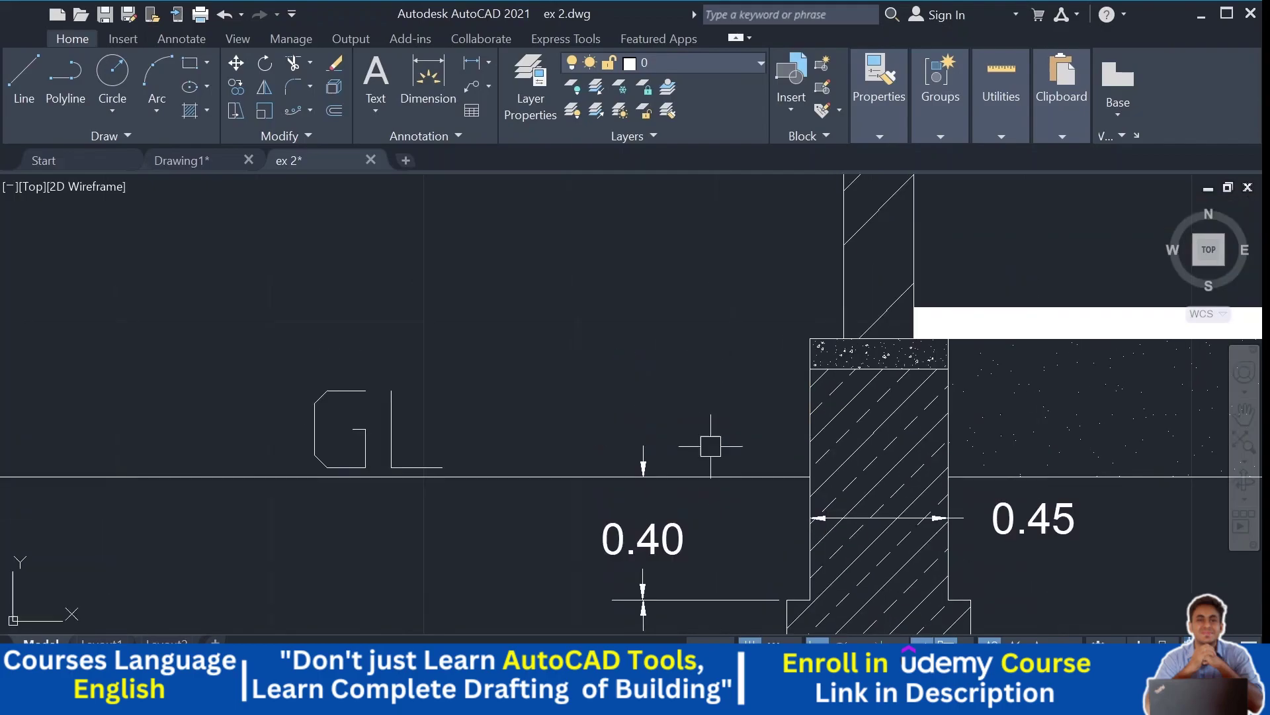
left_click(810, 339)
left_click(809, 477)
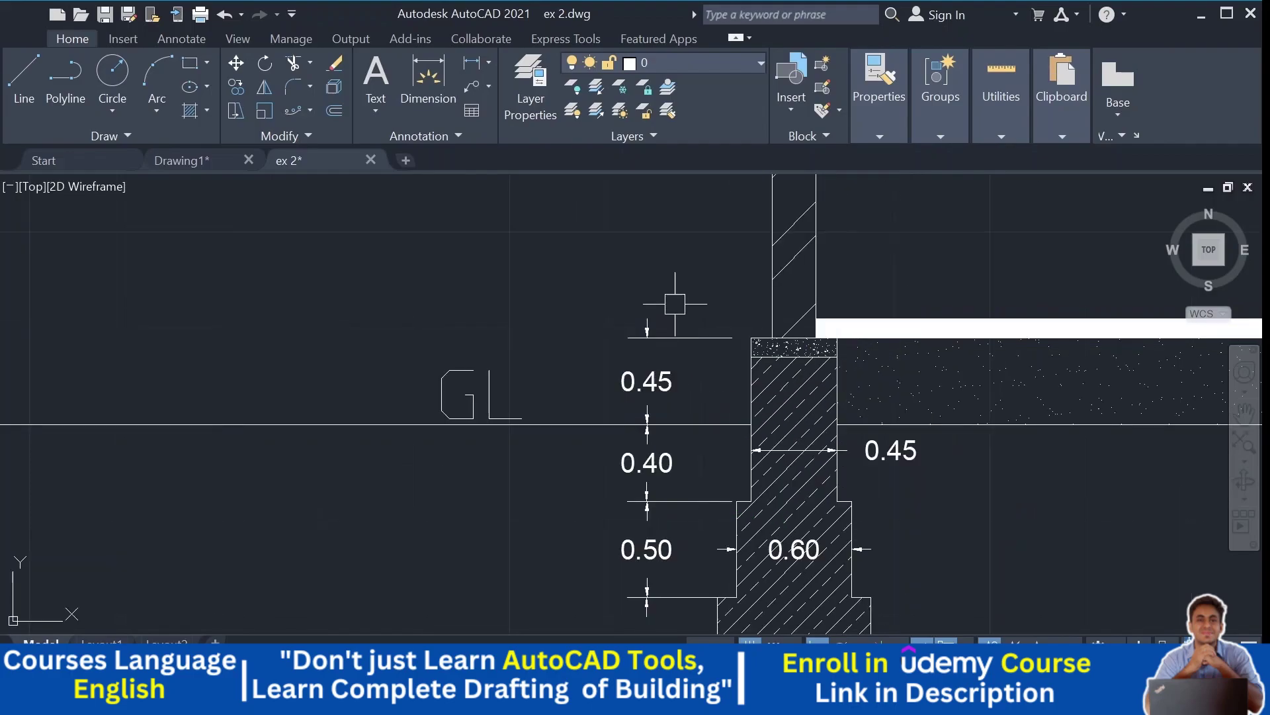
Step: Try to dimension the leftmost wall's height from the plinth top to the underside of the lintel
scroll(675, 304, "down", 1)
middle_click_drag(675, 303, 684, 456)
key("space")
middle_click_drag(704, 270, 704, 357)
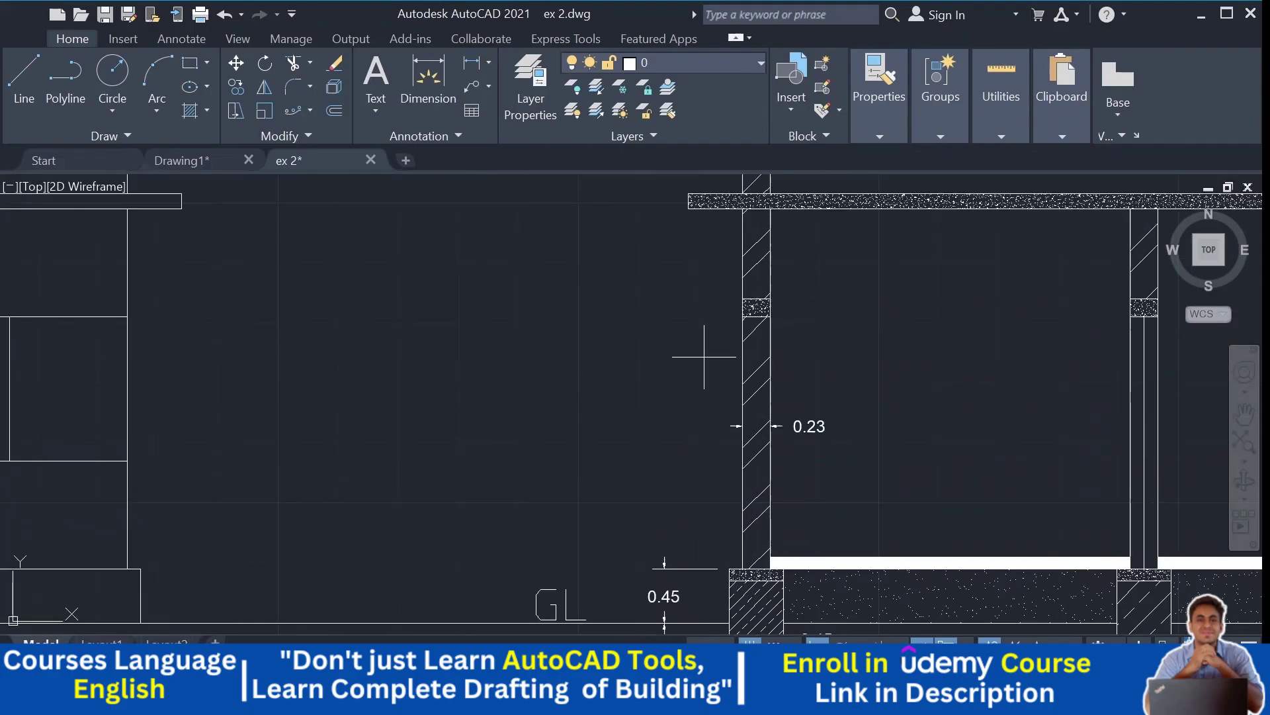
scroll(706, 351, "up", 2)
left_click(759, 317)
middle_click_drag(733, 498, 697, 284)
left_click(724, 500)
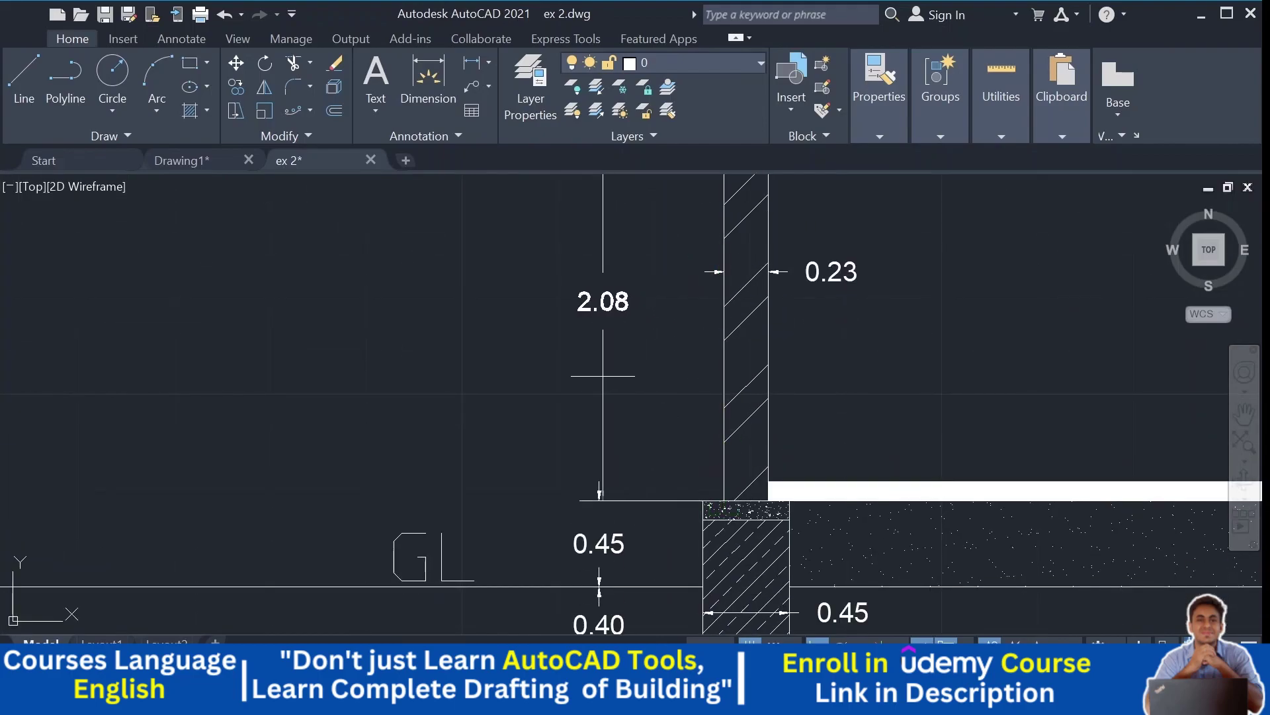
left_click(598, 376)
Step: Check the upper end of the wall height dimension at the lintel and delete that dimension
scroll(647, 377, "down", 2)
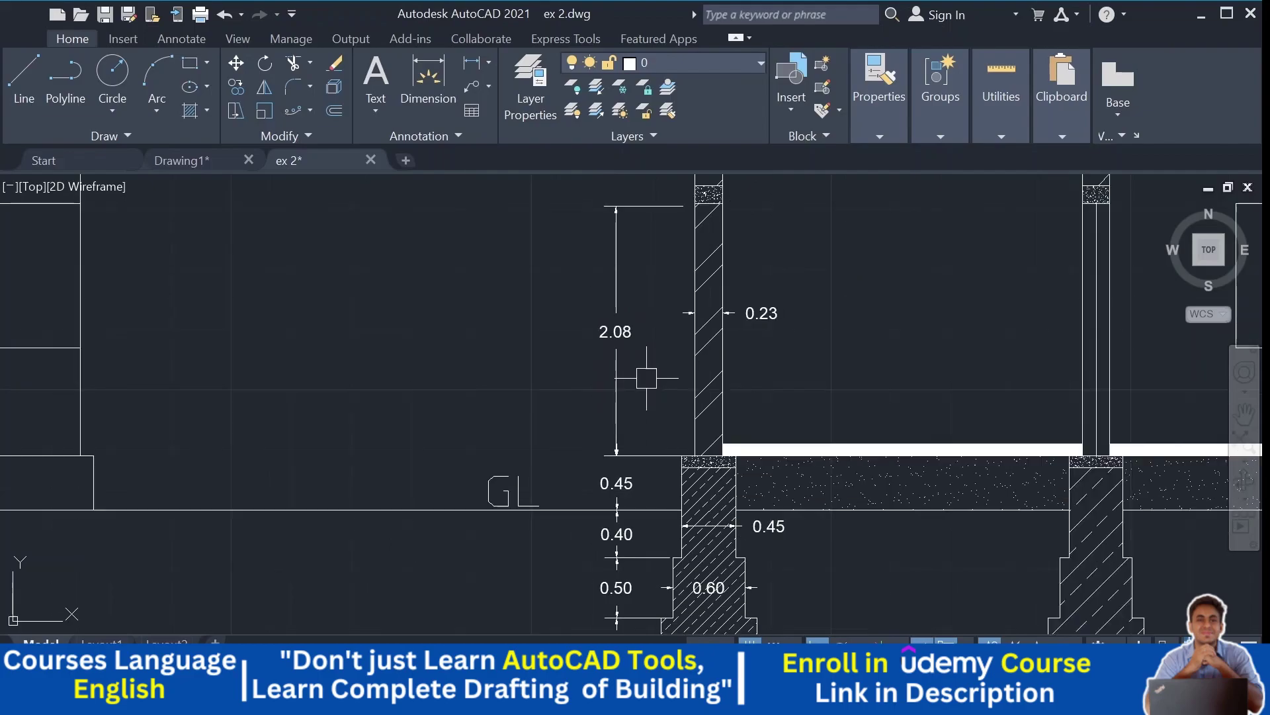
middle_click_drag(680, 233, 666, 335)
scroll(675, 306, "up", 2)
scroll(675, 305, "up", 2)
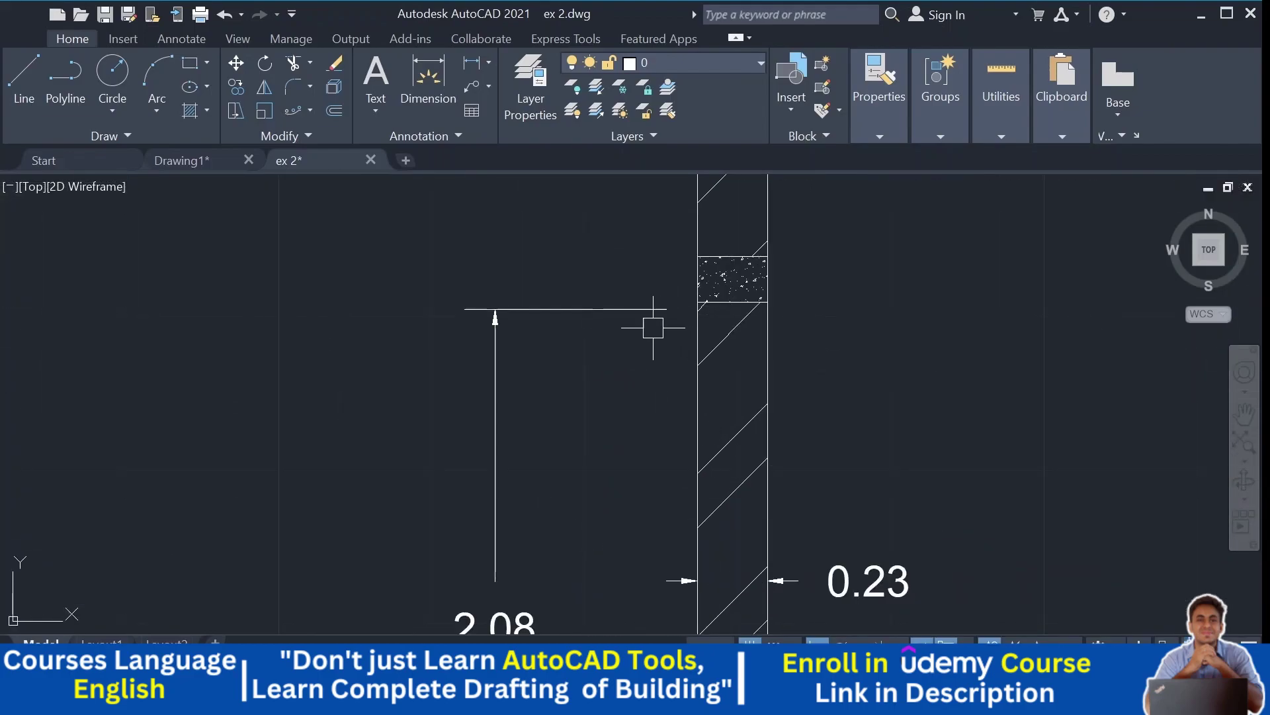
left_click(619, 315)
key("Delete")
scroll(604, 349, "down", 3)
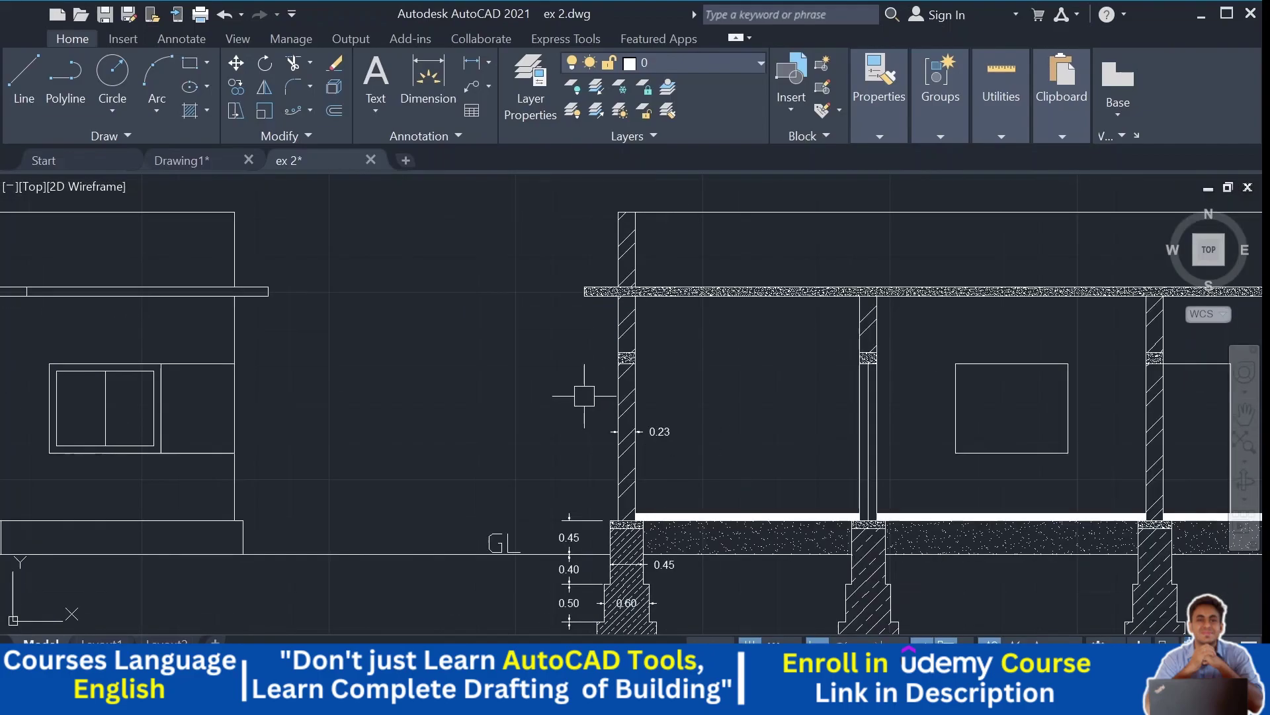
Step: Dimension the leftmost wall's height from the roof slab's underside to the plinth top, in line with the plinth height dimension
left_click(457, 98)
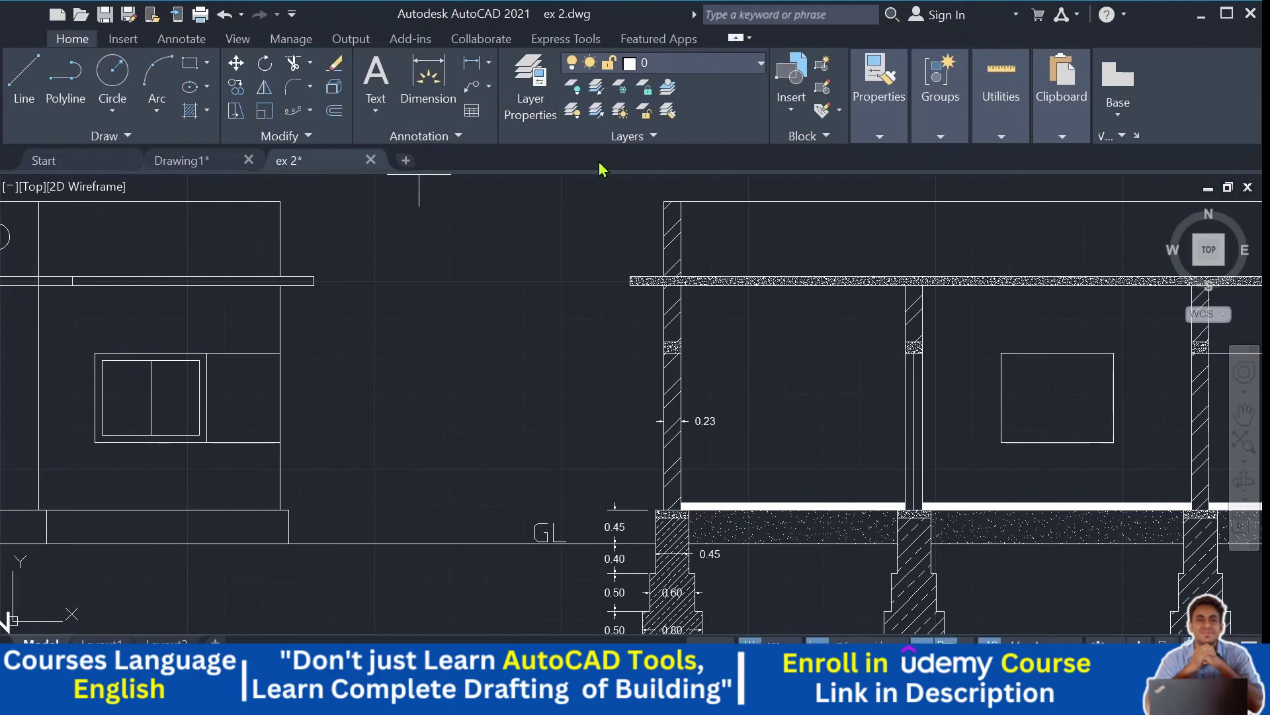
scroll(669, 304, "up", 4)
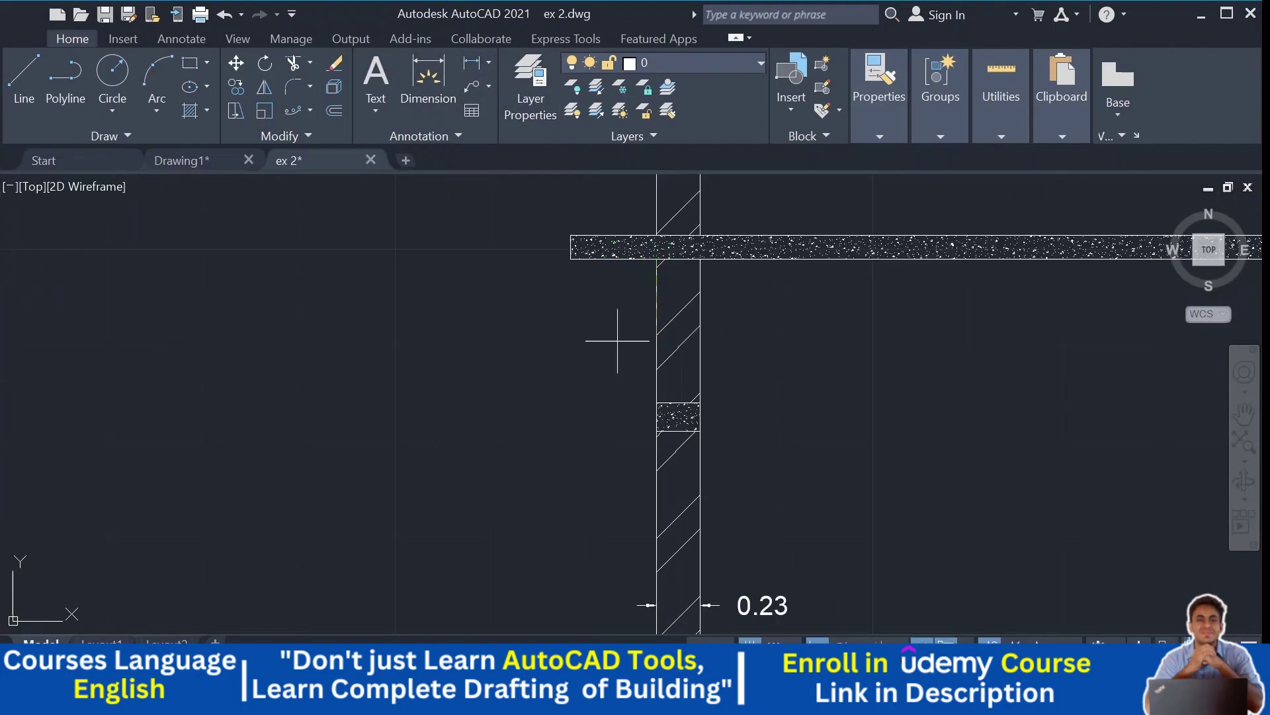
middle_click_drag(628, 502, 651, 376)
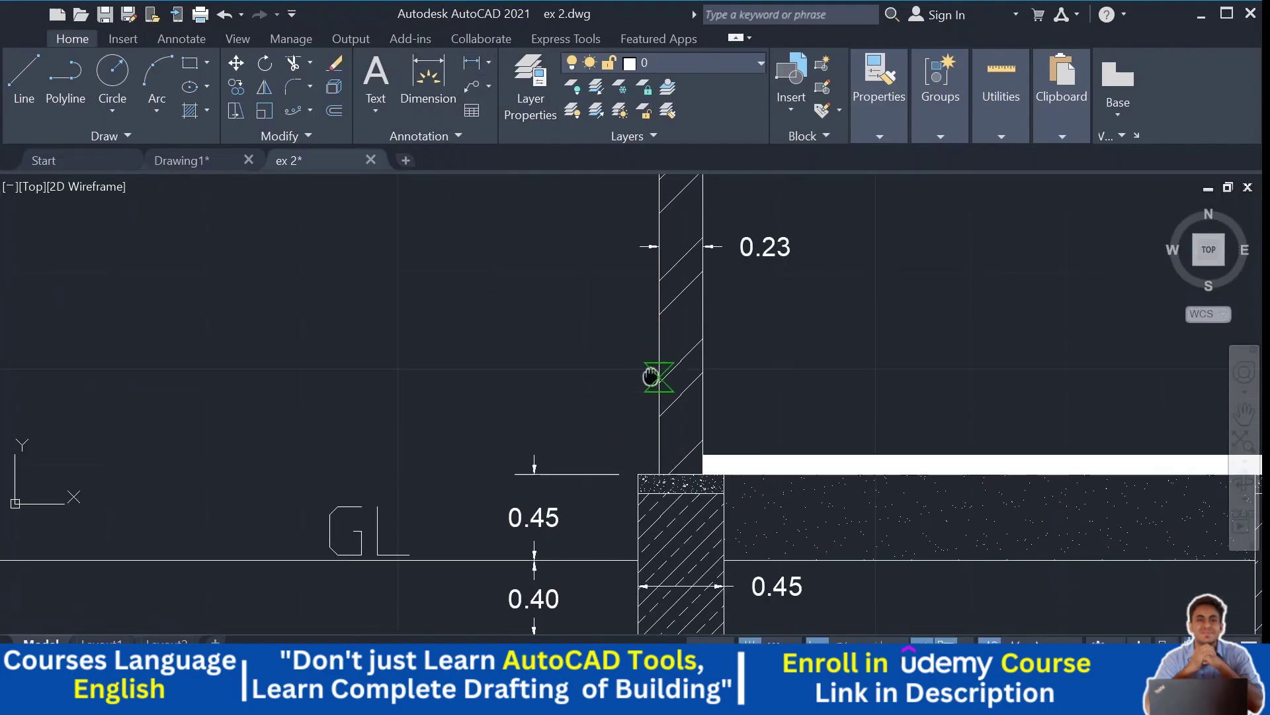
left_click(660, 474)
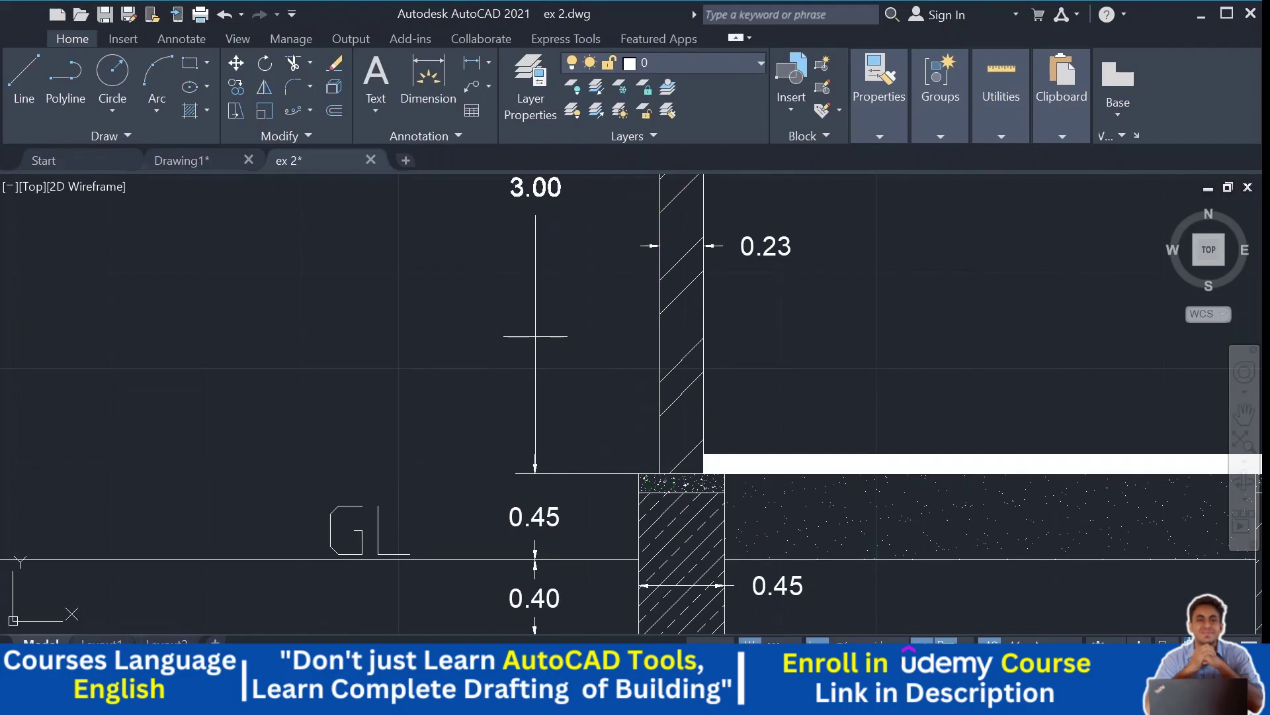
left_click(536, 349)
Step: Dimension the roof slab's thickness at its left end, in line with the wall height dimension
scroll(547, 349, "down", 2)
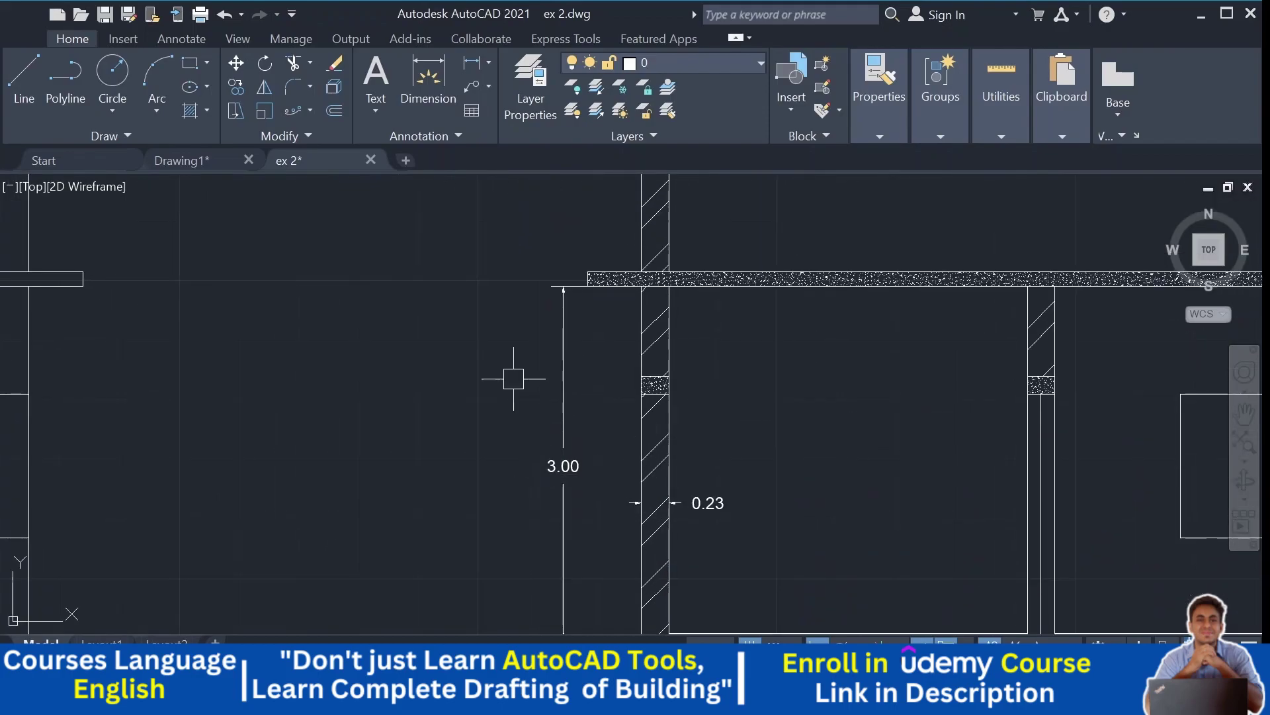
scroll(513, 378, "up", 2)
scroll(534, 426, "up", 2)
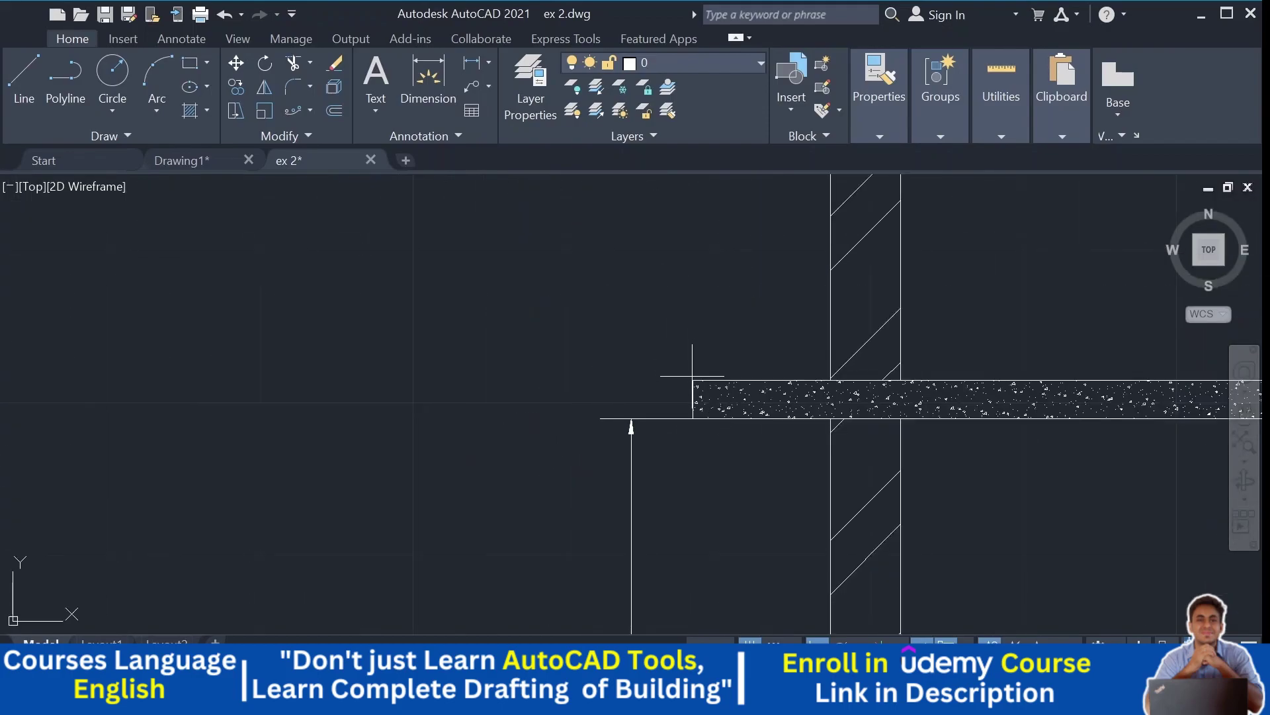
scroll(690, 423, "up", 5)
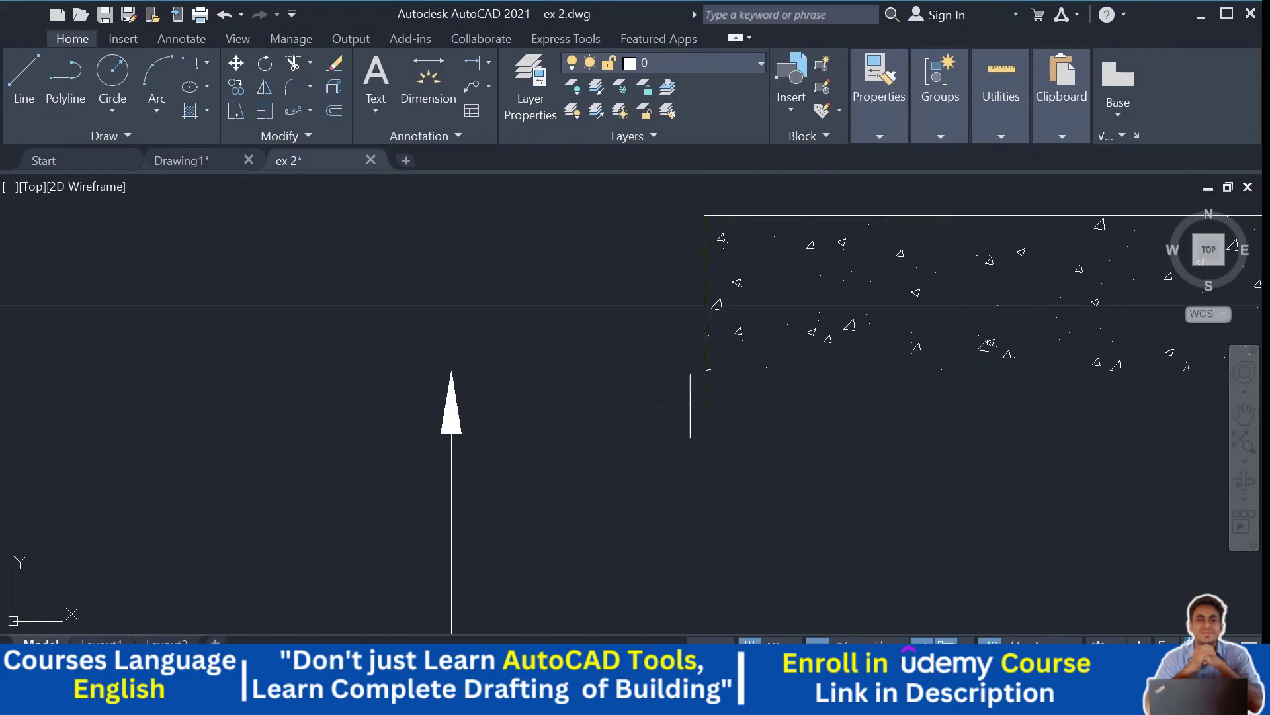
scroll(691, 377, "down", 4)
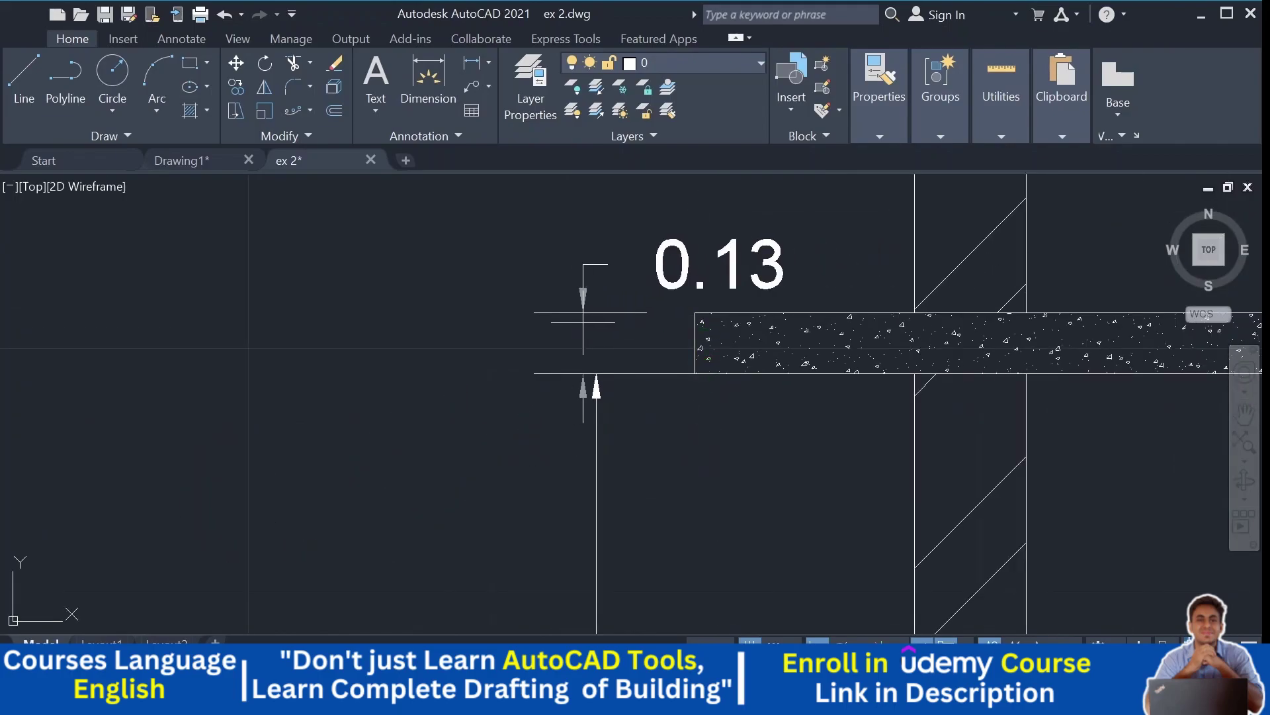
left_click(596, 327)
middle_click_drag(716, 254, 647, 358)
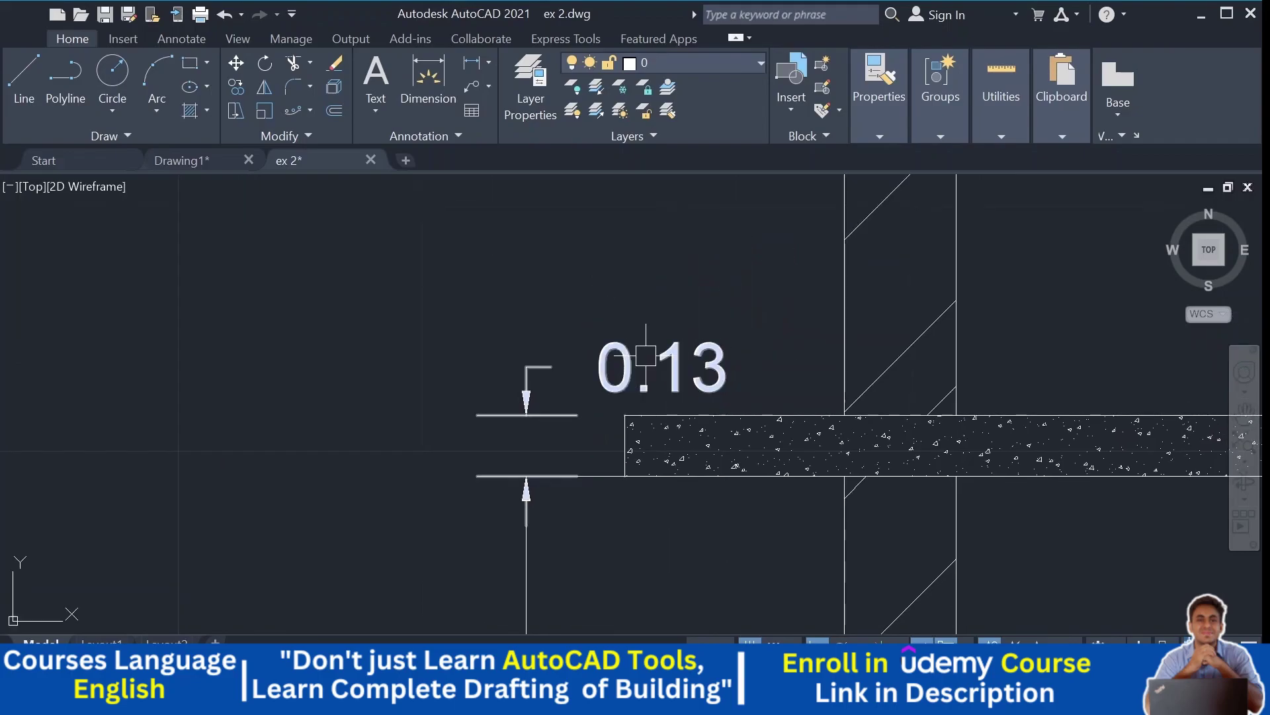
middle_click_drag(744, 369, 732, 415)
Step: Dimension the left parapet's height from the roof slab's upper face to the parapet top, in line with the slab thickness dimension
scroll(731, 415, "down", 2)
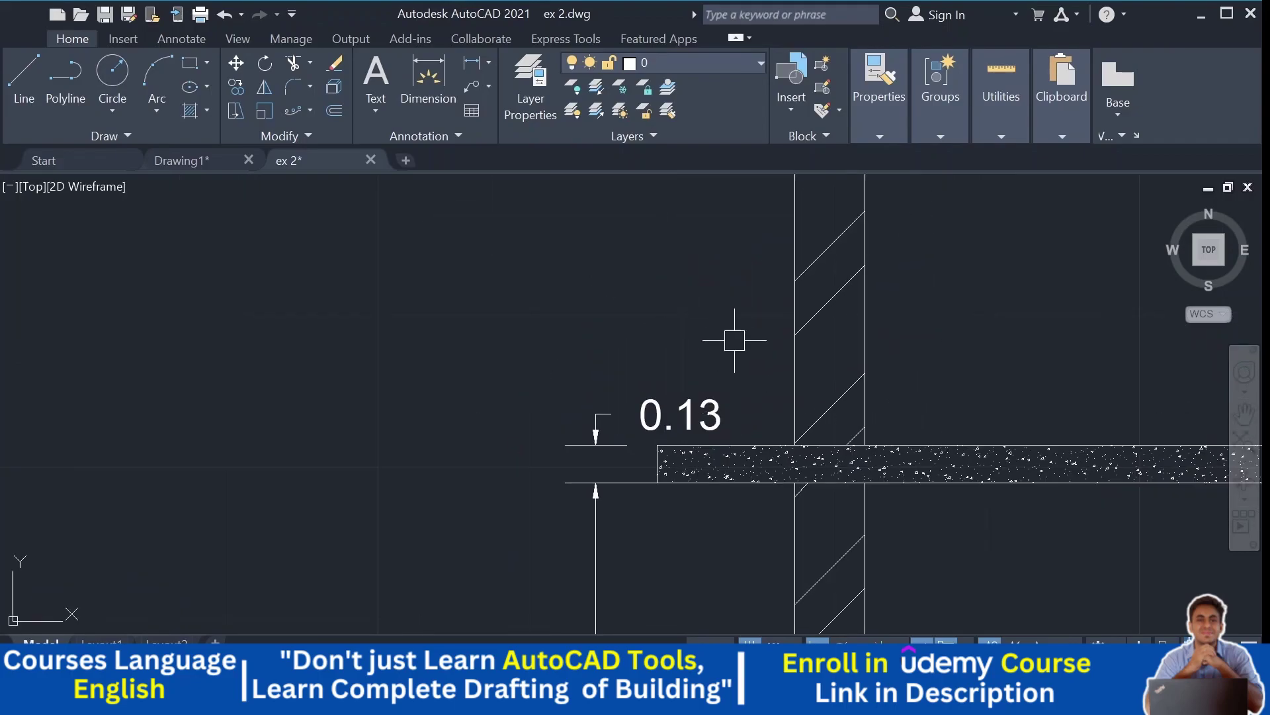
scroll(794, 447, "down", 3)
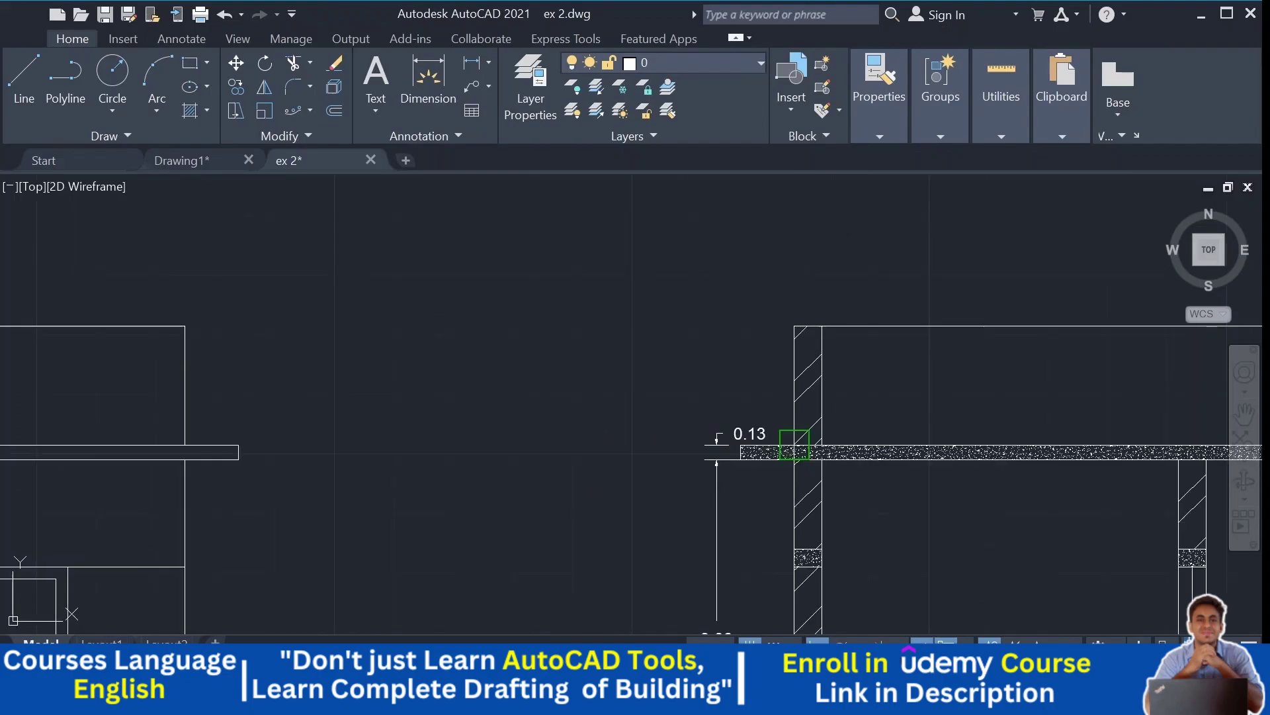
scroll(790, 355, "up", 4)
left_click(805, 318)
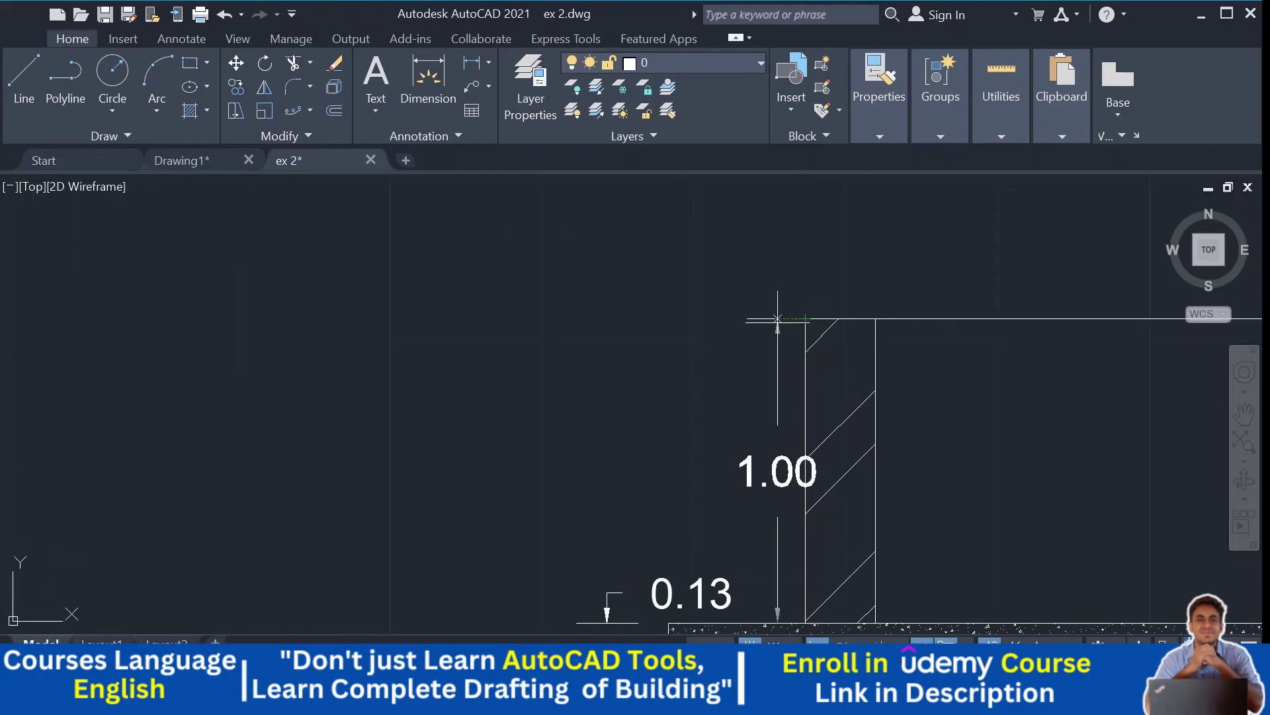
middle_click_drag(640, 325, 688, 229)
left_click(653, 270)
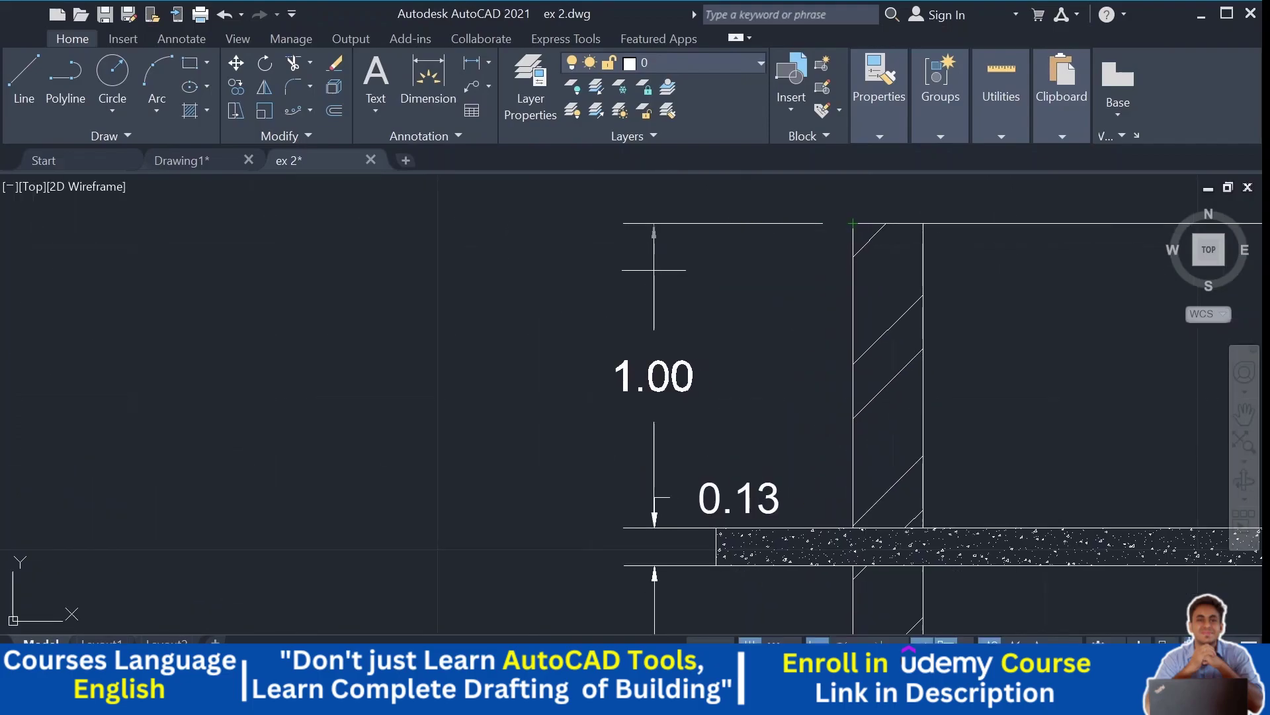
Step: Review the section's width and height dimensions from the foundation to the parapet, and the undimensioned walls and footings
scroll(732, 294, "down", 4)
scroll(582, 351, "down", 3)
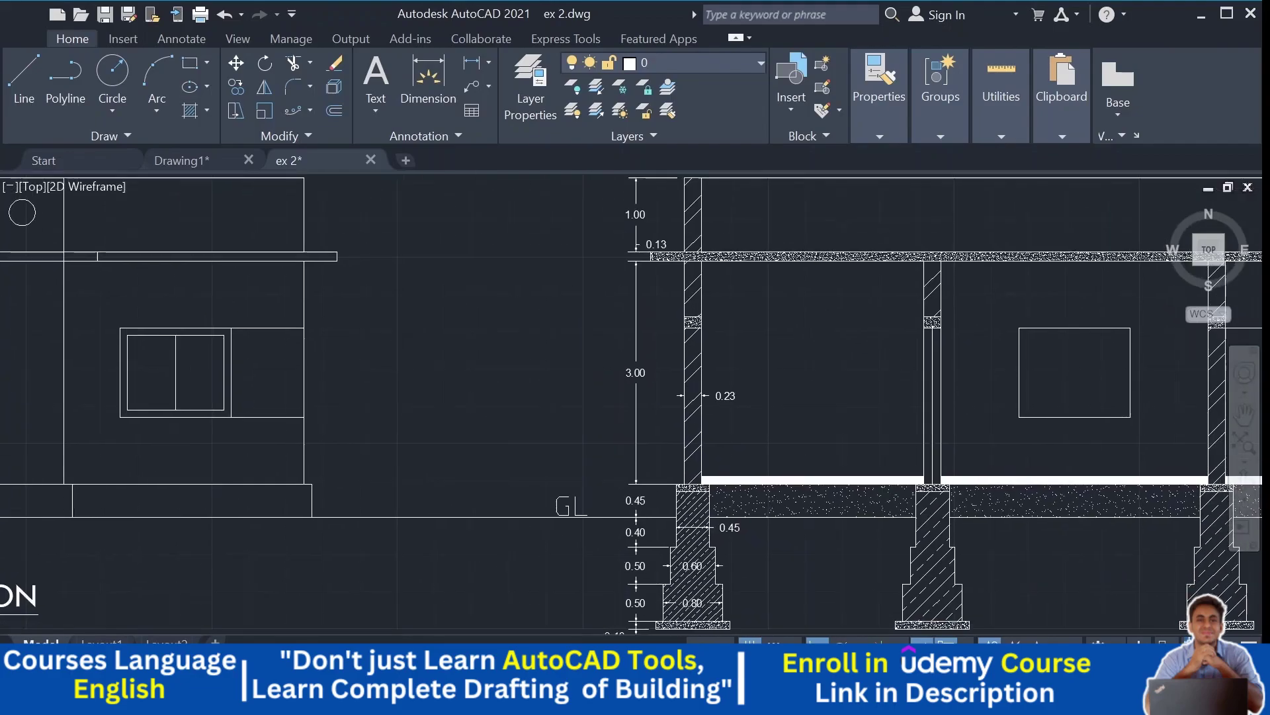
scroll(529, 254, "up", 3)
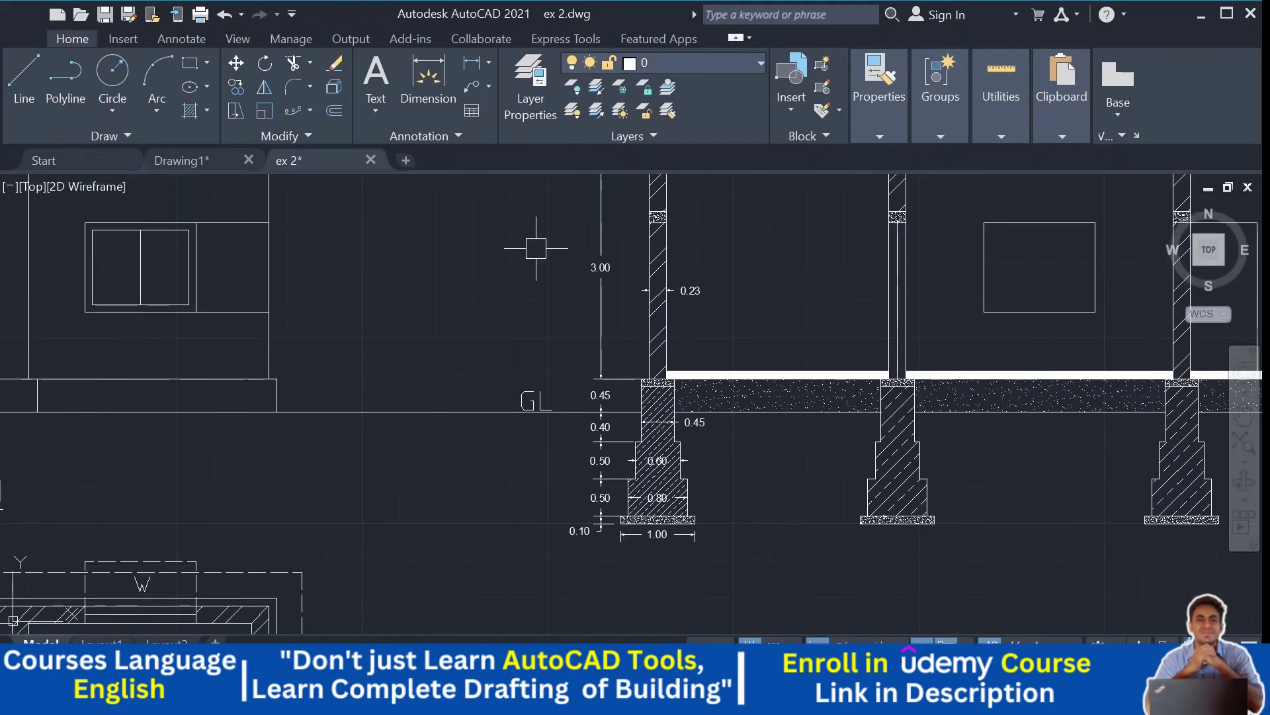
scroll(530, 375, "down", 4)
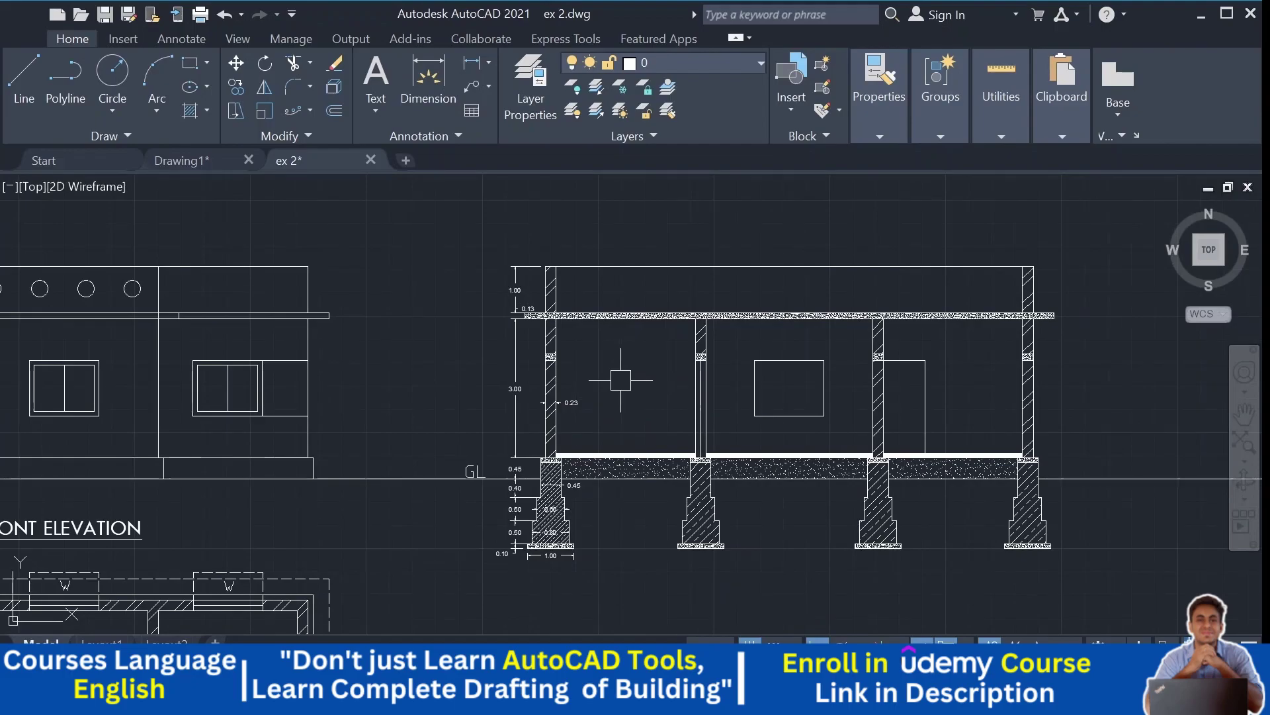
scroll(621, 380, "up", 2)
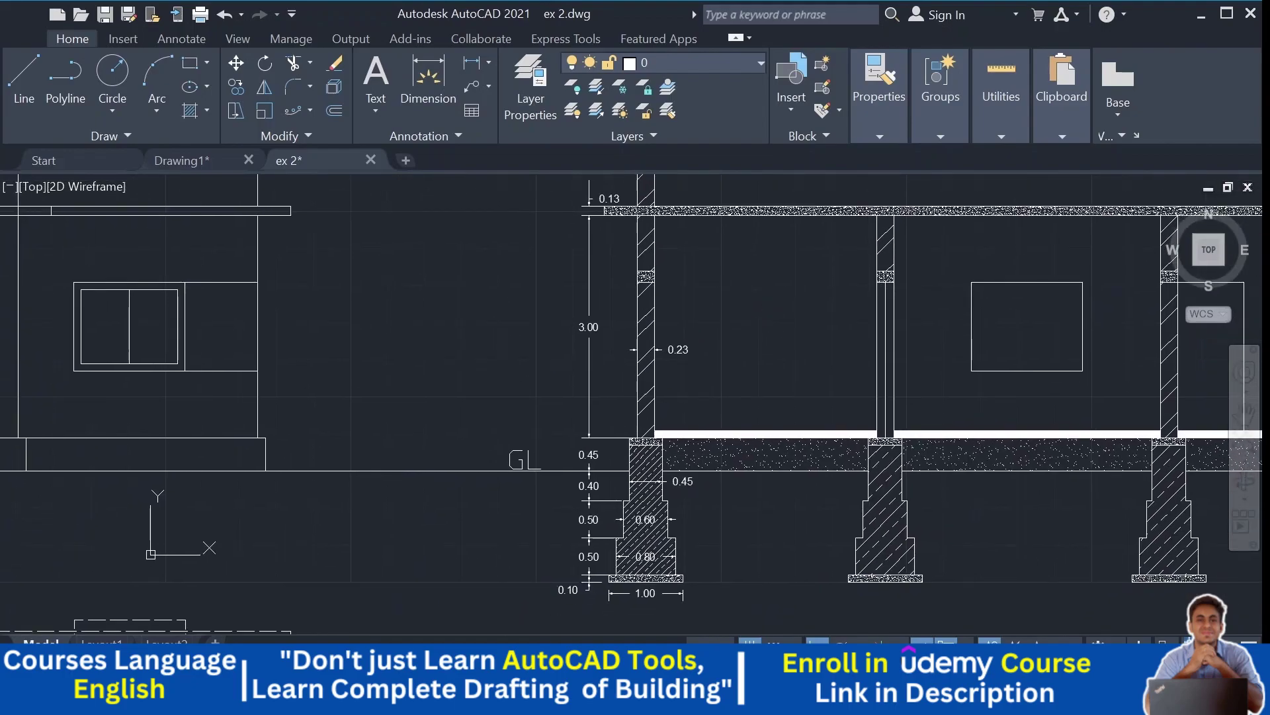
middle_click_drag(770, 314, 770, 315)
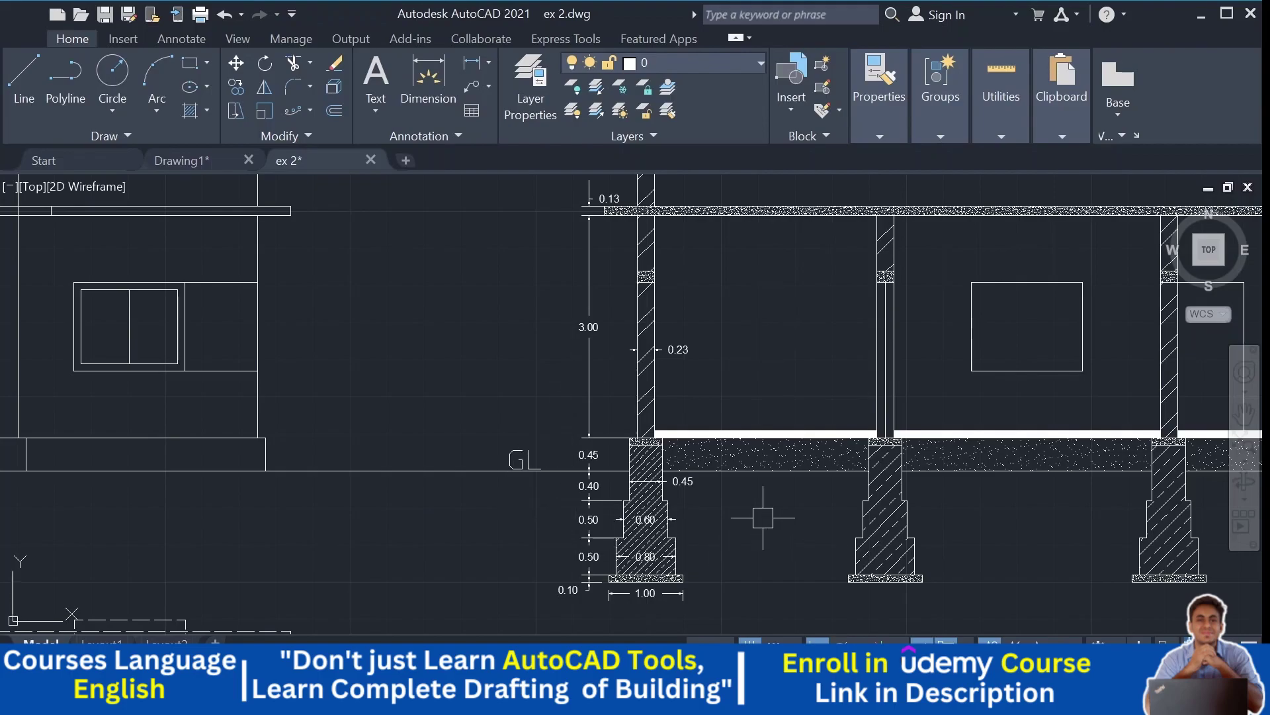
scroll(764, 517, "down", 3)
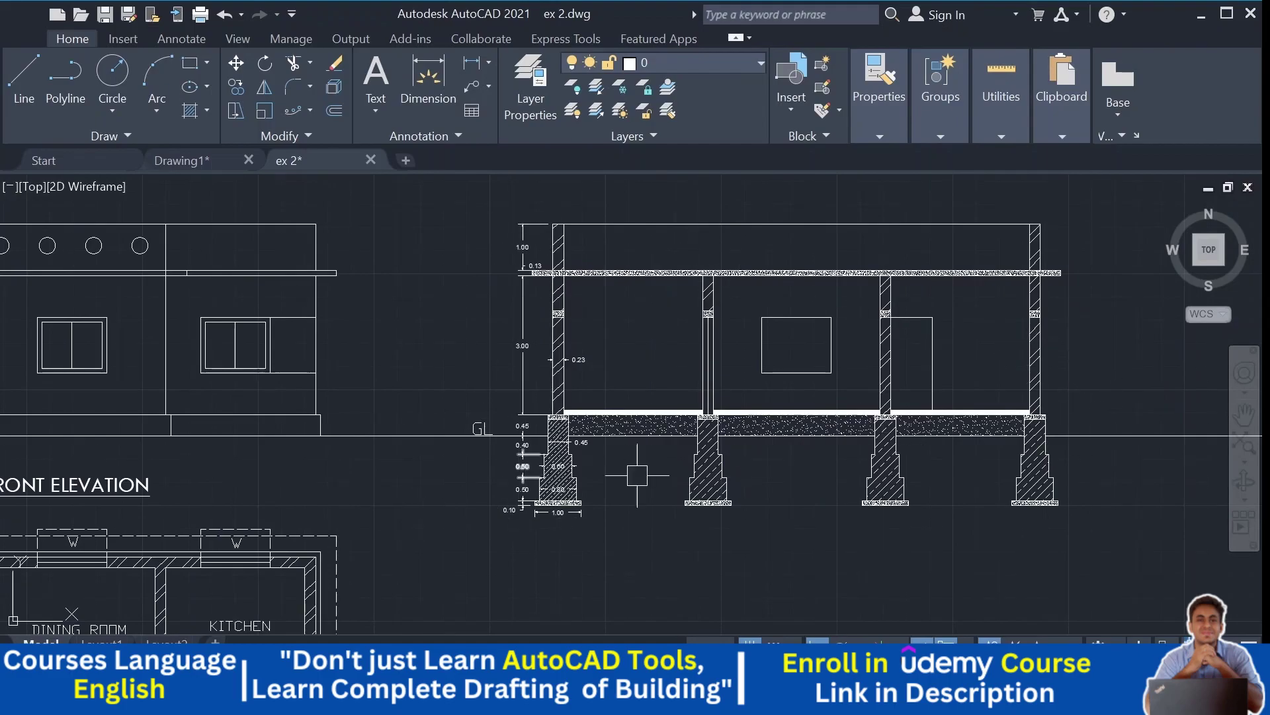
mouse_move(941, 457)
middle_mouse_down()
mouse_move(820, 505)
mouse_move(851, 491)
middle_mouse_up()
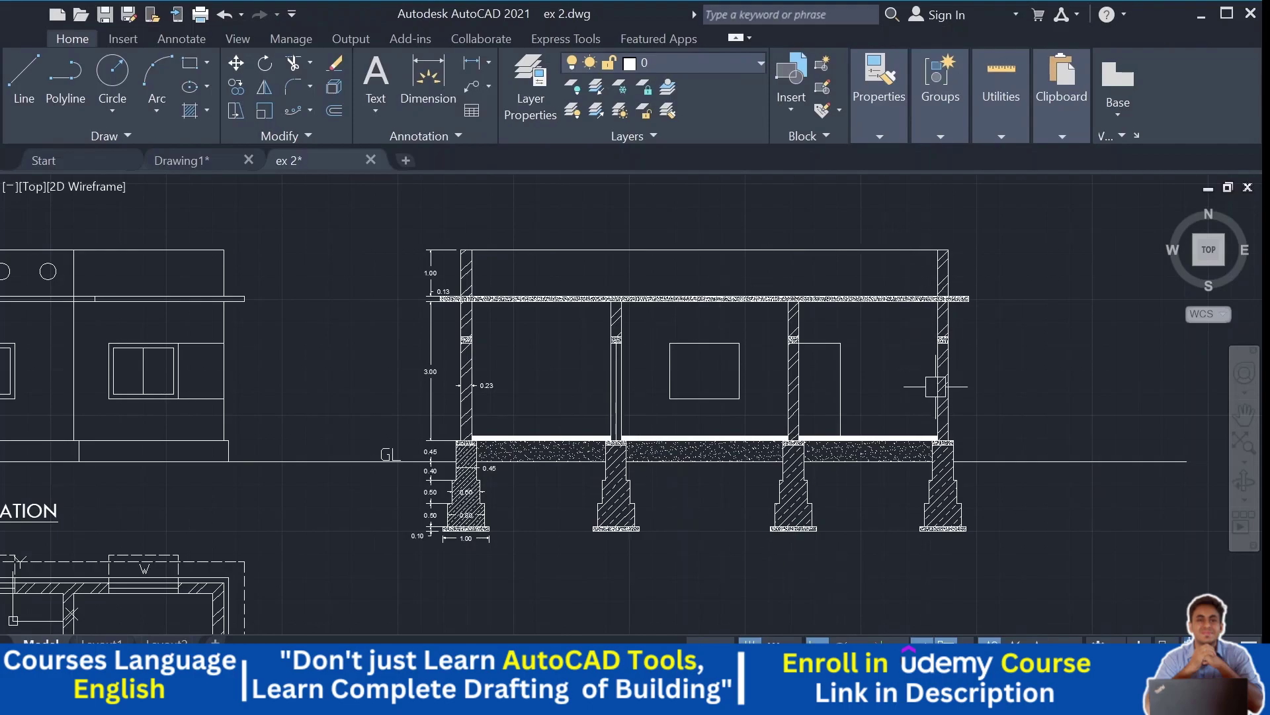
mouse_move(1046, 513)
middle_mouse_down()
mouse_move(1044, 496)
mouse_move(1041, 525)
middle_mouse_up()
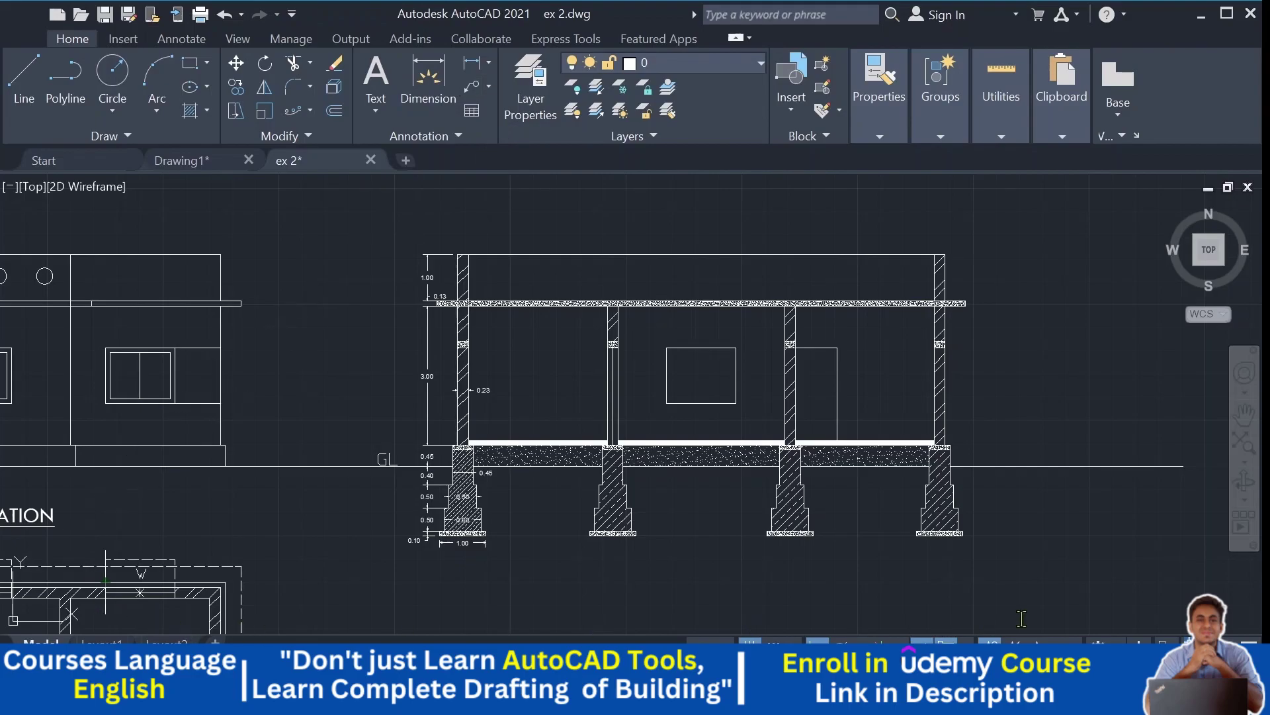
Step: Place a leader pointing at the right end of the concrete bed under the rightmost footing, with its landing just below ground level
scroll(980, 554, "up", 5)
scroll(937, 467, "up", 2)
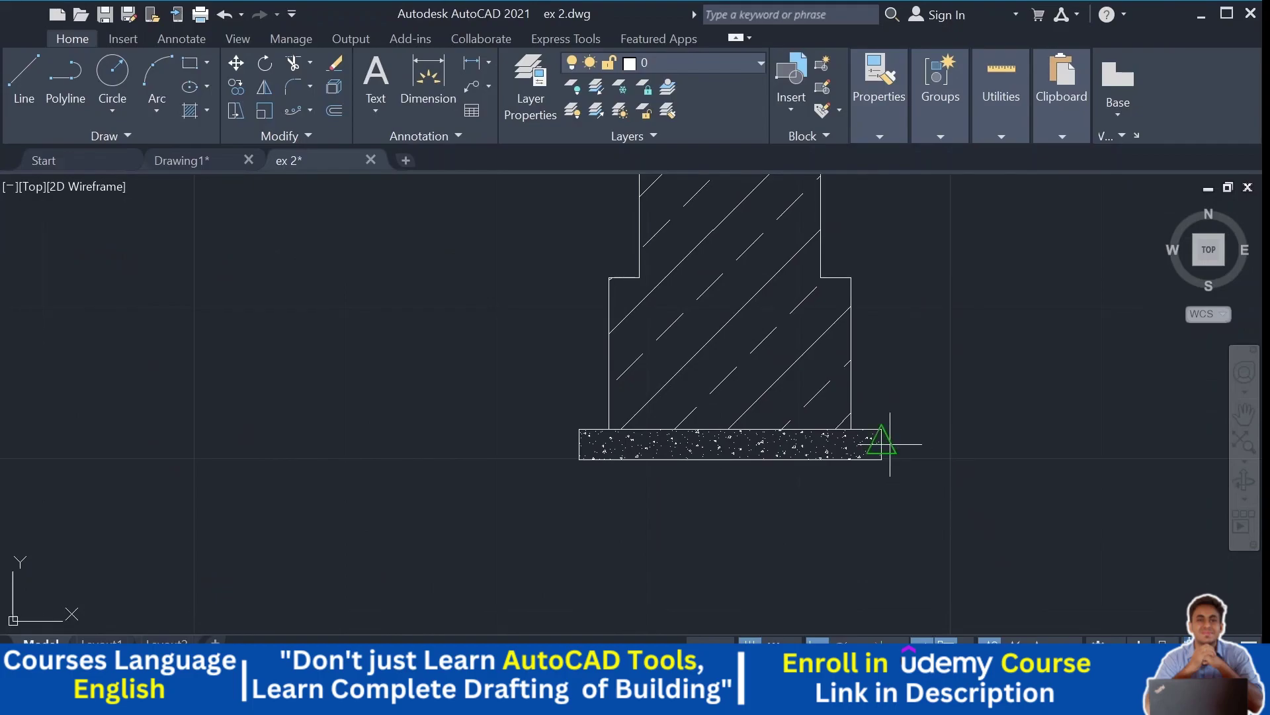
left_click(883, 442)
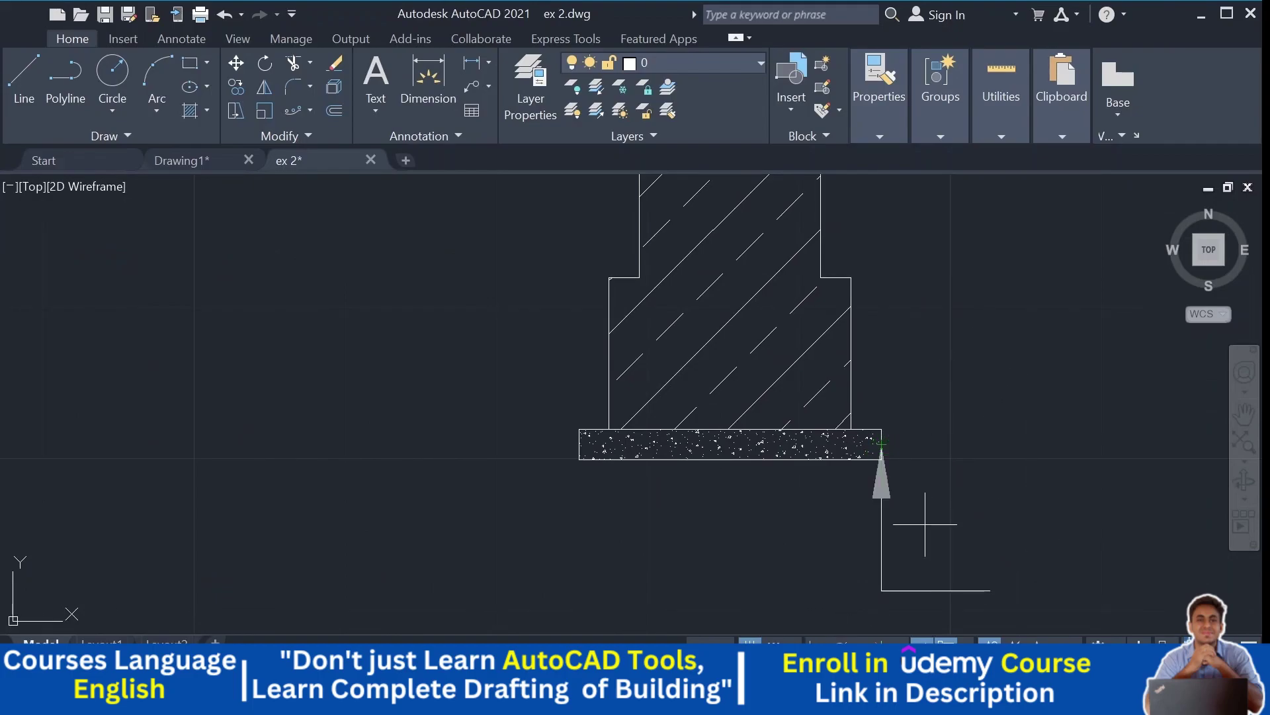
scroll(953, 463, "down", 4)
scroll(755, 371, "down", 2)
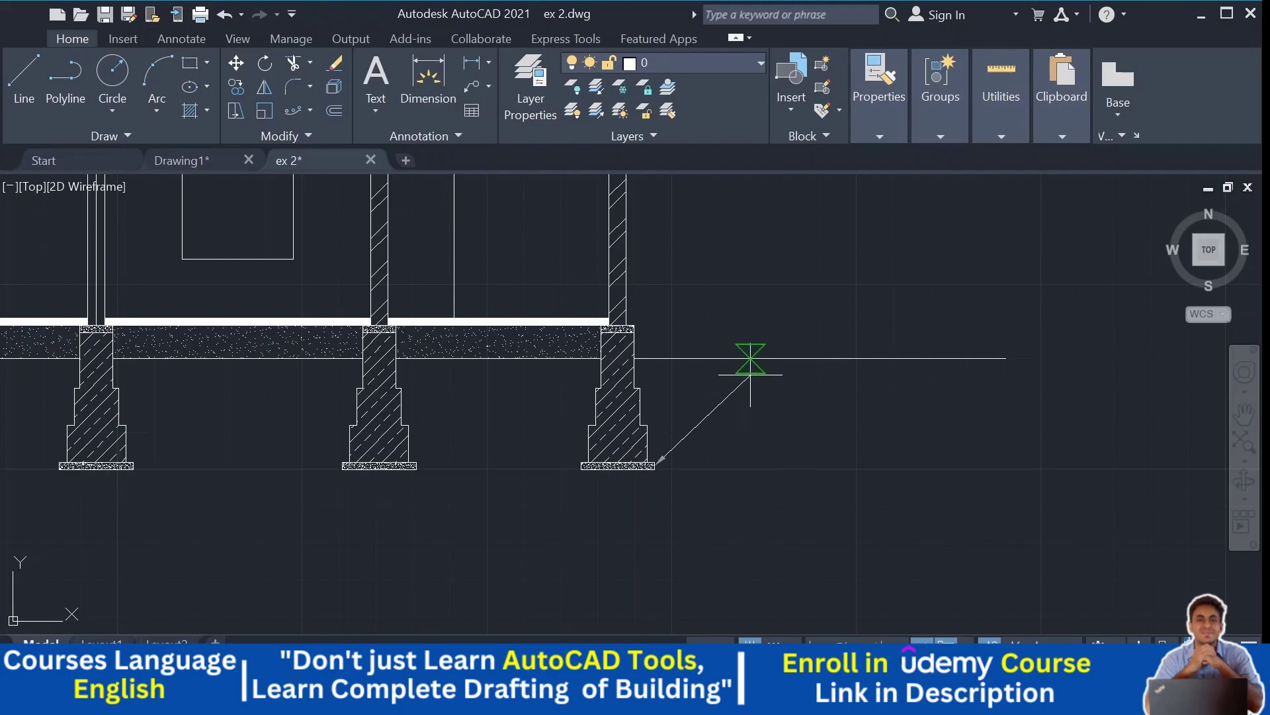
scroll(751, 374, "up", 2)
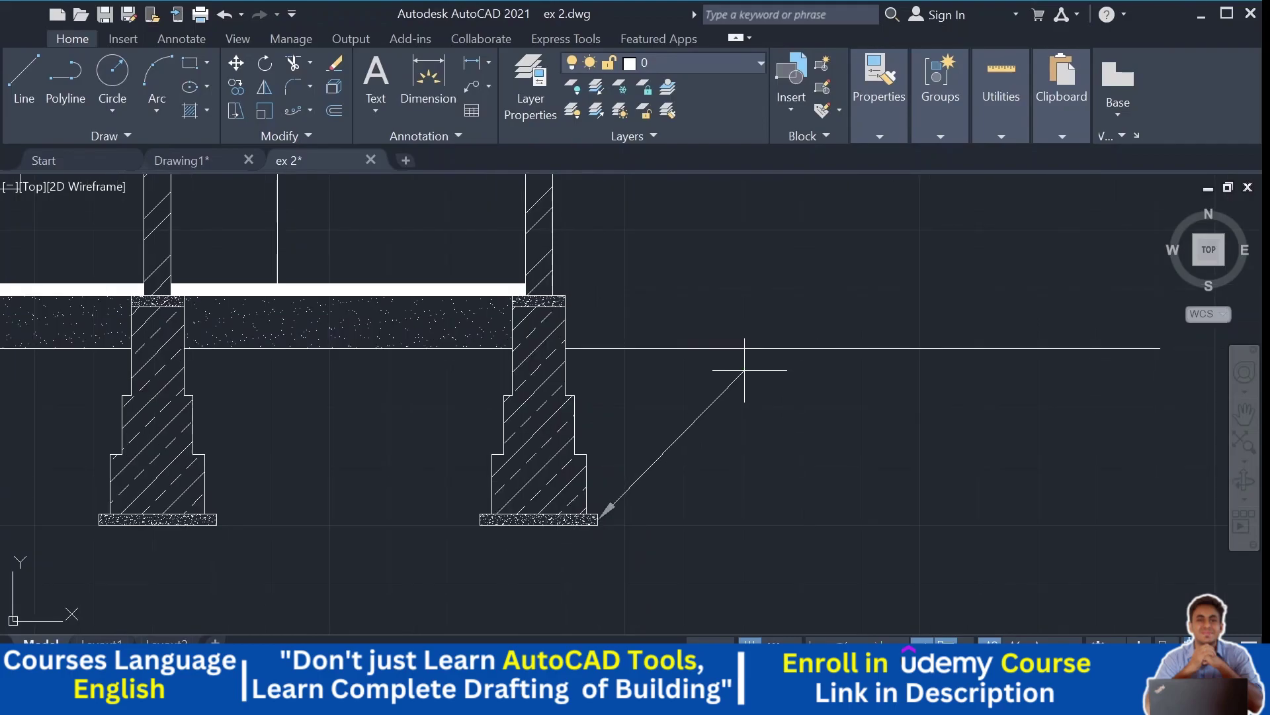
left_click(744, 370)
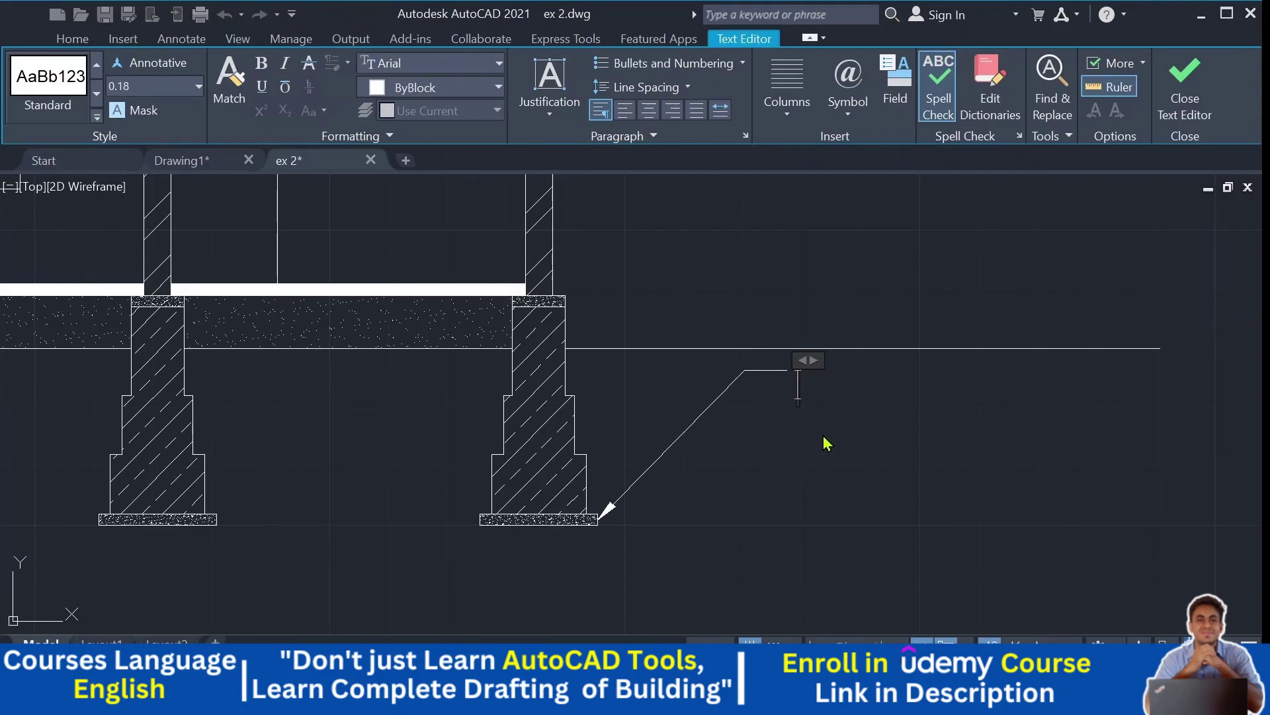
Step: Label the concrete bed's leader "P.C.C 1:4:8"
type("P.CC")
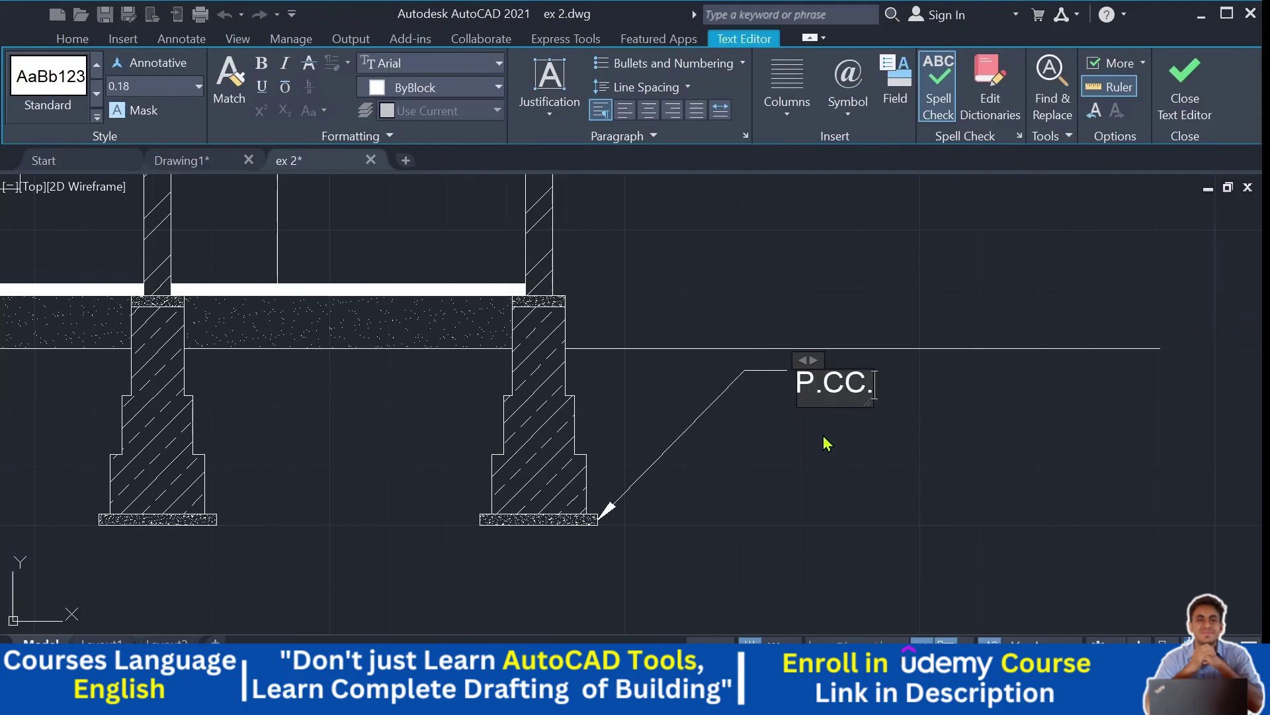
key("BackSpace")
type(".C 1")
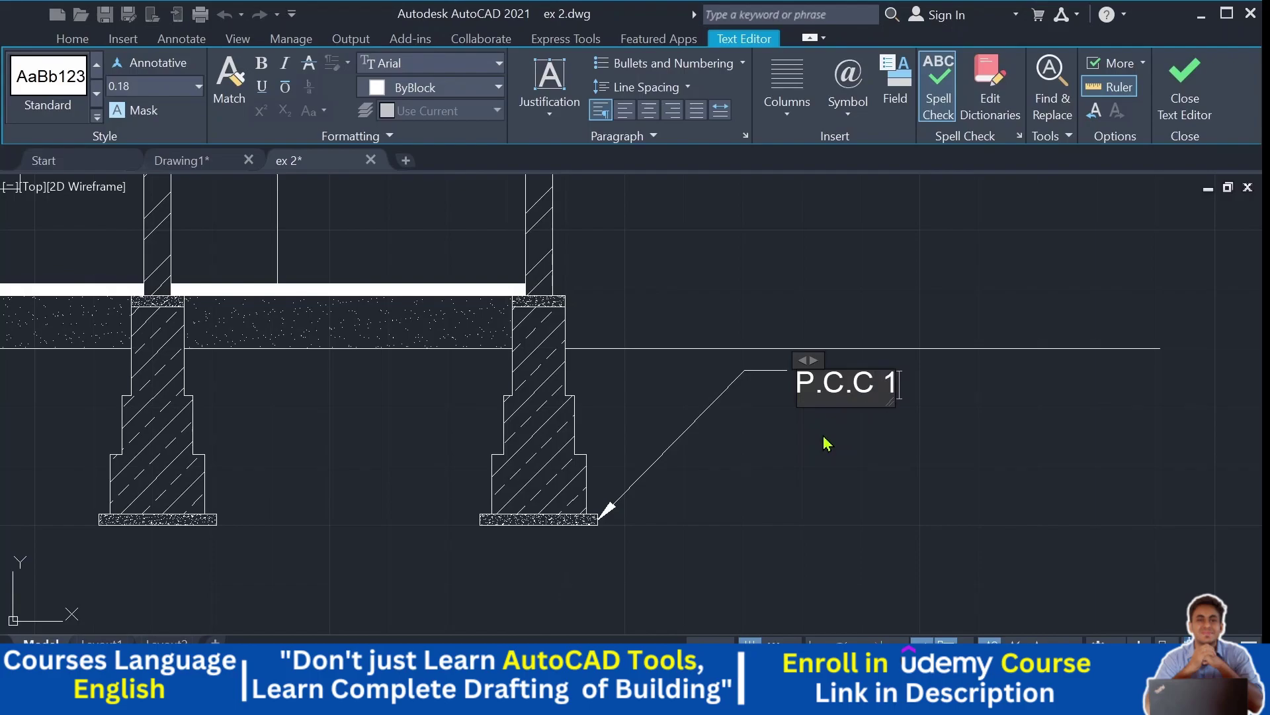
type(":4:8")
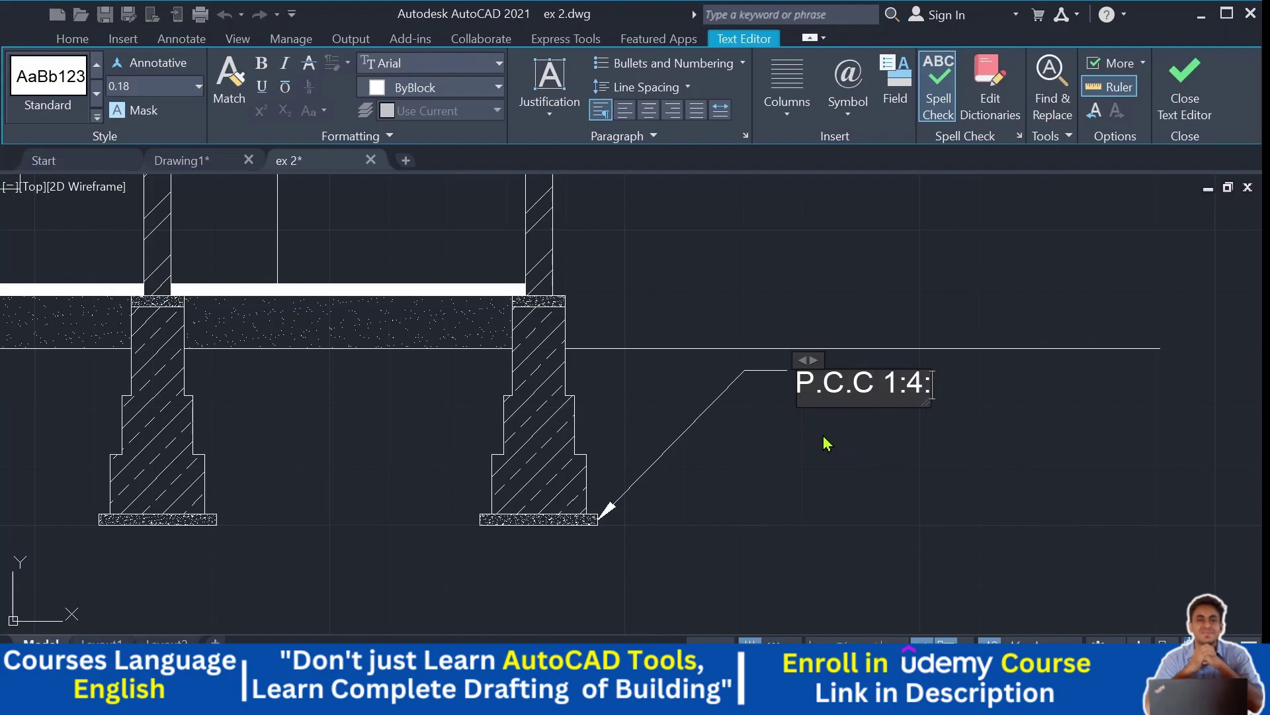
left_click(837, 425)
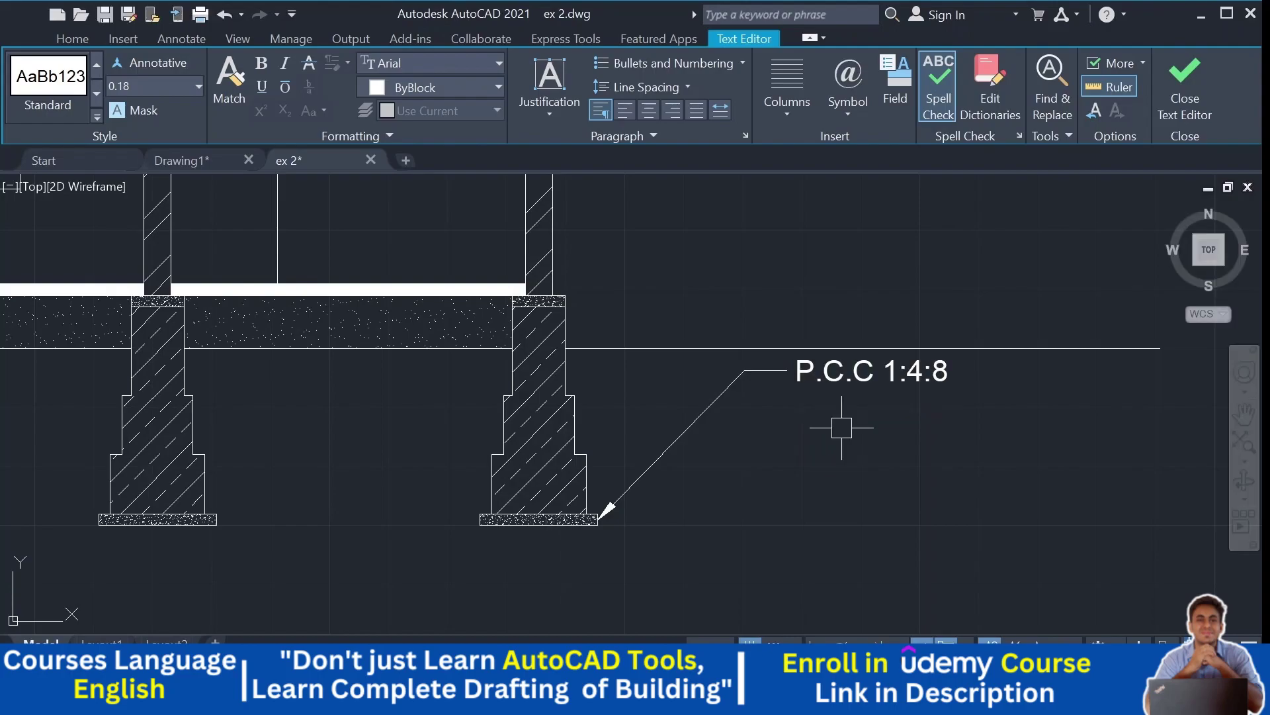
Step: Place a leader pointing at the upper right corner of the rightmost footing's lowest masonry step, with its landing above the P.C.C label
middle_click_drag(836, 425, 815, 502)
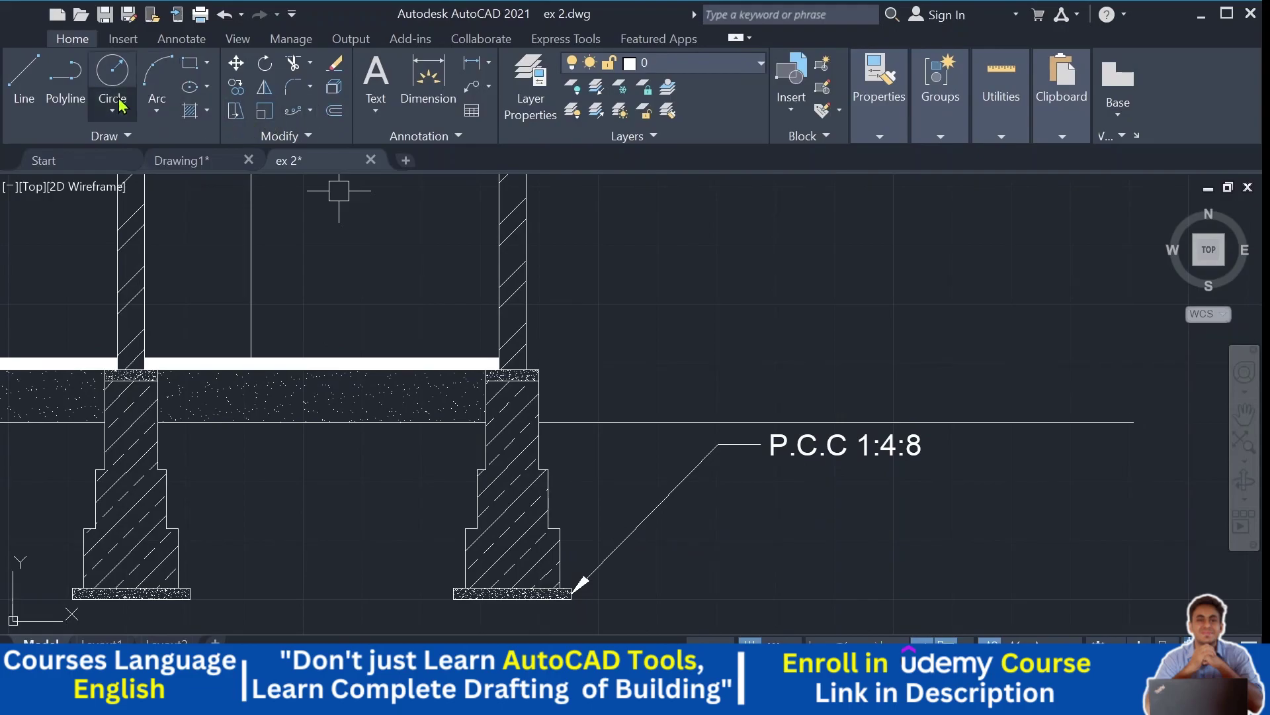
left_click(470, 87)
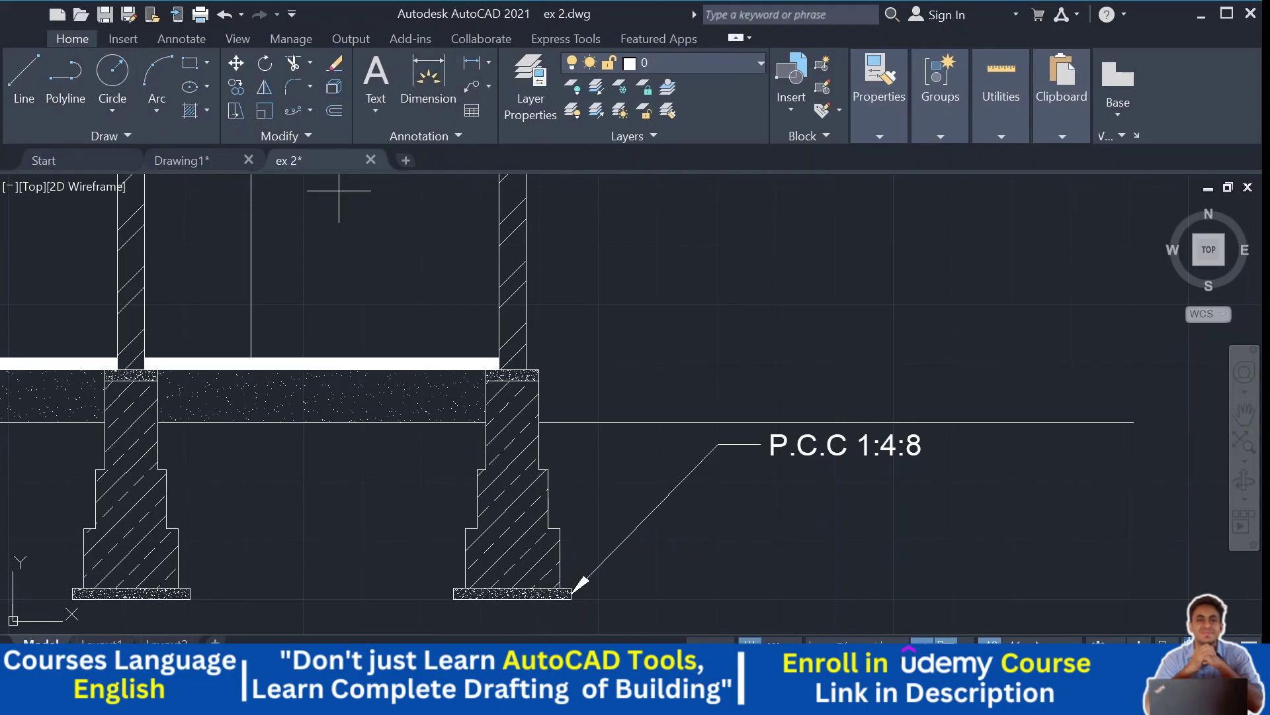
left_click(562, 524)
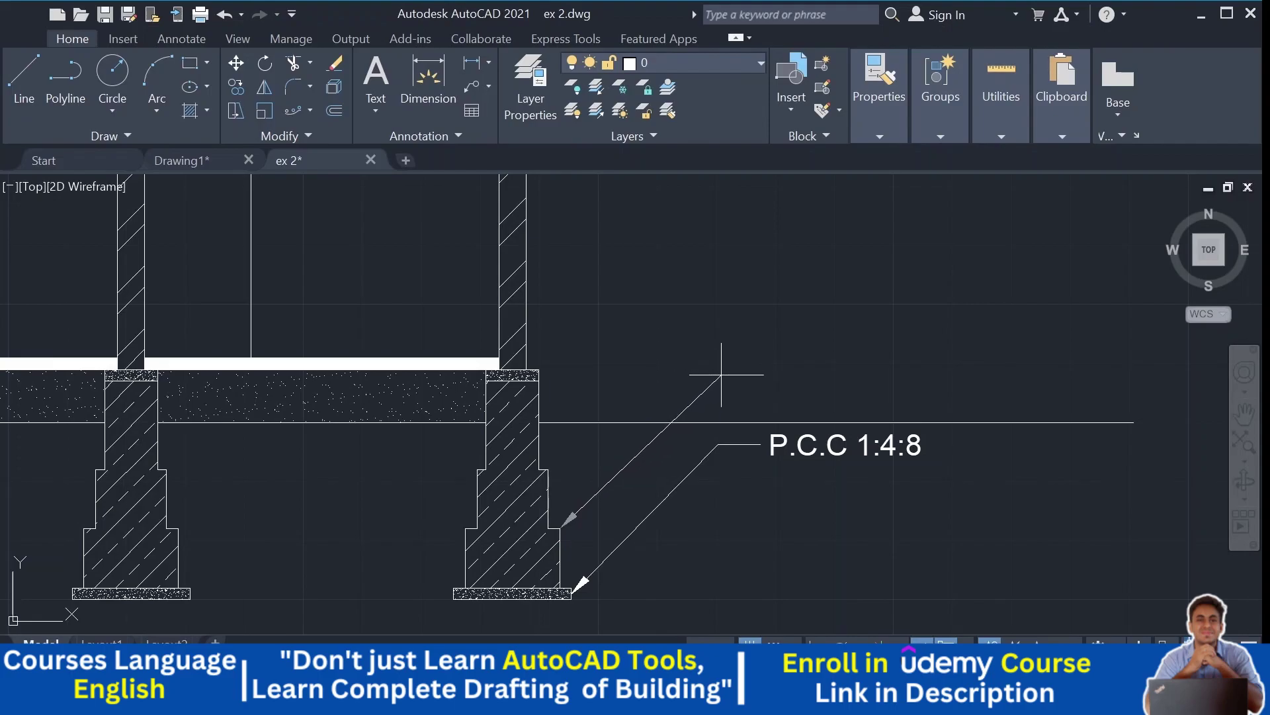
left_click(708, 381)
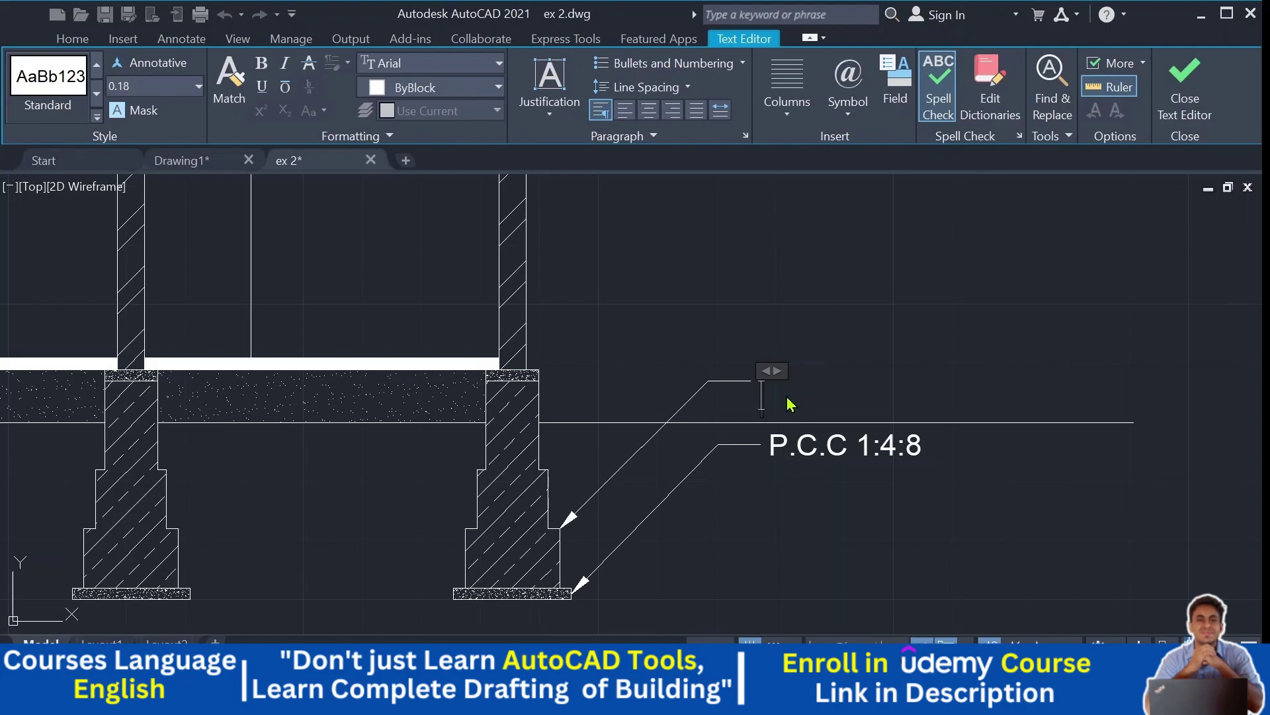
Step: Label the lowest masonry step's leader "FIRST STEP SSM IN CM 1:6"
type("1")
key("BackSpace")
type("FIR")
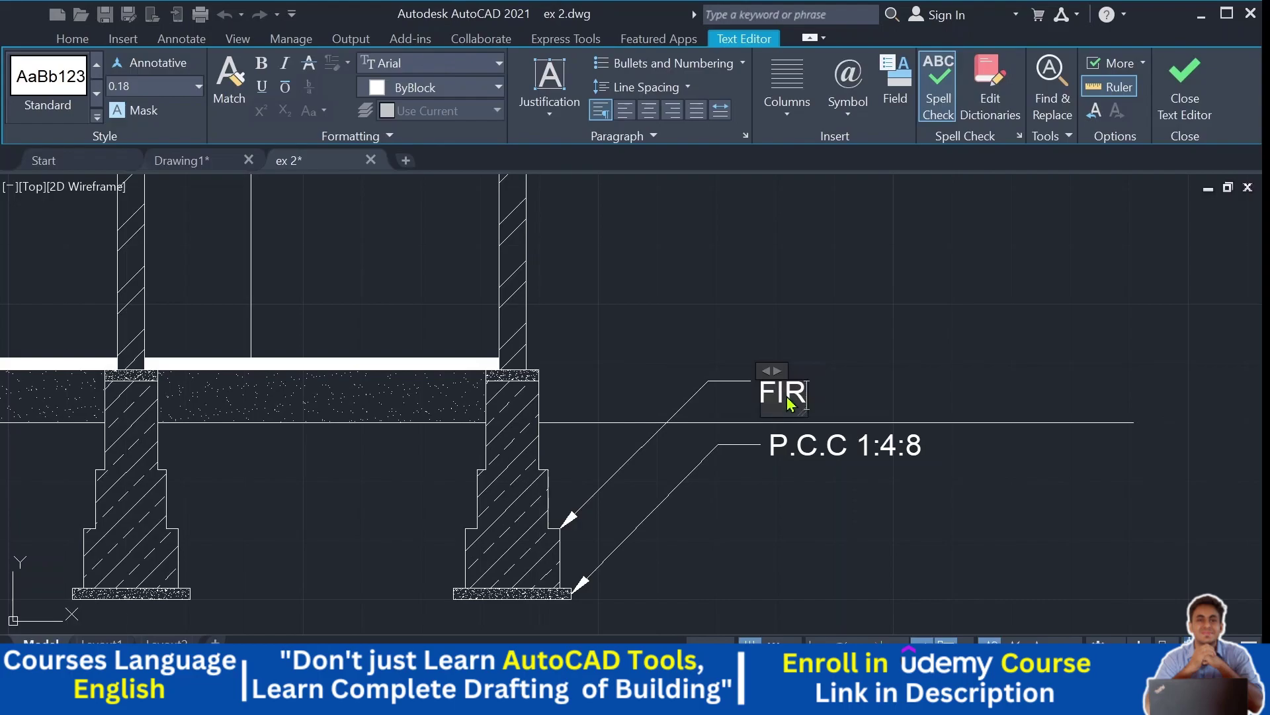
type("ST STE")
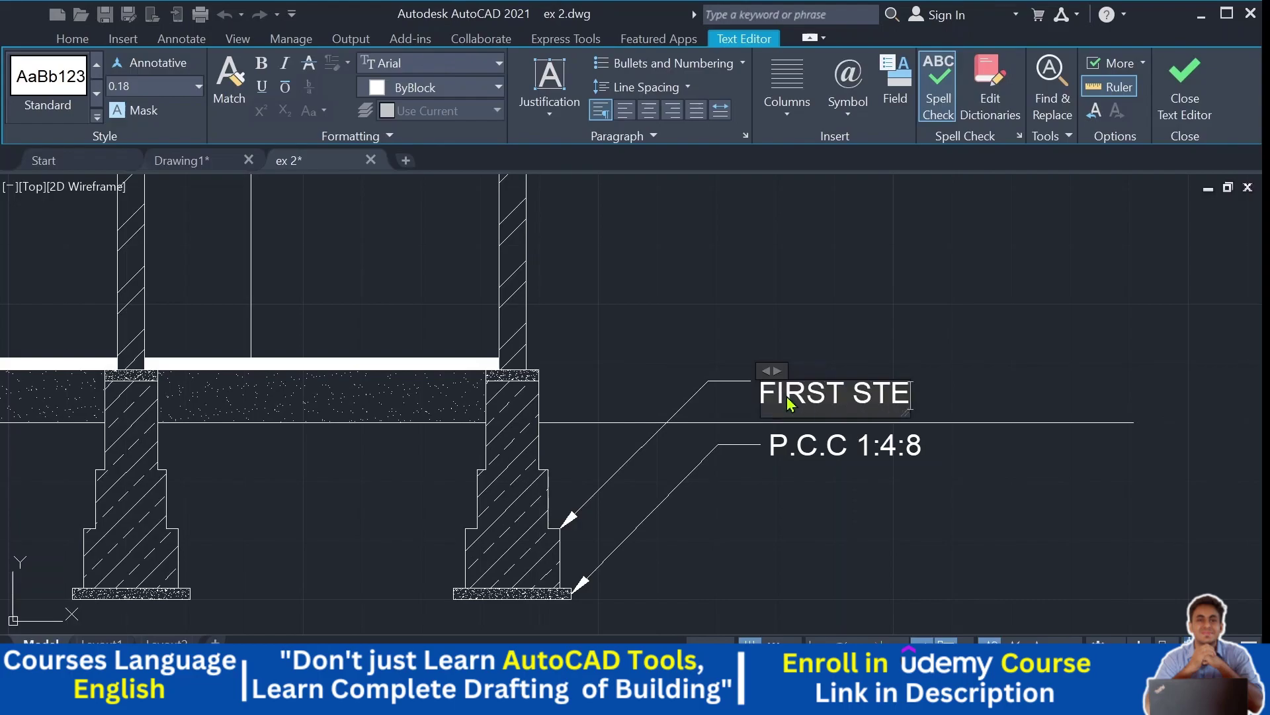
type("P SSS")
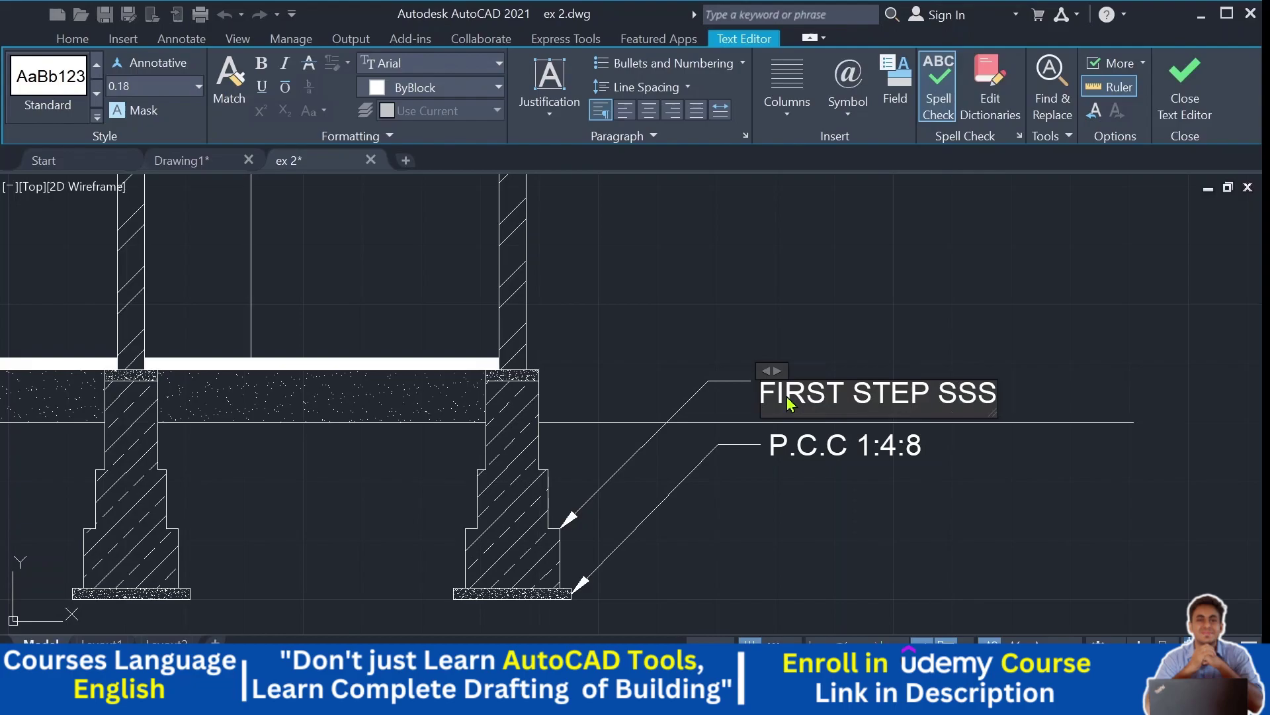
key("BackSpace")
type("M IN C")
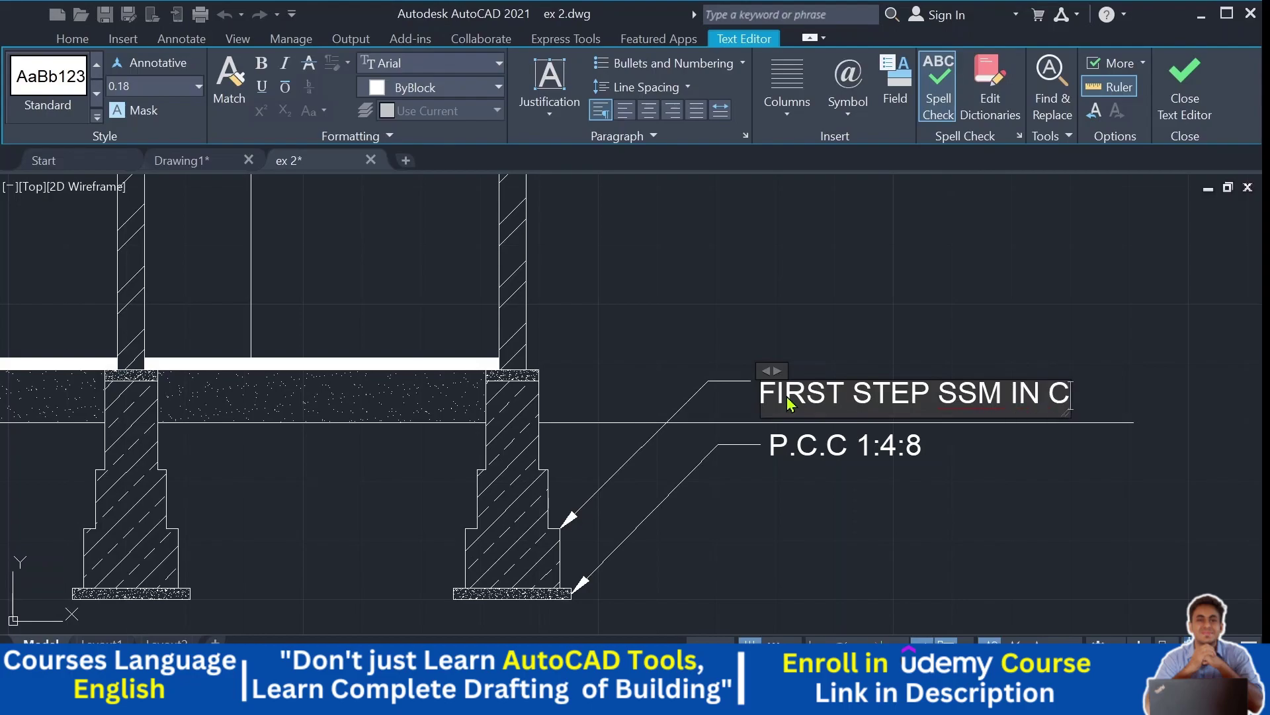
type("M 1")
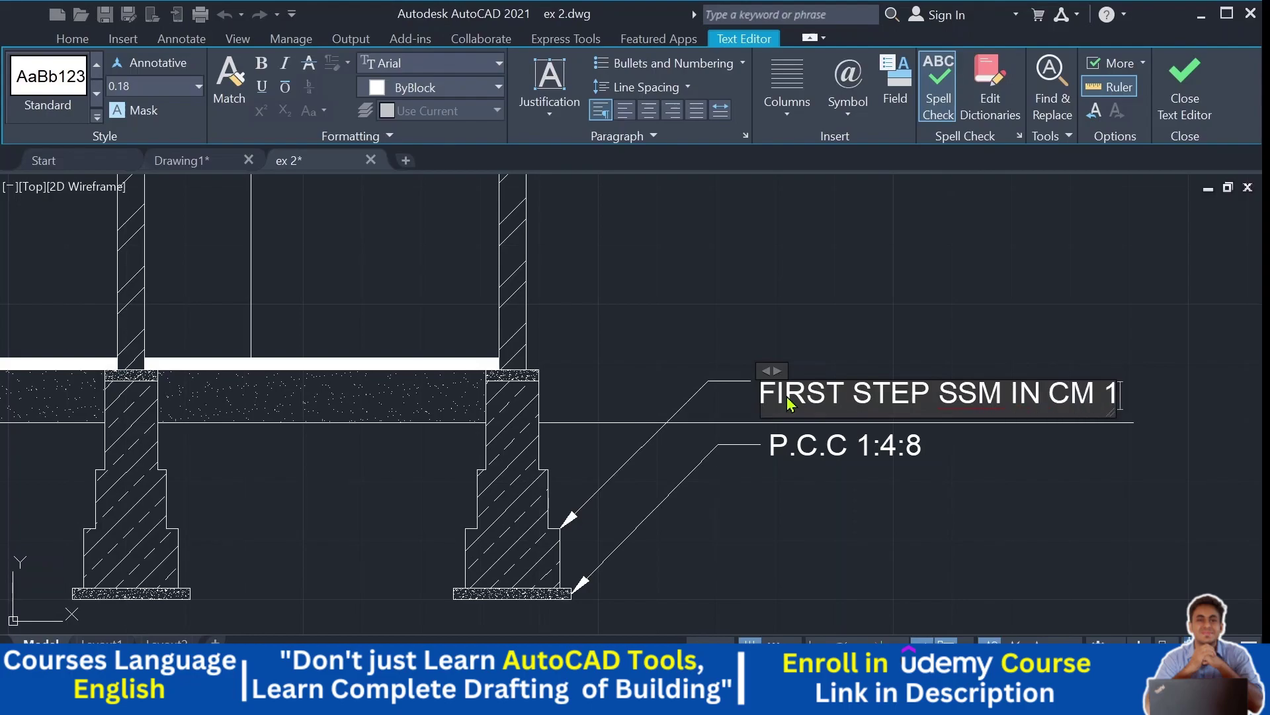
type(":6")
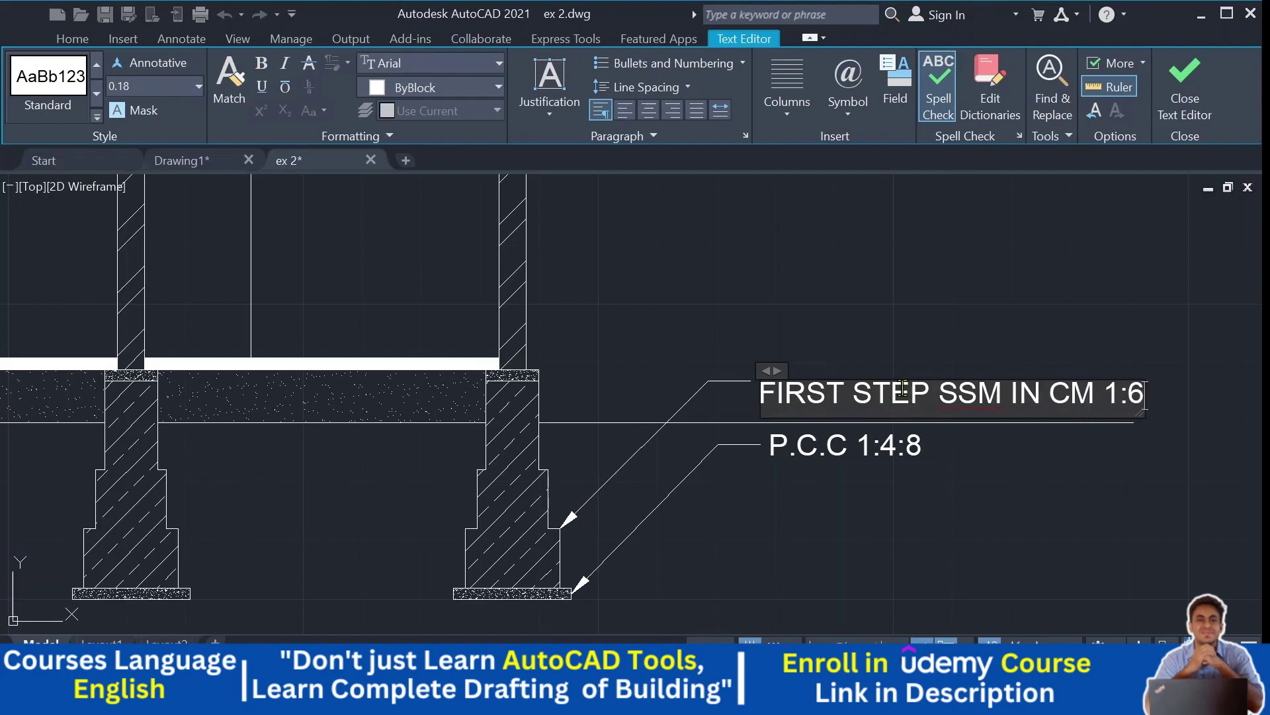
left_click(989, 275)
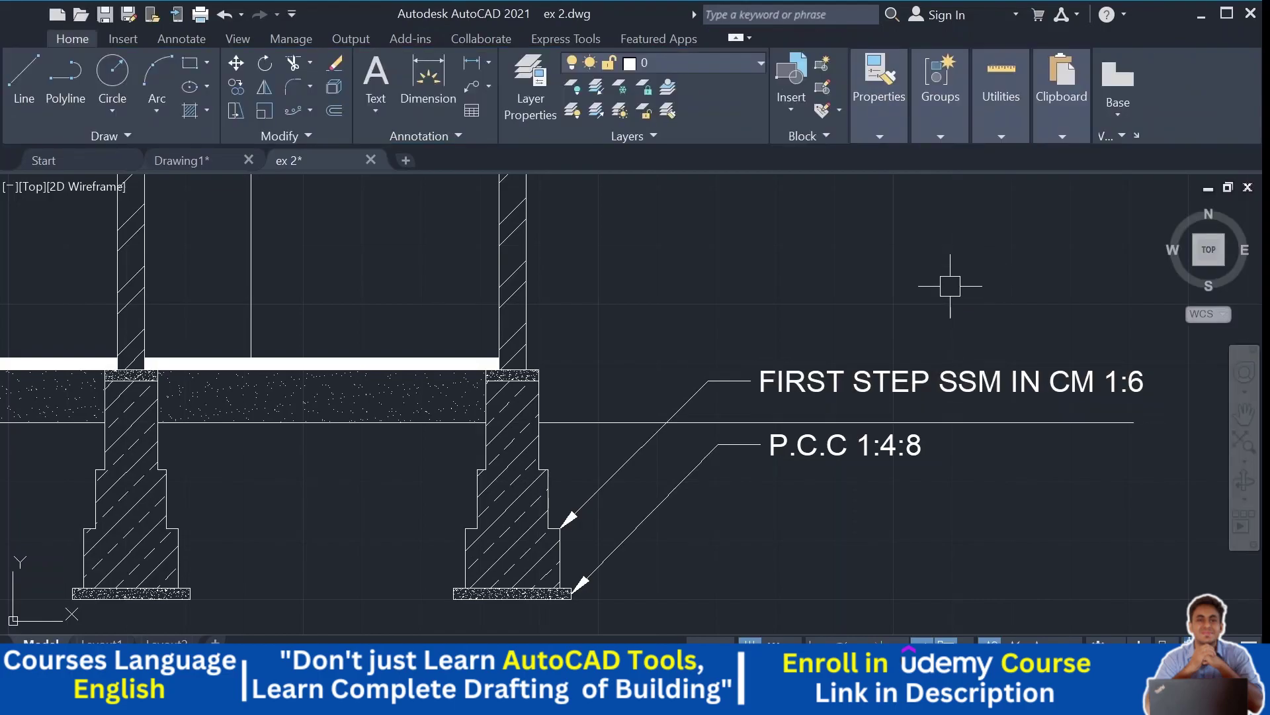
Step: Place a leader pointing at the upper right corner of the rightmost footing's second masonry step, with its landing above the first step label
scroll(950, 286, "down", 3)
mouse_move(888, 288)
middle_mouse_down()
mouse_move(834, 351)
mouse_move(906, 402)
middle_mouse_up()
scroll(834, 351, "up", 1)
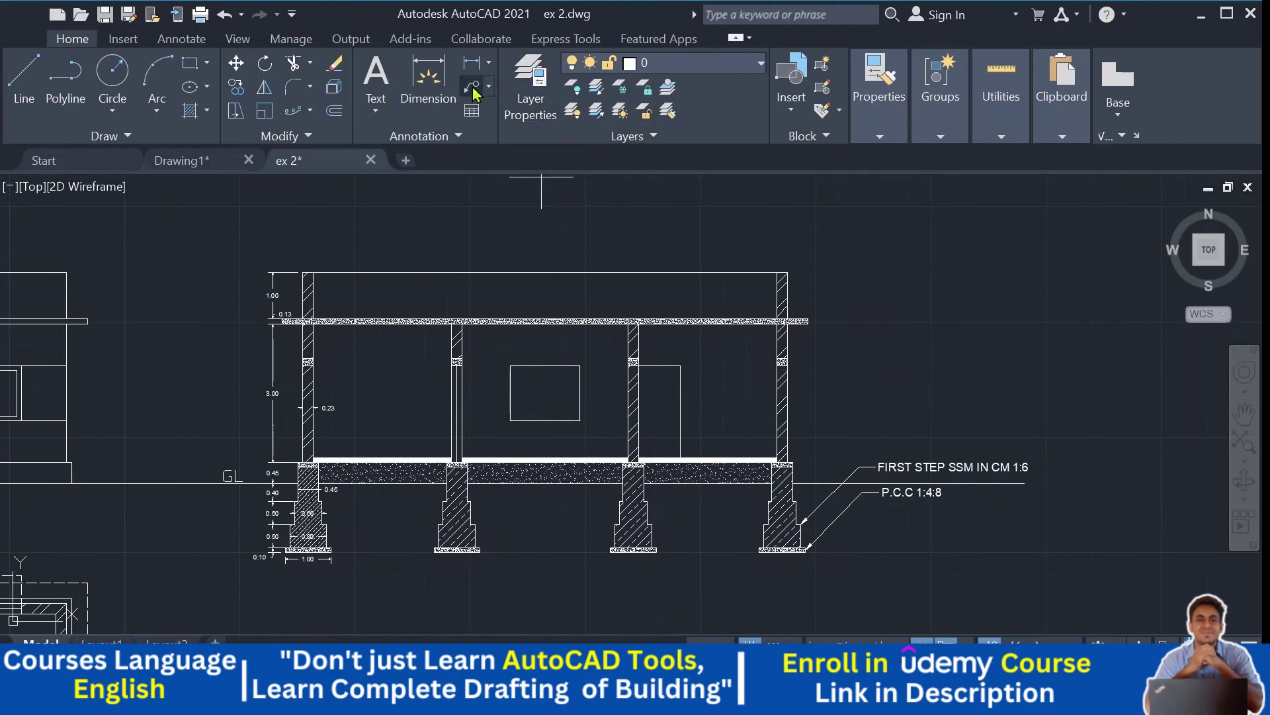
scroll(821, 506, "up", 4)
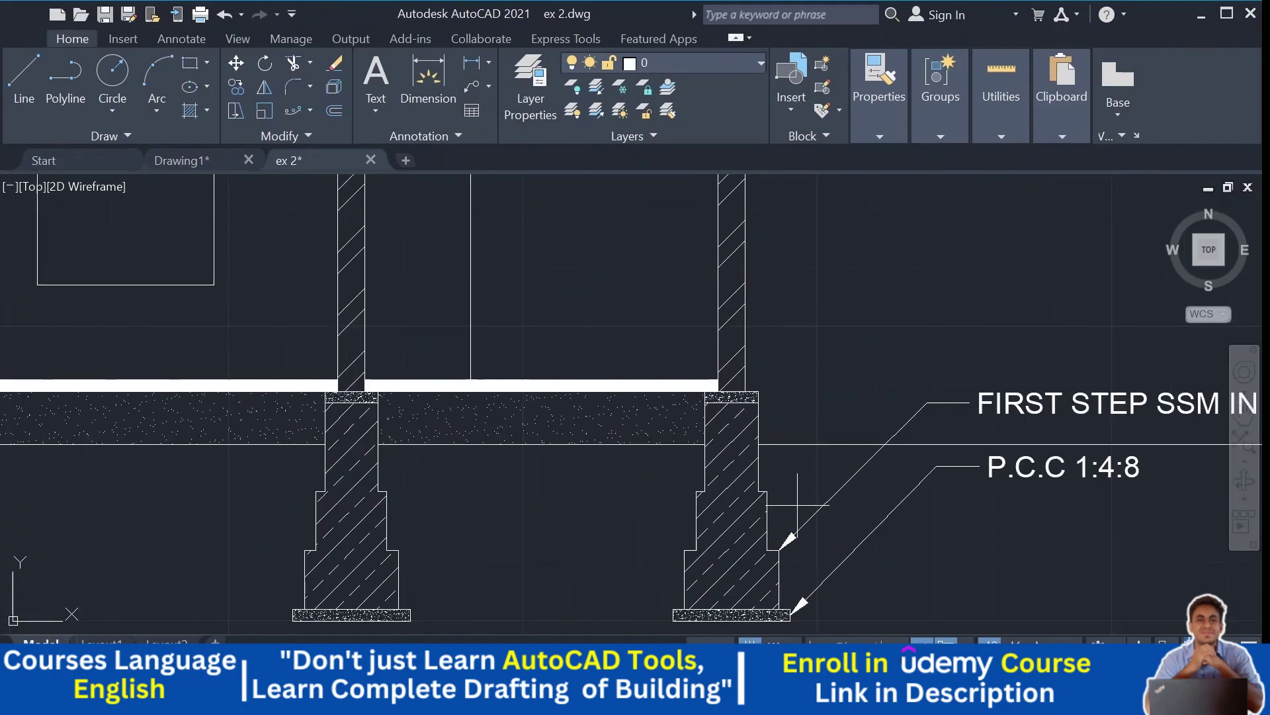
left_click(766, 491)
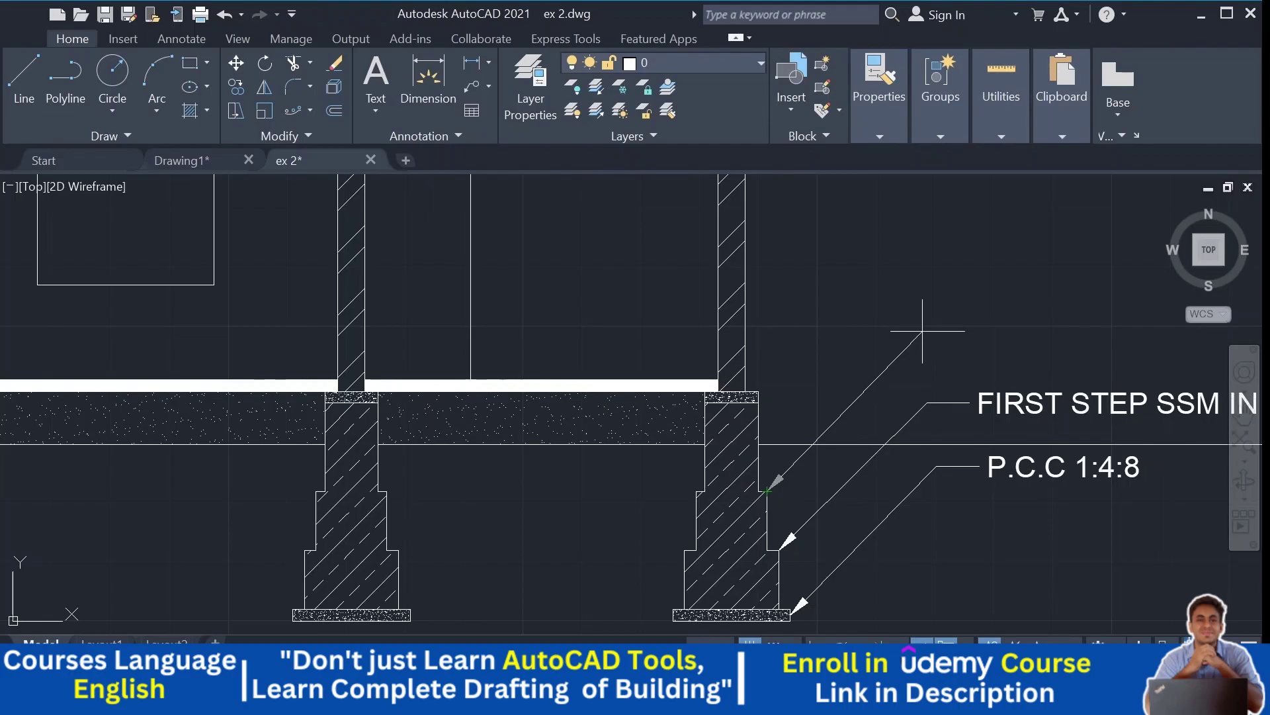
left_click(922, 333)
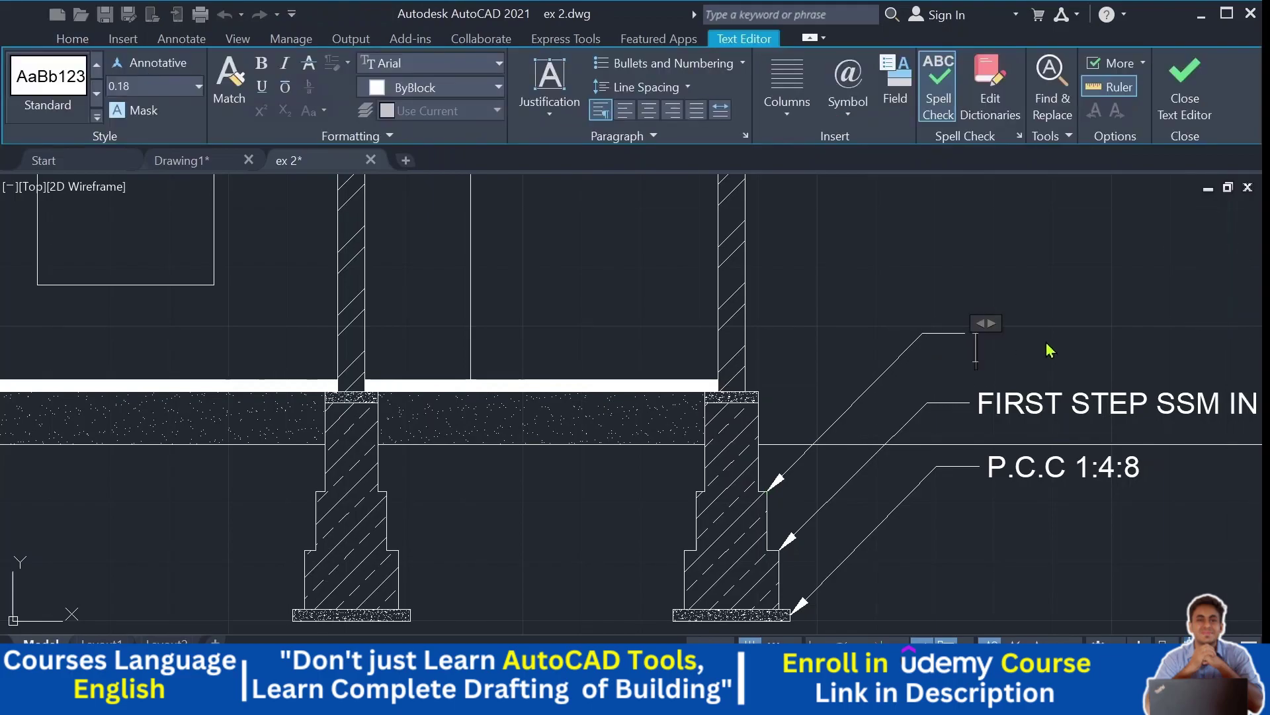
Step: Label the second masonry step's leader "SECOND STEP SSM IN CM 1:6"
scroll(1050, 349, "down", 3)
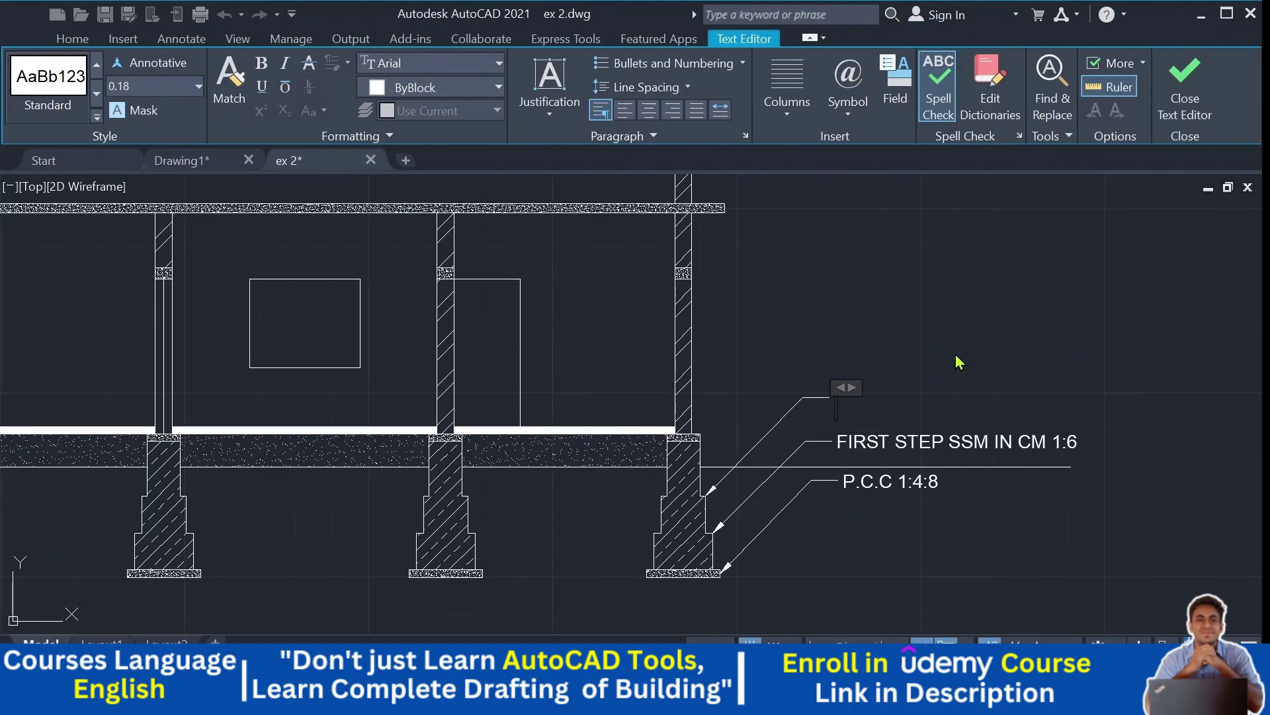
type("SECON")
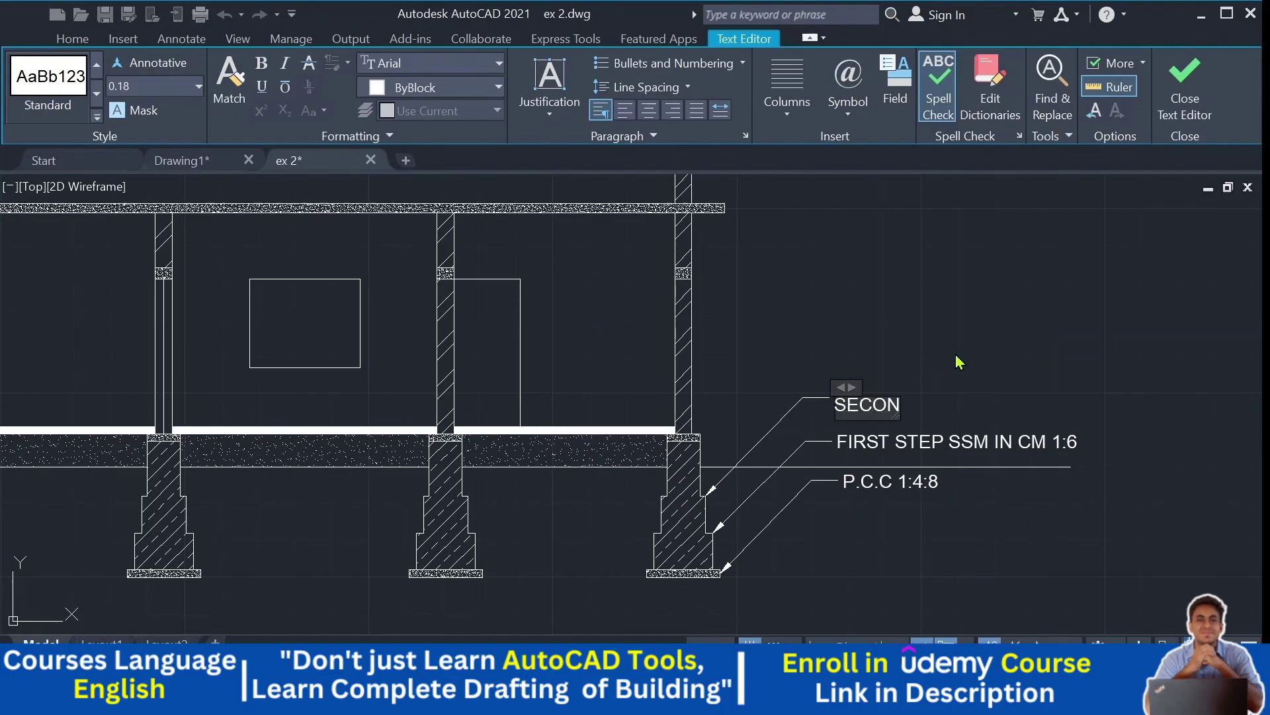
type("D STEP")
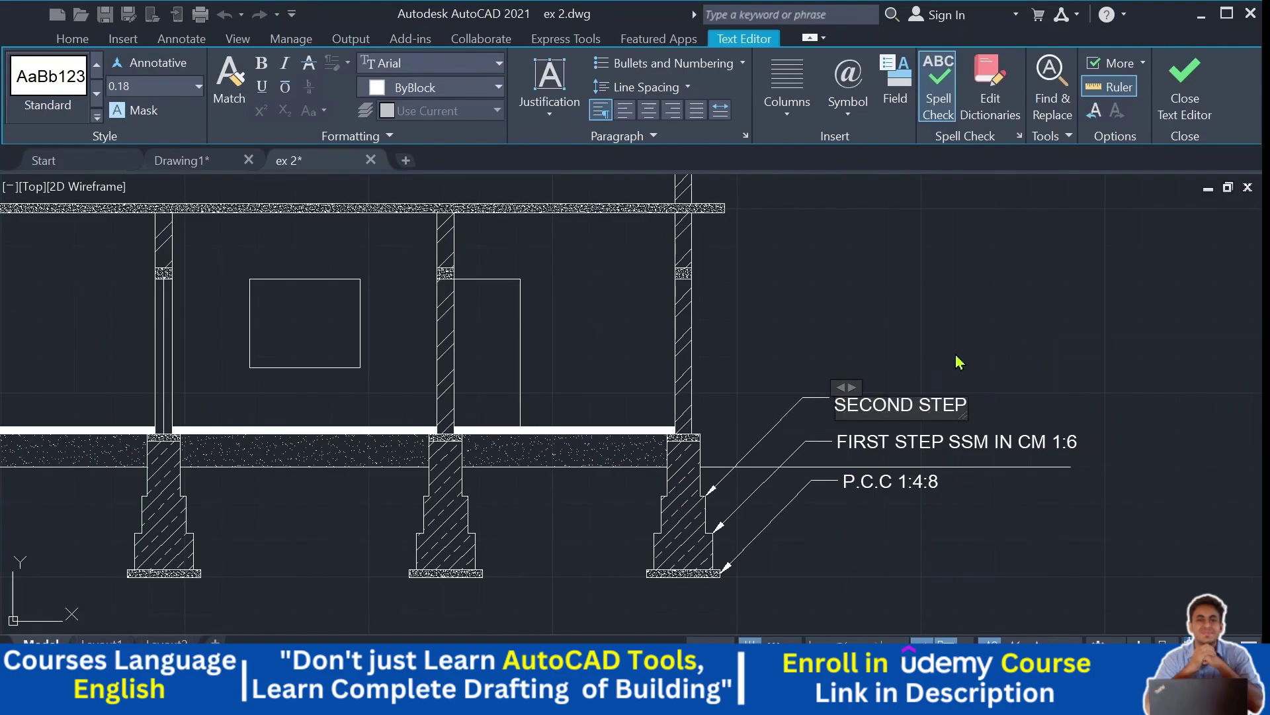
type(" SSM")
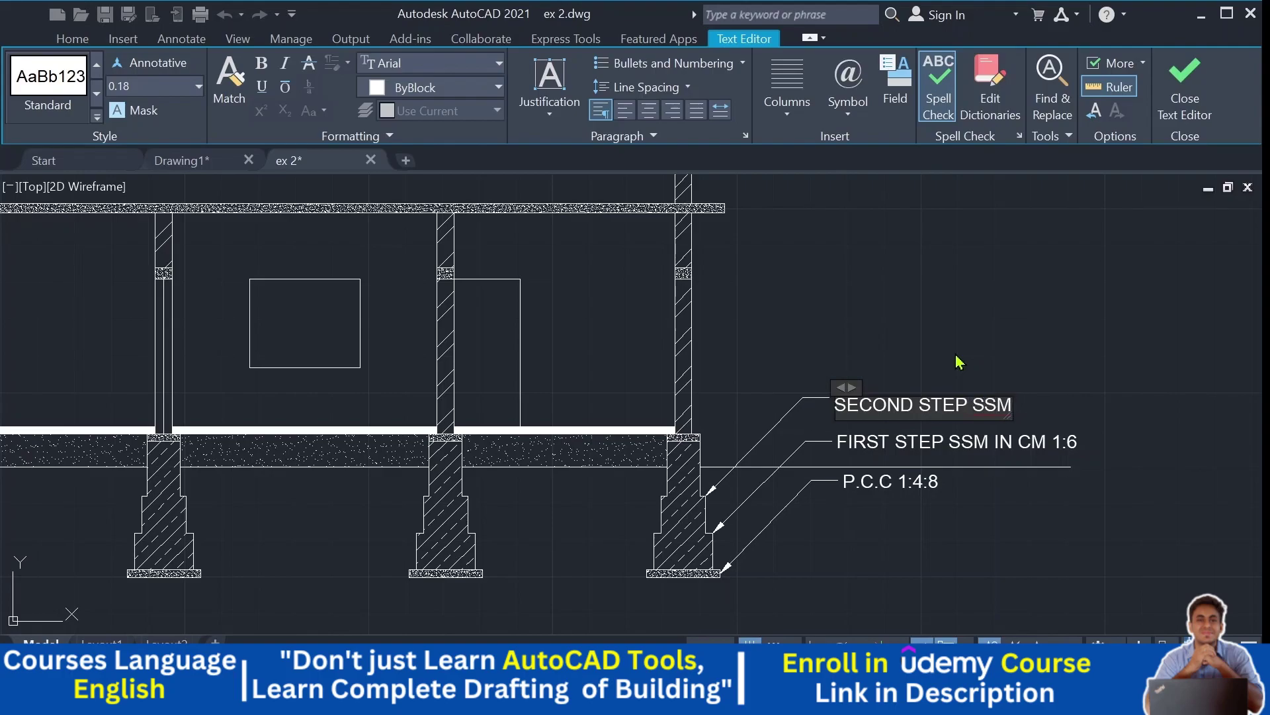
type(" IN C")
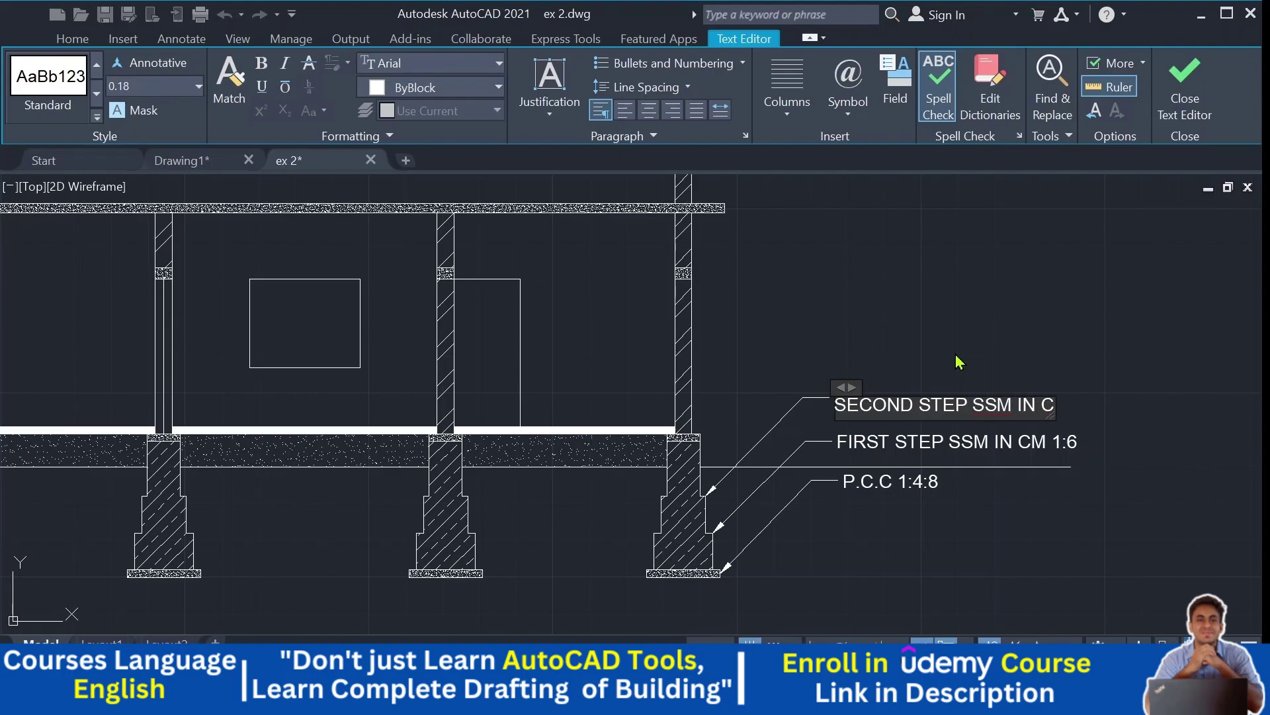
type("M 1:6")
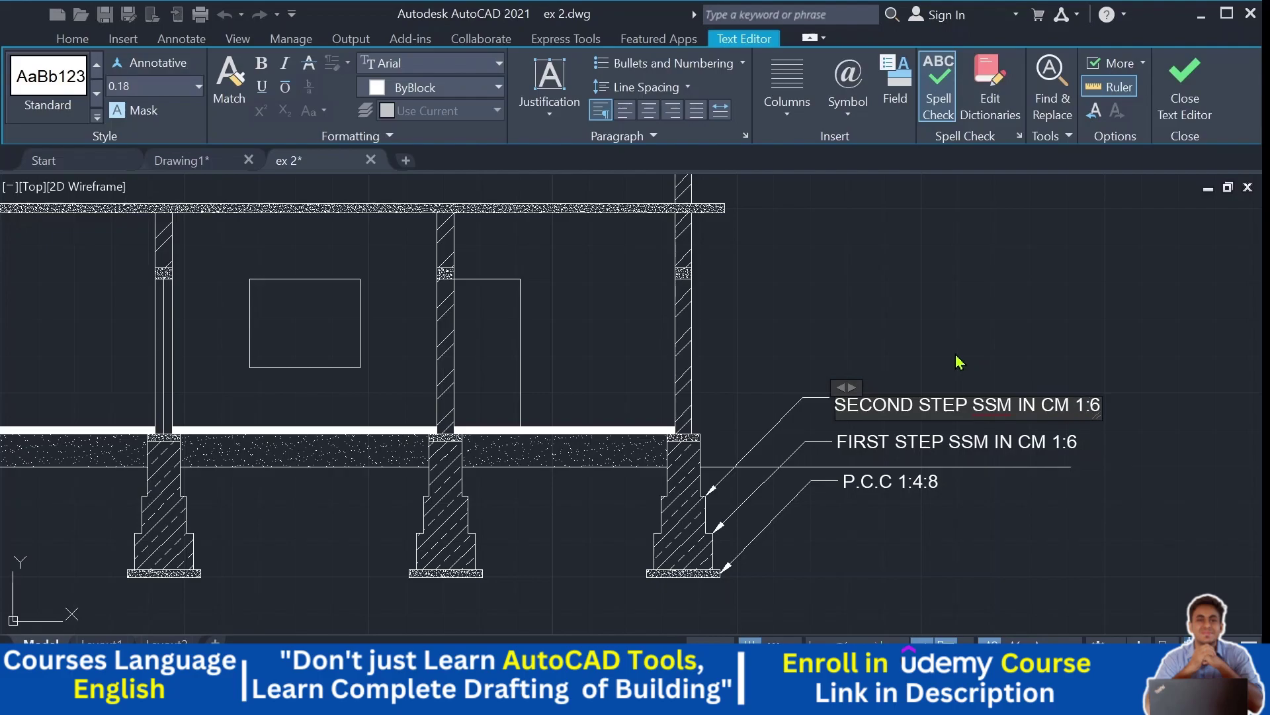
left_click(939, 320)
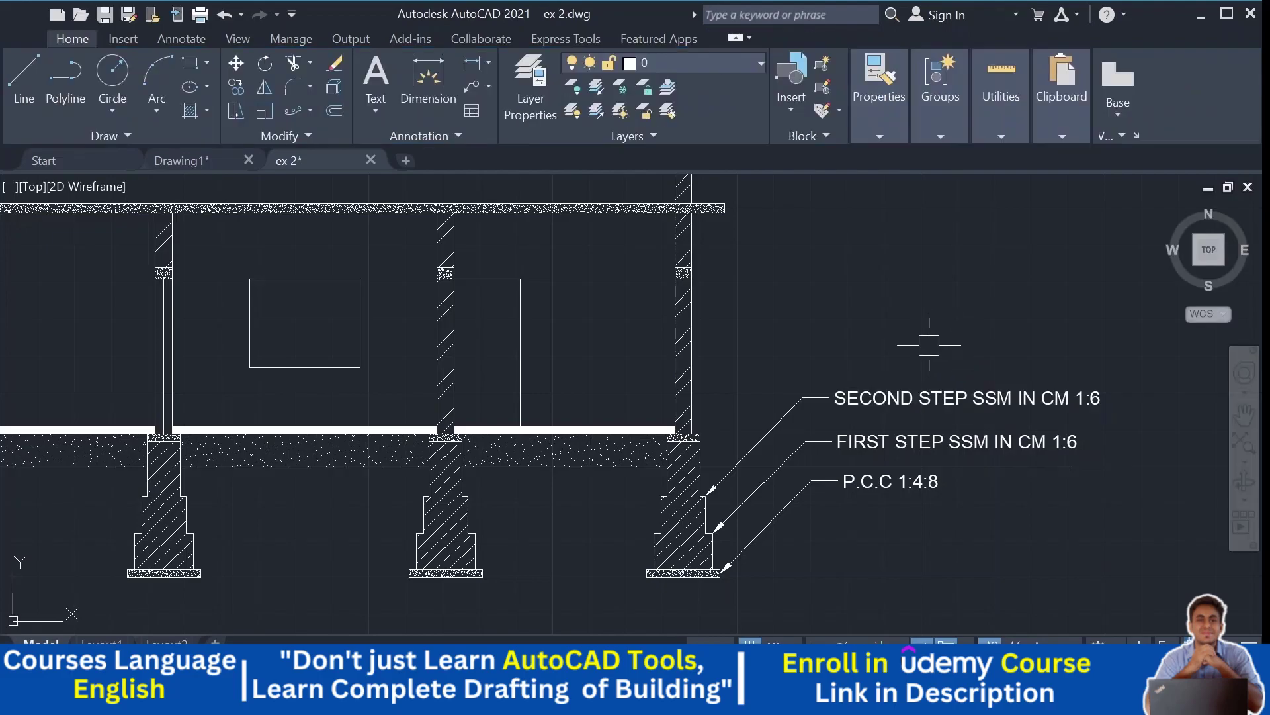
Step: Place a leader pointing at the outer face of the rightmost plinth masonry above ground level, with its landing above the second step label
middle_click_drag(939, 320, 919, 365)
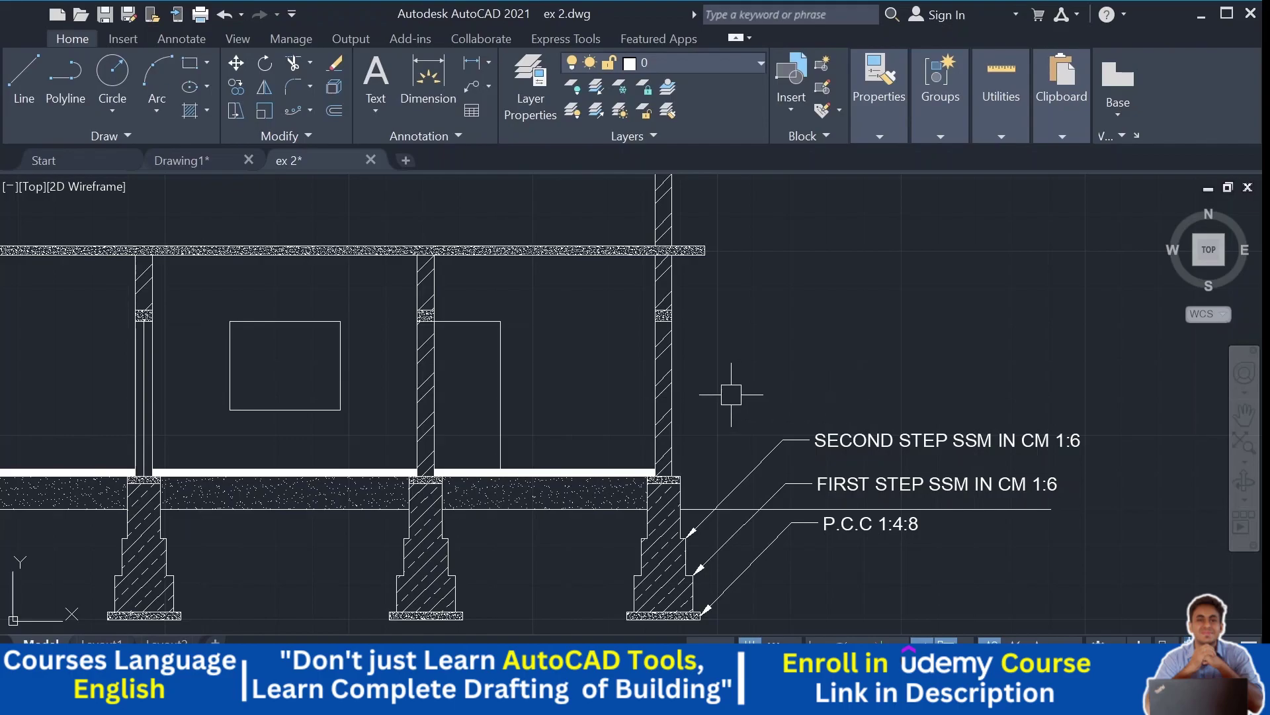
left_click(469, 90)
scroll(705, 483, "up", 4)
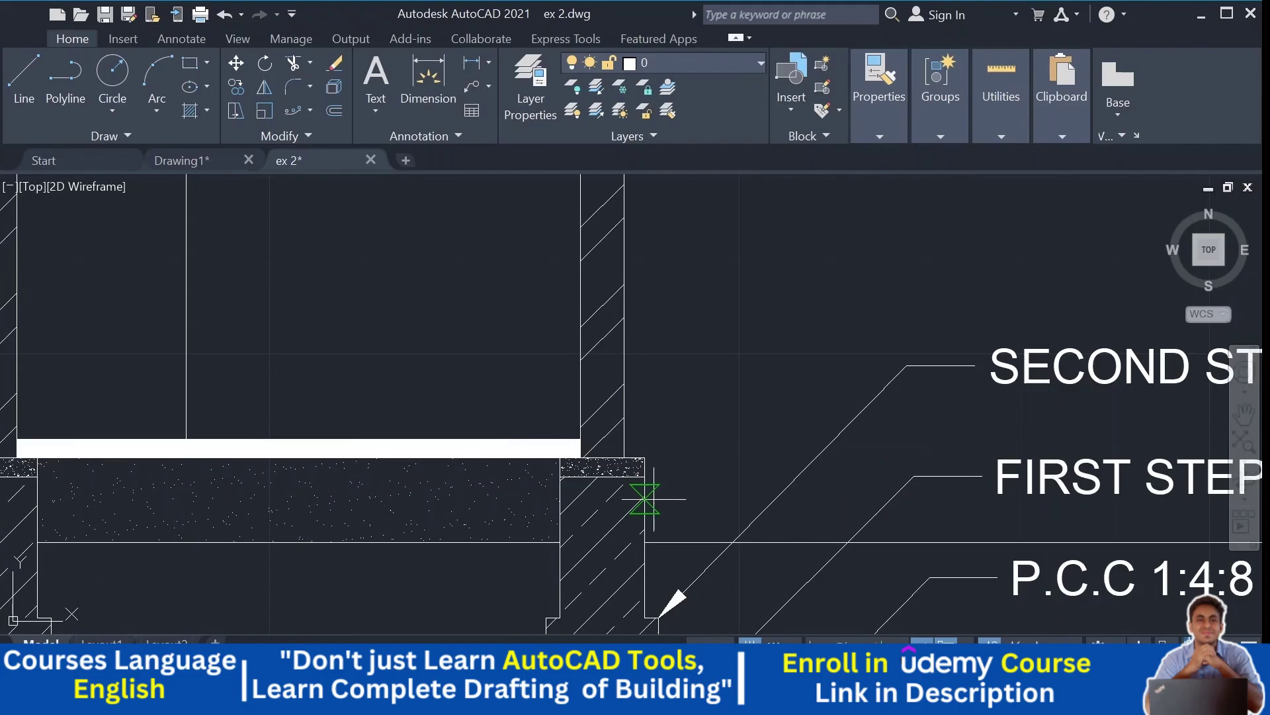
scroll(847, 357, "down", 3)
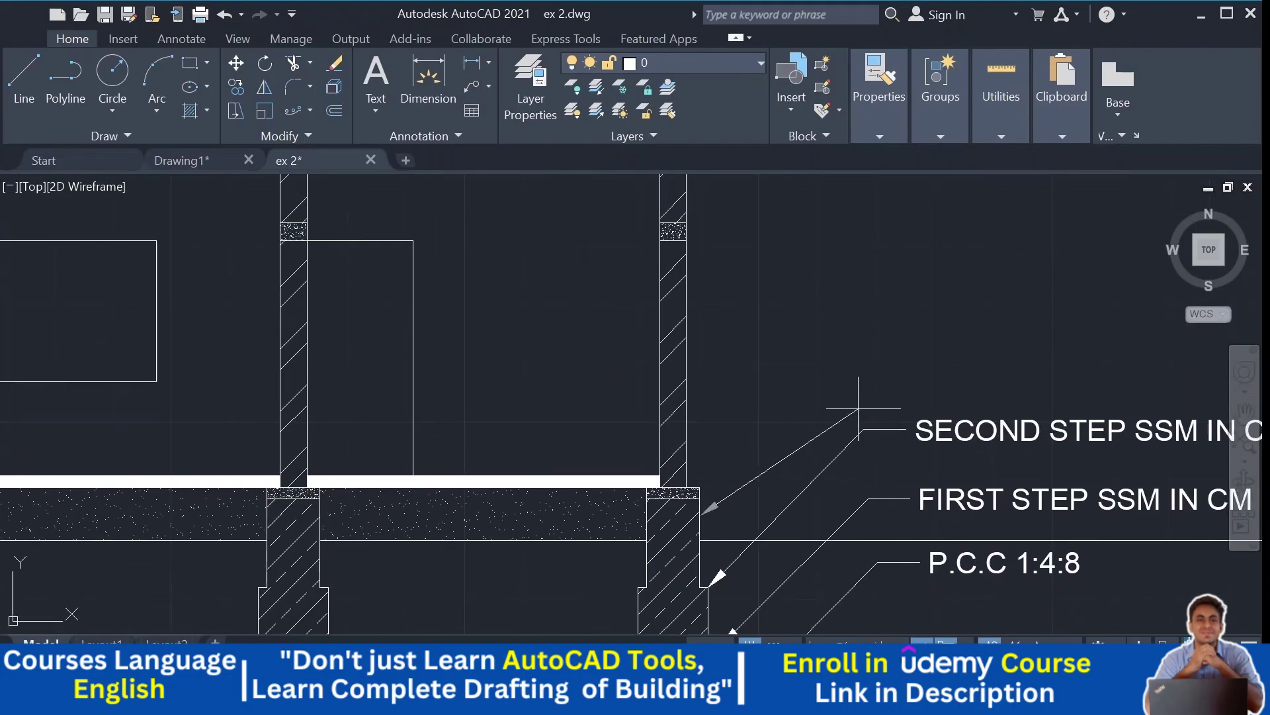
left_click(860, 352)
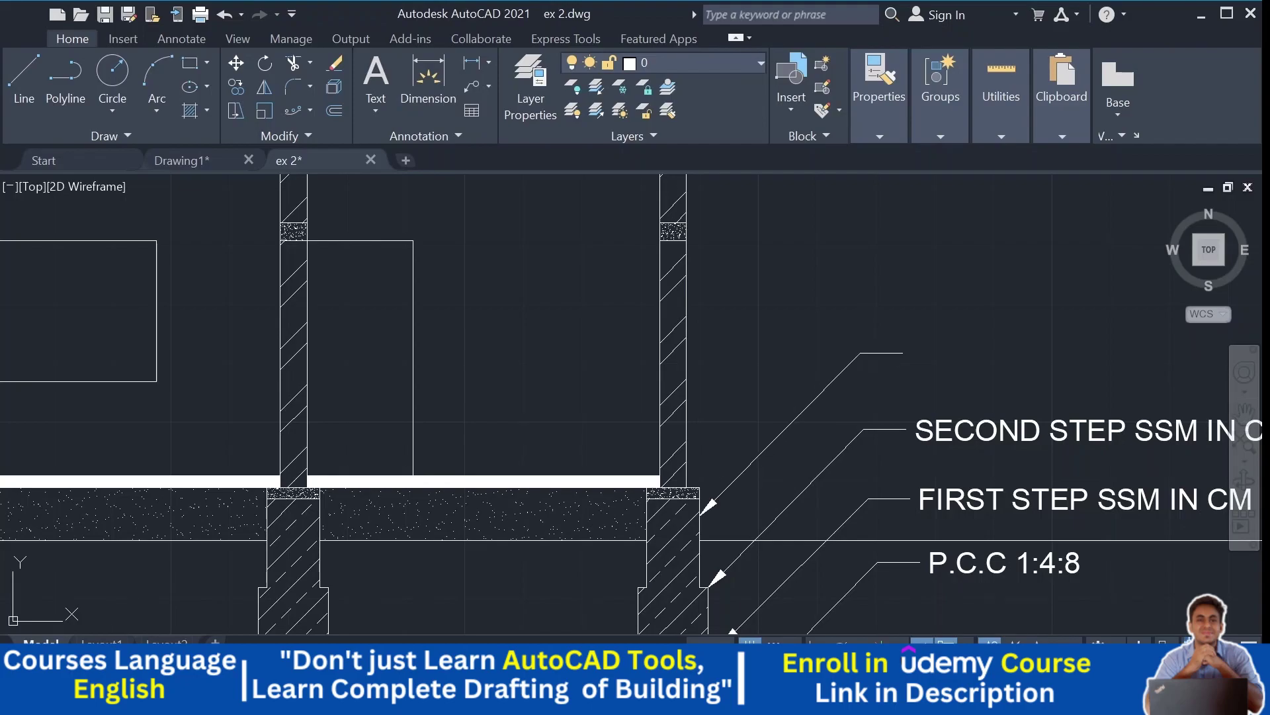
Step: Label the plinth masonry's leader "PLINTH OF SSM IN CM 1:6"
type("PL")
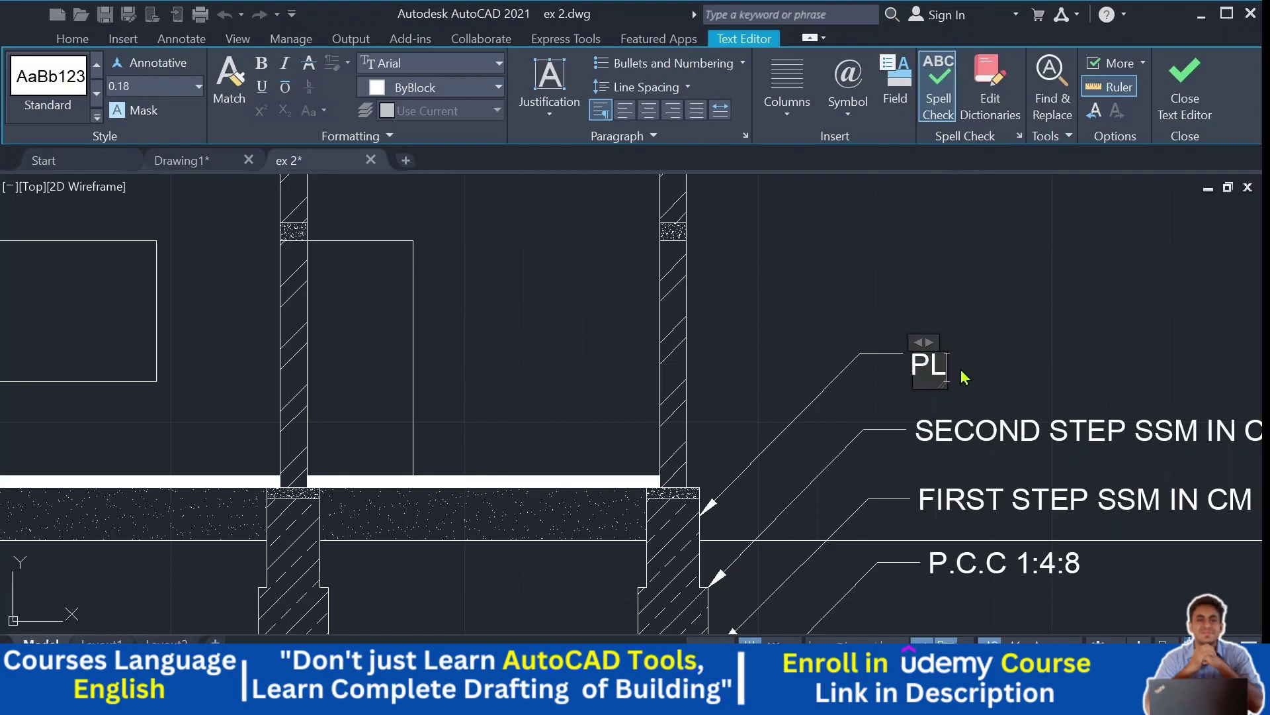
type("INTH")
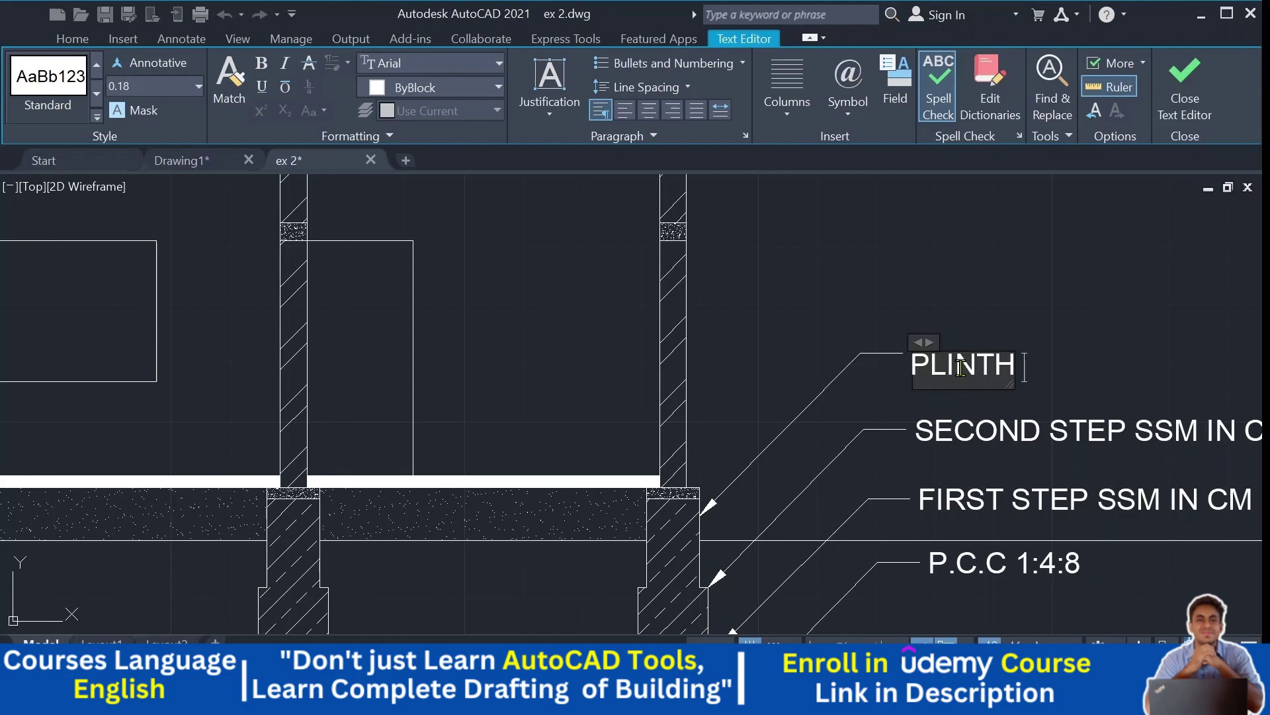
type("OF SS")
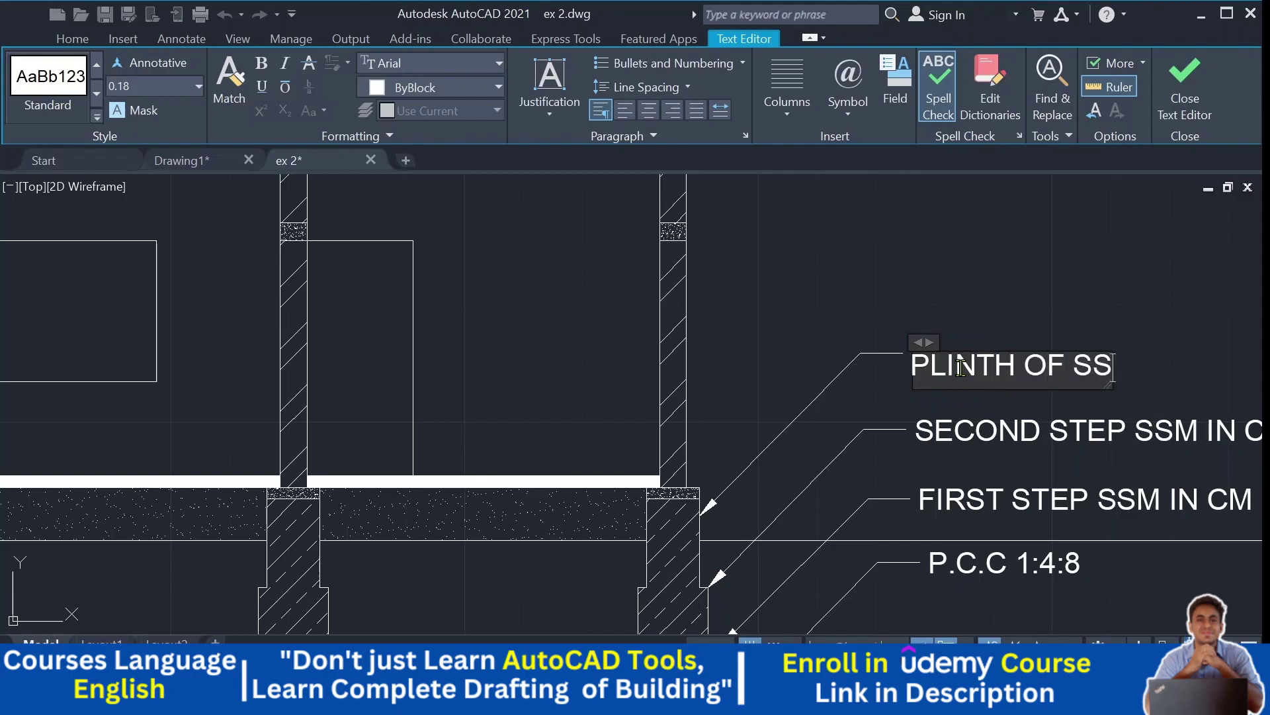
type("M IN CM 1")
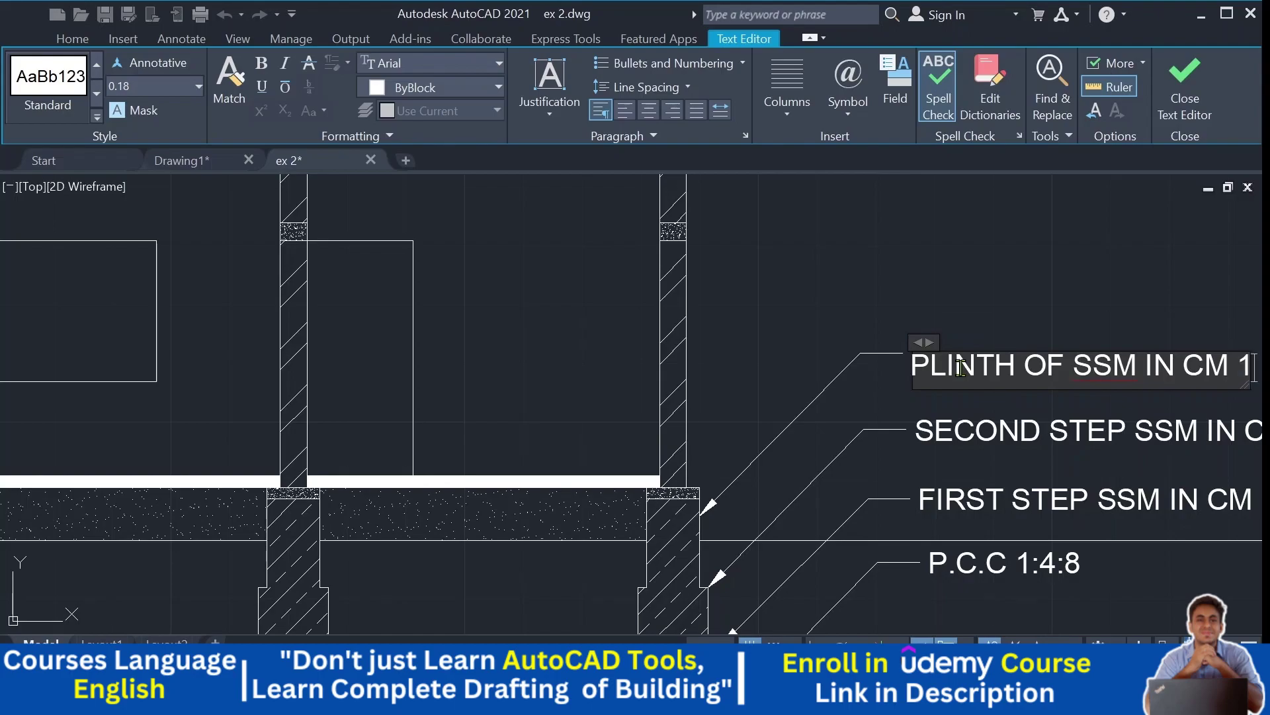
type(":6")
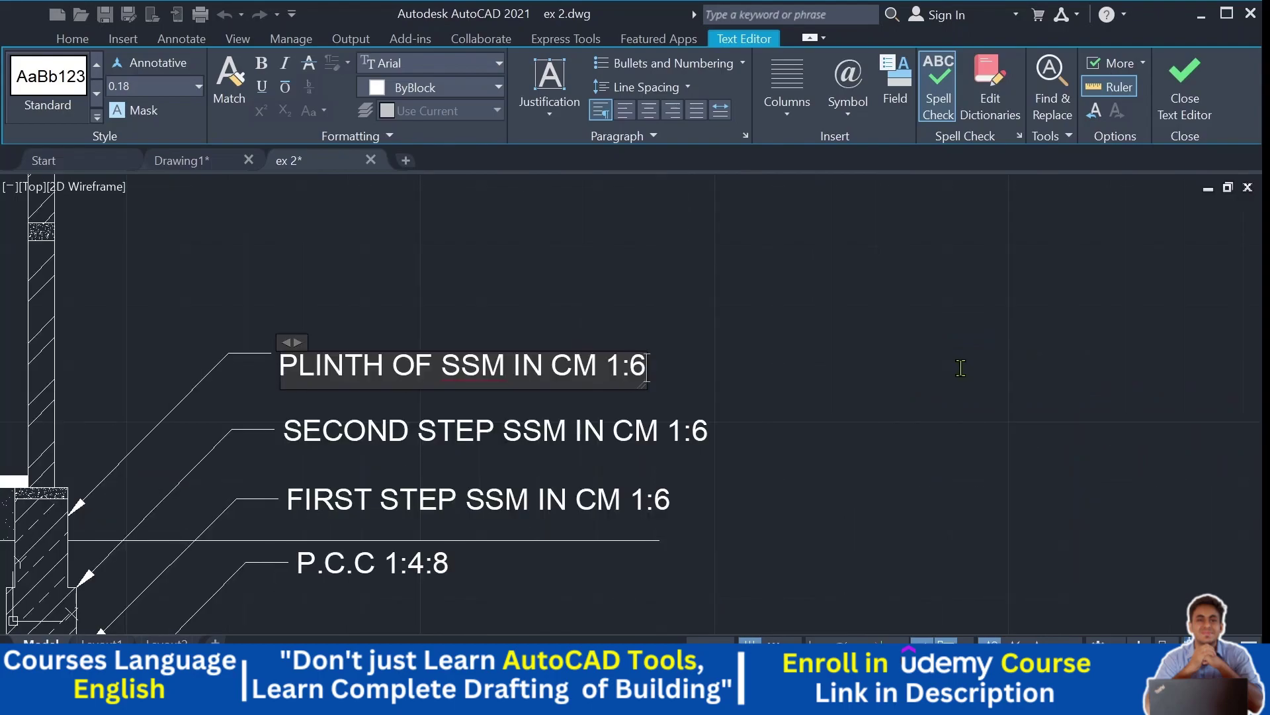
left_click(961, 368)
scroll(961, 368, "down", 2)
middle_click_drag(812, 326, 938, 409)
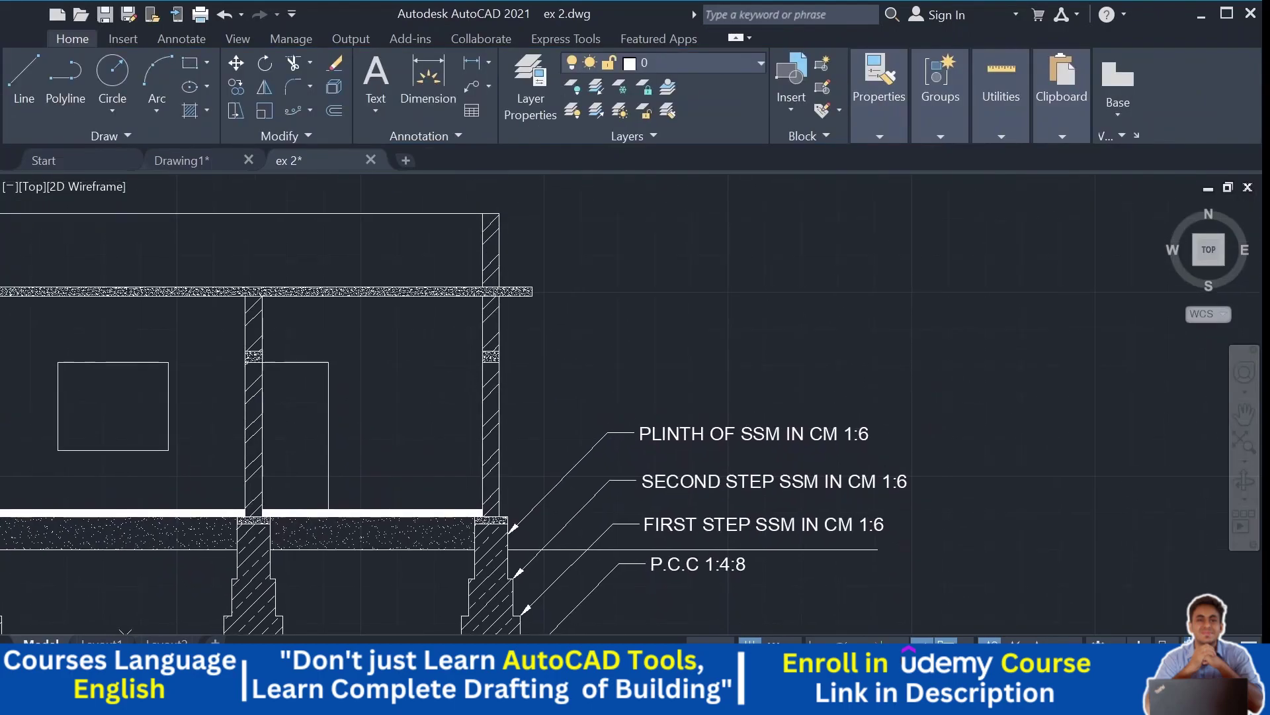
scroll(522, 492, "up", 4)
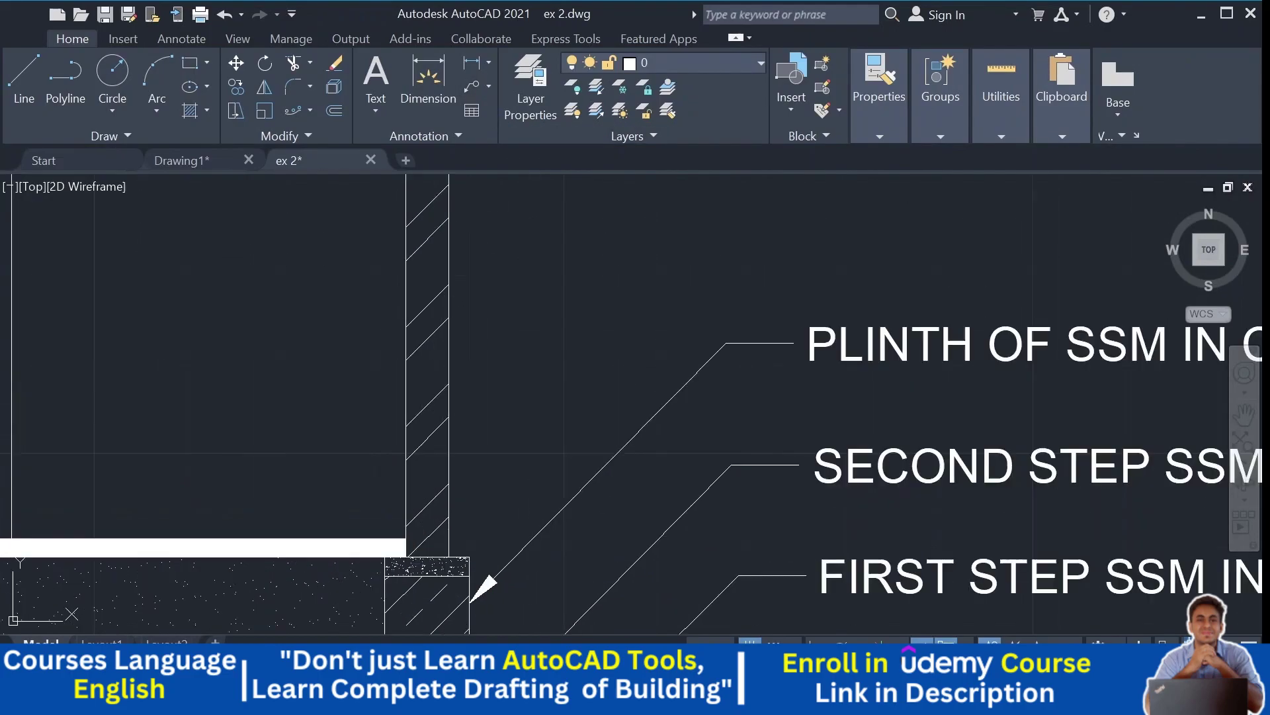
scroll(605, 377, "down", 2)
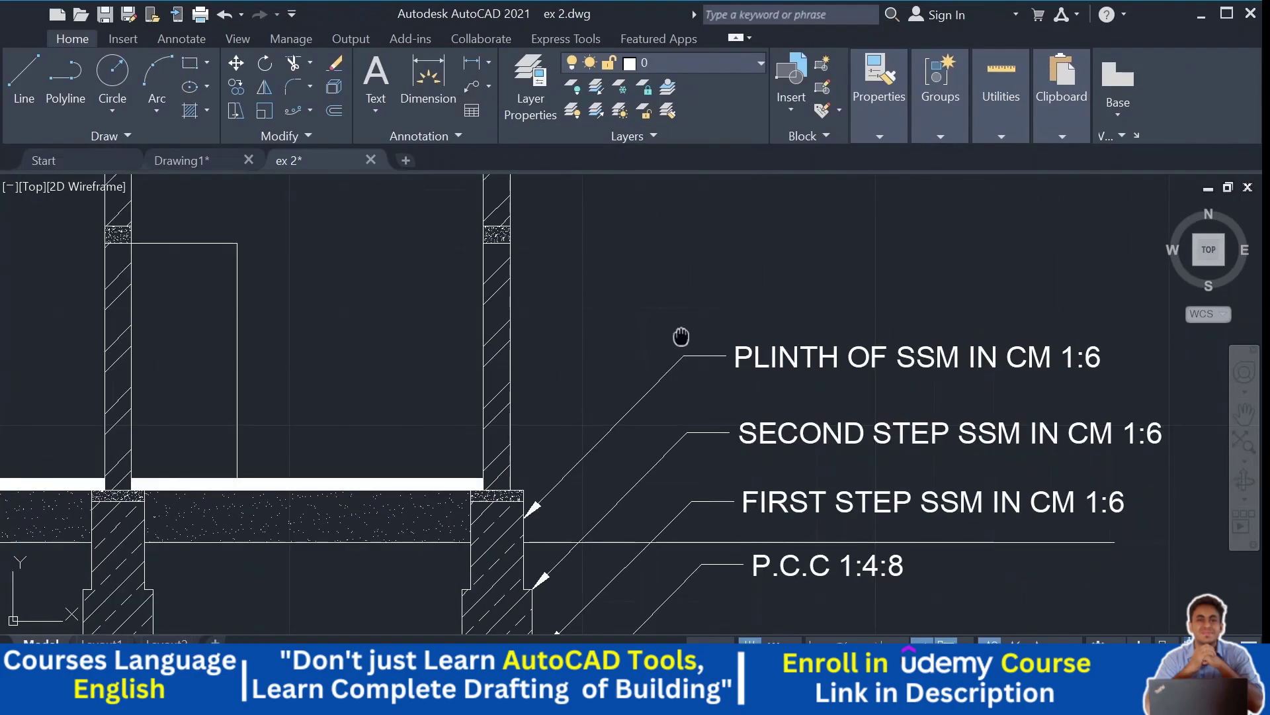
Step: Place a leader pointing at the upper outer corner of the rightmost damp proof course, with its landing above the plinth label
middle_click_drag(681, 334, 700, 408)
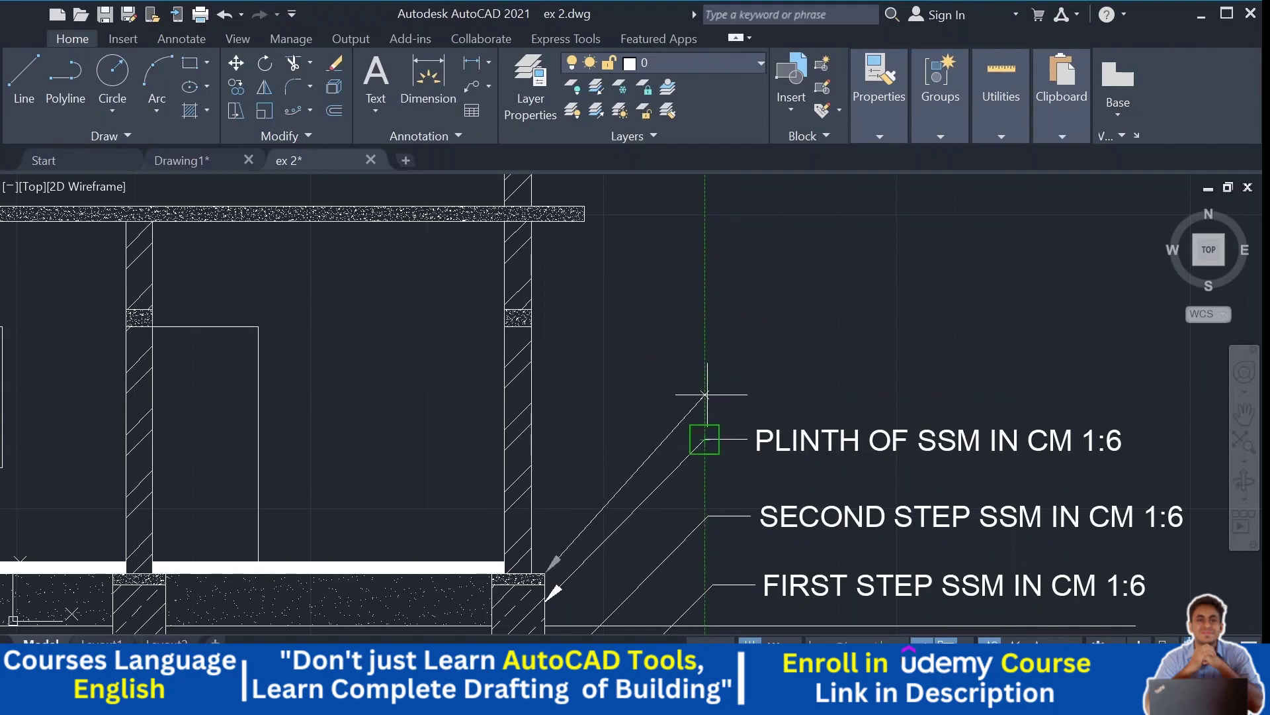
scroll(722, 400, "up", 2)
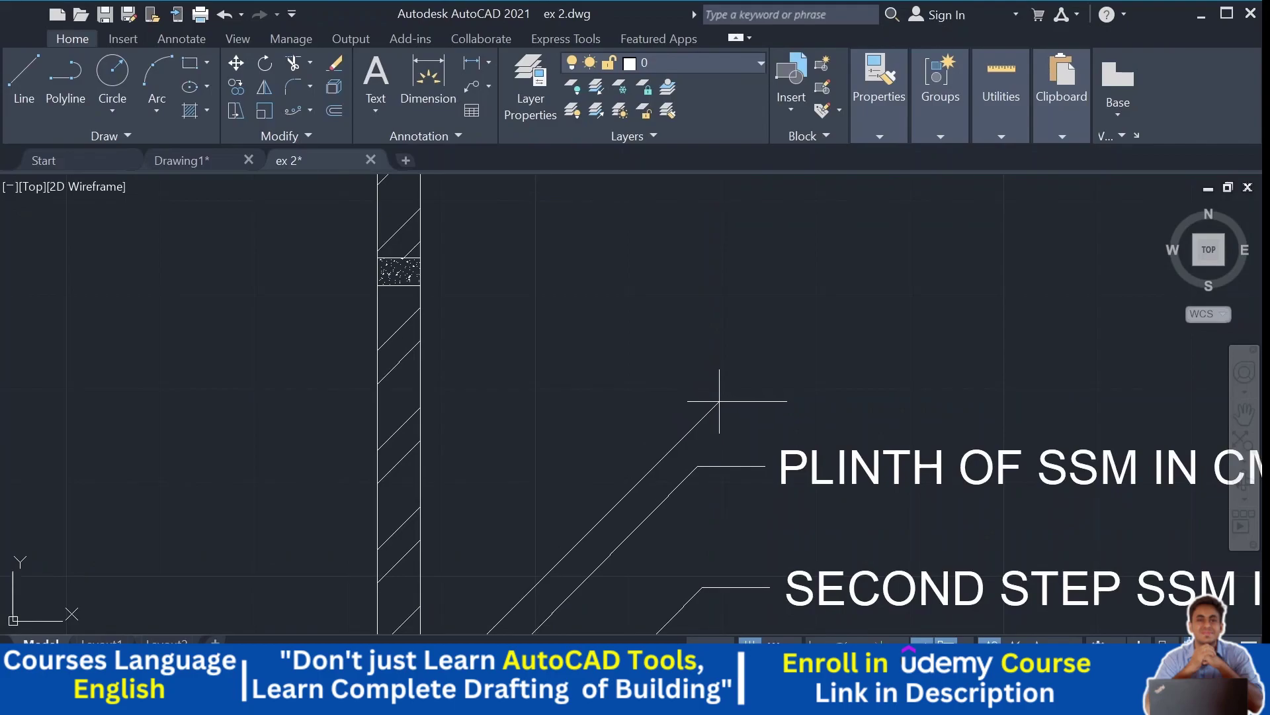
left_click(719, 400)
scroll(845, 392, "down", 3)
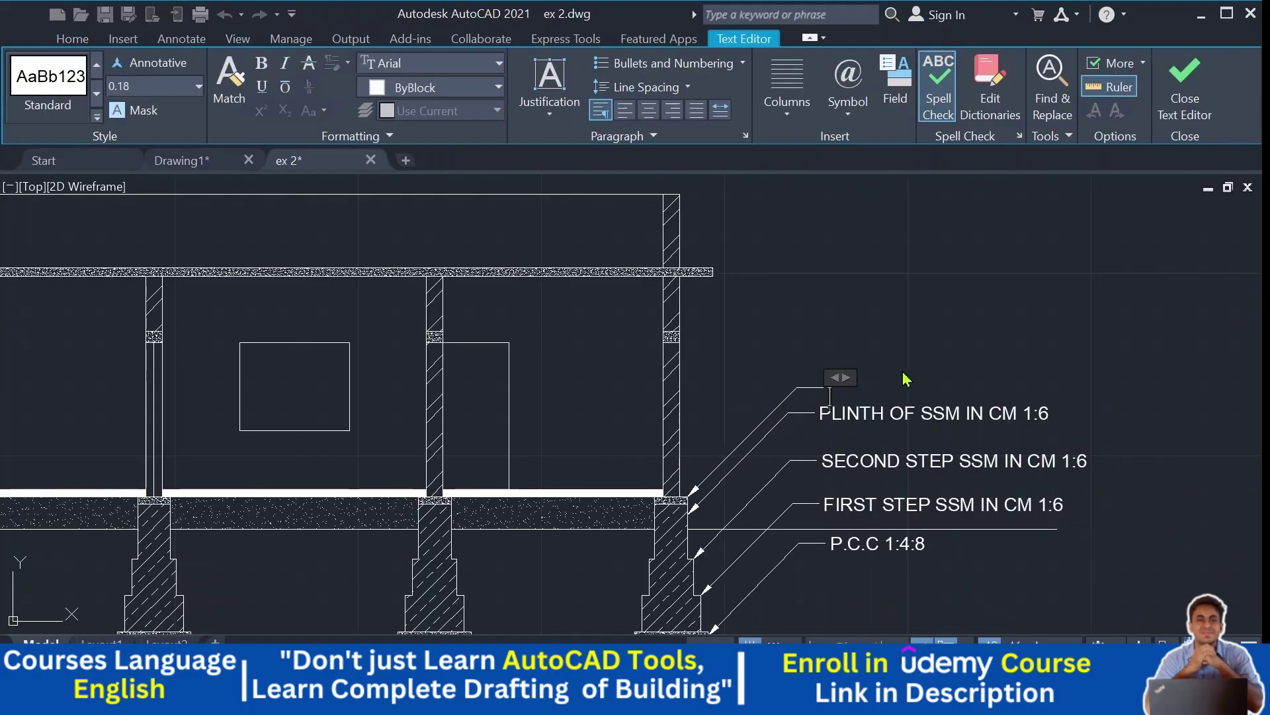
Step: Label the damp proof course's leader "DAMP PROOF COARSE OF 1:4:8"
type("DA")
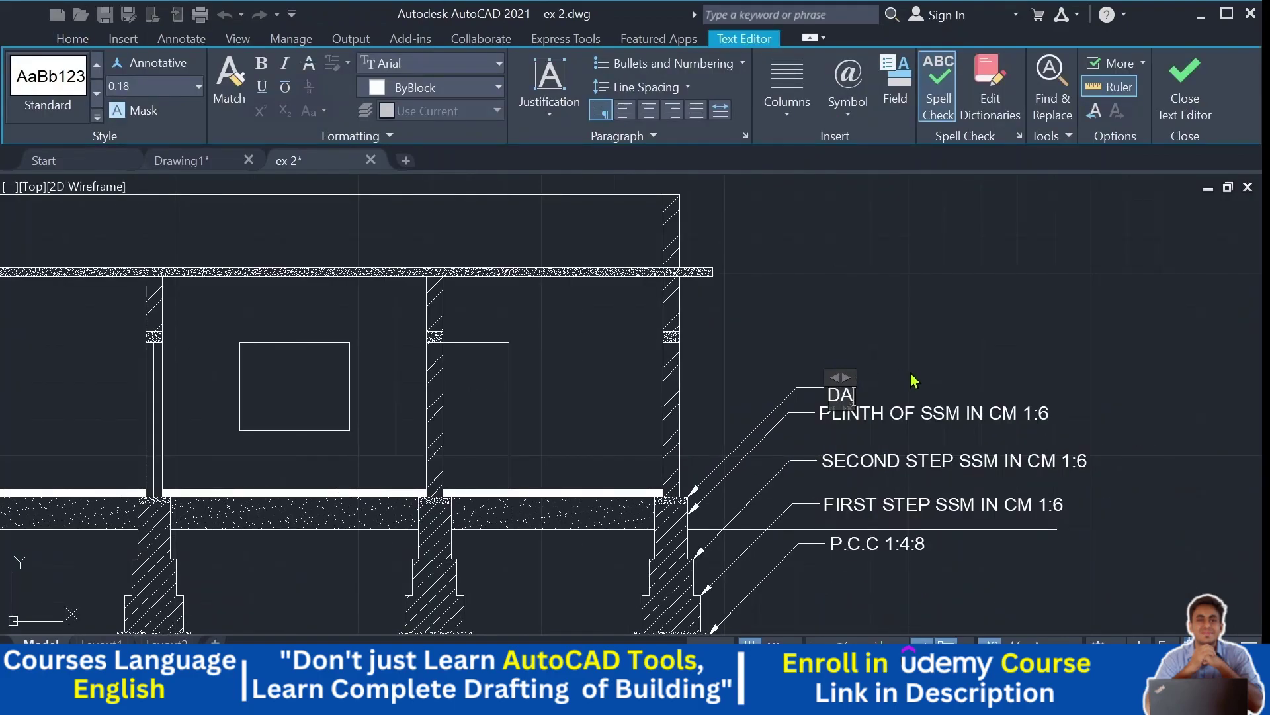
type("MP")
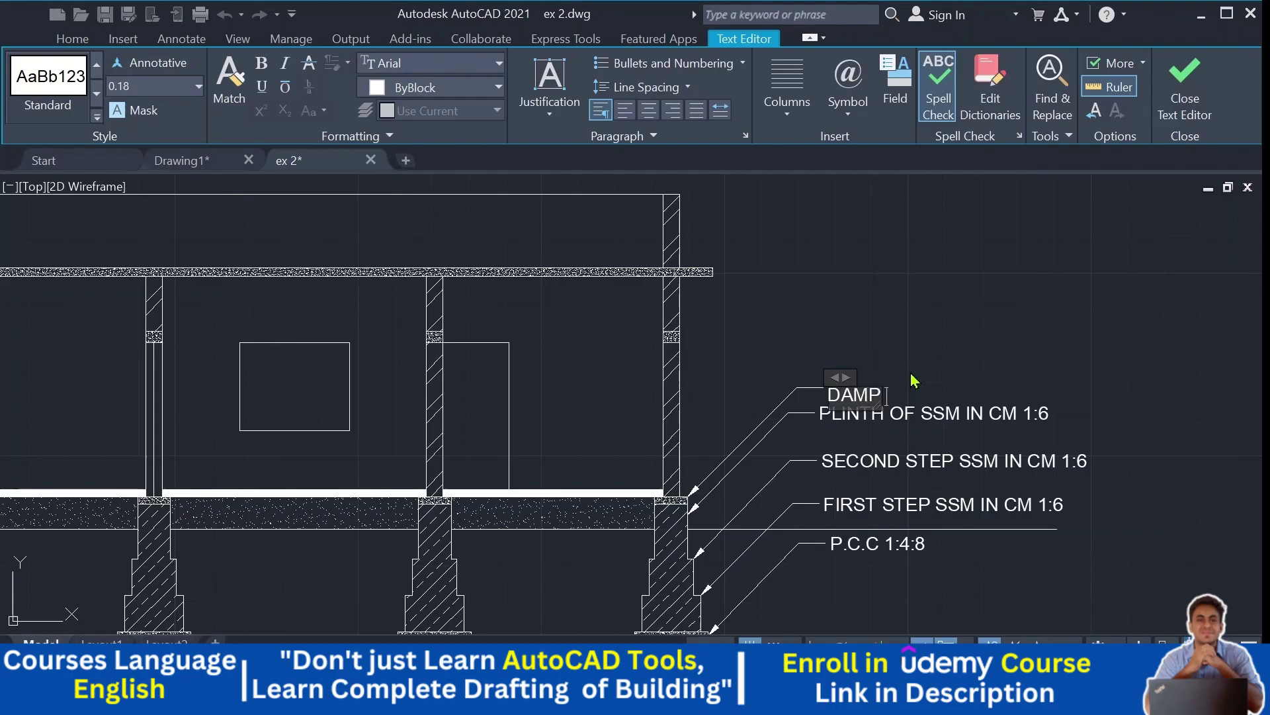
type(" PROOF C")
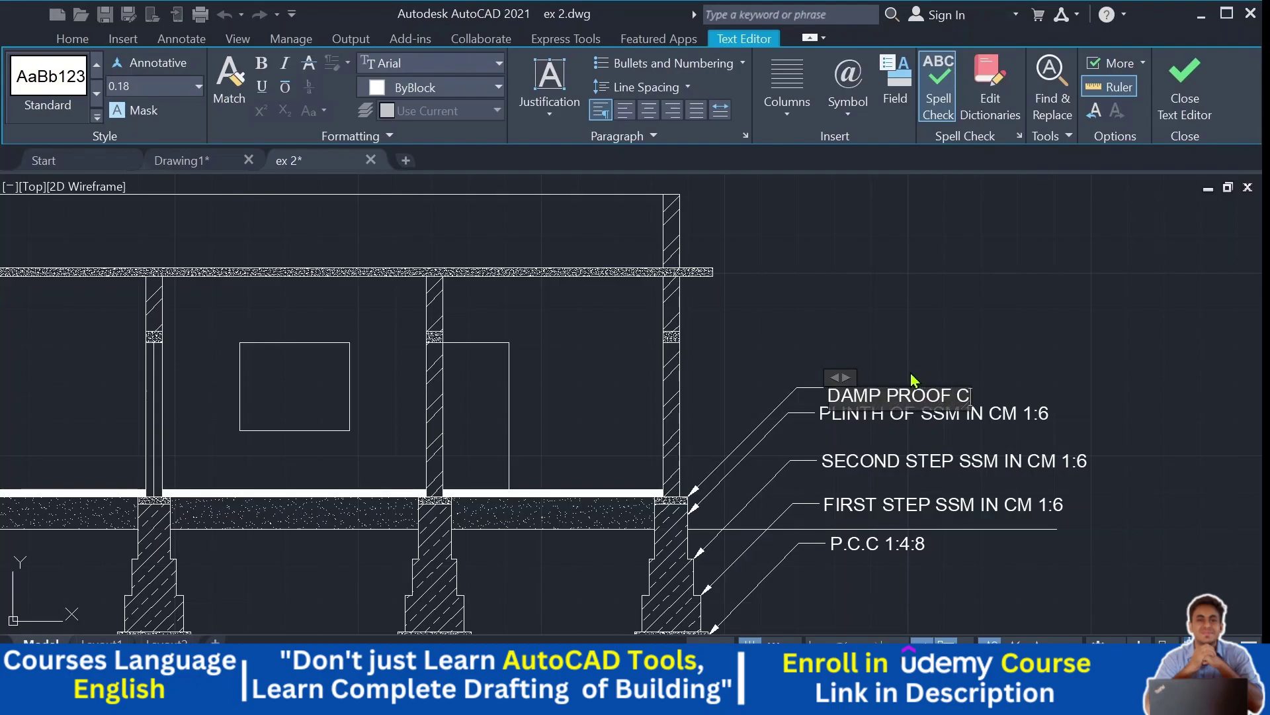
type("OARSE")
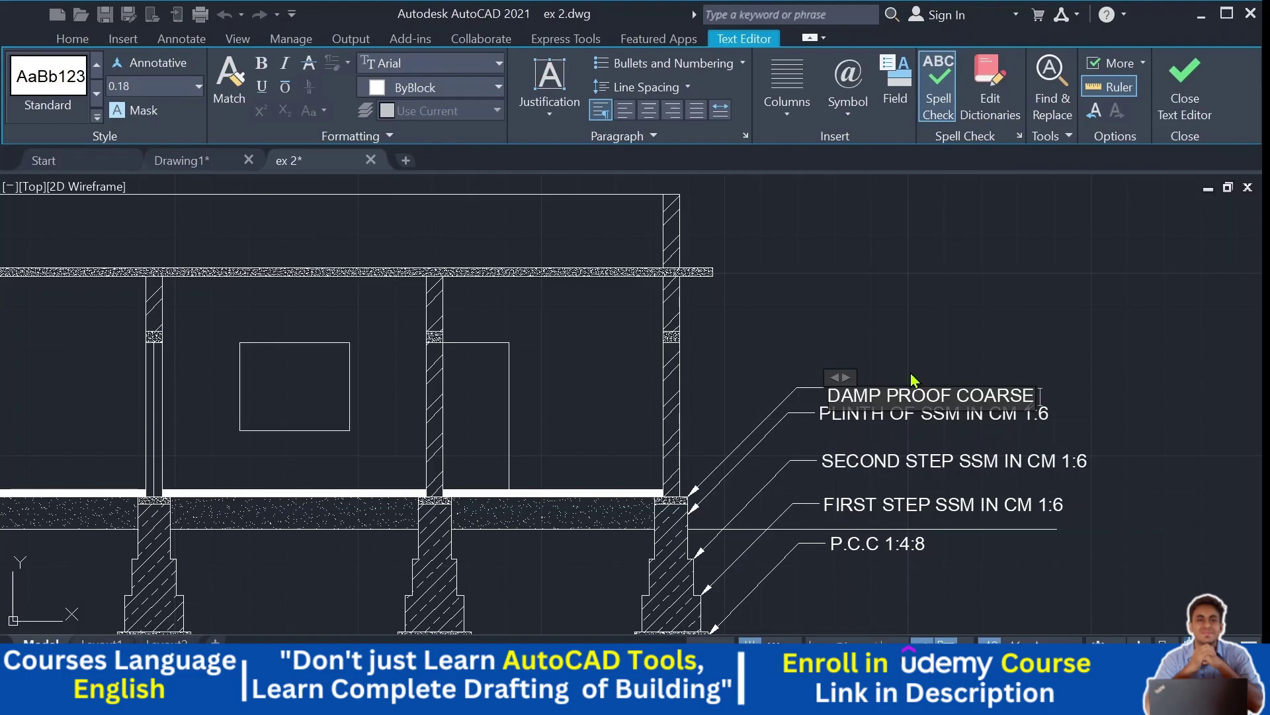
type("OF 1")
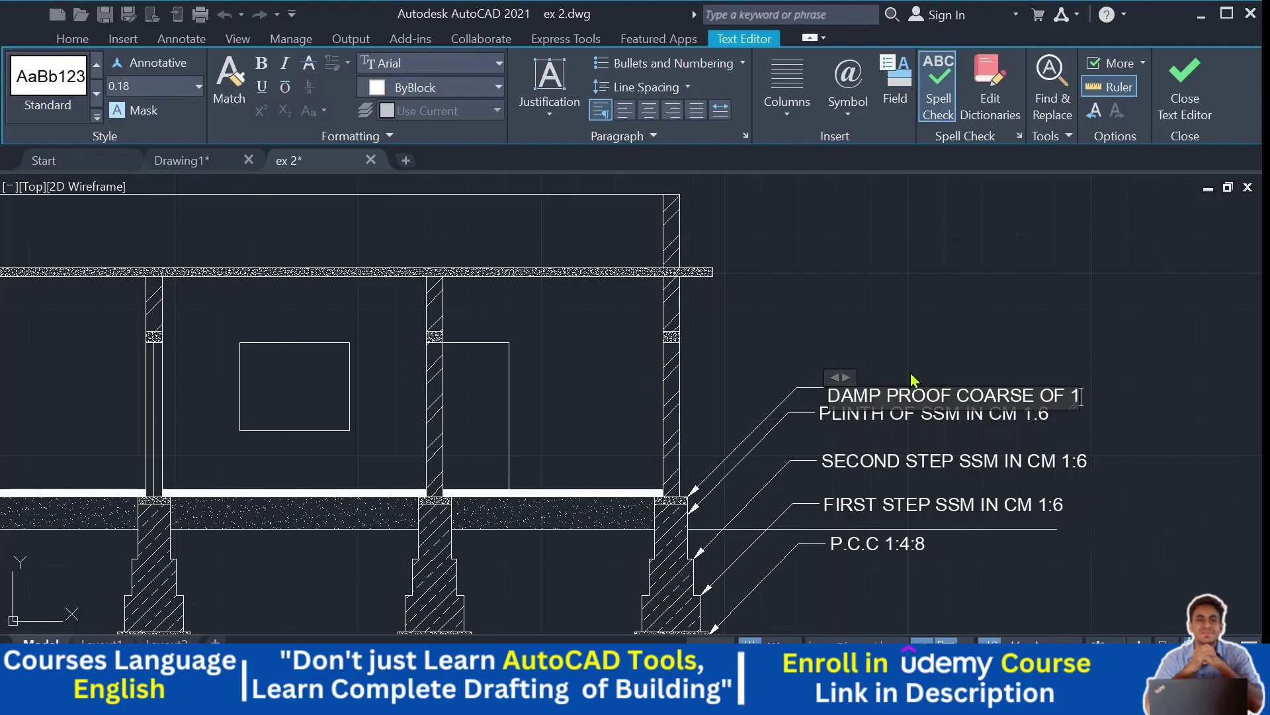
type(":4")
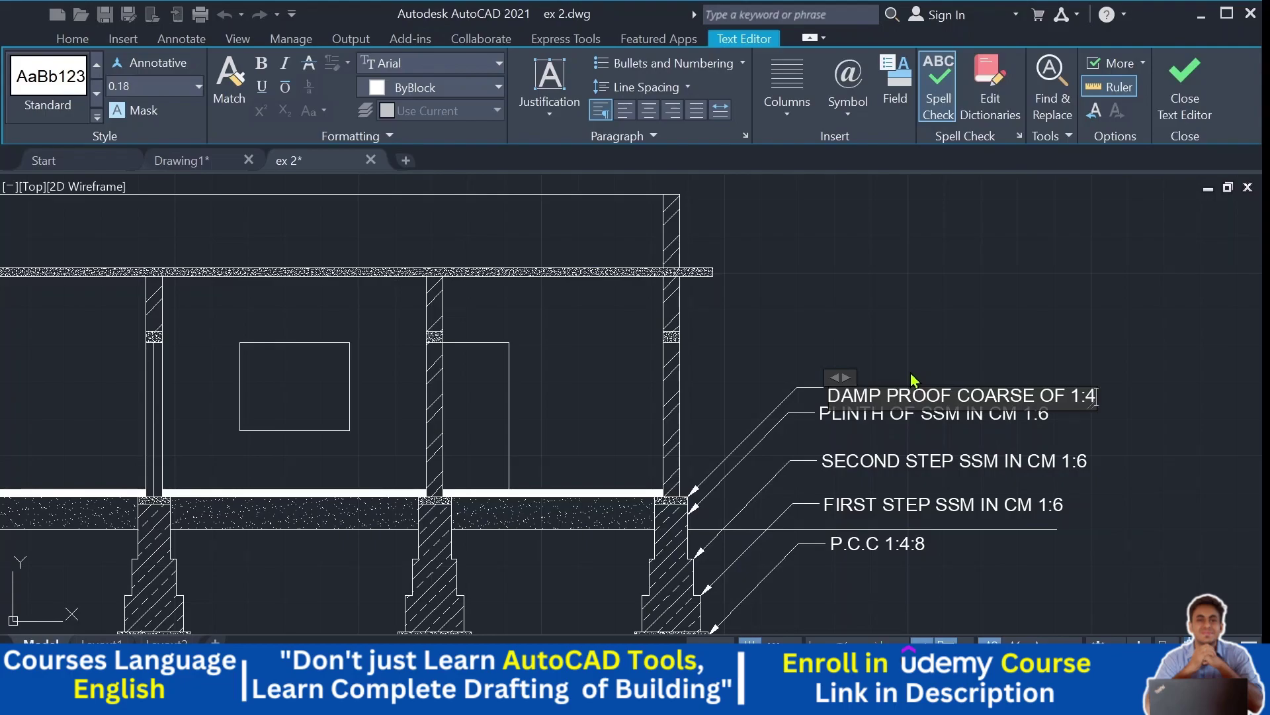
type(":8")
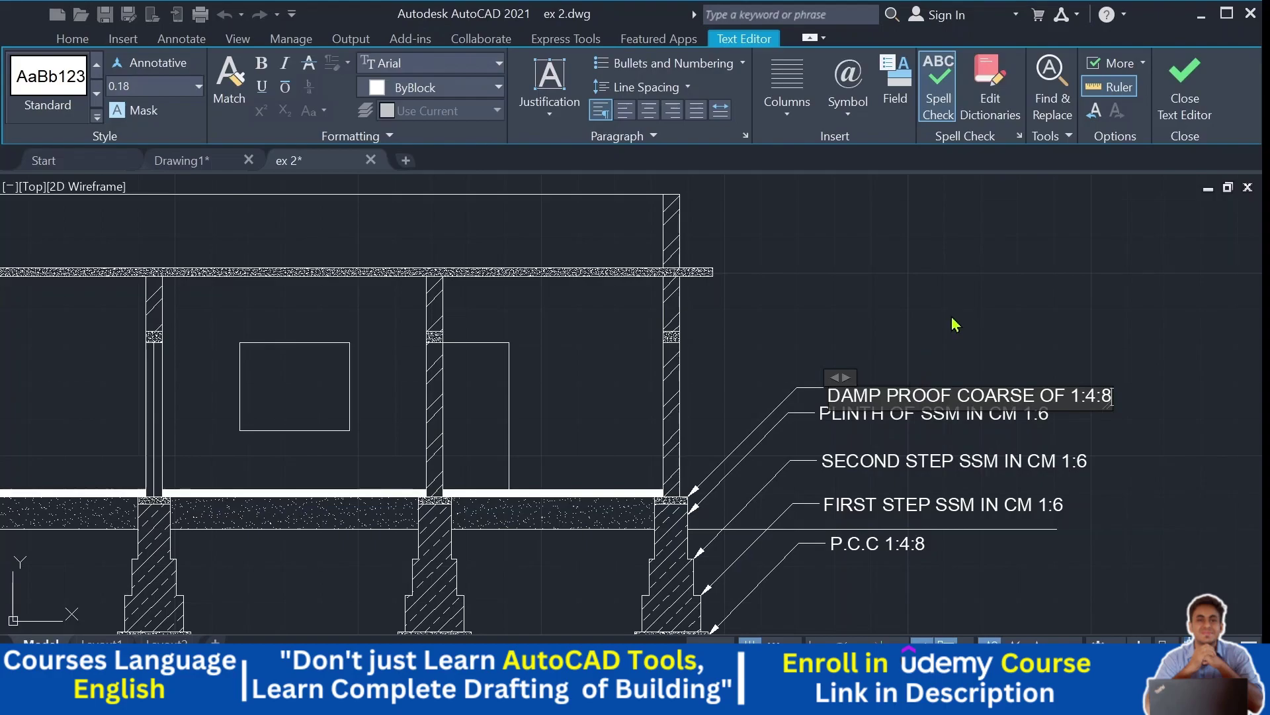
left_click(973, 279)
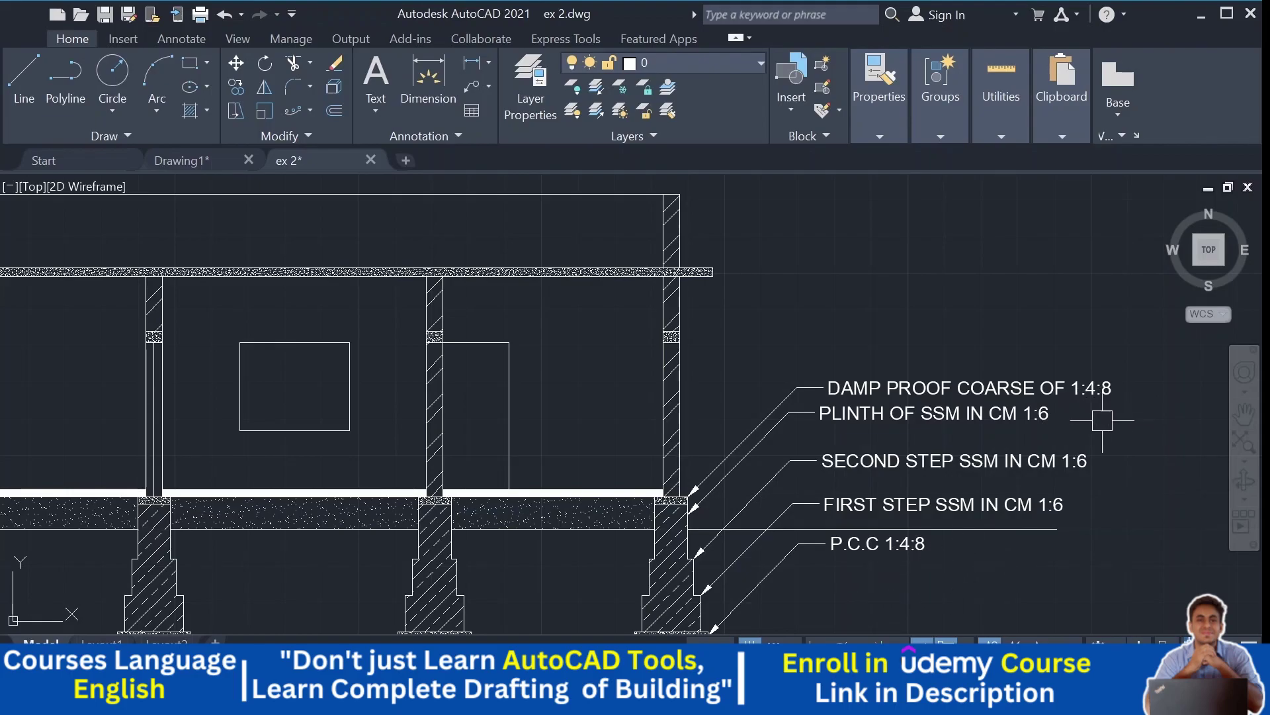
Step: Place a leader pointing at the outer face of the rightmost wall below the lintel, with its landing above the damp proof label
middle_click_drag(787, 430, 728, 395)
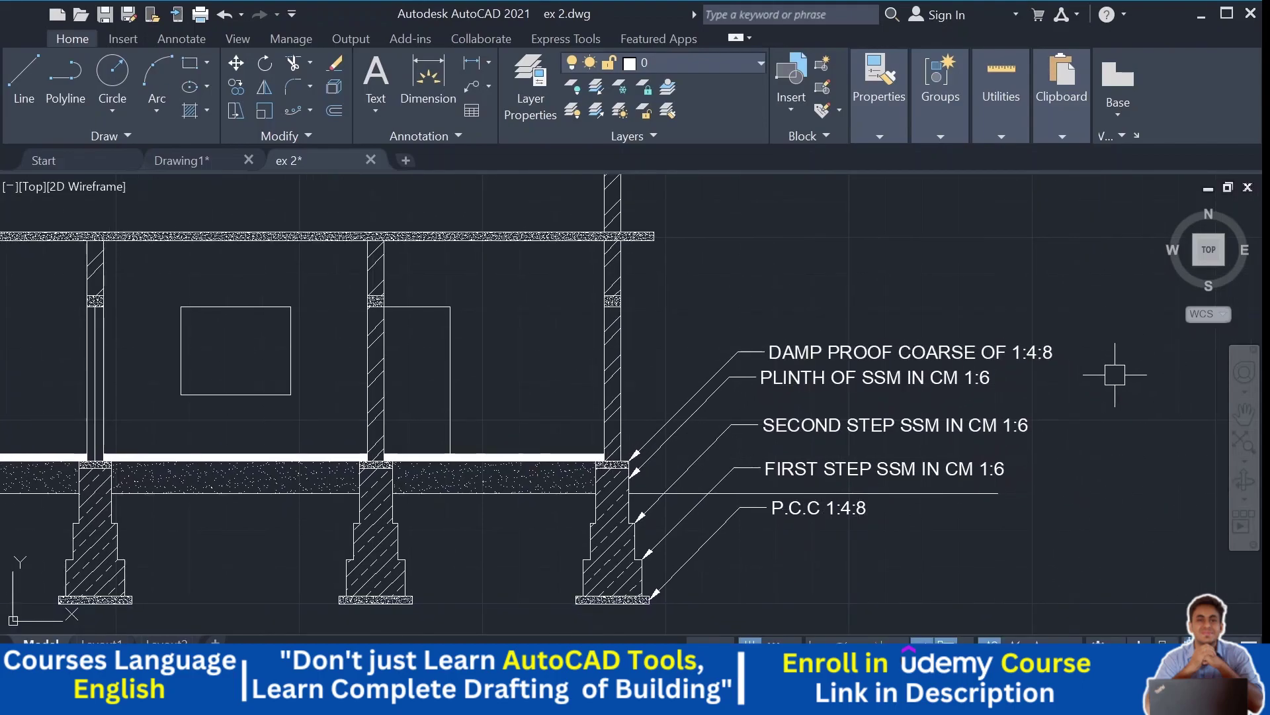
middle_click_drag(1115, 375, 1107, 400)
middle_click_drag(887, 332, 887, 361)
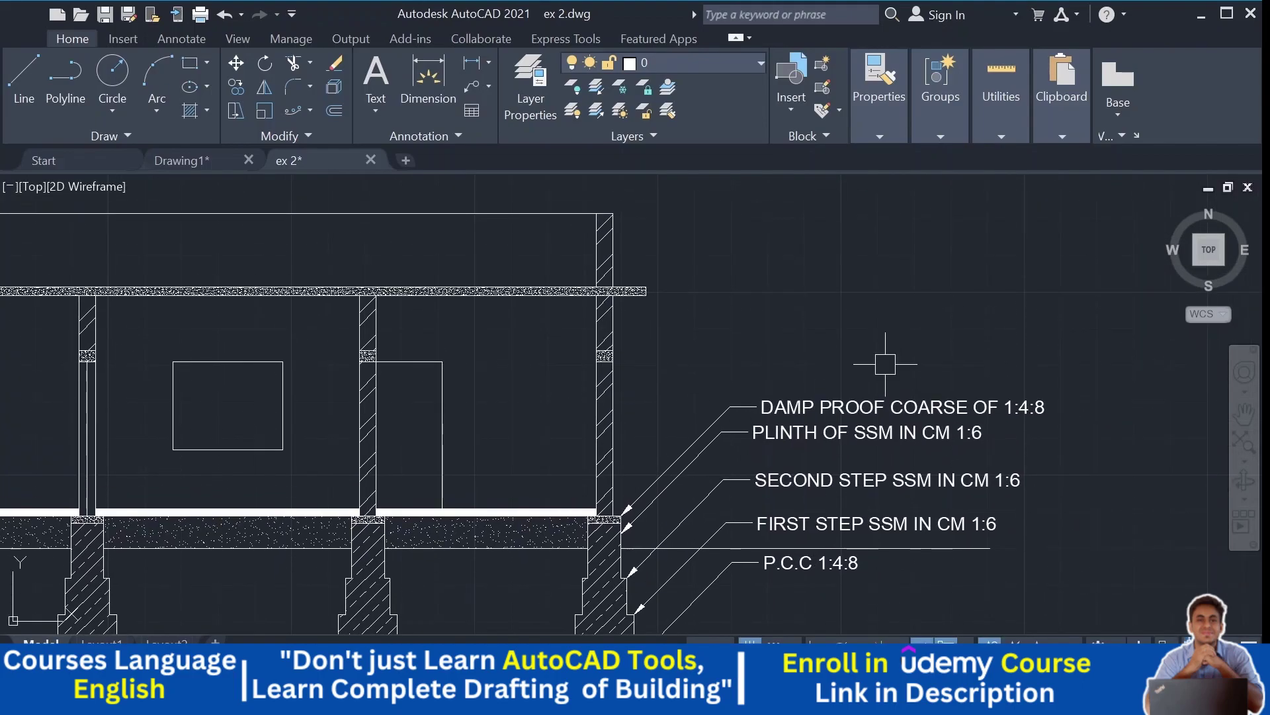
left_click(426, 99)
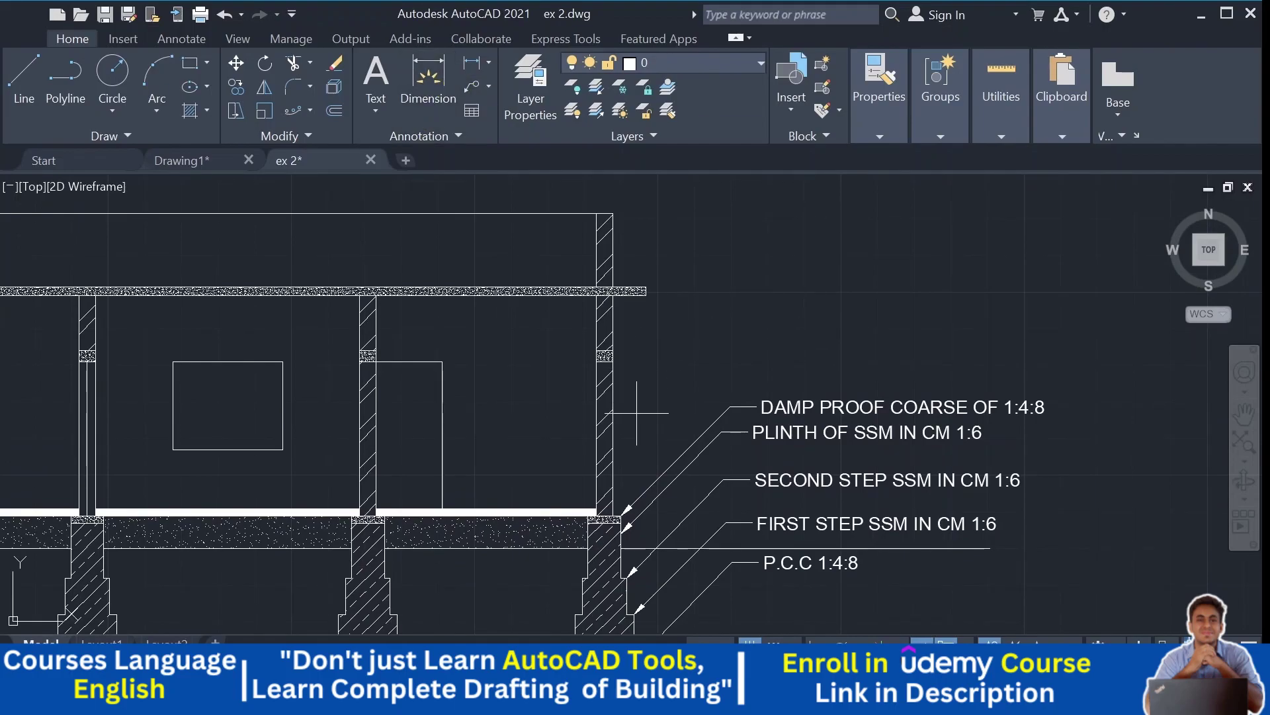
left_click(613, 404)
key("Escape")
left_click(613, 438)
left_click(712, 343)
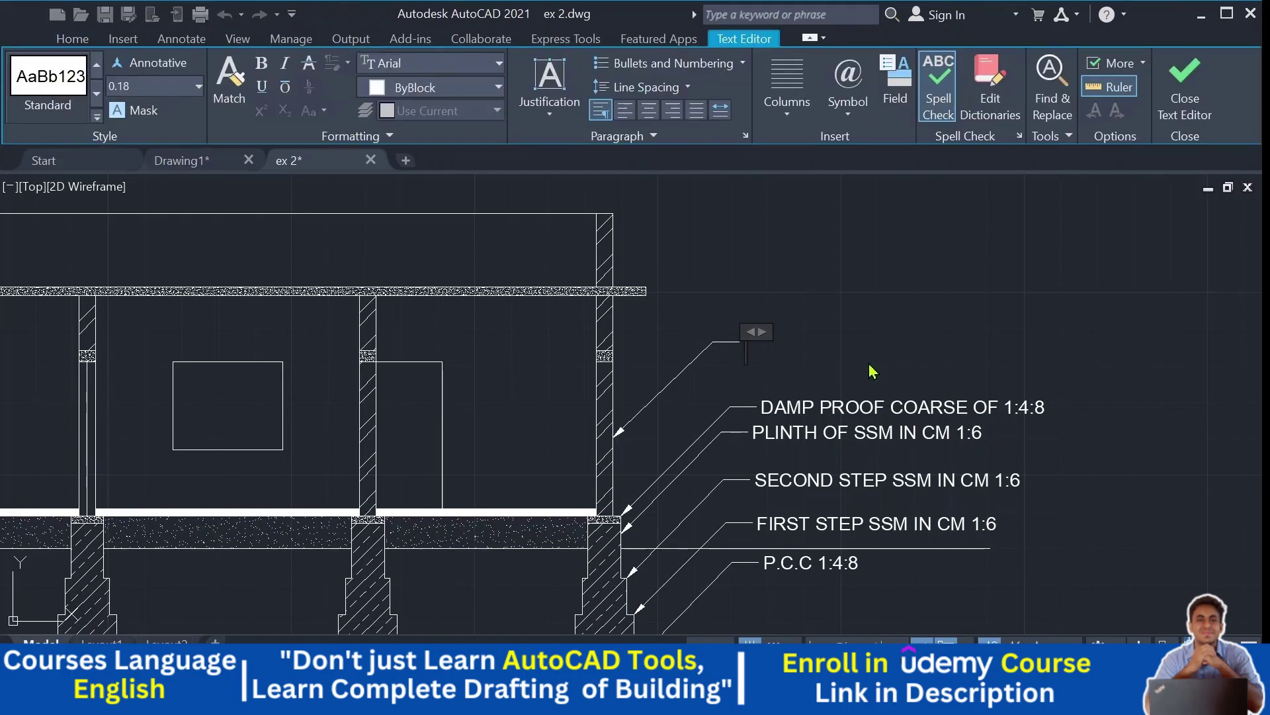
Step: Label the rightmost wall's leader "BBM IN CM 1:5"
type("BBM")
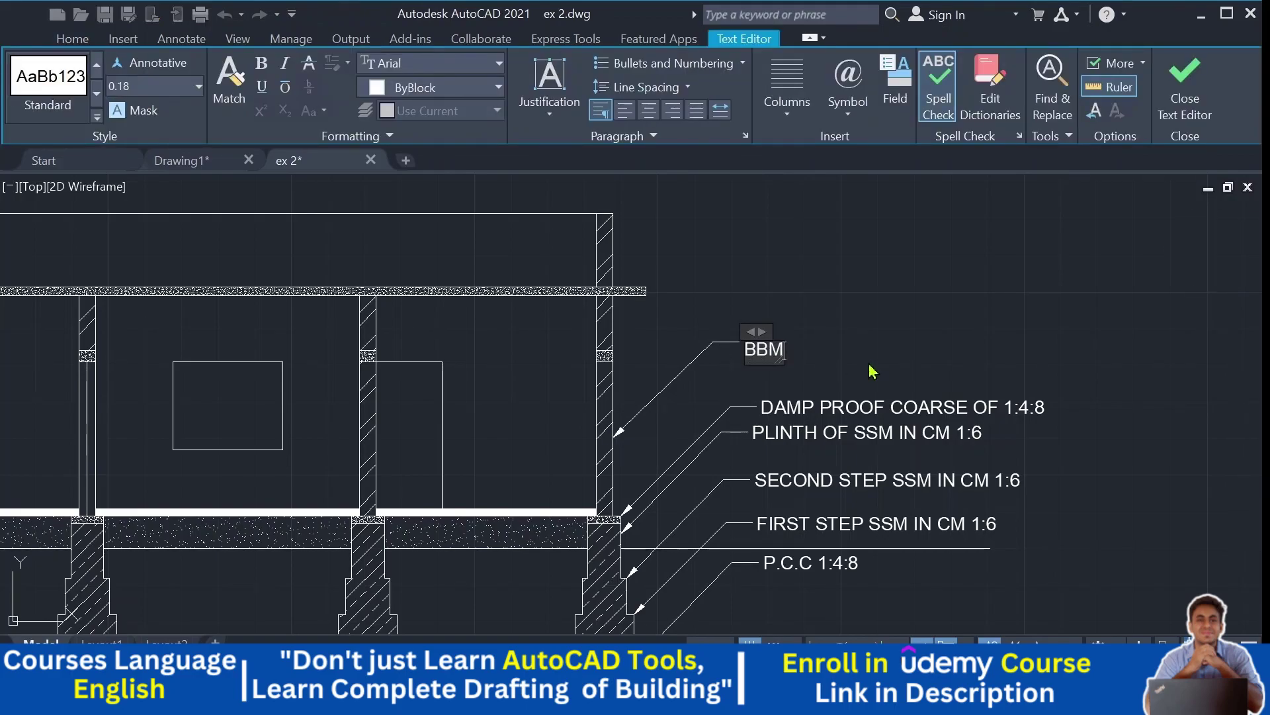
type(" IN CM")
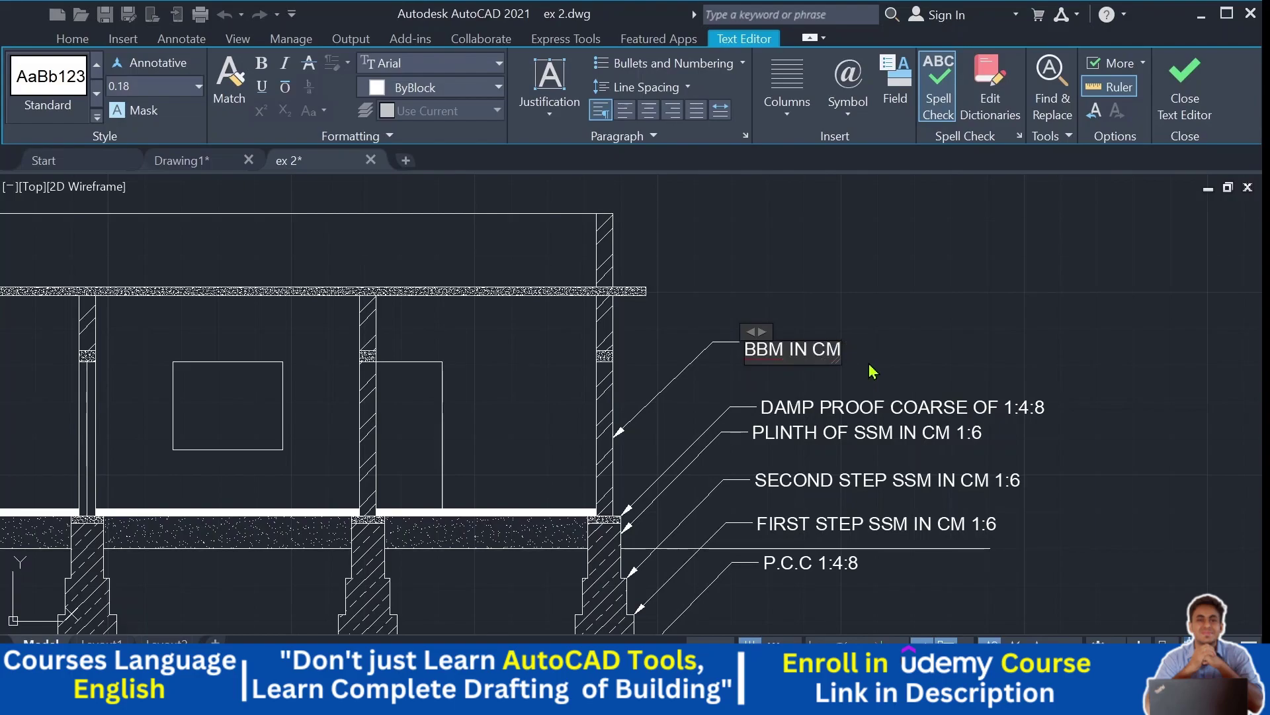
type(" 1:5")
left_click(944, 304)
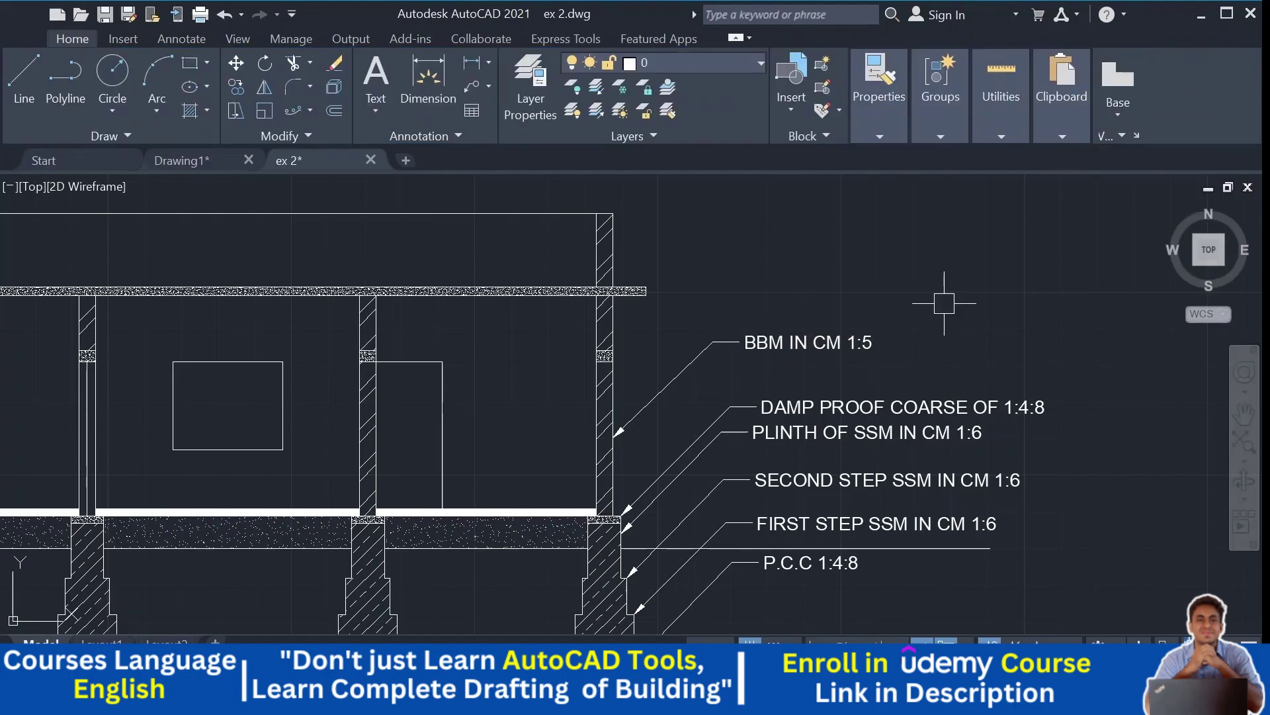
Step: Place a leader pointing at the lower outer corner of the rightmost wall's lintel, with its landing aligned above the BBM leader's bend
middle_click_drag(940, 305, 941, 328)
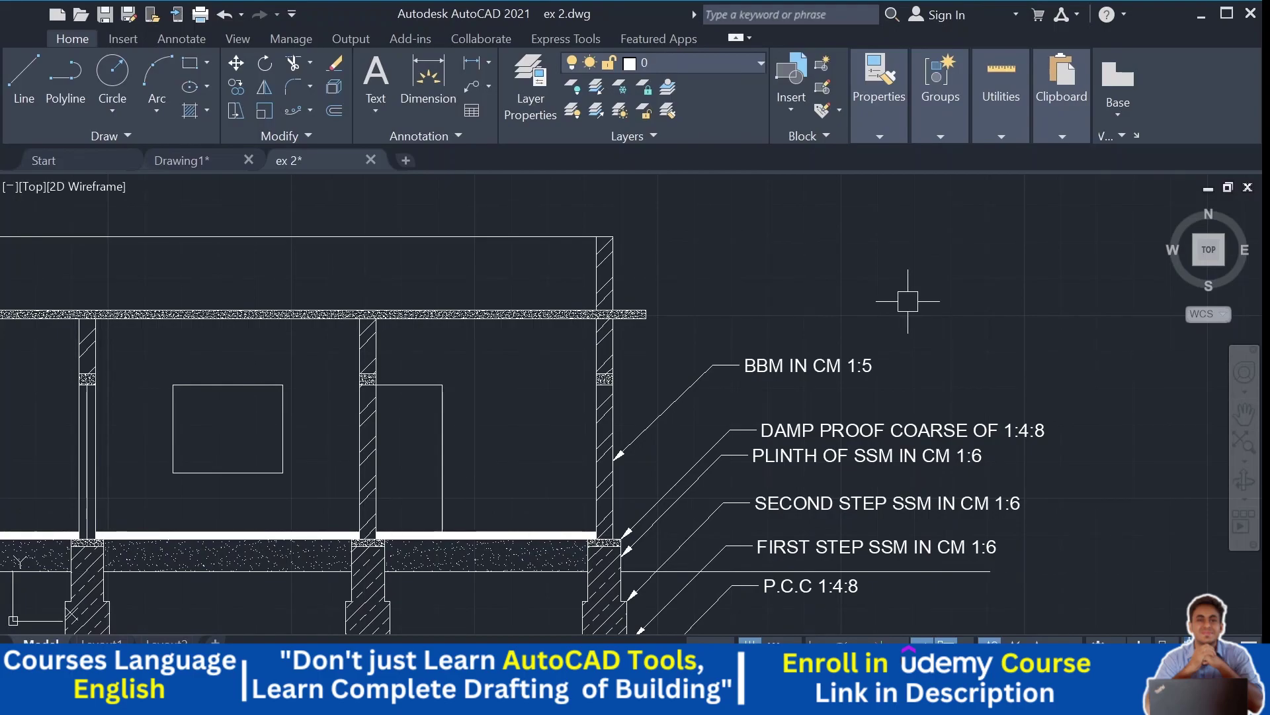
left_click(471, 88)
scroll(635, 384, "up", 3)
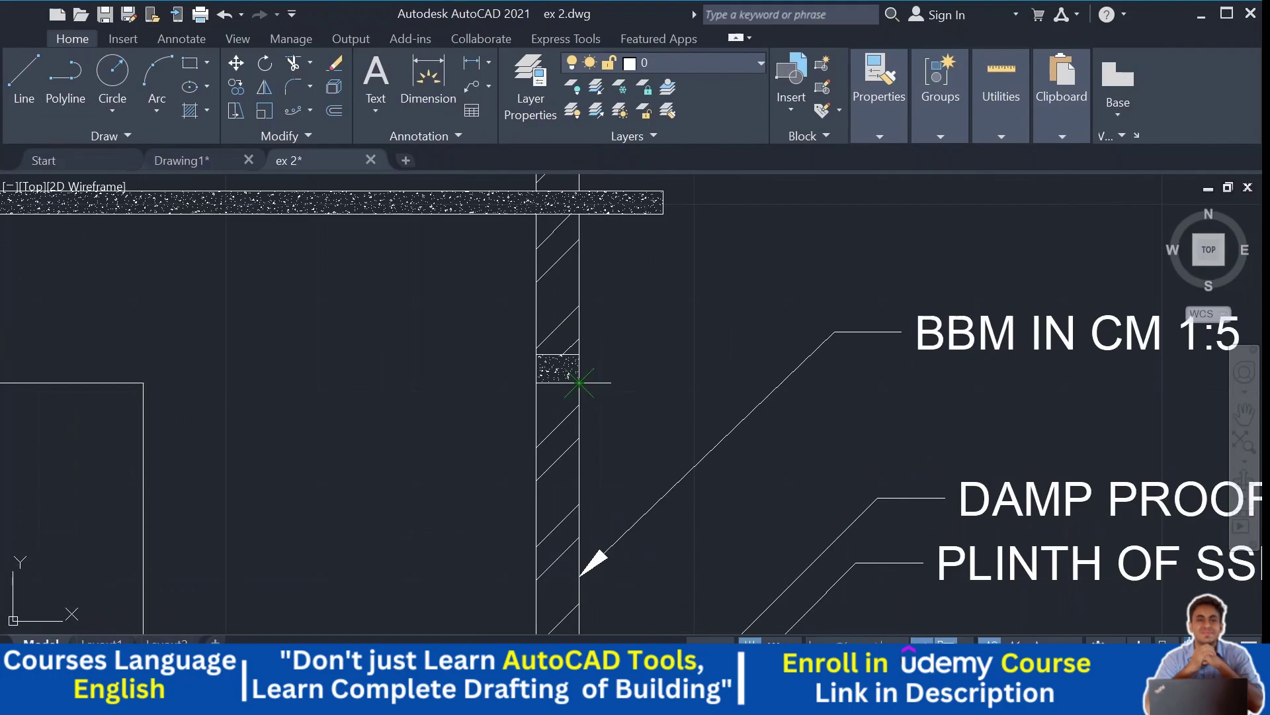
left_click(580, 383)
scroll(743, 391, "down", 2)
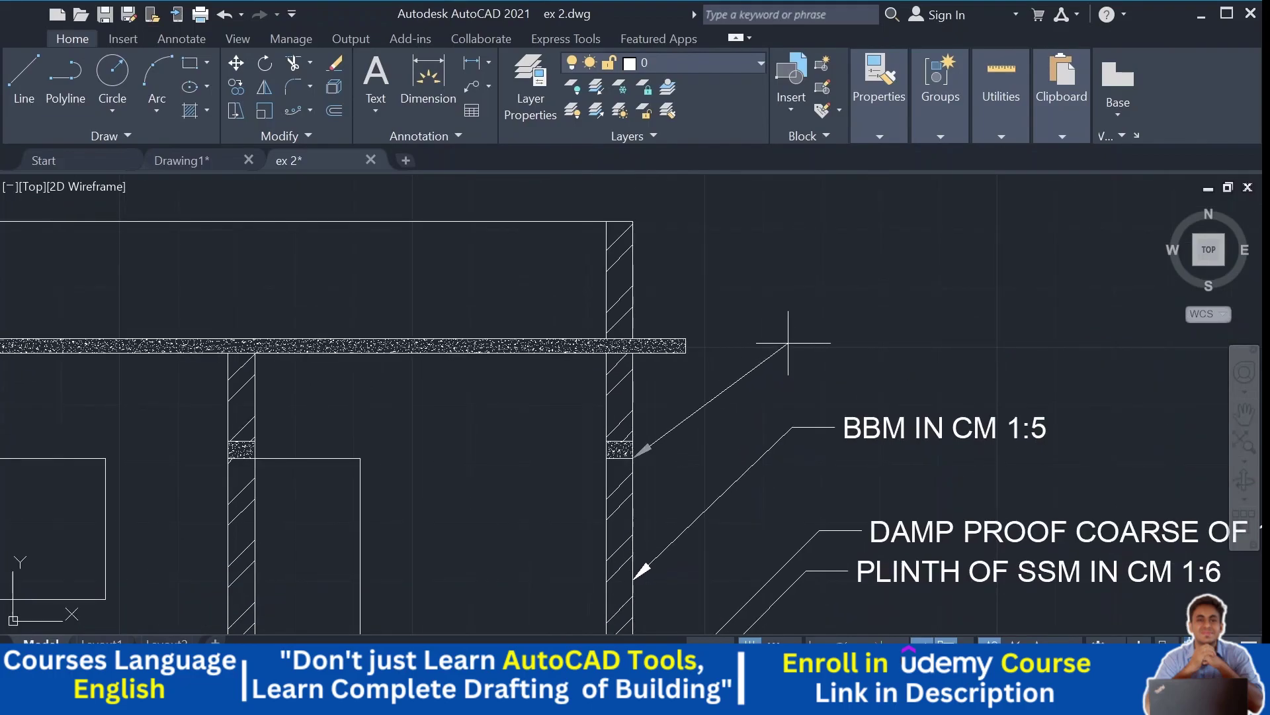
mouse_move(792, 427)
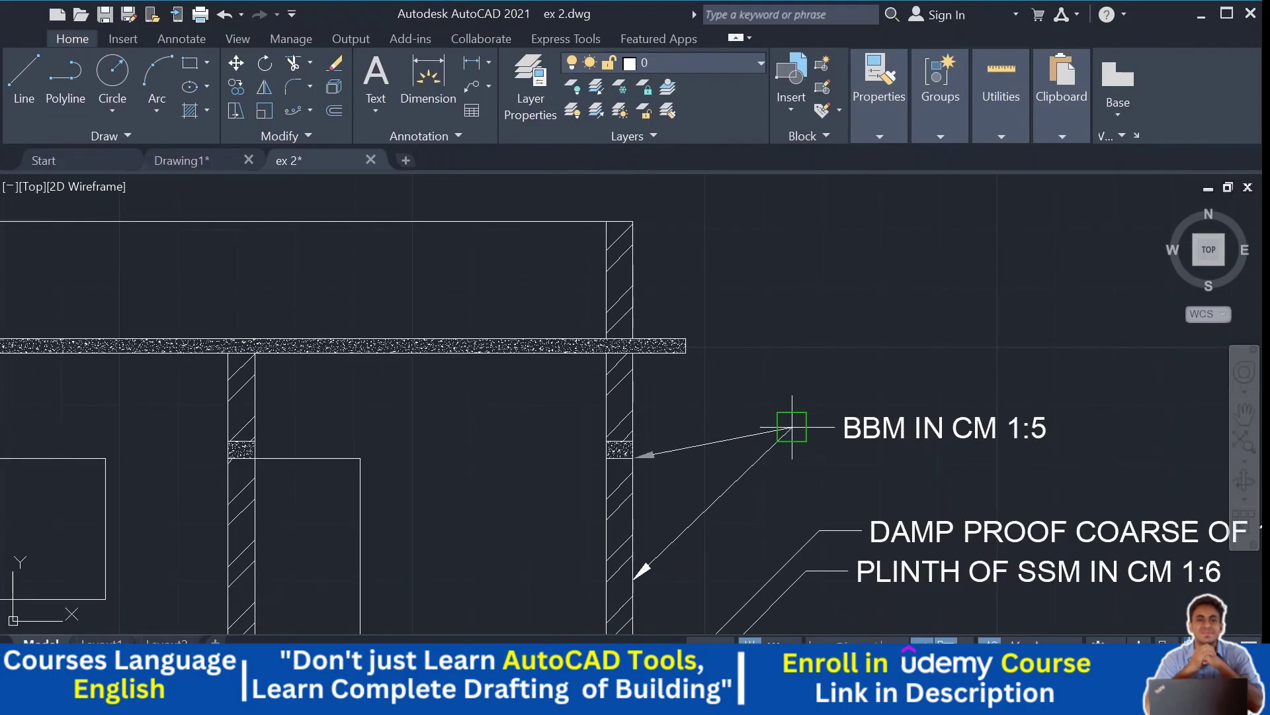
left_click(792, 344)
Step: Label the lintel's leader "R.C.C LINTEL IN 1:2:4"
type("R")
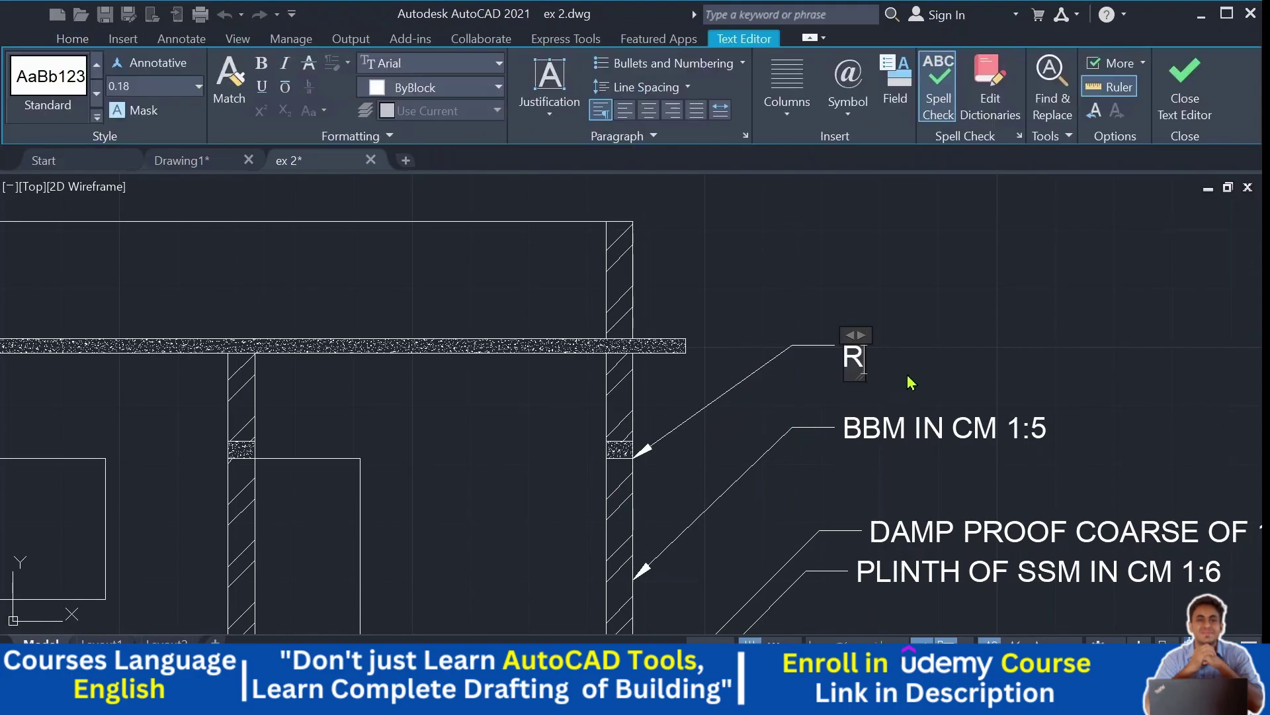
type("CC")
key("BackSpace")
key("BackSpace")
type(".C.C ")
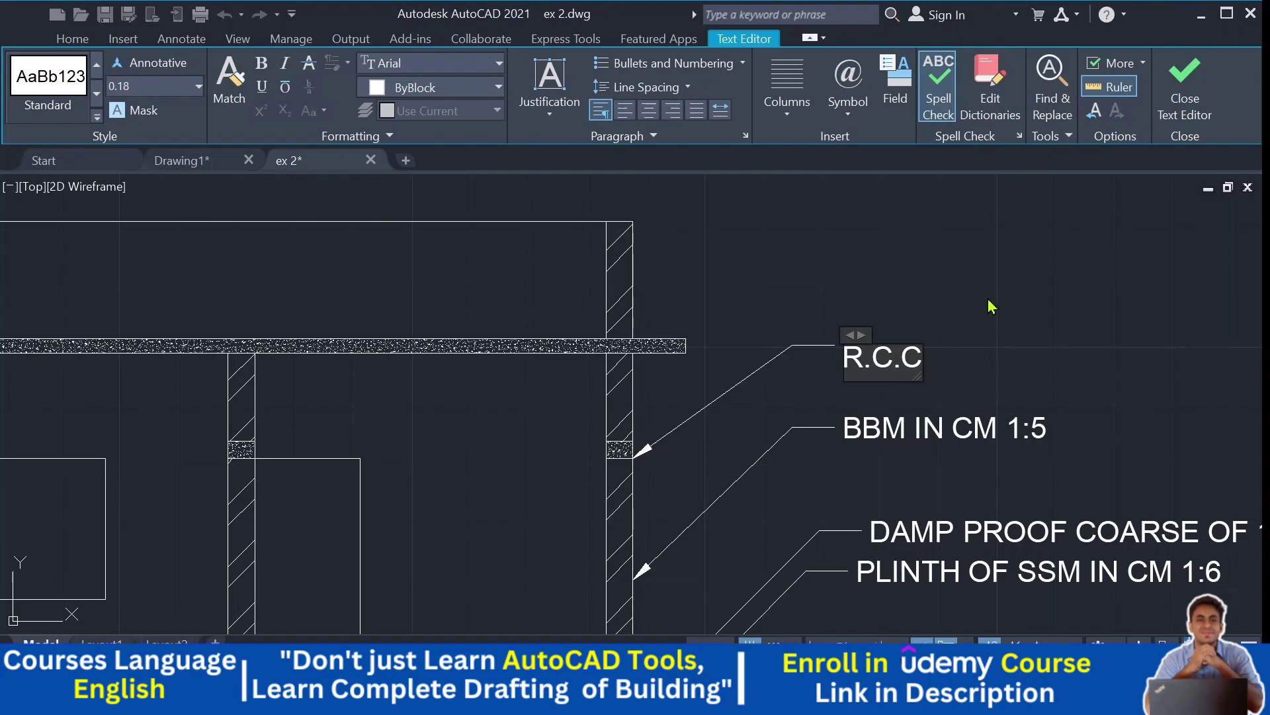
type("LINTEL")
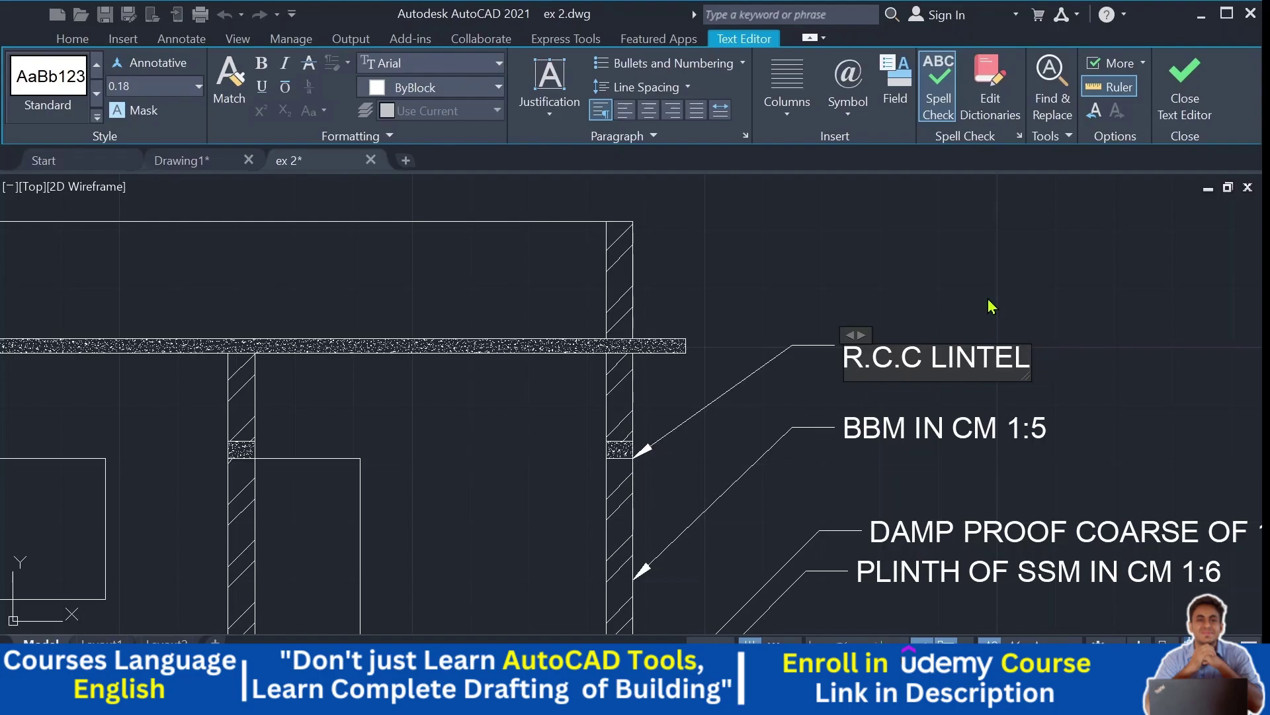
type(" IN")
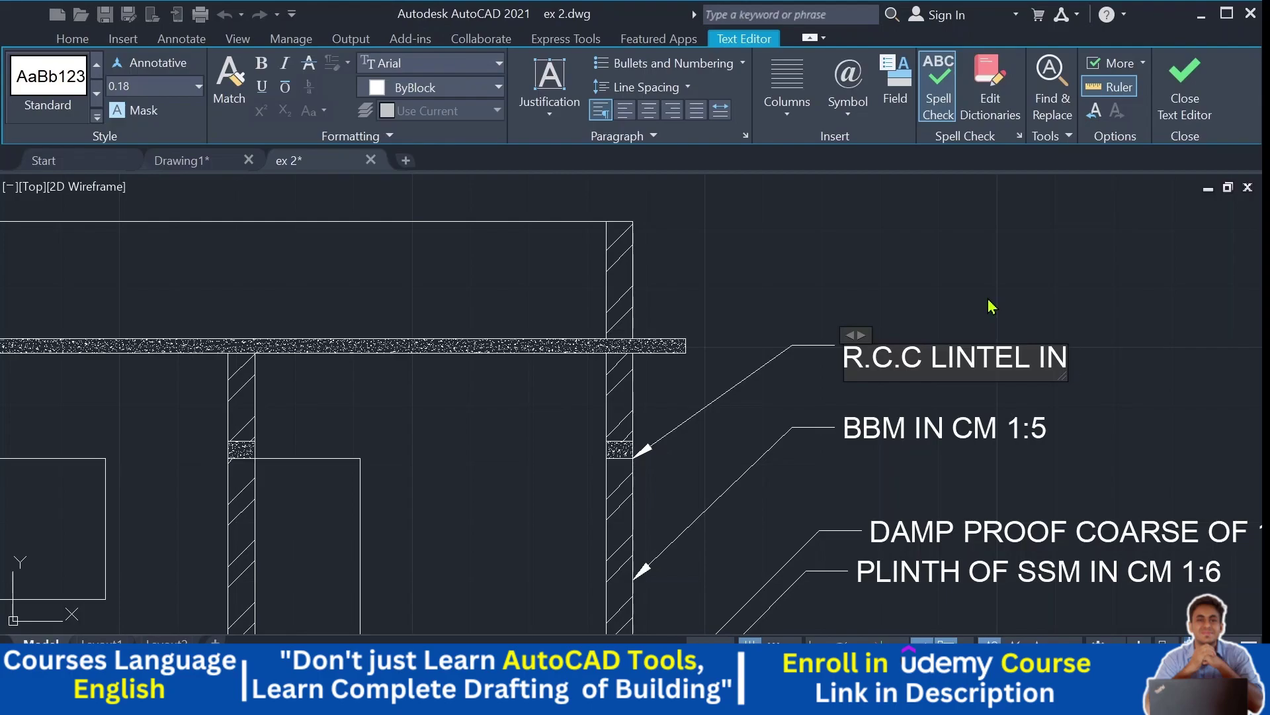
type("1:2:4")
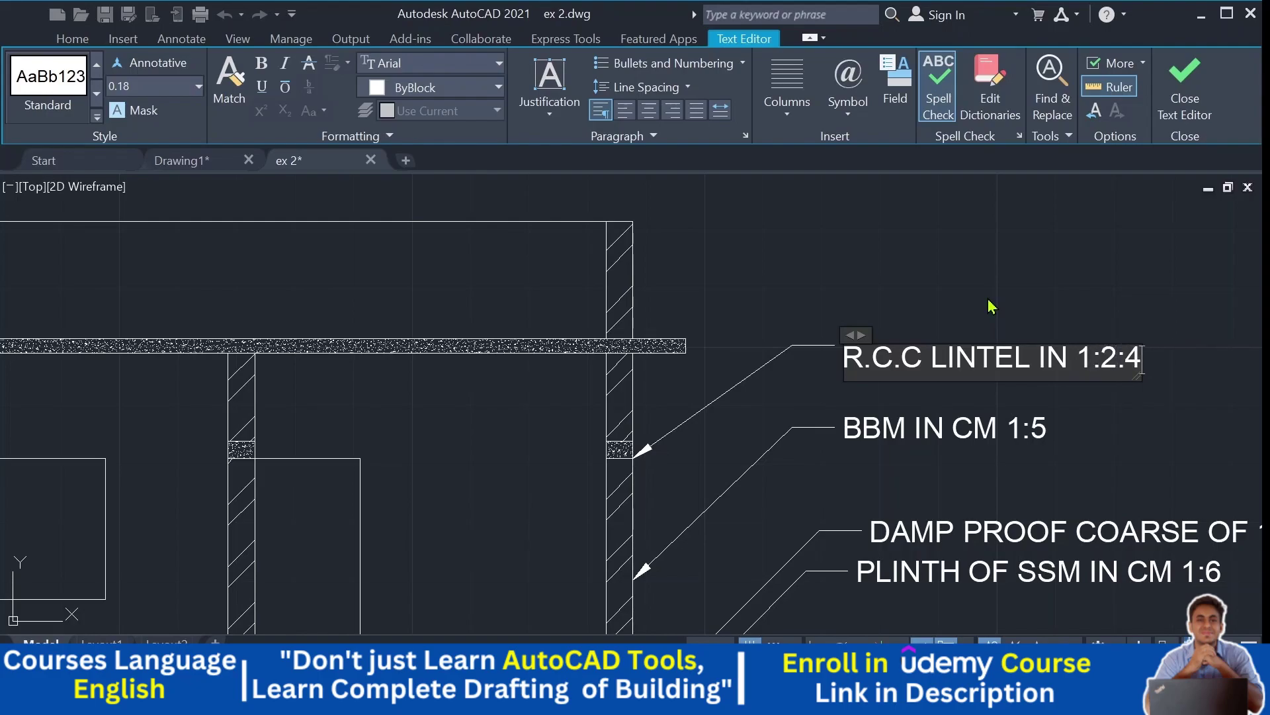
left_click(990, 306)
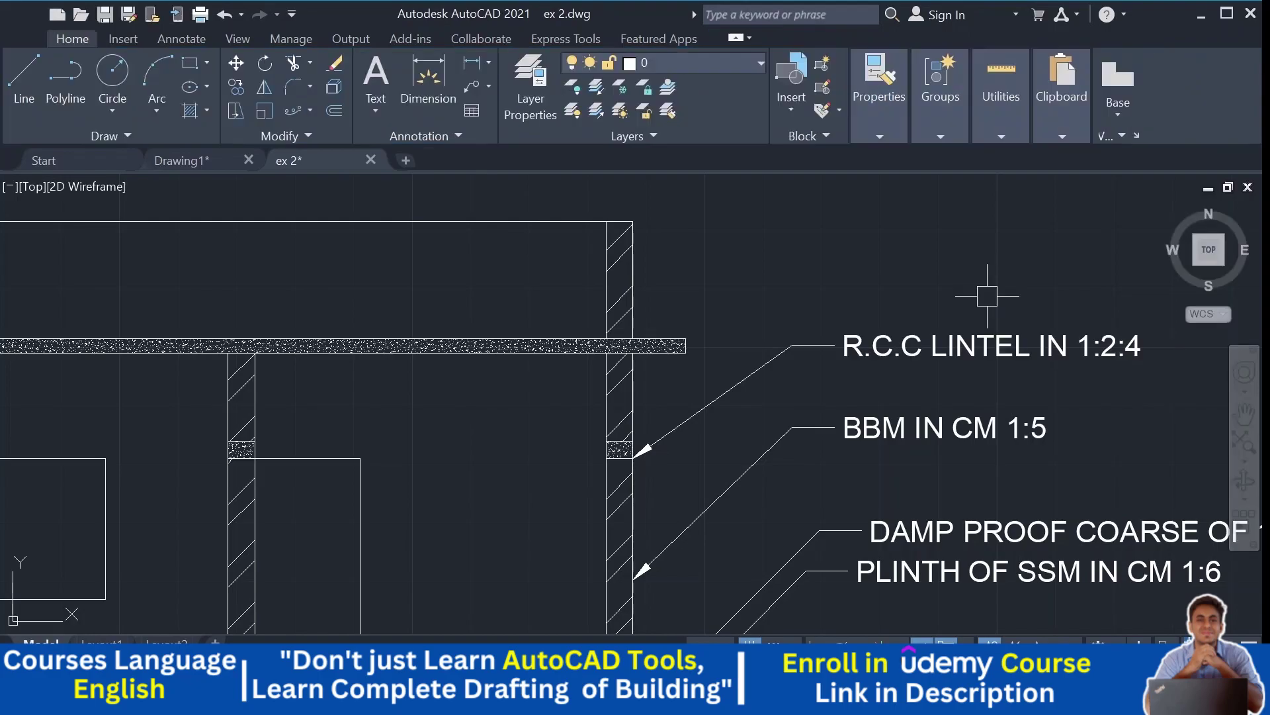
Step: Place a leader pointing at the upper corner of the roof slab's right overhanging end, with its landing above the lintel label
scroll(988, 284, "down", 2)
middle_click_drag(965, 276, 863, 333)
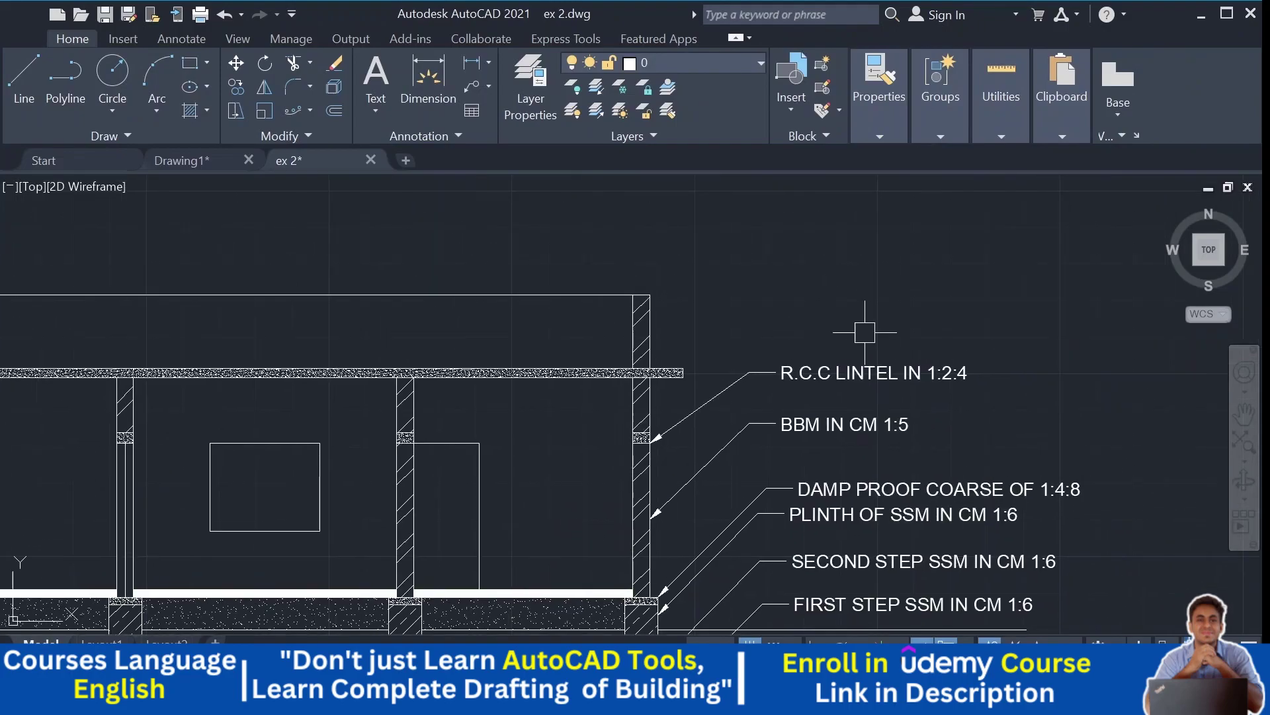
scroll(1038, 397, "up", 2)
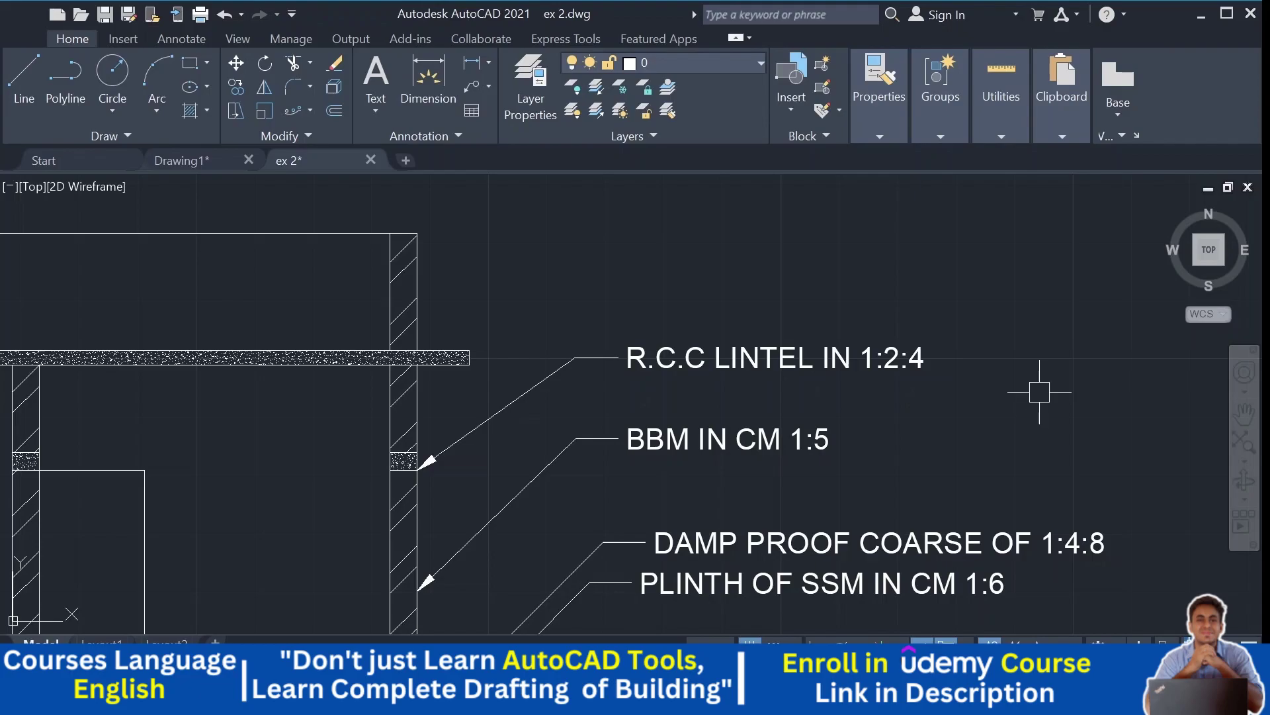
mouse_move(953, 385)
middle_mouse_down()
mouse_move(972, 395)
mouse_move(973, 463)
mouse_move(995, 470)
middle_mouse_up()
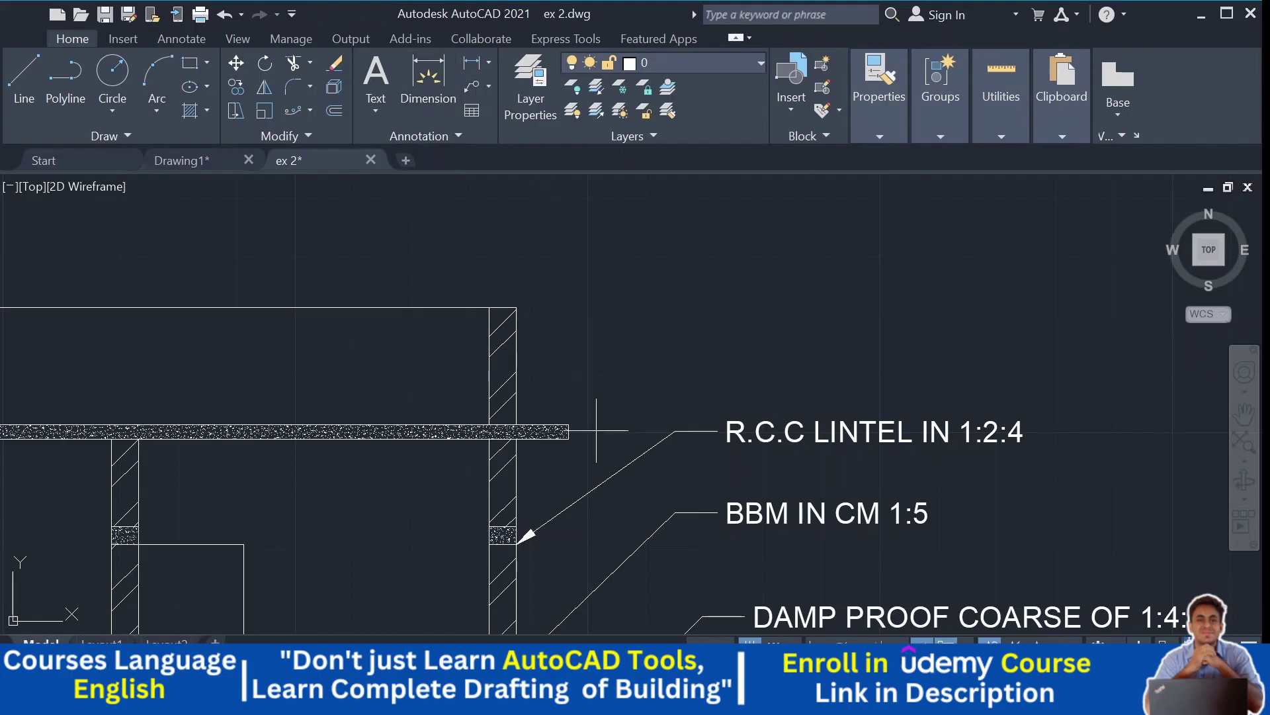
scroll(574, 424, "up", 2)
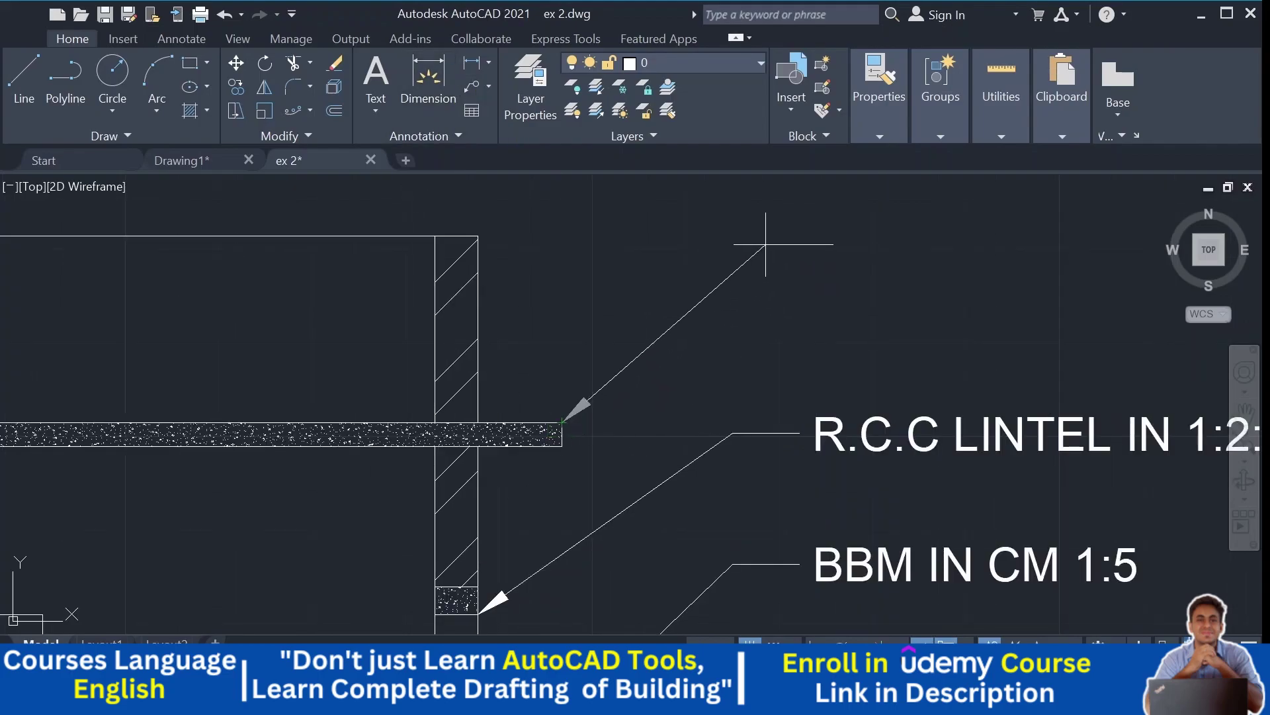
scroll(772, 255, "down", 2)
middle_click_drag(771, 255, 786, 361)
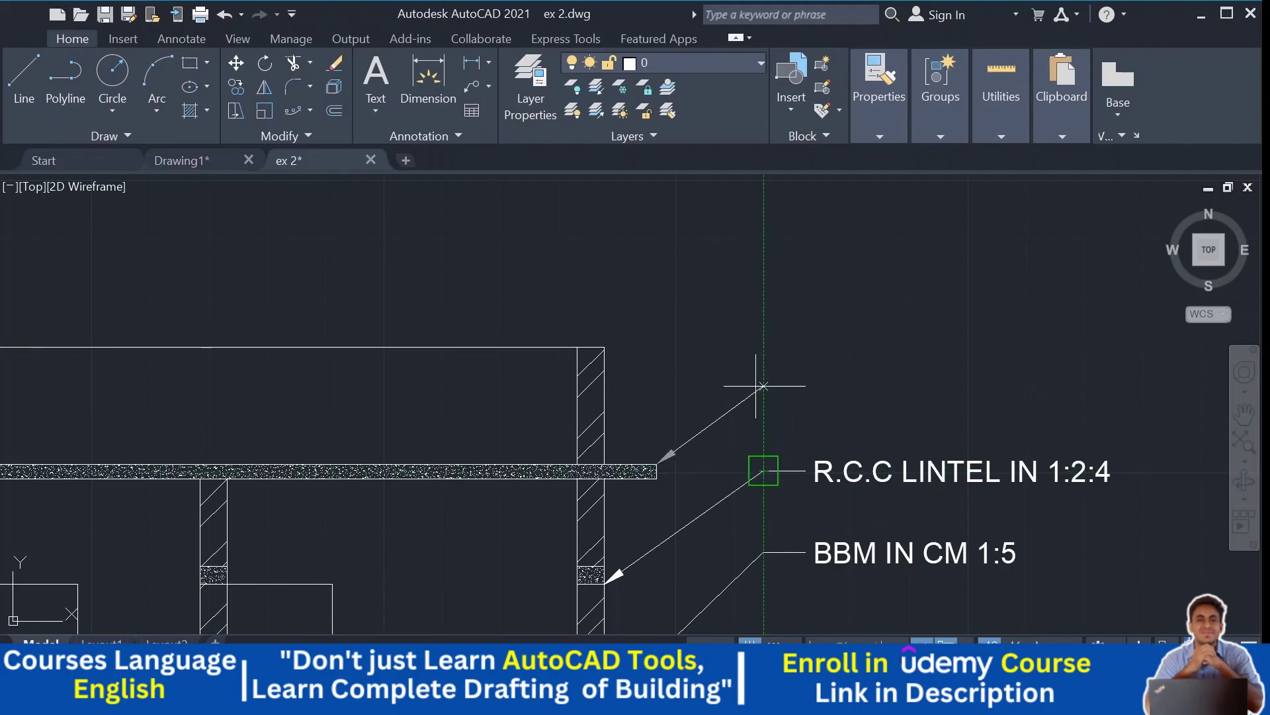
scroll(763, 370, "up", 2)
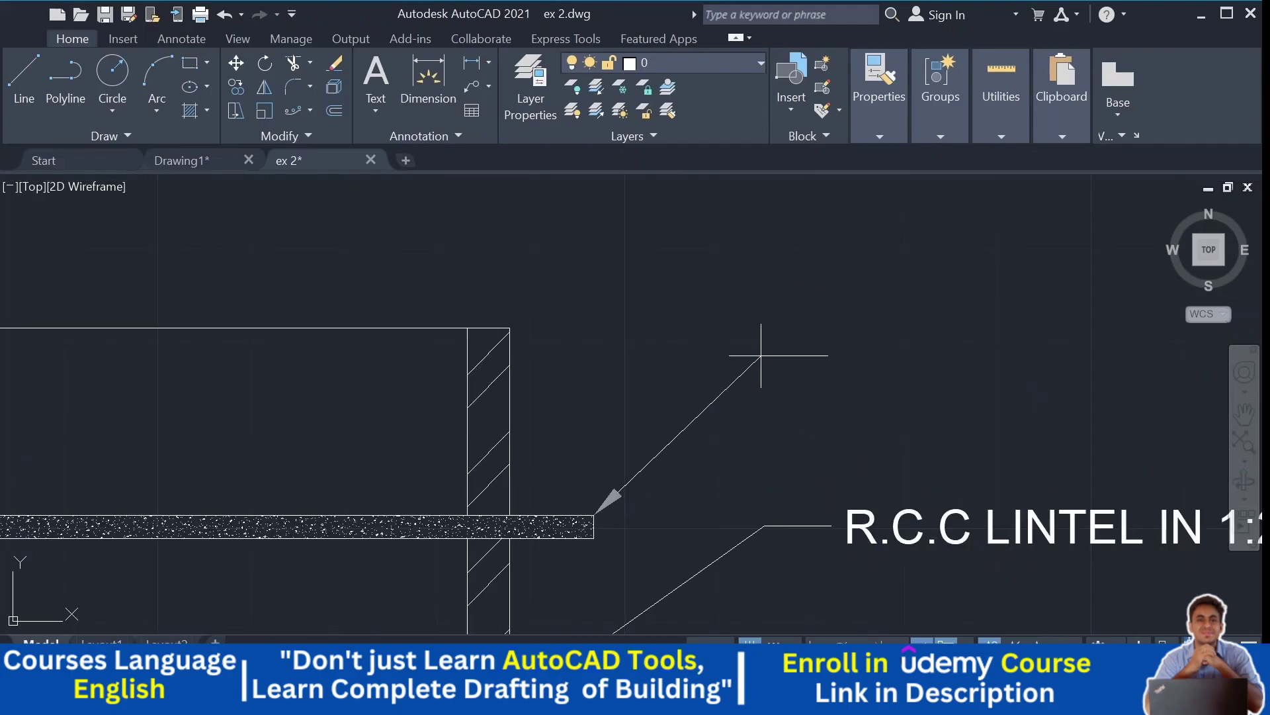
left_click(761, 355)
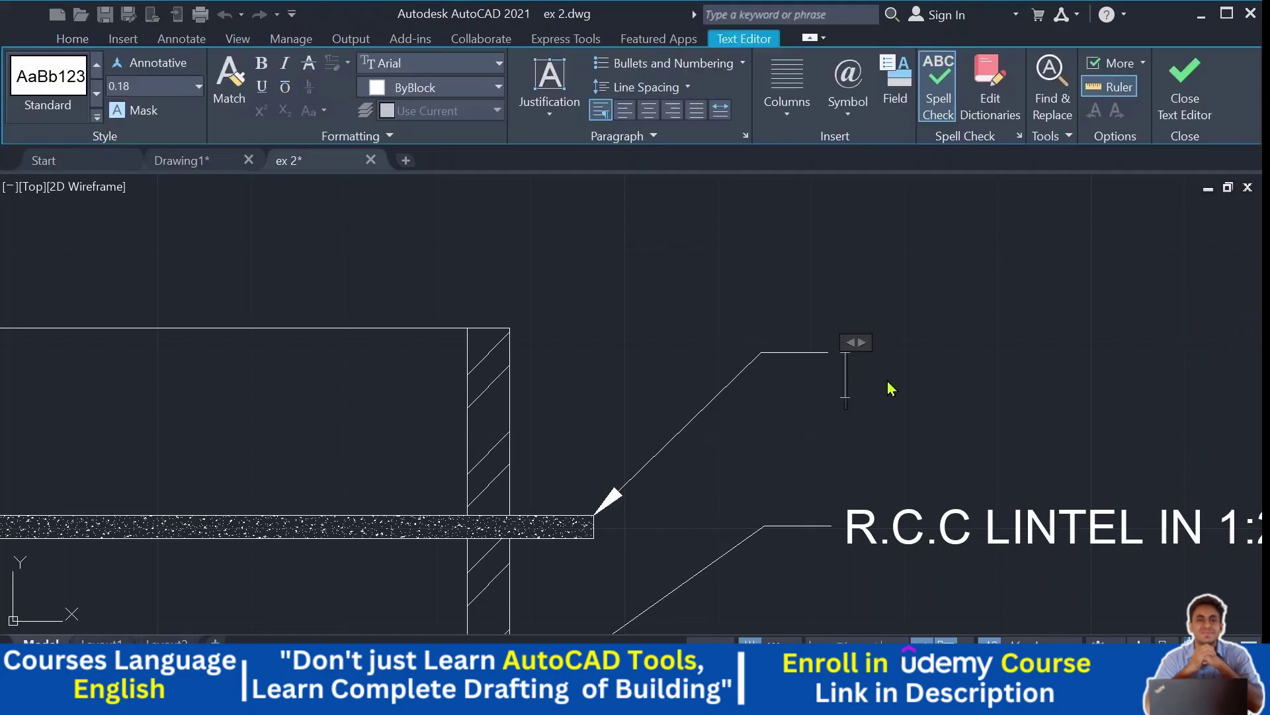
Step: Label the roof slab's leader "R.C.C SLAB IN 1:2:4"
type("R.C.C")
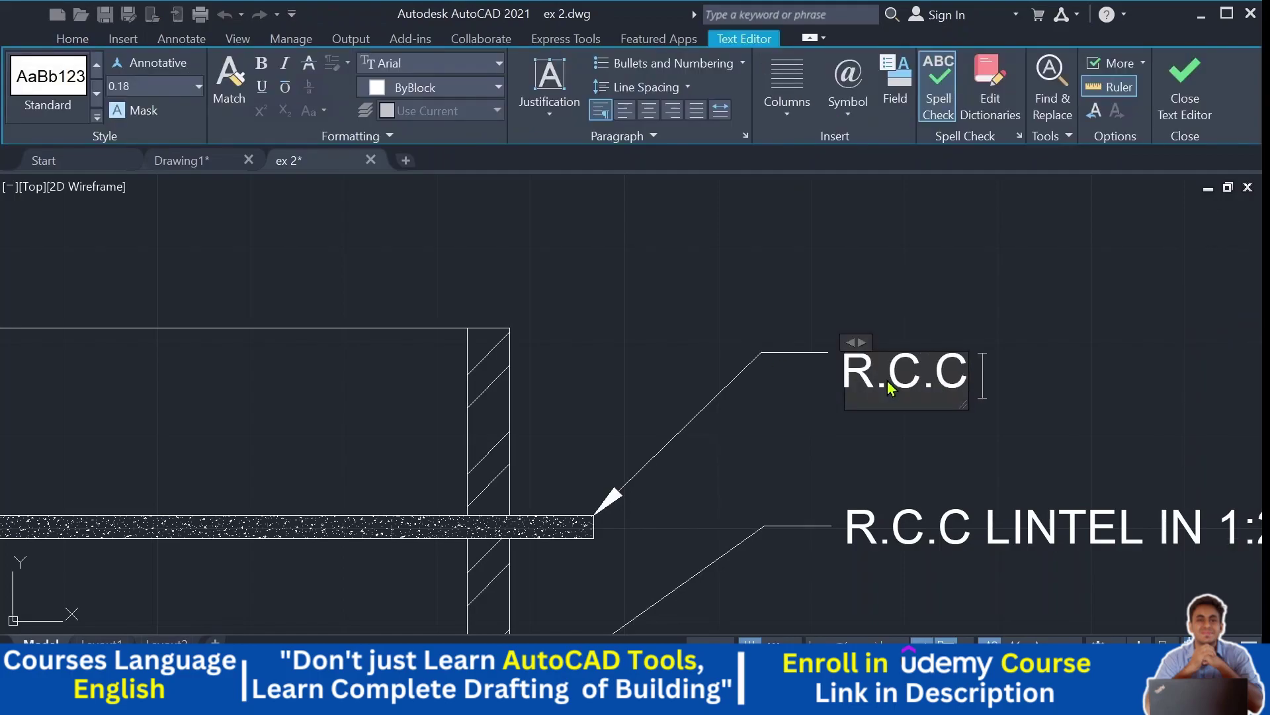
type(" SLAB IN")
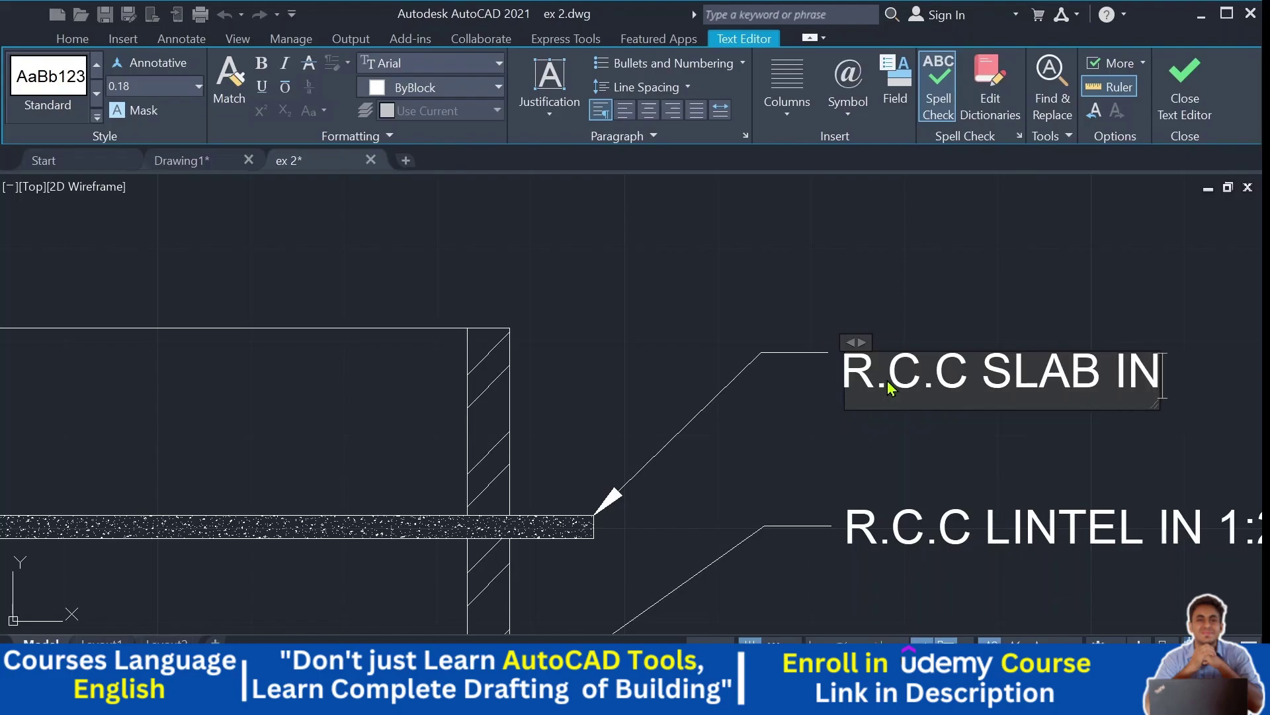
type(" 1:")
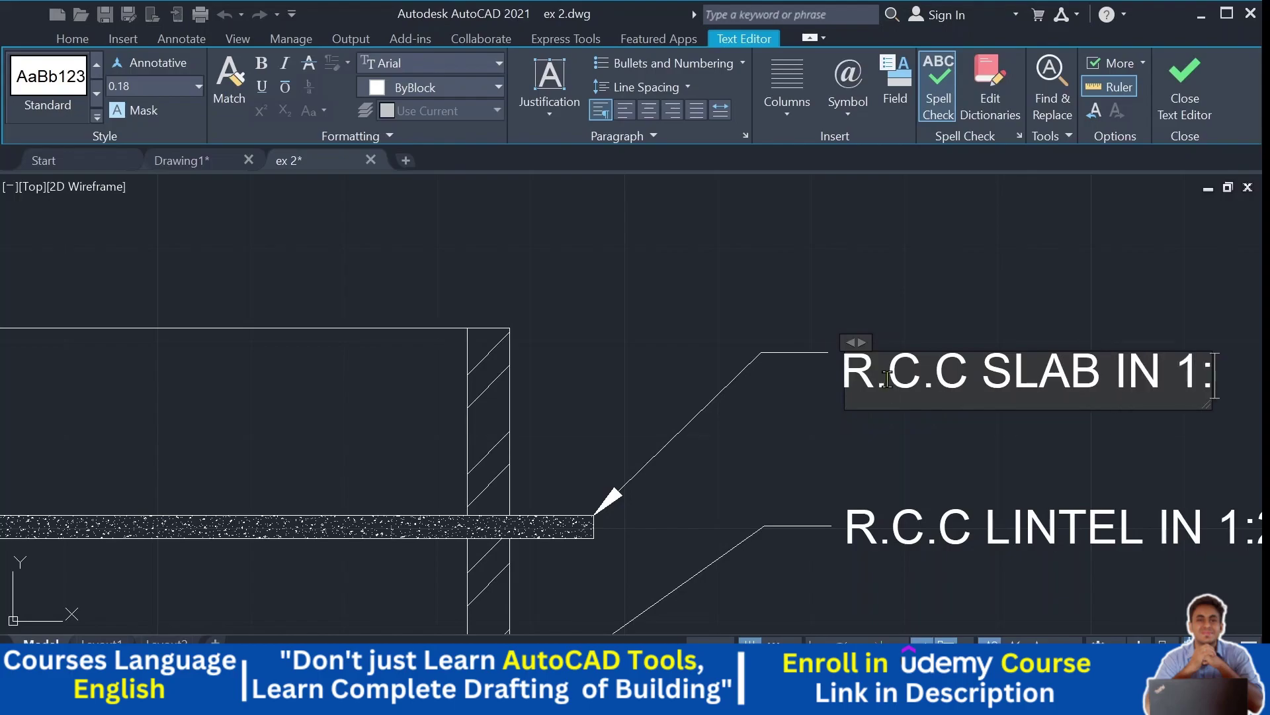
type("2:4")
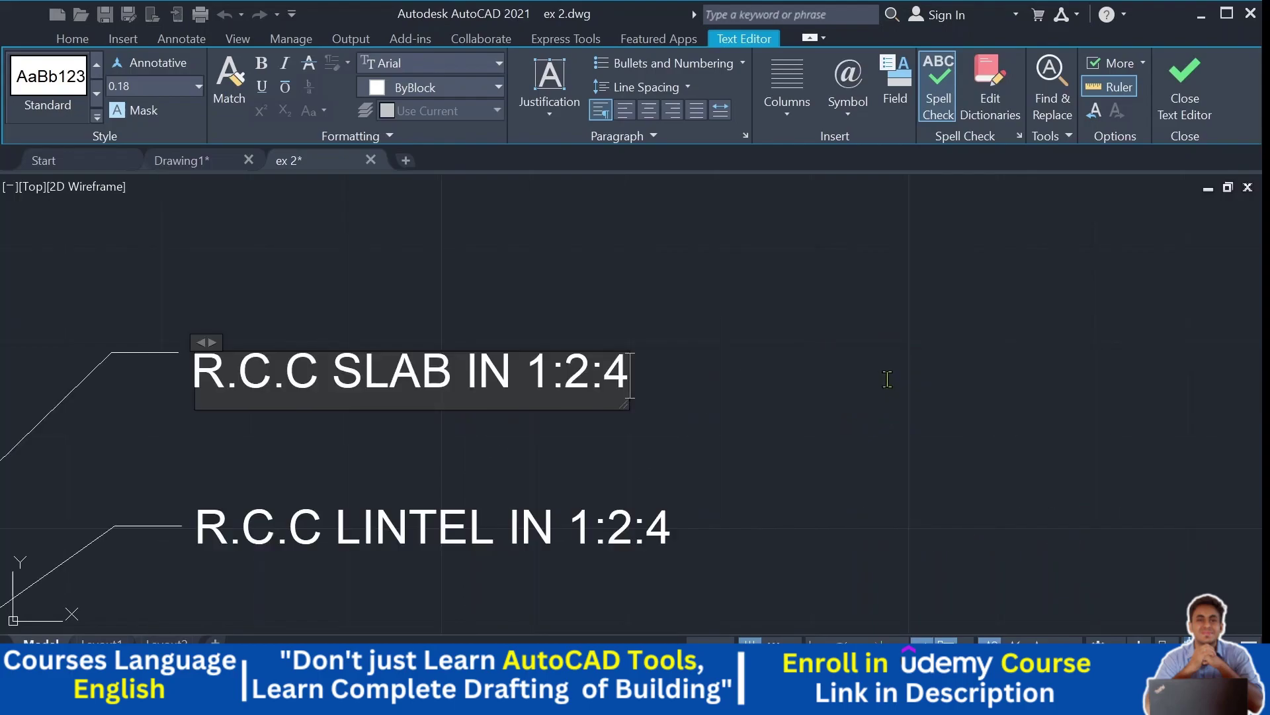
left_click(894, 381)
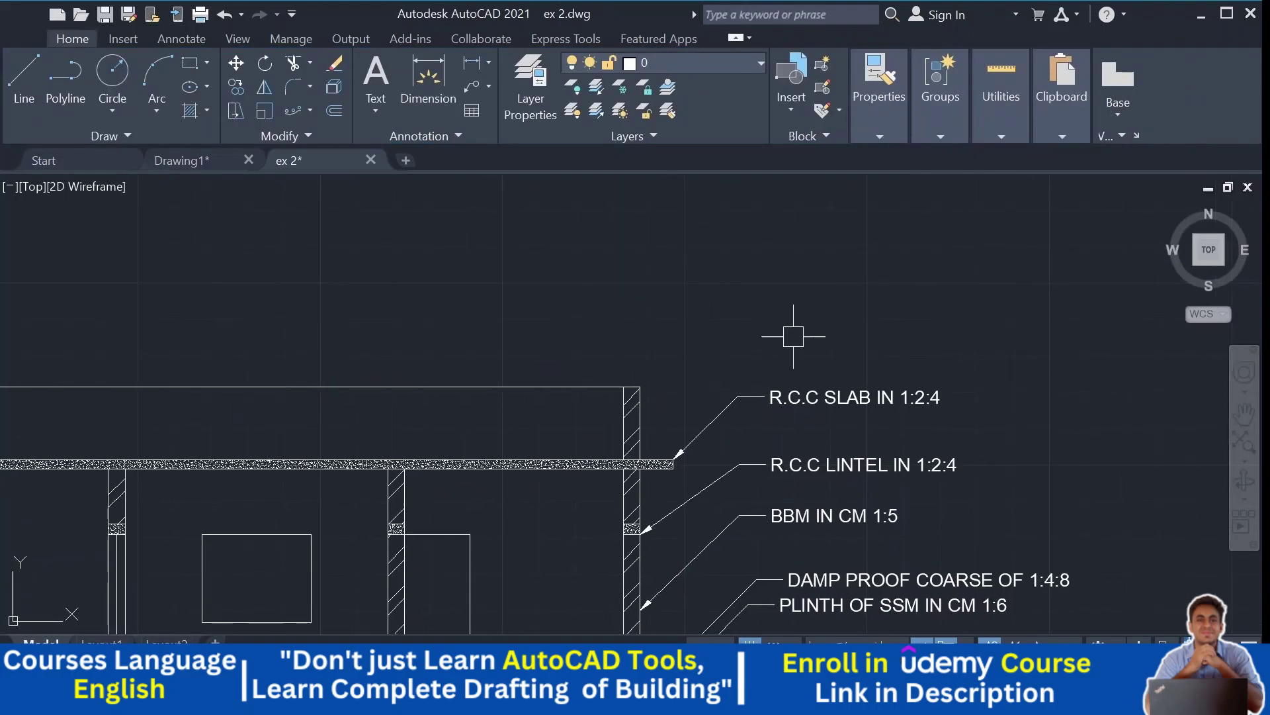
Step: Place a leader pointing at the upper outer corner of the right parapet and label it "PARAPET WALL"
left_click(469, 94)
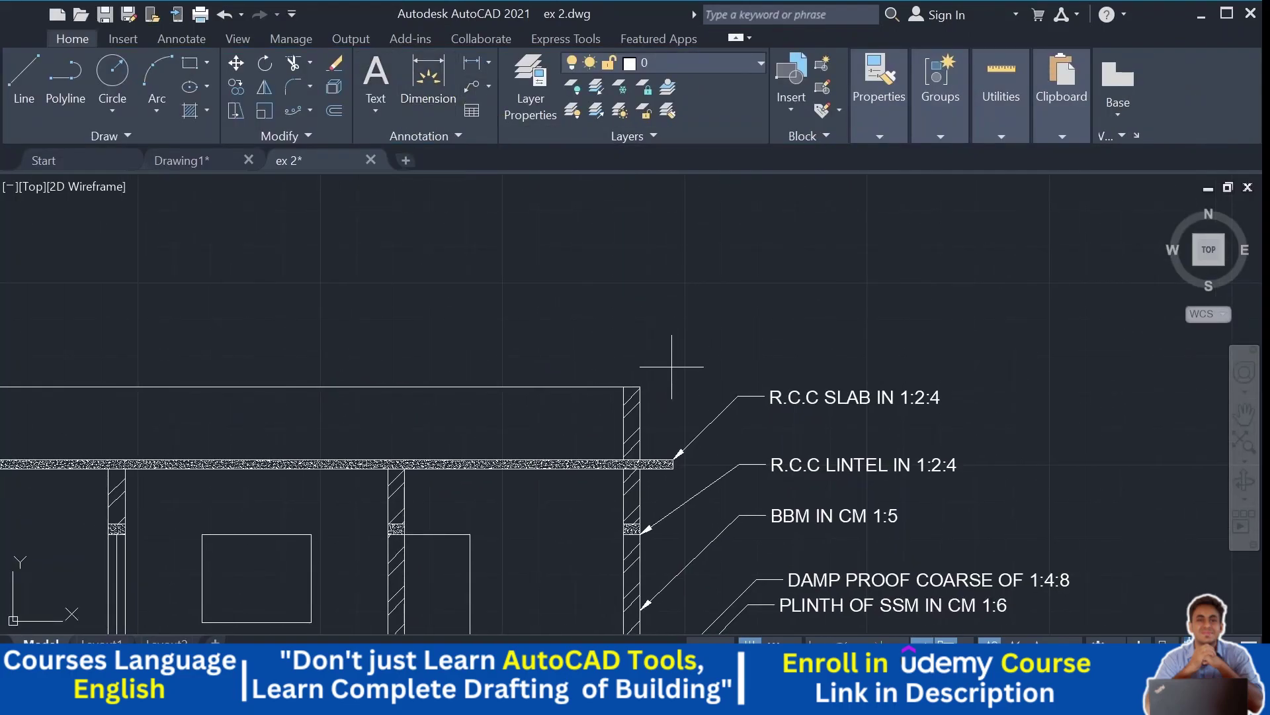
left_click(641, 386)
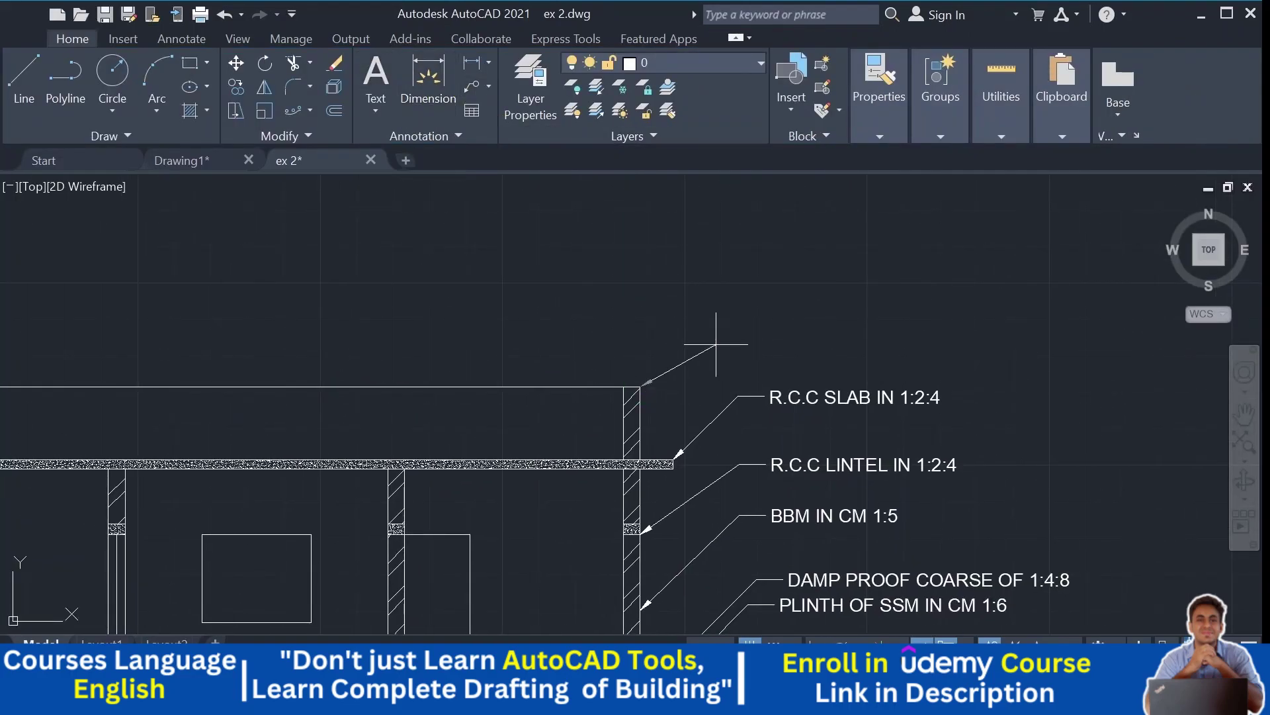
left_click(730, 298)
type("PARA")
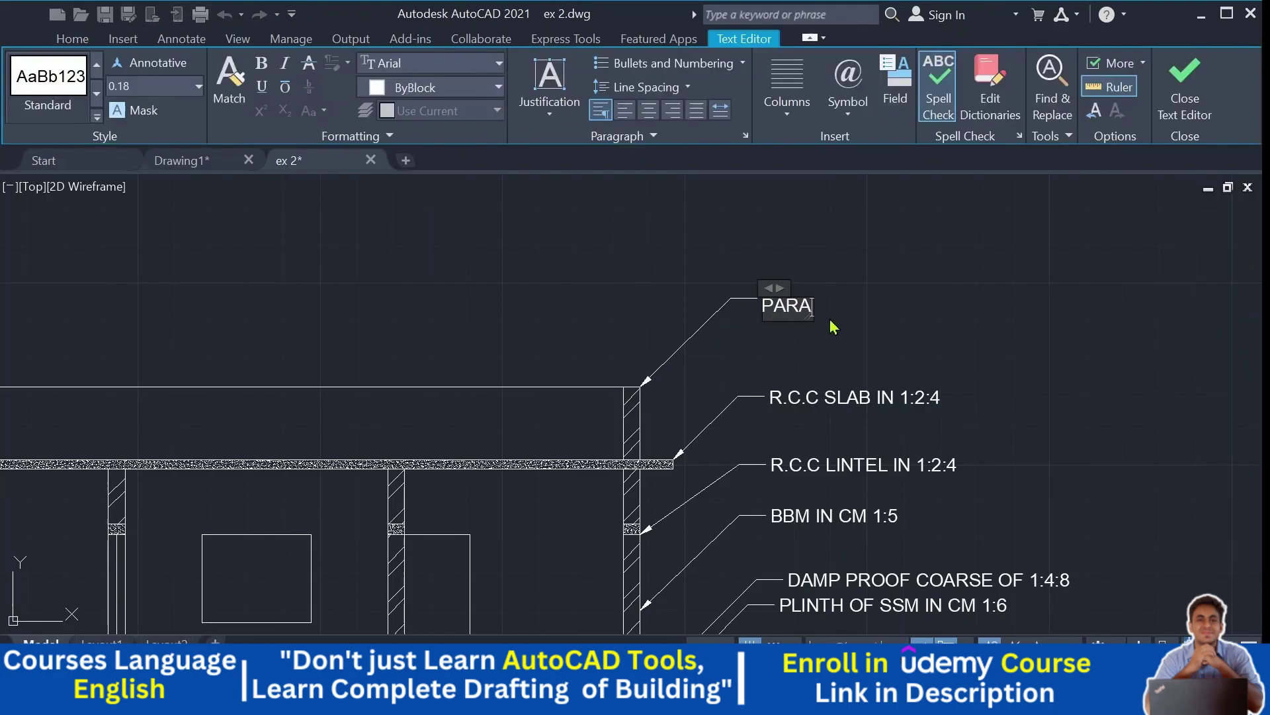
type("PET WALL")
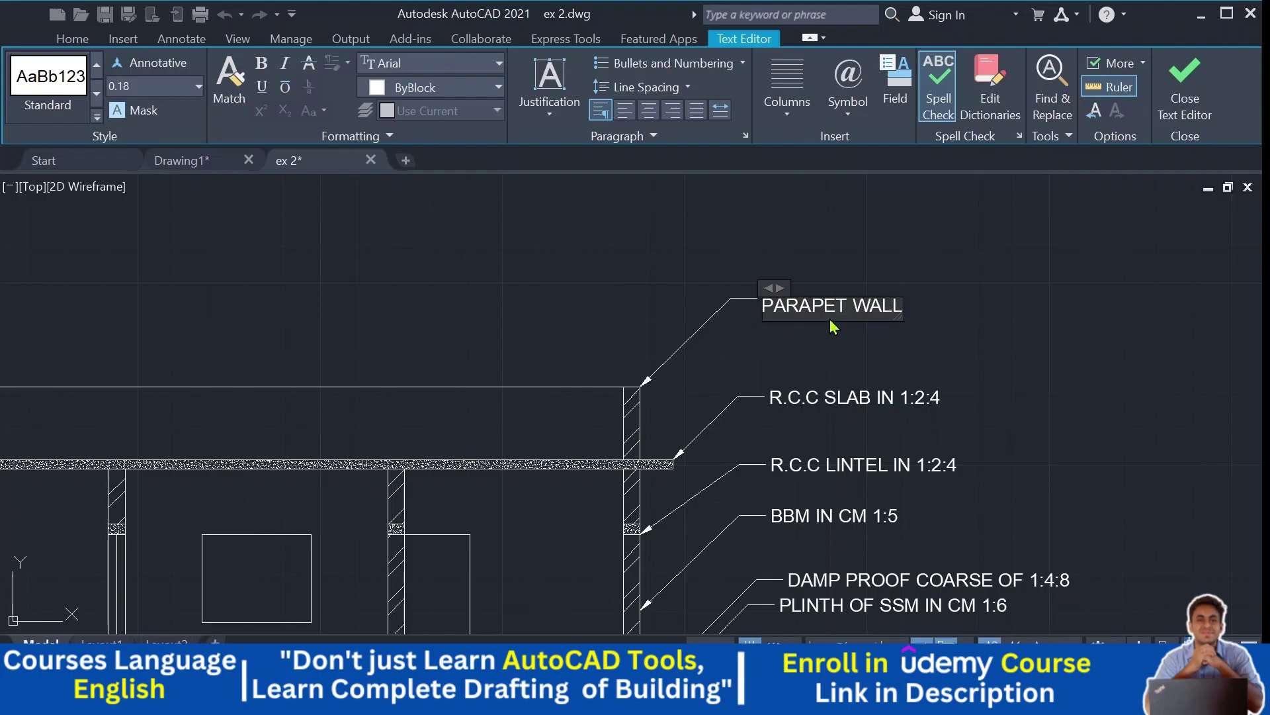
left_click(1072, 284)
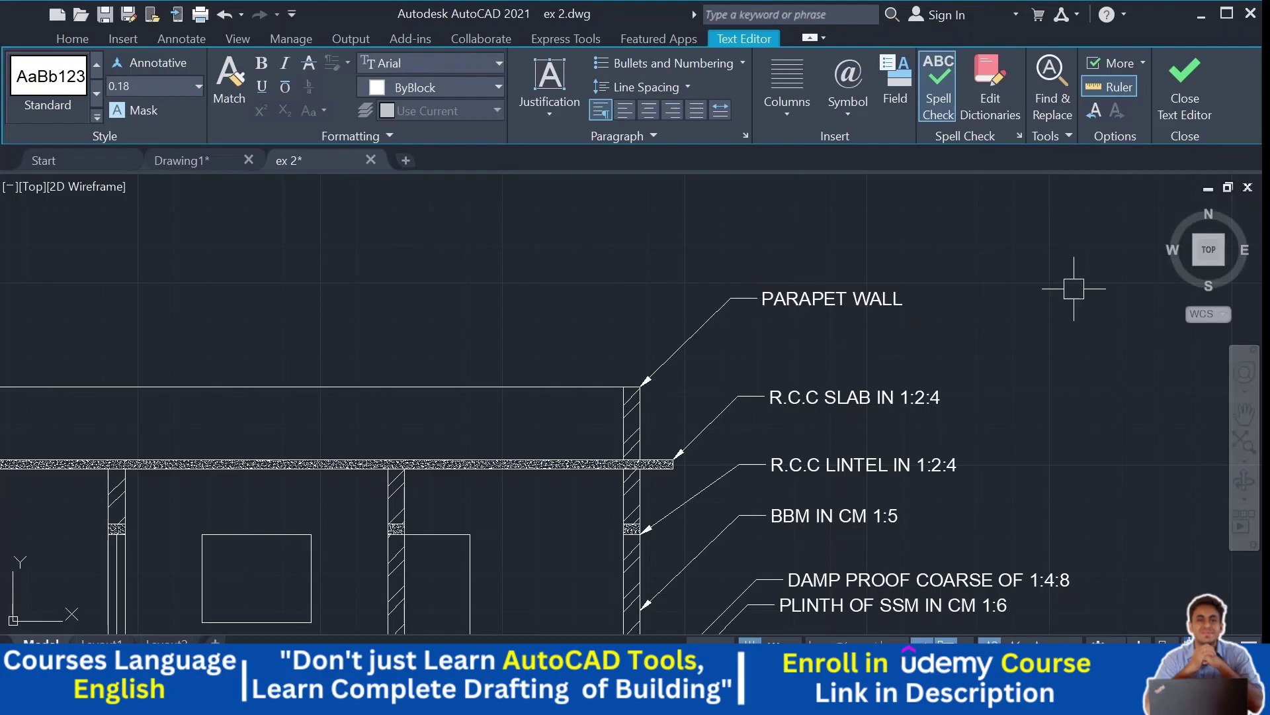
Step: Copy the FRONT ELEVATION title to below the centre of the section drawing
scroll(979, 419, "down", 3)
scroll(1015, 403, "up", 2)
mouse_move(1014, 404)
middle_mouse_down()
mouse_move(1036, 314)
mouse_move(1055, 292)
mouse_move(1067, 298)
middle_mouse_up()
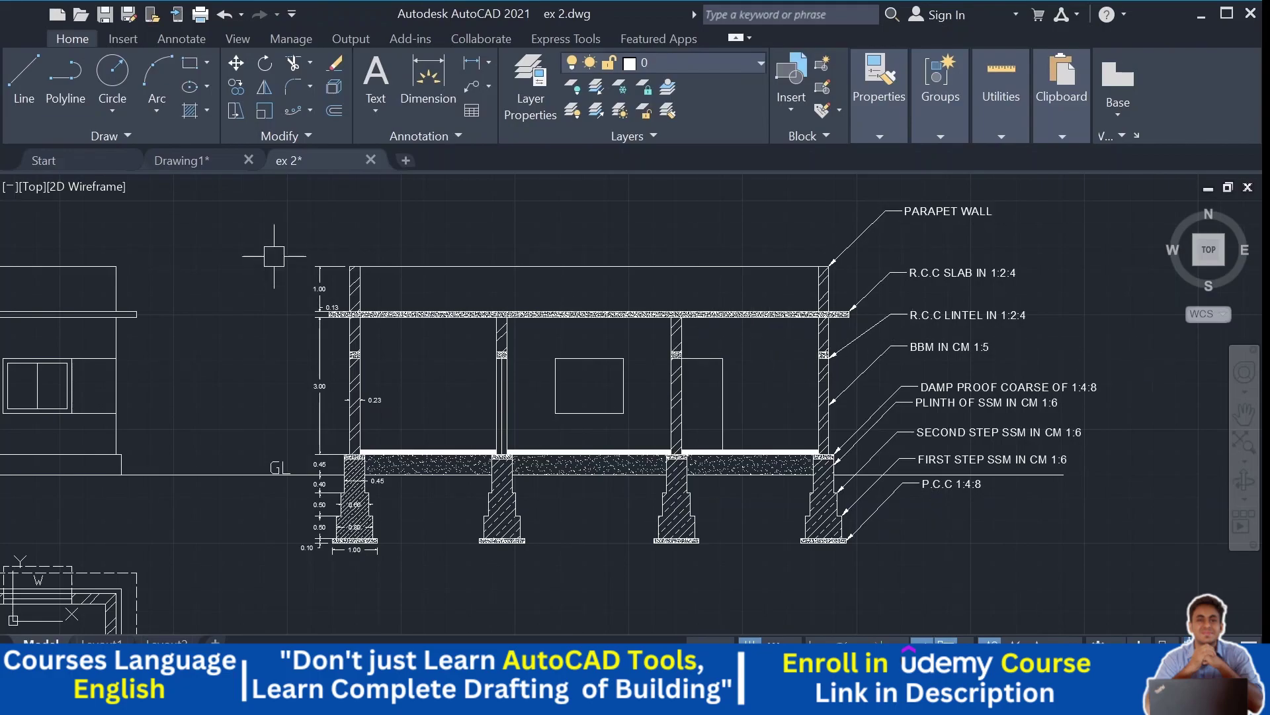
scroll(427, 358, "down", 3)
left_click(244, 346)
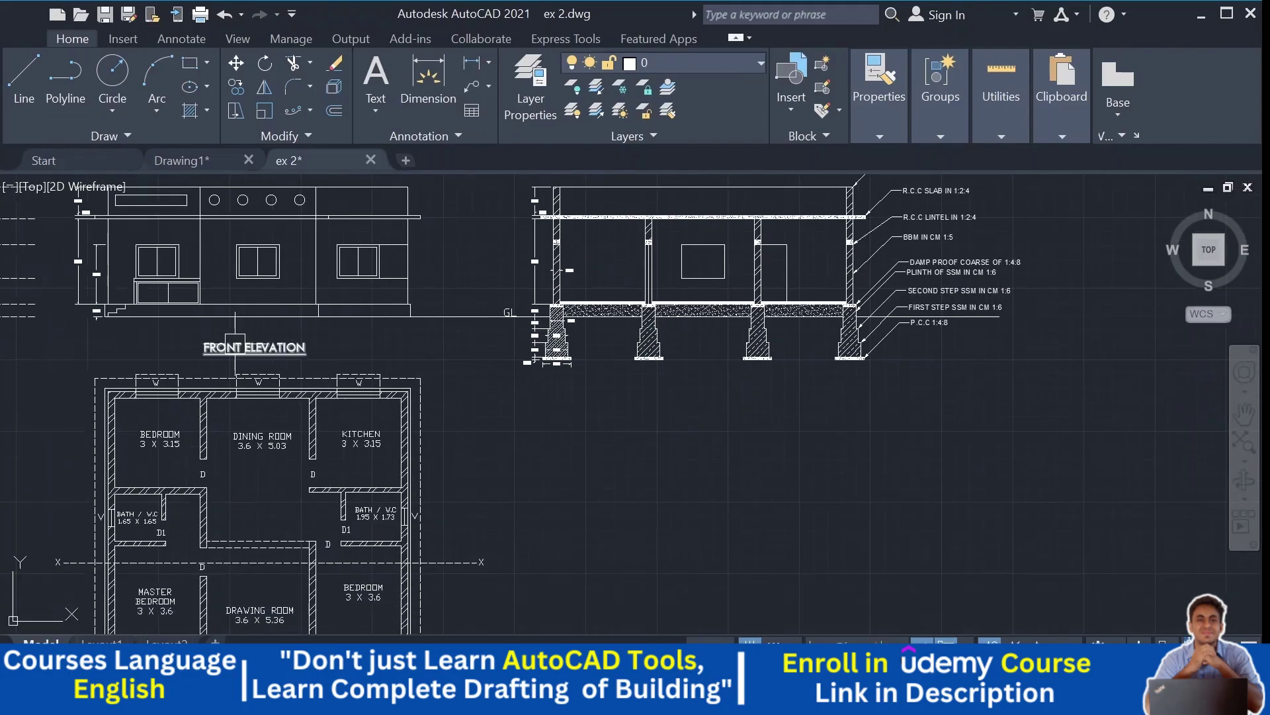
left_click(236, 86)
left_click(237, 374)
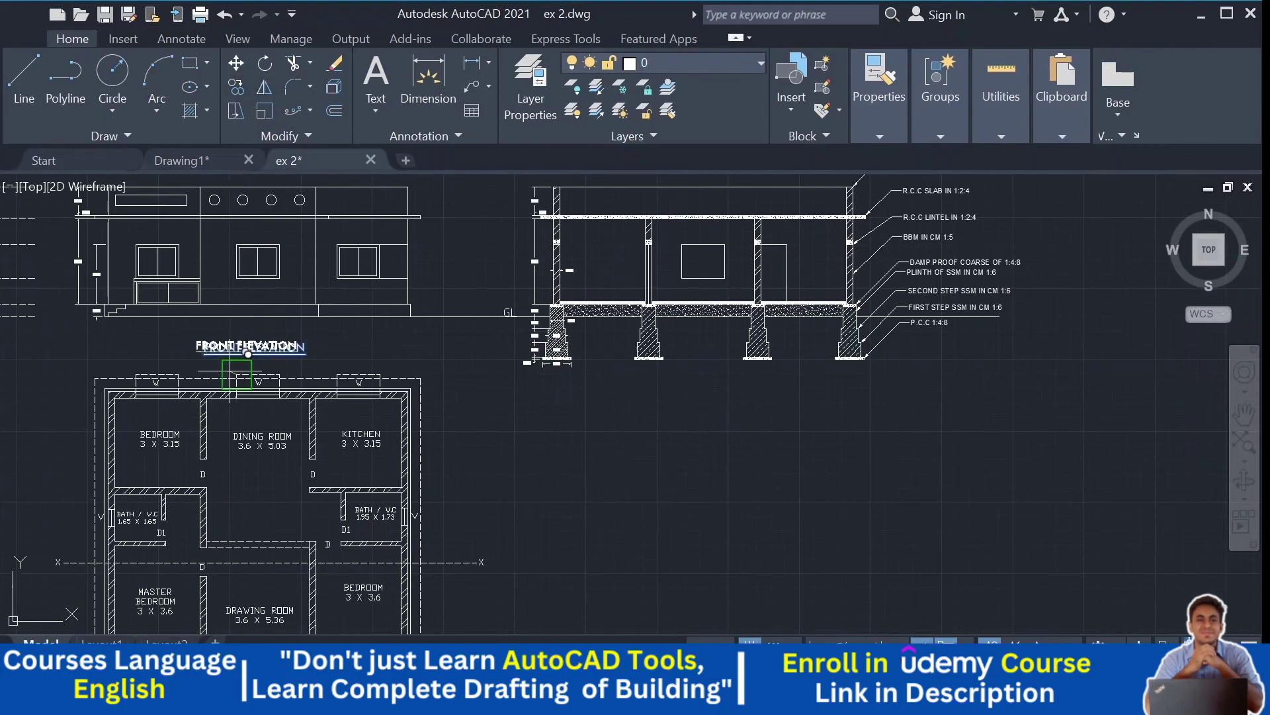
left_click(692, 408)
key("Escape")
Step: Change the copied title beneath the section to "SECTION AT X-X"
scroll(692, 391, "up", 2)
double_click(693, 382)
double_click(693, 371)
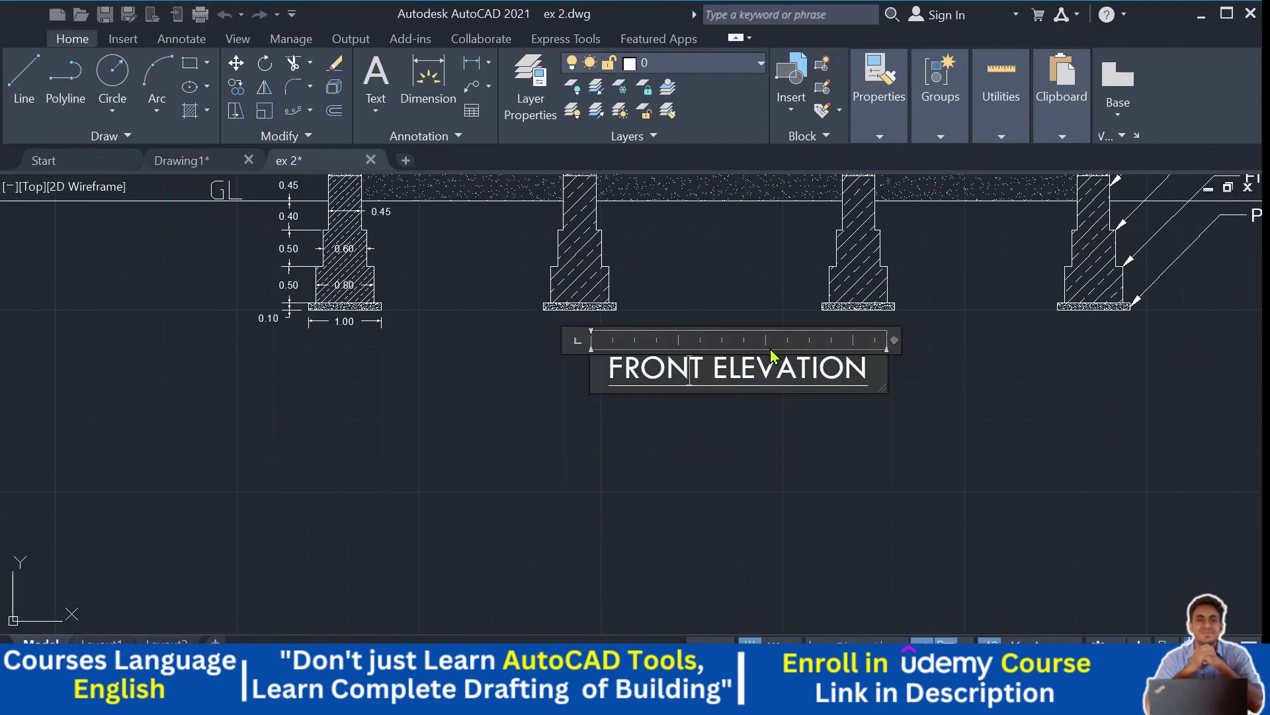
type("S")
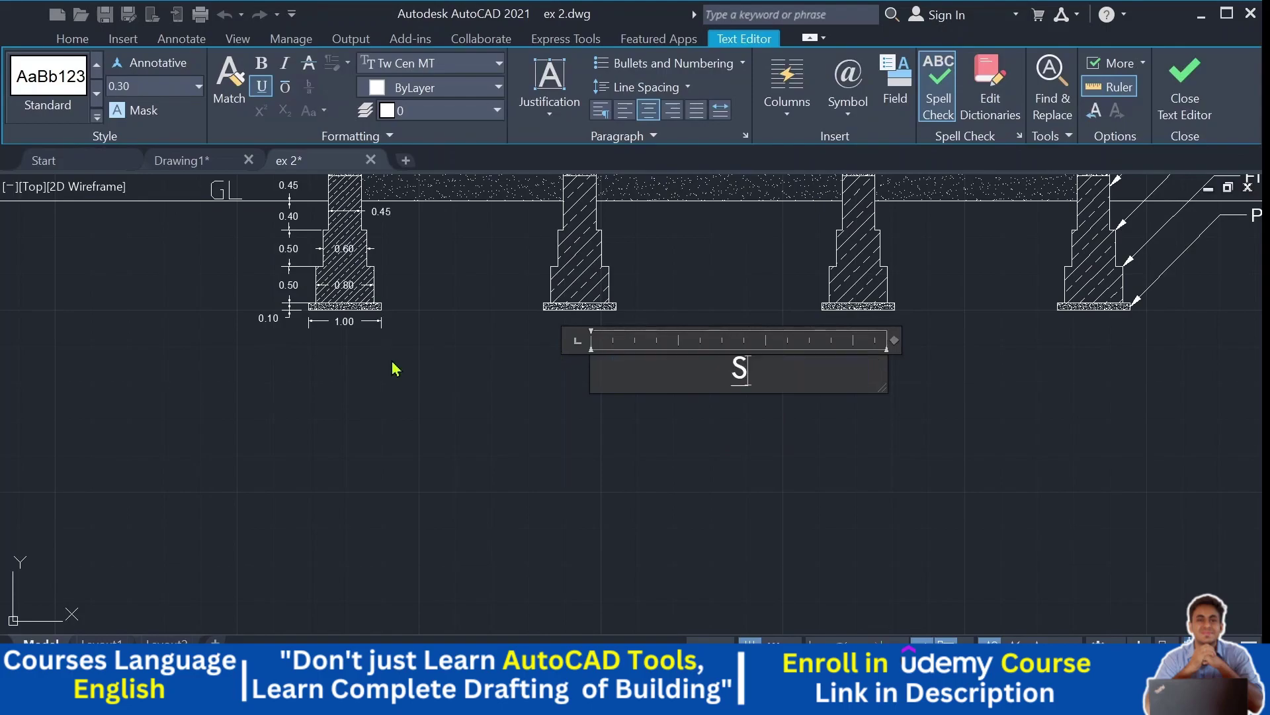
type("ECTION A")
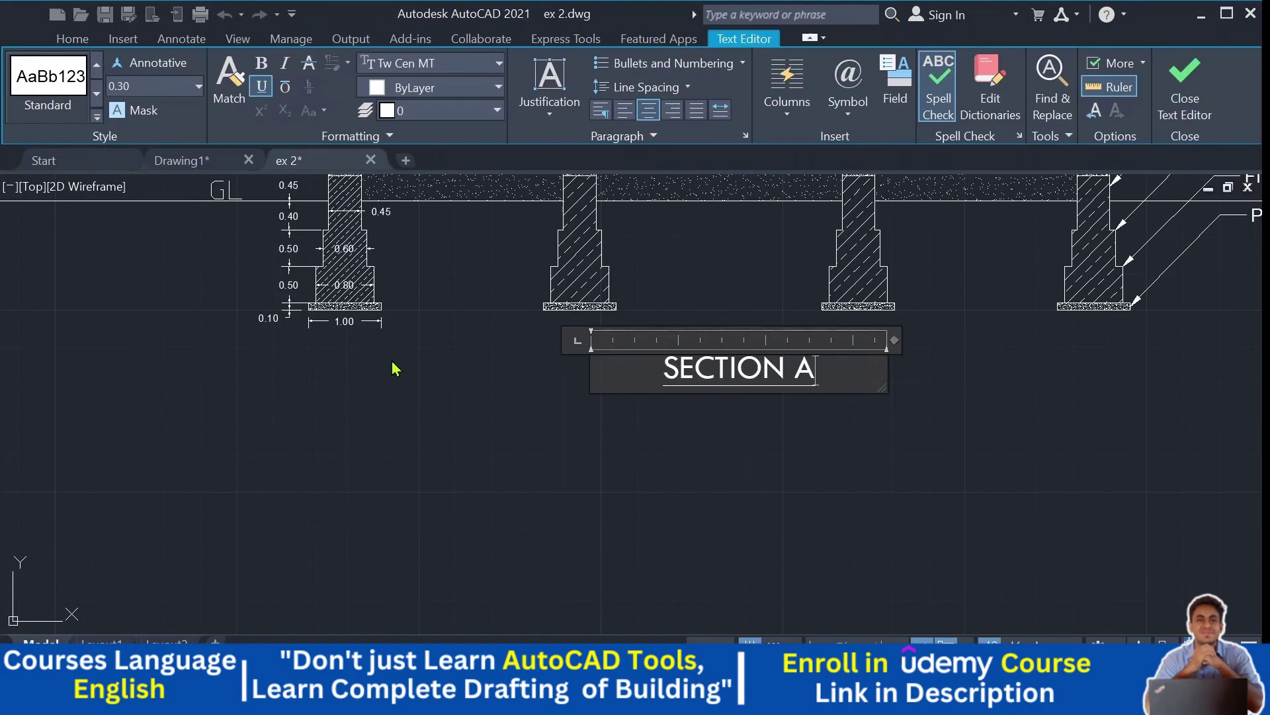
type("T X-X")
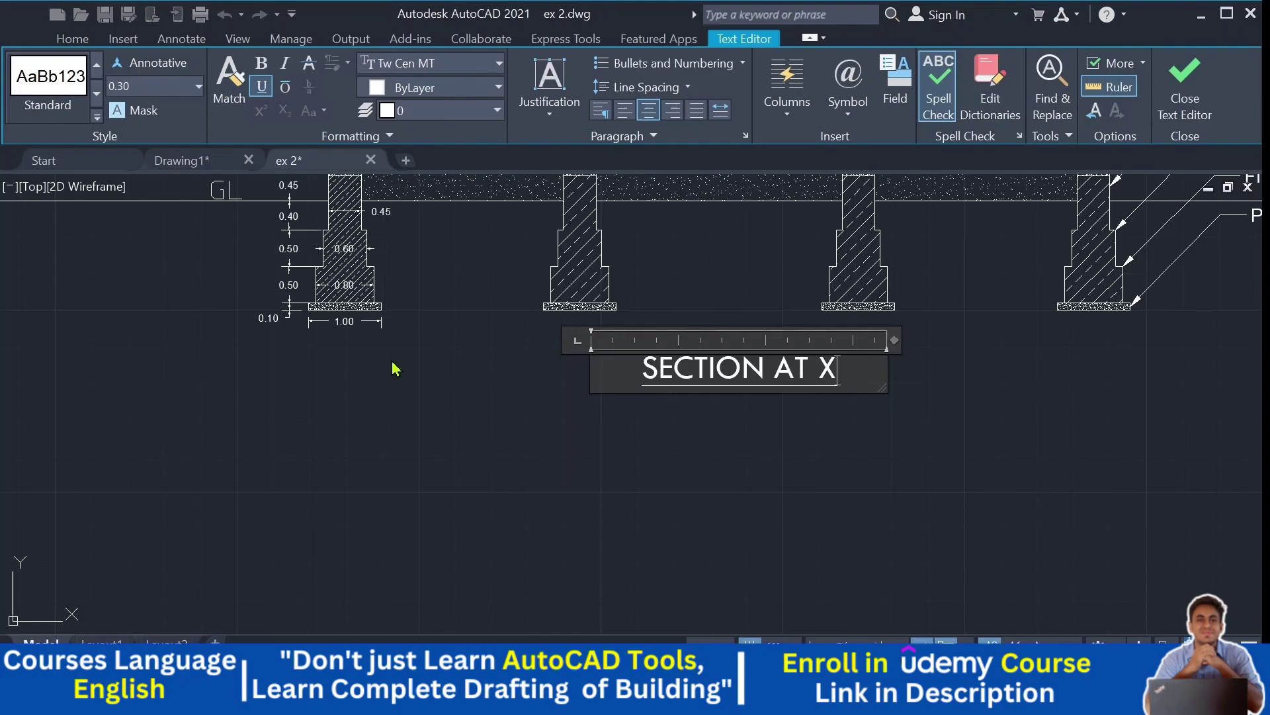
left_click(411, 394)
Step: Move the SECTION AT X-X title slightly lower beneath the section's footings
scroll(412, 394, "down", 4)
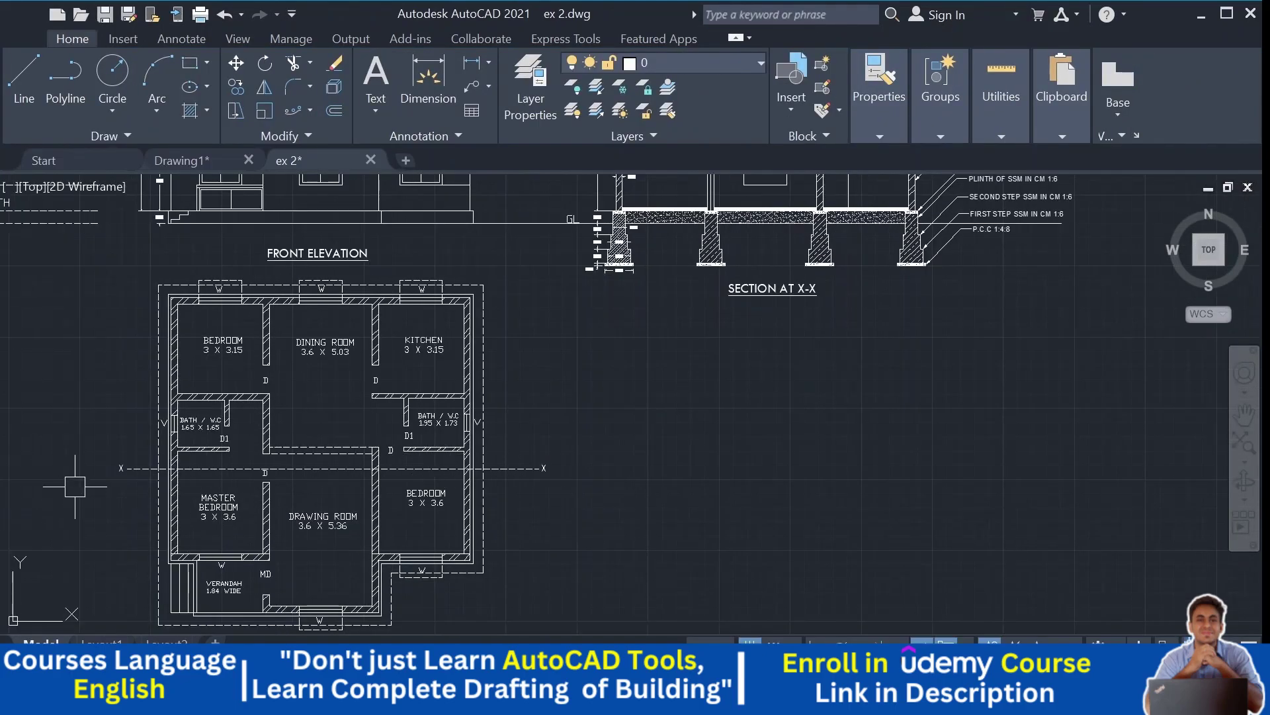
middle_click_drag(760, 329, 736, 375)
left_click(735, 335)
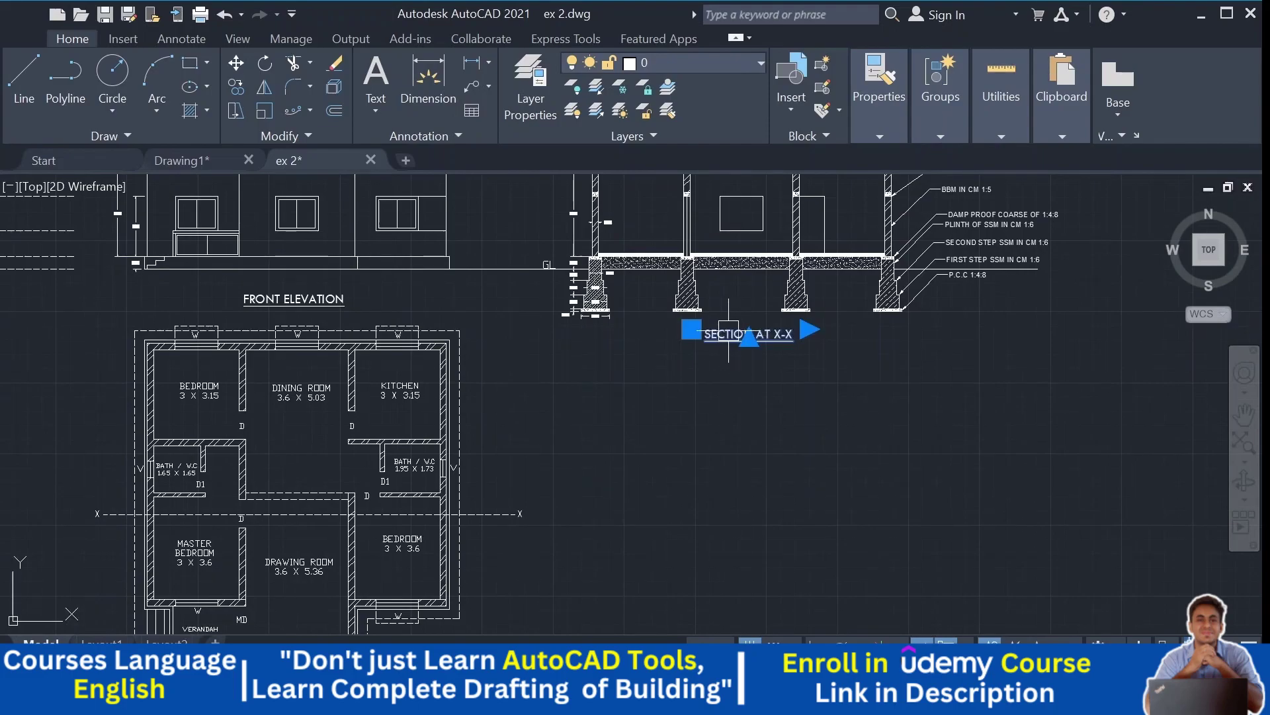
double_click(729, 330)
scroll(827, 357, "down", 3)
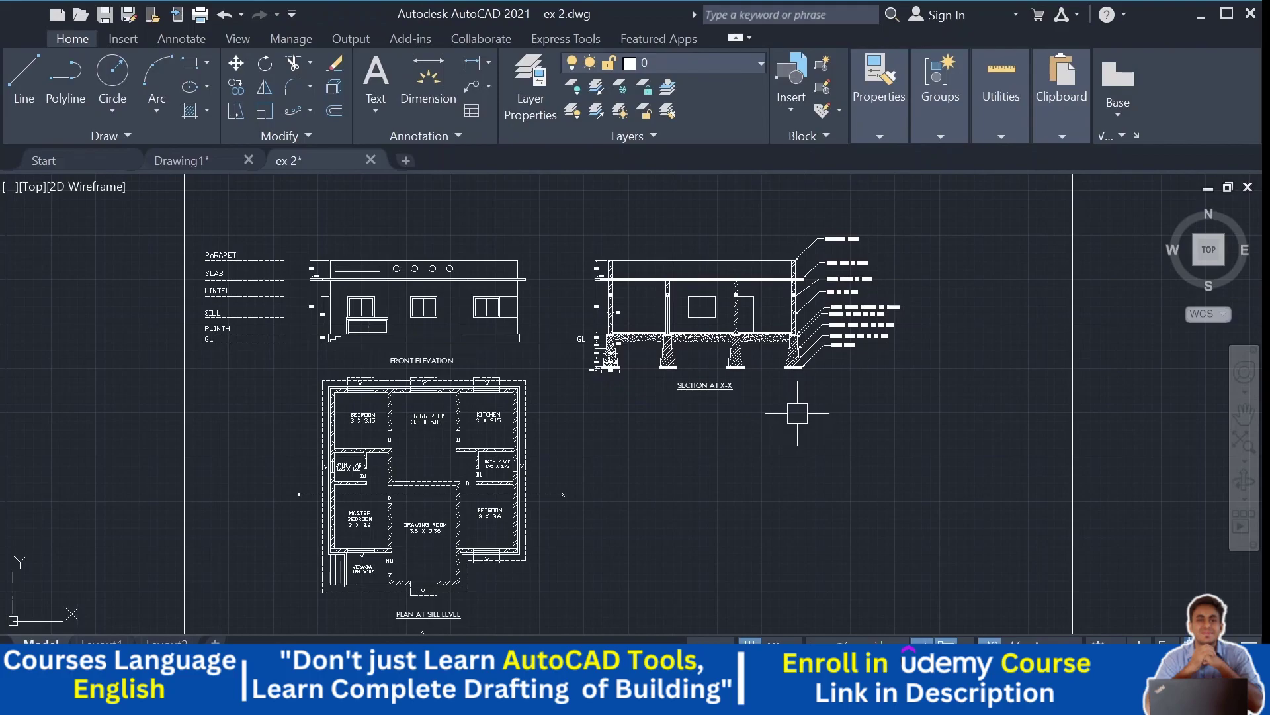
scroll(230, 360, "up", 2)
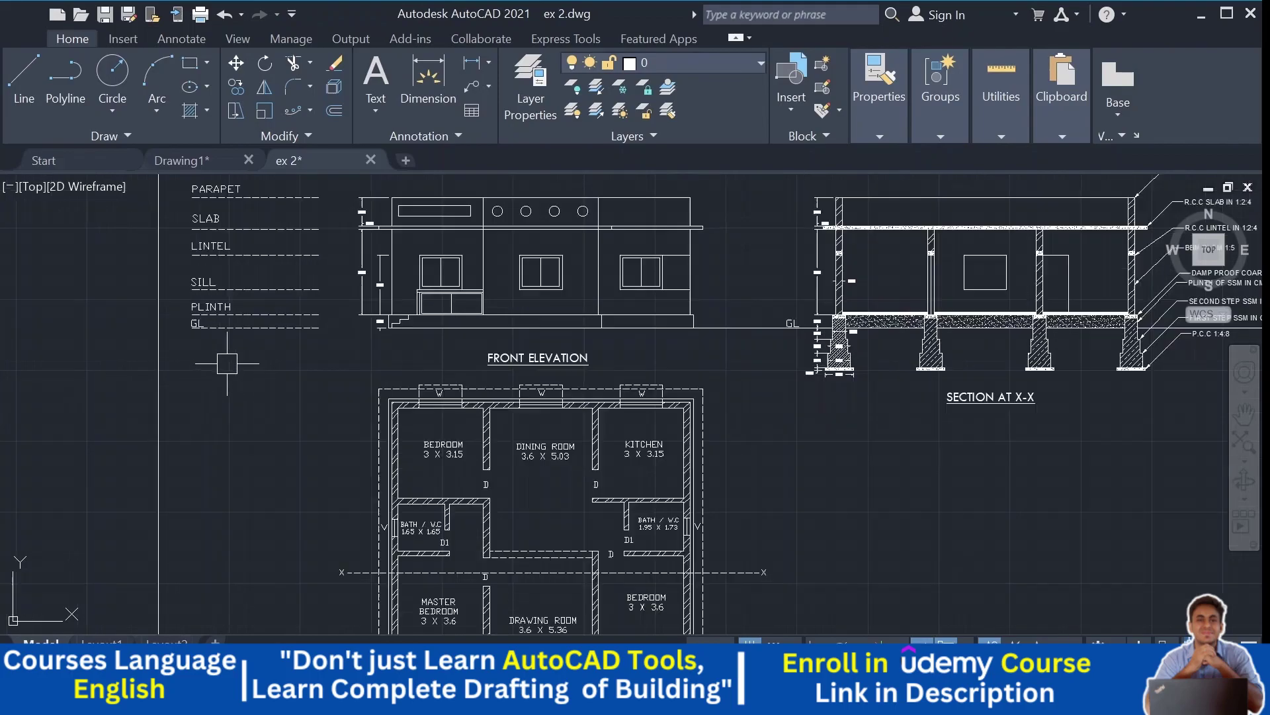
scroll(230, 359, "up", 2)
left_click(309, 429)
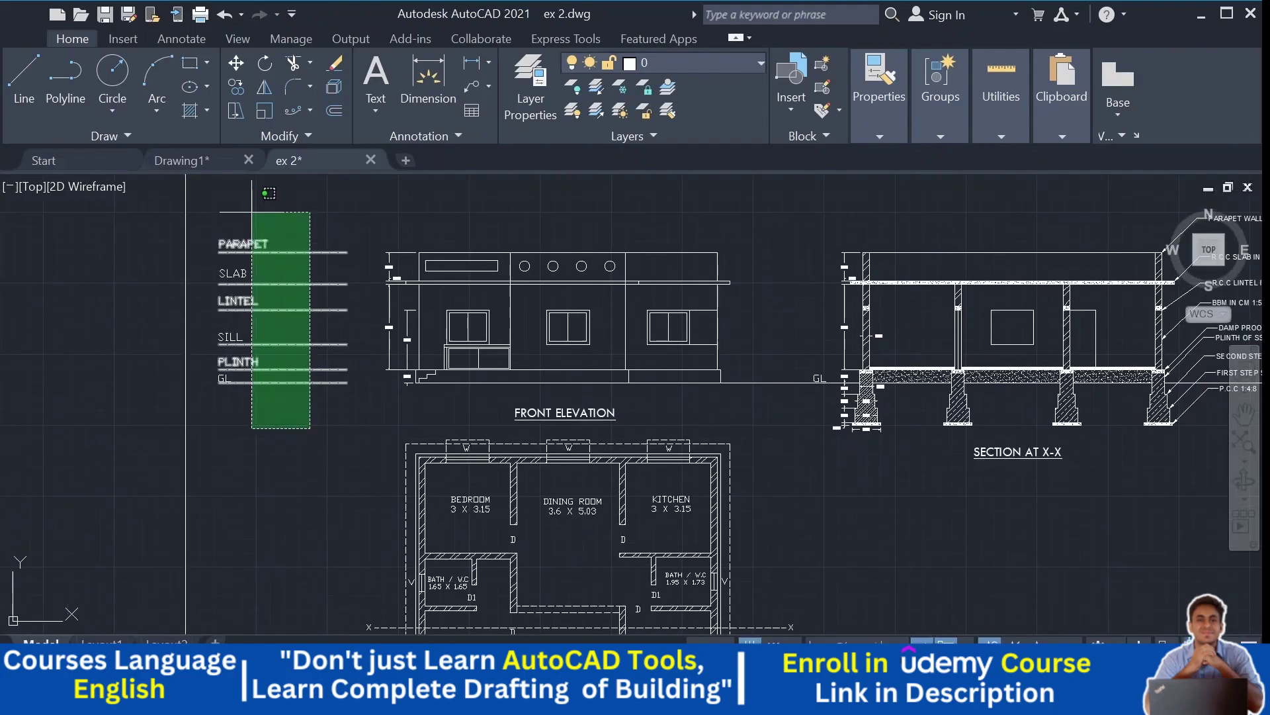
left_click(252, 212)
key("Escape")
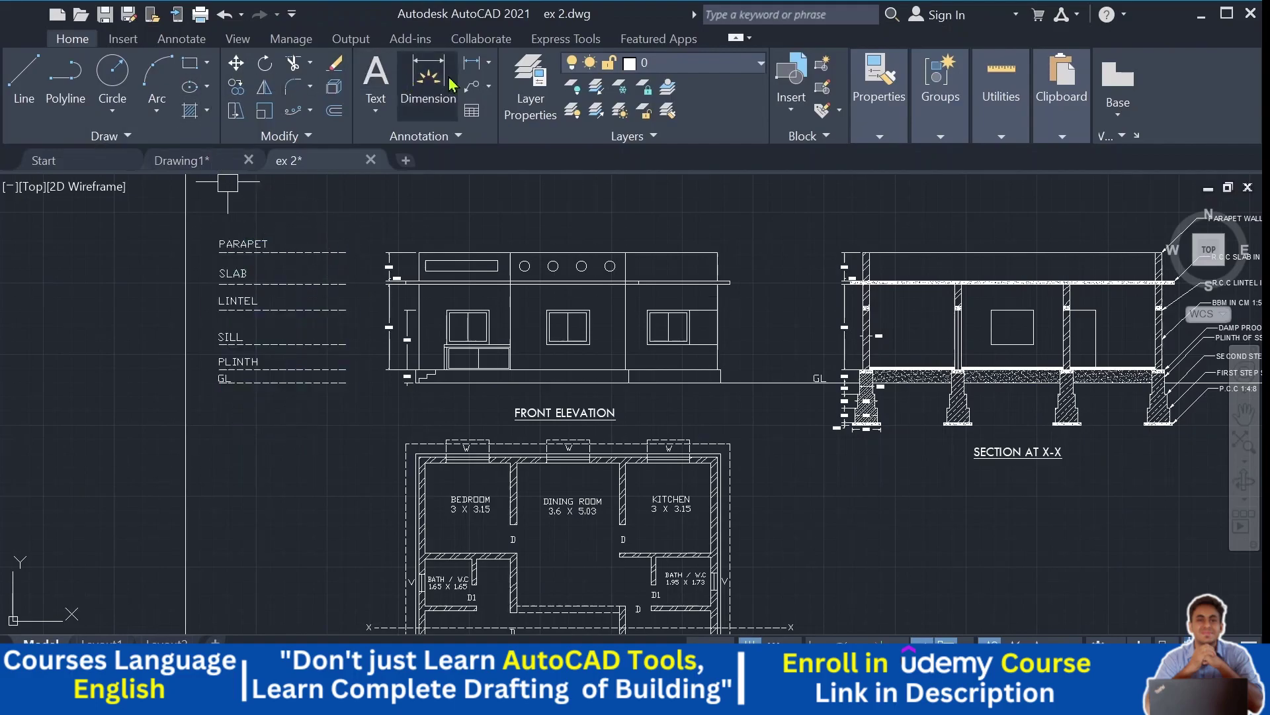
Step: Draw a vertical guide line across the elevation's level lines, from above PARAPET to below GL, just past the label texts
left_click(190, 87)
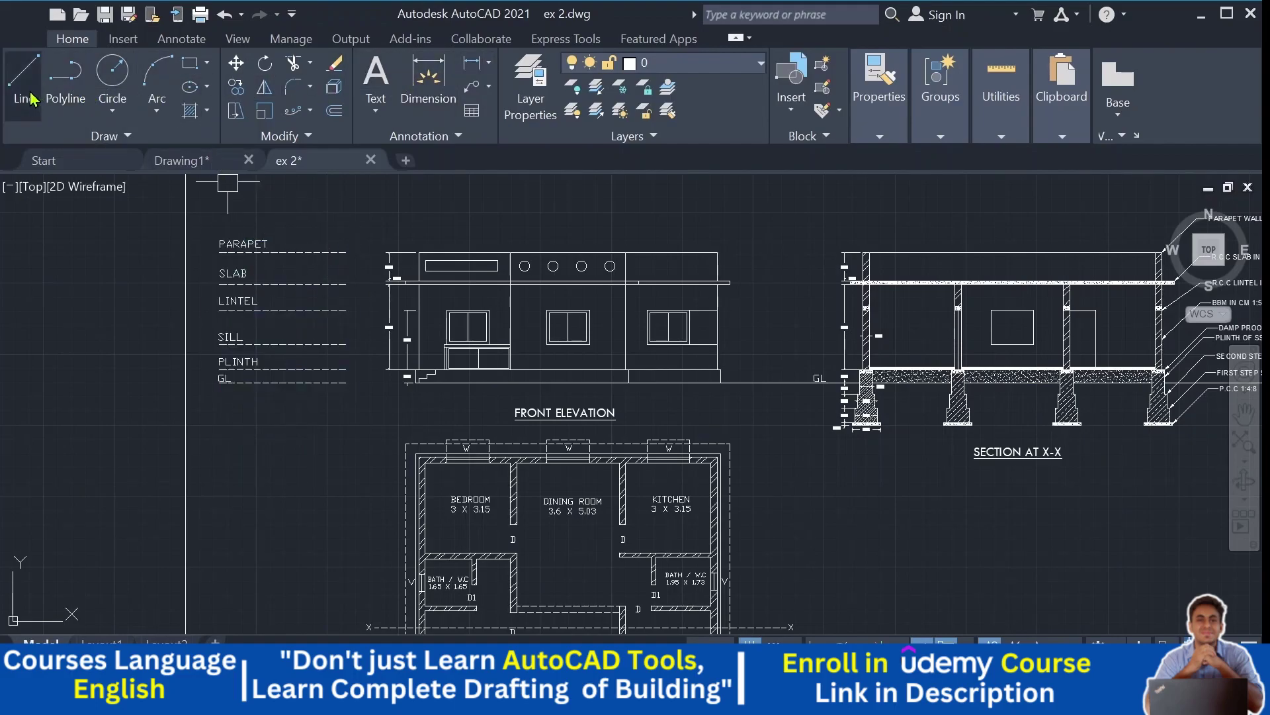
scroll(296, 231, "up", 2)
left_click(296, 232)
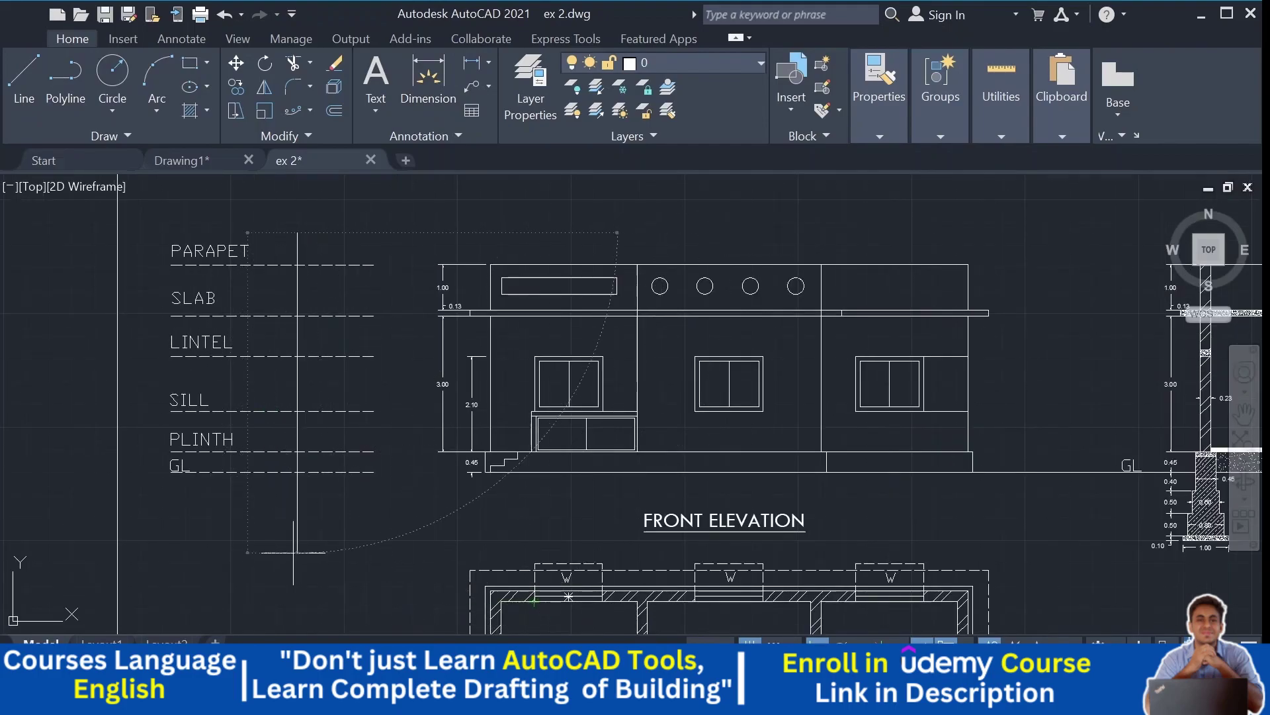
left_click(269, 519)
key("Escape")
Step: Trim the six level lines on the elevation side of the vertical guide line, and delete the guide line
type("tr")
key("Return")
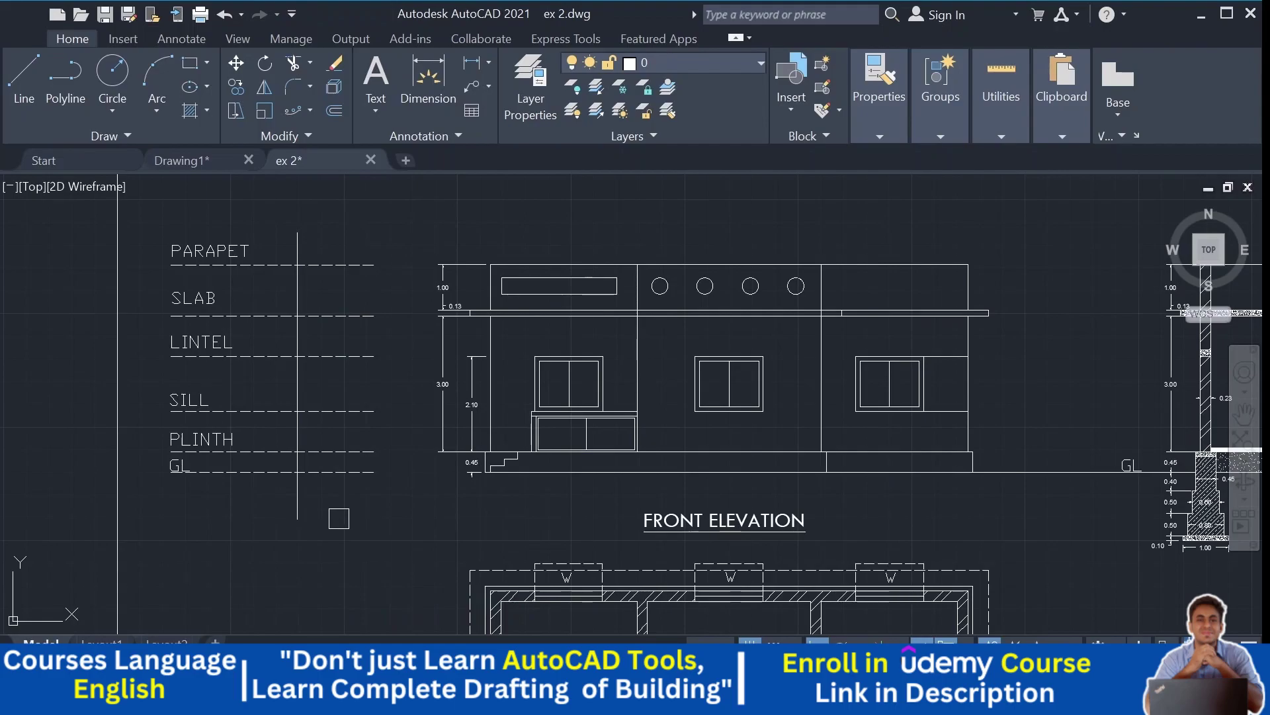
left_click_drag(351, 491, 327, 232)
key("Escape")
left_click(298, 242)
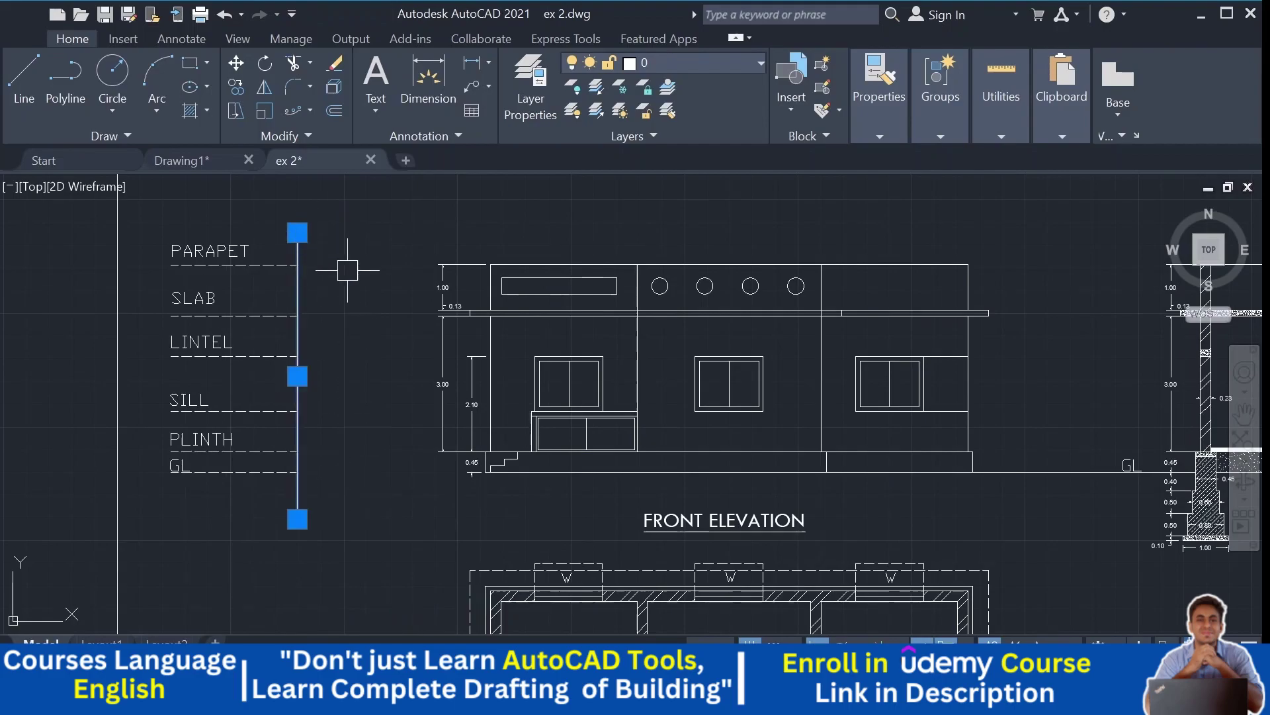
key("Delete")
Step: Move the level labels PARAPET to GL with their dashed lines horizontally closer to the front elevation's height dimensions
left_click(311, 192)
left_click(162, 520)
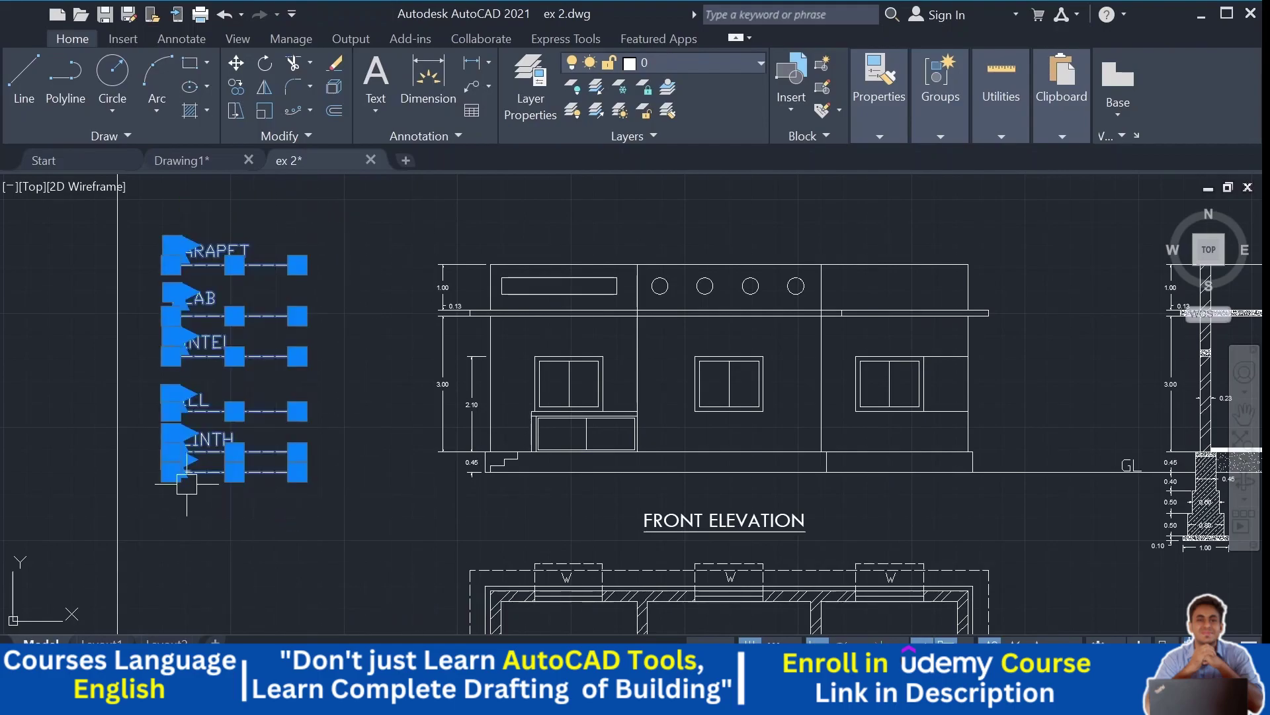
left_click(237, 63)
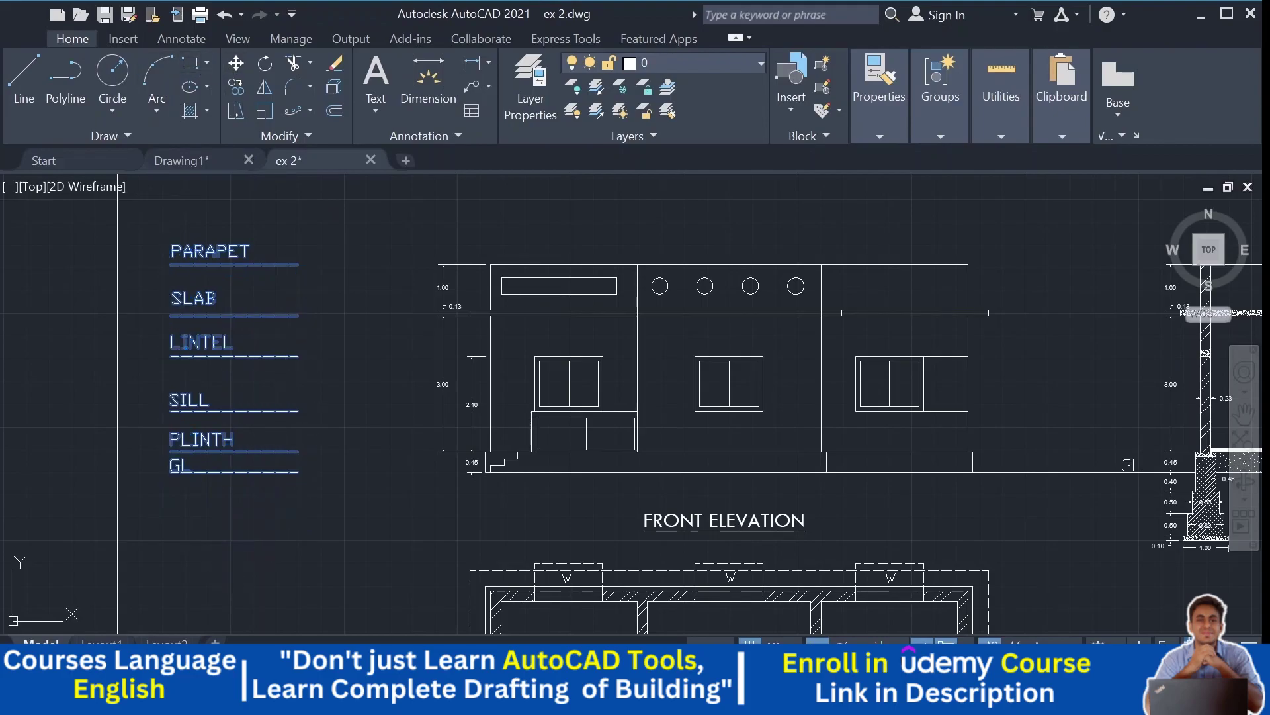
left_click(222, 547)
left_click(327, 533)
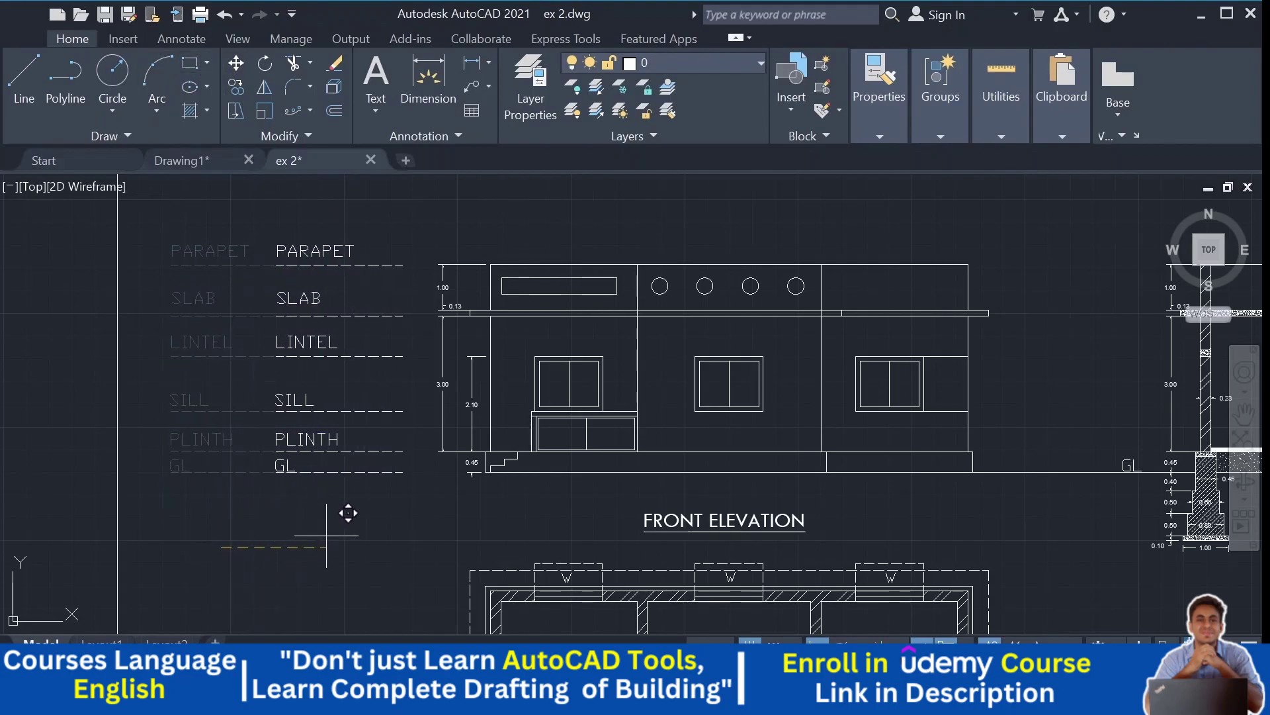
scroll(367, 404, "down", 1)
mouse_move(655, 454)
middle_mouse_down()
mouse_move(573, 383)
mouse_move(462, 340)
mouse_move(421, 387)
mouse_move(651, 296)
mouse_move(463, 428)
middle_mouse_up()
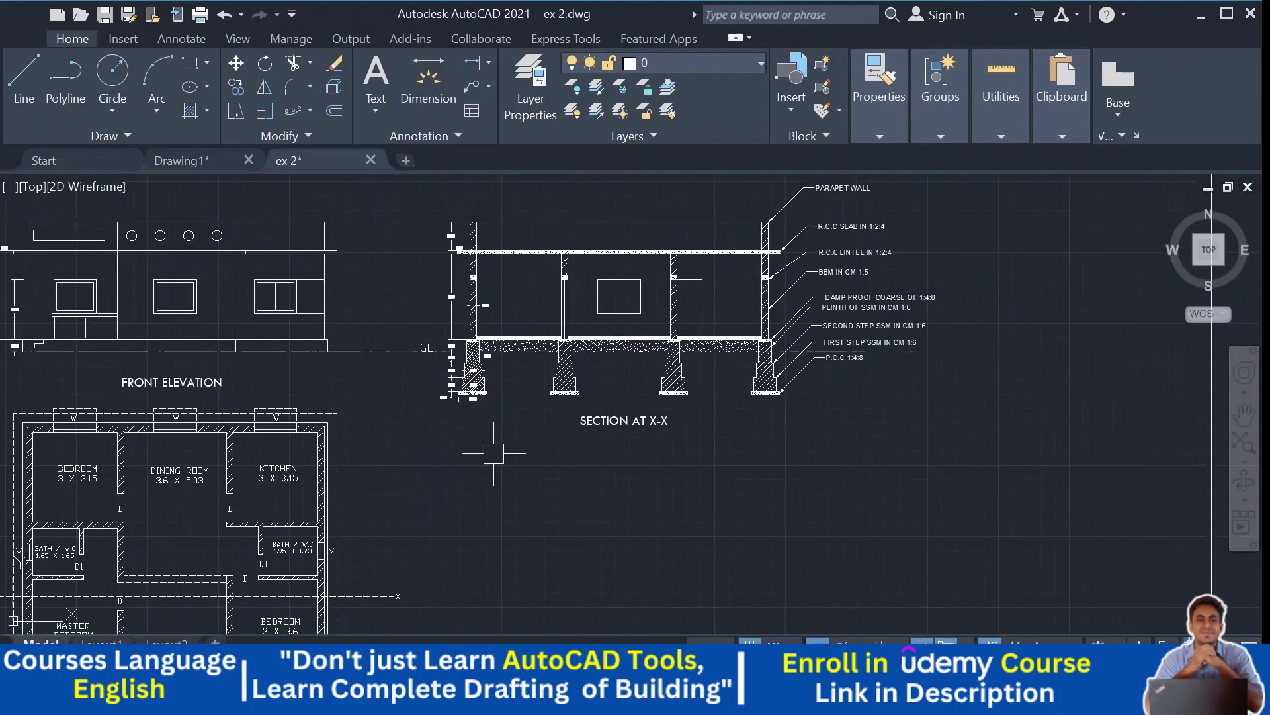
scroll(598, 367, "up", 1)
middle_click_drag(618, 367, 547, 471)
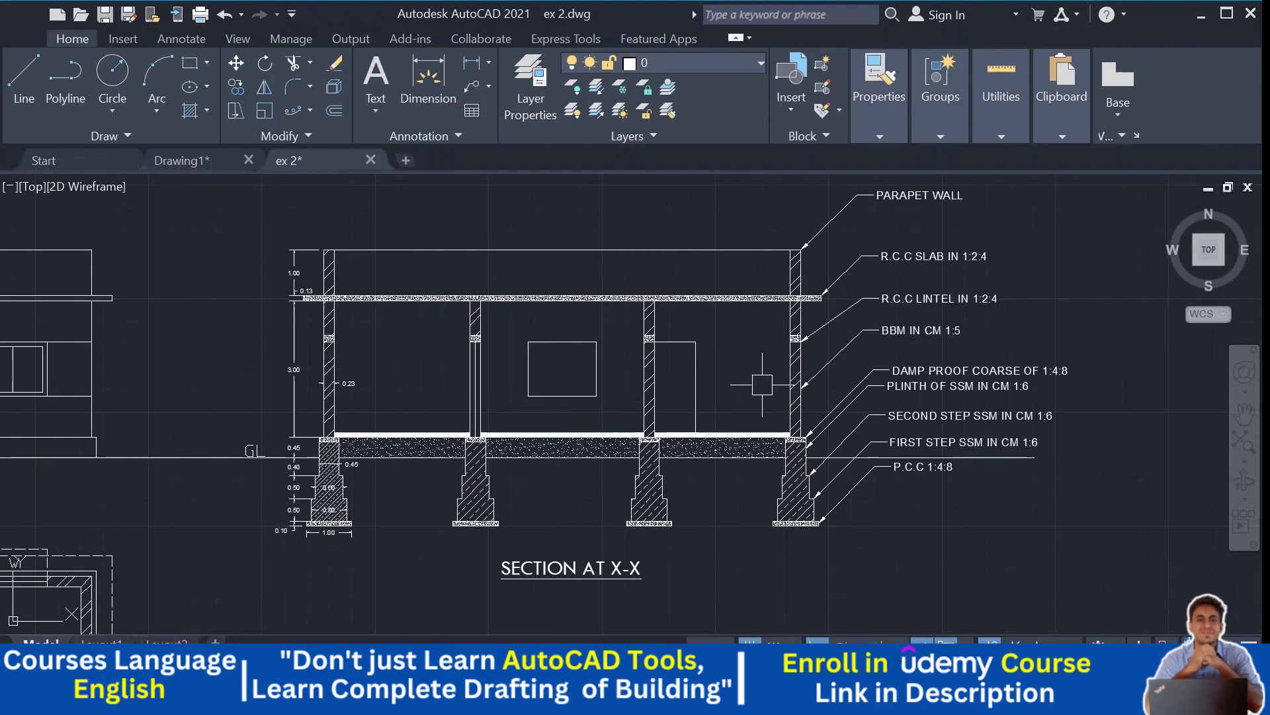
scroll(760, 381, "down", 2)
mouse_move(677, 413)
middle_mouse_down()
mouse_move(705, 322)
mouse_move(734, 313)
mouse_move(762, 274)
mouse_move(776, 306)
middle_mouse_up()
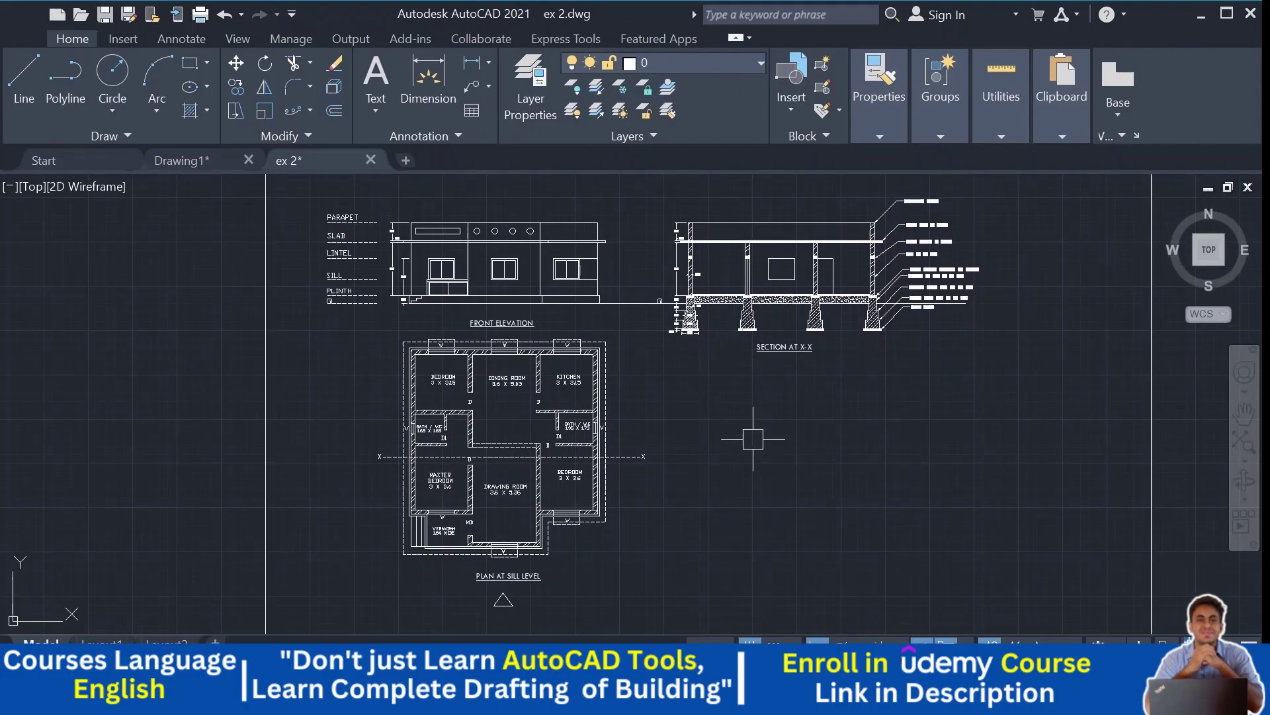